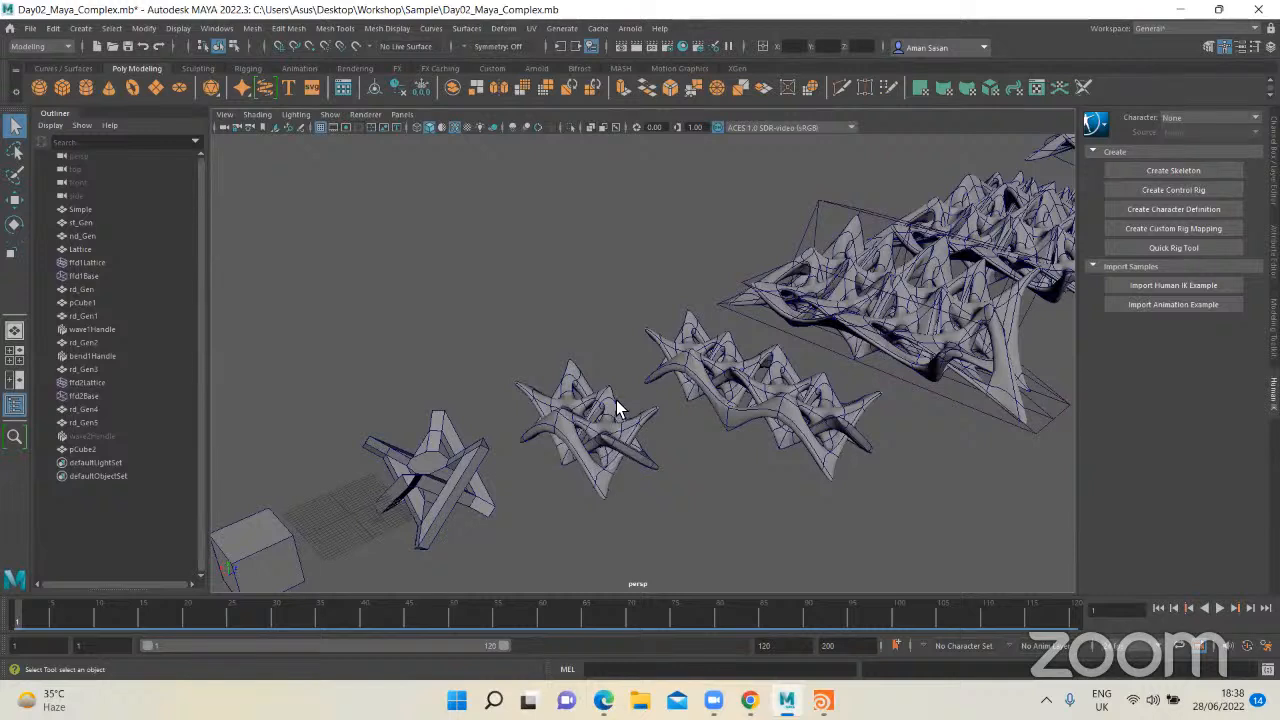
Step: Switch to Houdini and open the geometry network inside the sphere1 object
alt+drag(624, 410, 624, 418)
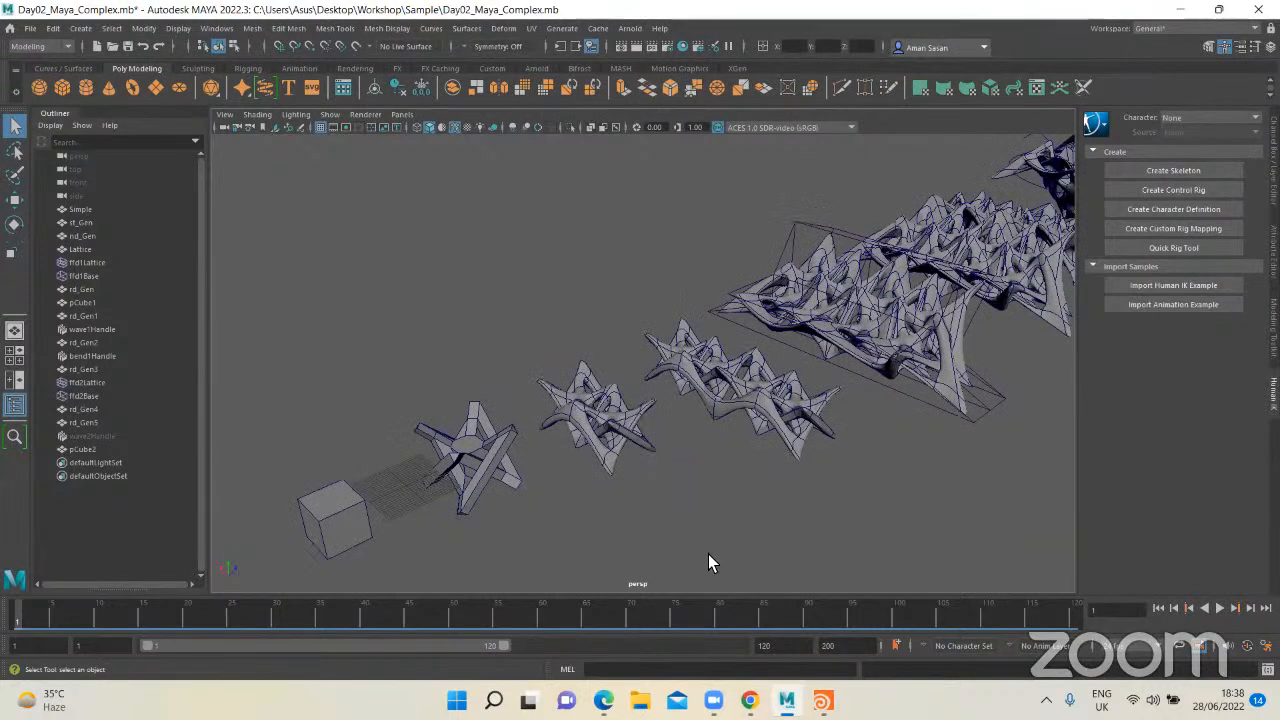
click(822, 700)
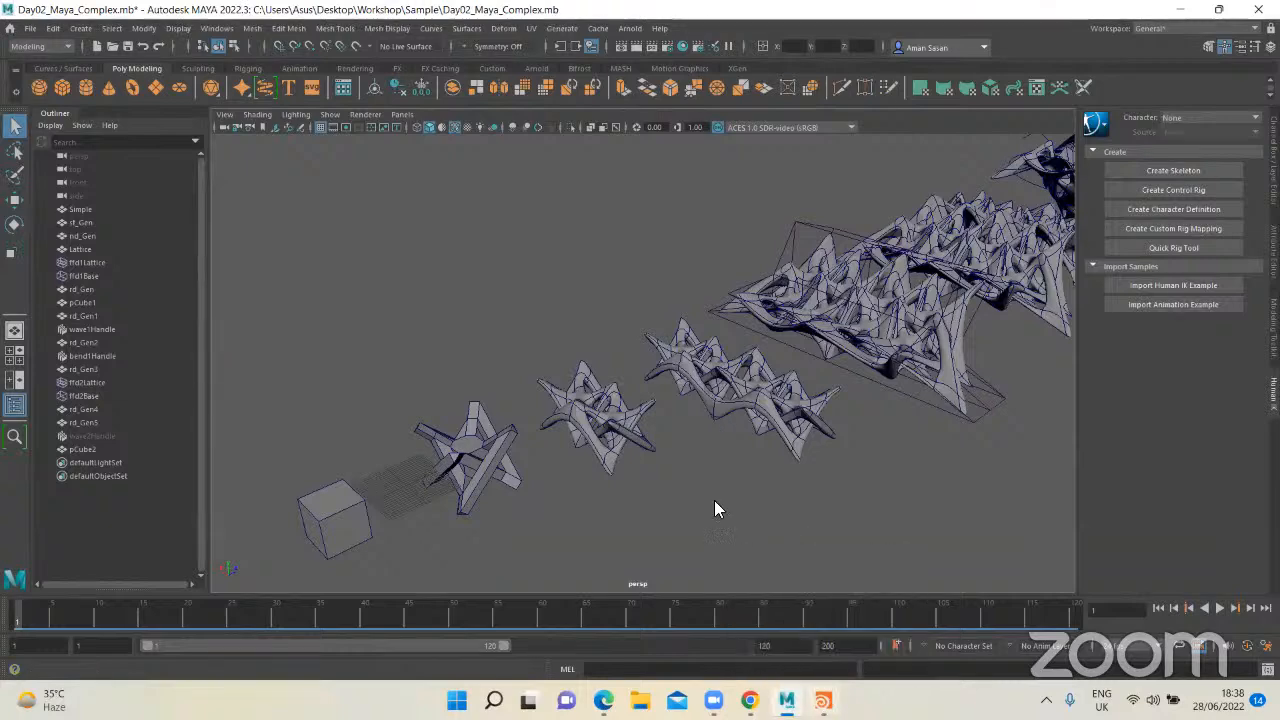
middle_drag(392, 372, 408, 356)
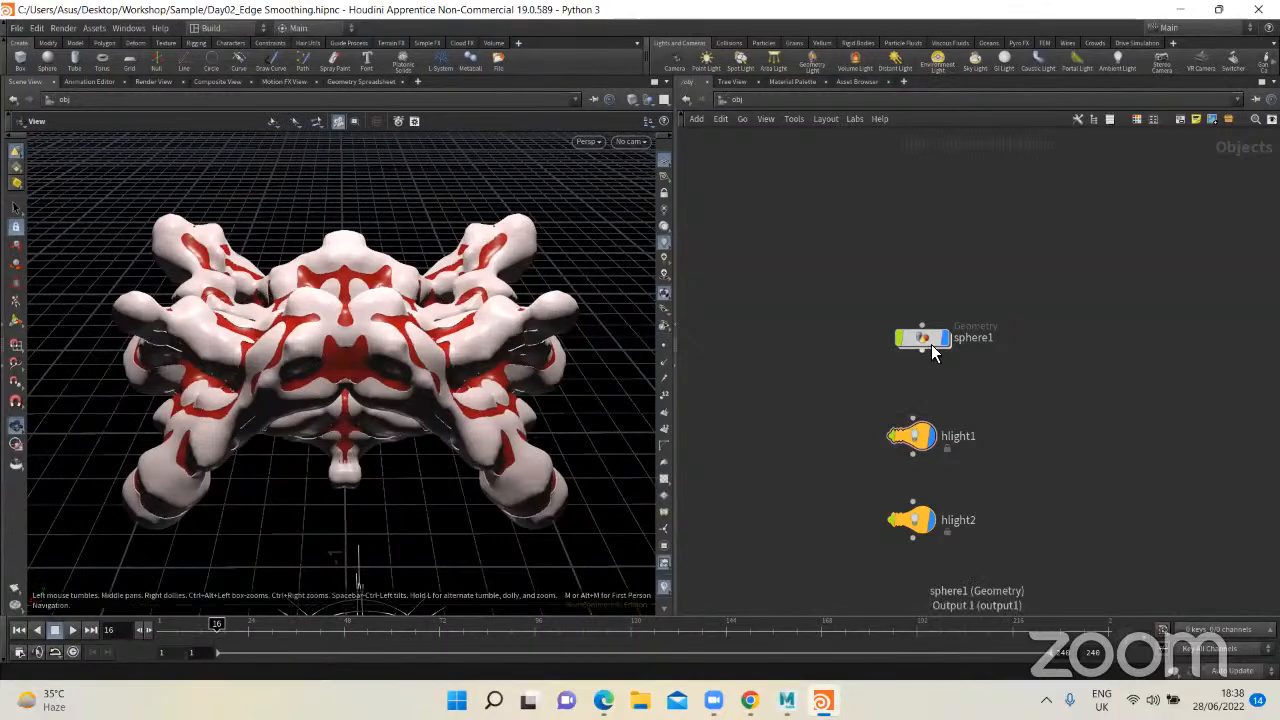
drag(931, 345, 840, 283)
double_click(840, 283)
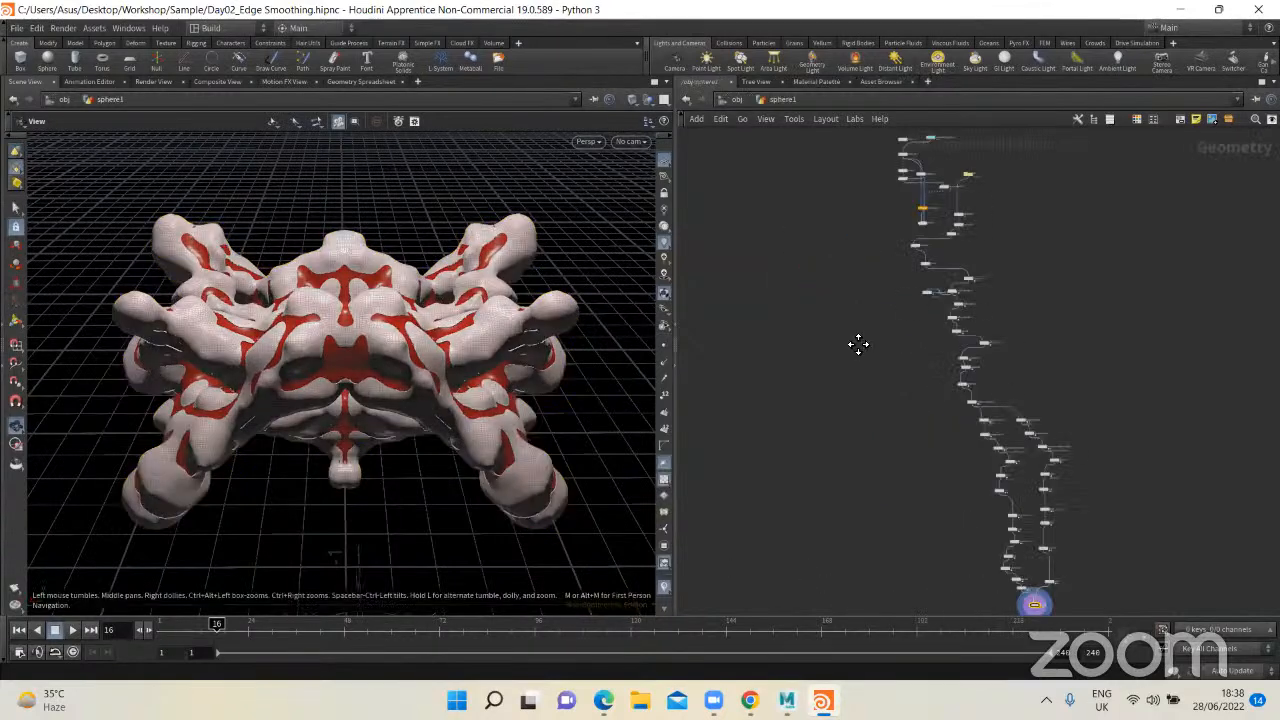
Step: Delete the unconnected sphere1 node above transform1 in the network
scroll(845, 330, up, 6)
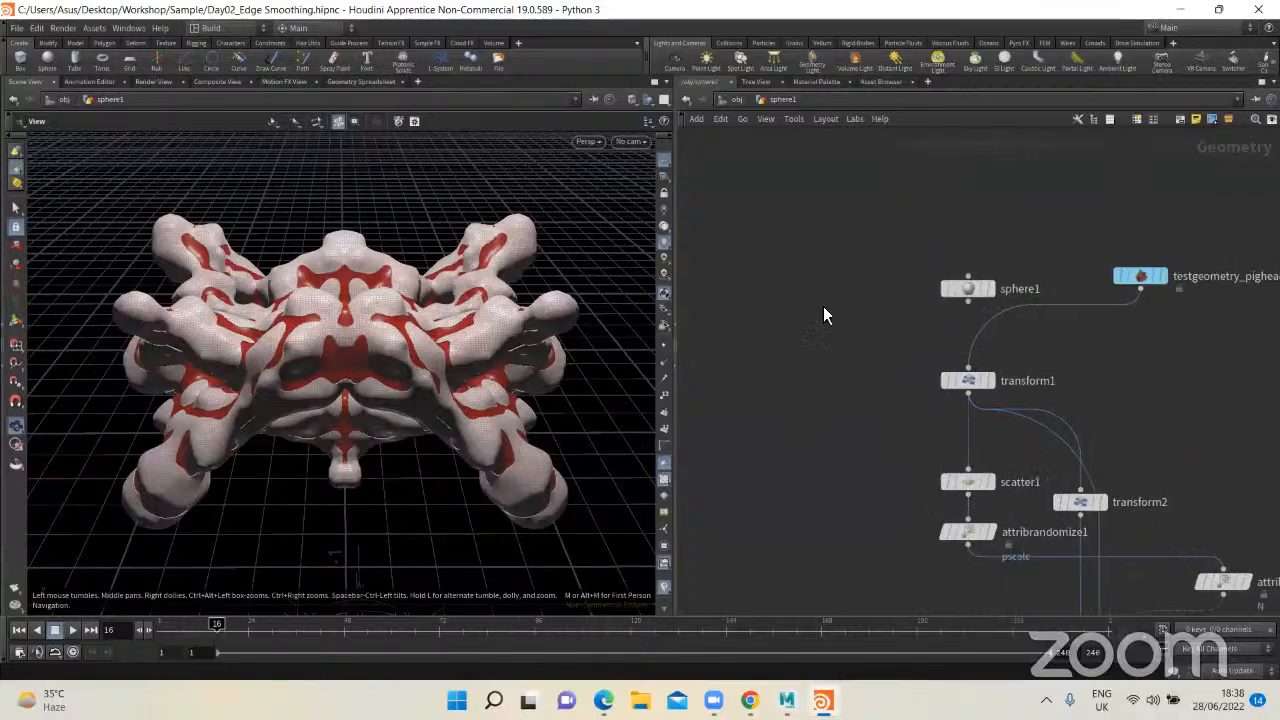
drag(787, 326, 791, 318)
key(Delete)
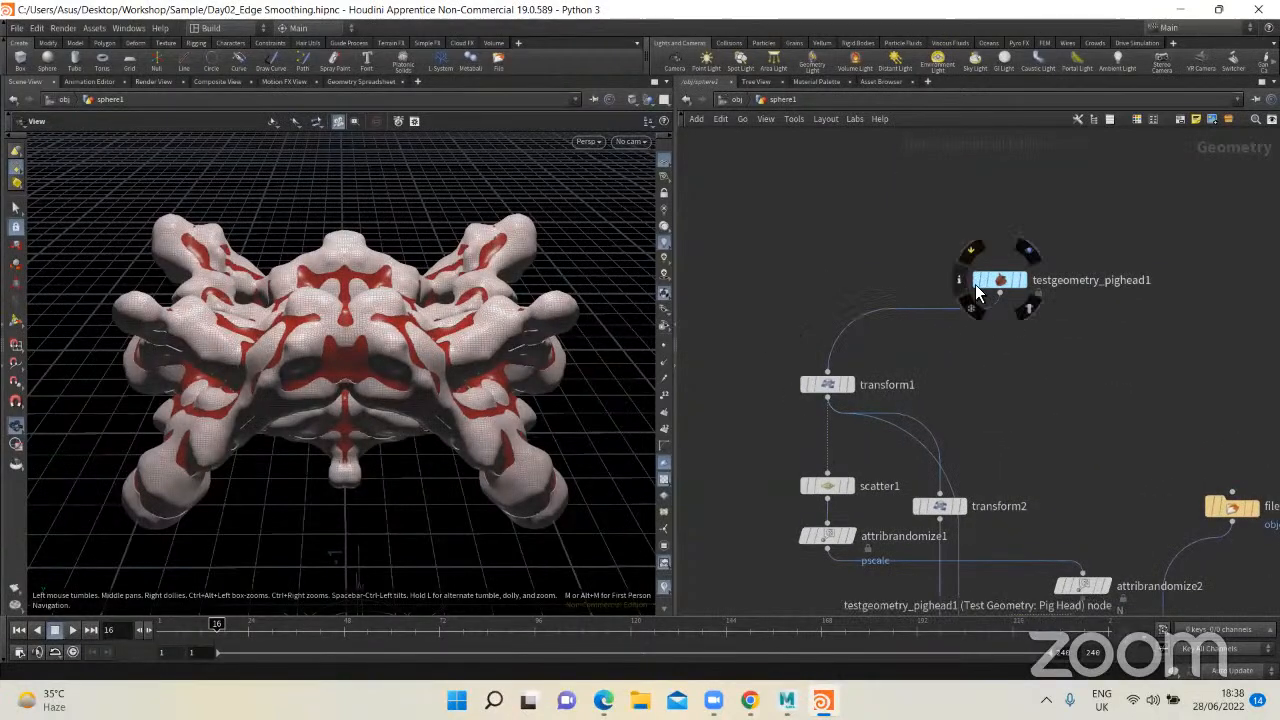
Step: Display the output of the file1 node that loads object.obj and examine the imported mesh
drag(977, 284, 830, 269)
middle_drag(1064, 386, 812, 258)
drag(993, 386, 1056, 312)
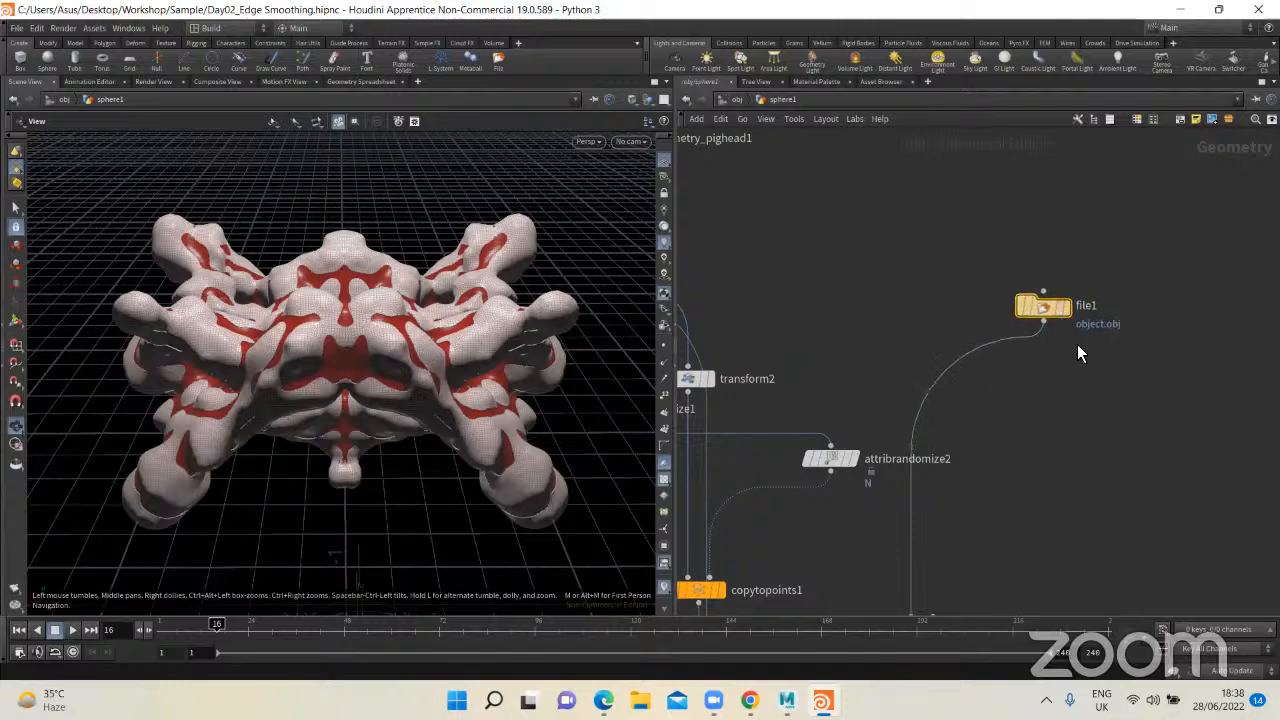
click(1066, 309)
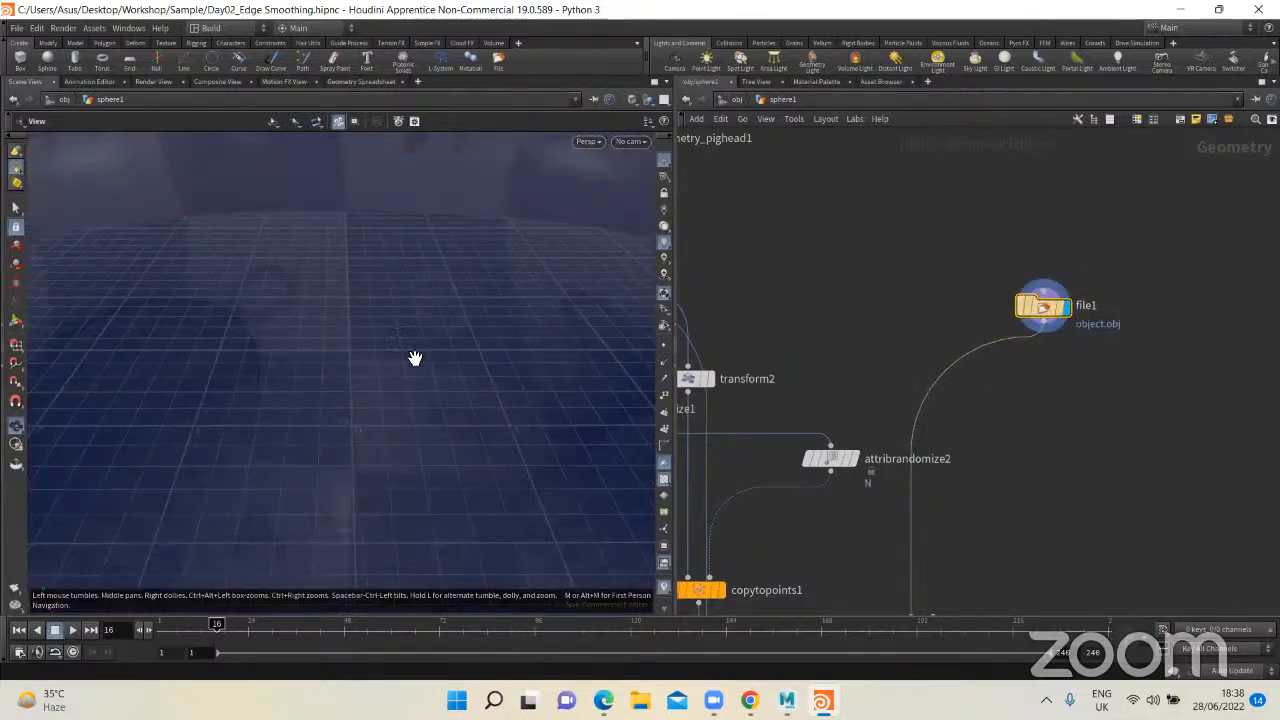
key(f)
drag(429, 368, 360, 429)
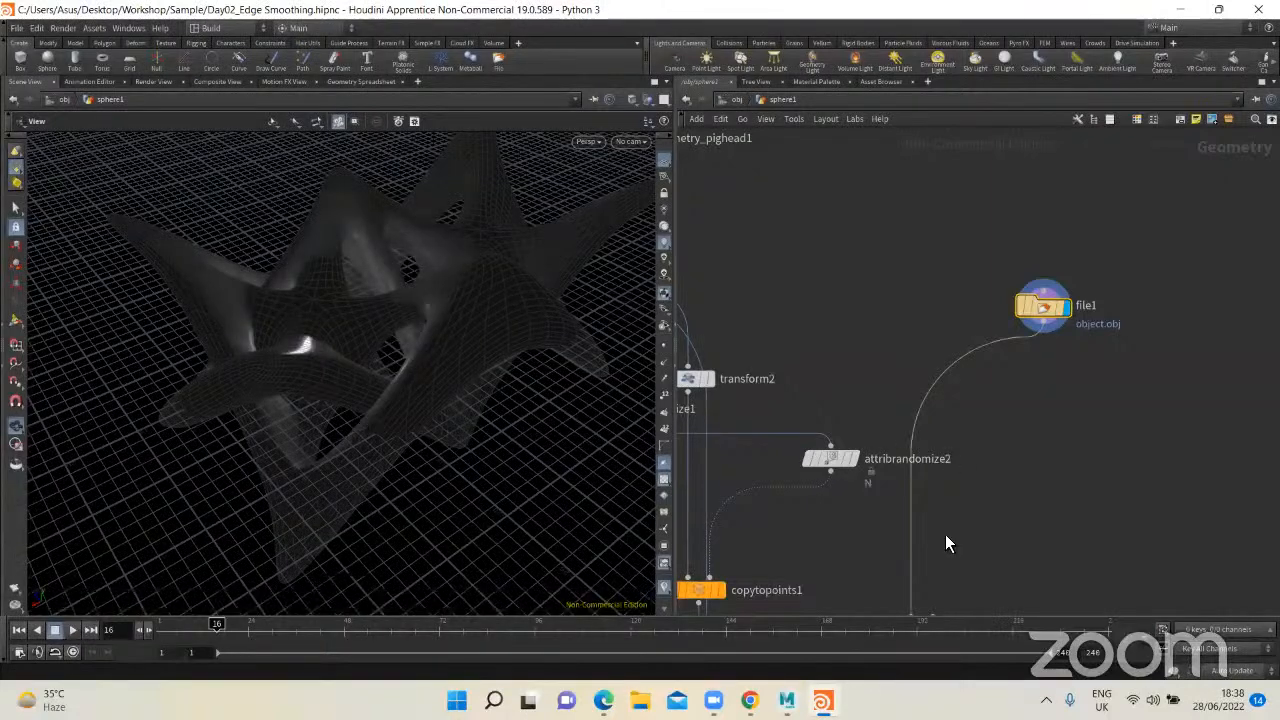
Step: Trace the node chain to its end, display the merge2 result and check it near the start of the timeline
middle_drag(957, 601, 919, 338)
scroll(922, 335, down, 3)
middle_drag(924, 605, 927, 319)
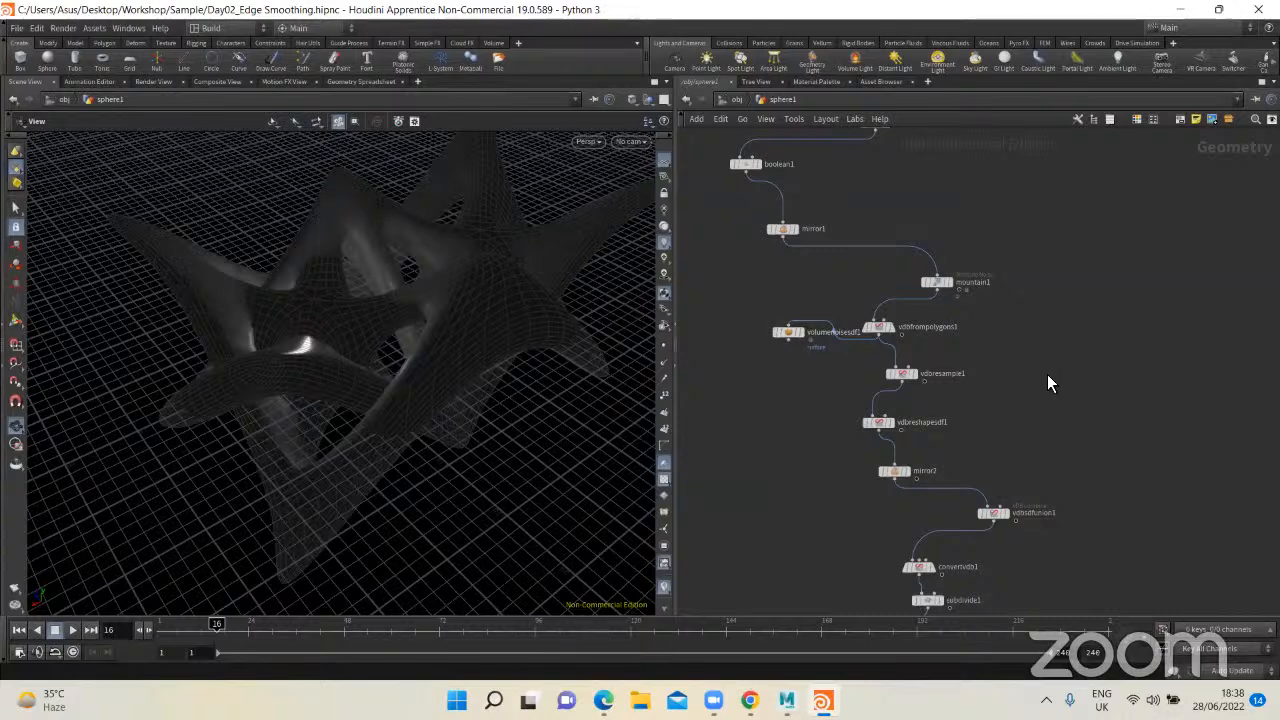
middle_drag(1031, 447, 1025, 292)
scroll(986, 360, down, 4)
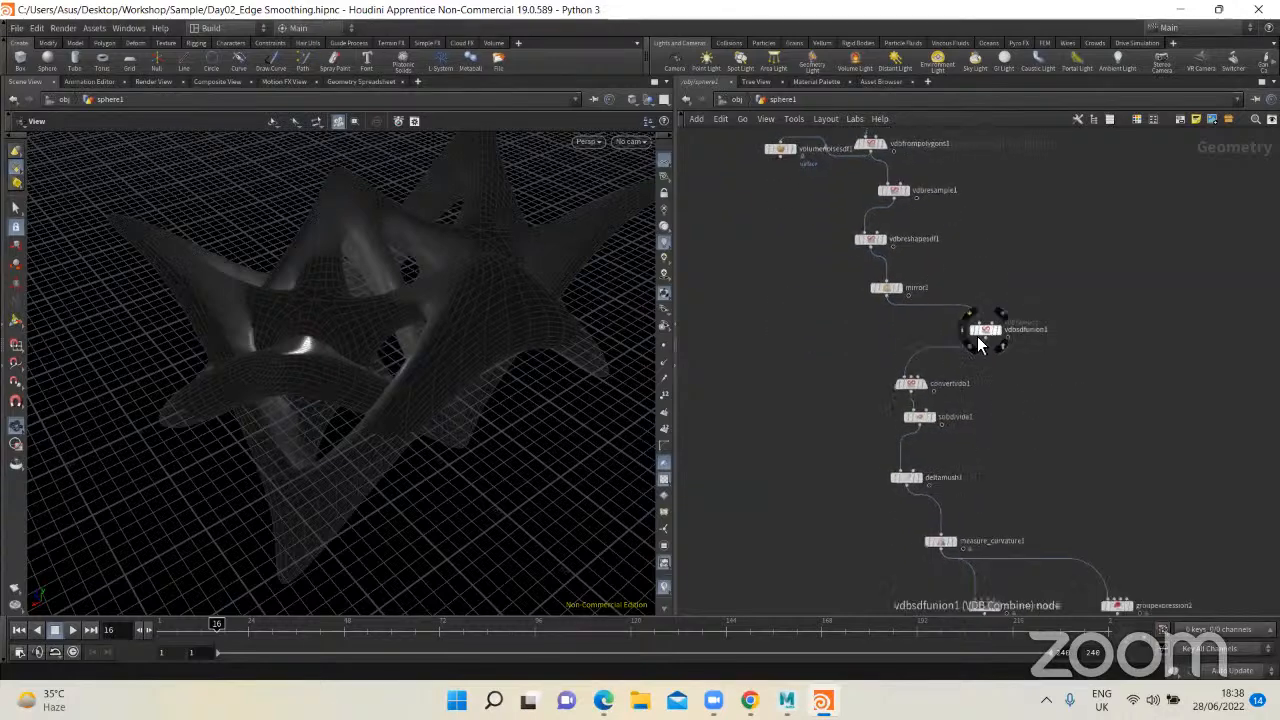
scroll(949, 230, up, 6)
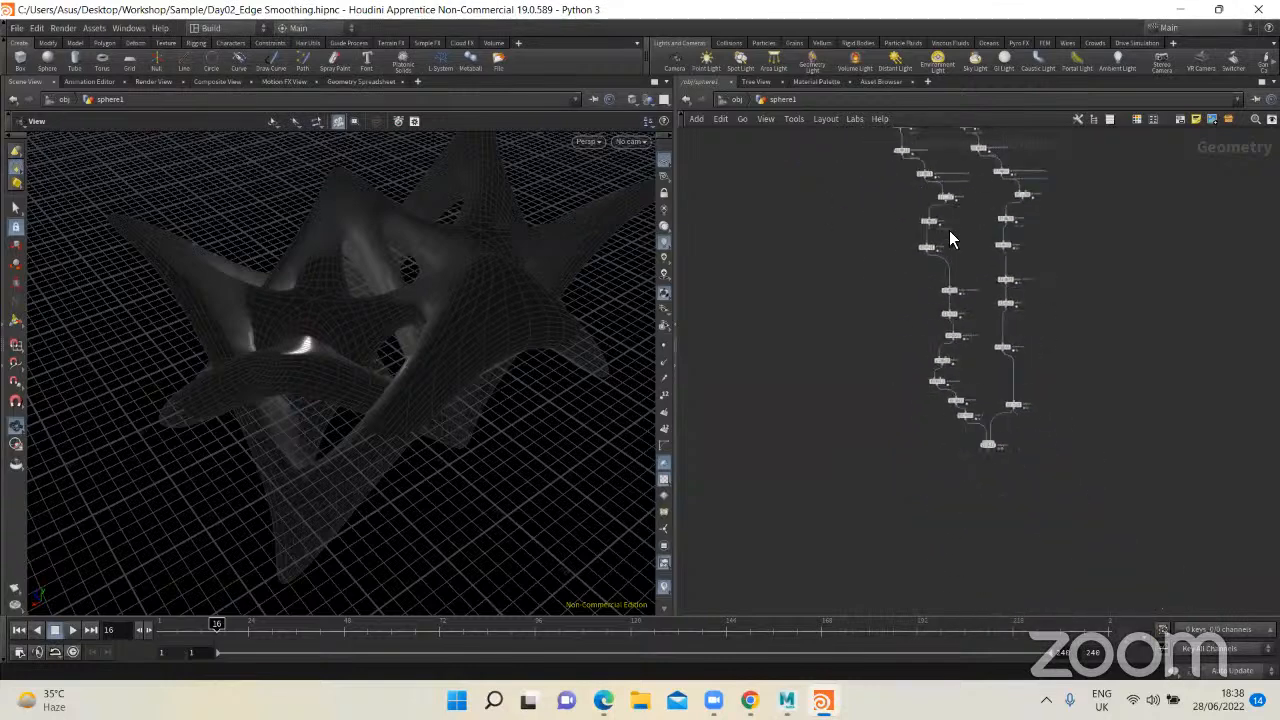
click(961, 421)
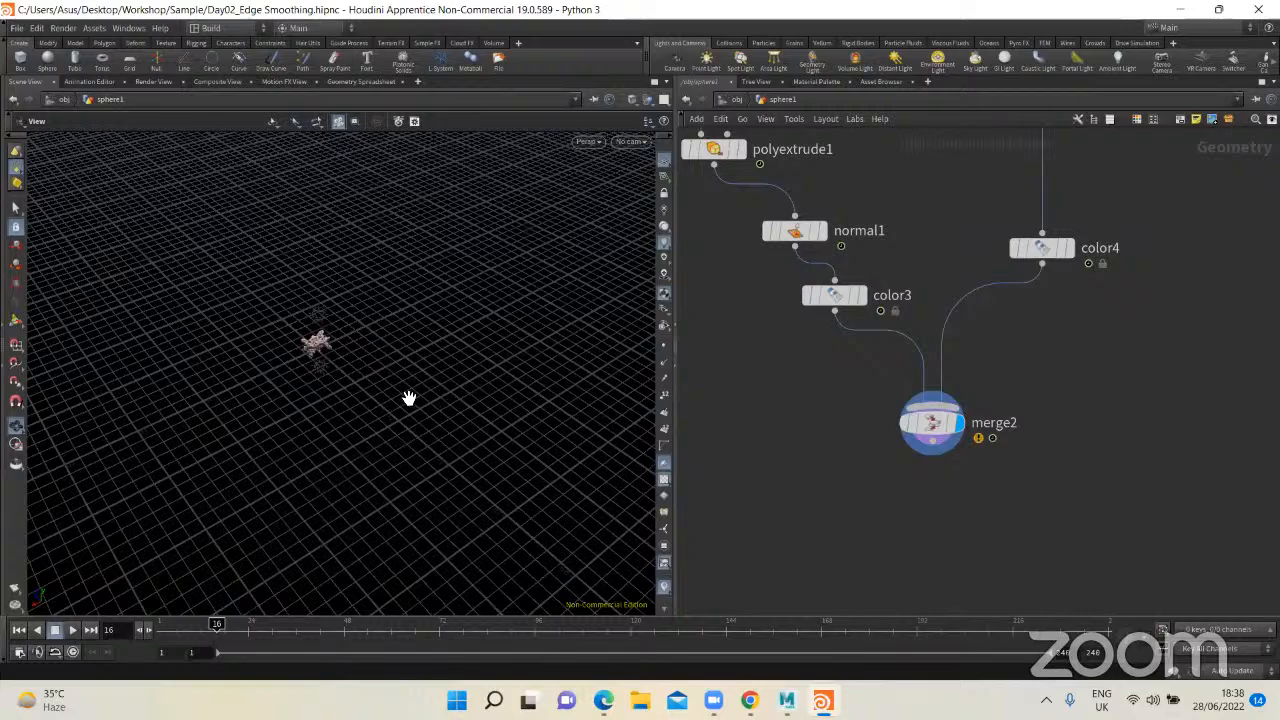
key(space+f)
drag(393, 390, 397, 366)
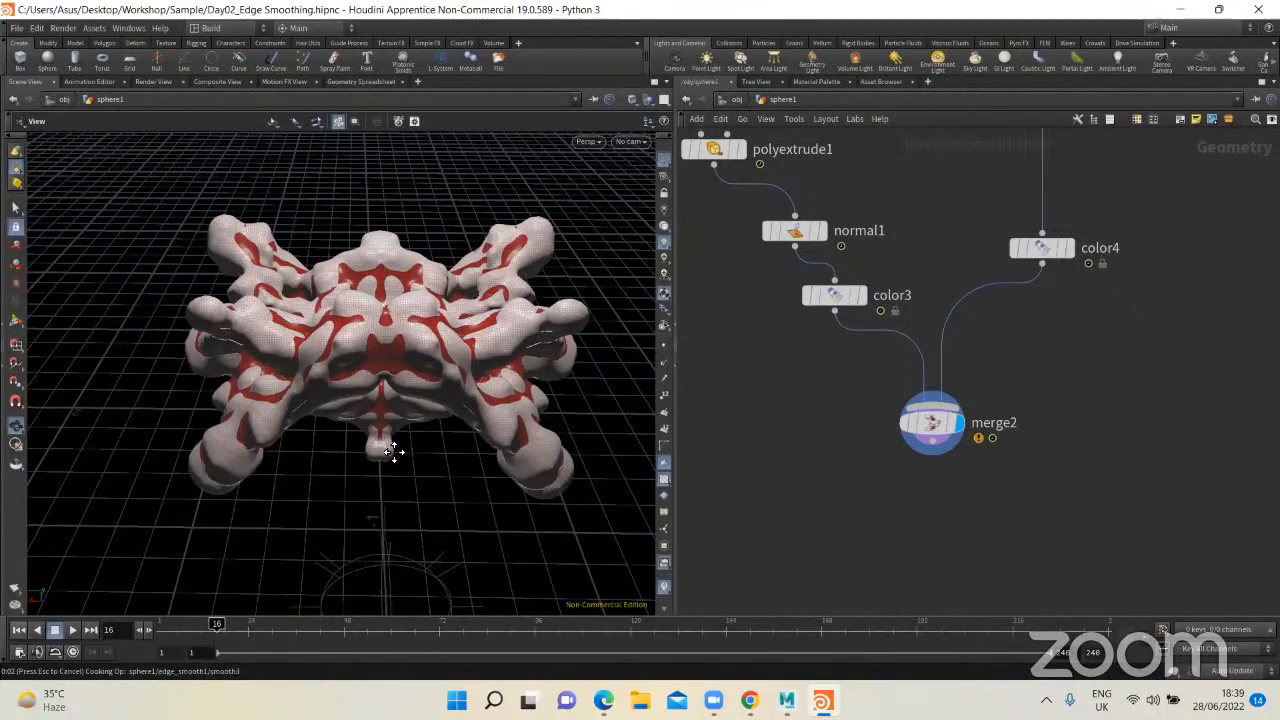
click(161, 630)
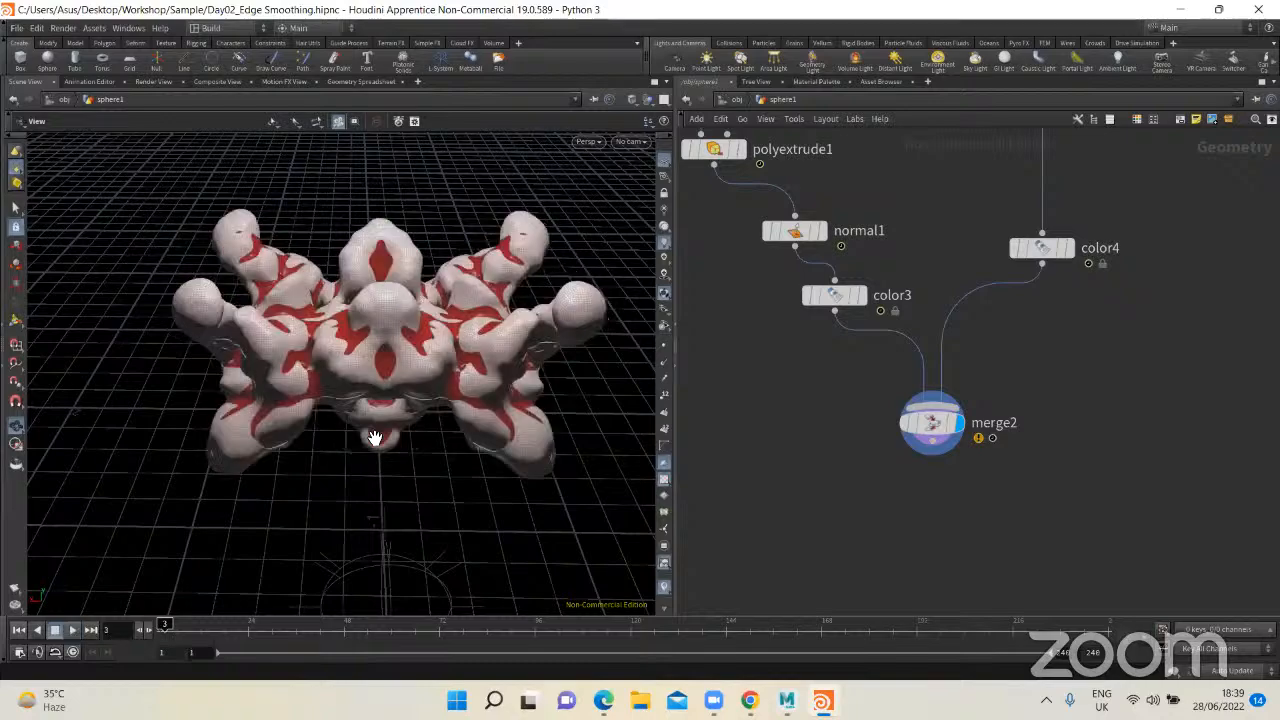
Step: Switch to Maya, duplicate the st_Gen mesh and move the copy out of the row into empty space
click(787, 700)
scroll(627, 398, down, 5)
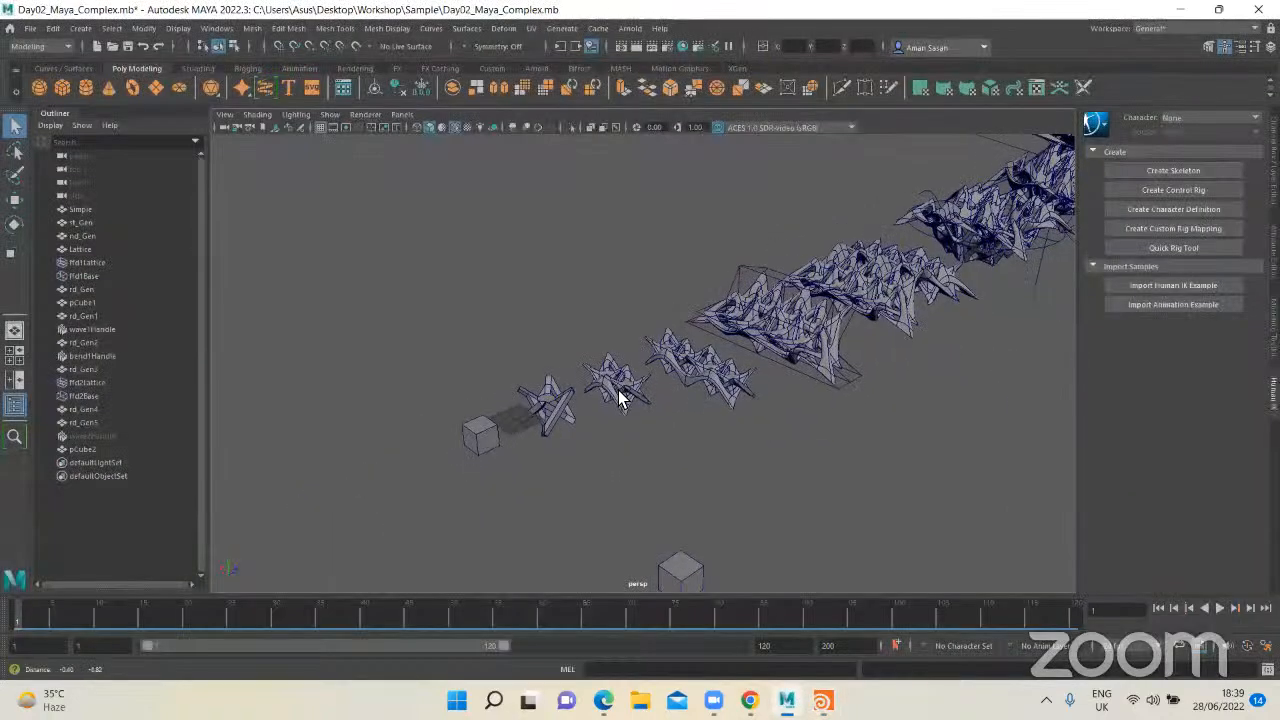
scroll(611, 388, up, 3)
click(610, 387)
key(f)
click(490, 334)
scroll(510, 355, down, 8)
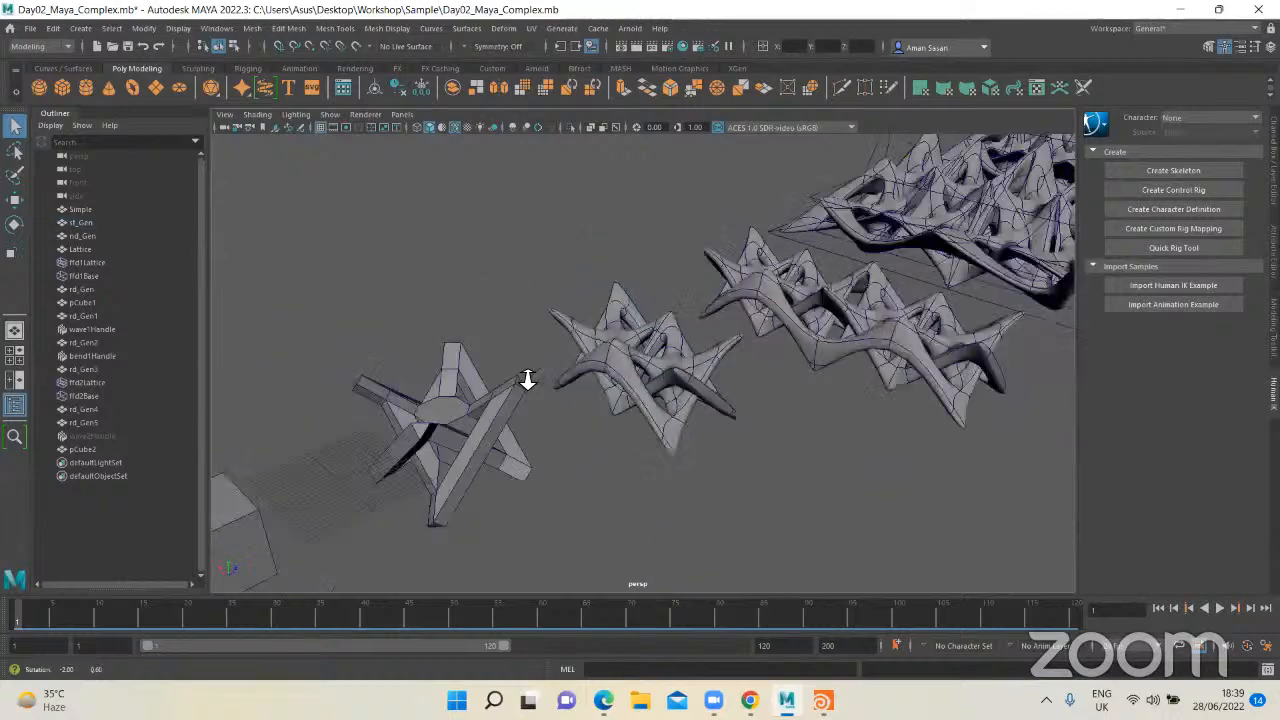
click(557, 370)
key(ctrl+d)
key(w)
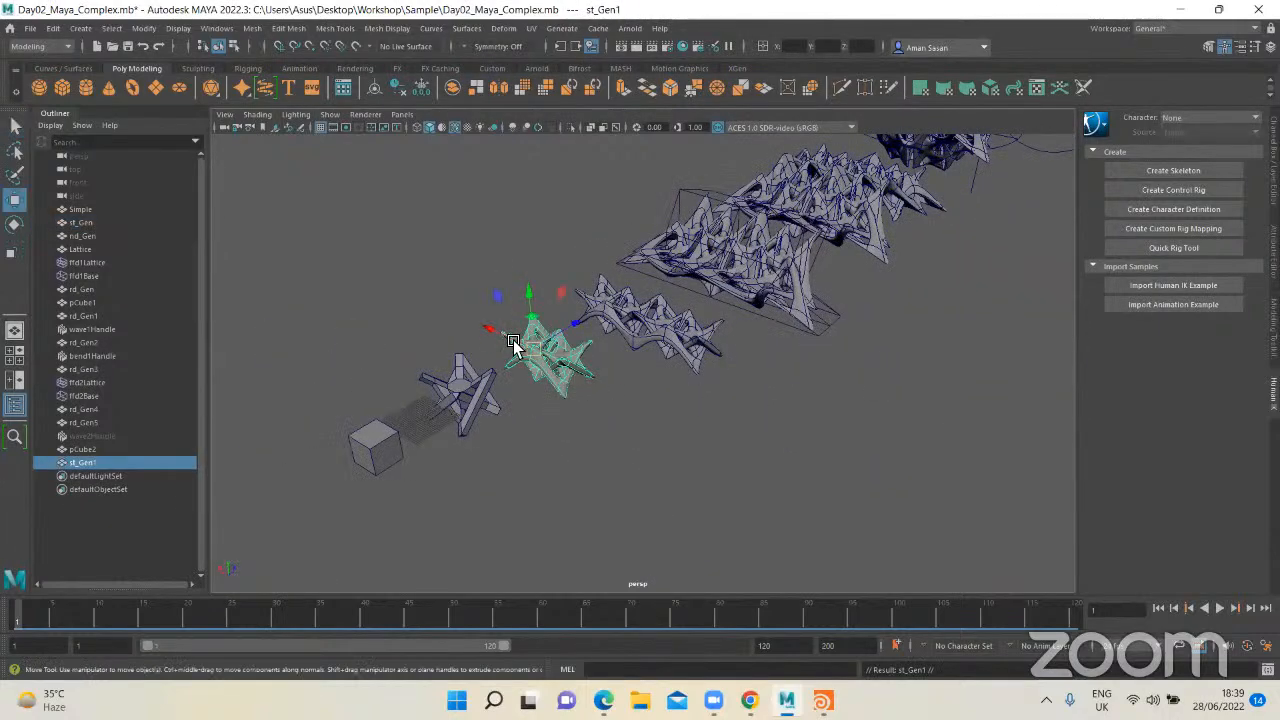
drag(492, 333, 862, 475)
key(f)
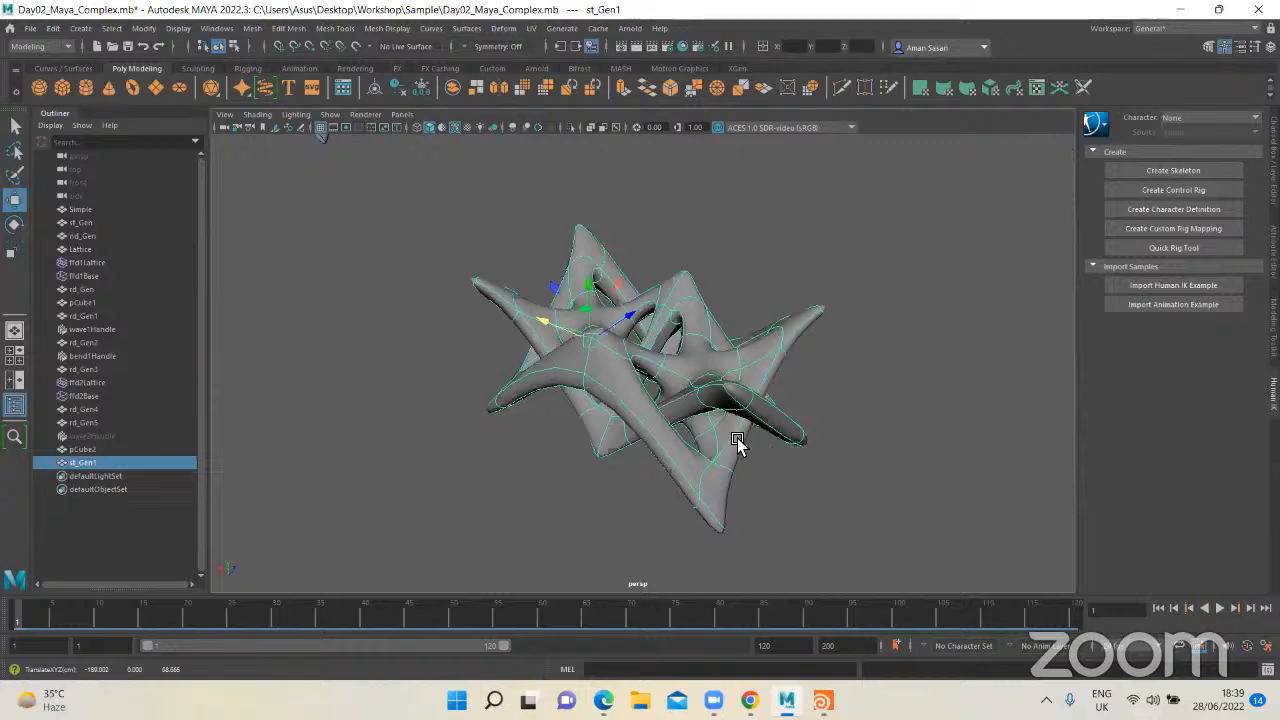
Step: Examine the st_Gen copy up close and from a distance, comparing it with the other generations
scroll(720, 470, down, 8)
scroll(688, 483, up, 3)
alt+middle_drag(688, 470, 683, 426)
alt+drag(683, 426, 687, 444)
key(q)
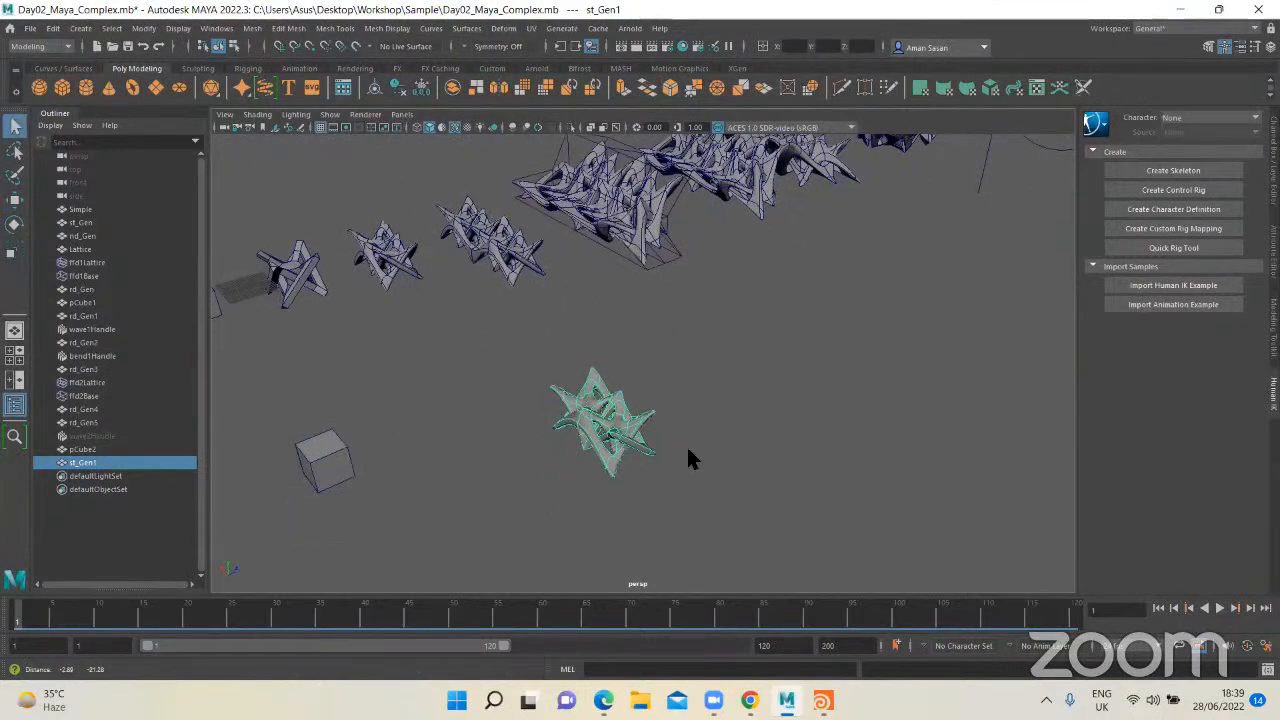
scroll(687, 444, up, 4)
alt+middle_drag(660, 420, 575, 335)
alt+drag(580, 370, 599, 418)
scroll(715, 408, up, 4)
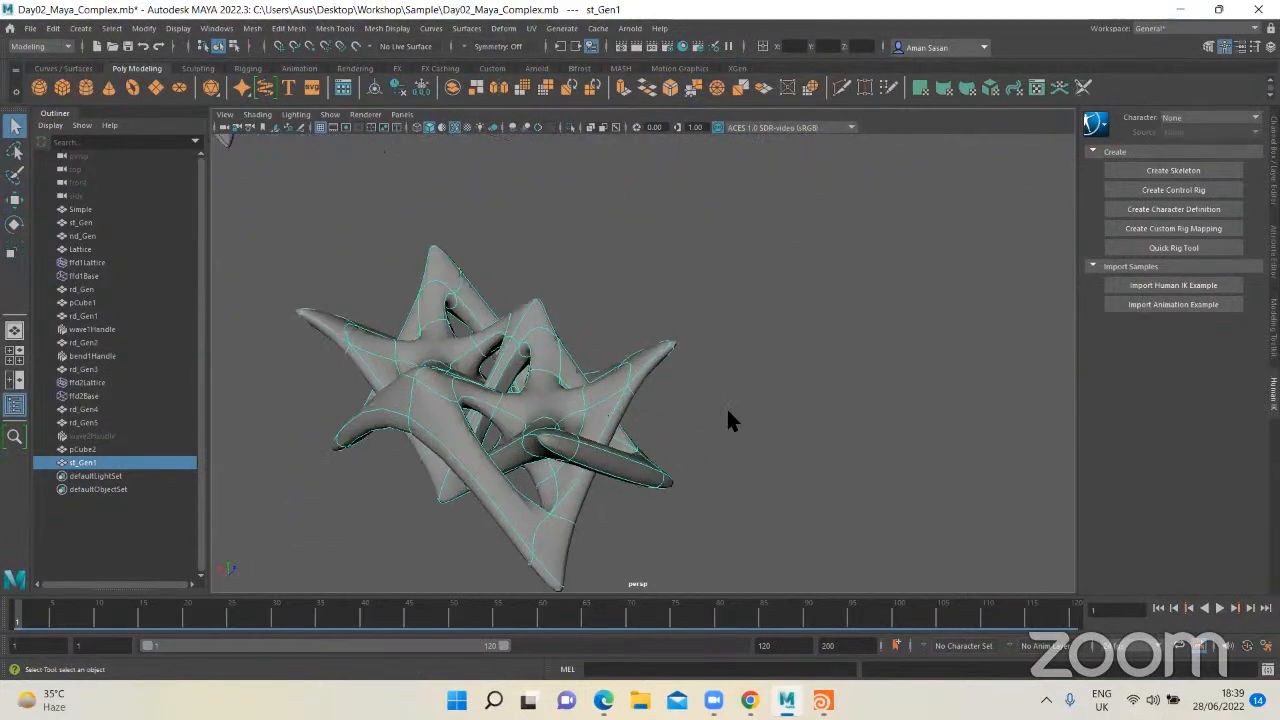
alt+middle_drag(668, 388, 777, 342)
alt+drag(777, 350, 706, 400)
scroll(706, 399, down, 3)
alt+middle_drag(706, 399, 658, 423)
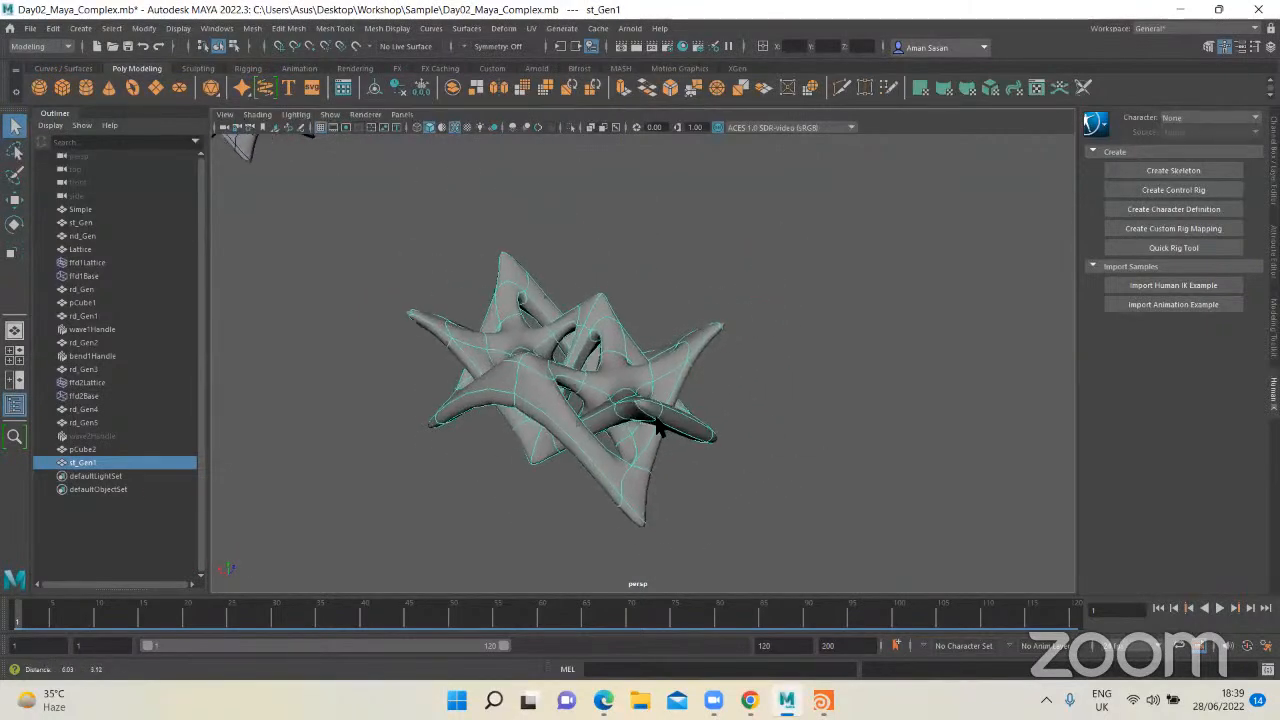
click(760, 393)
click(626, 388)
scroll(692, 344, down, 4)
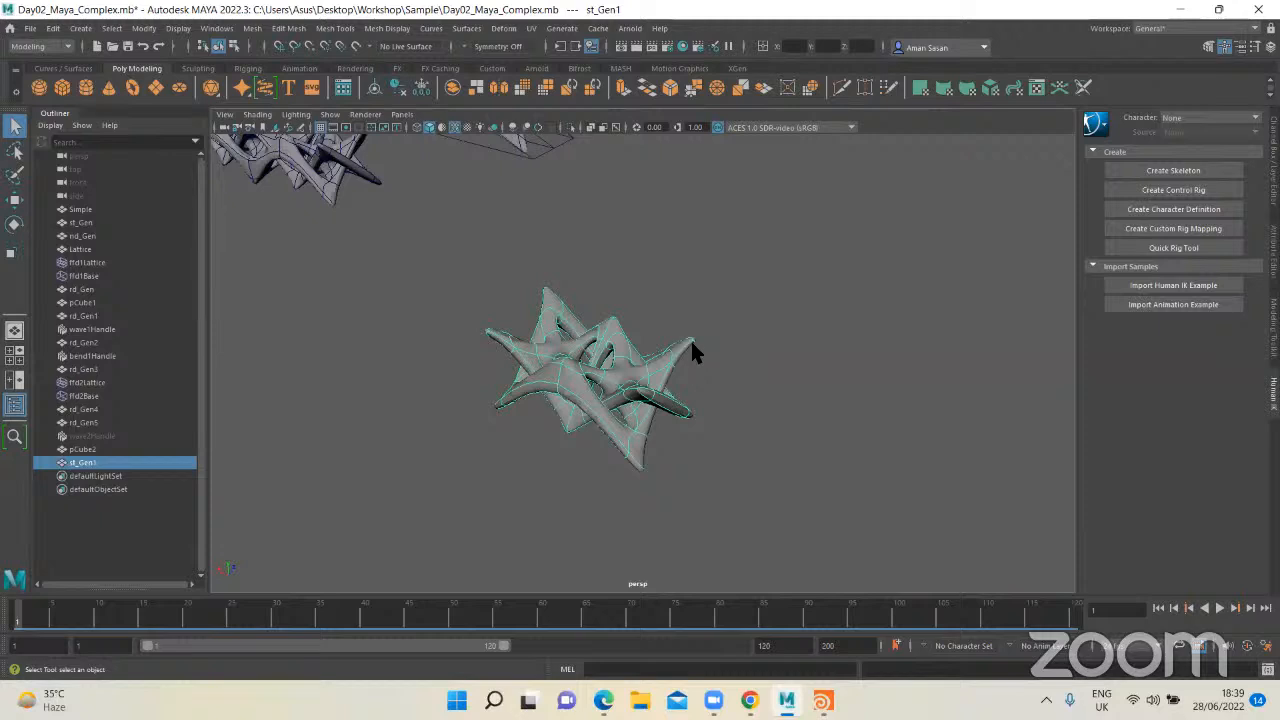
scroll(690, 340, down, 4)
alt+middle_drag(661, 331, 640, 370)
alt+drag(508, 150, 492, 104)
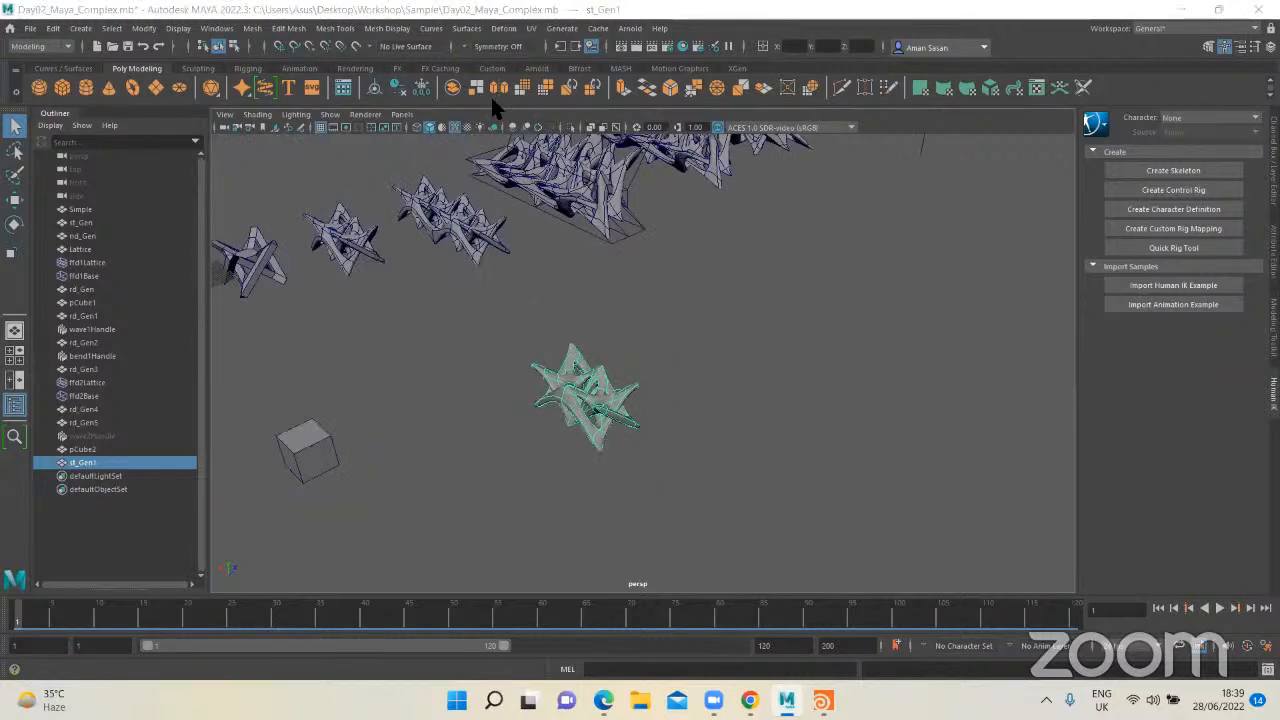
Step: Keep the Modeling menu set active and review the available nonlinear deformers without applying one
click(54, 38)
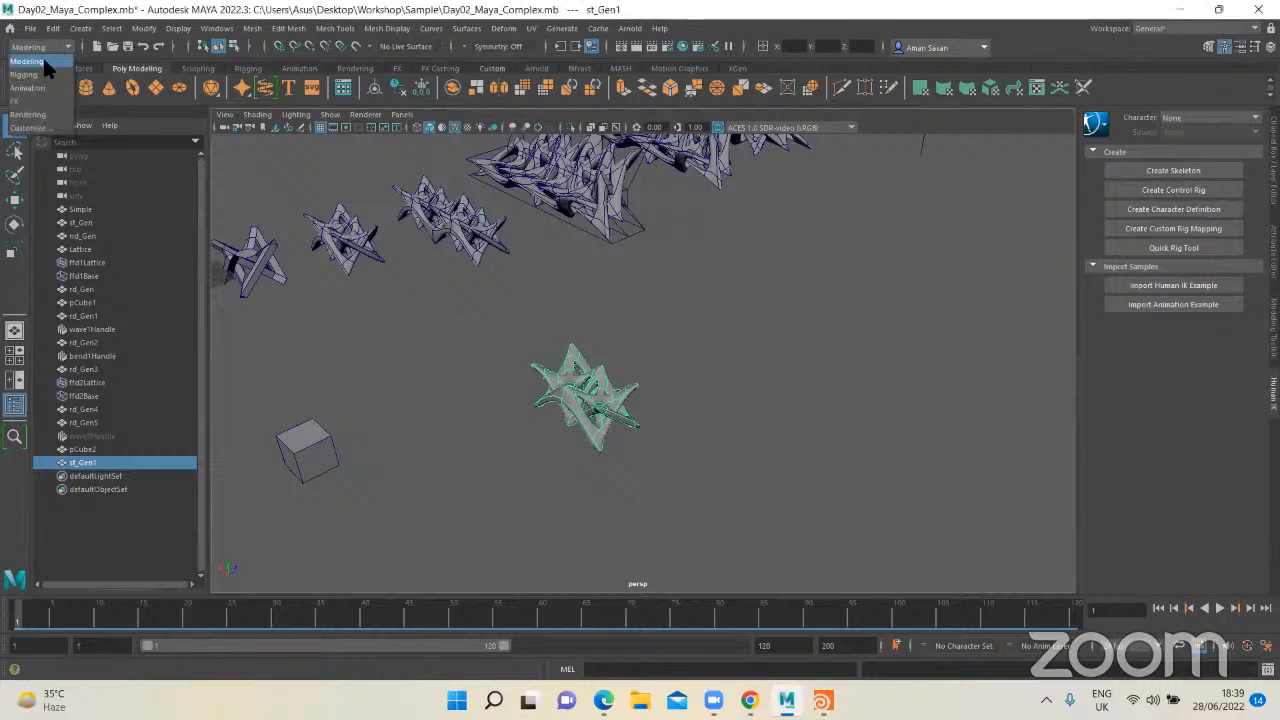
click(42, 55)
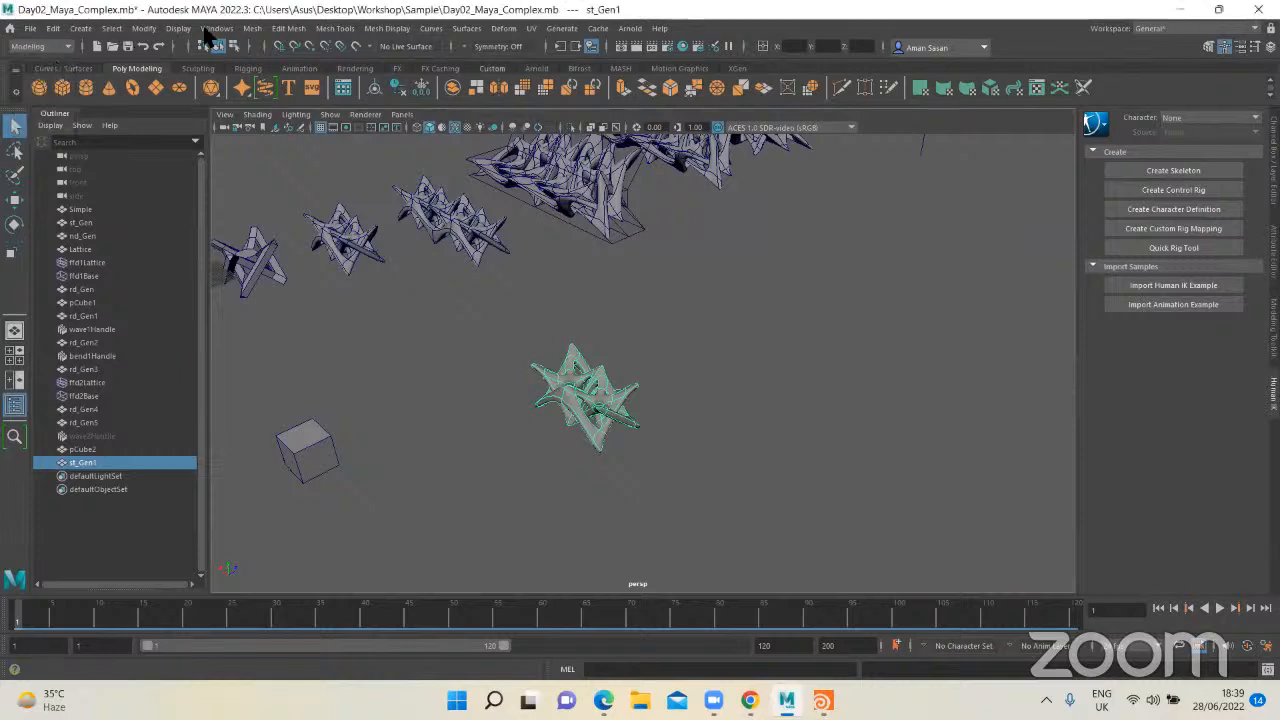
click(505, 30)
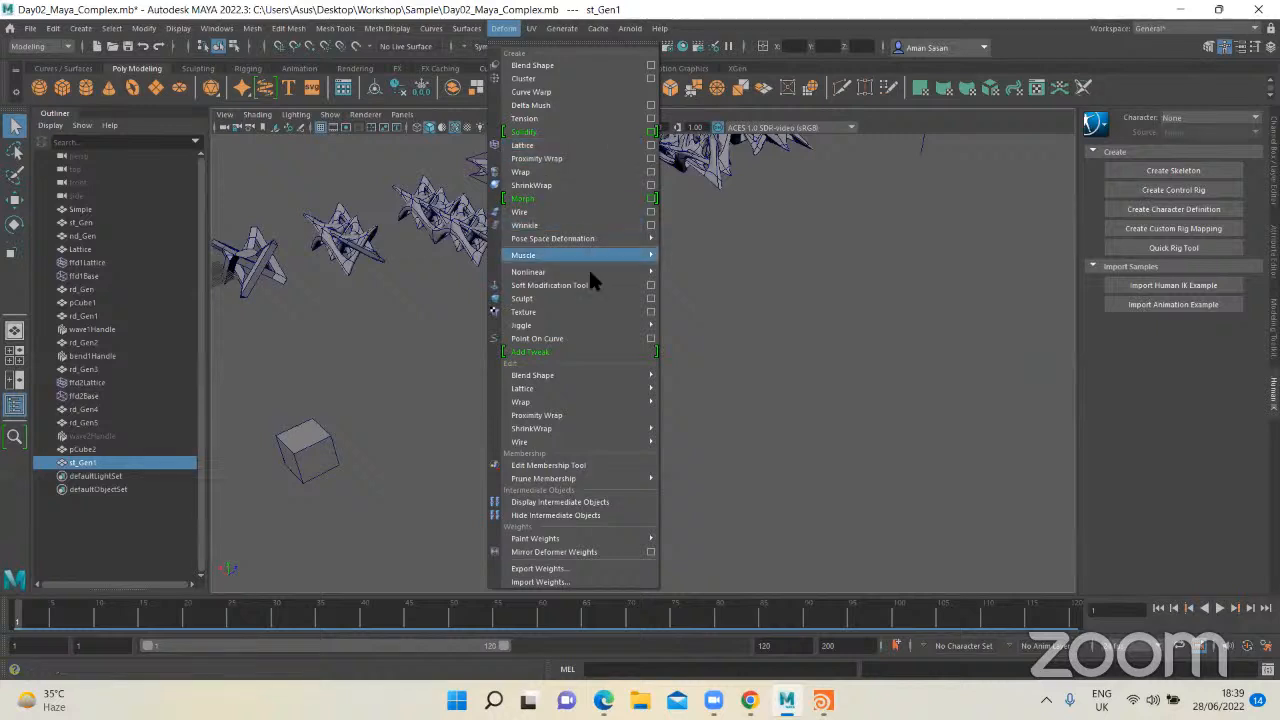
mouse_move(578, 272)
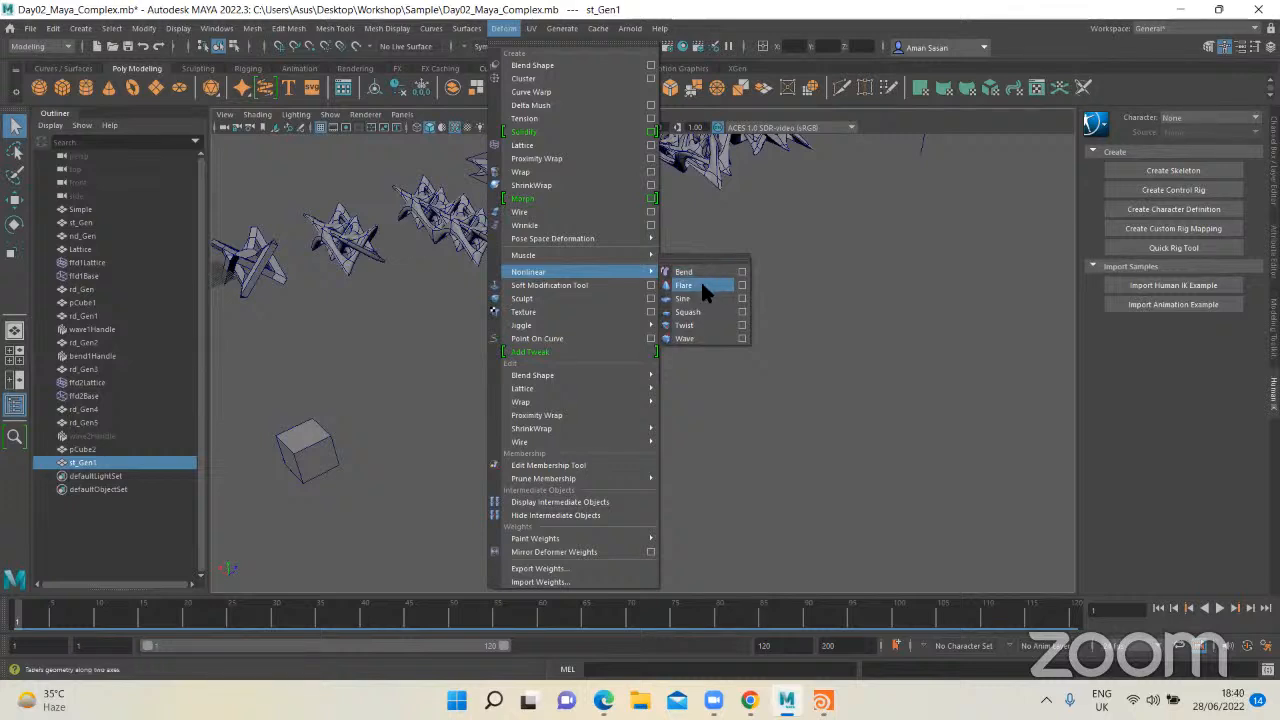
click(732, 236)
Step: Duplicate the separated st_Gen copy and move the new copy a short distance away from it
drag(503, 349, 691, 479)
key(ctrl+d)
key(w)
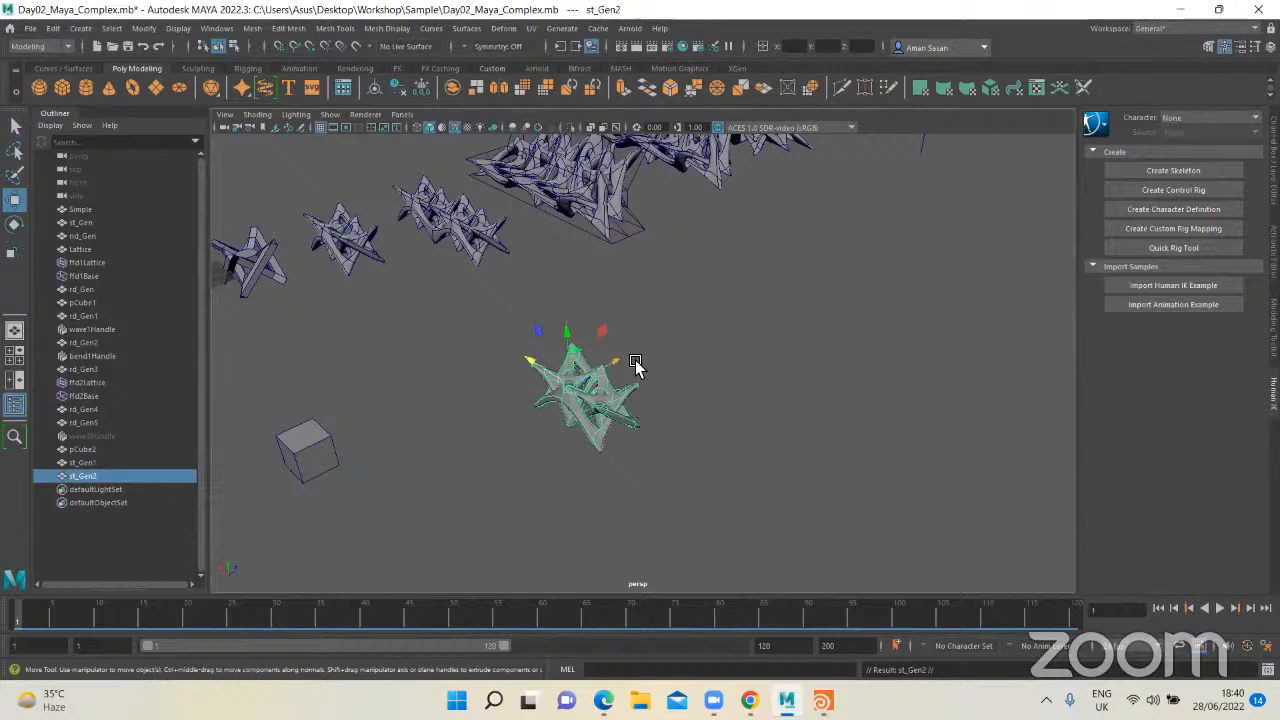
drag(634, 366, 712, 322)
Step: Look over the nonlinear deformer options again for the second copy and clear the selection
click(503, 28)
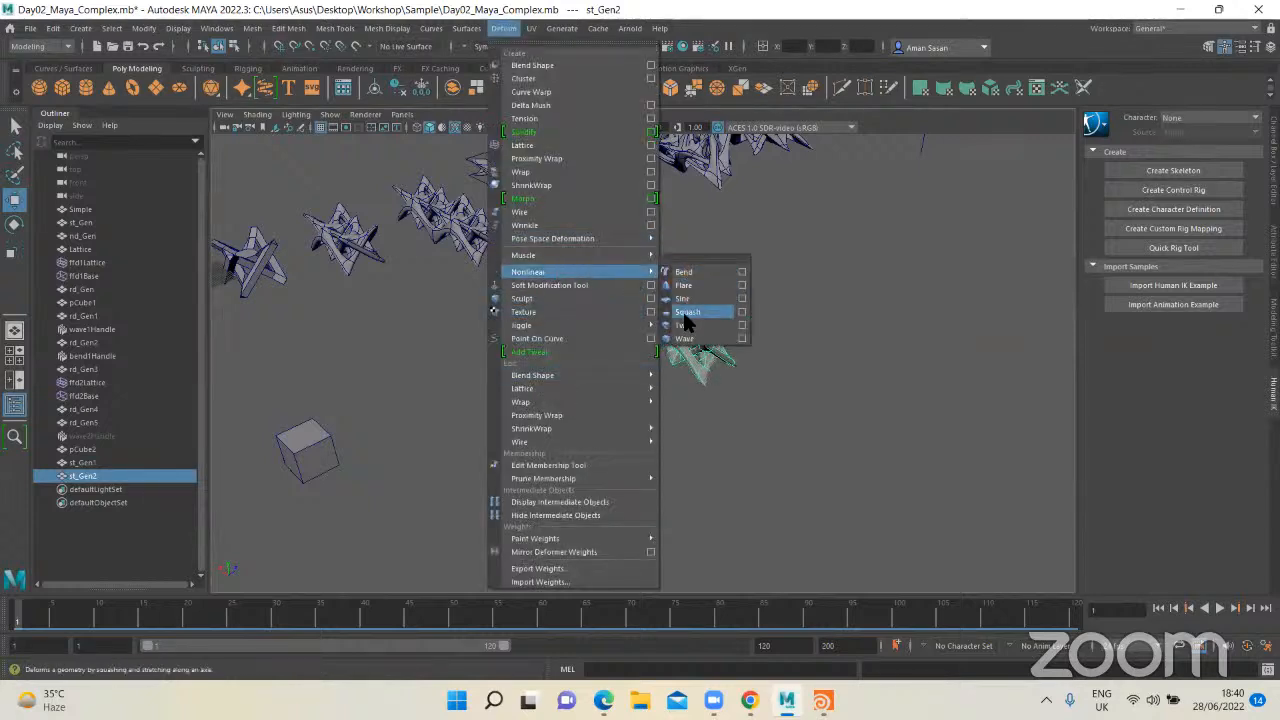
key(q)
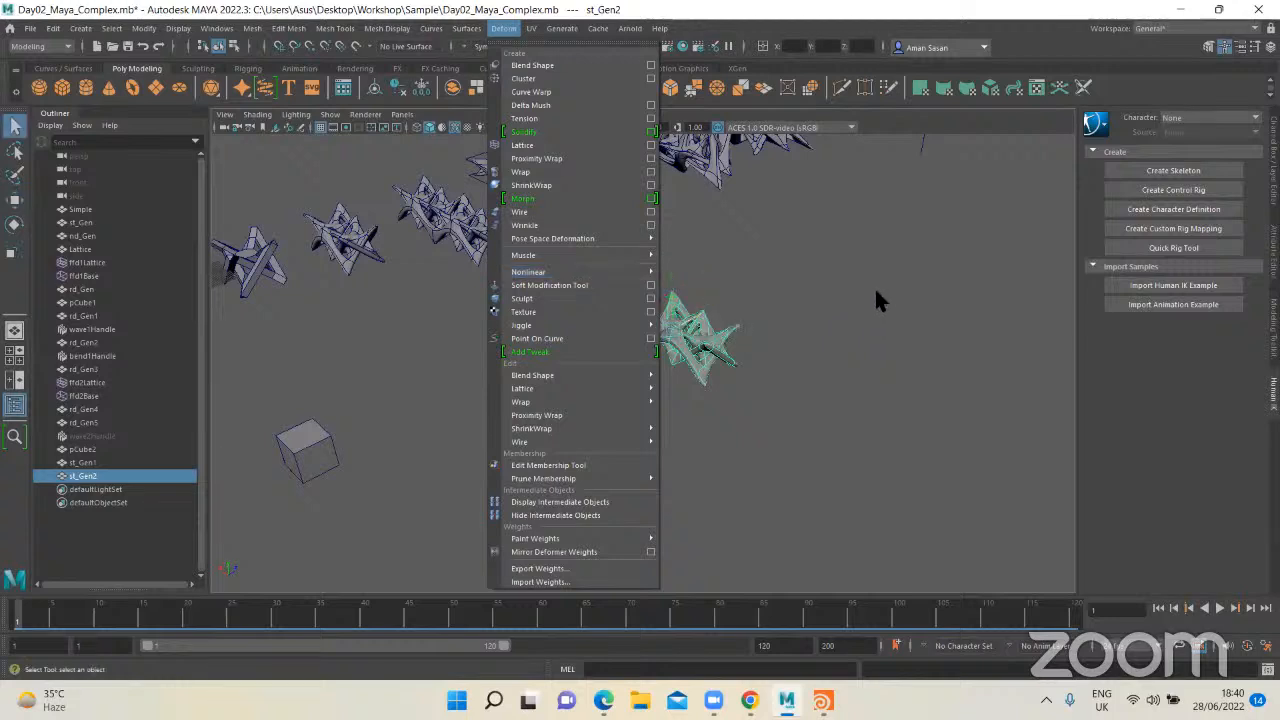
click(875, 301)
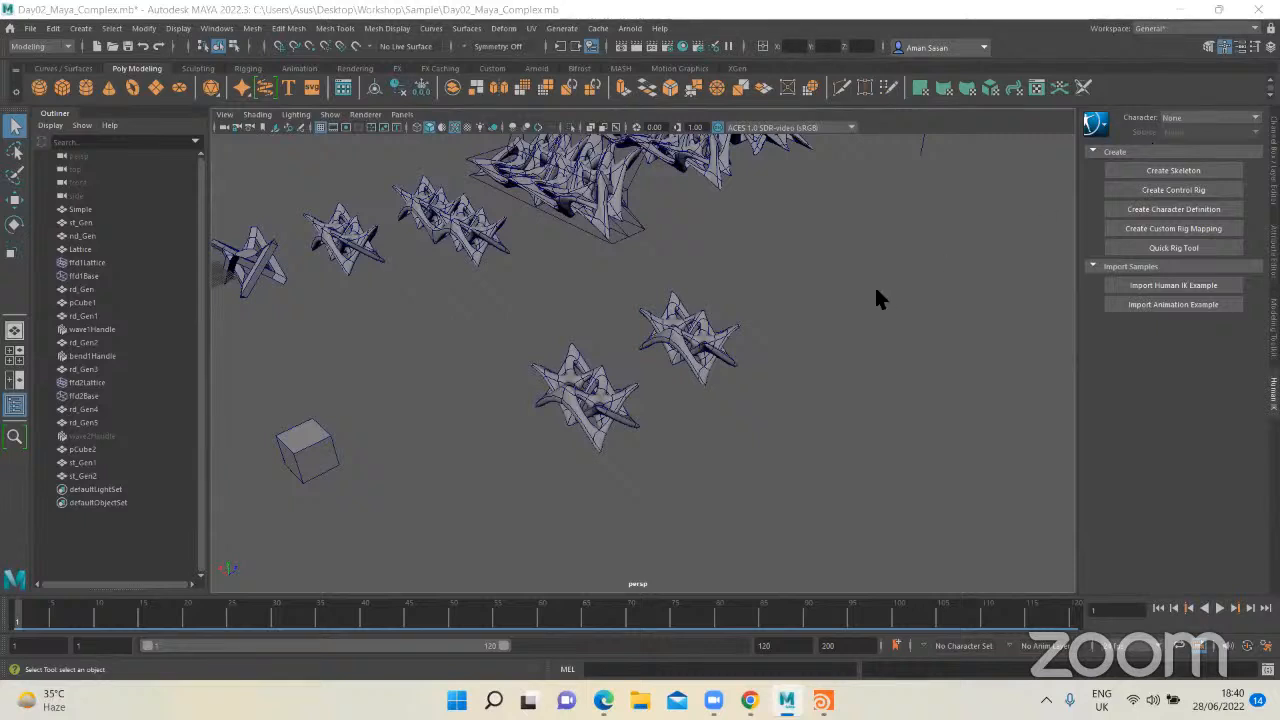
Step: Examine the original pCube1 cube at the start of the row beside the first strut form
alt+drag(943, 291, 566, 416)
click(335, 331)
key(f)
click(428, 297)
scroll(430, 302, down, 3)
scroll(590, 384, down, 3)
scroll(590, 400, up, 4)
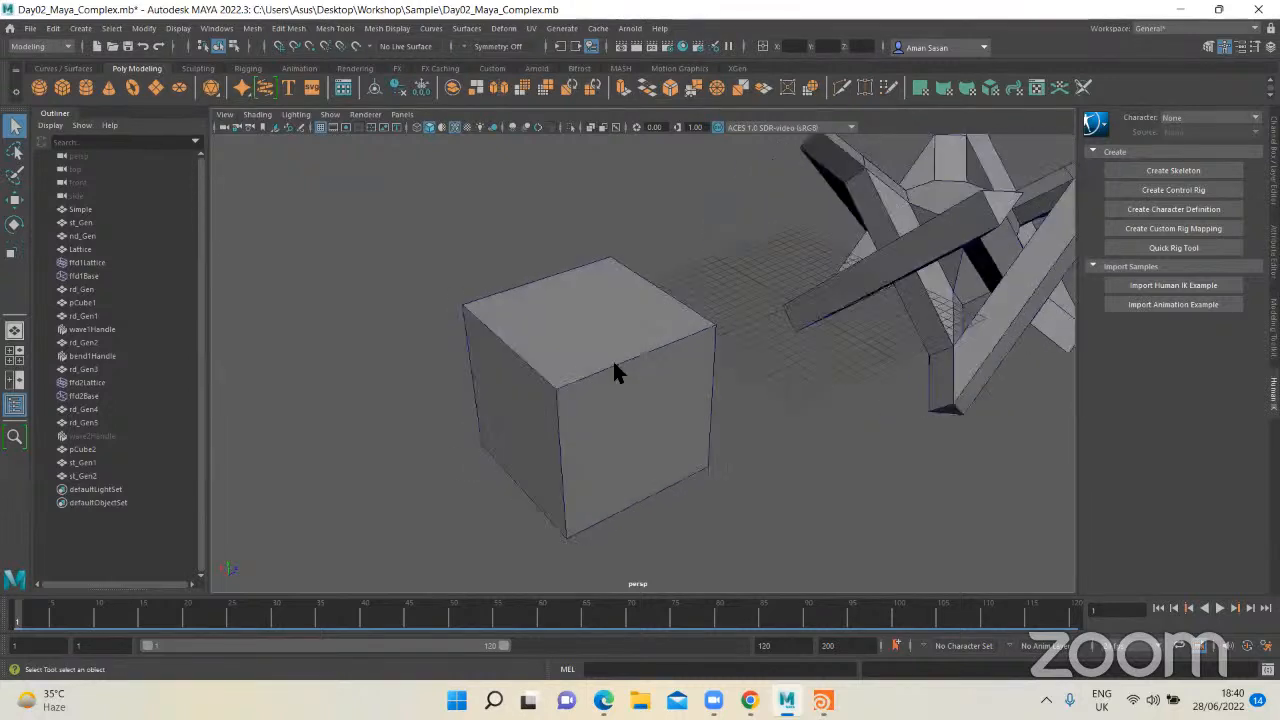
click(592, 324)
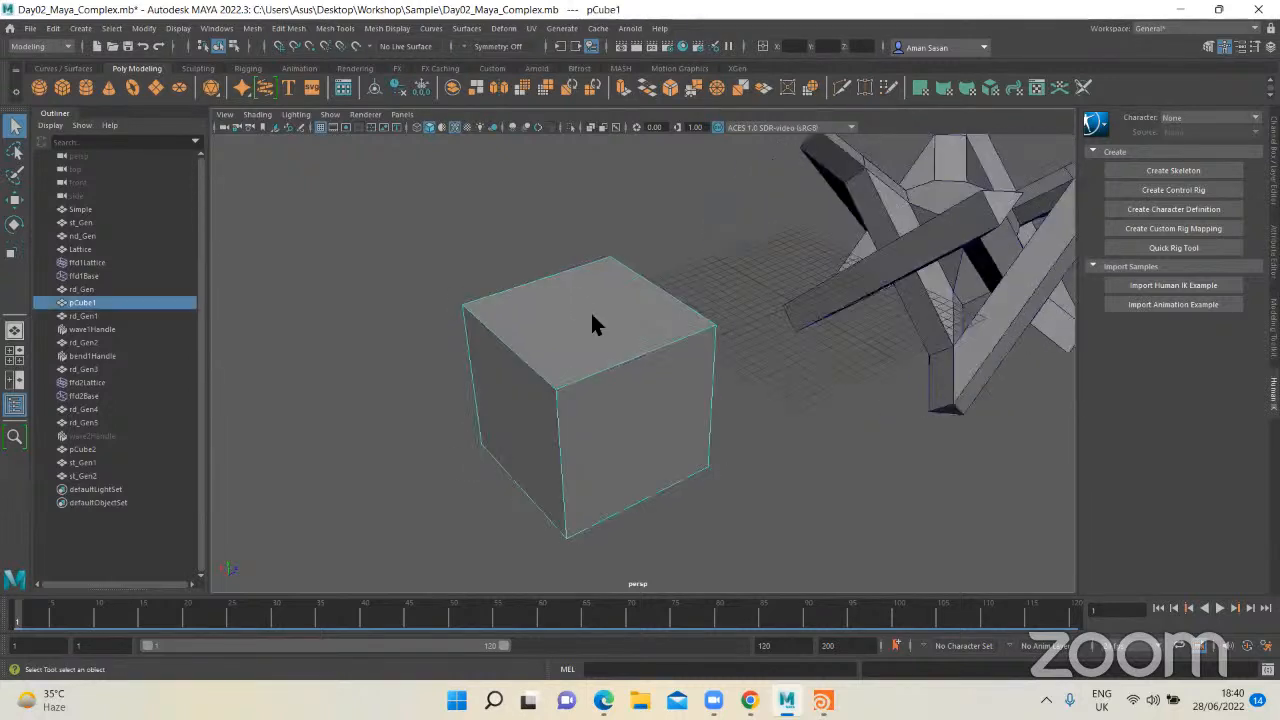
click(696, 262)
alt+drag(696, 262, 616, 372)
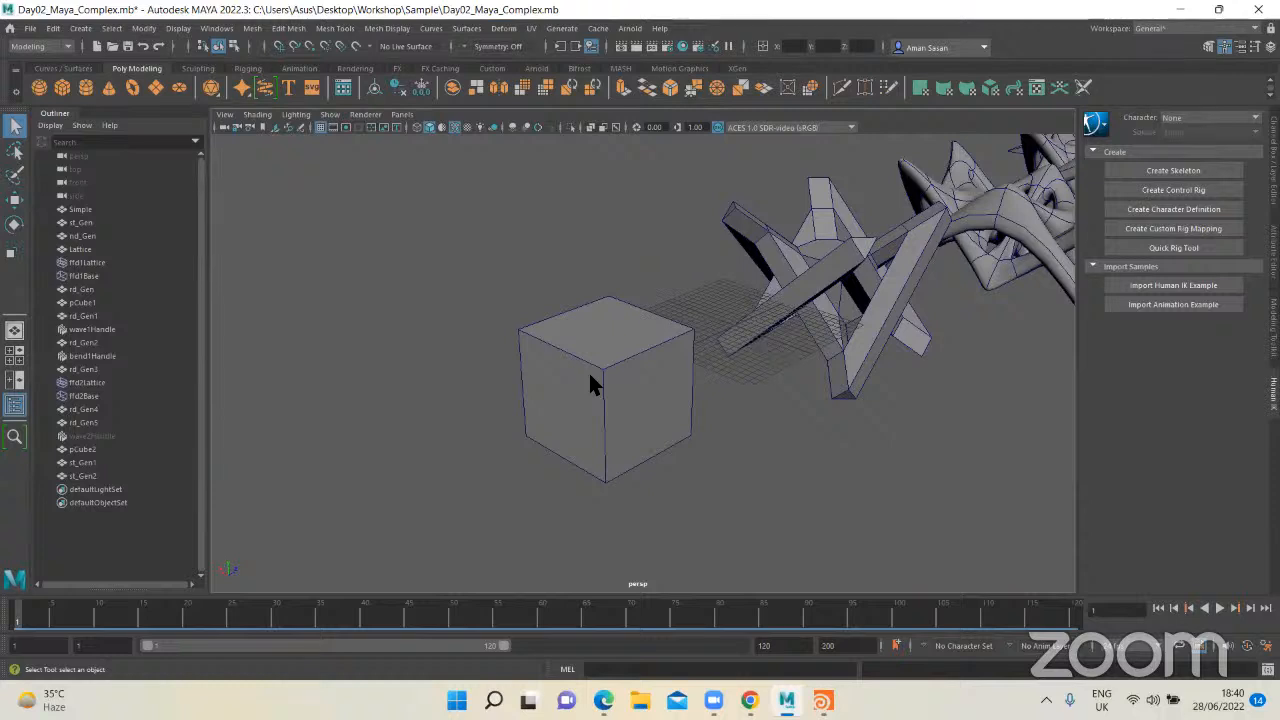
alt+drag(590, 386, 645, 378)
click(644, 370)
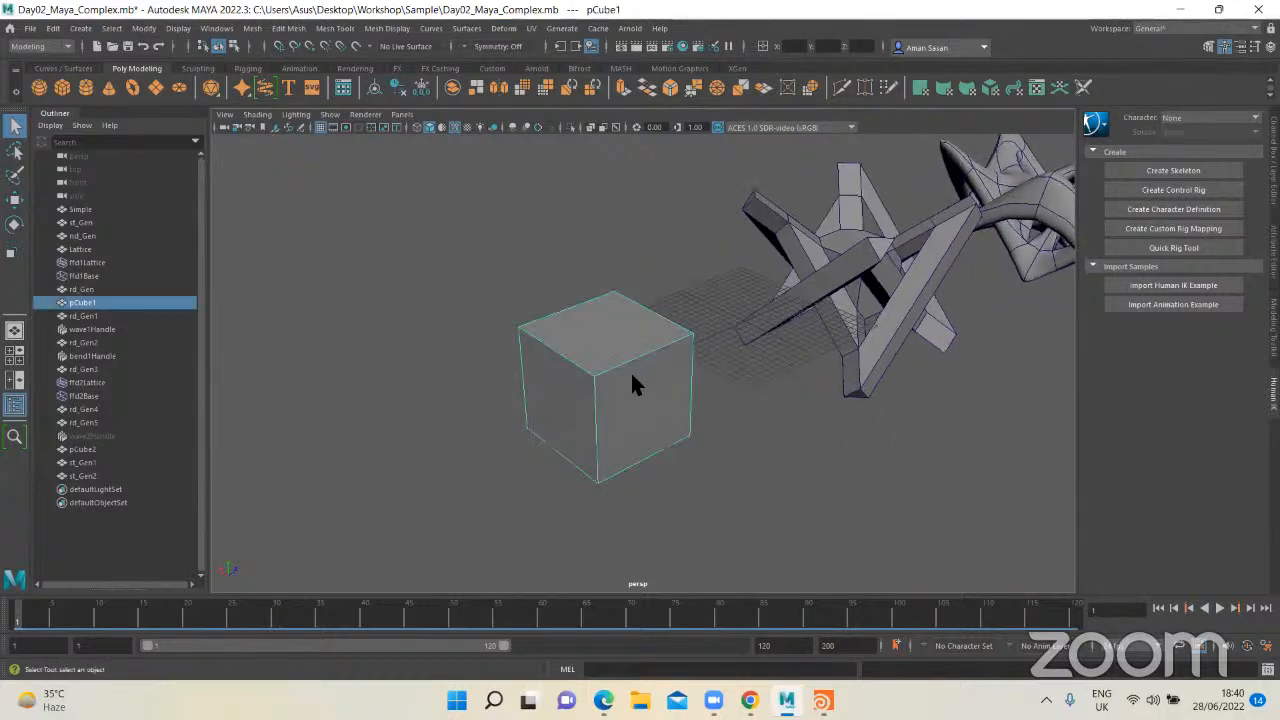
shift+right_click(626, 369)
click(626, 345)
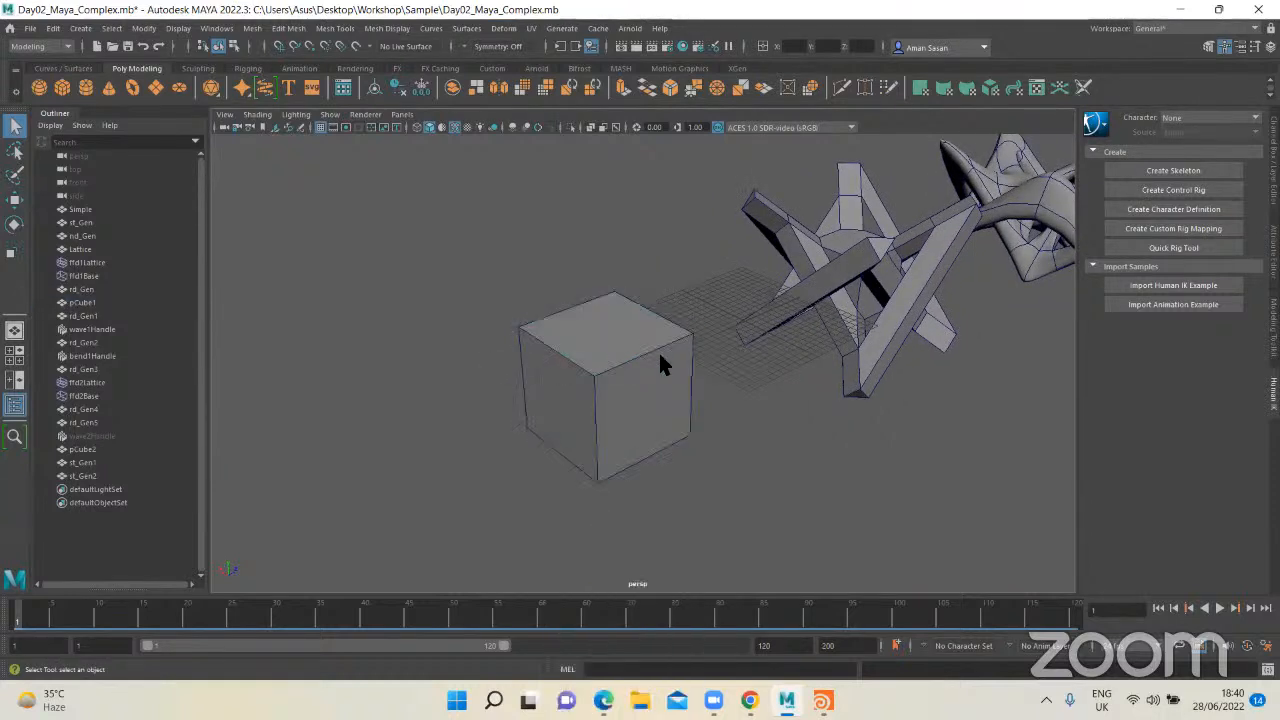
alt+drag(660, 355, 641, 388)
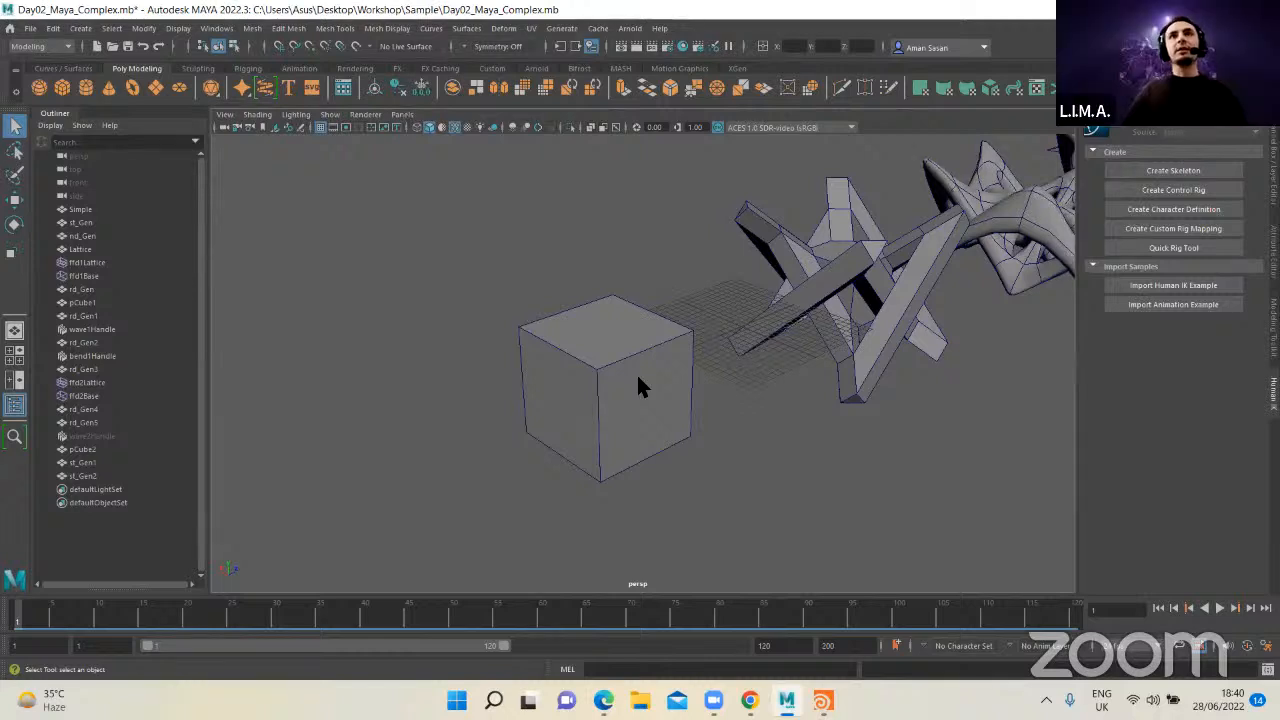
mouse_move(623, 409)
alt+mouse_down()
mouse_move(634, 437)
mouse_move(626, 415)
alt+mouse_up()
click(630, 402)
click(690, 380)
Step: Duplicate the original pCube1 cube and move the copy to an empty spot in front of the row
click(602, 405)
scroll(602, 405, down, 5)
alt+middle_drag(598, 408, 560, 390)
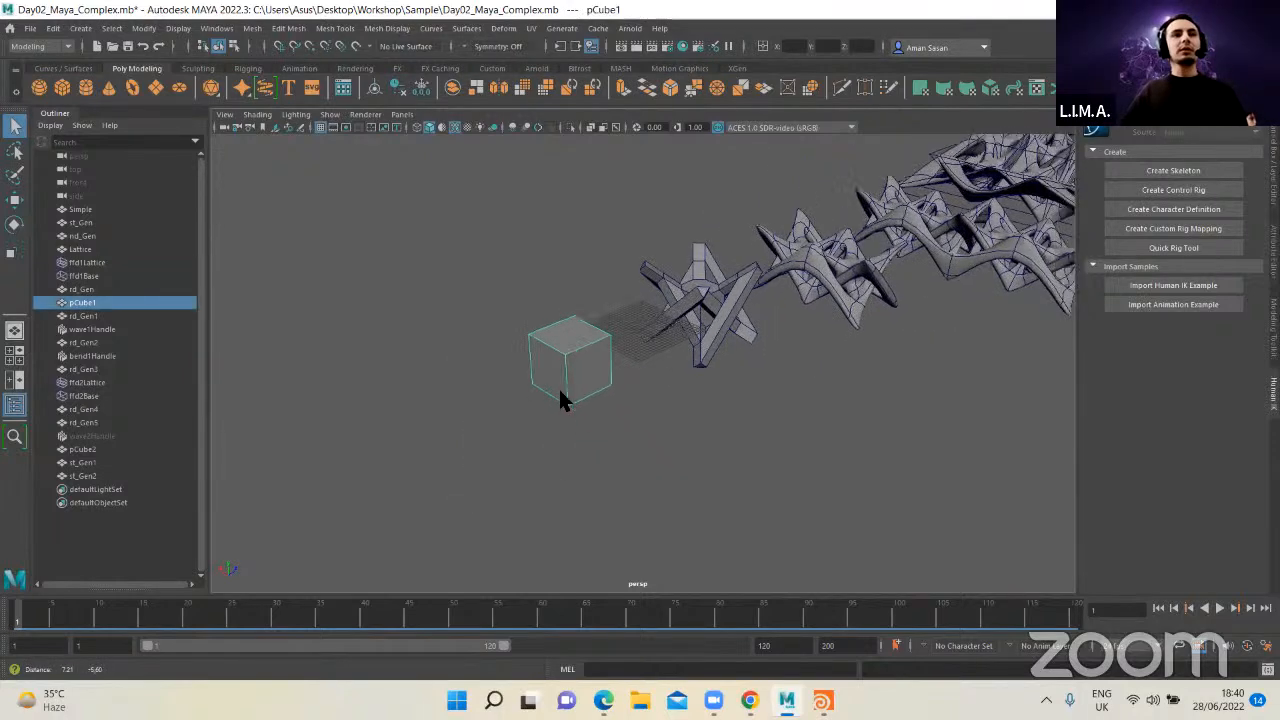
key(ctrl+d)
key(w)
drag(581, 397, 835, 505)
alt+drag(603, 466, 554, 407)
alt+middle_drag(574, 508, 566, 417)
key(f)
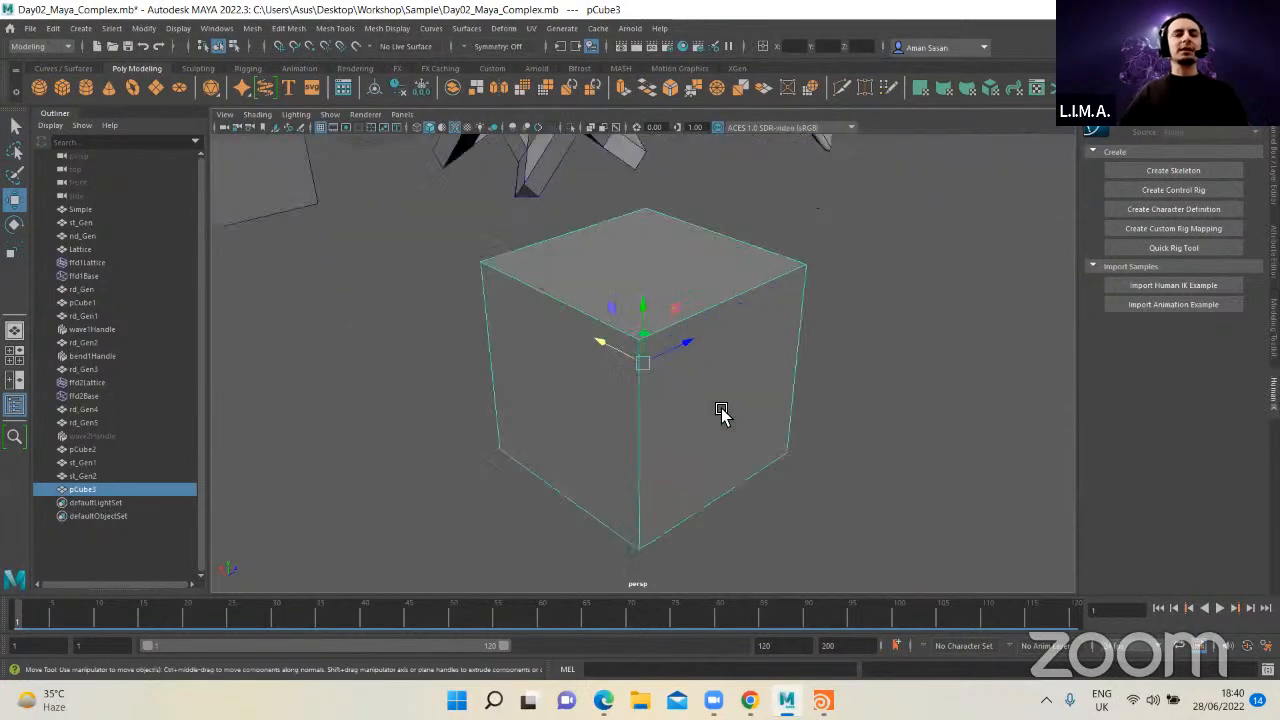
Step: Compare the duplicated cube with the original cube and the first strut form behind it
key(q)
click(659, 427)
scroll(654, 430, down, 5)
alt+middle_drag(600, 478, 595, 466)
alt+drag(595, 466, 590, 408)
click(590, 403)
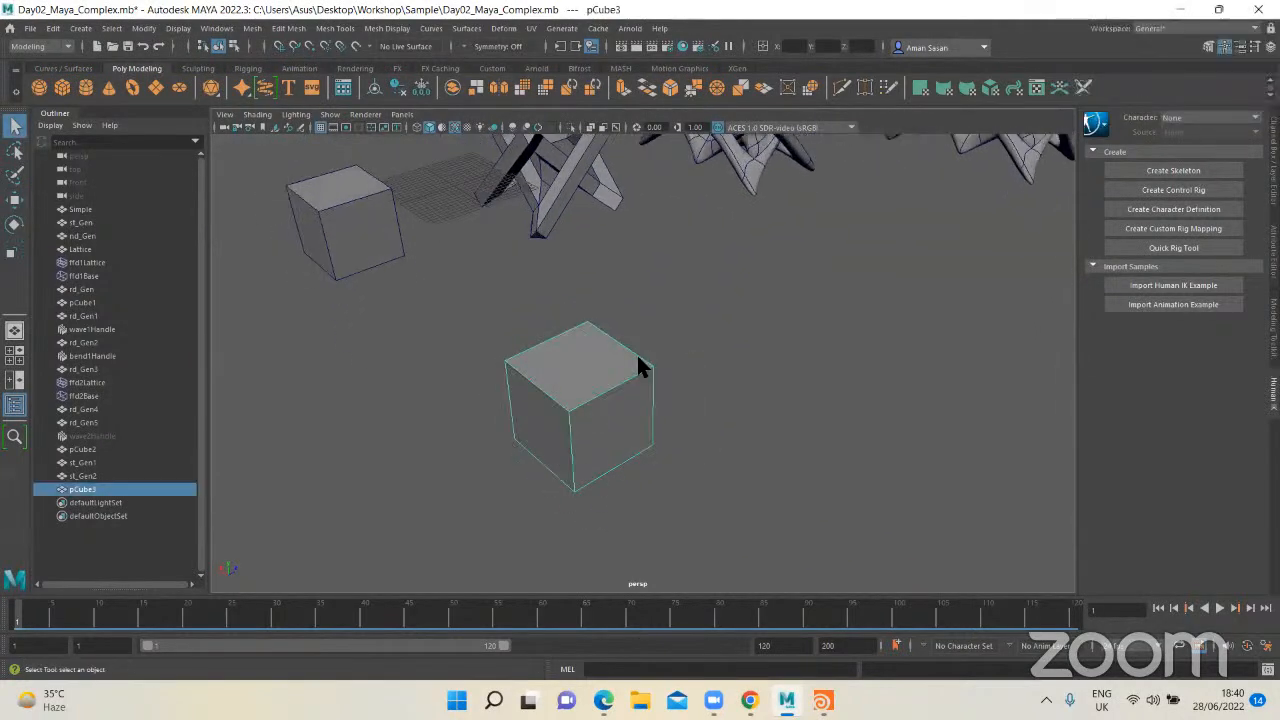
alt+middle_drag(638, 358, 652, 398)
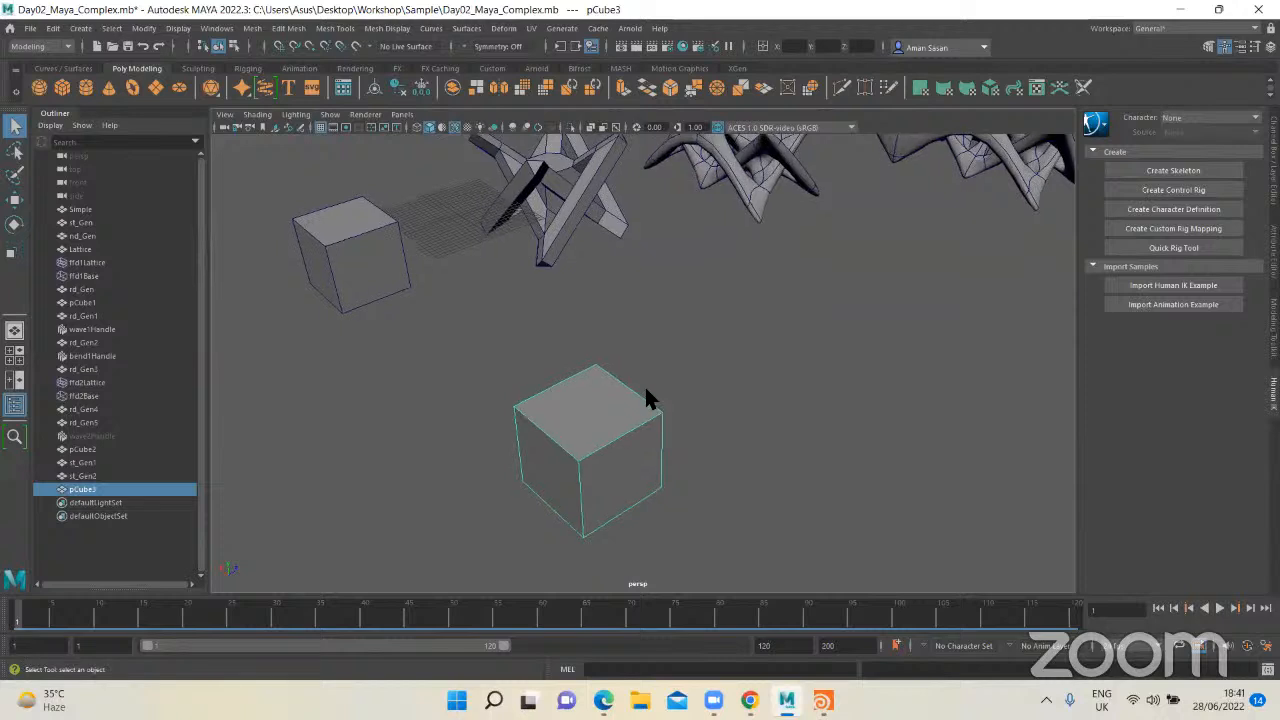
alt+drag(600, 437, 617, 434)
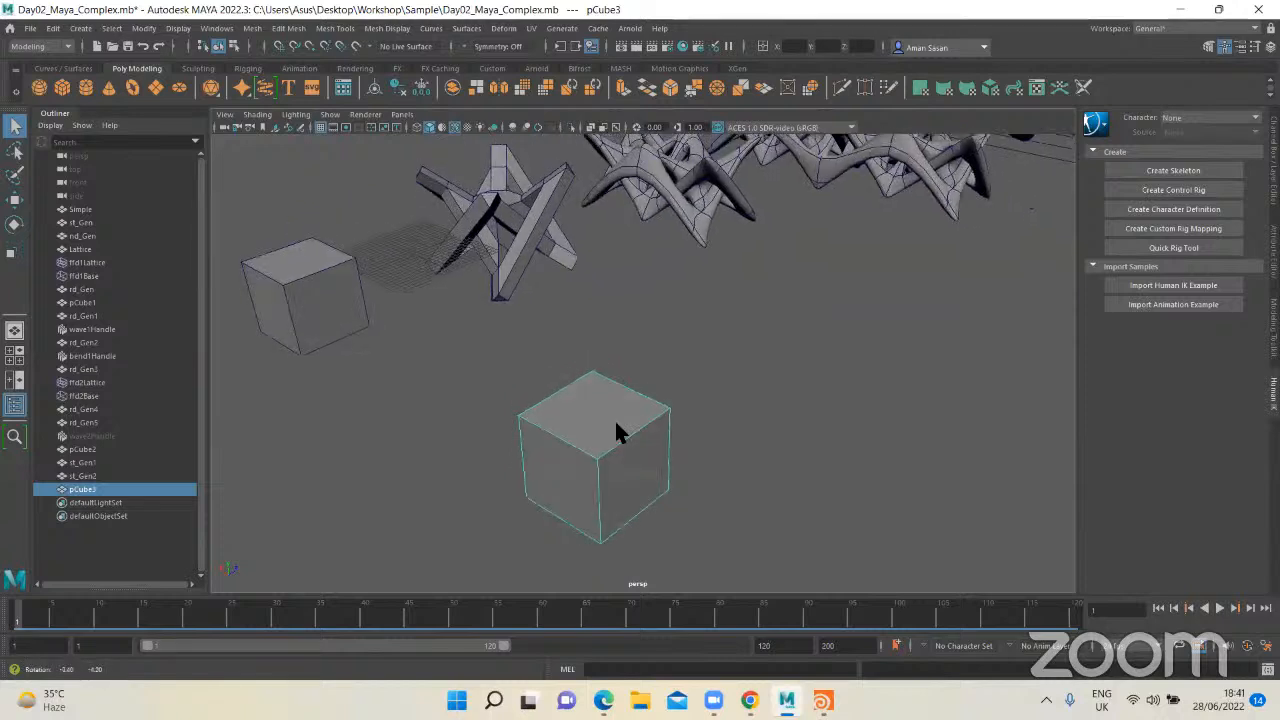
alt+drag(652, 389, 606, 262)
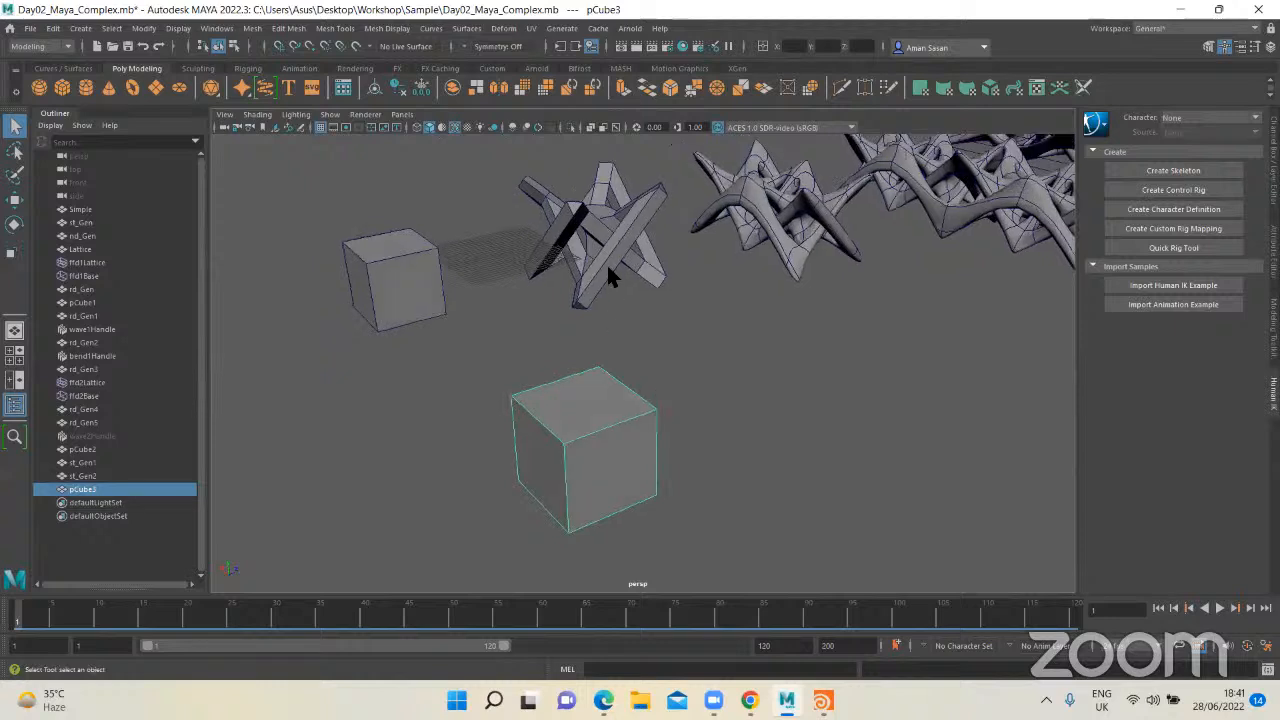
click(612, 262)
click(690, 325)
click(606, 434)
alt+drag(606, 434, 546, 382)
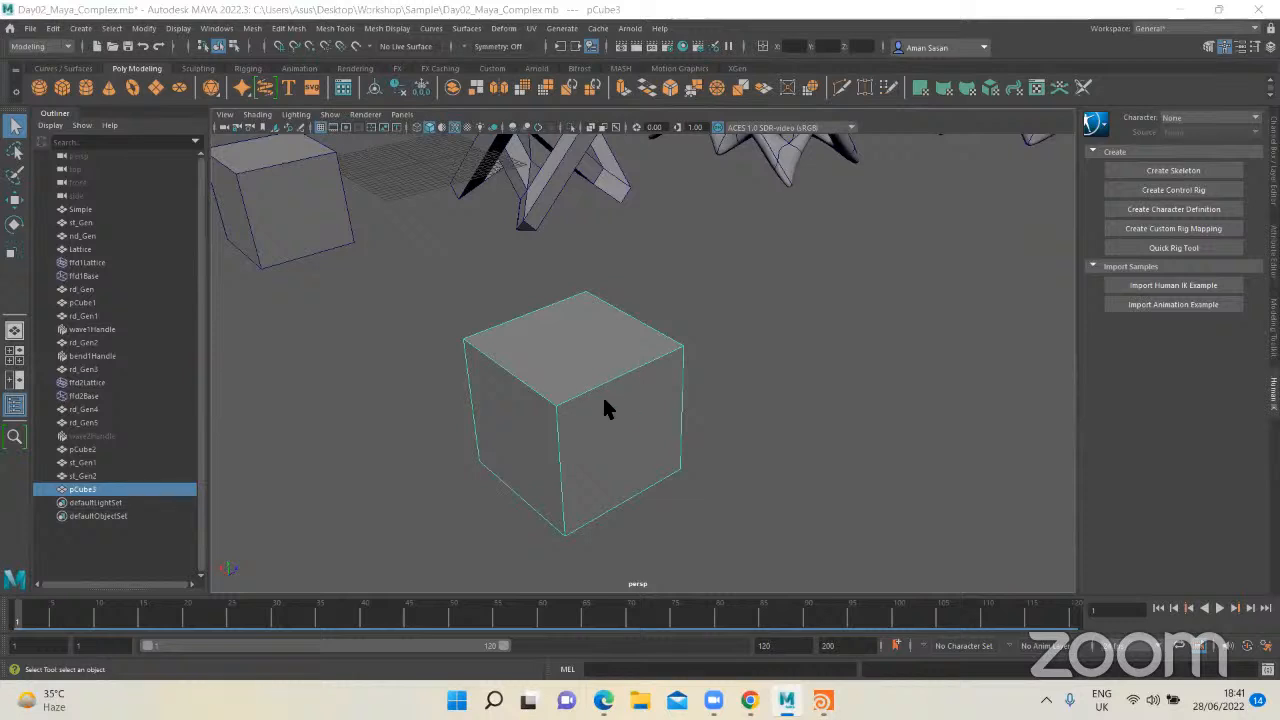
Step: Select all eight vertices of the duplicated cube and chamfer them with a width of 0.25
mouse_move(603, 352)
shift+right_down()
mouse_move(520, 368)
mouse_move(707, 378)
mouse_move(538, 337)
mouse_move(598, 390)
mouse_move(622, 356)
shift+right_up()
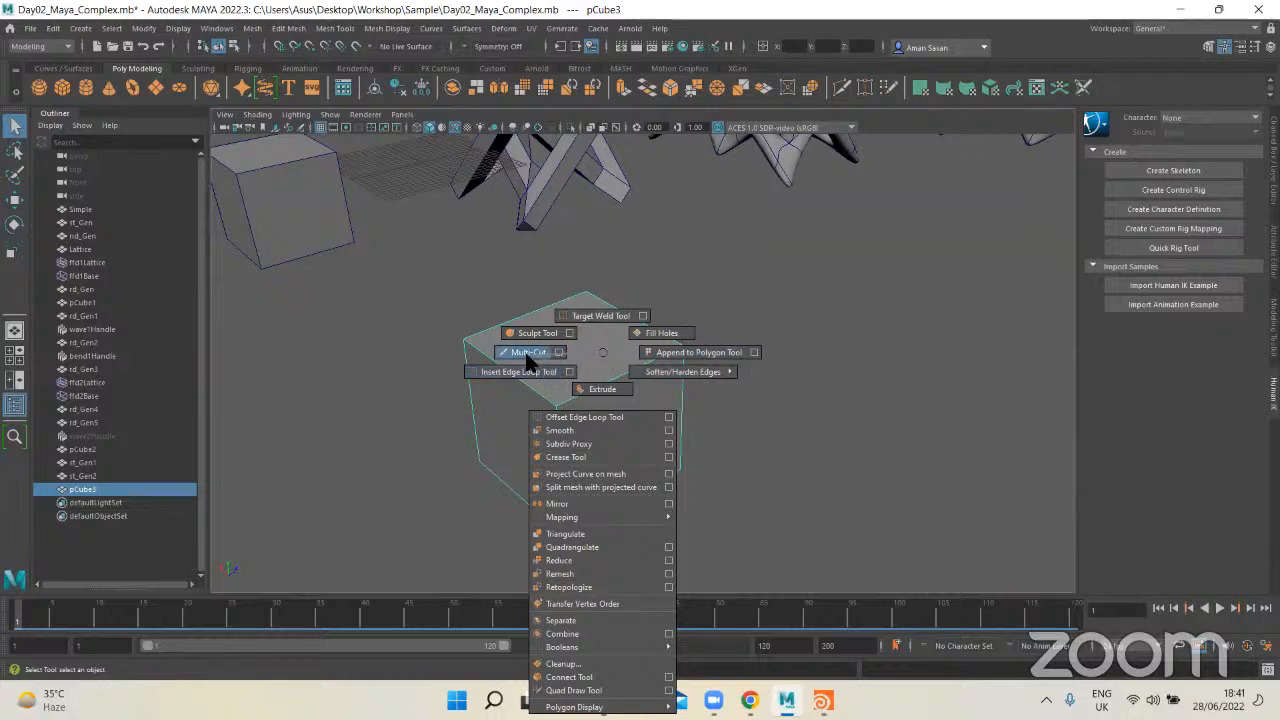
shift+right_drag(525, 351, 564, 341)
key(q)
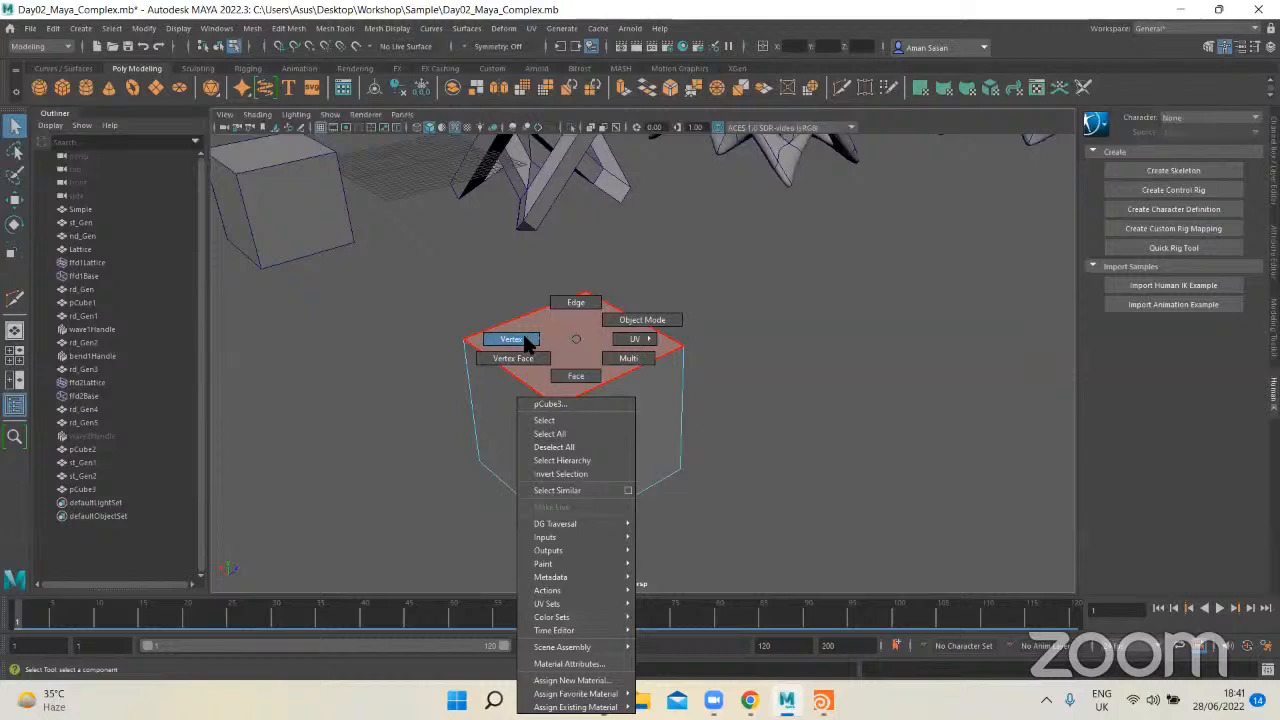
right_drag(455, 298, 455, 298)
drag(416, 268, 797, 546)
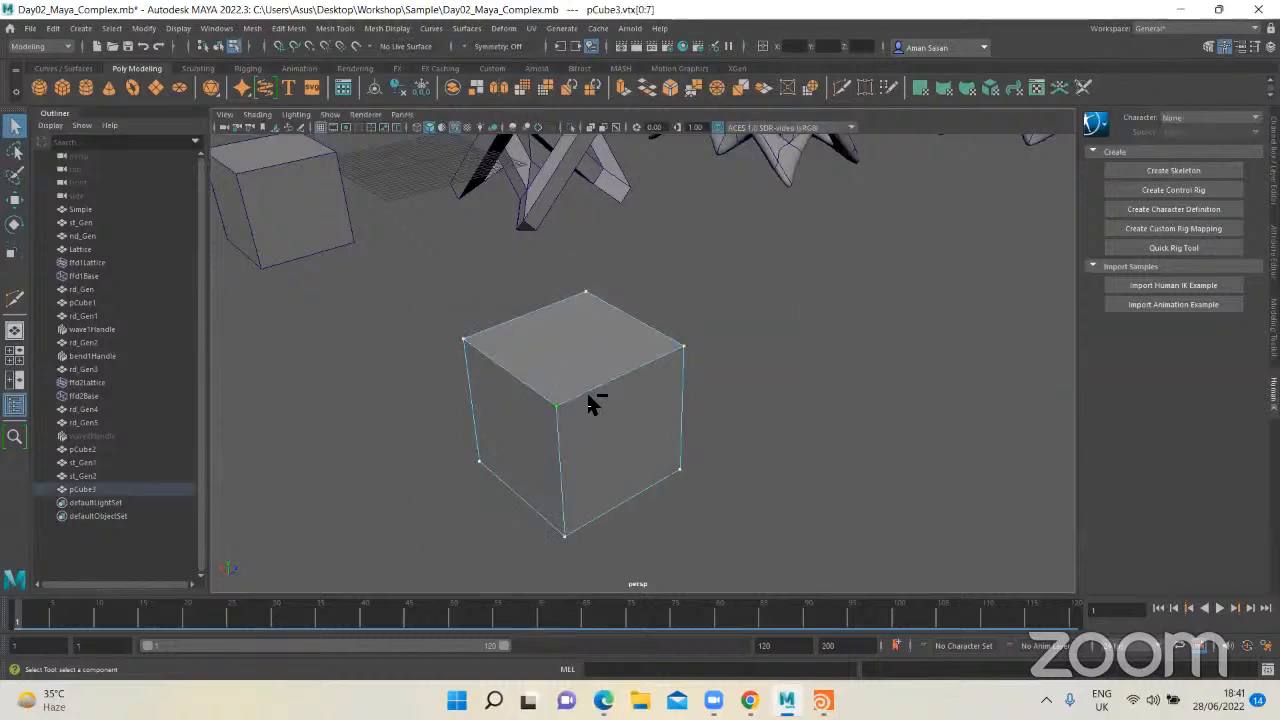
shift+right_drag(600, 400, 662, 396)
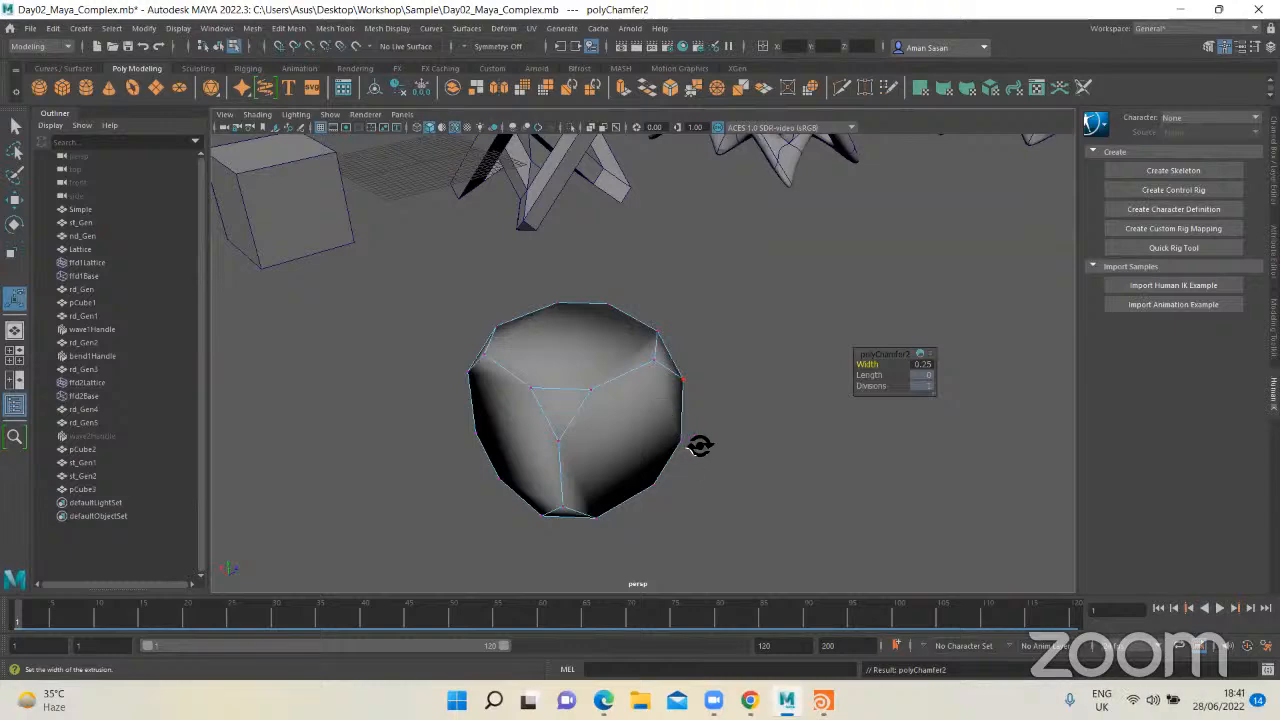
alt+drag(700, 443, 608, 440)
key(q)
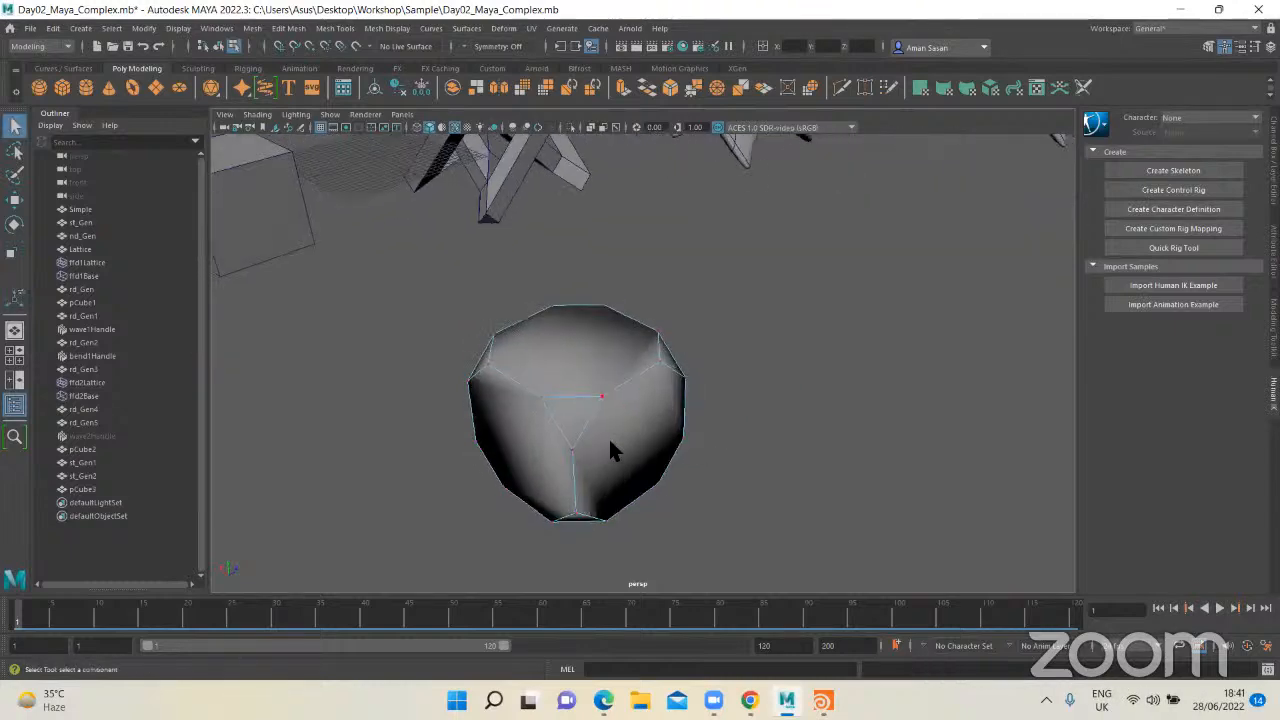
Step: Select the triangular faces at all eight chamfered corners of the cube in face mode
right_drag(582, 339, 585, 390)
click(579, 411)
alt+drag(660, 403, 815, 422)
shift+click(638, 379)
alt+drag(587, 425, 662, 449)
shift+click(613, 398)
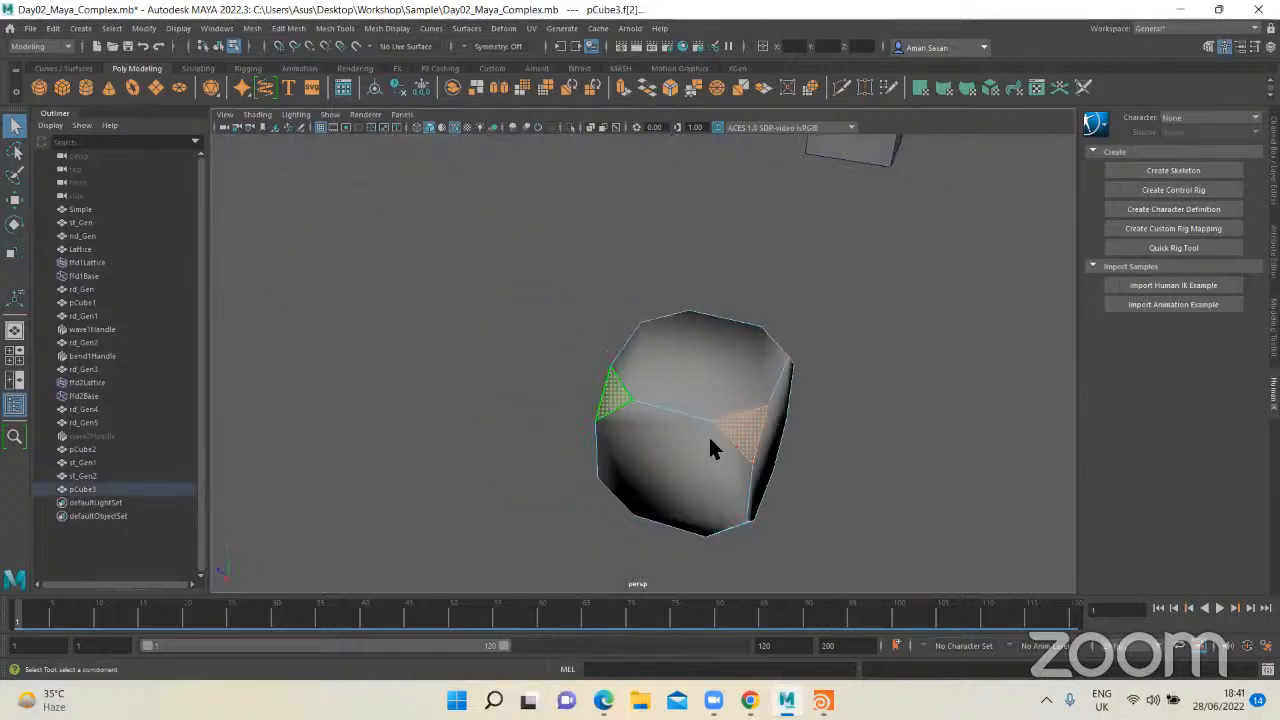
alt+drag(543, 423, 682, 398)
shift+click(591, 415)
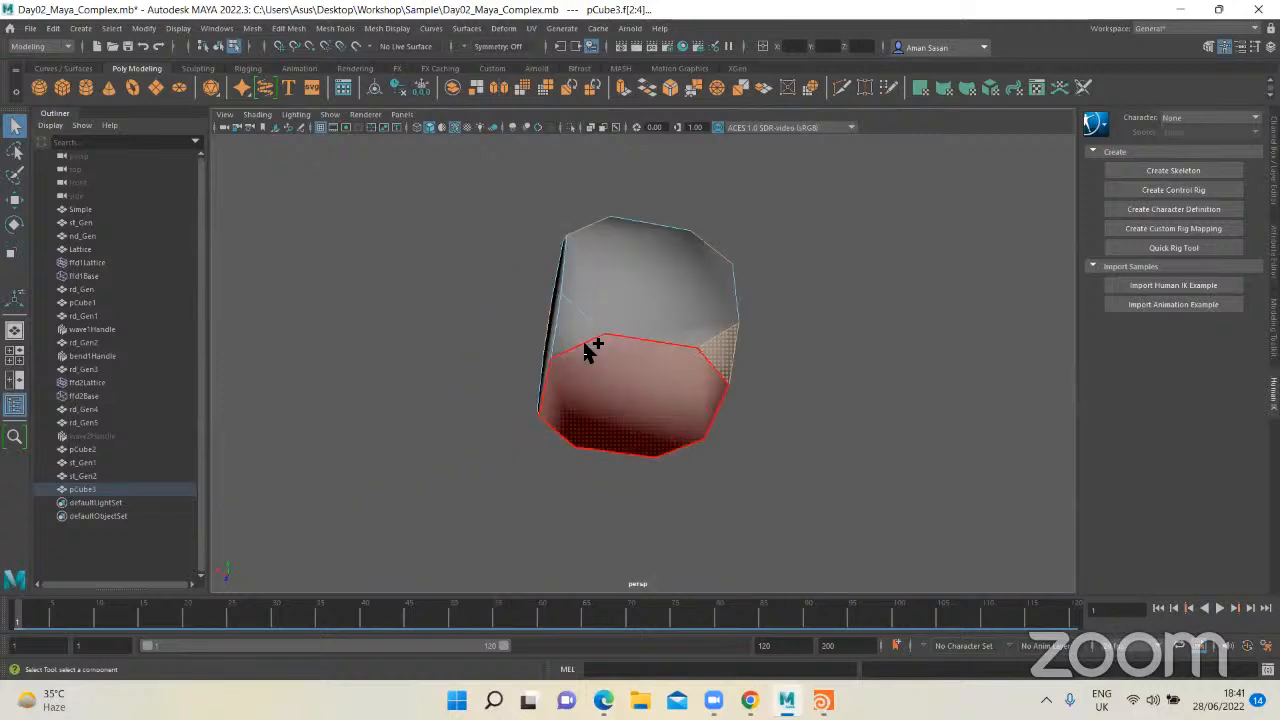
shift+click(578, 340)
alt+drag(575, 402, 680, 410)
shift+click(658, 406)
alt+drag(616, 465, 674, 451)
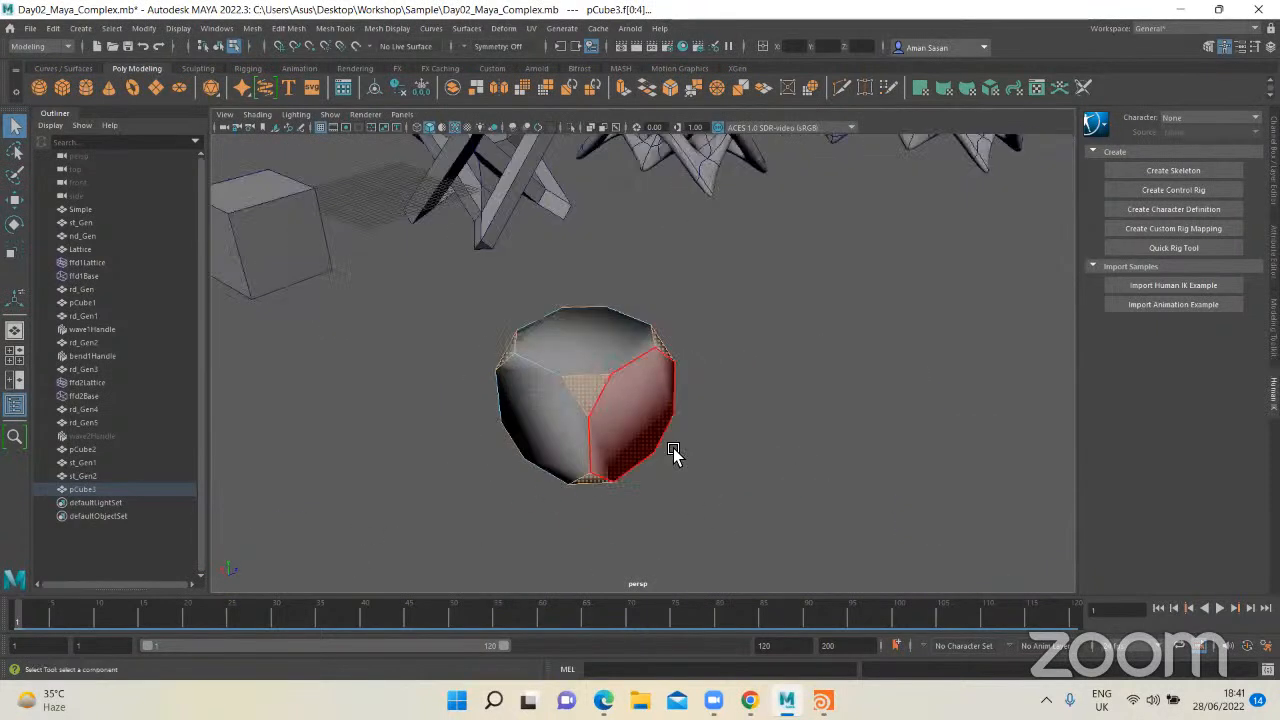
Step: Extrude the selected triangular corner faces with a Local Translate Z of 15 to form long legs
key(ctrl+e)
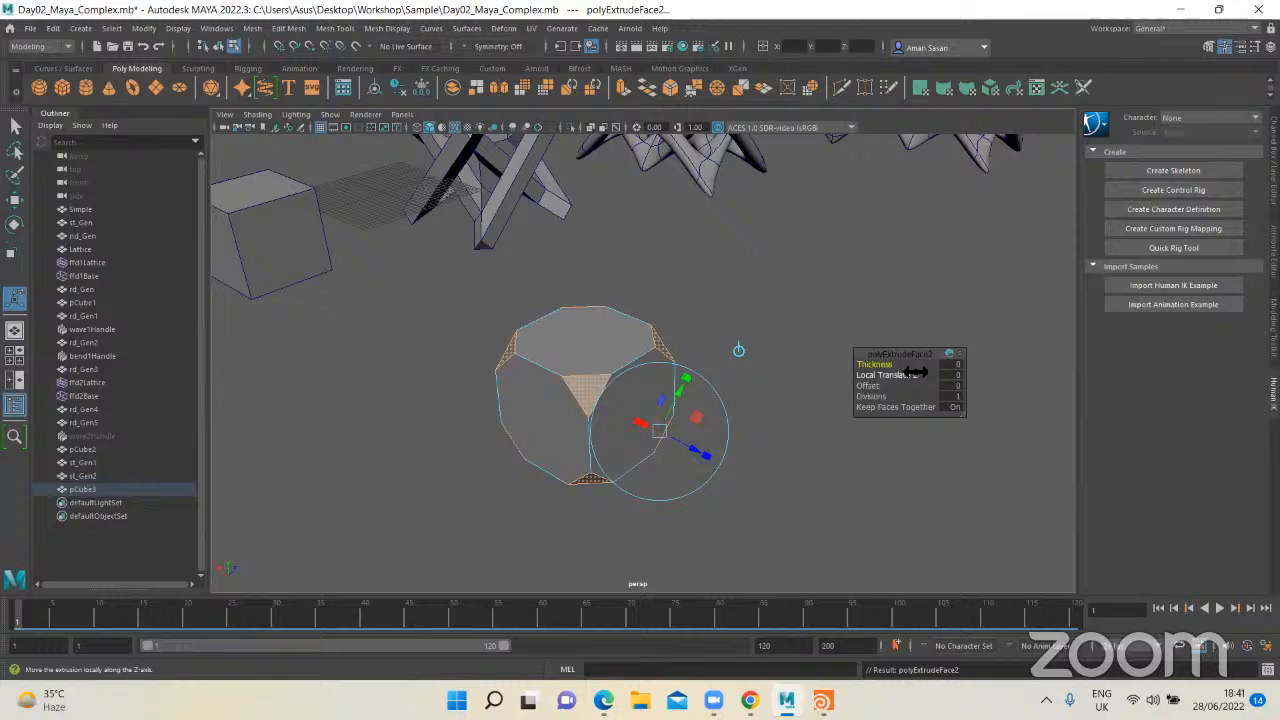
drag(958, 380, 960, 382)
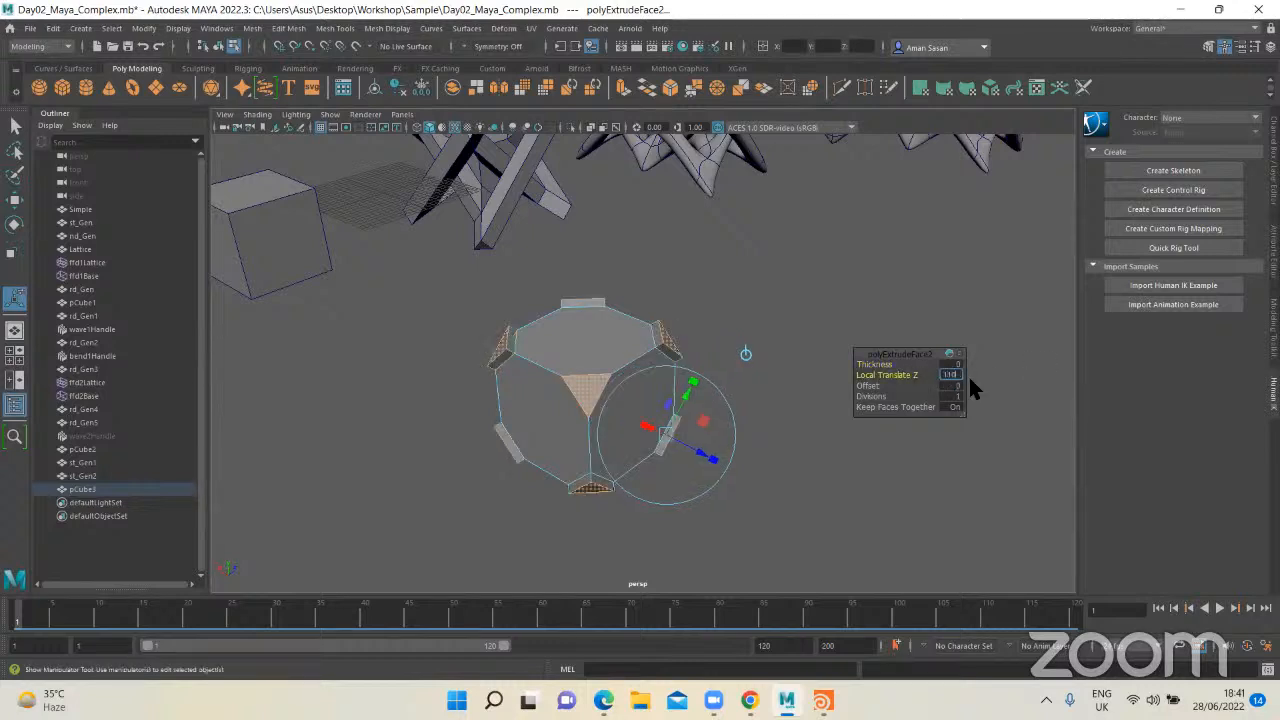
key(Return)
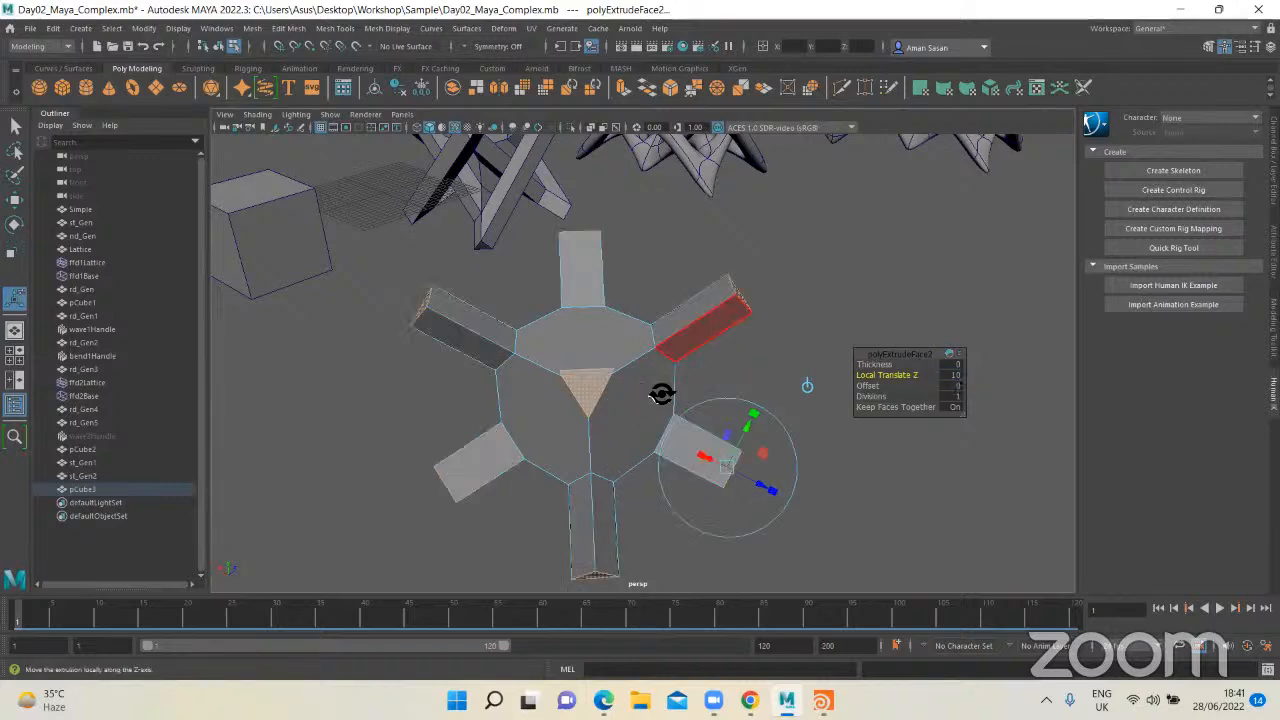
alt+drag(661, 394, 690, 368)
click(956, 376)
text(15)
key(Return)
key(q)
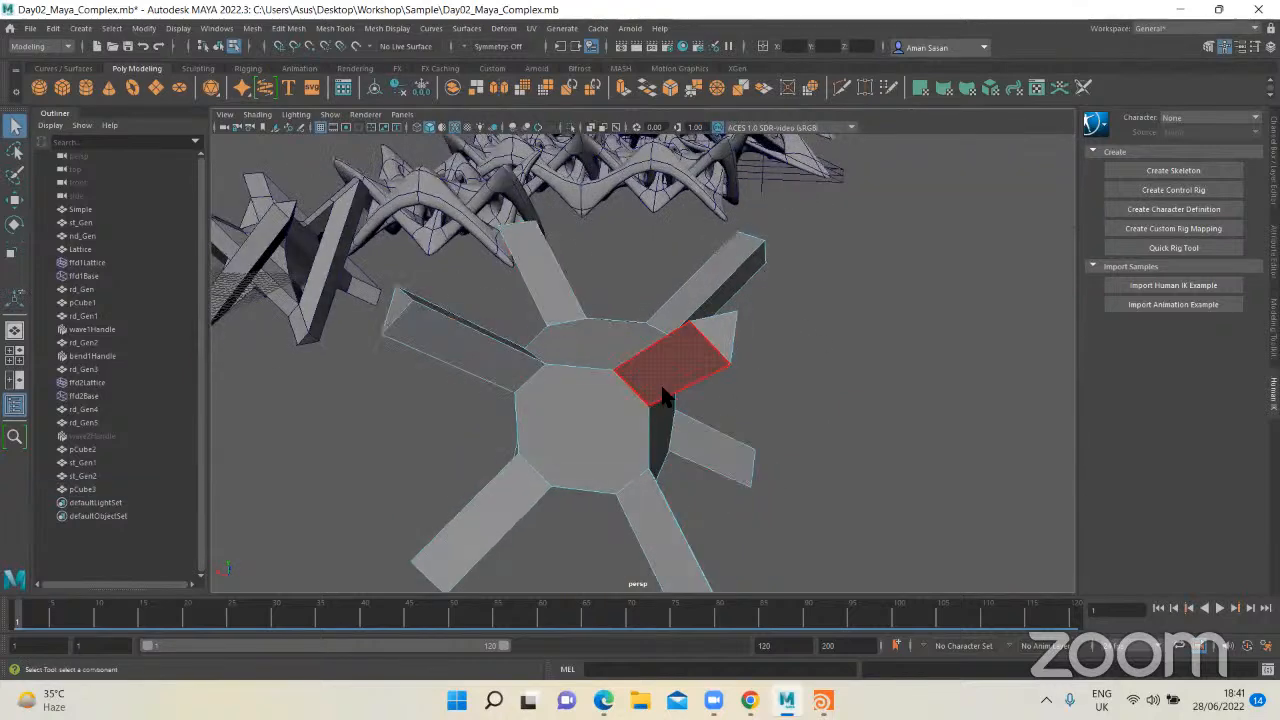
Step: Insert an edge loop around the middle of each of the eight legs with the Multi-Cut tool
alt+drag(633, 384, 624, 418)
shift+right_drag(624, 394, 540, 405)
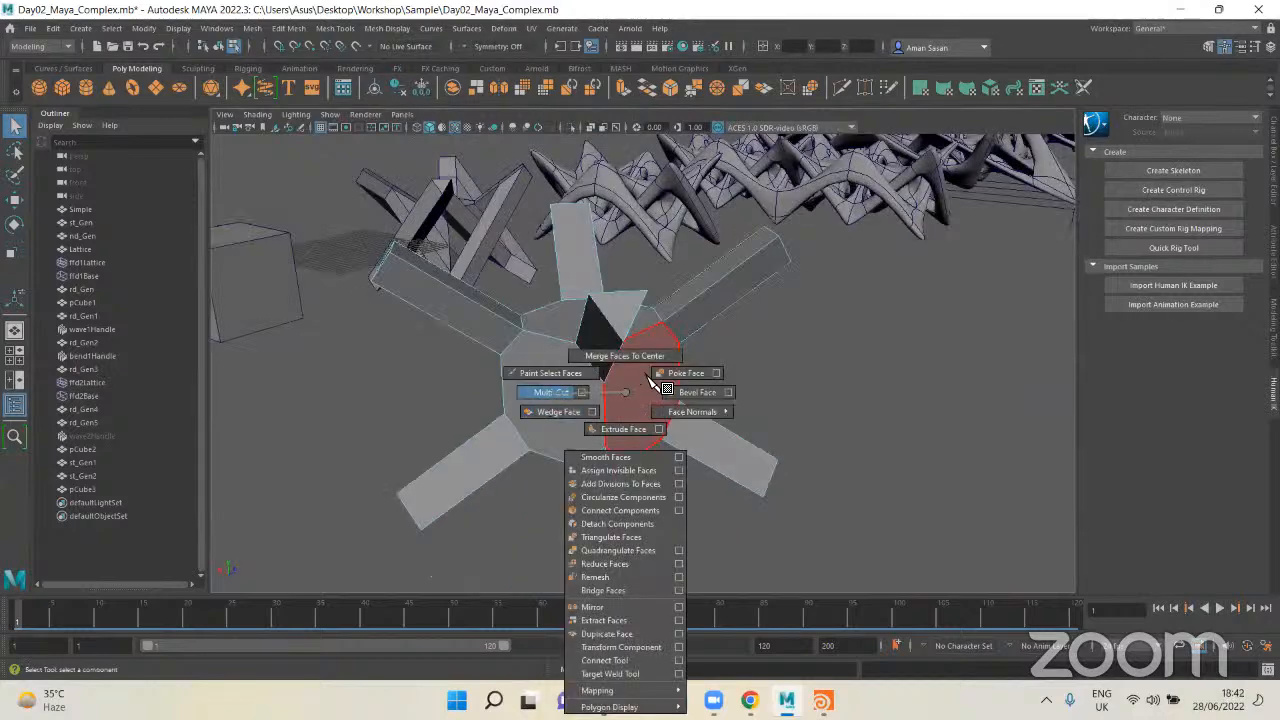
alt+drag(660, 370, 690, 301)
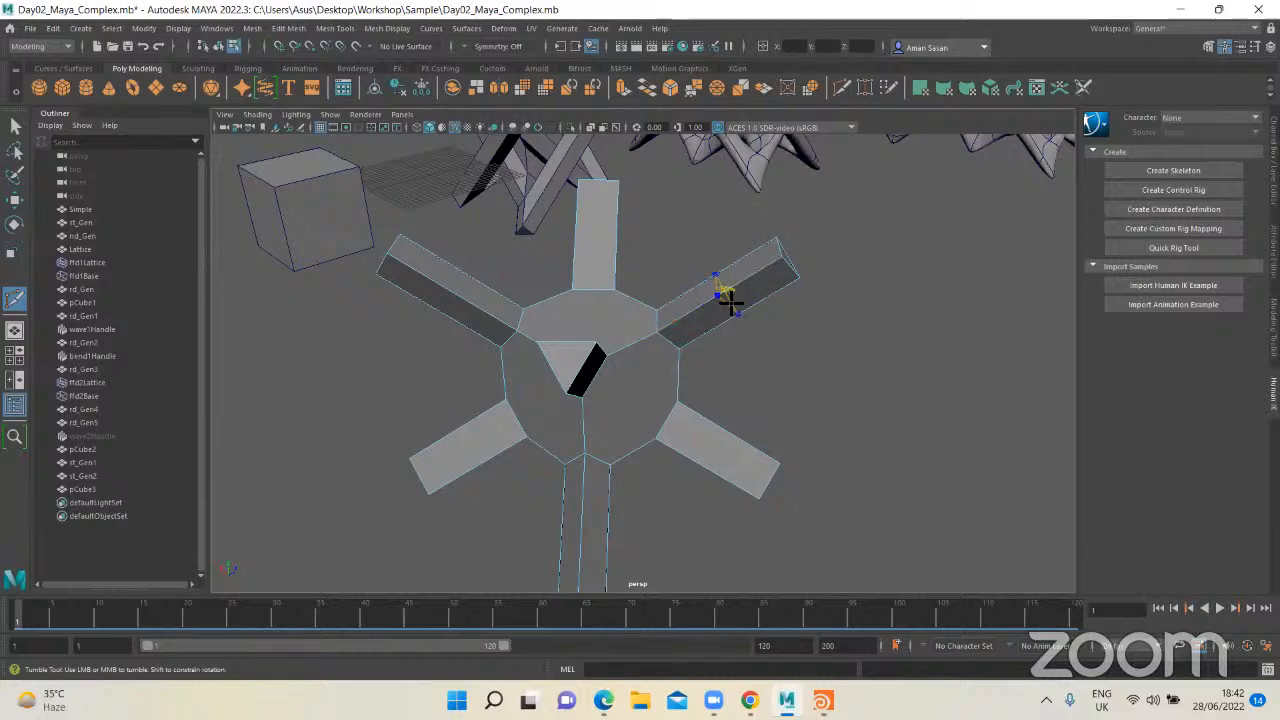
ctrl+click(730, 300)
alt+drag(540, 355, 661, 341)
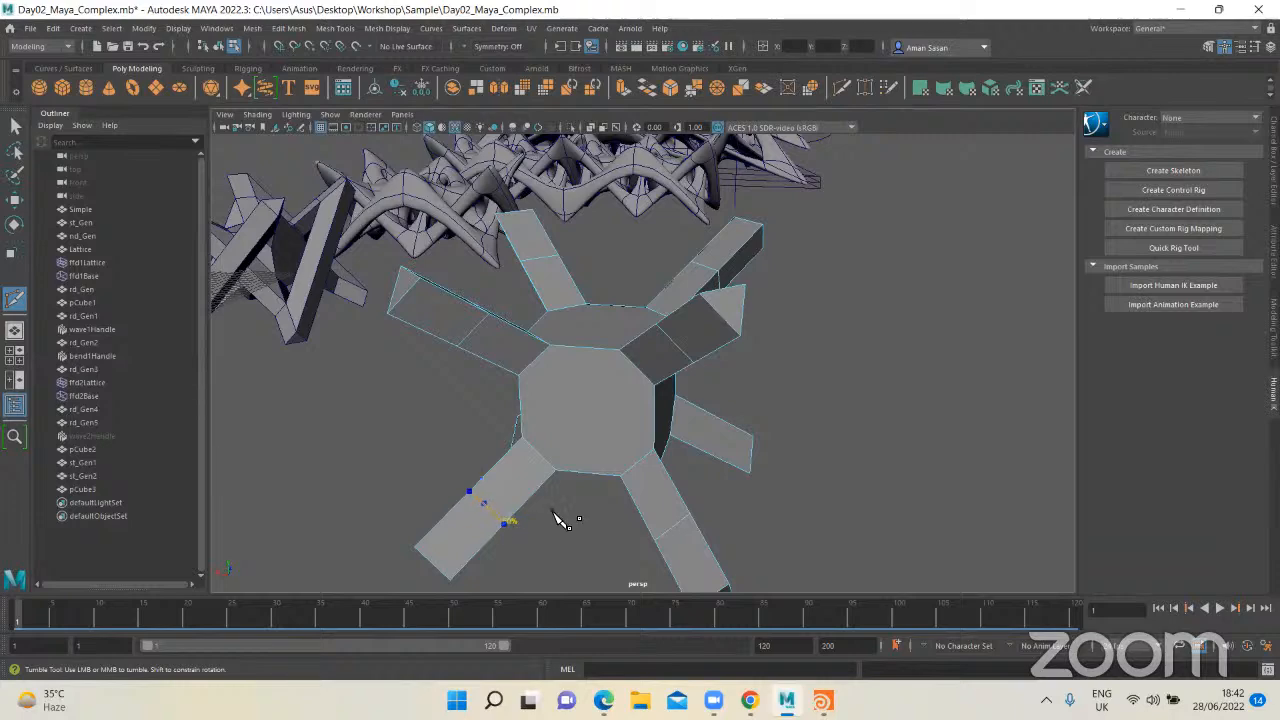
alt+drag(560, 520, 749, 448)
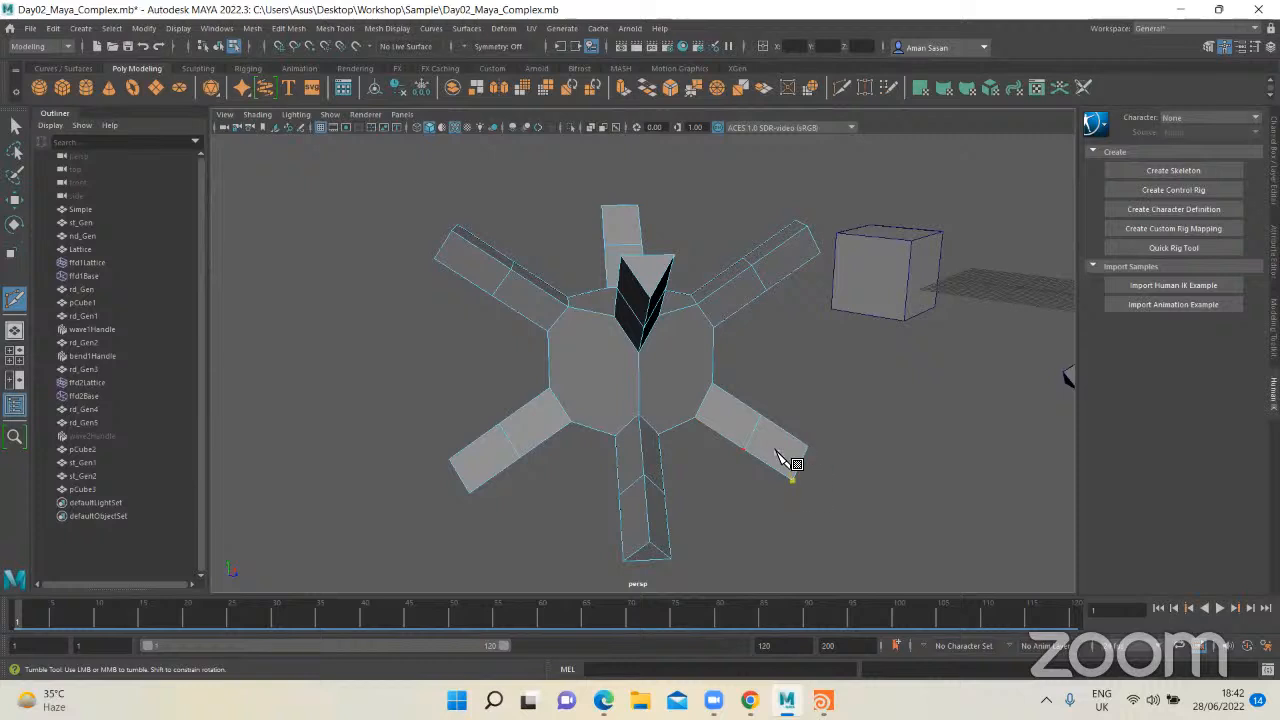
key(q)
Step: Bridge the outer segment faces of two diagonally opposite legs on one side of the form into a straight bar
alt+drag(753, 435, 662, 433)
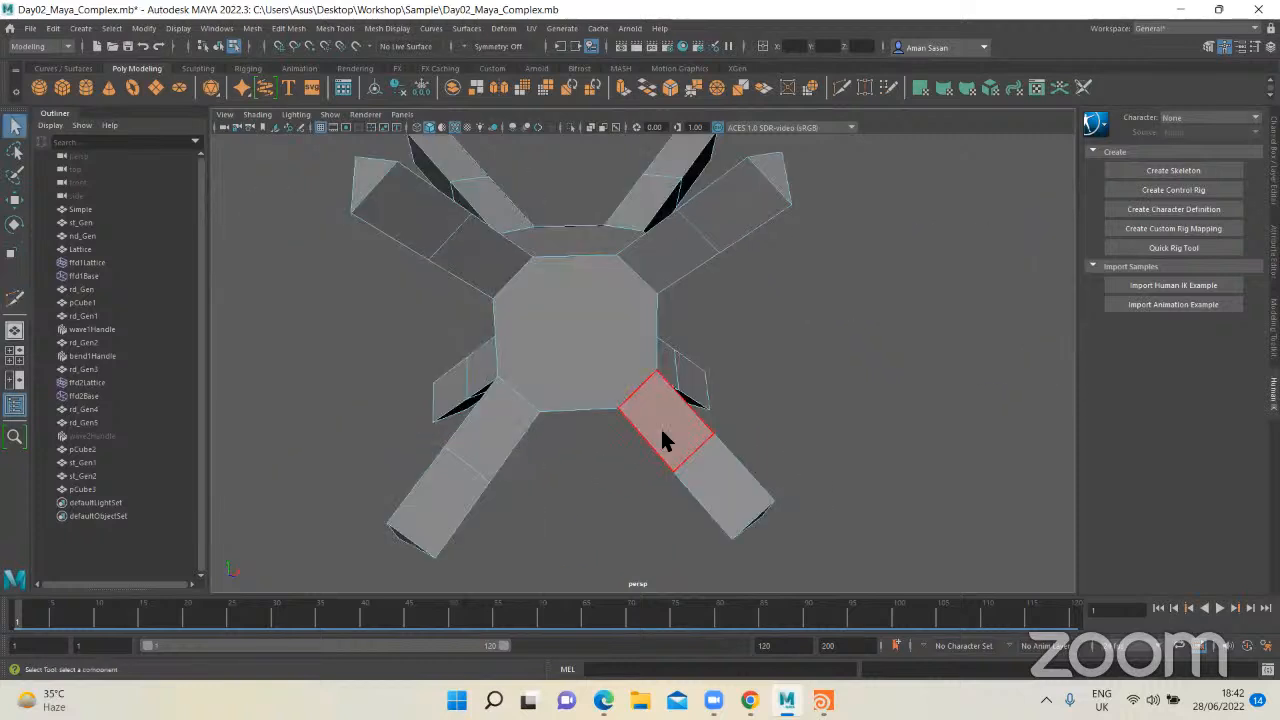
click(662, 434)
click(714, 468)
alt+drag(716, 466, 680, 272)
click(700, 461)
click(700, 236)
shift+click(482, 502)
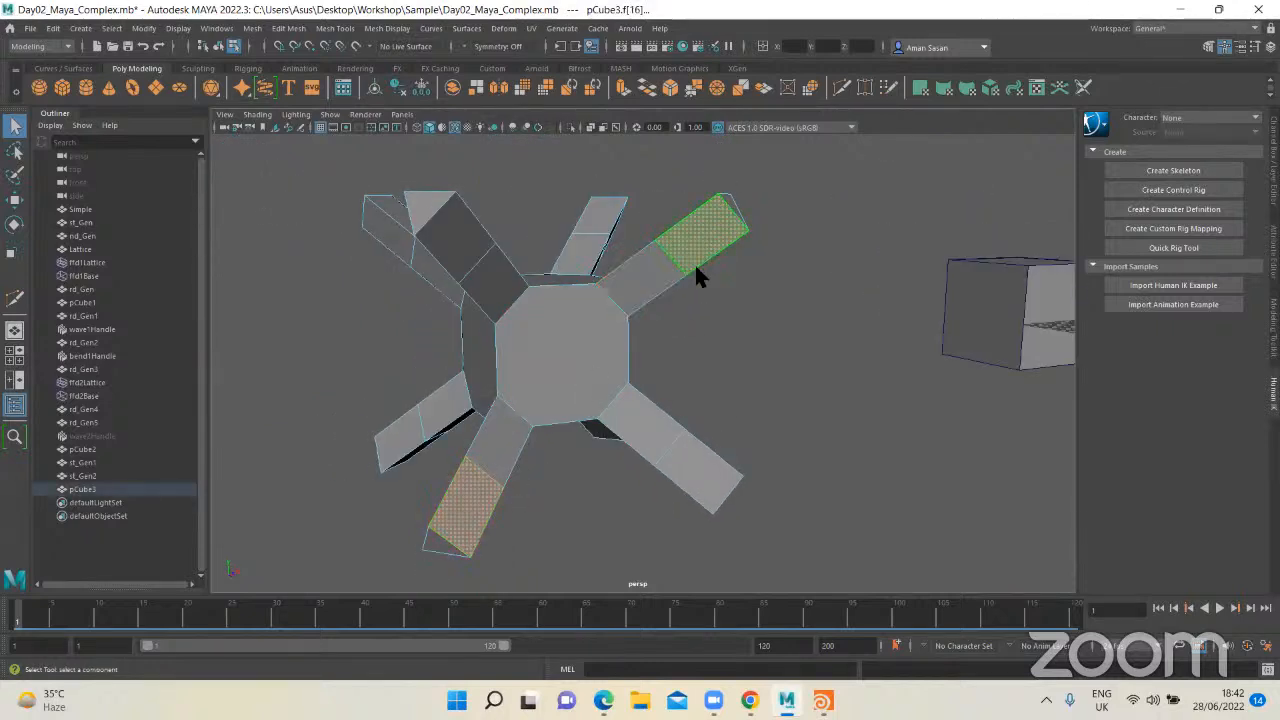
click(696, 267)
click(497, 501)
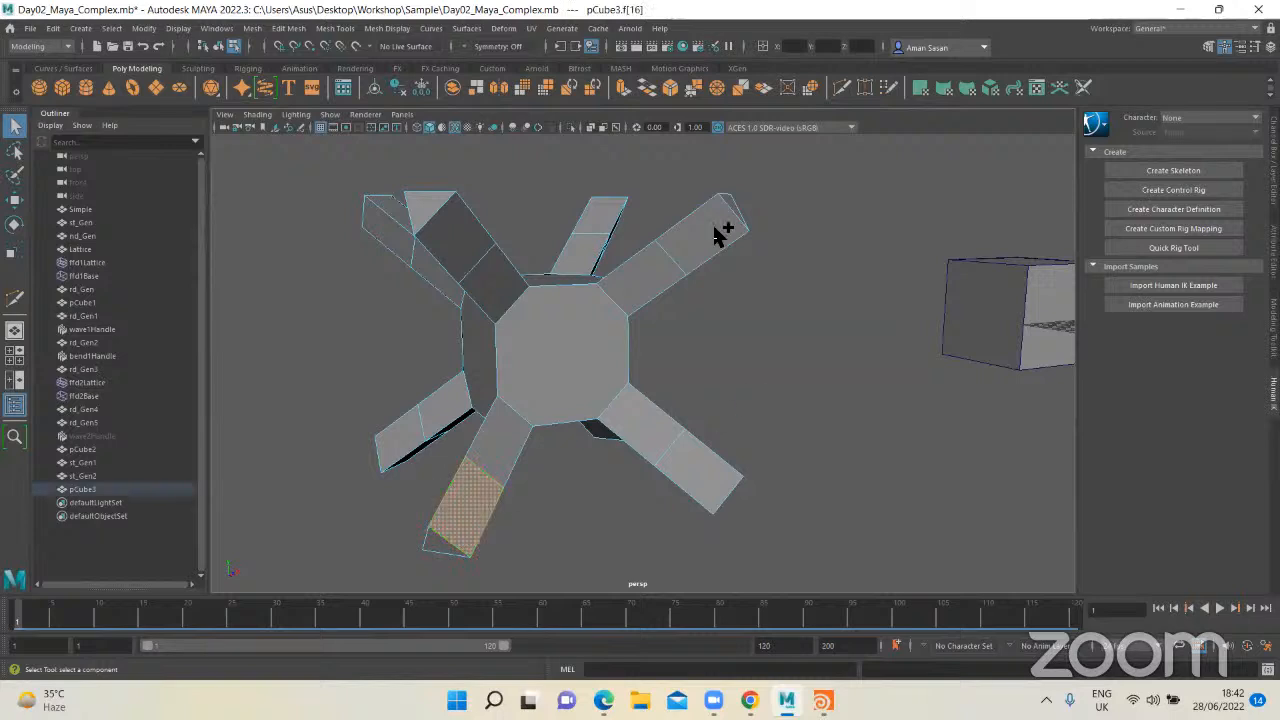
shift+right_click(704, 236)
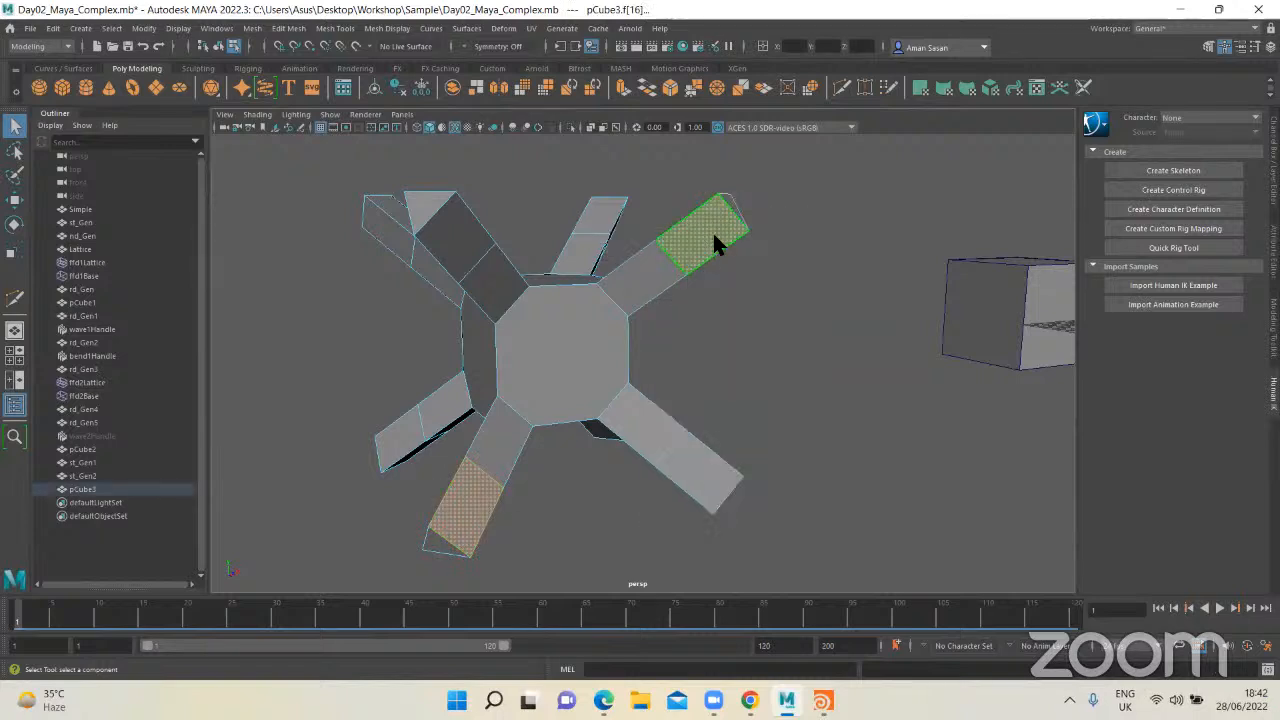
shift+click(467, 533)
shift+click(466, 534)
shift+right_drag(466, 540, 454, 583)
alt+drag(454, 583, 528, 280)
key(q)
Step: Bridge the inner segment faces of the other two diagonally opposite legs on the same side, beneath the first bar
click(528, 280)
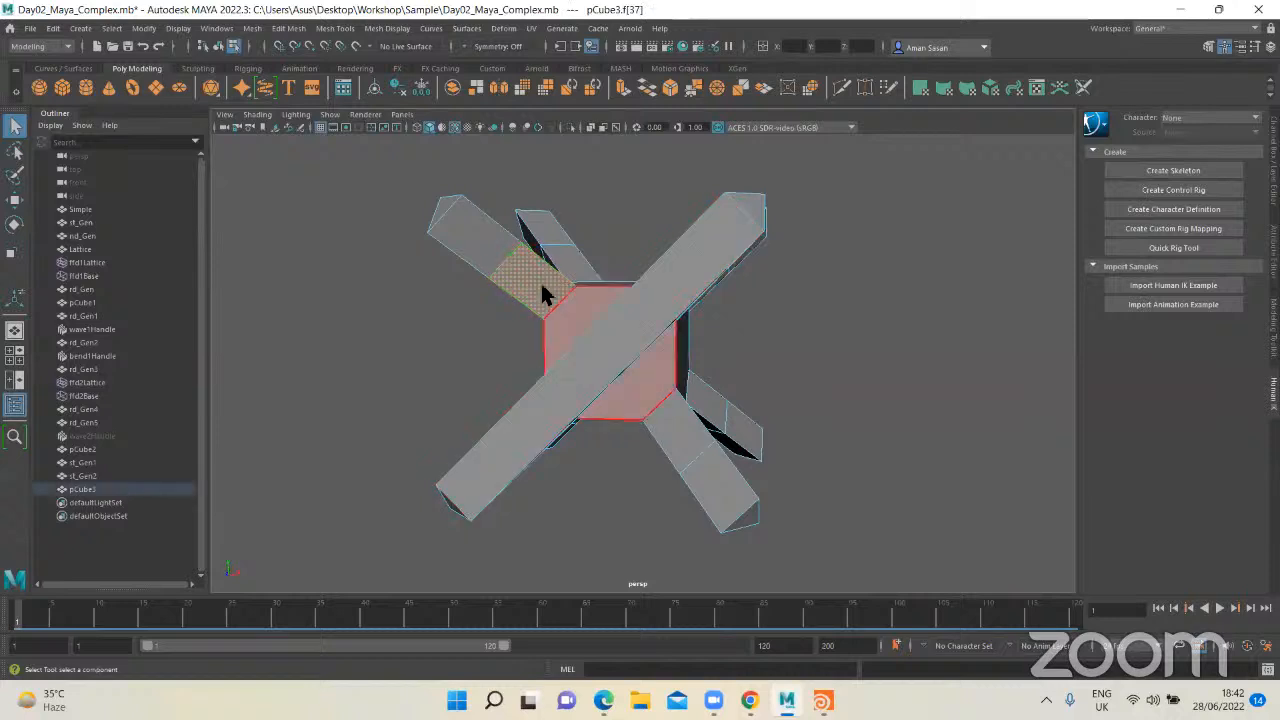
scroll(541, 286, up, 2)
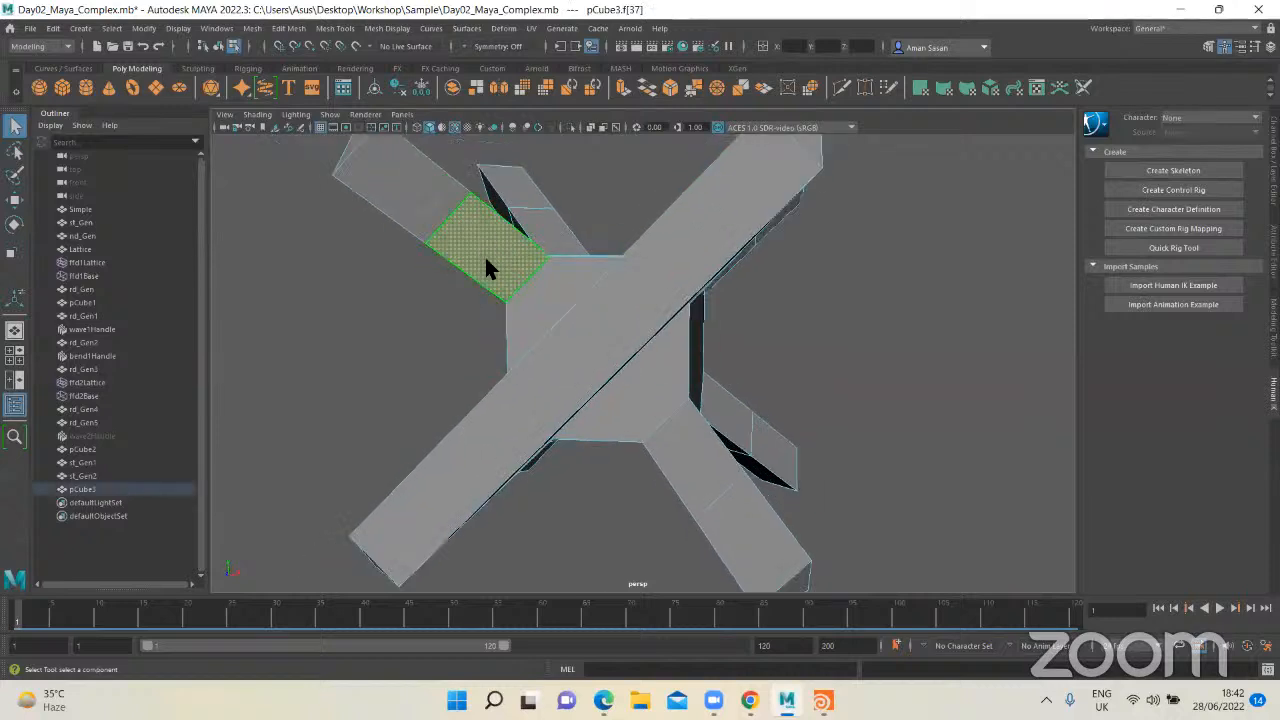
shift+click(698, 467)
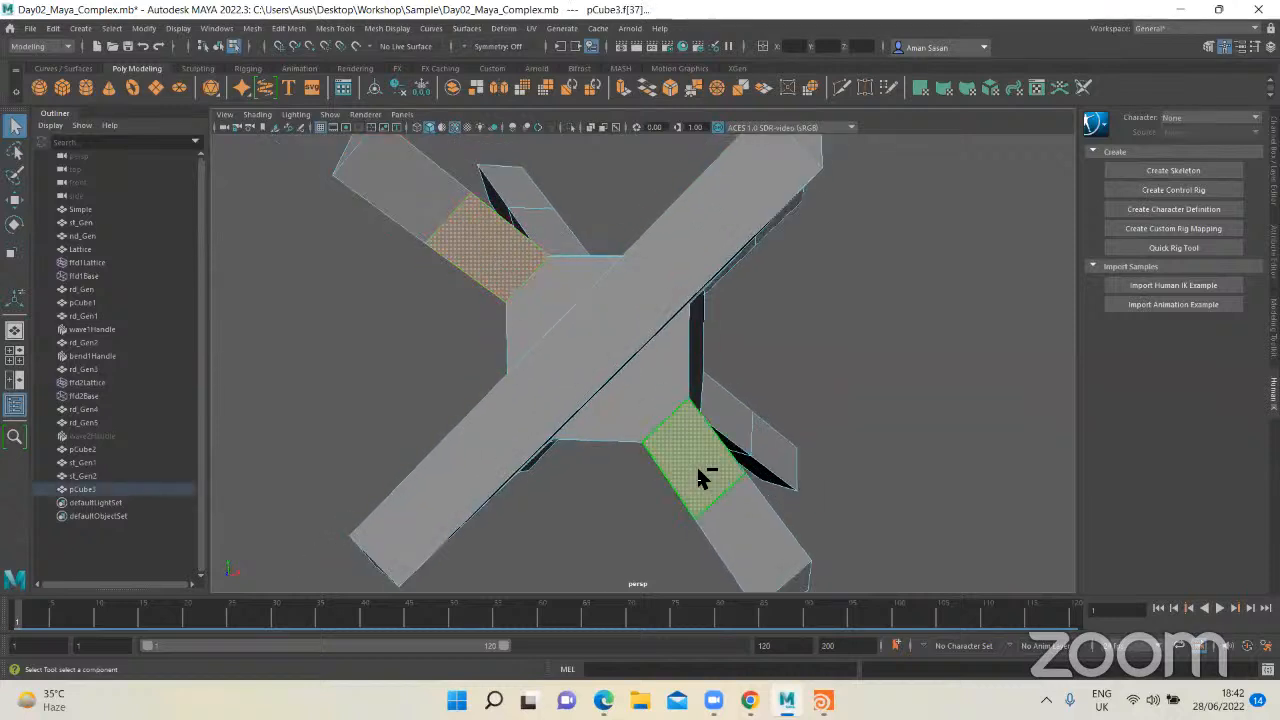
key(g)
alt+drag(692, 462, 590, 412)
key(q)
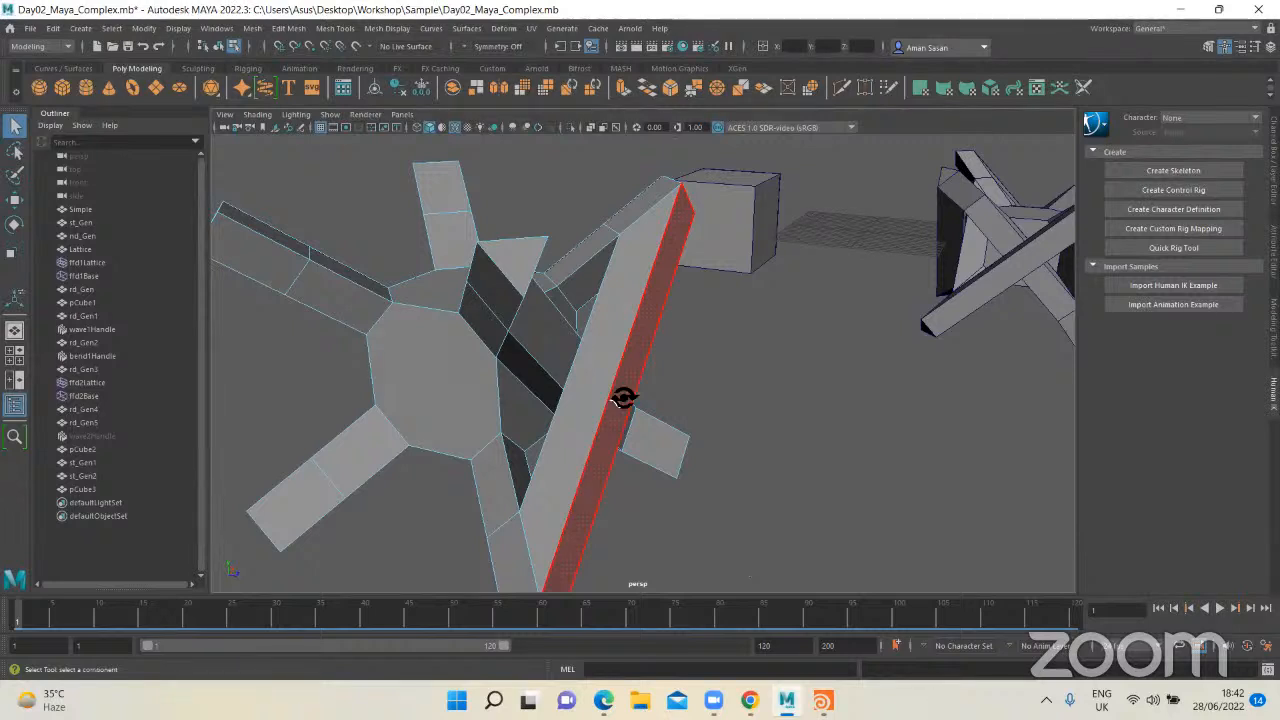
Step: Bridge the outer segment faces of two diagonally opposite legs on the next side of the form into a straight bar
alt+drag(623, 398, 629, 257)
click(628, 252)
key(Caps_Lock)
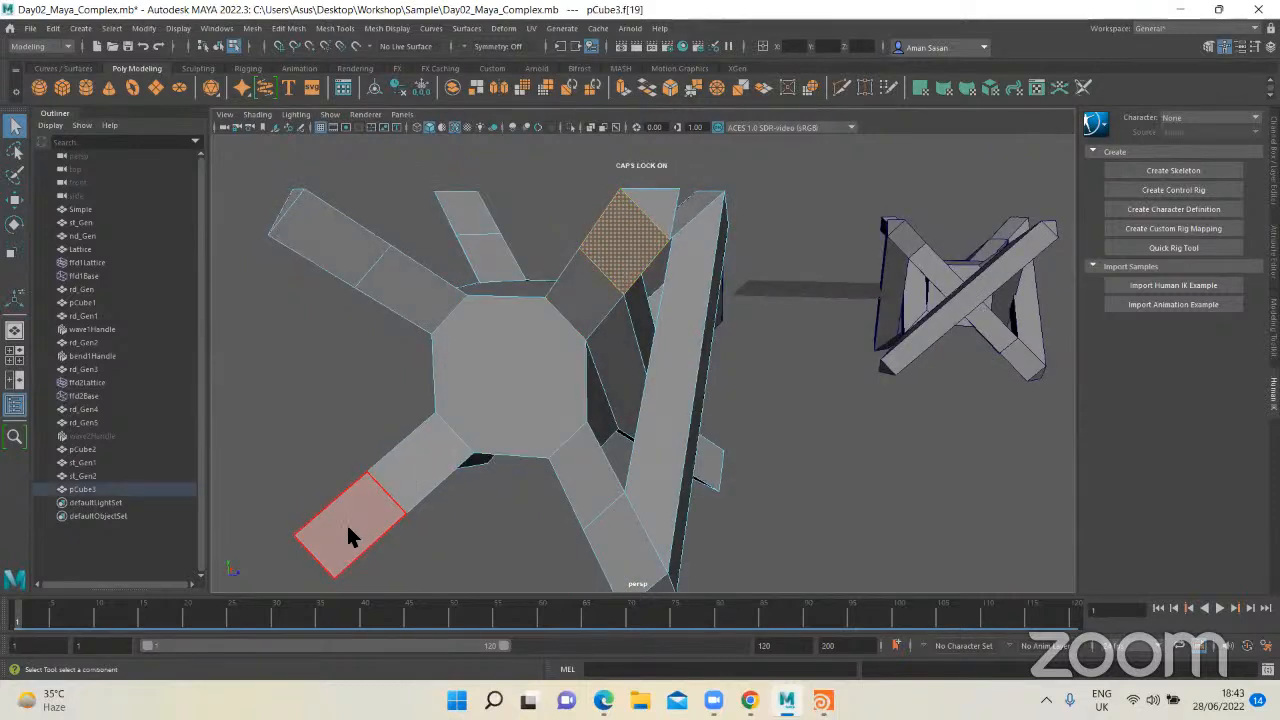
click(347, 523)
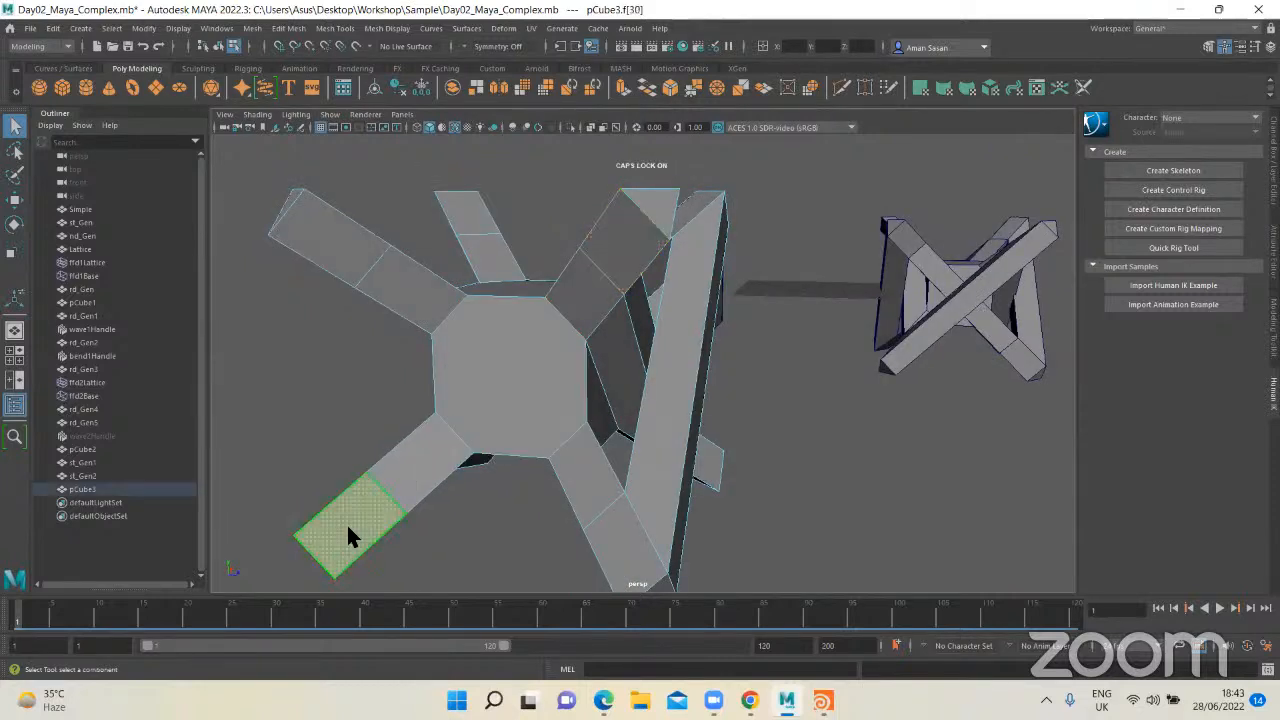
shift+click(622, 256)
key(g)
Step: Bridge the inner segment faces of the other two diagonally opposite legs on this side, beneath the new bar
click(402, 294)
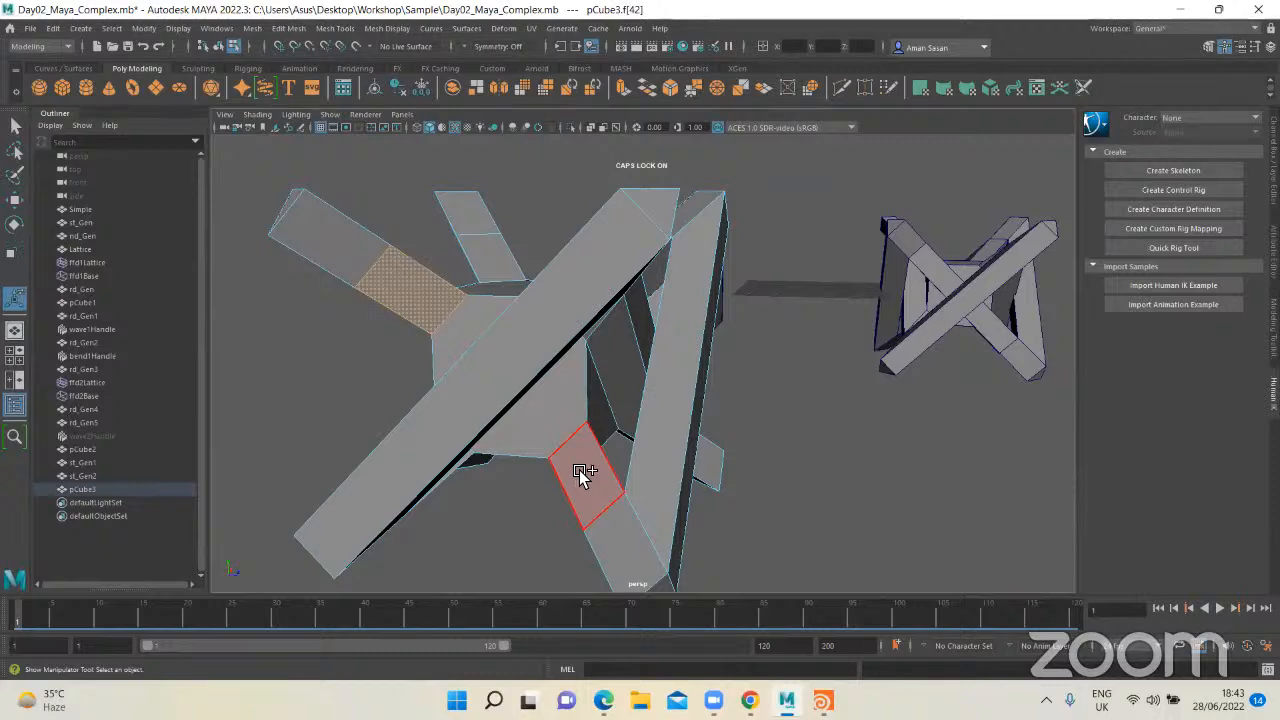
shift+click(583, 474)
key(g)
Step: Bridge the outer segment faces of two diagonally opposite legs on the following unbridged side of the form
alt+drag(443, 491, 731, 254)
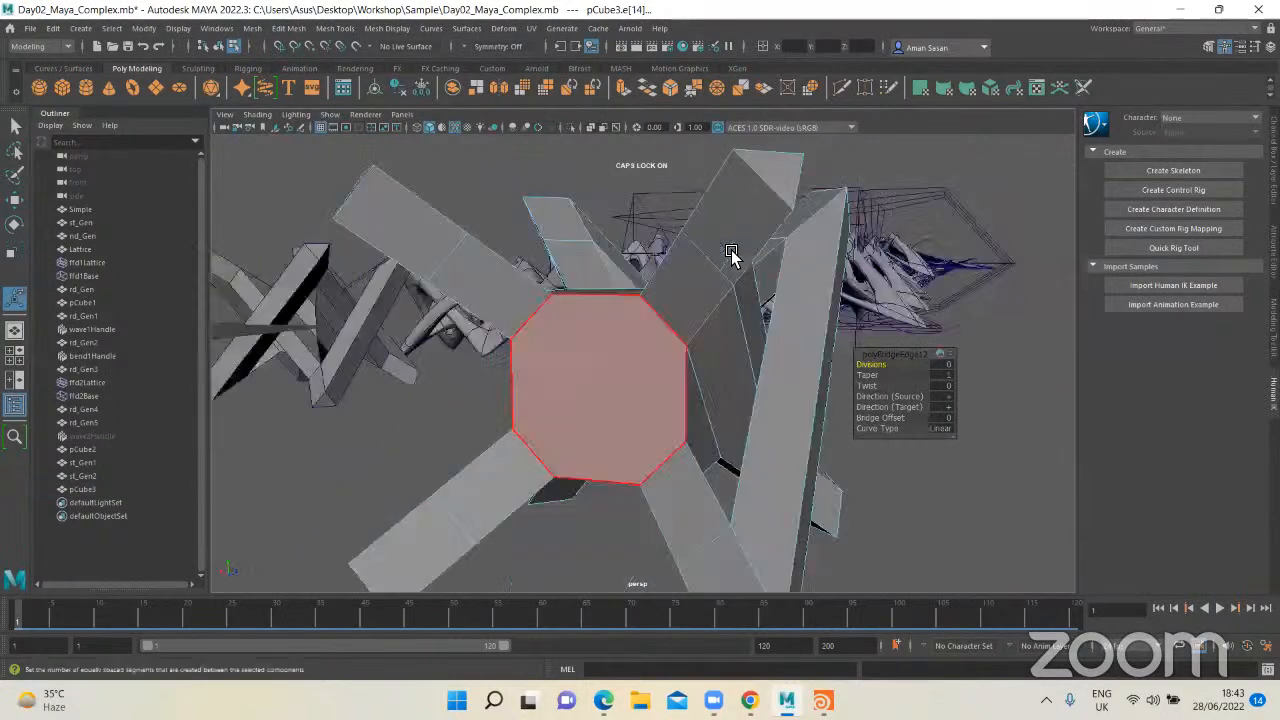
click(731, 248)
shift+click(435, 514)
key(g)
click(413, 479)
alt+drag(526, 466, 588, 449)
Step: Return to object selection and select the original Simple strut form at the start of the row
scroll(623, 474, down, 5)
alt+middle_drag(645, 238, 508, 306)
scroll(508, 306, down, 8)
alt+middle_drag(600, 275, 534, 312)
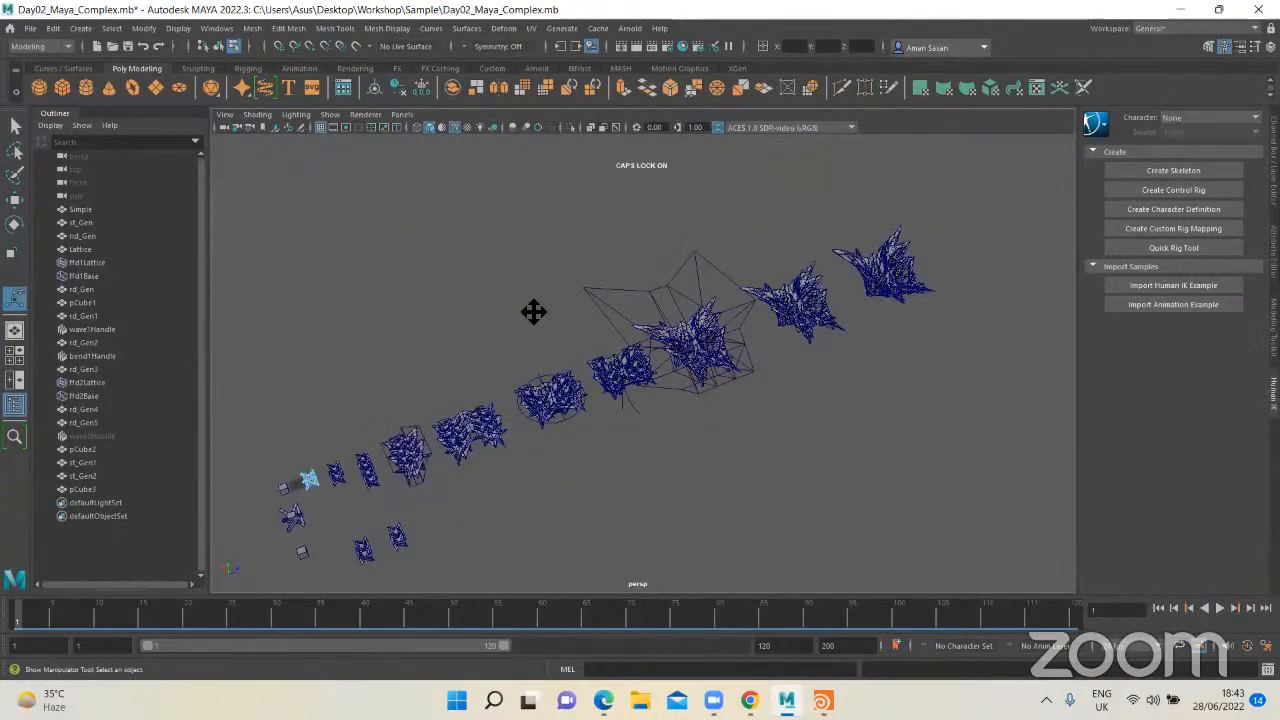
scroll(400, 497, up, 2)
key(q)
right_drag(244, 500, 332, 308)
click(235, 511)
key(f)
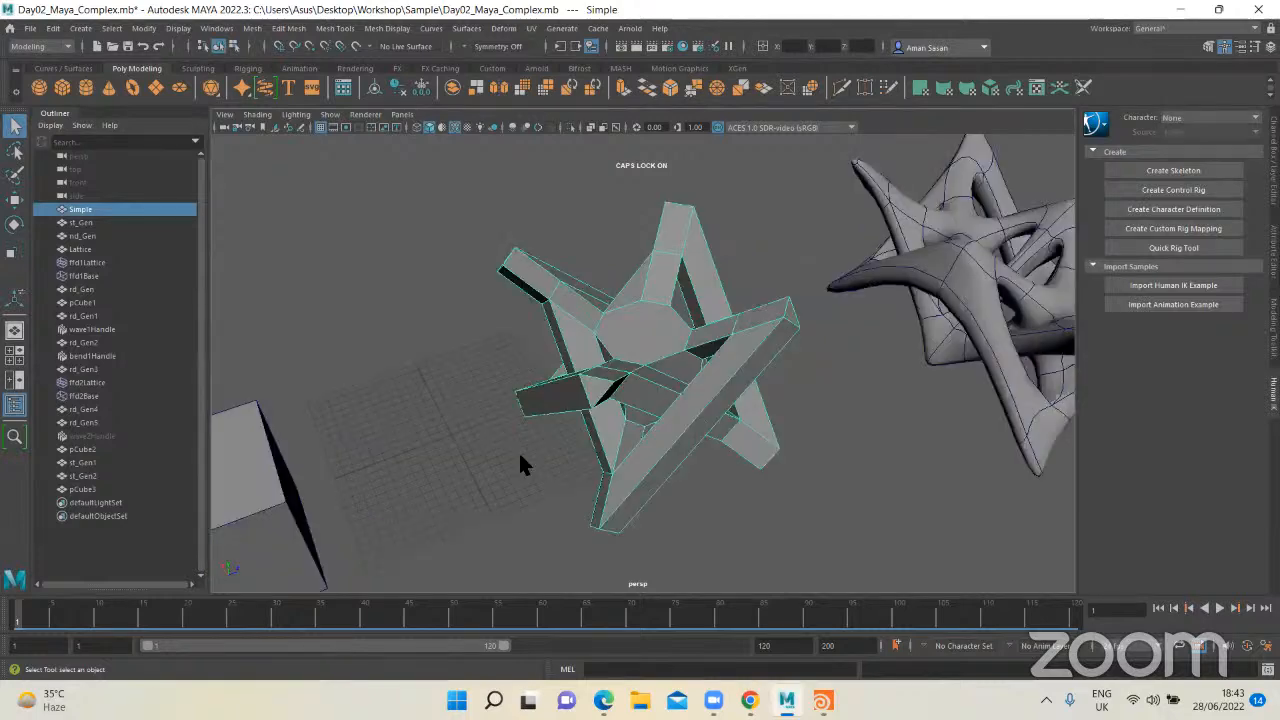
scroll(510, 461, down, 7)
scroll(510, 461, down, 8)
click(668, 410)
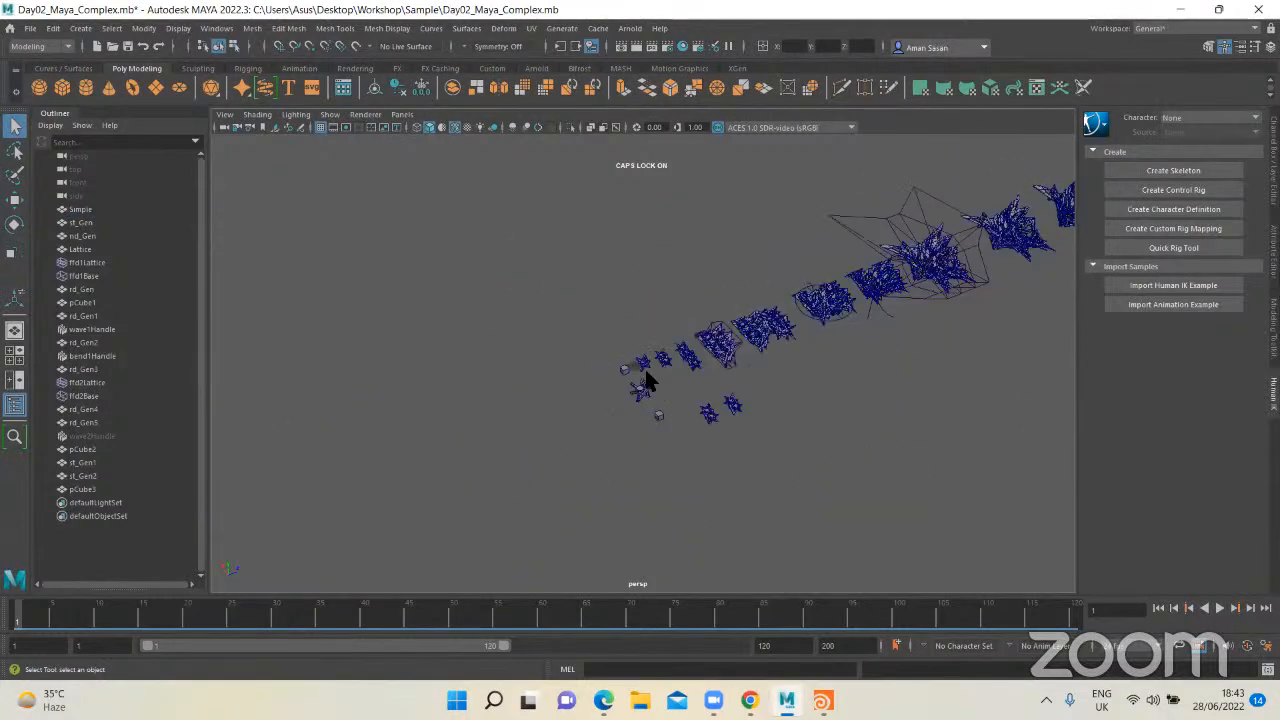
click(645, 367)
click(645, 364)
click(645, 368)
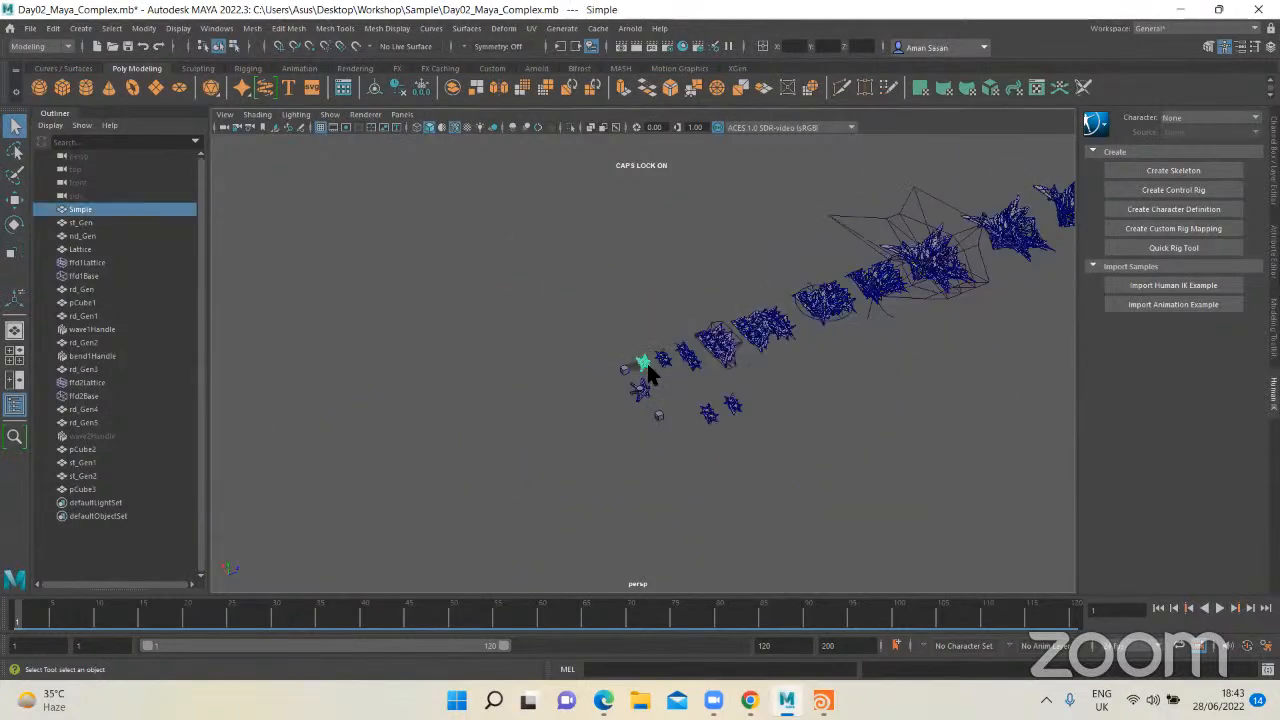
key(f)
Step: Duplicate the Simple form and move the copy into the free space beside the rebuilt strut form
mouse_move(649, 429)
alt+mouse_down()
mouse_move(674, 415)
mouse_move(665, 432)
alt+mouse_up()
scroll(665, 432, down, 3)
alt+middle_drag(665, 432, 586, 371)
scroll(608, 412, down, 2)
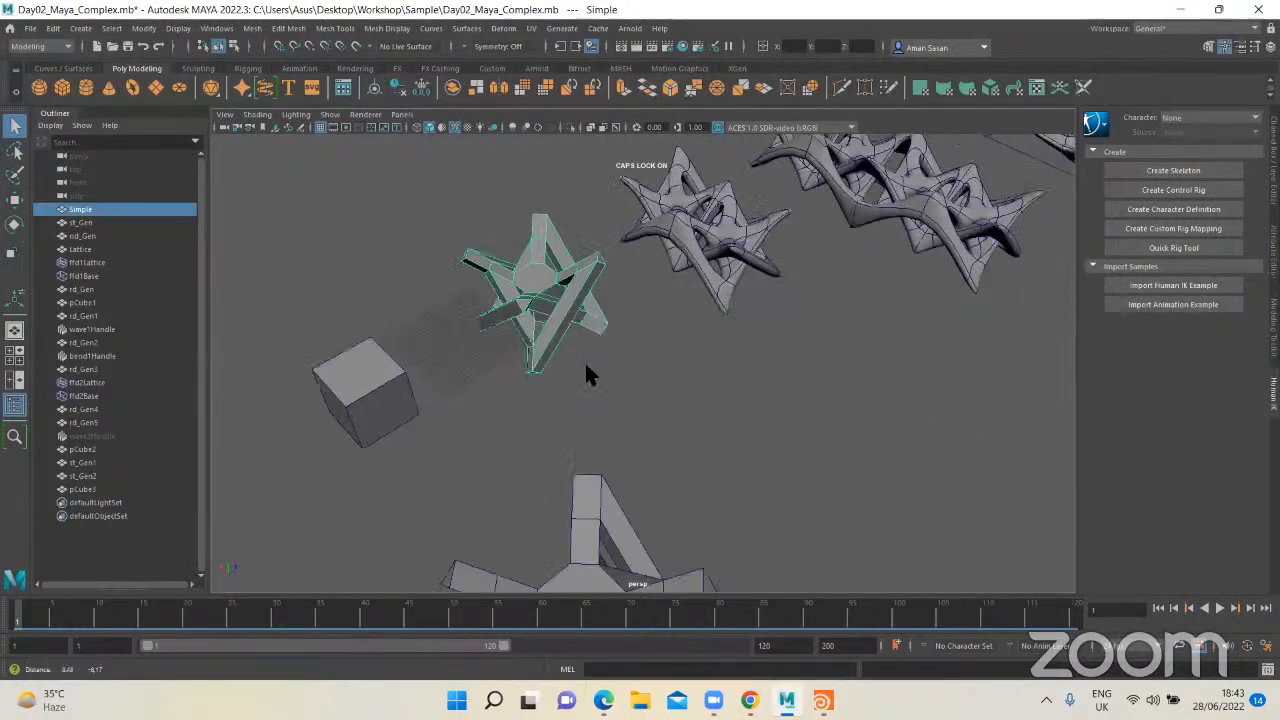
key(ctrl+d)
key(w)
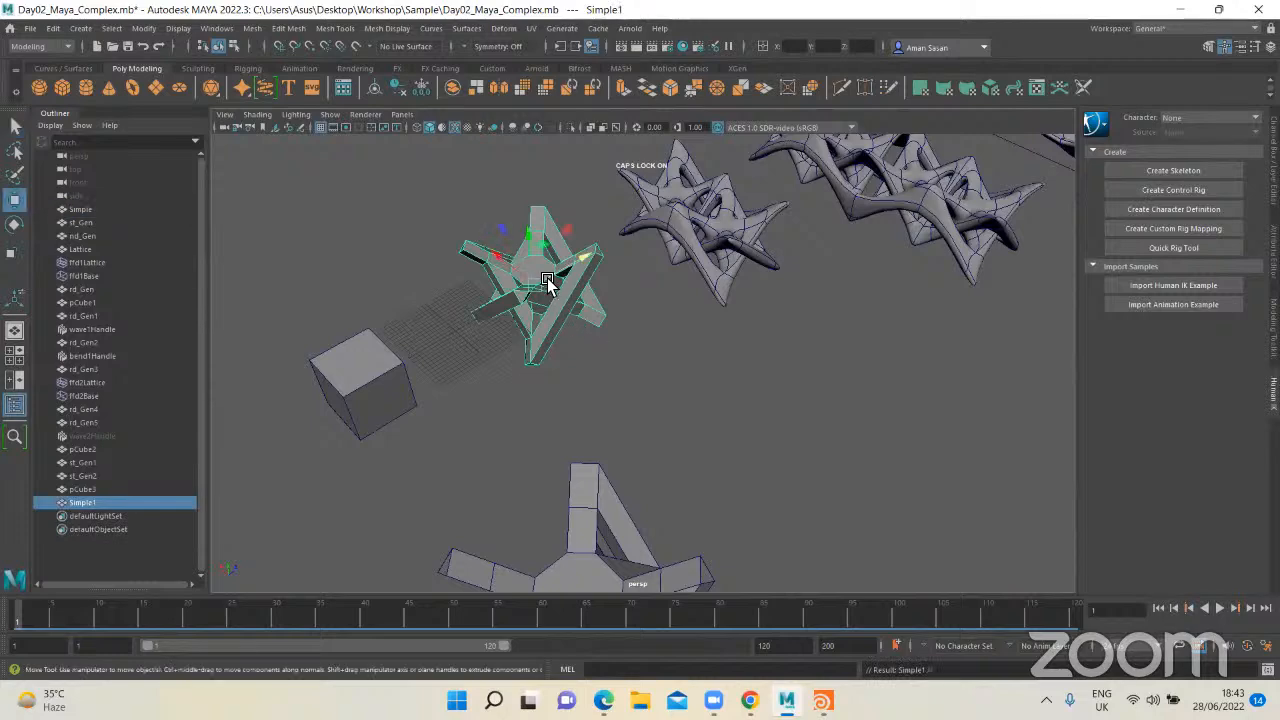
drag(557, 323, 708, 486)
alt+middle_drag(708, 486, 568, 451)
alt+drag(568, 451, 345, 428)
alt+drag(634, 415, 663, 357)
Step: Turn on smooth mesh preview for the copied Simple form
scroll(663, 357, up, 3)
key(3)
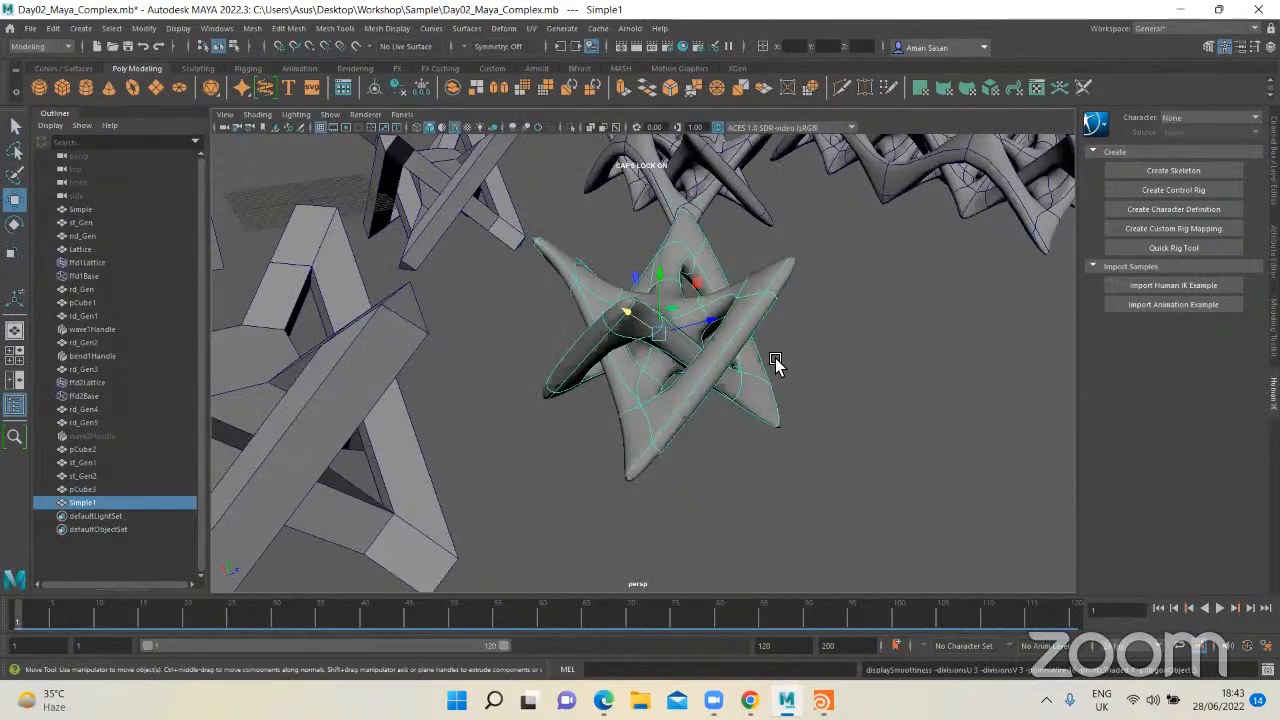
click(751, 386)
alt+drag(751, 386, 770, 350)
click(641, 402)
Step: Duplicate the smoothed form and move the copy away from it into open space
scroll(604, 420, down, 3)
key(ctrl+d)
key(w)
alt+middle_drag(668, 446, 548, 512)
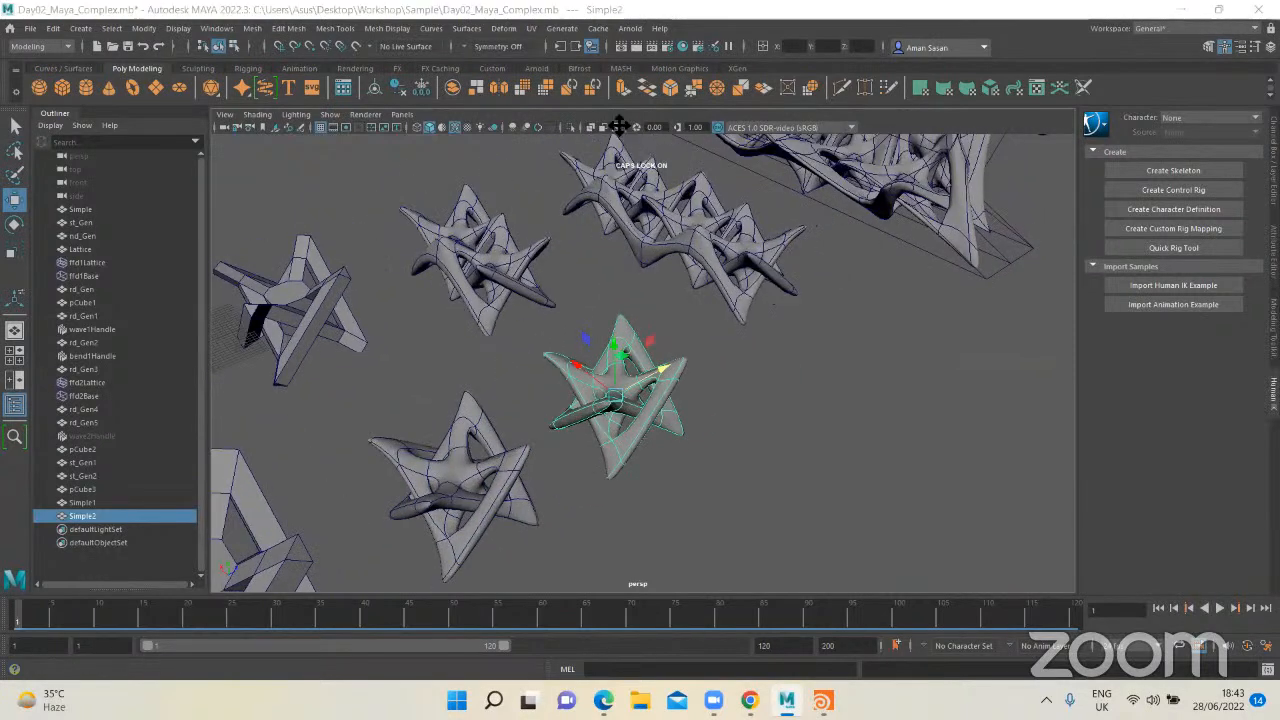
Step: Mirror the second smoothed copy with its Axis Position set to Bounding box
shift+right_drag(629, 352, 618, 504)
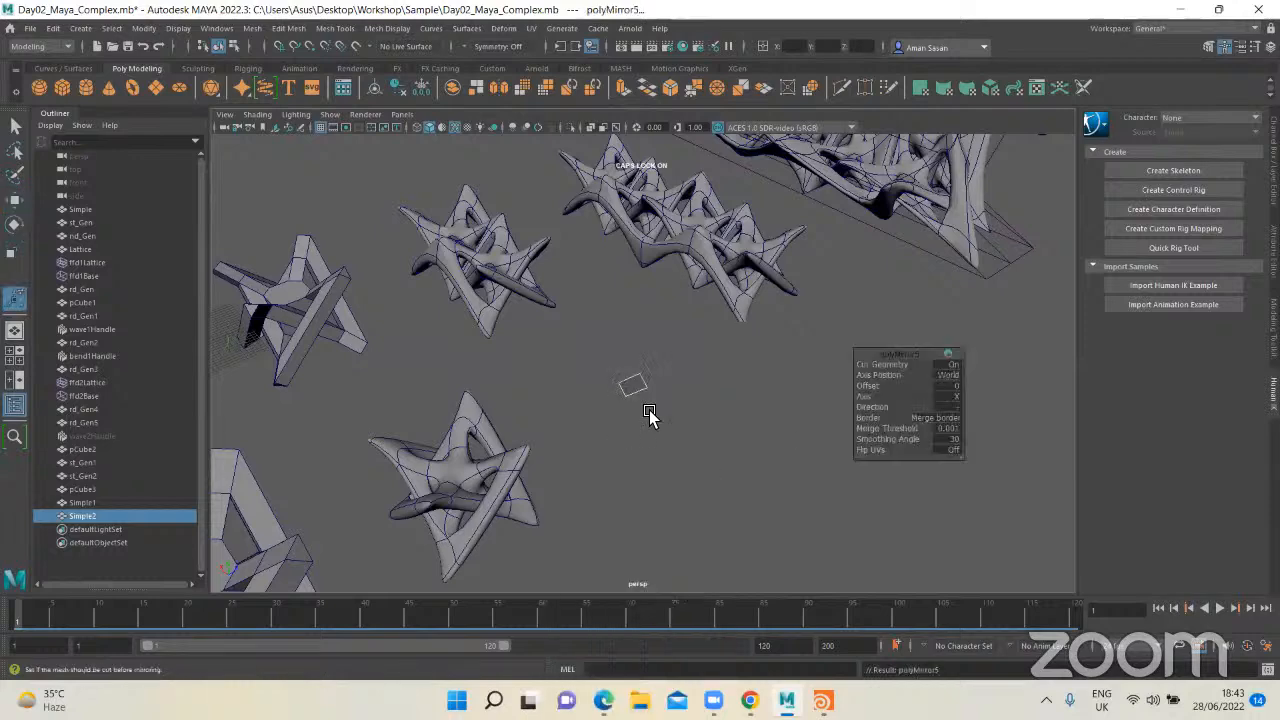
alt+drag(637, 410, 603, 410)
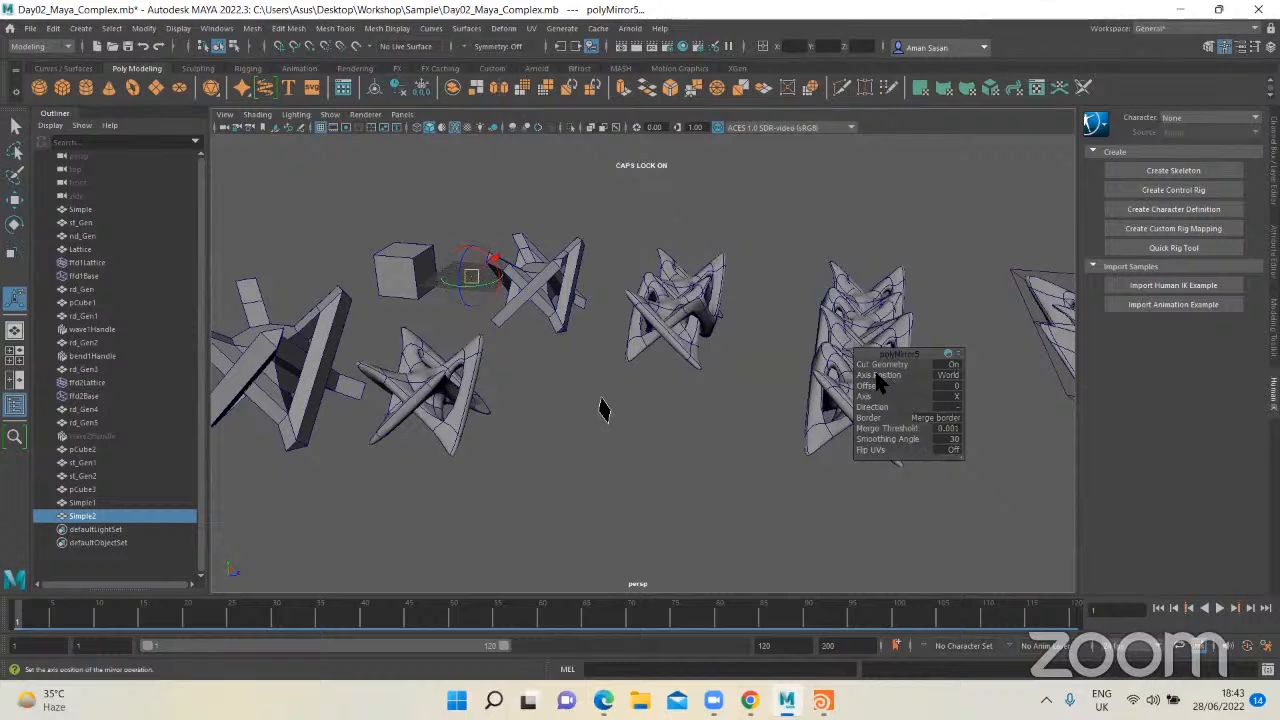
click(948, 377)
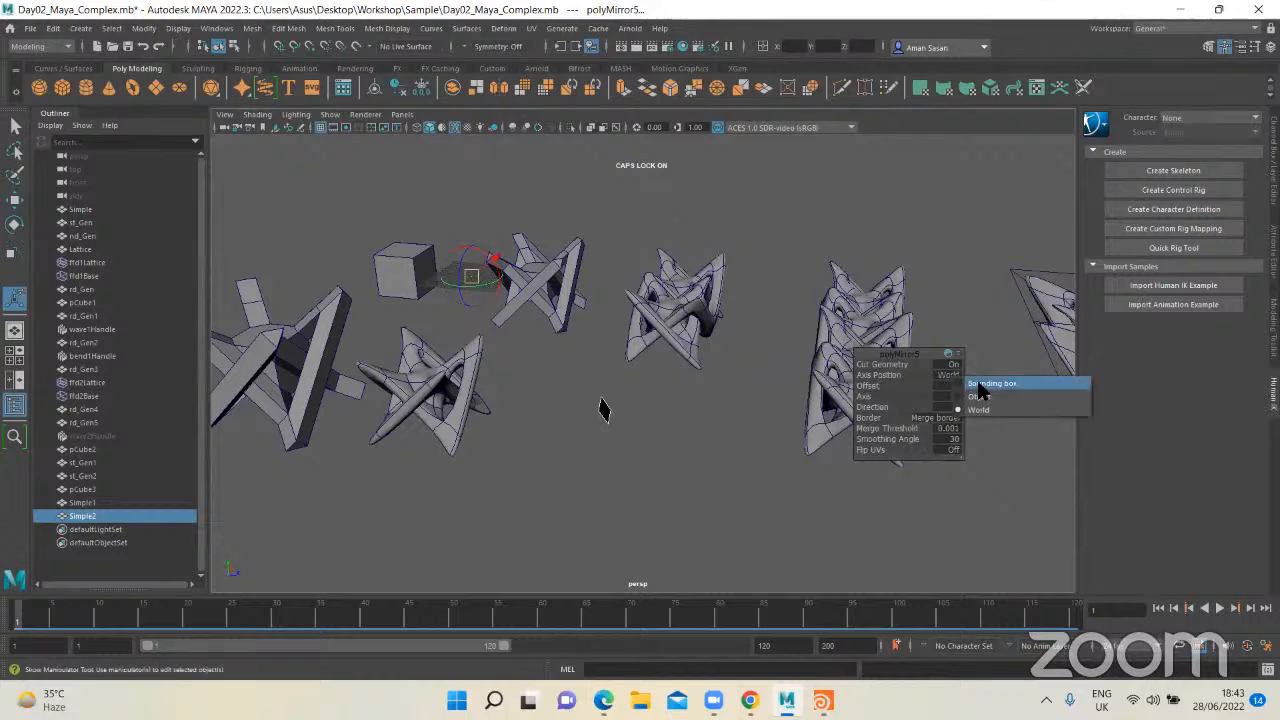
click(978, 383)
alt+drag(690, 450, 497, 376)
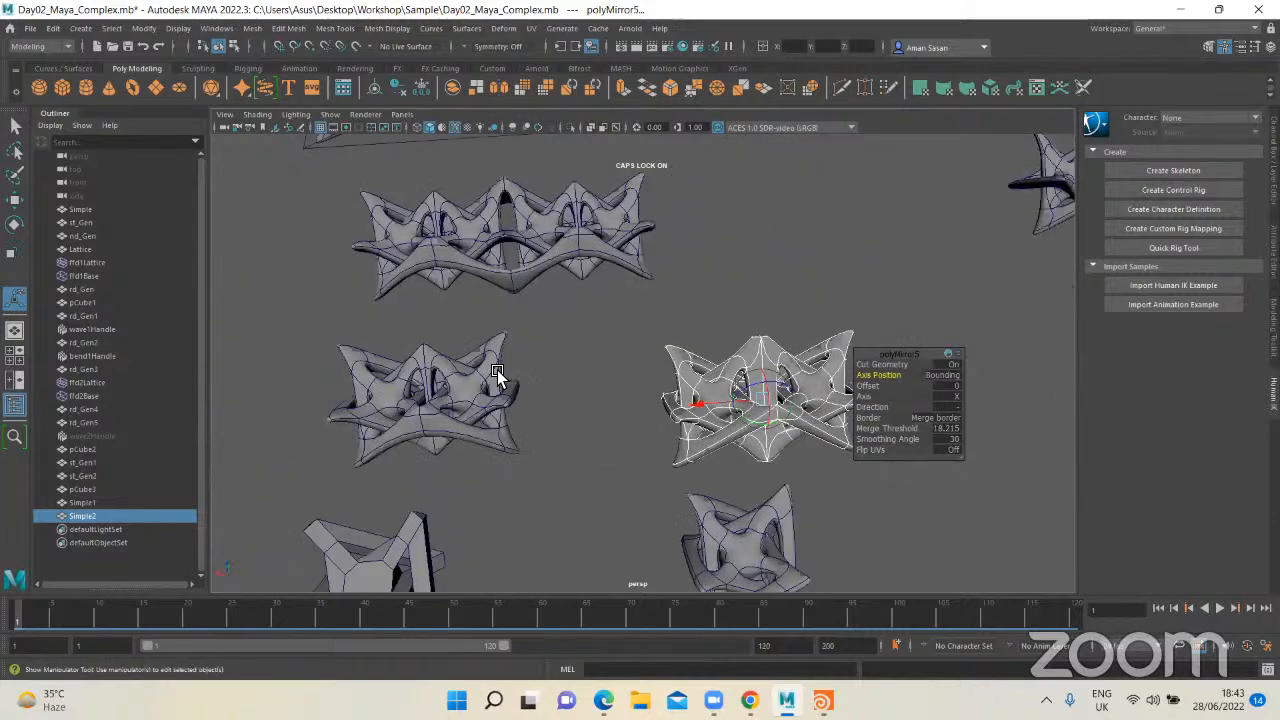
Step: Shift the mirror plane to an offset of about 2.29 so the two mirrored halves overlap
alt+middle_drag(497, 376, 463, 343)
scroll(463, 343, up, 3)
drag(463, 343, 432, 434)
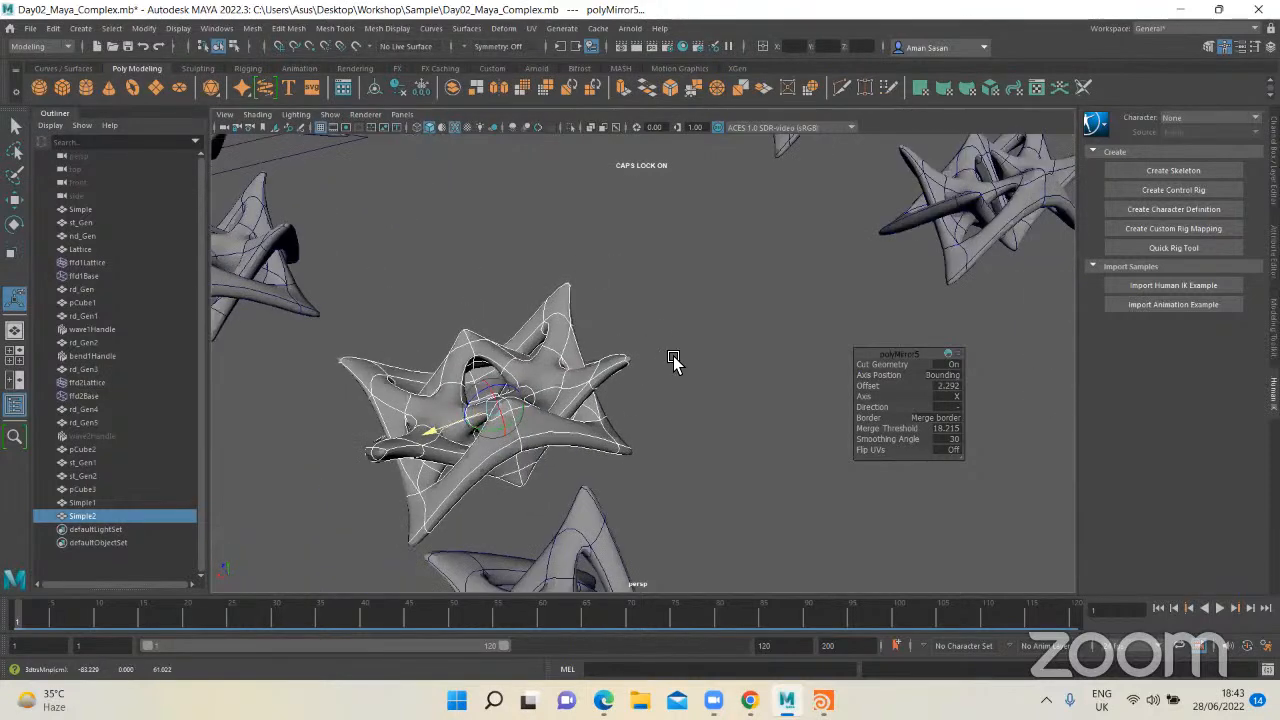
Step: Examine the mirrored form and the neighbouring generations from several angles
key(q)
click(674, 363)
alt+drag(558, 412, 557, 363)
click(557, 363)
alt+middle_drag(603, 410, 738, 414)
scroll(738, 414, up, 3)
click(738, 412)
alt+drag(737, 409, 677, 425)
key([)
key([)
scroll(427, 391, down, 3)
alt+drag(427, 391, 345, 395)
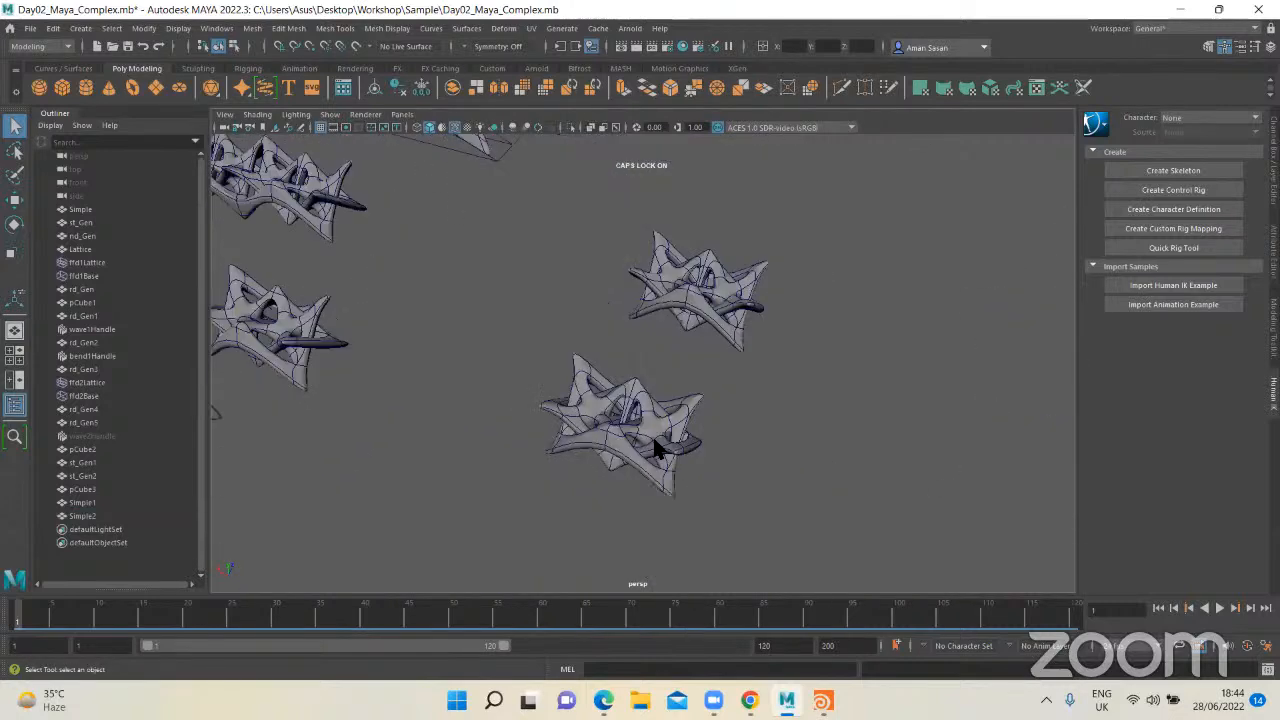
Step: Compare the newly mirrored form with the two earlier mirrored st_Gen forms
click(655, 437)
alt+drag(500, 402, 552, 386)
click(535, 381)
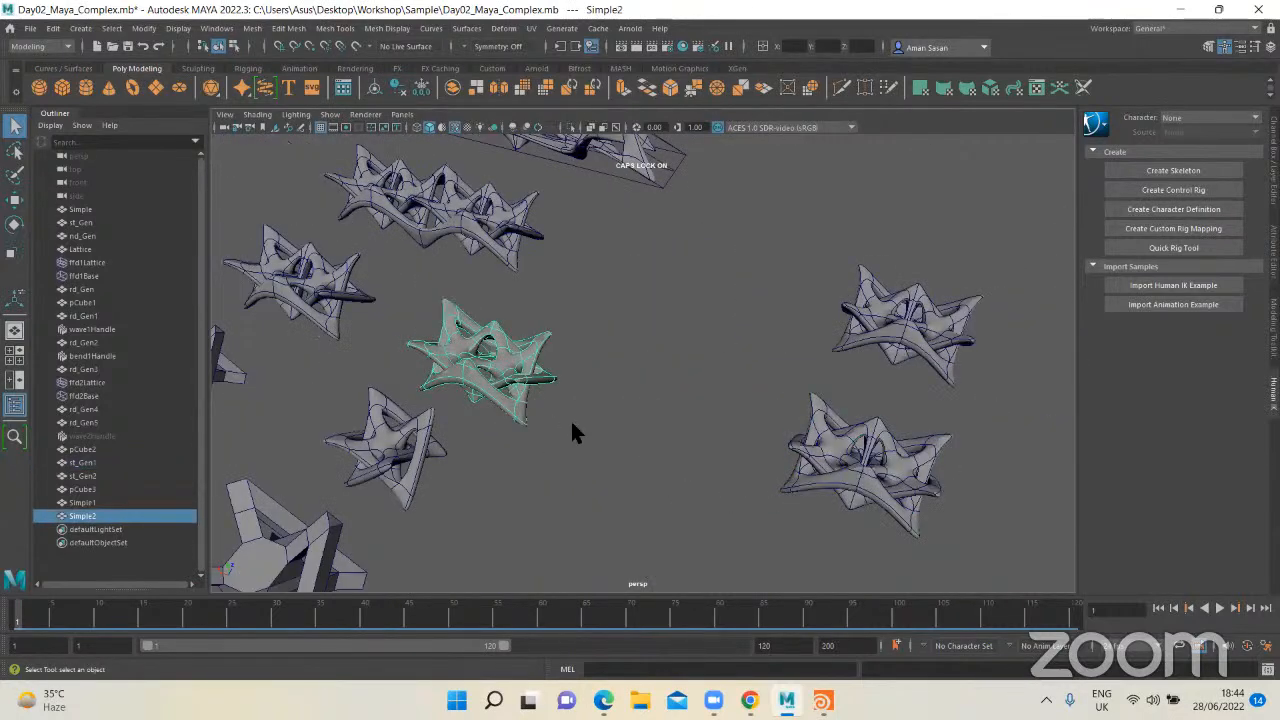
click(572, 423)
alt+middle_drag(572, 423, 657, 451)
click(610, 411)
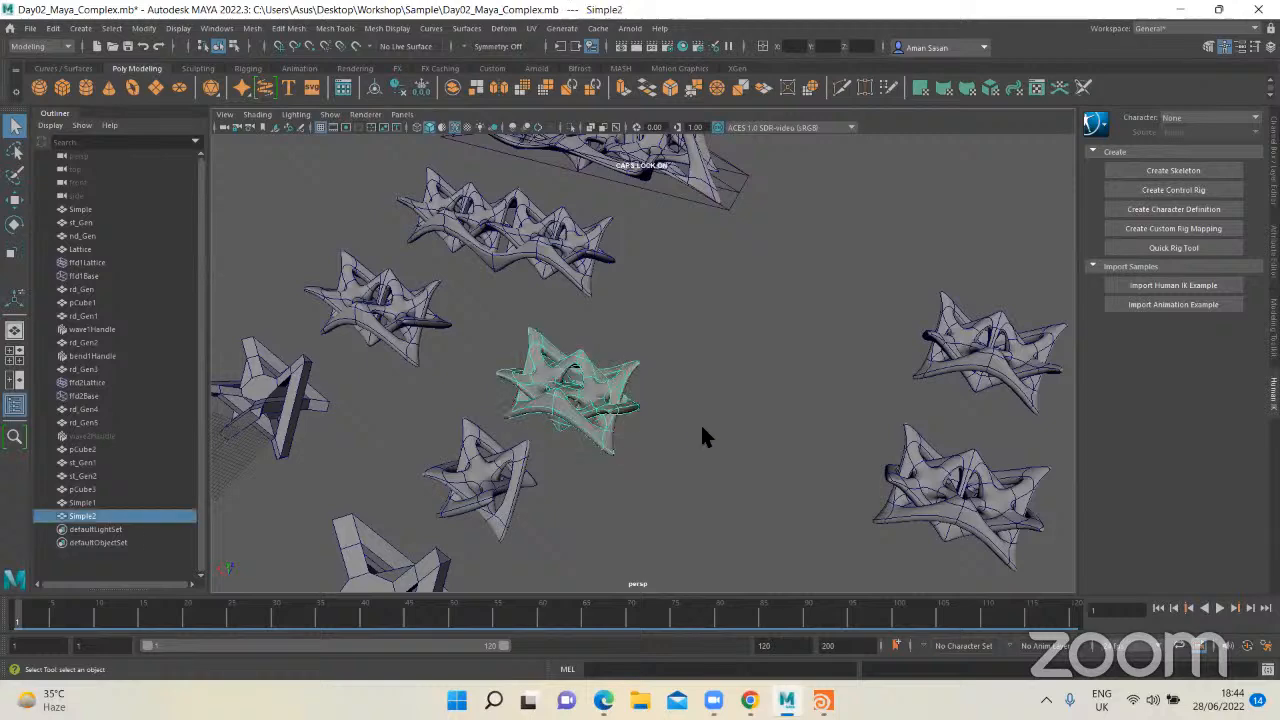
alt+drag(640, 450, 617, 415)
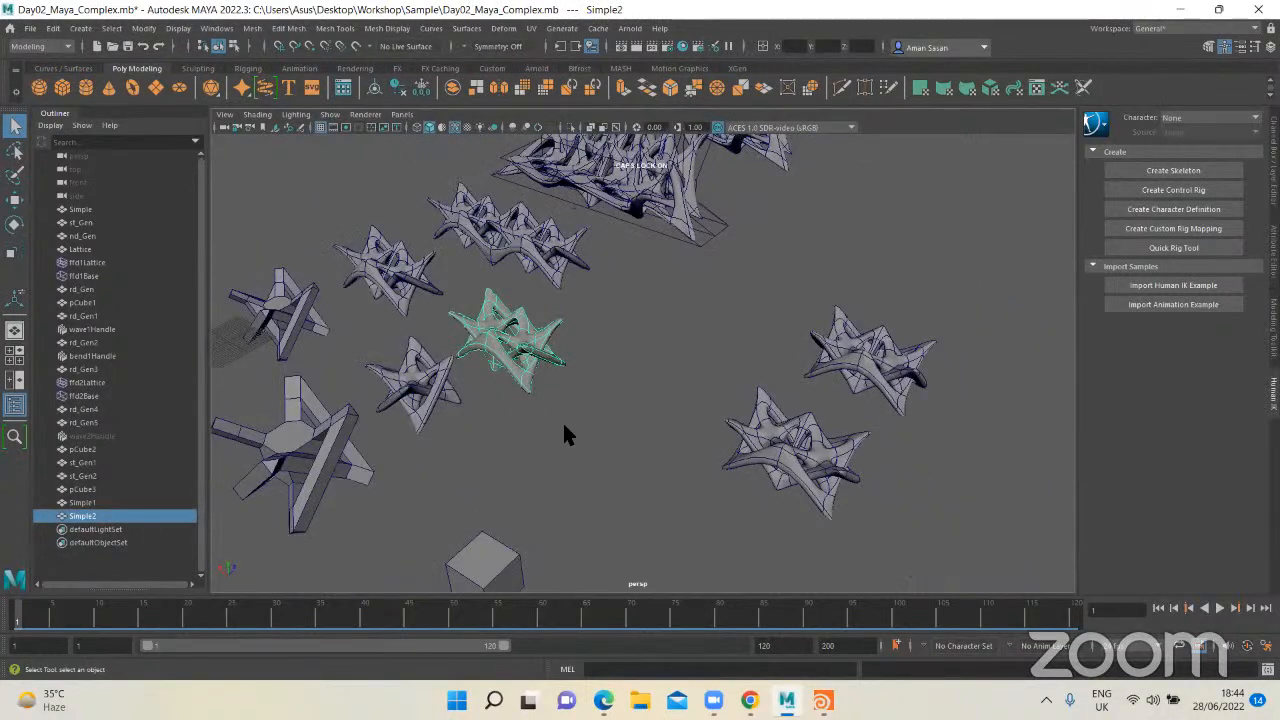
key(f)
scroll(618, 443, down, 4)
scroll(768, 412, down, 5)
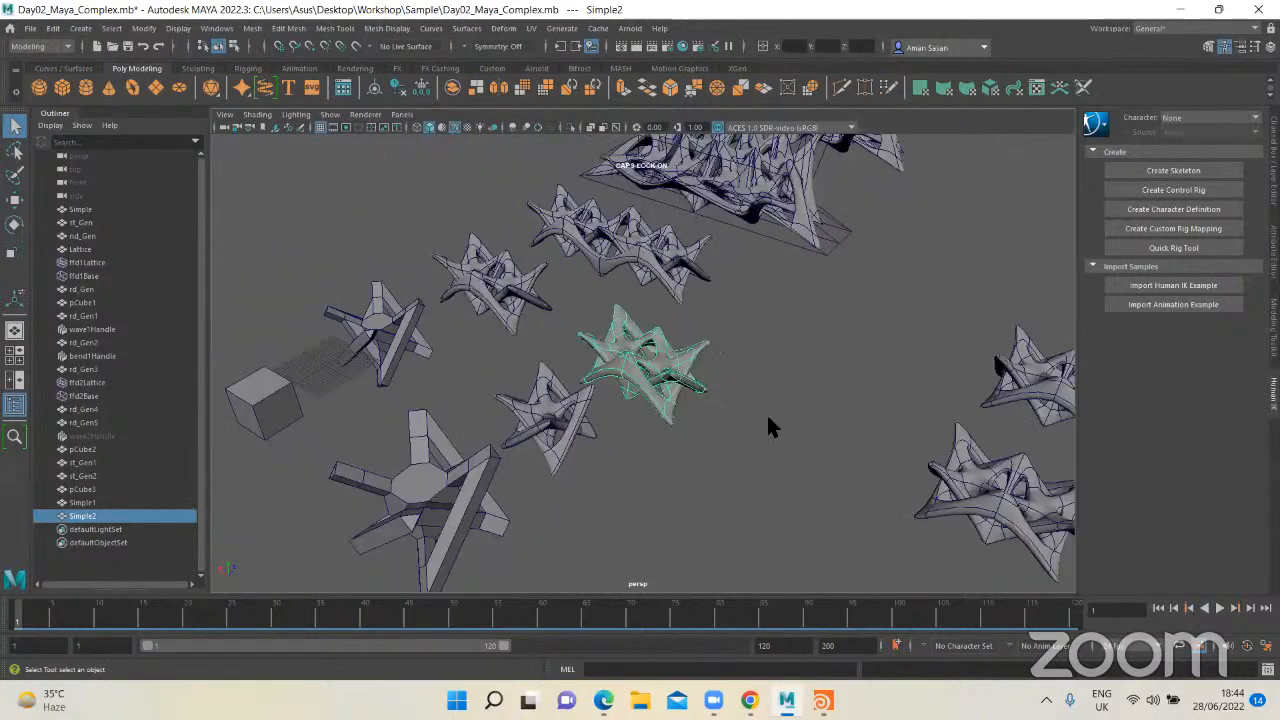
Step: Duplicate the st_Gen2 form and move the copy into the empty space beyond it
click(750, 411)
scroll(742, 410, down, 2)
alt+middle_drag(925, 382, 703, 377)
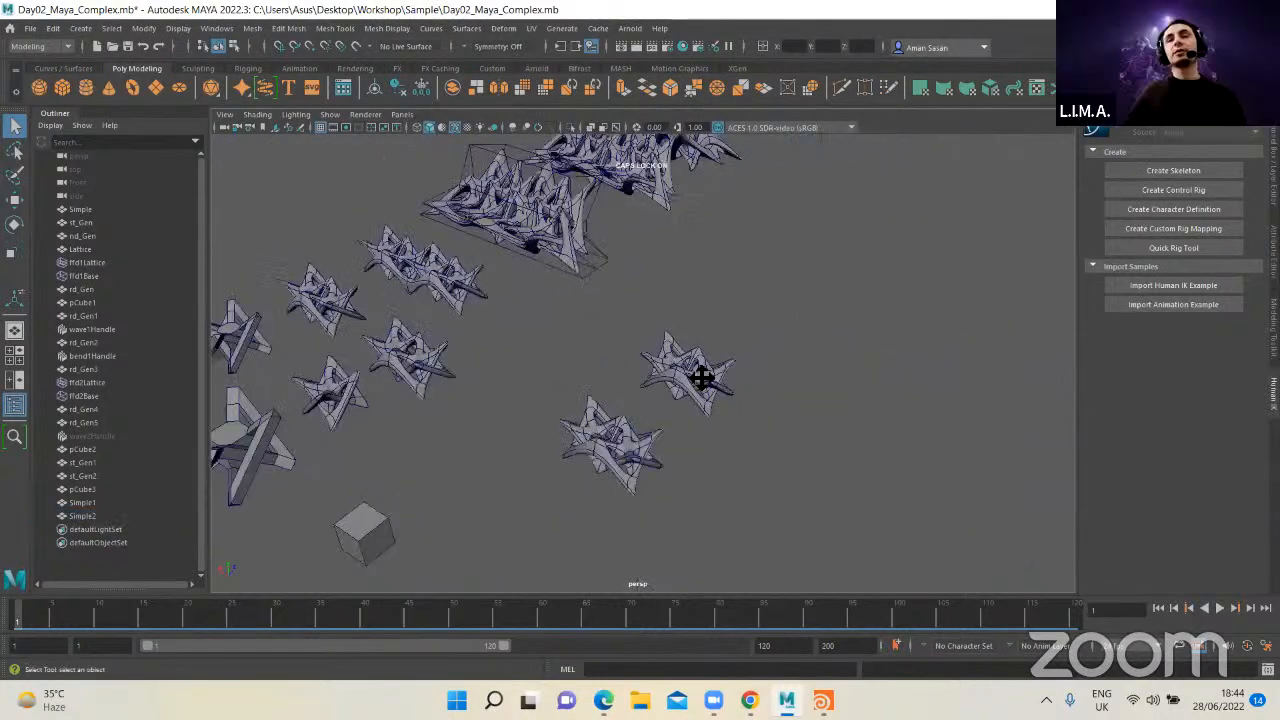
click(703, 377)
key(f)
scroll(769, 431, down, 4)
click(646, 487)
scroll(650, 446, down, 5)
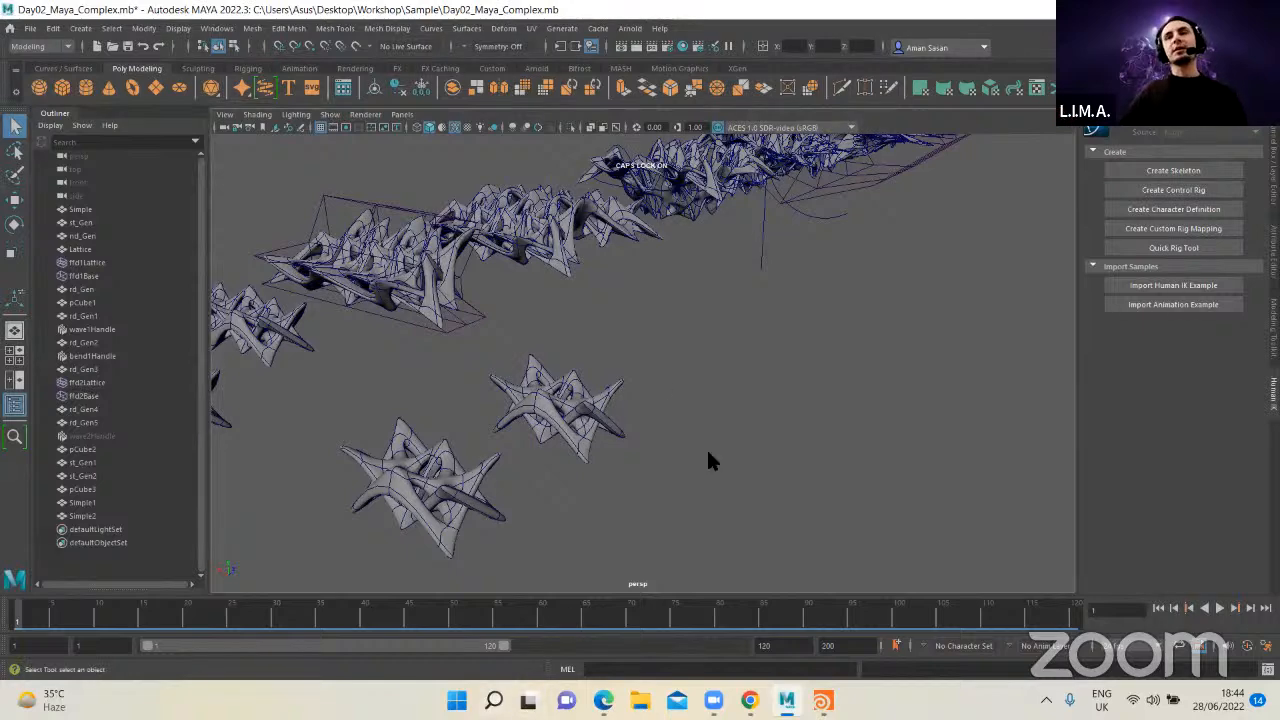
alt+drag(709, 457, 648, 470)
click(648, 470)
key(w)
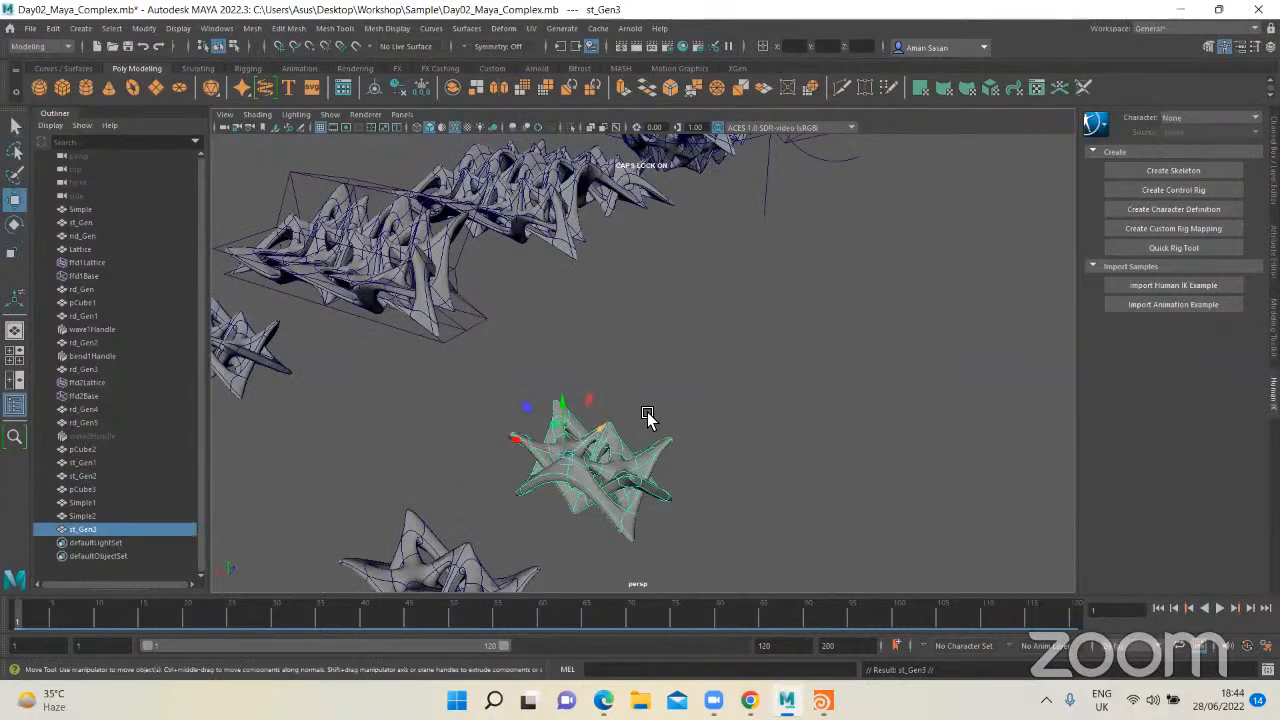
key(f)
Step: Create a Lattice deformer with 3 × 3 × 3 divisions around the duplicated form
alt+drag(771, 420, 690, 440)
key(q)
click(505, 29)
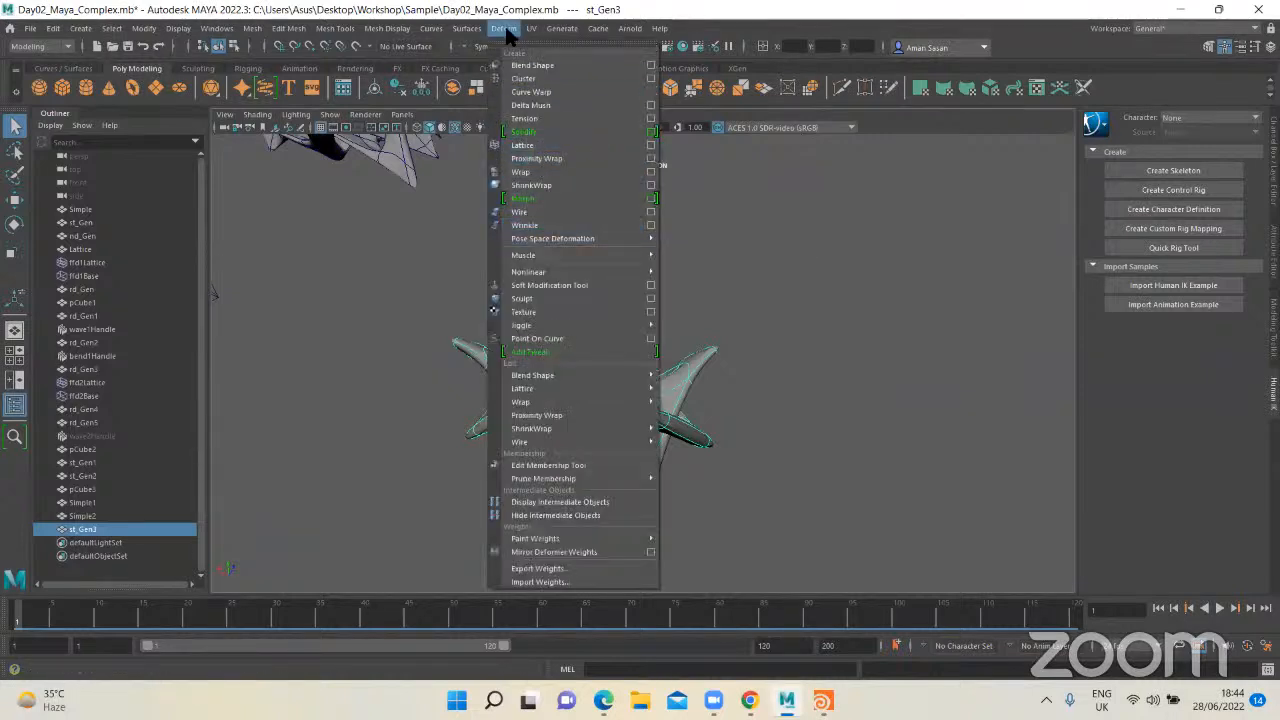
click(652, 145)
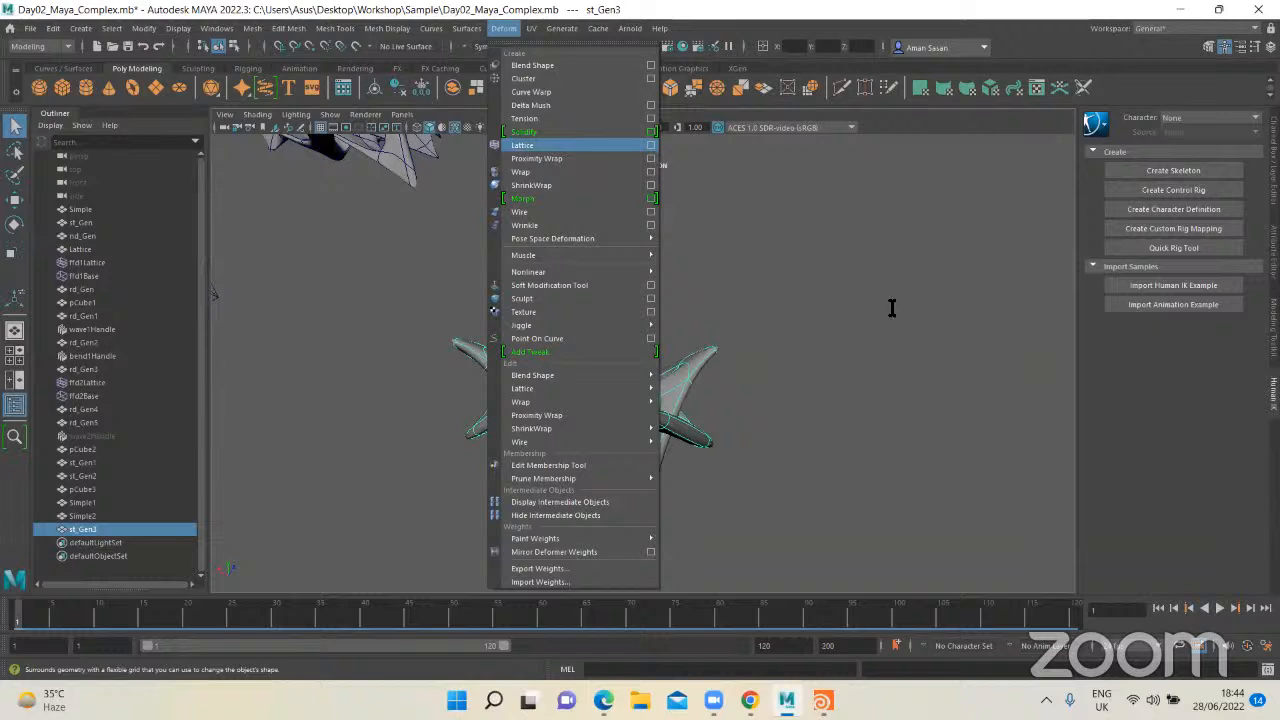
key(Tab)
key(Tab)
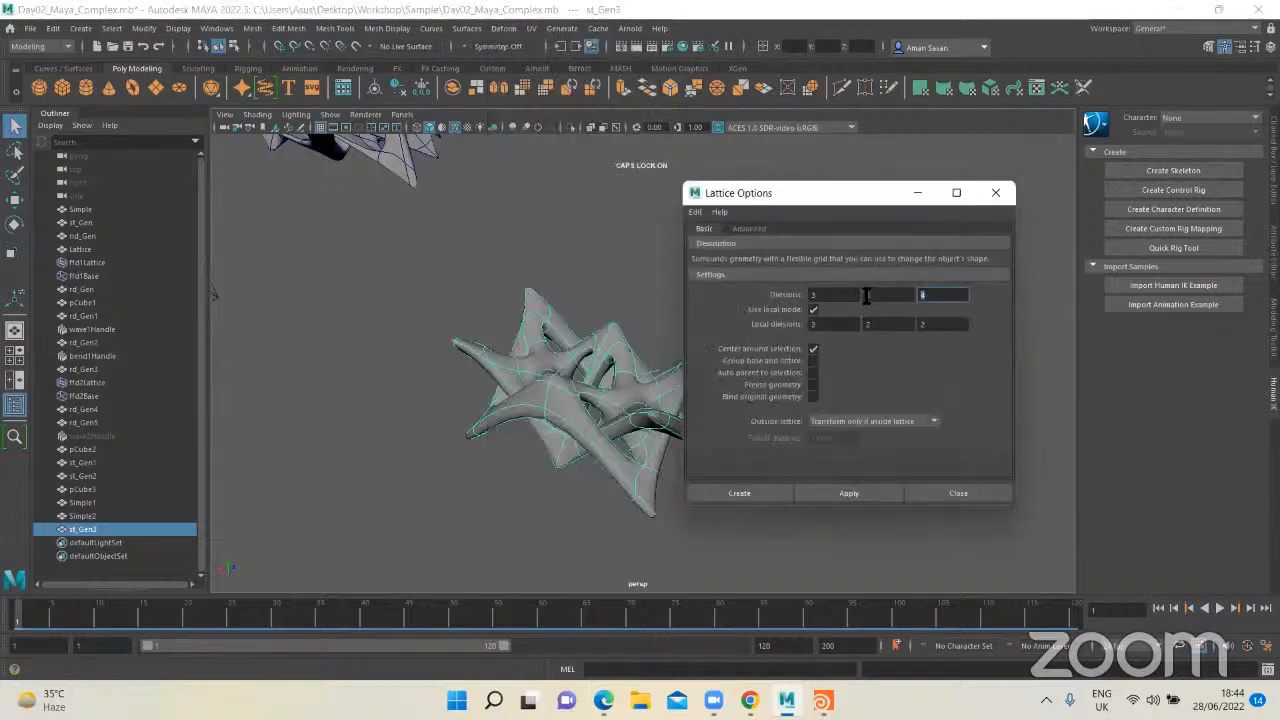
text(3)
click(884, 296)
text(2)
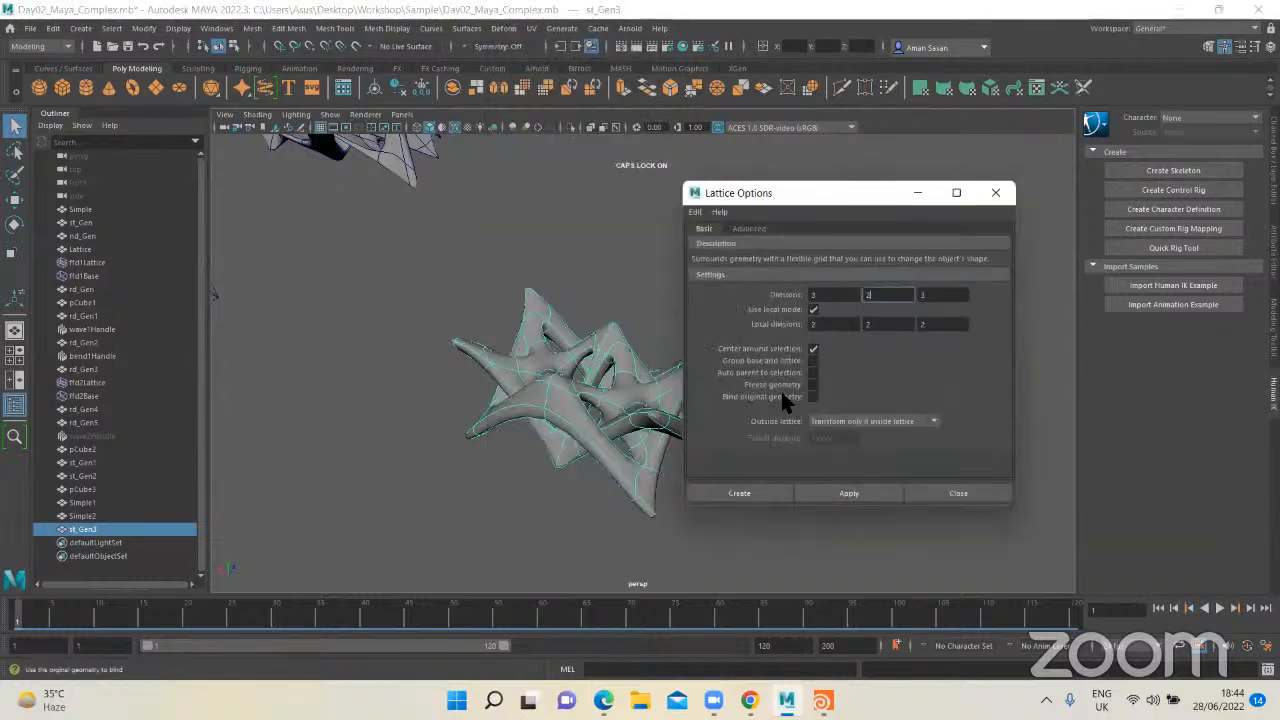
click(742, 480)
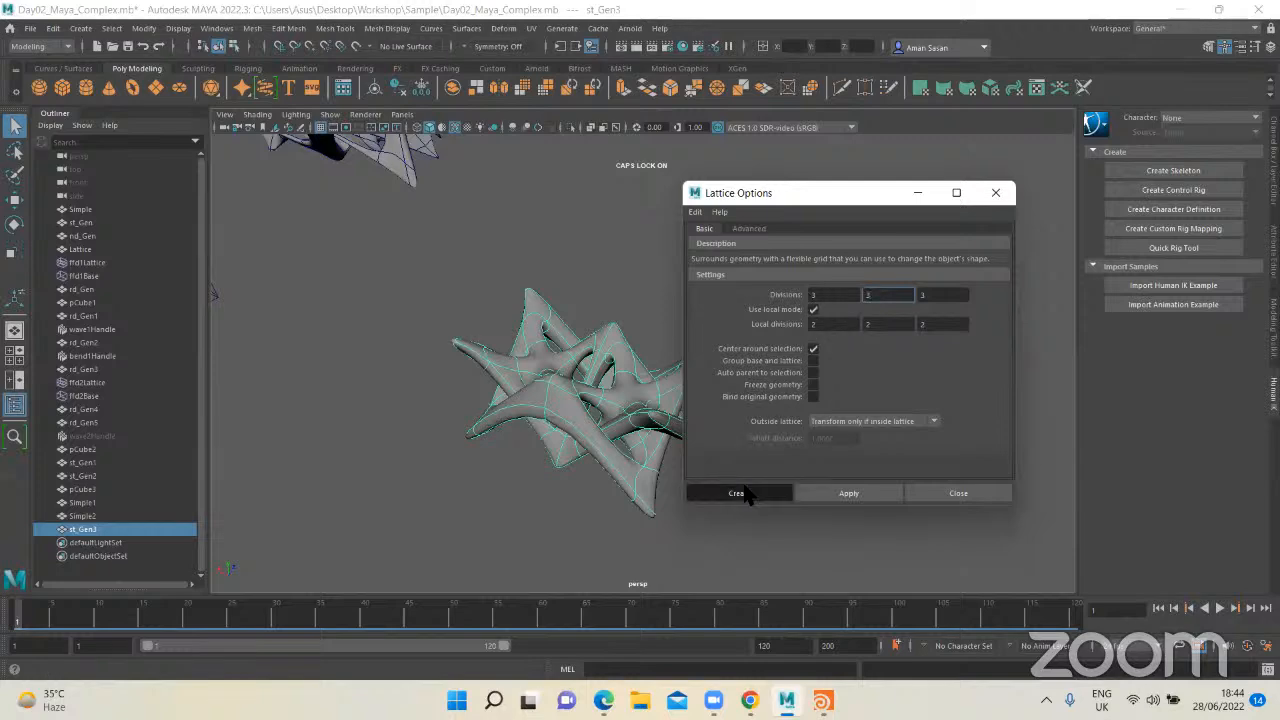
Step: Select the new lattice and switch it to Lattice Point editing
alt+drag(804, 426, 672, 318)
click(706, 352)
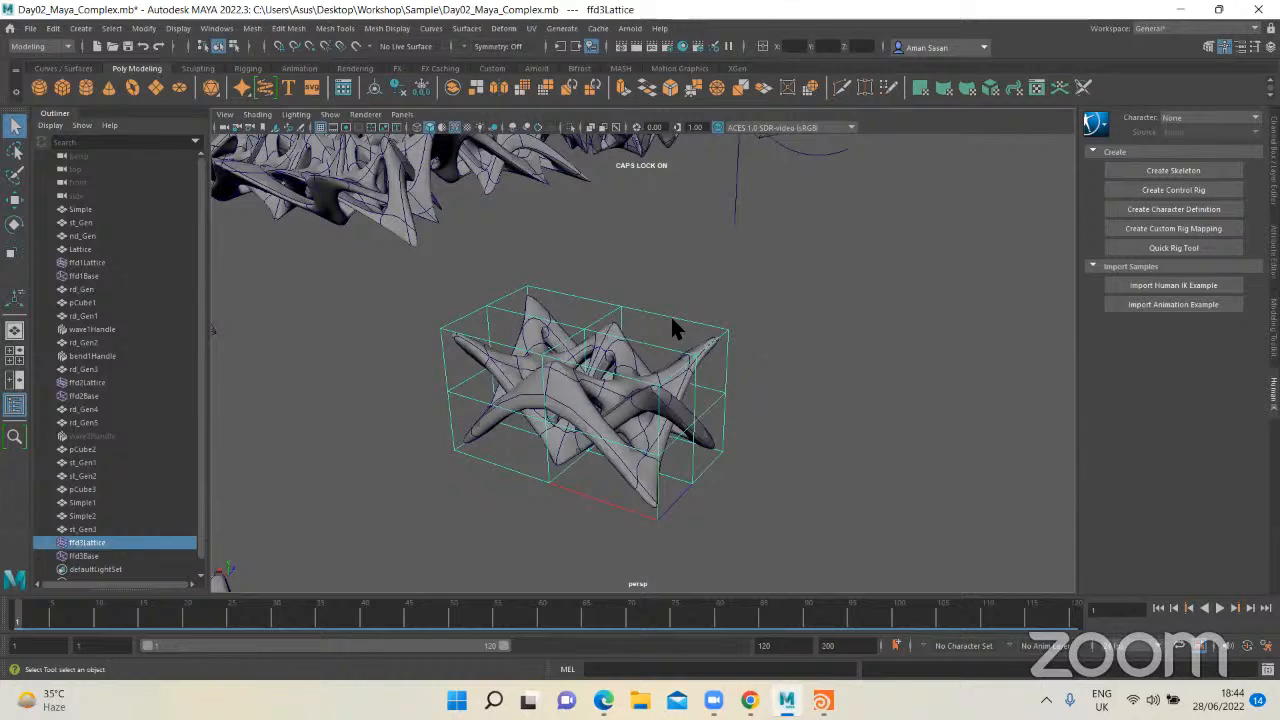
right_click(672, 321)
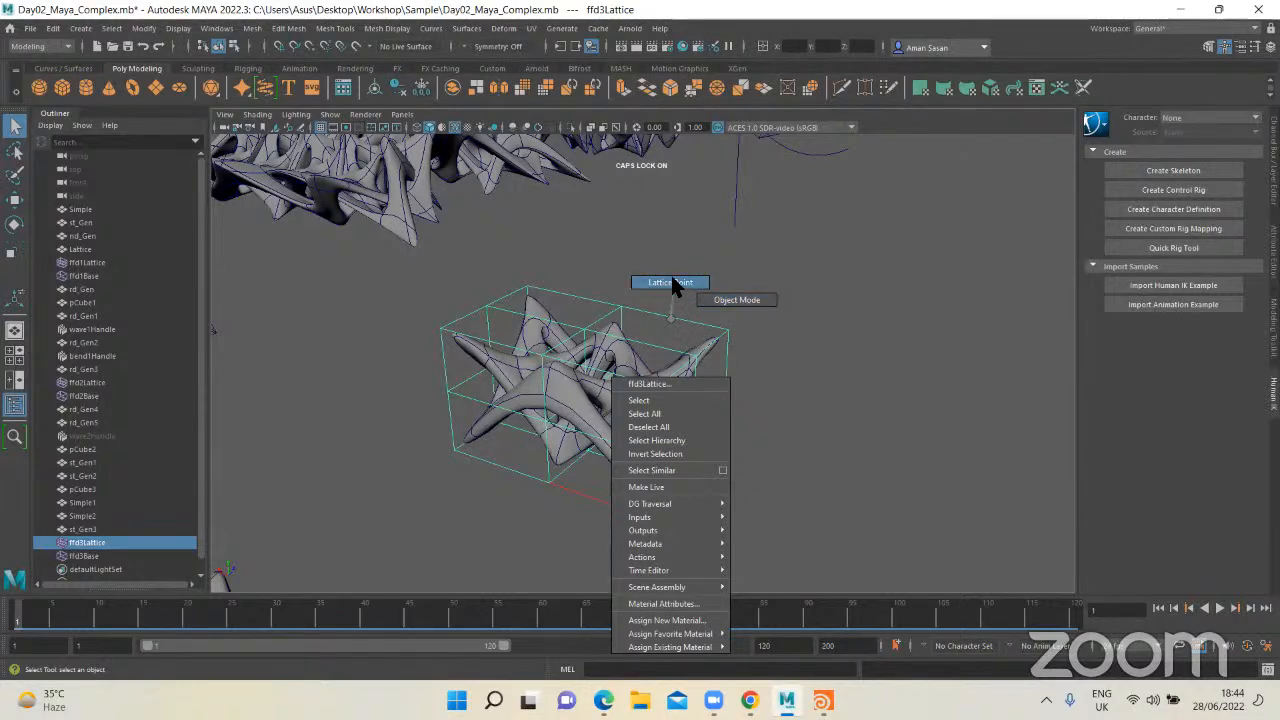
right_drag(669, 278, 670, 282)
alt+drag(788, 371, 611, 357)
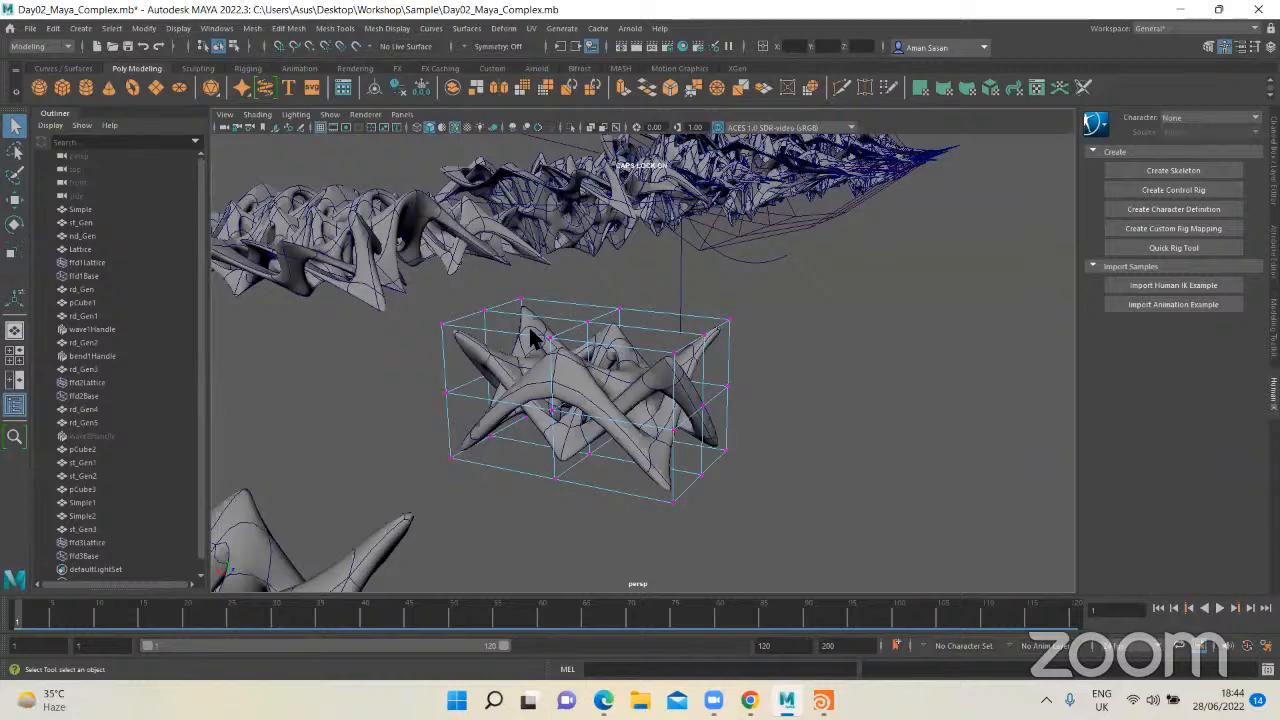
Step: Pull one upper edge row of three lattice points outward to stretch the form
alt+drag(532, 340, 660, 368)
drag(623, 279, 690, 334)
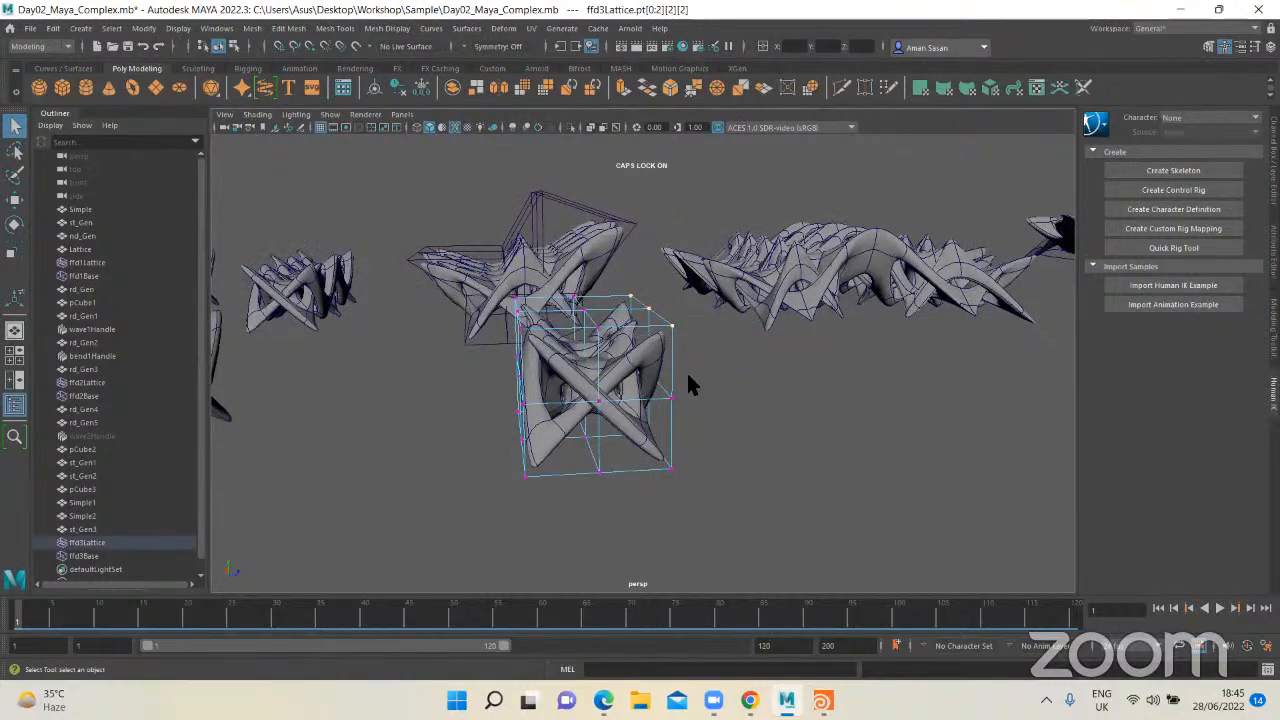
alt+drag(688, 380, 634, 536)
key(w)
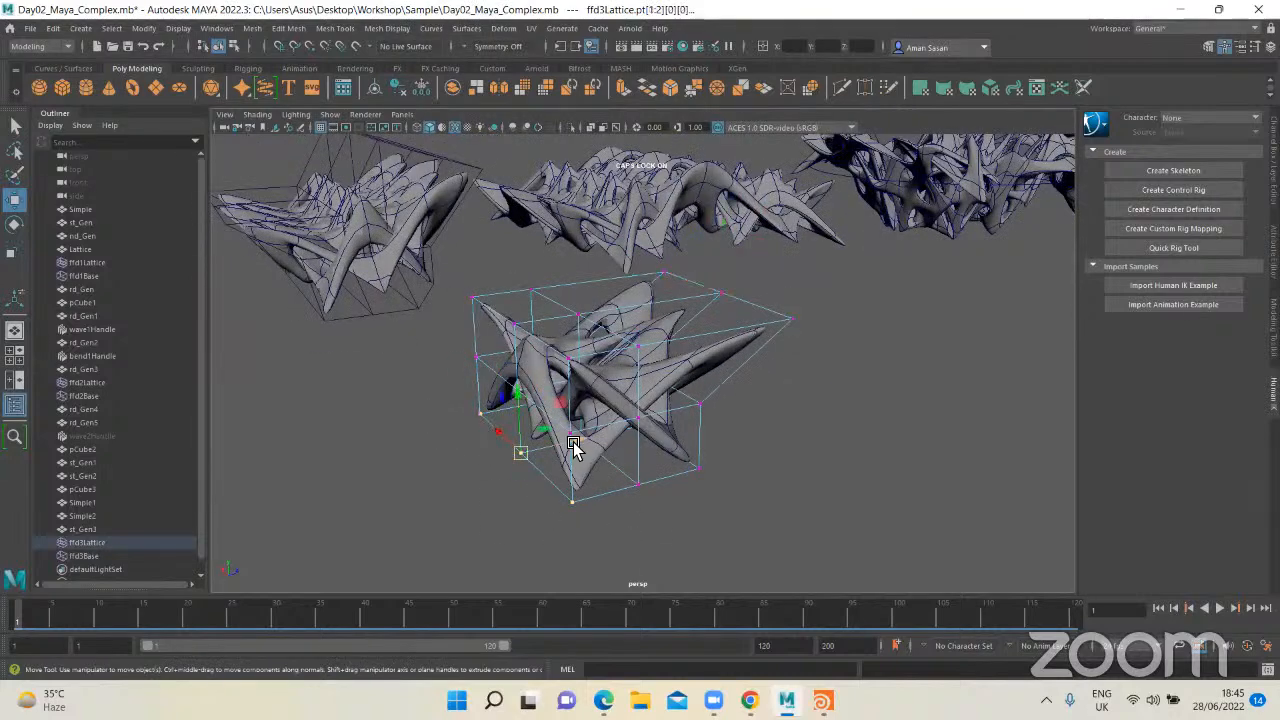
Step: Pull a lower edge row of three lattice points outward to stretch the form's lower end
drag(573, 441, 472, 475)
alt+drag(549, 507, 630, 521)
key(r)
alt+drag(760, 477, 617, 390)
key(q)
click(575, 366)
key(f)
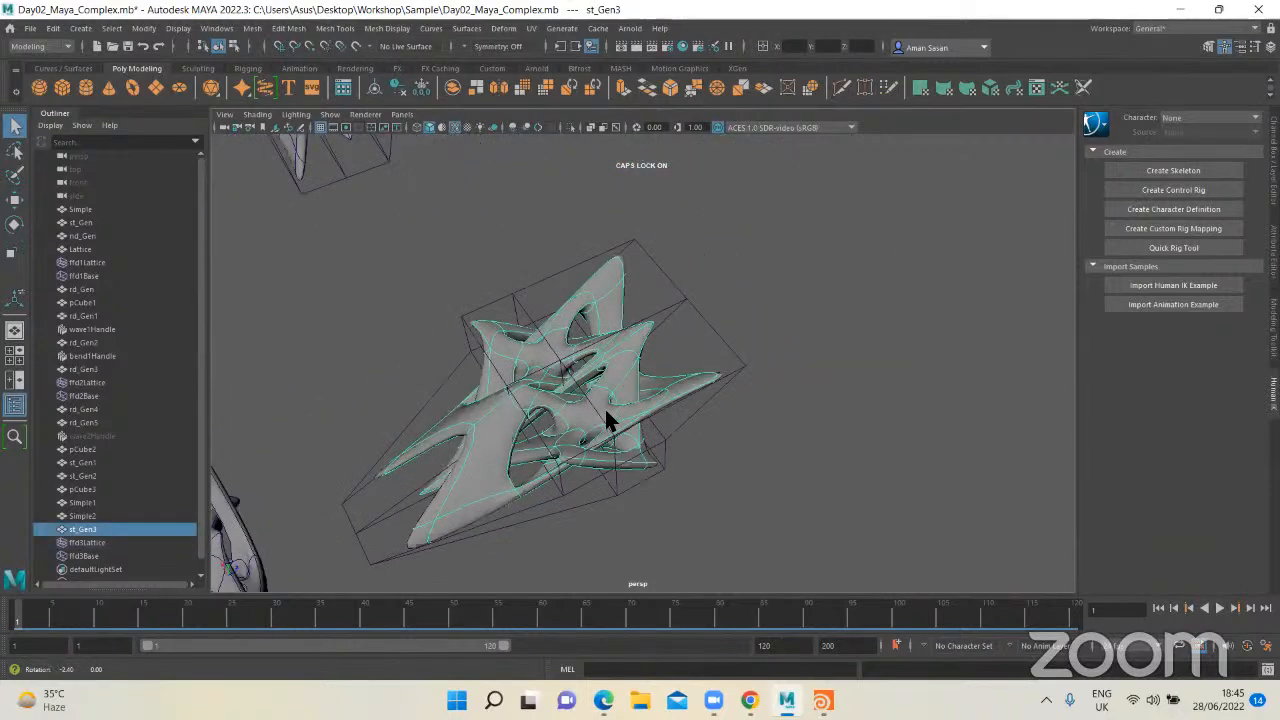
drag(786, 286, 508, 482)
key(w)
drag(607, 342, 866, 375)
key(ctrl+z)
key(ctrl+z)
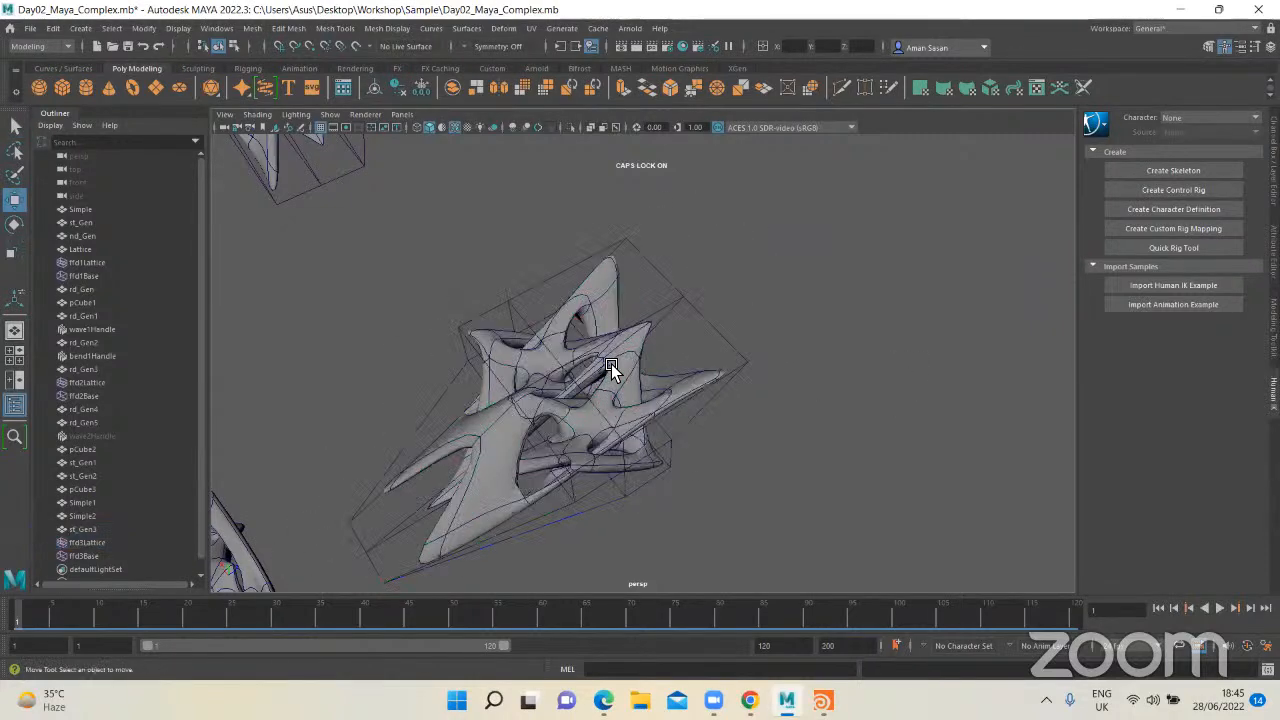
click(697, 309)
key(q)
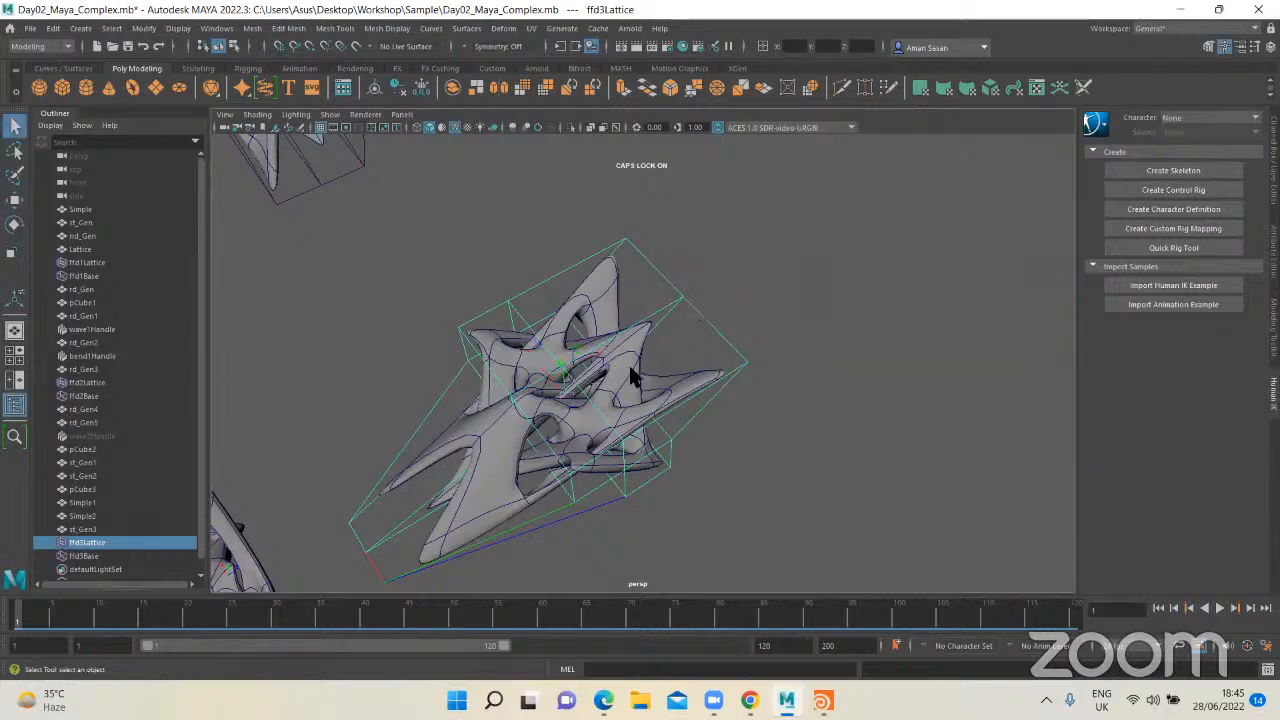
click(610, 378)
key(w)
drag(600, 341, 805, 343)
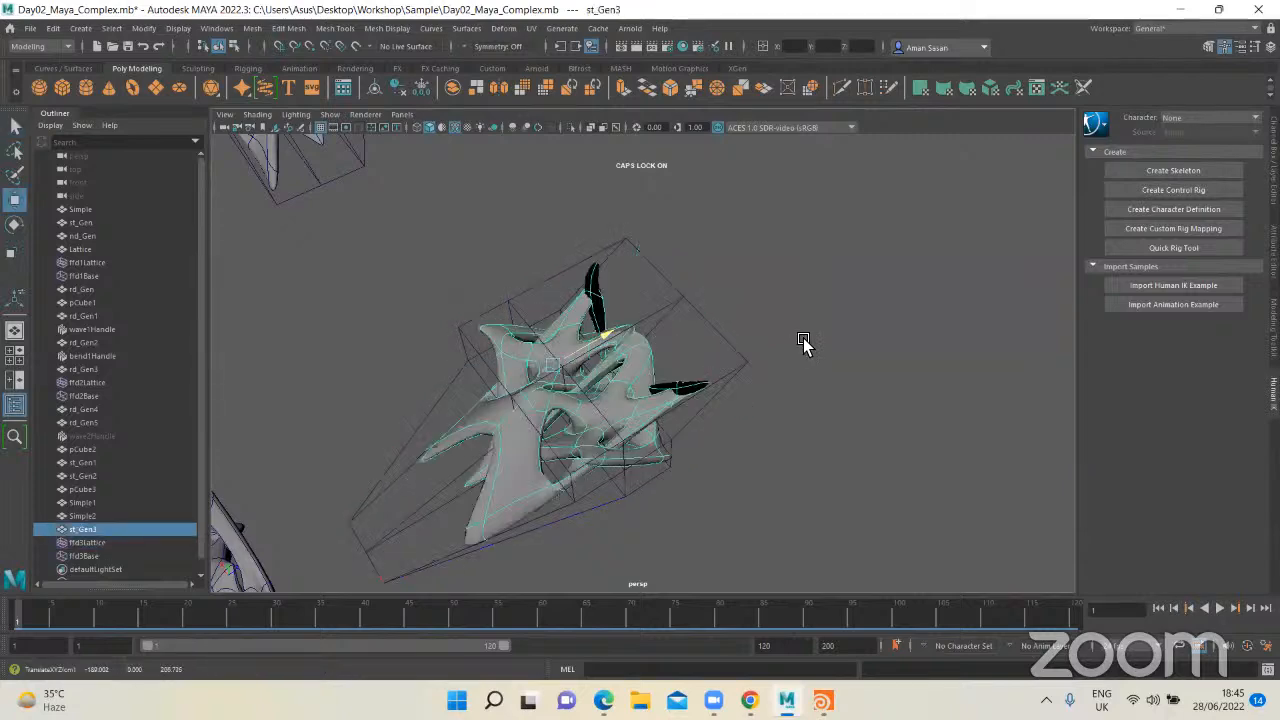
key(ctrl+z)
key(ctrl+z)
Step: Duplicate the lattice-deformed st_Gen3 form and move the copy into empty space away from the lattice
click(637, 364)
alt+drag(691, 391, 665, 414)
key(ctrl+d)
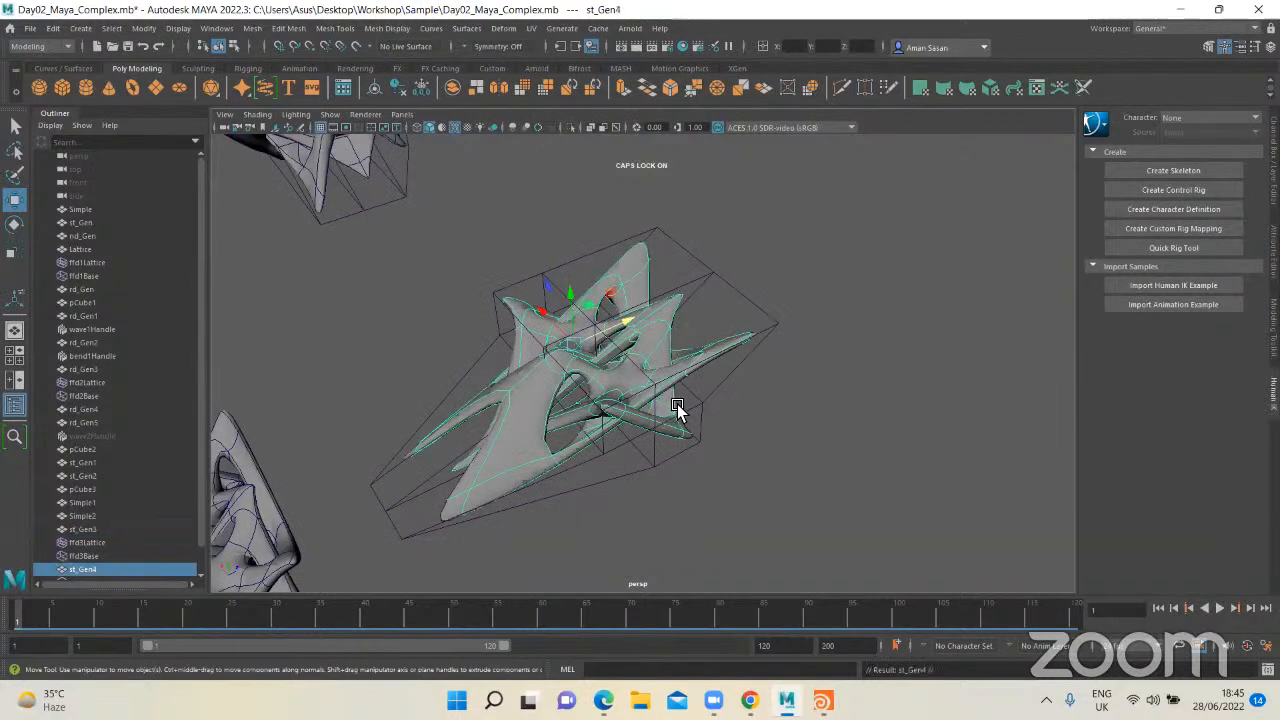
drag(624, 328, 640, 432)
key(q)
alt+drag(440, 350, 595, 270)
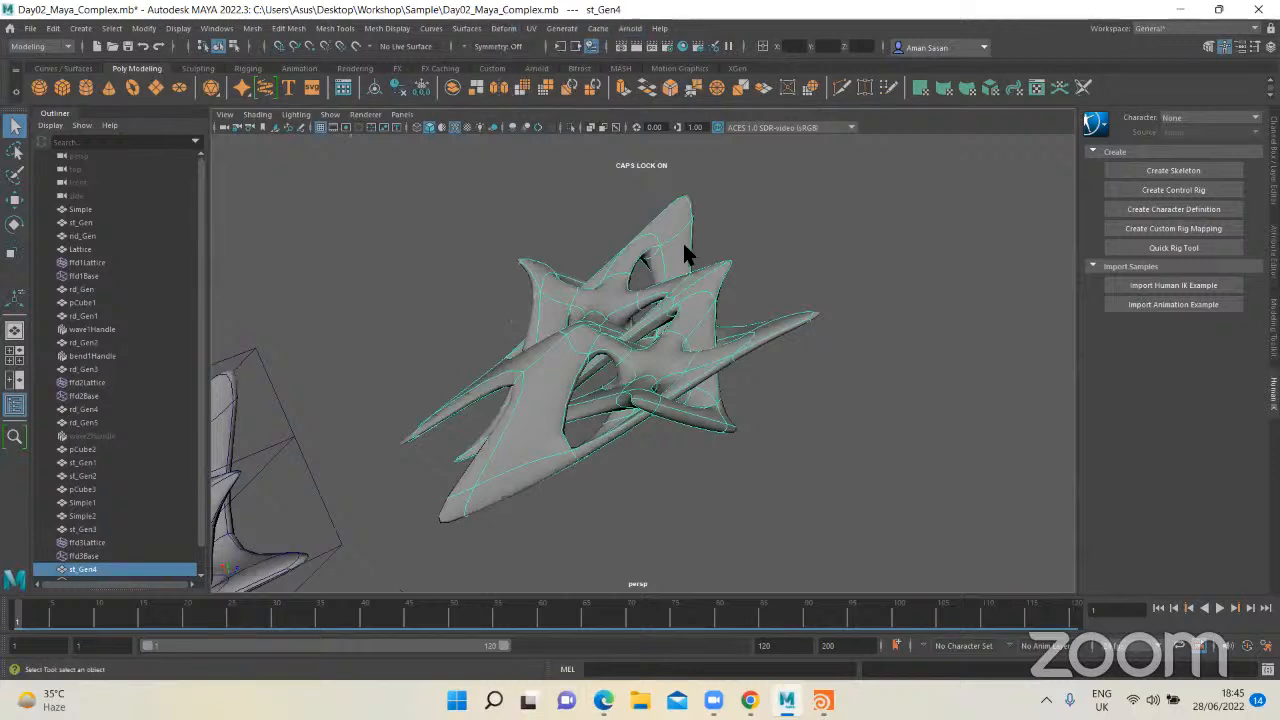
Step: Mirror the st_Gen4 copy with Cut Geometry on, using Bounding Box as the axis position and Z as the axis
shift+right_drag(645, 340, 630, 484)
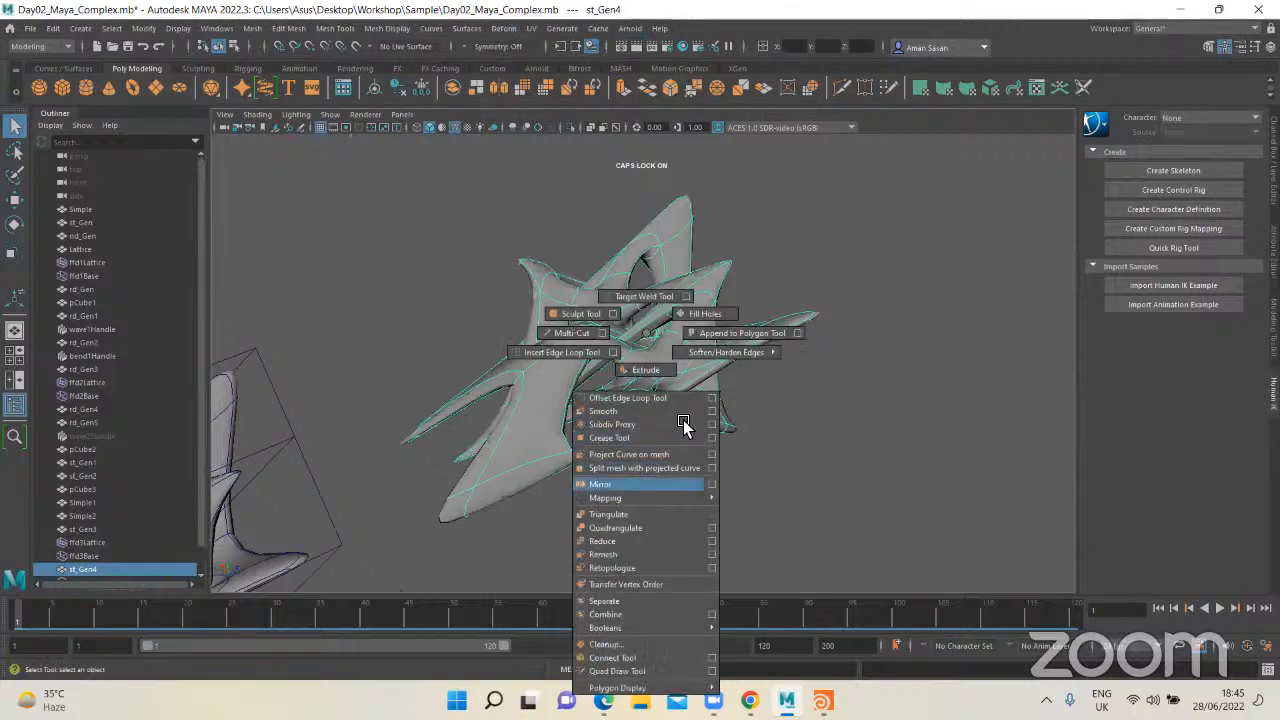
shift+right_drag(683, 425, 630, 484)
click(948, 378)
click(985, 388)
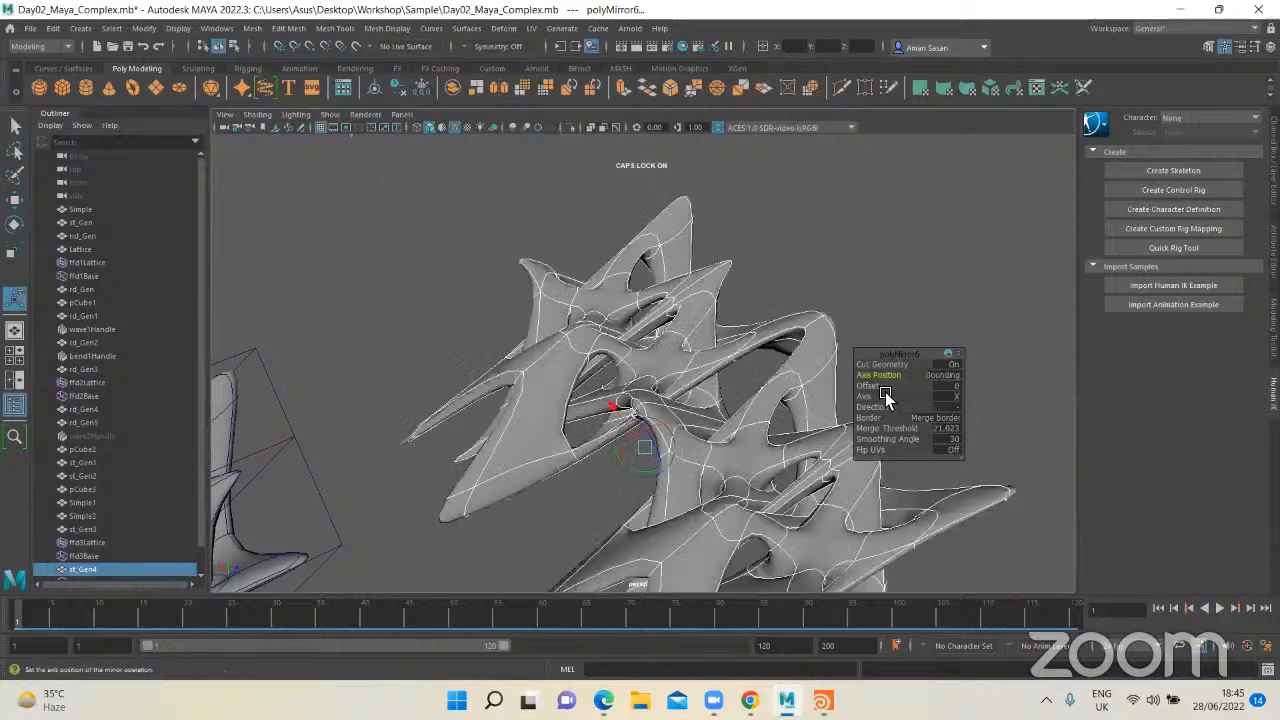
alt+drag(684, 380, 885, 397)
click(947, 398)
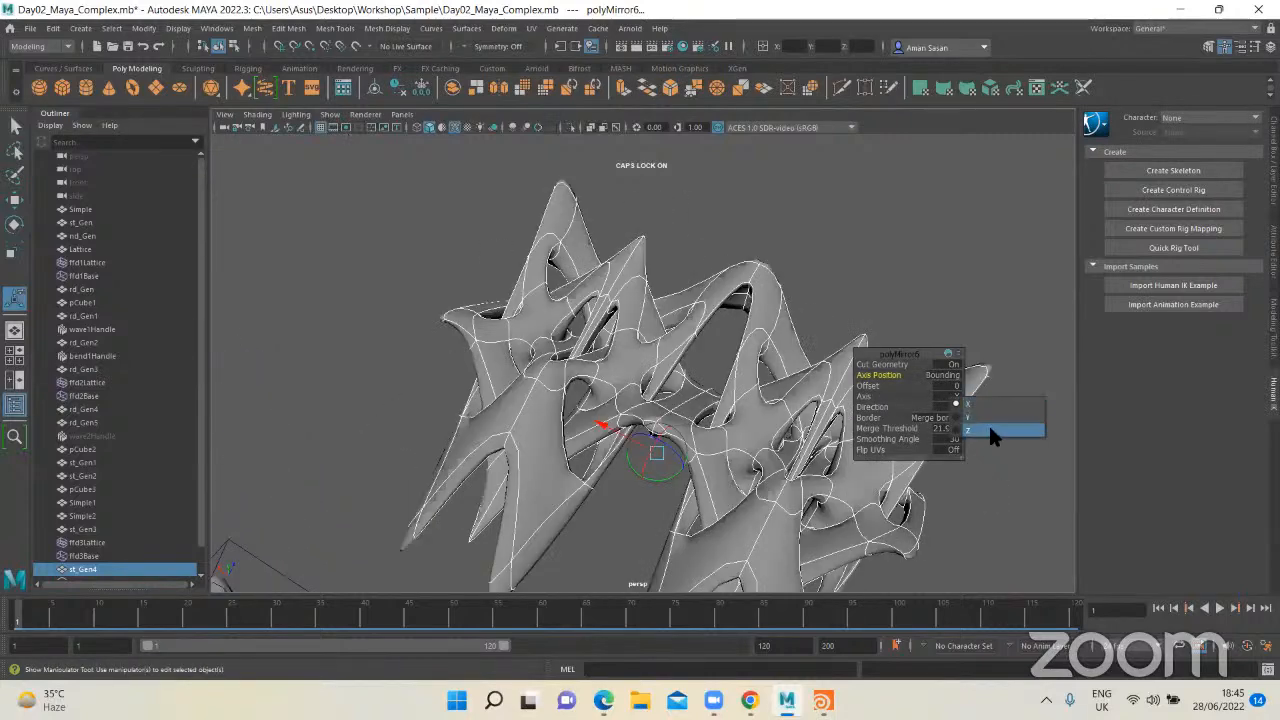
click(990, 431)
Step: Set the mirror offset to about 21.796 and its direction to +
alt+drag(806, 402, 640, 375)
drag(391, 367, 826, 400)
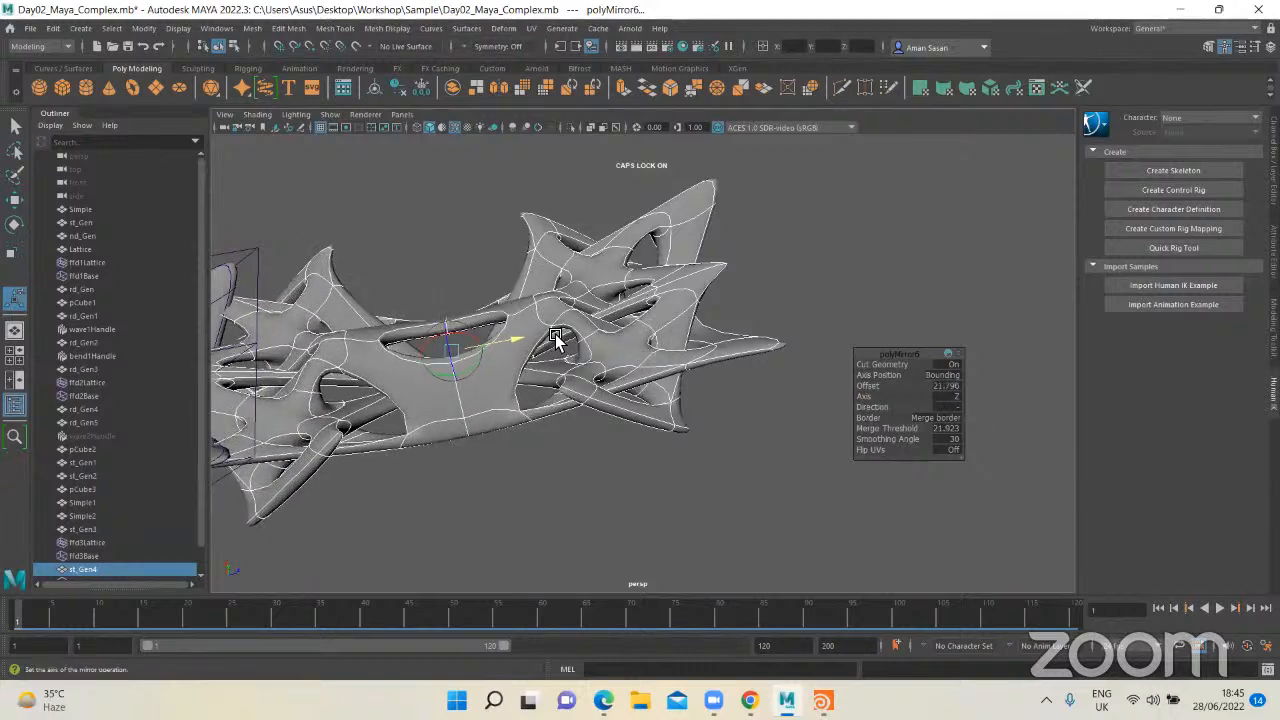
click(957, 406)
click(993, 412)
alt+middle_drag(809, 360, 623, 431)
drag(824, 316, 663, 377)
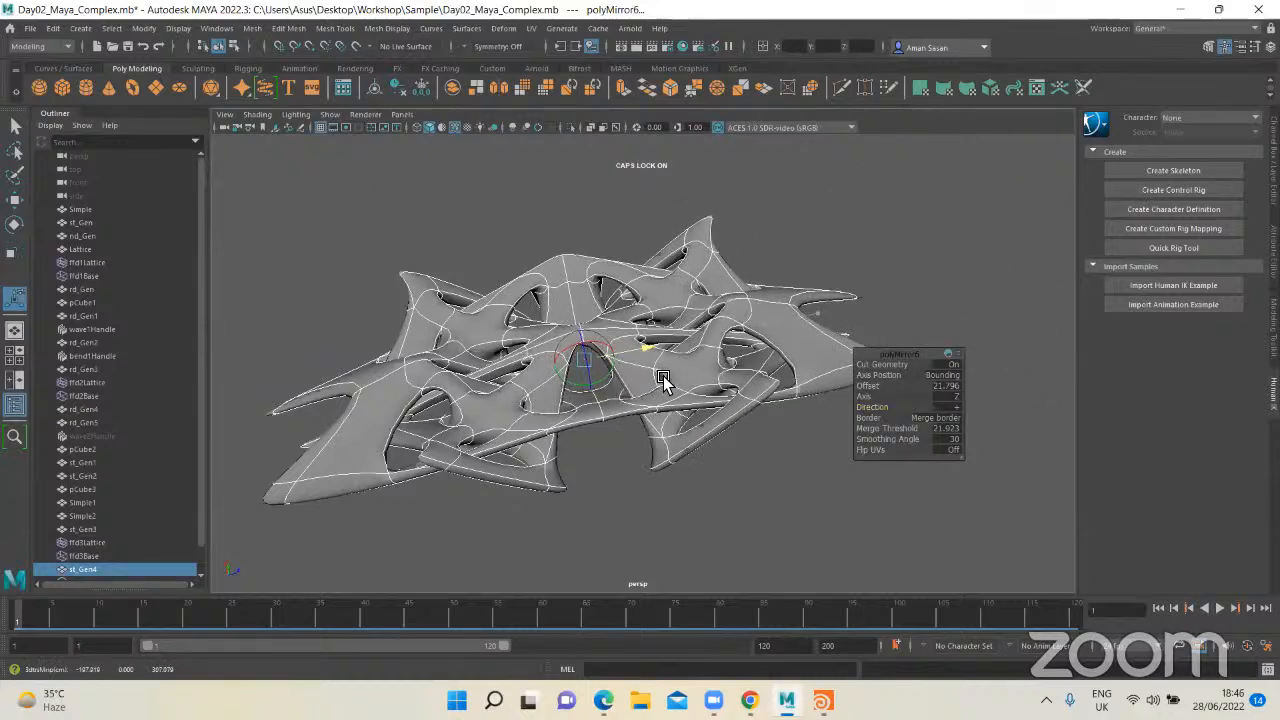
key(q)
Step: Duplicate the mirrored form and move the copy well clear of the original
alt+drag(755, 353, 608, 372)
click(777, 436)
click(606, 370)
scroll(600, 368, down, 5)
key(w)
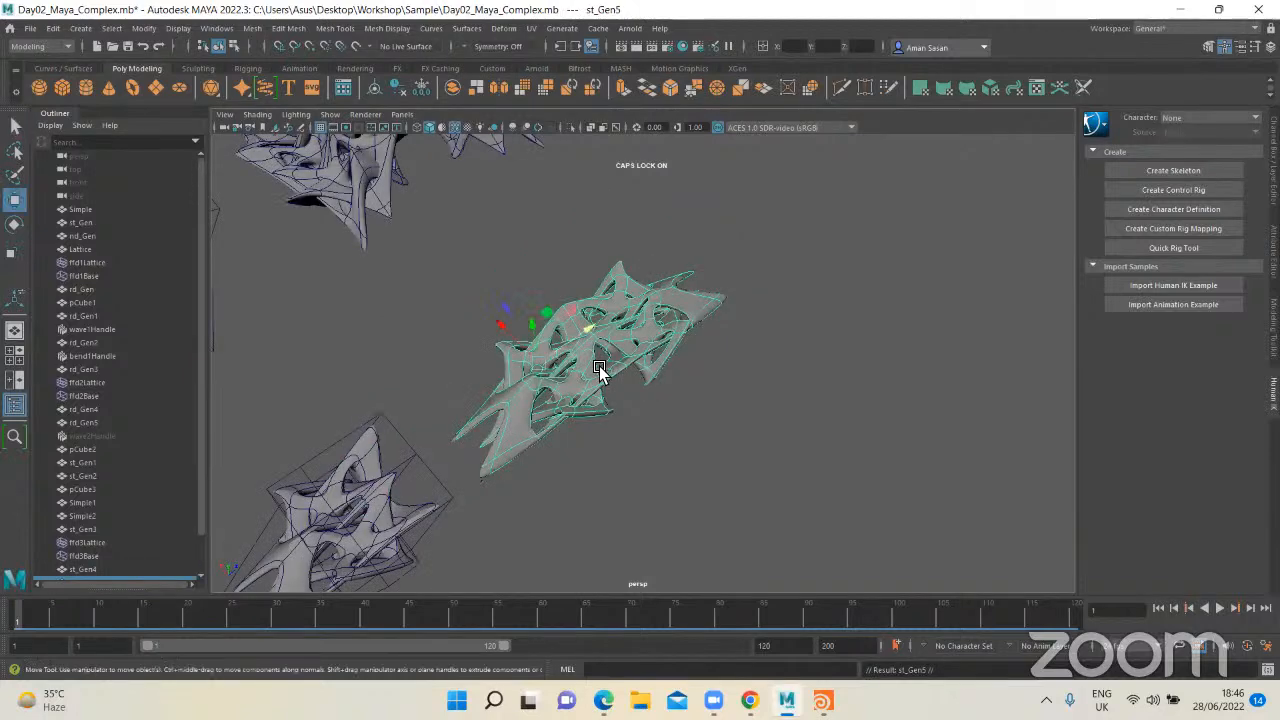
drag(503, 326, 868, 500)
key(f)
alt+drag(764, 453, 634, 417)
middle_drag(634, 417, 748, 470)
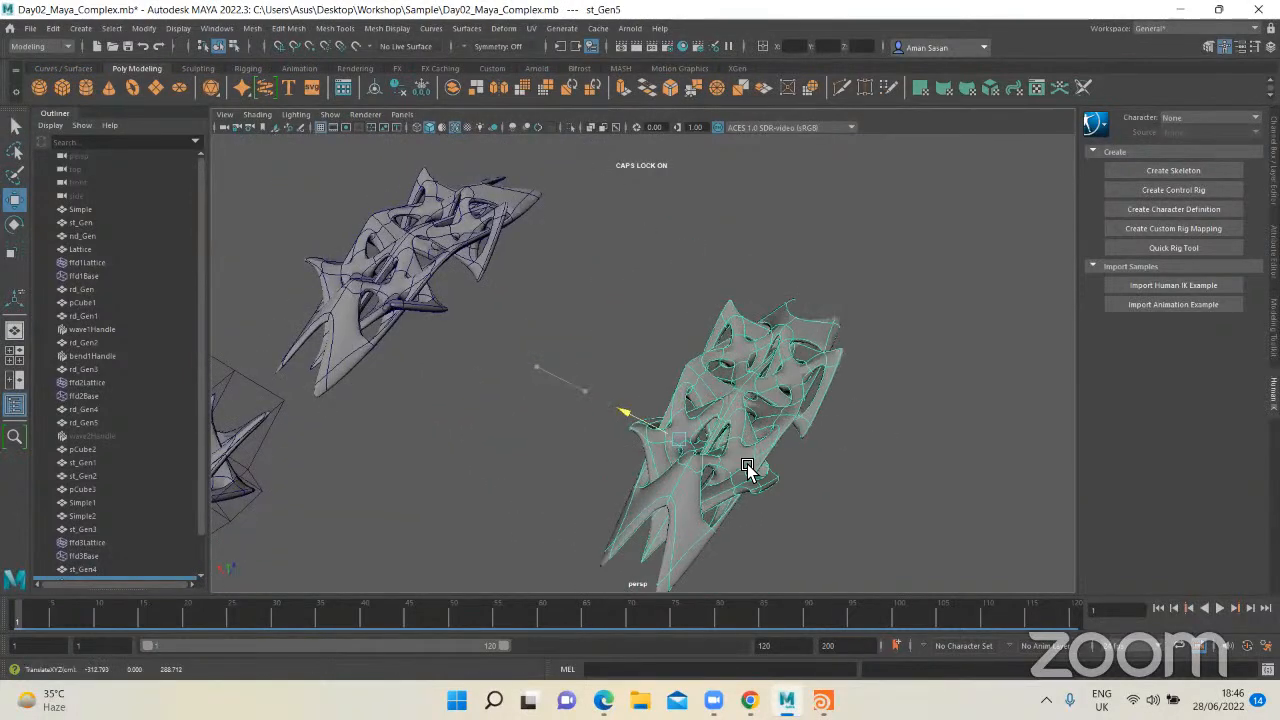
alt+drag(748, 470, 620, 400)
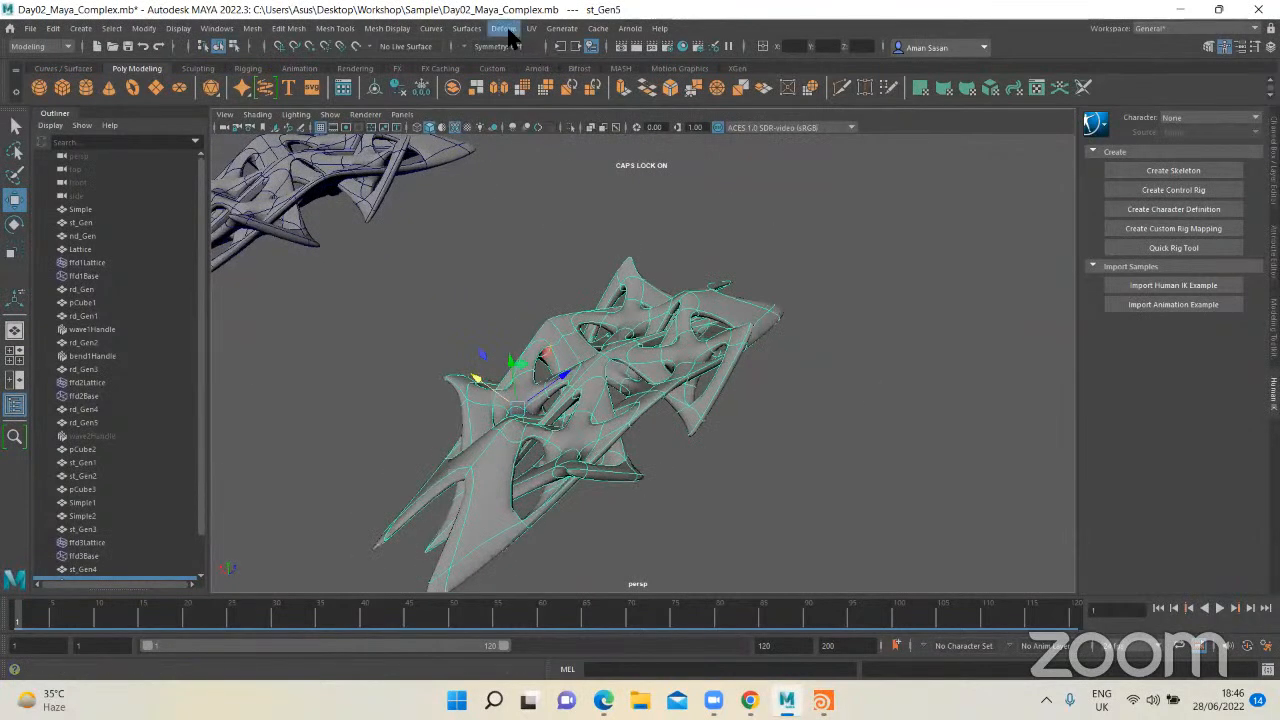
Step: Apply a nonlinear Bend deformer to the duplicated mirrored form
click(503, 28)
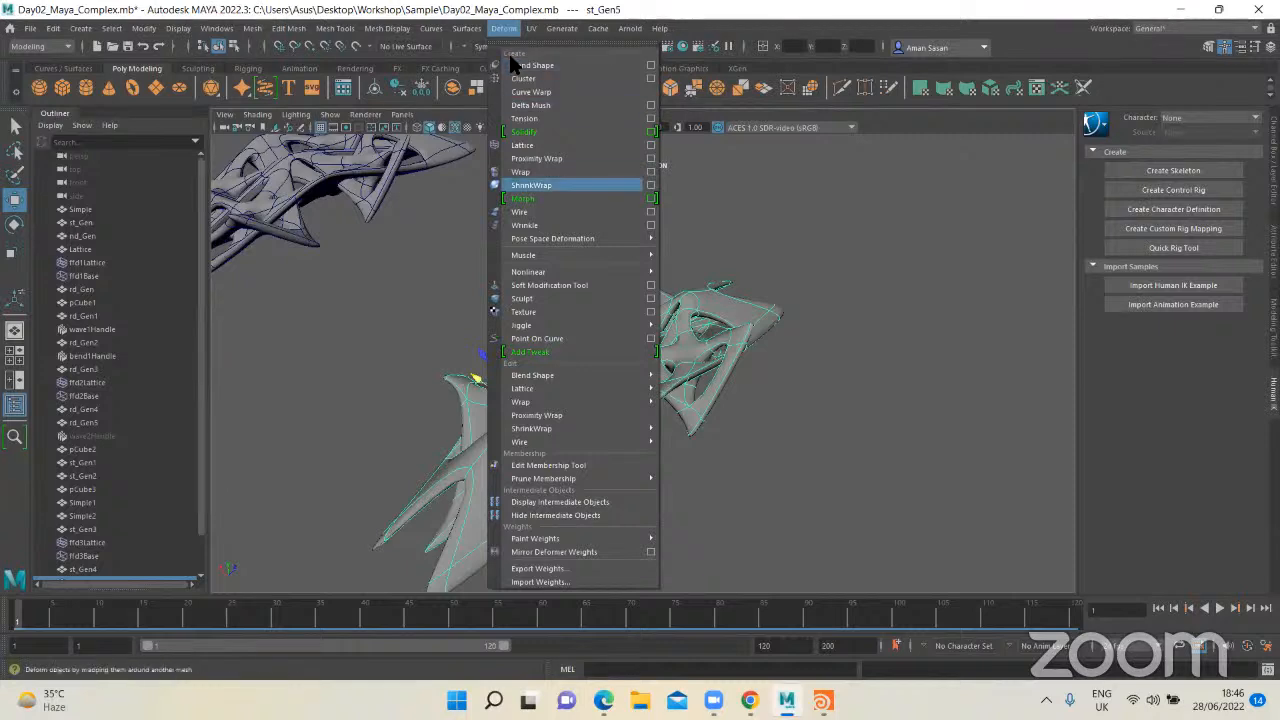
mouse_move(552, 271)
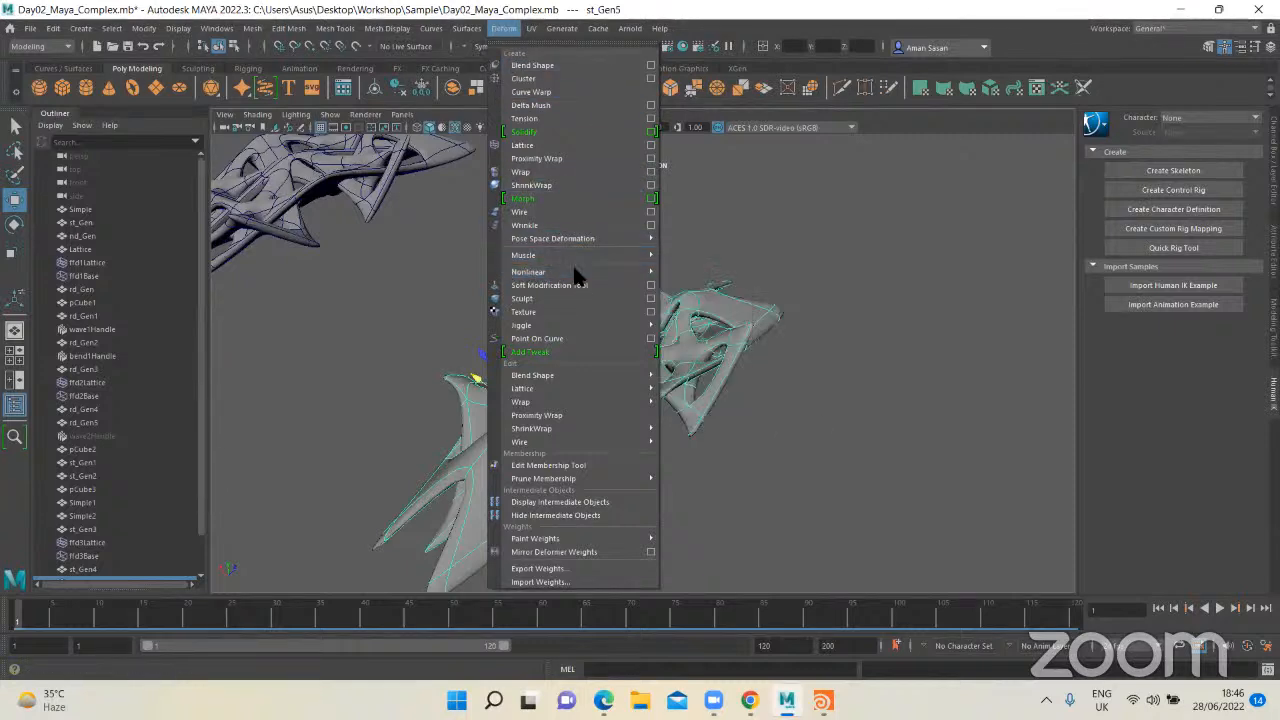
mouse_move(641, 268)
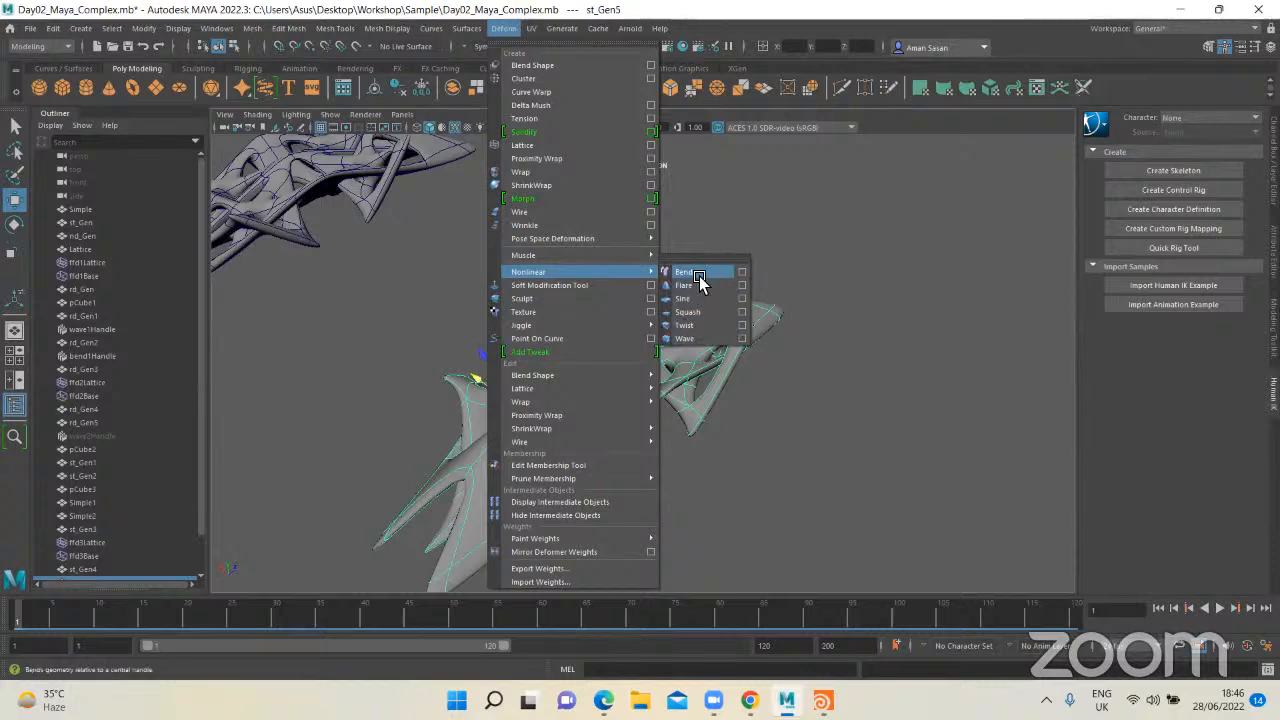
click(690, 274)
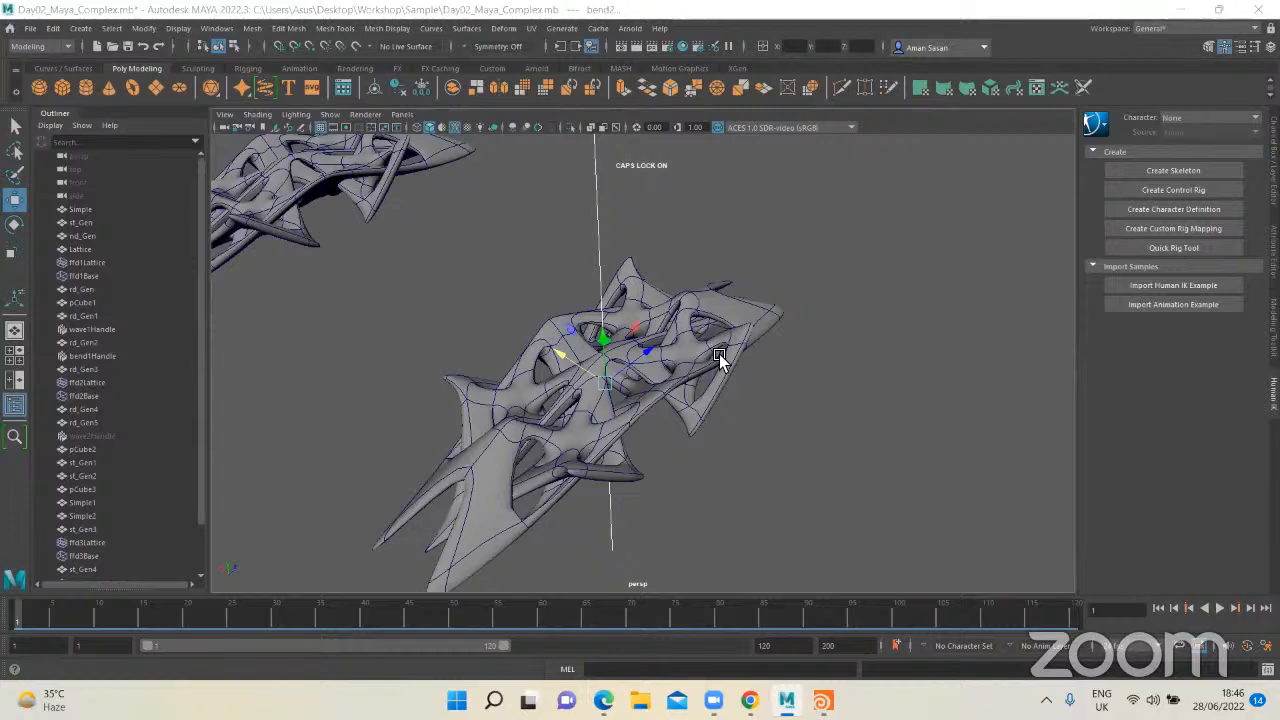
alt+drag(720, 357, 793, 327)
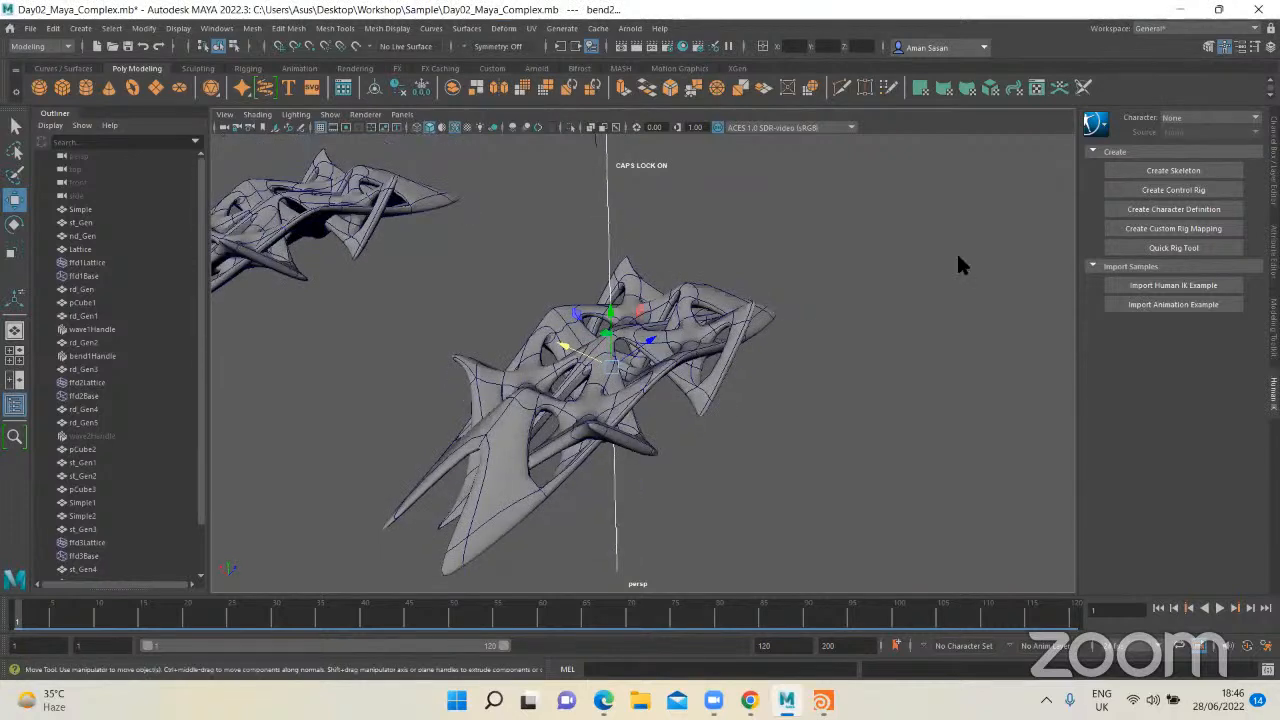
Step: Open the attribute editor and reselect the new Bend deformer's handle in the scene
click(1273, 160)
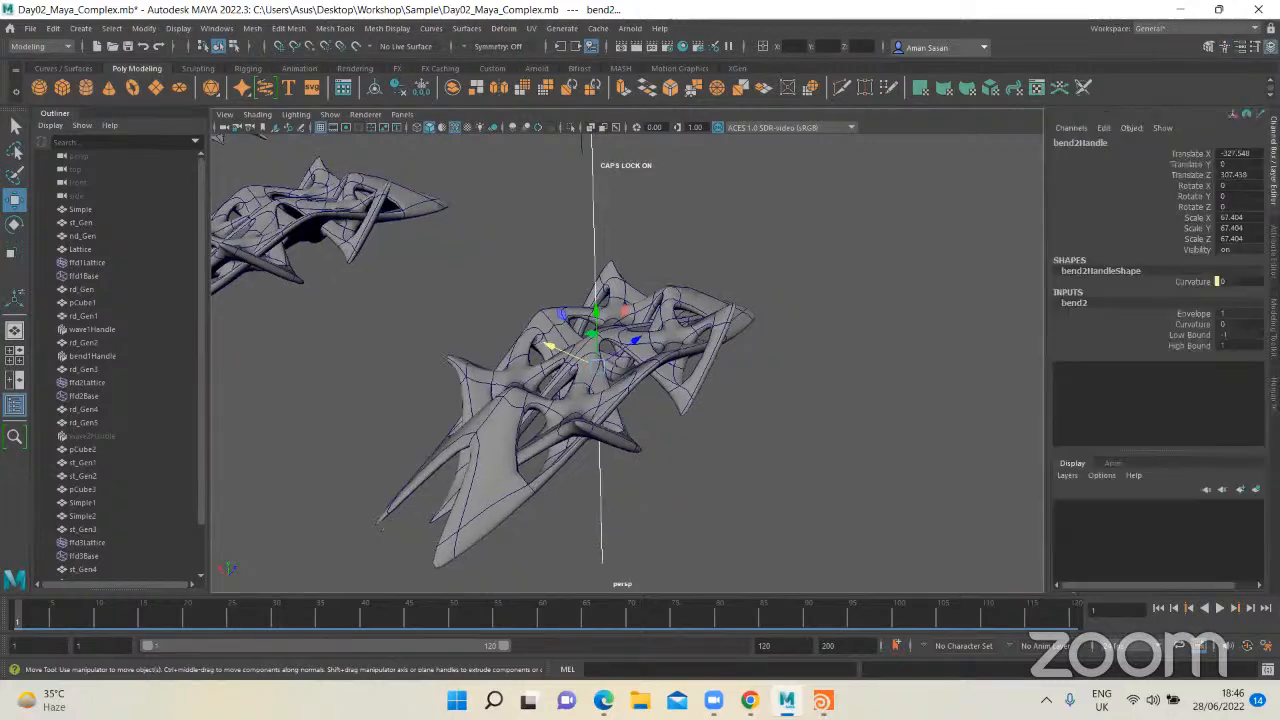
click(1273, 247)
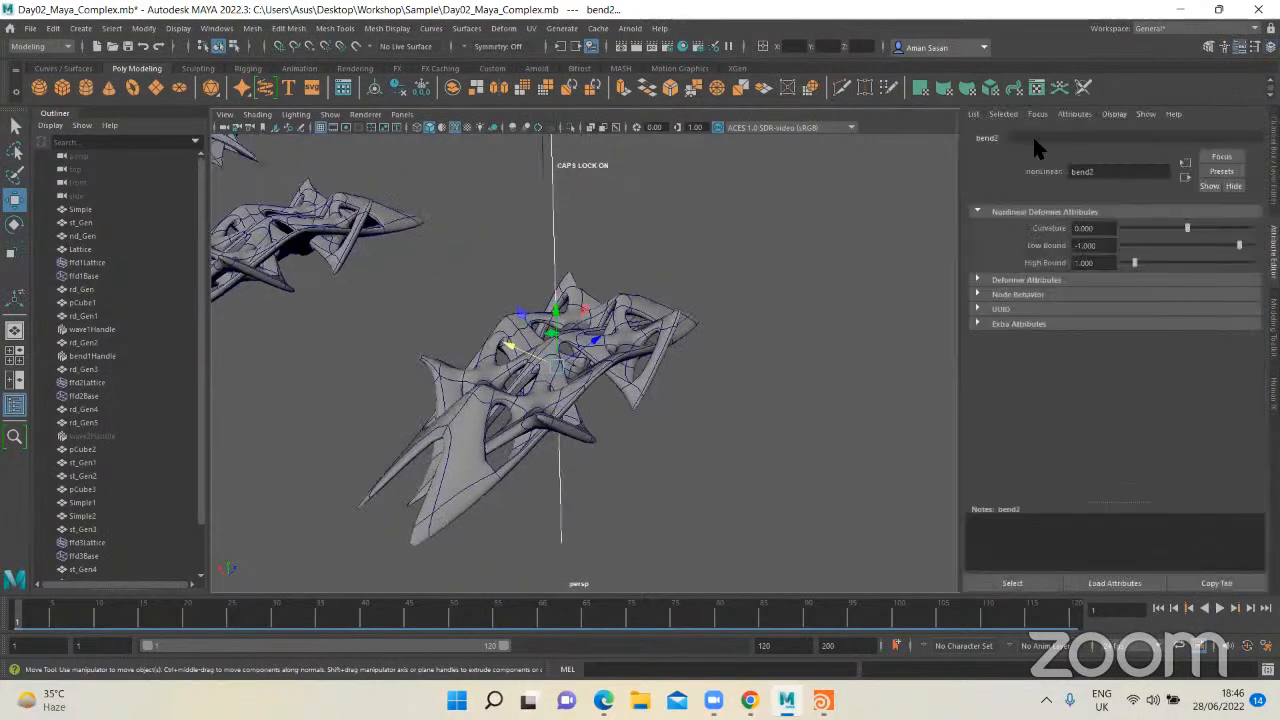
click(653, 317)
alt+drag(653, 317, 620, 230)
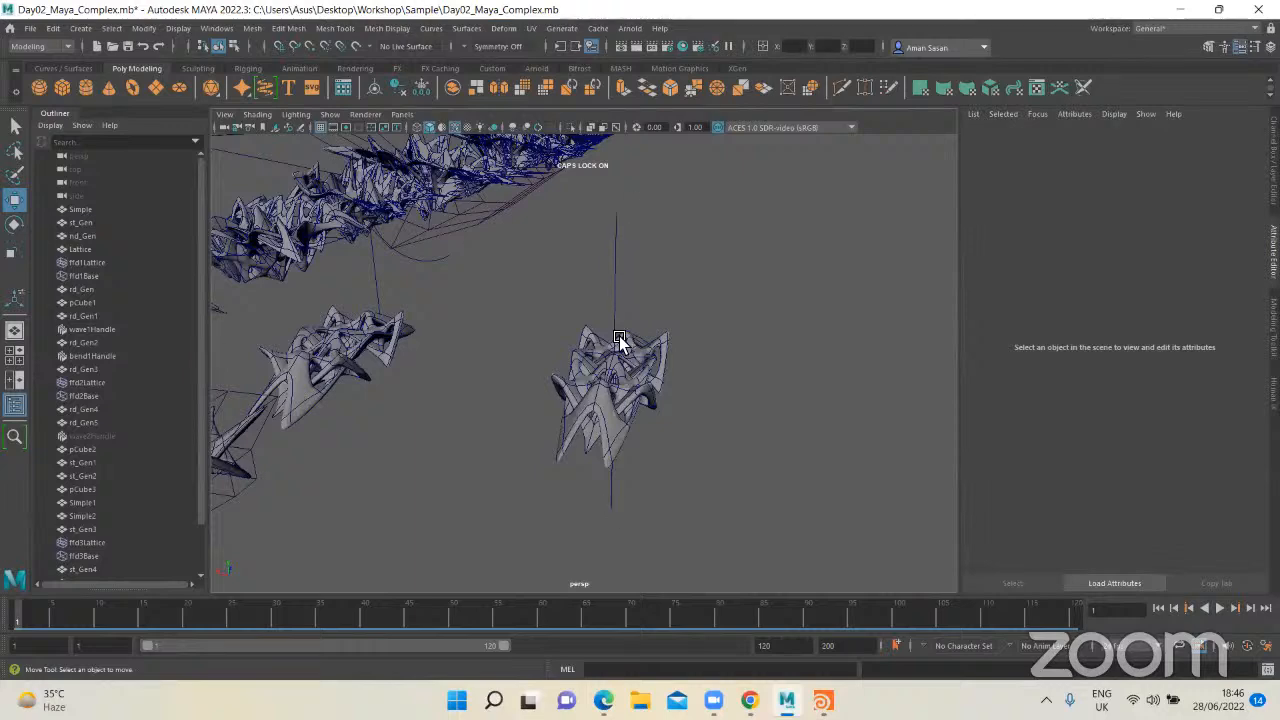
alt+drag(622, 452, 603, 302)
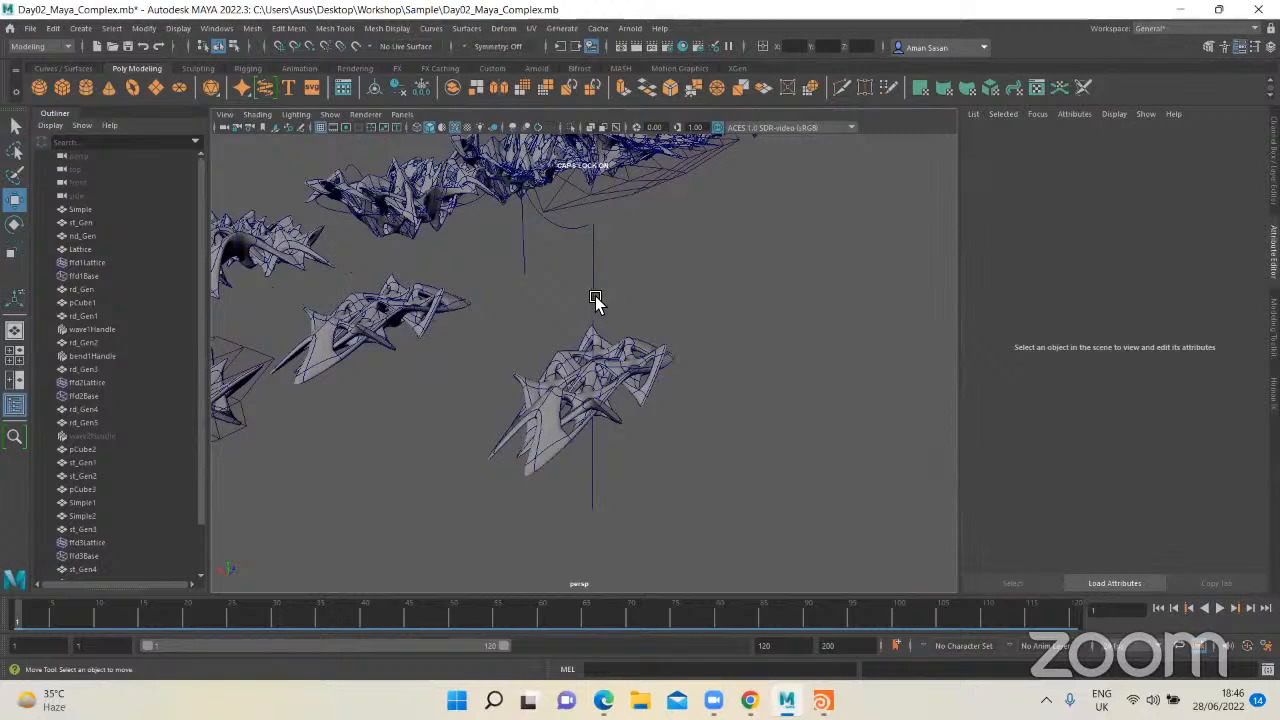
click(594, 305)
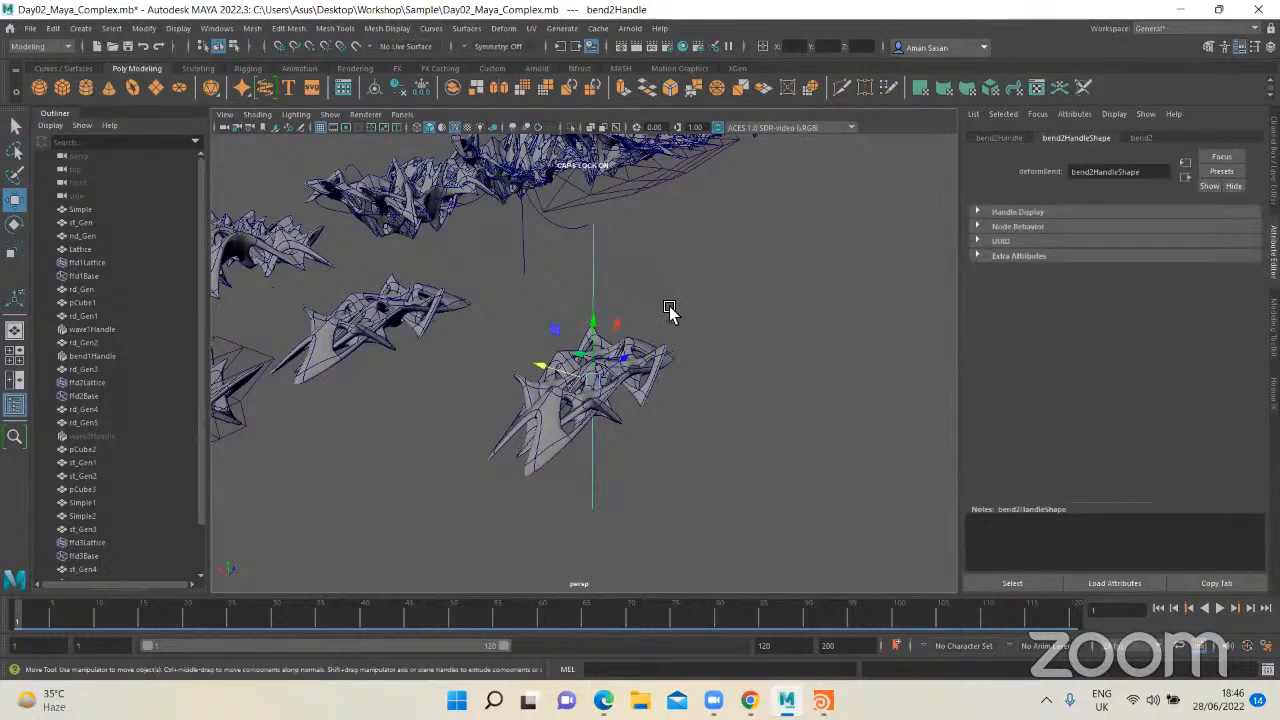
alt+drag(670, 307, 668, 281)
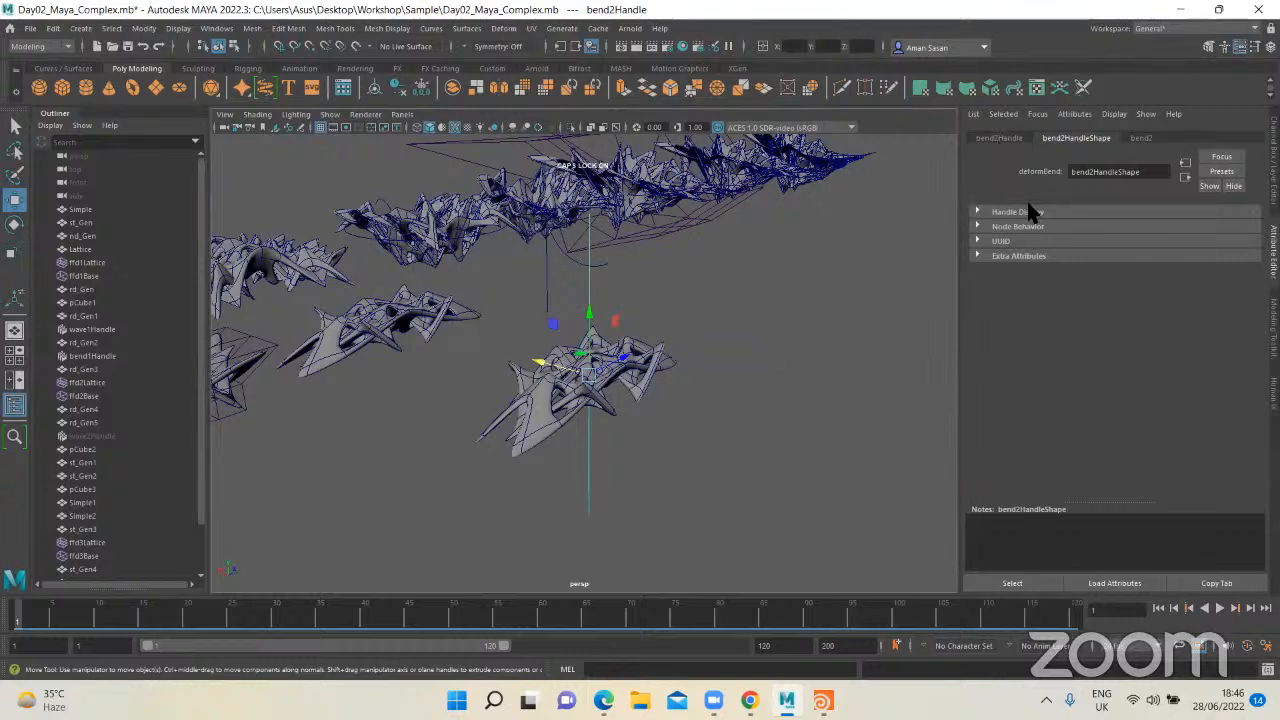
Step: Move the bend handle along Z to about 331.773, toward one end of the form
click(1144, 138)
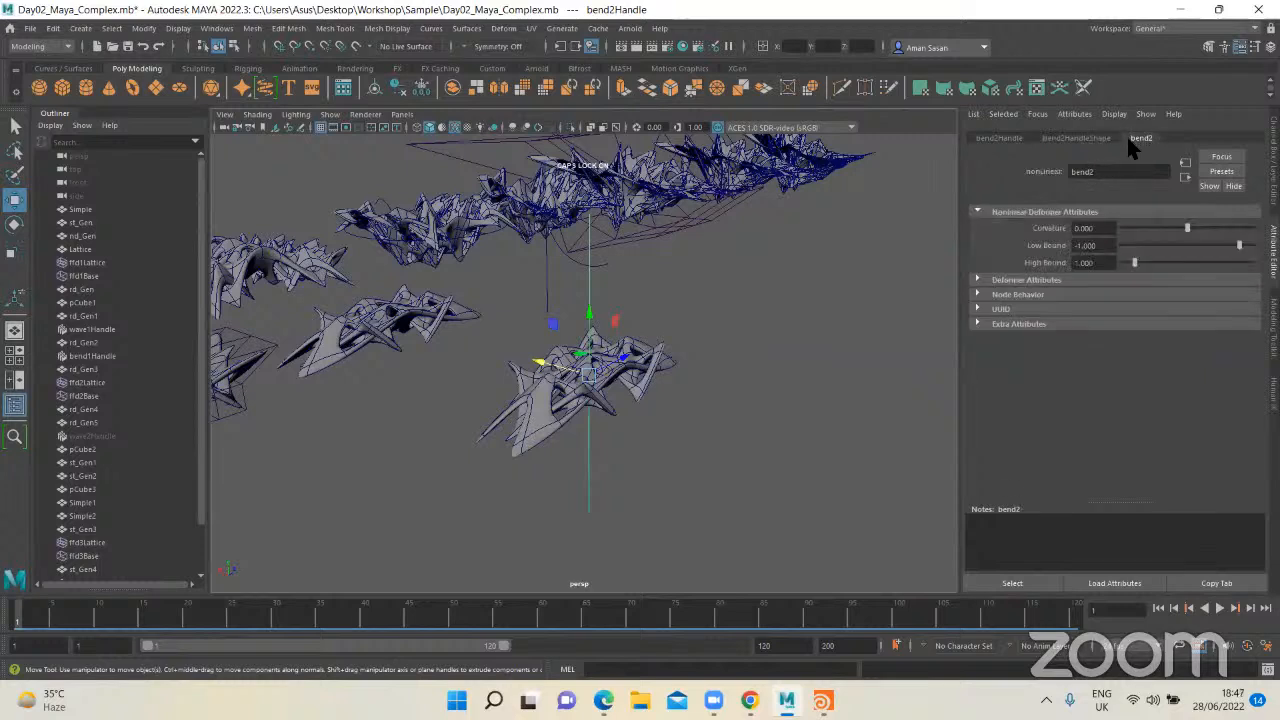
click(1082, 138)
click(1018, 136)
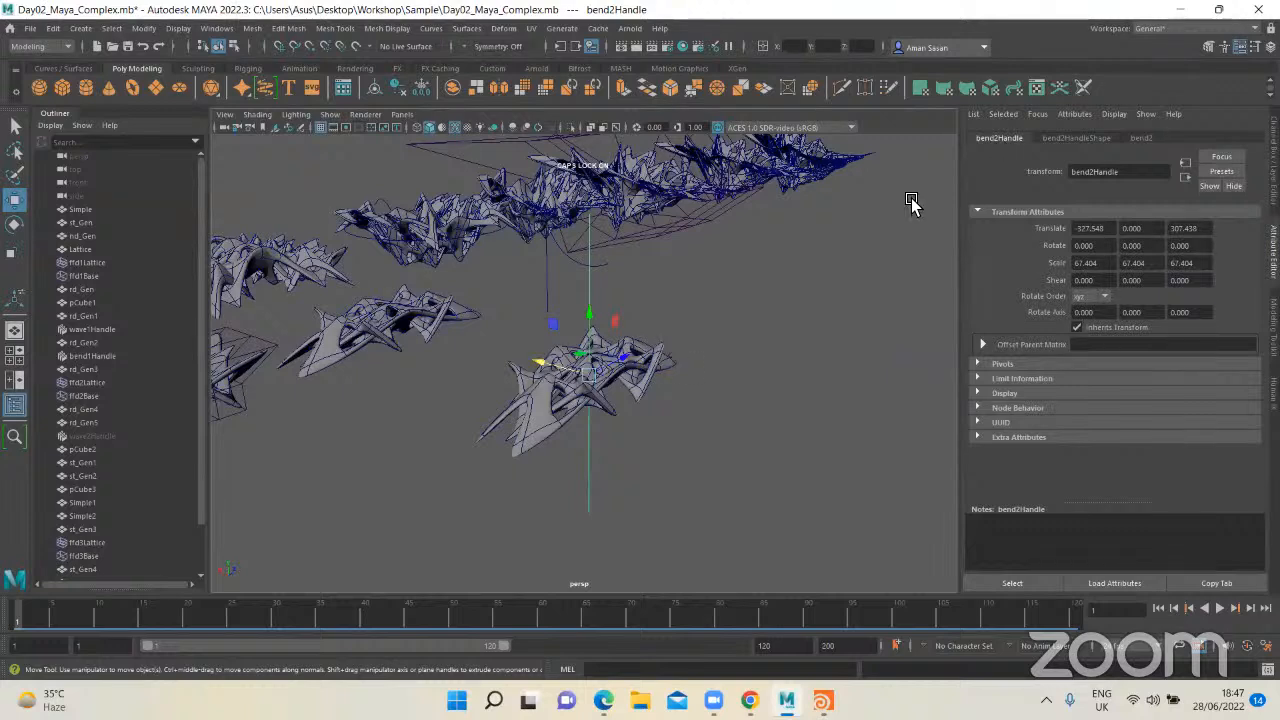
drag(631, 360, 612, 396)
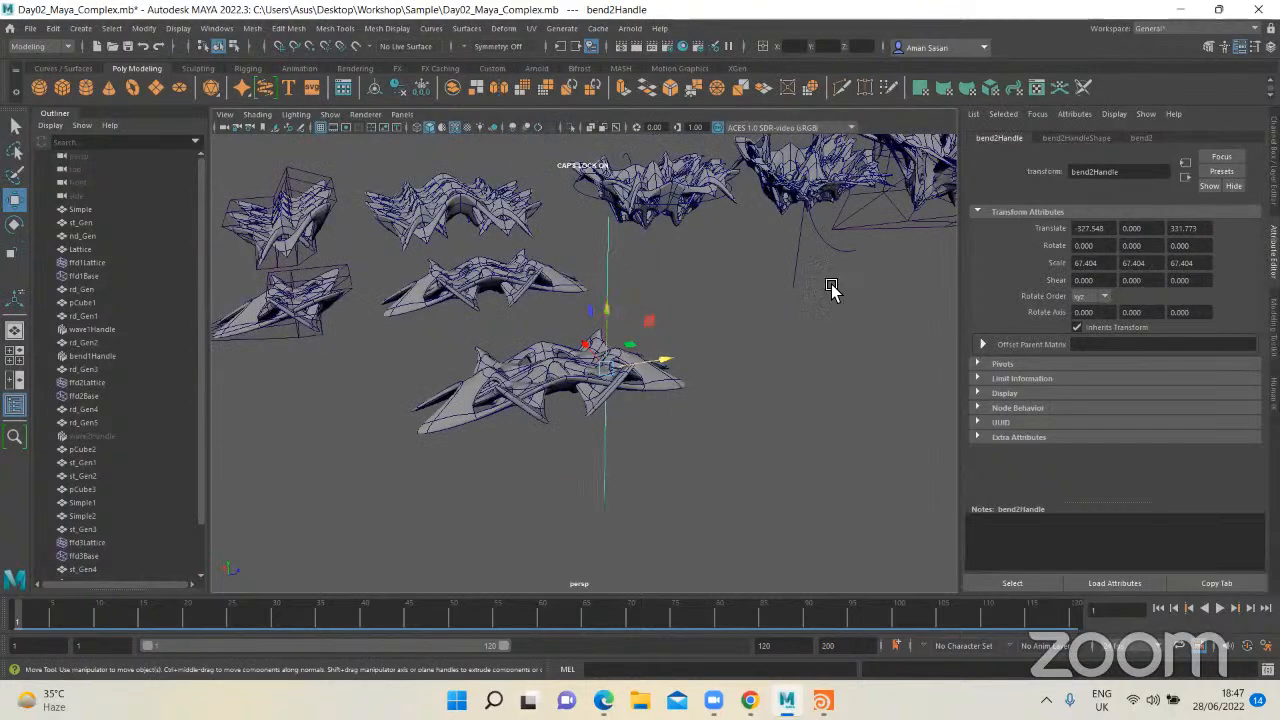
Step: Give the bend2 deformer a strong negative curvature, leaving Low Bound at -1 and High Bound at 1
click(1141, 138)
mouse_move(1197, 236)
mouse_down()
mouse_move(1148, 236)
mouse_move(1212, 222)
mouse_move(1177, 243)
mouse_up()
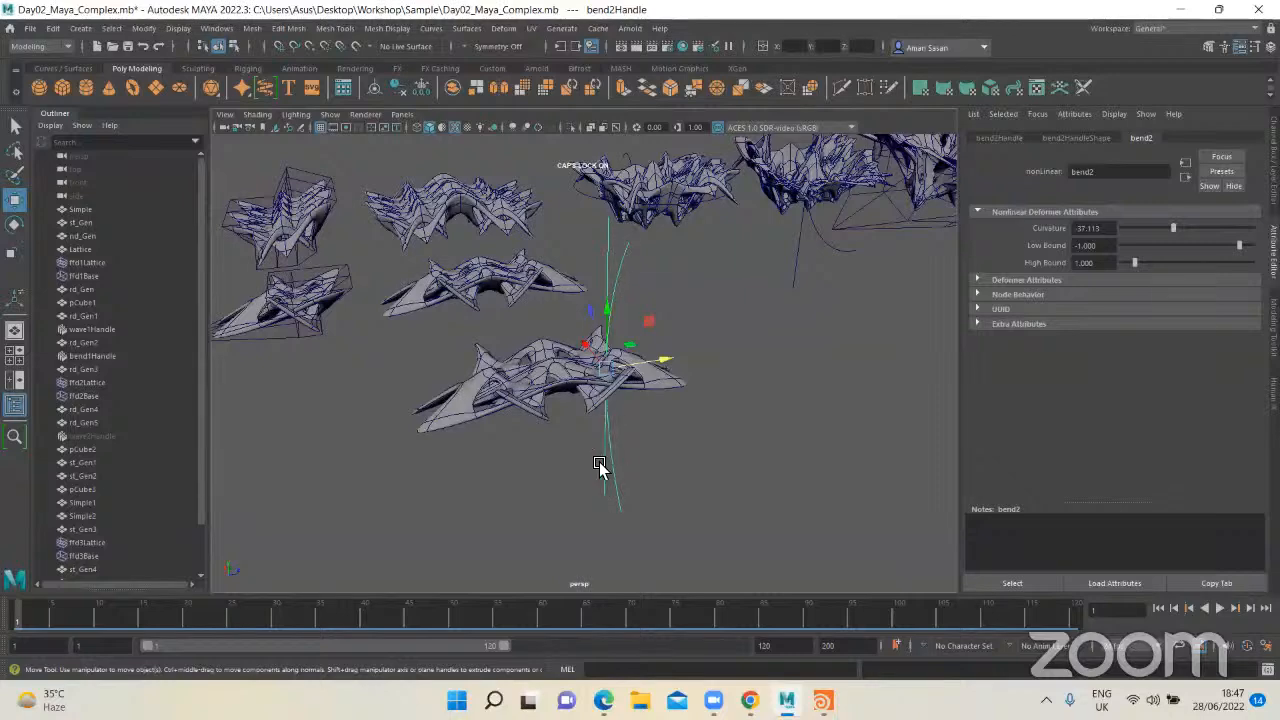
alt+drag(697, 313, 640, 249)
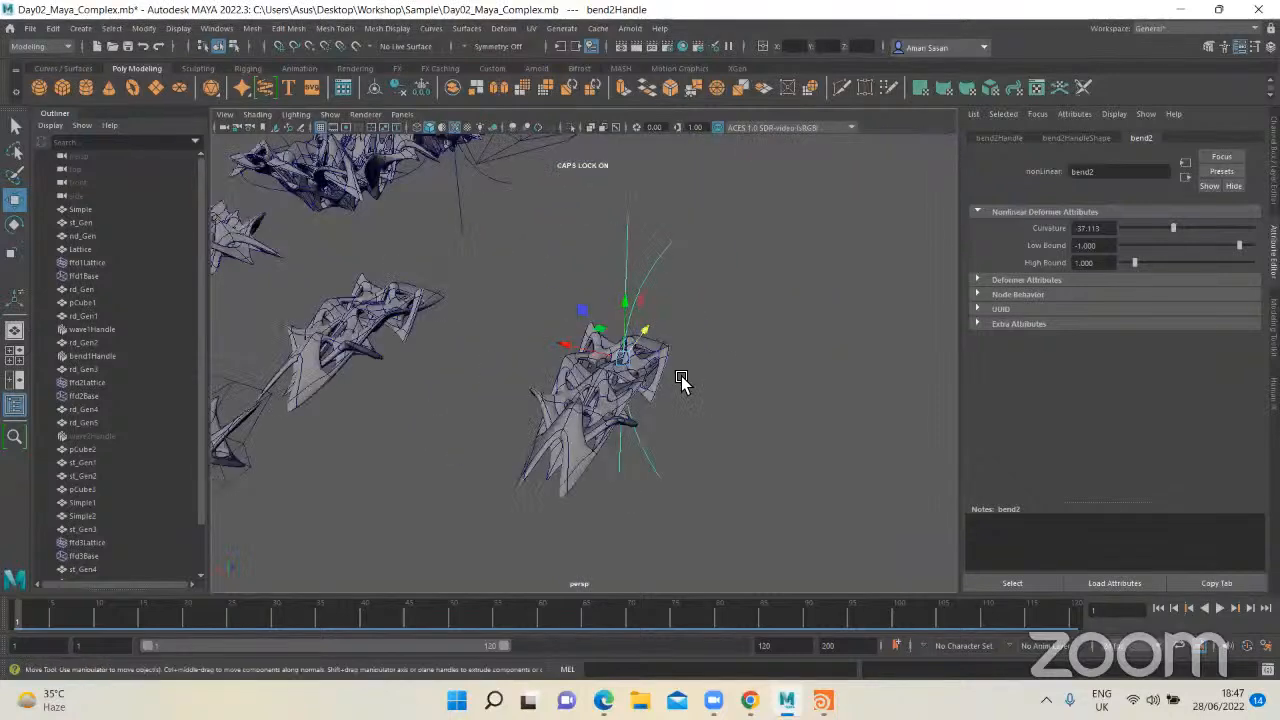
scroll(680, 383, up, 5)
alt+drag(669, 380, 700, 365)
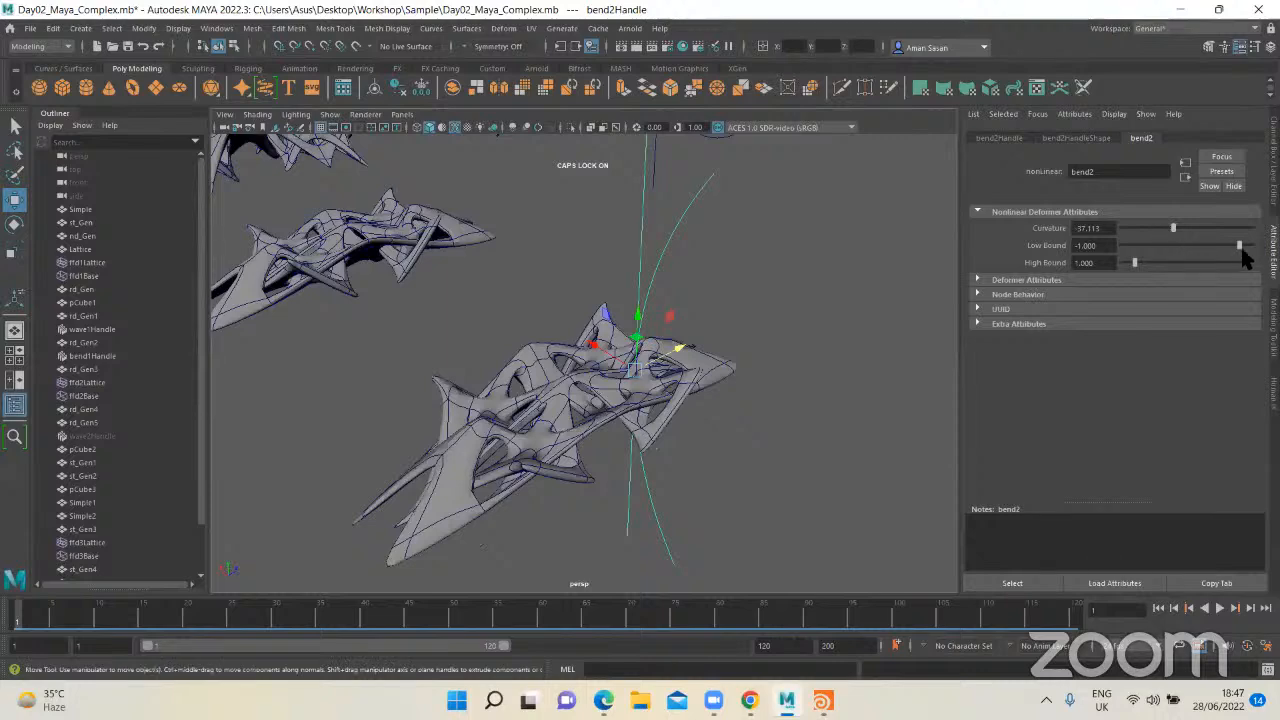
drag(1158, 230, 1166, 230)
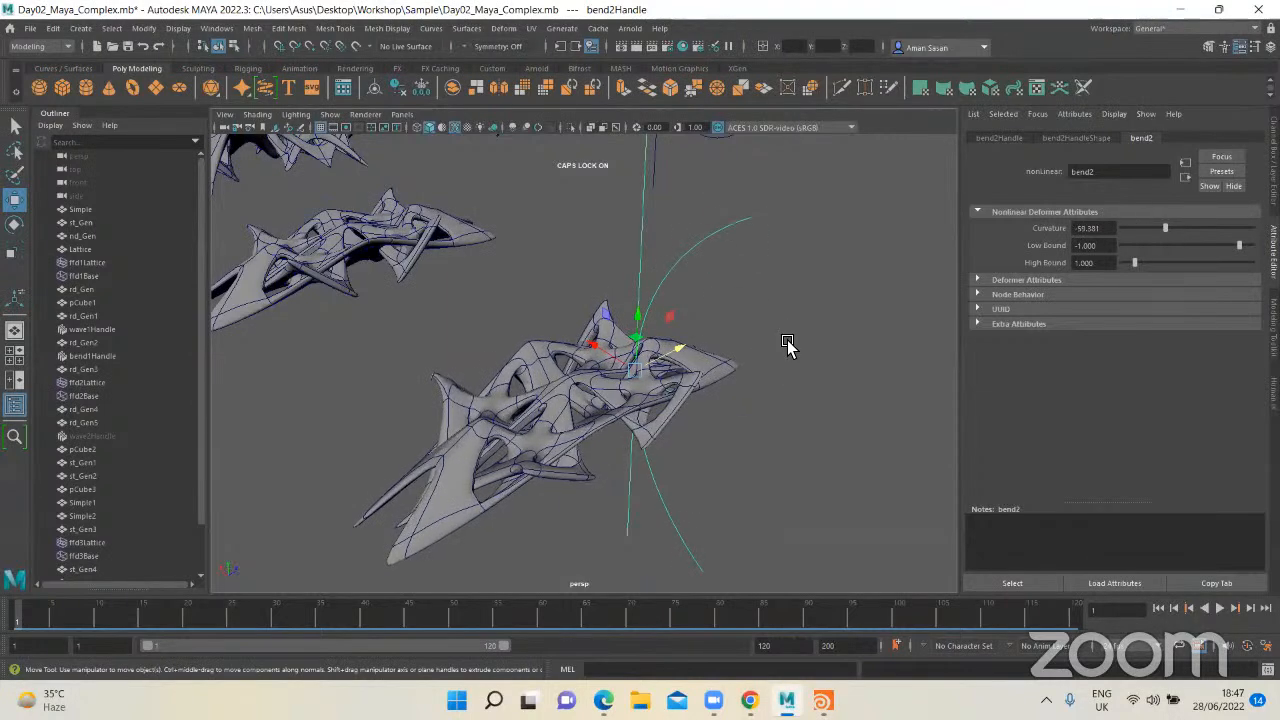
alt+drag(789, 349, 1172, 297)
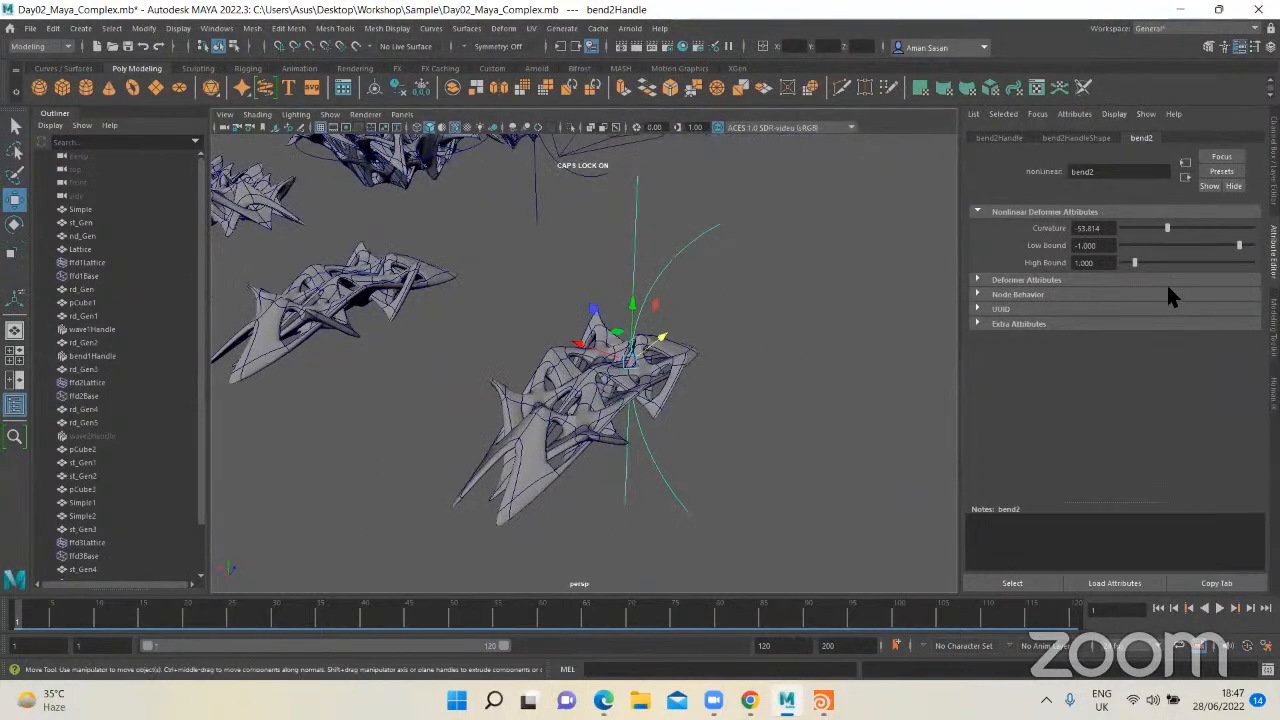
mouse_move(1166, 234)
mouse_down()
mouse_move(1142, 232)
mouse_move(1152, 236)
mouse_up()
alt+drag(800, 360, 743, 344)
Step: Set the bend handle's X rotation to 90
click(998, 138)
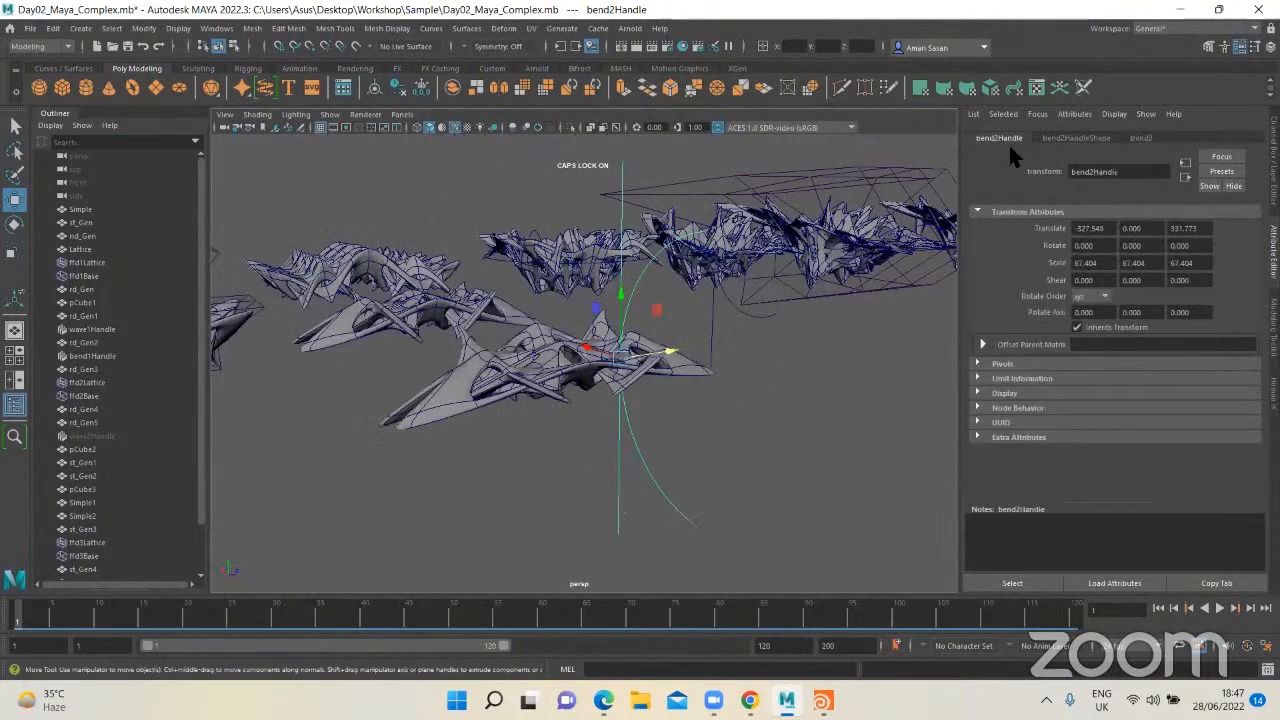
drag(1098, 246, 1052, 252)
text(90)
key(Return)
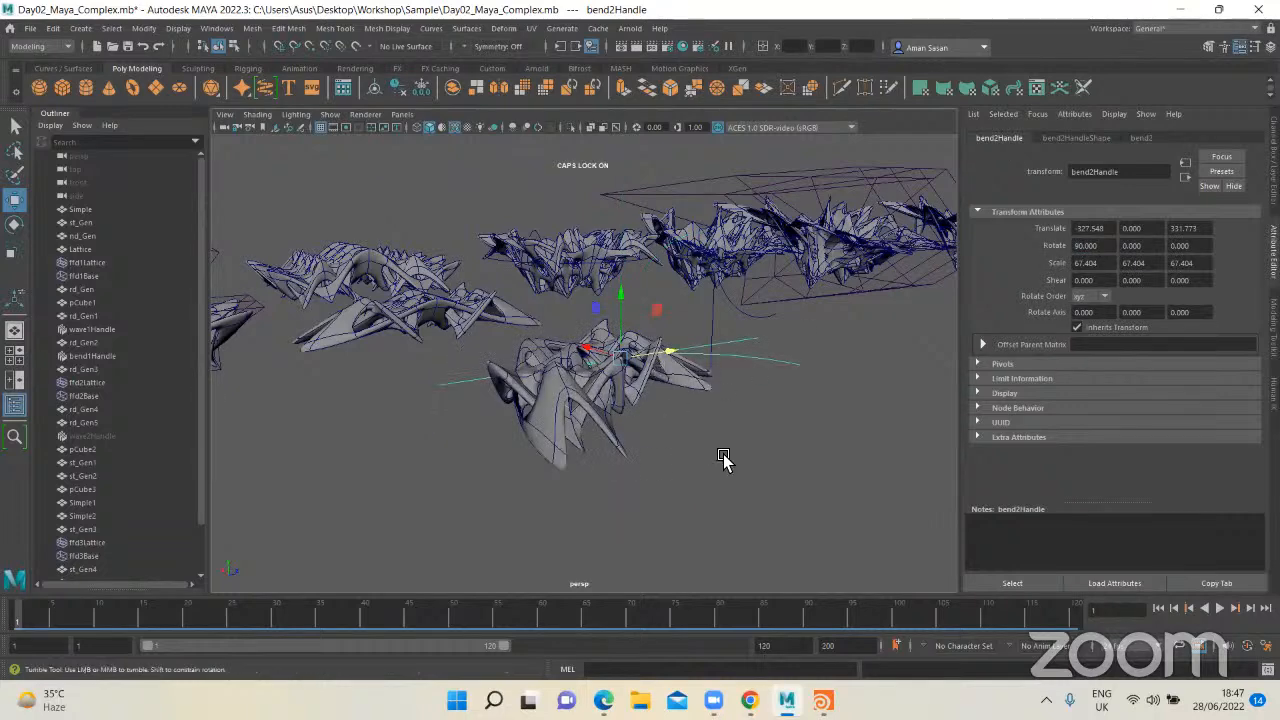
Step: Adjust the bend2 deformer's curvature to about -72.371
alt+drag(723, 463, 678, 466)
scroll(672, 466, down, 5)
alt+drag(548, 376, 573, 398)
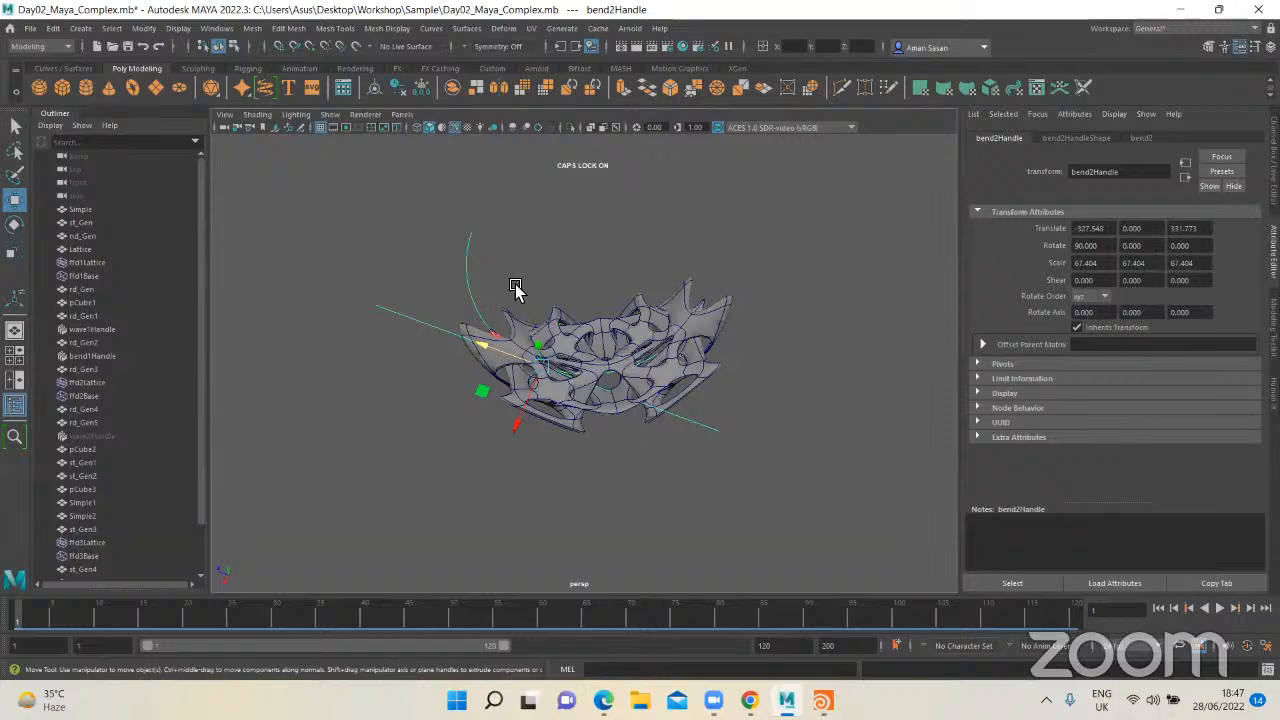
alt+drag(568, 346, 455, 350)
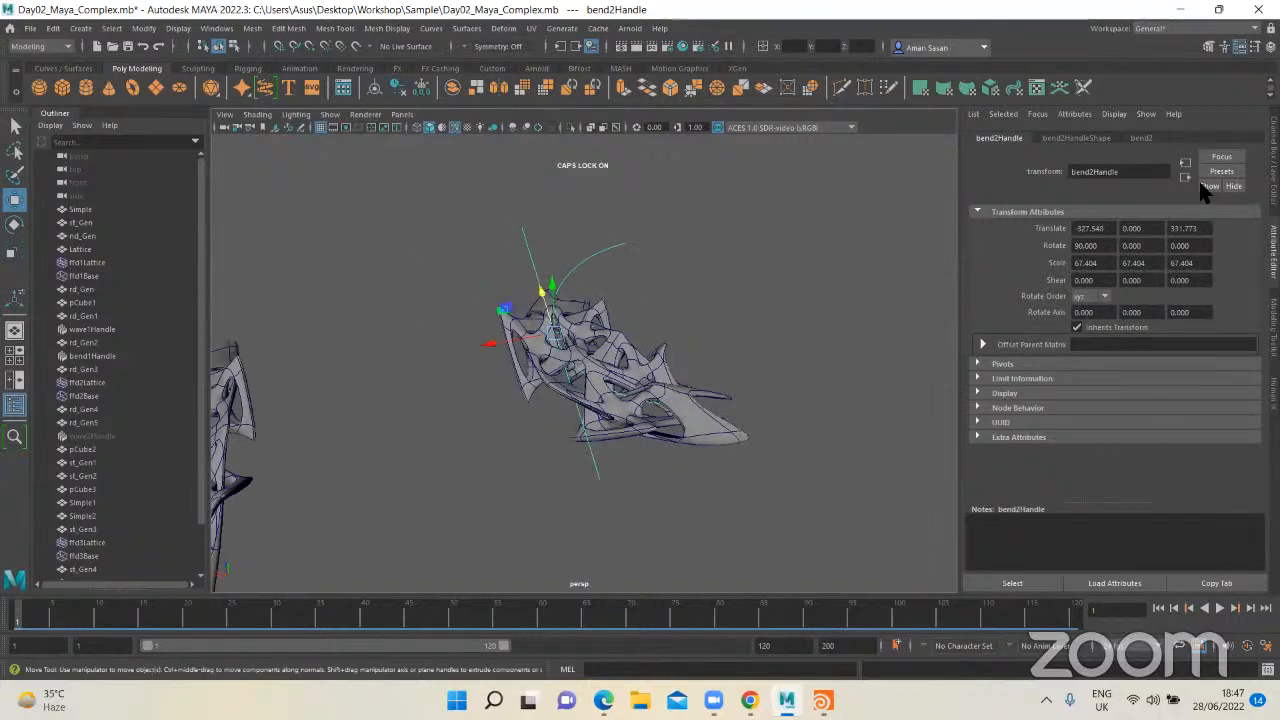
click(1142, 138)
mouse_move(1158, 228)
mouse_down()
mouse_move(1128, 229)
mouse_move(1165, 235)
mouse_move(1155, 230)
mouse_up()
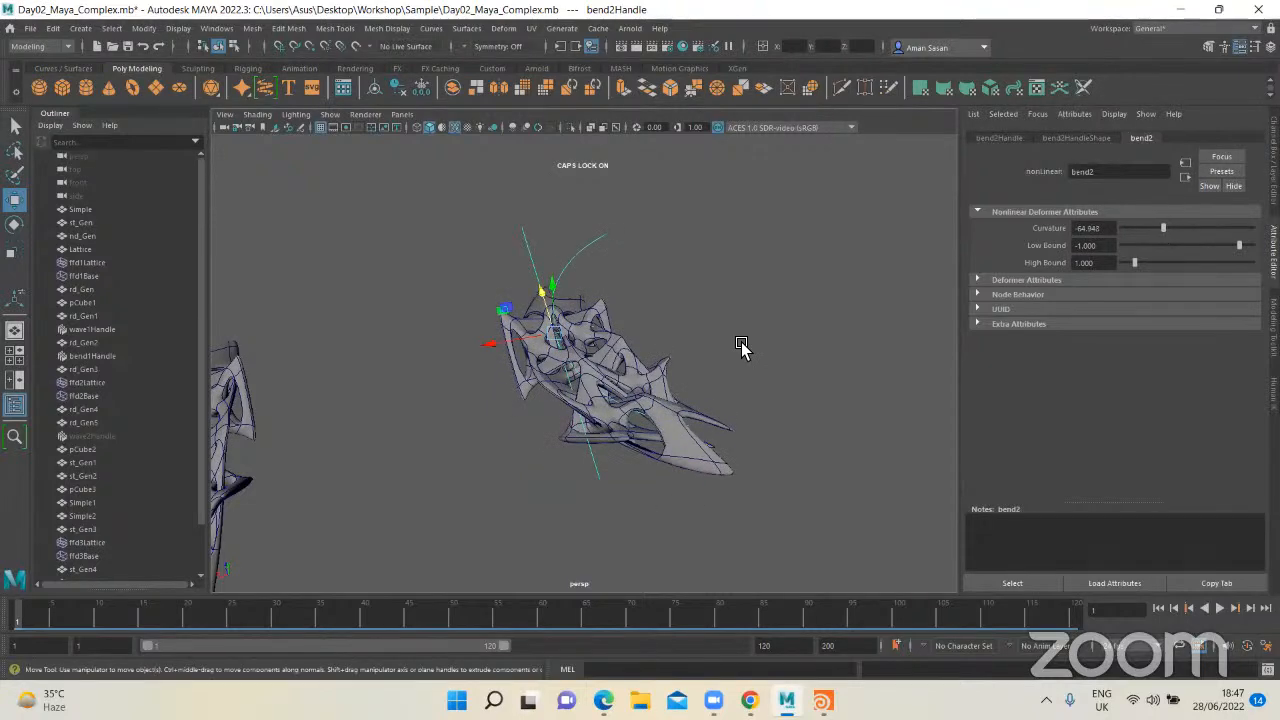
alt+drag(743, 349, 752, 374)
scroll(708, 352, up, 3)
scroll(709, 352, up, 2)
scroll(690, 372, down, 4)
drag(1158, 234, 1154, 234)
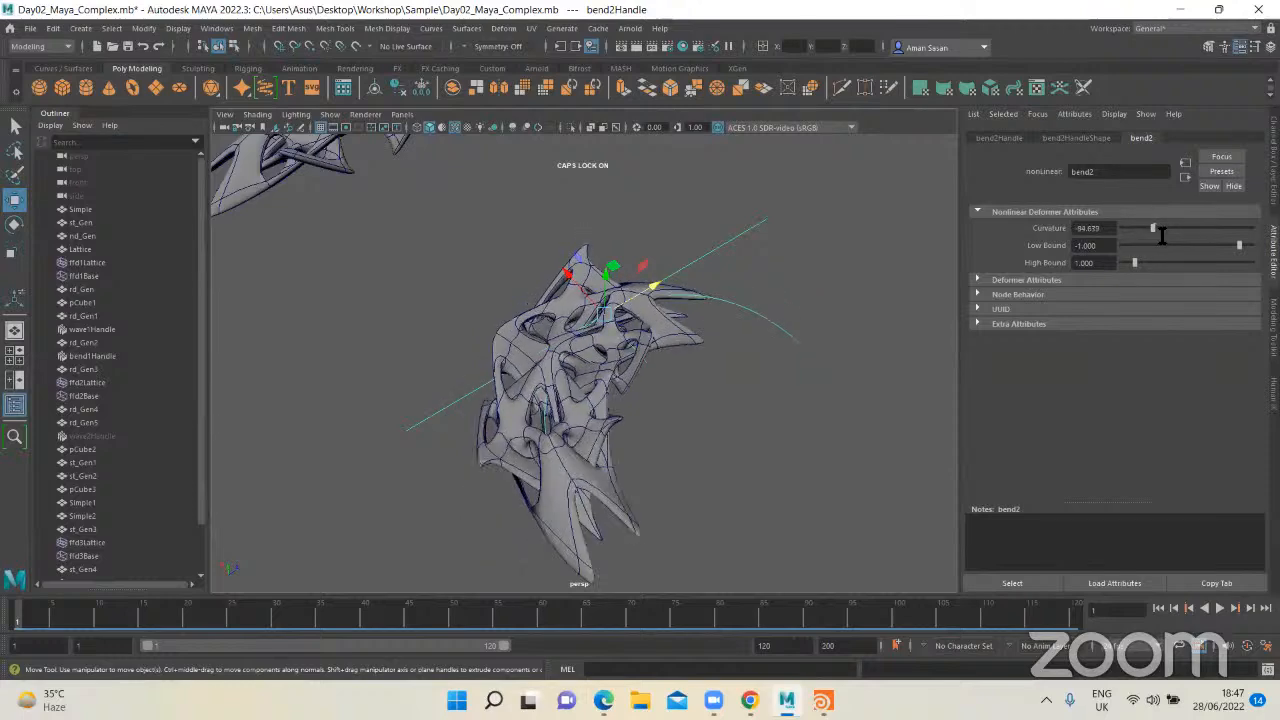
Step: Duplicate the bent mirrored form and move the copy along Z, clear of the original
alt+drag(757, 391, 648, 366)
click(584, 368)
scroll(585, 369, down, 3)
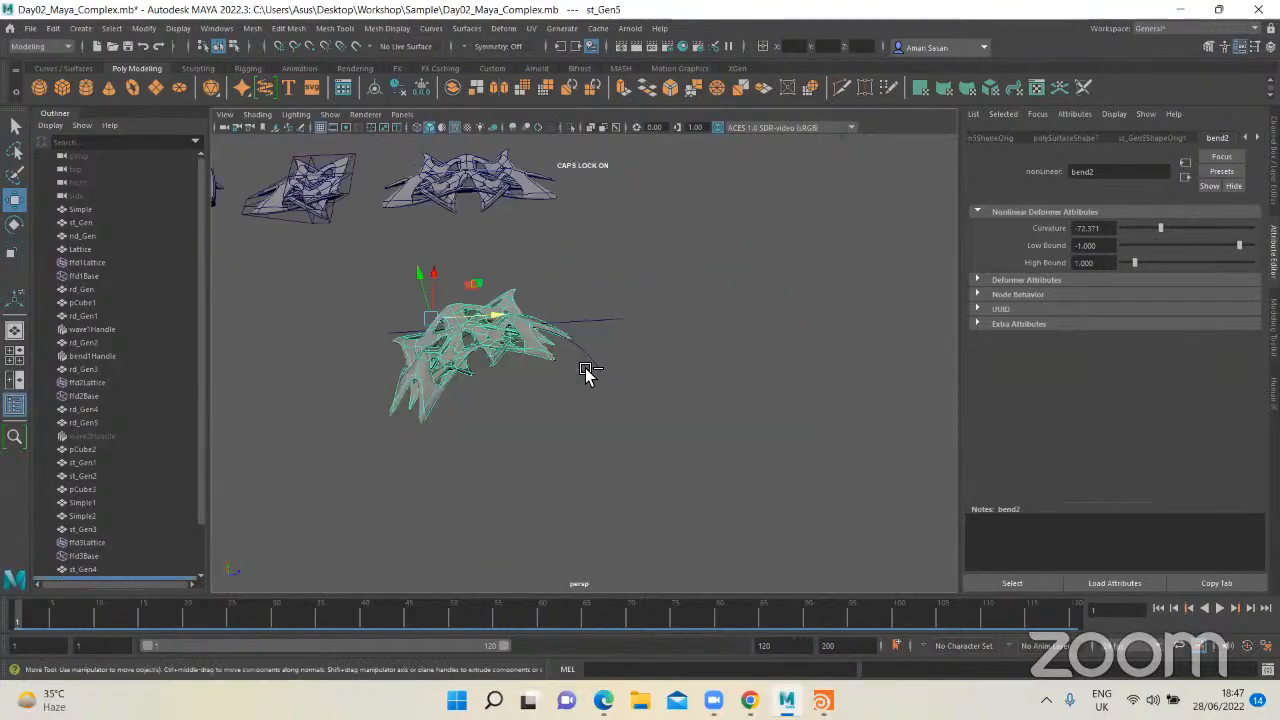
key(ctrl+d)
drag(503, 329, 812, 345)
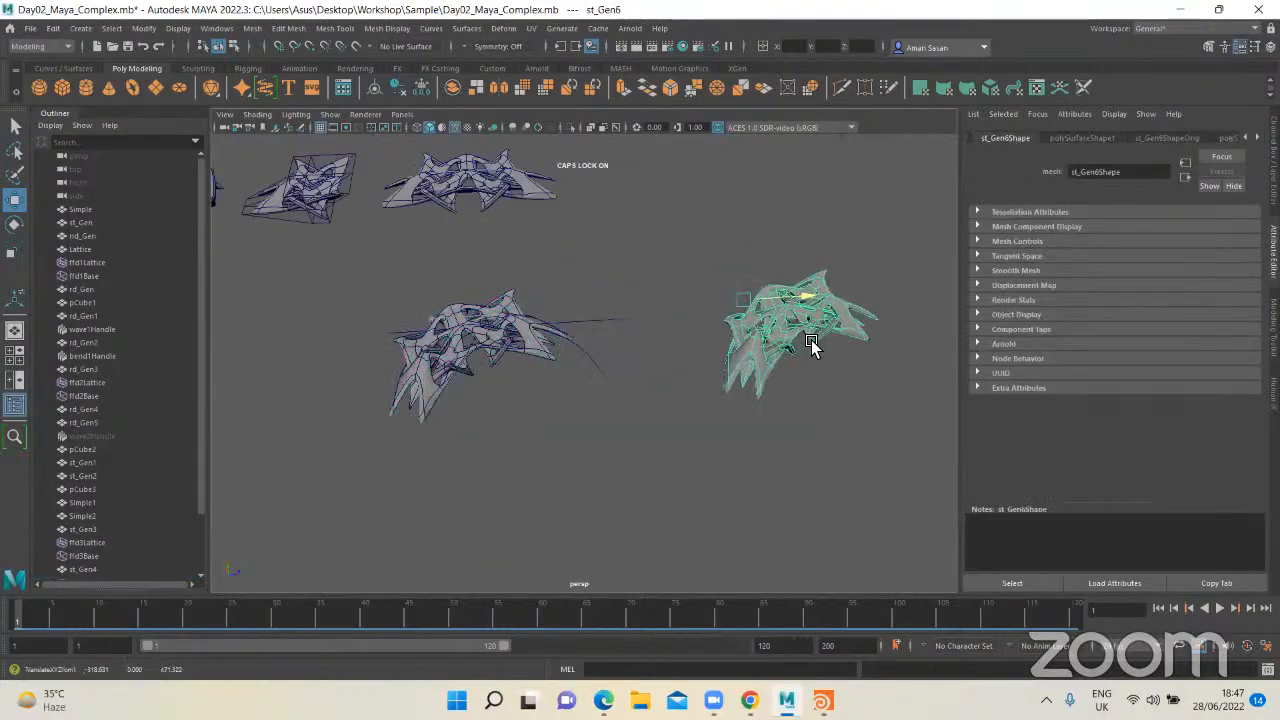
Step: Reselect the bent copy and move it along Z, somewhat closer to the original bent form
alt+middle_drag(757, 400, 660, 426)
click(390, 364)
click(391, 364)
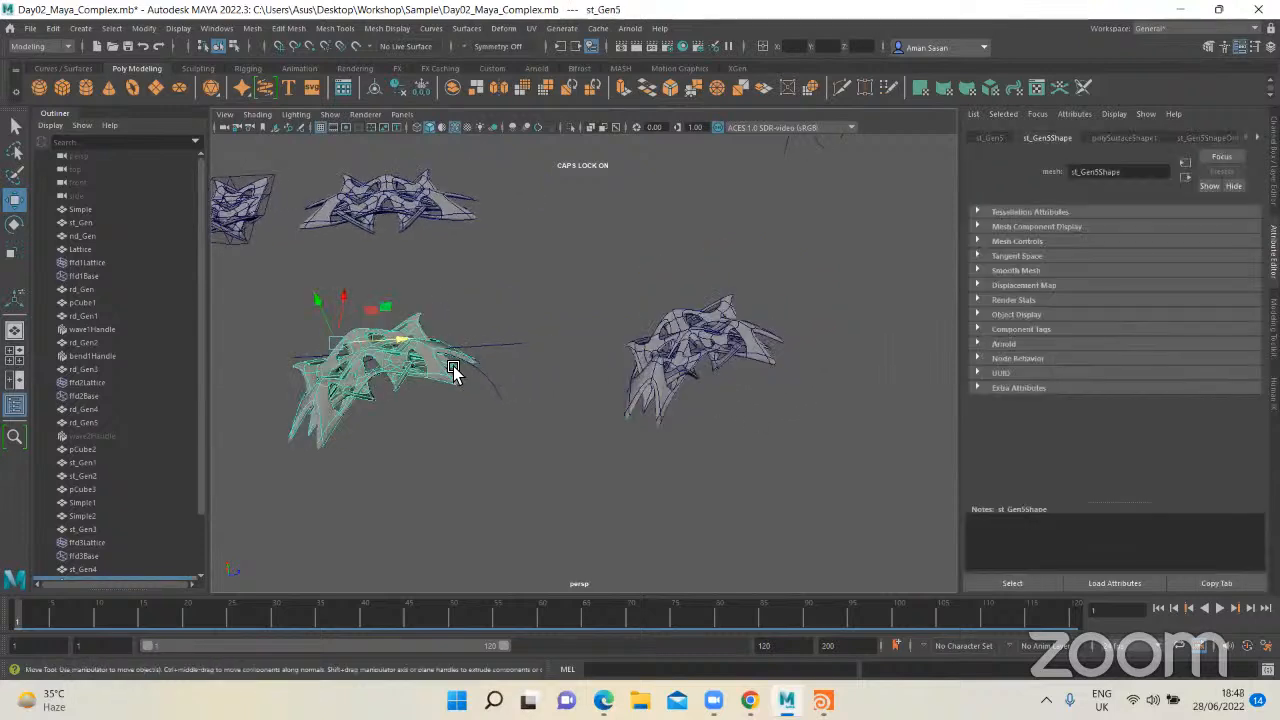
mouse_move(406, 340)
mouse_down()
mouse_move(606, 363)
mouse_move(443, 343)
mouse_move(343, 351)
mouse_move(578, 330)
mouse_move(371, 366)
mouse_move(714, 360)
mouse_move(429, 357)
mouse_move(566, 343)
mouse_move(386, 354)
mouse_move(400, 355)
mouse_up()
click(562, 329)
alt+drag(560, 329, 515, 367)
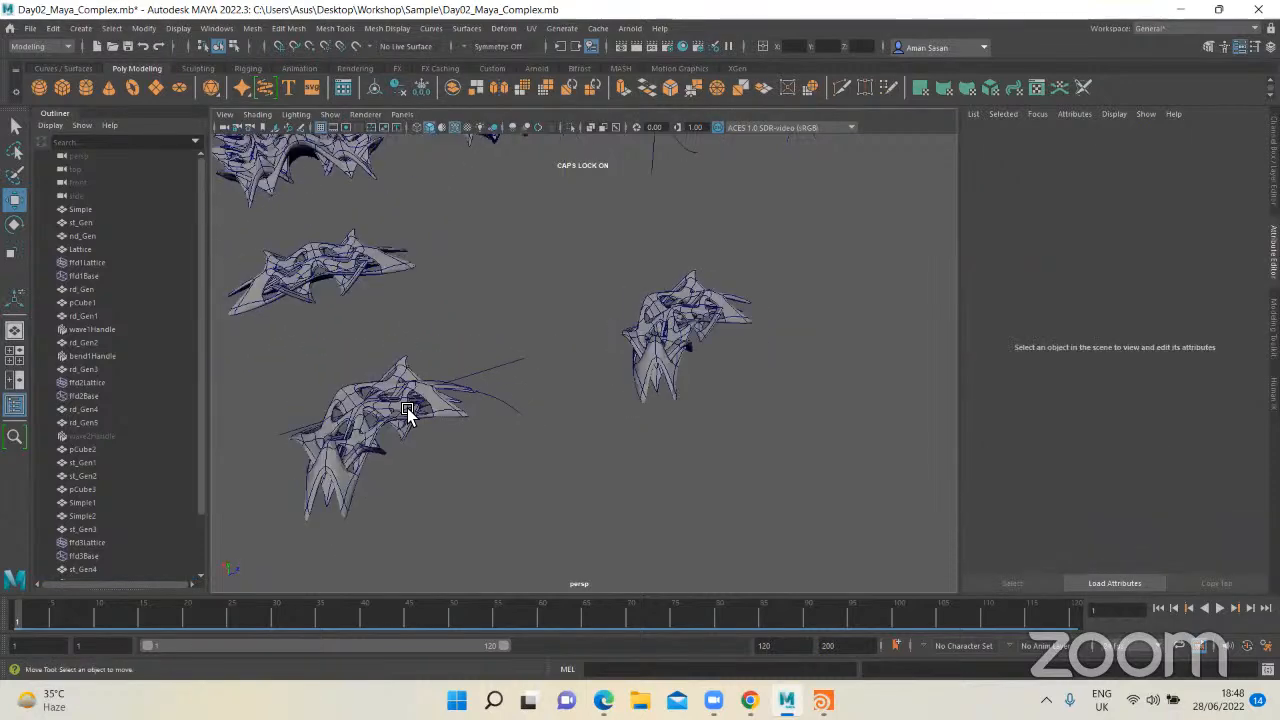
click(694, 328)
key(q)
key(w)
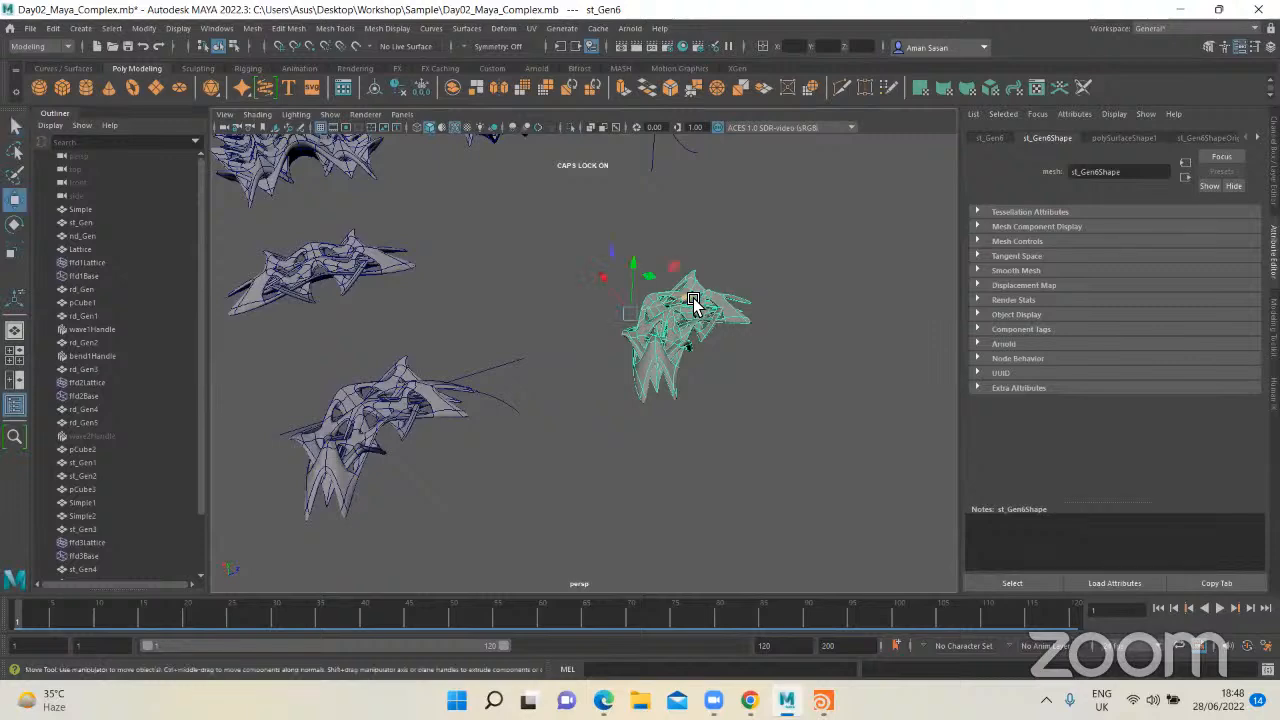
drag(691, 301, 638, 316)
Step: Examine the bent copy up close from several angles and clear the selection
alt+drag(687, 390, 626, 323)
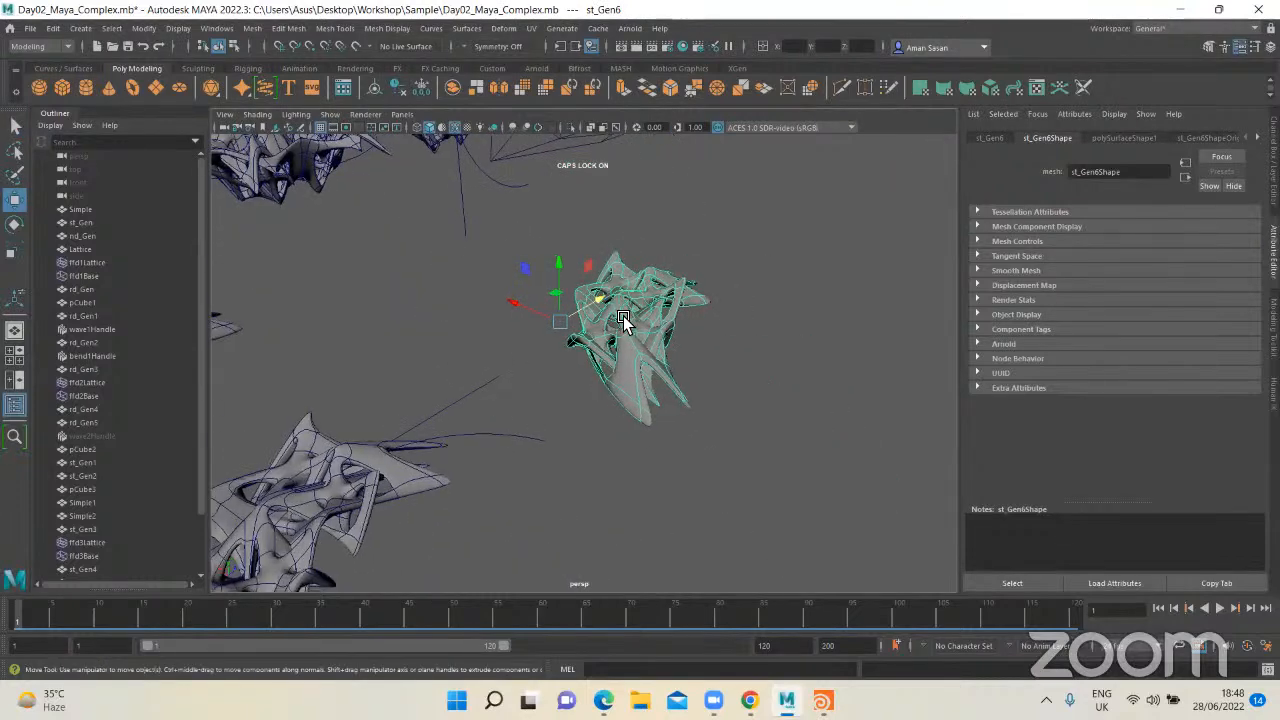
alt+middle_drag(500, 410, 571, 366)
alt+drag(571, 366, 608, 354)
mouse_move(608, 354)
alt+middle_down()
mouse_move(567, 391)
mouse_move(611, 340)
alt+middle_up()
scroll(569, 397, up, 5)
alt+middle_drag(883, 172, 593, 421)
scroll(593, 421, up, 5)
alt+drag(593, 421, 686, 329)
key(f)
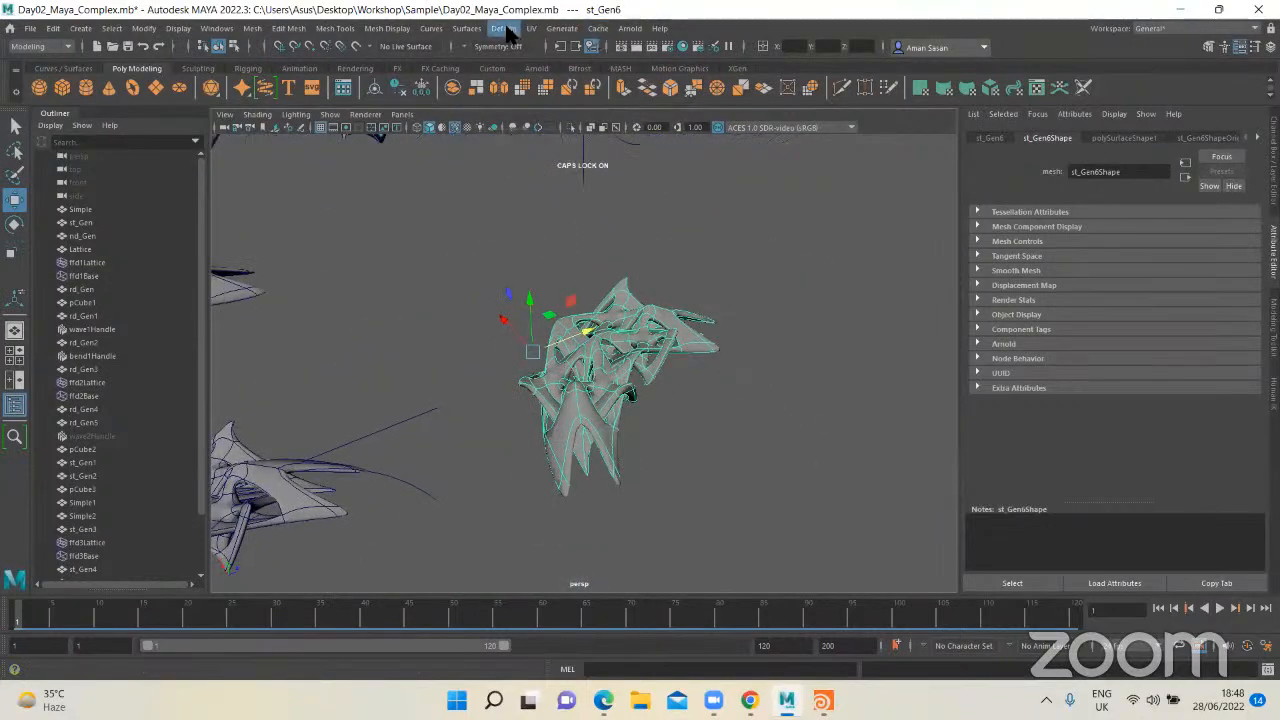
click(503, 28)
click(380, 334)
scroll(382, 338, down, 4)
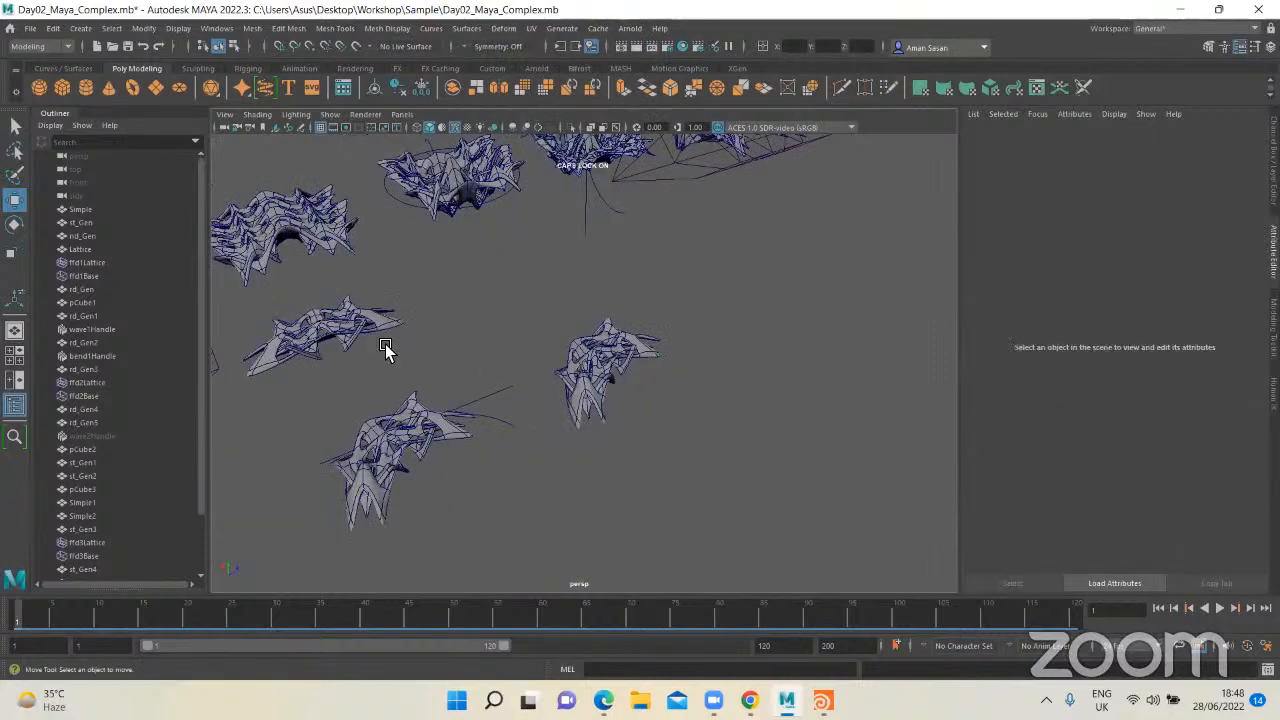
mouse_move(388, 346)
alt+mouse_down()
mouse_move(466, 372)
mouse_move(714, 317)
mouse_move(704, 312)
alt+mouse_up()
click(478, 338)
click(348, 381)
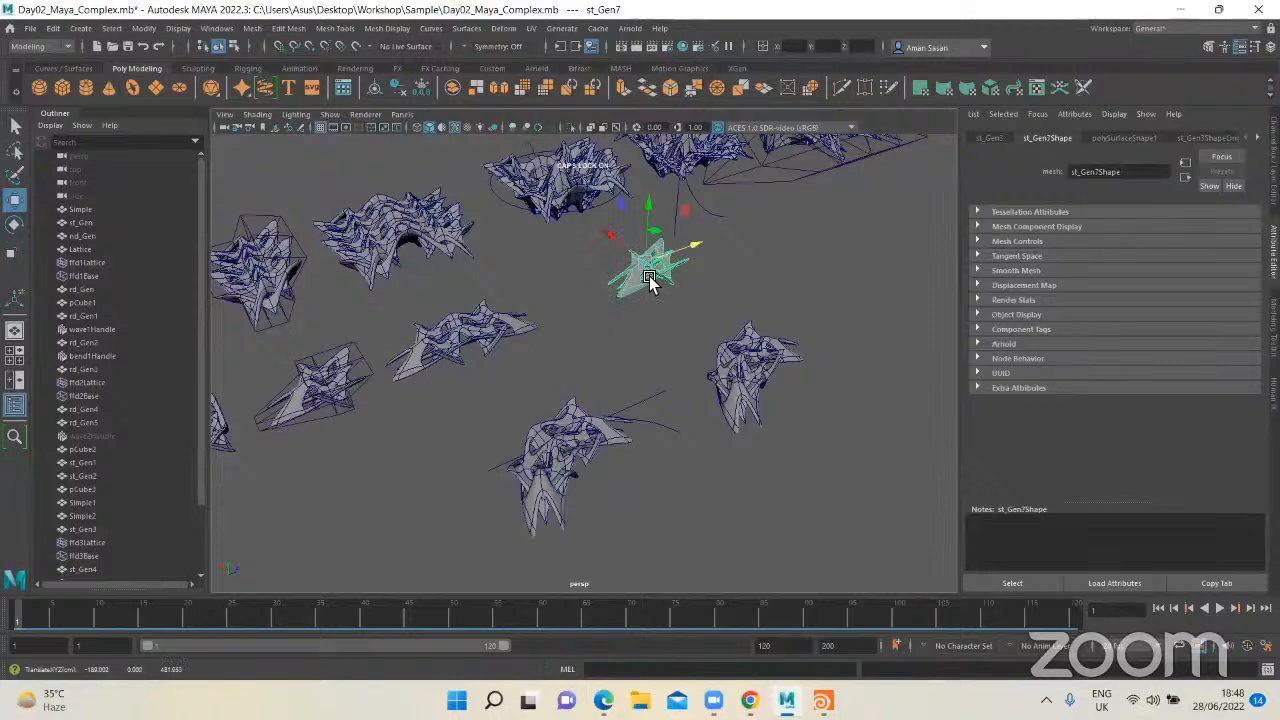
drag(611, 236, 736, 337)
drag(814, 328, 886, 301)
key(f)
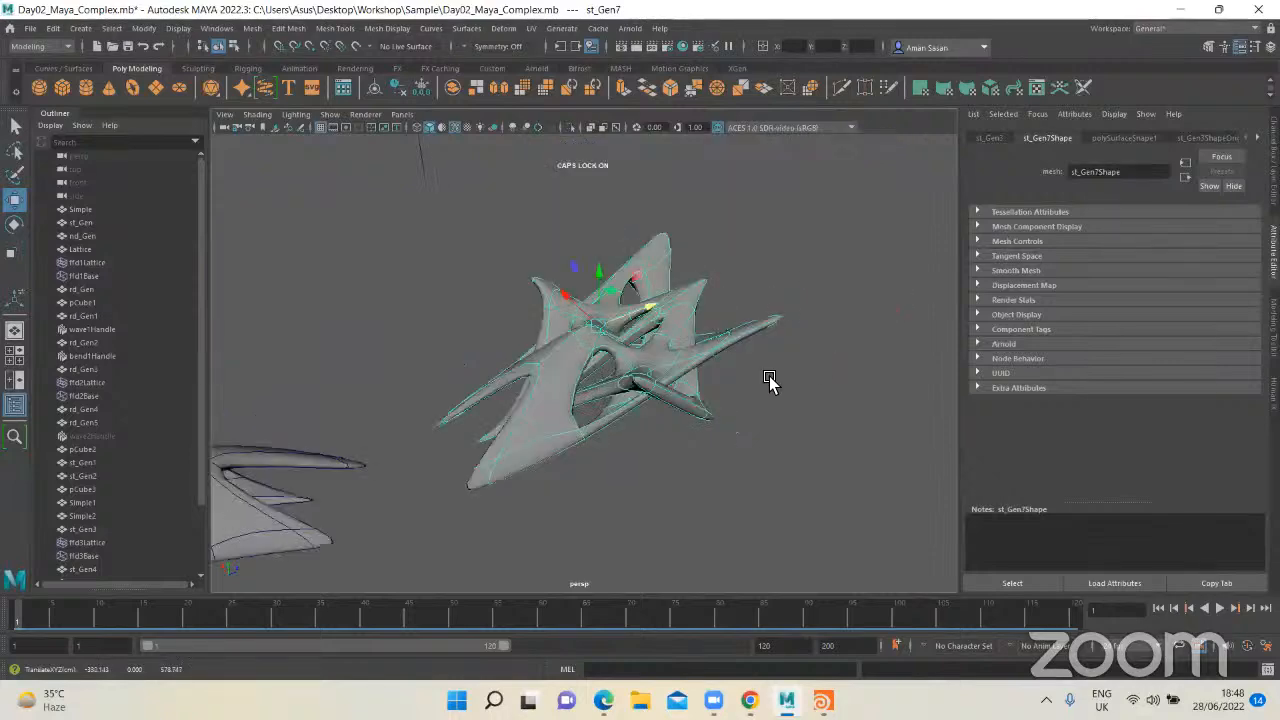
alt+middle_drag(768, 377, 664, 397)
scroll(630, 380, down, 3)
alt+middle_drag(563, 338, 636, 312)
scroll(580, 338, down, 5)
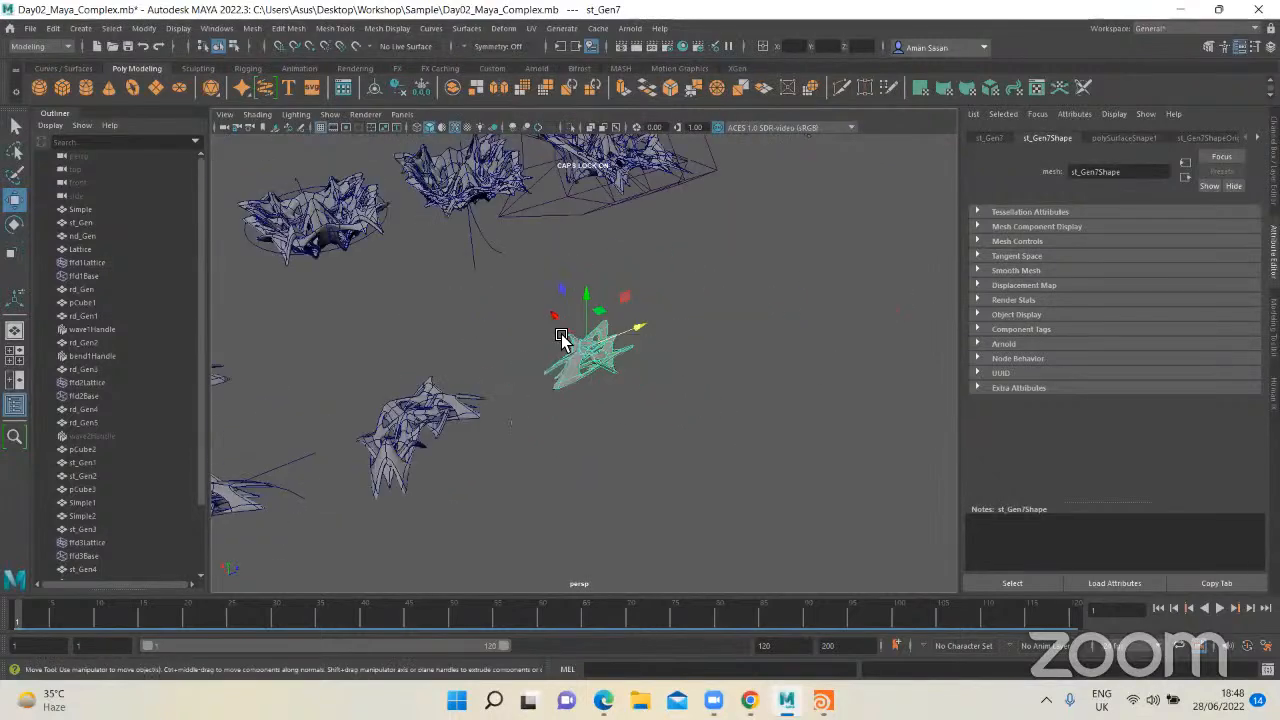
alt+middle_drag(564, 340, 627, 321)
key(Delete)
Step: Duplicate the unbent mirrored form, move the copy into open space beyond the bent copy, and display it smoothed
scroll(322, 362, down, 2)
click(322, 362)
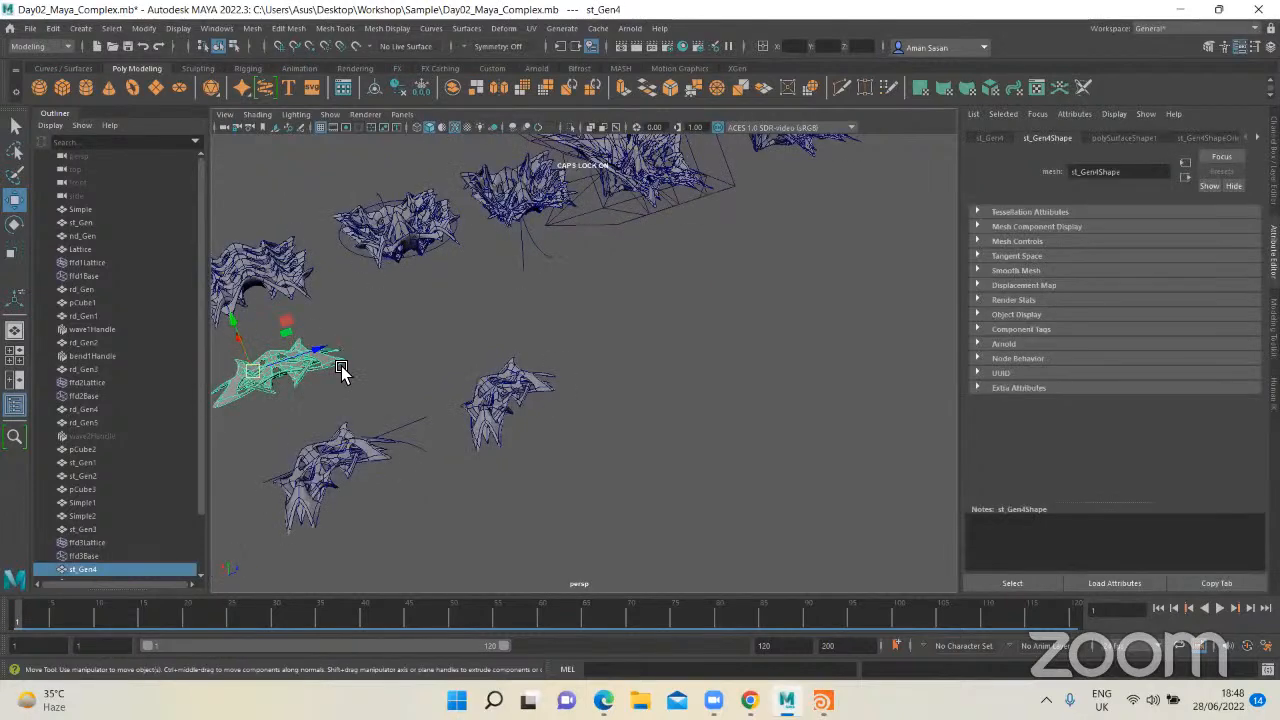
key(ctrl+d)
drag(319, 355, 581, 303)
drag(493, 263, 584, 314)
drag(661, 320, 678, 324)
key(f)
key(3)
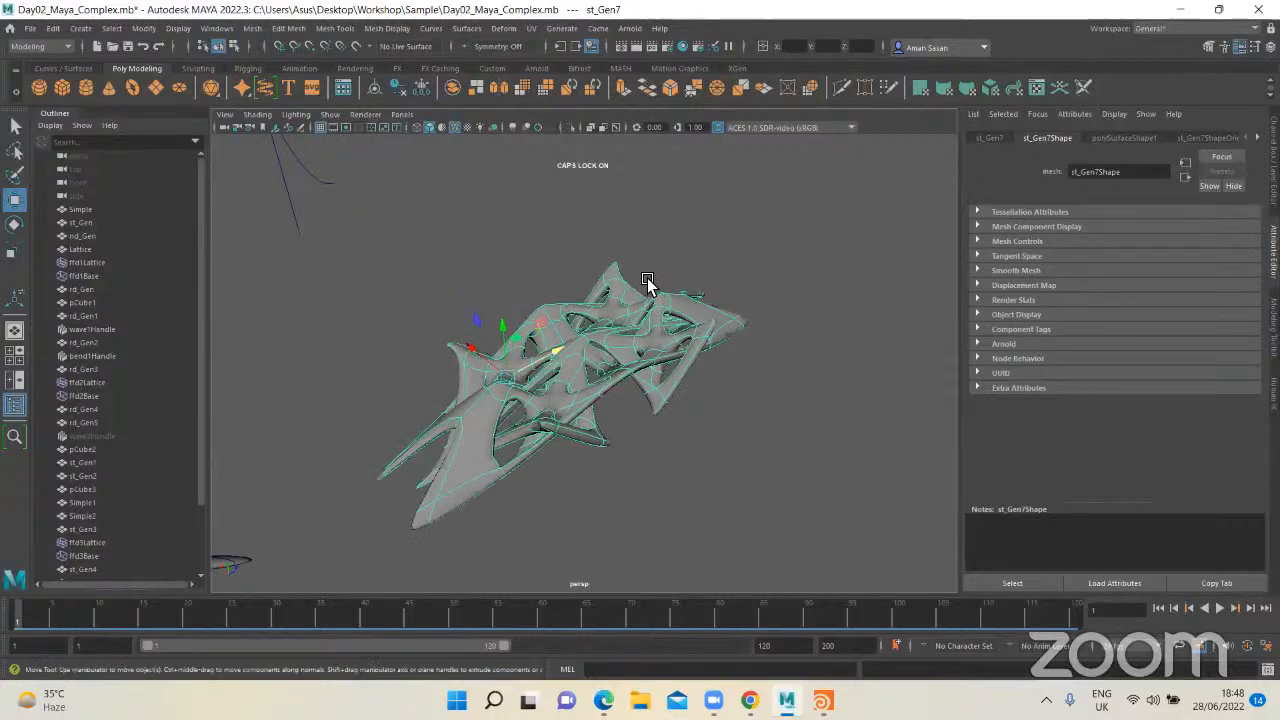
Step: Apply a nonlinear Flare deformer to the new unbent copy and select the flare handle
click(505, 28)
mouse_move(532, 268)
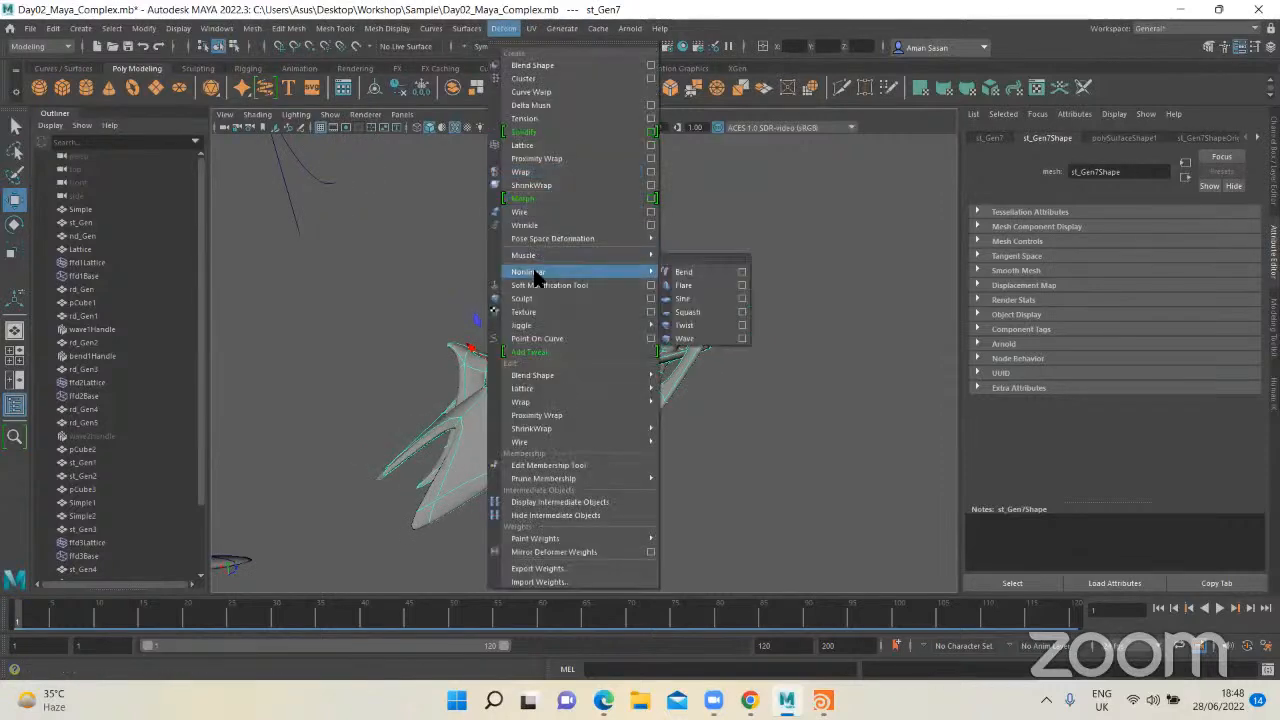
click(690, 283)
scroll(604, 308, down, 4)
alt+drag(622, 355, 650, 296)
key(q)
click(634, 303)
click(583, 272)
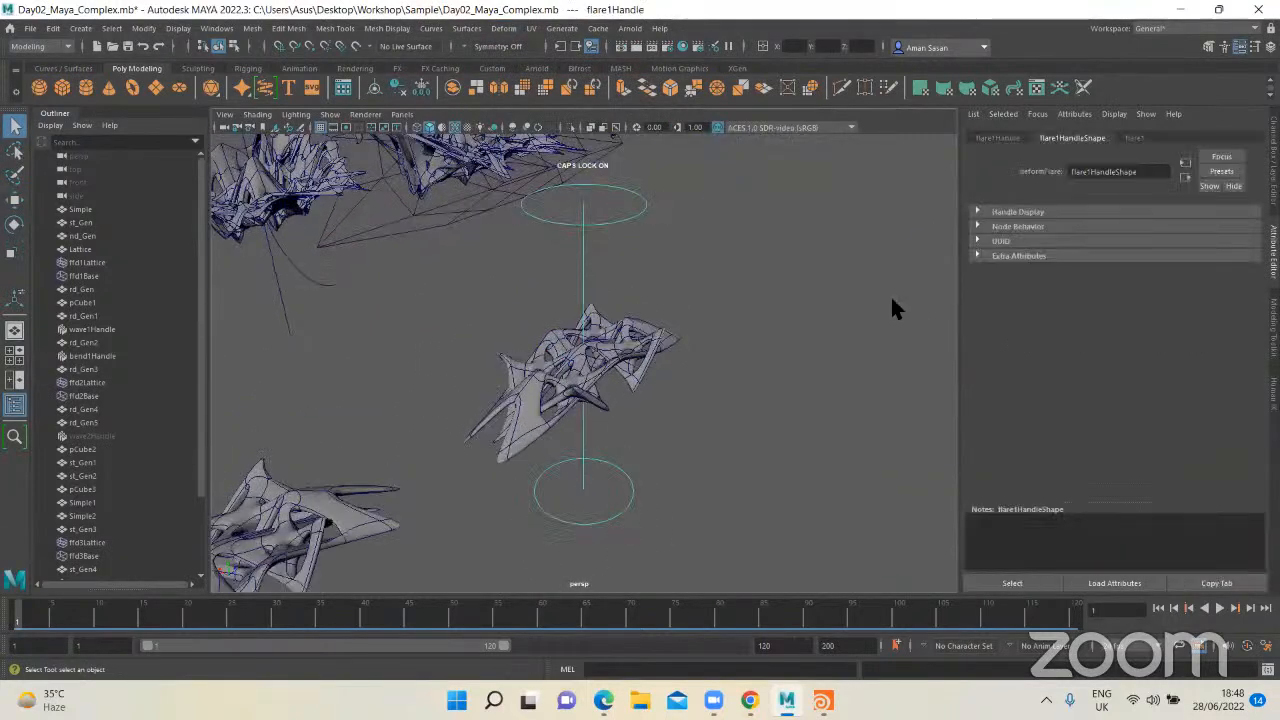
Step: Set the flare1 deformer's Start Flare X to about 4.381 and Start Flare Z to about 3.299
click(1005, 139)
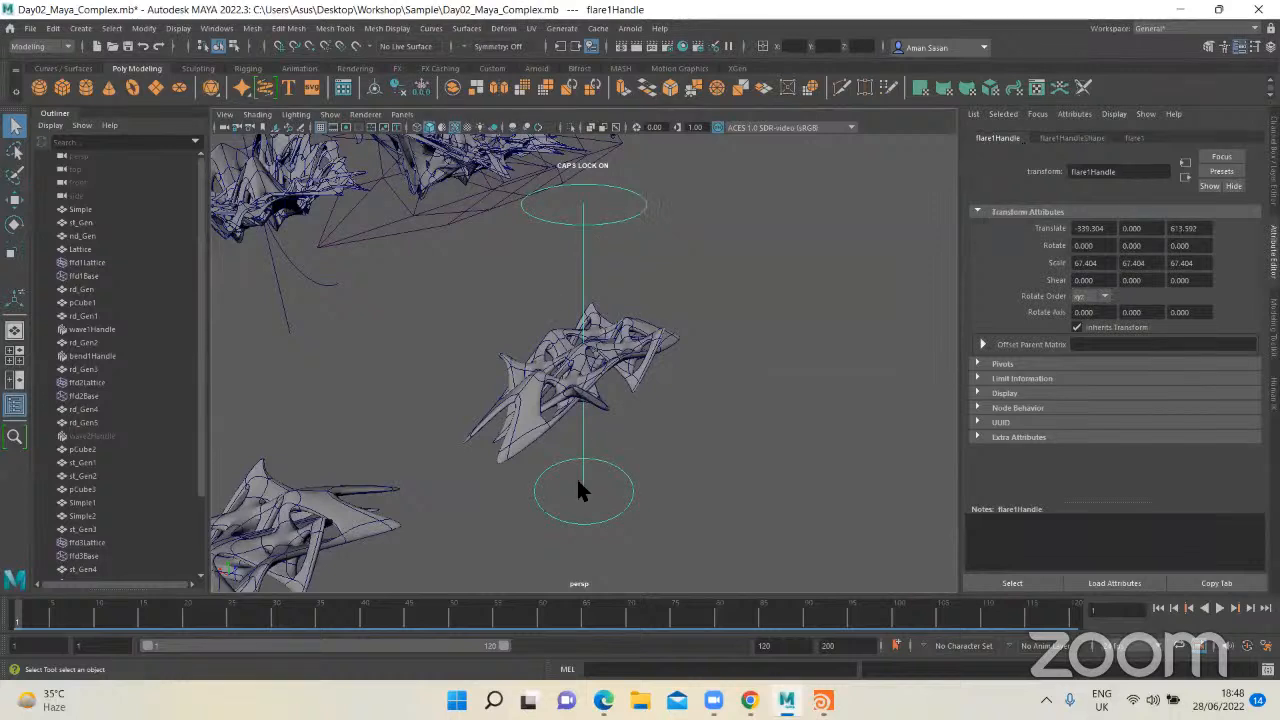
click(1136, 137)
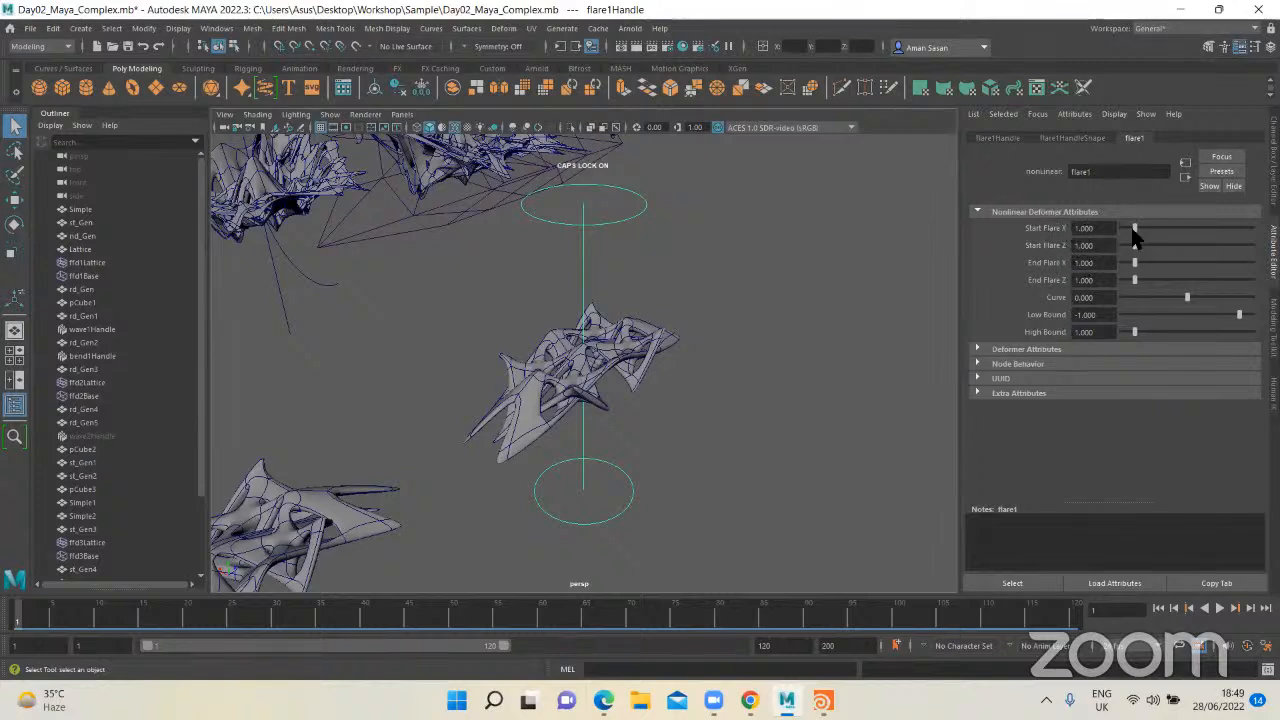
drag(1136, 229, 1163, 240)
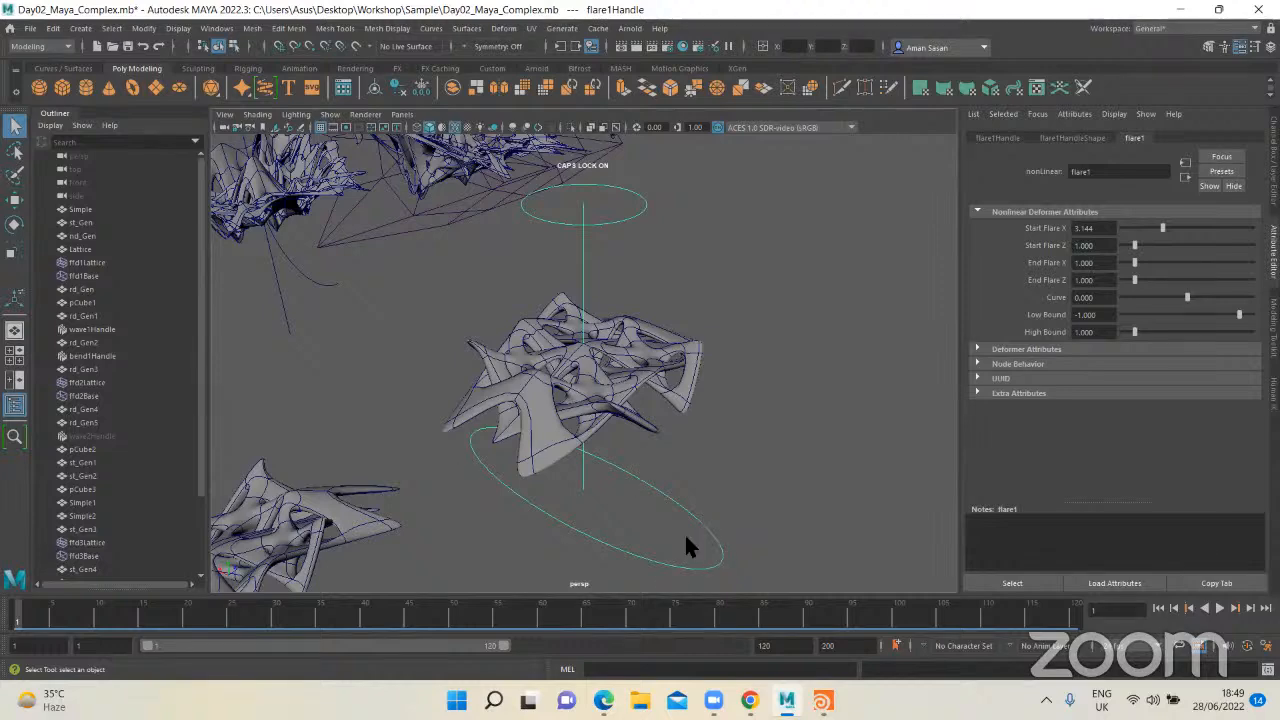
drag(1162, 229, 1169, 262)
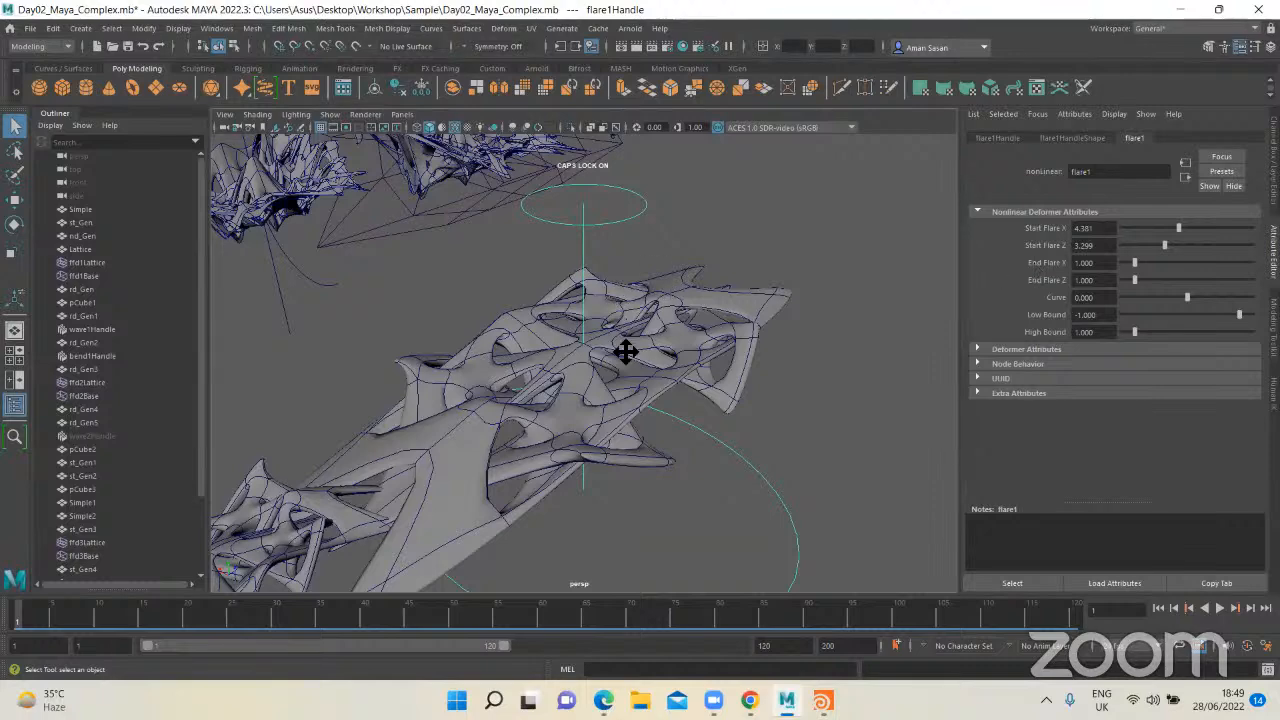
alt+middle_drag(626, 352, 607, 304)
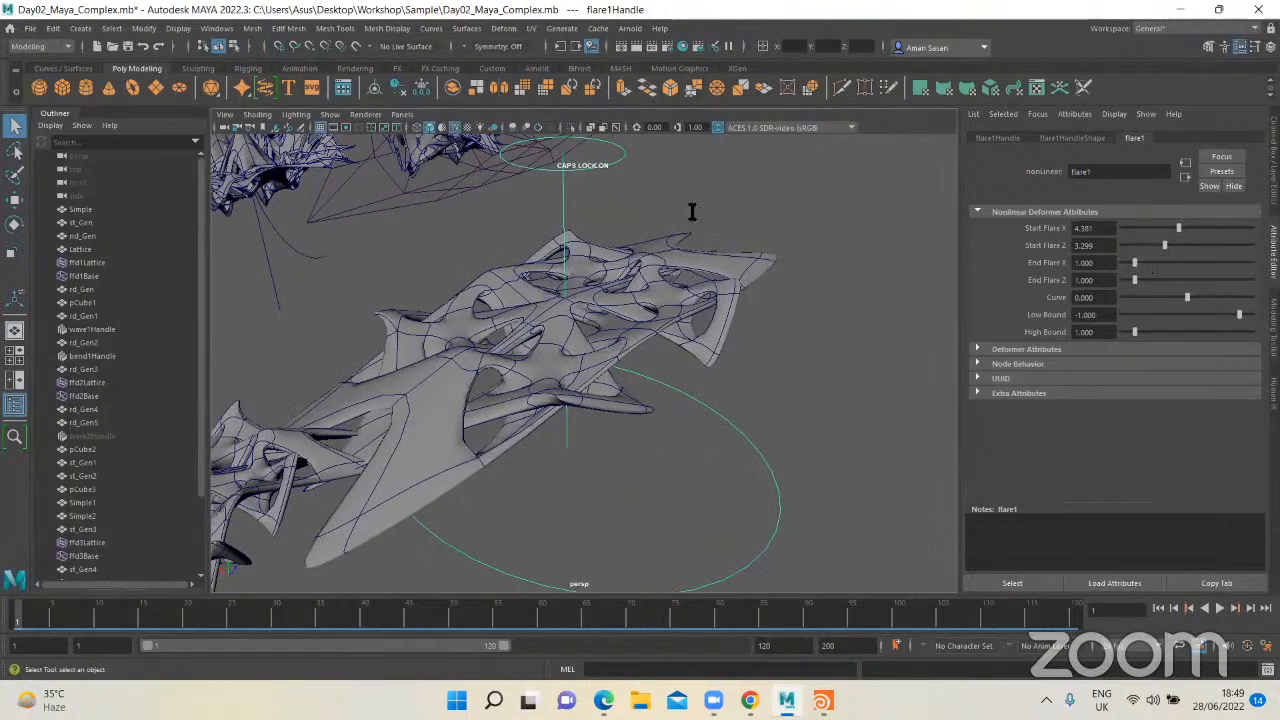
Step: Set flare1's End Flare X to about 1.443, End Flare Z to about 2.010 and Curve to about -0.340
mouse_move(1170, 268)
mouse_down()
mouse_move(1132, 284)
mouse_move(1152, 283)
mouse_up()
alt+drag(709, 398, 800, 360)
drag(1188, 297, 1176, 300)
alt+drag(678, 322, 640, 325)
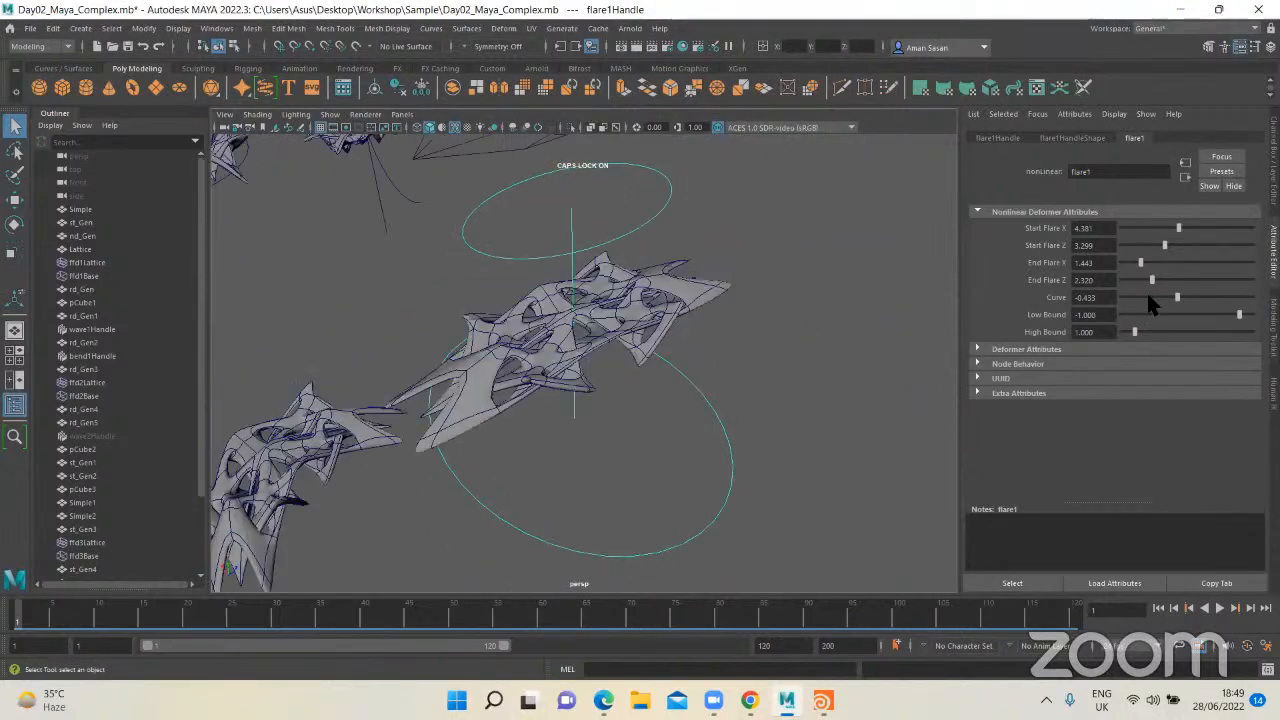
drag(1153, 281, 1174, 299)
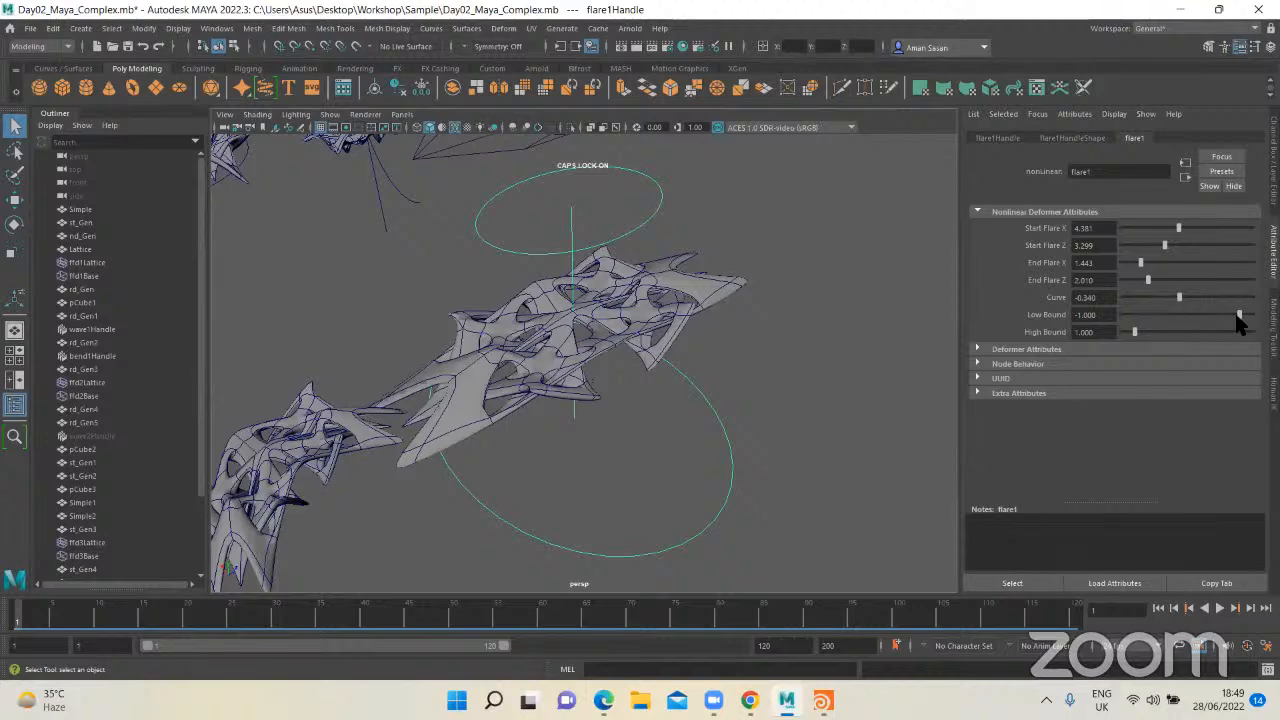
Step: Set flare1's Low Bound to about -0.361 and its High Bound to 0
drag(1240, 322, 1248, 314)
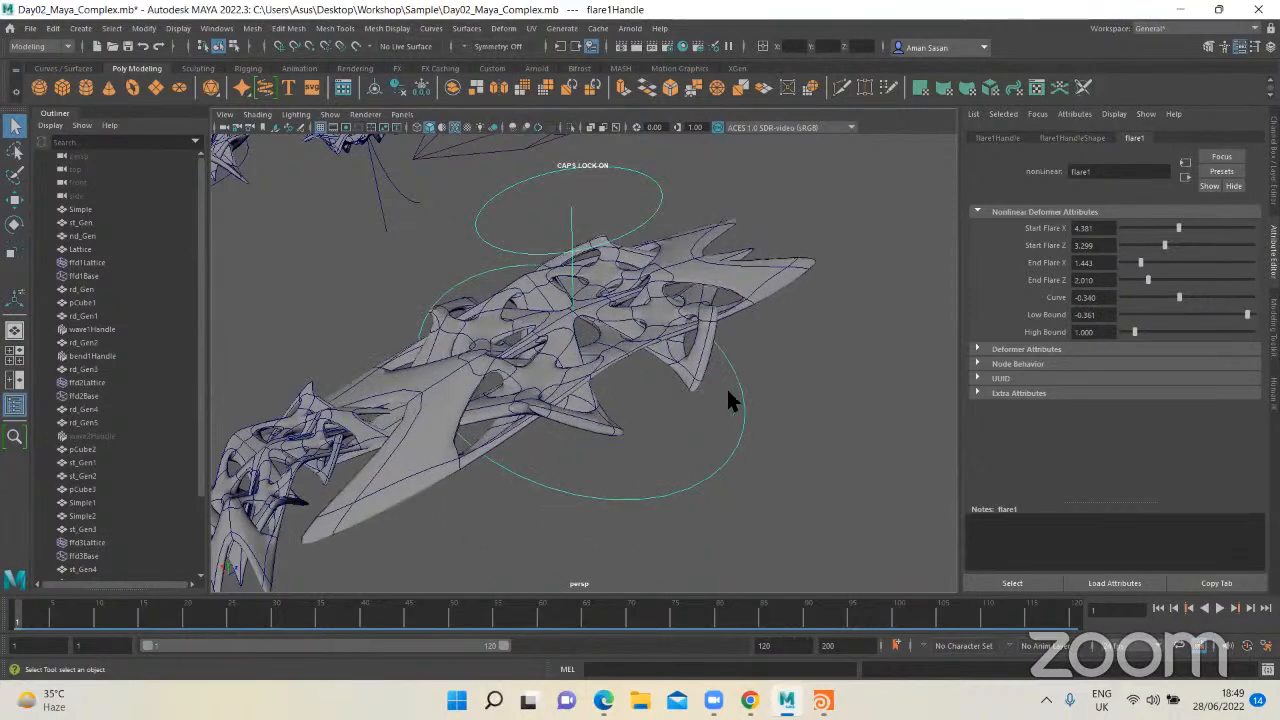
alt+drag(728, 398, 585, 258)
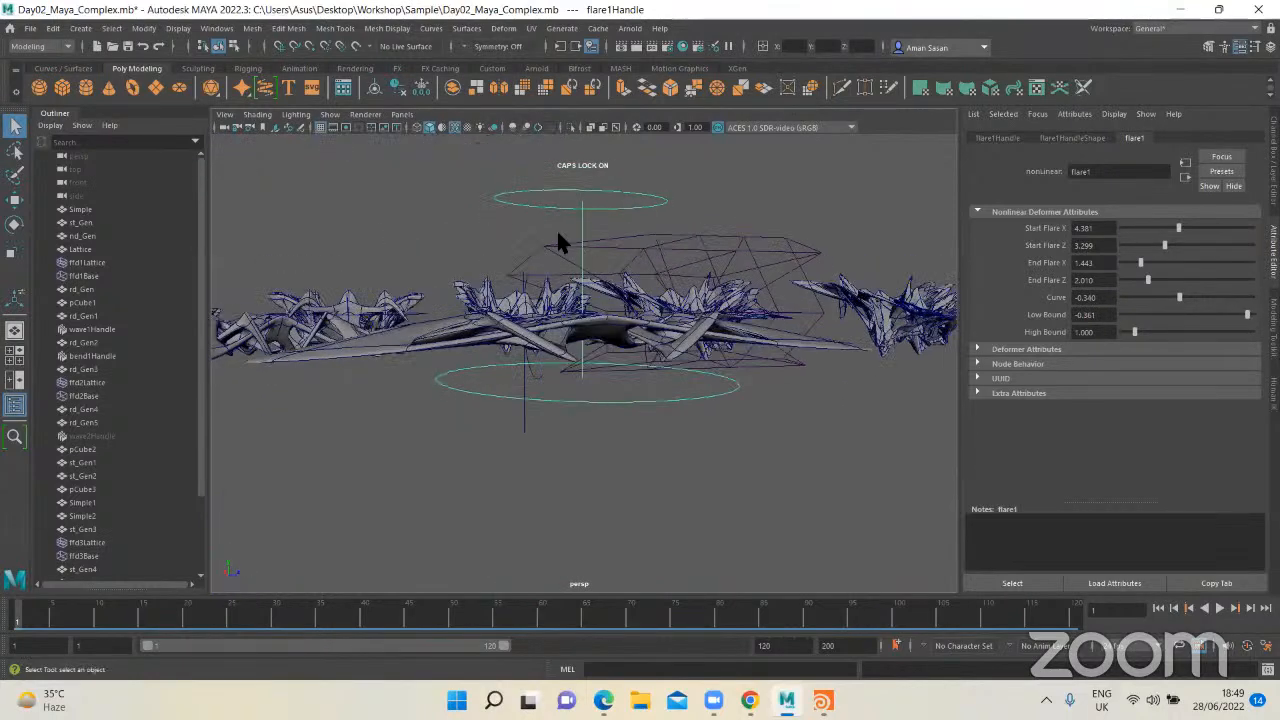
alt+drag(593, 369, 612, 440)
drag(1135, 334, 1123, 337)
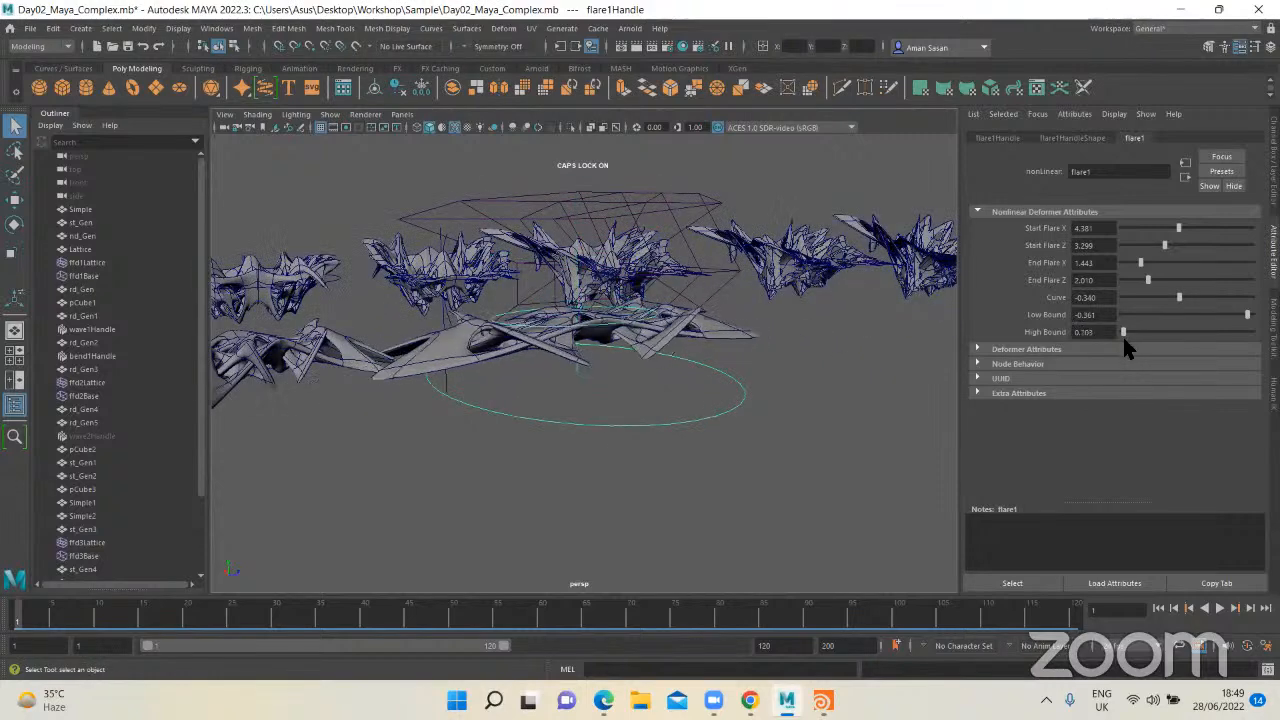
alt+drag(766, 354, 520, 340)
drag(1125, 333, 1121, 333)
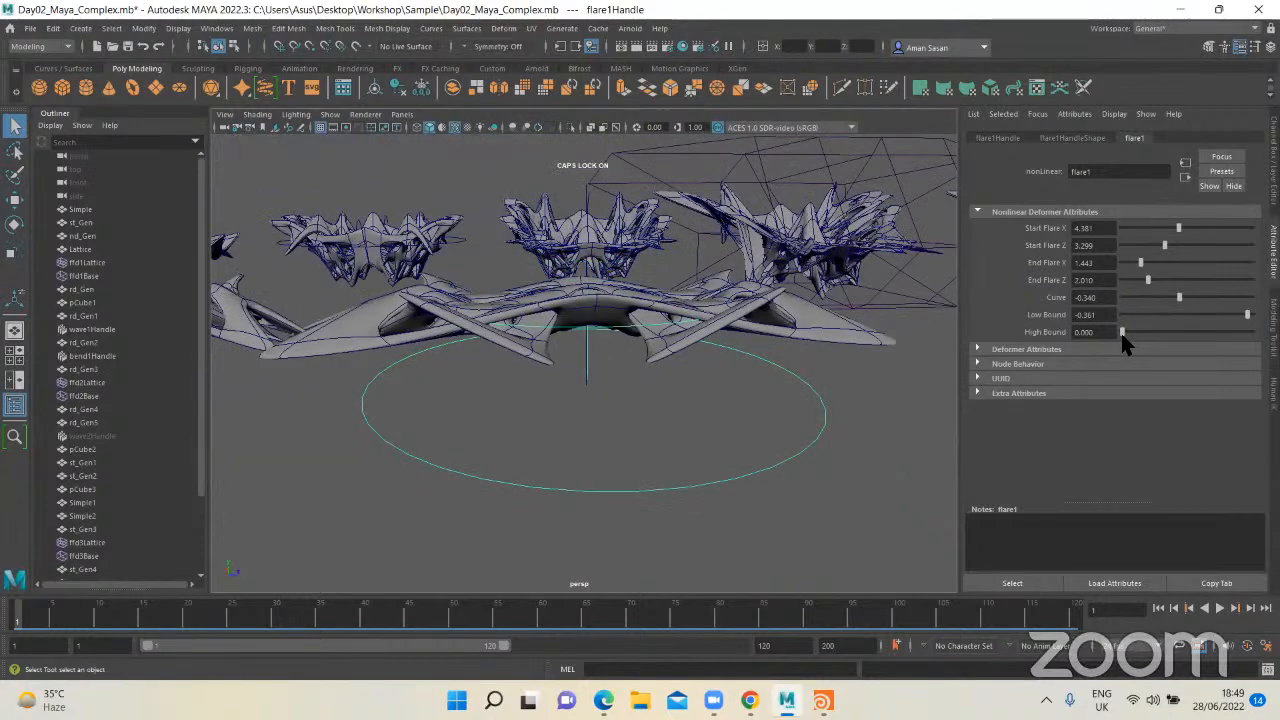
Step: Reduce flare1's Start Flare X to about 4.175 and End Flare Z to about 1.753
drag(1172, 230, 1175, 230)
mouse_move(1148, 280)
mouse_down()
mouse_move(1169, 280)
mouse_move(1141, 284)
mouse_up()
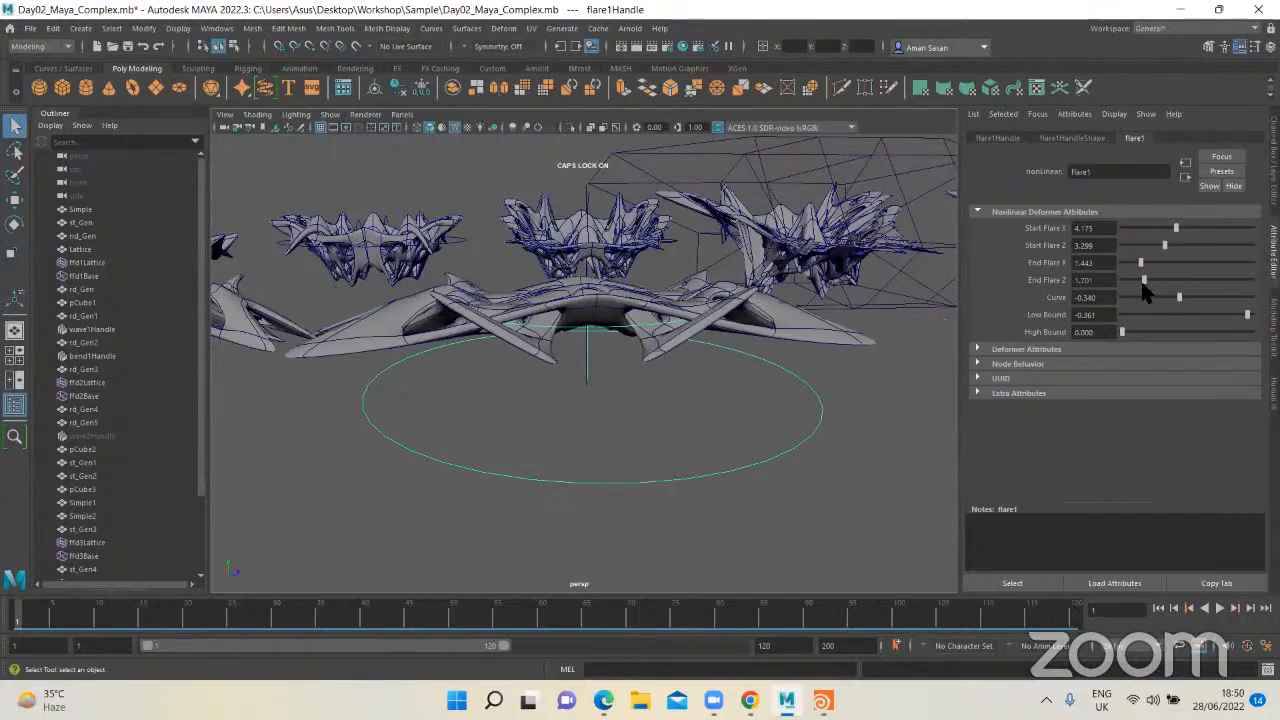
alt+drag(671, 349, 560, 330)
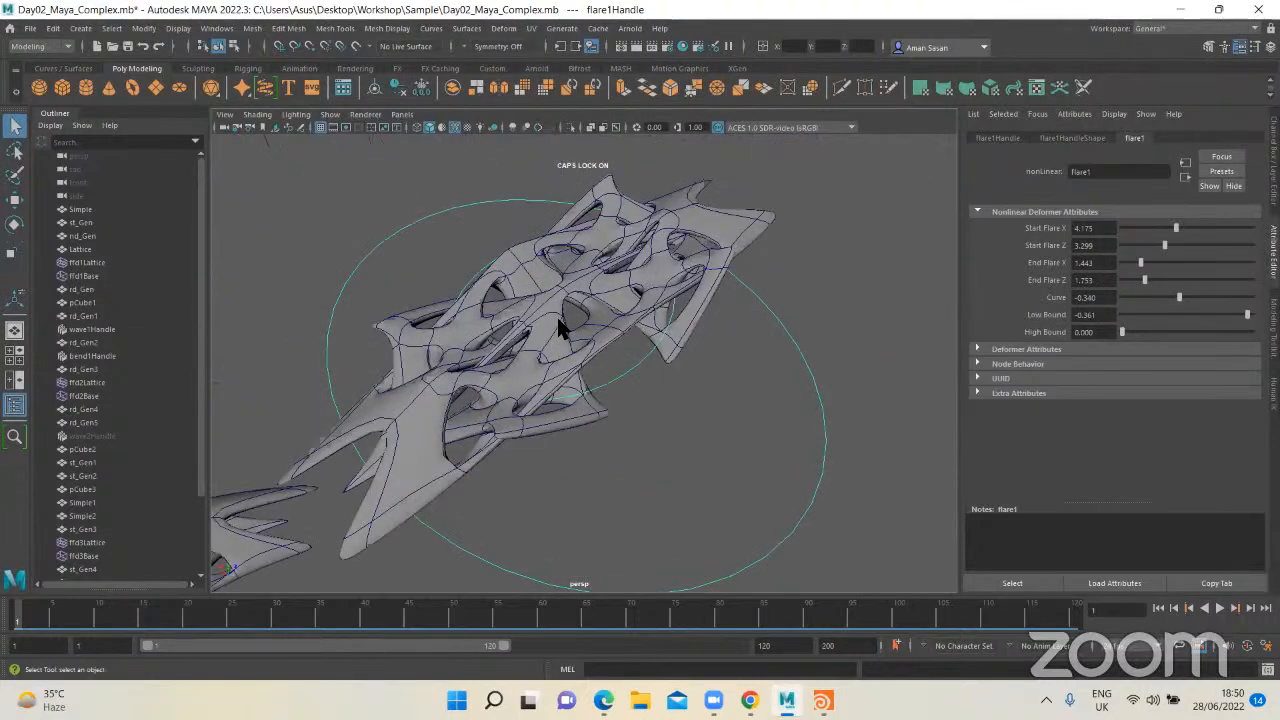
alt+drag(728, 421, 742, 405)
Step: Set flare1's High Bound to about 1.495 and Curve to about -0.990, and deselect the flare handle
drag(1122, 332, 1143, 332)
alt+drag(682, 340, 612, 414)
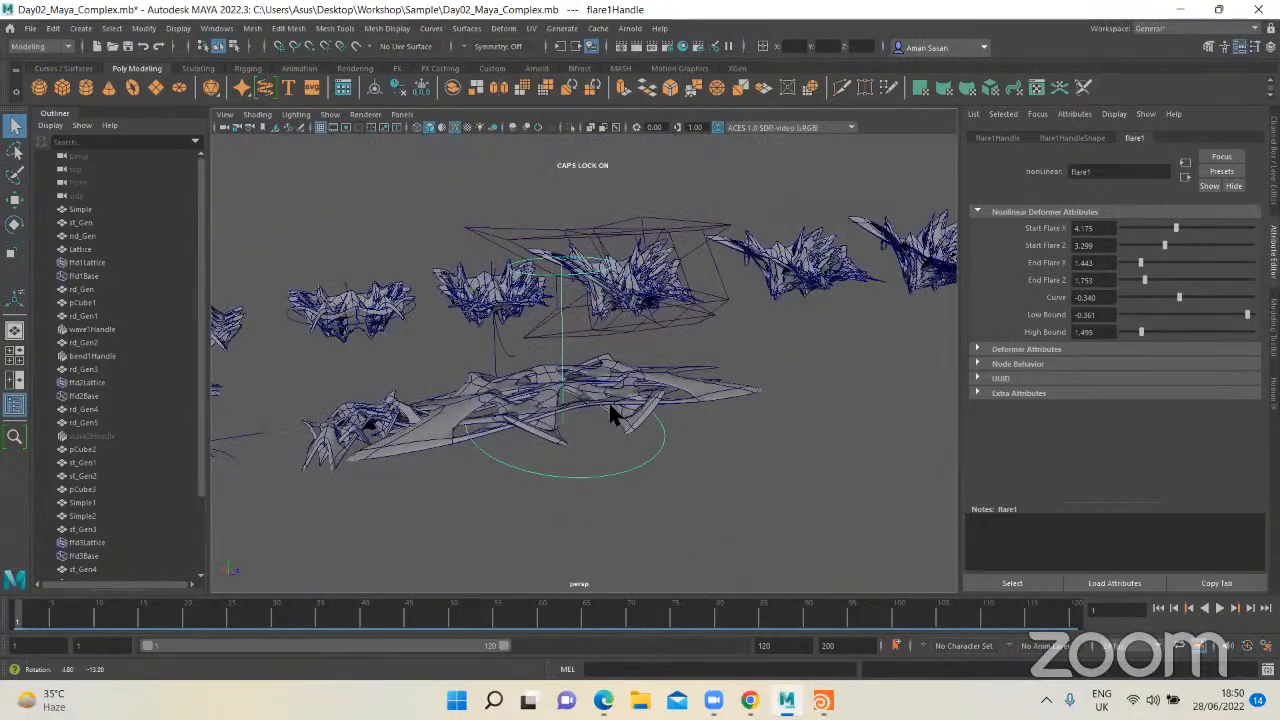
drag(1180, 298, 1165, 300)
mouse_move(619, 420)
alt+mouse_down()
mouse_move(700, 434)
mouse_move(620, 418)
mouse_move(606, 442)
alt+mouse_up()
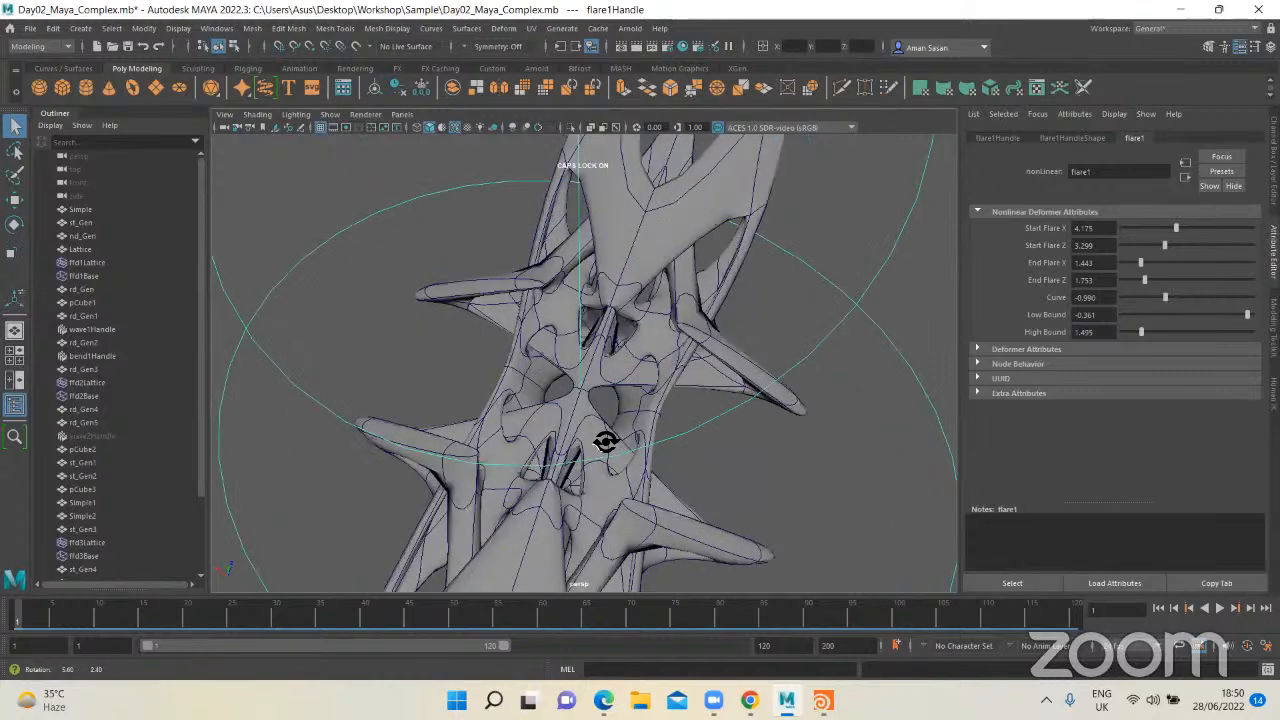
scroll(508, 410, down, 5)
alt+drag(508, 410, 787, 495)
click(673, 464)
scroll(659, 446, down, 3)
drag(787, 495, 557, 301)
click(845, 343)
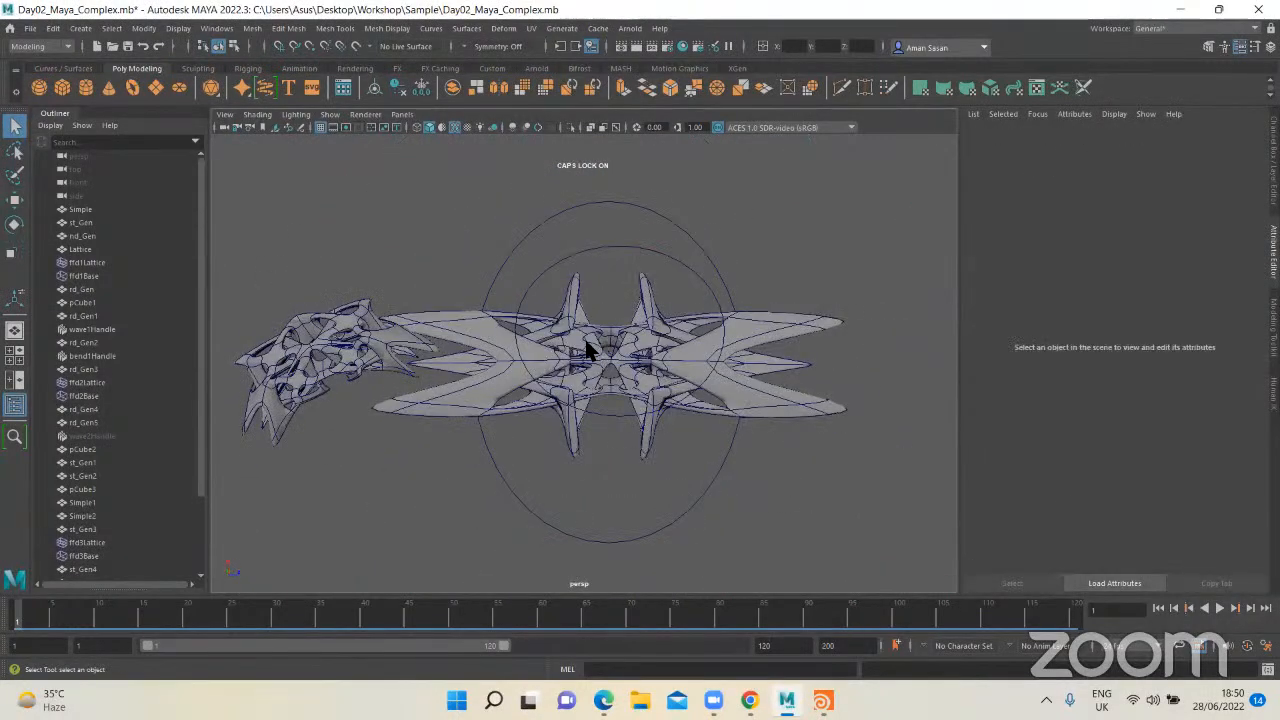
Step: Duplicate the mirrored strut form standing beside the lattice-deformed one in the lower row, ready for moving
alt+drag(624, 383, 568, 381)
scroll(568, 381, down, 4)
alt+middle_drag(568, 381, 451, 380)
scroll(692, 365, down, 4)
scroll(676, 366, down, 3)
scroll(423, 346, up, 2)
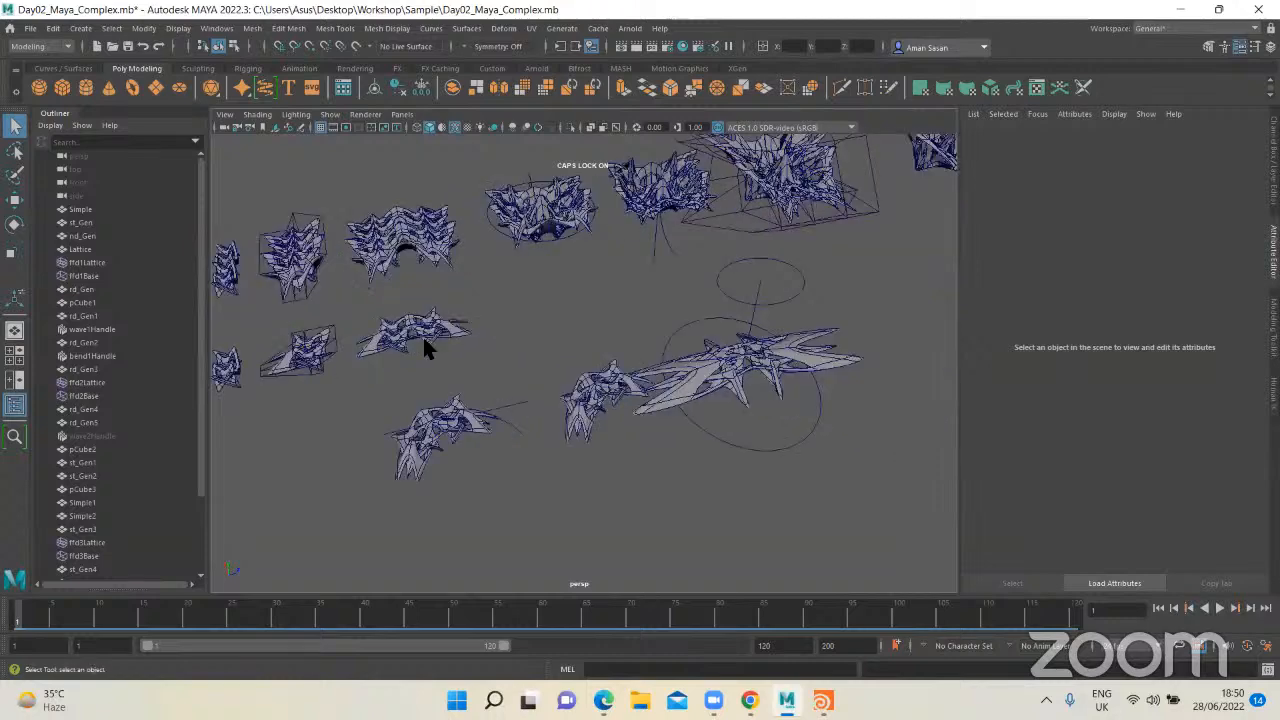
click(425, 340)
click(464, 340)
key(w)
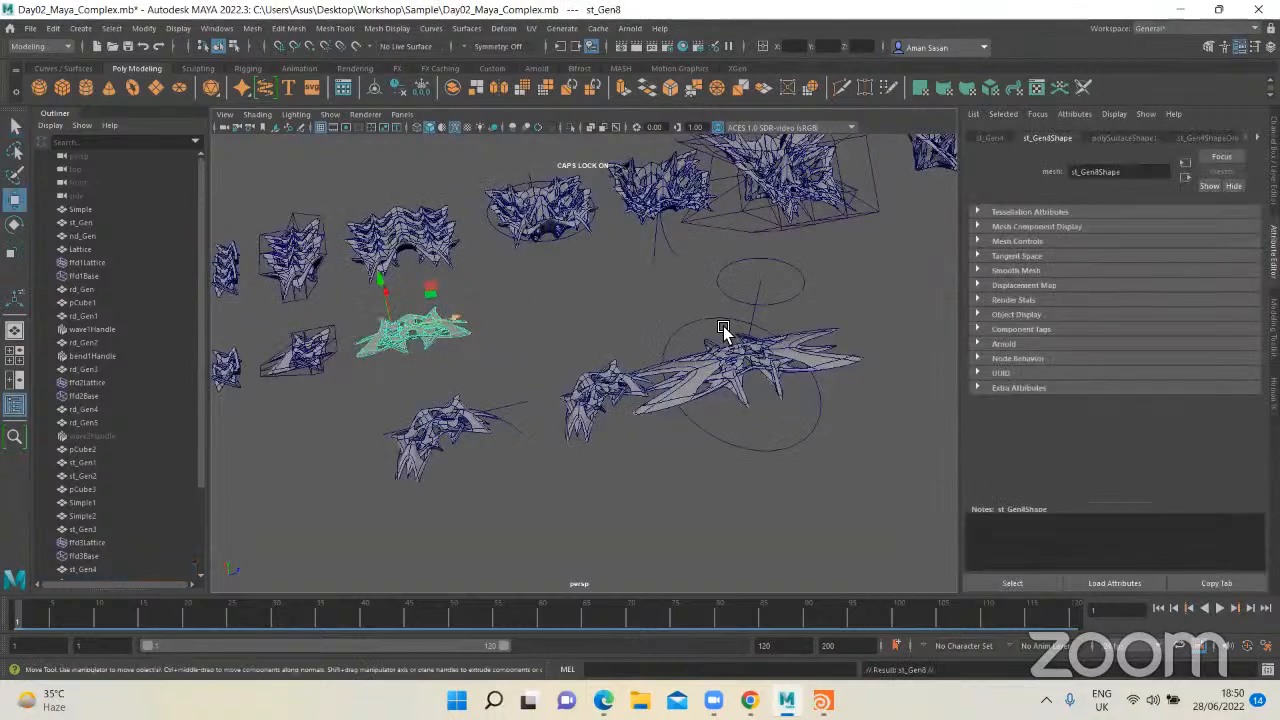
Step: Move the copy along the row into open space beyond the flared form, undoing the extra move farther out
drag(723, 328, 843, 331)
alt+drag(690, 385, 626, 403)
alt+middle_drag(740, 234, 634, 294)
drag(634, 294, 681, 375)
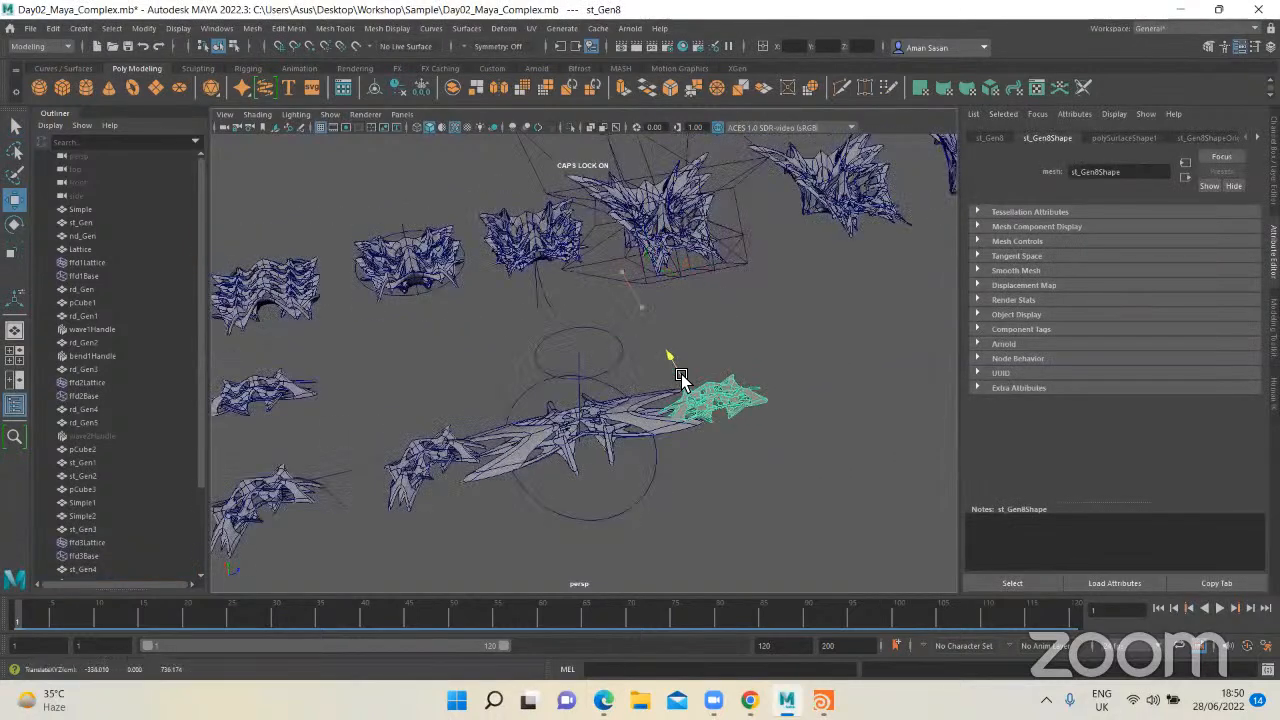
drag(752, 393, 830, 378)
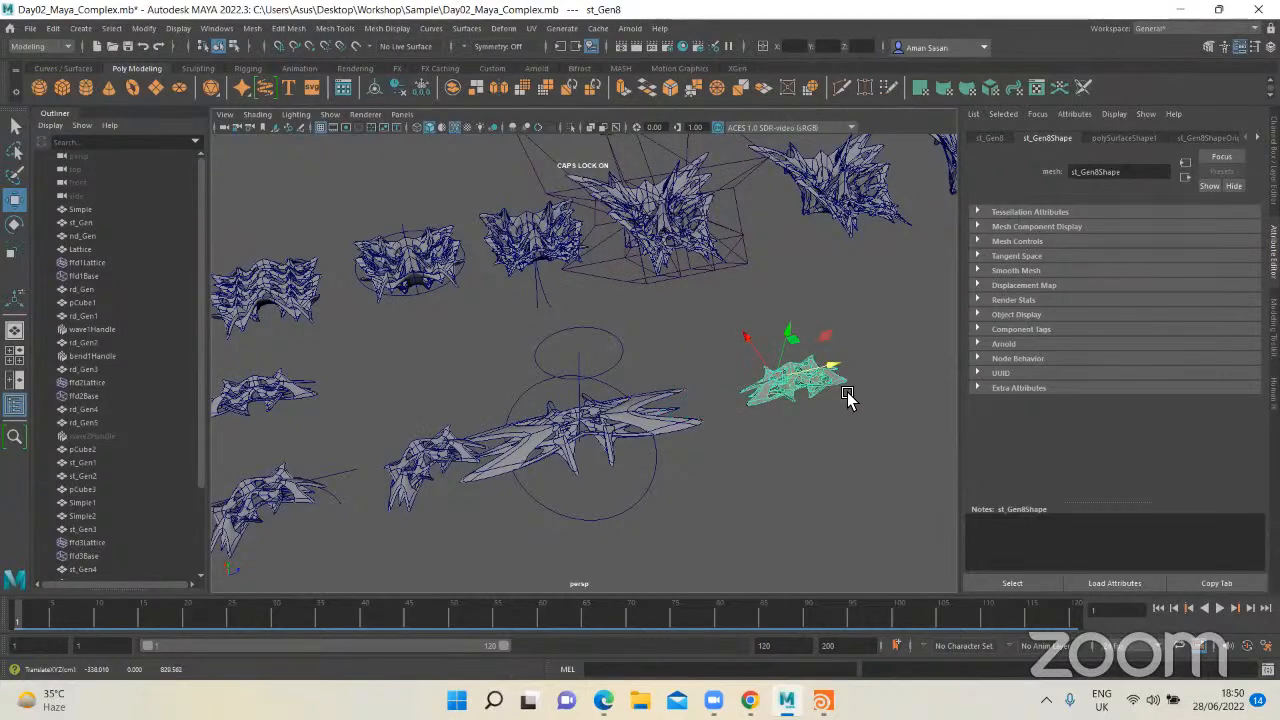
scroll(785, 352, down, 4)
drag(776, 358, 944, 334)
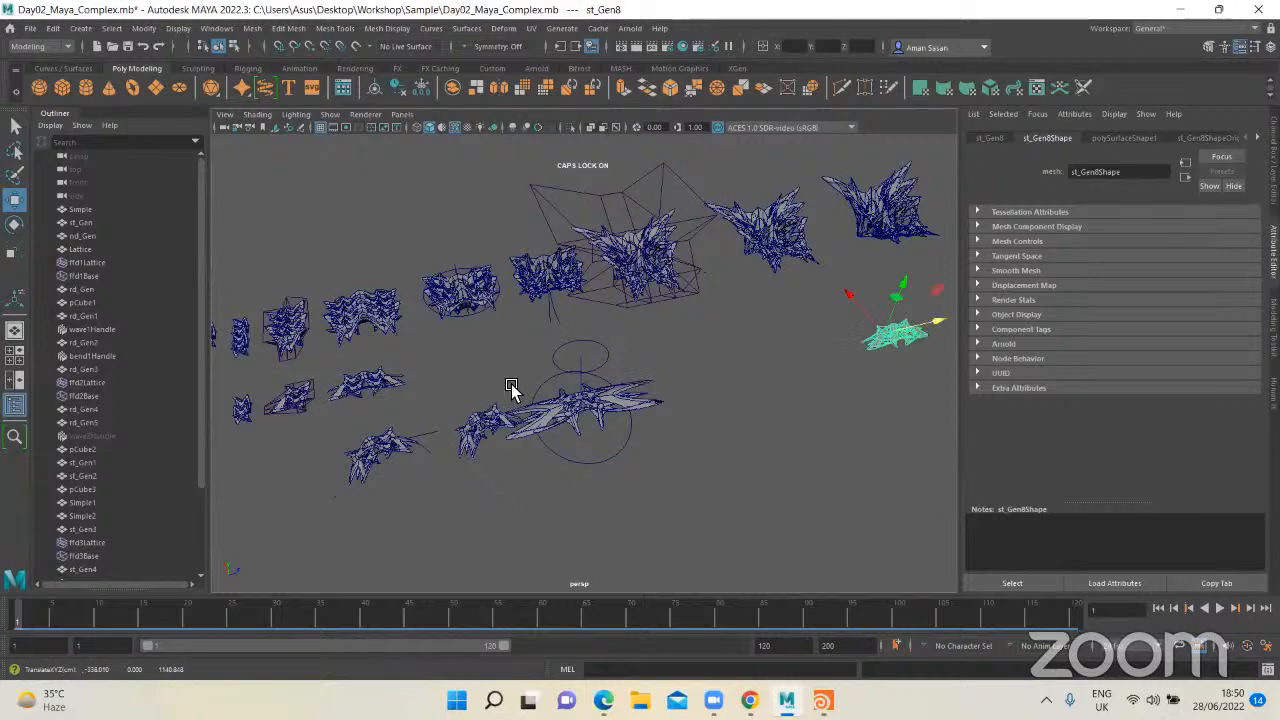
key(ctrl+z)
Step: Frame the Simple mesh in smooth preview and examine it beside the neighbouring generations
alt+middle_drag(352, 375, 540, 364)
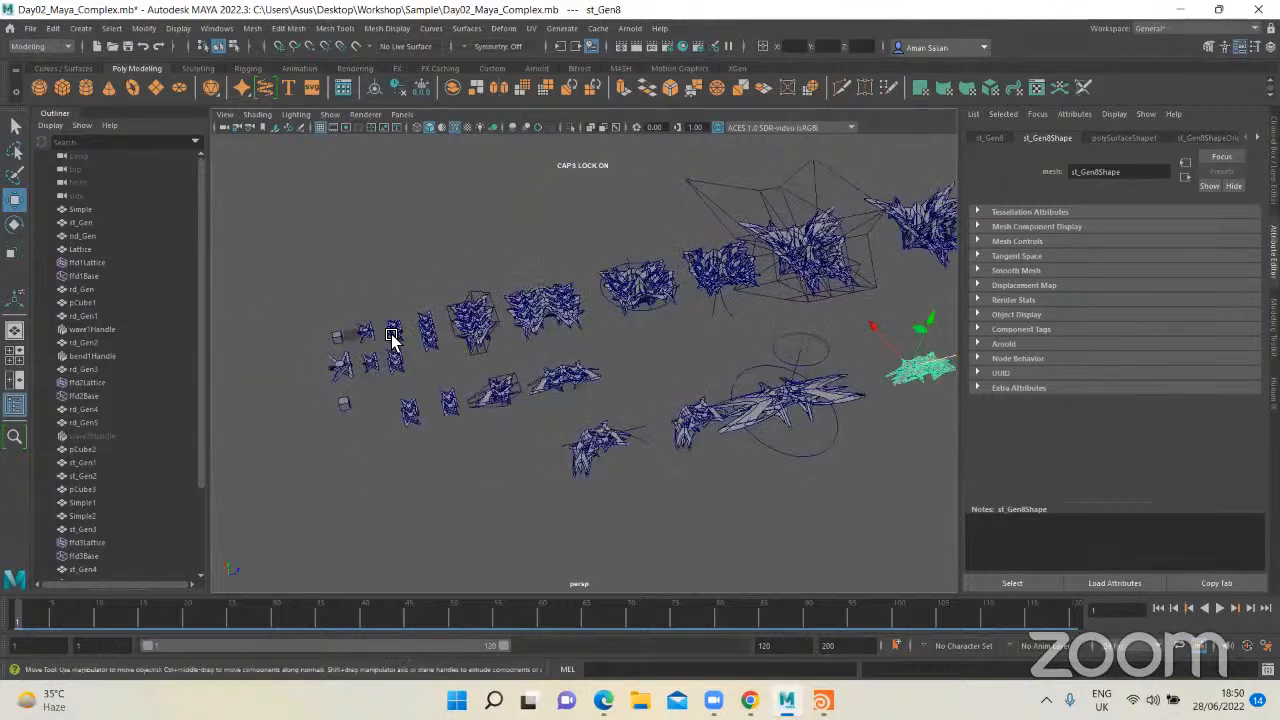
click(392, 338)
key(f)
key(q)
key(3)
alt+drag(418, 390, 522, 375)
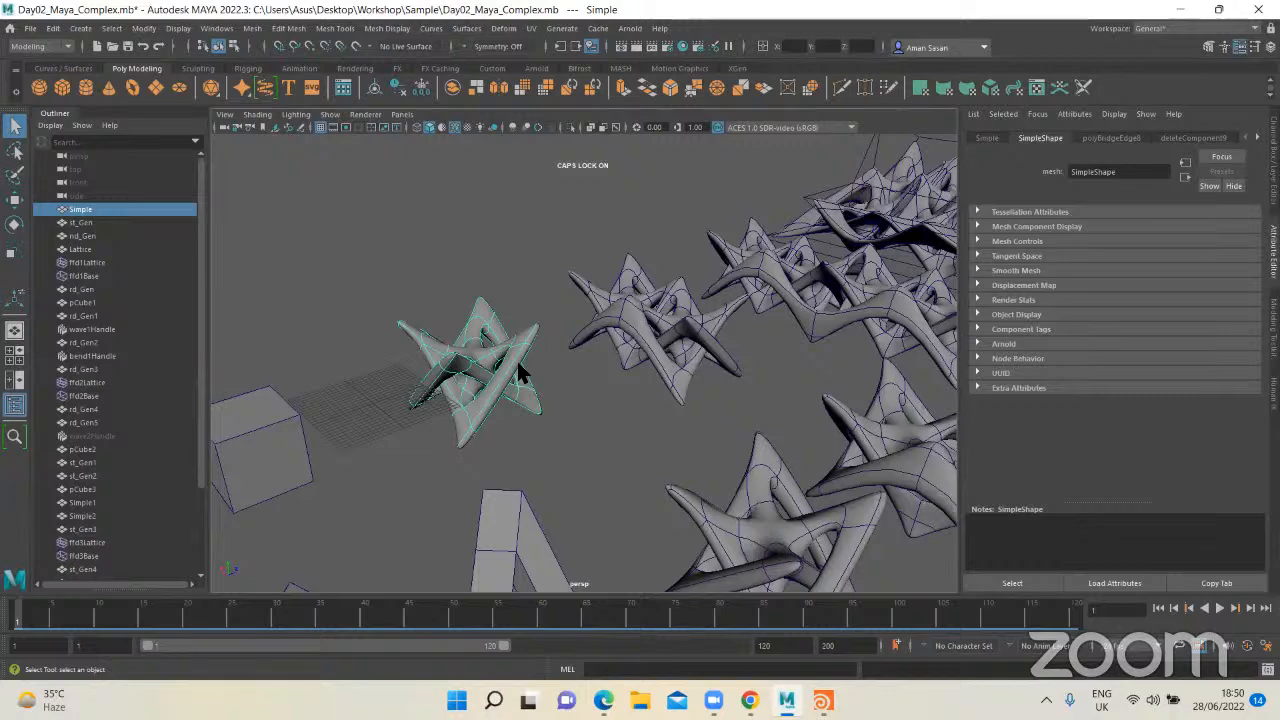
Step: Frame the new strut copy, deselect it and examine its shape up close
scroll(673, 388, down, 5)
alt+middle_drag(870, 300, 400, 436)
alt+middle_drag(888, 325, 692, 370)
alt+middle_drag(440, 404, 290, 392)
click(696, 417)
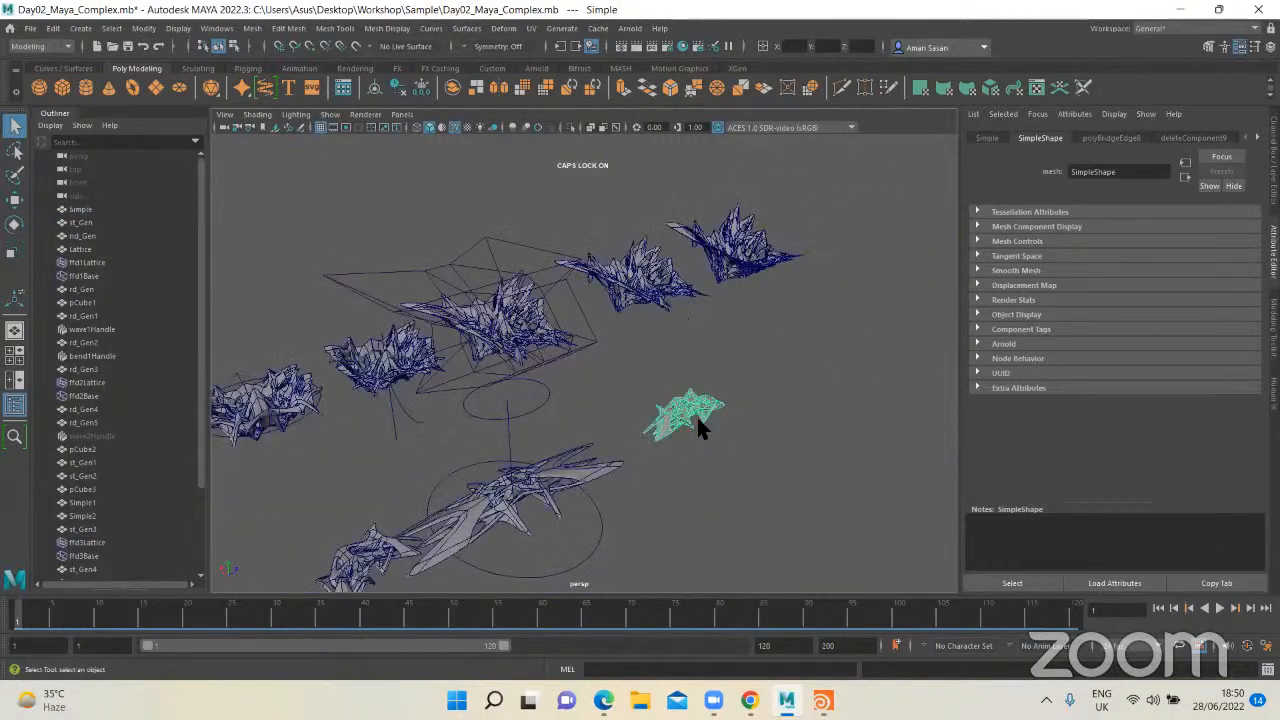
key(f)
alt+drag(630, 430, 590, 400)
click(664, 446)
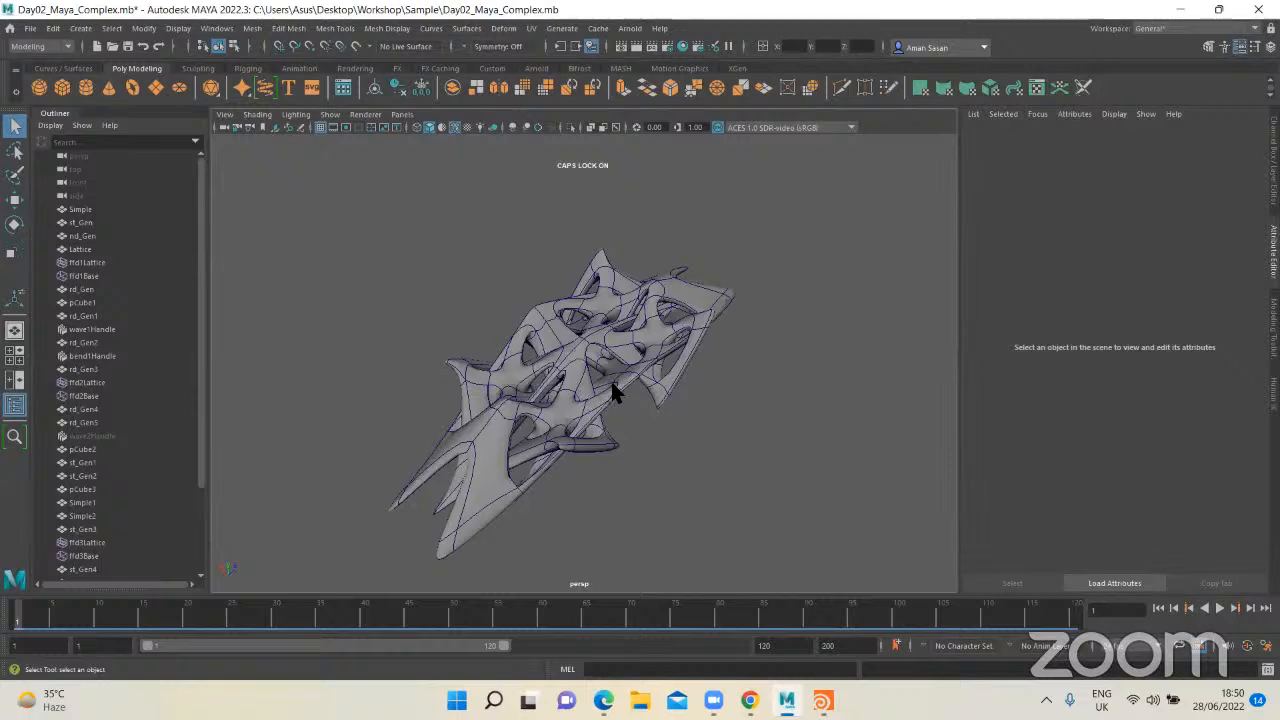
scroll(611, 384, up, 5)
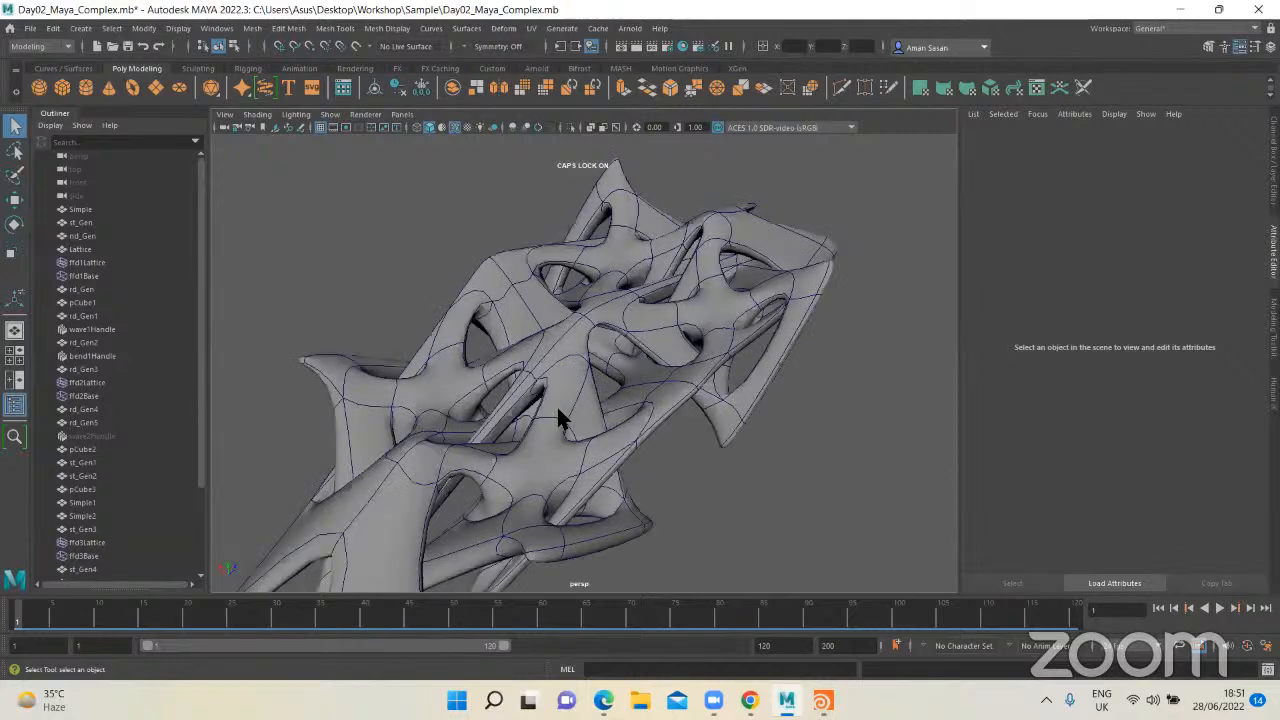
alt+drag(526, 420, 500, 420)
scroll(723, 423, down, 5)
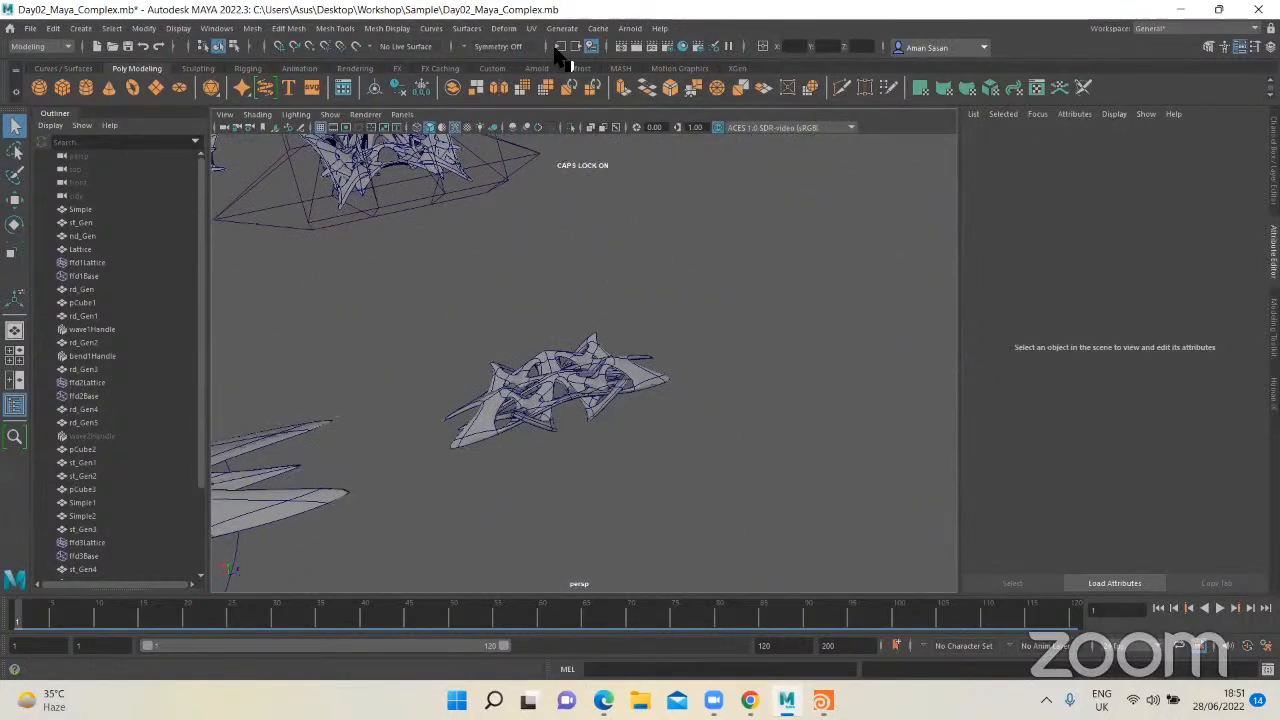
Step: Apply a nonlinear Wave deformer to the new strut copy
click(510, 29)
mouse_move(556, 270)
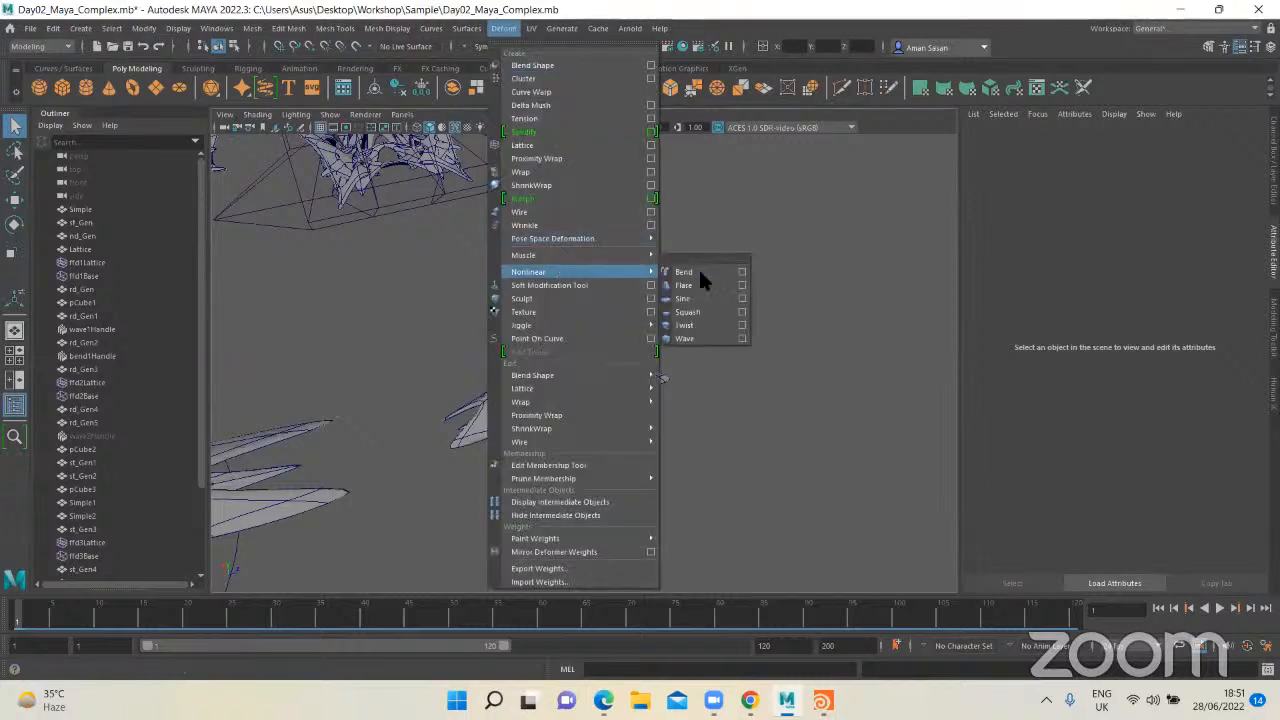
click(698, 338)
click(603, 372)
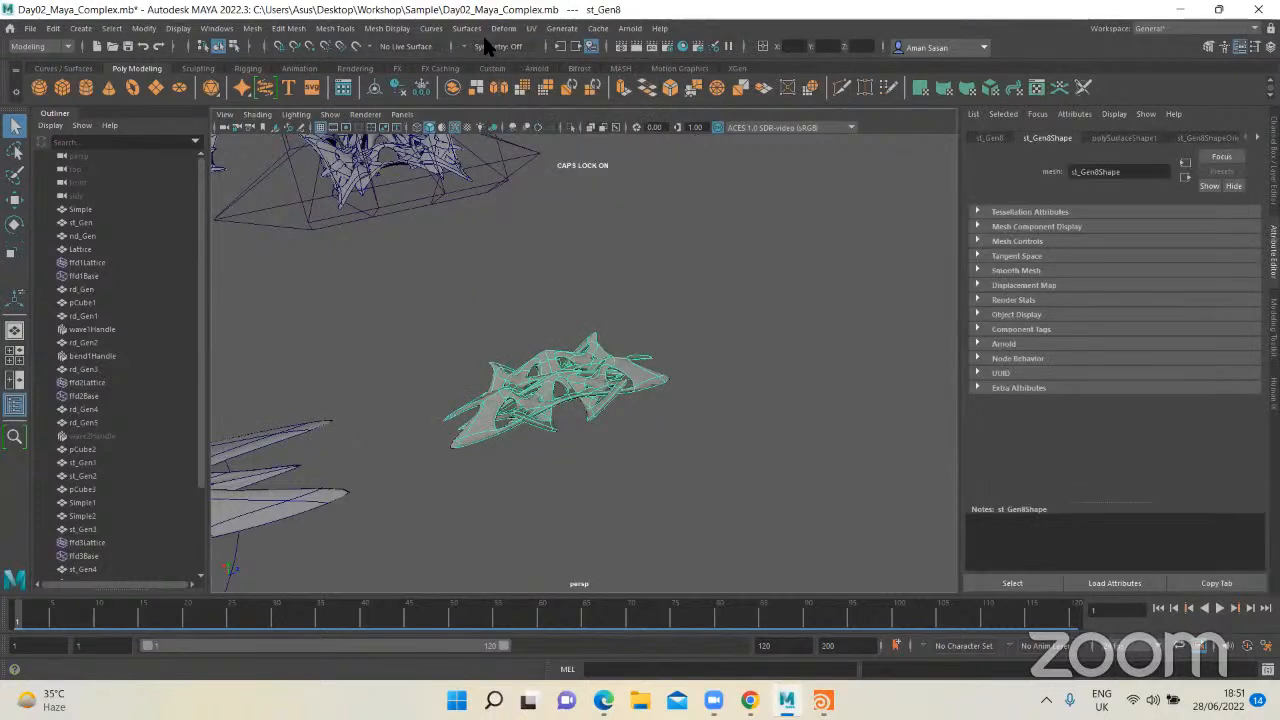
click(502, 29)
mouse_move(600, 272)
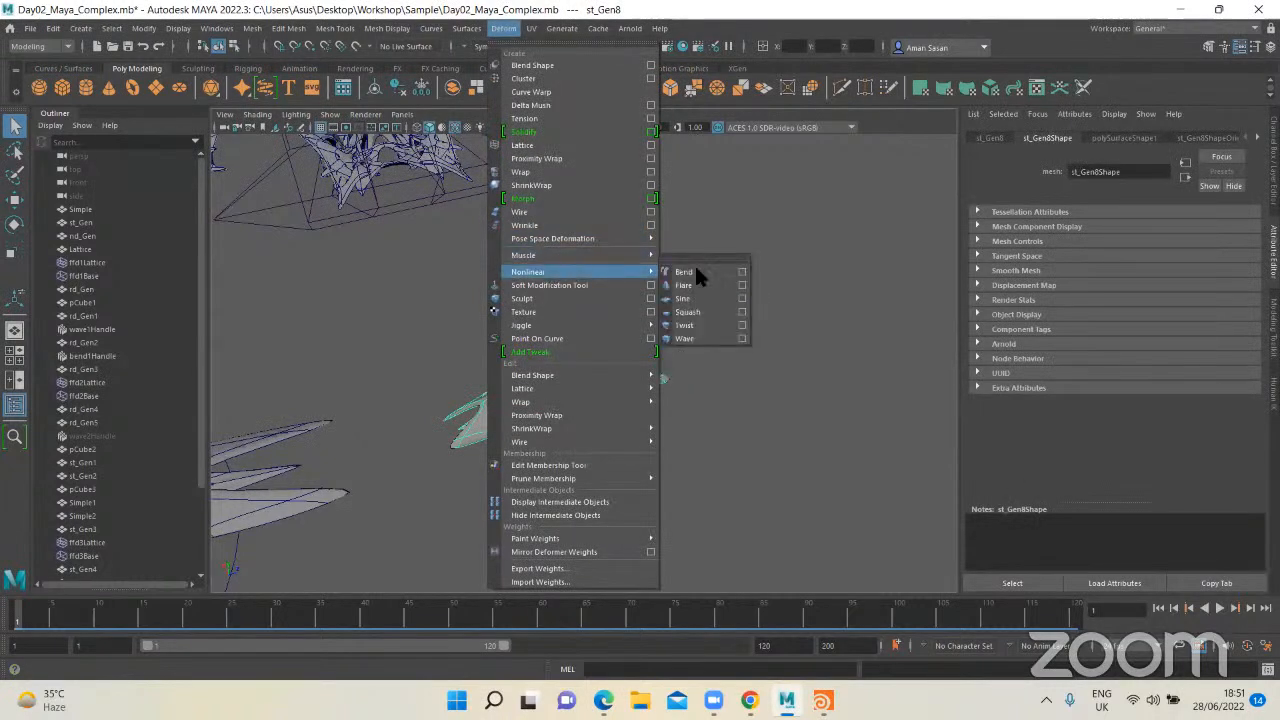
click(692, 339)
alt+drag(692, 342, 610, 377)
scroll(609, 390, up, 3)
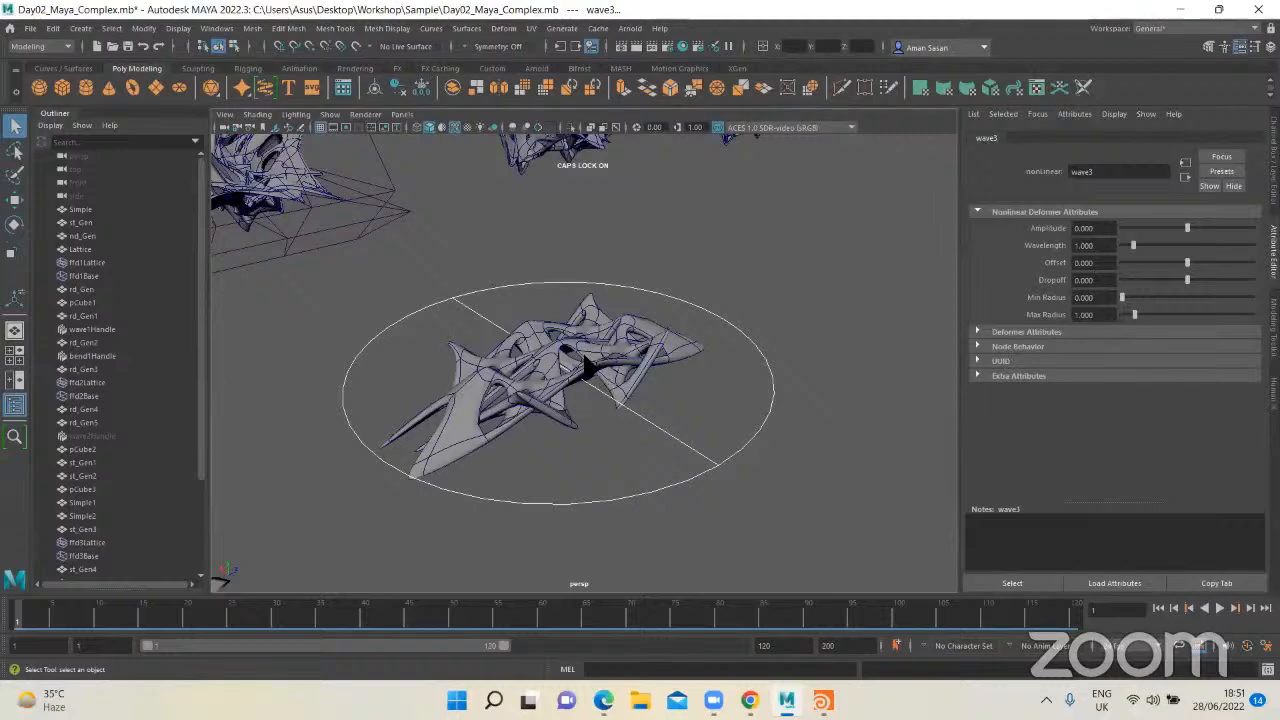
scroll(592, 388, down, 6)
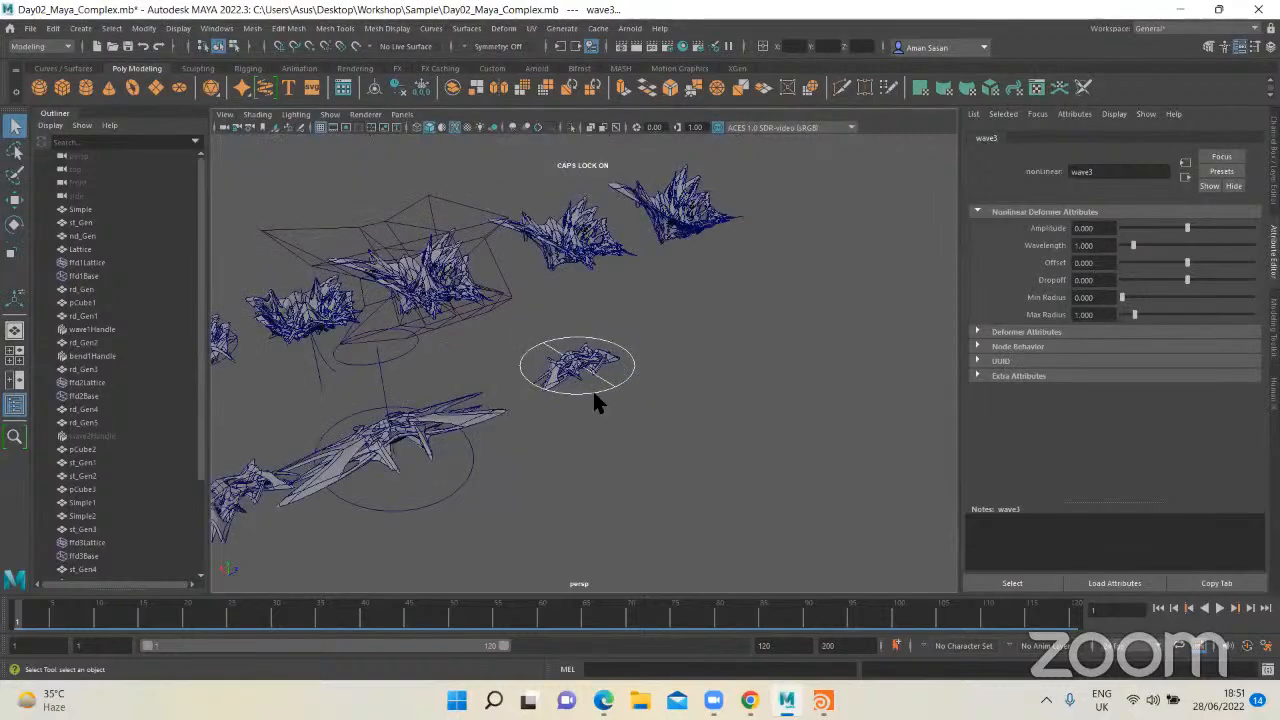
Step: Frame the final form of the upper row, scrub the timeline to frame 11 and play its wave animation from frame 1
scroll(592, 388, up, 2)
alt+middle_drag(616, 316, 591, 500)
drag(245, 614, 108, 612)
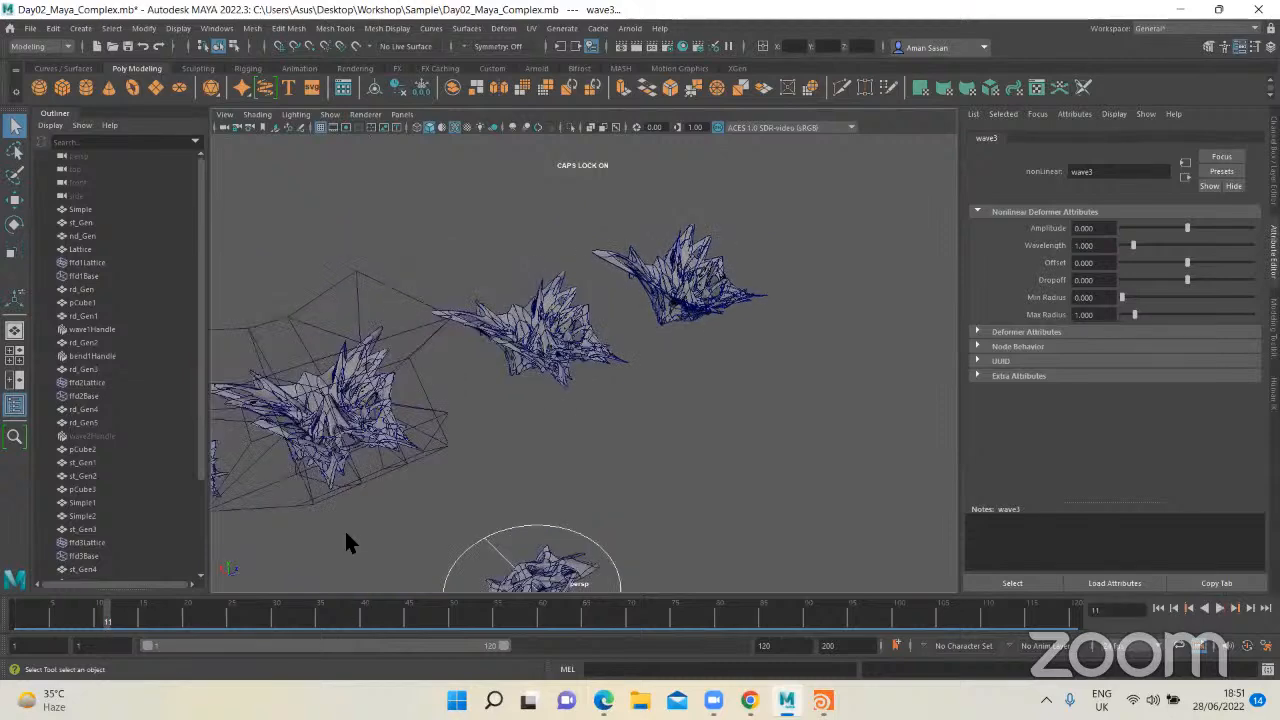
click(692, 292)
key(f)
click(705, 331)
alt+drag(608, 388, 604, 382)
scroll(604, 382, up, 5)
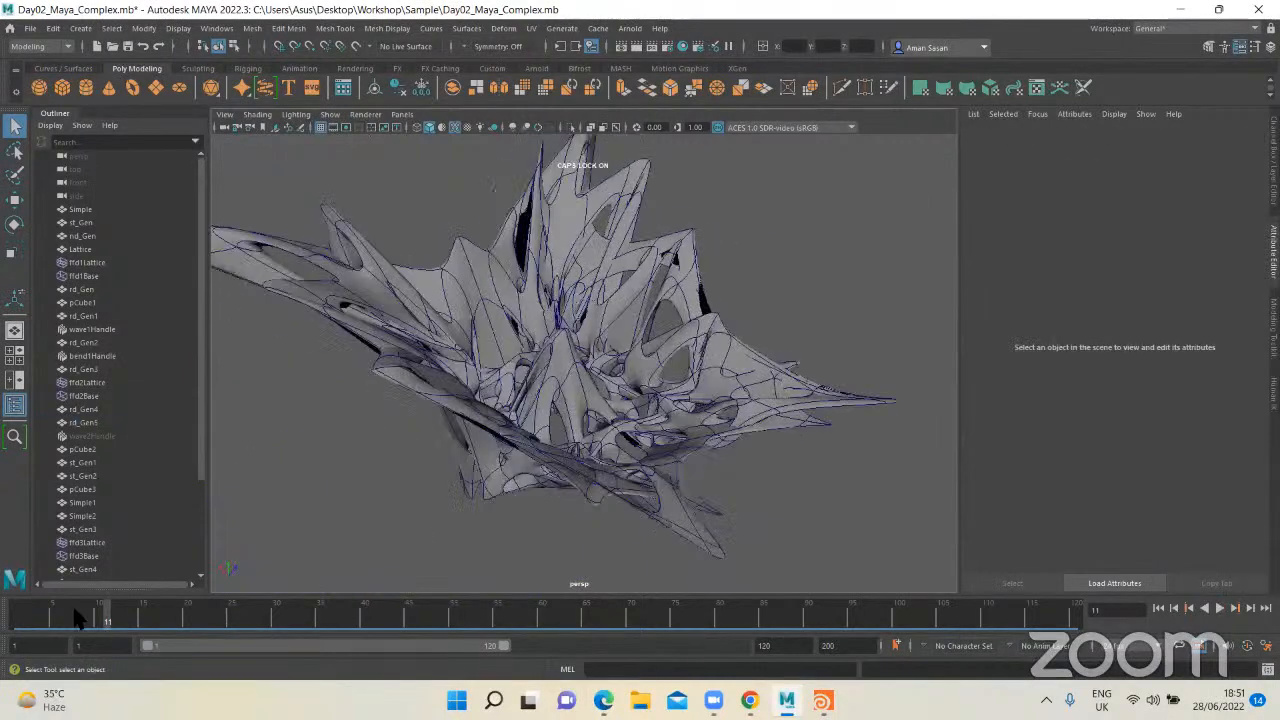
drag(75, 612, 16, 620)
key(alt+v)
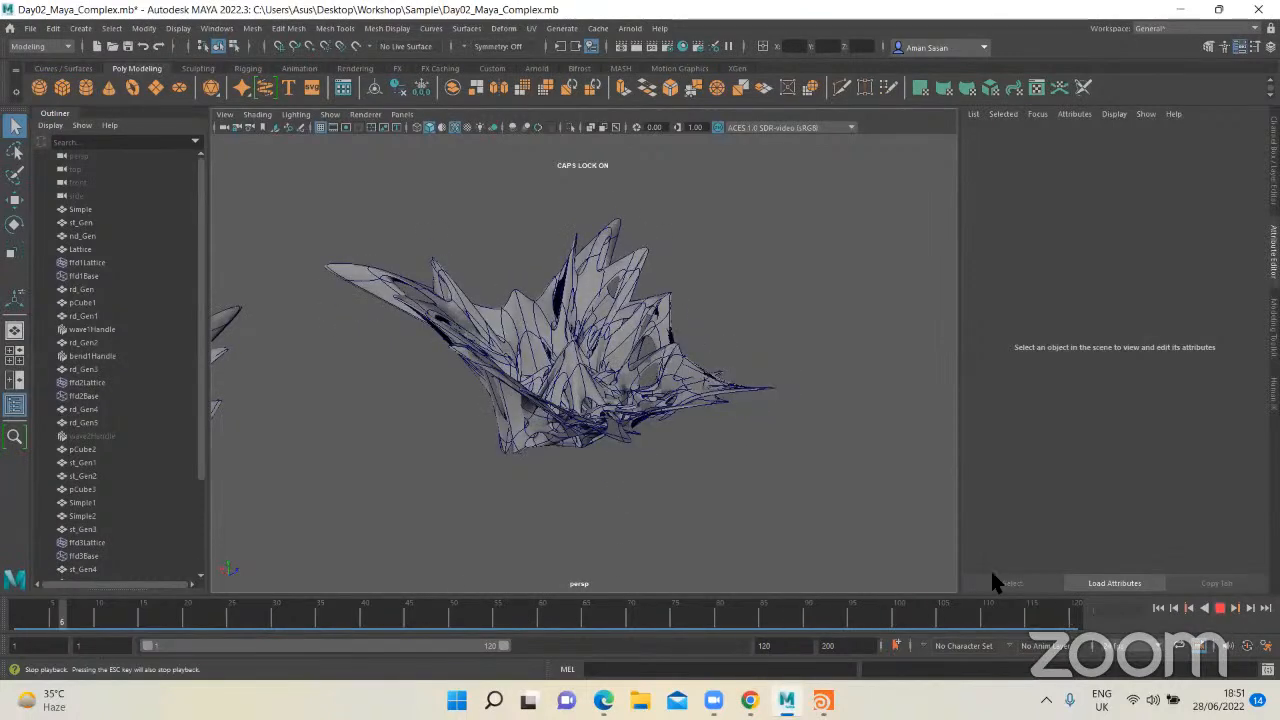
key(Escape)
Step: Return to the wave-deformed strut copy, frame it and examine it together with its deformer handle
scroll(571, 354, down, 10)
alt+drag(571, 354, 497, 340)
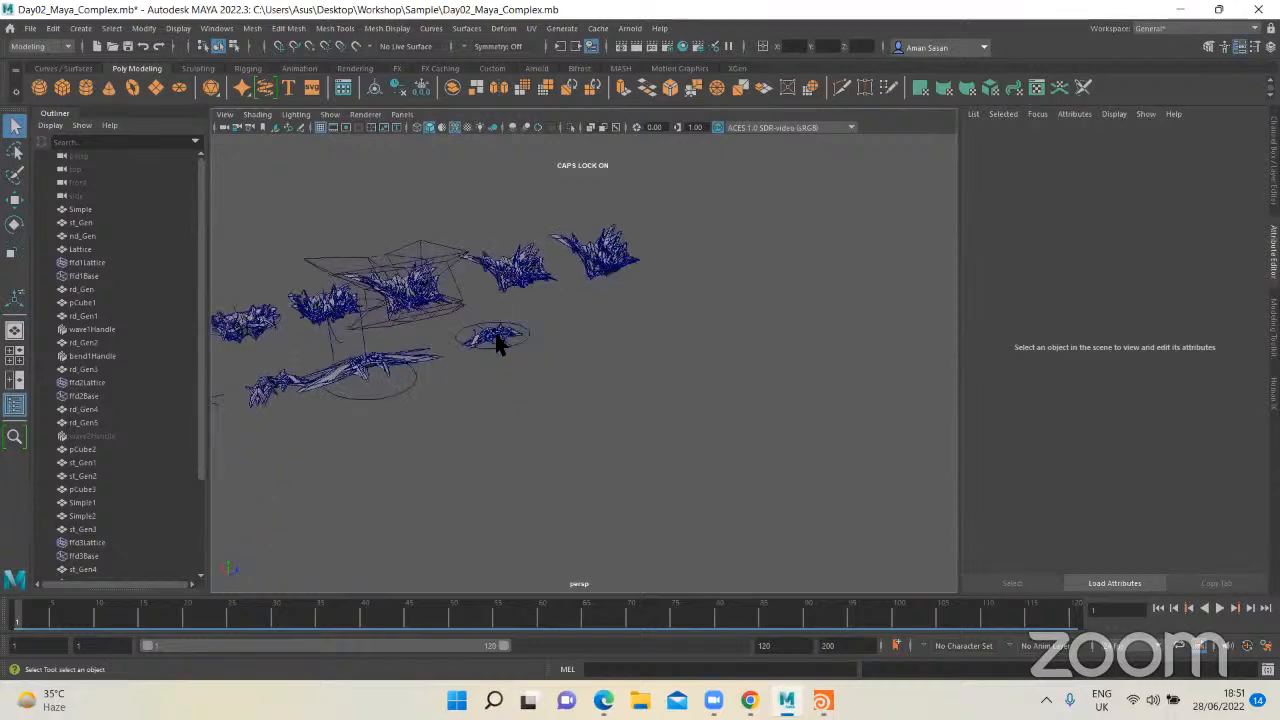
scroll(446, 312, up, 5)
click(445, 312)
key(f)
click(640, 275)
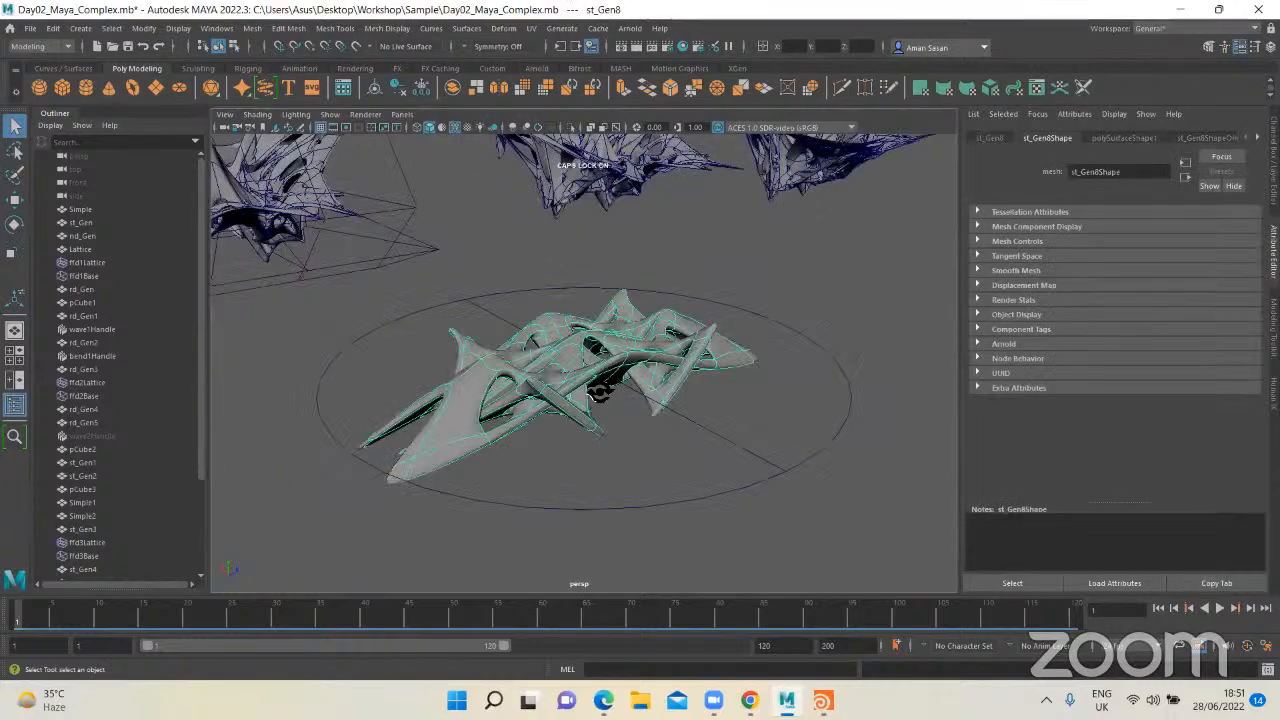
scroll(601, 380, down, 2)
alt+drag(600, 390, 636, 328)
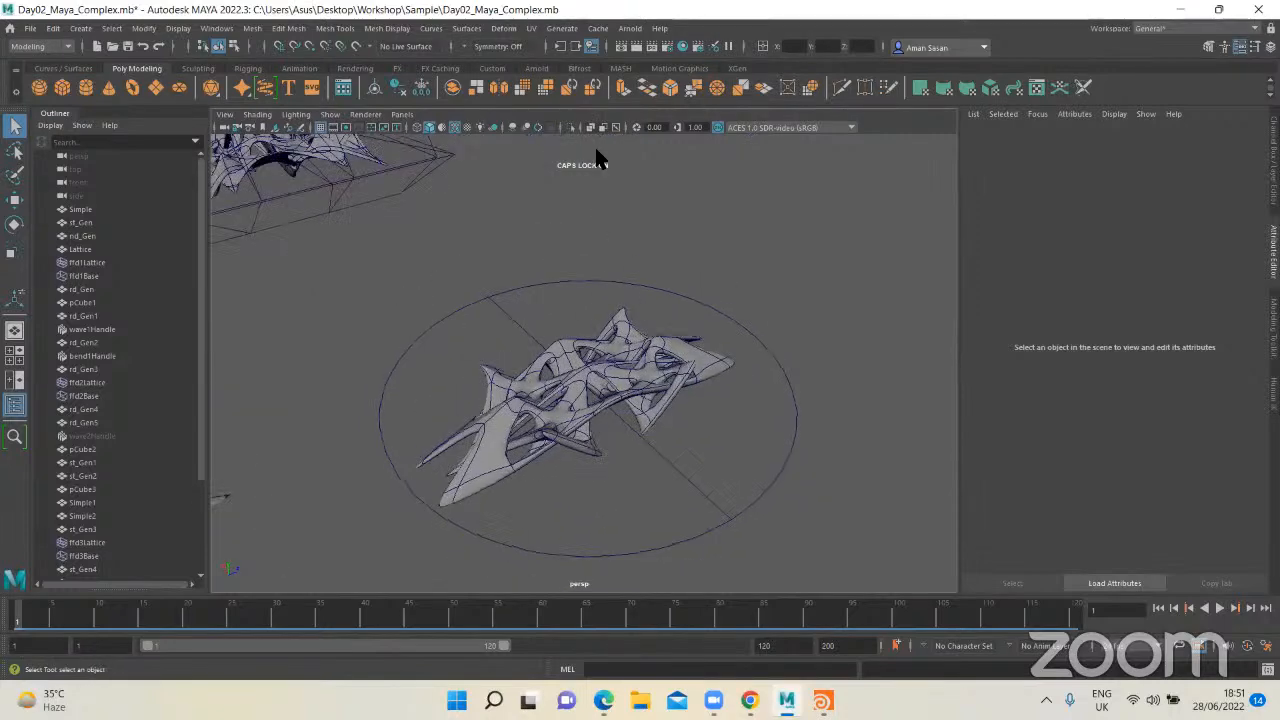
Step: Delete the animated rd_Gen5 mesh at the end of the upper row together with its hidden wave2Handle
scroll(594, 337, down, 2)
alt+middle_drag(594, 337, 572, 440)
scroll(614, 310, down, 3)
alt+drag(616, 302, 580, 272)
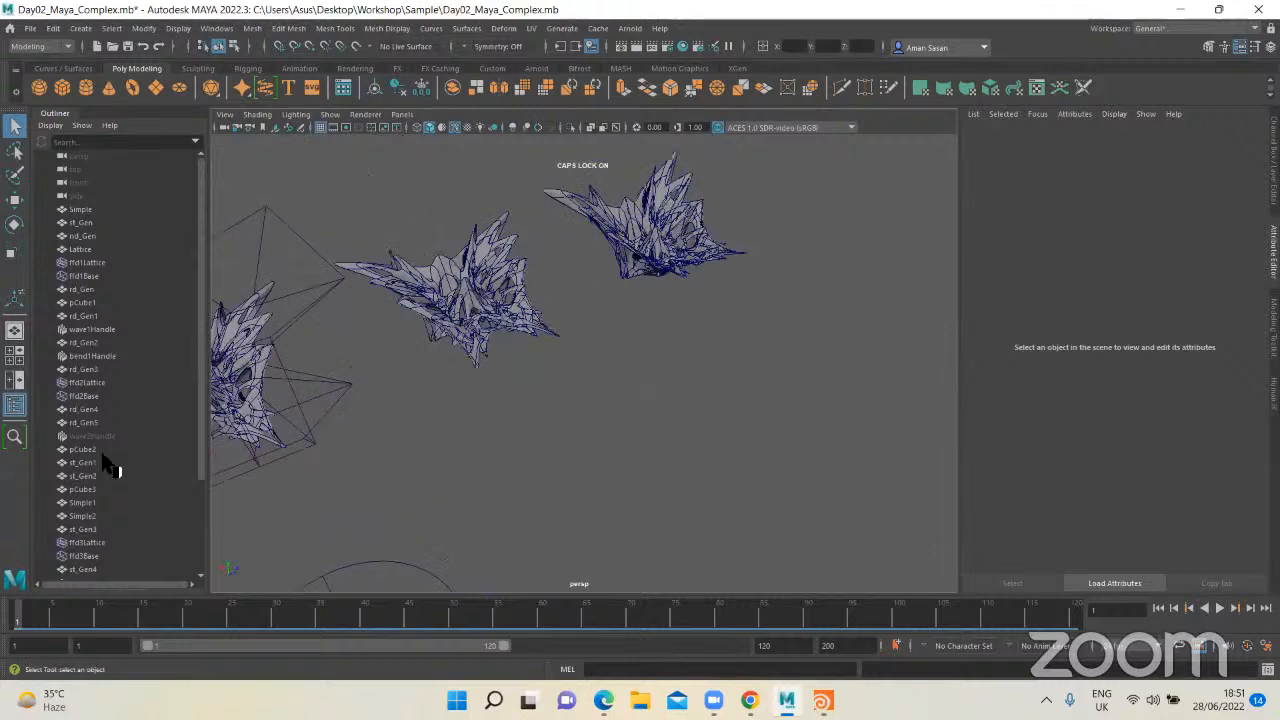
click(106, 438)
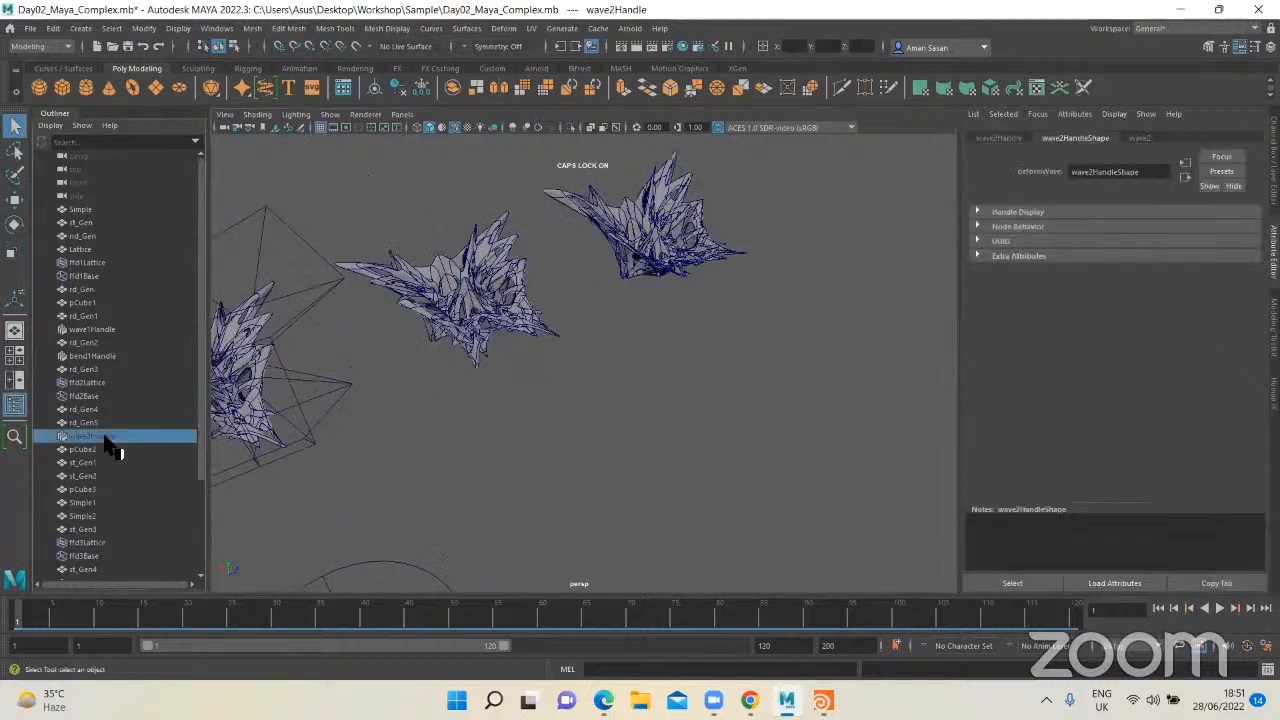
drag(736, 361, 636, 235)
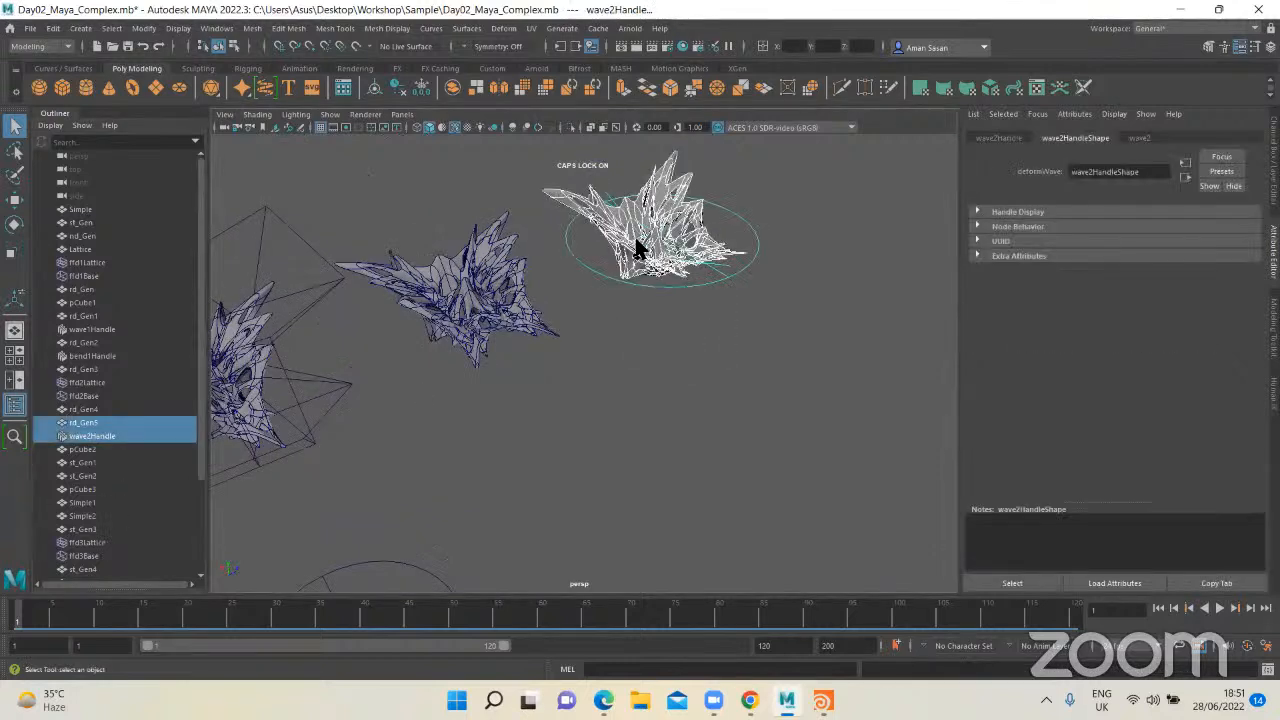
key(Delete)
Step: Frame the strut copy, select its wave3Handle and show the wave3 deformer attributes
scroll(636, 348, down, 5)
drag(562, 435, 478, 524)
key(f)
click(692, 406)
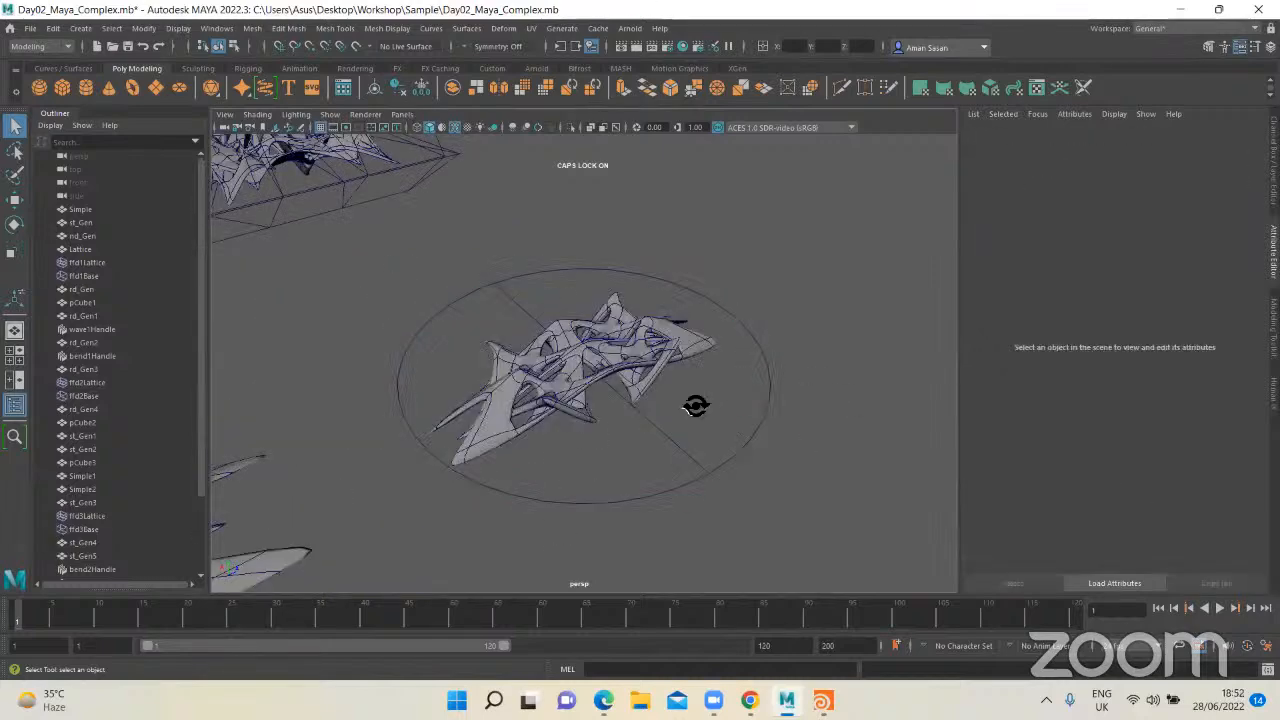
alt+drag(696, 406, 734, 324)
click(738, 323)
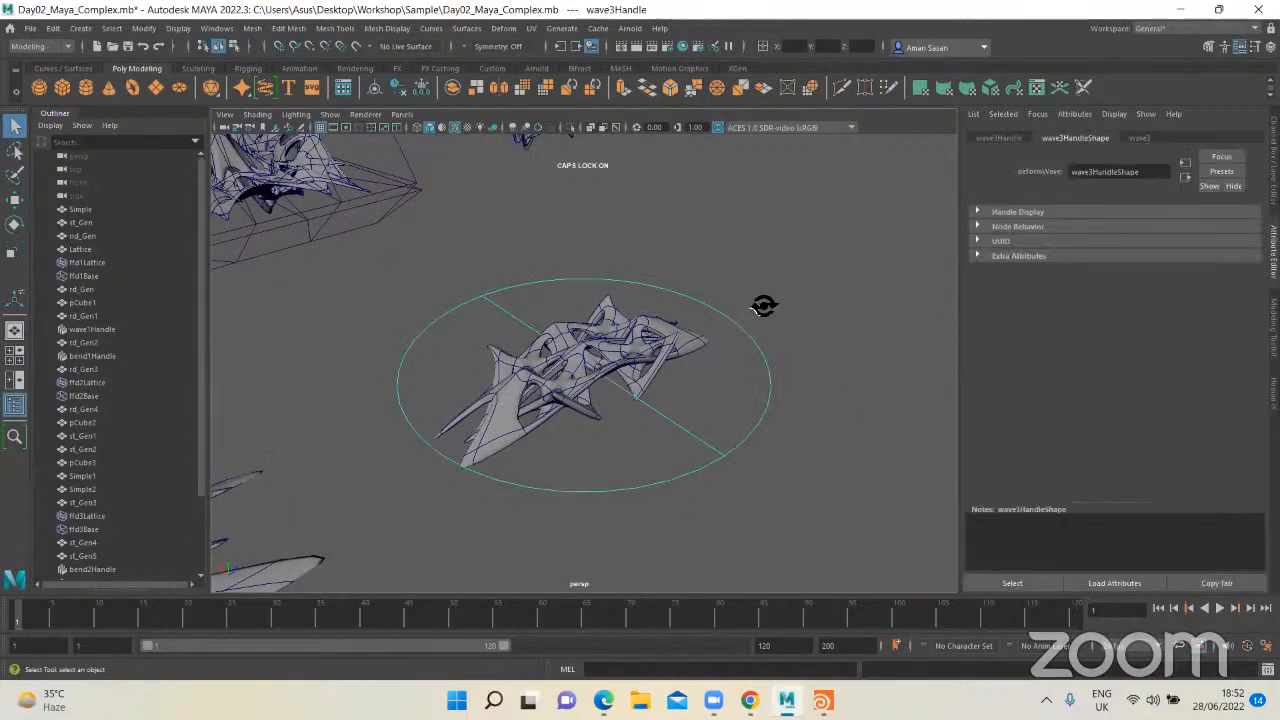
click(1132, 140)
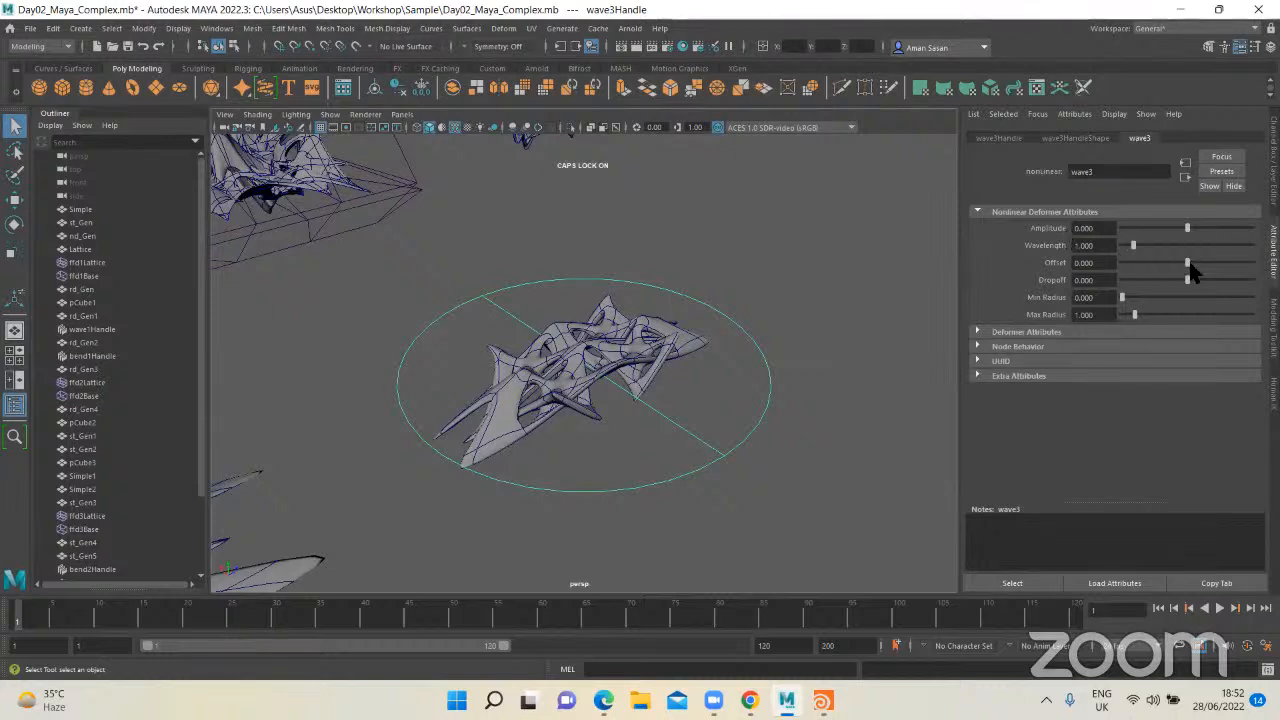
Step: Set wave3's Offset to -10, dismiss the attribute's keying options and reselect the wave handle
drag(1188, 264, 1134, 264)
right_click(1060, 265)
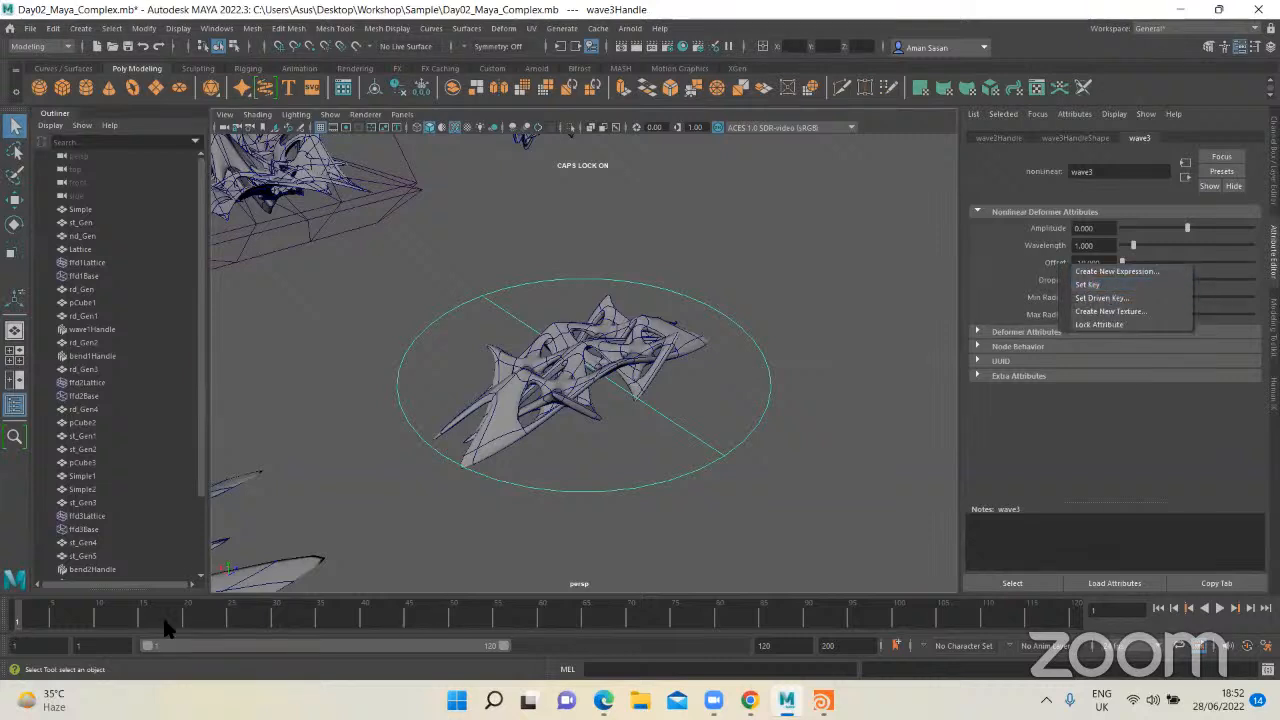
click(768, 444)
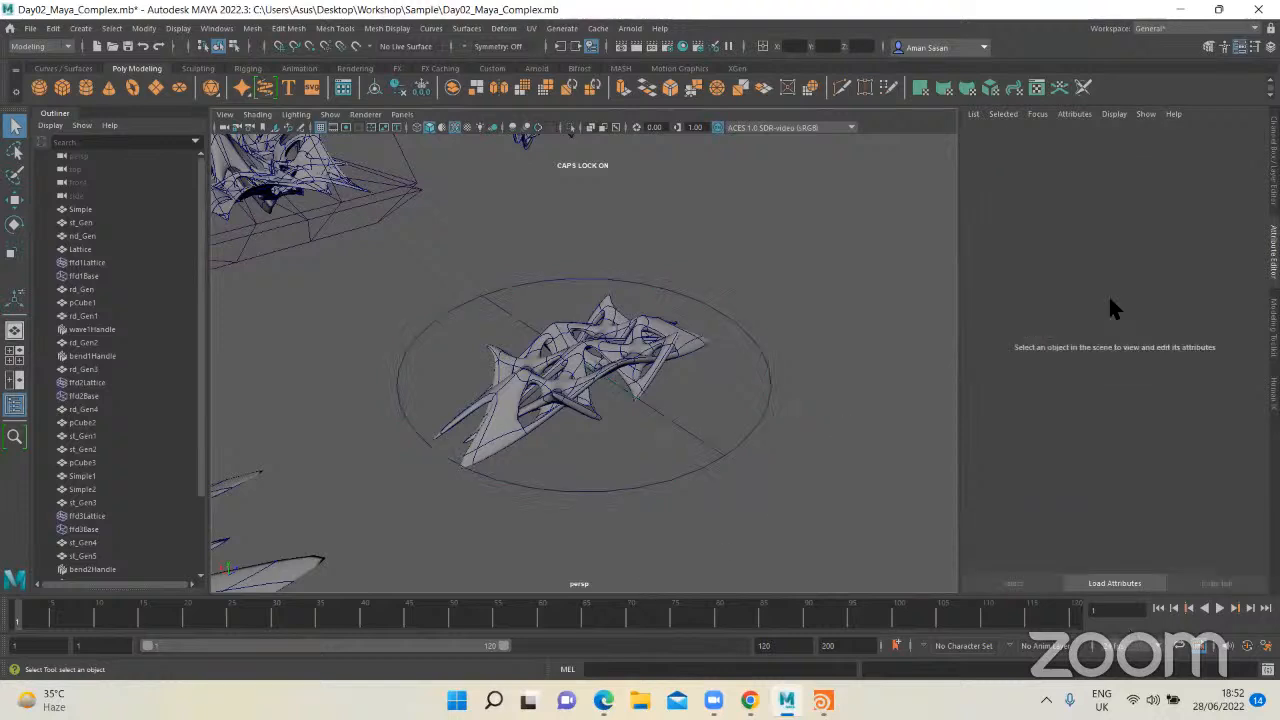
click(756, 390)
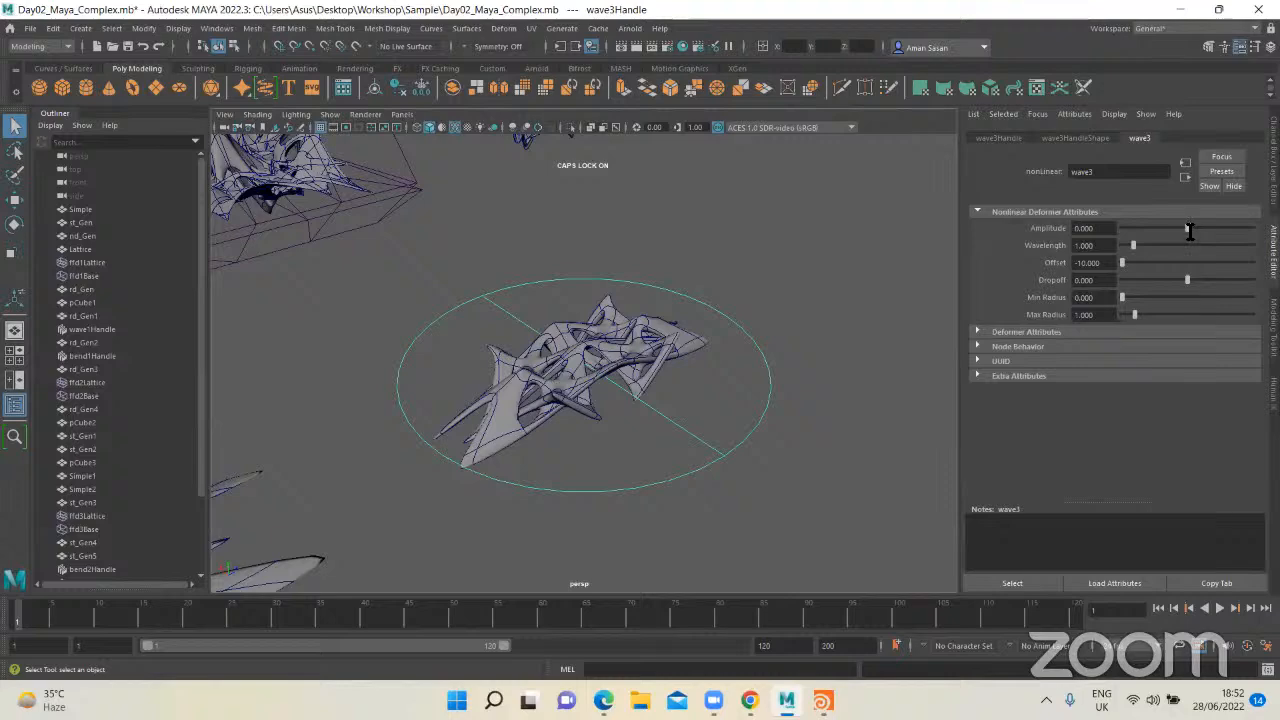
Step: Try wave3's Amplitude at about -0.258, reset it to 0 and set it to about 0.155
drag(1189, 230, 1186, 237)
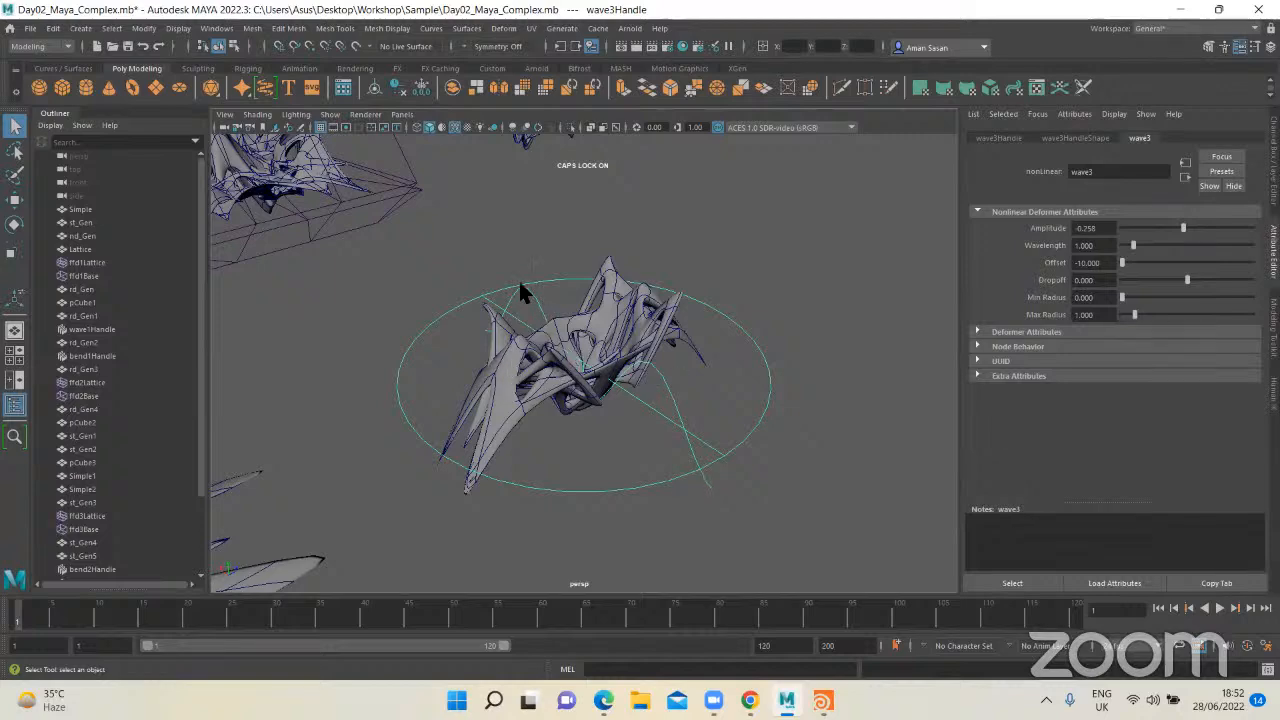
drag(1184, 232, 1188, 232)
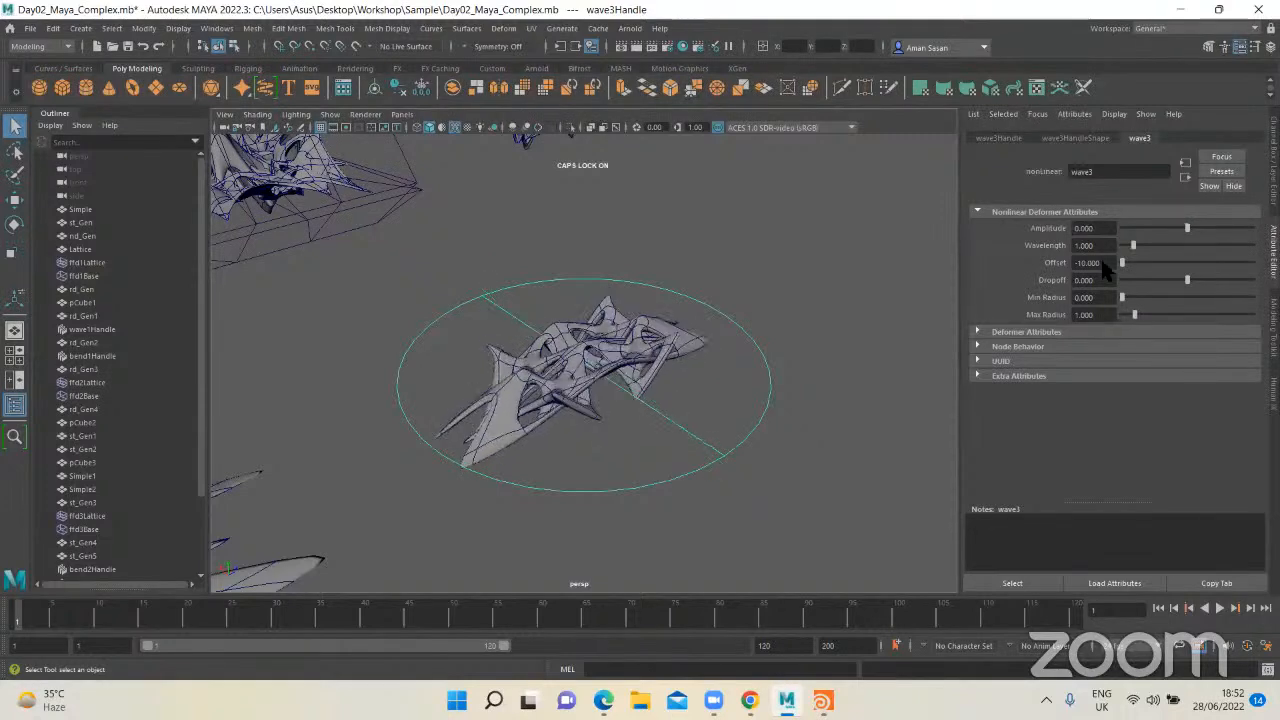
scroll(748, 352, up, 4)
alt+drag(748, 352, 1010, 282)
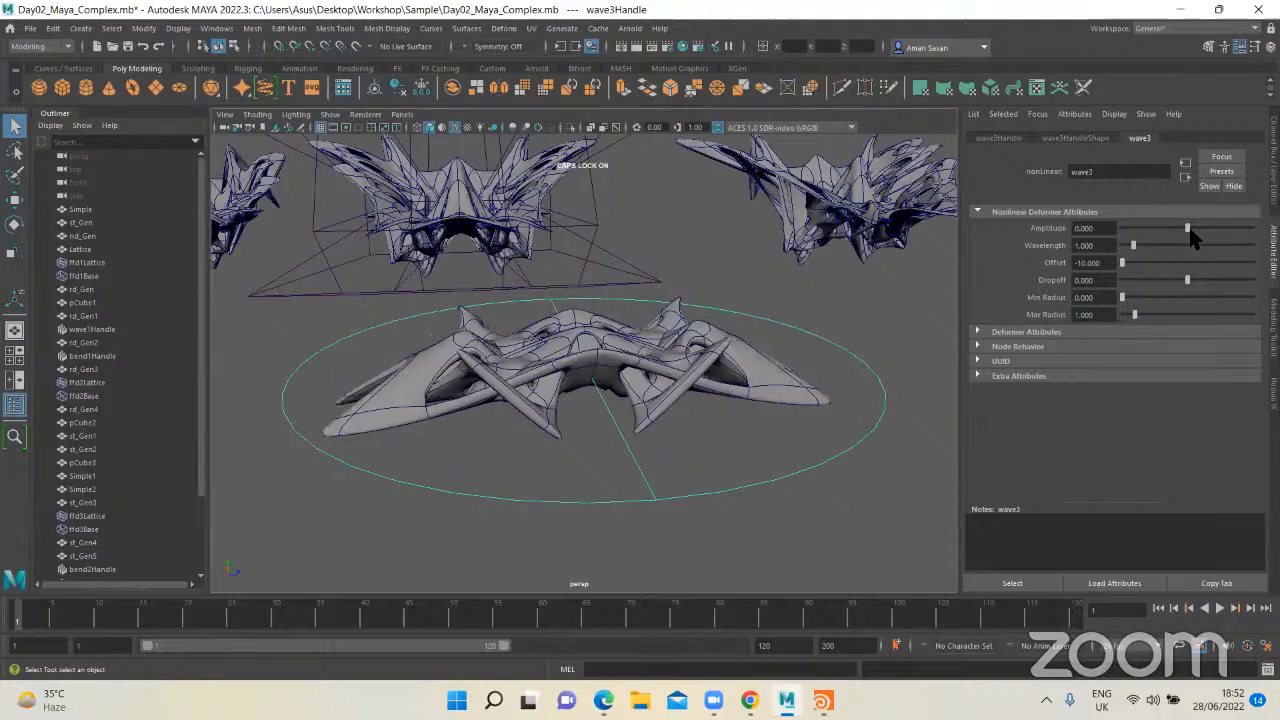
drag(1193, 229, 1190, 237)
alt+drag(668, 362, 593, 390)
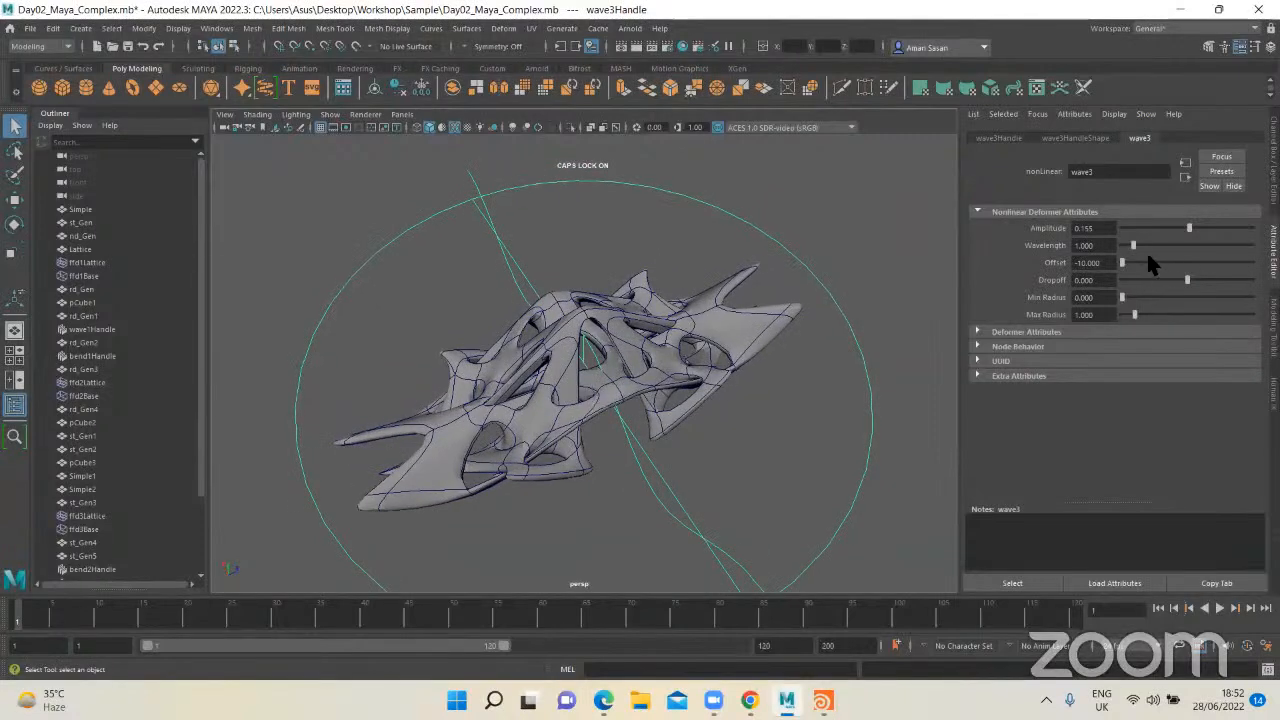
Step: Try wave3's Wavelength near its maximum with Offset at -1.031, and settle on Wavelength 2.498 and Offset -10
mouse_move(1134, 245)
mouse_down()
mouse_move(1166, 246)
mouse_move(1138, 256)
mouse_up()
alt+drag(742, 390, 586, 345)
drag(1140, 251, 1250, 262)
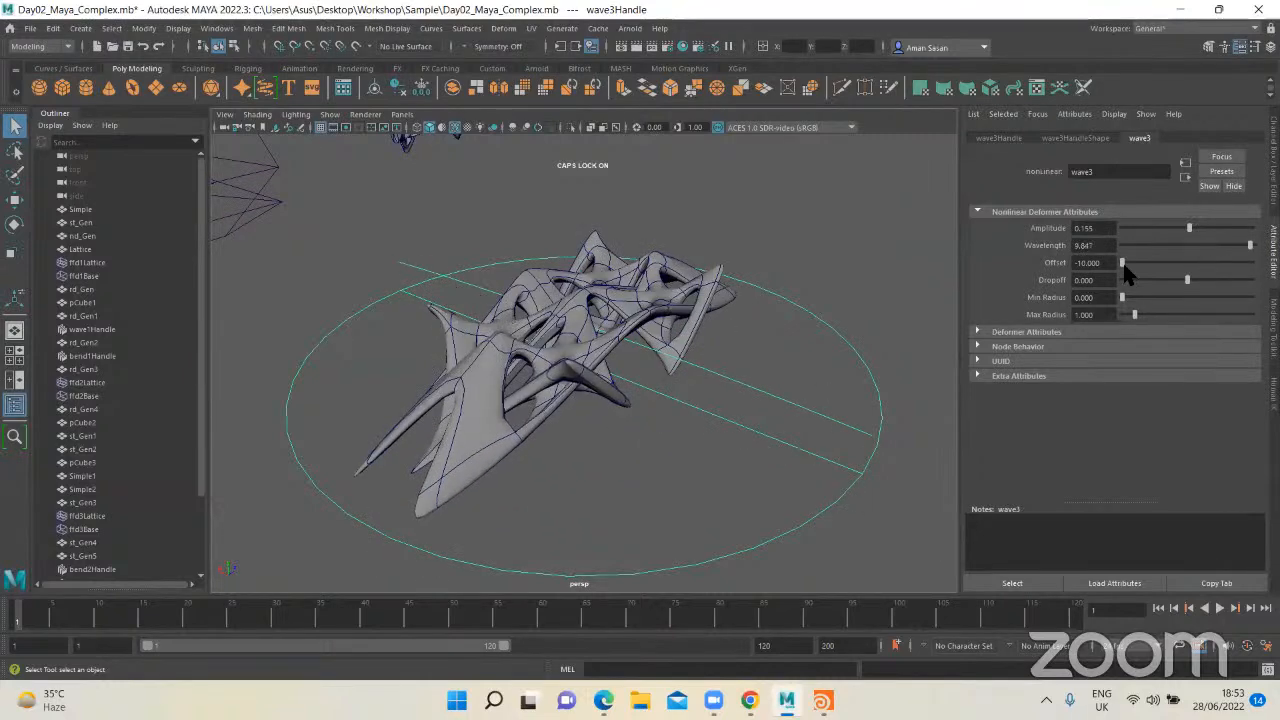
drag(1124, 268, 1182, 280)
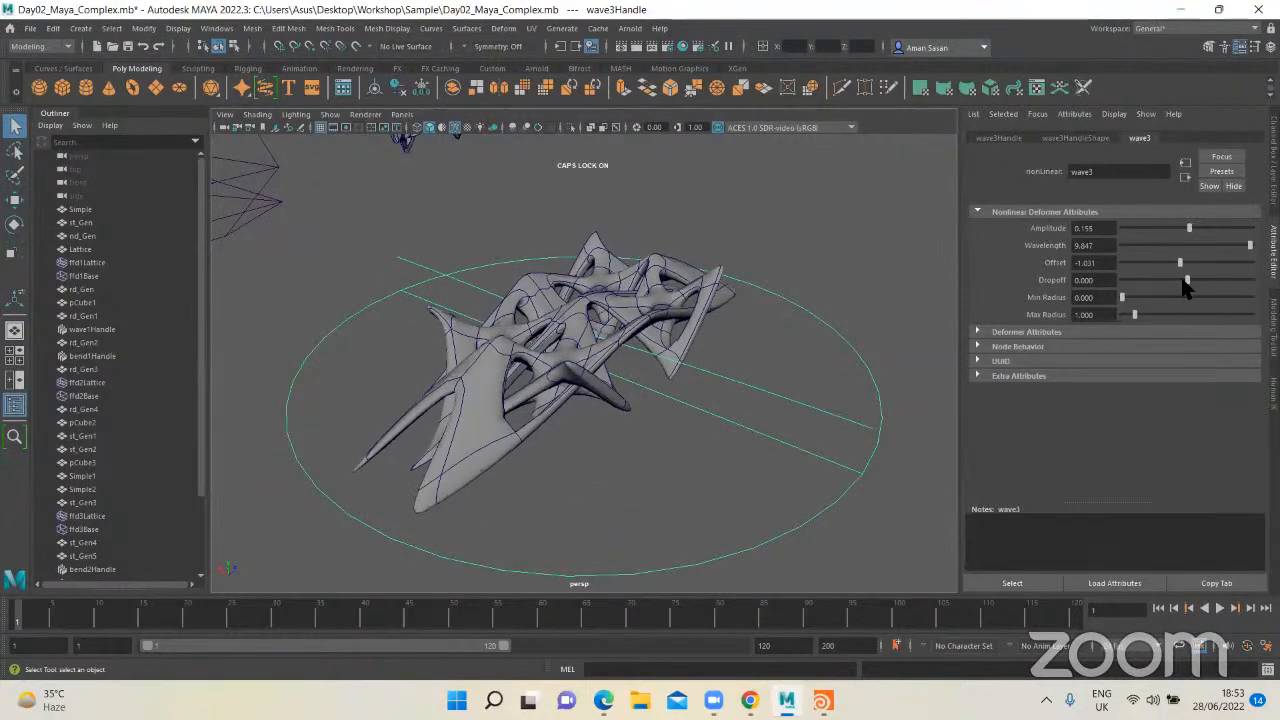
drag(1250, 245, 963, 290)
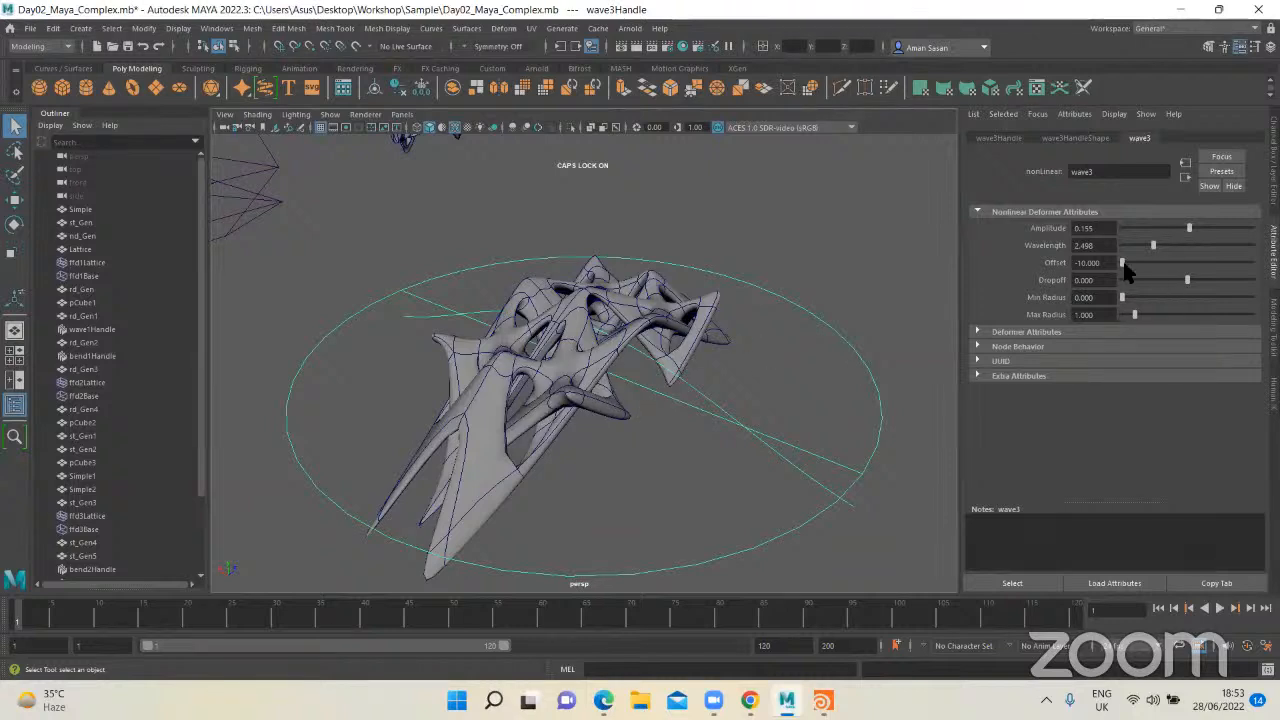
drag(1128, 266, 1043, 270)
Step: Play and scrub the timeline to examine whether the wave-deformed strut moves without keyframes
key(alt+v)
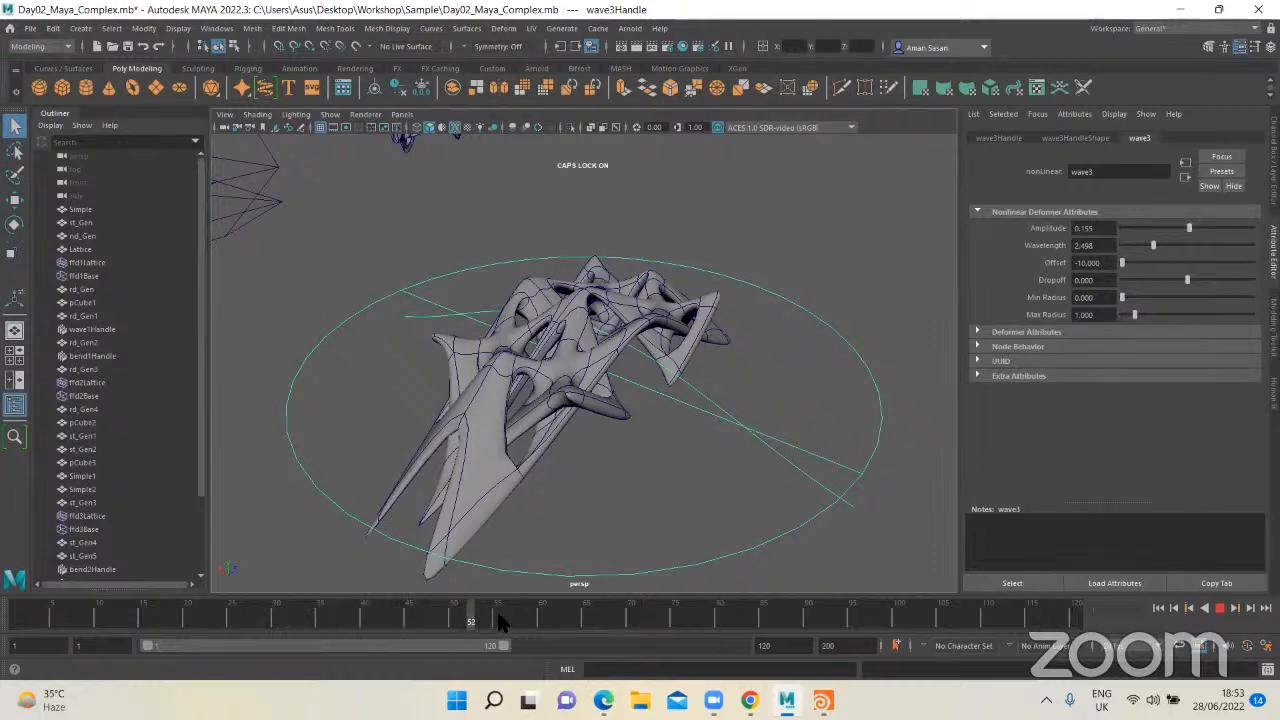
key(alt+v)
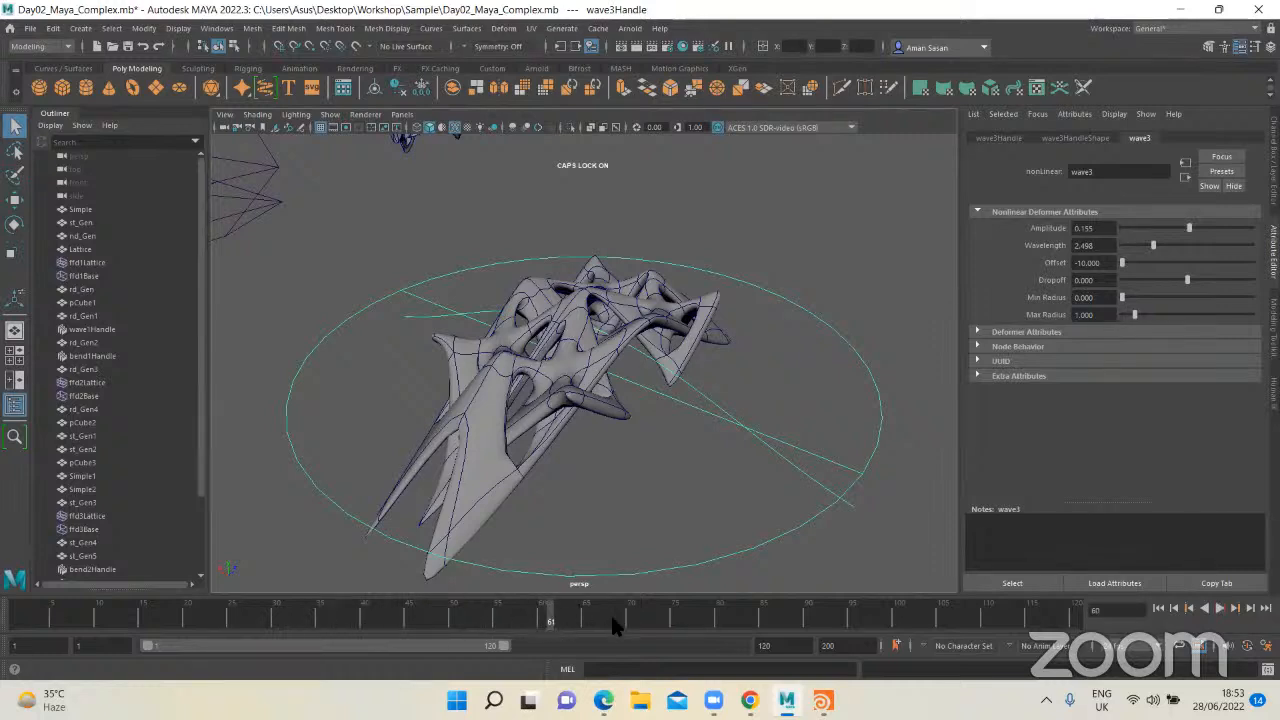
click(454, 614)
click(466, 612)
key(alt+v)
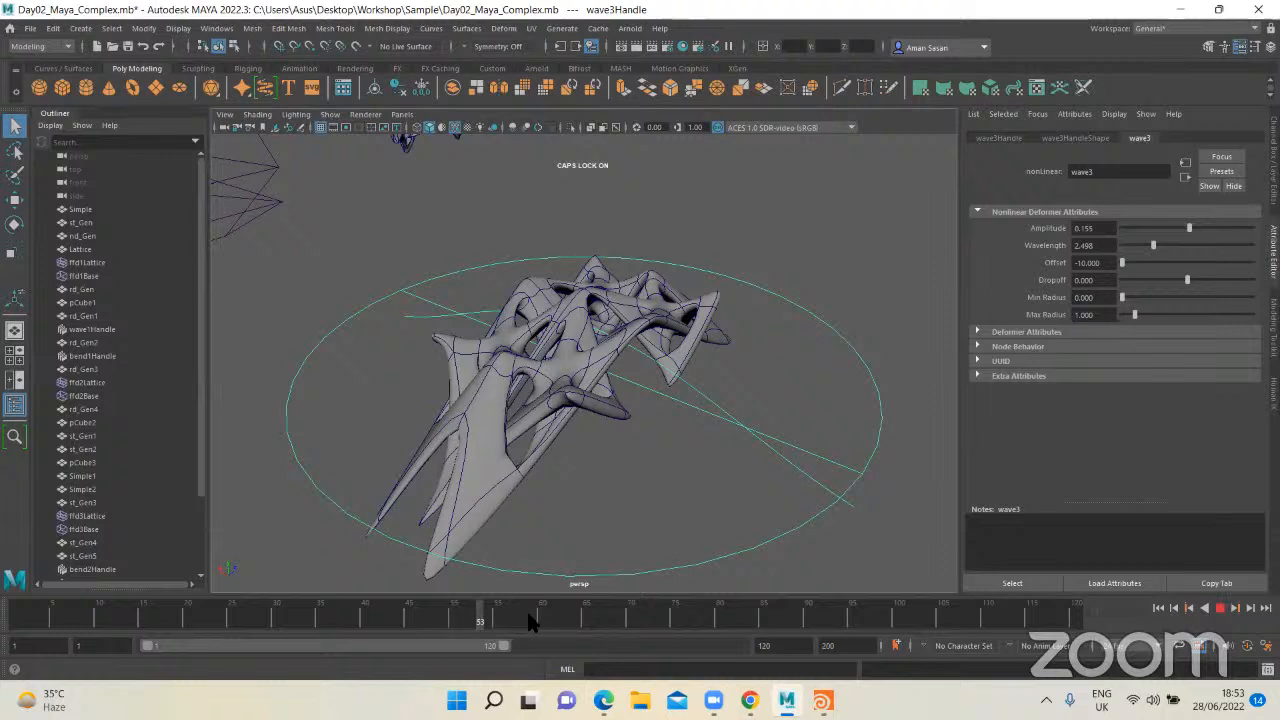
click(480, 613)
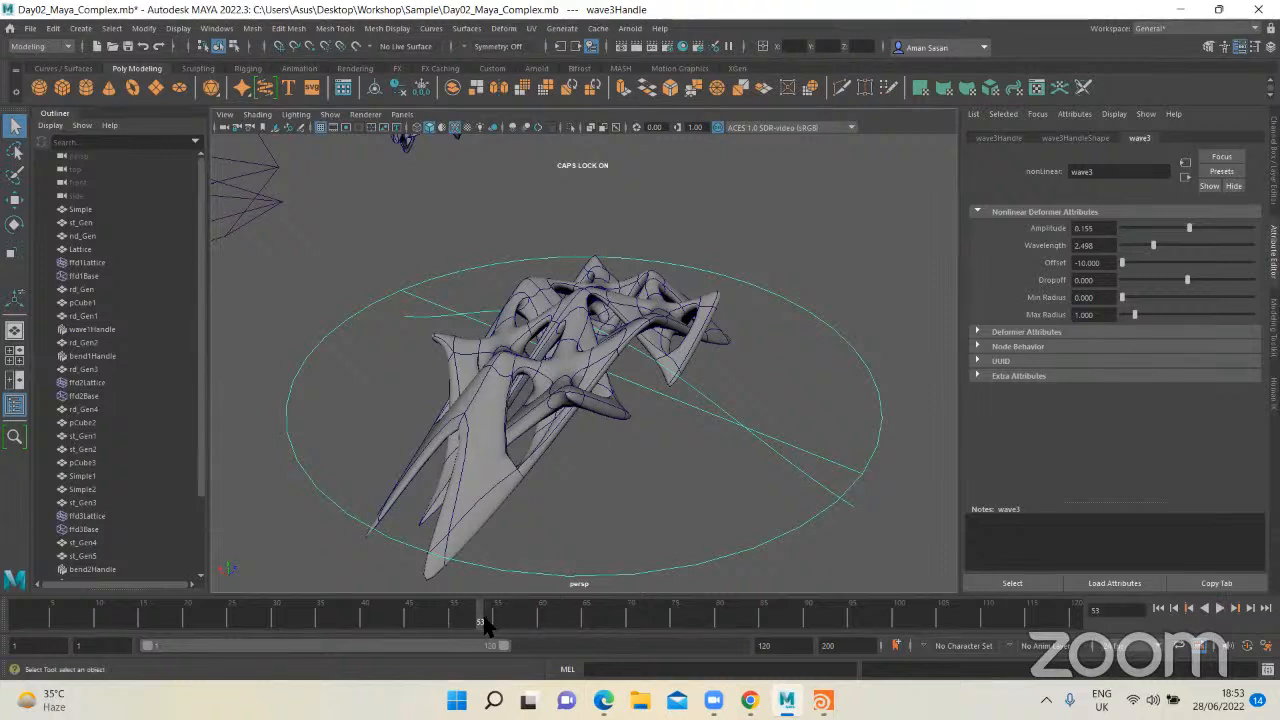
key(alt+v)
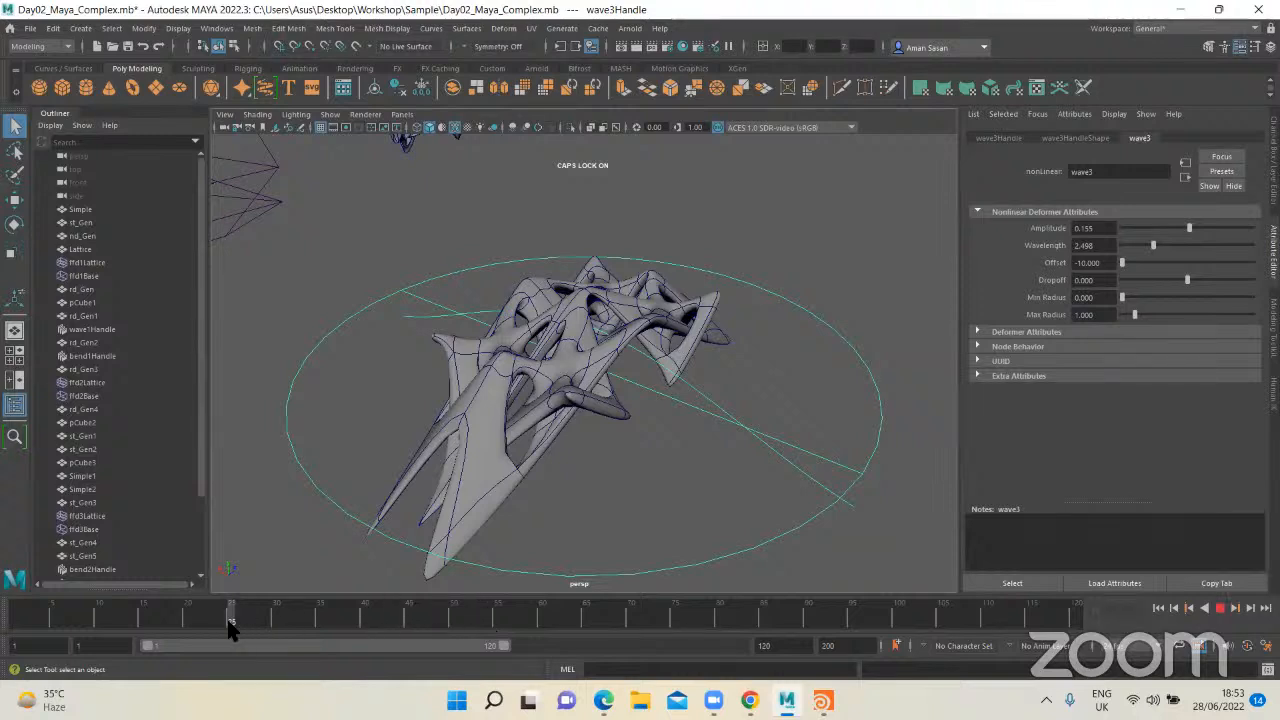
key(alt+v)
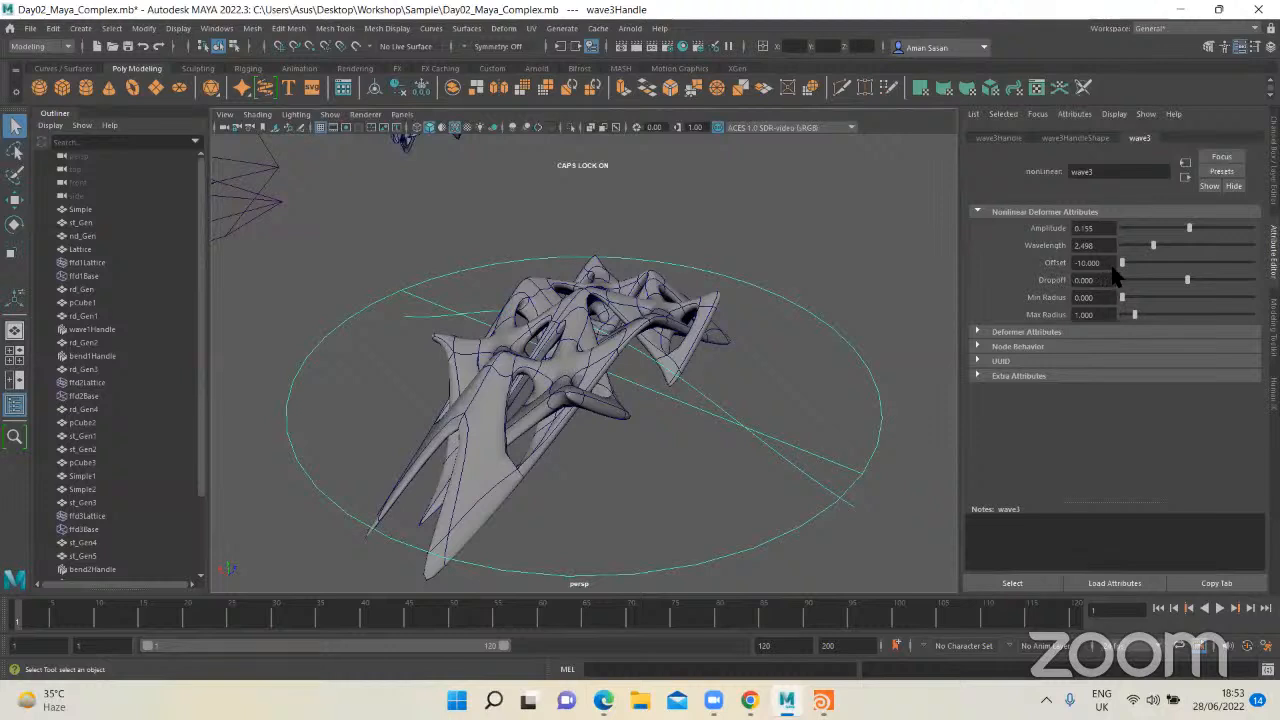
Step: Set a keyframe on wave3's Offset at -10 on frame 1
drag(1123, 263, 1115, 262)
right_click(1055, 262)
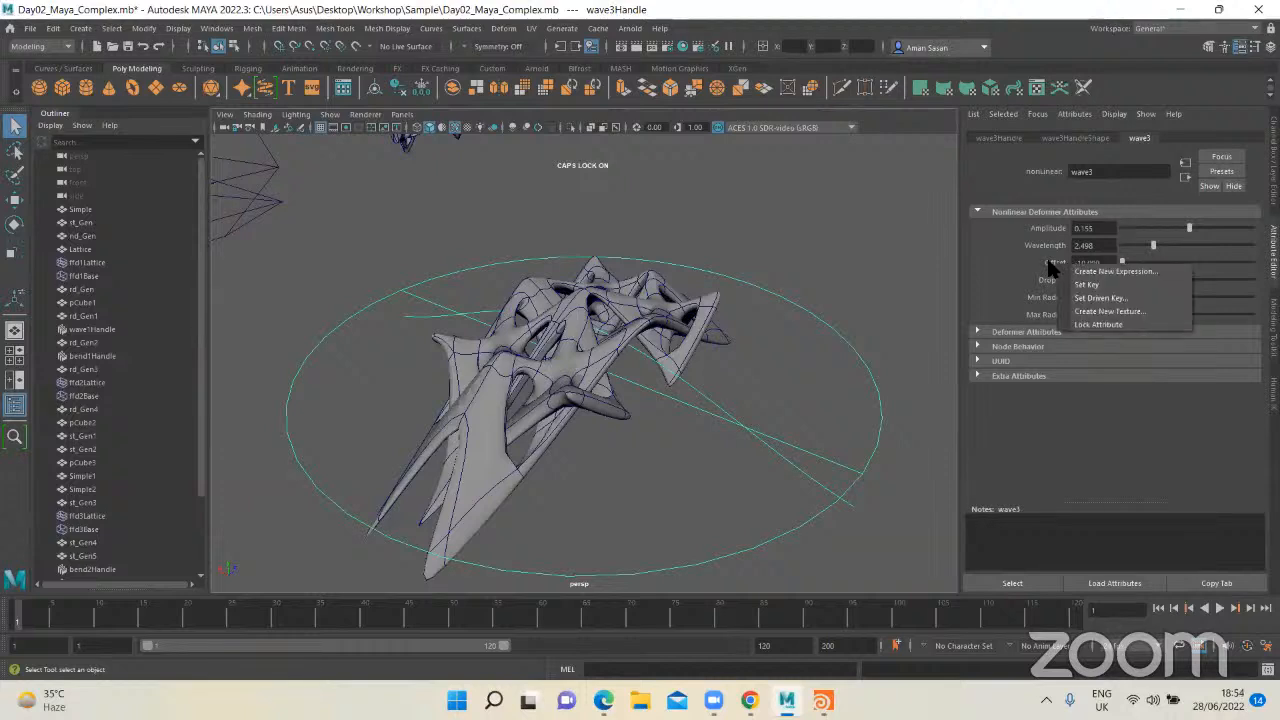
click(1102, 286)
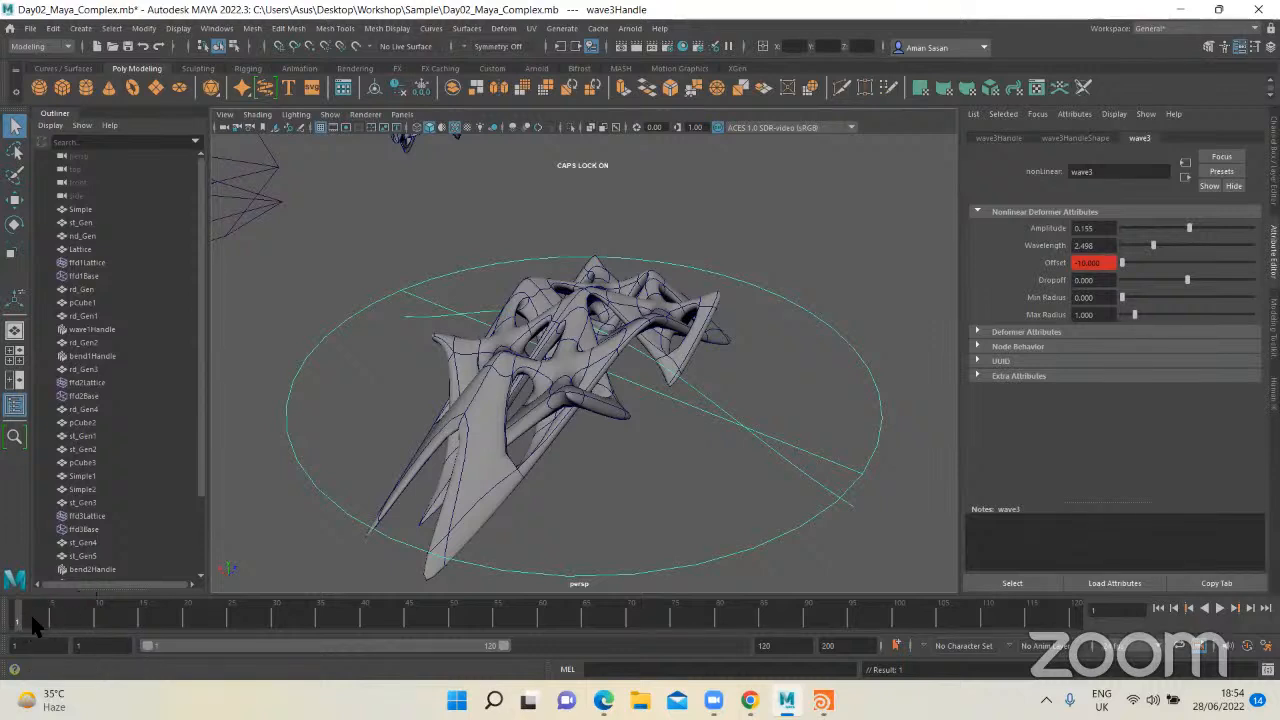
Step: Go to frame 120, set wave3's Offset to -4 and key it there
key(alt+v)
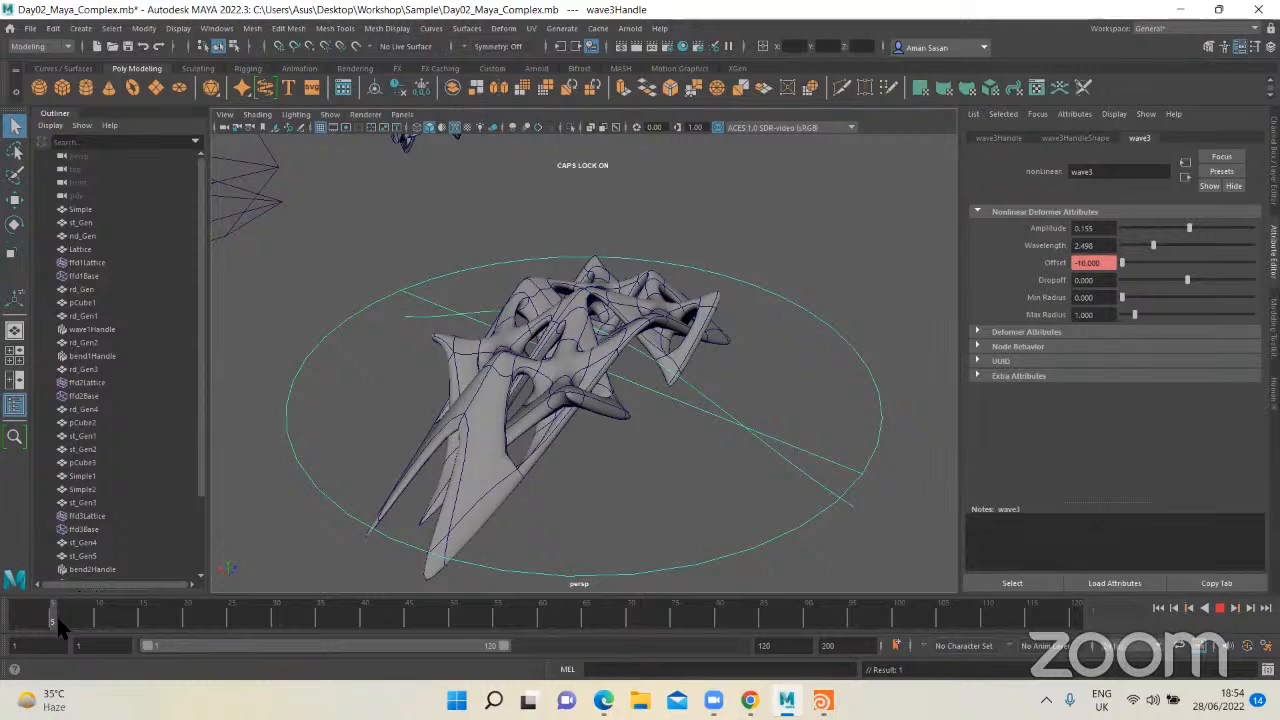
drag(64, 613, 1084, 624)
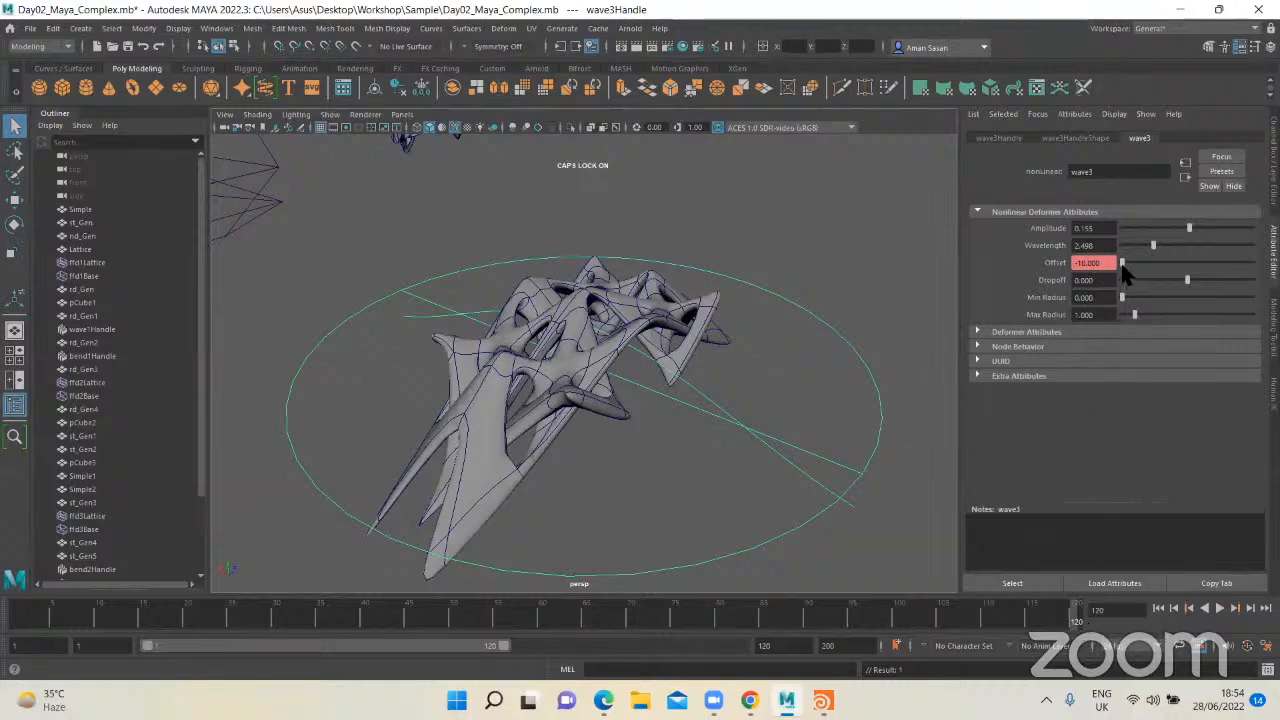
drag(1122, 264, 1152, 266)
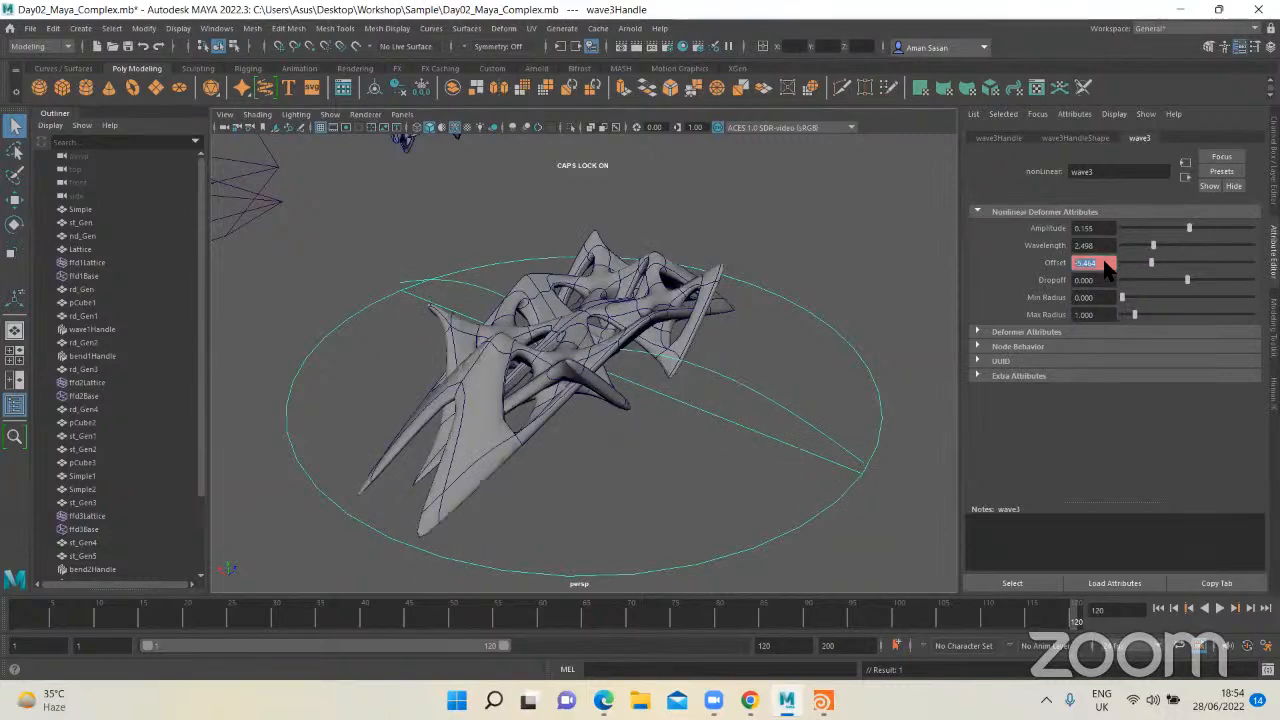
text(4)
key(Return)
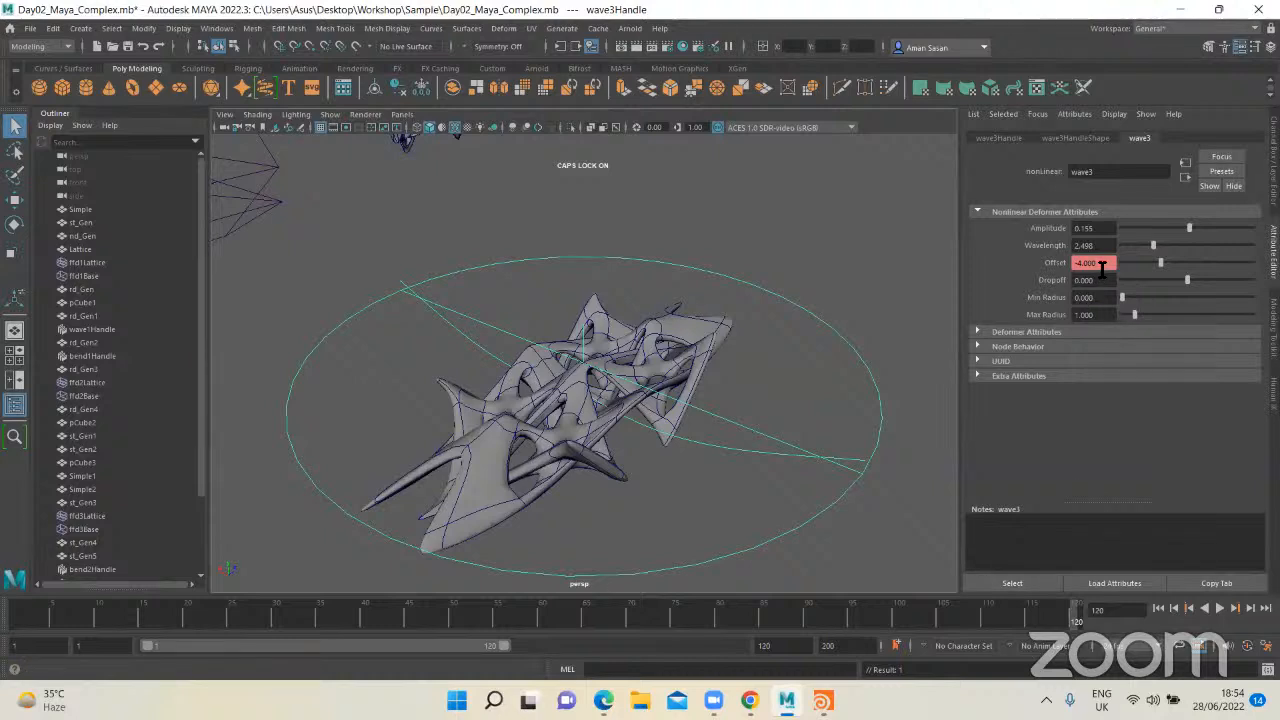
right_click(1102, 265)
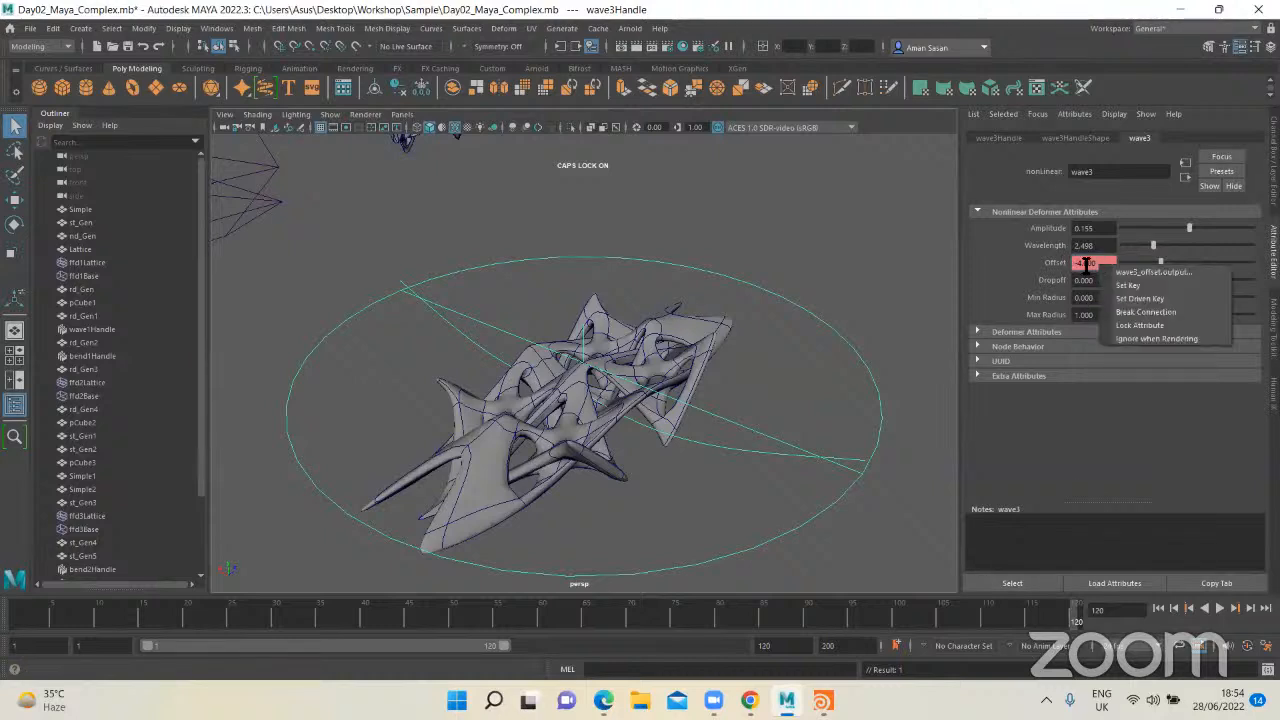
click(1140, 285)
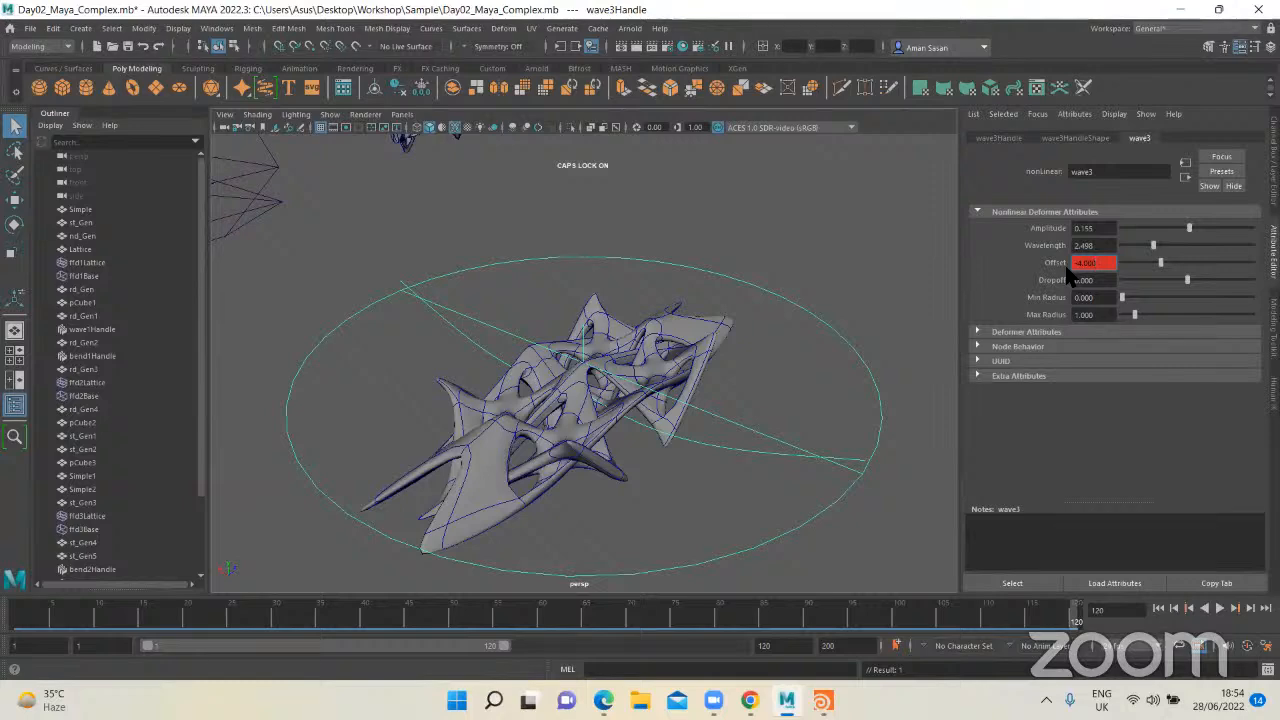
Step: Return to frame 1, play the animation and set wave3's Amplitude to about 0.670 and Wavelength to about 3.672
drag(634, 600, 70, 618)
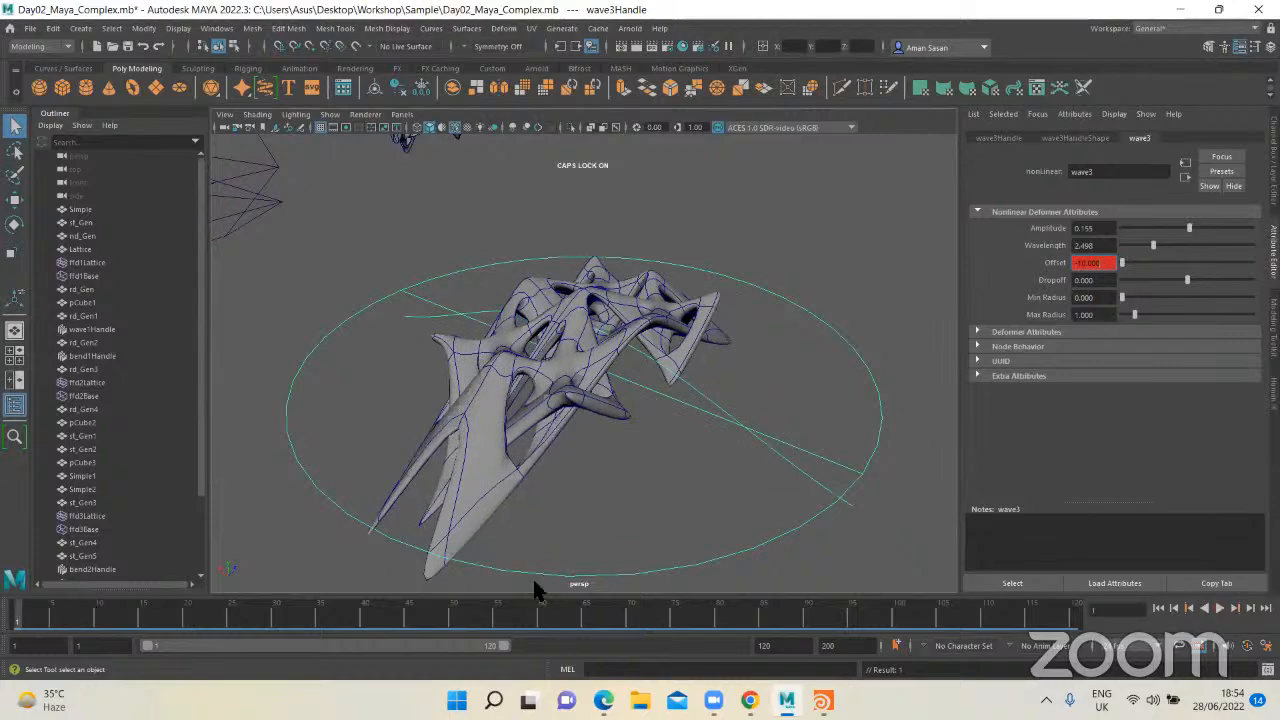
click(1220, 609)
drag(1159, 247, 1190, 230)
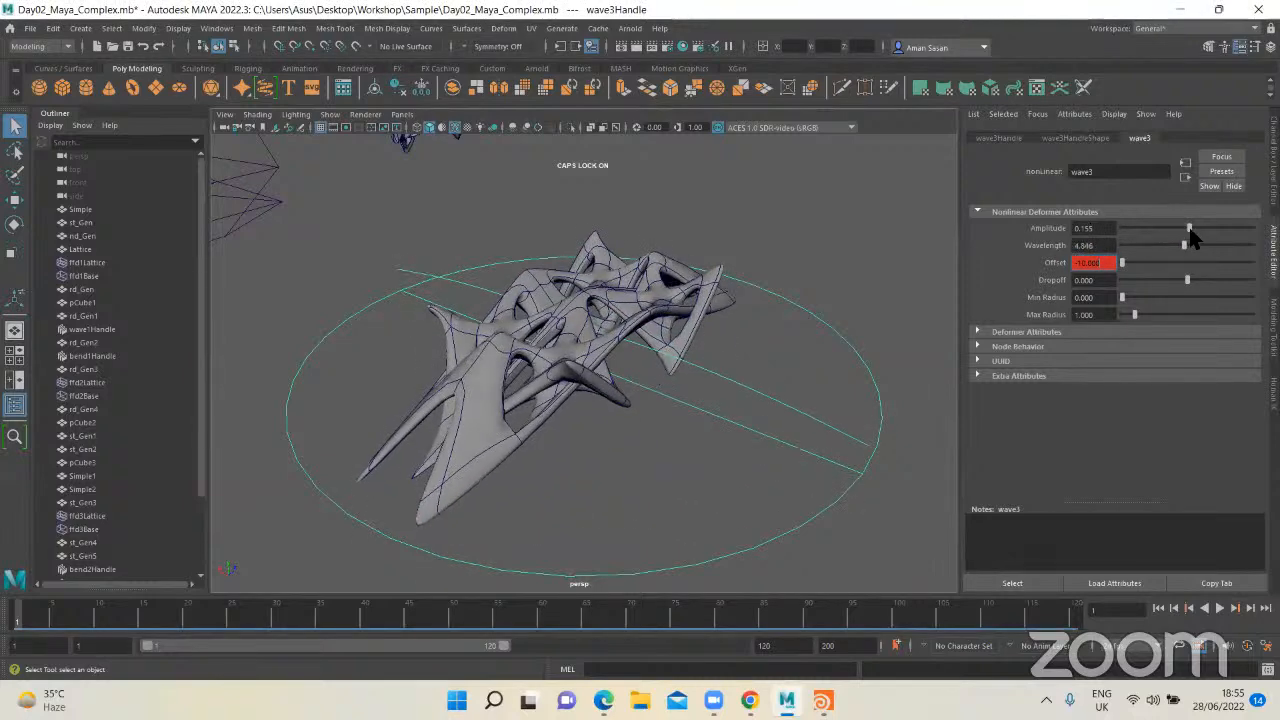
click(1196, 228)
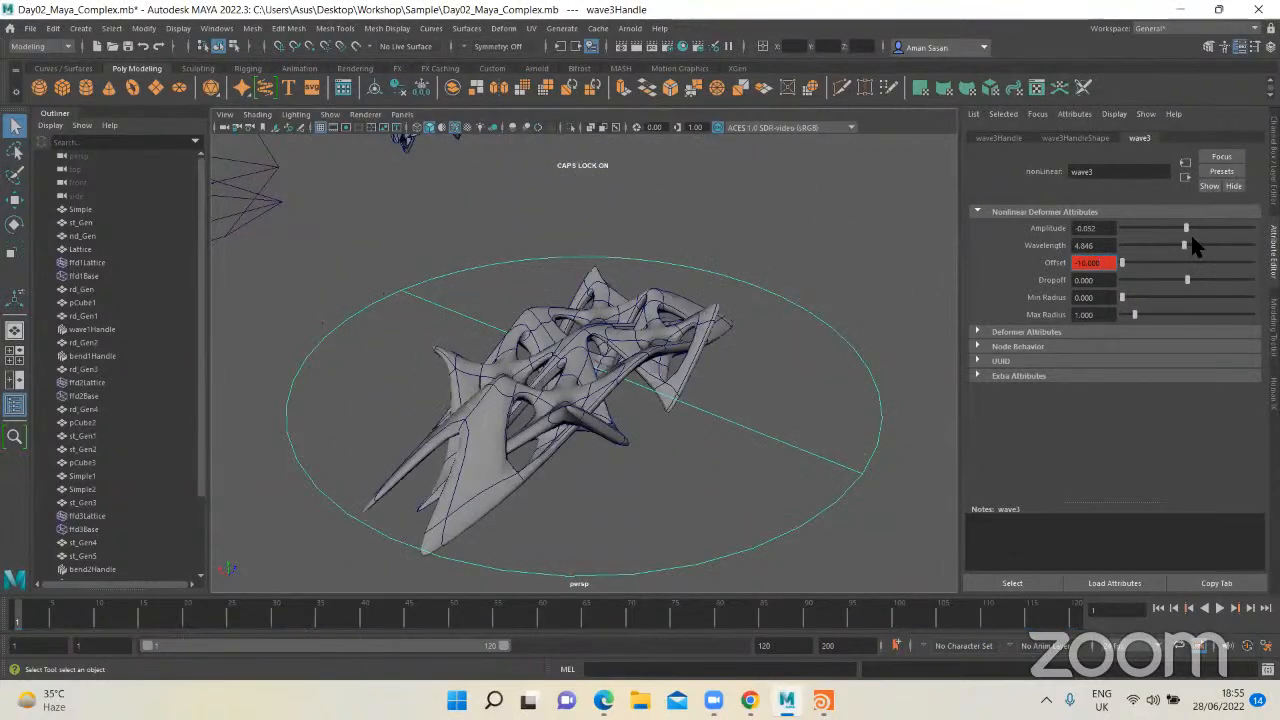
drag(1185, 246, 1167, 246)
Step: Play the keyed wave animation, examine the strut's changing shape and stop at frame 51
drag(150, 603, 18, 605)
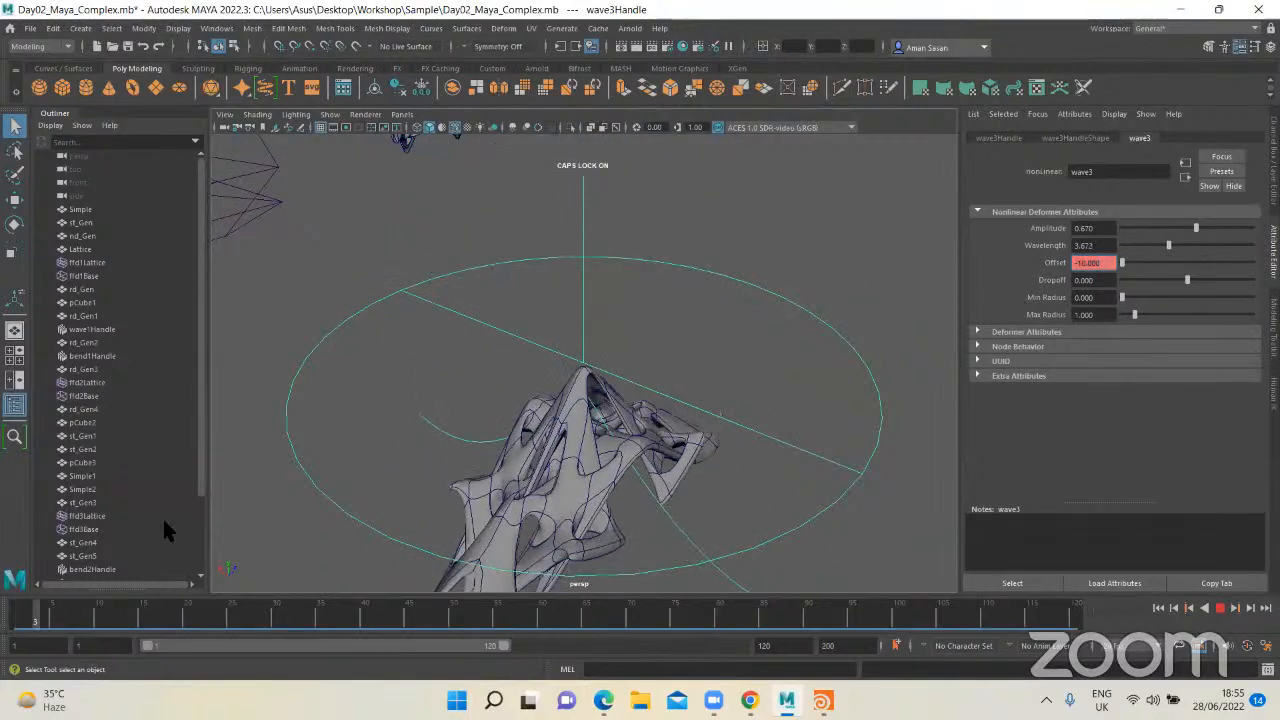
scroll(612, 444, down, 5)
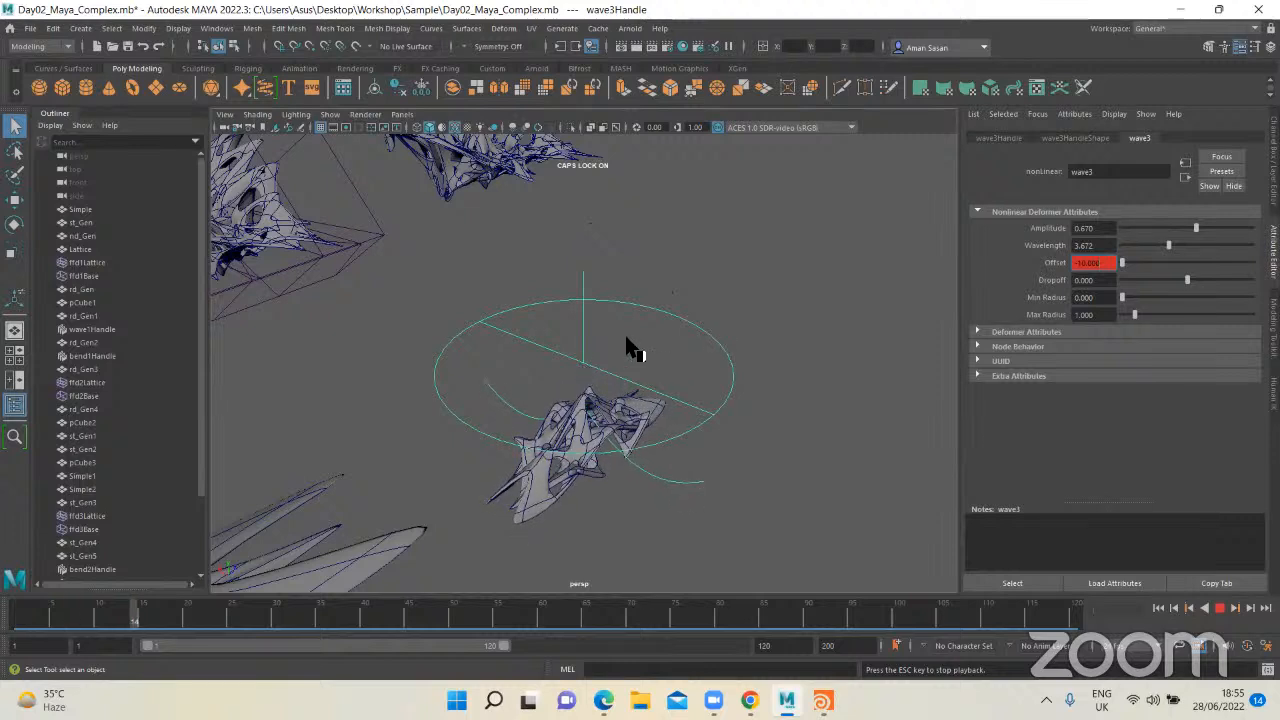
click(1220, 608)
key(Escape)
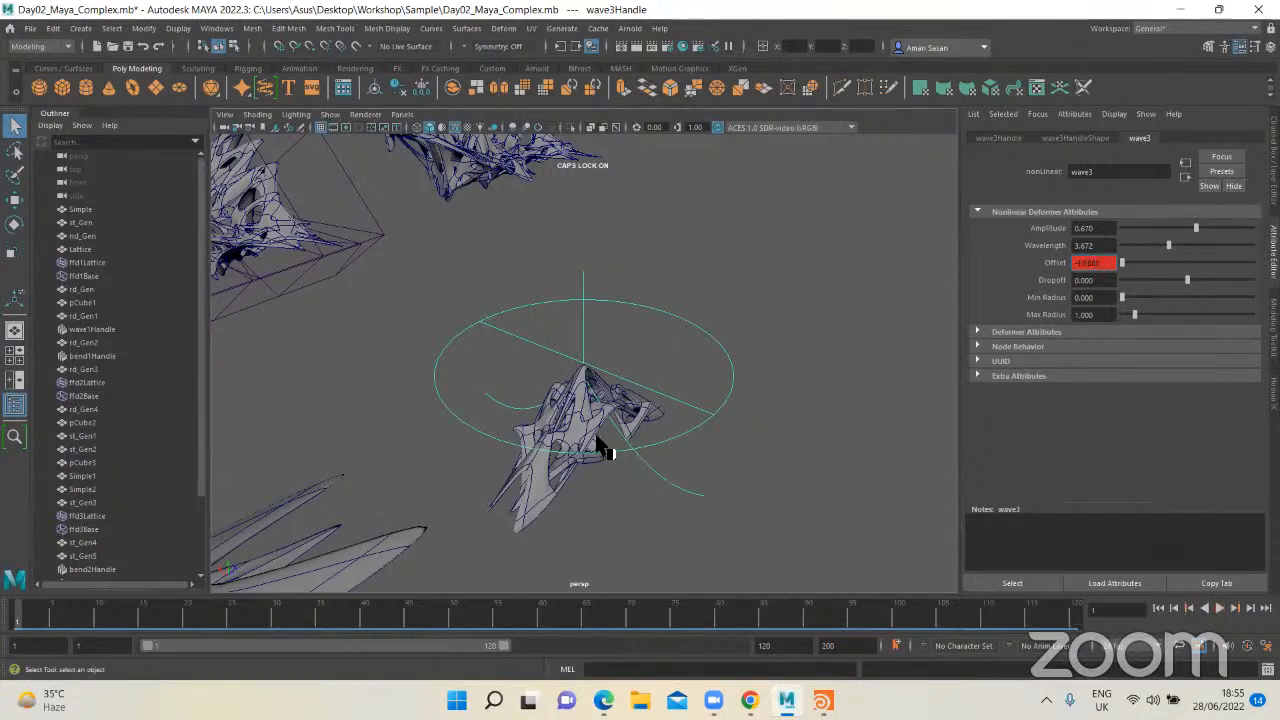
key(alt+v)
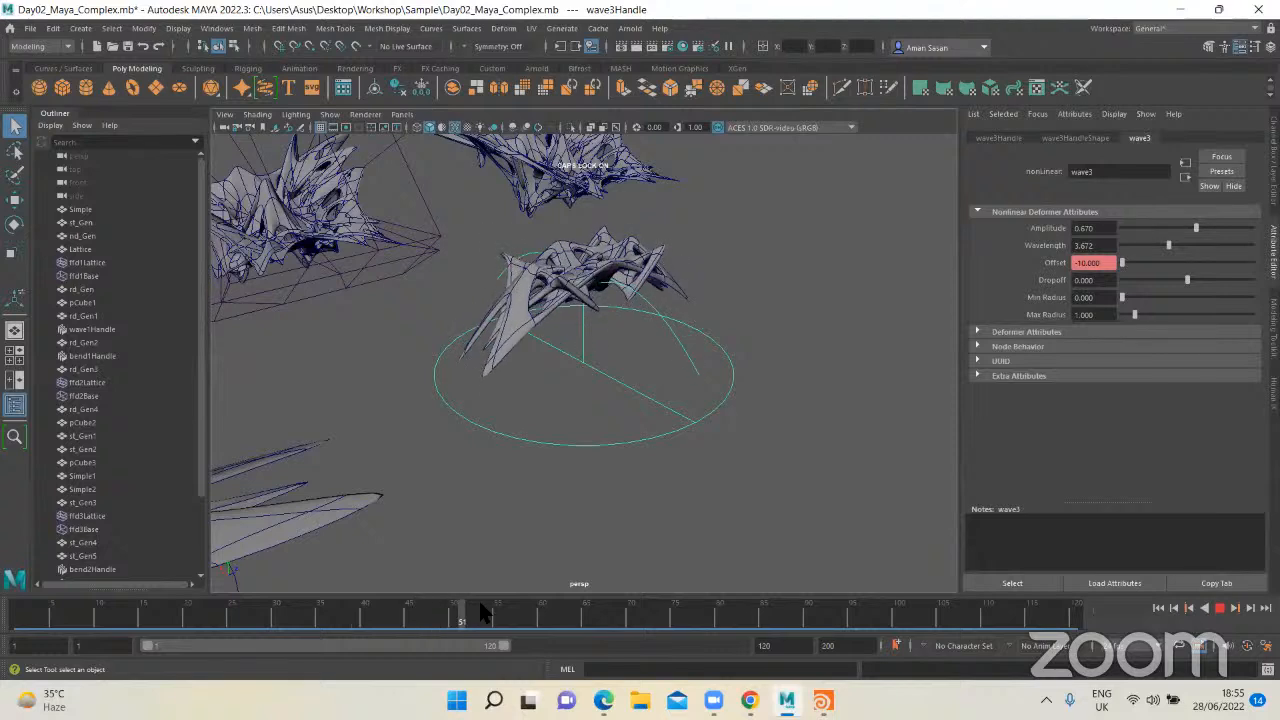
drag(527, 614, 463, 594)
alt+drag(546, 374, 496, 594)
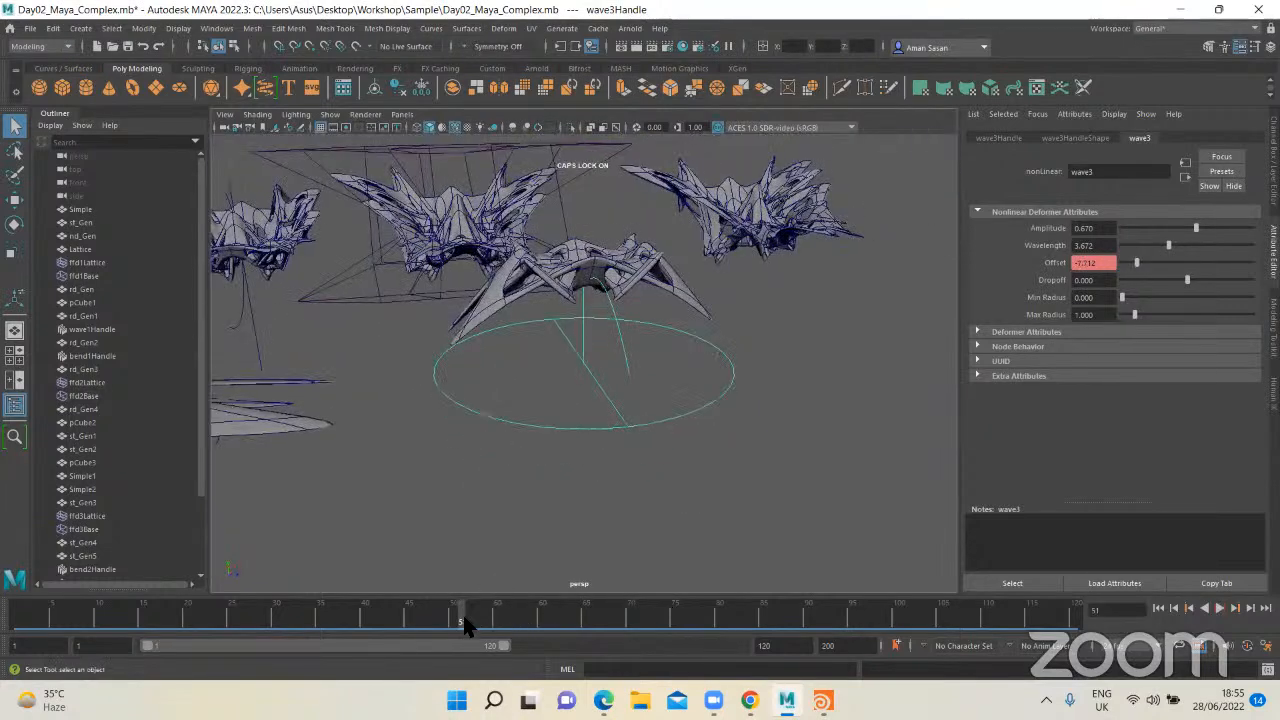
Step: Duplicate the wave-deformed strut mesh, move the copy away from the original and frame it
click(644, 280)
alt+drag(644, 280, 575, 333)
click(578, 333)
key(w)
drag(506, 360, 826, 321)
key(f)
Step: Mirror the strut copy along X about its bounding box with an offset of about 0.869
click(666, 424)
key(q)
alt+drag(670, 421, 586, 490)
click(598, 360)
shift+right_click(586, 490)
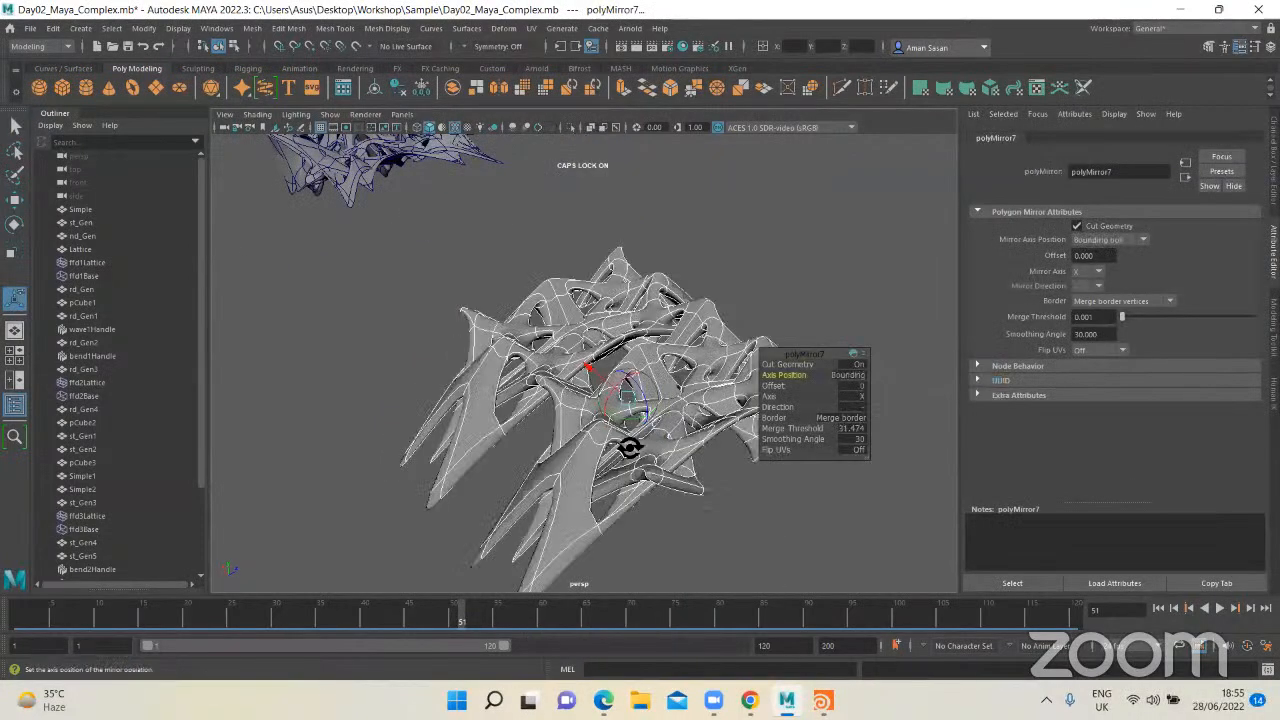
alt+drag(629, 448, 664, 380)
drag(592, 364, 872, 422)
Step: Switch the mirror to the positive Z direction and set its offset to about -21.712 so both halves join
click(880, 412)
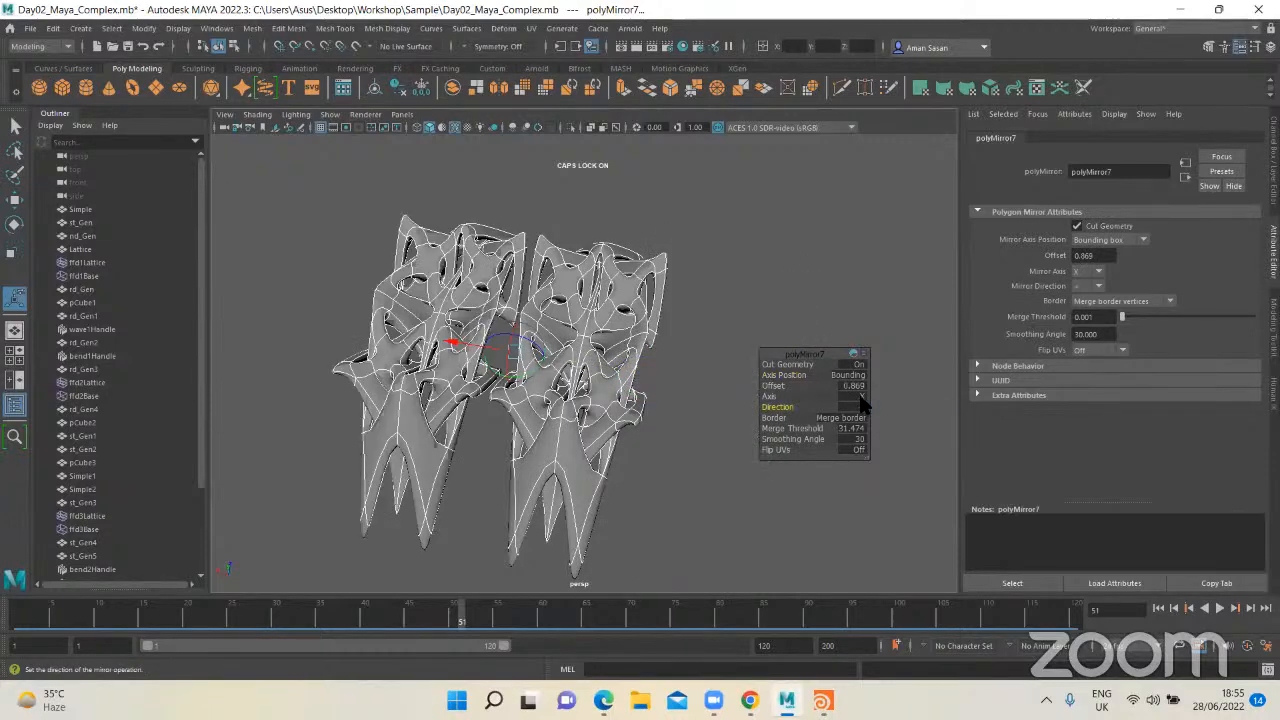
click(879, 431)
alt+drag(560, 390, 632, 290)
drag(627, 286, 574, 312)
alt+drag(591, 417, 617, 380)
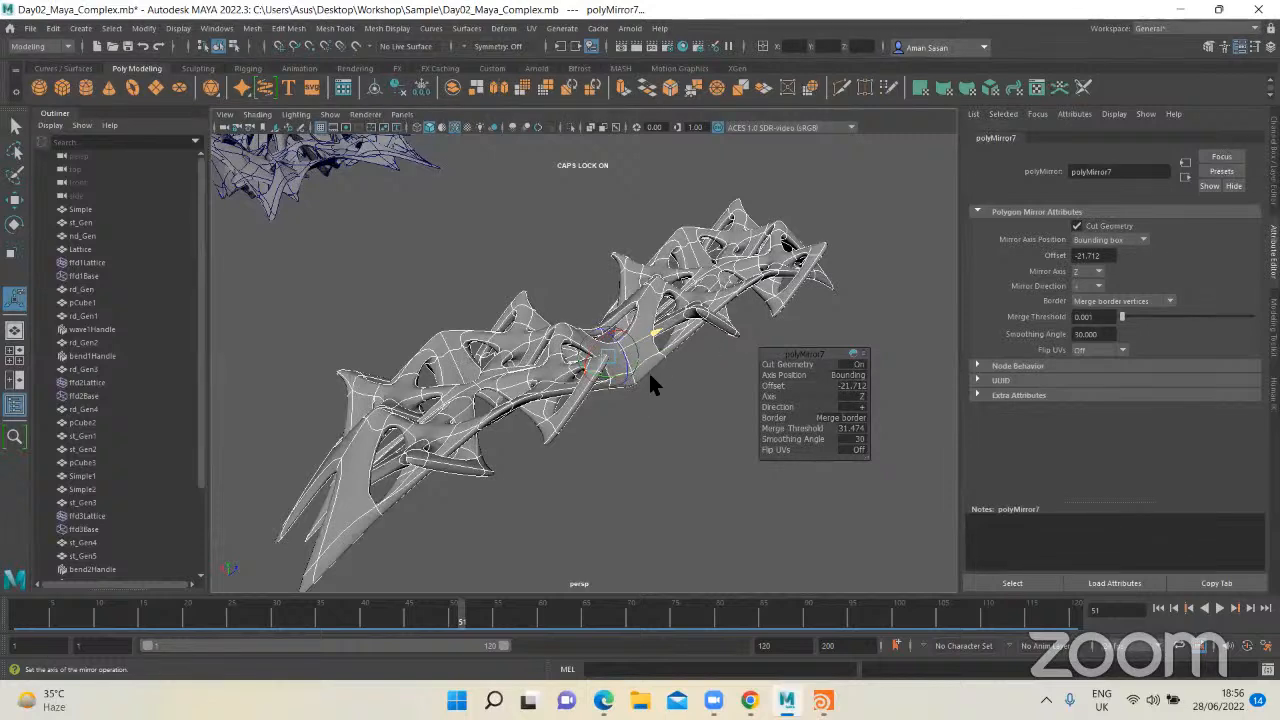
Step: Leave the mirror settings, deselect the mesh and examine the seam between the two mirrored halves
alt+drag(650, 385, 478, 436)
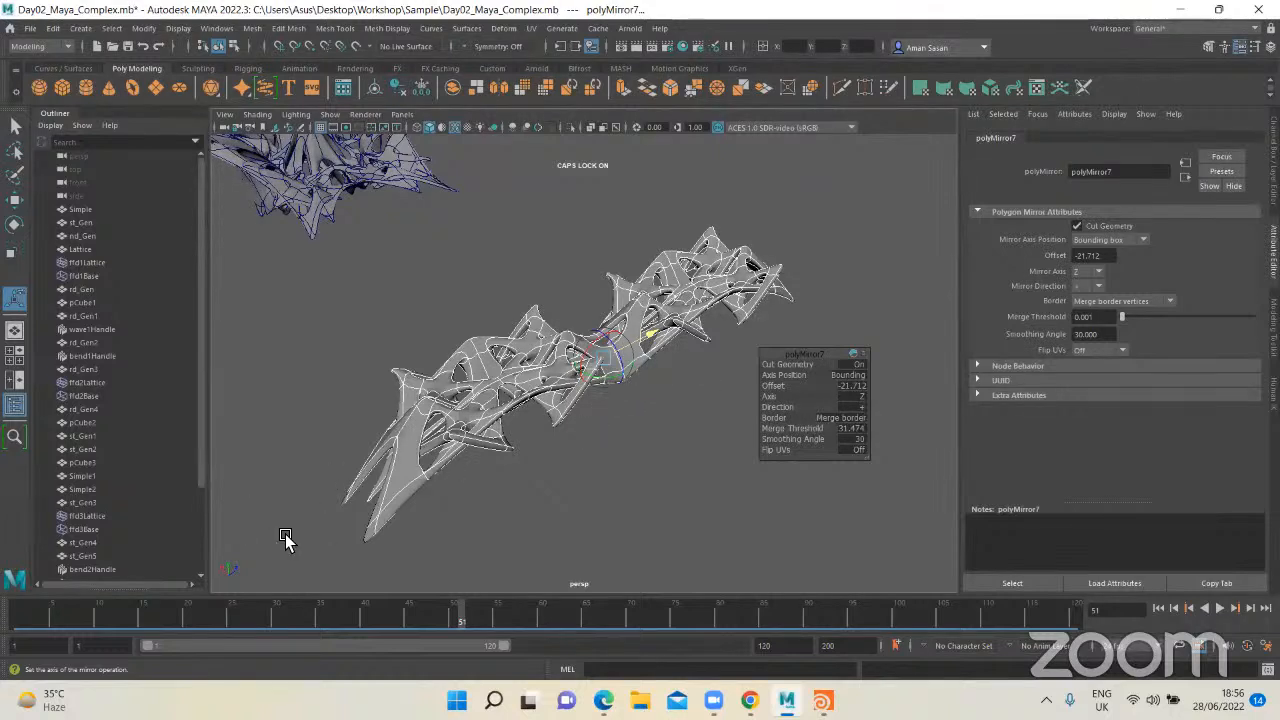
scroll(637, 389, up, 3)
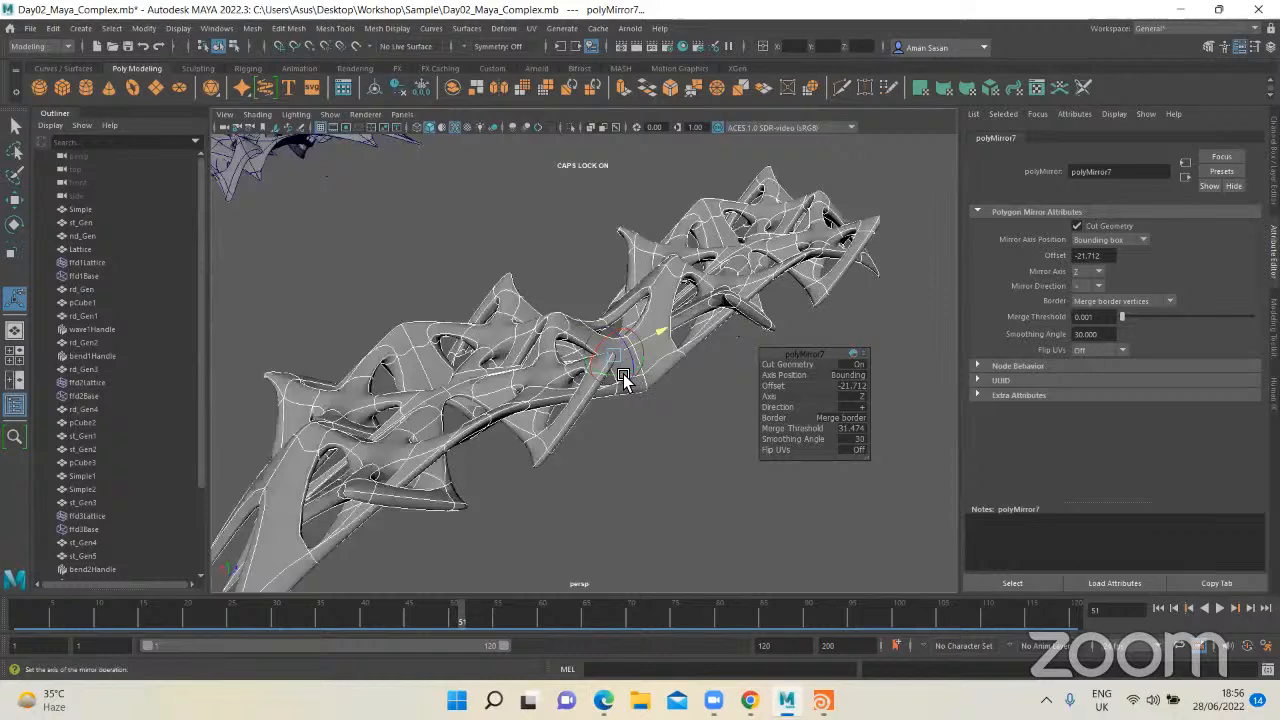
drag(622, 382, 586, 419)
drag(673, 364, 634, 437)
key(q)
click(671, 434)
alt+right_drag(634, 437, 763, 403)
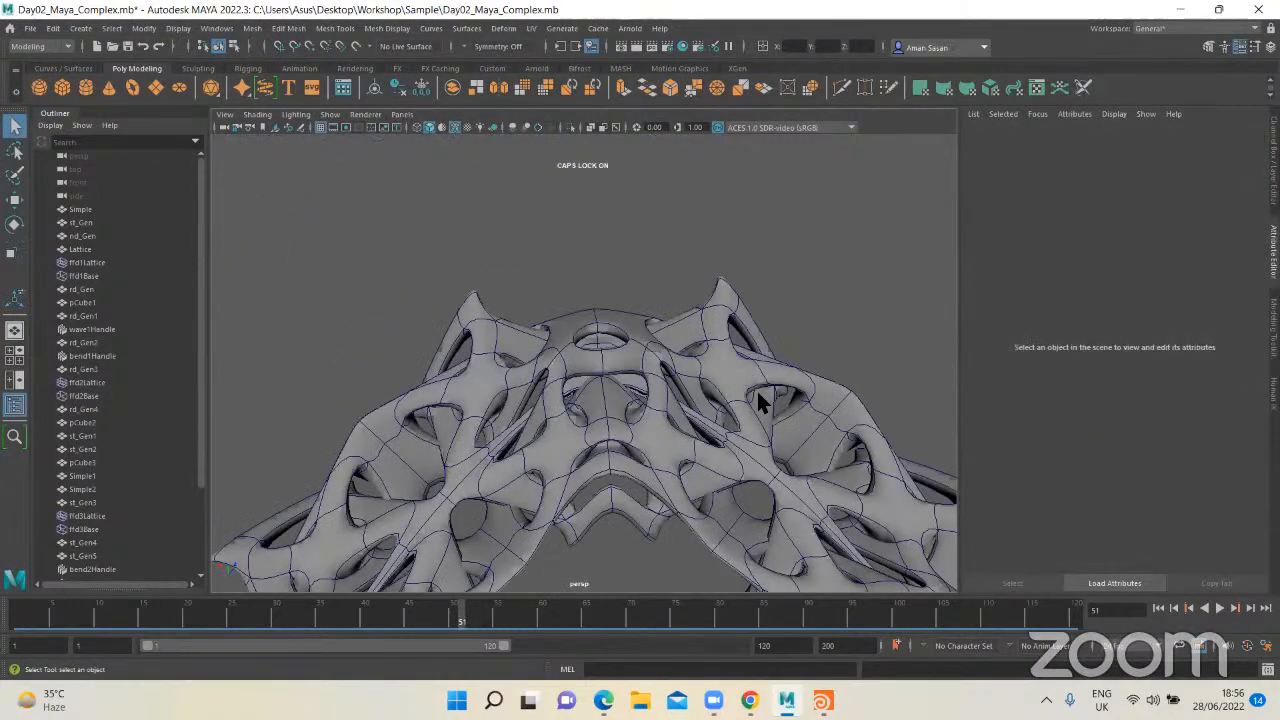
alt+drag(763, 403, 603, 455)
alt+middle_drag(603, 455, 621, 416)
alt+drag(621, 416, 600, 395)
scroll(677, 464, down, 5)
scroll(652, 445, up, 5)
scroll(652, 445, down, 4)
Step: Rotate the mirrored st_Gen9 mesh about -40 degrees around Y and deselect it
click(596, 410)
key(e)
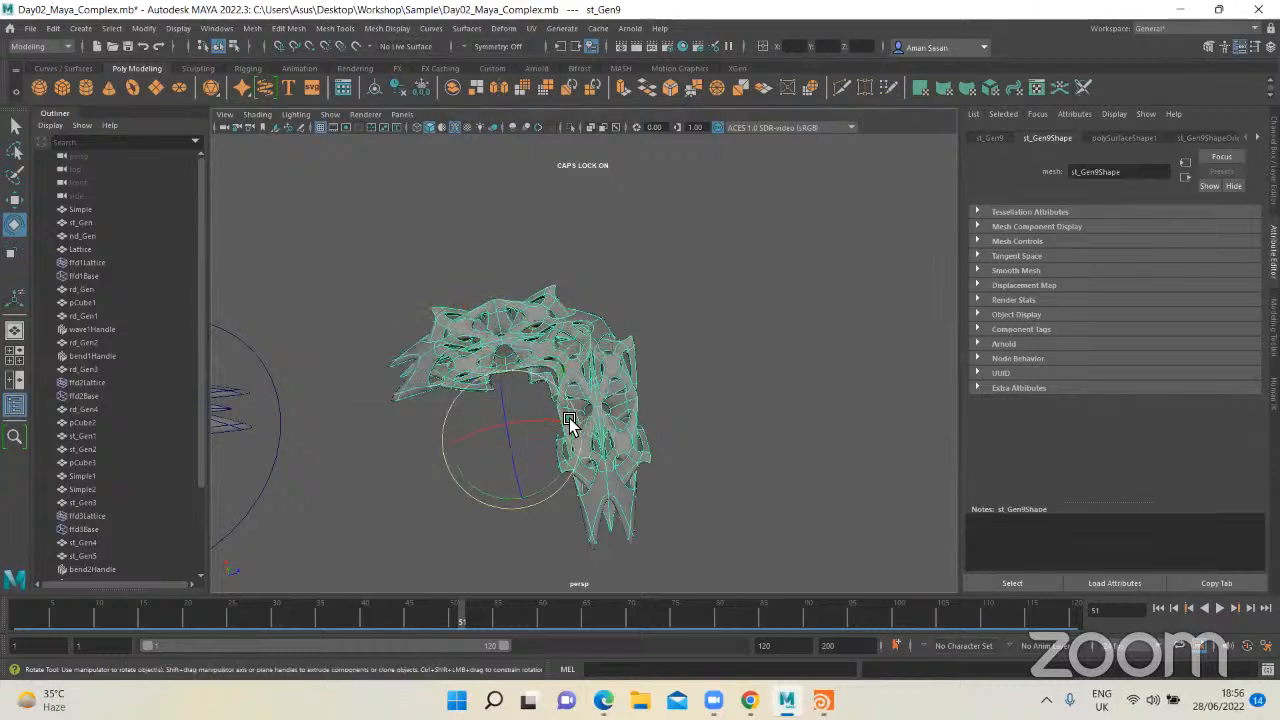
drag(568, 421, 687, 479)
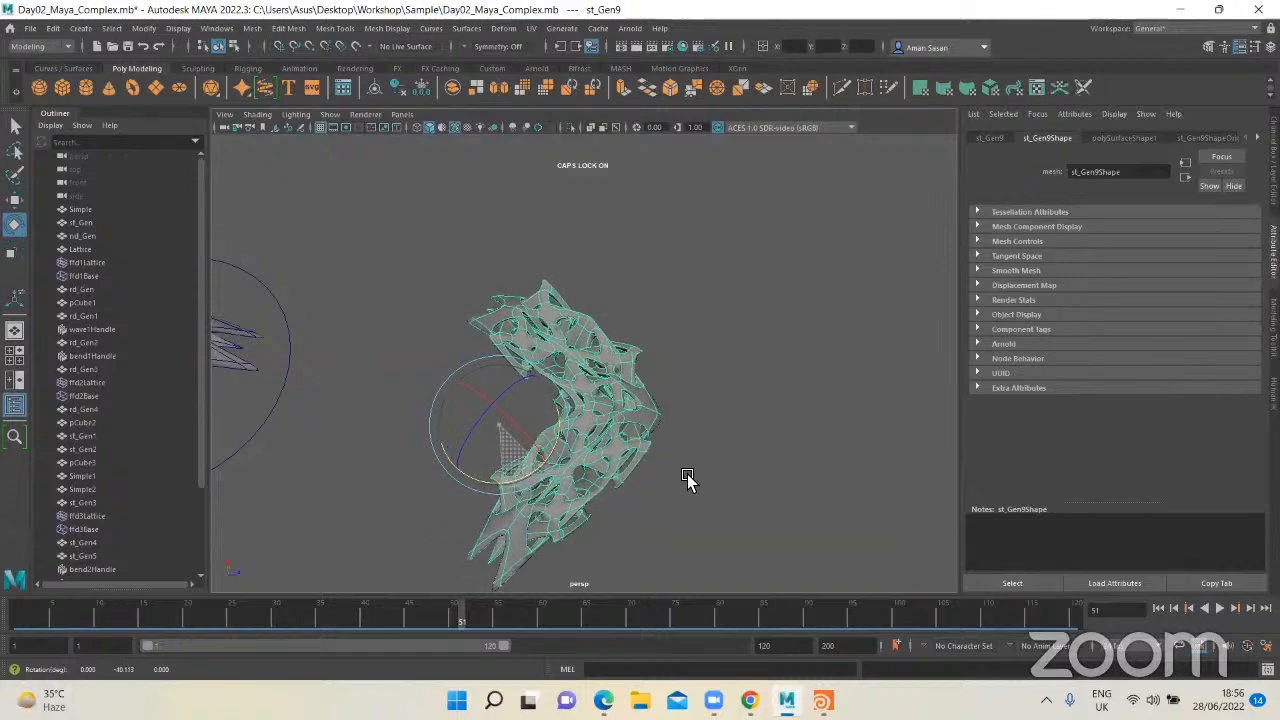
key(q)
click(686, 473)
Step: Show the mirrored mesh in smooth preview and examine its arched ends up close
alt+drag(463, 414, 640, 462)
click(622, 430)
key(3)
alt+drag(720, 440, 770, 441)
click(736, 477)
scroll(622, 582, up, 5)
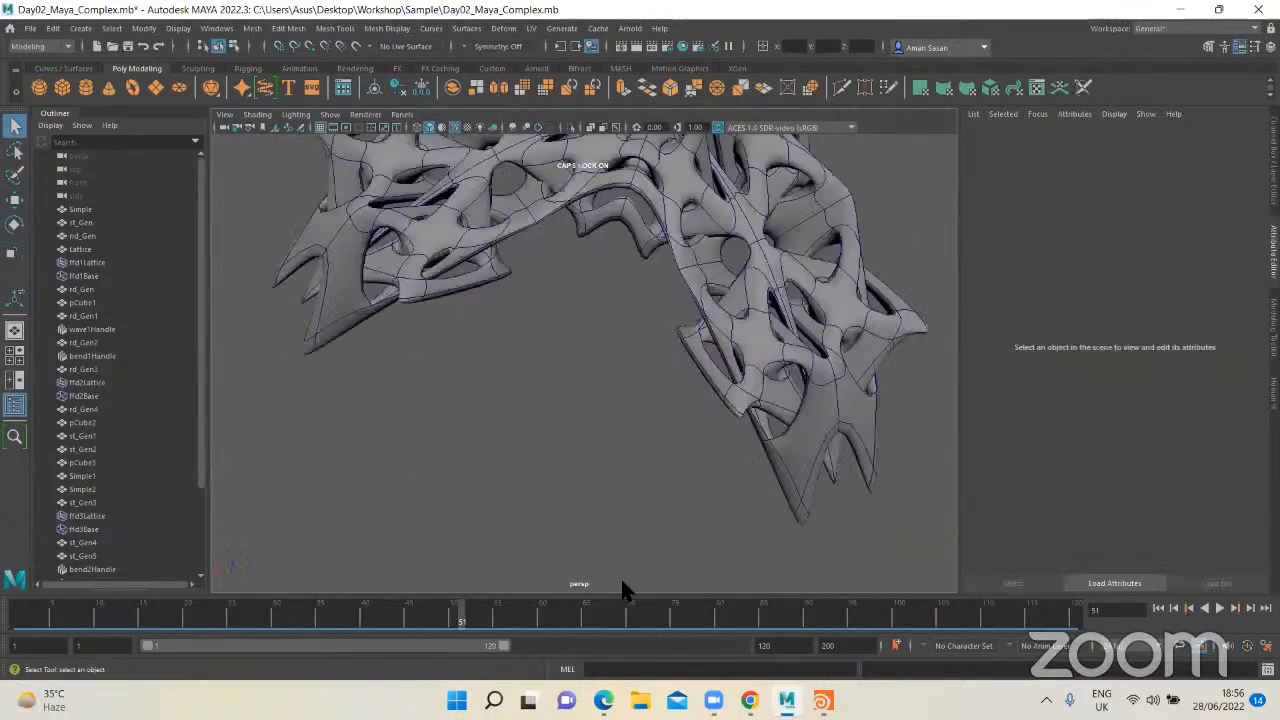
alt+drag(622, 590, 580, 360)
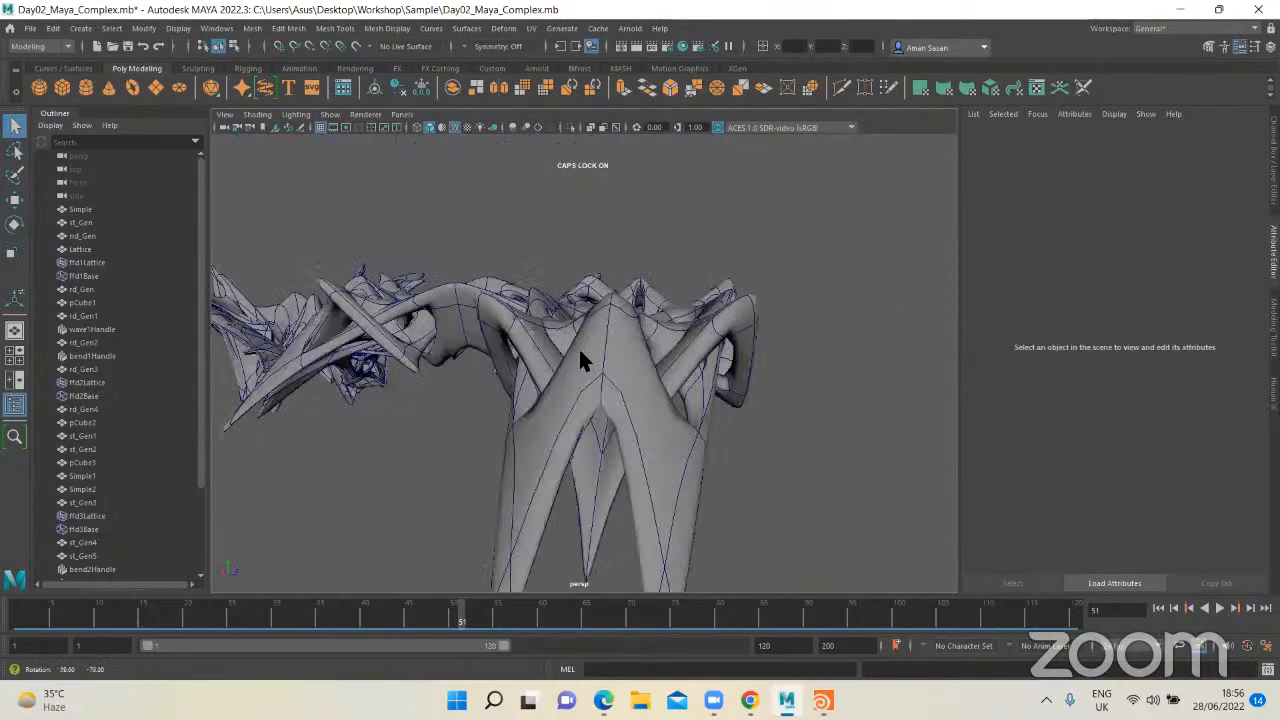
Step: Look over the available nonlinear deformer types with the whole set of form variations in view
scroll(604, 410, down, 8)
alt+drag(606, 420, 494, 40)
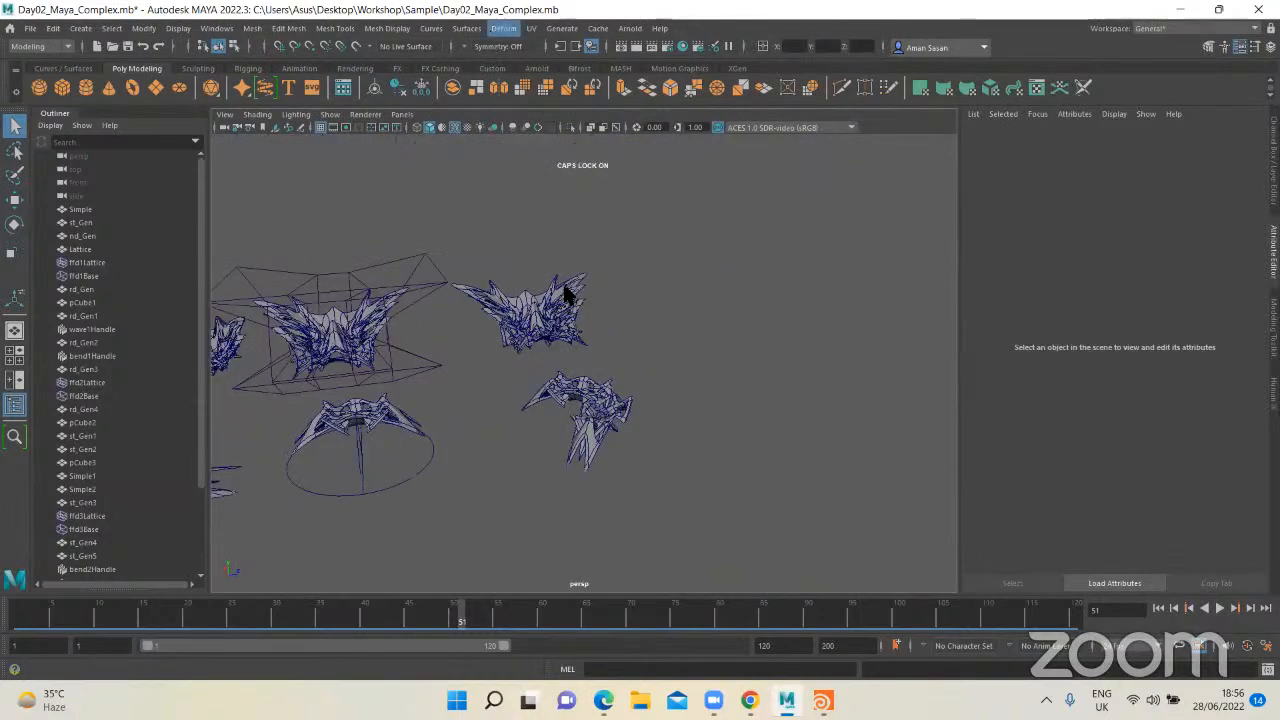
mouse_move(566, 274)
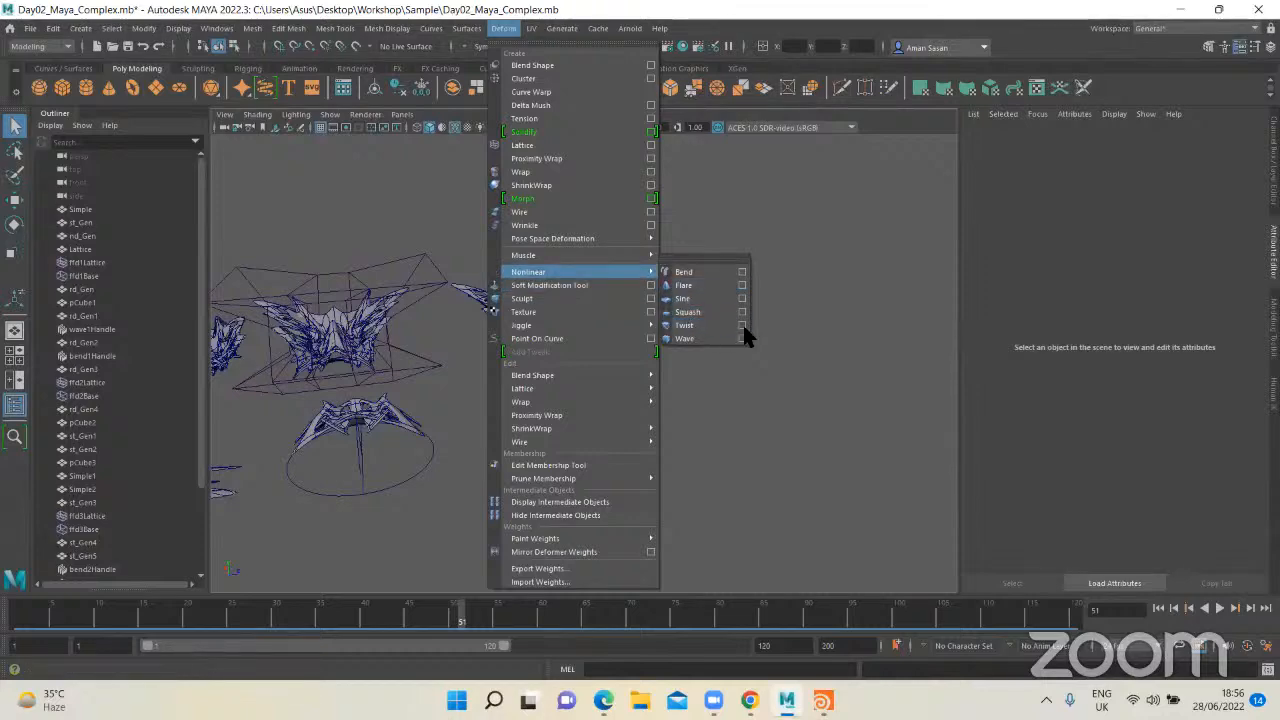
click(722, 400)
Step: Duplicate the st_Gen4 mesh and move the copy to an empty spot away from the original
scroll(720, 404, down, 3)
alt+drag(720, 404, 730, 490)
click(523, 411)
key(f)
scroll(750, 328, down, 5)
alt+middle_drag(498, 500, 654, 426)
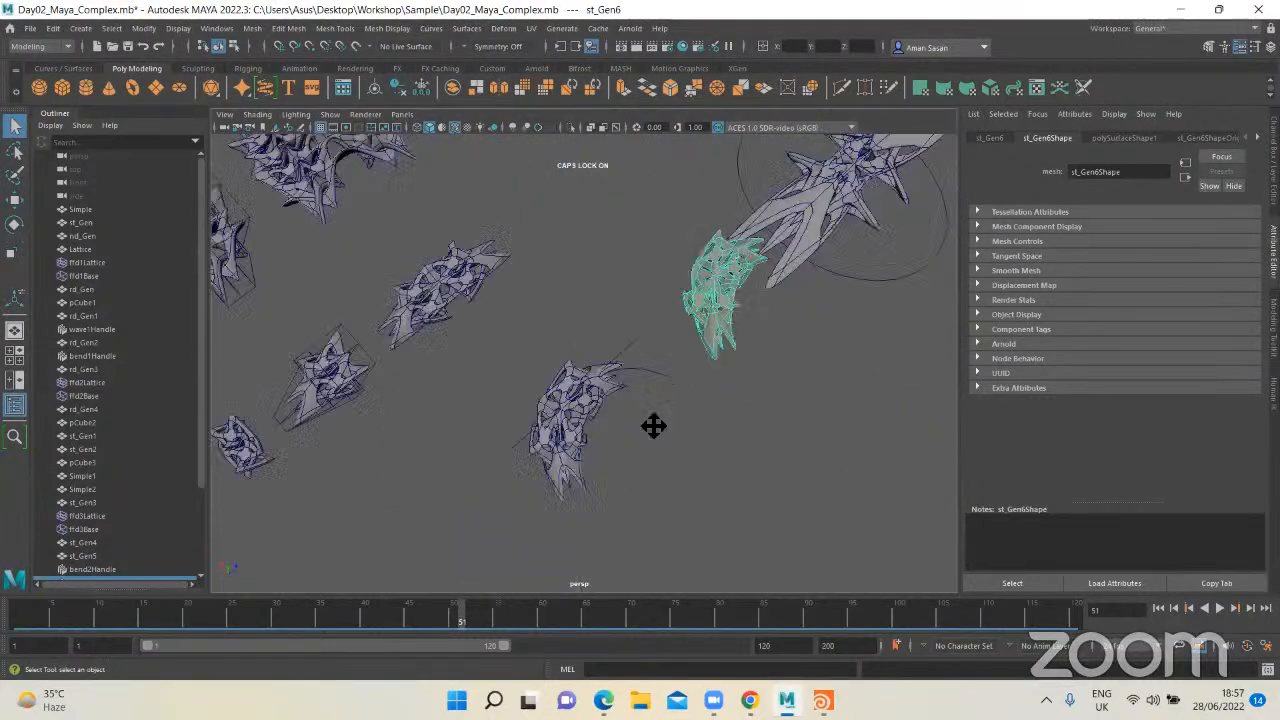
scroll(500, 340, up, 3)
alt+middle_drag(420, 280, 526, 402)
click(524, 391)
key(ctrl+d)
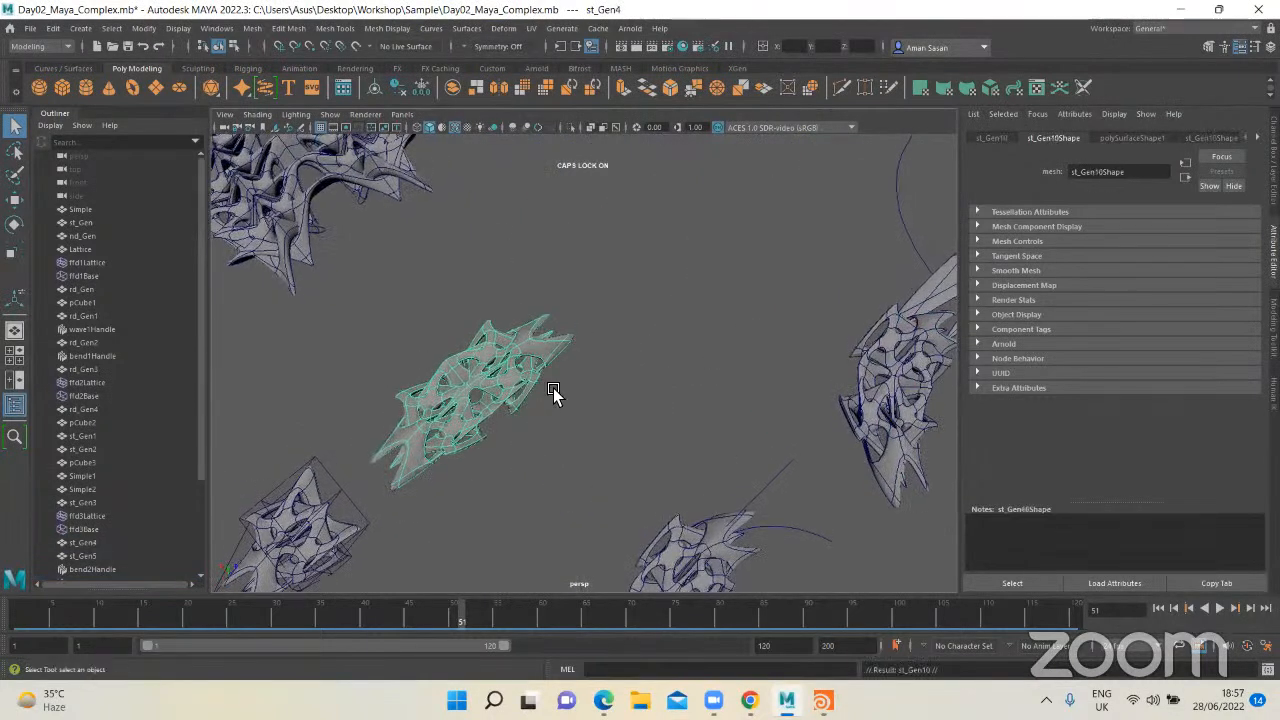
drag(481, 372, 714, 263)
key(f)
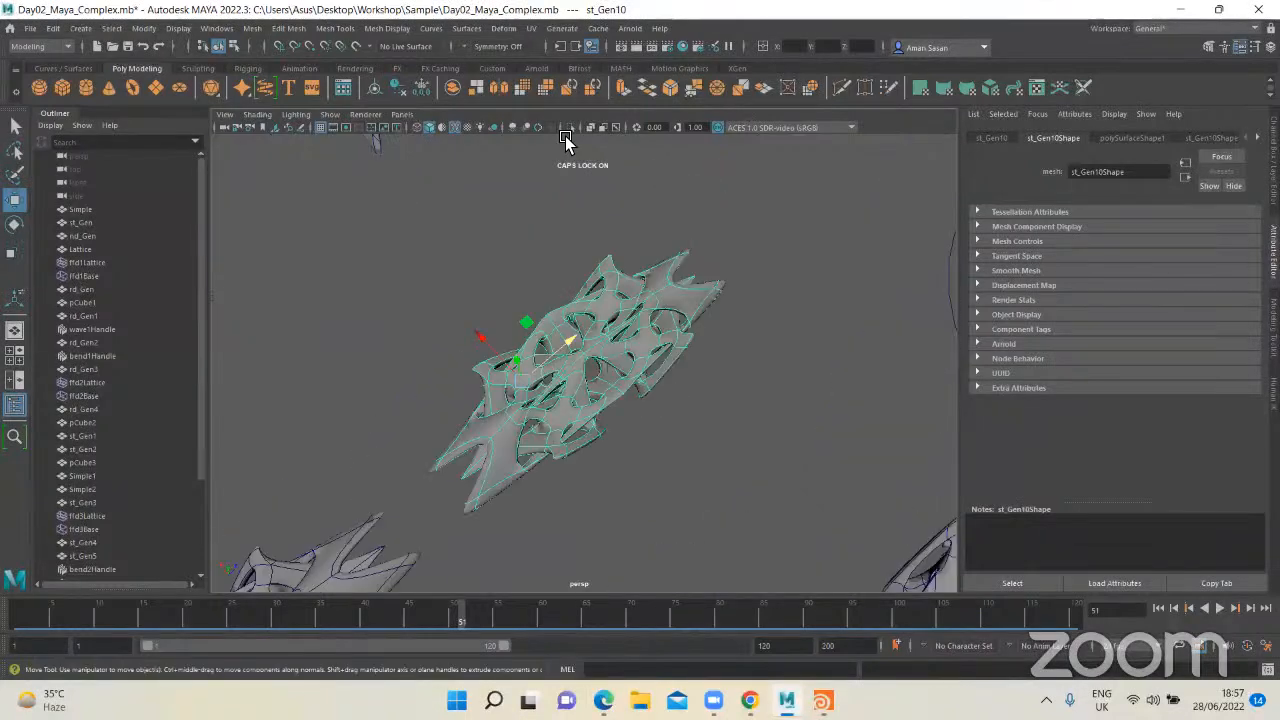
Step: Apply a Squash deformer to the copy with Factor about 0.515 and Expand about 1.753, then deselect it
click(504, 29)
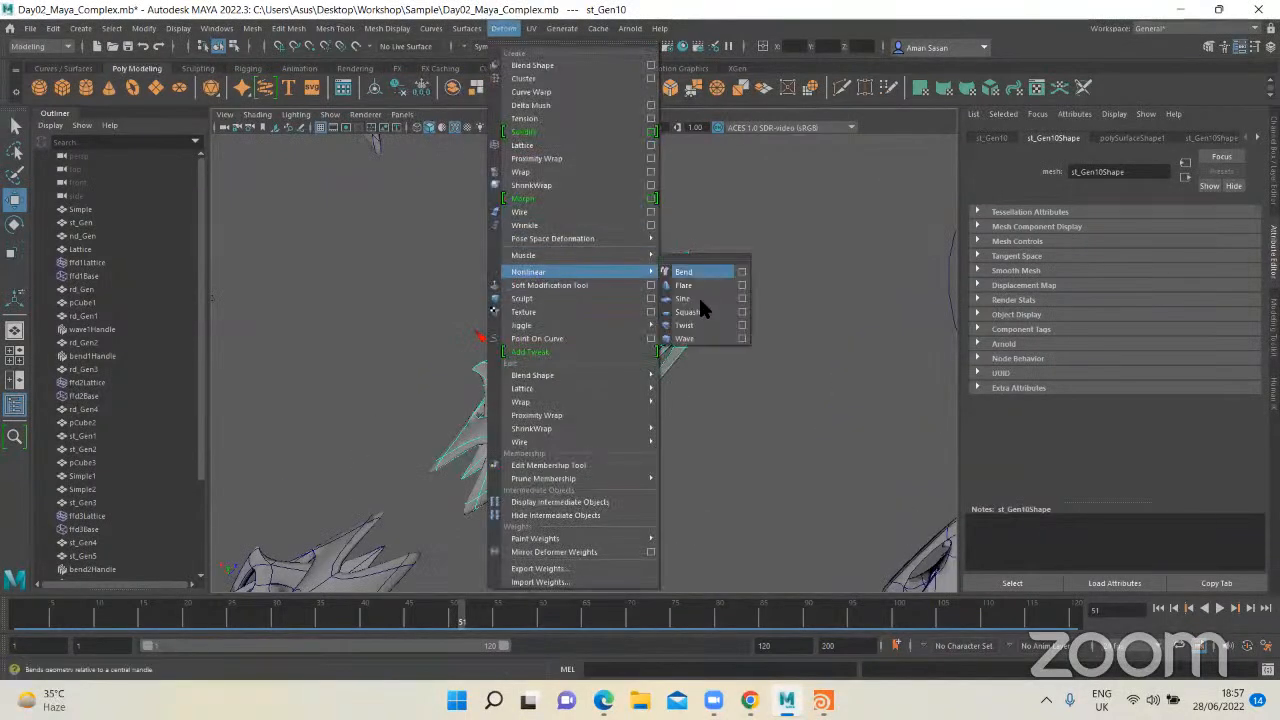
click(694, 312)
scroll(609, 336, down, 3)
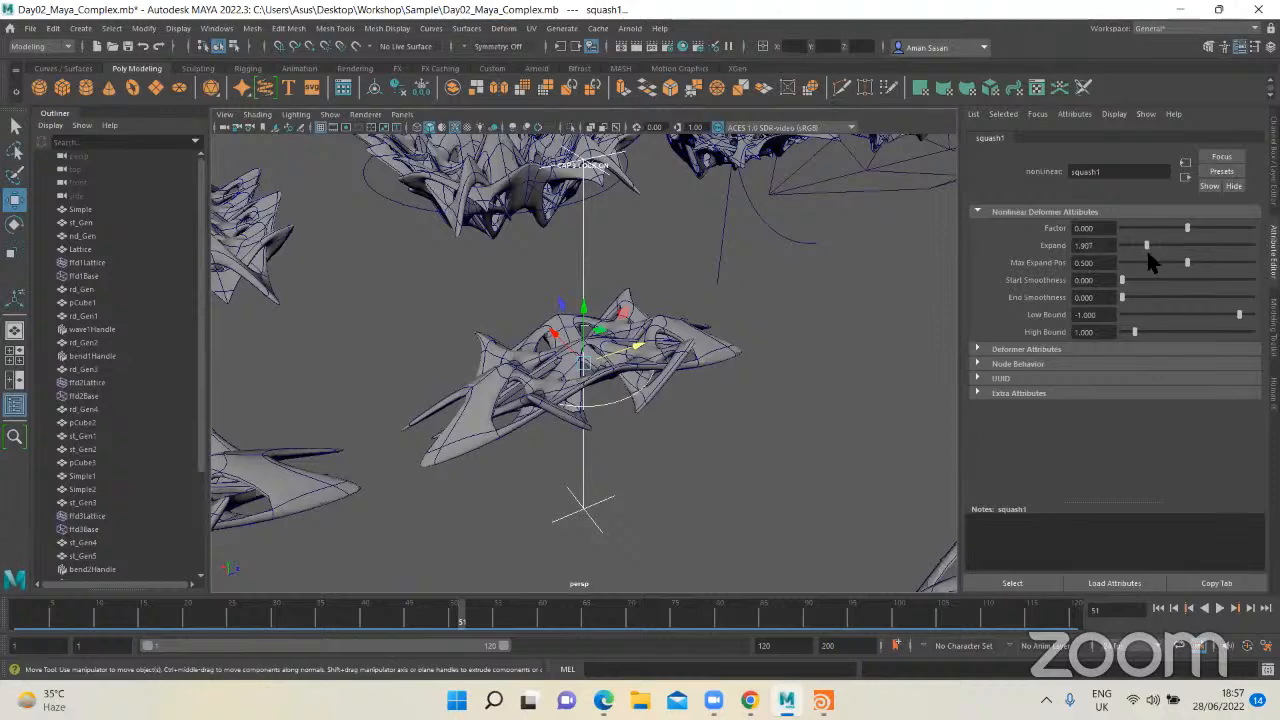
mouse_move(1189, 229)
mouse_down()
mouse_move(1170, 230)
mouse_move(1197, 233)
mouse_move(1180, 242)
mouse_move(1191, 242)
mouse_up()
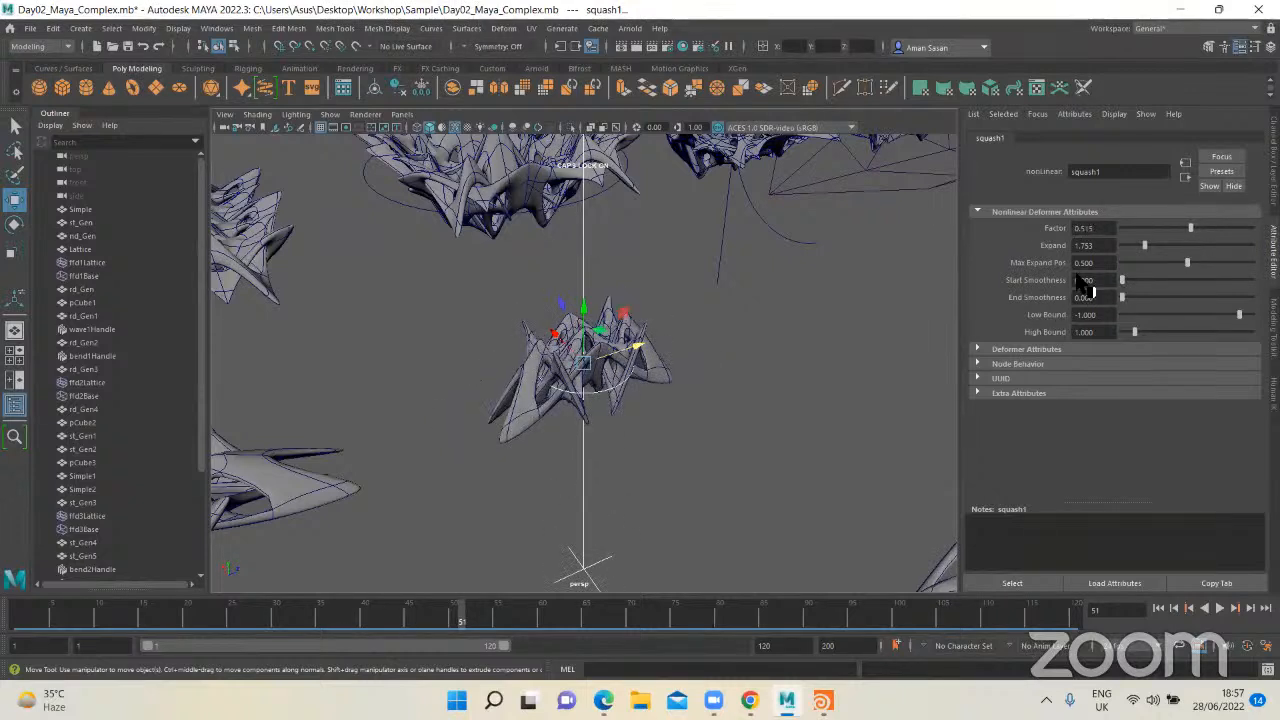
click(705, 388)
mouse_move(665, 435)
alt+mouse_down()
mouse_move(700, 429)
mouse_move(723, 446)
mouse_move(613, 398)
mouse_move(629, 371)
mouse_move(631, 400)
mouse_move(731, 455)
mouse_move(683, 480)
mouse_move(760, 457)
mouse_move(660, 434)
mouse_move(558, 432)
mouse_move(523, 463)
mouse_move(611, 449)
mouse_move(670, 420)
mouse_move(740, 434)
mouse_move(666, 394)
mouse_move(662, 434)
alt+mouse_up()
key(q)
click(676, 418)
Step: Examine the arched mesh with the circular deformer handle up close and compare it with its neighbouring variations
alt+right_drag(660, 434, 360, 350)
alt+middle_drag(558, 446, 212, 403)
click(784, 420)
click(602, 394)
key(f)
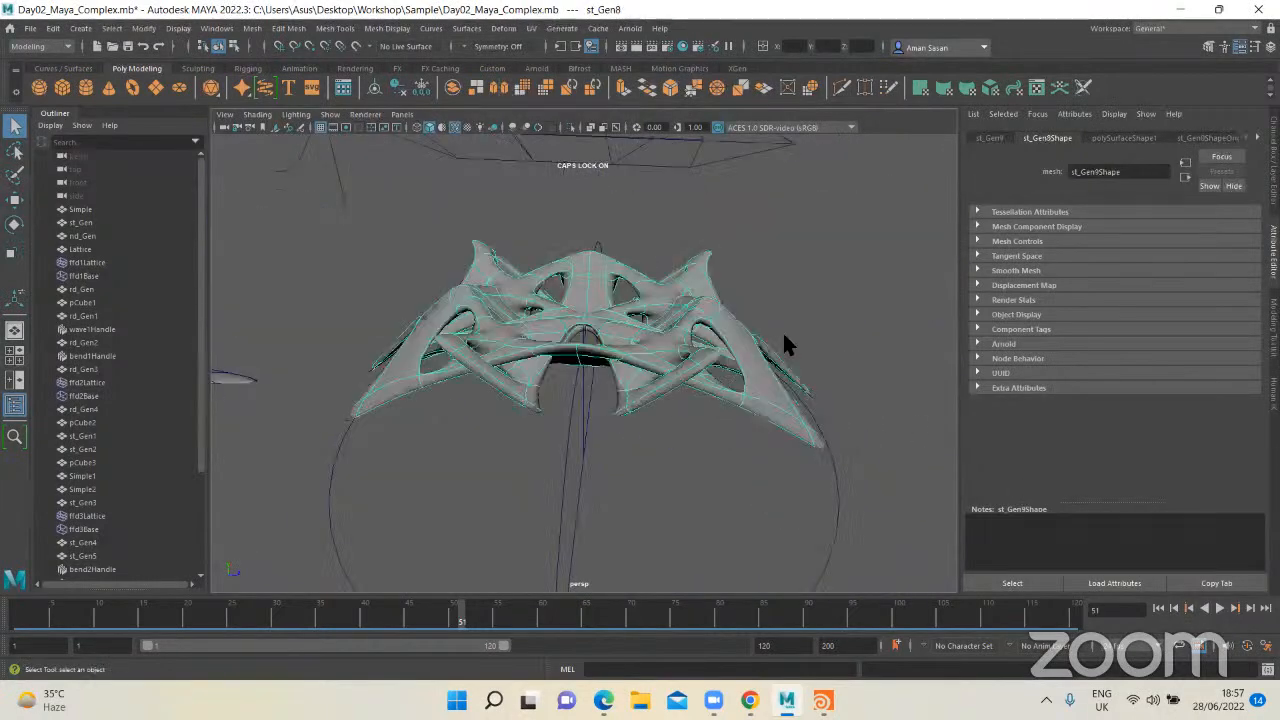
click(782, 332)
alt+right_drag(709, 364, 604, 353)
mouse_move(606, 354)
alt+mouse_down()
mouse_move(640, 405)
mouse_move(611, 371)
alt+mouse_up()
scroll(611, 371, down, 8)
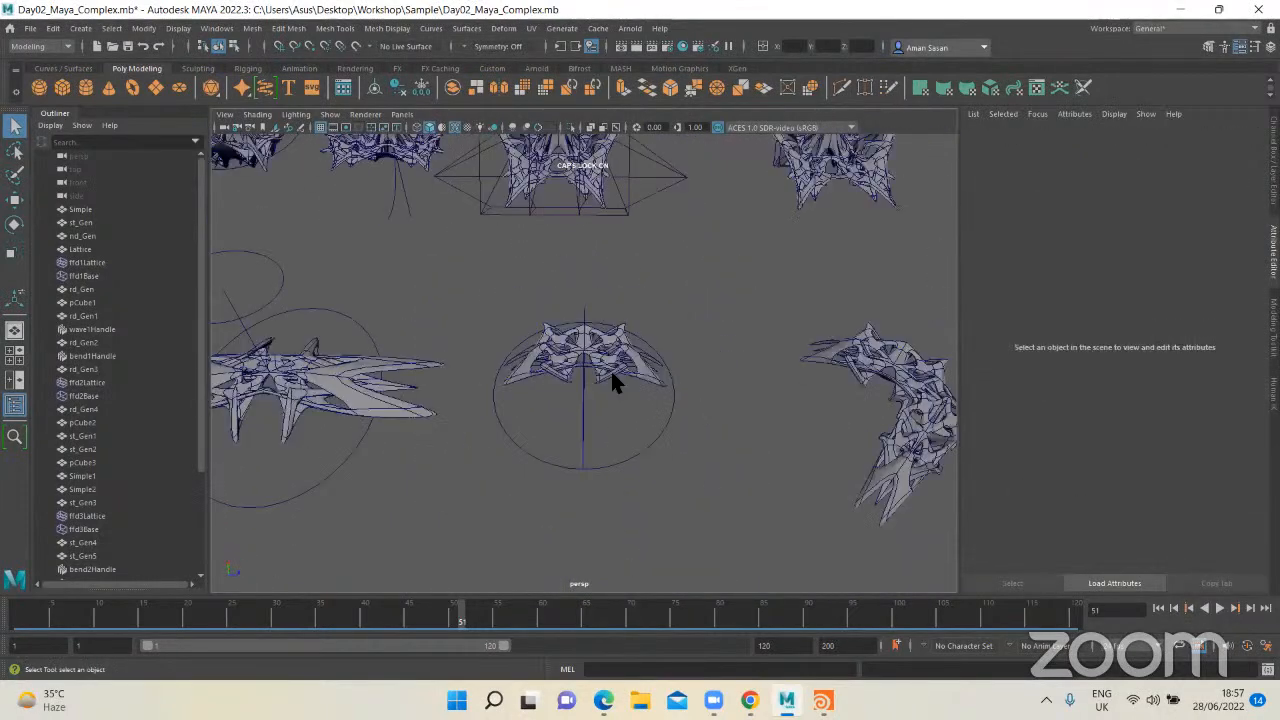
Step: Survey the generations from the starting cube to the deformed variations and look over the list of deformers
alt+middle_drag(631, 417, 850, 440)
alt+middle_drag(400, 360, 645, 419)
scroll(645, 419, up, 3)
scroll(645, 419, up, 3)
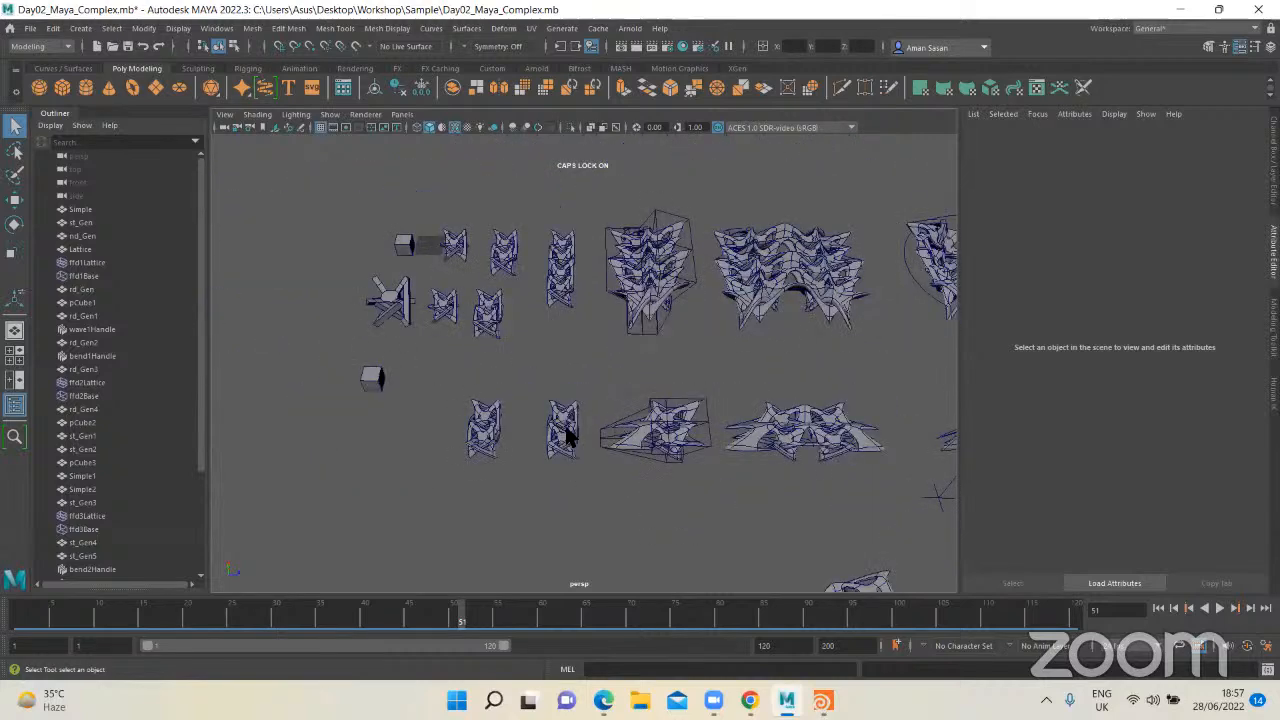
click(565, 426)
key(f)
click(692, 368)
alt+right_drag(690, 370, 567, 413)
alt+drag(567, 413, 651, 409)
alt+middle_drag(651, 409, 490, 472)
scroll(616, 366, down, 3)
alt+drag(616, 366, 604, 436)
scroll(544, 366, down, 5)
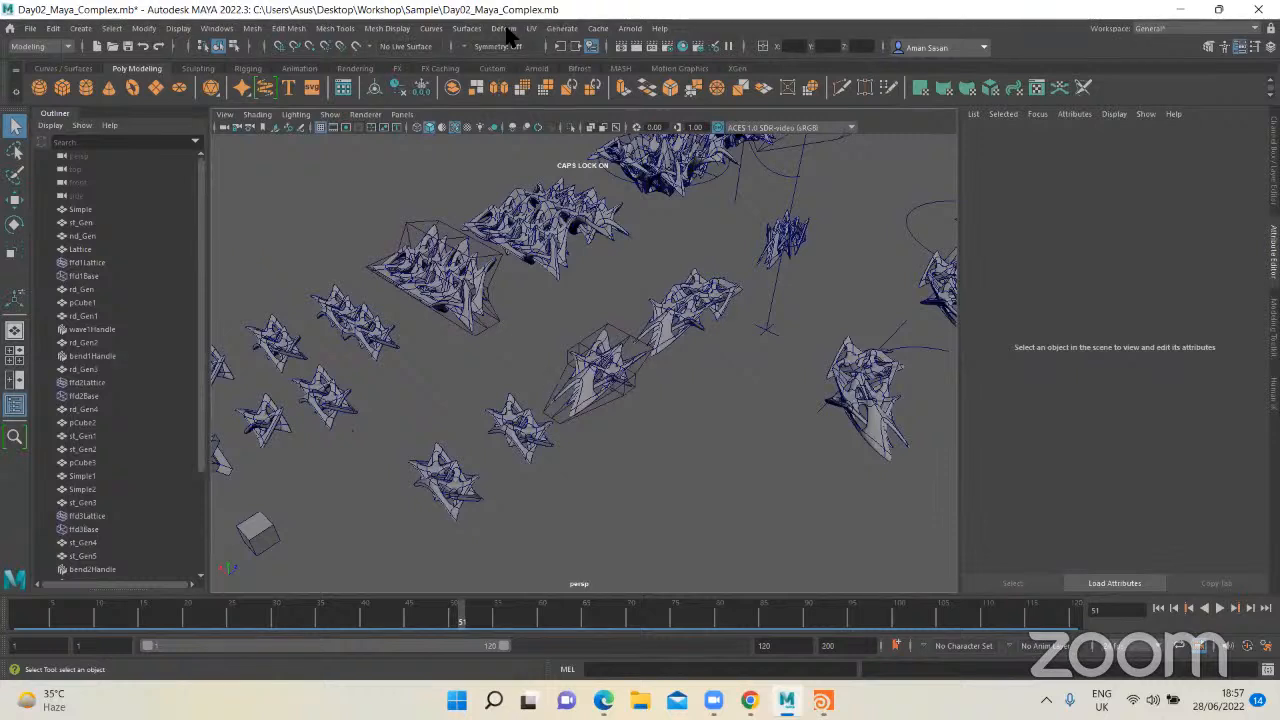
mouse_move(538, 271)
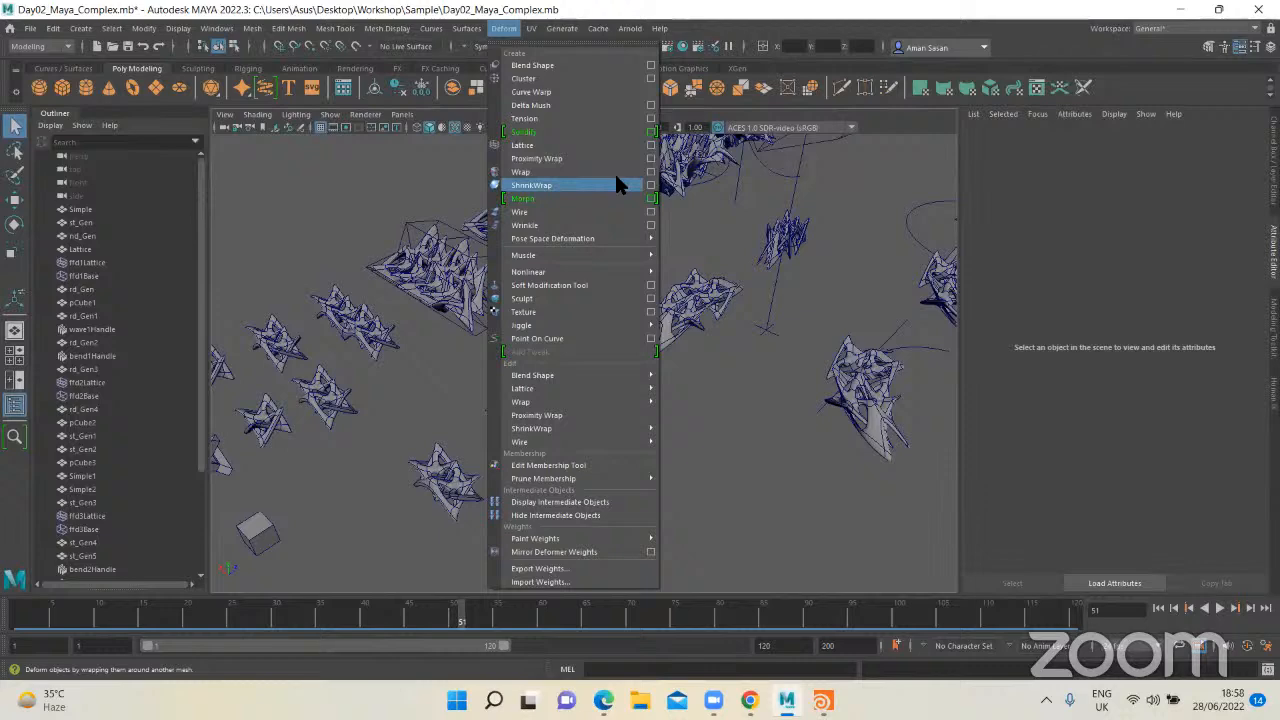
click(749, 362)
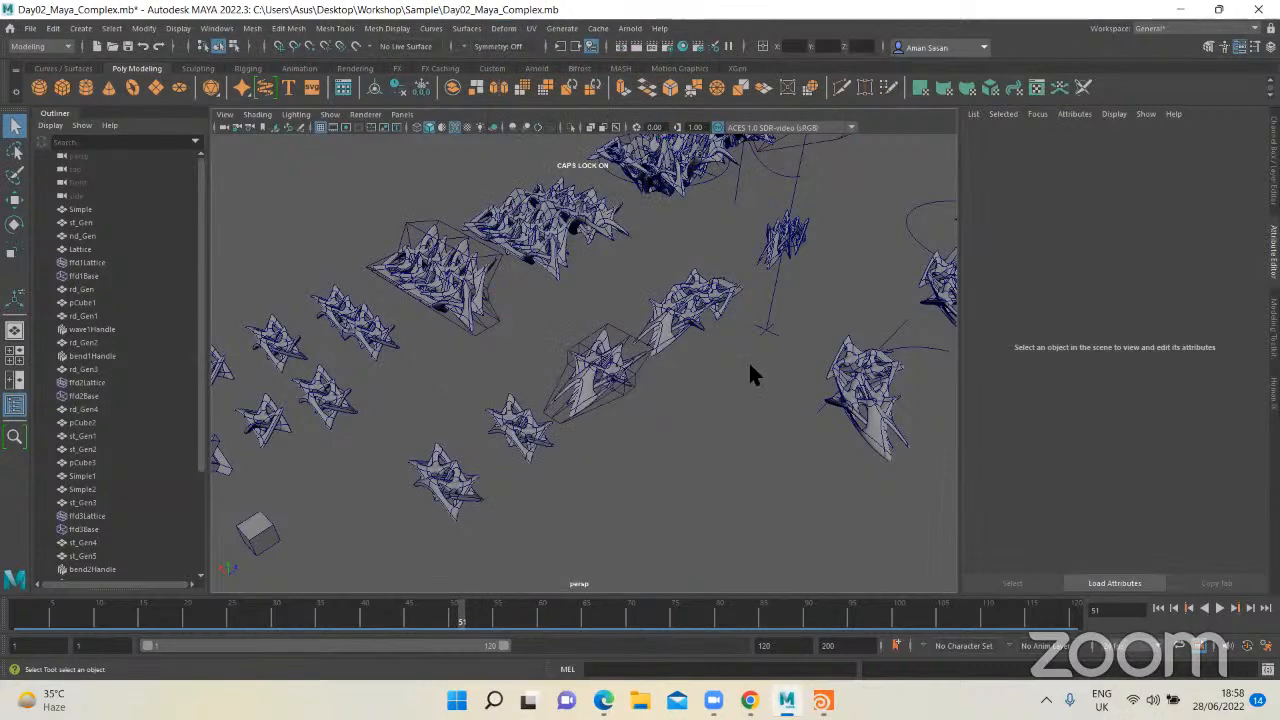
Step: Select the st_Gen2 mesh beside the lattice-deformed form
alt+drag(608, 386, 697, 370)
scroll(640, 390, up, 8)
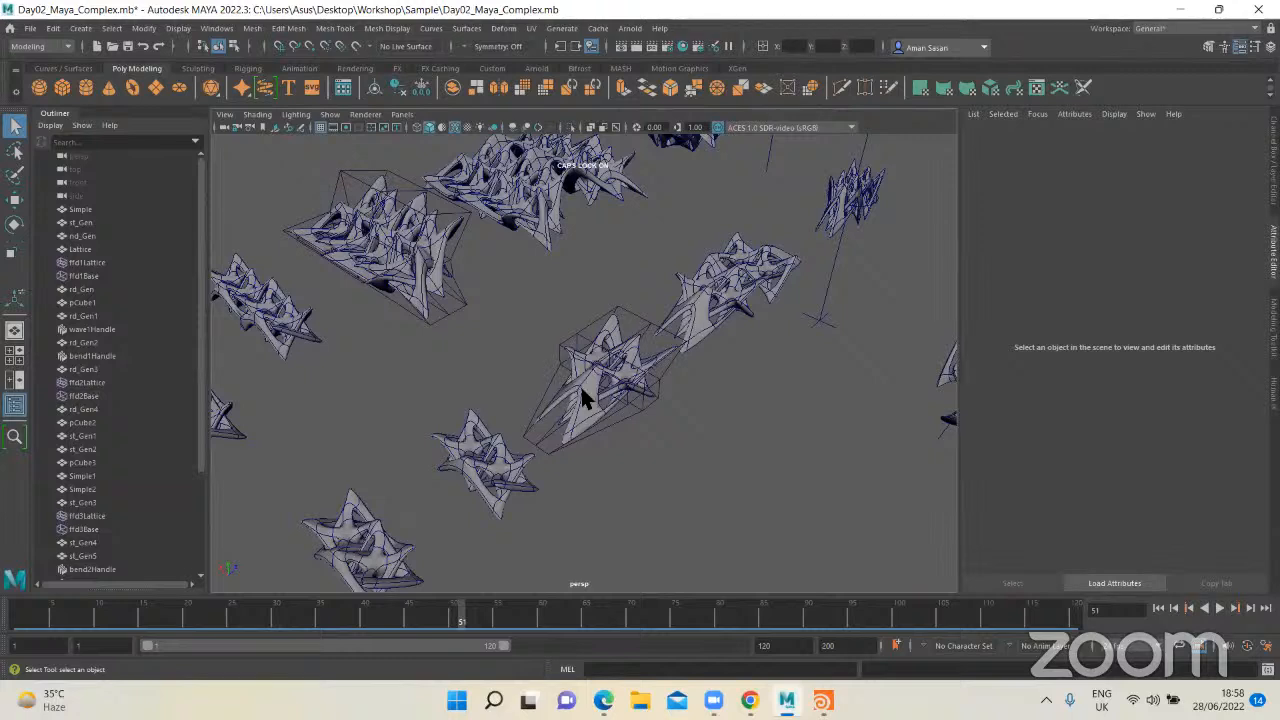
click(481, 480)
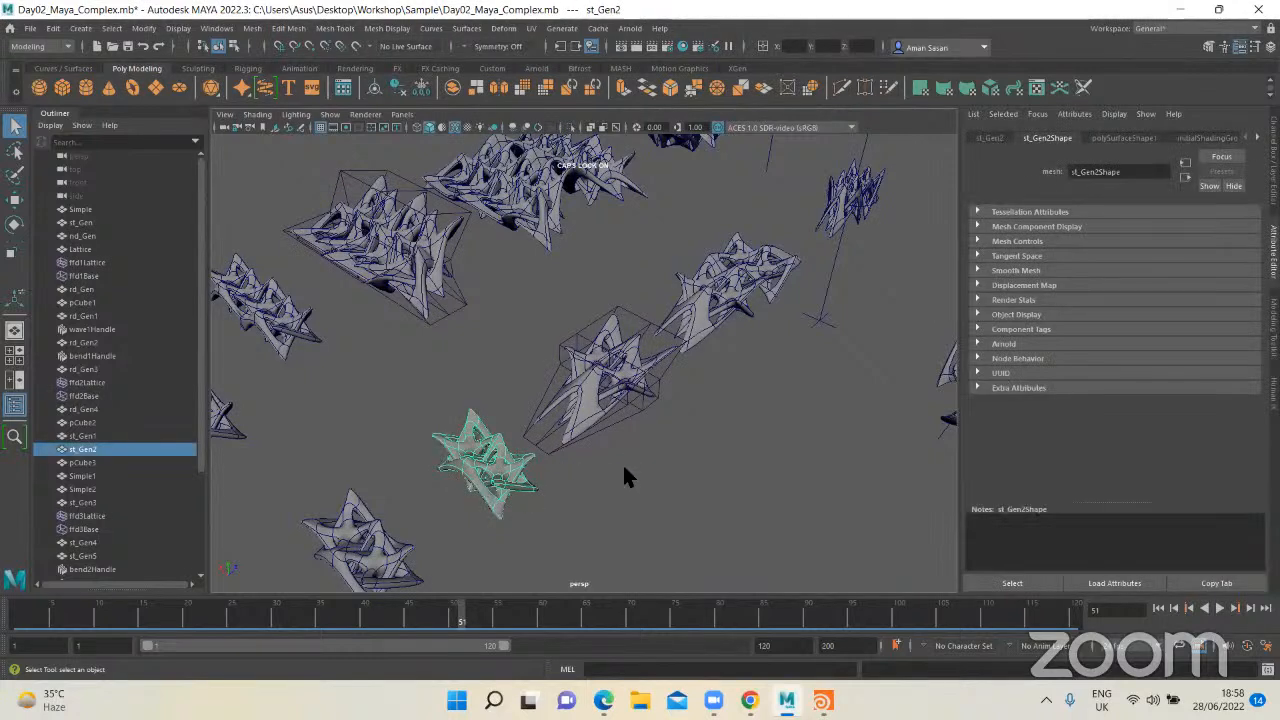
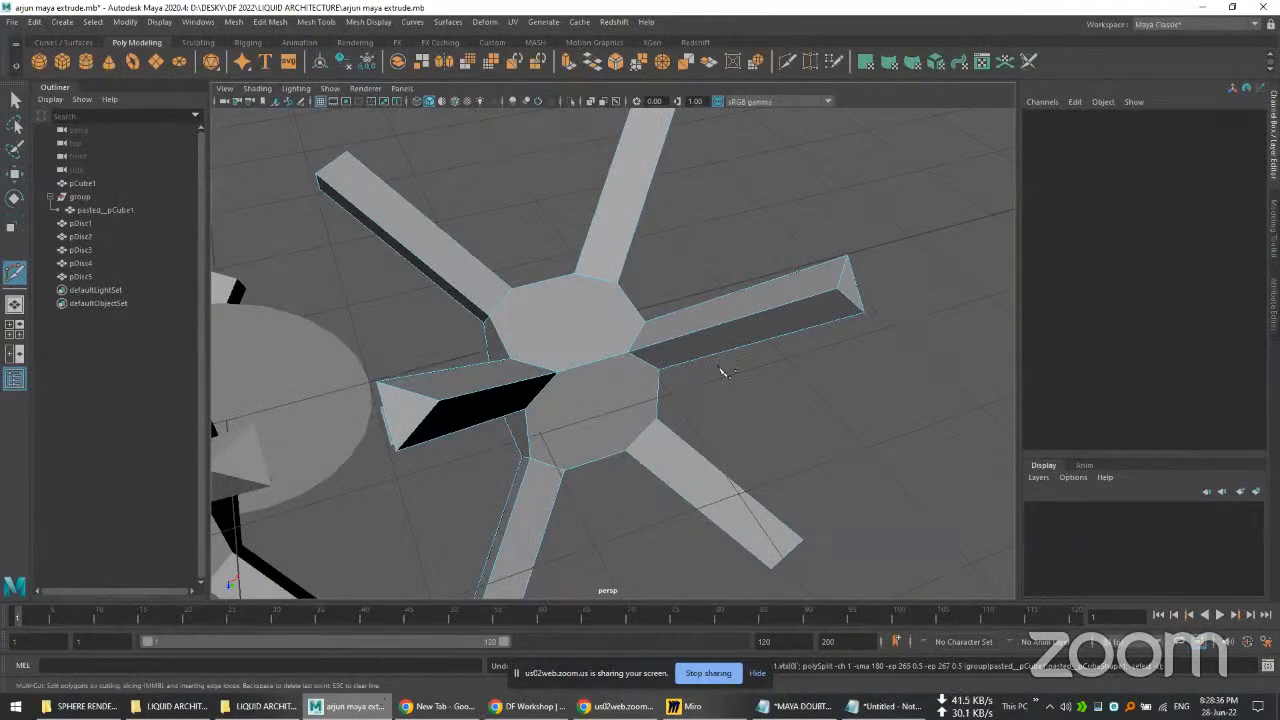
click(786, 331)
scroll(780, 326, down, 3)
scroll(780, 325, up, 3)
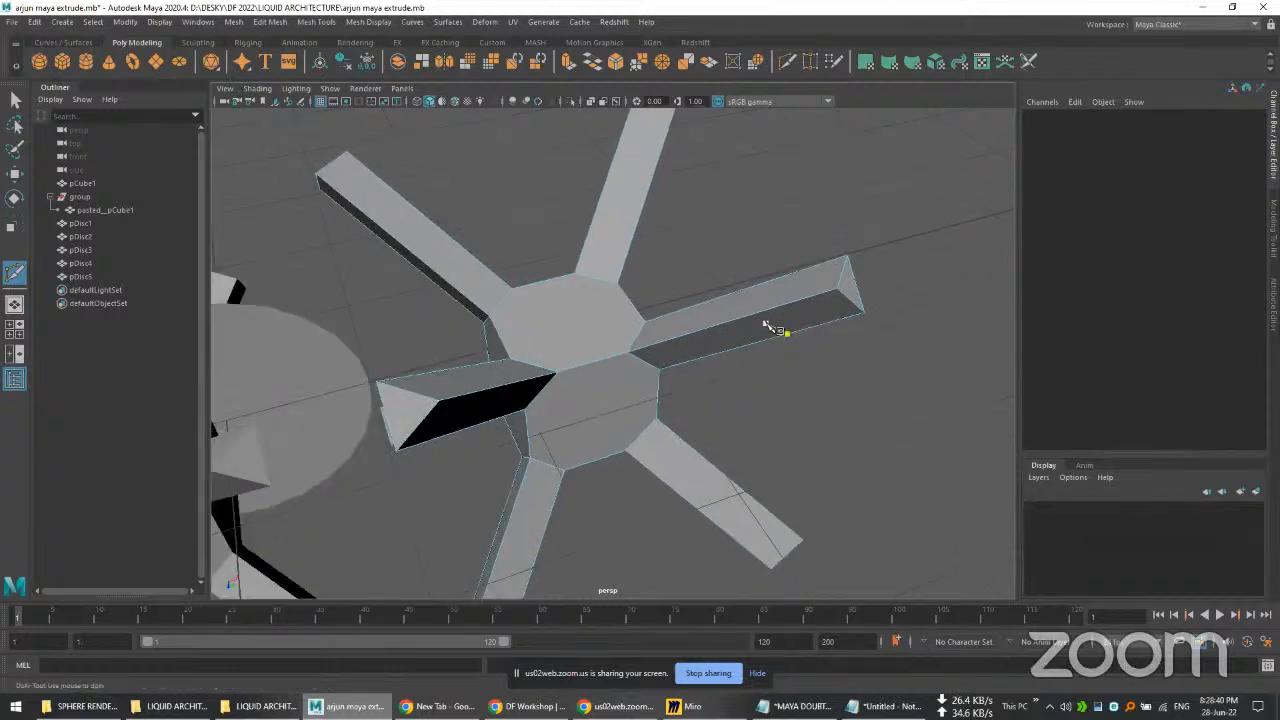
right_click(763, 330)
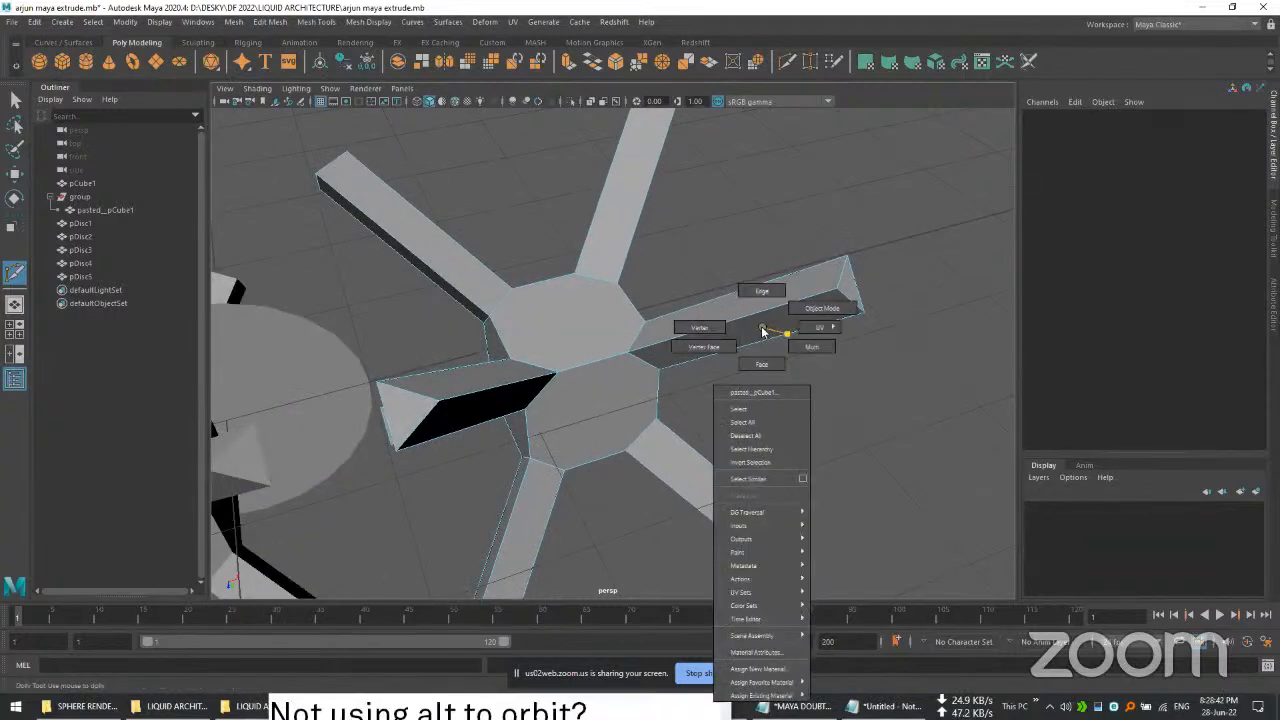
right_drag(762, 331, 760, 365)
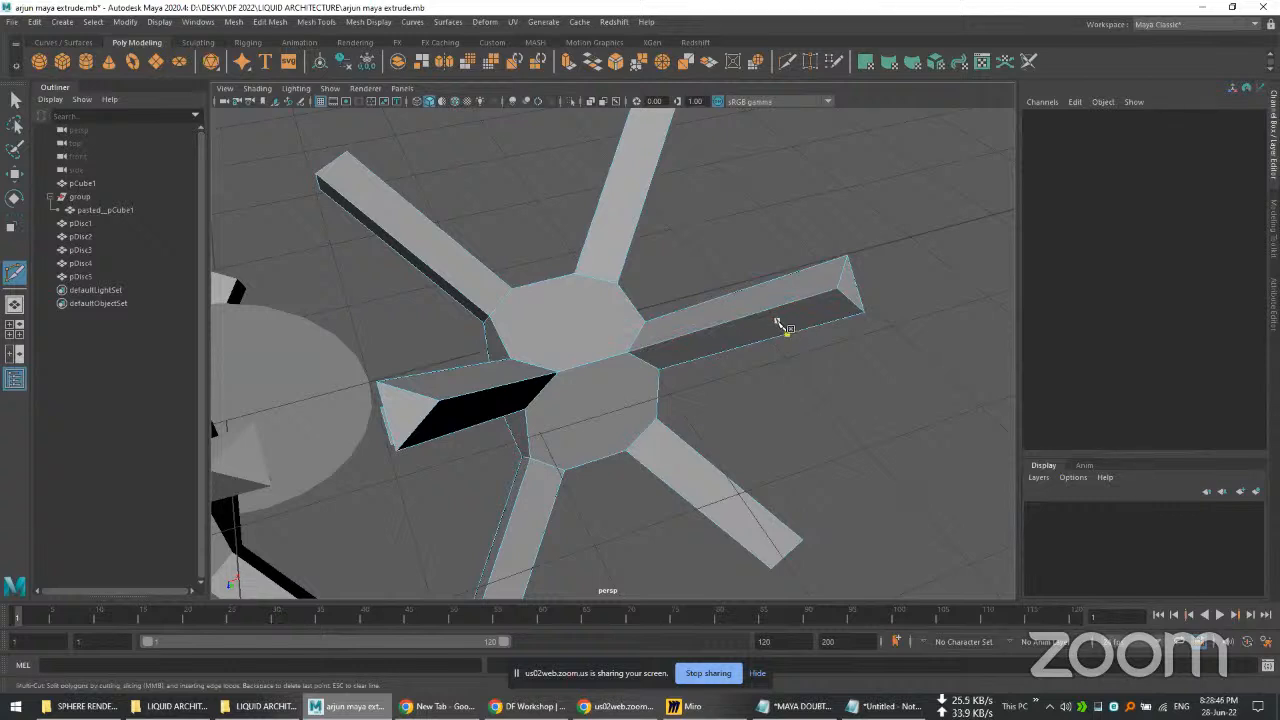
right_click(773, 329)
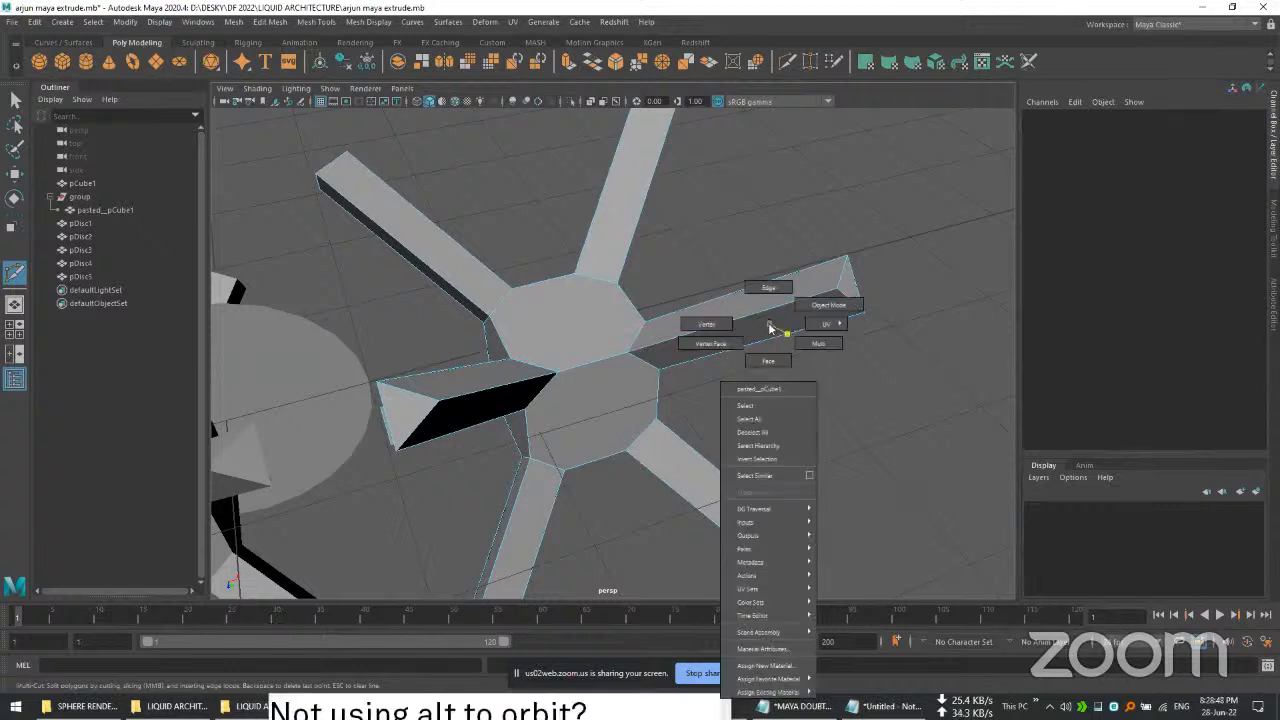
right_click(768, 329)
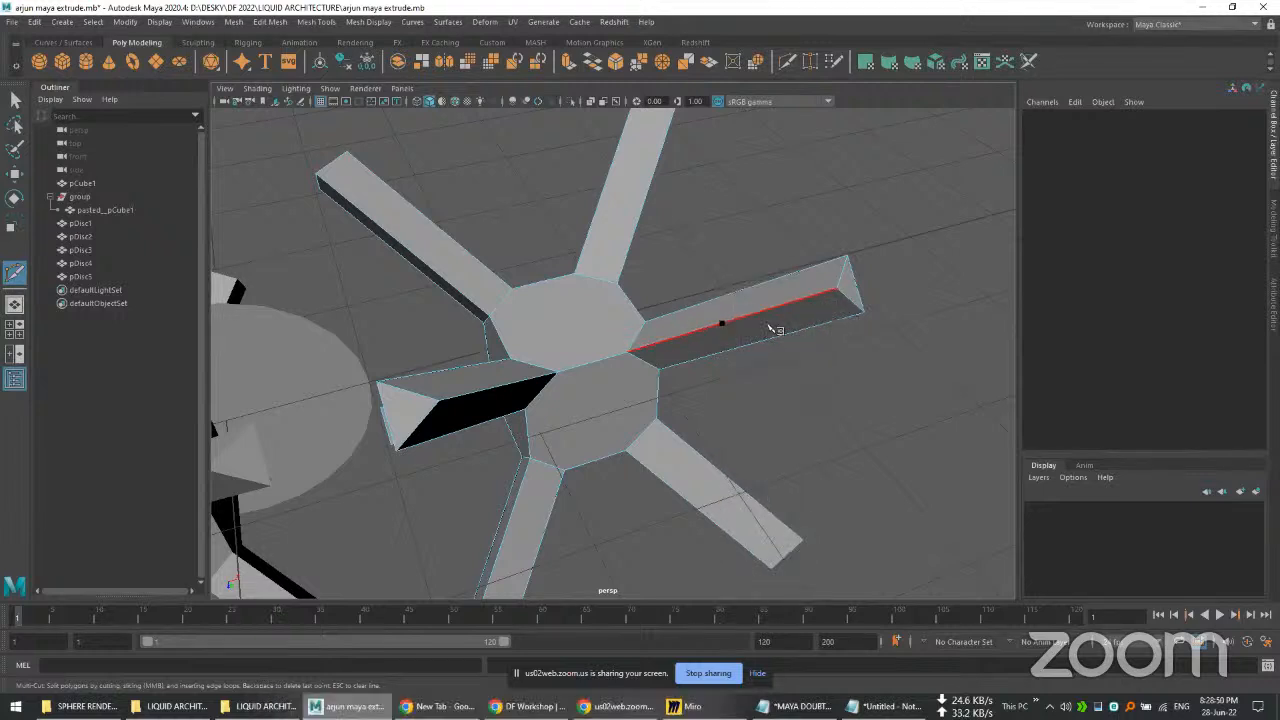
right_click(772, 327)
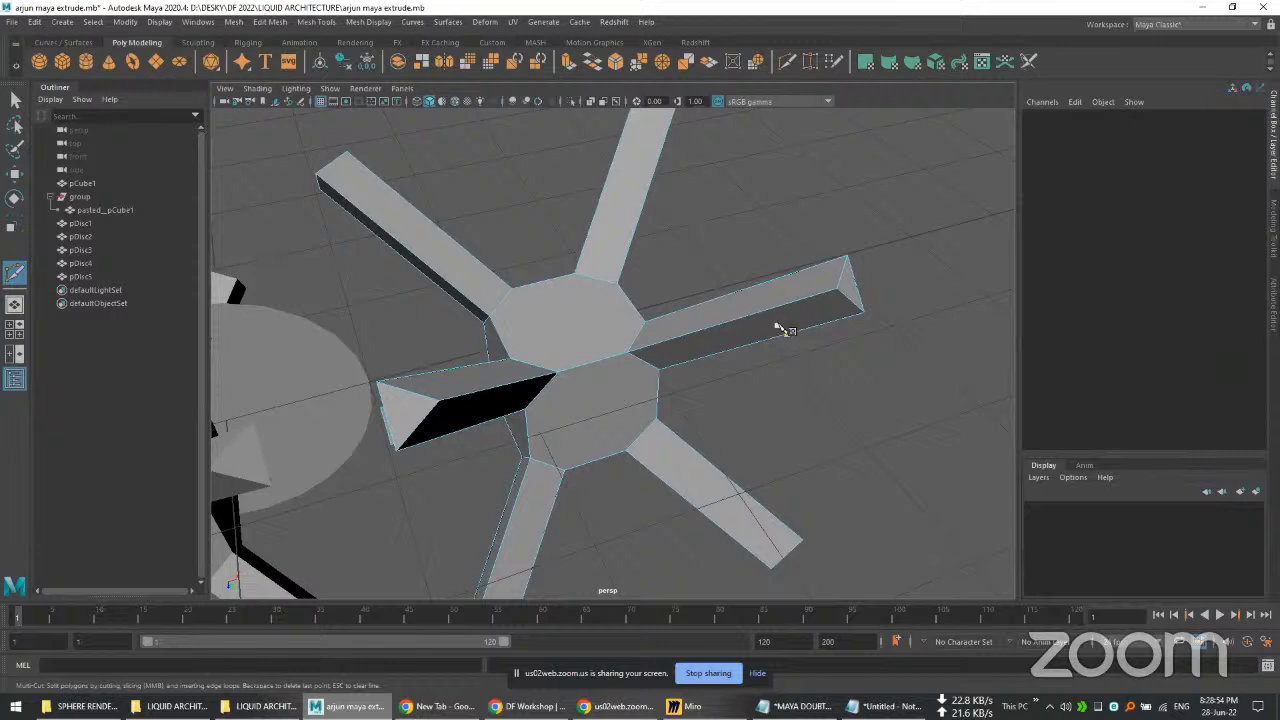
shift+right_click(790, 332)
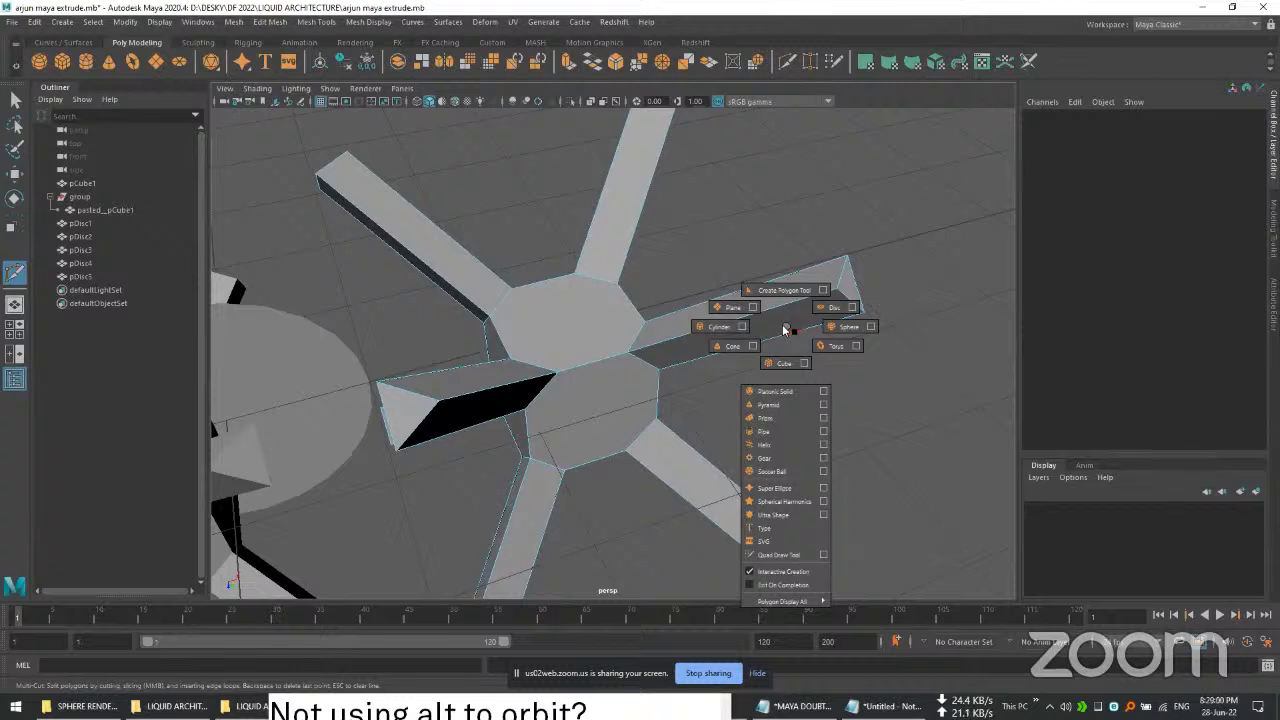
scroll(782, 309, down, 3)
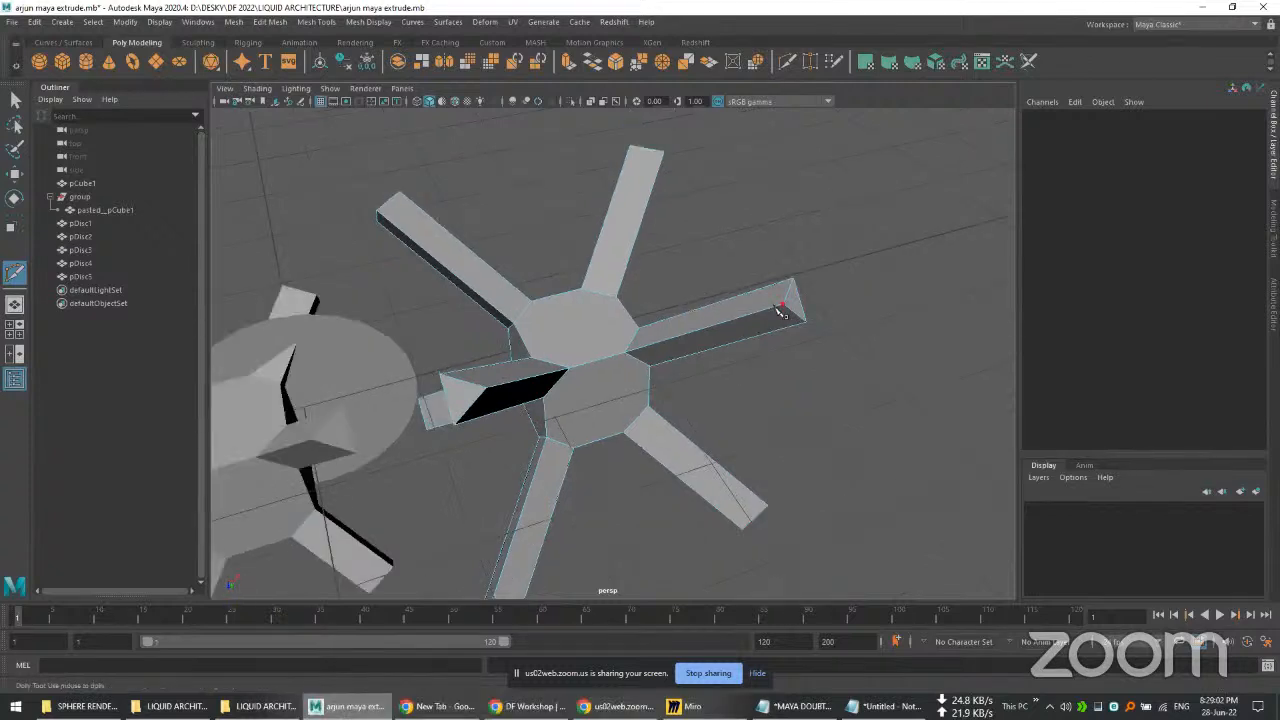
scroll(775, 312, up, 6)
scroll(760, 318, down, 6)
right_click(740, 328)
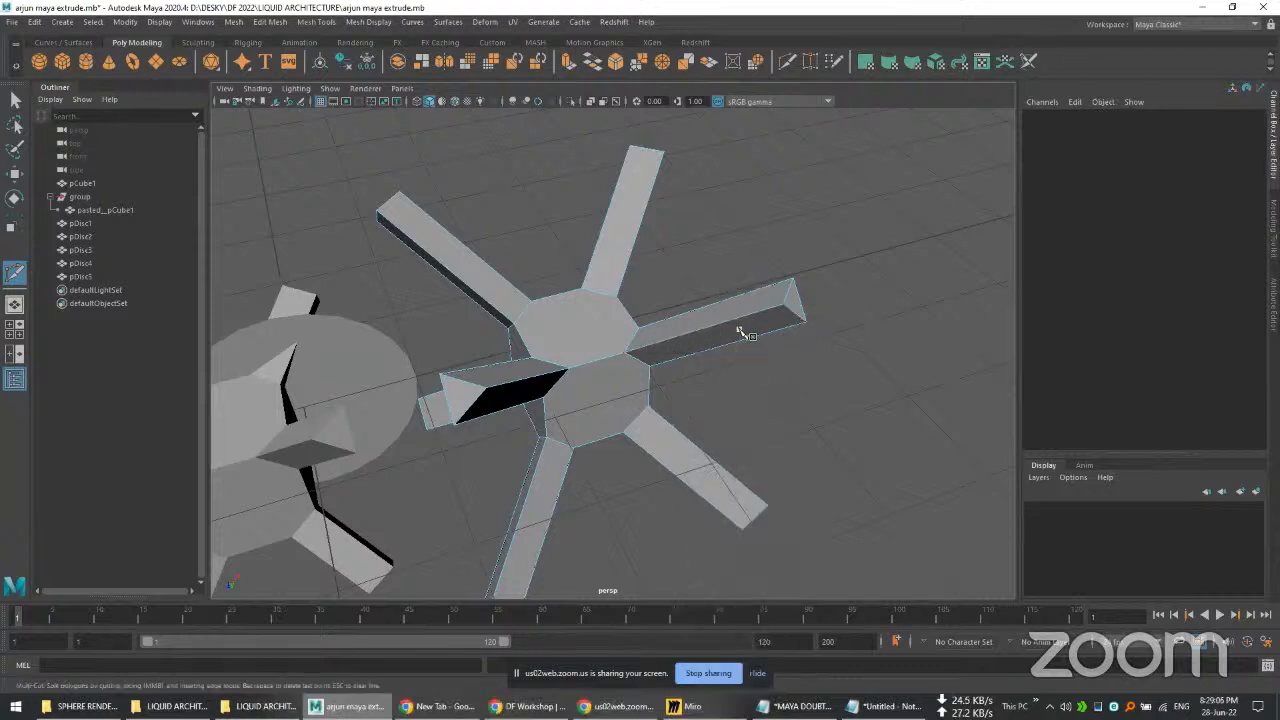
scroll(760, 328, up, 5)
scroll(697, 338, down, 3)
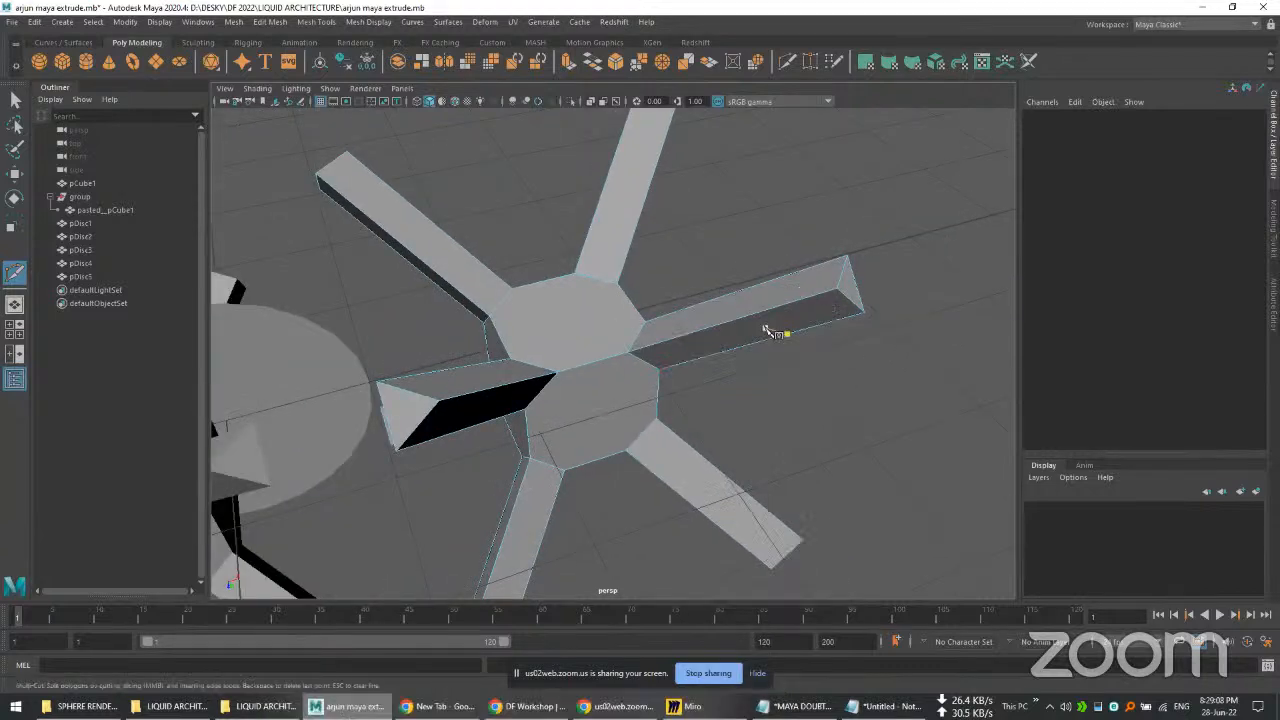
click(757, 323)
shift+right_click(760, 332)
scroll(757, 334, down, 3)
scroll(743, 322, up, 4)
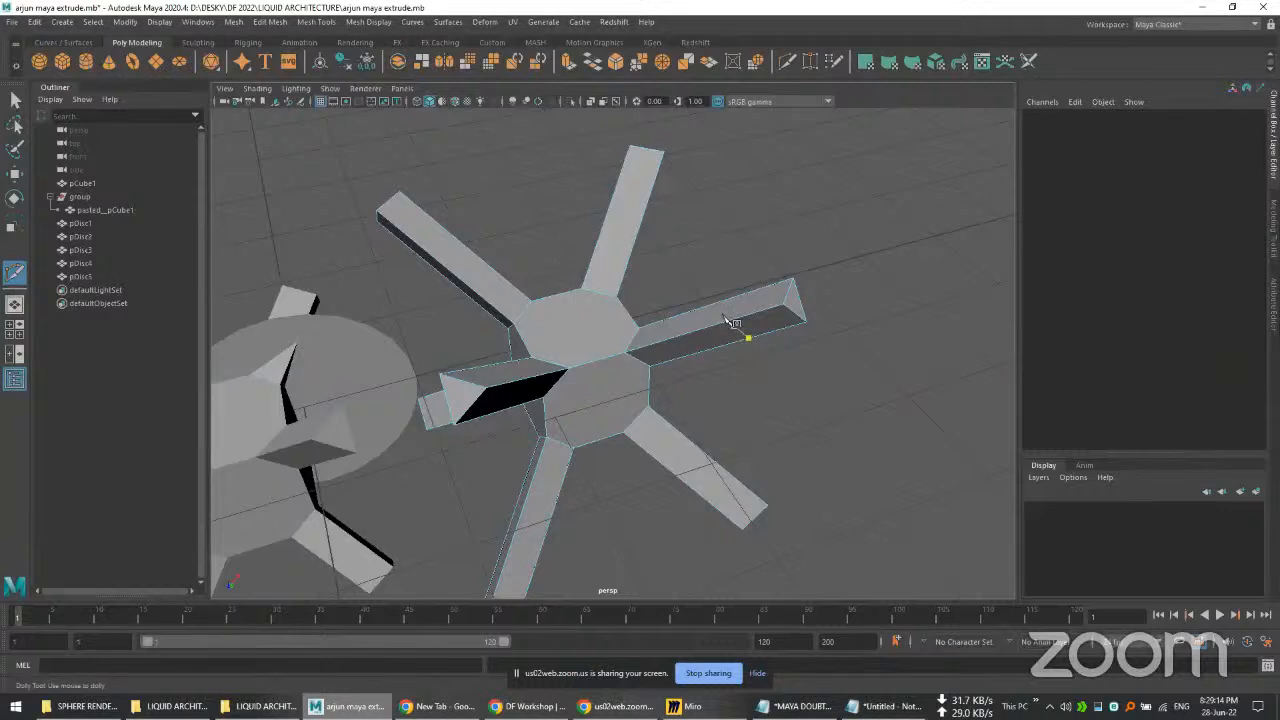
key(q)
Step: Cut a series of parallel edges across the arm's upper face with the Multi-Cut tool
click(701, 356)
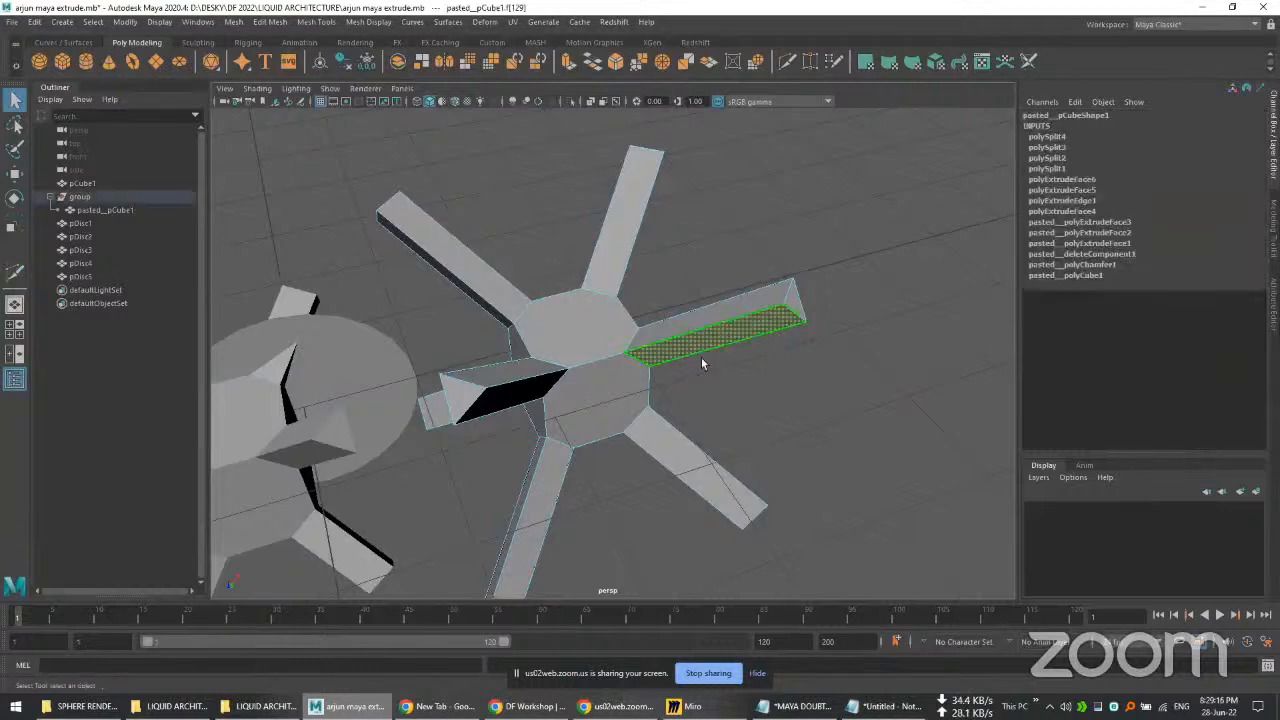
shift+click(724, 338)
shift+right_click(720, 334)
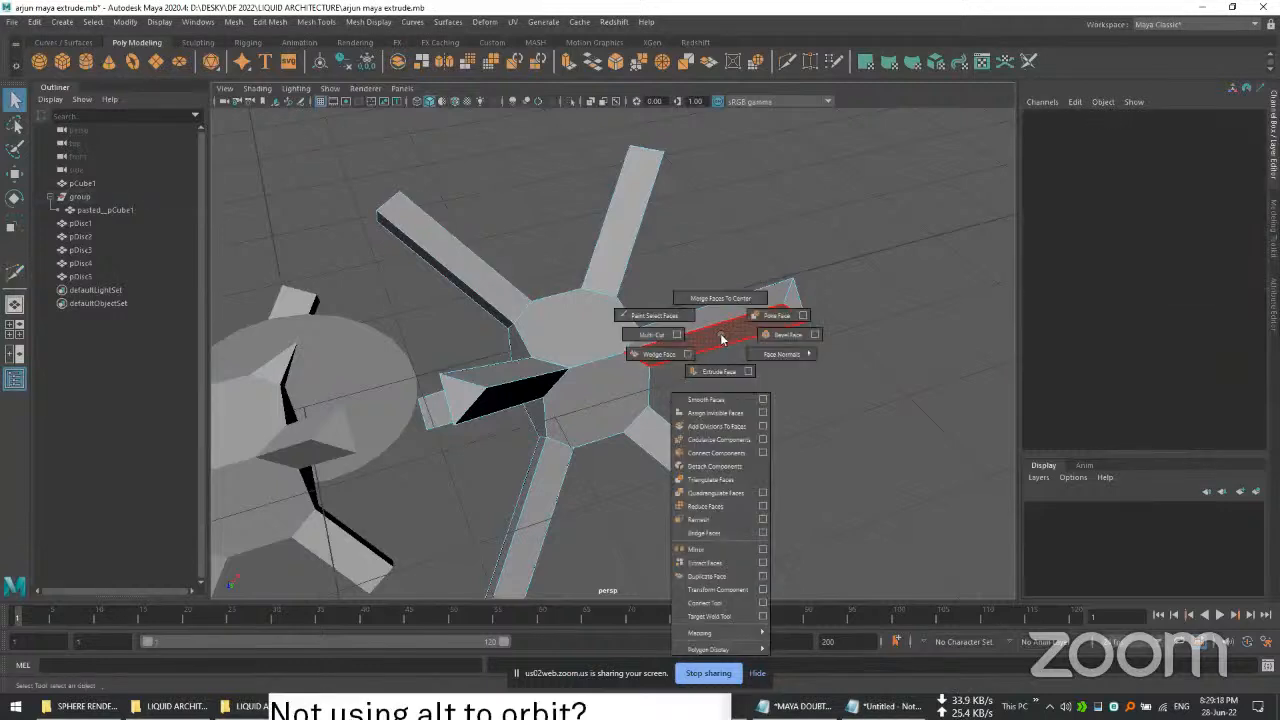
click(656, 341)
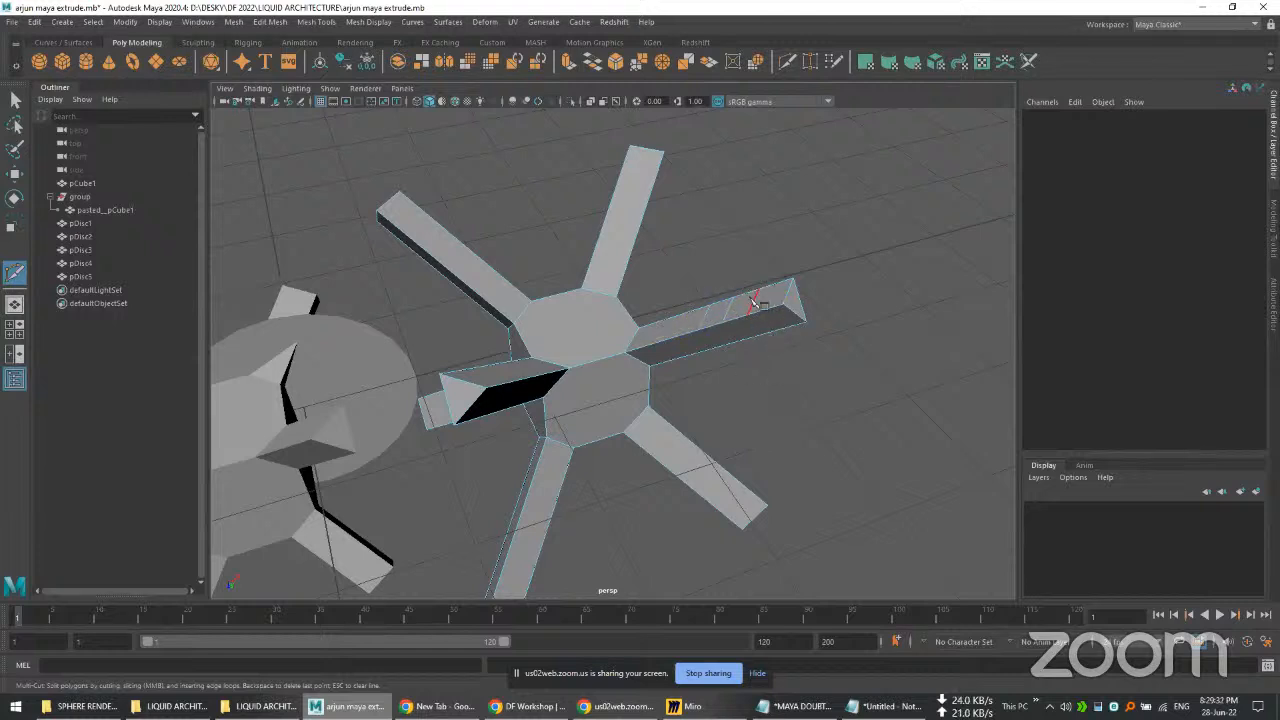
scroll(754, 304, up, 5)
scroll(730, 334, down, 5)
scroll(783, 326, up, 2)
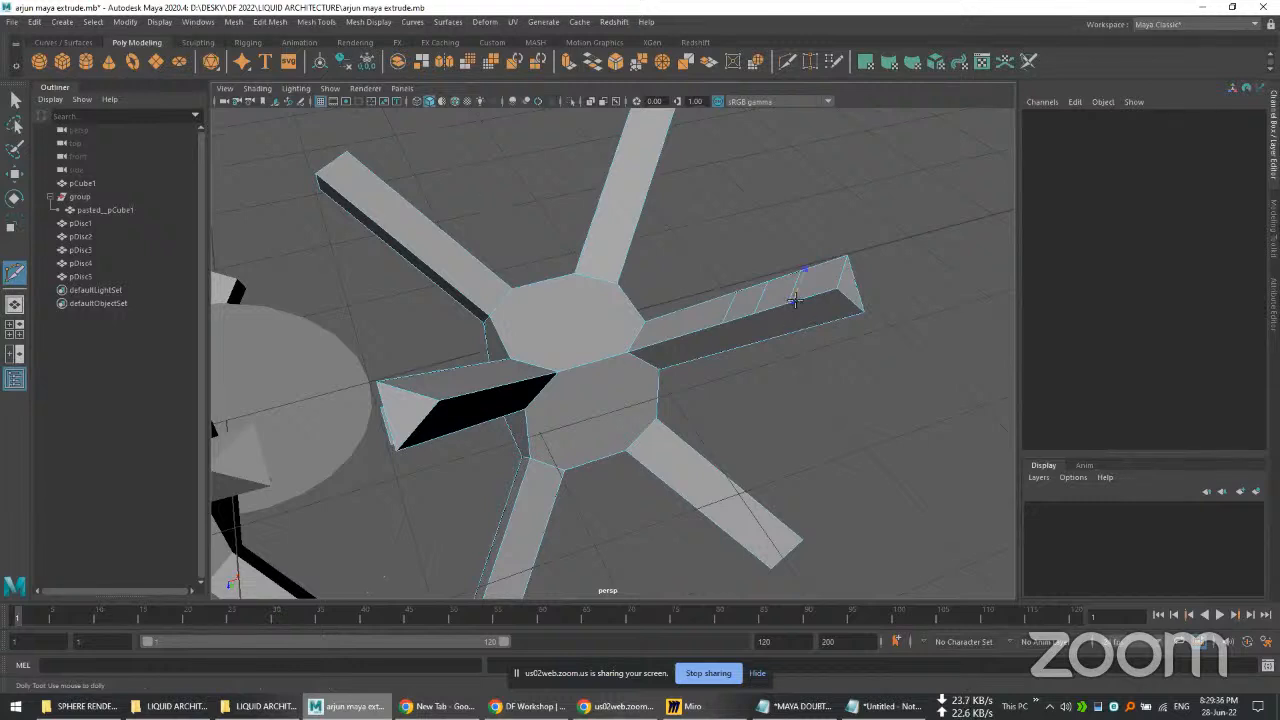
click(795, 301)
right_click(795, 301)
click(818, 265)
click(808, 299)
right_click(811, 309)
key(q)
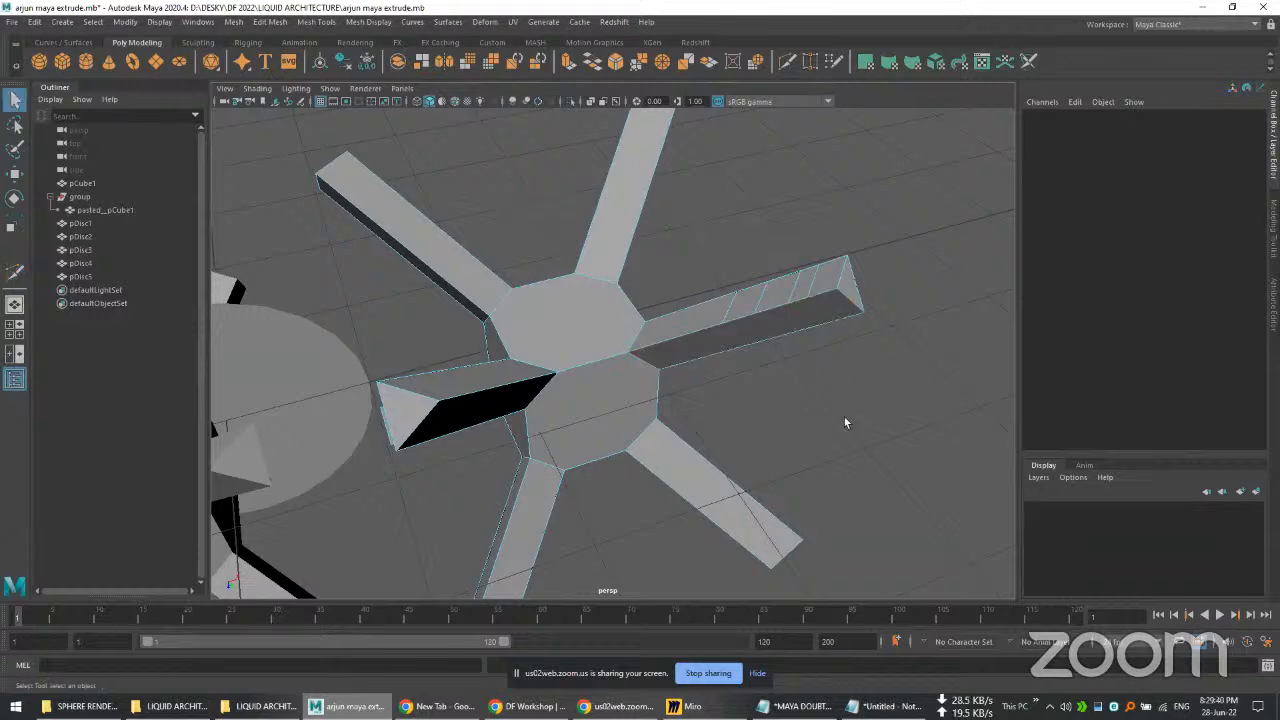
Step: Move the long edge between the arm's upper face and dark underside upward, widening the underside
alt+drag(844, 422, 790, 372)
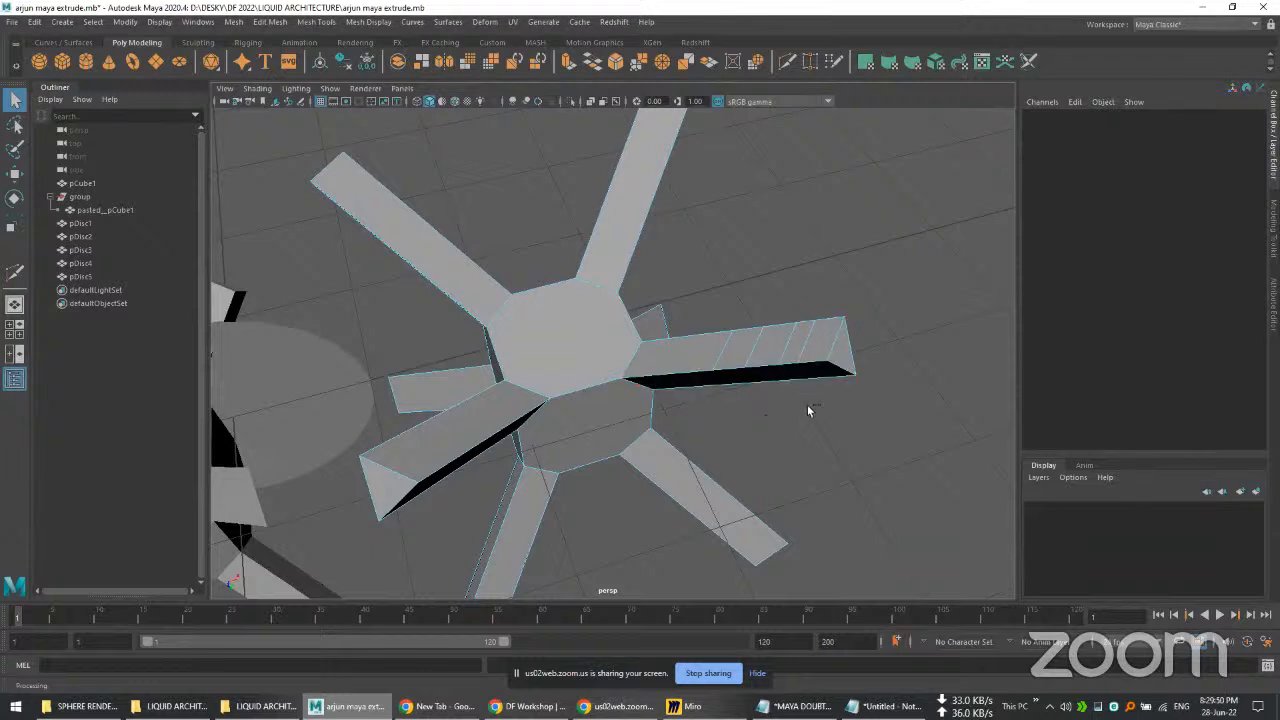
alt+drag(808, 422, 798, 413)
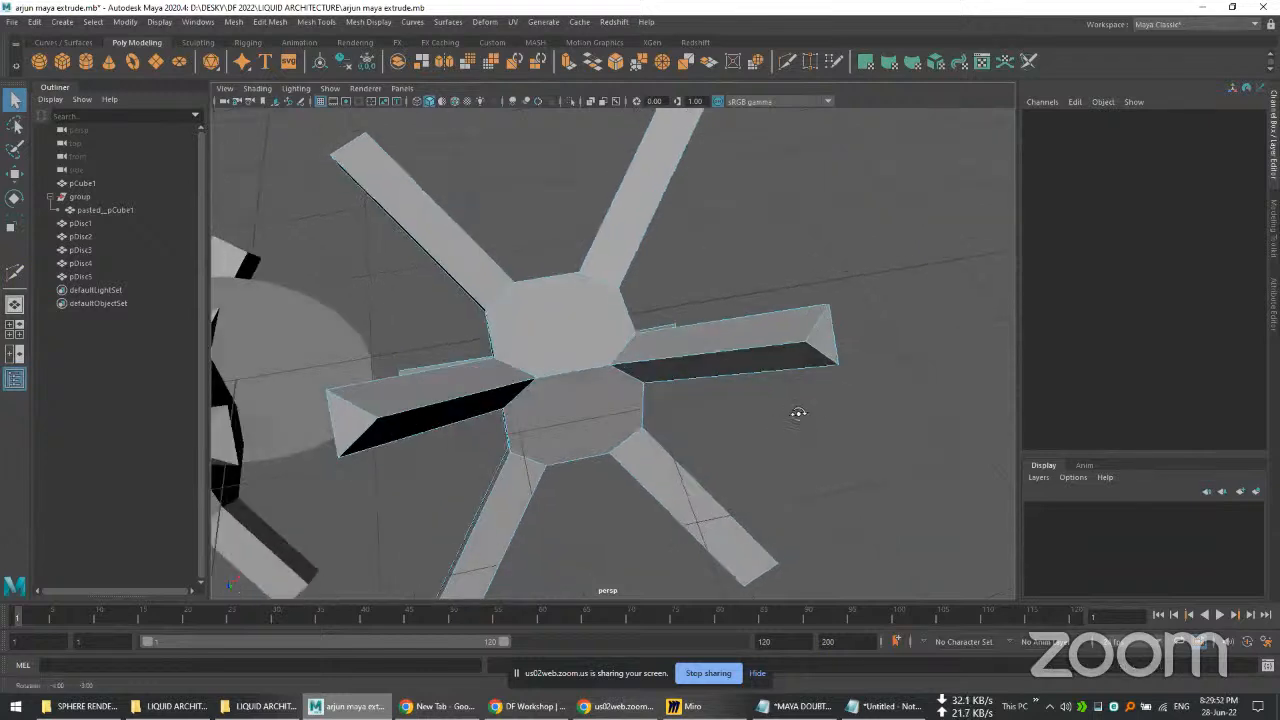
scroll(777, 350, up, 3)
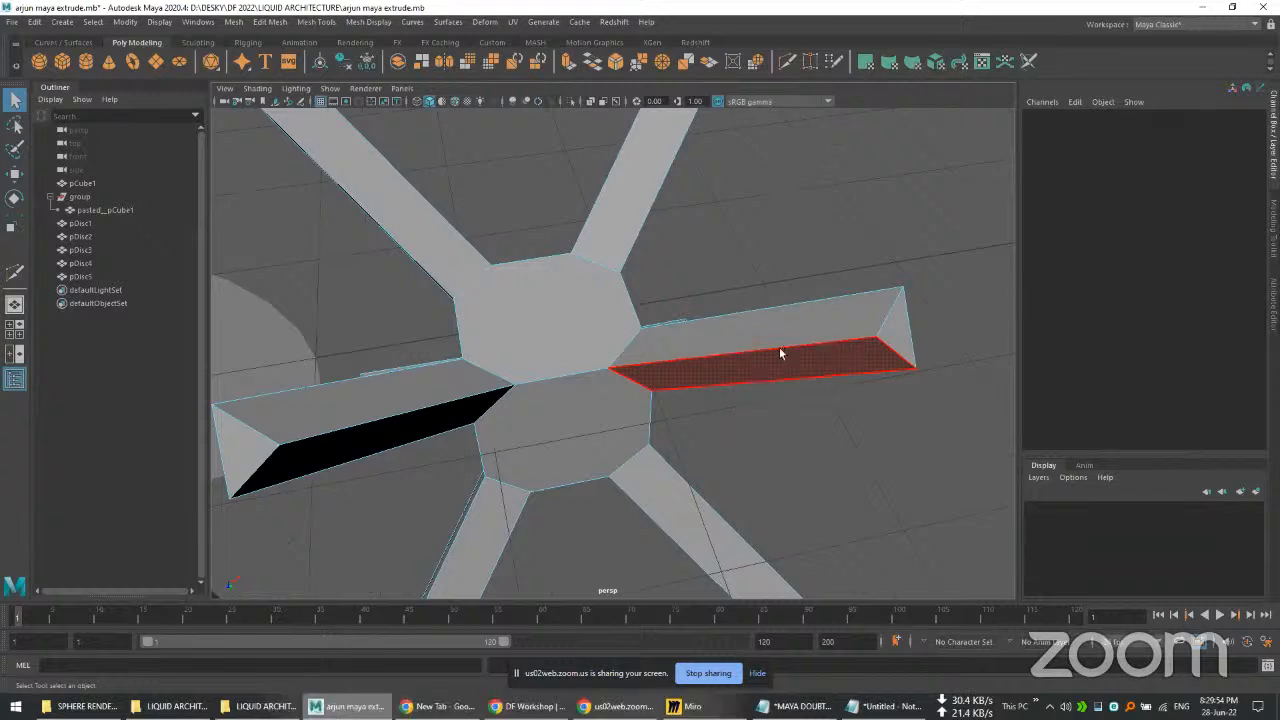
right_click(776, 346)
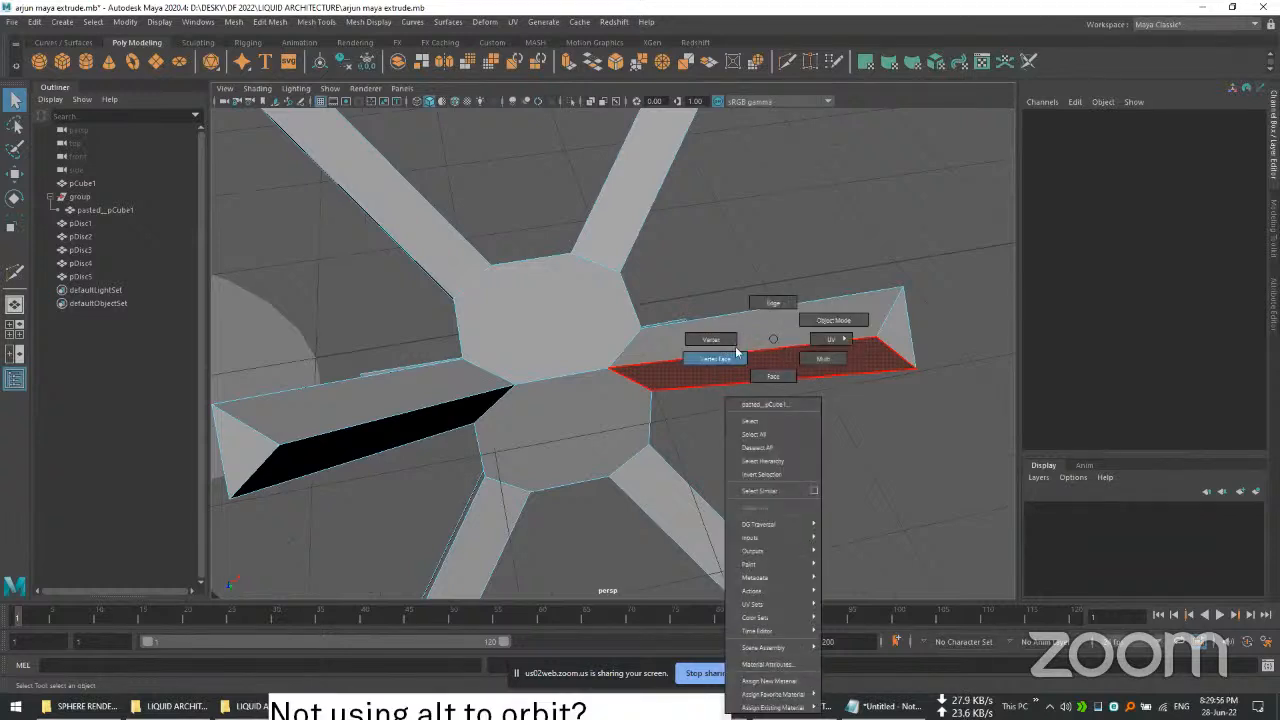
click(768, 304)
click(778, 355)
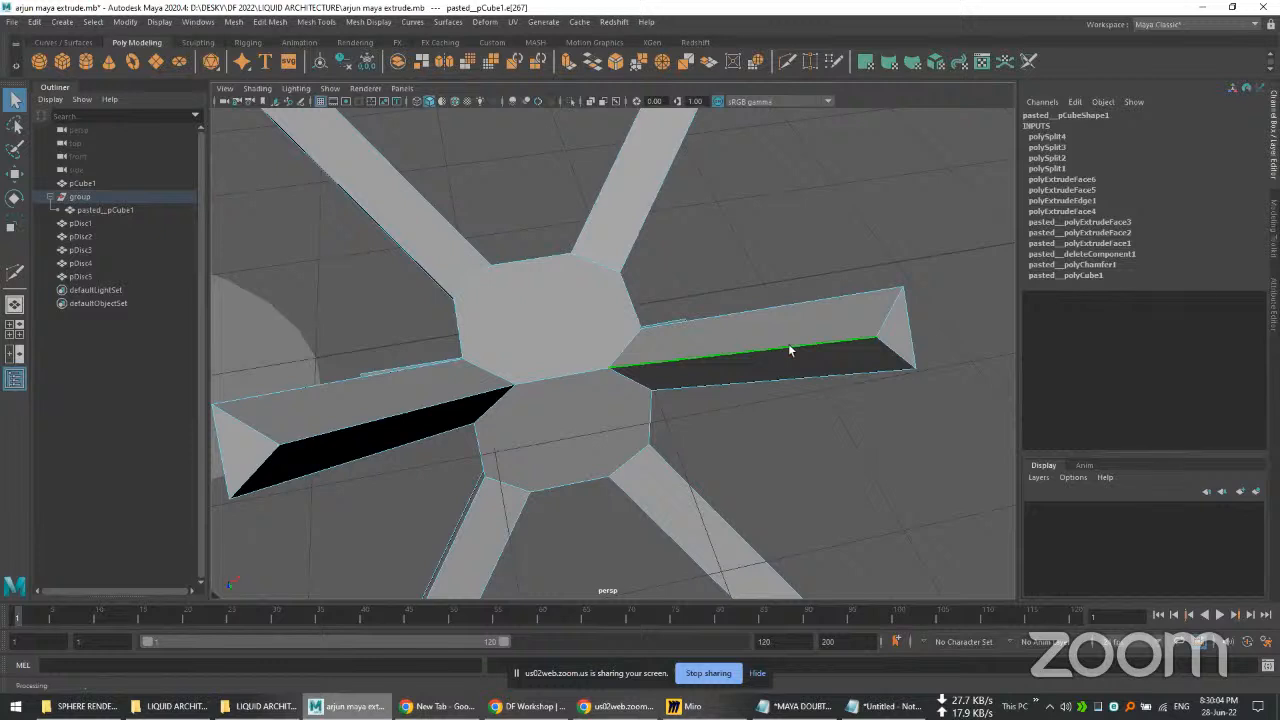
key(w)
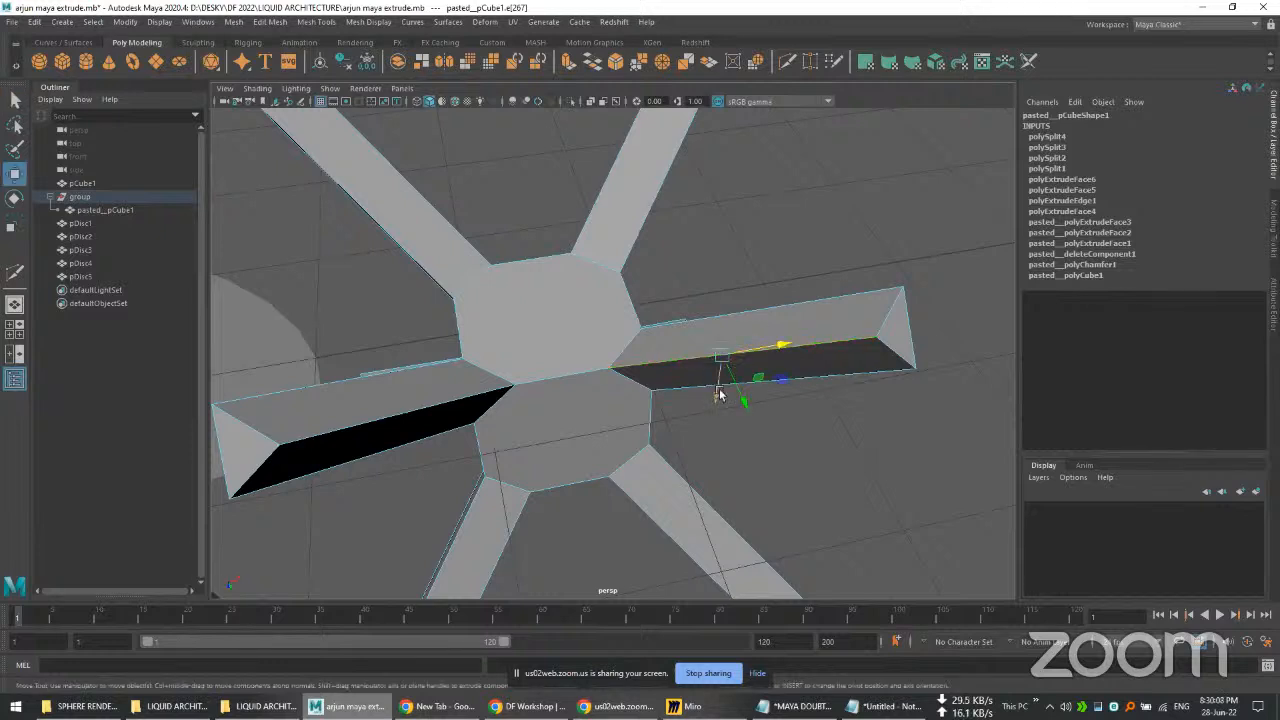
mouse_move(716, 397)
mouse_down()
mouse_move(714, 408)
mouse_move(728, 360)
mouse_move(737, 414)
mouse_move(727, 360)
mouse_move(735, 388)
mouse_move(740, 360)
mouse_move(739, 376)
mouse_up()
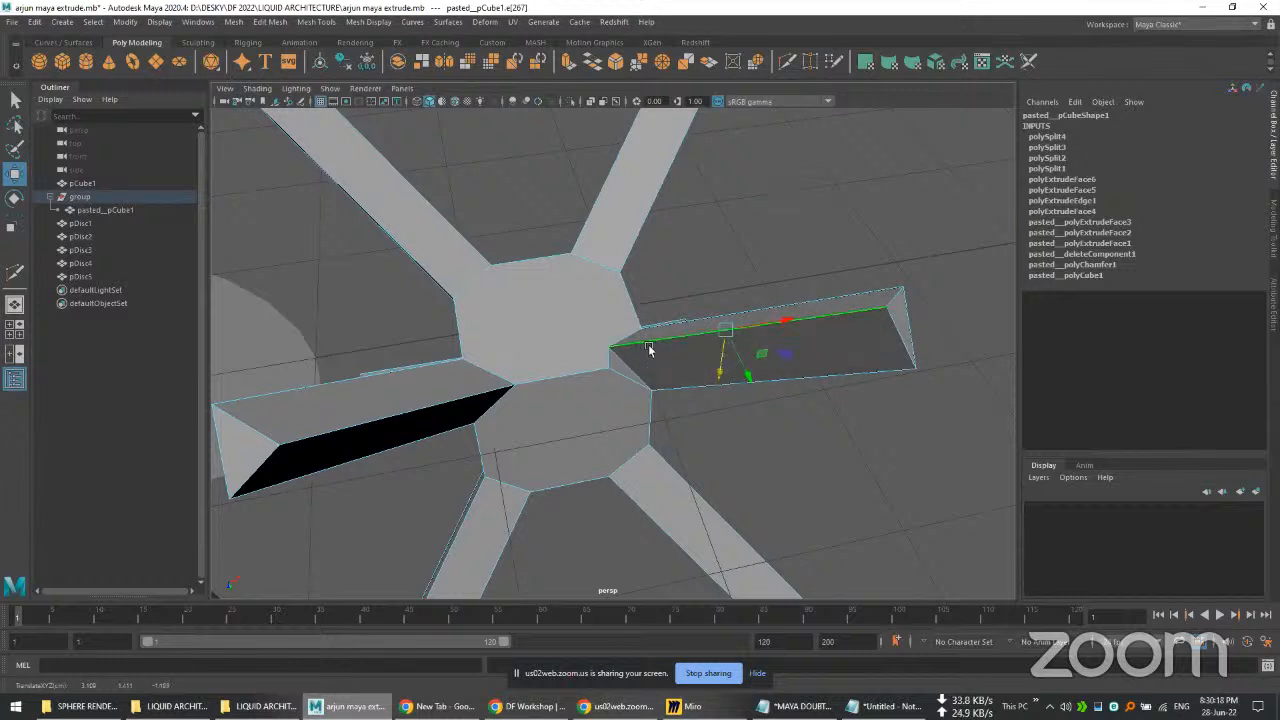
Step: Examine the junction where the arm's moved edge meets the faceted hub
scroll(648, 342, up, 2)
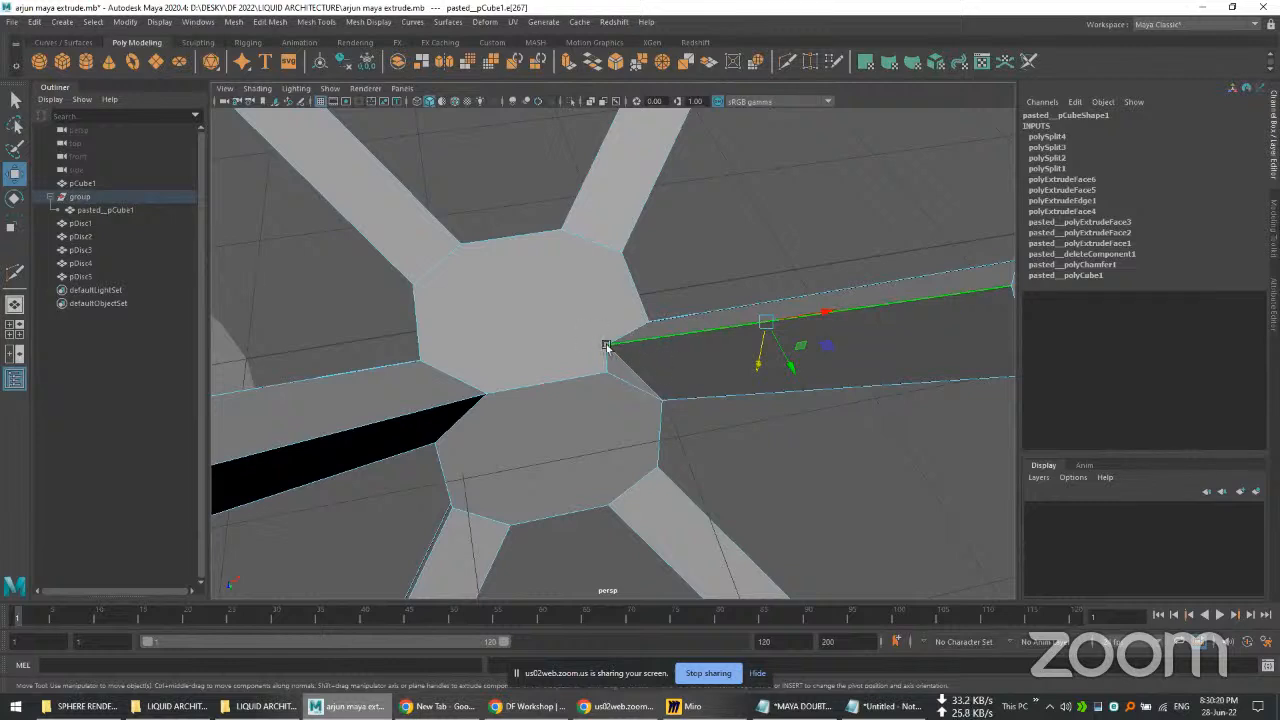
scroll(656, 415, down, 3)
alt+drag(656, 417, 740, 437)
scroll(677, 360, up, 5)
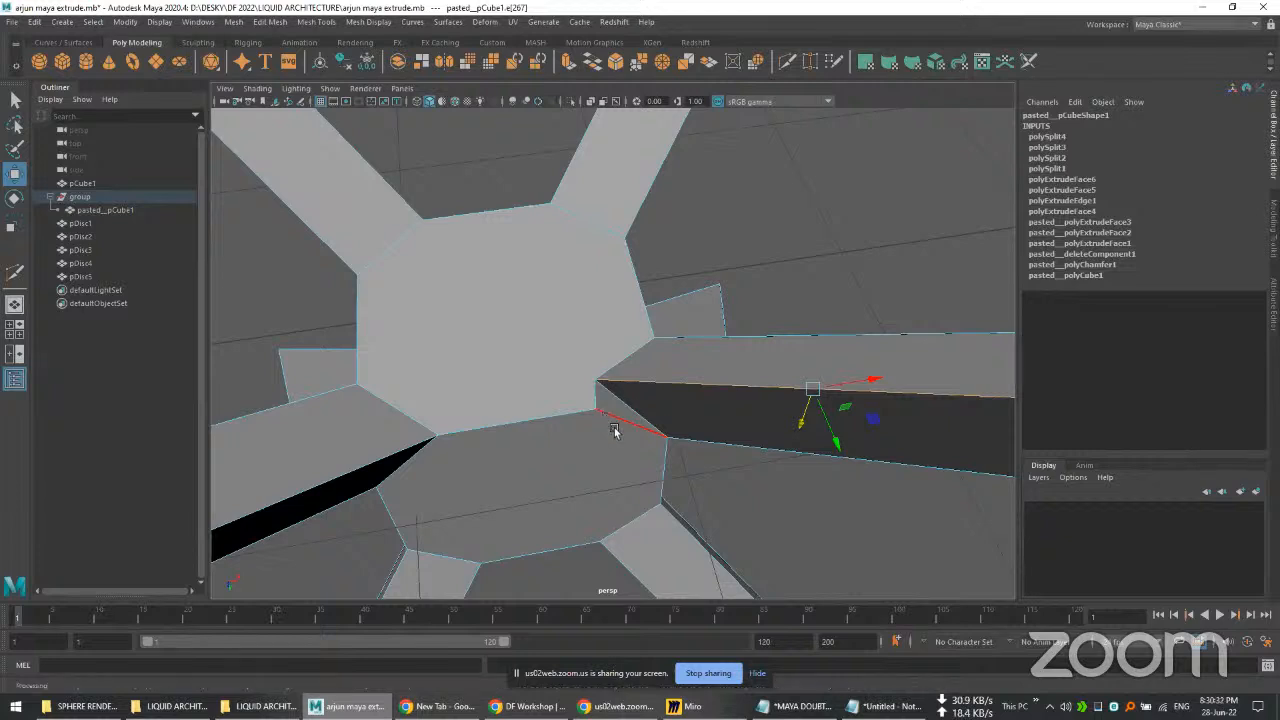
alt+drag(723, 497, 711, 485)
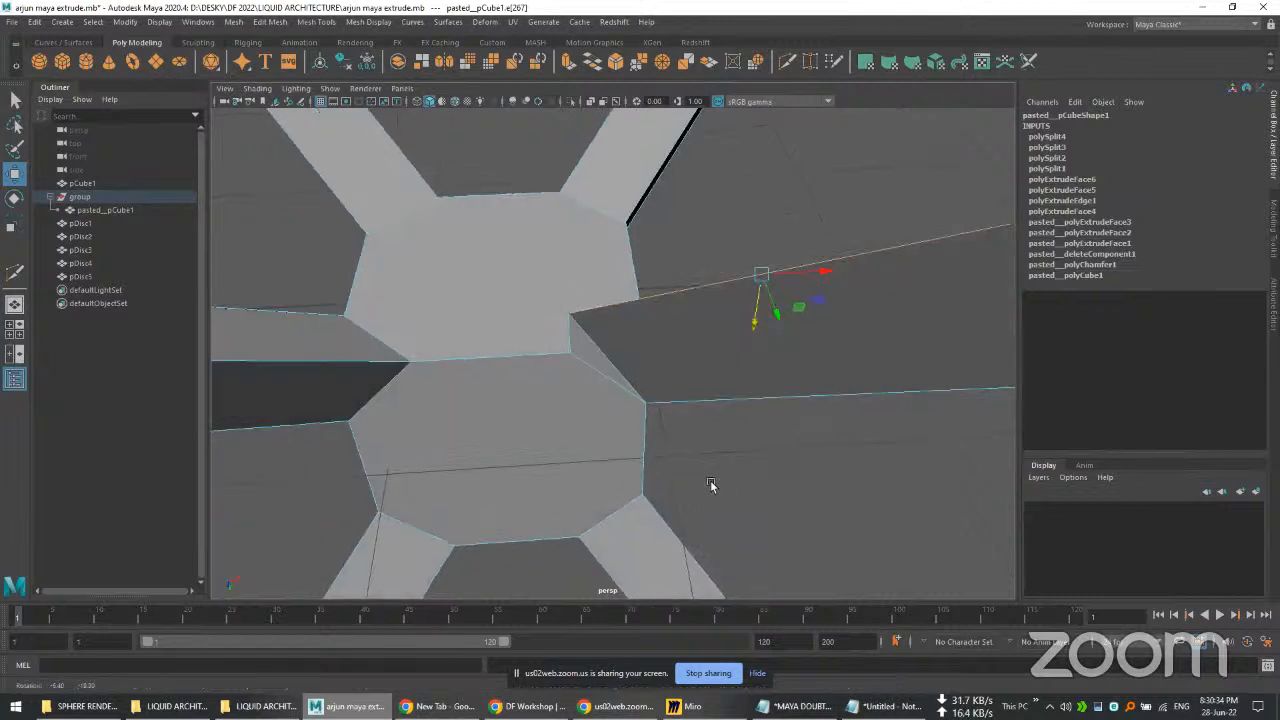
scroll(690, 450, up, 5)
scroll(519, 347, down, 2)
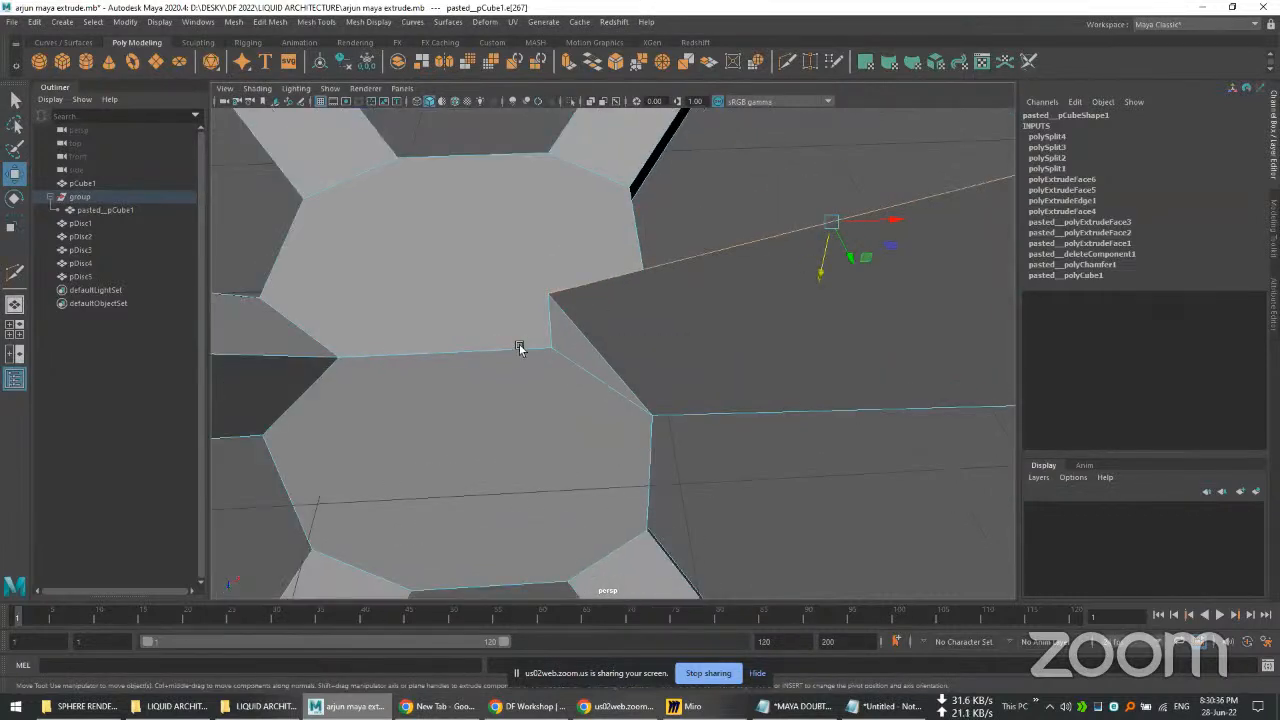
scroll(531, 327, down, 2)
scroll(614, 314, up, 1)
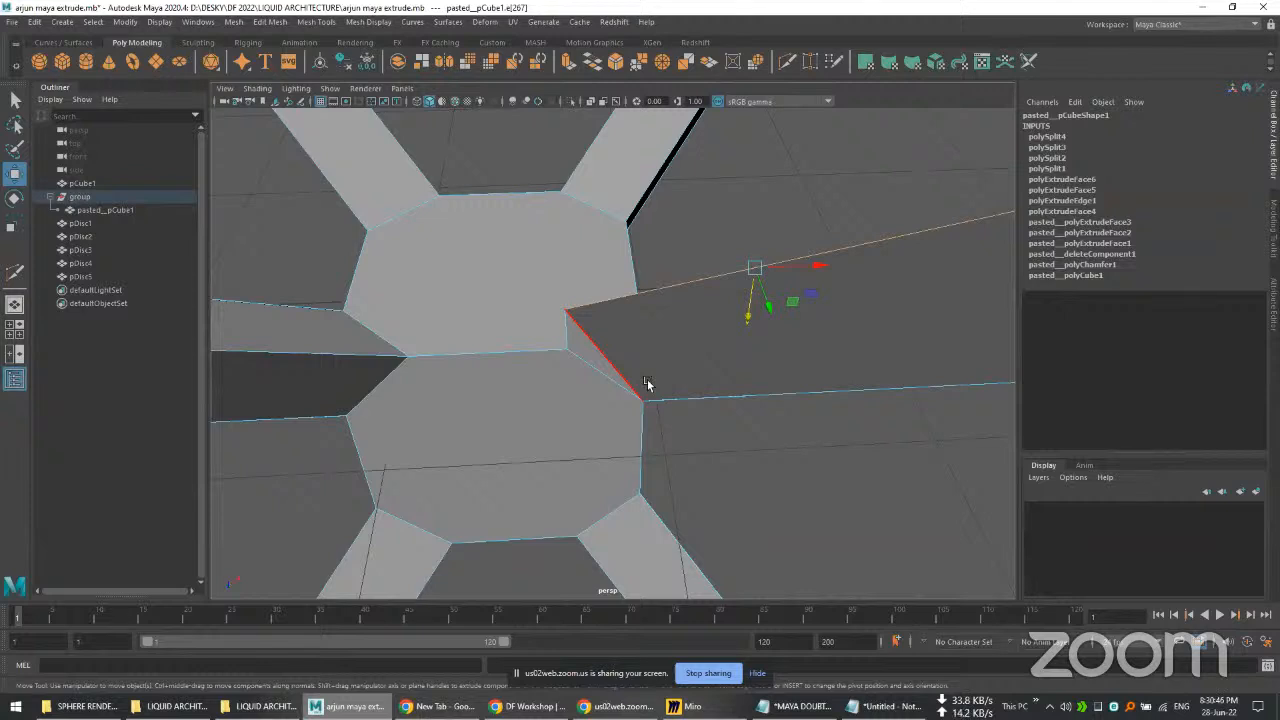
alt+drag(694, 434, 707, 361)
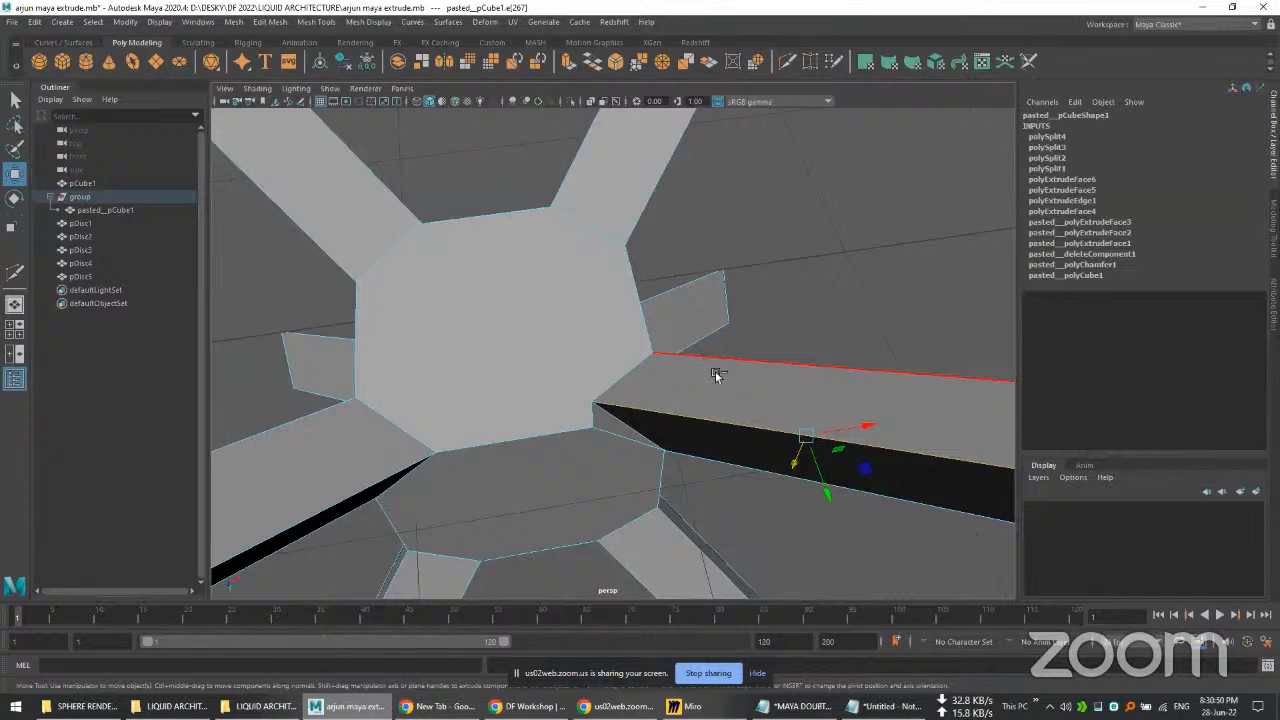
Step: Undo the move of the arm's long edge
key(ctrl+z)
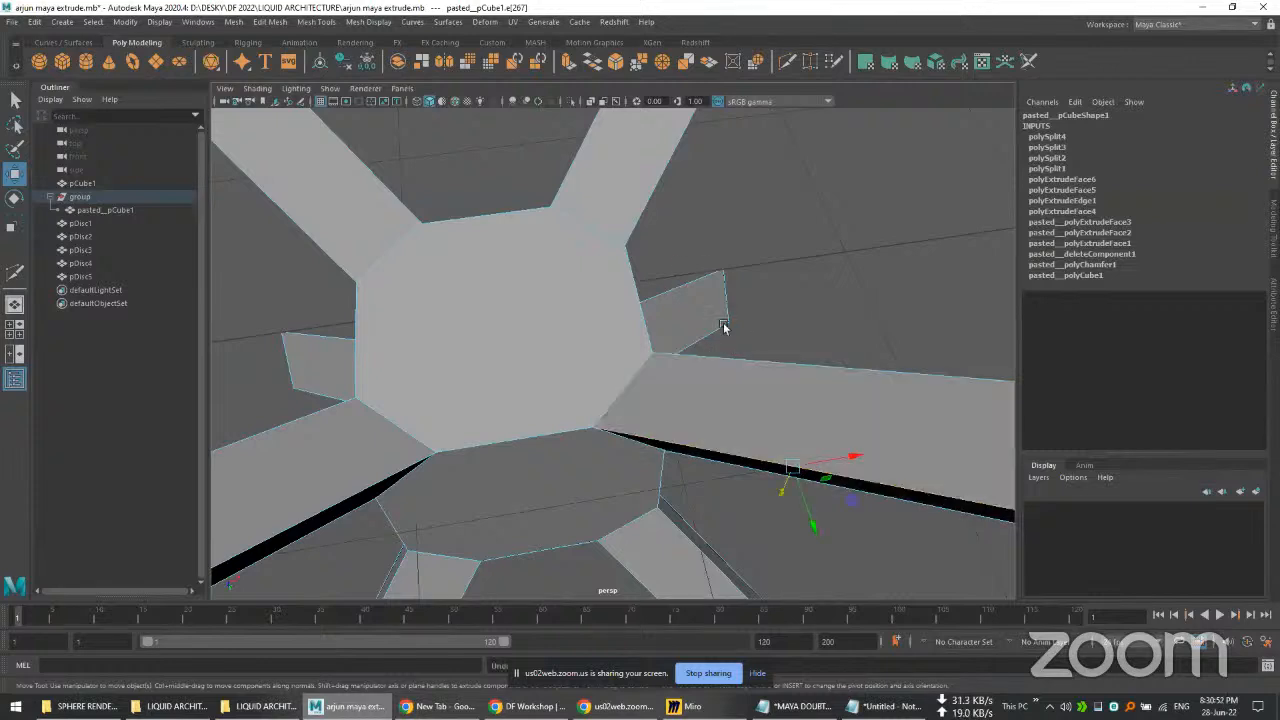
scroll(703, 266, down, 3)
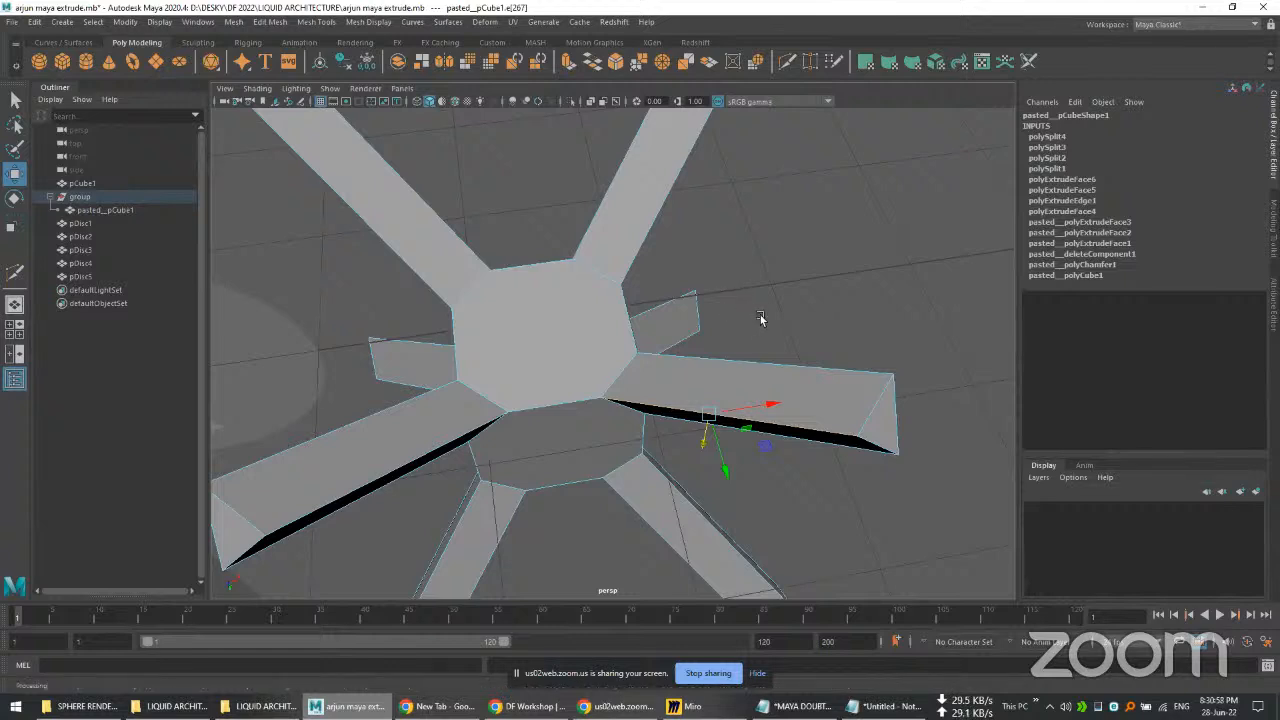
alt+drag(754, 323, 671, 277)
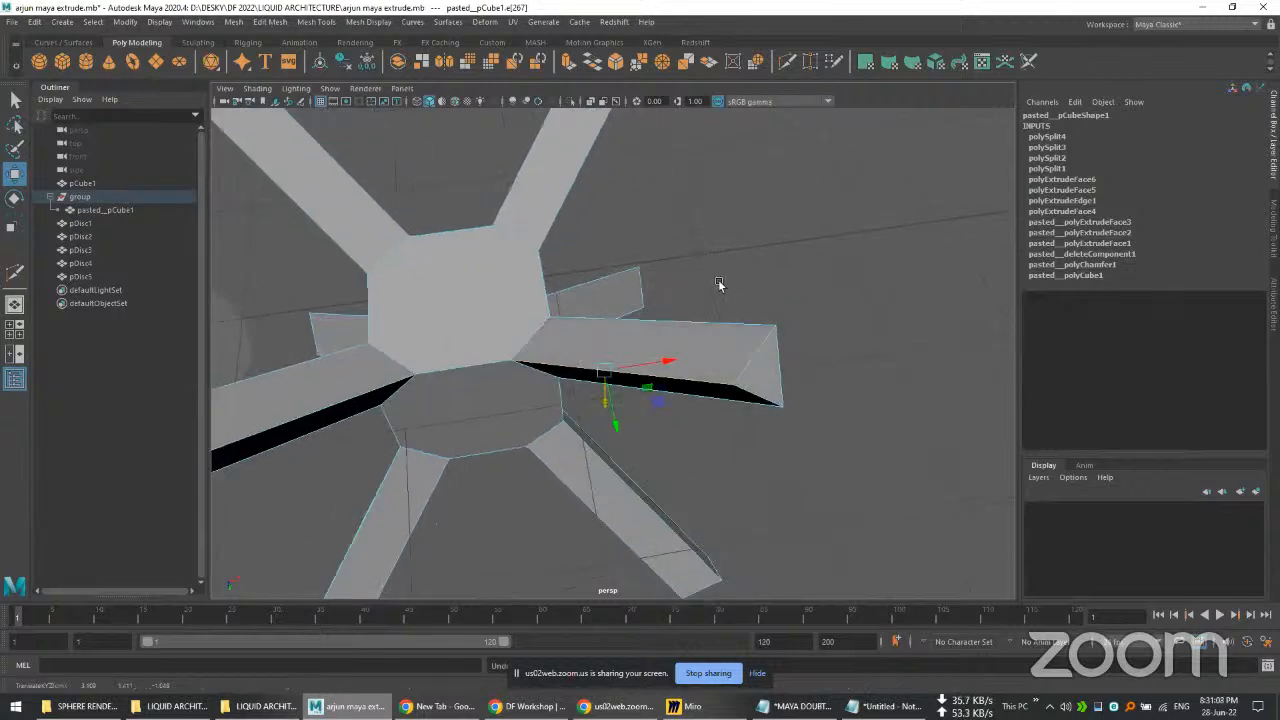
scroll(713, 276, down, 5)
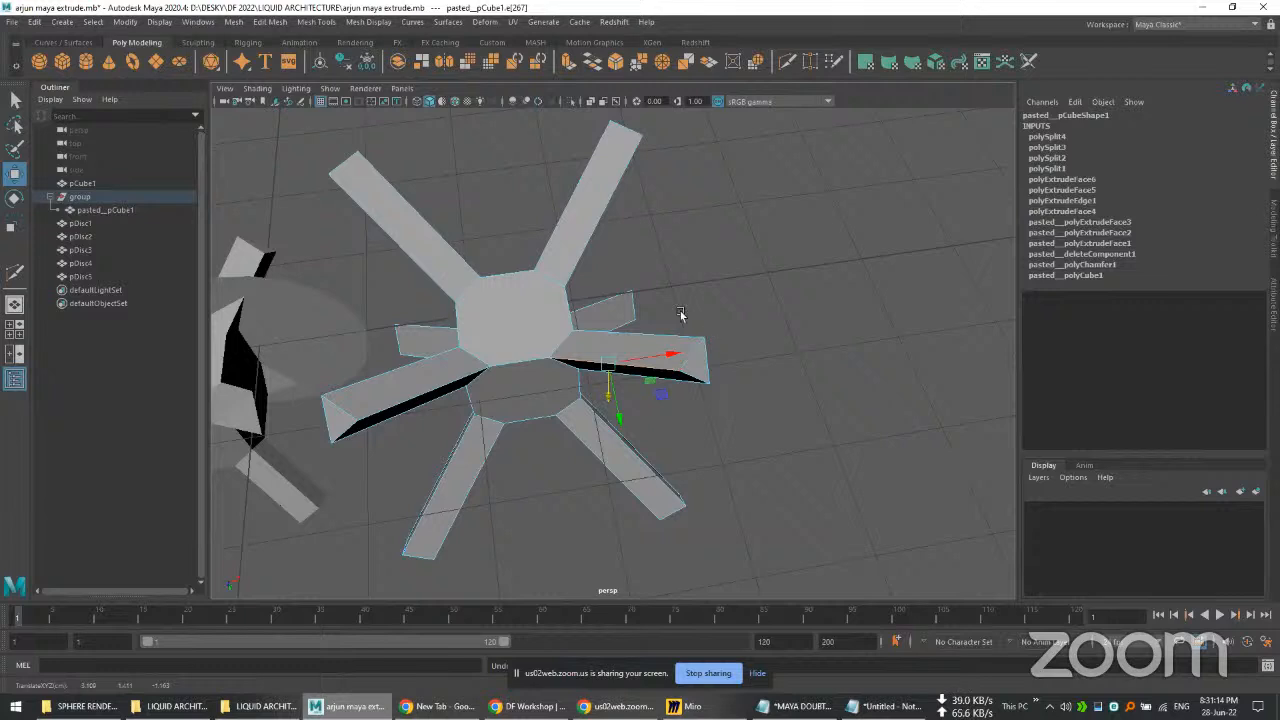
scroll(680, 315, up, 2)
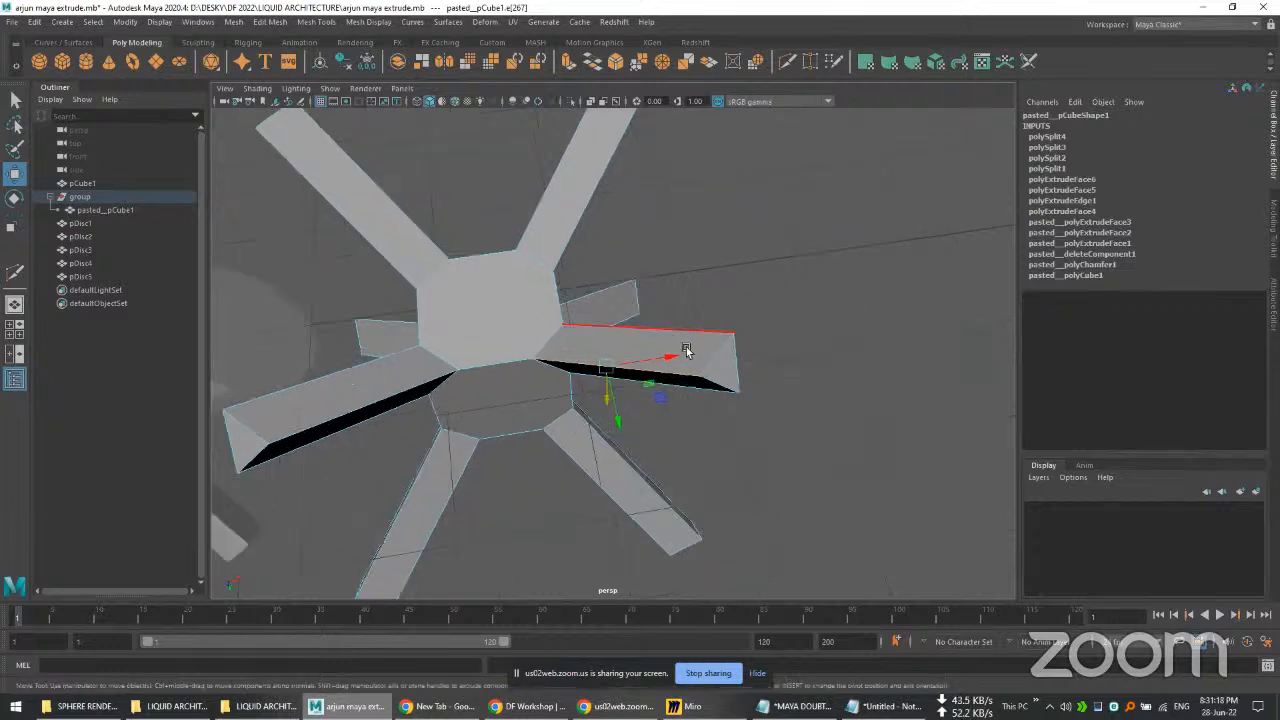
scroll(697, 312, down, 2)
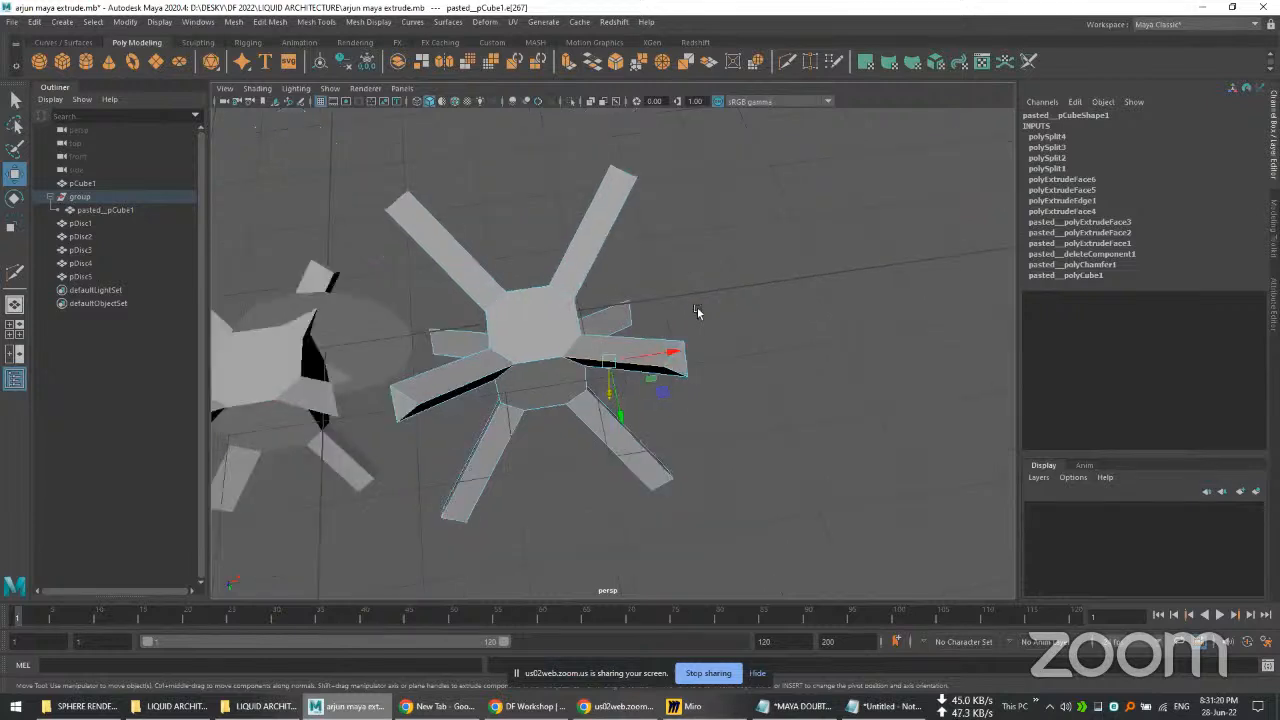
scroll(697, 314, down, 1)
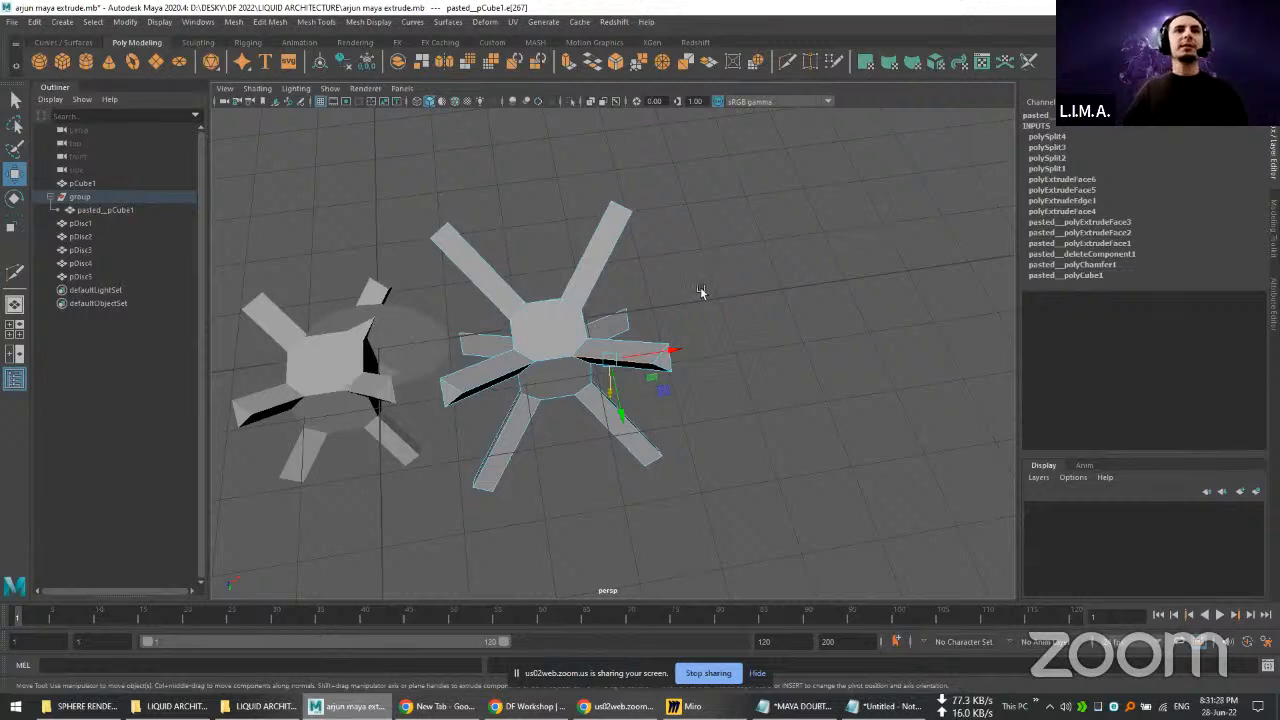
scroll(595, 358, up, 1)
scroll(595, 358, up, 2)
scroll(714, 274, down, 2)
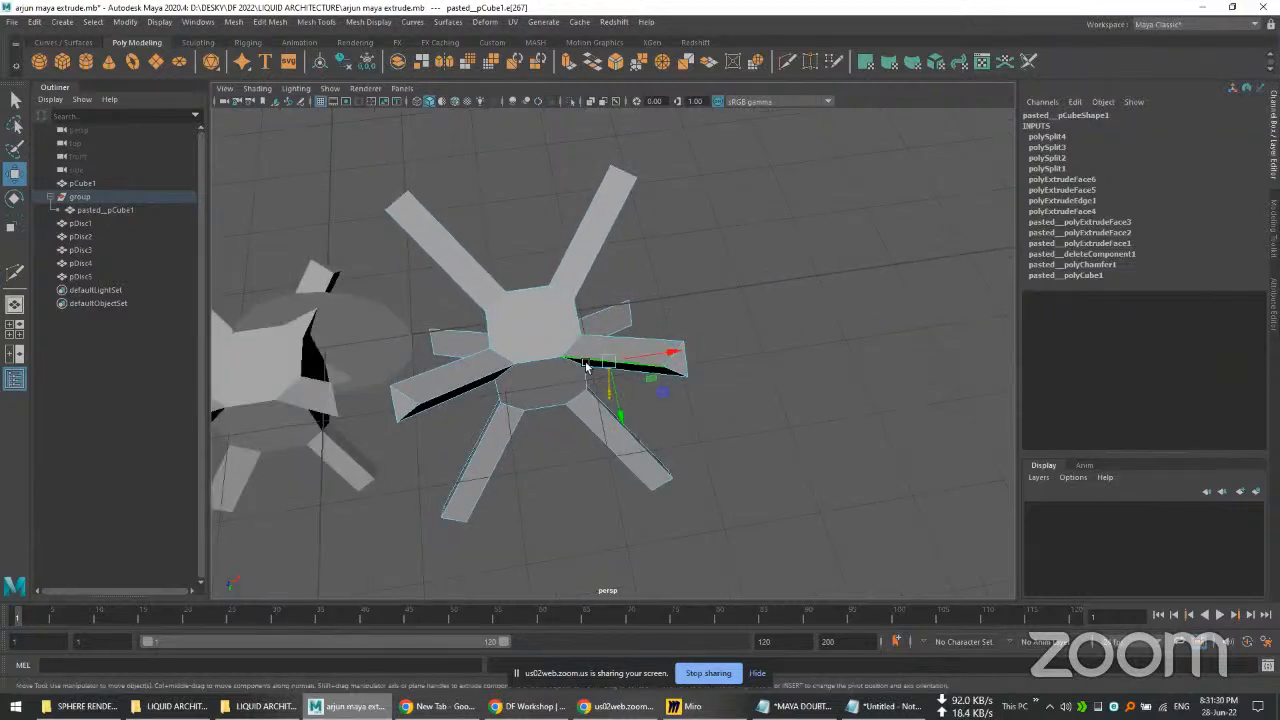
scroll(798, 292, down, 2)
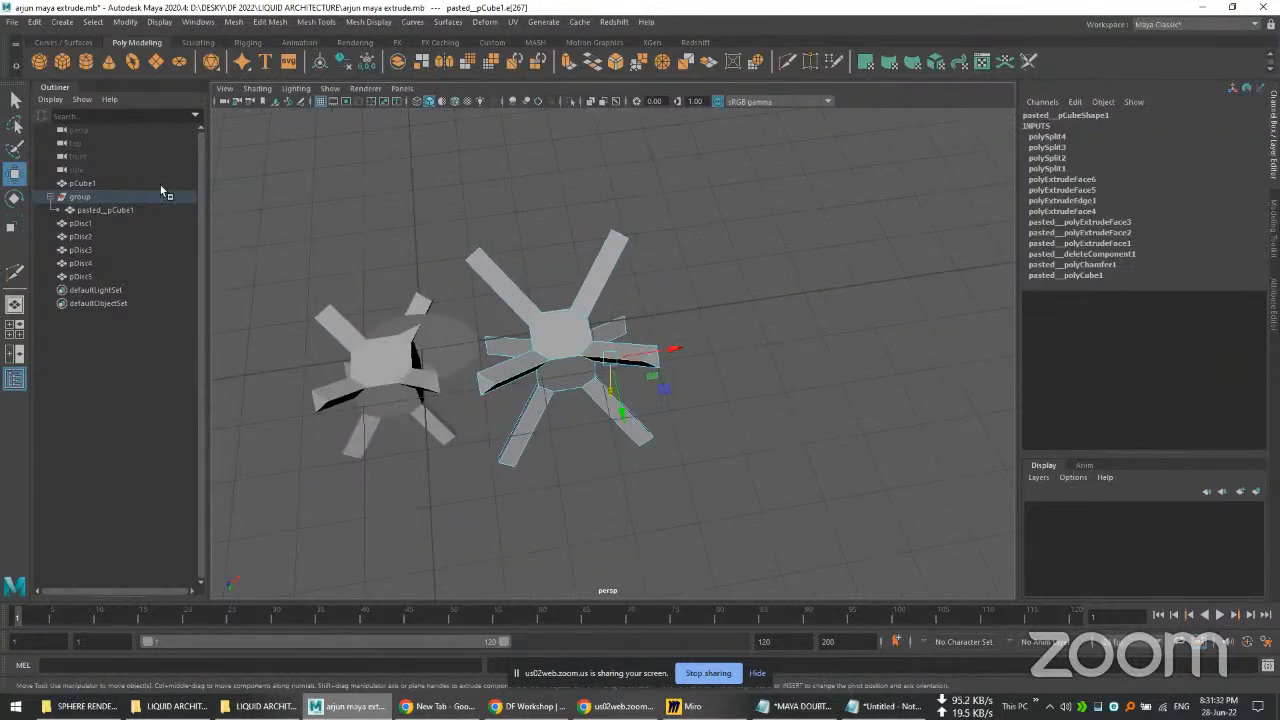
Step: Select the long-armed copied star mesh and activate the Insert Edge Loop tool on it
click(368, 384)
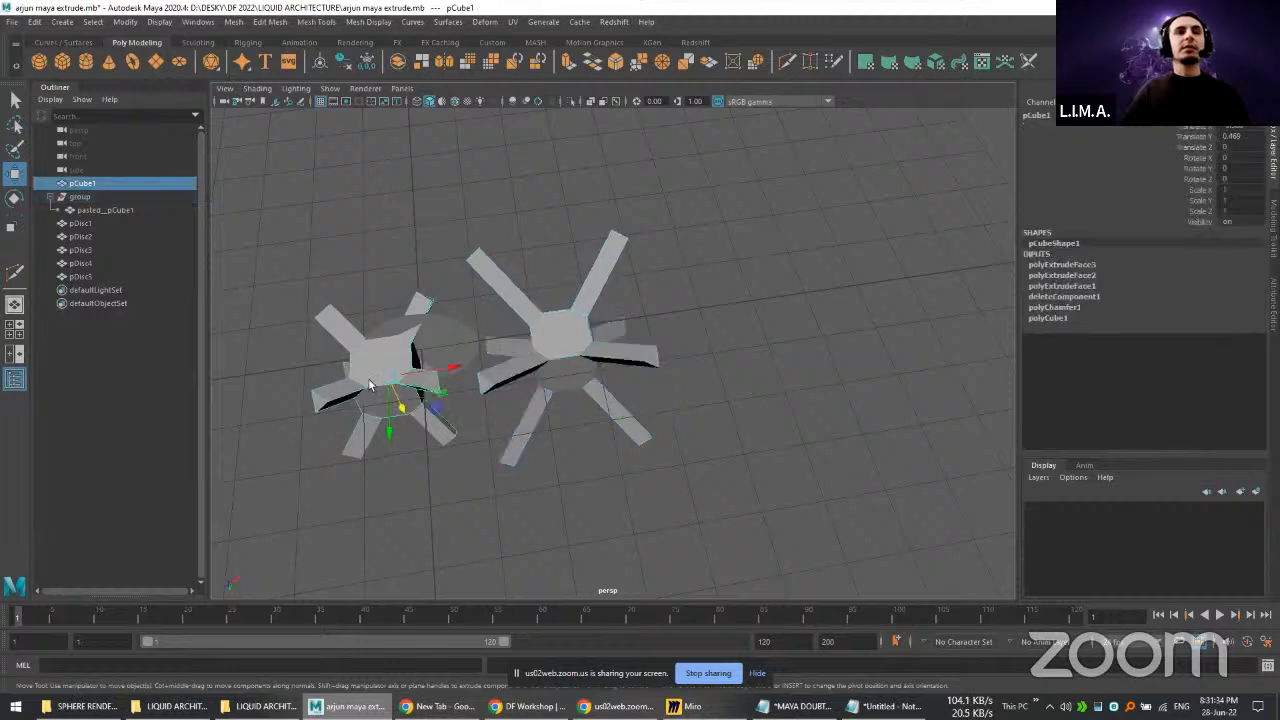
click(577, 332)
scroll(577, 332, up, 5)
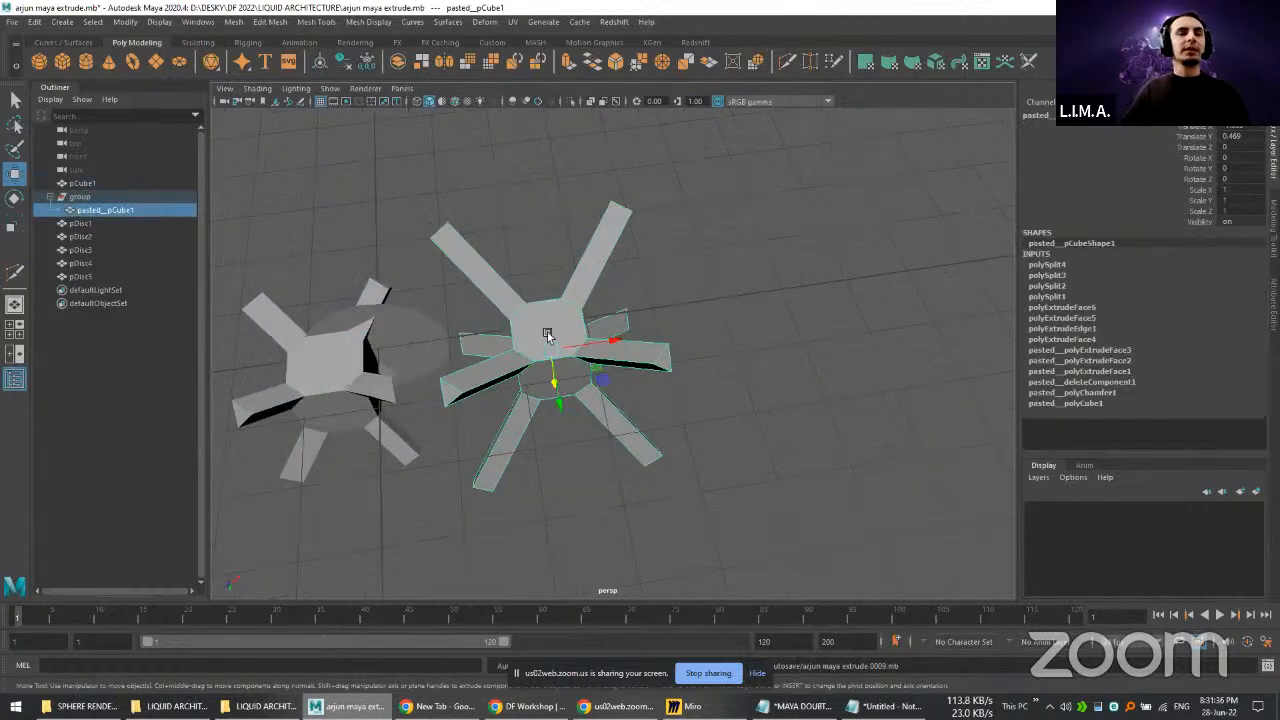
scroll(655, 364, up, 3)
scroll(641, 364, down, 3)
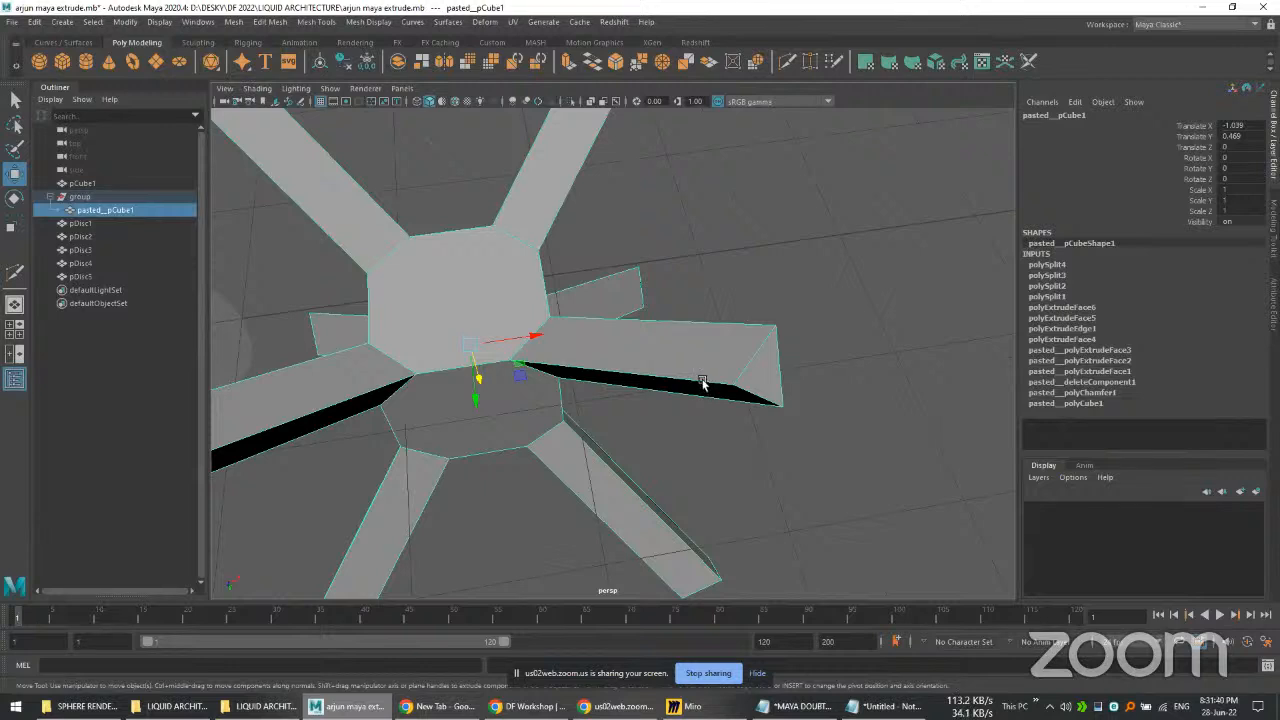
alt+drag(726, 446, 709, 289)
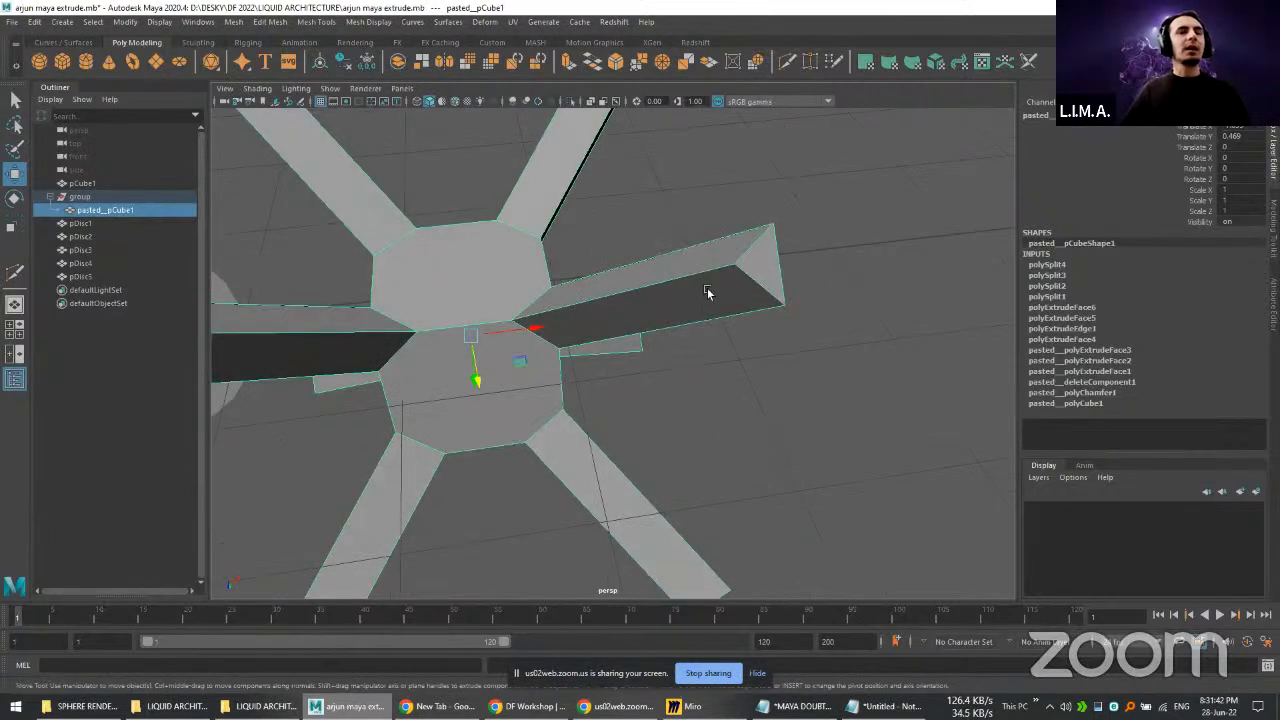
shift+right_click(703, 271)
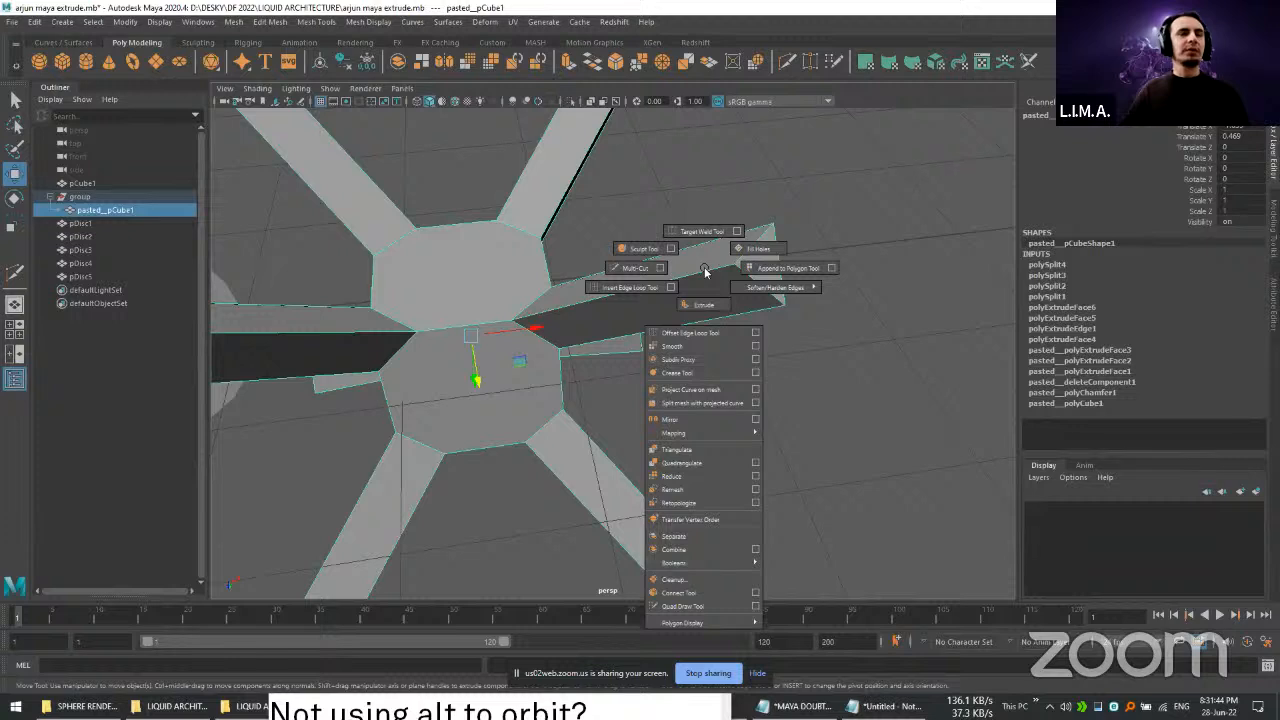
click(626, 288)
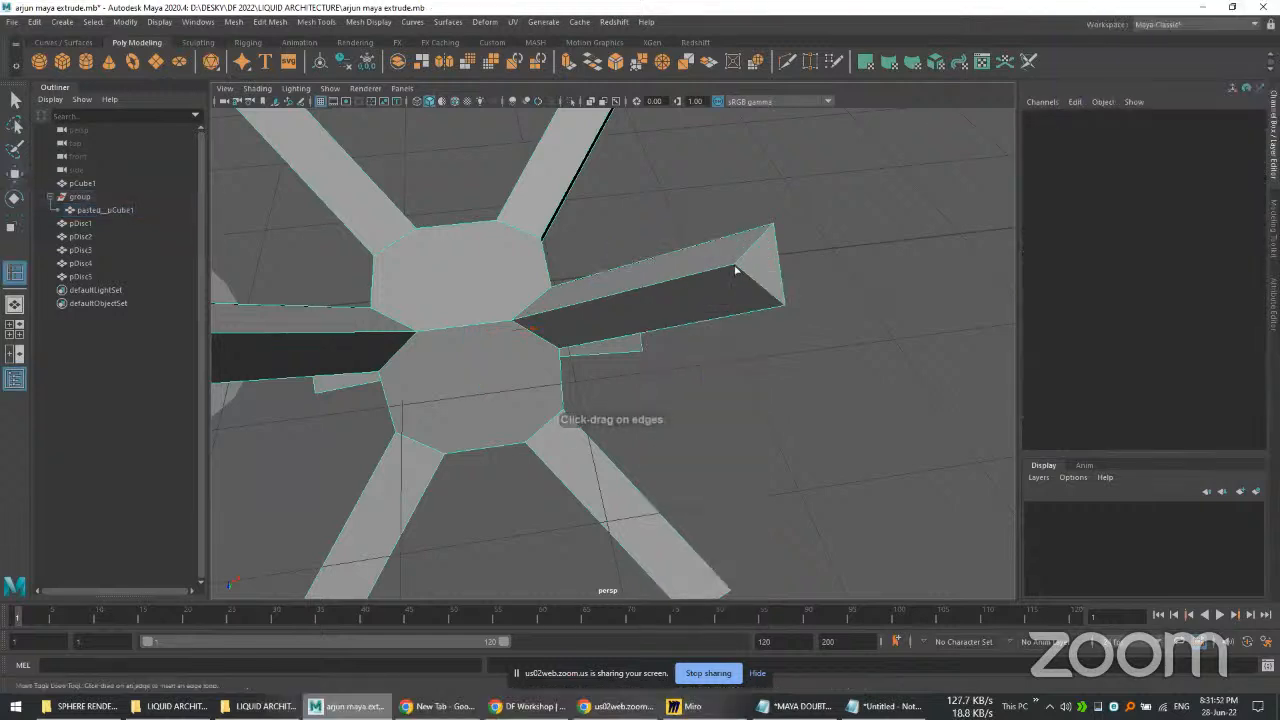
Step: Insert an edge loop across the star arm's upper face, close to its tip
right_click(728, 263)
click(736, 262)
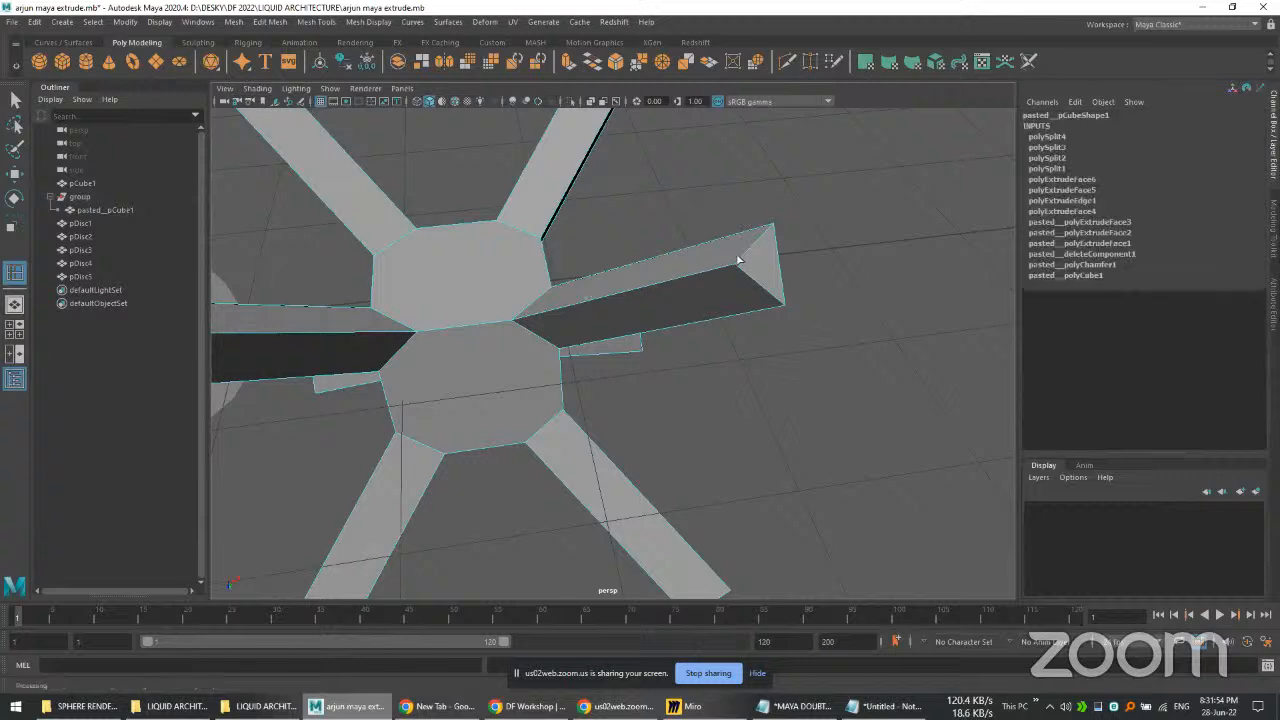
key(ctrl+z)
scroll(732, 266, down, 3)
scroll(732, 266, up, 3)
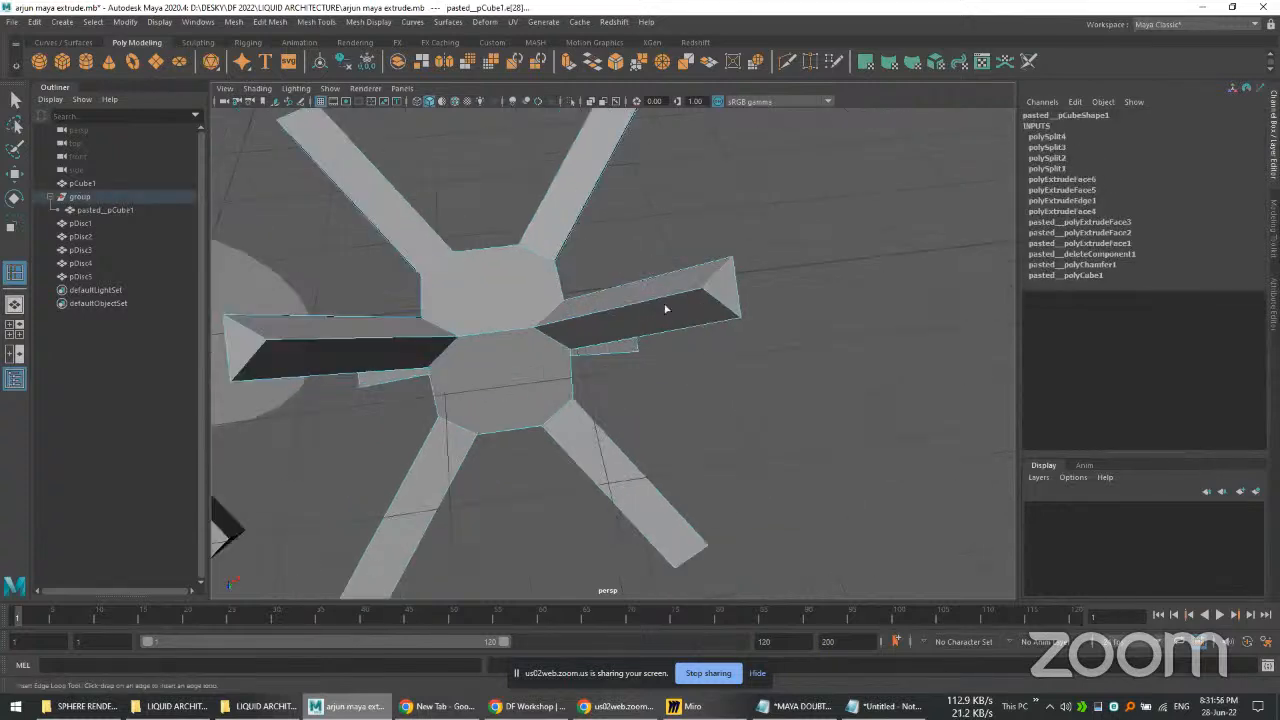
right_drag(666, 284, 664, 258)
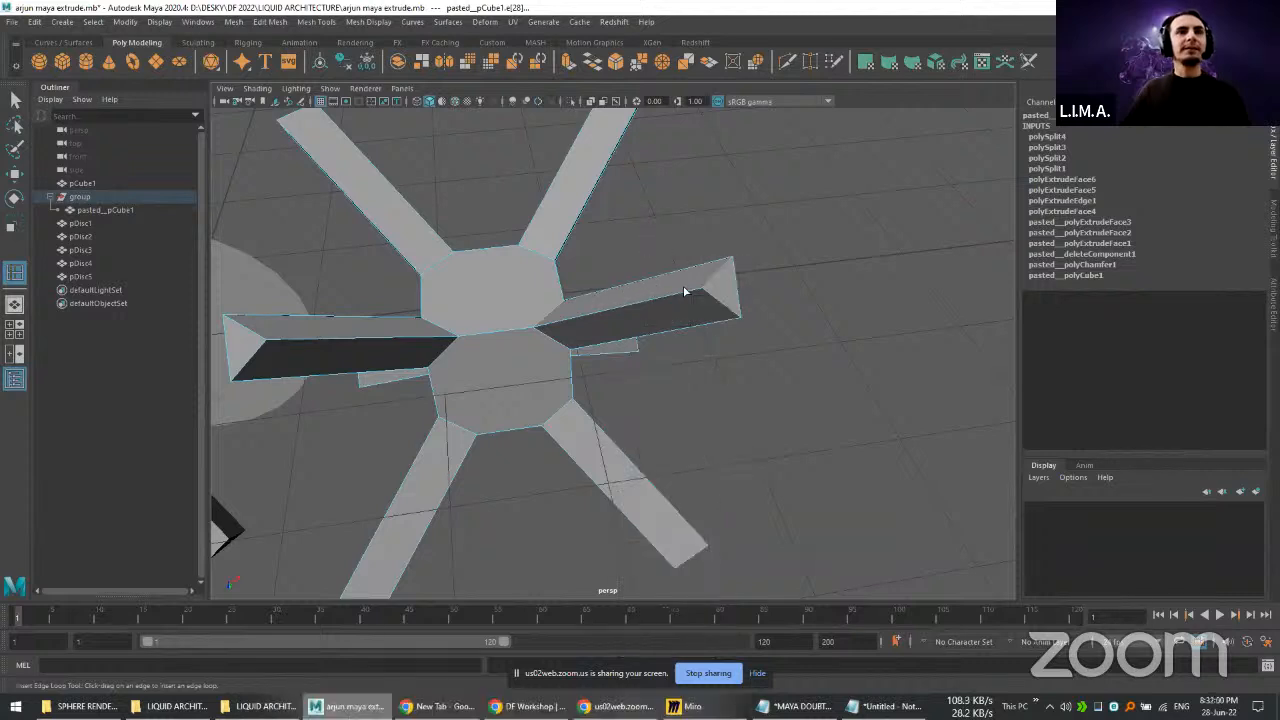
alt+drag(687, 292, 687, 285)
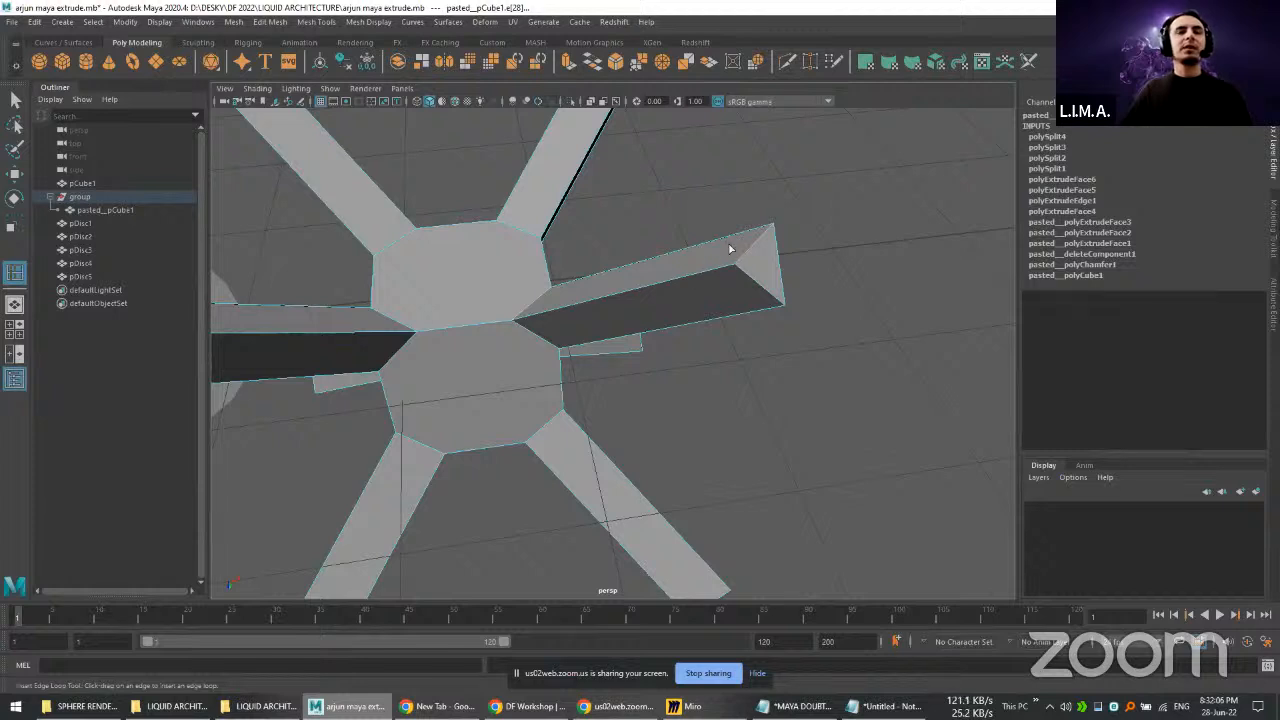
scroll(720, 270, up, 4)
scroll(720, 270, down, 4)
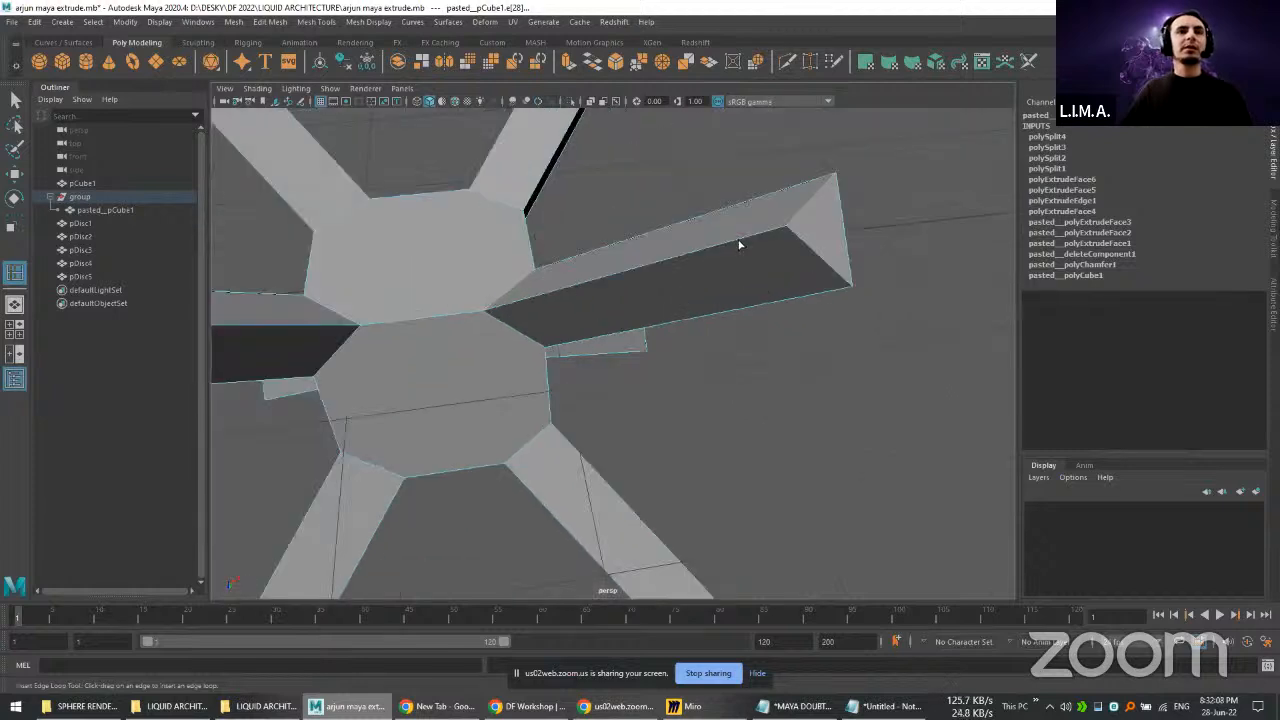
click(740, 245)
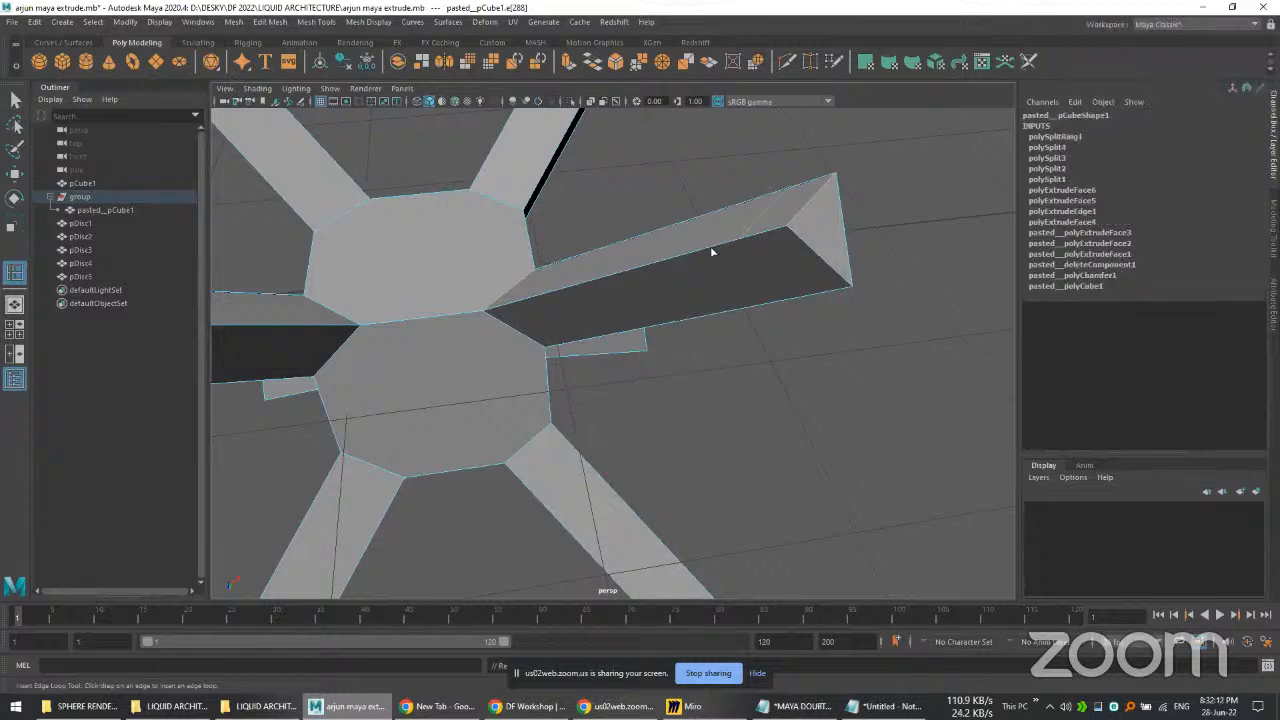
Step: Try to insert a second edge loop next to the first, undo it and restart the Insert Edge Loop tool
click(704, 252)
key(ctrl+z)
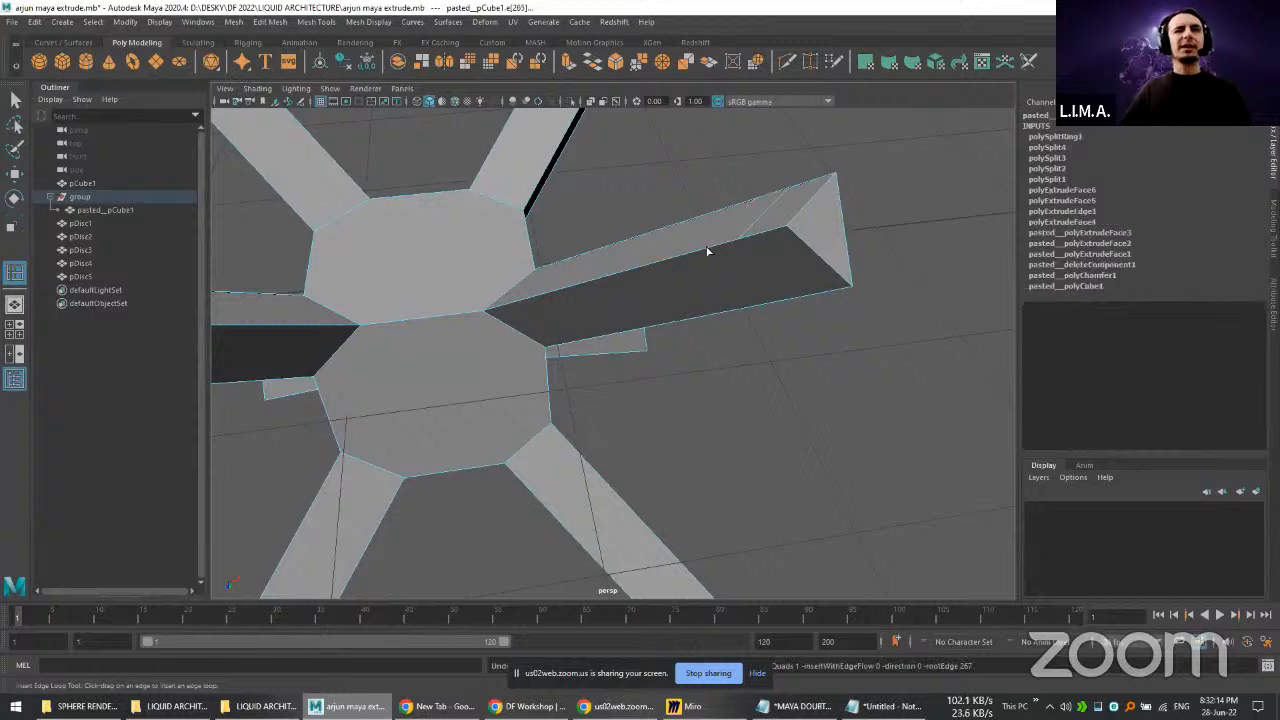
shift+right_click(706, 250)
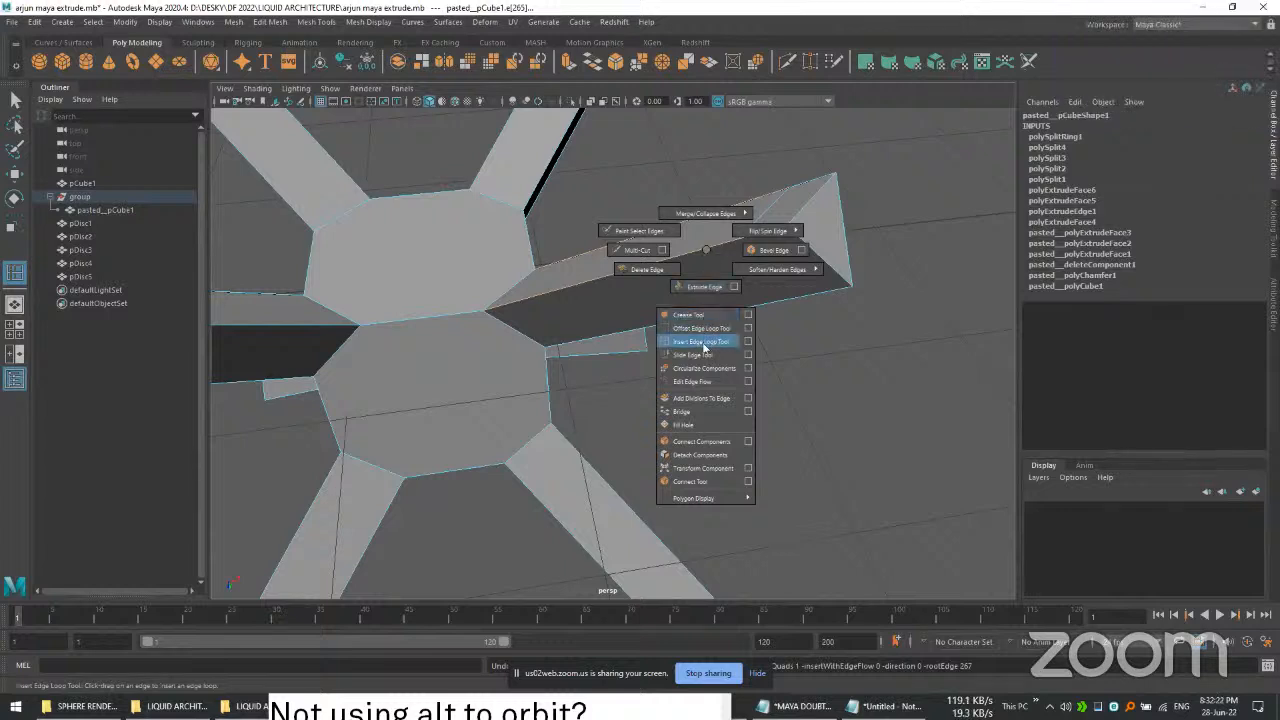
click(704, 343)
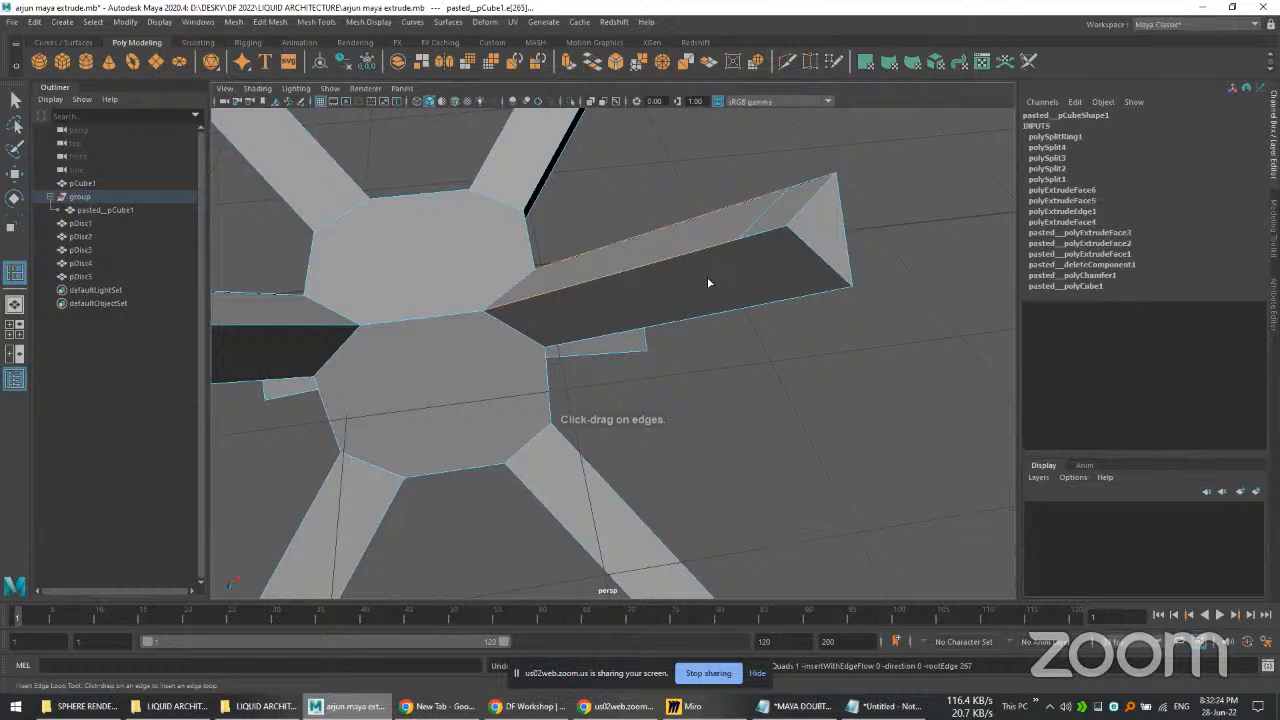
mouse_move(743, 272)
mouse_down()
mouse_move(715, 284)
mouse_move(732, 276)
mouse_up()
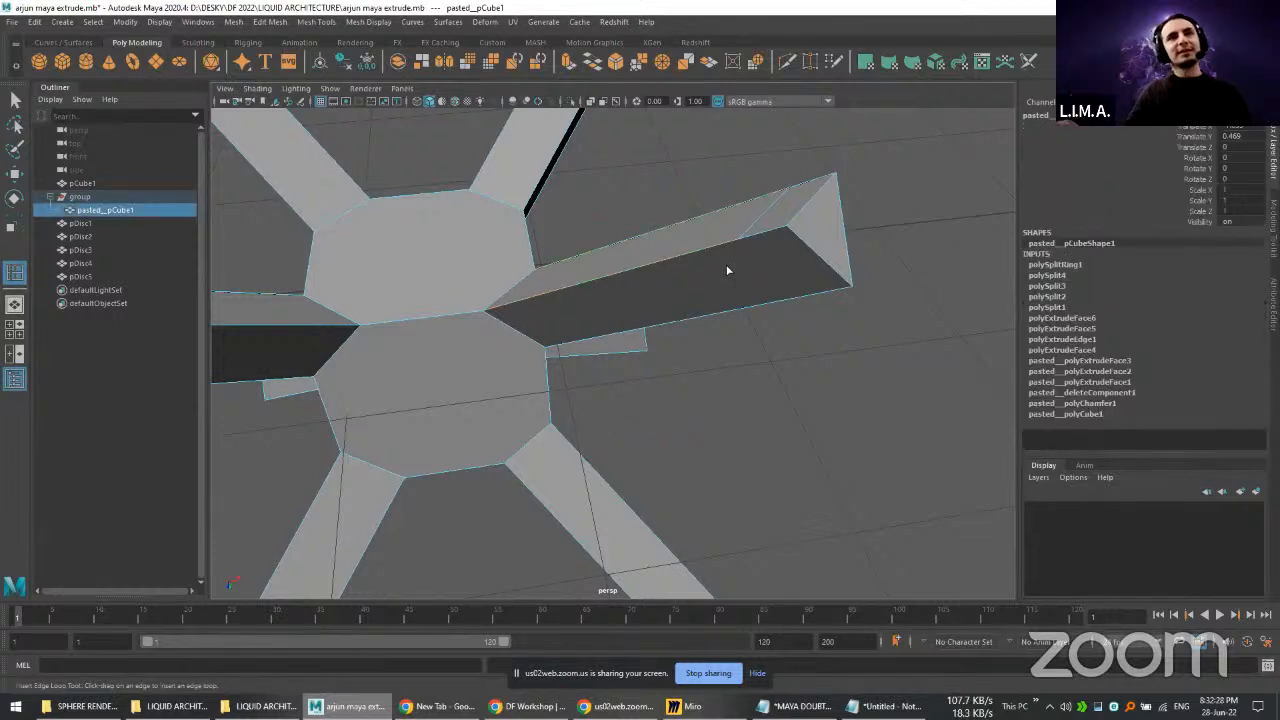
scroll(788, 211, up, 2)
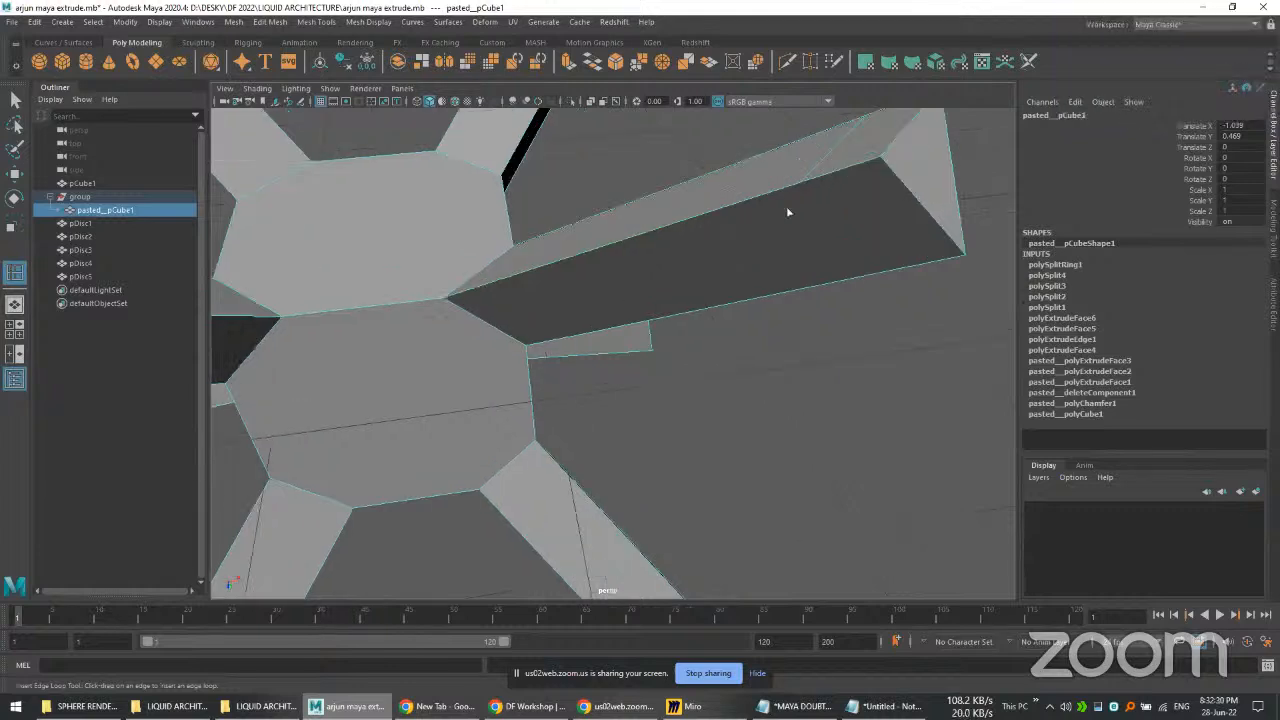
scroll(774, 260, down, 5)
scroll(770, 236, up, 3)
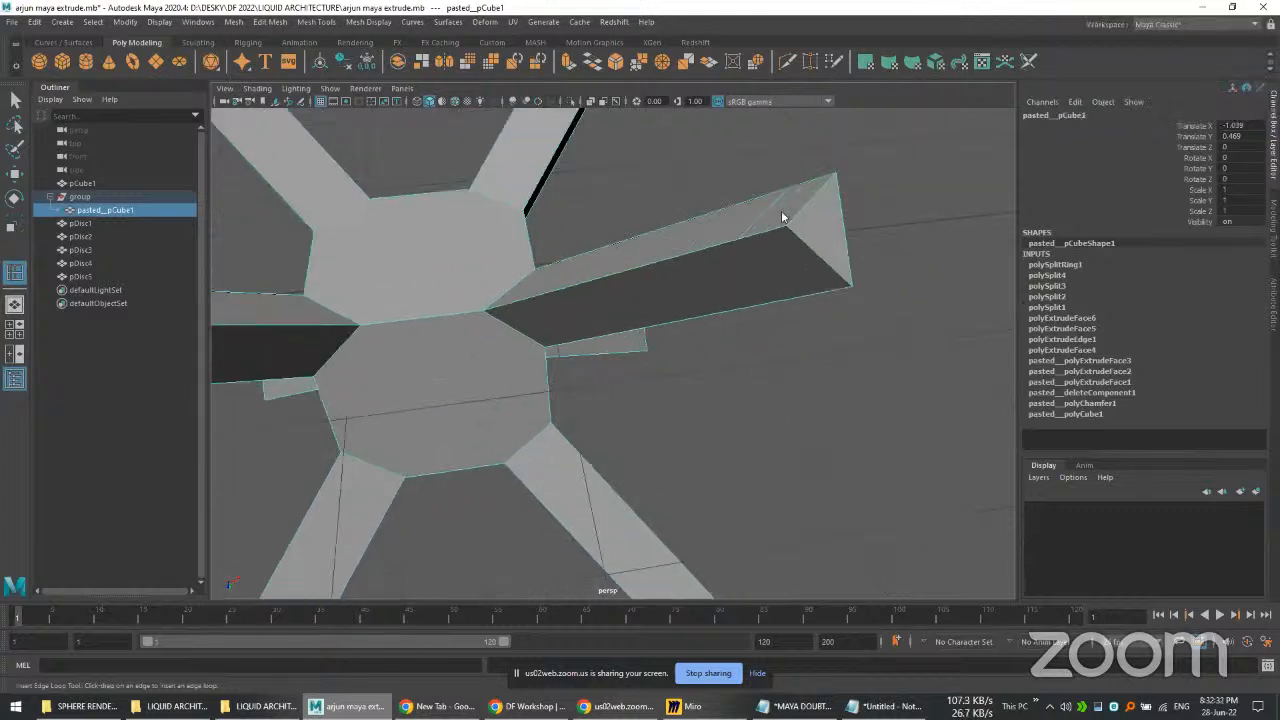
Step: Set the Insert Edge Loop tool to multiple edge loops with the number of edge loops at 1
right_click(783, 216)
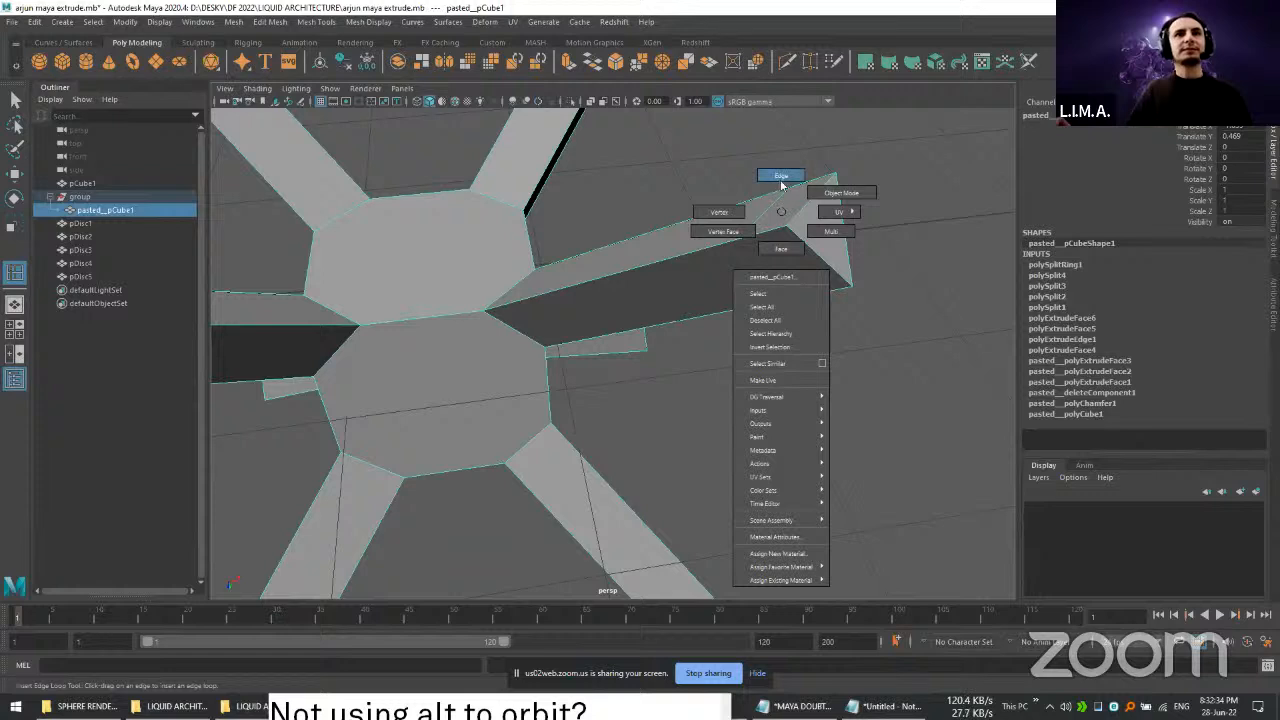
click(781, 176)
shift+right_click(784, 216)
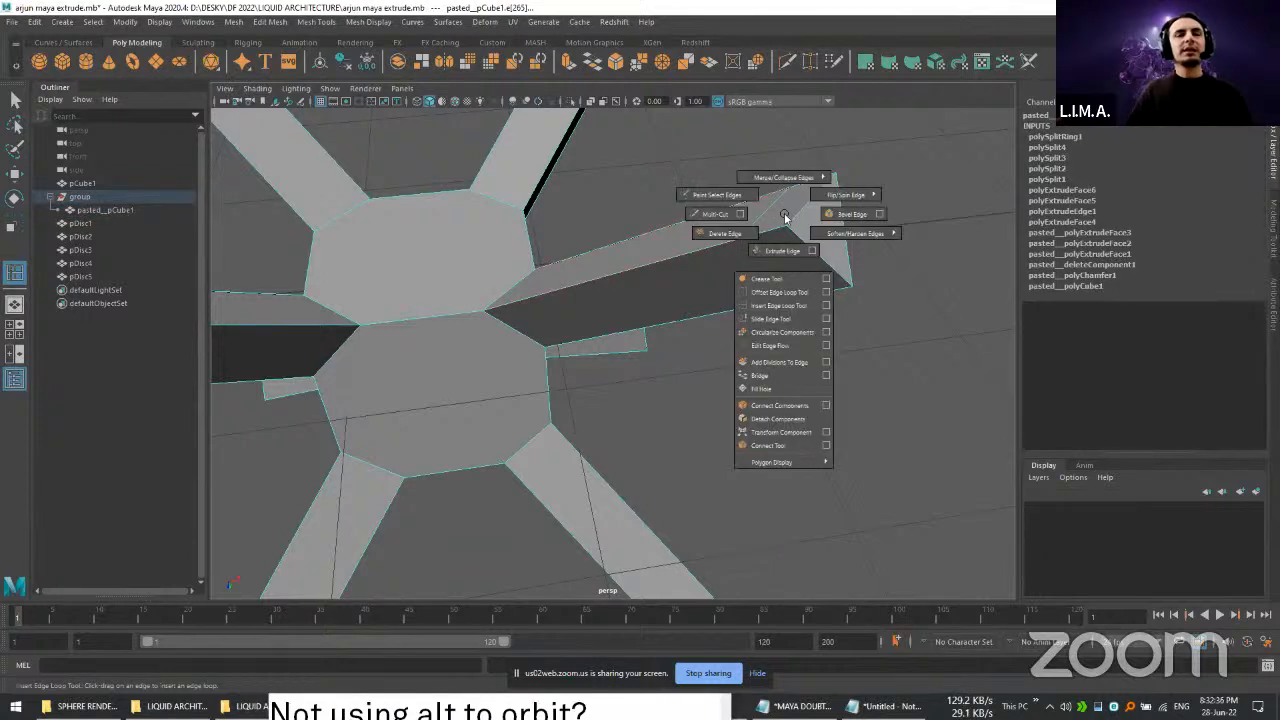
click(826, 306)
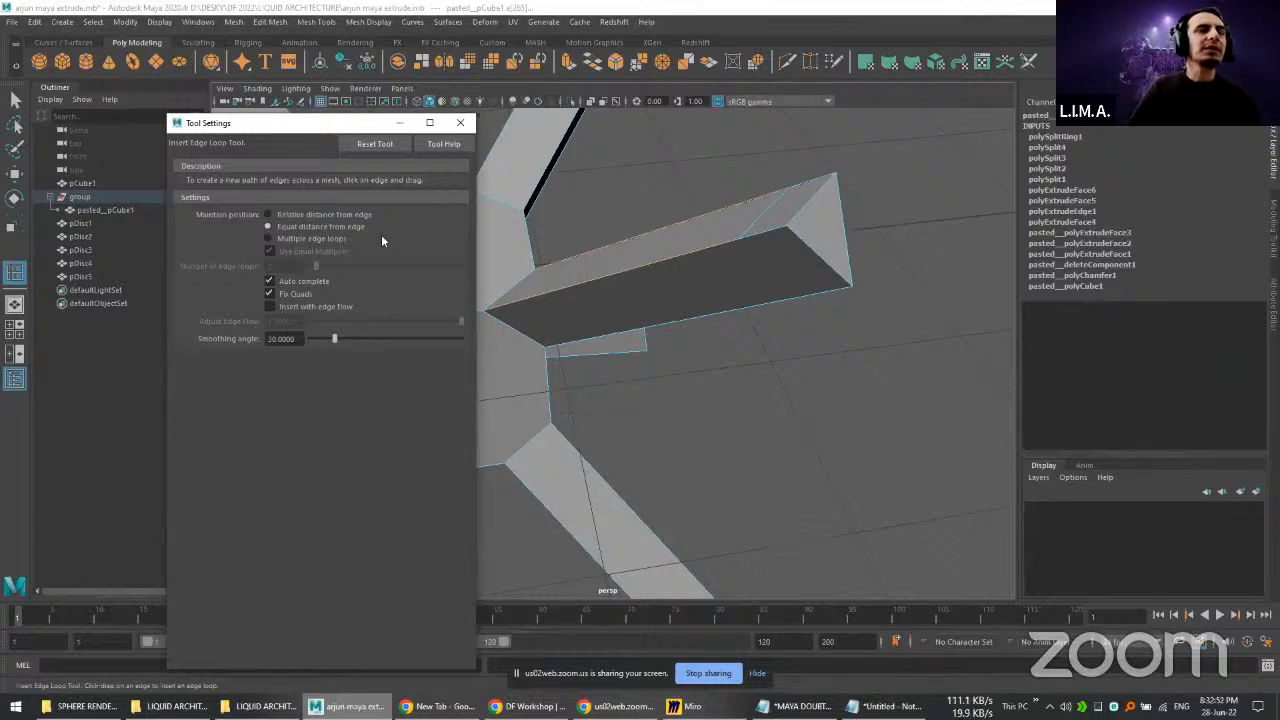
click(292, 240)
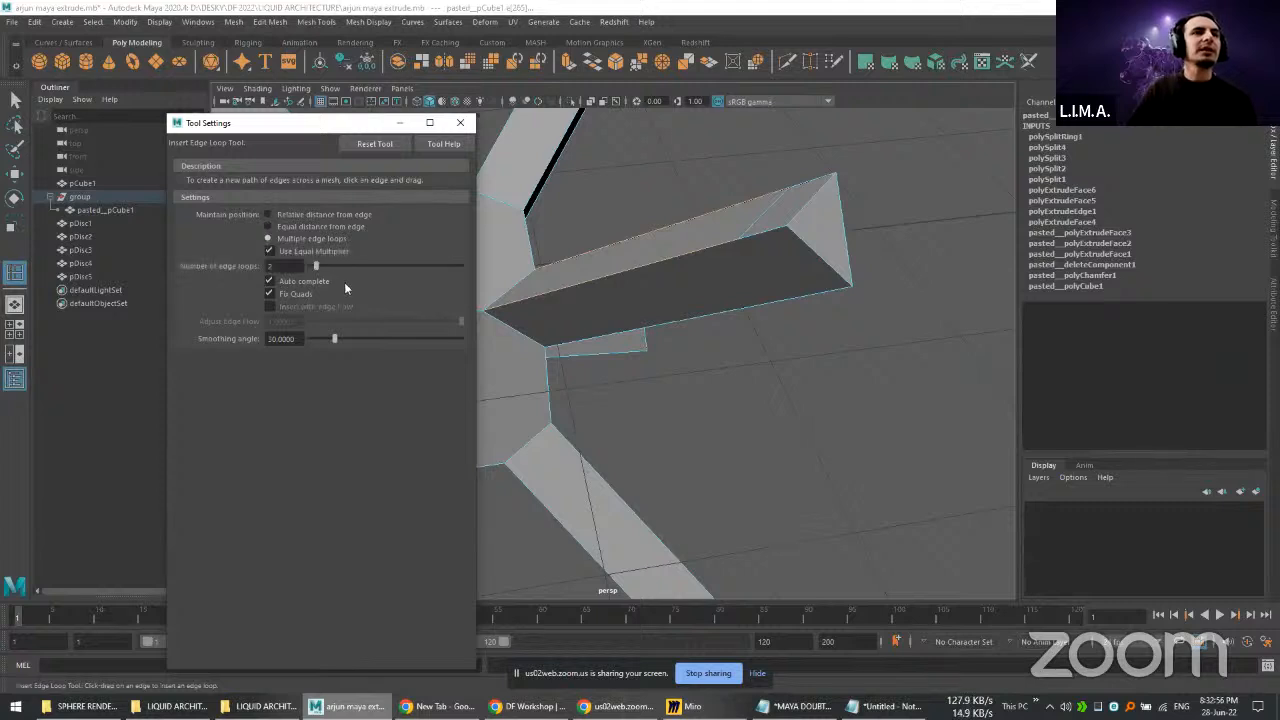
double_click(283, 265)
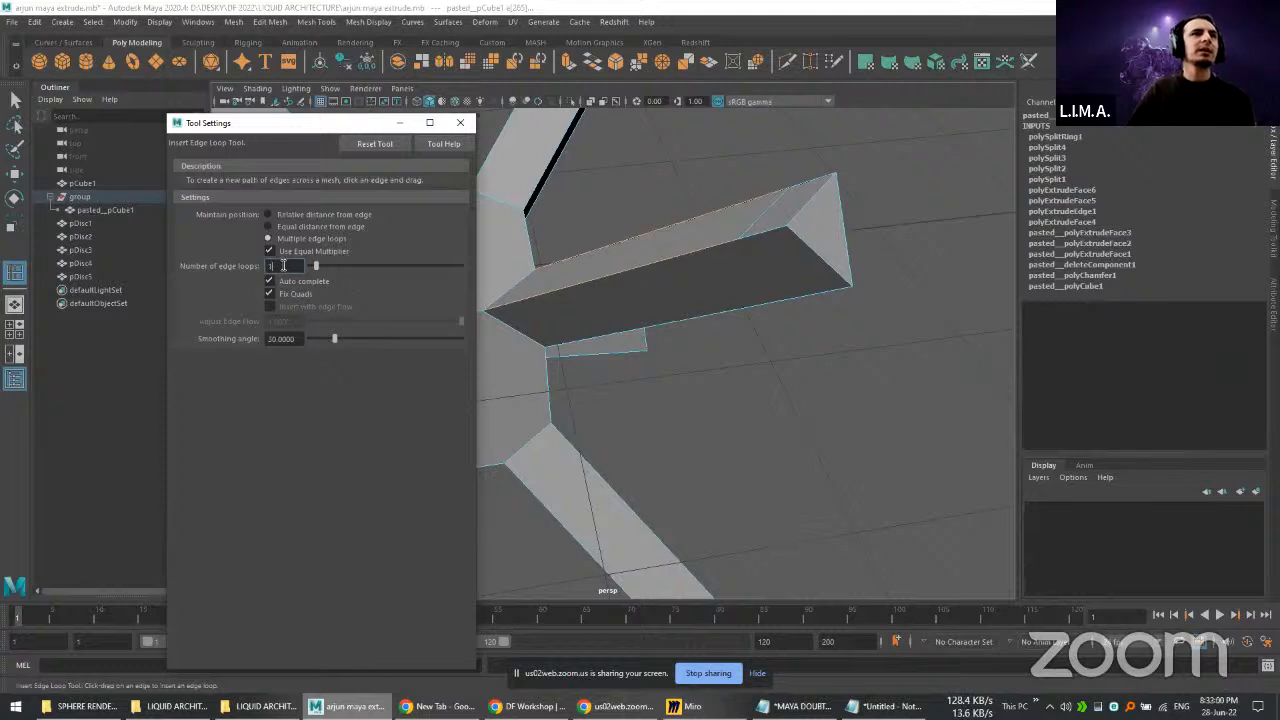
key(Return)
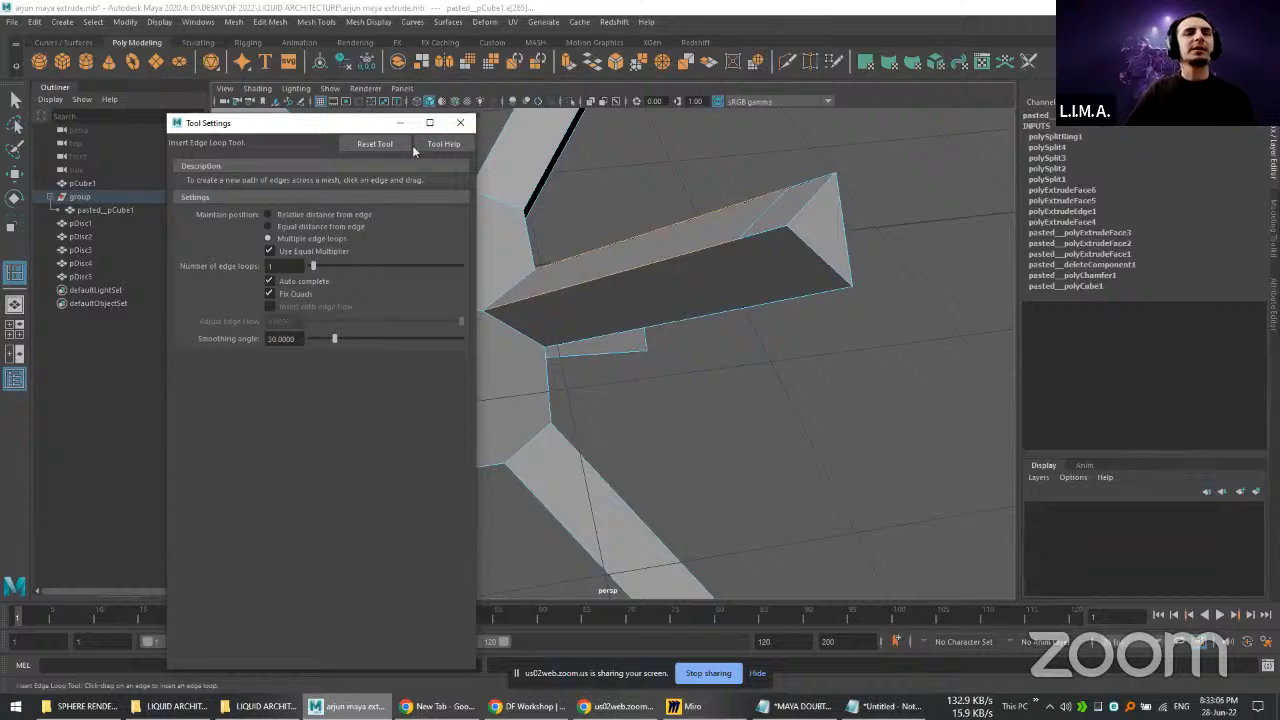
click(460, 124)
Step: Insert a centered edge loop across the remaining long section of the arm's upper face
right_click(788, 255)
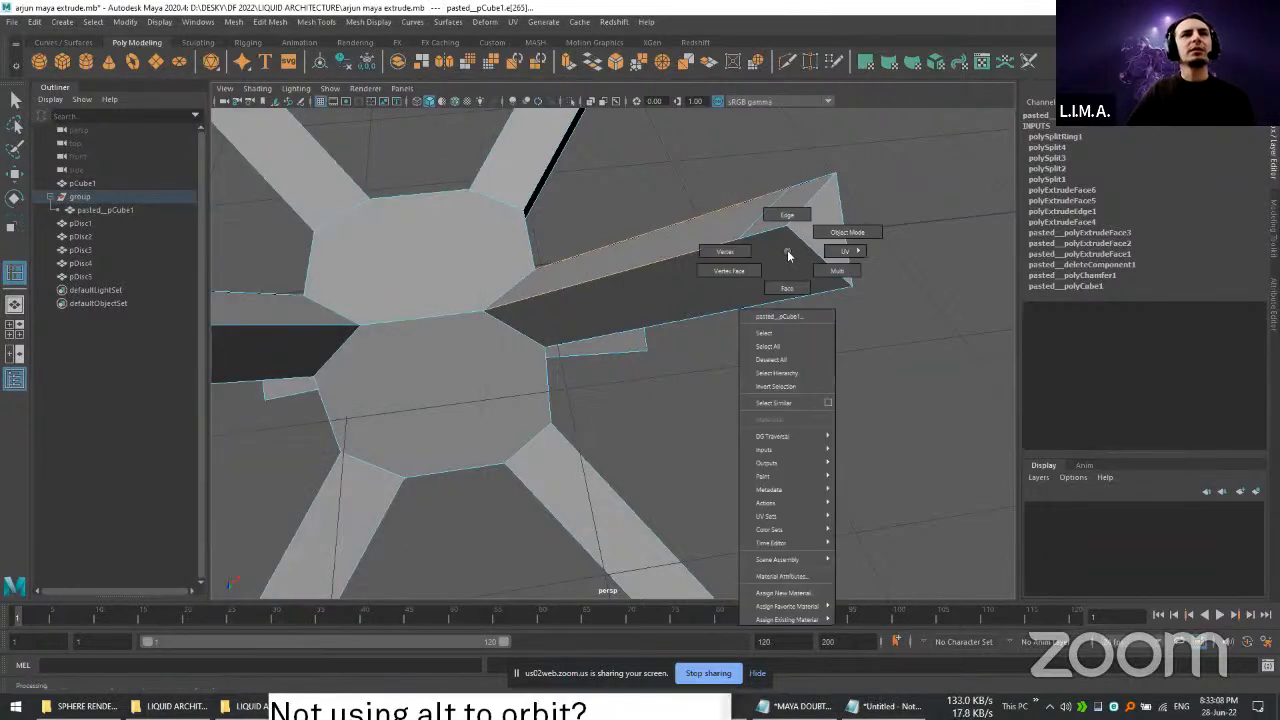
right_drag(788, 255, 757, 346)
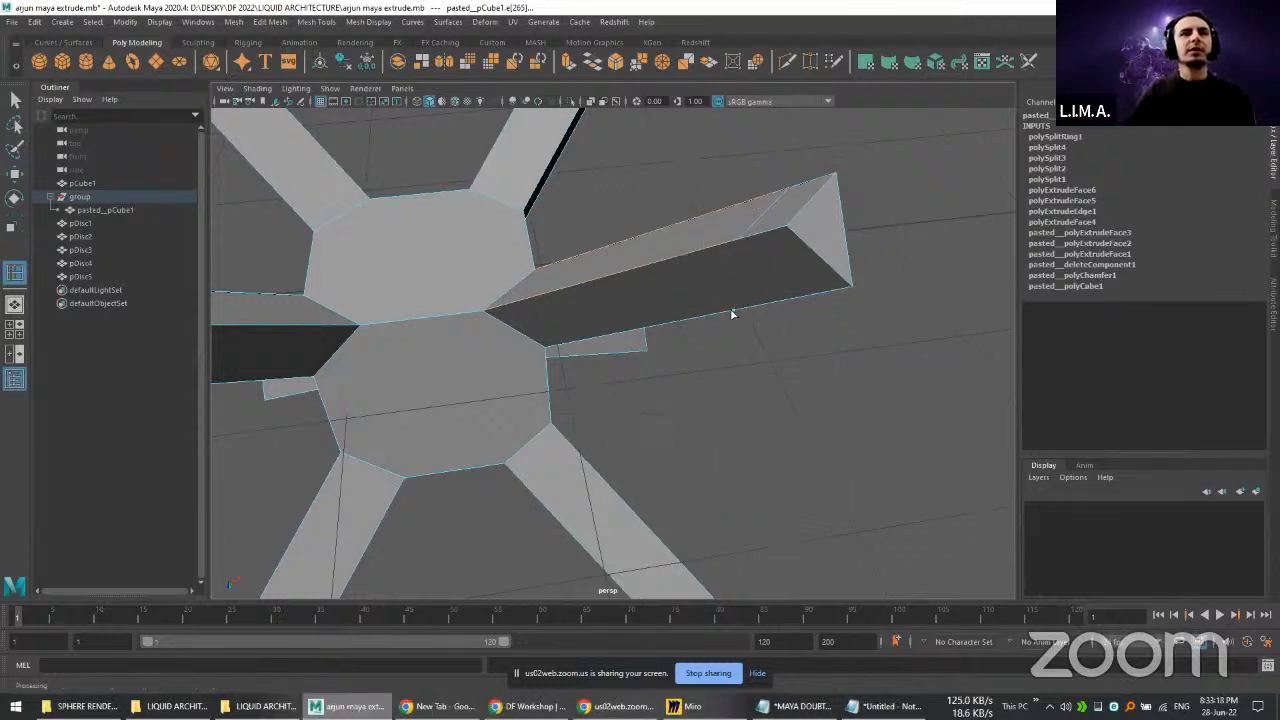
click(701, 253)
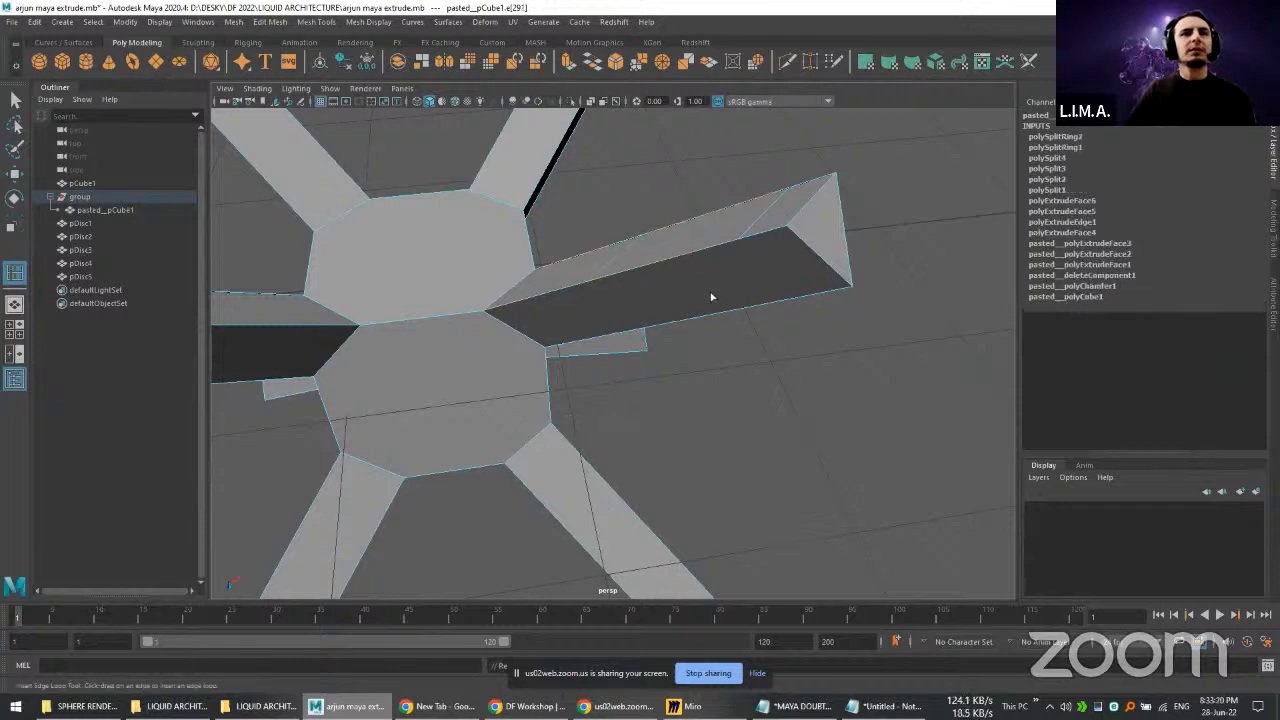
Step: Examine the arm's edge loops and the junction between its dark underside and the hub, and leave the Insert Edge Loop tool
alt+drag(695, 299, 716, 358)
alt+drag(699, 223, 728, 296)
alt+drag(755, 372, 792, 373)
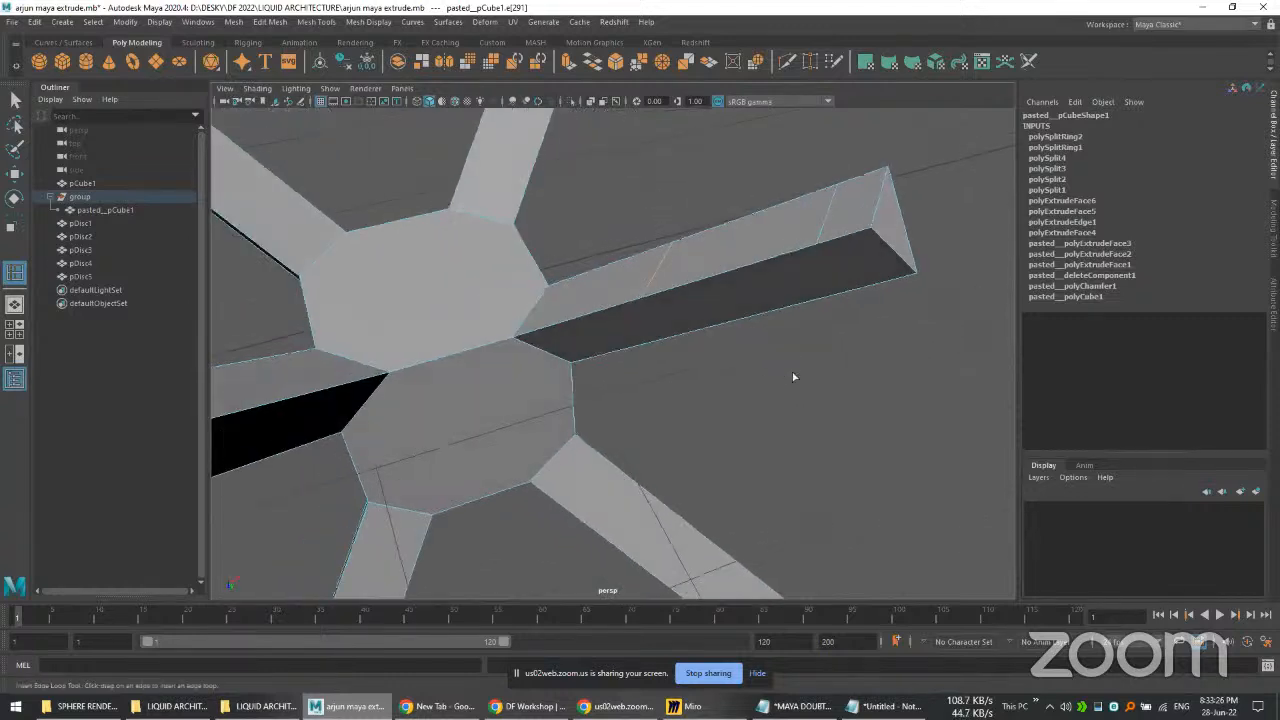
scroll(767, 293, down, 3)
scroll(743, 359, down, 3)
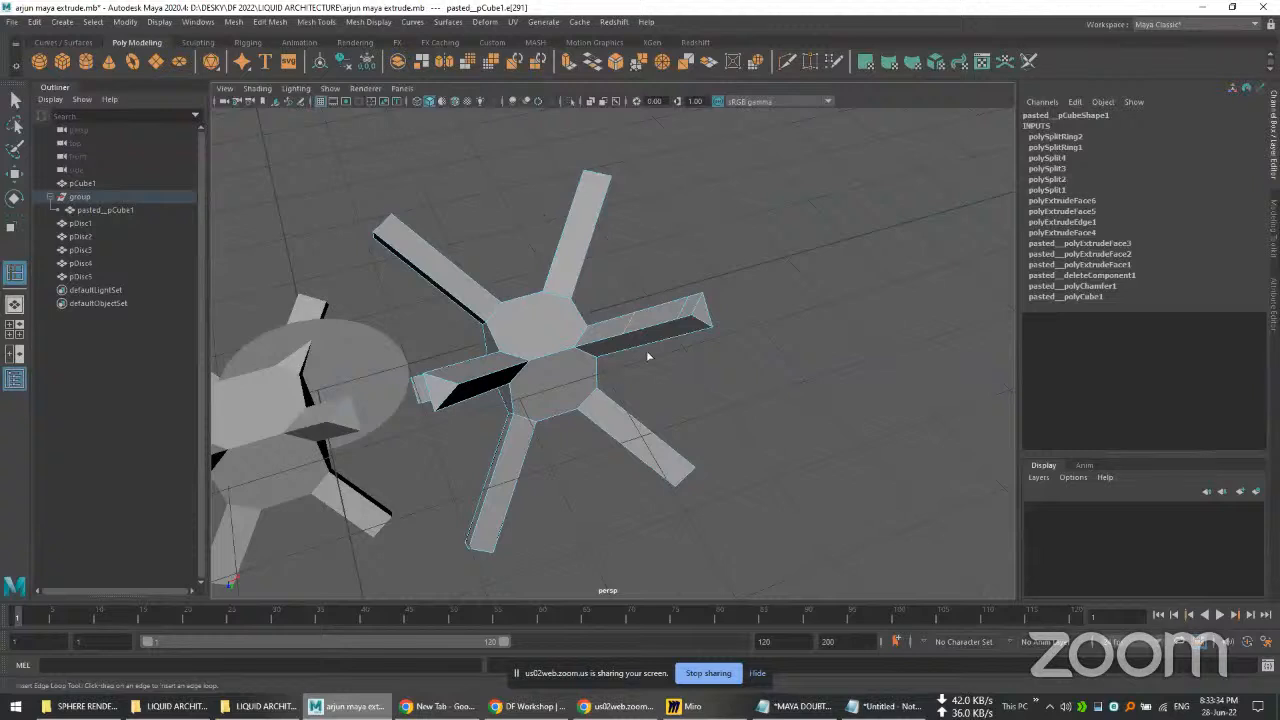
scroll(634, 356, up, 6)
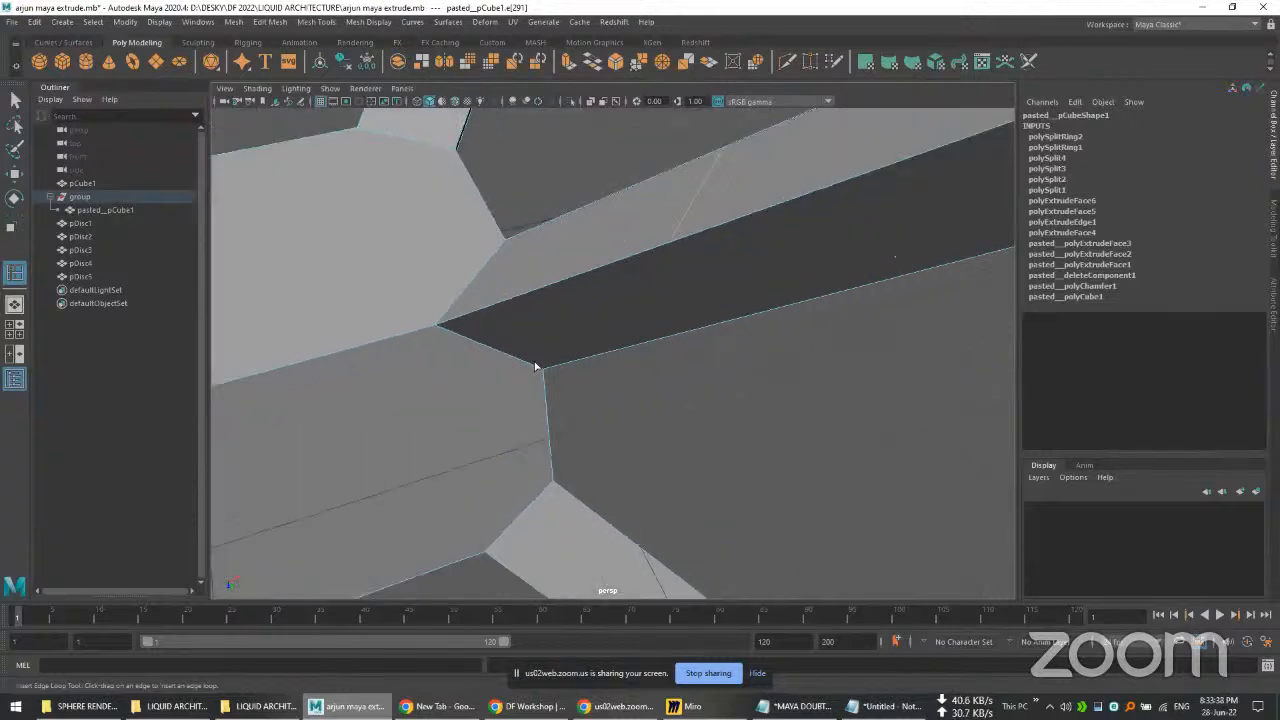
scroll(649, 369, down, 6)
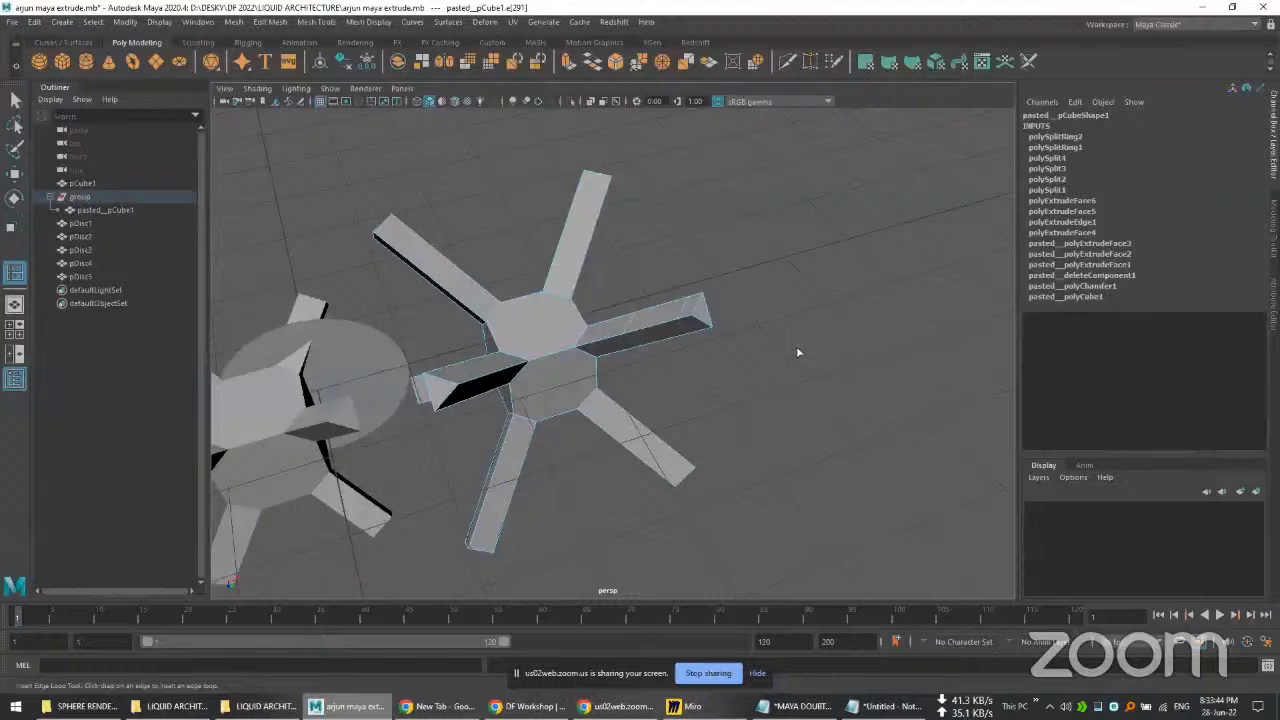
key(q)
drag(795, 350, 775, 310)
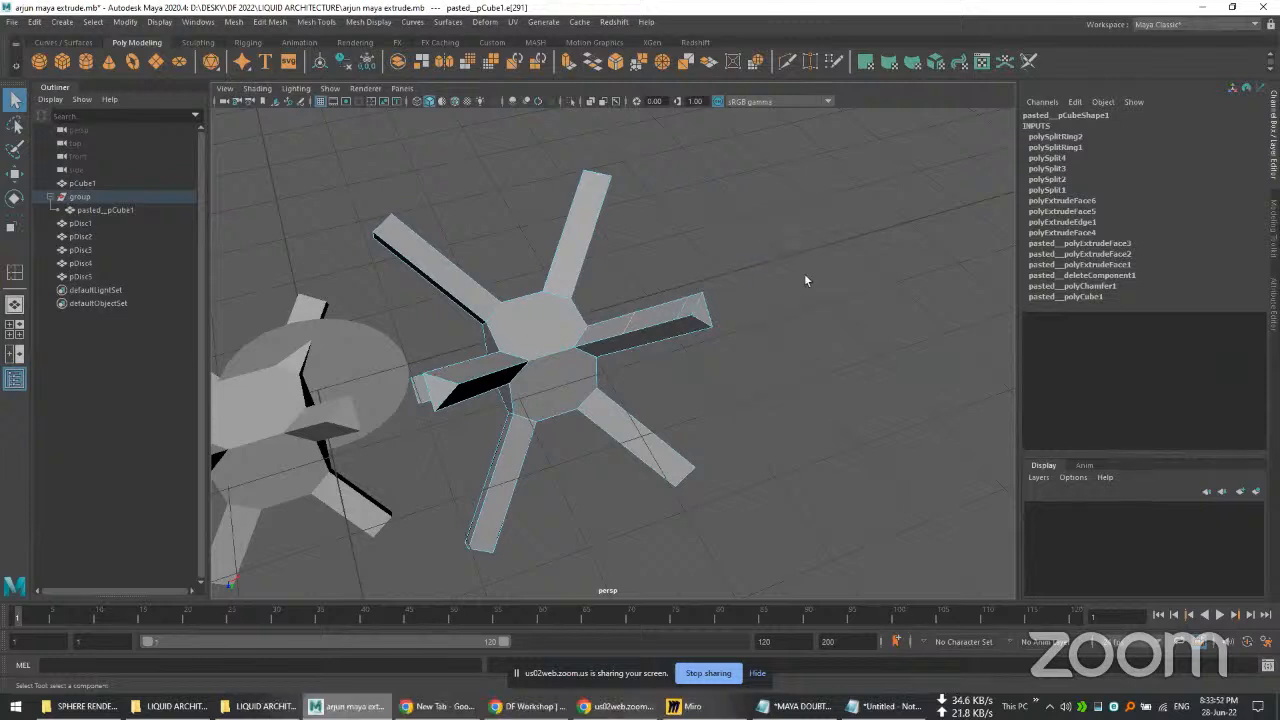
Step: Deselect the star mesh's edge and save the scene with the inserted edge loops
scroll(829, 283, down, 2)
scroll(394, 396, up, 3)
scroll(745, 333, down, 2)
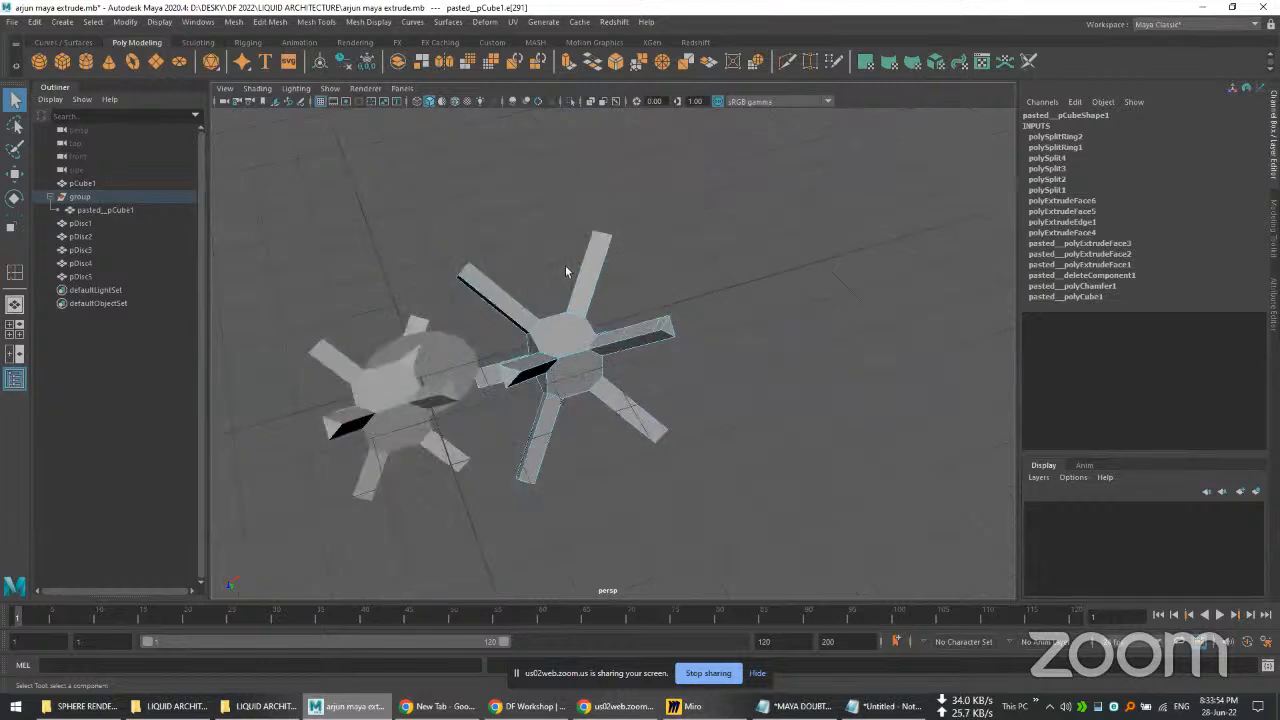
scroll(565, 328, up, 2)
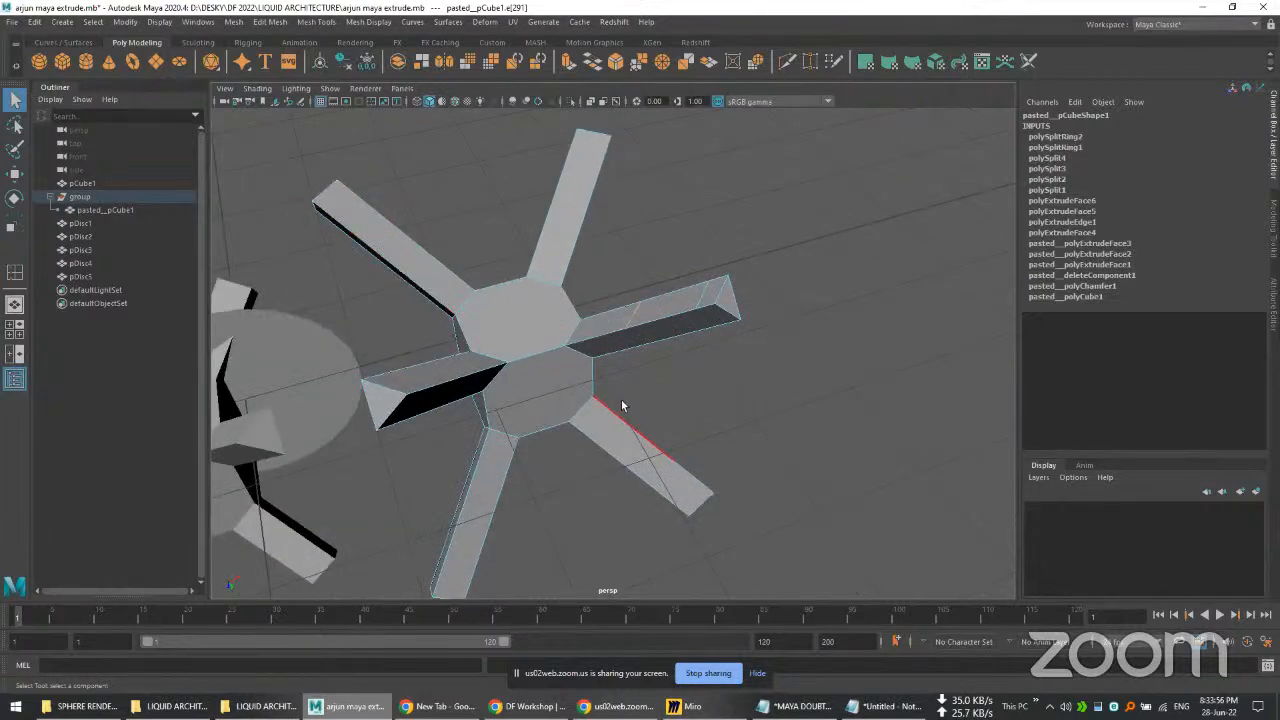
click(794, 315)
scroll(793, 303, down, 3)
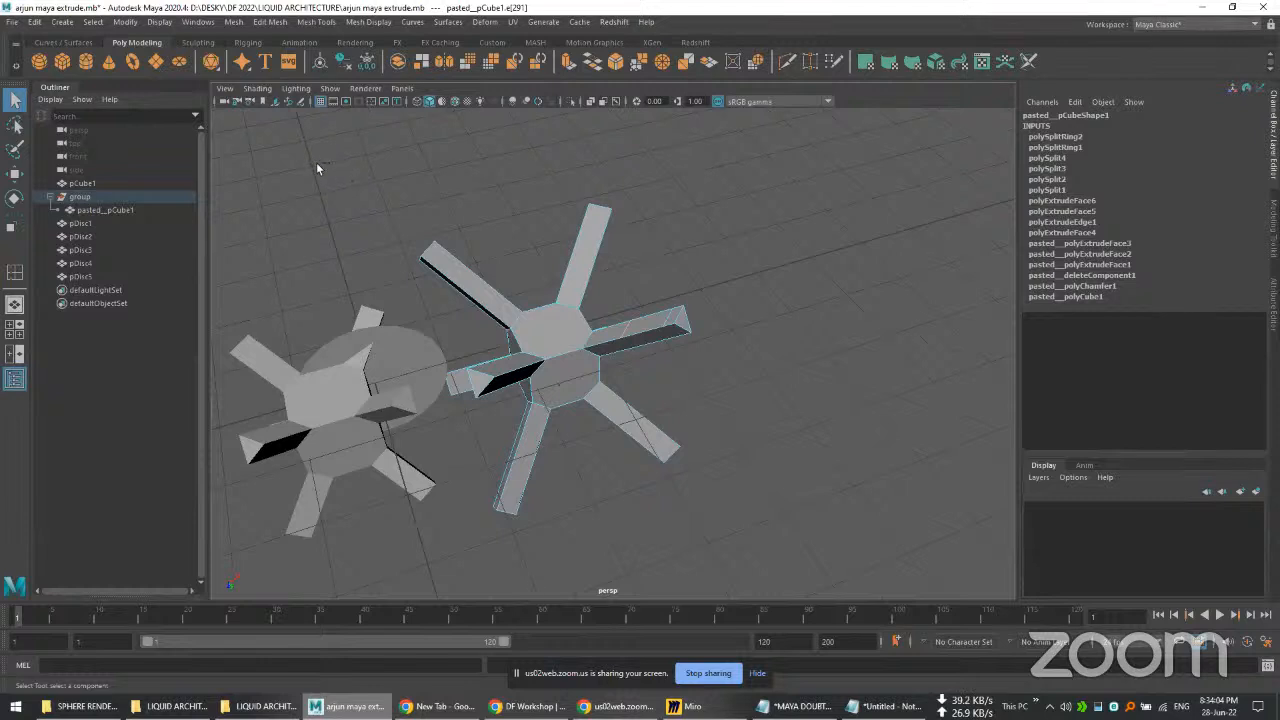
key(ctrl+s)
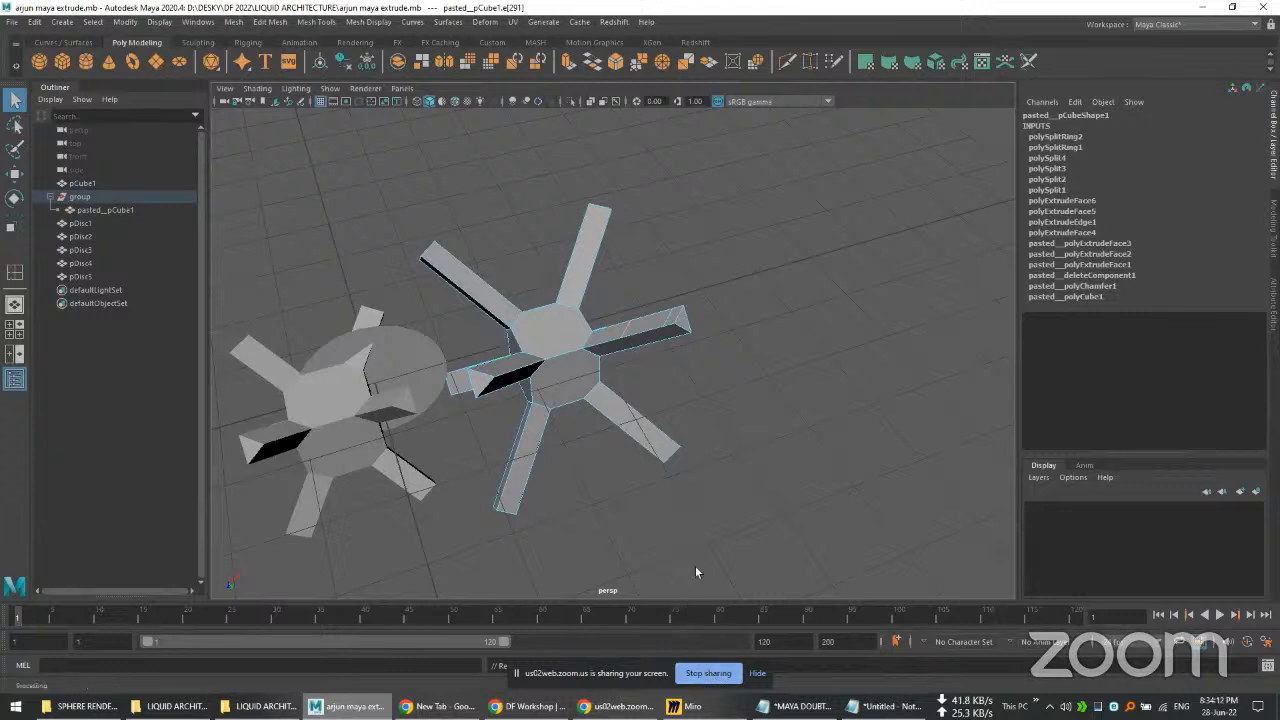
Step: Delete the five disc objects overlapping the neighbouring star mesh and end the screen sharing
alt+drag(696, 571, 686, 437)
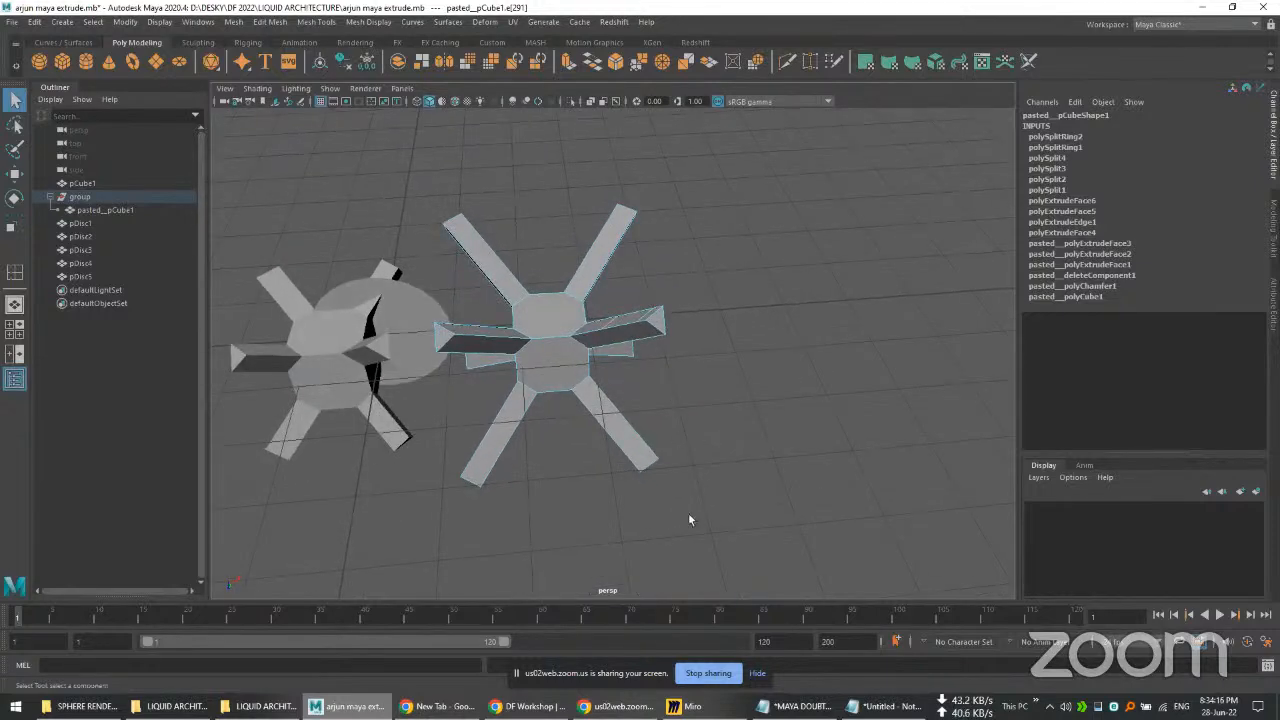
alt+drag(691, 486, 777, 474)
double_click(417, 380)
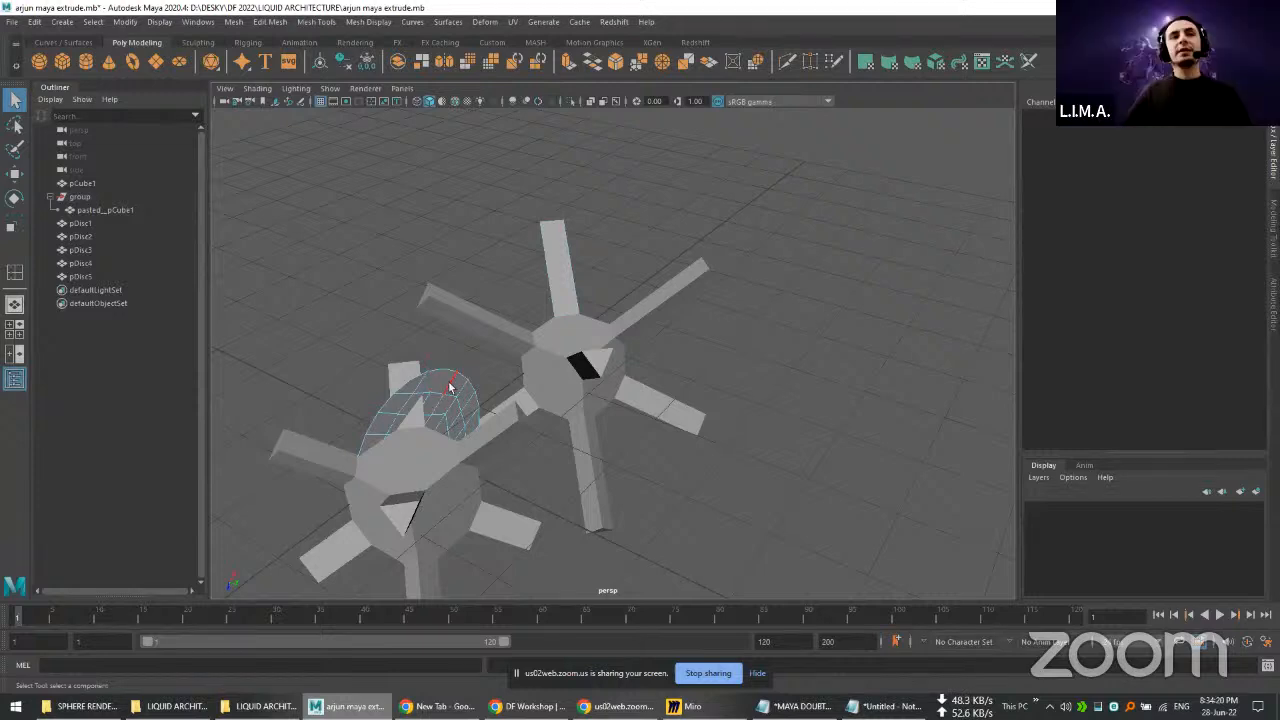
right_drag(450, 388, 489, 326)
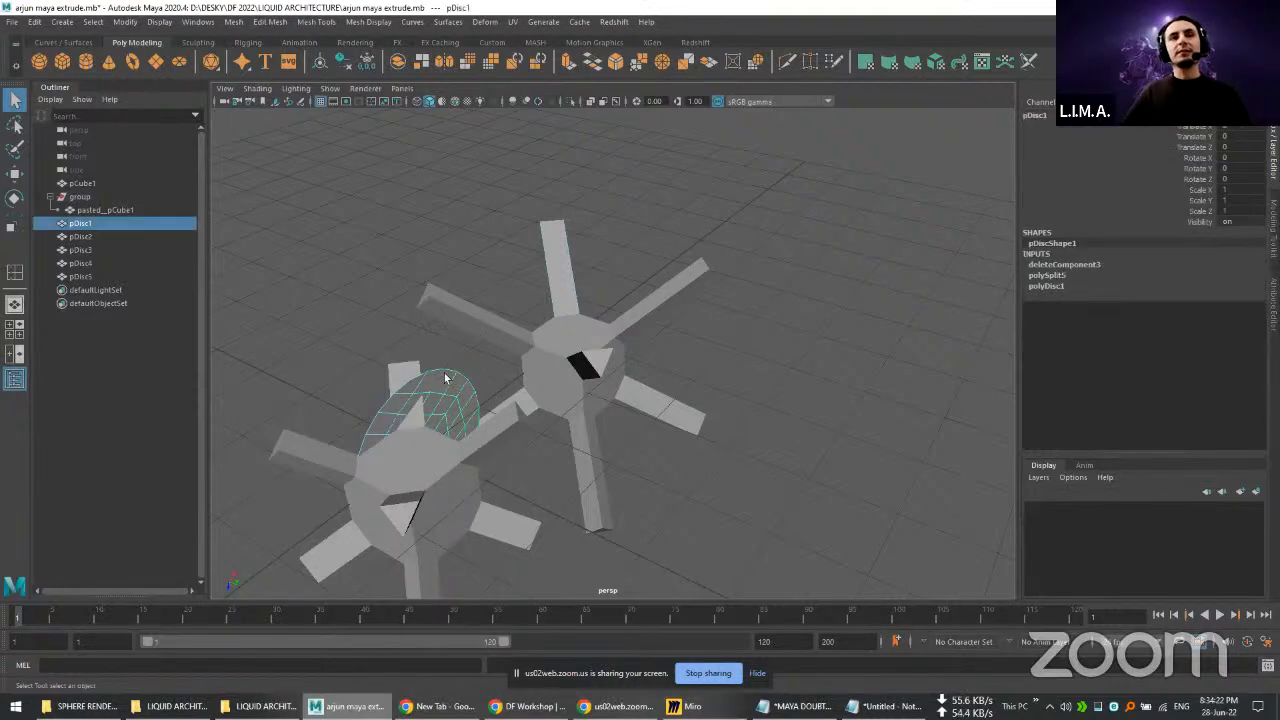
key(Delete)
click(446, 378)
key(Delete)
click(446, 379)
key(Delete)
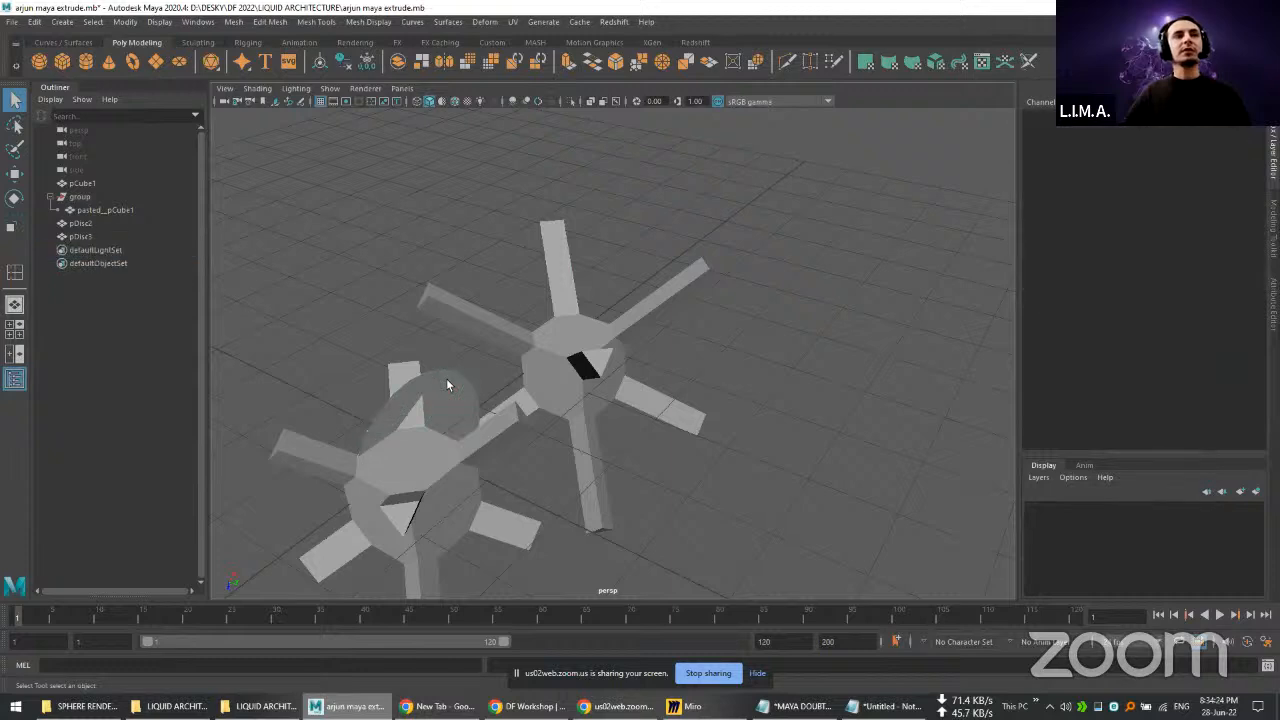
click(446, 379)
key(Delete)
click(446, 379)
key(Delete)
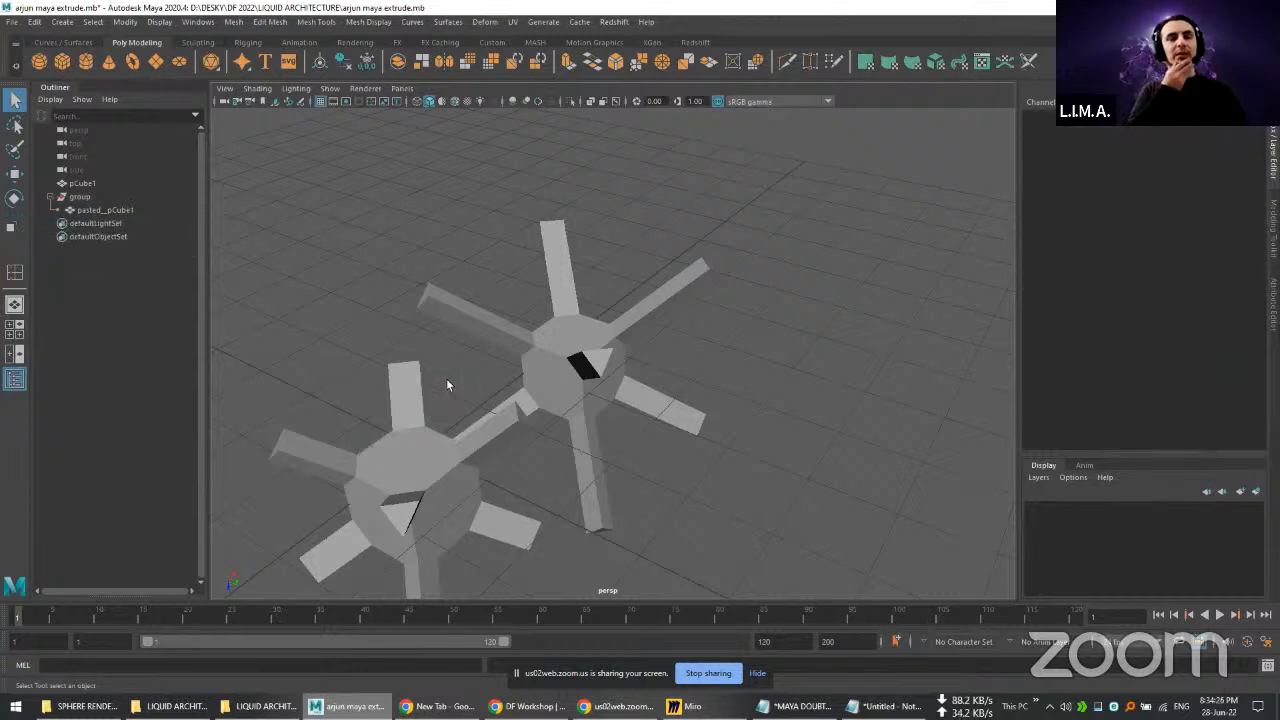
click(708, 673)
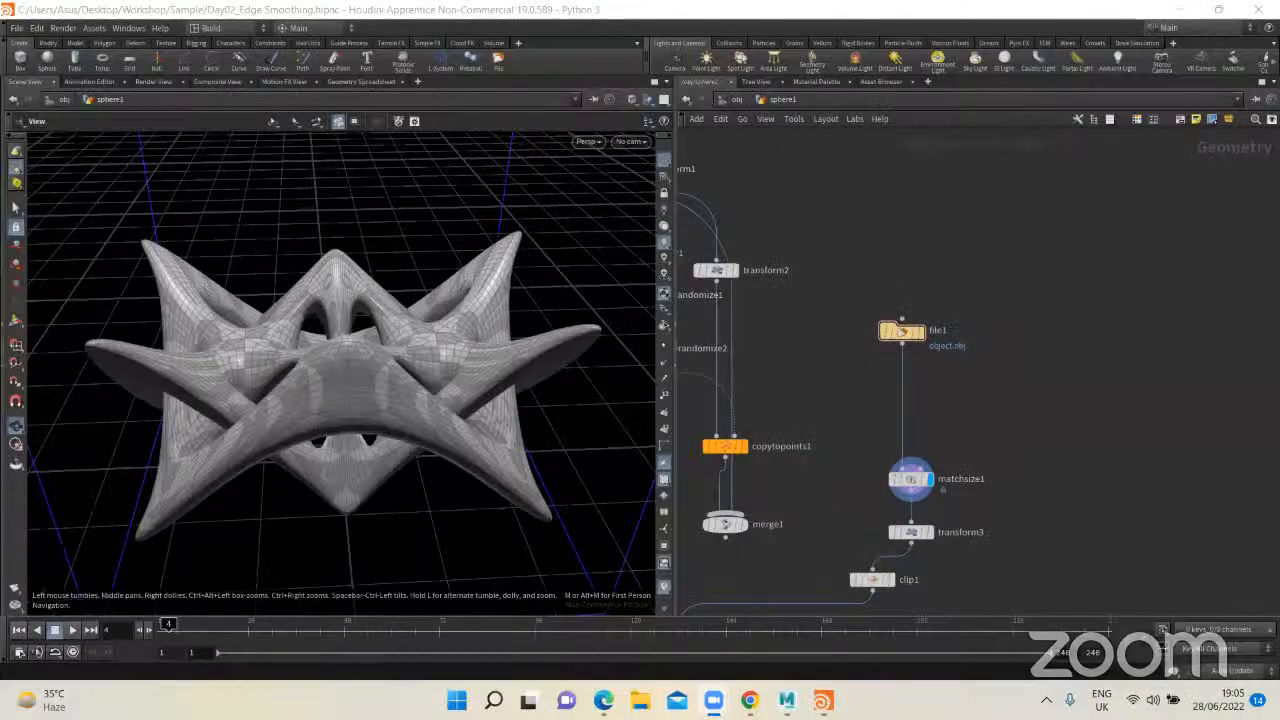
Step: In Houdini, go up to the object level, select the sphere1 geometry and show its parameters
mouse_move(713, 700)
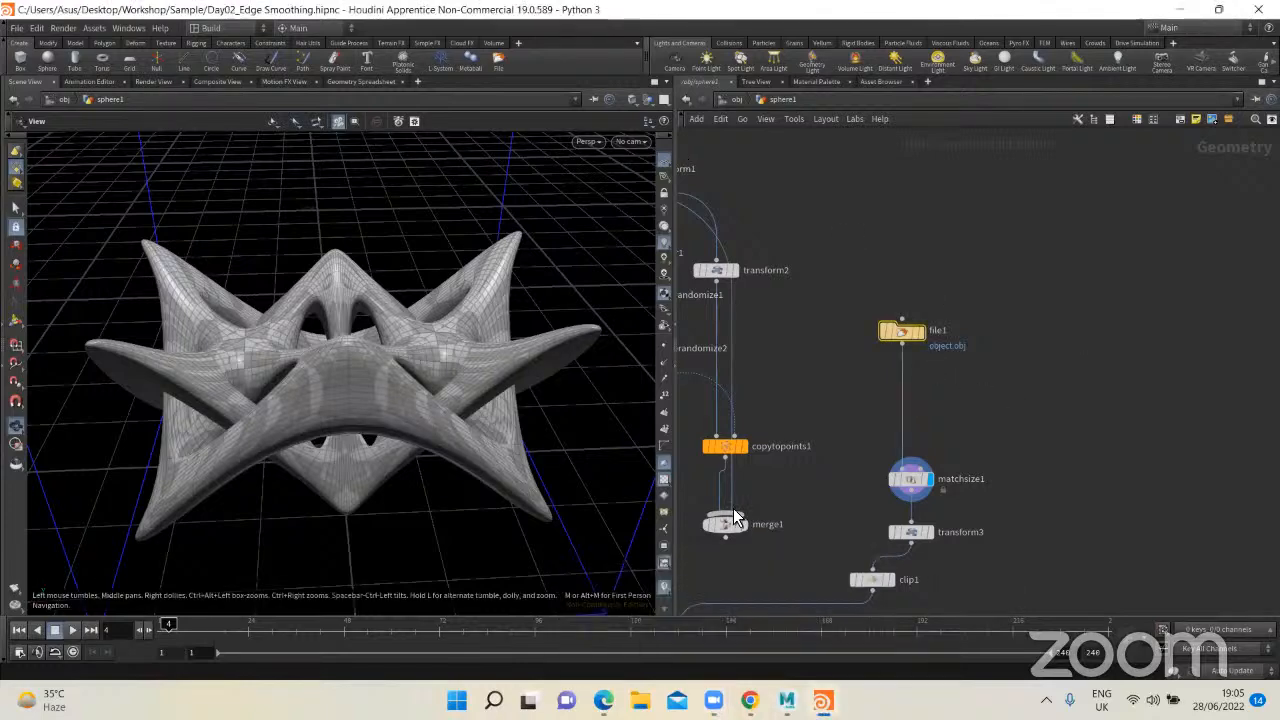
drag(437, 421, 423, 396)
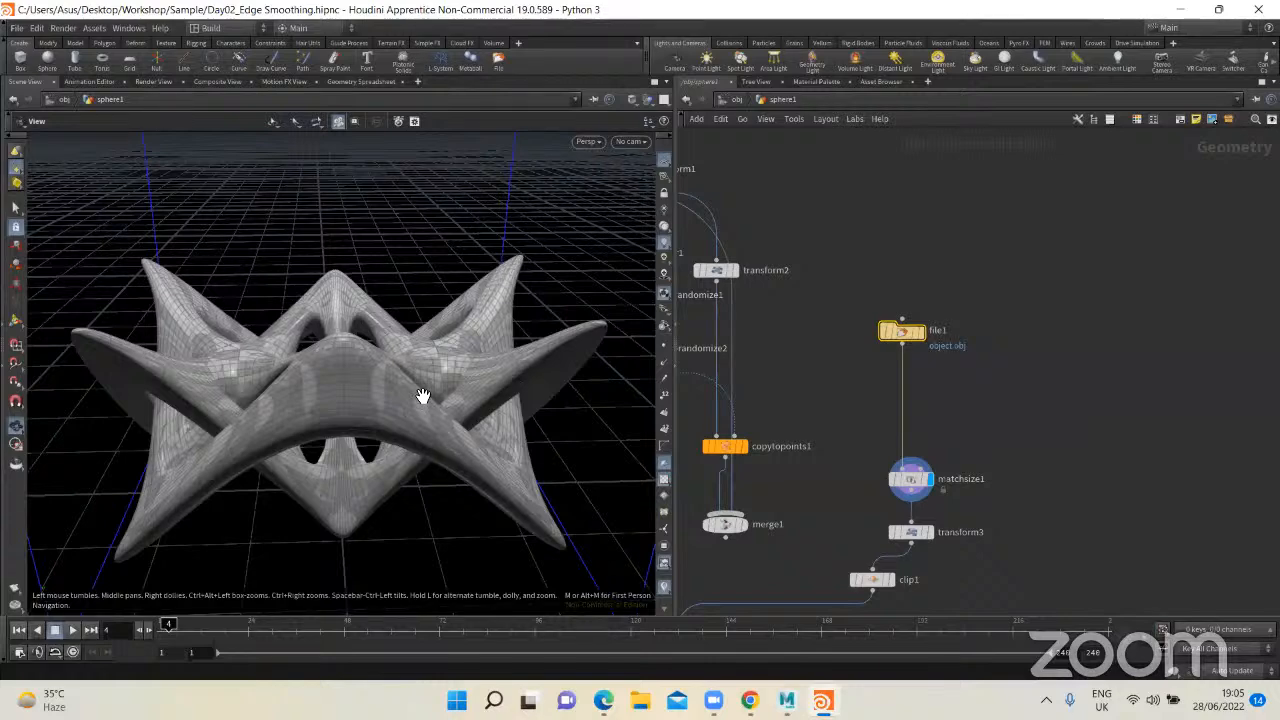
drag(419, 400, 417, 420)
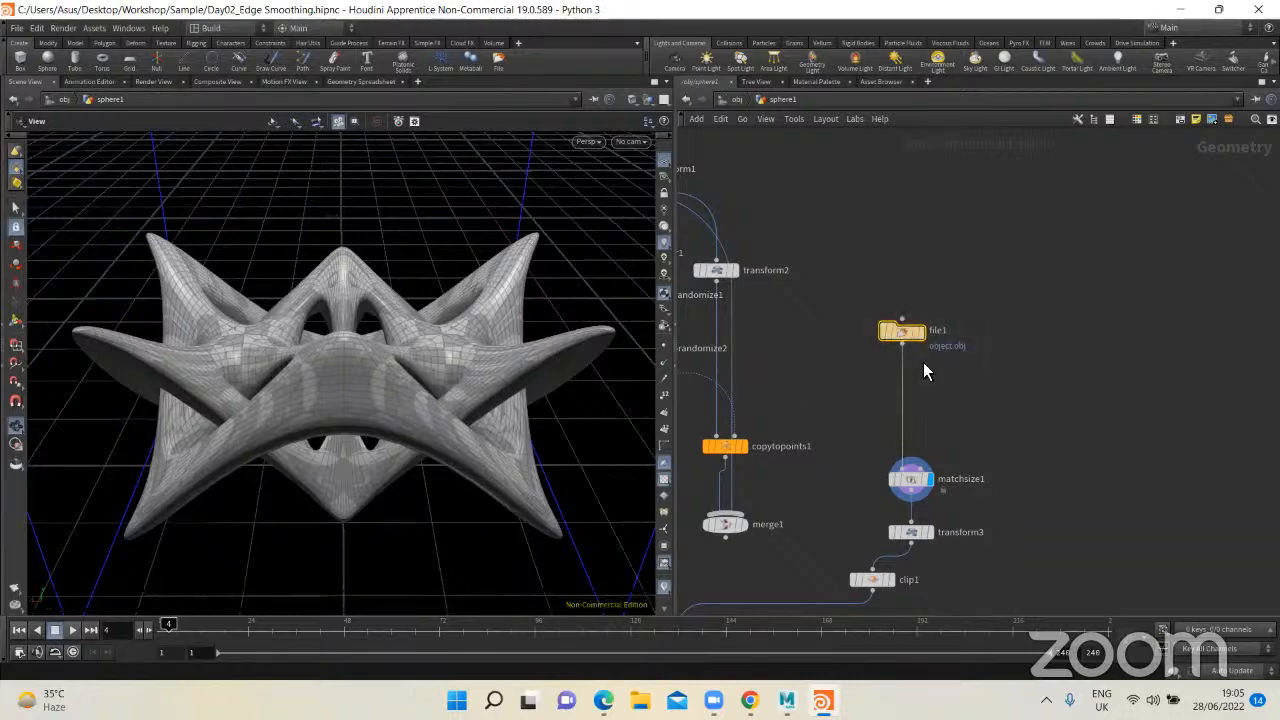
key(u)
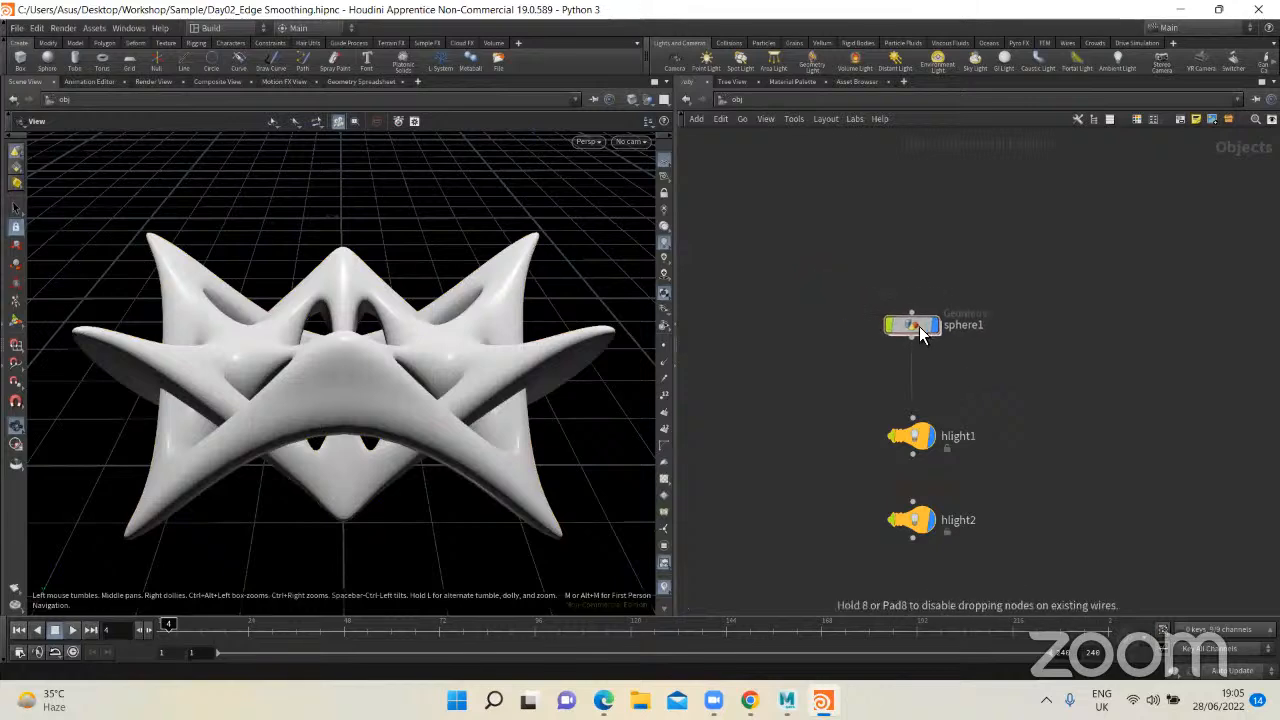
drag(920, 331, 913, 331)
middle_drag(849, 364, 853, 336)
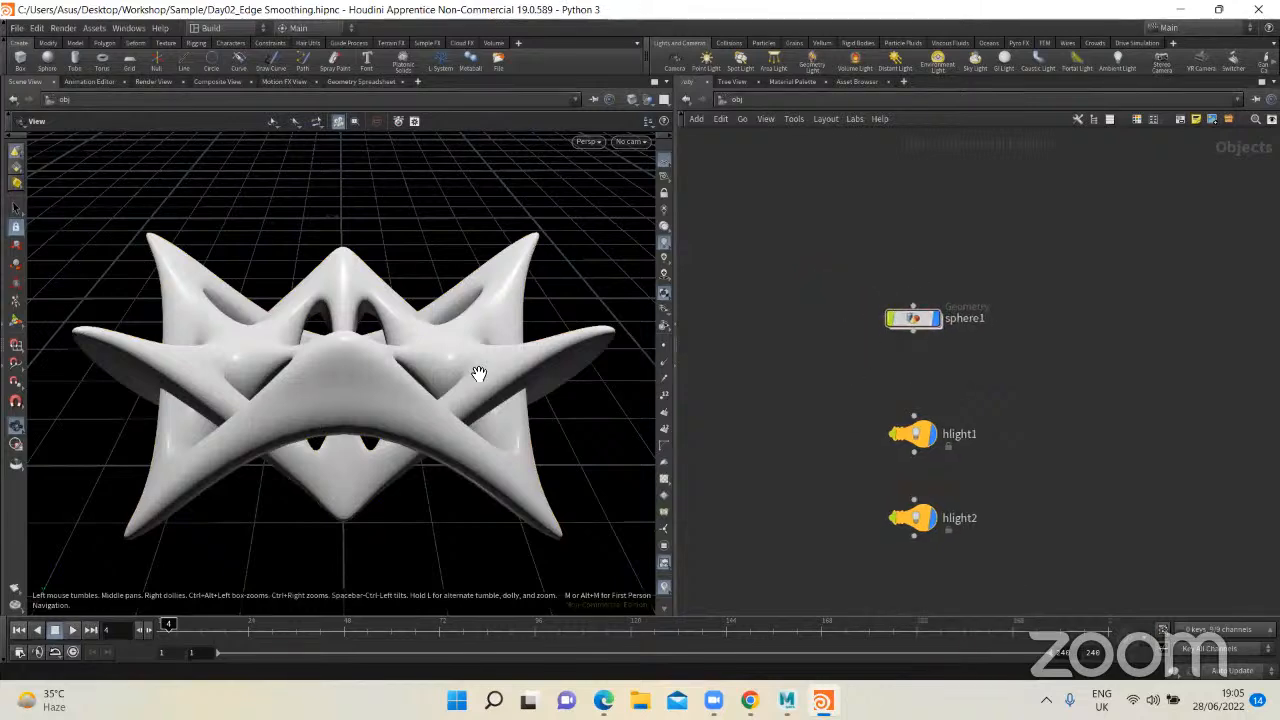
right_drag(468, 365, 425, 383)
drag(828, 236, 1029, 340)
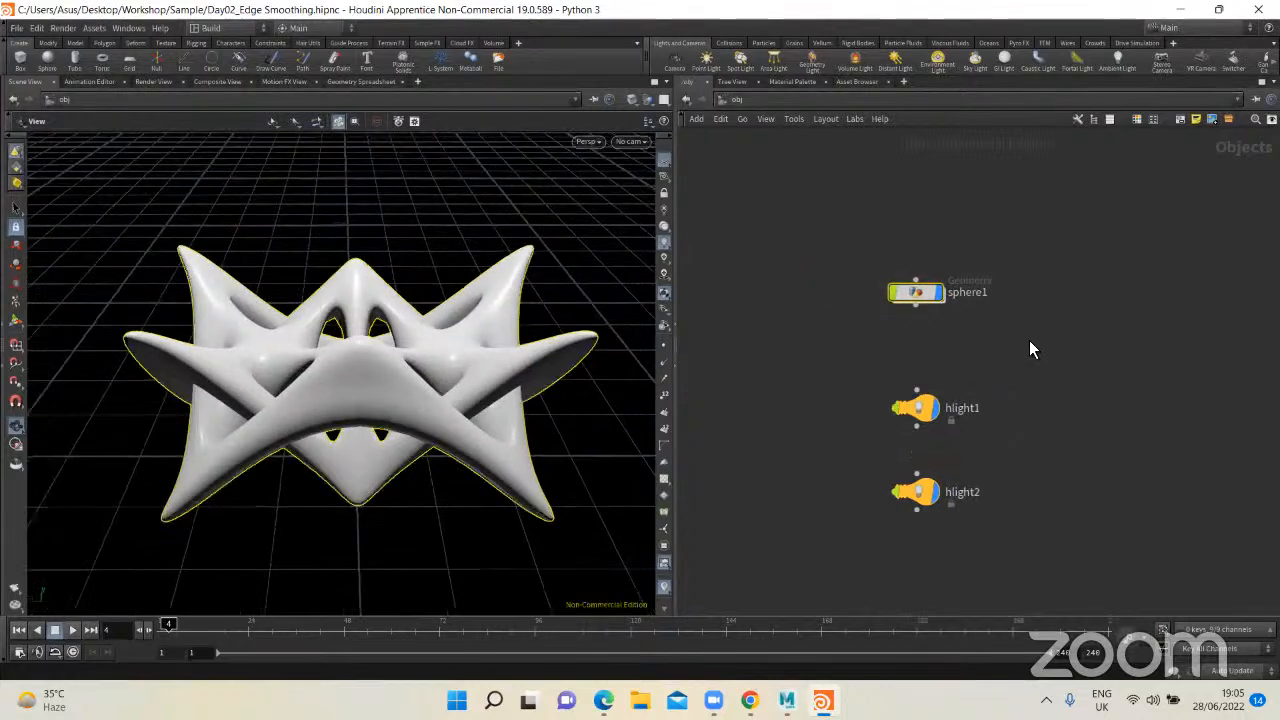
key(p)
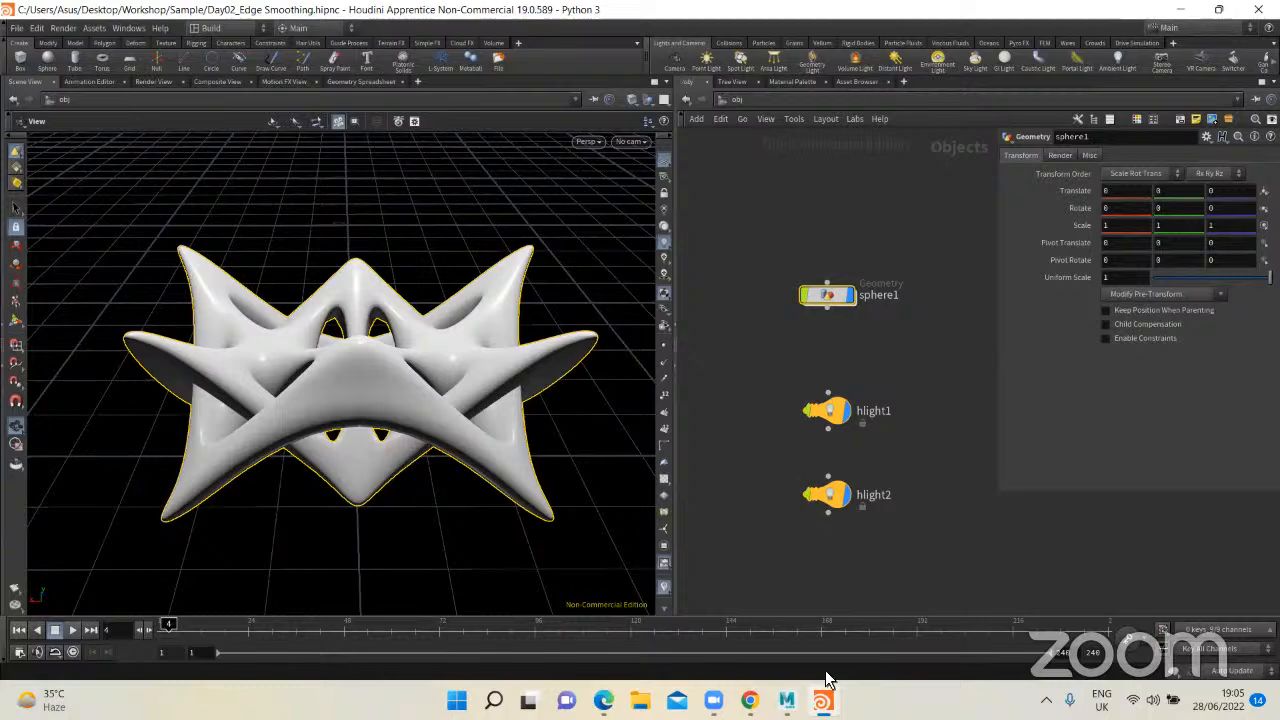
Step: Switch to Maya and display the star form in the middle of the scene without smooth preview
click(787, 700)
click(552, 390)
click(446, 265)
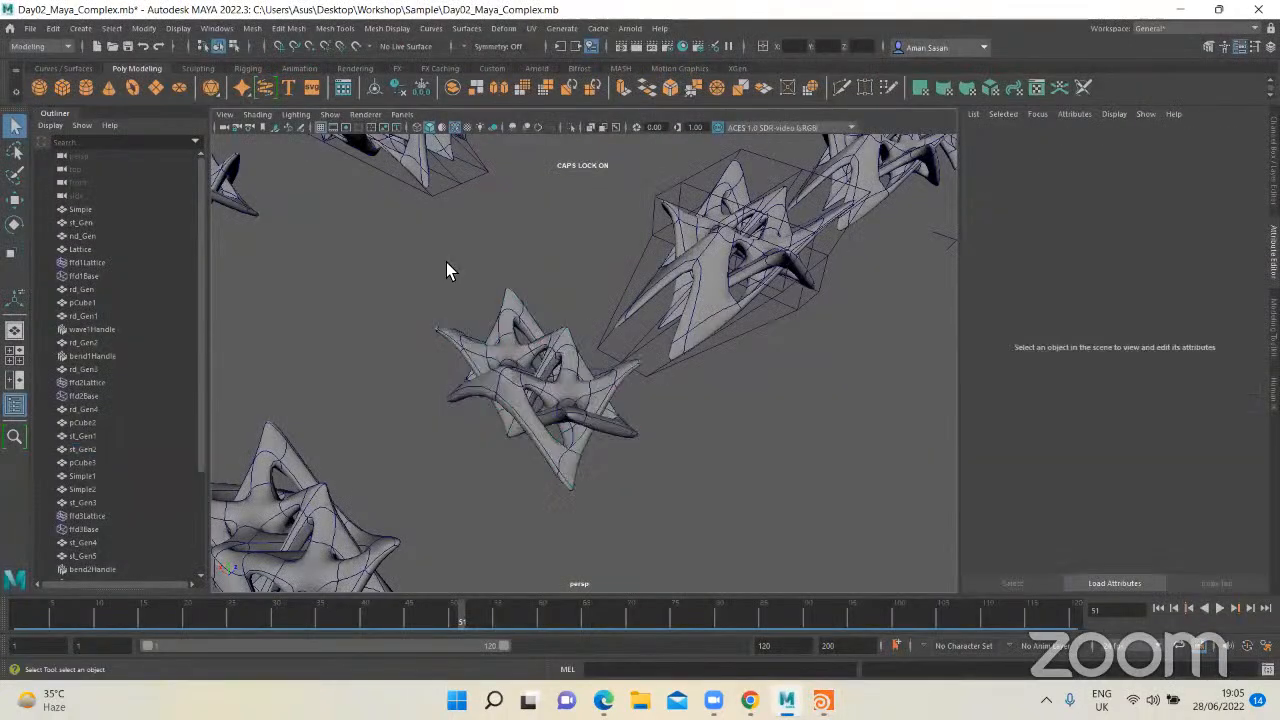
click(533, 389)
key(1)
click(650, 425)
alt+drag(650, 425, 598, 409)
Step: Duplicate the low-poly star form and move the copy into the free space beside it
click(558, 399)
scroll(558, 398, down, 5)
key(ctrl+d)
key(w)
drag(517, 361, 609, 371)
key(f)
Step: Compare the duplicated star form in smooth preview and in its unsmoothed low-poly display
key(3)
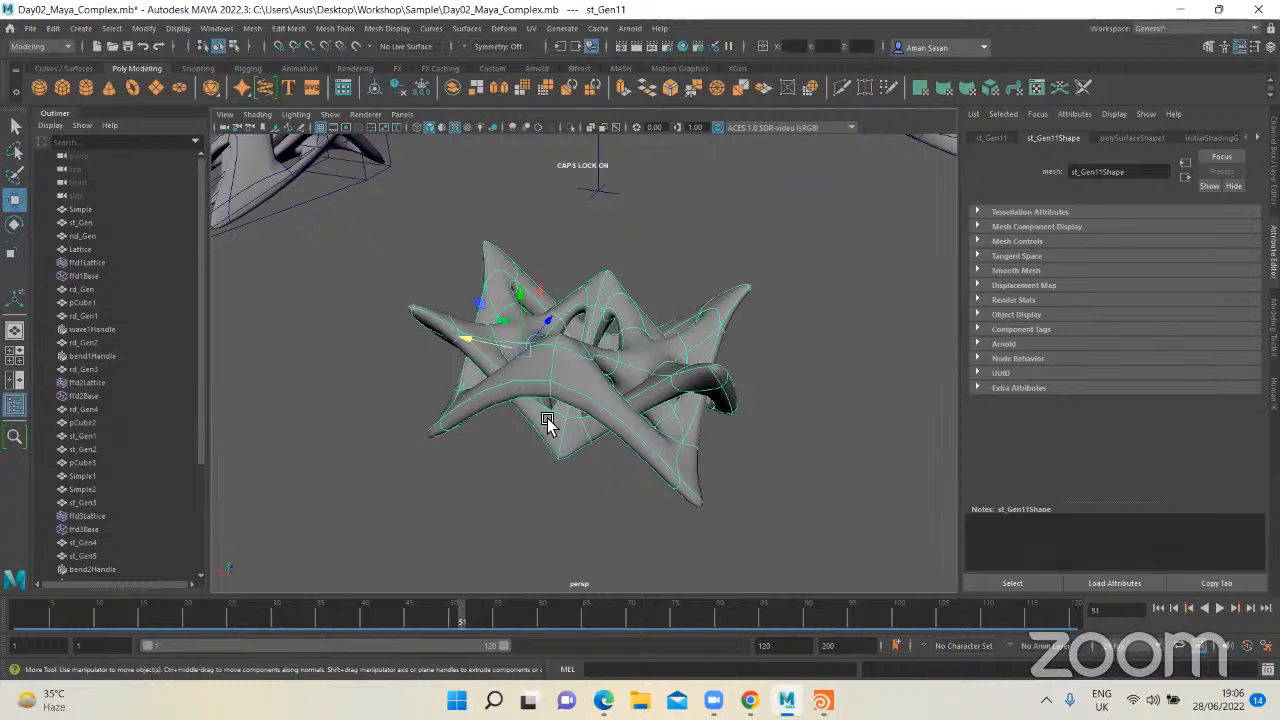
key(1)
click(689, 281)
alt+drag(654, 363, 623, 318)
alt+drag(585, 368, 591, 364)
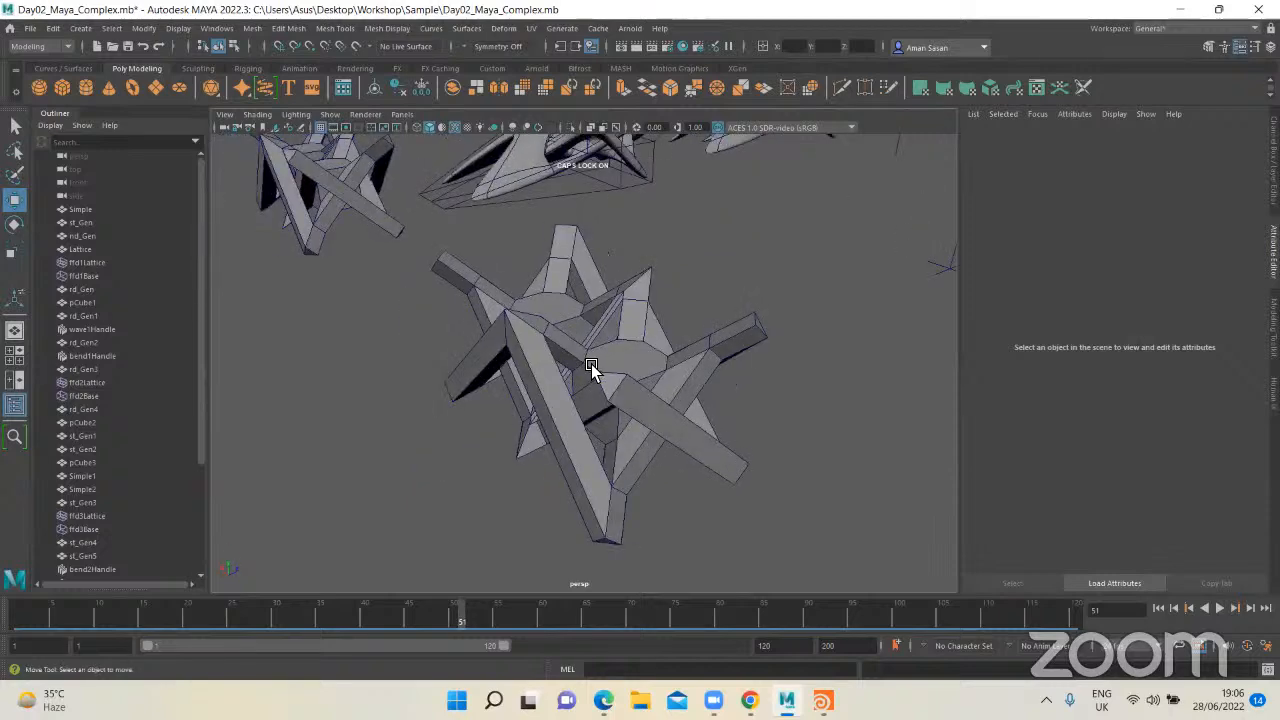
Step: Apply Smooth to the duplicated star form with 3 divisions
click(595, 363)
shift+right_drag(620, 352, 592, 416)
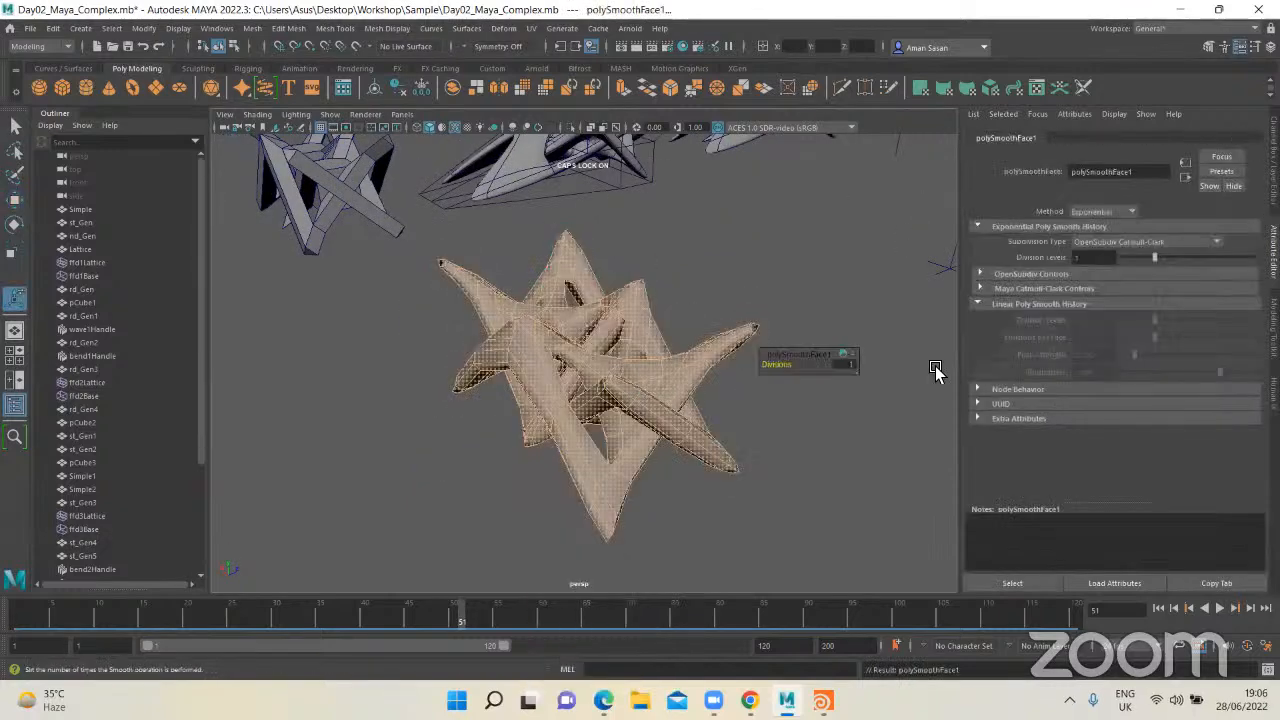
click(845, 366)
text(3)
key(Return)
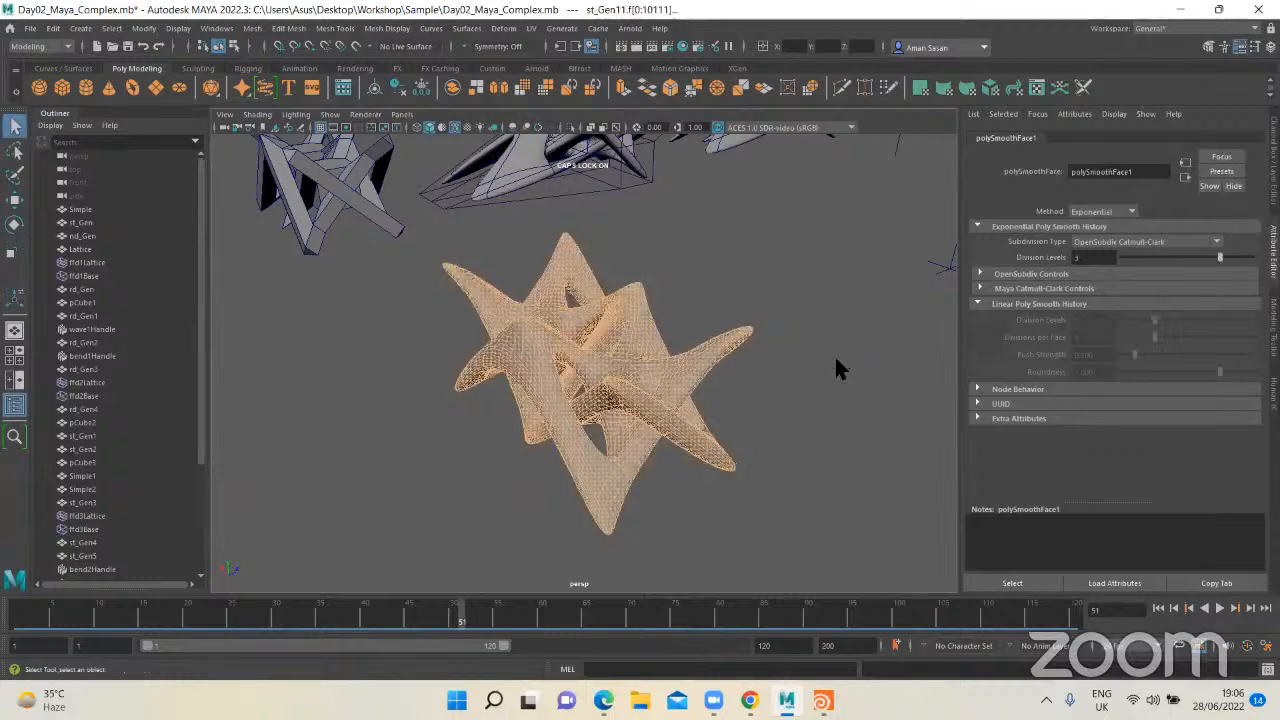
Step: Select the smoothed copy, review the Export Selection dialog with the OBJexport file type, and close it without exporting
click(837, 366)
alt+drag(729, 386, 637, 374)
click(665, 376)
key(f)
scroll(637, 373, down, 6)
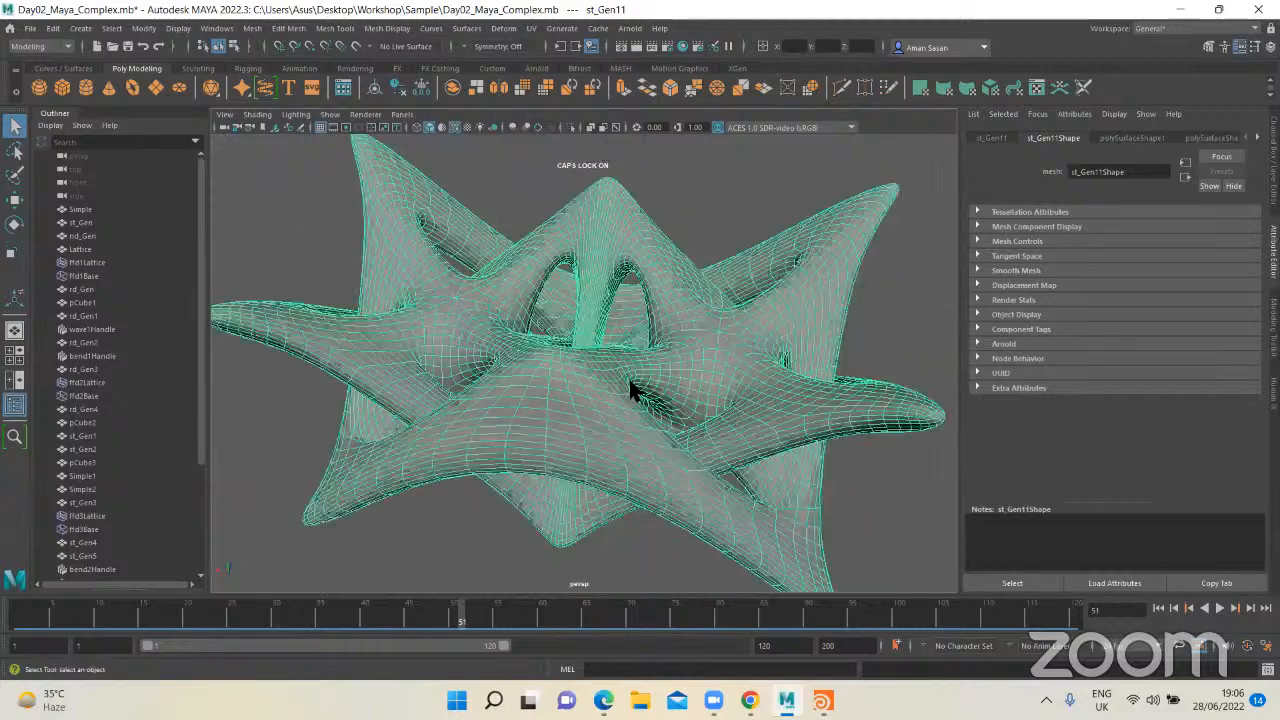
click(31, 30)
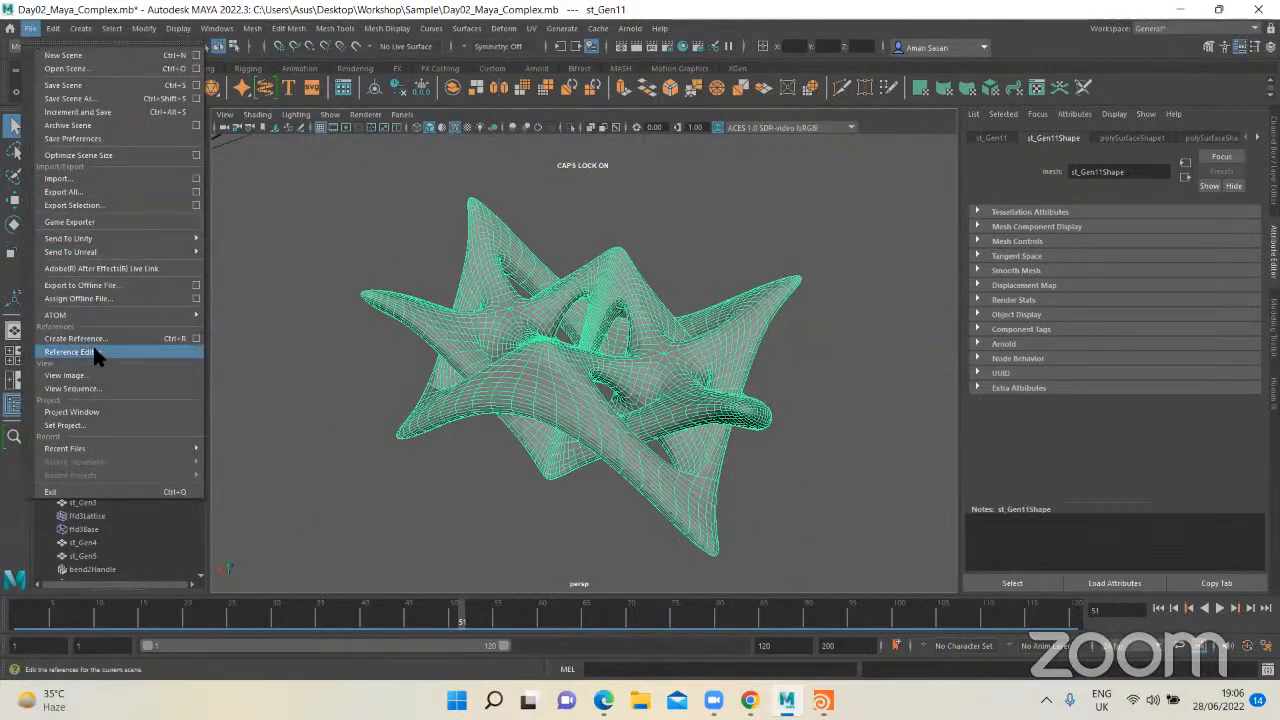
click(90, 204)
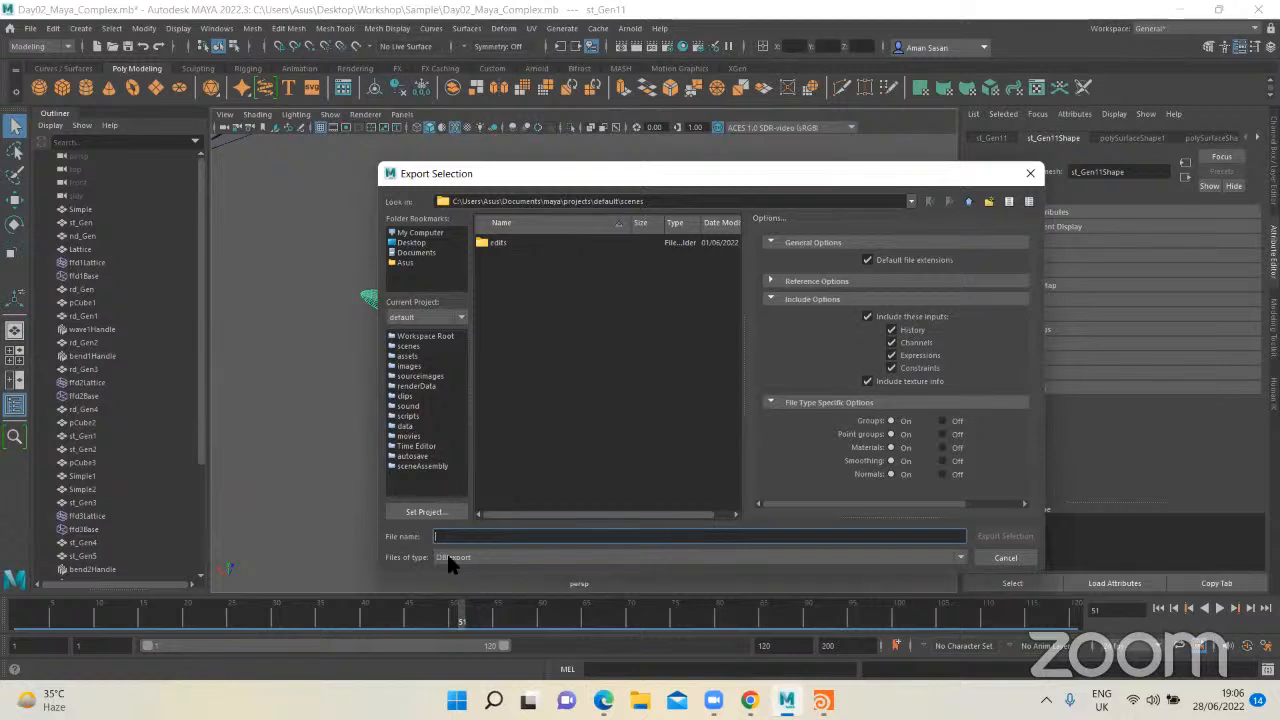
click(990, 557)
click(810, 396)
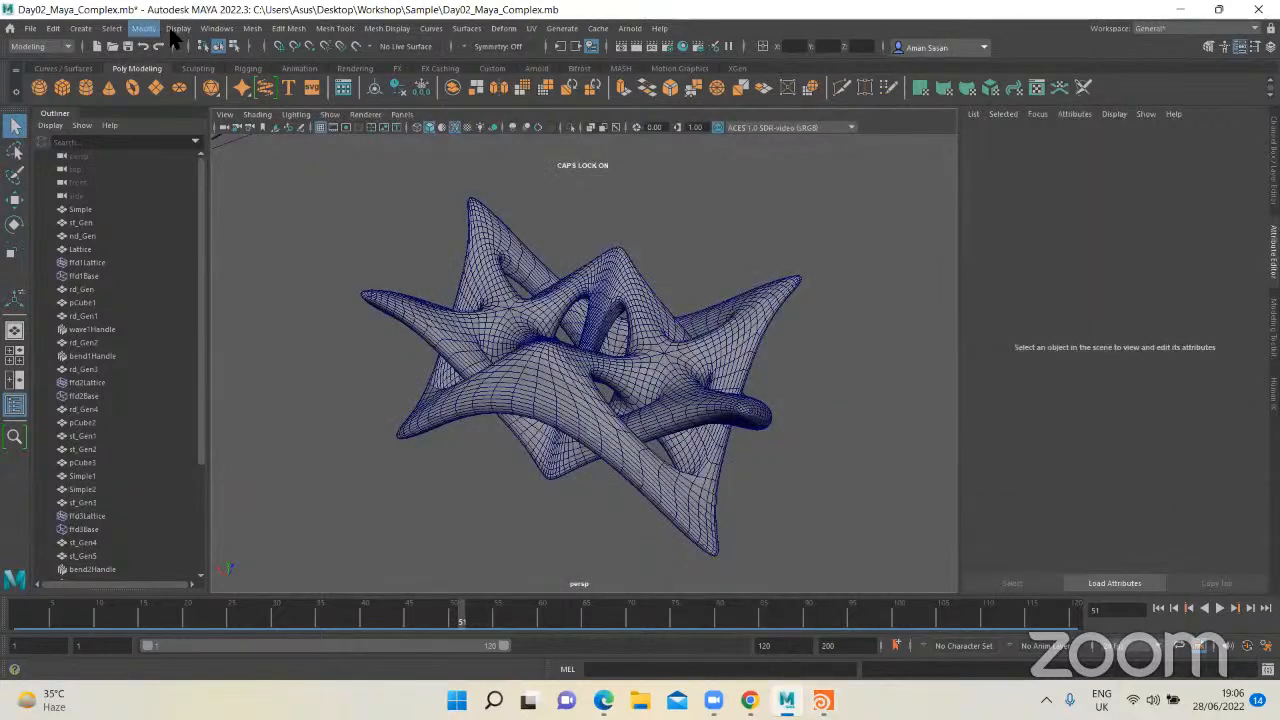
Step: Duplicate the low-poly star form again and move the copy past the smoothed one, keeping it unsmoothed
scroll(736, 276, down, 10)
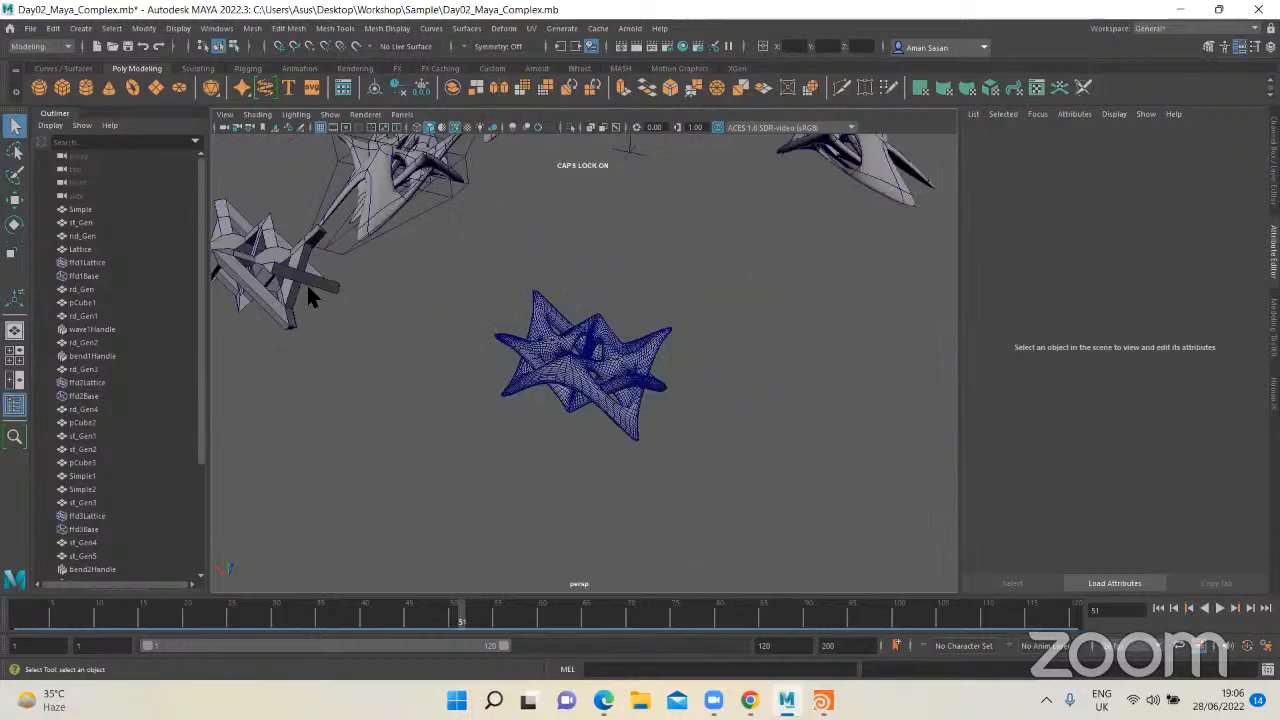
click(306, 282)
key(w)
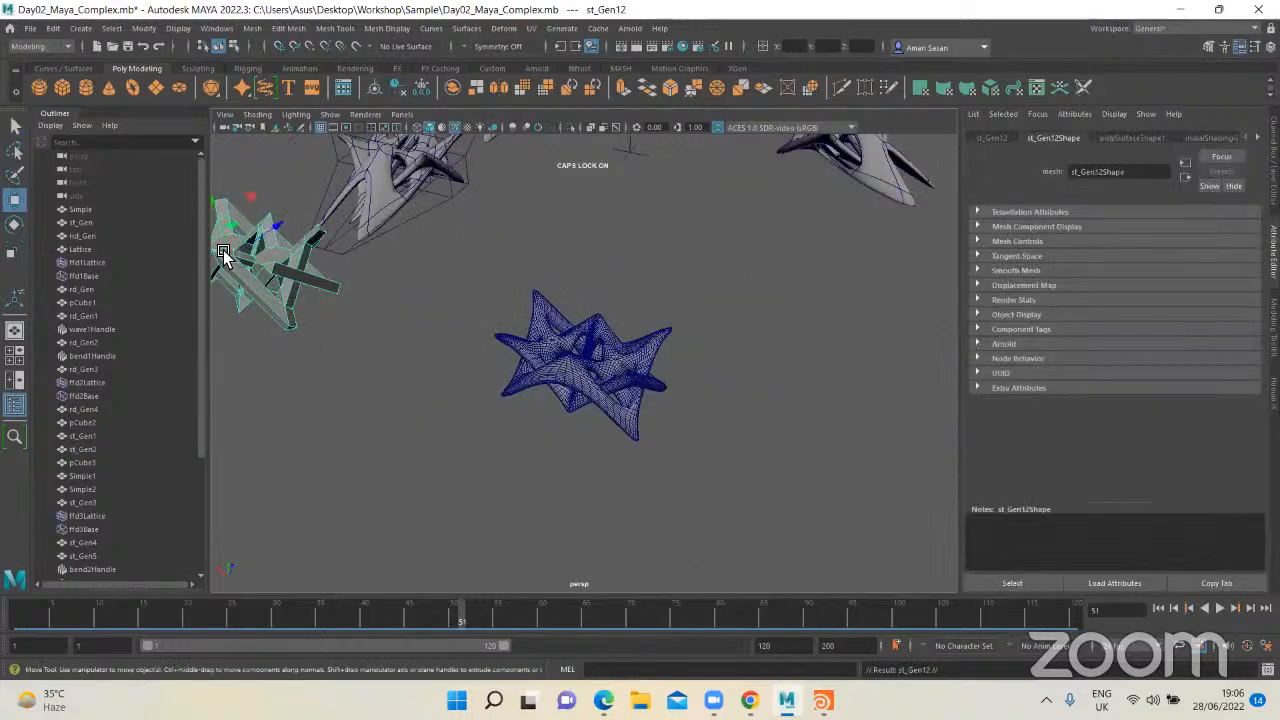
drag(255, 265, 643, 350)
key(f)
click(726, 388)
click(643, 355)
key(1)
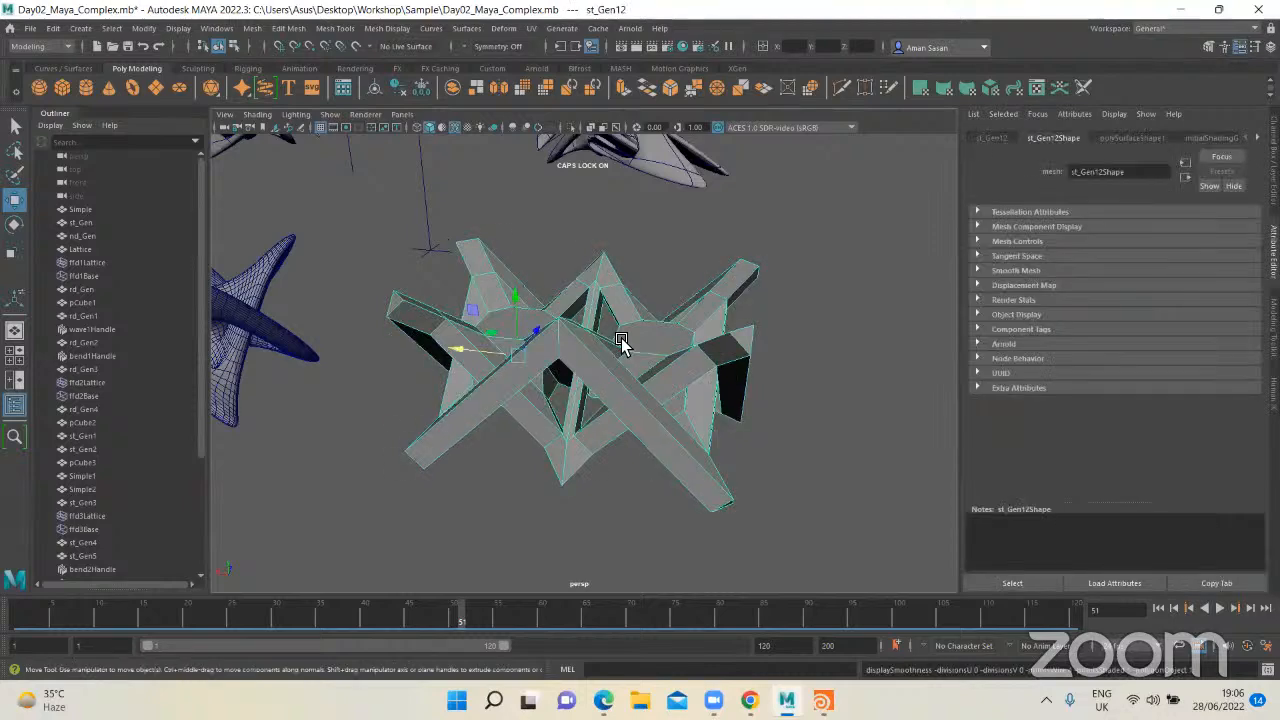
Step: Apply Smooth to the second copy of the star form with 3 divisions
key(q)
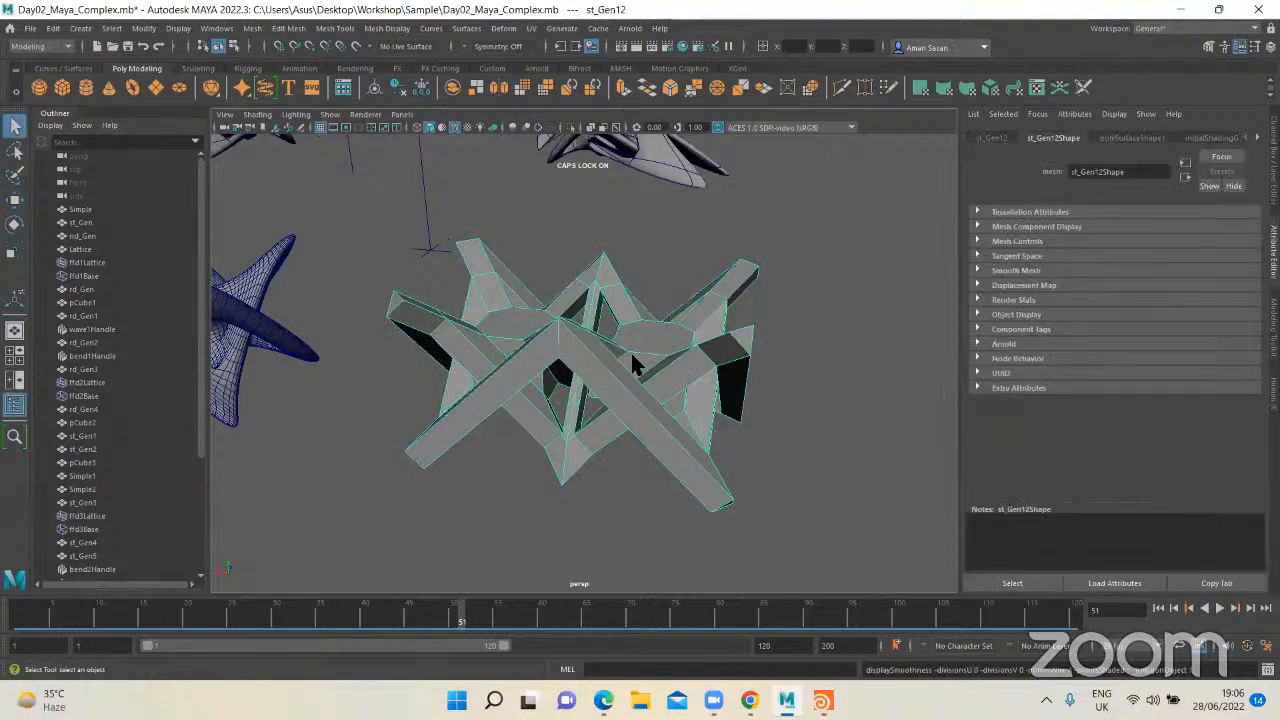
alt+drag(633, 365, 668, 260)
click(668, 260)
key(ctrl+z)
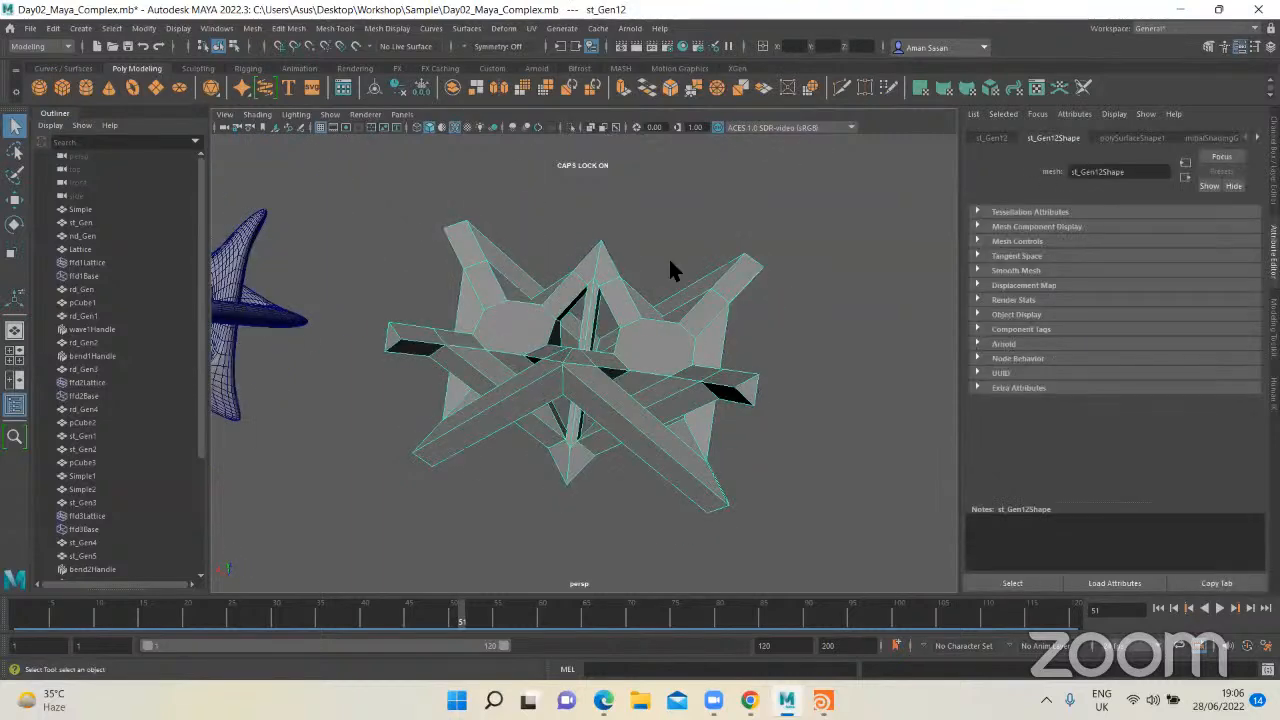
shift+right_click(634, 333)
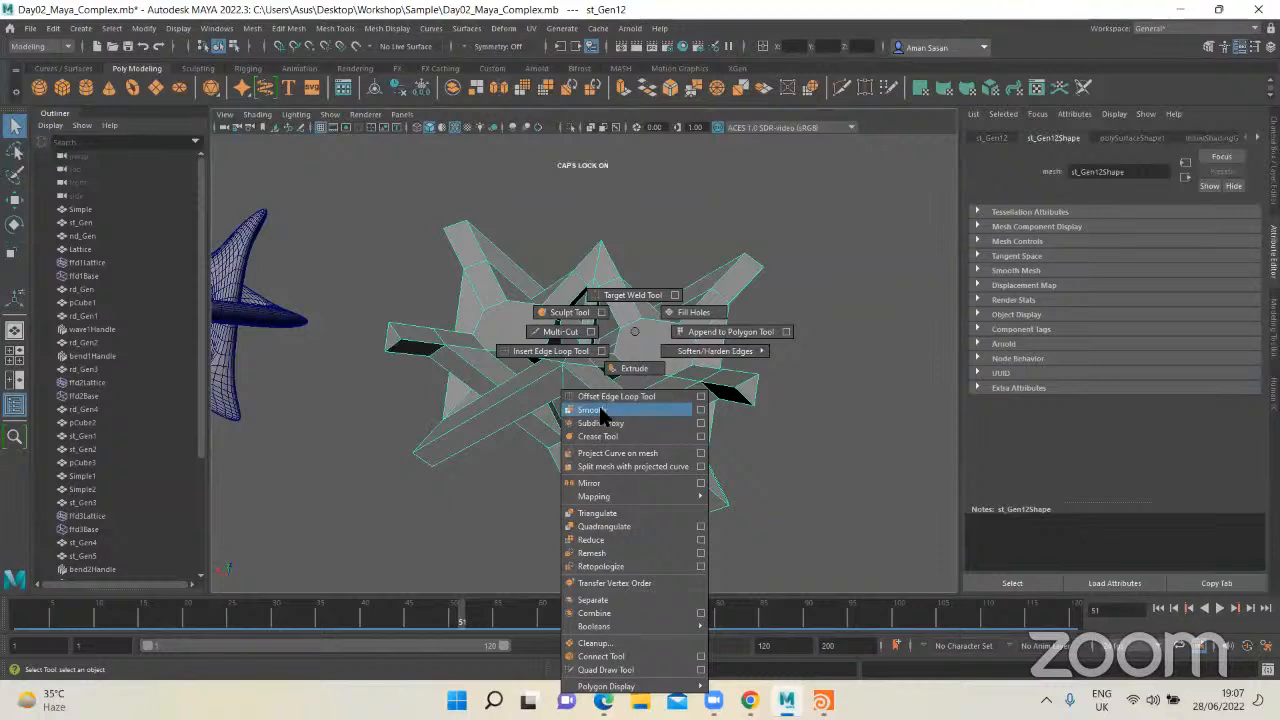
click(690, 411)
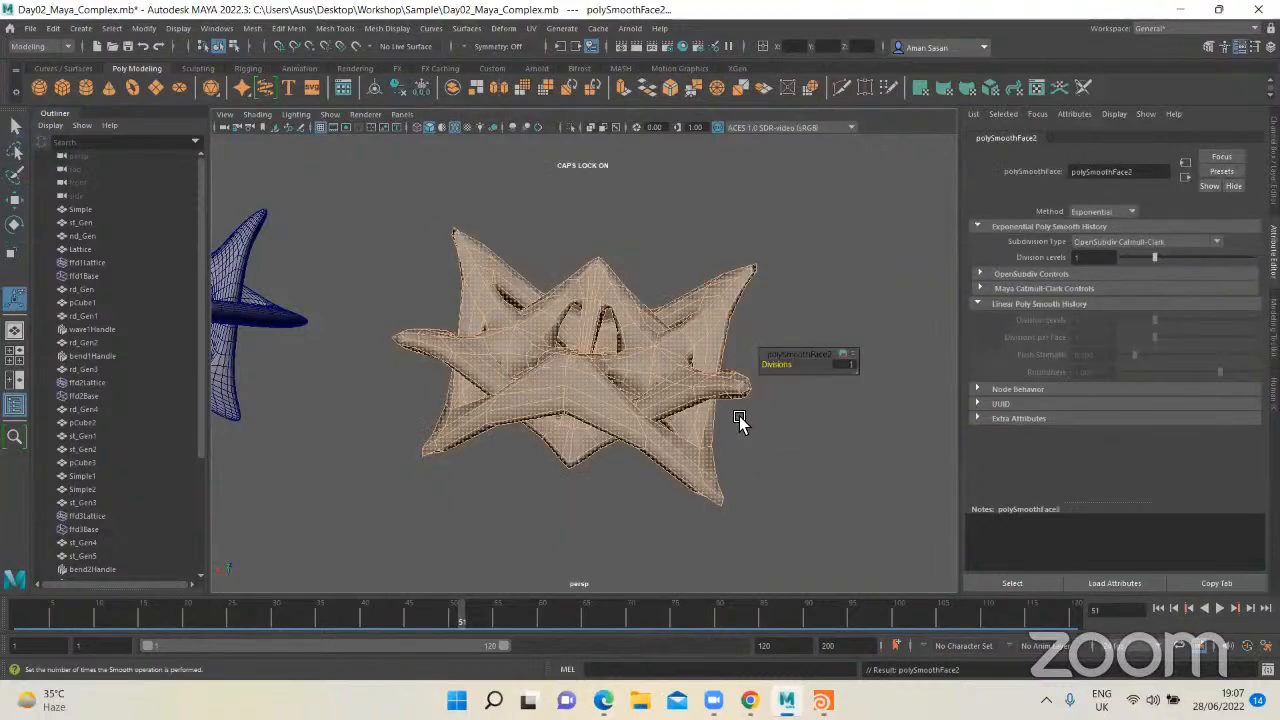
click(843, 365)
click(844, 366)
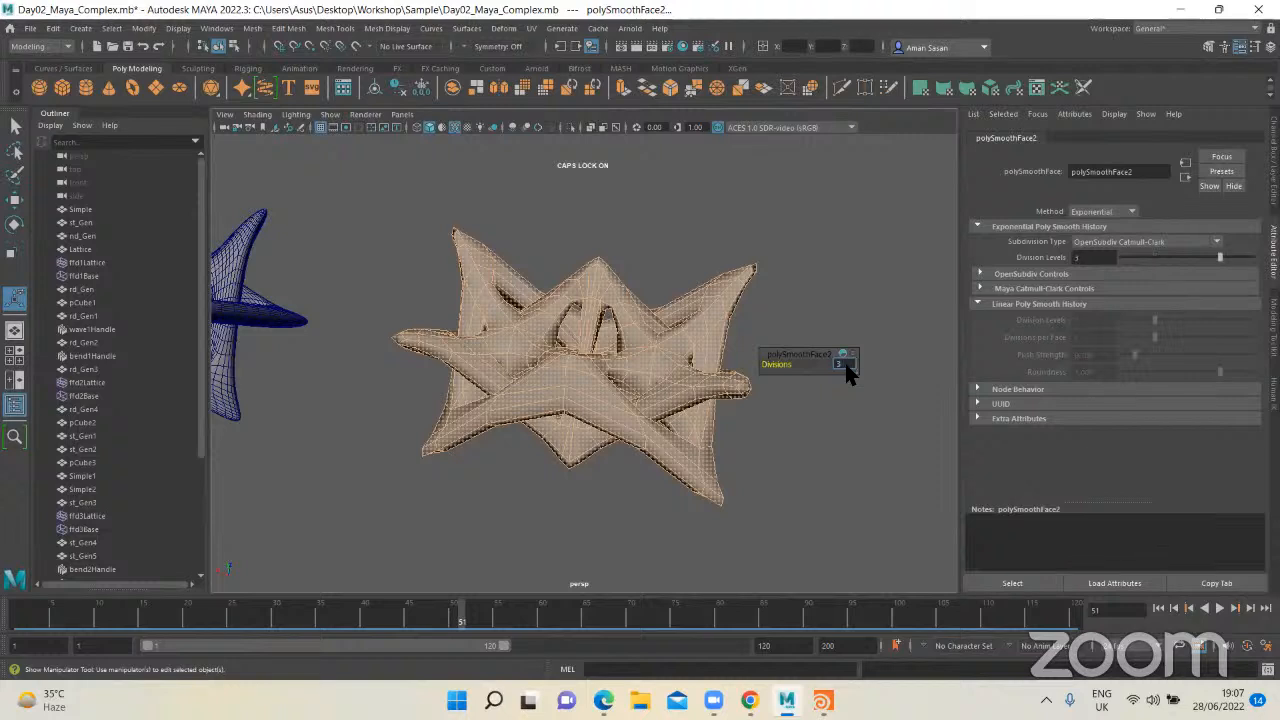
text(3)
key(Return)
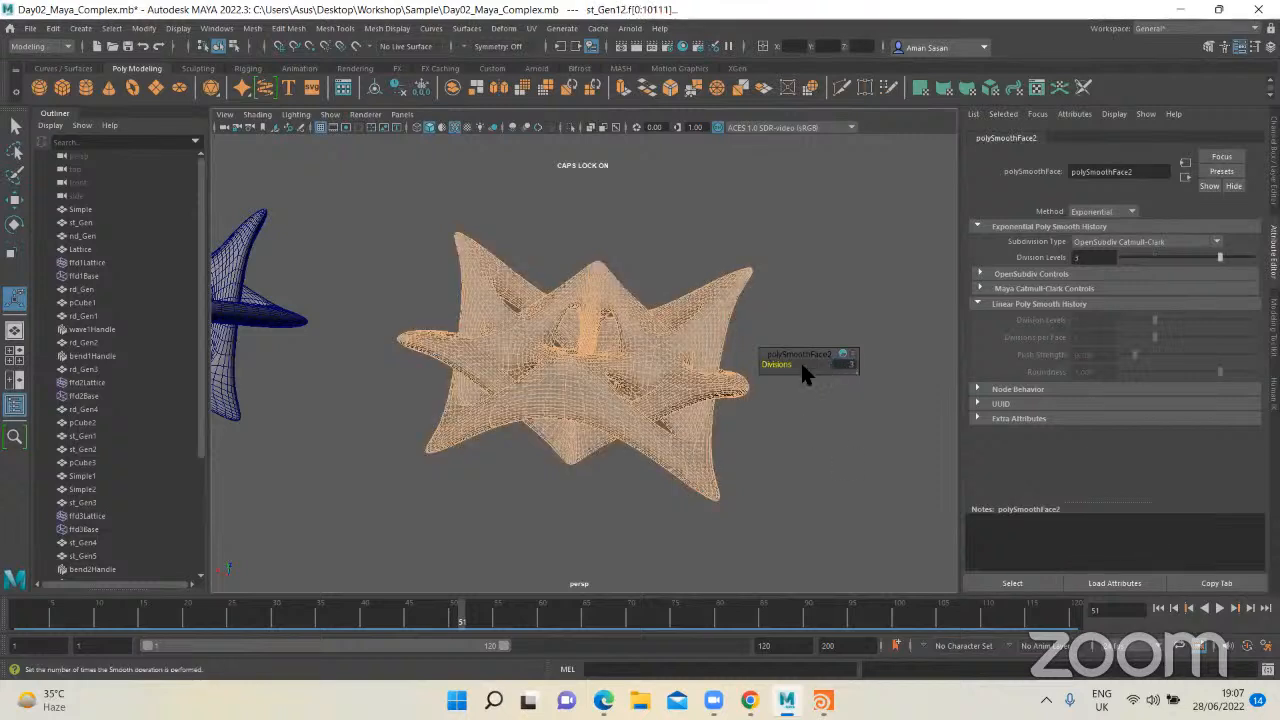
Step: Duplicate the low-poly star form once more and move the copy past the two smoothed ones
click(777, 443)
alt+drag(777, 443, 608, 395)
scroll(675, 417, up, 4)
scroll(608, 395, down, 5)
click(400, 332)
alt+middle_drag(608, 395, 733, 437)
scroll(300, 358, down, 6)
click(302, 354)
key(ctrl+d)
key(w)
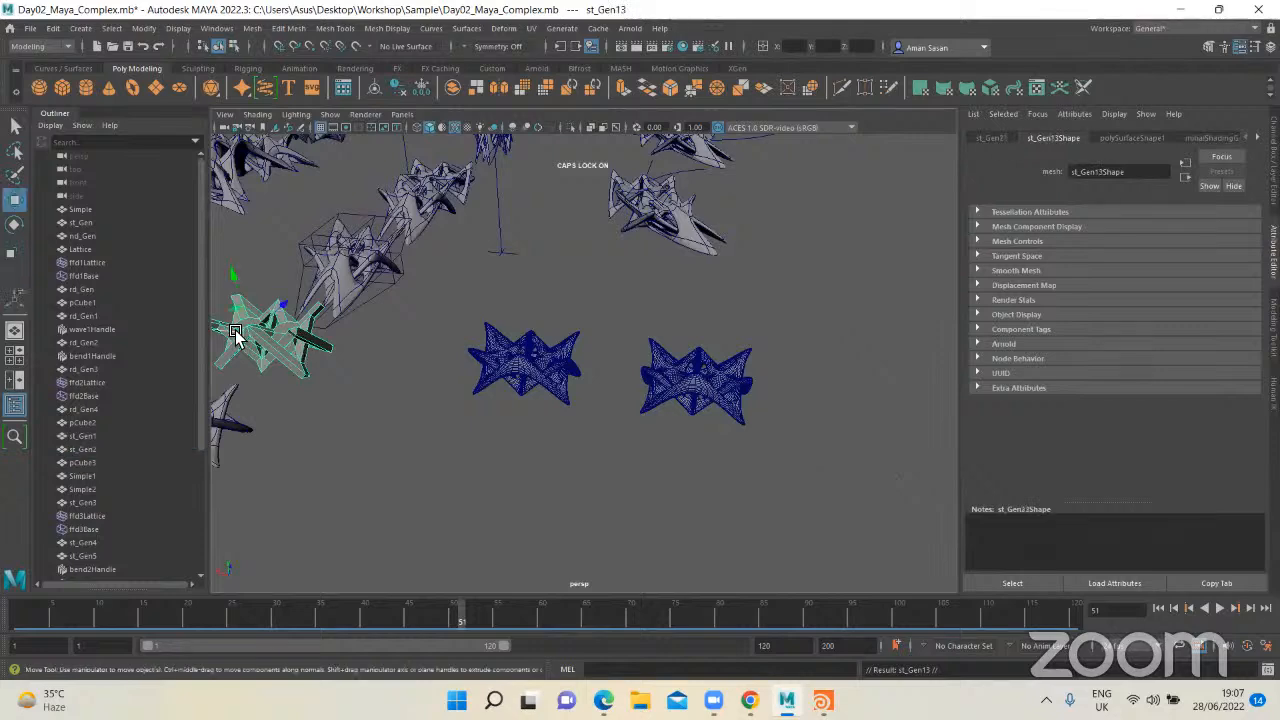
drag(236, 335, 823, 408)
Step: Preview the new low-poly copy as a smooth mesh, and delete it
scroll(425, 375, up, 5)
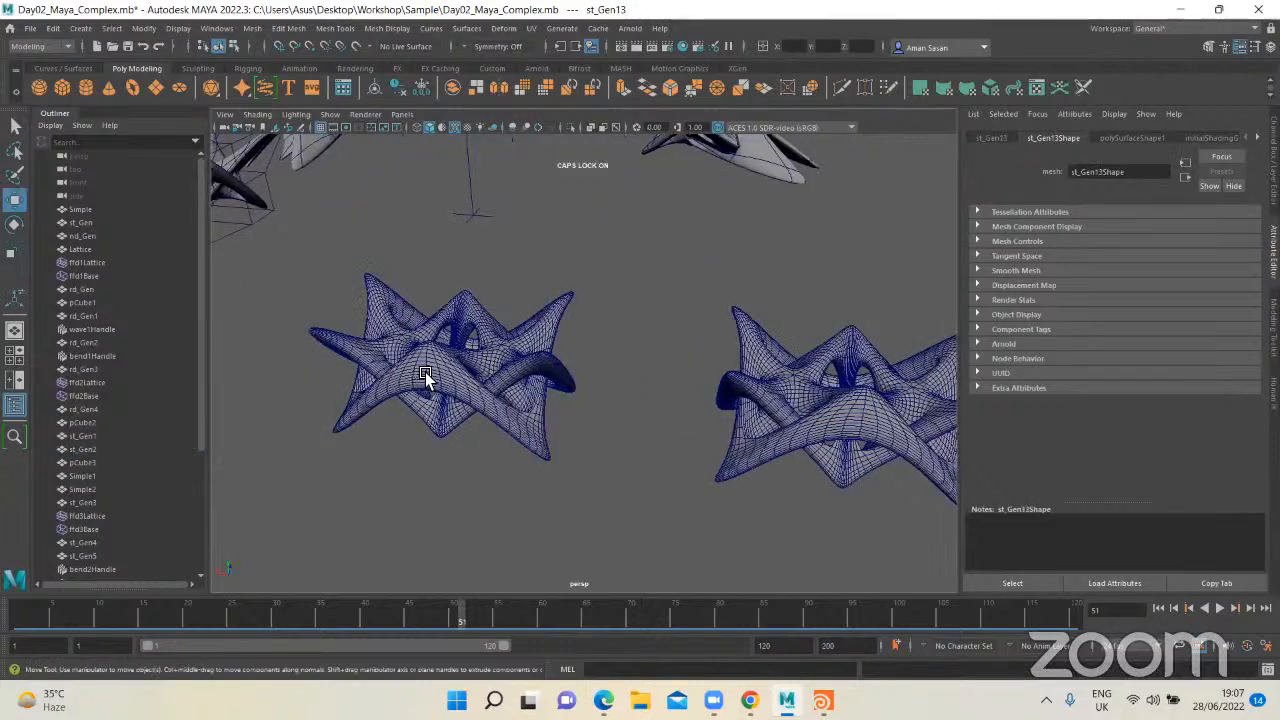
alt+middle_drag(800, 436, 617, 415)
scroll(616, 414, up, 4)
key(q)
scroll(542, 422, down, 5)
click(545, 422)
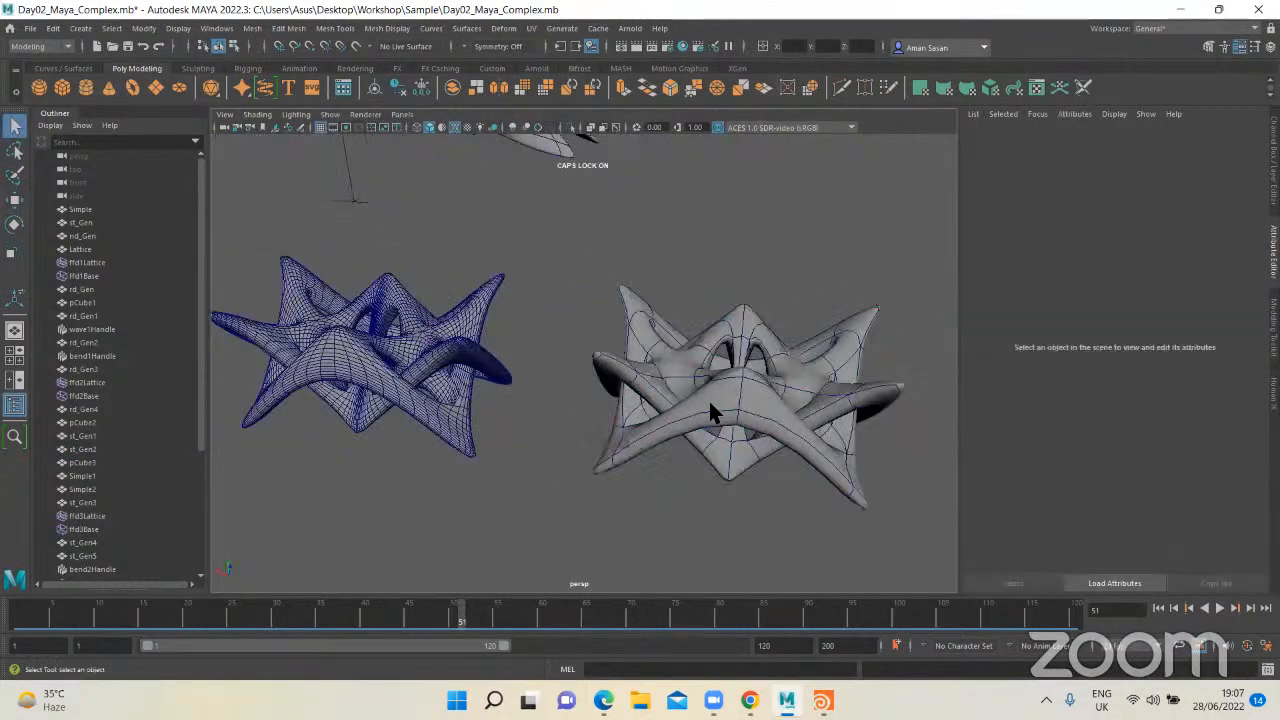
click(708, 398)
key(Delete)
Step: Frame the remaining smoothed copy of the star form and examine its dense mesh from several angles
click(472, 370)
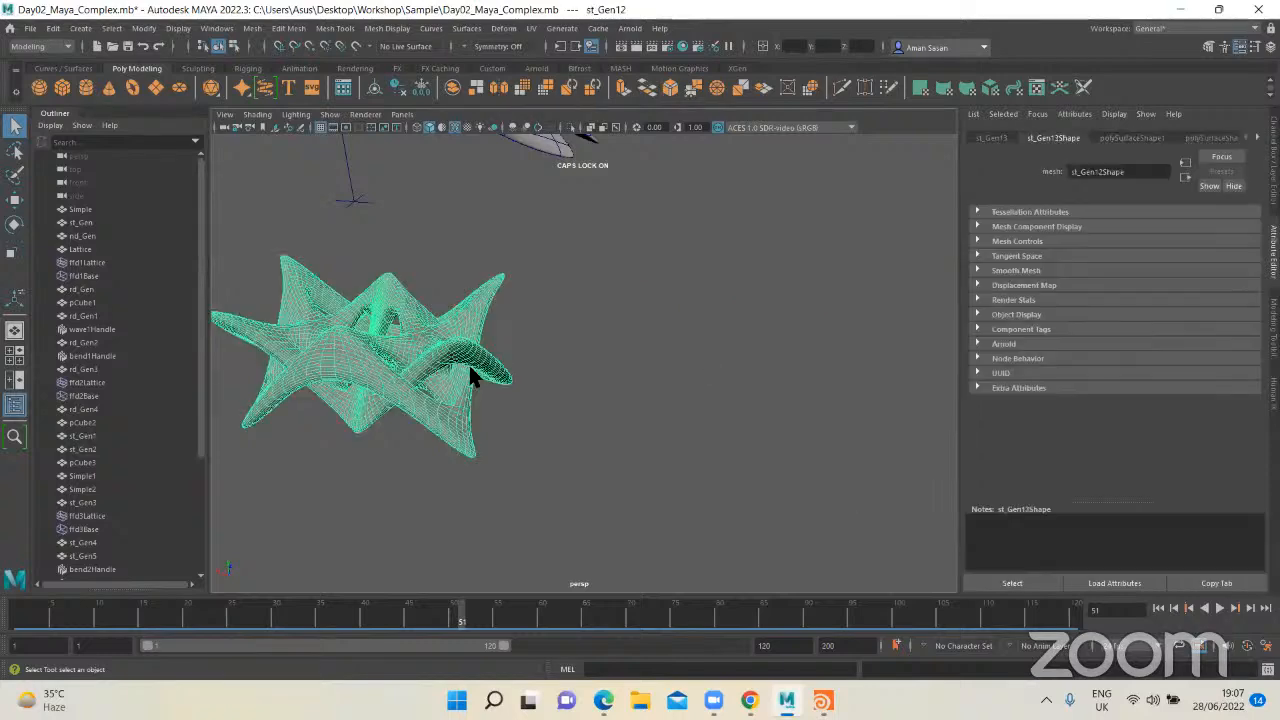
key(f)
click(649, 385)
alt+drag(621, 397, 646, 403)
alt+middle_drag(682, 398, 667, 440)
alt+drag(600, 428, 648, 405)
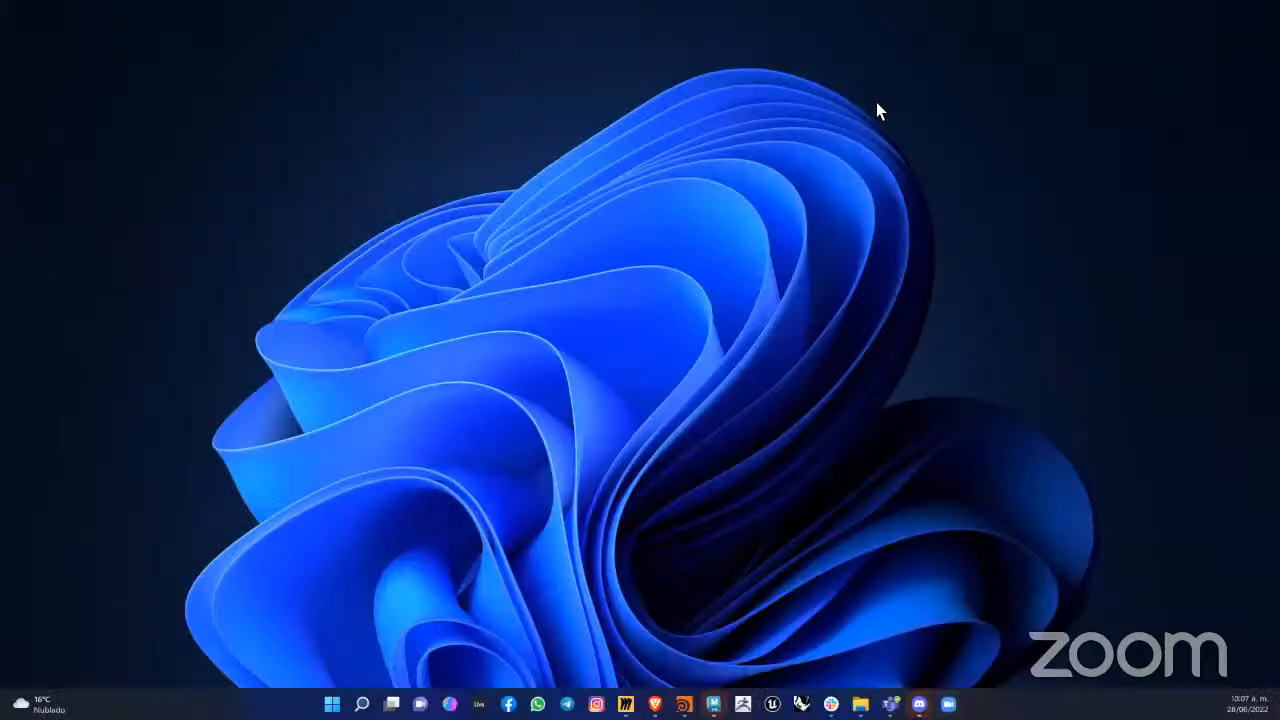
drag(876, 102, 810, 100)
click(994, 100)
scroll(641, 392, down, 6)
alt+drag(643, 395, 690, 456)
alt+drag(726, 380, 668, 423)
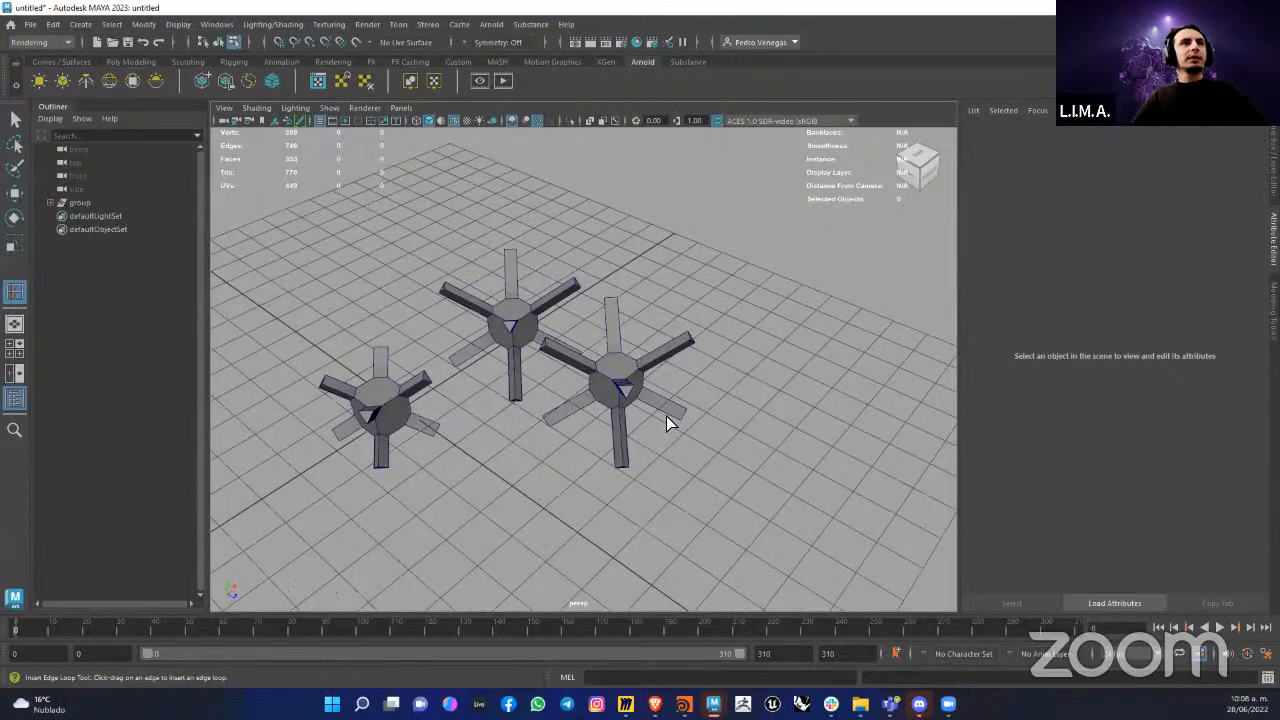
alt+drag(702, 352, 722, 420)
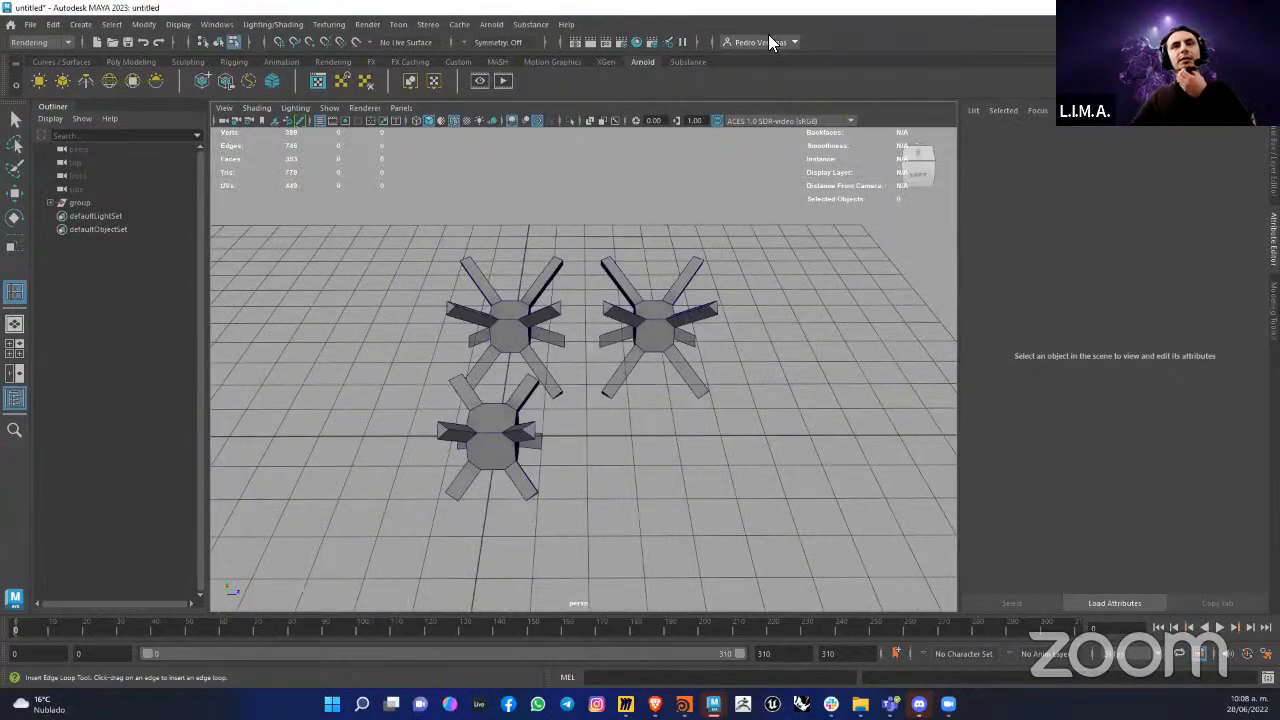
Step: Delete the construction history of all objects in the scene
click(53, 24)
mouse_move(92, 197)
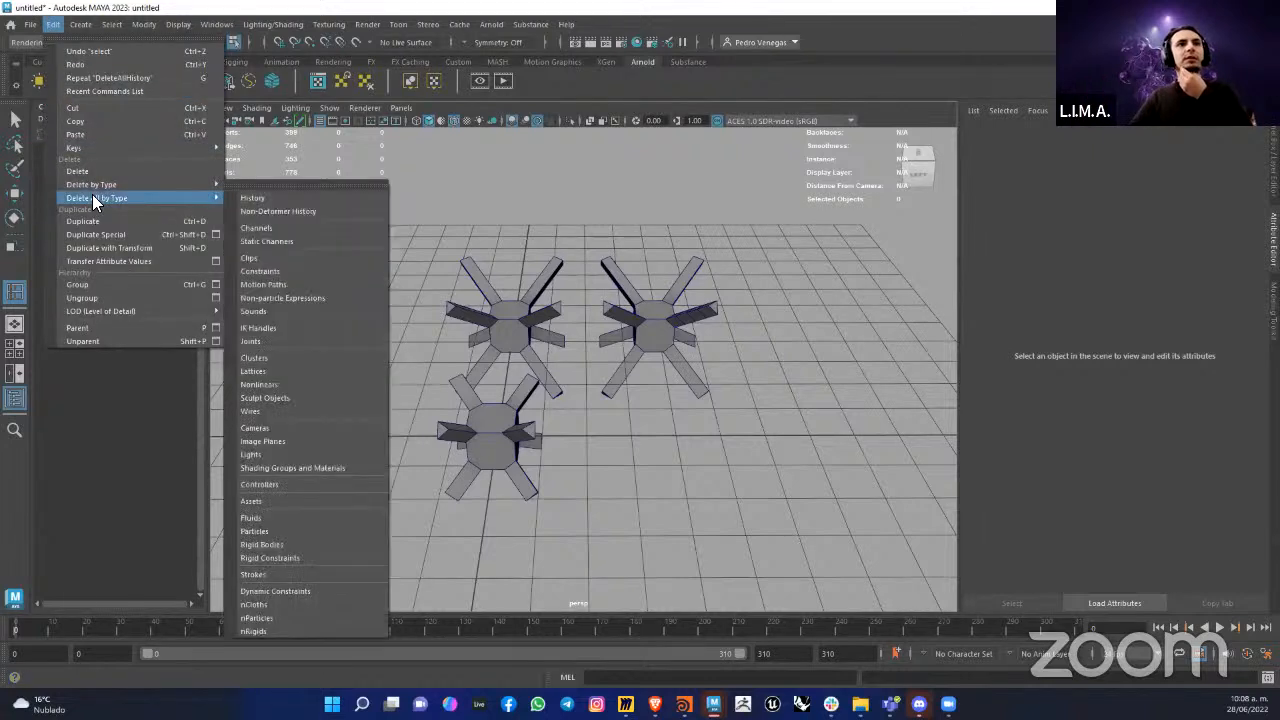
click(260, 197)
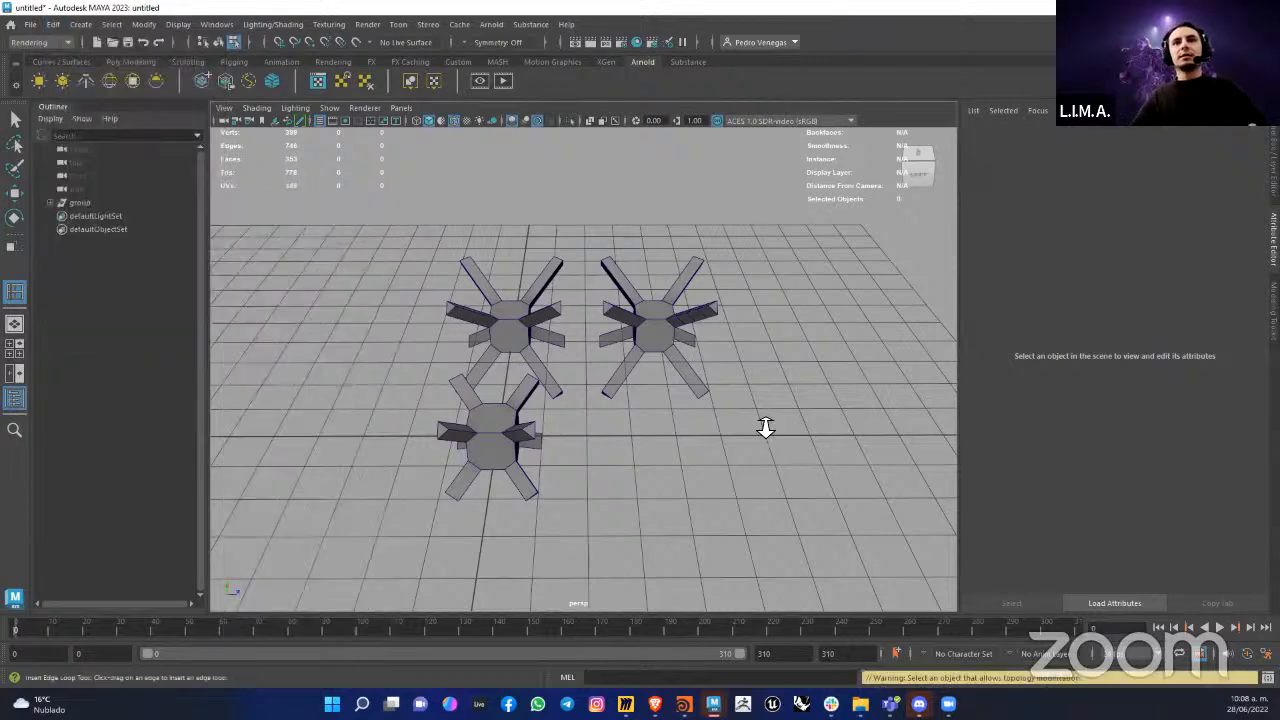
Step: Examine how the arms join the octagonal centre of one star form
scroll(766, 427, up, 5)
alt+drag(810, 288, 680, 360)
scroll(690, 390, up, 4)
alt+middle_drag(680, 360, 691, 397)
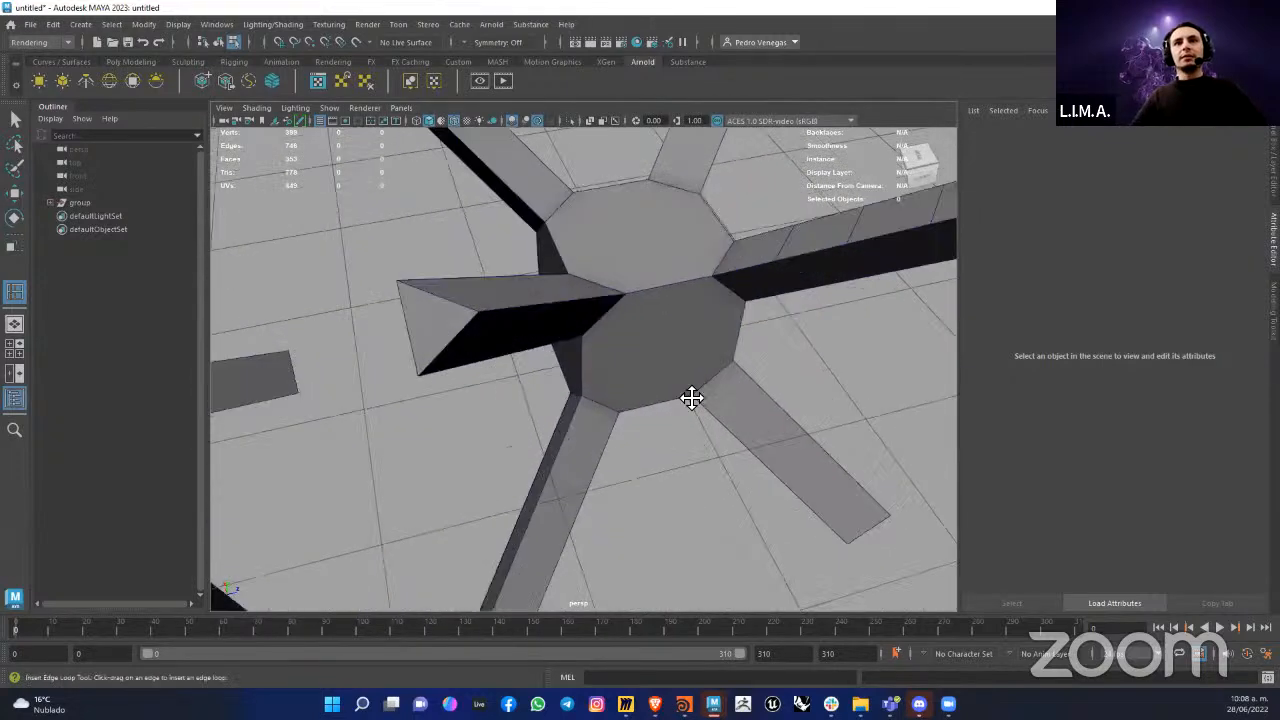
alt+drag(691, 397, 734, 437)
alt+middle_drag(734, 437, 638, 446)
scroll(638, 446, up, 3)
alt+drag(638, 446, 662, 416)
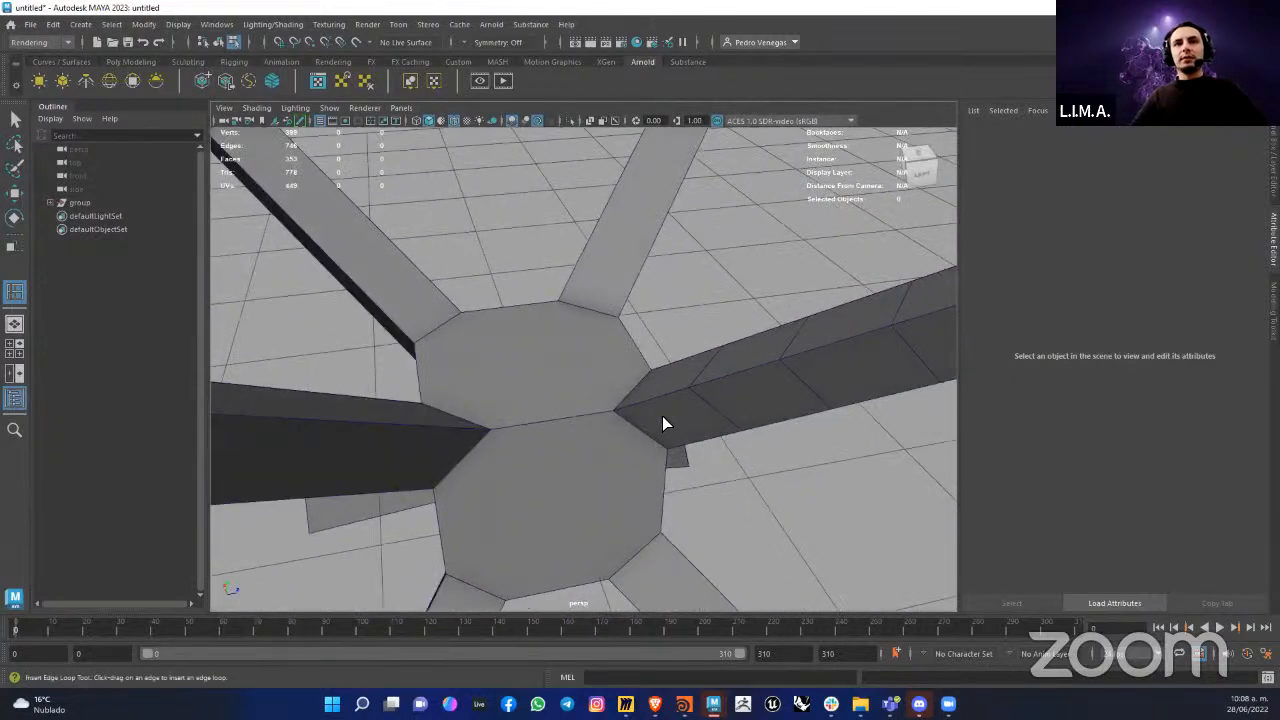
right_drag(662, 416, 736, 532)
right_drag(654, 306, 666, 352)
Step: Select the face at the base of the star form's segmented arm and try to move it
click(744, 518)
click(618, 452)
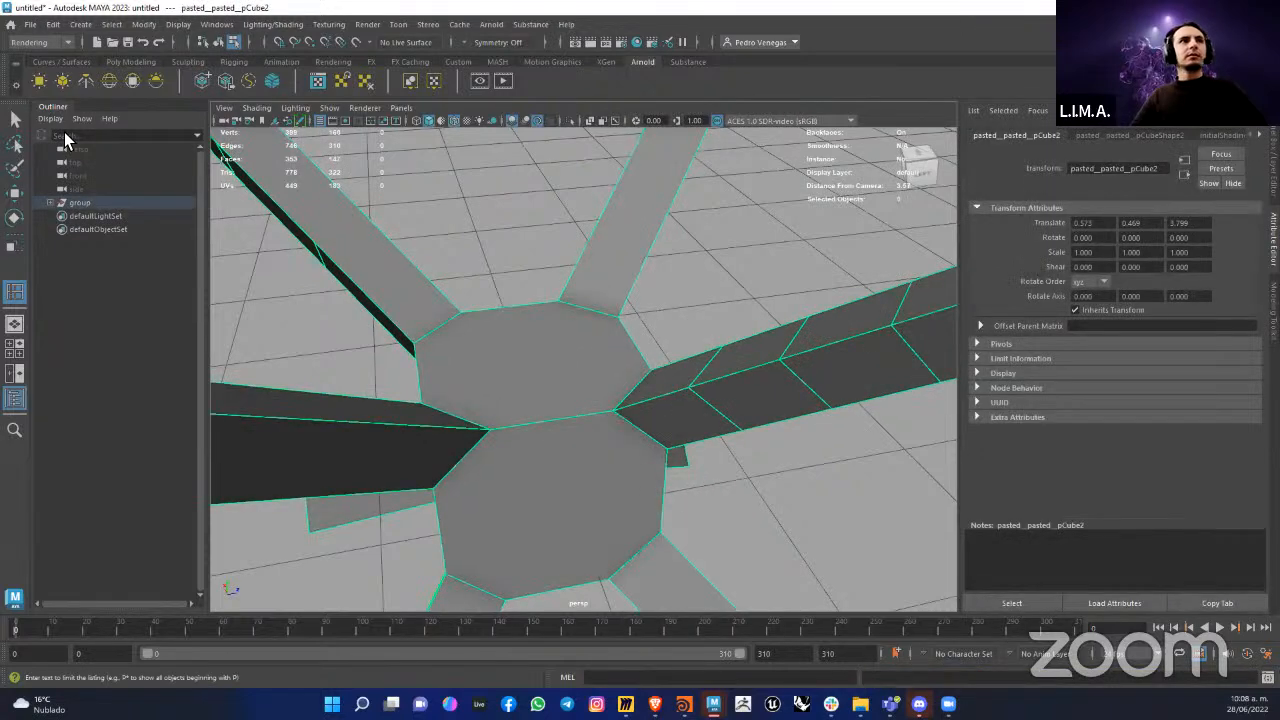
click(15, 119)
click(630, 316)
right_drag(532, 458, 542, 456)
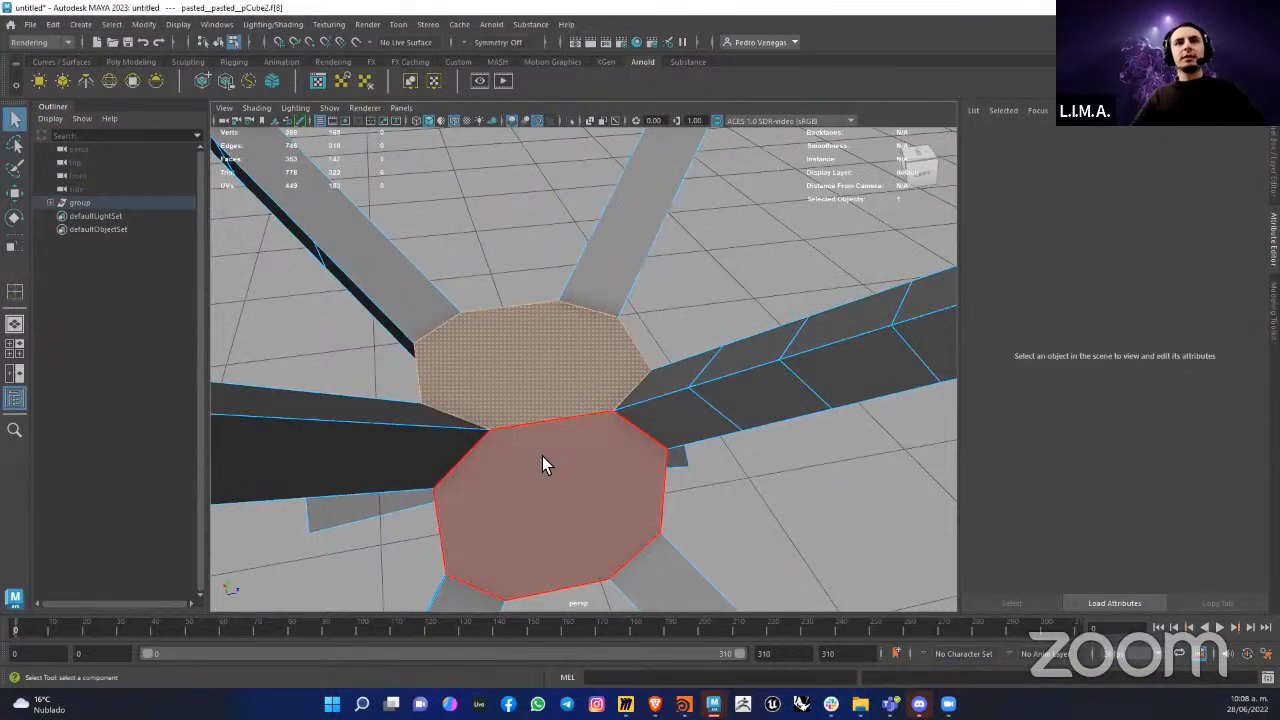
click(710, 432)
key(w)
alt+drag(723, 500, 706, 400)
key(ctrl+z)
Step: Switch the star form to edge selection and select the long edge of an undivided arm
alt+drag(831, 449, 445, 448)
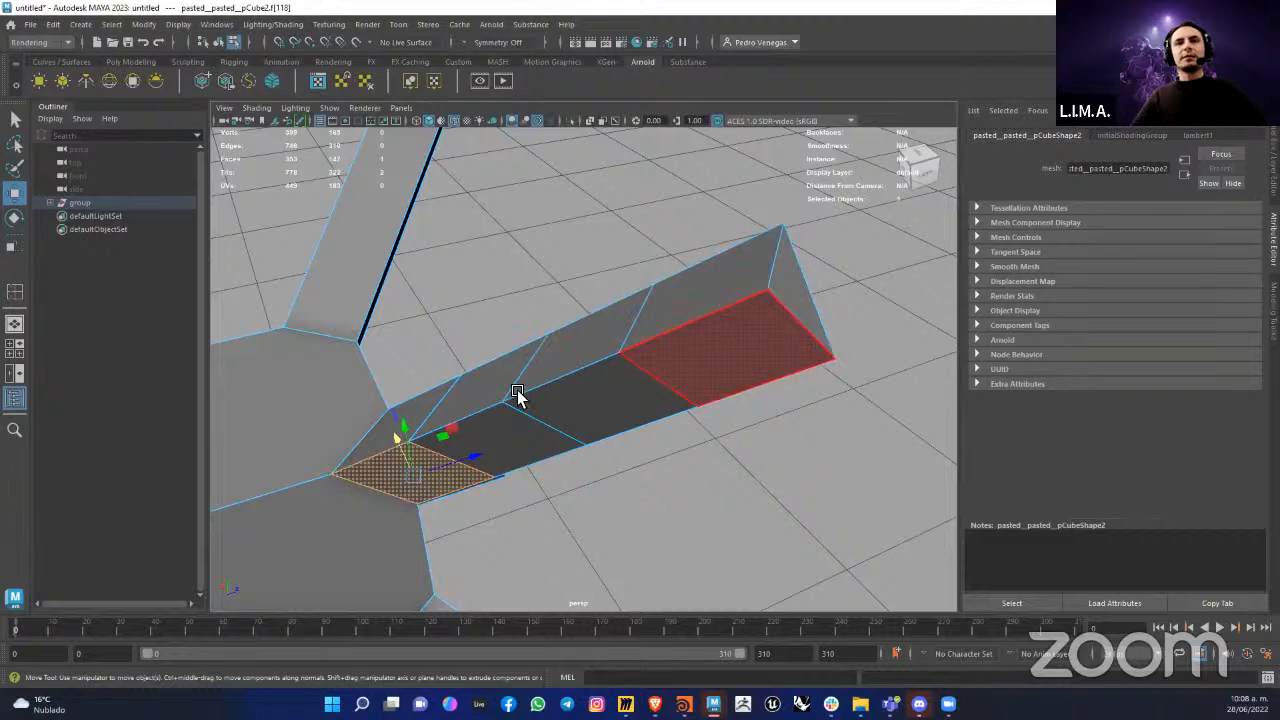
scroll(654, 377, down, 3)
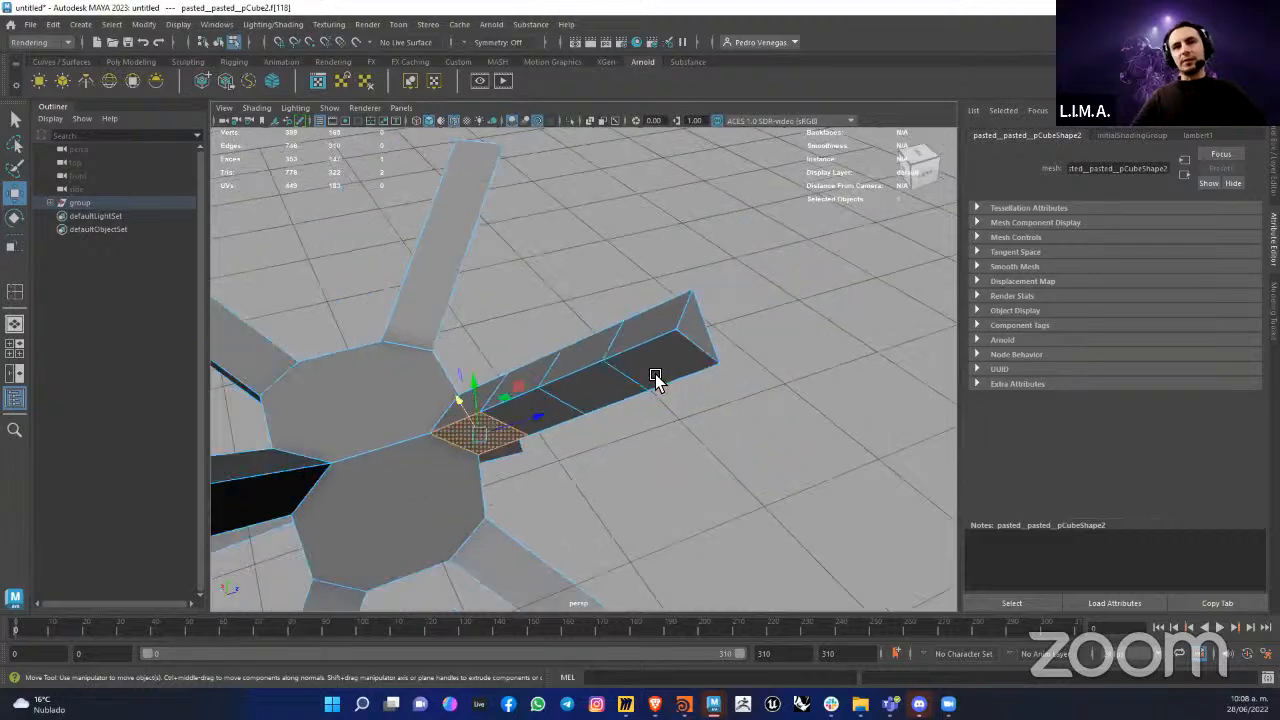
right_drag(636, 307, 690, 292)
alt+drag(690, 292, 589, 400)
scroll(531, 352, up, 3)
click(553, 332)
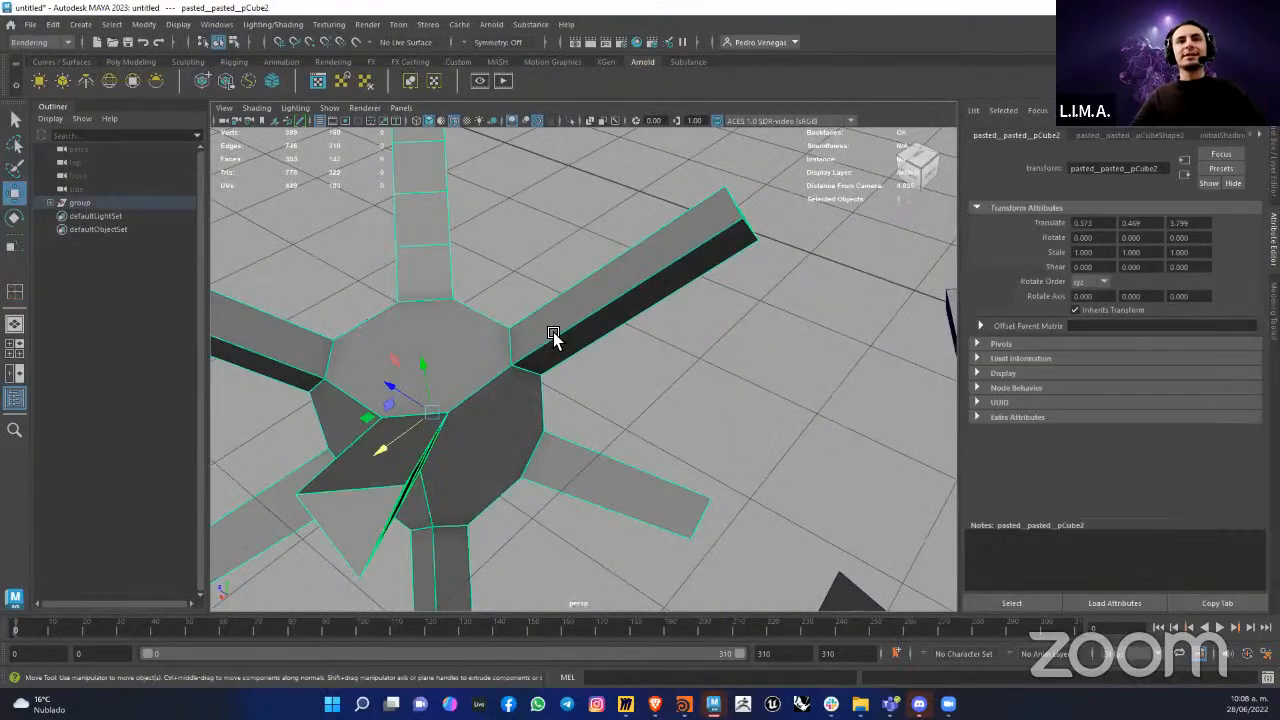
right_drag(548, 306, 548, 273)
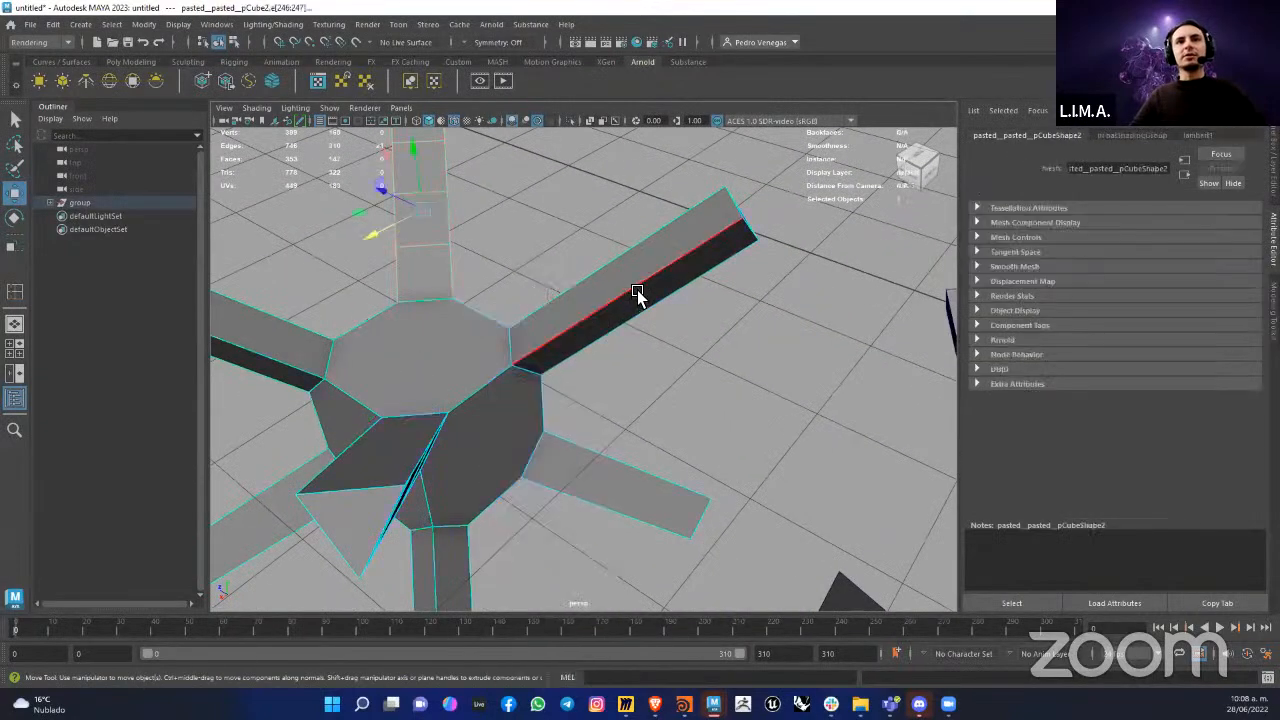
click(652, 292)
Step: Configure the Insert Edge Loop tool for multiple edge loops with the number of loops set to 1
shift+right_drag(653, 278, 704, 372)
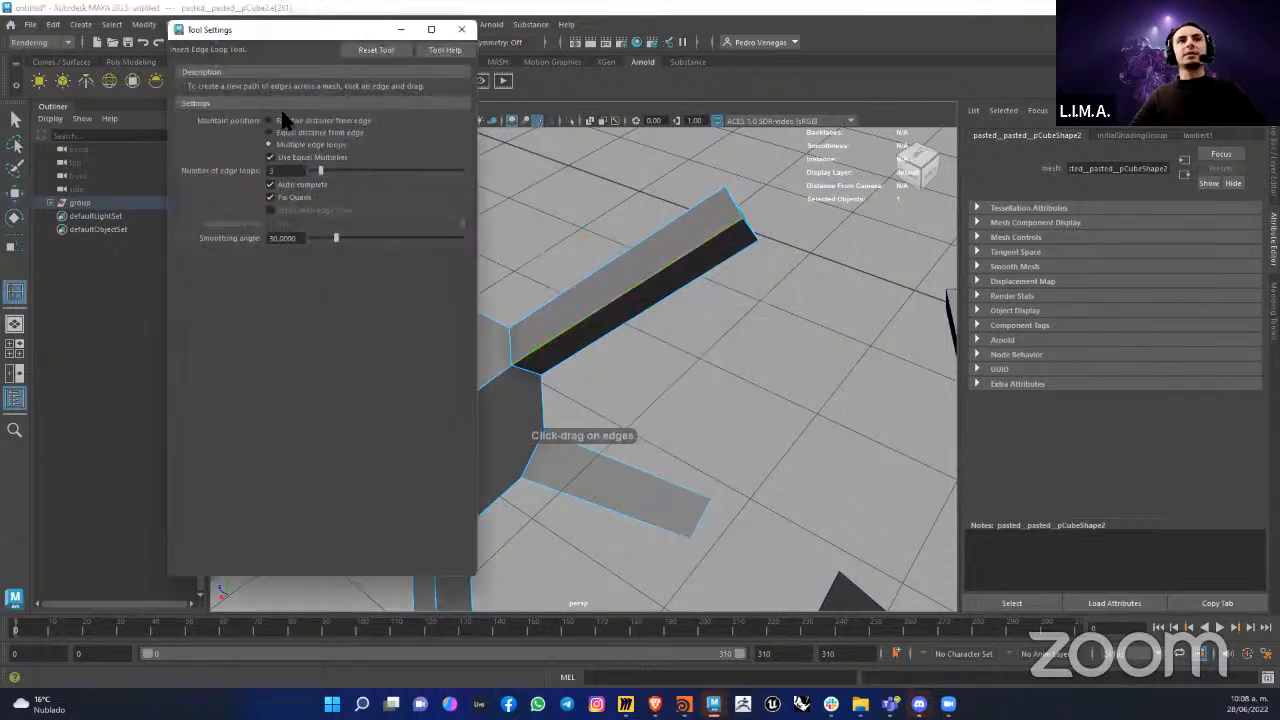
drag(290, 170, 256, 173)
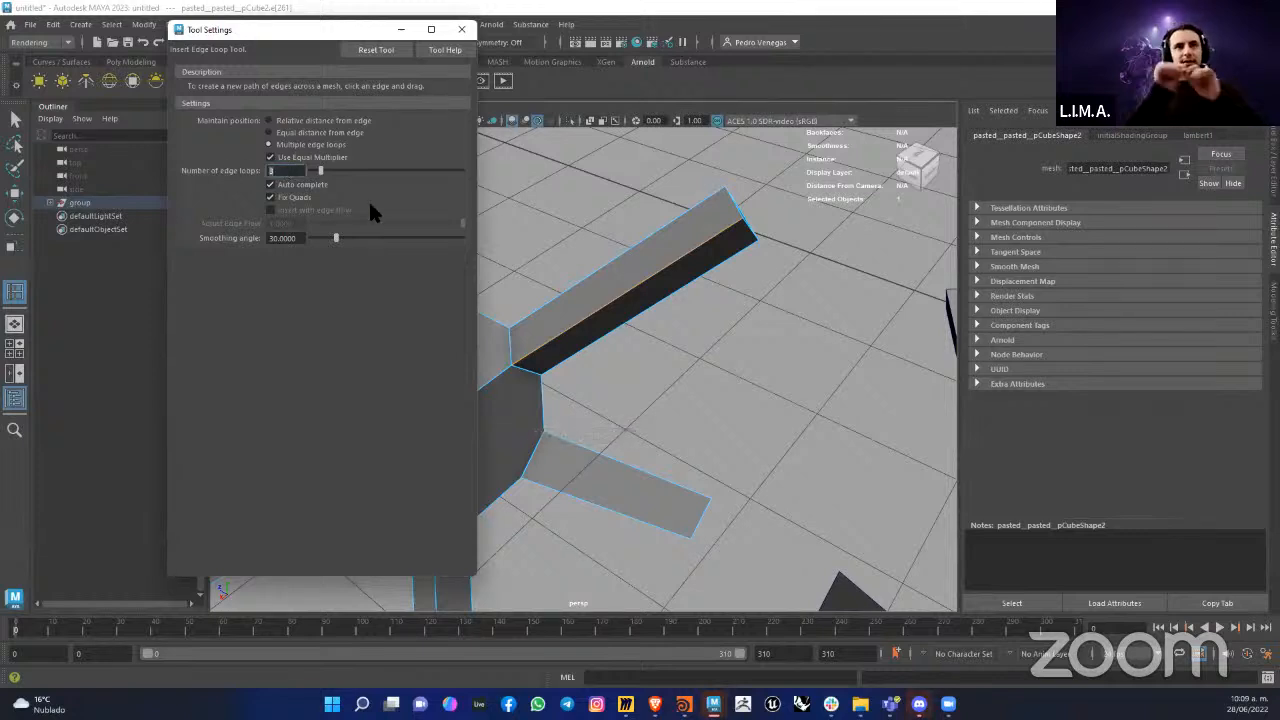
text(1)
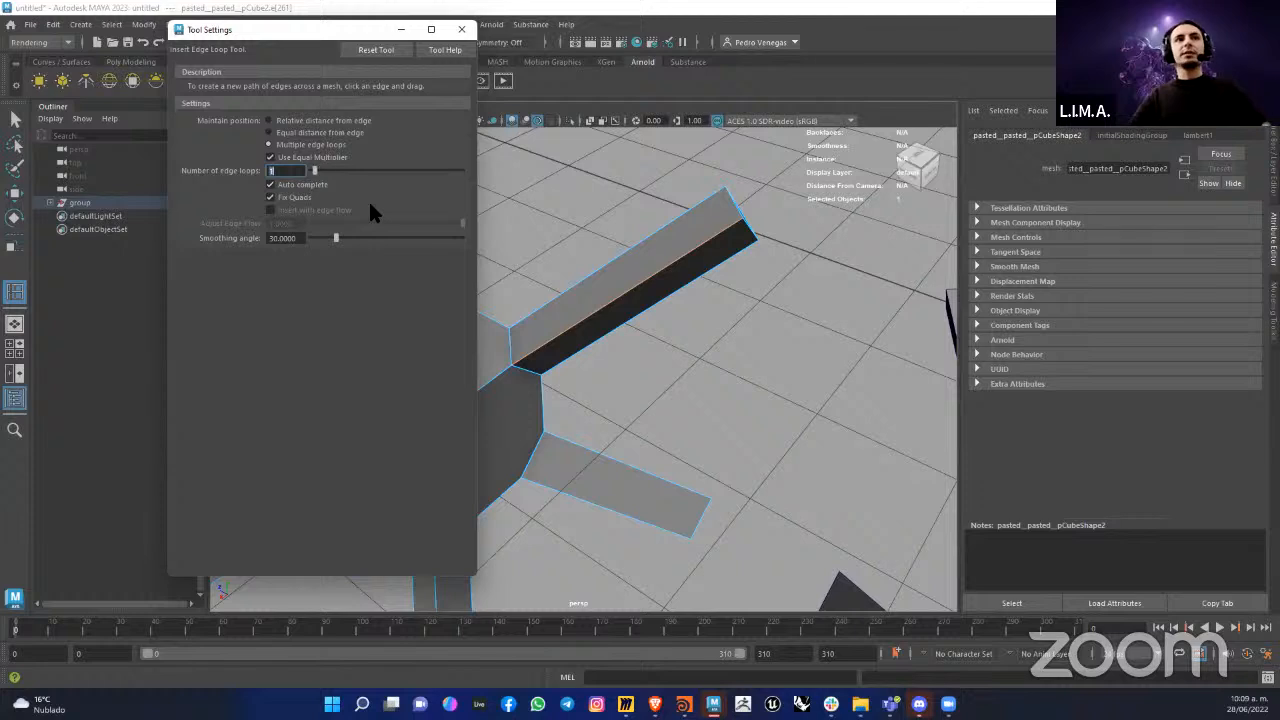
drag(269, 33, 209, 107)
click(401, 103)
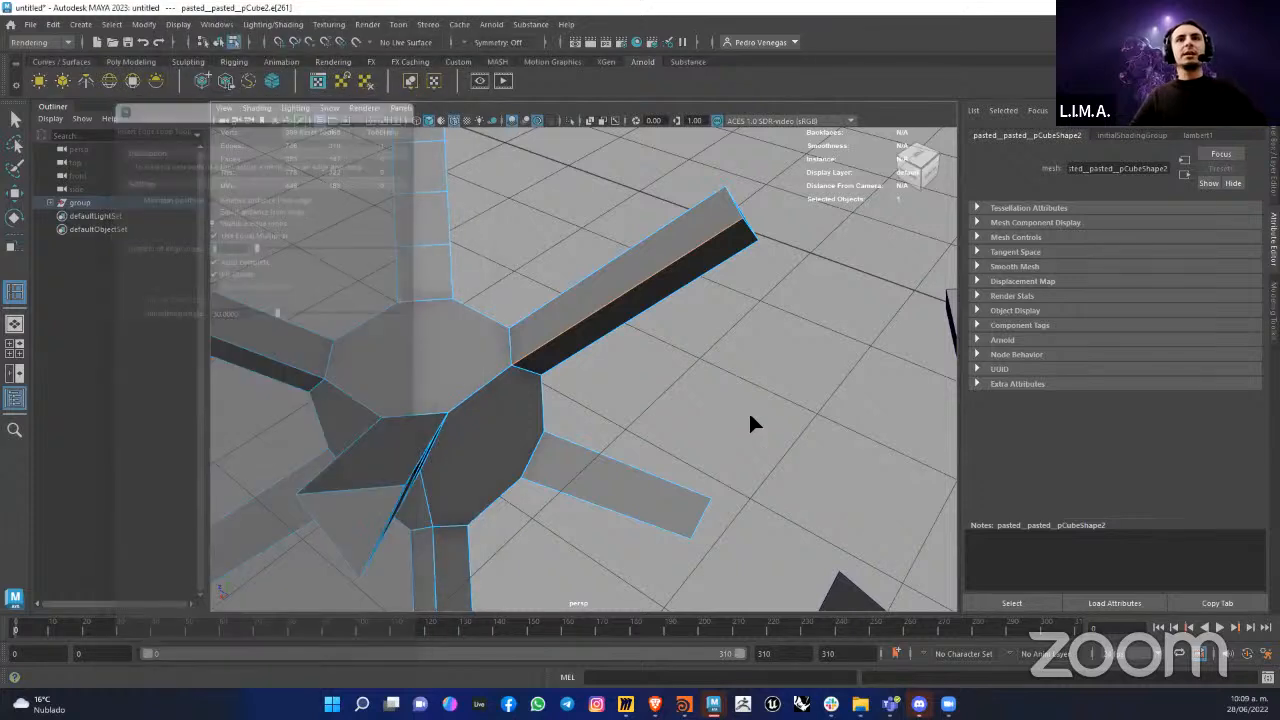
Step: Insert edge loops across the undivided arm, one at its middle and several more towards the tip
click(628, 303)
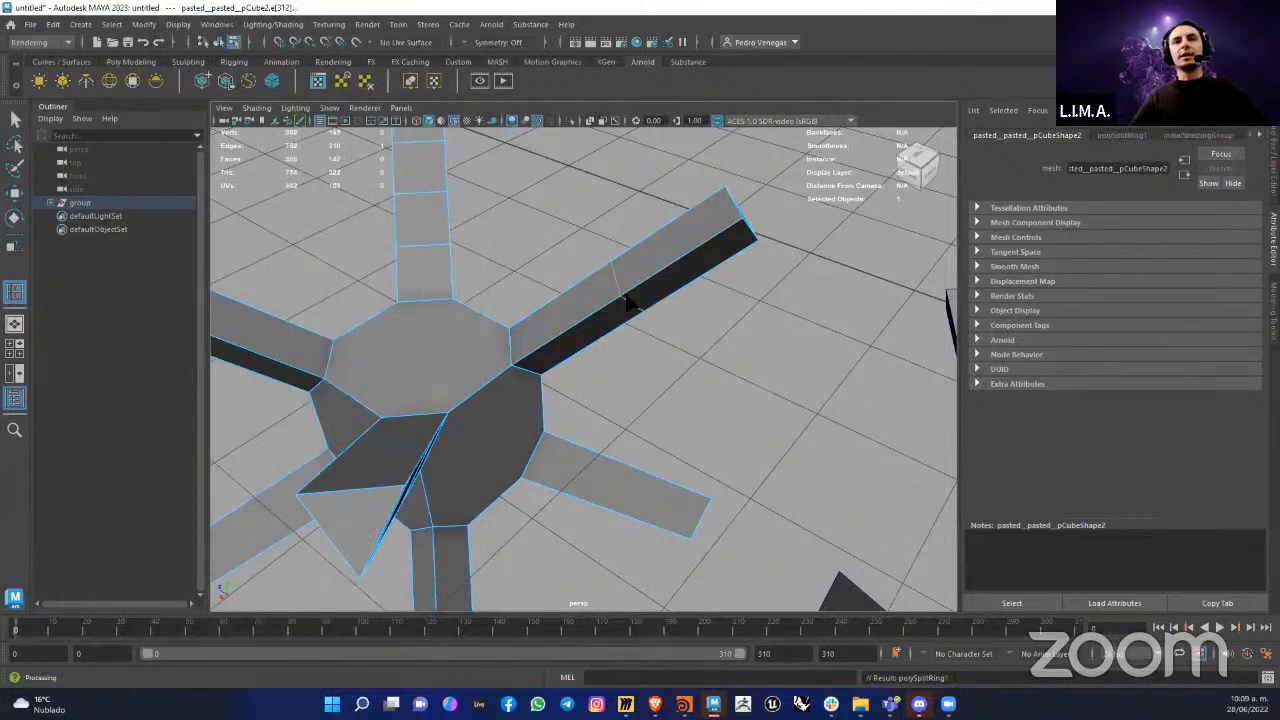
alt+drag(496, 265, 672, 297)
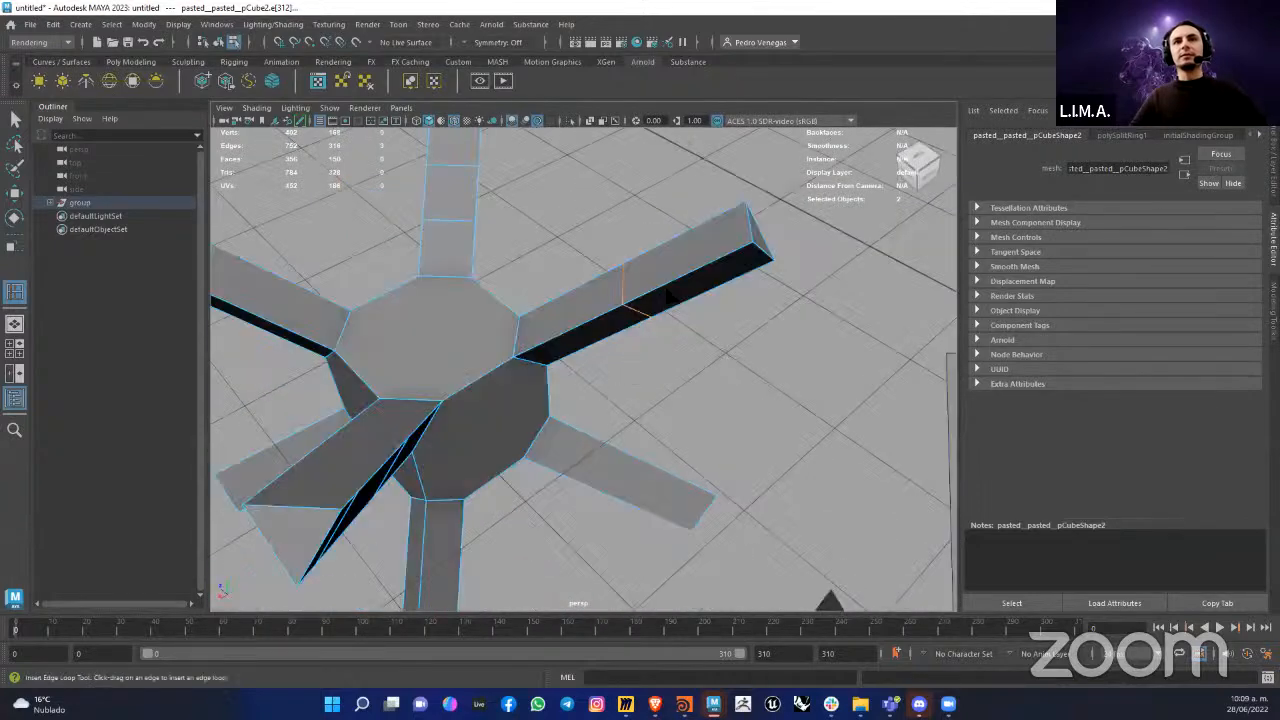
click(690, 285)
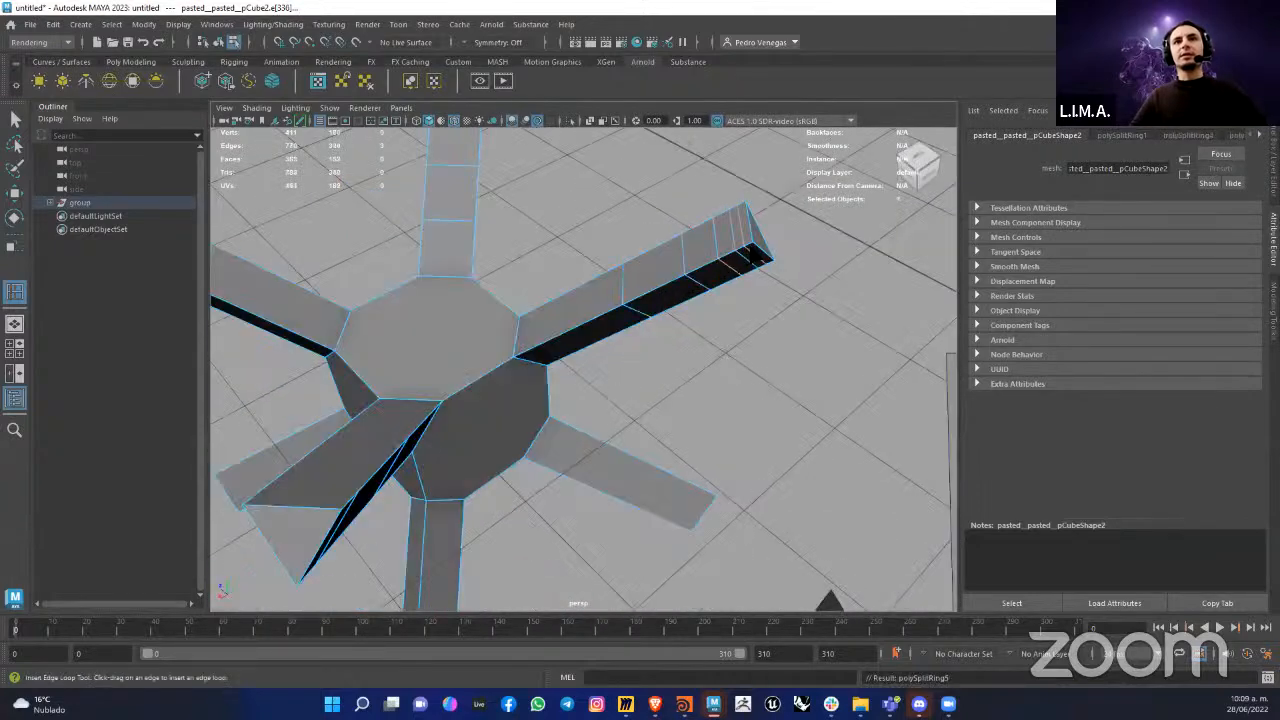
click(772, 250)
alt+drag(750, 270, 637, 322)
Step: Leave component mode on the star form, return to edge selection and try picking the long edge at the arm's base
right_drag(631, 307, 659, 278)
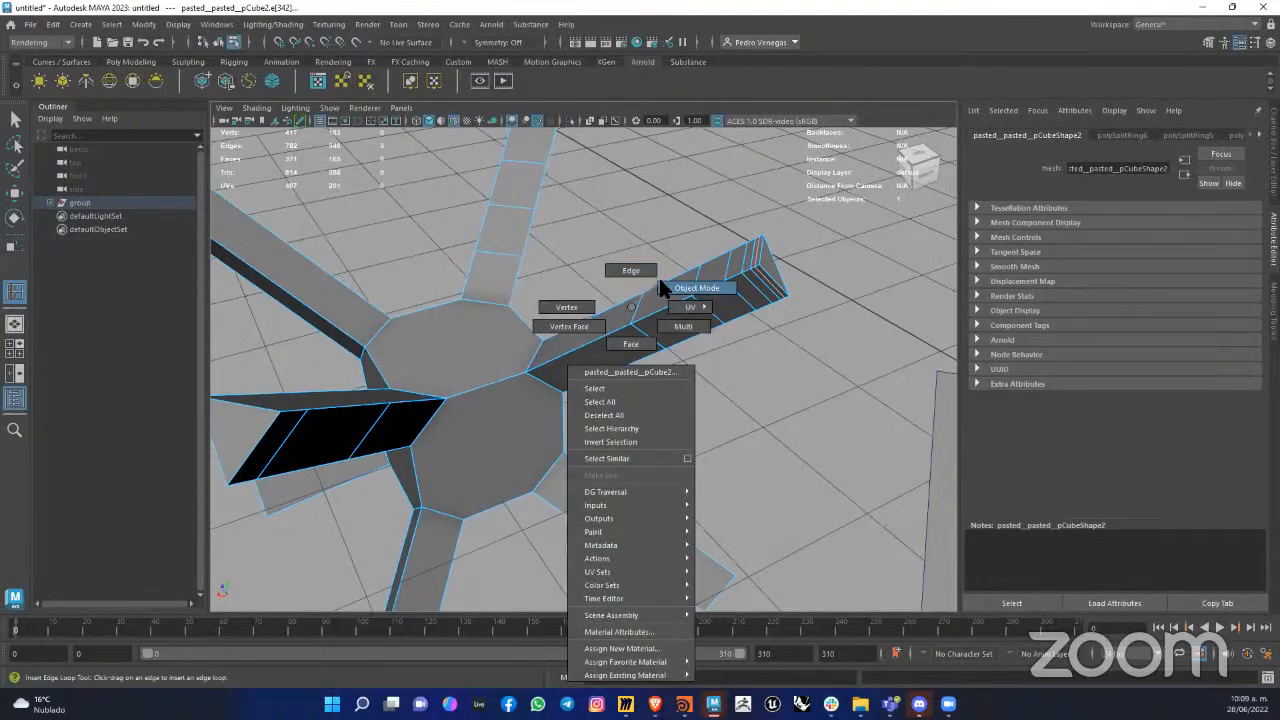
click(652, 328)
scroll(600, 336, up, 5)
alt+drag(600, 336, 564, 342)
click(563, 332)
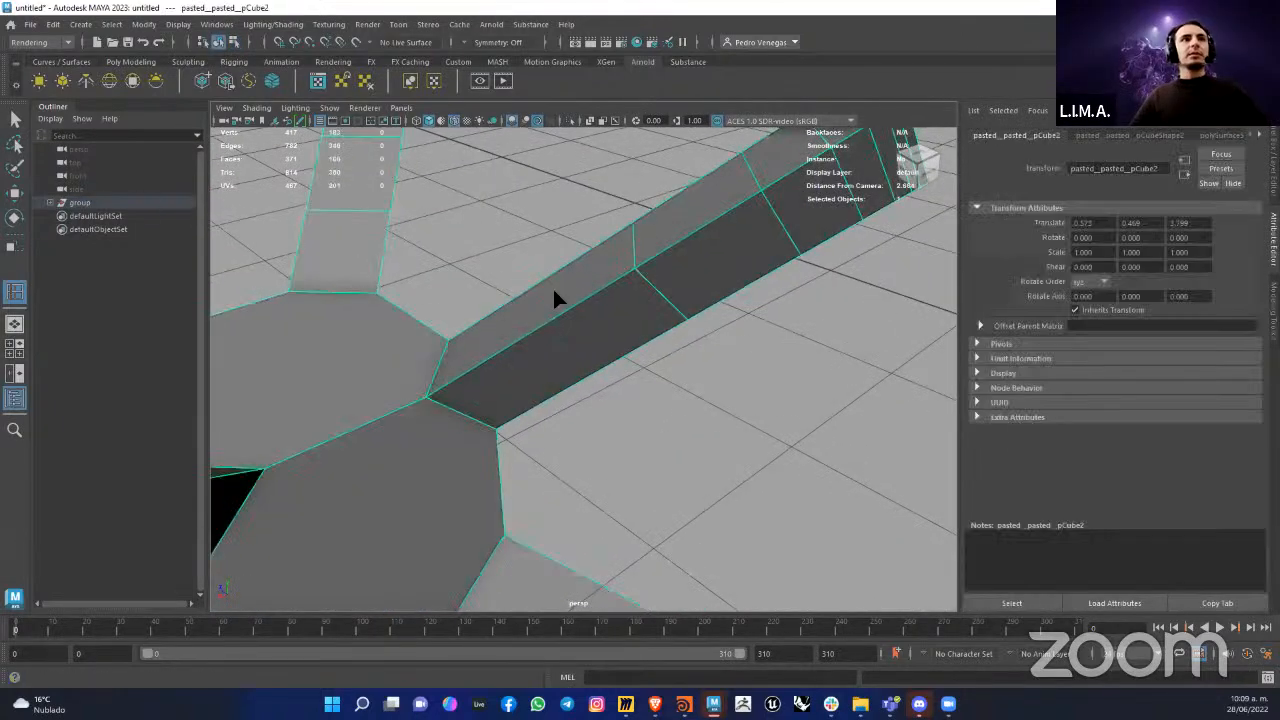
right_drag(523, 290, 563, 341)
alt+drag(563, 341, 560, 344)
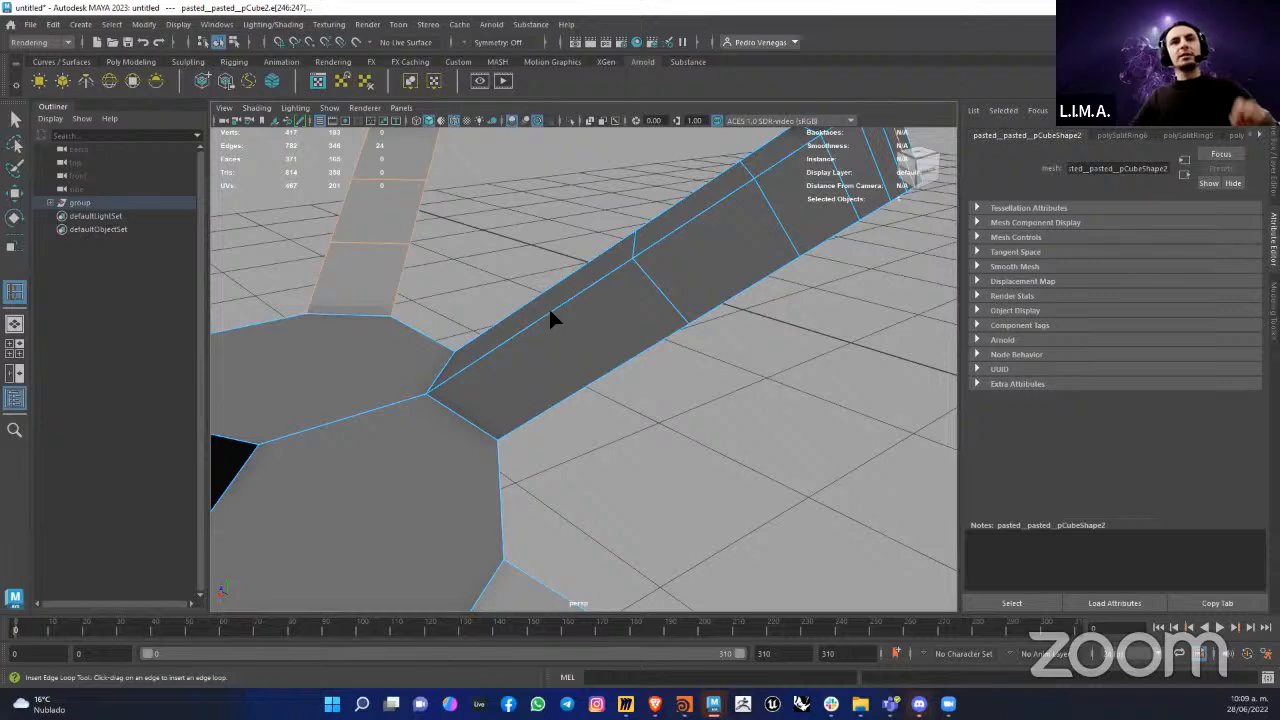
click(552, 317)
Step: Cut a new ring of edges around the arm's base segment with Multi-Cut, snapping to 50% of the long edges
right_drag(566, 301, 495, 297)
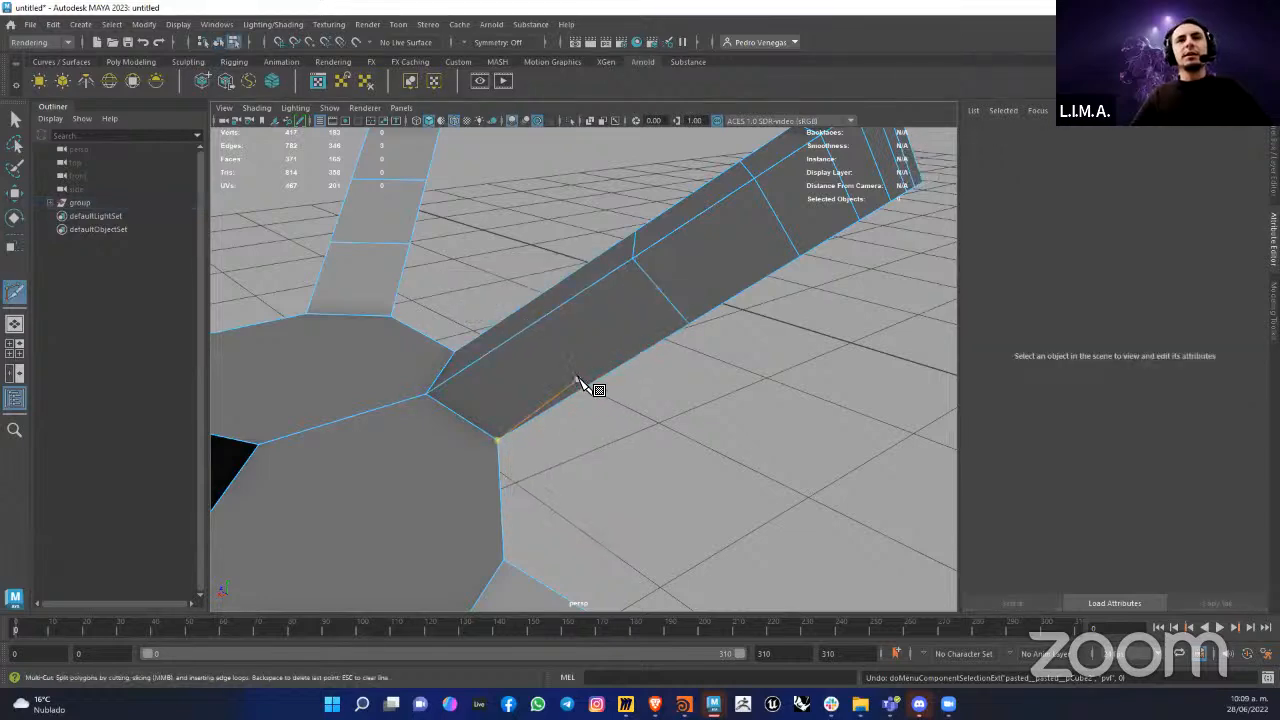
alt+drag(580, 383, 556, 359)
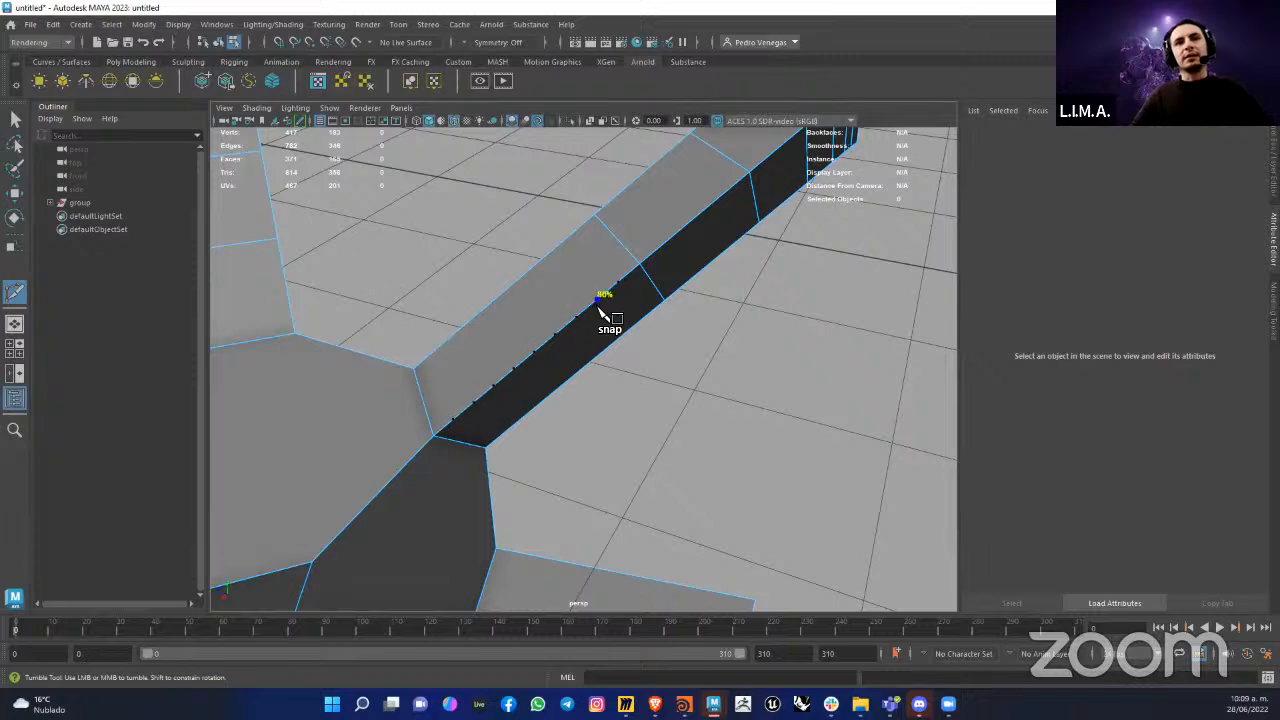
mouse_move(502, 315)
alt+mouse_down()
mouse_move(603, 330)
mouse_move(711, 321)
mouse_move(591, 376)
mouse_move(634, 378)
mouse_move(590, 390)
mouse_move(668, 393)
mouse_move(609, 367)
mouse_move(512, 398)
mouse_move(551, 398)
mouse_move(500, 420)
mouse_move(374, 414)
mouse_move(509, 357)
mouse_move(480, 349)
alt+mouse_up()
shift+click(585, 370)
shift+click(590, 388)
key(Return)
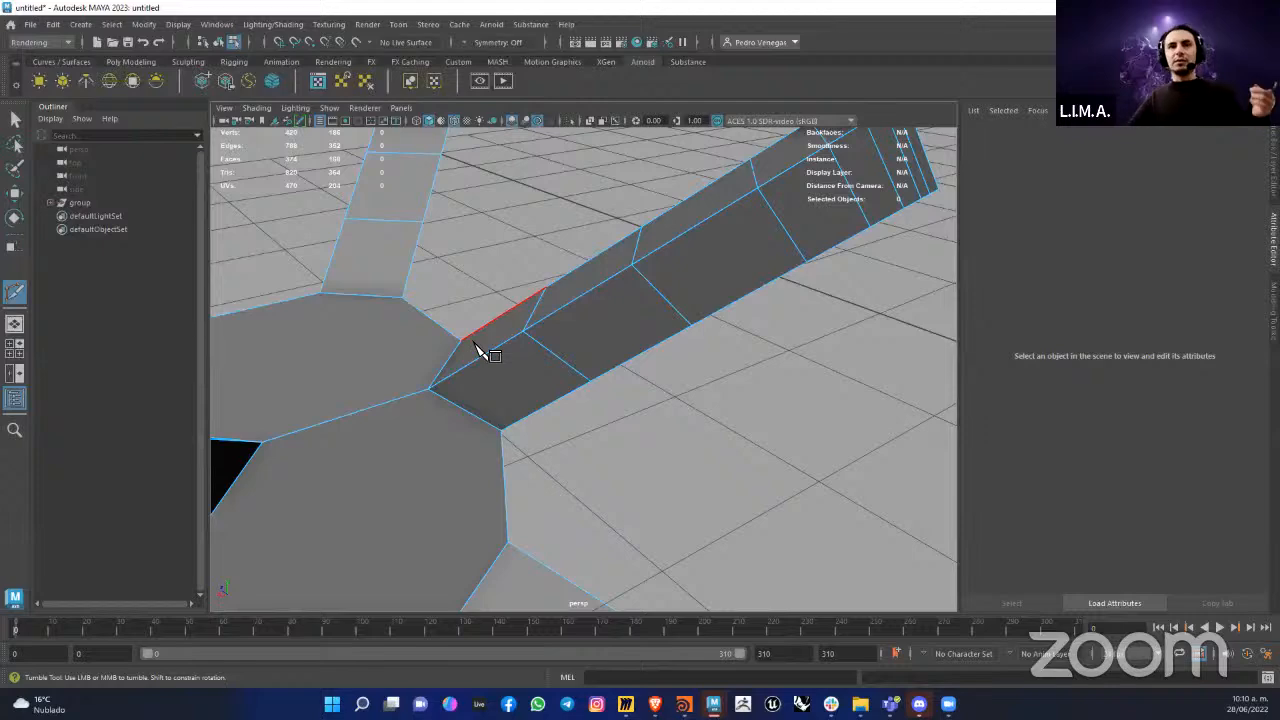
Step: Extrude a single side face near the middle of the subdivided arm outward with a Local Translate Z of 0.608
scroll(718, 323, down, 3)
alt+drag(718, 323, 662, 266)
scroll(655, 257, down, 1)
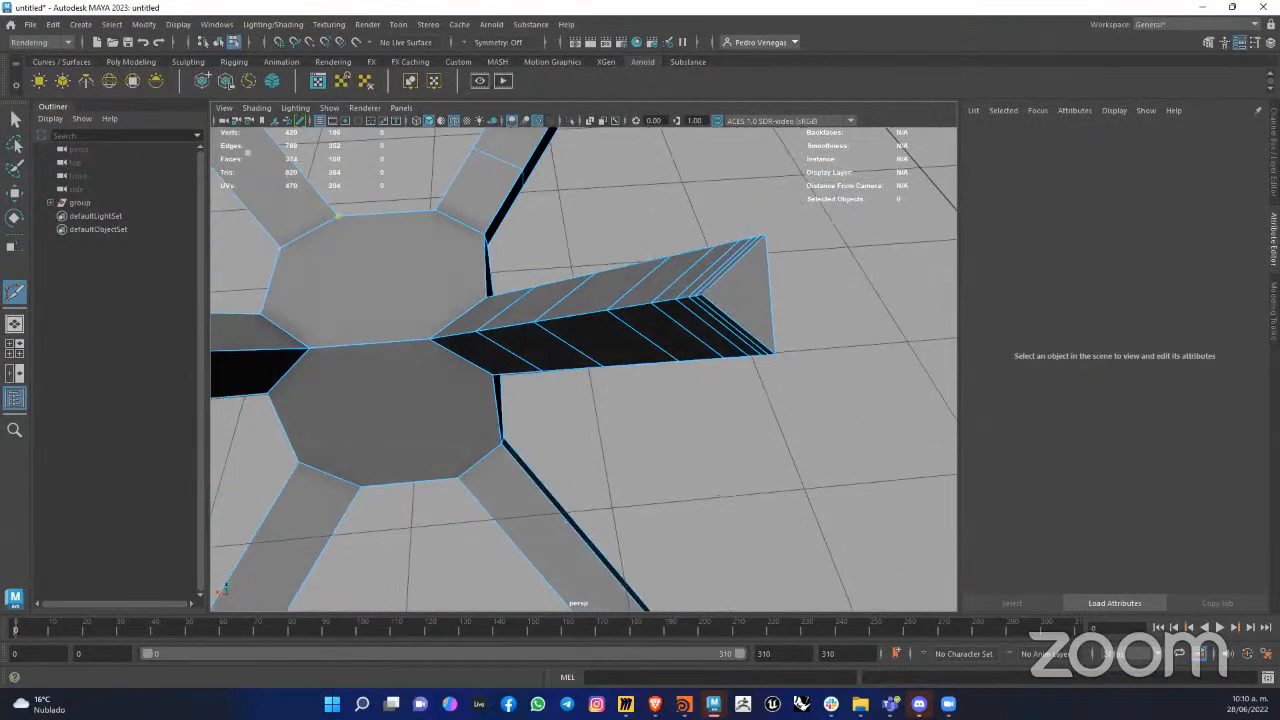
key(q)
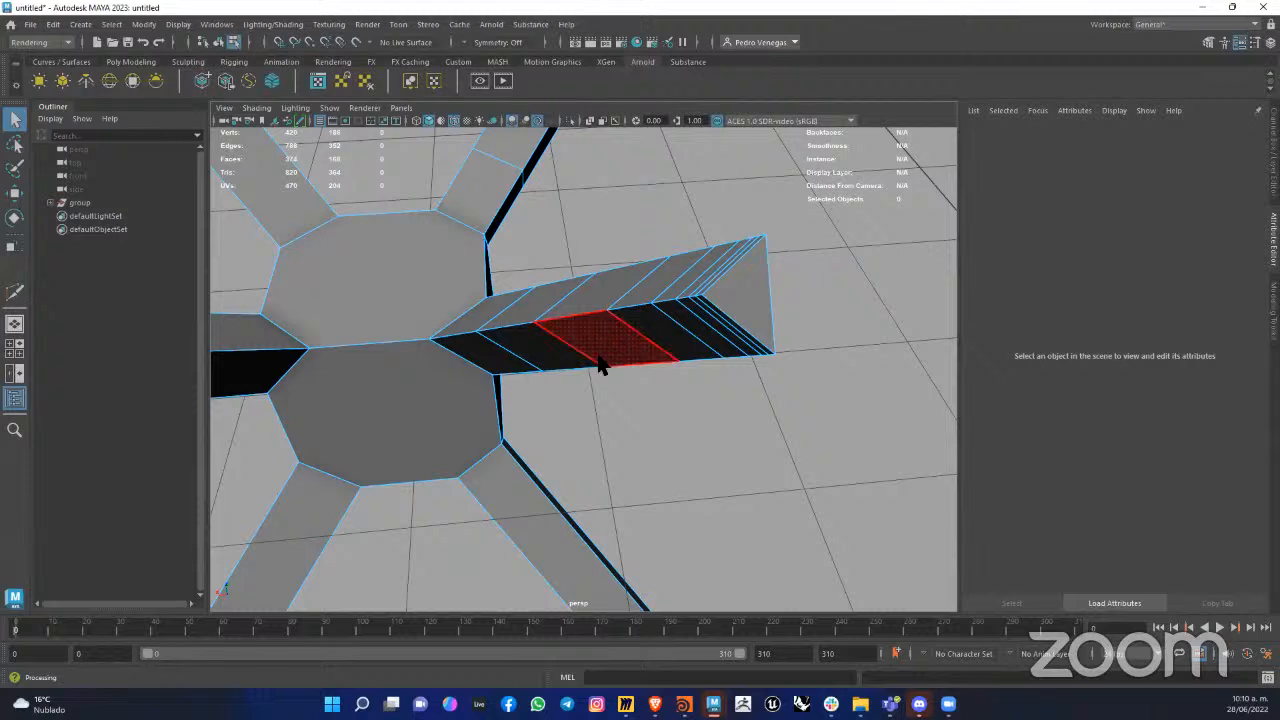
alt+drag(600, 363, 628, 361)
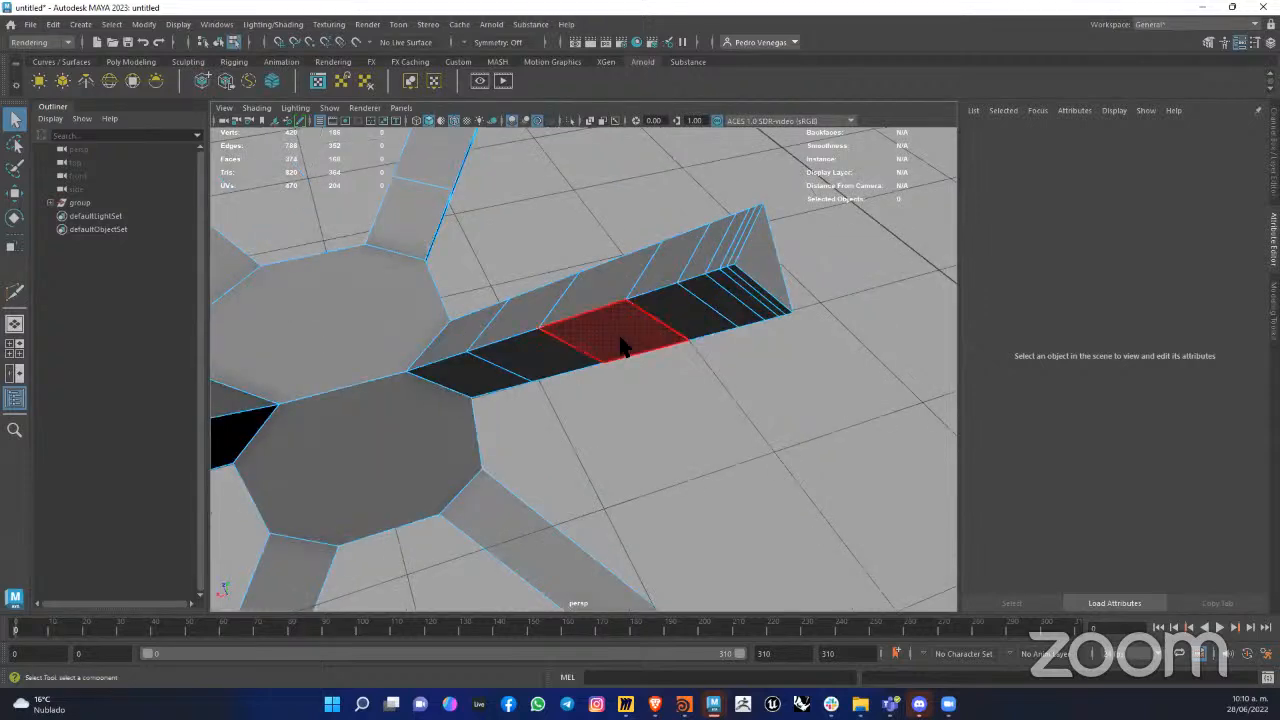
click(620, 345)
alt+drag(620, 368, 615, 305)
shift+right_drag(641, 287, 628, 311)
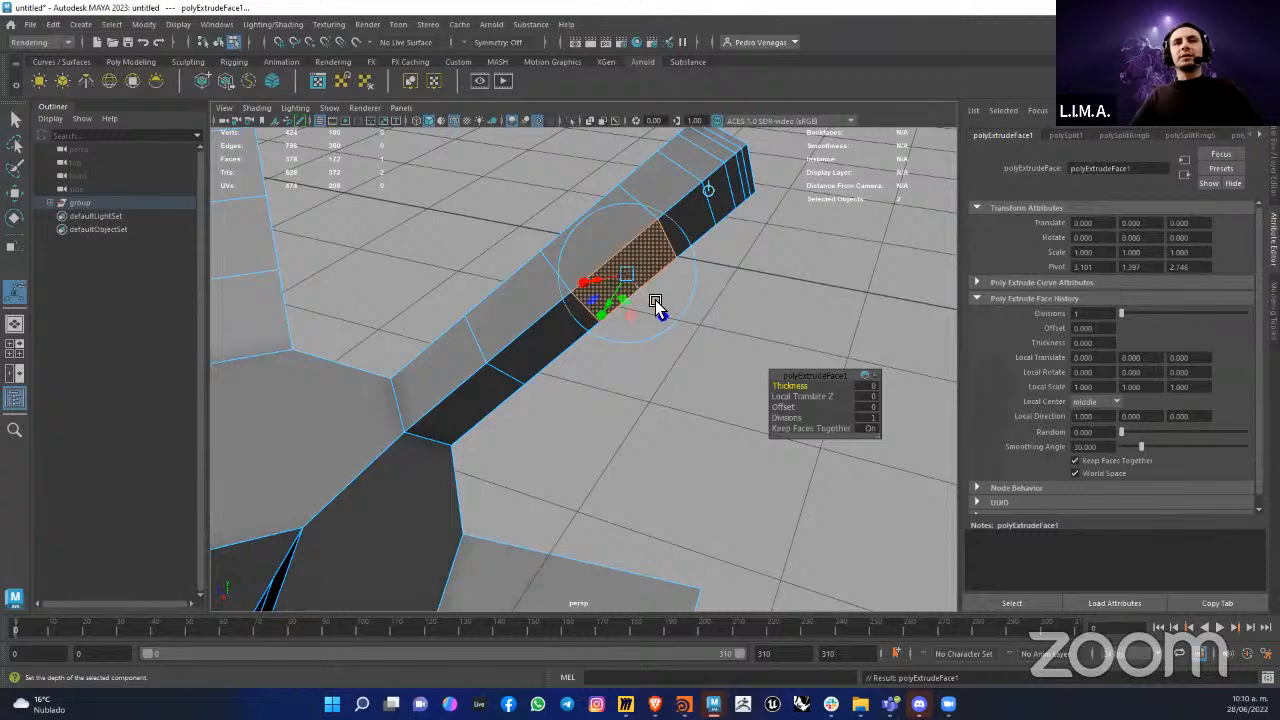
drag(655, 302, 712, 390)
alt+drag(711, 271, 513, 228)
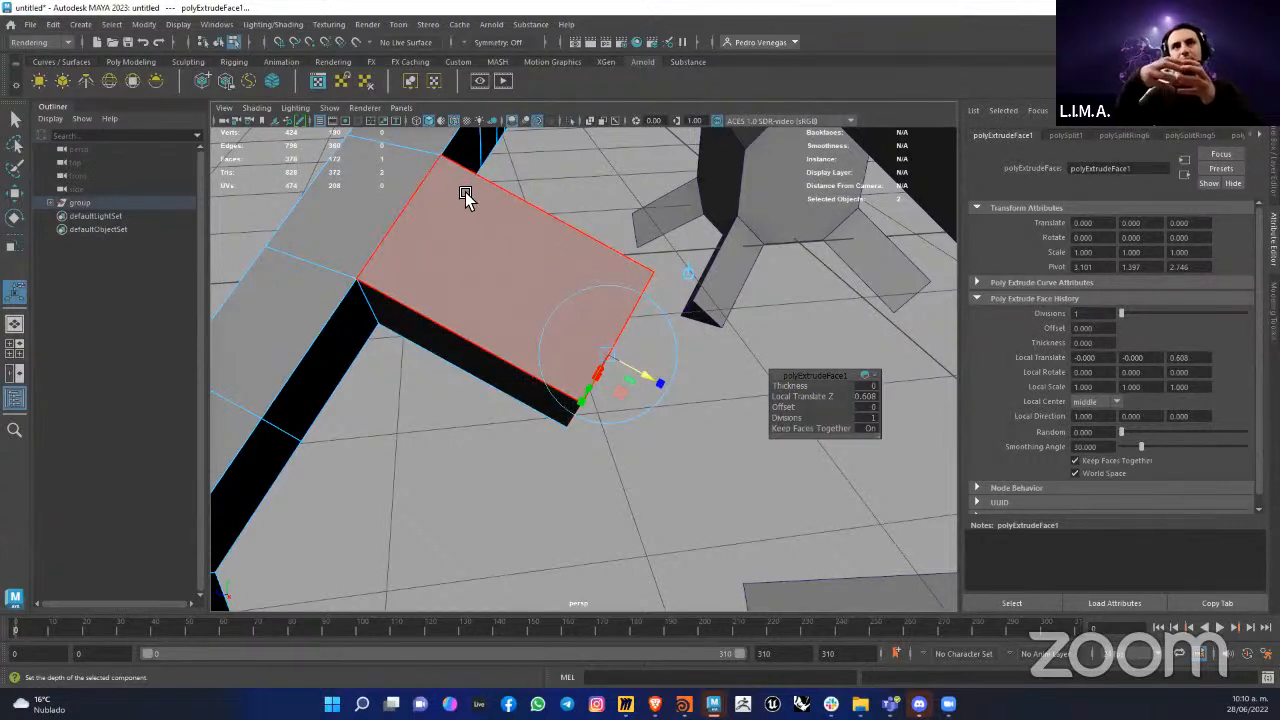
Step: Try 3 divisions on the extruded side face and undo the change
click(870, 417)
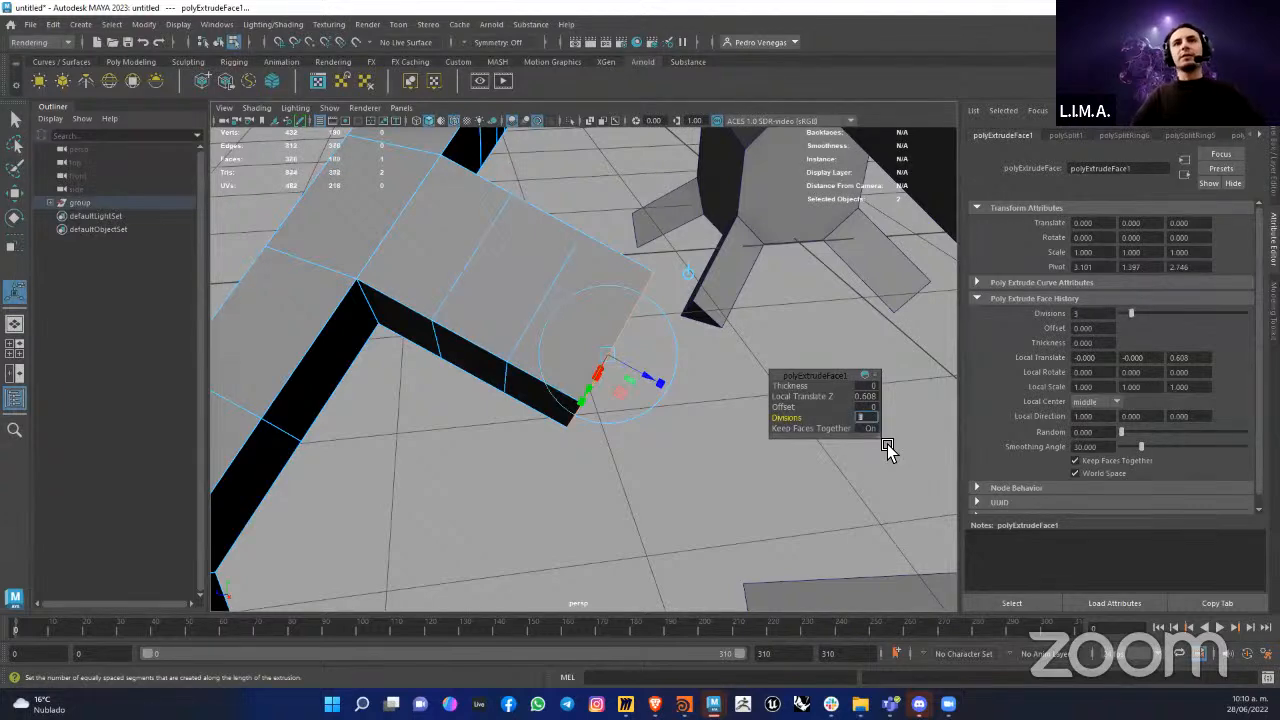
alt+drag(505, 458, 480, 400)
scroll(537, 352, down, 5)
key(ctrl+z)
Step: Insert several evenly spaced edge loops across the dark side face of an undivided arm with the Insert Edge Loop Tool
scroll(480, 400, up, 3)
alt+middle_drag(480, 400, 537, 266)
scroll(537, 262, up, 4)
scroll(535, 284, down, 3)
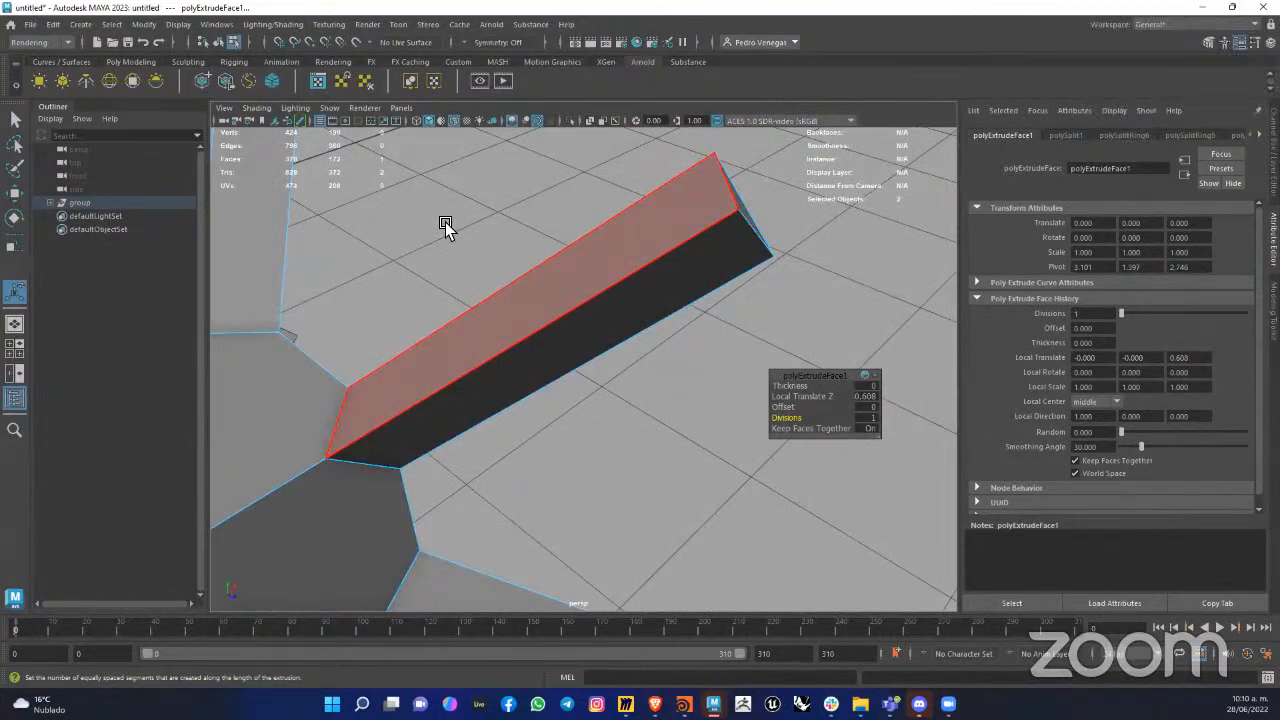
shift+right_click(563, 297)
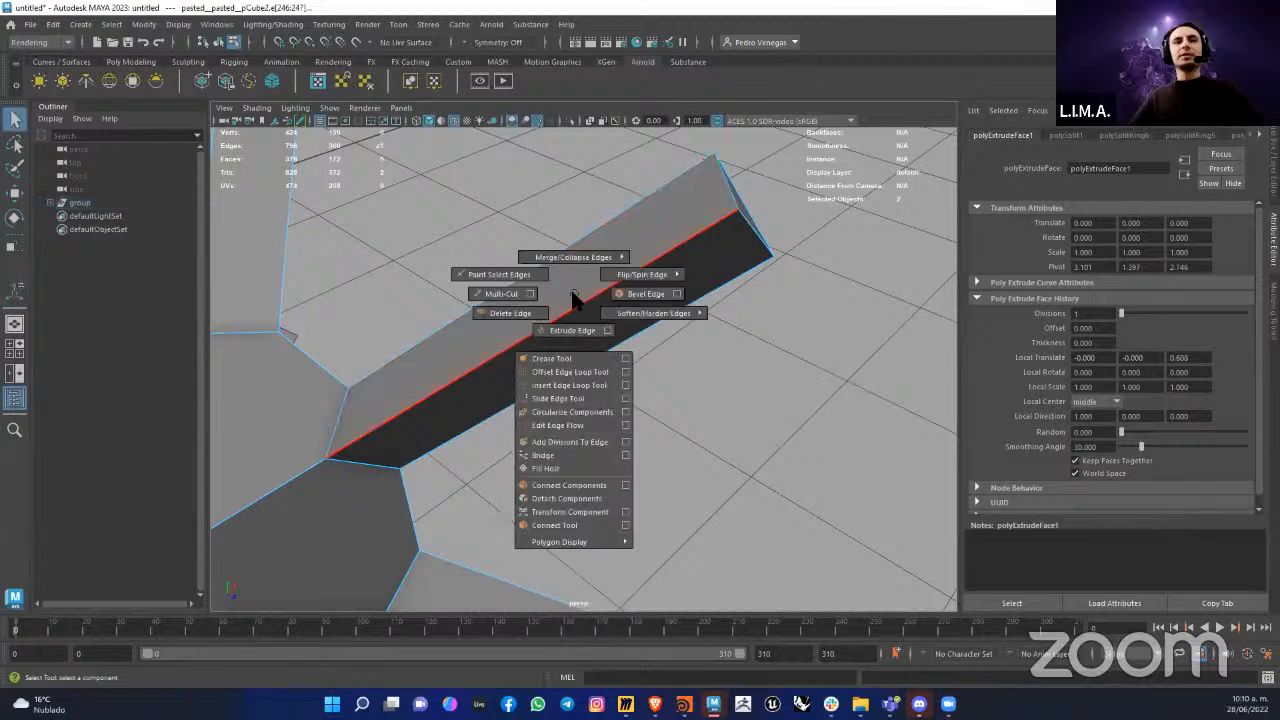
click(624, 386)
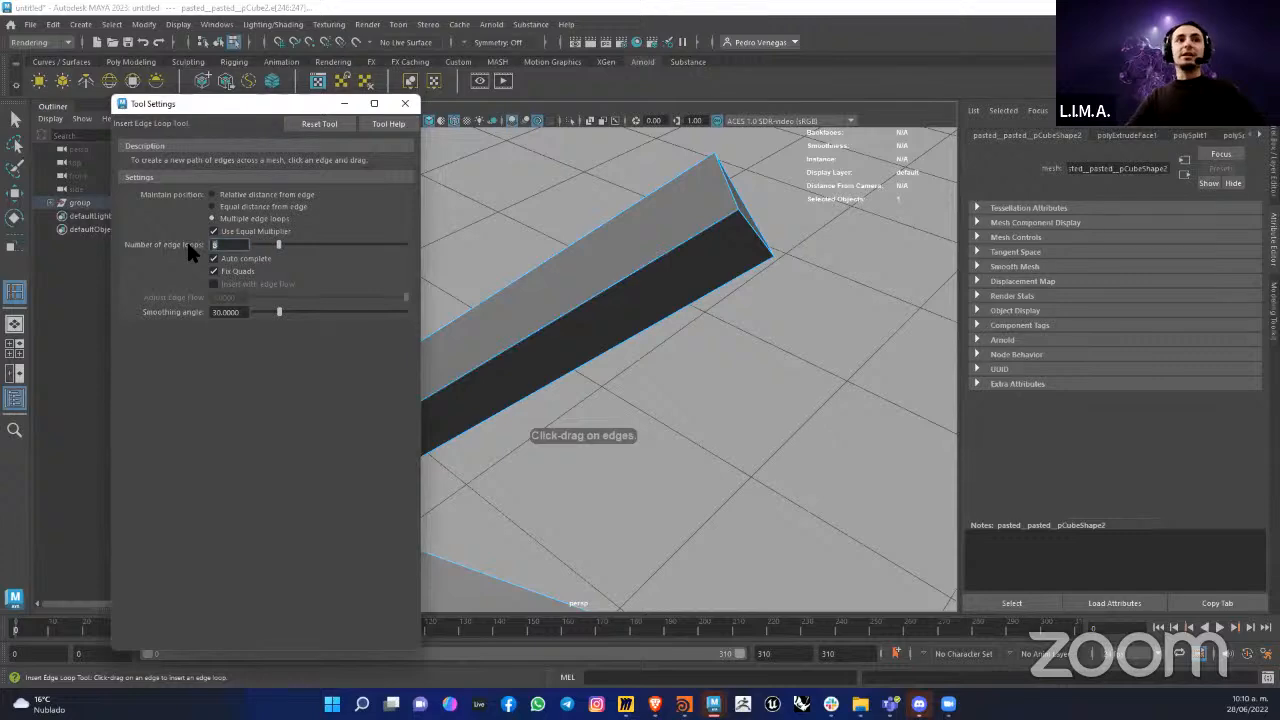
click(405, 103)
click(553, 333)
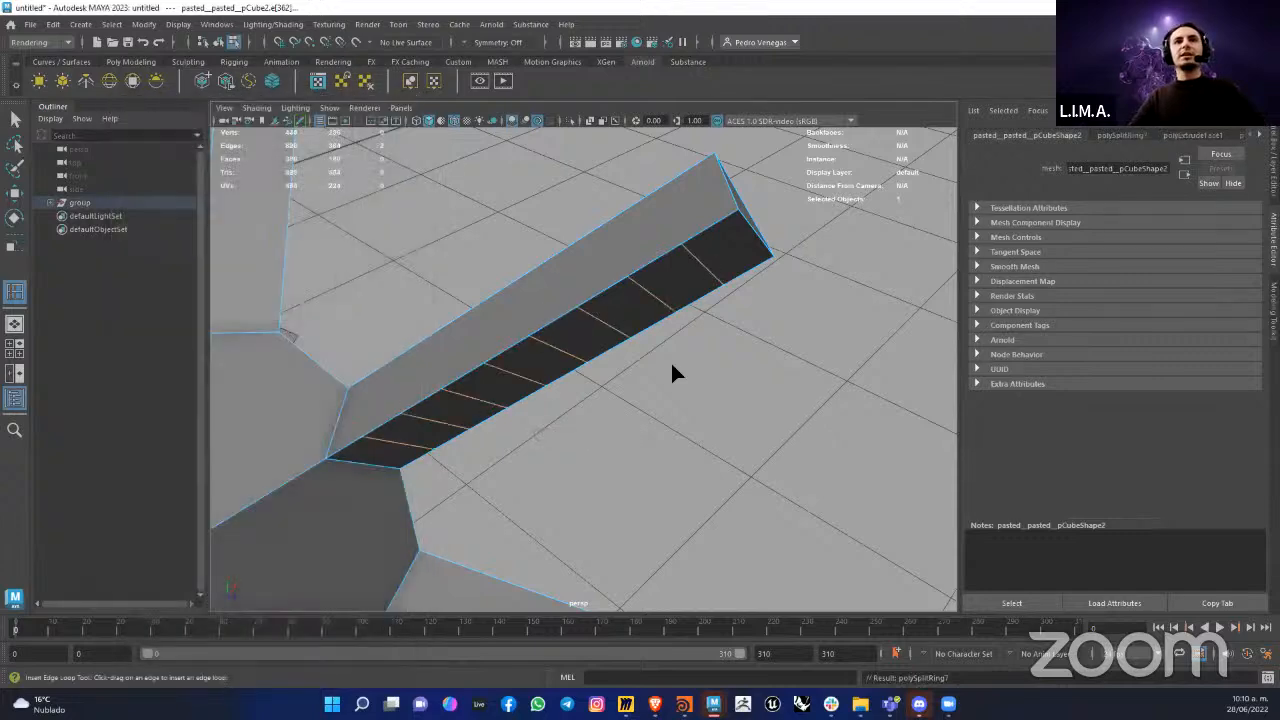
Step: Try to insert edge loops from the long edge of another arm
alt+drag(648, 374, 698, 378)
click(485, 393)
right_drag(698, 378, 698, 264)
alt+drag(810, 325, 643, 352)
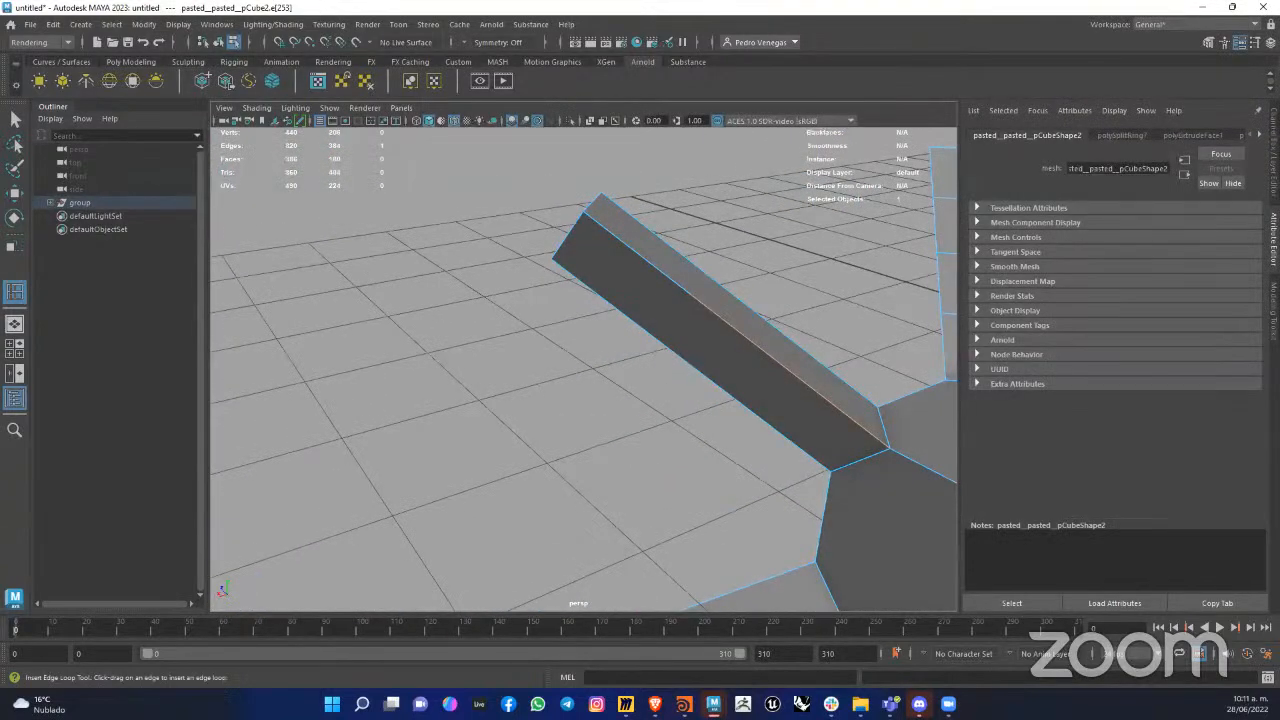
Step: Leave the edge loop tool and select segments of the undivided arm's long edge to inspect where it is split
click(17, 127)
click(560, 318)
alt+drag(560, 318, 531, 349)
click(443, 300)
click(466, 316)
click(472, 292)
alt+drag(505, 370, 371, 243)
alt+drag(786, 266, 469, 353)
scroll(480, 364, up, 2)
click(487, 370)
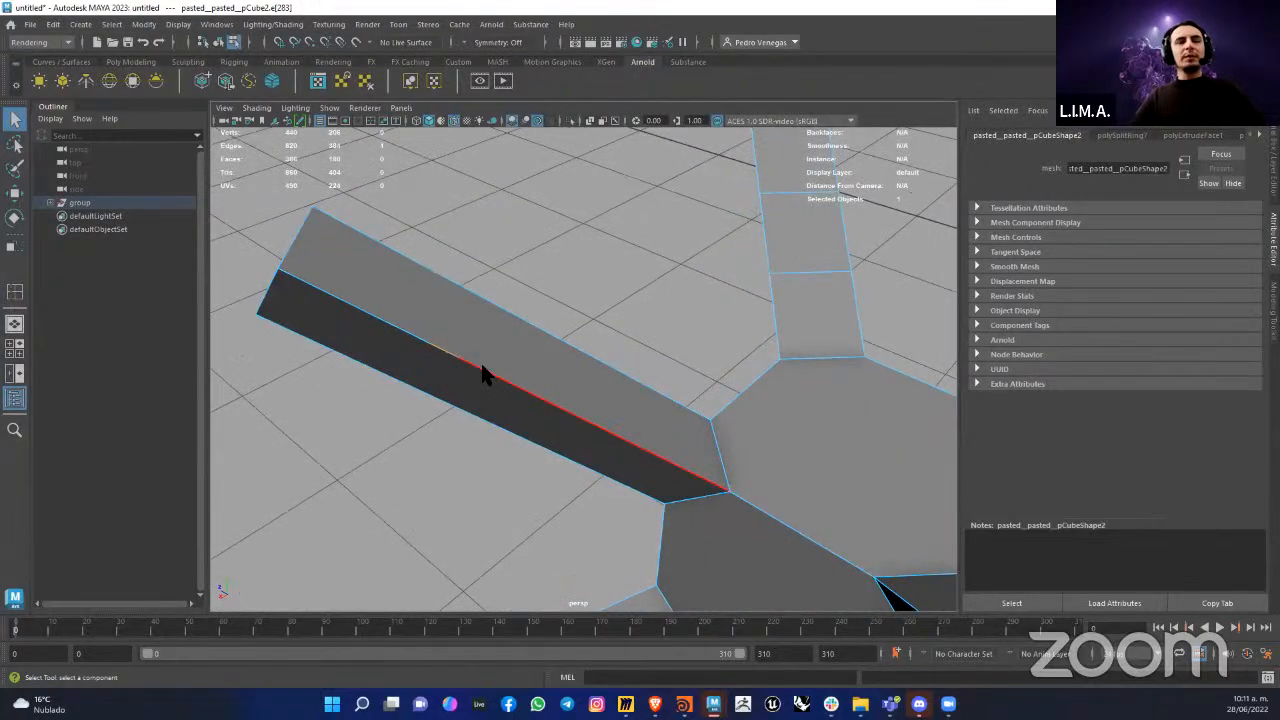
Step: Switch the arm to vertices, select the stray vertex midway along its long edge, and return to object mode
right_drag(479, 360, 414, 304)
scroll(470, 368, up, 2)
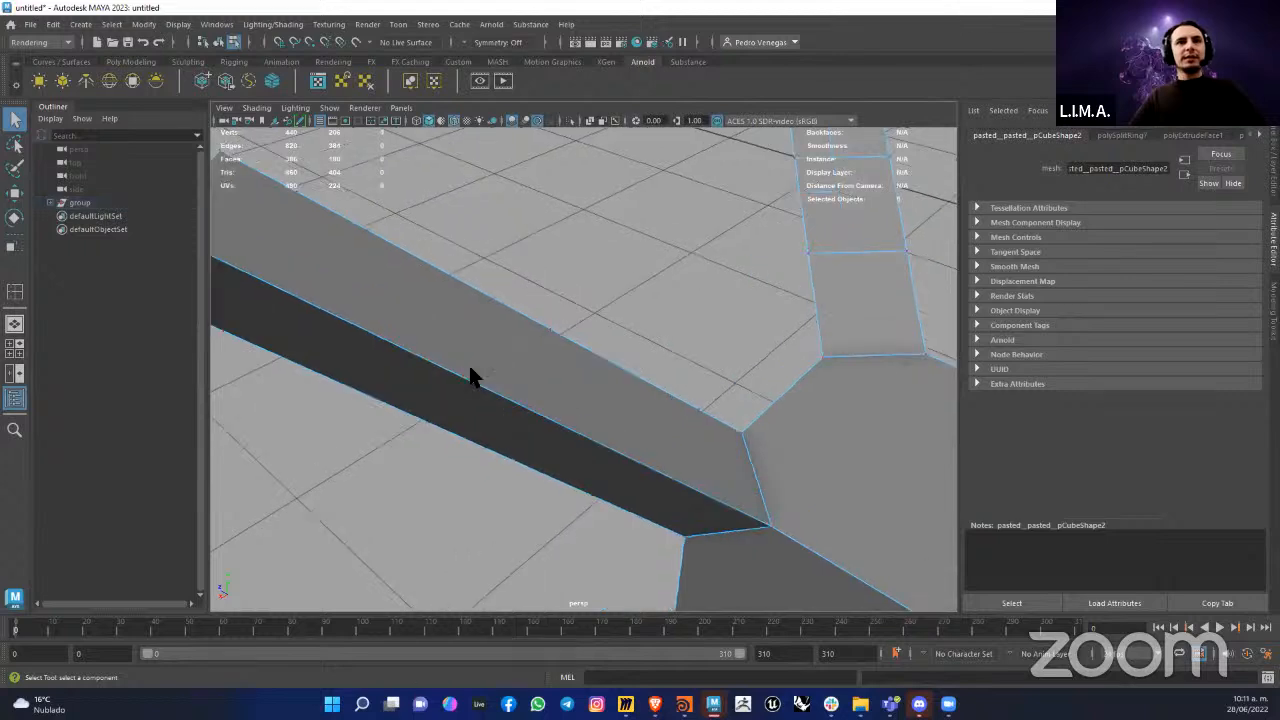
alt+drag(470, 375, 508, 366)
click(501, 331)
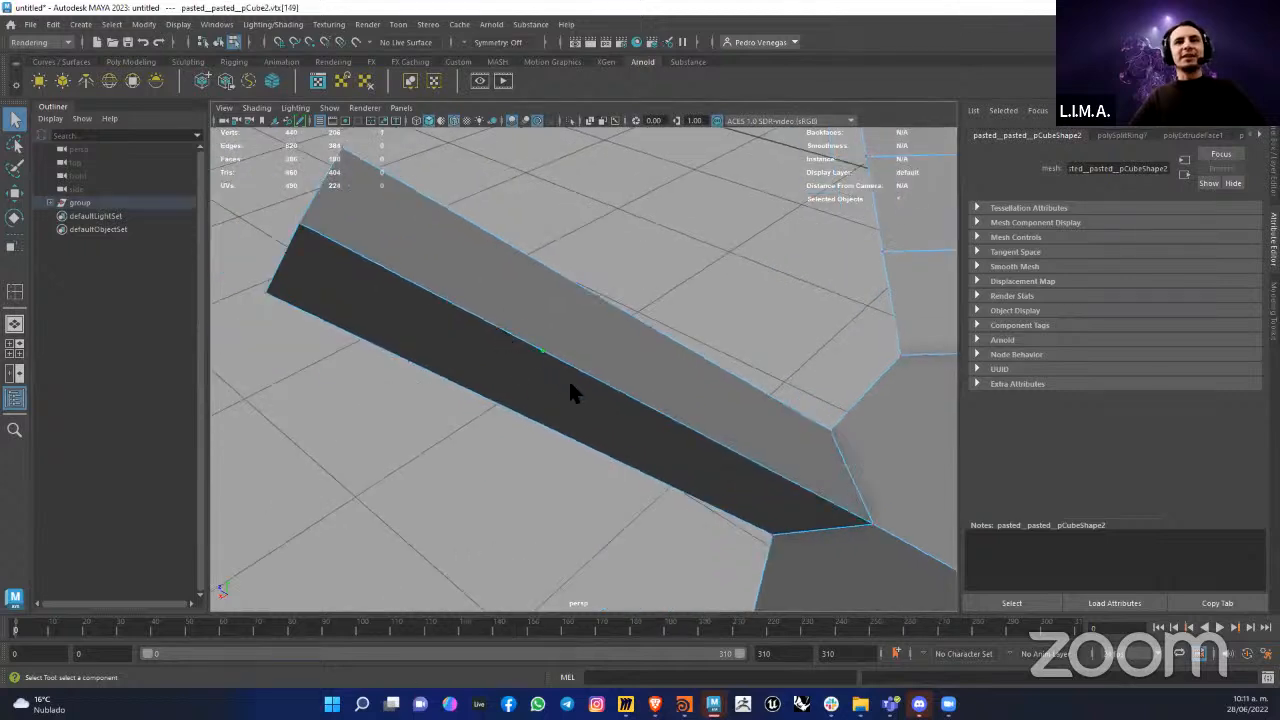
alt+drag(570, 393, 566, 397)
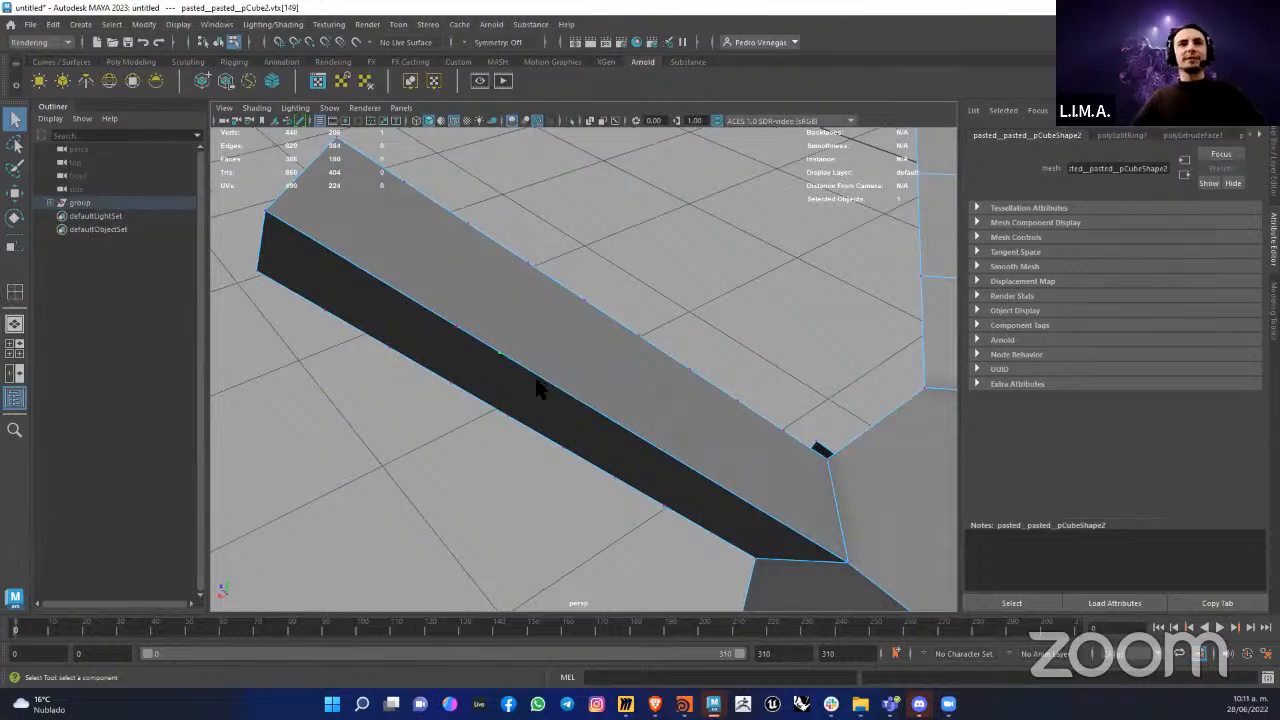
alt+drag(537, 386, 549, 371)
right_drag(563, 323, 603, 292)
alt+drag(577, 371, 398, 226)
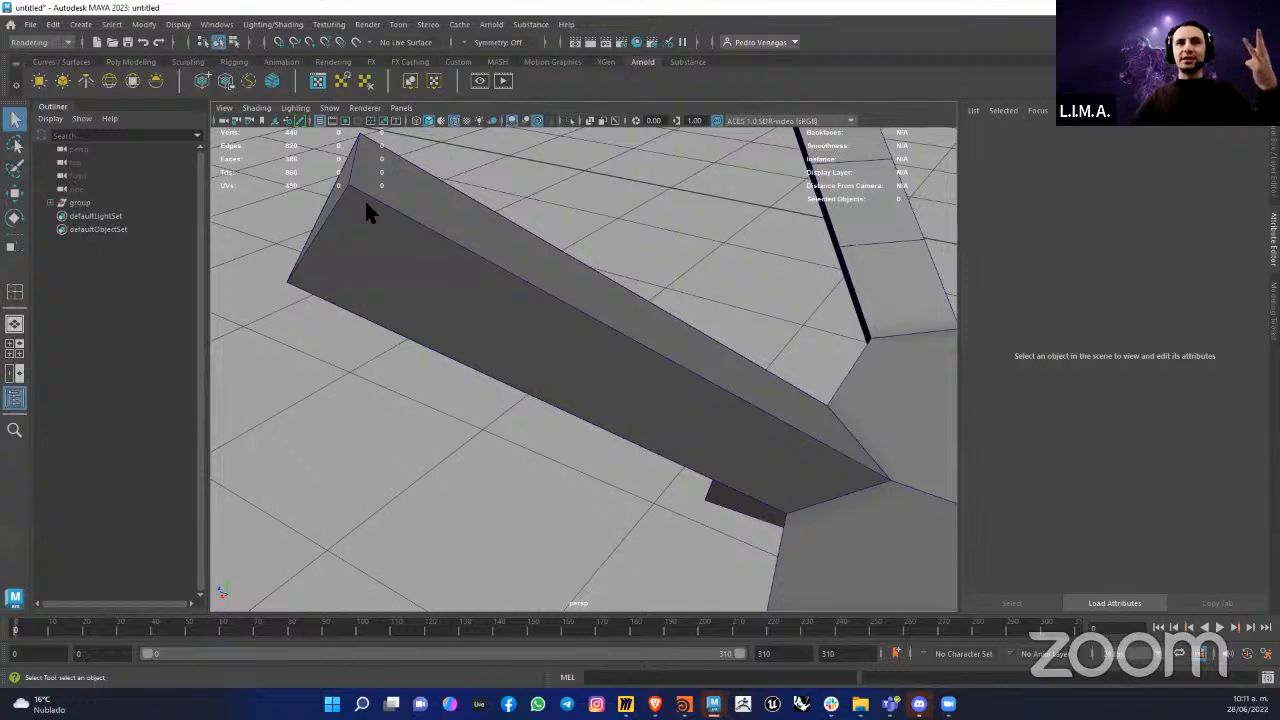
Step: Delete the crosswise edges of one ring near the base of the subdivided arm
click(502, 266)
mouse_move(502, 268)
right_down()
mouse_move(451, 275)
mouse_move(503, 243)
right_up()
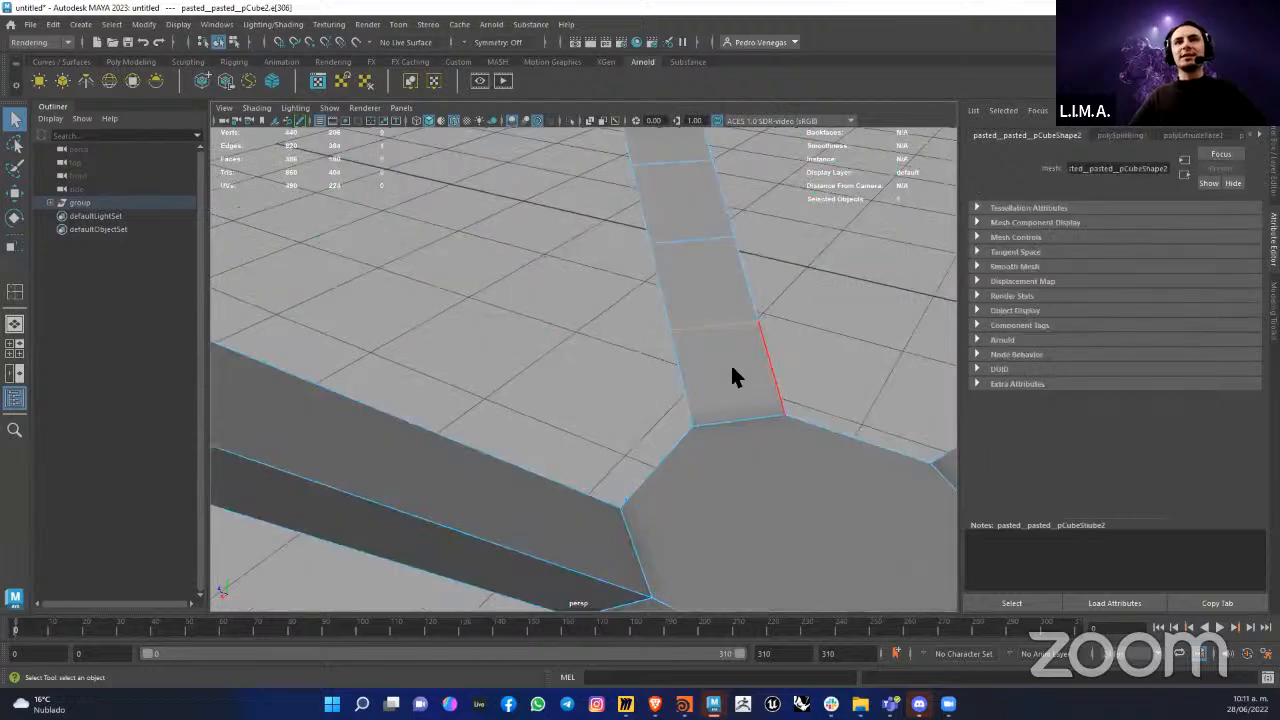
alt+drag(733, 376, 585, 400)
click(388, 486)
shift+click(518, 417)
key(Delete)
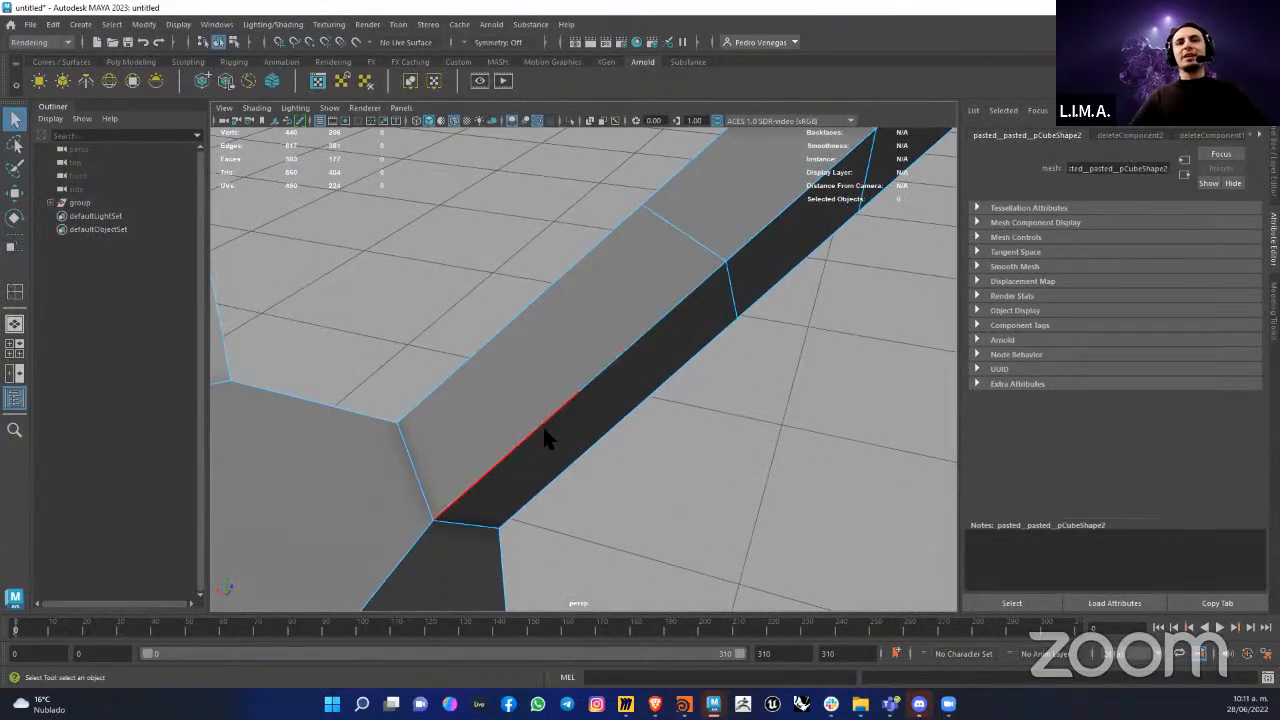
Step: Select the leftover vertex on the arm's long edge where the ring was deleted and activate the Move tool
click(560, 420)
right_drag(588, 386, 585, 260)
right_drag(549, 402, 479, 302)
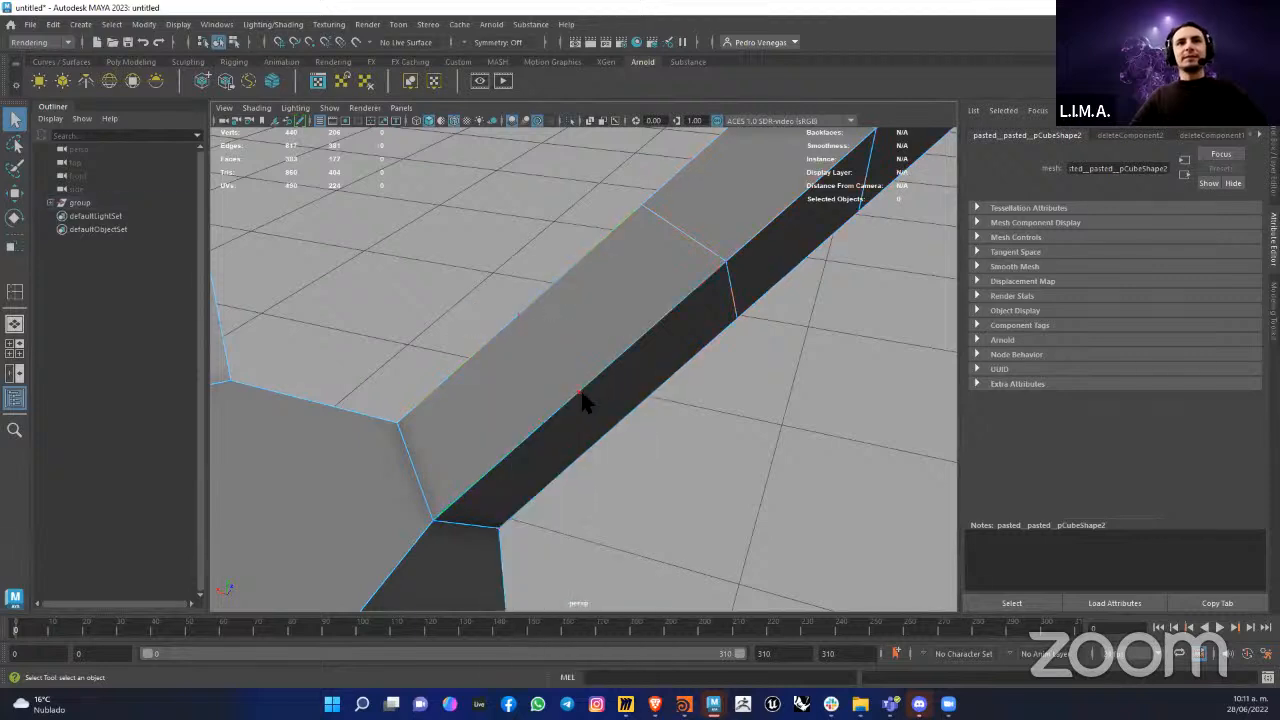
click(587, 388)
alt+drag(592, 394, 647, 452)
key(w)
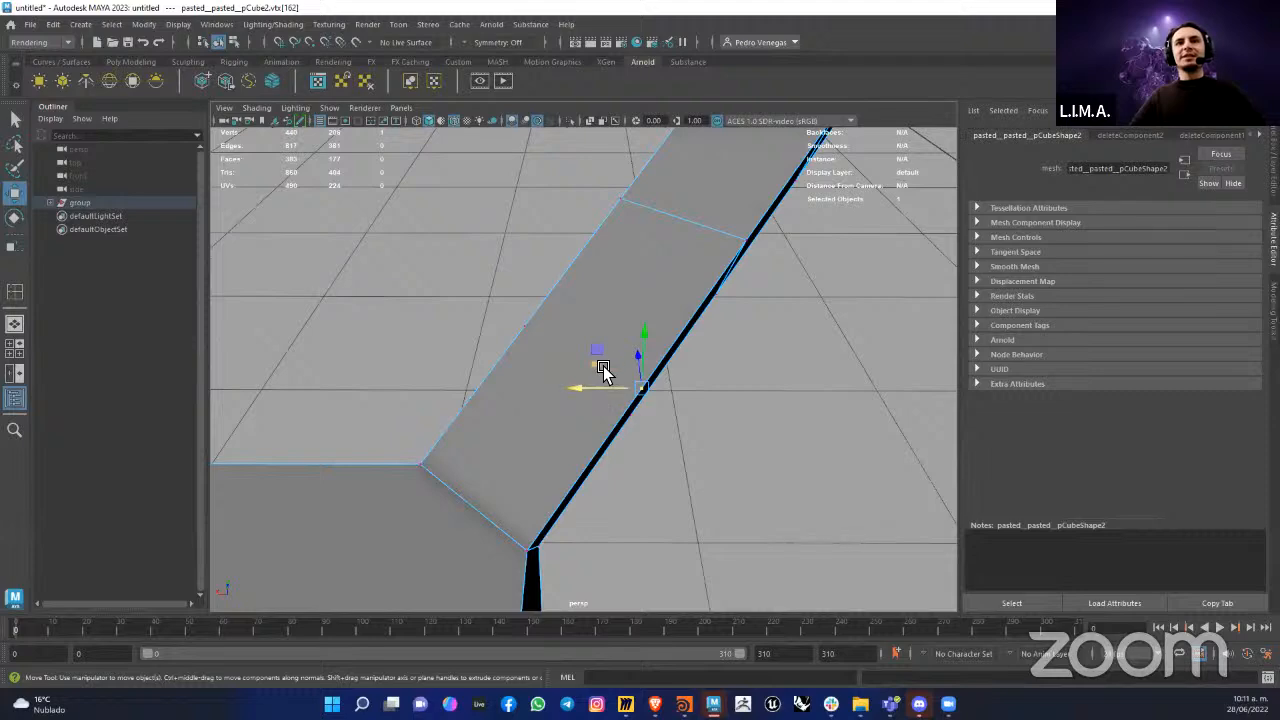
Step: Remove the crosswise edge ring midway along the arm's outer half together with its vertices using Delete Edge
drag(603, 369, 614, 280)
right_drag(631, 306, 627, 270)
alt+drag(716, 415, 643, 350)
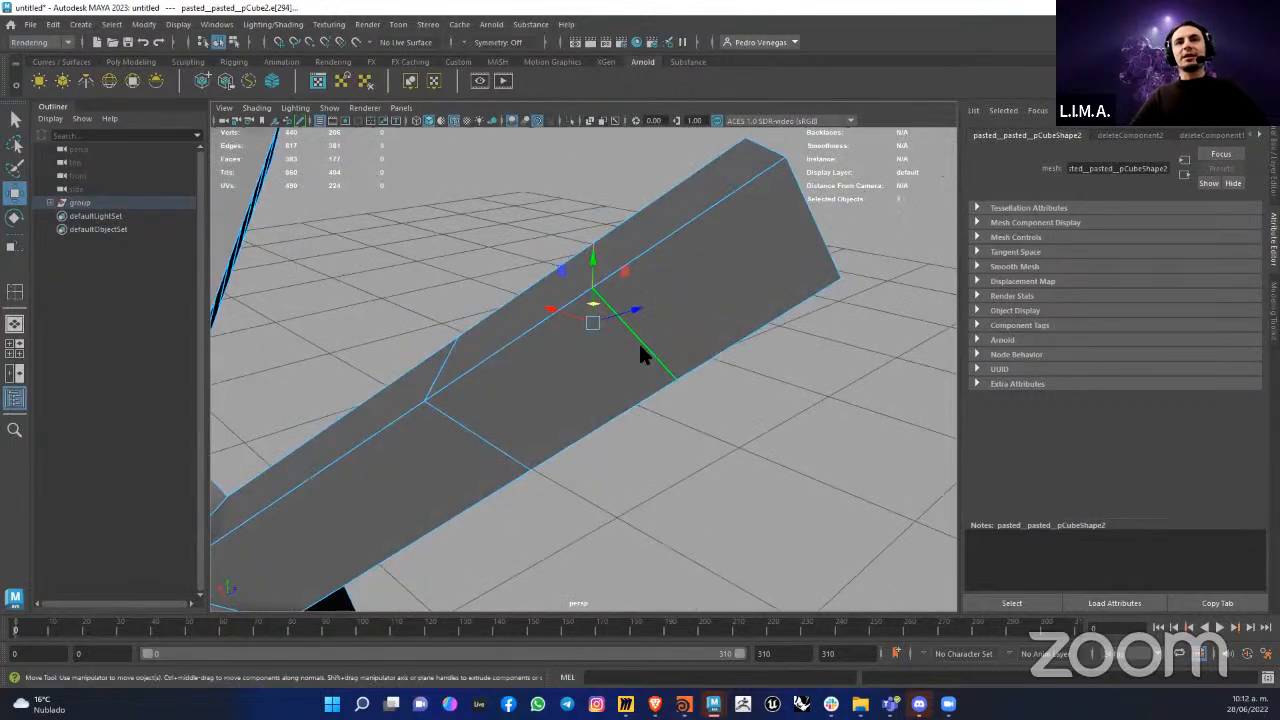
shift+right_drag(639, 344, 581, 364)
alt+drag(645, 320, 645, 319)
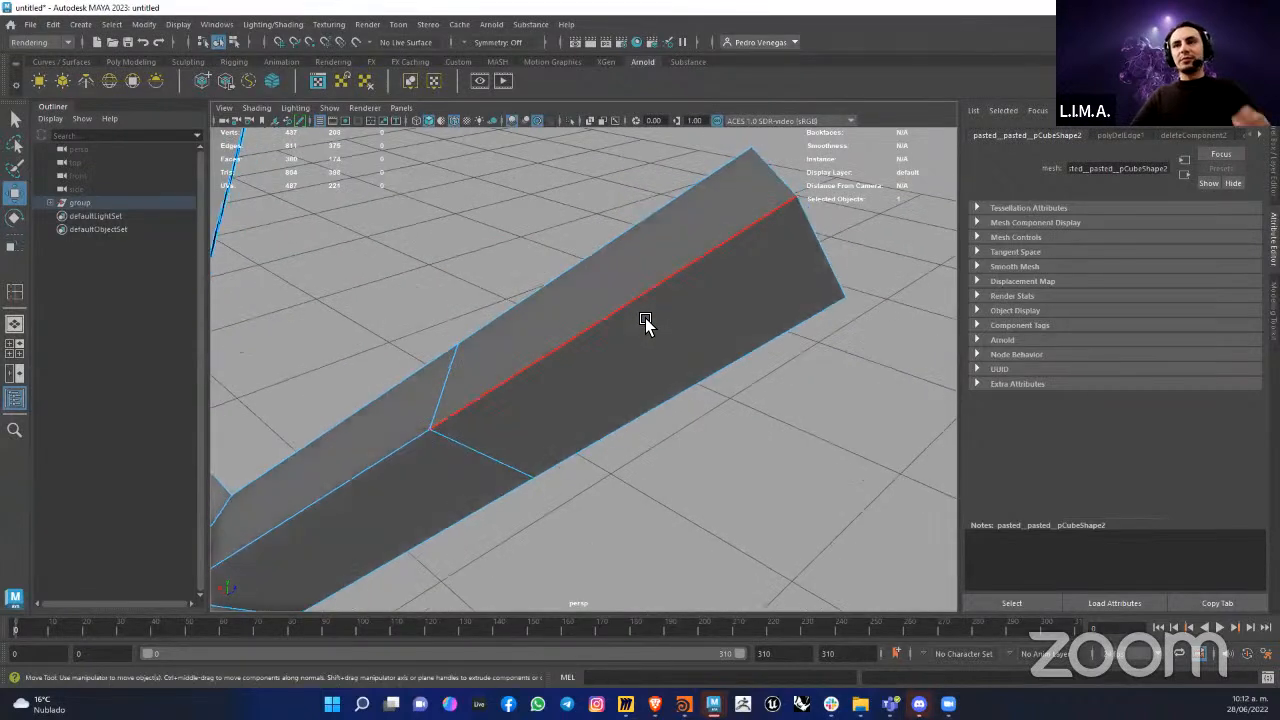
Step: Select the cleaned arm's long outer edge and a long edge on another arm to compare how they are divided
click(531, 387)
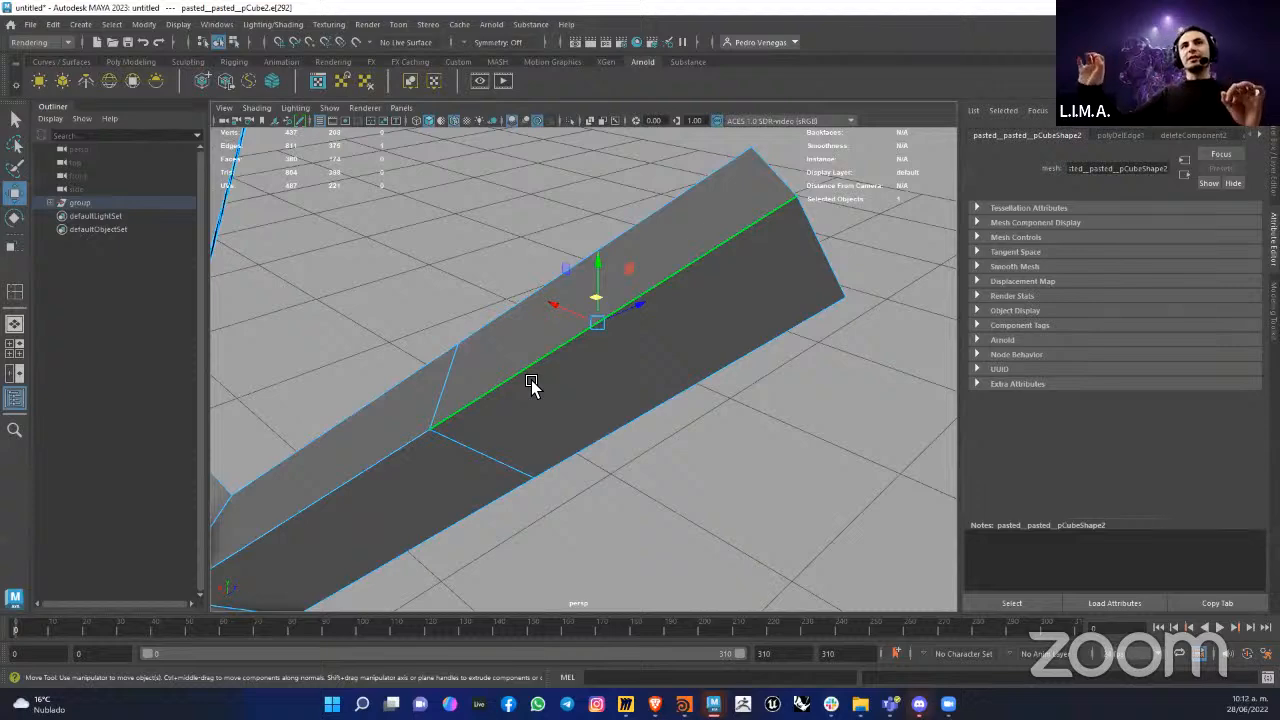
alt+drag(549, 474, 616, 407)
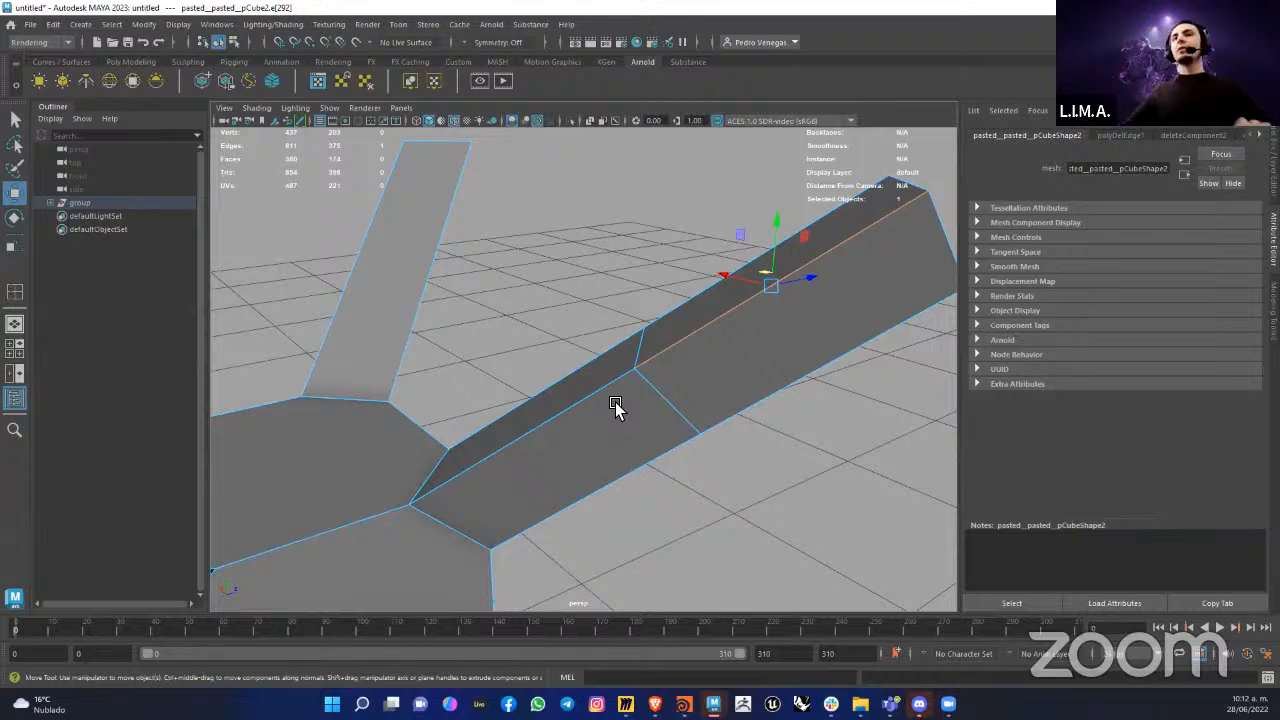
alt+drag(728, 420, 794, 434)
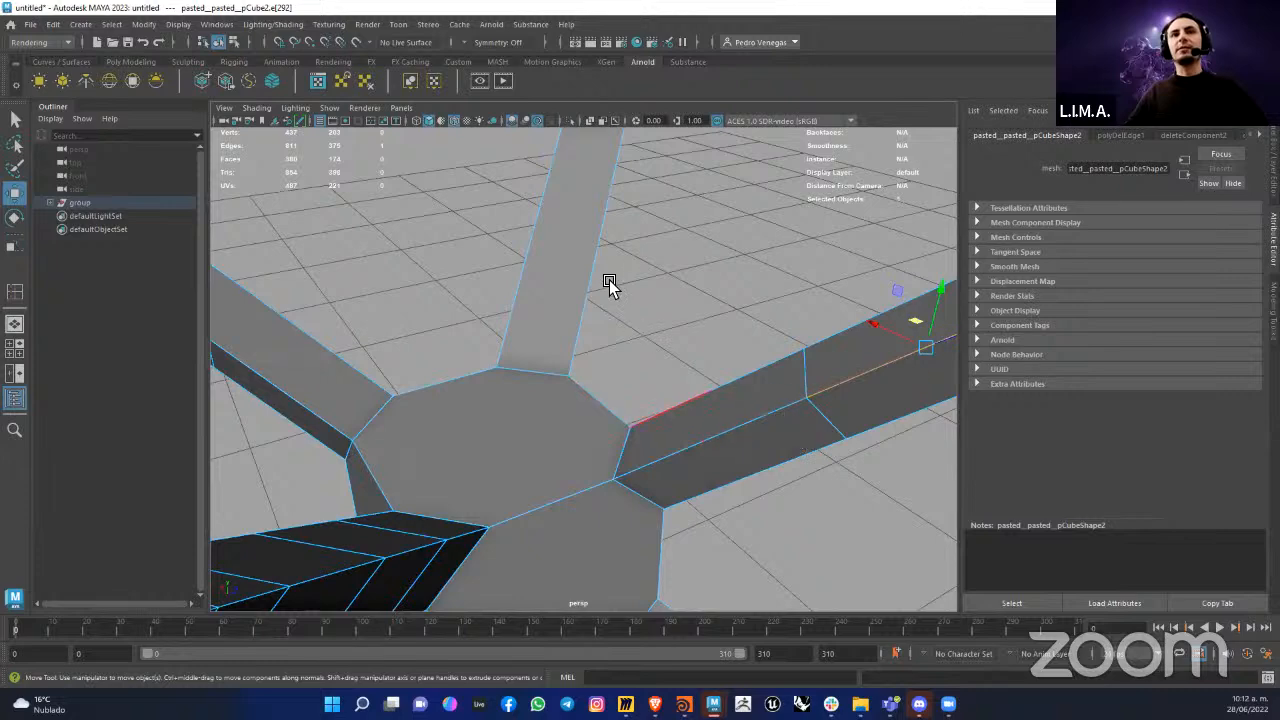
alt+drag(647, 278, 659, 422)
click(605, 490)
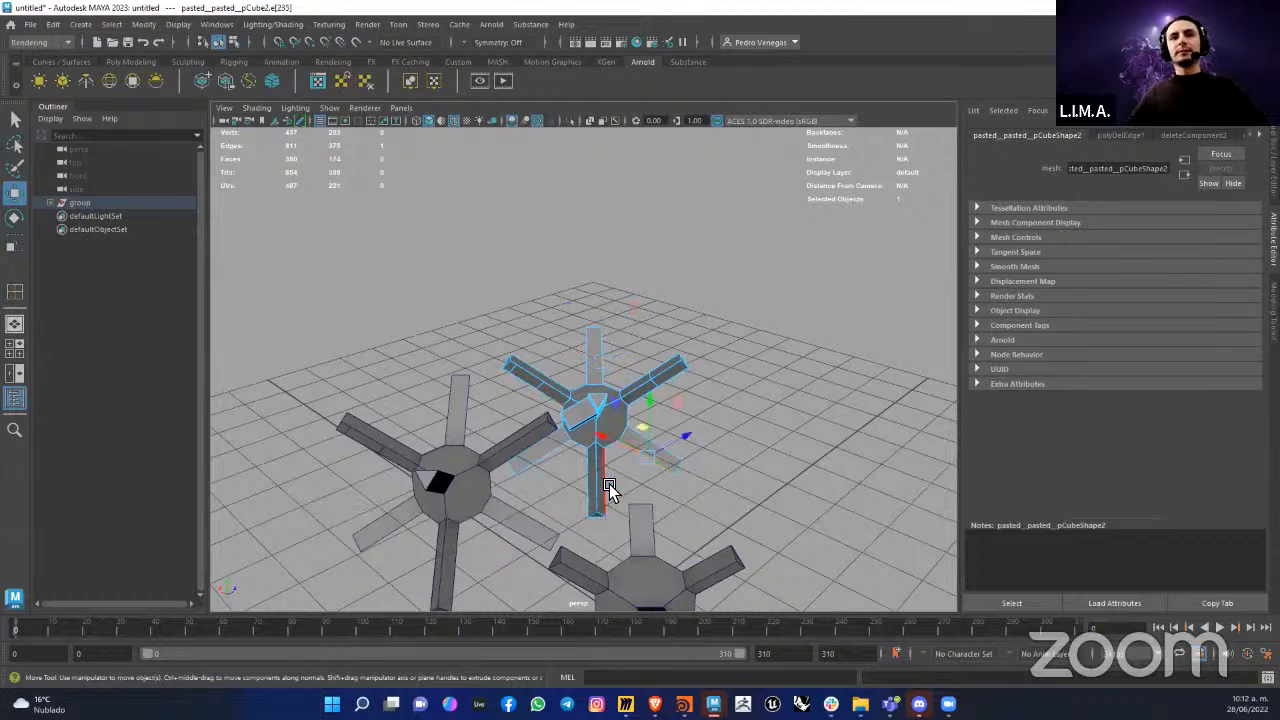
alt+right_drag(703, 384, 735, 382)
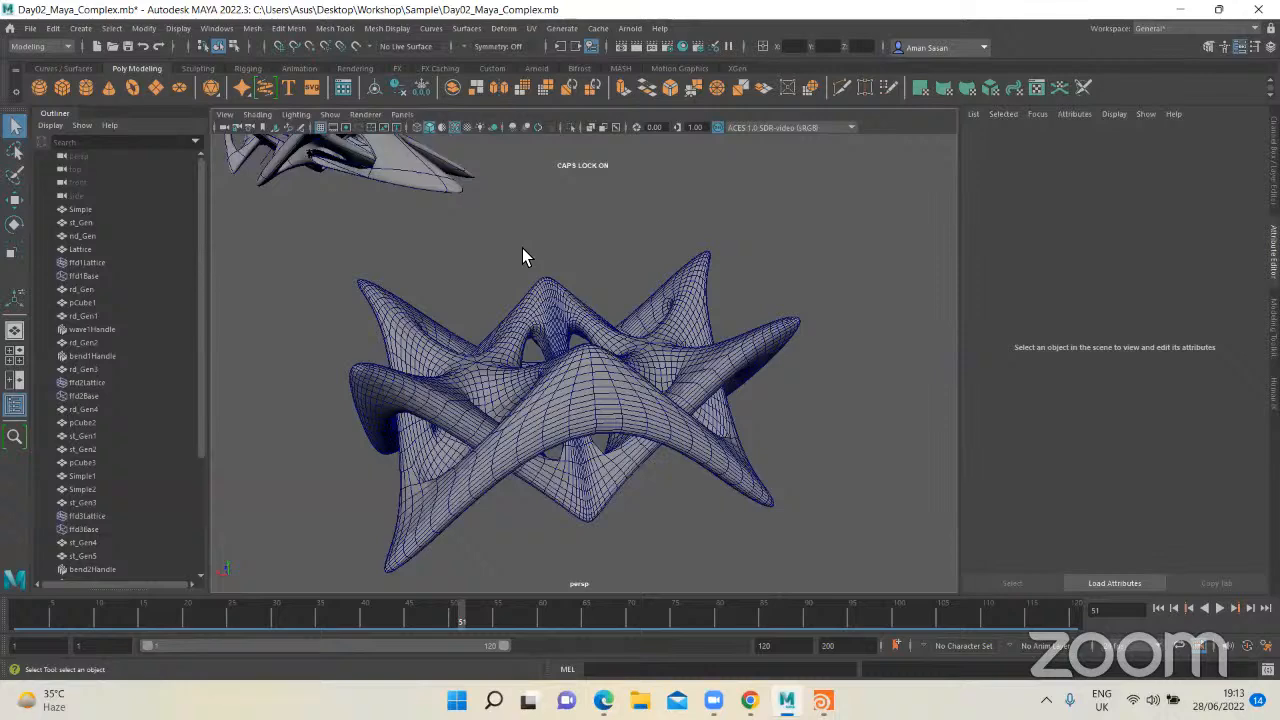
Step: Open Export Selection for the smoothed star mesh, review the available file types including OBJexport, and cancel the export
click(540, 256)
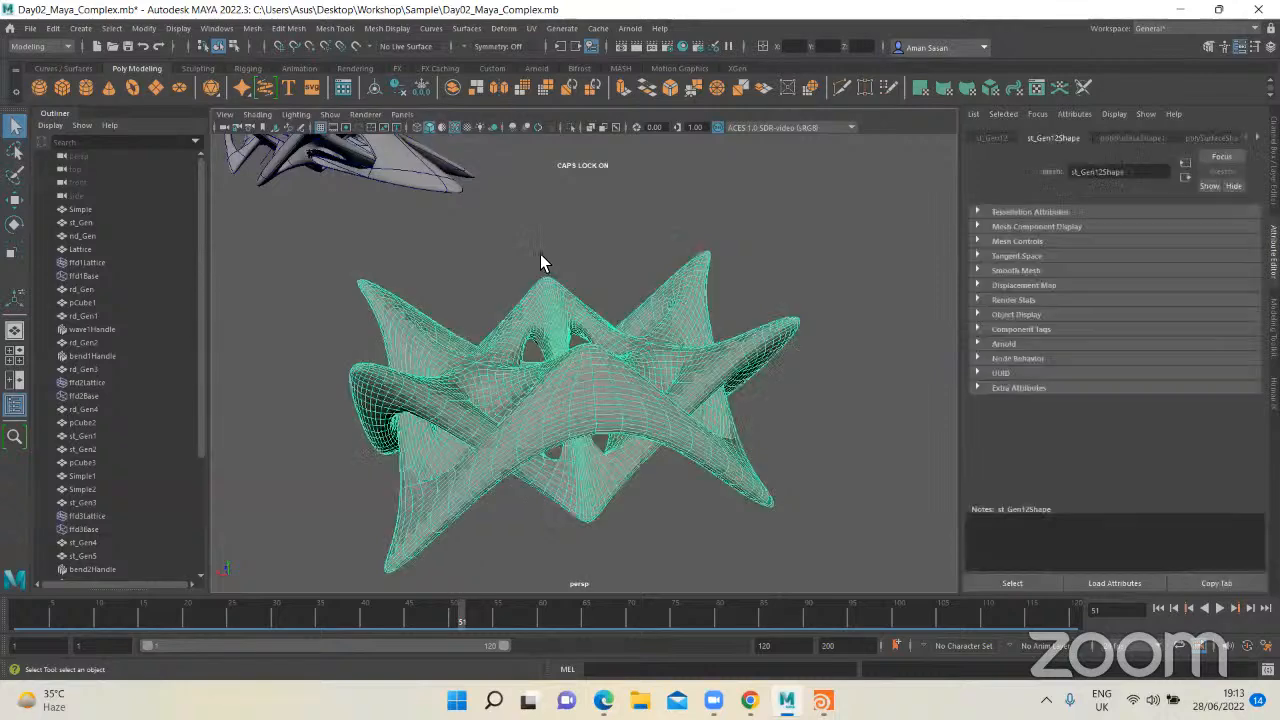
click(30, 28)
click(90, 206)
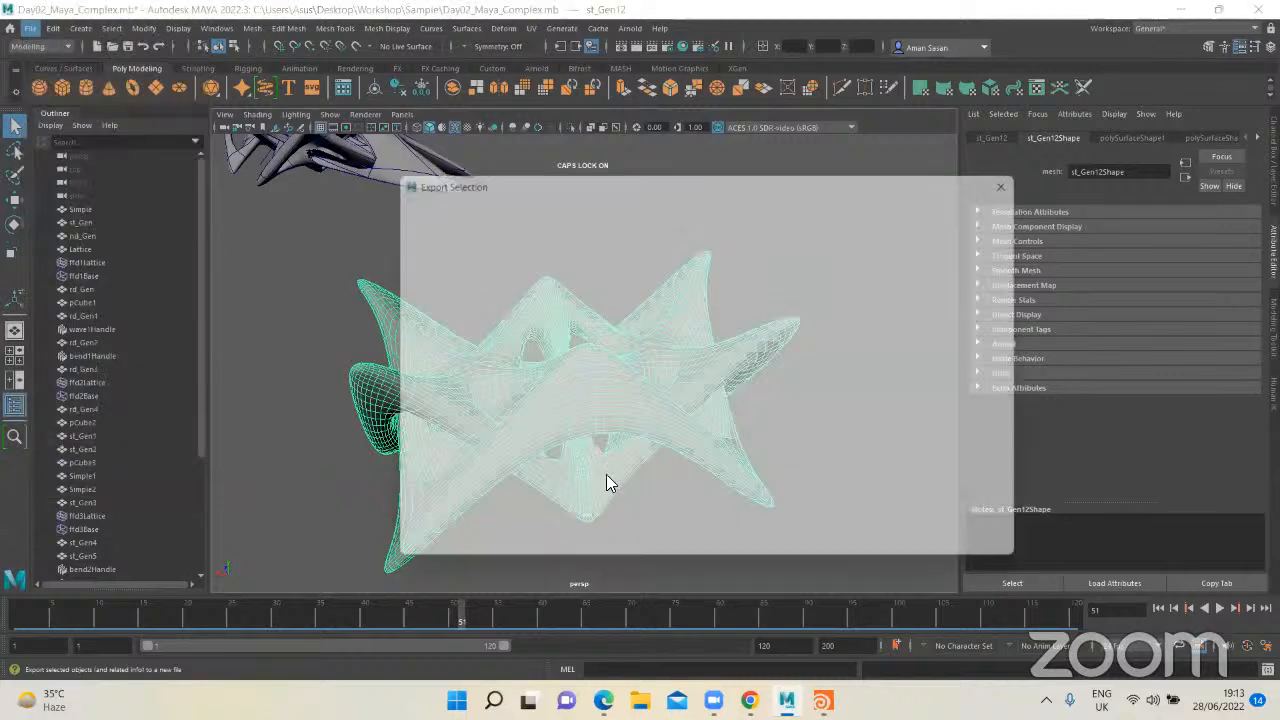
click(527, 557)
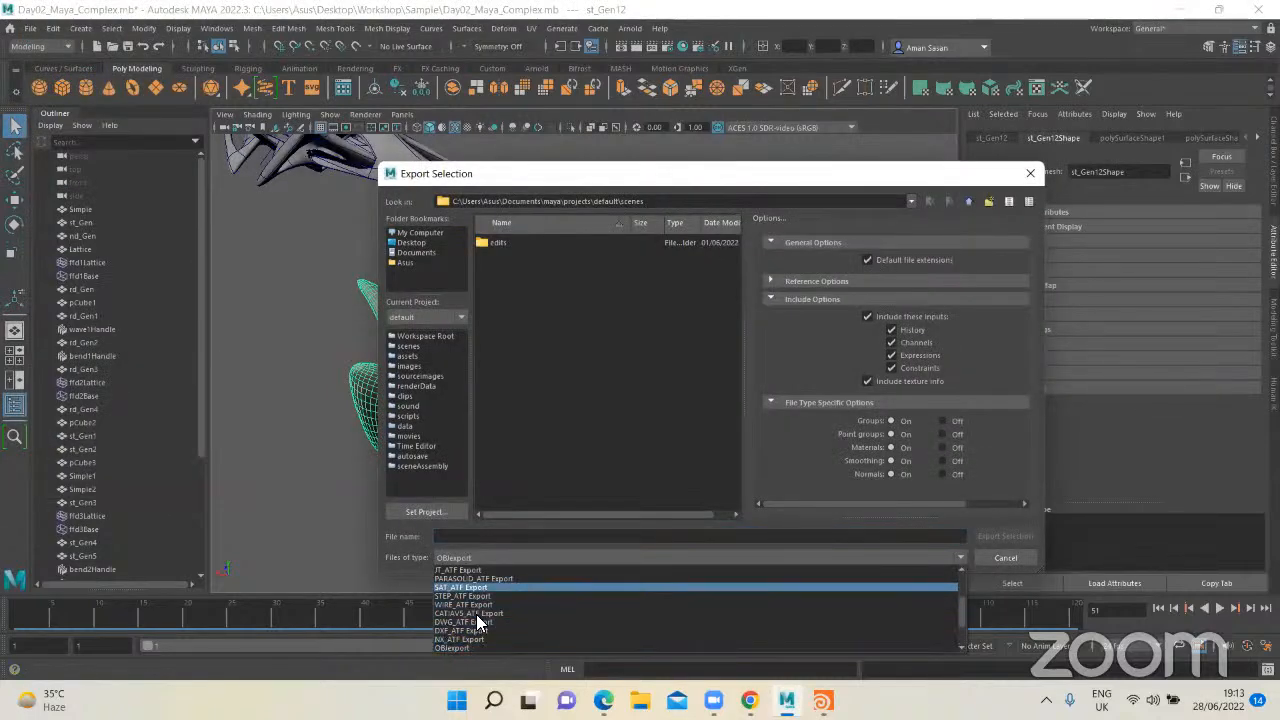
click(540, 474)
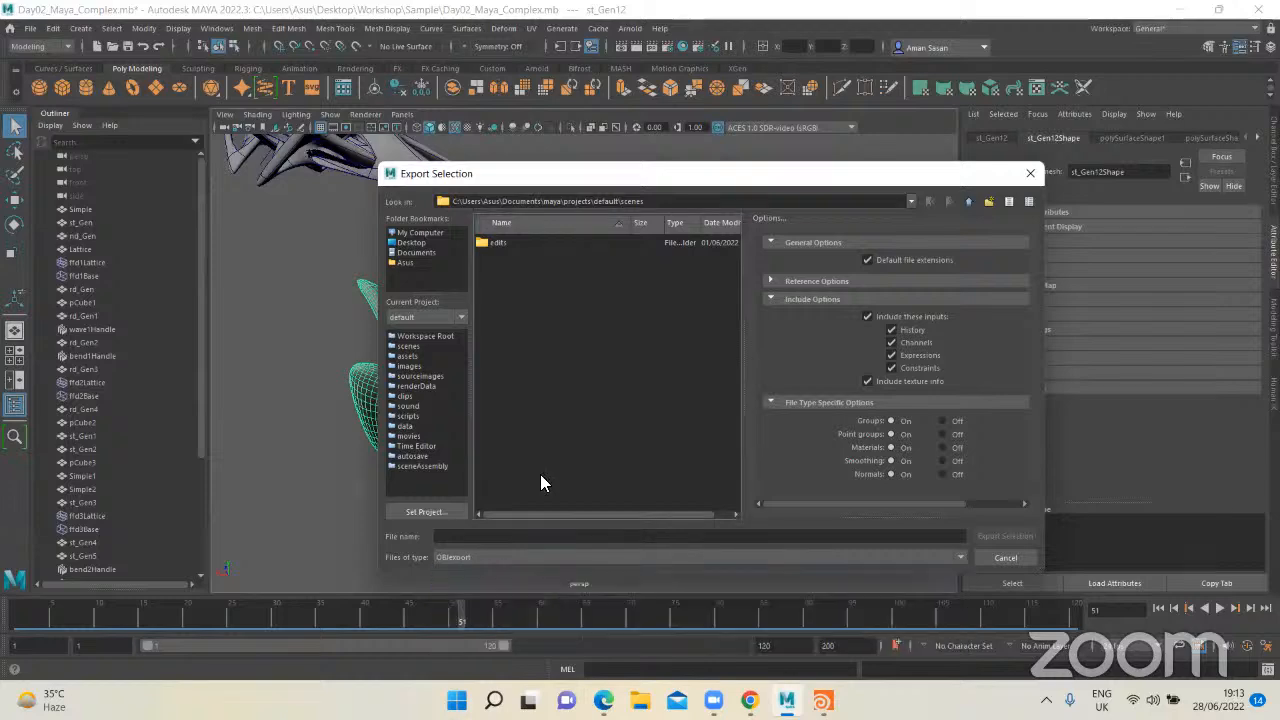
click(996, 556)
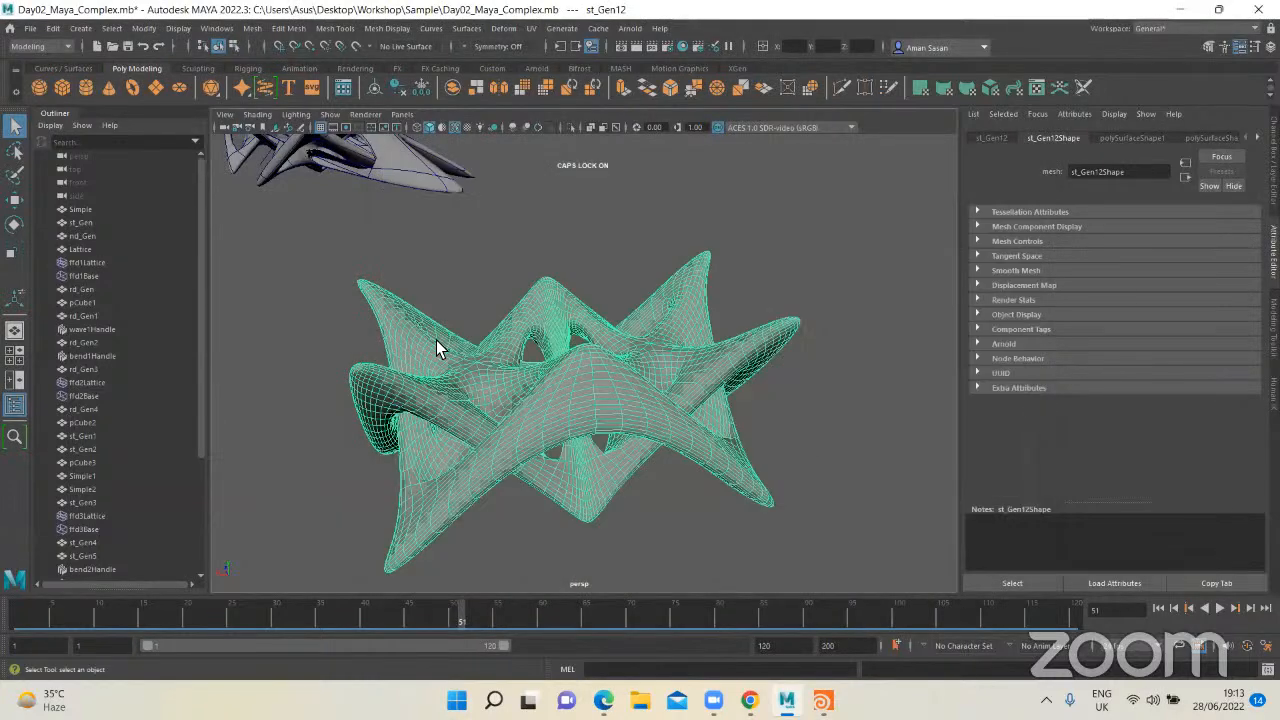
Step: Search the Plug-in Manager for "obj", check the Loaded and Auto load options of objExport.mll, and close it
click(214, 29)
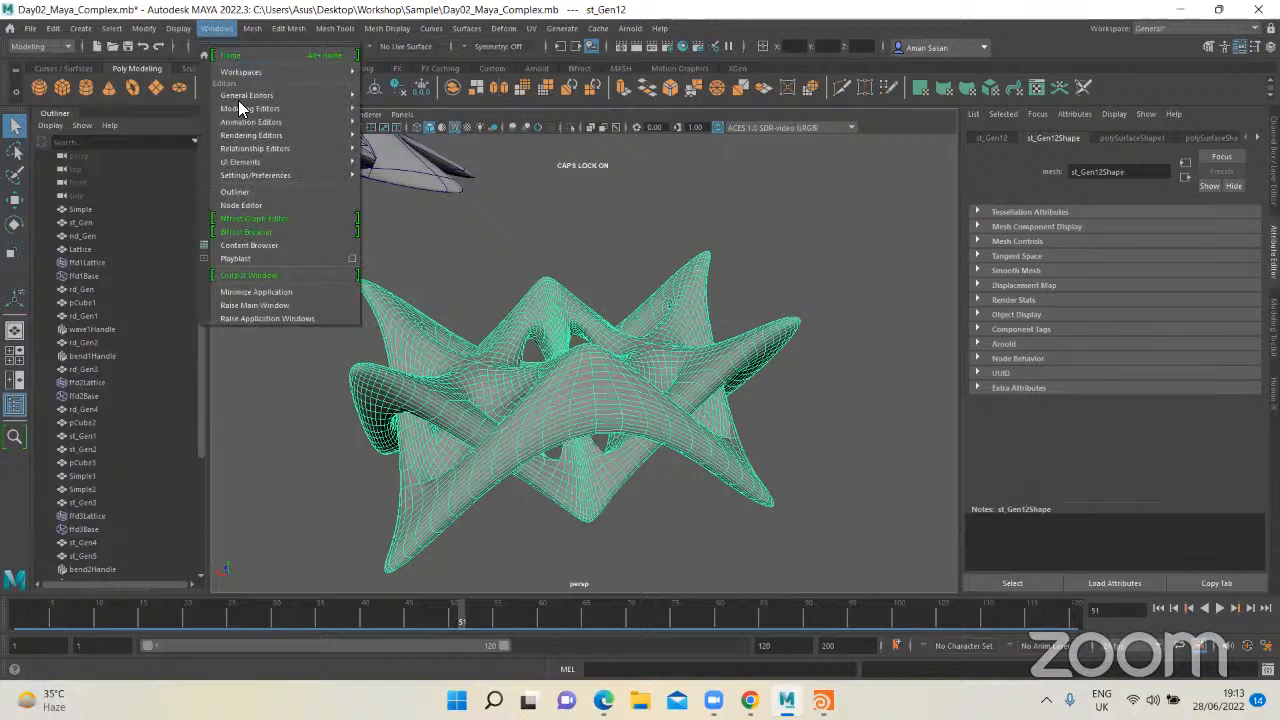
mouse_move(258, 175)
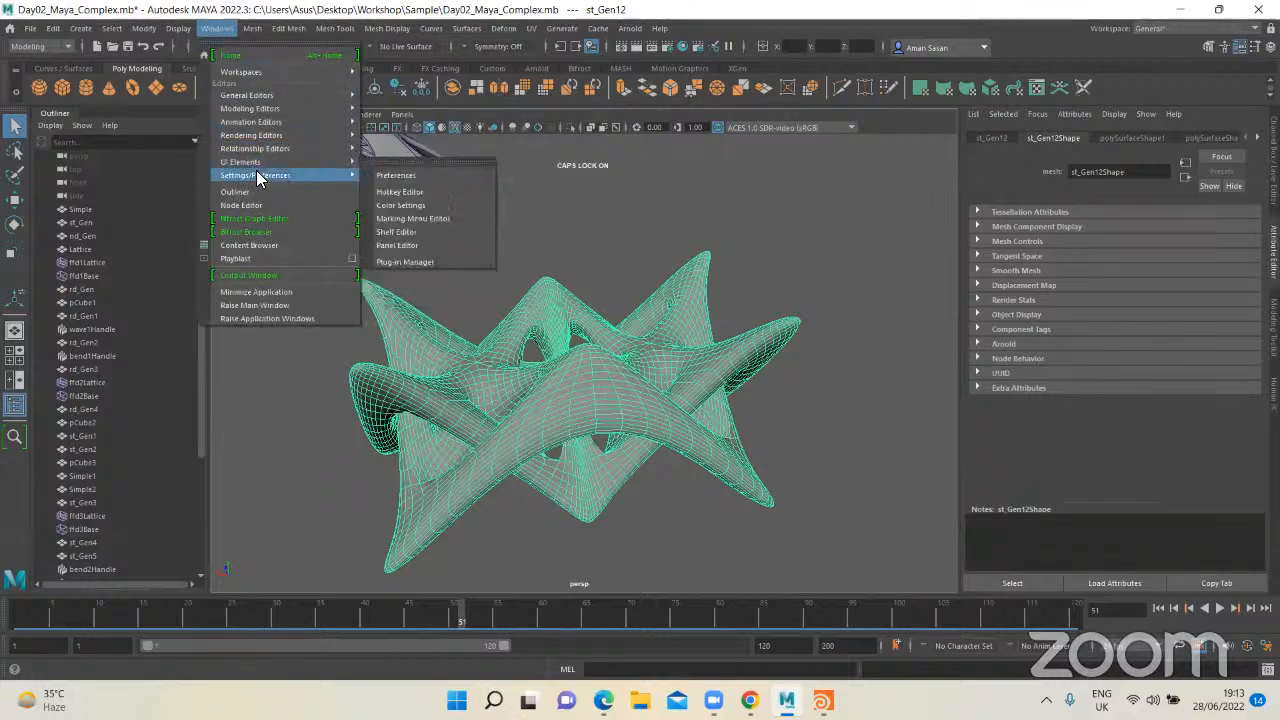
click(414, 262)
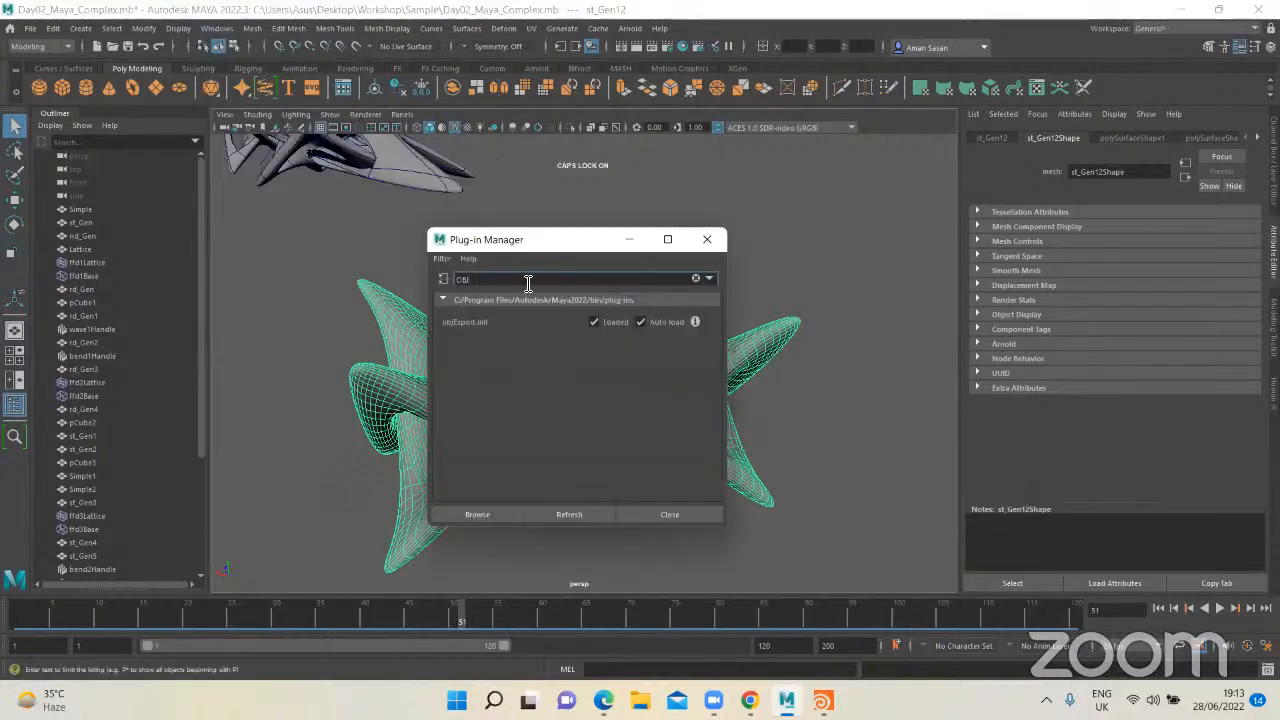
click(598, 321)
key(BackSpace)
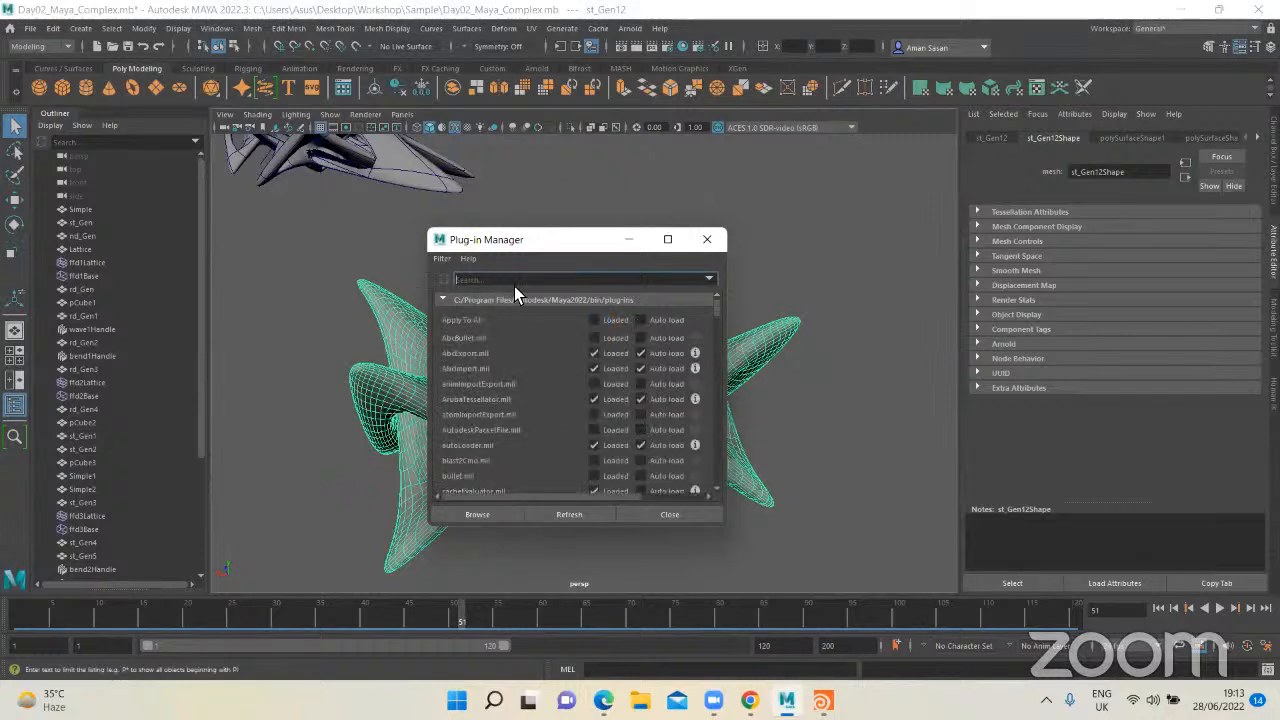
text(Obj)
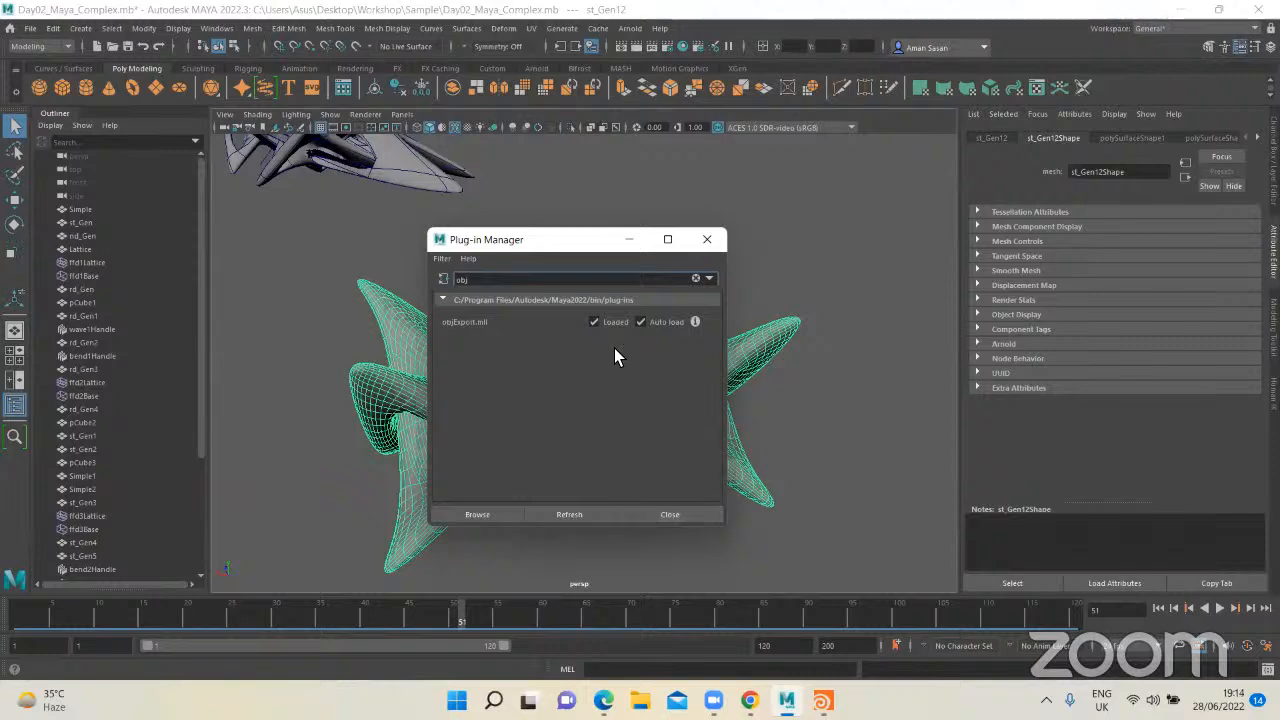
click(680, 513)
Step: Select the smoothed star mesh, check Export Selection with the OBJexport file type, and leave without exporting
click(750, 400)
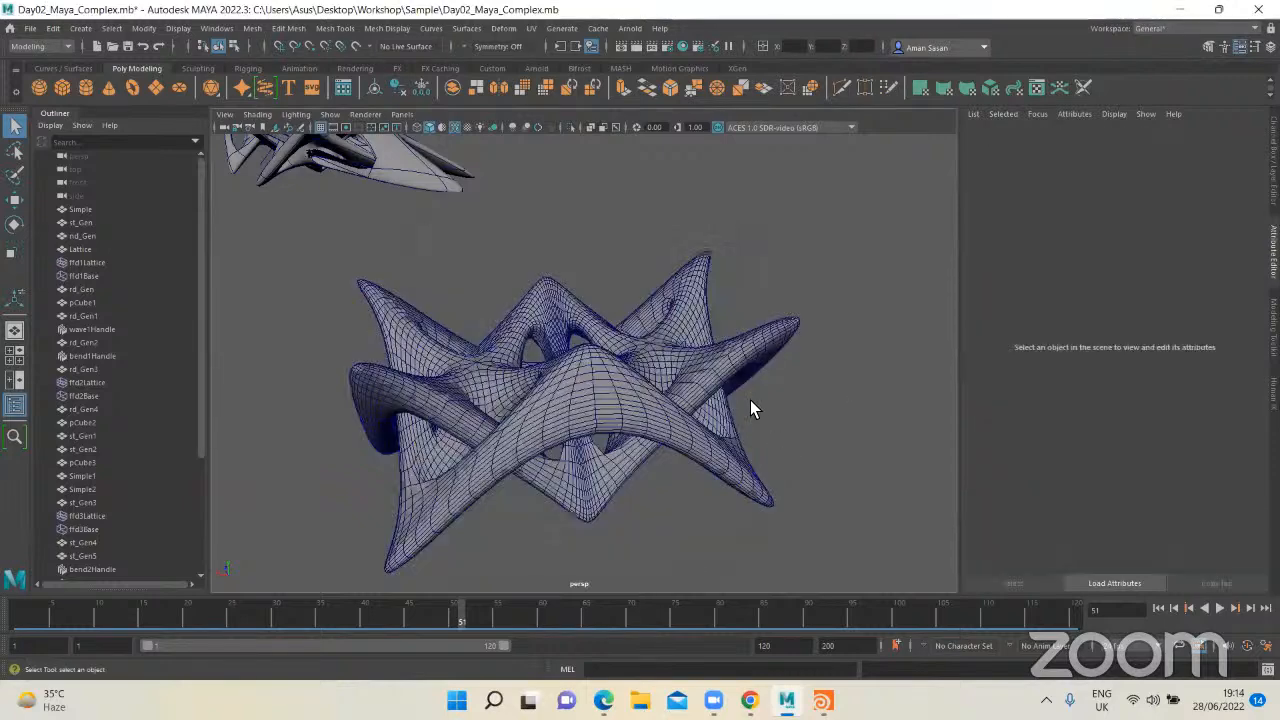
click(610, 380)
click(30, 28)
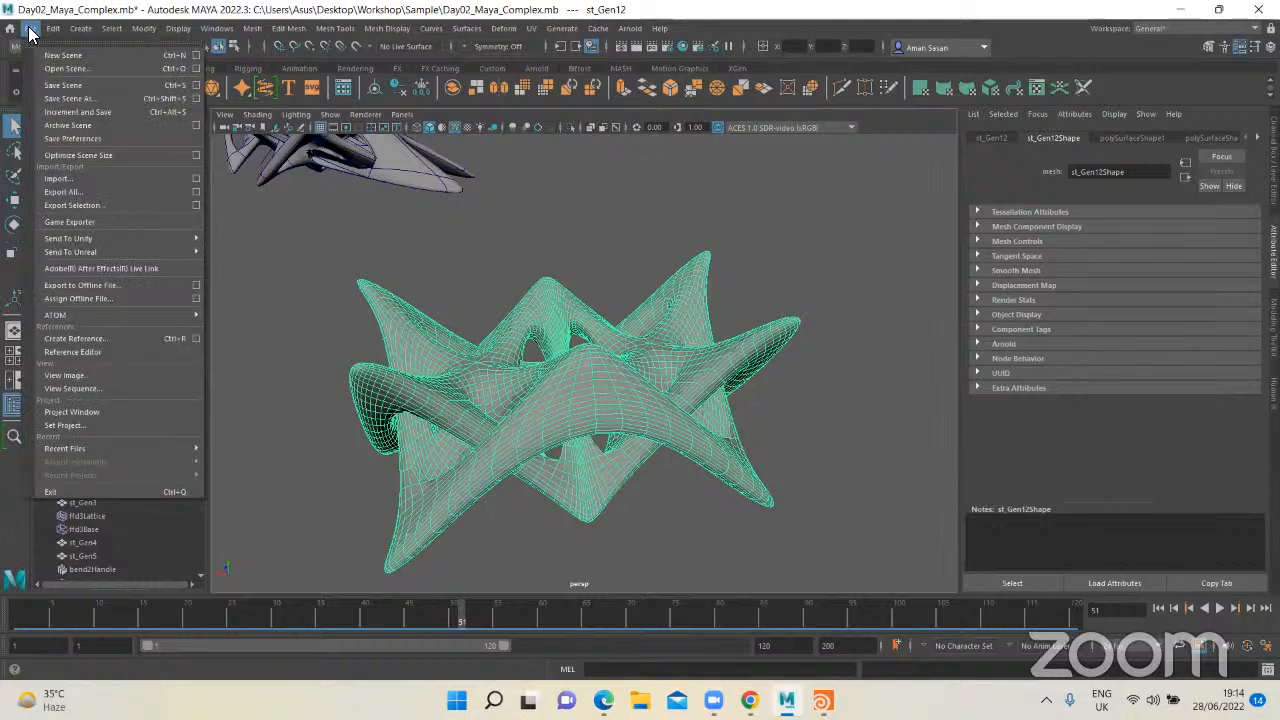
click(96, 206)
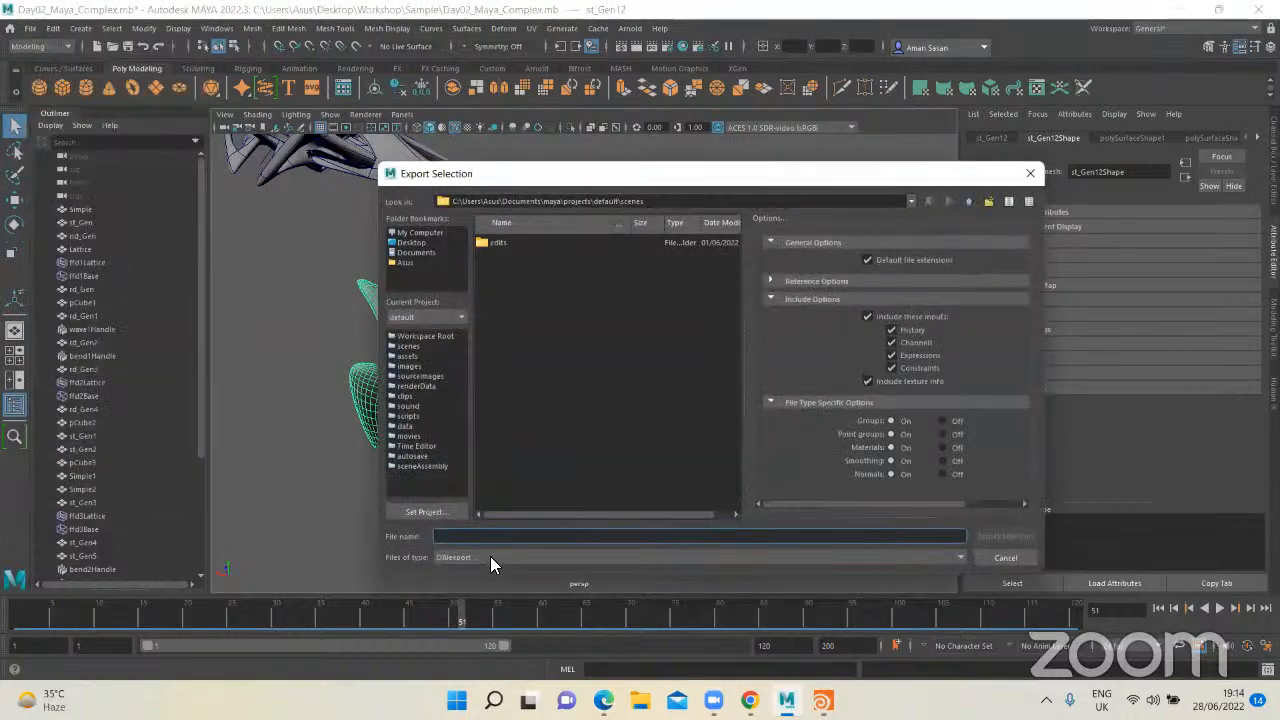
click(814, 392)
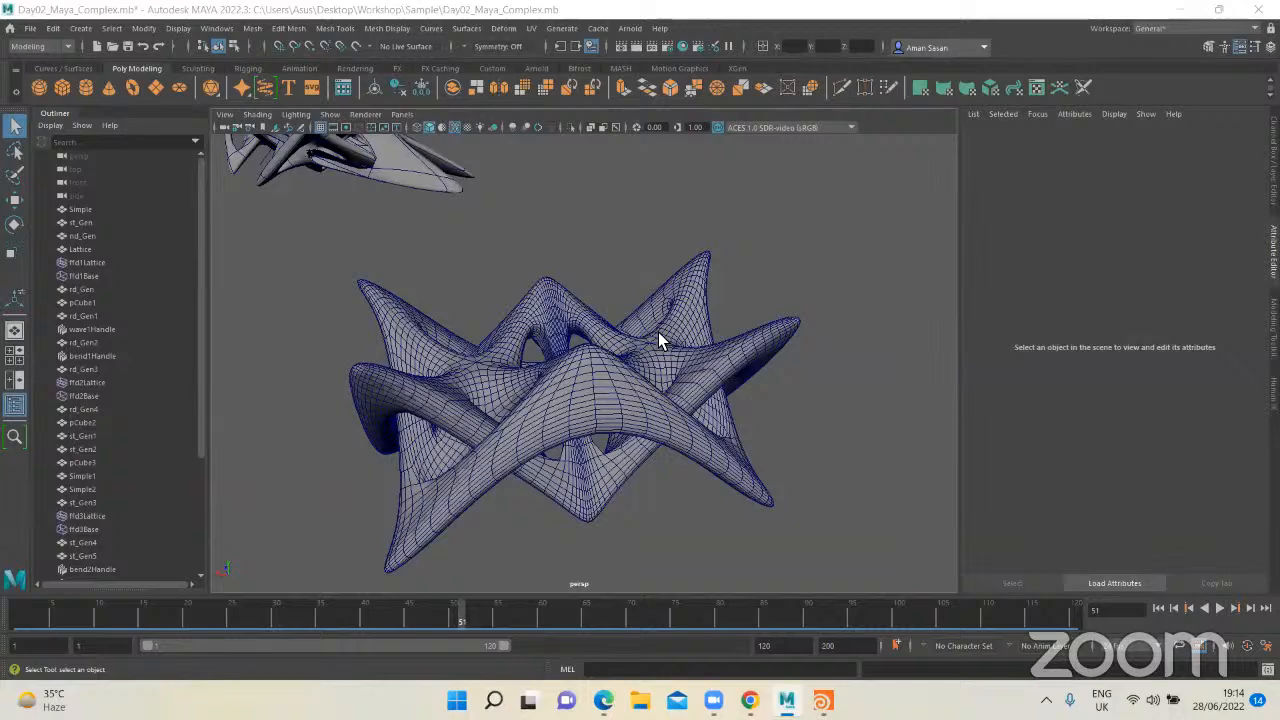
Step: Save the star scene, close Maya, and shift the sphere1 node slightly down in Houdini's Day02_Edge Smoothing scene
mouse_move(632, 298)
alt+mouse_down()
mouse_move(571, 346)
mouse_move(578, 368)
mouse_move(615, 277)
mouse_move(820, 289)
mouse_move(657, 300)
mouse_move(611, 314)
mouse_move(590, 355)
mouse_move(590, 305)
mouse_move(620, 278)
alt+mouse_up()
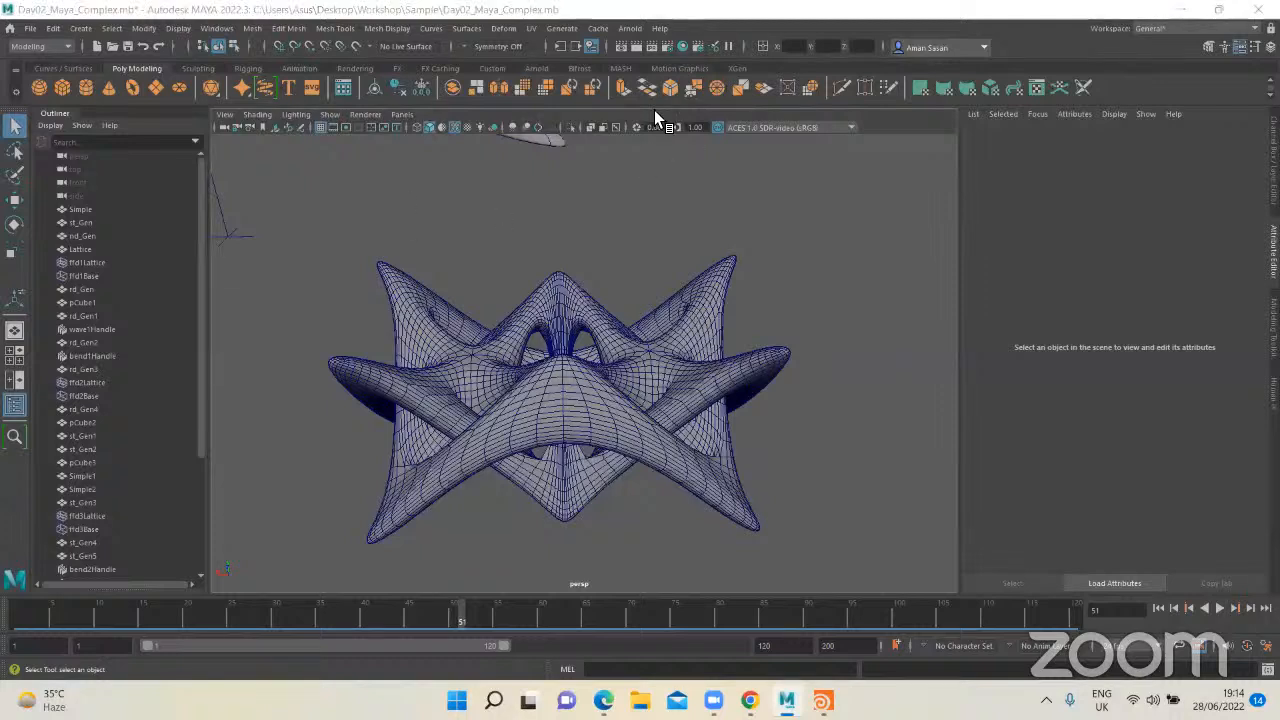
click(788, 397)
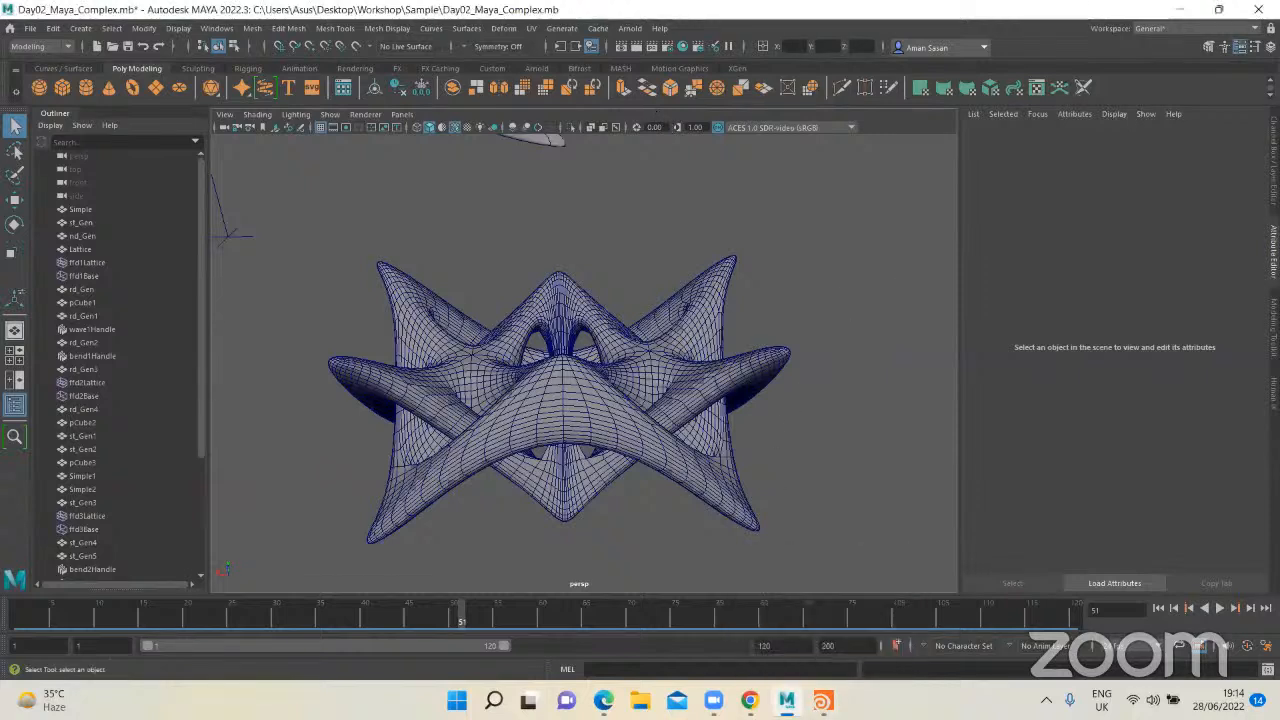
click(30, 30)
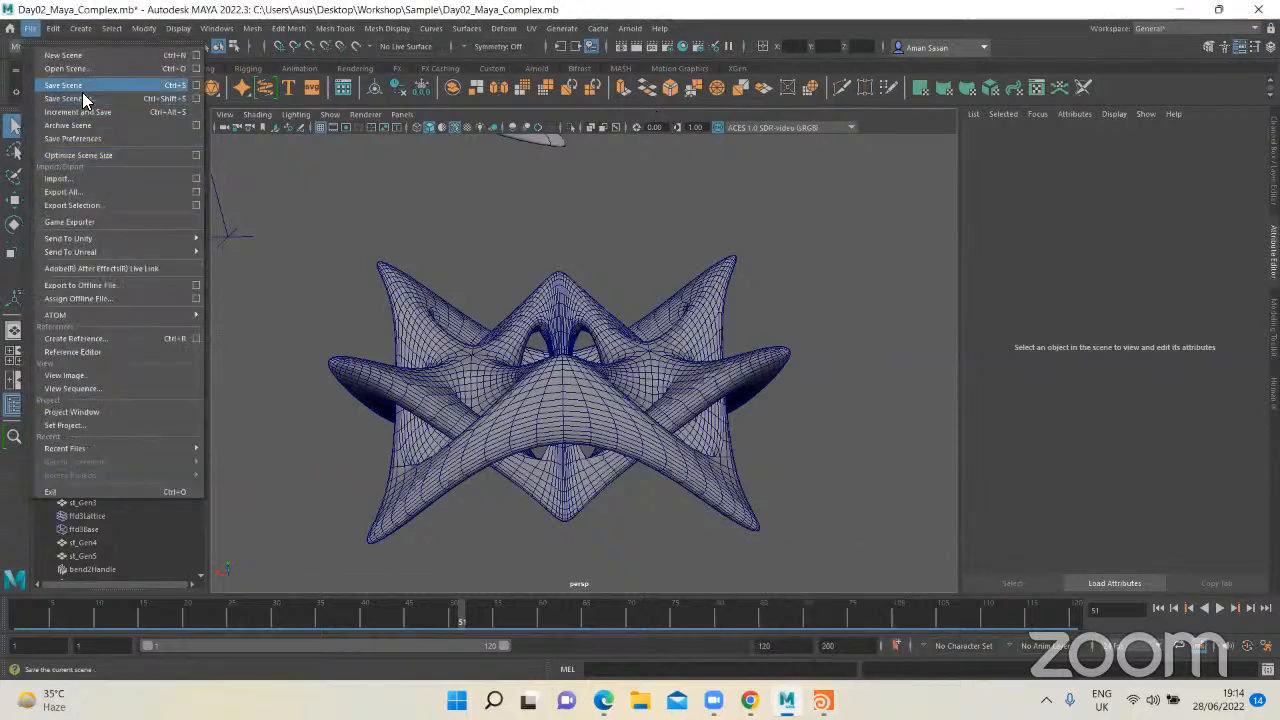
click(82, 92)
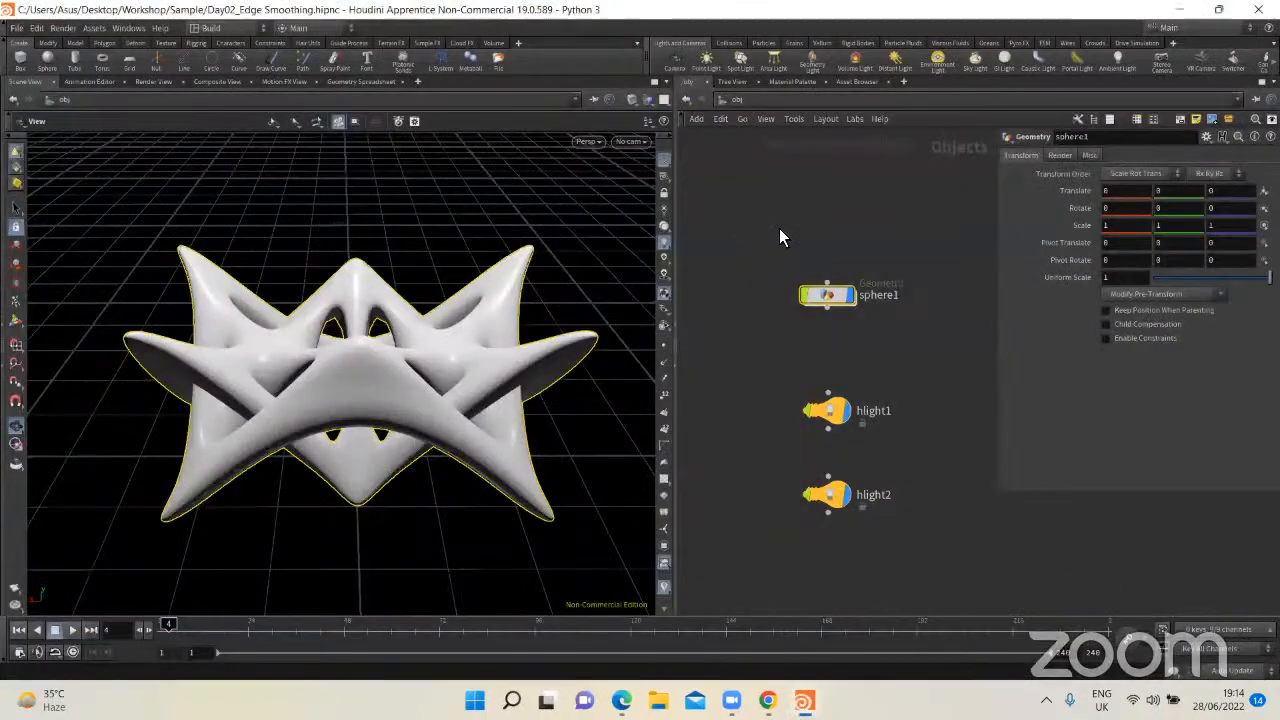
drag(725, 227, 955, 359)
drag(827, 295, 827, 327)
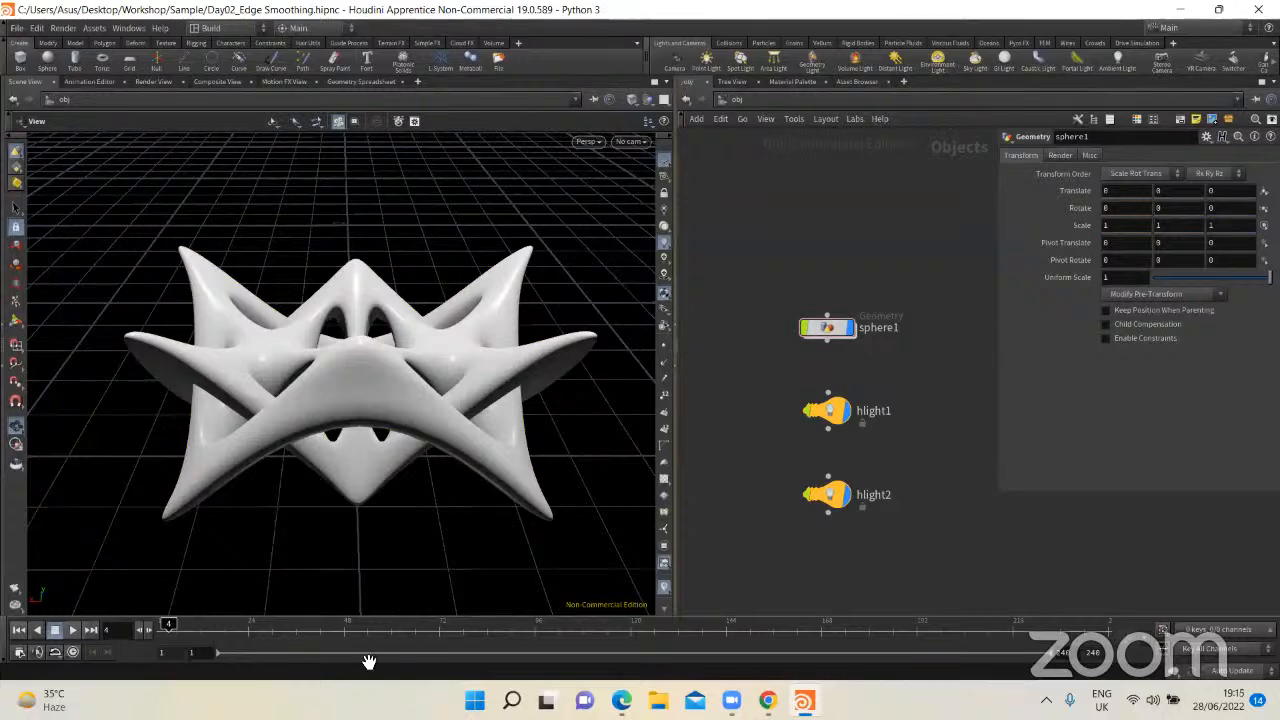
Step: Launch a second Houdini 19.0.589 session and dismiss its Start Here window
click(511, 700)
text(houd)
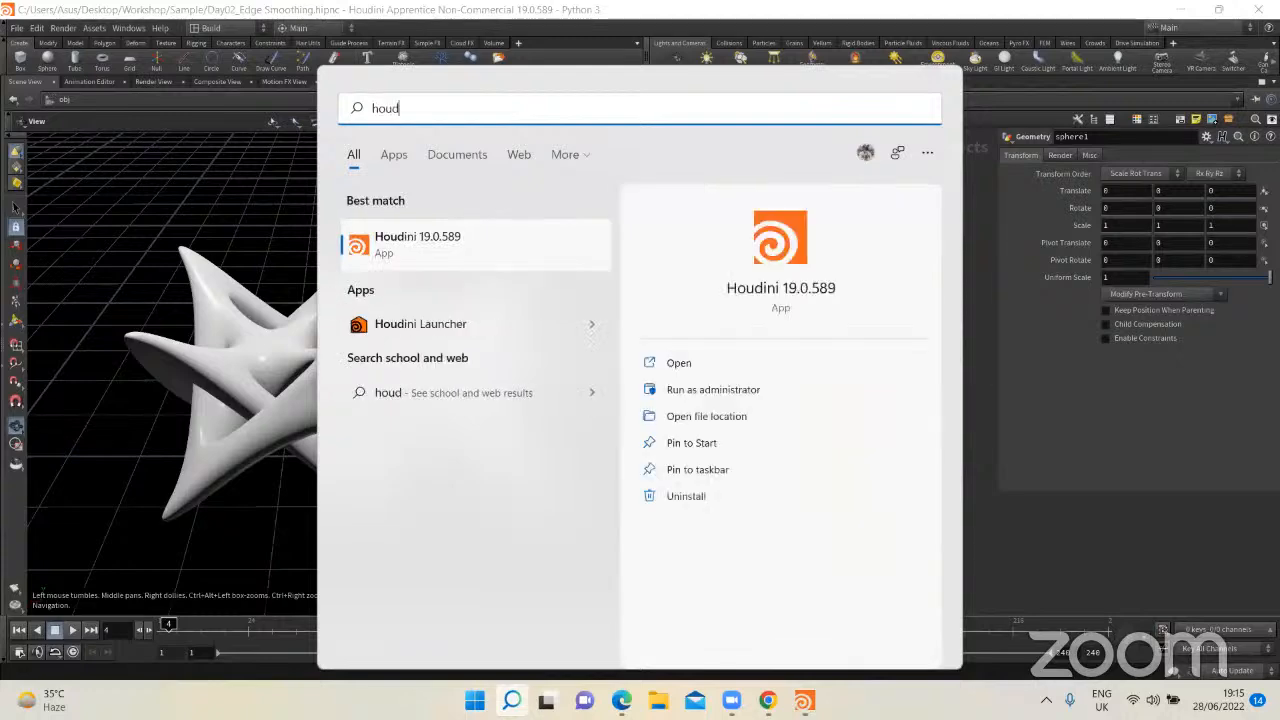
key(Return)
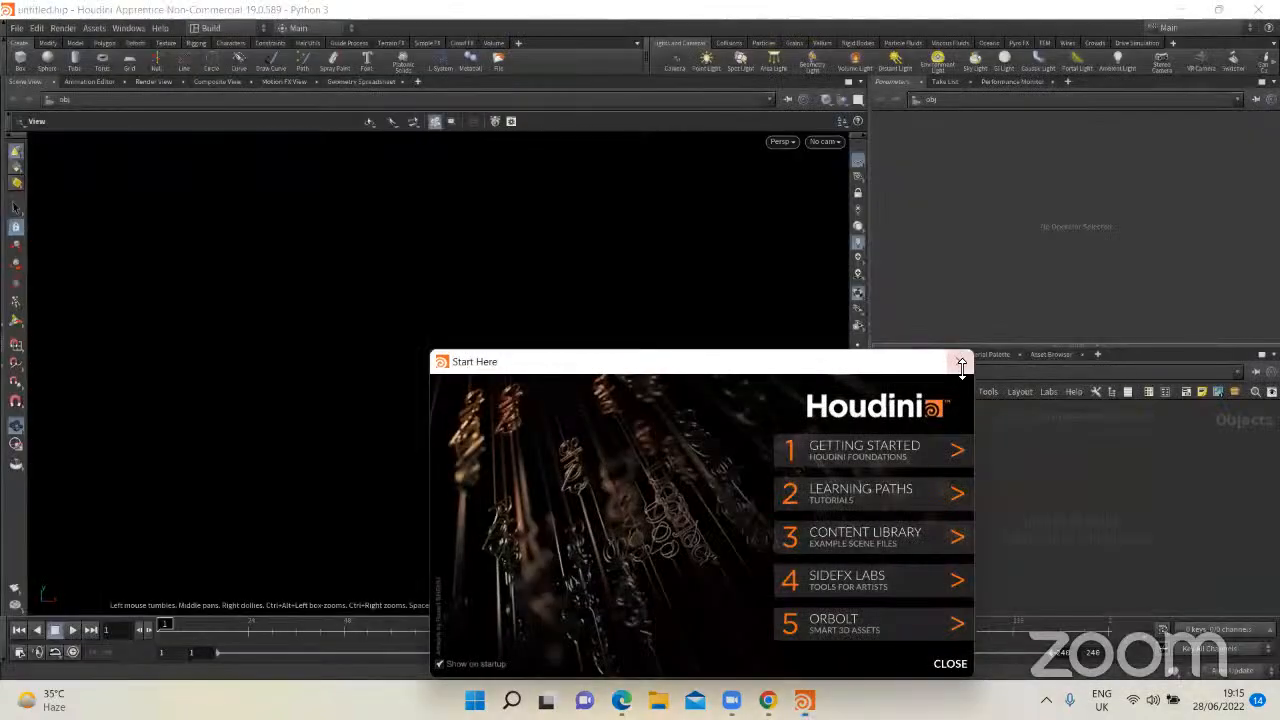
click(963, 362)
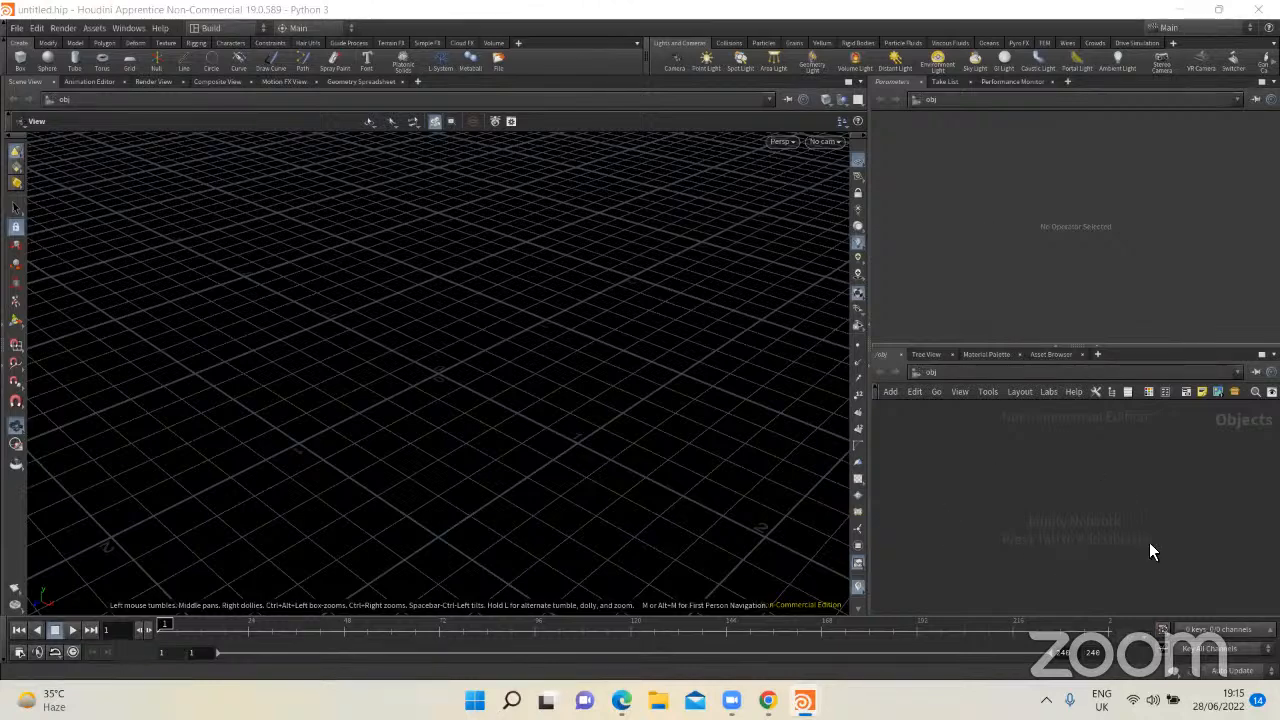
Step: Place a Geometry node in the empty object network
key(Tab)
text(geo)
key(Return)
click(1001, 504)
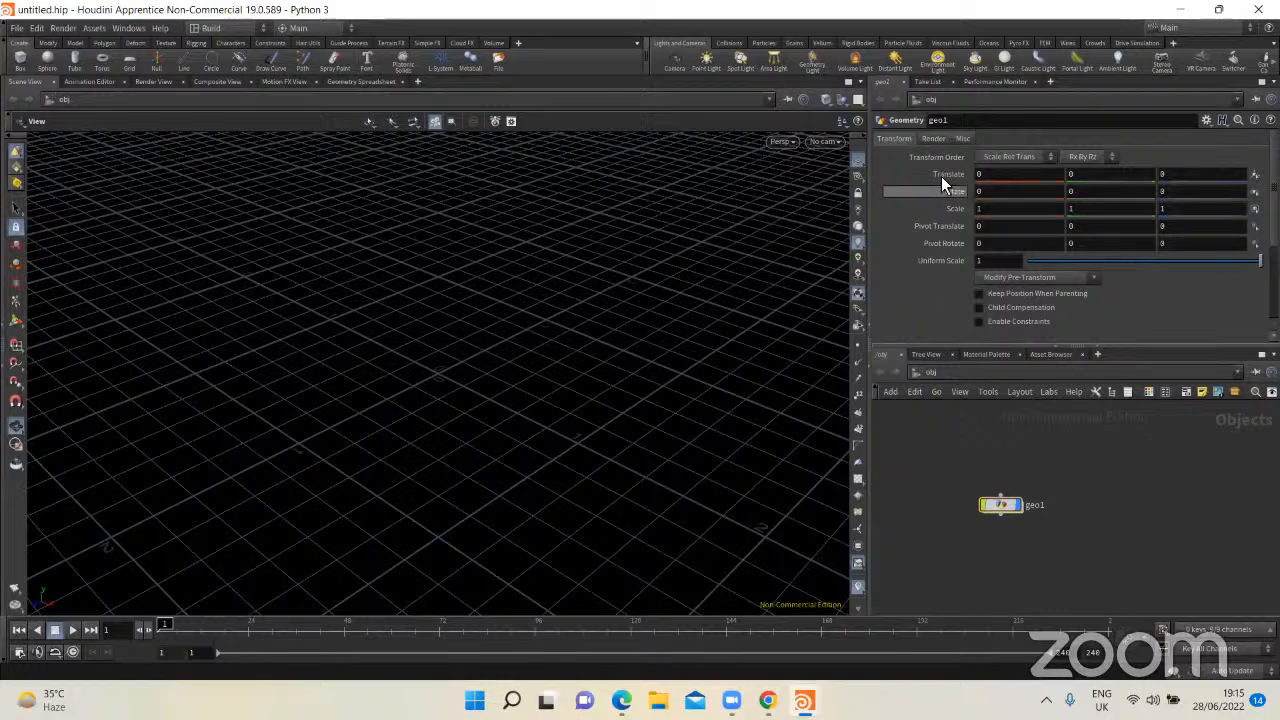
Step: Close the Parameters, Take List and Performance Monitor panes and widen the network editor against the scene view
click(903, 82)
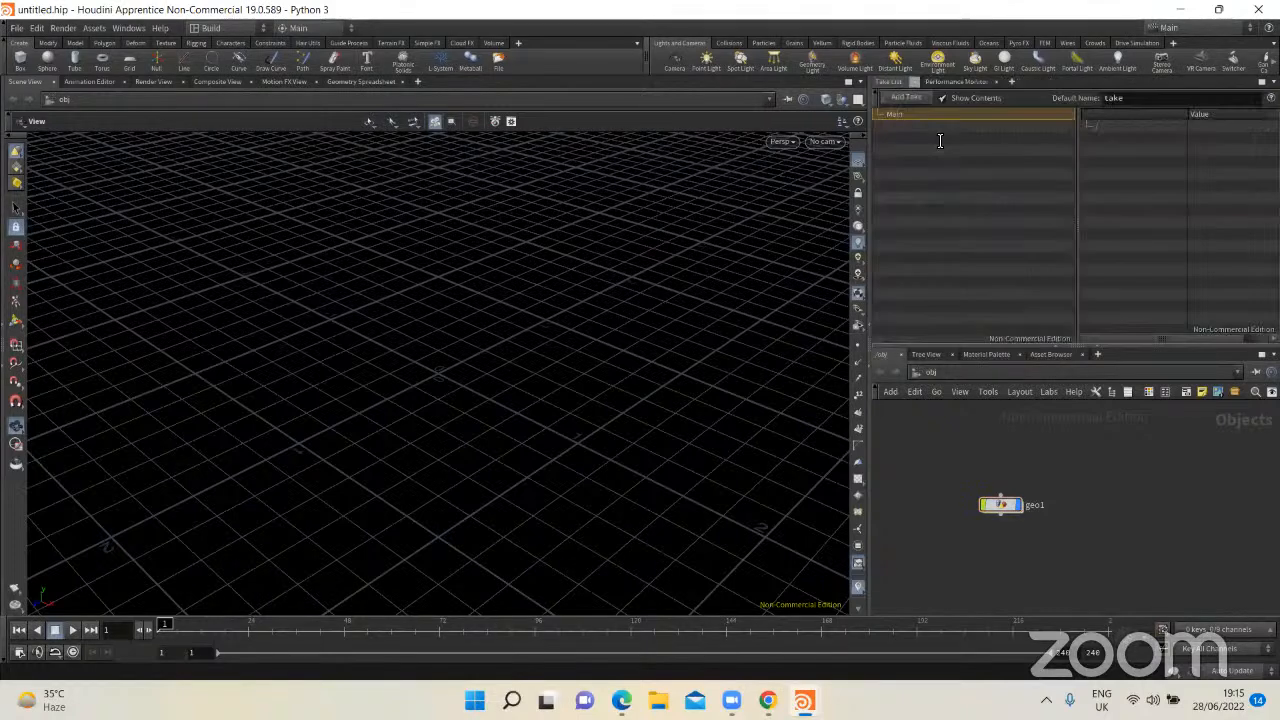
click(915, 82)
click(948, 82)
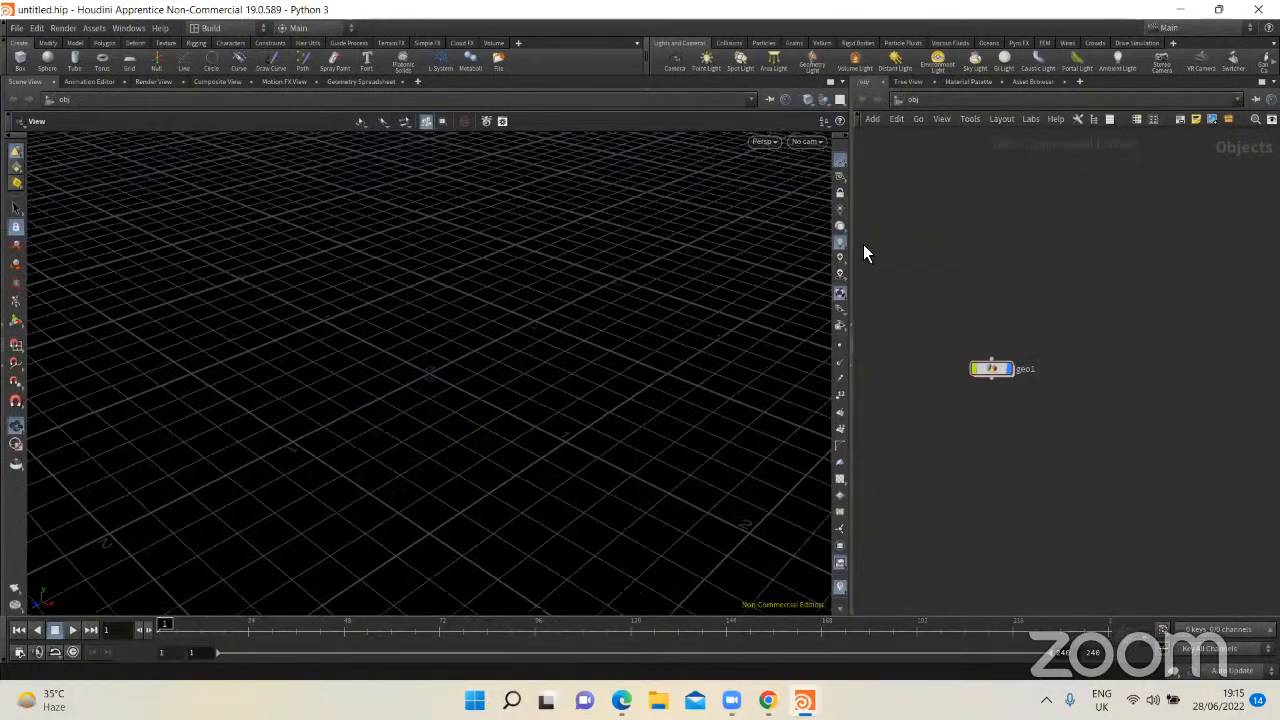
drag(853, 249, 703, 258)
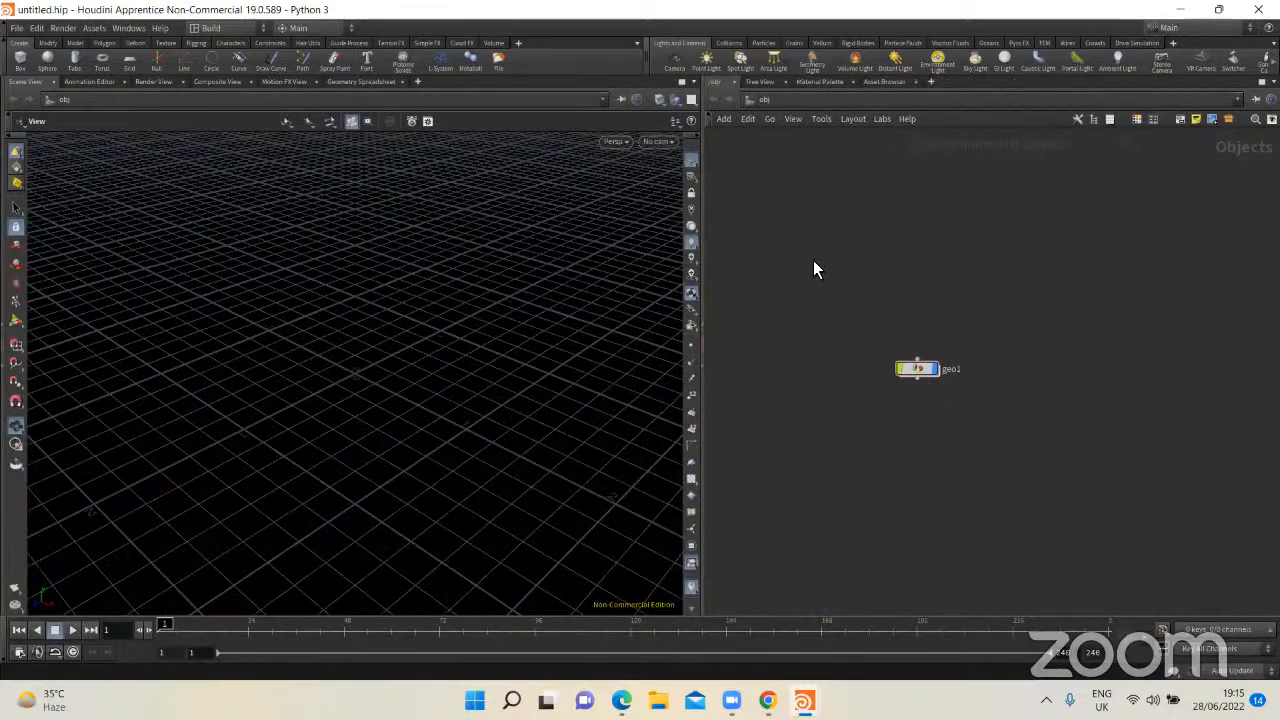
Step: Move the geo1 node to the network's upper area and show its parameters as an overlay in the network editor
drag(914, 367, 798, 249)
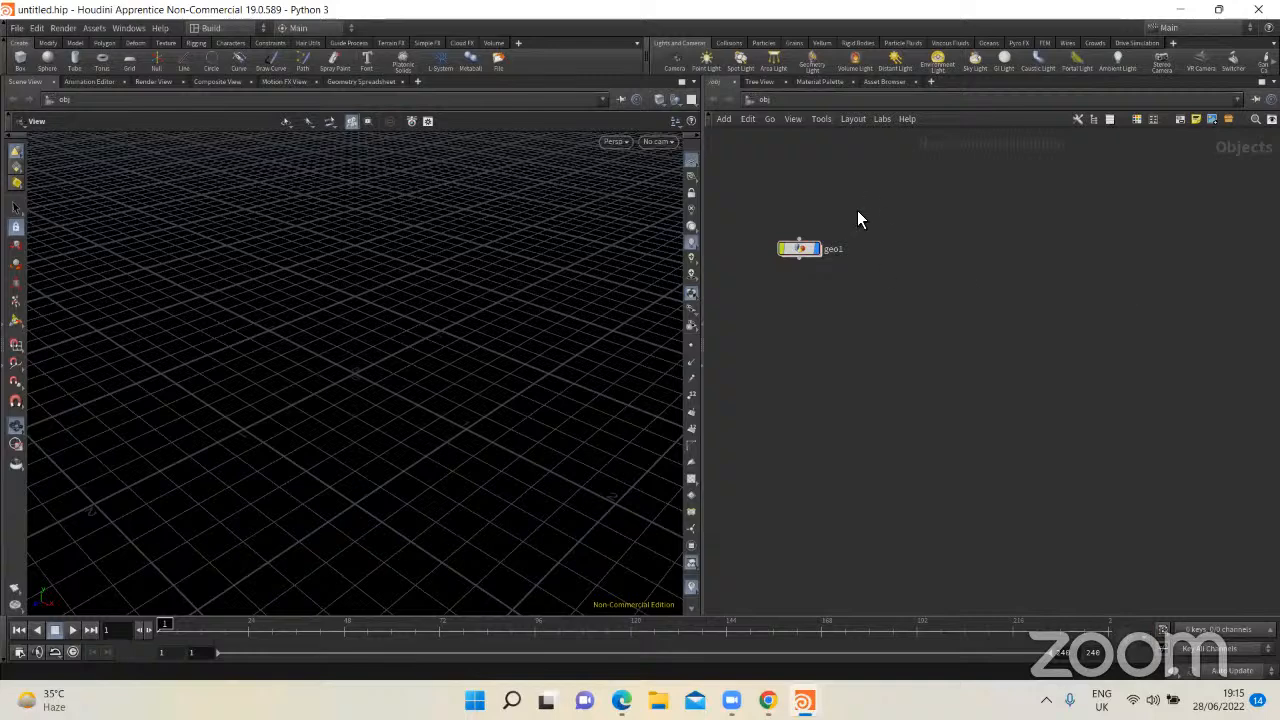
click(781, 253)
key(p)
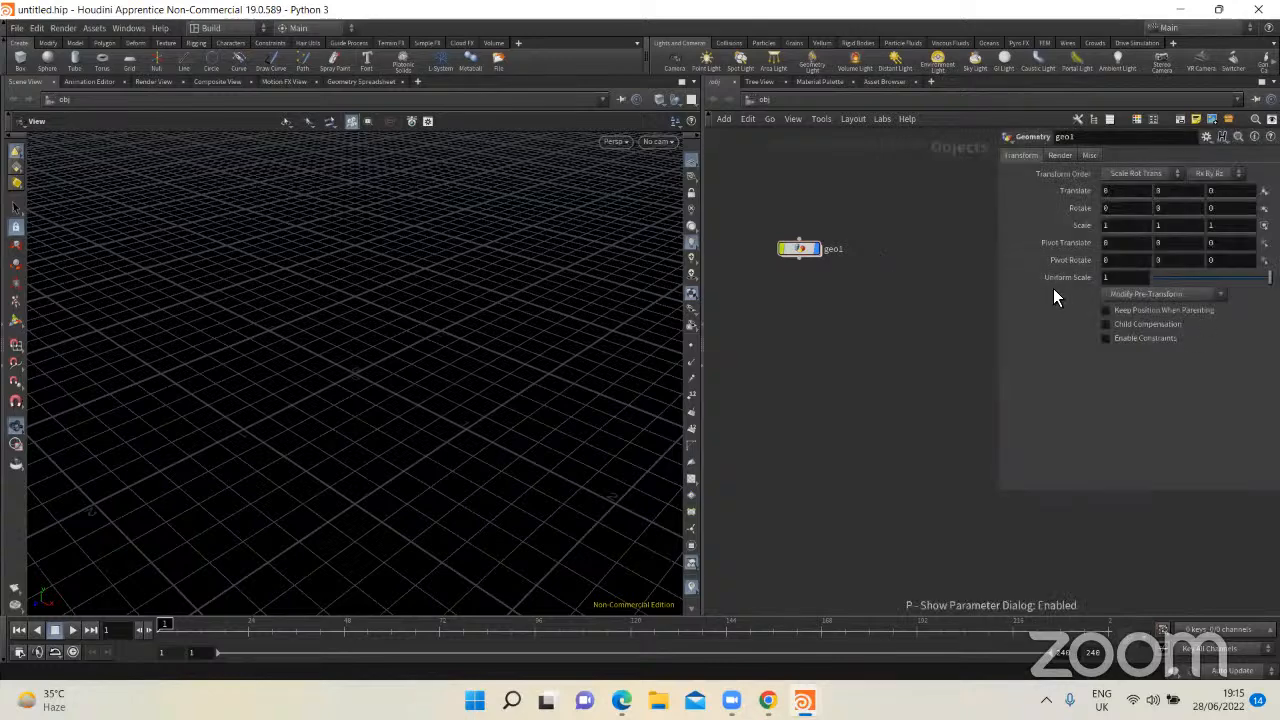
Step: Enter the geo1 node, place a File node in its network, and enlarge the parameter overlay
double_click(804, 252)
key(Tab)
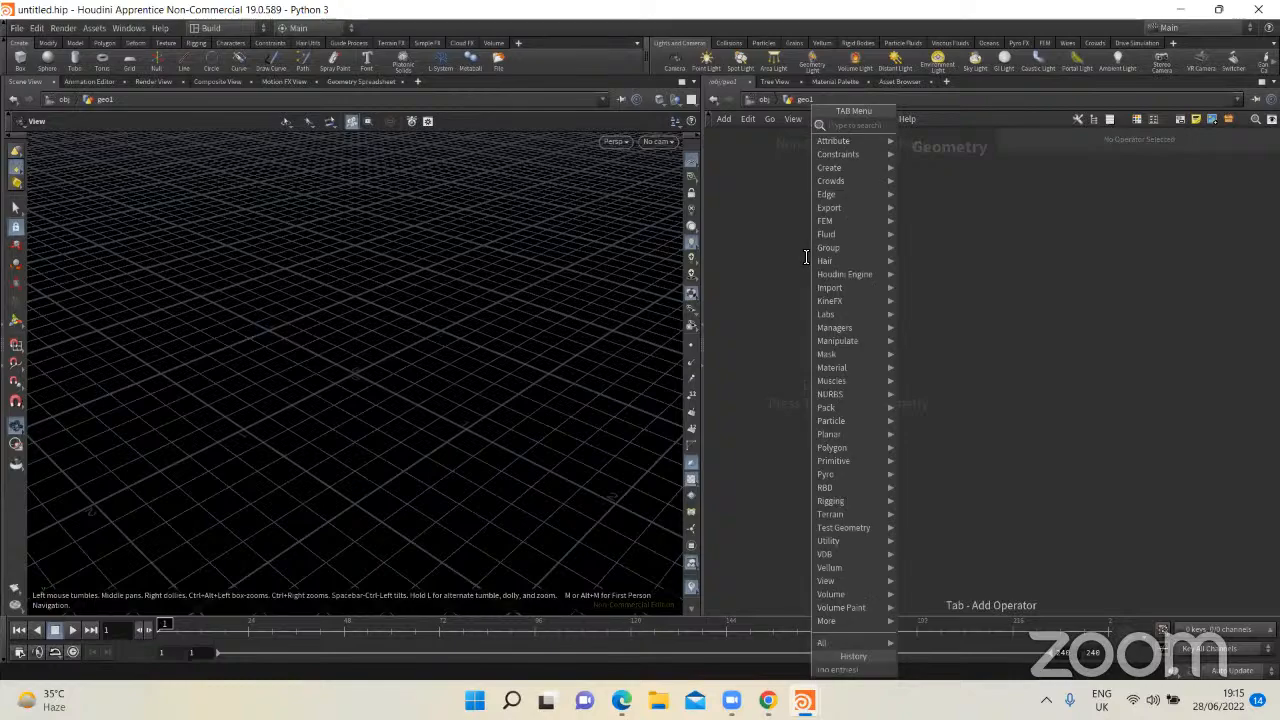
text(geo)
key(Return)
key(Tab)
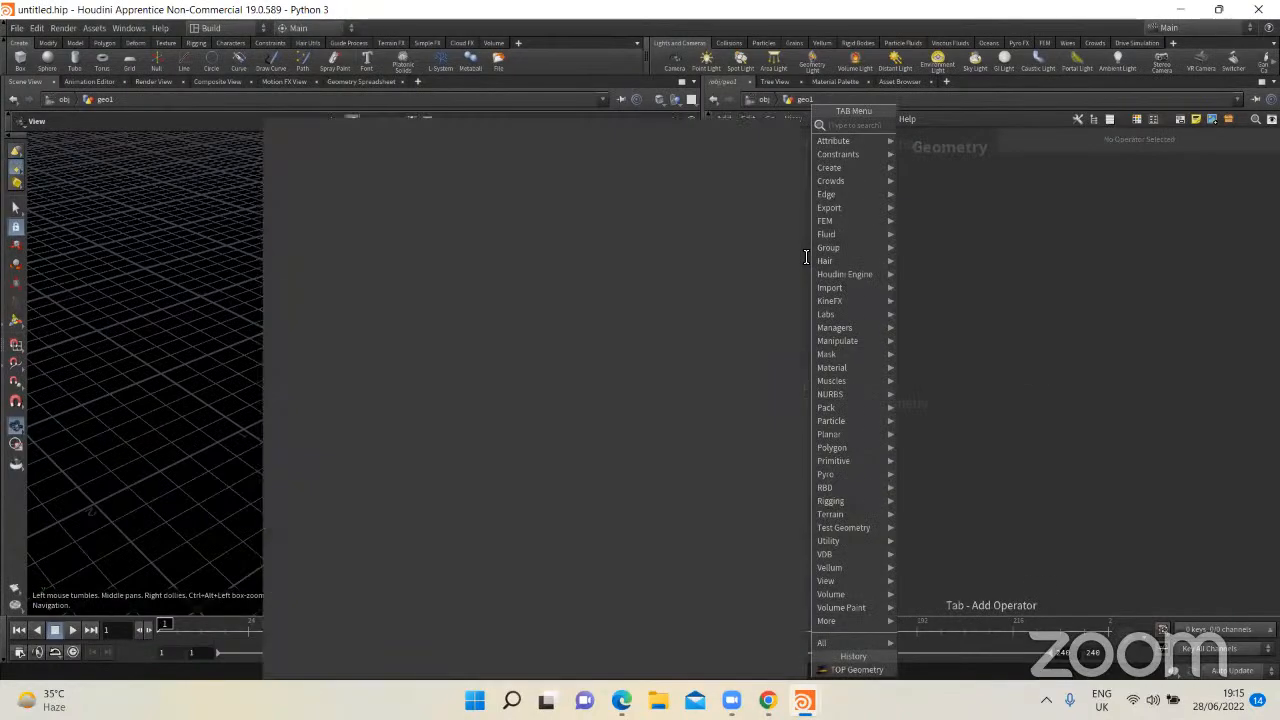
text(file)
key(Return)
click(812, 271)
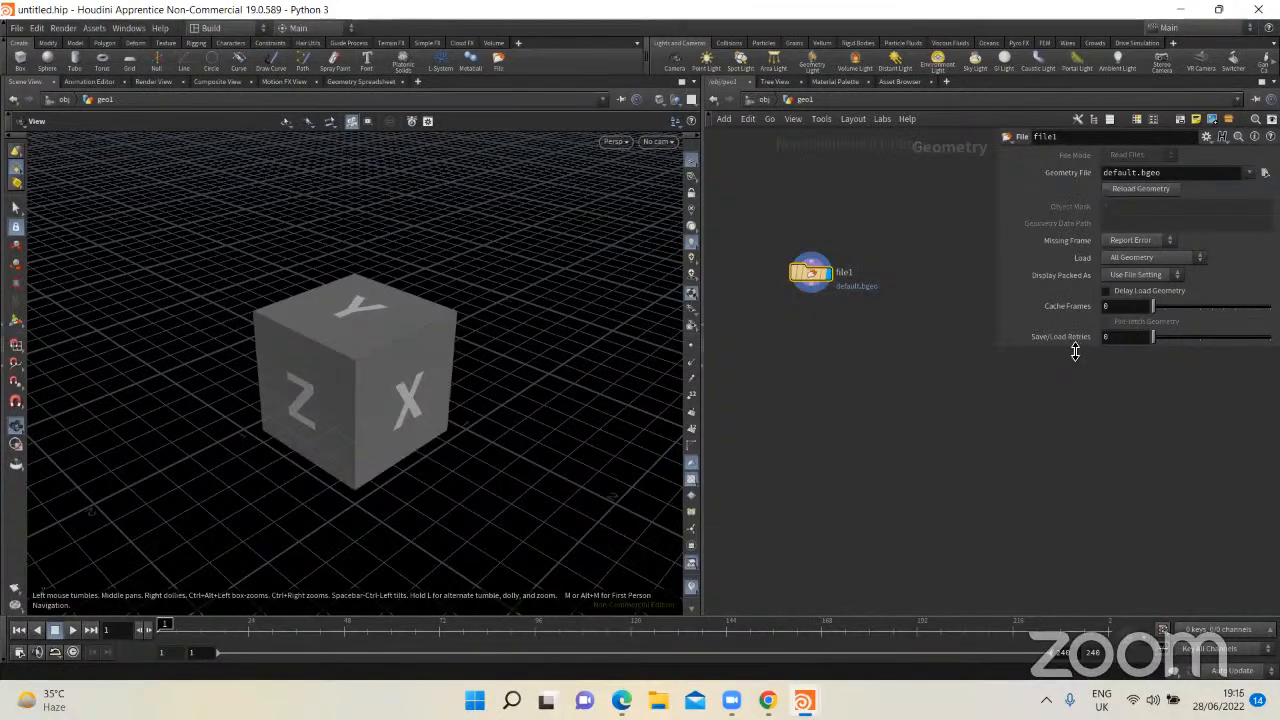
drag(1077, 349, 1081, 483)
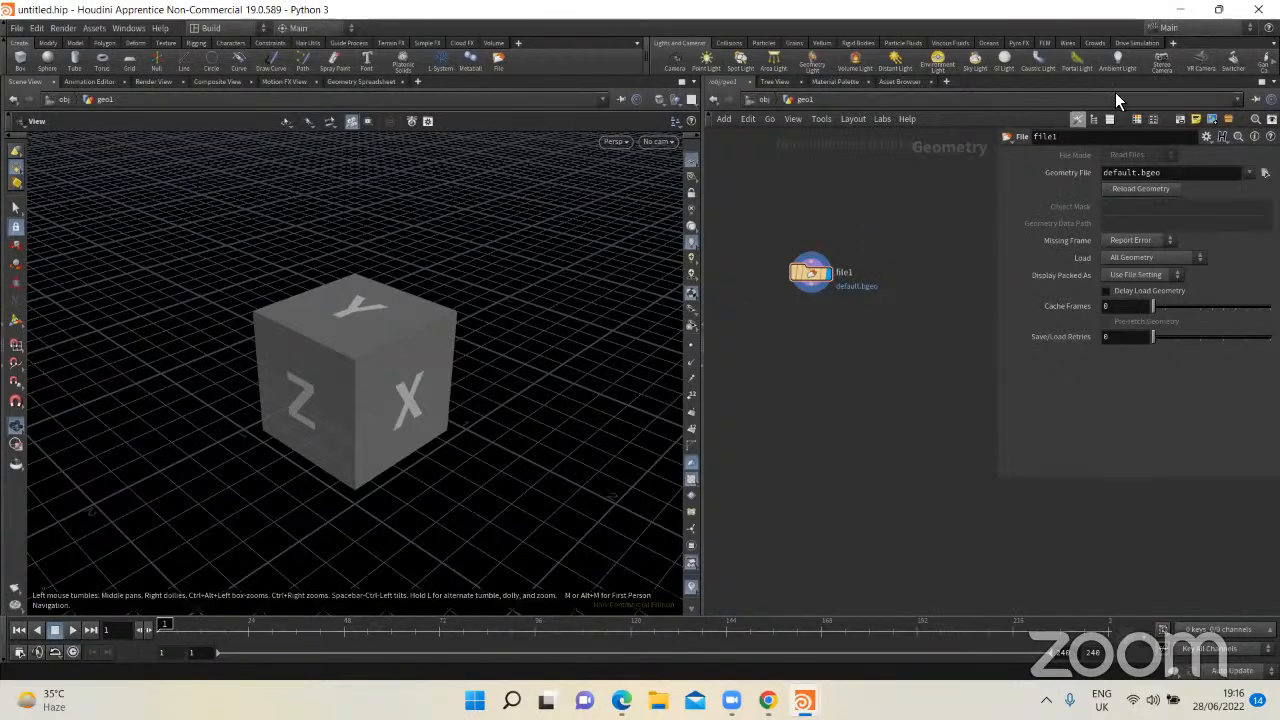
Step: Close the untitled session and place a Geometry node above sphere1 in the Edge Smoothing scene
click(1257, 9)
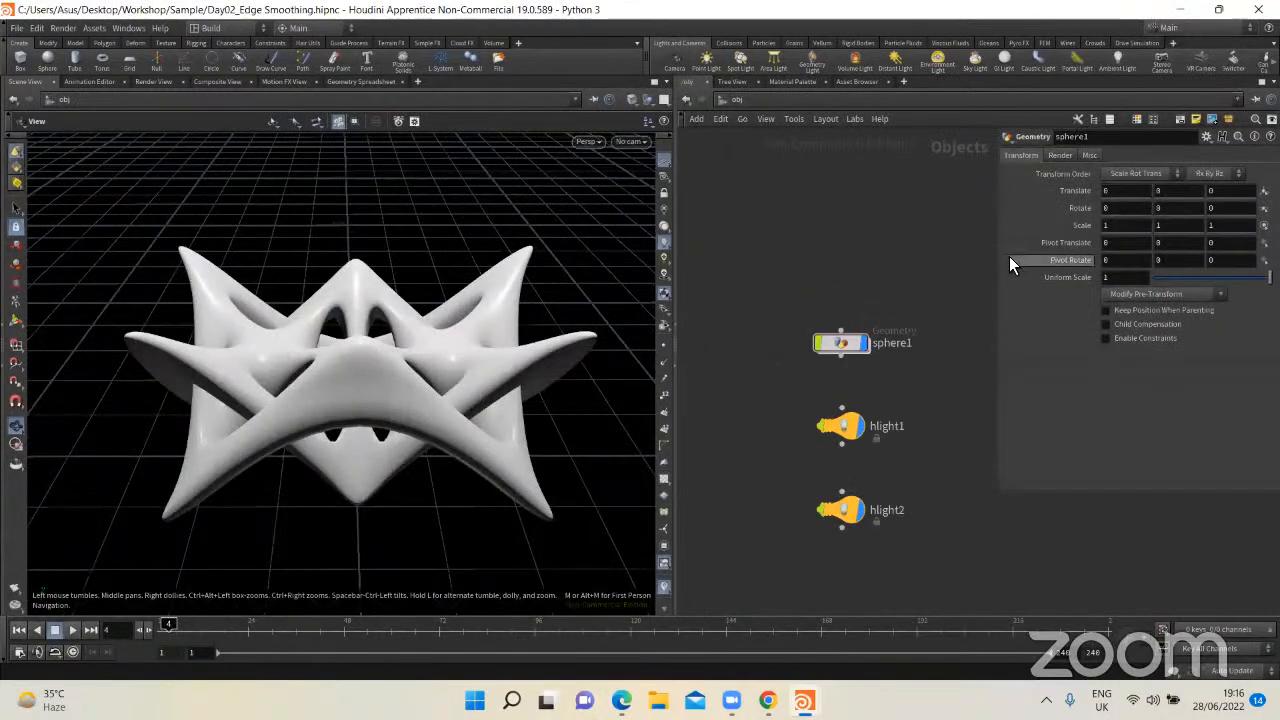
middle_drag(883, 282, 803, 272)
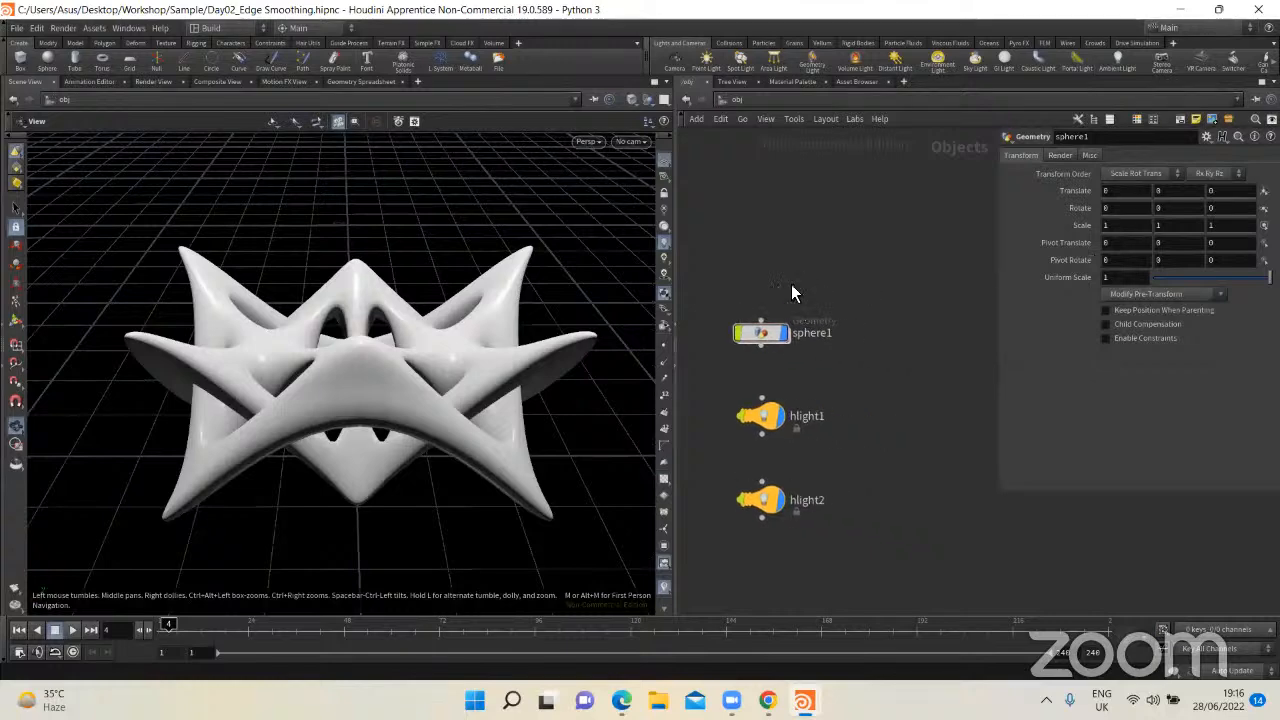
key(Tab)
text(geo)
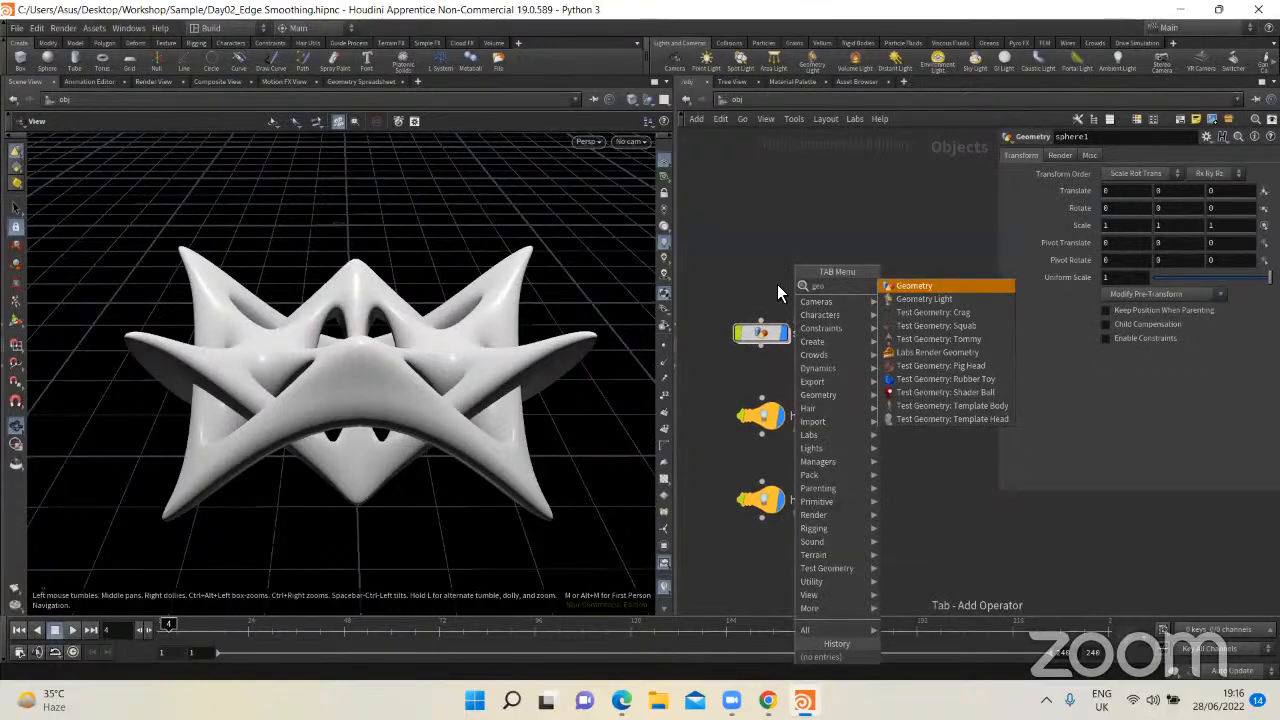
key(Return)
click(806, 267)
Step: Enter and leave the geo1 network twice to demonstrate level navigation, and delete the geo1 node
double_click(806, 265)
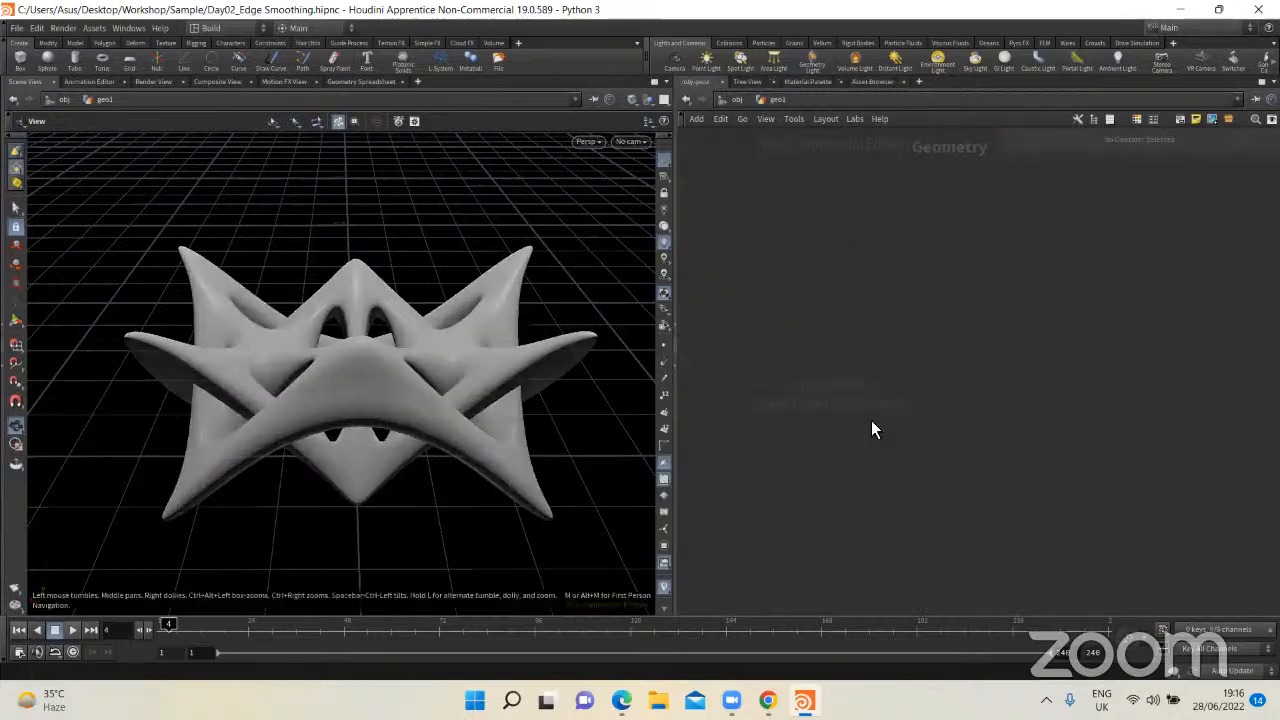
key(u)
double_click(800, 264)
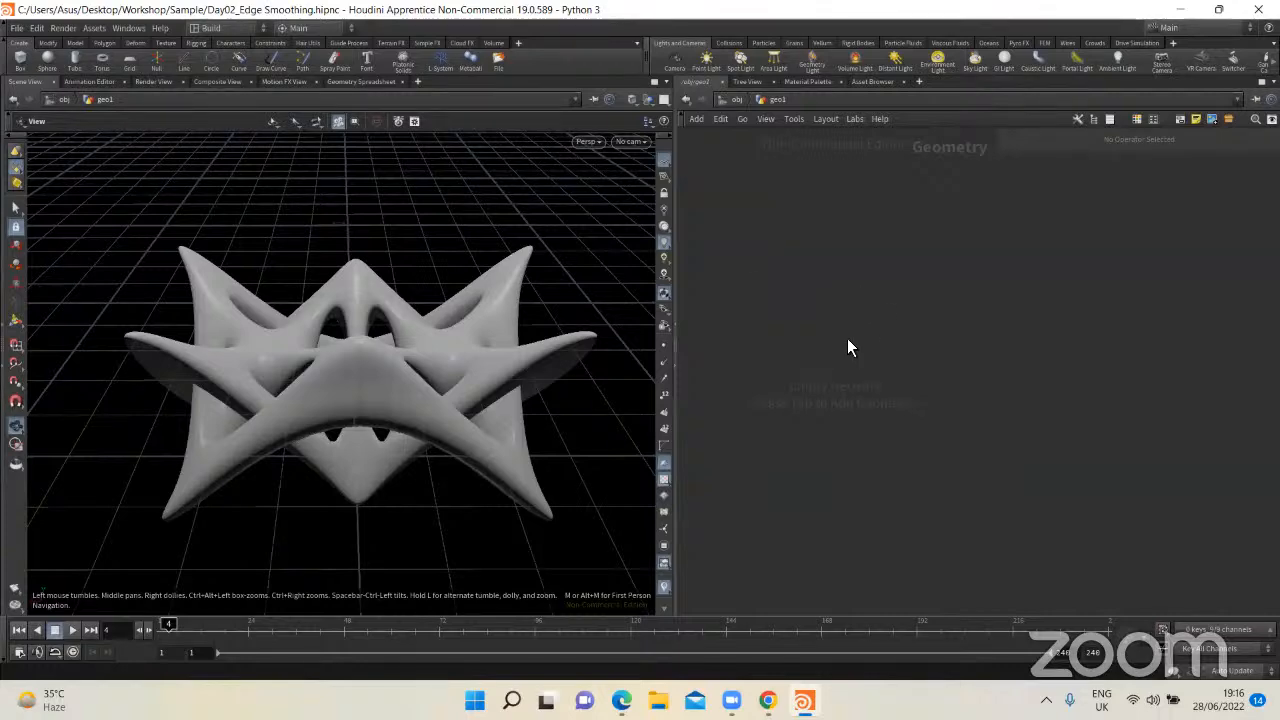
key(u)
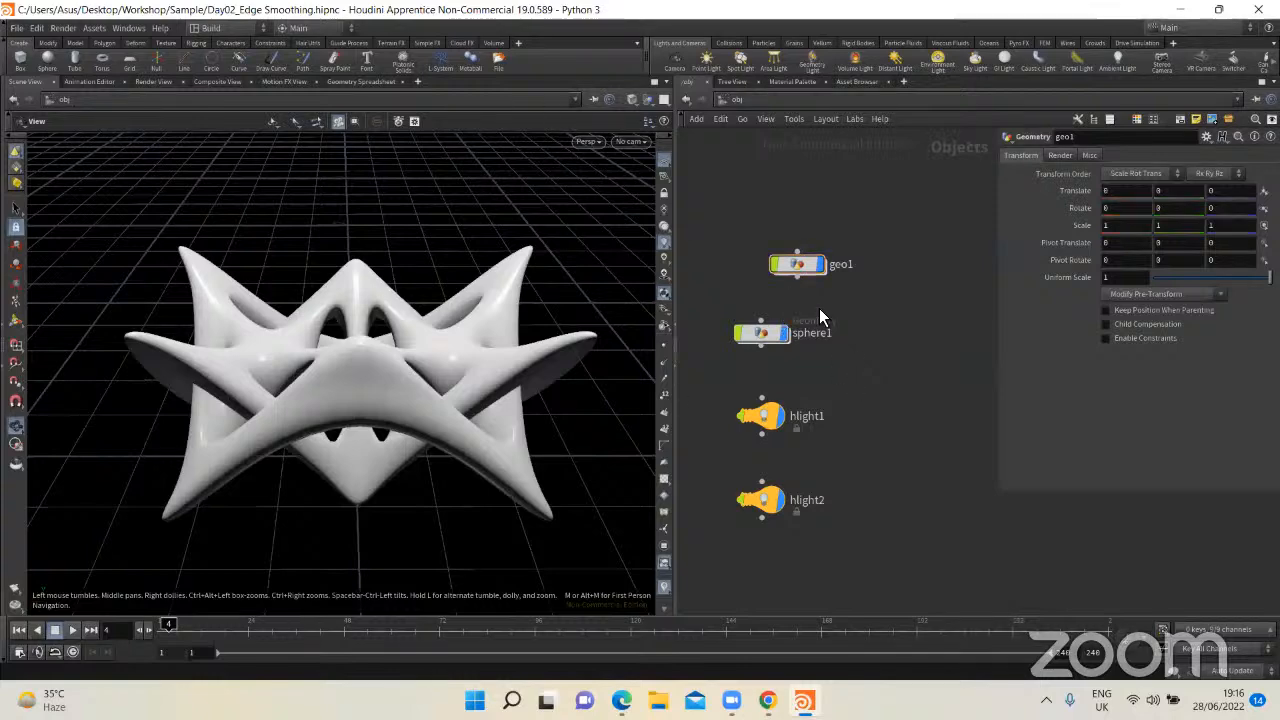
drag(731, 194, 891, 300)
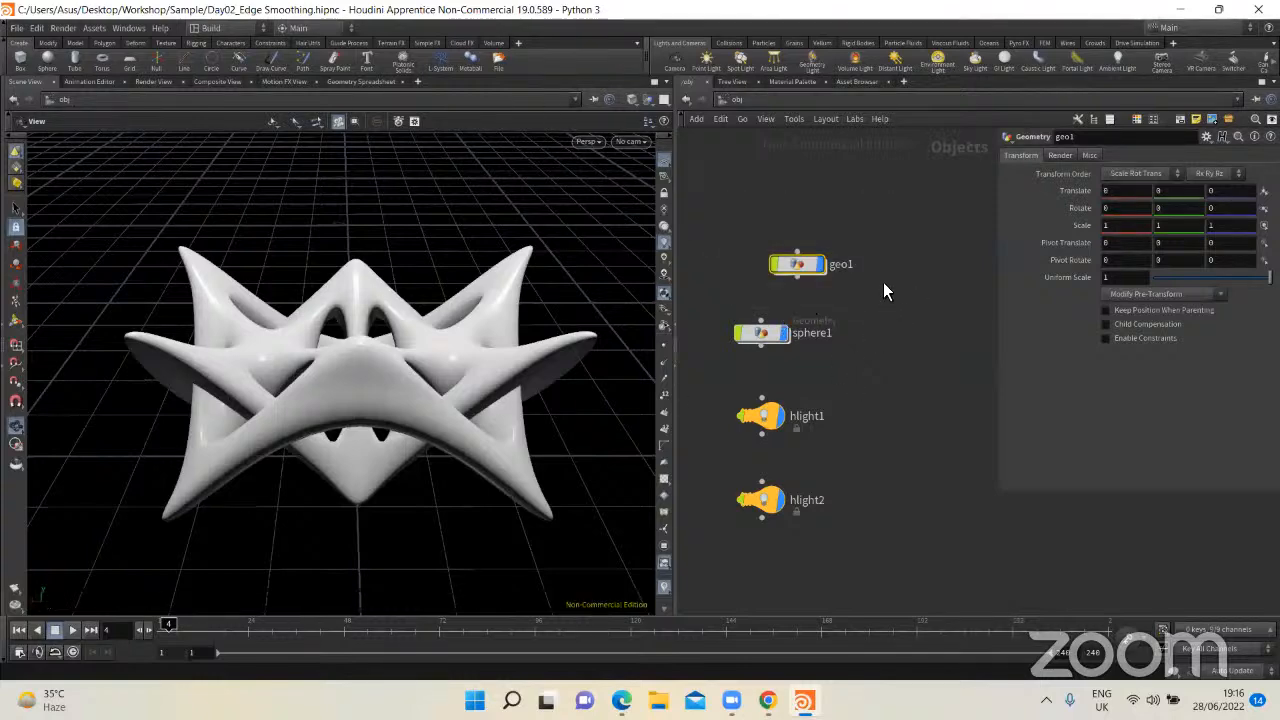
key(Delete)
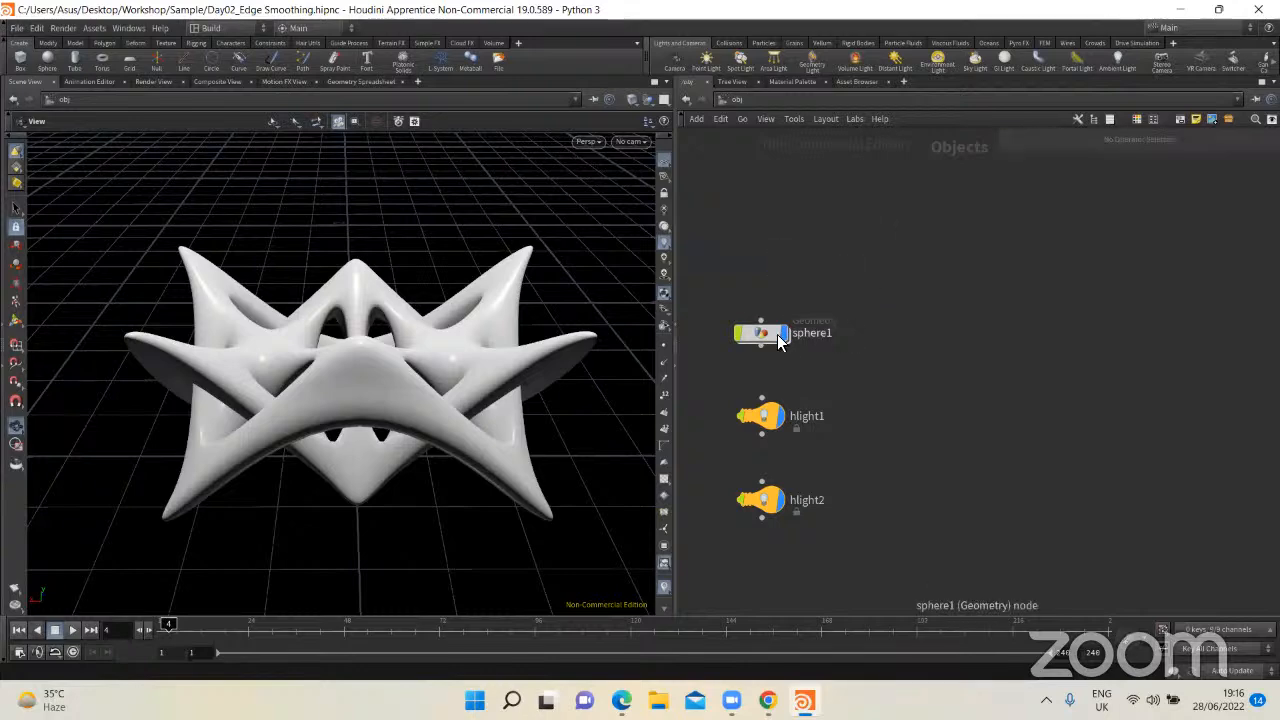
Step: Move the sphere1 node further up, away from the light nodes, and enter its geometry network
drag(779, 340, 772, 262)
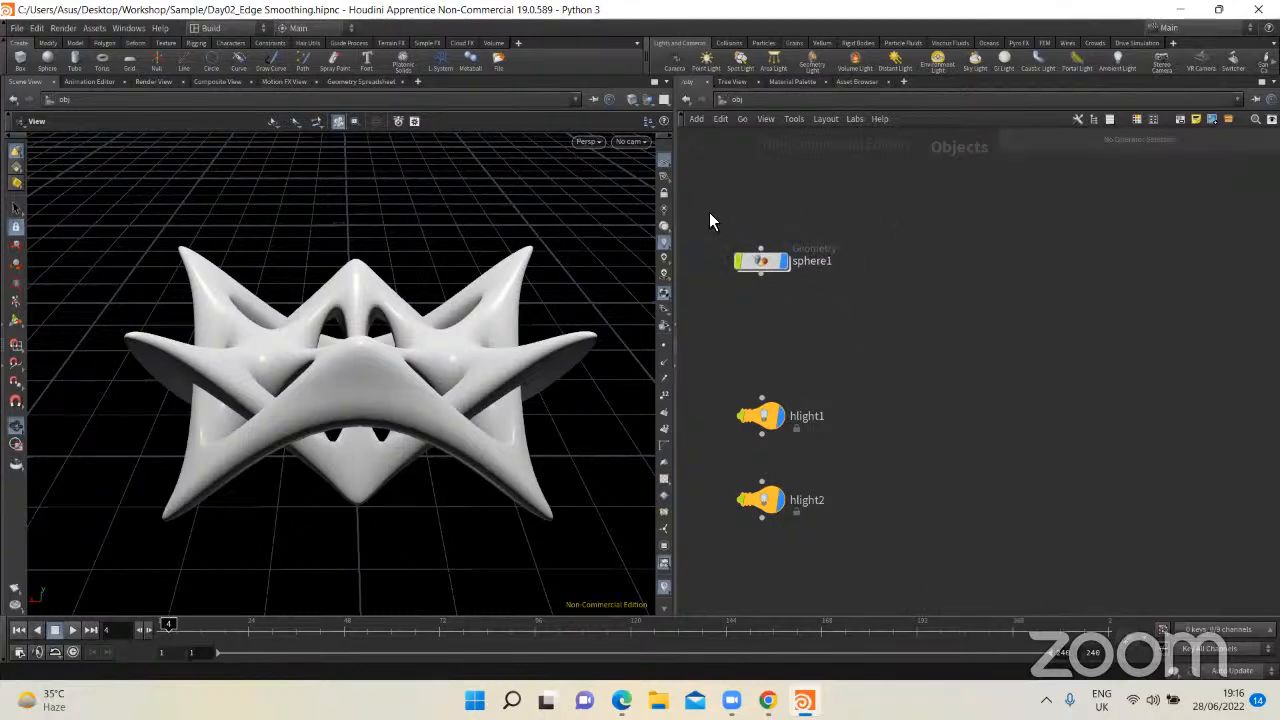
click(770, 261)
double_click(766, 262)
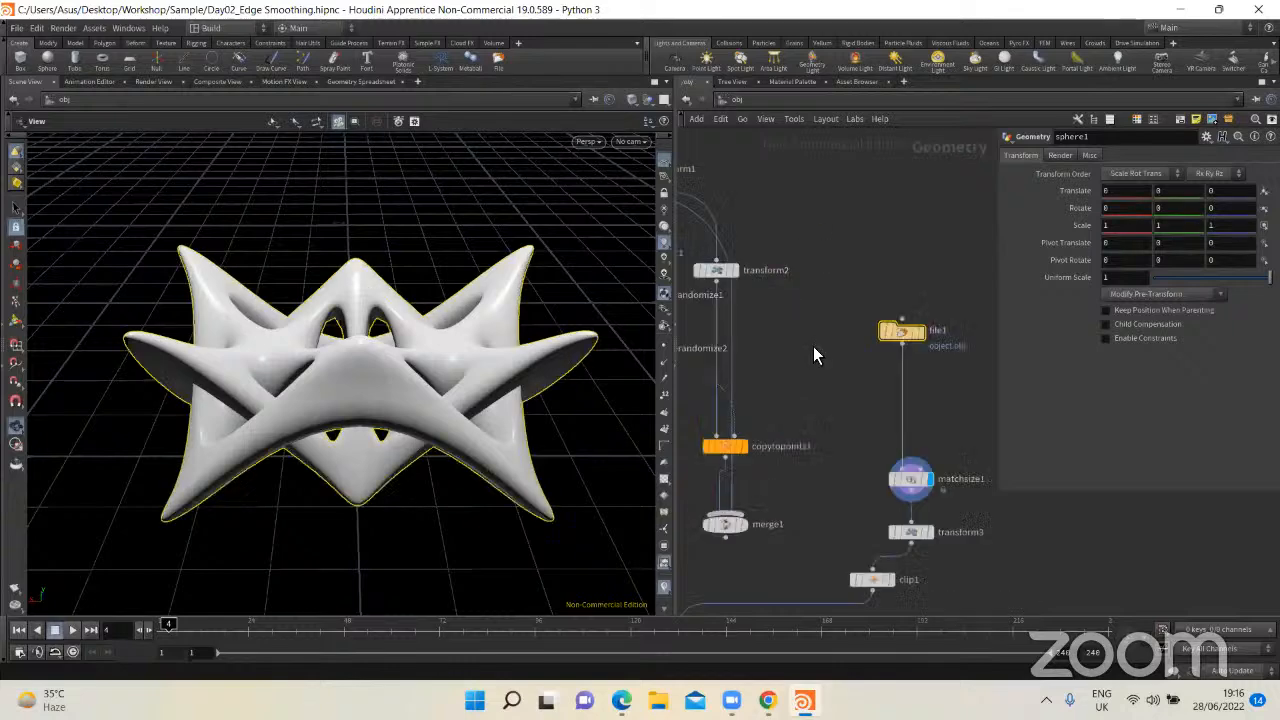
Step: Examine sphere1's node network, including the merge1 branch and the chain from the File node through matchsize1, transform3 and clip1
scroll(815, 348, down, 8)
scroll(808, 328, up, 5)
middle_drag(838, 359, 852, 329)
scroll(848, 330, down, 2)
drag(829, 180, 727, 426)
middle_drag(853, 428, 973, 439)
drag(866, 343, 716, 312)
click(811, 332)
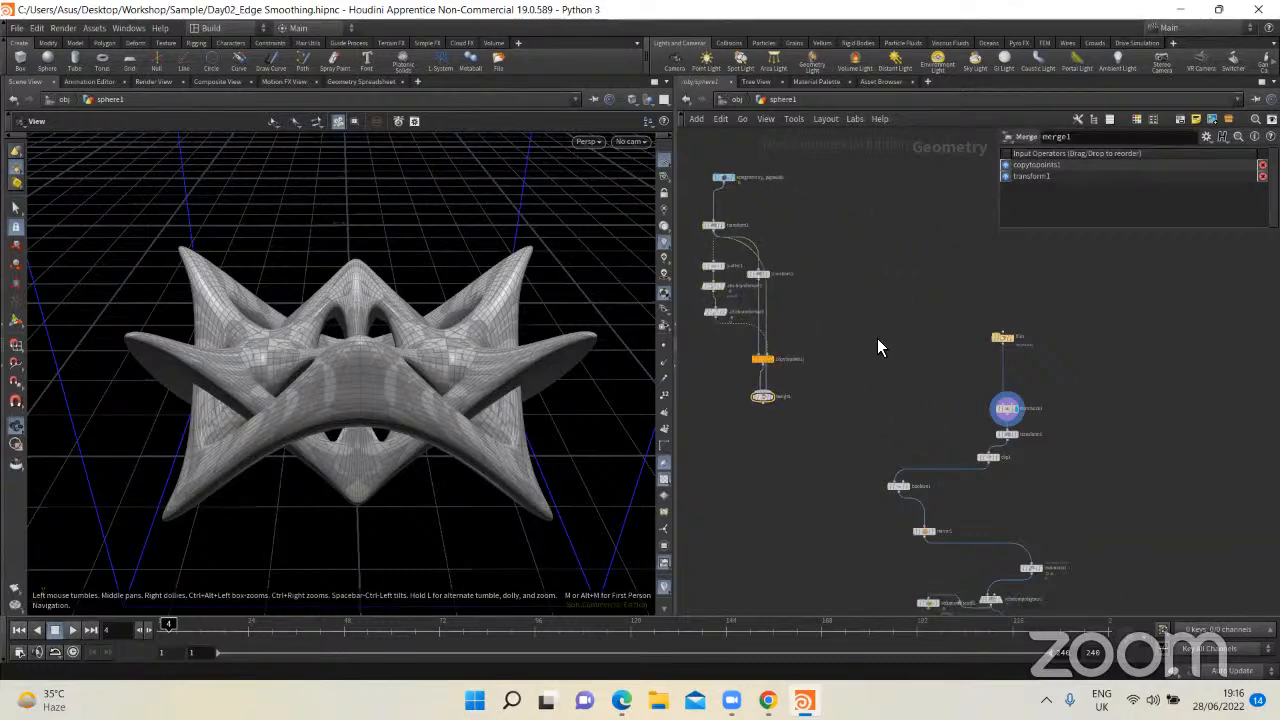
middle_drag(1014, 351, 957, 308)
scroll(869, 358, up, 2)
scroll(872, 358, down, 1)
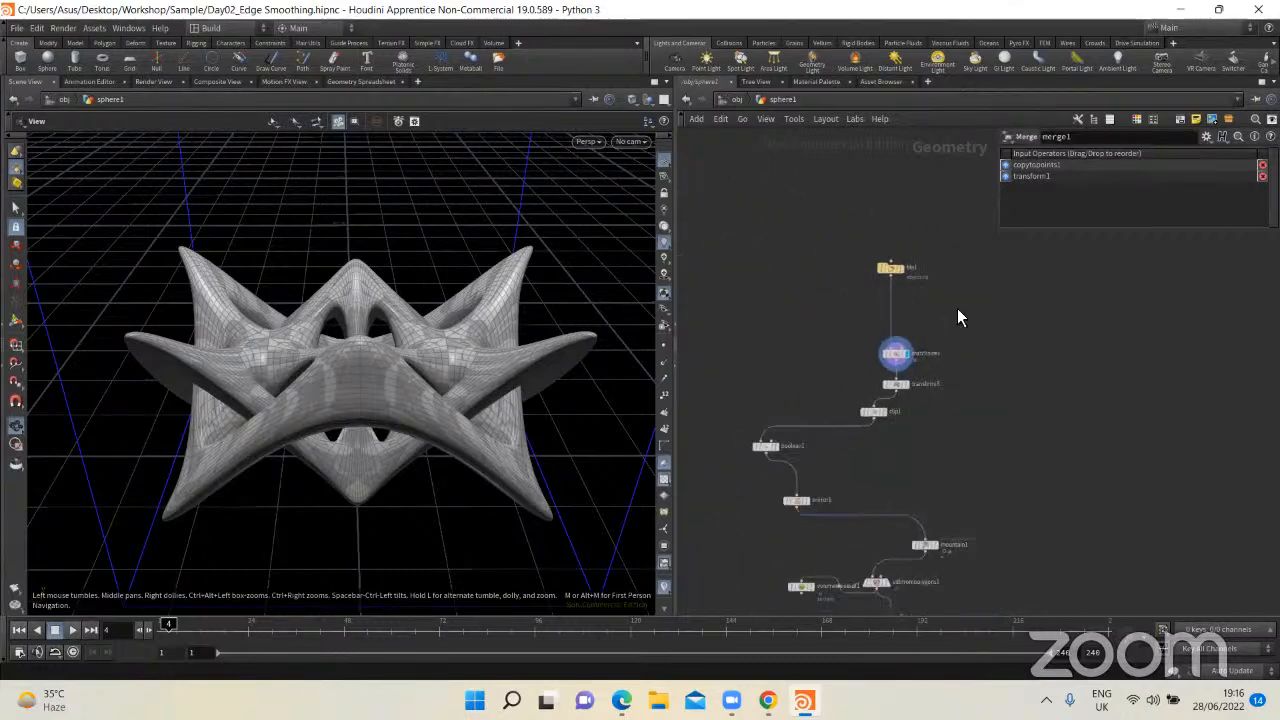
Step: Display the output of the file1 node and frame the imported model in the viewport
click(888, 265)
scroll(959, 303, up, 2)
click(860, 254)
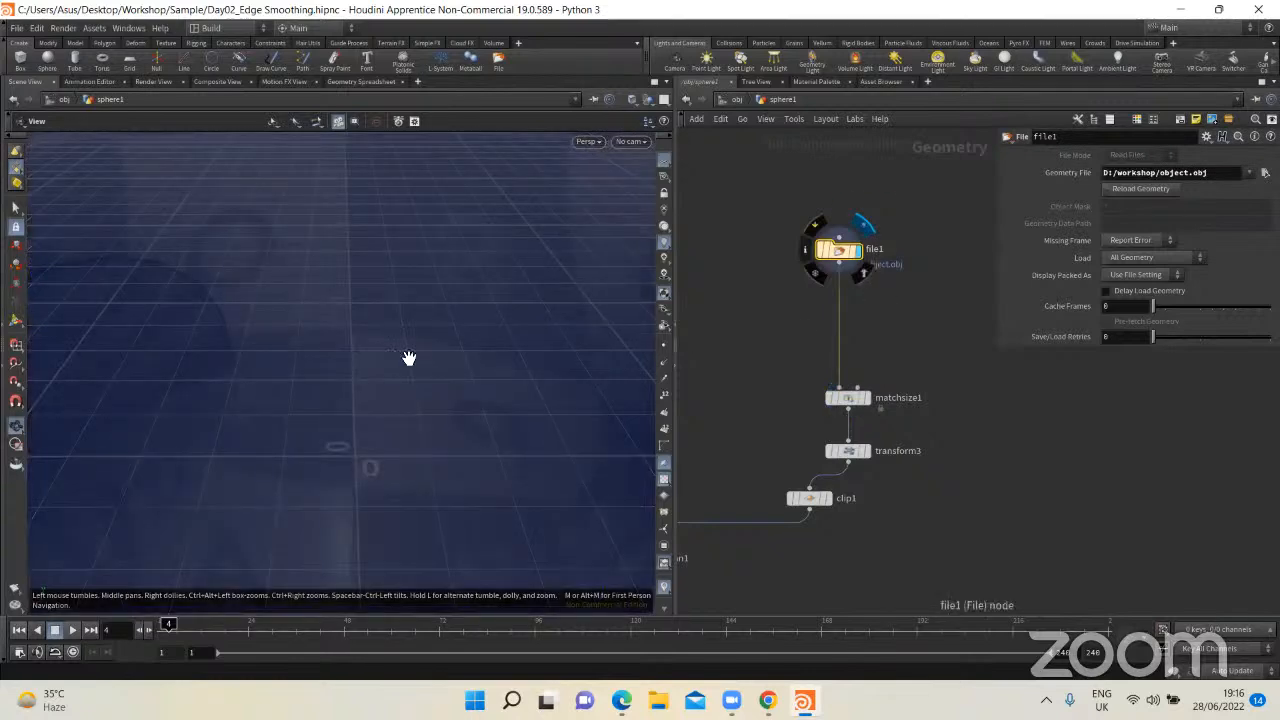
key(f)
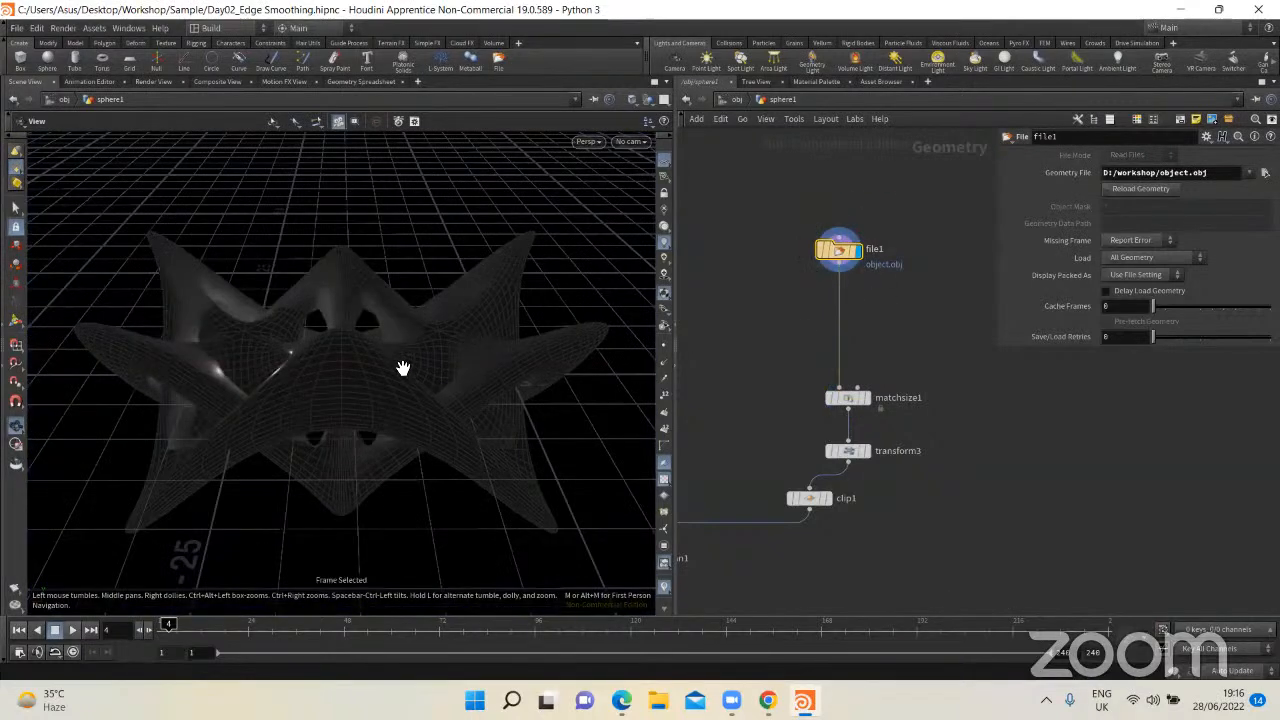
Step: Add a second File node beside file1 and enlarge the parameter area to show its settings
key(Tab)
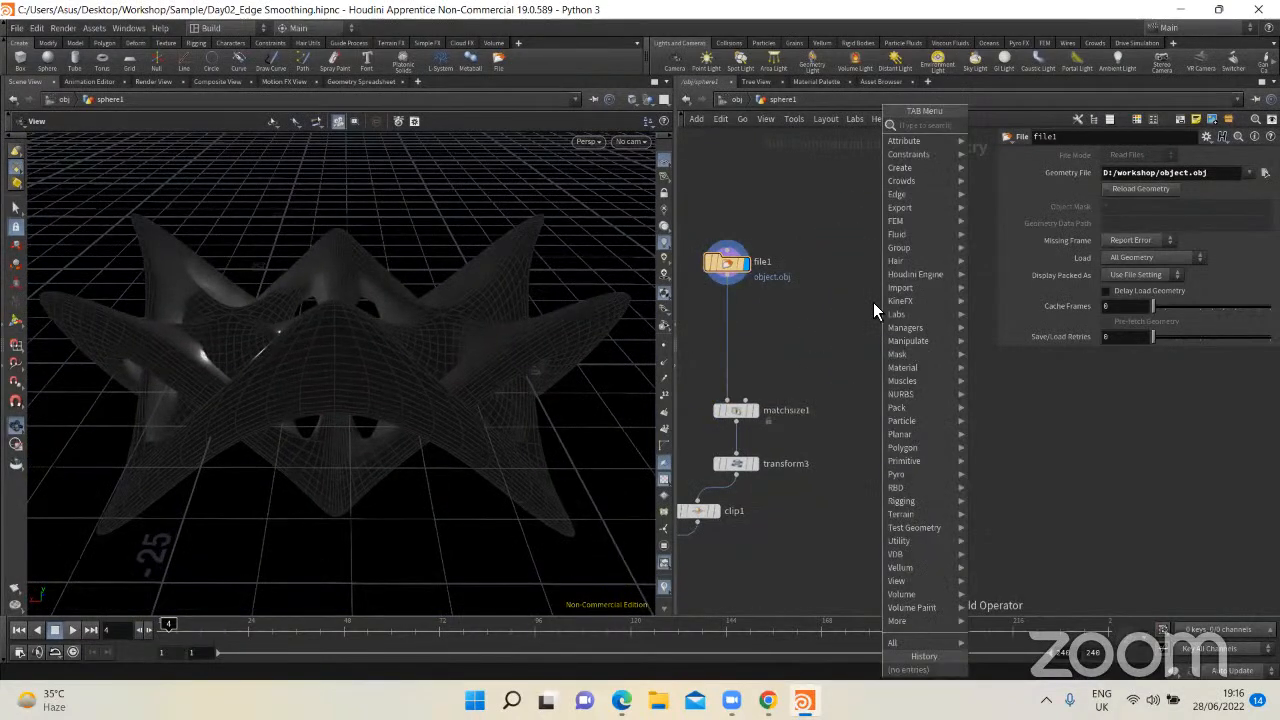
text(file)
key(Return)
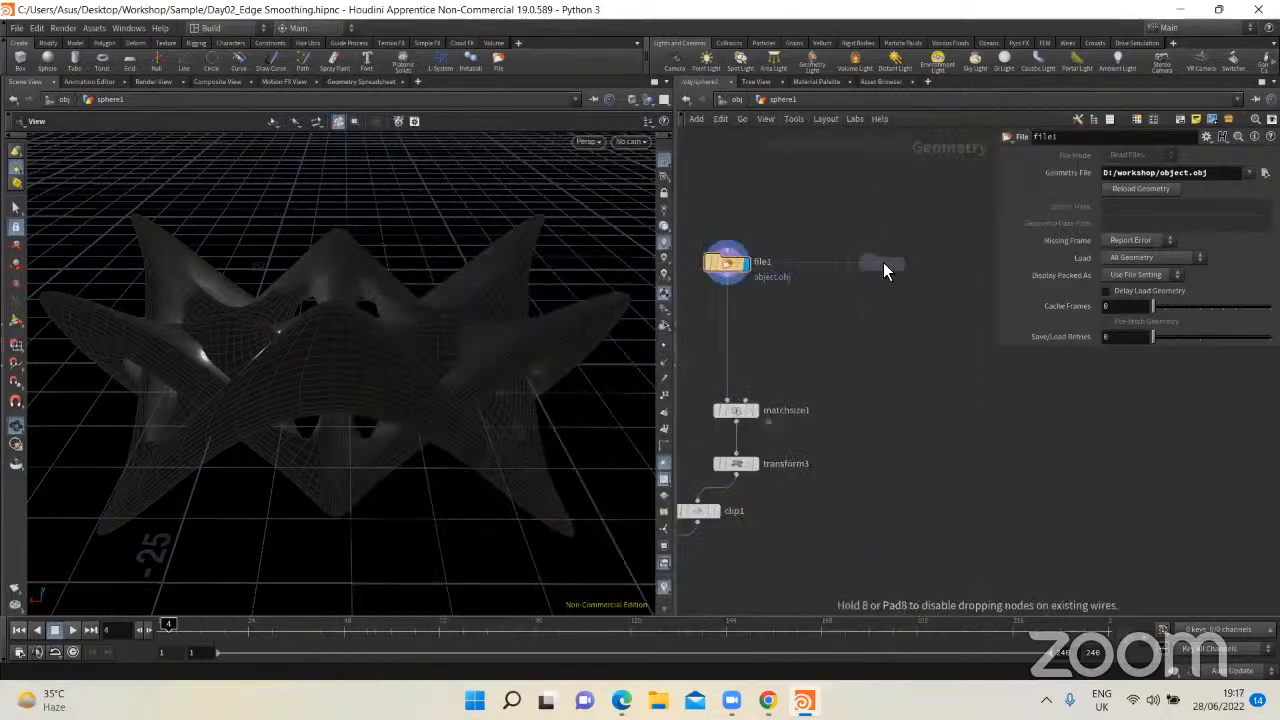
click(881, 262)
drag(927, 166, 858, 344)
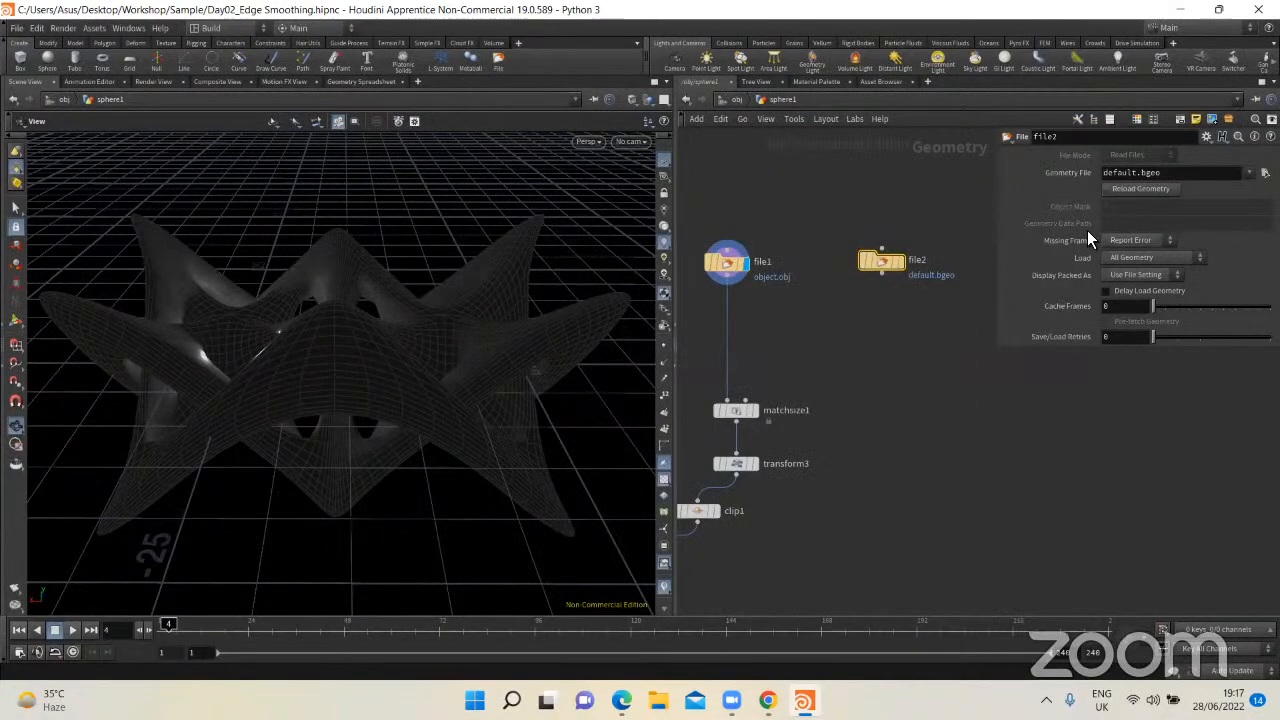
drag(998, 310, 958, 310)
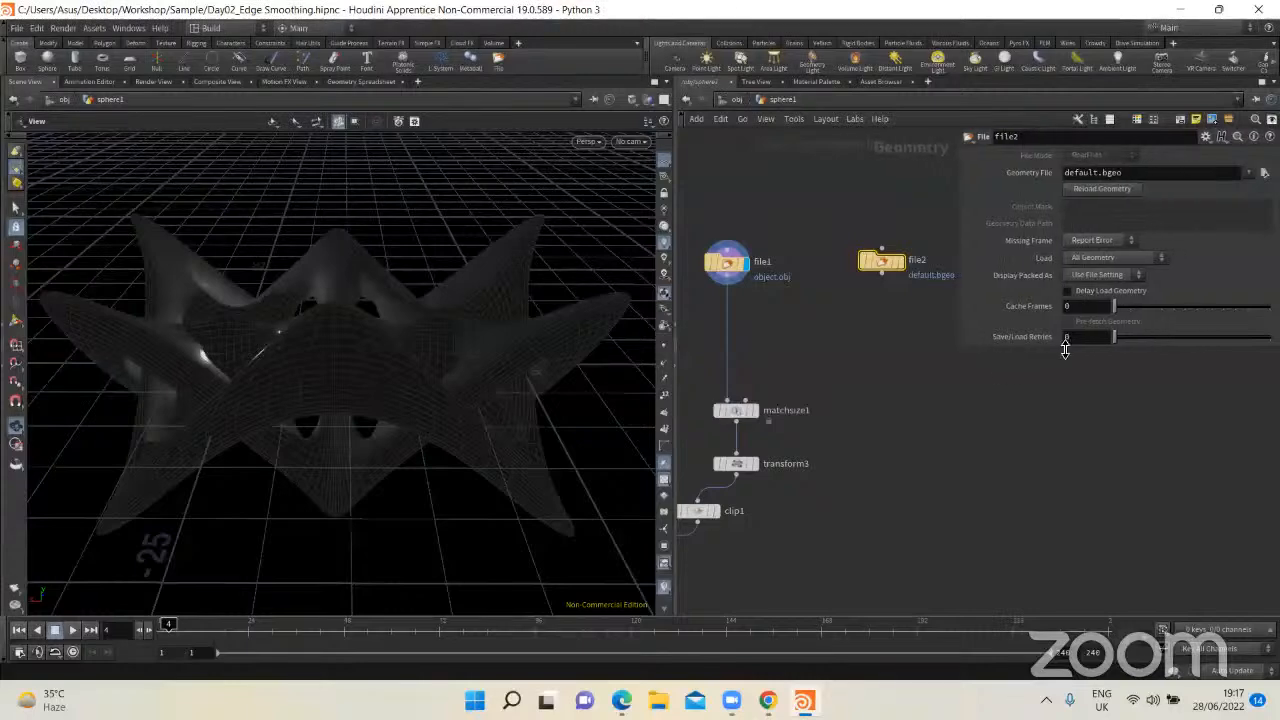
drag(1061, 439, 1061, 476)
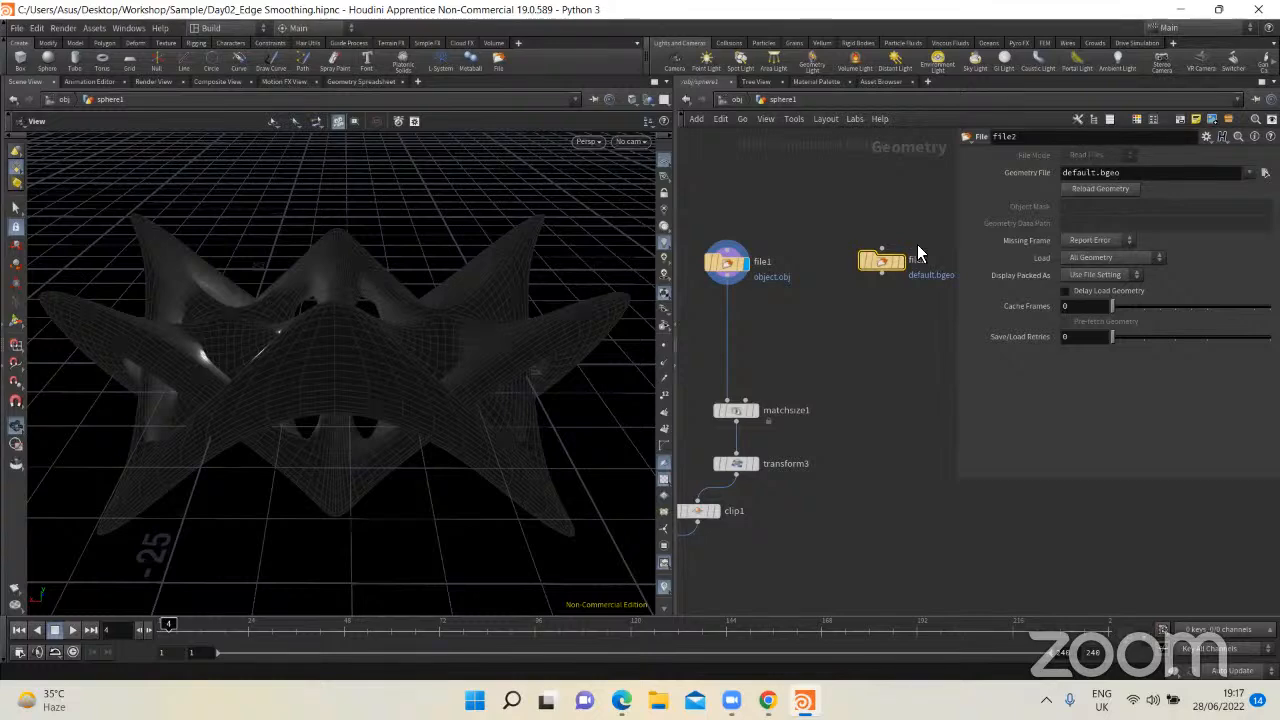
Step: Open the geometry file chooser for the second File node, cancel it without choosing a file, and delete the node
click(1265, 172)
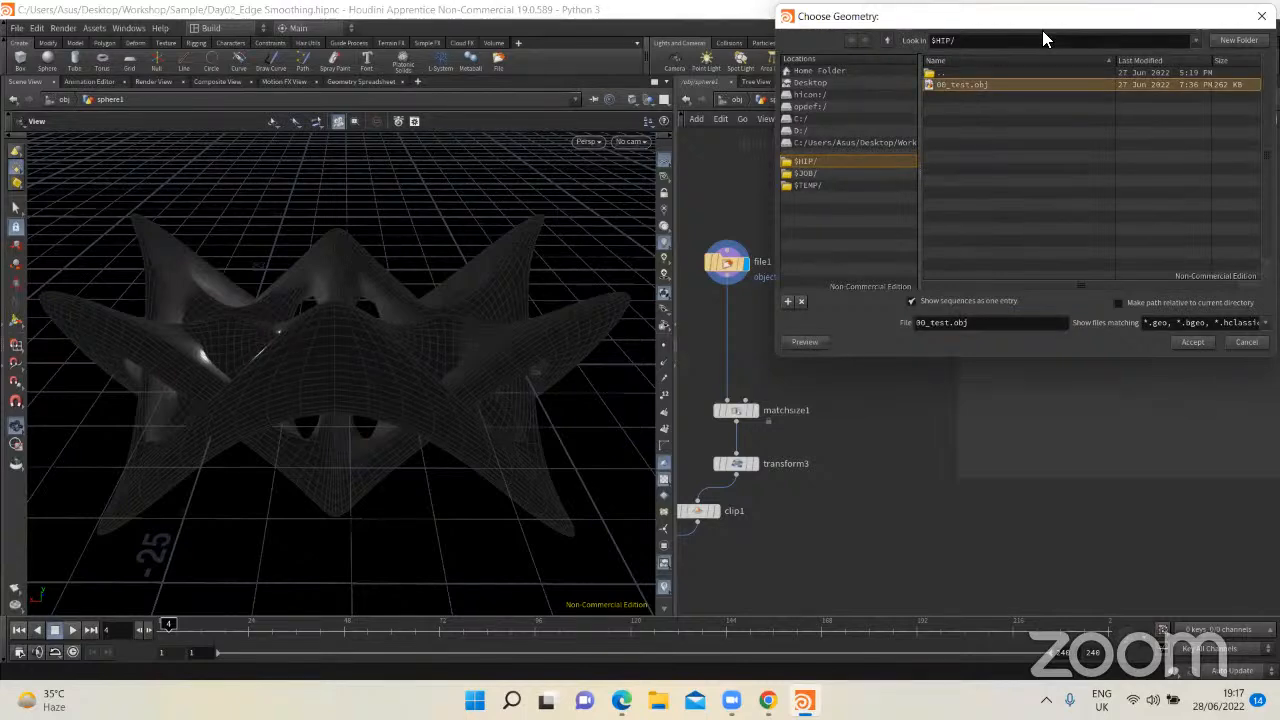
drag(1042, 30, 654, 161)
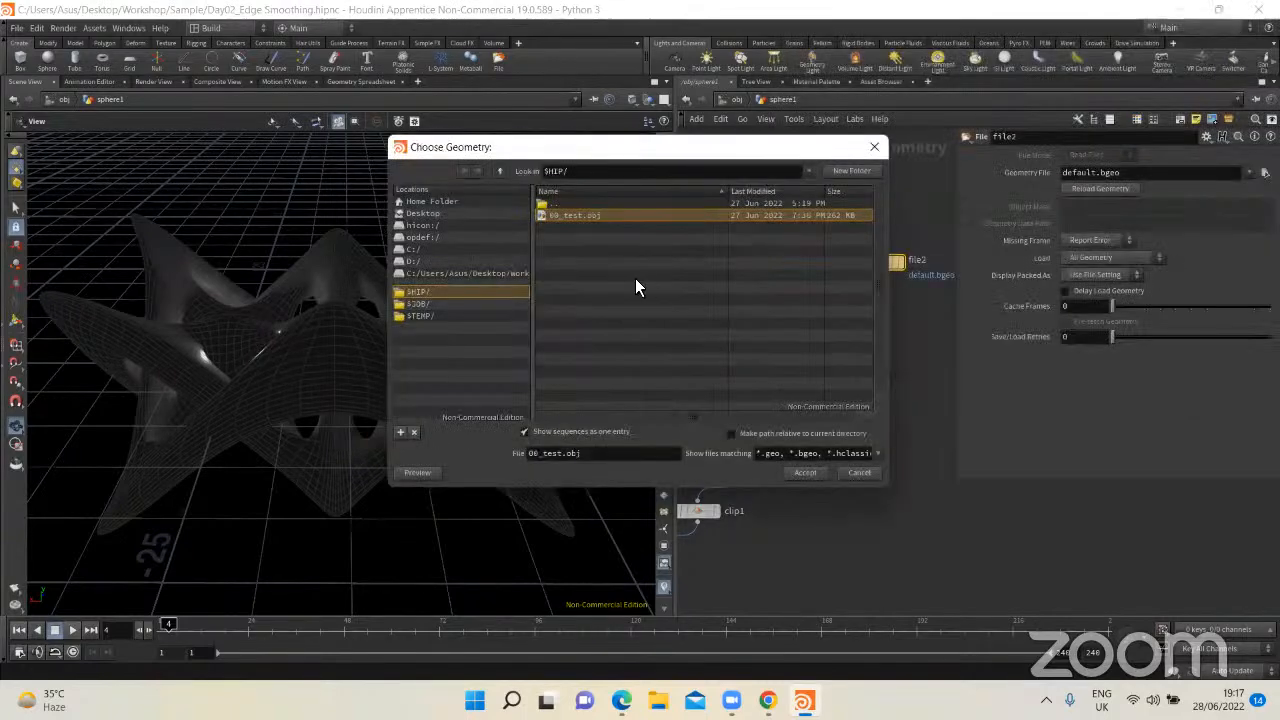
click(859, 472)
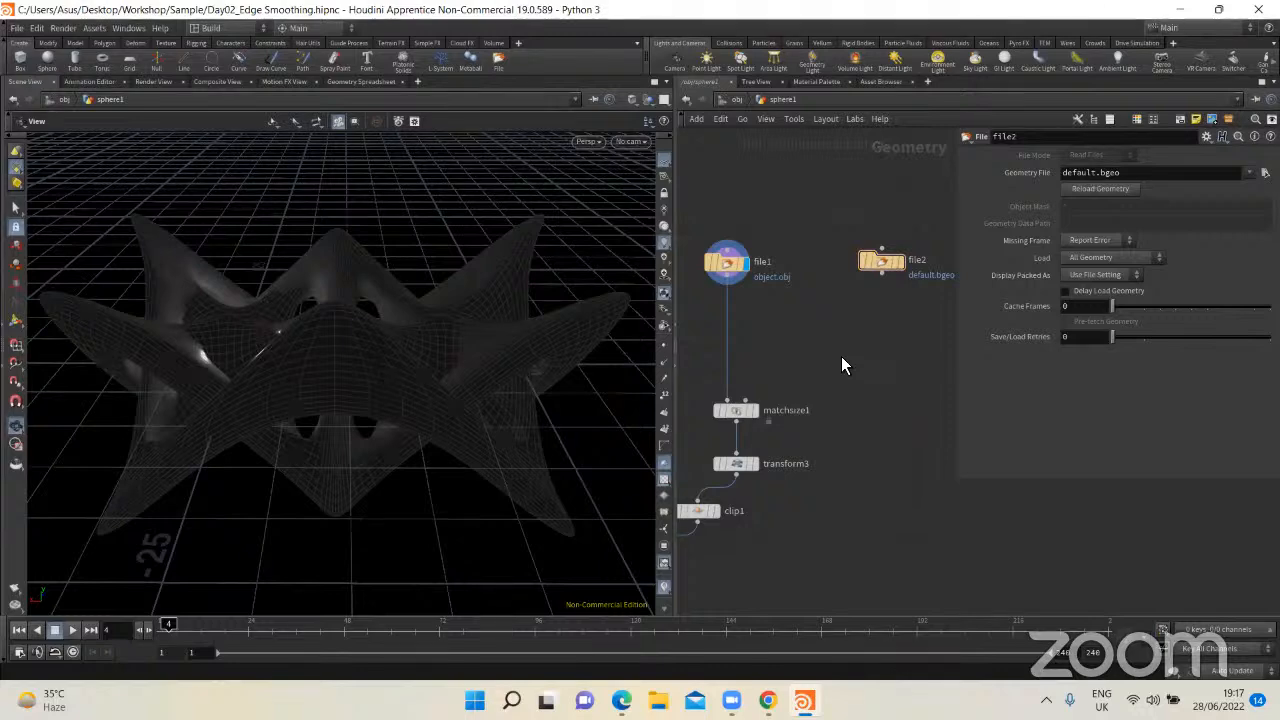
key(Delete)
Step: Examine the file1 node and its flag ring up close, and view the imported model from another angle
key(h)
scroll(861, 322, up, 4)
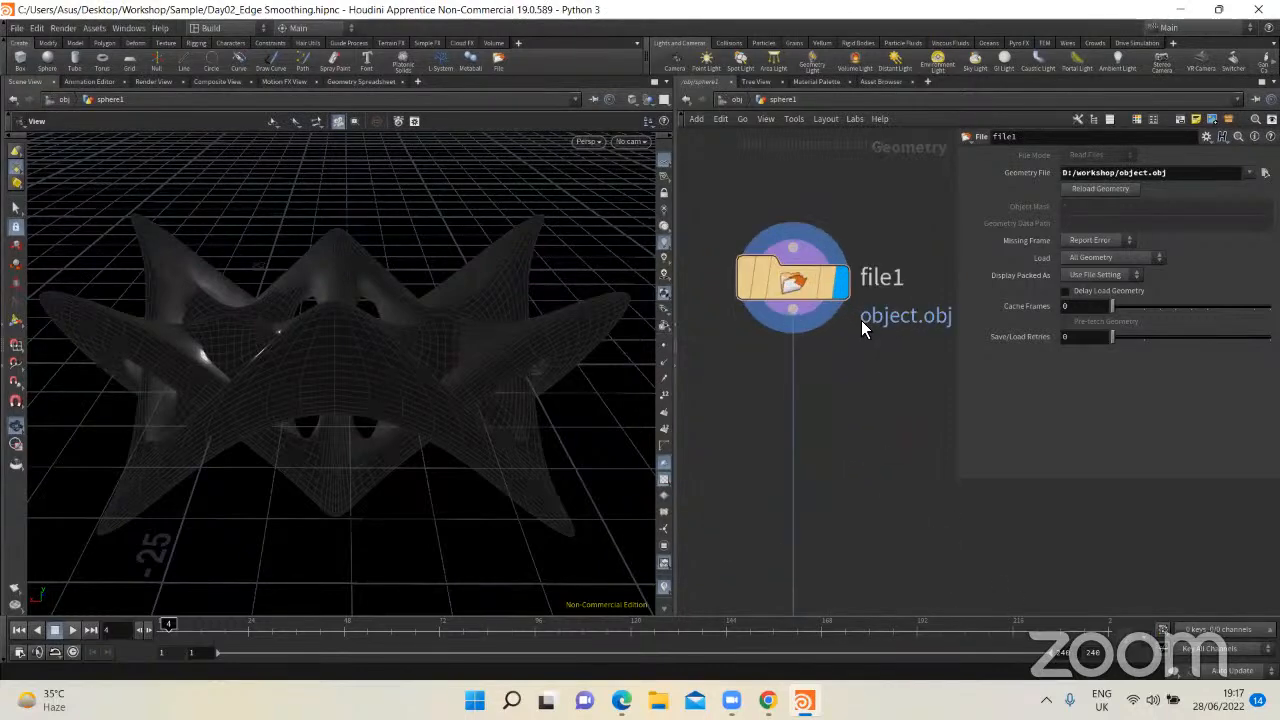
mouse_move(842, 295)
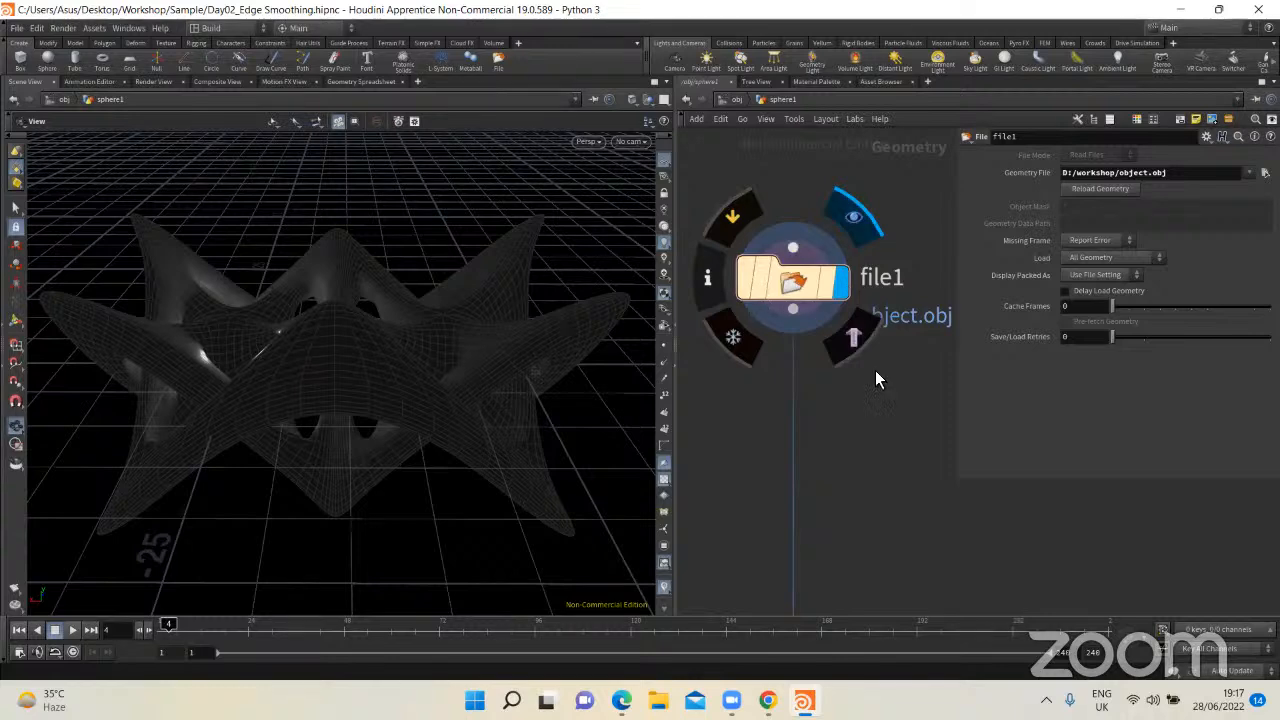
scroll(873, 382, down, 1)
mouse_move(371, 371)
mouse_down()
mouse_move(414, 363)
mouse_move(281, 414)
mouse_move(506, 357)
mouse_move(380, 359)
mouse_up()
Step: Display the output of the matchsize1 node and inspect the rescaled model in the viewport
middle_drag(894, 405, 860, 257)
scroll(858, 262, down, 2)
scroll(855, 344, up, 2)
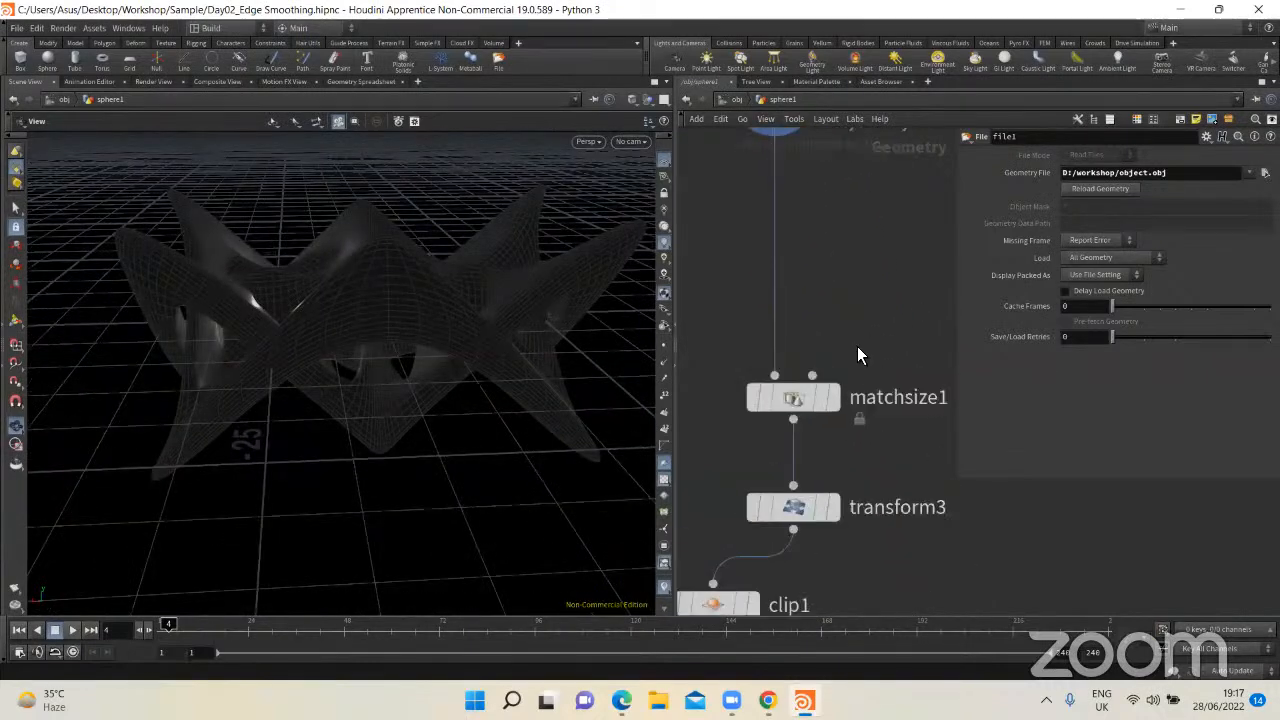
scroll(858, 346, down, 1)
click(842, 384)
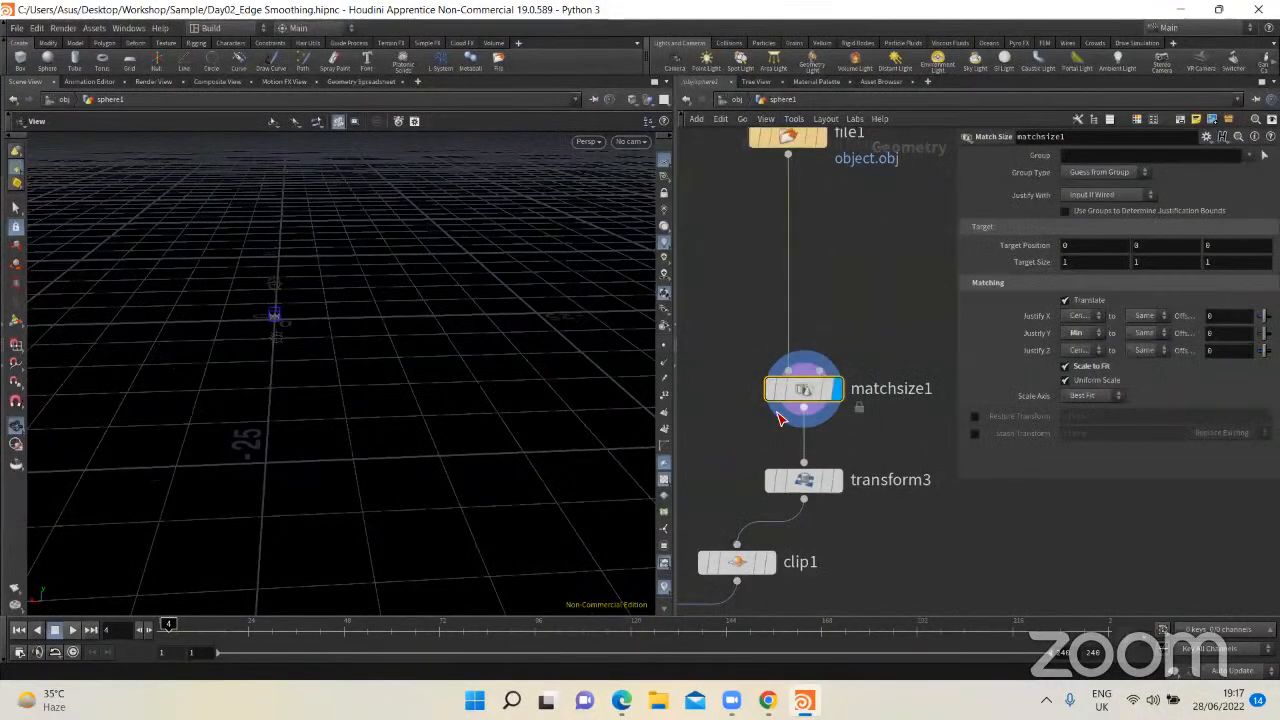
key(g)
drag(397, 363, 490, 368)
Step: Compare the model's original size at file1 with its matched size at matchsize1, framing the latter
middle_drag(835, 145, 824, 225)
click(815, 170)
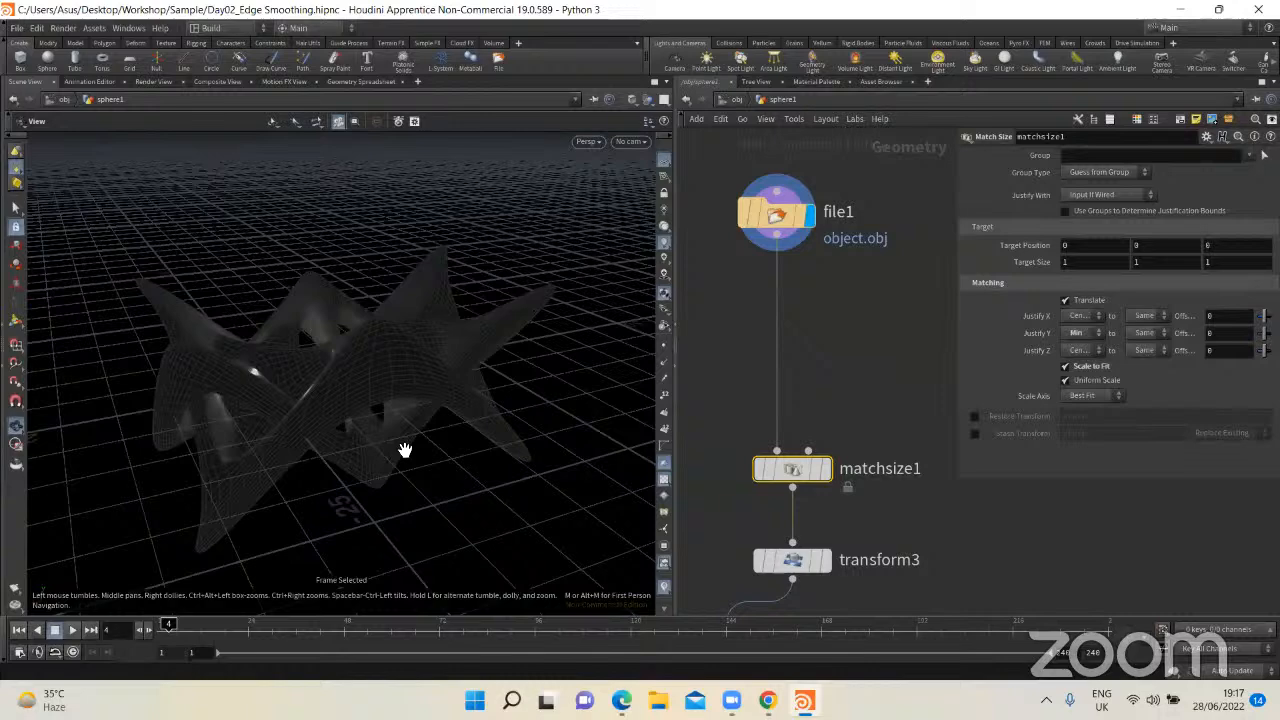
drag(403, 451, 394, 380)
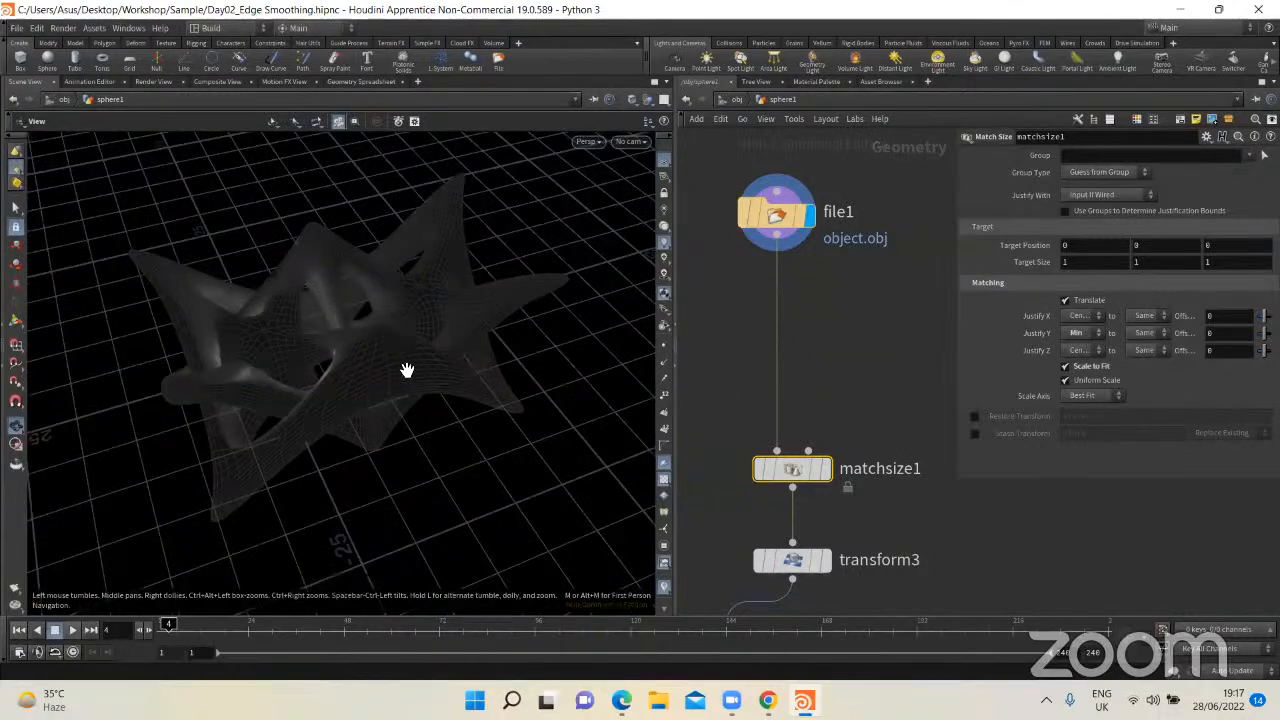
middle_drag(869, 422, 868, 312)
click(822, 358)
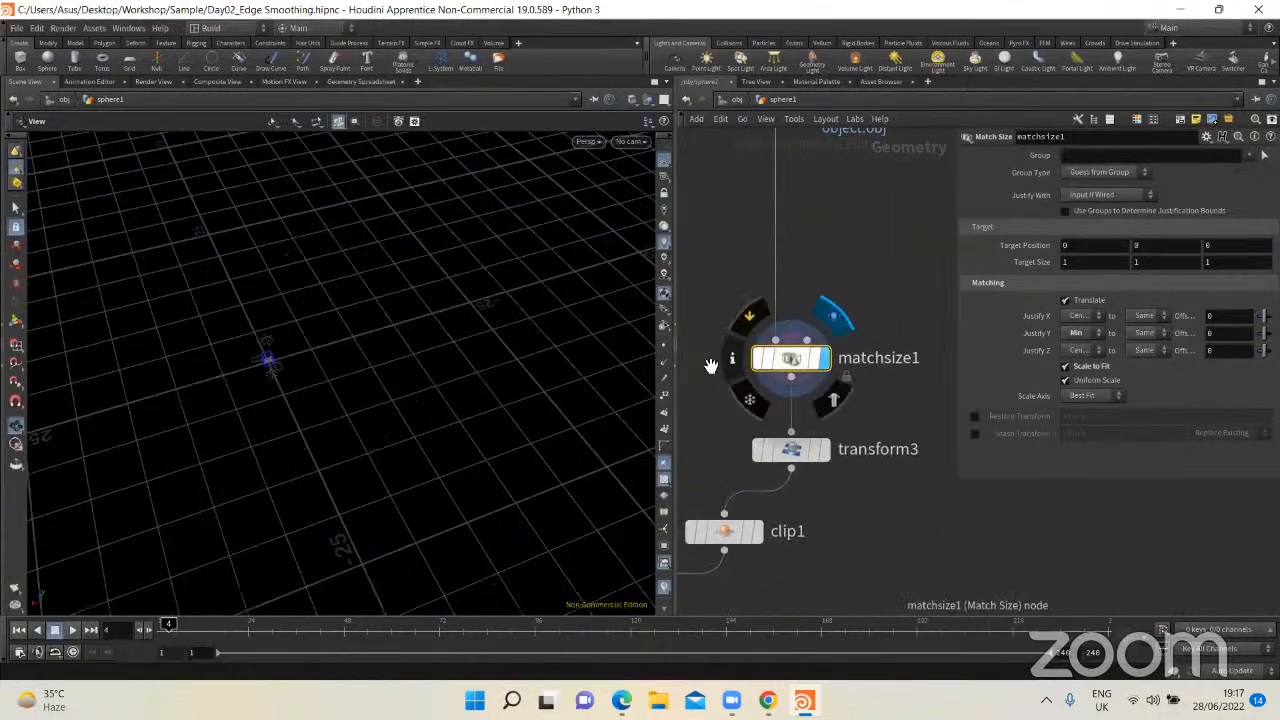
key(f)
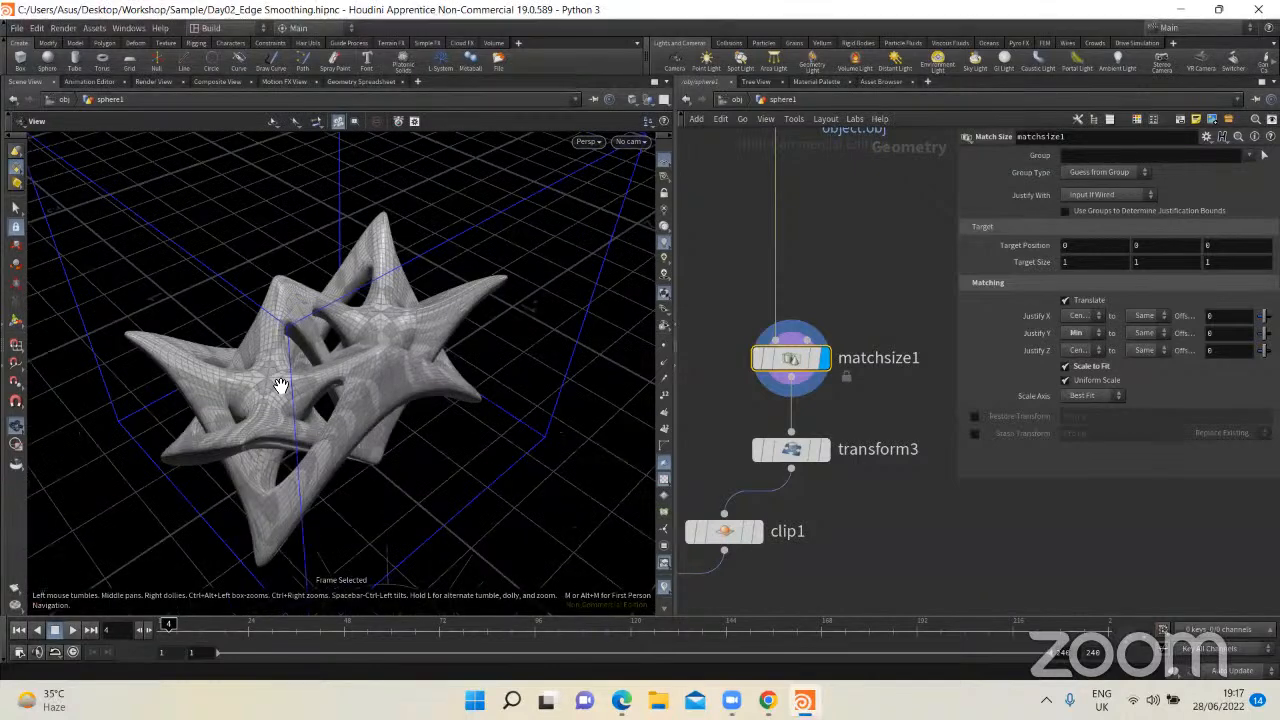
drag(286, 380, 335, 338)
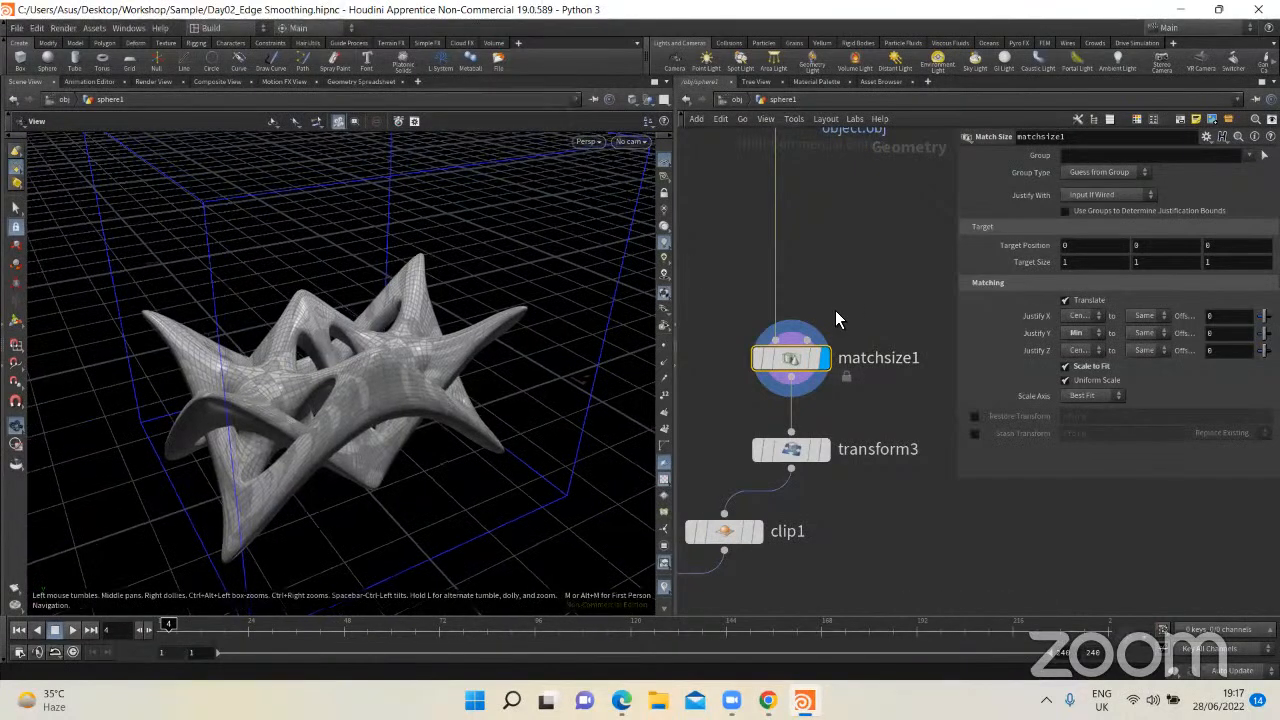
Step: Add a Box node between file1 and matchsize1 as a unit-size reference and display it
middle_drag(905, 246, 846, 292)
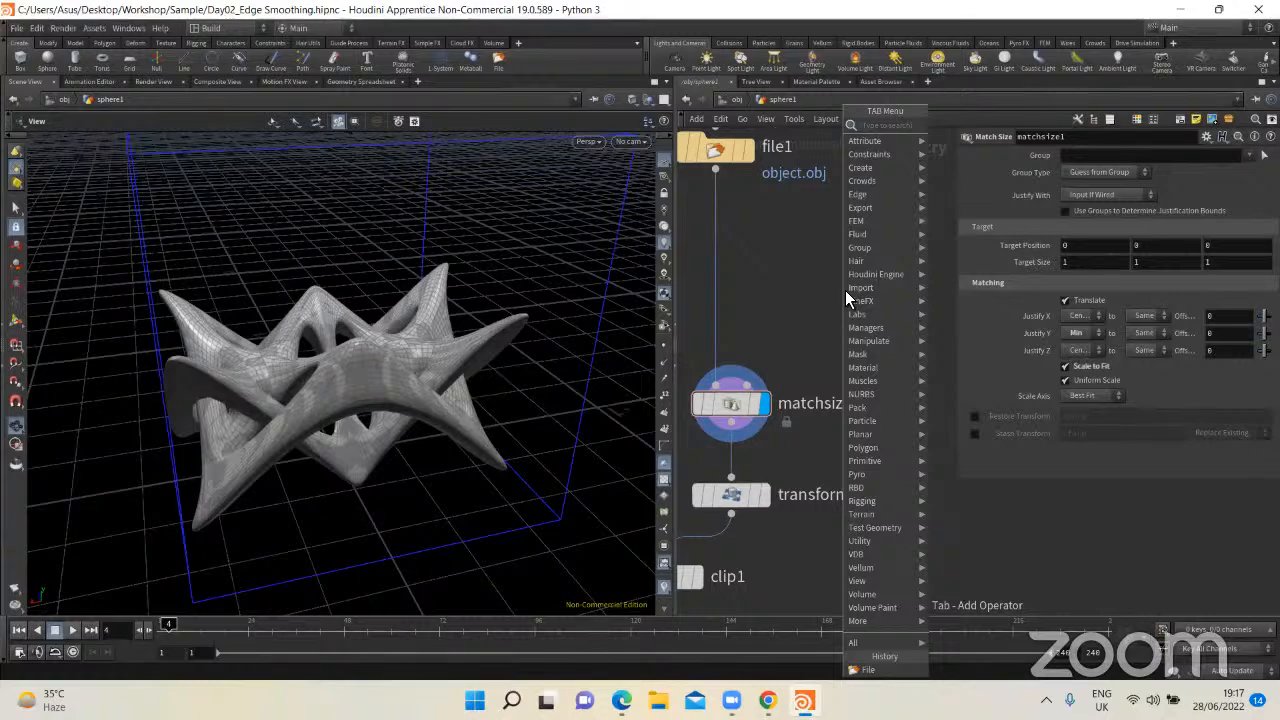
text(box)
key(Return)
click(845, 290)
click(876, 297)
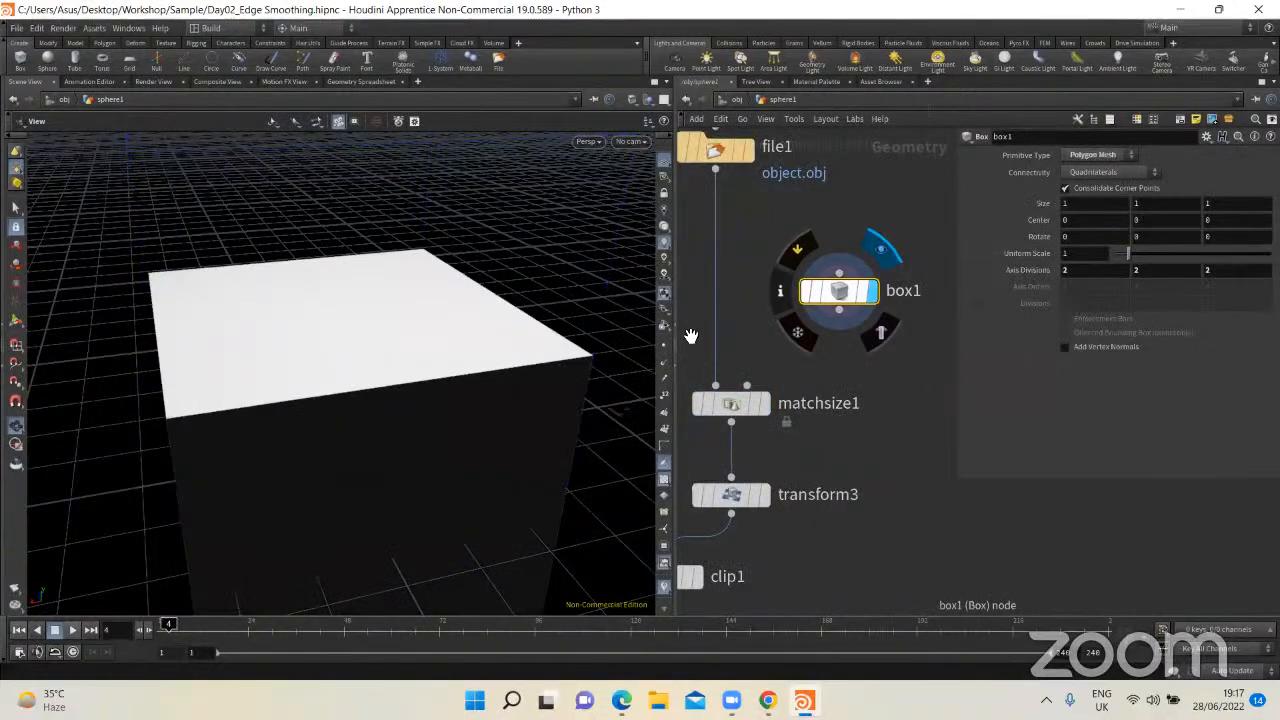
Step: Compare the reference box with the matchsize1 output by switching the display, and delete the box node
scroll(487, 315, down, 3)
drag(487, 315, 337, 434)
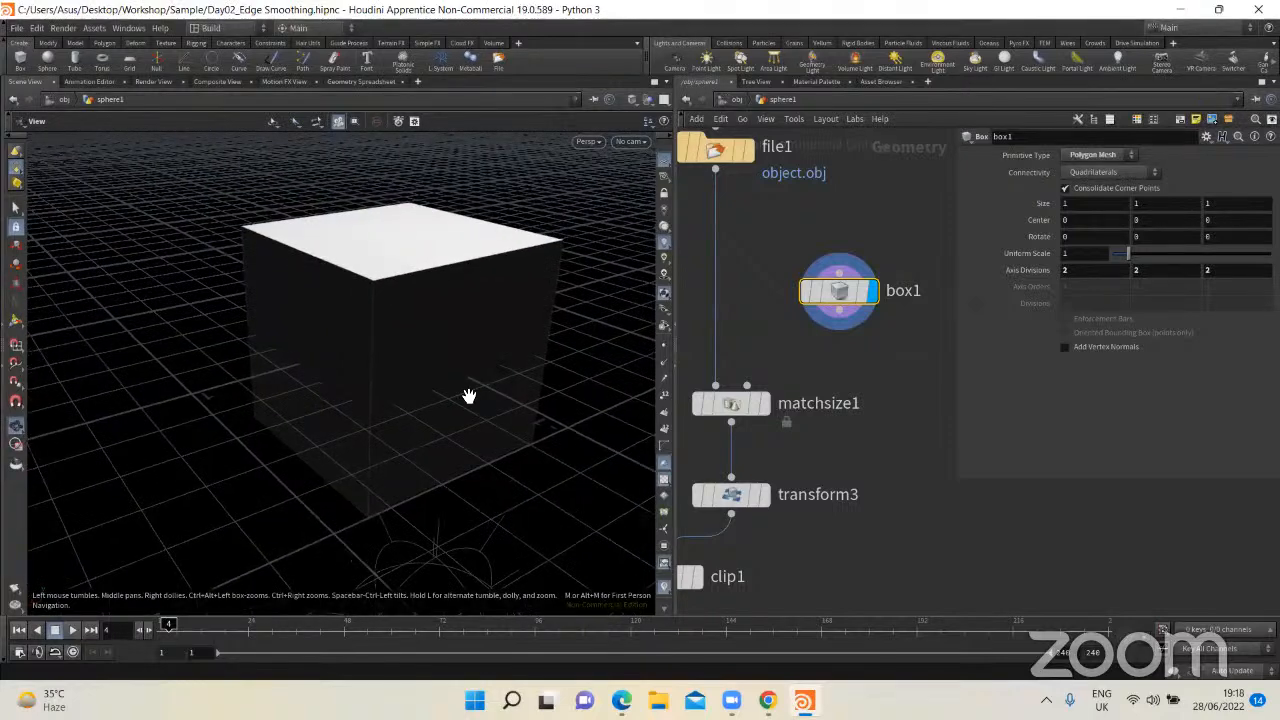
mouse_move(769, 401)
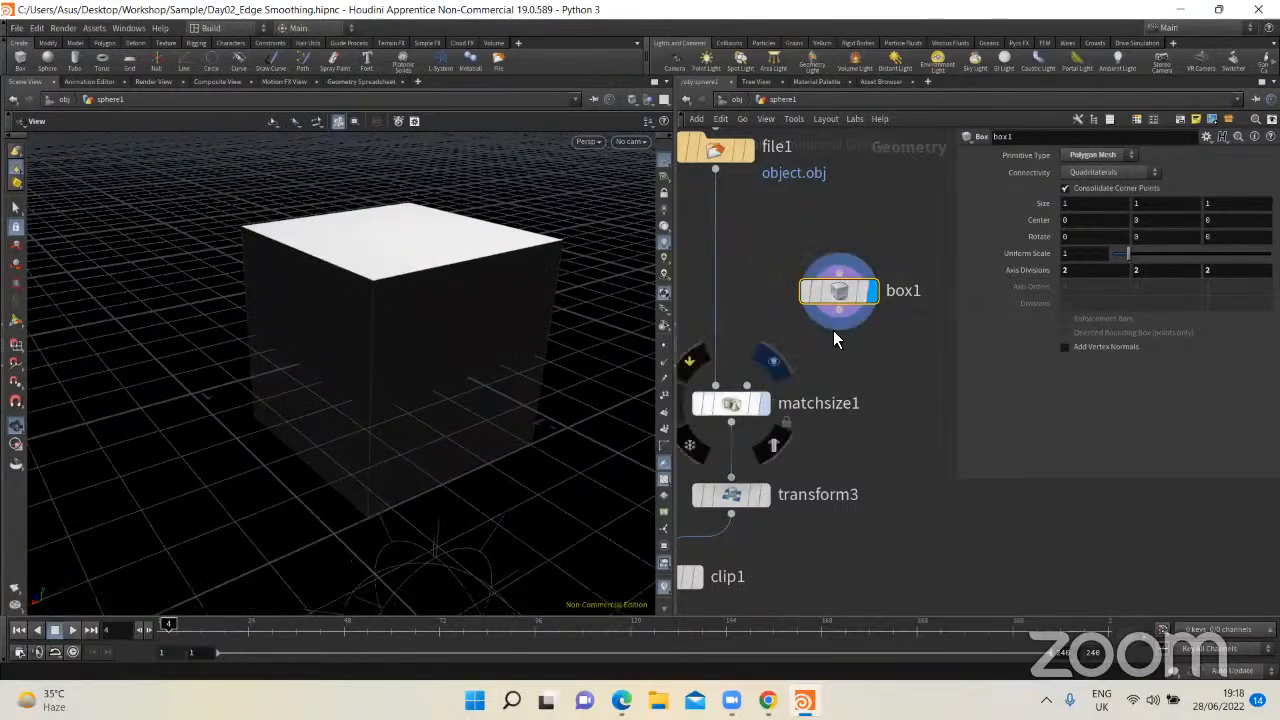
mouse_move(769, 402)
mouse_down()
mouse_move(786, 404)
mouse_move(773, 410)
mouse_up()
click(768, 403)
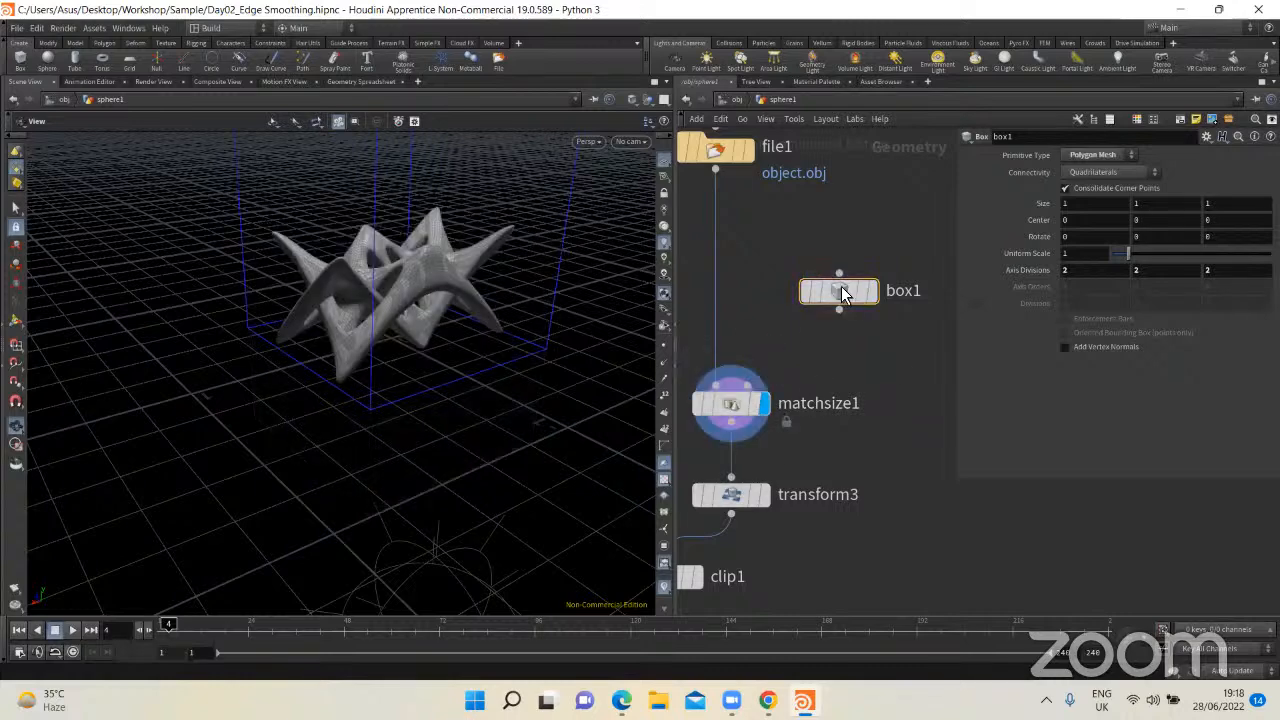
key(Delete)
Step: Display transform3's output, move the node closer to matchsize1, and show its parameters
scroll(757, 317, up, 3)
drag(757, 317, 759, 248)
click(790, 413)
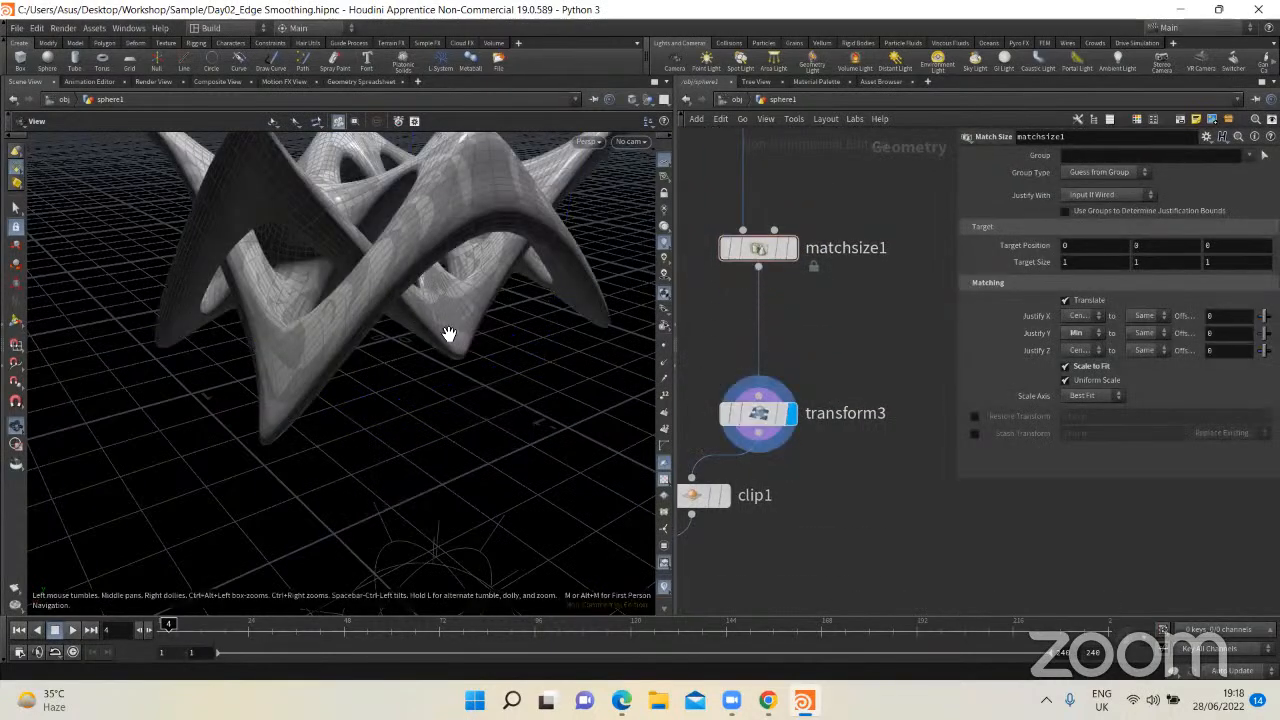
key(h)
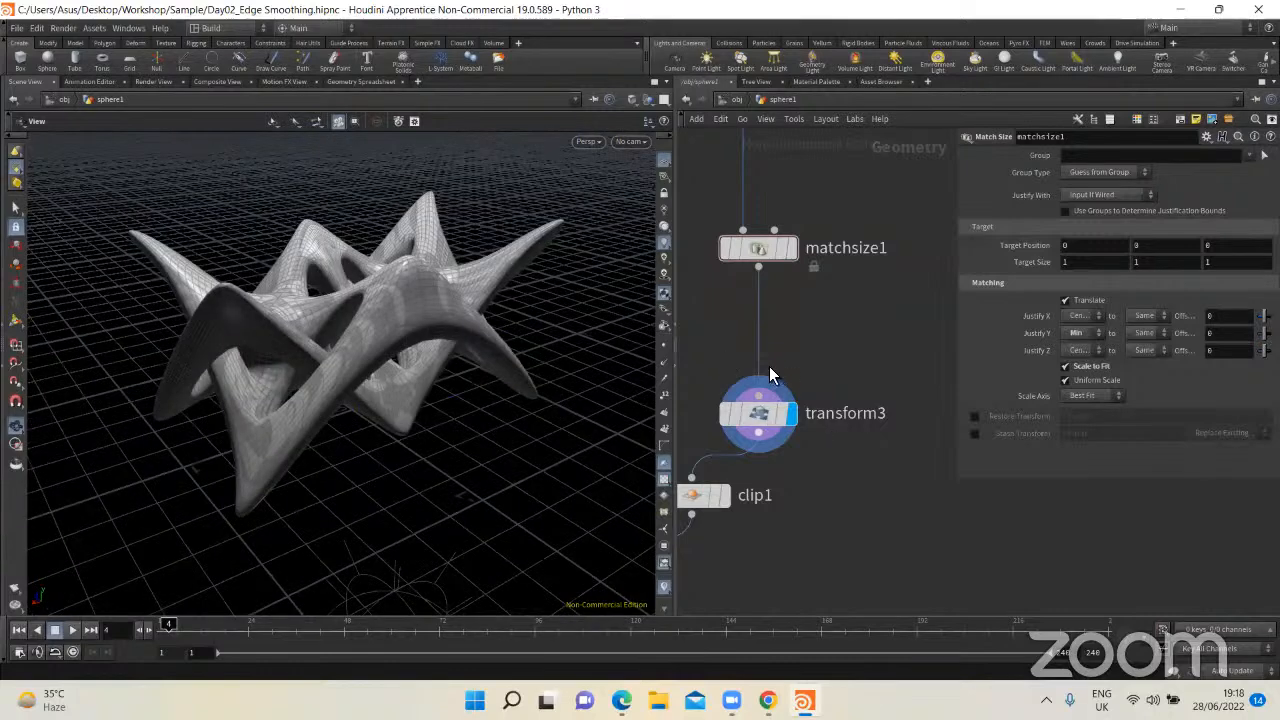
drag(809, 350, 717, 417)
drag(400, 362, 377, 389)
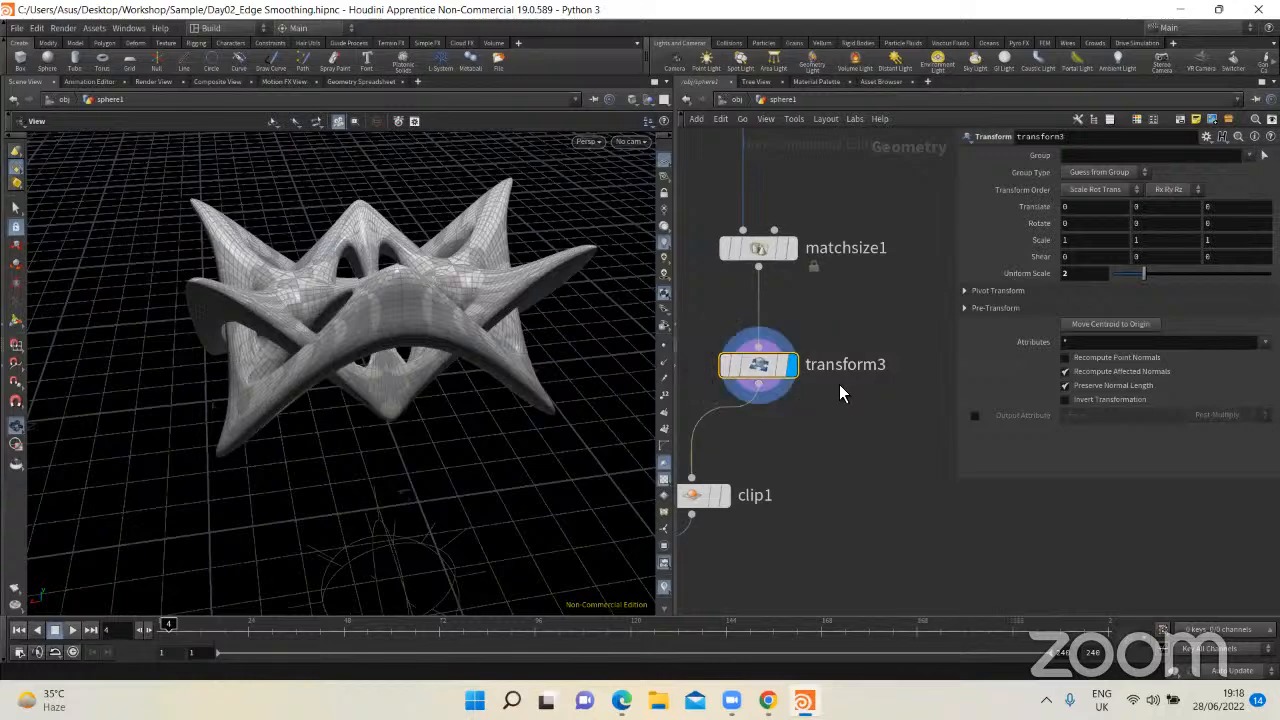
Step: Narrow the parameter area and examine transform3's Uniform Scale setting and its effect on the model
drag(1013, 367, 1014, 367)
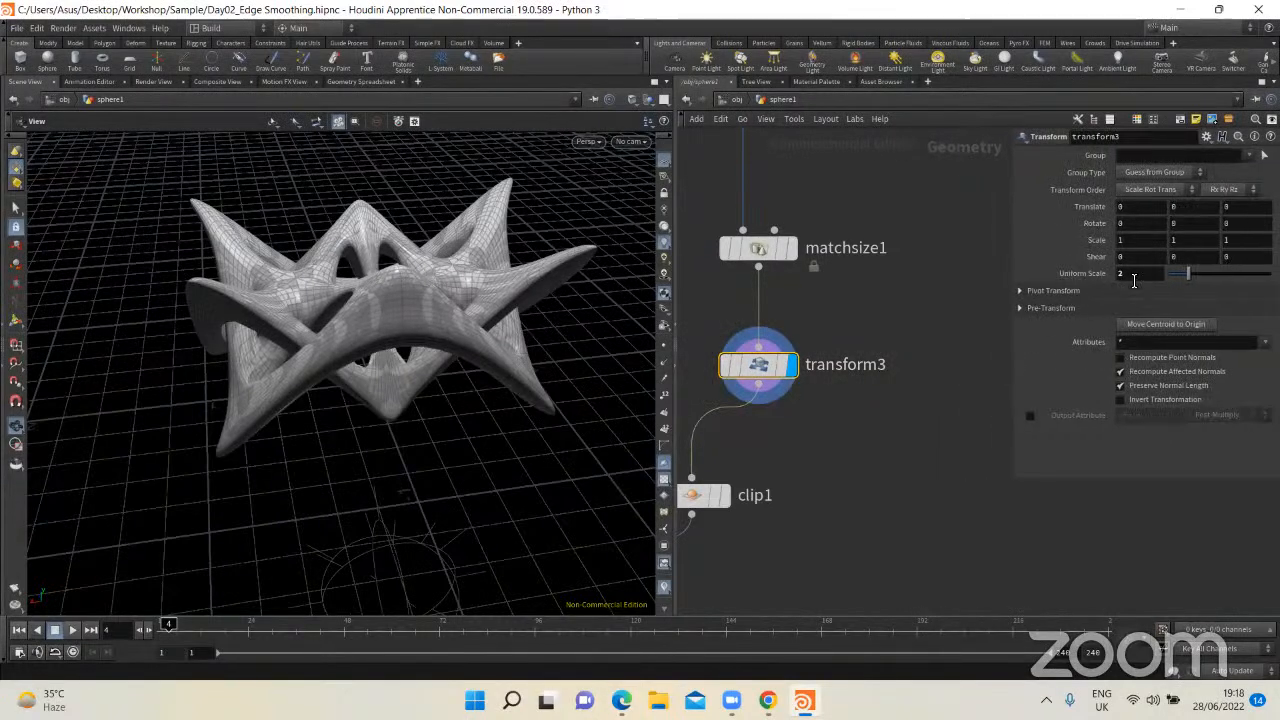
drag(1156, 276, 1106, 271)
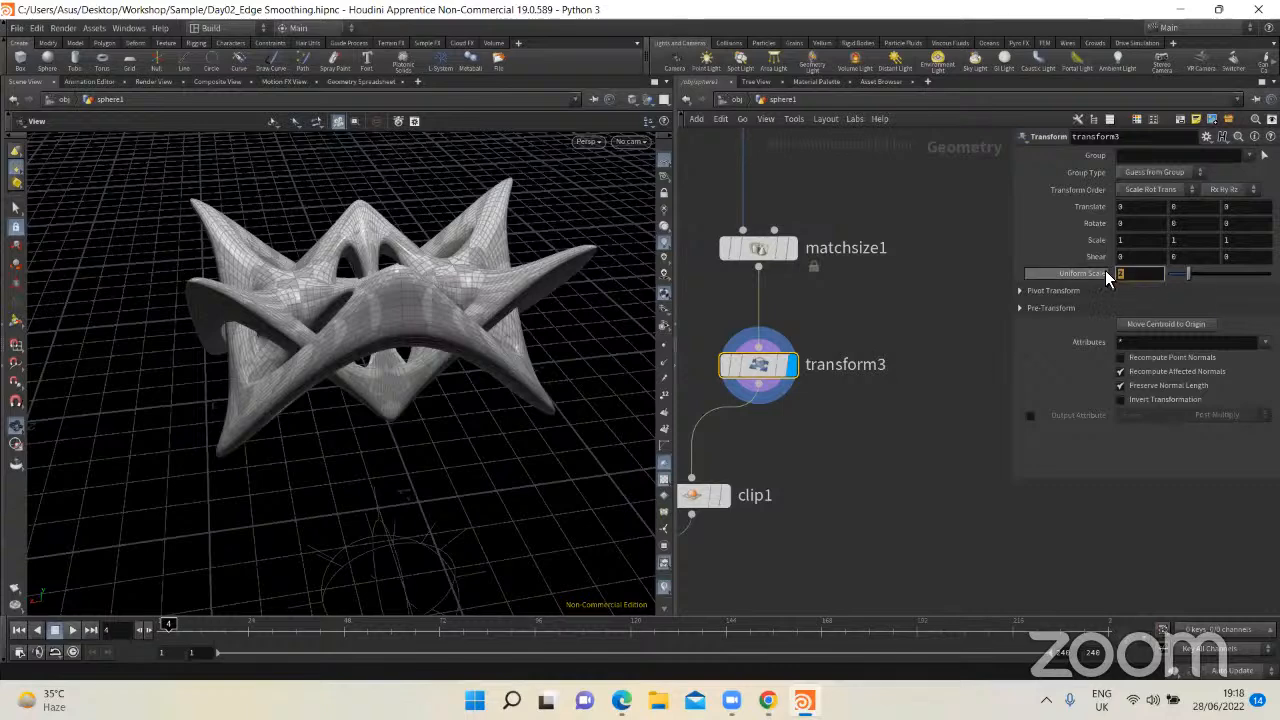
text(1)
key(Return)
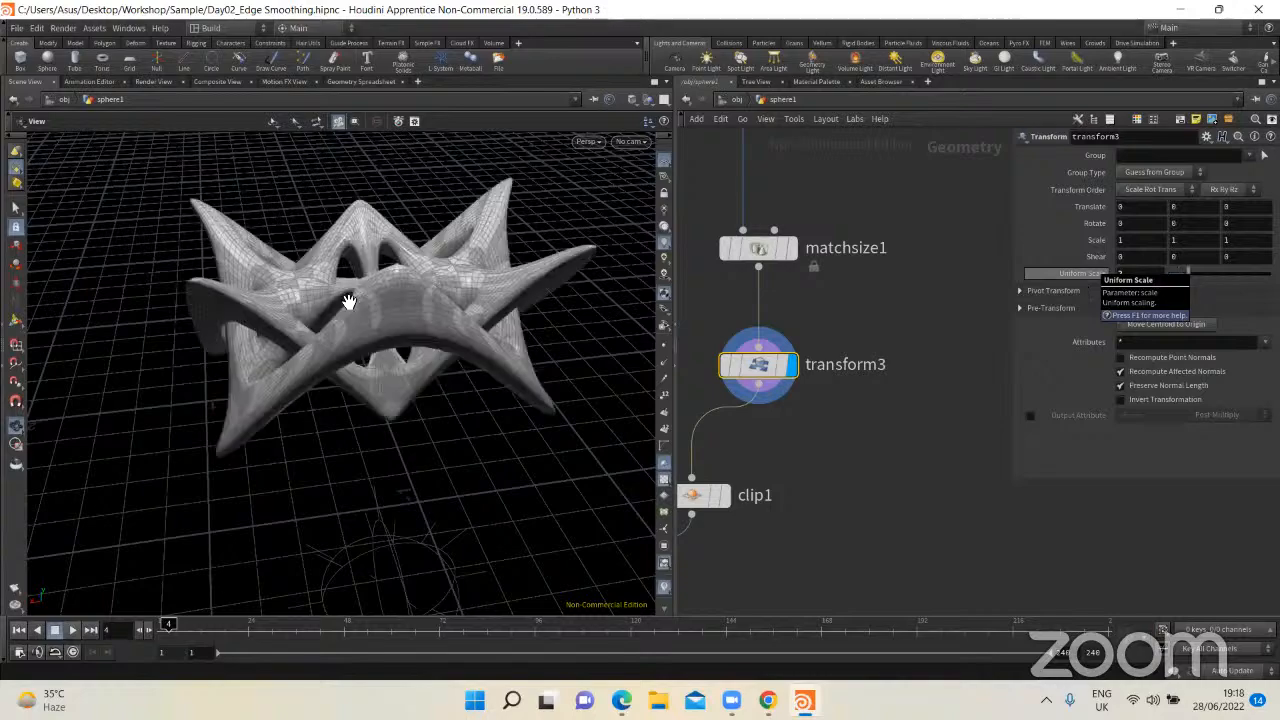
drag(352, 336, 390, 375)
Step: Display clip1's output, shift the node closer beneath transform3, inspect the cut half of the model, and show the clip parameters
middle_drag(796, 535, 908, 404)
scroll(840, 411, down, 2)
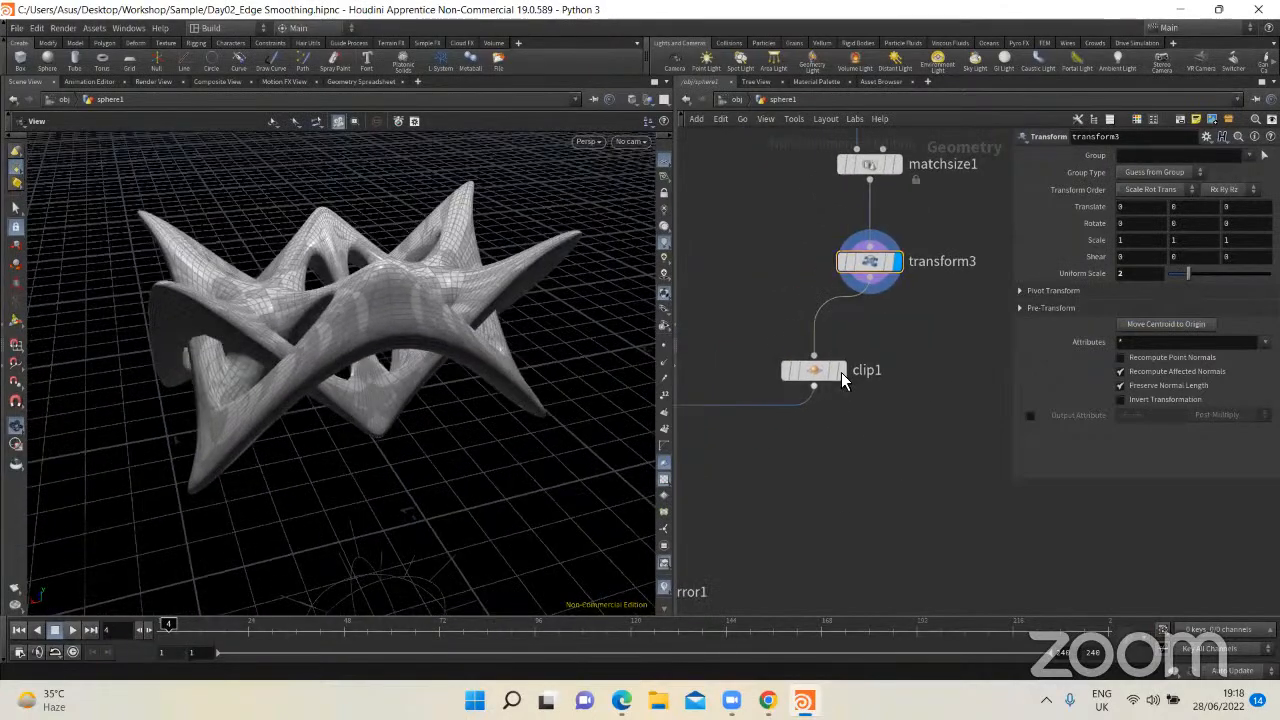
click(841, 372)
drag(825, 368, 856, 365)
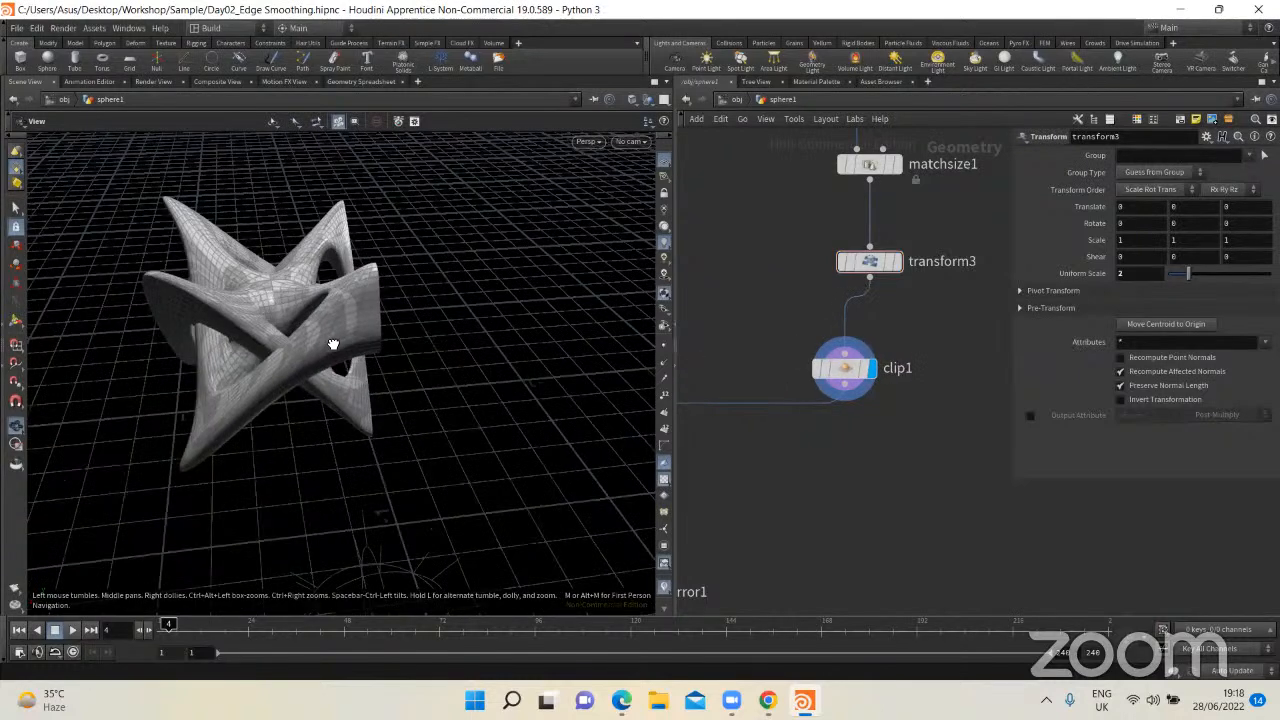
drag(333, 344, 370, 188)
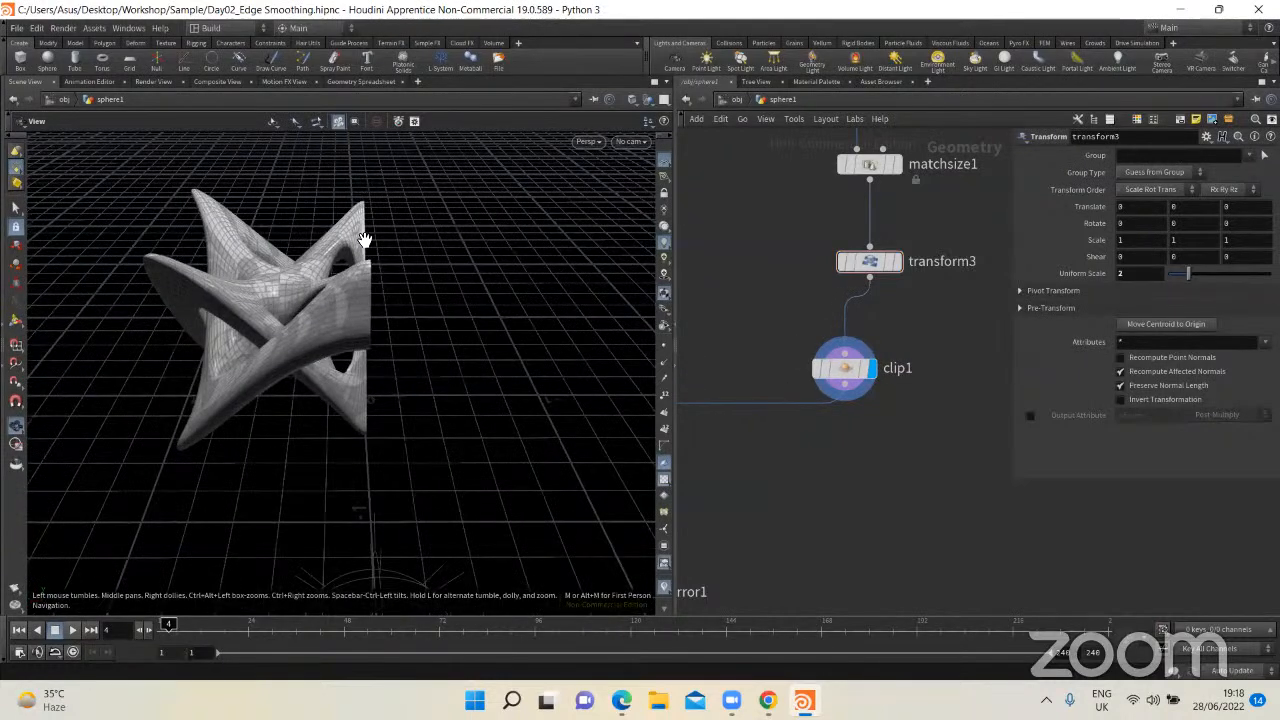
drag(300, 357, 407, 216)
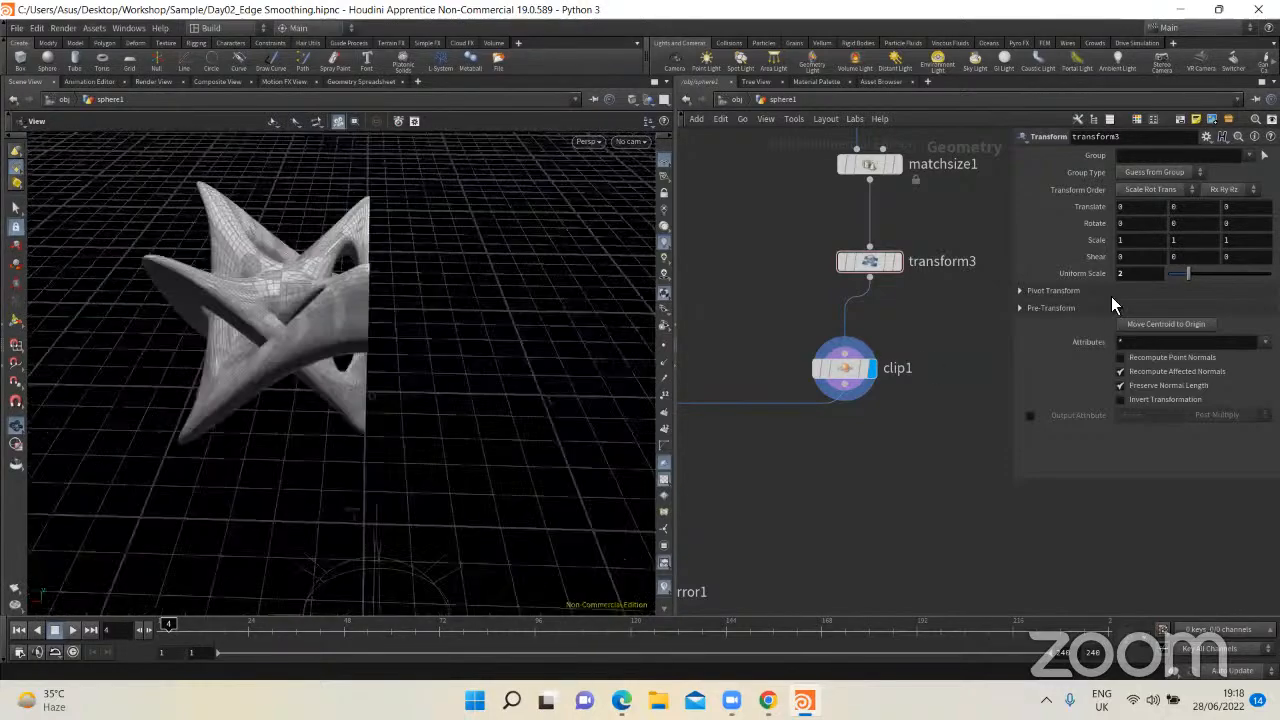
click(843, 369)
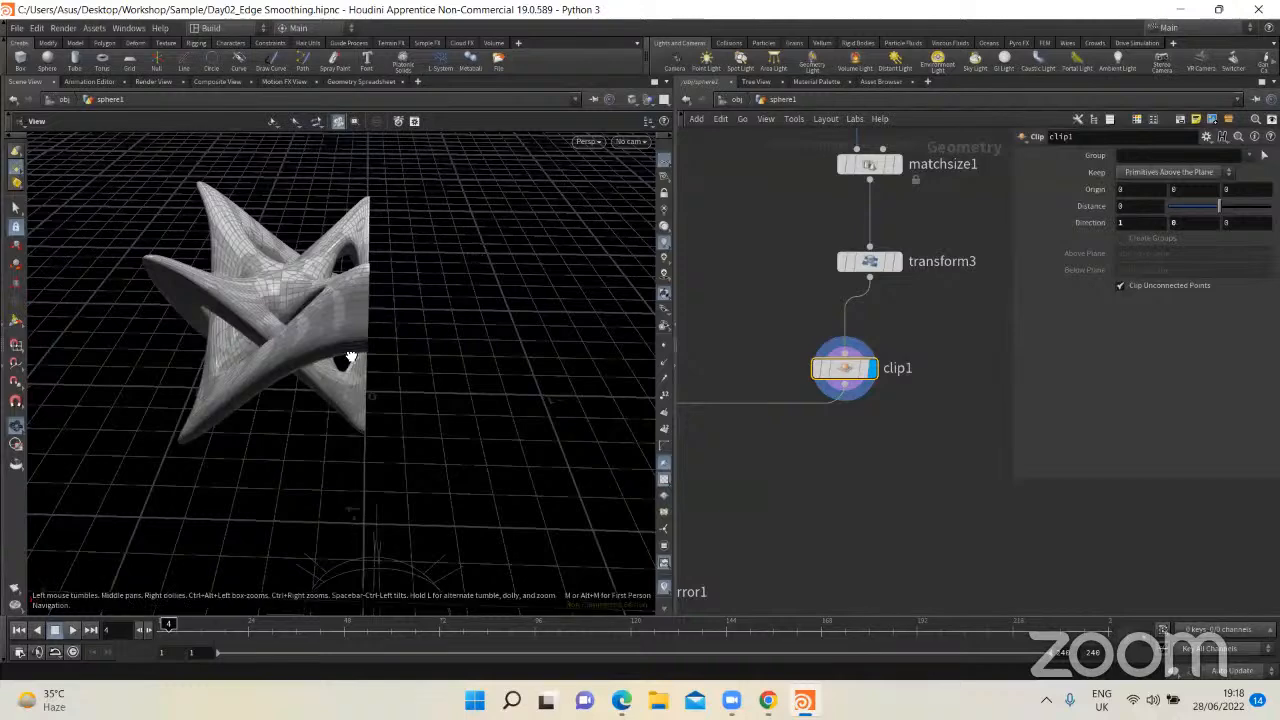
Step: Display boolean1's output, move the node closer beneath clip1, and show its Boolean parameters
drag(350, 357, 316, 279)
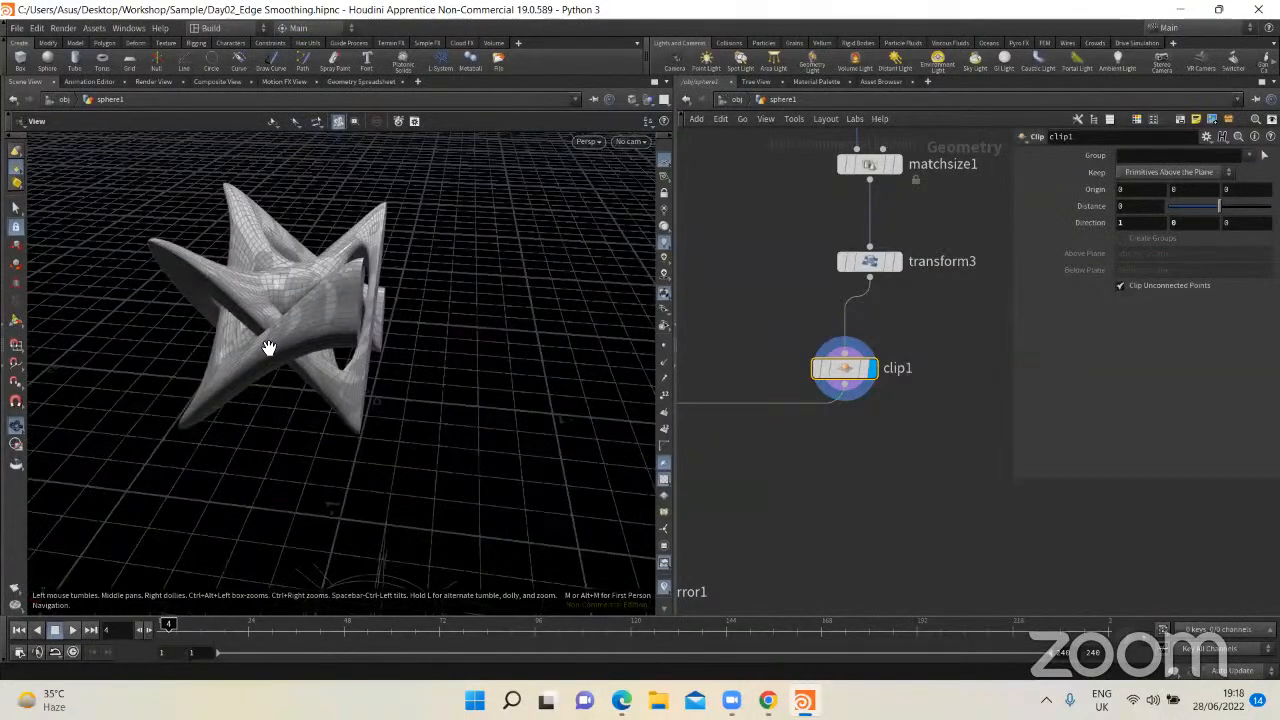
scroll(773, 422, down, 2)
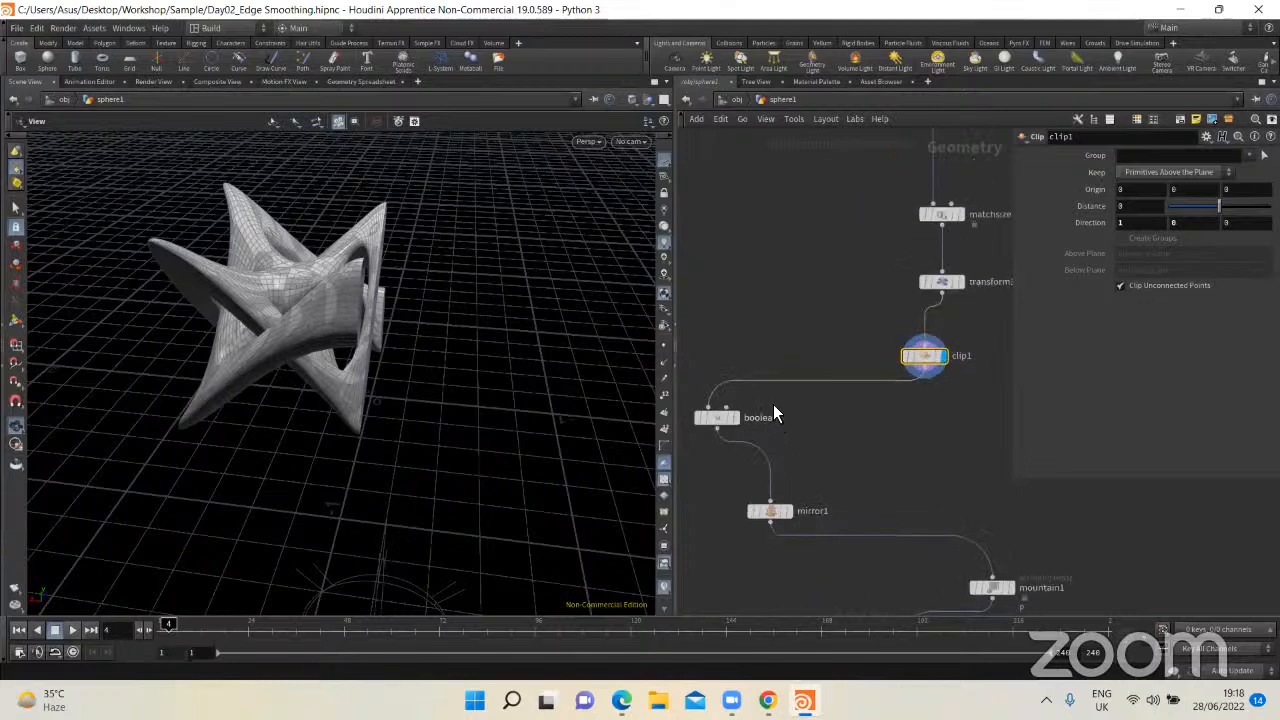
scroll(773, 406, up, 3)
click(748, 413)
click(740, 413)
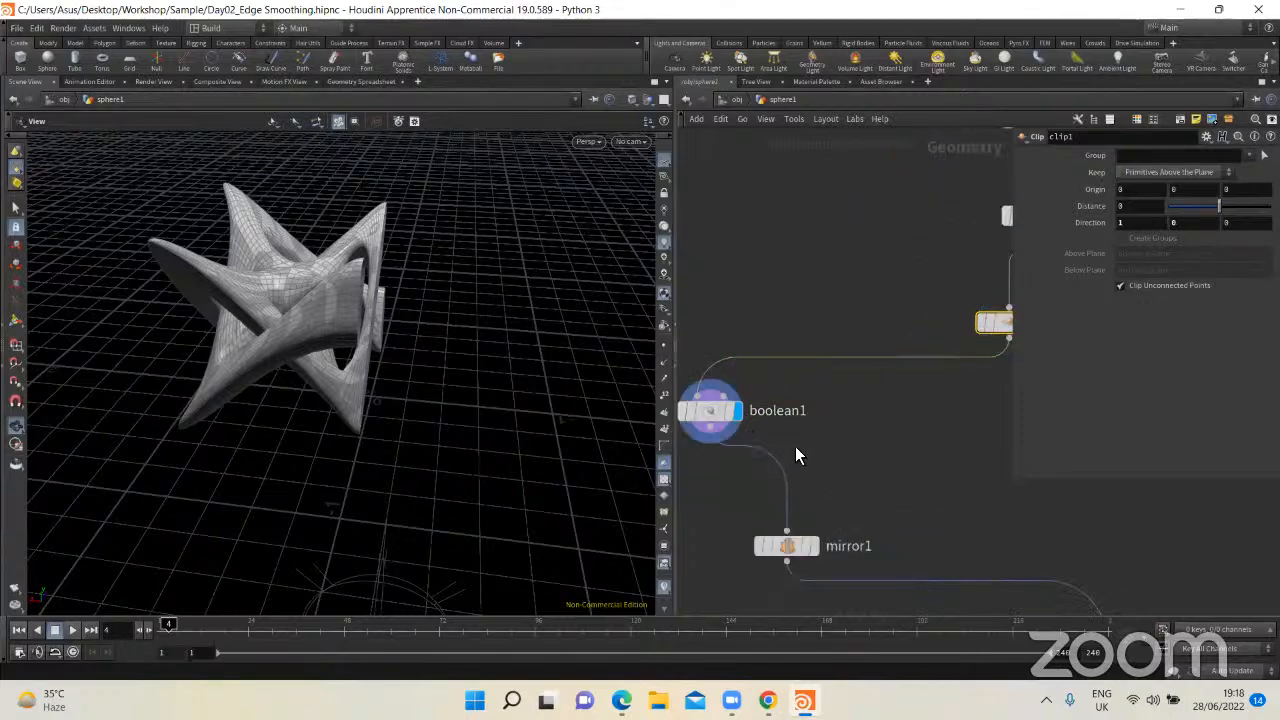
middle_drag(774, 408, 767, 340)
click(703, 345)
drag(698, 344, 730, 312)
Step: Move mirror1 closer beneath boolean1, display its output, and inspect the mirrored model
middle_drag(766, 421, 714, 368)
drag(731, 424, 967, 344)
middle_drag(958, 376, 767, 317)
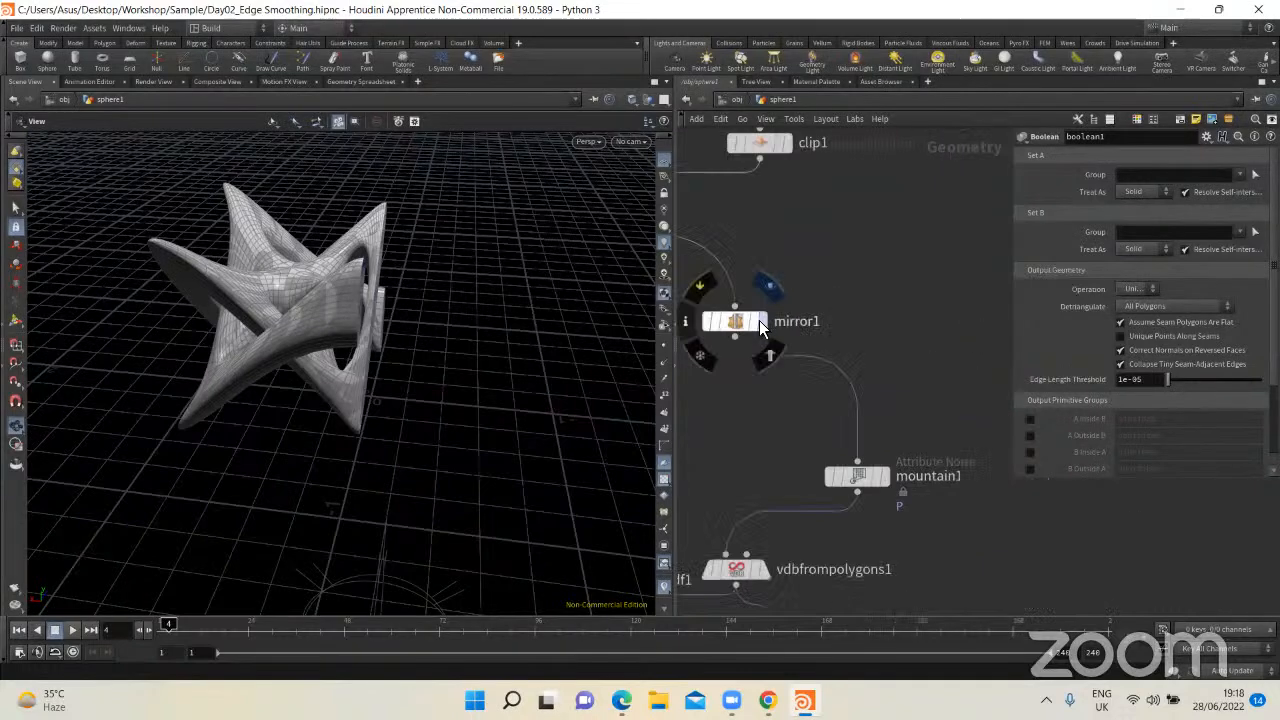
click(761, 321)
drag(514, 349, 470, 360)
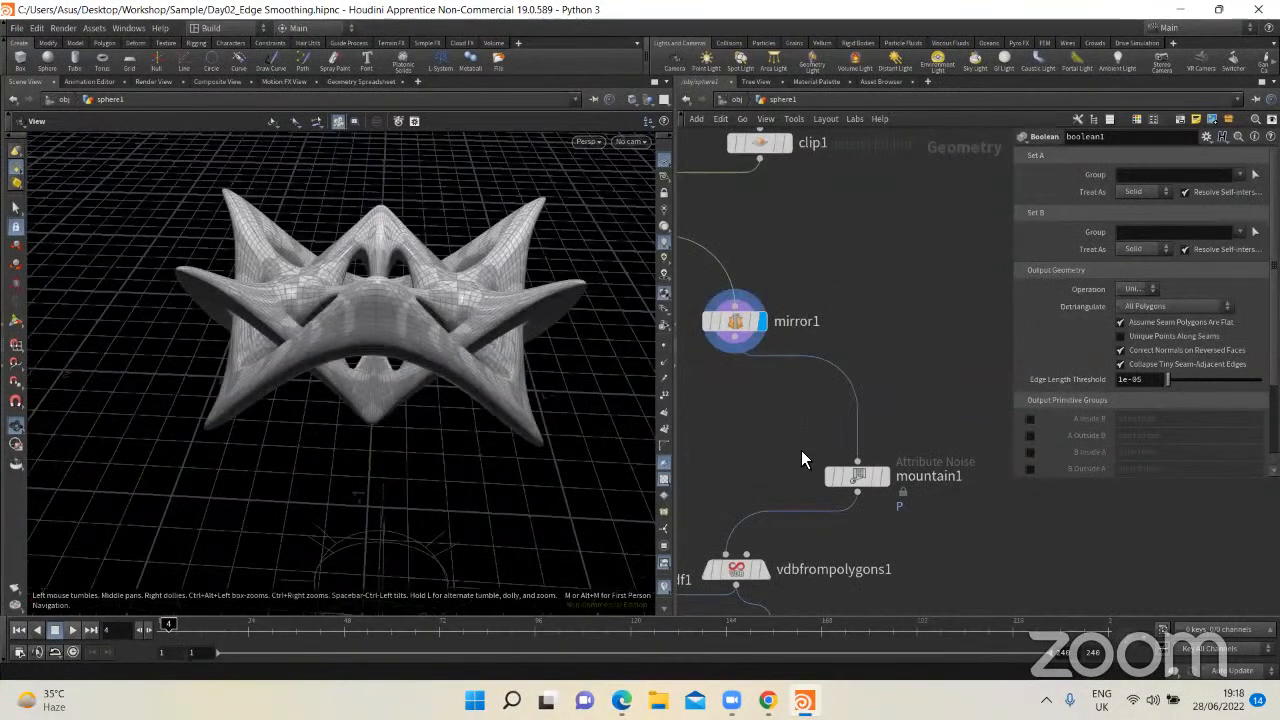
Step: Wire transform3's output directly into mountain1, bypassing clip1, boolean1 and mirror1
middle_drag(801, 450, 879, 376)
middle_drag(851, 284, 818, 458)
click(729, 201)
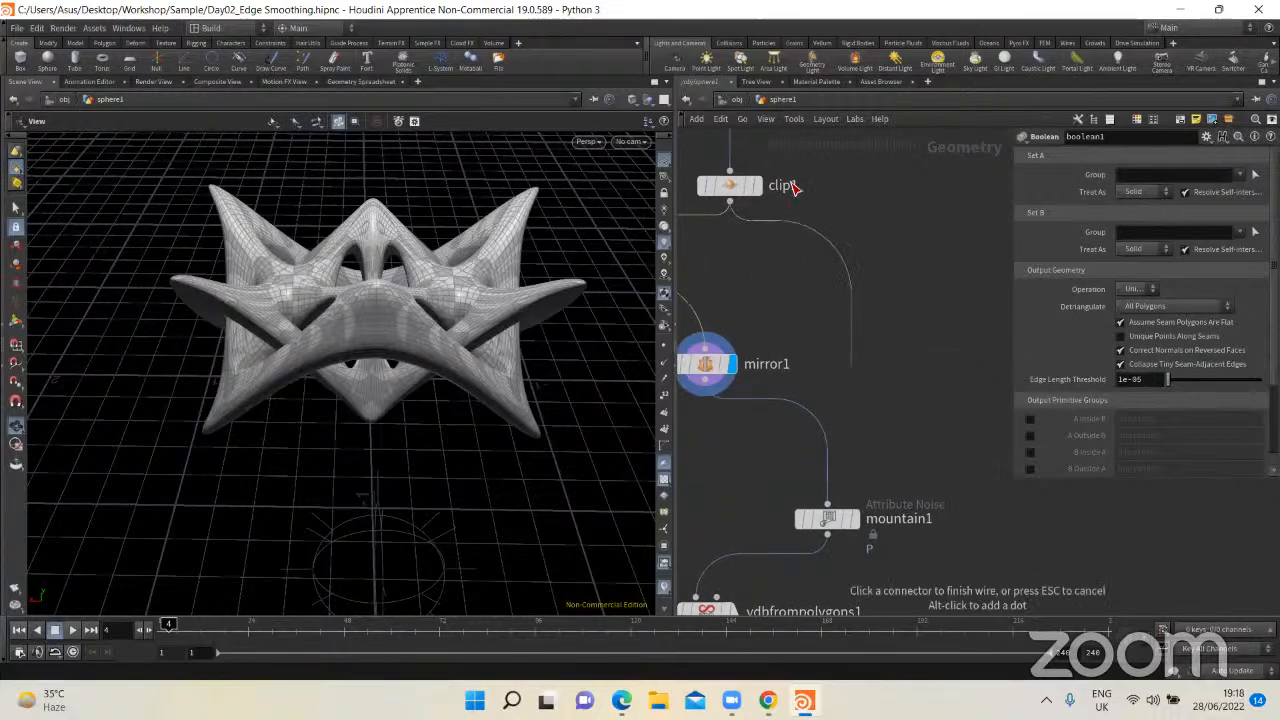
scroll(851, 368, down, 3)
click(785, 180)
click(835, 461)
Step: Move the bypassed clip1, boolean1 and mirror1 nodes aside and display transform3's output
middle_drag(863, 446, 929, 460)
drag(849, 445, 751, 236)
middle_drag(867, 262, 988, 282)
drag(938, 284, 757, 277)
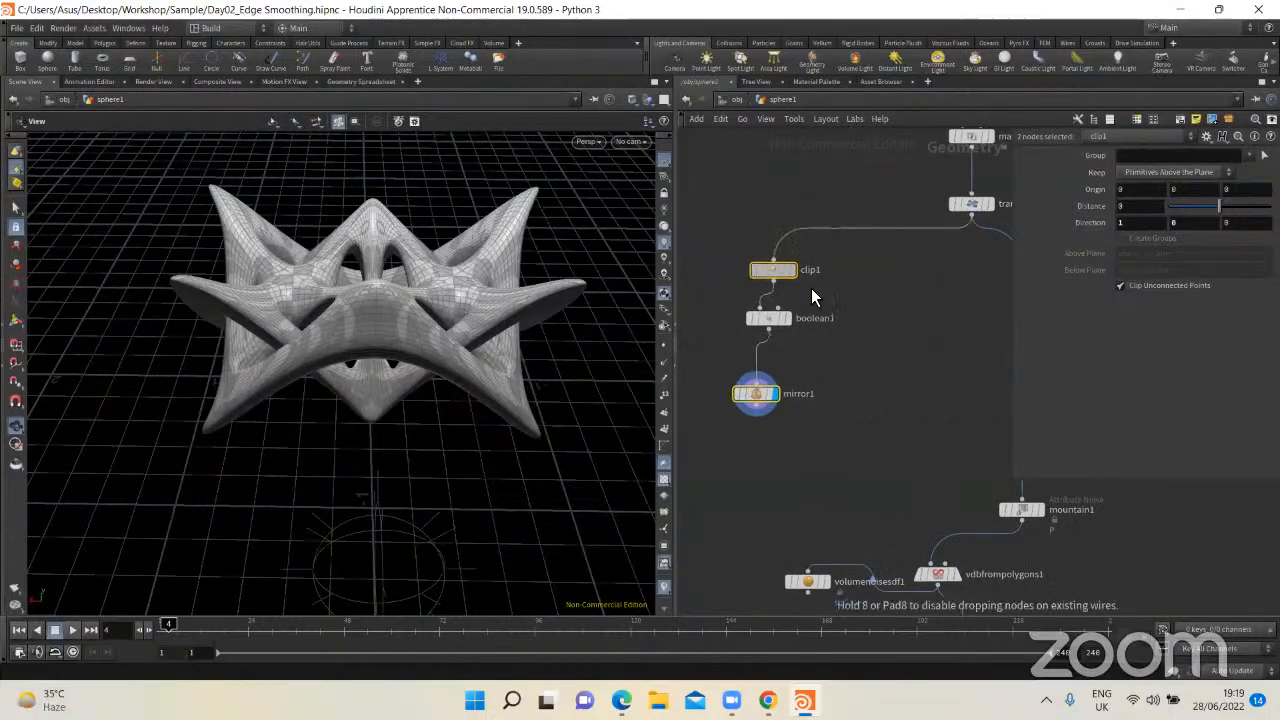
click(822, 345)
middle_drag(822, 346, 678, 366)
click(847, 222)
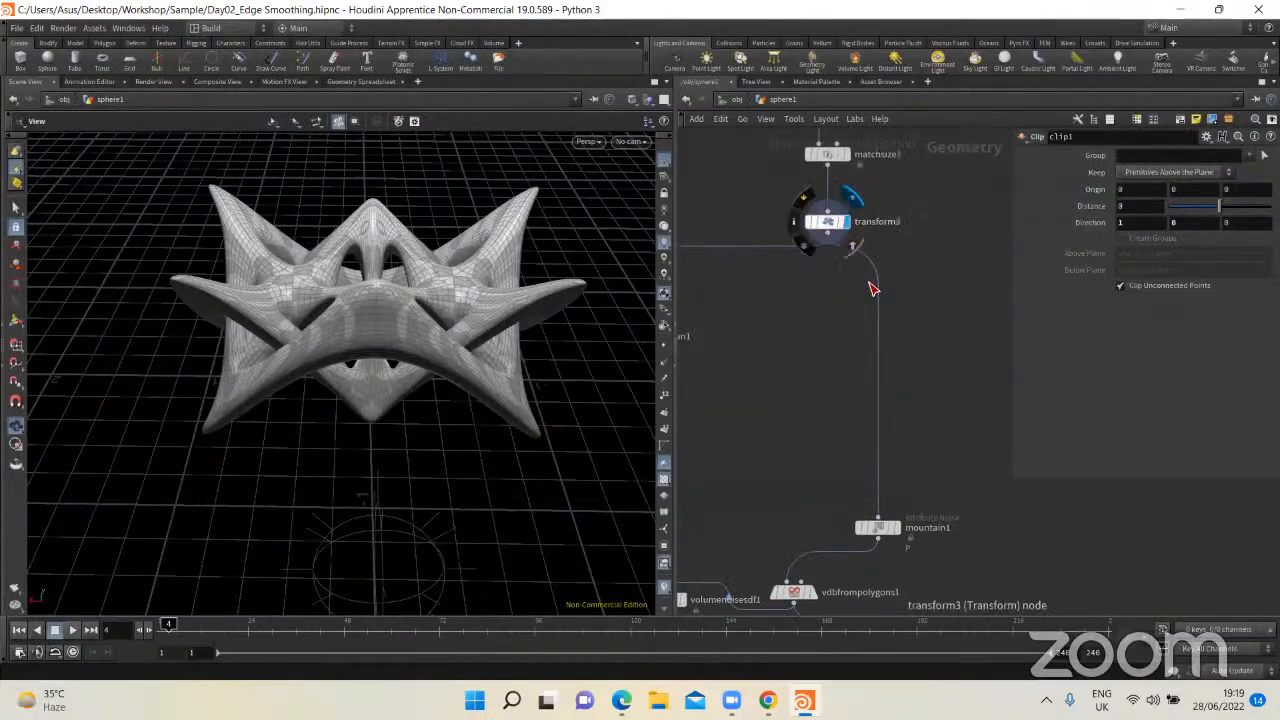
Step: Display mountain1's output, inspect the noise-deformed model, and examine the node's amplitude, noise type, element size and offset parameters
scroll(897, 528, up, 3)
click(900, 482)
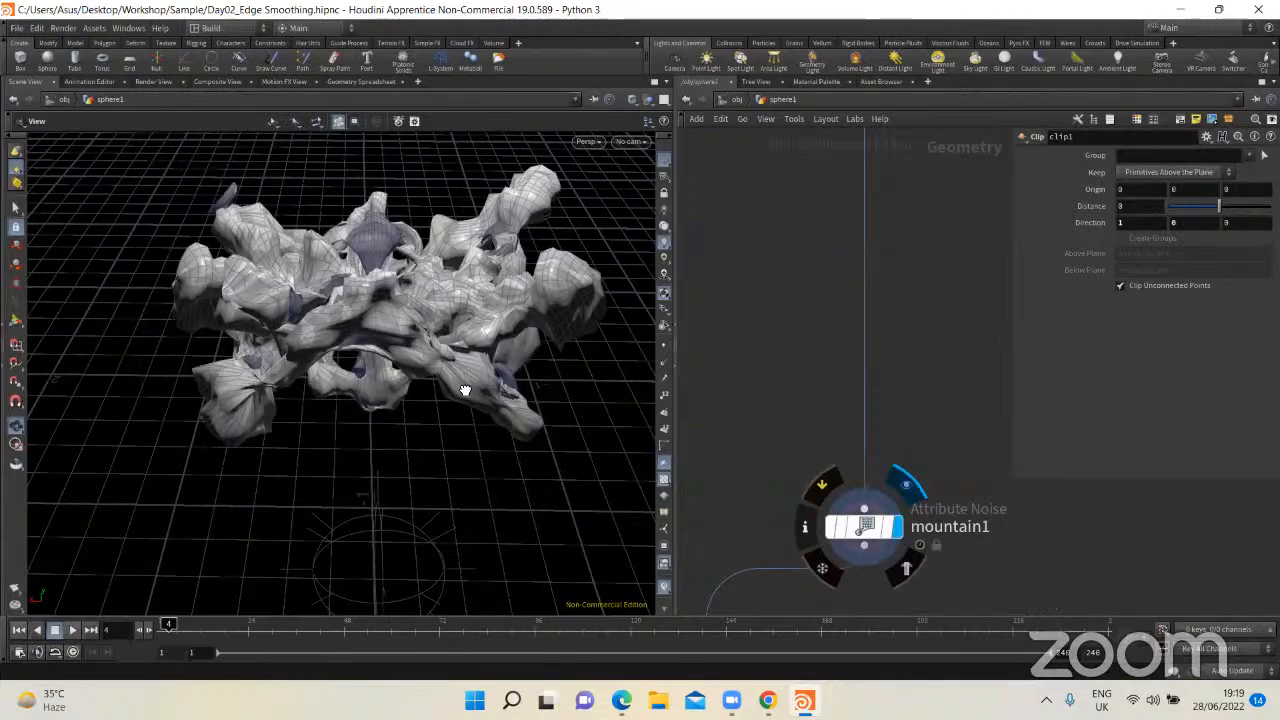
drag(561, 390, 511, 366)
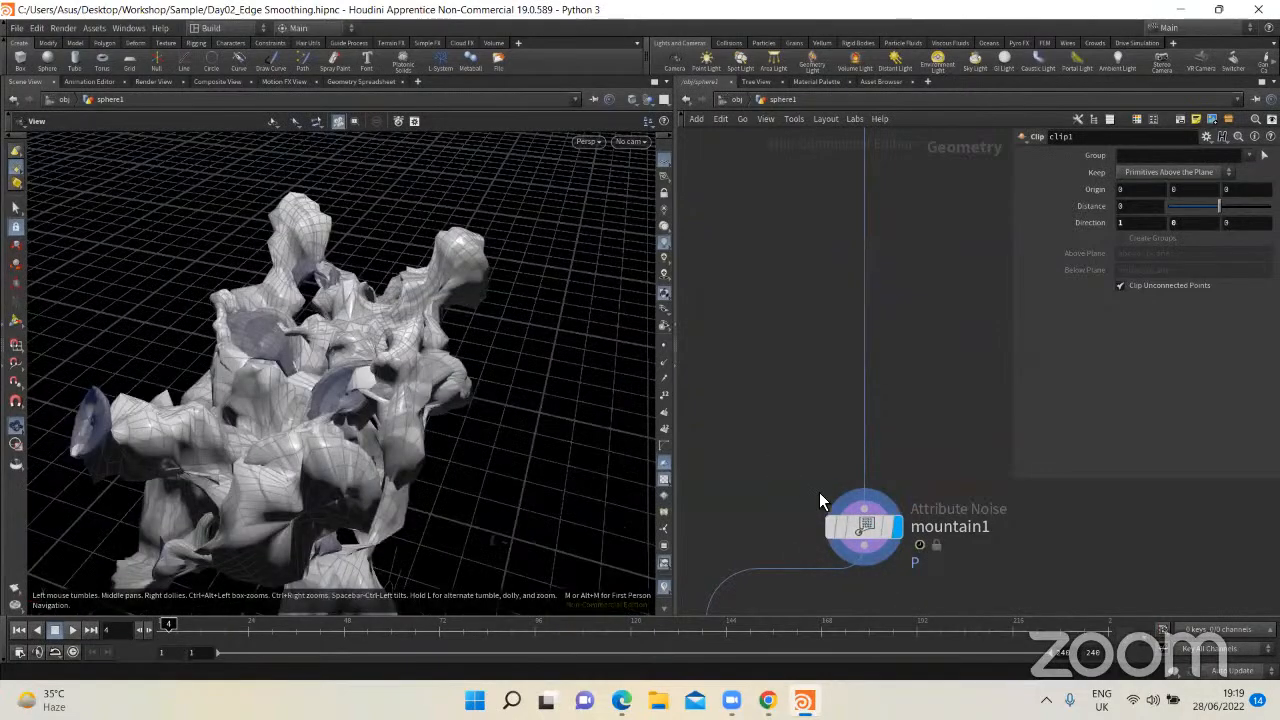
drag(881, 528, 858, 392)
drag(394, 410, 560, 400)
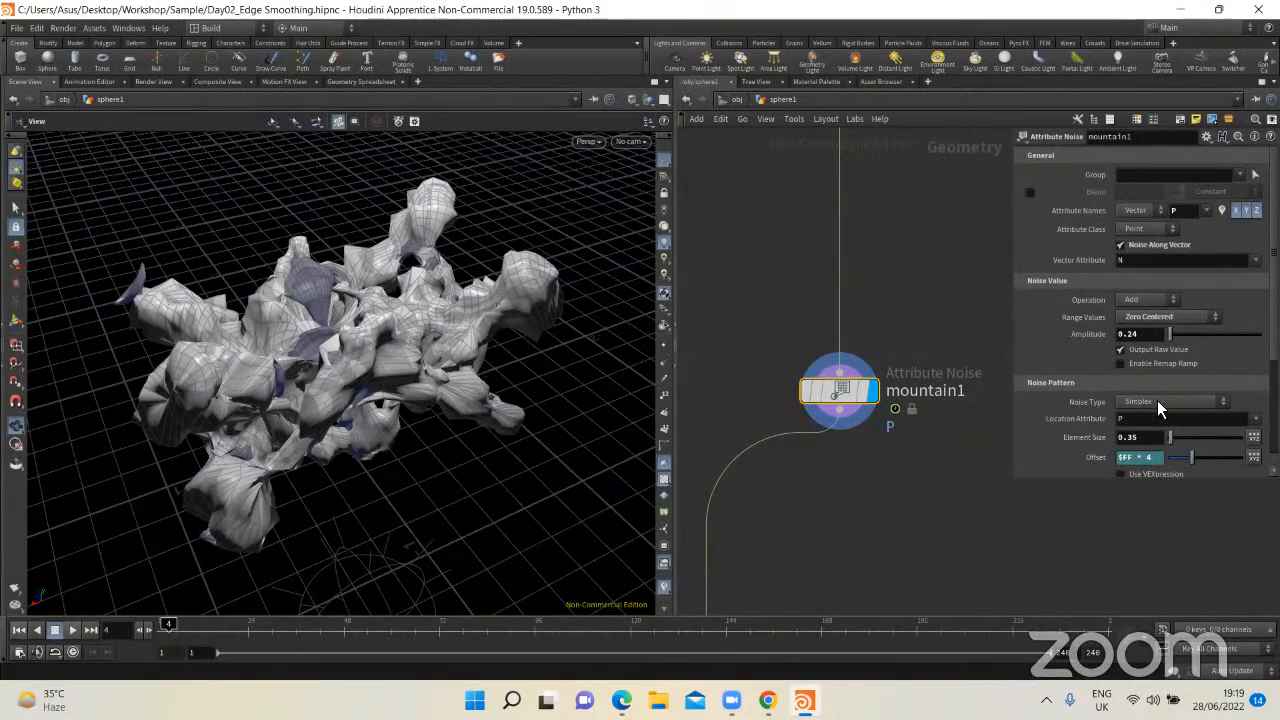
scroll(1100, 405, down, 2)
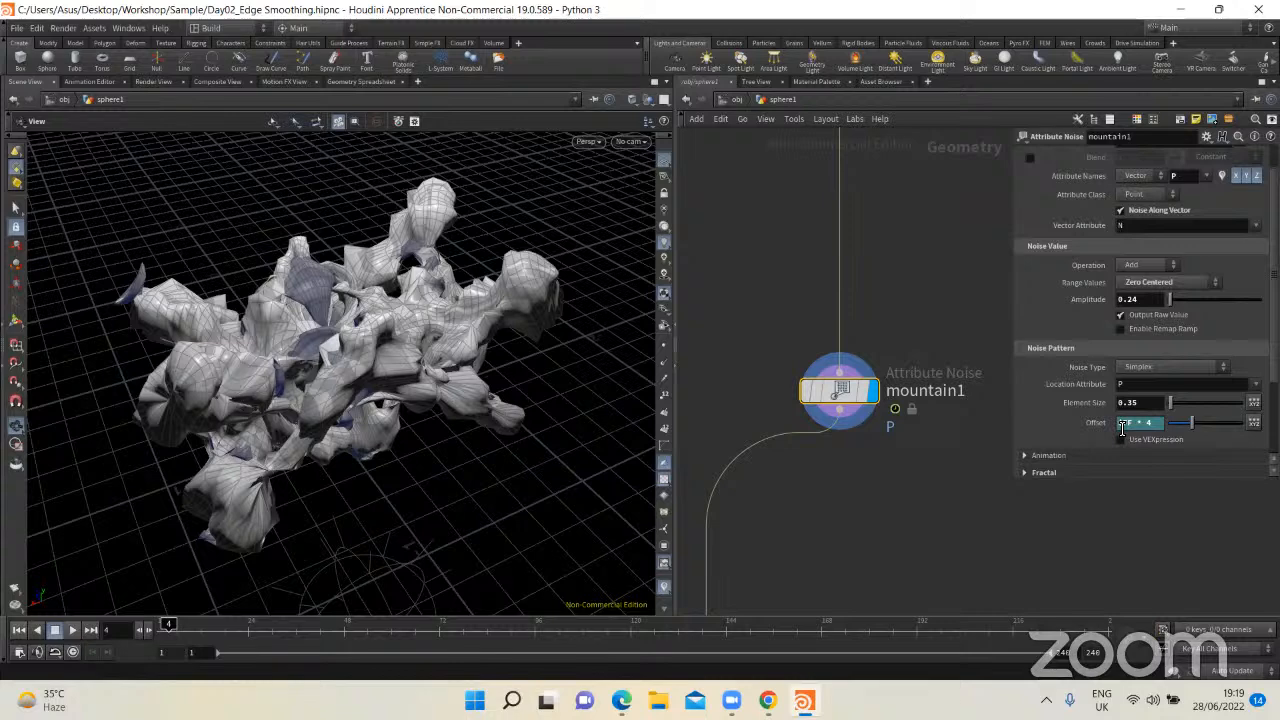
middle_drag(885, 451, 909, 399)
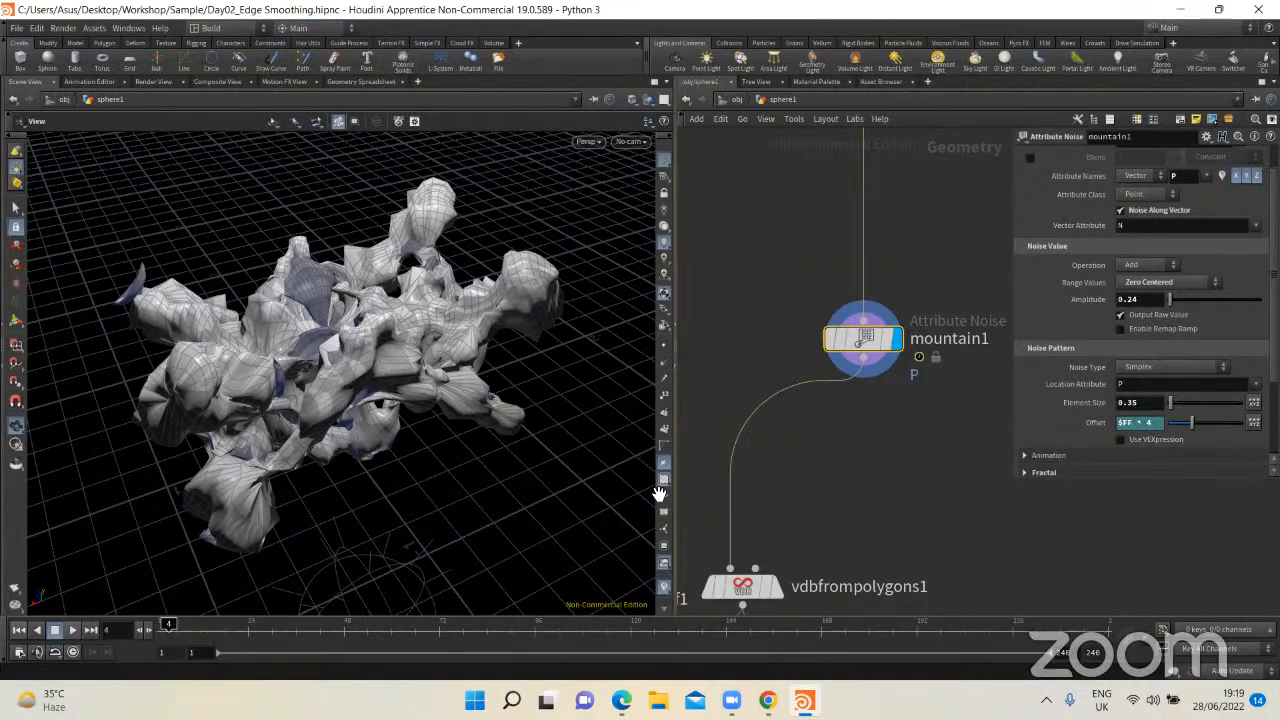
Step: Move vdbfrompolygons1 closer beneath mountain1 and compare the deformed mesh with the node's VDB output
middle_drag(859, 586, 872, 437)
drag(769, 438, 895, 368)
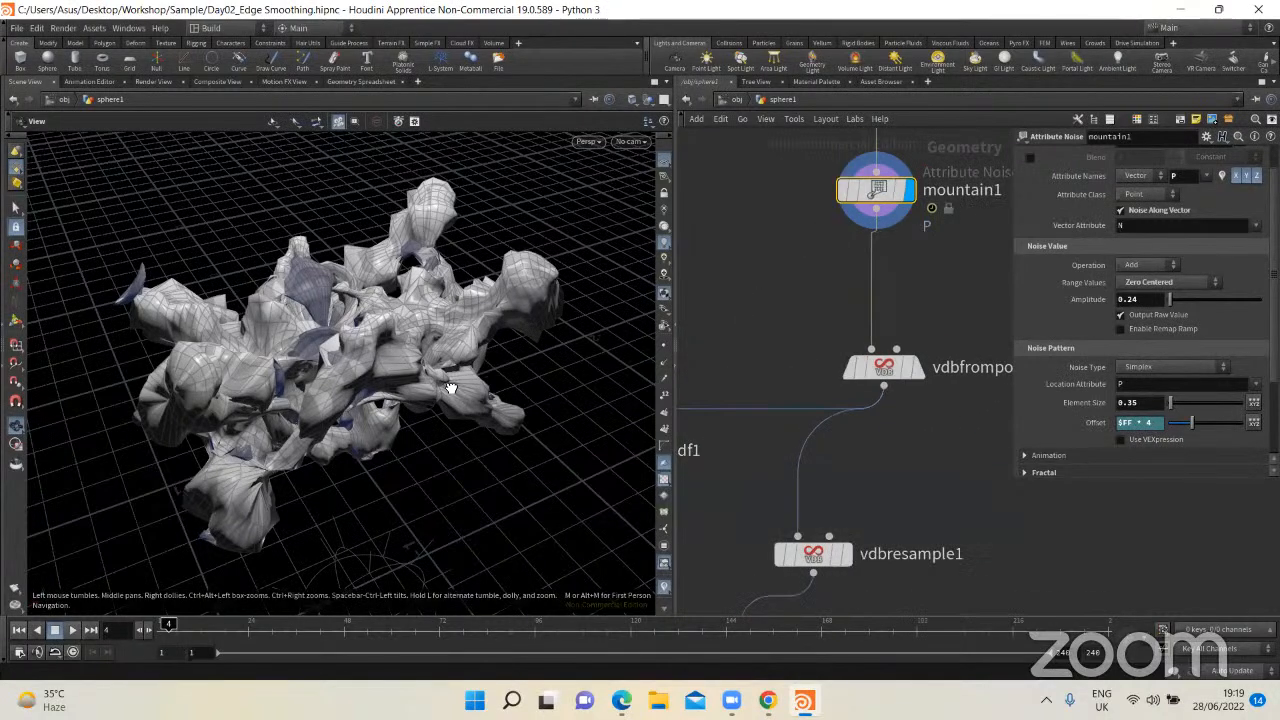
drag(449, 386, 306, 271)
scroll(432, 353, up, 3)
scroll(432, 353, up, 4)
drag(480, 354, 575, 360)
scroll(354, 350, down, 3)
click(917, 368)
drag(406, 370, 374, 374)
Step: Move vdbresample1 closer beneath vdbfrompolygons1, display its output, and show its VDB Resample parameters
middle_drag(891, 518, 875, 408)
drag(803, 450, 875, 443)
scroll(872, 447, down, 3)
middle_drag(857, 447, 859, 386)
scroll(886, 378, up, 2)
click(881, 376)
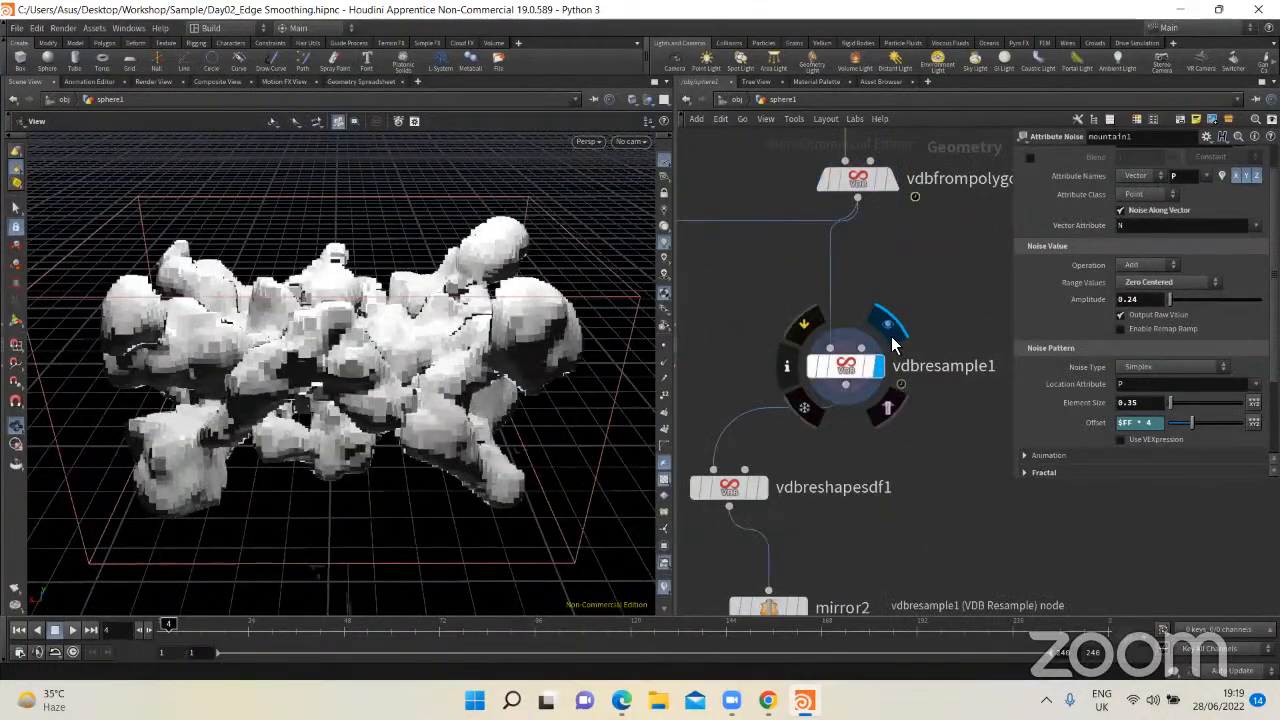
click(825, 367)
drag(482, 392, 439, 410)
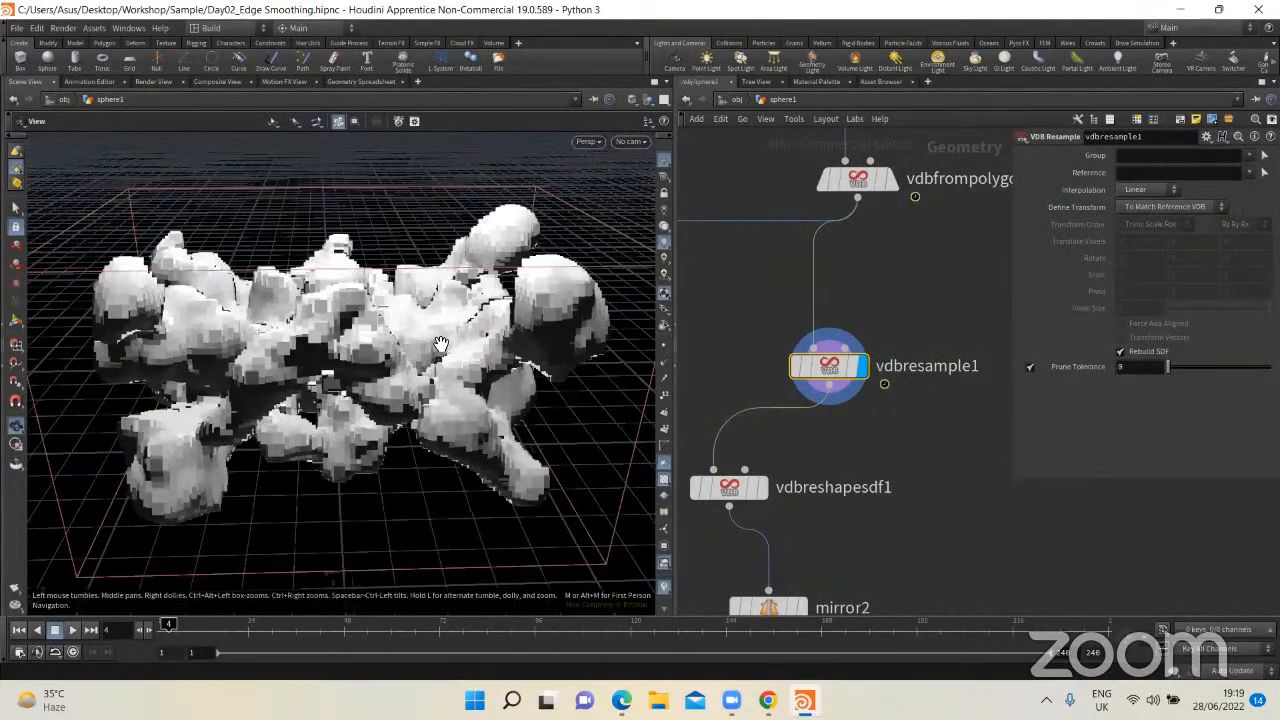
Step: Move vdbreshapesdf1 closer beneath vdbresample1, display its output, and examine its Operation and Offset parameters
middle_drag(739, 491, 759, 416)
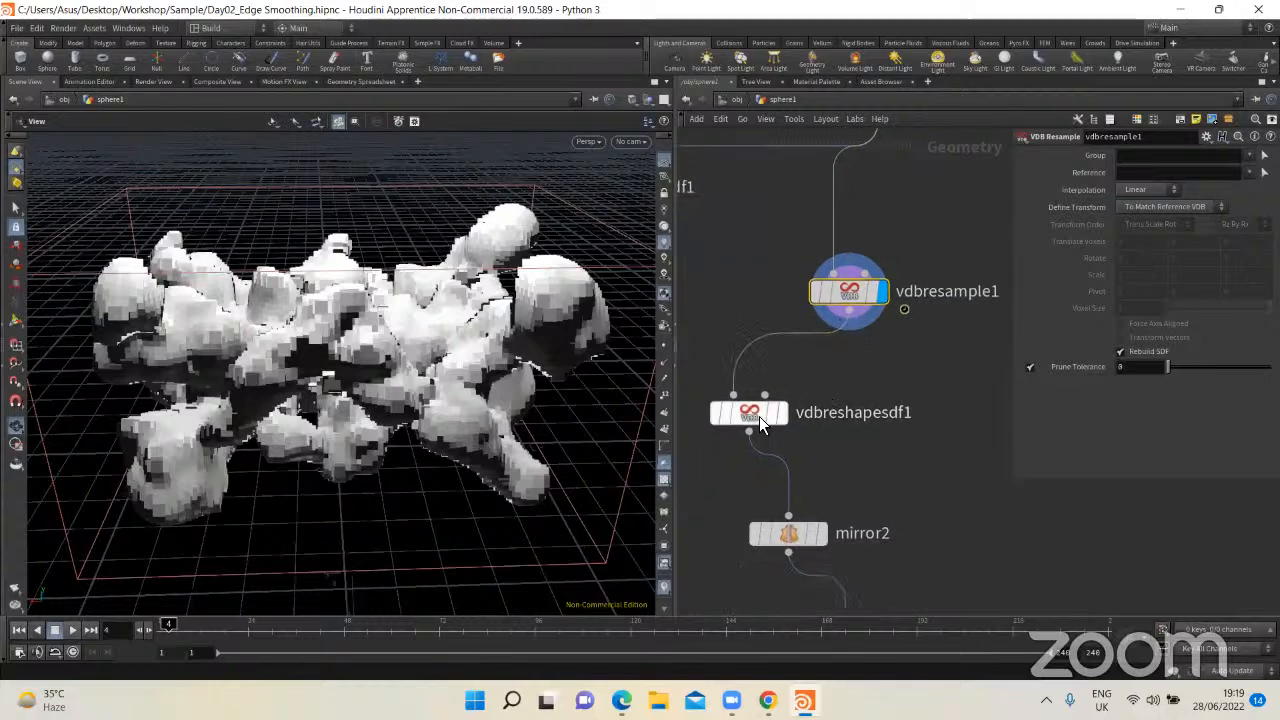
drag(759, 416, 799, 419)
click(822, 415)
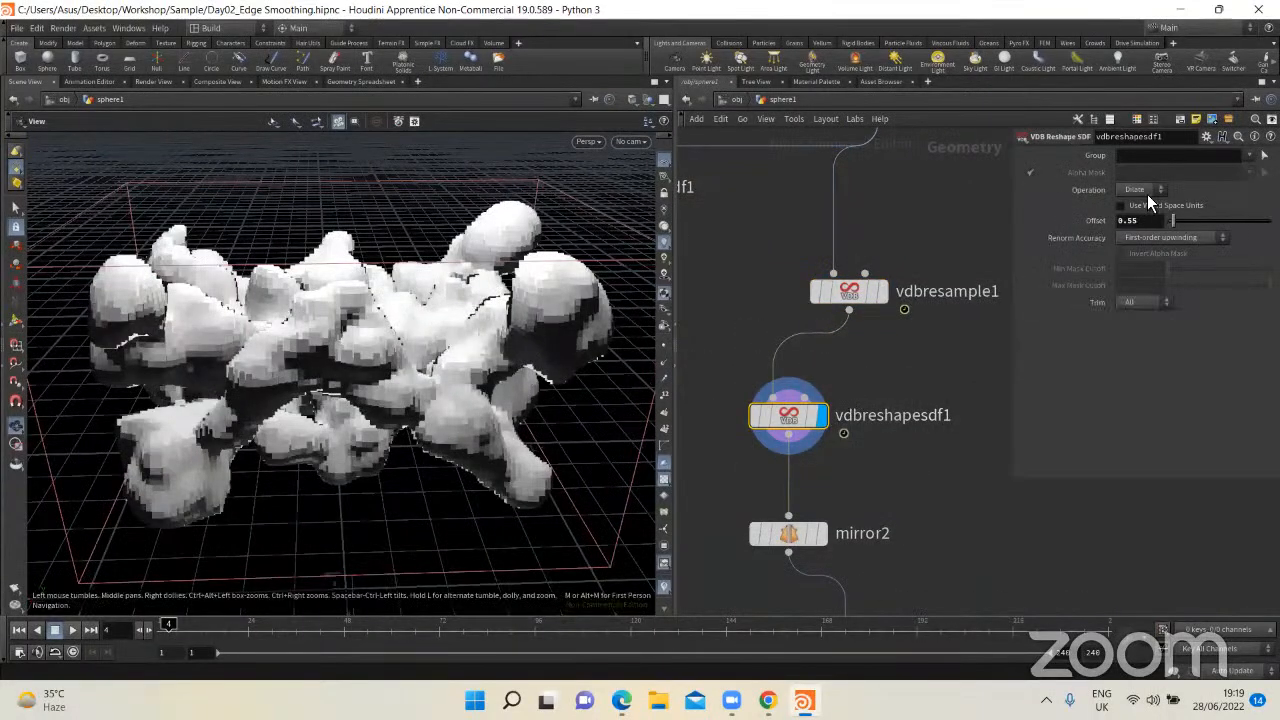
click(905, 373)
middle_drag(929, 377, 875, 374)
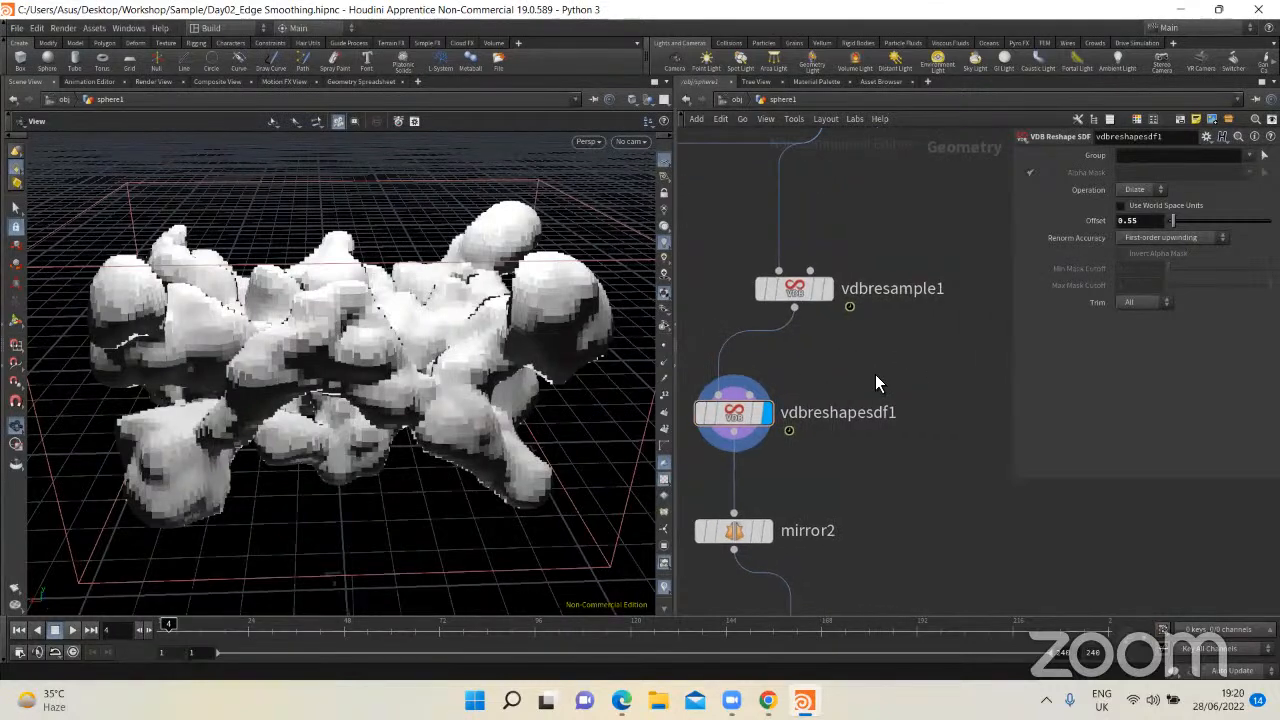
Step: Add a VDB Resample node beside vdbreshapesdf1
key(Tab)
text(vdb)
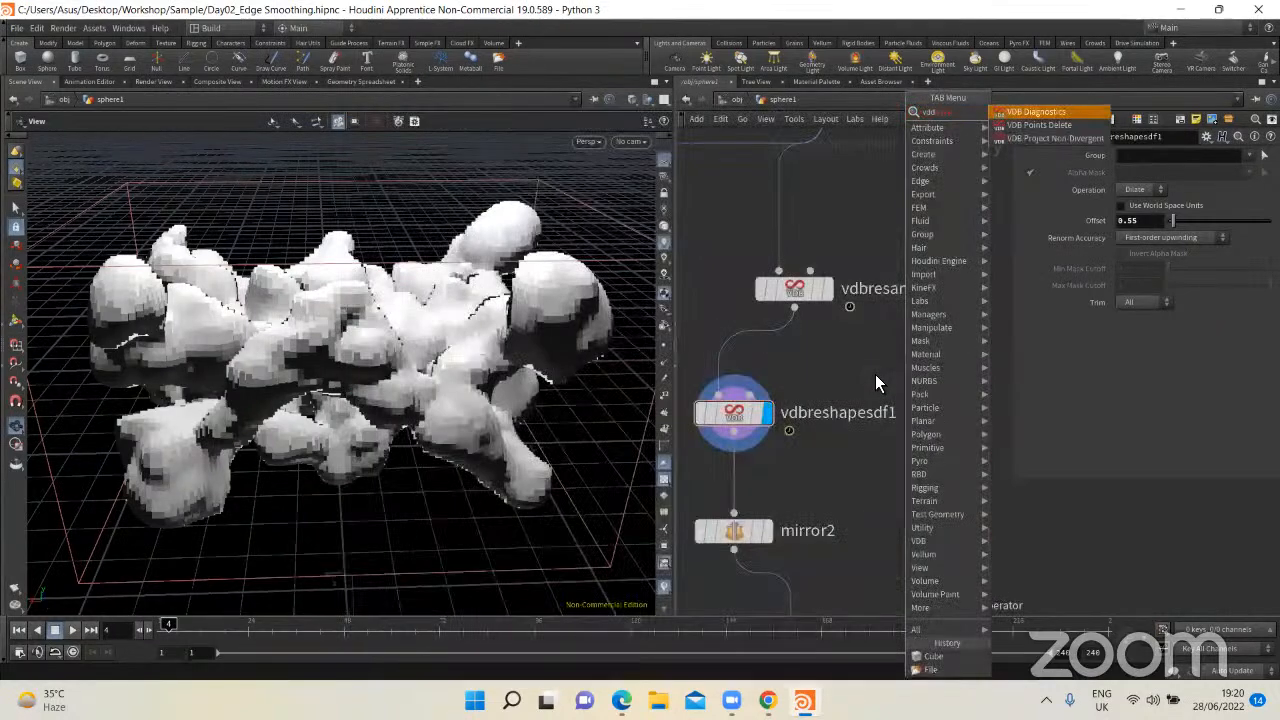
key(BackSpace)
key(BackSpace)
key(BackSpace)
text(vdbr)
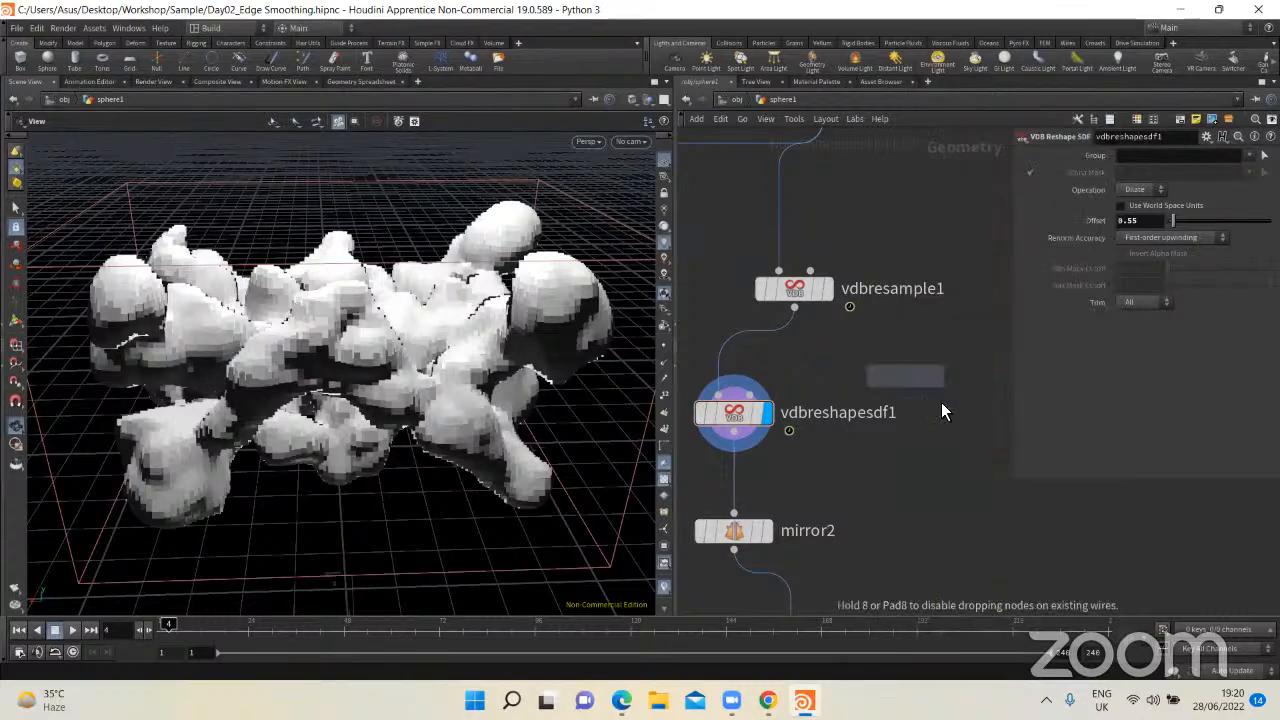
key(Return)
click(915, 390)
Step: Feed vdbresample1's output into the new VDB Resample node and display its result
drag(796, 308, 925, 394)
middle_drag(966, 401, 802, 374)
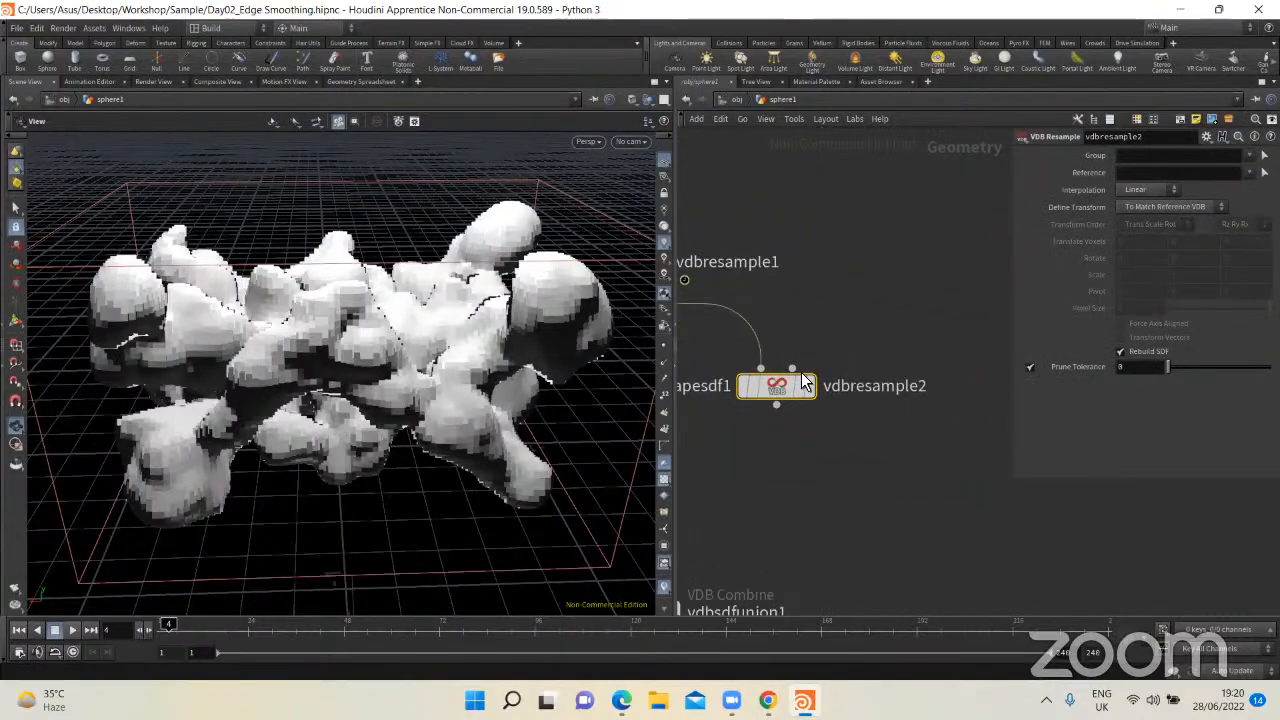
drag(808, 388, 848, 399)
click(853, 399)
middle_drag(841, 418, 875, 406)
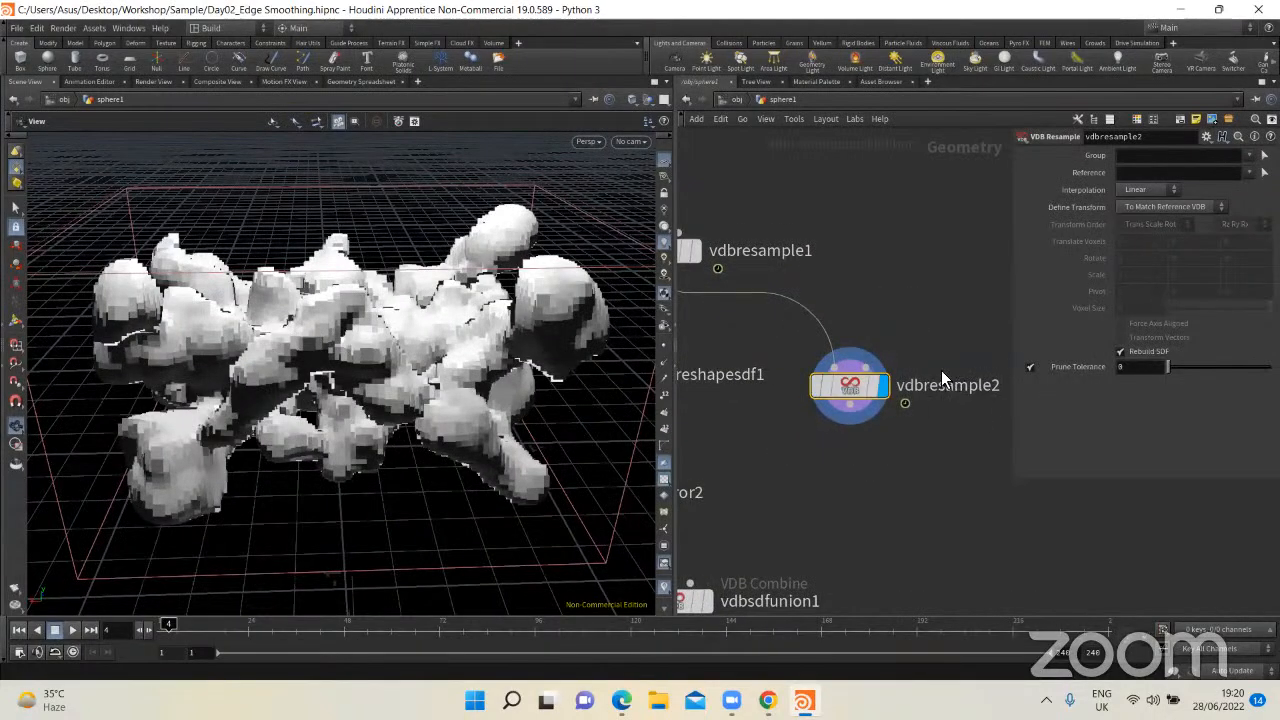
Step: Add a VDB Reshape SDF node near vdbresample2 and delete vdbresample2
key(Tab)
text(v)
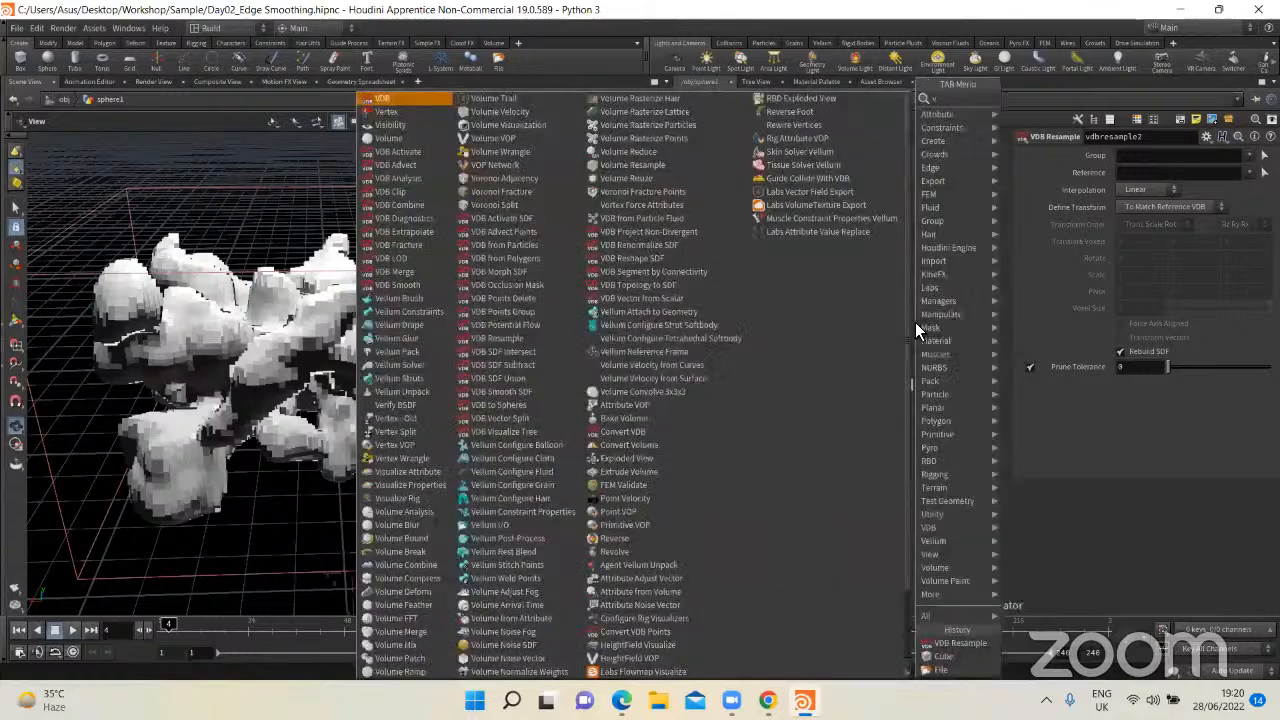
text(dbresh)
key(Return)
key(Return)
click(852, 388)
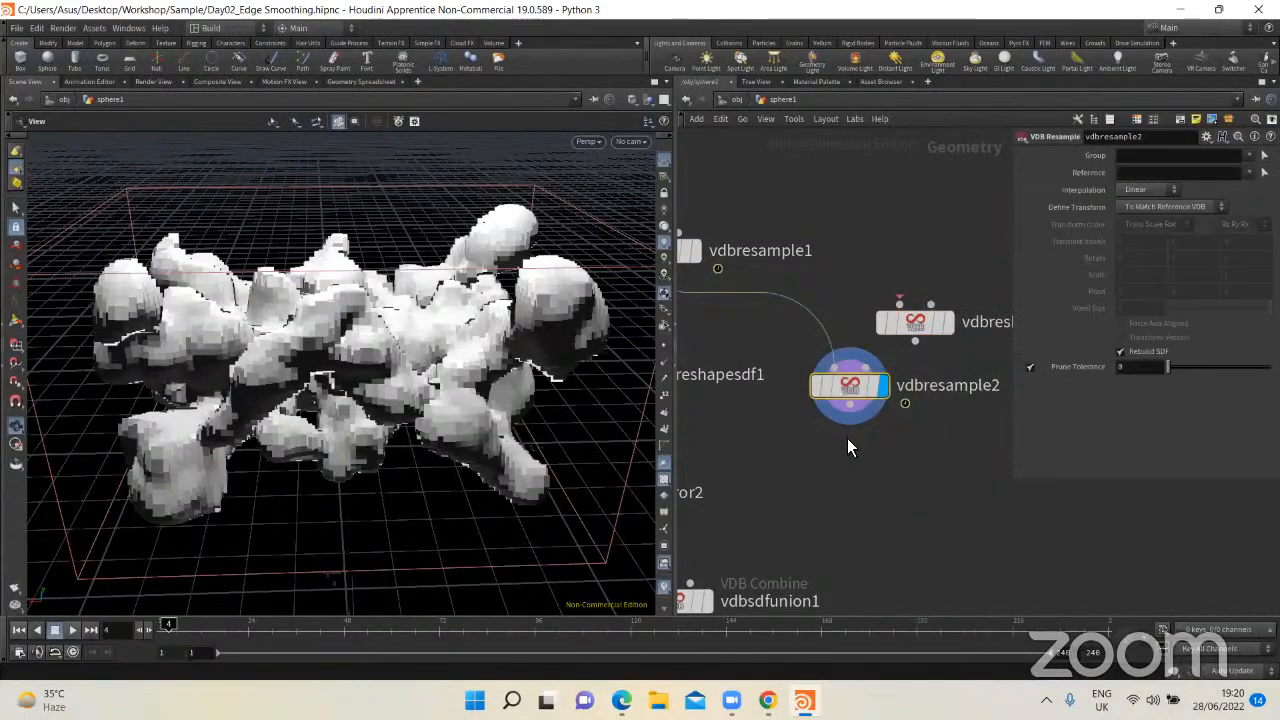
drag(909, 320, 869, 391)
key(ctrl+z)
key(Delete)
Step: Connect vdbresample1's output to the new VDB Reshape SDF node and display its result
middle_drag(790, 322, 862, 314)
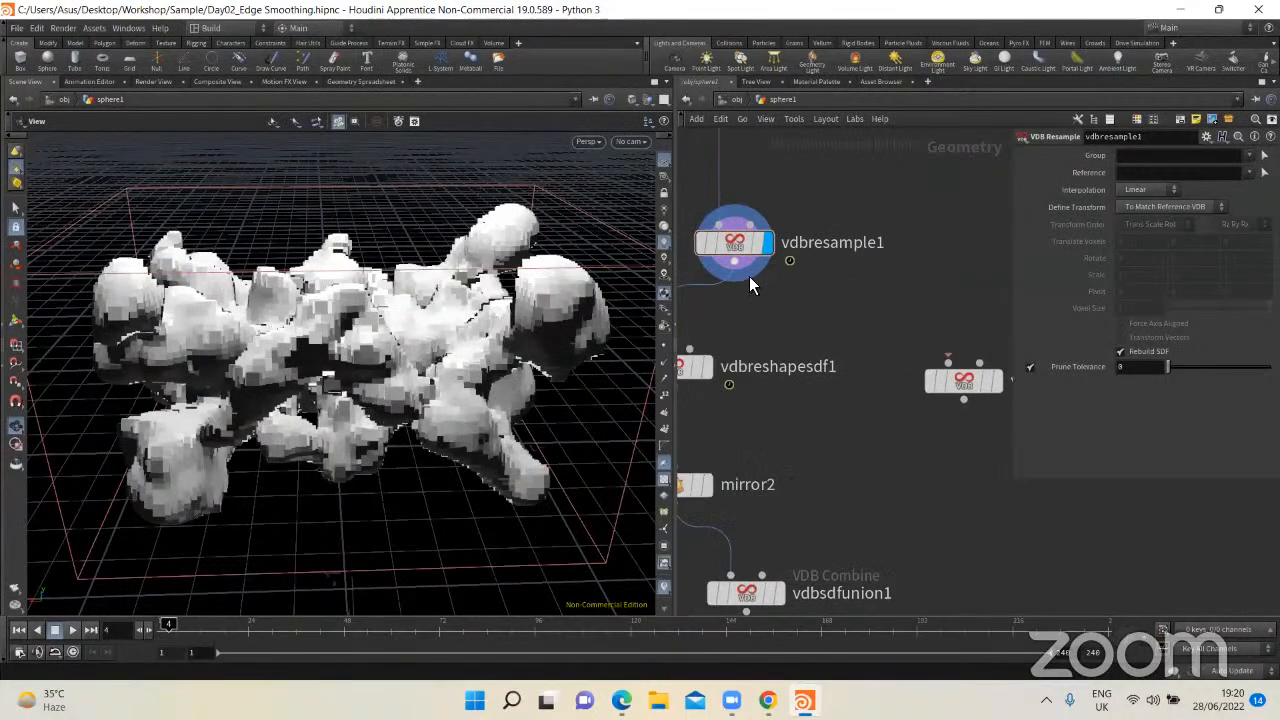
click(741, 268)
click(930, 357)
middle_drag(1008, 406, 866, 404)
click(854, 380)
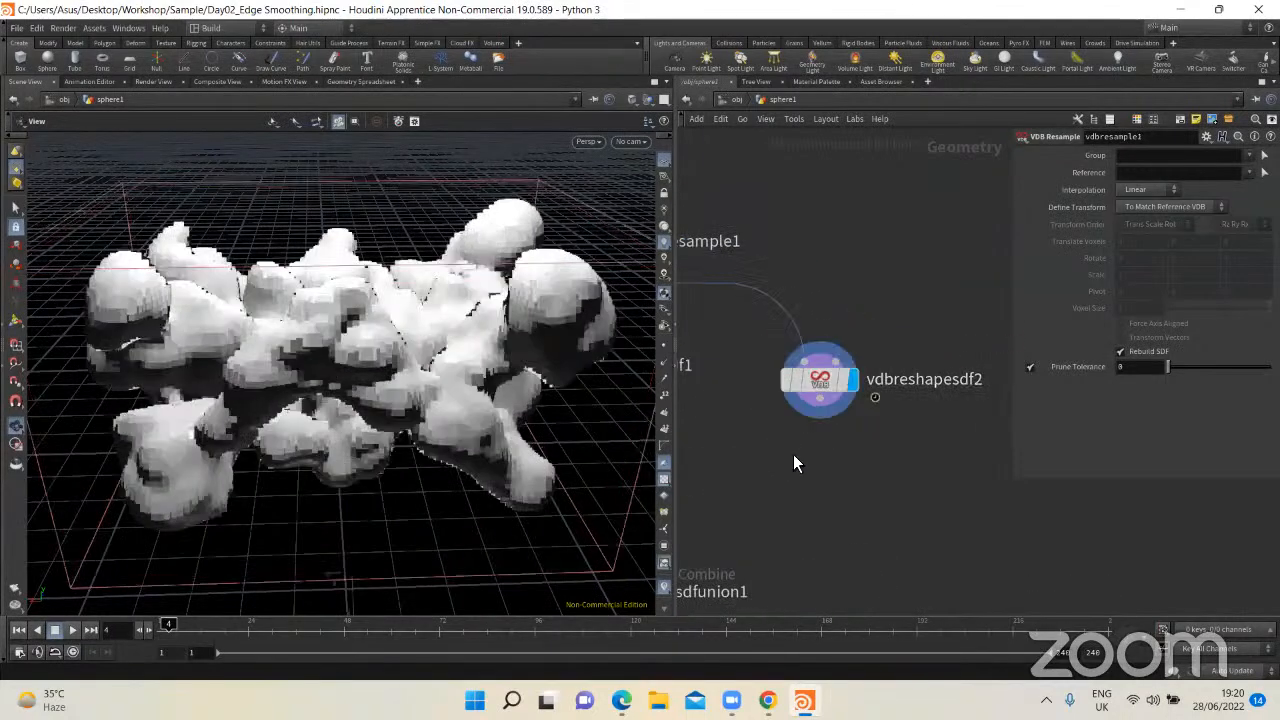
Step: Try vdbreshapesdf2's Dilate operation with a different Offset, and try another operation for comparison
drag(793, 454, 838, 384)
click(1149, 188)
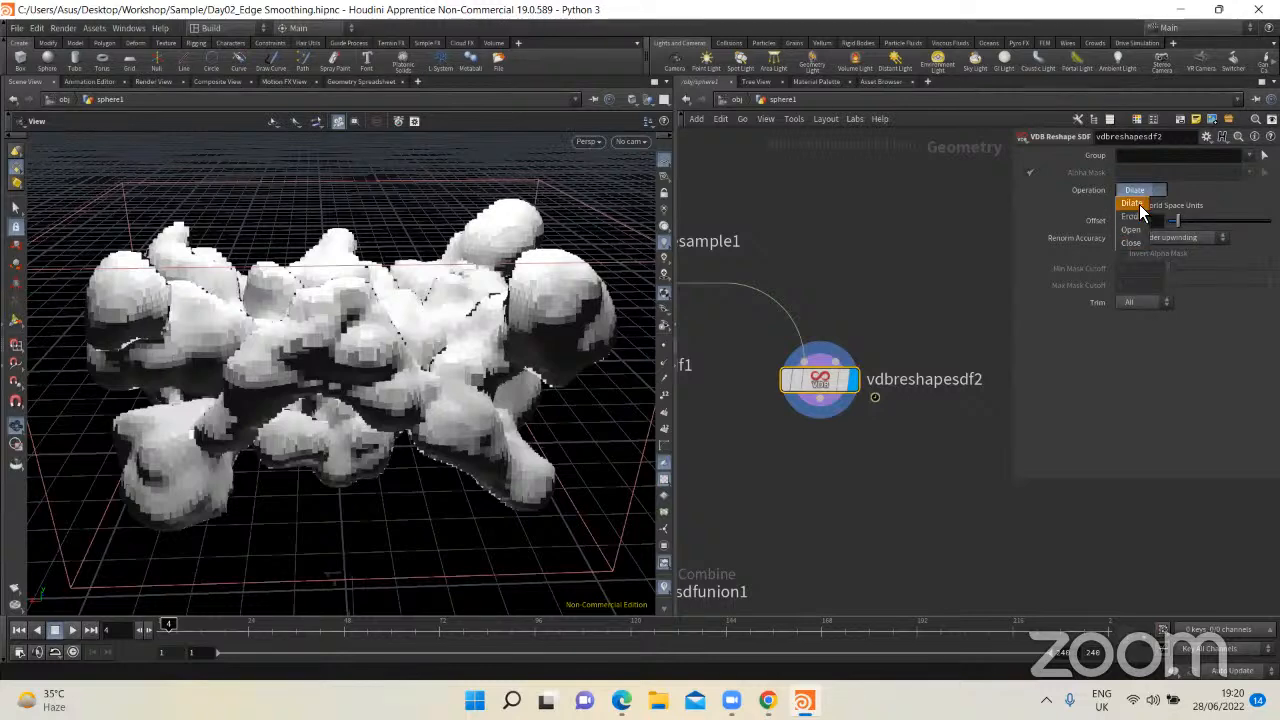
click(1142, 204)
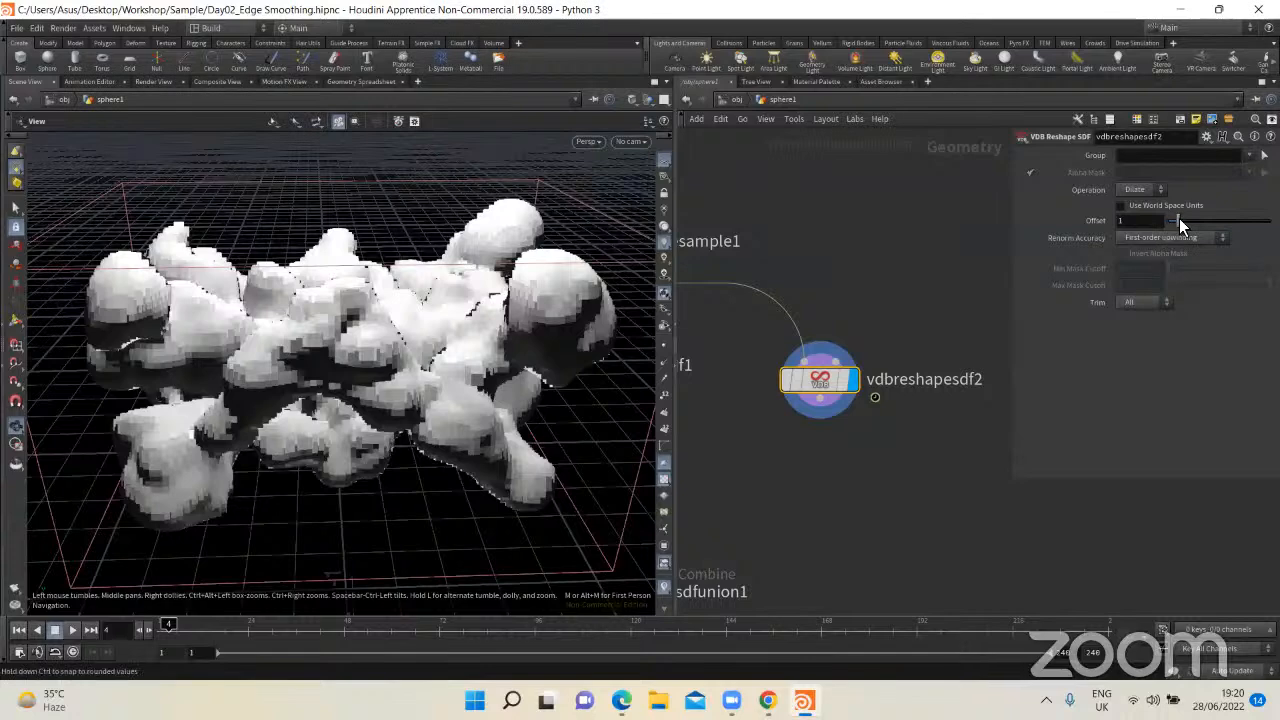
mouse_move(1179, 218)
mouse_down()
mouse_move(1203, 224)
mouse_move(1195, 231)
mouse_up()
click(1147, 196)
click(1149, 223)
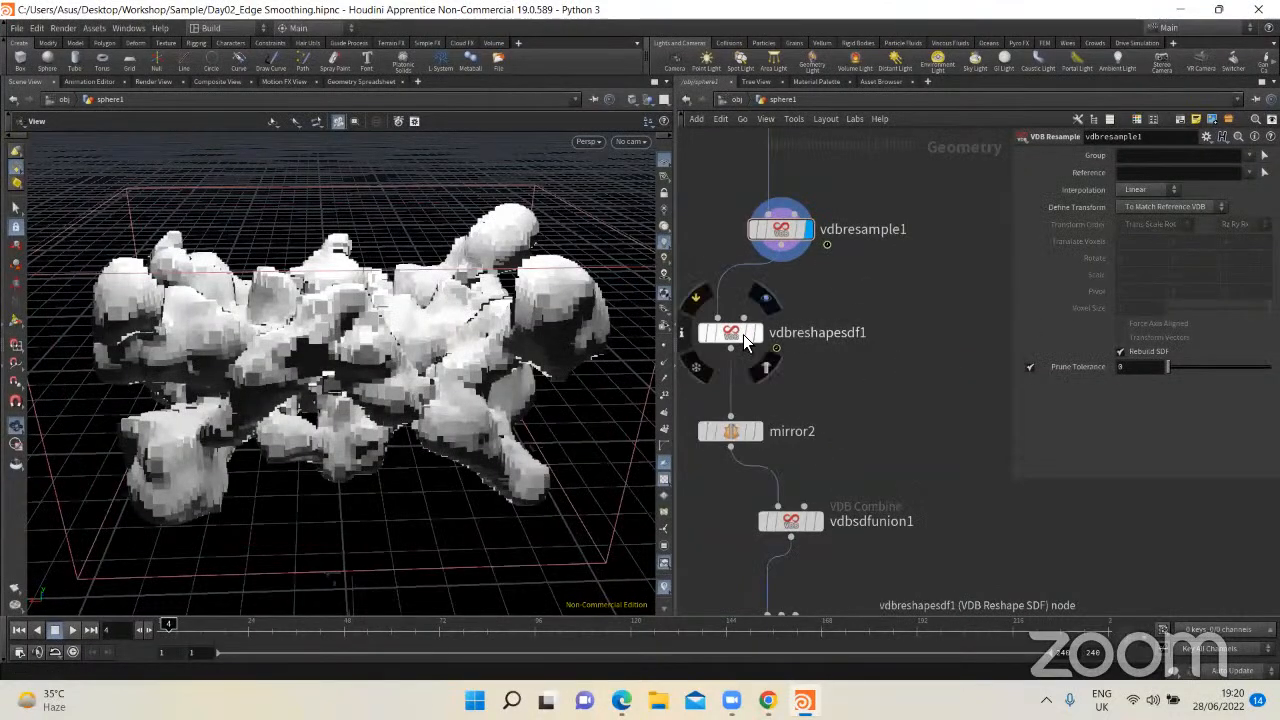
Step: Display vdbreshapesdf1's output, show its parameters, and inspect the dilated volume and the Offset setting
click(772, 330)
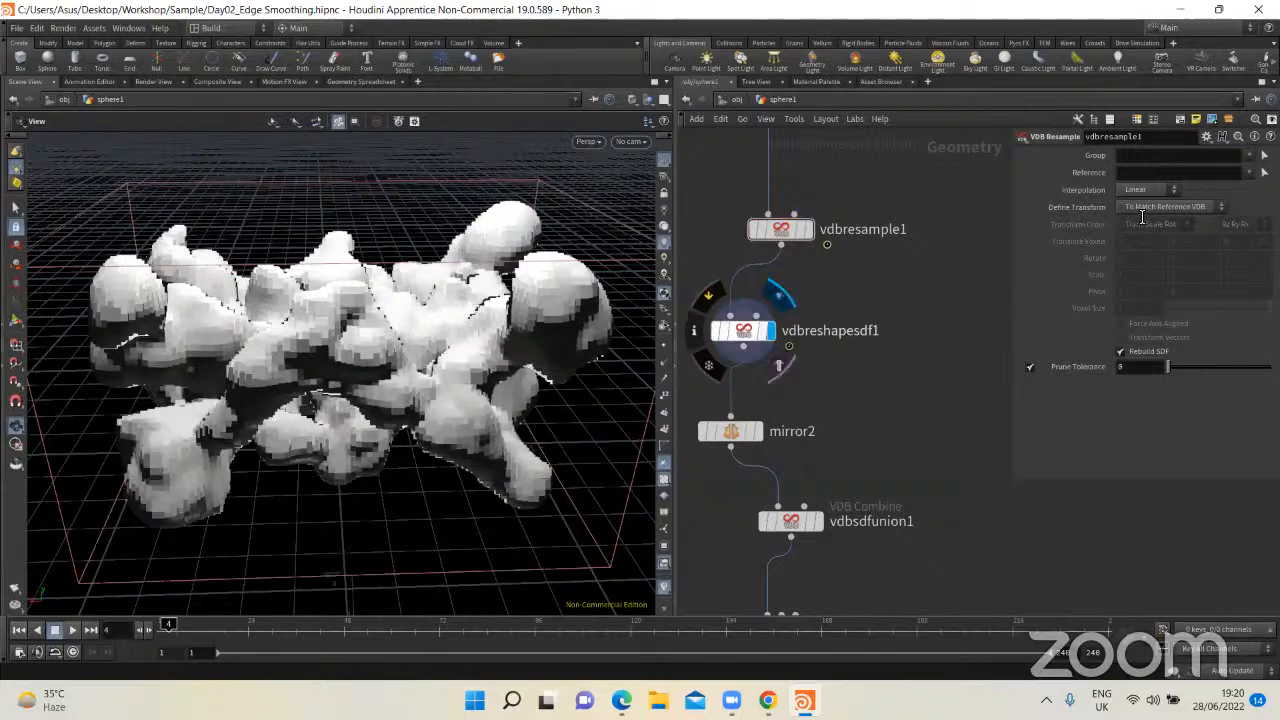
click(743, 330)
mouse_move(601, 326)
mouse_down()
mouse_move(425, 349)
mouse_move(580, 335)
mouse_up()
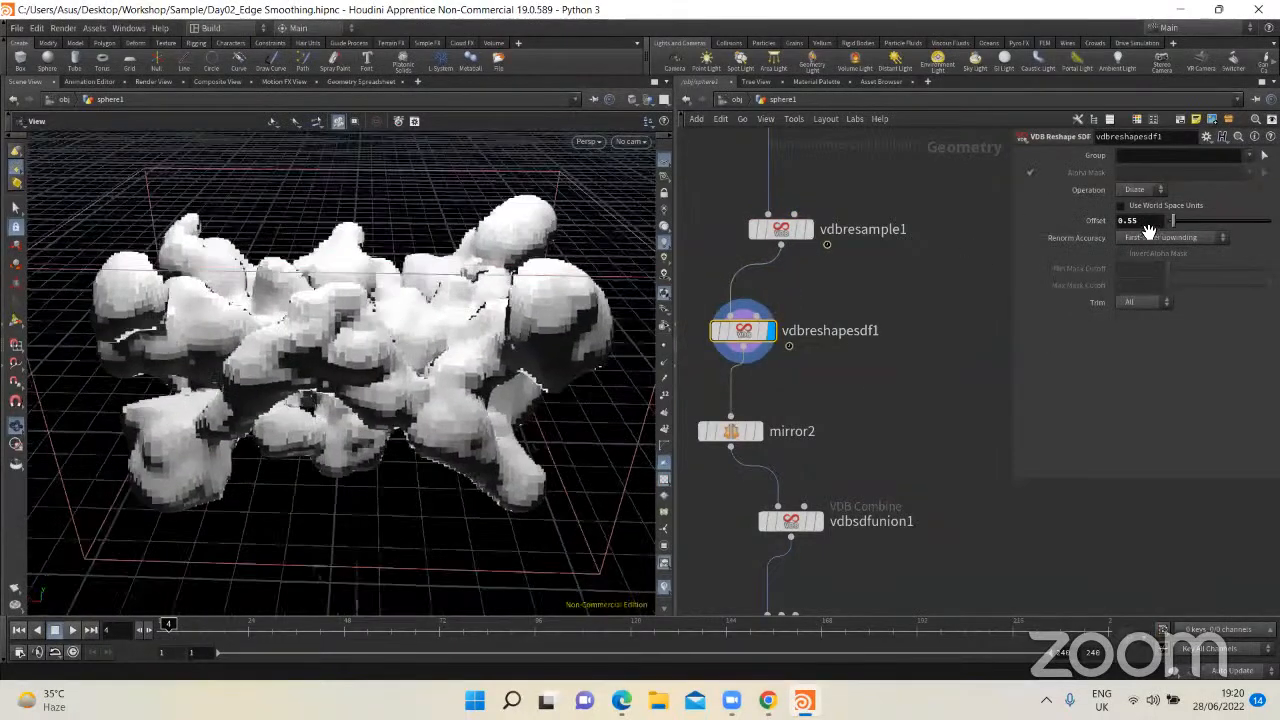
middle_drag(764, 409, 773, 332)
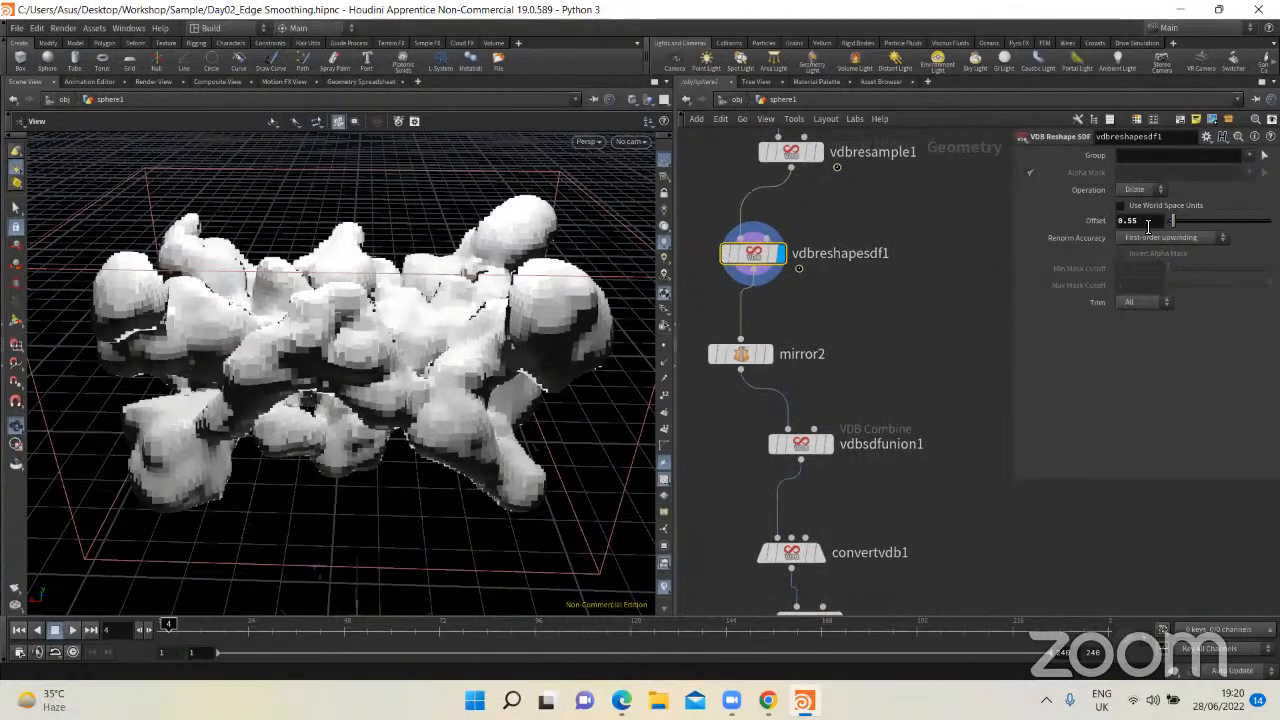
Step: Display mirror2's output, inspect the mirrored volume from several angles, and align vdbsdfunion1 beneath the node
click(791, 333)
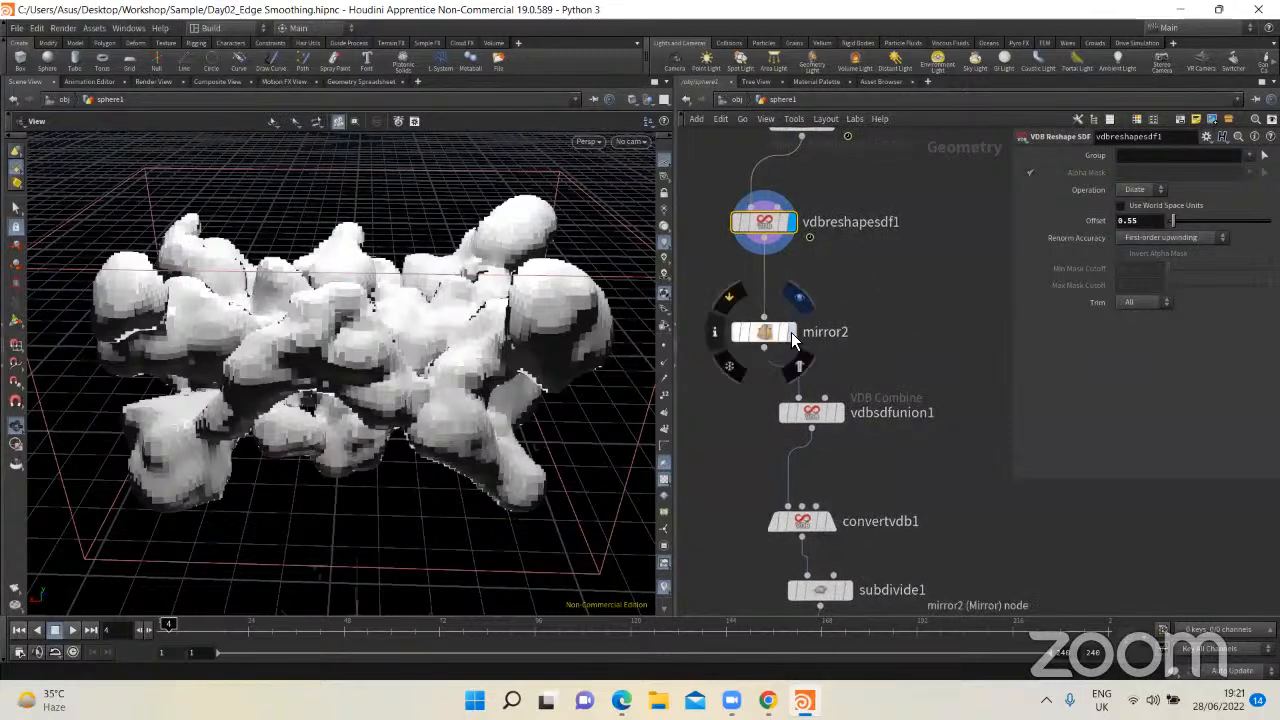
drag(457, 349, 861, 331)
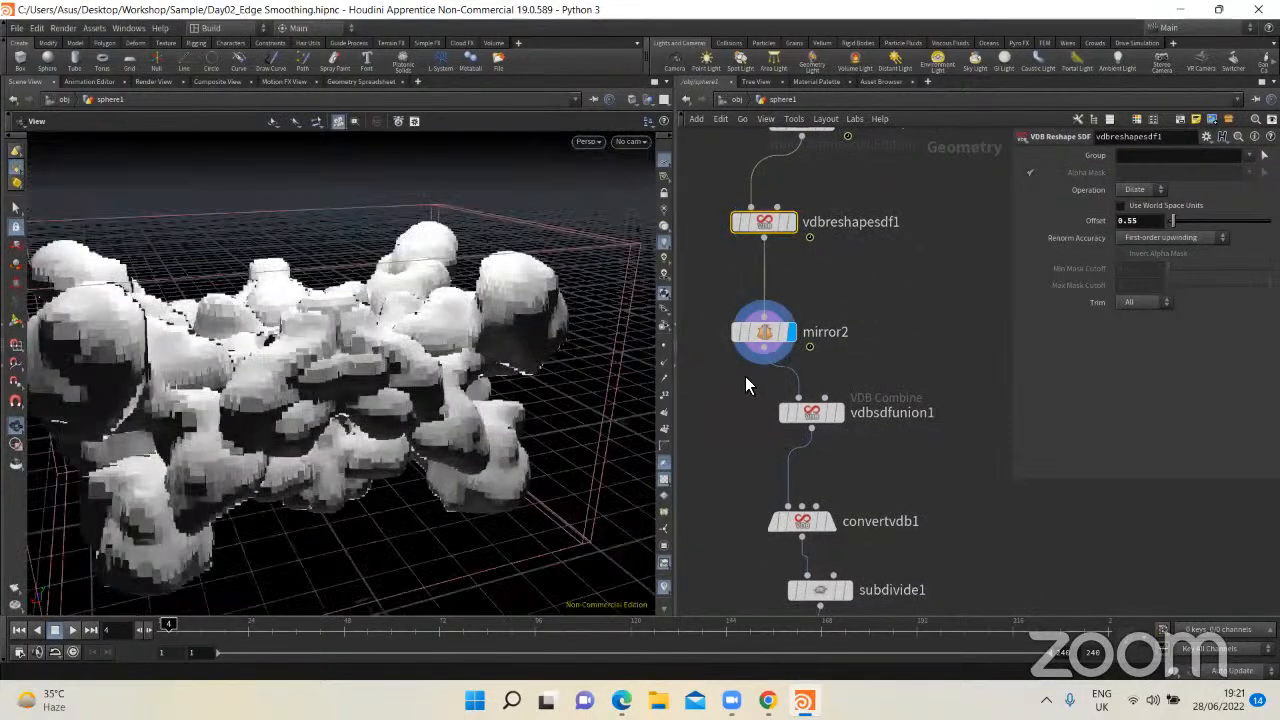
drag(453, 374, 295, 370)
drag(811, 418, 778, 448)
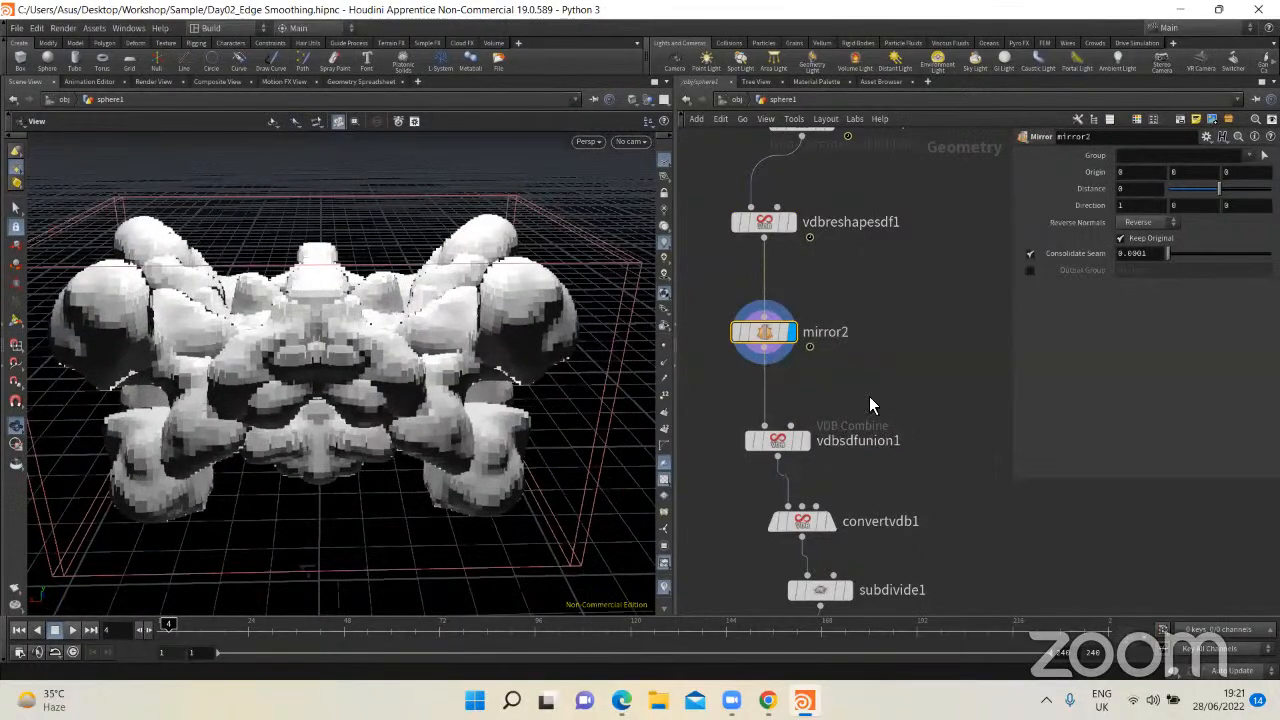
Step: Show vdbsdfunion1's VDB Combine parameters and shift the node slightly beneath mirror2
click(873, 396)
middle_drag(829, 371, 779, 316)
drag(693, 412, 697, 410)
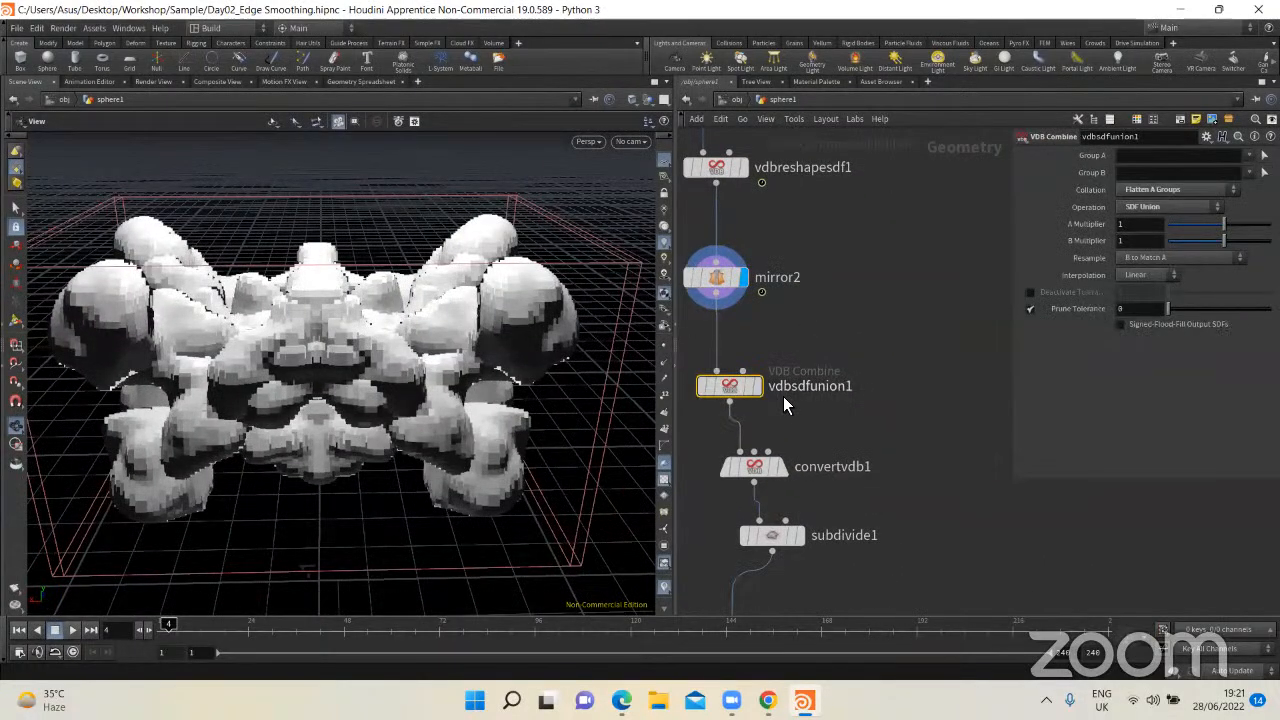
Step: Add an unconnected VDB Combine node beside vdbsdfunion1, move mirror2 slightly closer to vdbreshapesdf1, and inspect the mirrored volume
key(Tab)
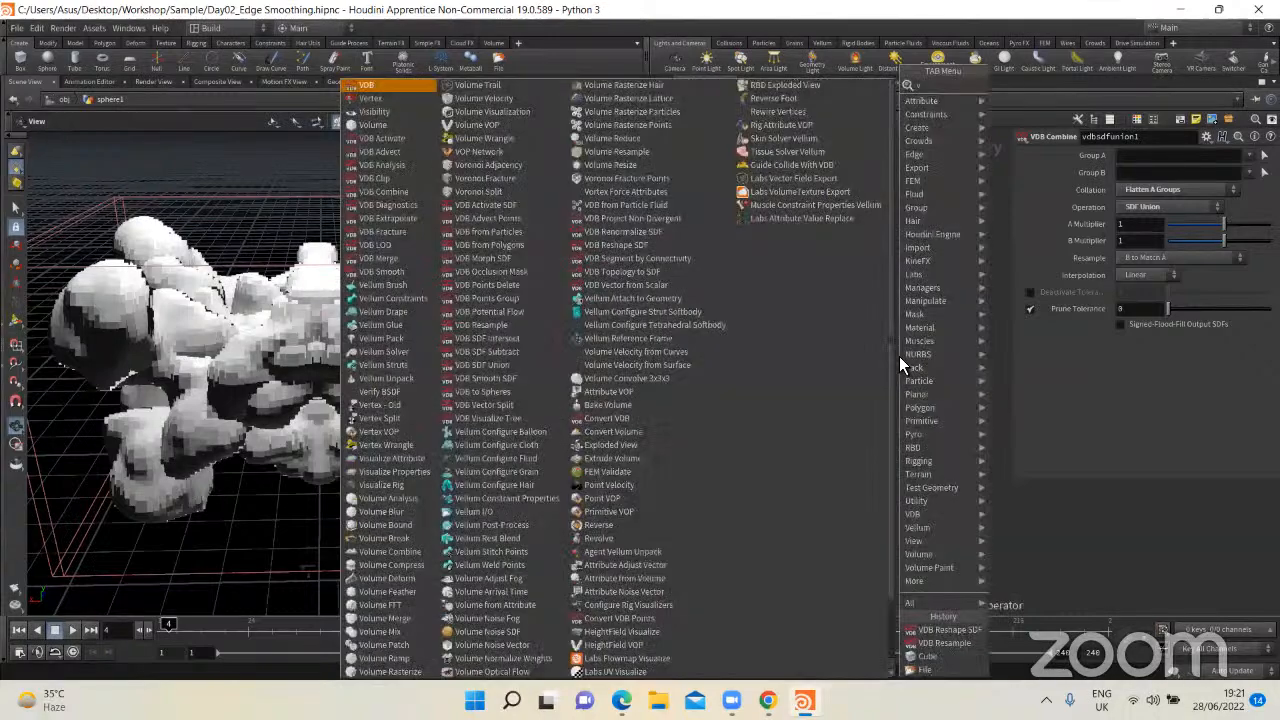
text(vdb co)
key(Return)
click(899, 356)
drag(708, 285, 708, 268)
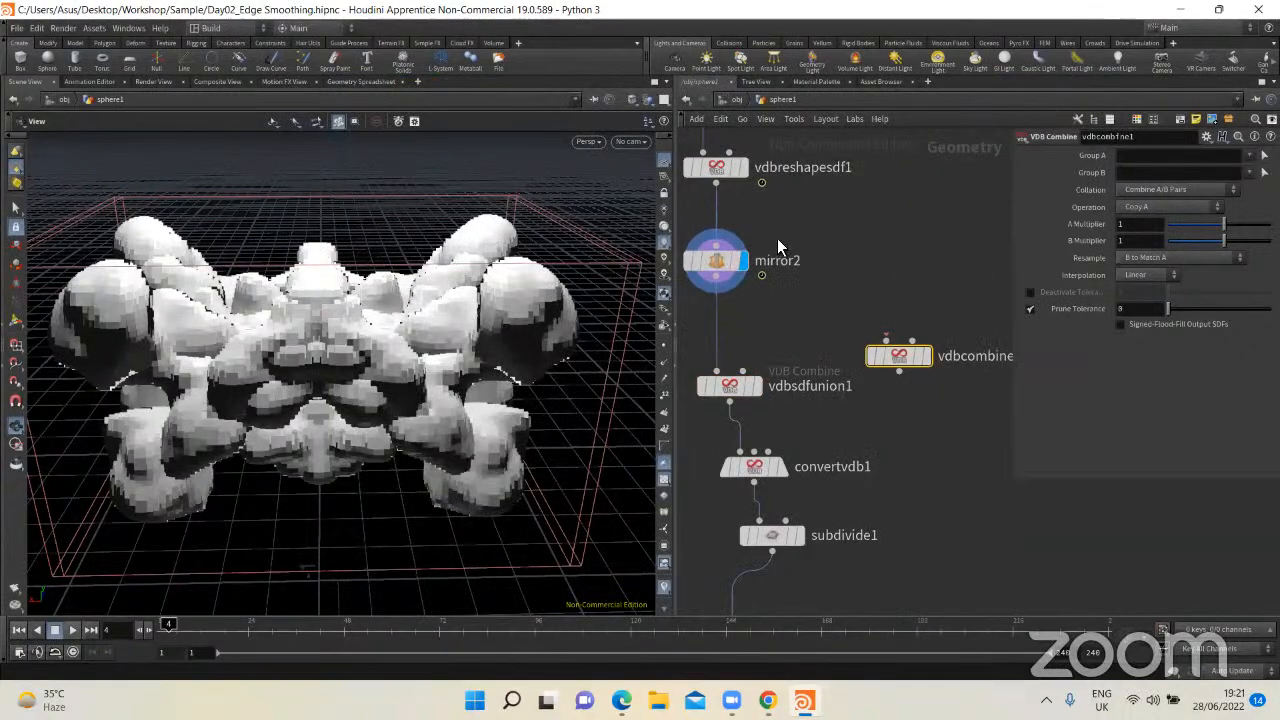
drag(327, 315, 334, 352)
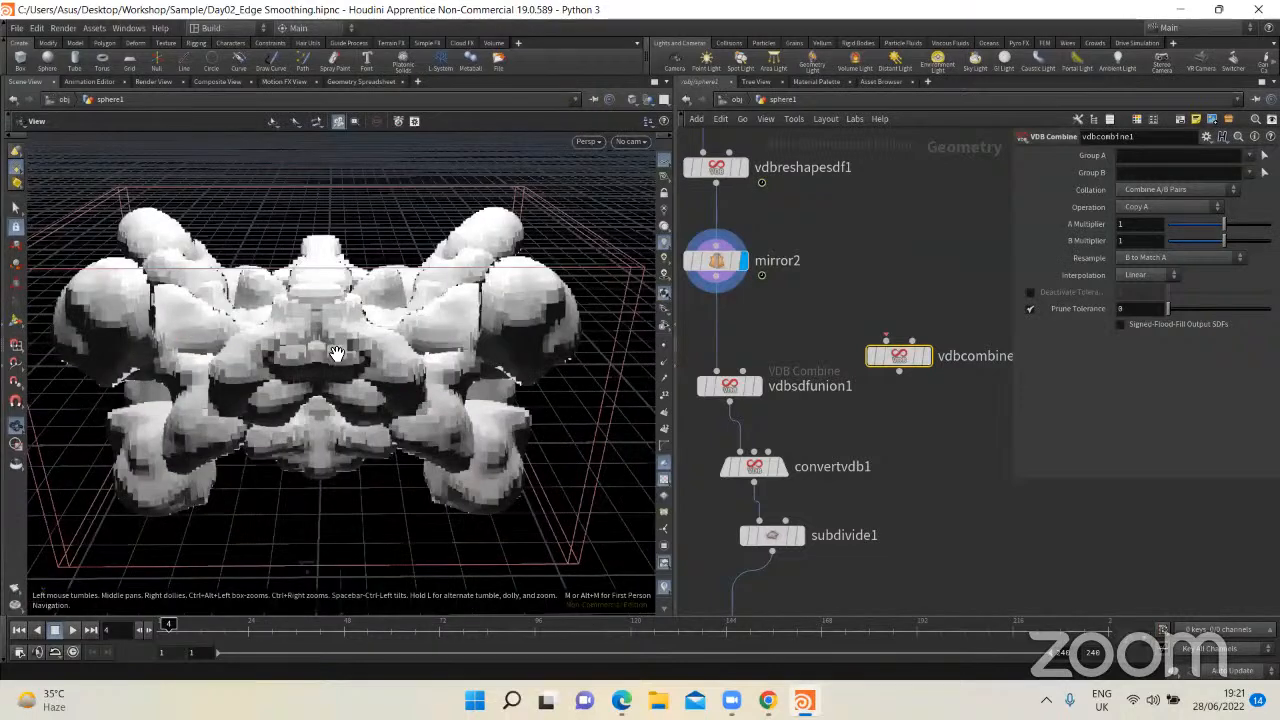
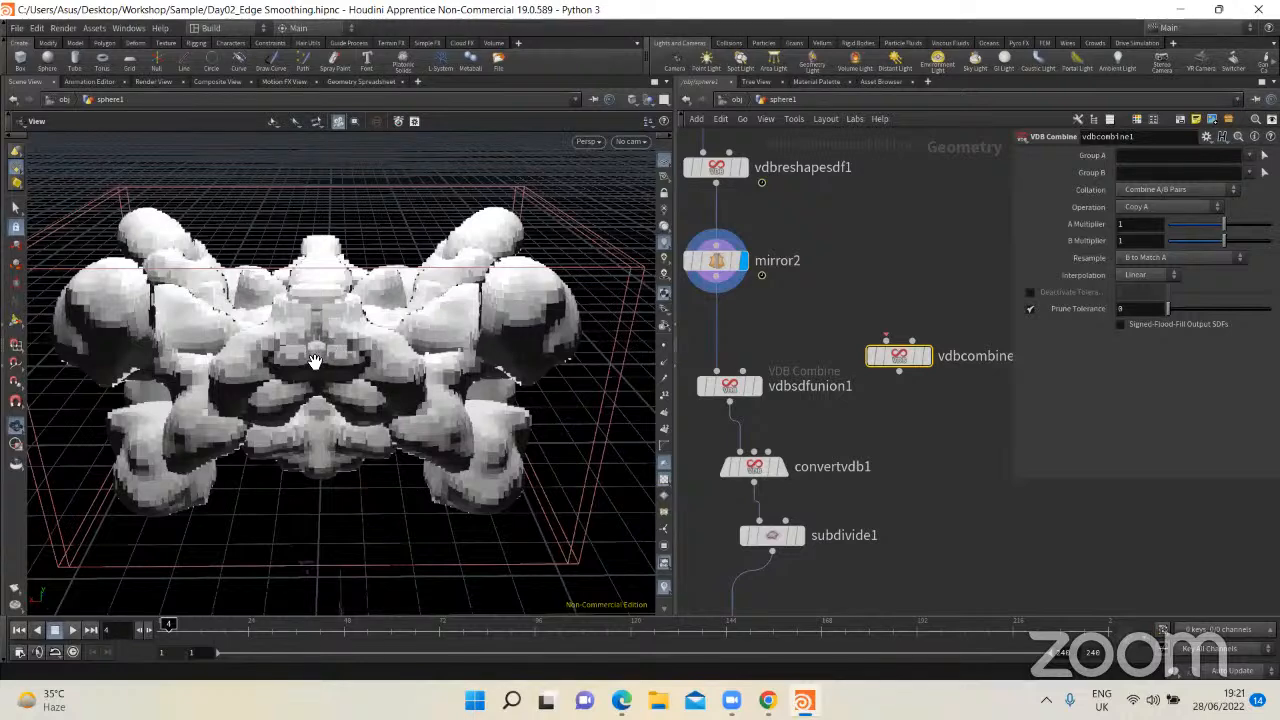
Step: Connect mirror2's output to the A input of vdbcombine1, display its result, and widen the parameter pane
click(716, 277)
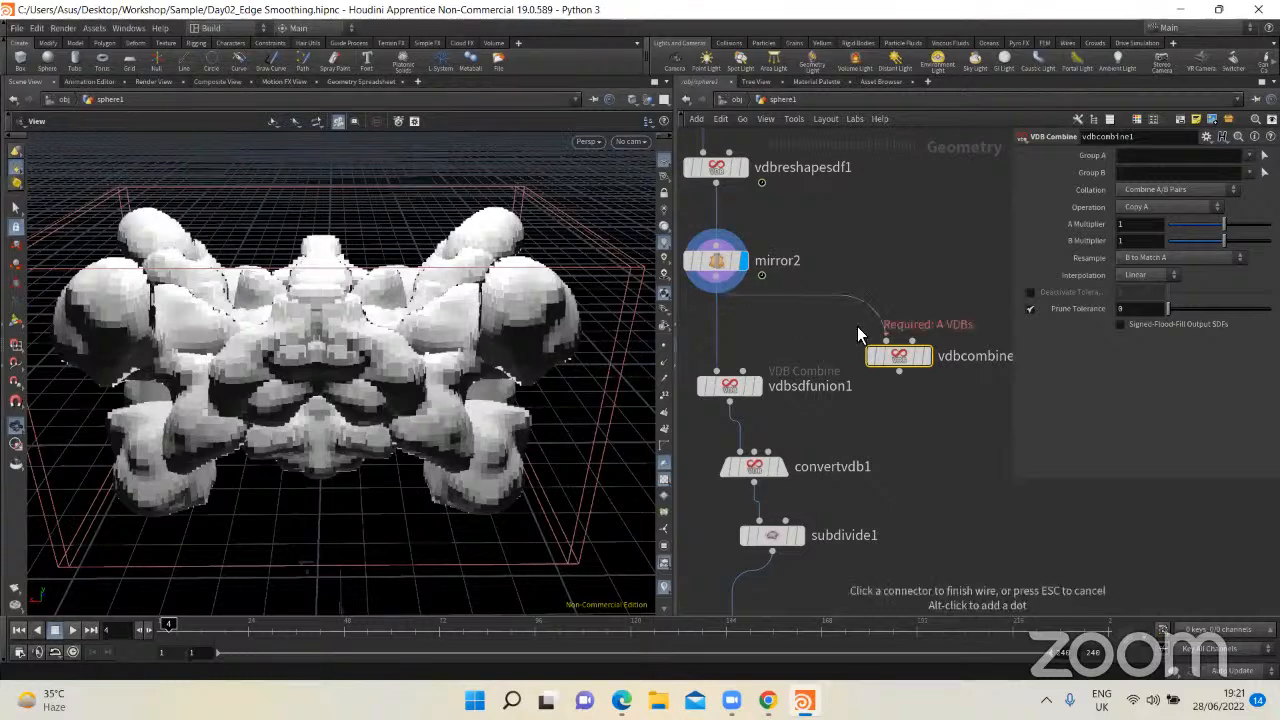
click(884, 340)
middle_drag(835, 423, 759, 441)
click(851, 372)
drag(904, 323, 804, 462)
drag(1012, 240, 948, 245)
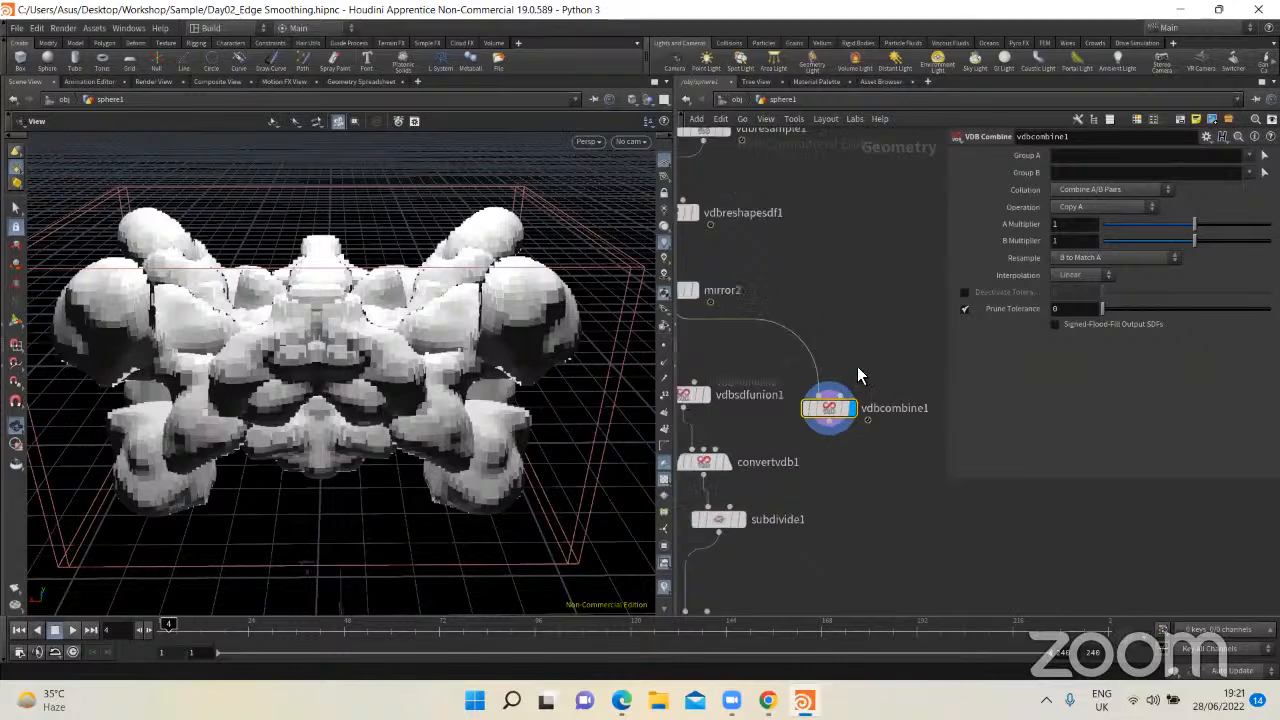
key(l)
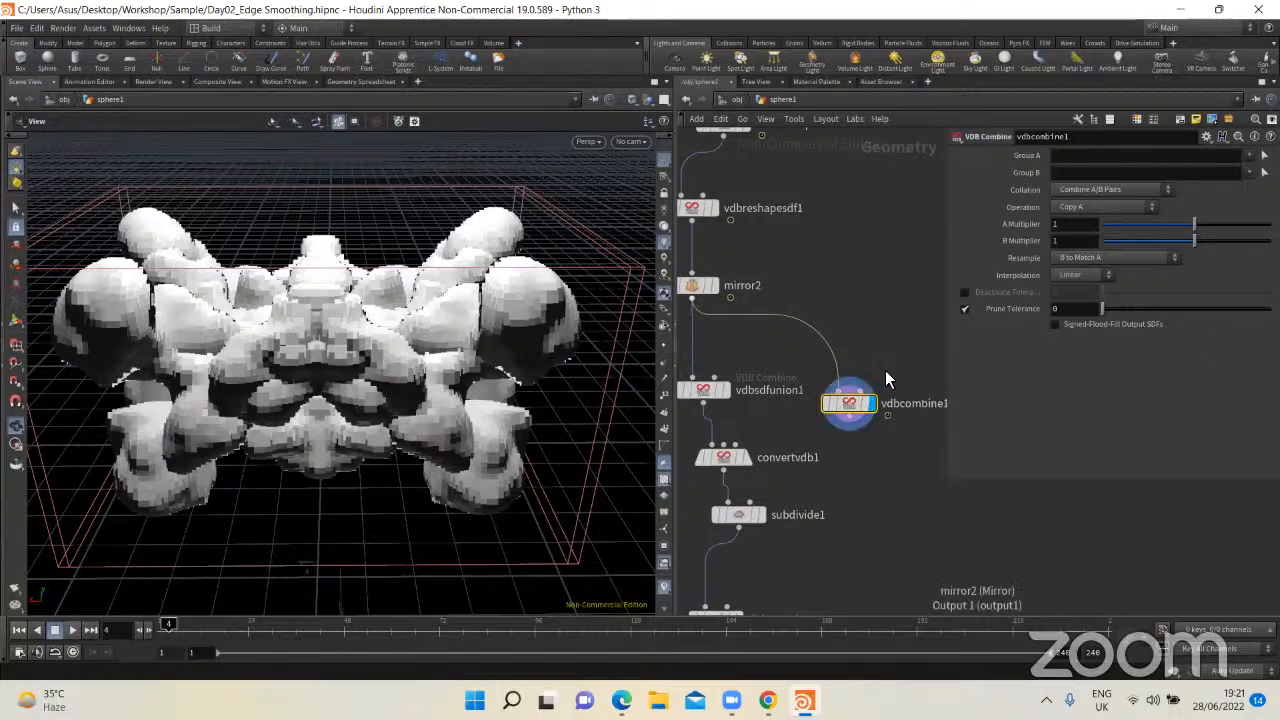
scroll(912, 340, up, 2)
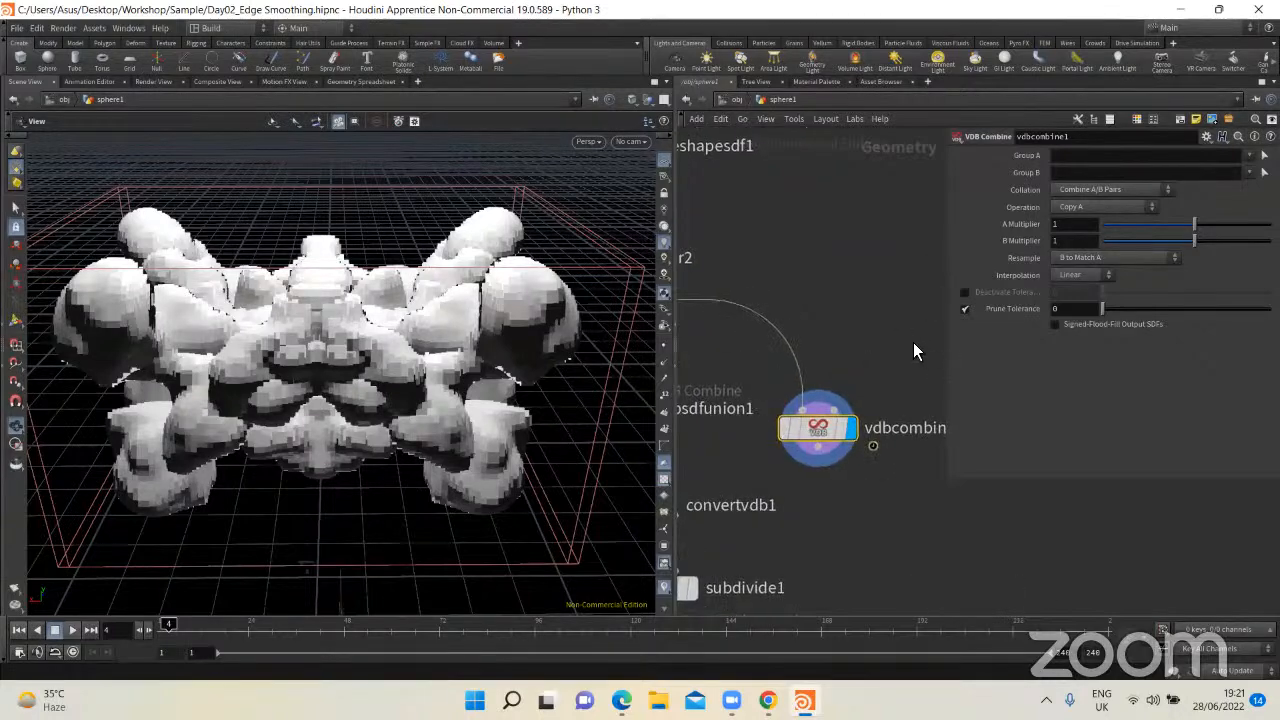
scroll(900, 337, down, 2)
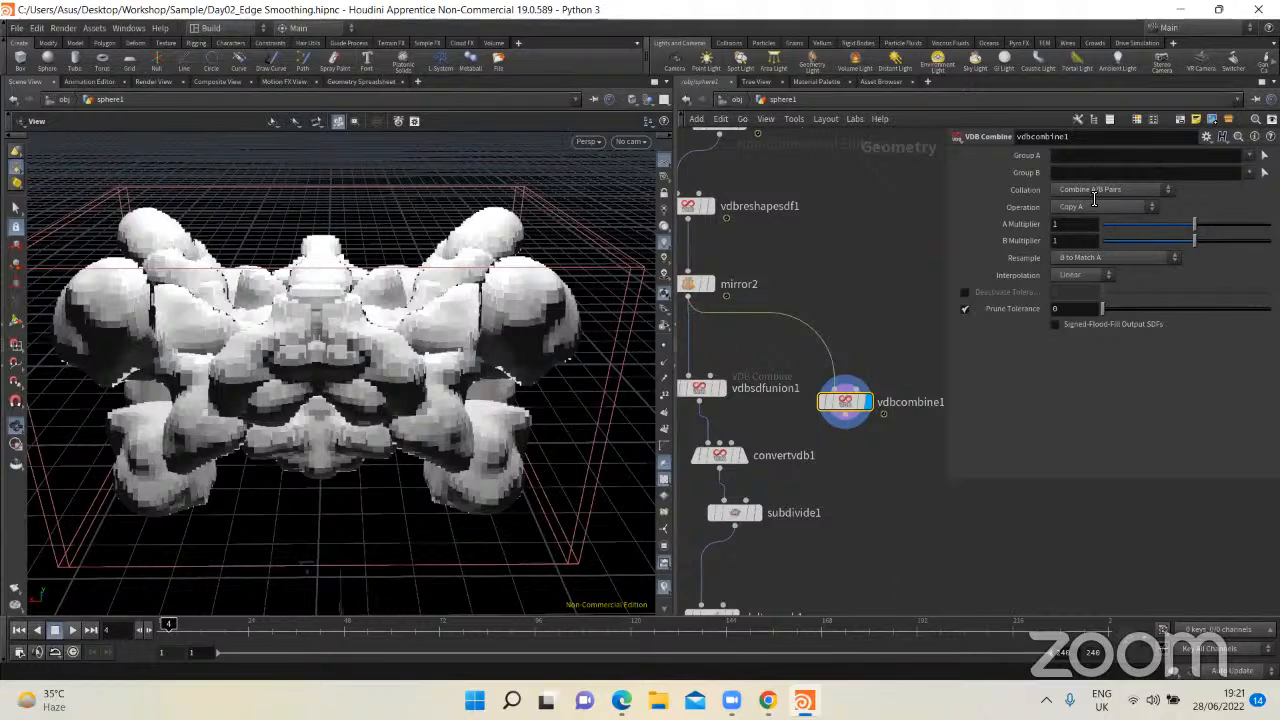
Step: Set vdbcombine1's Collation to Flatten A Groups and inspect the resulting volume
scroll(842, 398, up, 5)
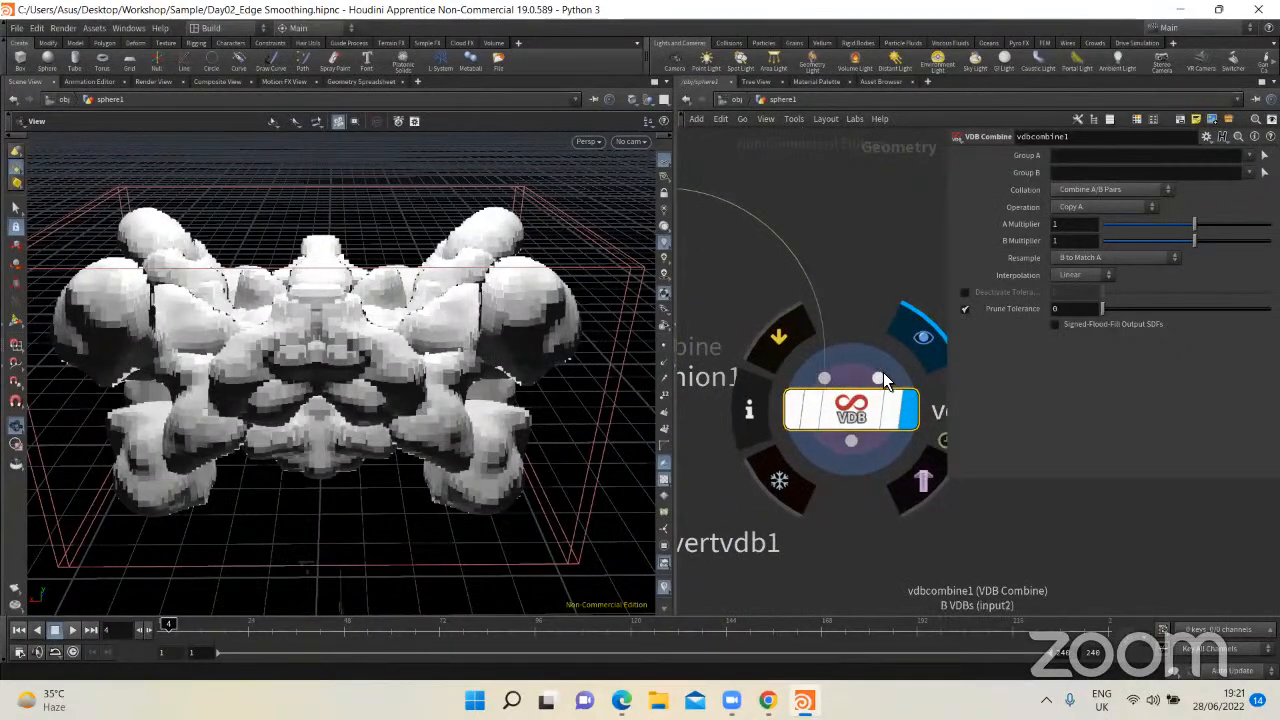
click(1093, 190)
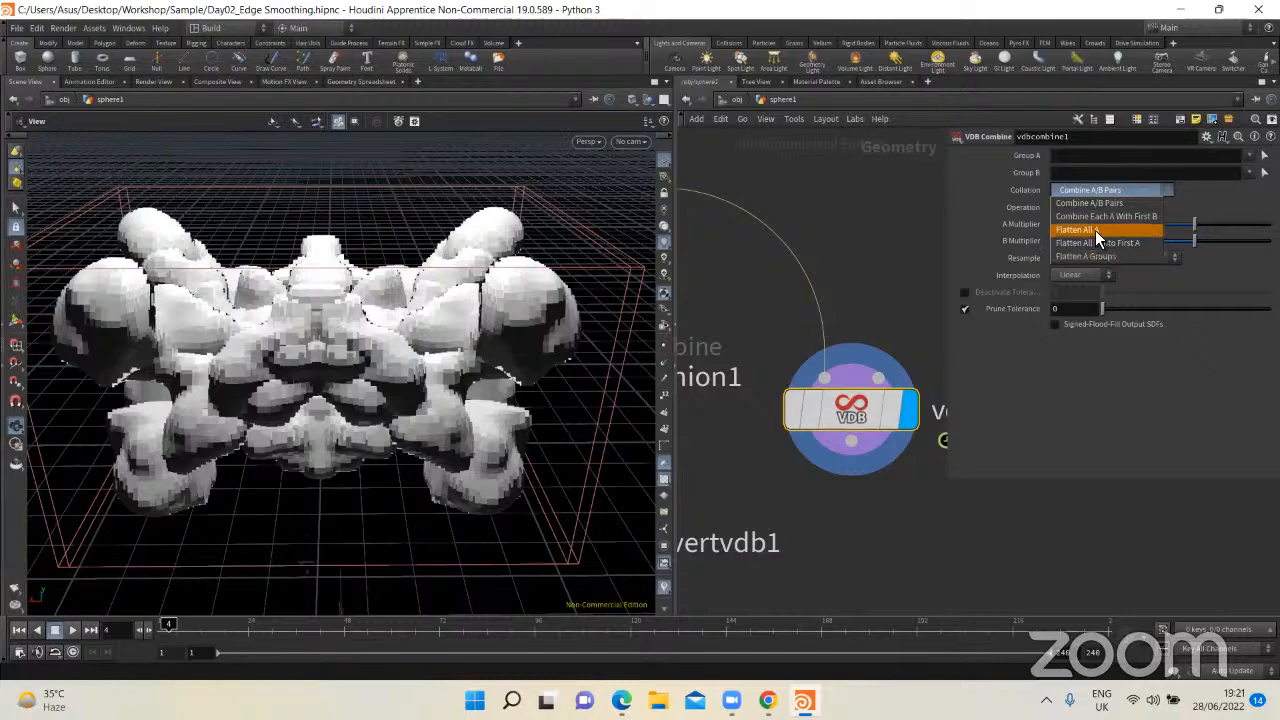
click(1105, 256)
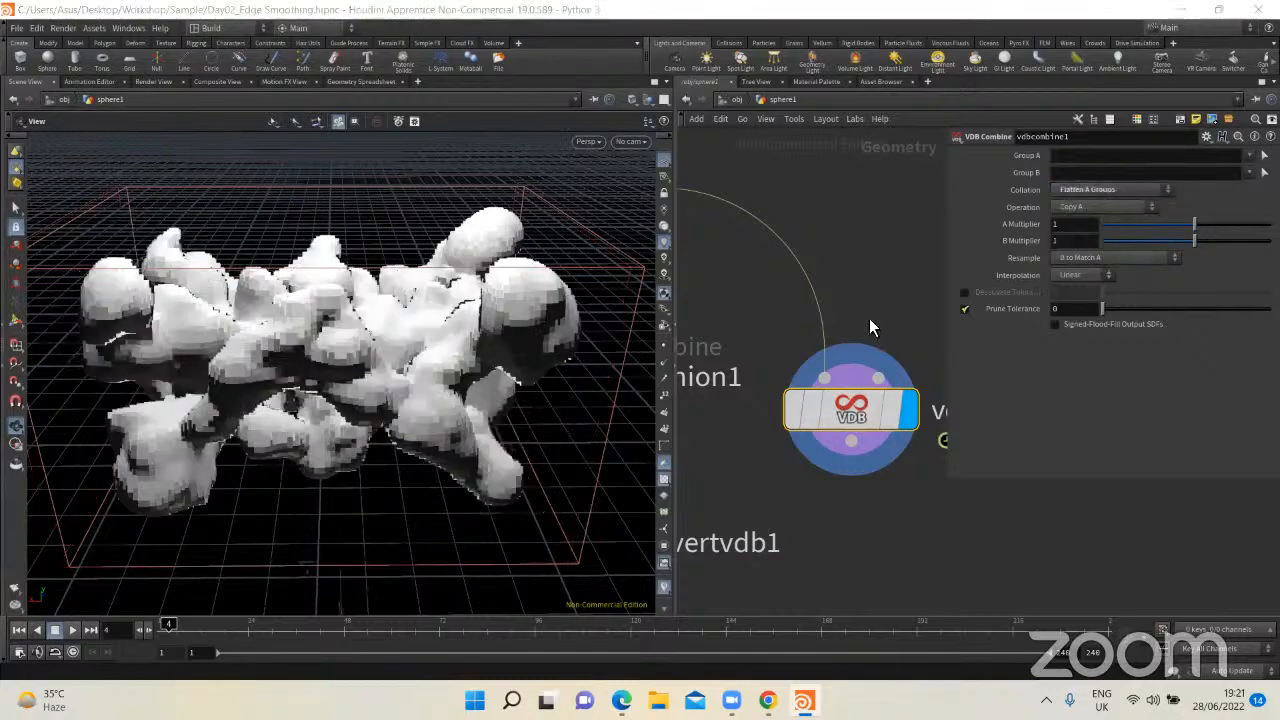
scroll(869, 318, down, 2)
drag(445, 323, 353, 344)
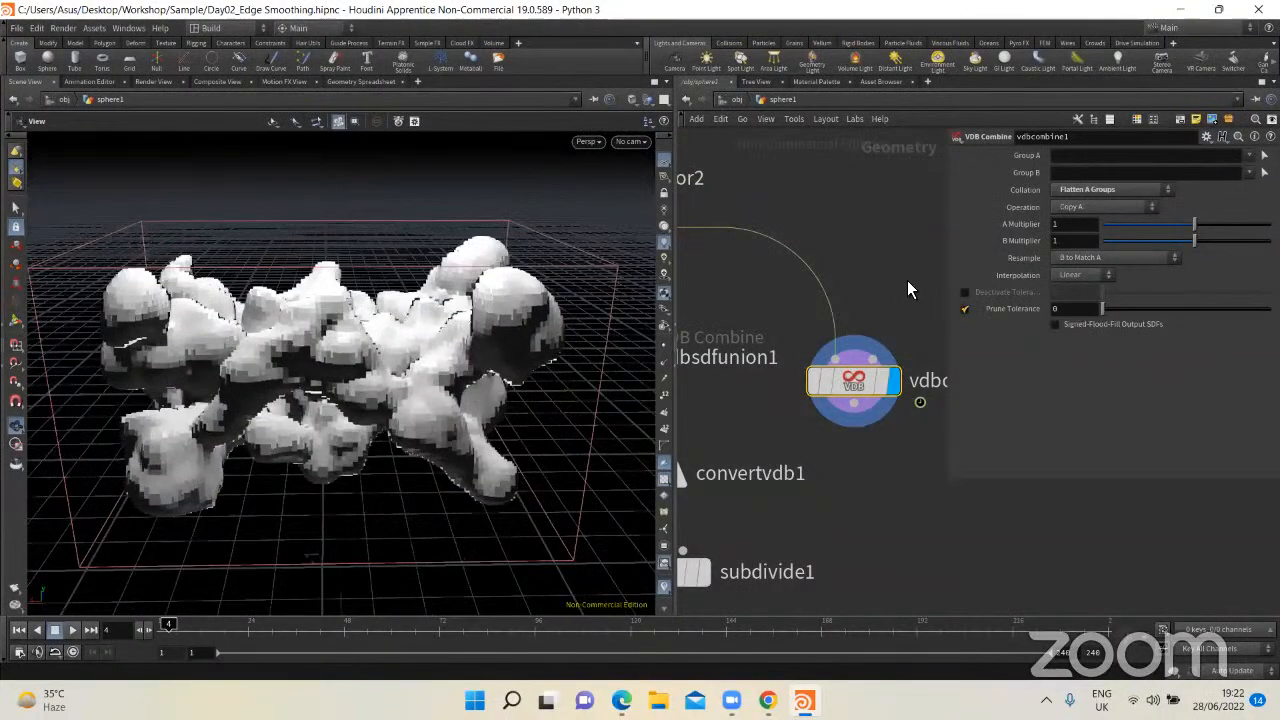
Step: Delete the vdbcombine1 node and display vdbsdfunion1's output
key(Delete)
scroll(838, 436, down, 2)
middle_drag(857, 386, 983, 340)
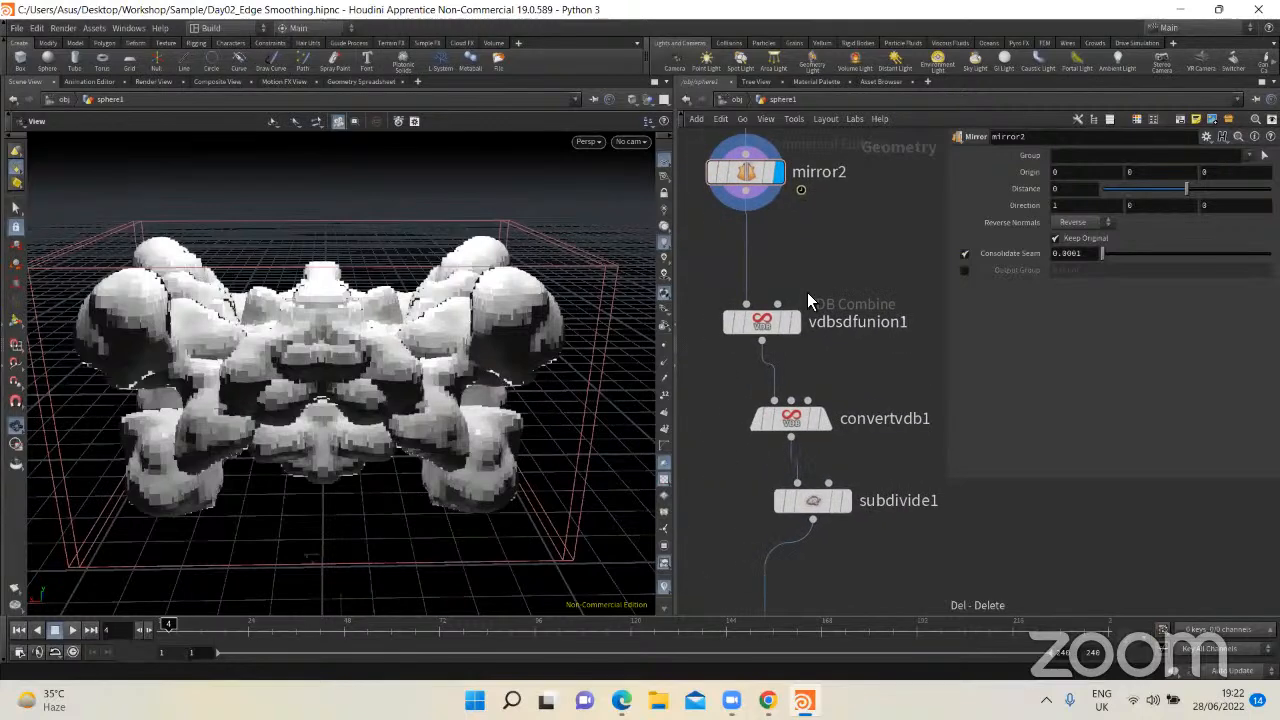
click(796, 323)
middle_drag(838, 350, 826, 290)
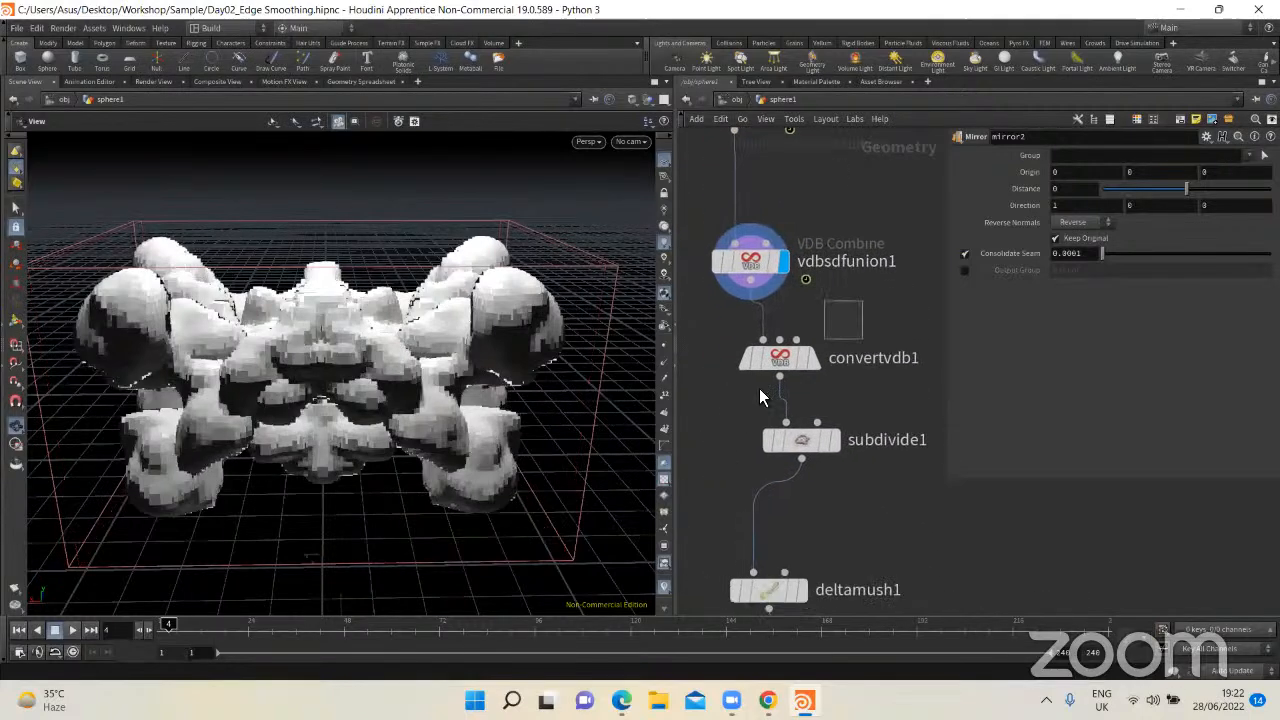
Step: Display convertvdb1's output, show its Convert VDB parameters, and inspect the polygon mesh from several angles
click(812, 362)
click(813, 362)
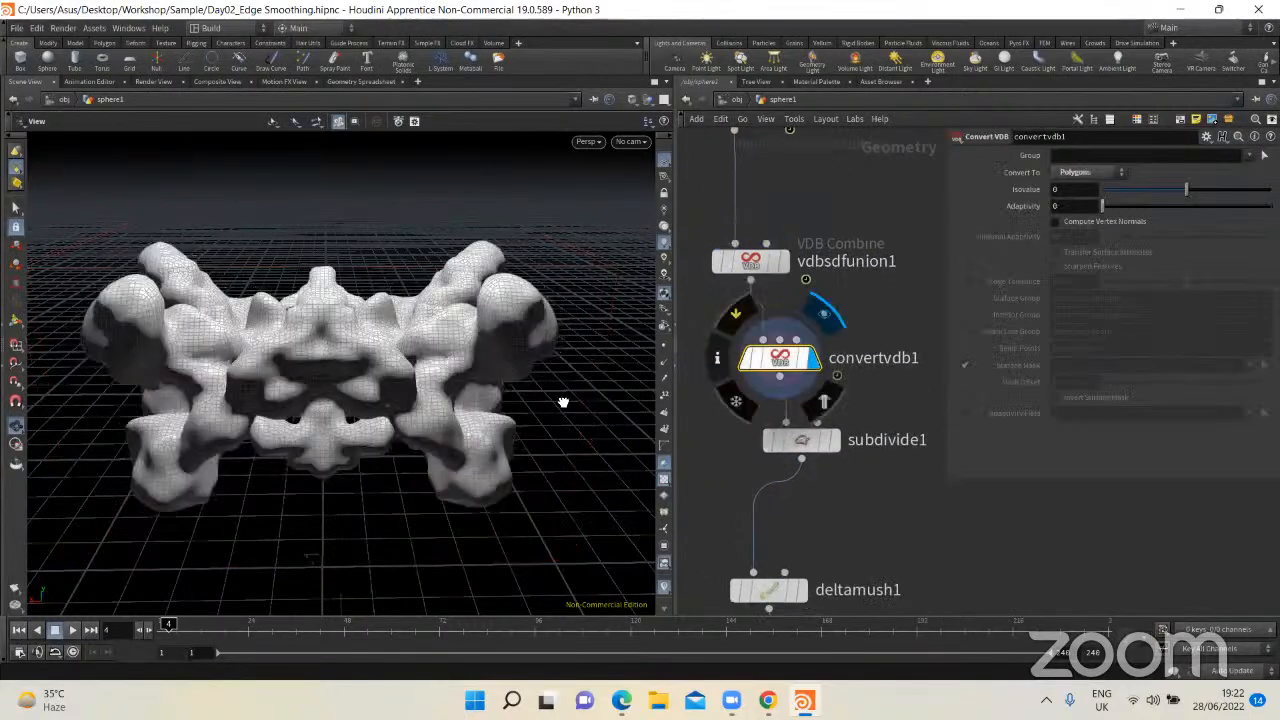
drag(564, 402, 580, 360)
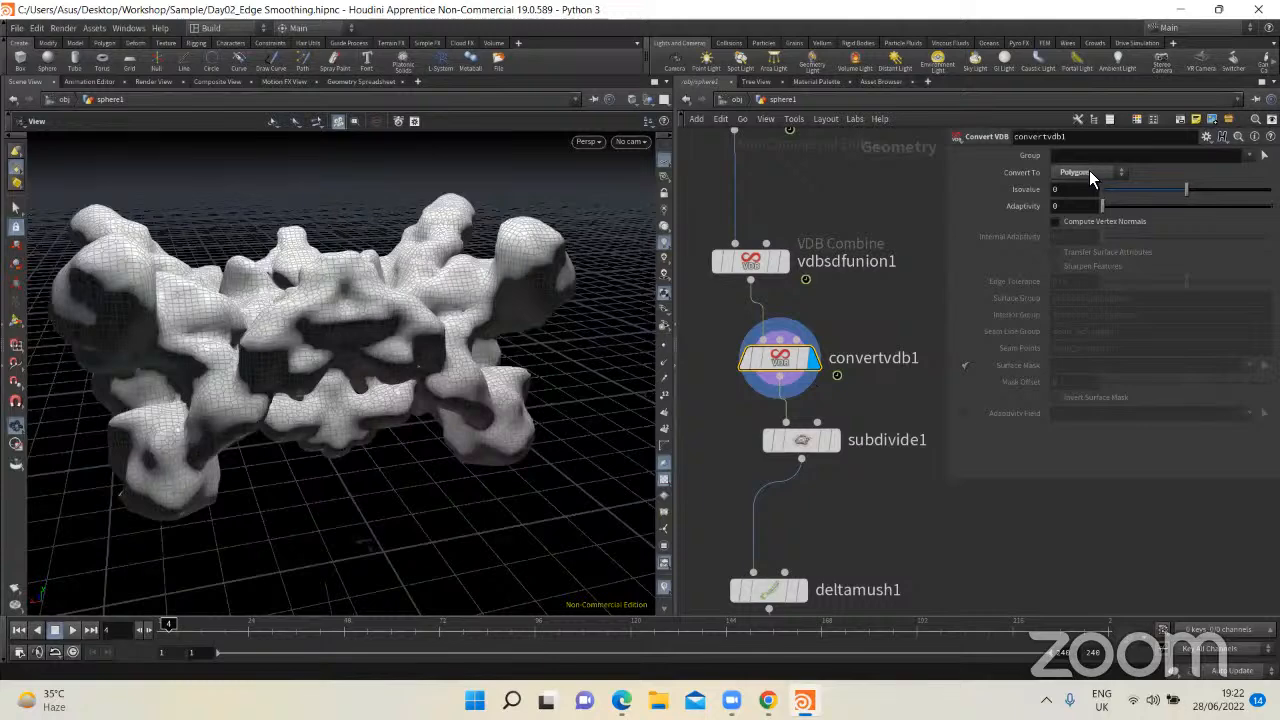
drag(386, 329, 294, 286)
drag(391, 360, 404, 320)
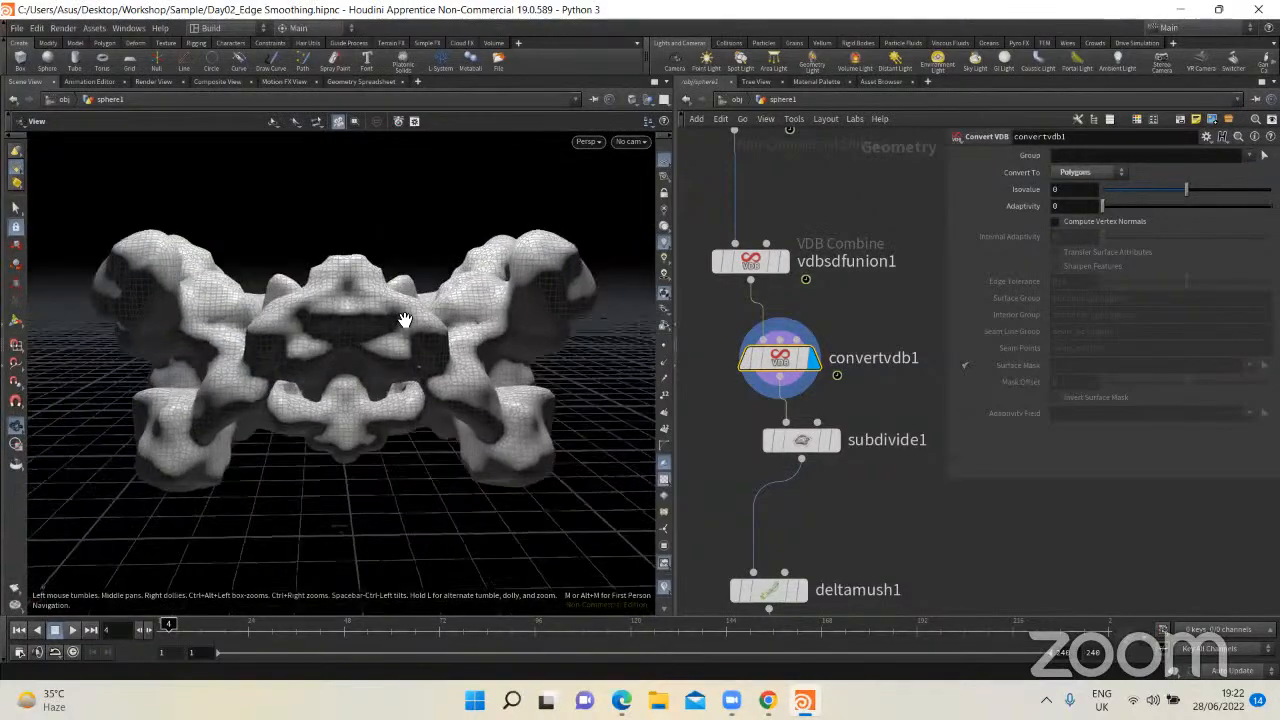
Step: Move subdivide1 further down beneath convertvdb1, display its output, and inspect the subdivided mesh up close
drag(793, 438, 783, 471)
click(824, 473)
scroll(467, 372, up, 6)
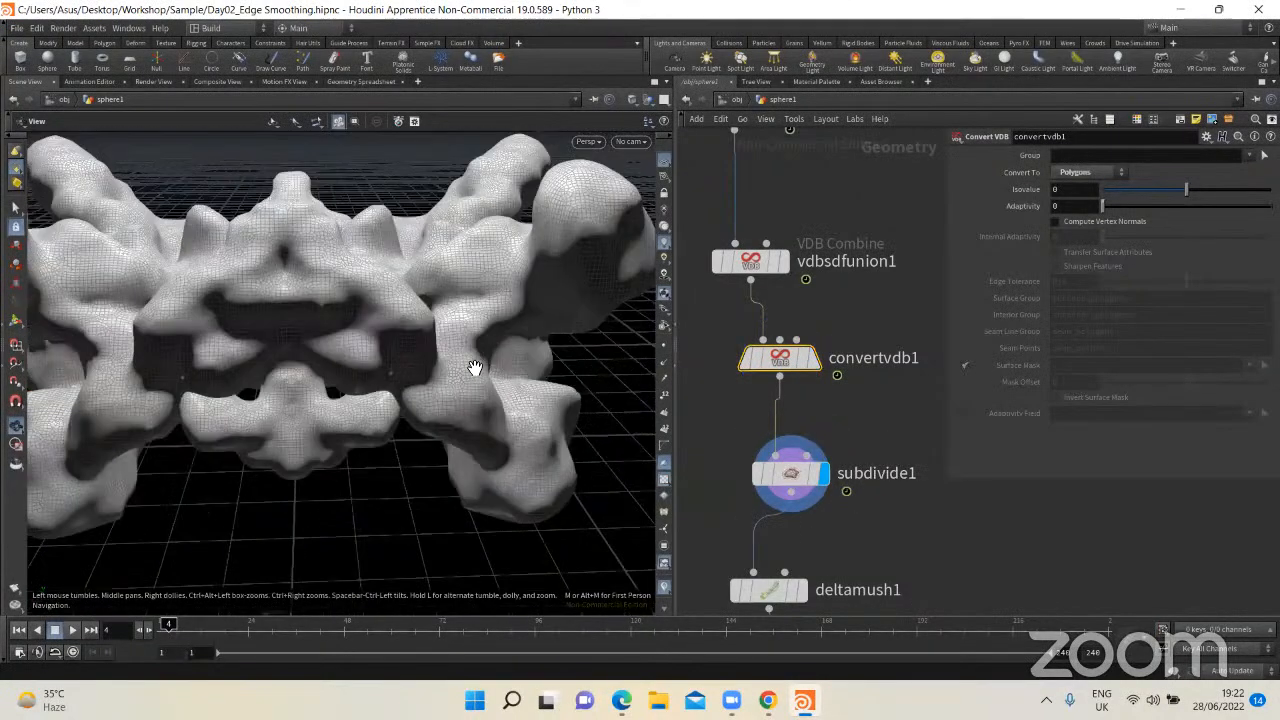
scroll(457, 372, down, 6)
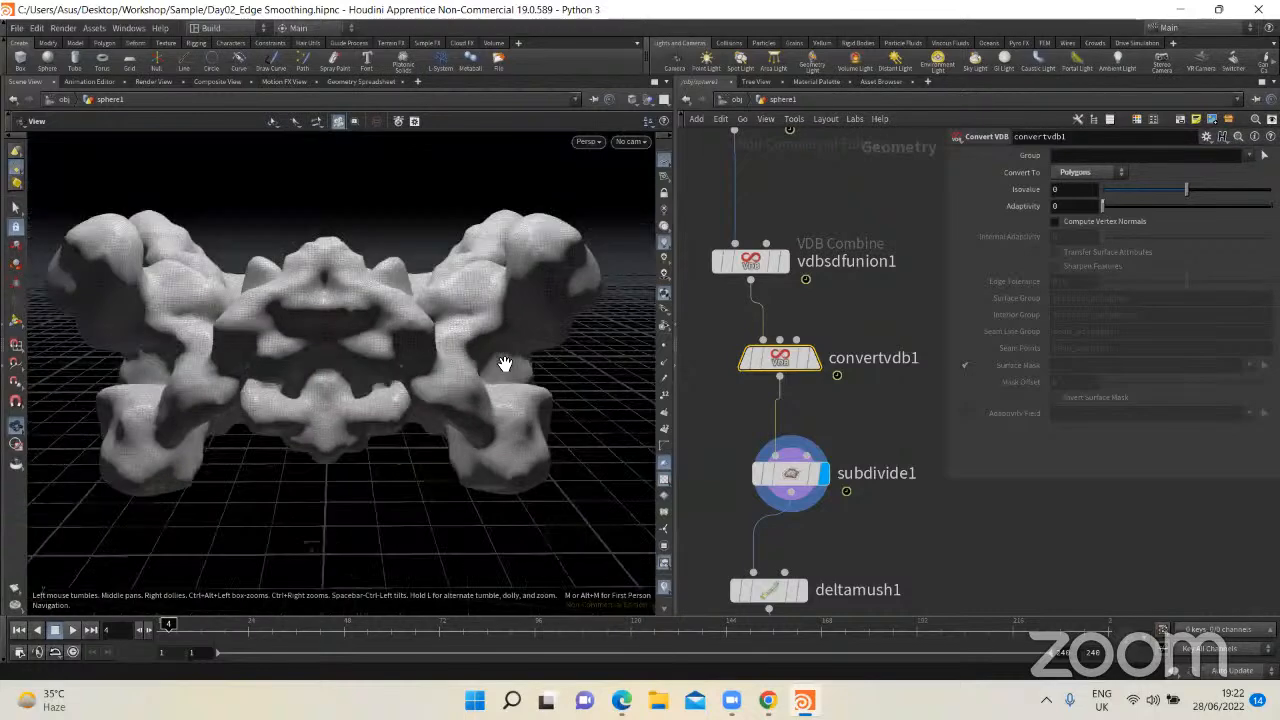
Step: Display deltamush1's output and inspect the smoothed mesh
scroll(858, 380, down, 4)
click(846, 404)
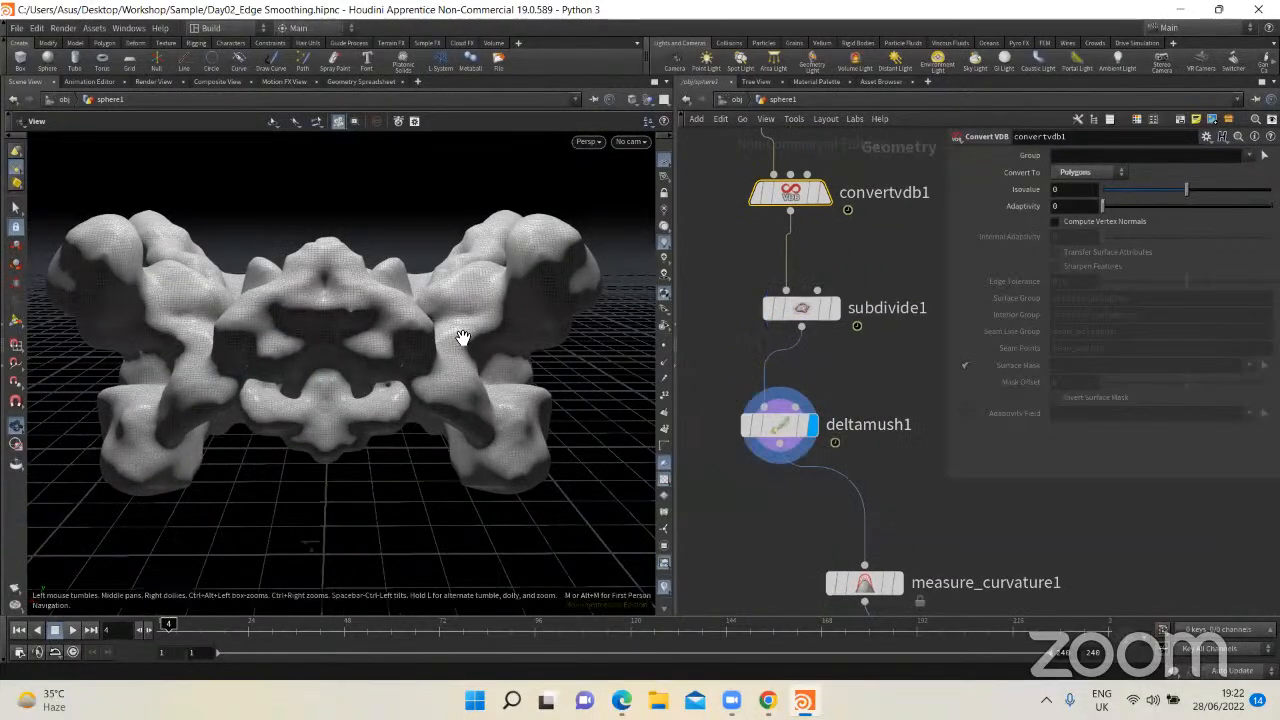
drag(457, 337, 463, 380)
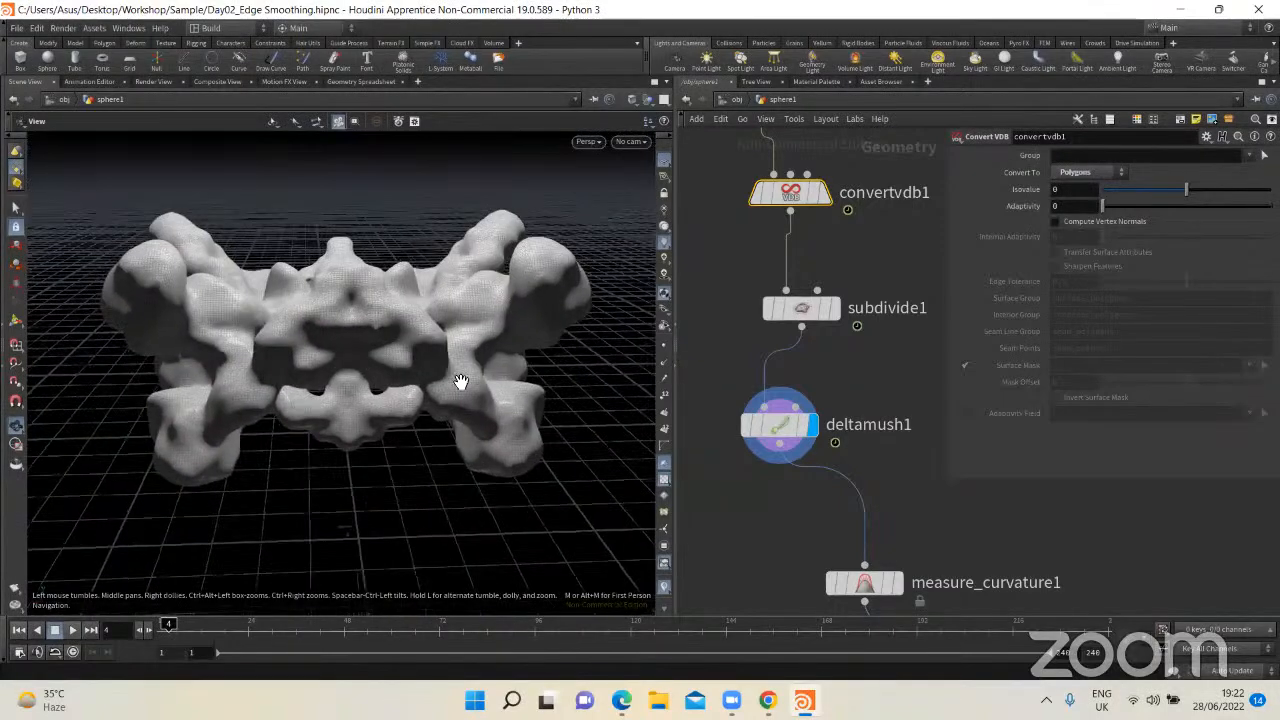
Step: Align measure_curvature1 beneath deltamush1, display its output with its parameters, and inspect the curvature colors from several angles
middle_drag(871, 498, 913, 307)
scroll(794, 346, down, 2)
click(738, 389)
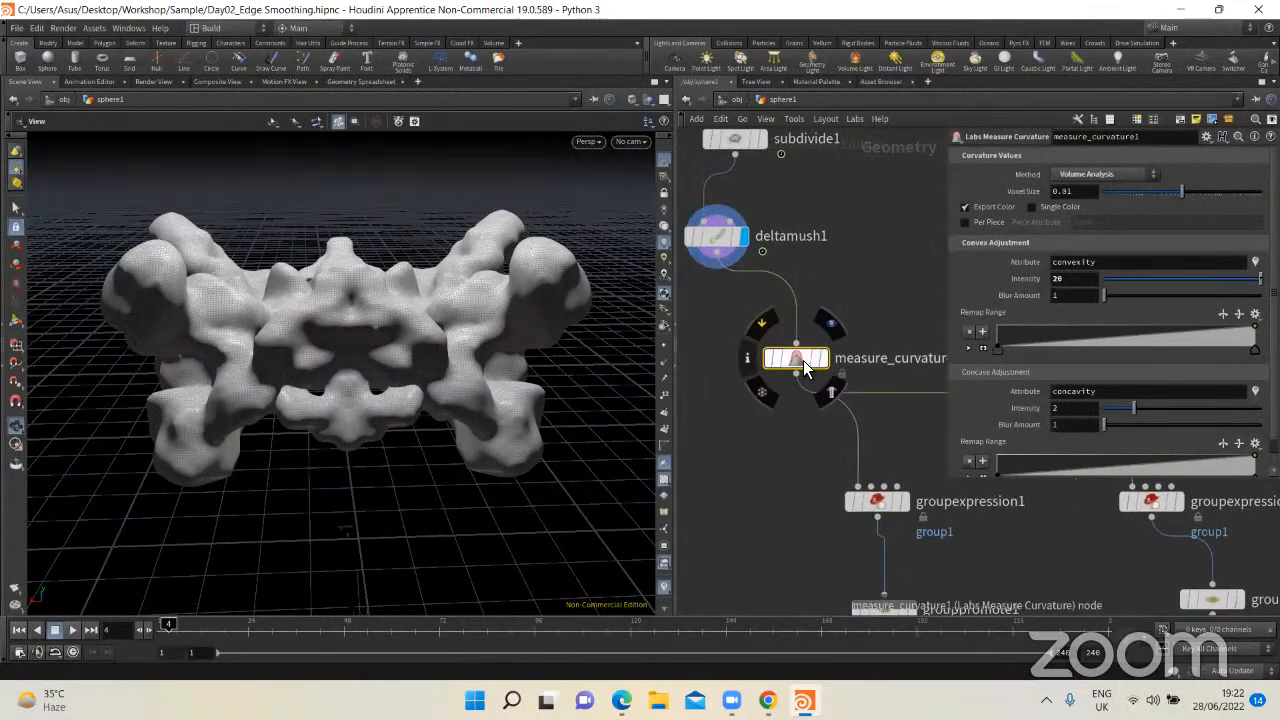
drag(800, 363, 721, 349)
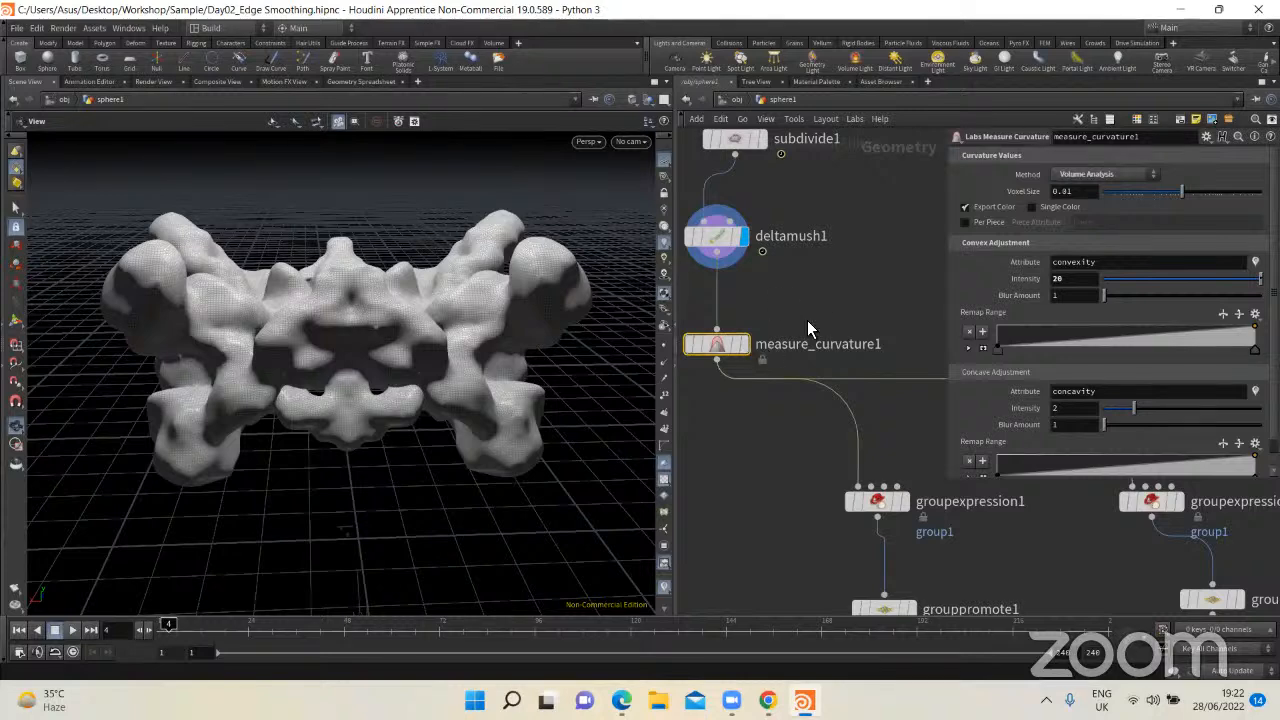
click(751, 322)
drag(460, 344, 229, 323)
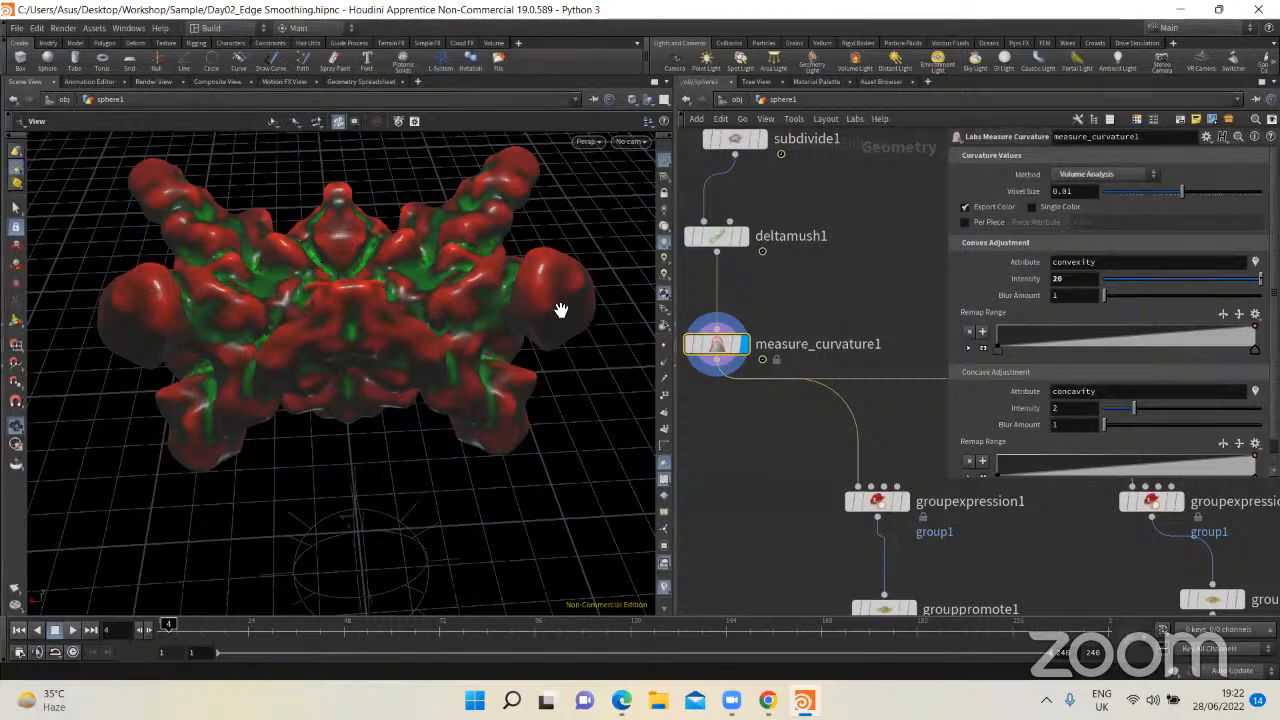
drag(449, 343, 214, 314)
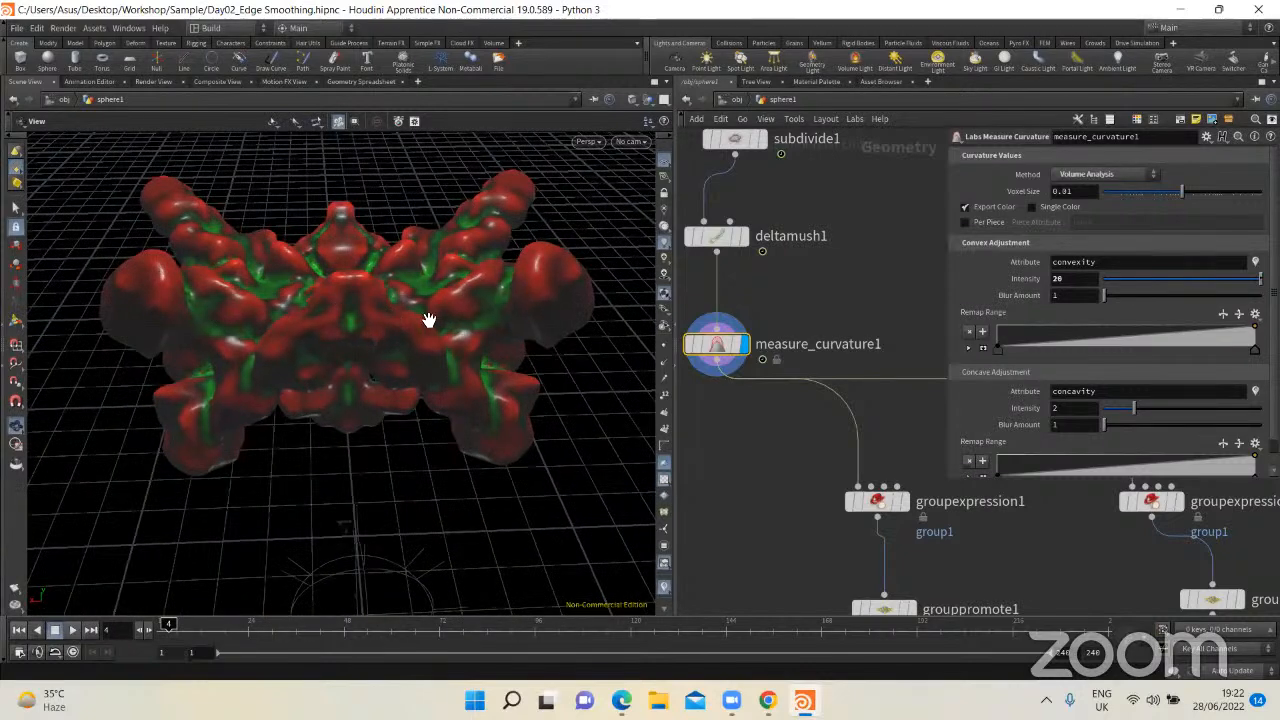
Step: Examine the concavity and convexity attributes in the Geometry Spreadsheet and compare them with the red and green areas on the model
click(361, 81)
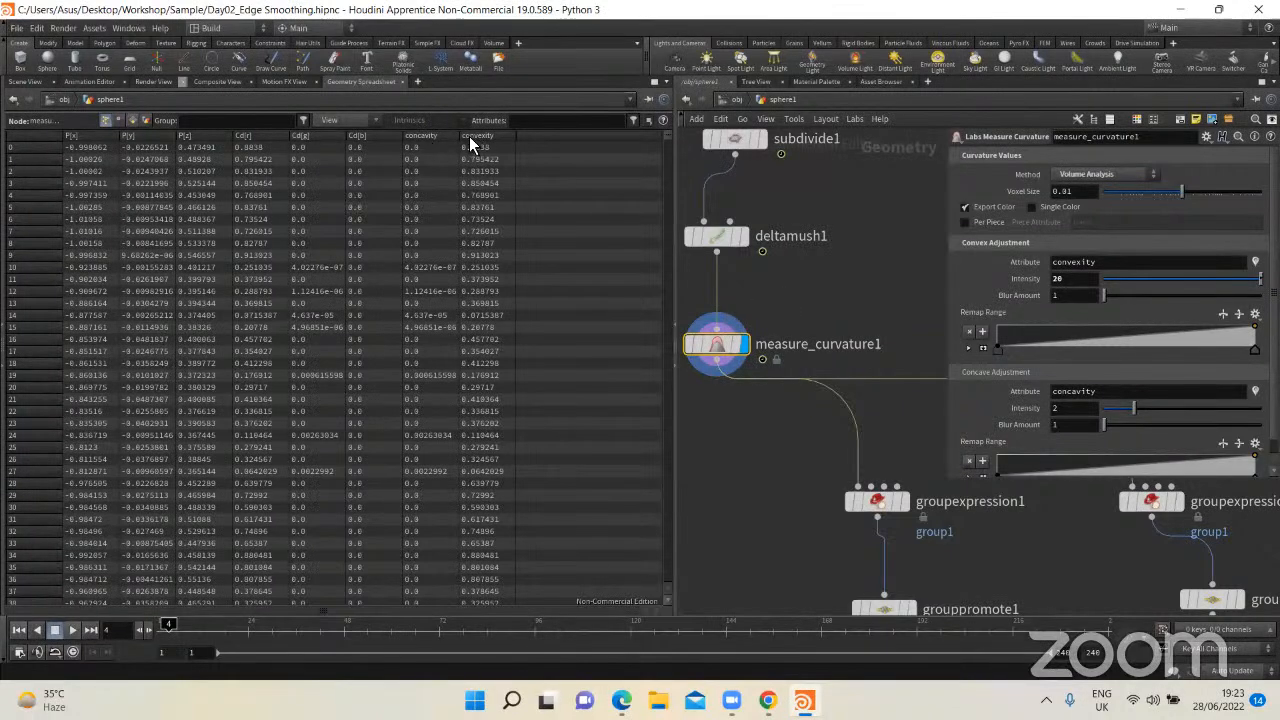
scroll(457, 437, down, 1)
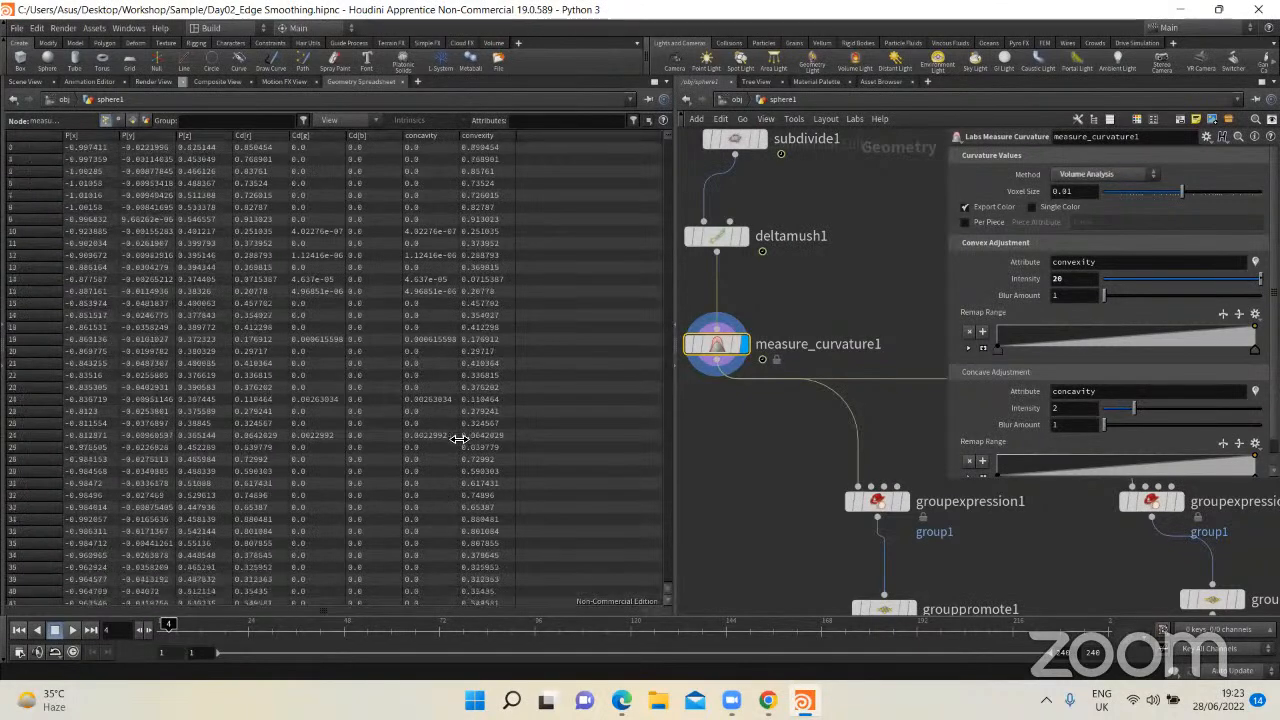
scroll(457, 437, up, 1)
click(26, 82)
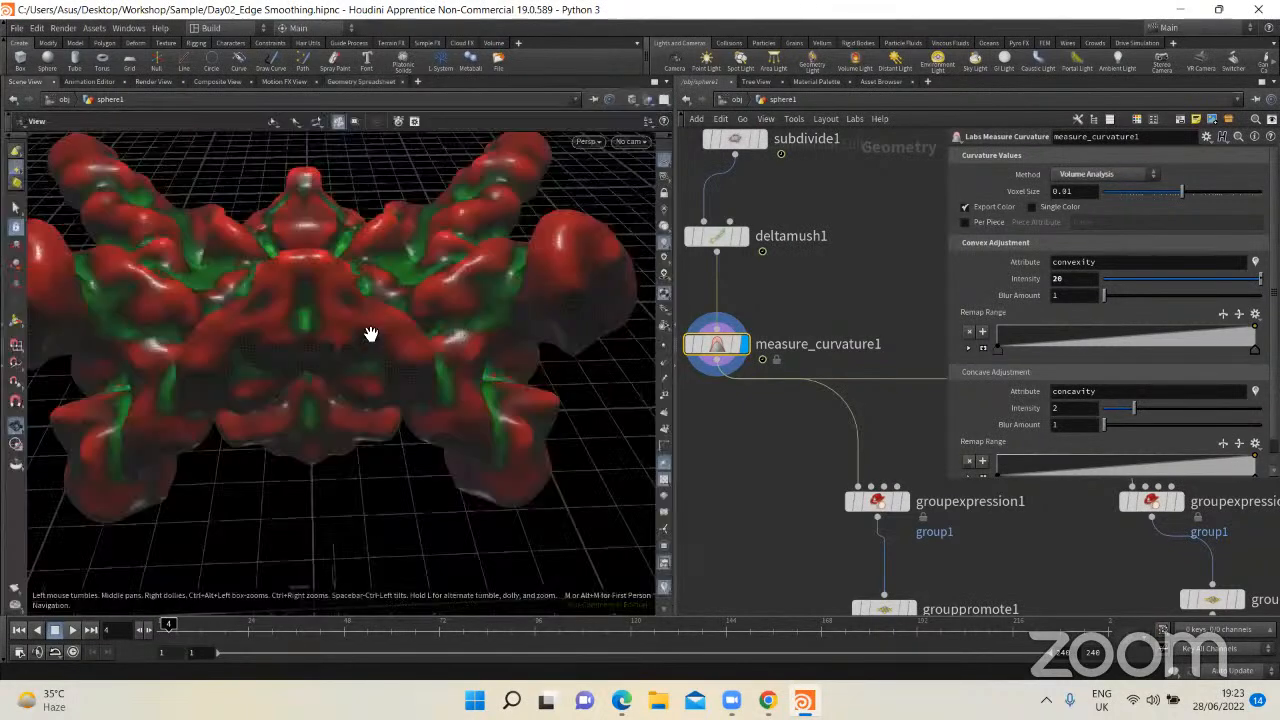
scroll(371, 332, up, 5)
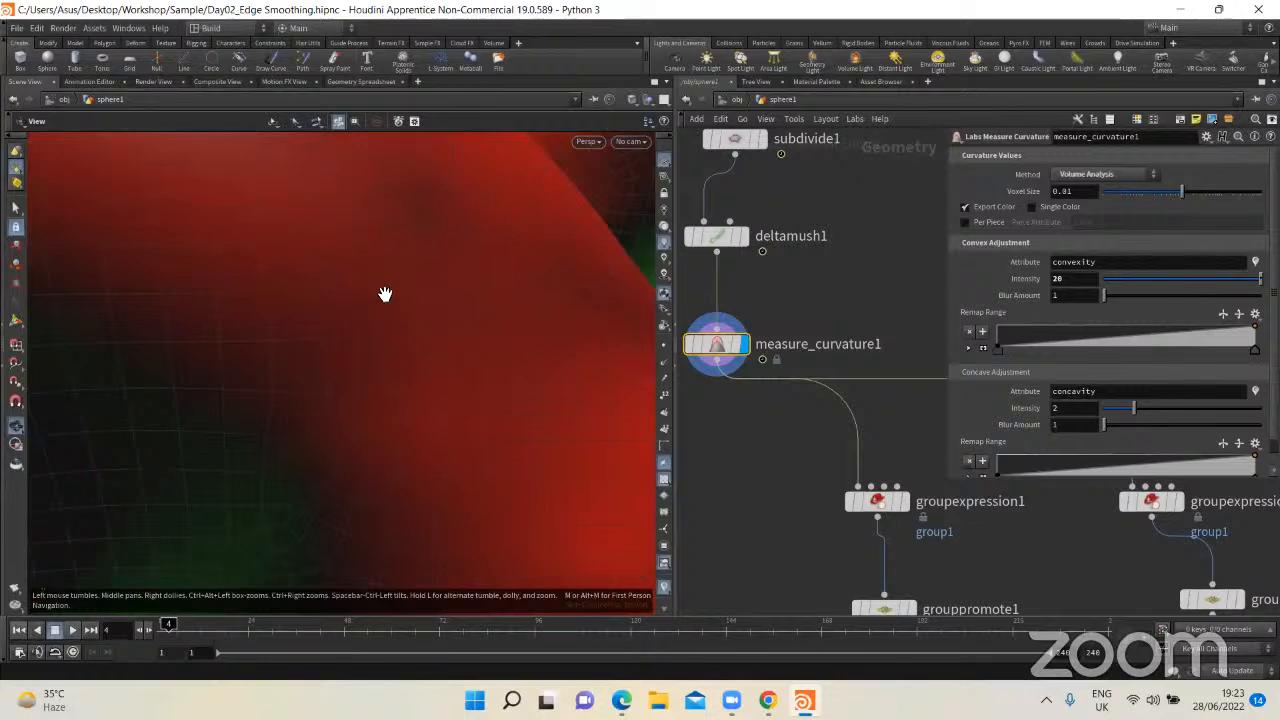
click(362, 82)
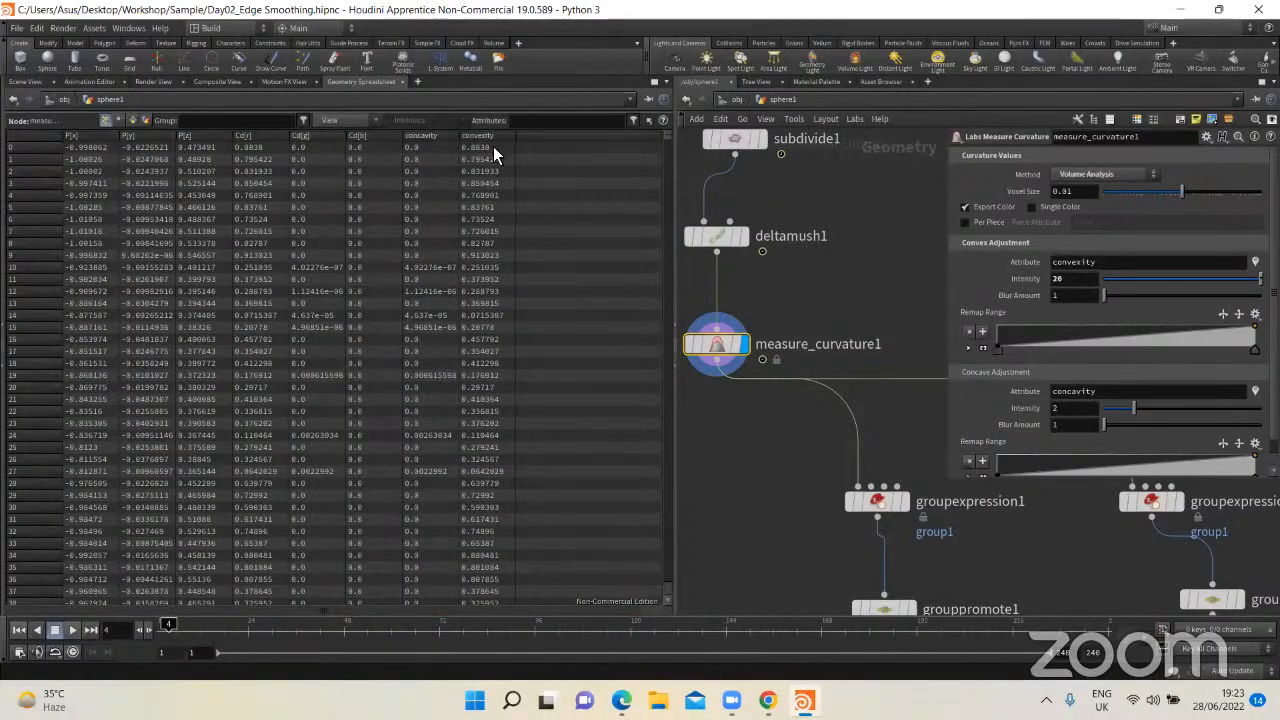
click(26, 82)
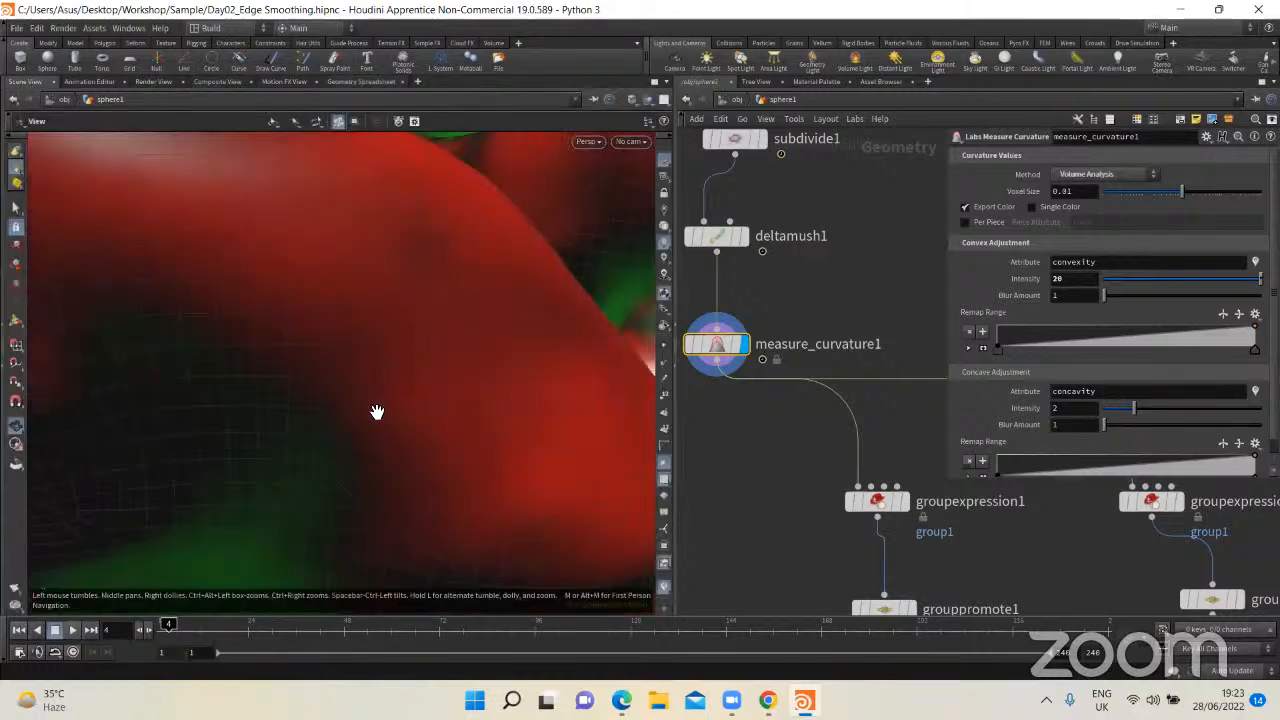
scroll(379, 420, down, 10)
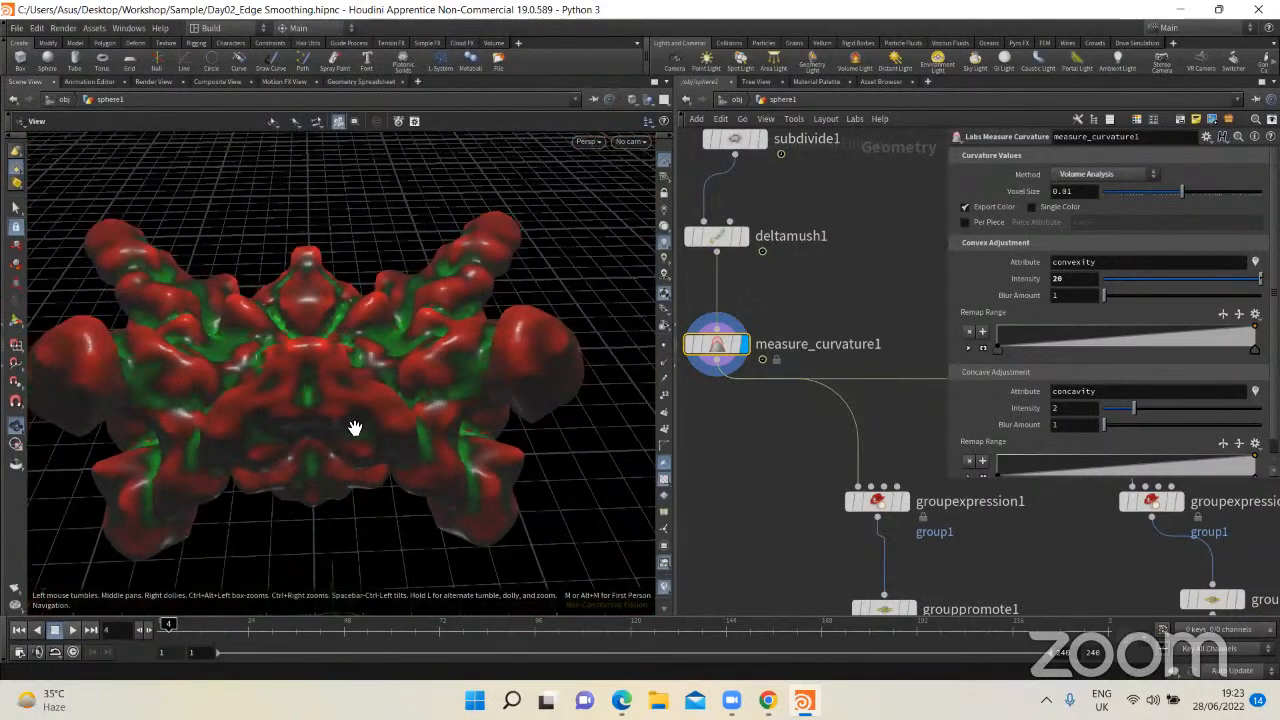
drag(354, 427, 325, 358)
Step: Show groupexpression1's VEXpression parameters and shift the node slightly closer beneath measure_curvature1
middle_drag(806, 492, 723, 374)
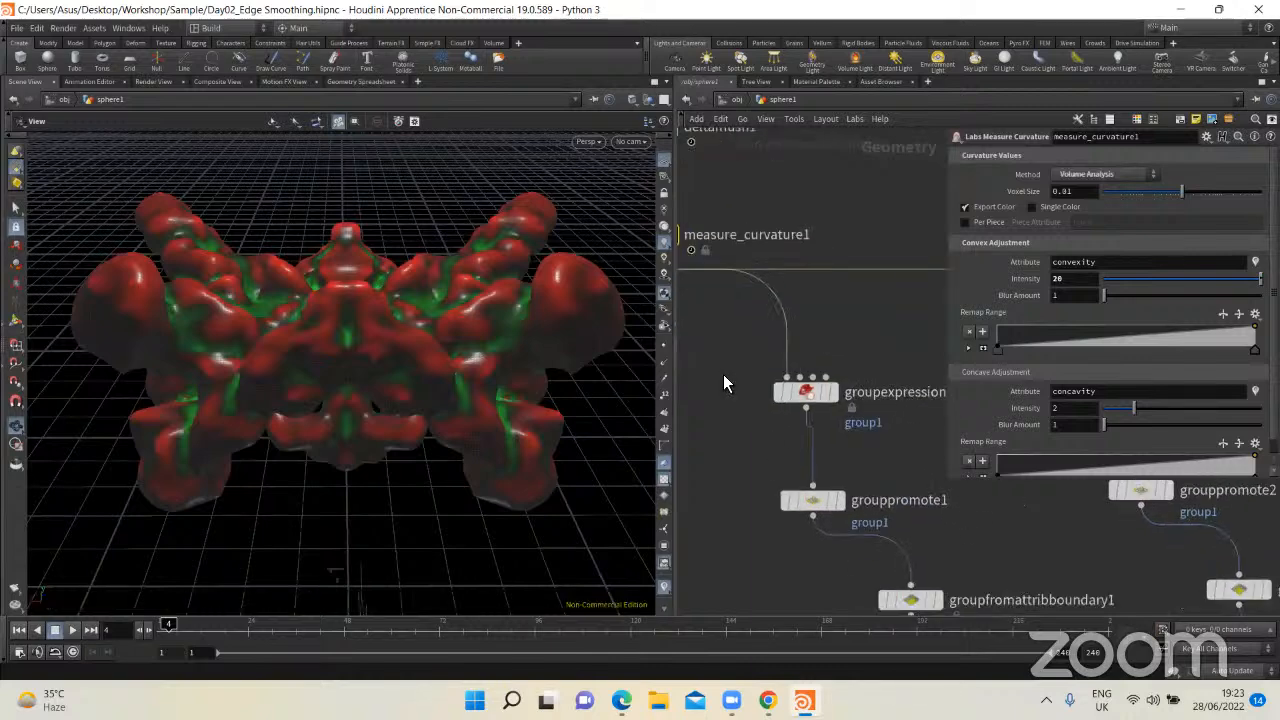
scroll(843, 329, down, 3)
scroll(843, 329, up, 2)
drag(843, 328, 745, 402)
scroll(745, 402, up, 2)
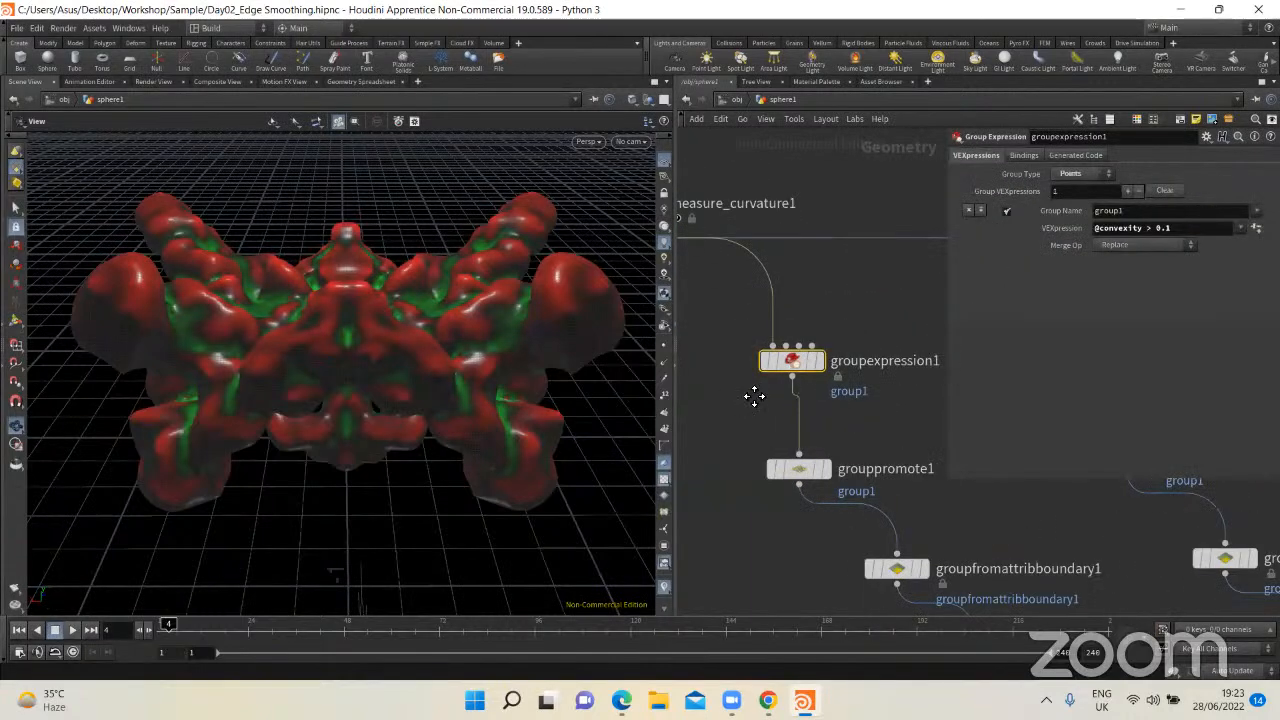
middle_drag(863, 330, 826, 318)
drag(790, 360, 755, 367)
middle_drag(831, 306, 860, 307)
middle_drag(757, 326, 783, 322)
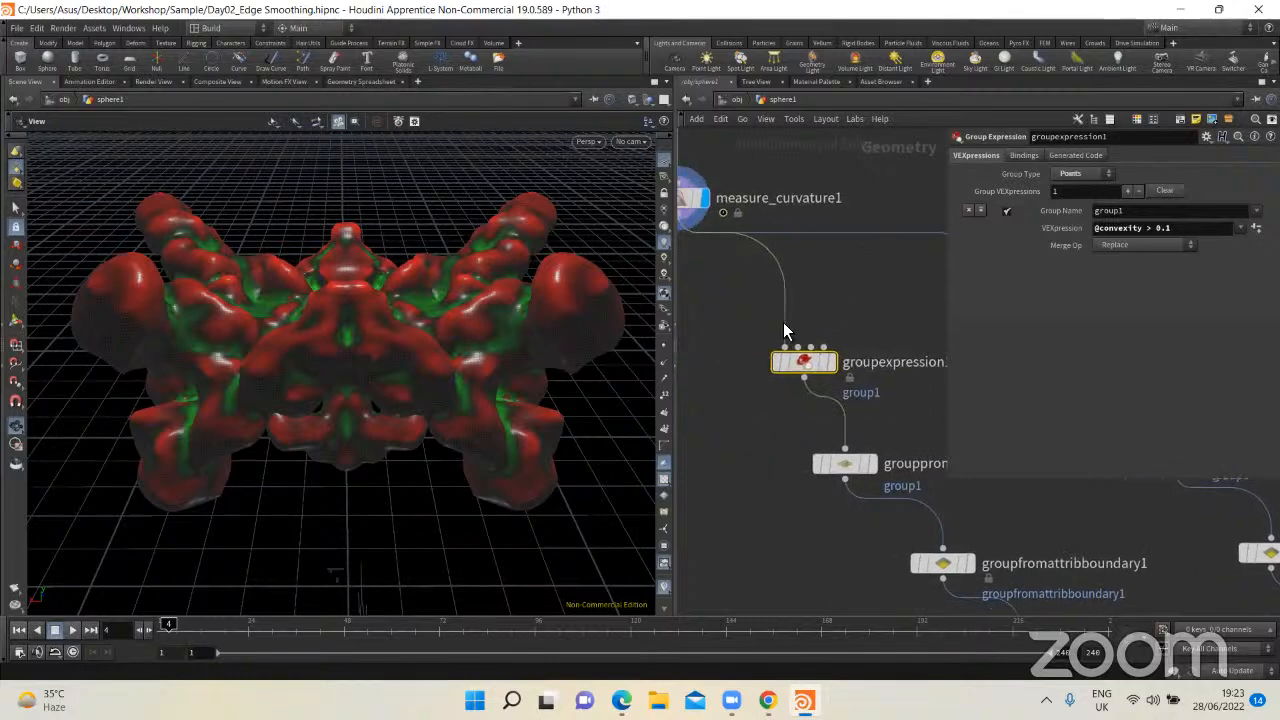
Step: Bring measure_curvature1 and groupexpression1 into view and narrow the parameter pane to uncover more of the network
drag(753, 321, 913, 408)
drag(920, 306, 733, 414)
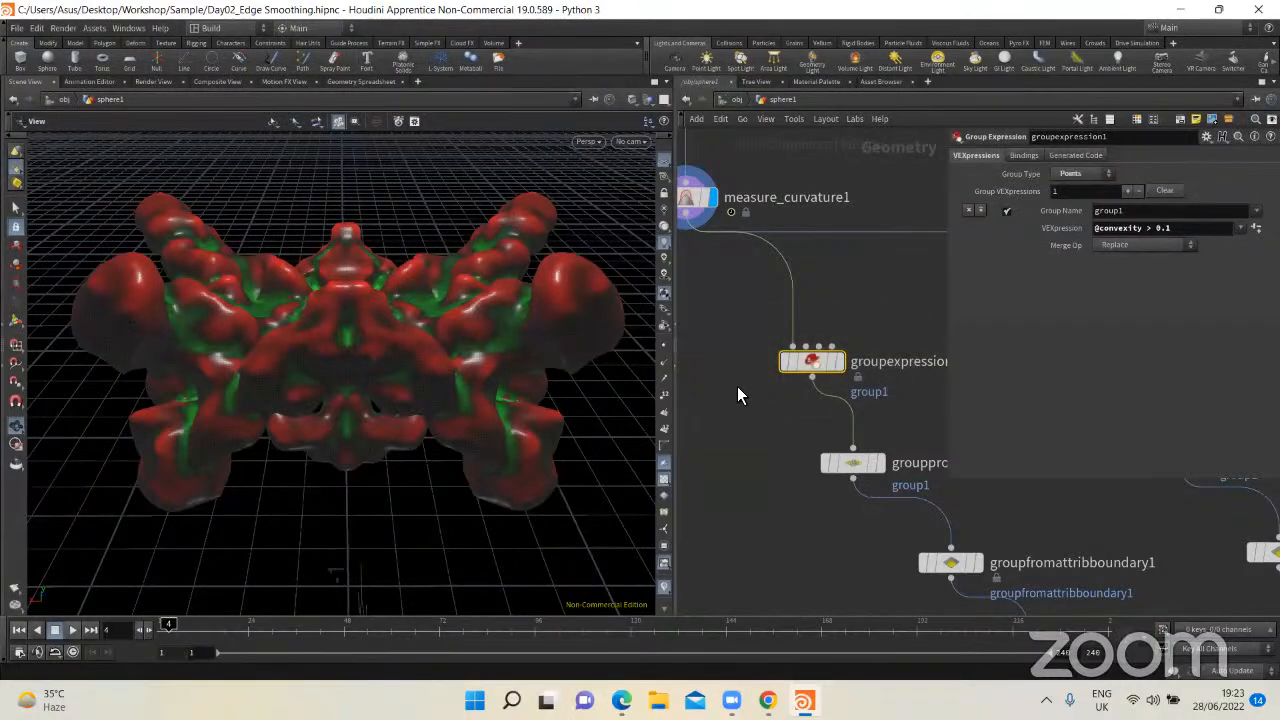
middle_drag(737, 386, 809, 400)
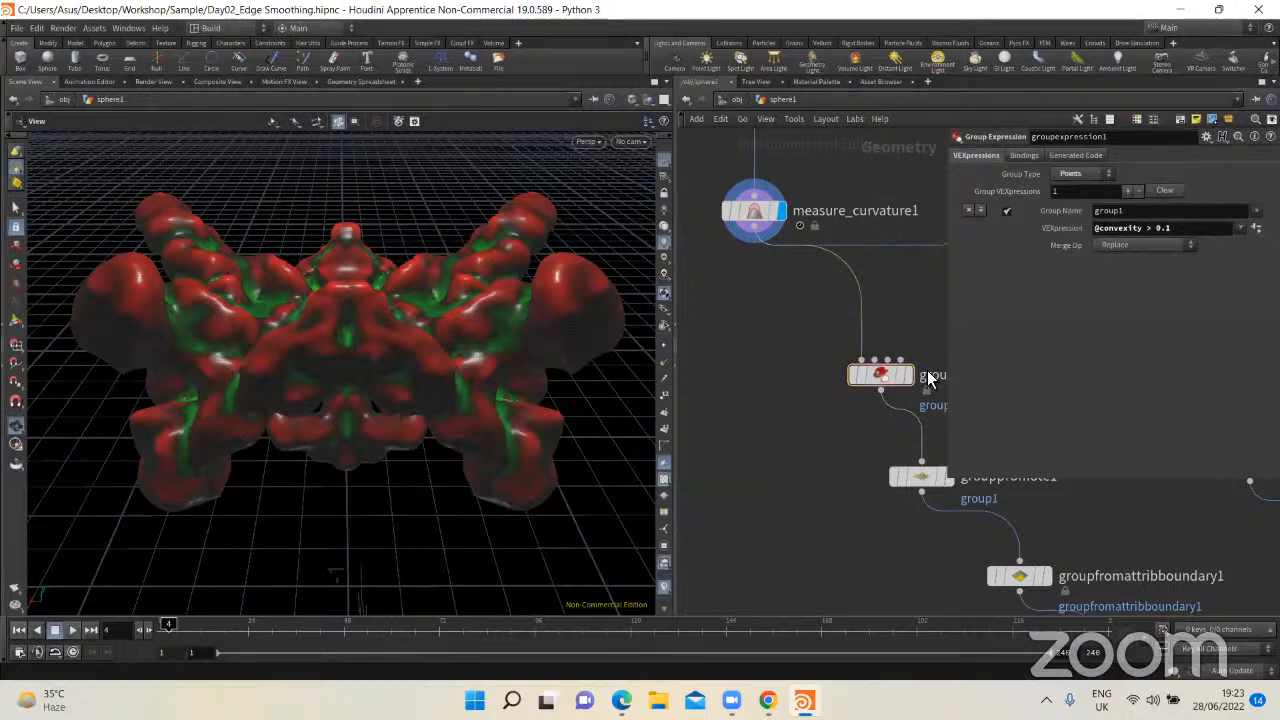
drag(948, 342, 1085, 345)
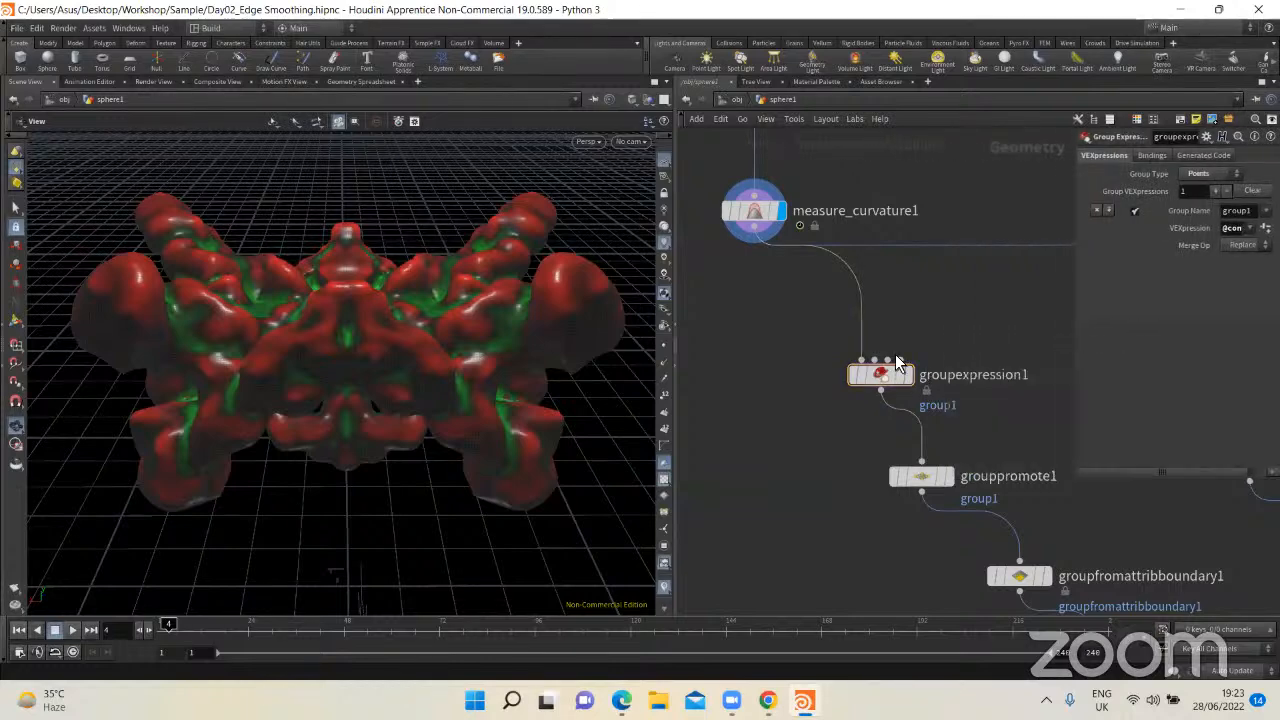
Step: Add a Group Expression node left of groupexpression1, space it clear of the existing branch, and widen the parameter pane to show its settings
key(Tab)
text(groupexp)
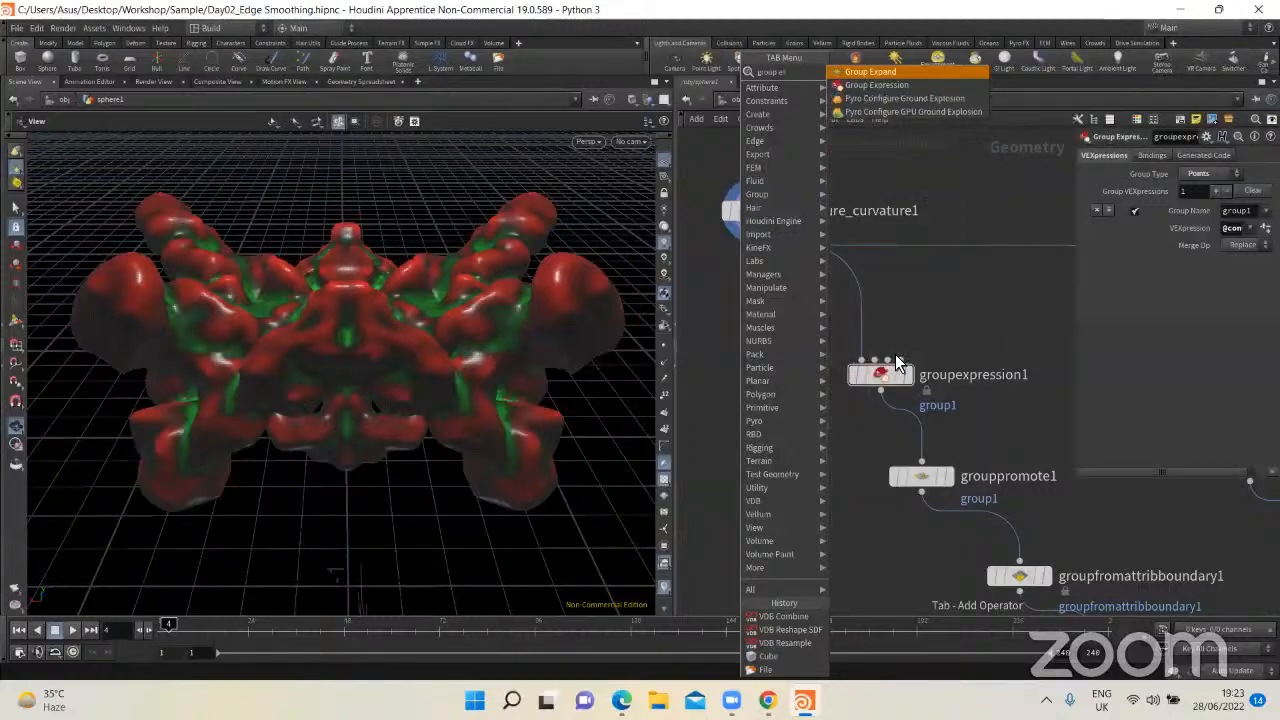
key(Down)
key(Return)
click(772, 376)
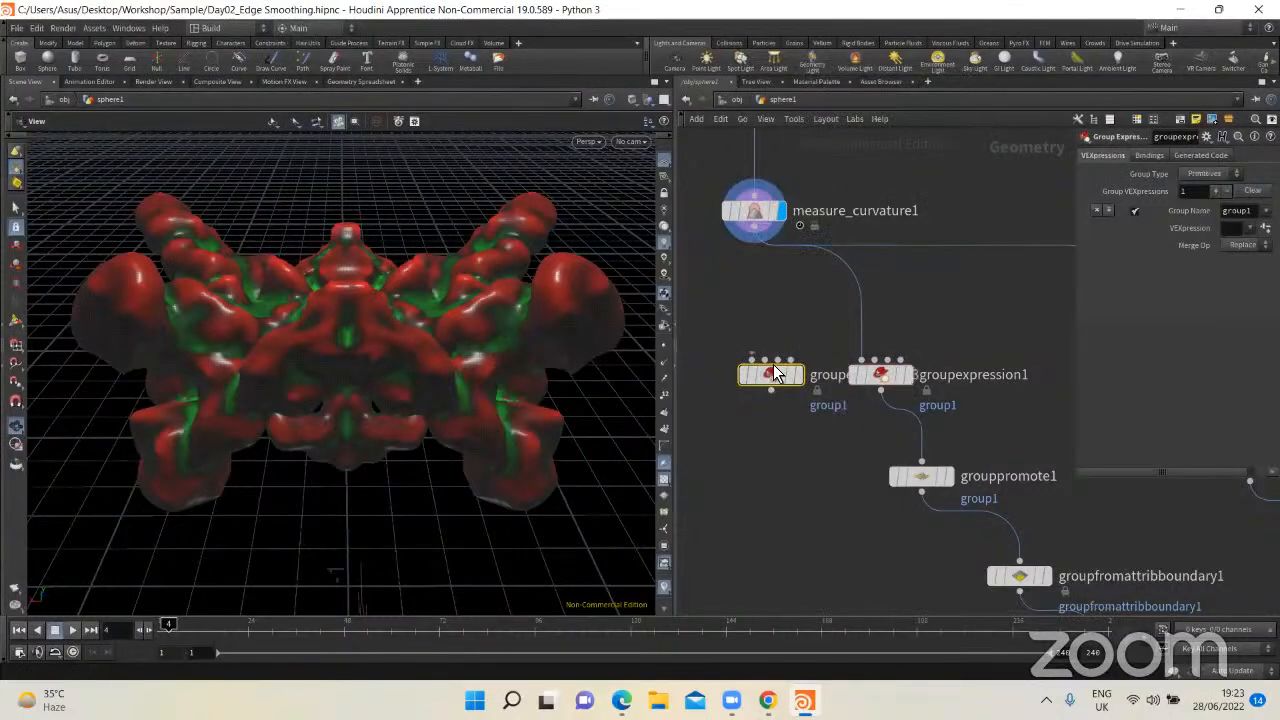
drag(767, 378, 718, 376)
middle_drag(872, 326, 956, 328)
drag(808, 380, 761, 377)
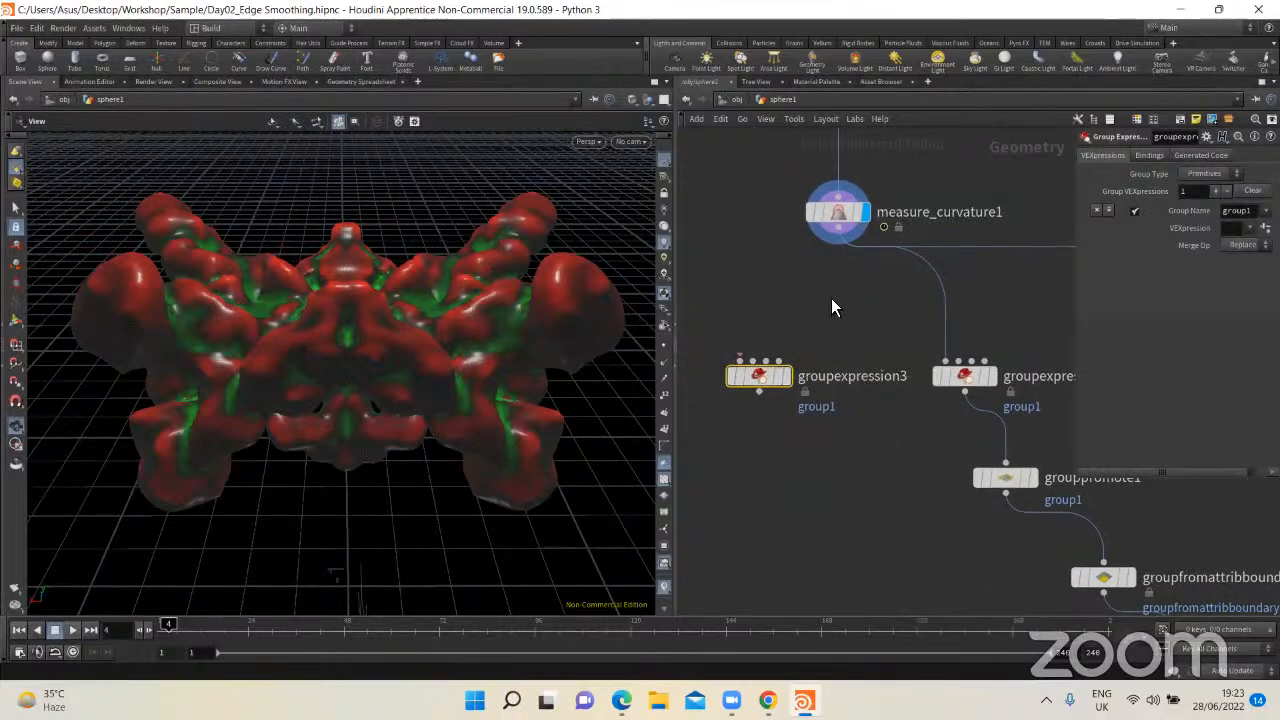
drag(763, 382, 751, 380)
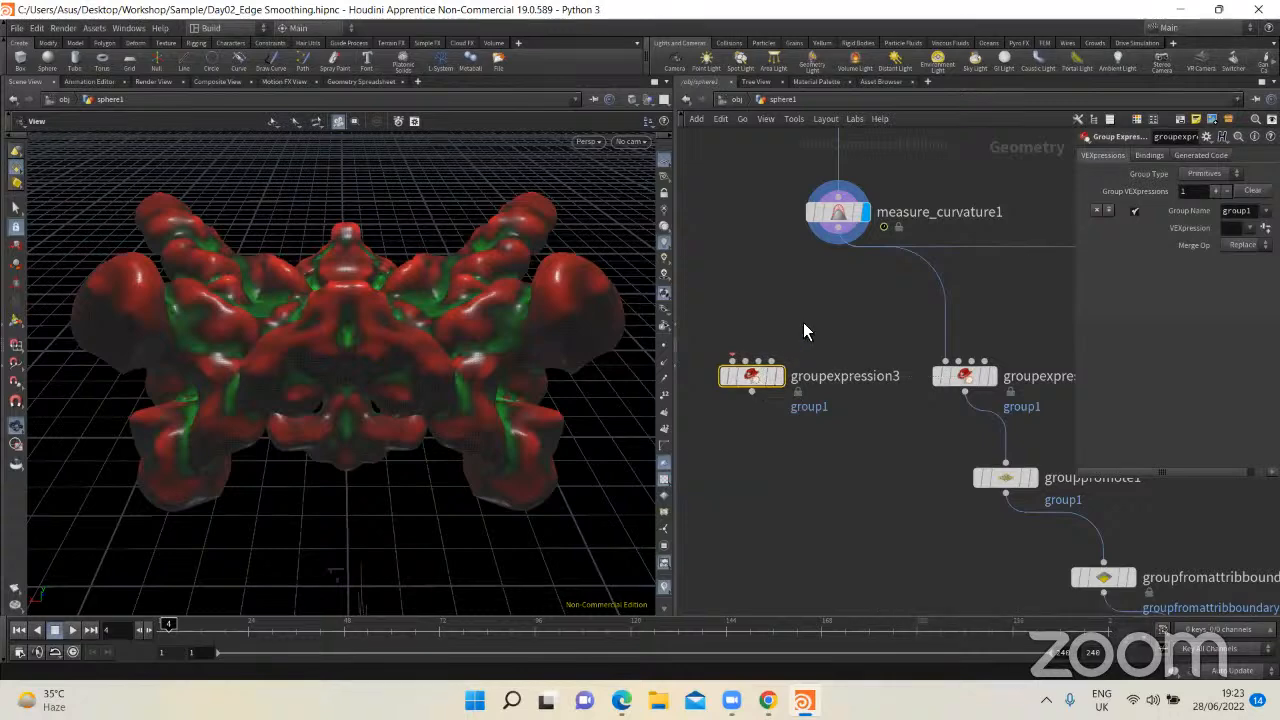
drag(1055, 299, 1005, 303)
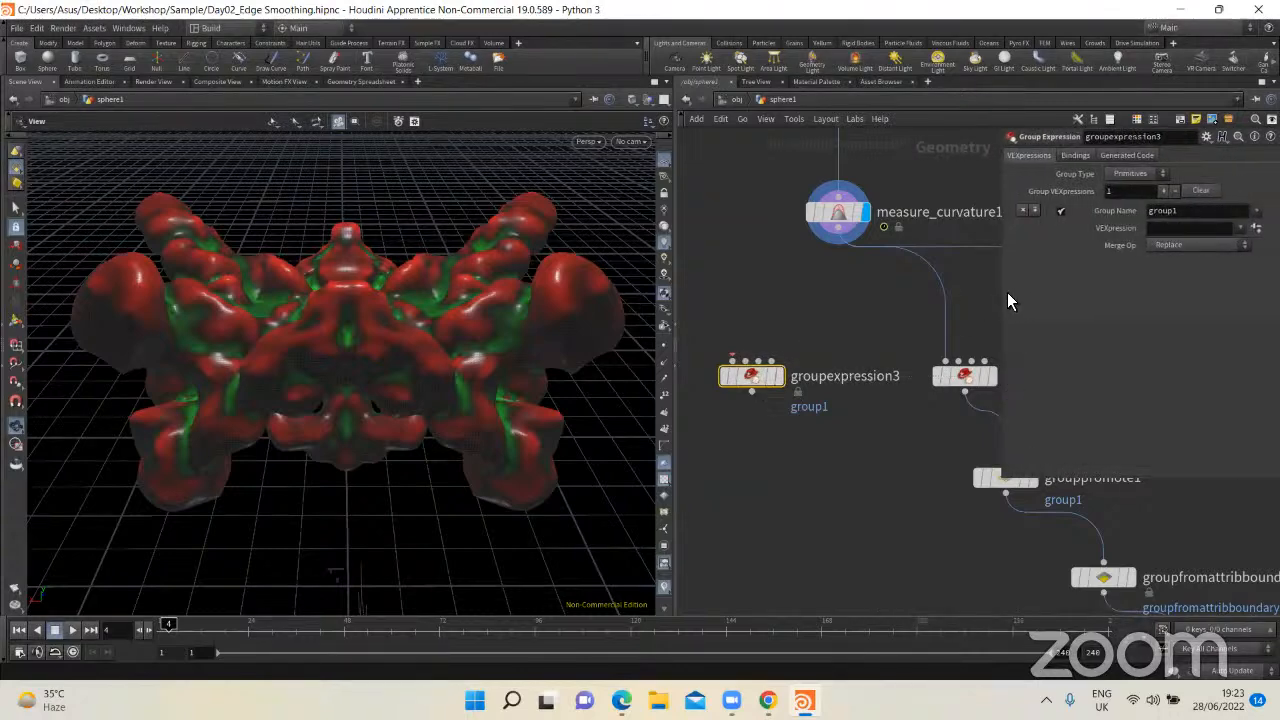
Step: Show measure_curvature1's parameters and check its concavity and convexity attributes in the Geometry Spreadsheet before returning to the 3D view
click(838, 213)
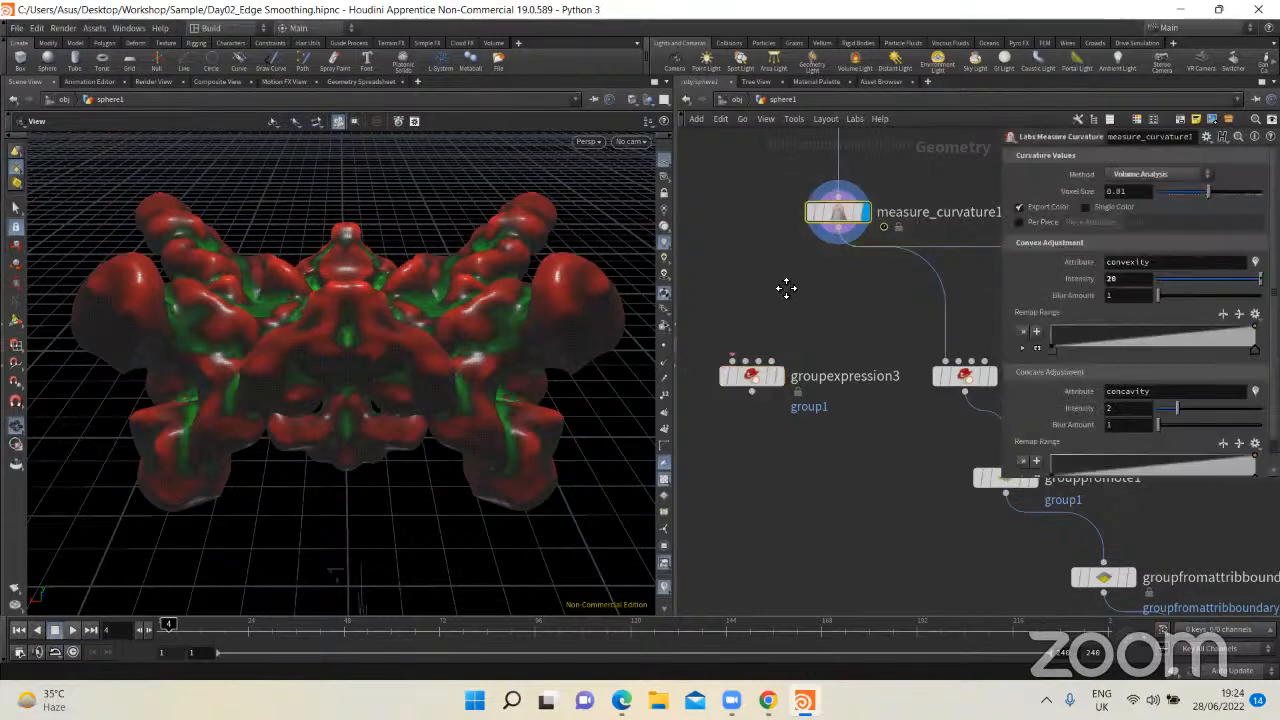
middle_drag(786, 286, 778, 301)
click(362, 82)
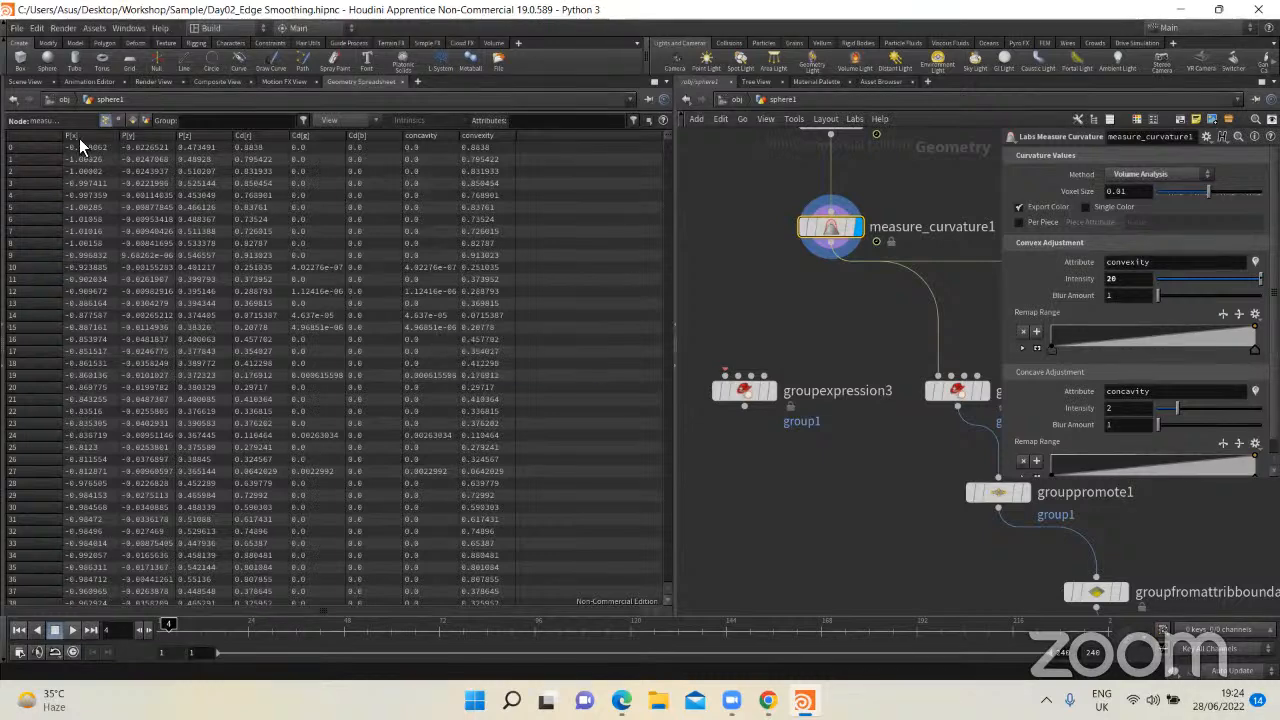
click(39, 84)
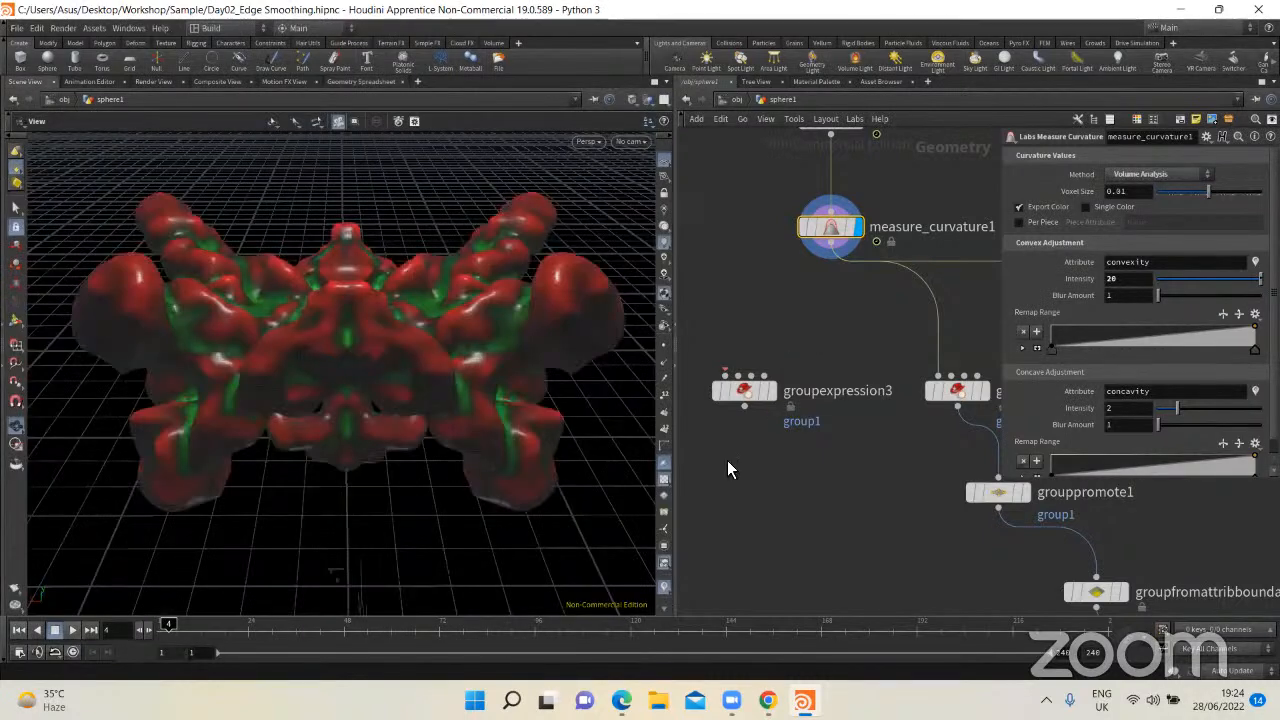
Step: Show groupexpression1's parameters in a wider pane and examine its Points group type and convexity VEXpression
click(765, 396)
middle_drag(931, 320, 738, 311)
mouse_move(752, 380)
mouse_down()
mouse_move(789, 378)
mouse_move(763, 372)
mouse_up()
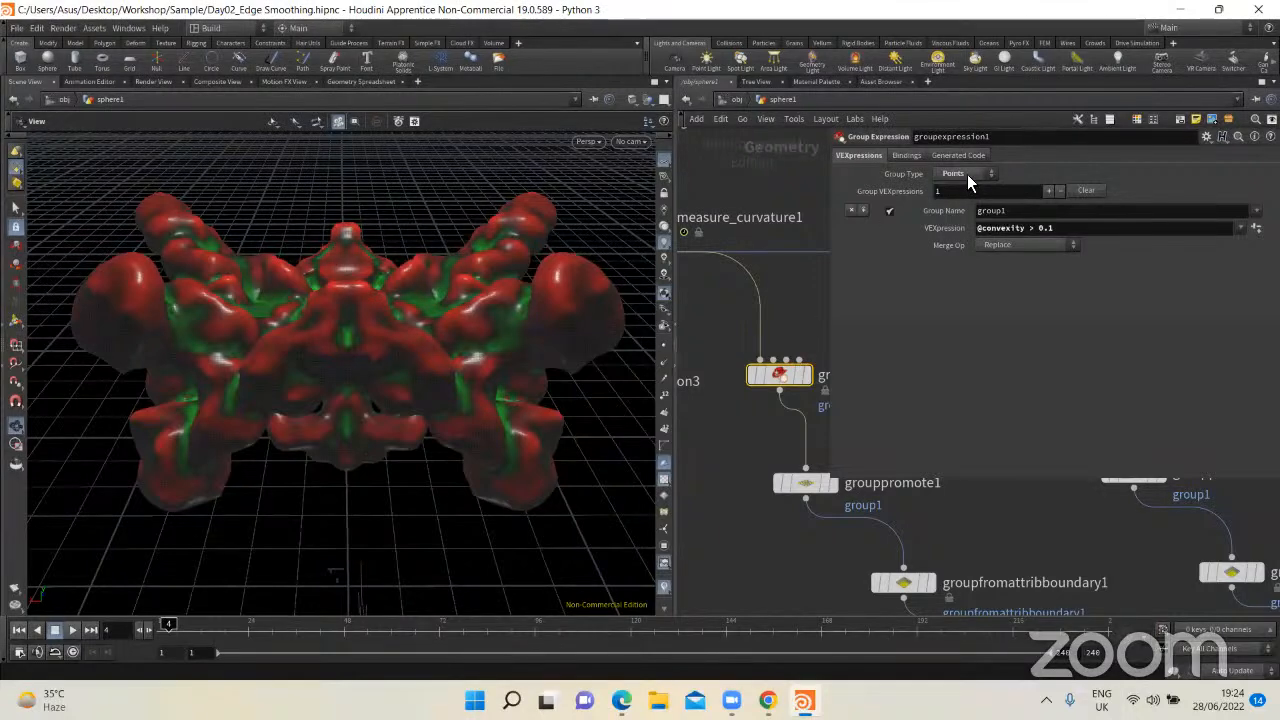
middle_drag(814, 365, 783, 356)
mouse_move(779, 360)
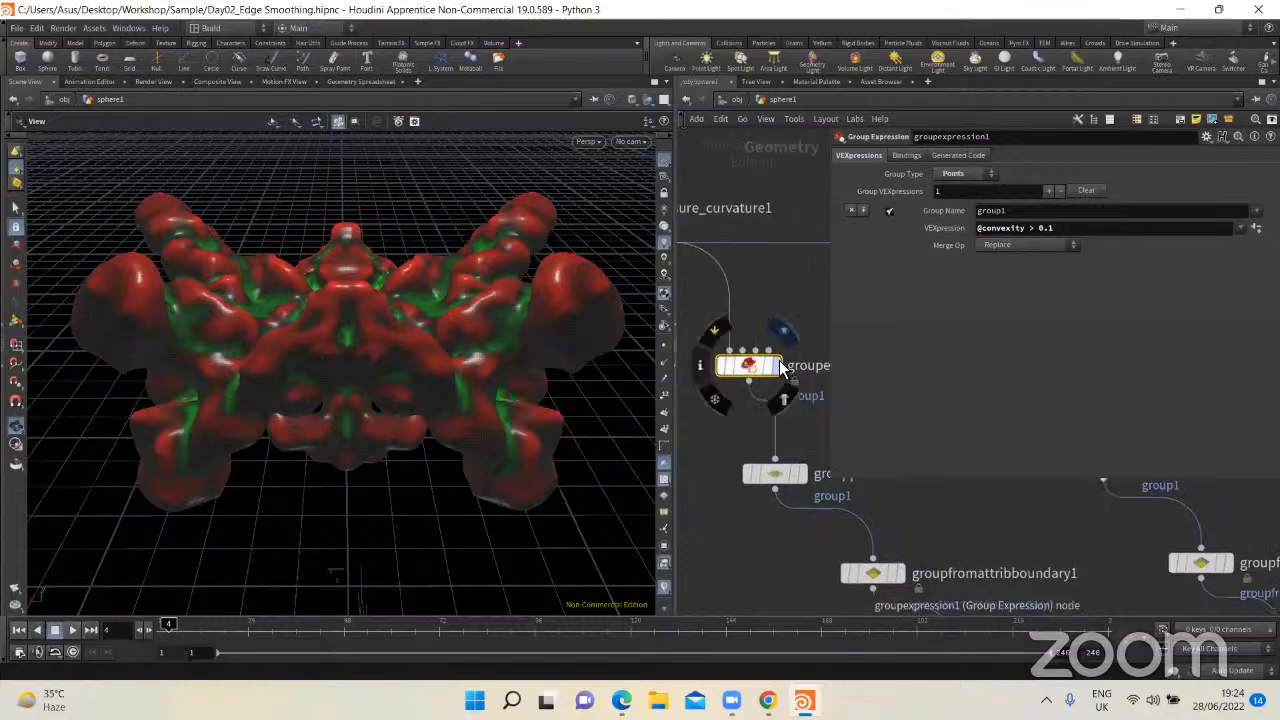
Step: Examine groupexpression1's group1 values in the Geometry Spreadsheet, display the node's output, and inspect the highlighted points on the model
click(365, 81)
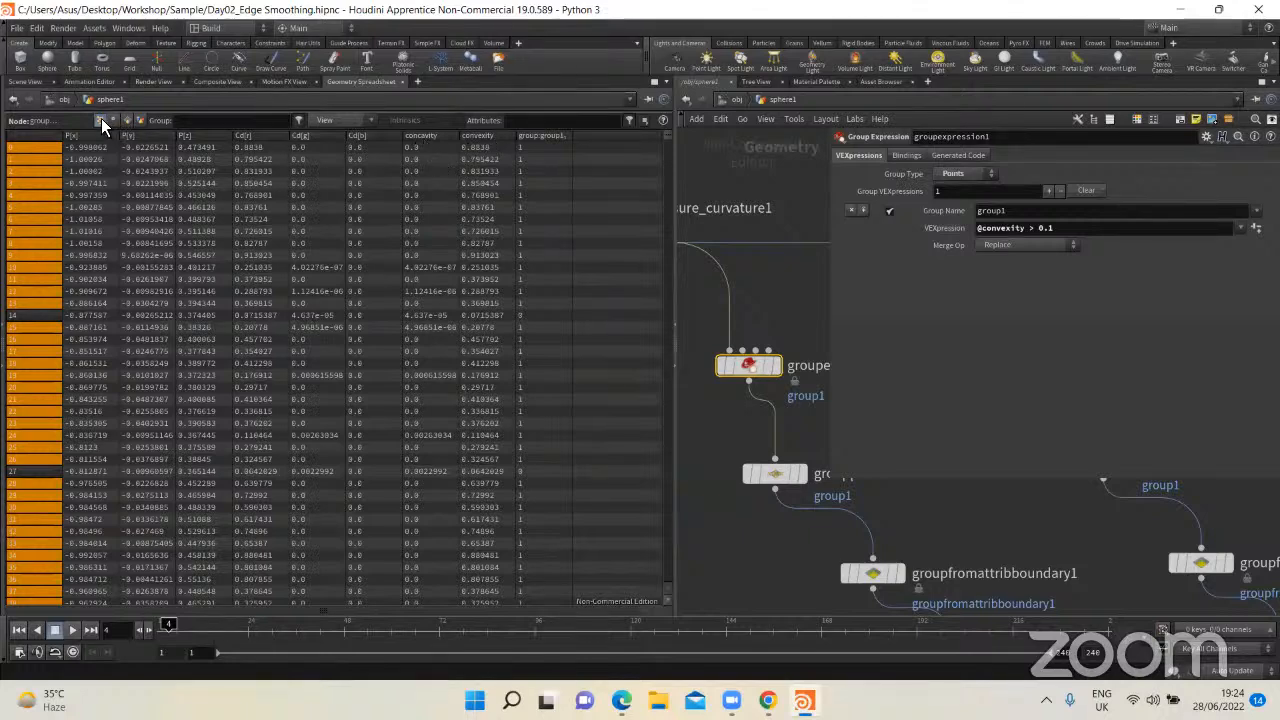
click(26, 82)
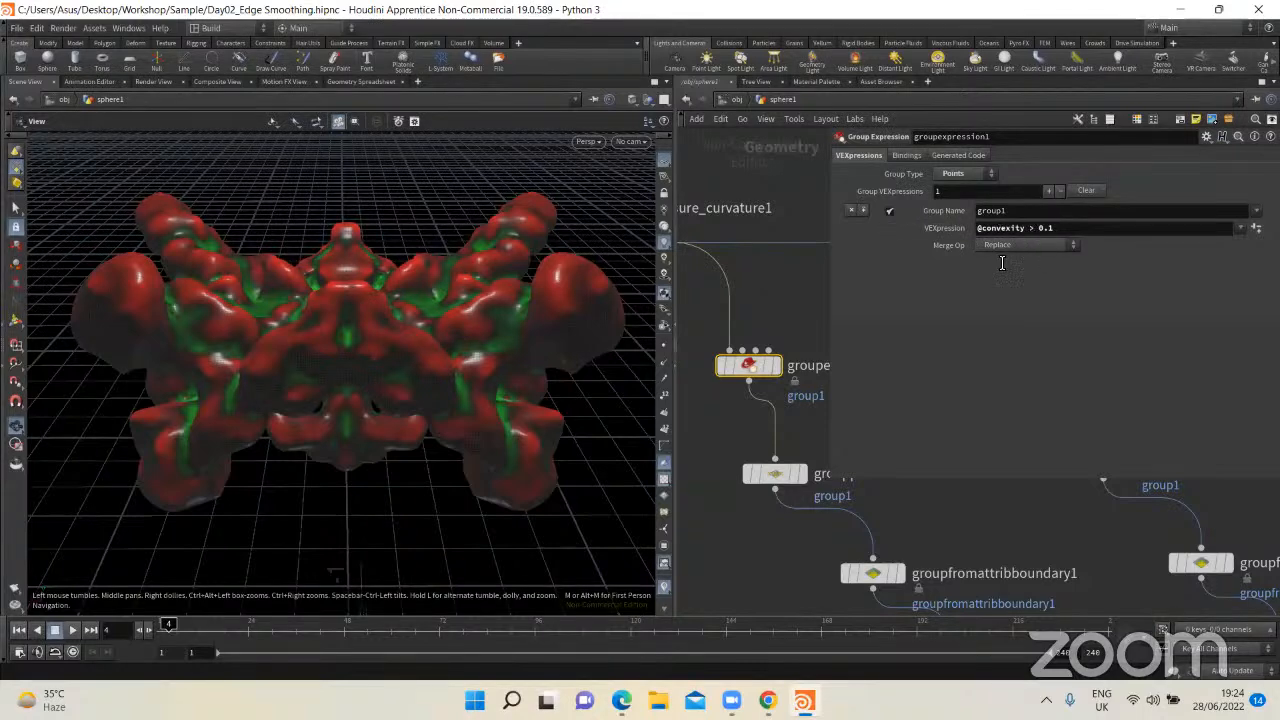
click(779, 366)
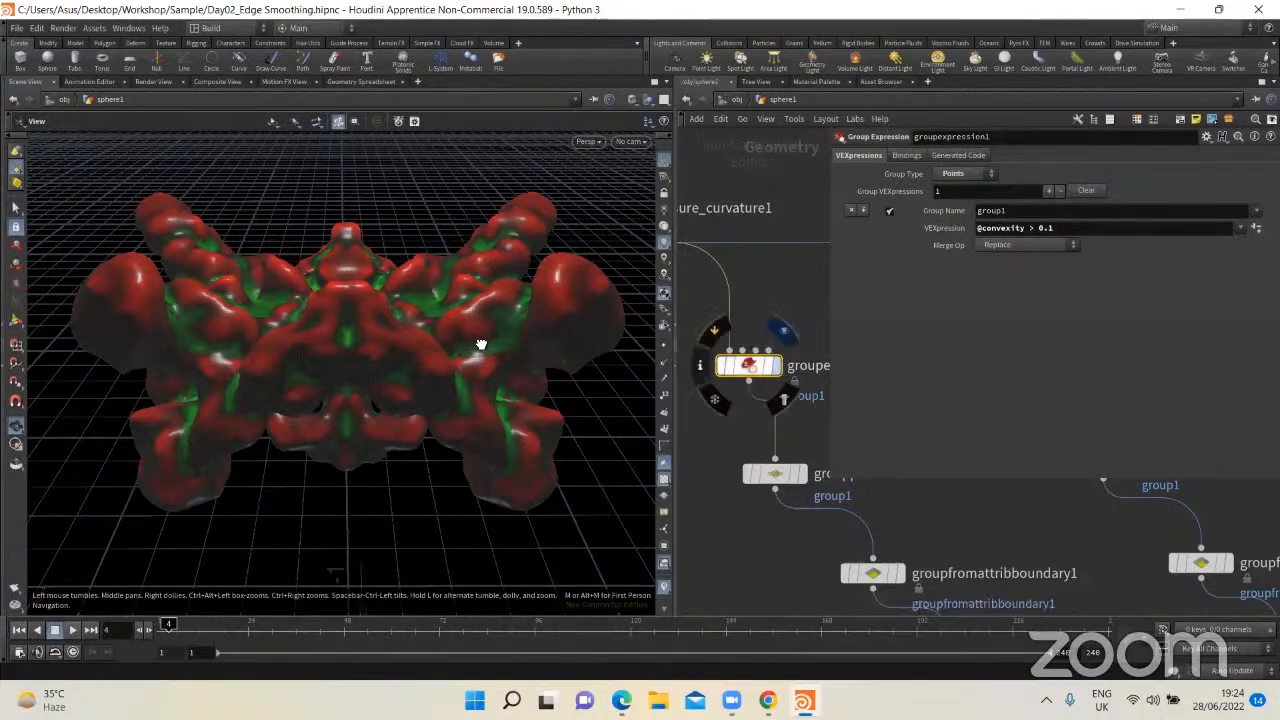
drag(480, 342, 389, 351)
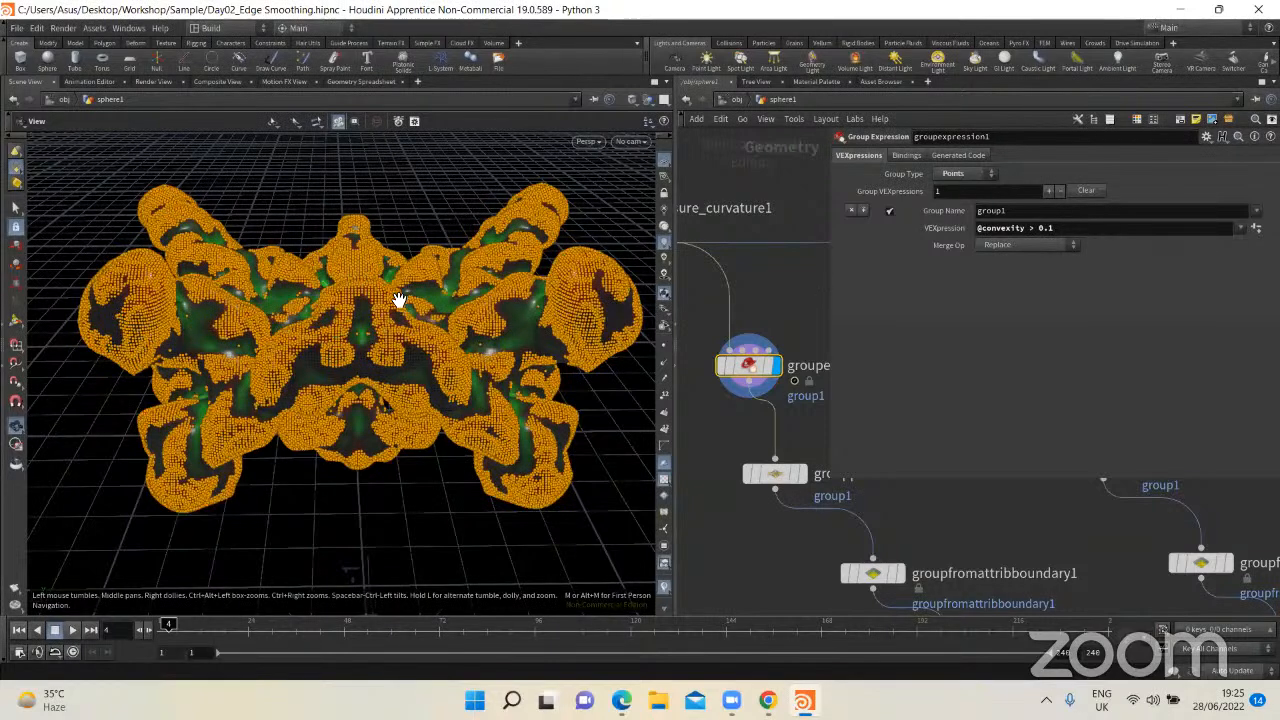
Step: Try a convexity threshold of 0.5 in groupexpression1's VEXpression and set it back to 0.1
click(1061, 229)
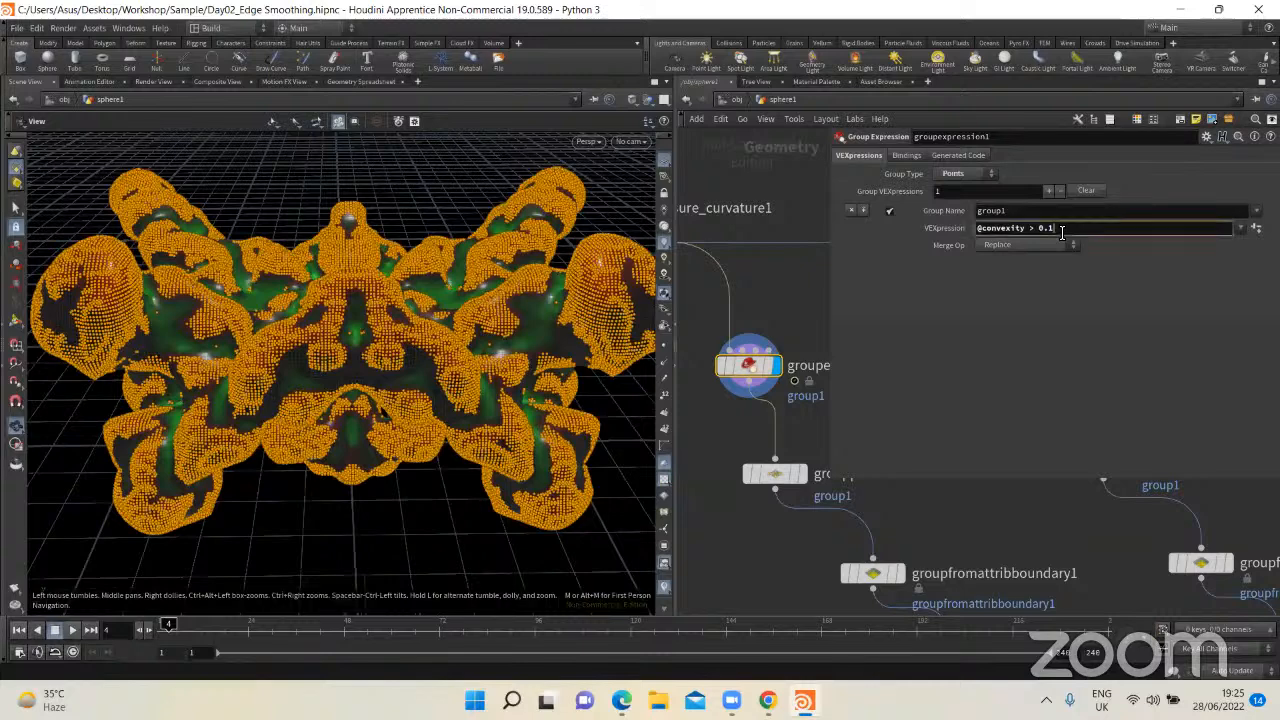
key(Return)
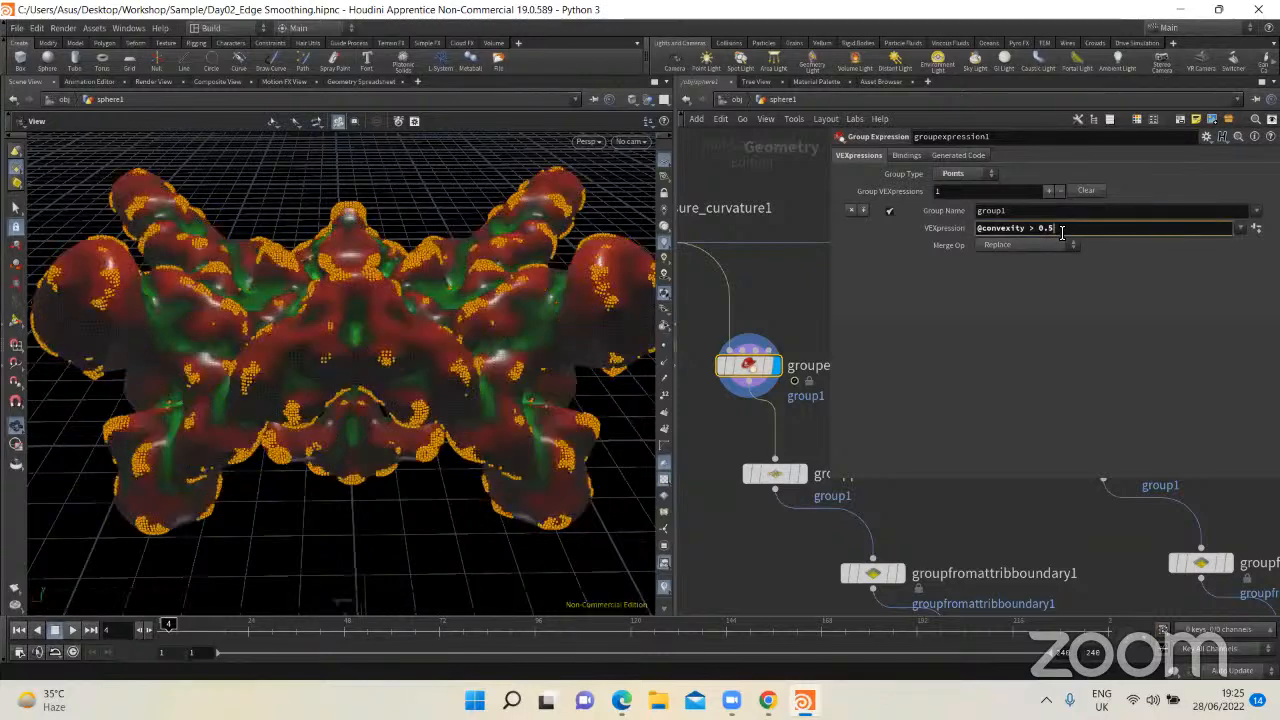
key(BackSpace)
text(1)
key(Return)
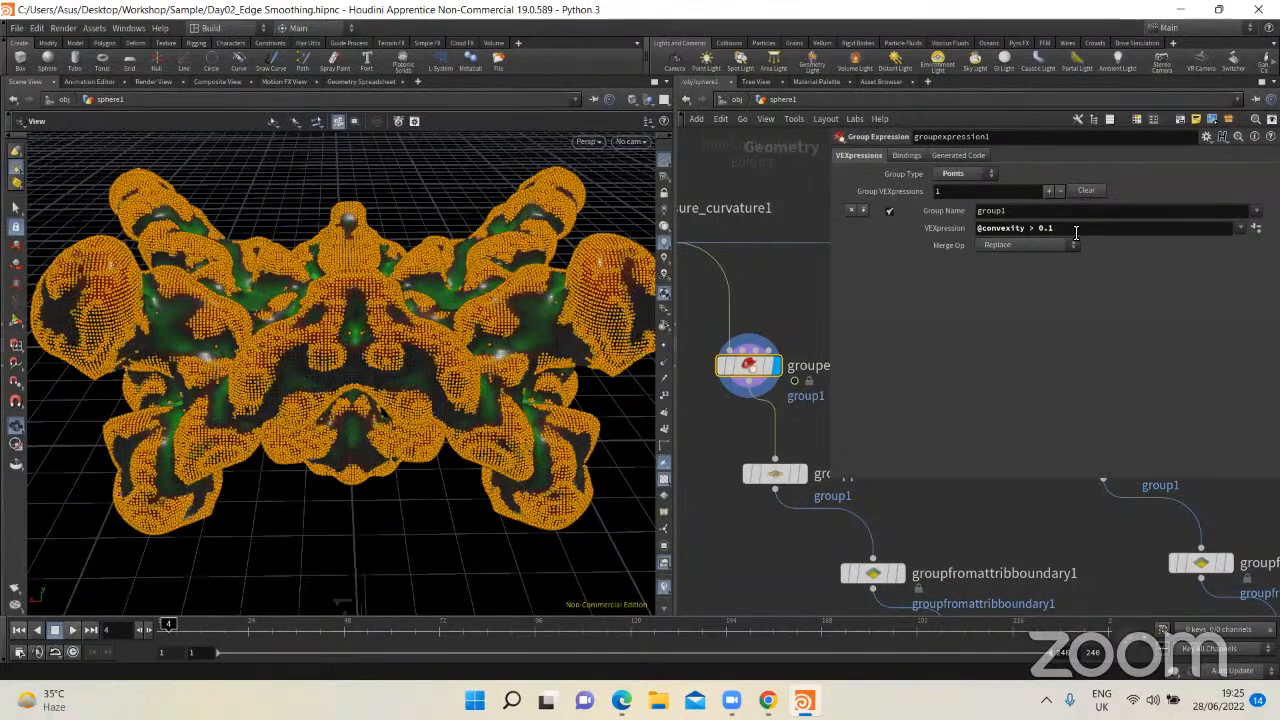
Step: Display groupexpression2's output with its VEXpression to compare the point groups, and return the display to groupexpression1
scroll(785, 365, down, 3)
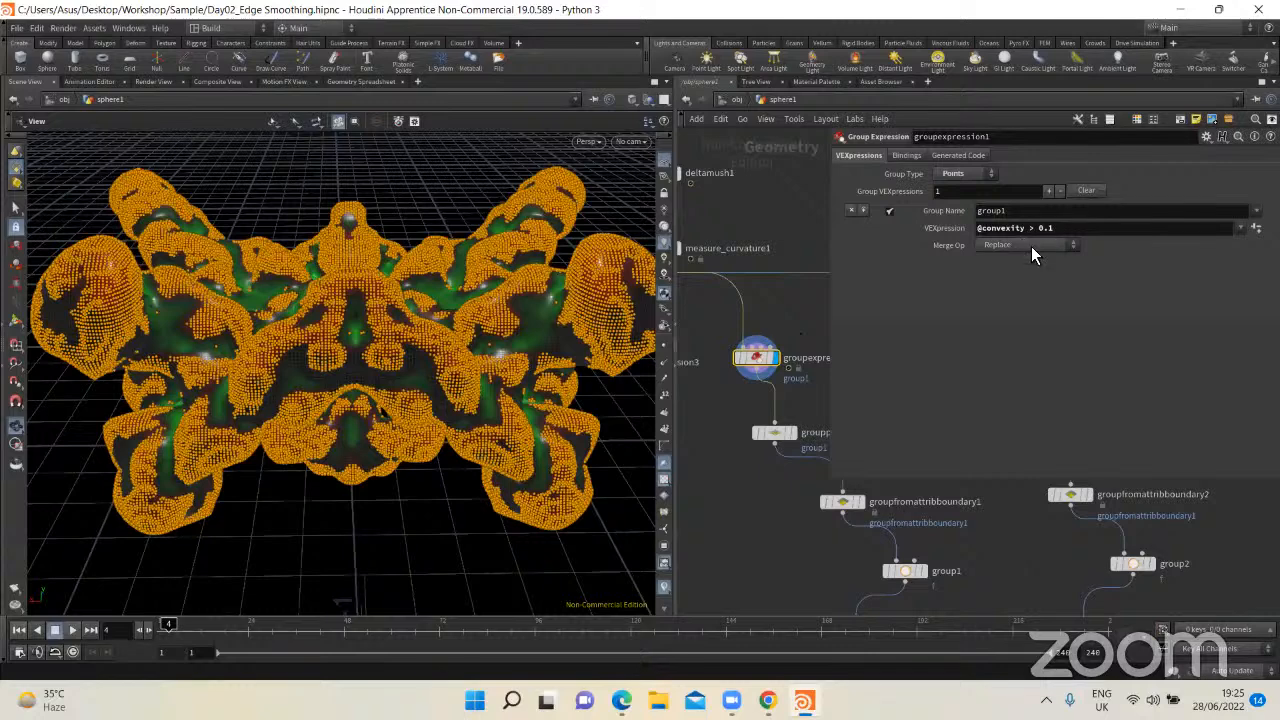
middle_drag(799, 316, 714, 312)
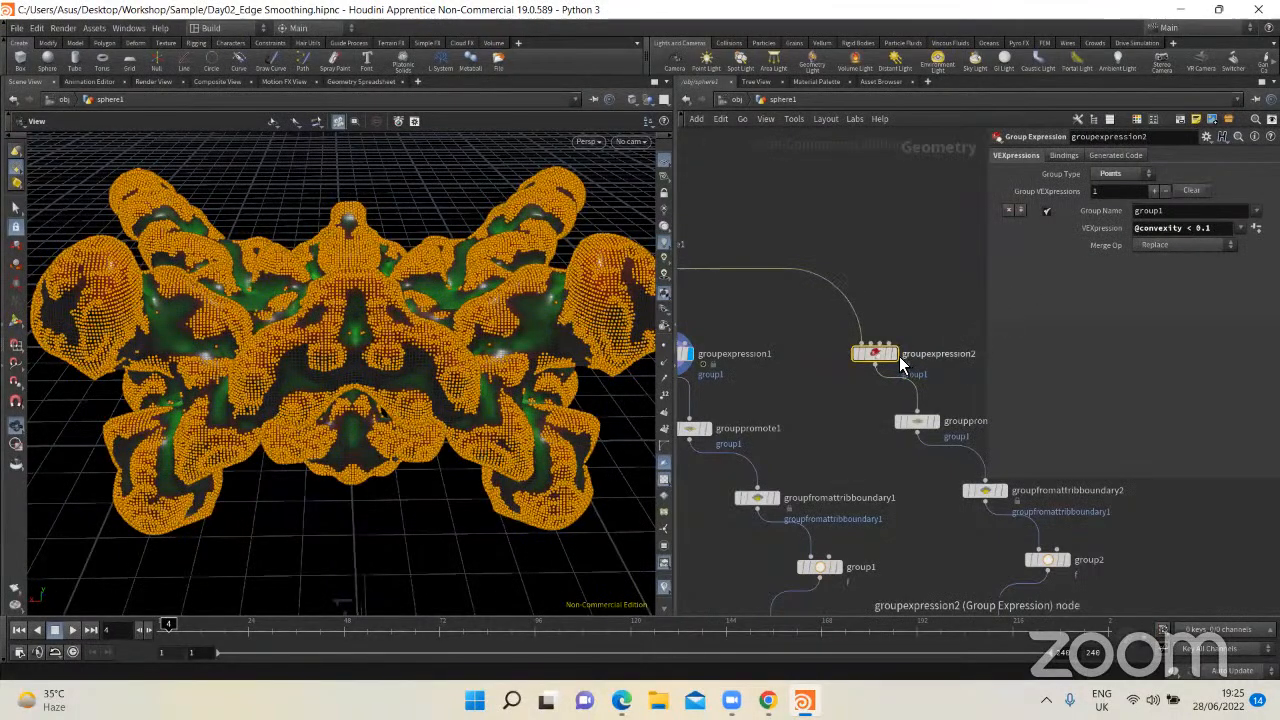
click(893, 354)
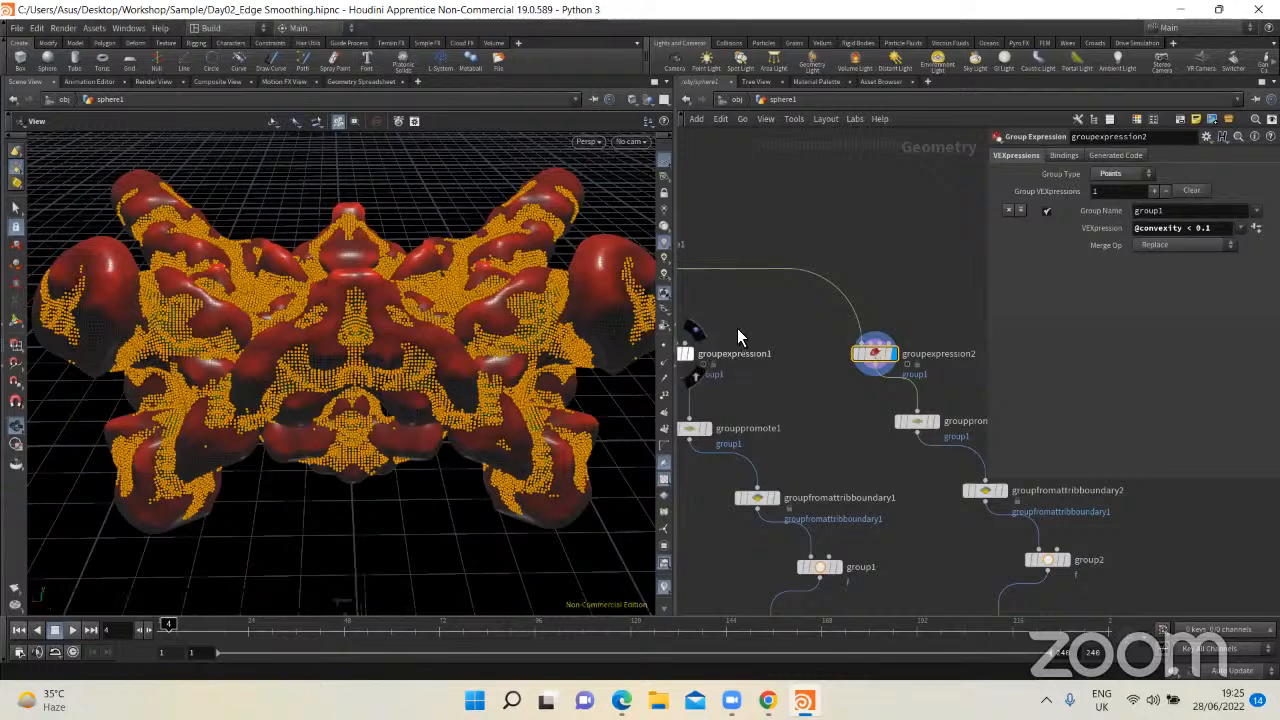
middle_drag(692, 452, 743, 377)
scroll(719, 386, up, 2)
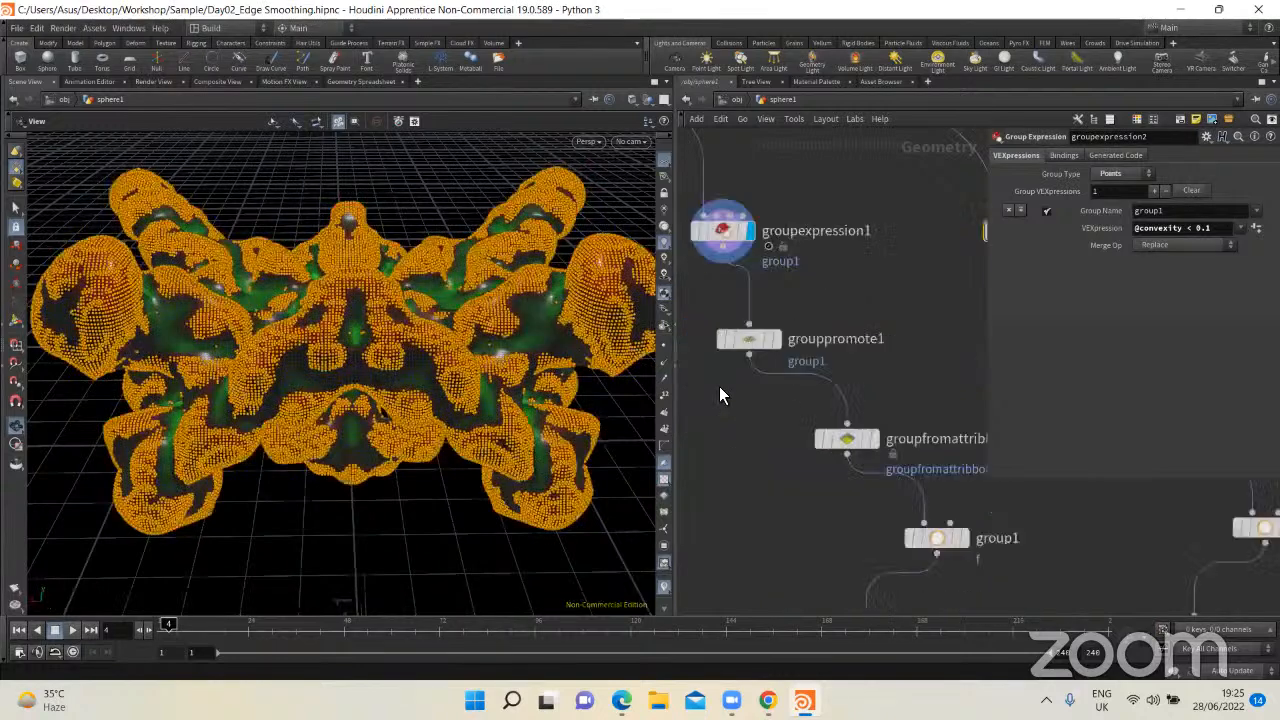
Step: Show grouppromote1's conversion settings and inspect groupexpression1's grouped points close up on the model's surface
click(722, 348)
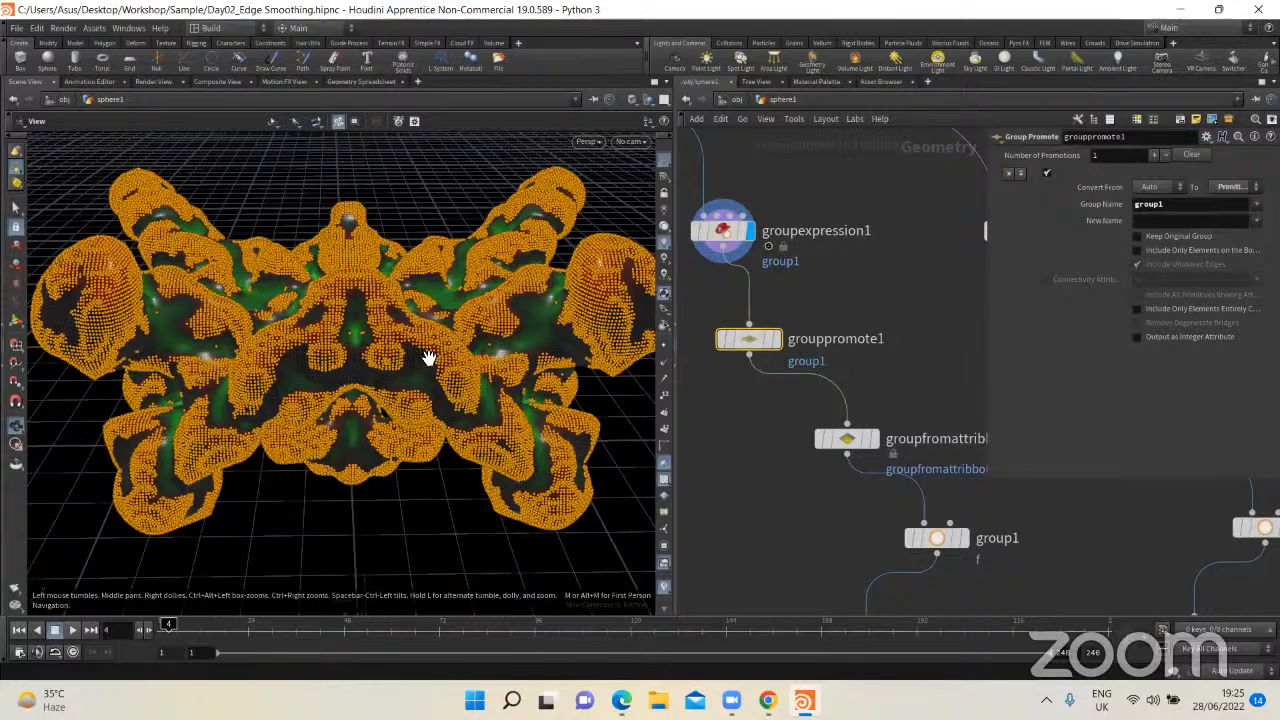
scroll(428, 357, up, 2)
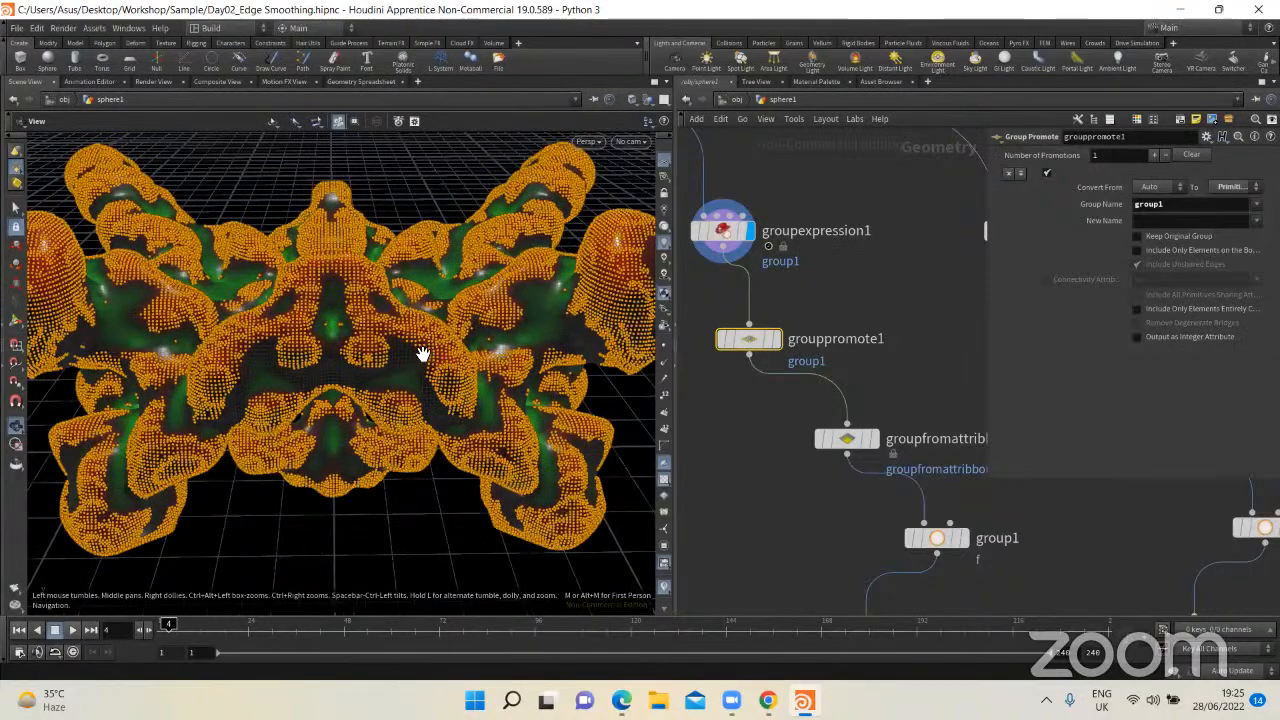
scroll(404, 326, up, 2)
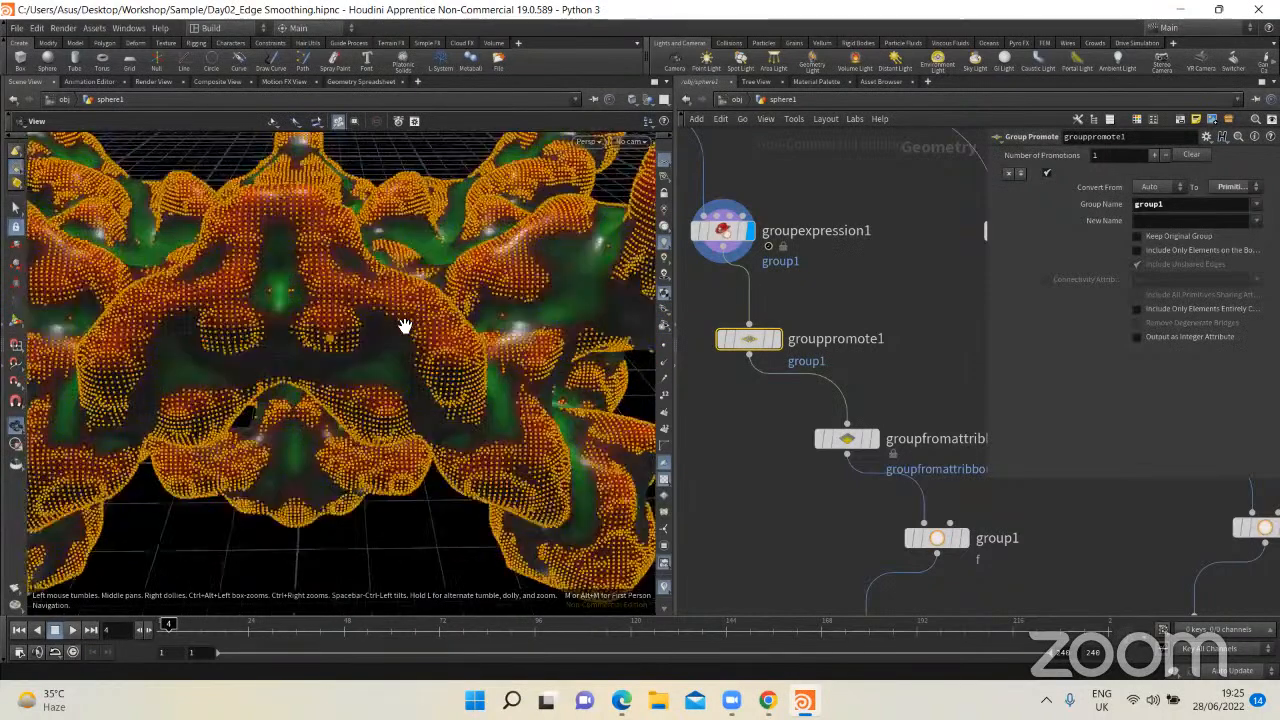
scroll(446, 306, up, 3)
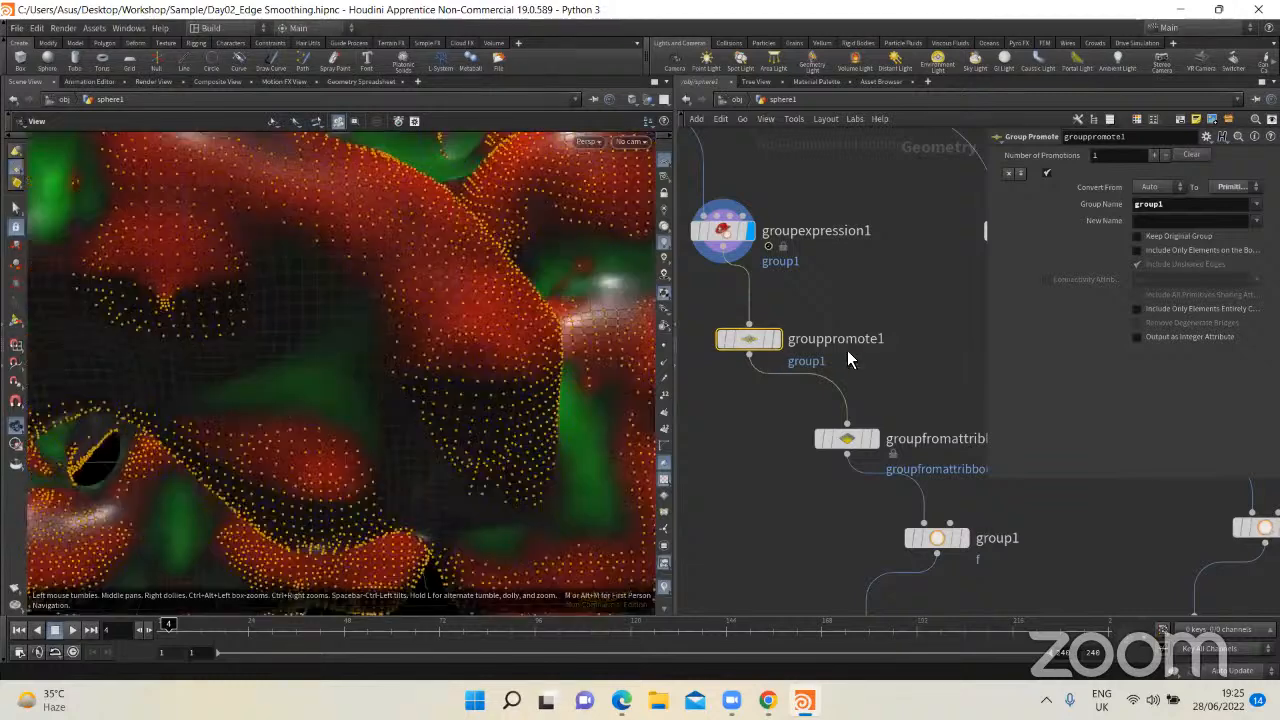
Step: Add a Group Promote node beside grouppromote1, connected to groupexpression1's output, and display its result
middle_drag(743, 373, 849, 384)
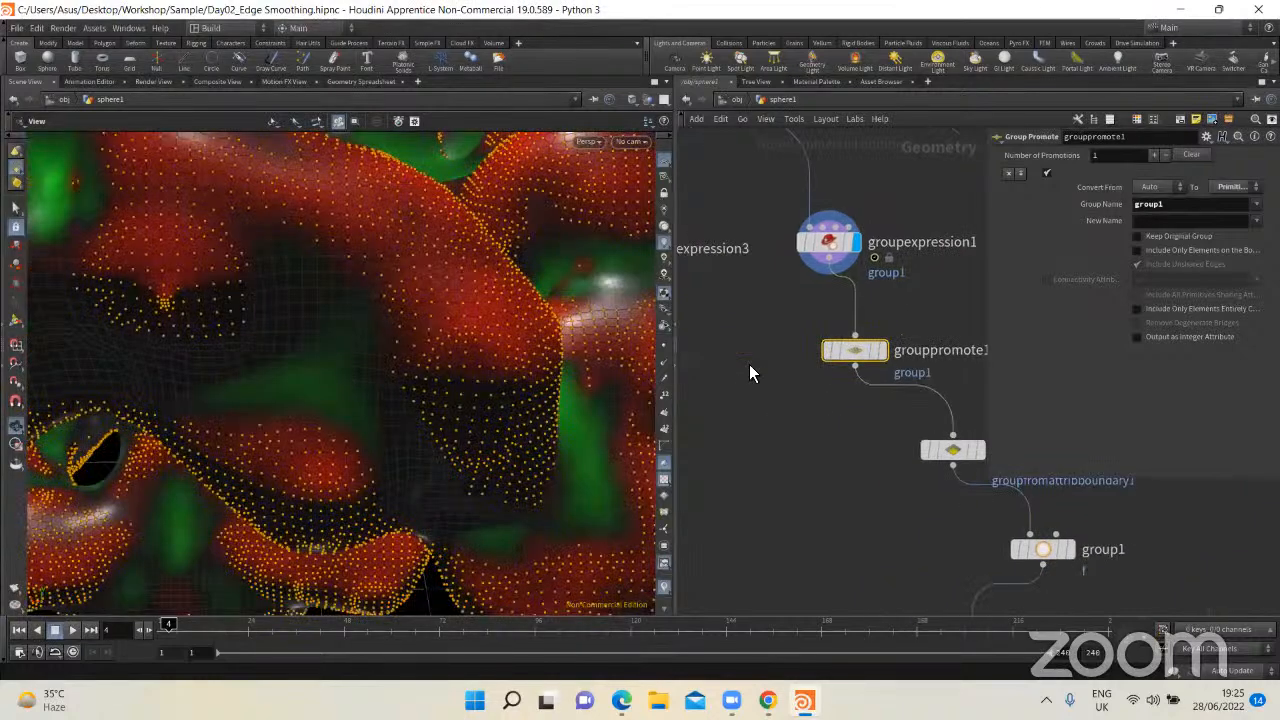
key(Tab)
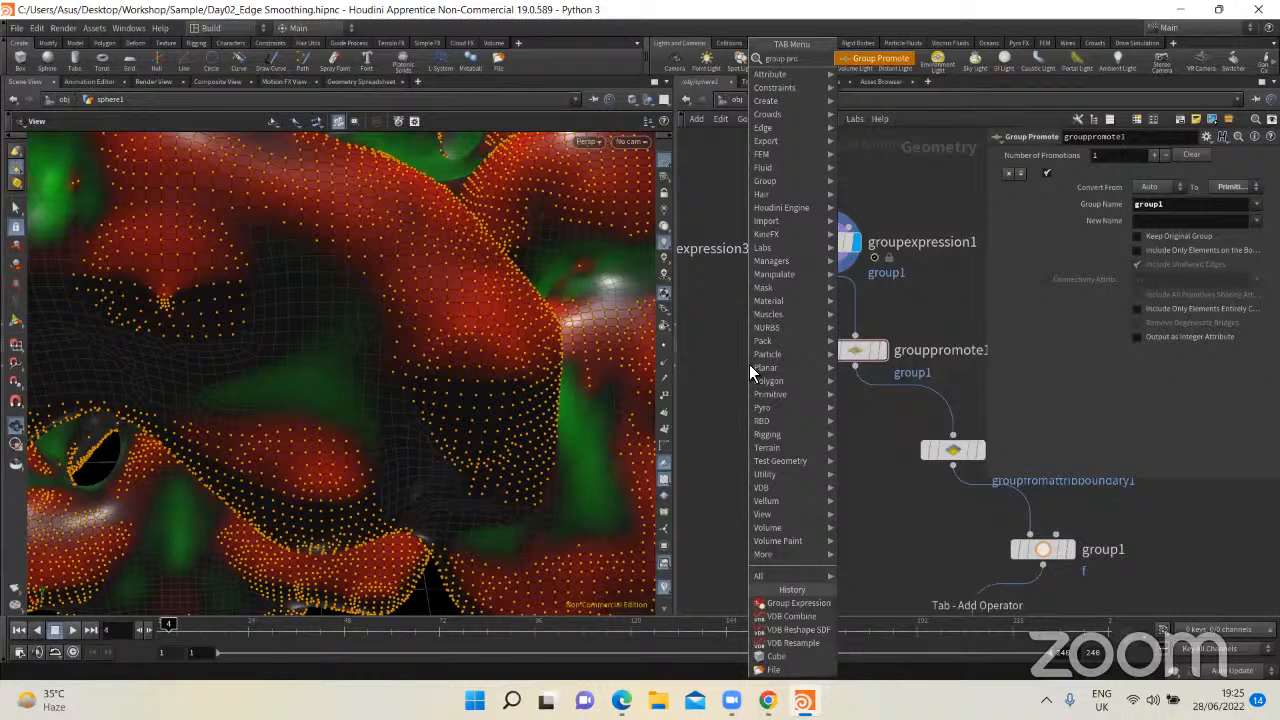
key(Return)
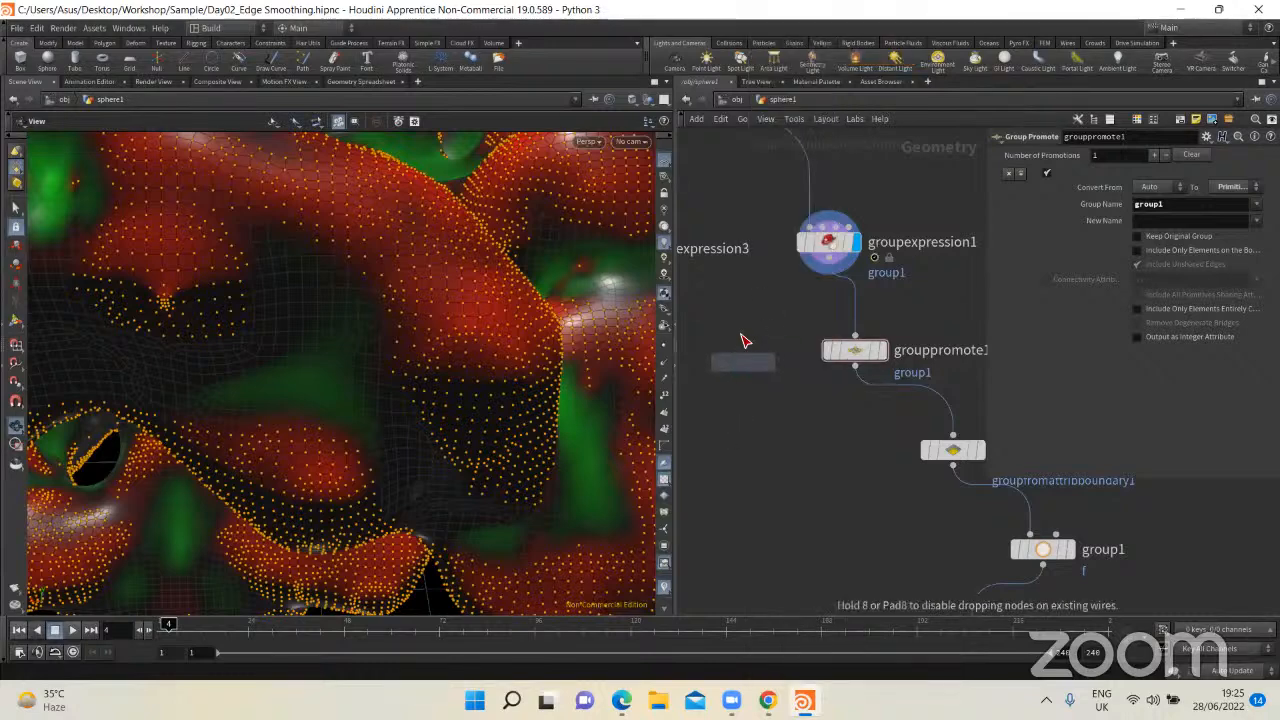
click(758, 316)
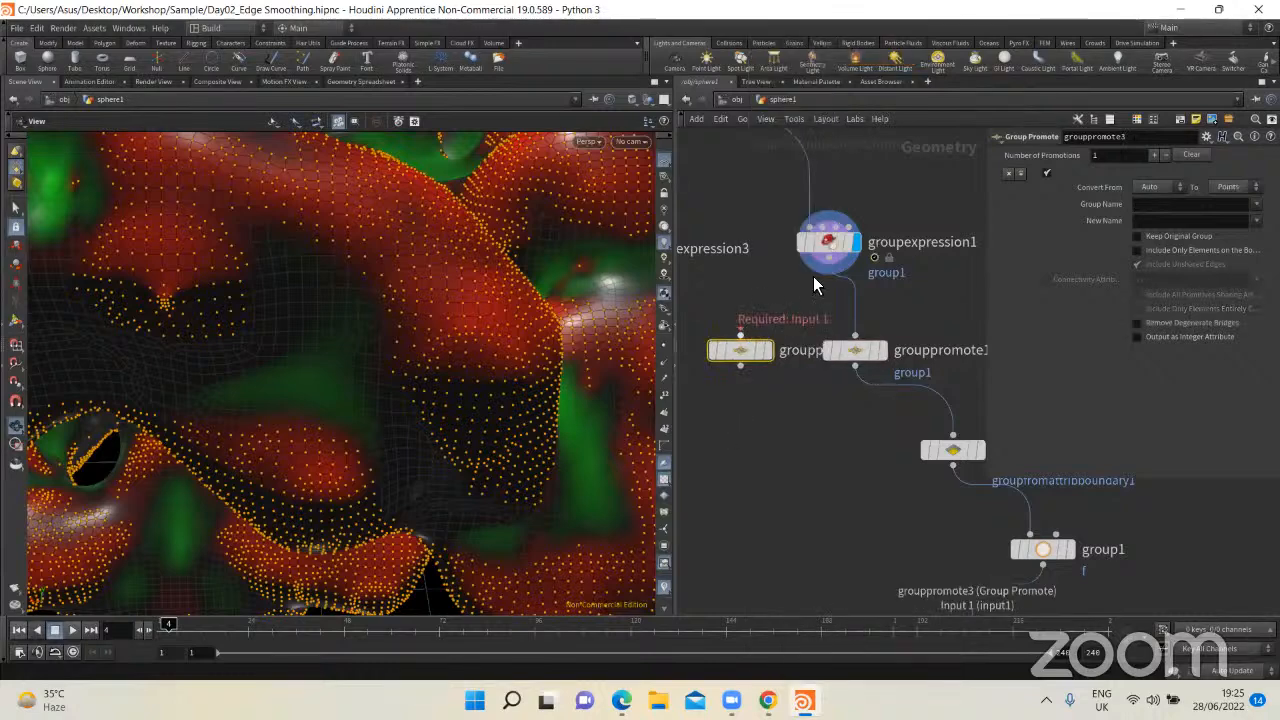
click(768, 351)
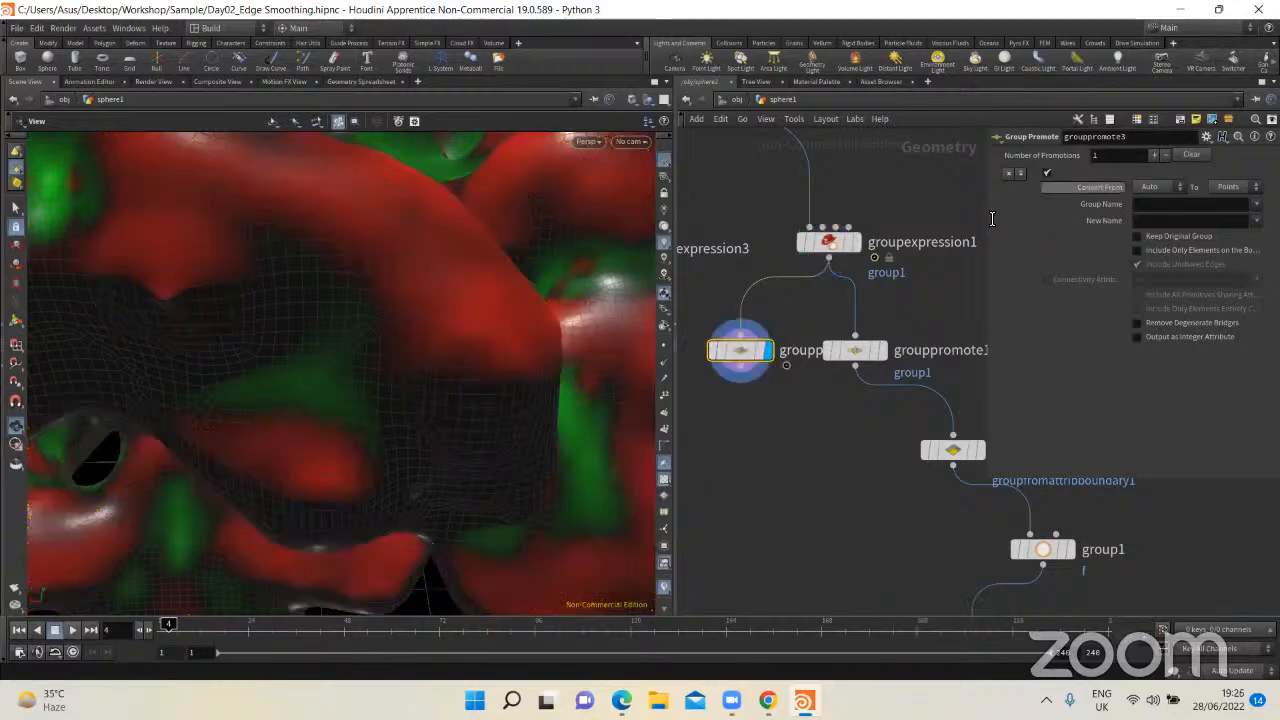
Step: Widen the parameter pane and enlarge the network area to show the new Group Promote node with its neighbouring nodes
drag(815, 217, 812, 217)
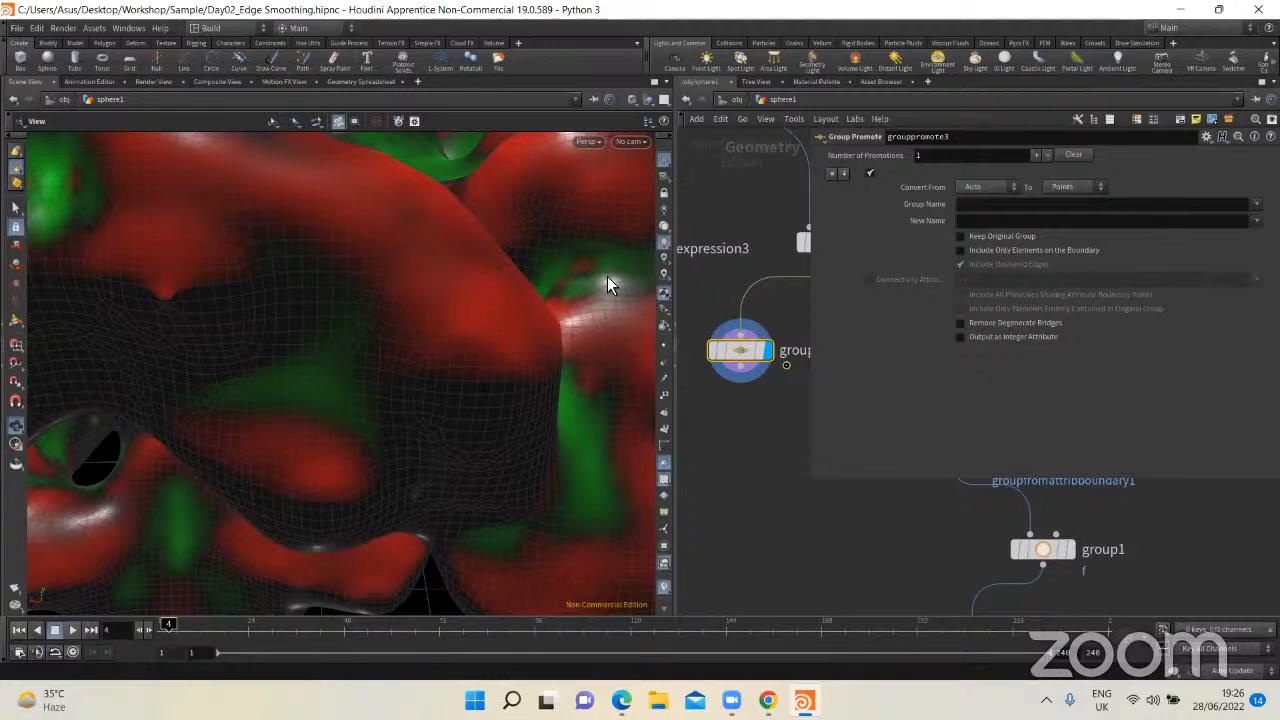
drag(607, 277, 385, 295)
middle_drag(525, 318, 561, 339)
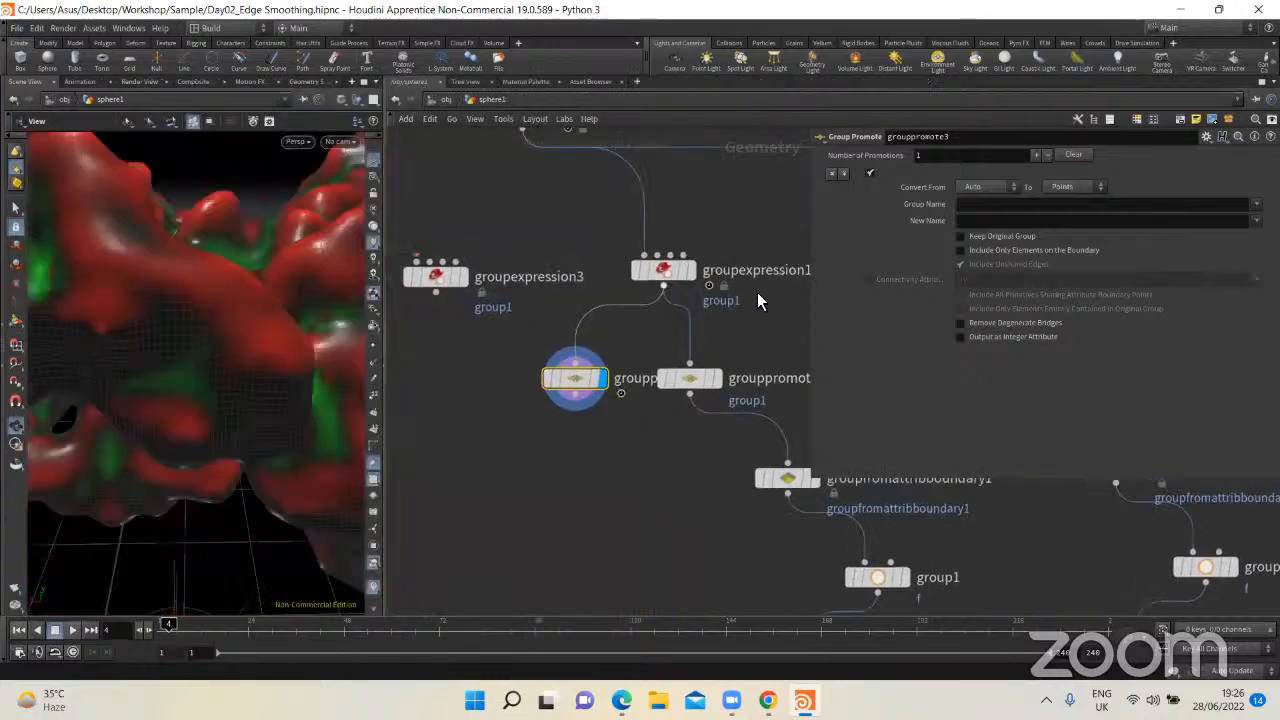
Step: Check the group name in groupexpression1 and set grouppromote3's Group Name to group1, moving the node clear of its neighbour
click(685, 268)
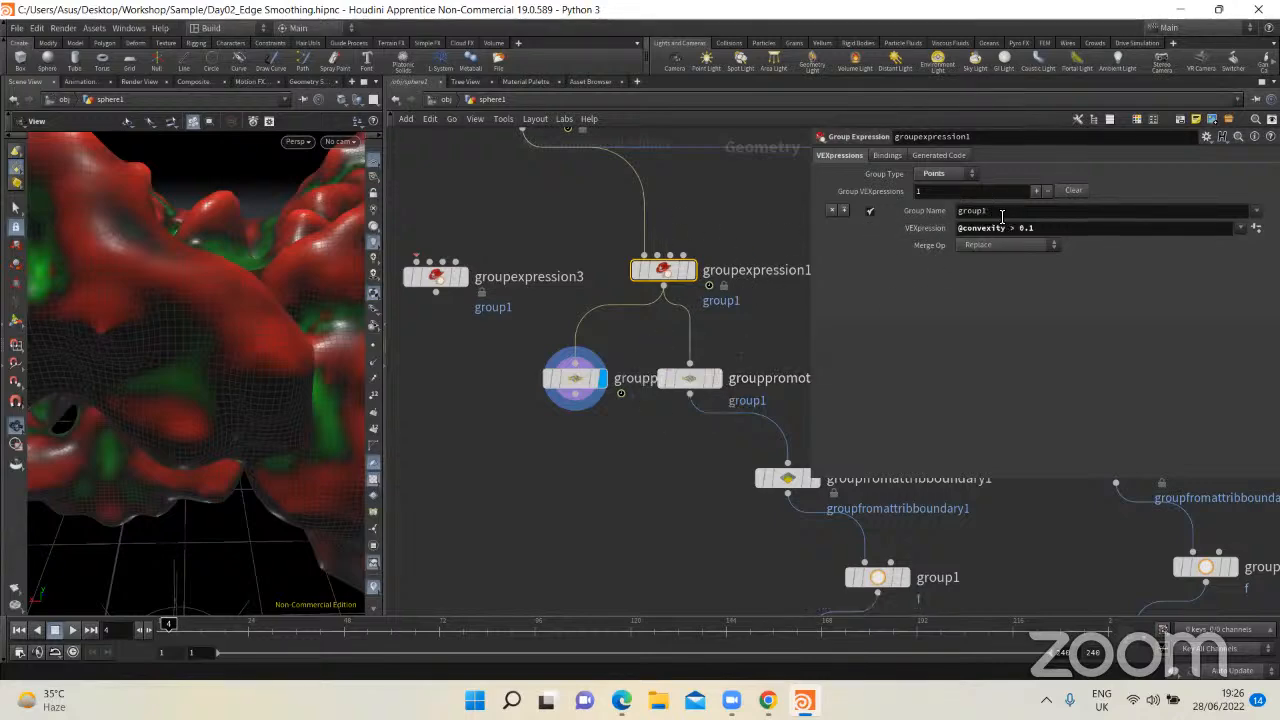
drag(575, 380, 532, 413)
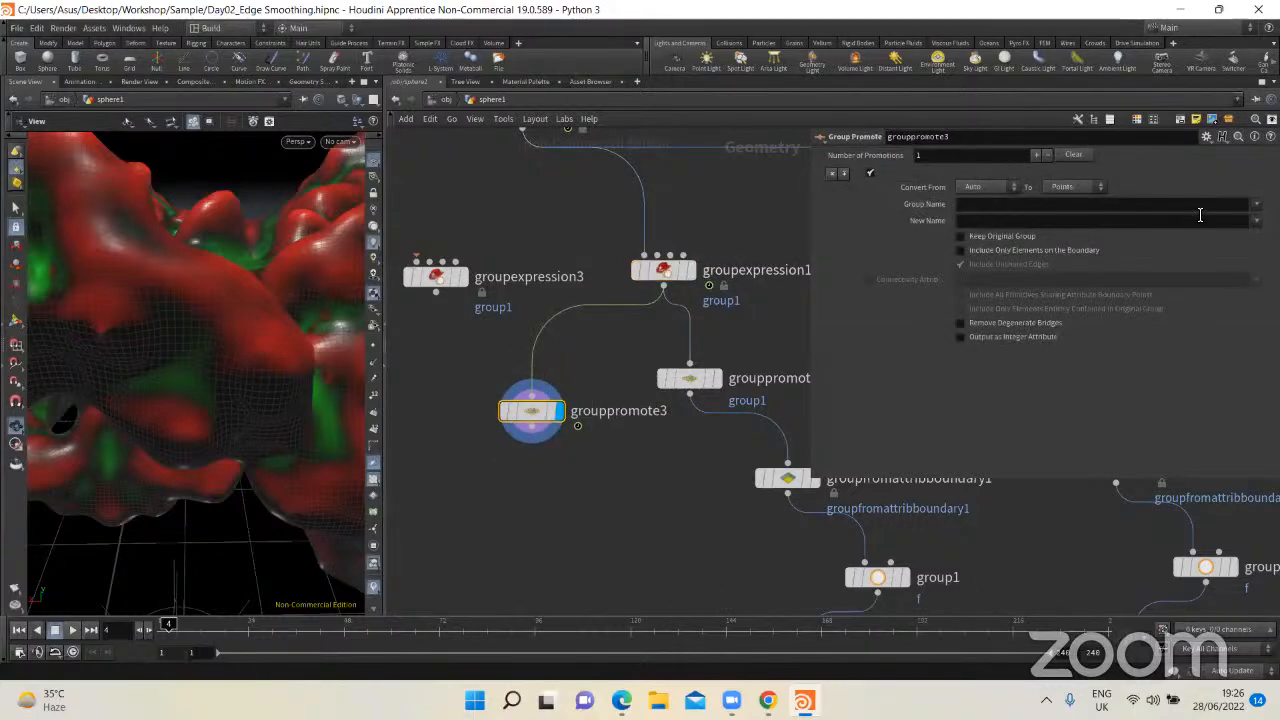
click(1256, 204)
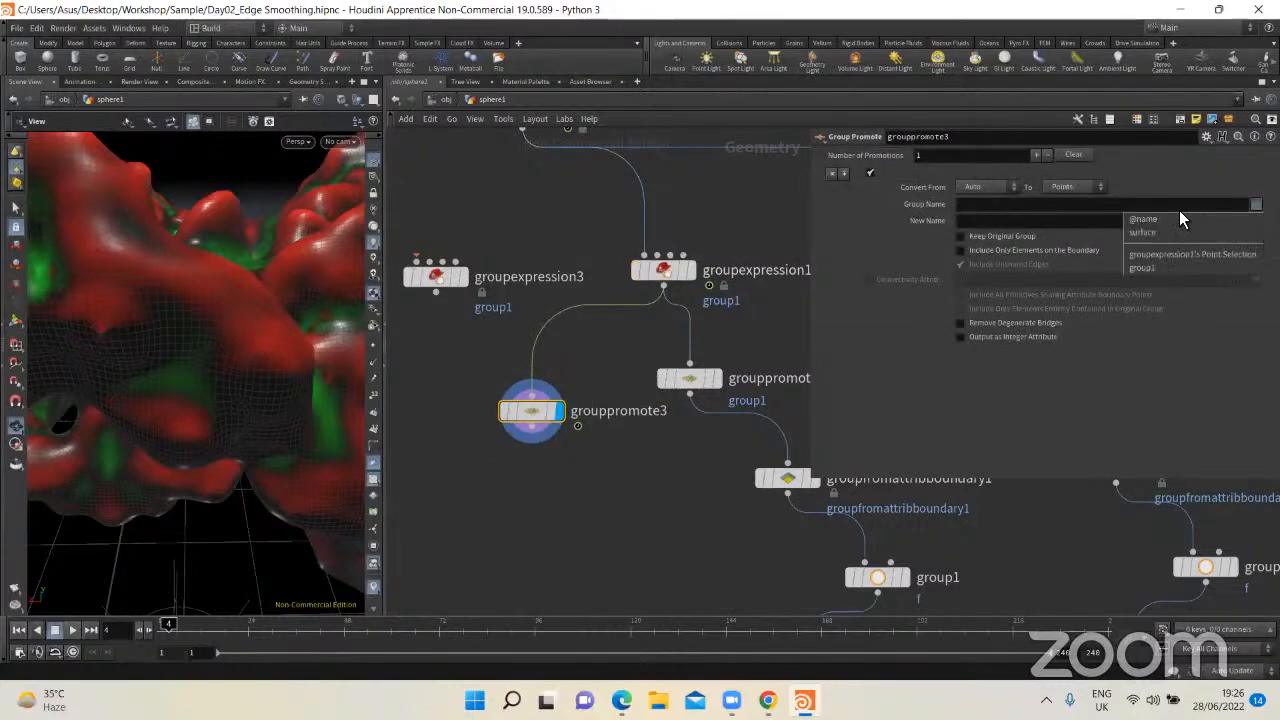
click(1153, 268)
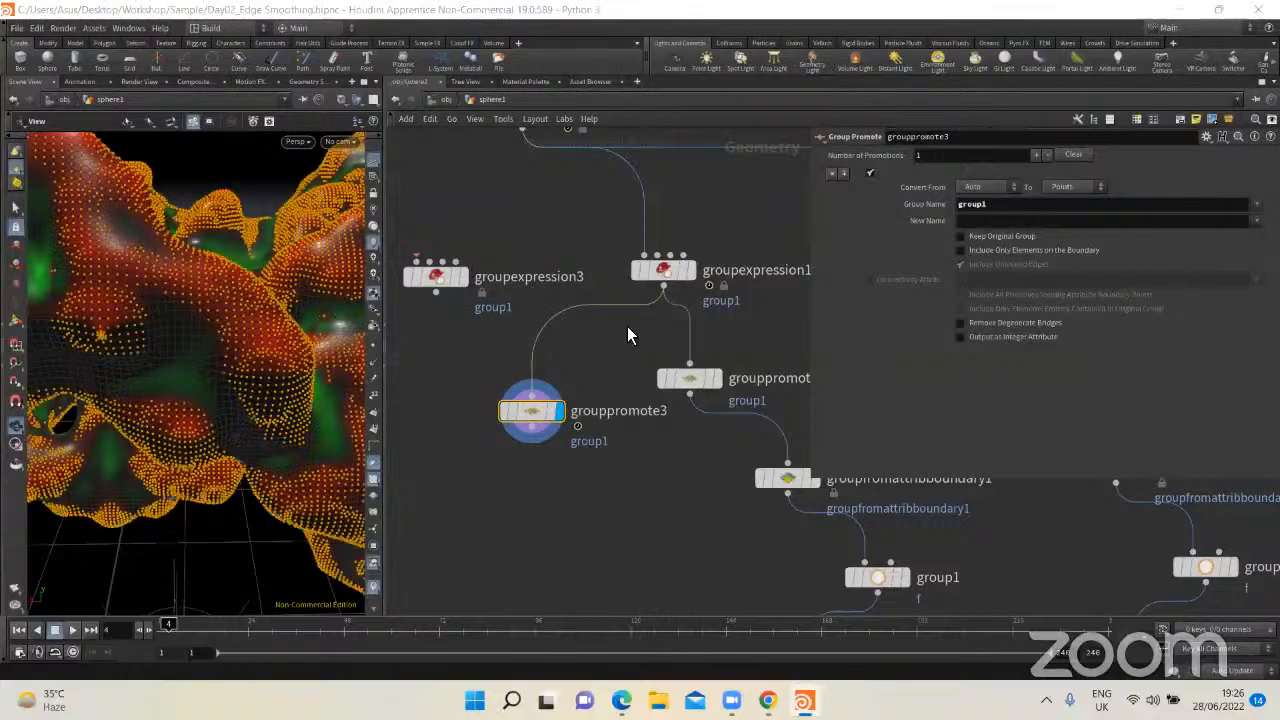
Step: Set grouppromote3 to convert group1 from Points to Primitives
click(980, 187)
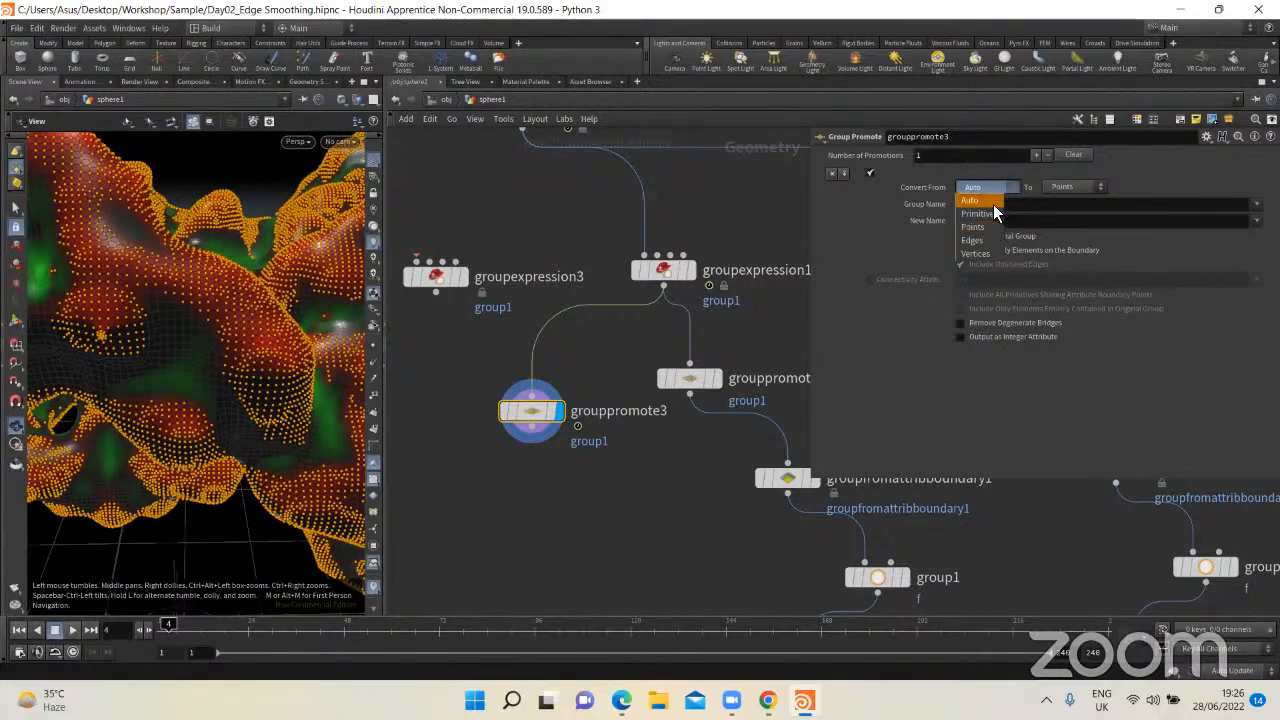
click(975, 227)
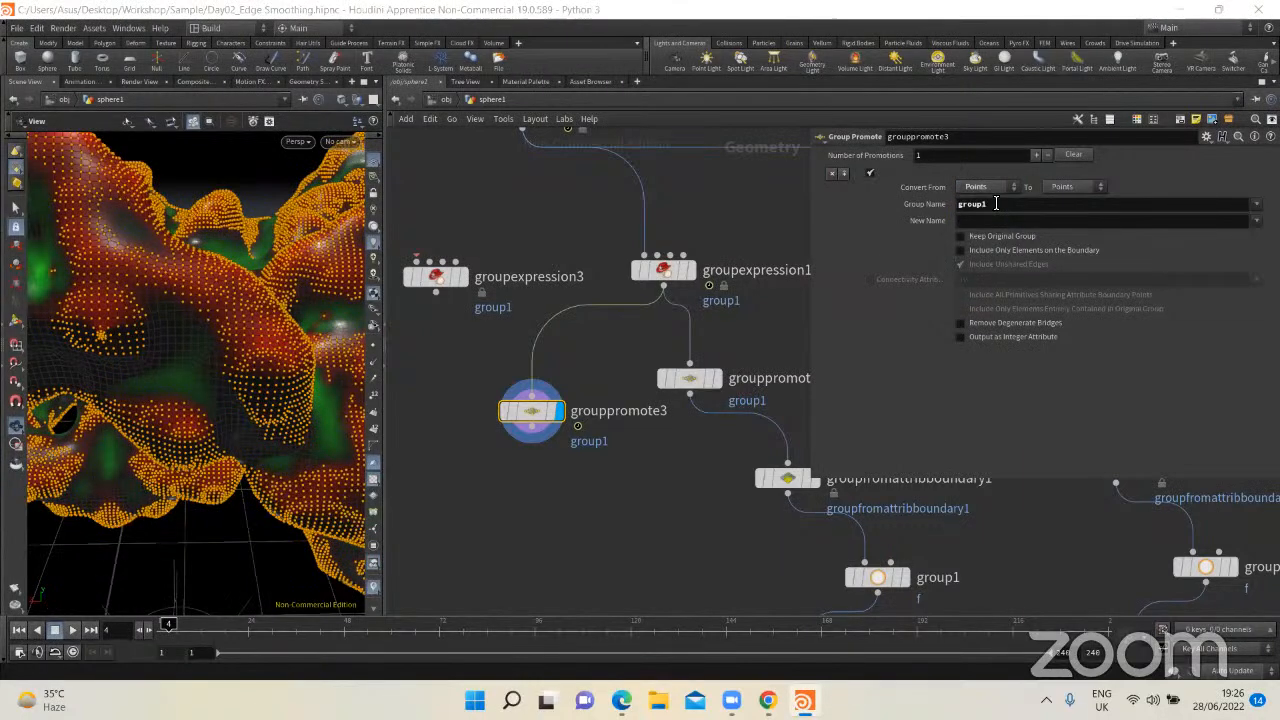
click(1068, 188)
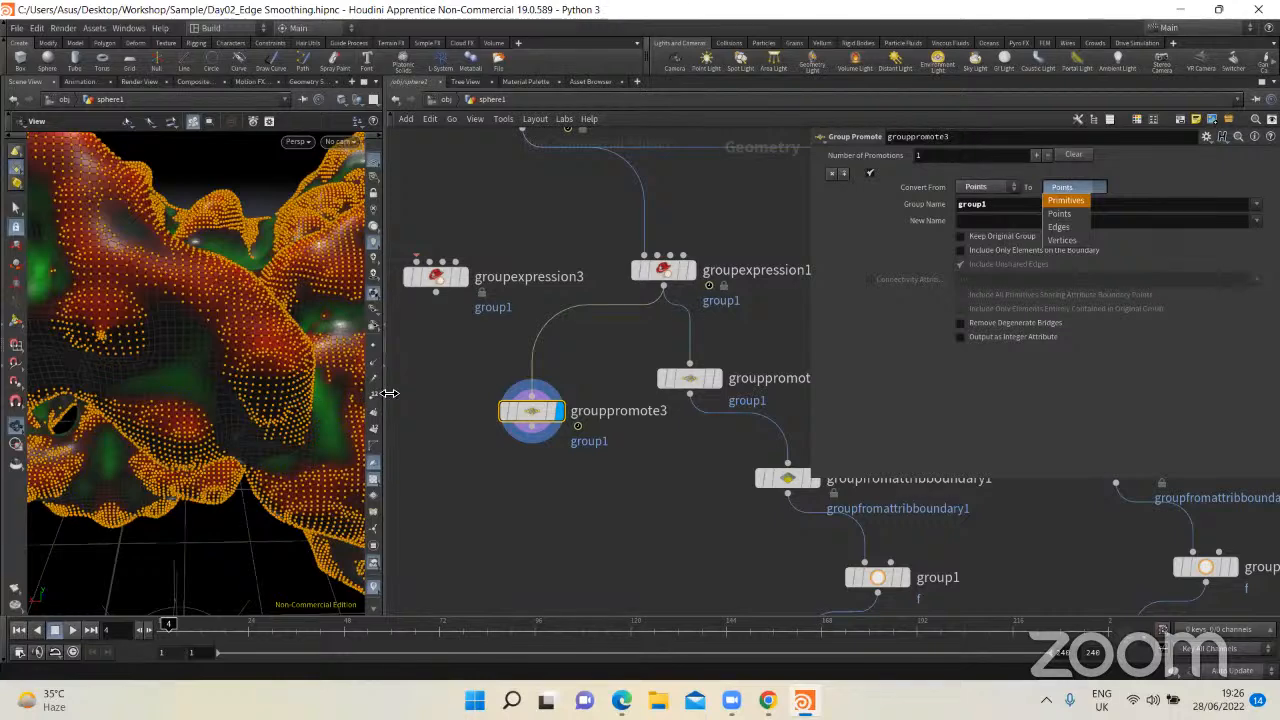
Step: Enlarge the 3D viewport and inspect the promoted primitive group close up on the model's surface
drag(387, 393, 536, 394)
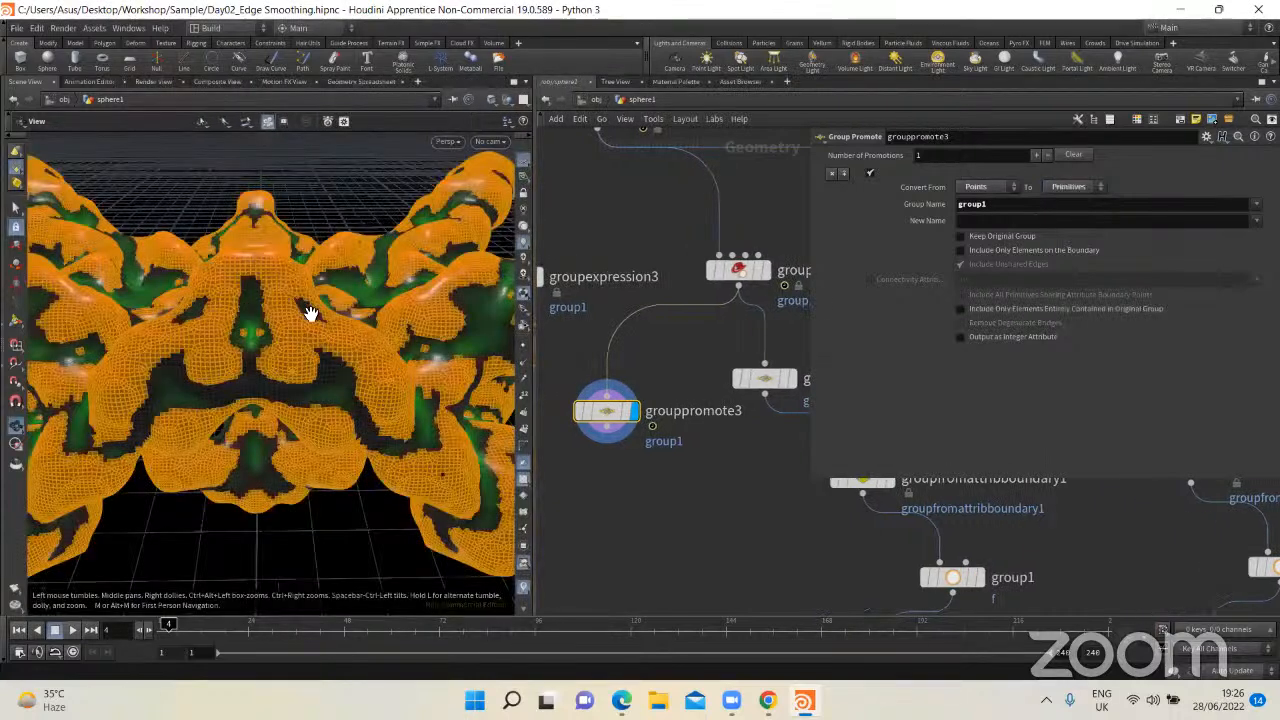
scroll(315, 300, up, 5)
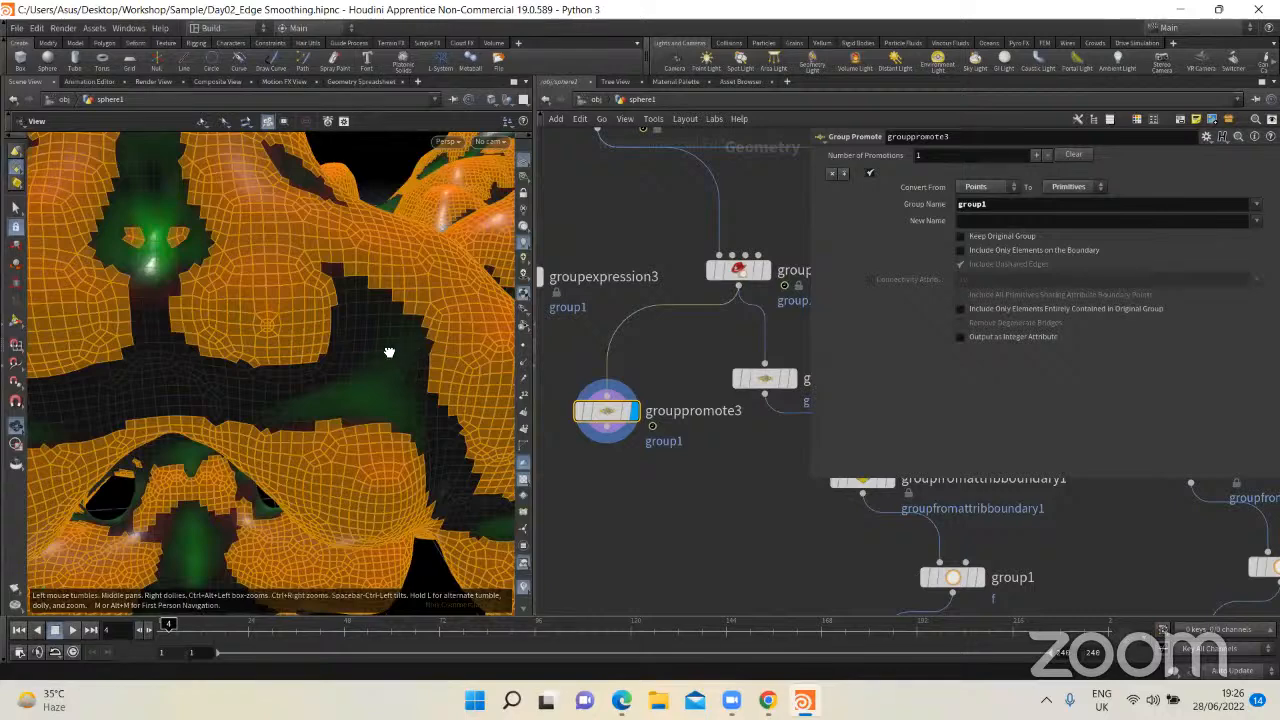
scroll(389, 352, down, 5)
scroll(303, 300, up, 2)
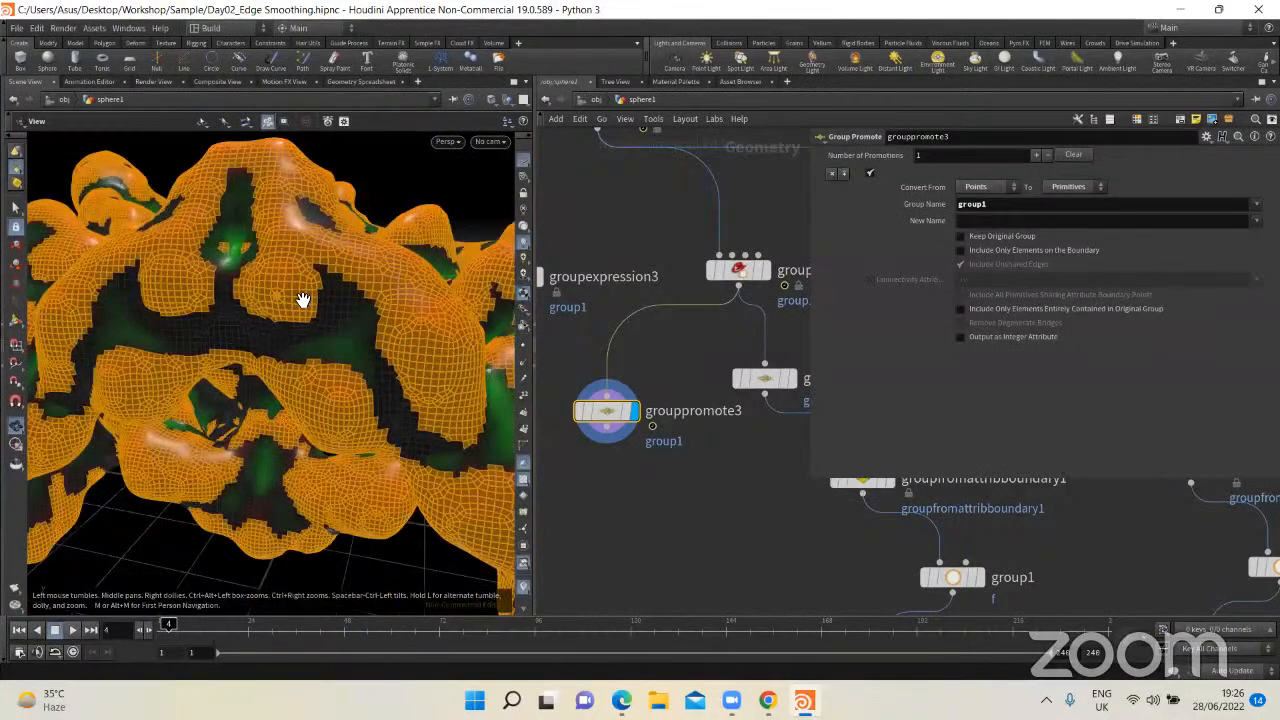
drag(325, 362, 484, 405)
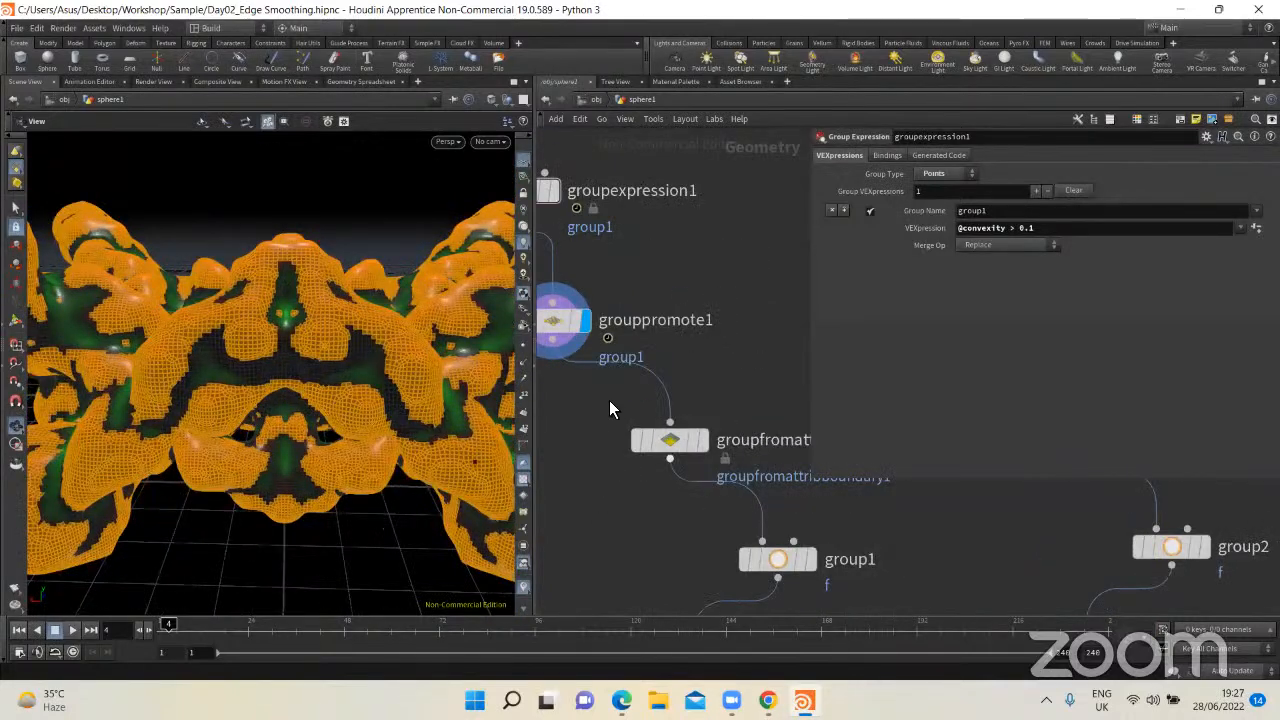
Step: Show groupfromattribboundary1's settings and compare its displayed output with that of grouppromote1
drag(717, 434, 649, 440)
click(604, 447)
scroll(657, 358, down, 2)
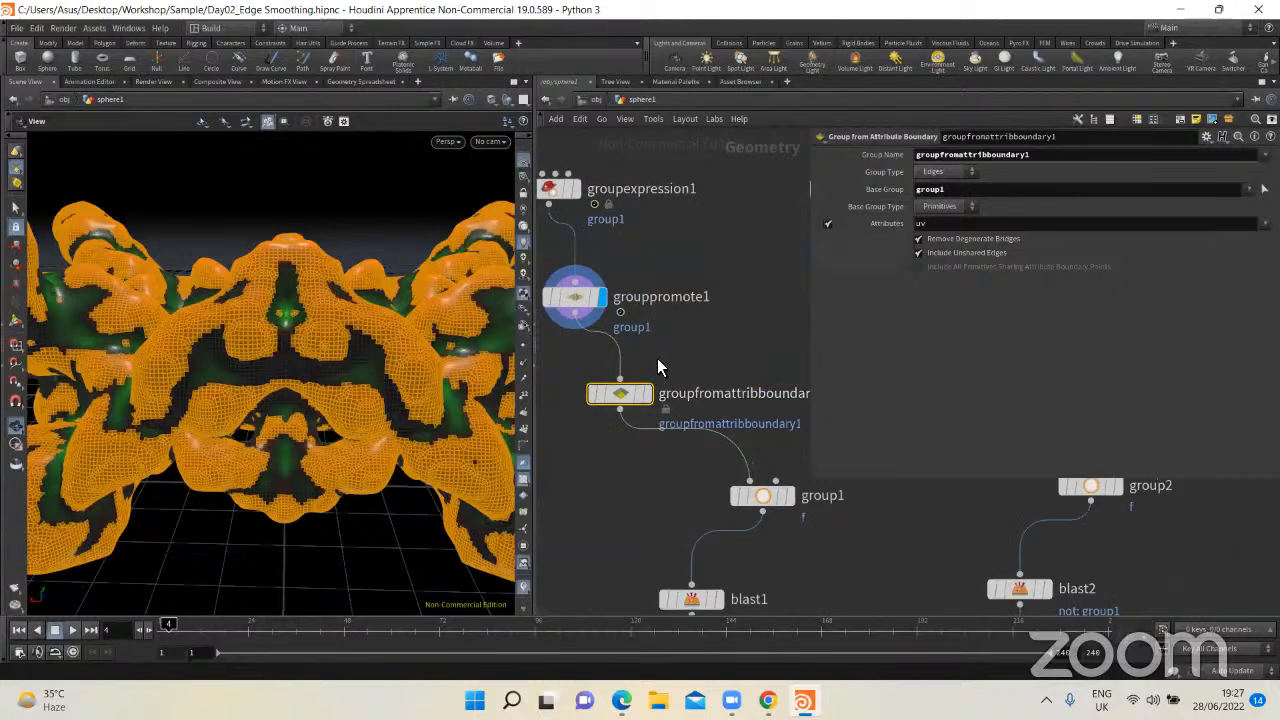
scroll(657, 362, up, 2)
click(645, 399)
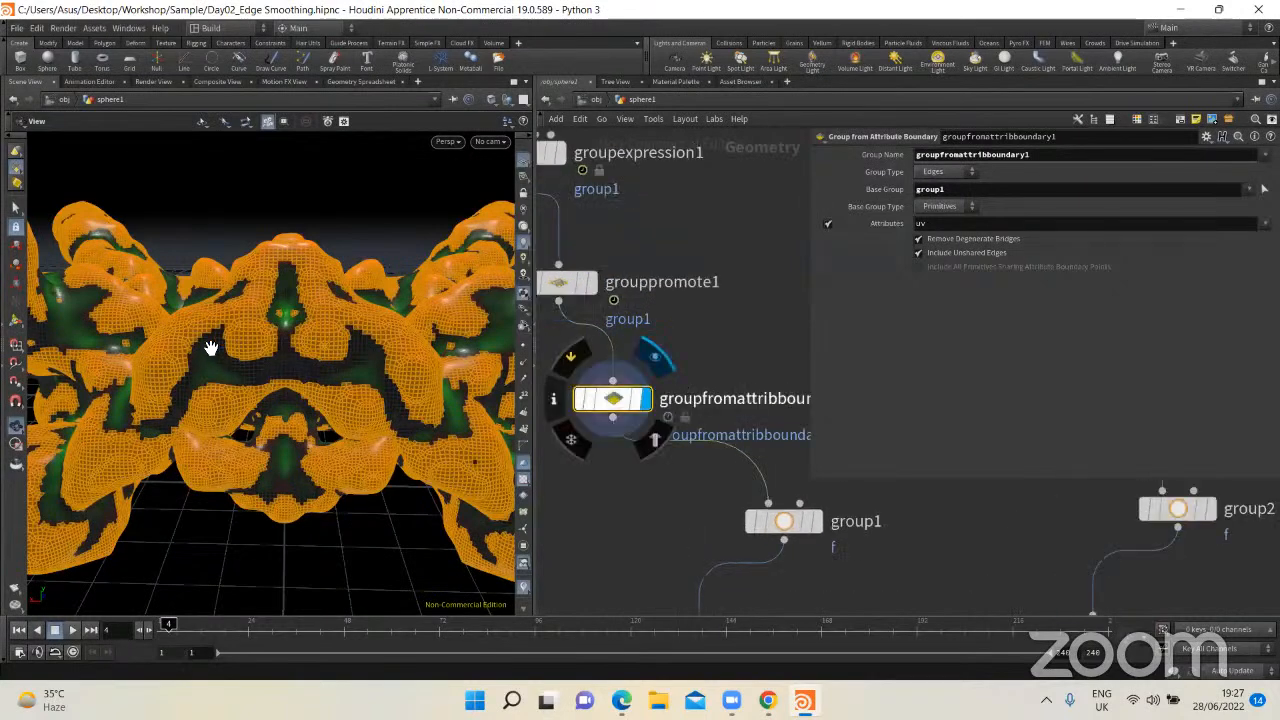
click(589, 282)
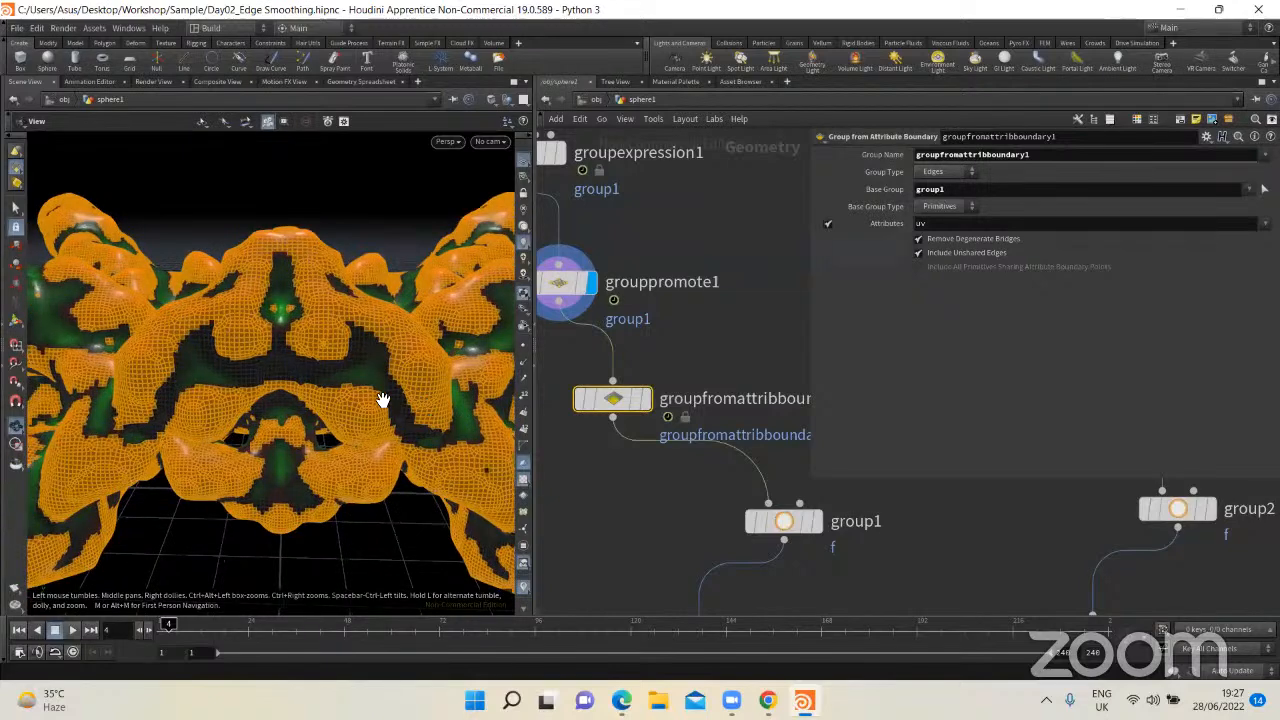
scroll(711, 368, down, 2)
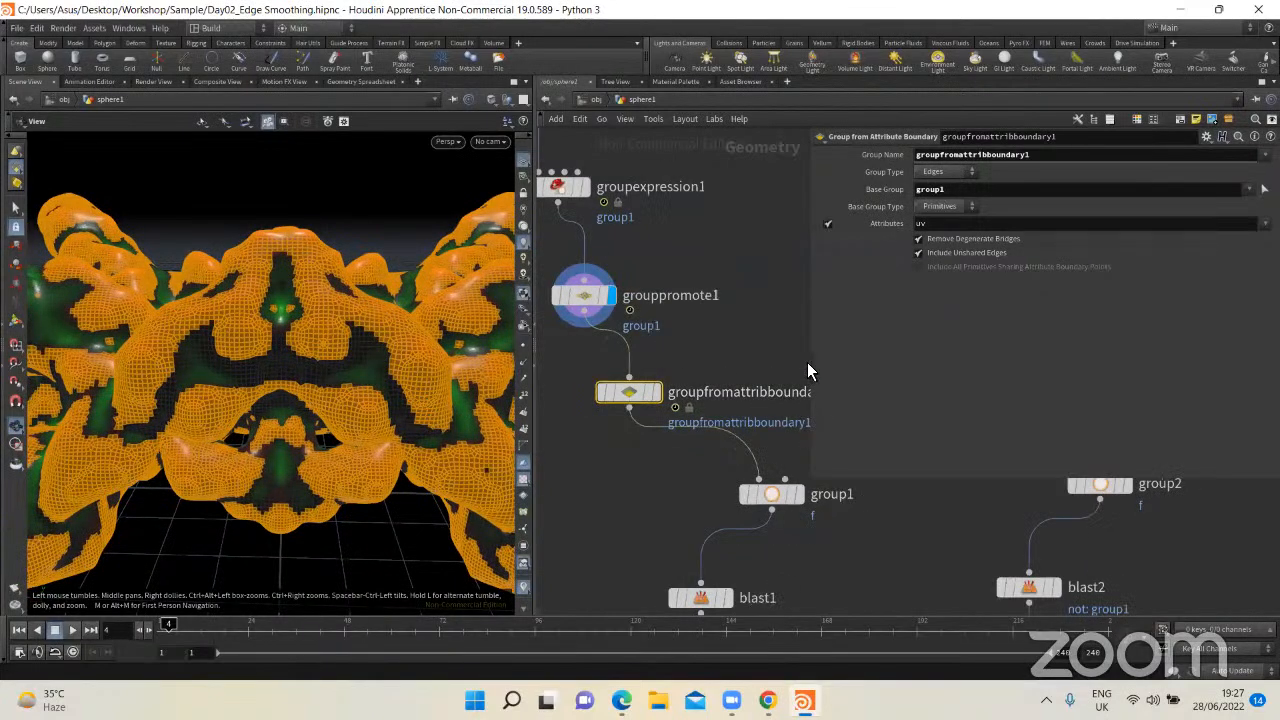
Step: Enlarge the network area and add a Group from Attribute Boundary node beside groupfromattribboundary1, connected to grouppromote1's output
drag(809, 362, 905, 365)
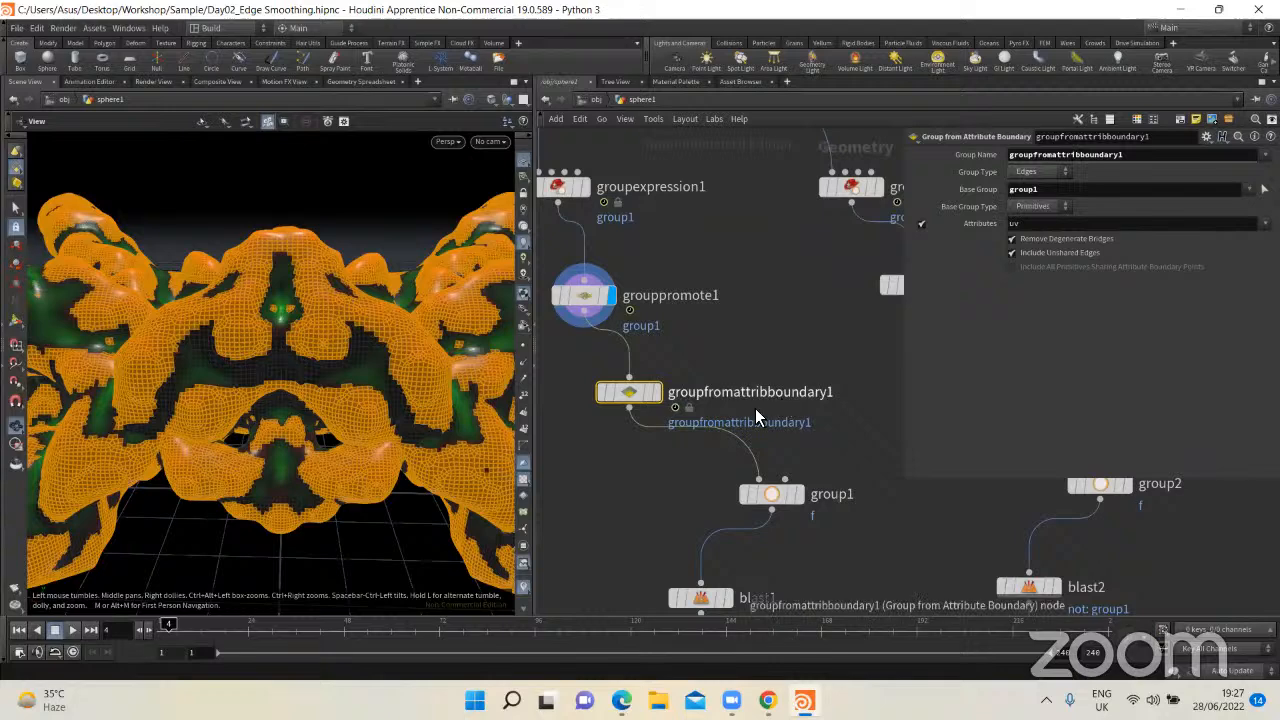
middle_drag(599, 461, 714, 457)
key(Tab)
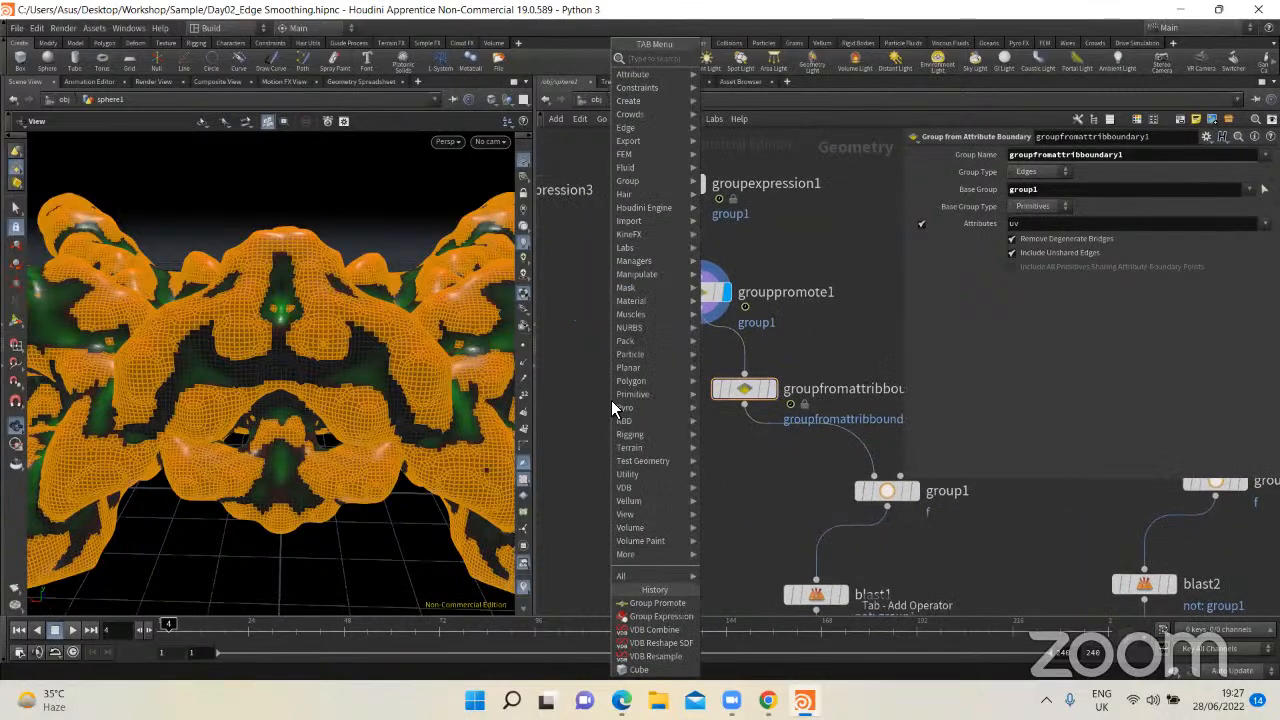
text(group from)
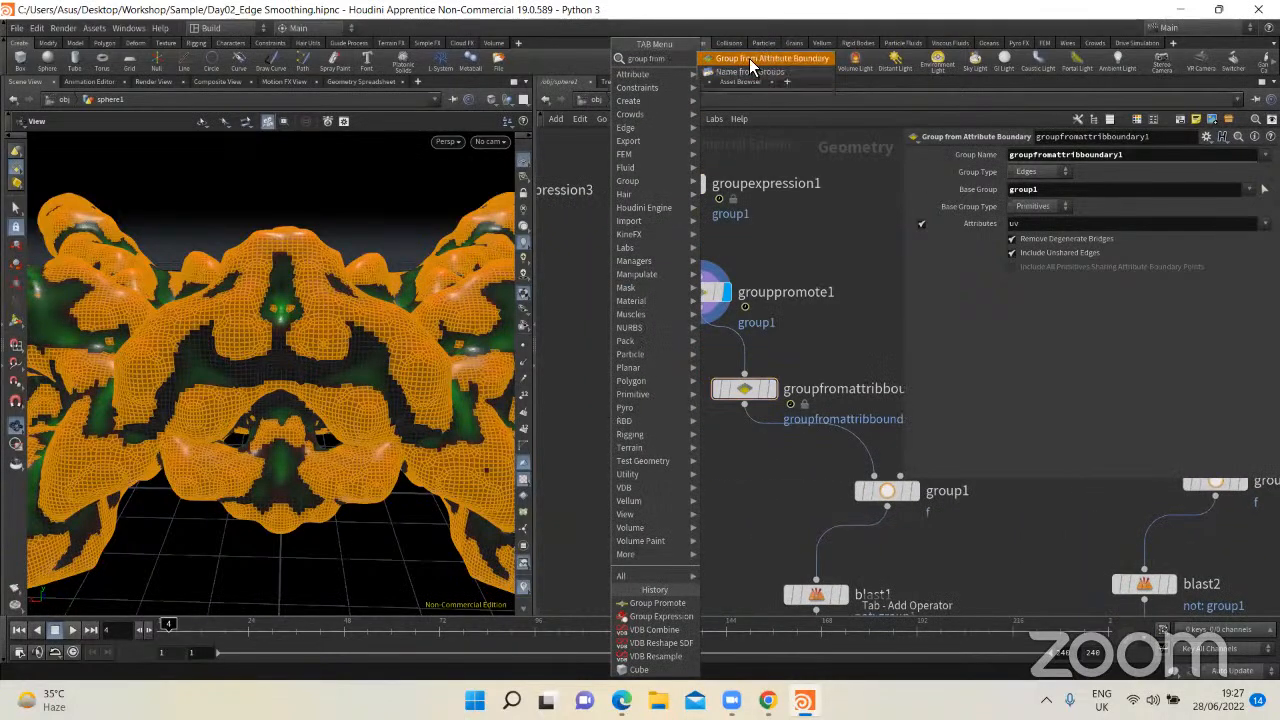
click(770, 71)
click(618, 381)
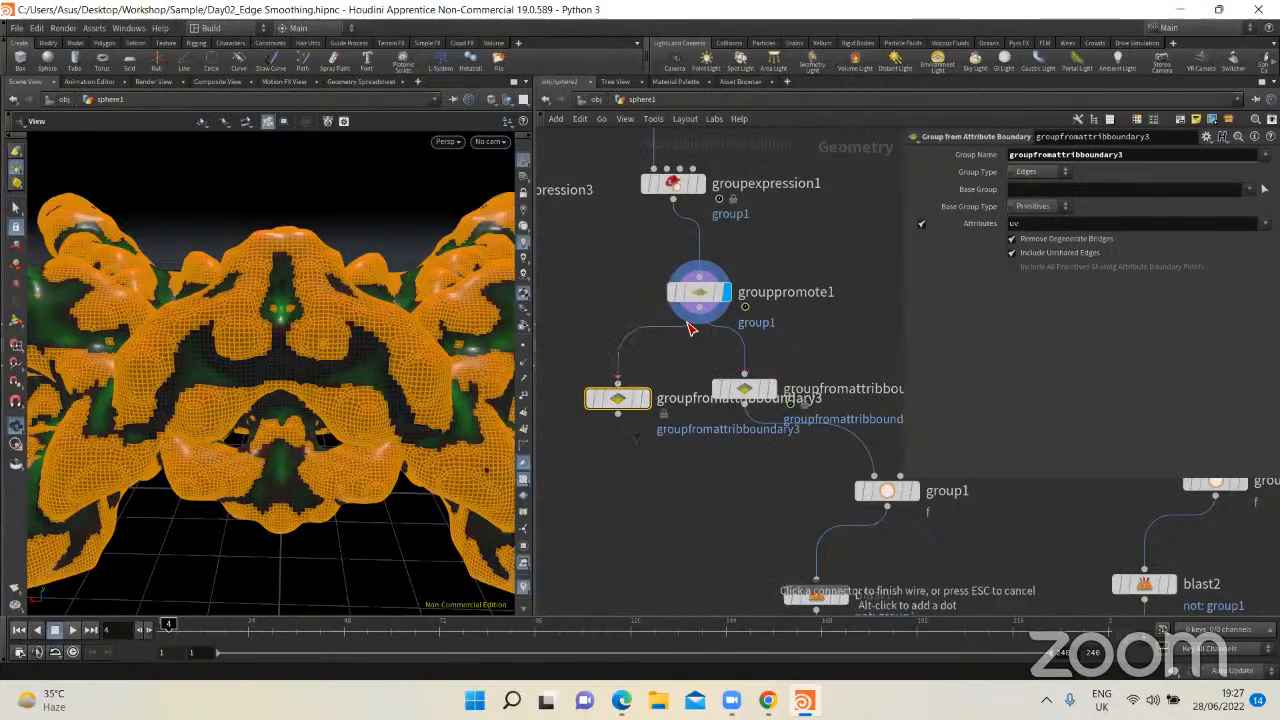
click(691, 318)
drag(598, 400, 560, 391)
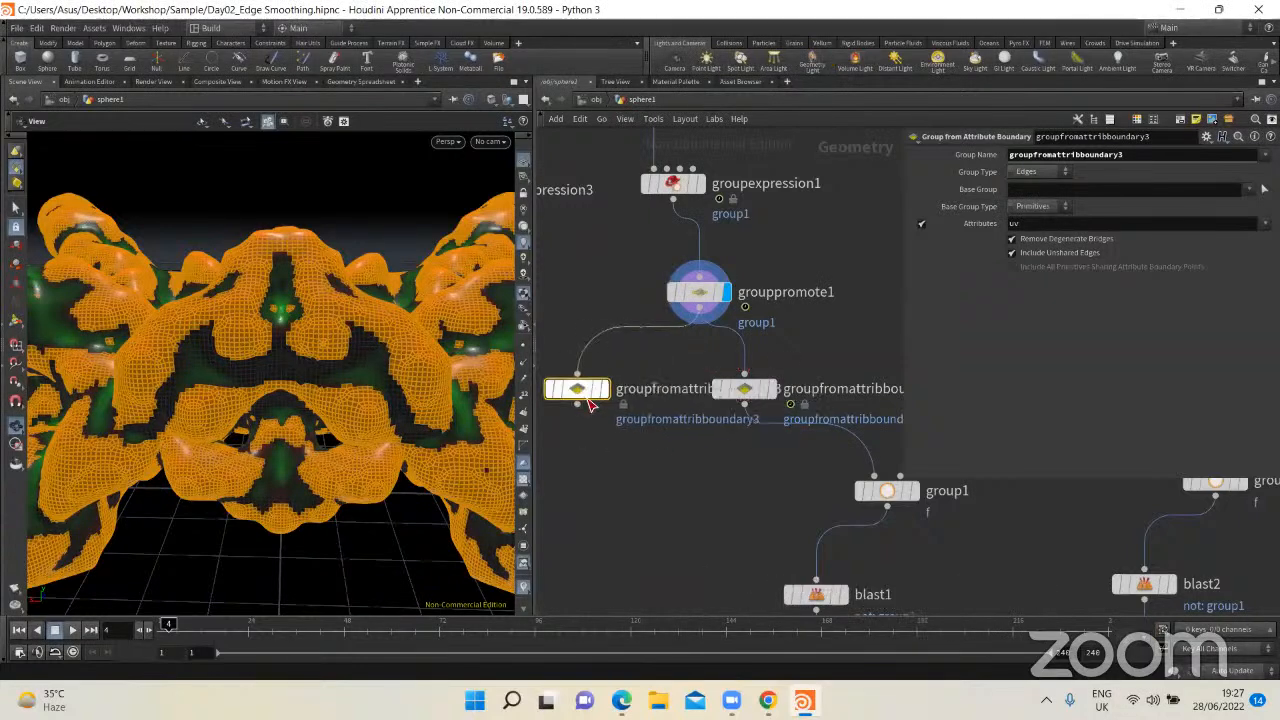
middle_drag(703, 434, 876, 430)
drag(743, 386, 636, 388)
Step: Set the new Group from Attribute Boundary node's Base Group to group1 and display its result
drag(711, 340, 567, 470)
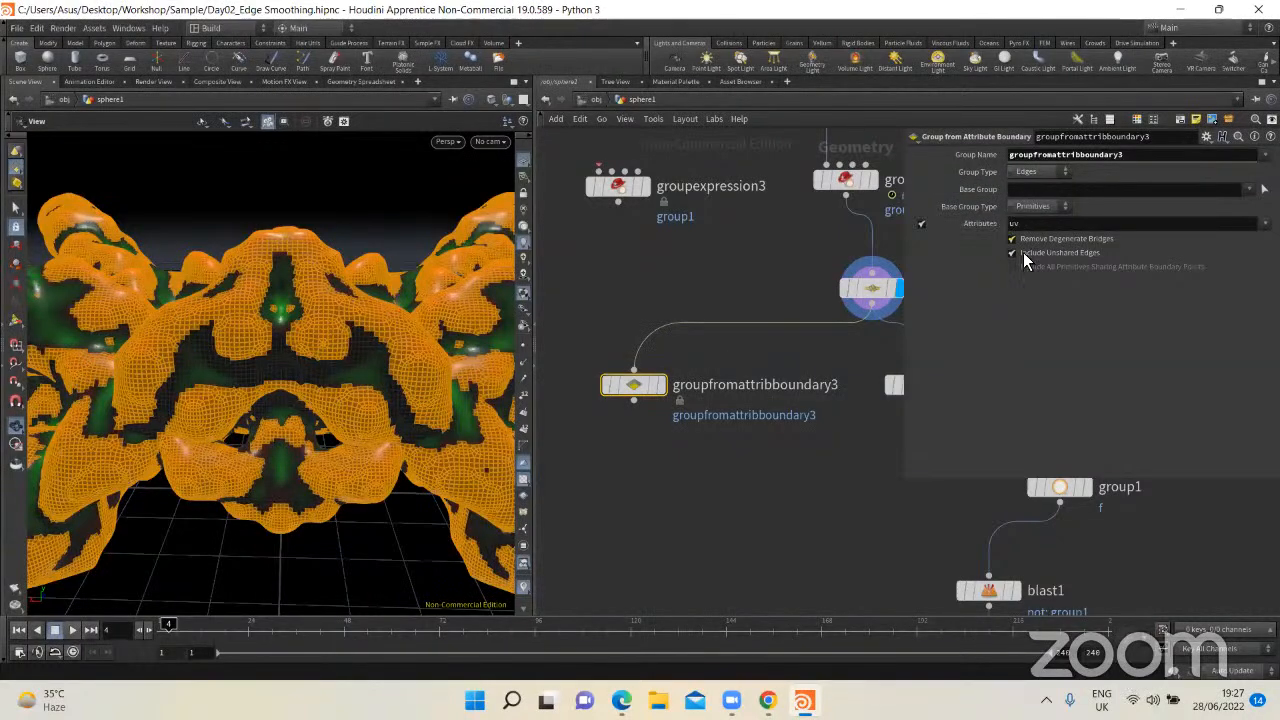
middle_drag(745, 457, 694, 453)
drag(694, 453, 550, 354)
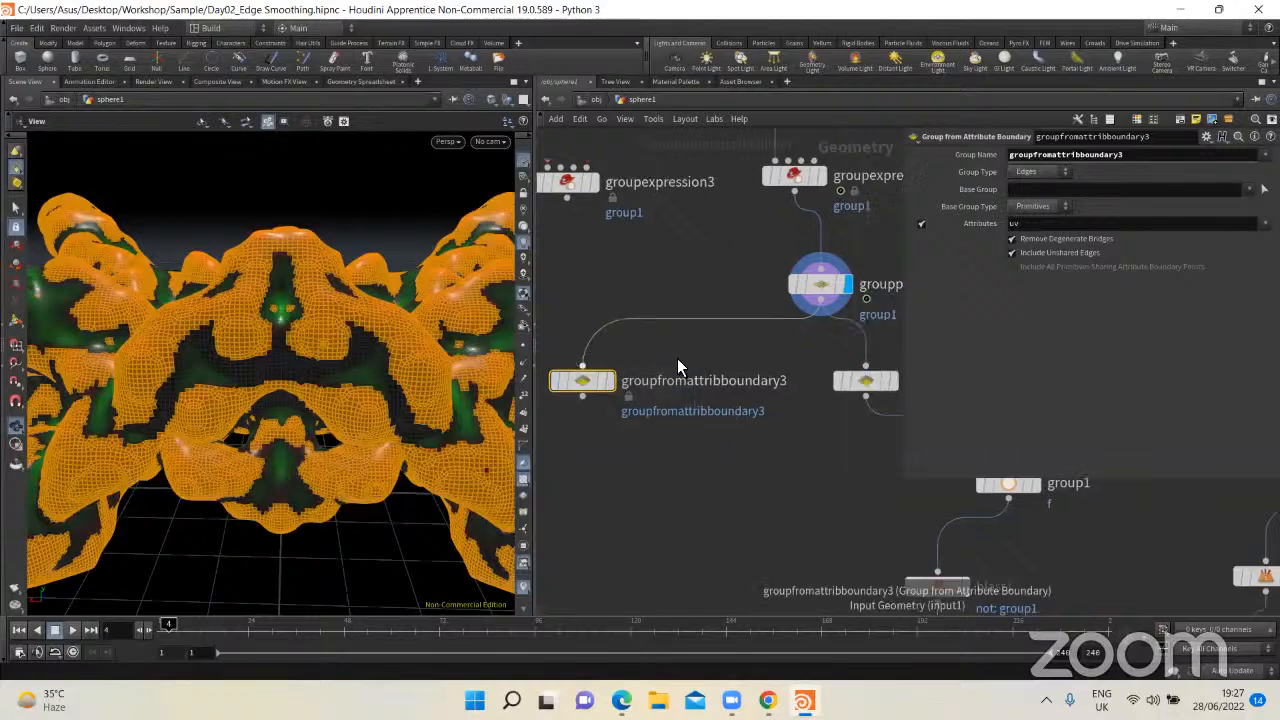
click(1250, 189)
click(1171, 220)
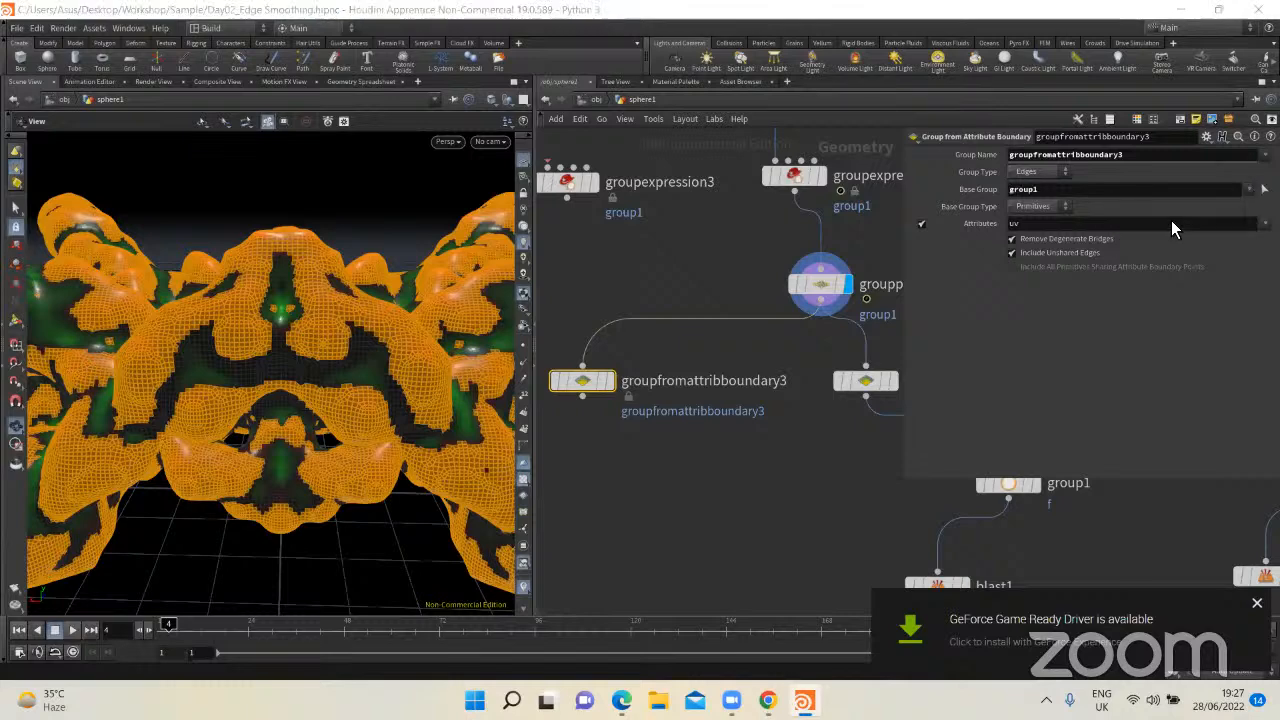
click(608, 381)
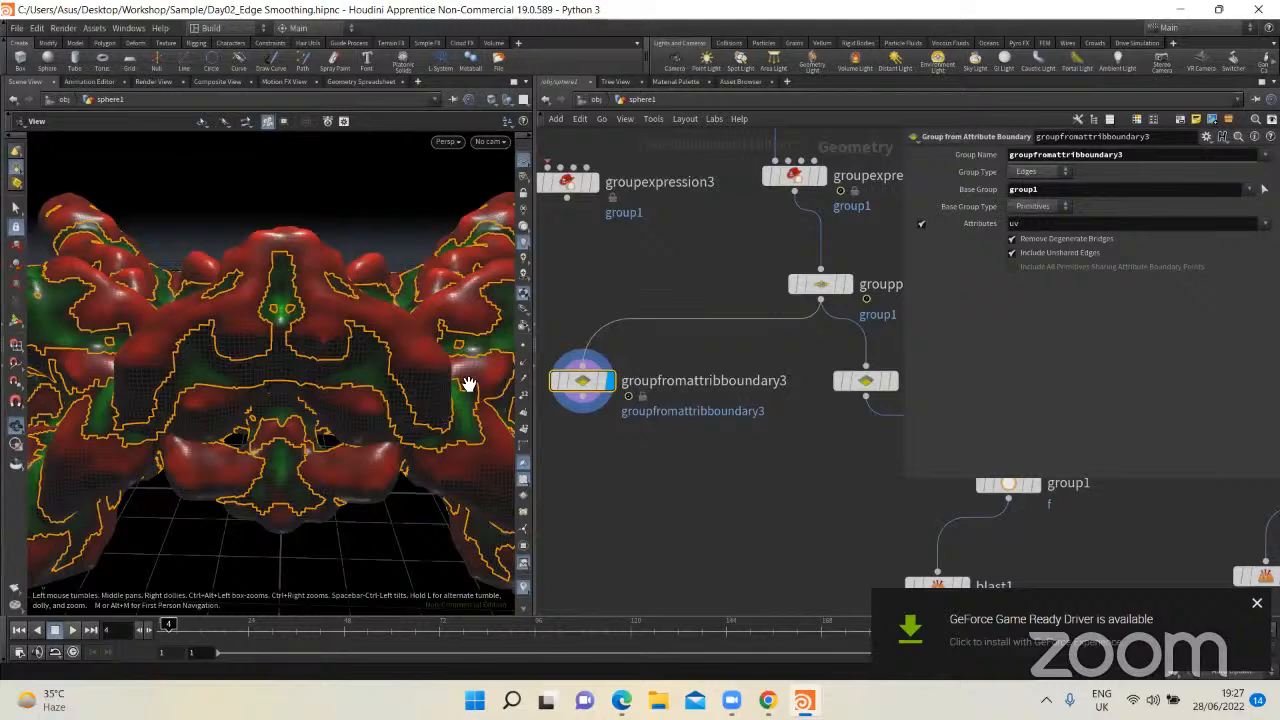
Step: Compare the new node's boundary edges on the model with the outputs of grouppromote1 and groupfromattribboundary1
drag(346, 391, 260, 393)
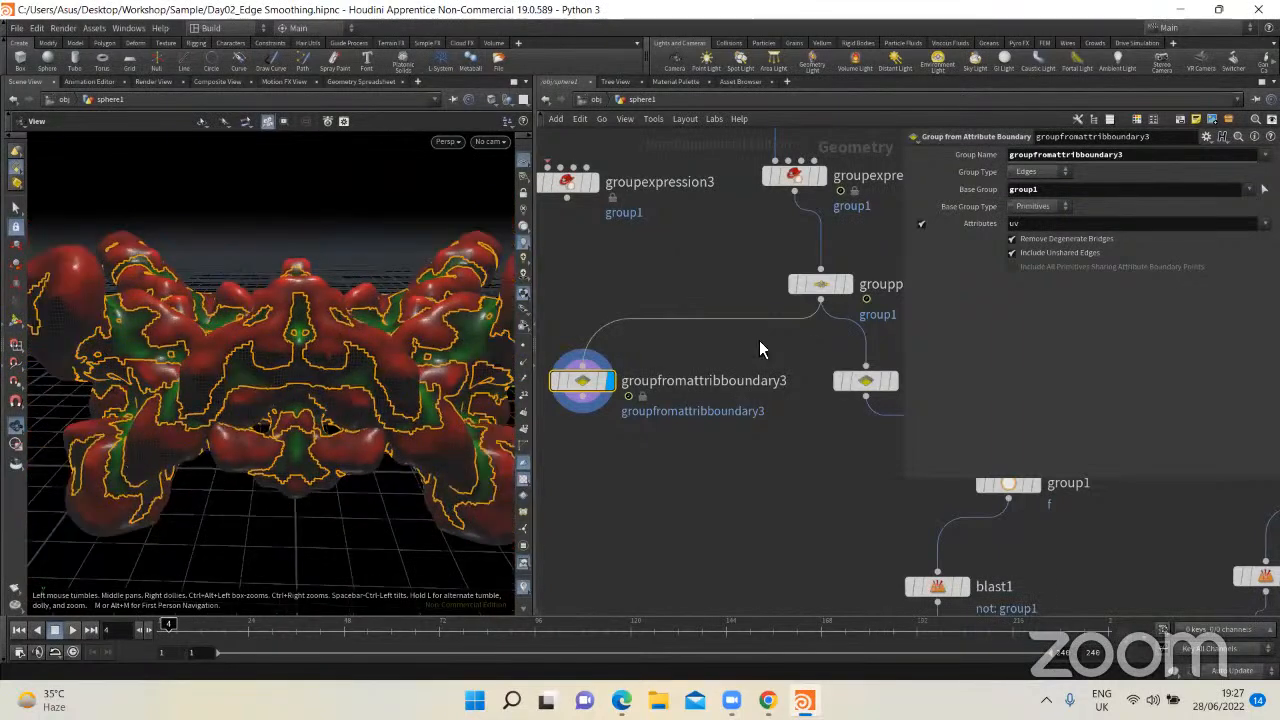
click(848, 284)
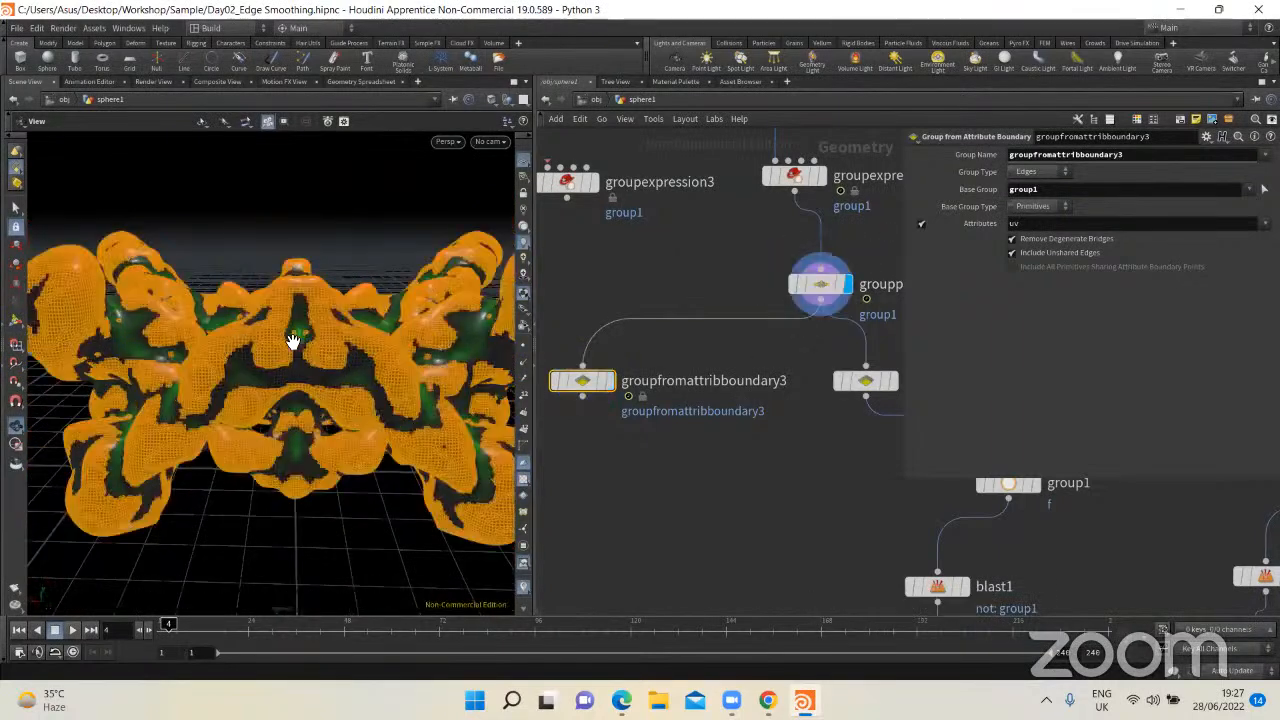
click(612, 381)
middle_drag(890, 404, 718, 386)
click(721, 364)
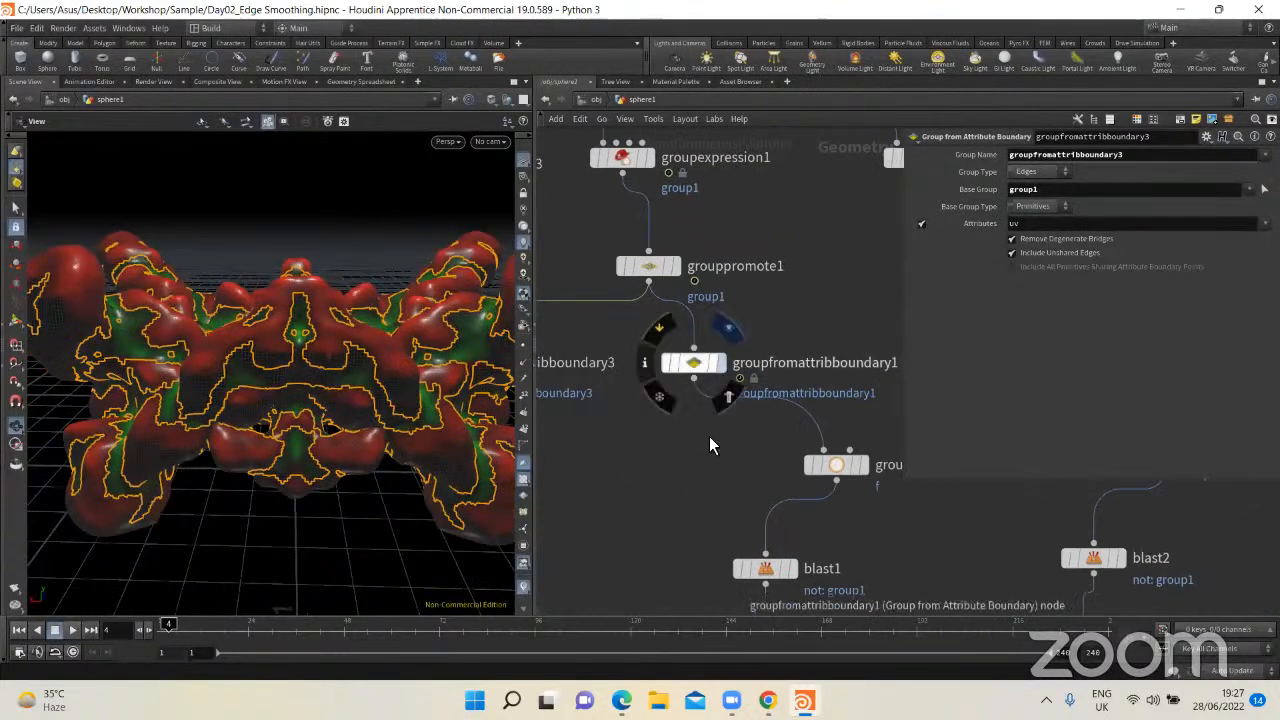
Step: Delete the added groupfromattribboundary3 demonstration node from the network
middle_drag(735, 440, 835, 417)
drag(688, 448, 568, 310)
key(Delete)
Step: Display the group1 node's output and compare it with the boundary edges from groupfromattribboundary1
middle_drag(763, 428, 538, 331)
drag(744, 372, 647, 375)
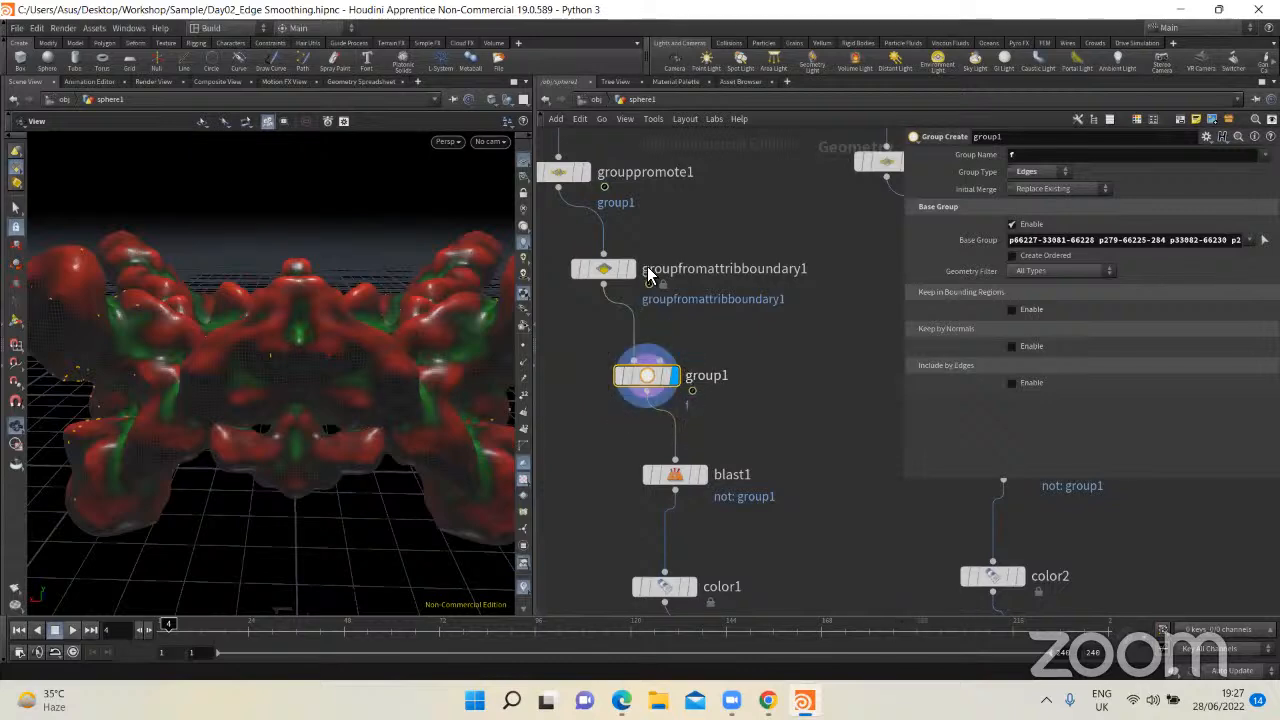
click(622, 270)
click(630, 377)
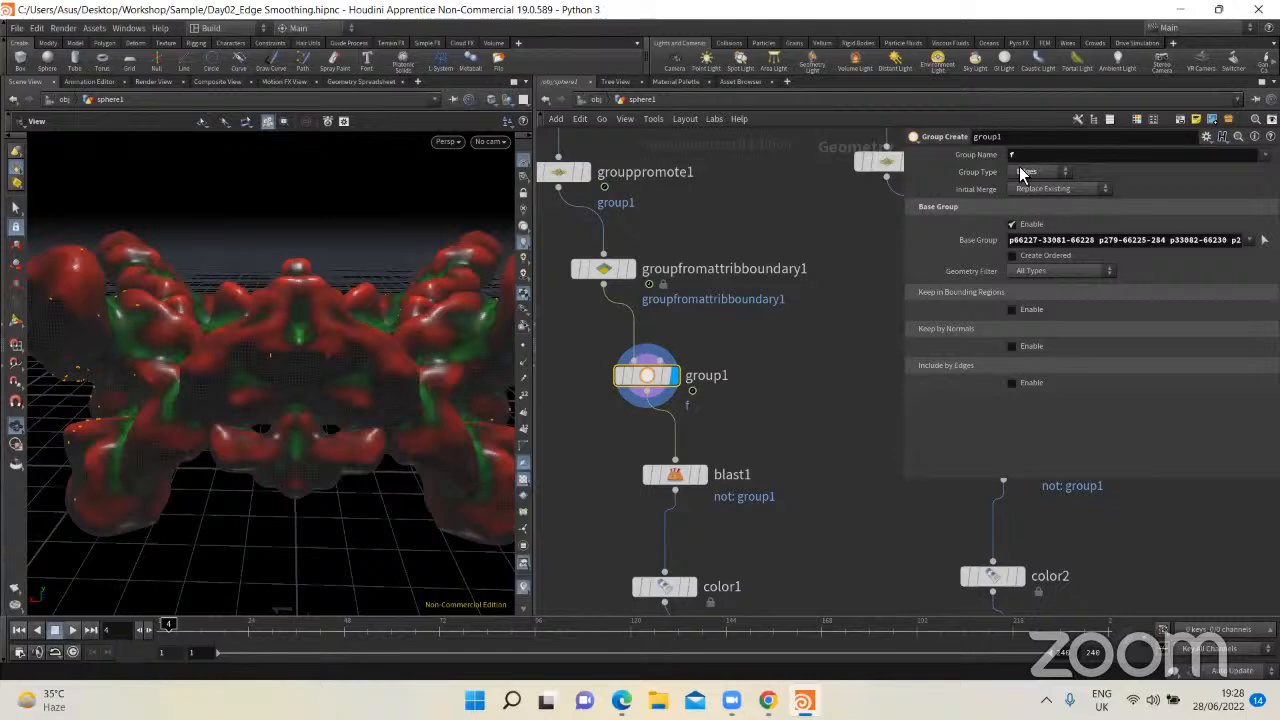
Step: Review the Group Type choices of the group1 node, choosing Edges, and adjust the node's placement above blast1
drag(700, 375, 671, 373)
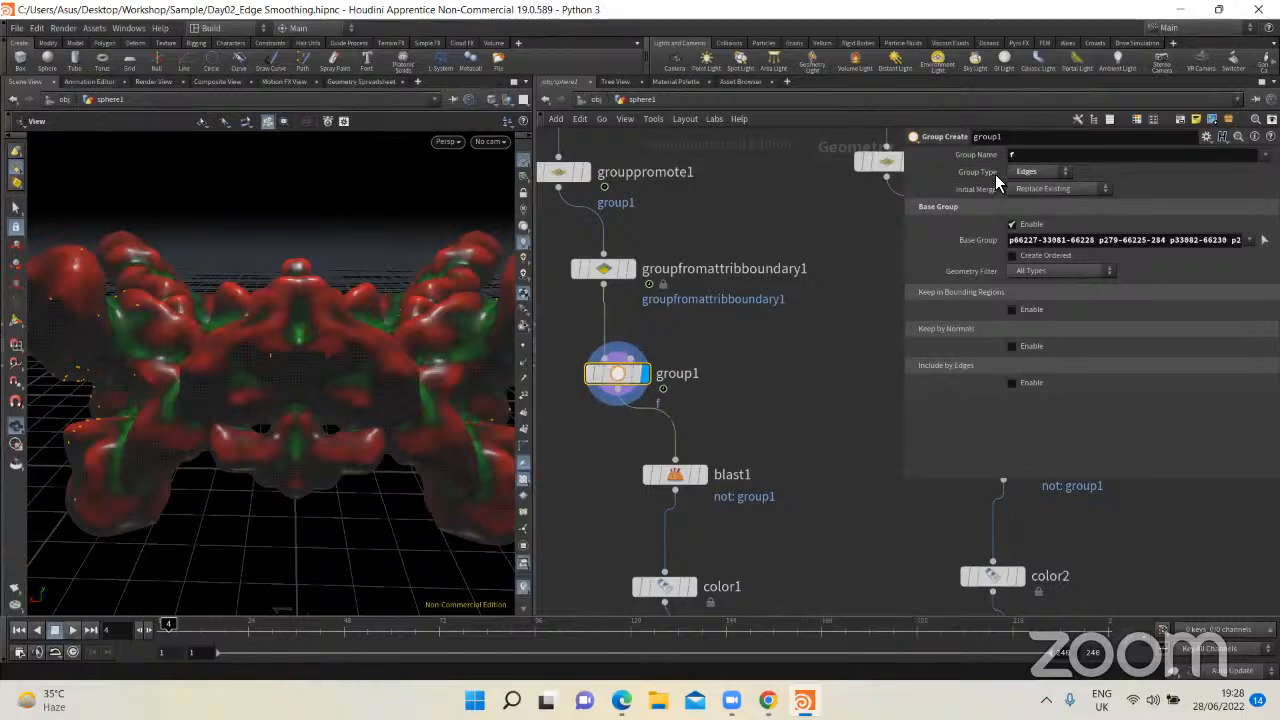
click(1020, 176)
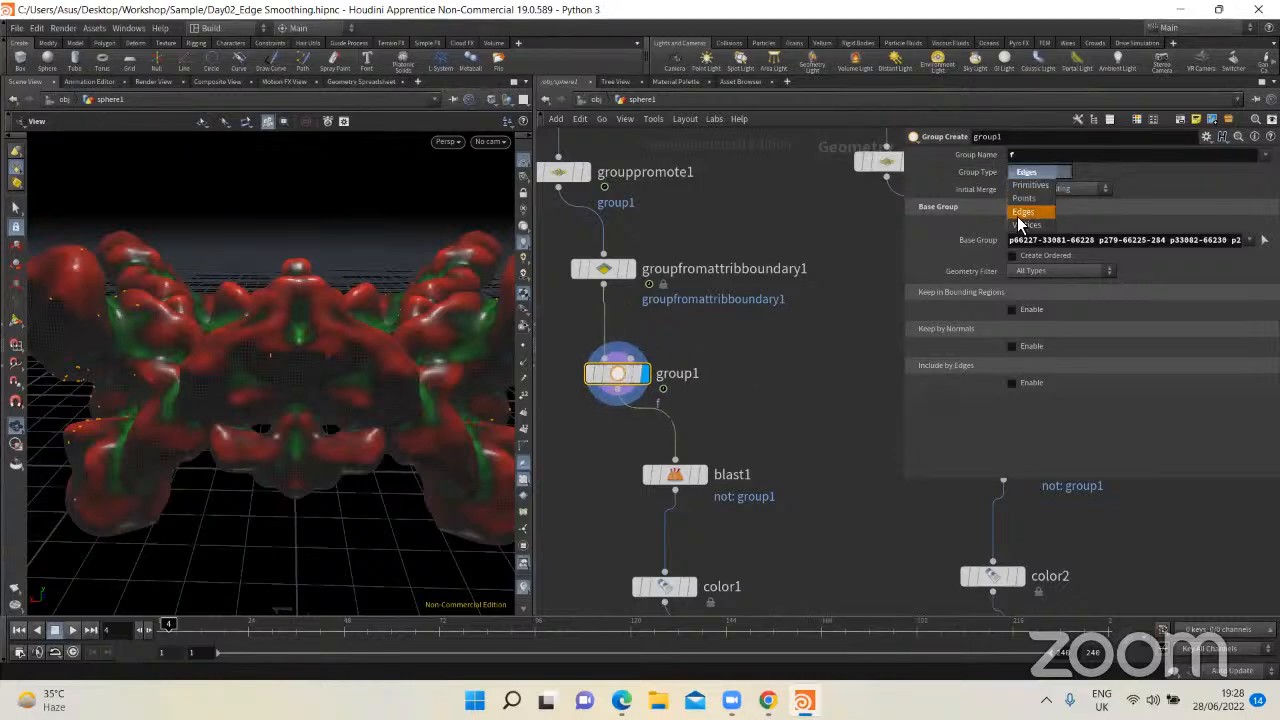
click(1020, 213)
drag(660, 391, 682, 392)
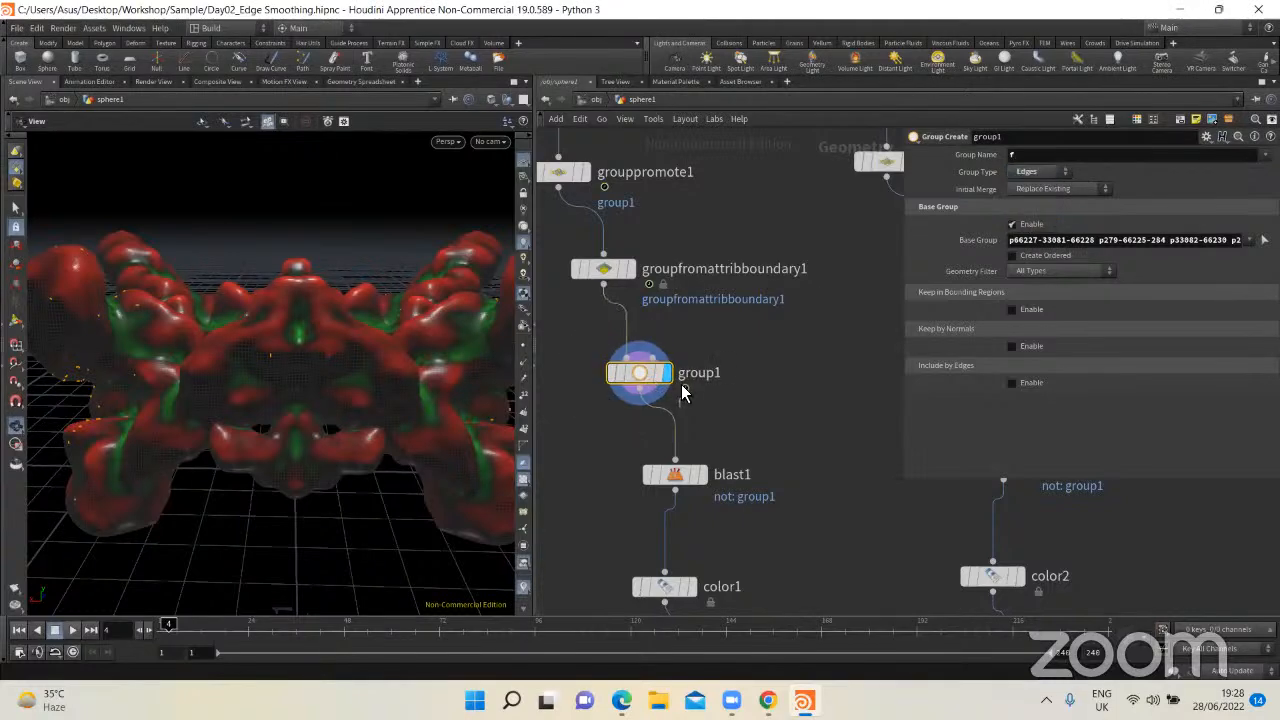
middle_drag(786, 318, 786, 313)
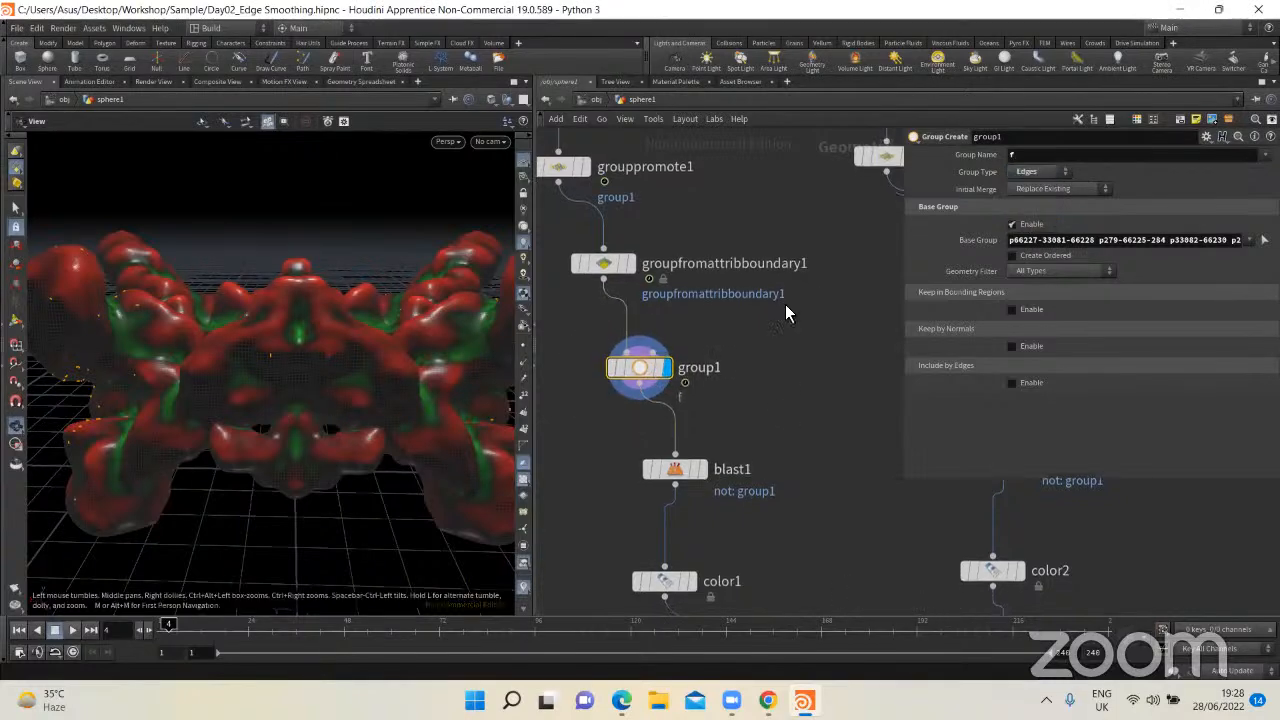
Step: Display blast1's output with its group settings and inspect the model's remaining geometry
scroll(785, 313, down, 5)
click(705, 316)
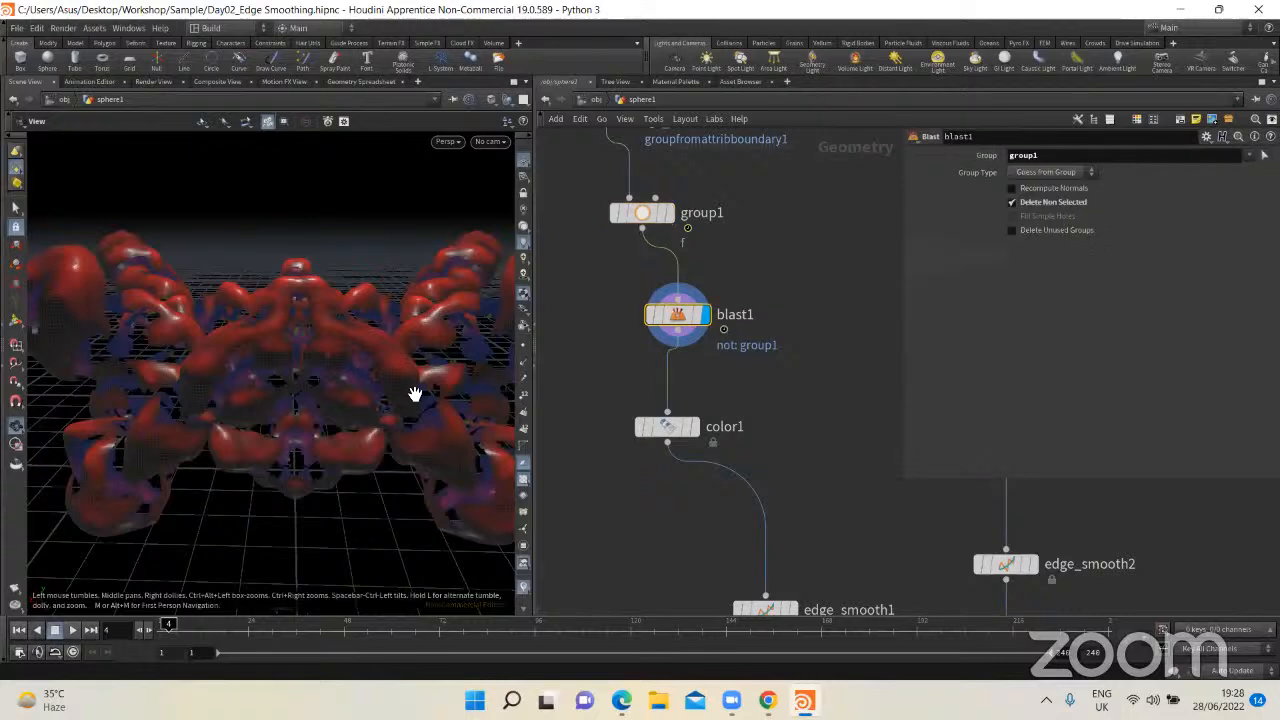
scroll(415, 394, up, 2)
middle_drag(609, 341, 734, 351)
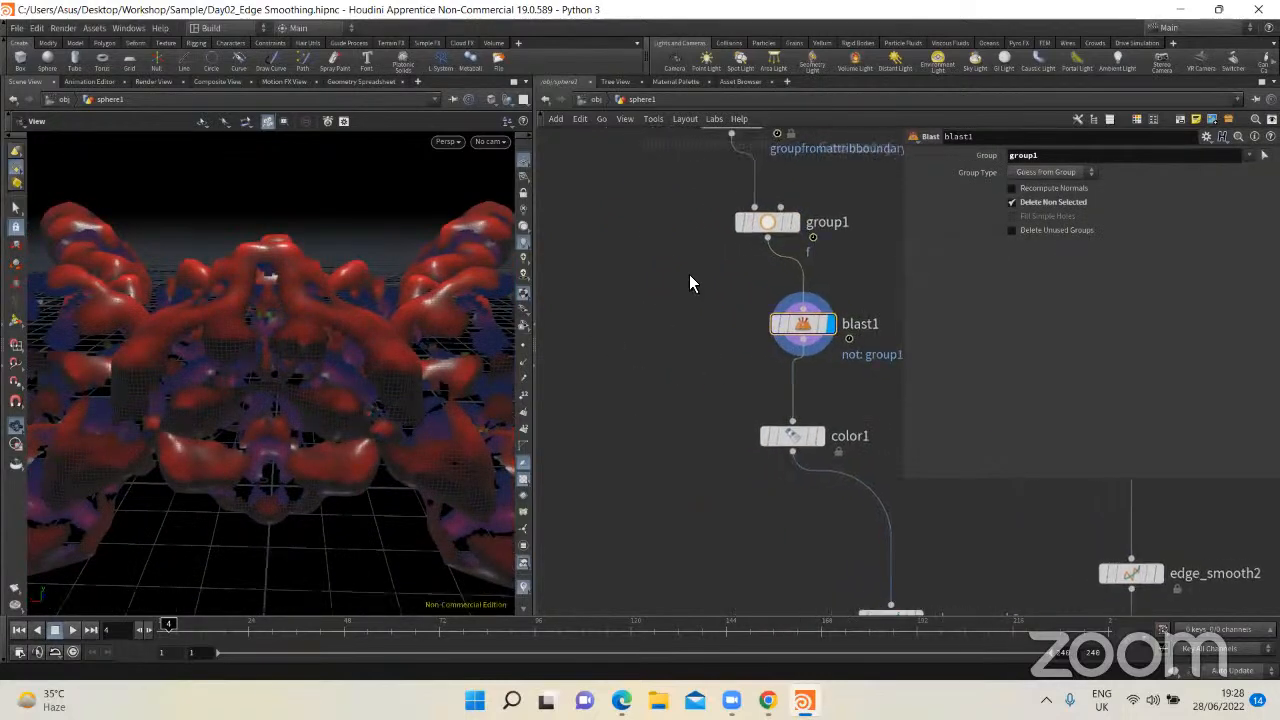
Step: Move the blast1 node so it lines up vertically above color1
drag(691, 280, 900, 376)
drag(672, 286, 852, 378)
drag(818, 334, 802, 341)
Step: Add a second Blast node beside blast1, connect it to group1's output and display it
click(673, 322)
key(Tab)
key(Return)
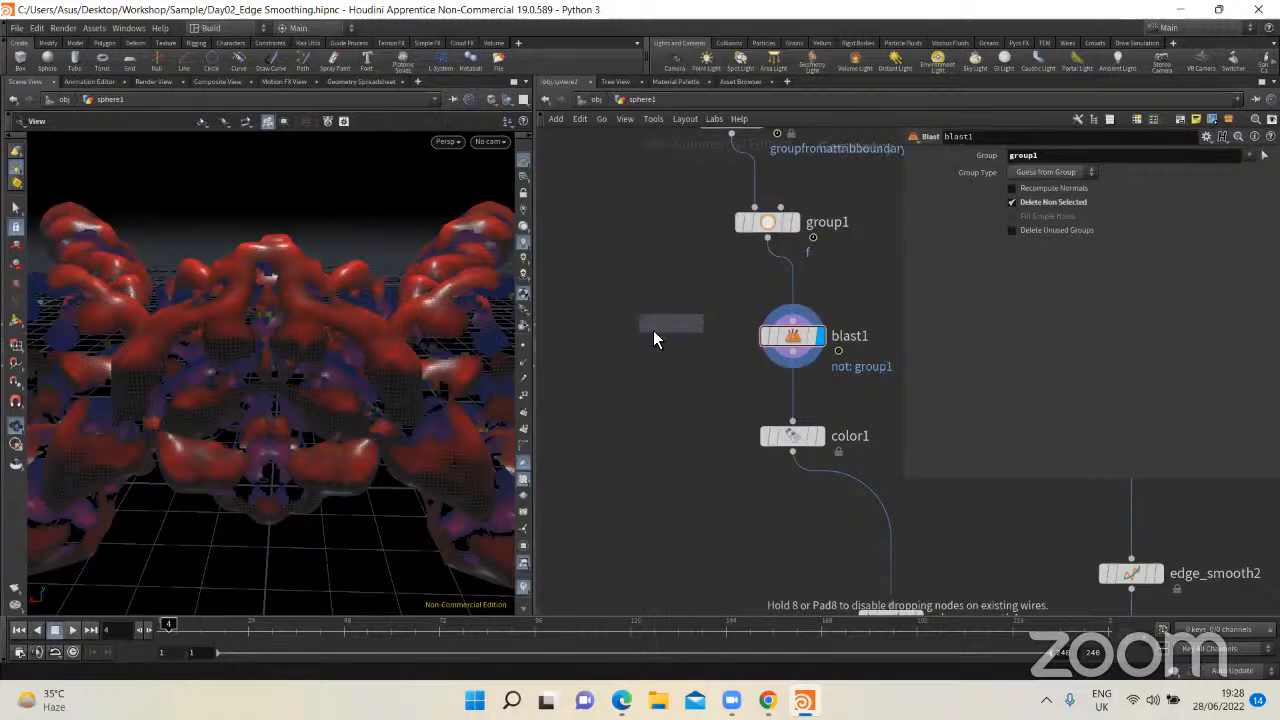
click(653, 338)
drag(767, 236, 703, 290)
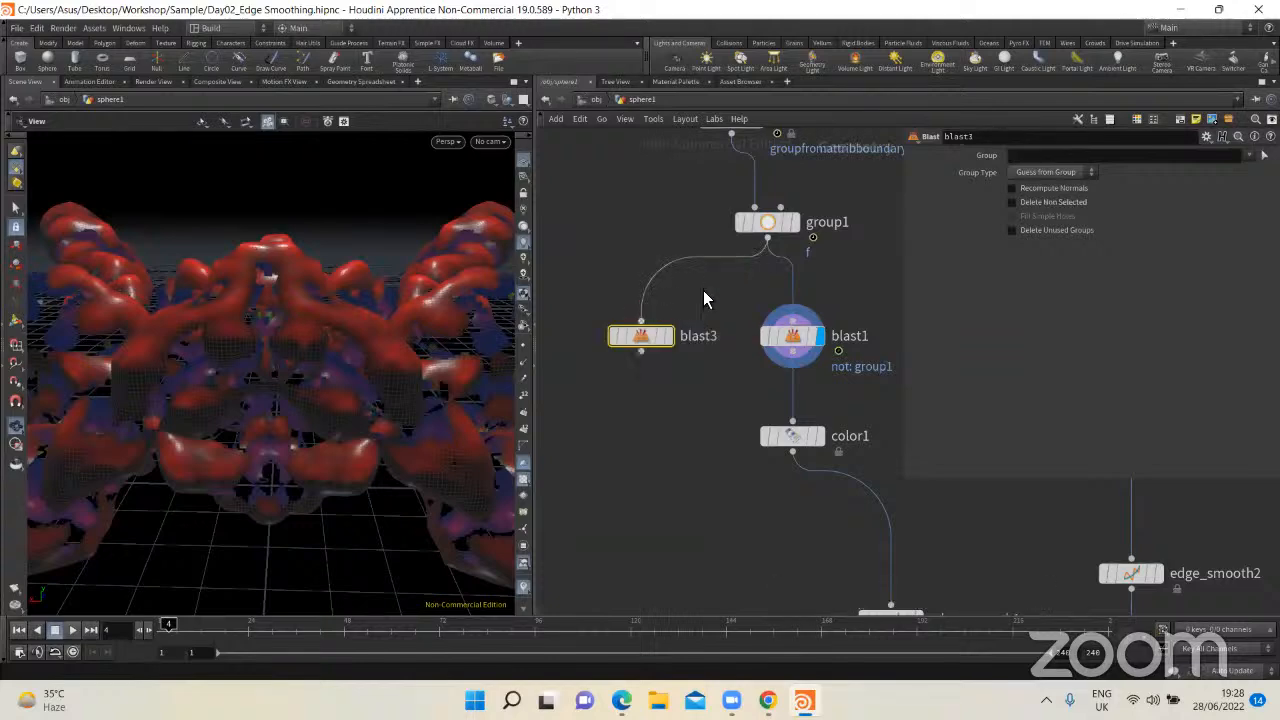
click(668, 337)
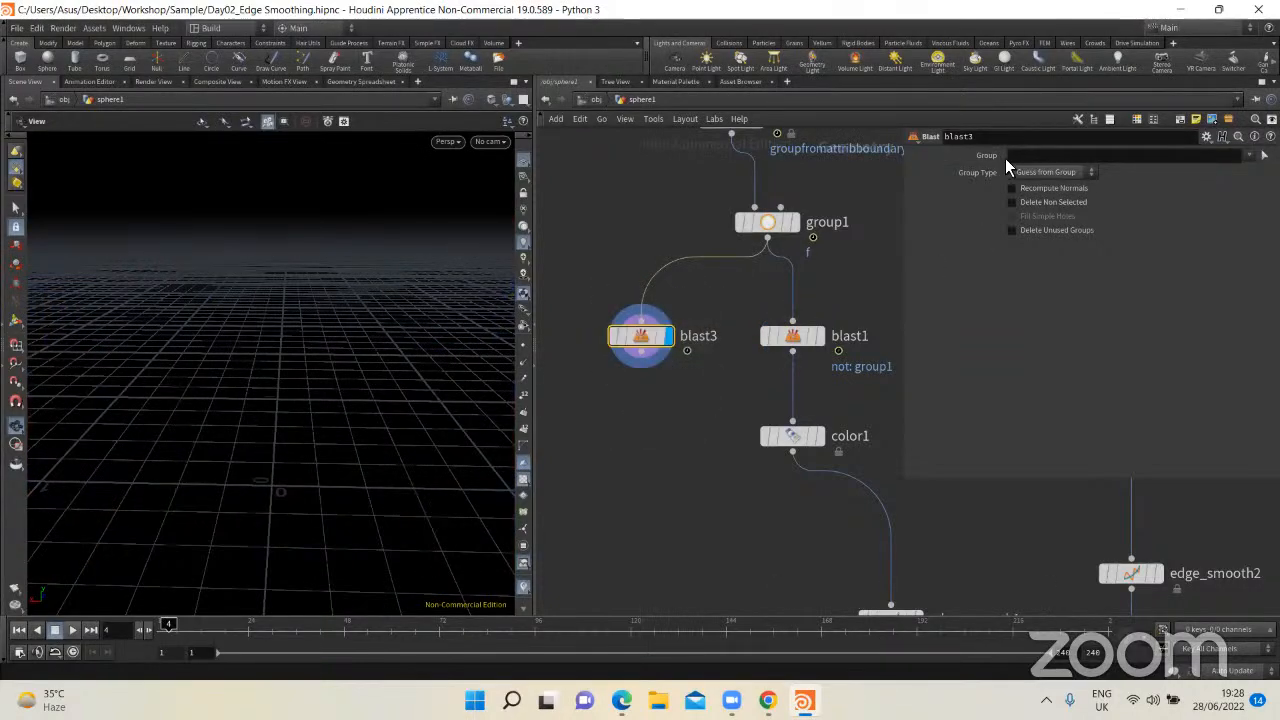
Step: Set the new Blast node's Group to group1 and inspect the geometry that is left
click(1252, 157)
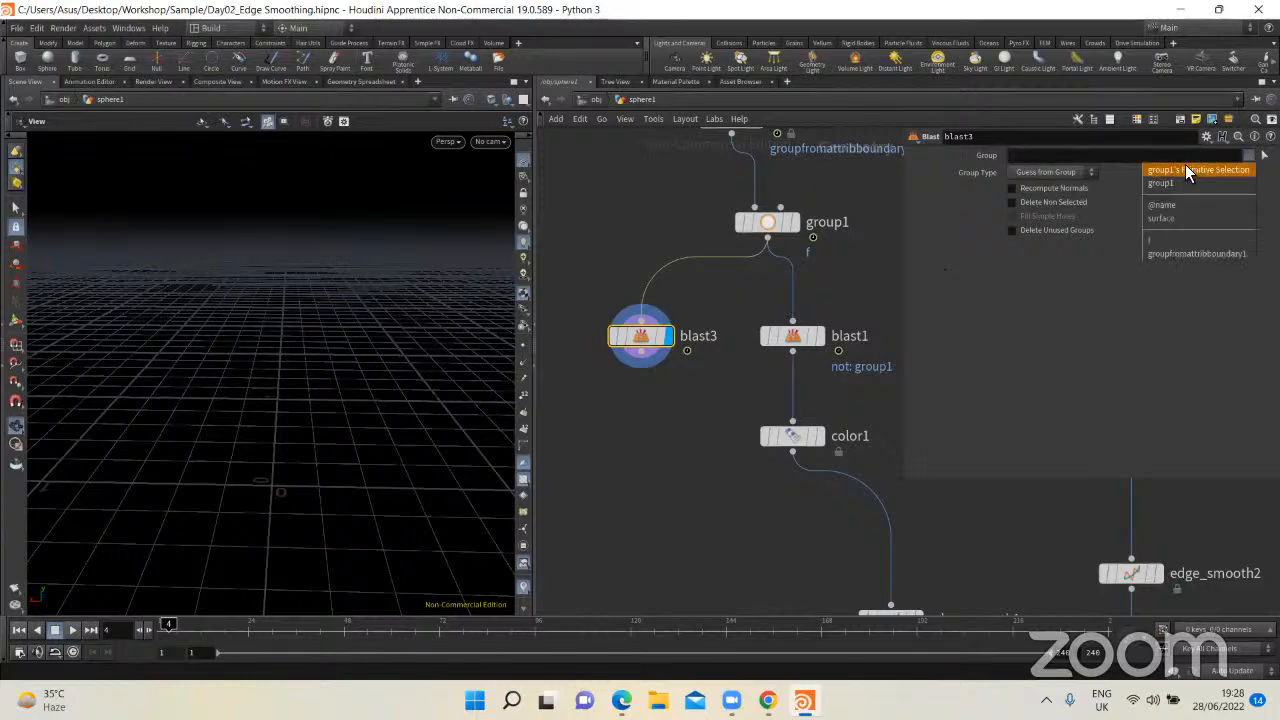
click(1165, 186)
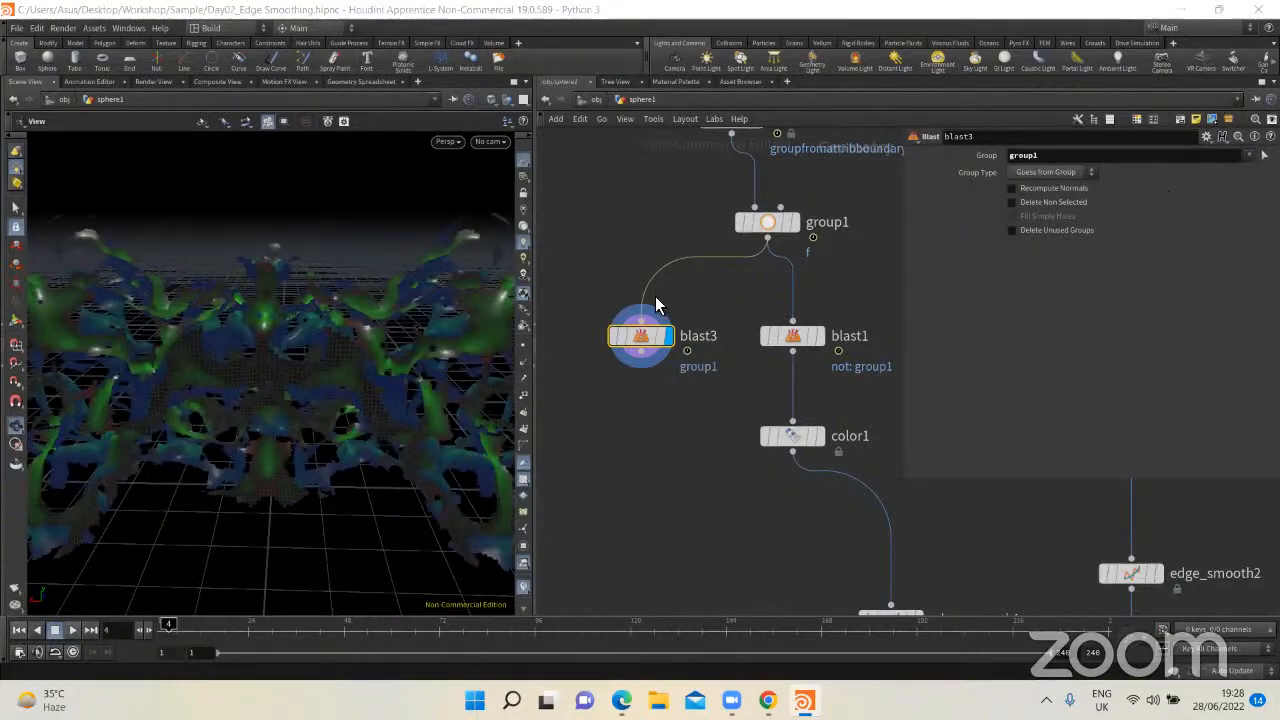
drag(374, 377, 375, 312)
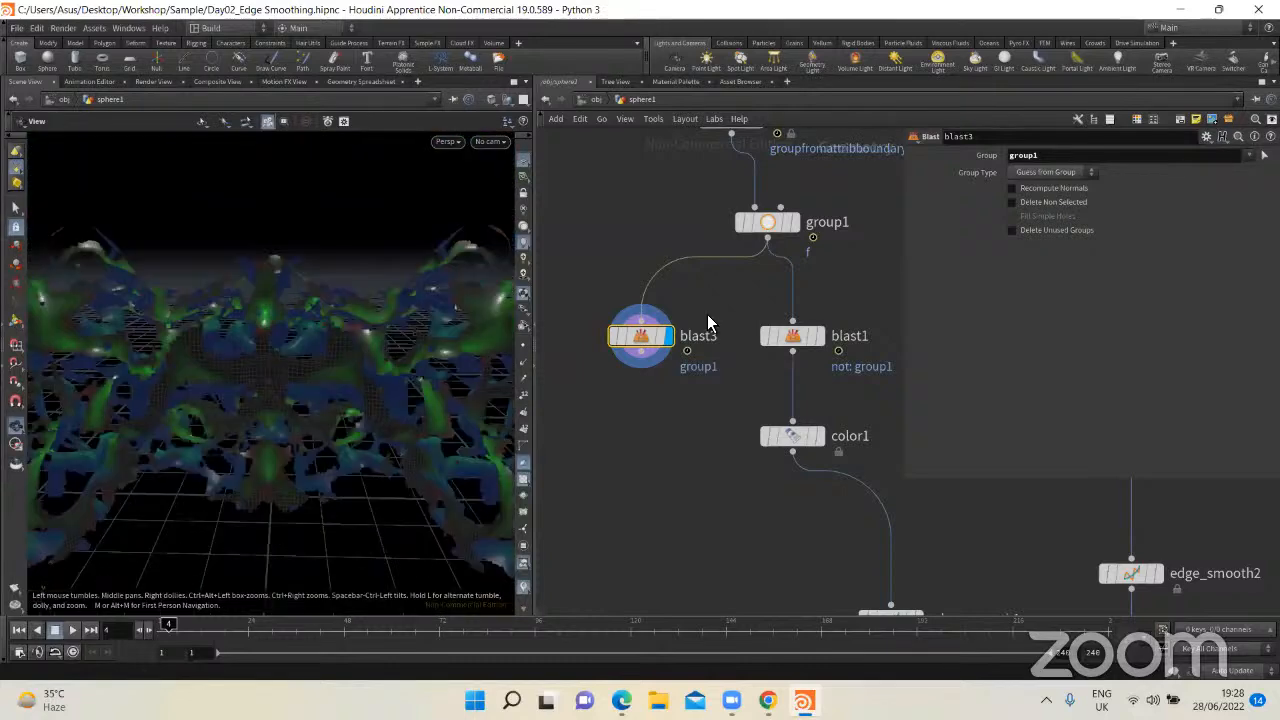
Step: Compare blast3's output with grouppromote1's group and enable Delete Non Selected on blast3
middle_drag(687, 343, 685, 454)
middle_drag(697, 229, 693, 238)
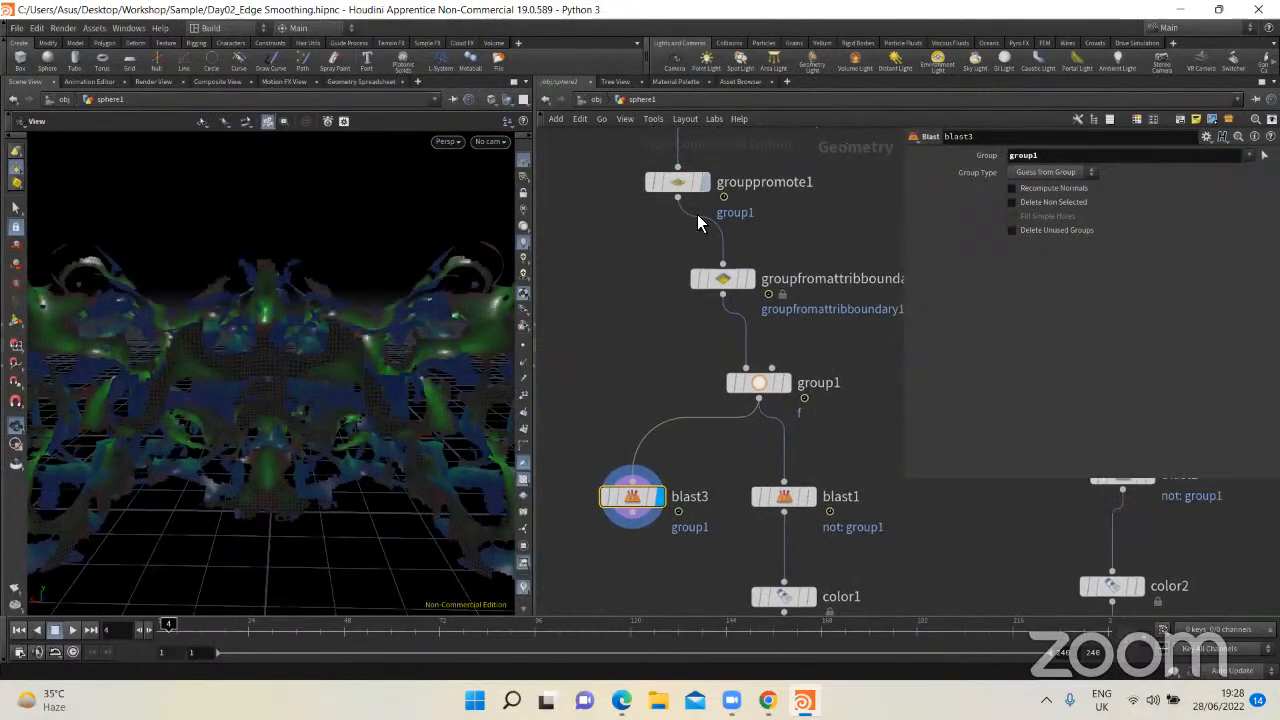
click(704, 179)
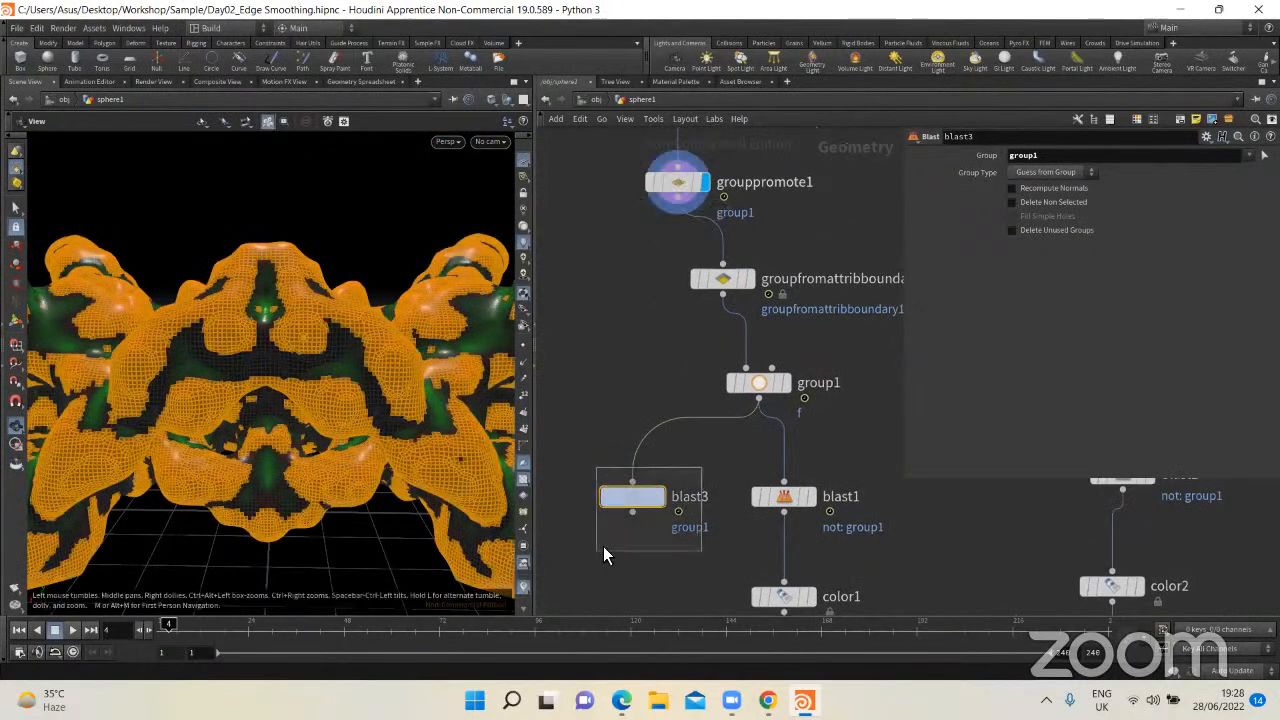
click(659, 497)
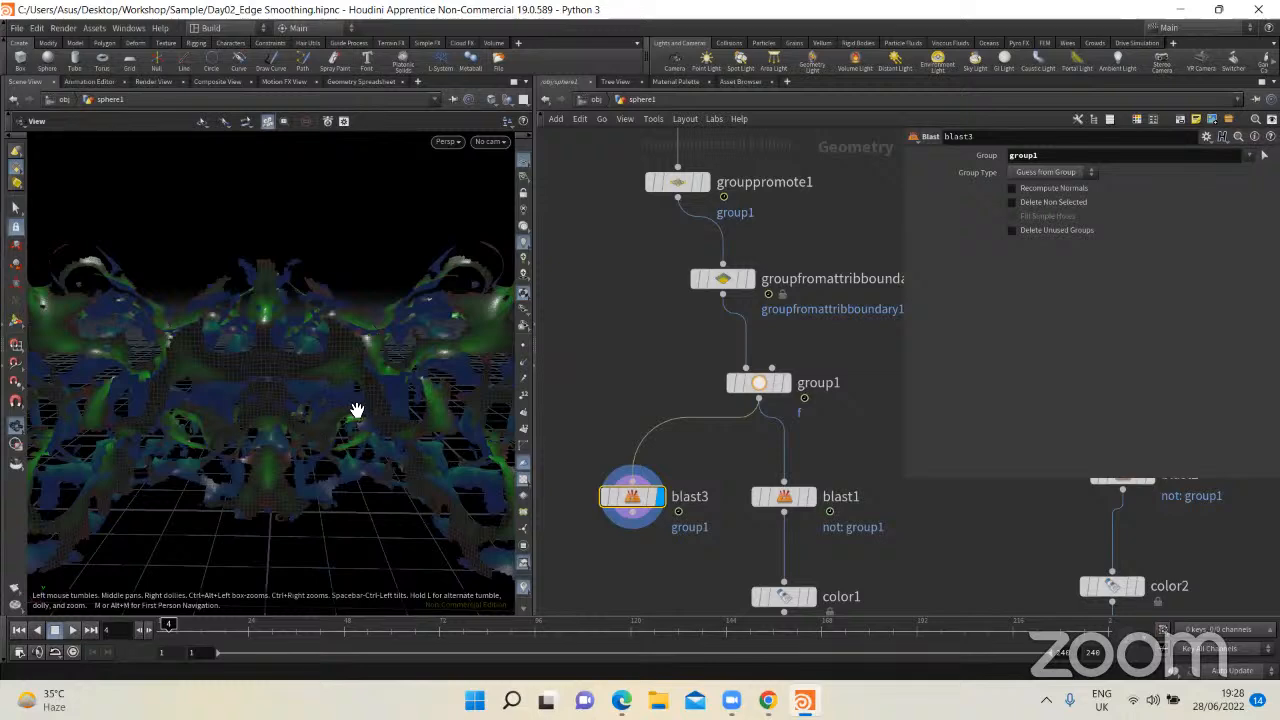
click(1012, 202)
drag(366, 366, 343, 409)
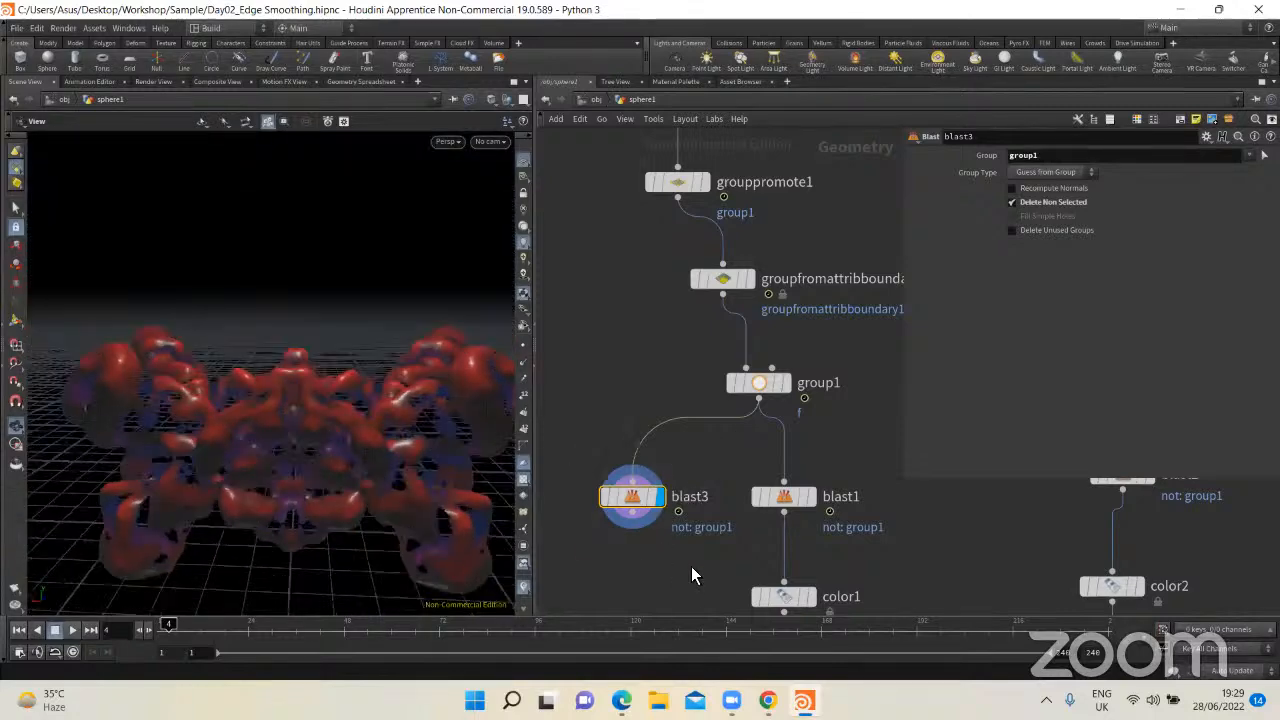
Step: Delete the blast3 demonstration node and inspect the output of group1
key(Delete)
scroll(715, 420, up, 1)
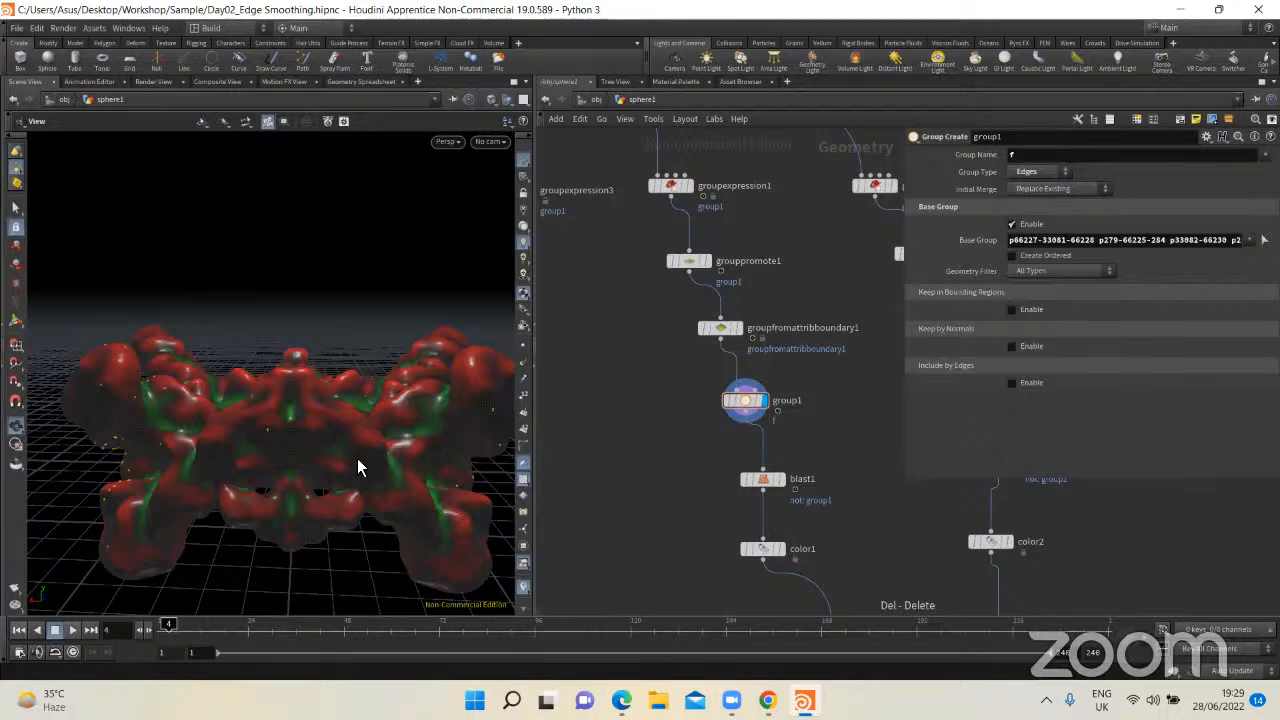
drag(357, 460, 362, 500)
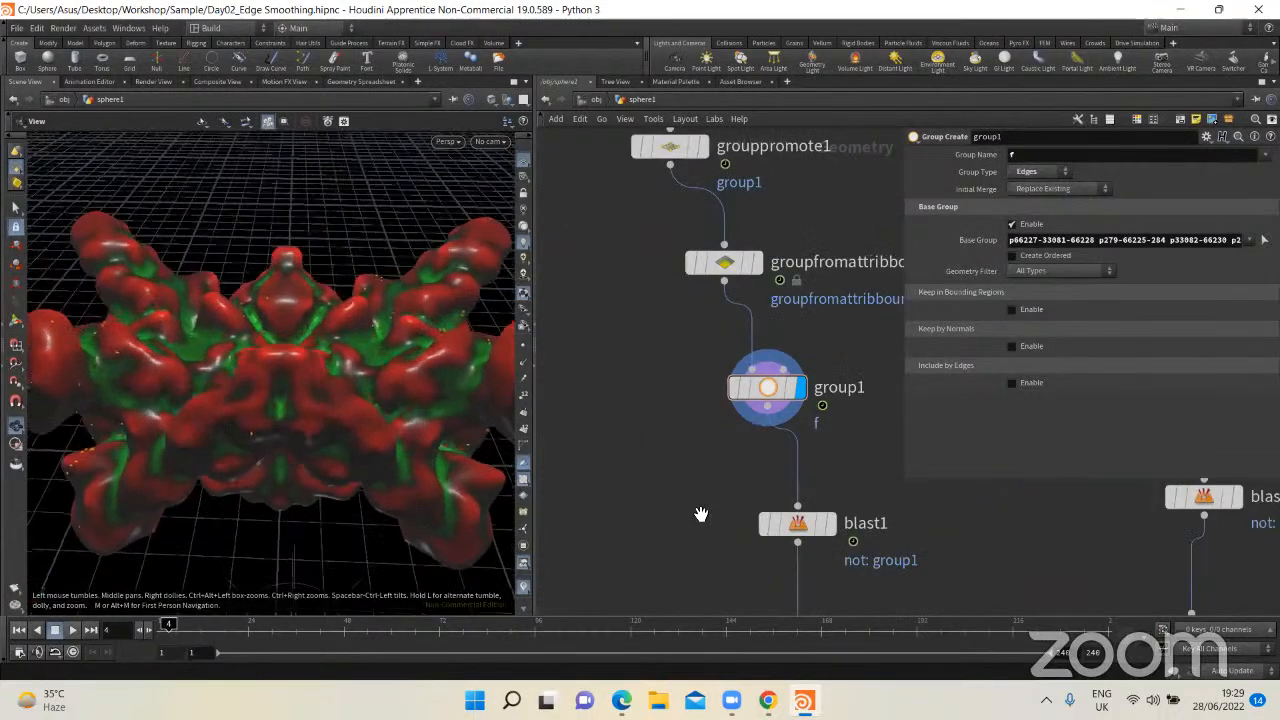
Step: Display blast1's output and examine the remaining geometry from several angles
click(831, 525)
drag(452, 484, 422, 485)
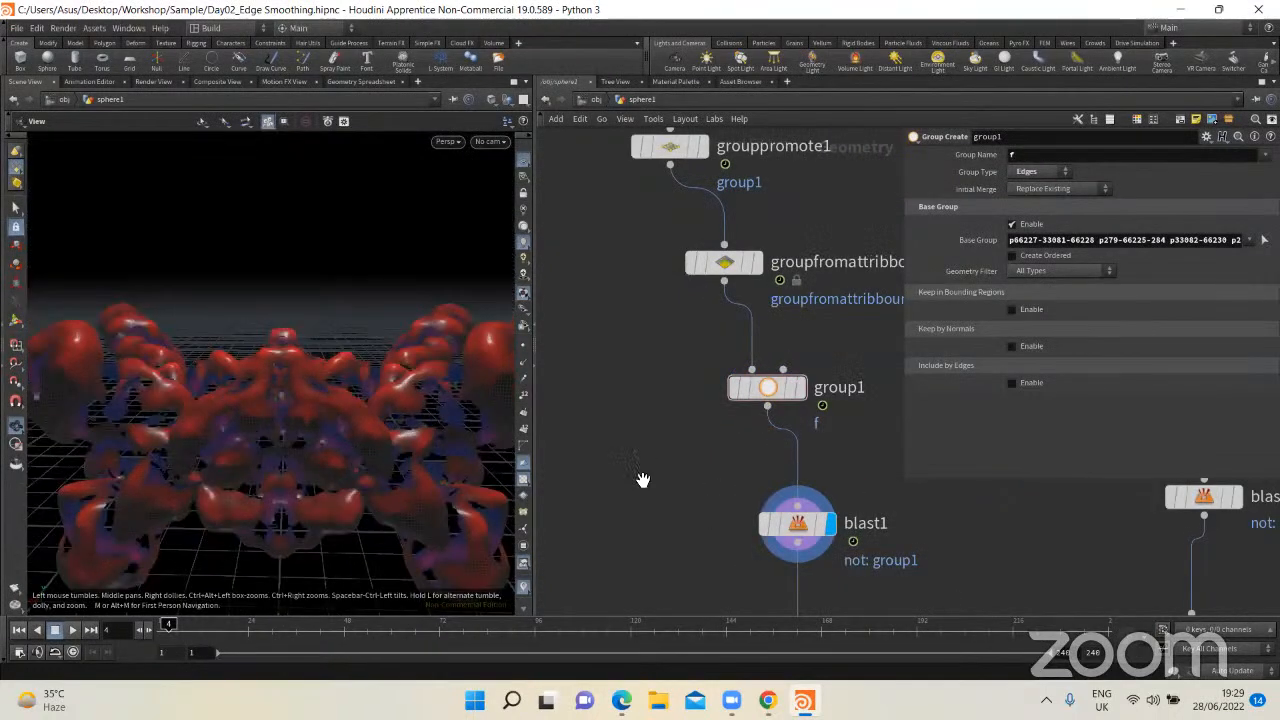
middle_drag(900, 590, 763, 368)
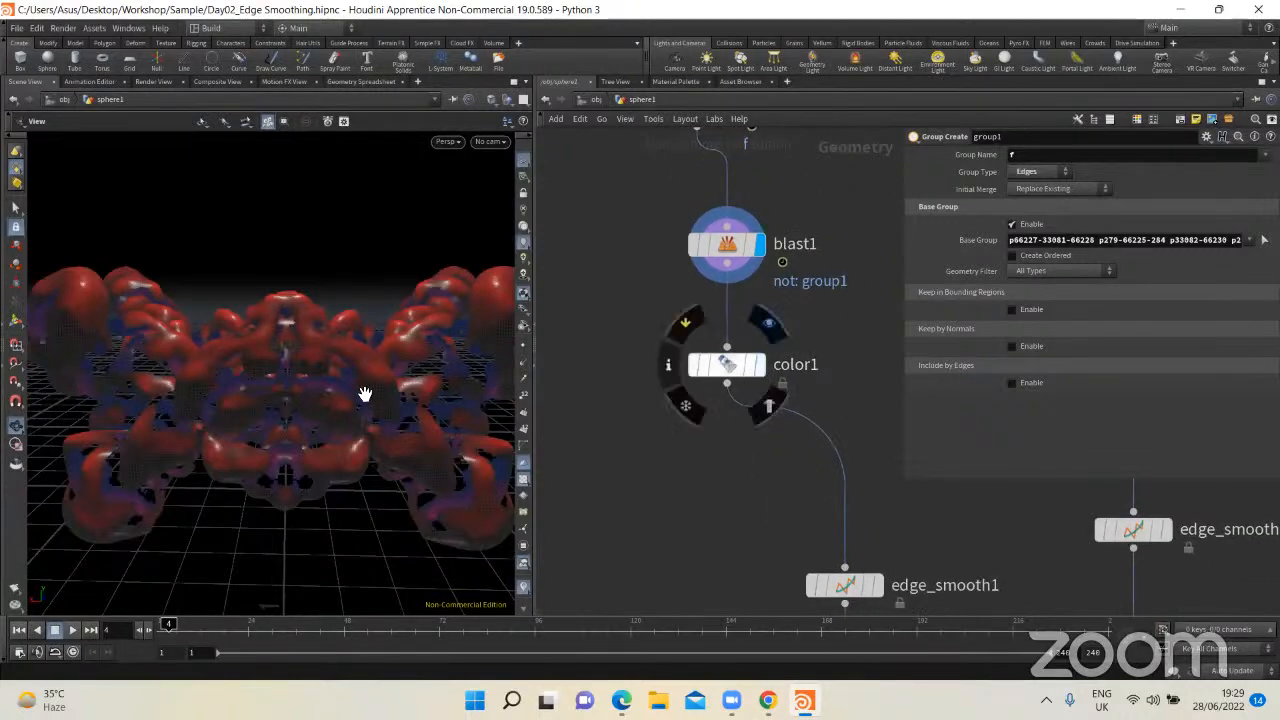
drag(366, 391, 349, 415)
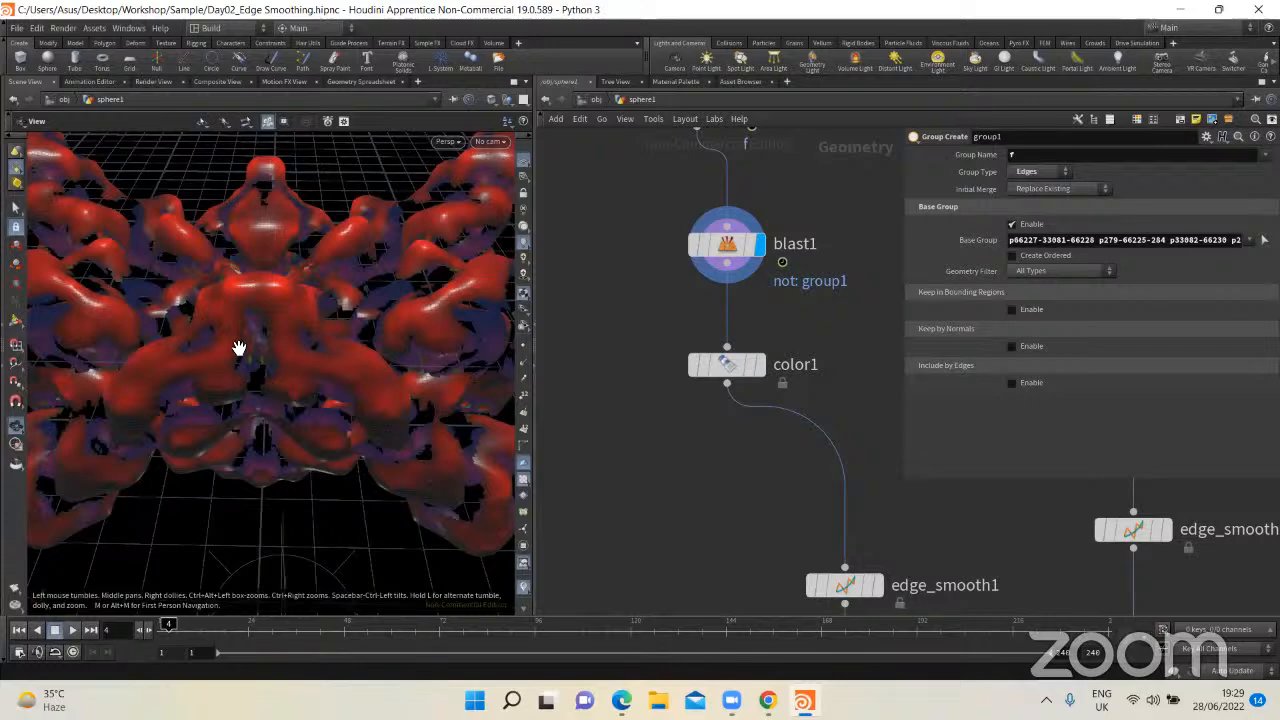
Step: Display color1's output and review its Color node settings against the recoloured model
click(765, 366)
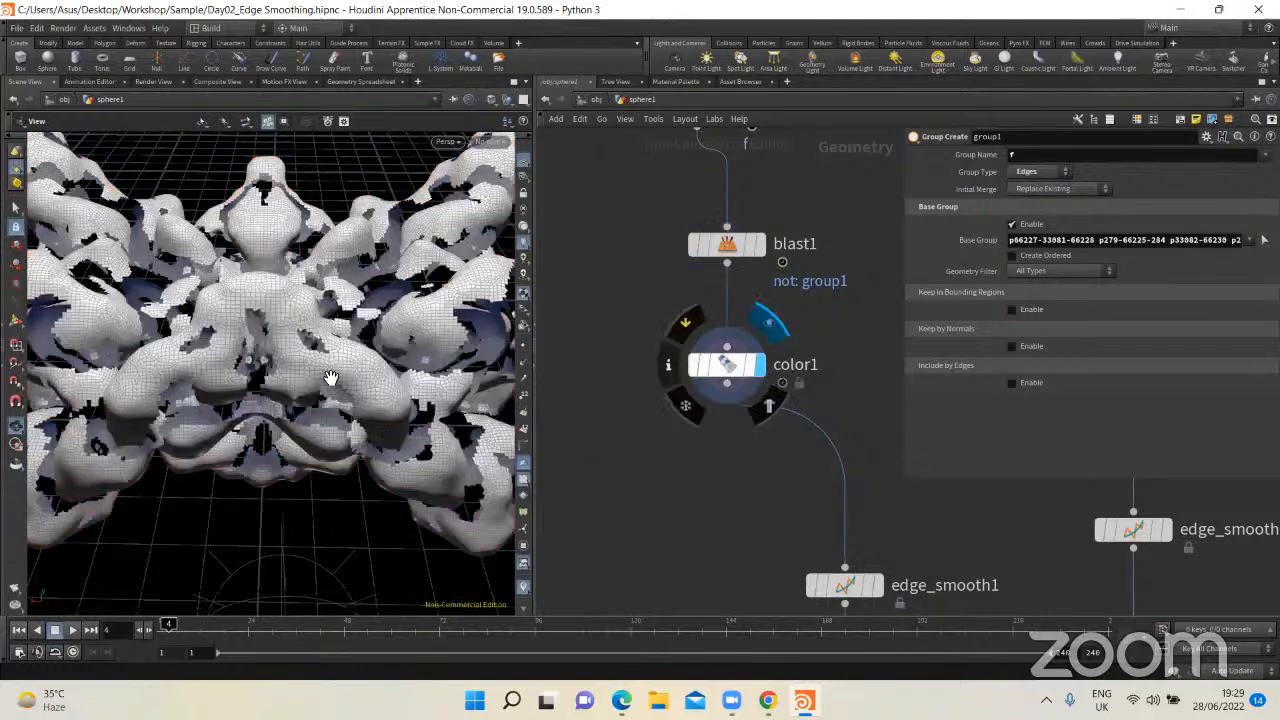
drag(639, 322, 845, 410)
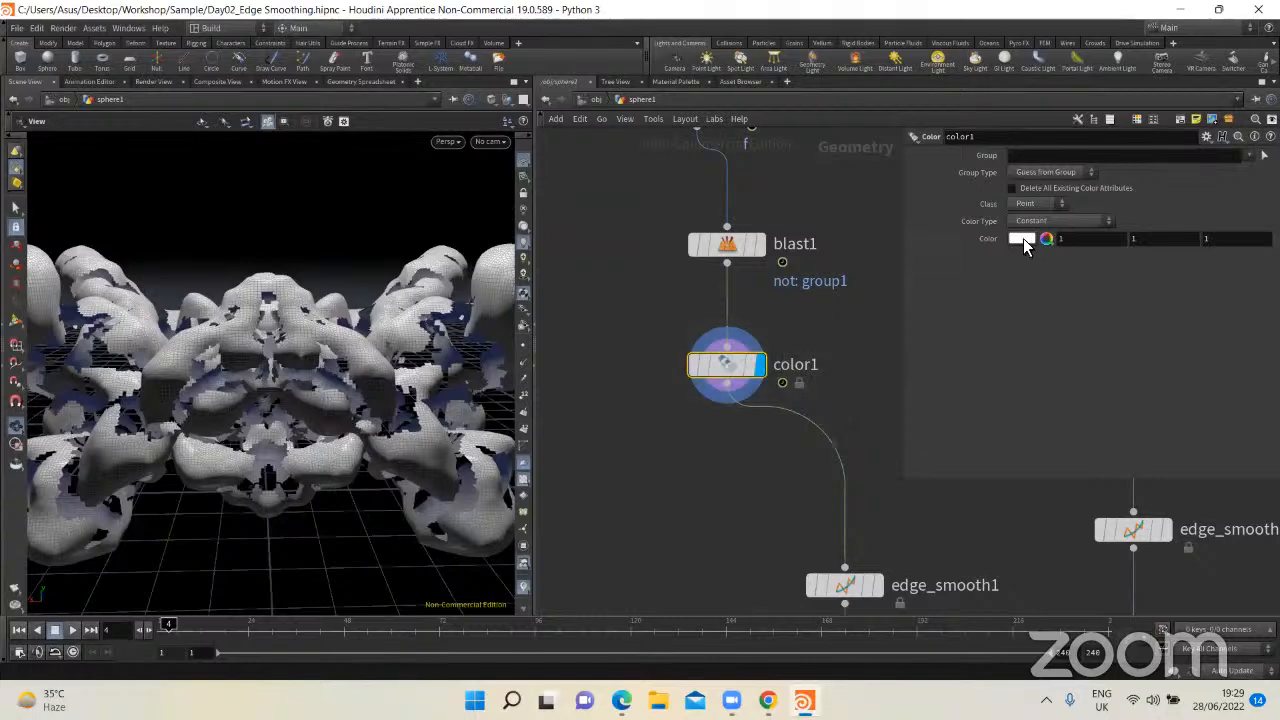
scroll(656, 446, down, 1)
drag(266, 400, 290, 490)
Step: Place edge_smooth1 directly beneath color1 and compare its output with color1's unsmoothed edges
middle_drag(701, 501, 656, 363)
drag(775, 427, 677, 380)
scroll(343, 448, up, 5)
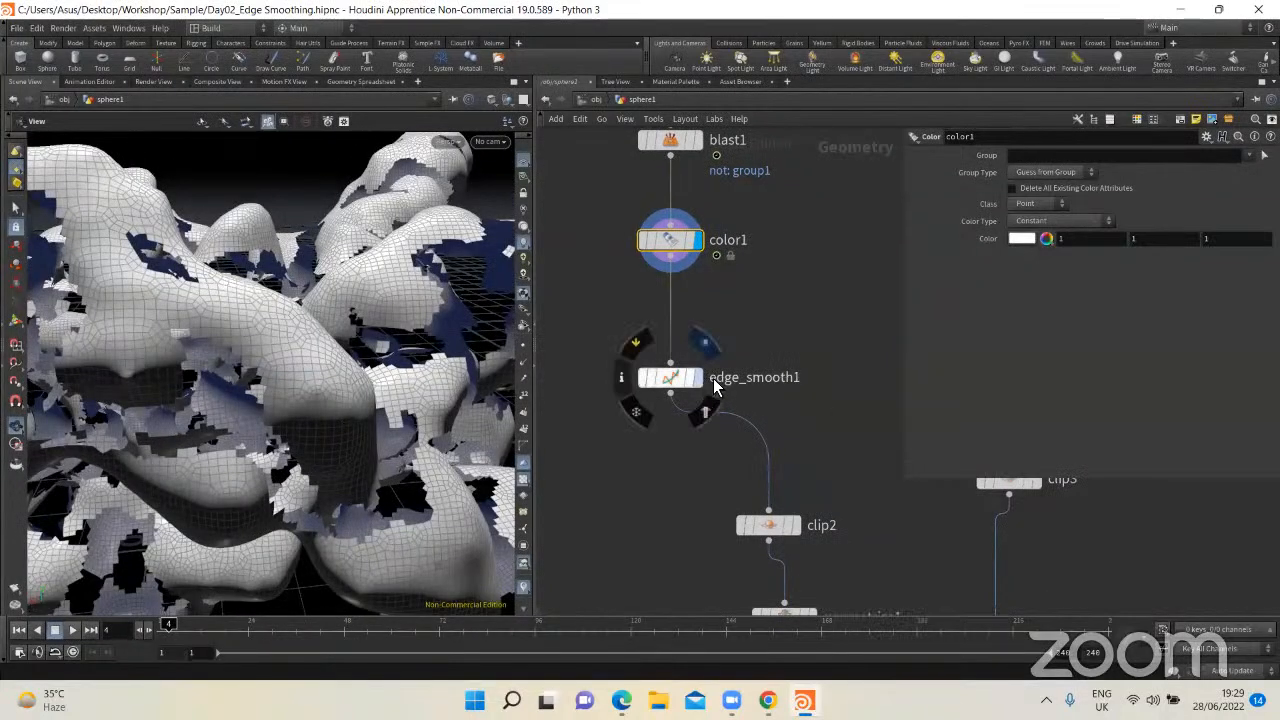
click(705, 343)
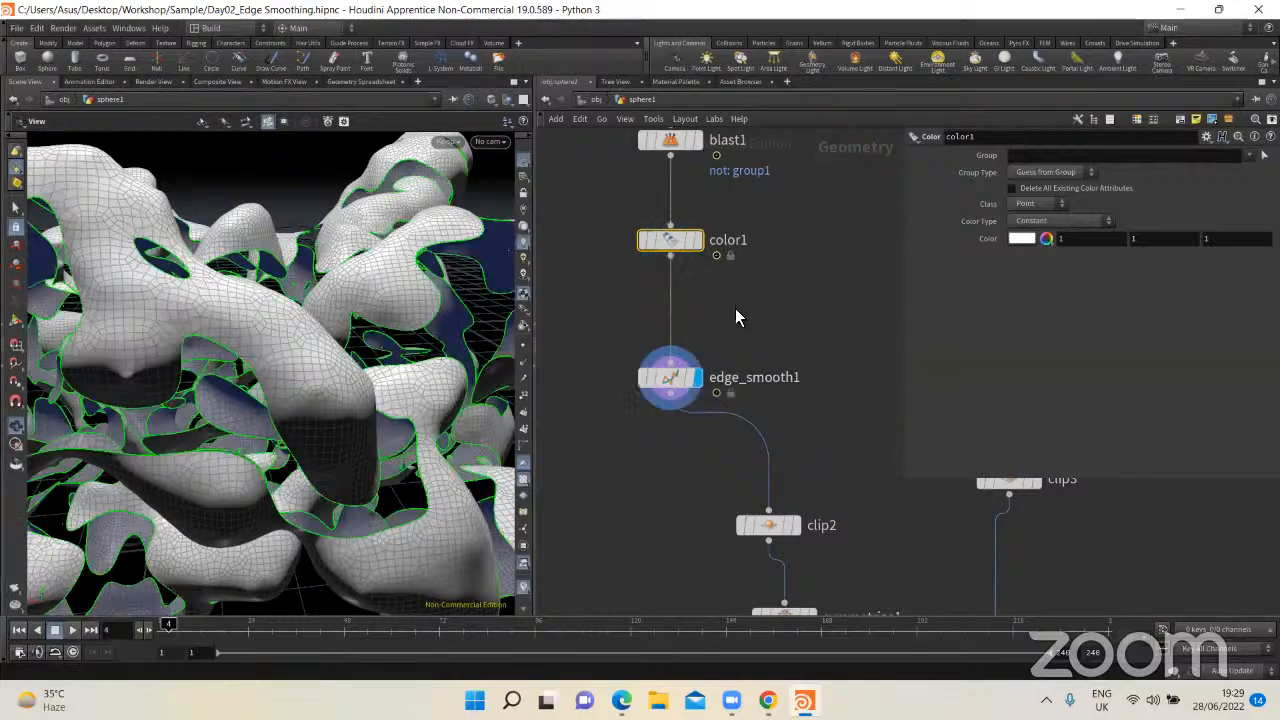
click(697, 240)
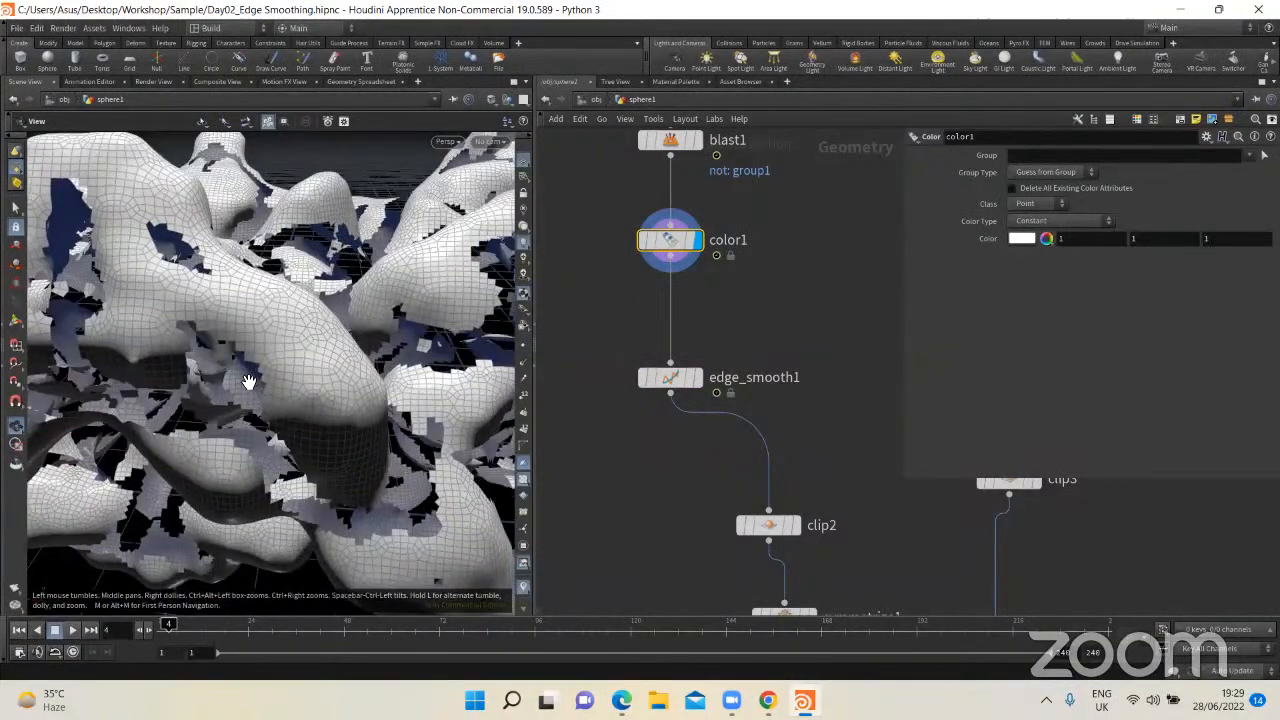
Step: Display groupfromattribboundary1's output and examine its boundary edges up close
middle_drag(663, 388, 590, 454)
mouse_move(712, 402)
middle_down()
mouse_move(749, 473)
mouse_move(696, 422)
mouse_move(725, 591)
middle_up()
click(628, 244)
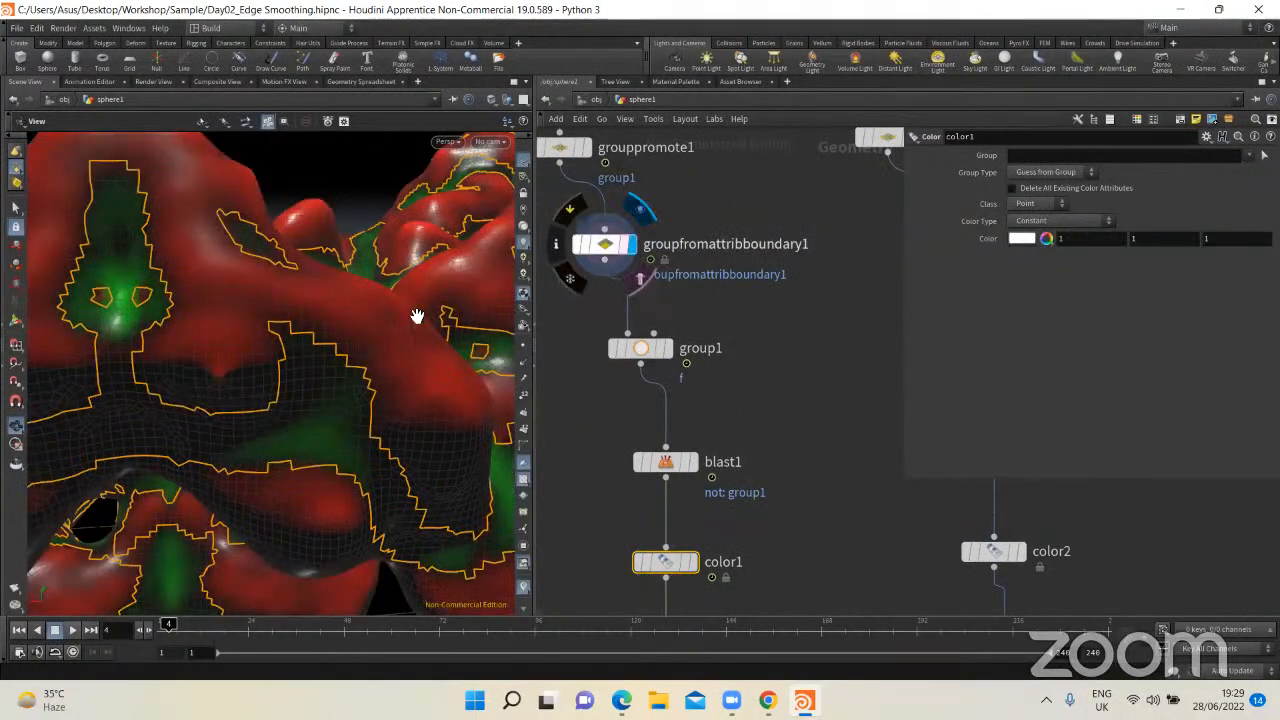
scroll(435, 328, up, 5)
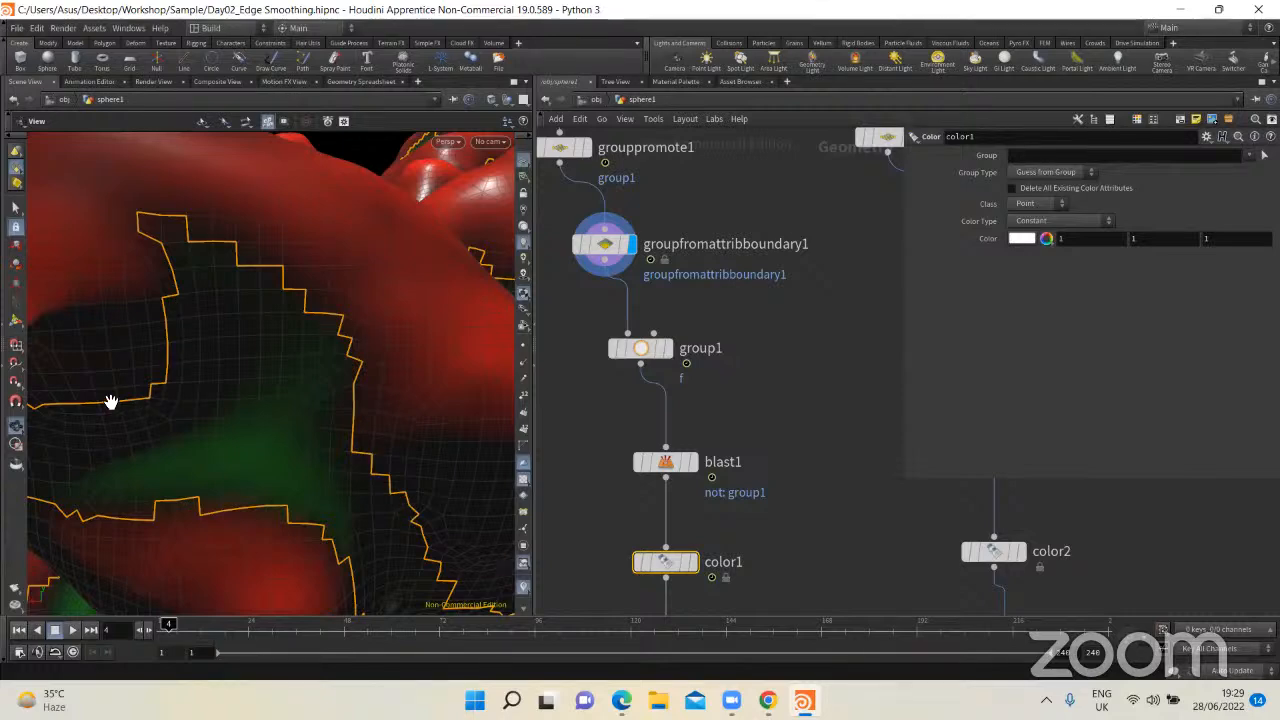
right_drag(261, 380, 83, 357)
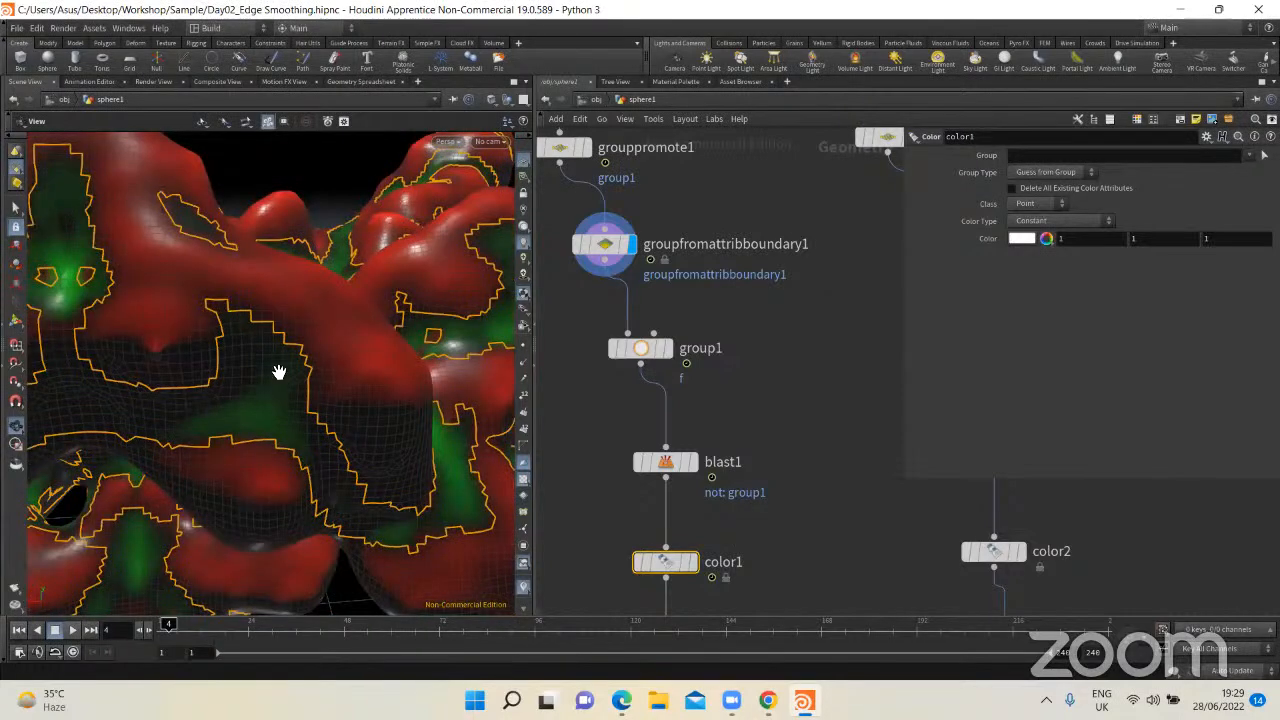
Step: Return the display through group1 to color1 and examine the jagged edges left by the blast
click(668, 348)
middle_drag(700, 475, 676, 267)
click(696, 406)
click(689, 380)
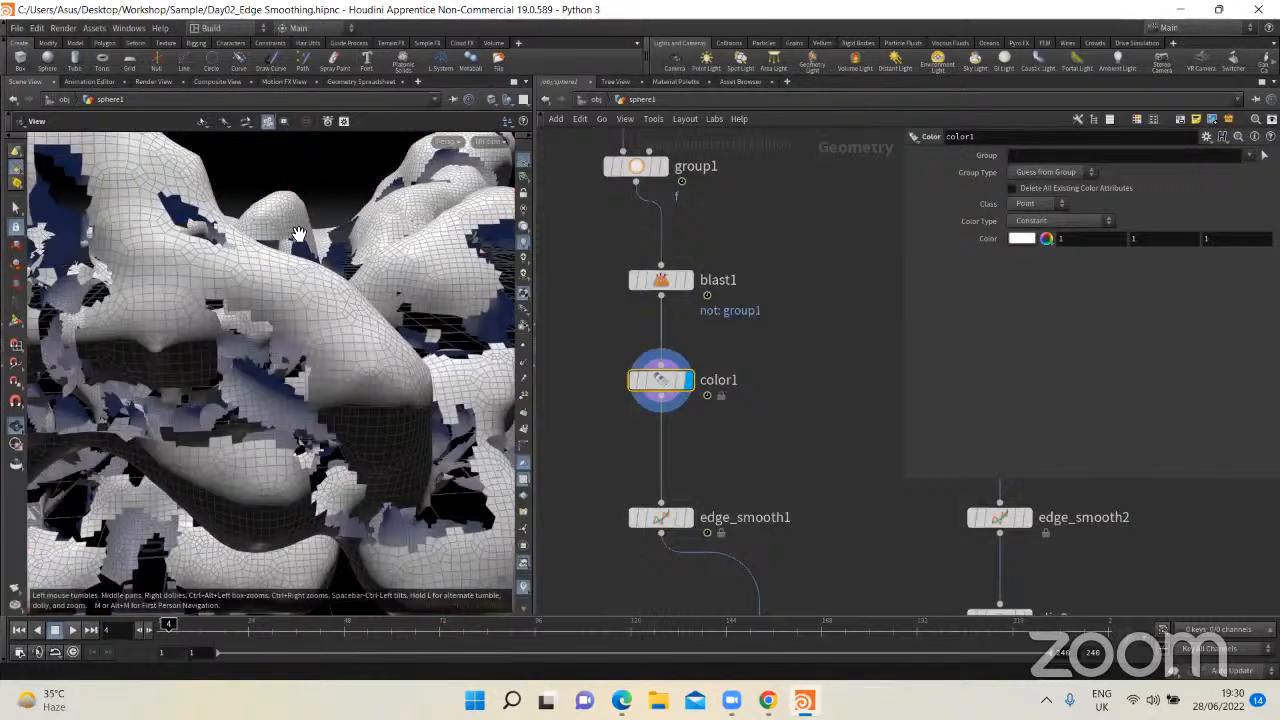
drag(299, 233, 309, 314)
drag(286, 233, 390, 313)
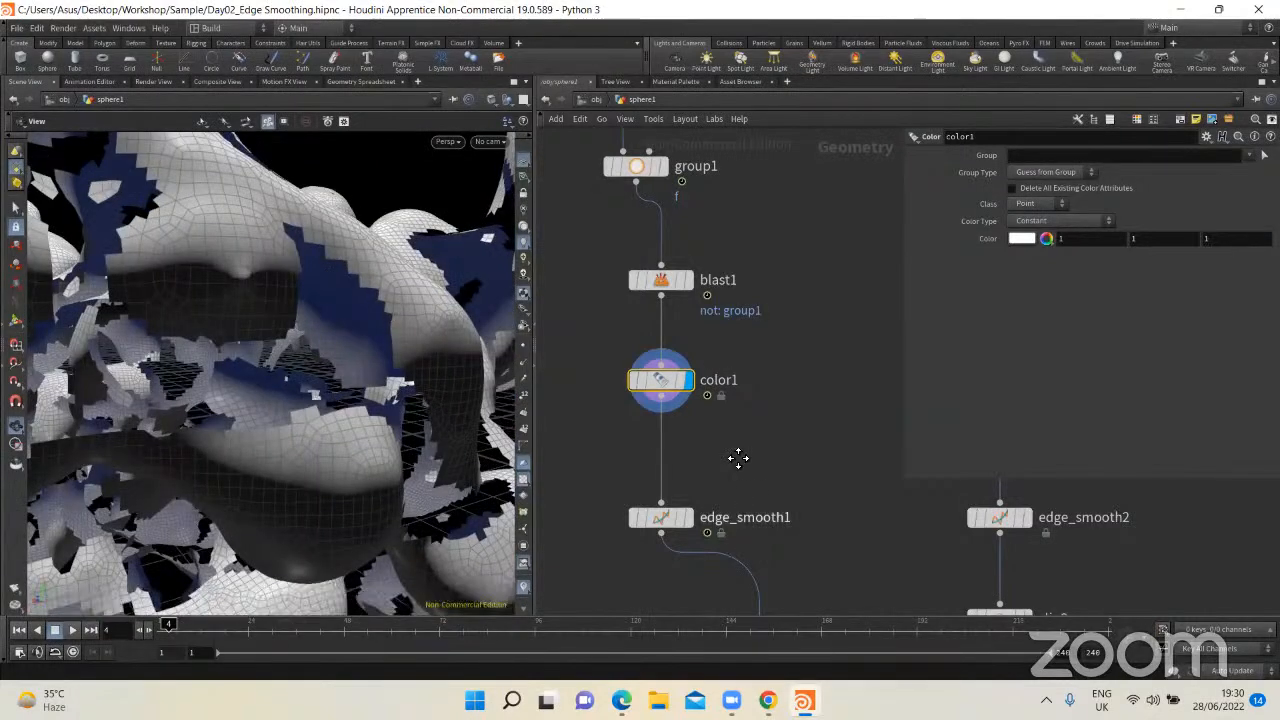
Step: Move edge_smooth1 closer below color1, display its output and inspect the smoothed edges and node settings
middle_drag(674, 533, 668, 430)
drag(664, 420, 664, 371)
drag(740, 345, 603, 418)
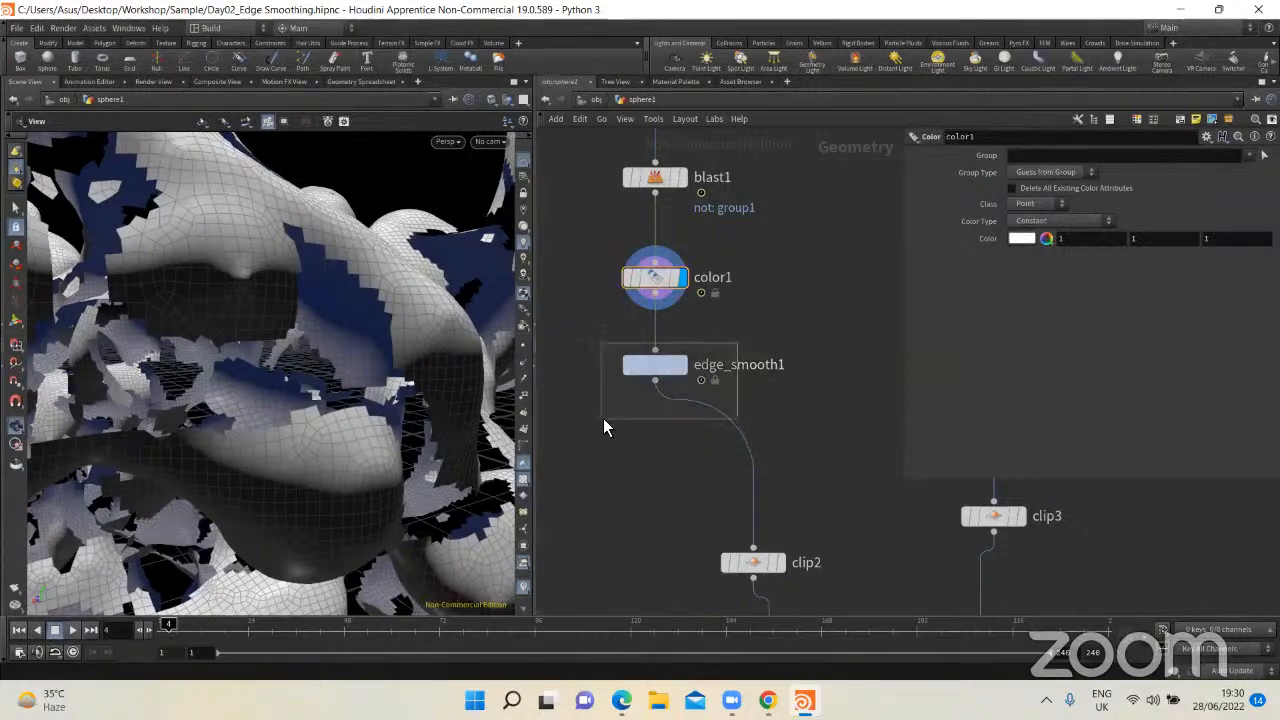
click(684, 364)
middle_drag(676, 400, 747, 399)
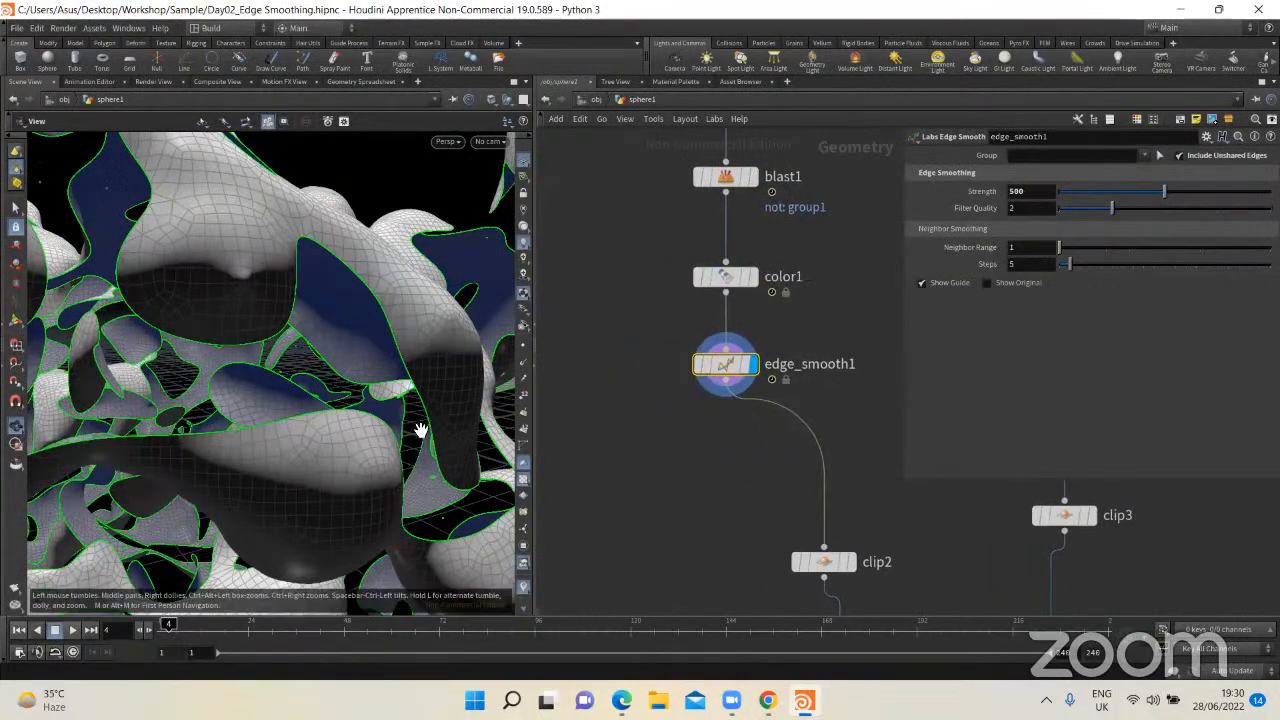
drag(423, 430, 322, 376)
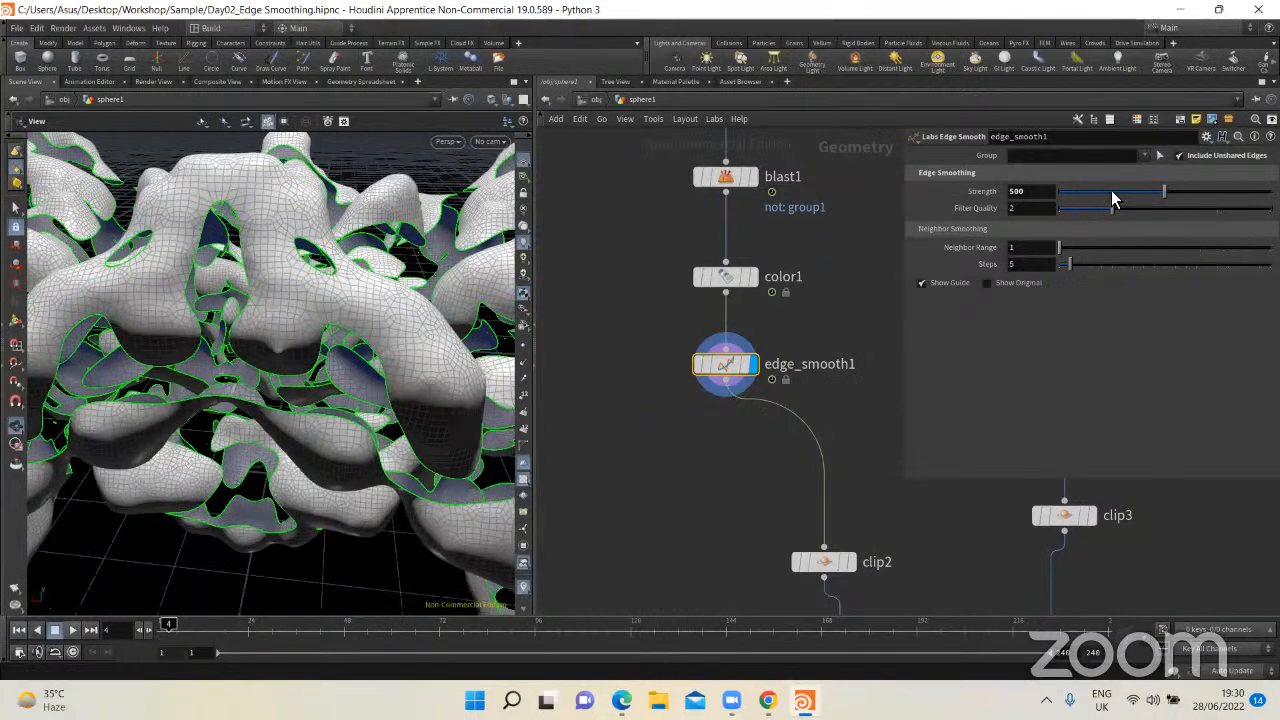
Step: Demonstrate edge_smooth1's edge smoothing Strength parameter and enter 500 for it
drag(1177, 190, 1059, 190)
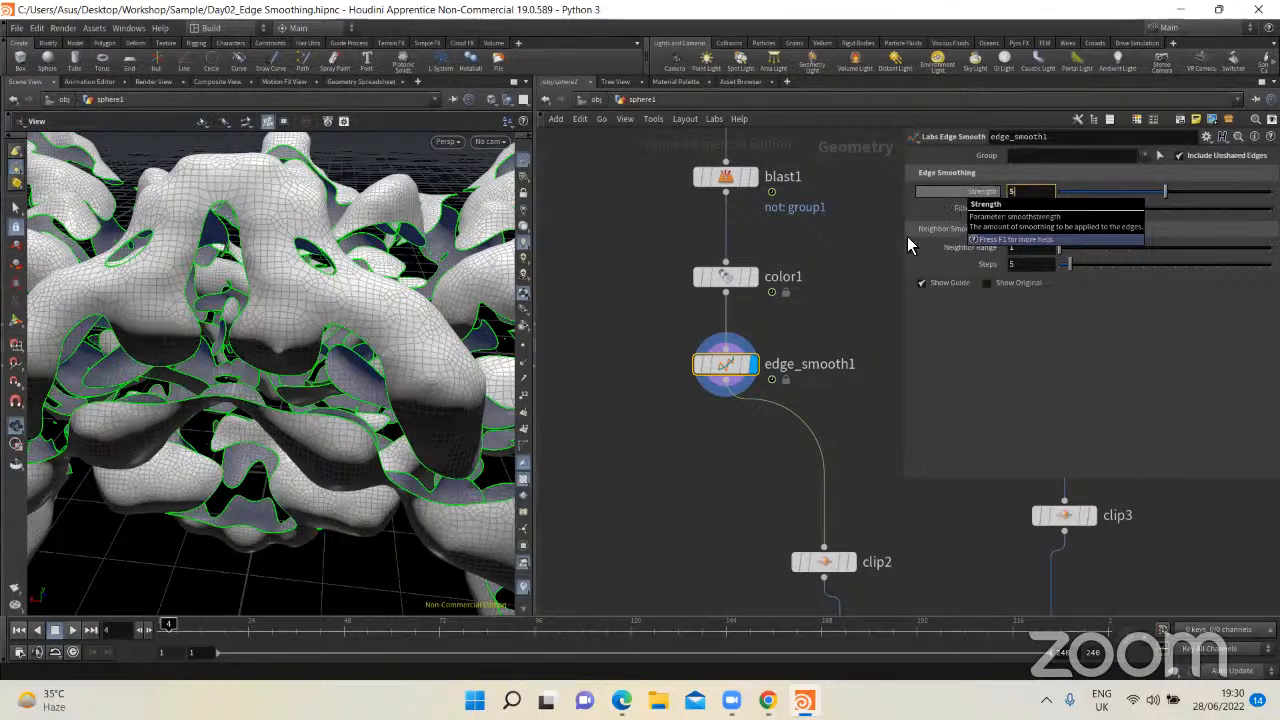
middle_drag(710, 456, 686, 405)
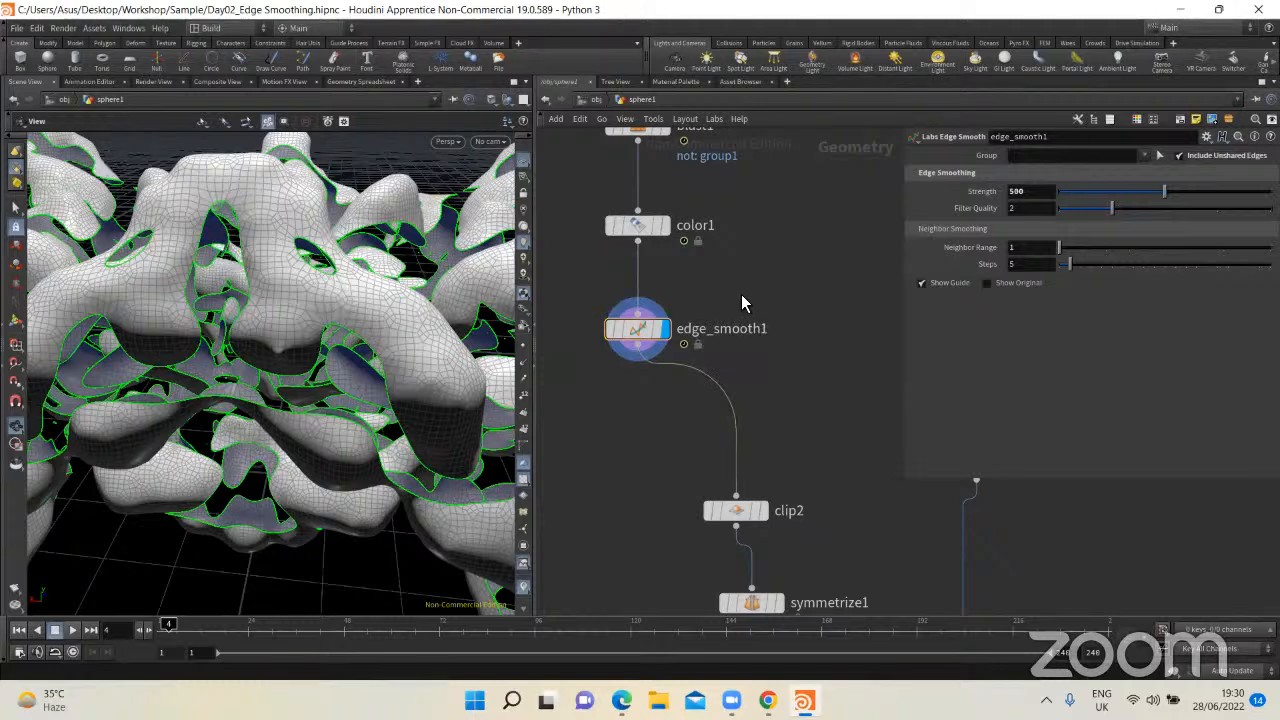
Step: Add a Labs Edge Smooth node beside edge_smooth1 and connect color1's output to it
key(Tab)
mouse_move(814, 286)
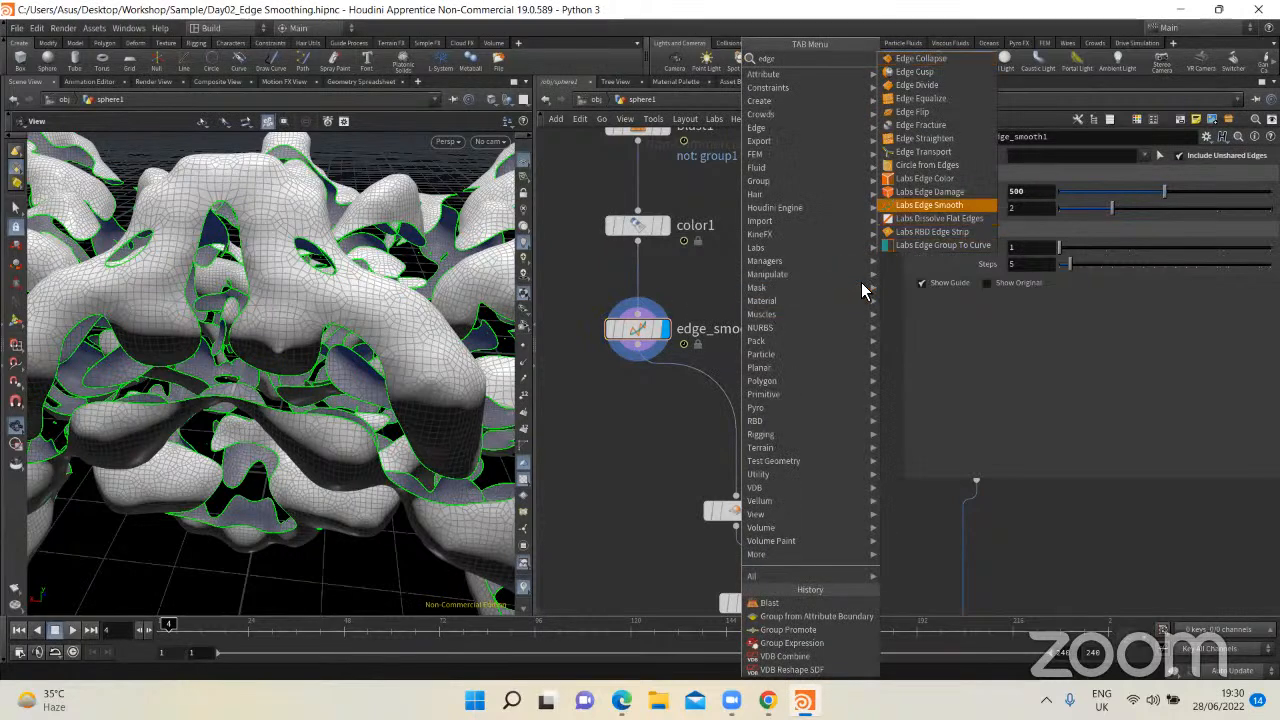
click(943, 205)
click(811, 322)
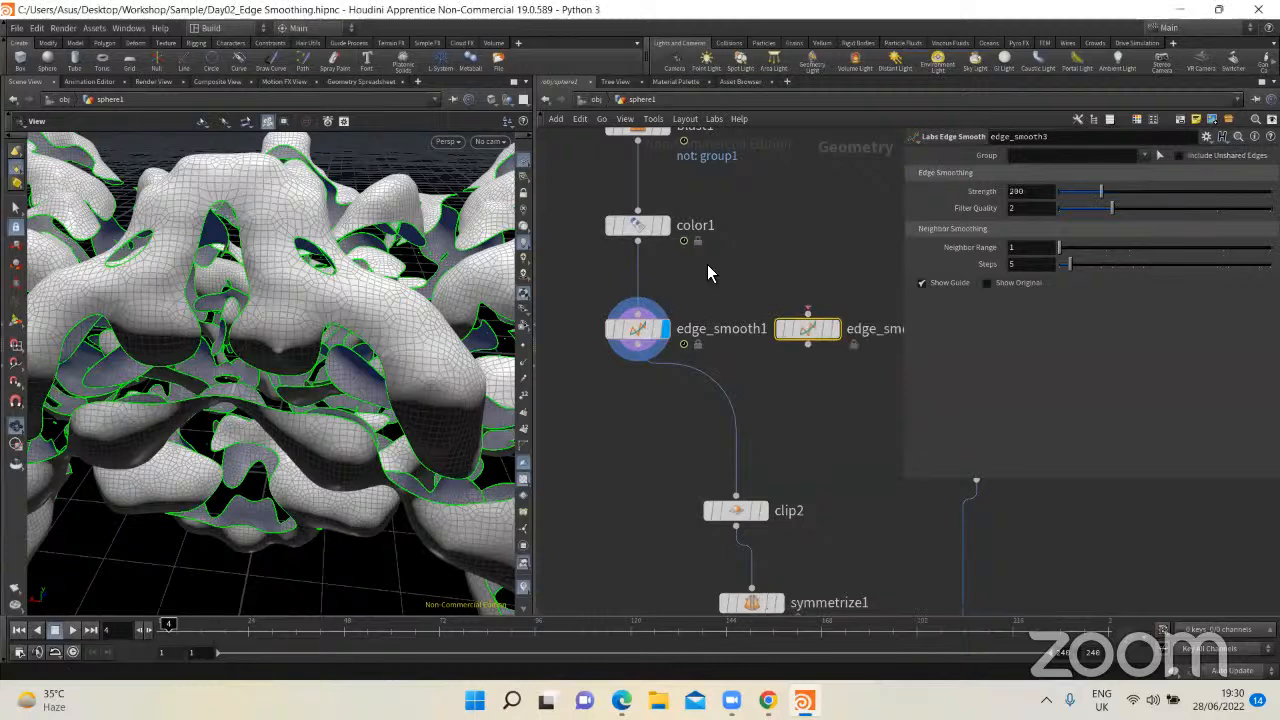
drag(638, 241, 808, 314)
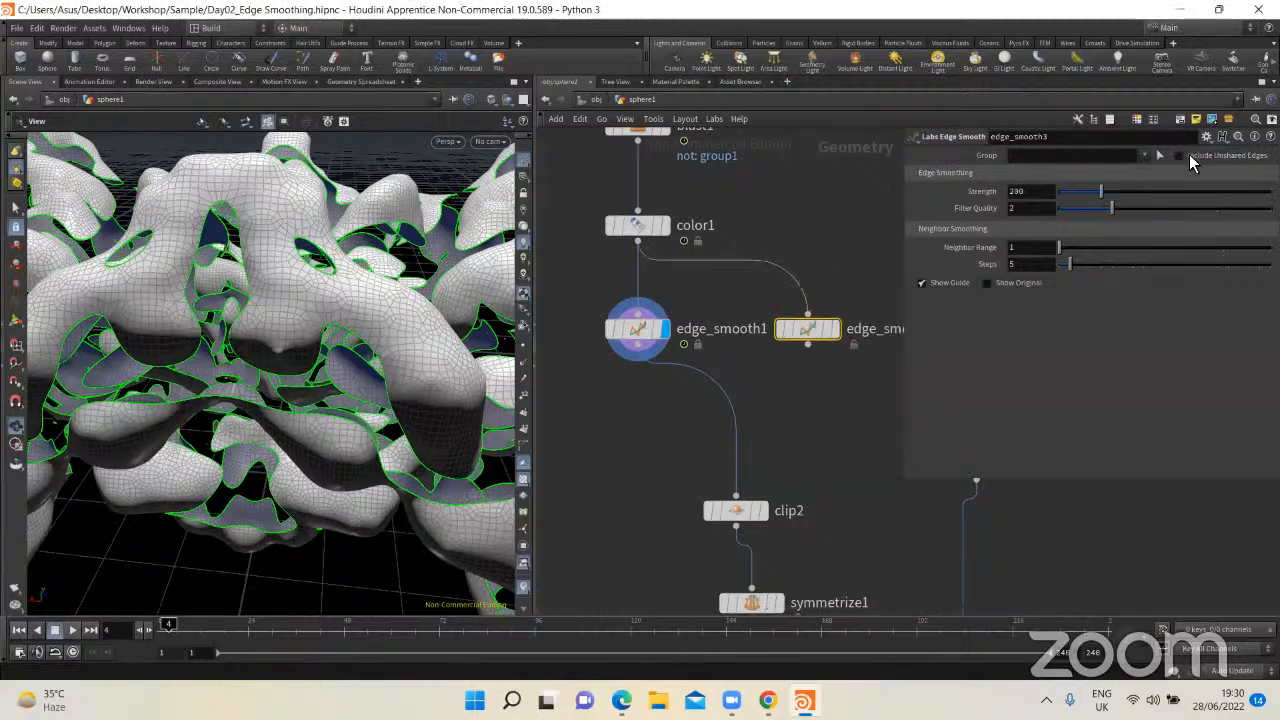
Step: Display the new Labs Edge Smooth node's output and enable Include Unshared Edges on it
click(838, 331)
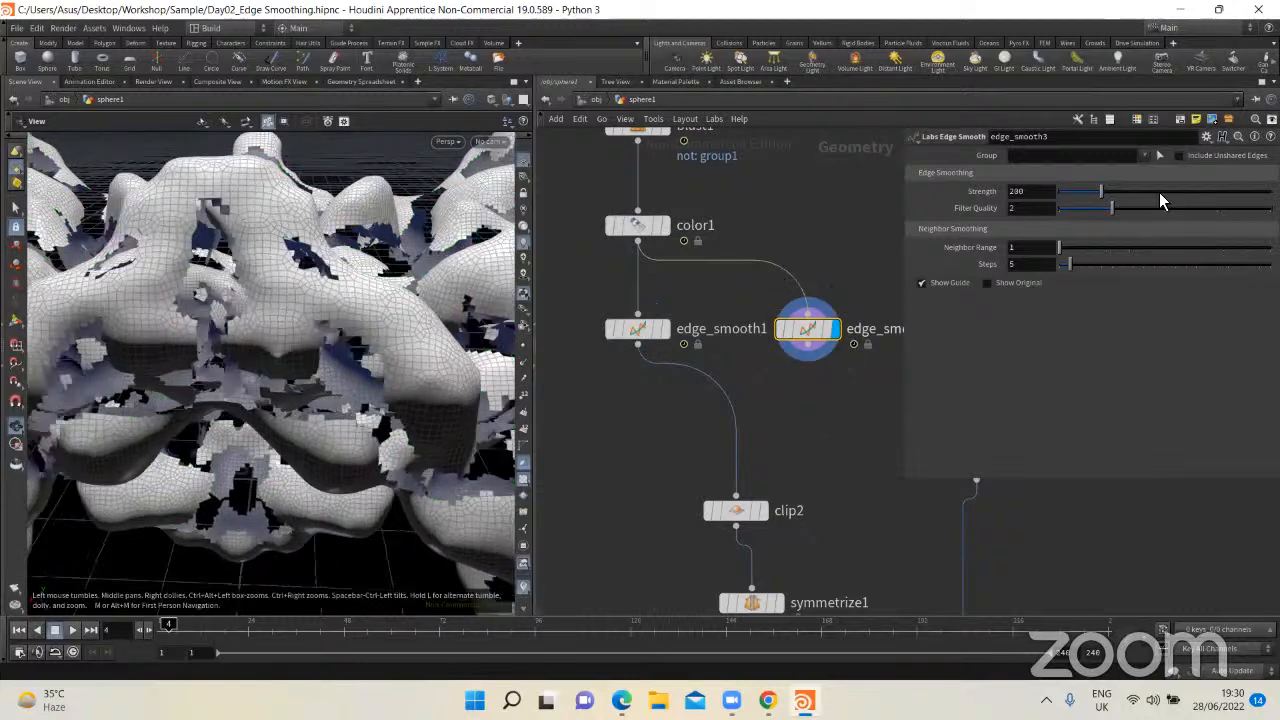
click(1178, 156)
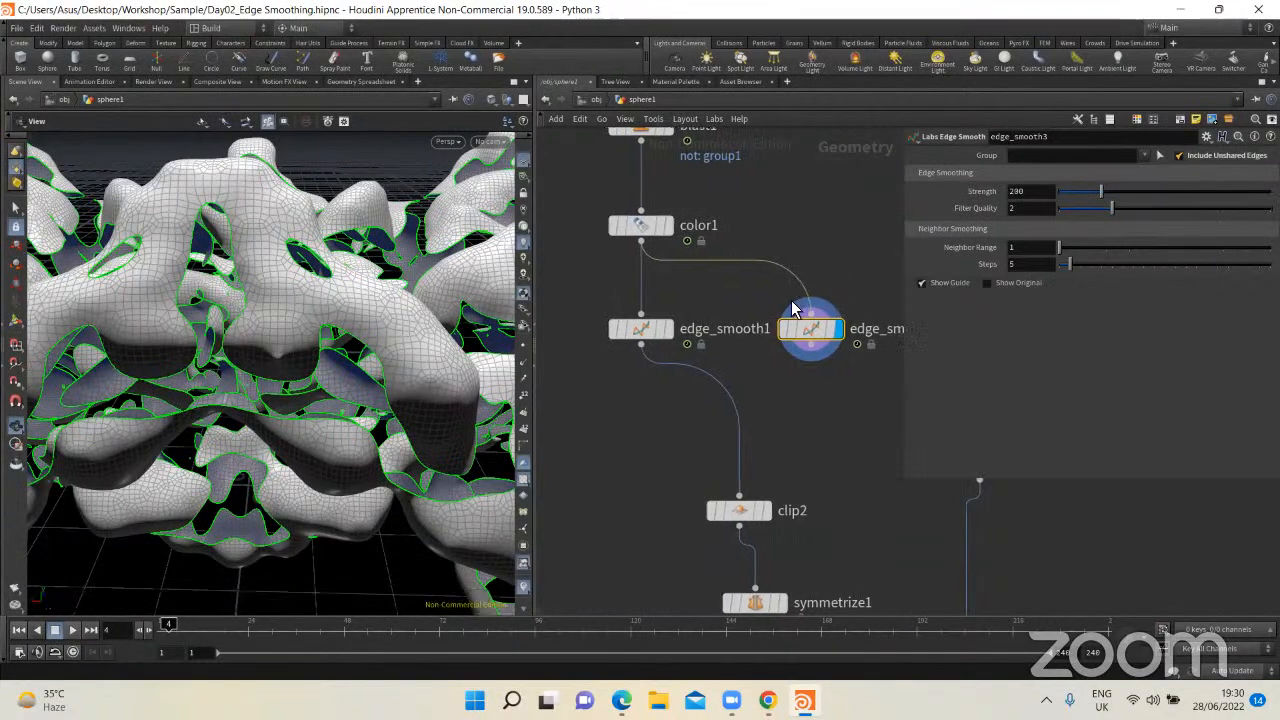
middle_drag(731, 304, 791, 301)
key(Tab)
text(edge)
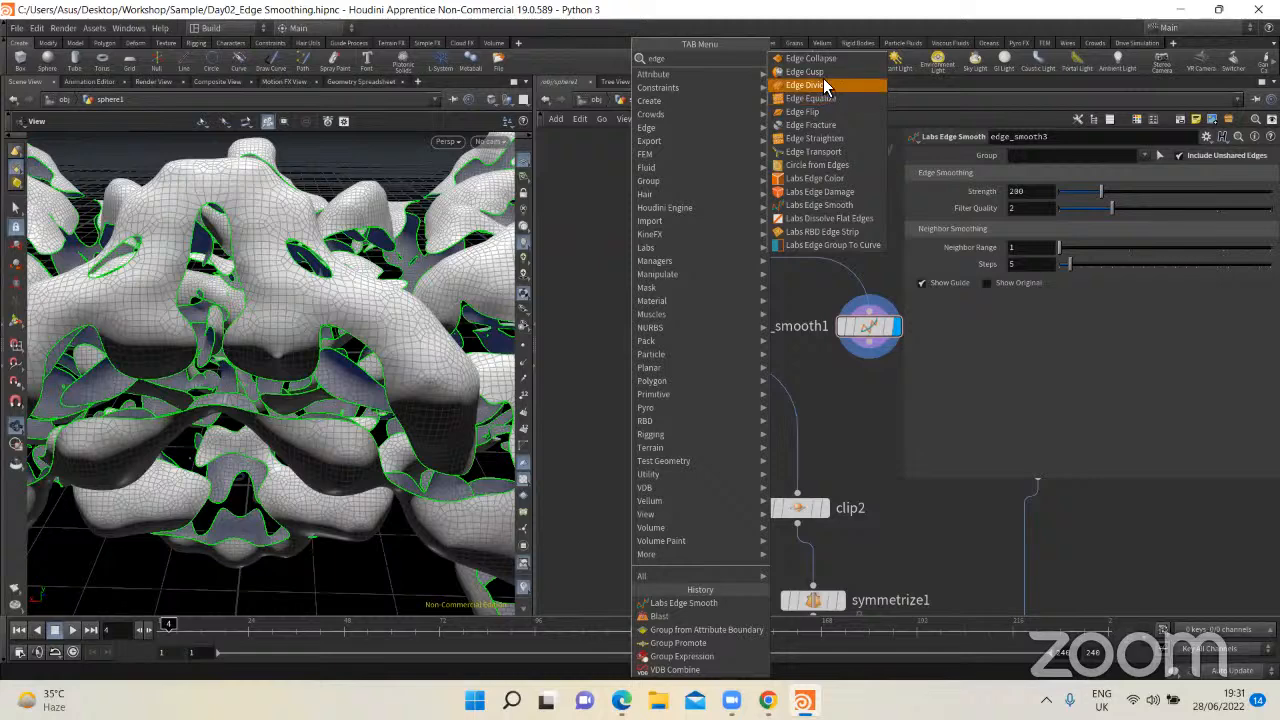
key(Return)
click(612, 326)
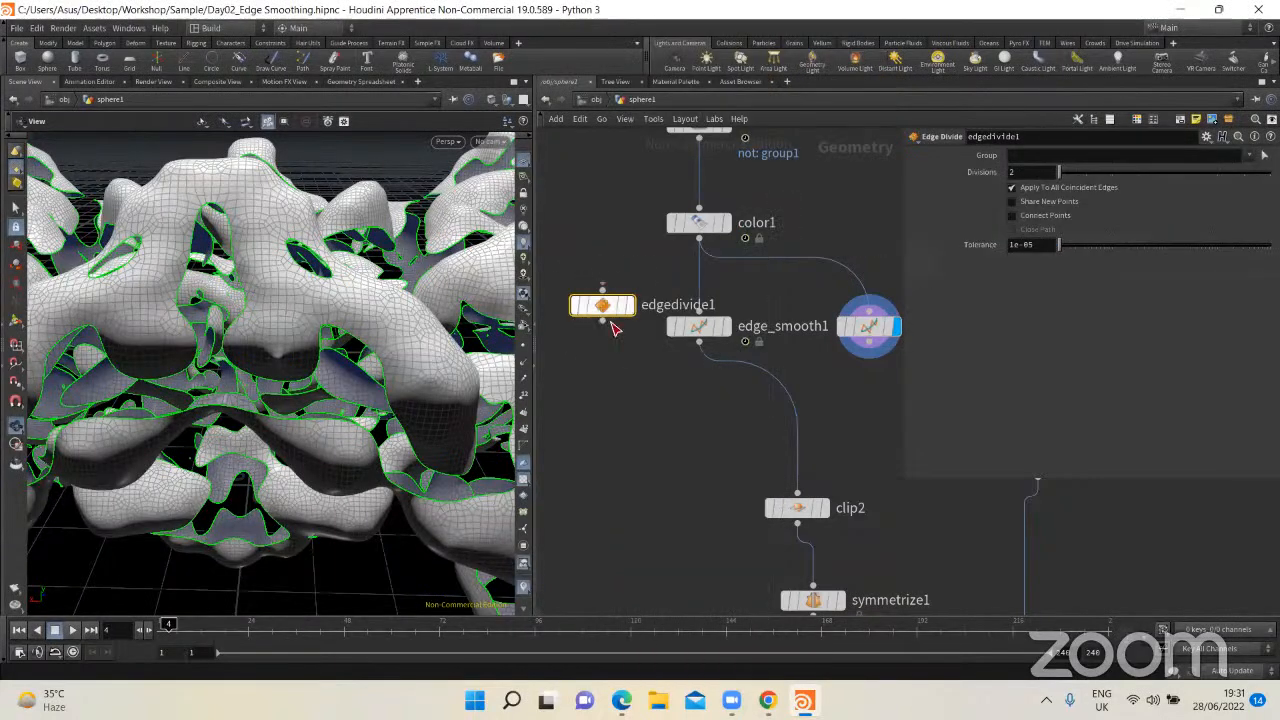
drag(604, 308, 592, 312)
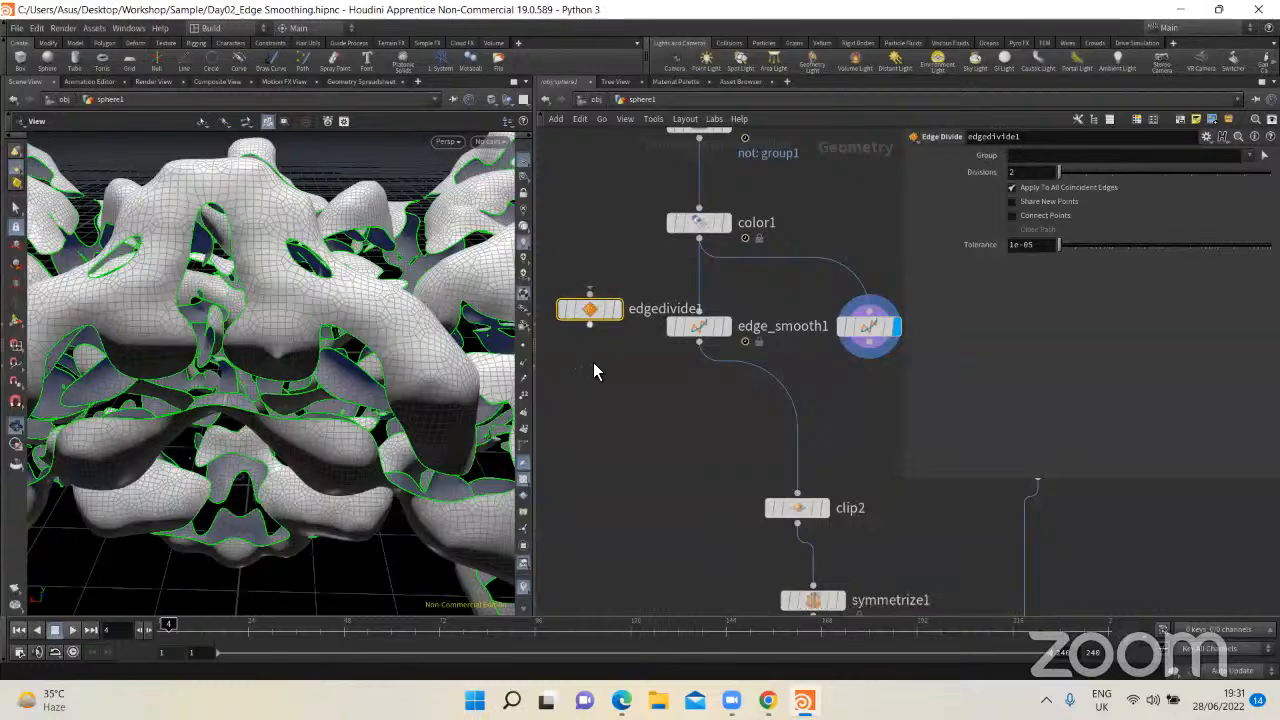
key(Delete)
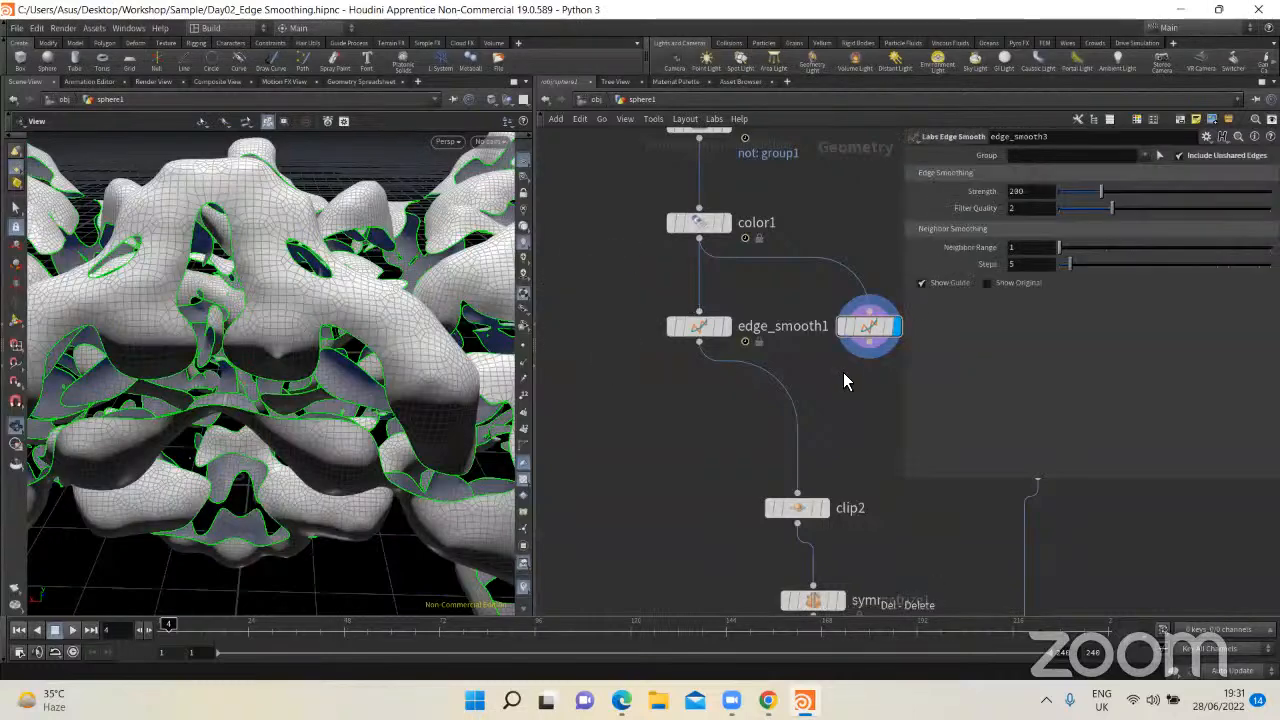
Step: Delete the duplicate Labs Edge Smooth node, display edge_smooth1's output and inspect the smoothed edges
key(Delete)
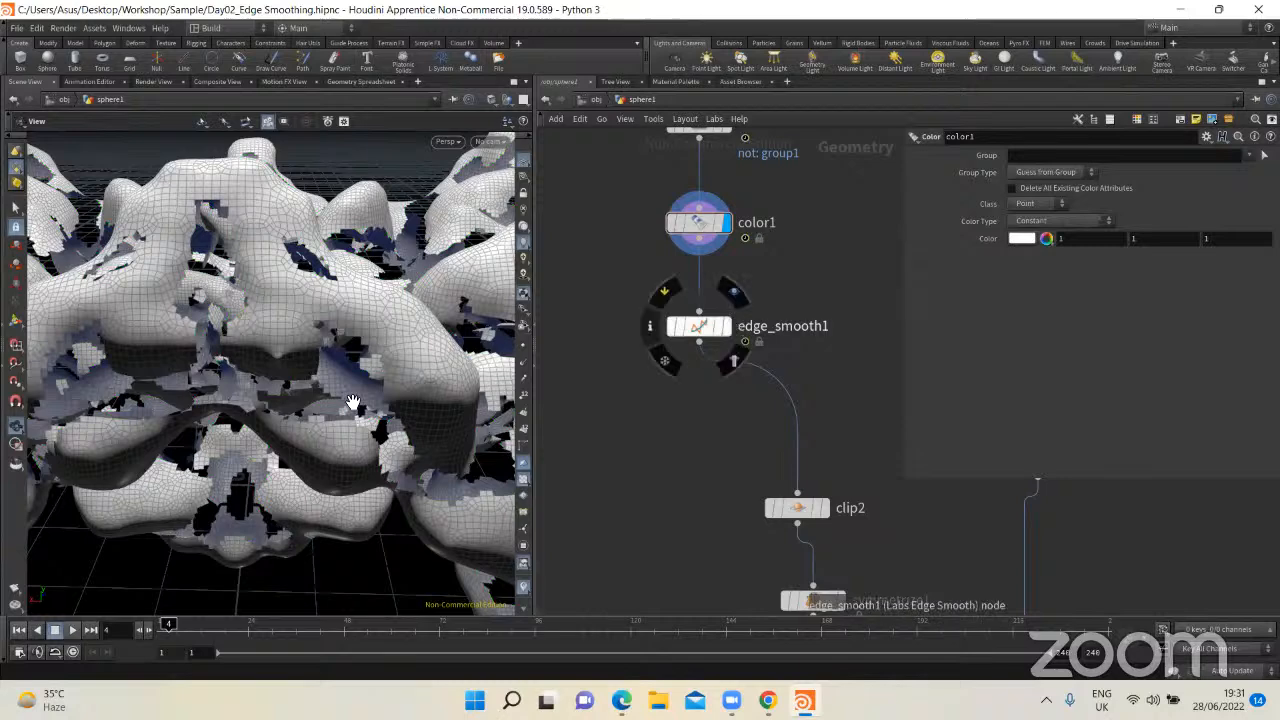
right_drag(317, 404, 363, 372)
drag(449, 361, 700, 333)
middle_drag(679, 428, 663, 395)
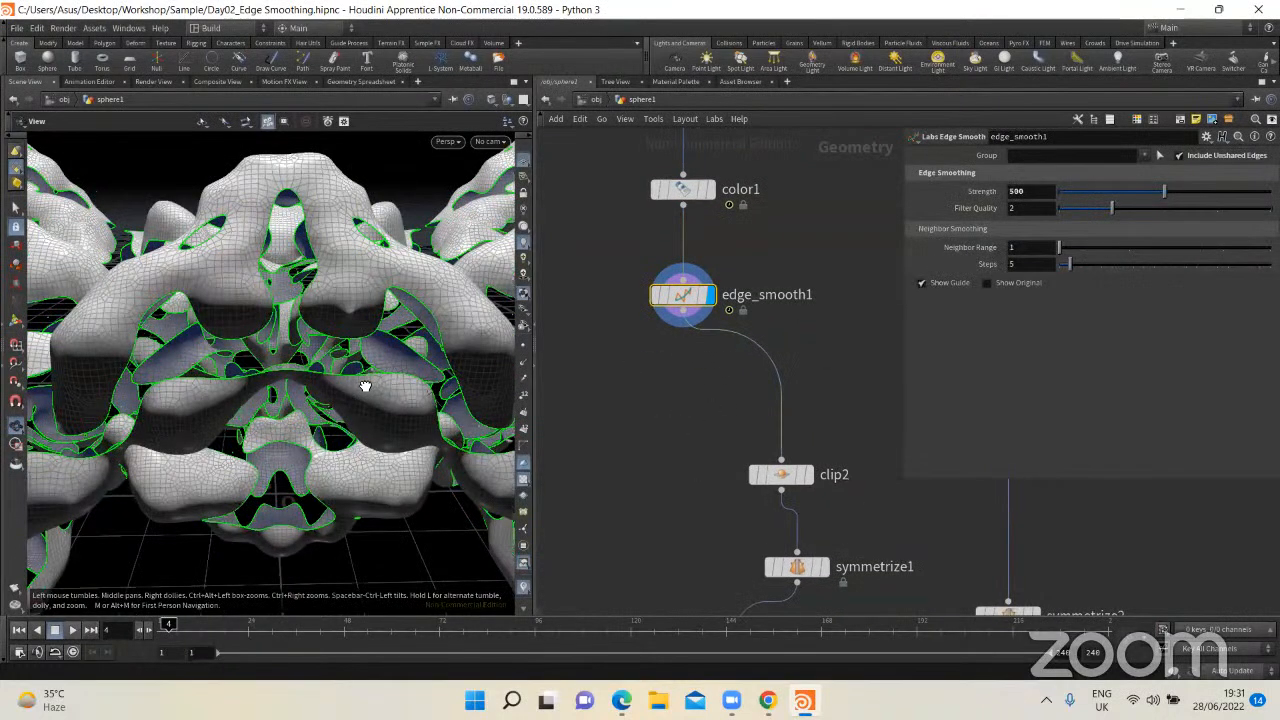
mouse_move(367, 366)
mouse_down()
mouse_move(351, 366)
mouse_move(394, 363)
mouse_move(341, 374)
mouse_move(380, 360)
mouse_up()
Step: Move clip2 closer below edge_smooth1, review its Clip settings and display its output to examine the clipped half
drag(779, 474, 719, 405)
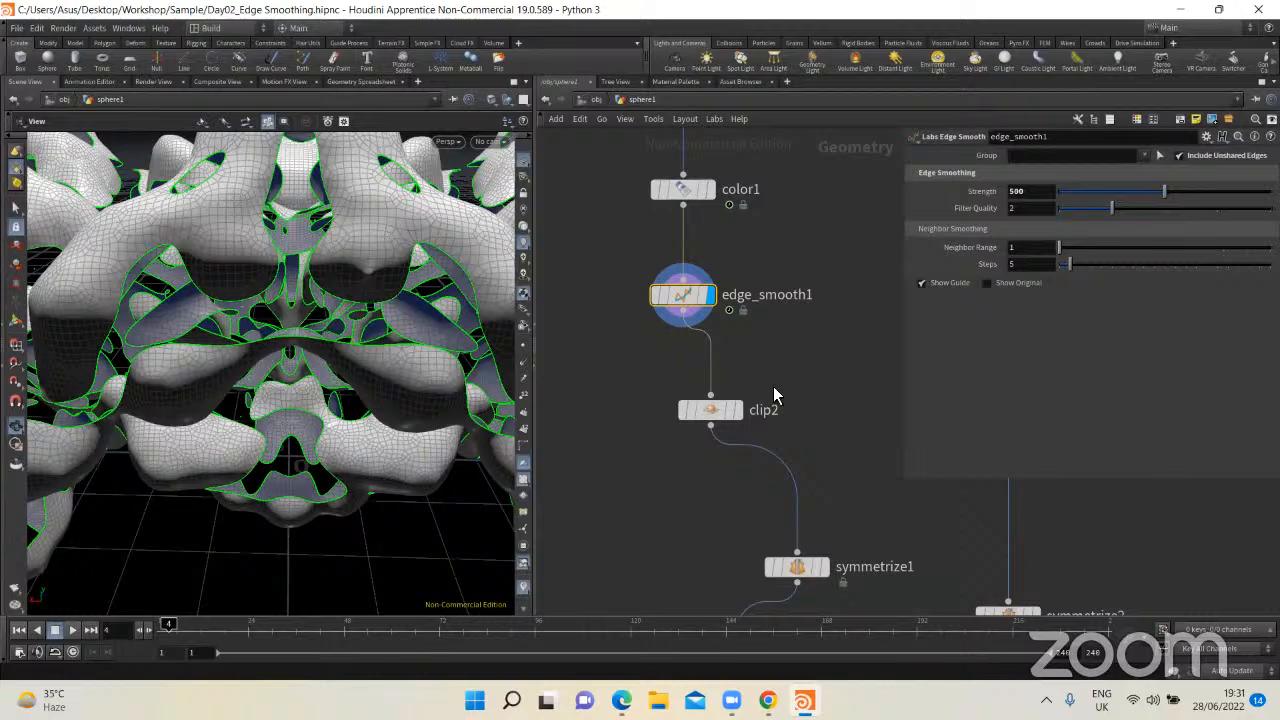
click(686, 410)
drag(286, 414, 296, 386)
drag(354, 354, 380, 318)
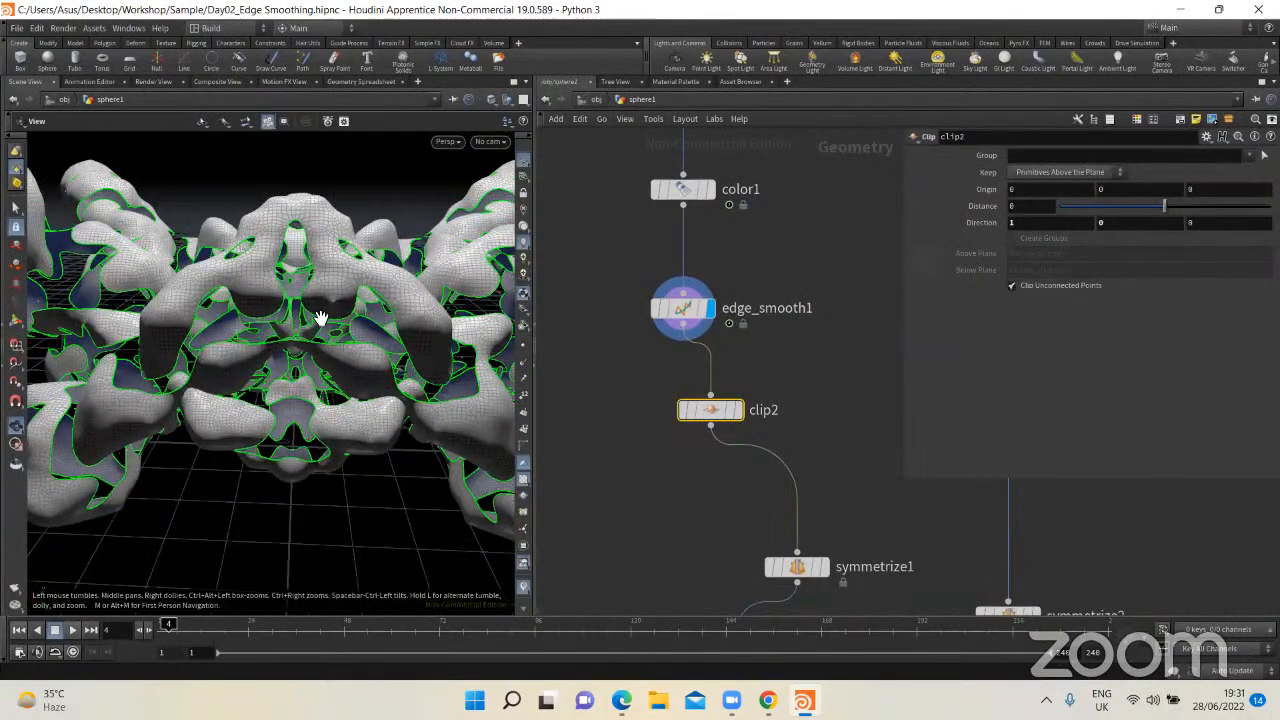
click(738, 410)
drag(286, 400, 294, 356)
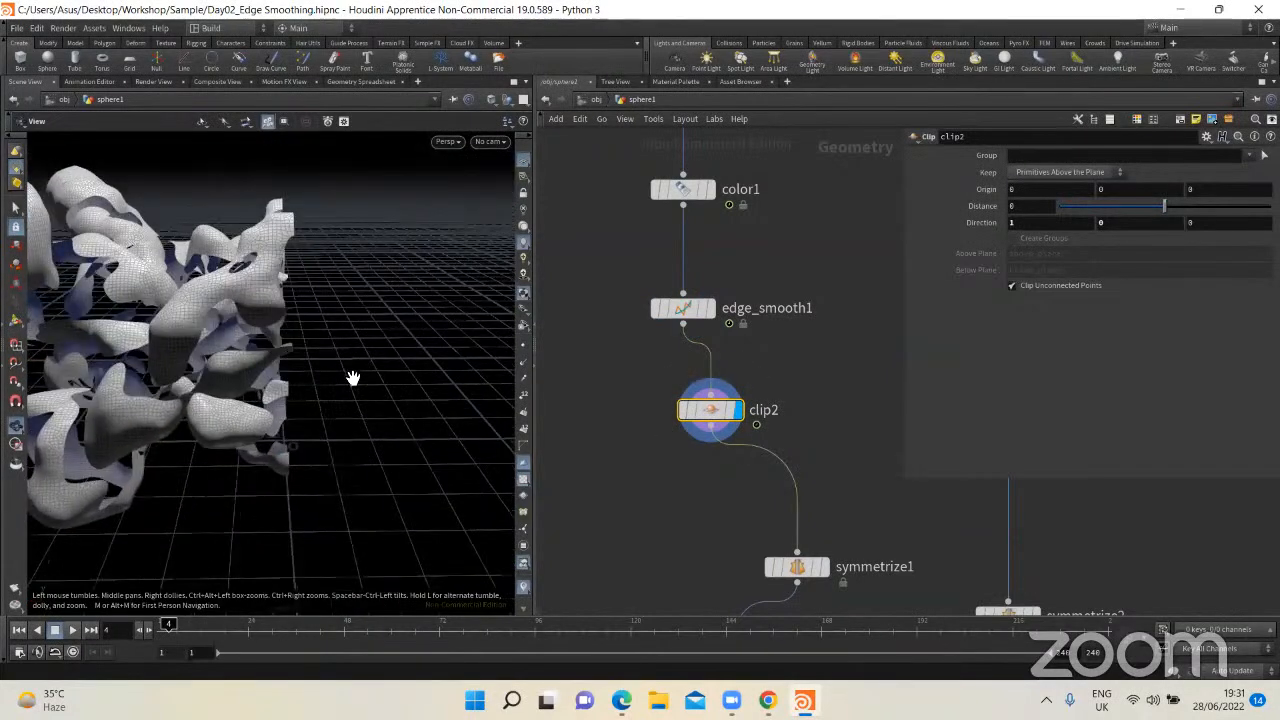
Step: Move symmetrize1 directly below clip2 and display its output to examine the mirrored geometry
middle_drag(724, 506, 712, 436)
drag(784, 509, 700, 441)
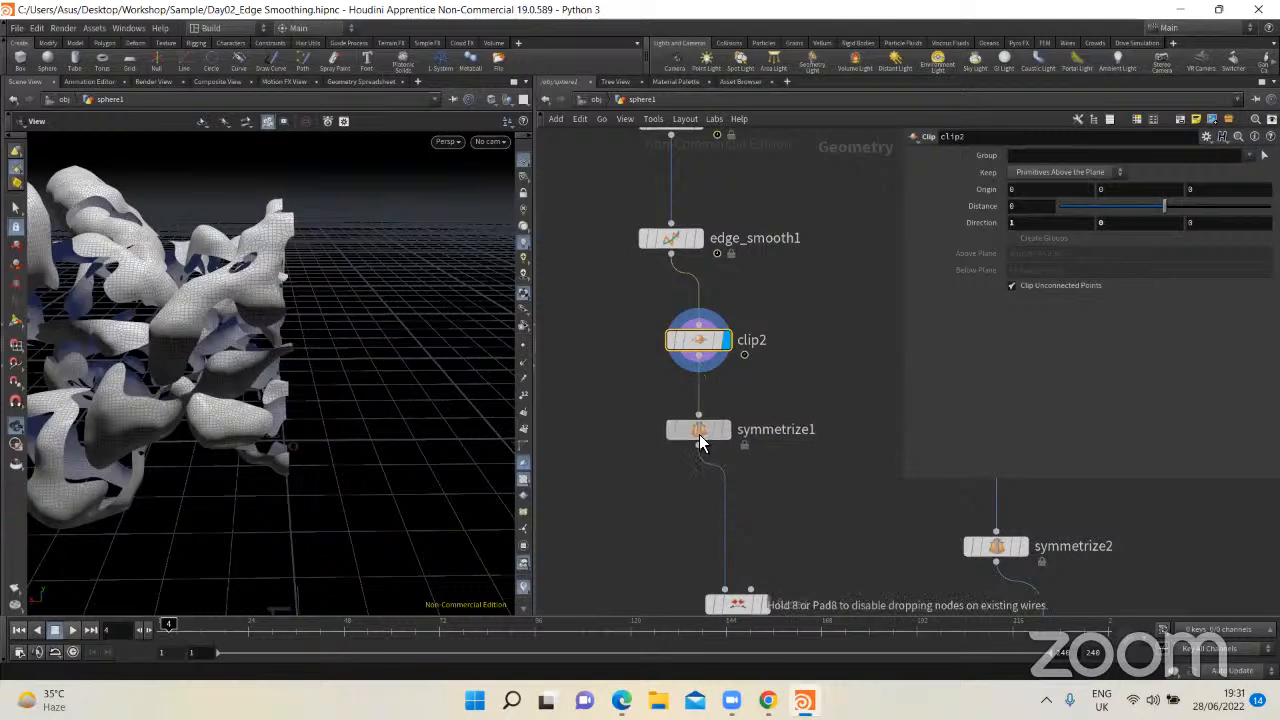
drag(300, 382, 318, 364)
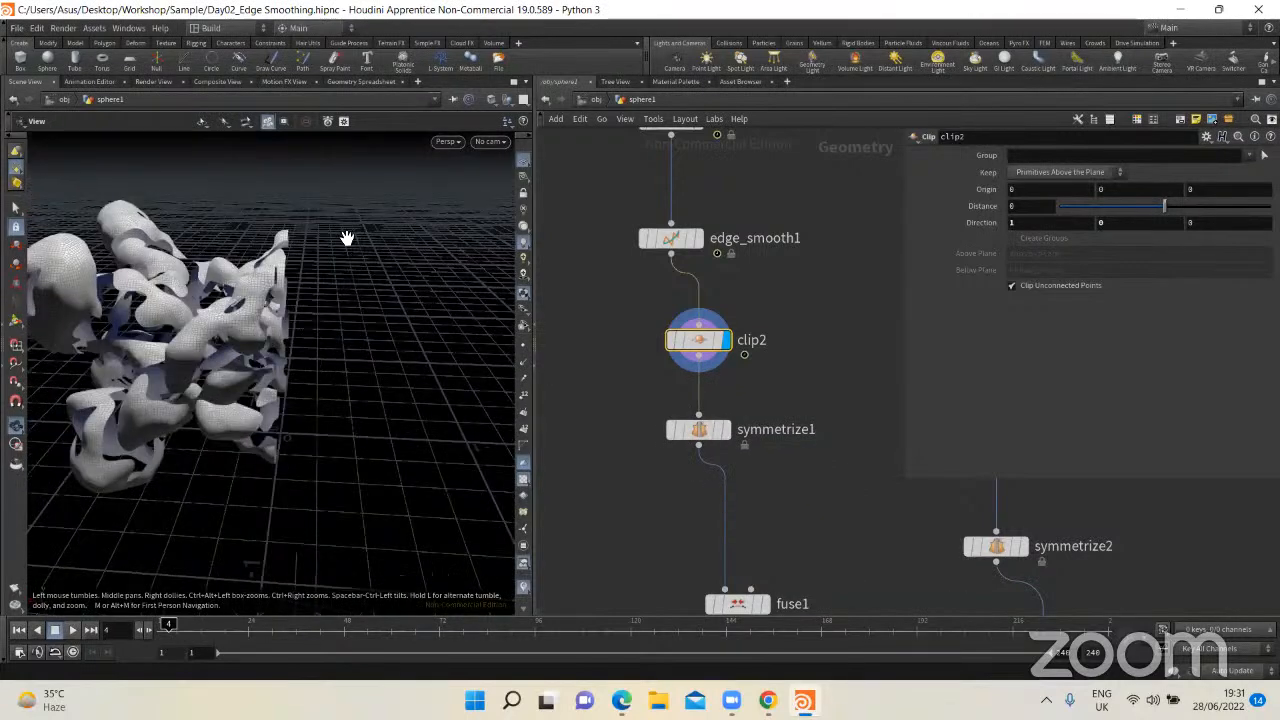
click(725, 430)
drag(456, 403, 260, 423)
Step: Move fuse1 below symmetrize1, display its output and compare the centre seam with symmetrize1's result
middle_drag(764, 424, 737, 272)
drag(690, 440, 665, 388)
click(699, 394)
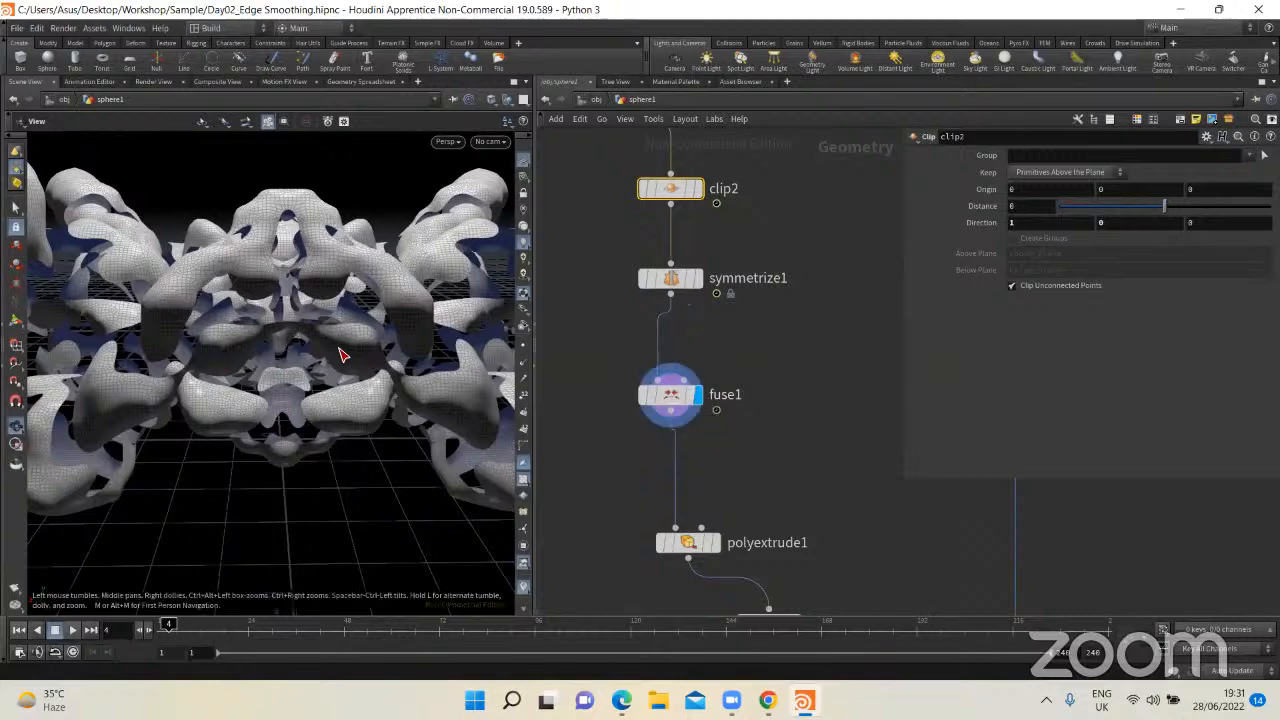
scroll(333, 360, up, 3)
drag(333, 360, 314, 340)
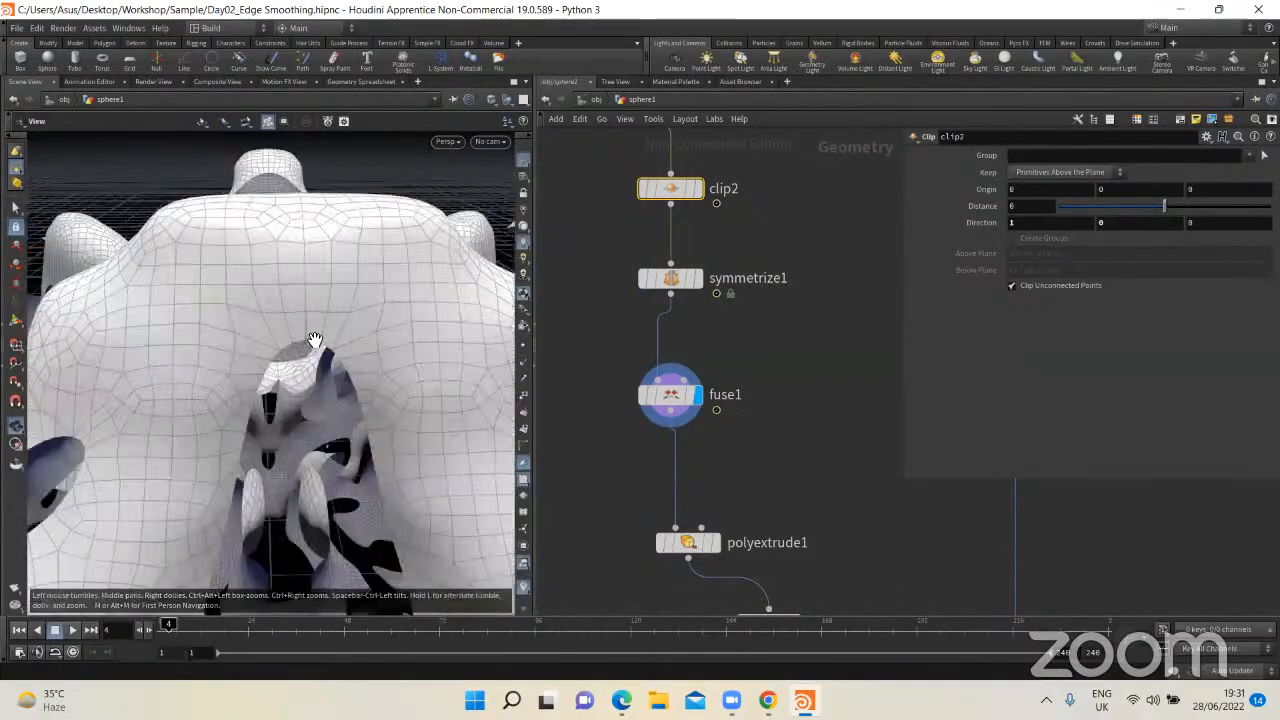
click(699, 278)
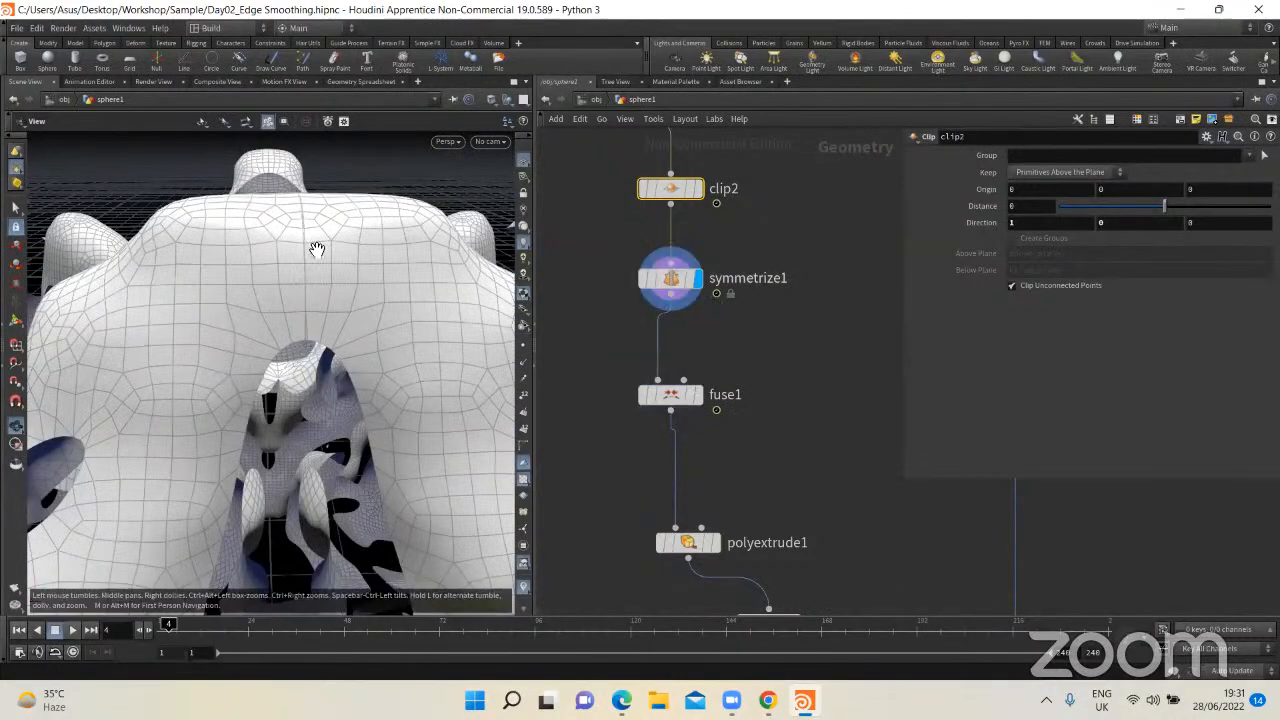
click(699, 394)
scroll(291, 337, down, 4)
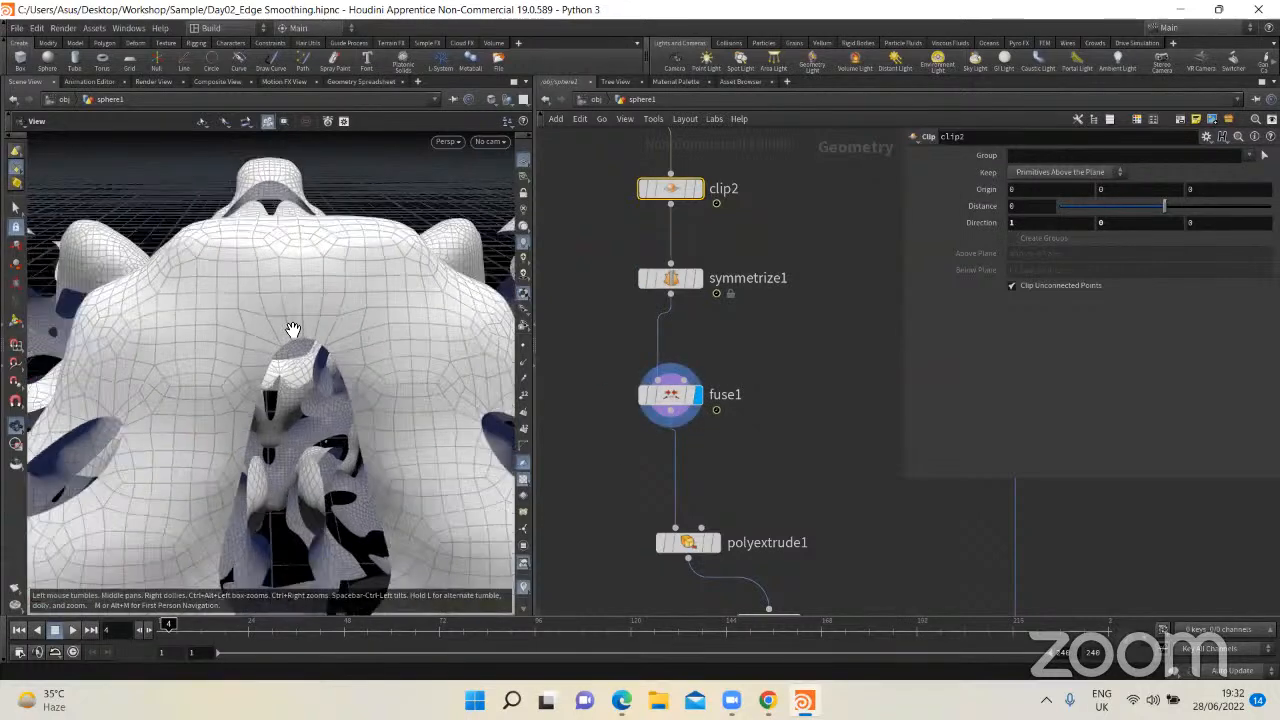
scroll(312, 360, down, 5)
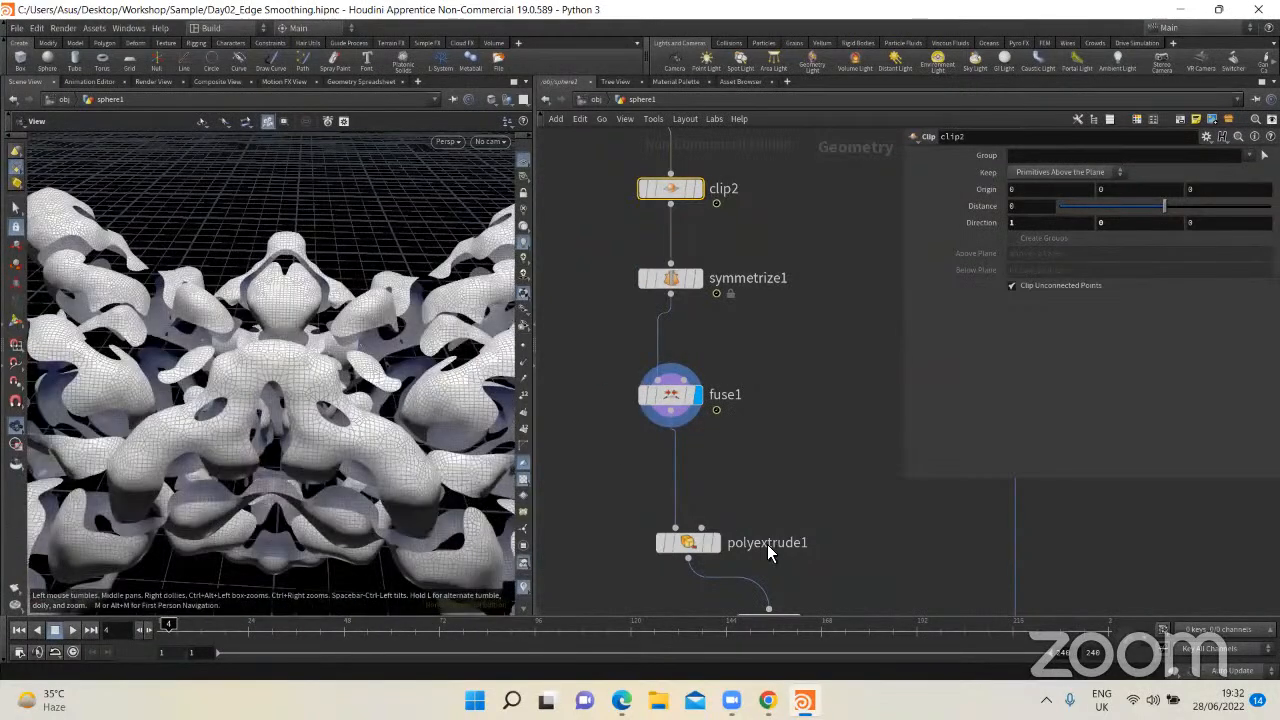
Step: Compare the outputs of fuse1 and polyextrude1 around an opening, then leave polyextrude1 displayed with its settings shown
middle_drag(767, 544, 707, 340)
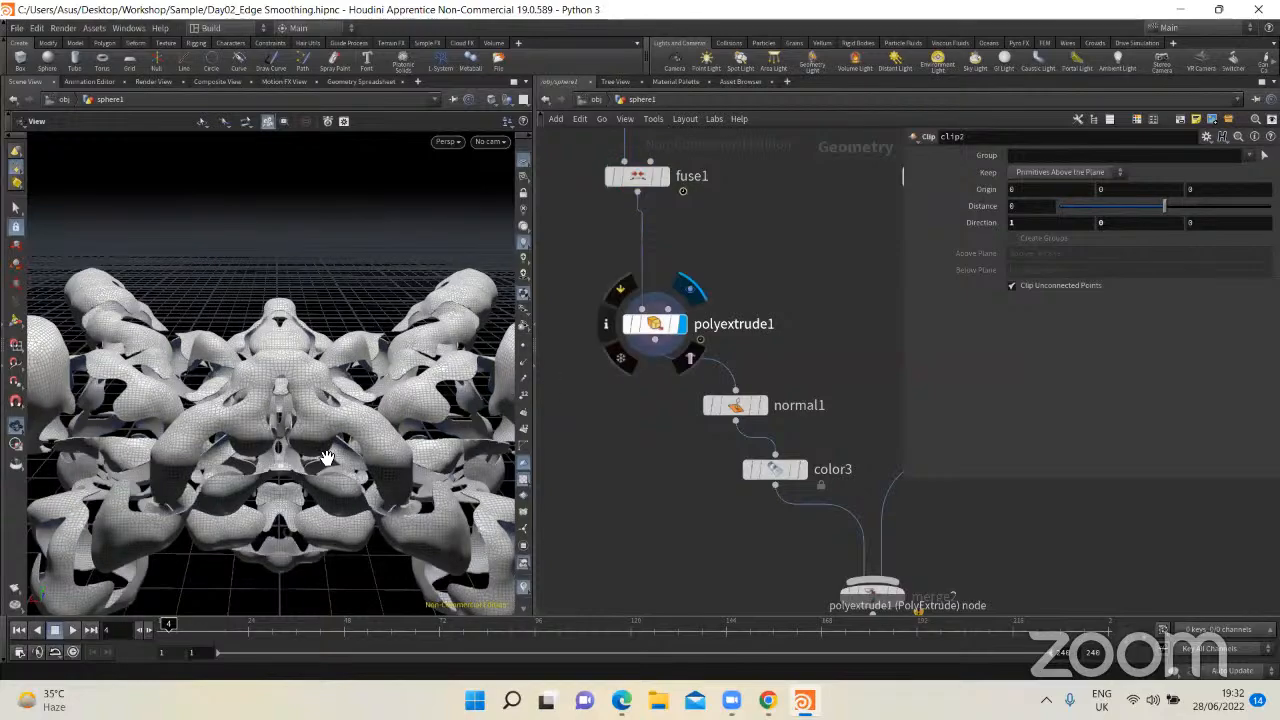
click(700, 322)
scroll(360, 326, up, 5)
scroll(360, 326, up, 6)
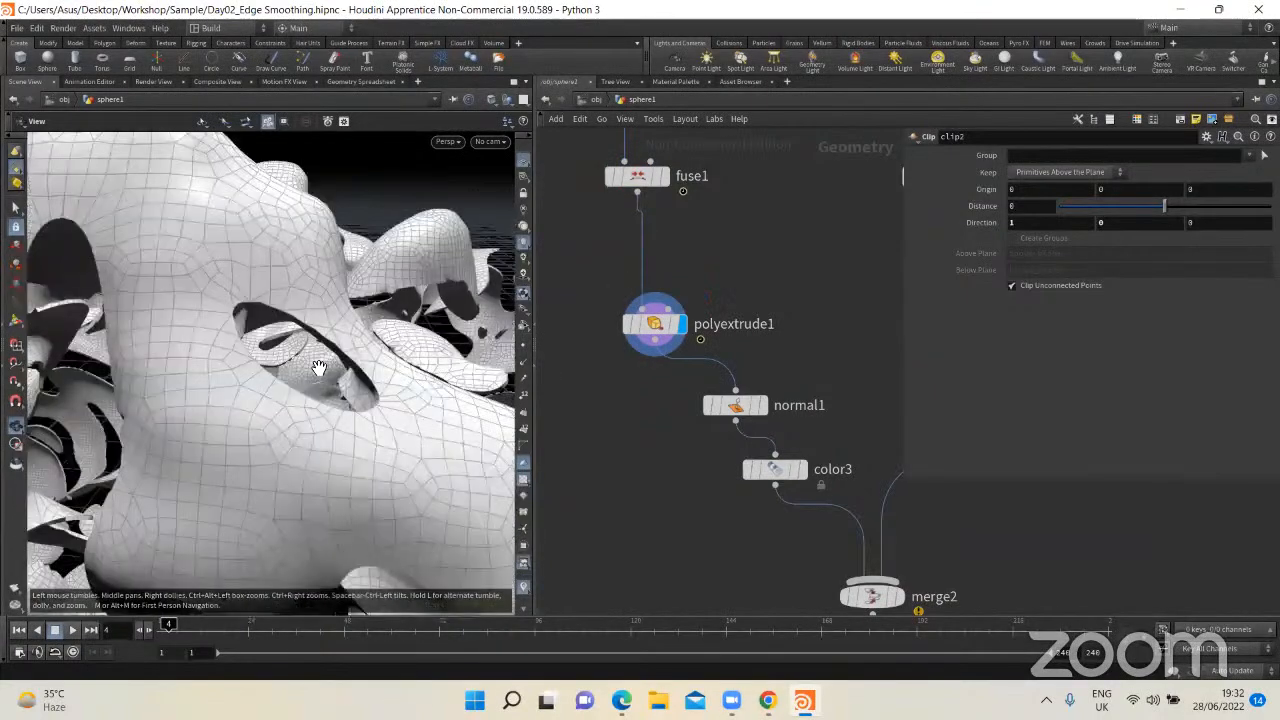
click(664, 176)
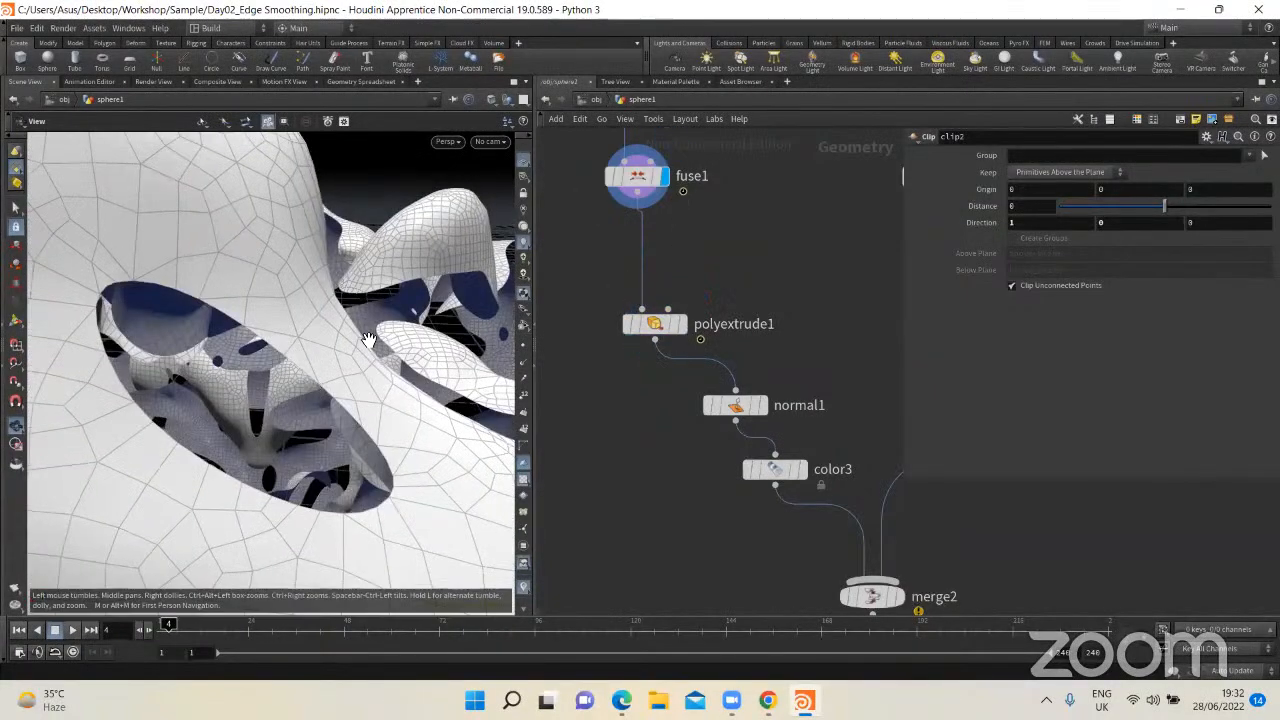
click(700, 324)
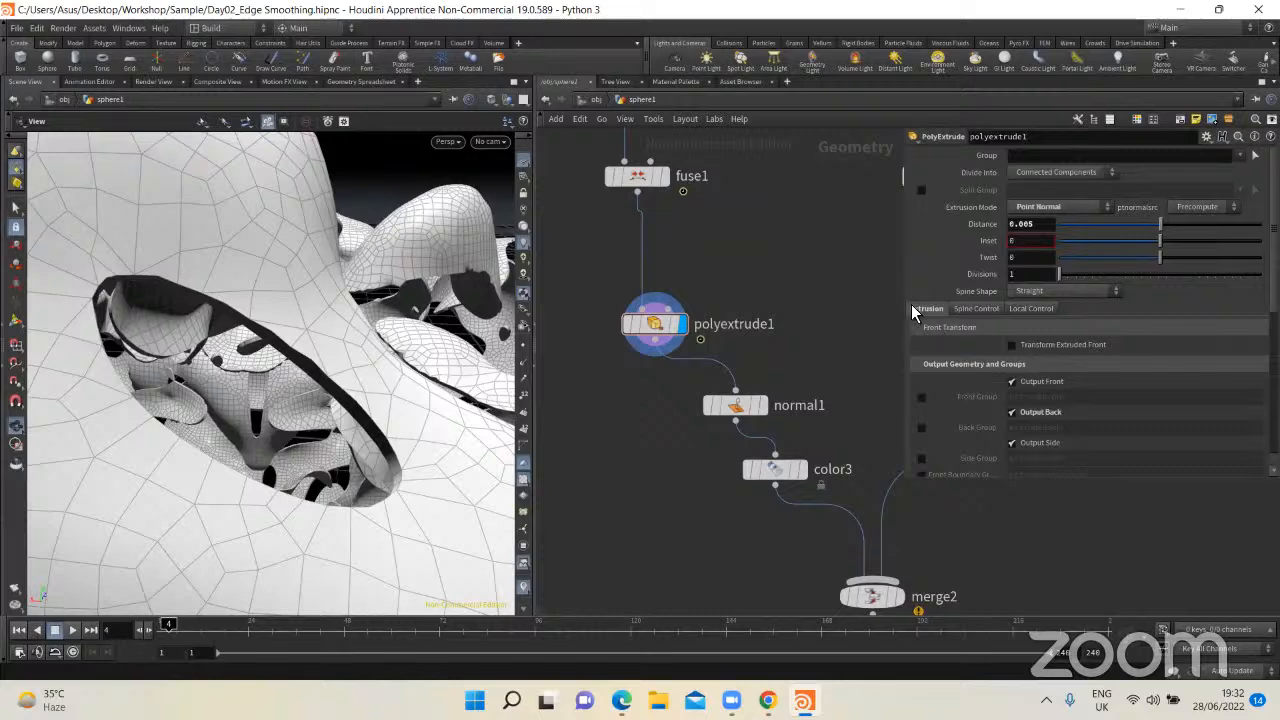
Step: Add a second PolyExtrude node beside polyextrude1, connect fuse1's output to it and display its result
key(Tab)
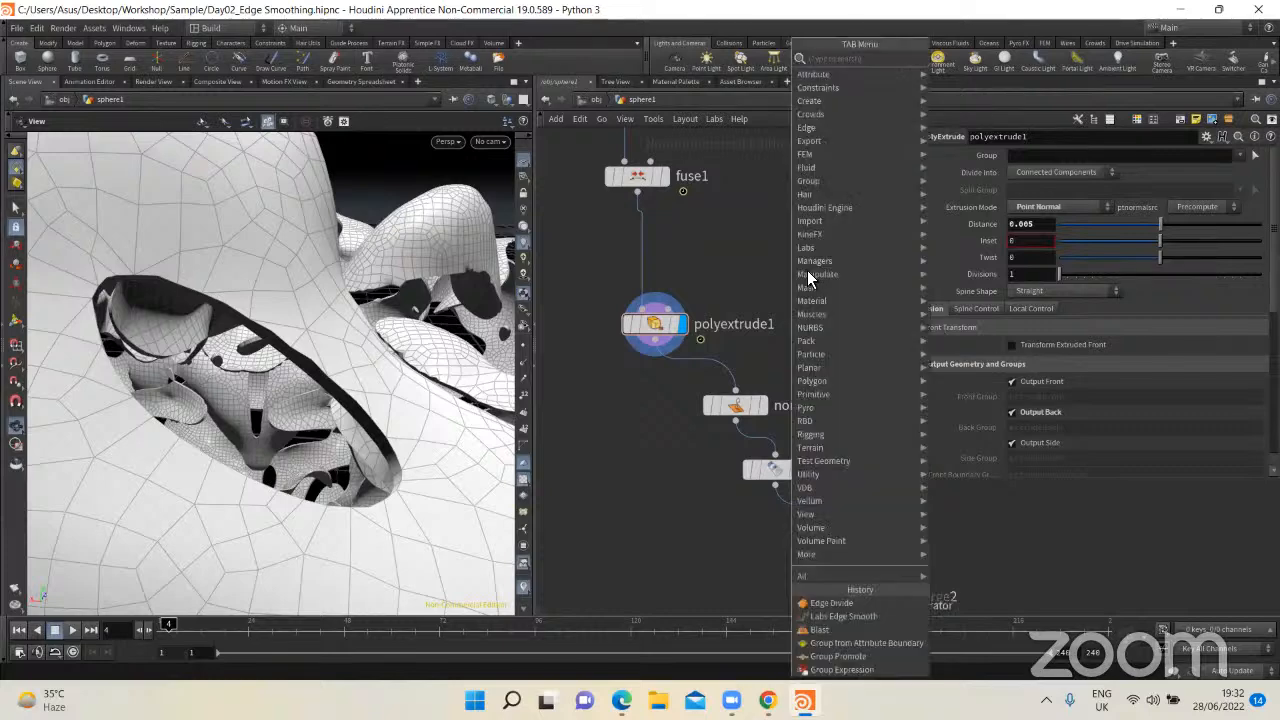
text(polye)
key(Return)
click(790, 267)
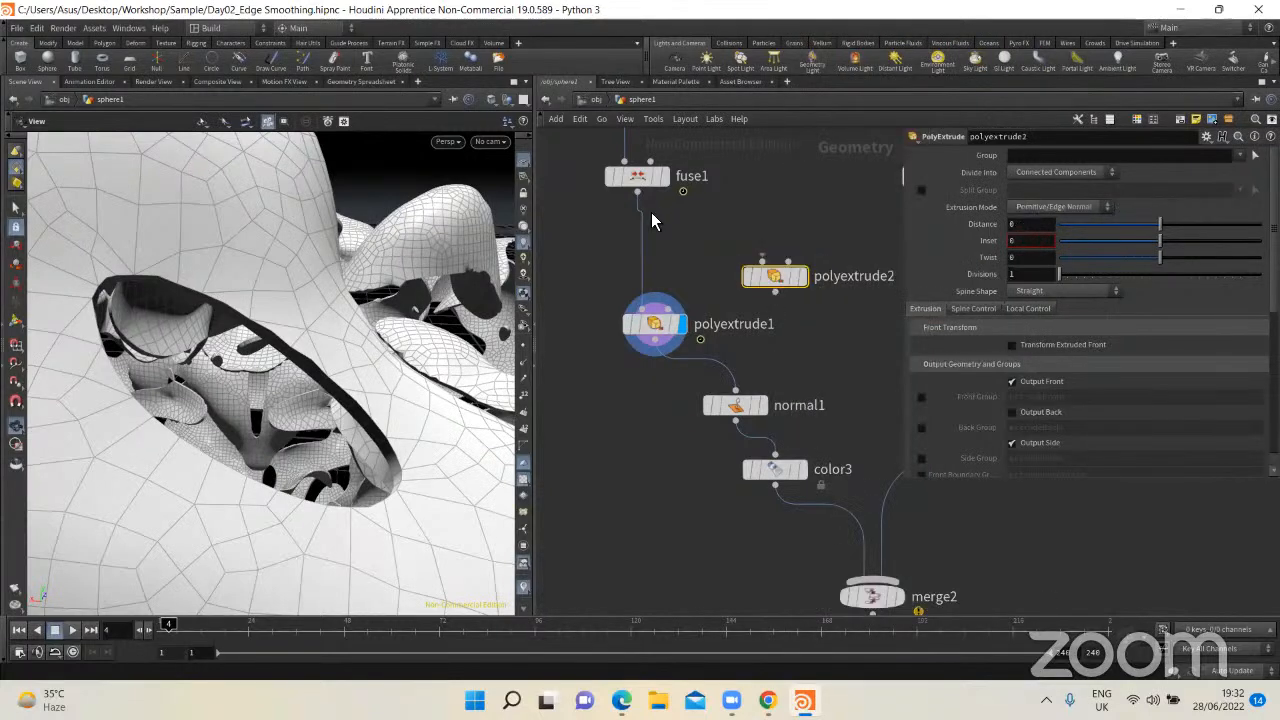
drag(638, 192, 762, 262)
drag(834, 212, 758, 314)
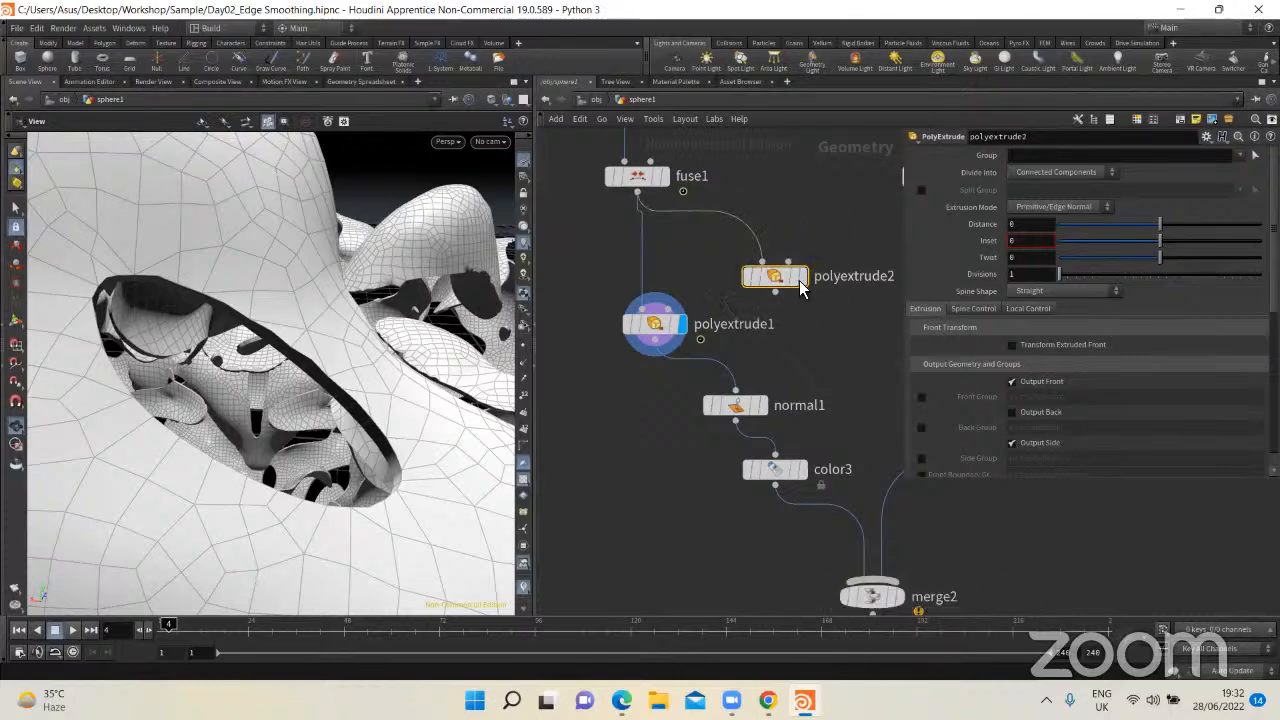
click(804, 278)
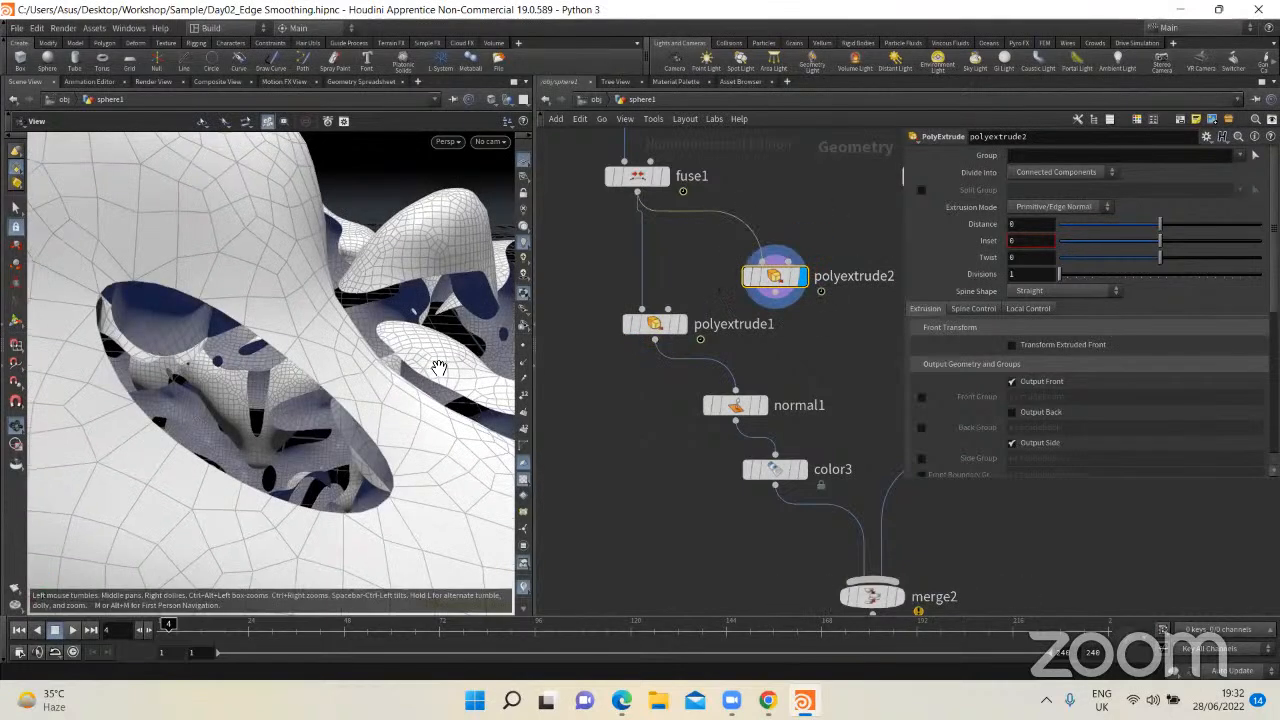
Step: Set polyextrude2's extrusion Distance to 0.005 and inspect the thickened shell from inside
drag(439, 368, 500, 348)
text(0.08)
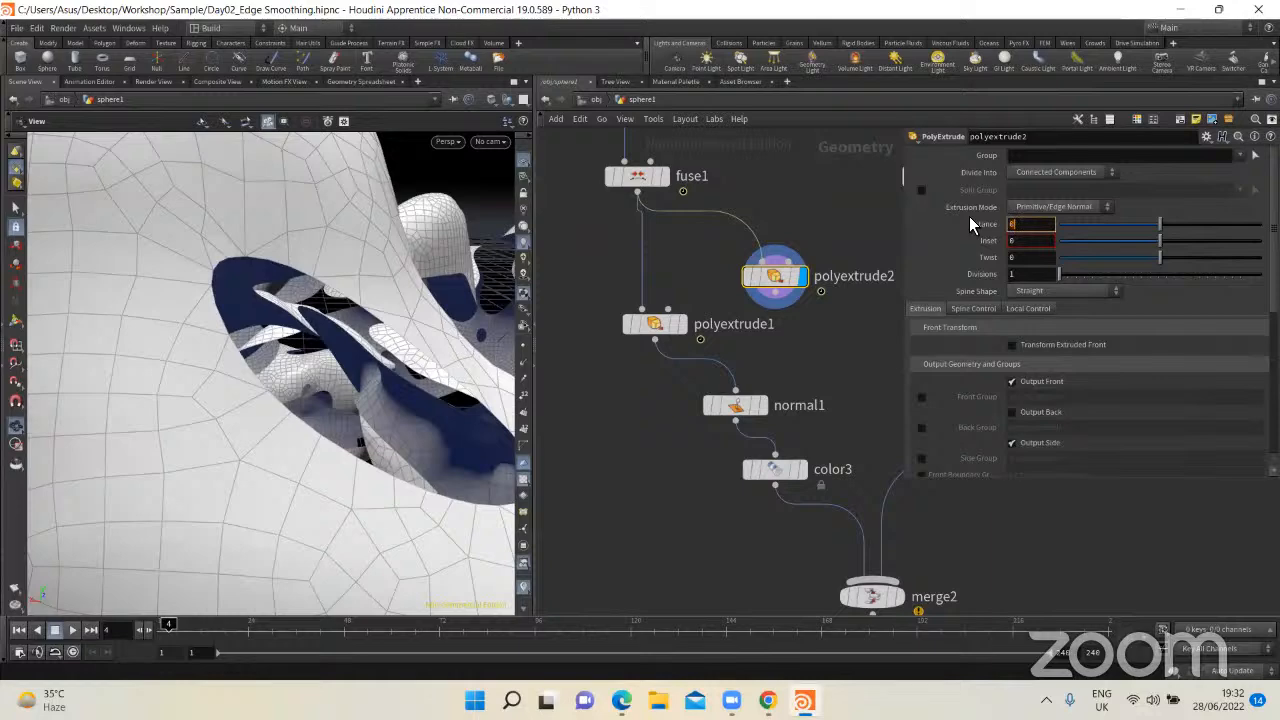
text(5)
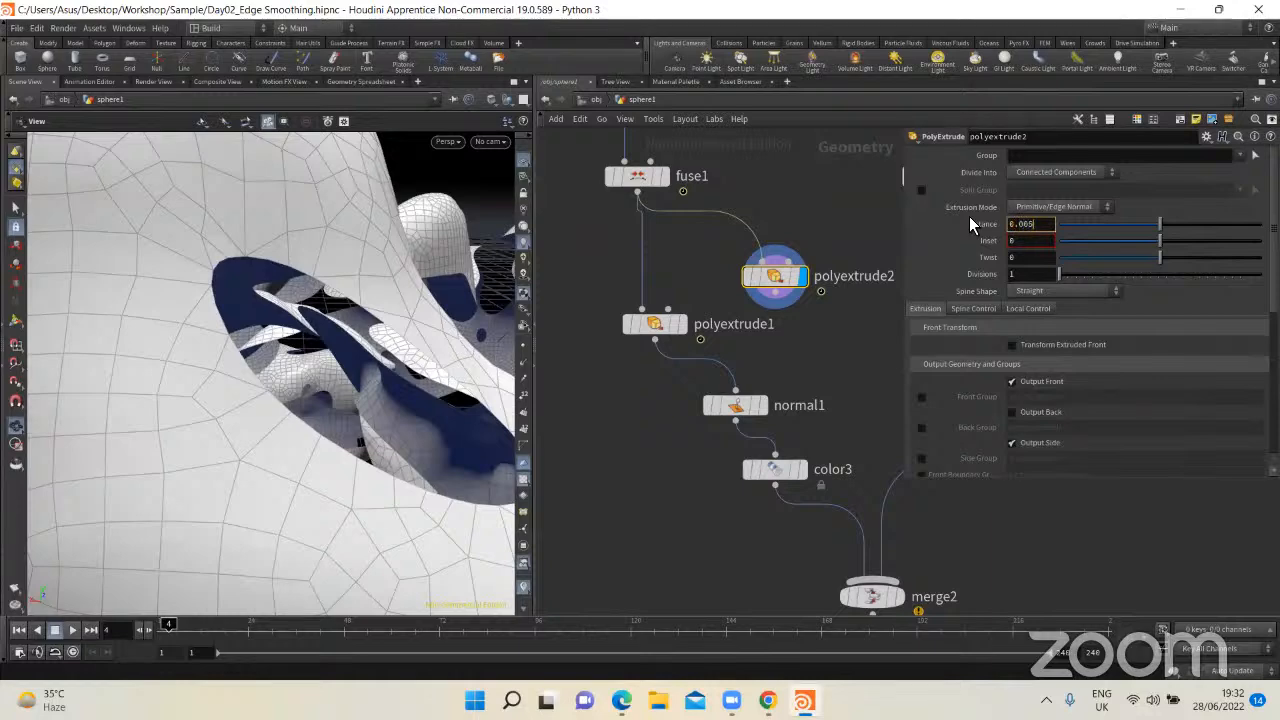
key(Return)
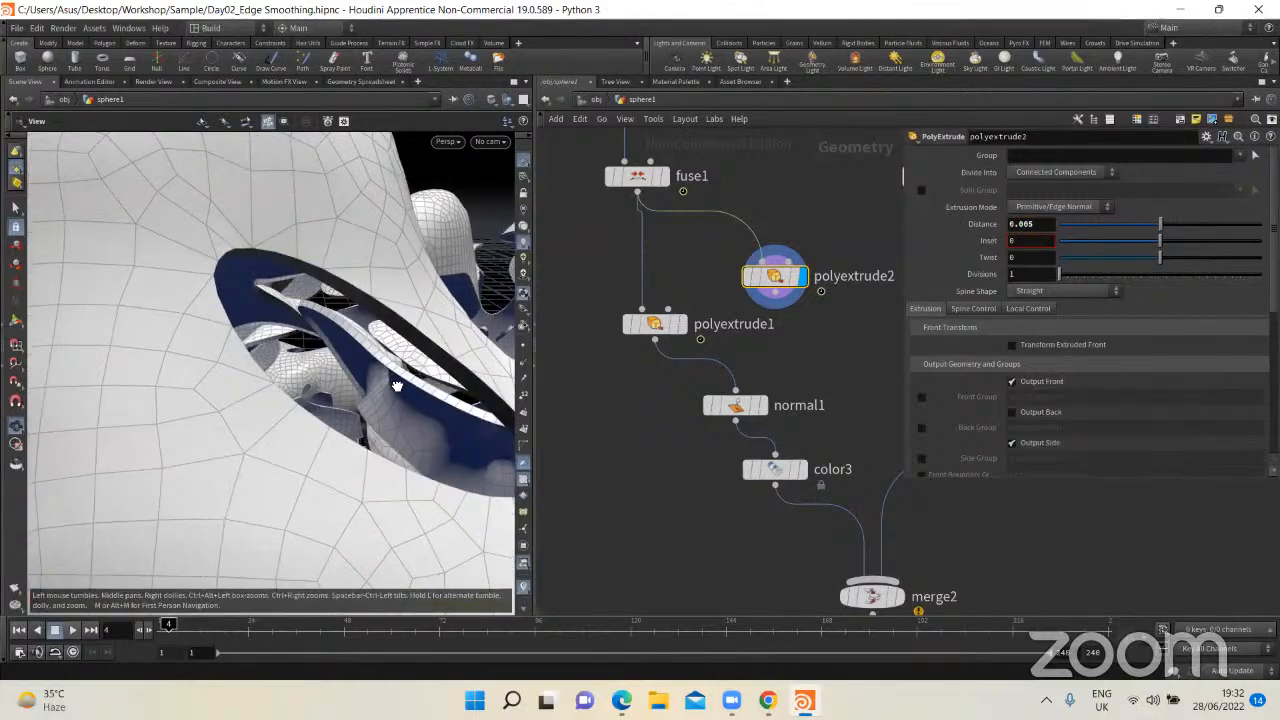
drag(398, 374, 345, 370)
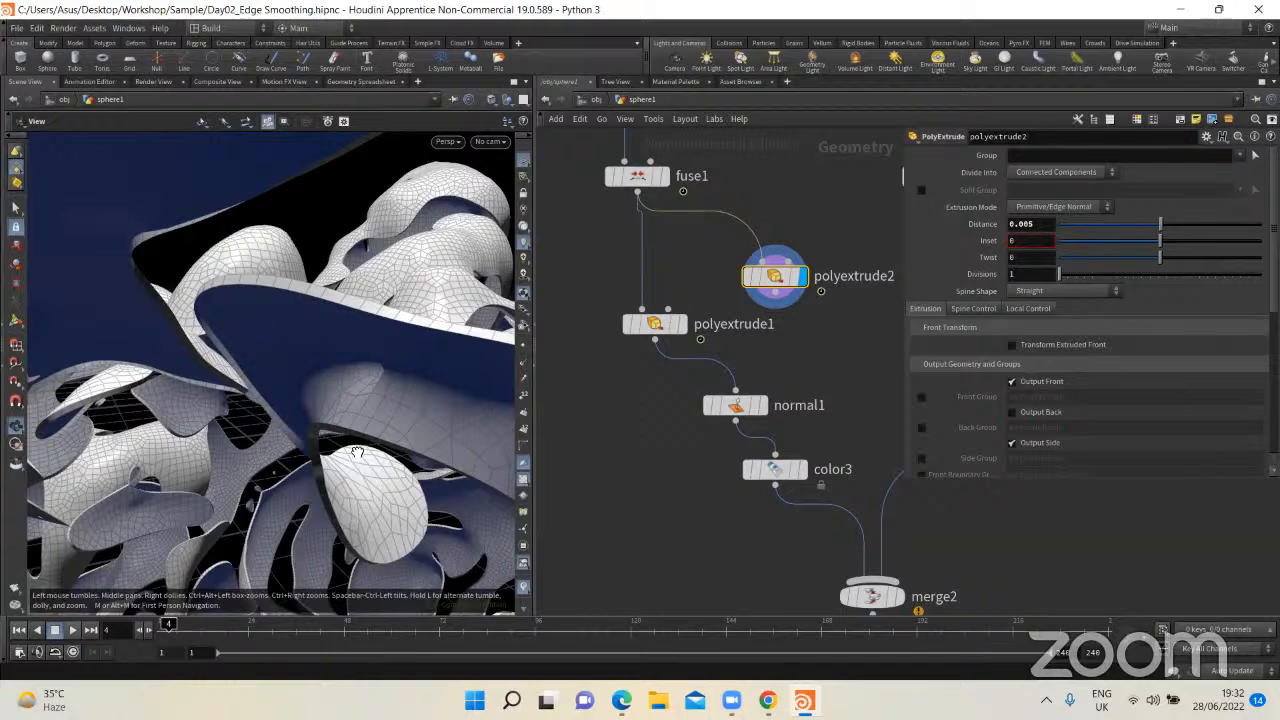
drag(357, 453, 297, 340)
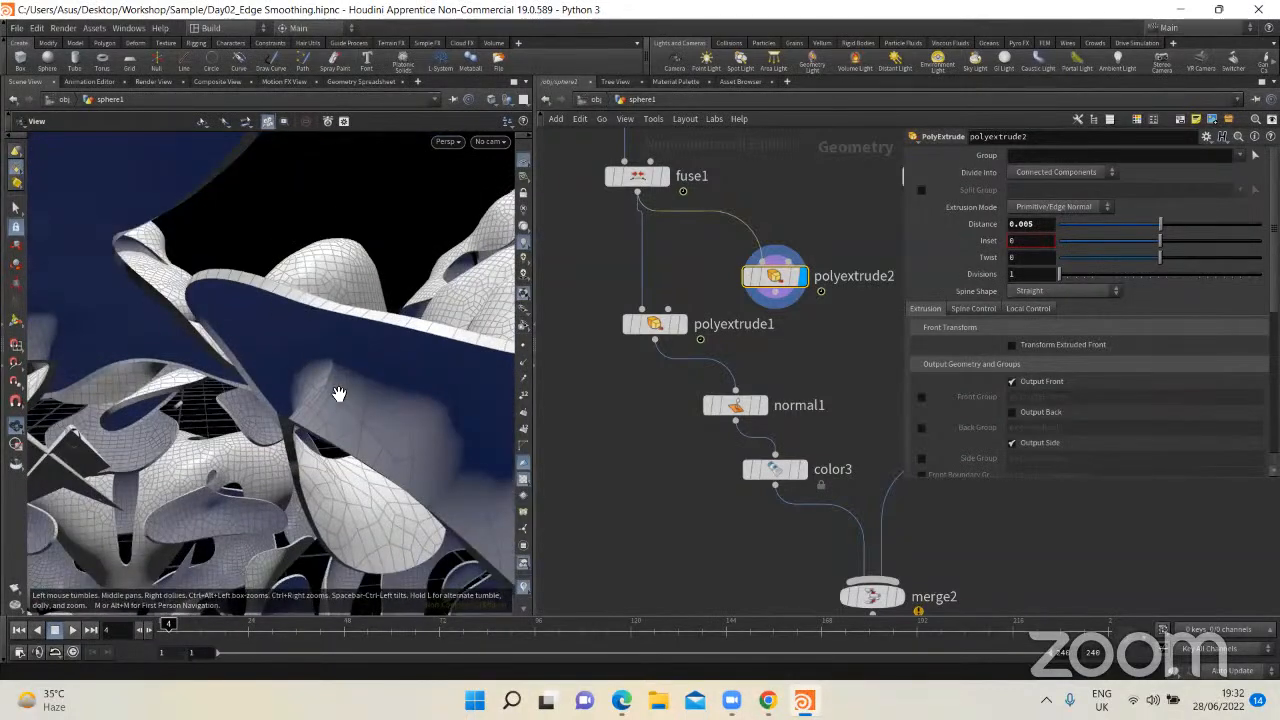
mouse_move(339, 393)
mouse_down()
mouse_move(251, 400)
mouse_move(369, 357)
mouse_move(226, 369)
mouse_move(294, 369)
mouse_move(239, 435)
mouse_move(343, 373)
mouse_up()
Step: Enable Output Back on polyextrude2 and examine the inner faces and the whole model
scroll(240, 434, down, 5)
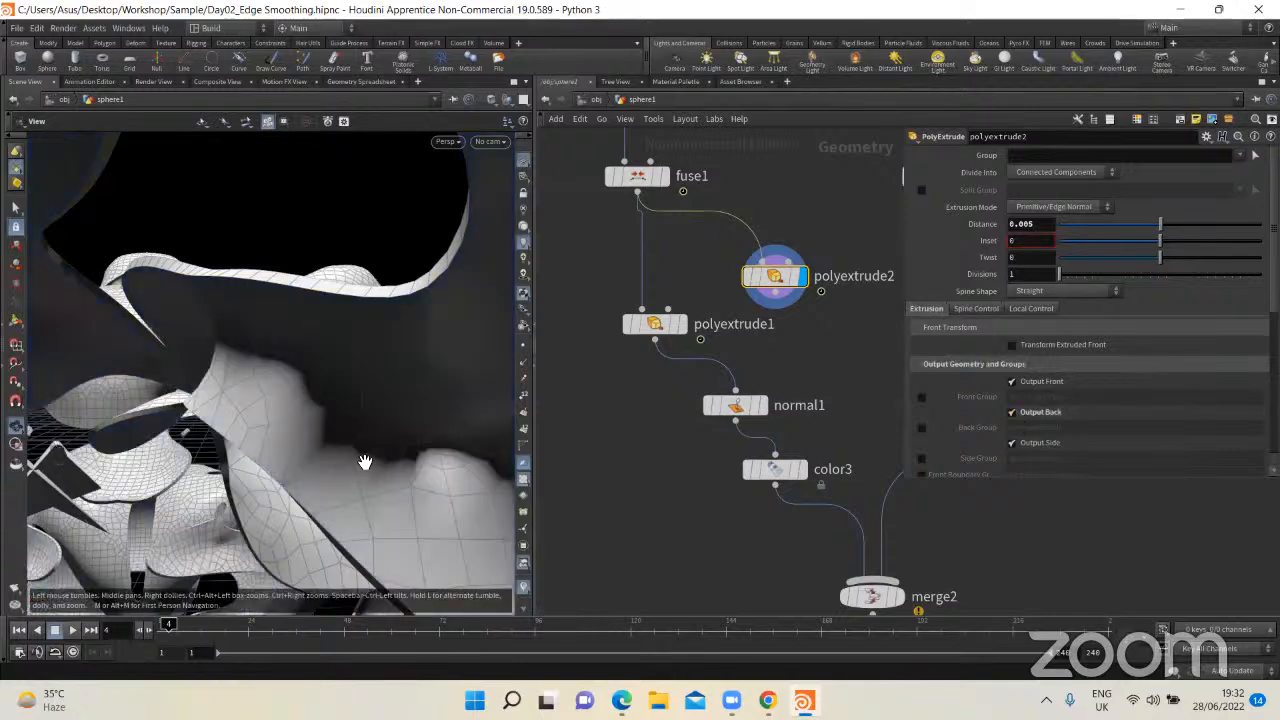
drag(343, 406, 417, 470)
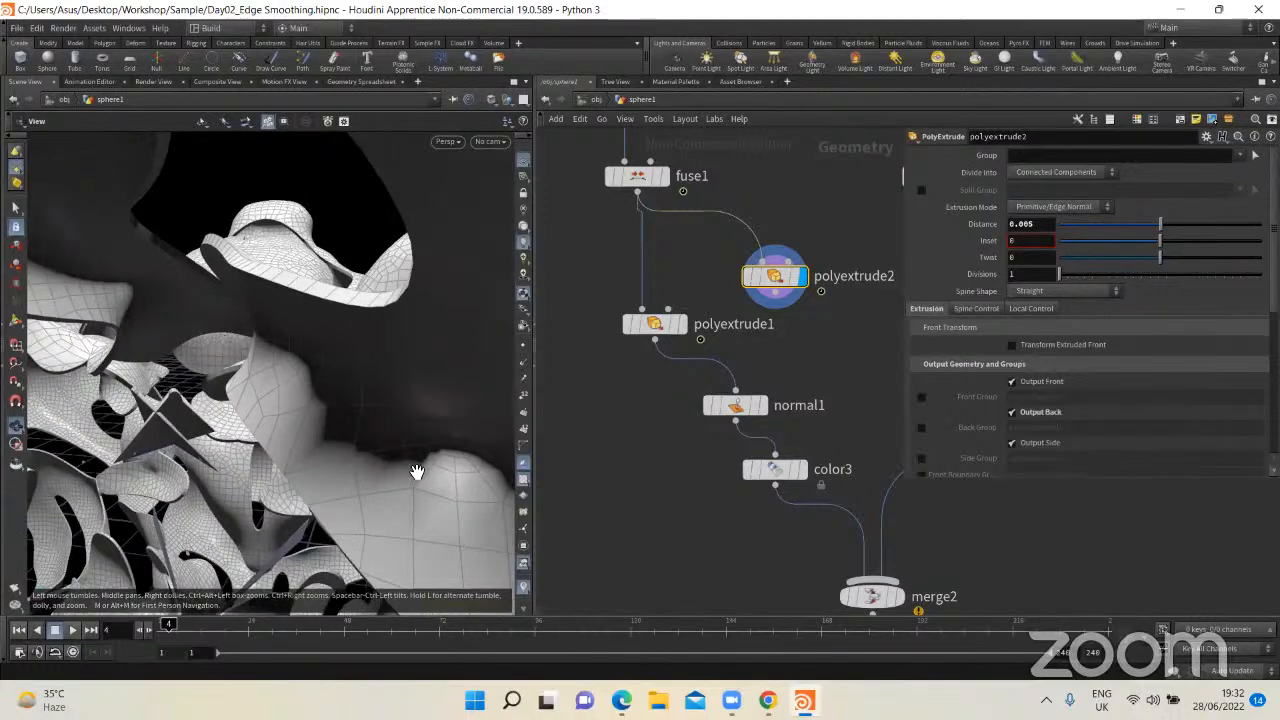
drag(420, 412, 335, 347)
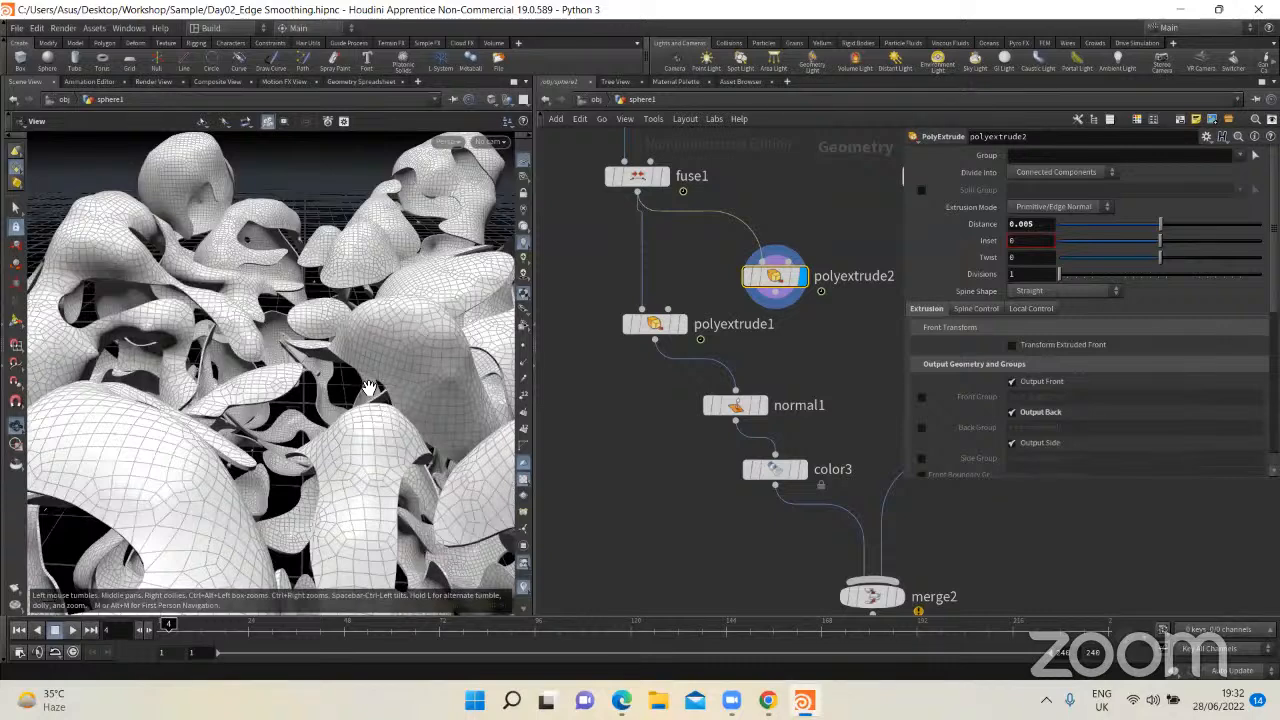
scroll(369, 388, down, 3)
key(space+h)
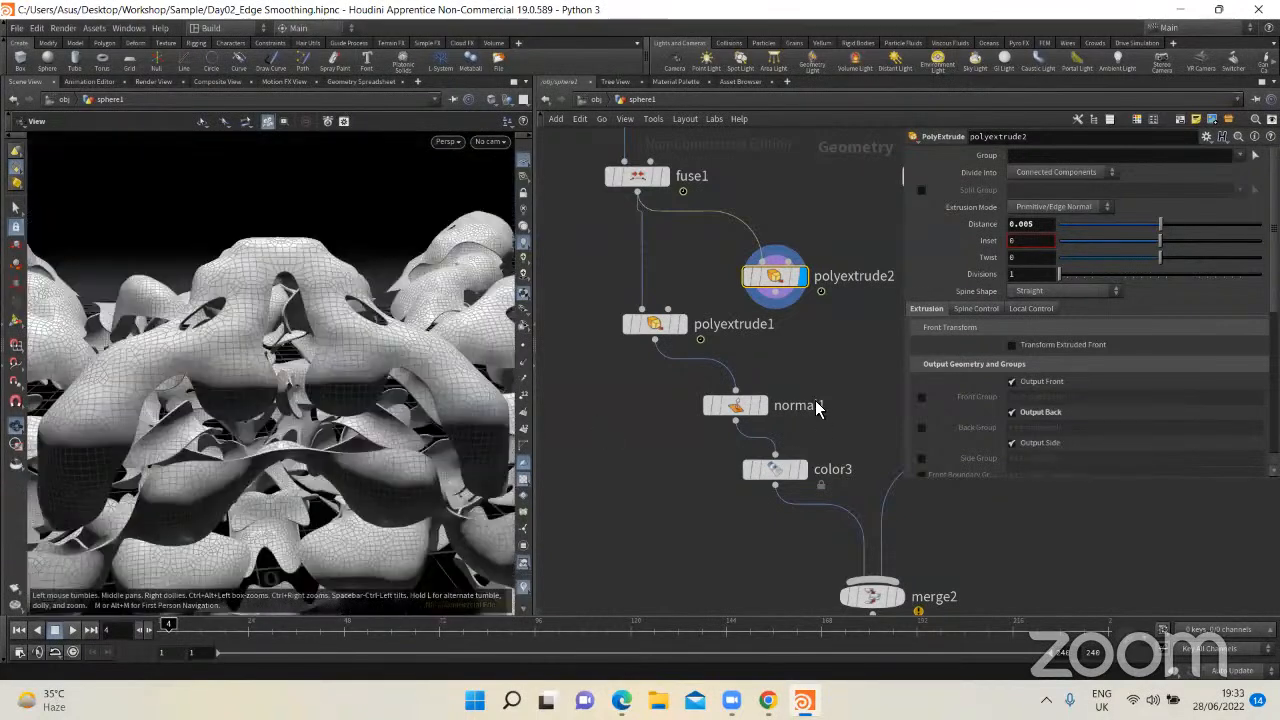
Step: Delete the demonstration node polyextrude2, move polyextrude1 slightly closer to fuse1 and display its output
key(Delete)
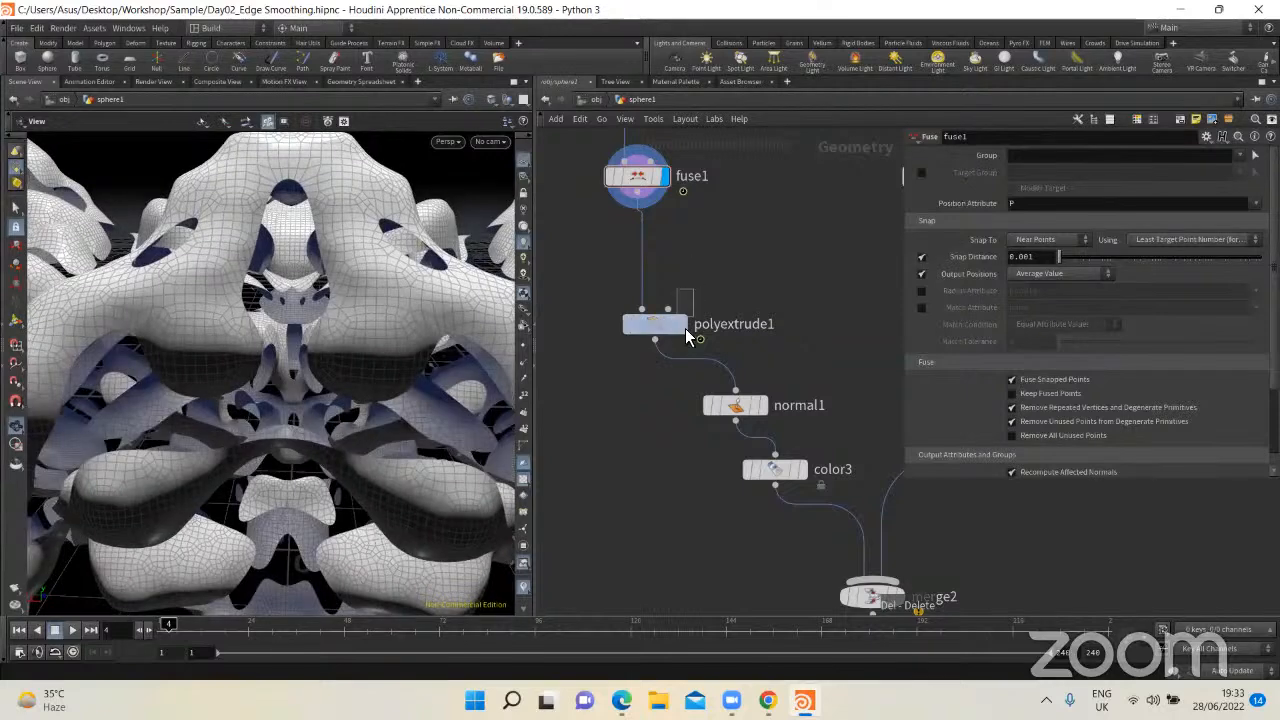
drag(655, 325, 651, 310)
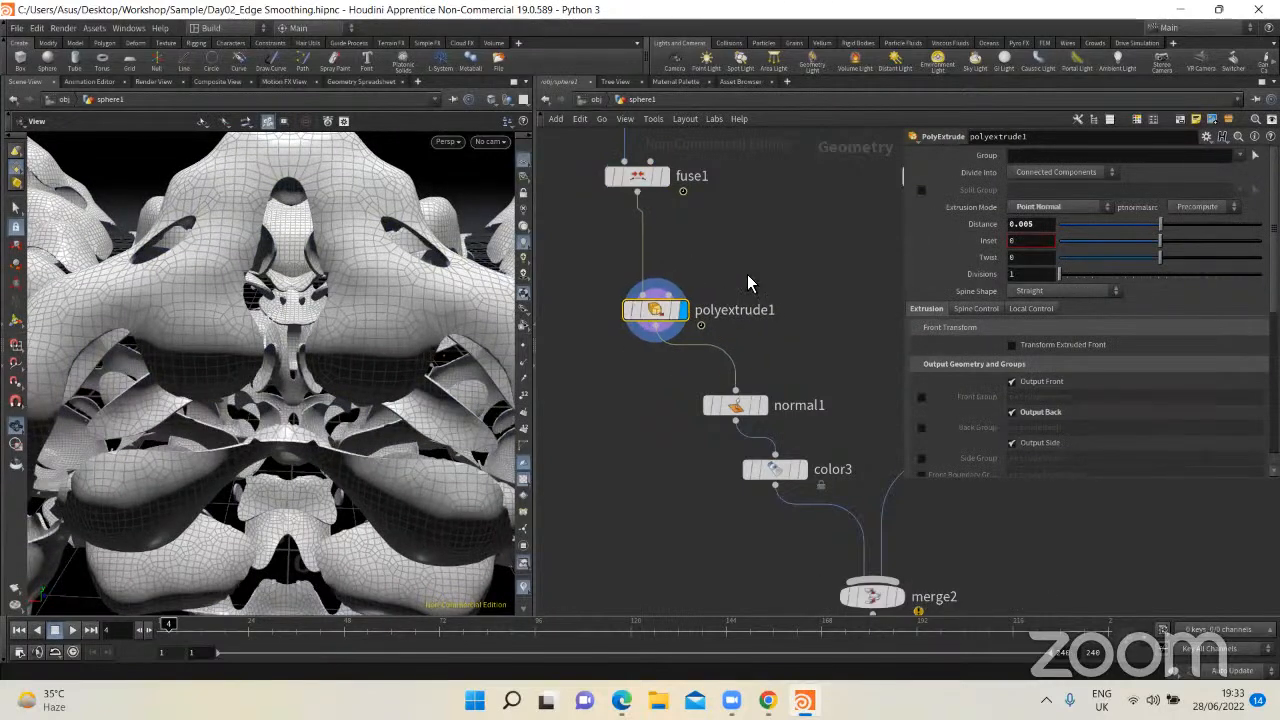
Step: Display normal1's output, align the node directly below polyextrude1 and inspect the model's shading
drag(747, 274, 623, 346)
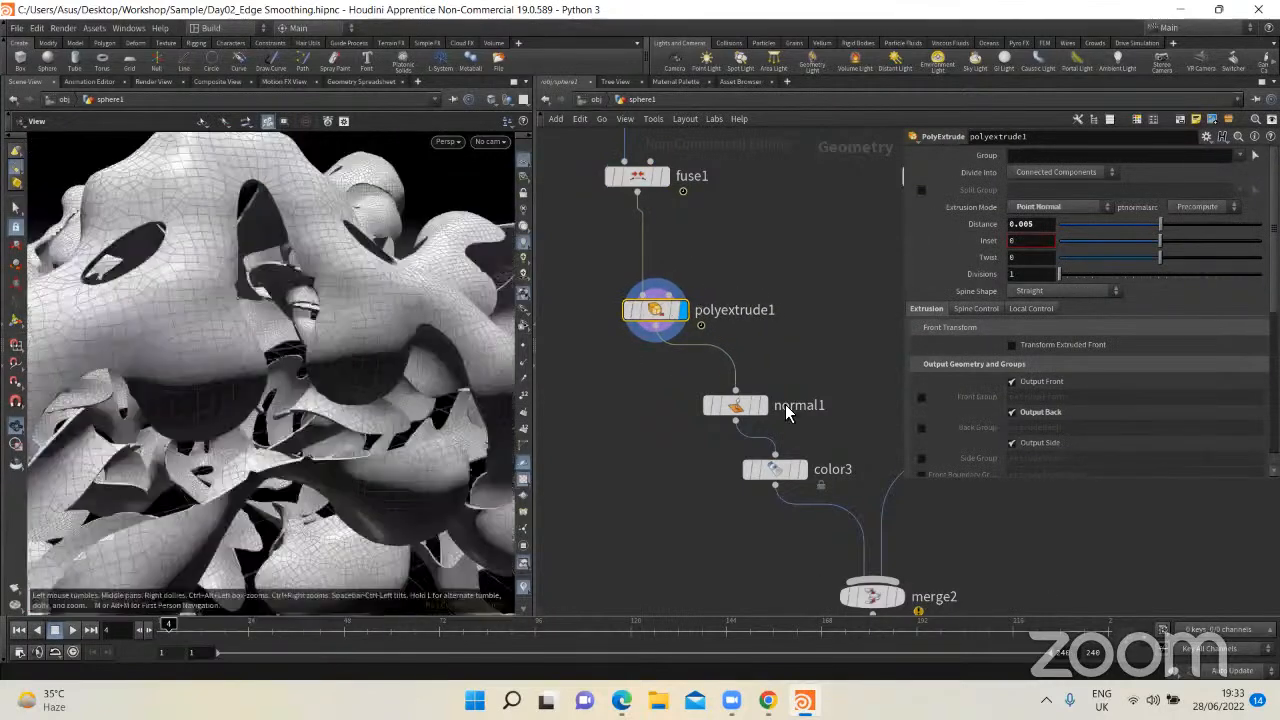
click(762, 410)
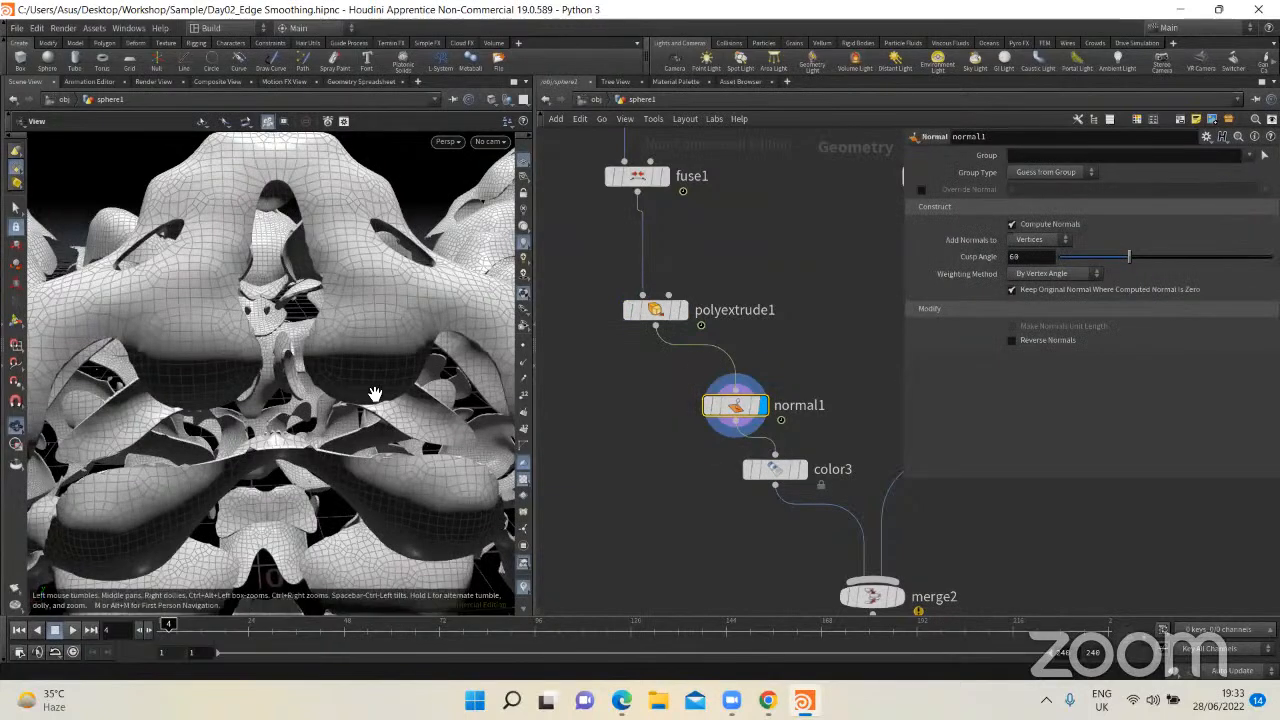
drag(375, 394, 352, 392)
drag(738, 406, 658, 401)
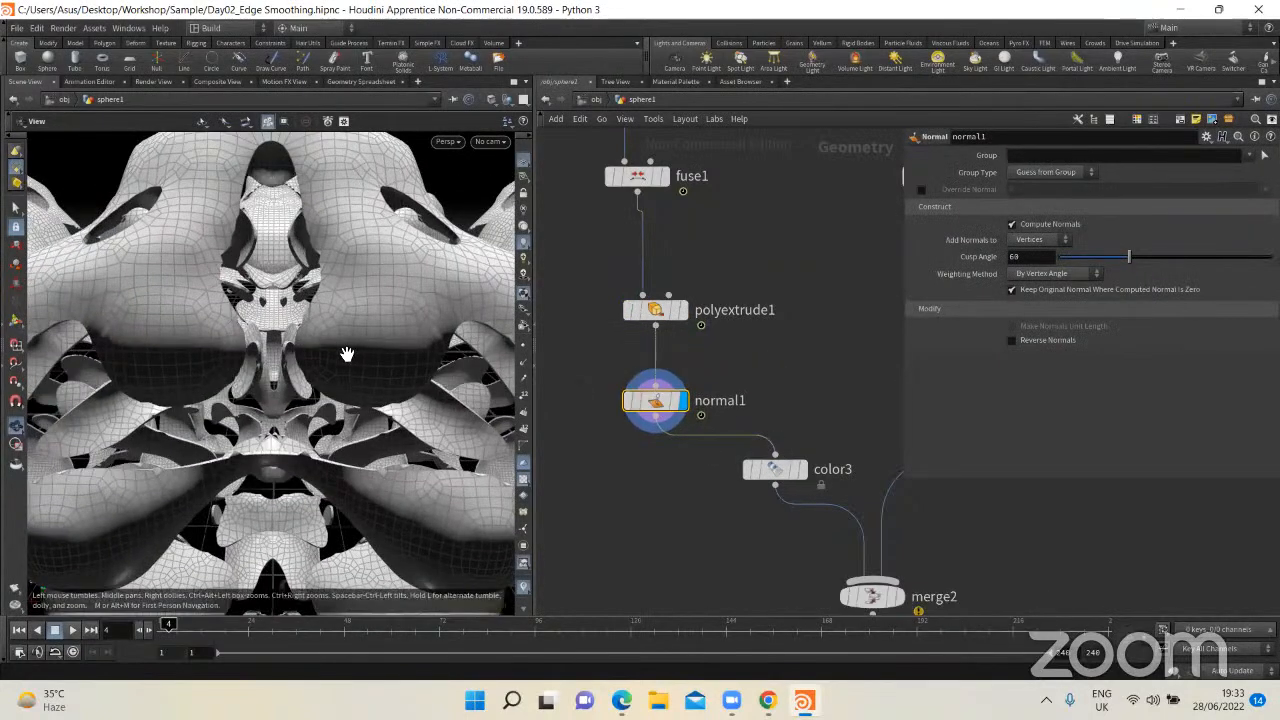
drag(312, 444, 382, 384)
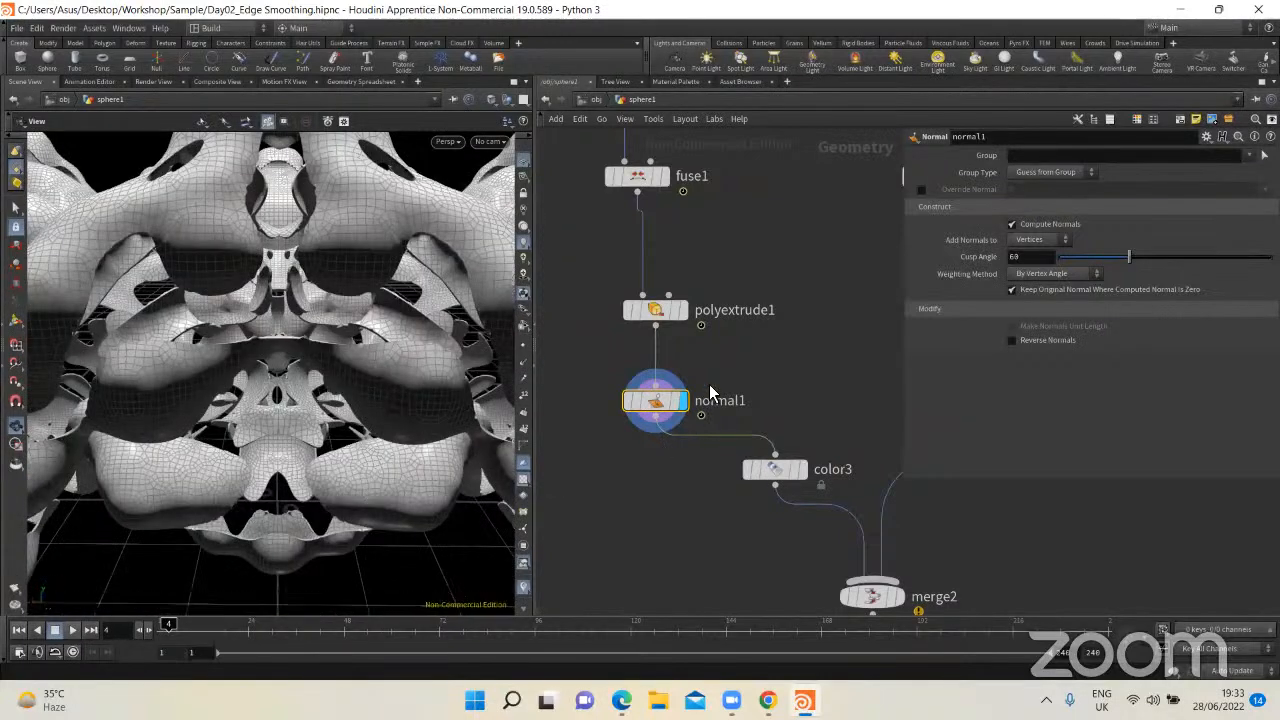
Step: Align color3 directly below normal1, display its output and inspect the coloured shell
drag(788, 474, 667, 477)
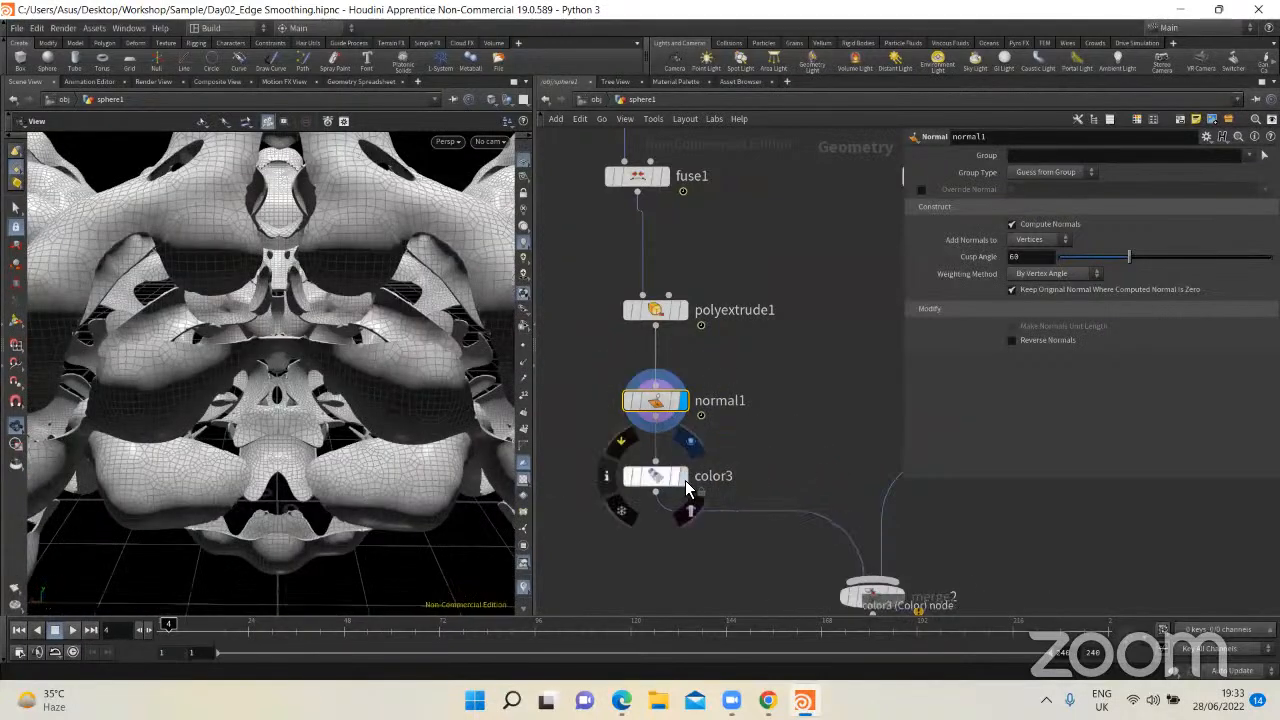
click(685, 480)
middle_drag(712, 488, 696, 419)
scroll(325, 404, down, 4)
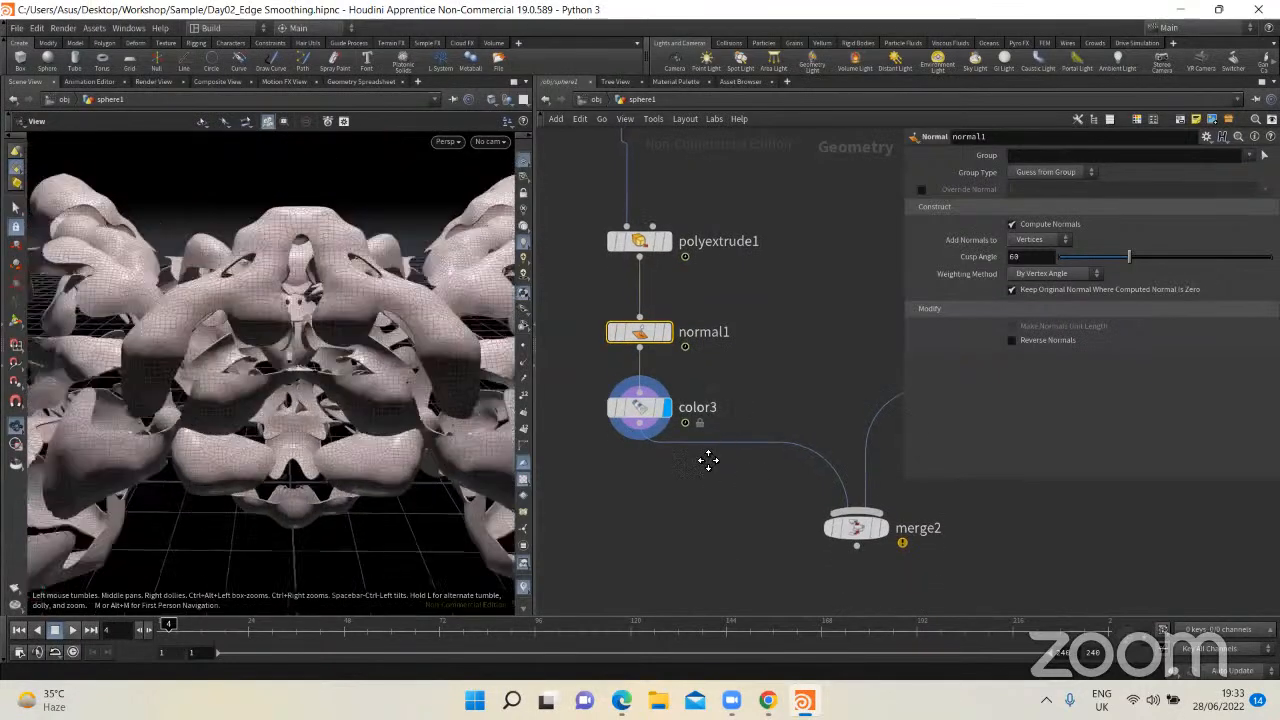
scroll(620, 425, down, 3)
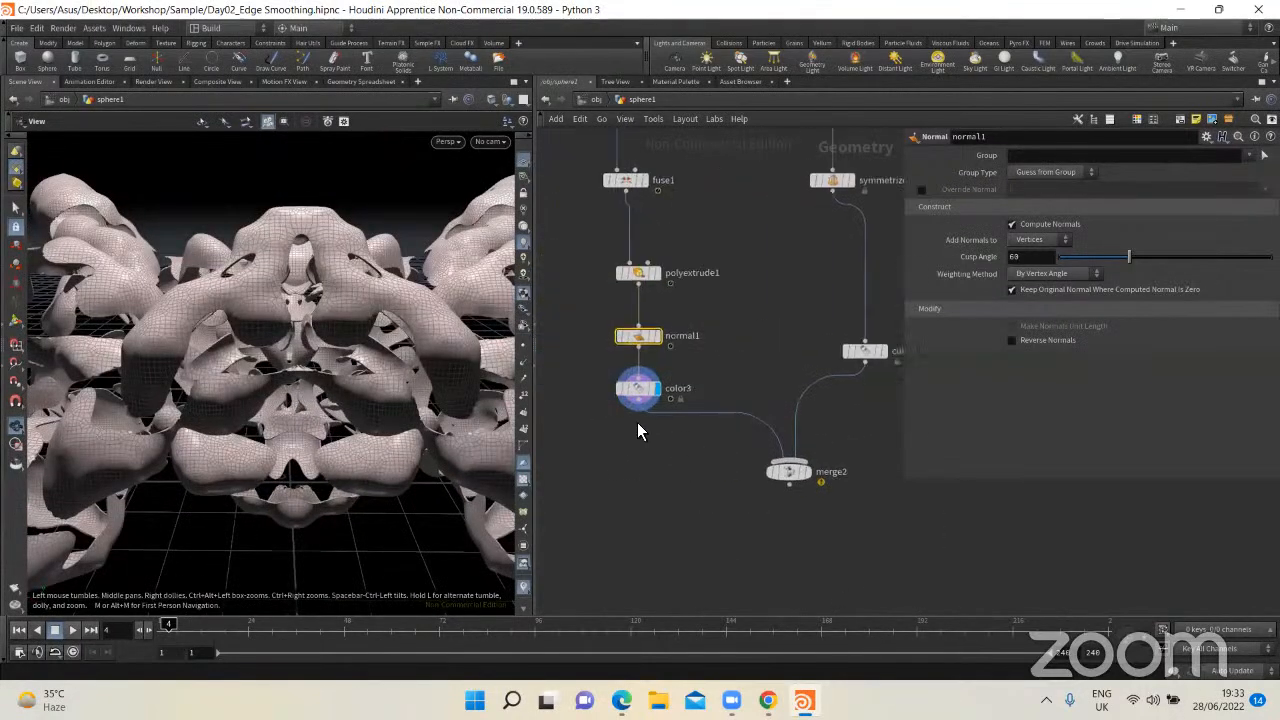
drag(390, 391, 437, 319)
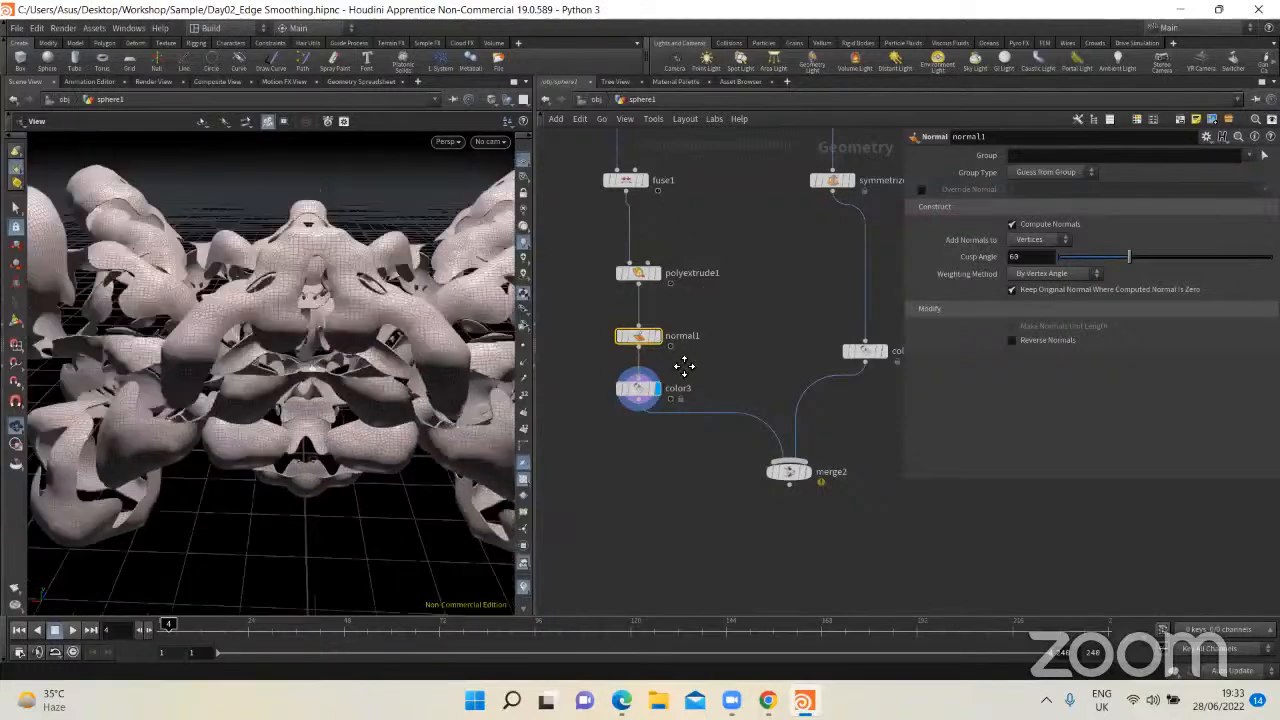
Step: Compare the point groups of groupexpression2 and groupexpression1 by displaying each node's output in turn
middle_drag(680, 366, 720, 469)
scroll(701, 410, down, 4)
middle_drag(728, 394, 736, 620)
scroll(688, 349, up, 7)
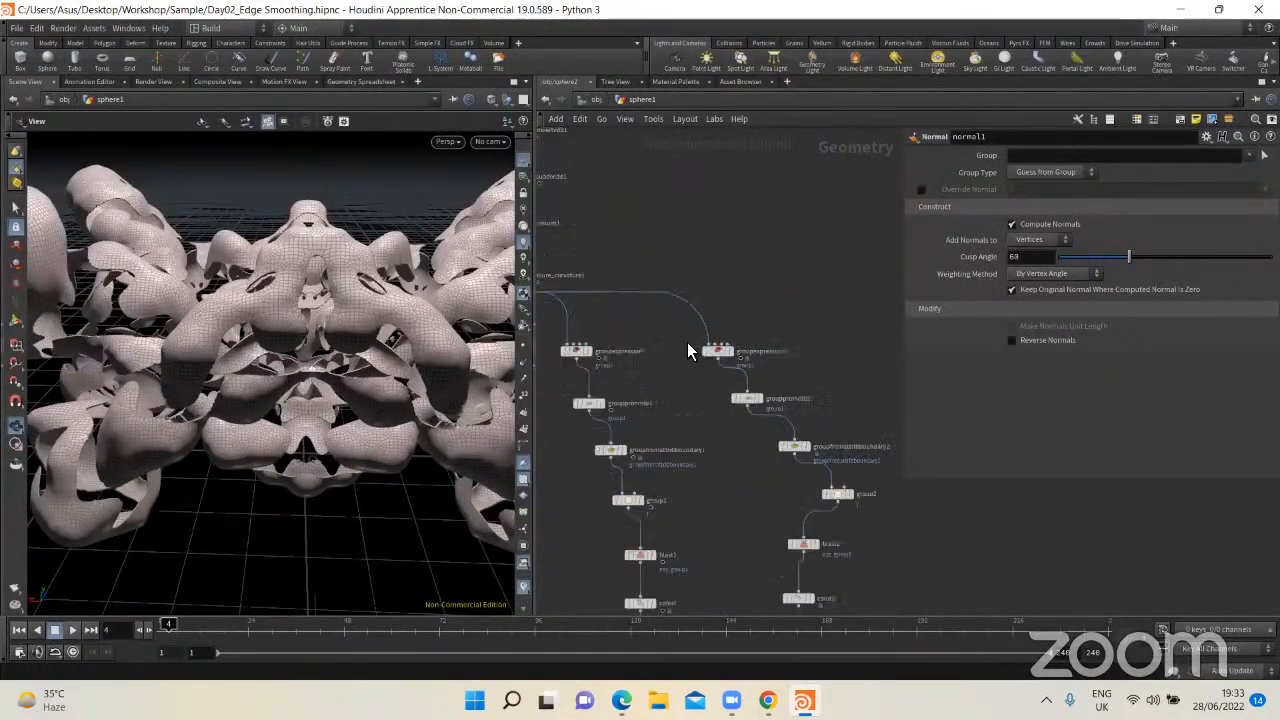
click(772, 345)
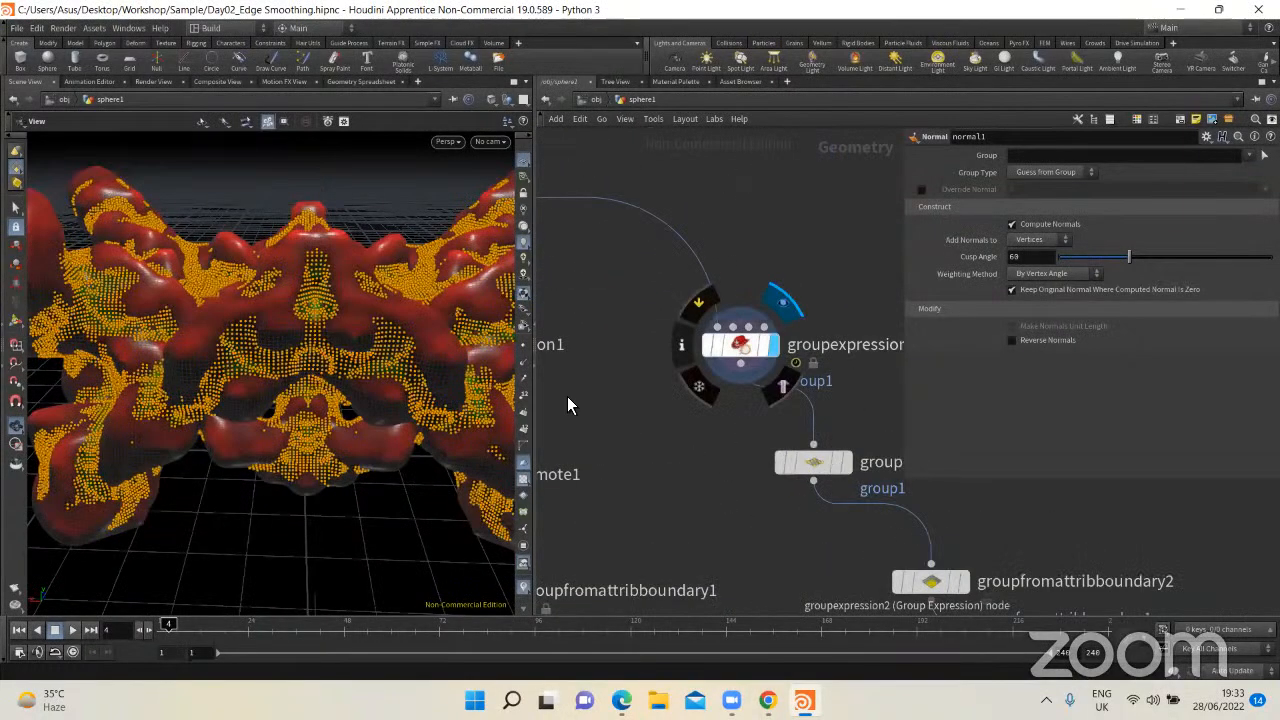
middle_drag(757, 388, 941, 390)
click(607, 347)
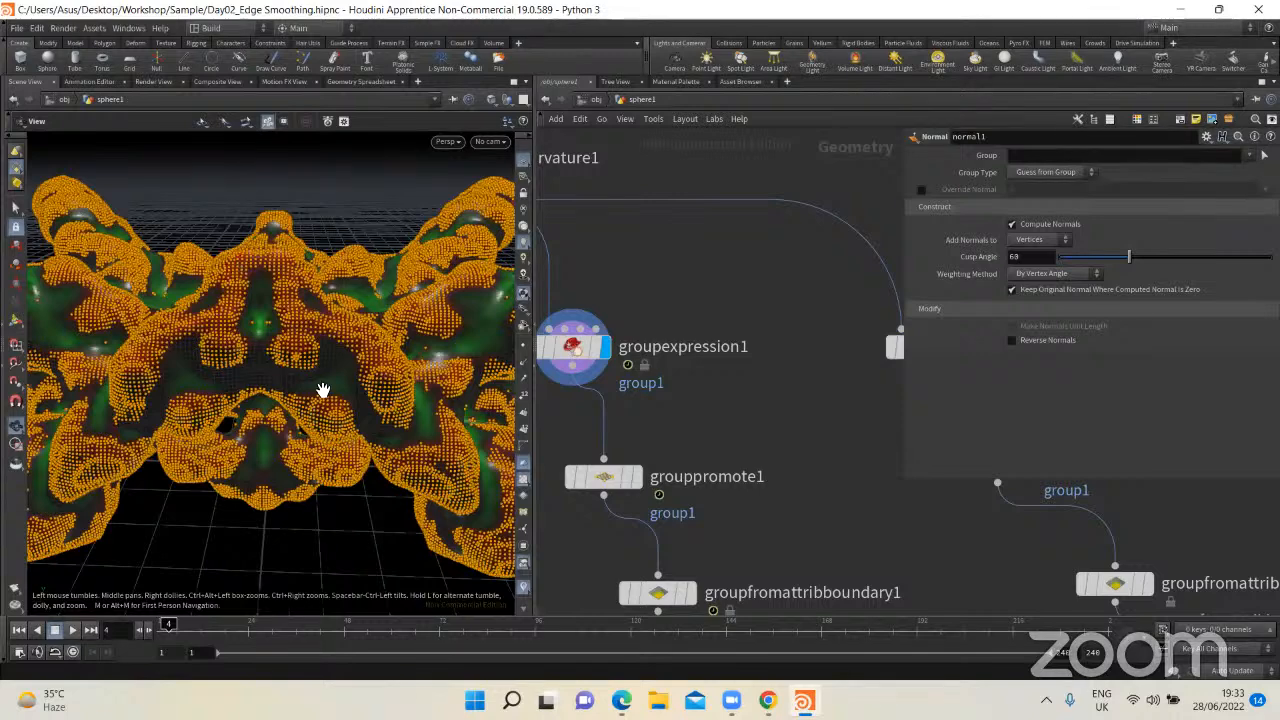
middle_drag(761, 411, 615, 410)
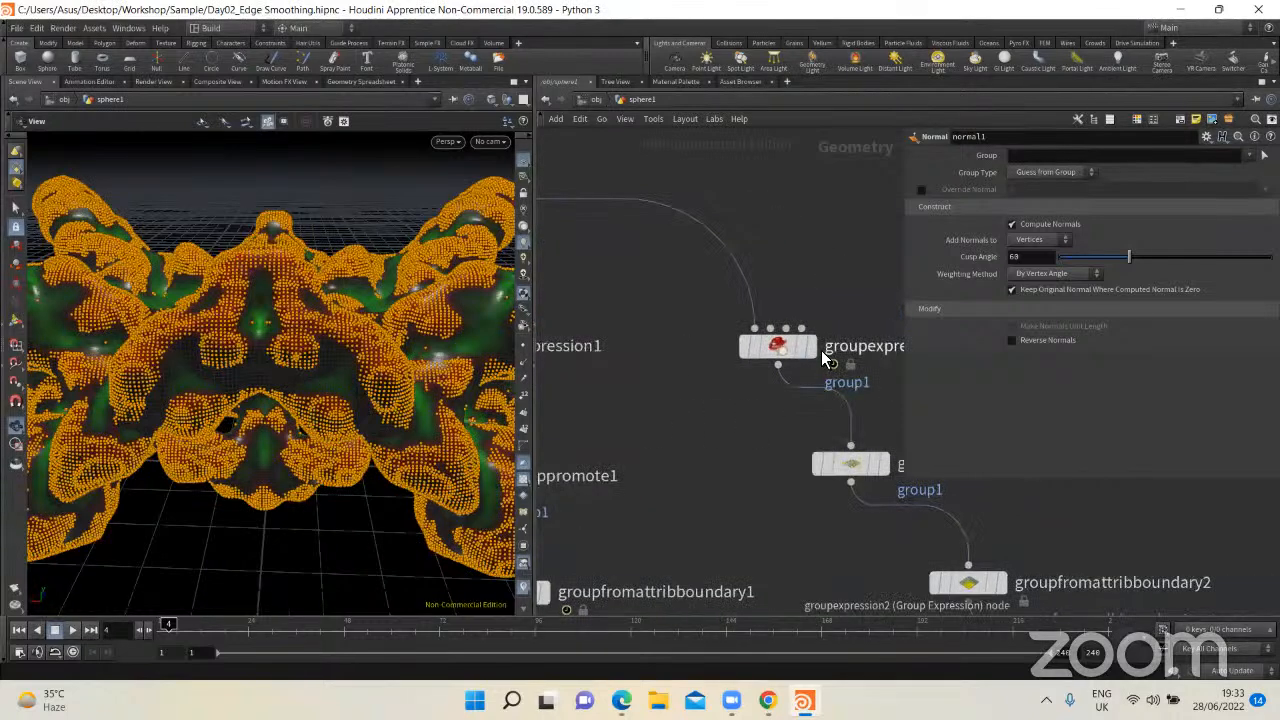
mouse_move(821, 350)
click(820, 303)
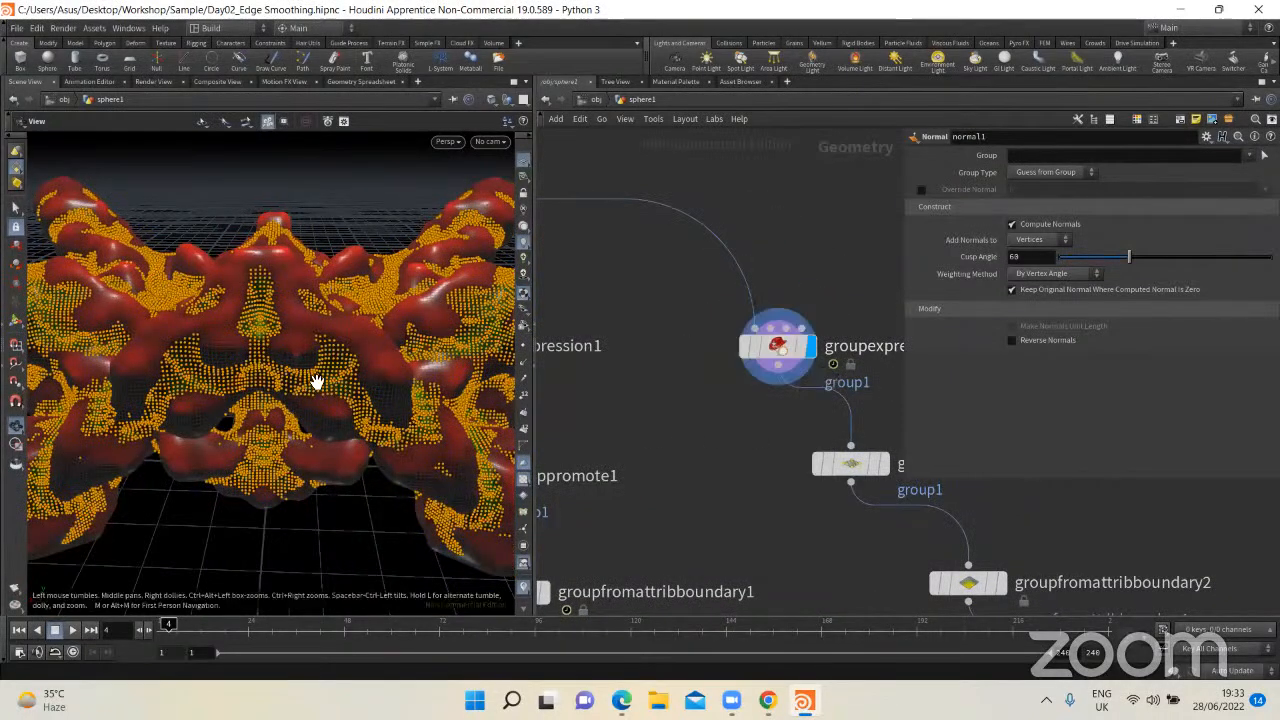
middle_drag(741, 462, 741, 413)
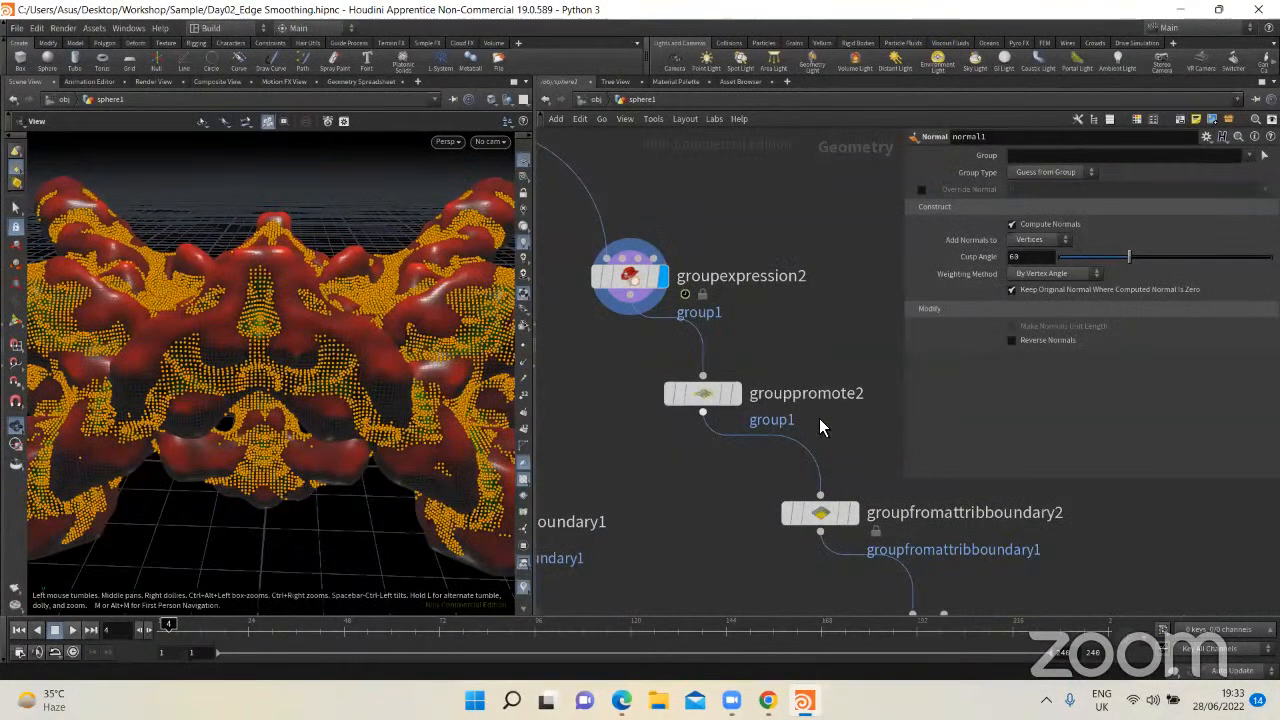
Step: Display the results of groupfromattribboundary2 and group2 in the second branch
click(853, 512)
middle_drag(830, 580, 732, 413)
click(866, 467)
middle_drag(688, 517, 636, 350)
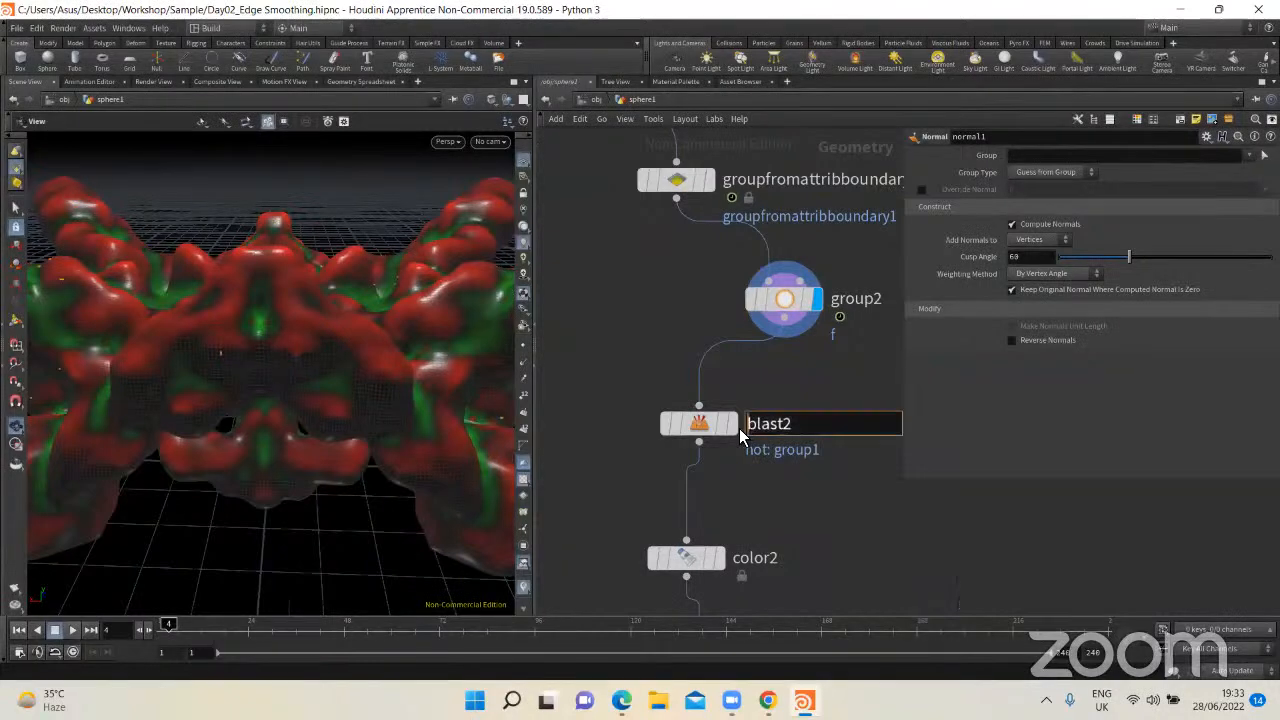
Step: Display edge_smooth2 and symmetrize2 in turn and examine the smoothed, mirrored surface up close
middle_drag(766, 531, 703, 328)
click(702, 438)
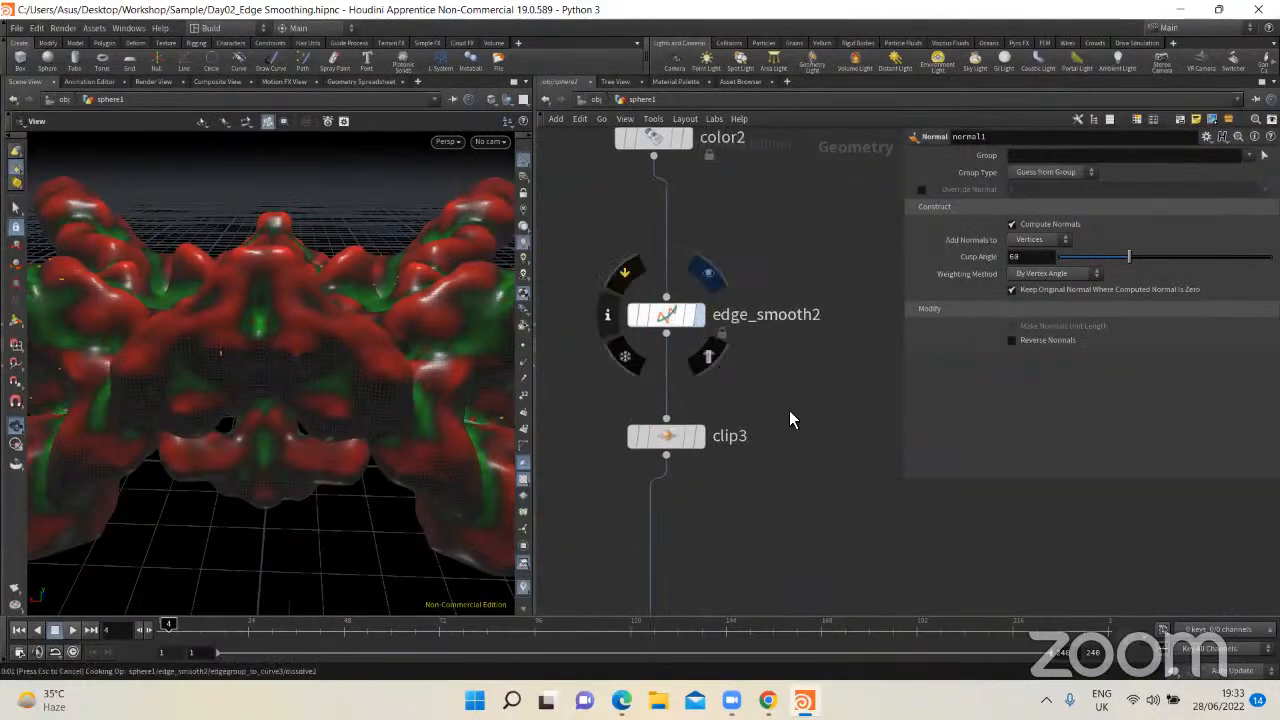
scroll(789, 410, down, 4)
middle_drag(760, 495, 744, 318)
click(711, 381)
scroll(690, 465, up, 2)
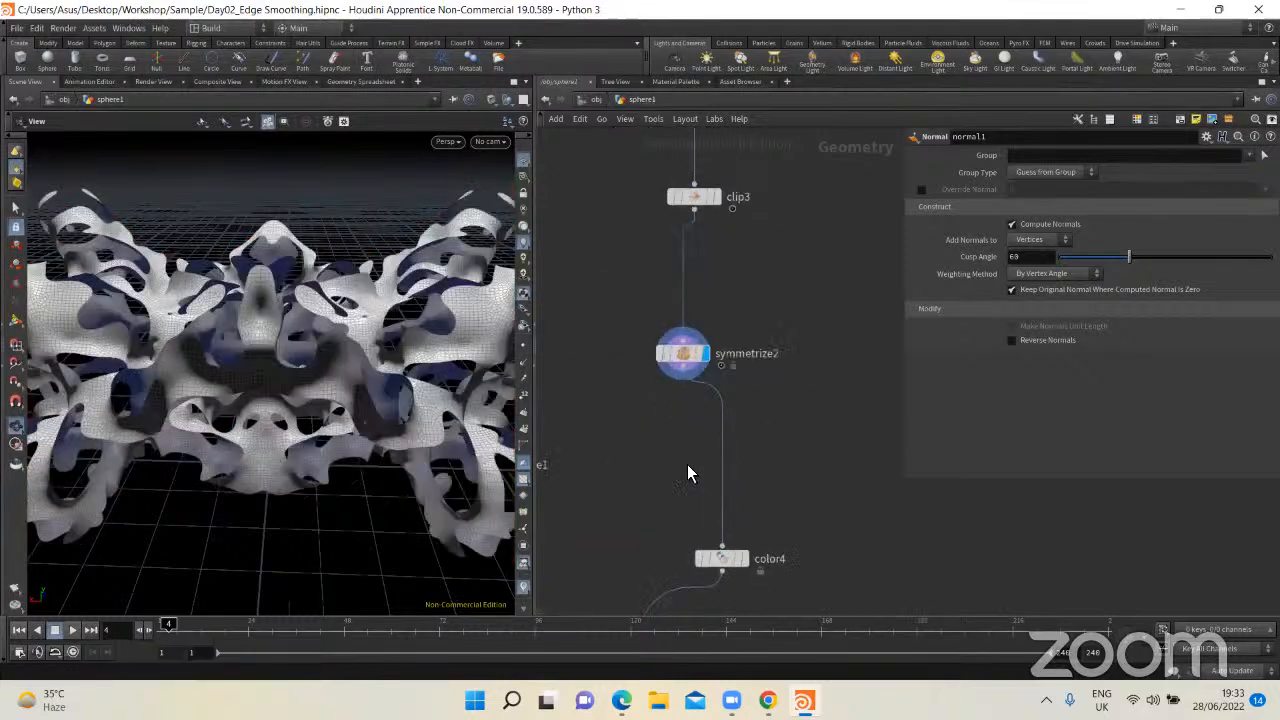
scroll(459, 370, up, 5)
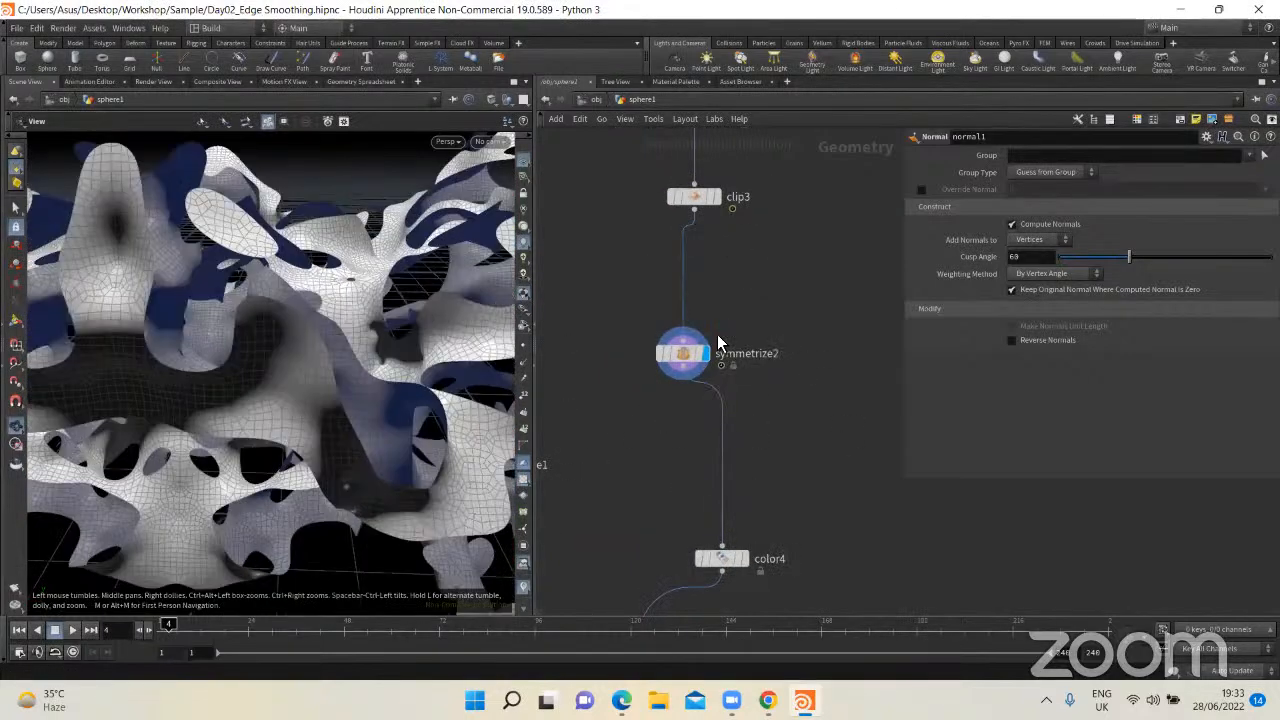
Step: Display color4's output, switch the display to merge2 and view the combined model from several angles
middle_drag(545, 497, 617, 403)
click(819, 464)
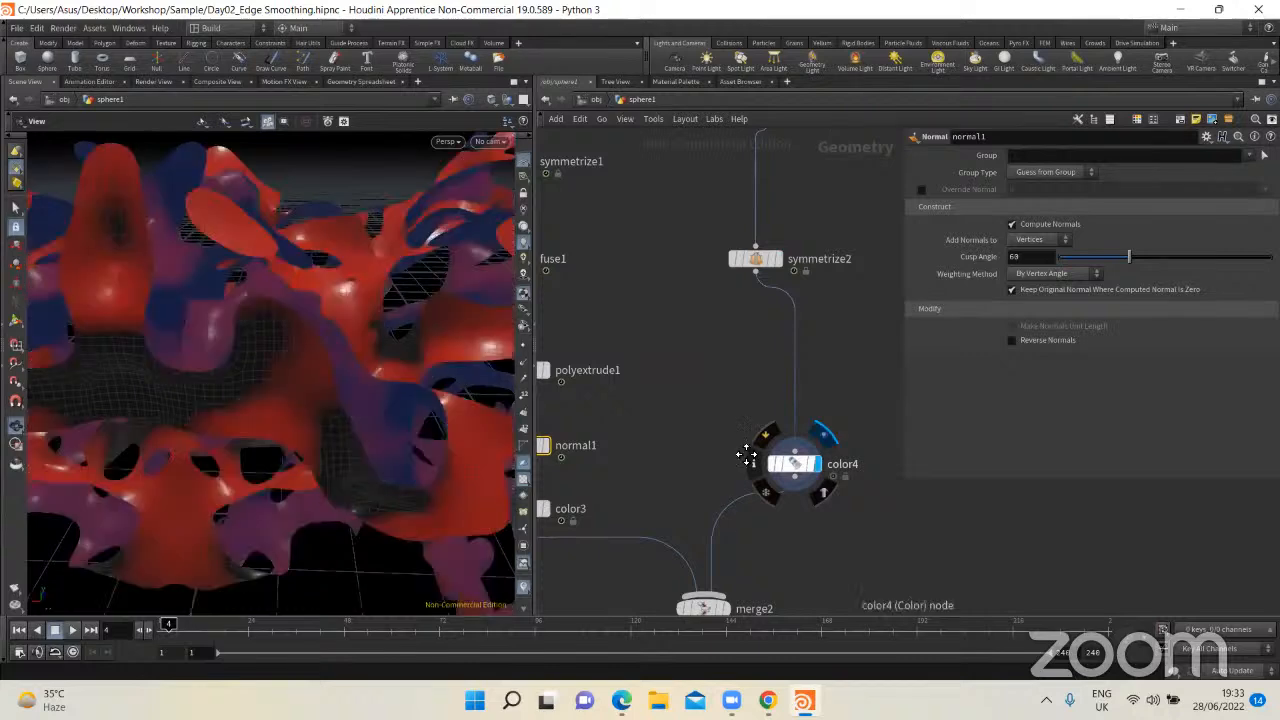
middle_drag(733, 474, 733, 337)
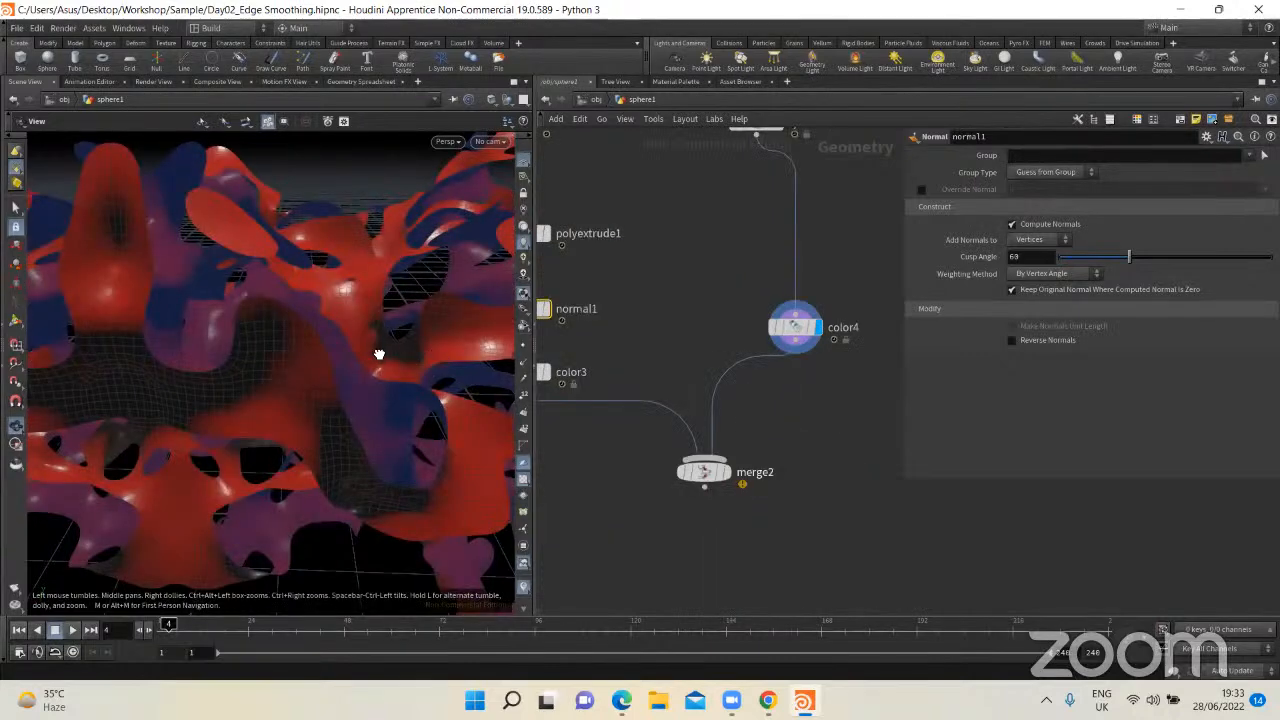
drag(151, 317, 263, 407)
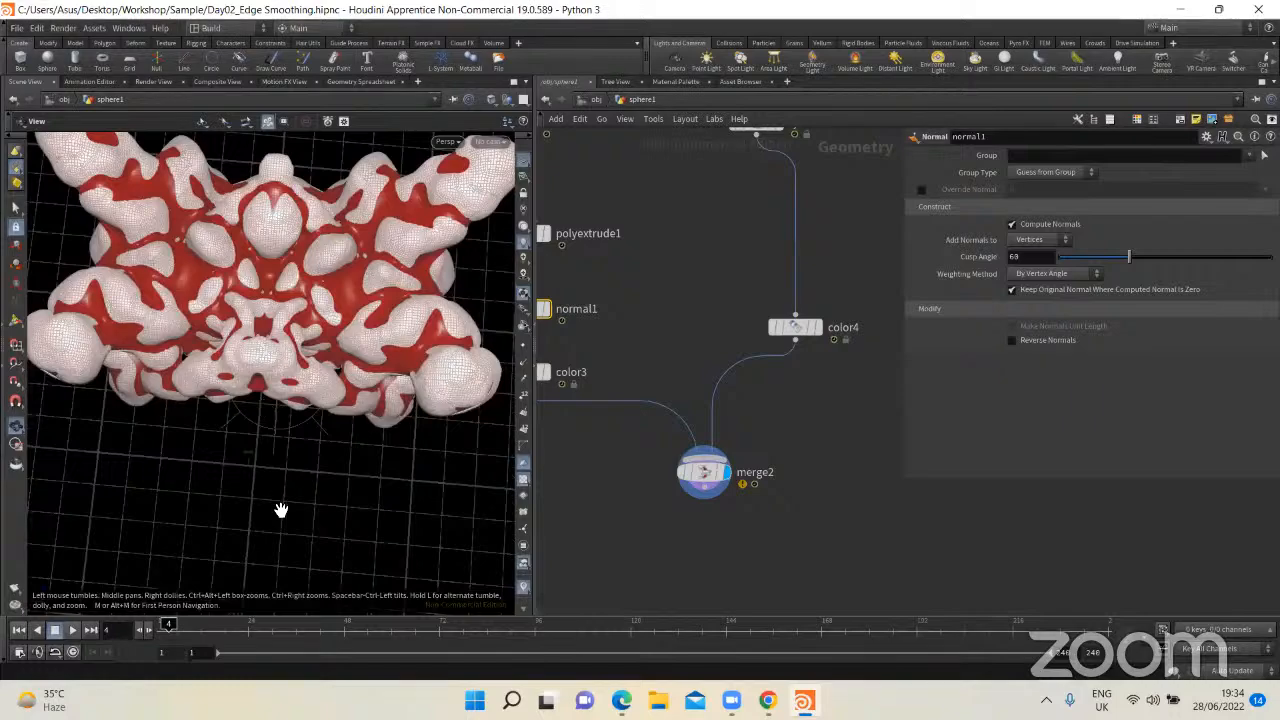
drag(281, 510, 289, 457)
mouse_move(288, 374)
mouse_down()
mouse_move(306, 337)
mouse_move(308, 415)
mouse_move(309, 355)
mouse_move(289, 370)
mouse_up()
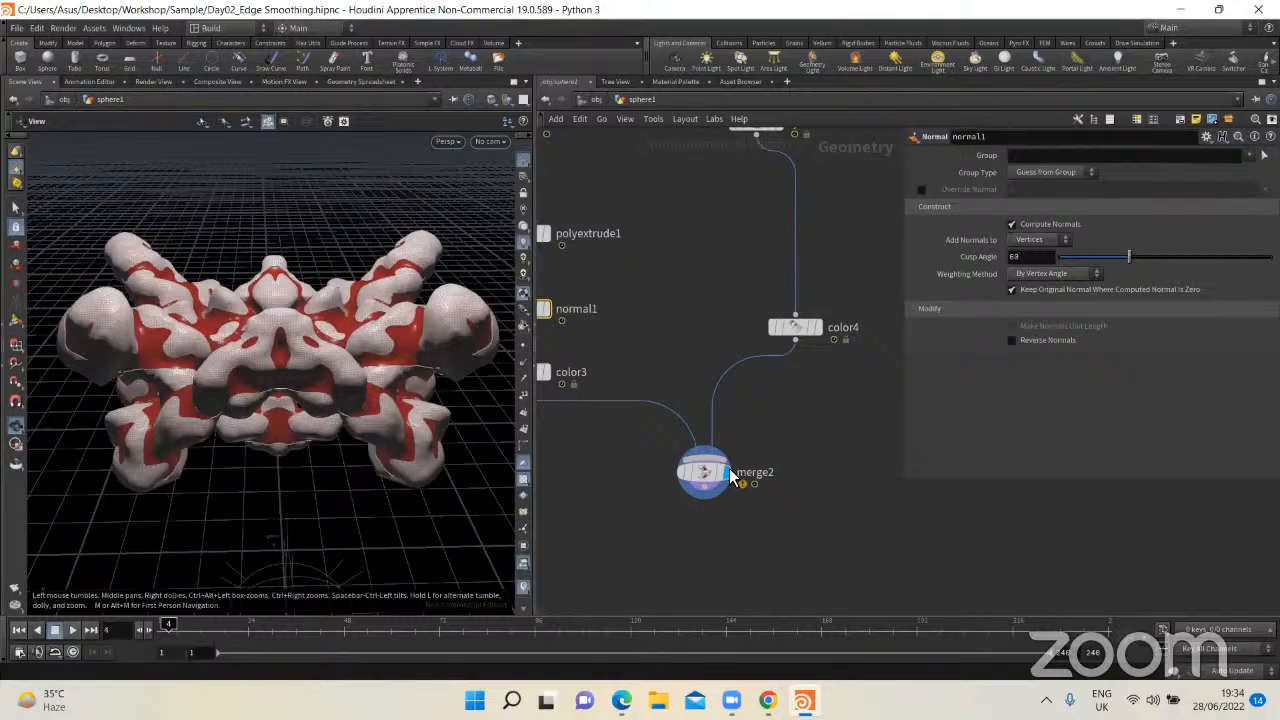
Step: Examine the merged two-tone model from all around and review the upstream nodes of the network
scroll(721, 418, down, 5)
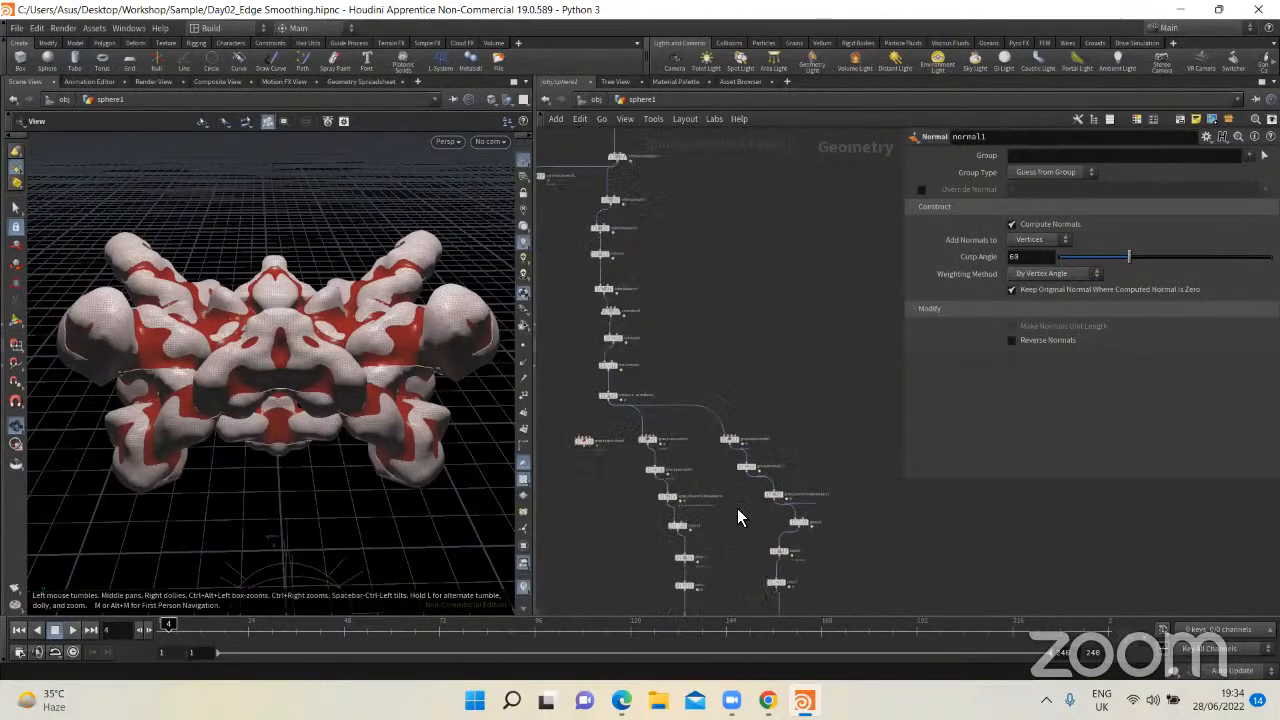
scroll(697, 338, up, 3)
middle_drag(690, 325, 822, 468)
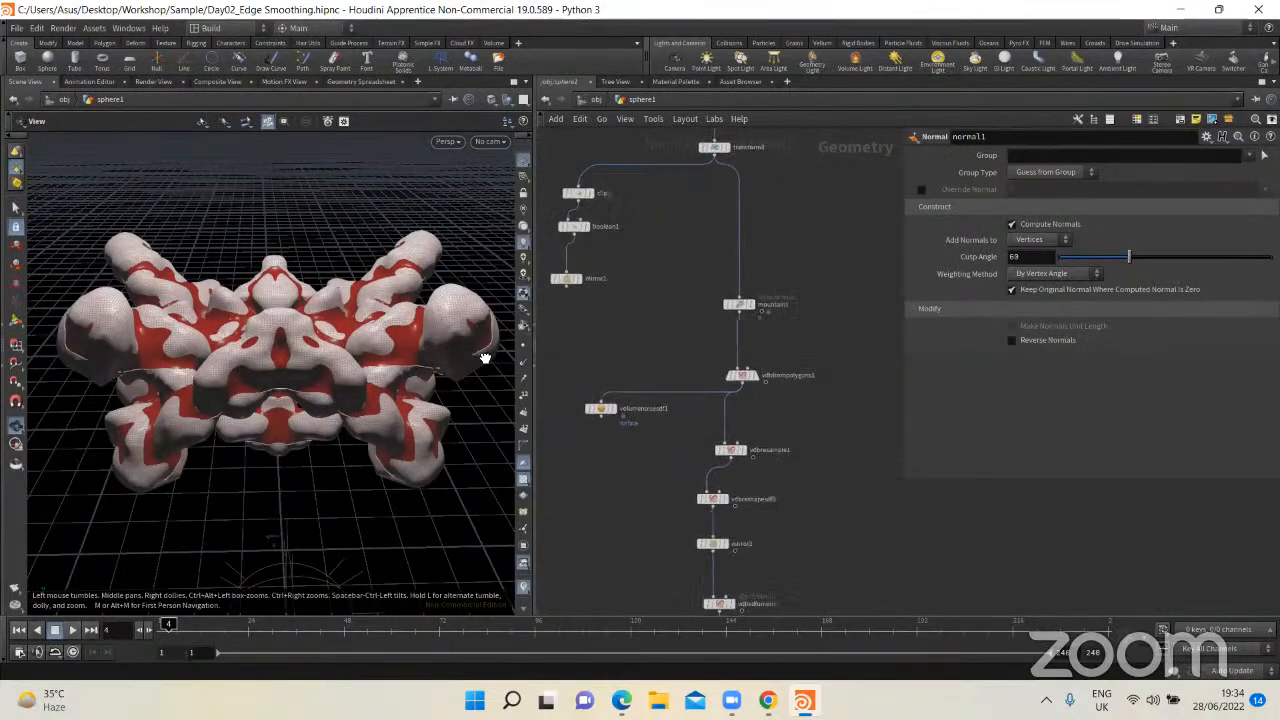
drag(484, 357, 567, 346)
drag(402, 377, 385, 274)
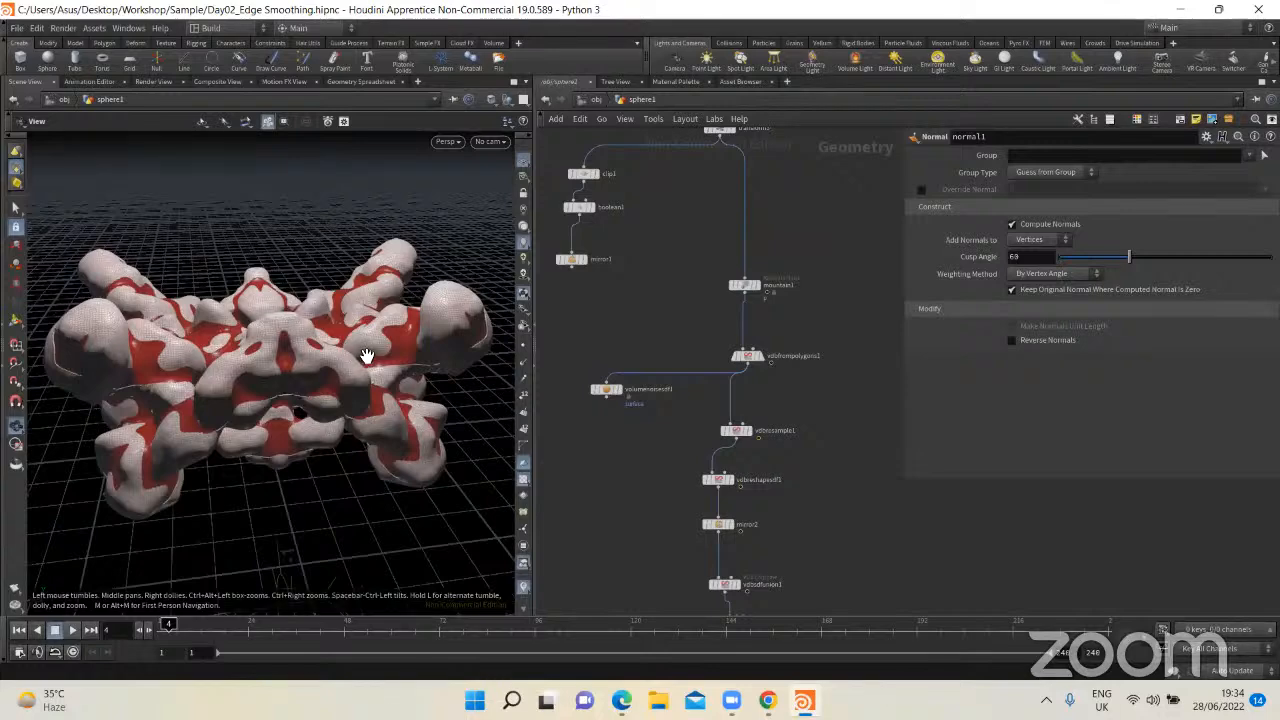
drag(357, 330, 271, 340)
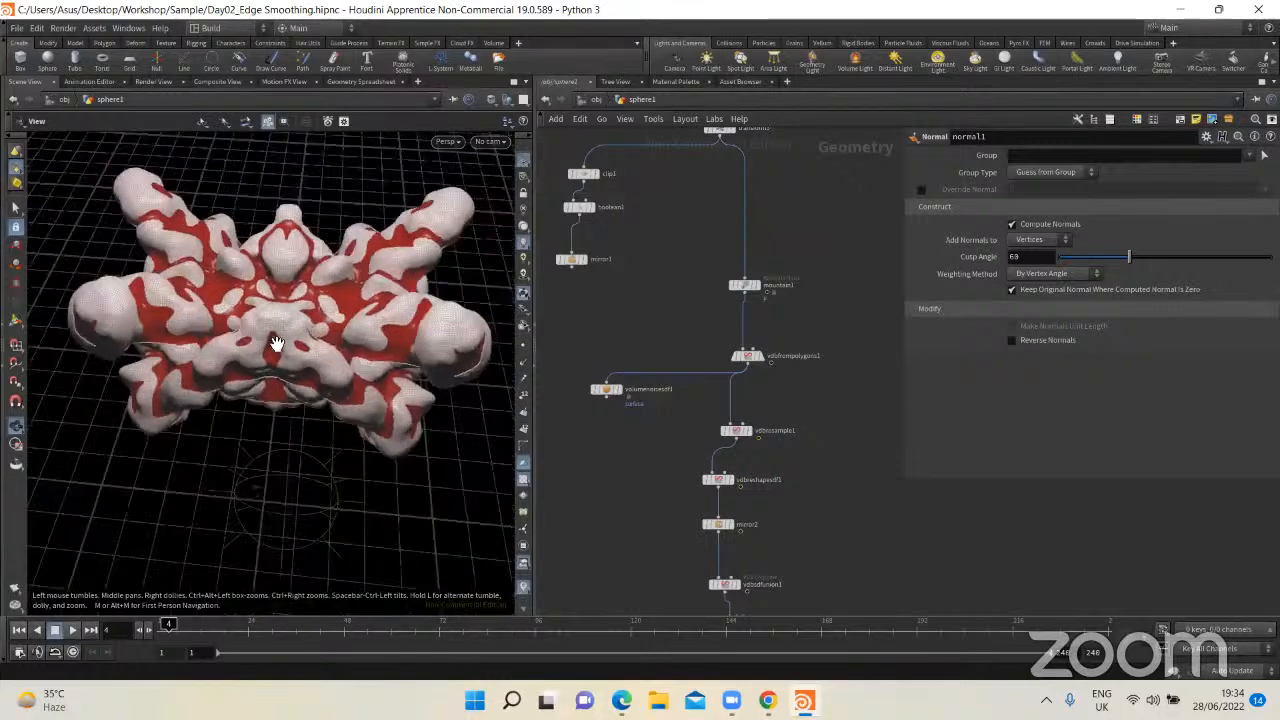
scroll(306, 331, up, 4)
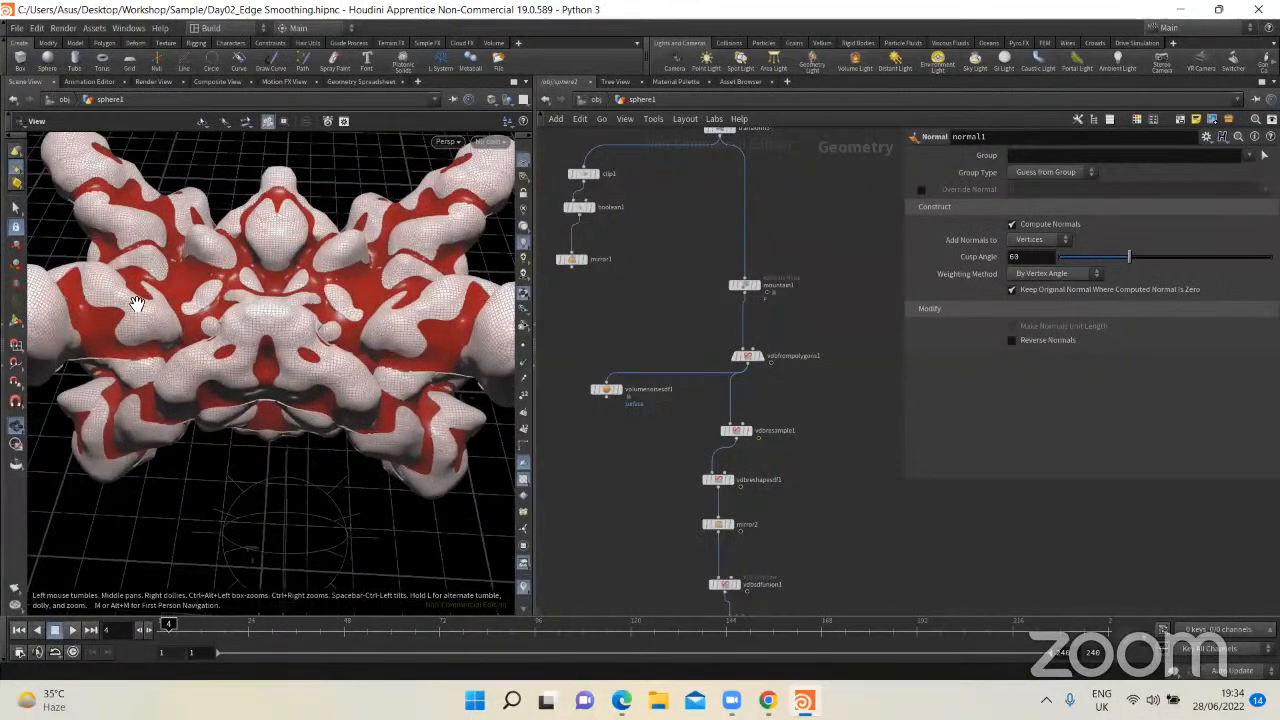
drag(137, 304, 106, 286)
drag(372, 390, 342, 410)
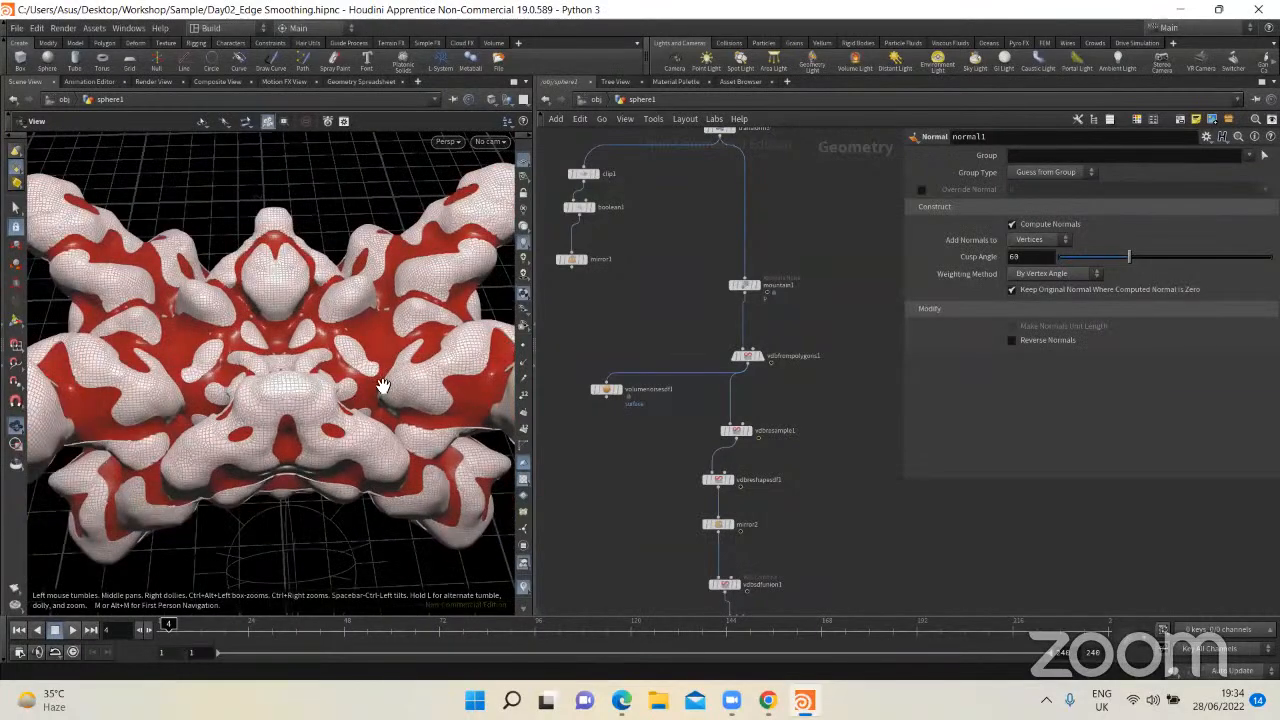
drag(363, 392, 325, 397)
scroll(337, 402, down, 2)
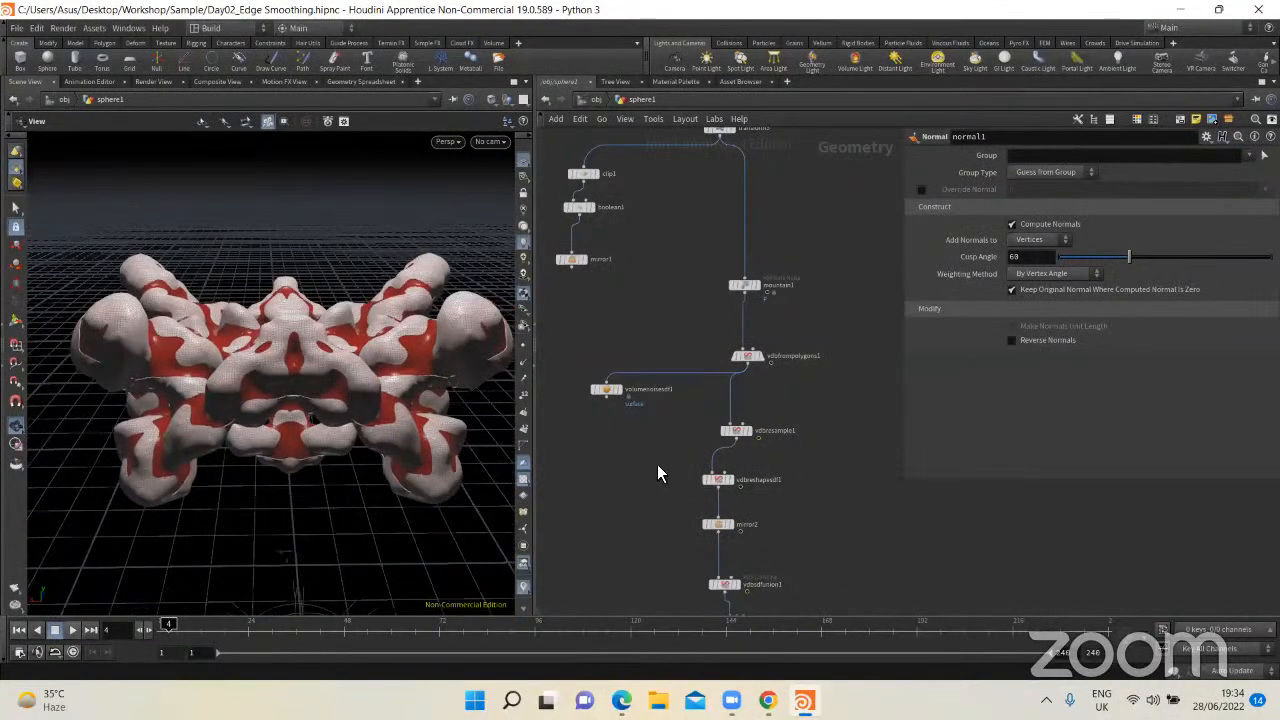
Step: Select the second branch's nodes from groupexpression2 to color4 and move them farther away from the first branch
drag(650, 458, 589, 352)
key(Delete)
scroll(635, 408, down, 3)
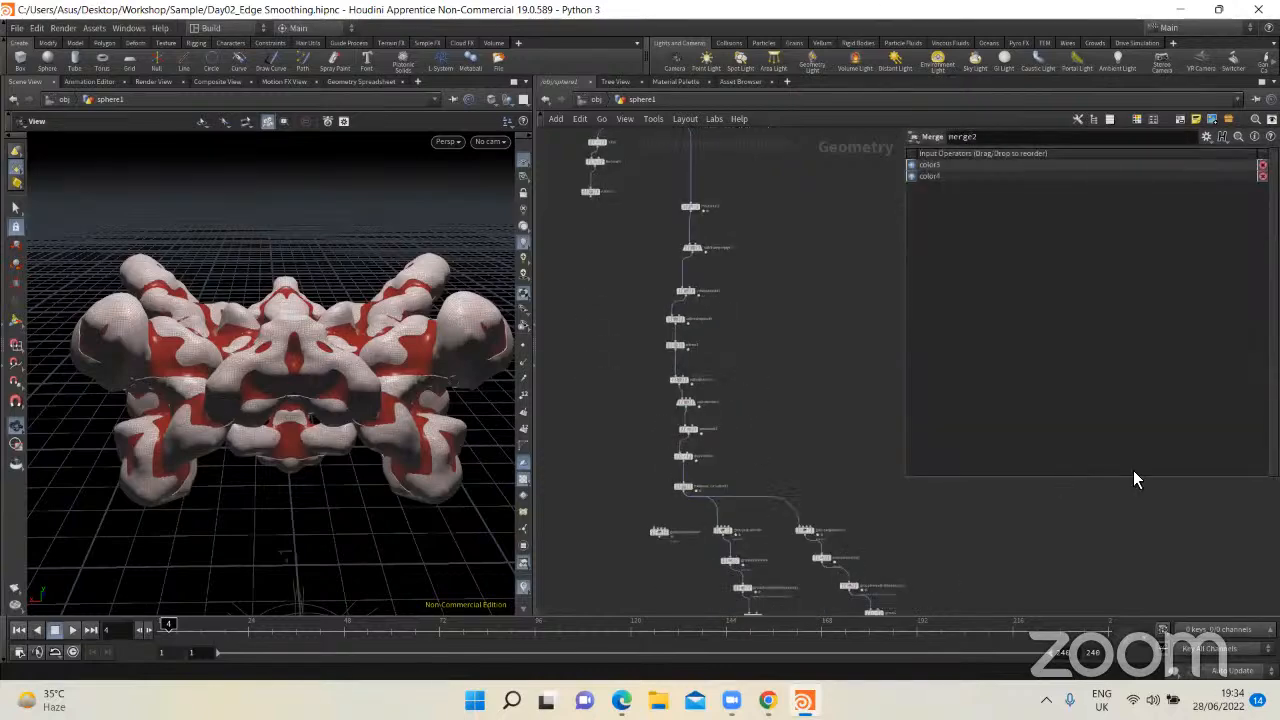
middle_drag(818, 465, 796, 248)
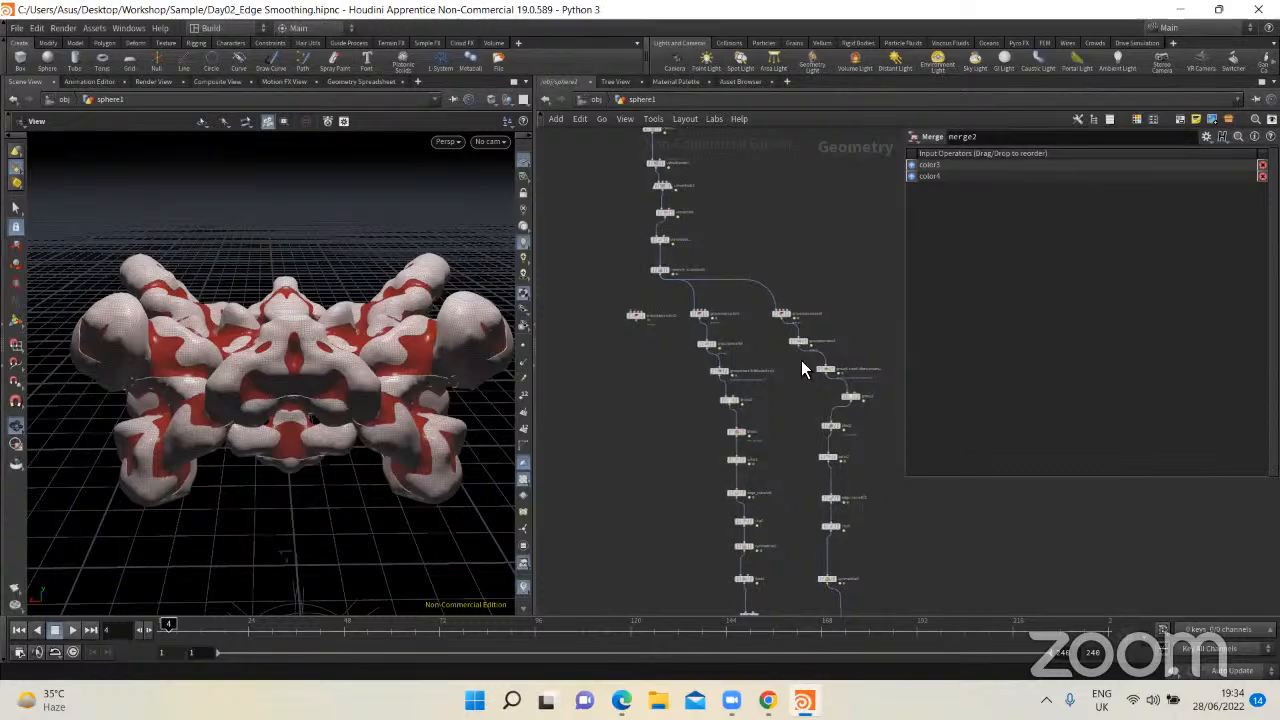
scroll(785, 410, down, 2)
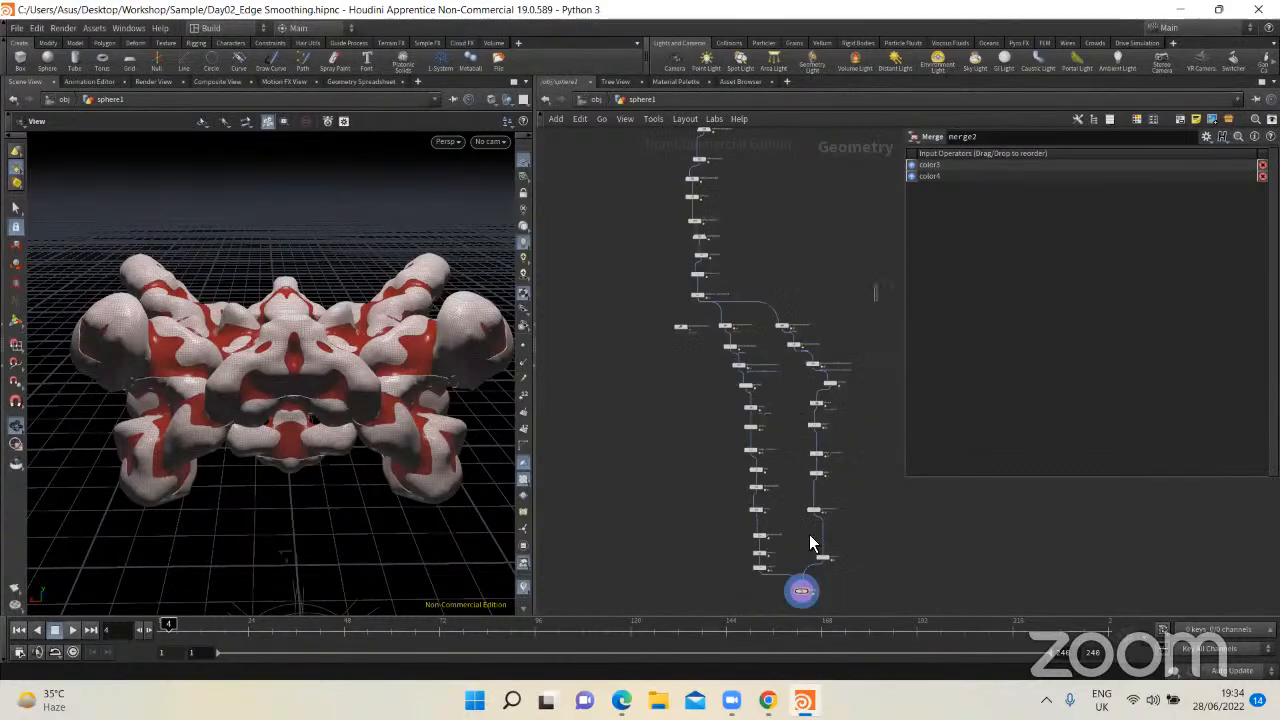
drag(809, 534, 781, 560)
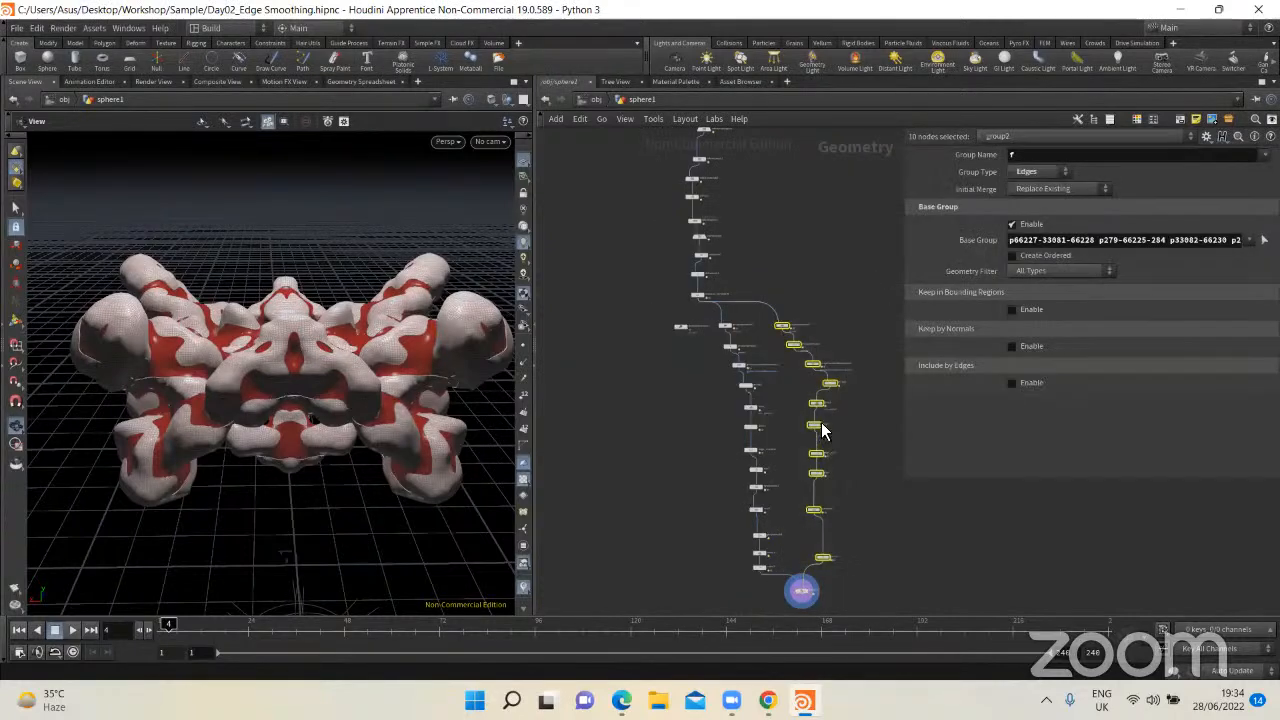
drag(818, 413, 850, 412)
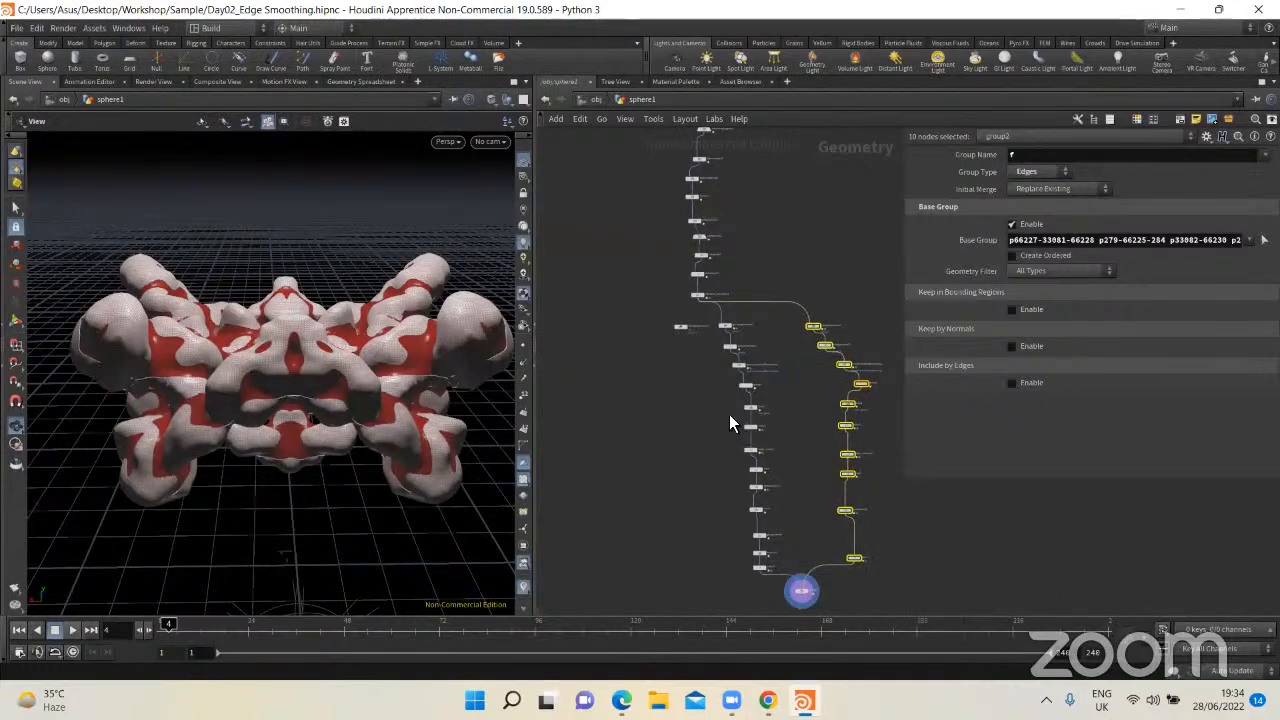
Step: Enclose the first branch's thirteen nodes, down to color3, in a network box
click(793, 432)
scroll(777, 564, up, 2)
drag(770, 598, 689, 206)
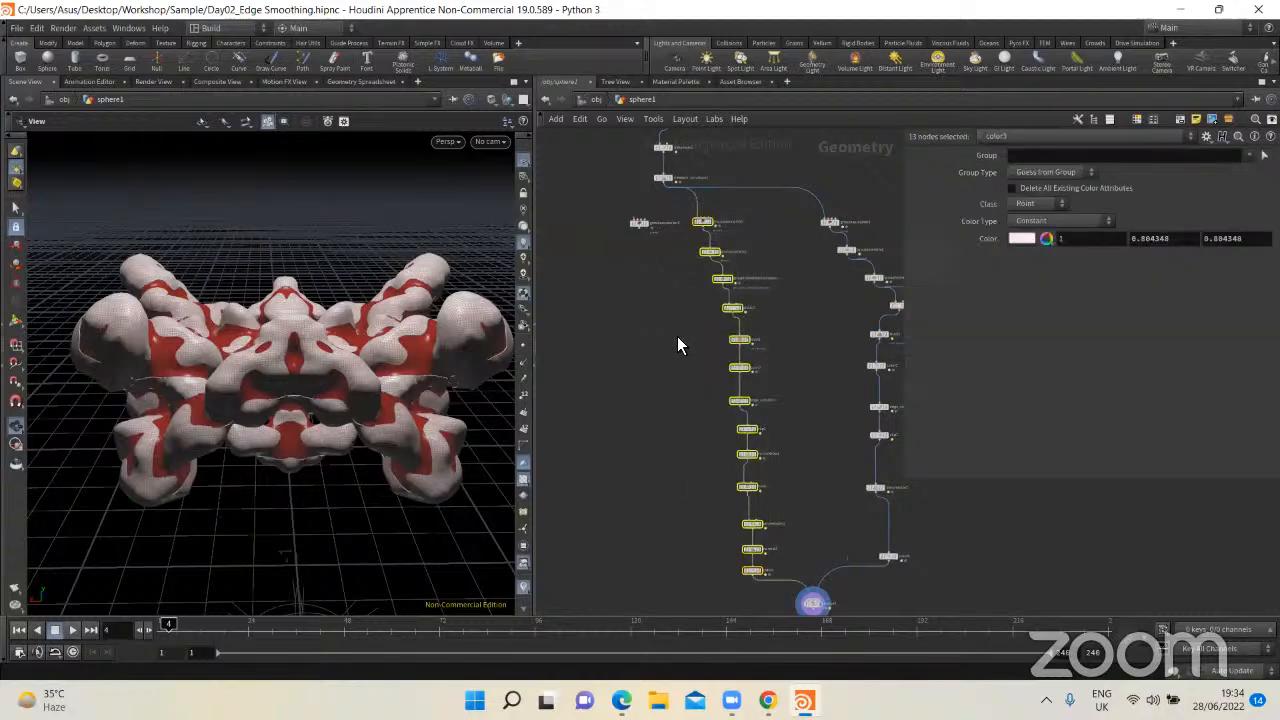
key(shift+o)
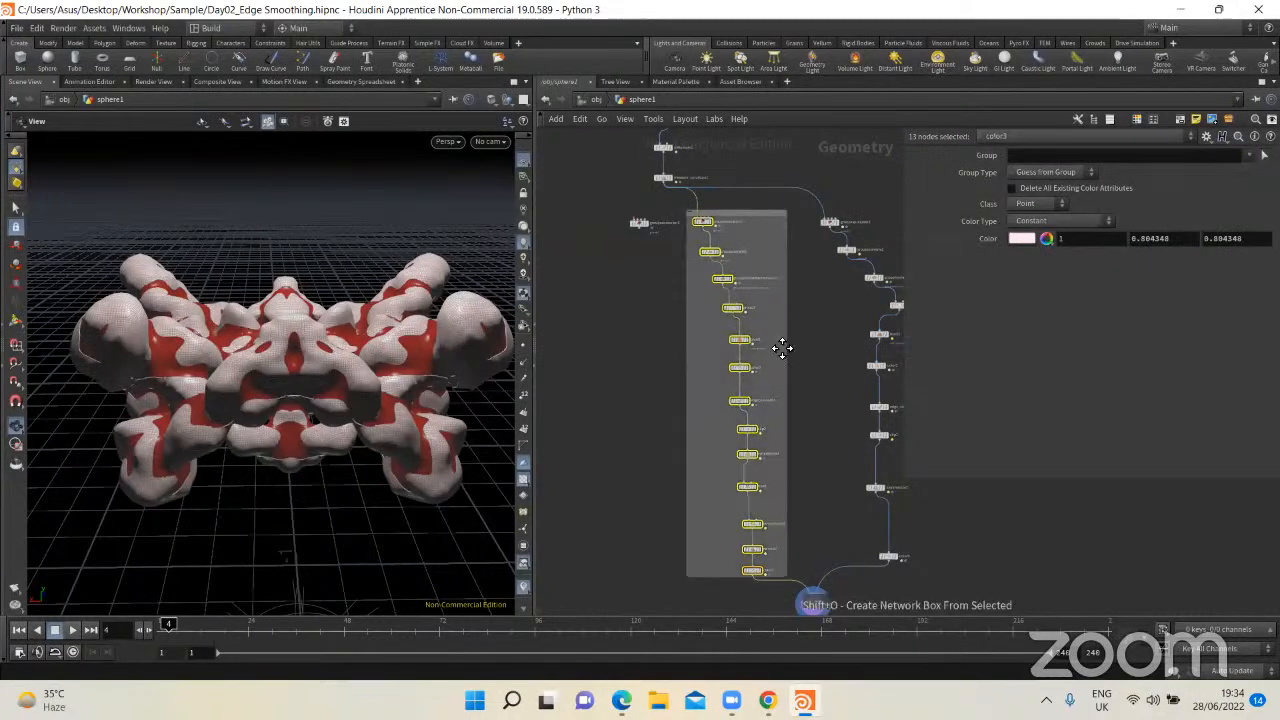
Step: Enclose the second branch's nodes, down to color4, in a network box and shift it slightly away from the first box
drag(688, 166, 826, 564)
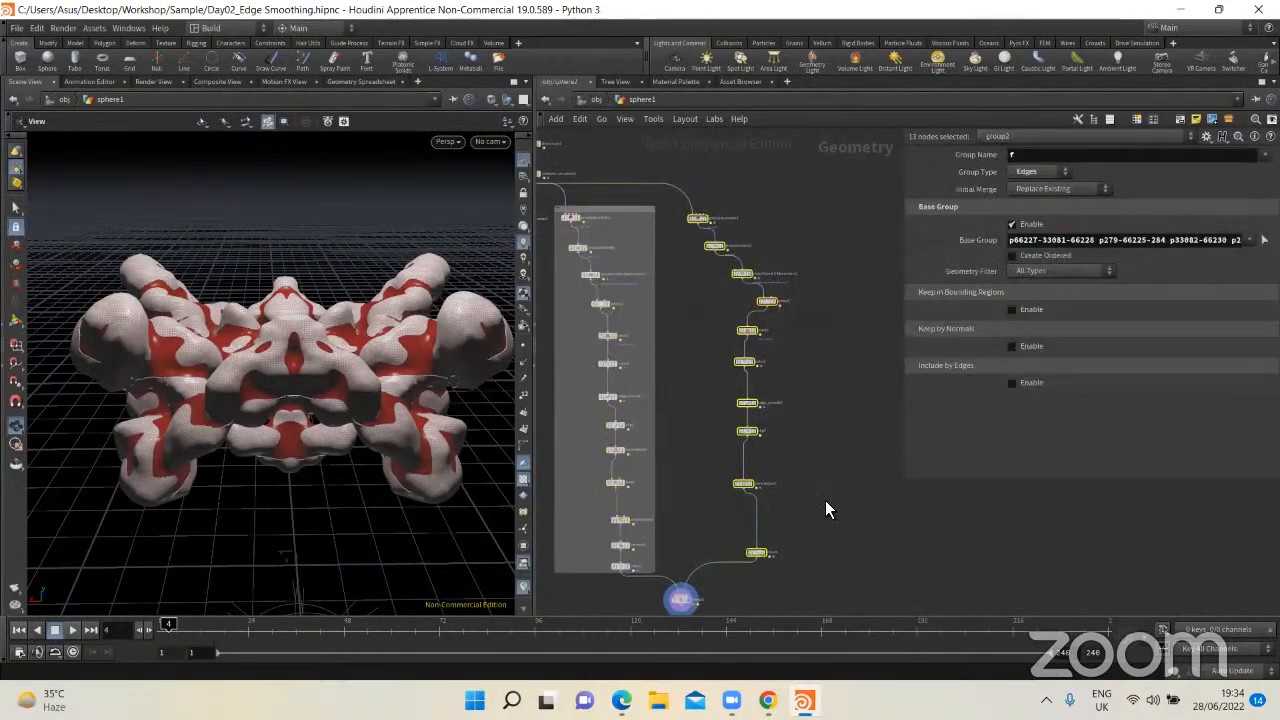
key(shift+o)
click(843, 458)
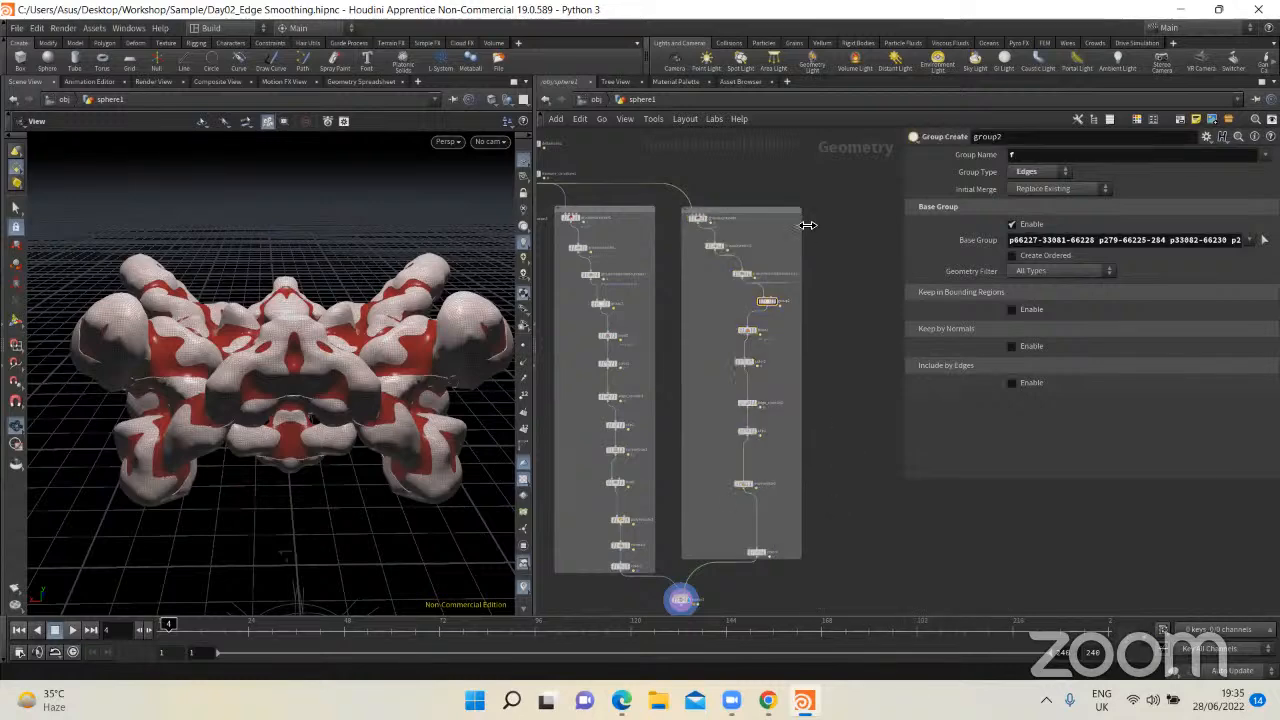
mouse_move(777, 216)
mouse_down()
mouse_move(797, 218)
mouse_move(780, 216)
mouse_up()
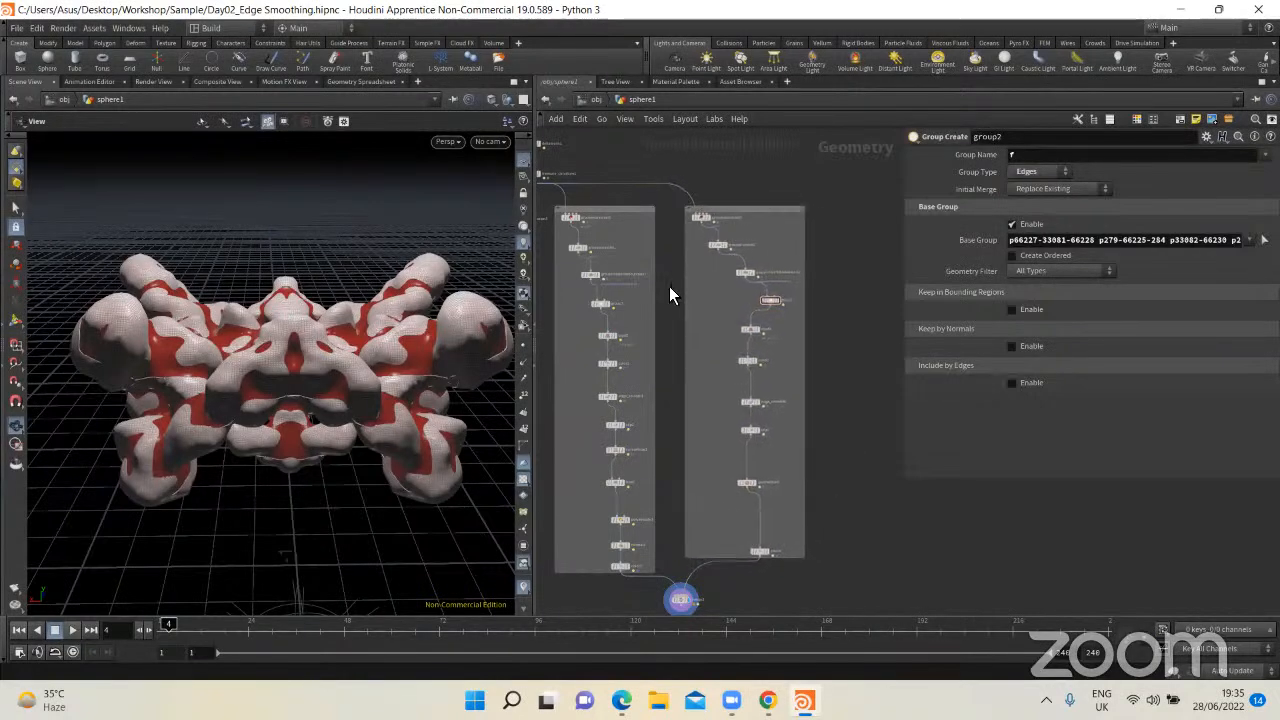
Step: Delete the stray unconnected node beside the start of the first branch
middle_drag(685, 603, 683, 416)
scroll(683, 416, up, 2)
drag(682, 415, 694, 485)
scroll(749, 437, down, 3)
middle_drag(593, 345, 644, 556)
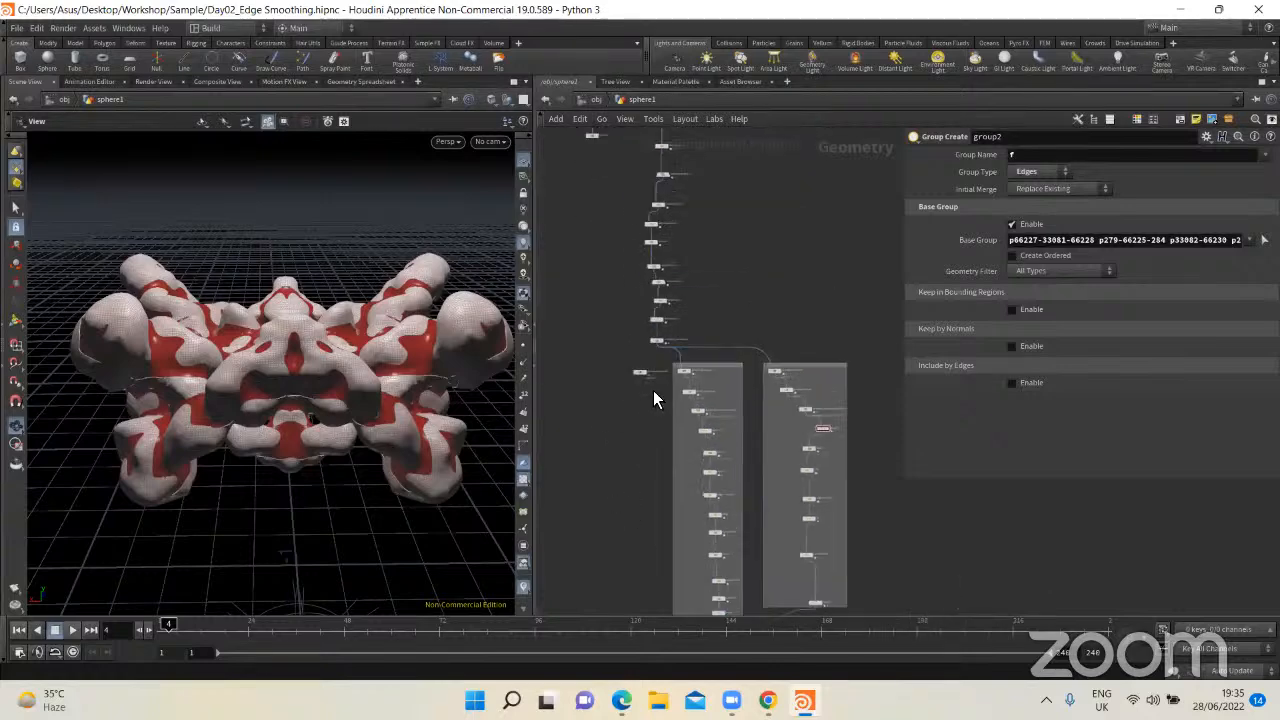
scroll(640, 396, up, 5)
click(642, 327)
key(Delete)
Step: Enclose the node chain containing vdbfrompolygons1, above the branch split, in a network box and reposition the box
scroll(652, 342, down, 3)
middle_drag(632, 252, 654, 437)
scroll(660, 436, down, 3)
drag(674, 244, 736, 507)
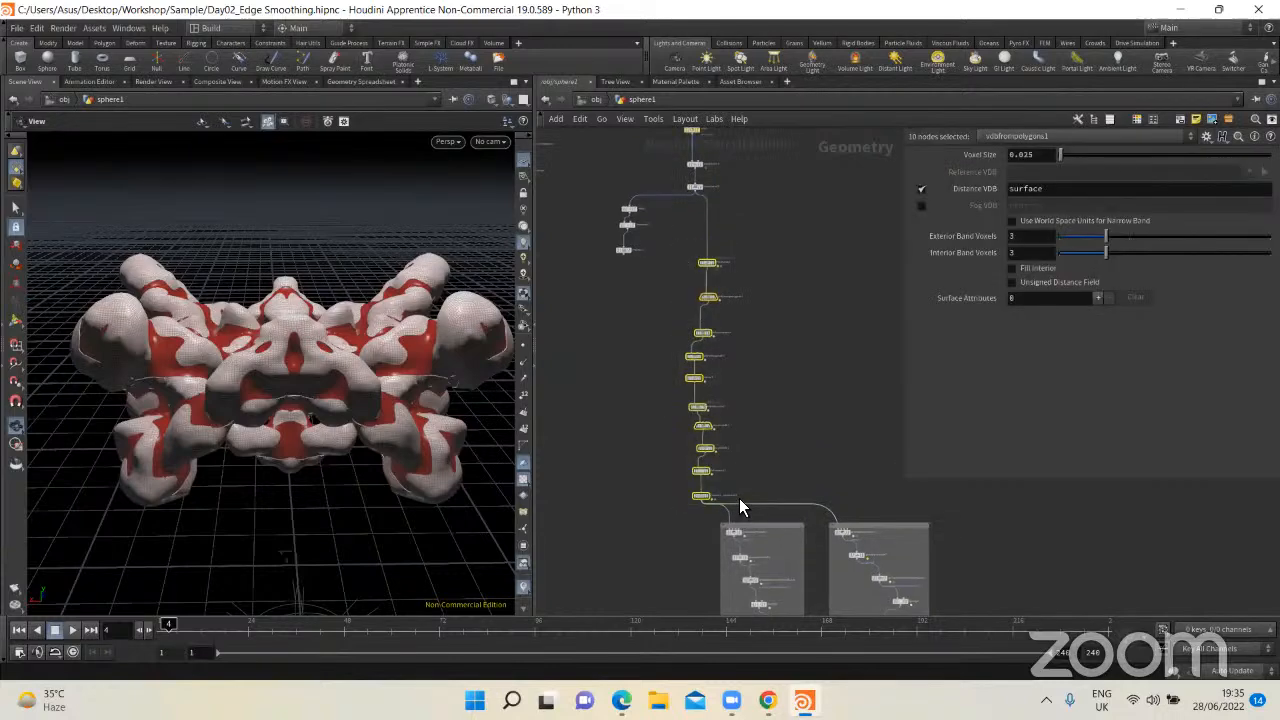
key(shift+o)
click(791, 432)
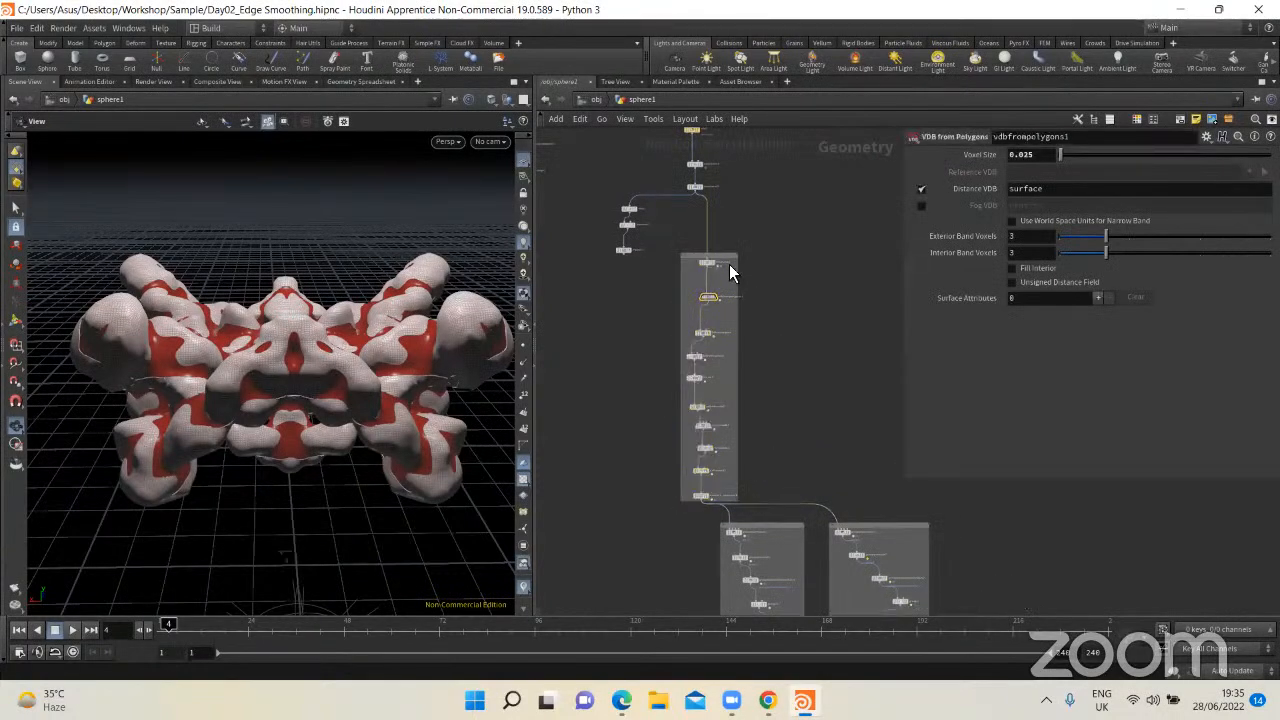
drag(718, 255, 791, 248)
Step: Enclose the network's three starting nodes, including matchsize1, in a network box and align it above the chain's box
scroll(723, 329, up, 3)
middle_drag(723, 329, 711, 482)
drag(711, 482, 657, 298)
key(shift+o)
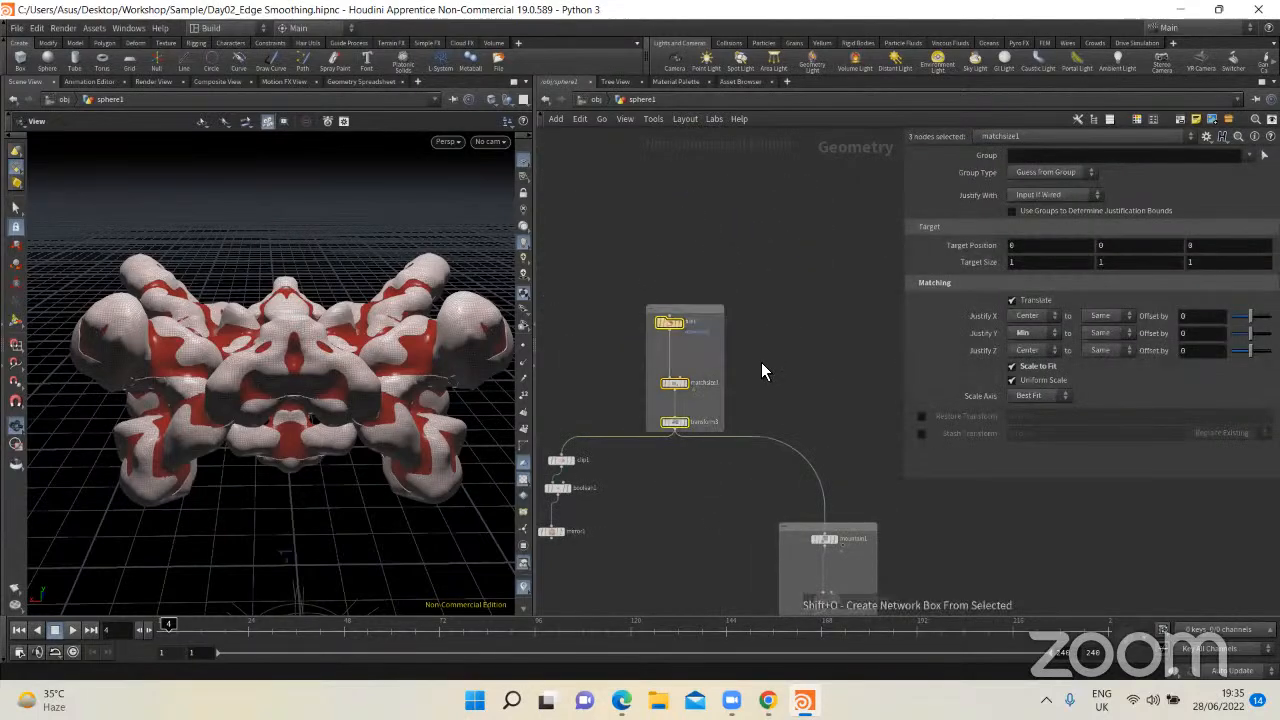
drag(817, 312, 851, 306)
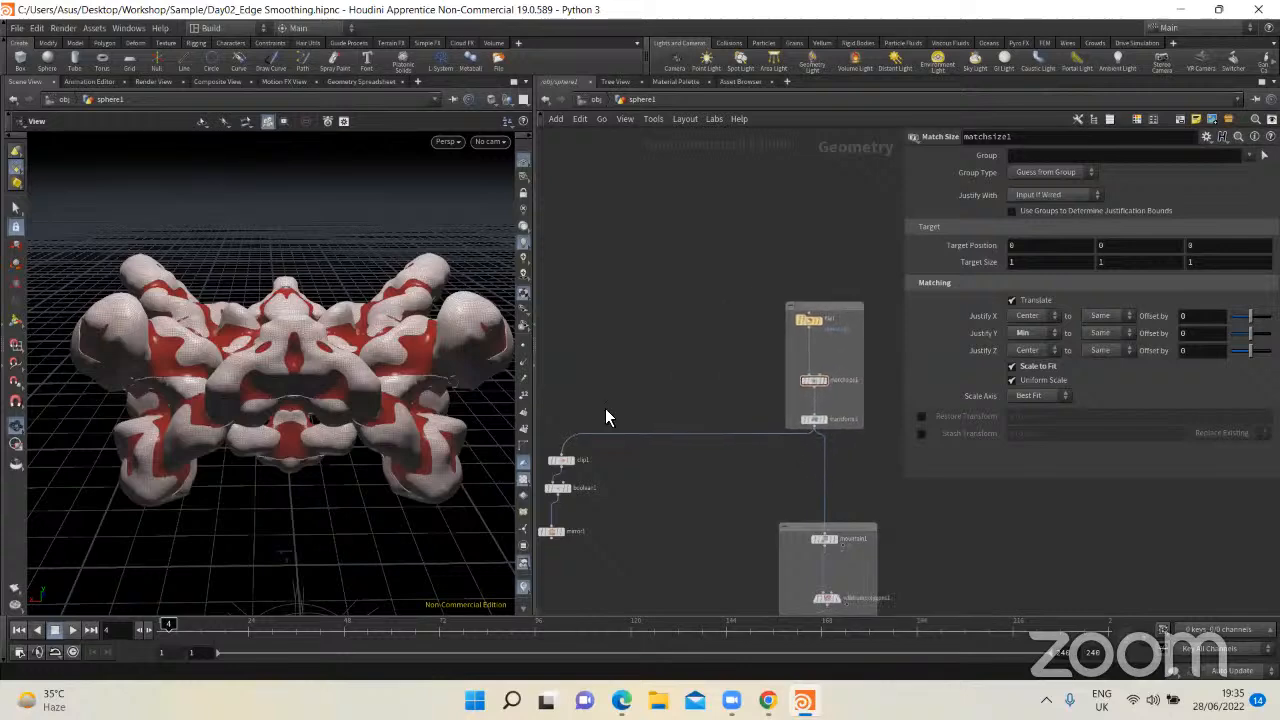
Step: Delete the side branch of clip1, boolean1 and merge1, and review the boxed network down to merge2
drag(618, 389, 551, 564)
key(Delete)
middle_drag(672, 474, 667, 360)
scroll(675, 420, down, 3)
middle_drag(676, 552, 663, 334)
scroll(663, 334, down, 3)
middle_drag(644, 386, 637, 324)
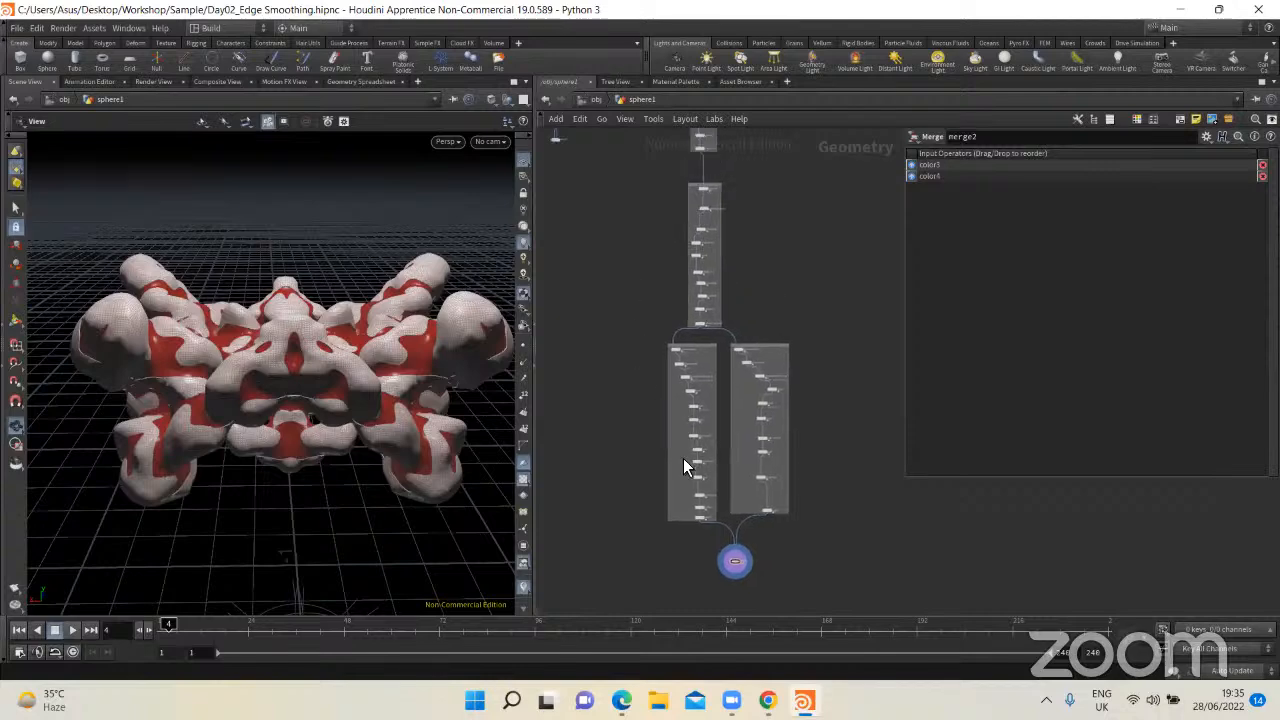
scroll(730, 560, up, 8)
drag(757, 571, 720, 518)
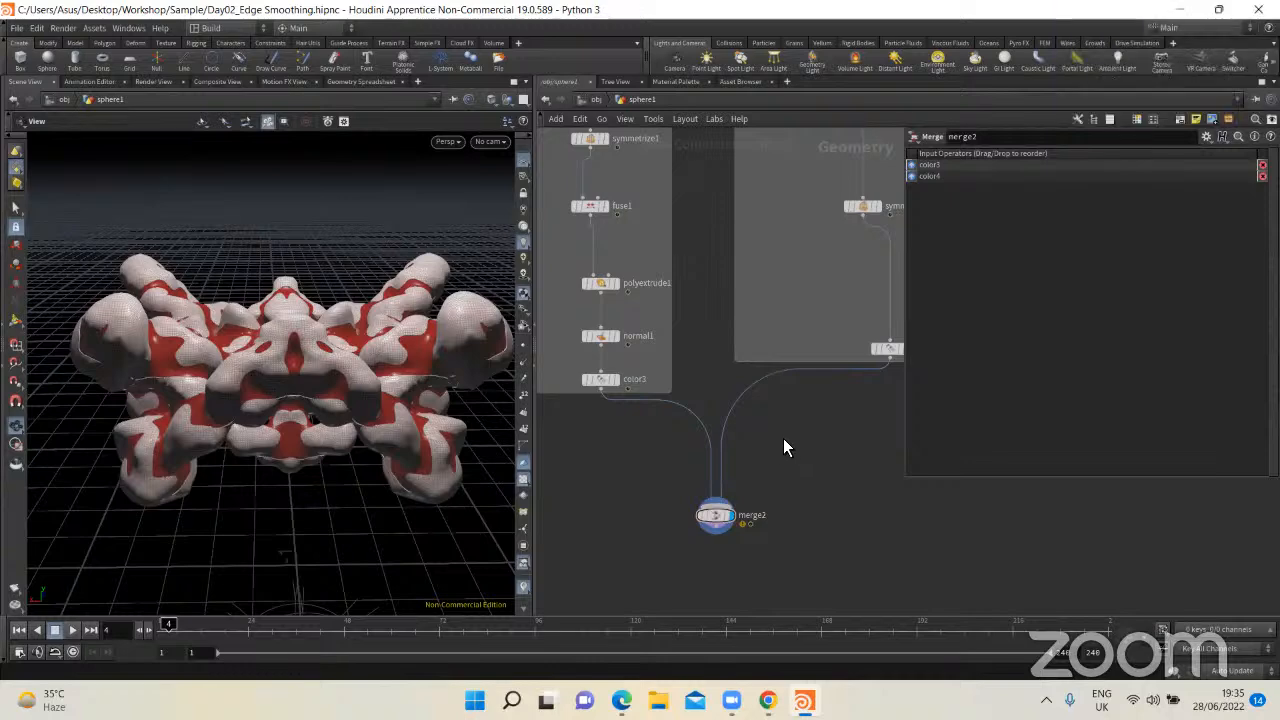
scroll(783, 447, down, 1)
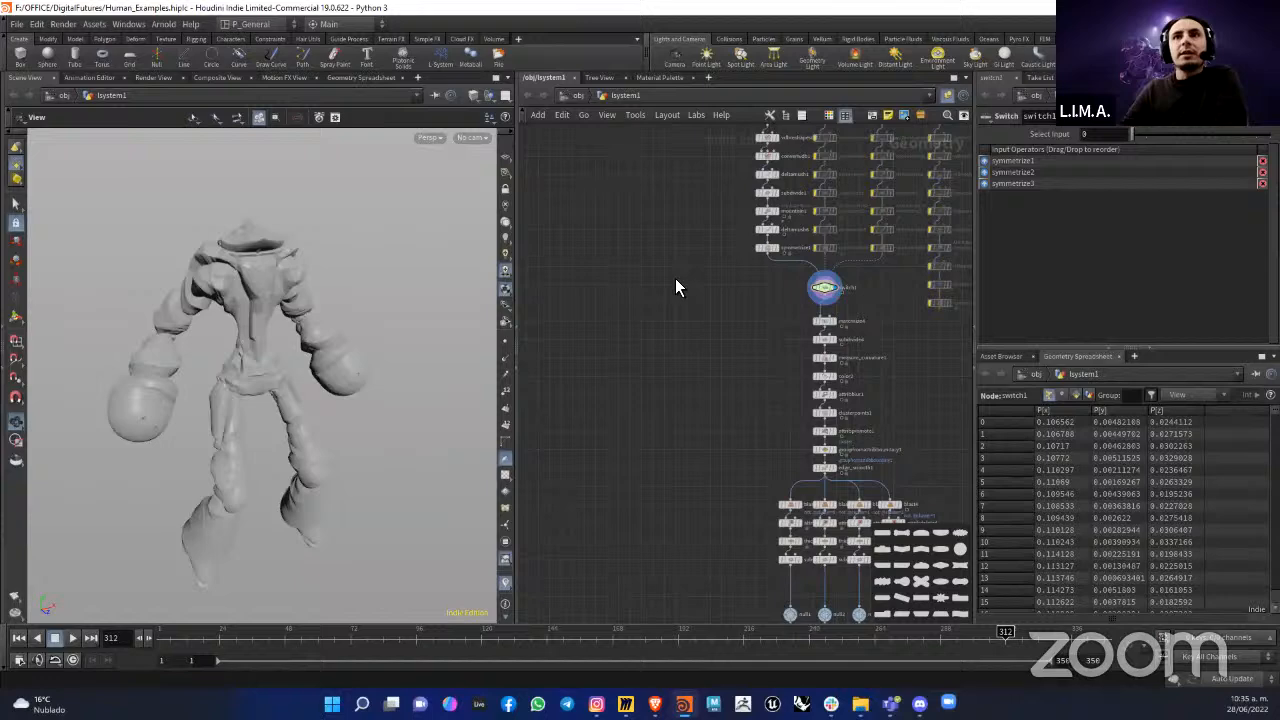
Step: Display measure_curvature1 in the lsystem1 network and examine the chain from matchsize4 to the four blast branches
scroll(790, 343, up, 4)
middle_drag(790, 343, 727, 264)
click(811, 297)
click(798, 303)
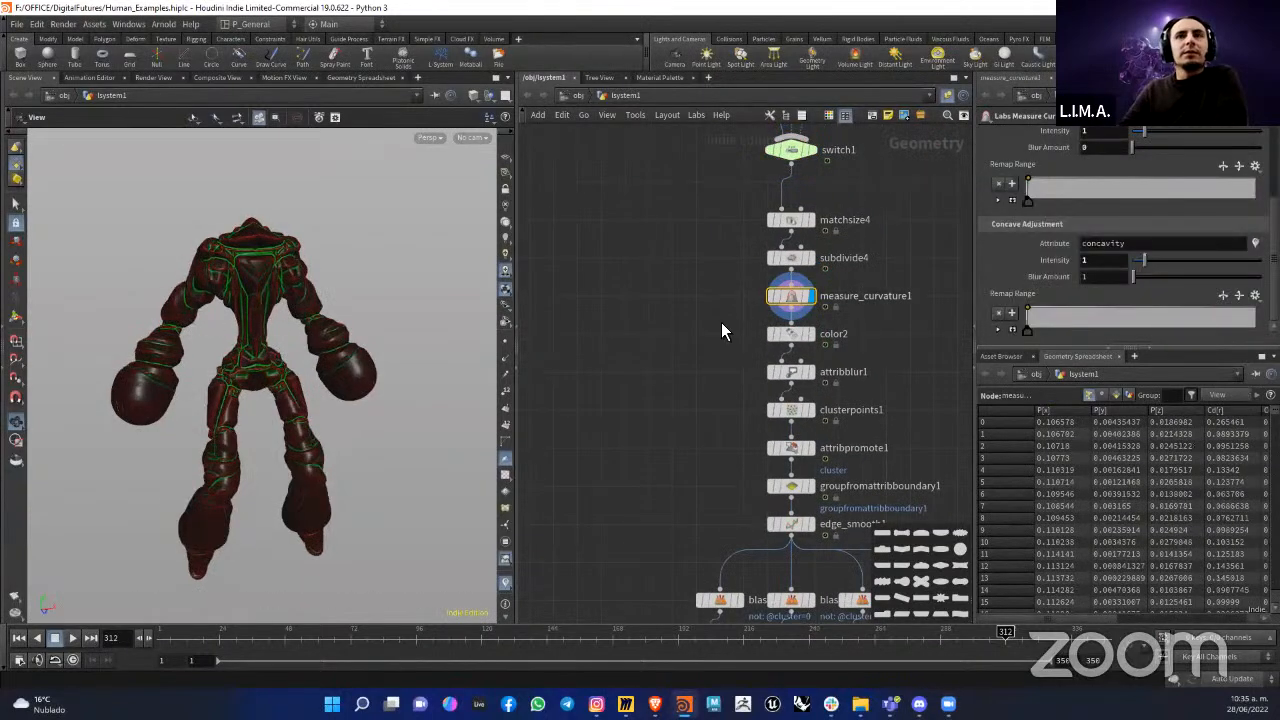
scroll(660, 305, down, 3)
scroll(688, 265, down, 2)
scroll(711, 257, up, 2)
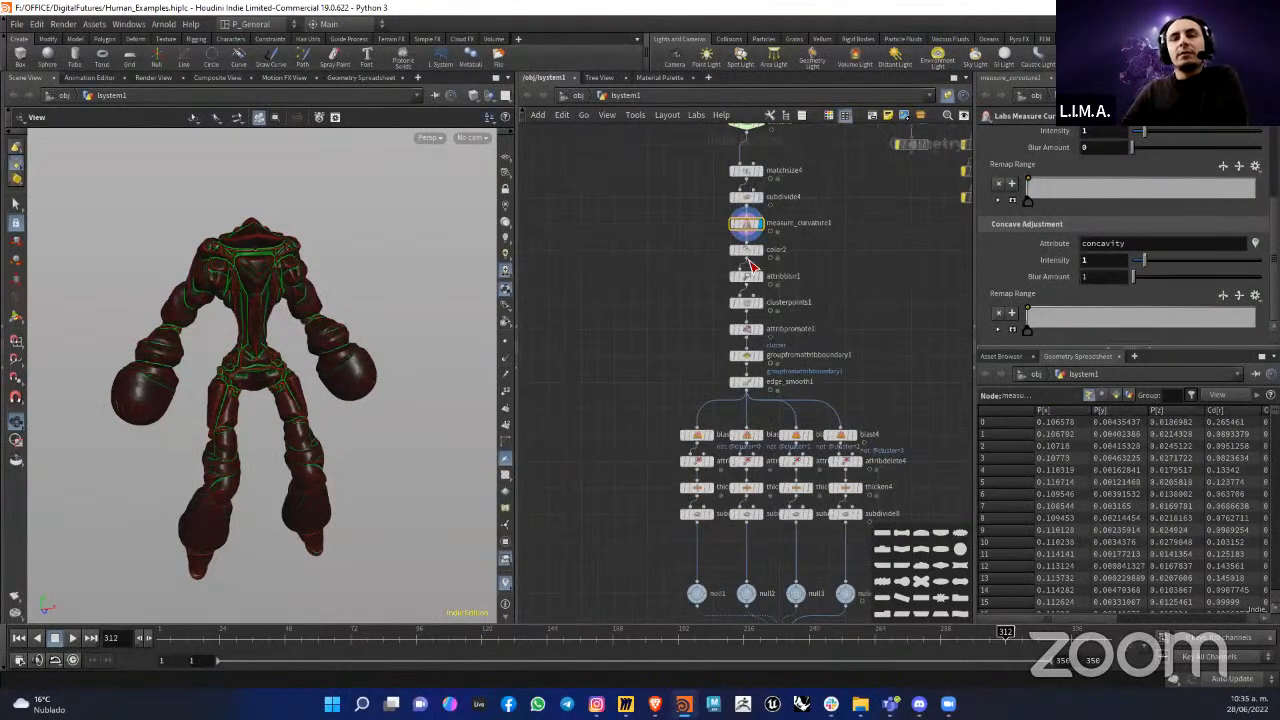
middle_drag(785, 231, 747, 237)
scroll(740, 275, down, 1)
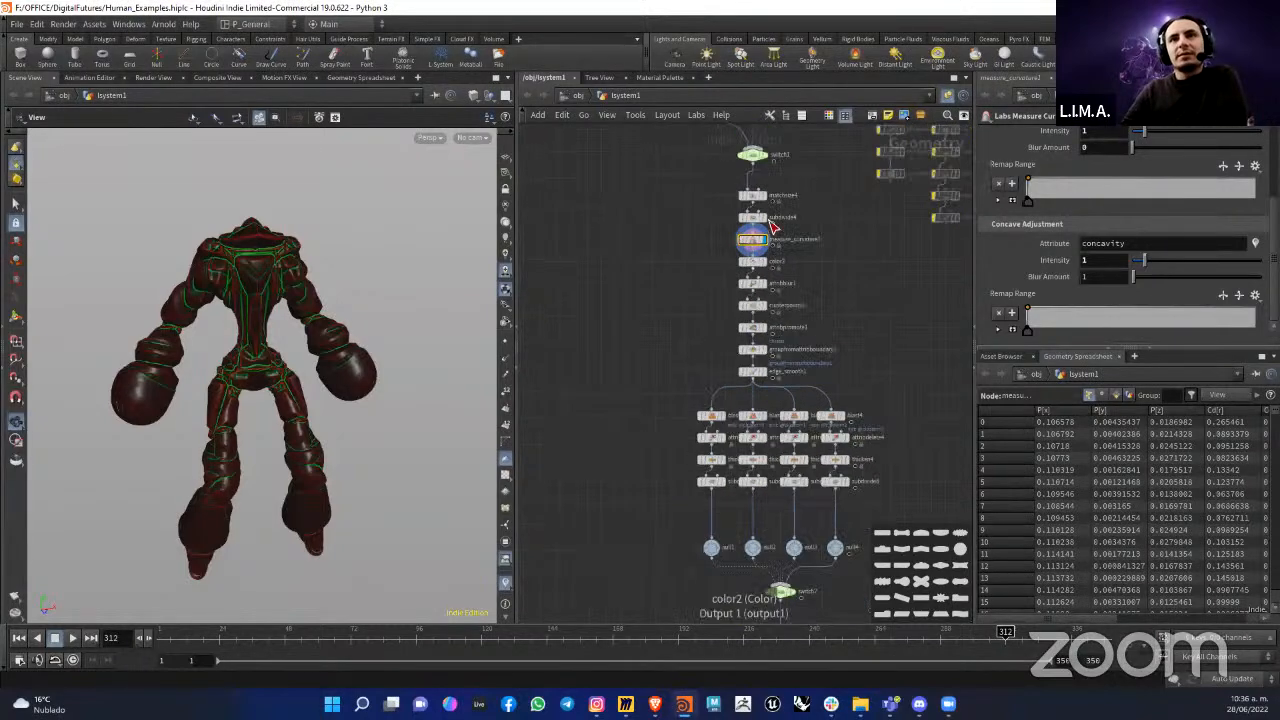
scroll(695, 236, up, 1)
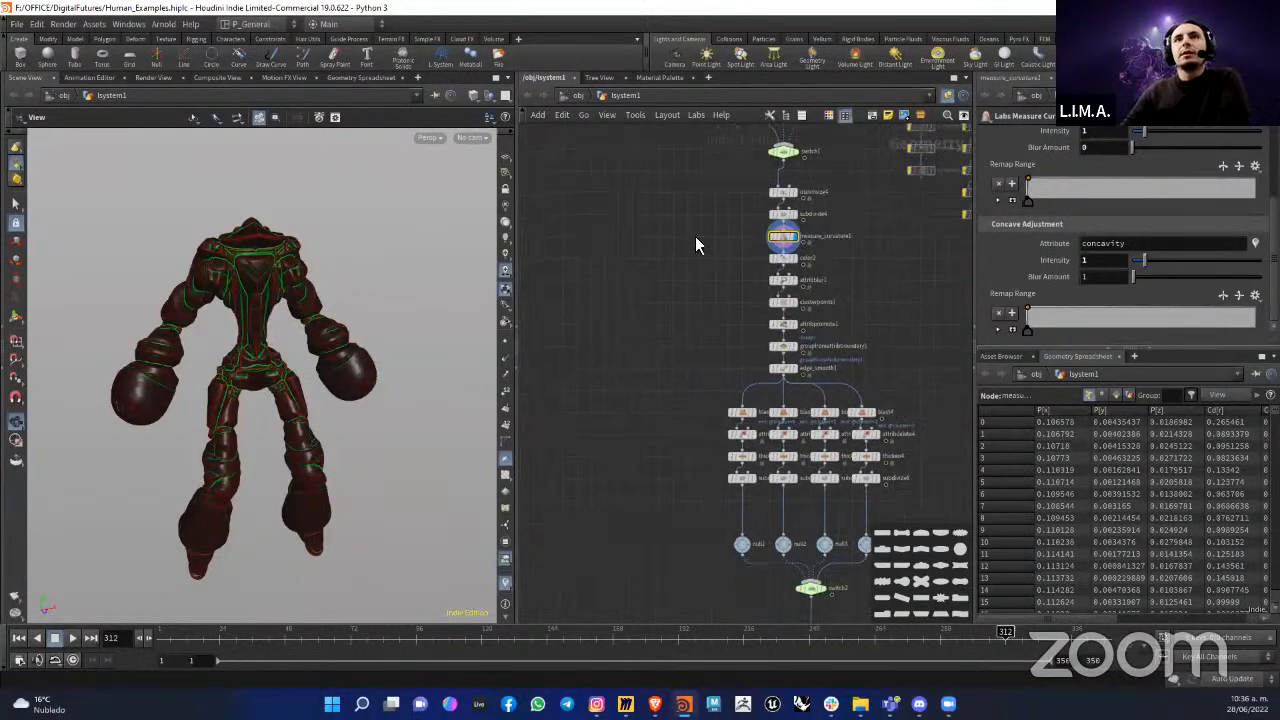
scroll(721, 254, up, 3)
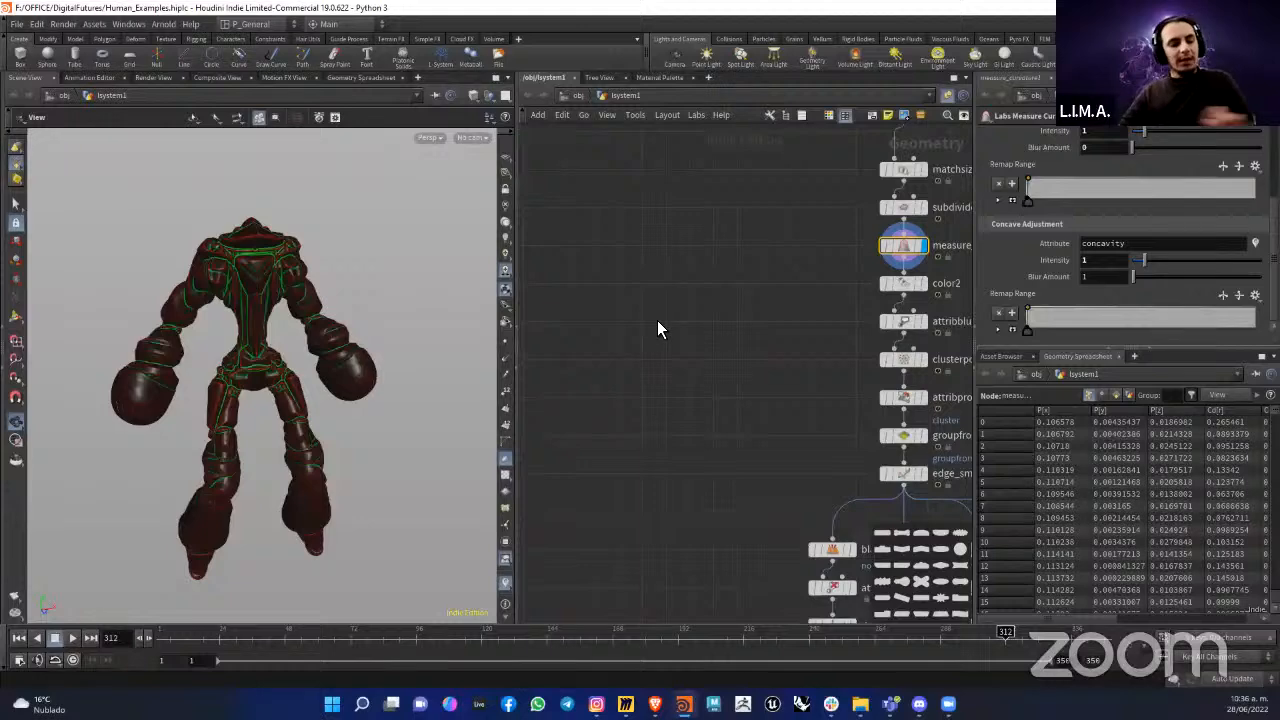
Step: Add a Labs Maps Baker node in the empty space beside the curvature chain
key(Tab)
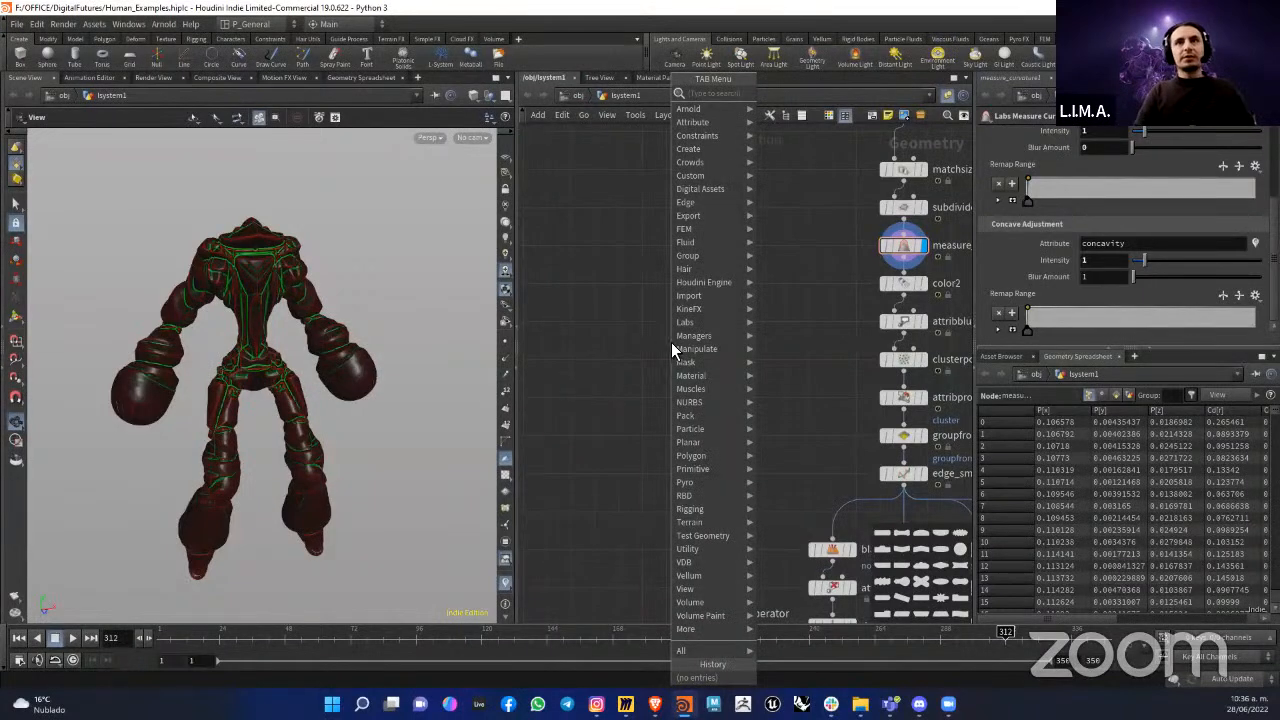
text(baker)
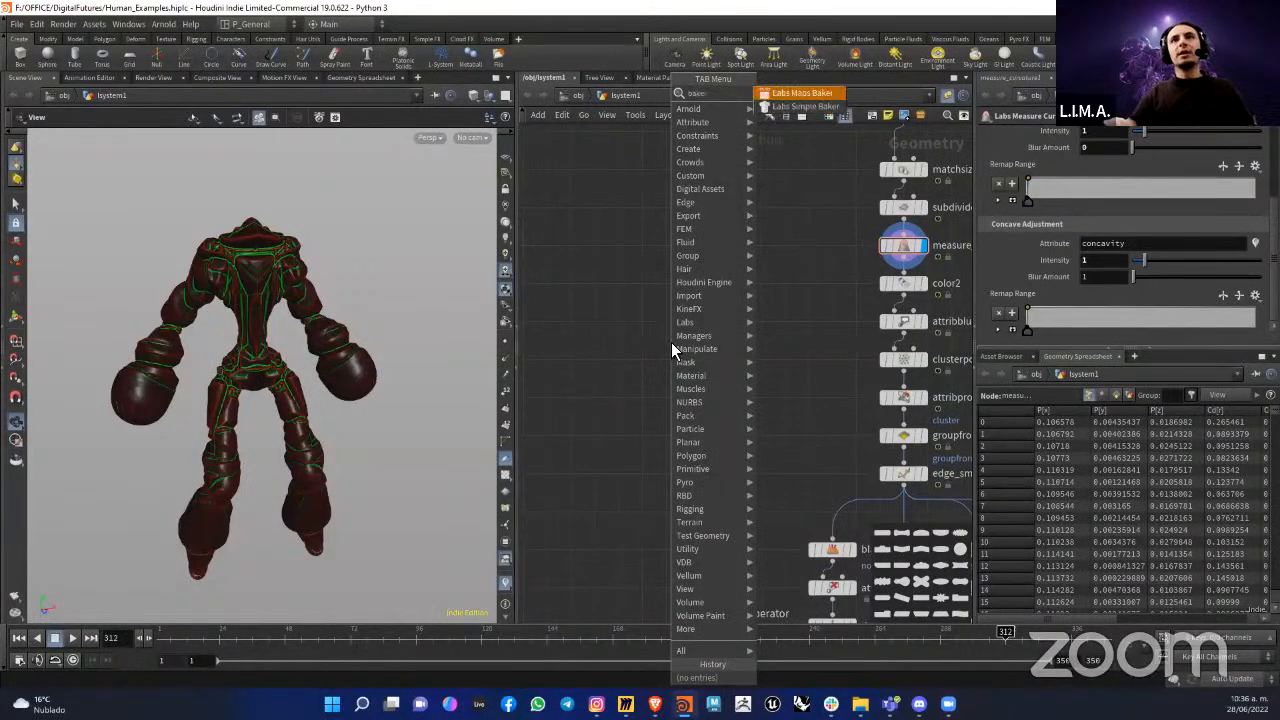
click(805, 95)
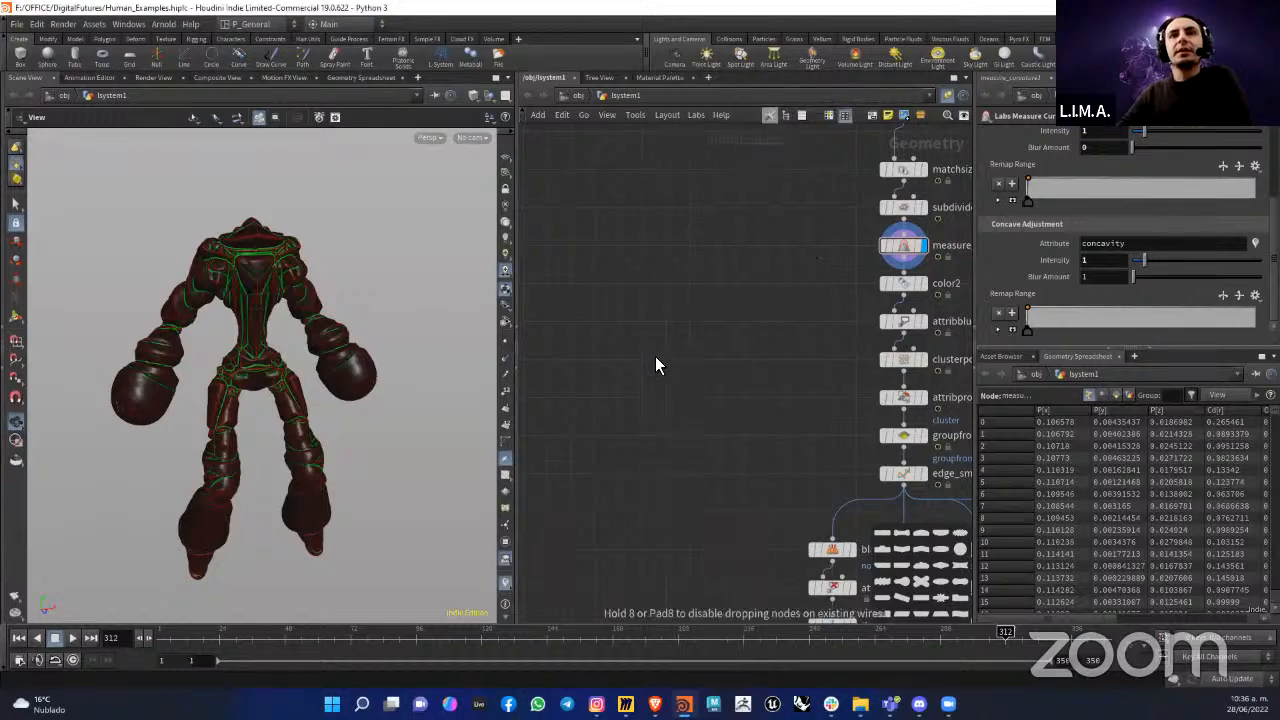
click(655, 356)
Step: Add a Labs Simple Baker node next to maps_baker1
key(Tab)
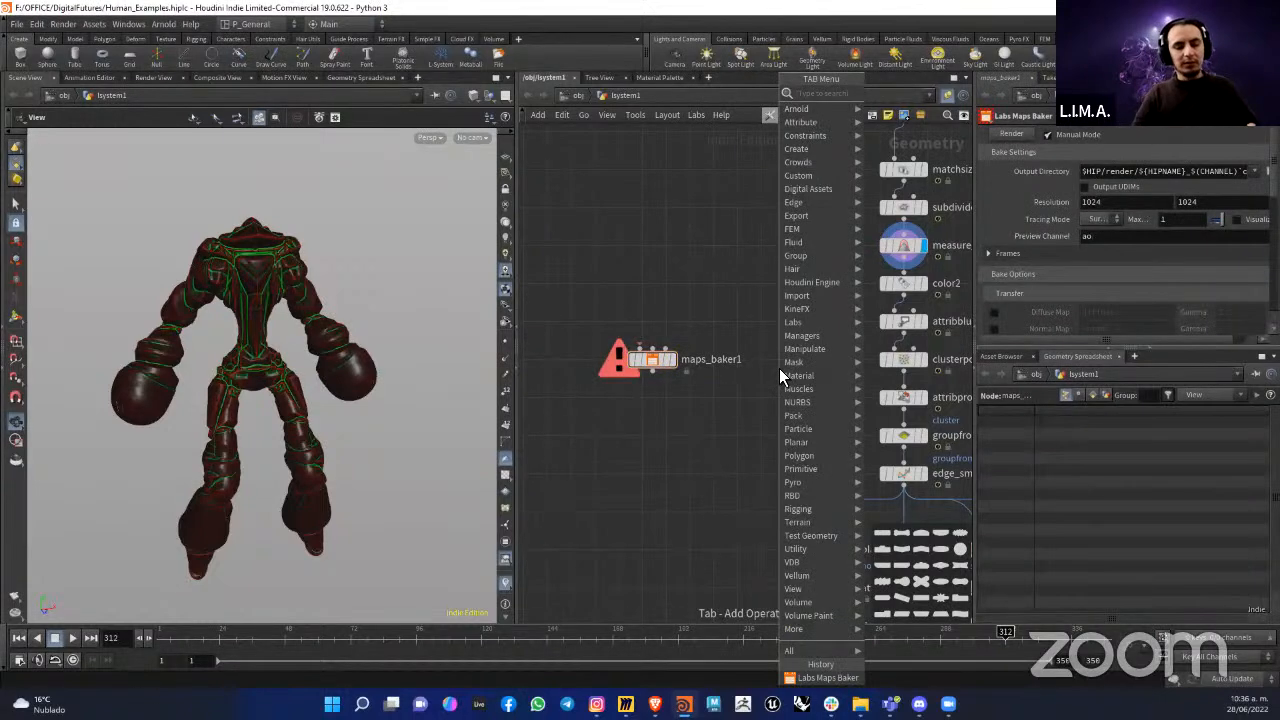
text(bake)
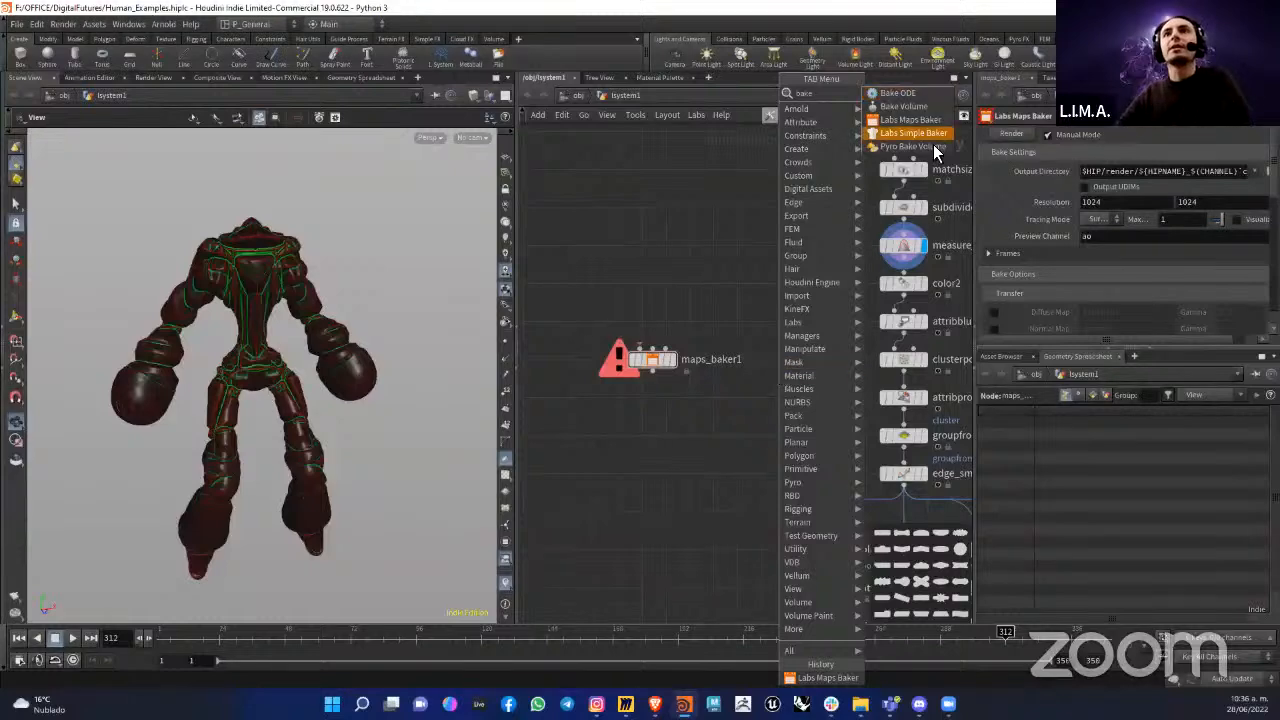
click(912, 133)
click(785, 356)
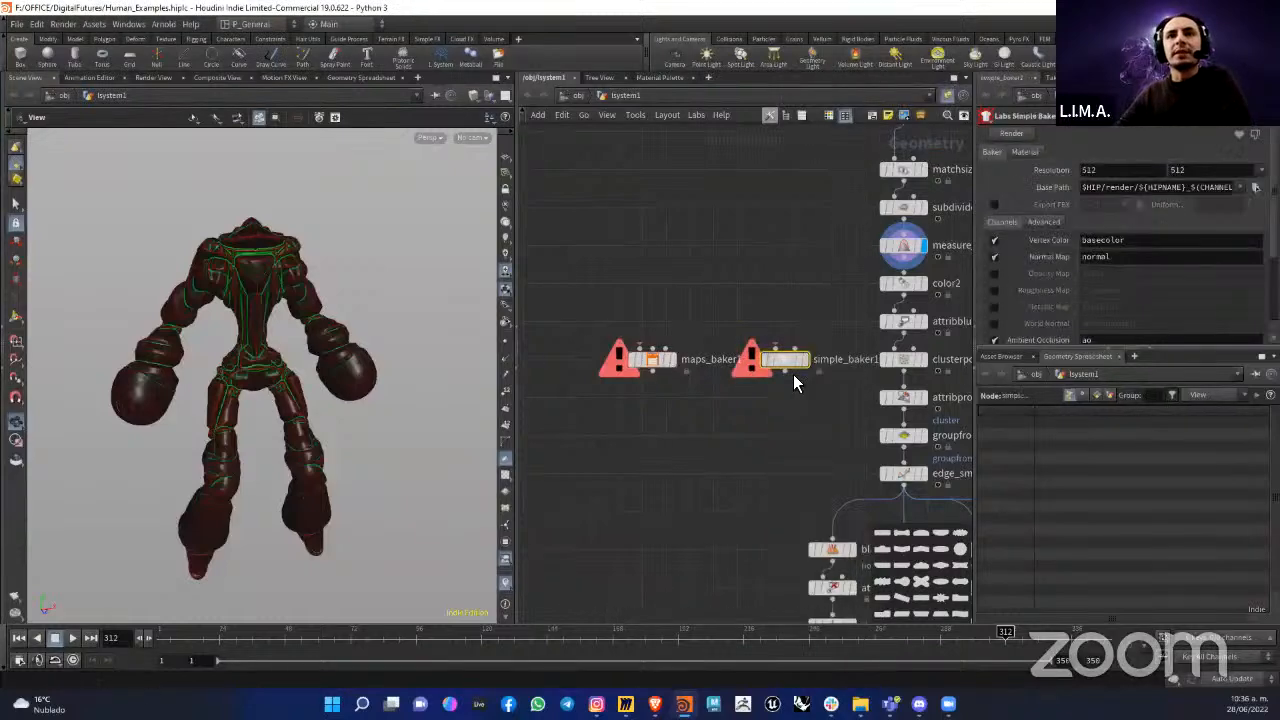
Step: Rearrange the two baker nodes so that maps_baker1 sits above simple_baker1 and nearer the curvature chain
middle_drag(723, 340, 698, 311)
drag(721, 300, 649, 414)
drag(591, 300, 617, 357)
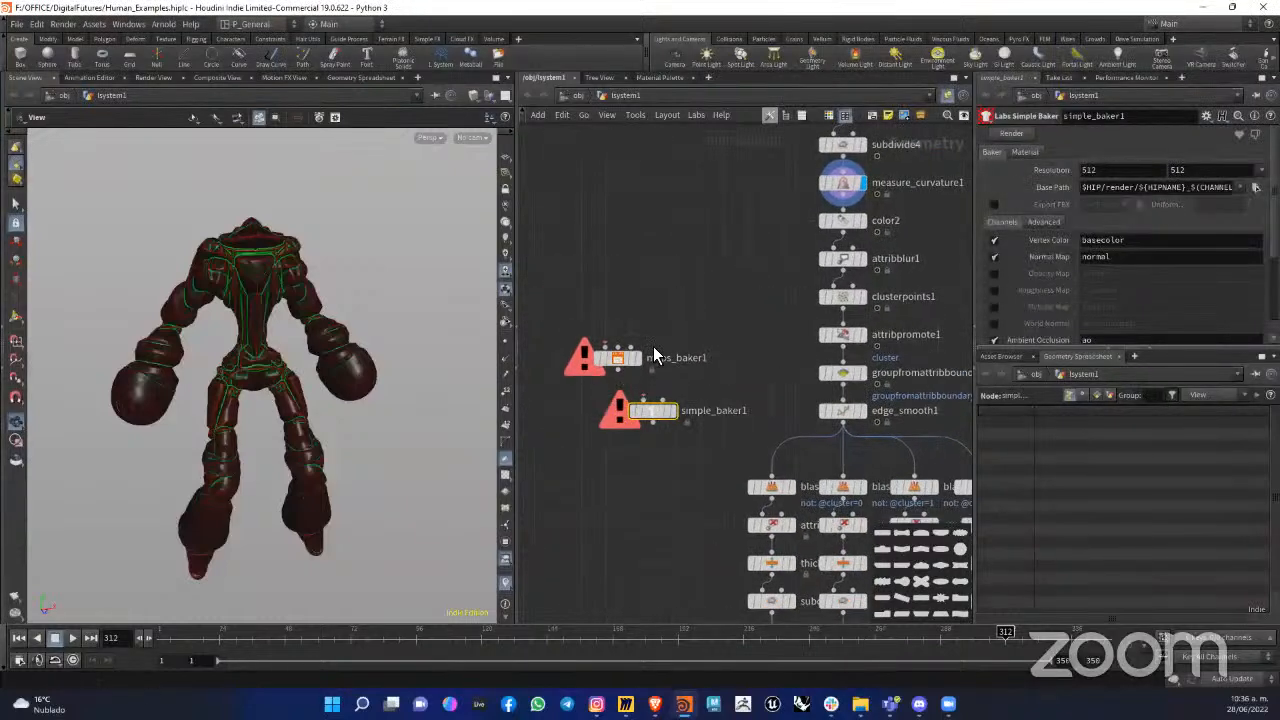
middle_drag(612, 386, 679, 334)
drag(683, 308, 795, 299)
drag(727, 361, 656, 385)
drag(761, 333, 762, 322)
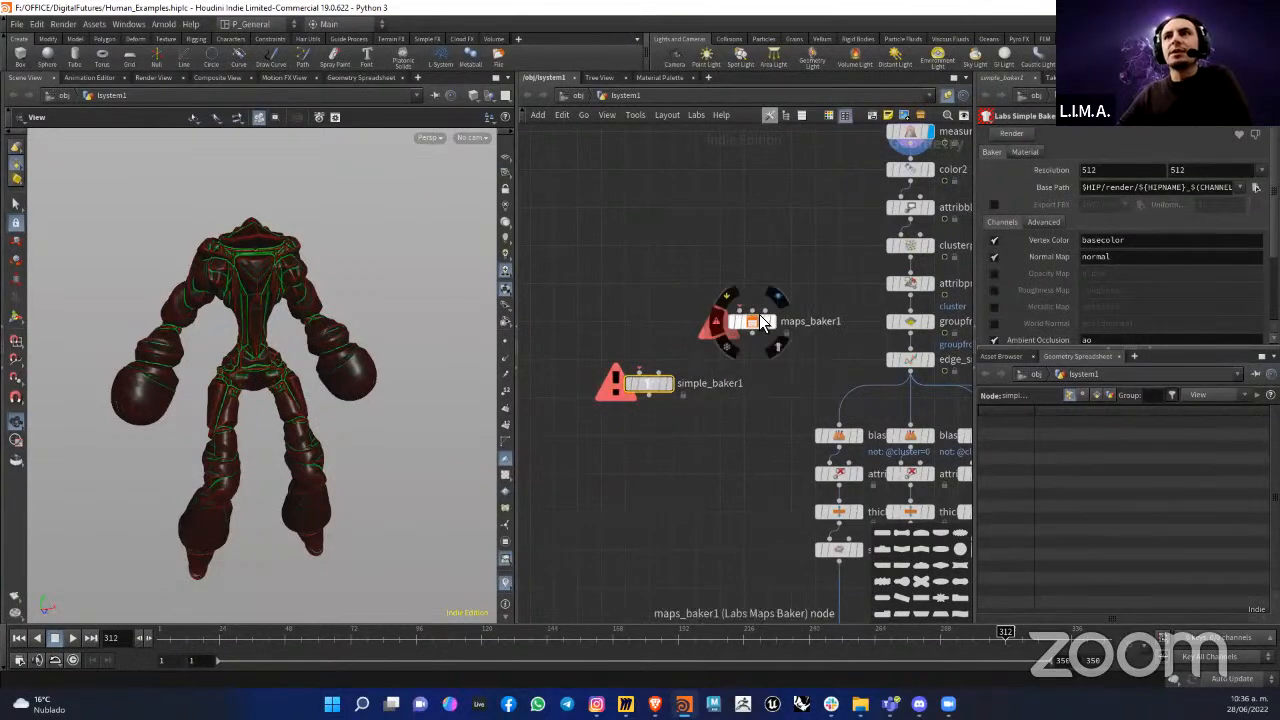
Step: Connect measure_curvature1's output to maps_baker1's first input and display maps_baker1
middle_drag(814, 276, 765, 279)
drag(712, 354, 732, 316)
drag(862, 198, 730, 275)
scroll(725, 320, up, 3)
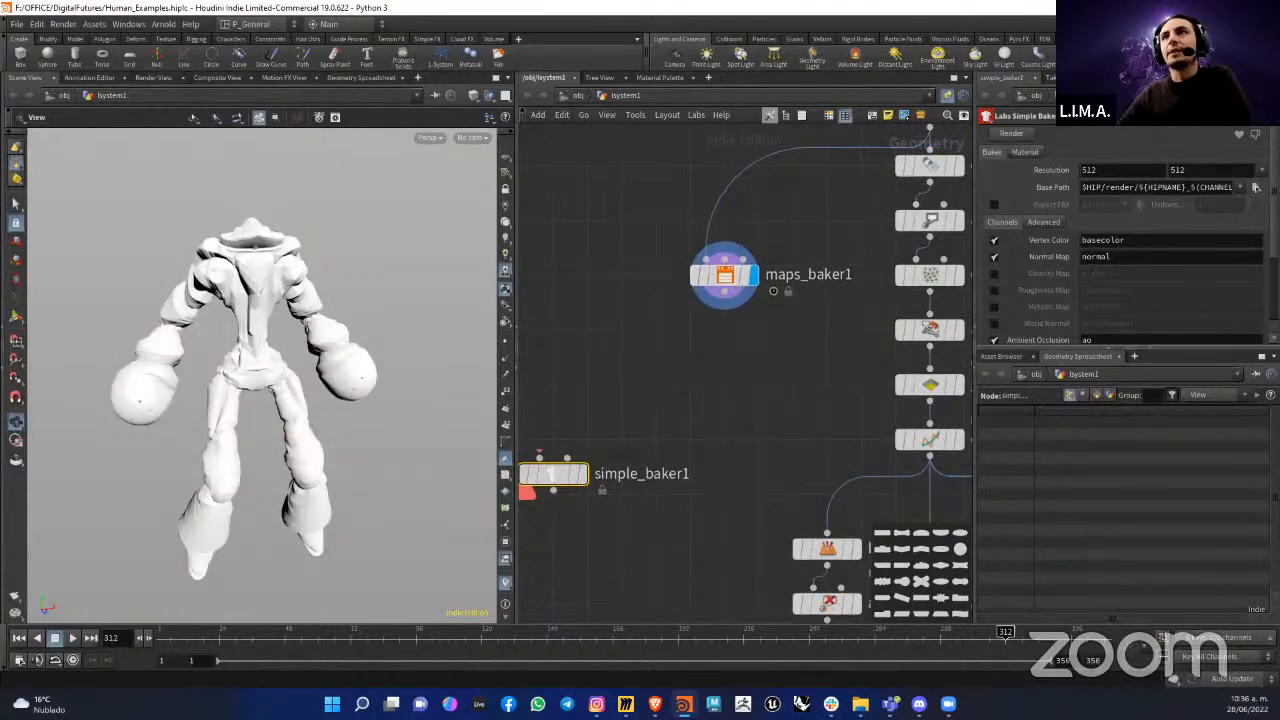
Step: Enlarge the parameter area and set simple_baker1's resolution to 1024 by 1024
drag(1137, 350, 1135, 468)
drag(976, 218, 851, 214)
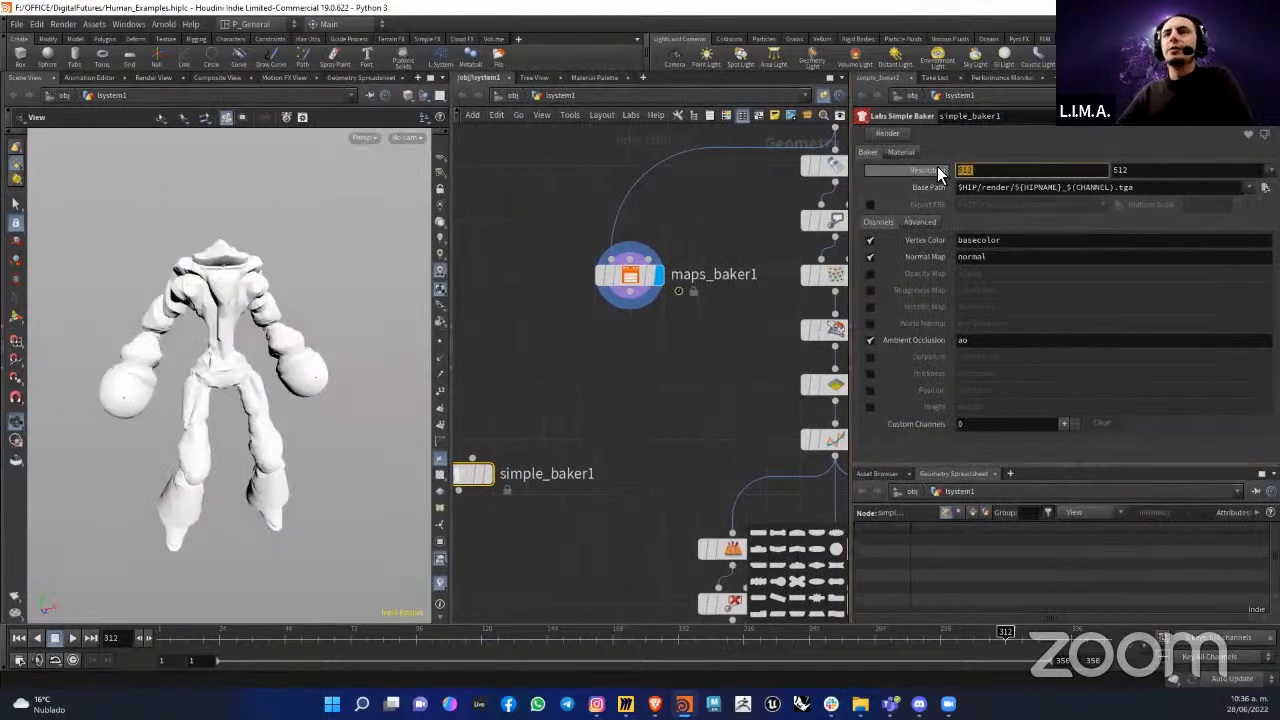
double_click(990, 171)
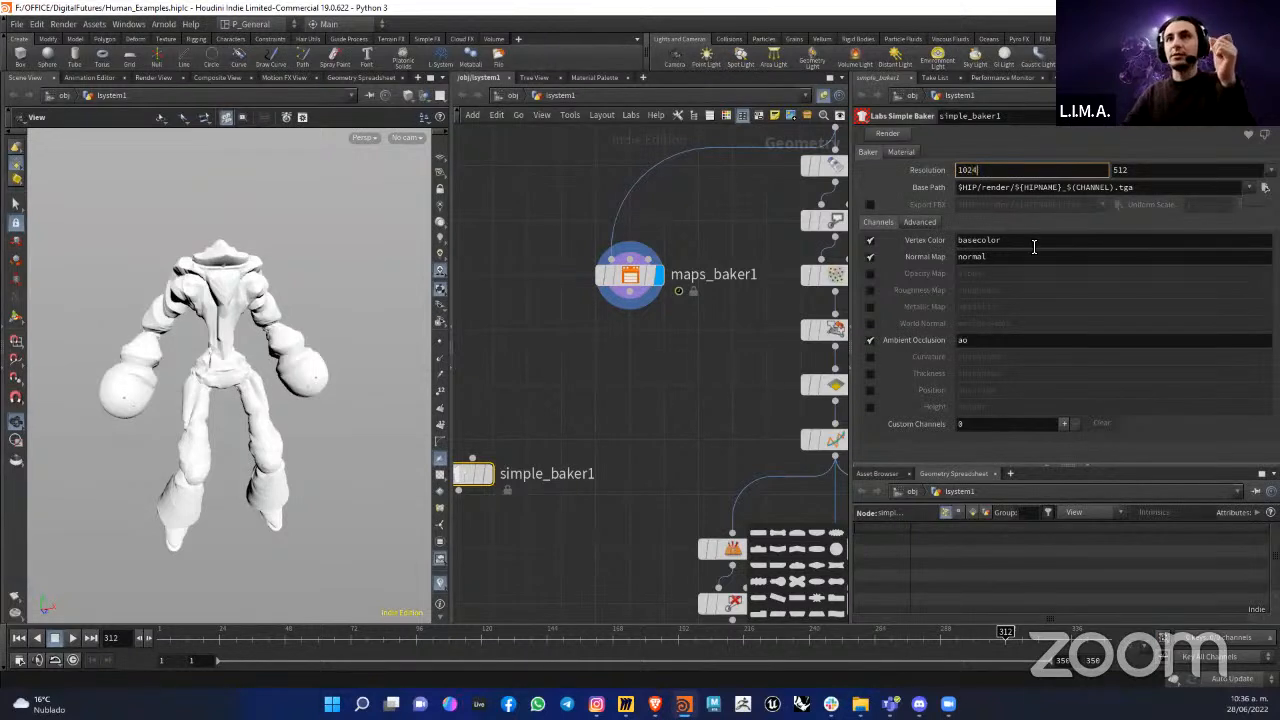
key(Tab)
text(10)
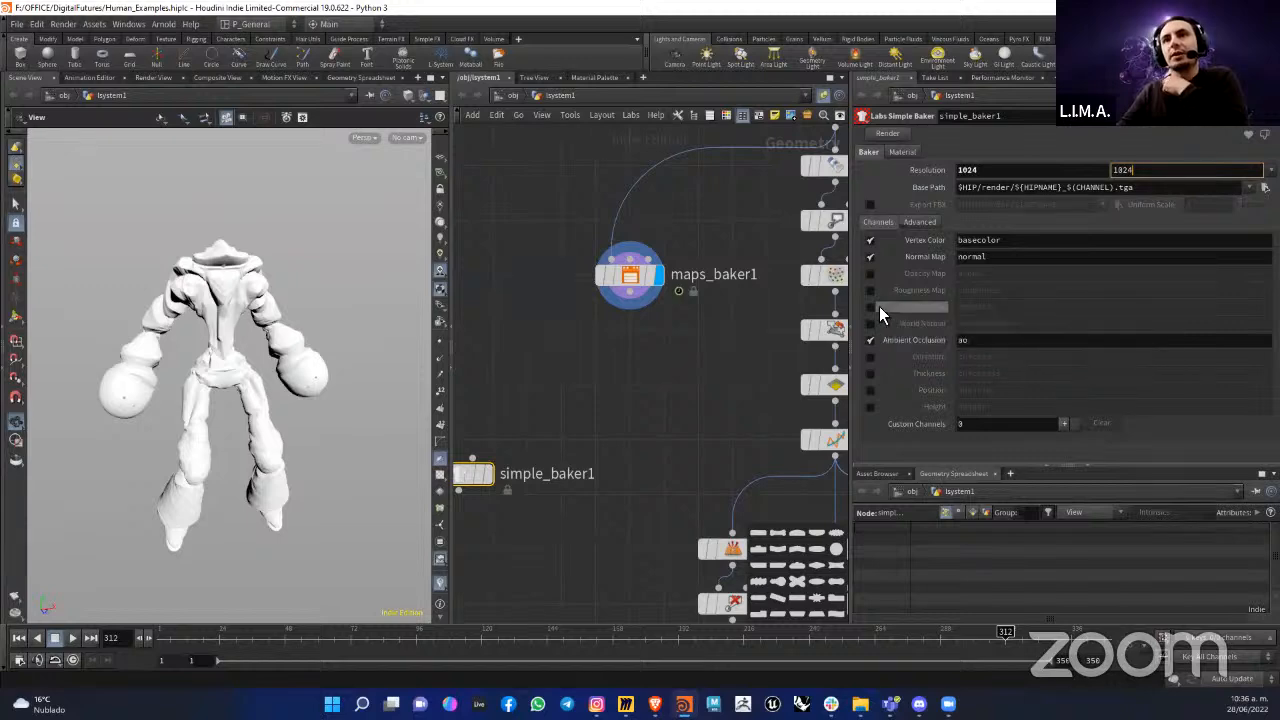
Step: Display measure_curvature1 and examine its convexity and concavity colouring on the figure up close
middle_drag(645, 314, 531, 392)
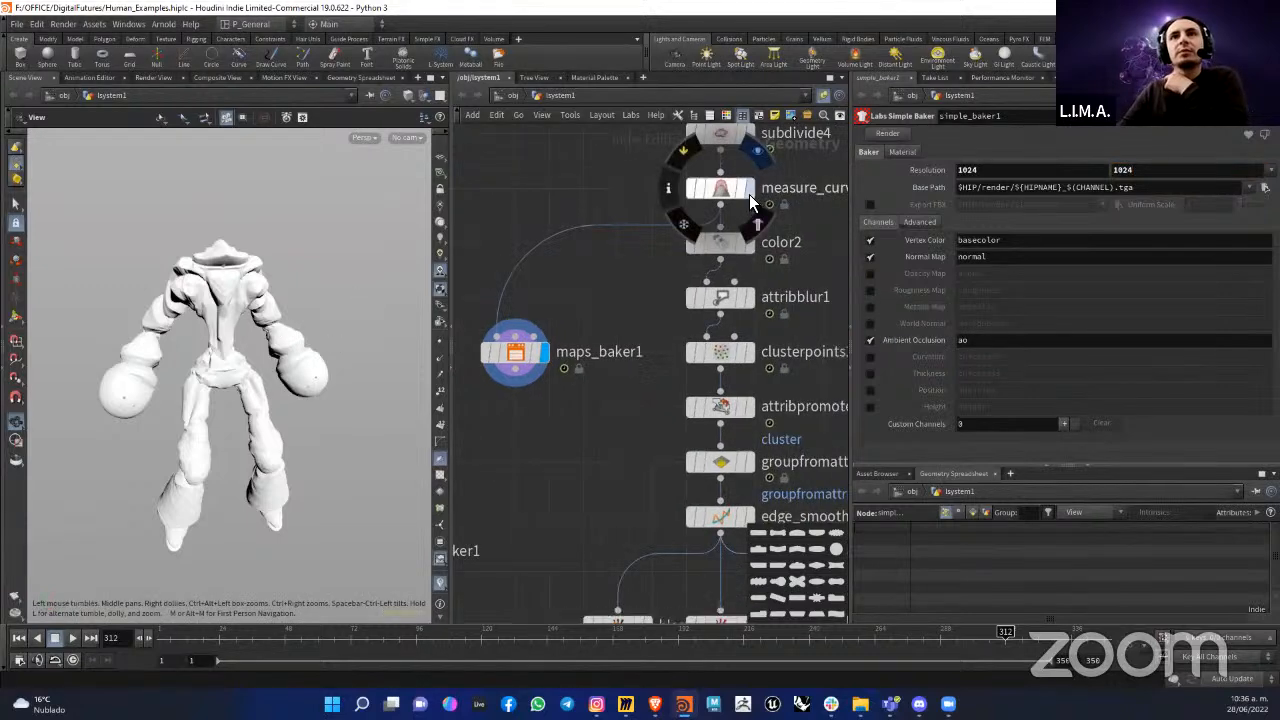
click(749, 189)
drag(168, 292, 207, 290)
scroll(214, 298, up, 5)
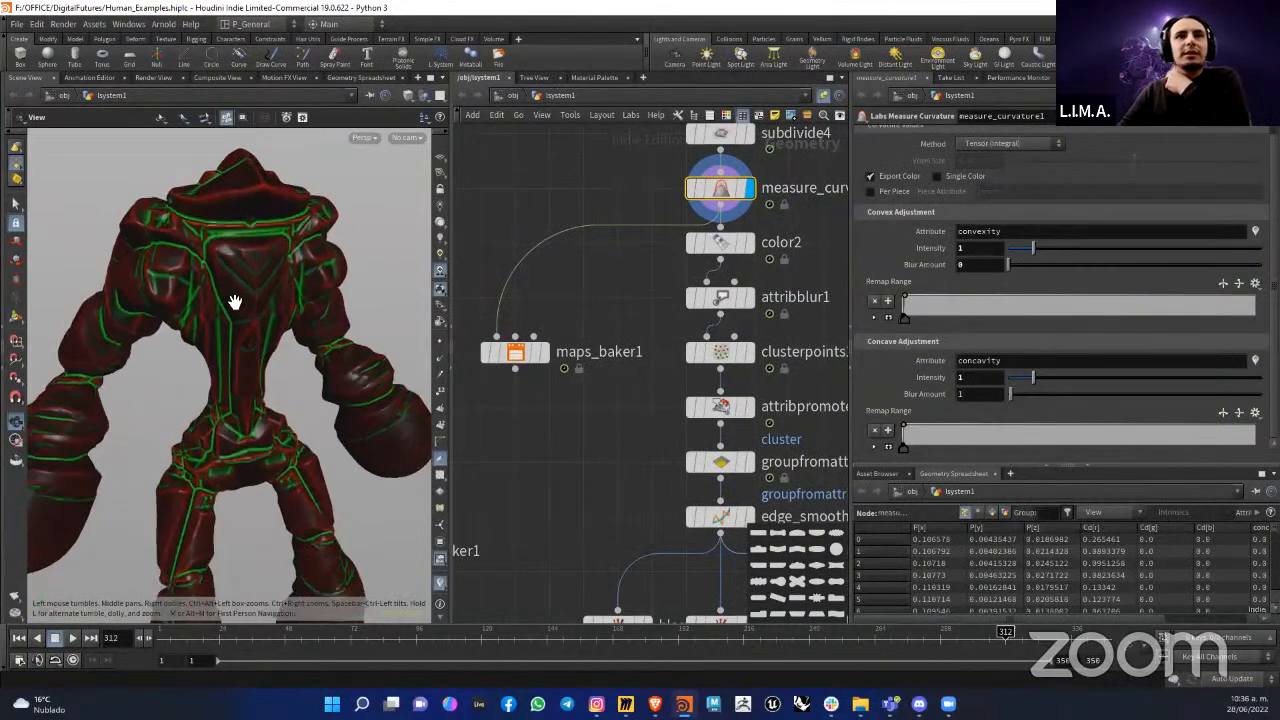
Step: Display maps_baker1 and review its bake settings, from the output directory to the generated map channels
click(521, 362)
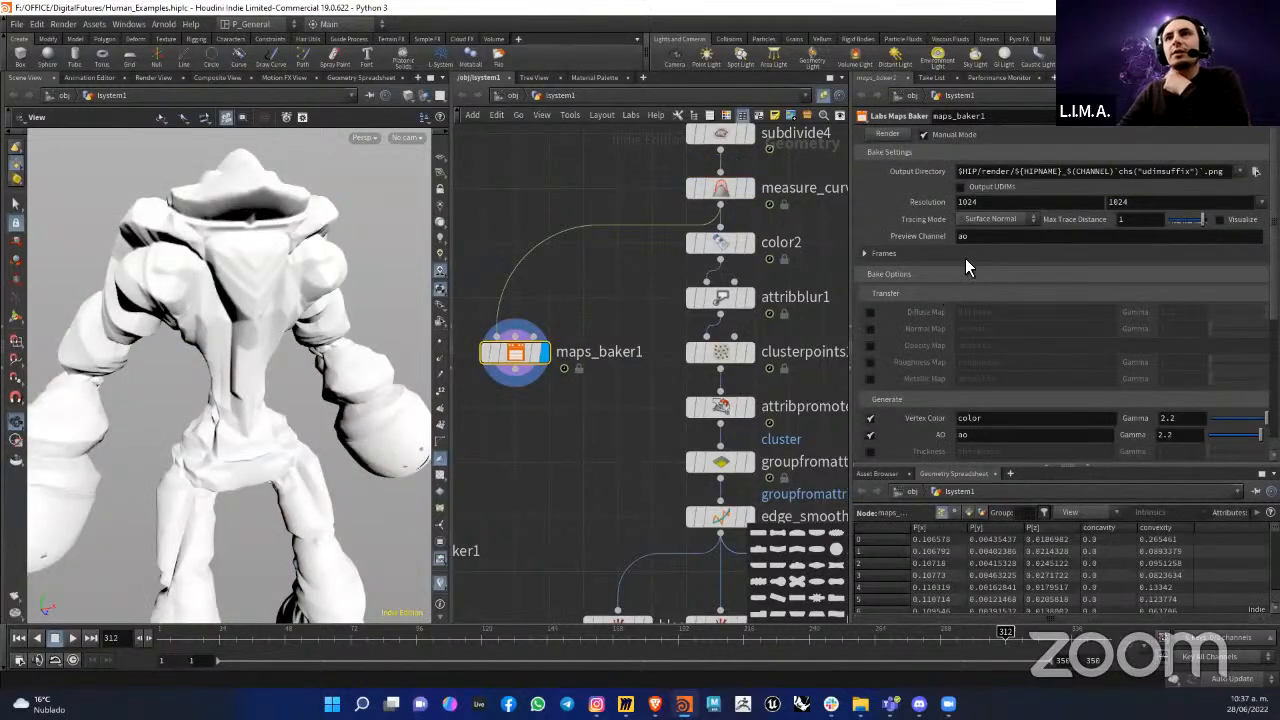
scroll(960, 350, down, 4)
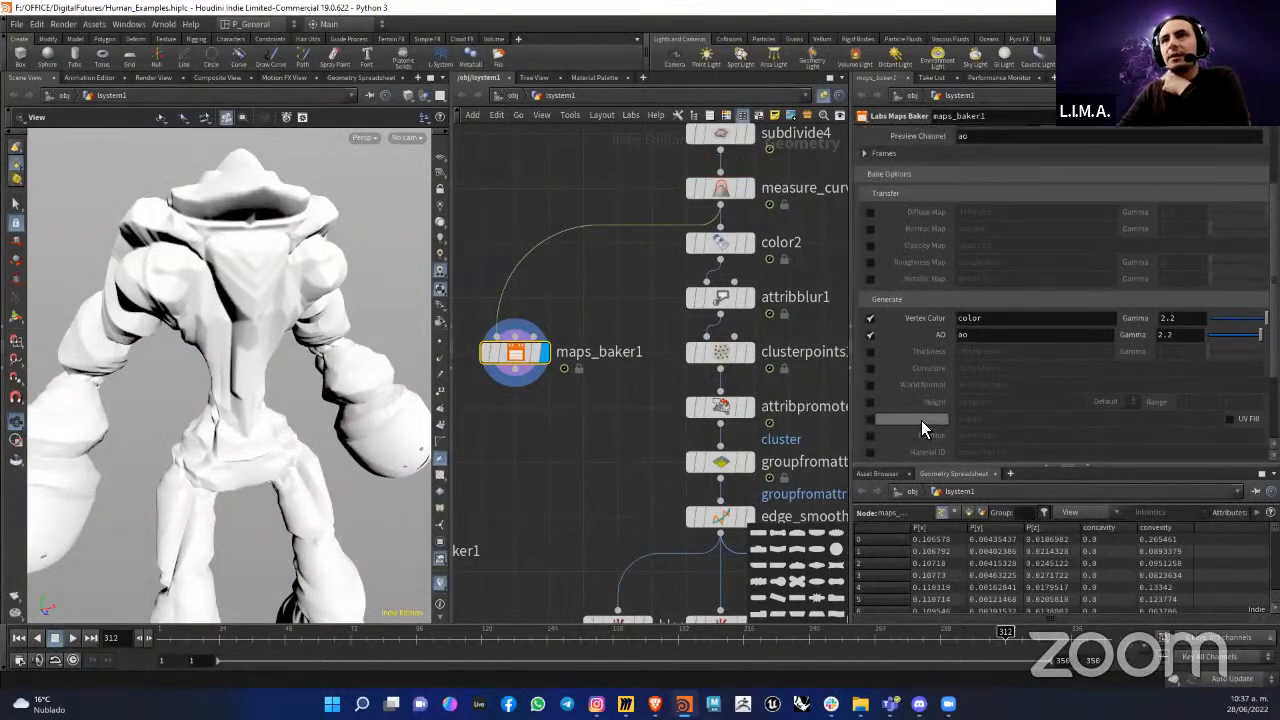
scroll(921, 420, up, 4)
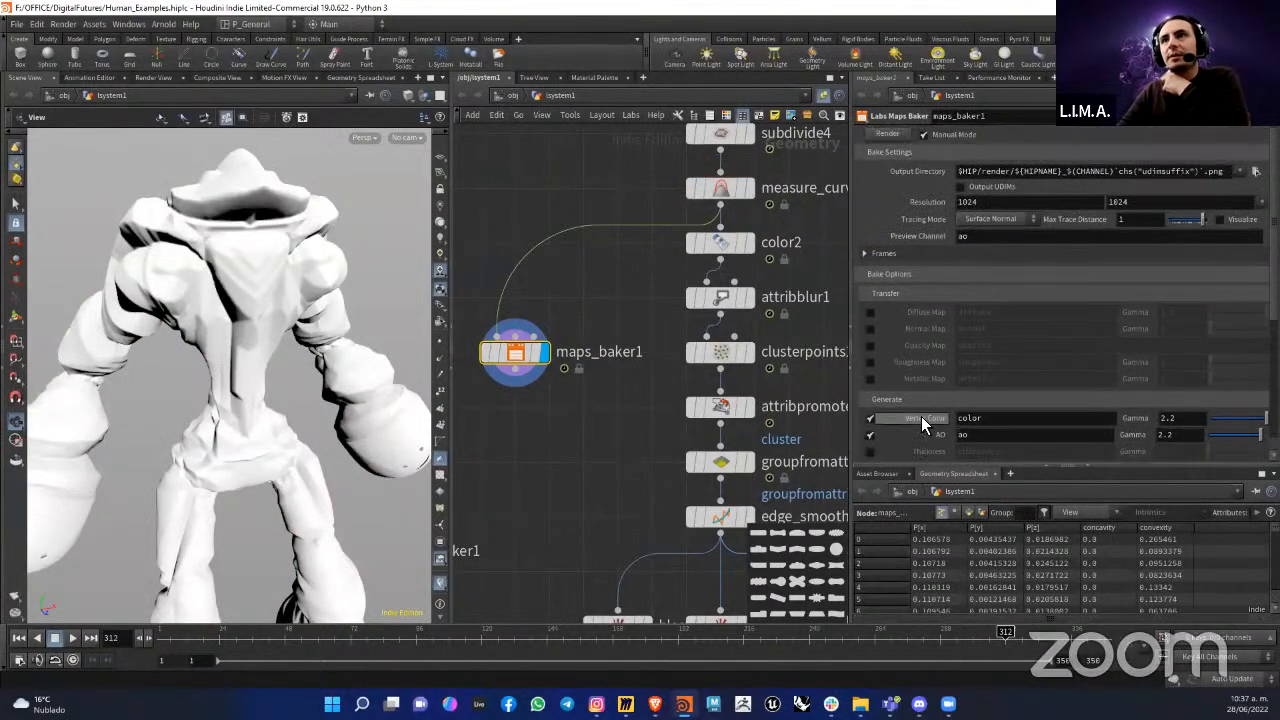
Step: Create a TEXTURE folder on the Desktop and set it as maps_baker1's output directory
click(1255, 172)
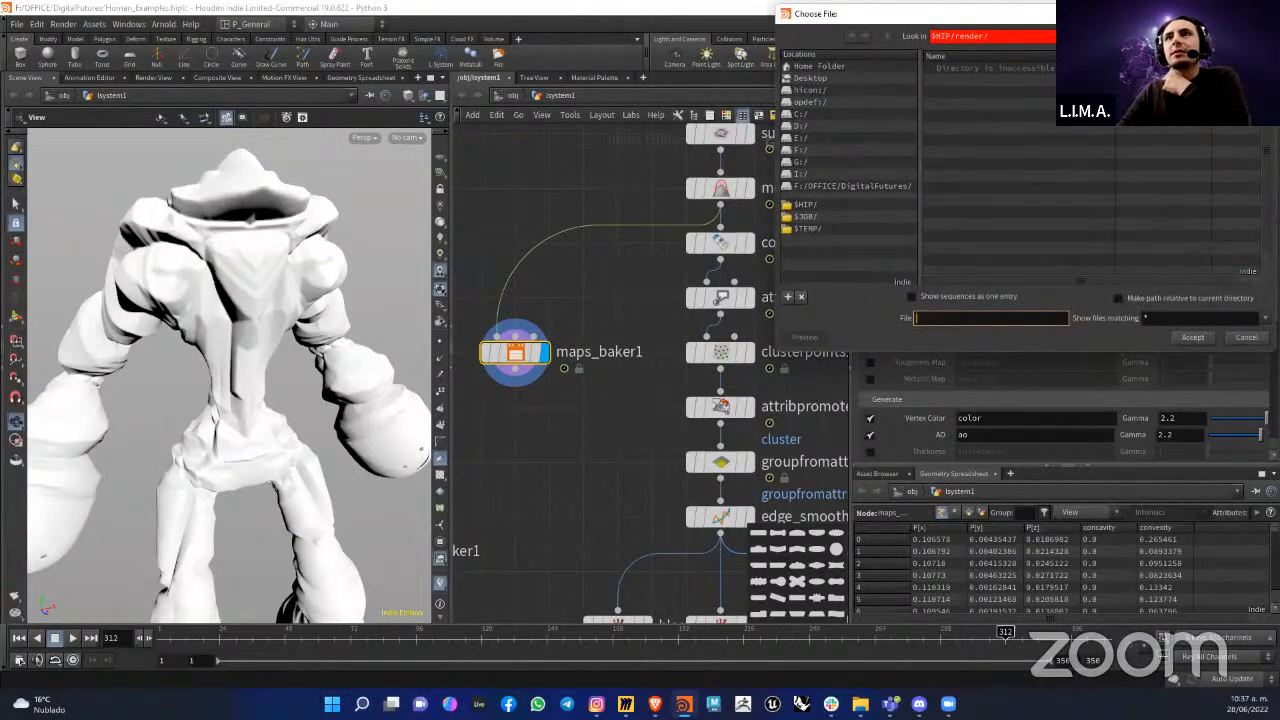
drag(486, 186, 514, 86)
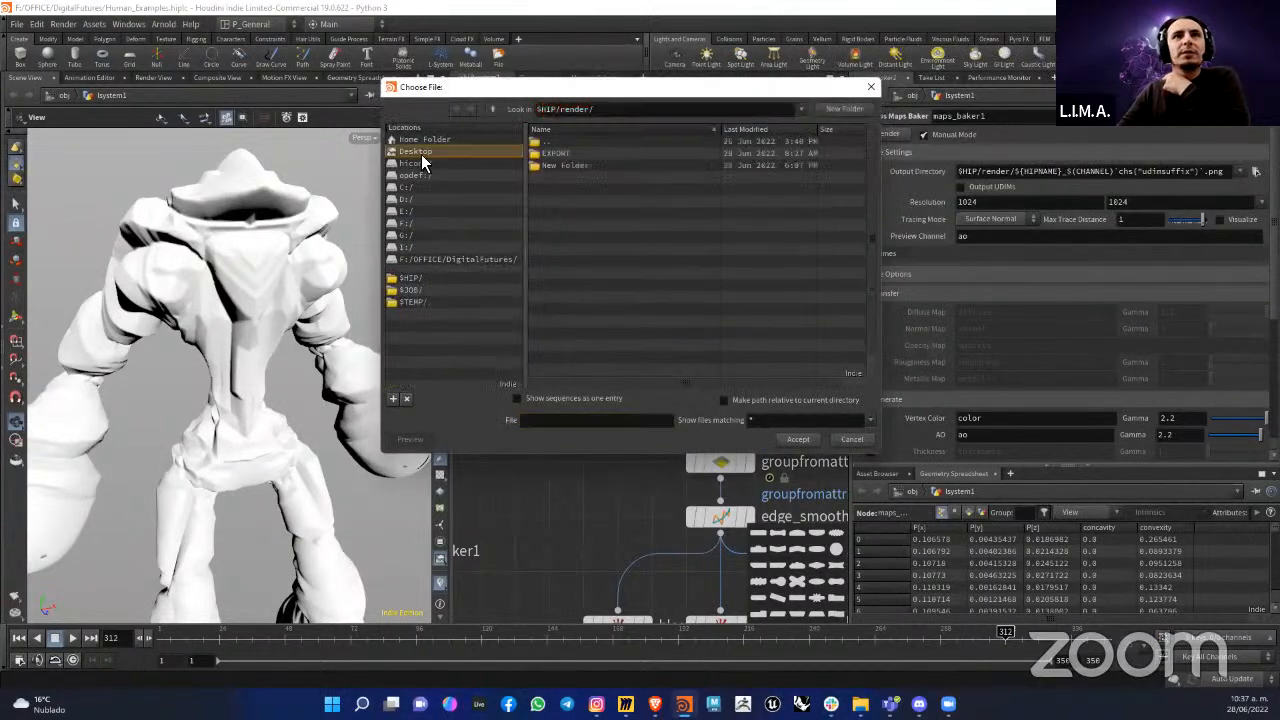
click(843, 109)
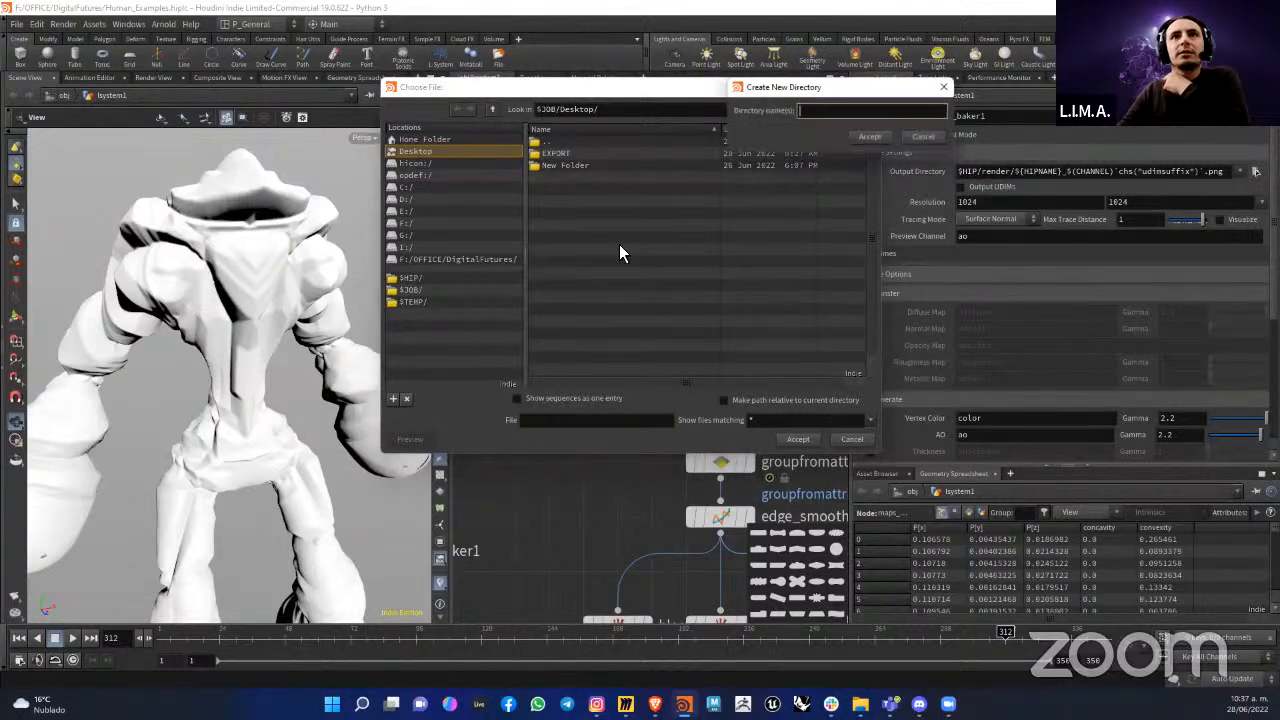
text(TEXTURE)
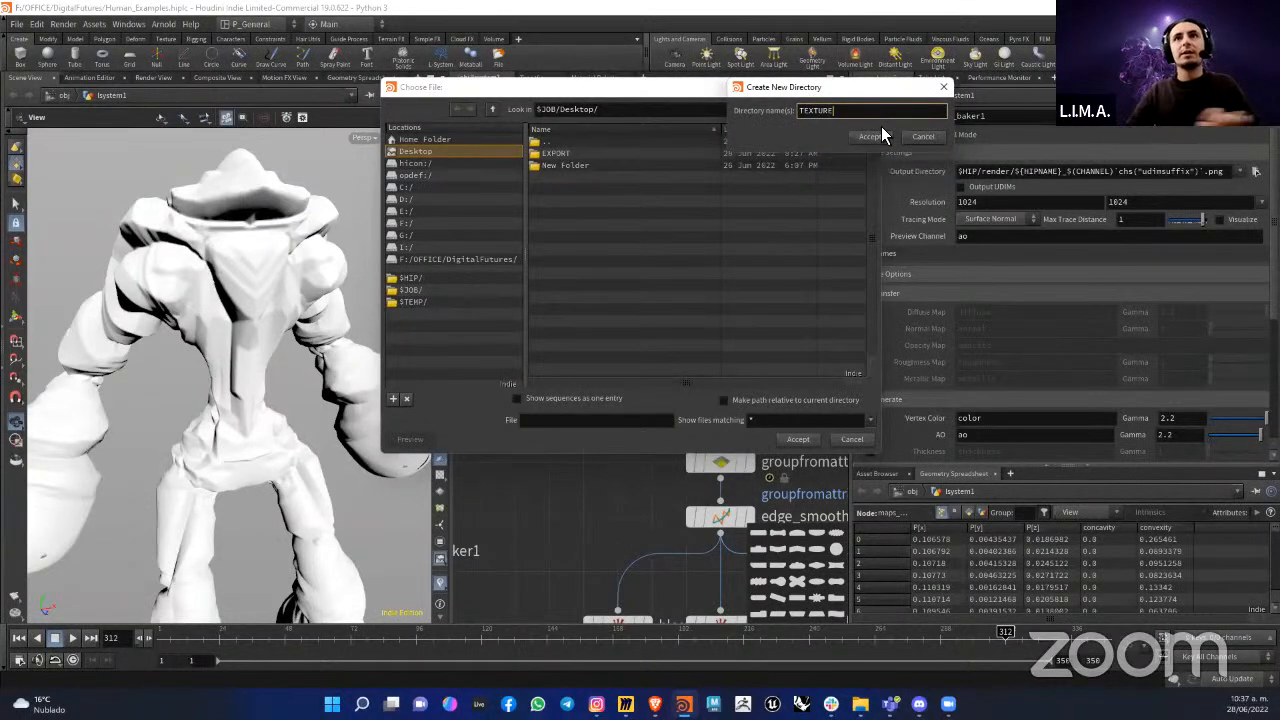
click(869, 136)
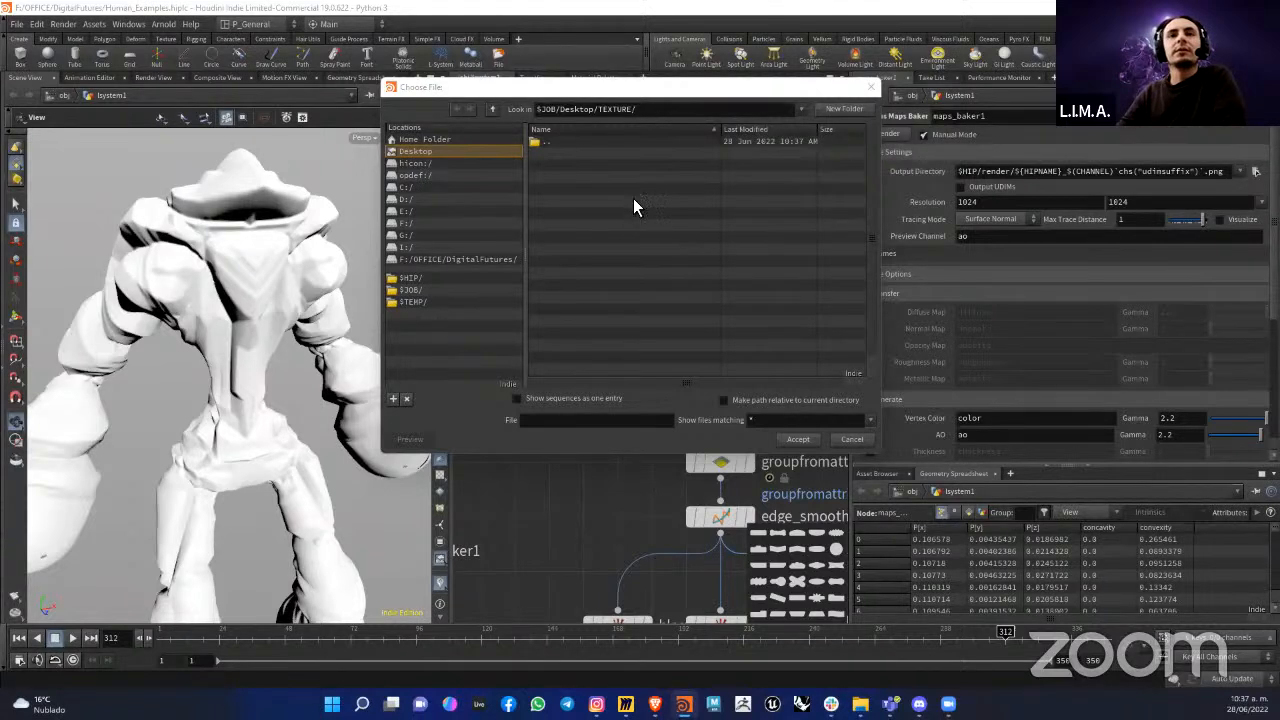
click(795, 440)
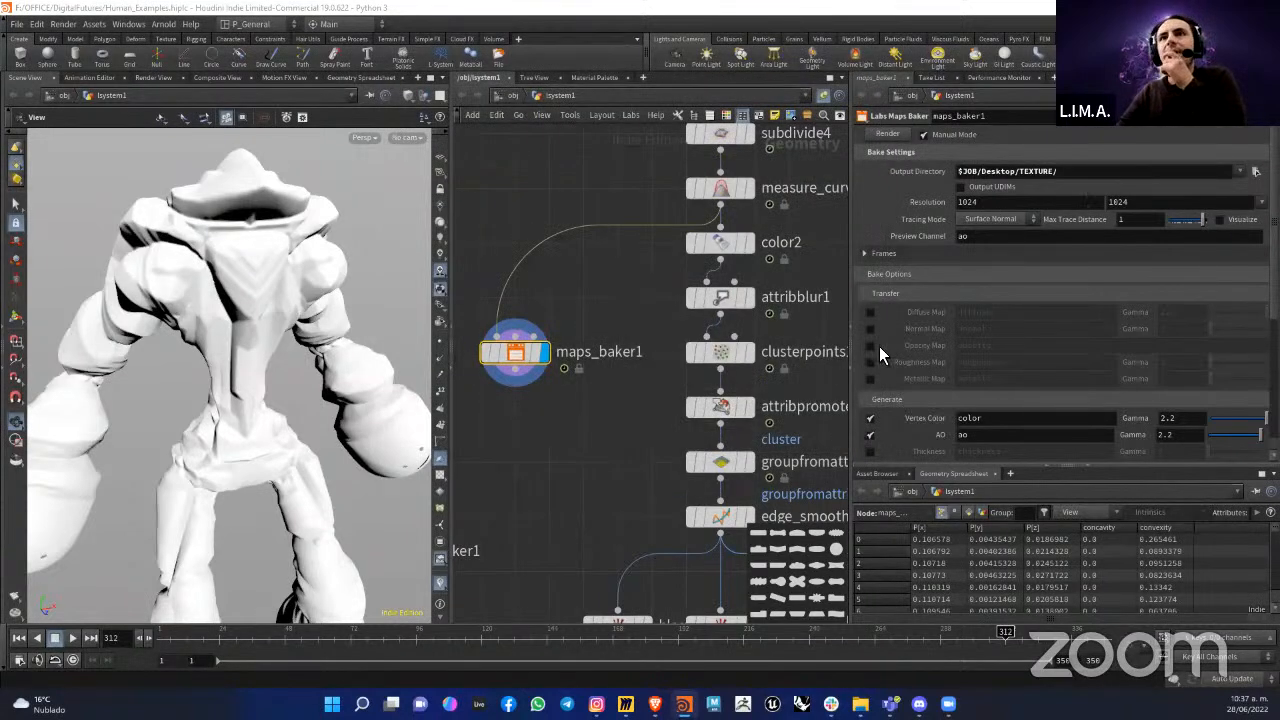
Step: Review maps_baker1's bake options and set its output path to the file MAPS in the Desktop TEXTURE folder
scroll(913, 340, down, 4)
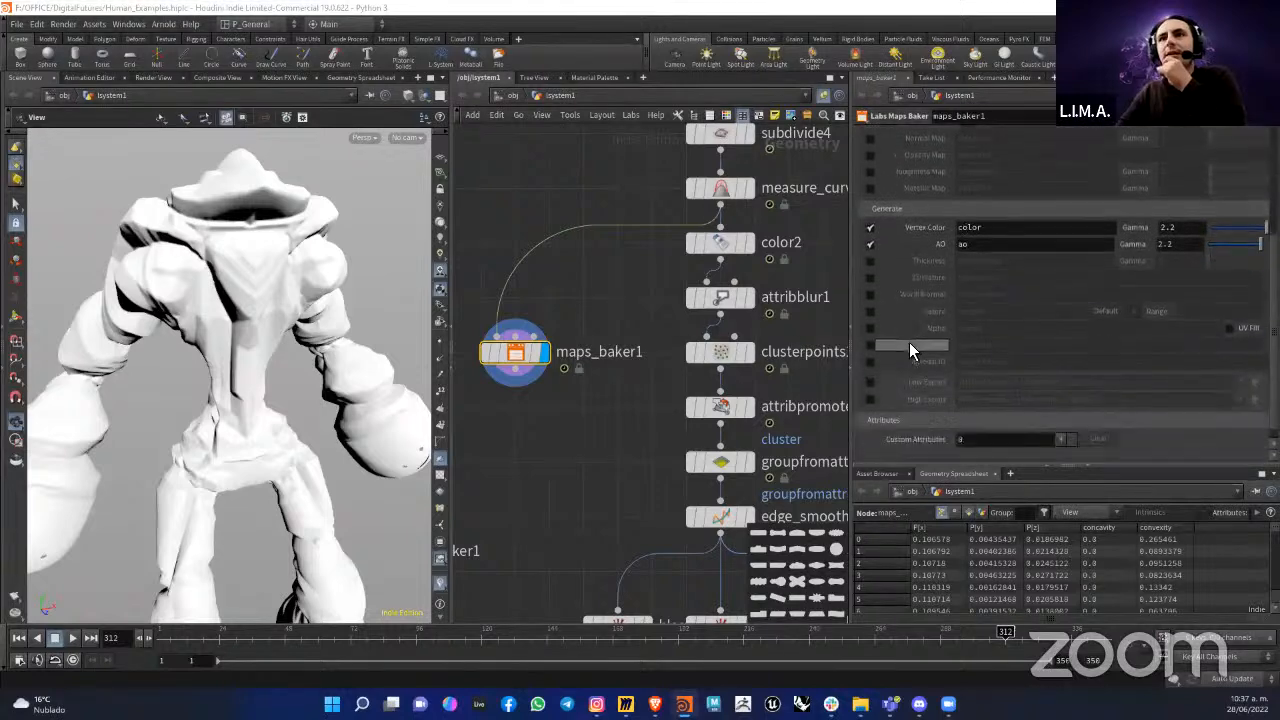
scroll(909, 342, up, 4)
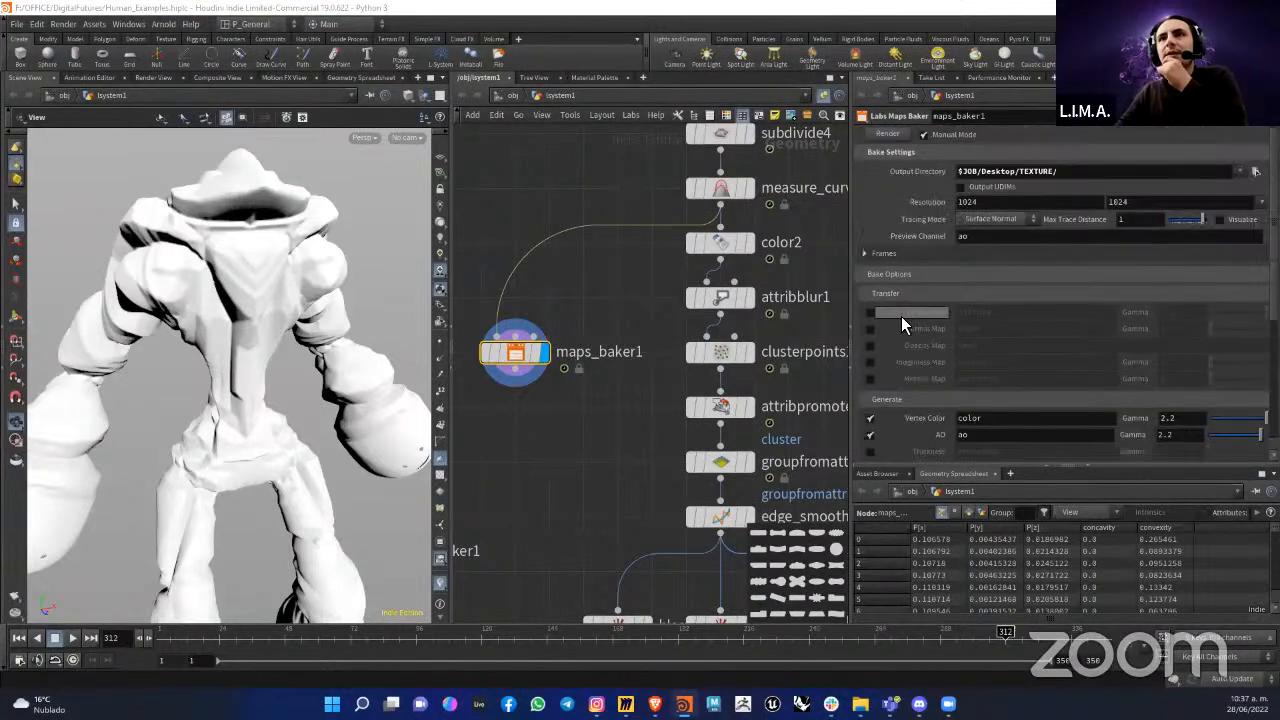
click(864, 254)
click(864, 254)
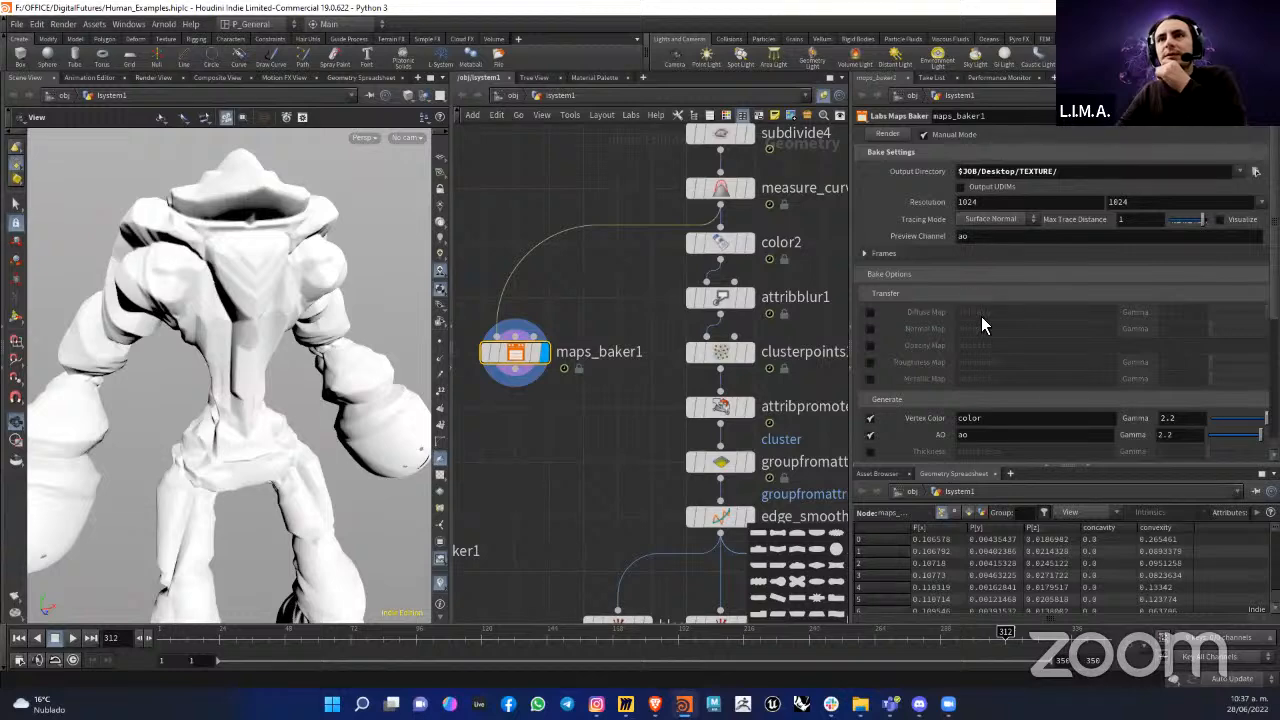
click(1256, 171)
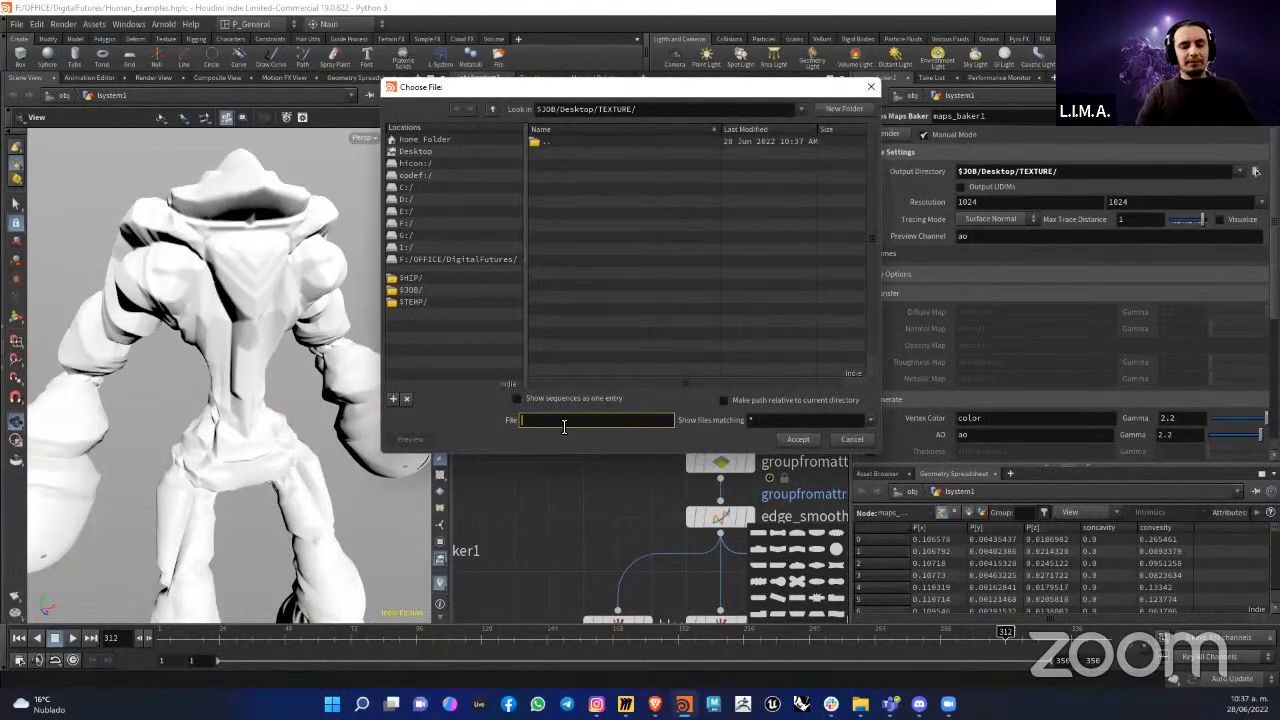
text(MAPS)
click(799, 439)
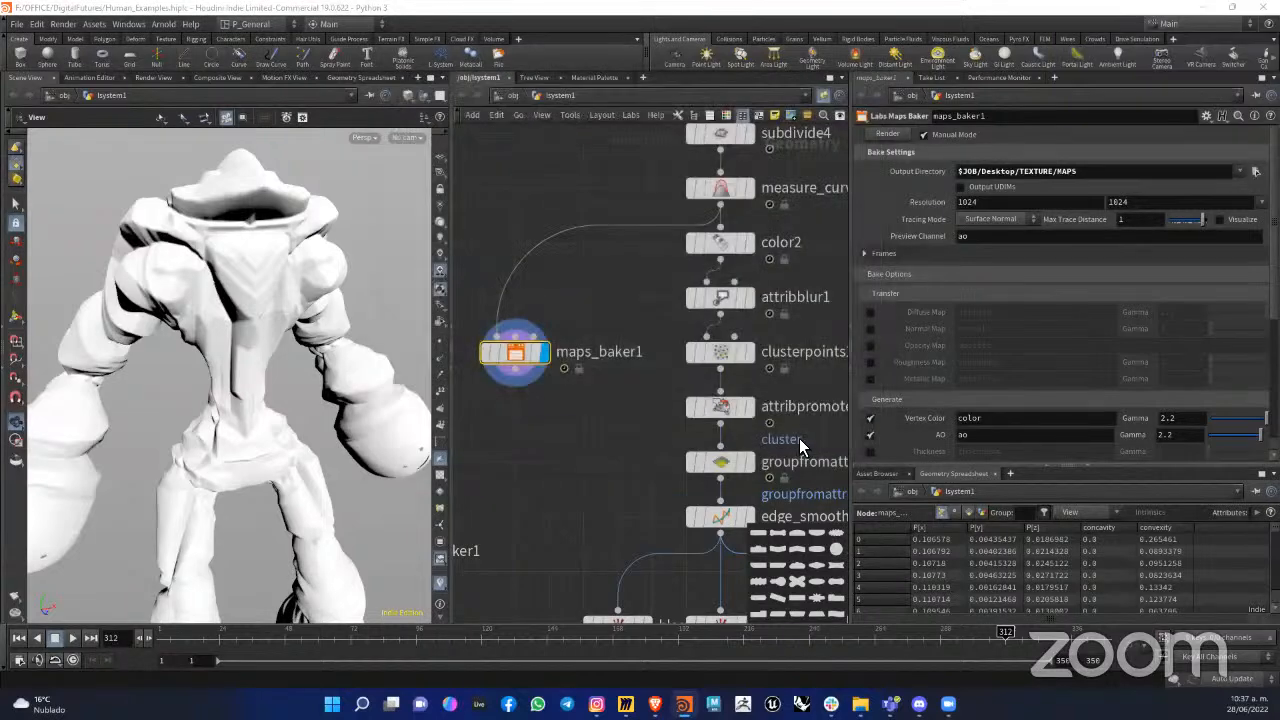
Step: Move the simple_baker1 node directly beside maps_baker1 in the network
scroll(621, 326, down, 2)
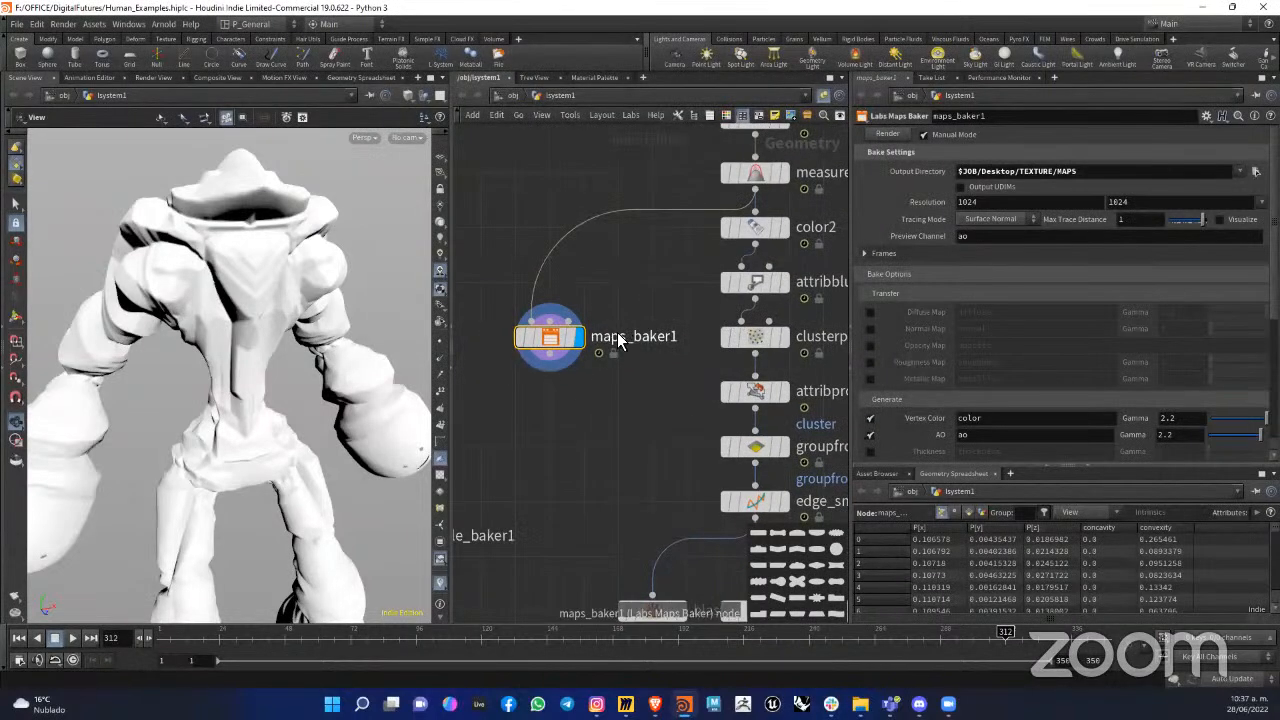
drag(465, 514, 503, 351)
middle_drag(569, 411, 608, 433)
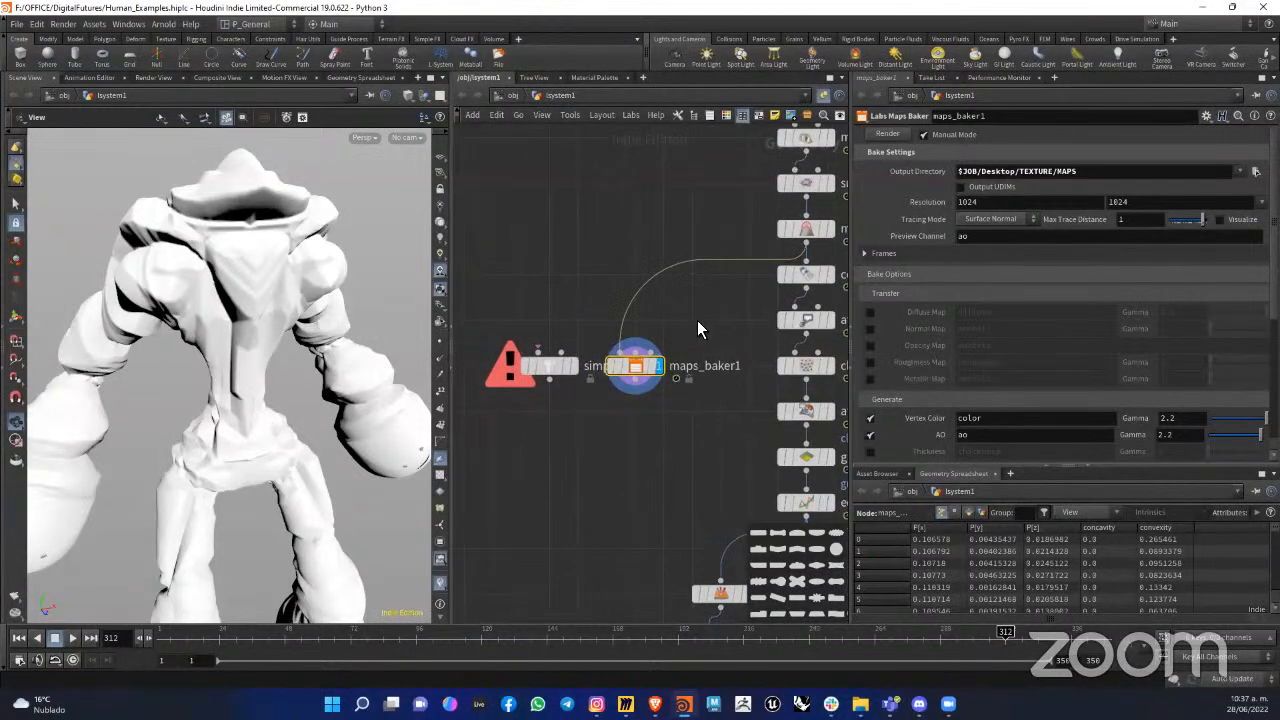
Step: Inspect measure_curvature1's attribute information, then display the node and view its curvature colours on the whole figure
middle_drag(697, 320, 667, 338)
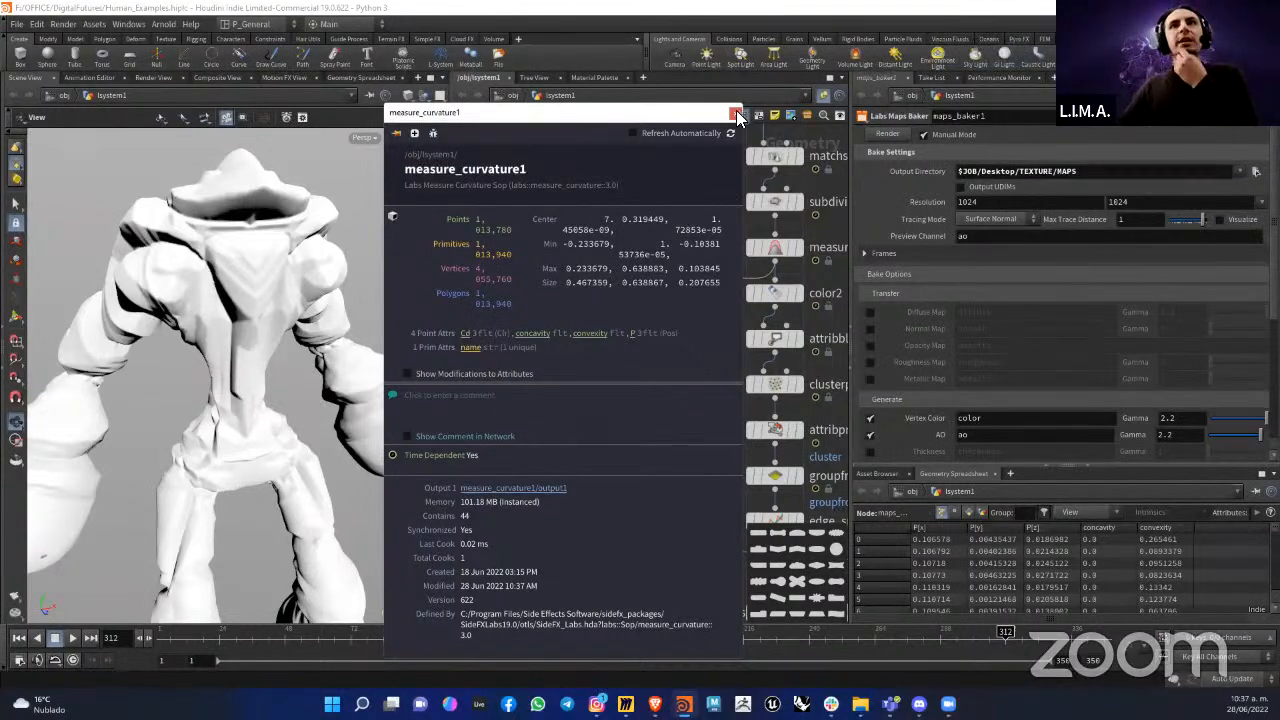
drag(674, 118, 668, 102)
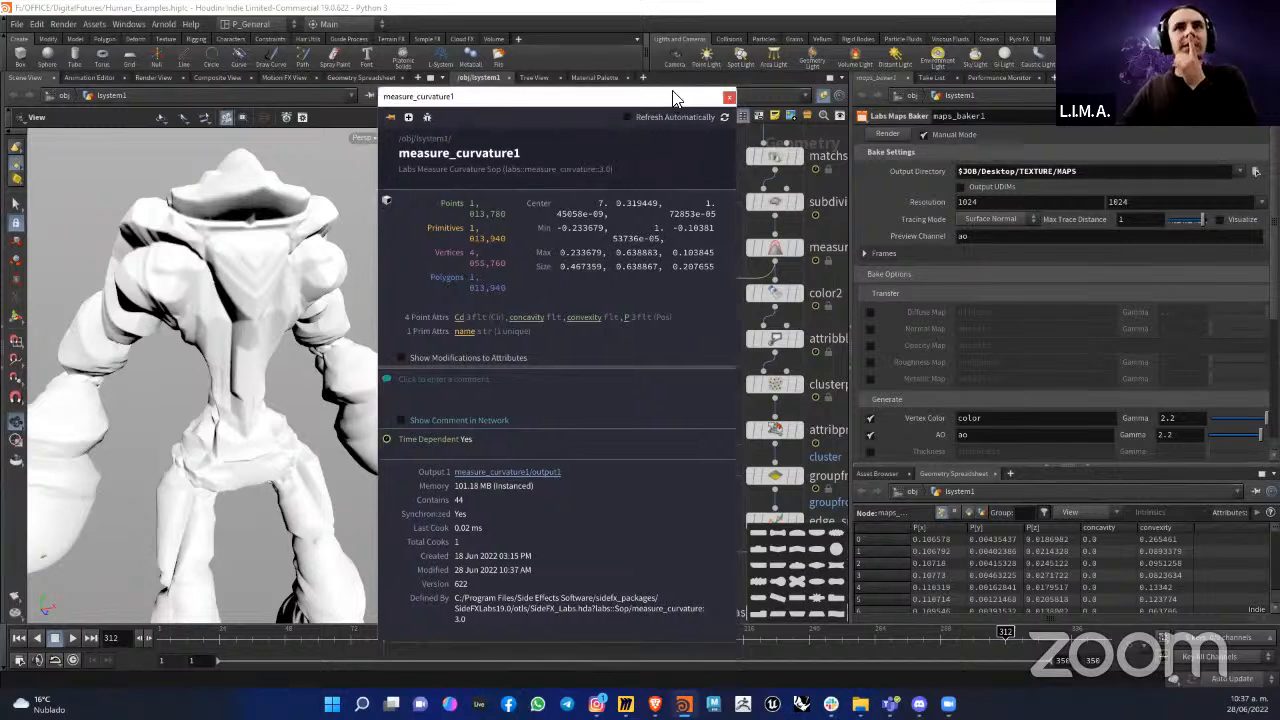
click(729, 98)
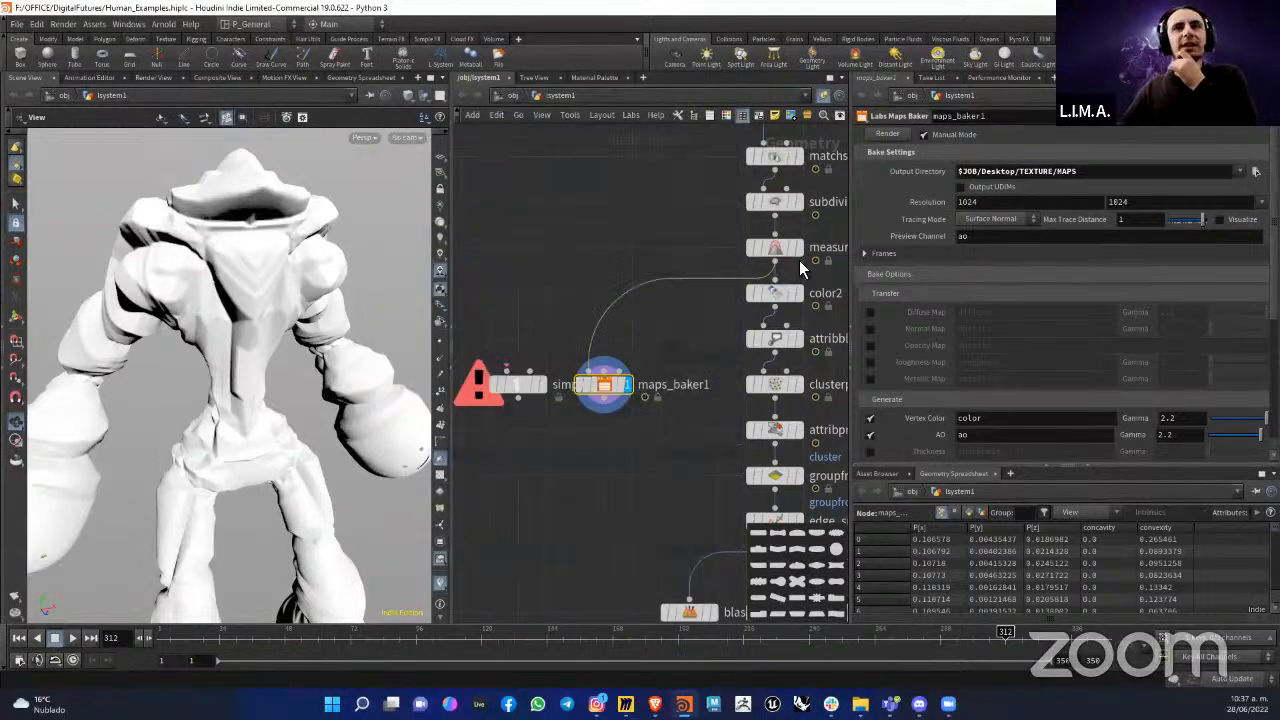
click(801, 252)
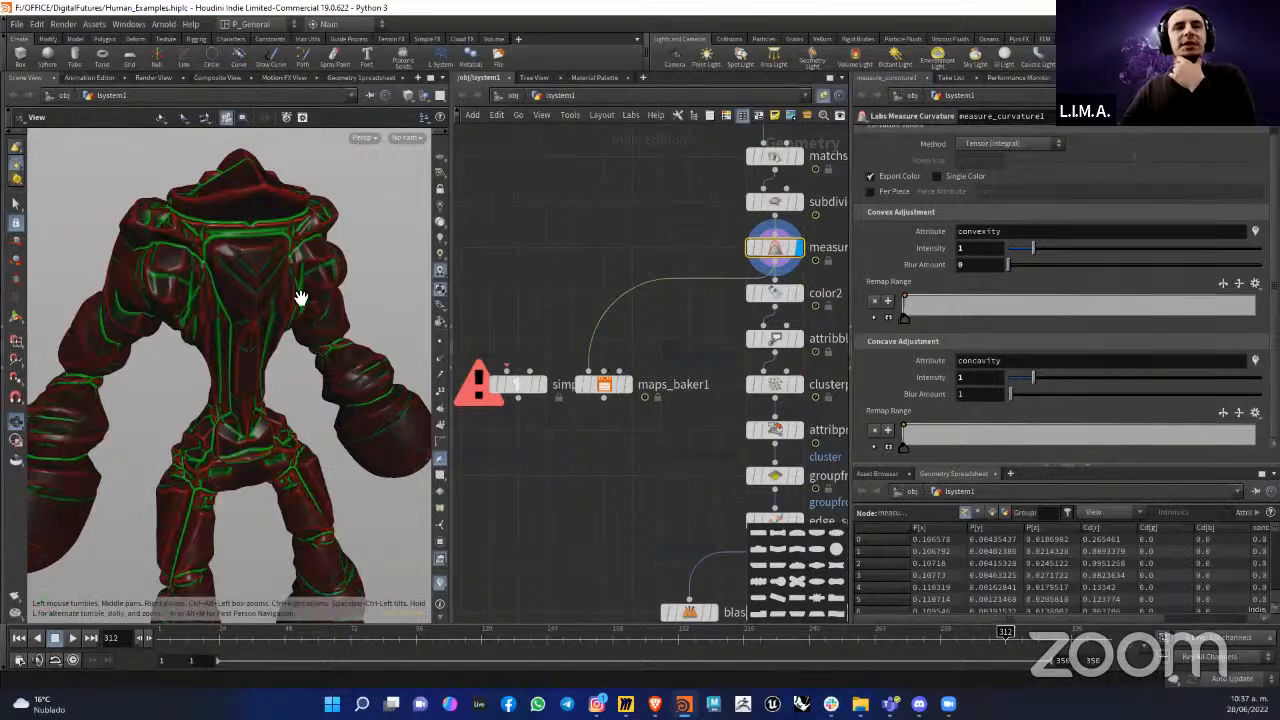
drag(300, 294, 269, 295)
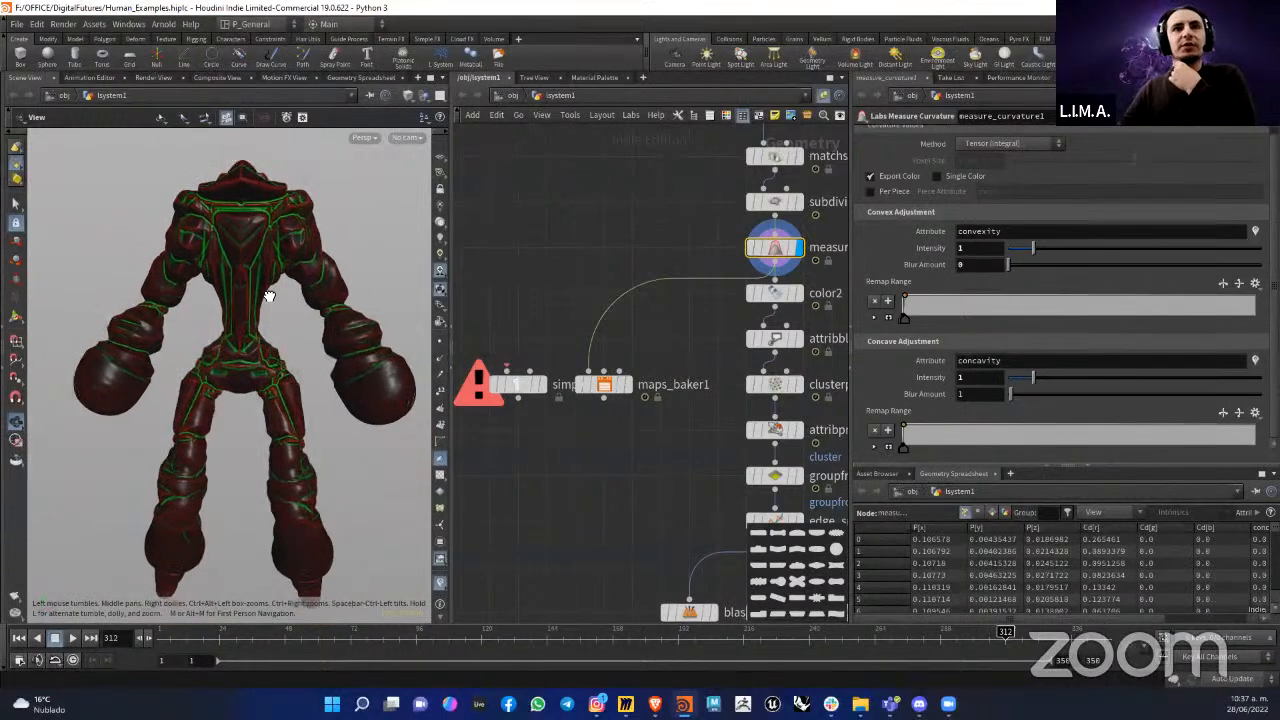
Step: Insert a displayed UV Texture node between measure_curvature1 and maps_baker1 and inspect its attribute information
mouse_move(777, 248)
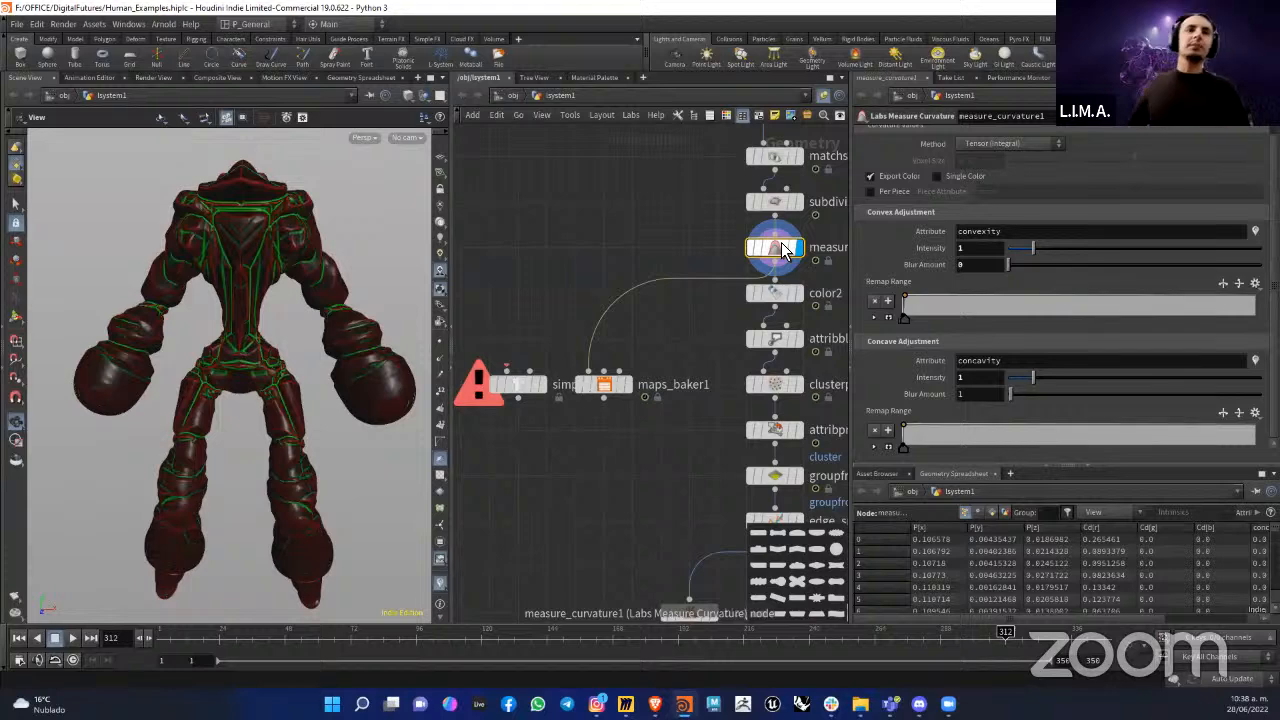
key(Tab)
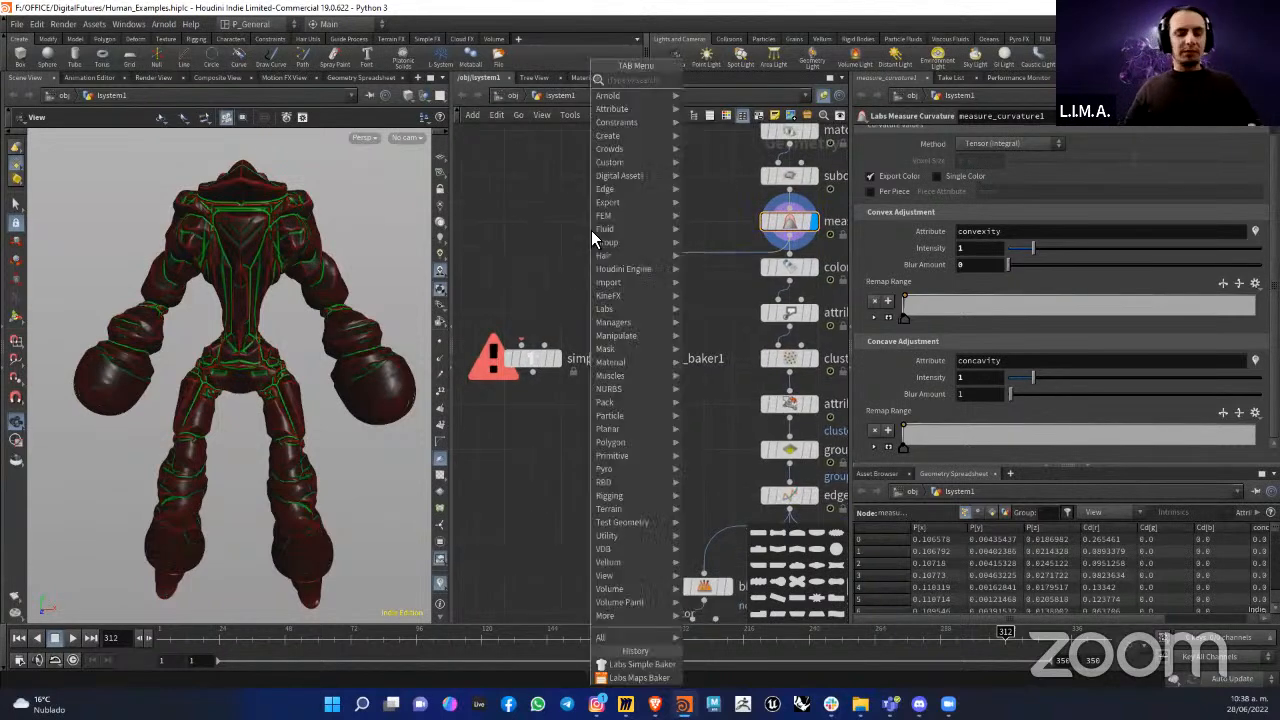
text(UV)
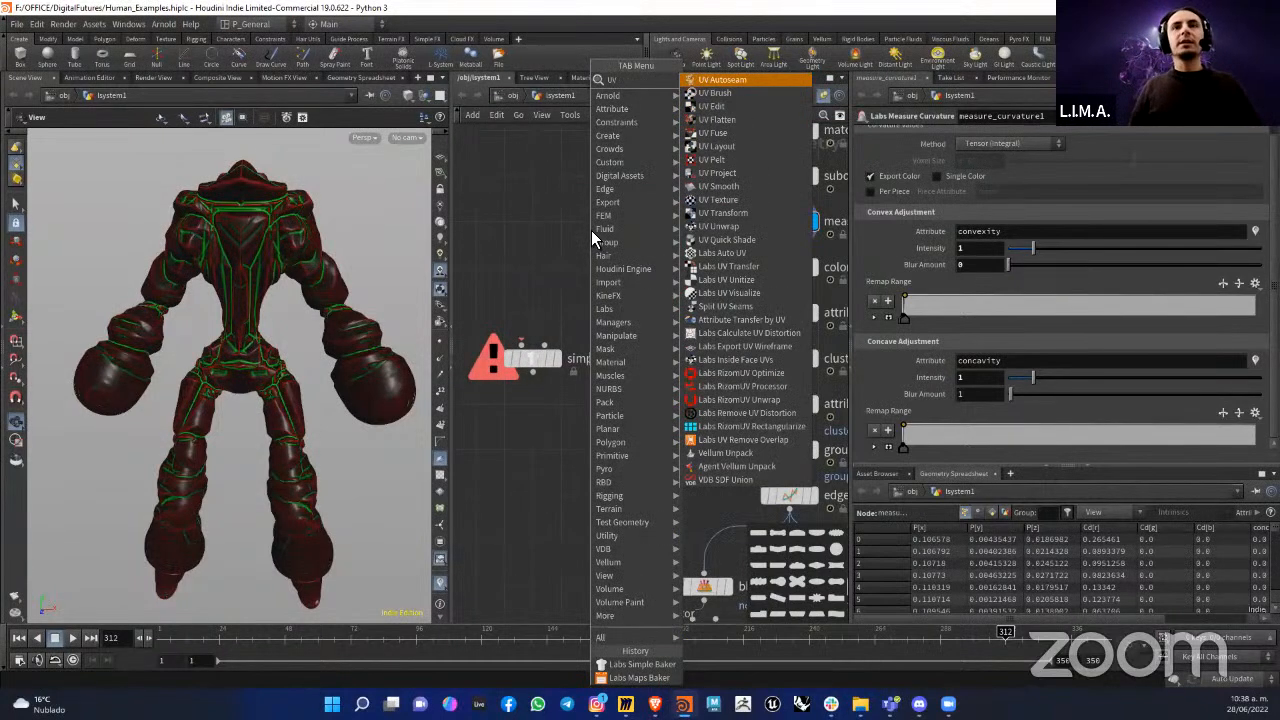
key(Down)
key(Down)
key(Down)
key(Down)
key(Down)
key(Down)
key(Down)
key(Down)
key(Down)
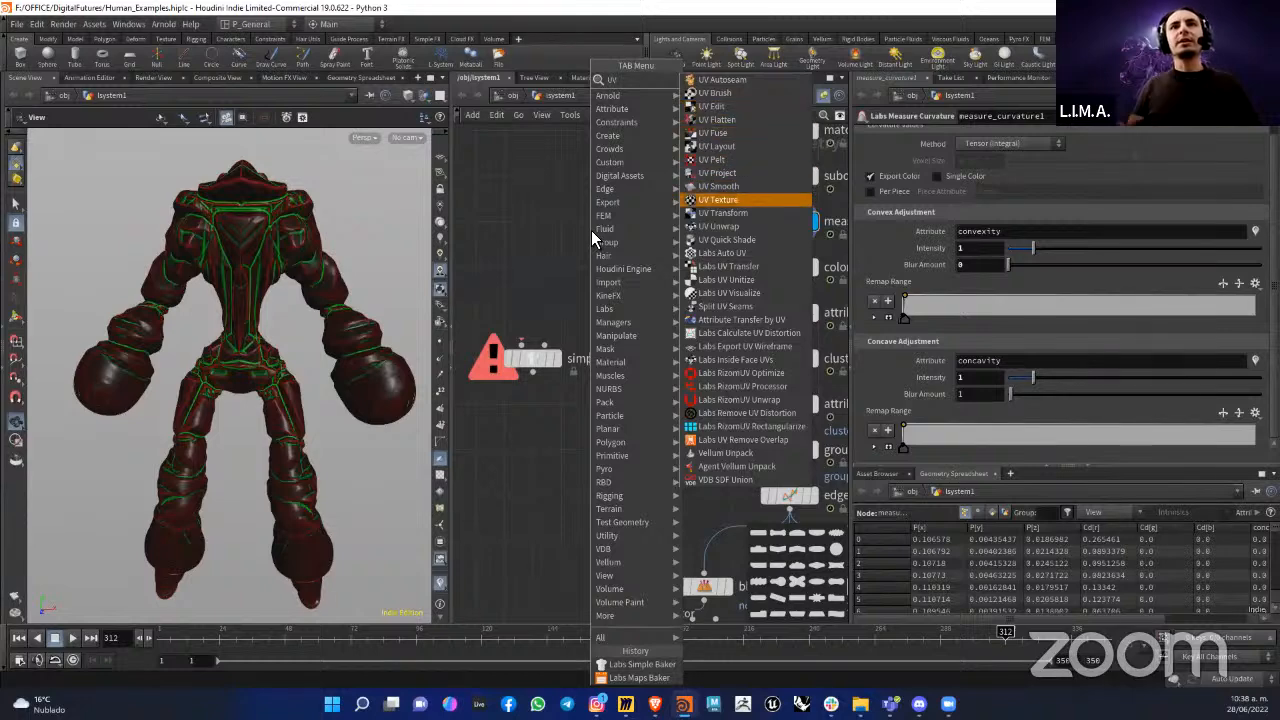
key(Return)
drag(604, 236, 628, 268)
click(642, 269)
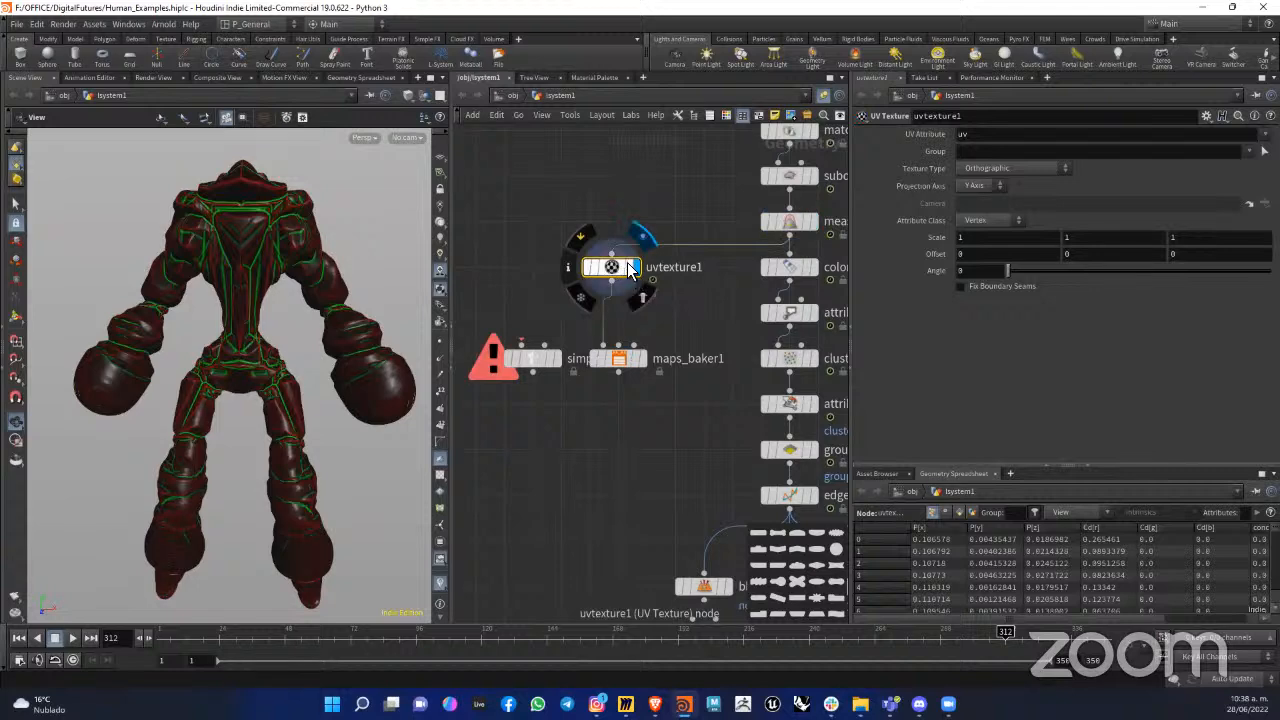
click(575, 268)
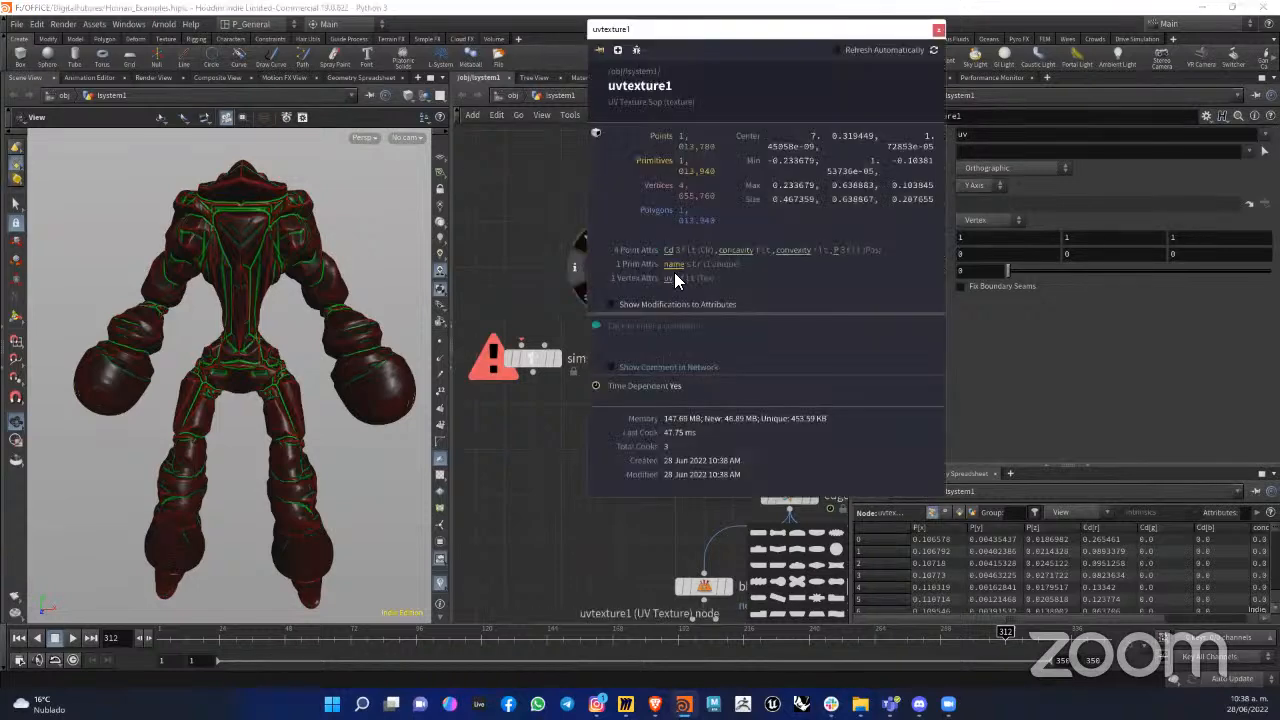
click(565, 284)
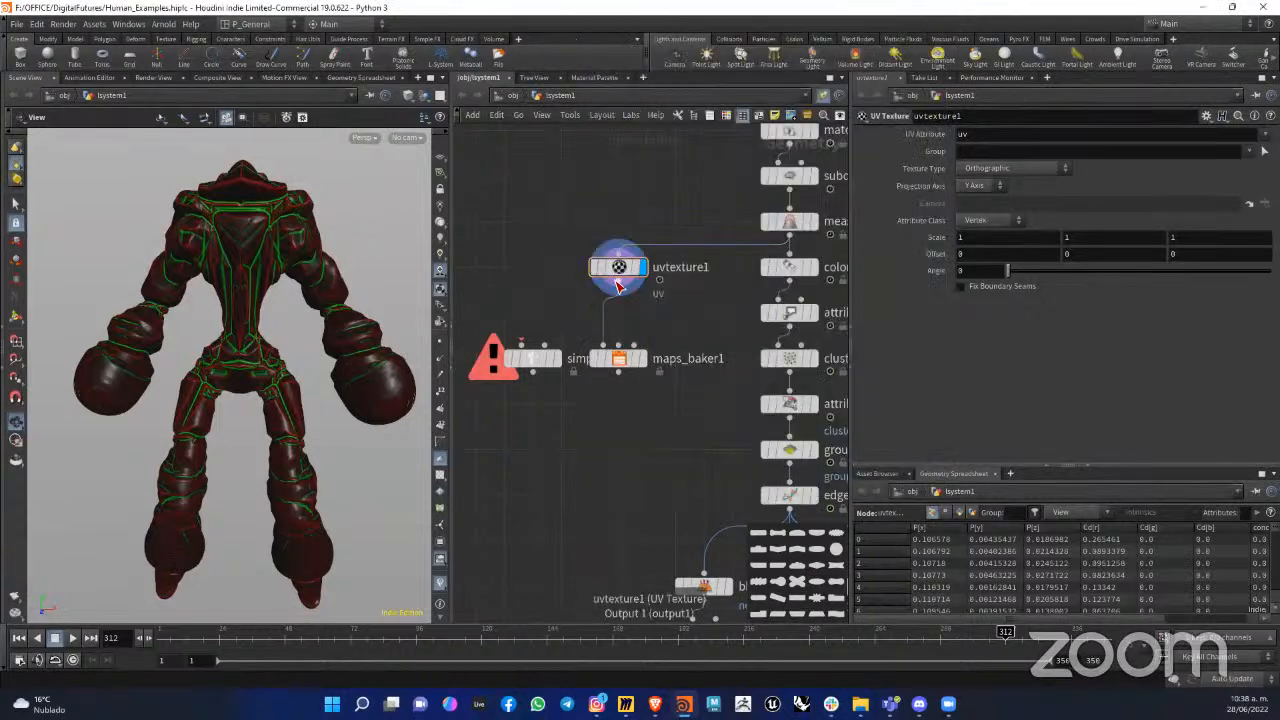
Step: Bypass uvtexture1, then display maps_baker1 and render its maps
drag(620, 267, 620, 268)
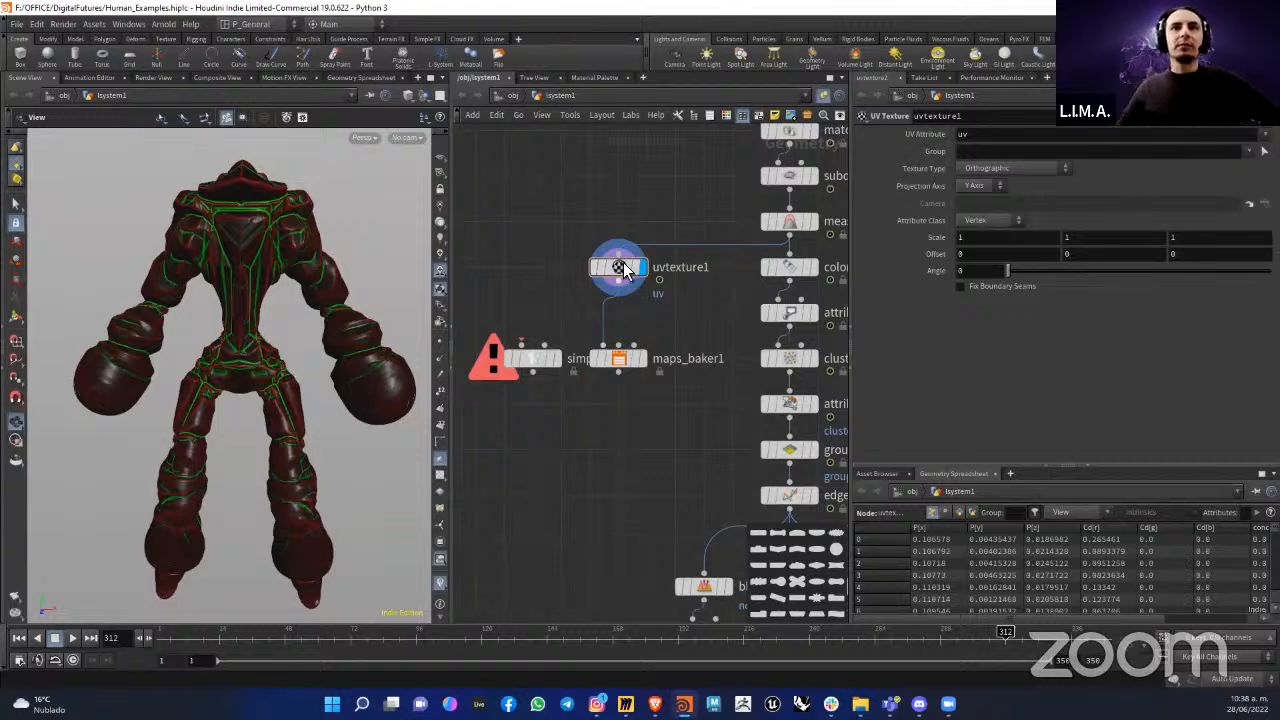
click(589, 239)
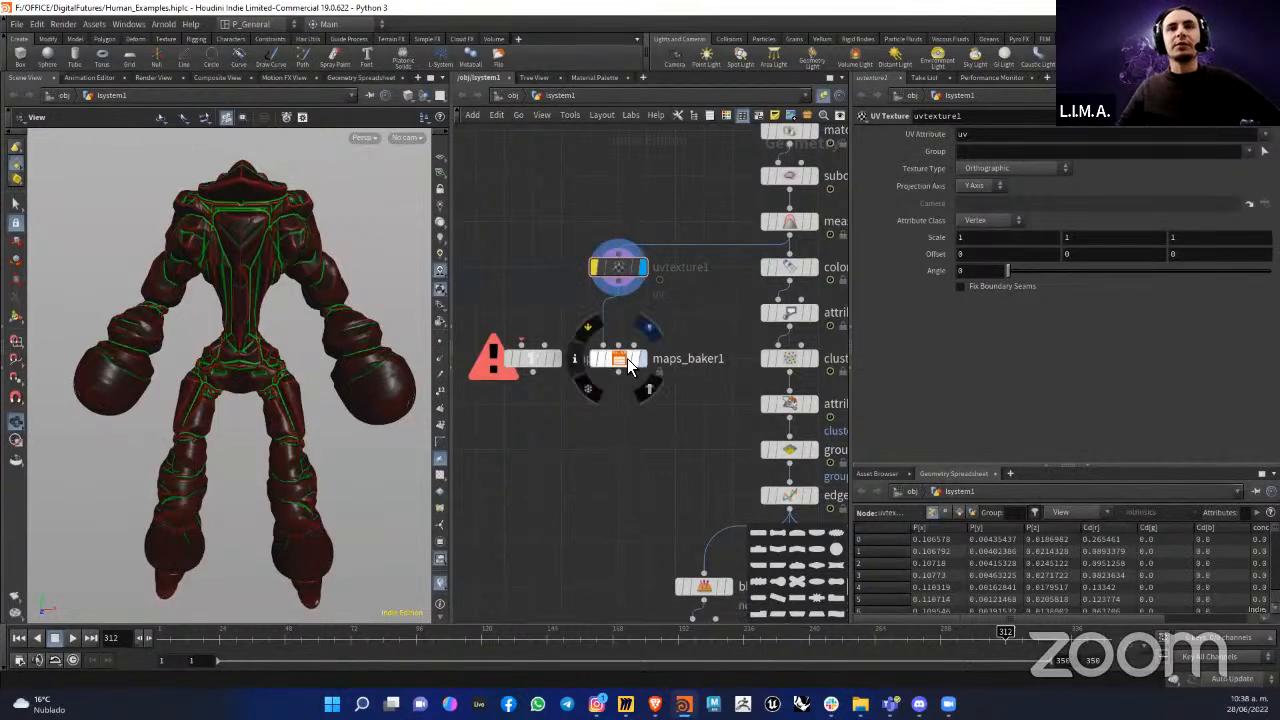
click(628, 362)
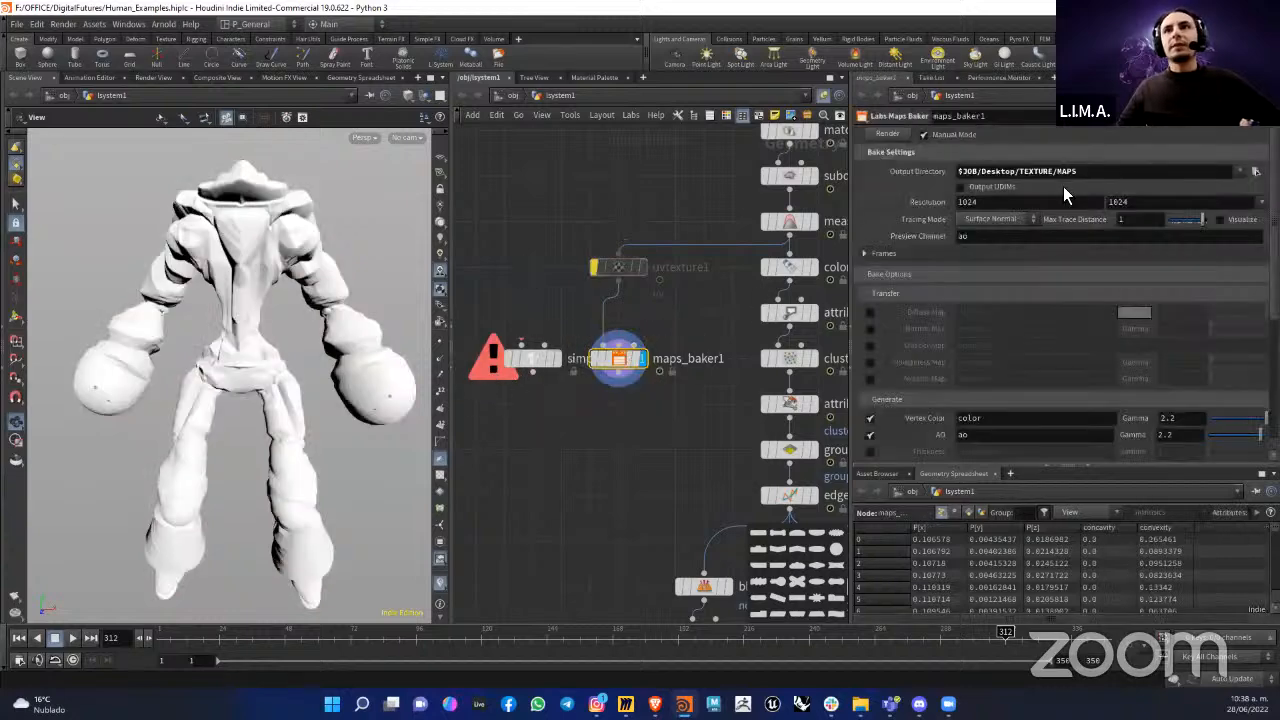
click(889, 134)
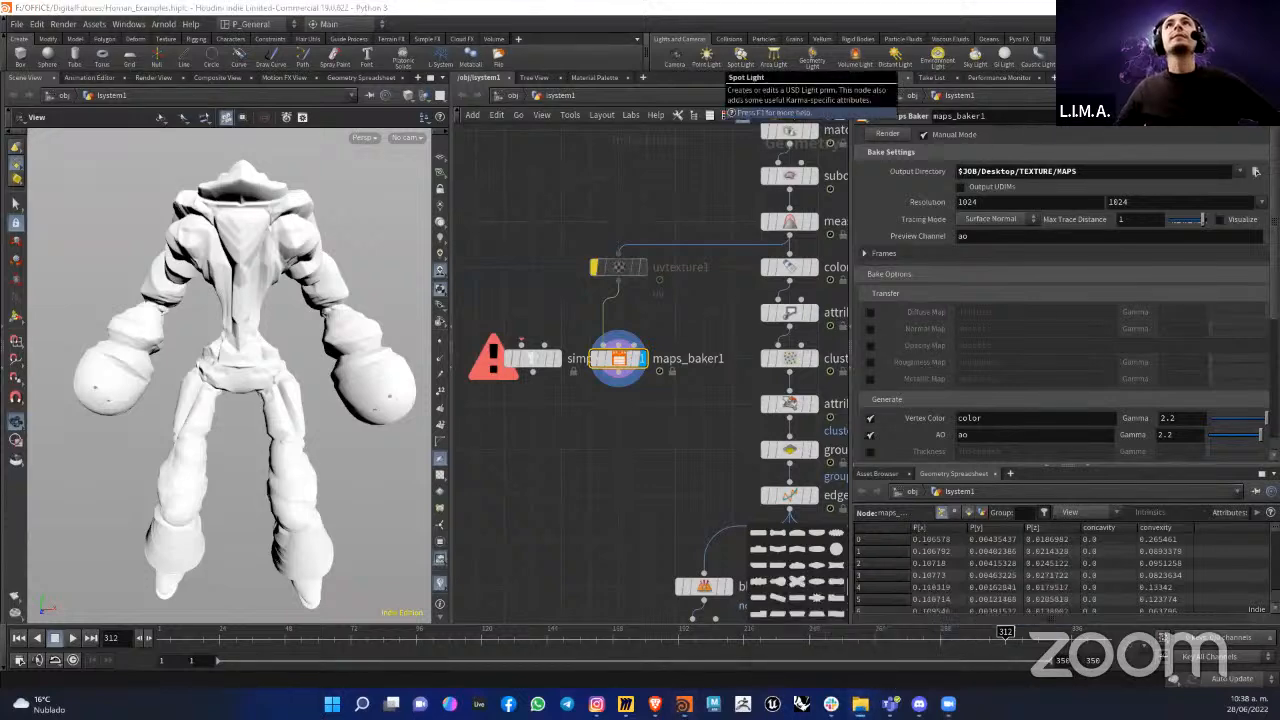
Step: Switch to File Explorer, check the Desktop TEXTURE folder for baked files, and return to Houdini
key(alt+Tab)
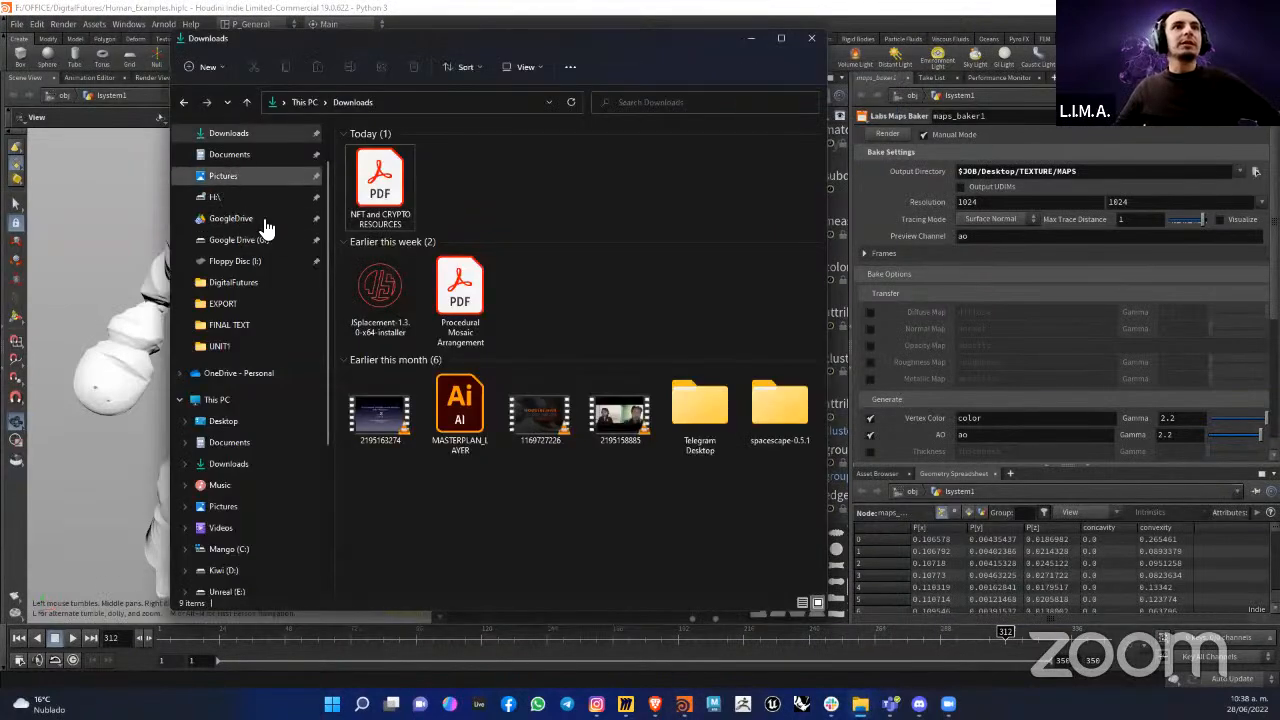
scroll(262, 215, up, 1)
click(232, 162)
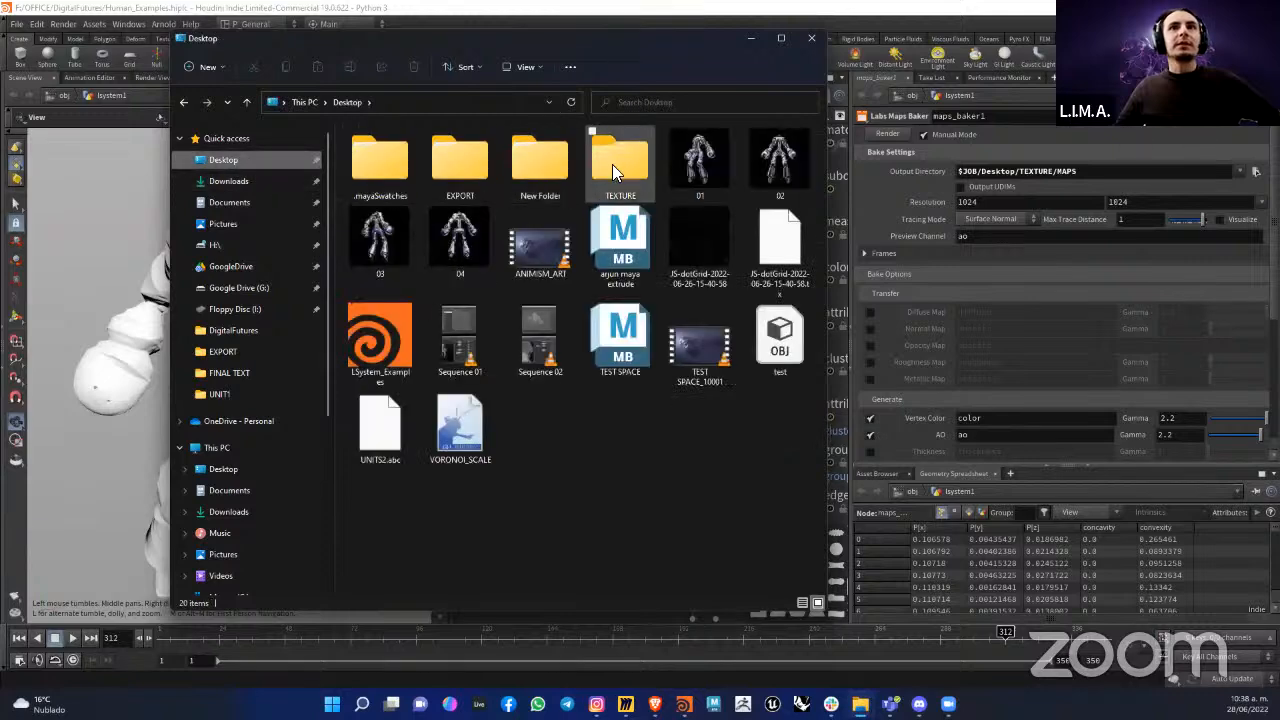
double_click(615, 165)
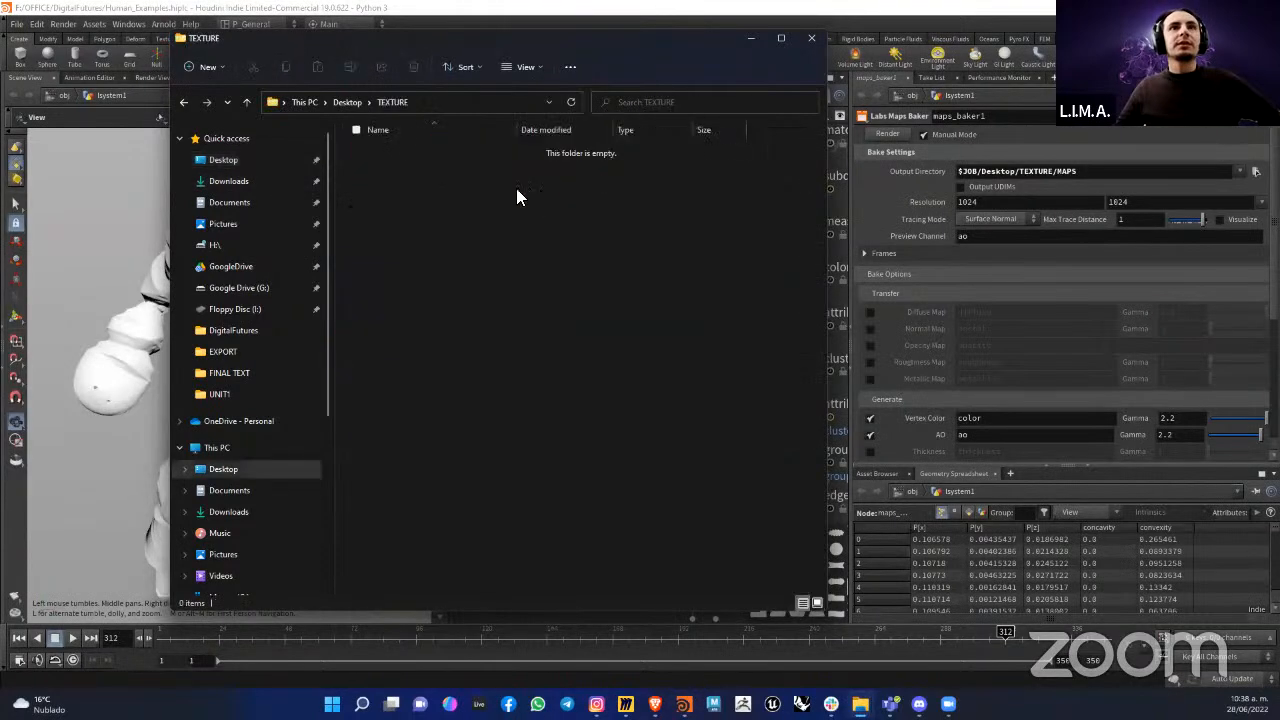
click(284, 28)
Step: Move maps_baker1 lower in the network, then connect measure_curvature1 to simple_baker1's first input and display simple_baker1
drag(692, 304, 655, 476)
drag(696, 227, 738, 327)
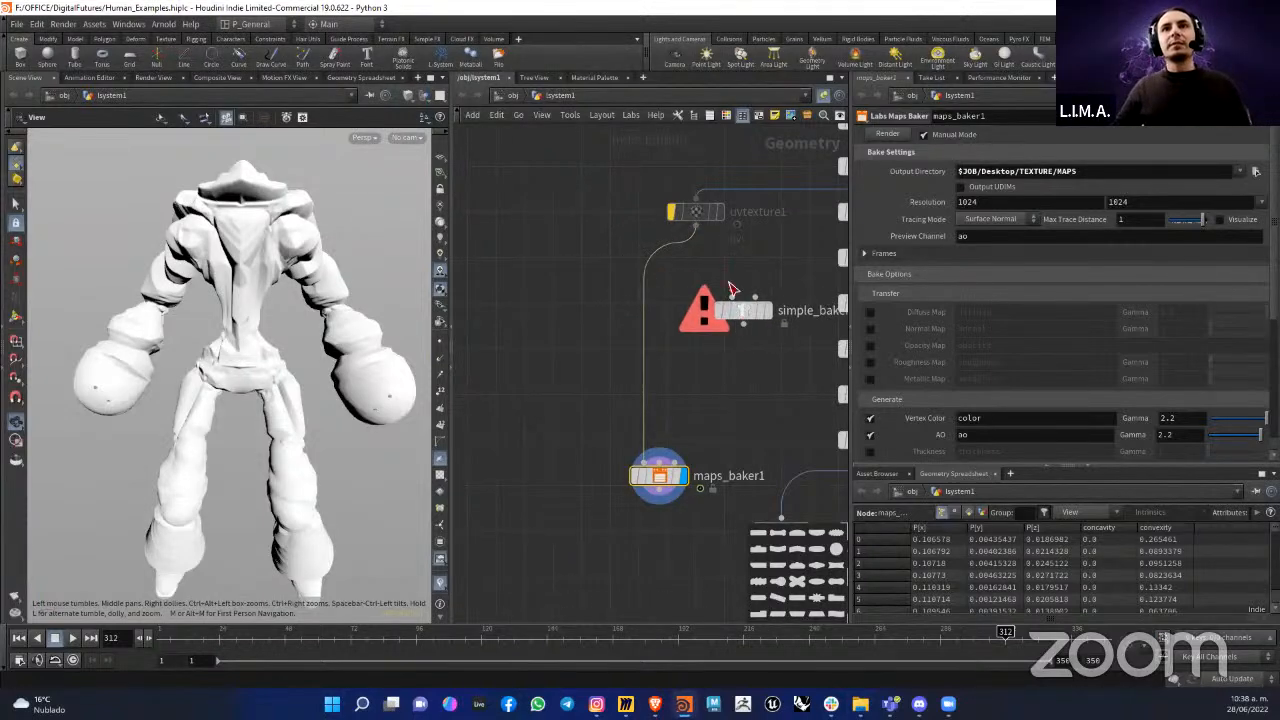
middle_drag(673, 381, 538, 418)
drag(731, 222, 604, 340)
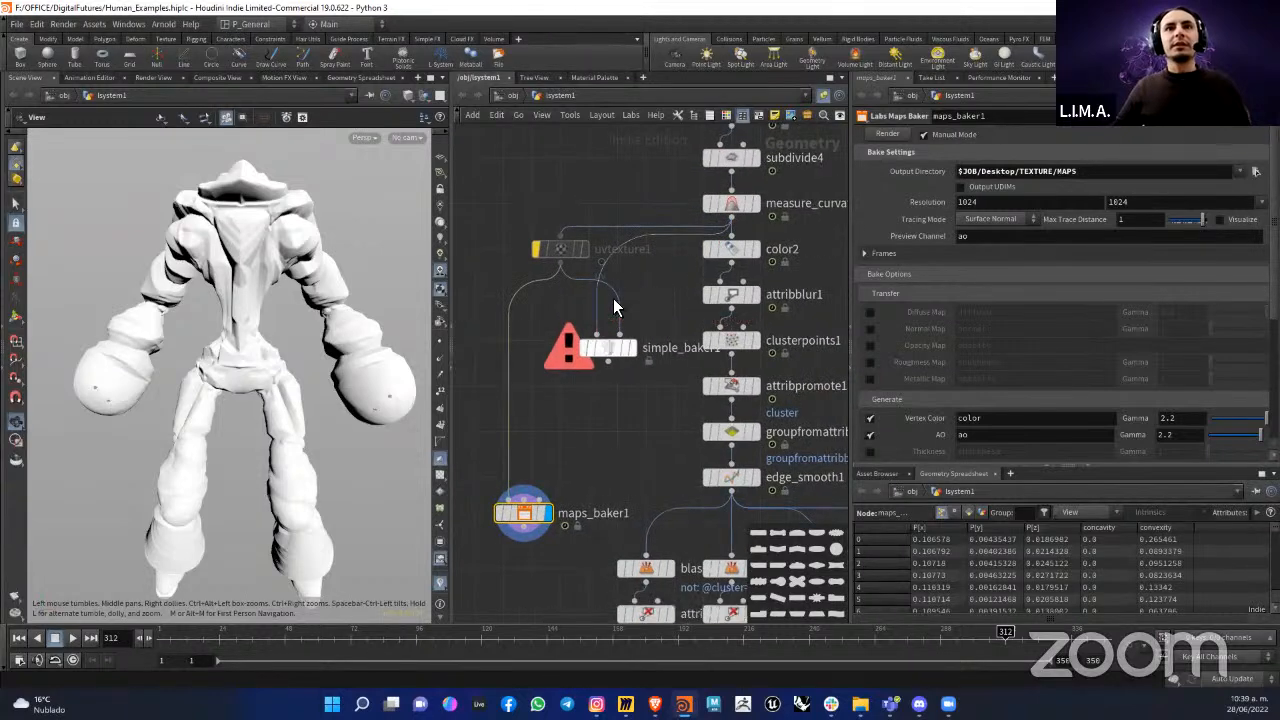
click(605, 348)
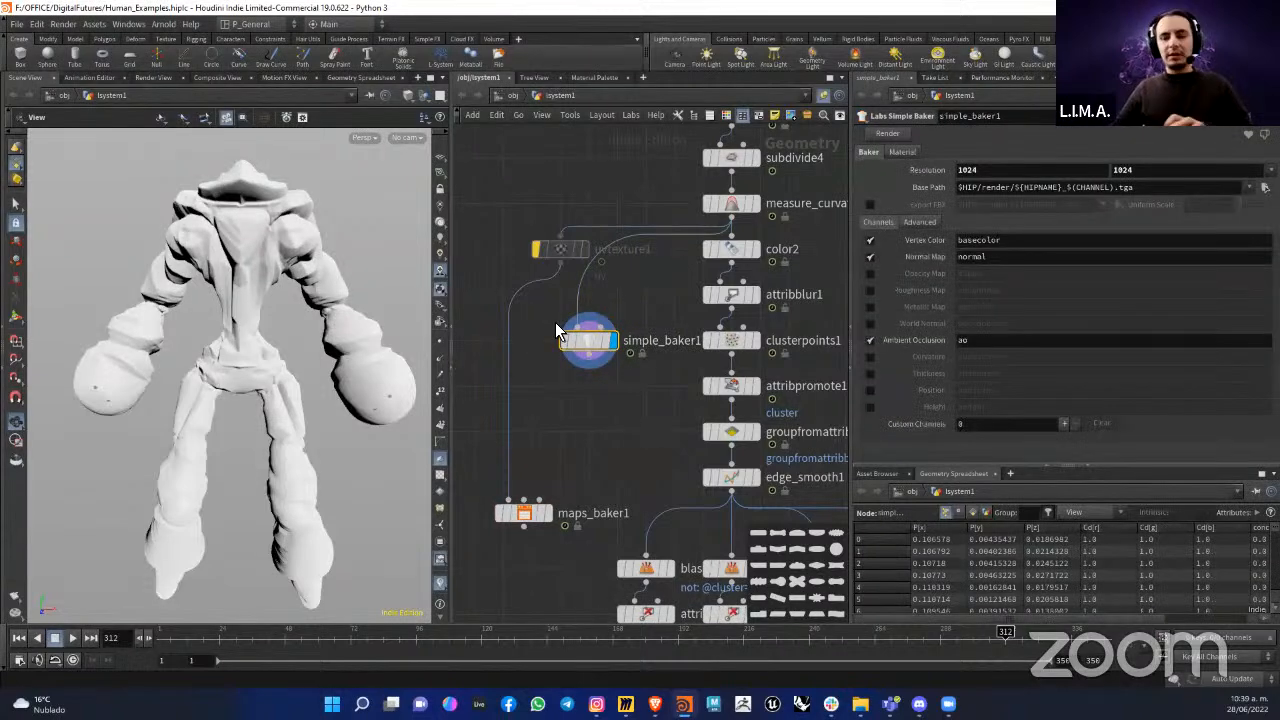
Step: Replace simple_baker1 with a fresh Labs Simple Baker node, connect measure_curvature1 to its first input, and display it
key(Delete)
key(Tab)
text(baker)
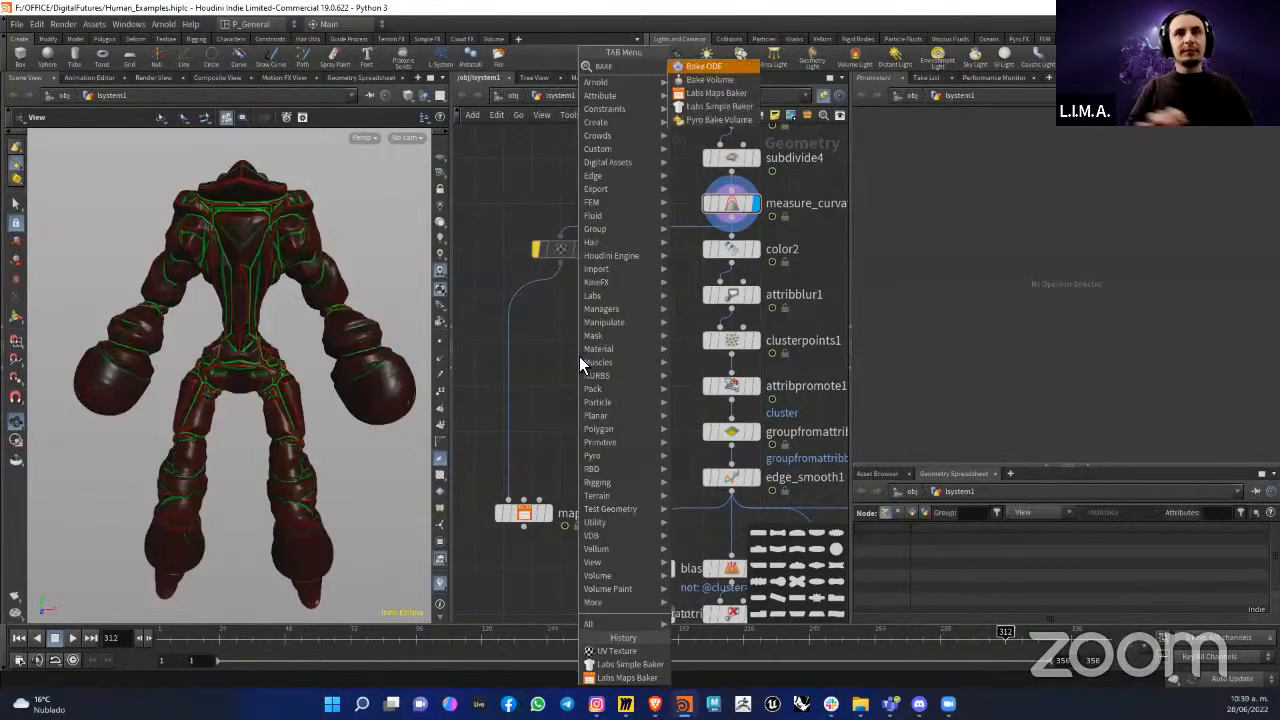
click(716, 80)
click(611, 386)
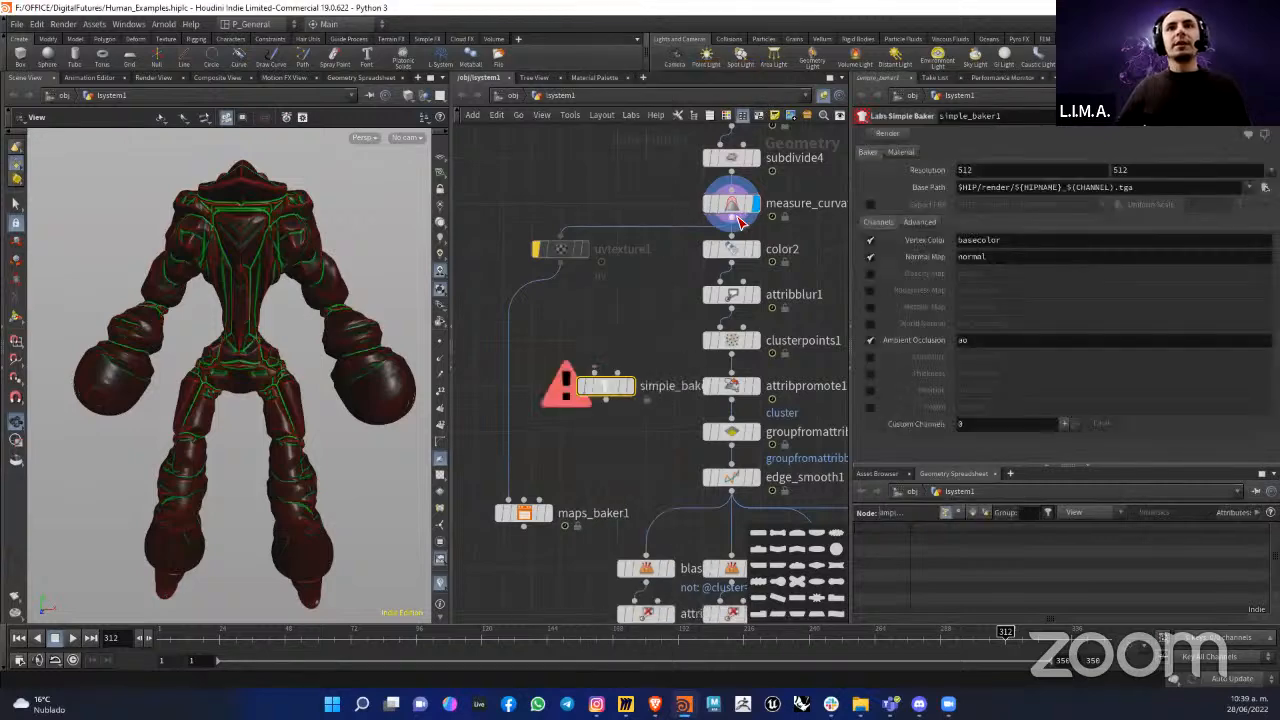
click(629, 390)
drag(614, 390, 599, 350)
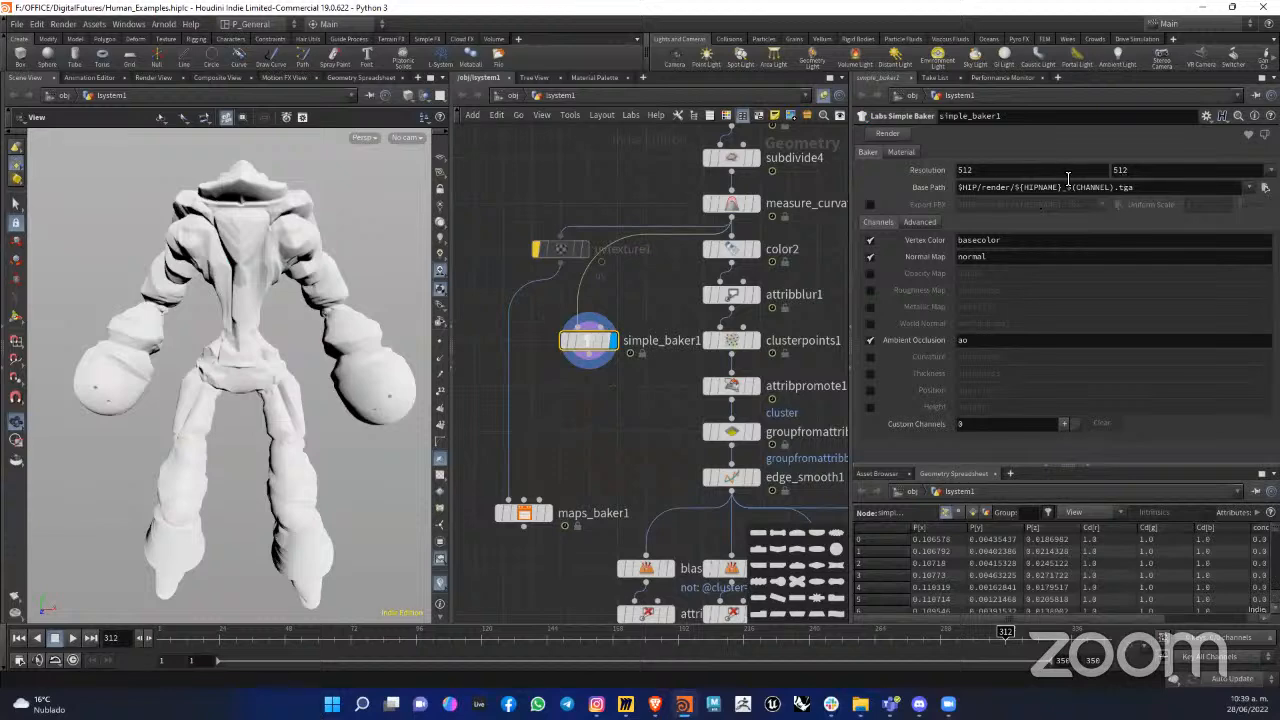
Step: Set the simple baker's base path to a file named MAPS.PNG on the Desktop, $JOB/Desktop/MAPS.PNG
click(1250, 188)
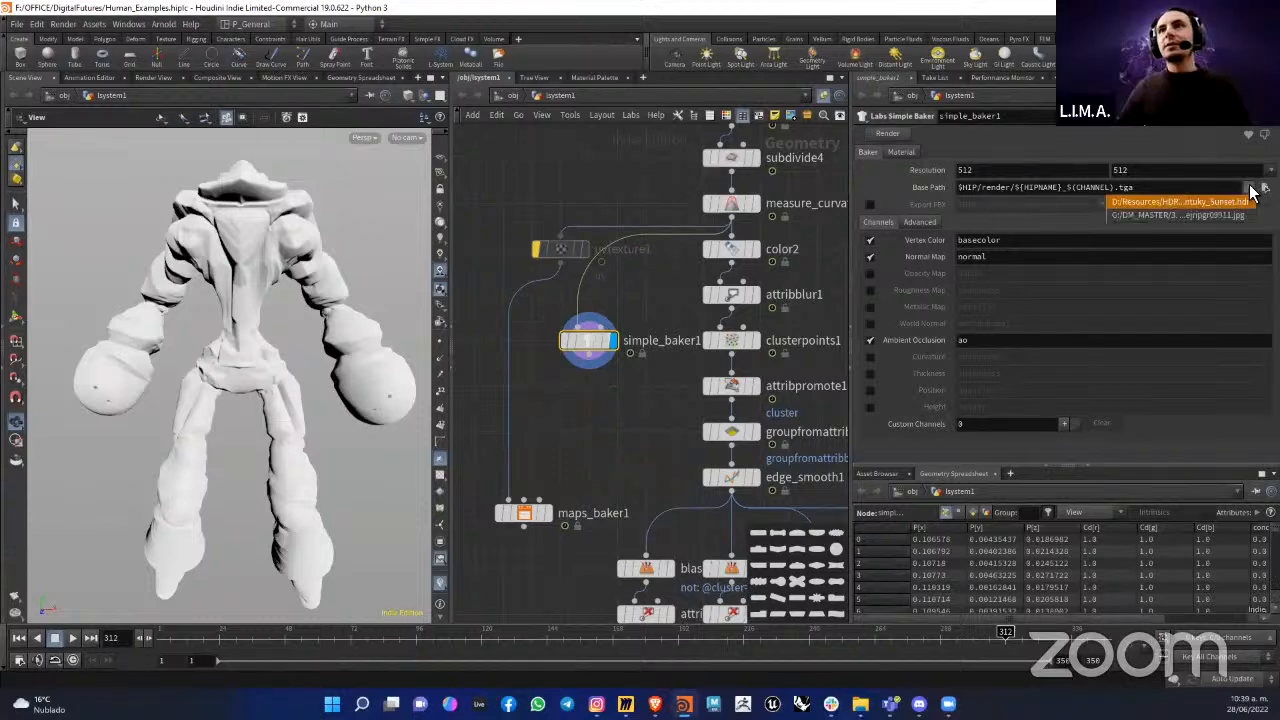
click(1264, 187)
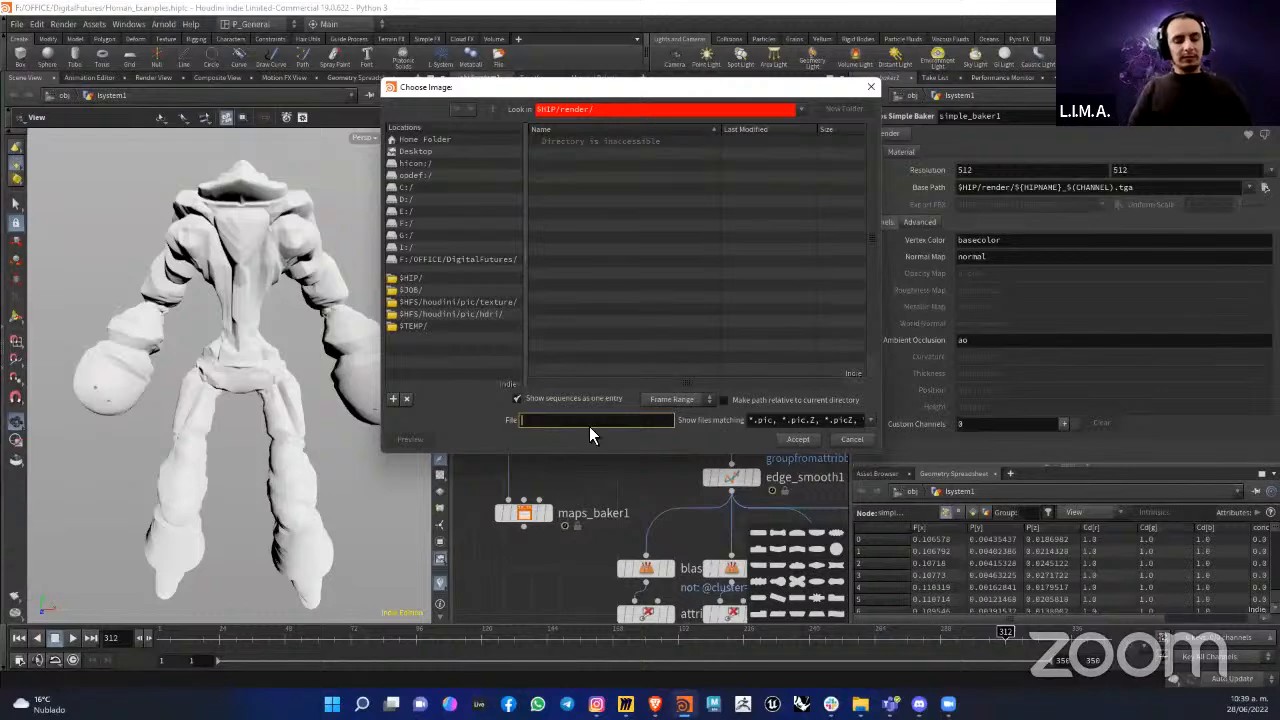
text(MAPS.JPEG)
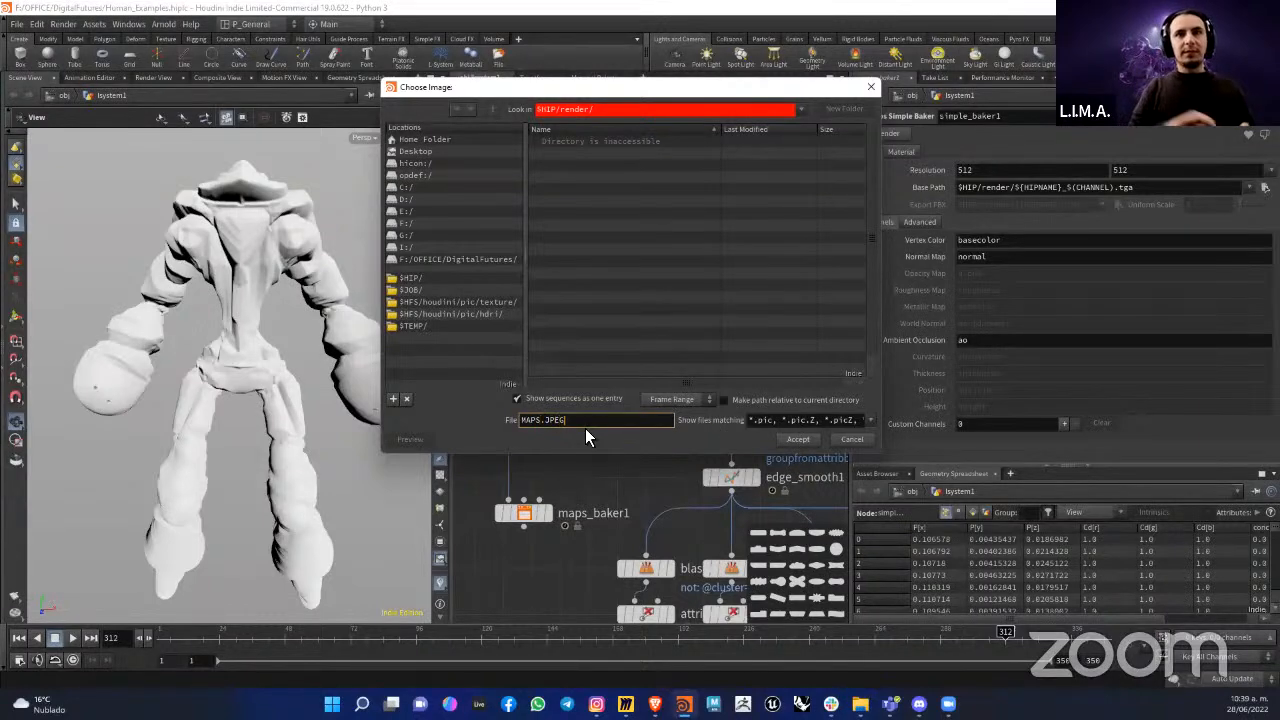
double_click(555, 420)
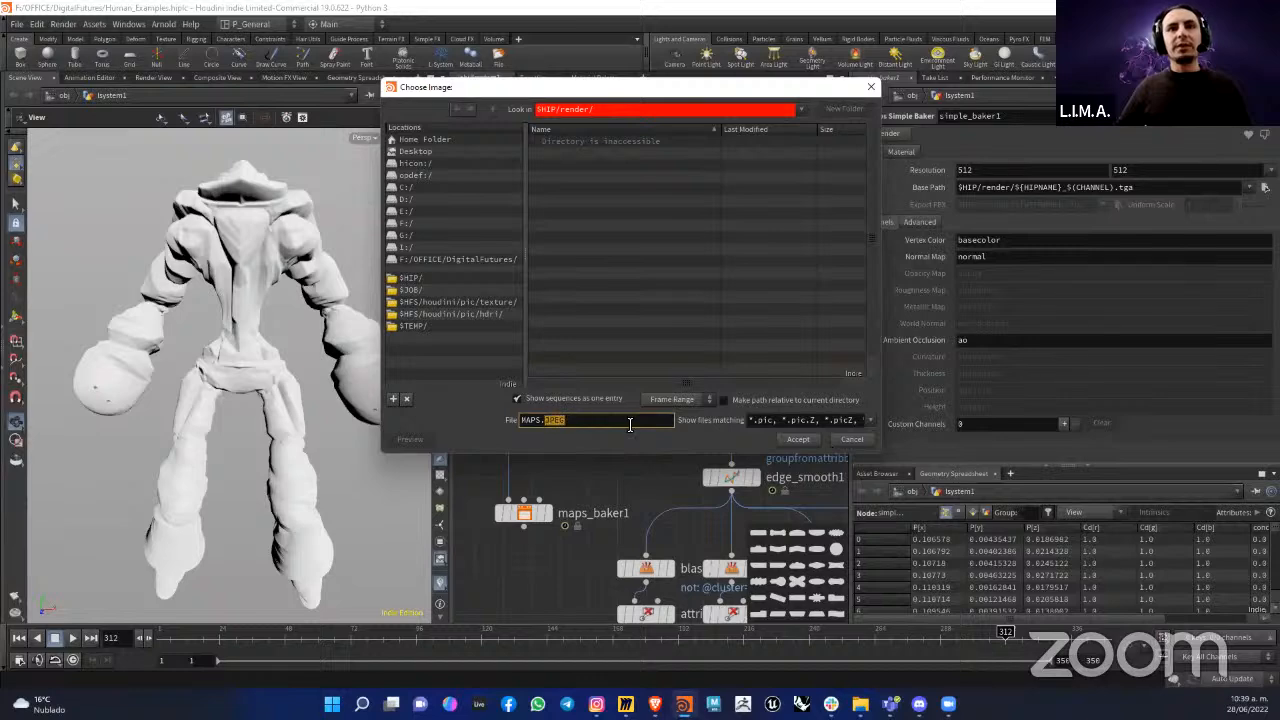
text(PNG)
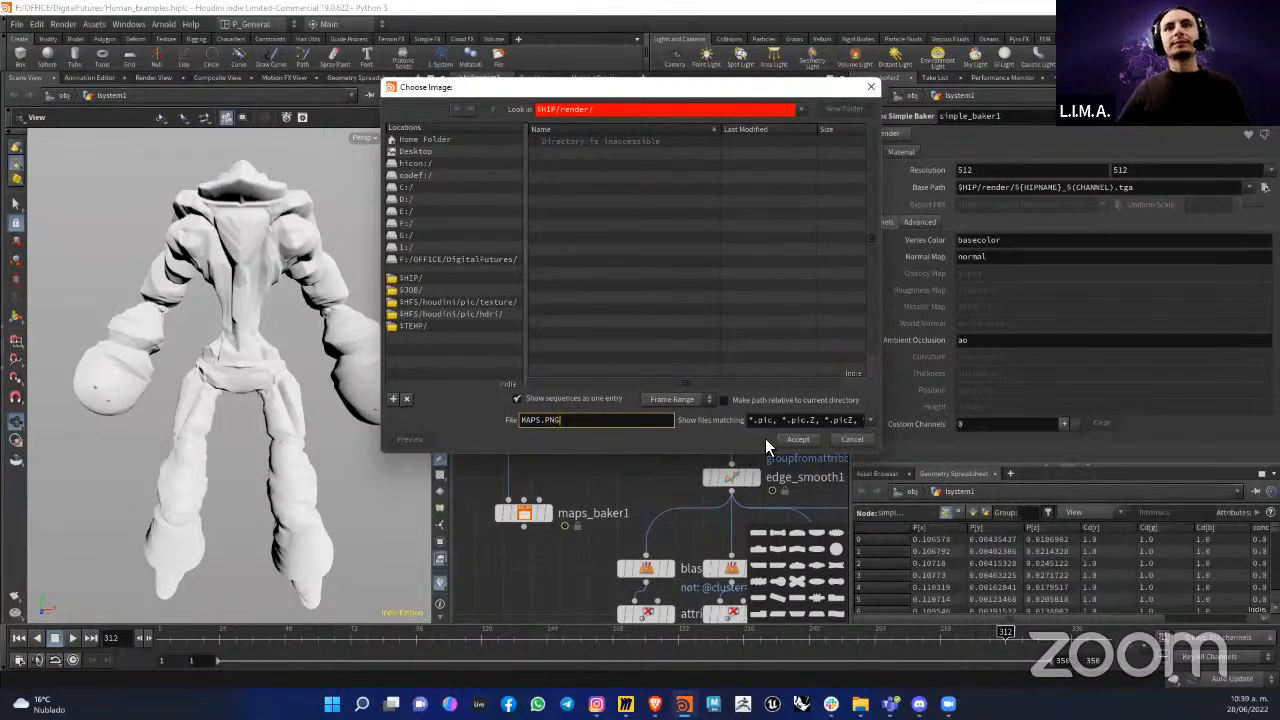
click(415, 151)
click(562, 178)
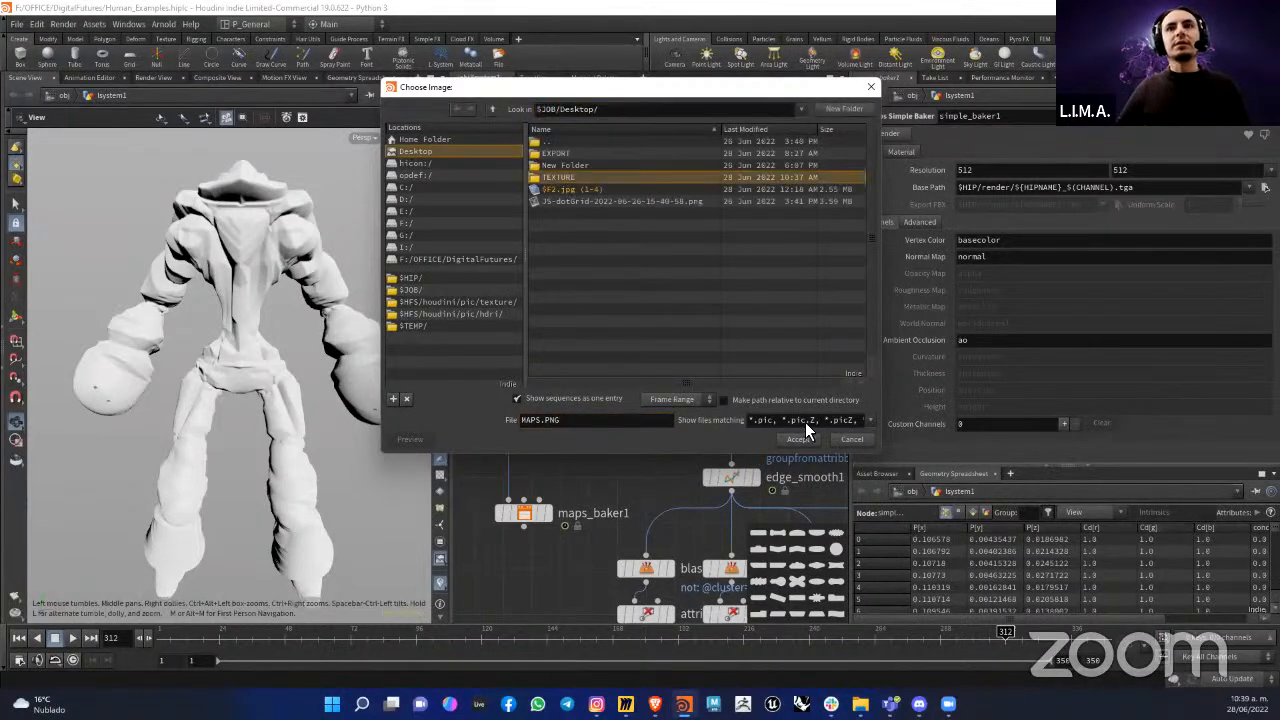
click(798, 440)
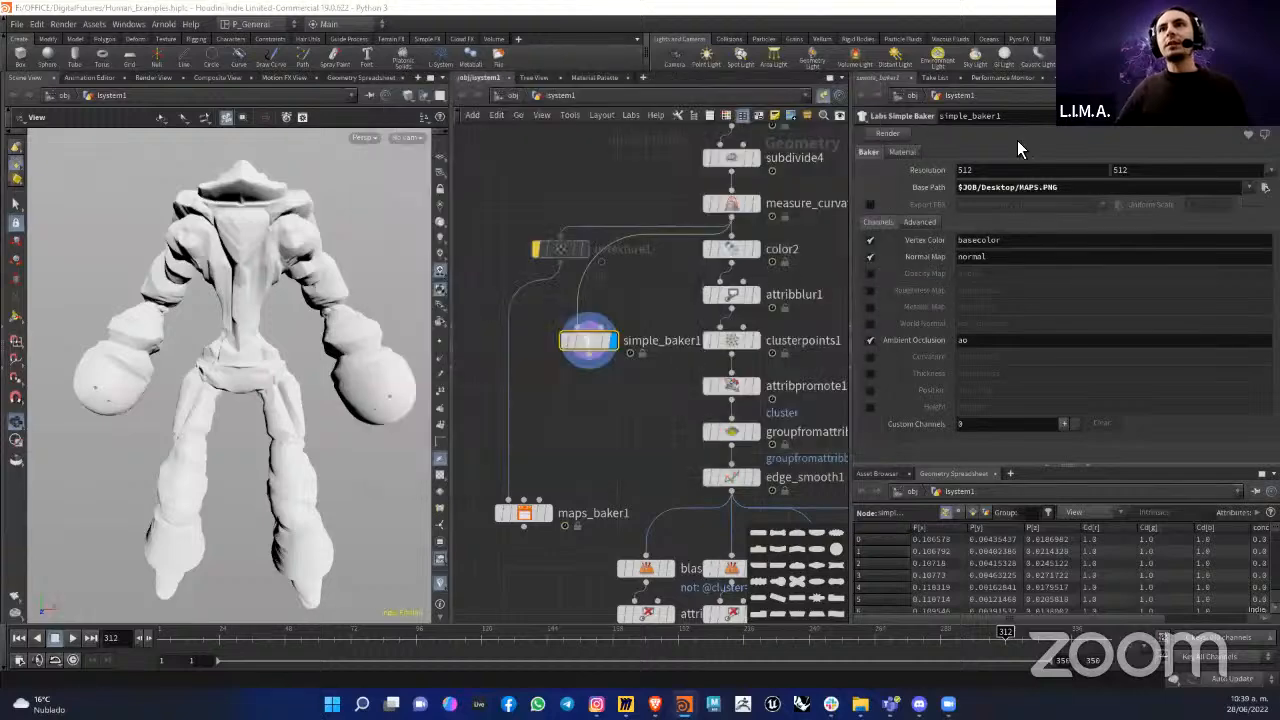
Step: Render the texture maps from simple_baker1 with the vertex color, normal and ambient occlusion channels
drag(982, 176, 880, 166)
drag(1130, 176, 877, 149)
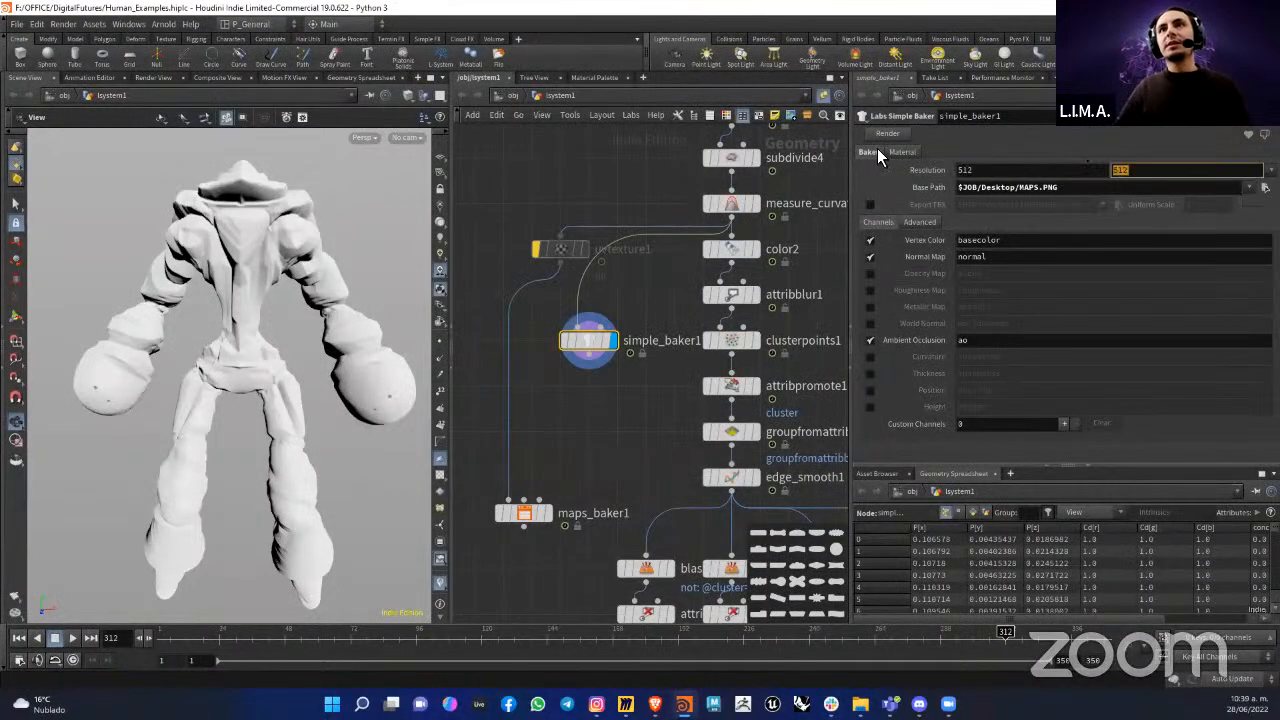
click(895, 136)
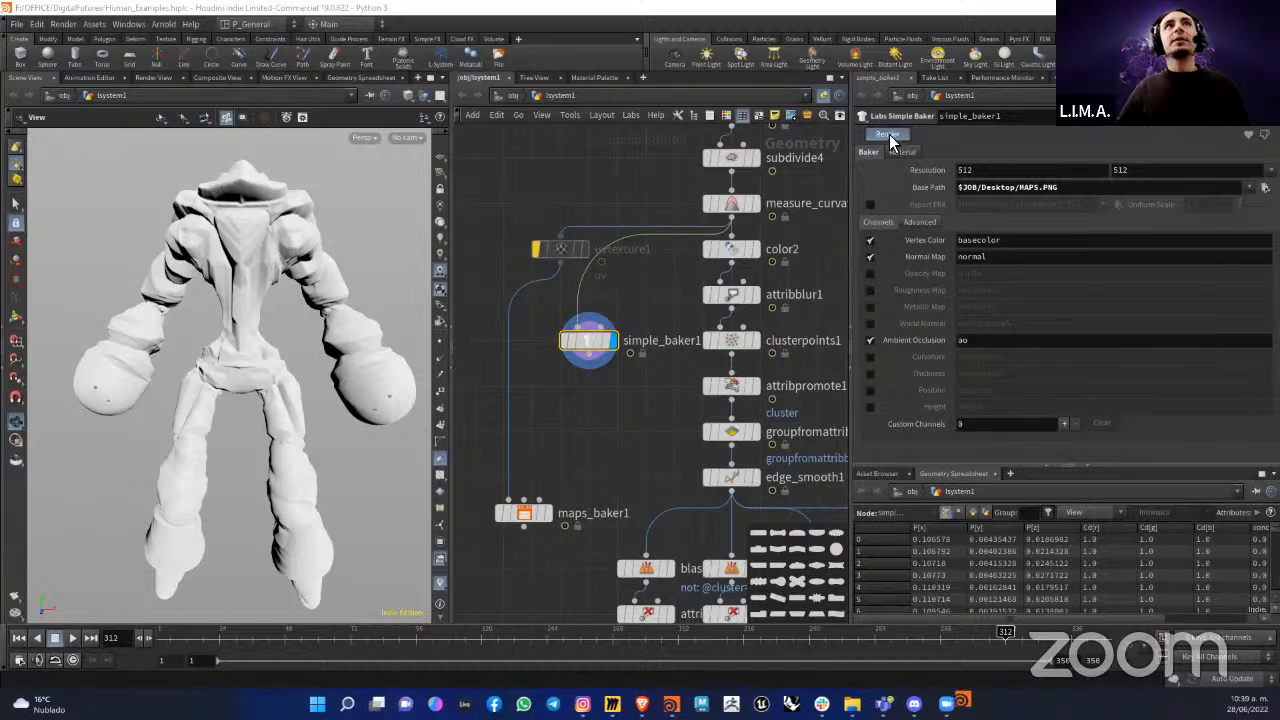
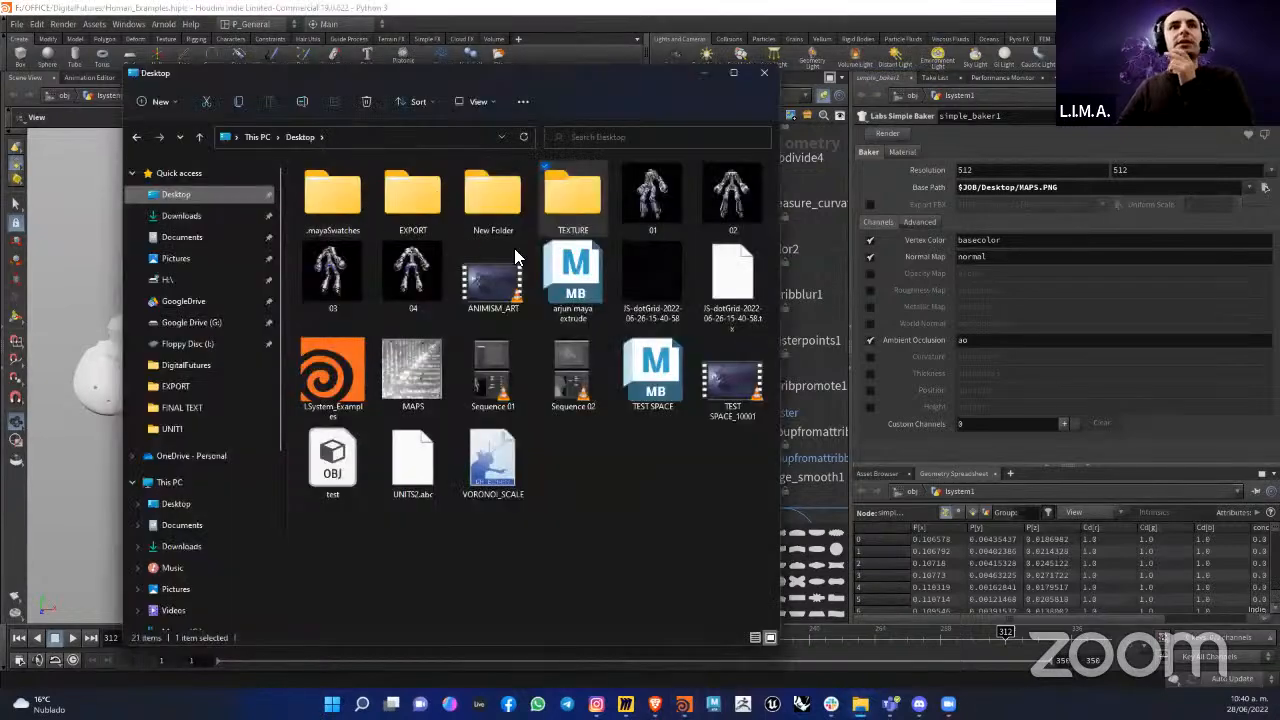
Step: View the baked MAPS image from the desktop up close, closing the image and the file window when done
click(418, 372)
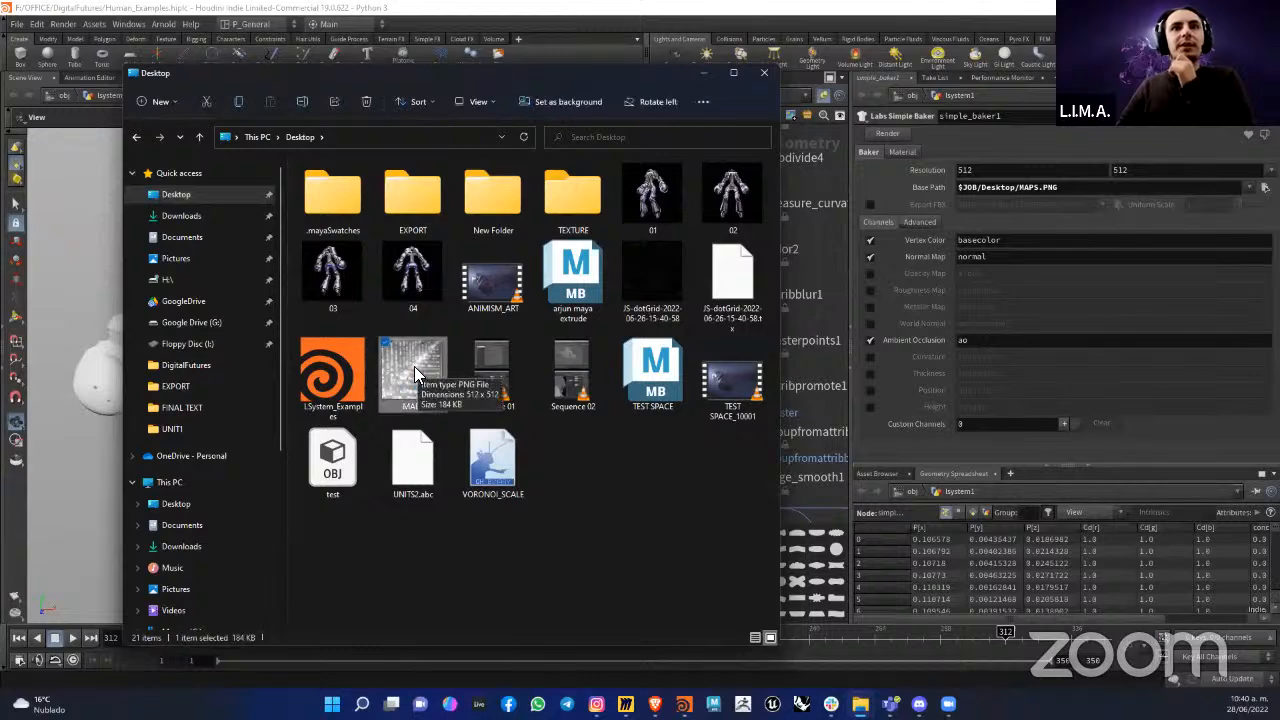
double_click(414, 367)
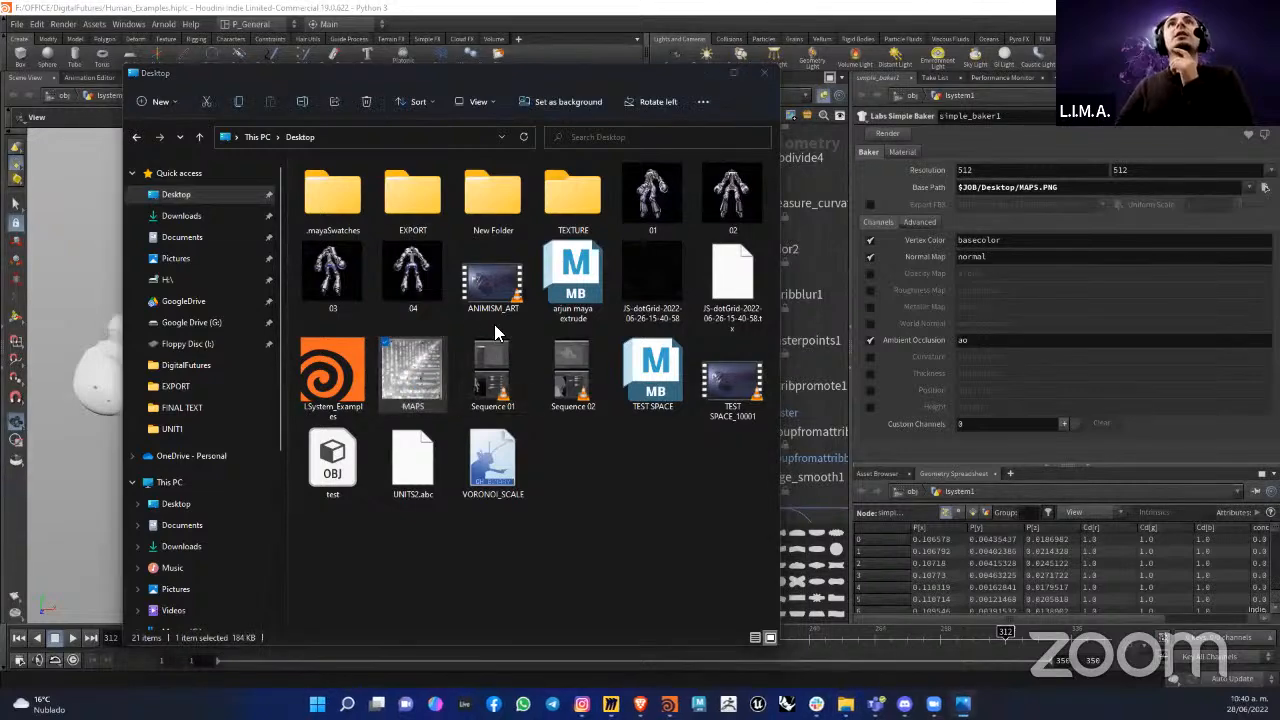
scroll(540, 320, up, 8)
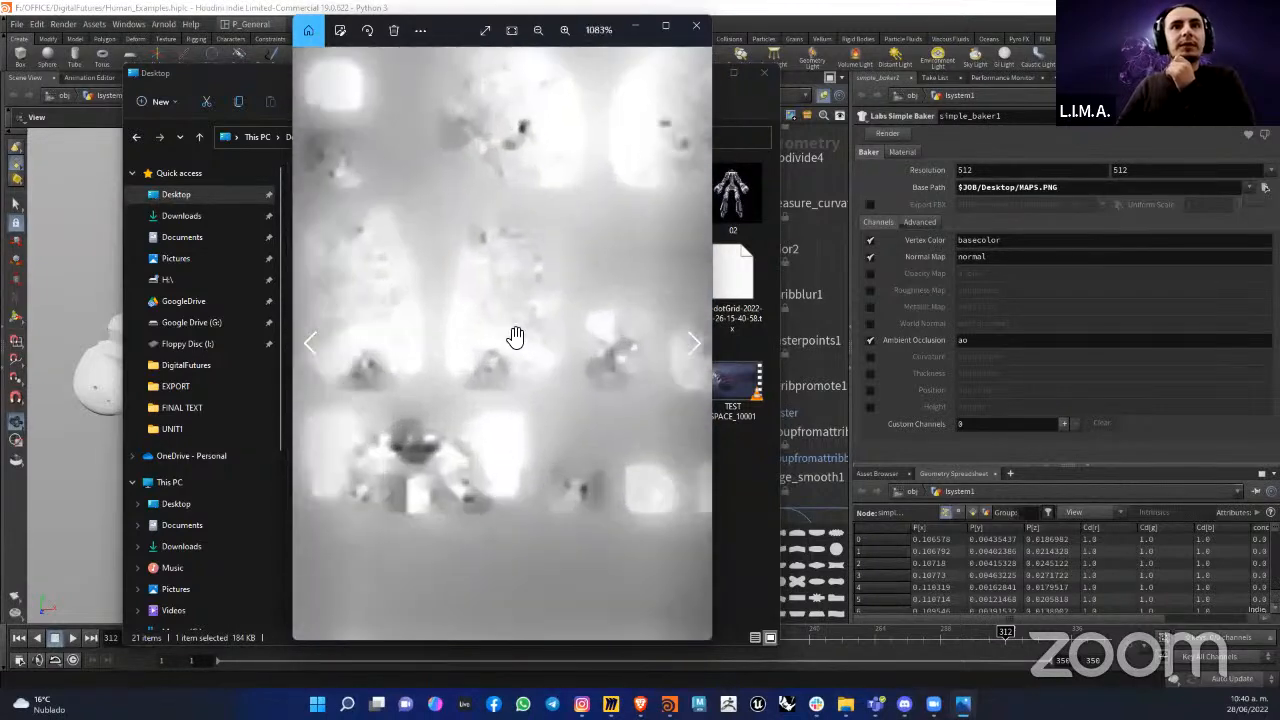
scroll(537, 349, down, 8)
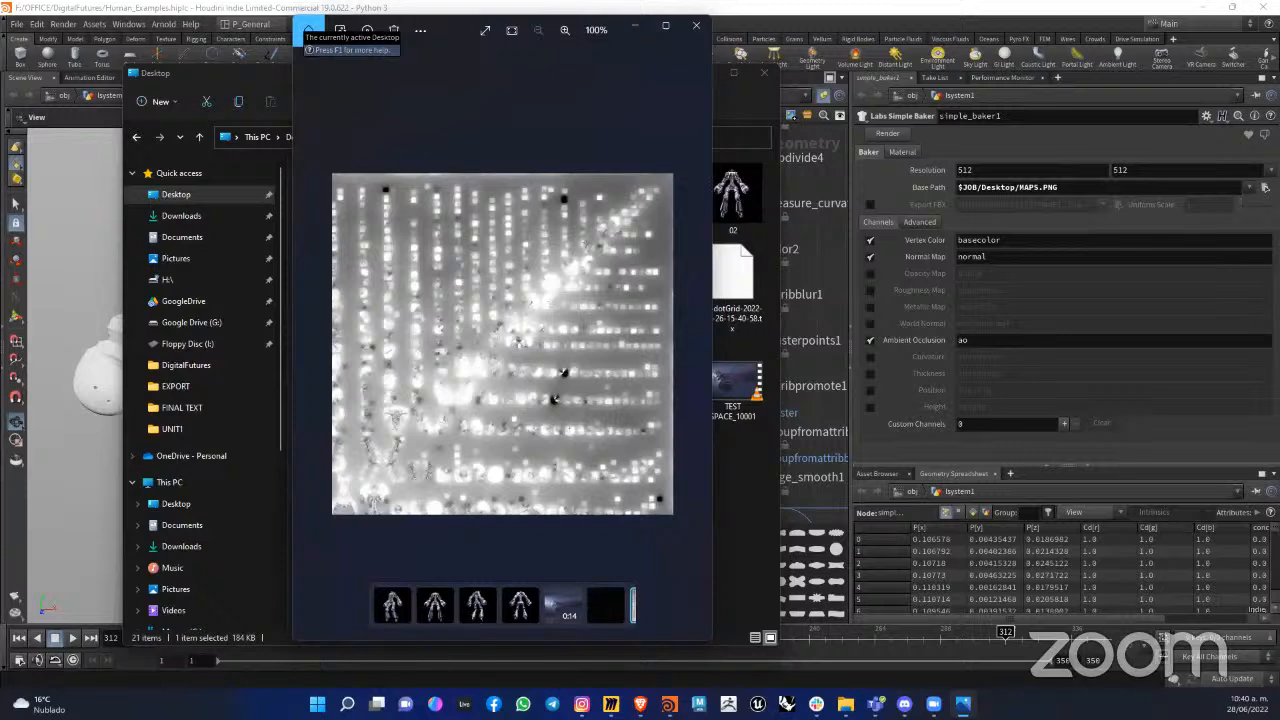
click(694, 67)
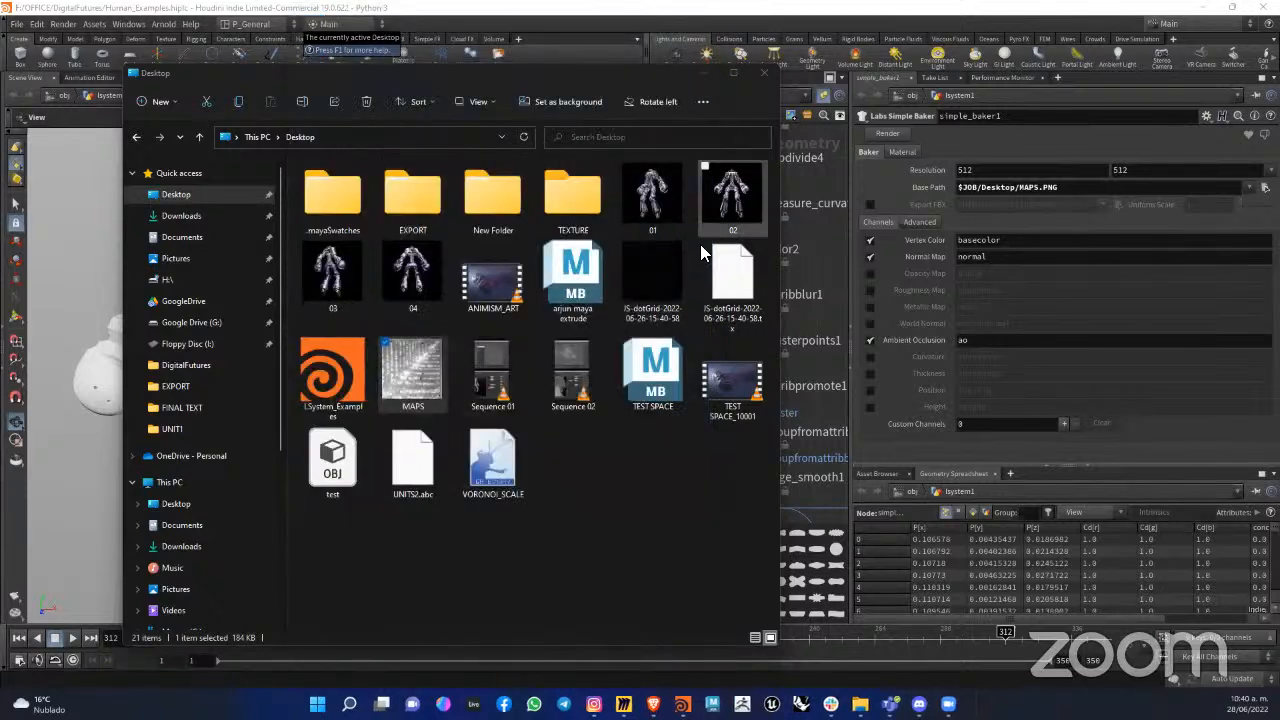
click(700, 73)
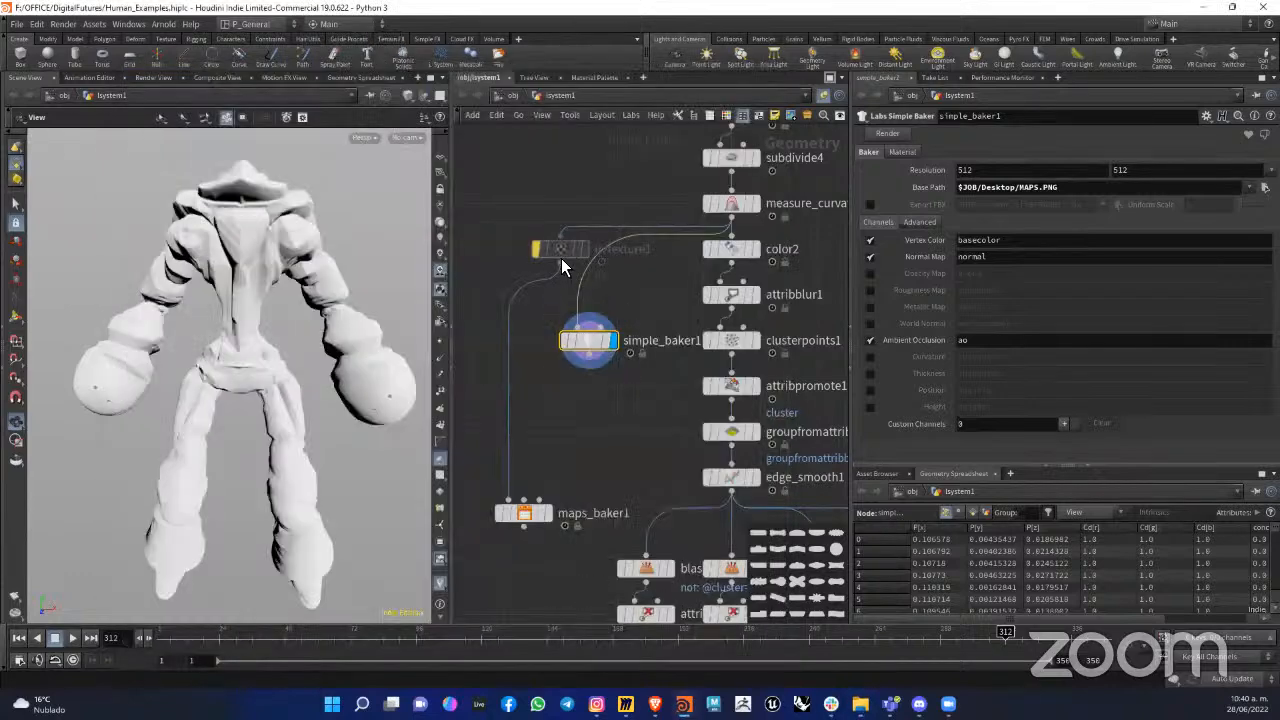
Step: Insert the uvtexture1 node between measure_curvature1 and simple_baker1, turn off its bypass, and move both baker nodes closer to it
mouse_move(561, 262)
mouse_down()
mouse_move(581, 322)
mouse_move(579, 252)
mouse_up()
mouse_move(576, 250)
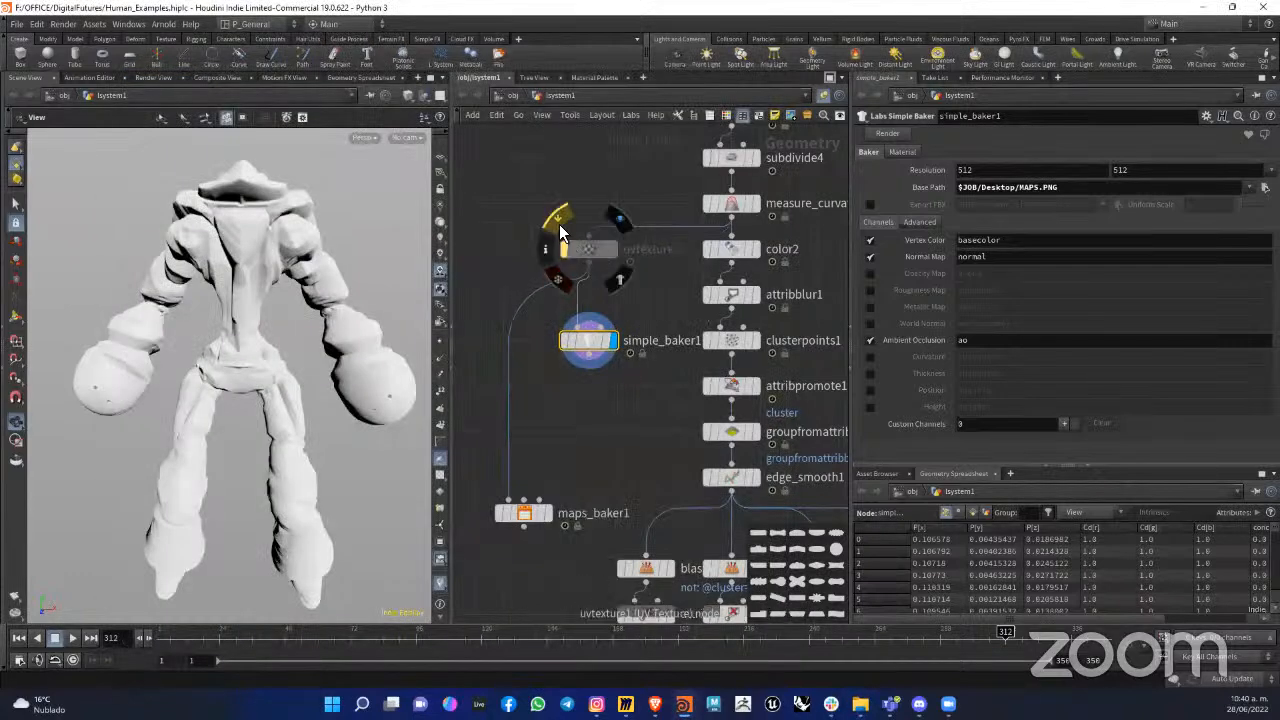
click(559, 224)
drag(596, 340, 596, 294)
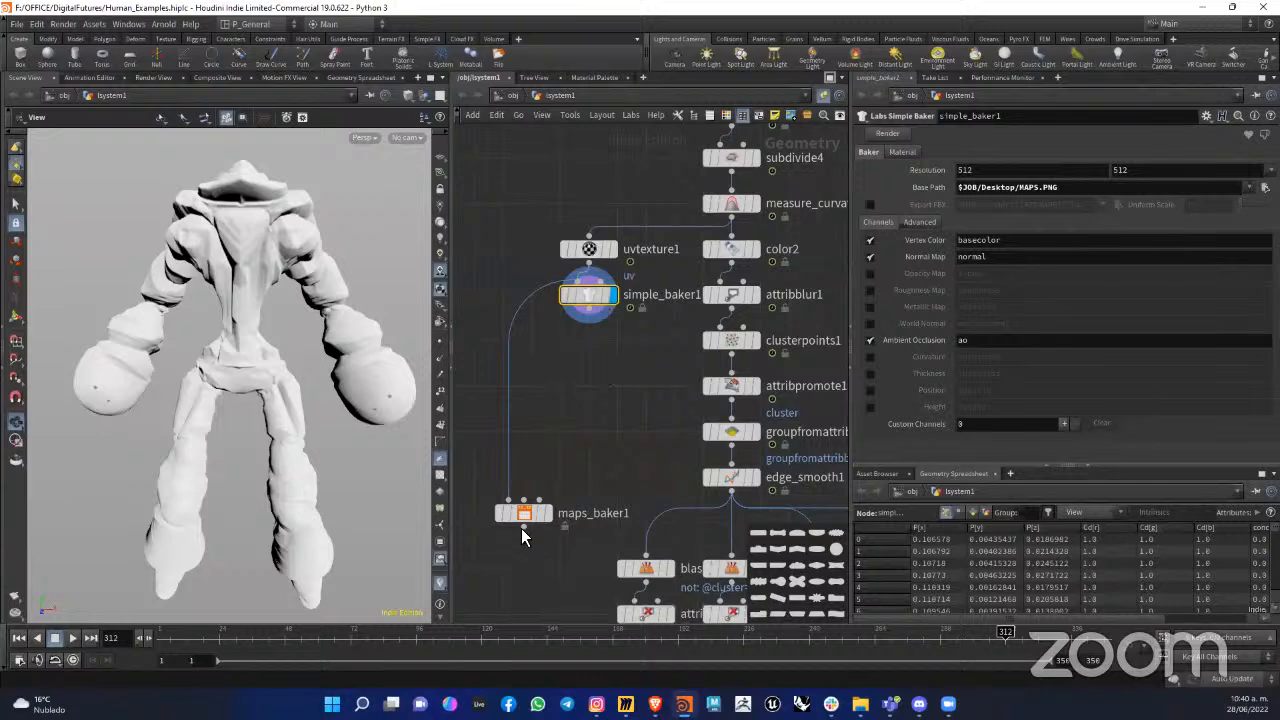
drag(523, 513, 505, 413)
middle_drag(646, 353, 633, 402)
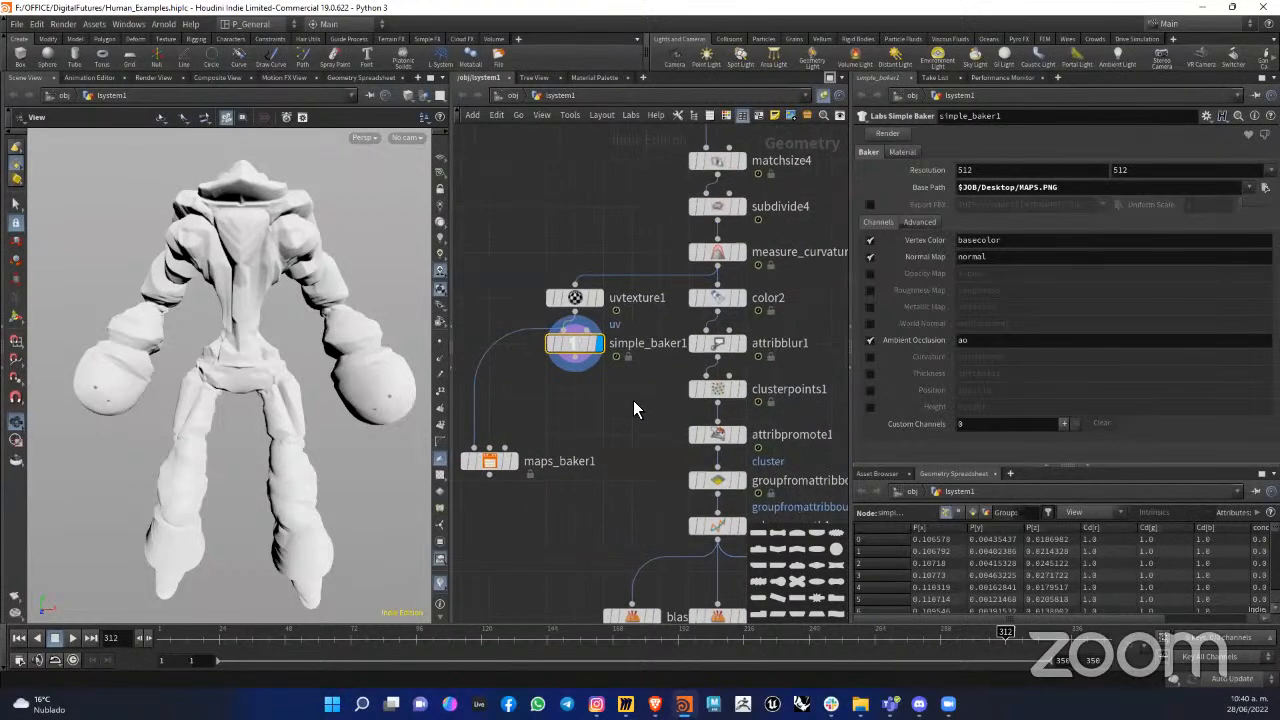
mouse_move(582, 350)
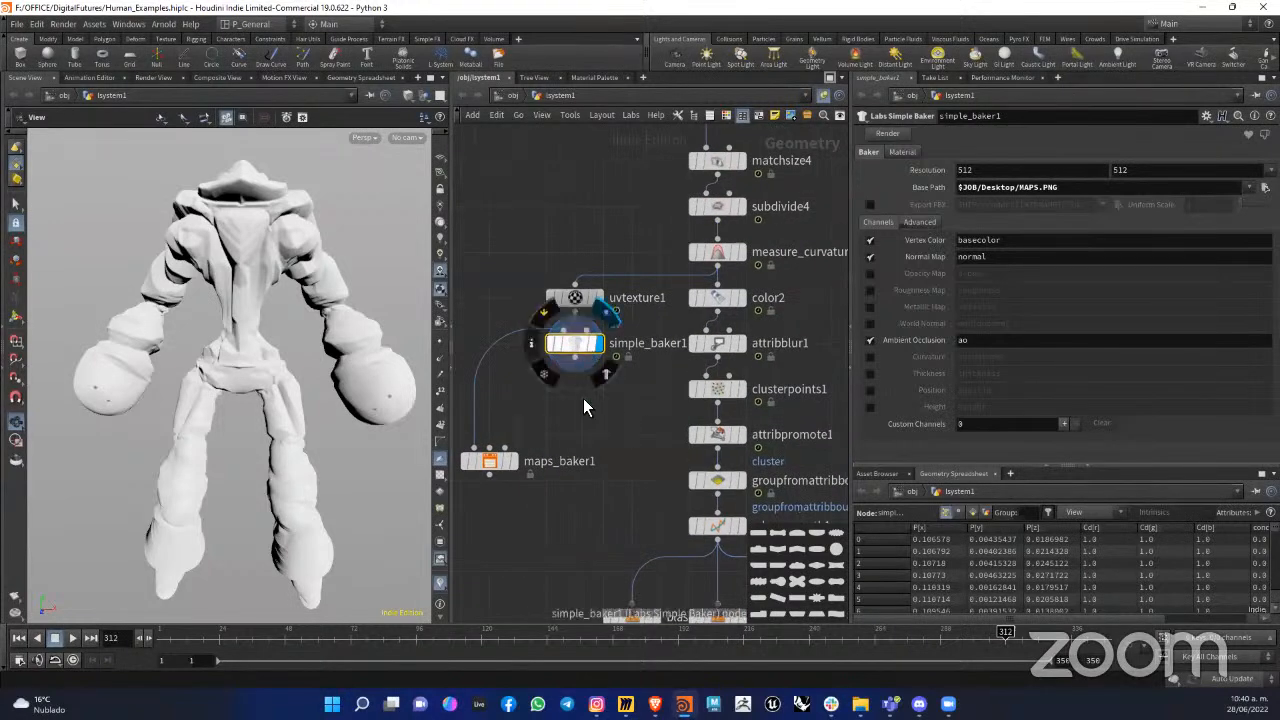
middle_drag(601, 420, 633, 418)
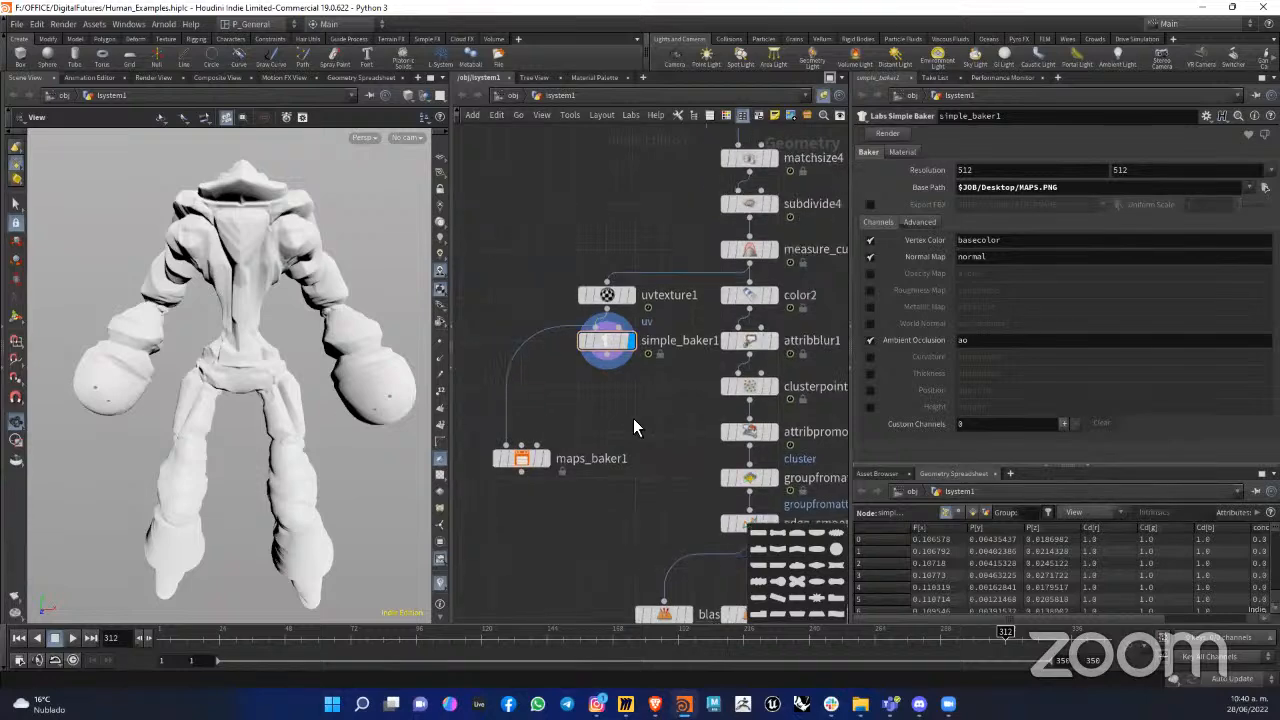
Step: Review the material and bake channel settings of the simple_baker1 node
click(609, 346)
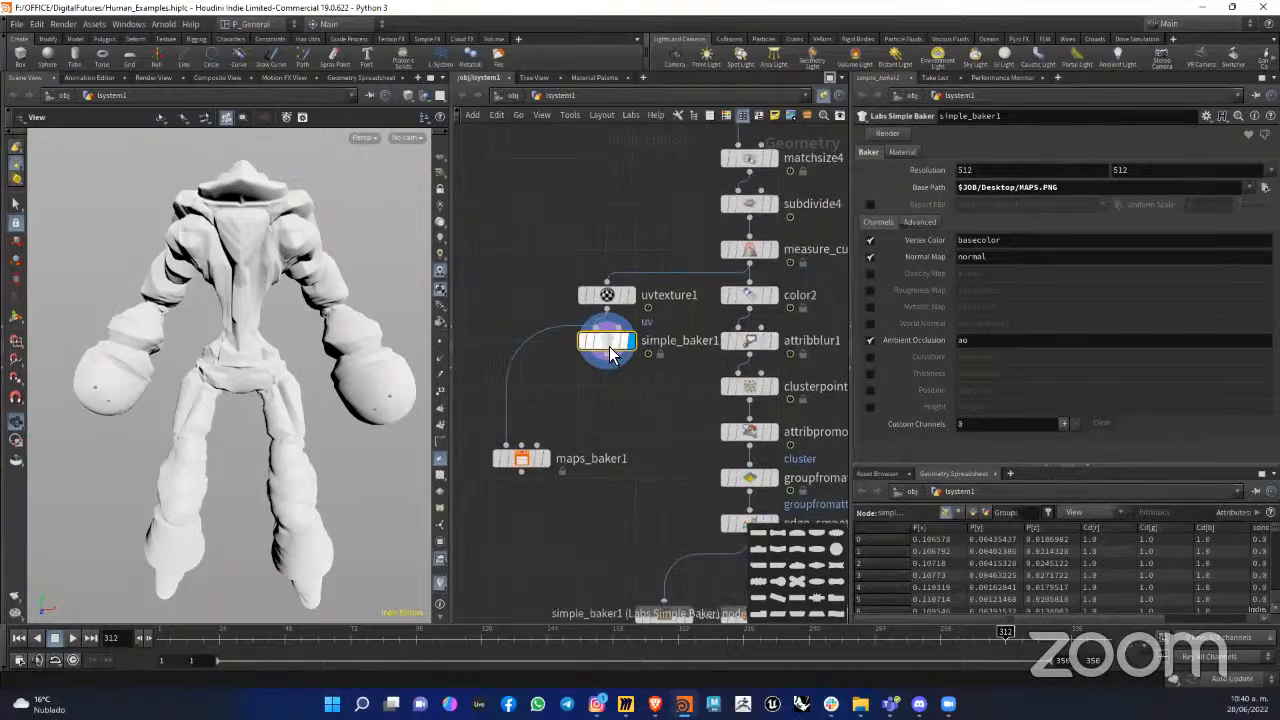
mouse_move(612, 352)
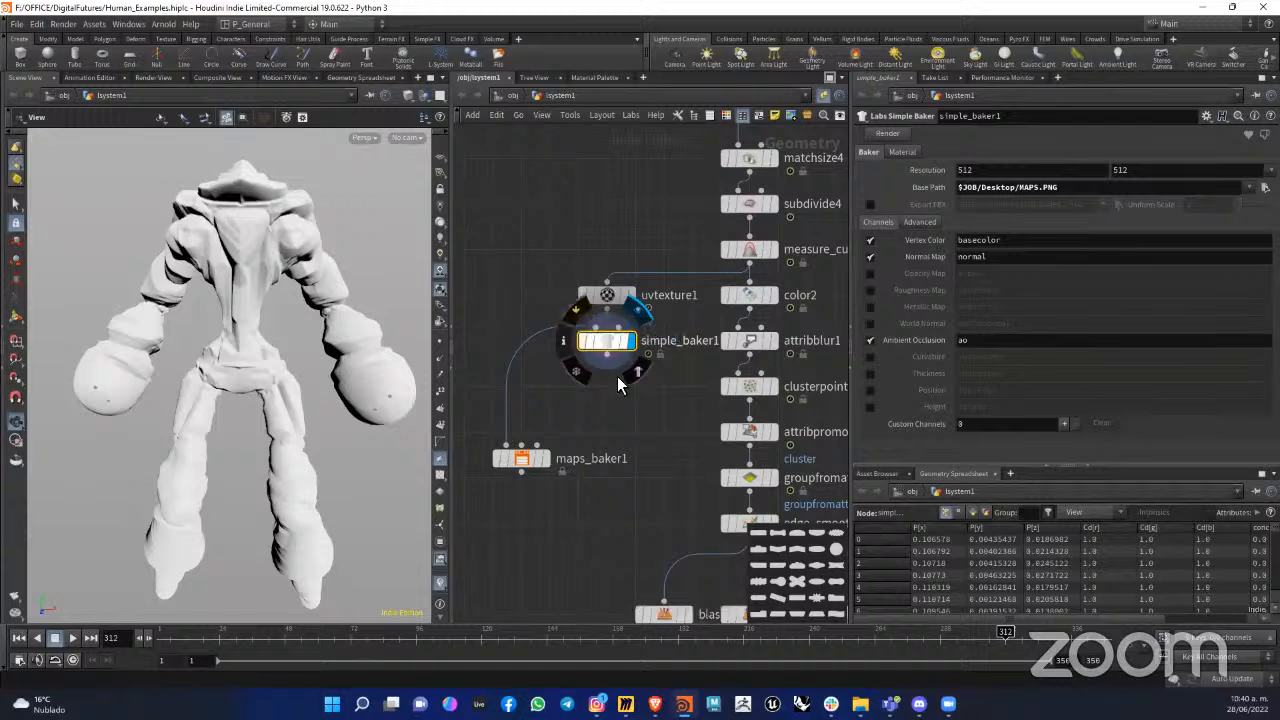
click(608, 297)
click(611, 343)
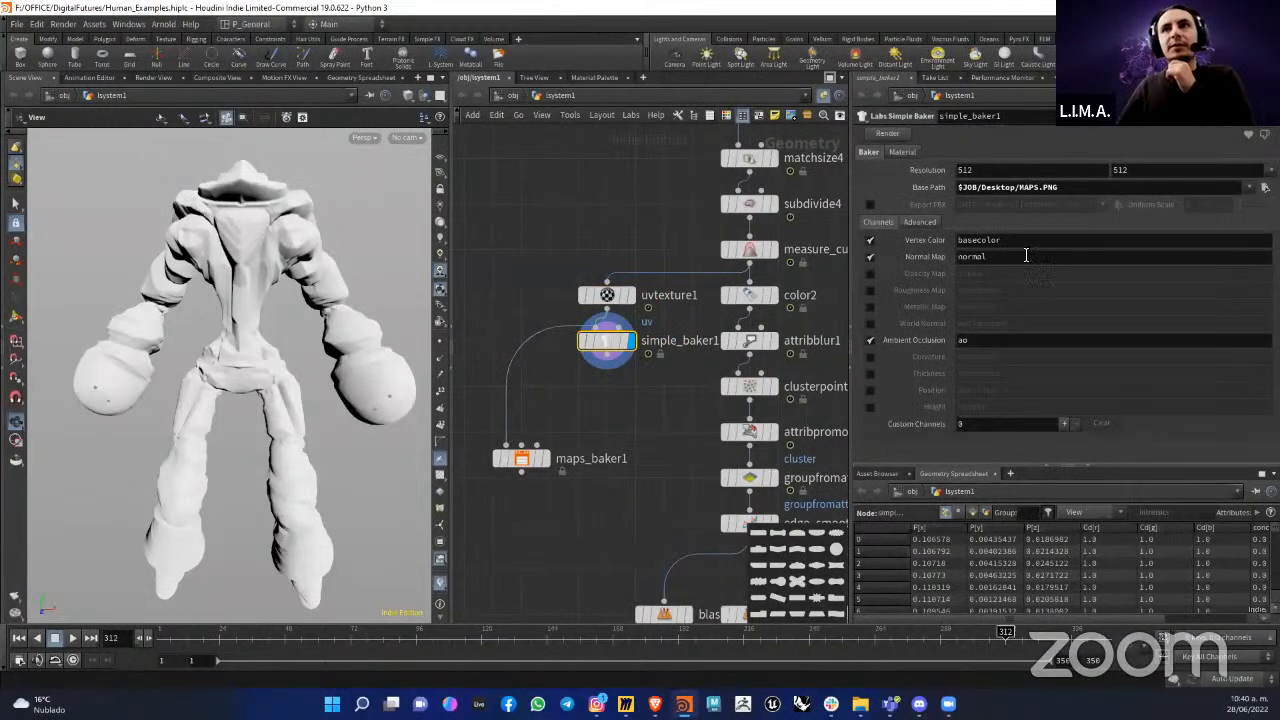
click(903, 152)
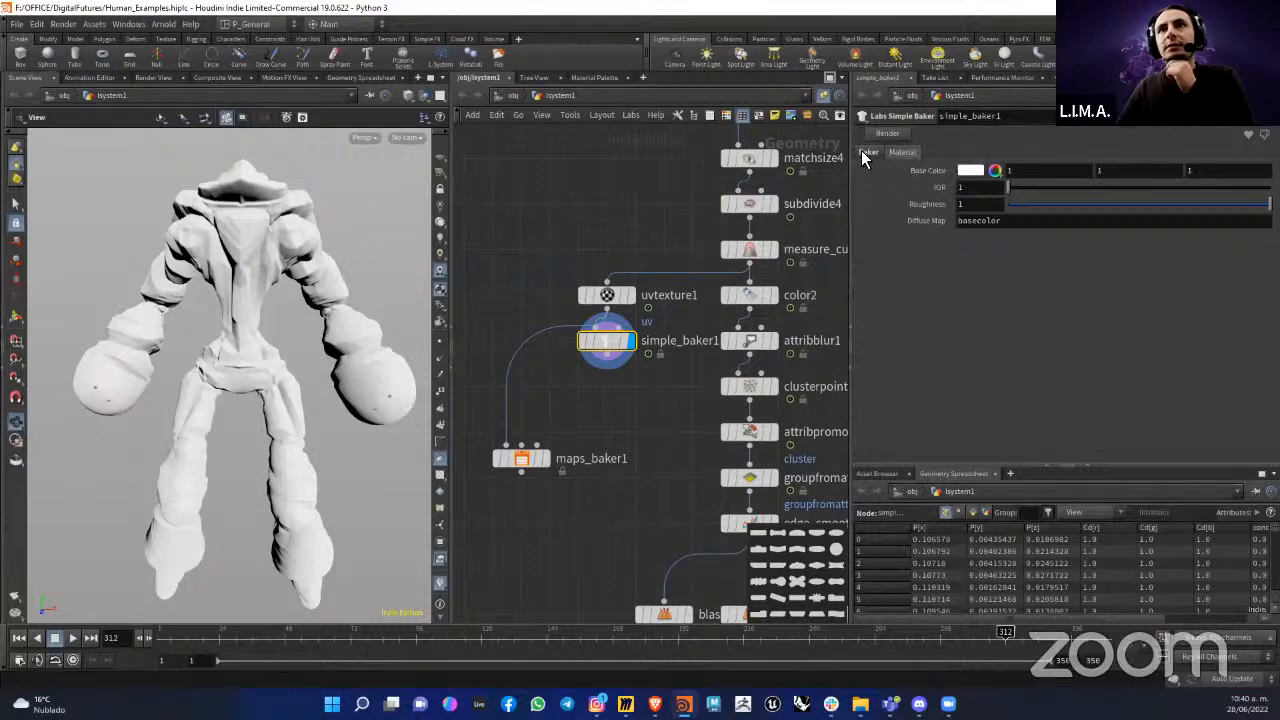
click(866, 152)
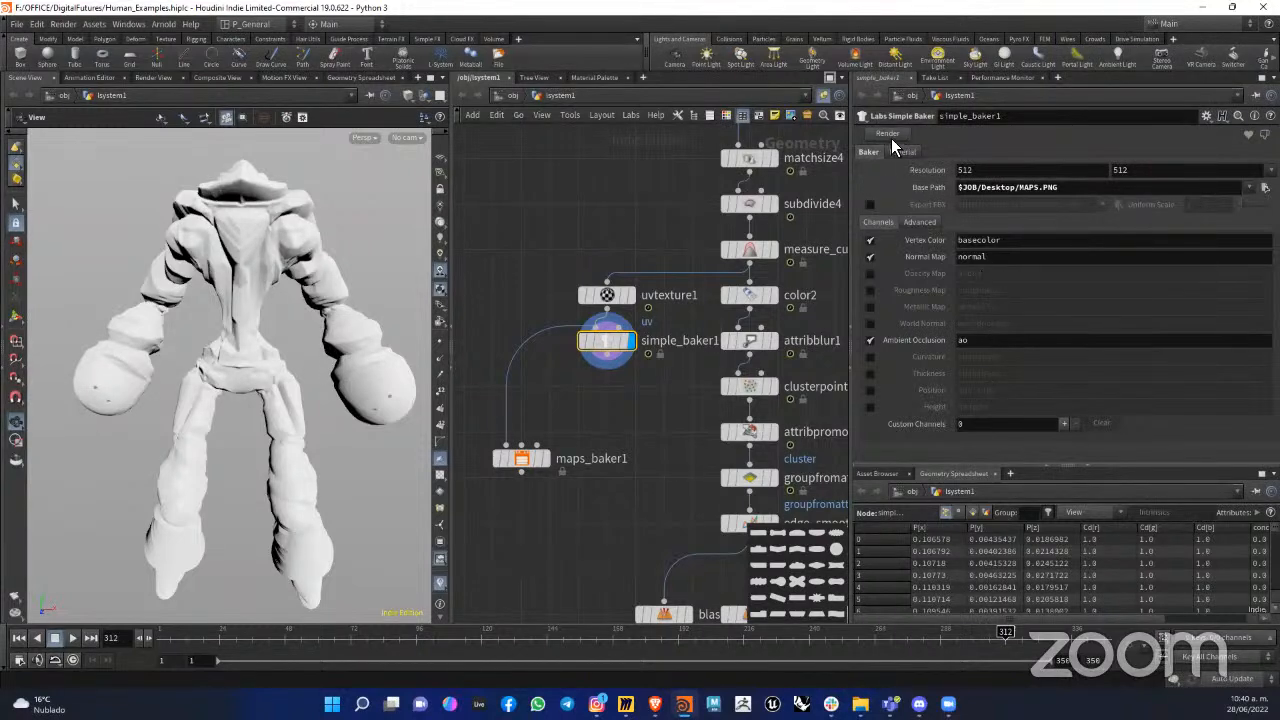
Step: Display the measure_curvature1 result and examine the attribute information of measure_curvature1 and uvtexture1
click(745, 252)
click(756, 256)
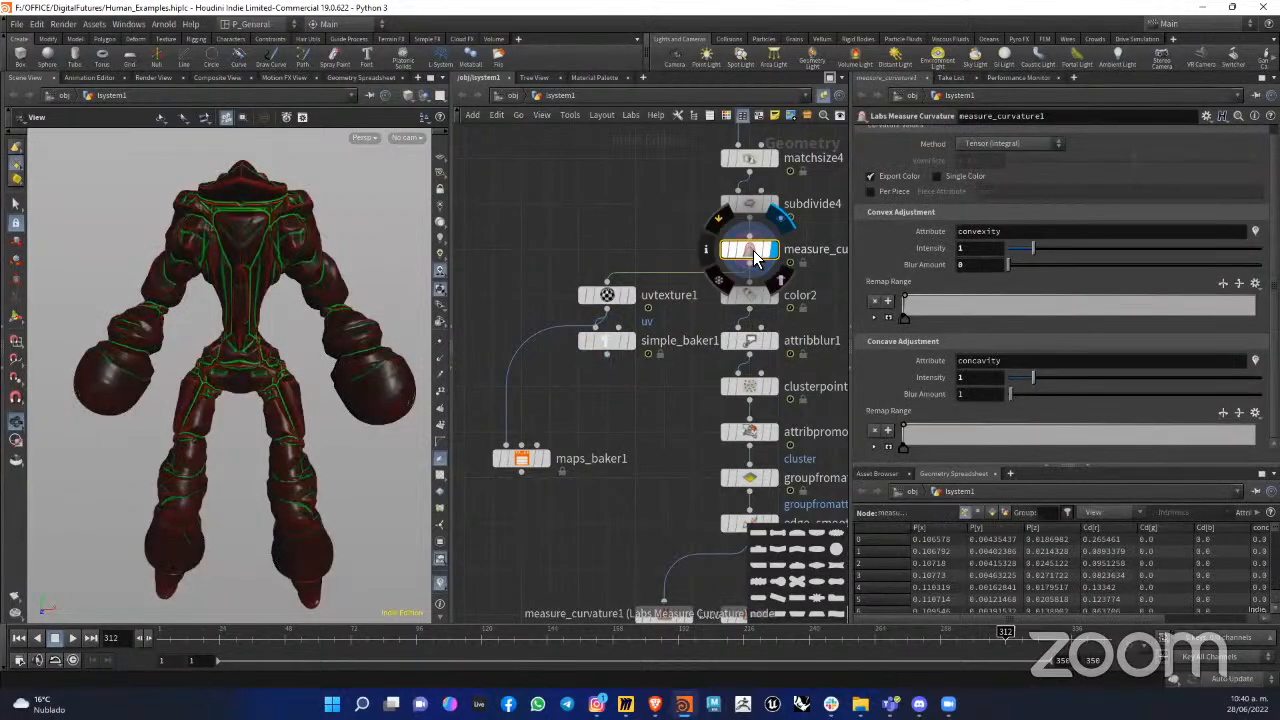
middle_click(756, 258)
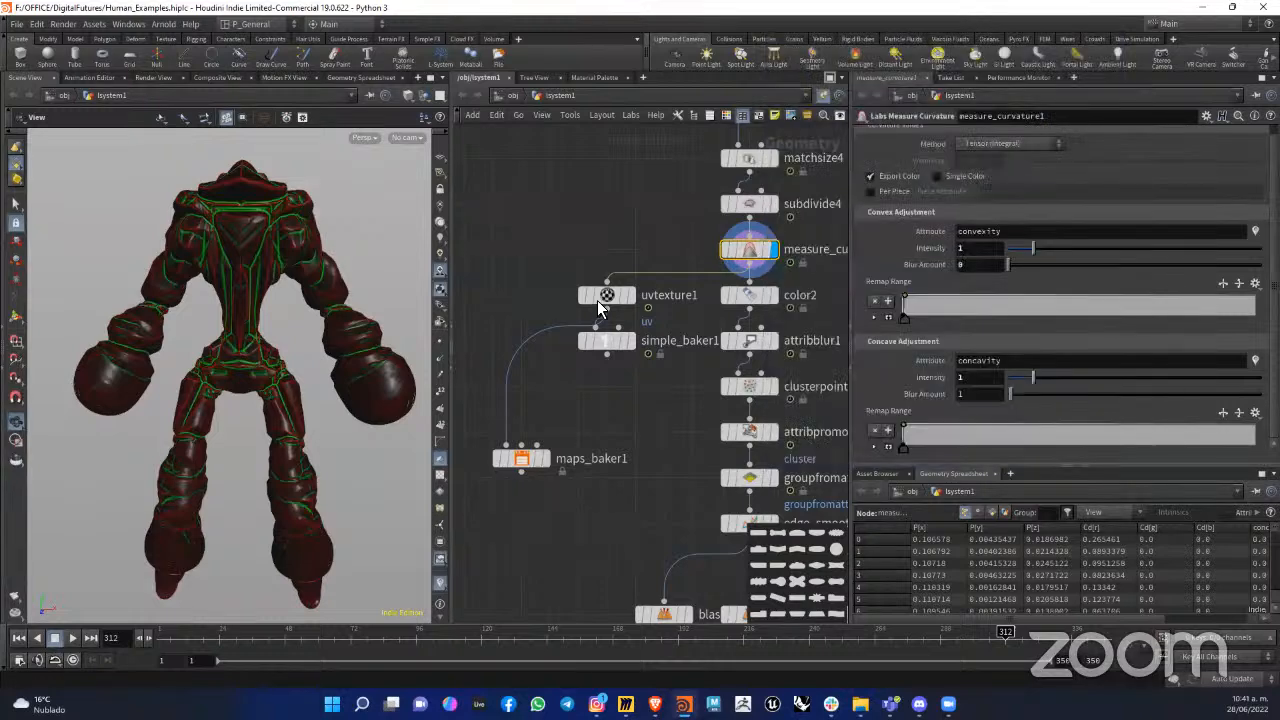
middle_click(620, 296)
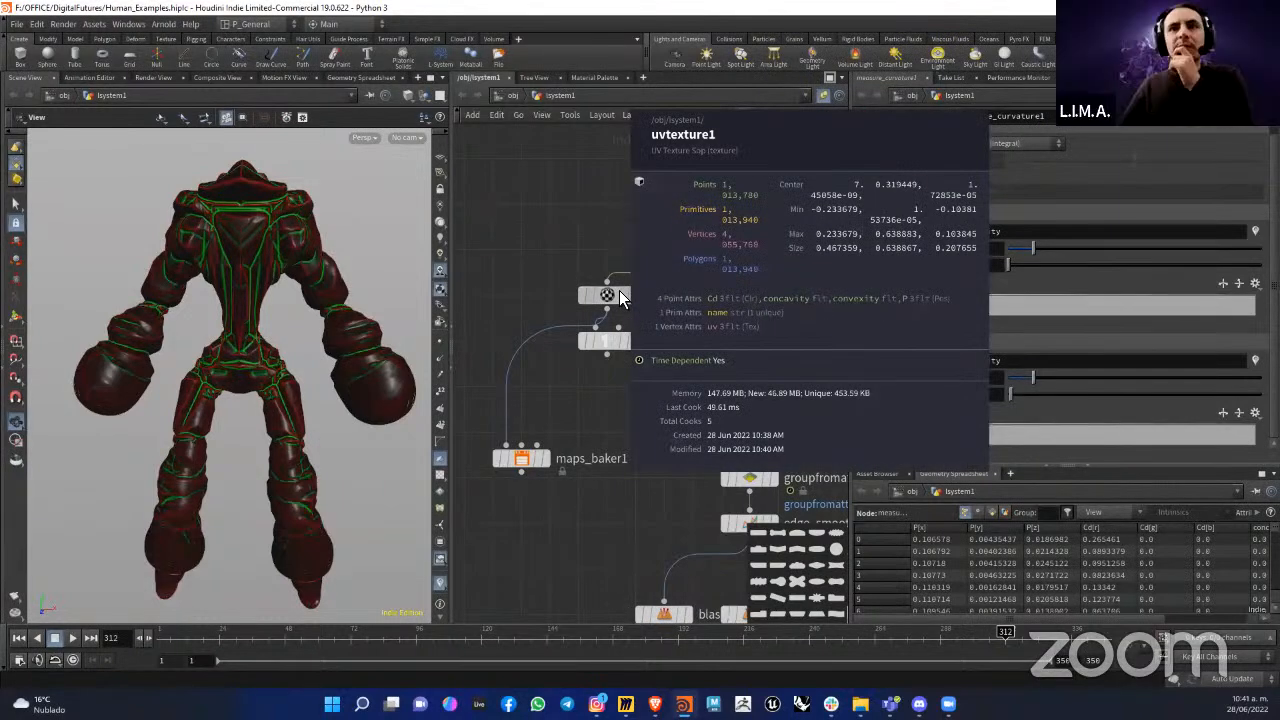
Step: Make room above uvtexture1, insert an Attribute Promote node between it and measure_curvature1, and set the new class to Vertex
drag(617, 336, 617, 400)
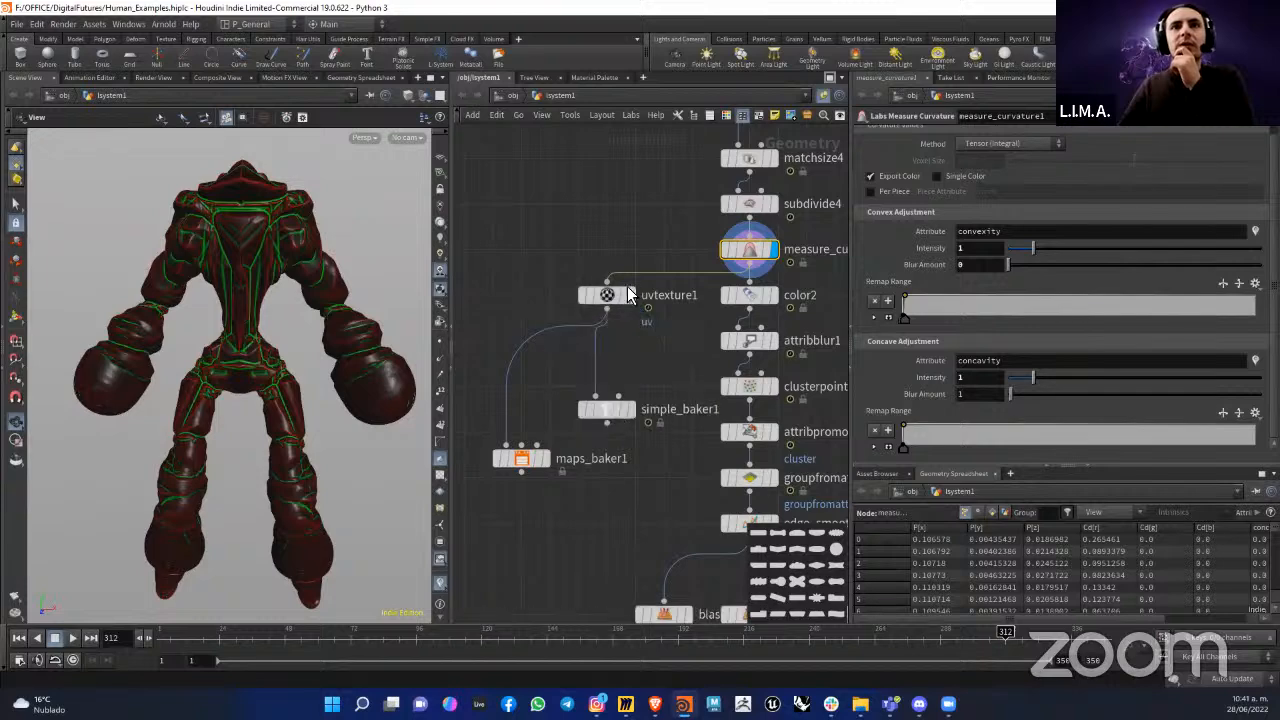
drag(607, 296, 609, 353)
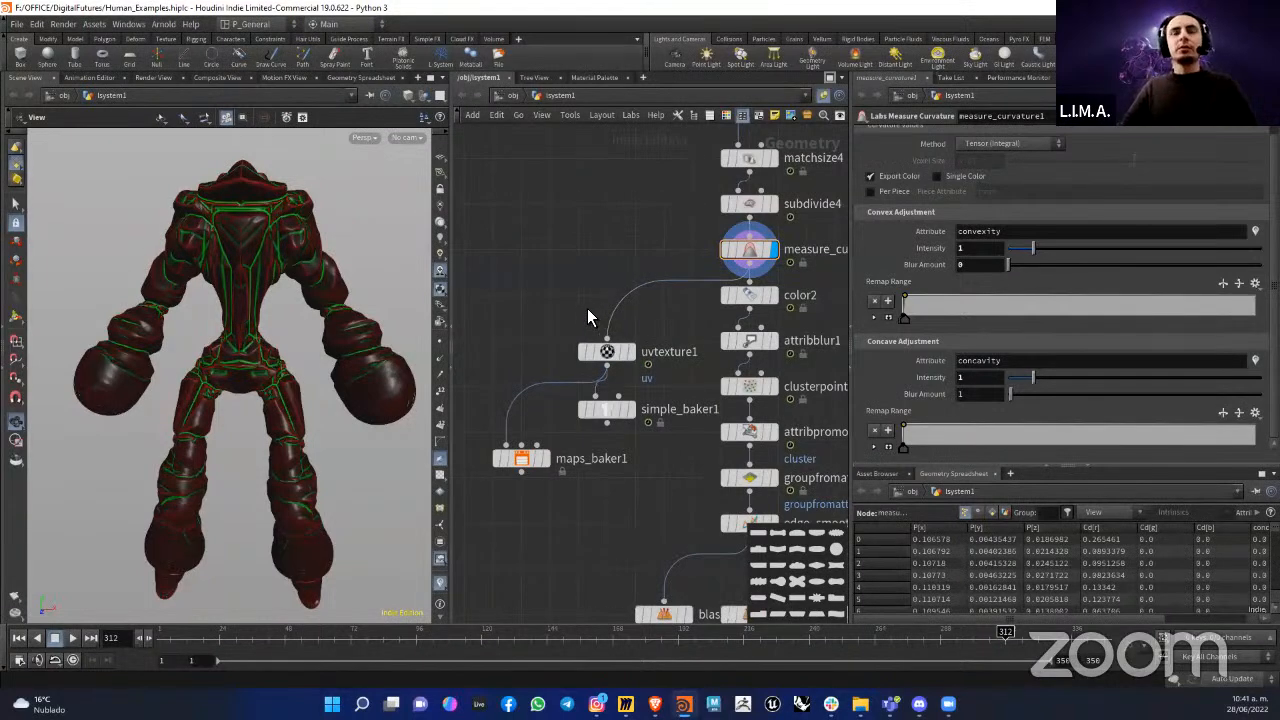
key(Tab)
text(attribw)
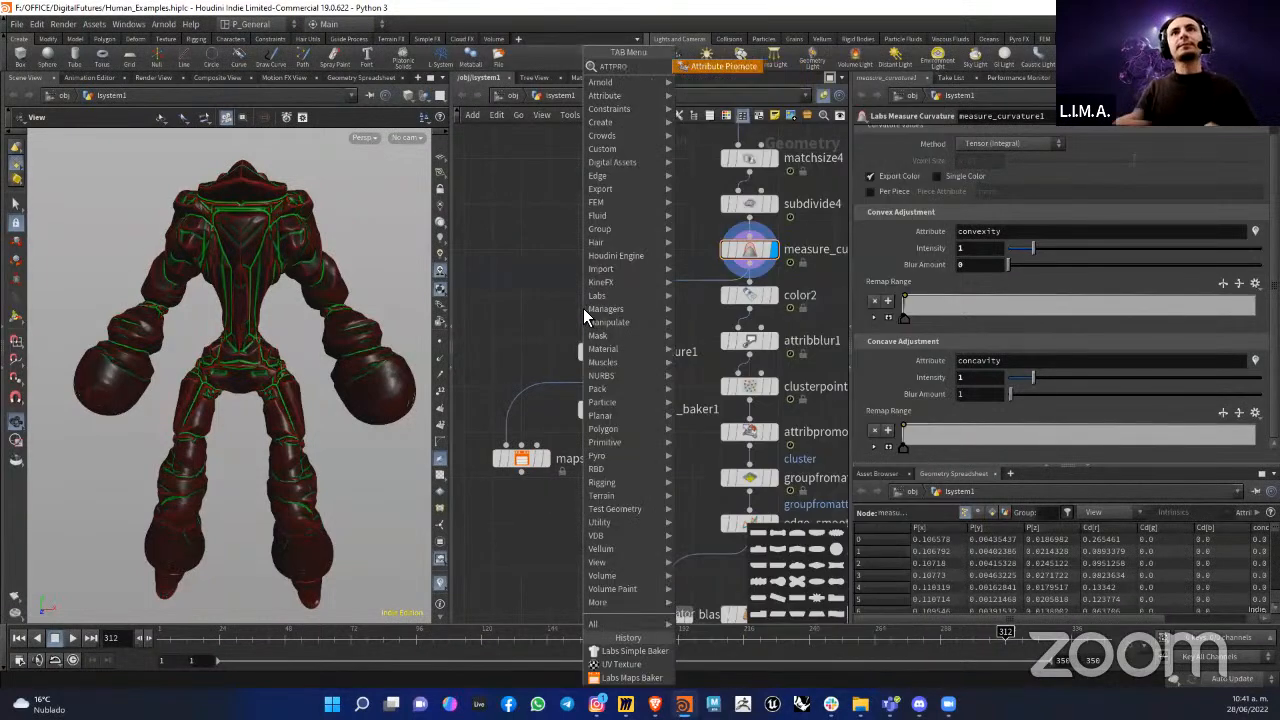
click(732, 67)
click(612, 302)
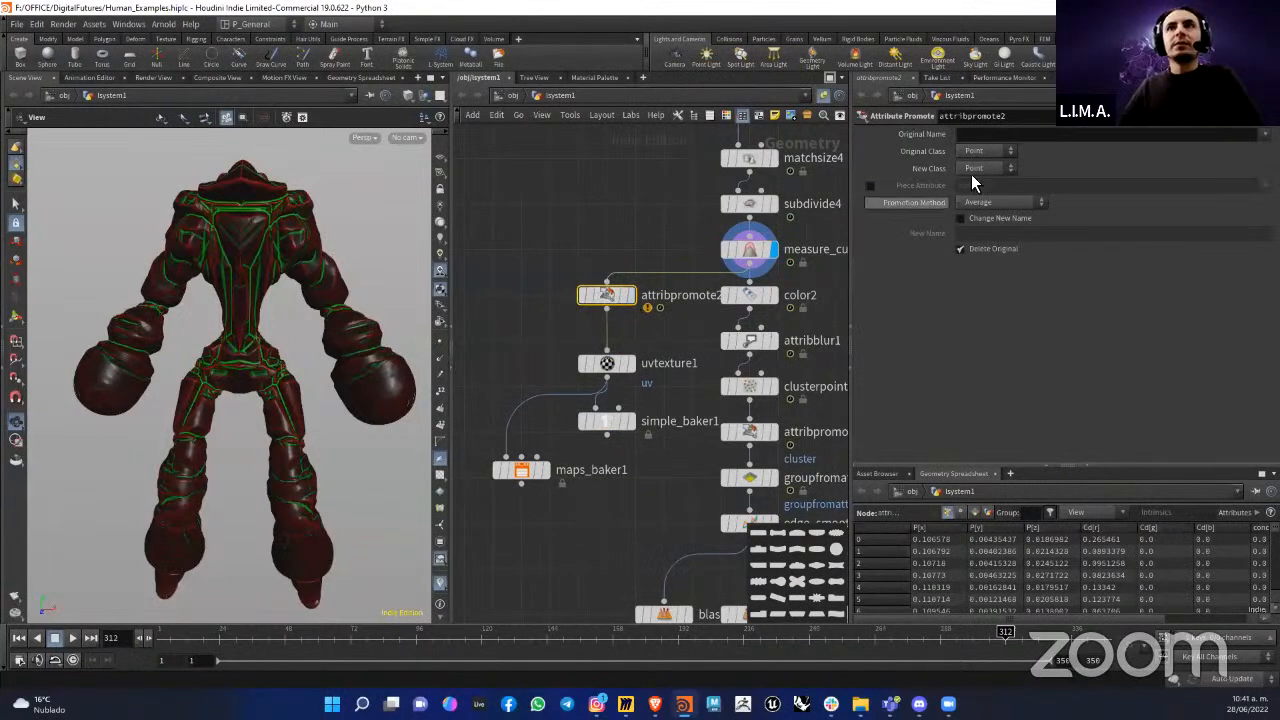
click(979, 150)
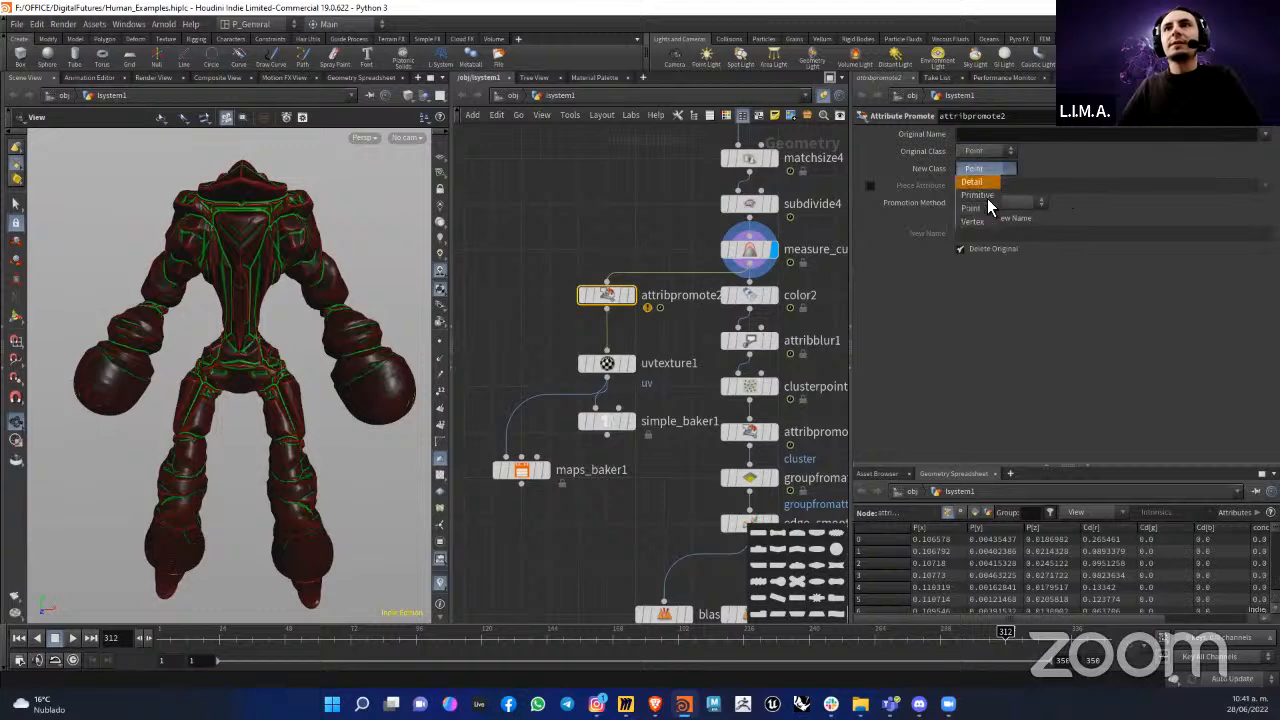
click(986, 218)
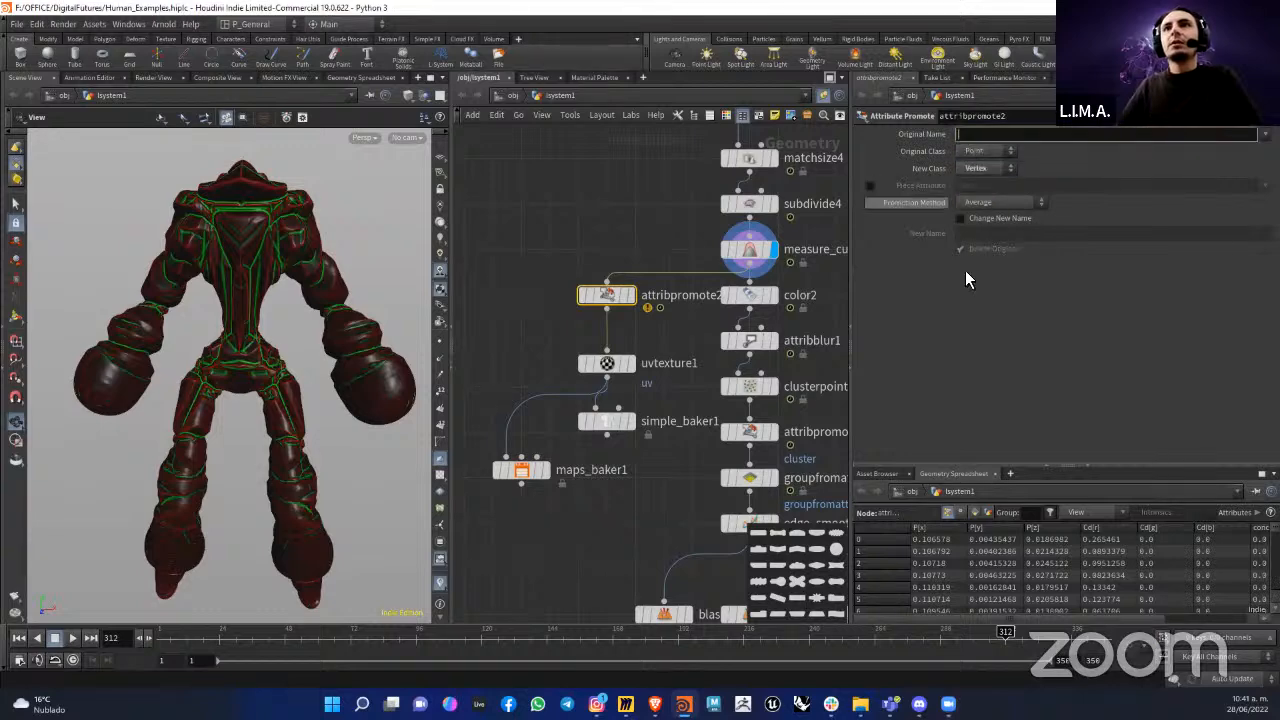
Step: Try using Cd as the piece attribute of the Attribute Promote node
click(869, 186)
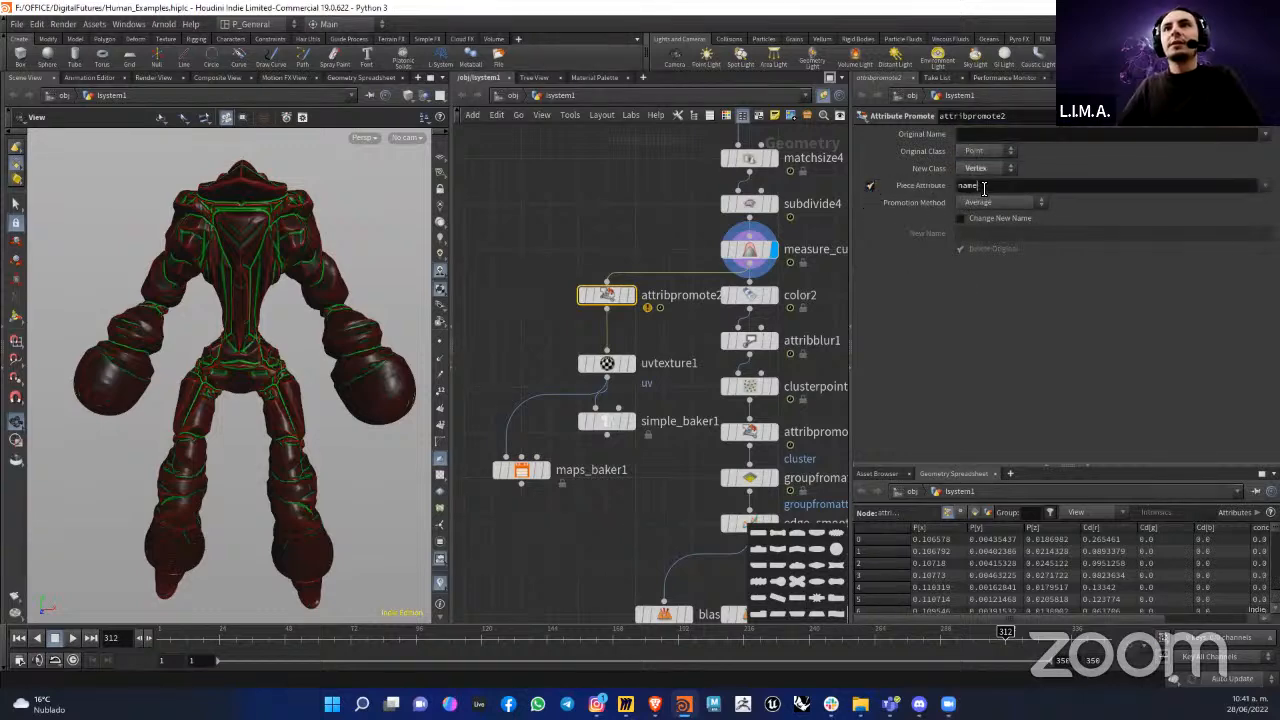
text(c)
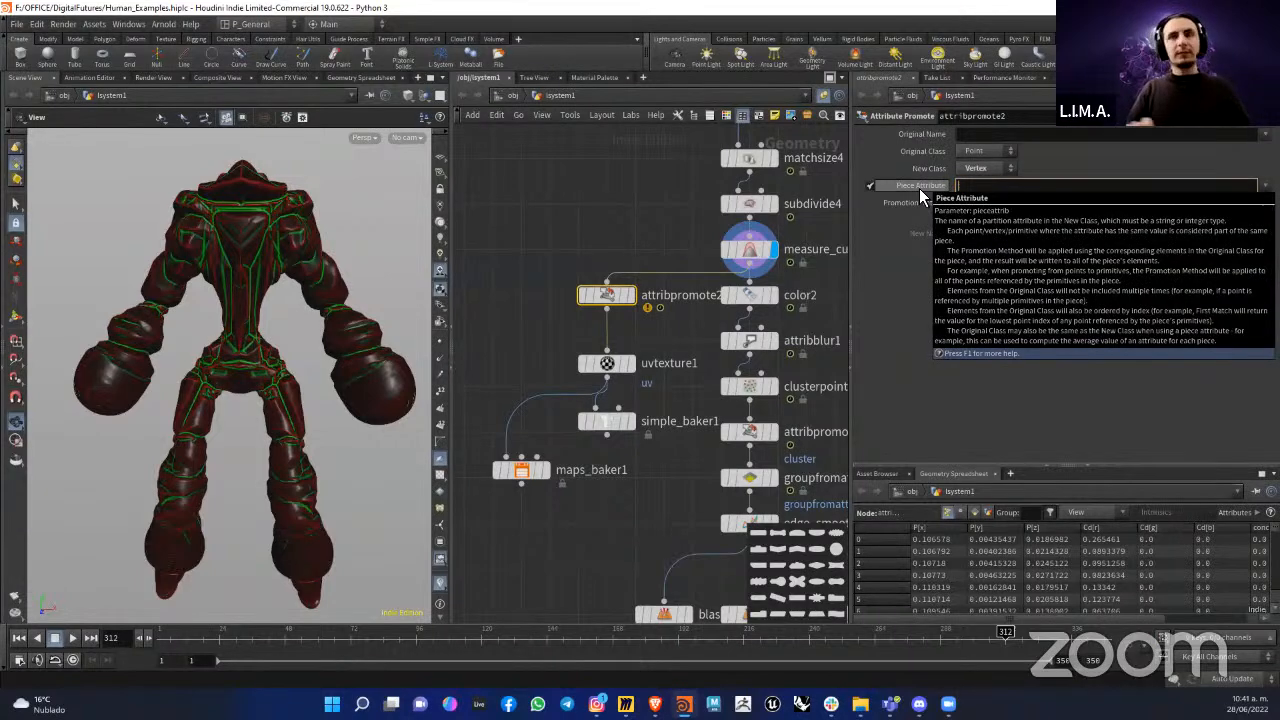
text(d)
key(Return)
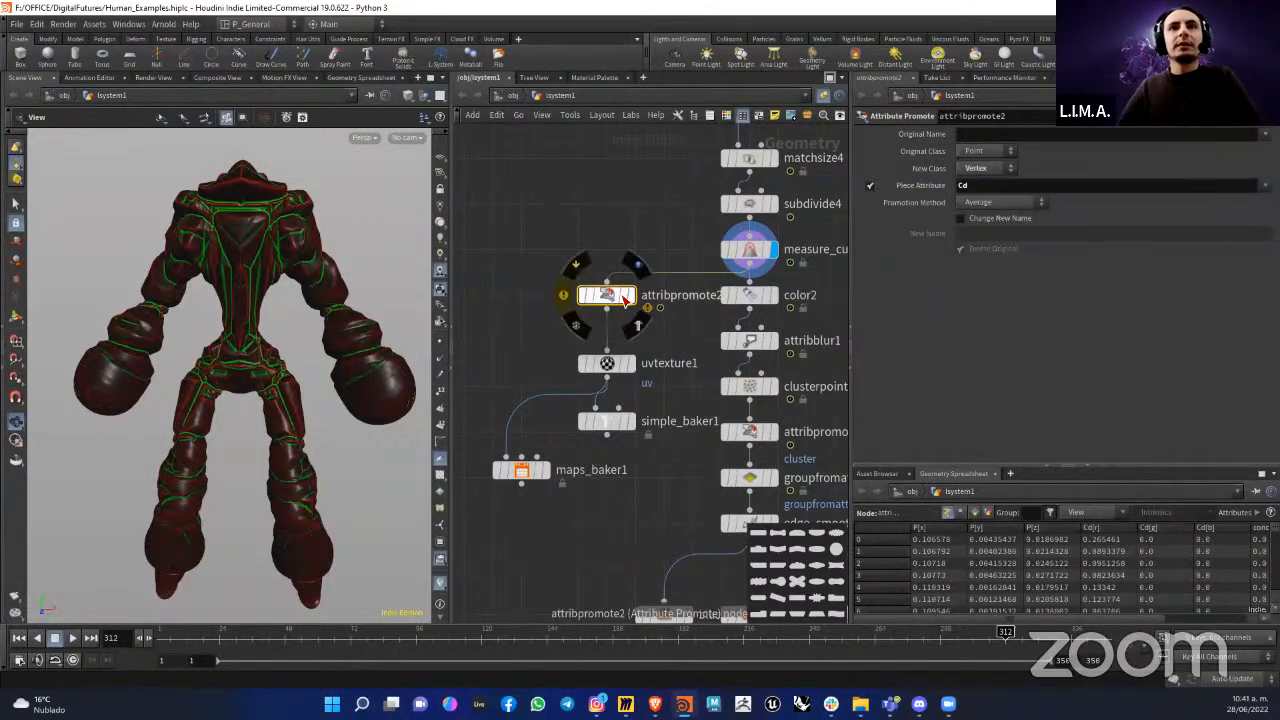
middle_click(613, 305)
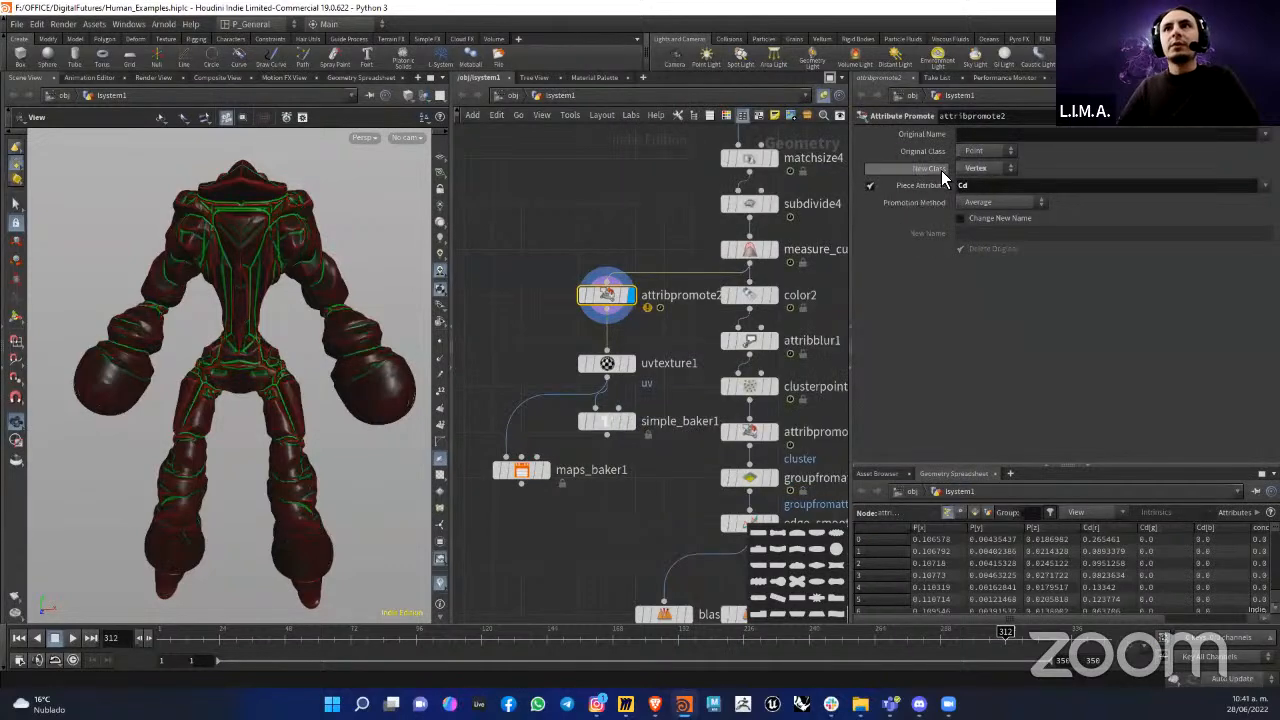
click(870, 187)
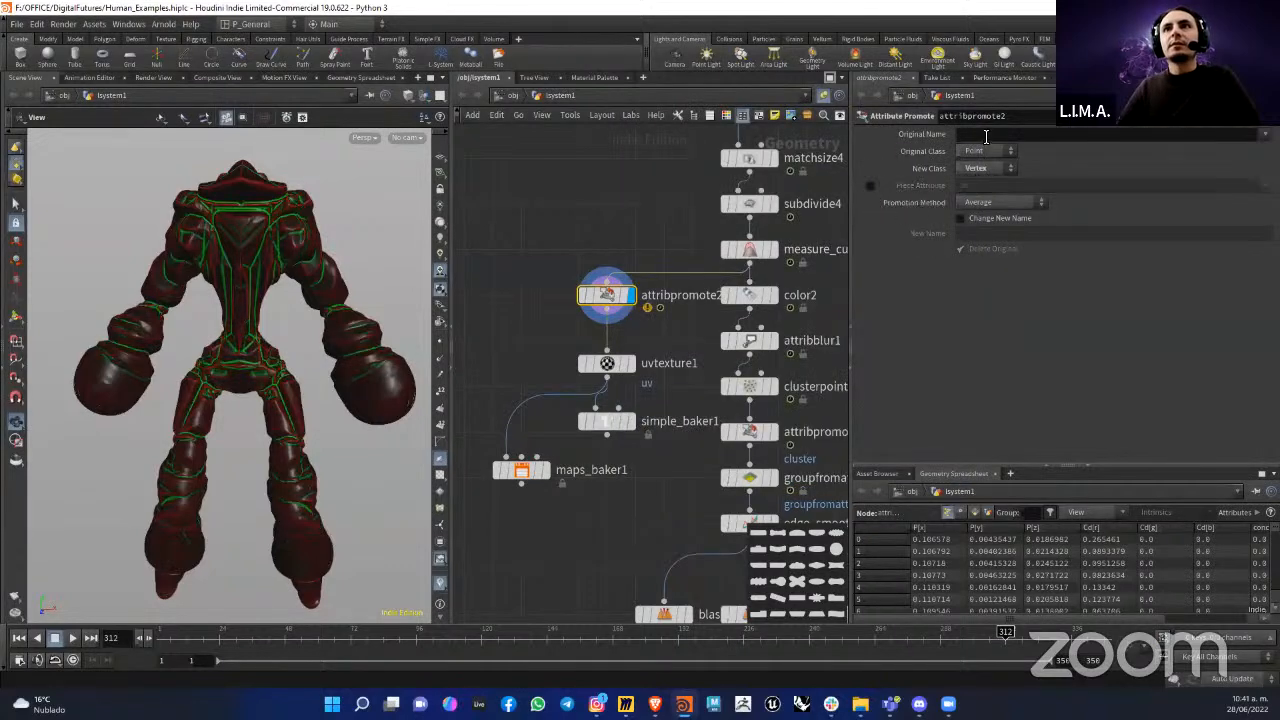
Step: Set the original name of the attribute to promote to Cd in the Attribute Promote node
click(985, 135)
text(Cd)
key(Return)
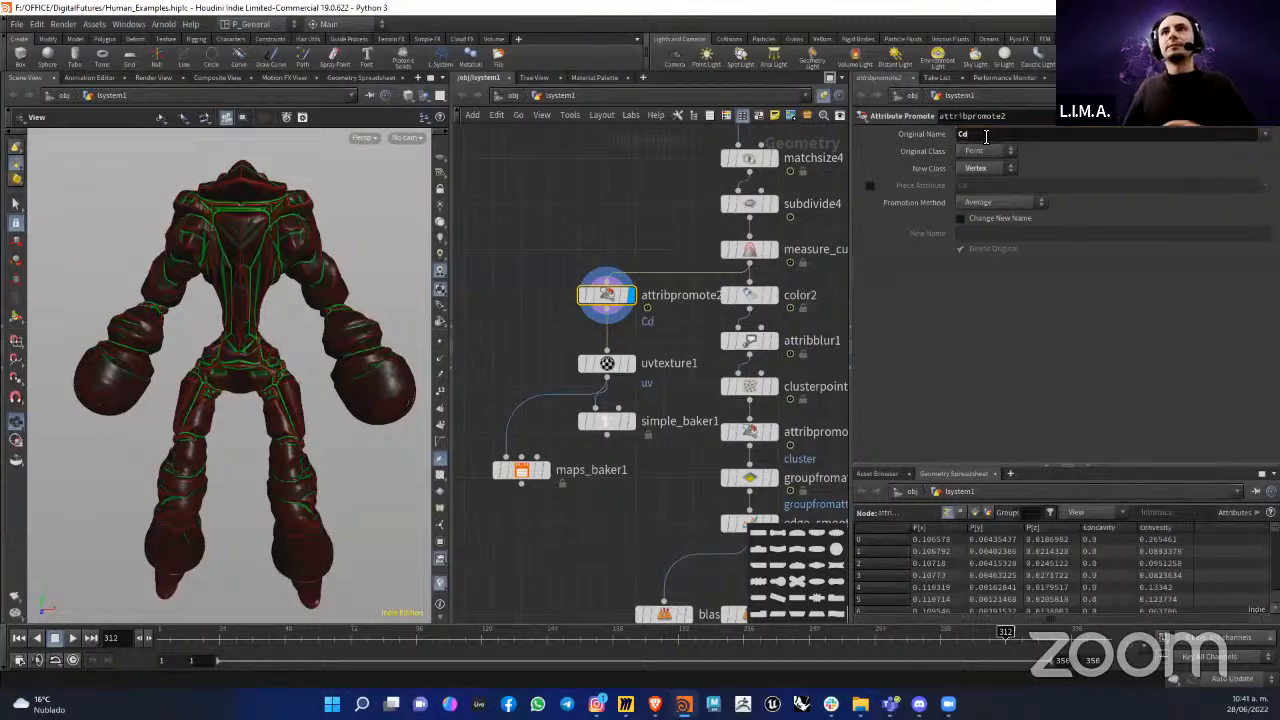
Step: Compare the attribute information of attribpromote2 with that of measure_curvature1 to check the class of Cd
middle_click(620, 302)
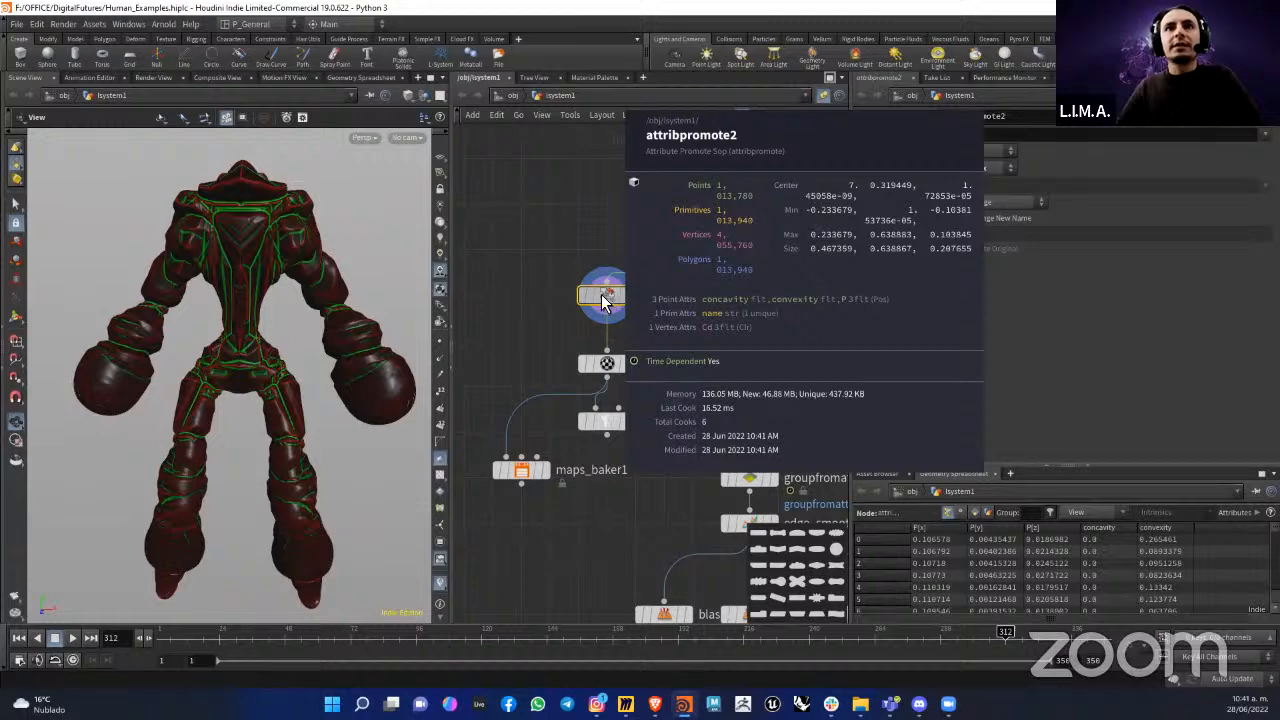
middle_click(750, 249)
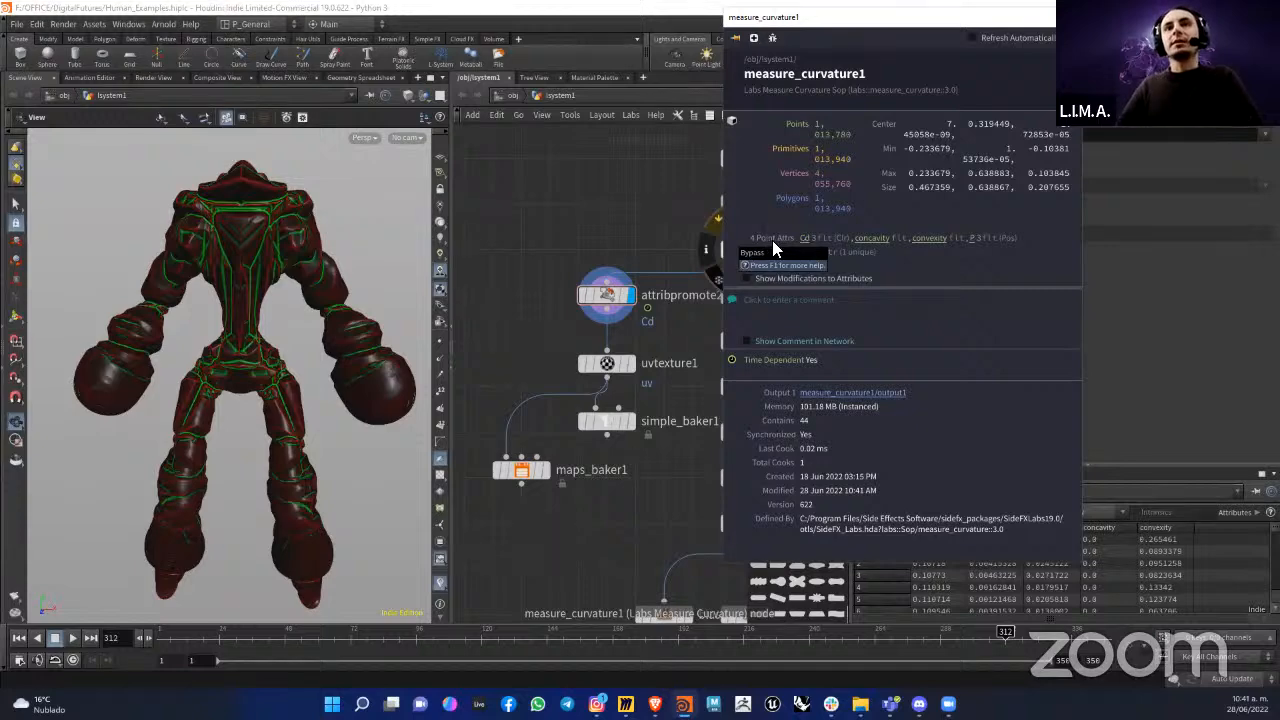
click(570, 296)
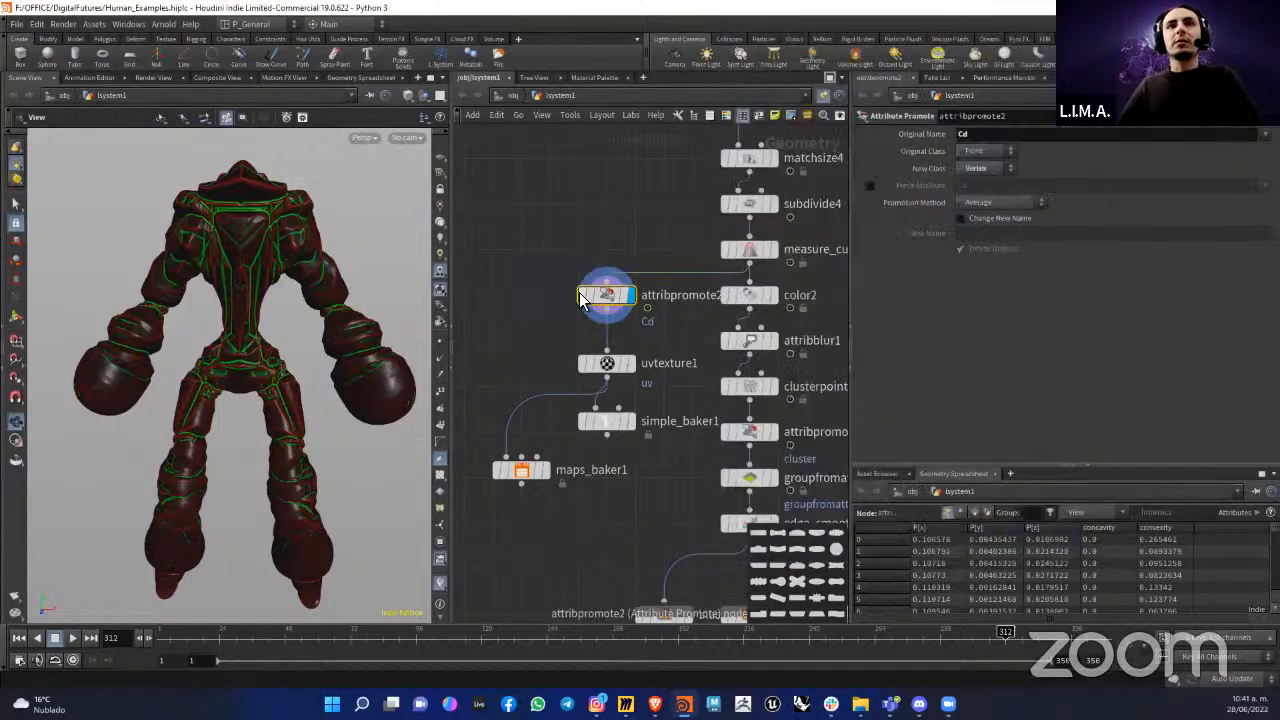
click(565, 296)
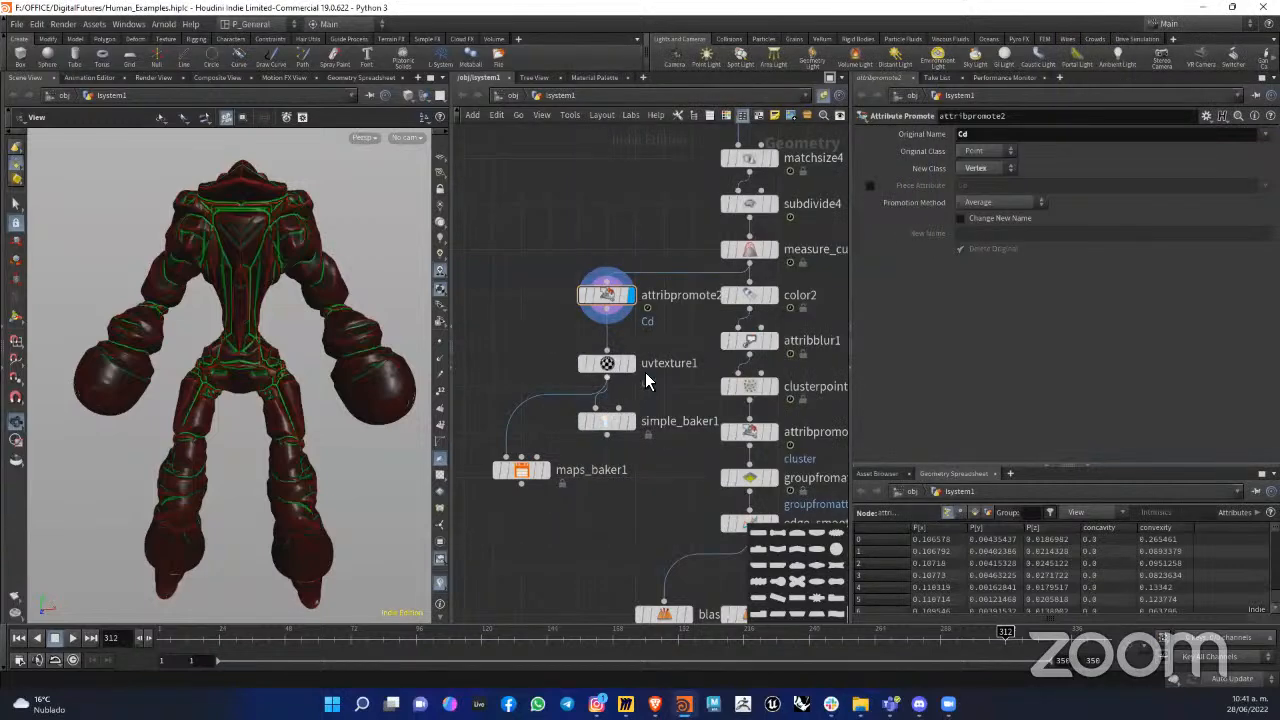
Step: Move uvtexture1 and simple_baker1 up closer beneath attribpromote2, and bypass uvtexture1
drag(615, 361, 613, 340)
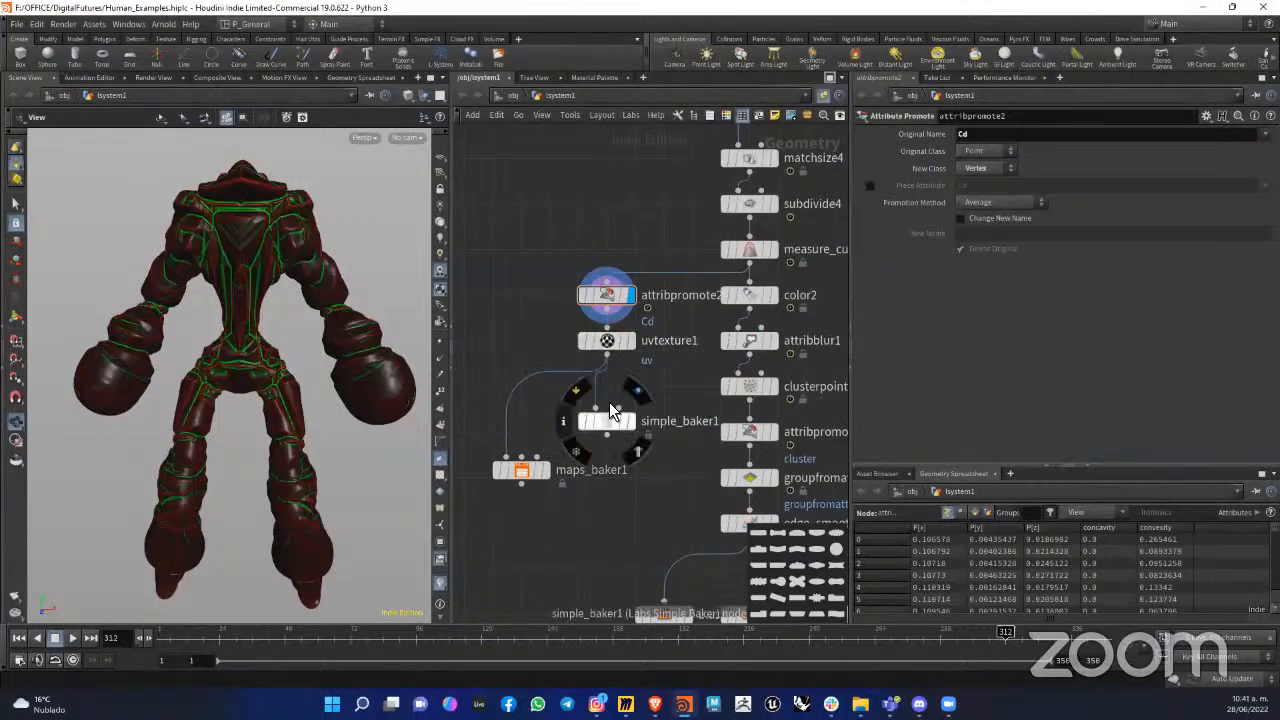
drag(609, 422, 609, 400)
click(583, 341)
Step: Delete the maps_baker1 node, display simple_baker1 and place it directly below uvtexture1
click(521, 470)
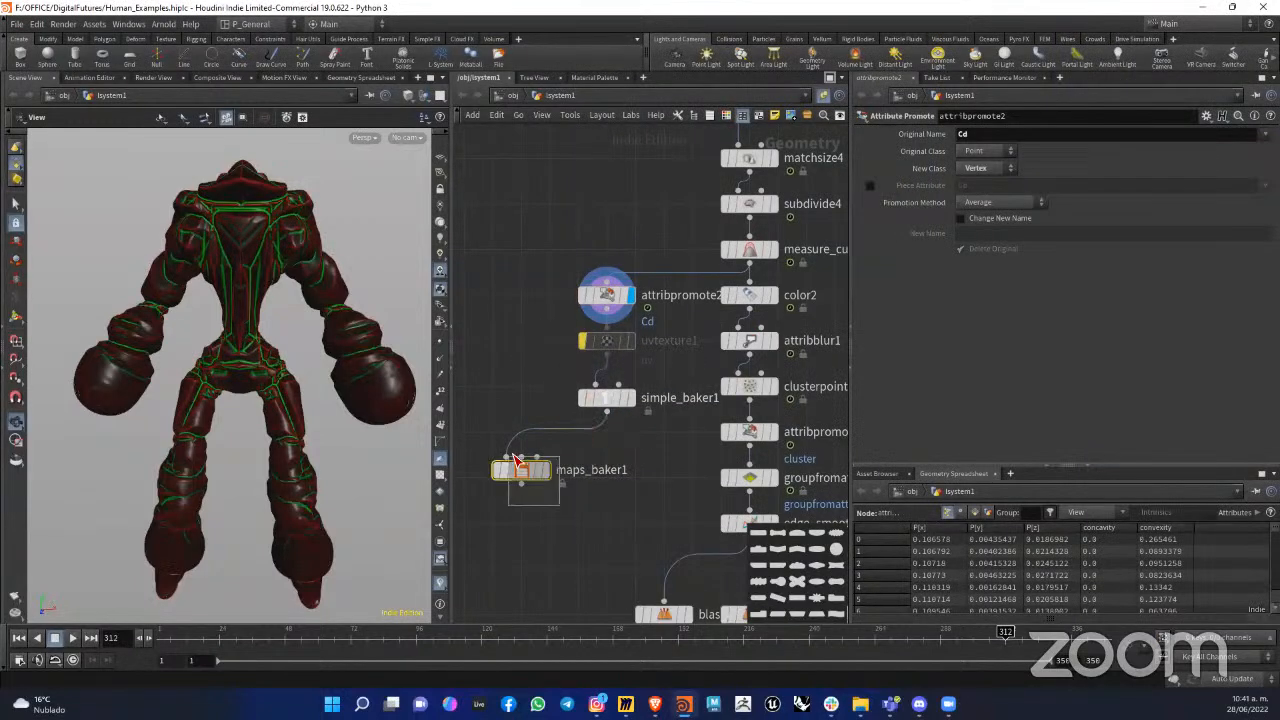
key(Delete)
click(631, 398)
drag(605, 400, 609, 389)
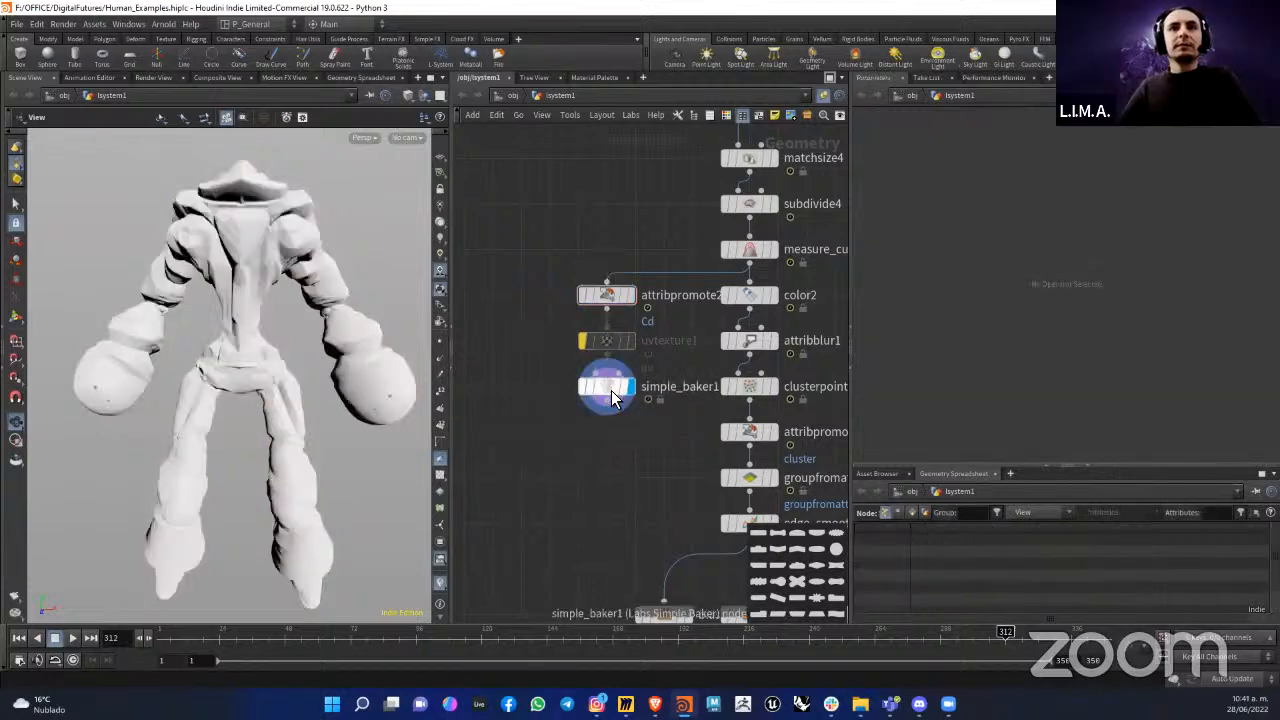
Step: Render the vertex colour, normal and ambient occlusion maps at 512 x 512 with simple_baker1
click(609, 389)
click(893, 138)
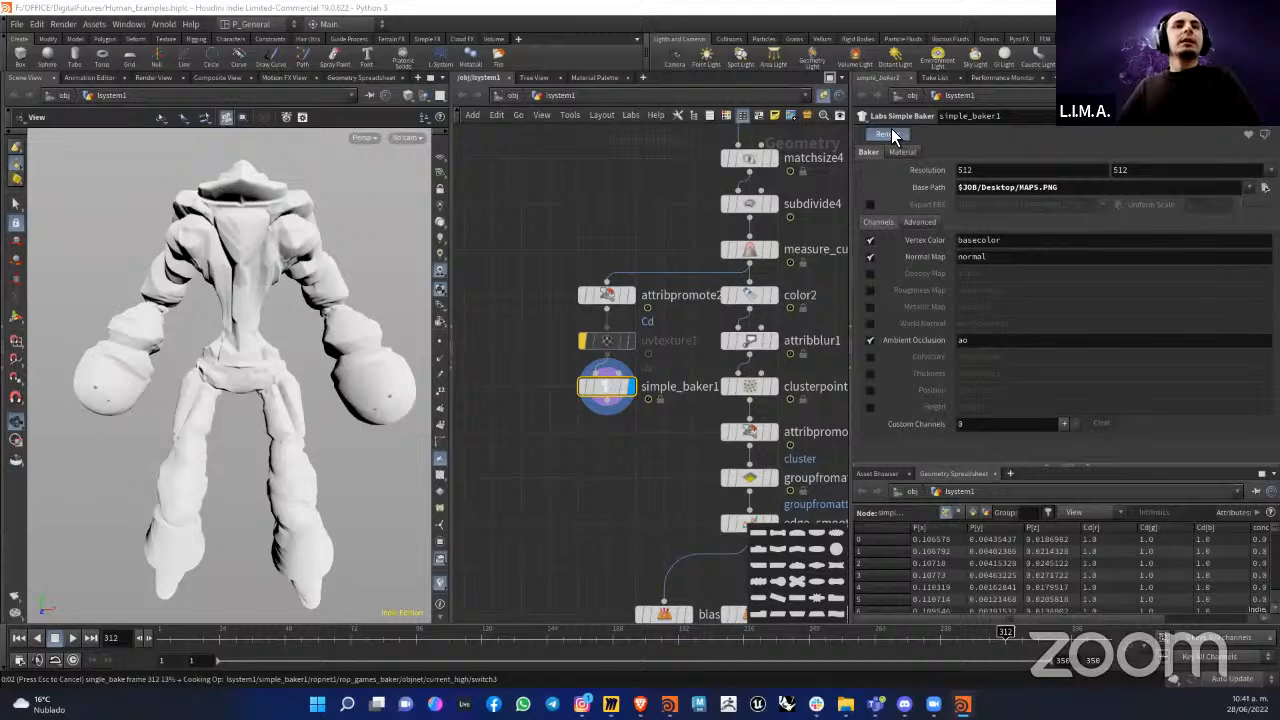
drag(423, 177, 401, 174)
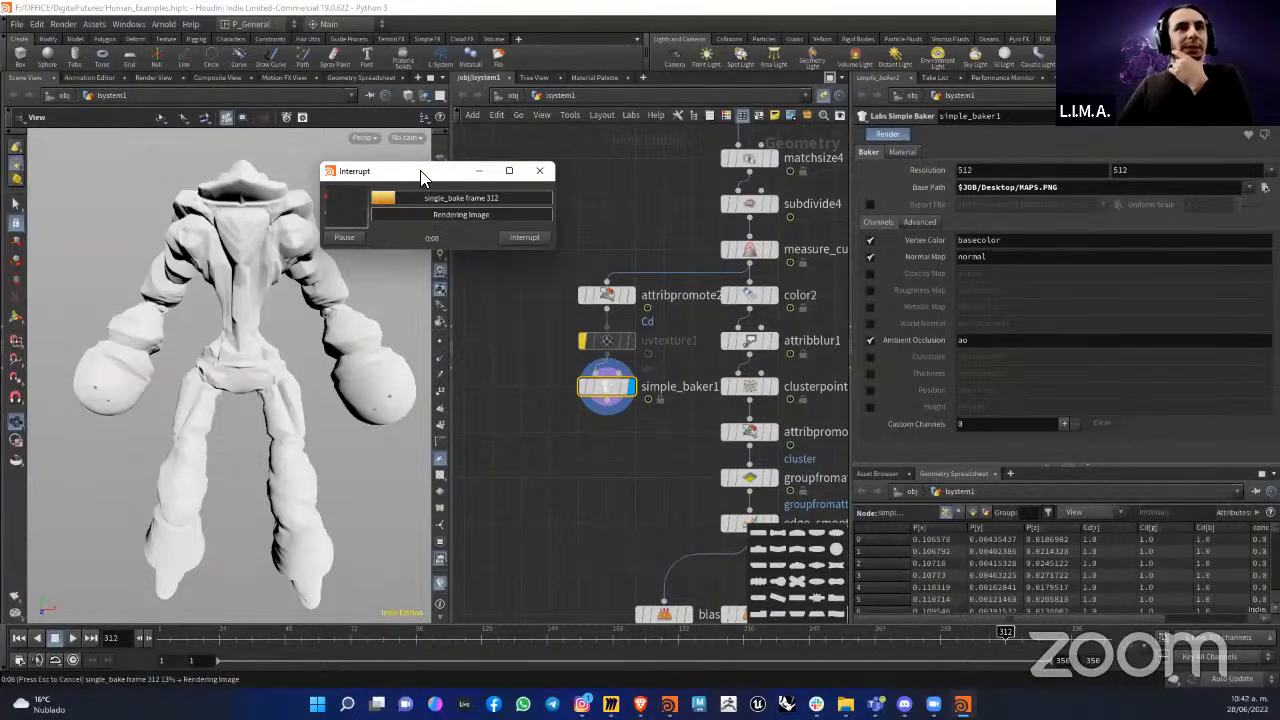
drag(421, 177, 427, 175)
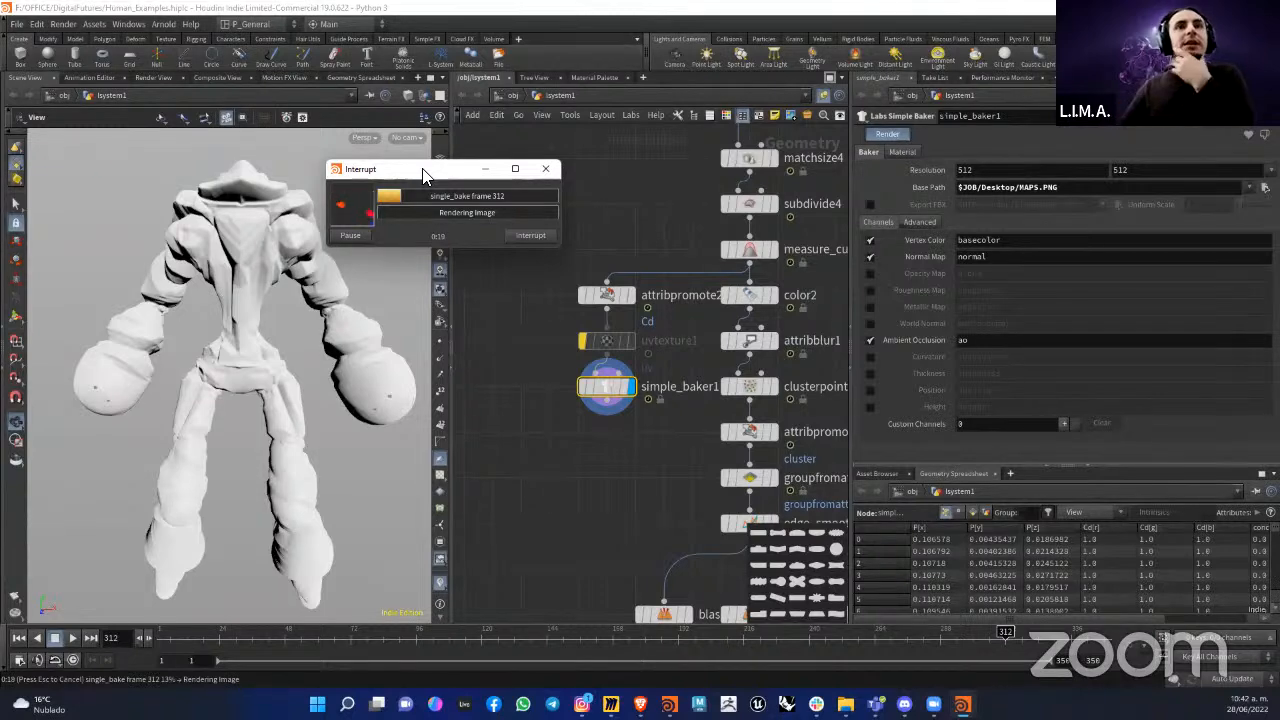
drag(422, 176, 420, 172)
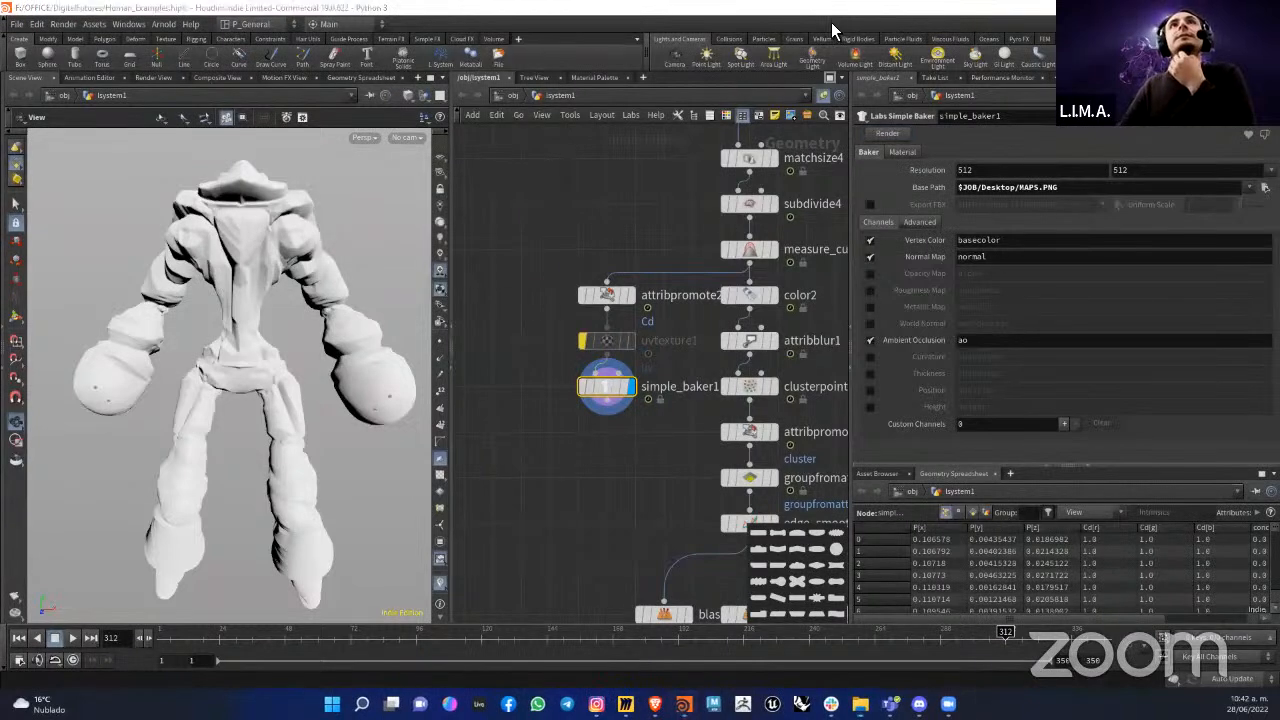
Step: Switch to File Explorer, open the baked MAPS image from the Desktop folder to examine it, and return to Houdini
key(alt+Tab)
click(617, 482)
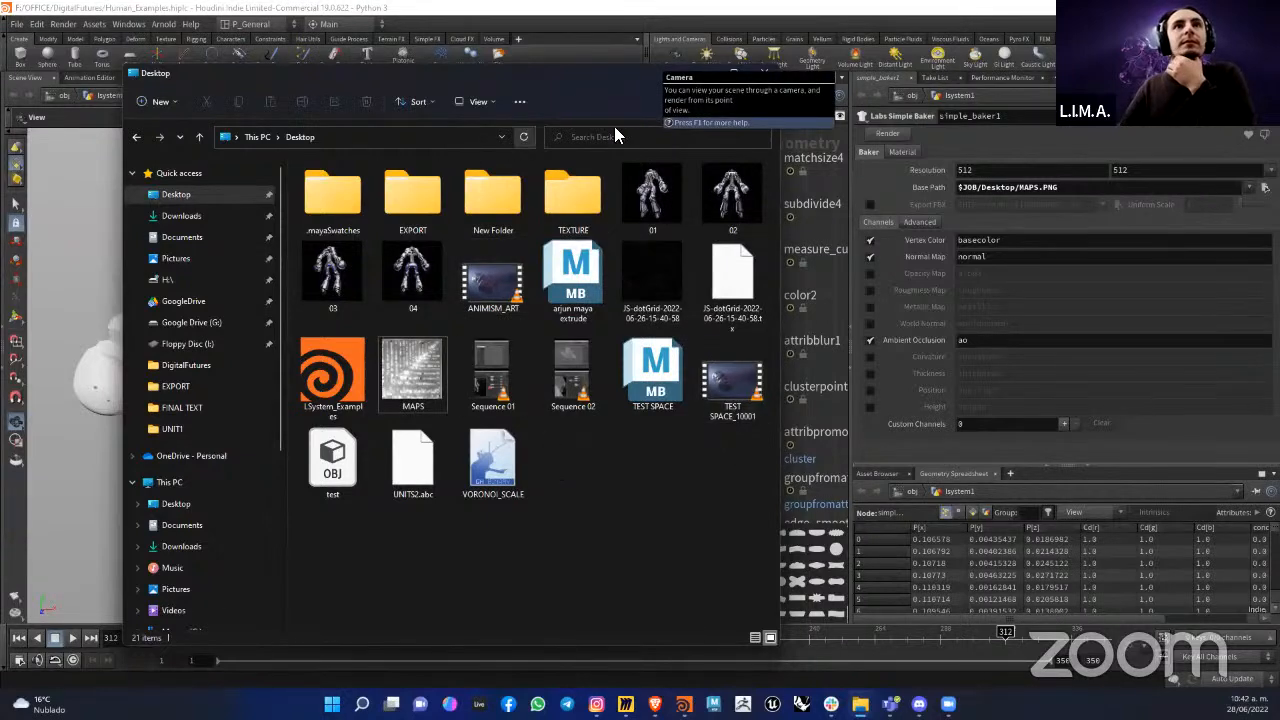
double_click(420, 370)
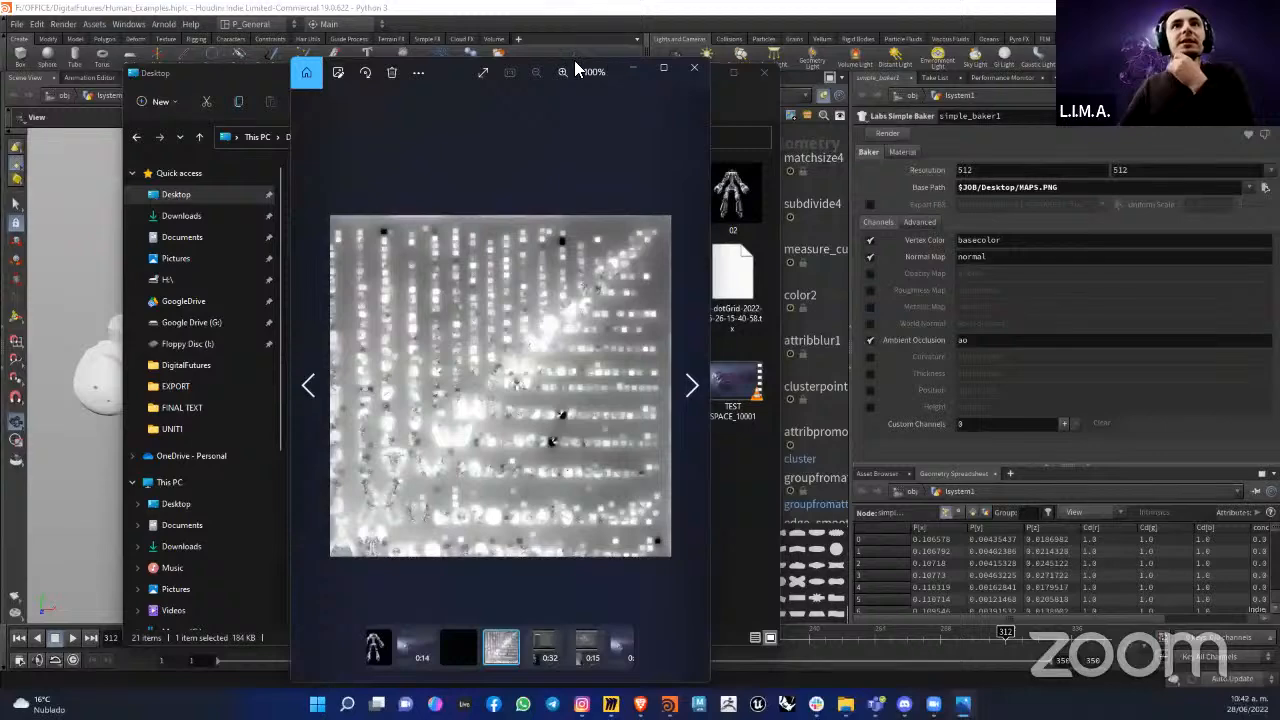
drag(474, 62, 772, 110)
click(540, 80)
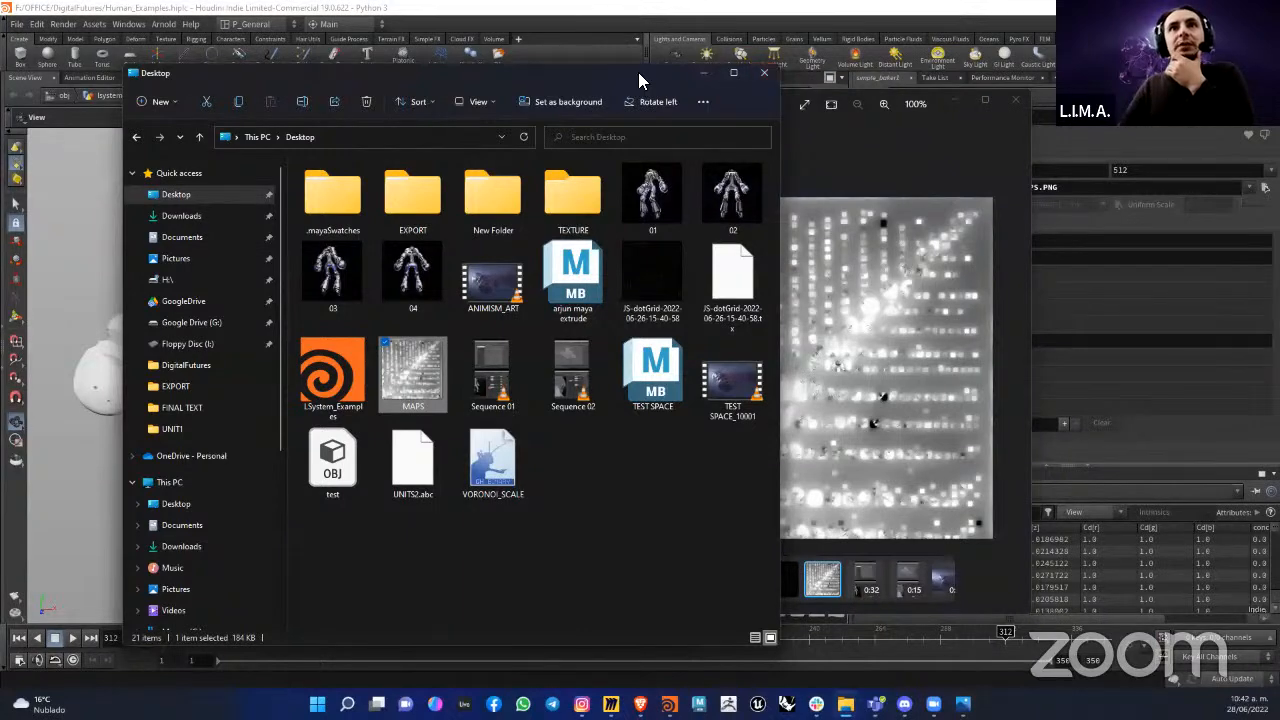
drag(640, 73, 547, 54)
click(818, 336)
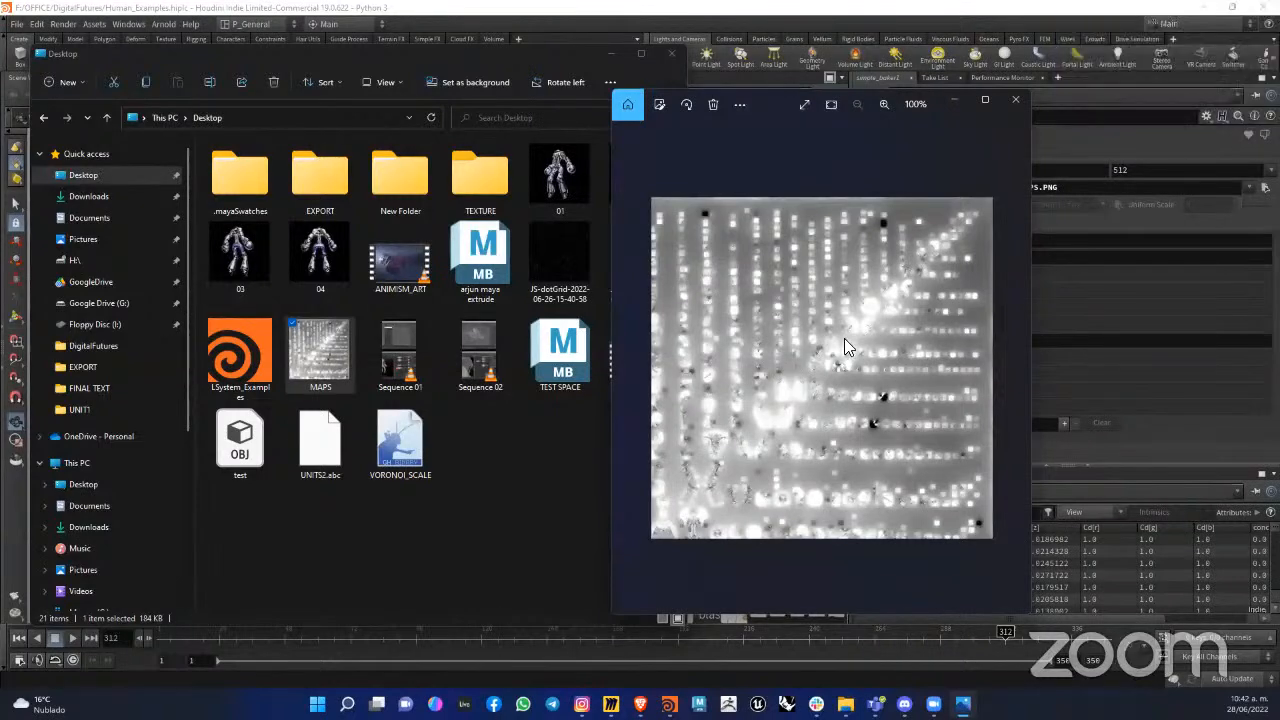
click(1016, 100)
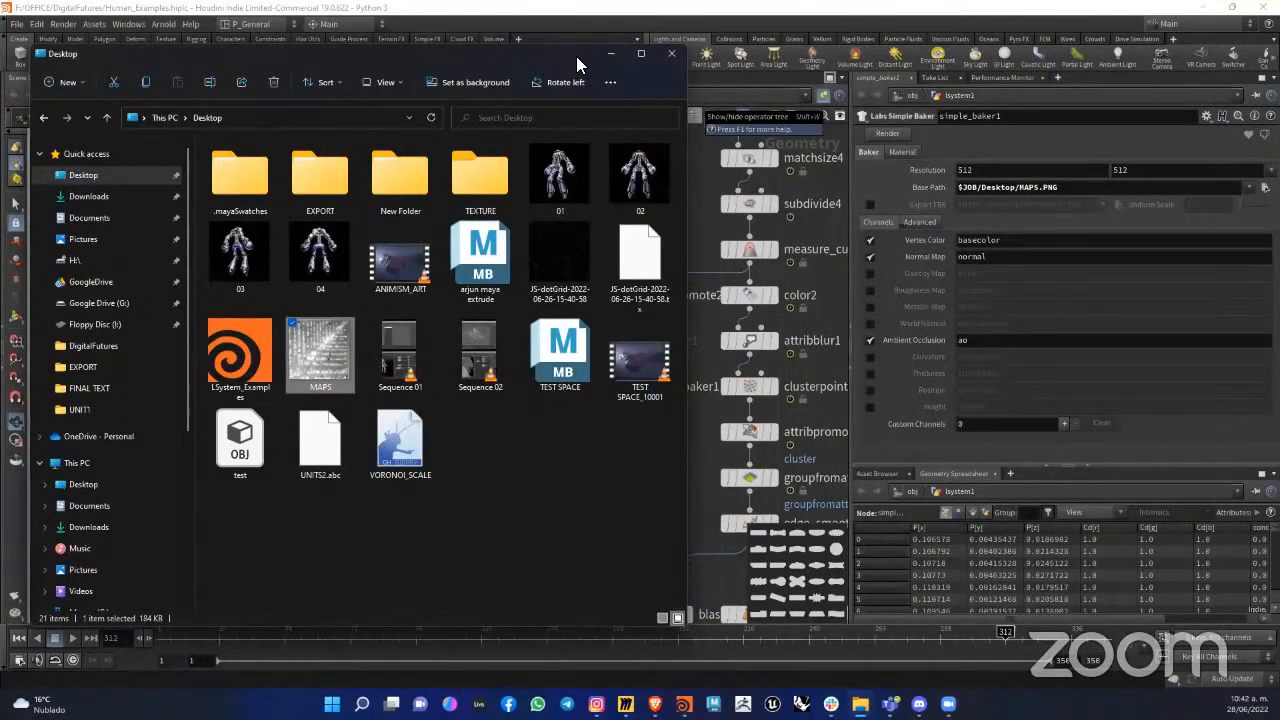
drag(577, 55, 576, 54)
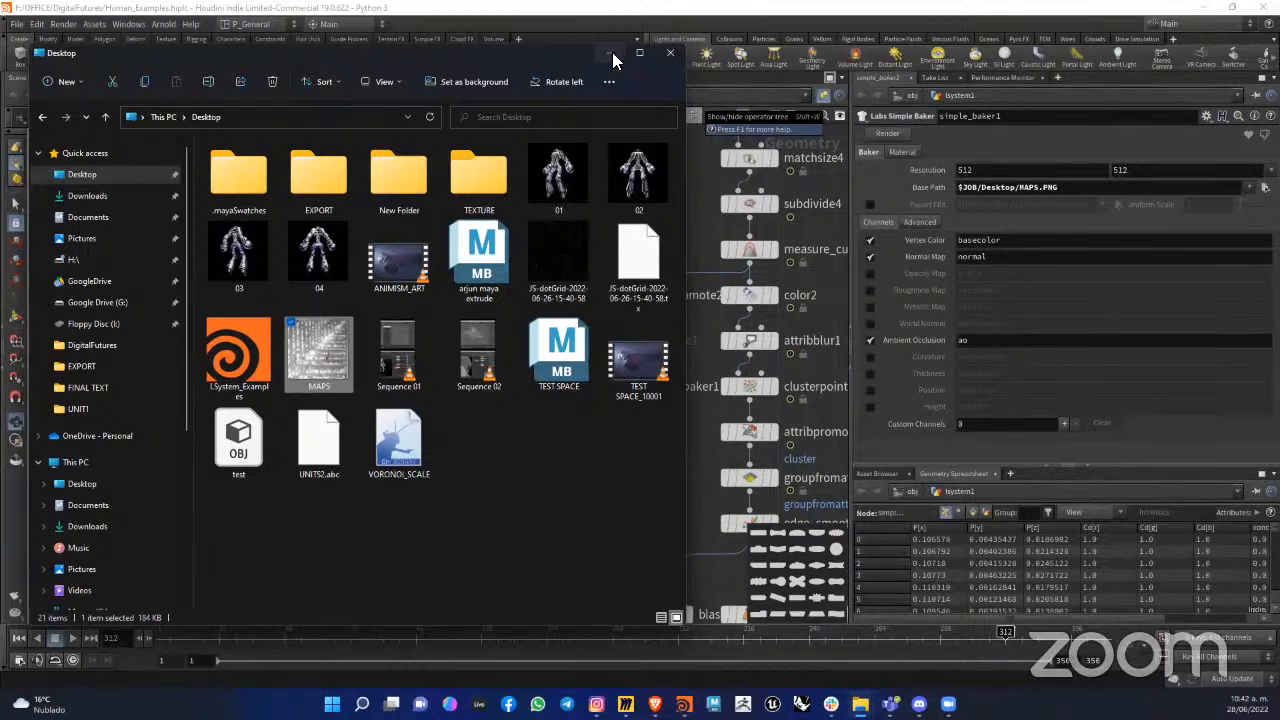
click(612, 52)
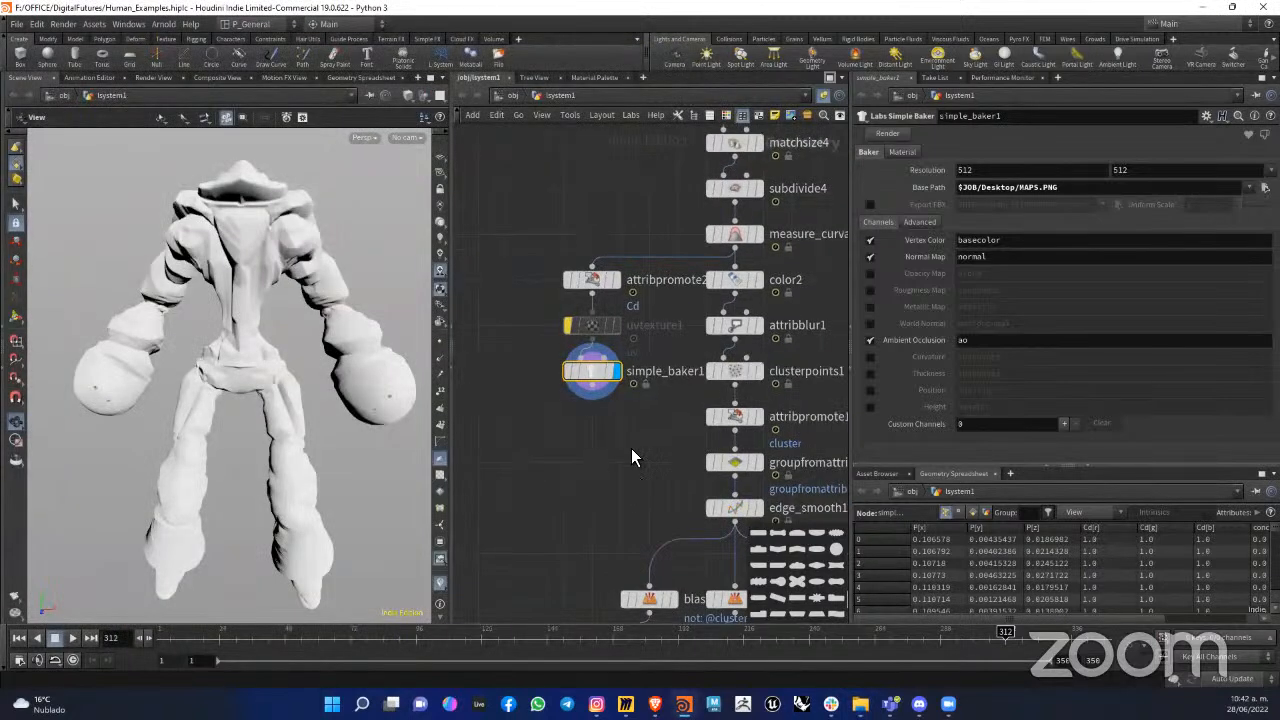
Step: Bypass the whole baking branch, from attribpromote2 through uvtexture1 to simple_baker1
scroll(631, 448, up, 3)
middle_drag(706, 428, 674, 430)
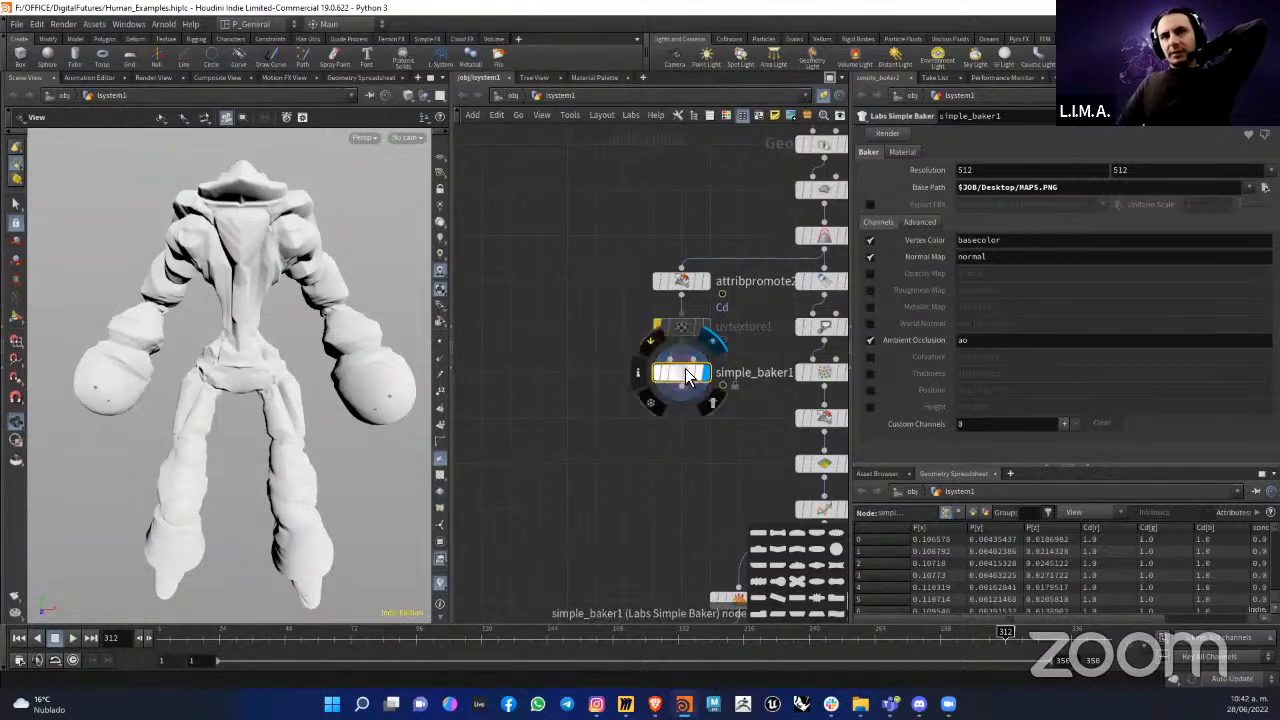
drag(685, 368, 691, 374)
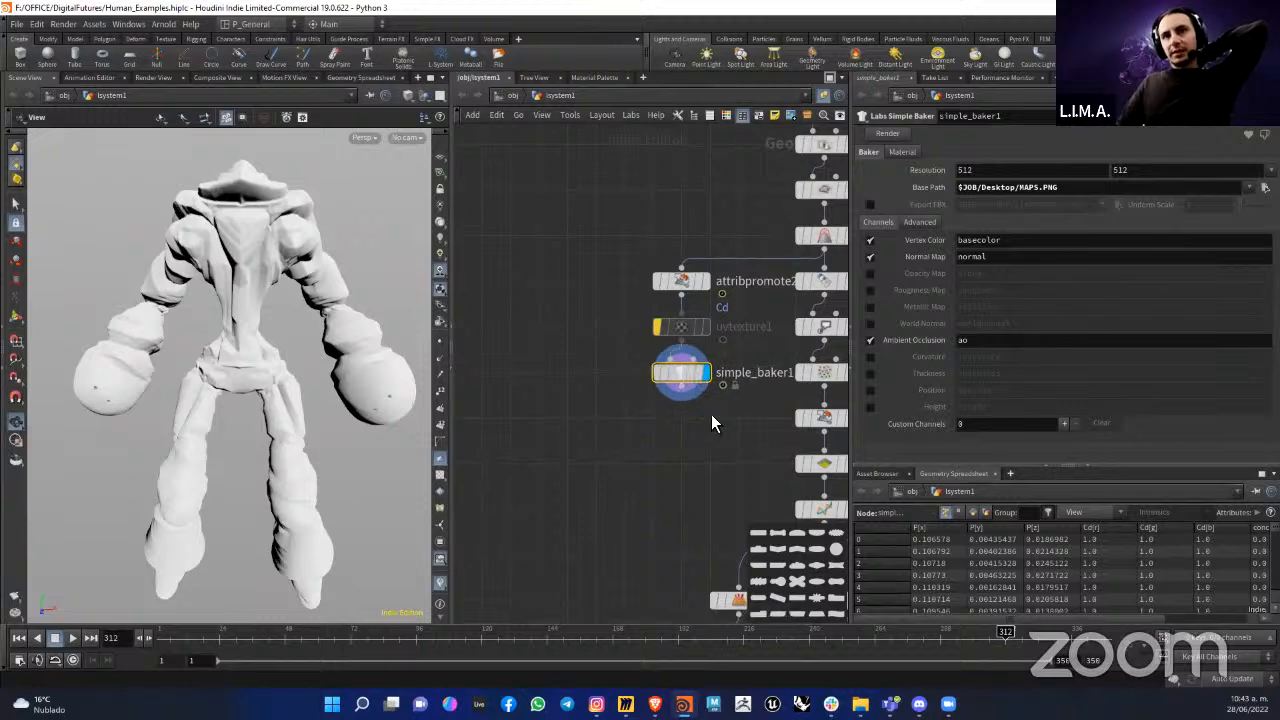
middle_drag(705, 214, 619, 222)
middle_drag(661, 473, 604, 486)
drag(503, 477, 552, 227)
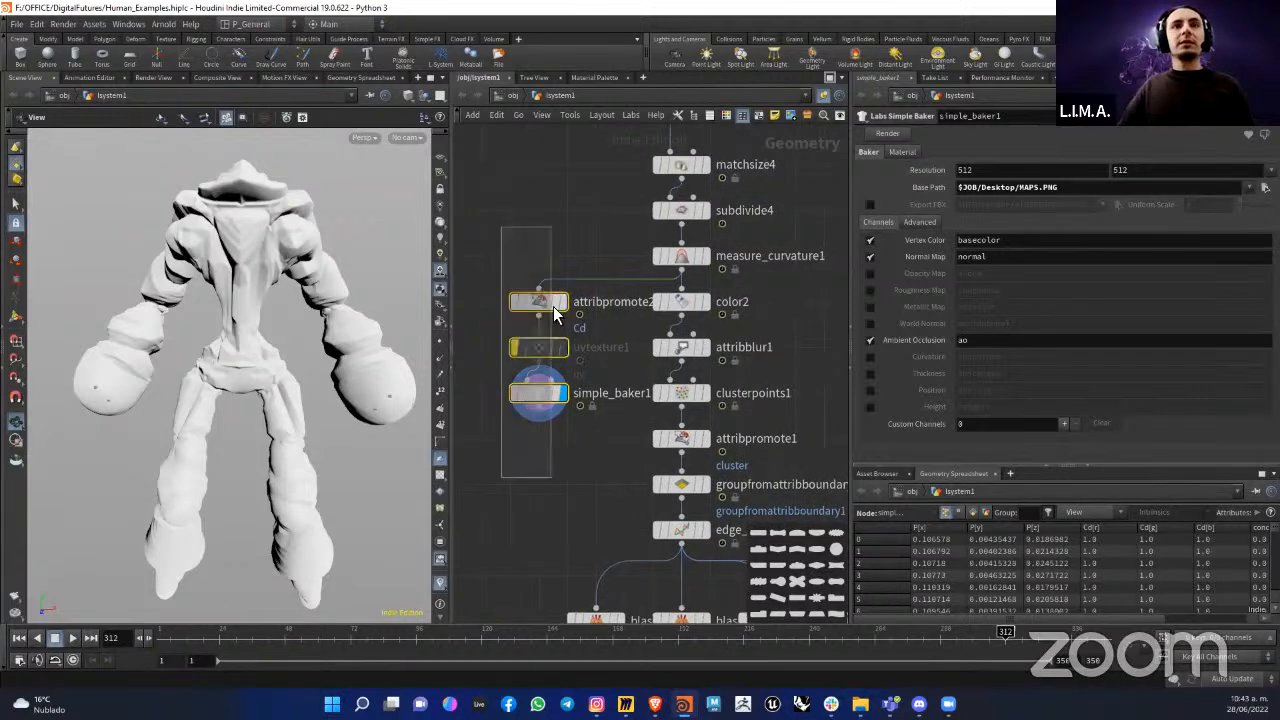
click(514, 279)
middle_drag(685, 444, 790, 404)
drag(638, 267, 527, 267)
click(679, 335)
Step: Display the symmetrize1 node above switch1 and view the symmetrized figure from an angle
scroll(680, 458, down, 3)
middle_drag(680, 458, 623, 402)
scroll(715, 222, up, 3)
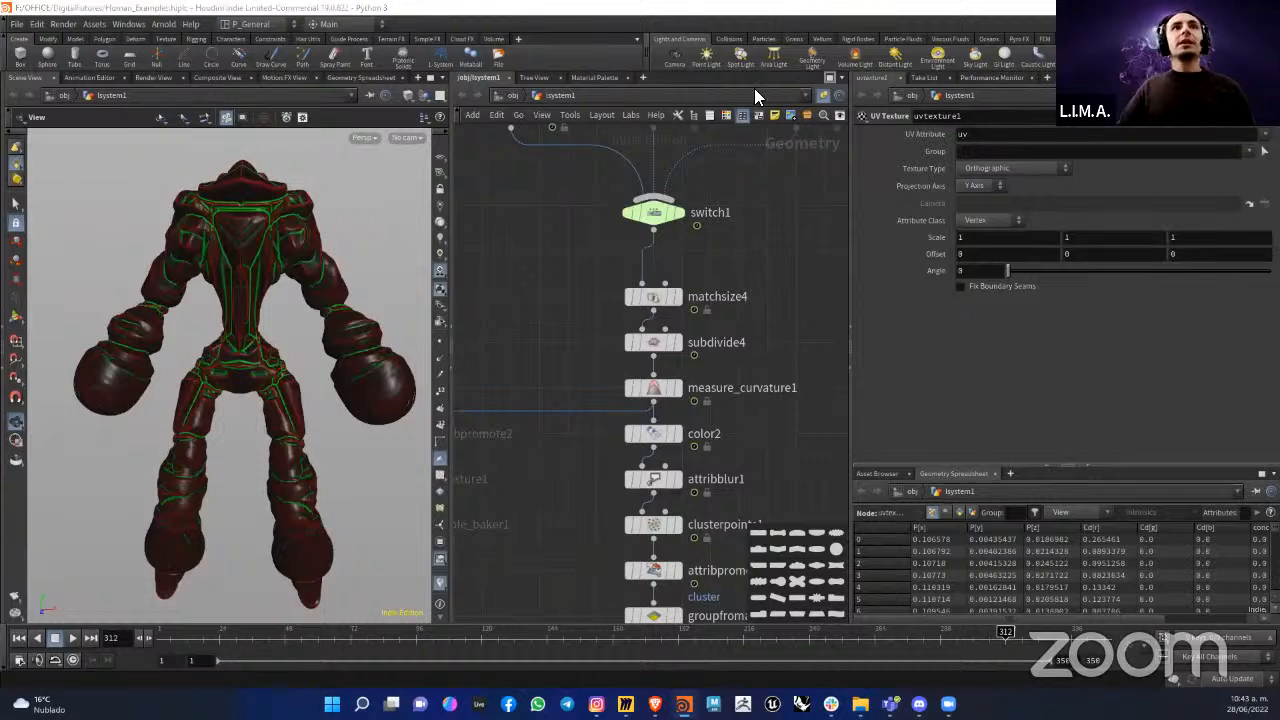
scroll(705, 262, down, 3)
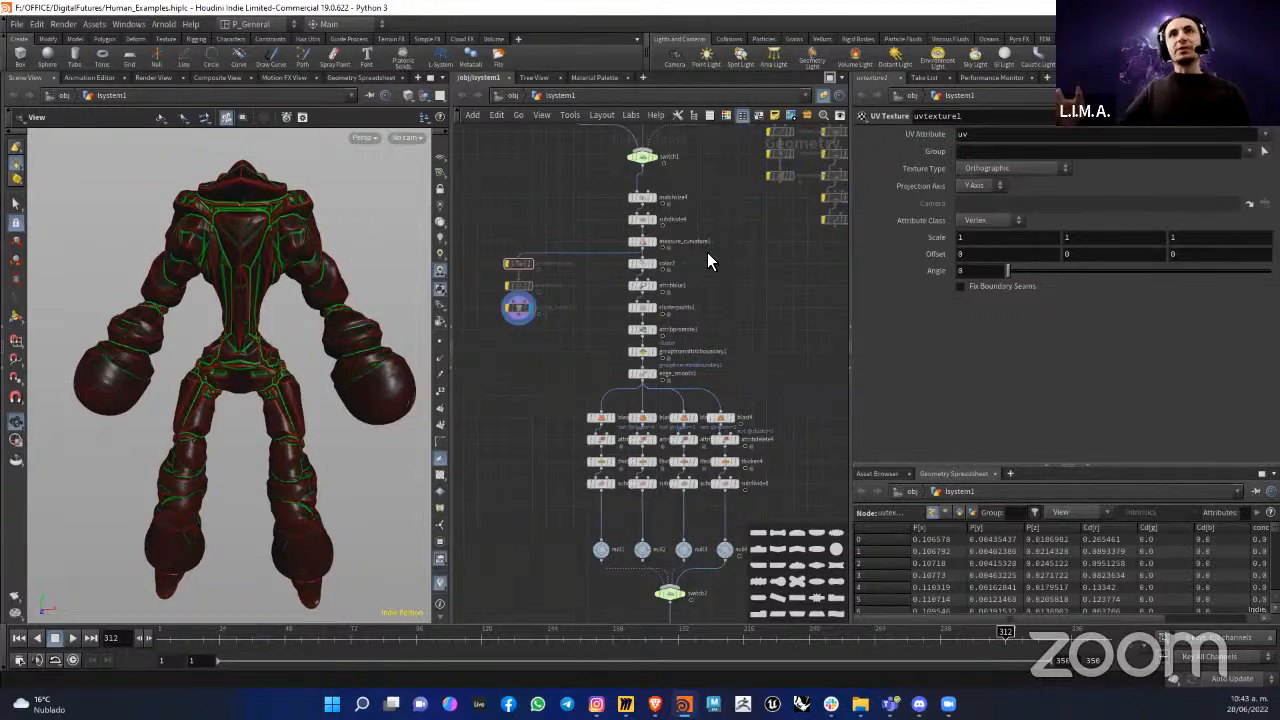
scroll(707, 256, up, 2)
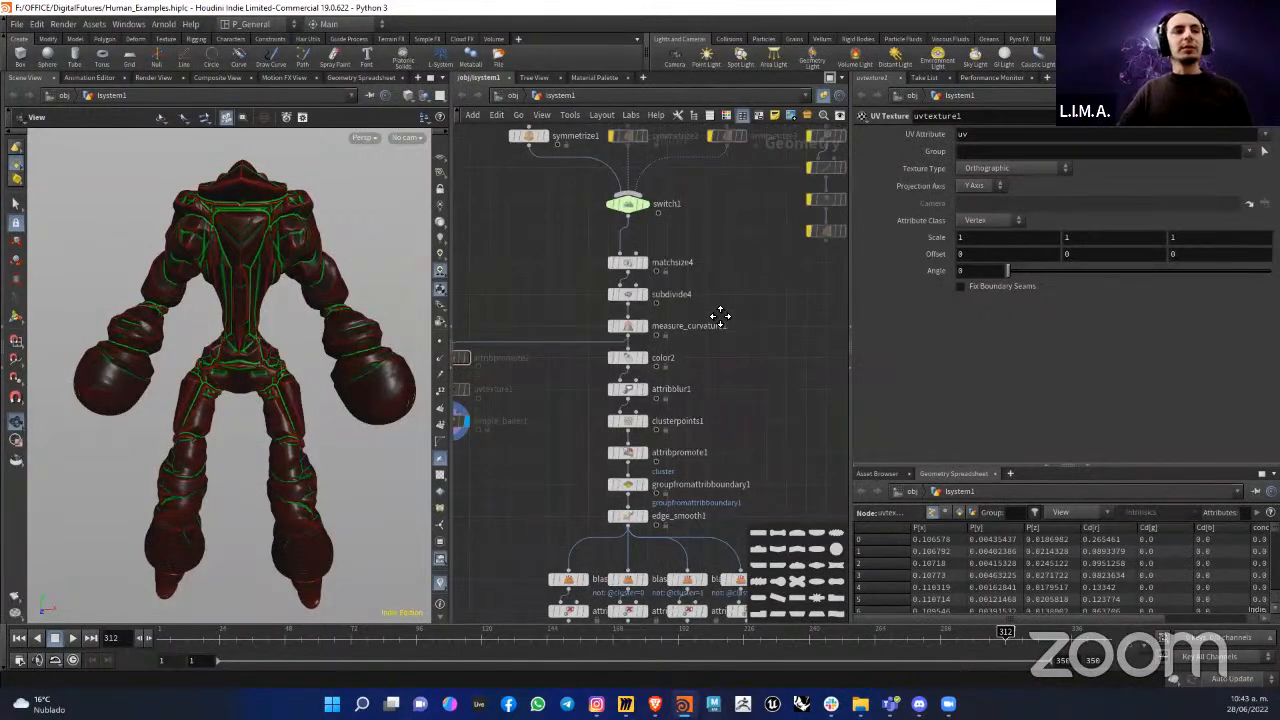
middle_drag(720, 316, 756, 343)
middle_drag(590, 172, 591, 268)
scroll(585, 267, up, 3)
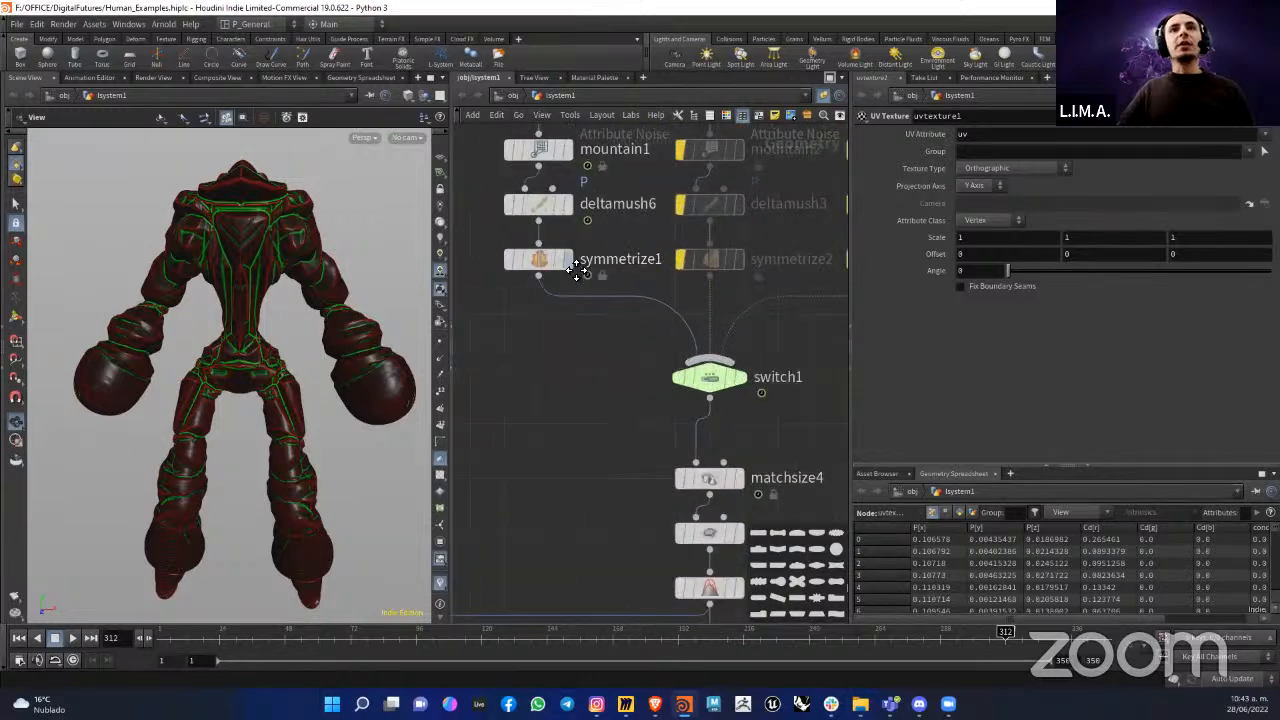
click(566, 259)
mouse_move(230, 345)
mouse_down()
mouse_move(203, 334)
mouse_move(260, 358)
mouse_move(237, 363)
mouse_move(266, 363)
mouse_move(268, 305)
mouse_up()
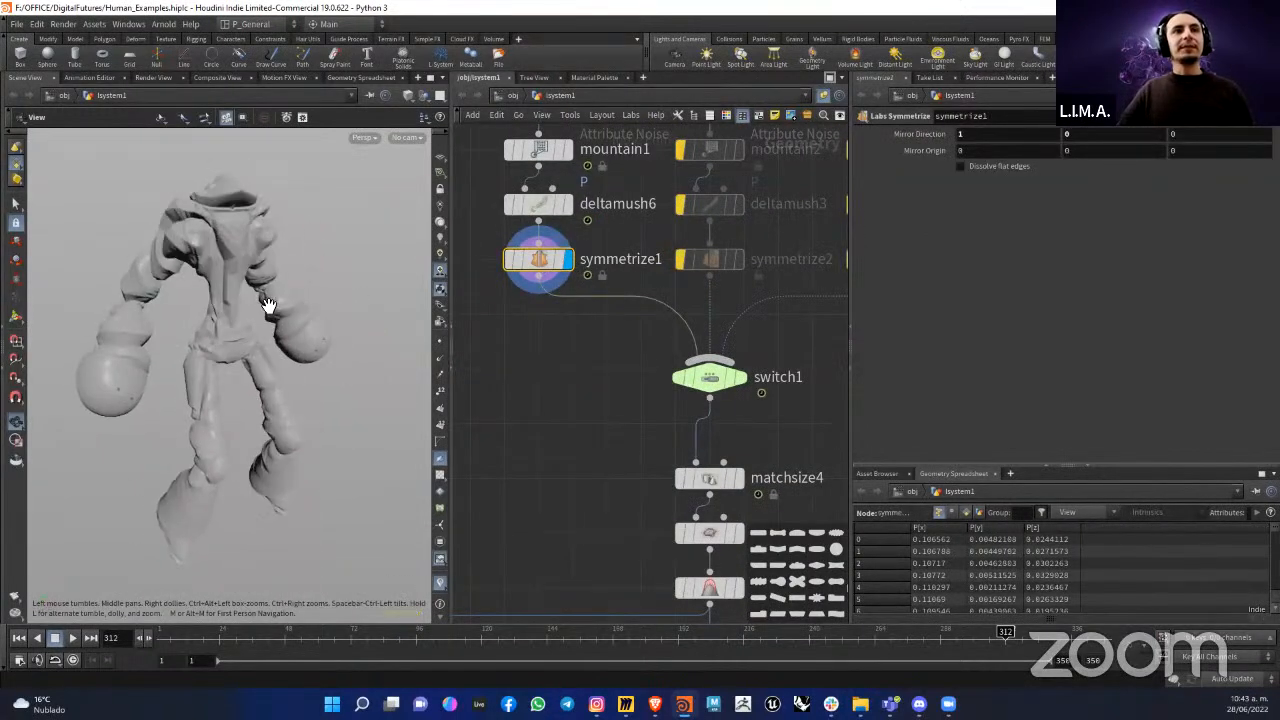
Step: Switch to Miro and examine the rendered chrome and gold figures on the Liquid Architecture Workshop board up close
mouse_move(860, 704)
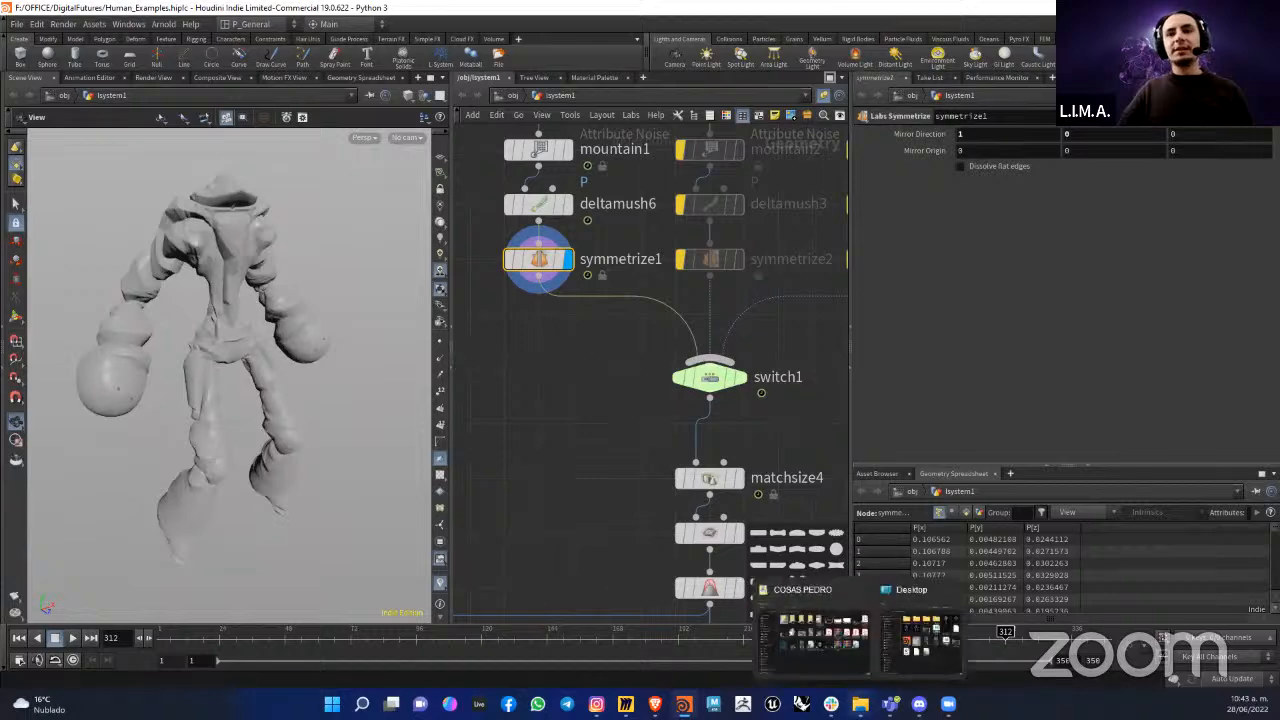
click(626, 704)
scroll(579, 168, down, 2)
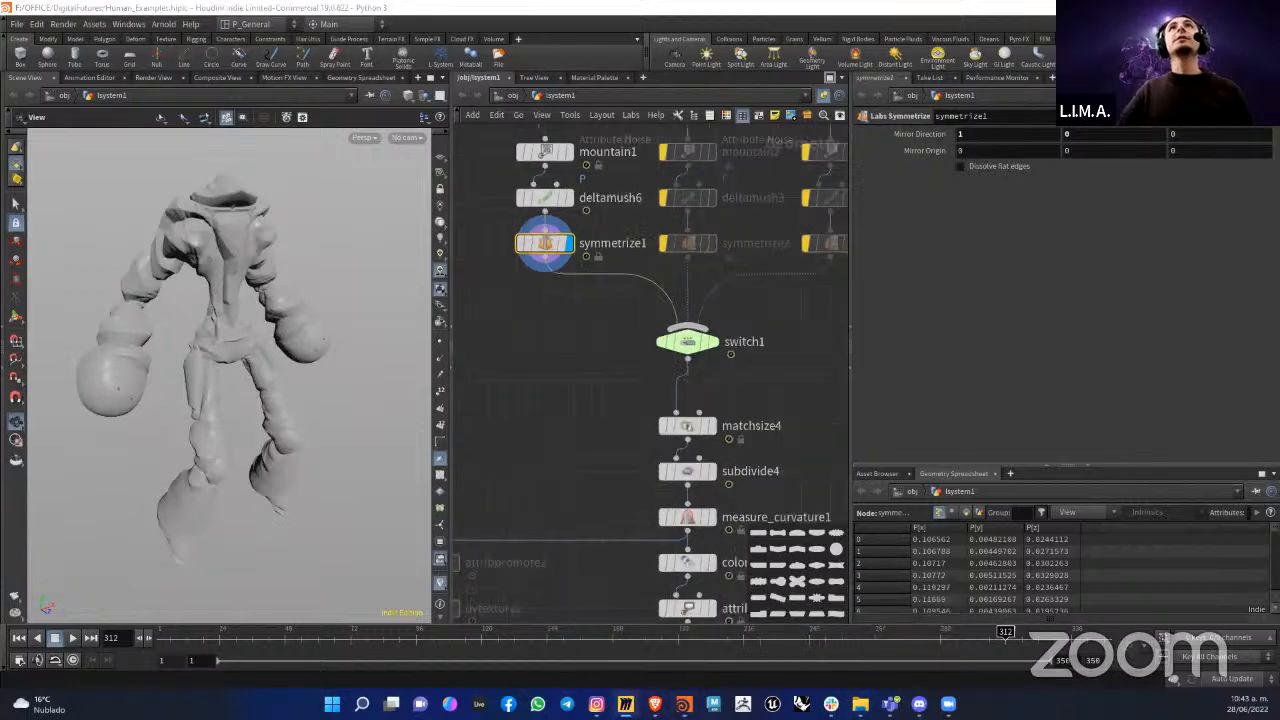
drag(990, 2, 993, 116)
click(1032, 54)
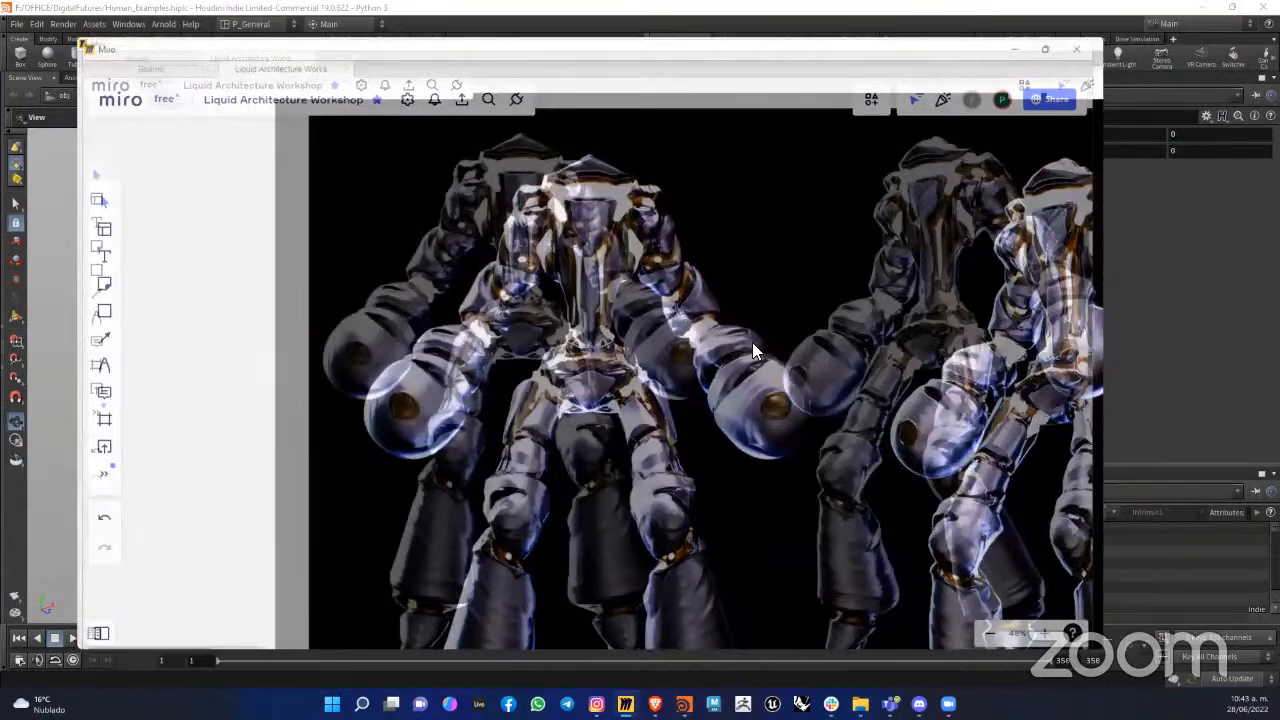
scroll(752, 300, up, 5)
scroll(745, 247, up, 2)
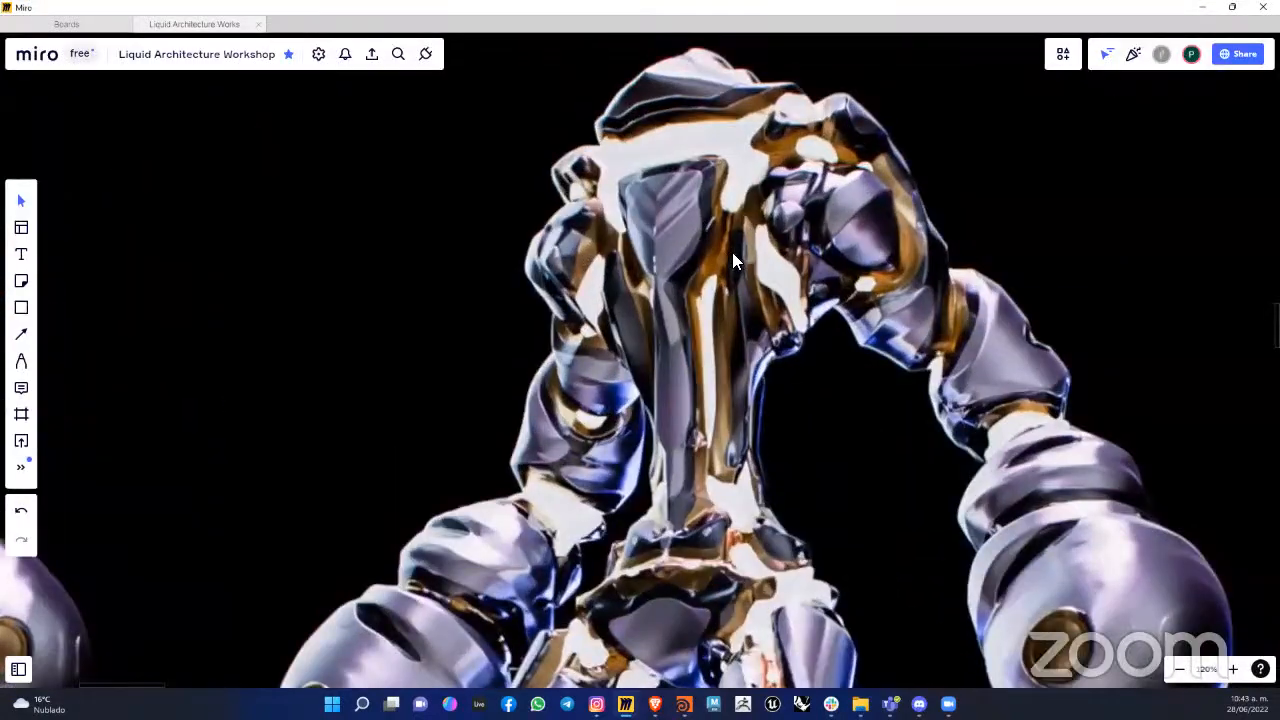
scroll(735, 251, down, 4)
scroll(684, 246, up, 1)
right_drag(682, 238, 575, 184)
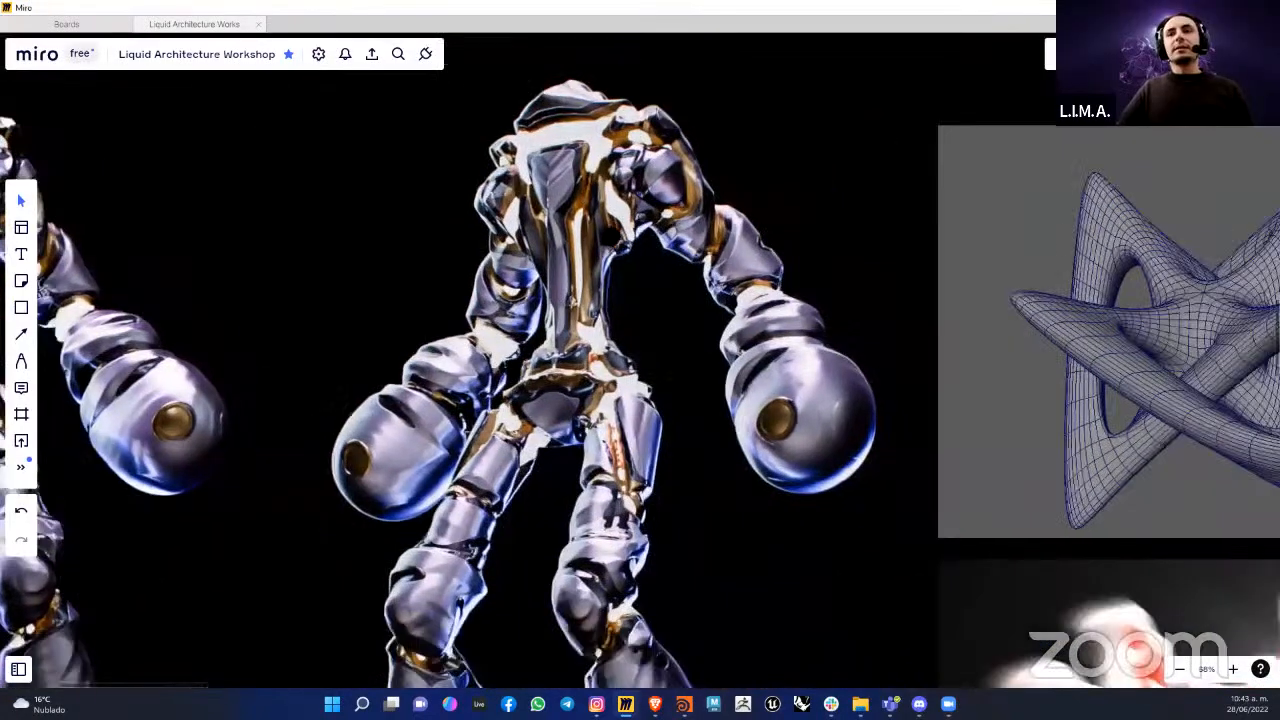
scroll(400, 60, down, 3)
right_drag(749, 127, 777, 212)
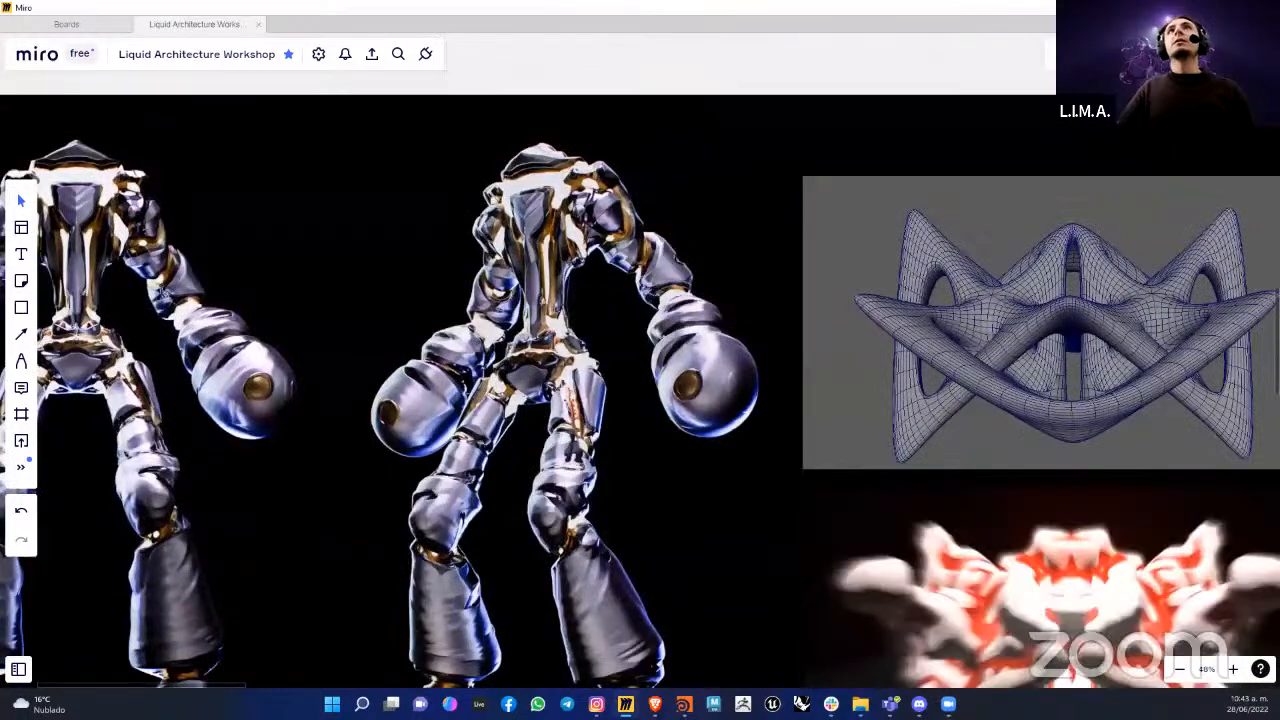
Step: Switch back to Houdini and look over the node chain from symmetrize1 down to the blast nodes
key(alt+Tab)
middle_drag(594, 328, 583, 334)
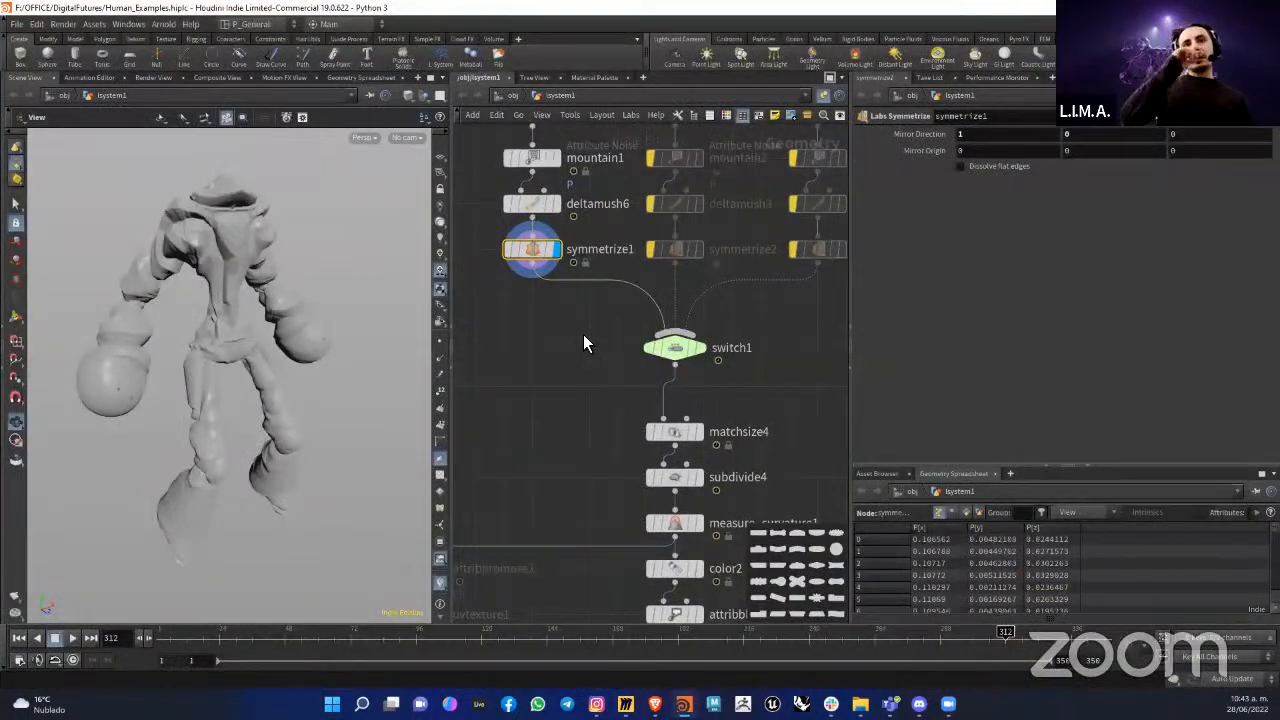
middle_drag(583, 334, 570, 316)
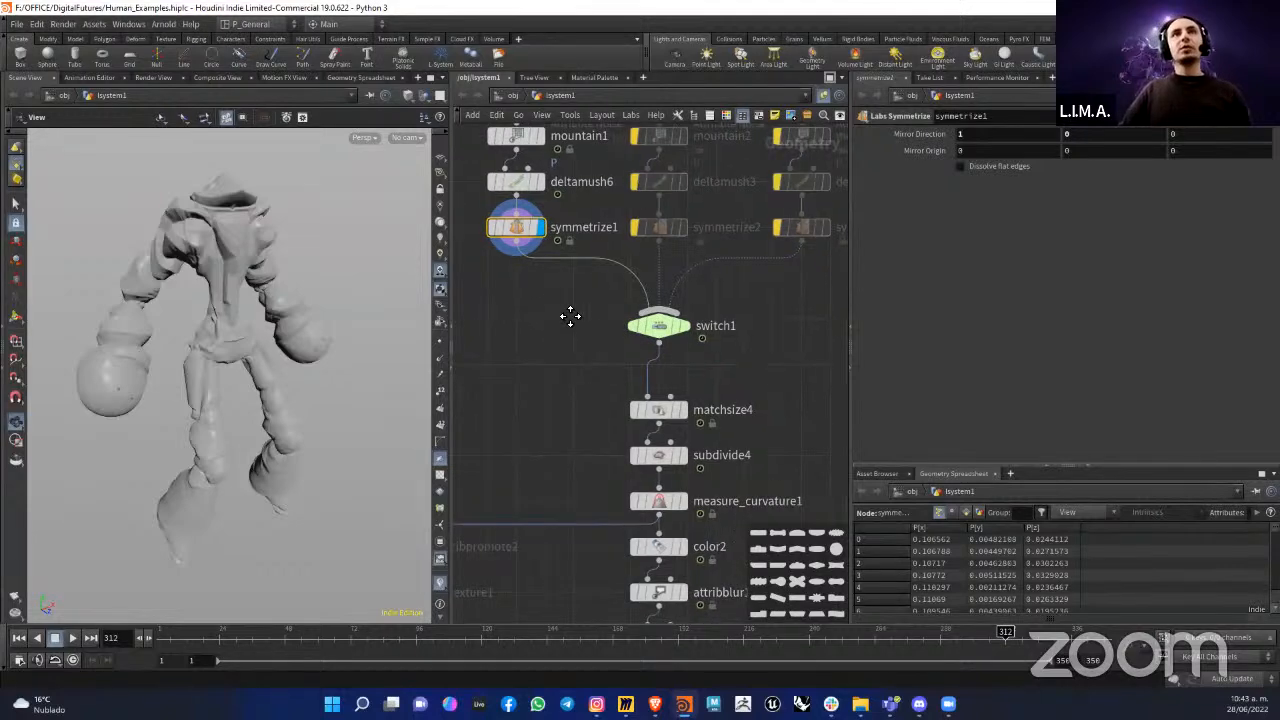
middle_drag(508, 181, 541, 192)
middle_drag(702, 292, 620, 124)
scroll(681, 332, down, 4)
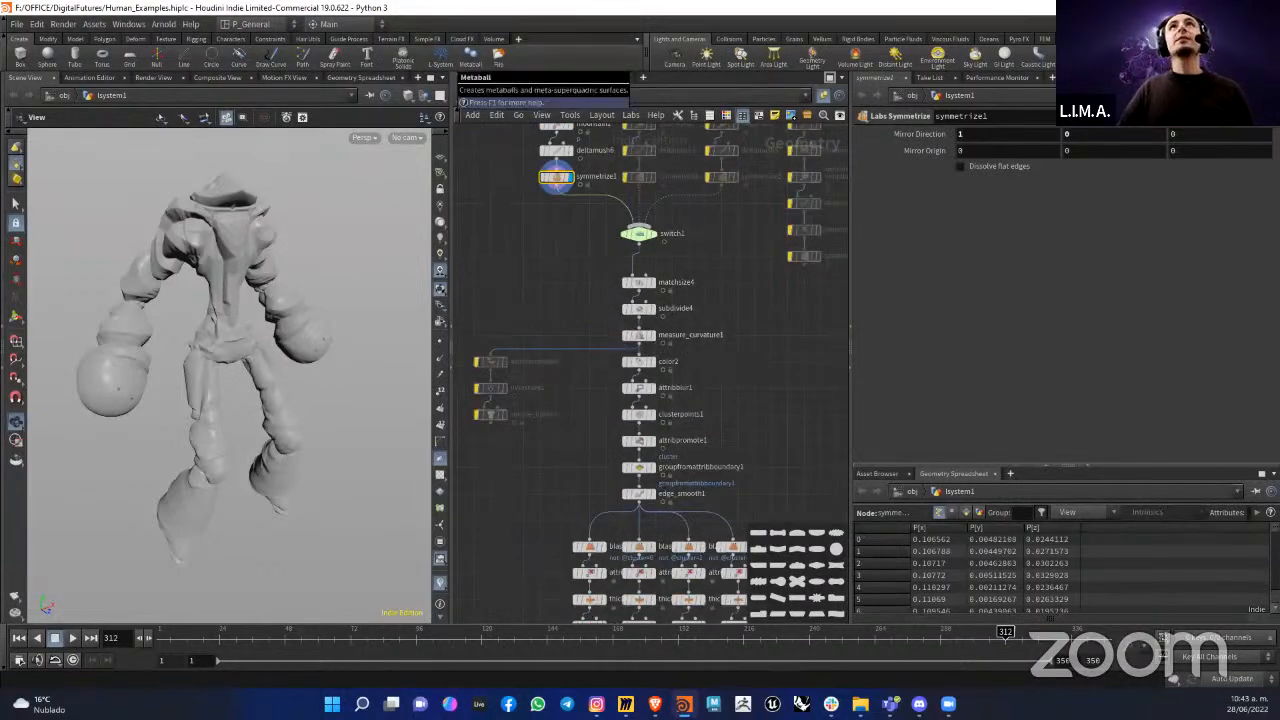
Step: Switch to Miro again and examine the torso and shoulder details of the rendered figure
key(alt+Tab)
click(1019, 80)
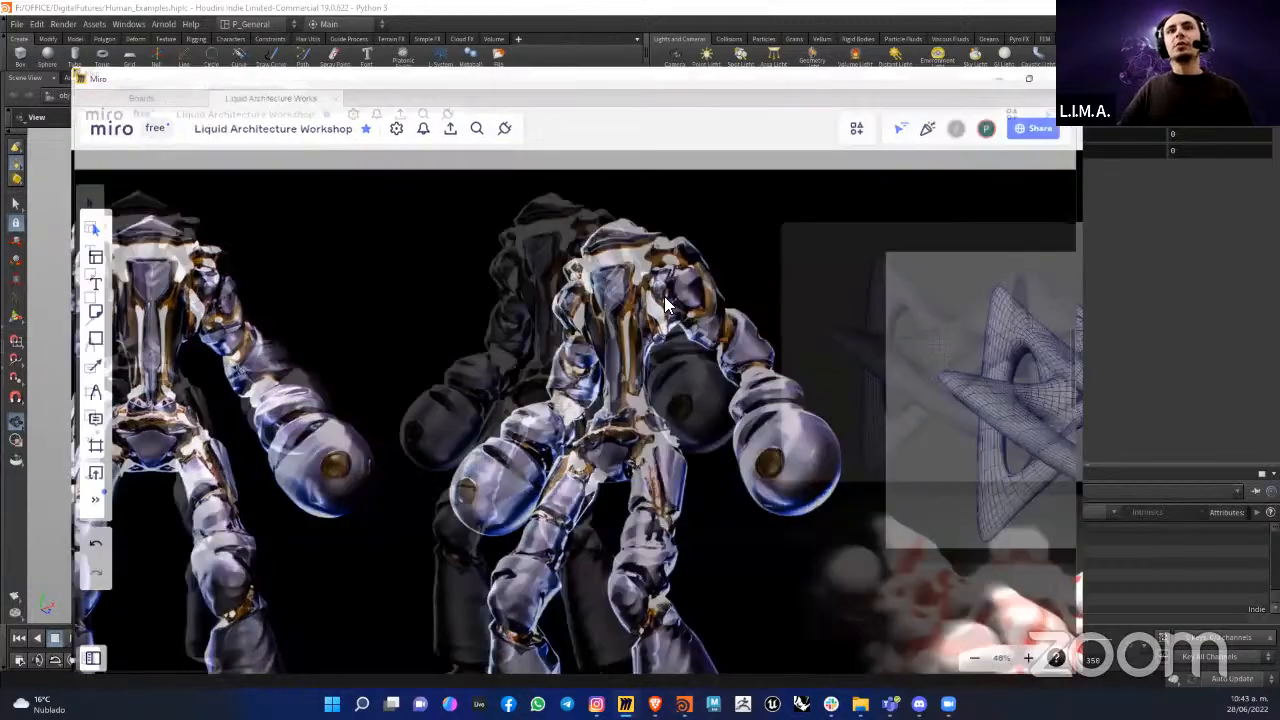
scroll(475, 240, up, 5)
scroll(476, 254, down, 2)
middle_drag(600, 145, 696, 276)
scroll(702, 290, up, 2)
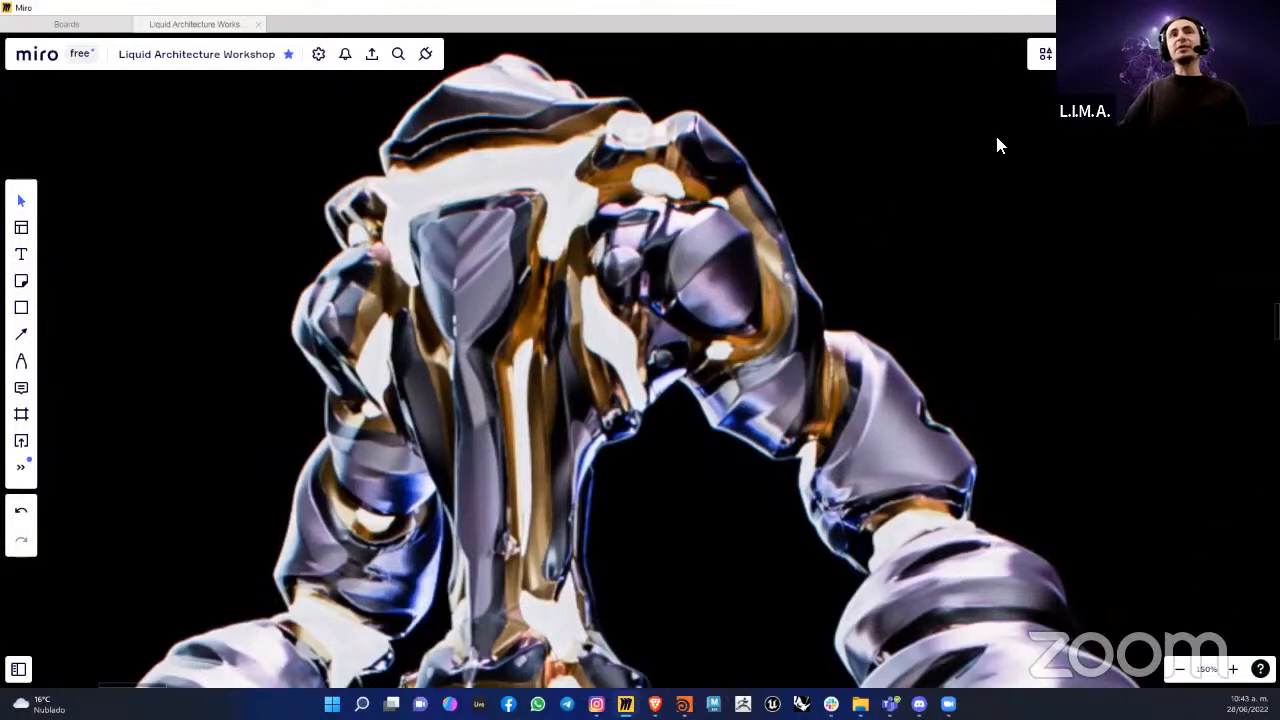
Step: Return to Houdini and review the network between symmetrize1 and edge_smooth1
key(alt+Tab)
middle_drag(677, 391, 694, 311)
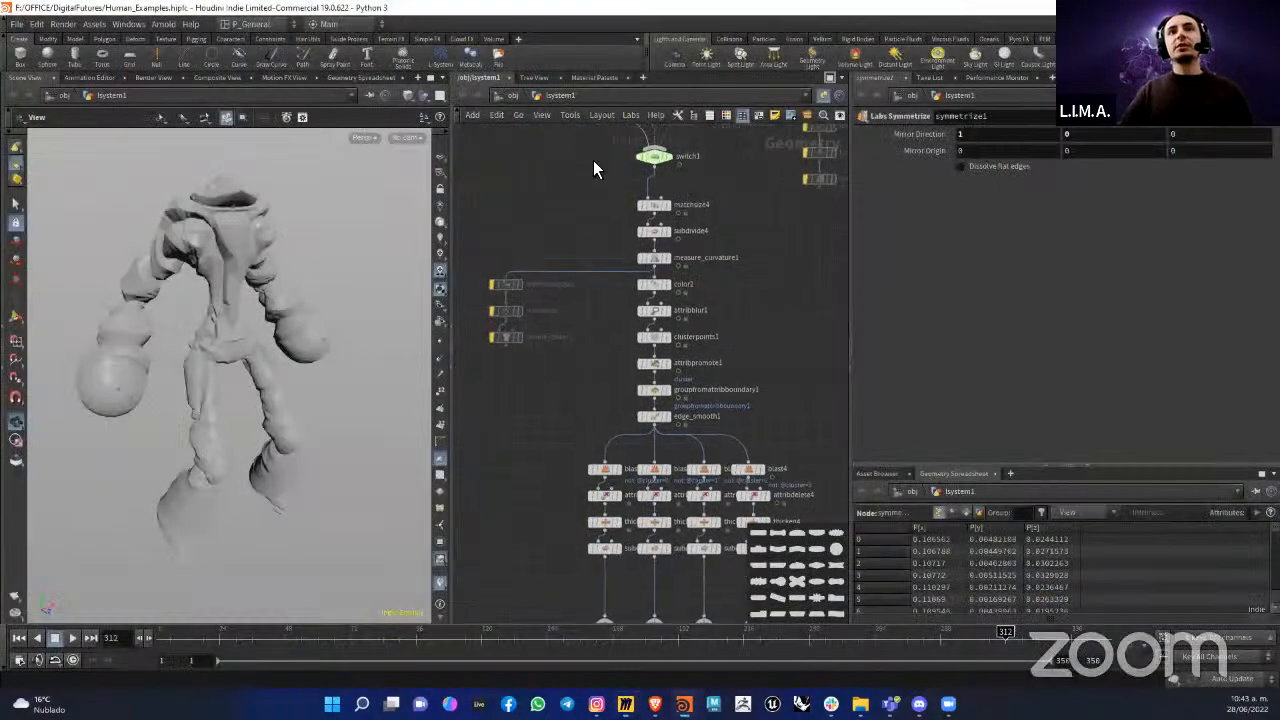
scroll(597, 150, up, 4)
middle_drag(549, 142, 589, 268)
middle_drag(608, 345, 583, 296)
scroll(599, 300, down, 2)
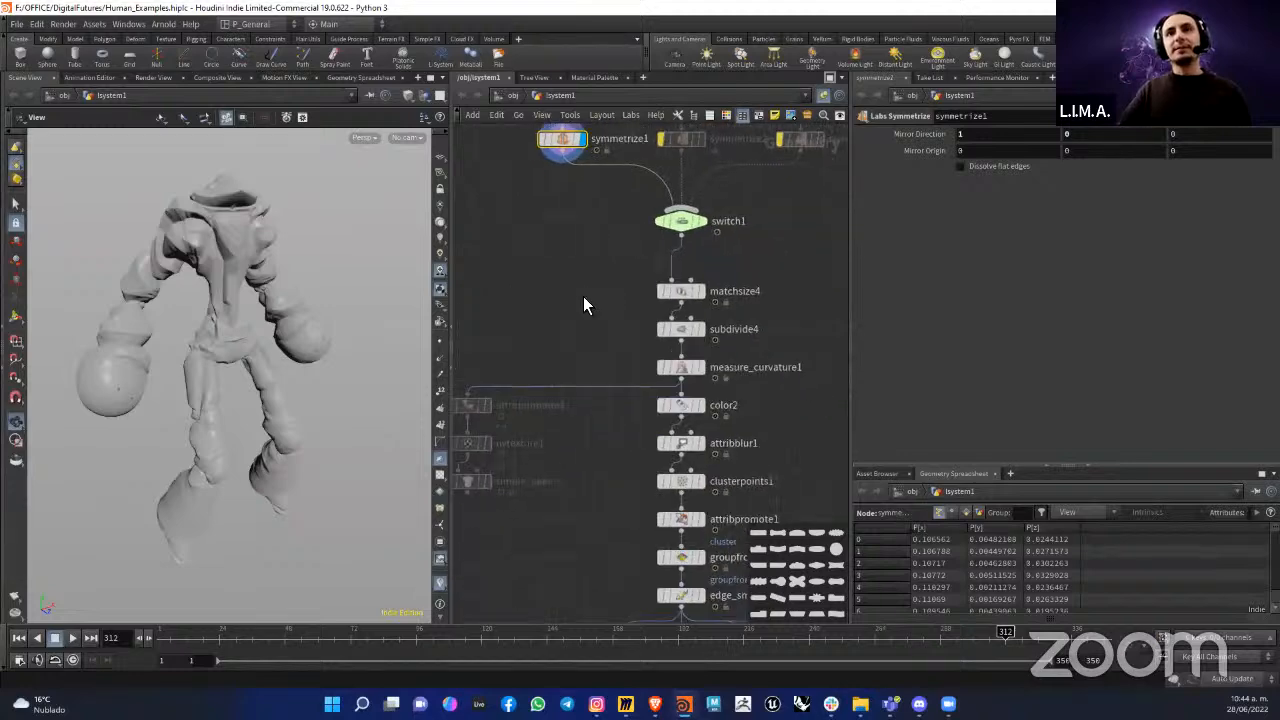
Step: Display the output of switch1 and look over the symmetrize branches that feed it
scroll(648, 252, up, 2)
click(733, 214)
middle_drag(651, 254, 677, 362)
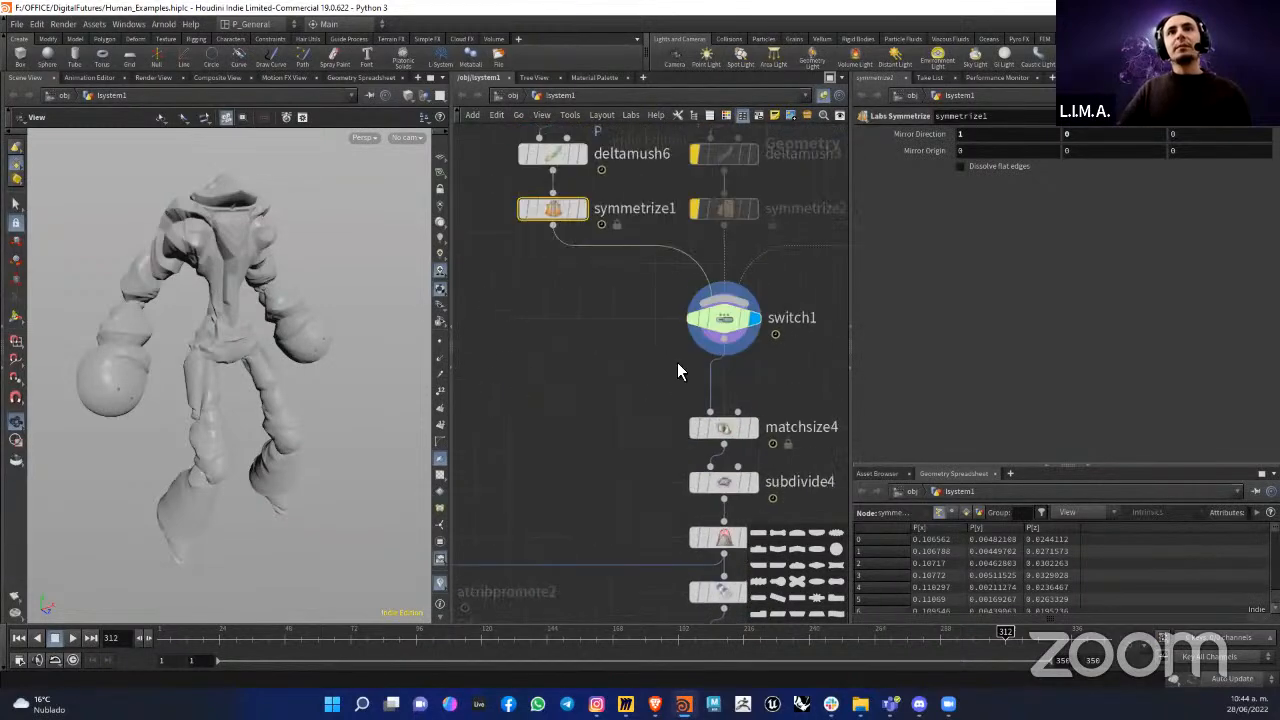
click(731, 321)
middle_drag(731, 321, 645, 362)
scroll(639, 367, down, 3)
middle_drag(606, 369, 635, 367)
scroll(767, 338, up, 3)
middle_drag(769, 338, 716, 382)
scroll(716, 382, down, 1)
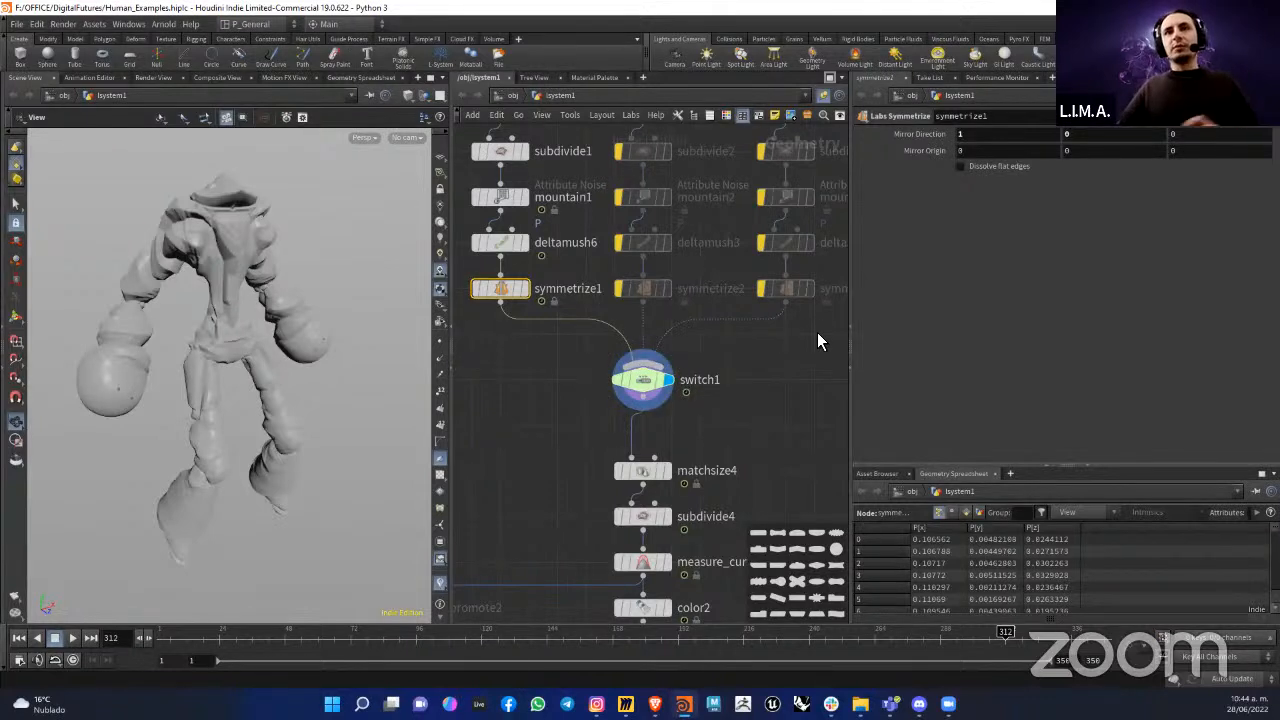
Step: Compare the symmetrize nodes' mirror settings with the input list of switch1
drag(817, 332, 477, 286)
click(637, 384)
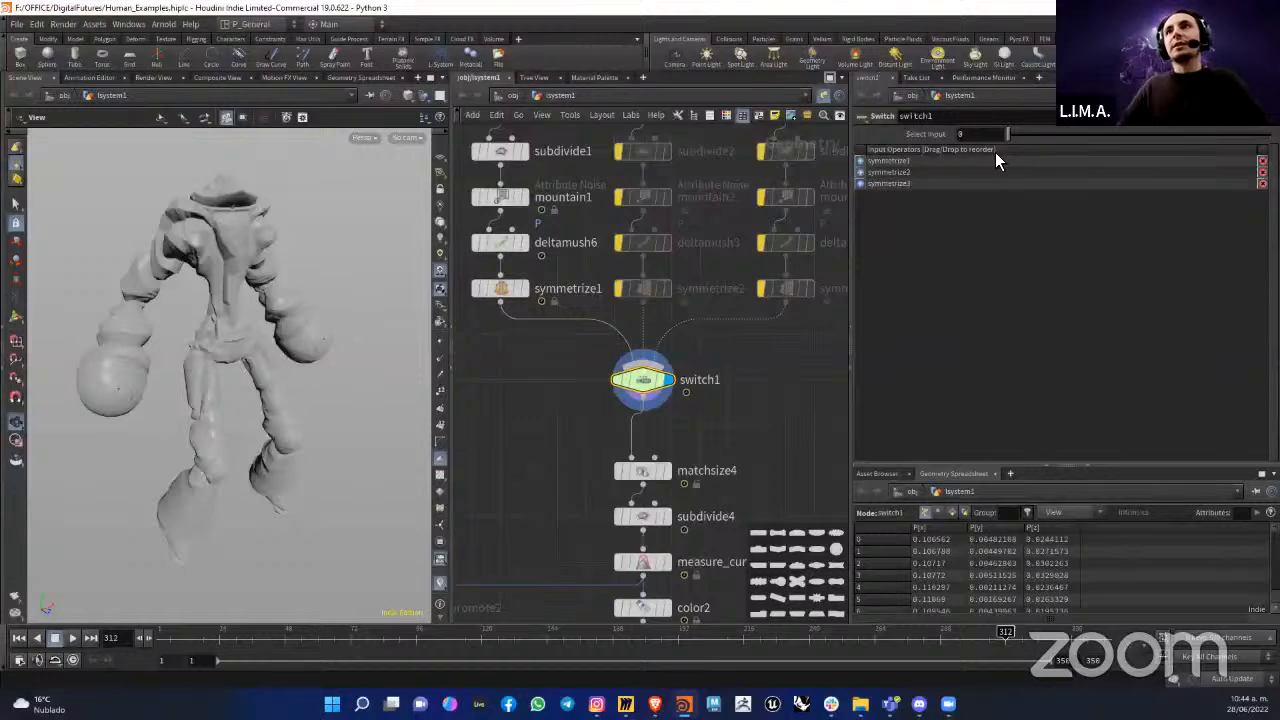
click(541, 292)
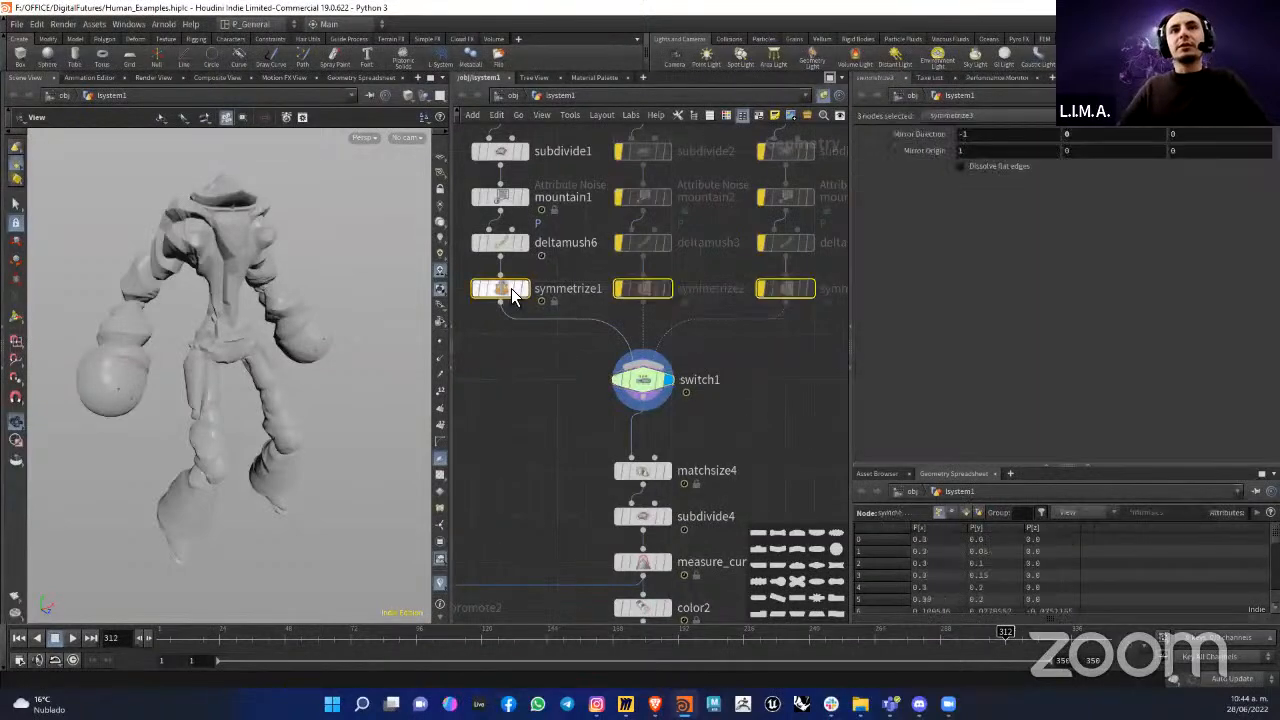
click(645, 379)
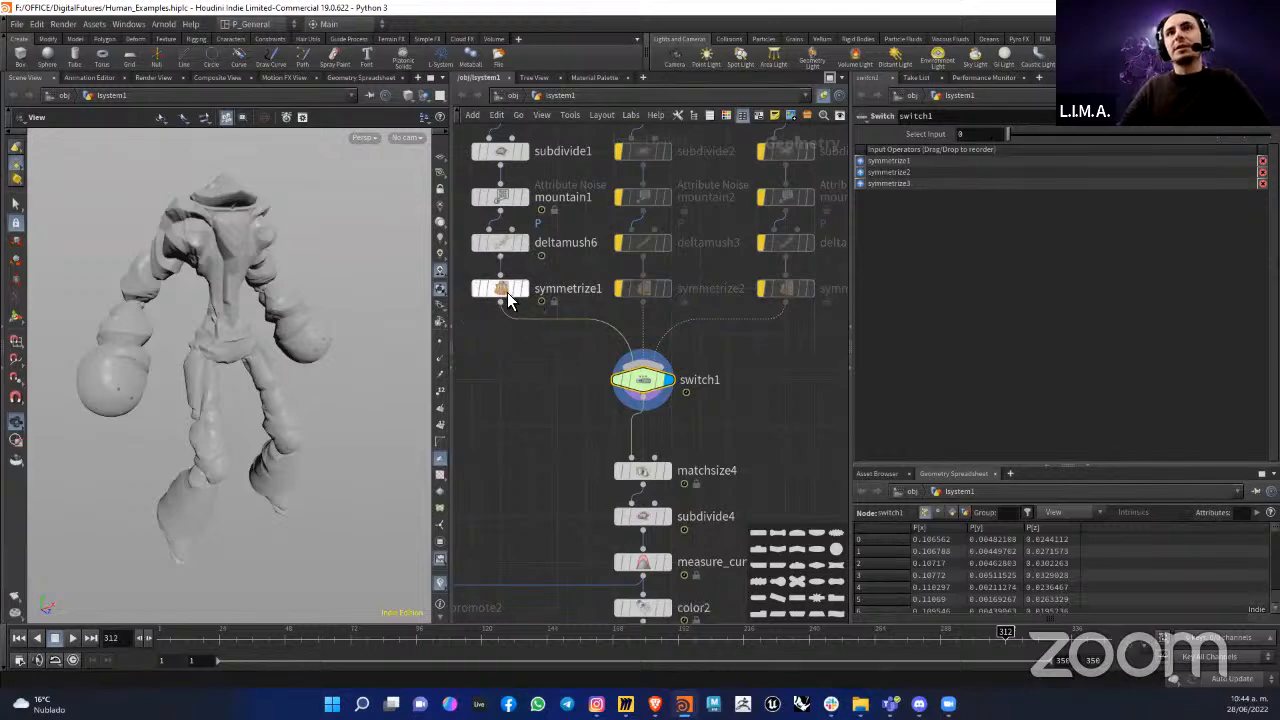
Step: Set Select Input on switch1 to 1 and examine the symmetrize2 branch in the network and viewport
click(1025, 134)
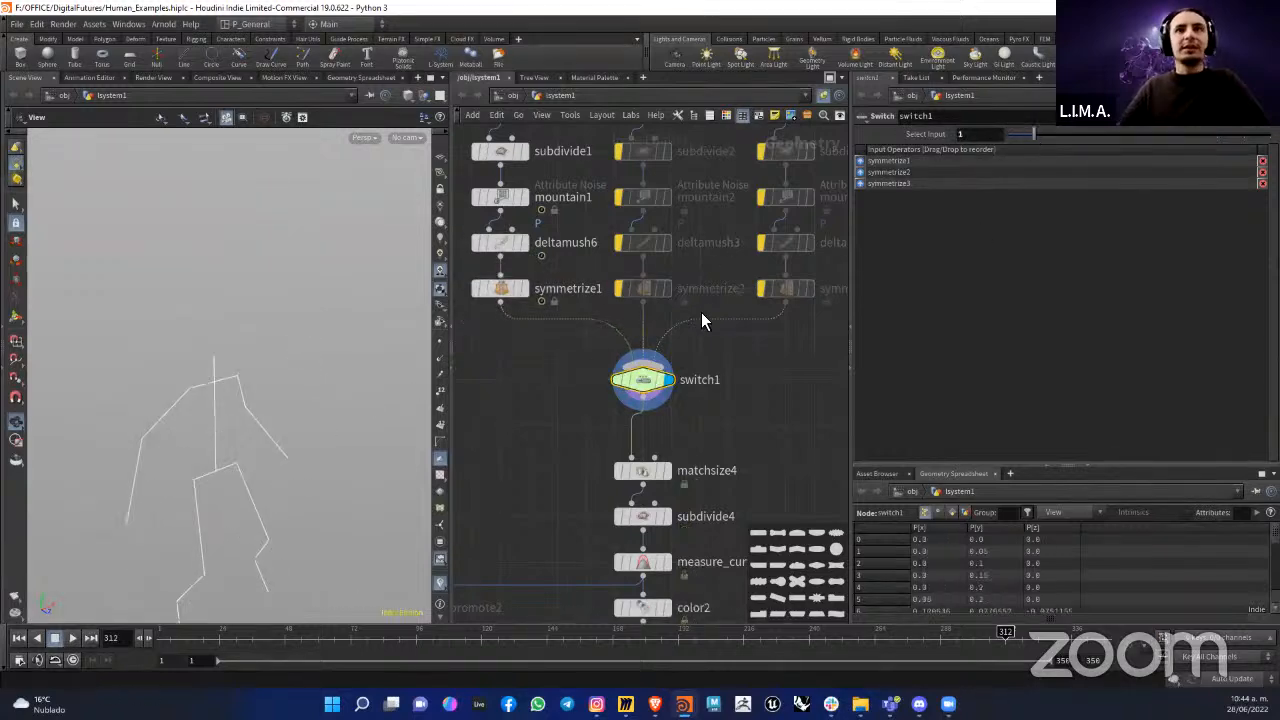
scroll(701, 312, down, 5)
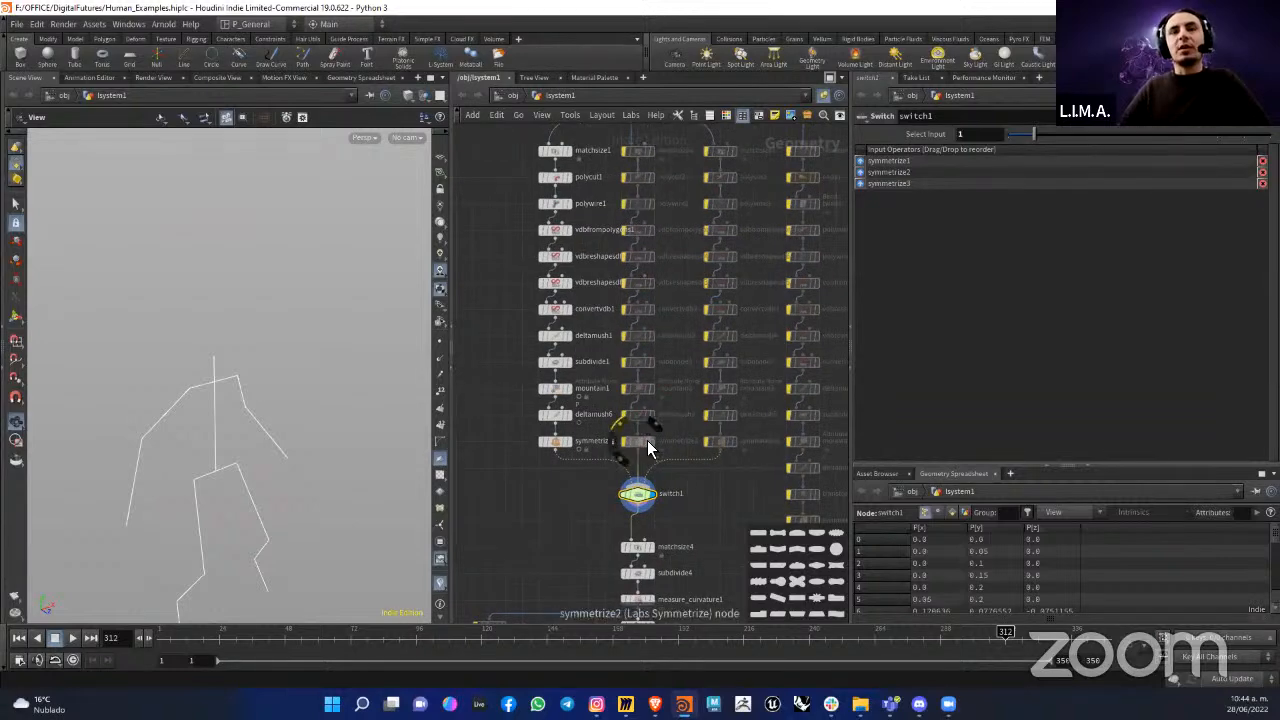
scroll(647, 440, up, 5)
scroll(673, 424, down, 3)
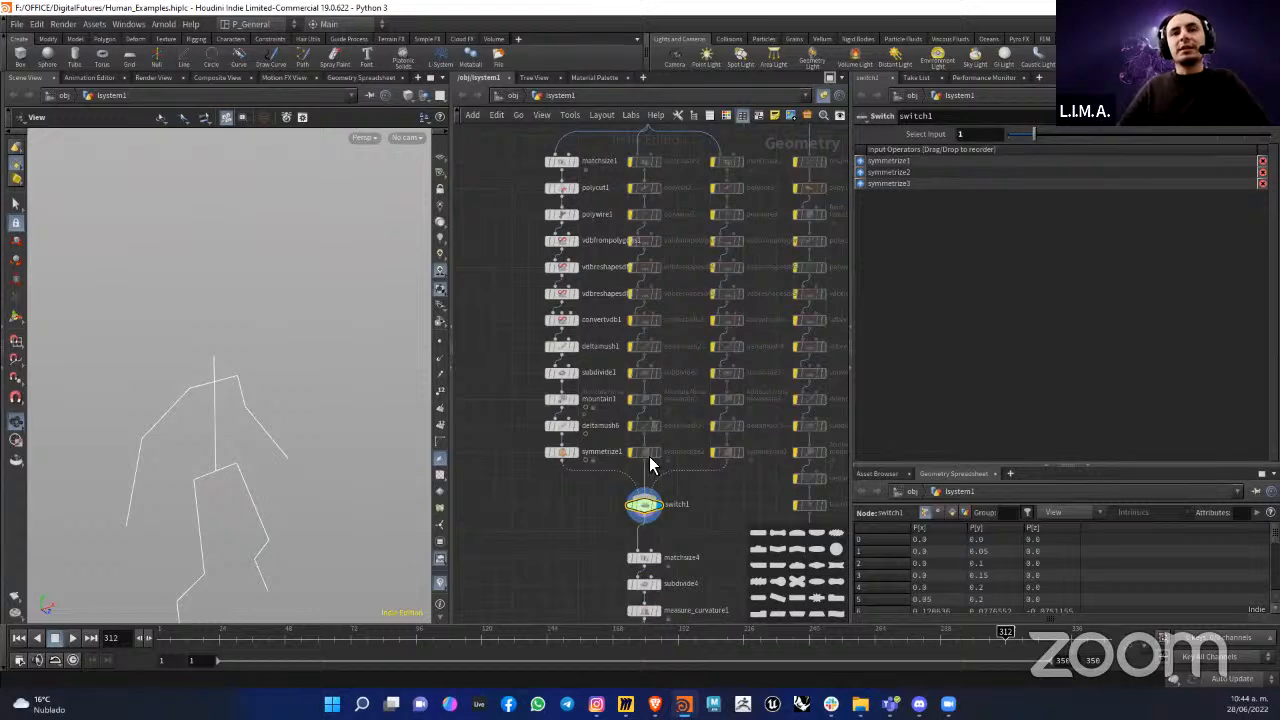
scroll(650, 468, up, 5)
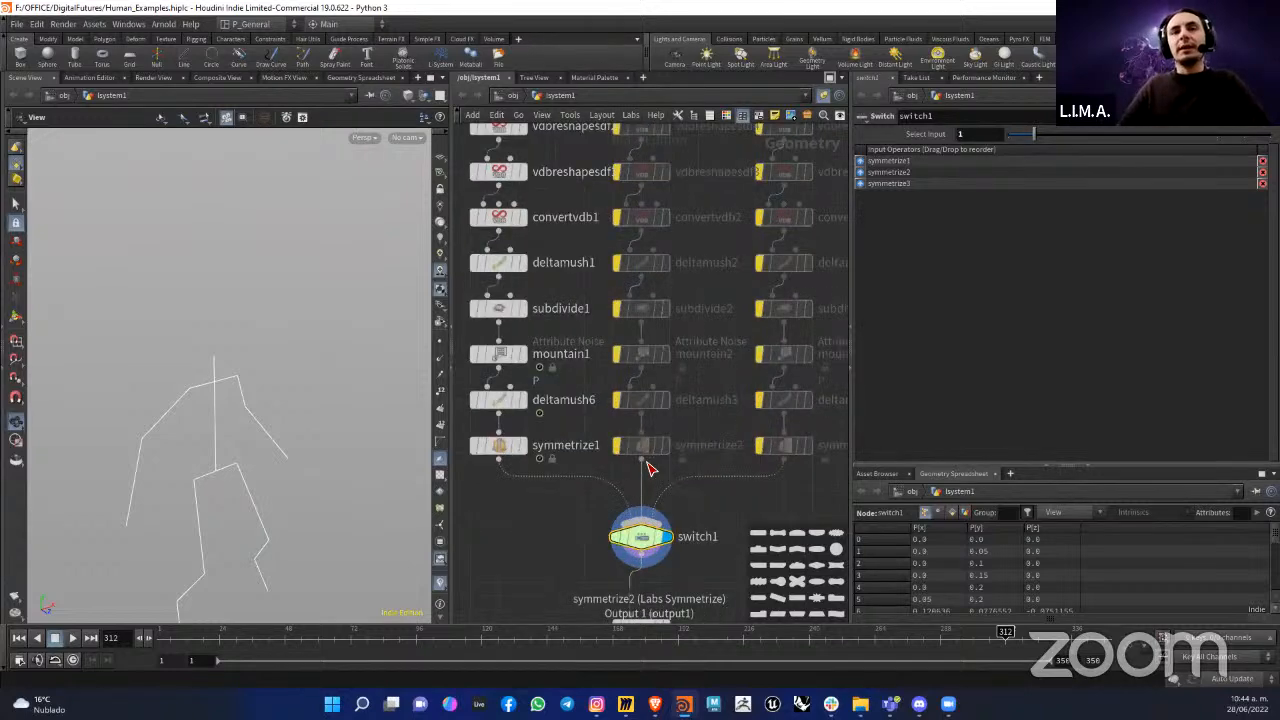
middle_drag(249, 526, 230, 372)
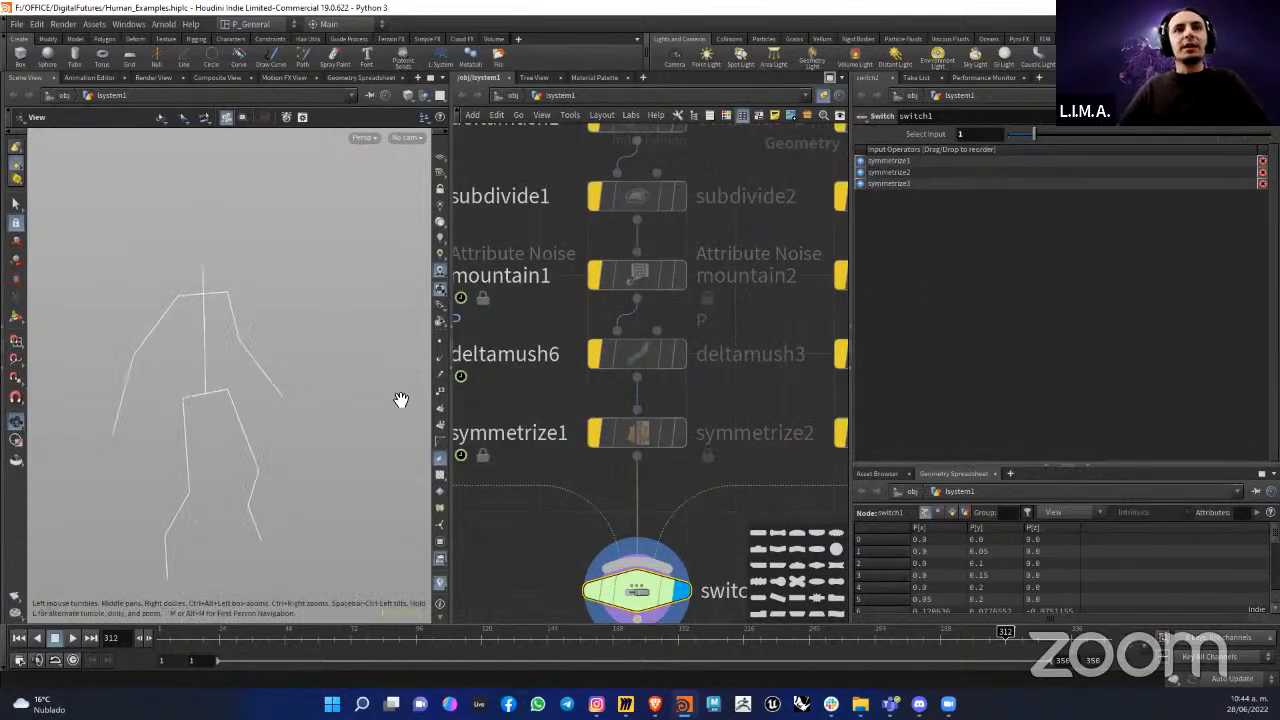
scroll(665, 385, down, 5)
scroll(700, 400, down, 3)
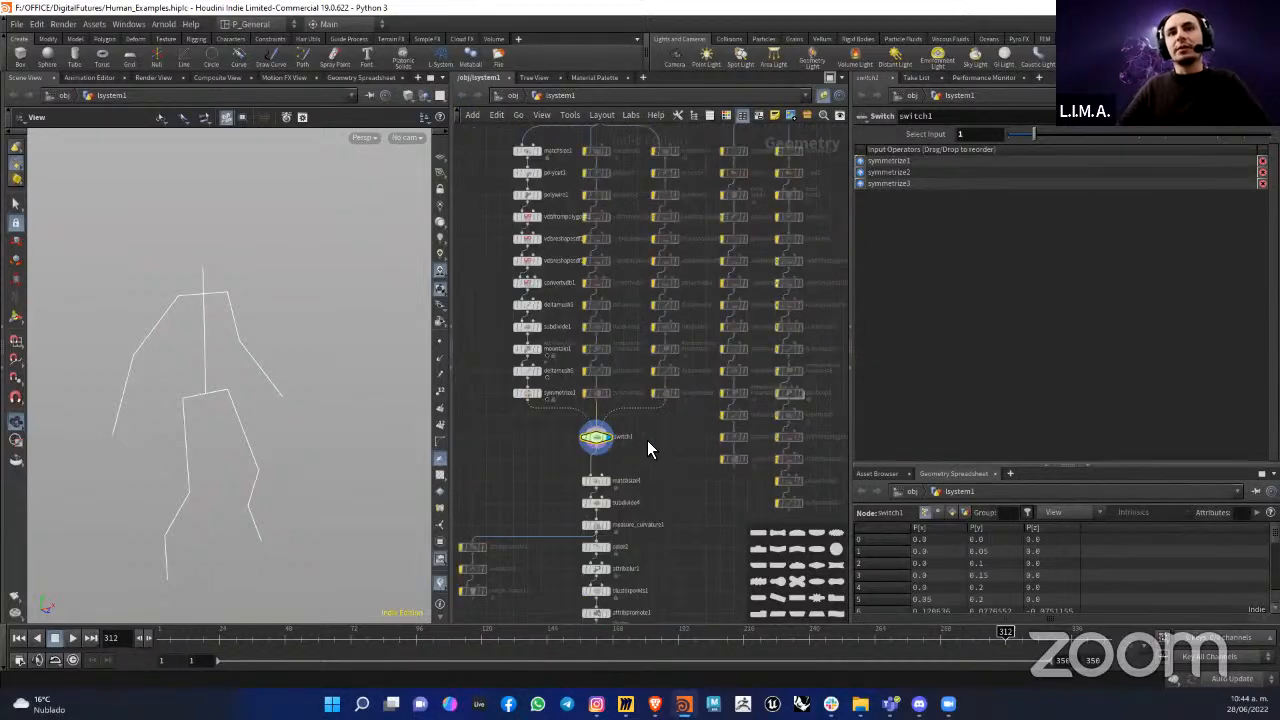
Step: Set Select Input on switch1 back to 0 and reframe the figure in the viewport
scroll(647, 440, up, 5)
drag(1020, 138, 1008, 140)
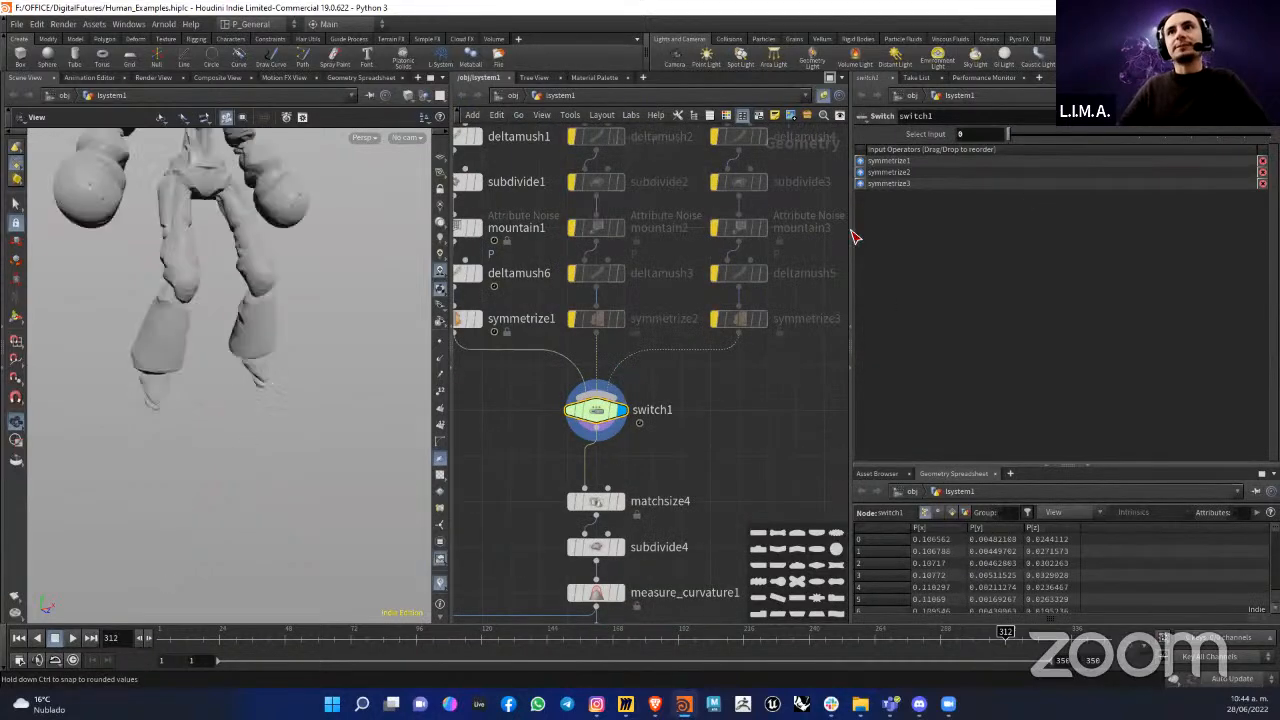
middle_drag(262, 205, 280, 388)
mouse_move(280, 388)
mouse_down()
mouse_move(269, 386)
mouse_move(300, 375)
mouse_up()
middle_drag(667, 430, 723, 332)
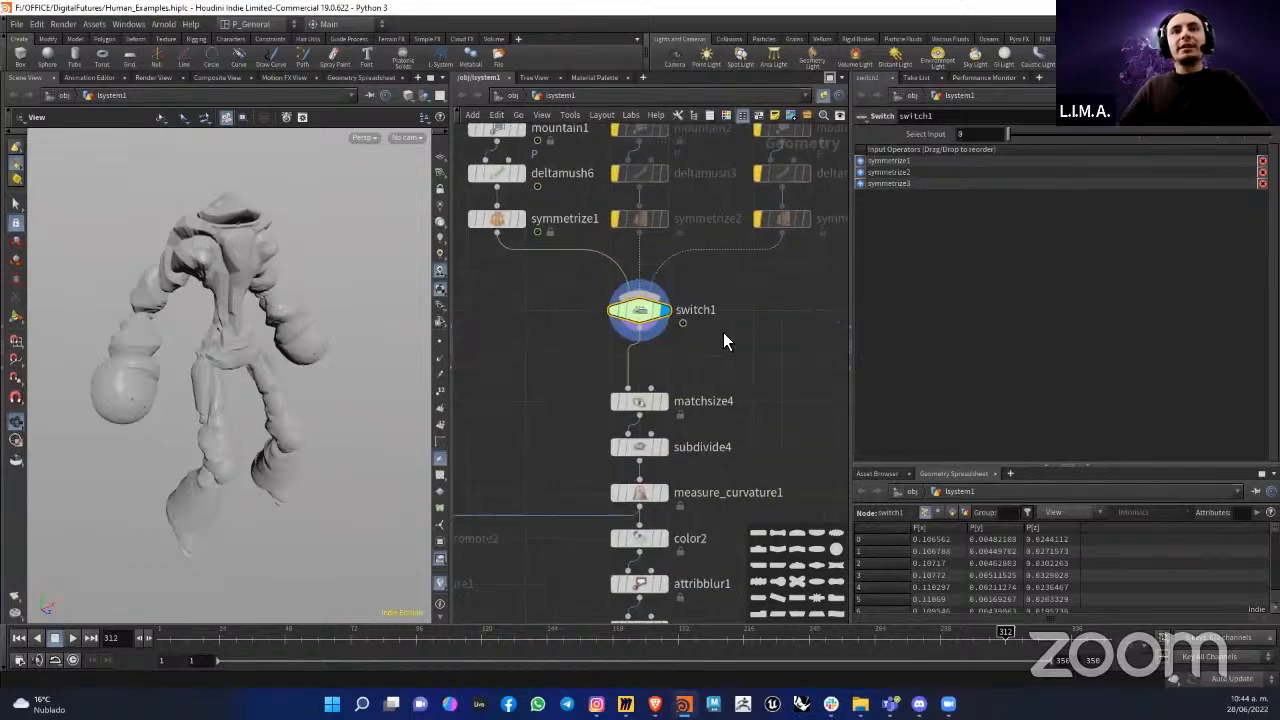
scroll(723, 332, down, 1)
mouse_move(268, 330)
mouse_down()
mouse_move(251, 321)
mouse_move(266, 325)
mouse_up()
scroll(679, 400, up, 1)
Step: Display matchsize4 and examine the figure's placement relative to the ground
click(672, 390)
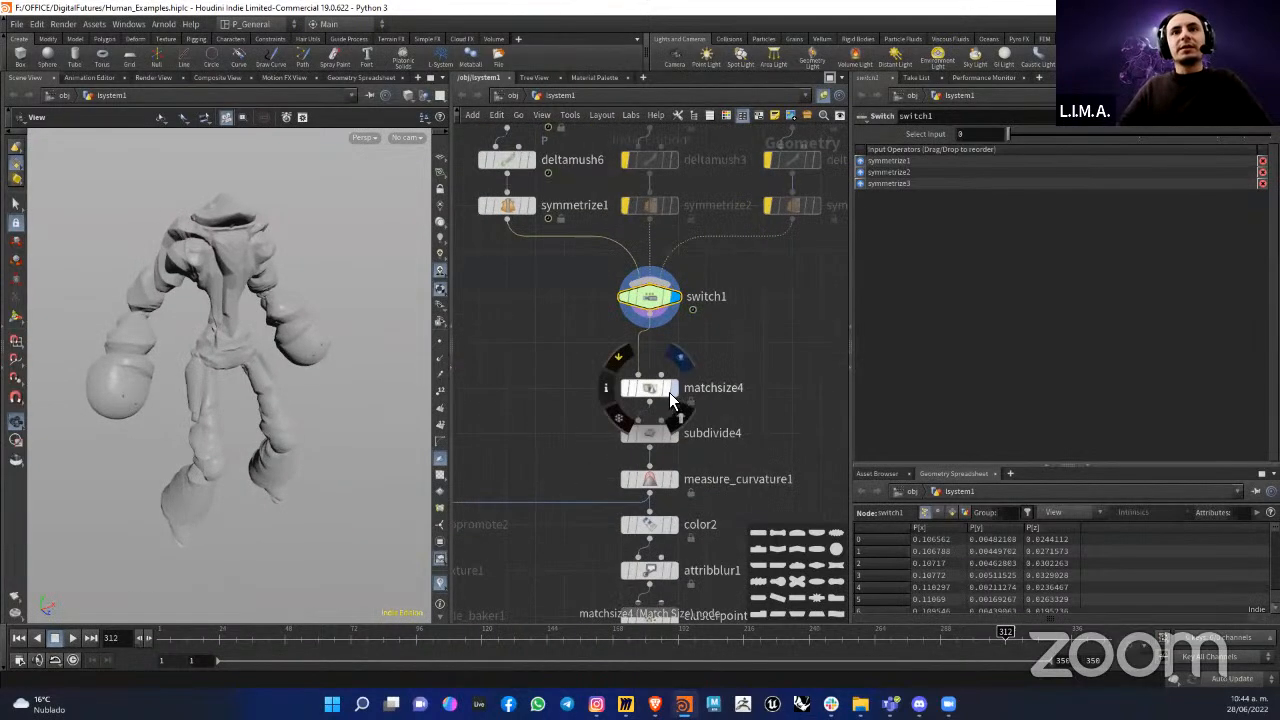
drag(300, 360, 270, 350)
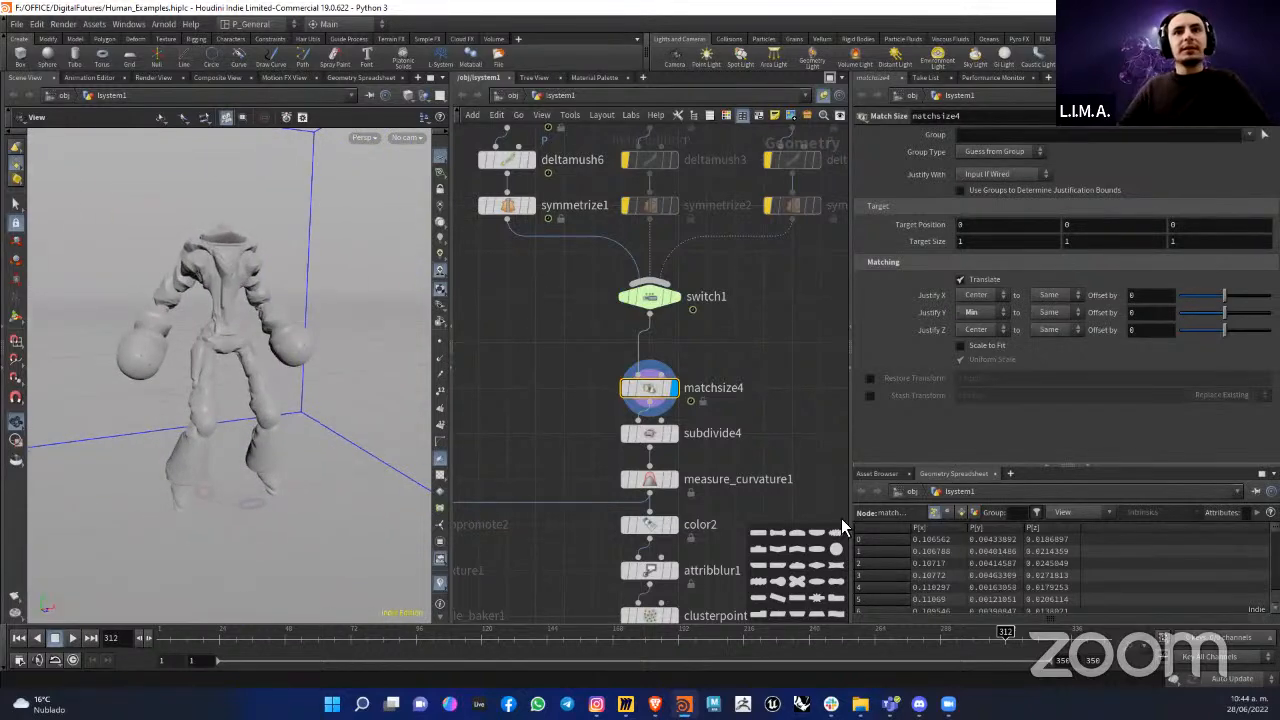
middle_drag(745, 415, 767, 358)
drag(275, 370, 307, 263)
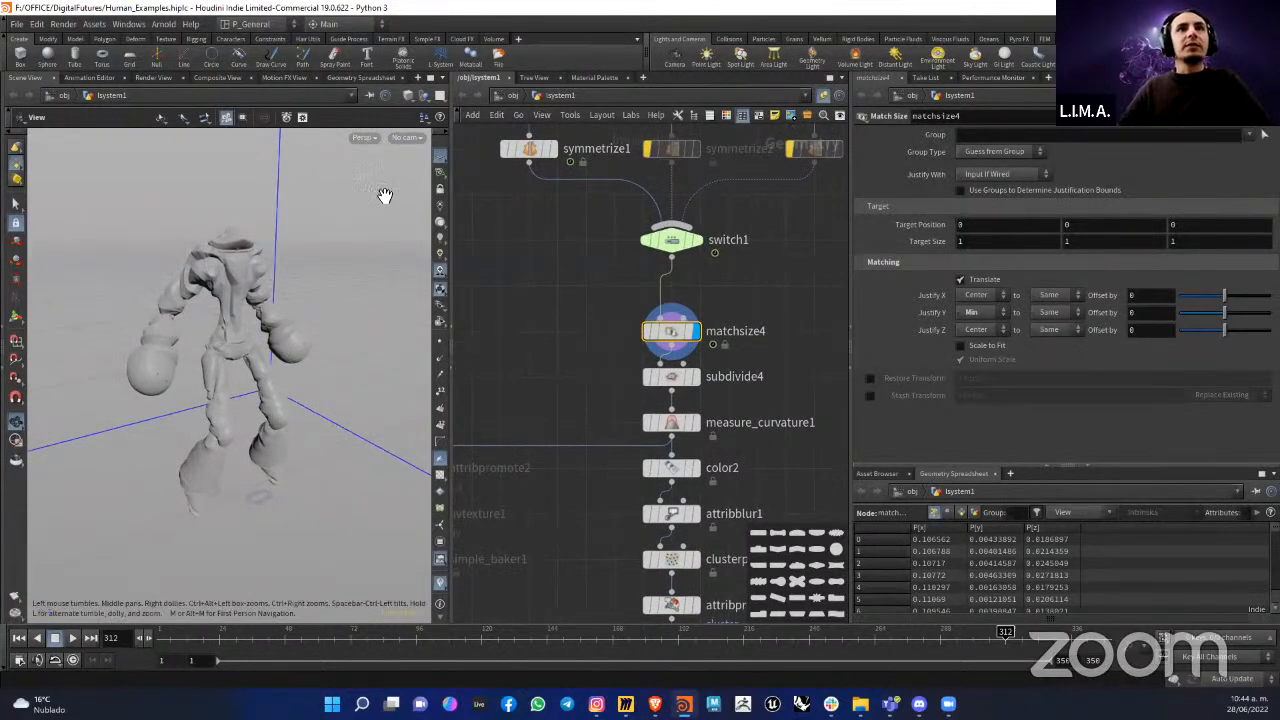
Step: Switch the viewport to a wire-shaded display and inspect the mesh of the torso and legs
click(410, 96)
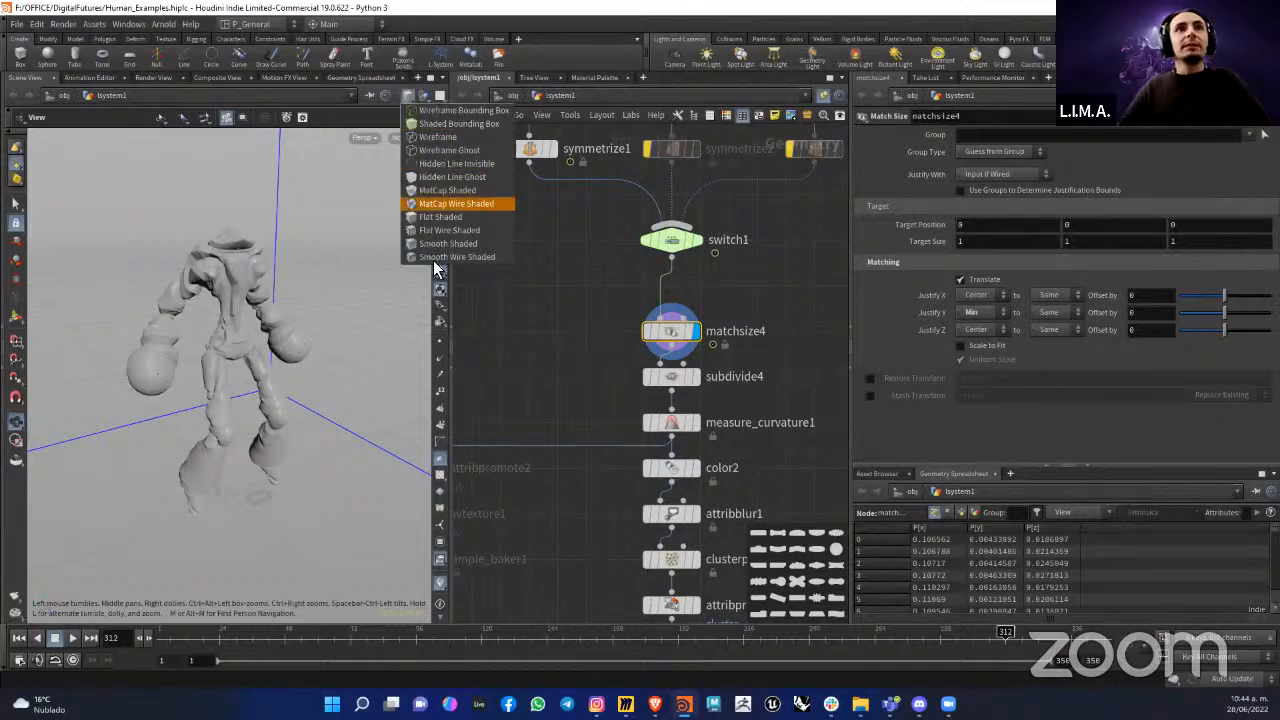
click(438, 237)
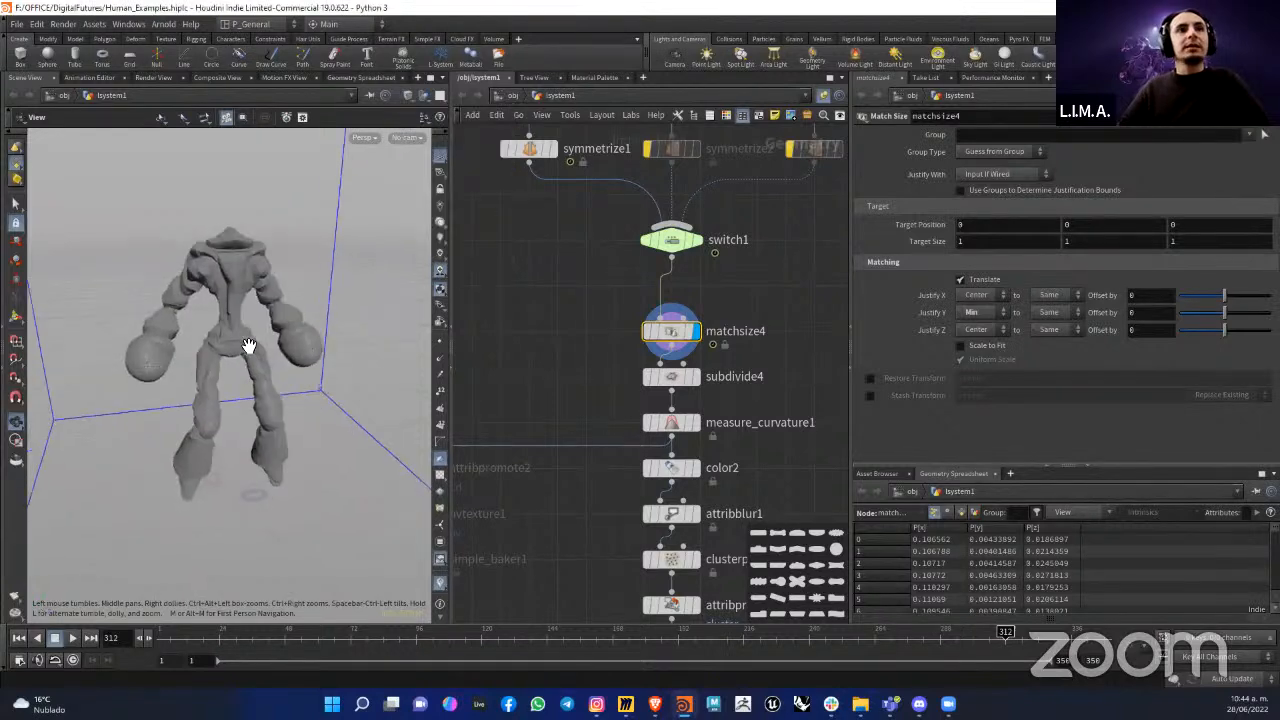
scroll(229, 283, up, 6)
middle_drag(253, 306, 259, 269)
scroll(259, 269, down, 2)
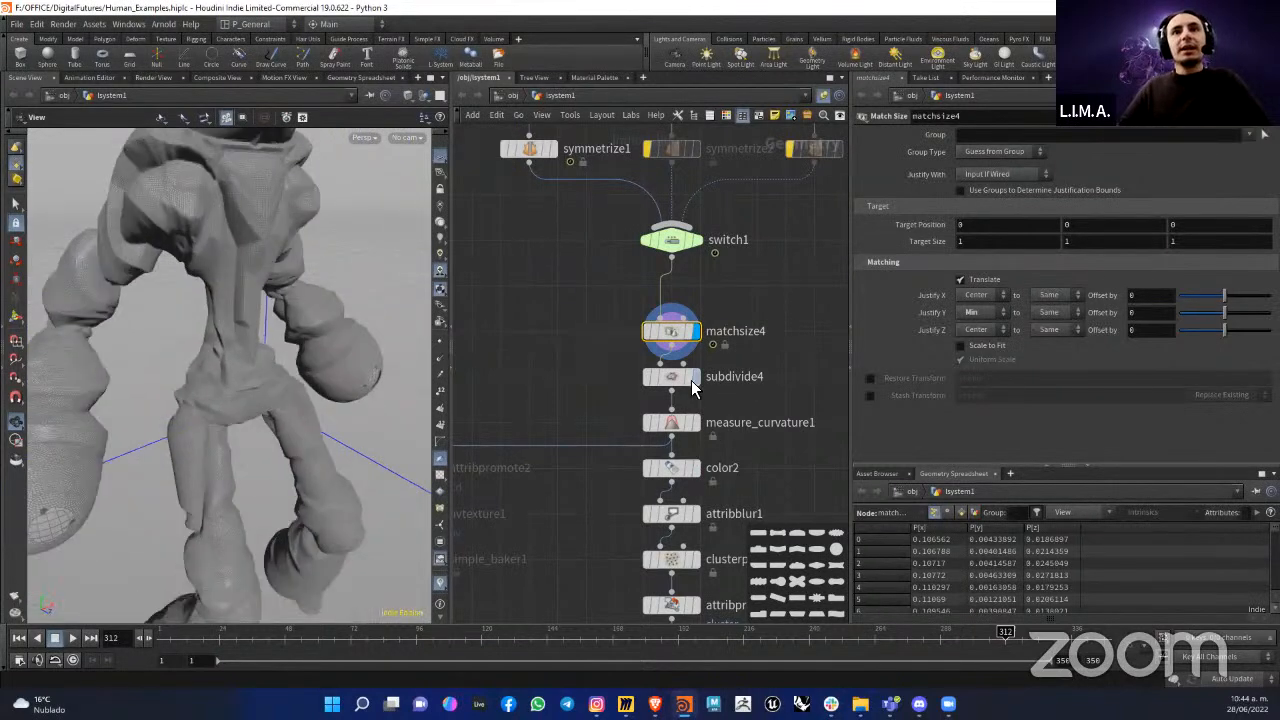
Step: Display subdivide4 and examine the density of the subdivided mesh on the torso up close
click(675, 378)
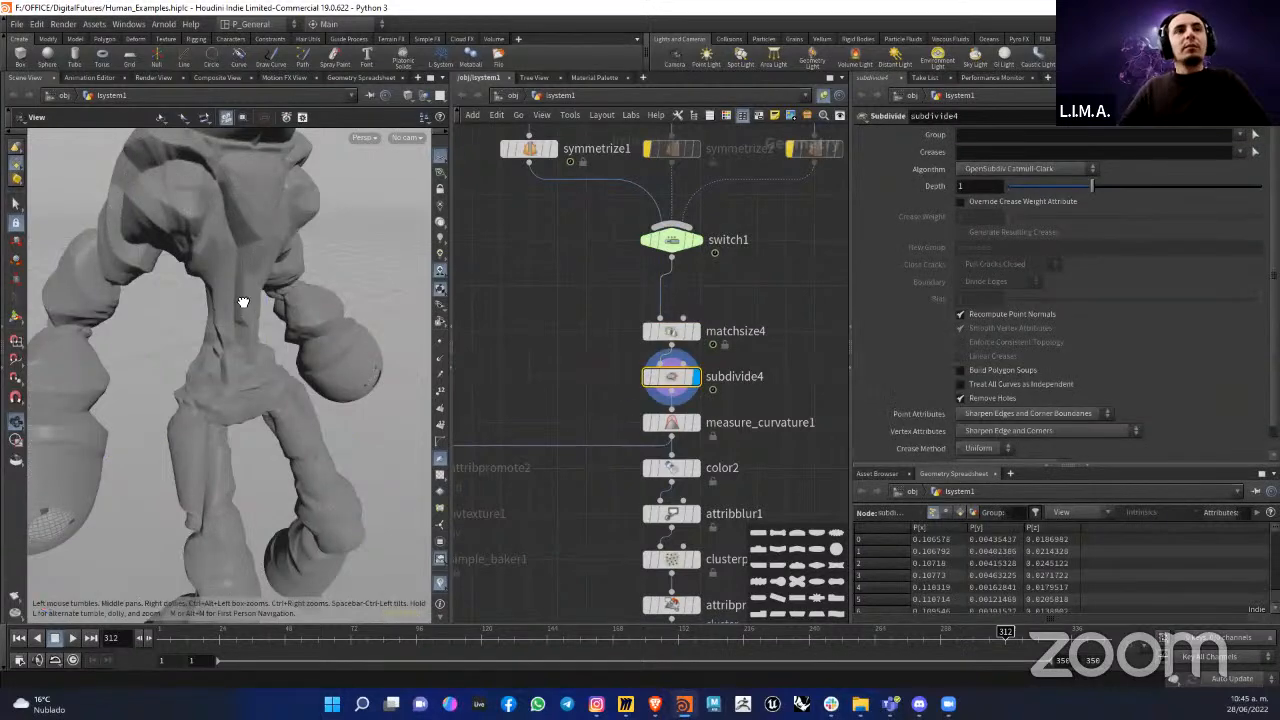
mouse_move(246, 297)
mouse_down()
mouse_move(257, 325)
mouse_move(275, 266)
mouse_move(255, 274)
mouse_up()
scroll(245, 255, up, 5)
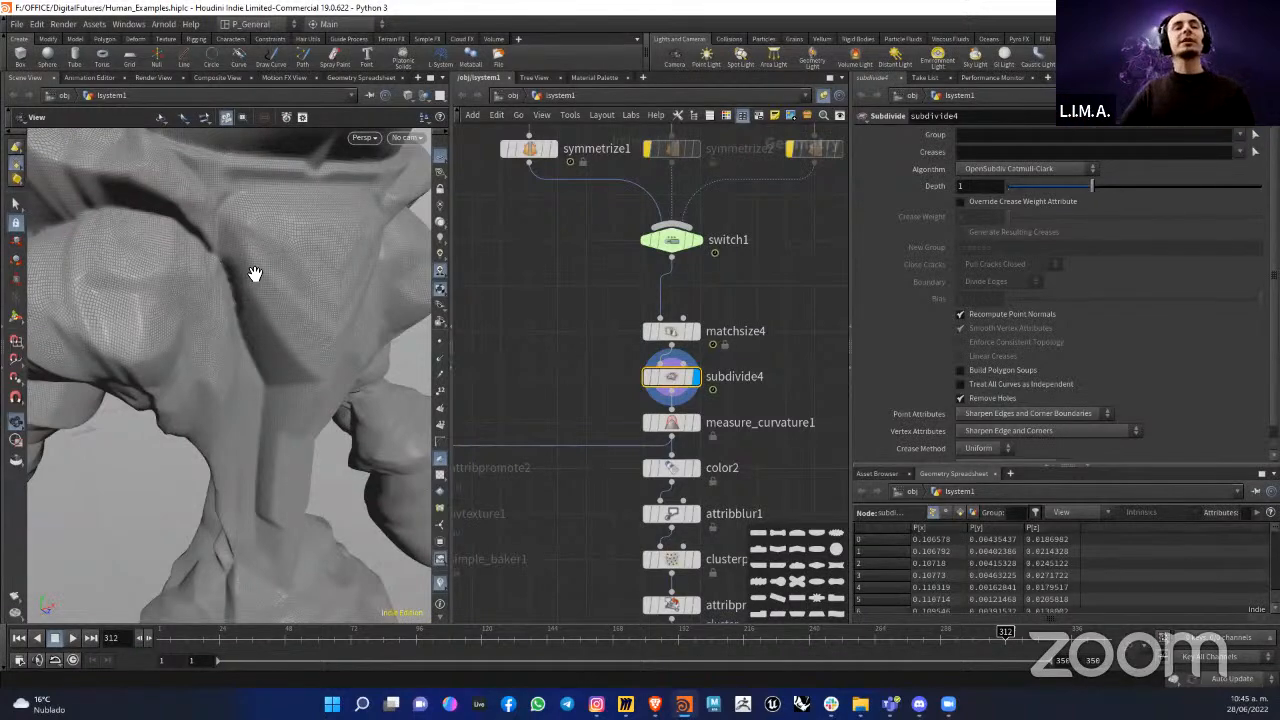
scroll(250, 270, down, 5)
drag(246, 268, 251, 288)
scroll(251, 288, up, 3)
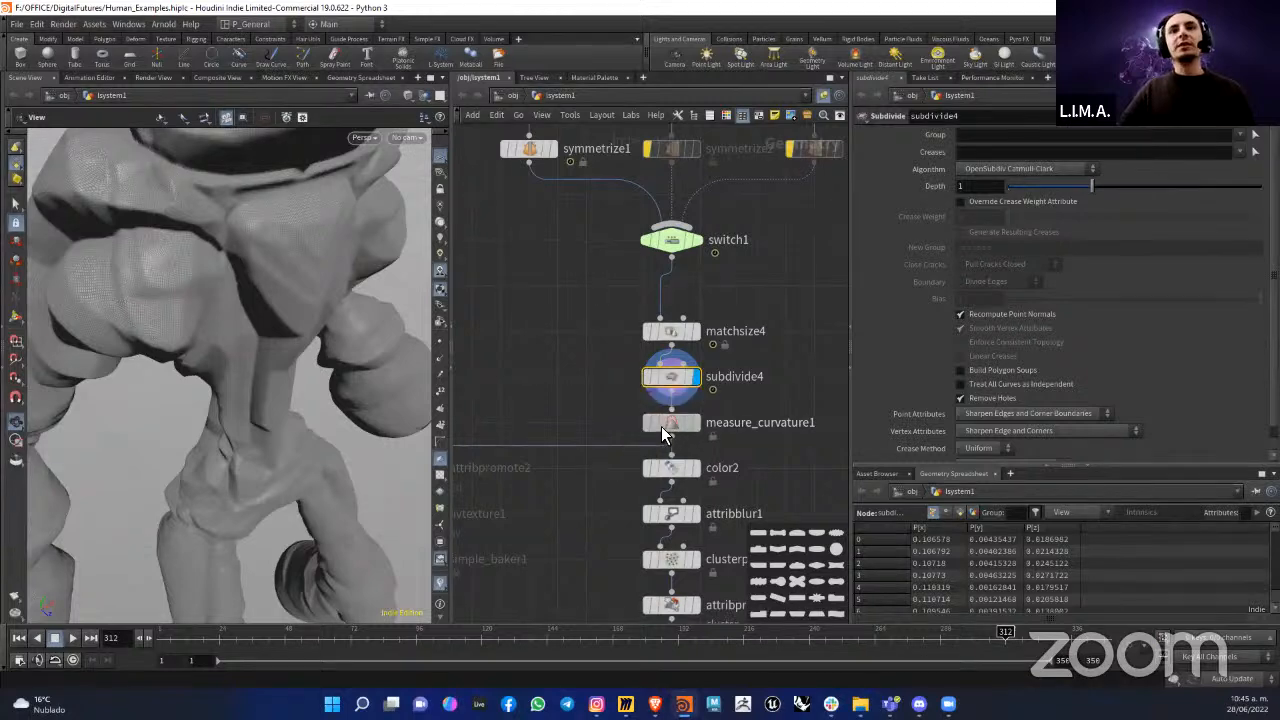
Step: Display measure_curvature1 to show the convexity and concavity colors on the figure
click(697, 428)
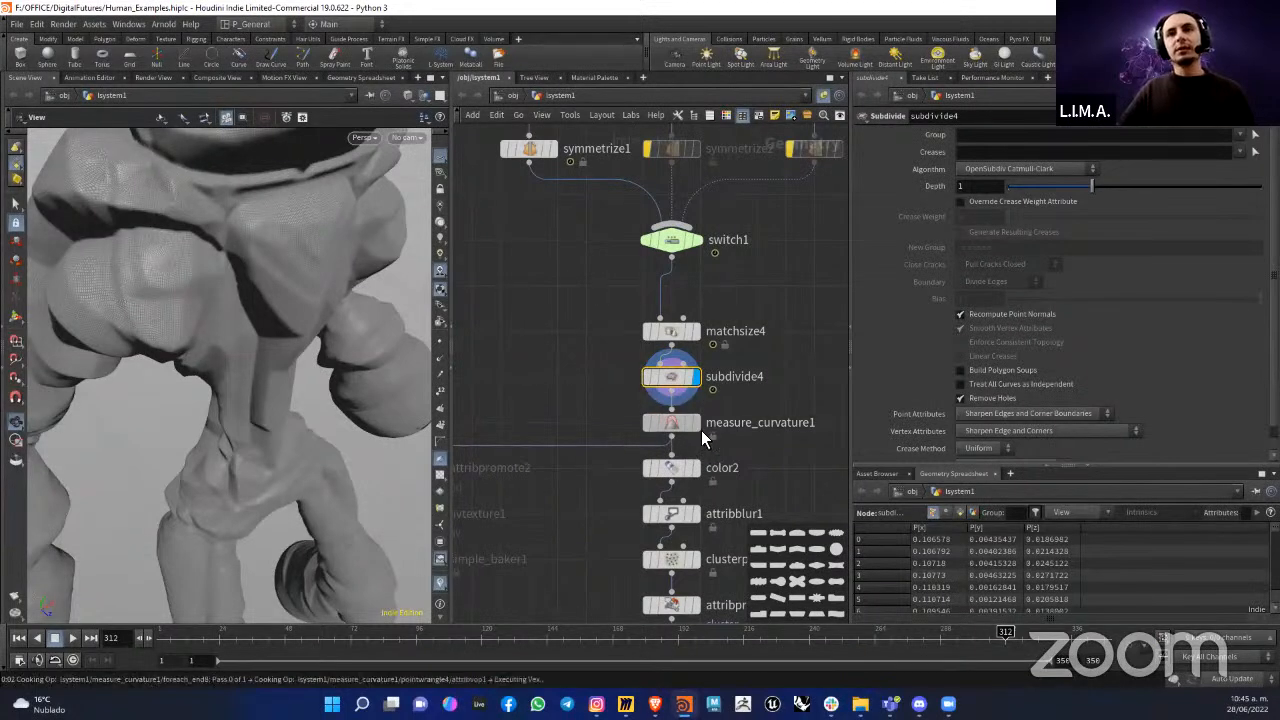
click(701, 423)
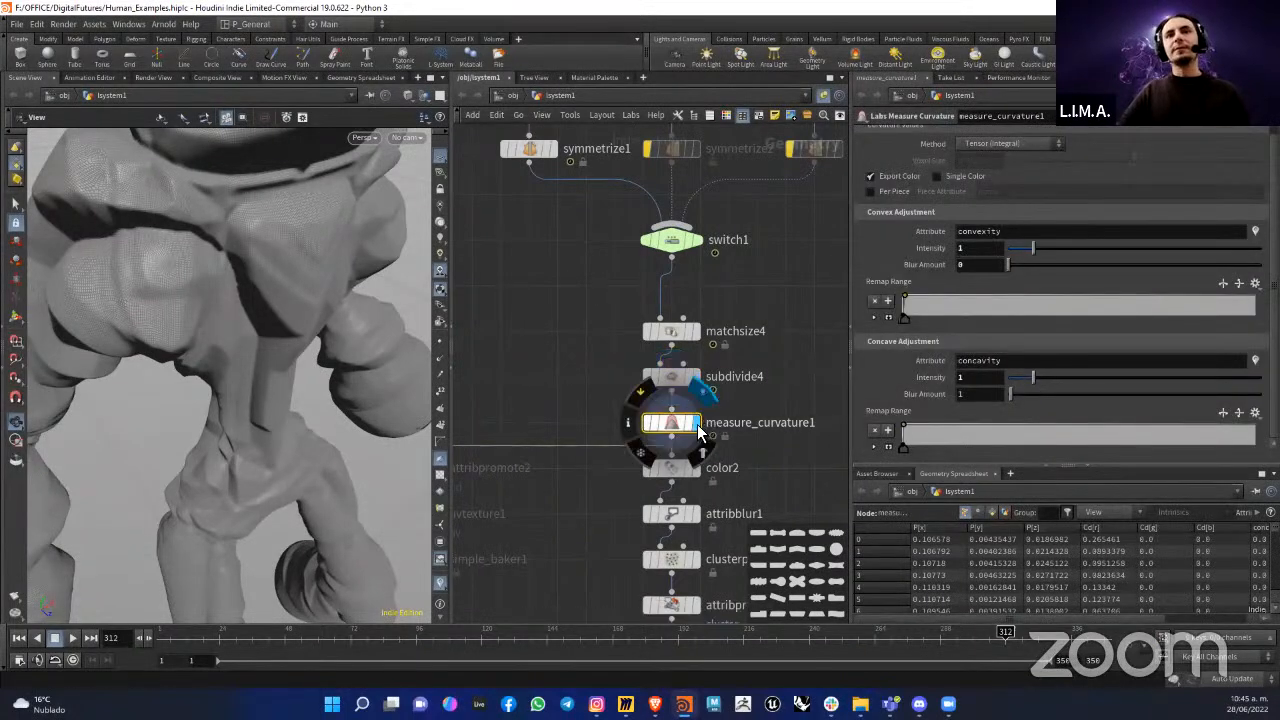
middle_drag(798, 412, 646, 363)
Step: Branch a Measure node off the output of subdivide4
drag(521, 343, 766, 401)
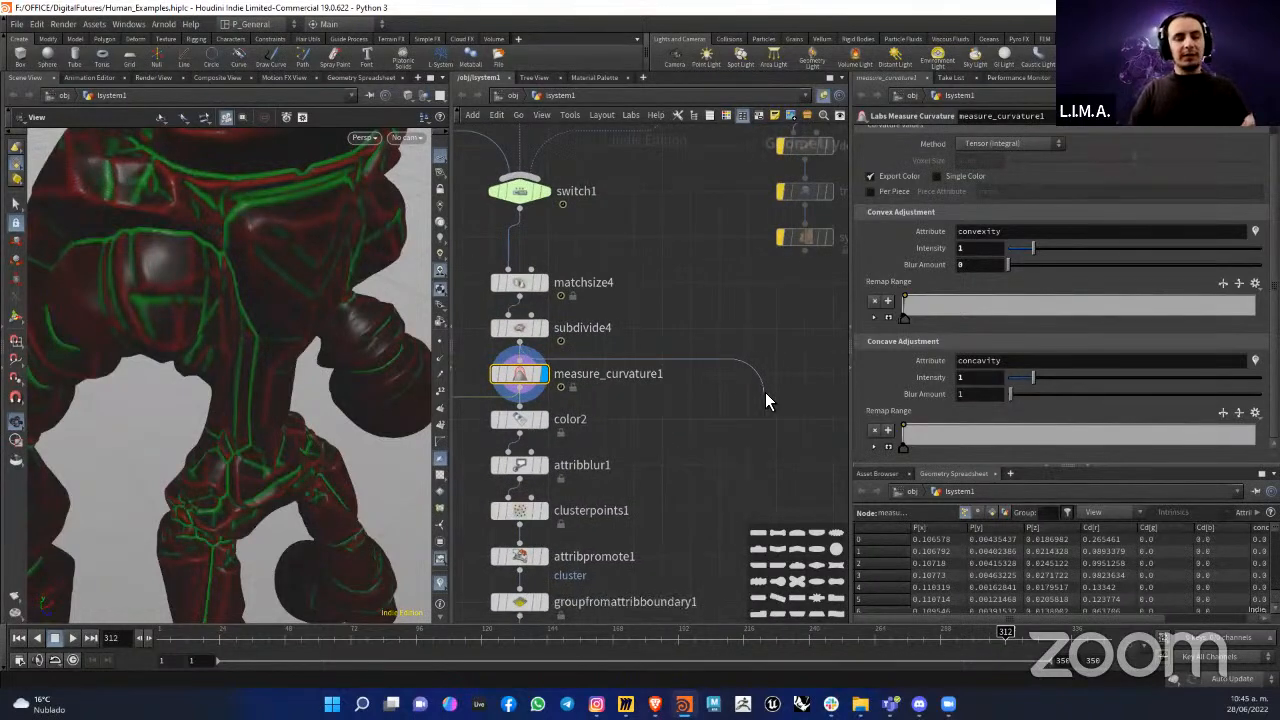
click(766, 394)
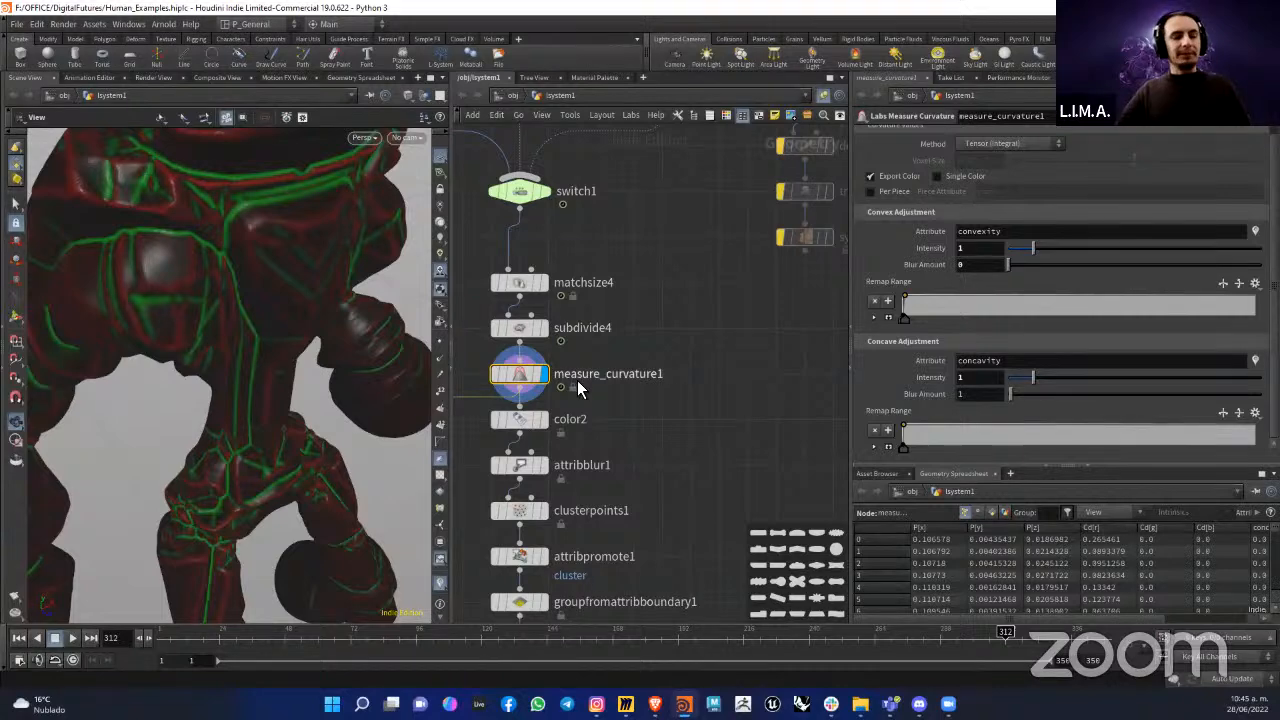
drag(521, 343, 717, 398)
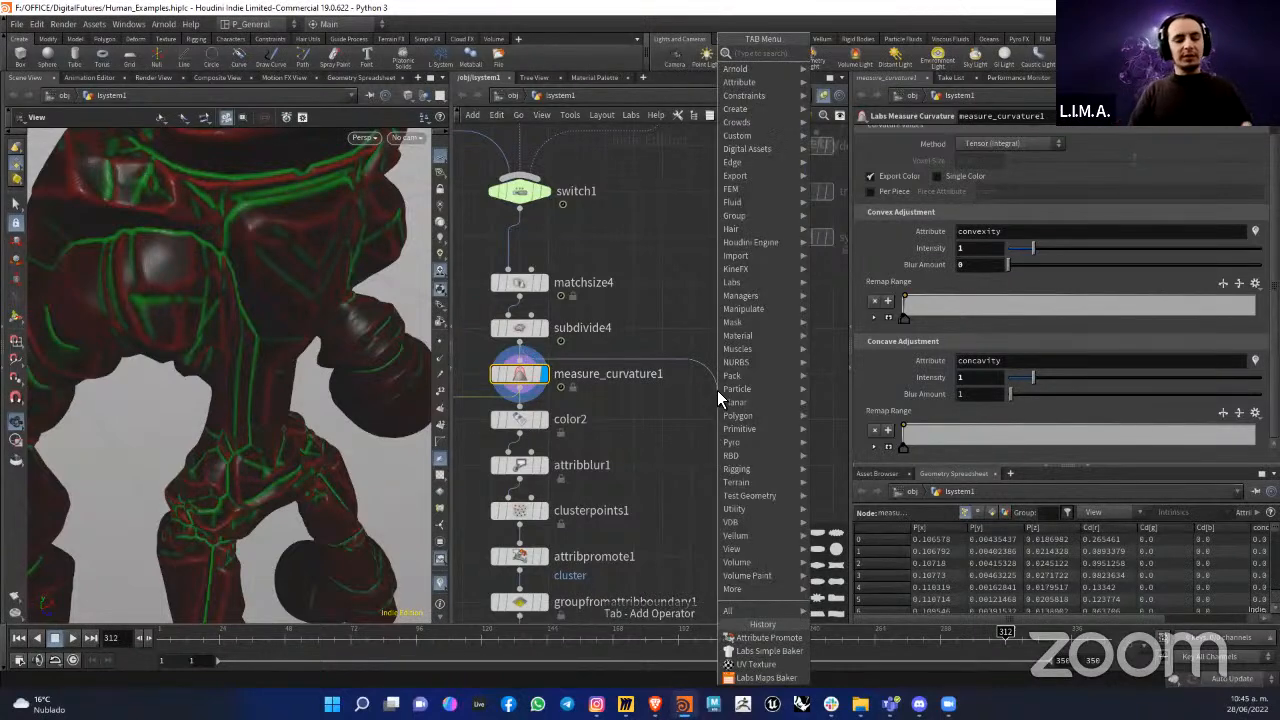
text(mesa)
key(BackSpace)
key(BackSpace)
text(a)
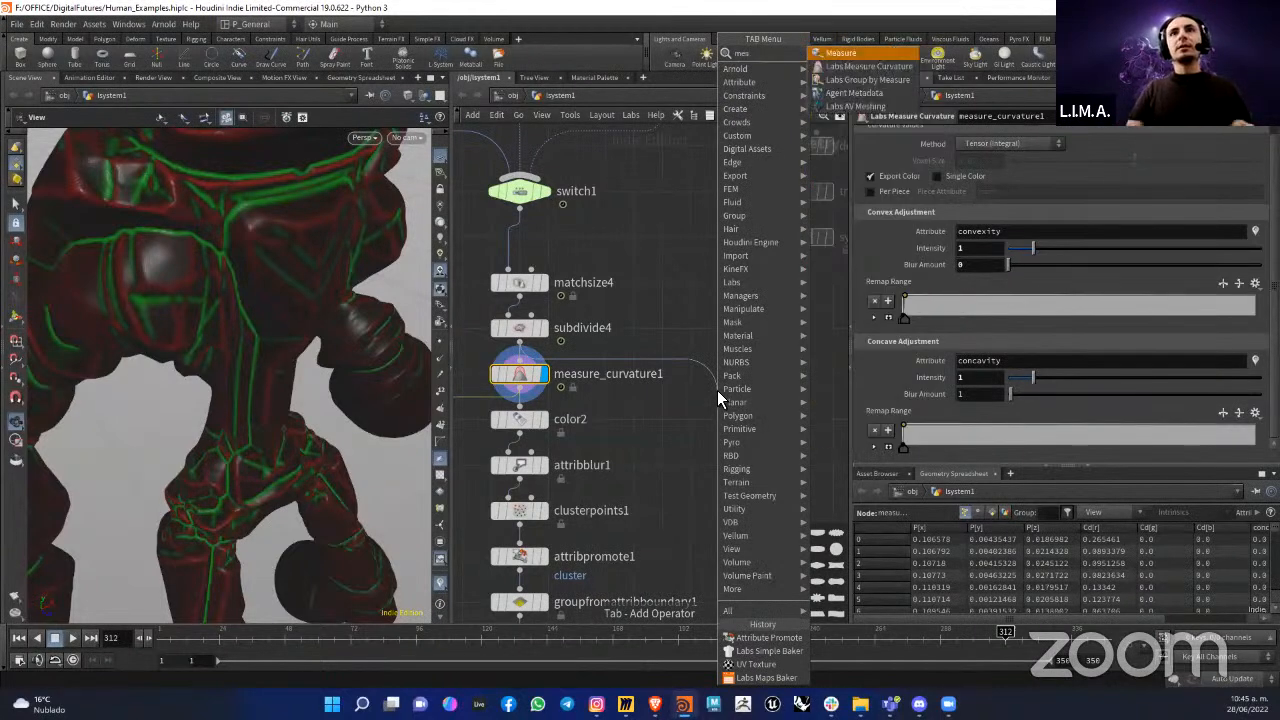
click(845, 53)
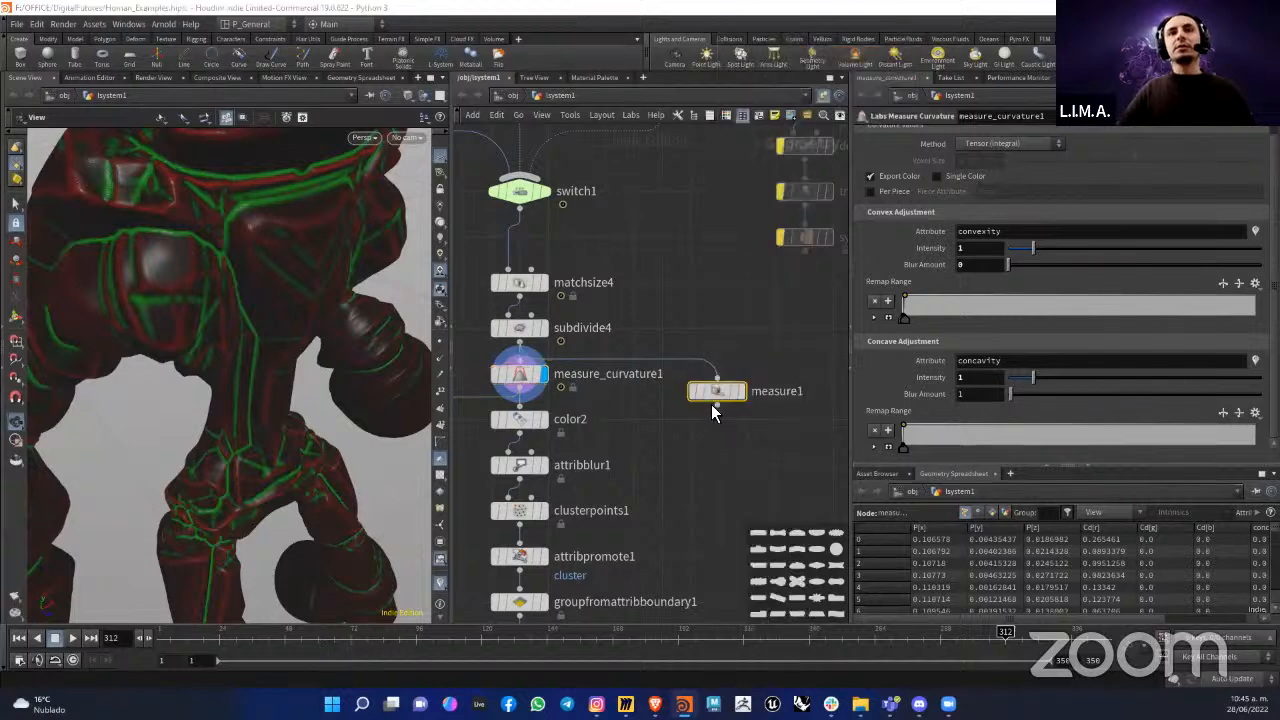
Step: Place the Measure node beside measure_curvature1, look over its settings and delete it
drag(717, 391, 689, 398)
scroll(680, 395, up, 4)
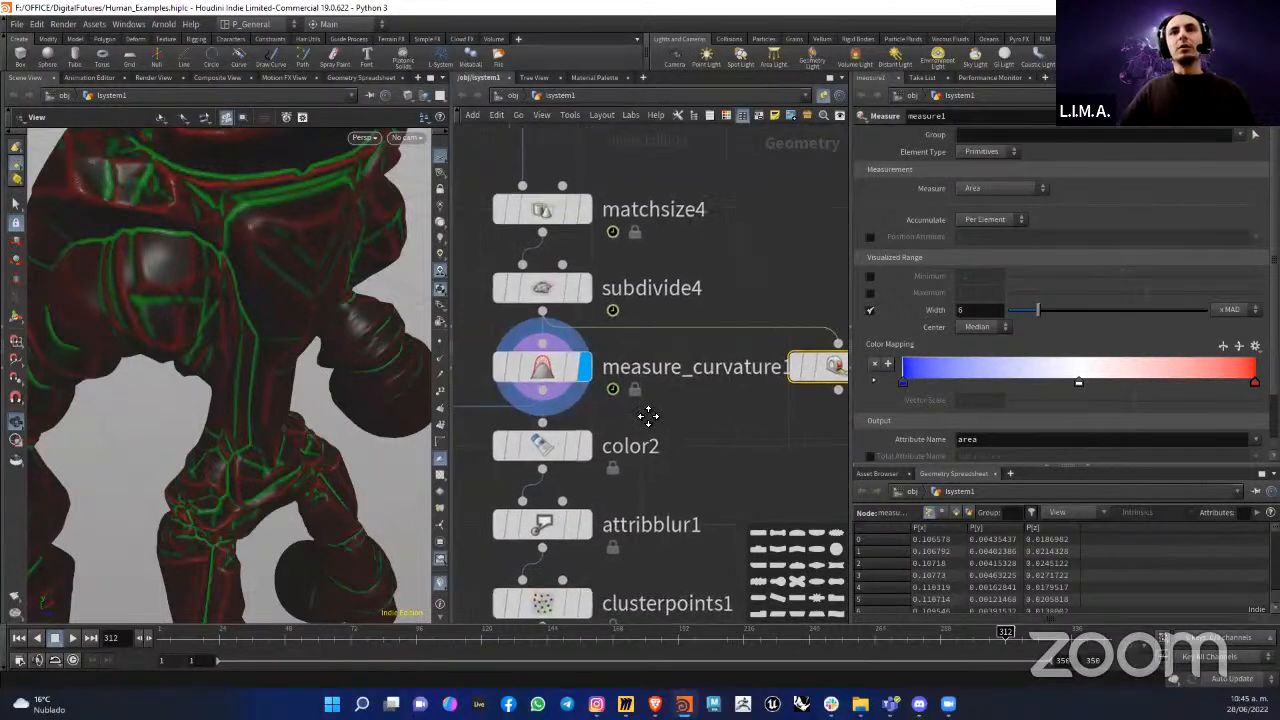
scroll(634, 365, down, 2)
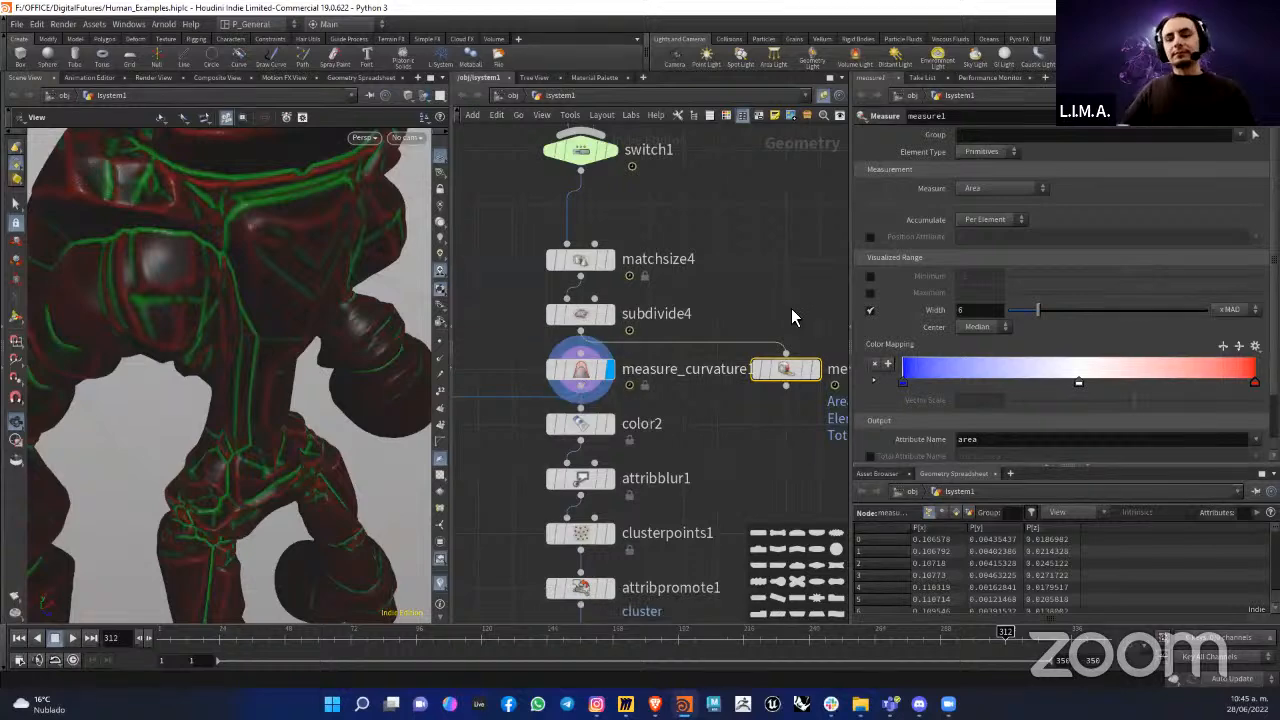
key(Delete)
Step: Expand the point controls of measure_curvature1's concave remap range and select point 1
click(689, 370)
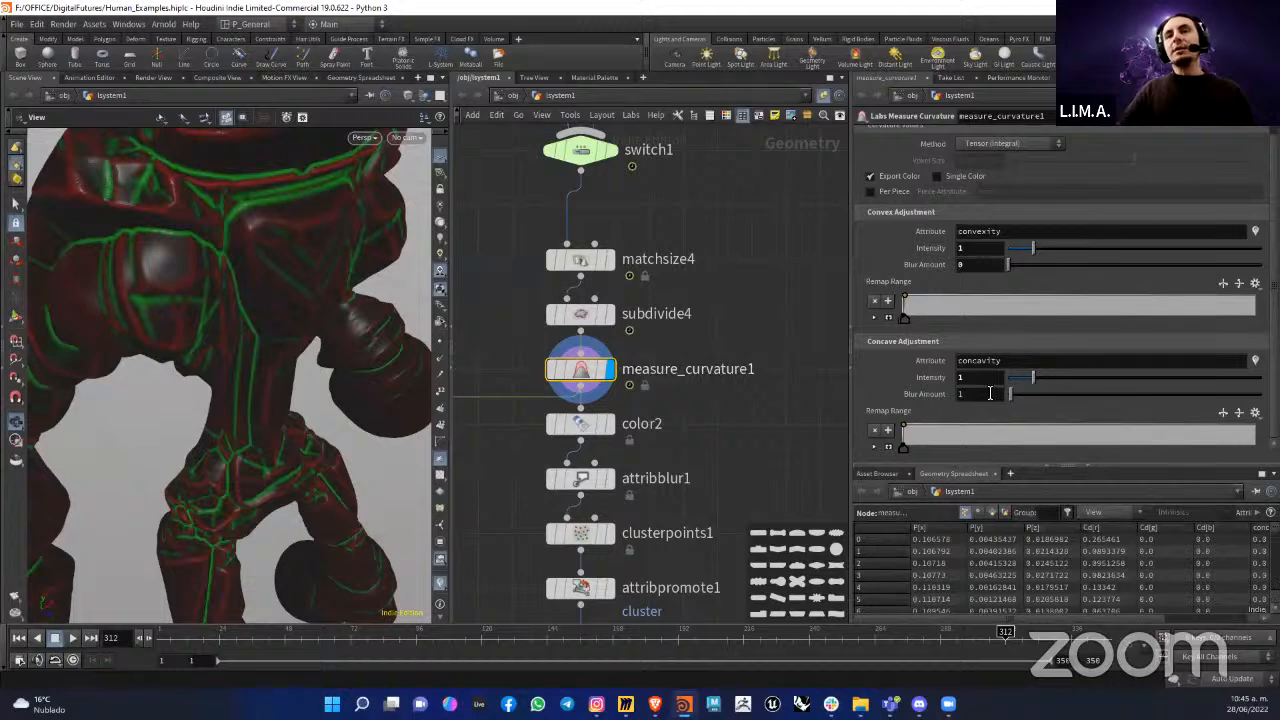
click(1000, 364)
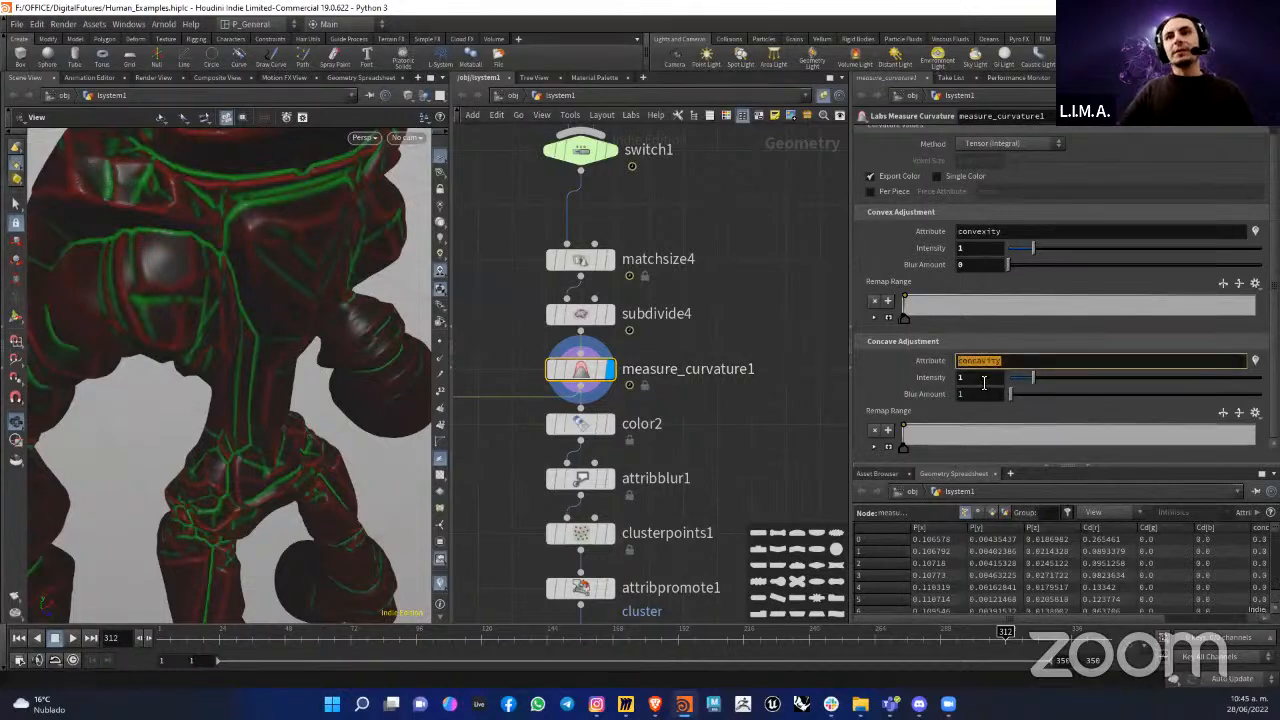
click(875, 446)
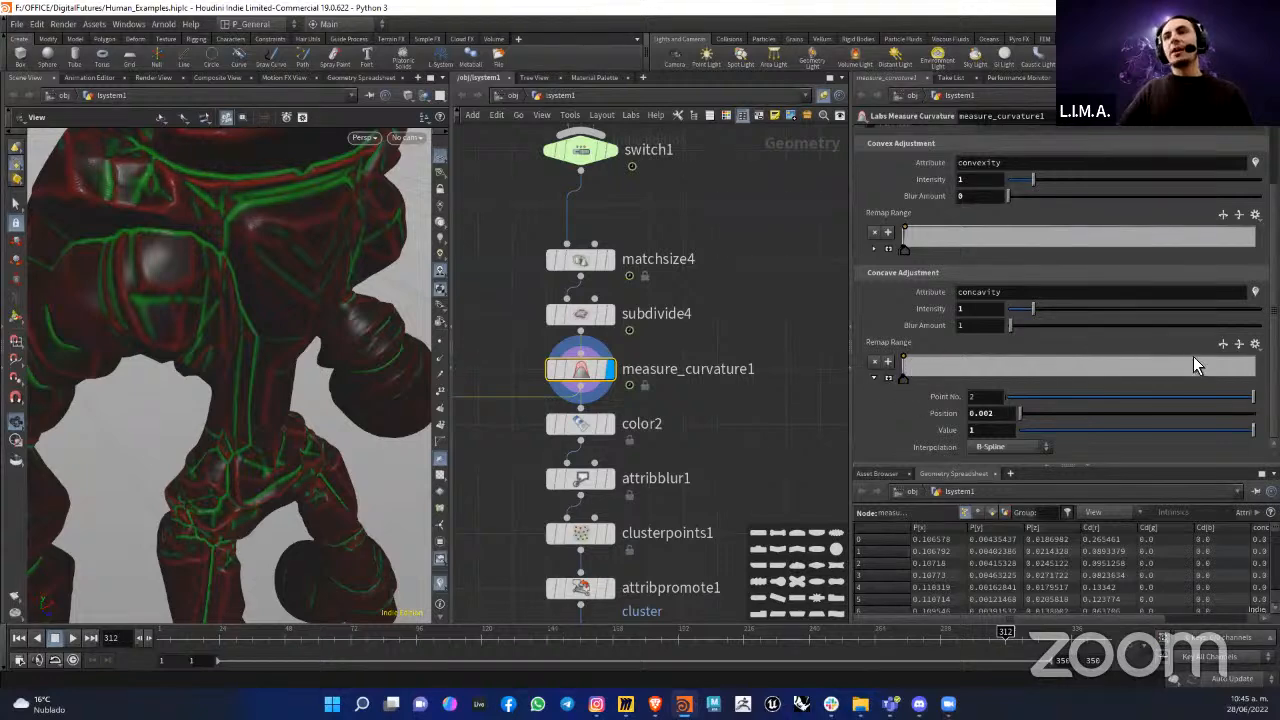
click(904, 379)
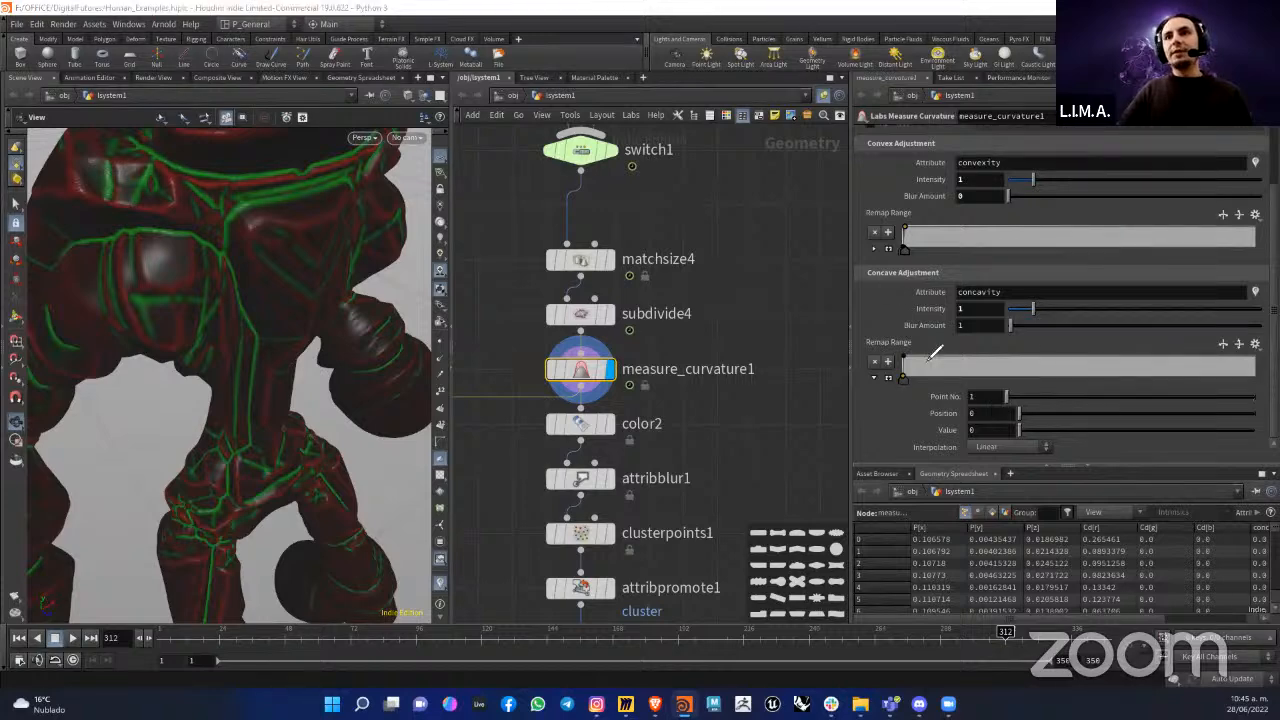
Step: Compare the position and value of points 1 and 2 in the concave remap range
drag(919, 350, 910, 346)
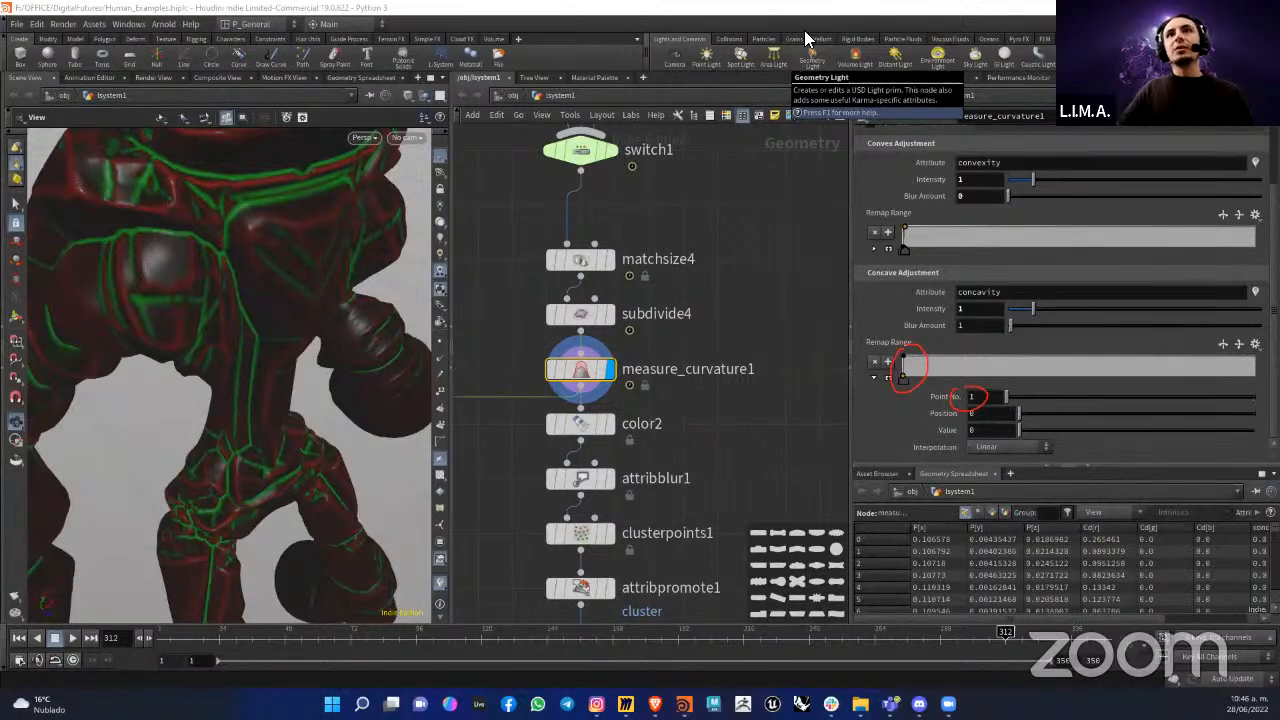
click(905, 376)
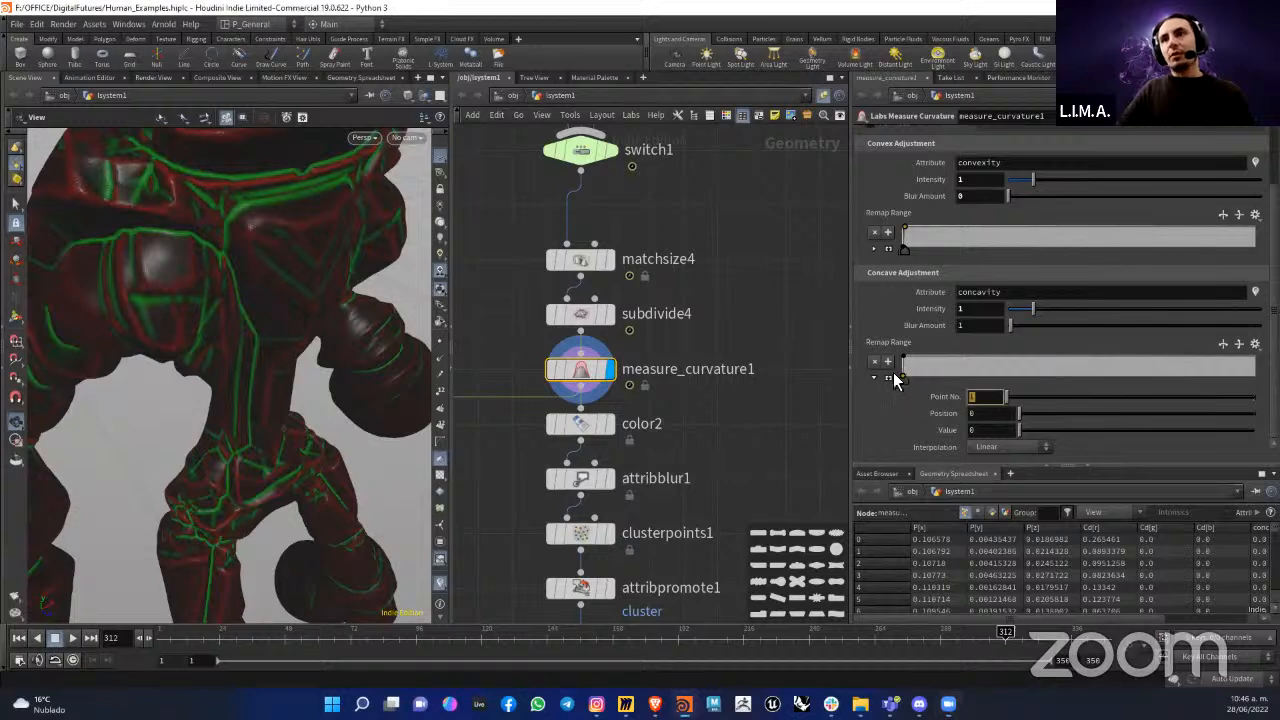
click(989, 430)
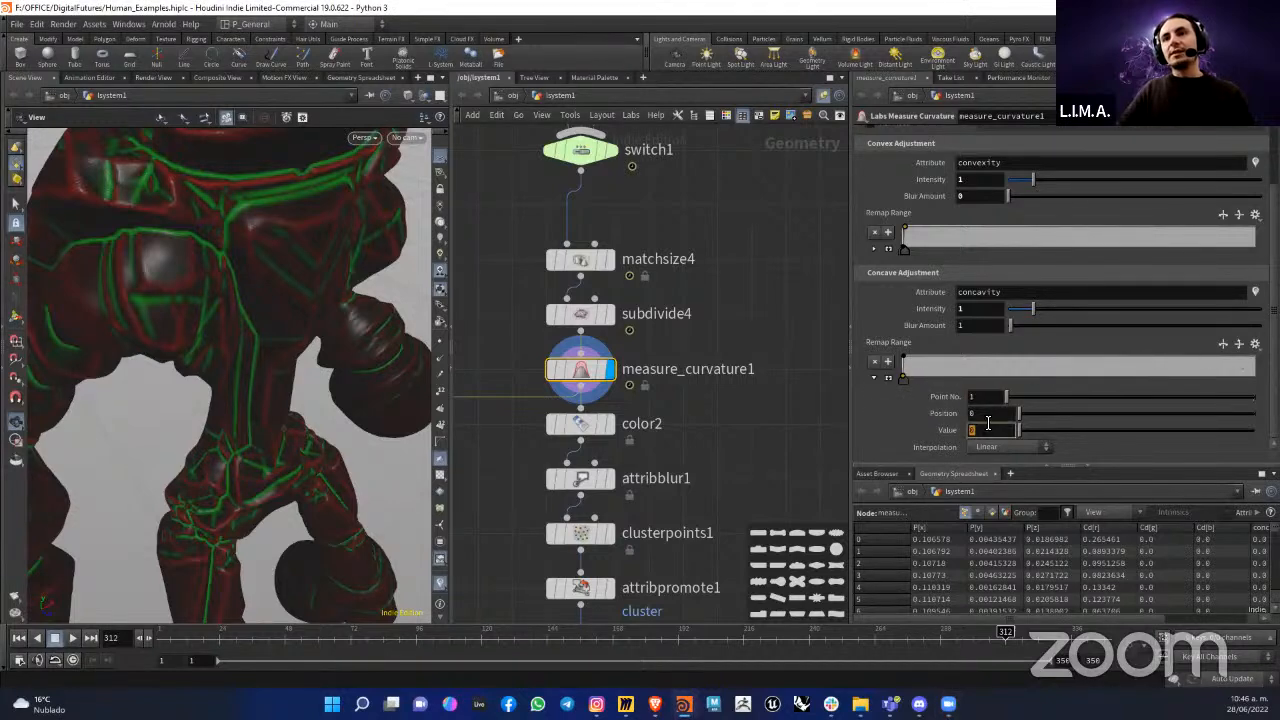
drag(1007, 397, 1145, 398)
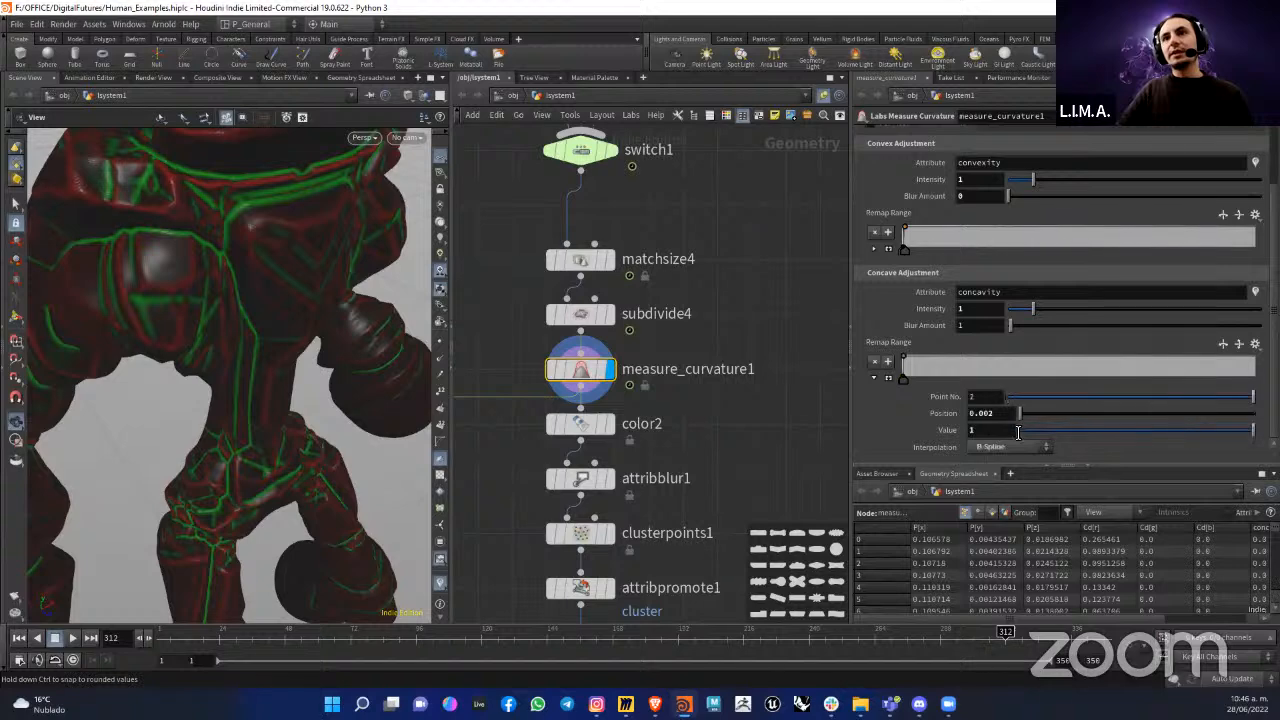
drag(999, 413, 957, 411)
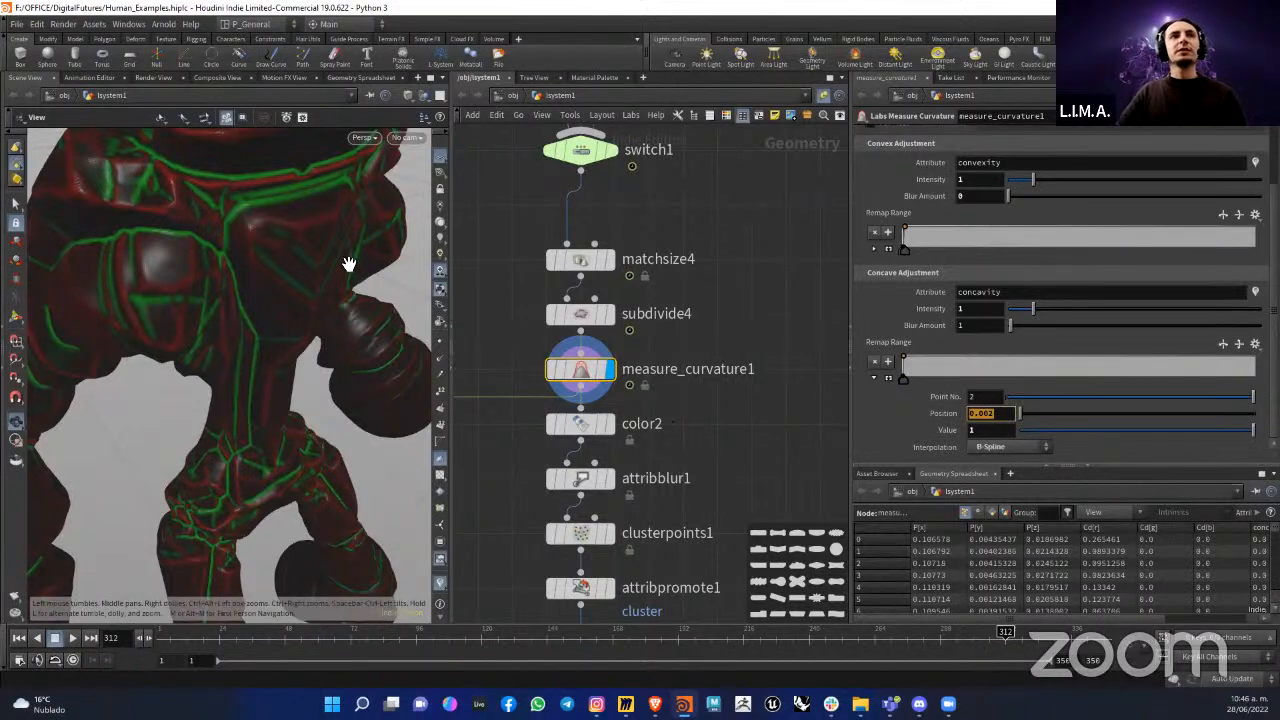
Step: Examine the convexity and concavity colors on the figure's torso up close
scroll(374, 283, up, 5)
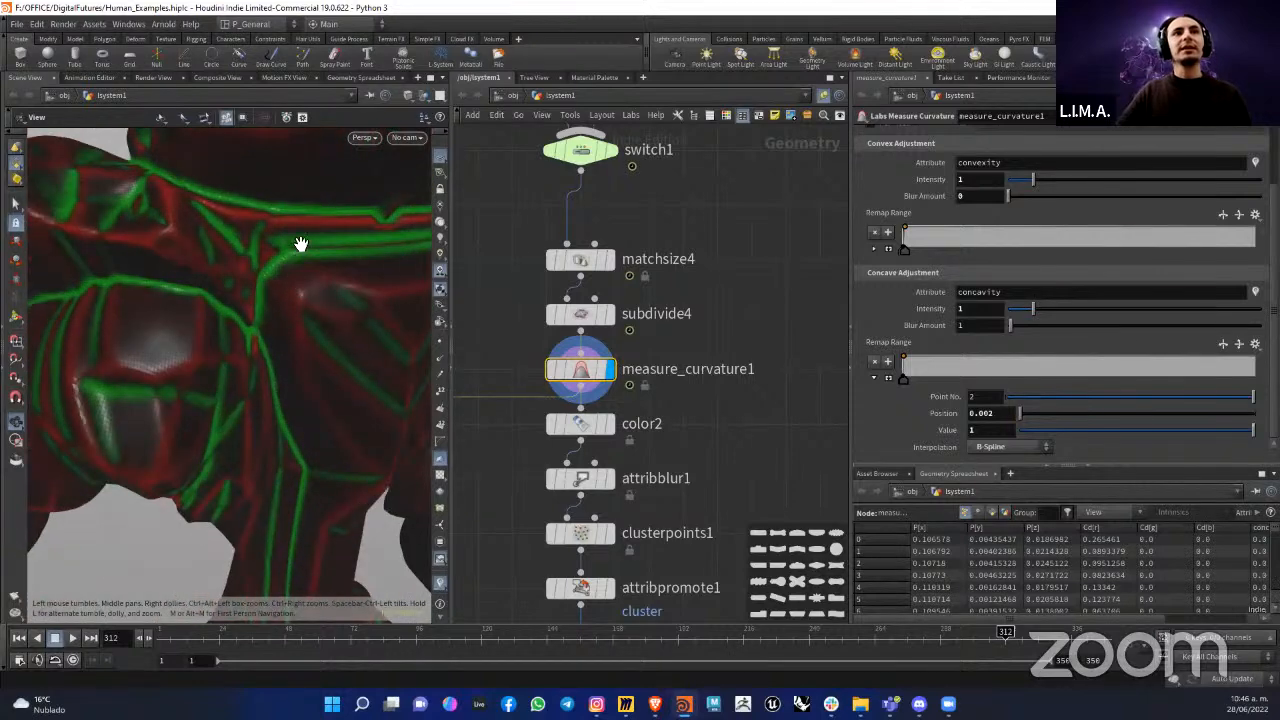
drag(300, 243, 240, 293)
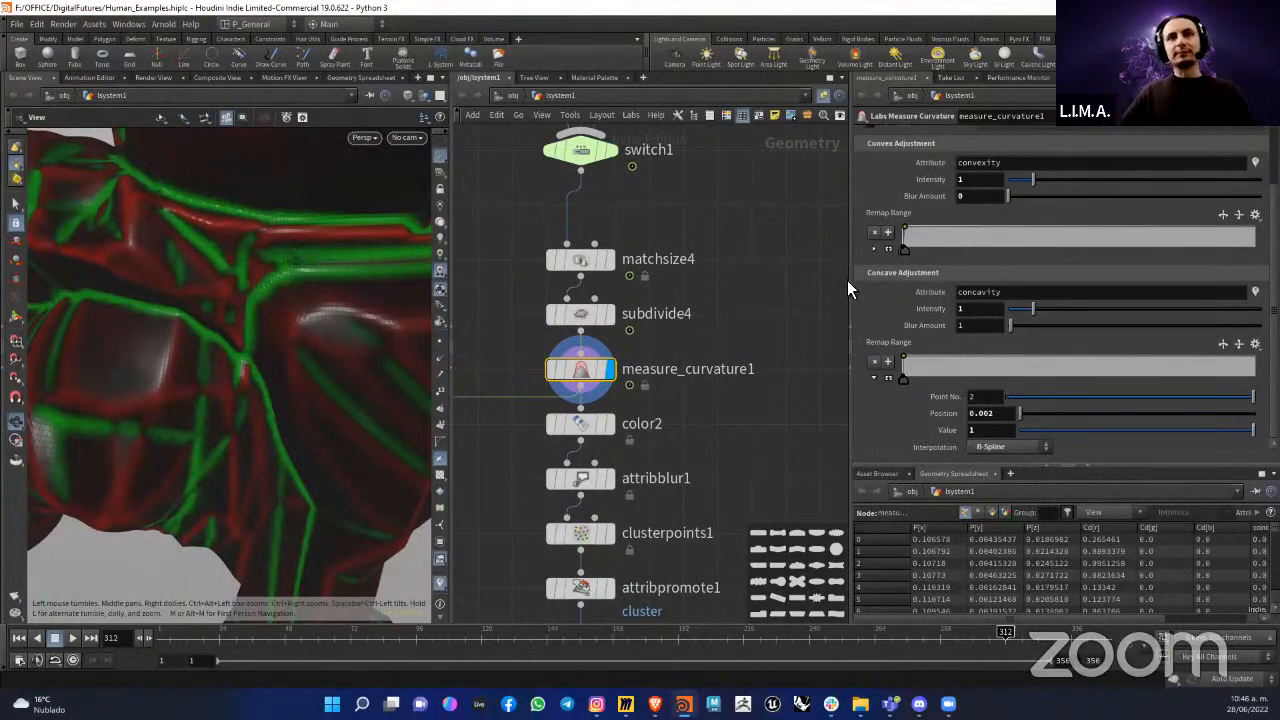
mouse_move(749, 371)
middle_down()
mouse_move(777, 340)
mouse_move(727, 376)
middle_up()
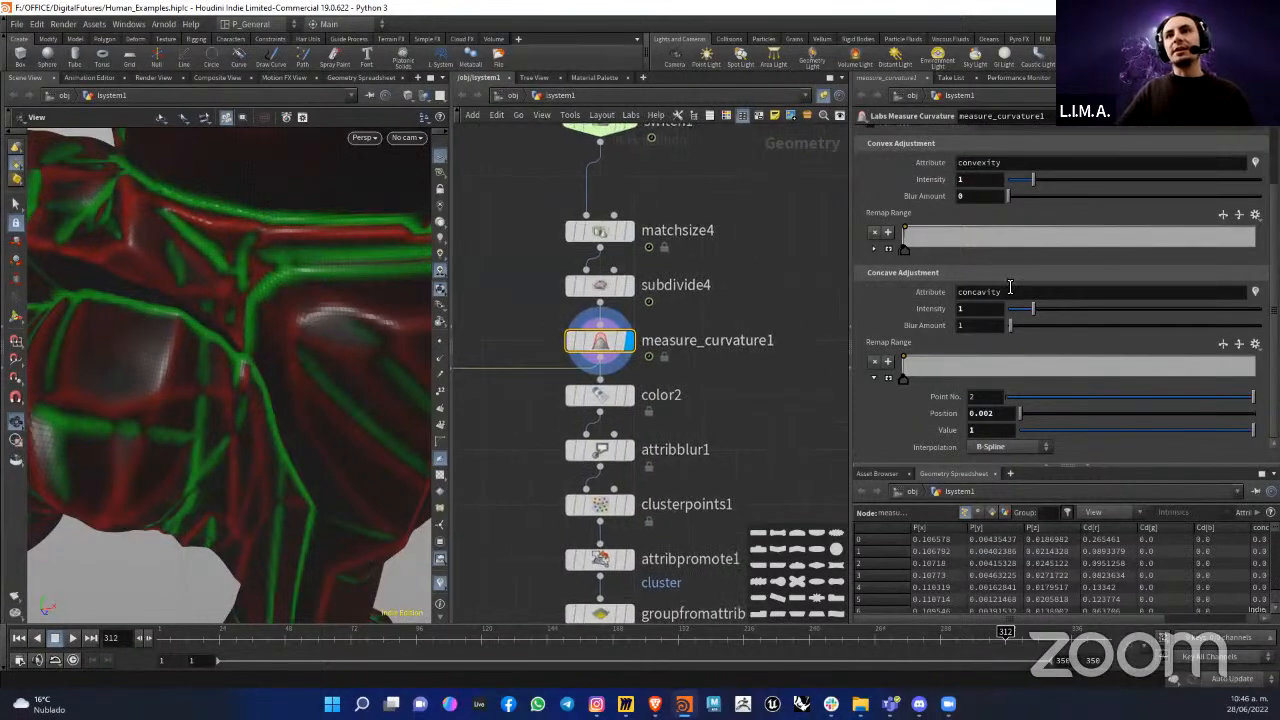
Step: Review the output attribute names in measure_curvature1's convex and concave adjustment settings
scroll(903, 293, up, 2)
drag(1016, 205, 948, 205)
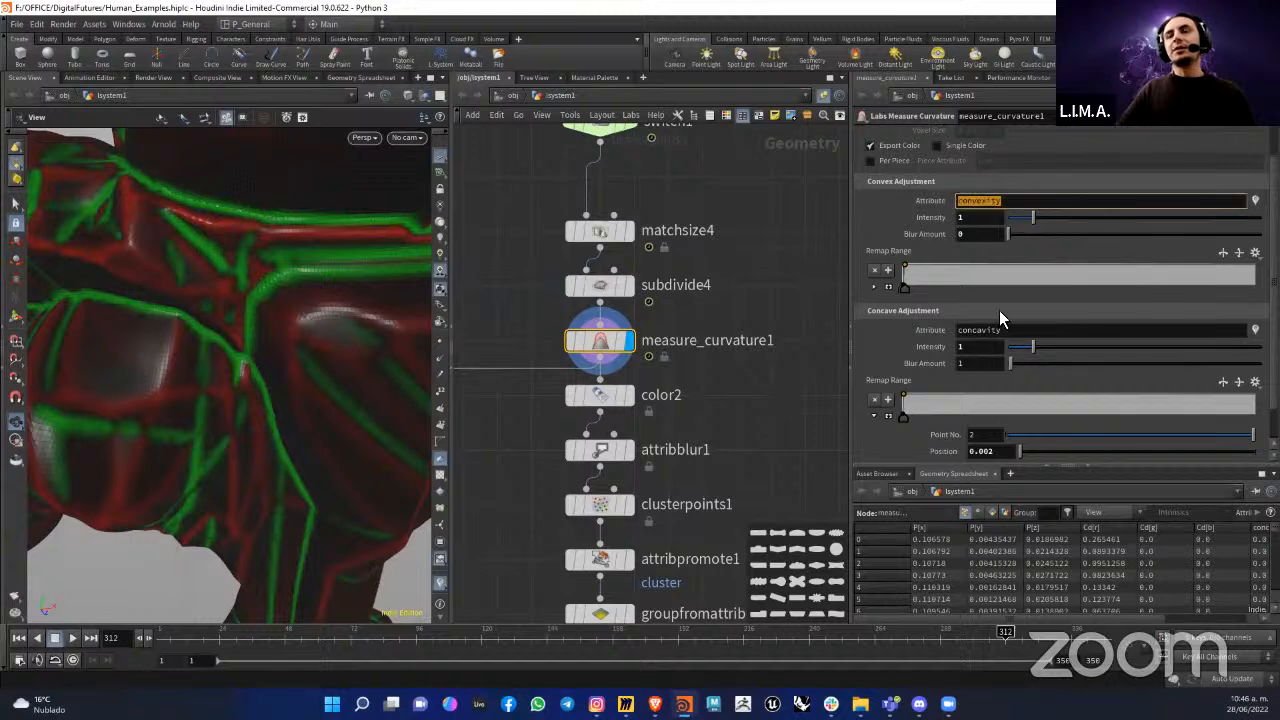
drag(1003, 333, 905, 330)
drag(1003, 203, 955, 204)
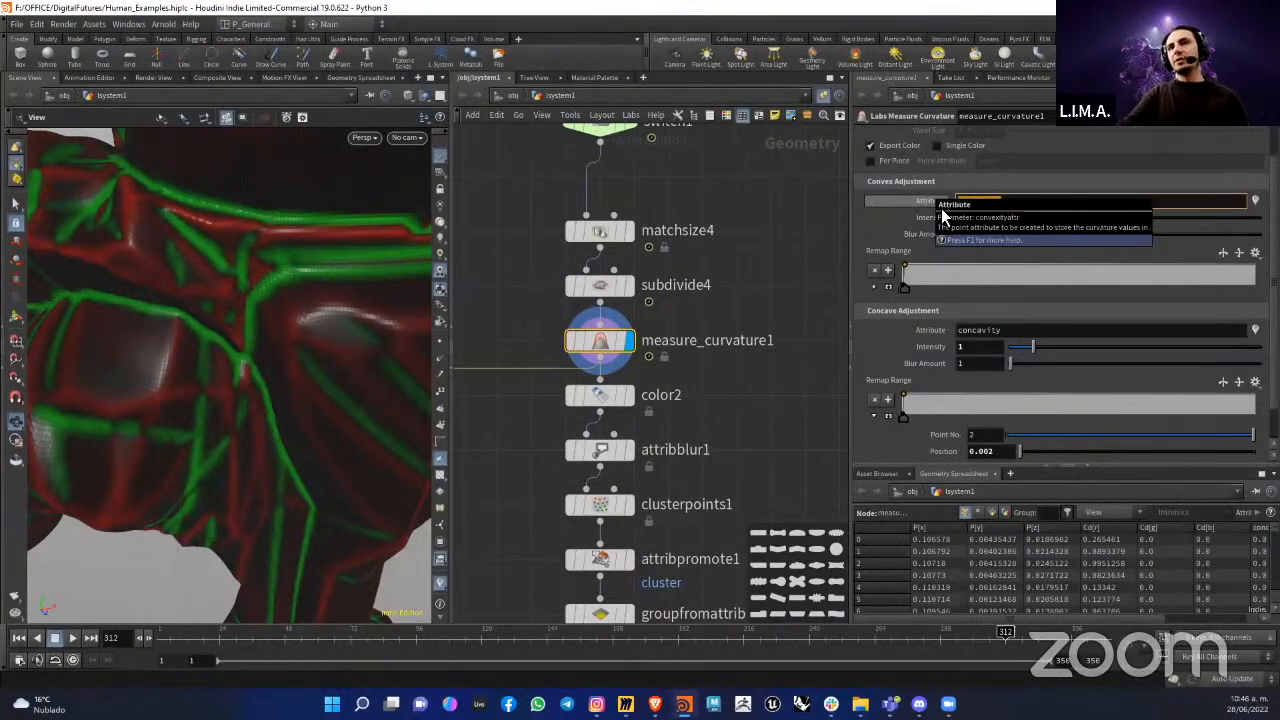
drag(1018, 333, 946, 334)
Step: Check the node info of measure_curvature1 for its concavity and convexity point attributes
mouse_move(599, 349)
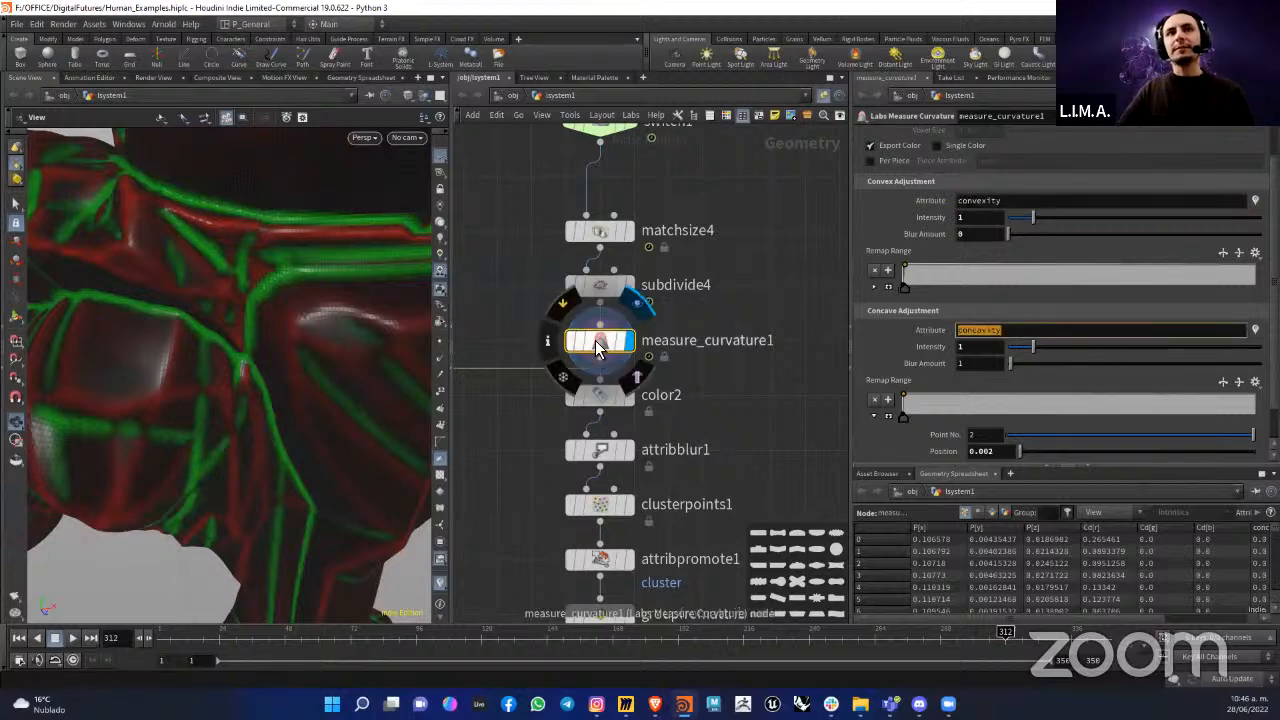
click(547, 341)
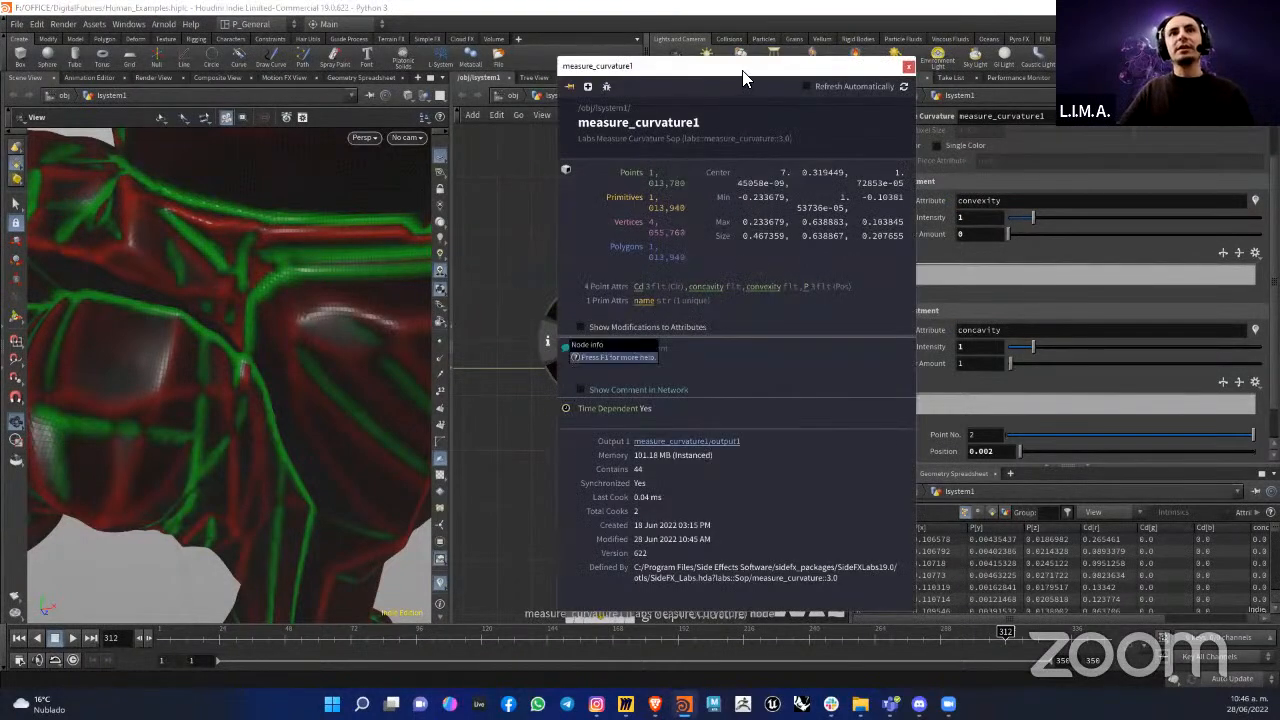
drag(743, 74, 428, 104)
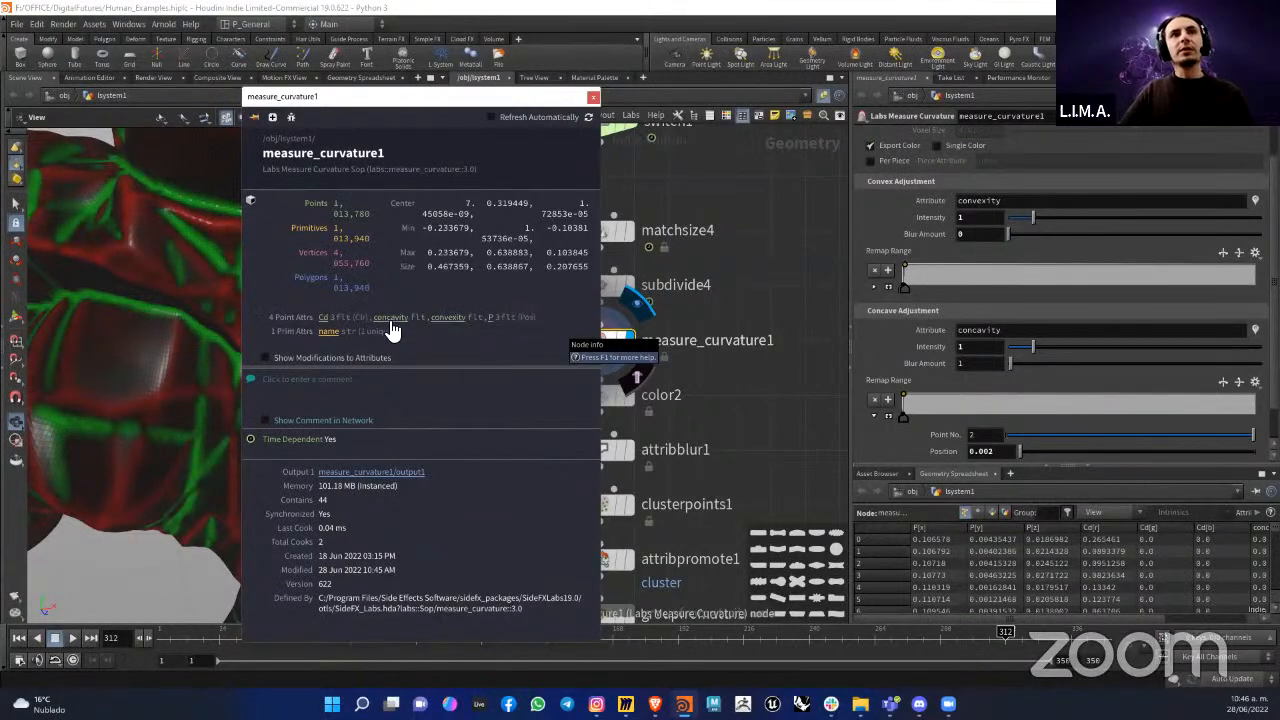
click(745, 346)
Step: Display color2 and look over its concavity ramp settings and the available color types
middle_drag(642, 386, 673, 328)
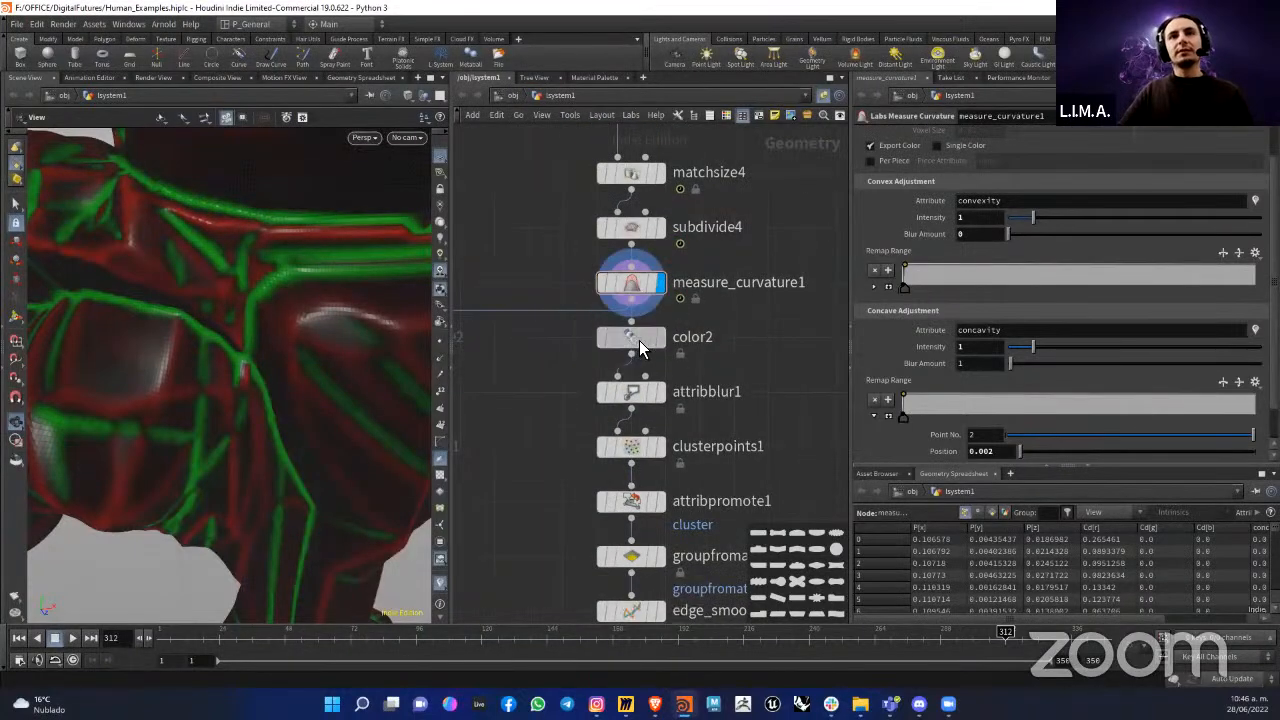
click(648, 343)
click(658, 339)
click(639, 341)
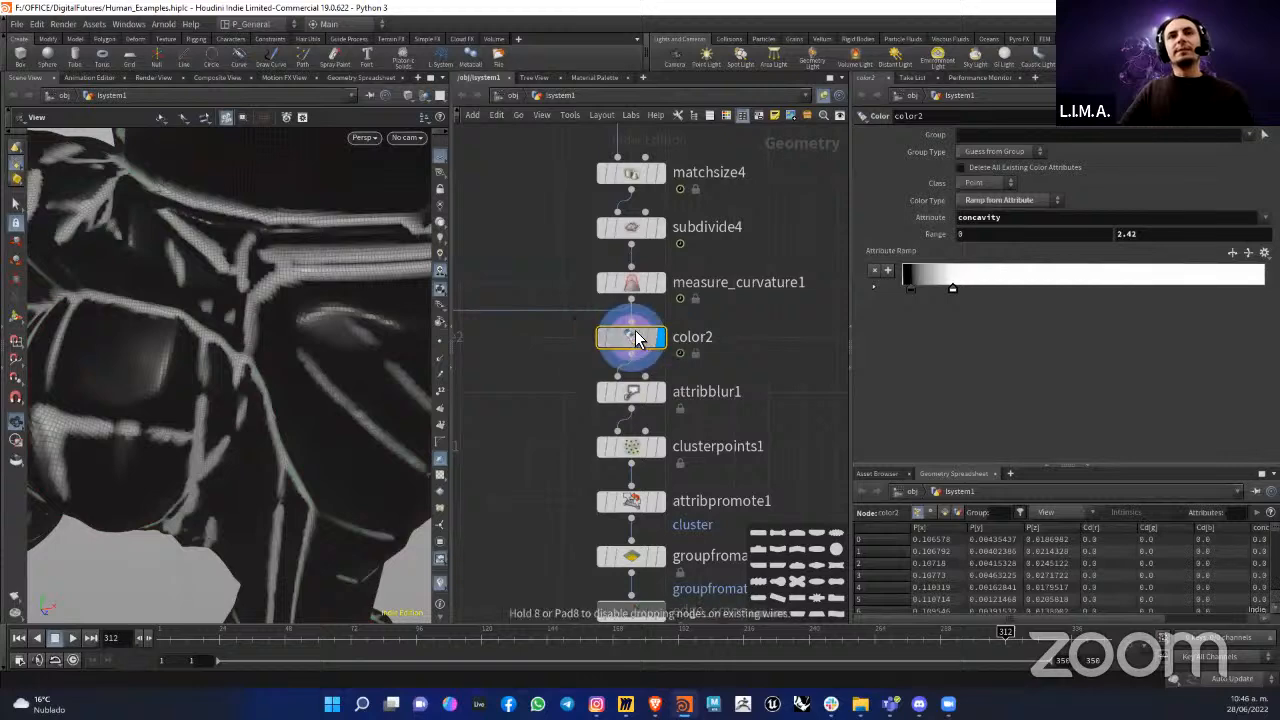
mouse_move(643, 347)
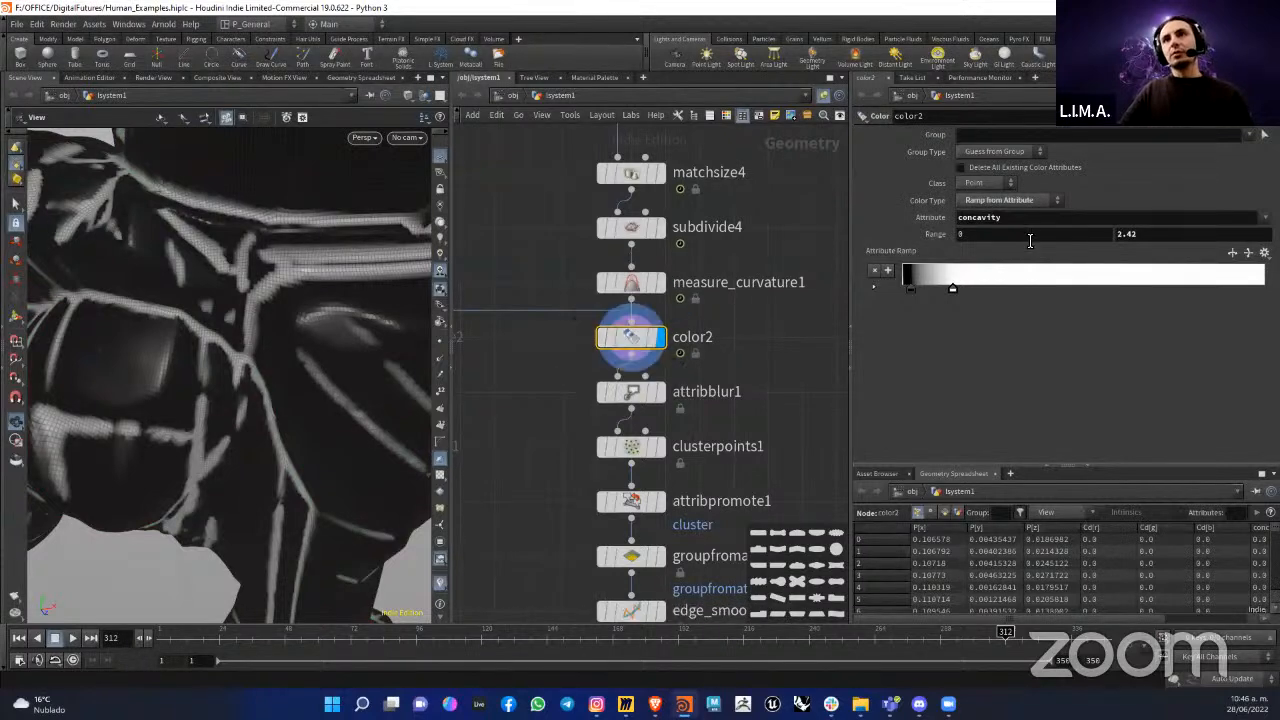
click(1001, 201)
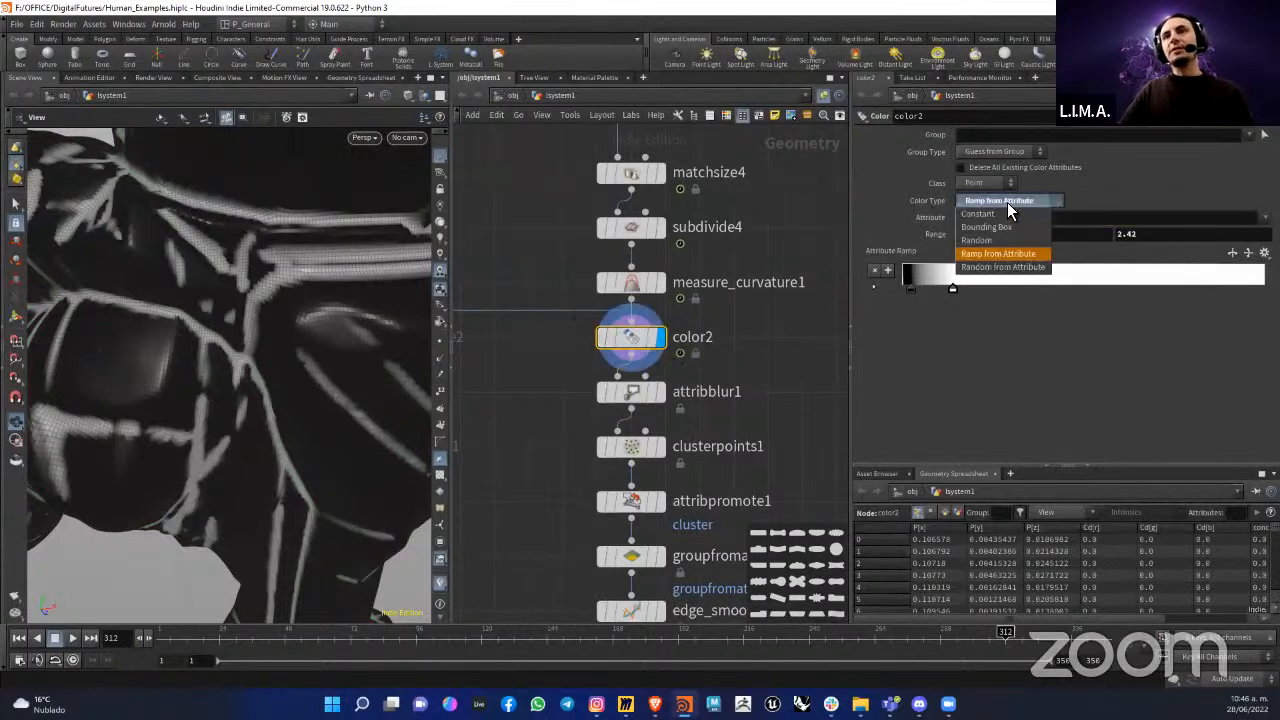
Step: Add a Color node beside color2, feed it from measure_curvature1 and display it
middle_drag(789, 365, 703, 348)
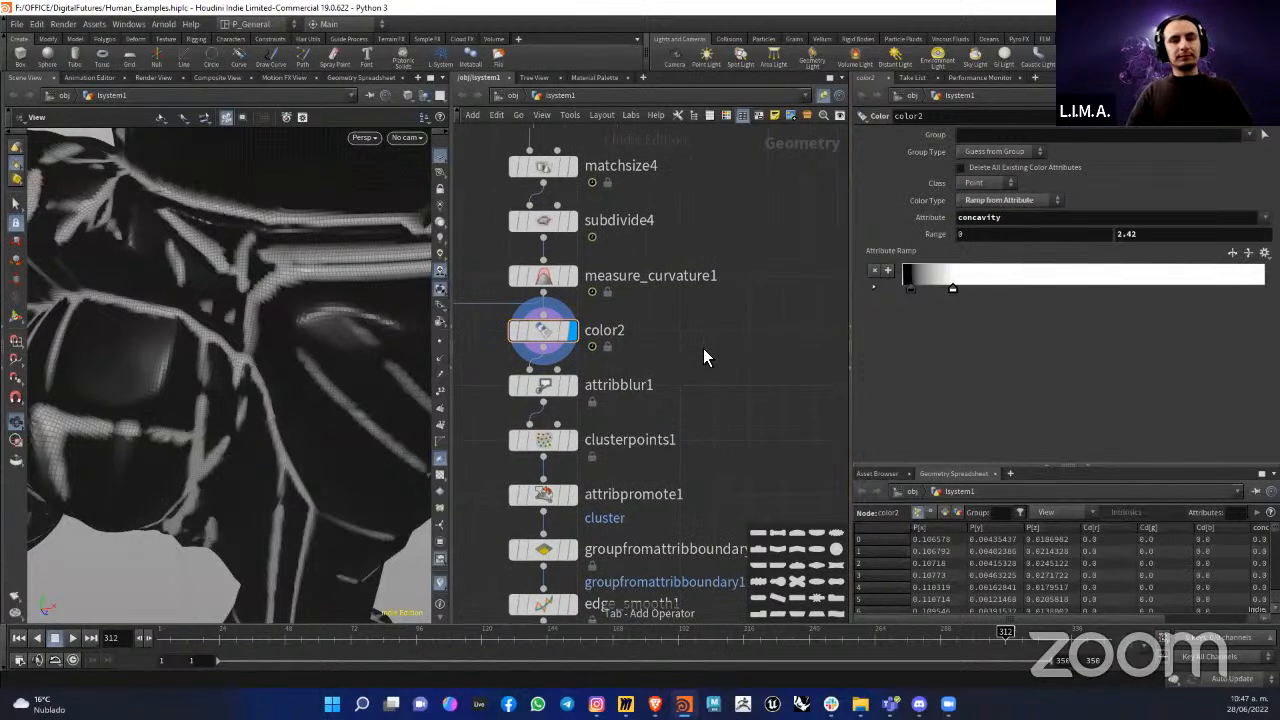
key(Tab)
text(col)
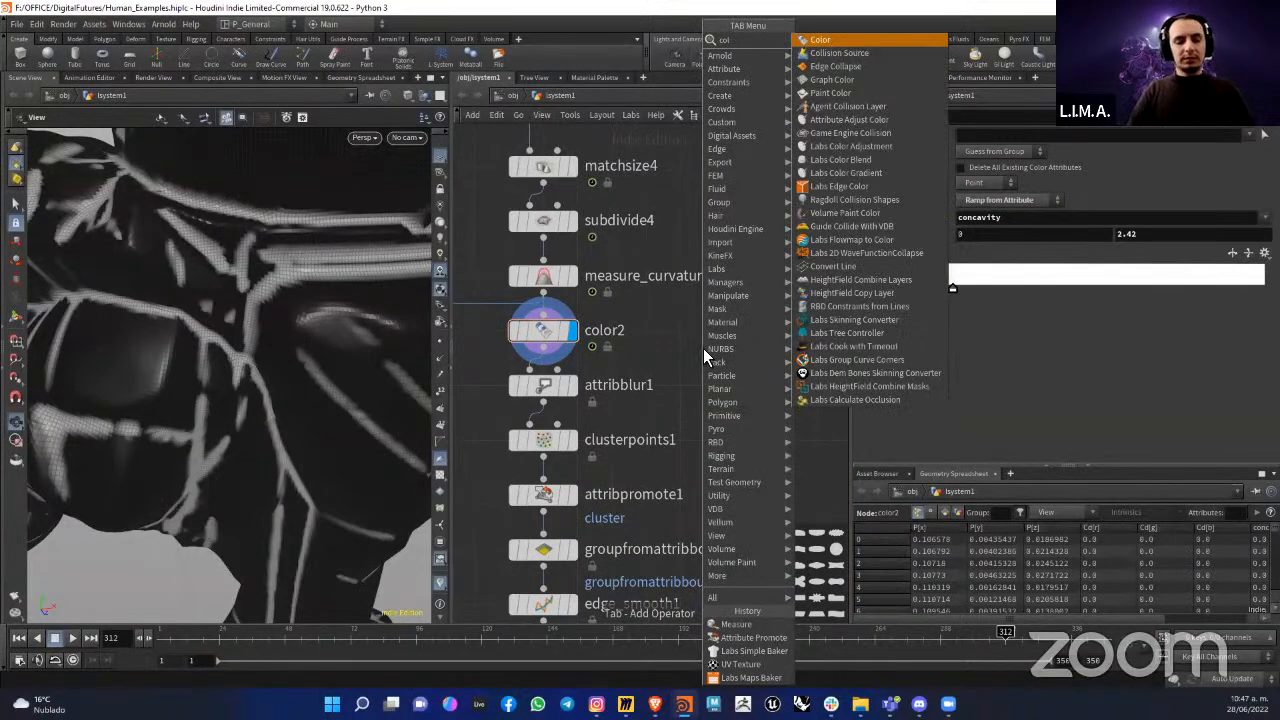
key(Return)
click(703, 348)
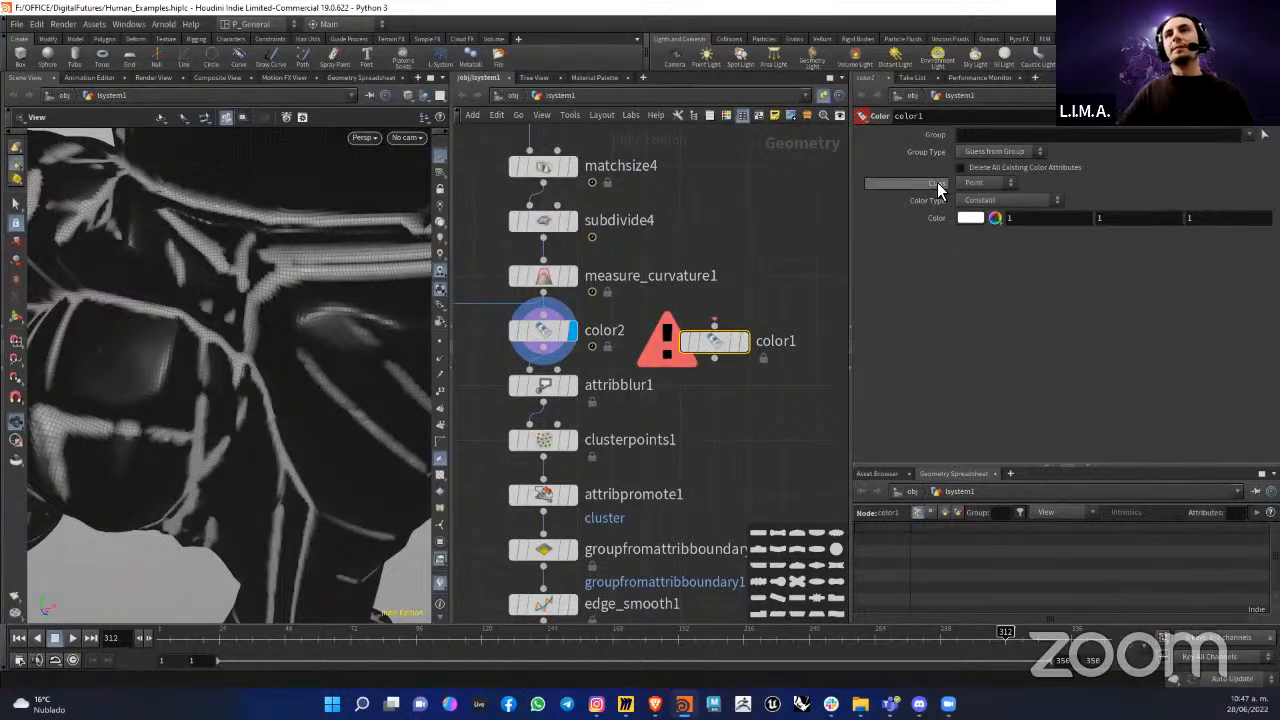
drag(544, 292, 717, 336)
click(744, 344)
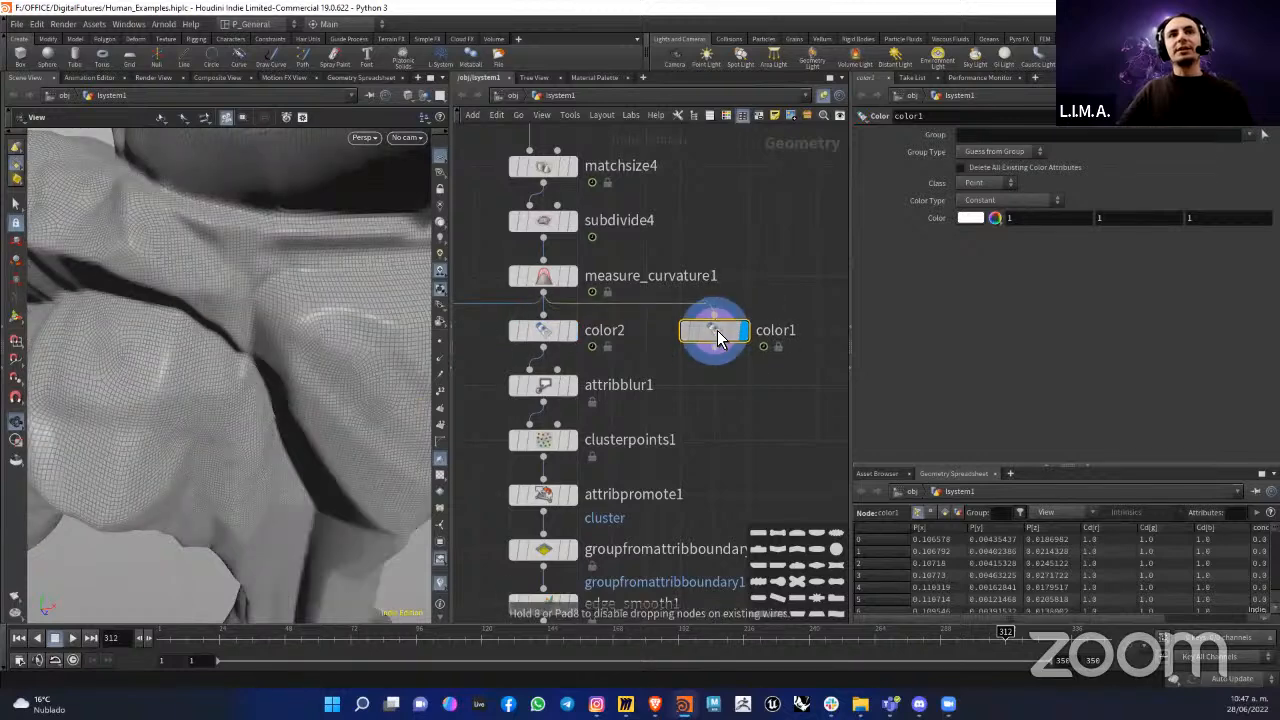
Step: Set color1's constant color to green with values 0.075, 0.3 and 0.075
click(971, 216)
click(1007, 172)
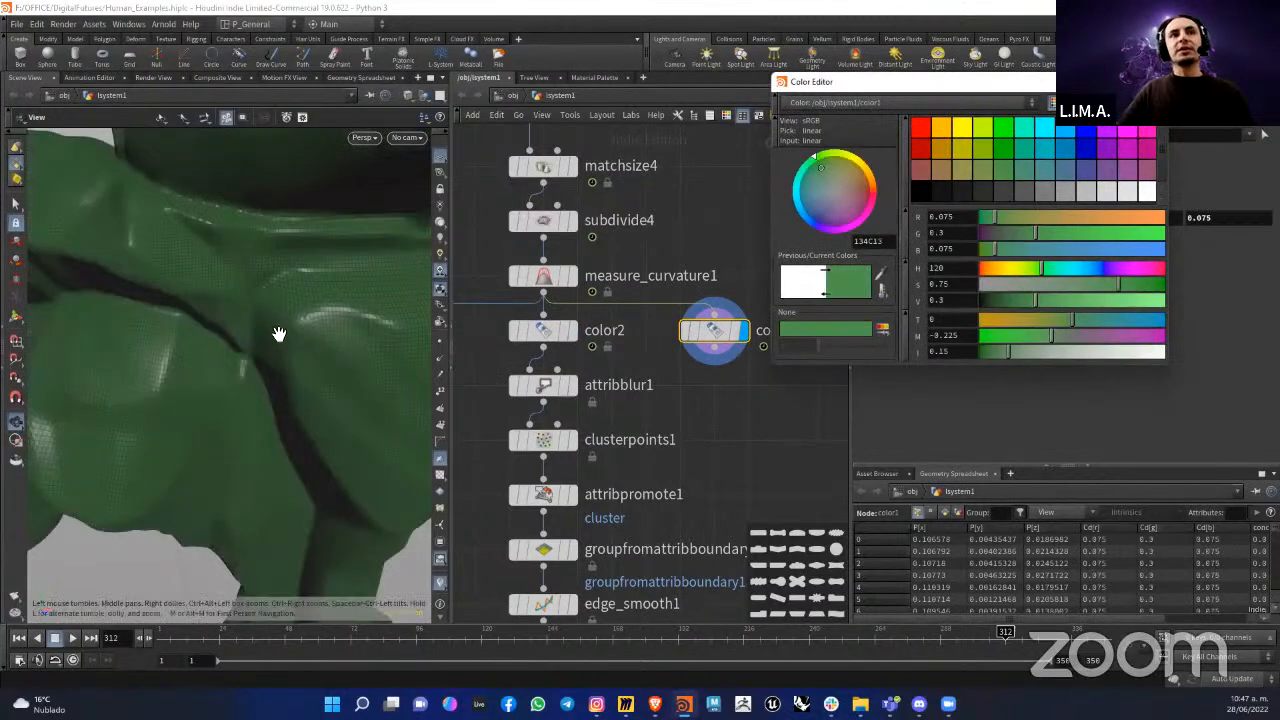
drag(277, 334, 281, 342)
drag(1029, 84, 948, 105)
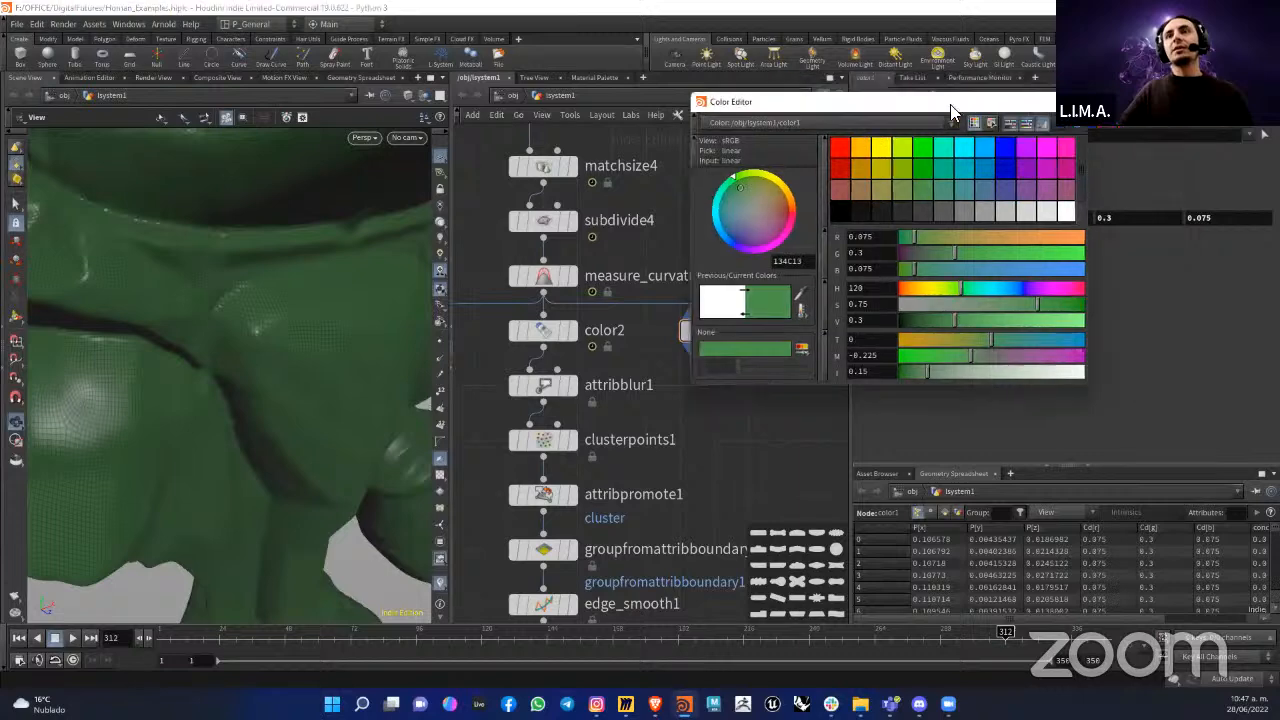
click(1068, 104)
mouse_move(735, 337)
mouse_down()
mouse_move(750, 330)
mouse_move(731, 334)
mouse_up()
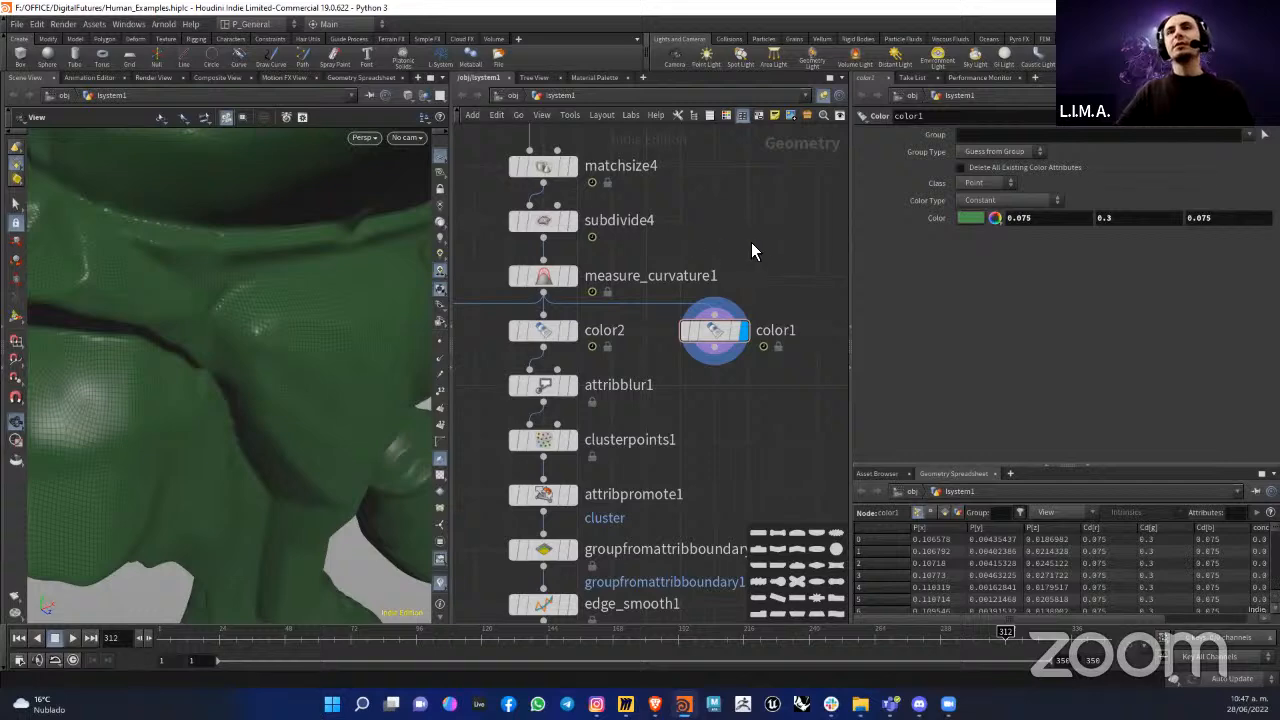
Step: Set color1's color type to Ramp from Attribute and list the attributes available to drive it
click(1006, 201)
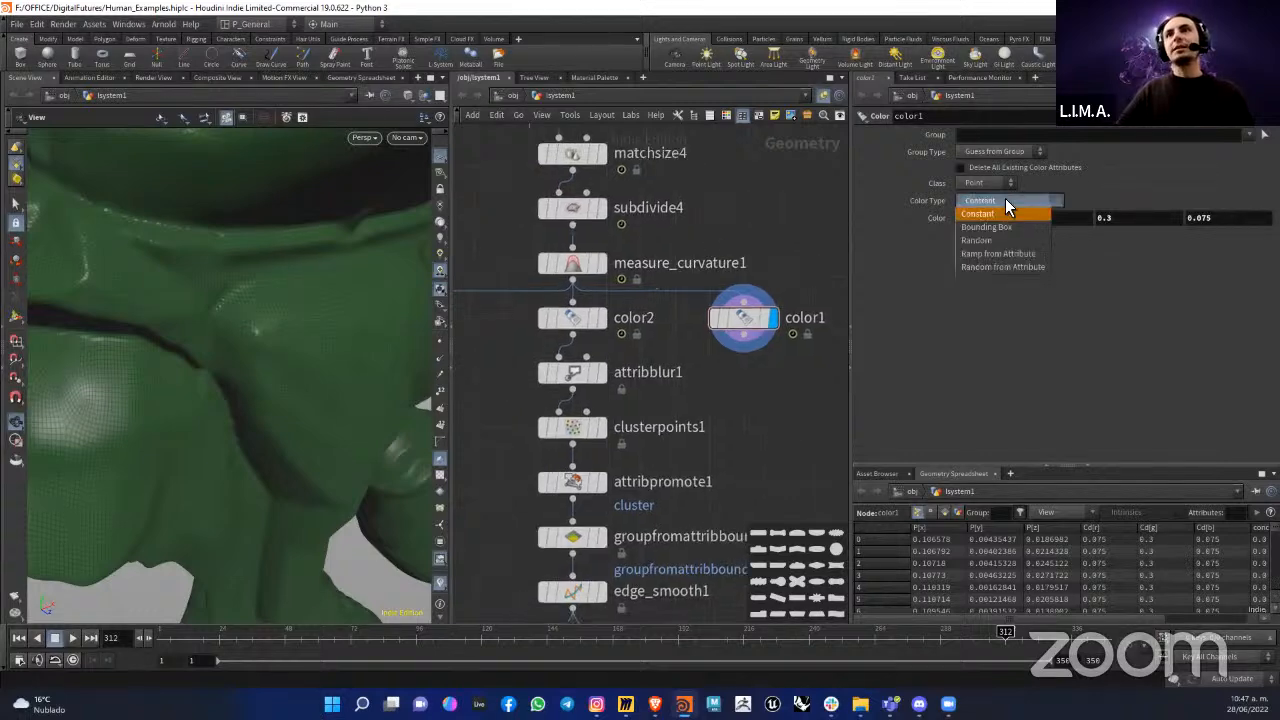
click(999, 254)
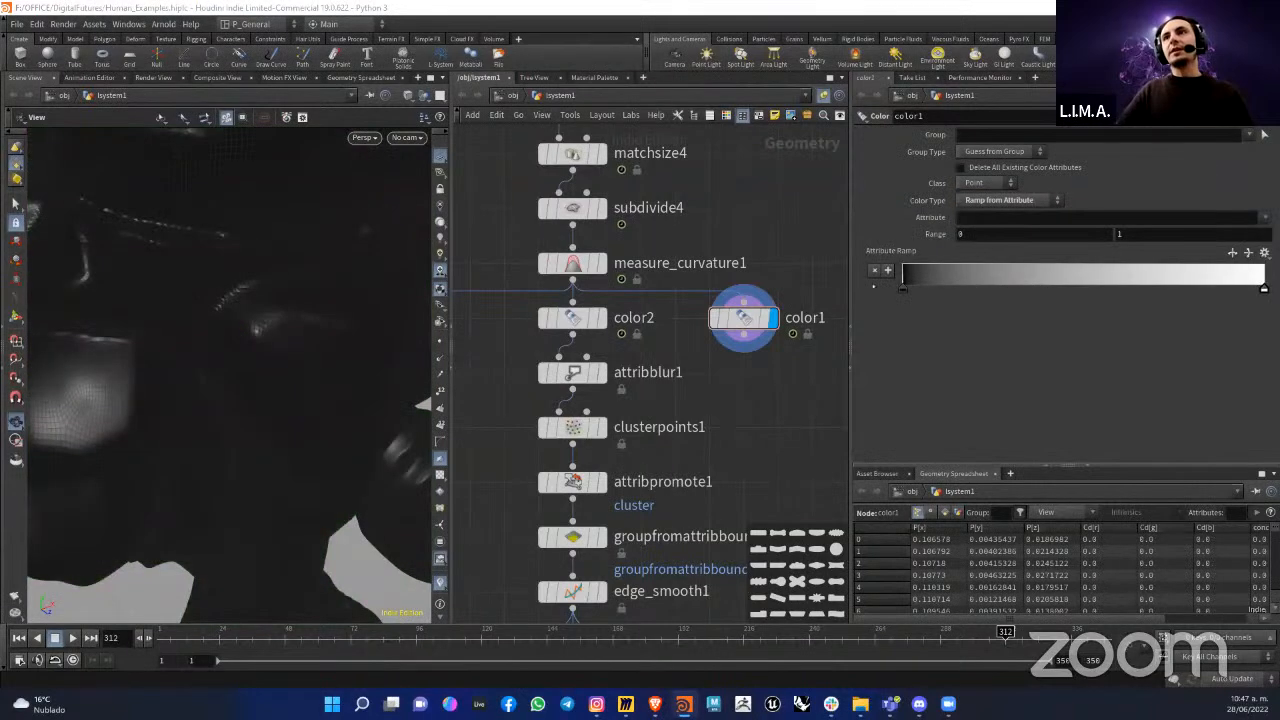
click(992, 220)
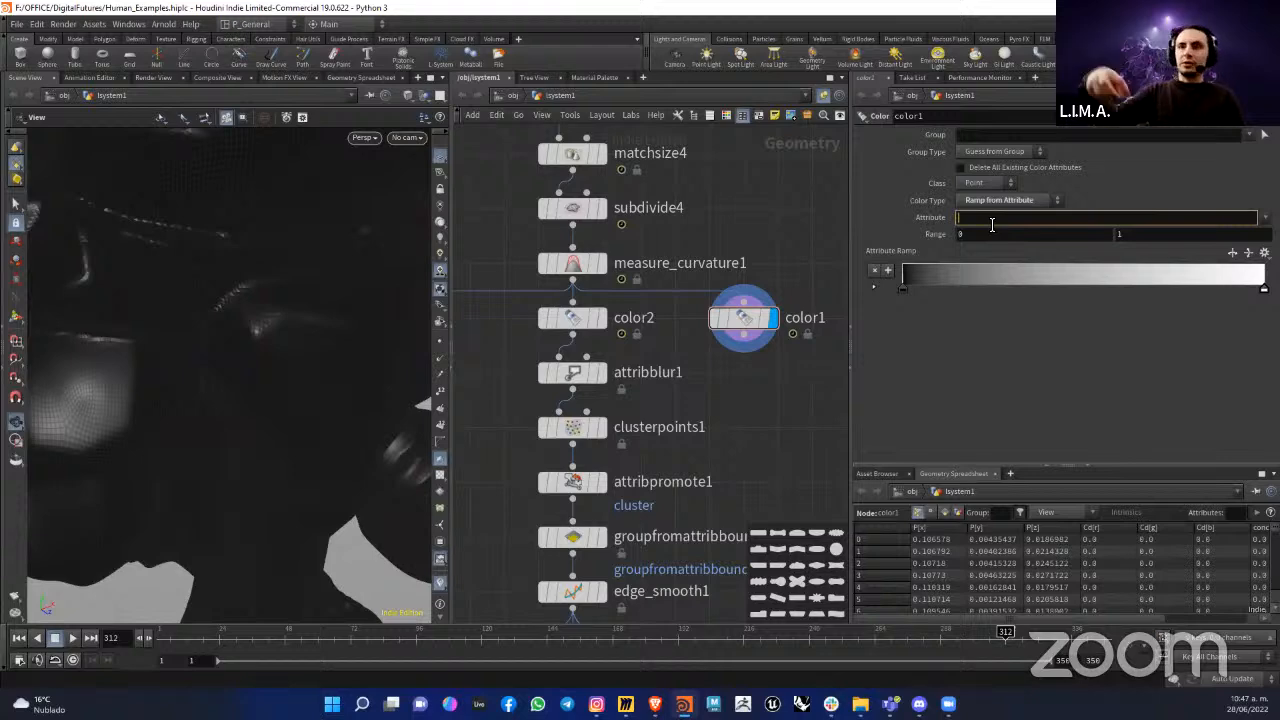
click(1264, 217)
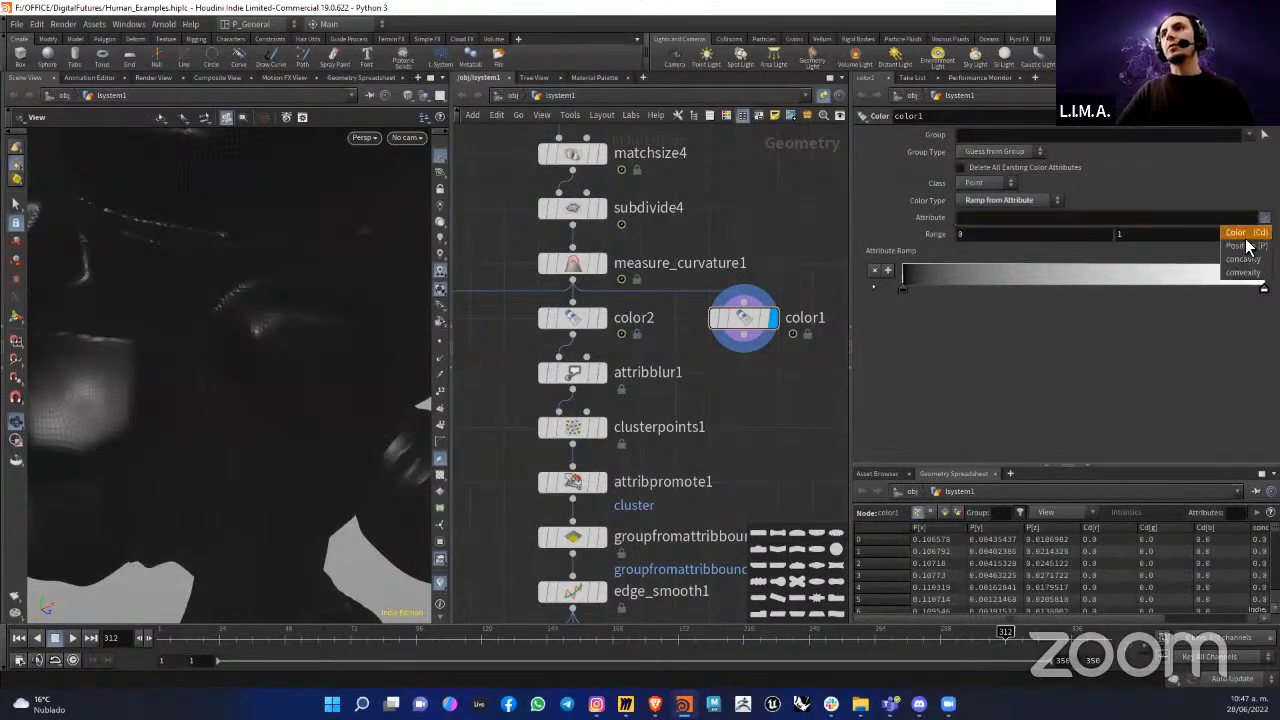
click(1240, 273)
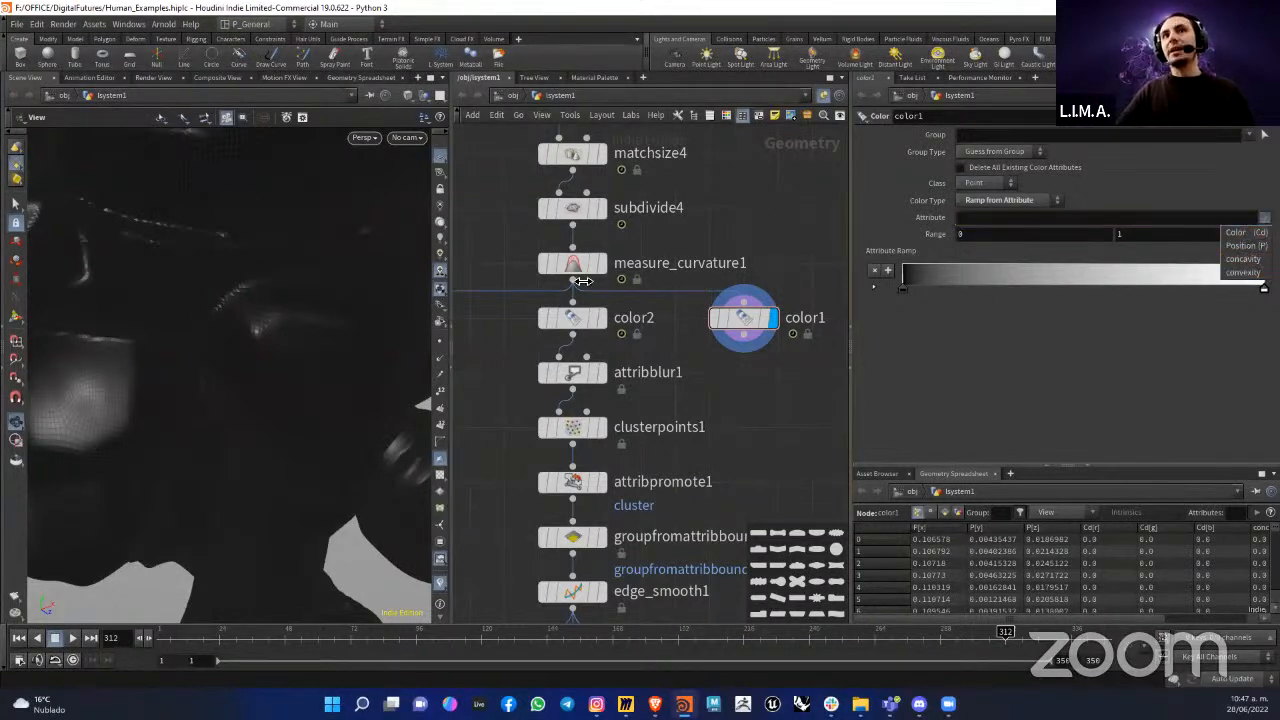
Step: Check the attribute names in measure_curvature1's settings and return to the parameters of color1
click(560, 268)
click(524, 265)
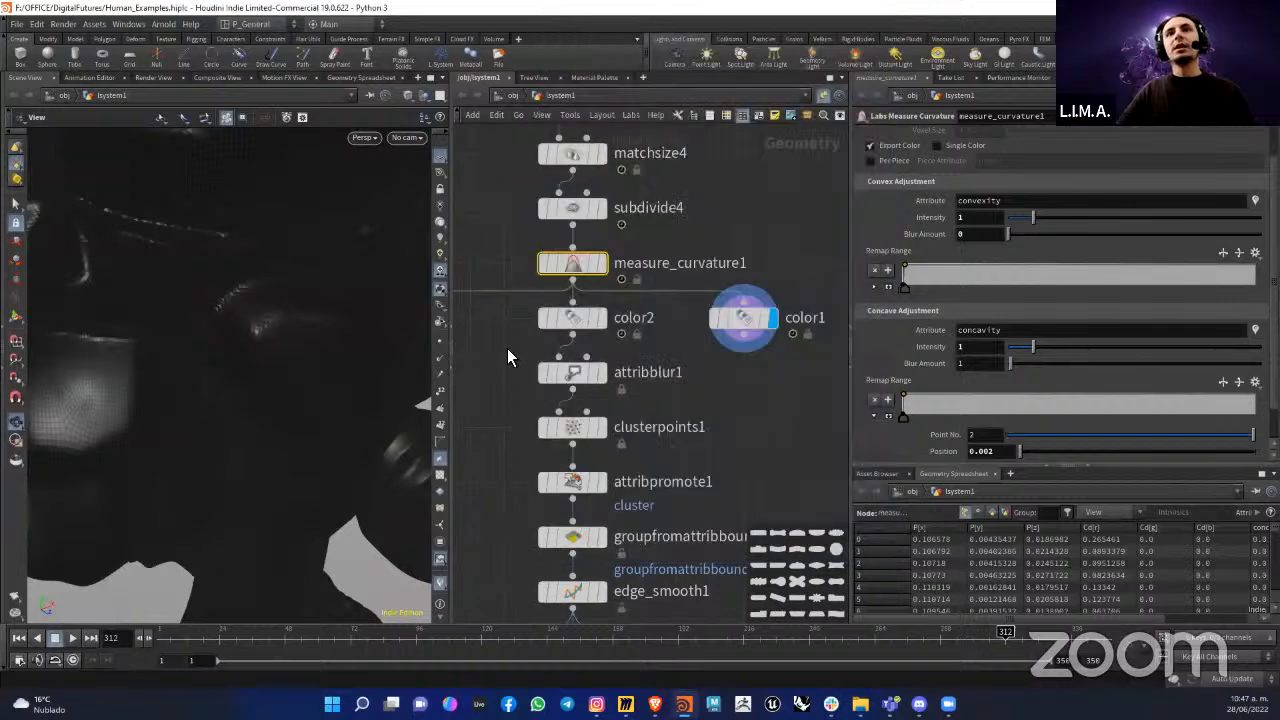
click(743, 318)
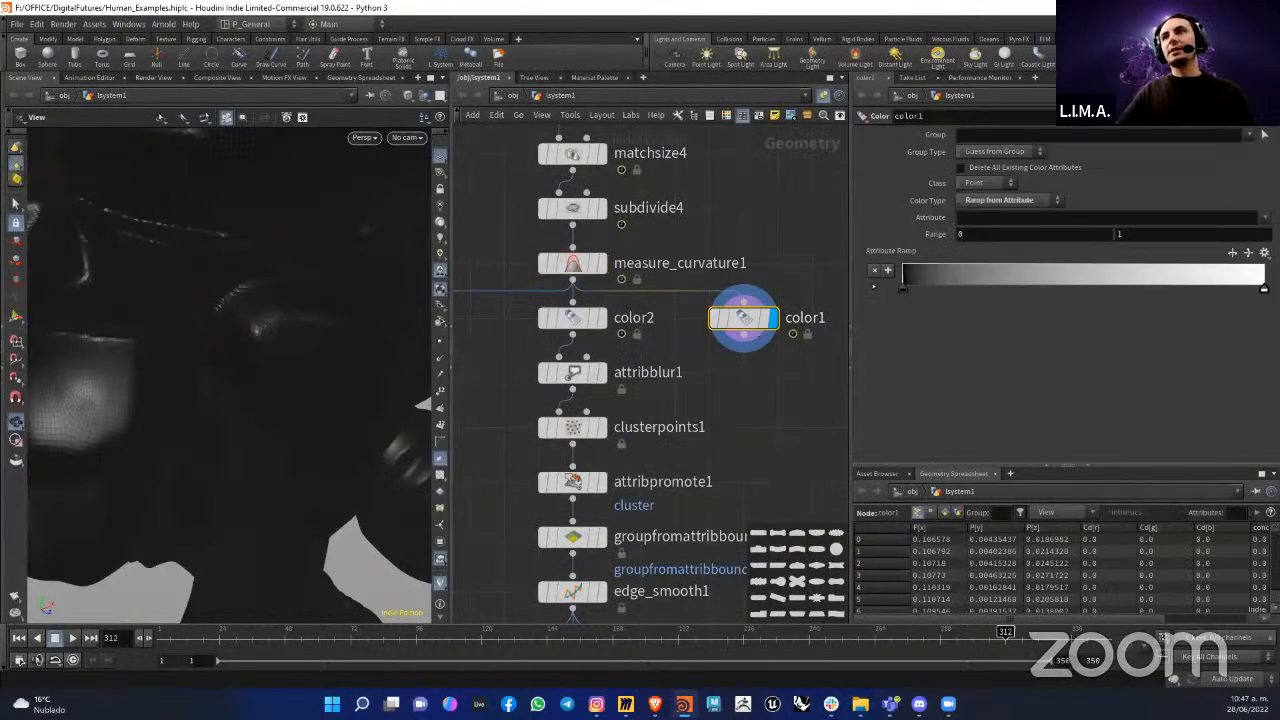
Step: Choose concavity as the attribute driving color1's ramp and check the coloring on the figure's chest
click(1265, 217)
click(1255, 262)
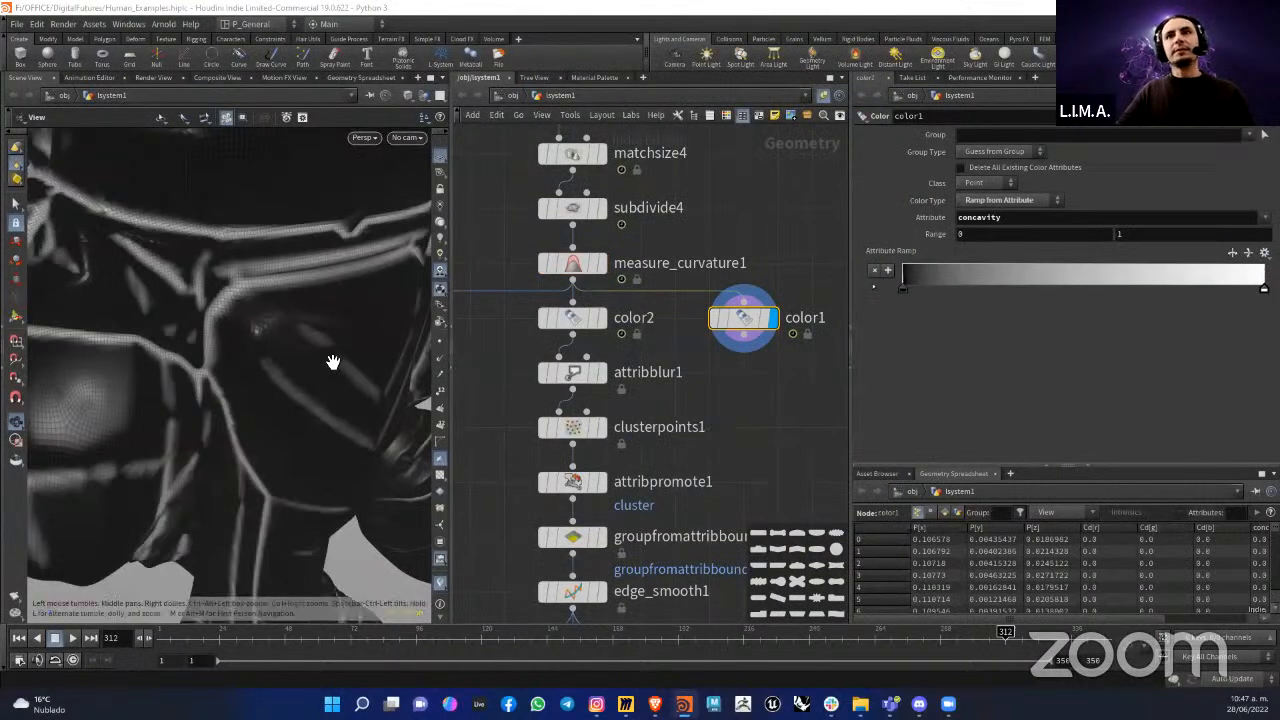
scroll(320, 355, down, 7)
scroll(366, 325, up, 6)
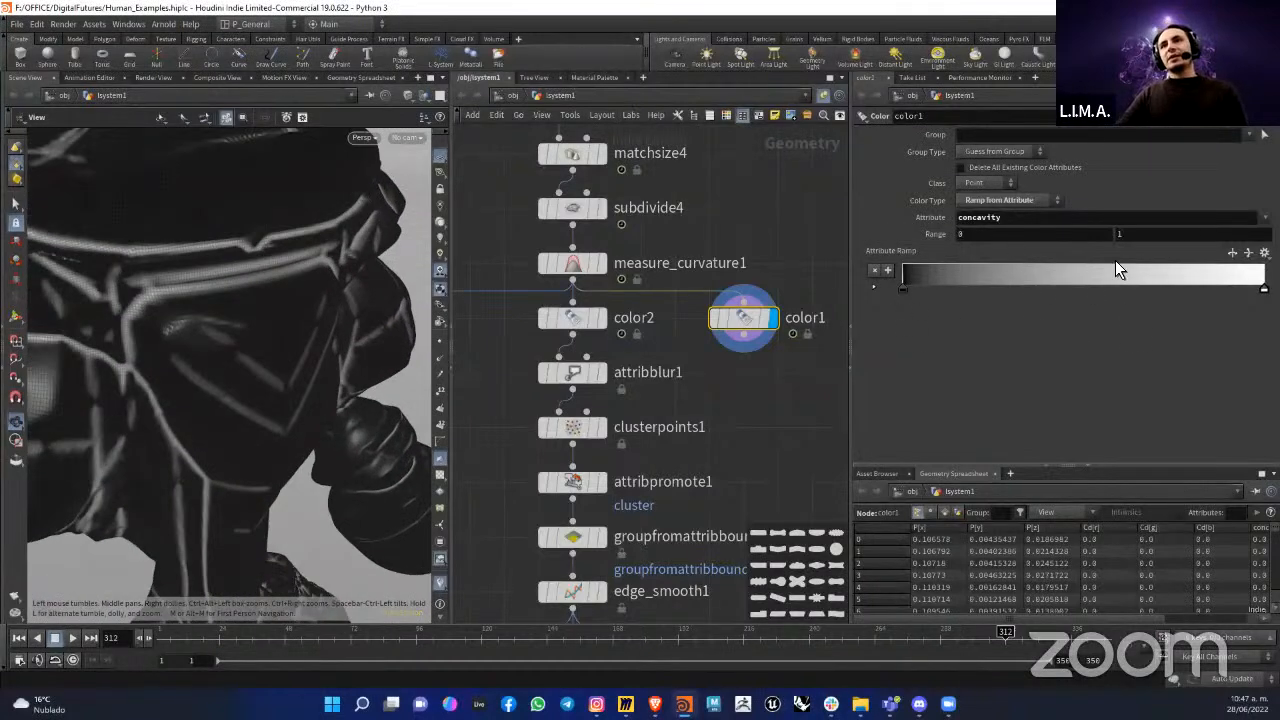
Step: Shift the white end of color1's ramp close to the black end to intensify the concave creases
mouse_move(1263, 289)
mouse_down()
mouse_move(991, 296)
mouse_move(1020, 295)
mouse_up()
mouse_move(903, 289)
mouse_down()
mouse_move(960, 291)
mouse_move(885, 292)
mouse_move(966, 290)
mouse_up()
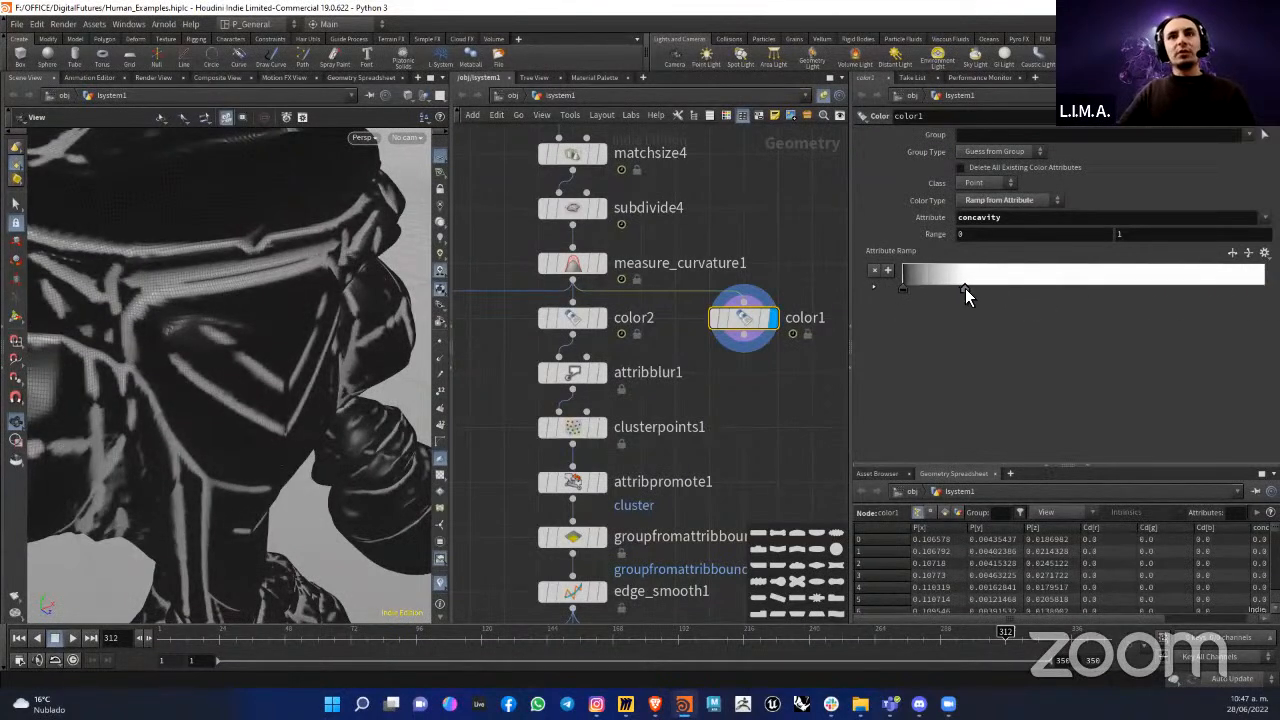
drag(340, 331, 311, 330)
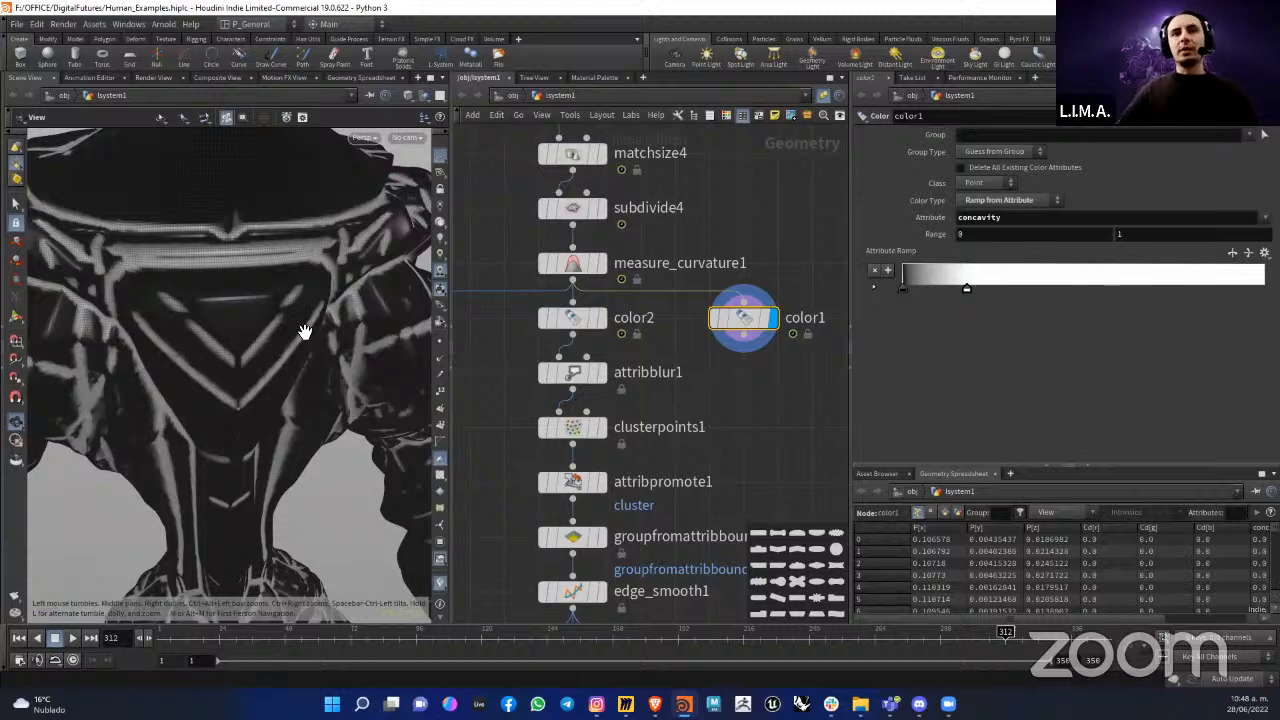
Step: Delete color1, display color2 instead and view its concavity coloring on the torso
key(Delete)
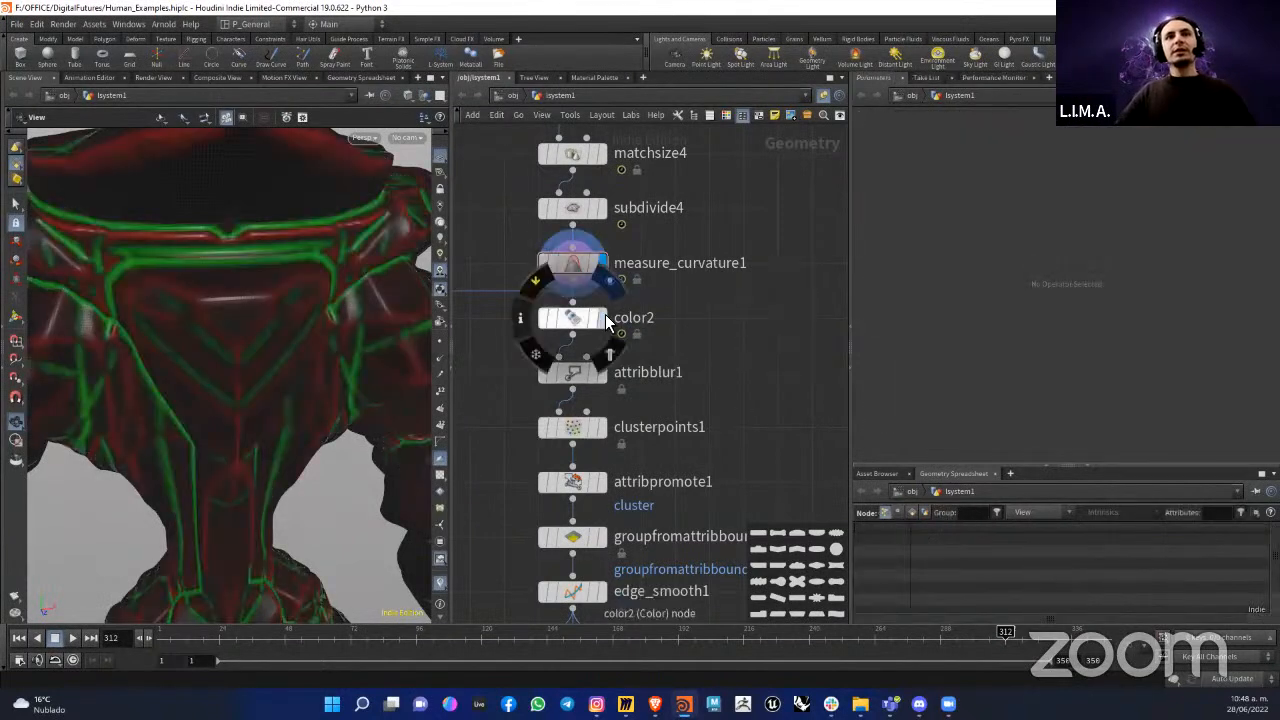
click(604, 318)
drag(286, 380, 208, 368)
drag(263, 309, 256, 334)
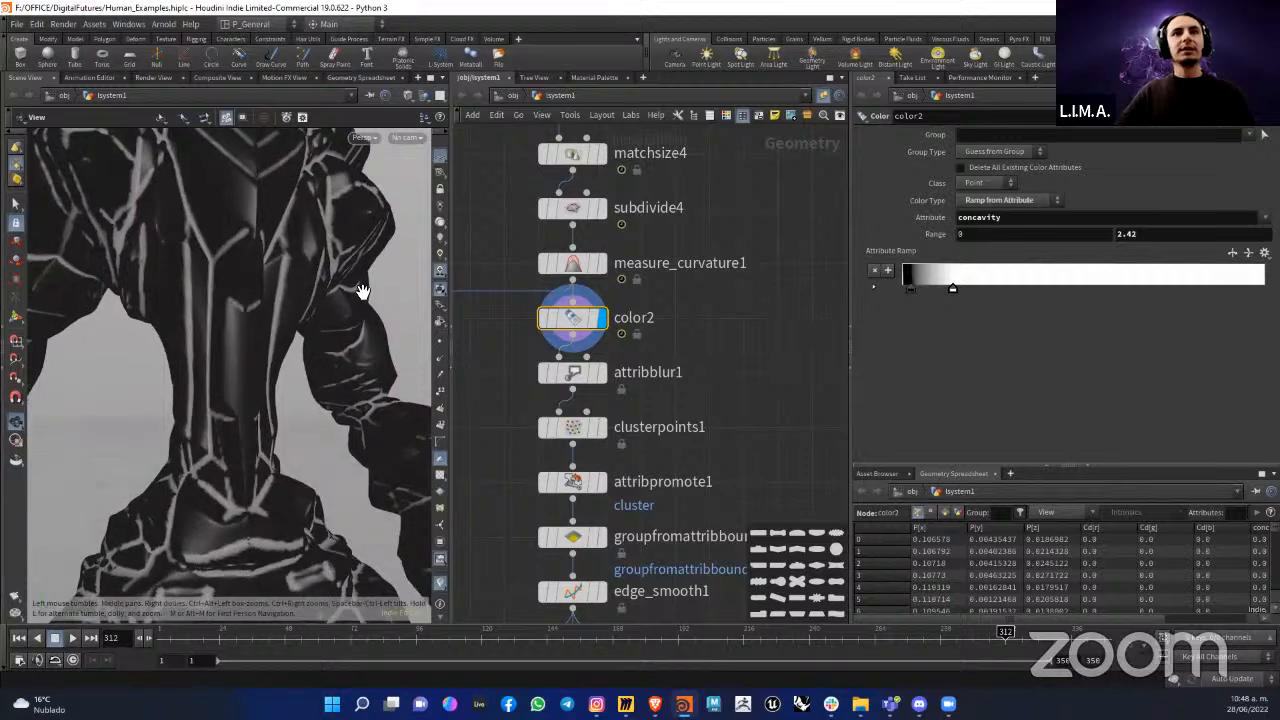
Step: Display attribblur1 and examine the creases on the torso and legs up close and from farther away
click(573, 372)
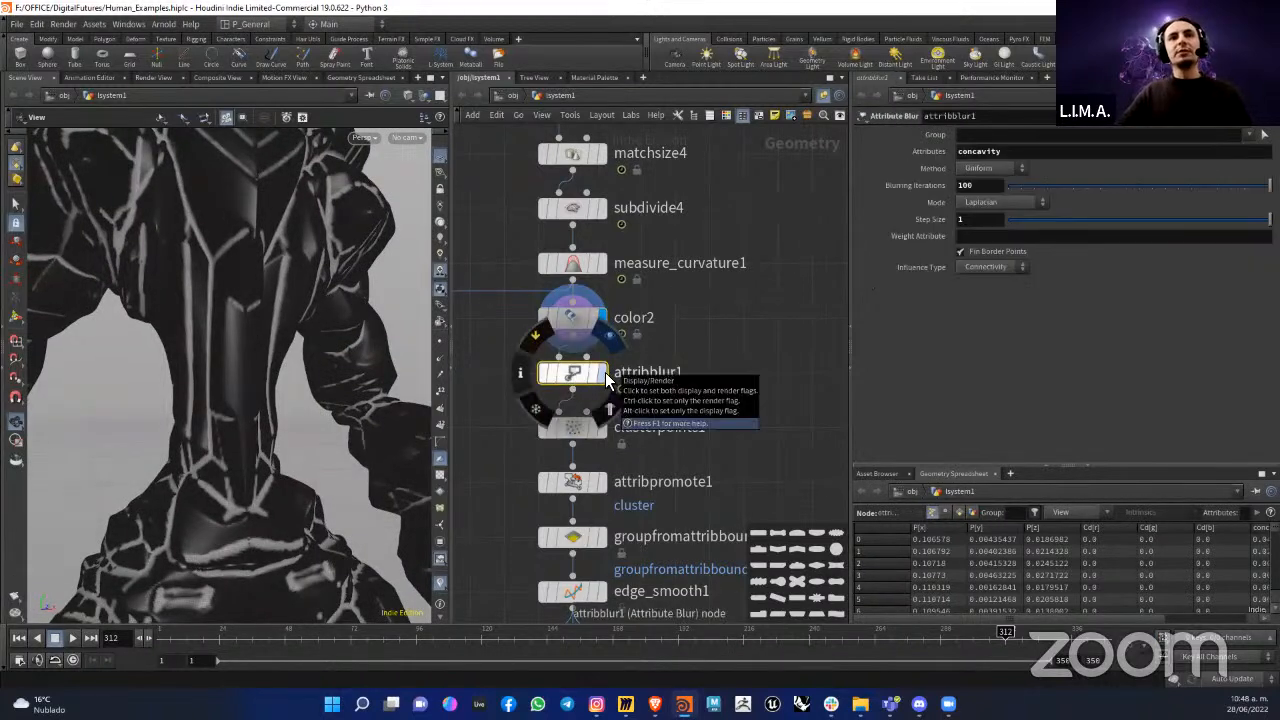
click(603, 373)
scroll(280, 268, up, 6)
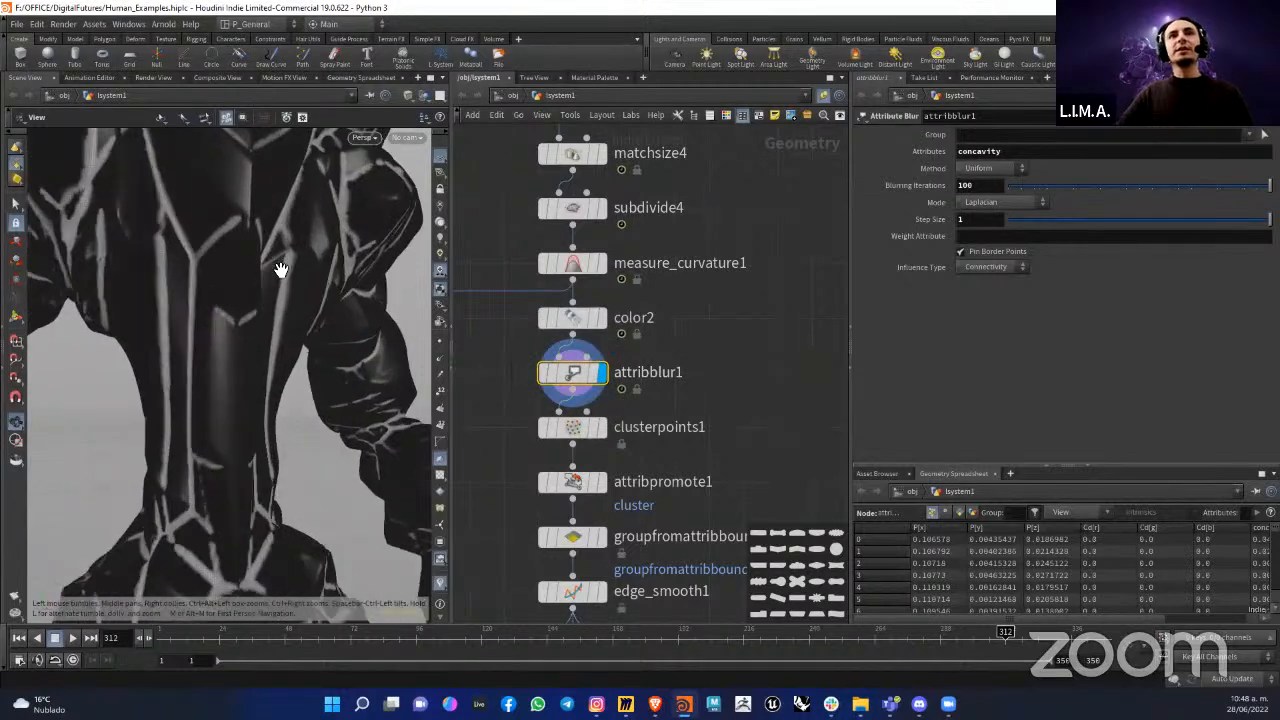
drag(303, 277, 297, 300)
scroll(290, 305, up, 4)
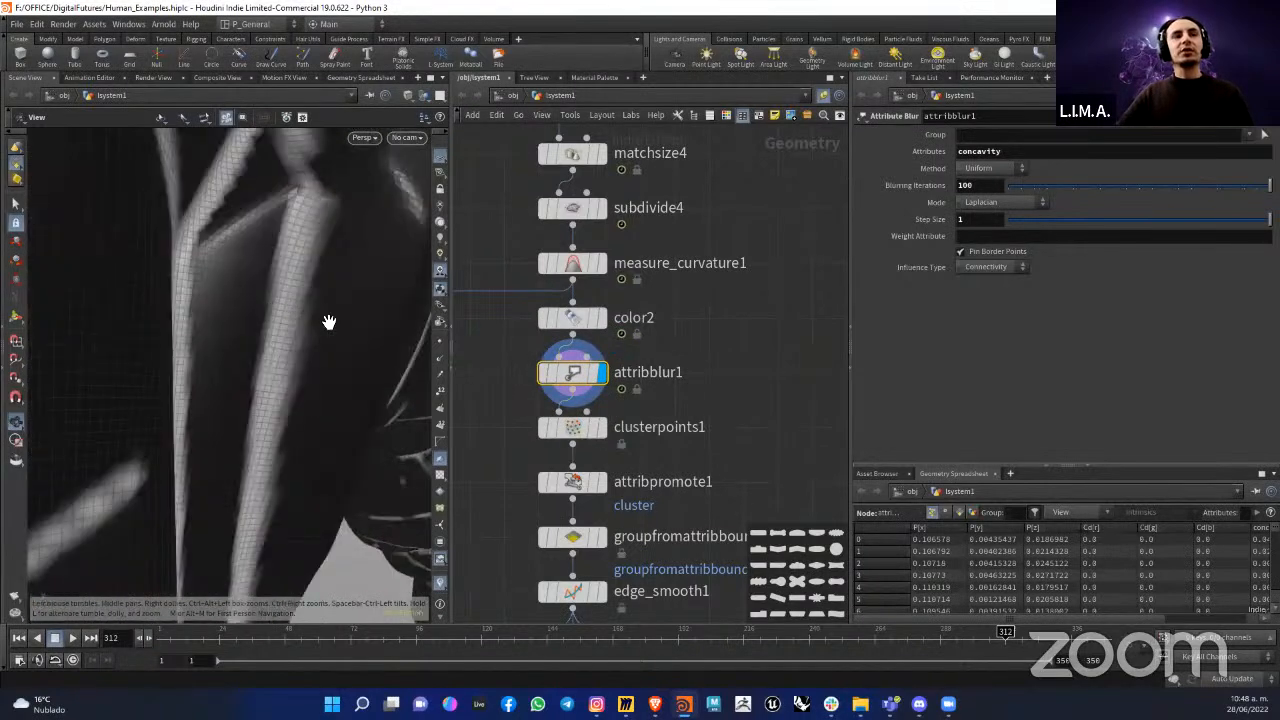
scroll(287, 329, down, 2)
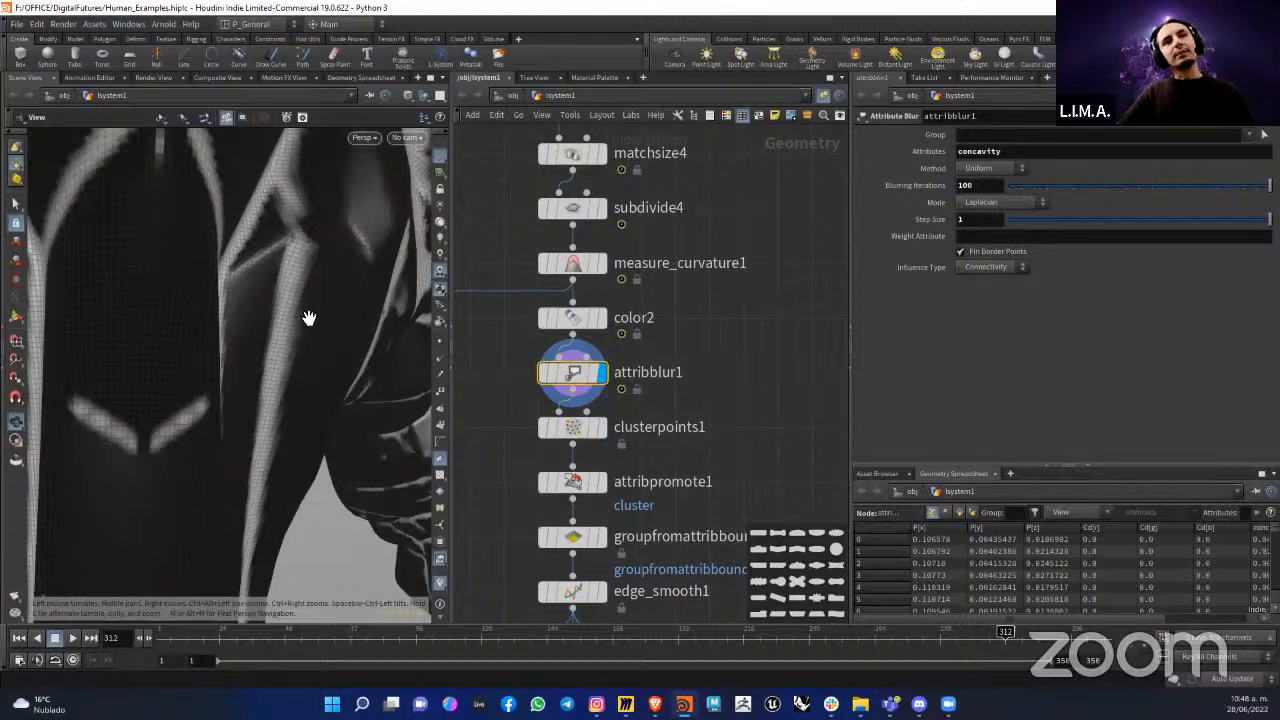
scroll(281, 366, down, 2)
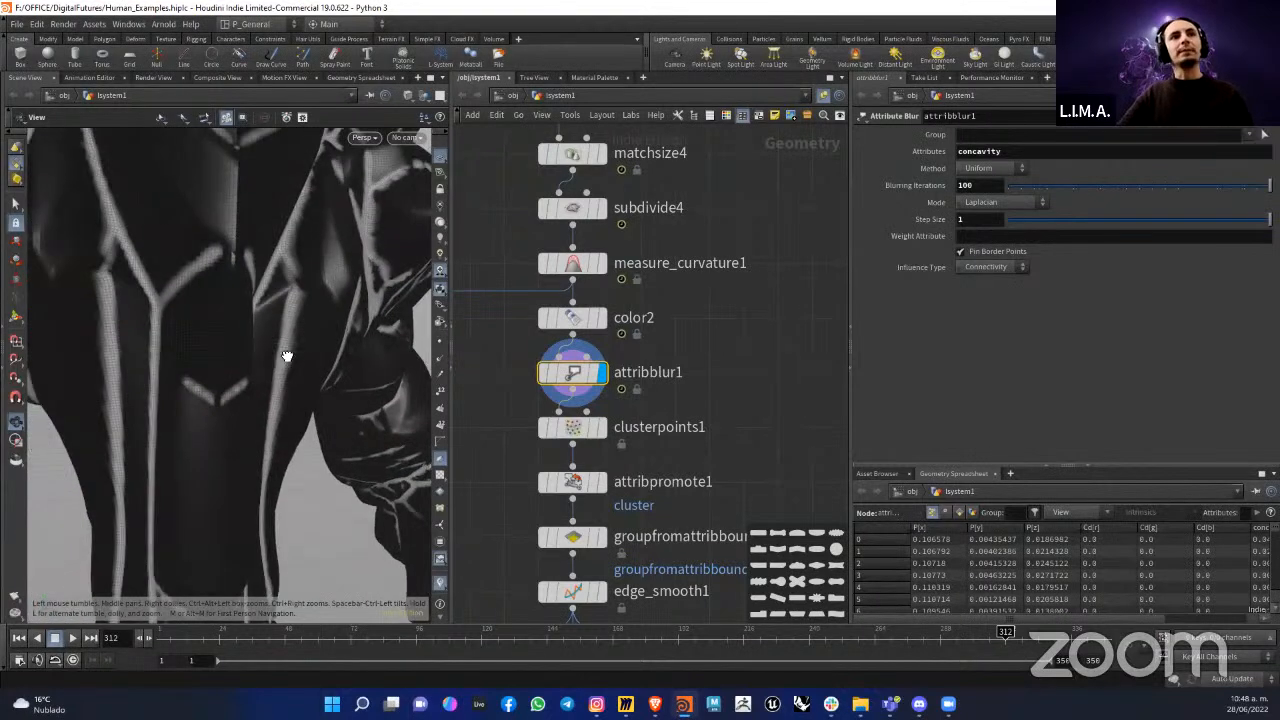
scroll(292, 356, down, 4)
scroll(240, 355, up, 1)
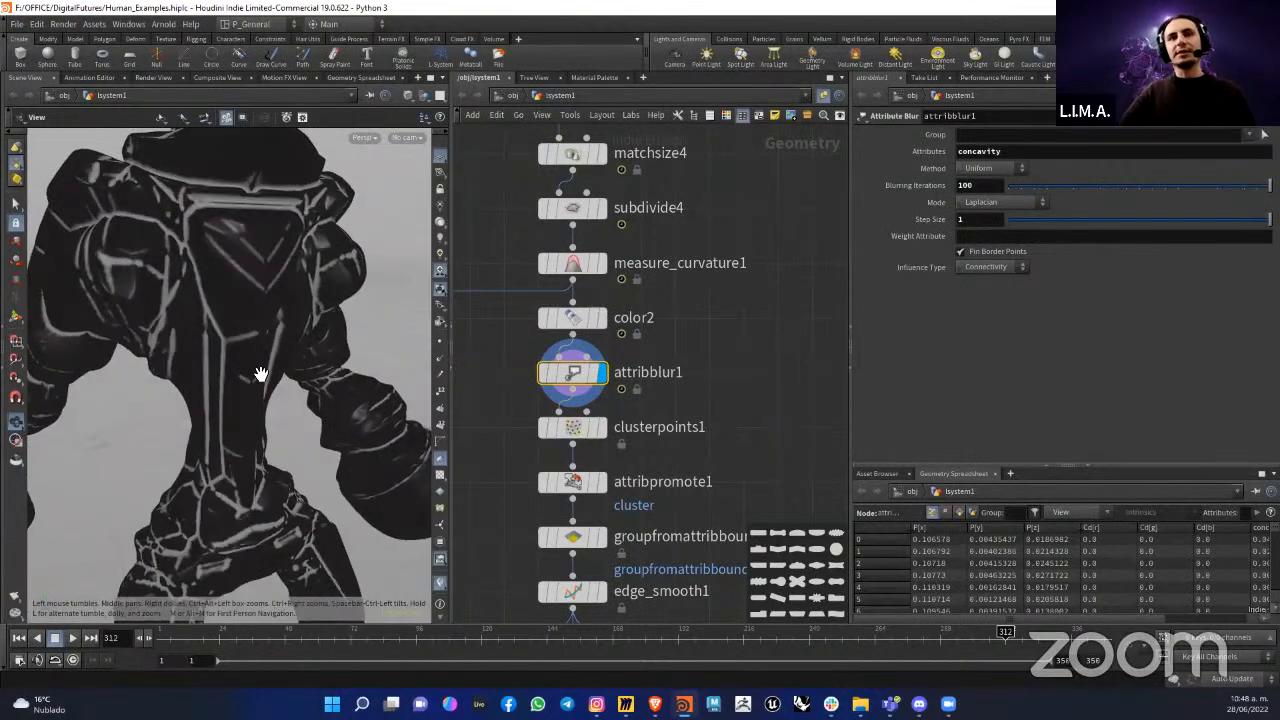
drag(286, 414, 457, 306)
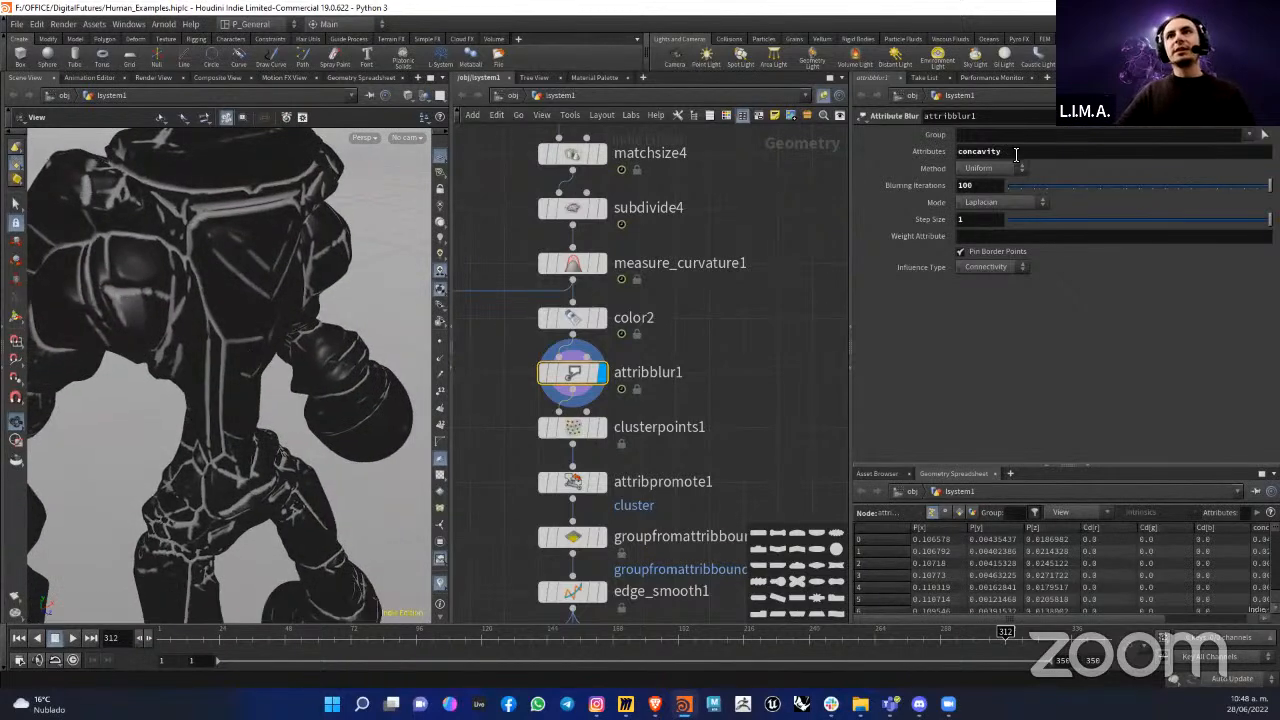
Step: Check which attribute attribblur1 blurs and inspect the chest and waist creases at several distances
double_click(980, 151)
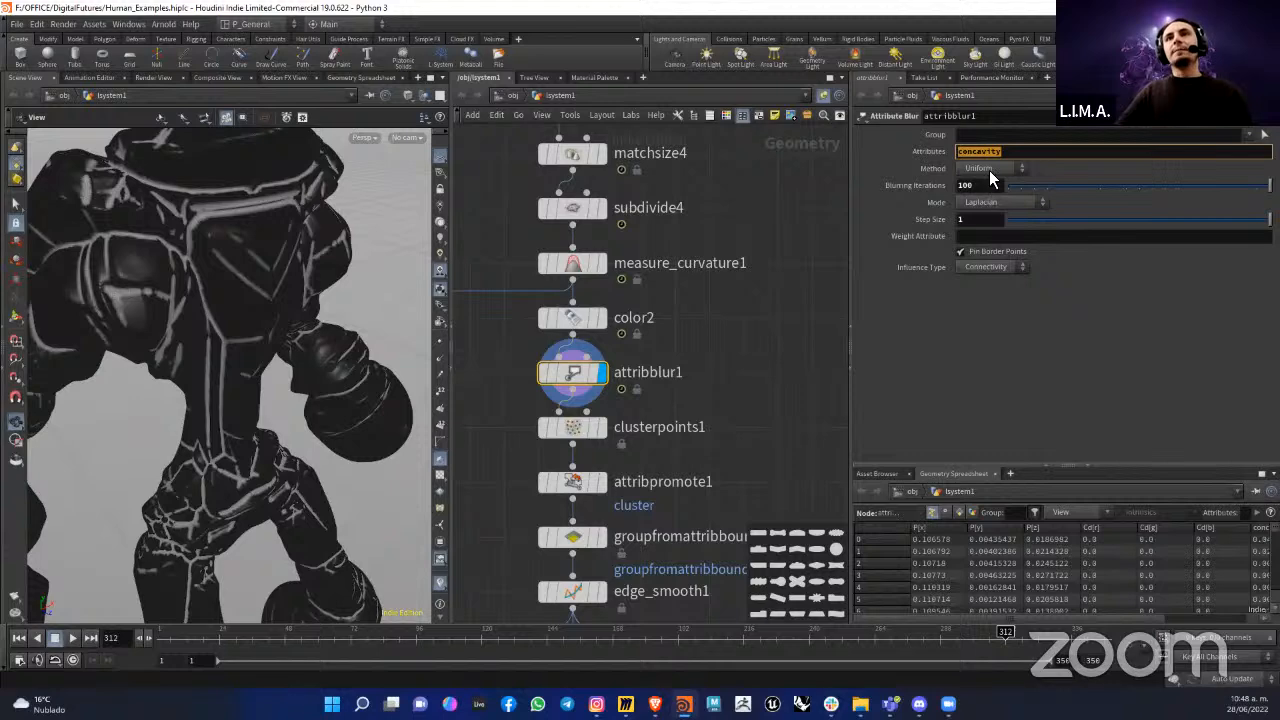
scroll(237, 303, up, 5)
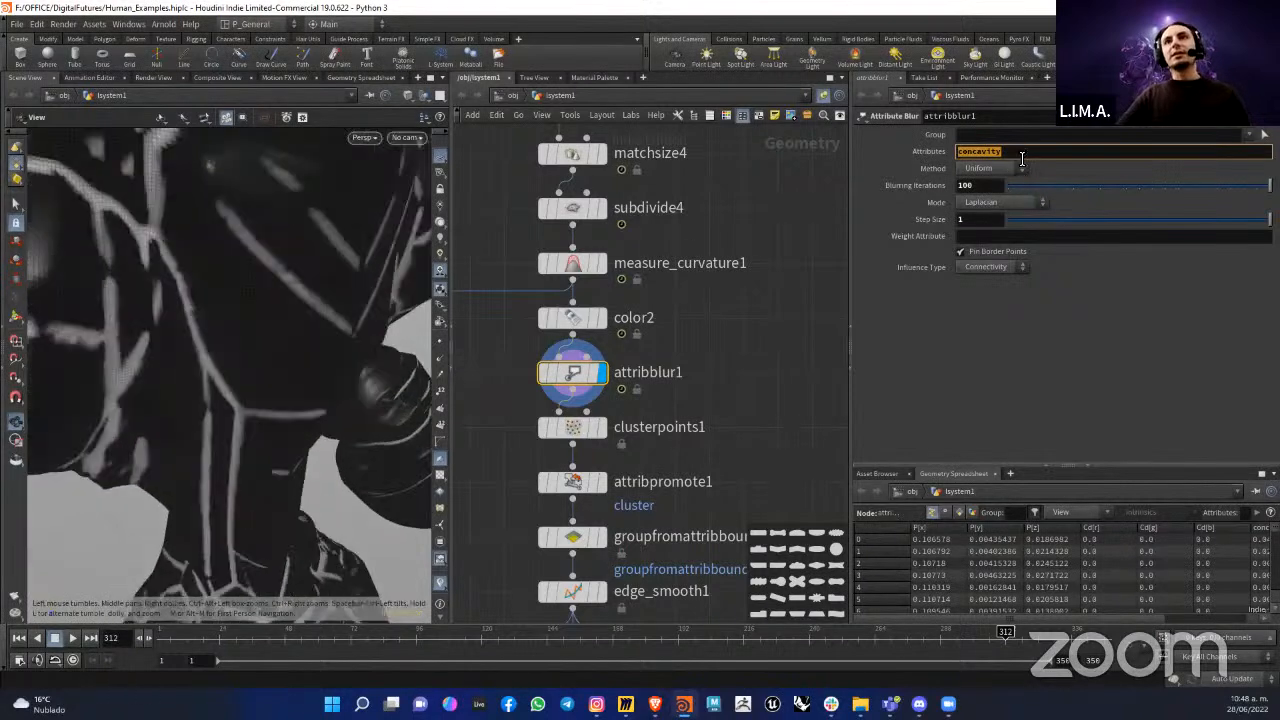
scroll(187, 248, down, 3)
scroll(200, 231, up, 5)
scroll(207, 245, down, 6)
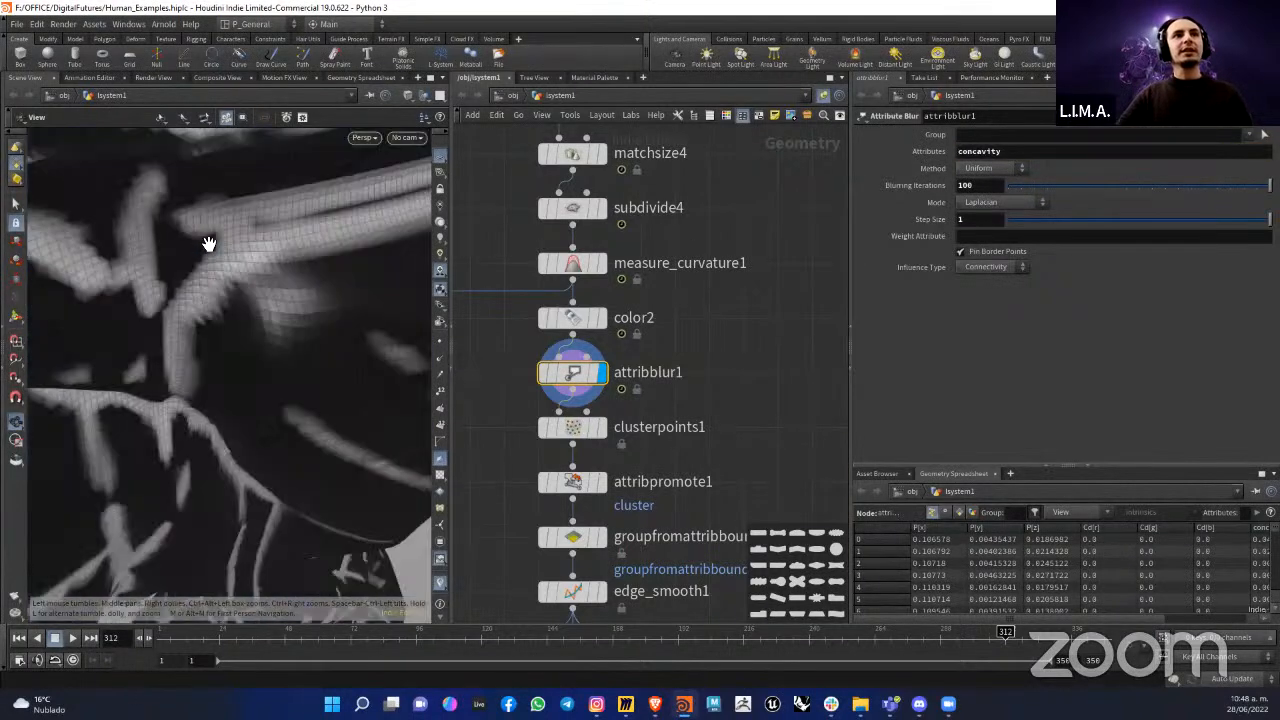
scroll(242, 240, up, 2)
scroll(245, 186, up, 2)
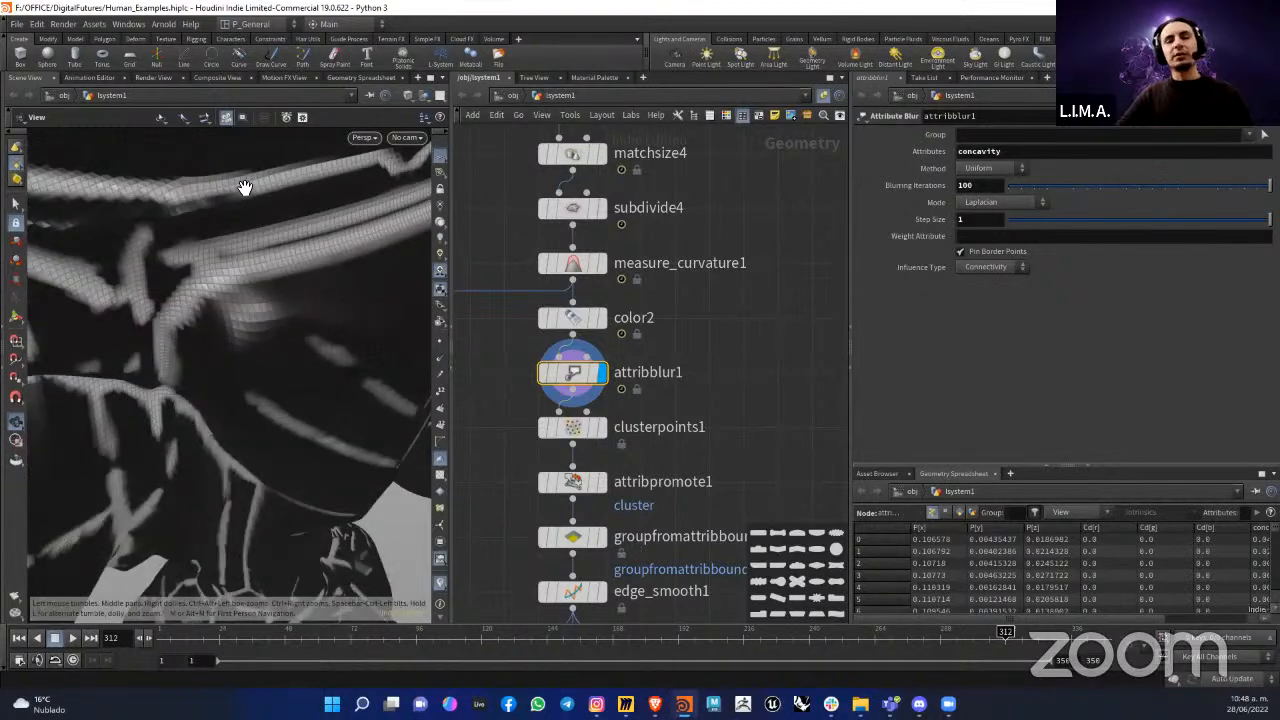
scroll(262, 211, down, 2)
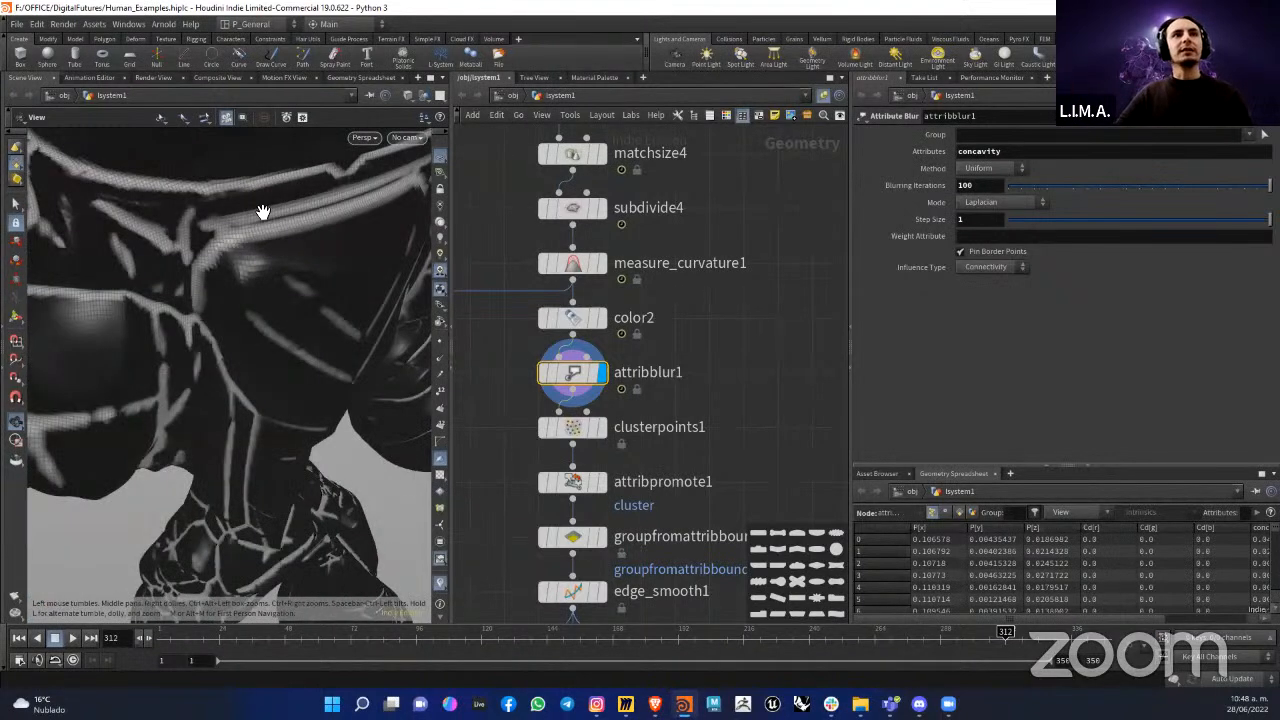
scroll(262, 211, down, 3)
drag(262, 211, 291, 323)
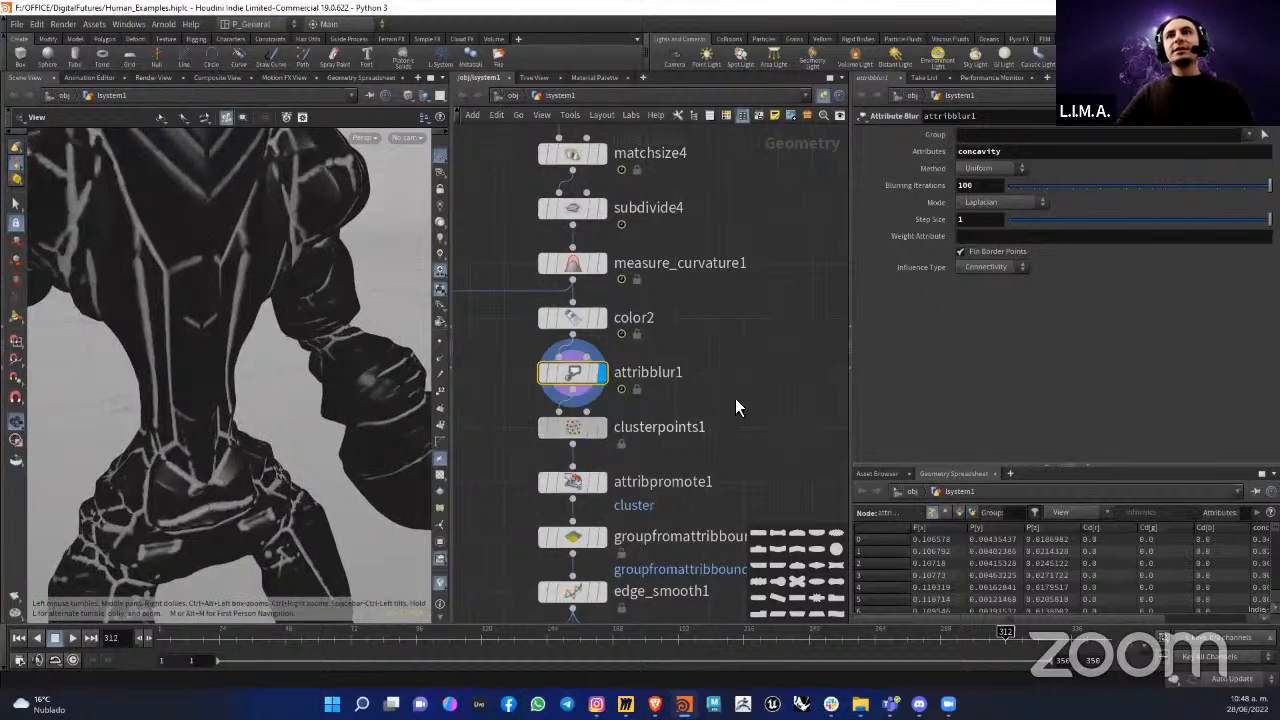
Step: Open clusterpoints1's parameters, display the node and view the colored clusters across the whole figure
click(565, 424)
drag(253, 356, 258, 359)
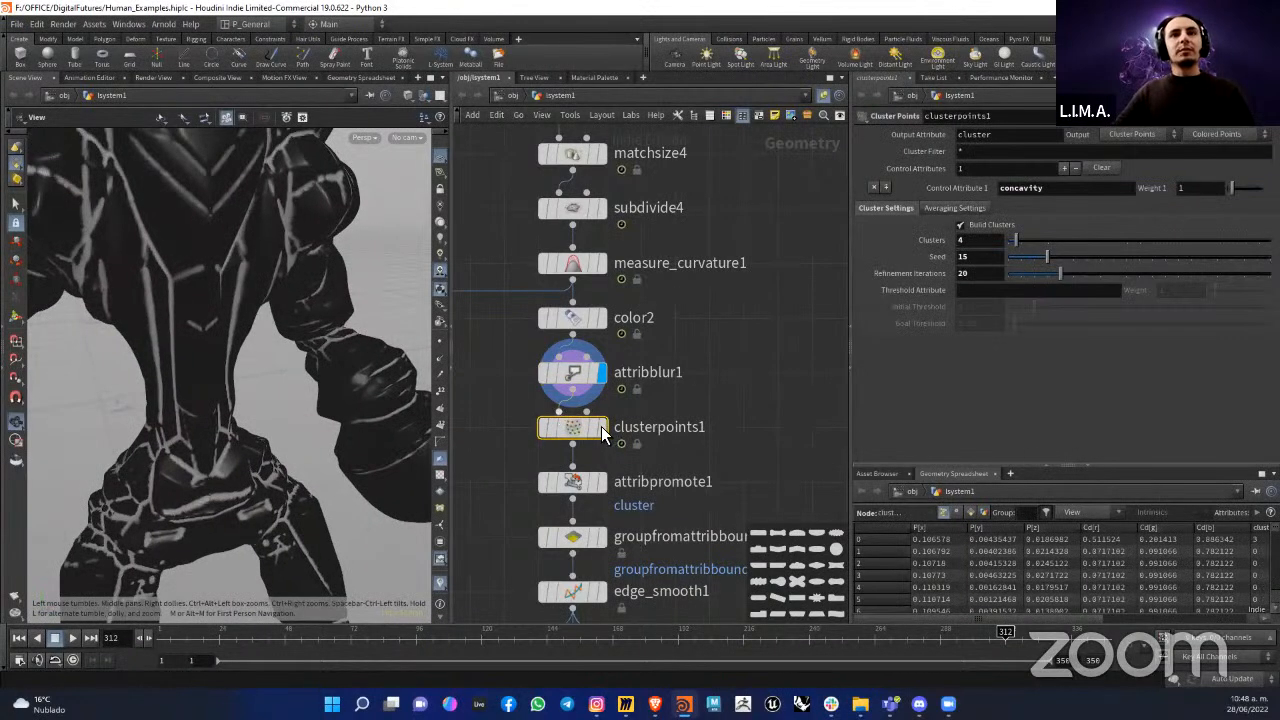
click(601, 432)
scroll(271, 323, down, 4)
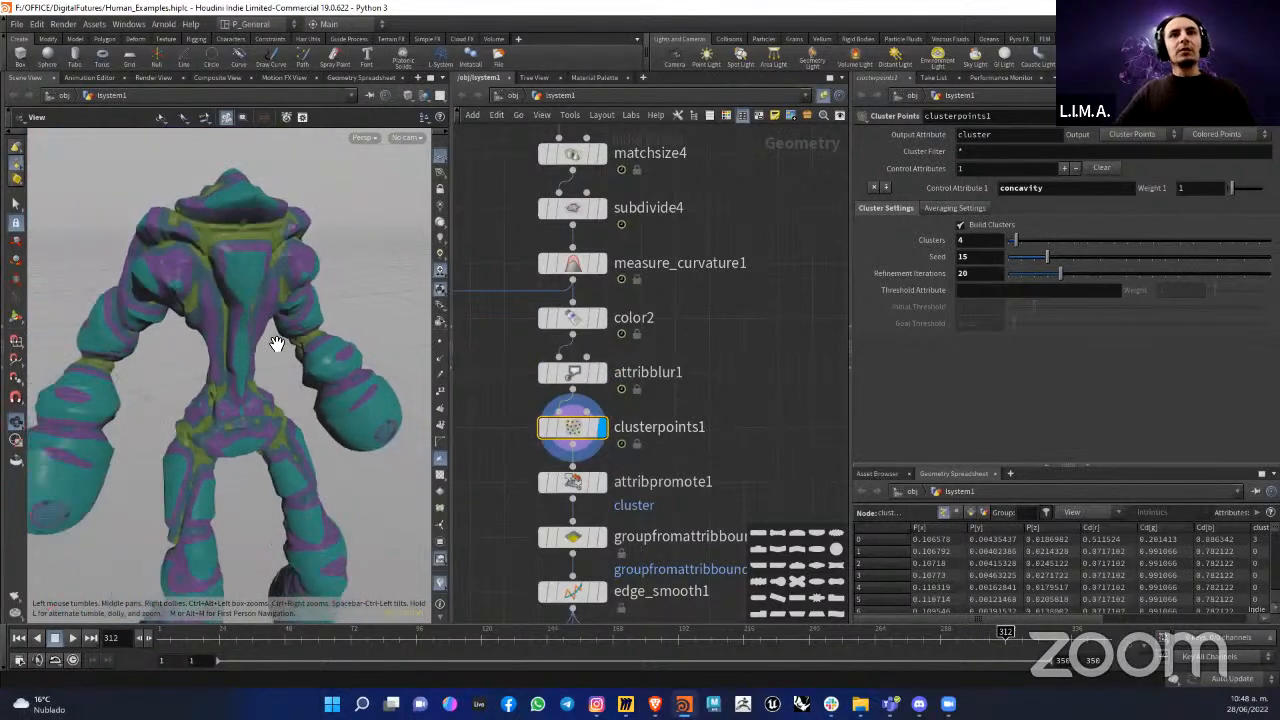
drag(277, 344, 305, 348)
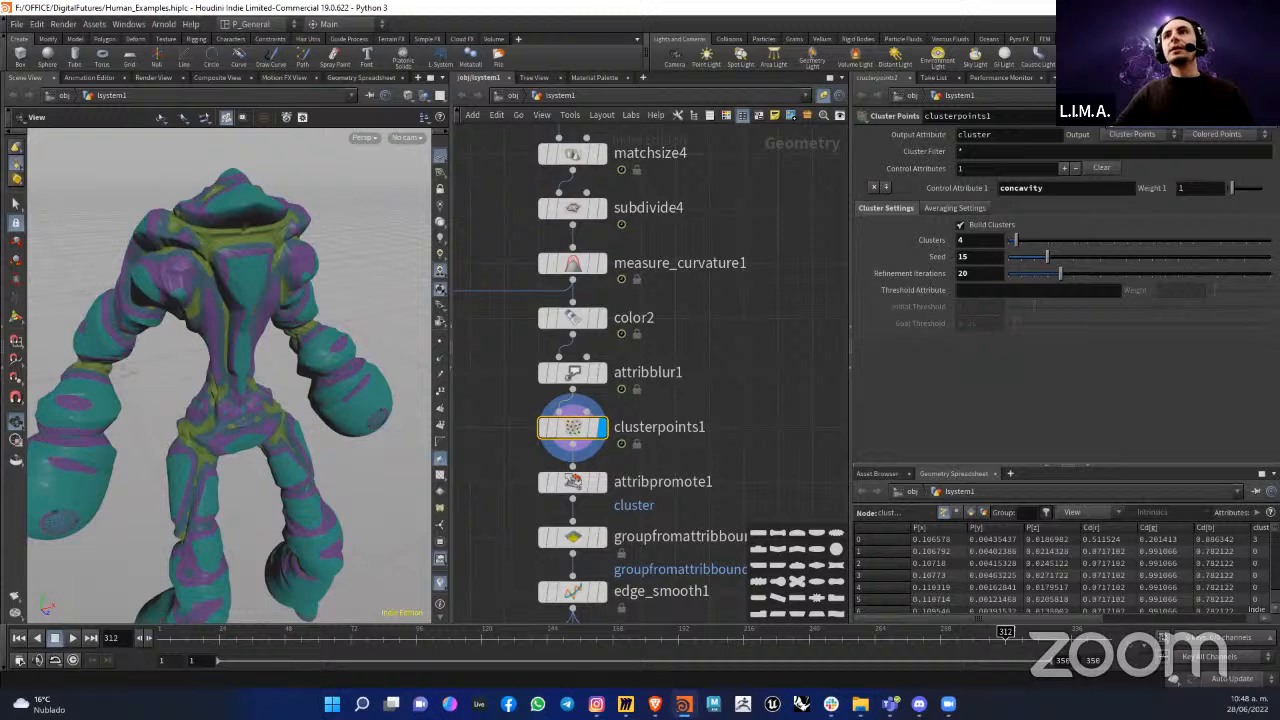
scroll(528, 418, up, 2)
mouse_move(563, 410)
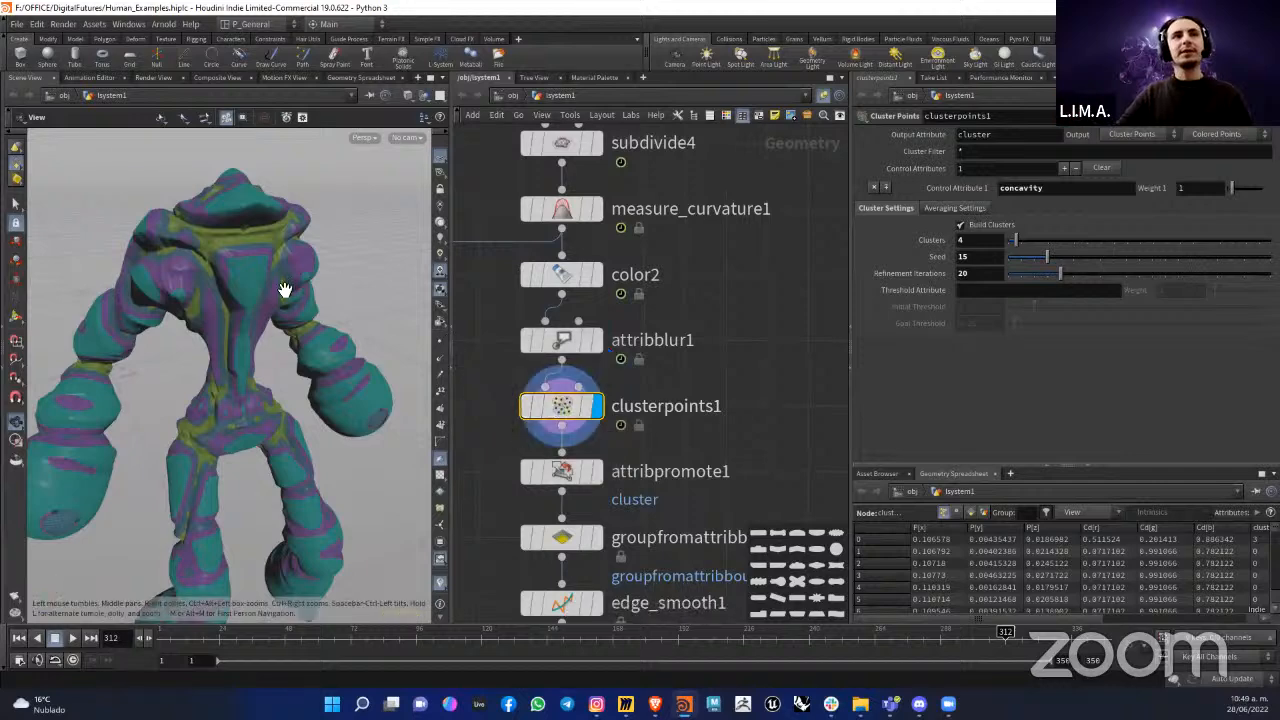
Step: Check the control attribute that clusterpoints1 uses to group the points
scroll(223, 274, up, 4)
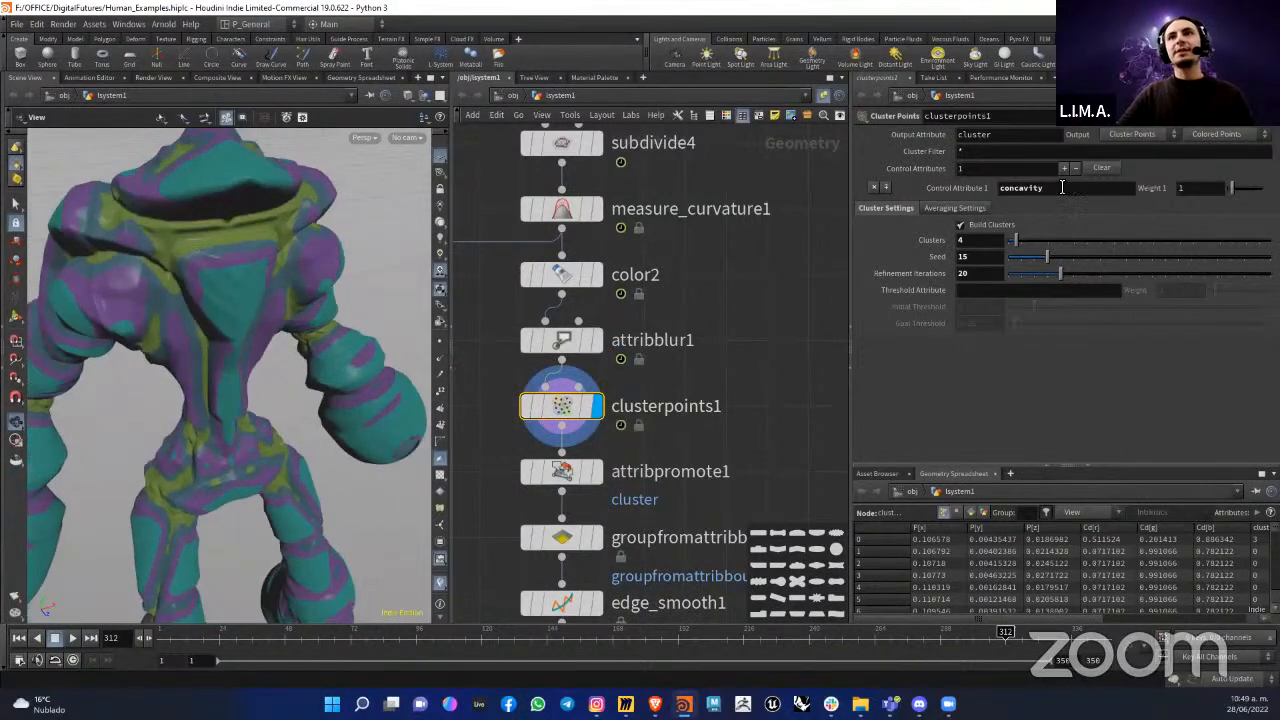
click(1066, 195)
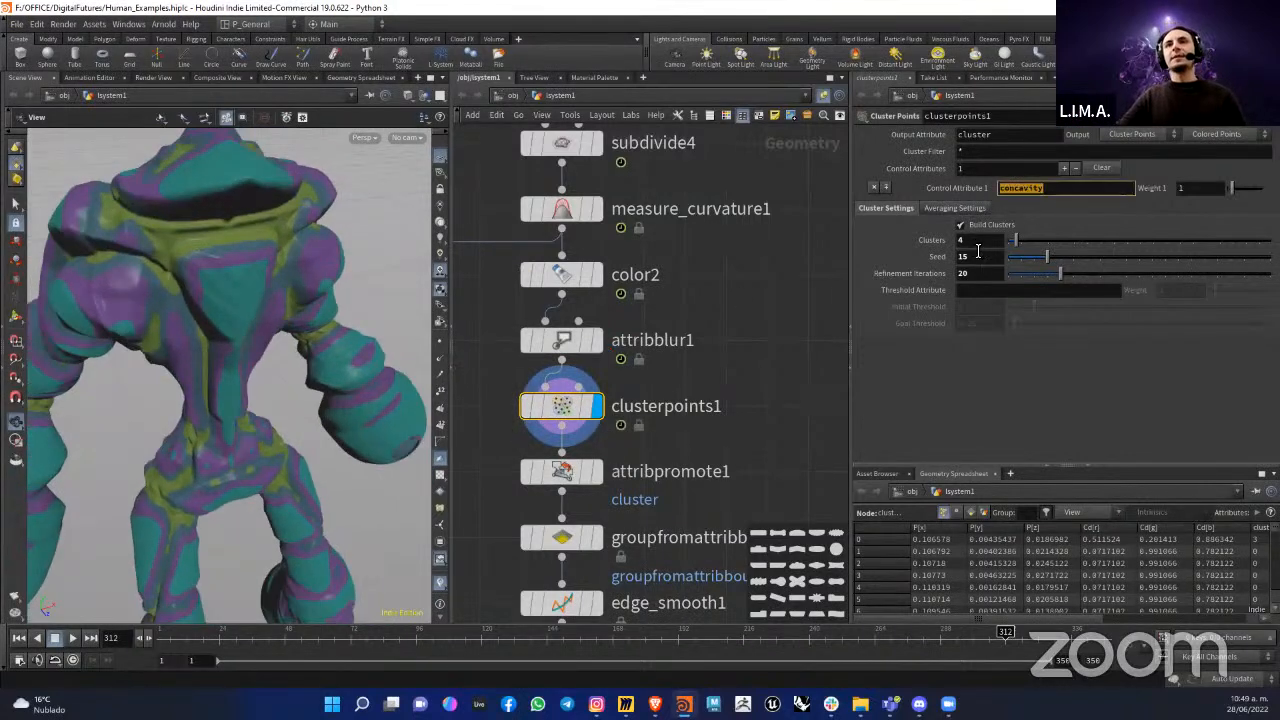
click(1060, 193)
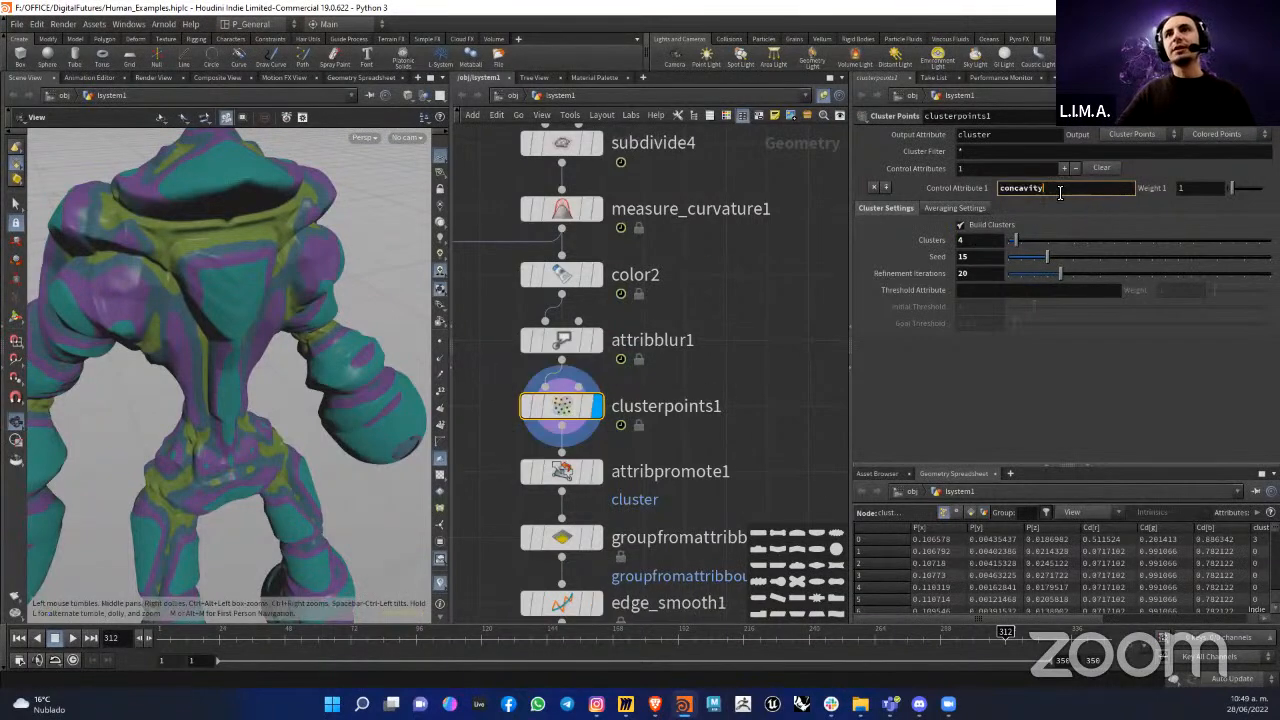
key(Return)
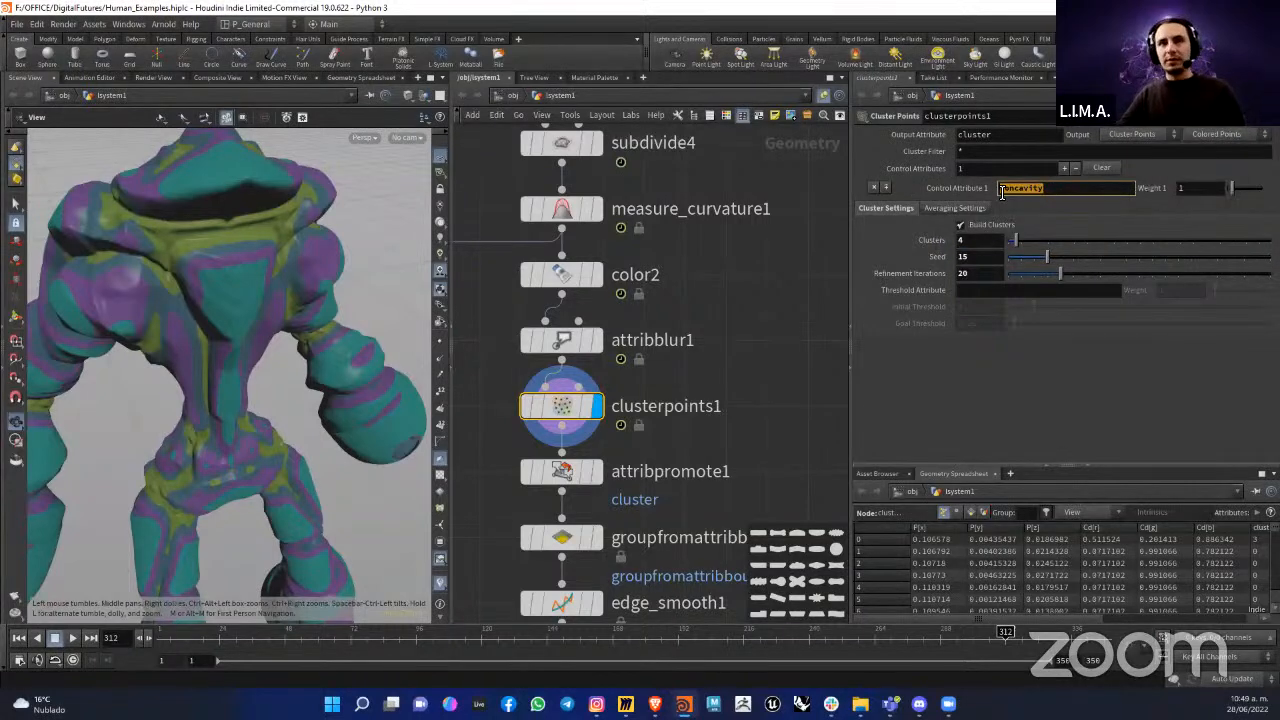
Step: Set the number of clusters in clusterpoints1 to 2 and look over the figure
drag(988, 246, 936, 248)
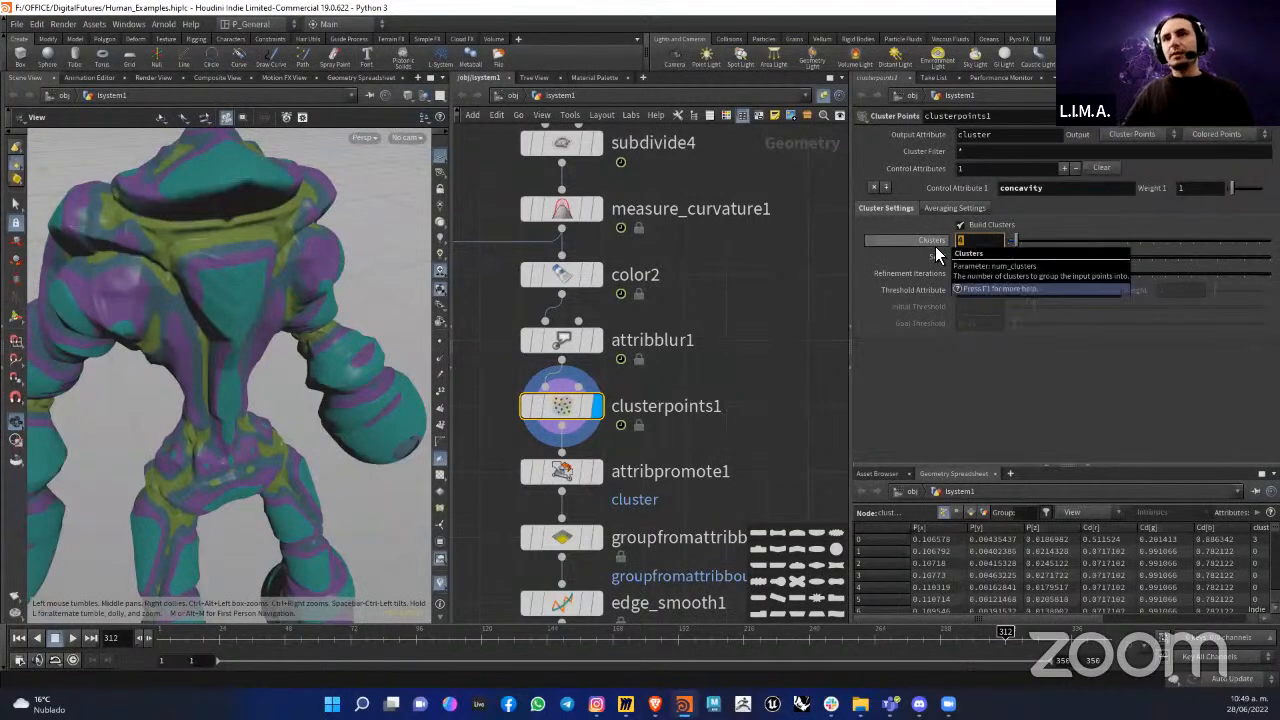
text(2)
key(Return)
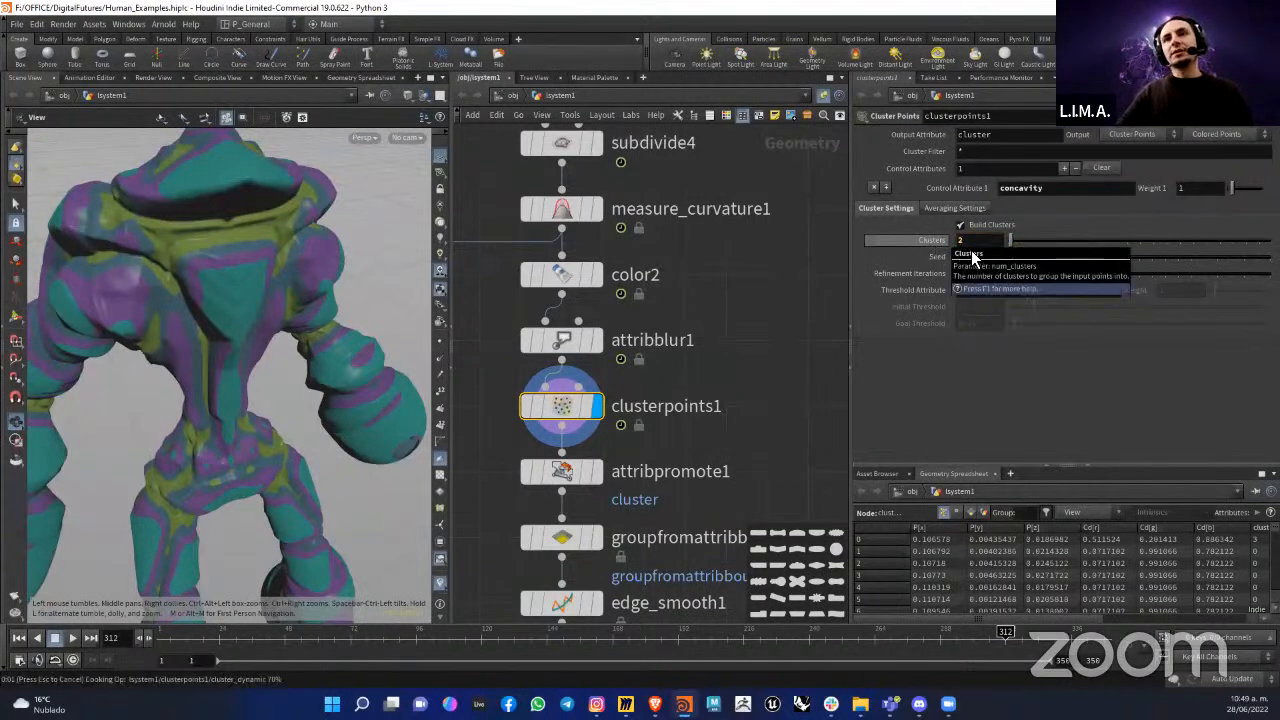
drag(250, 354, 230, 316)
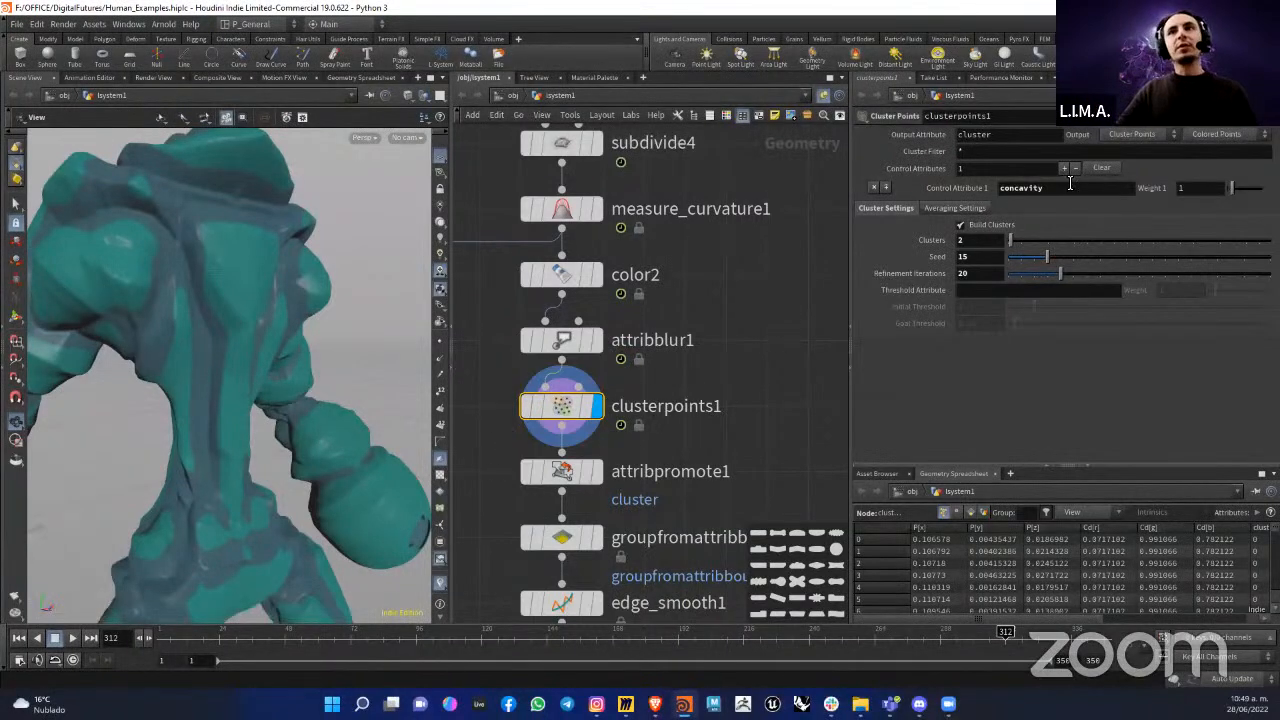
Step: Set the number of clusters in clusterpoints1 to 5 and inspect the regions on the chest
text(5)
key(Return)
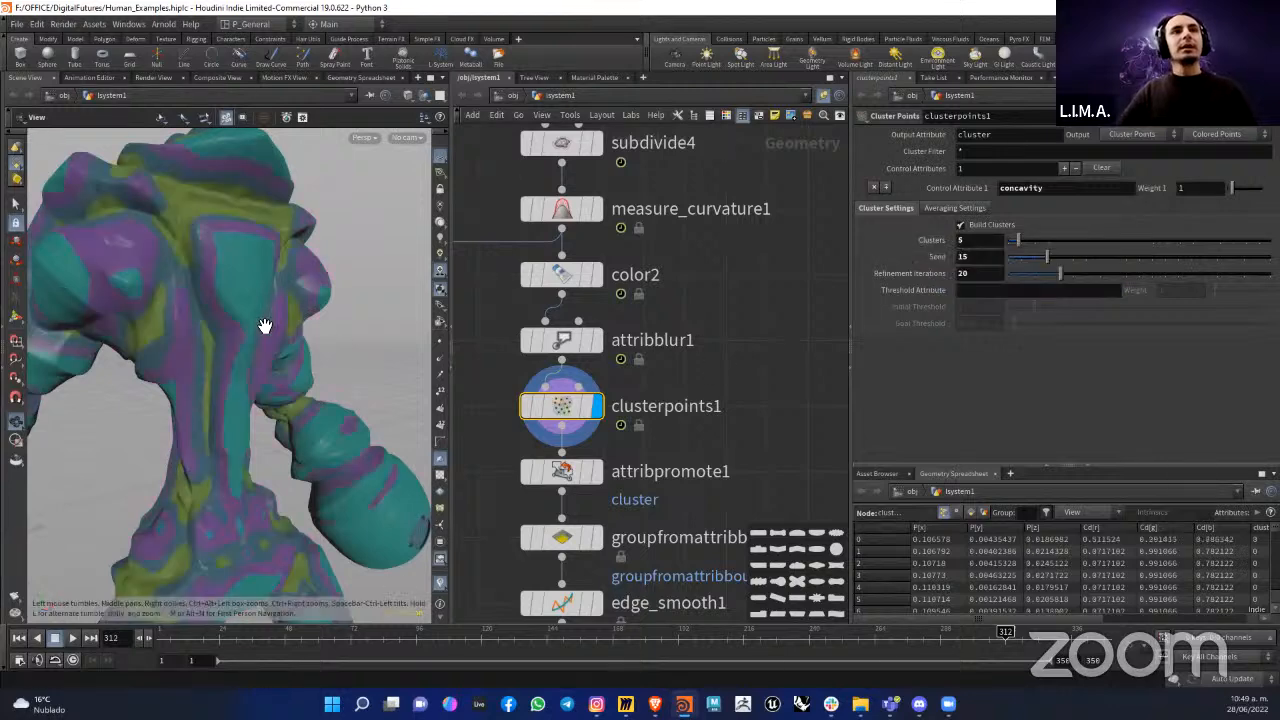
drag(257, 277, 328, 225)
drag(238, 354, 263, 251)
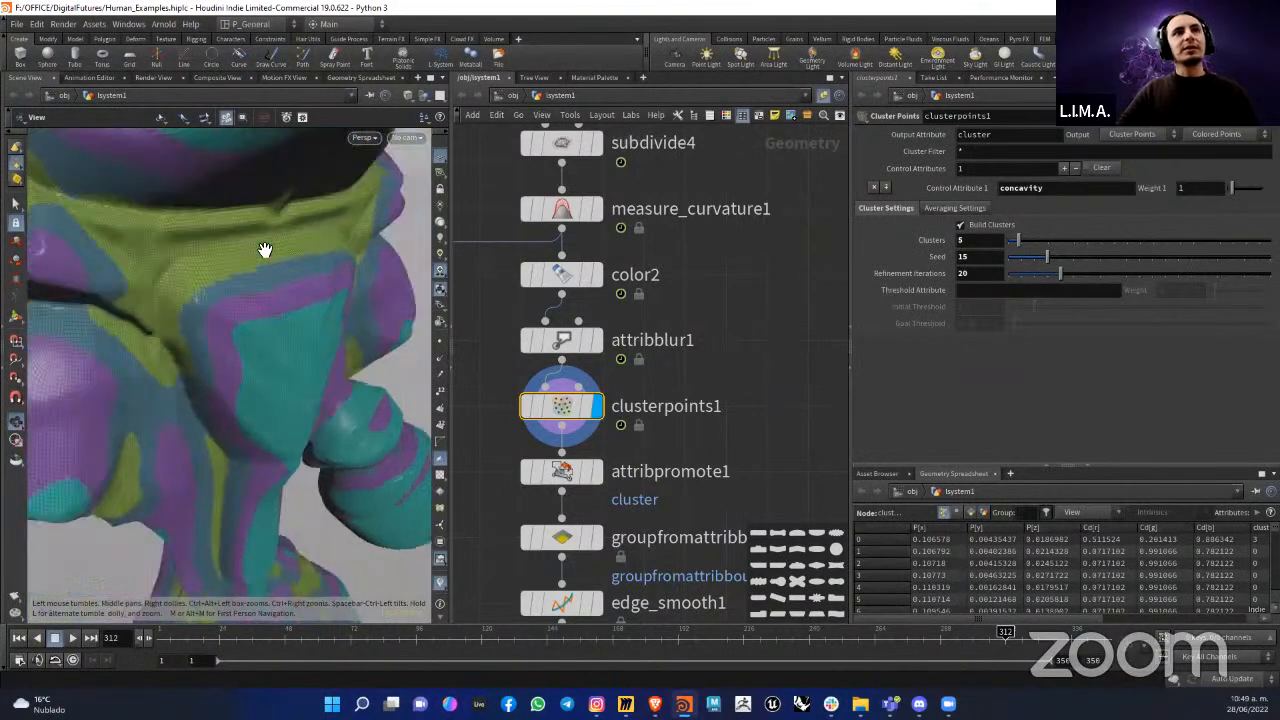
Step: Set the number of clusters in clusterpoints1 to 4 and review the figure's upper body
drag(967, 241, 883, 226)
text(4)
key(Return)
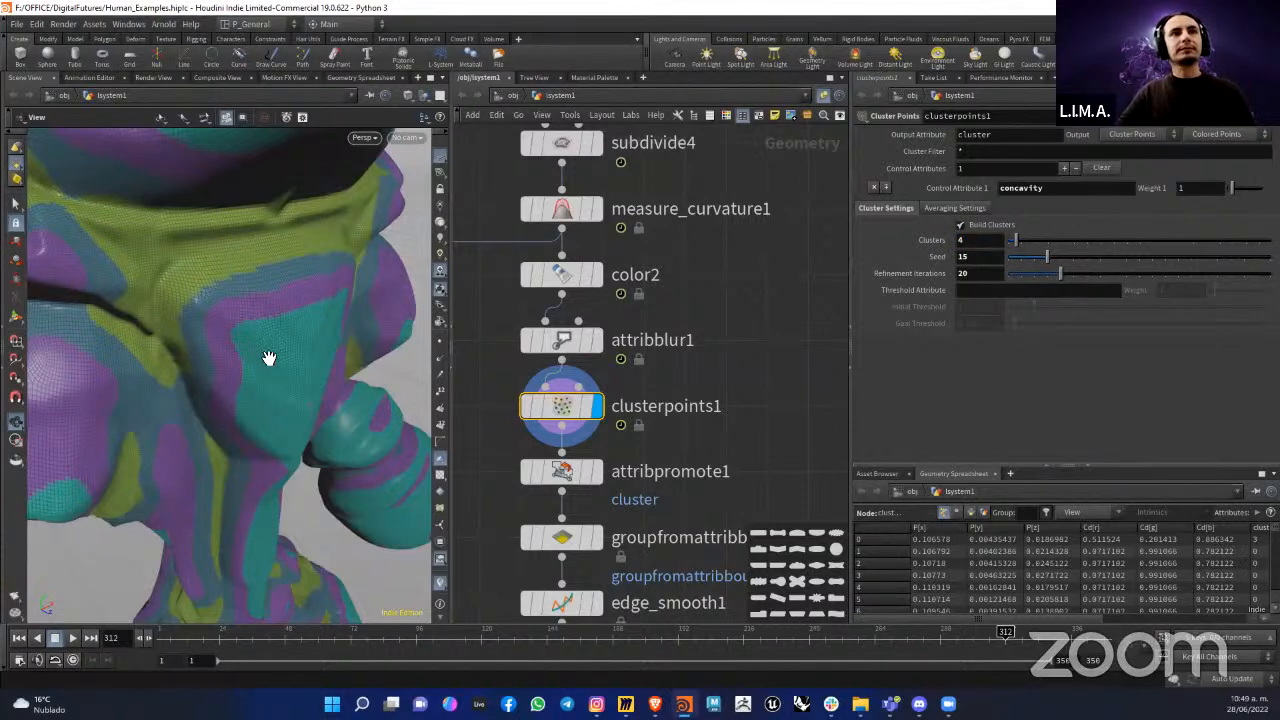
scroll(269, 366, down, 5)
drag(291, 377, 214, 354)
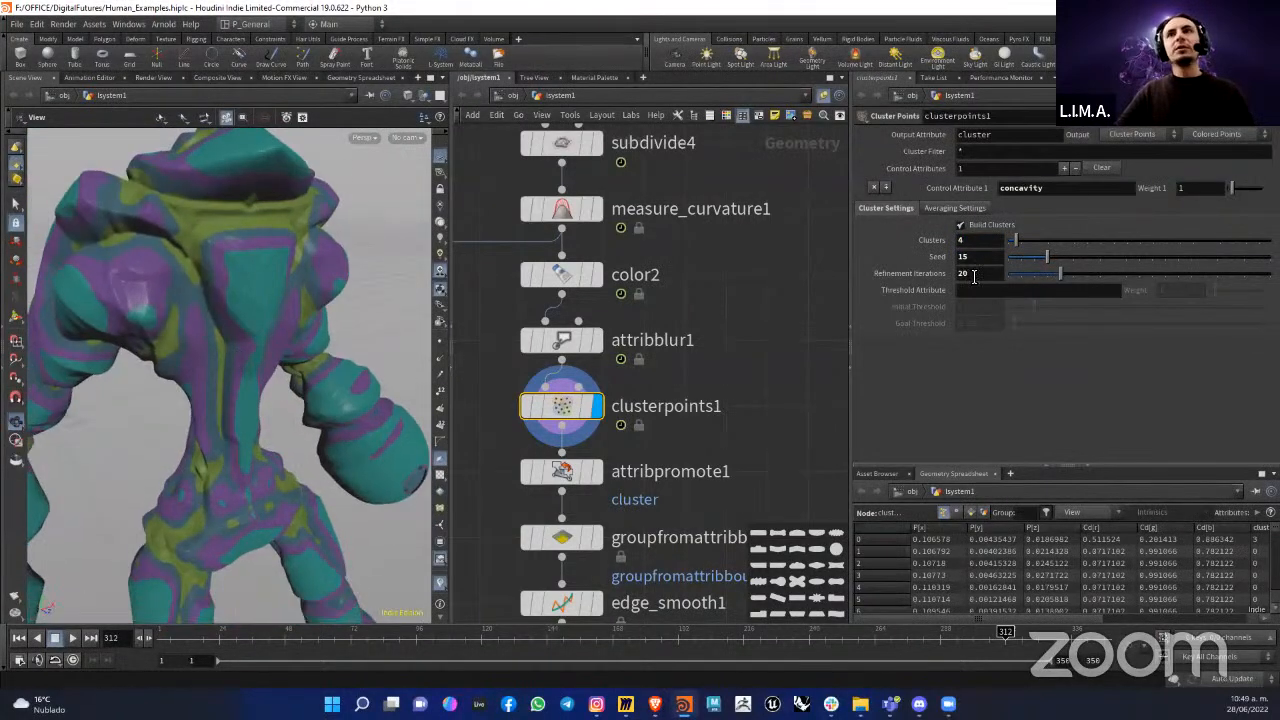
Step: Set the clustering seed of clusterpoints1 to 38
drag(1057, 259, 1106, 256)
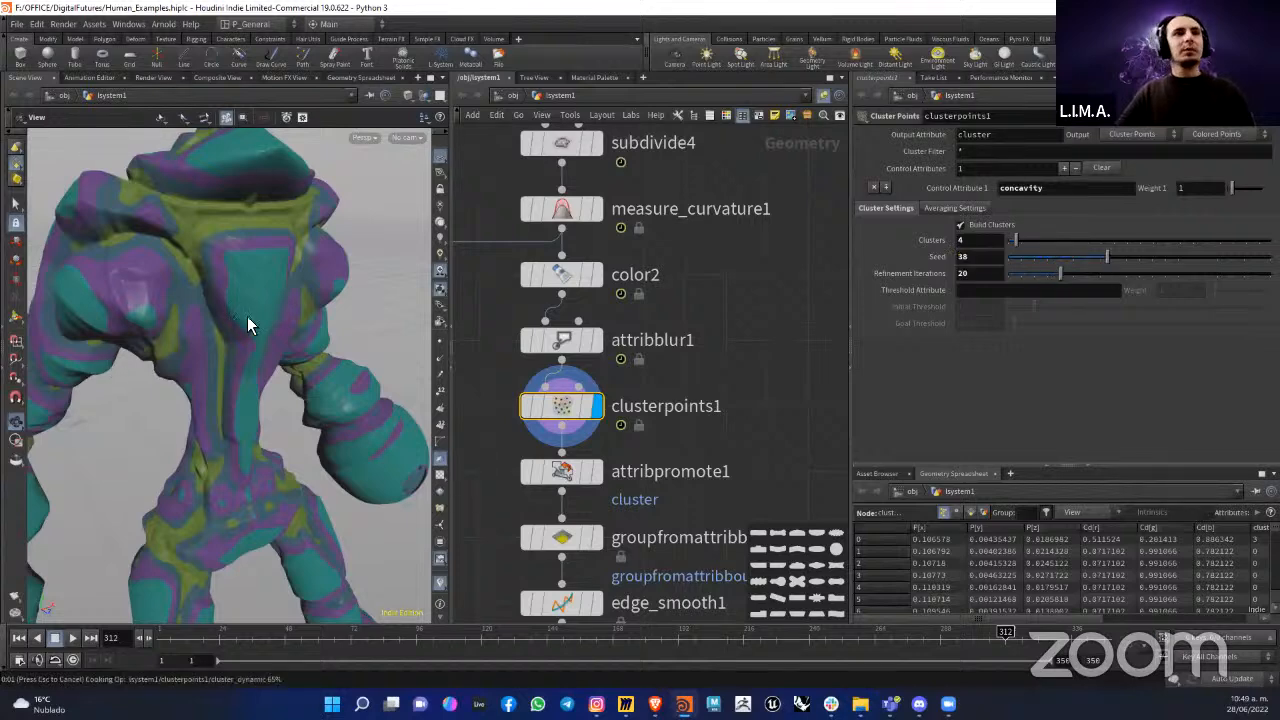
Step: Orbit the clustered figure and read the point attributes in the node information of clusterpoints1
drag(247, 316, 258, 352)
middle_drag(692, 420, 741, 326)
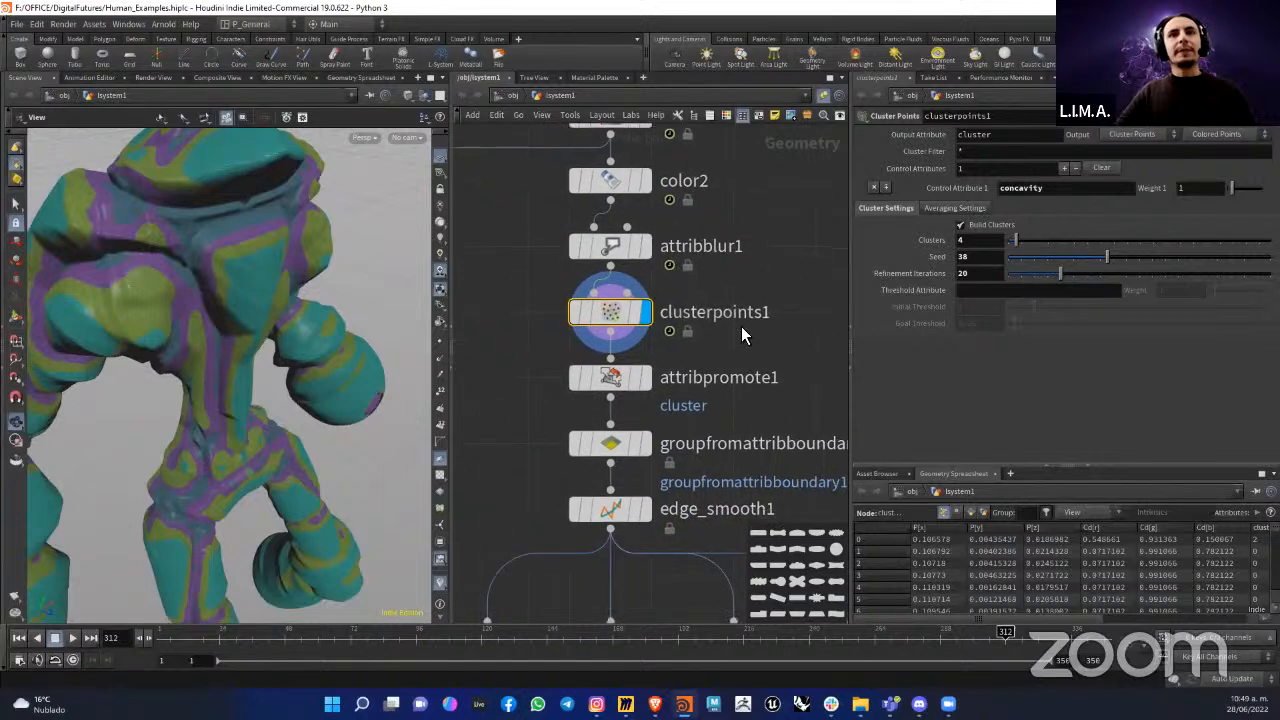
click(546, 314)
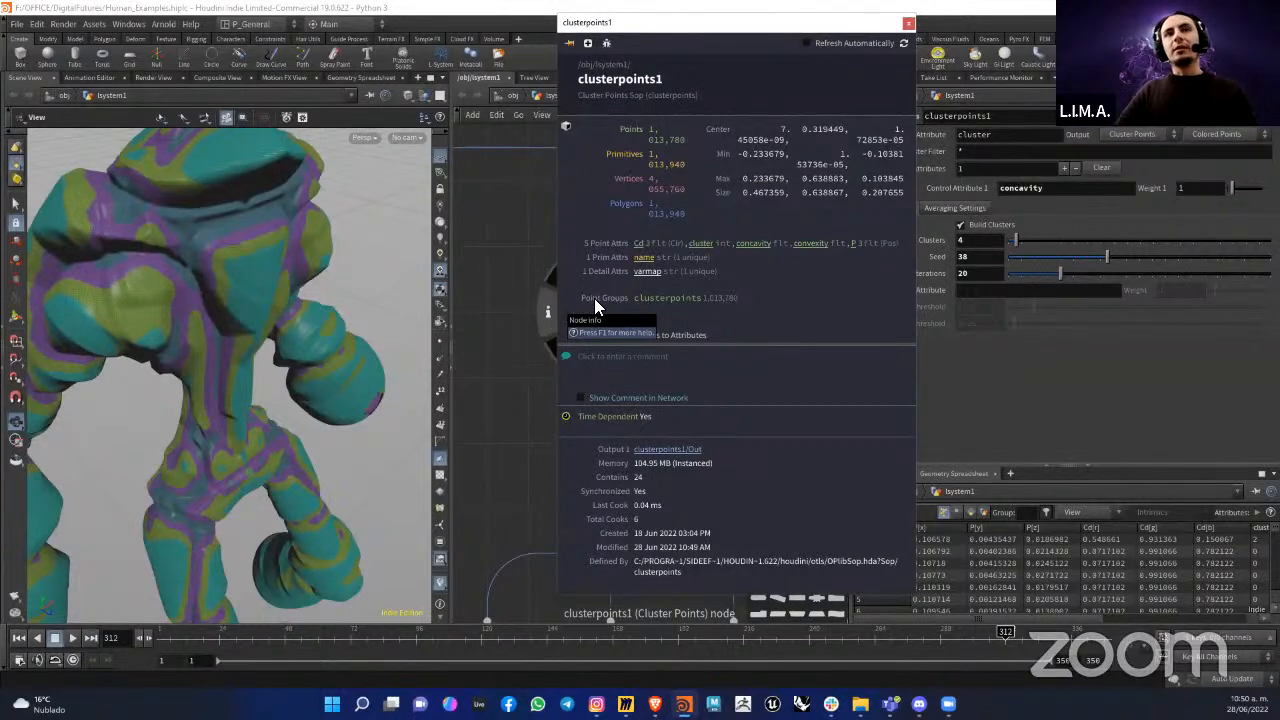
click(485, 349)
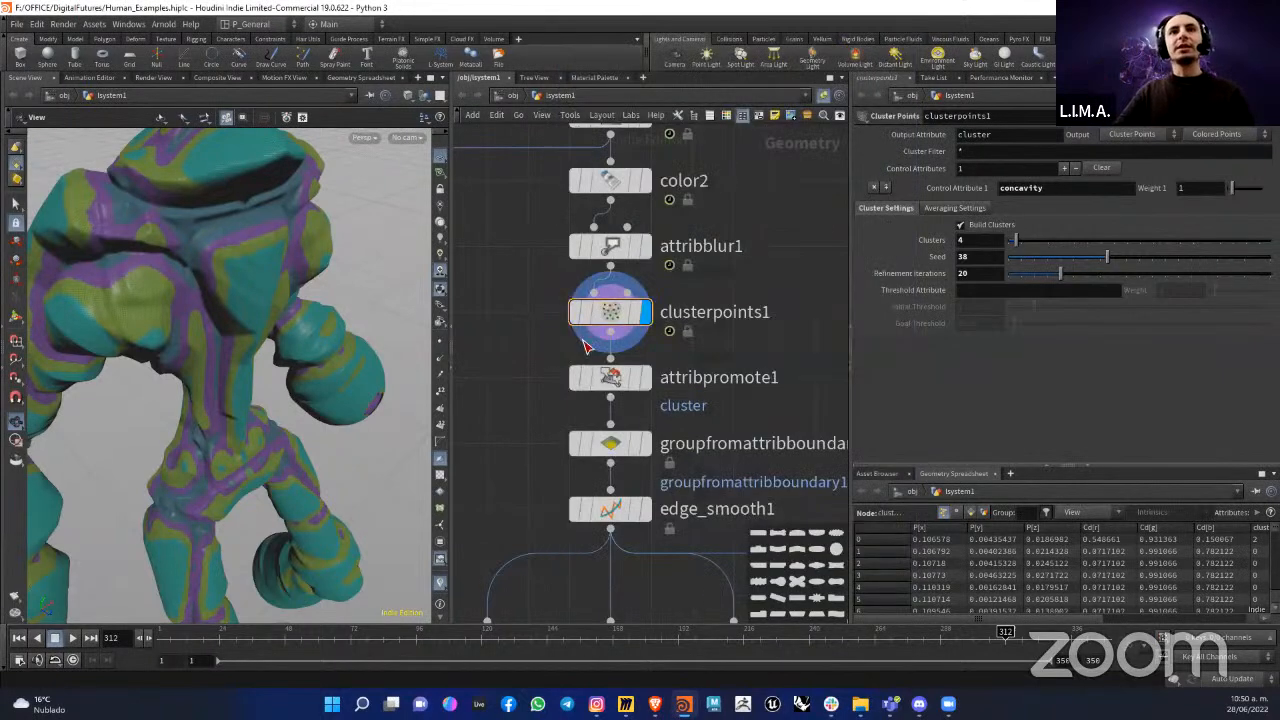
Step: Examine the cluster regions on the figure's chest mesh up close and check the clusterpoints1 node information again
click(618, 318)
scroll(209, 240, up, 3)
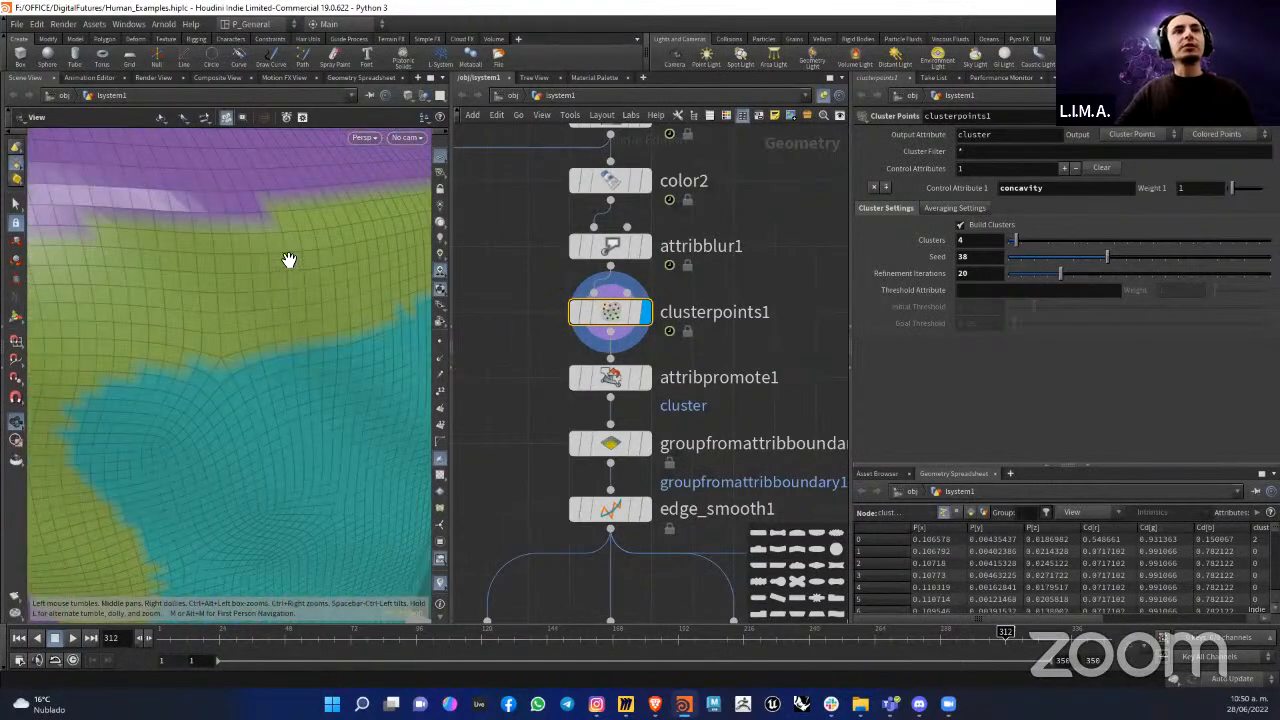
scroll(289, 255, down, 5)
scroll(289, 252, up, 2)
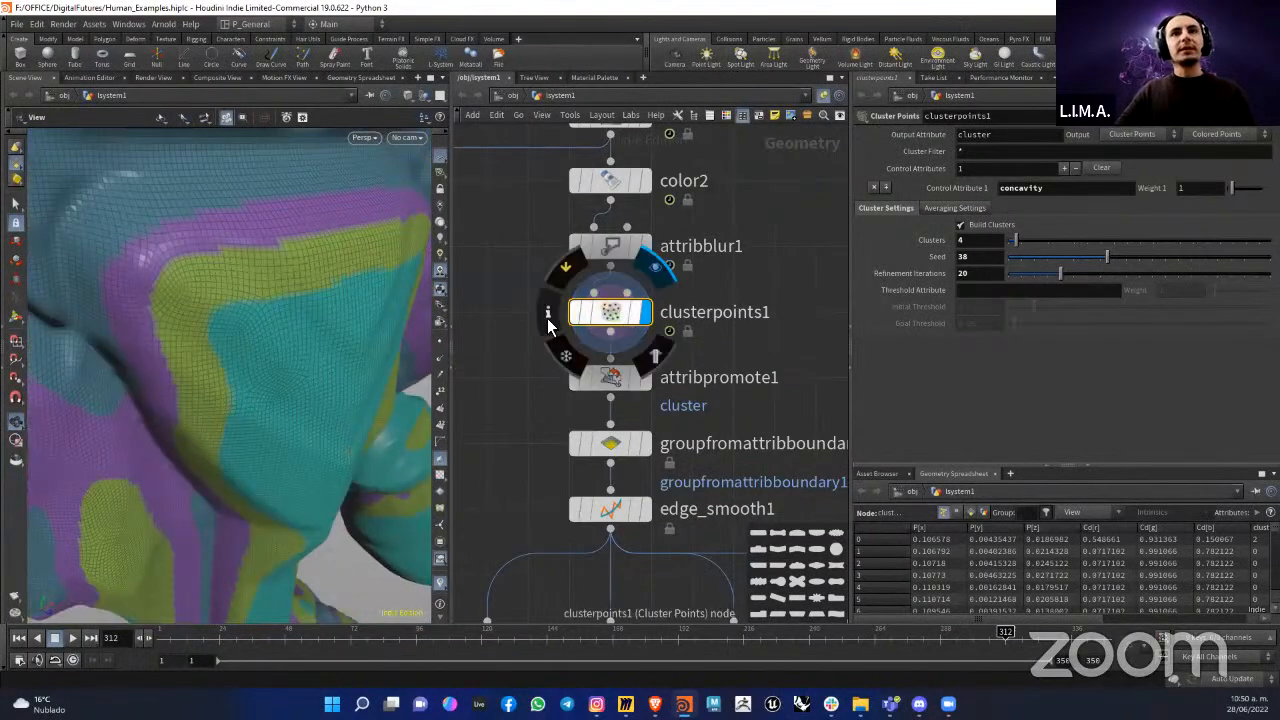
click(548, 313)
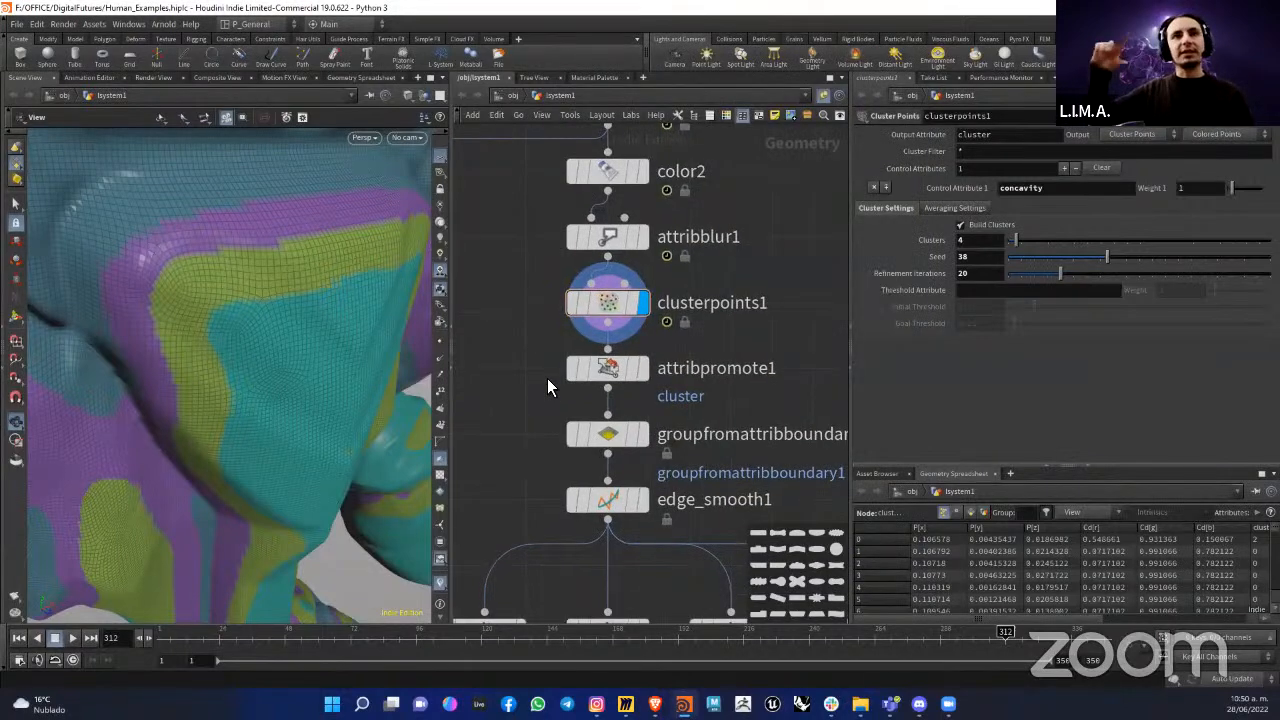
Step: Display attribpromote1 and review its class conversion settings and the primitive attributes in its node information
click(613, 372)
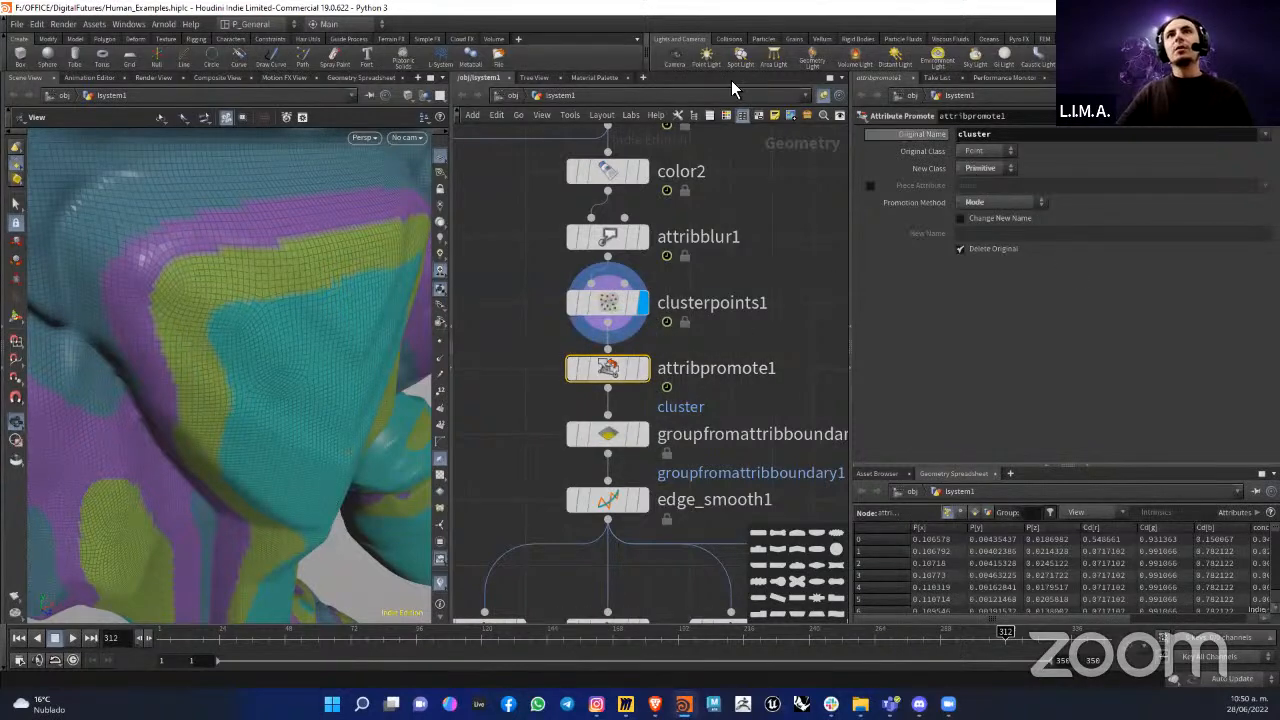
drag(930, 150, 958, 136)
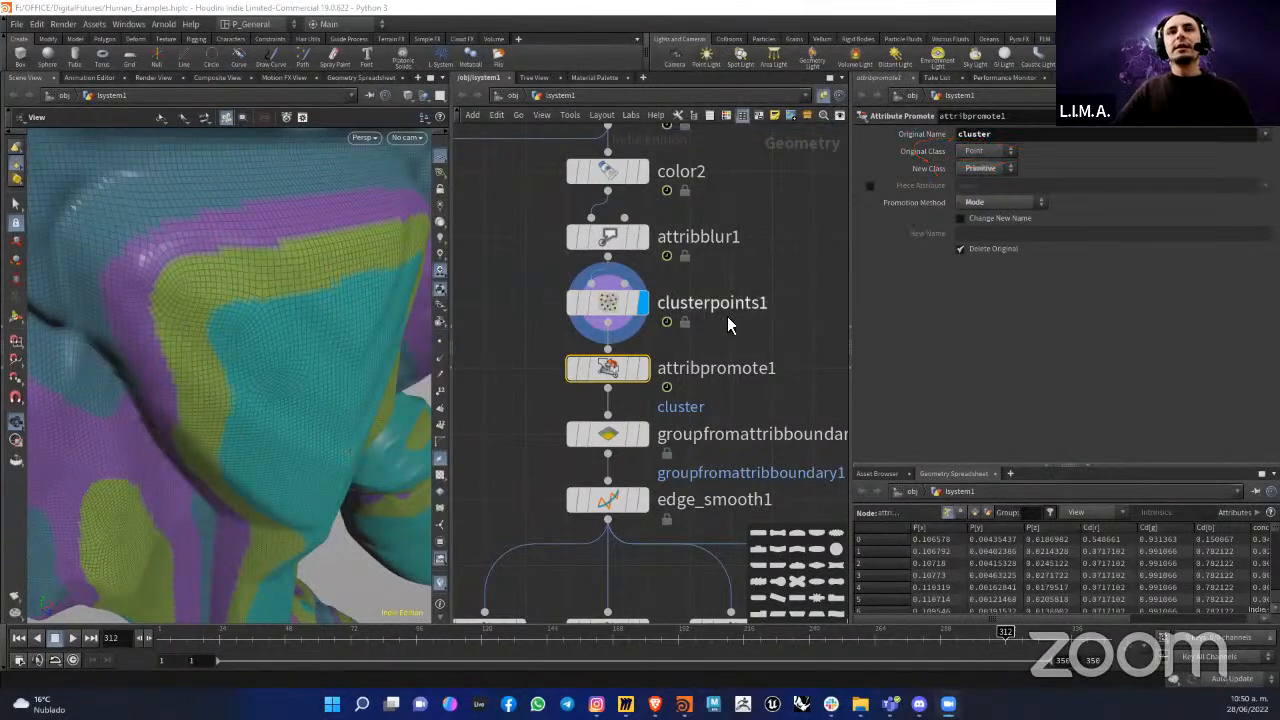
middle_drag(666, 381, 663, 334)
click(642, 321)
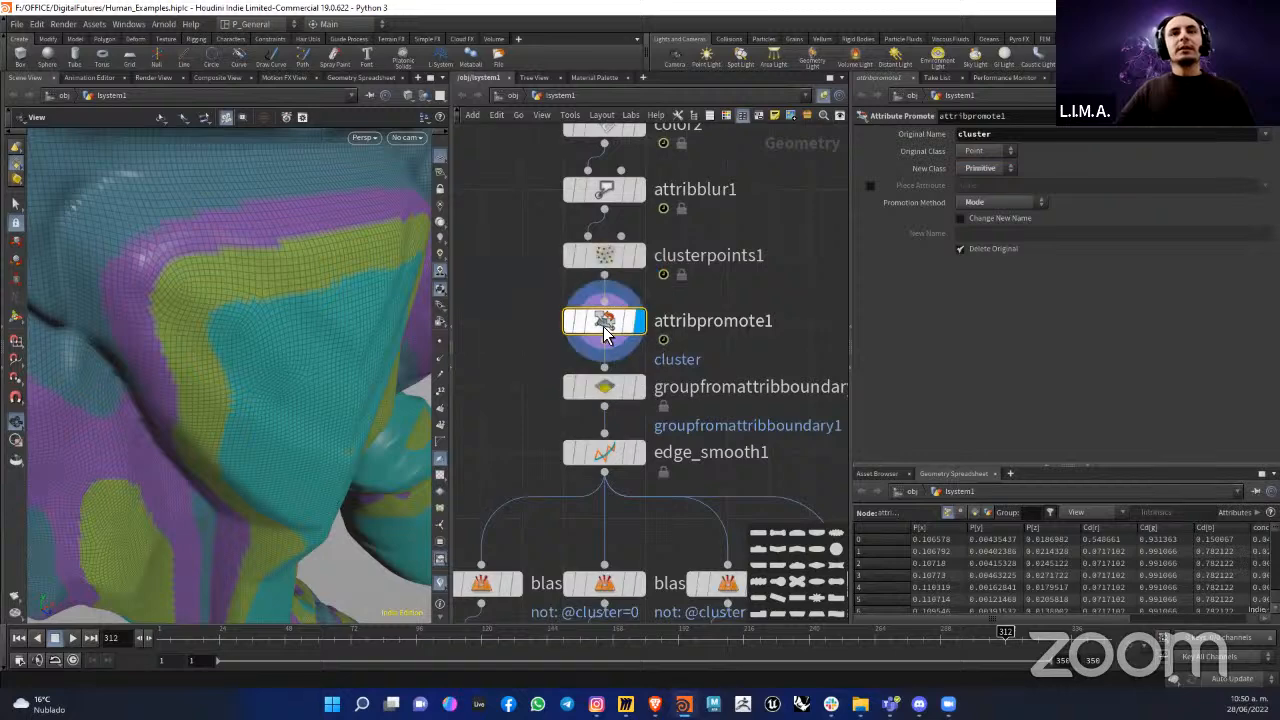
click(541, 322)
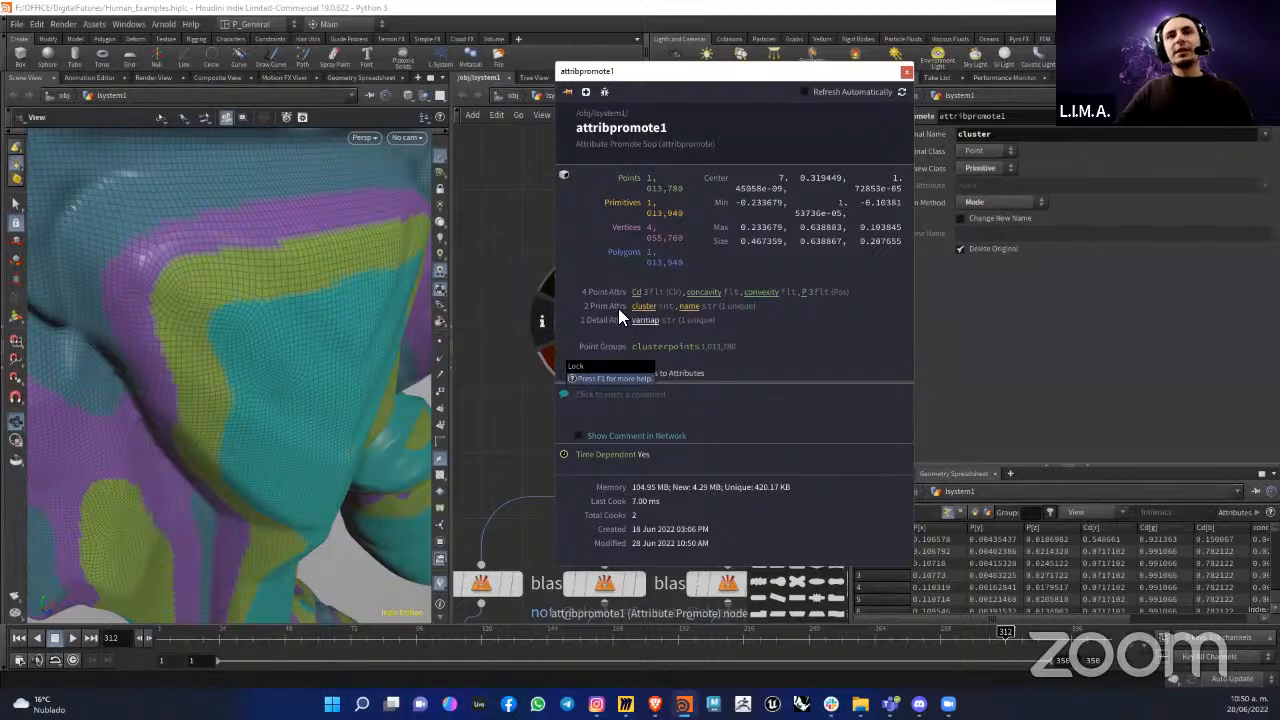
click(517, 324)
Step: Display groupfromattribboundary1 and inspect the boundary edges on the torso and the node's cluster attribute setting
scroll(530, 328, down, 2)
middle_drag(592, 378, 625, 348)
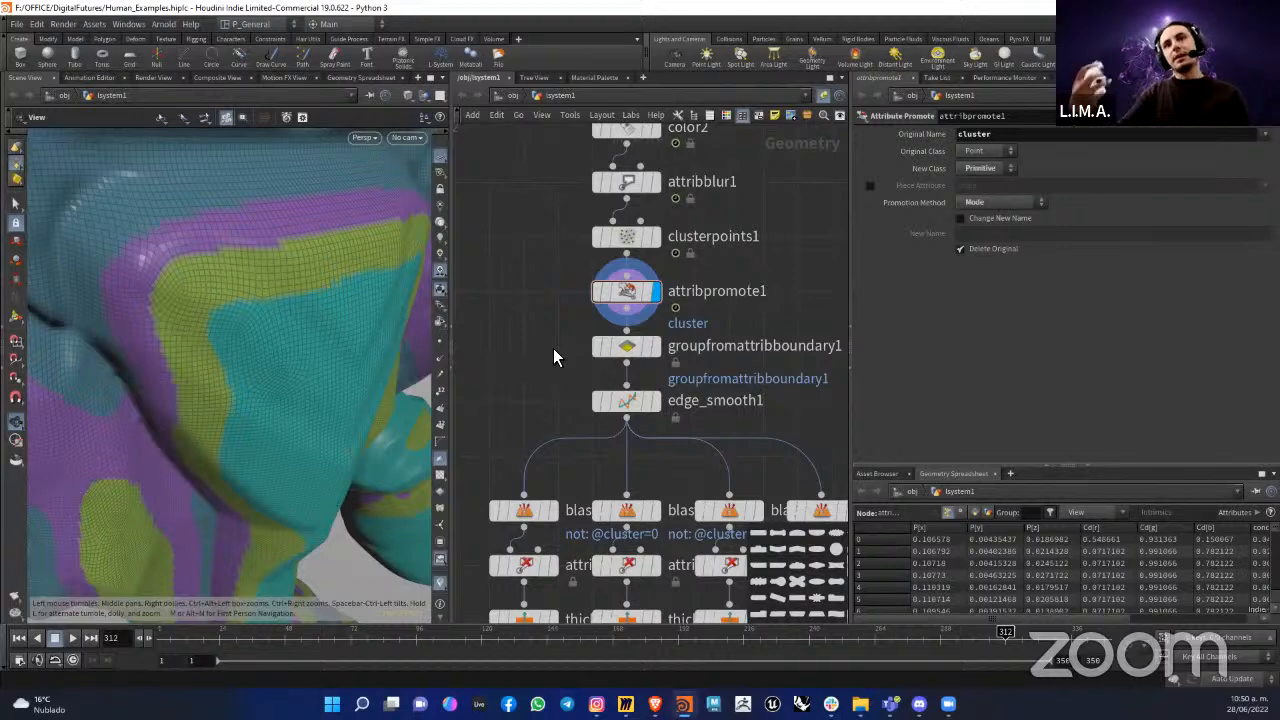
click(638, 350)
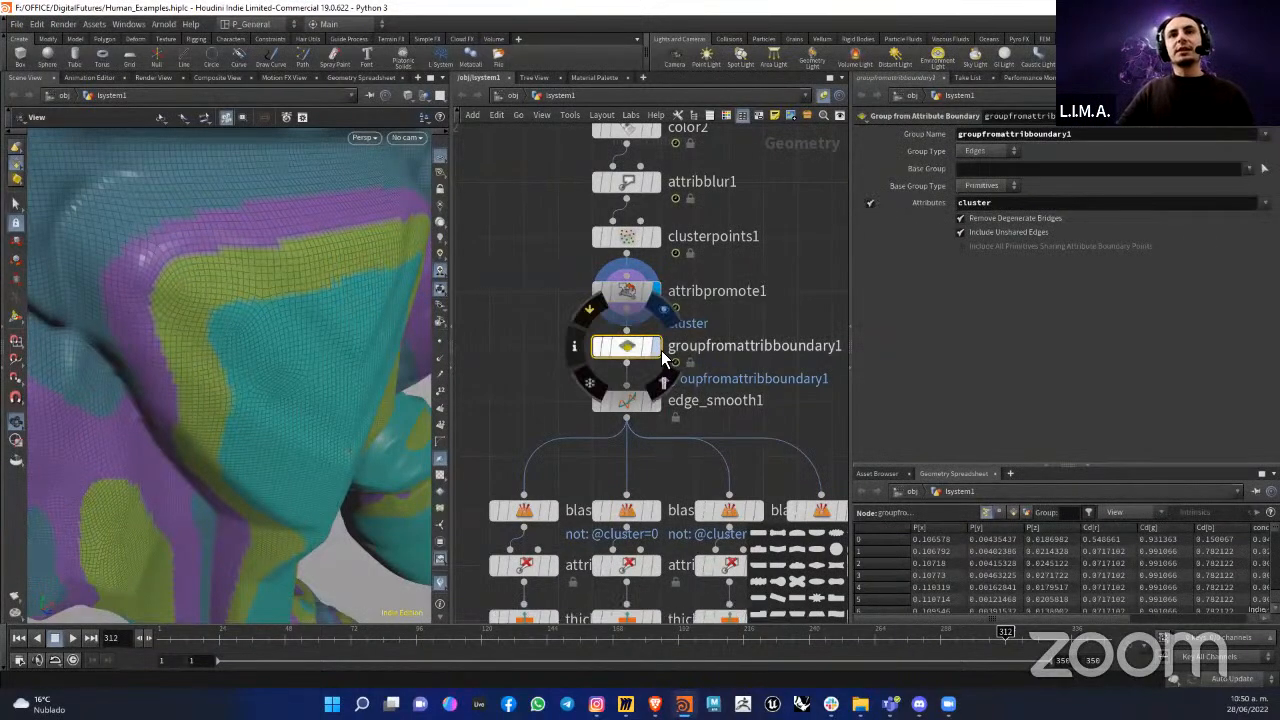
click(657, 346)
mouse_move(275, 307)
mouse_down()
mouse_move(260, 306)
mouse_move(289, 294)
mouse_up()
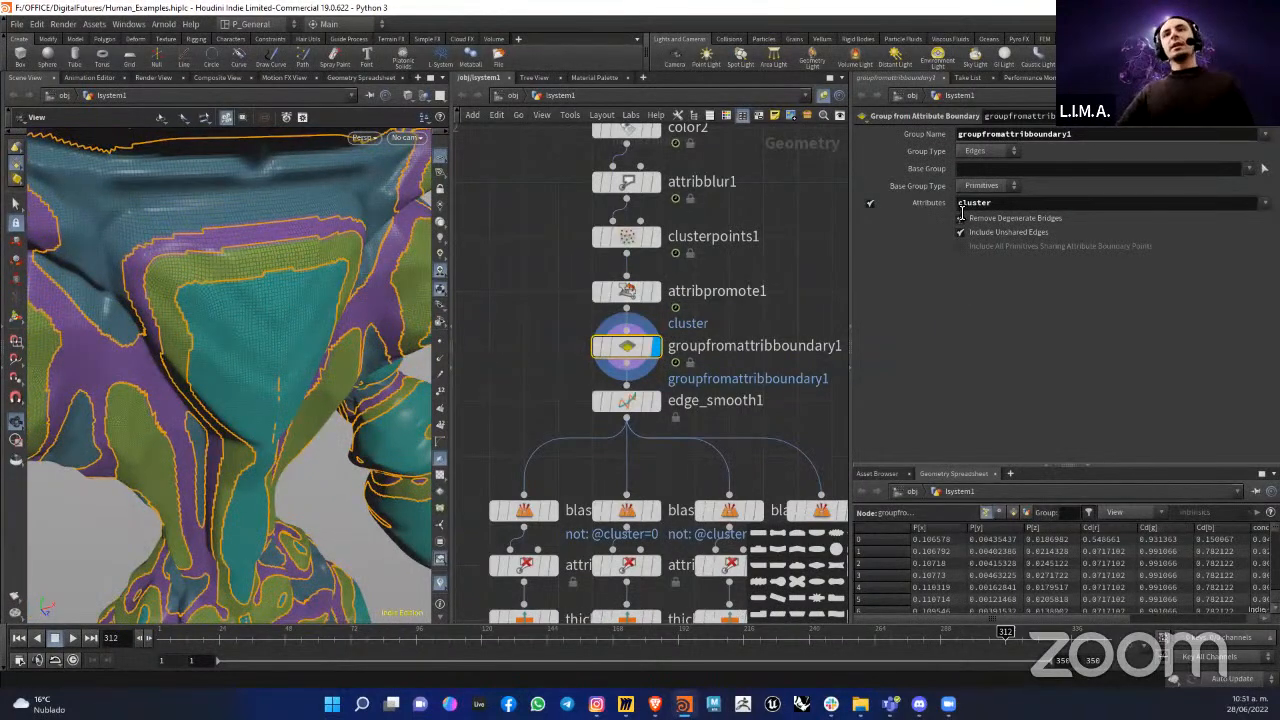
click(1020, 204)
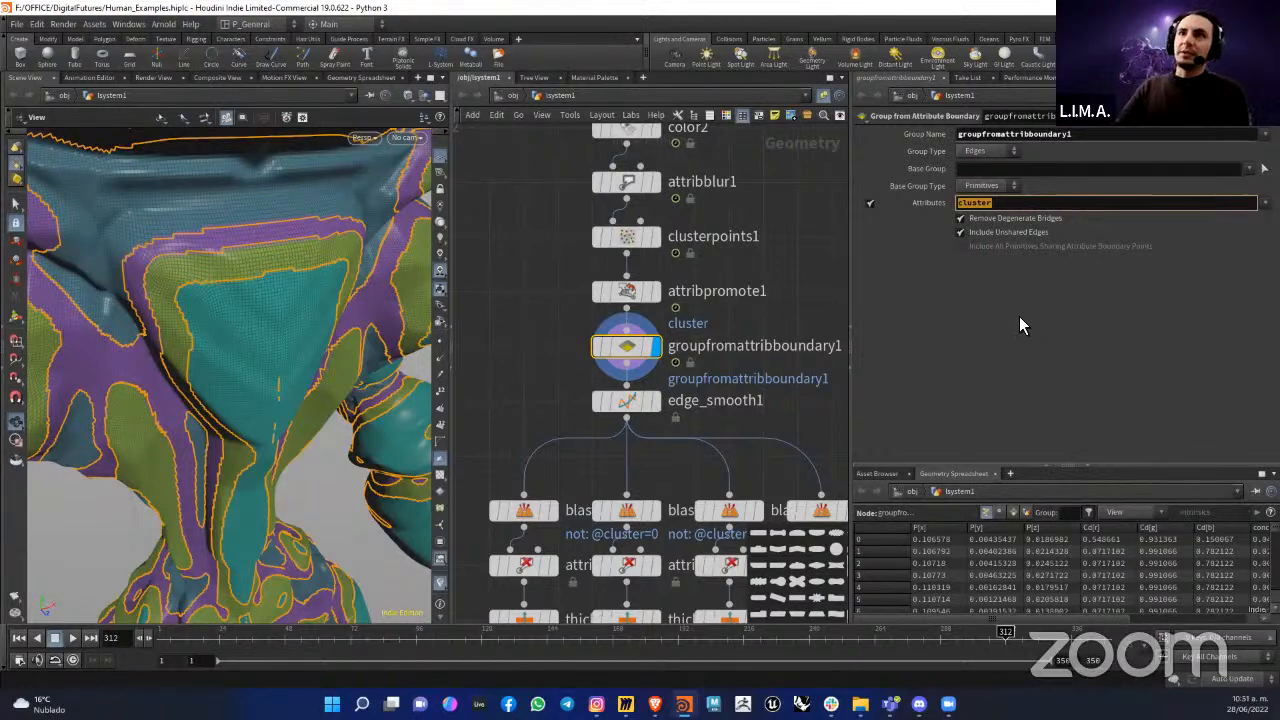
Step: Go back to attribpromote1 and clusterpoints1 and check the output attribute name set in clusterpoints1
click(612, 284)
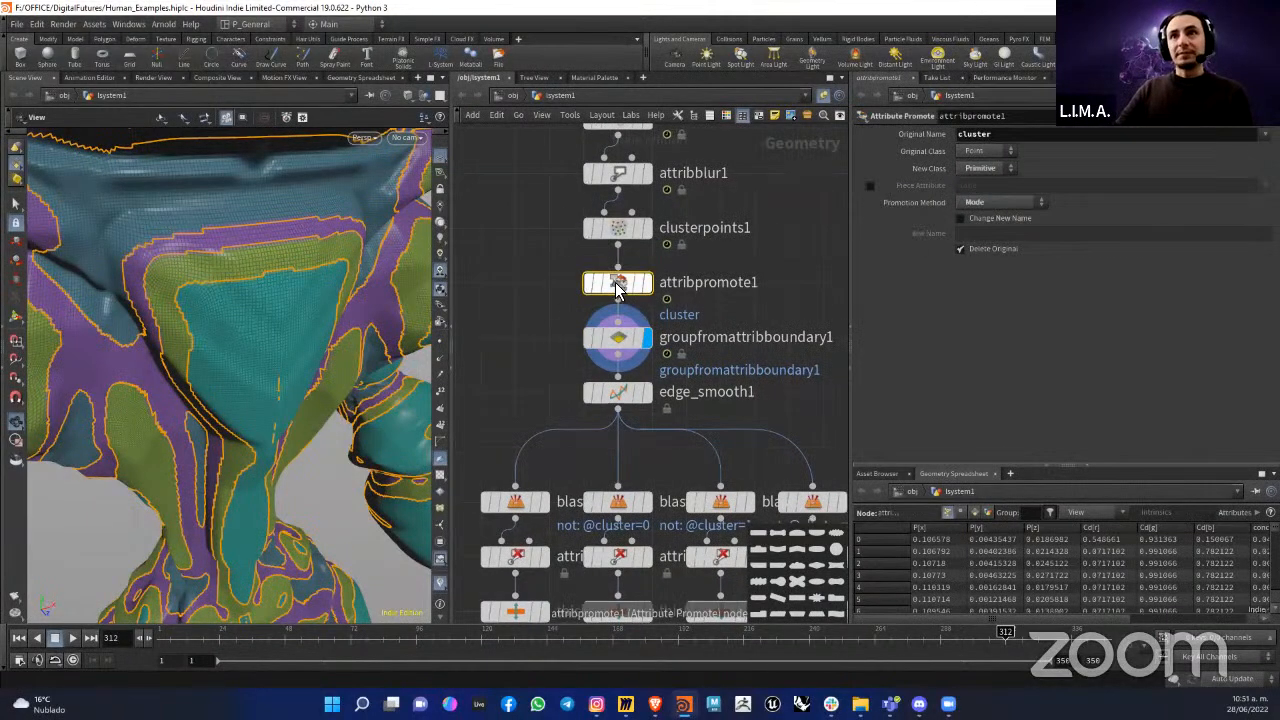
click(617, 228)
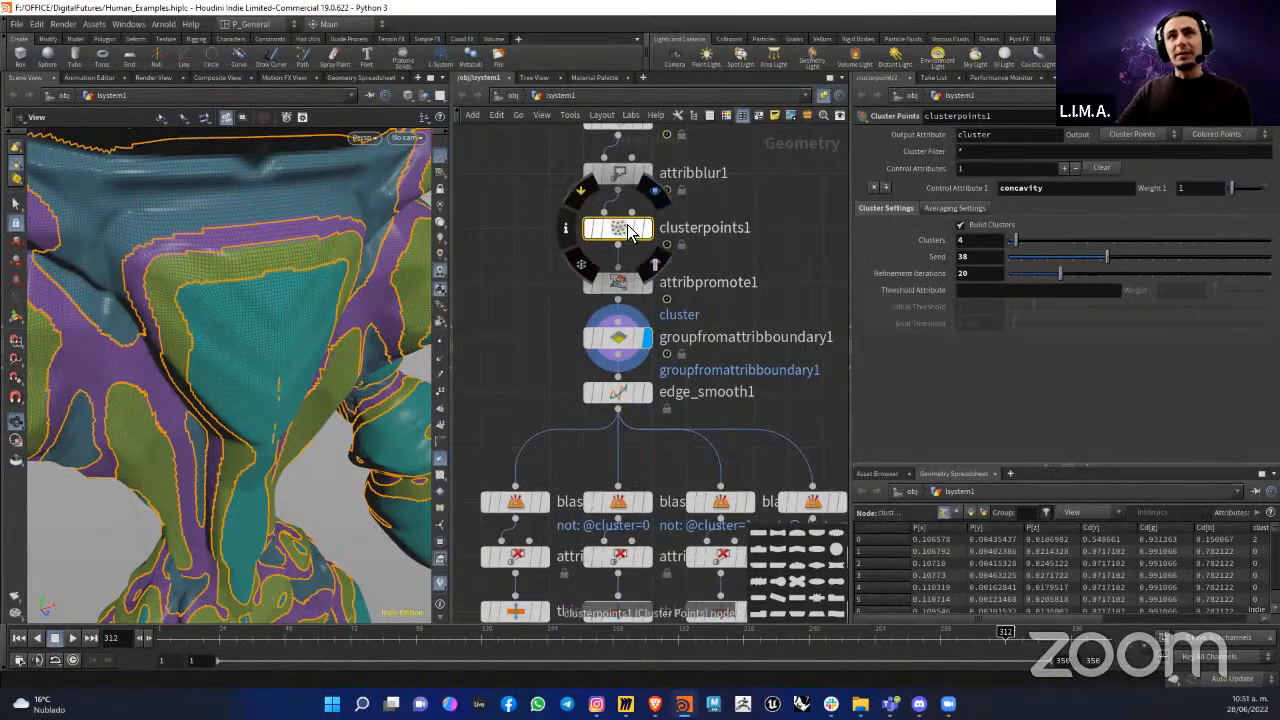
middle_click(617, 230)
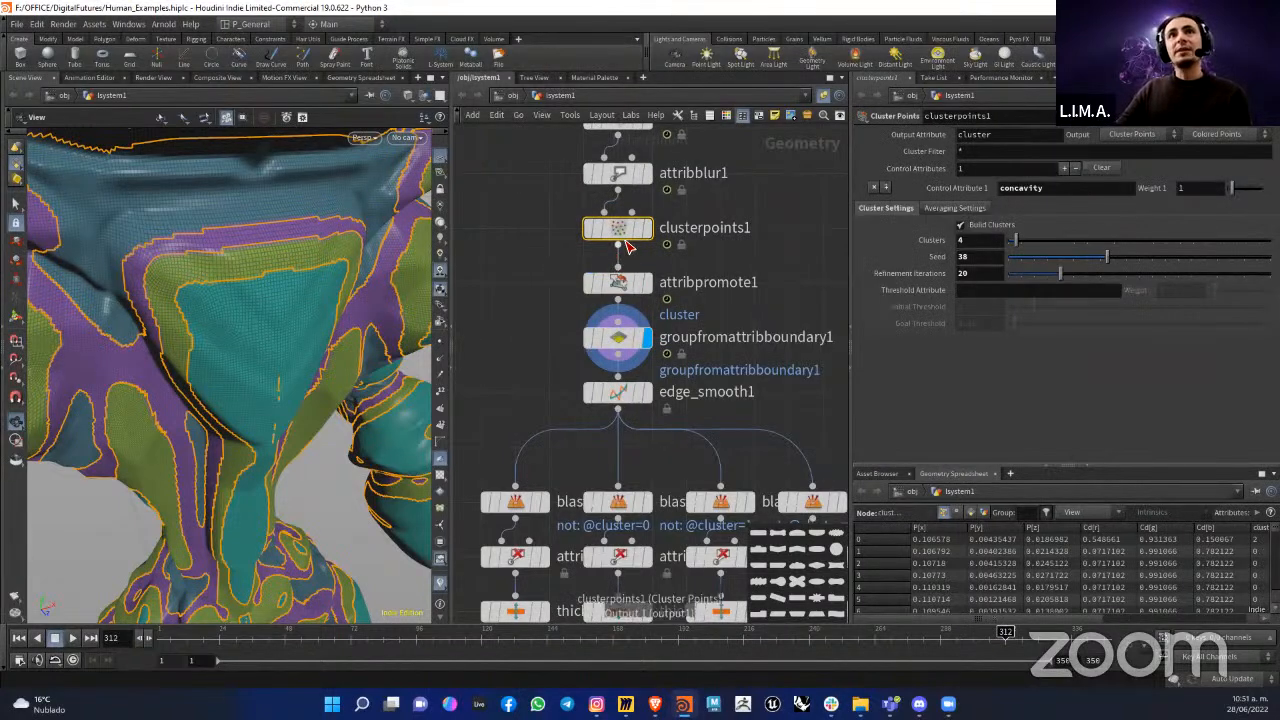
drag(626, 229, 626, 228)
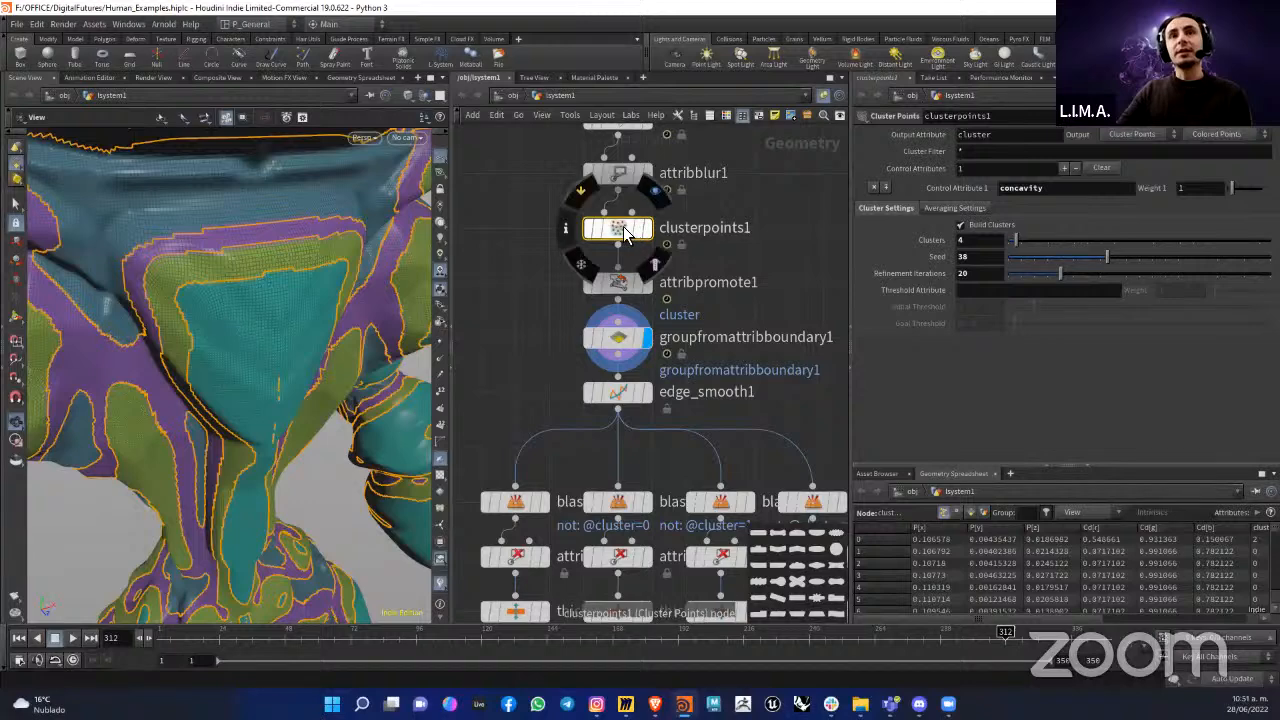
double_click(1013, 141)
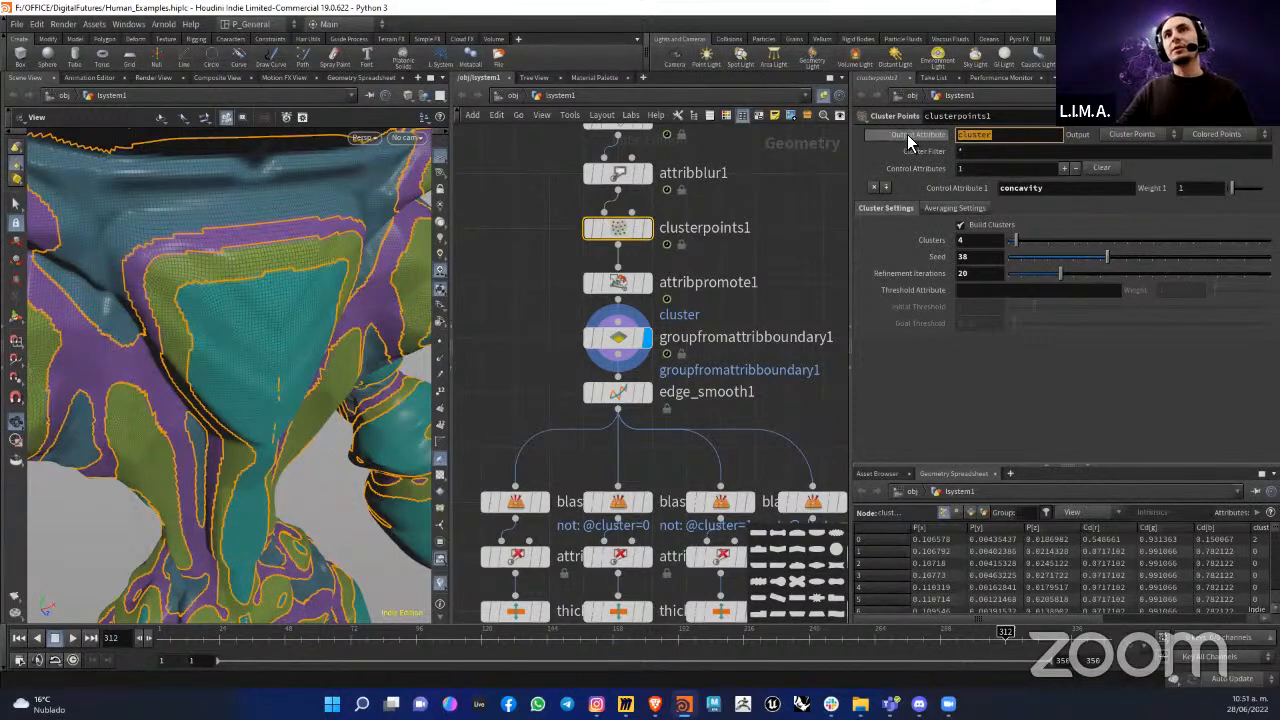
Step: Display attribpromote1 and check which attribute its Original Name refers to
click(627, 288)
click(647, 286)
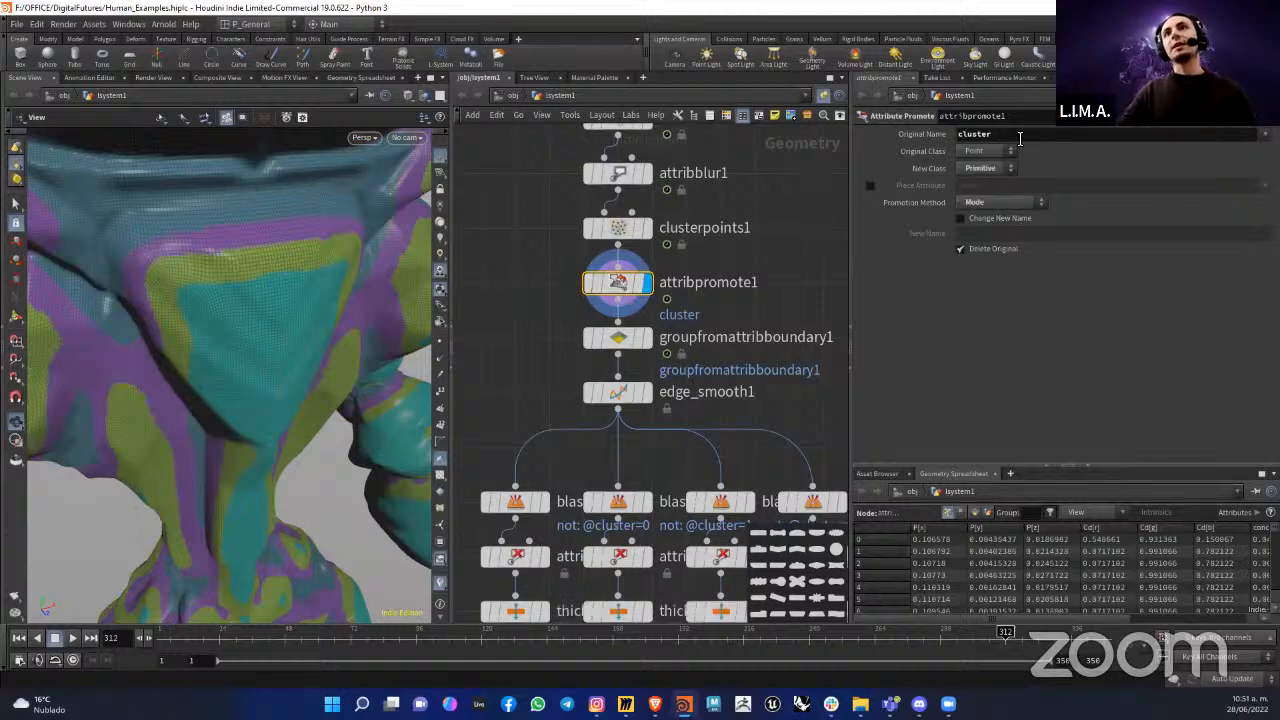
drag(1019, 138, 950, 140)
Step: Display groupfromattribboundary1 again and check its Attributes entry and the name of the edge group it creates
mouse_move(612, 393)
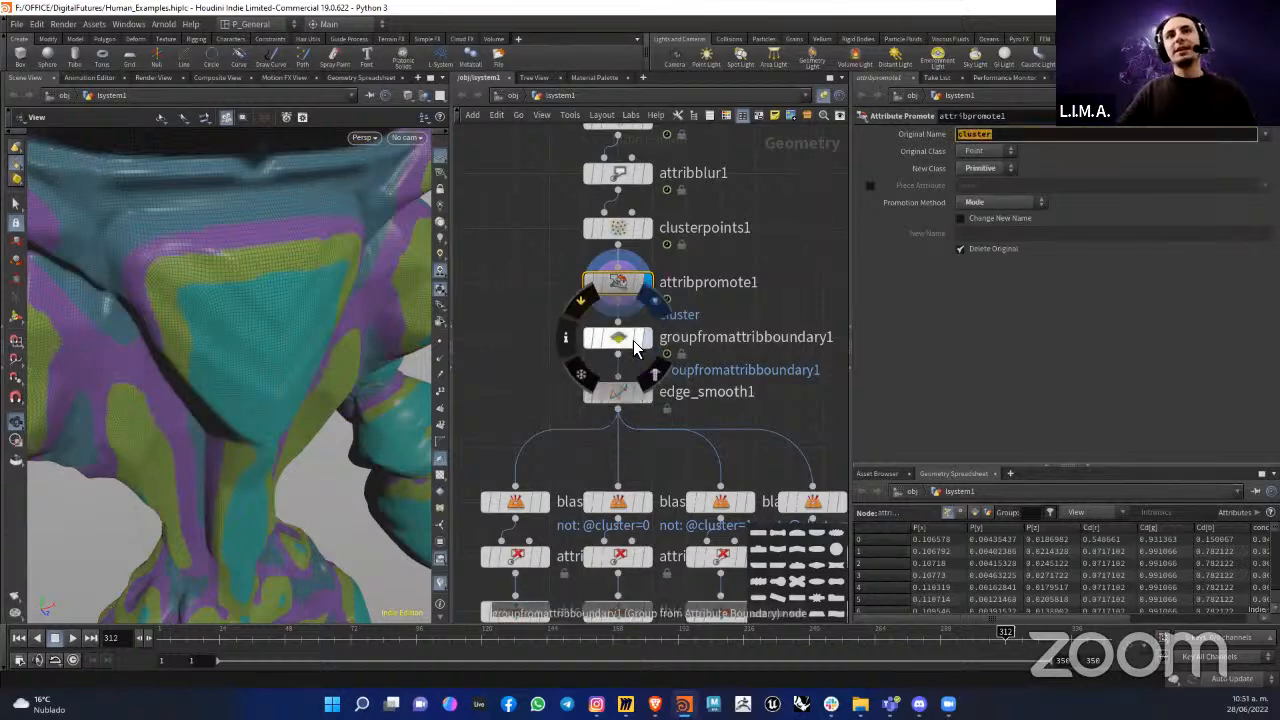
click(646, 340)
click(632, 342)
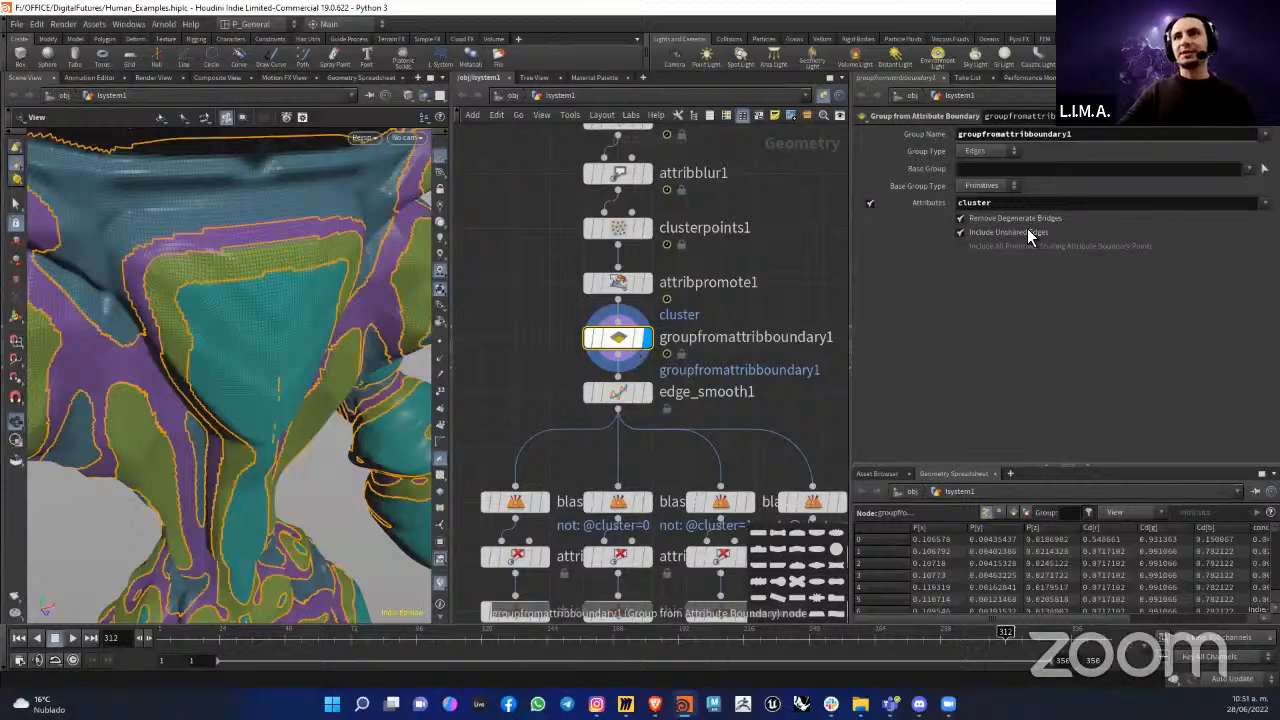
double_click(962, 204)
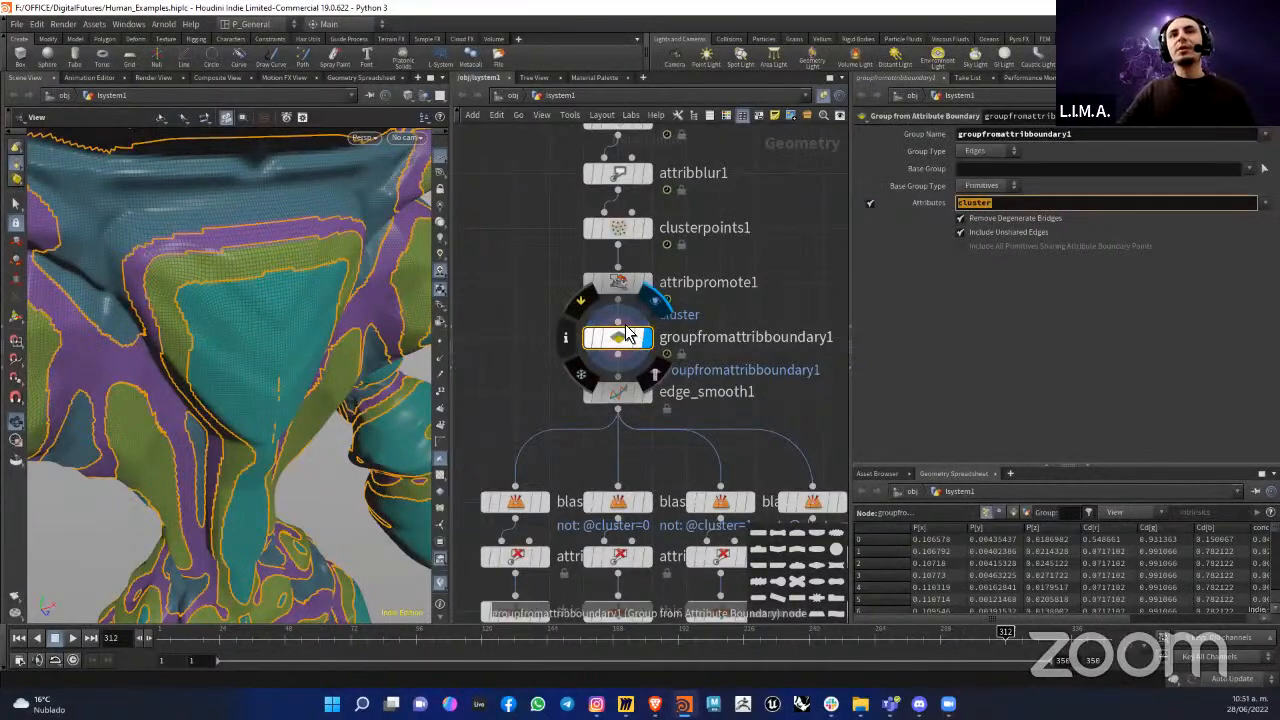
click(626, 336)
double_click(989, 136)
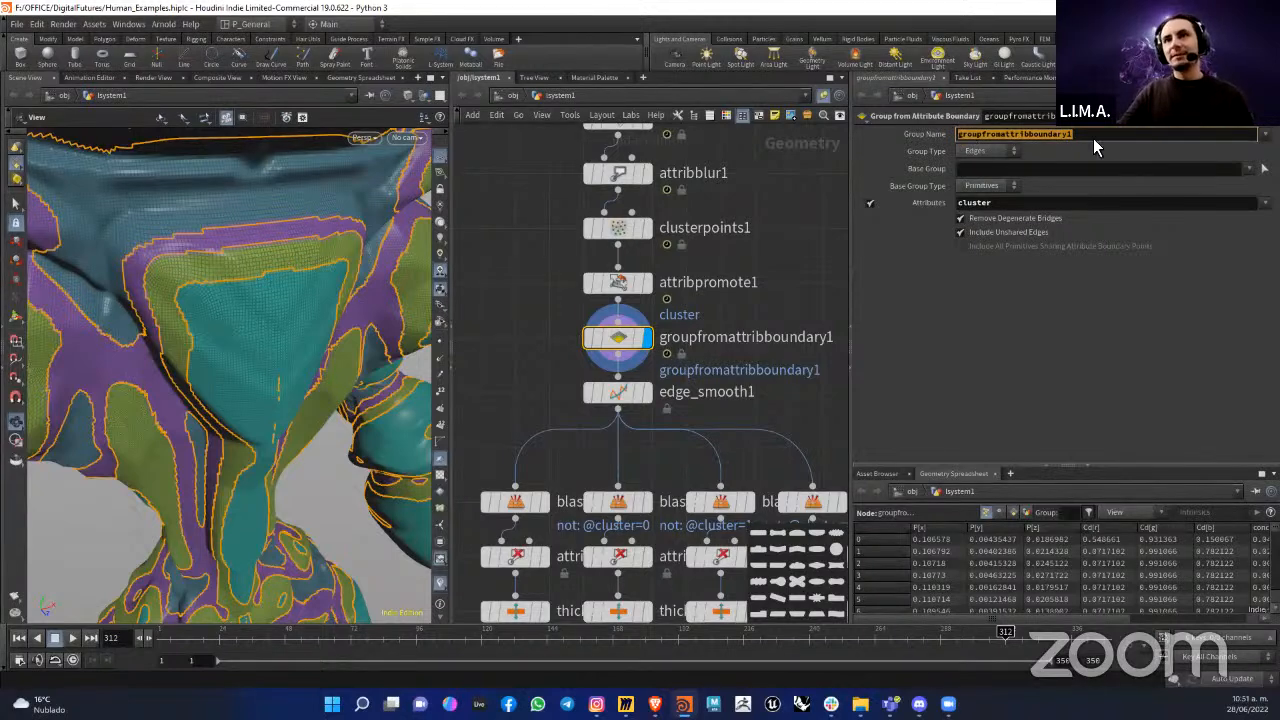
Step: Display edge_smooth1, check the group it smooths, and inspect the smoothed cluster borders over the figure
middle_drag(727, 414, 753, 360)
click(671, 342)
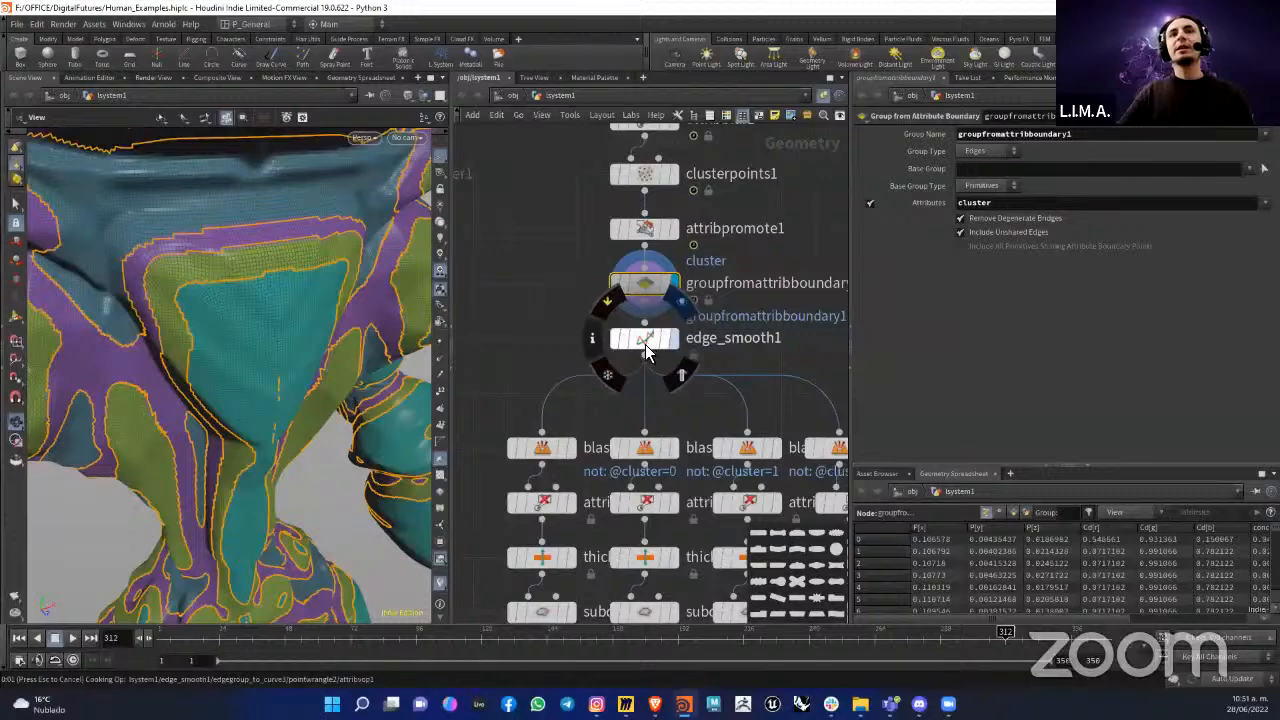
click(645, 342)
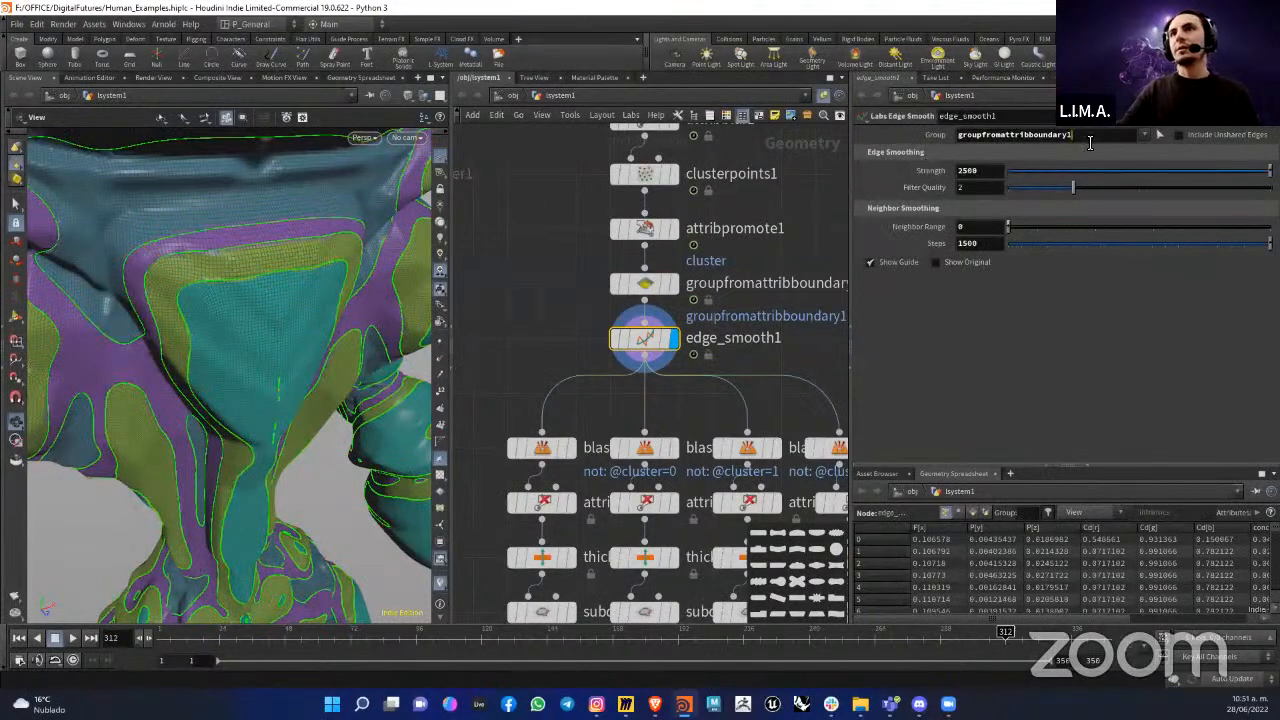
drag(1089, 141, 945, 140)
drag(300, 302, 260, 309)
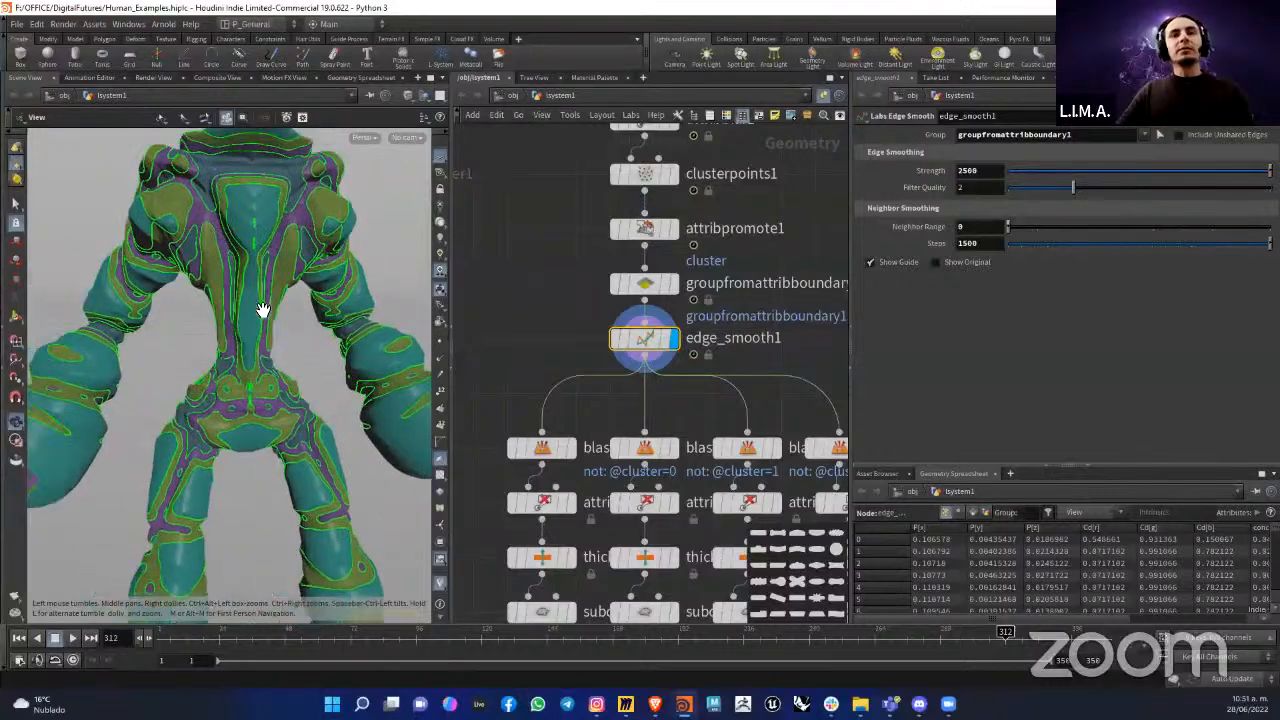
Step: Select blast1 below edge_smooth1 and look over the outlined cluster regions on the figure
scroll(525, 310, down, 3)
middle_drag(529, 314, 537, 254)
scroll(513, 371, up, 3)
click(566, 318)
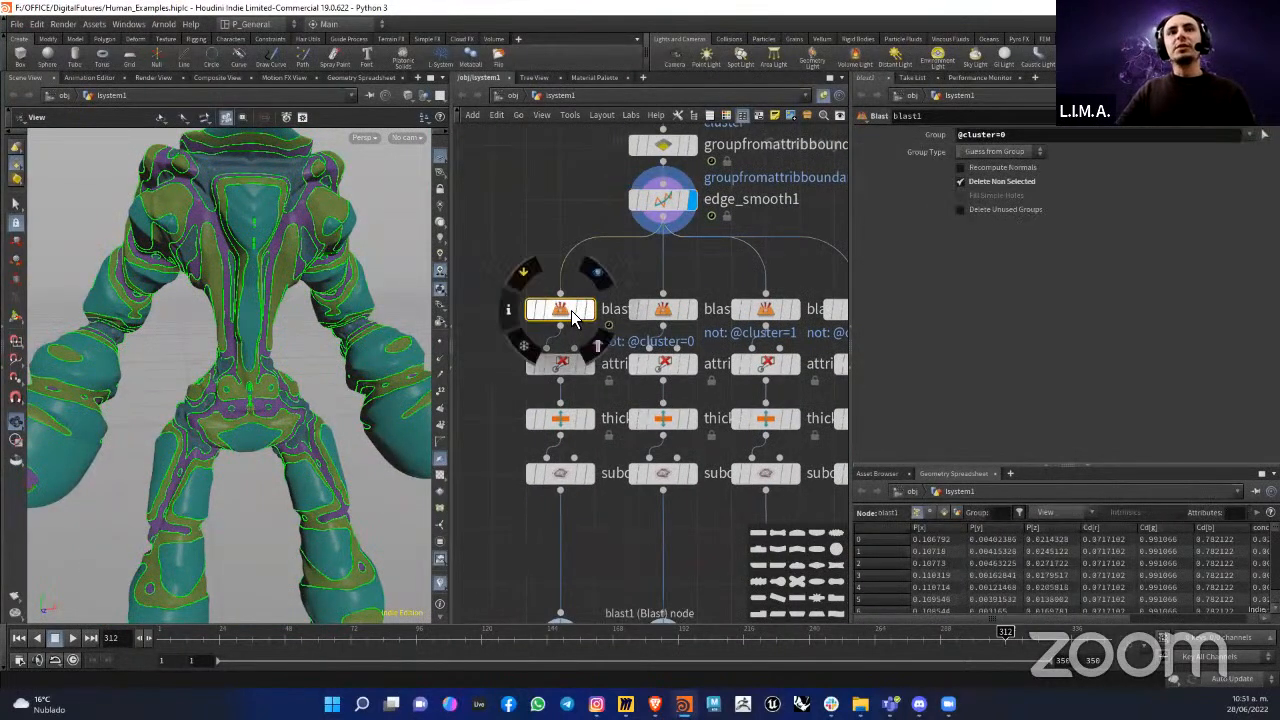
mouse_move(571, 310)
mouse_down()
mouse_move(536, 322)
mouse_move(570, 321)
mouse_up()
drag(218, 336, 211, 252)
scroll(223, 285, up, 4)
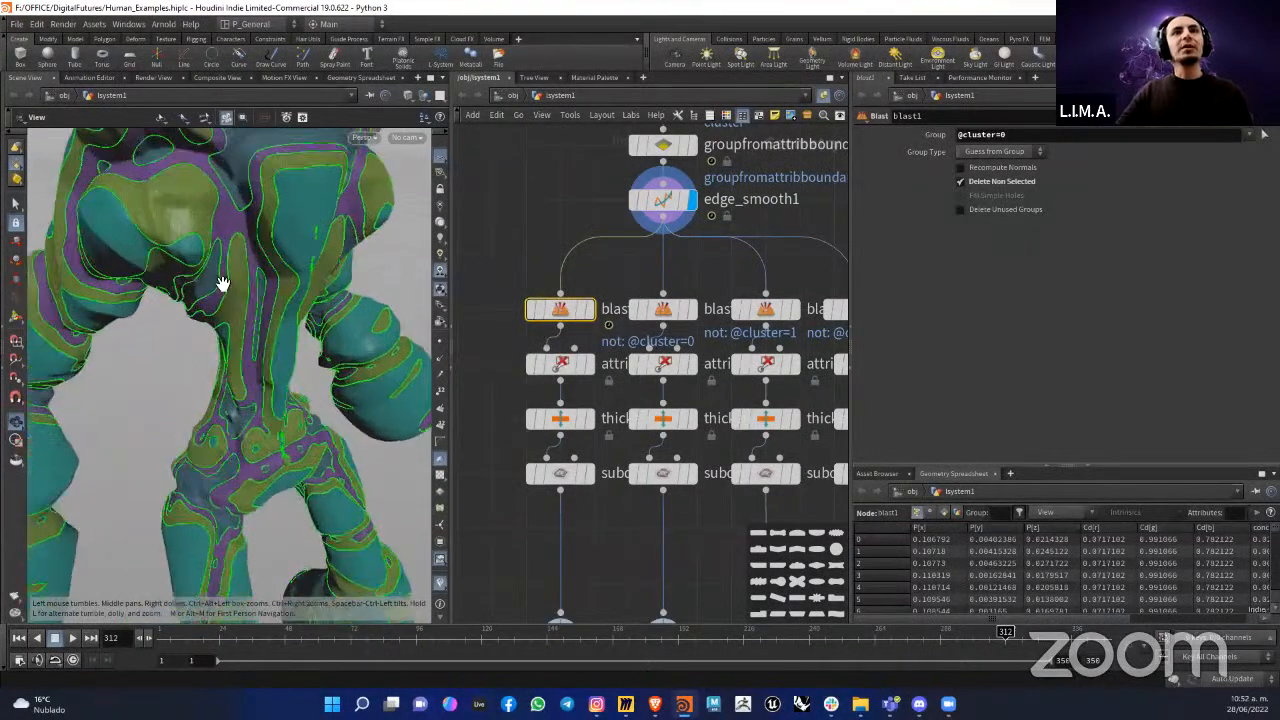
scroll(228, 280, down, 4)
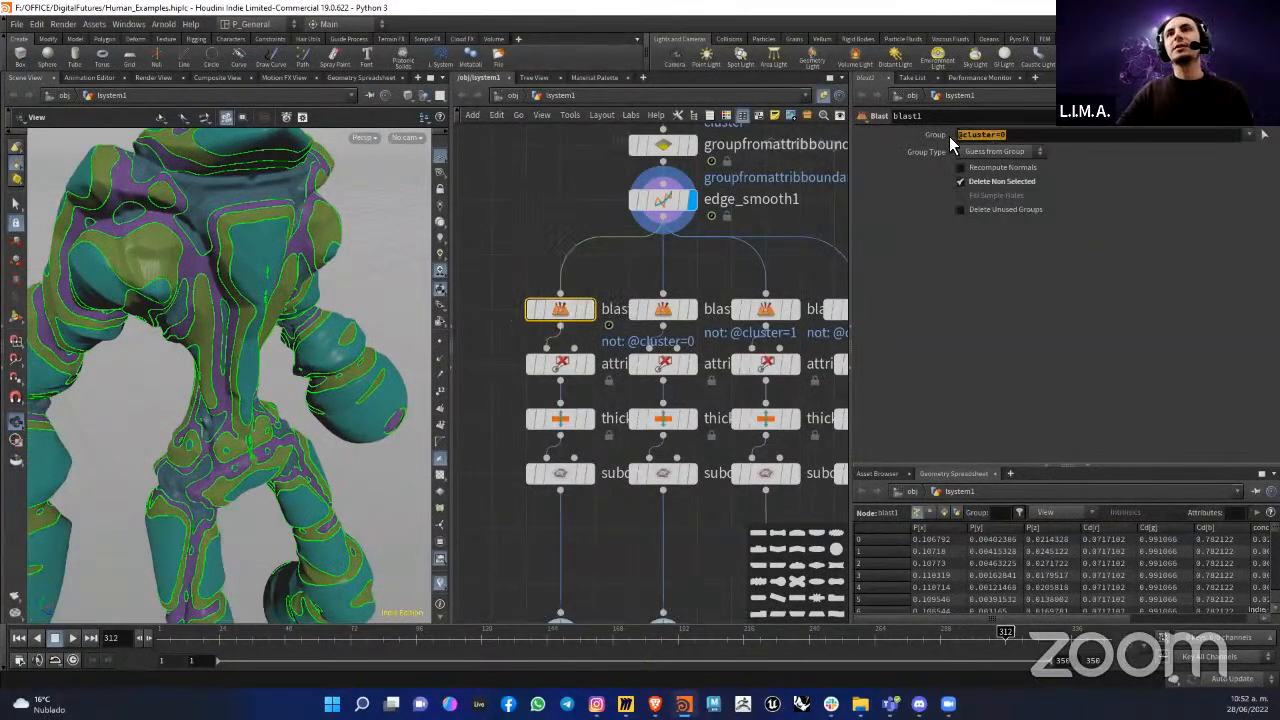
mouse_move(953, 137)
mouse_down()
mouse_move(1000, 141)
mouse_move(958, 143)
mouse_up()
click(1000, 142)
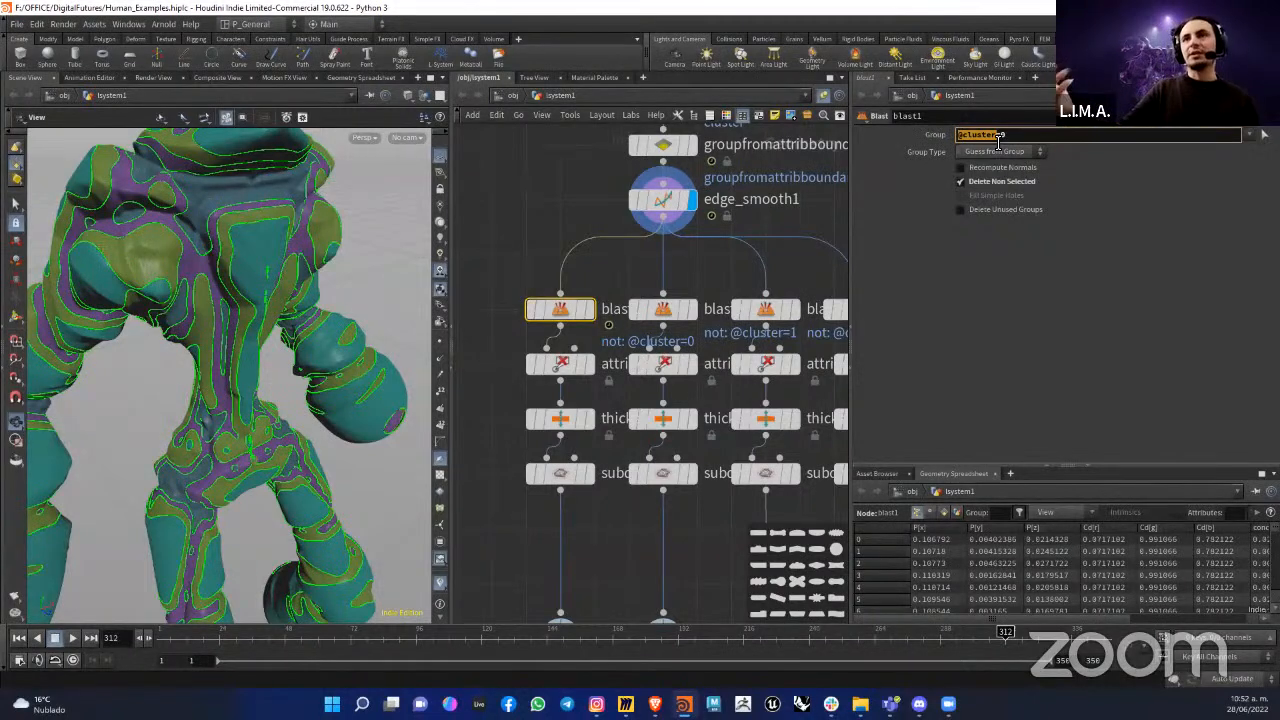
drag(1006, 141, 998, 139)
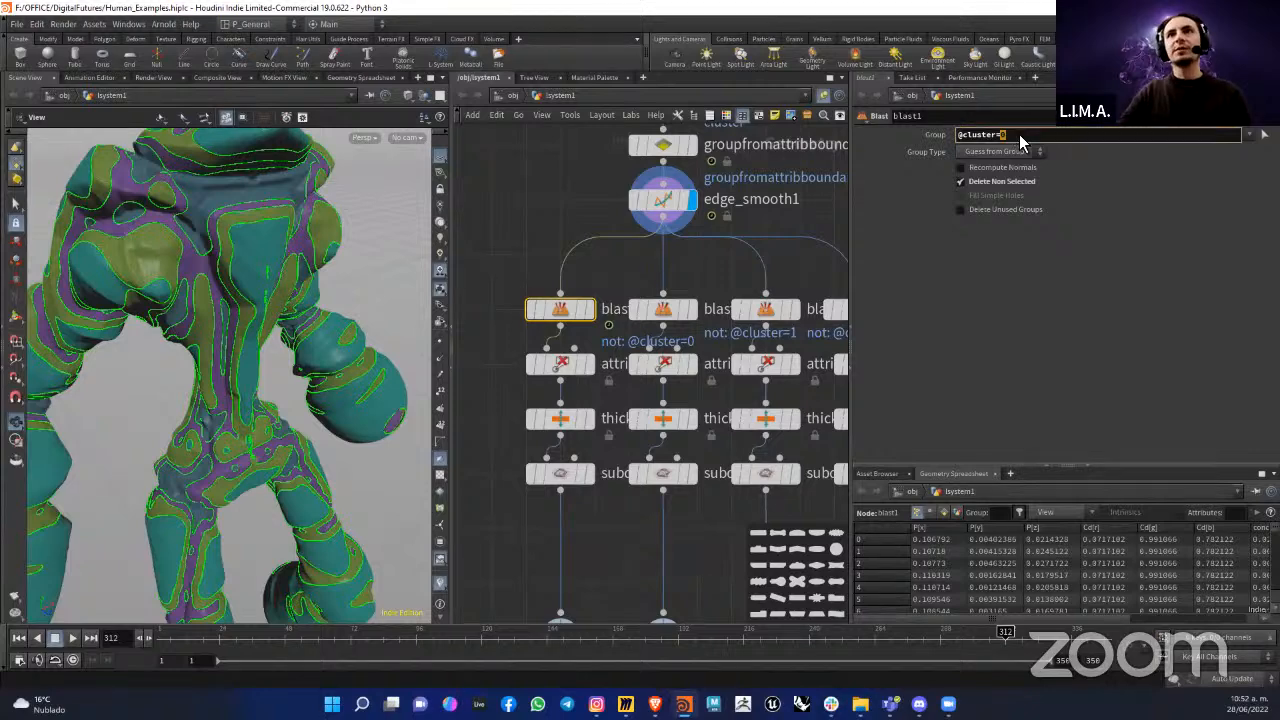
click(589, 310)
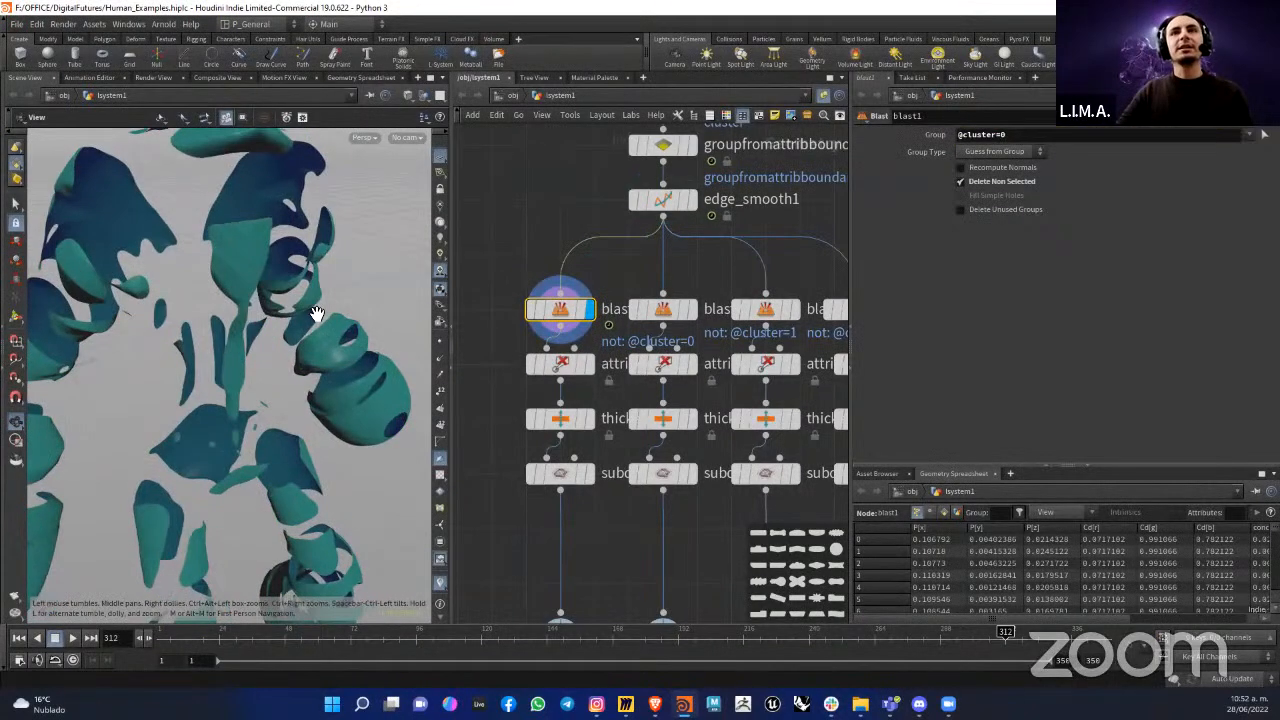
scroll(317, 314, down, 3)
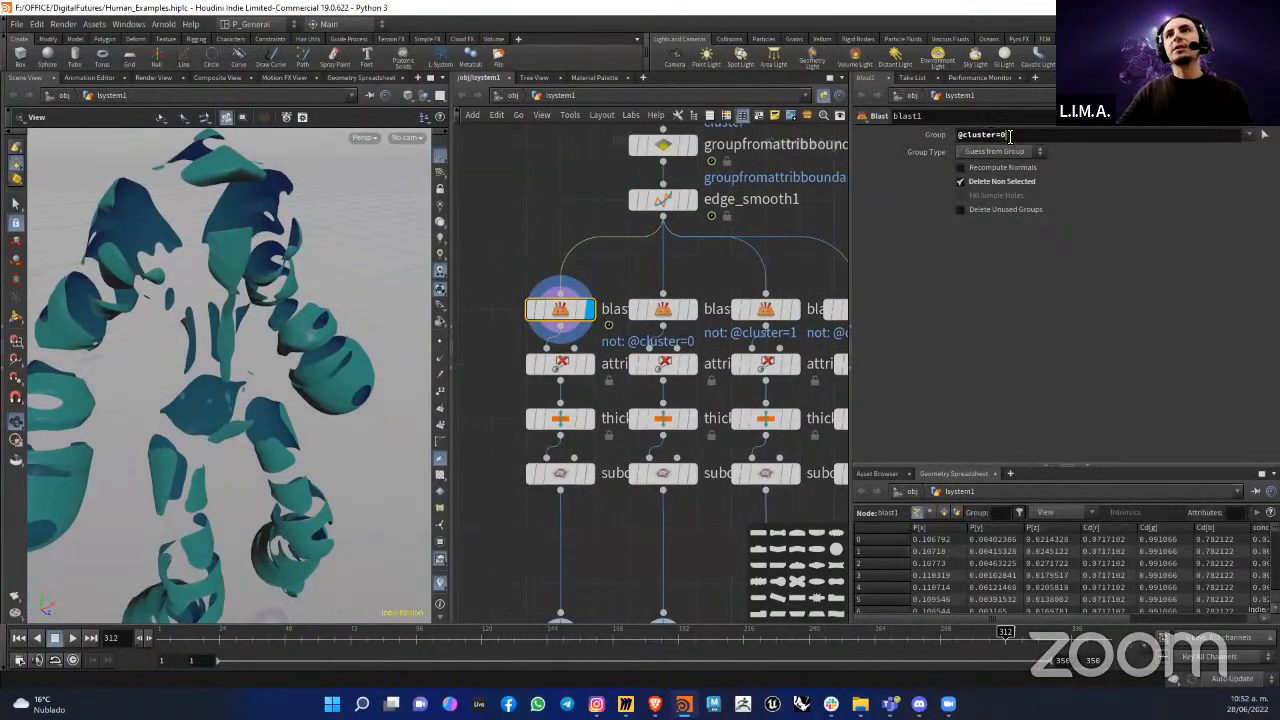
Step: Display blast2, blast3 and blast4 in turn to compare the cluster regions each one isolates on the figure
click(695, 312)
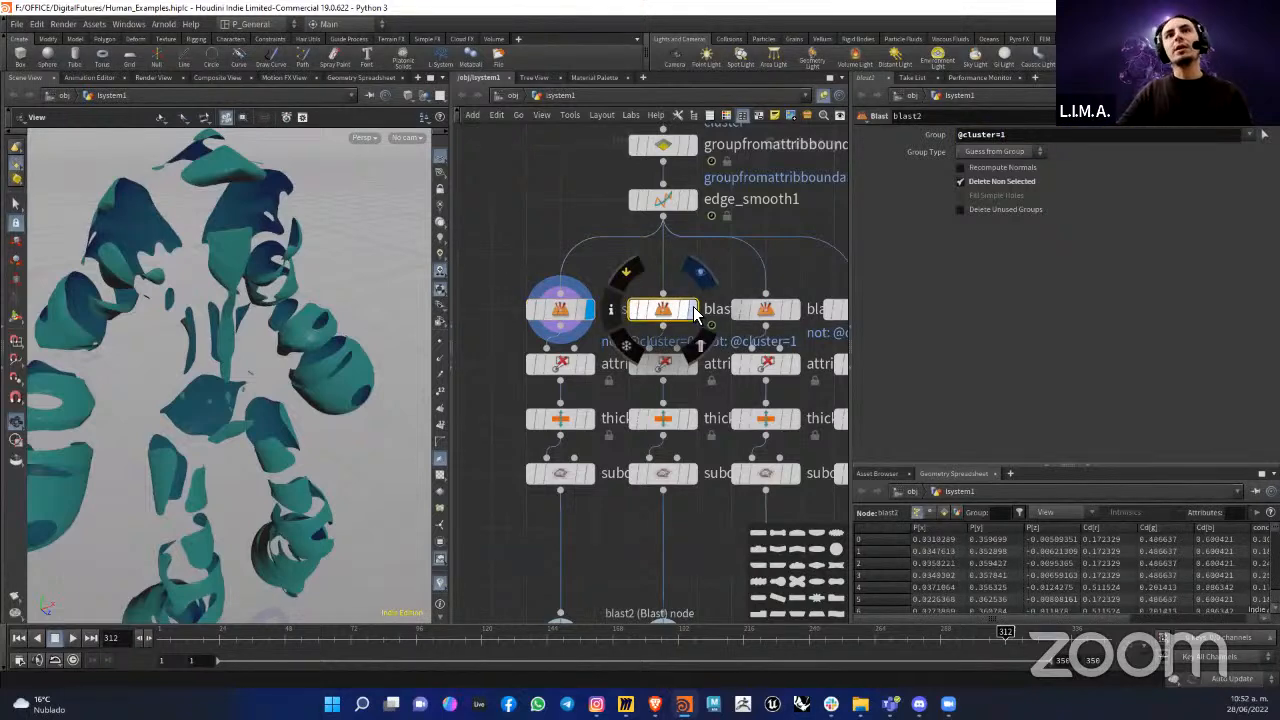
click(695, 312)
click(797, 310)
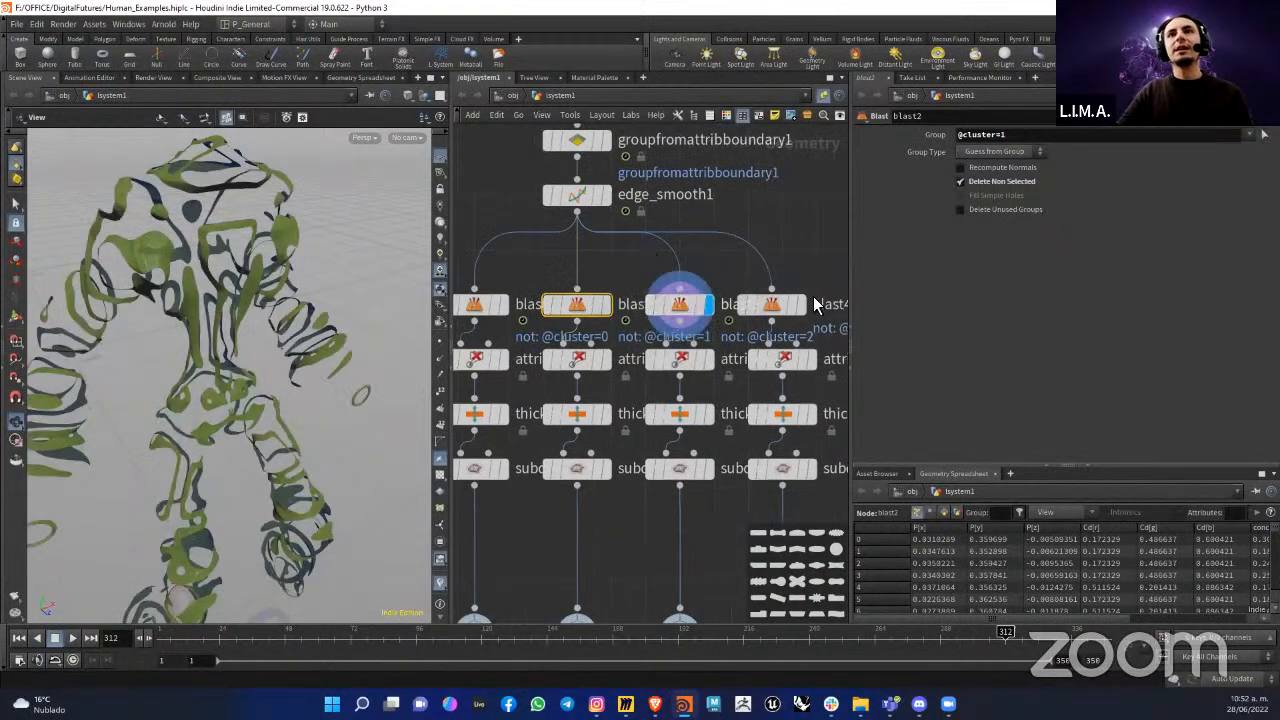
click(799, 305)
click(766, 314)
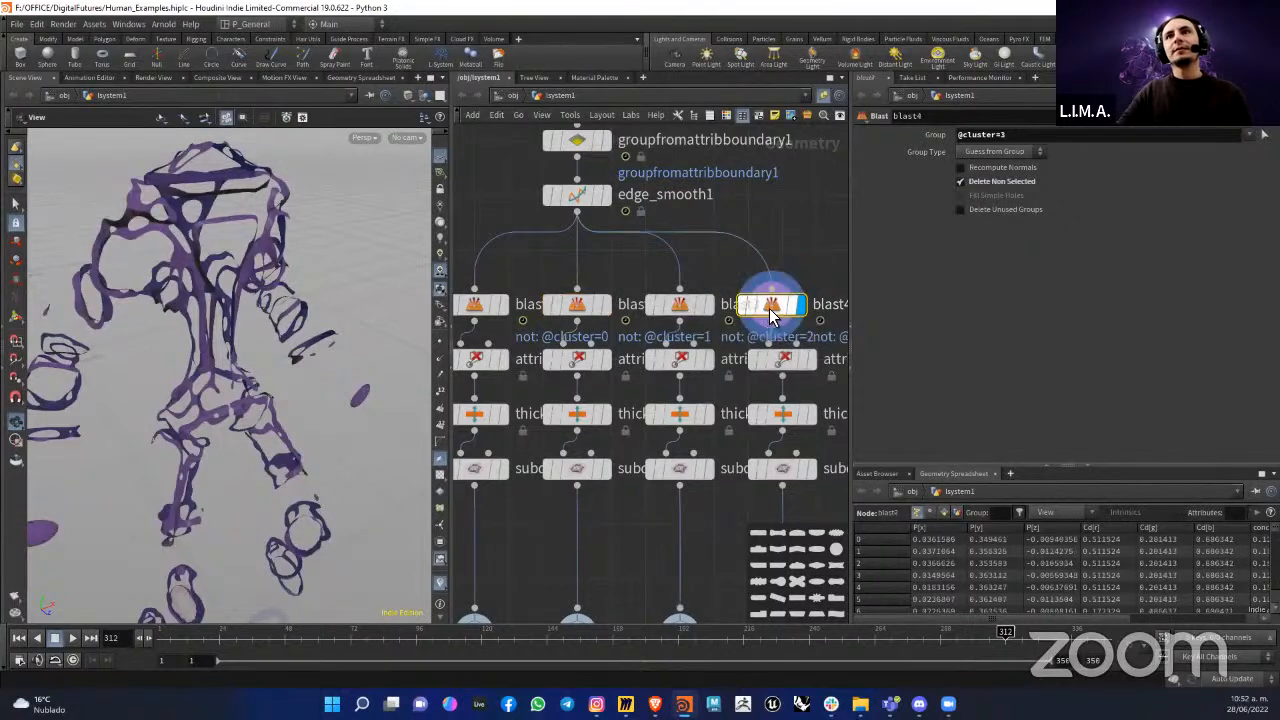
Step: Check the Group expressions of blast3 and blast2, and look up the Clusters setting of clusterpoints1
click(690, 305)
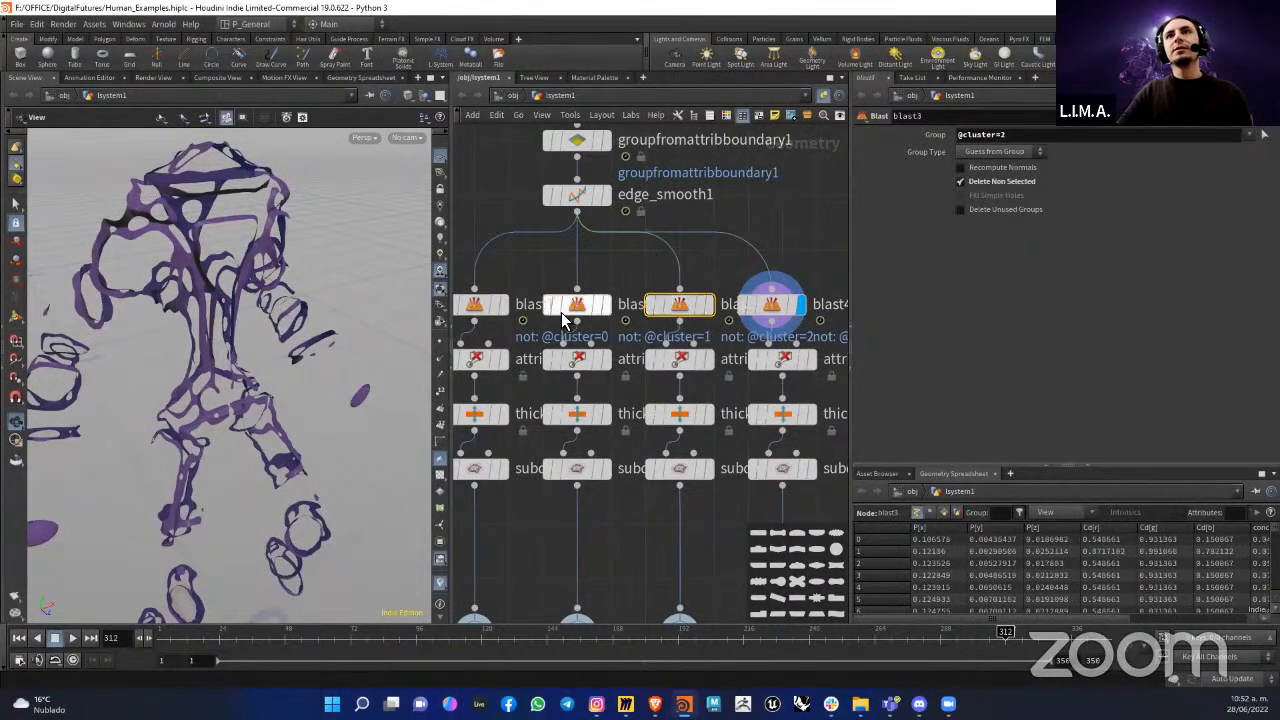
click(577, 304)
middle_drag(621, 262, 651, 258)
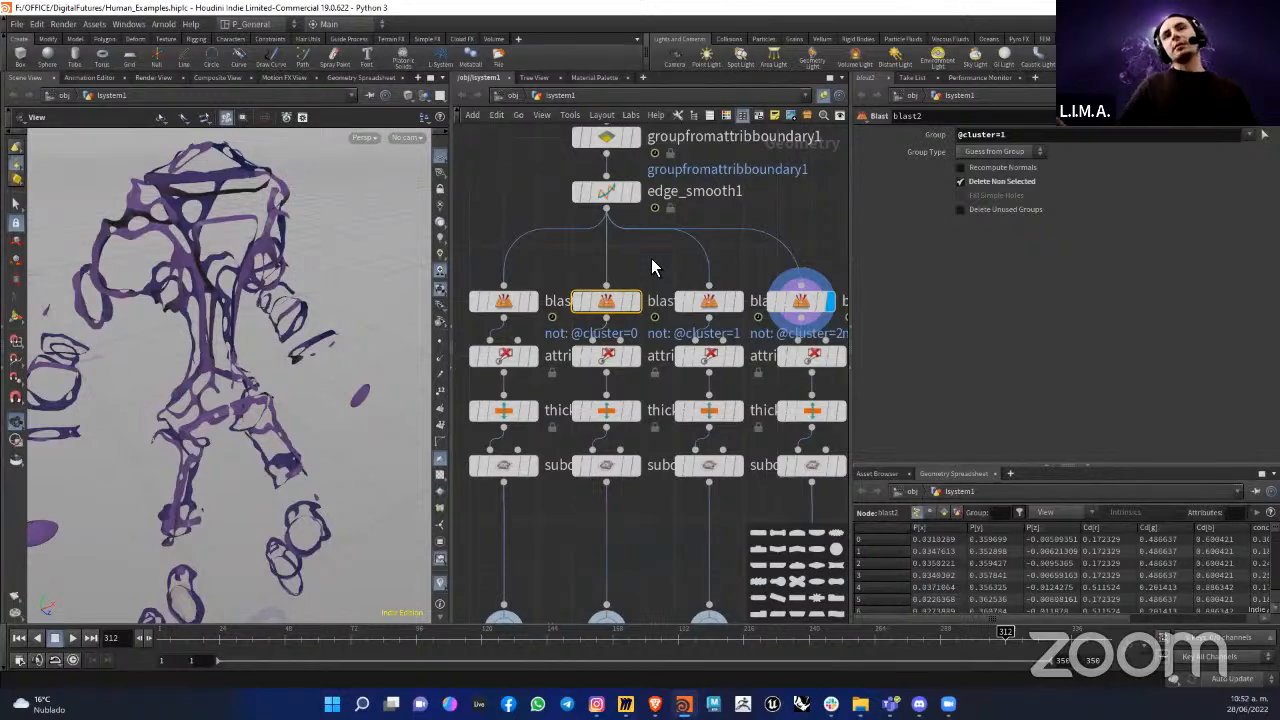
middle_drag(645, 210, 669, 326)
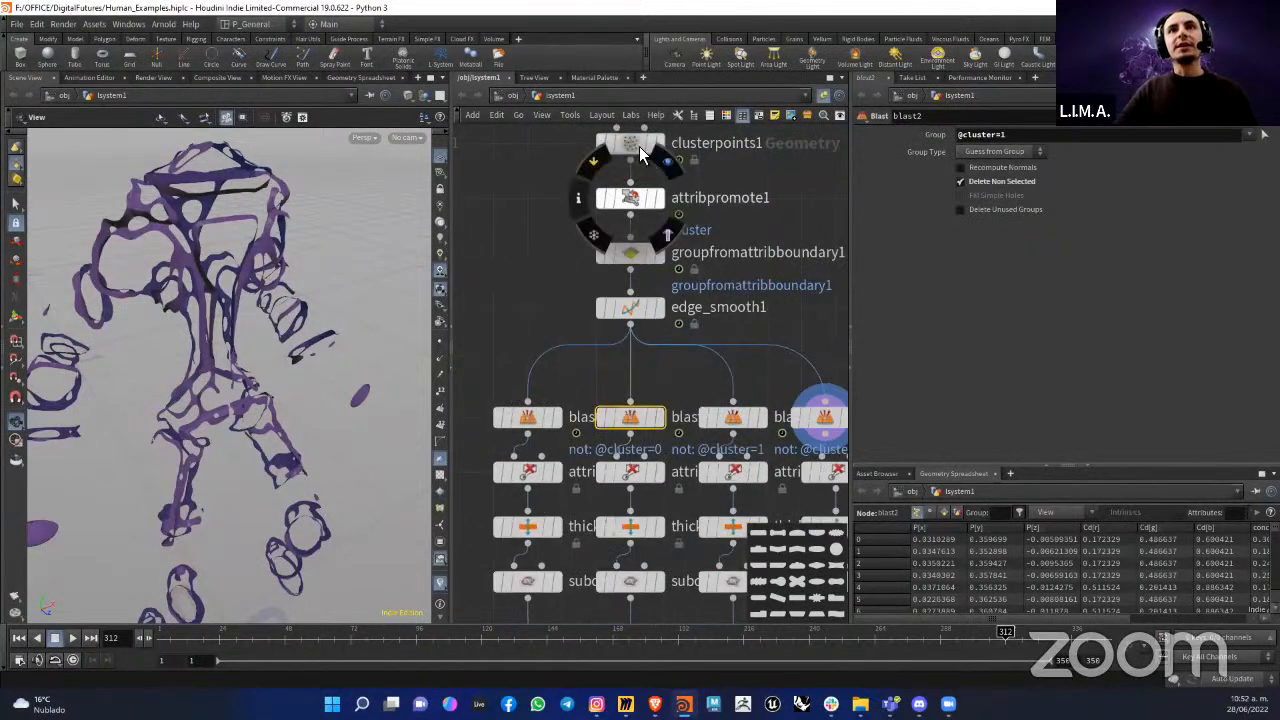
click(640, 148)
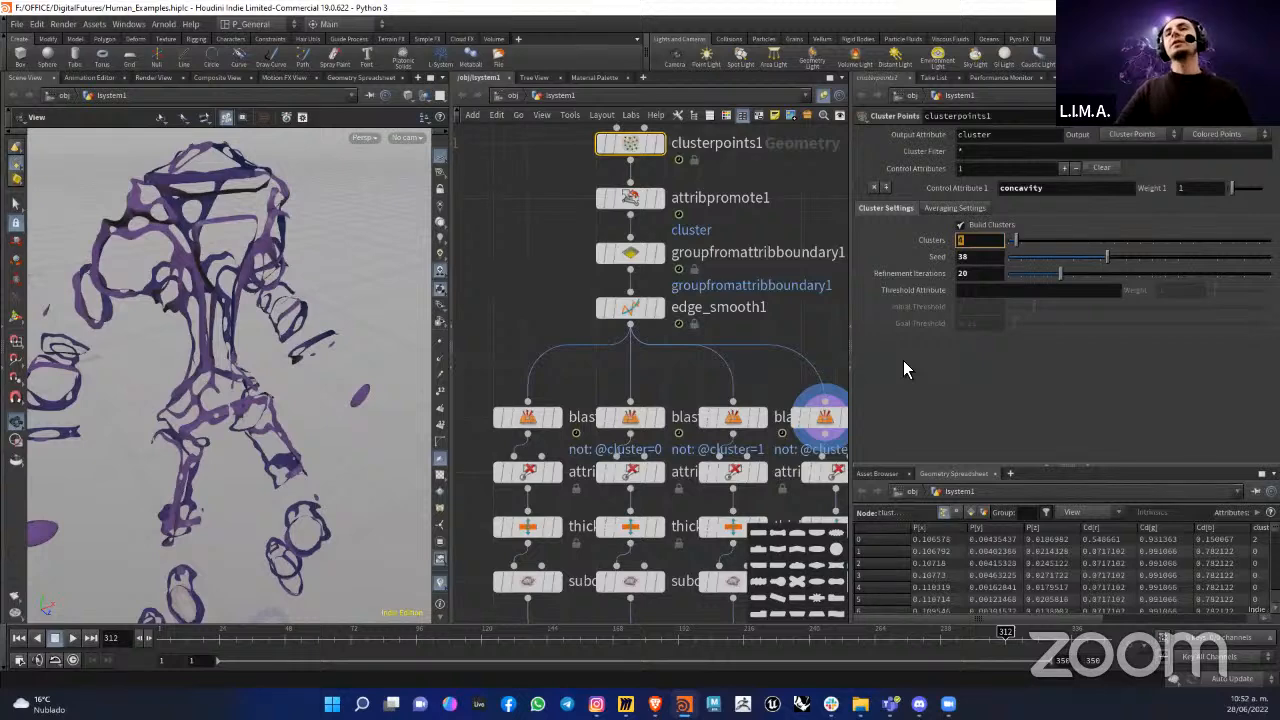
Step: Display blast1 and examine the attribute name and the cluster number in its Group expression
middle_drag(749, 358, 736, 273)
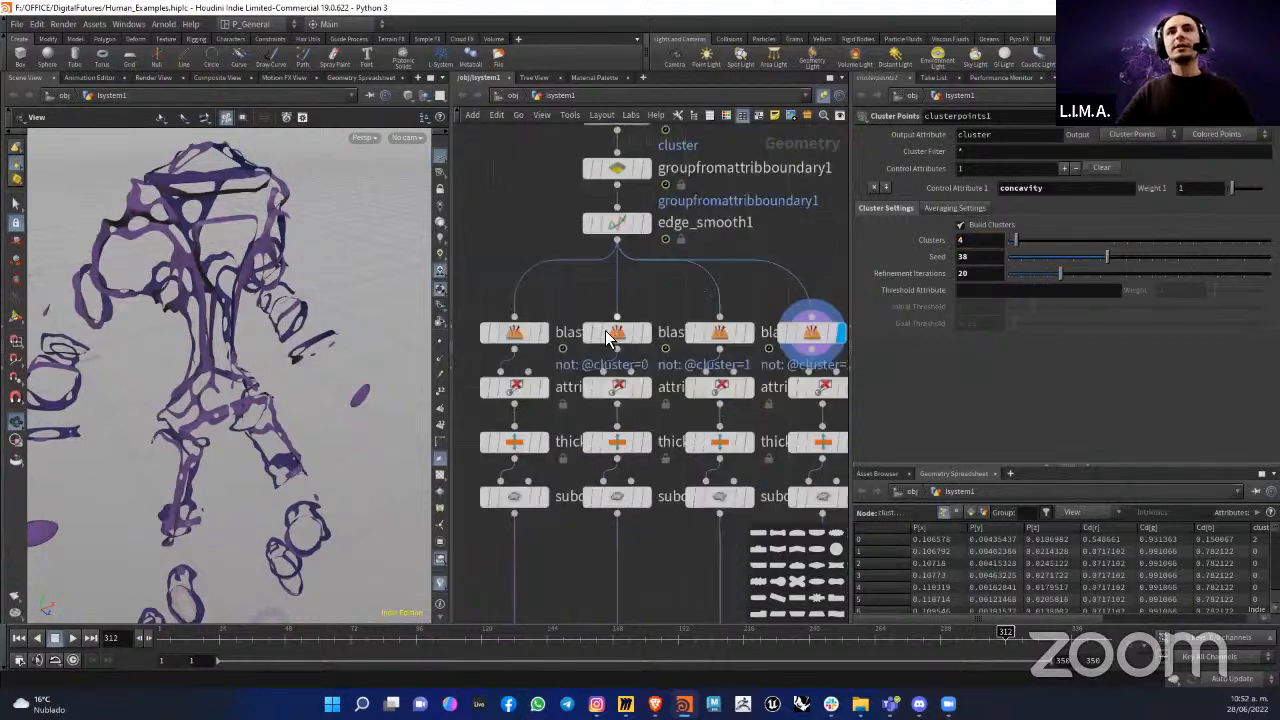
click(538, 338)
click(543, 334)
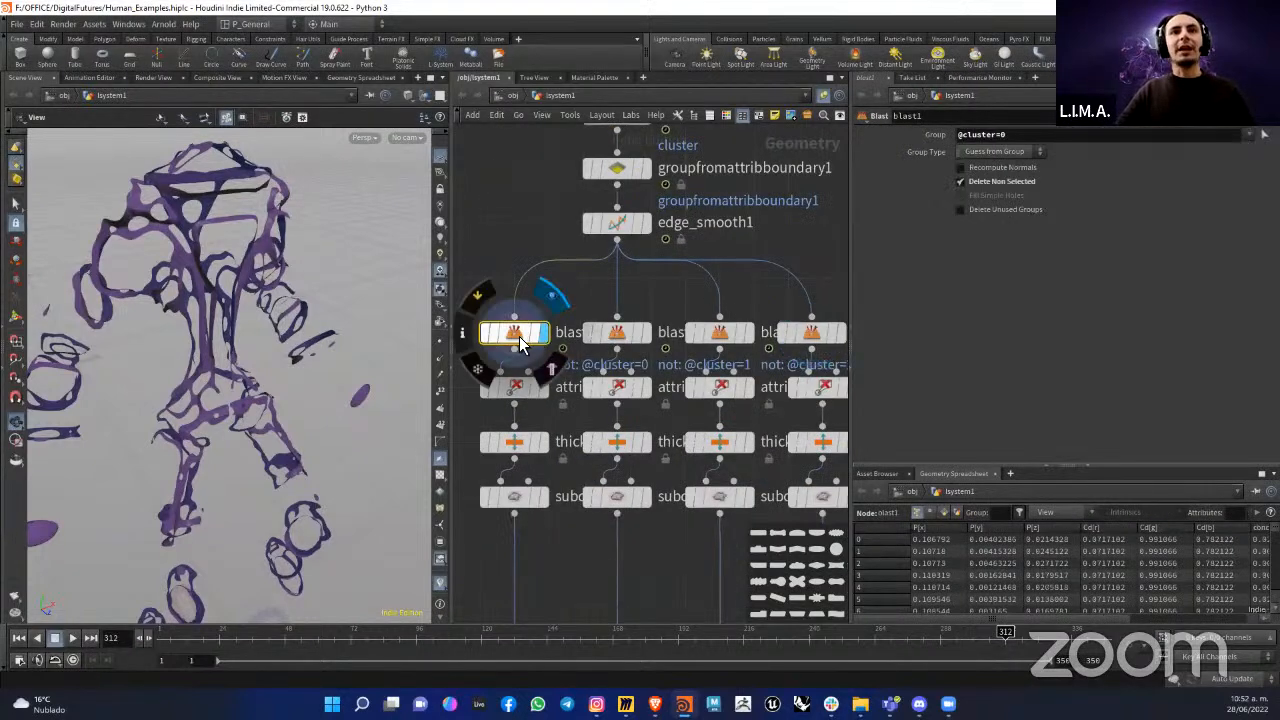
double_click(985, 134)
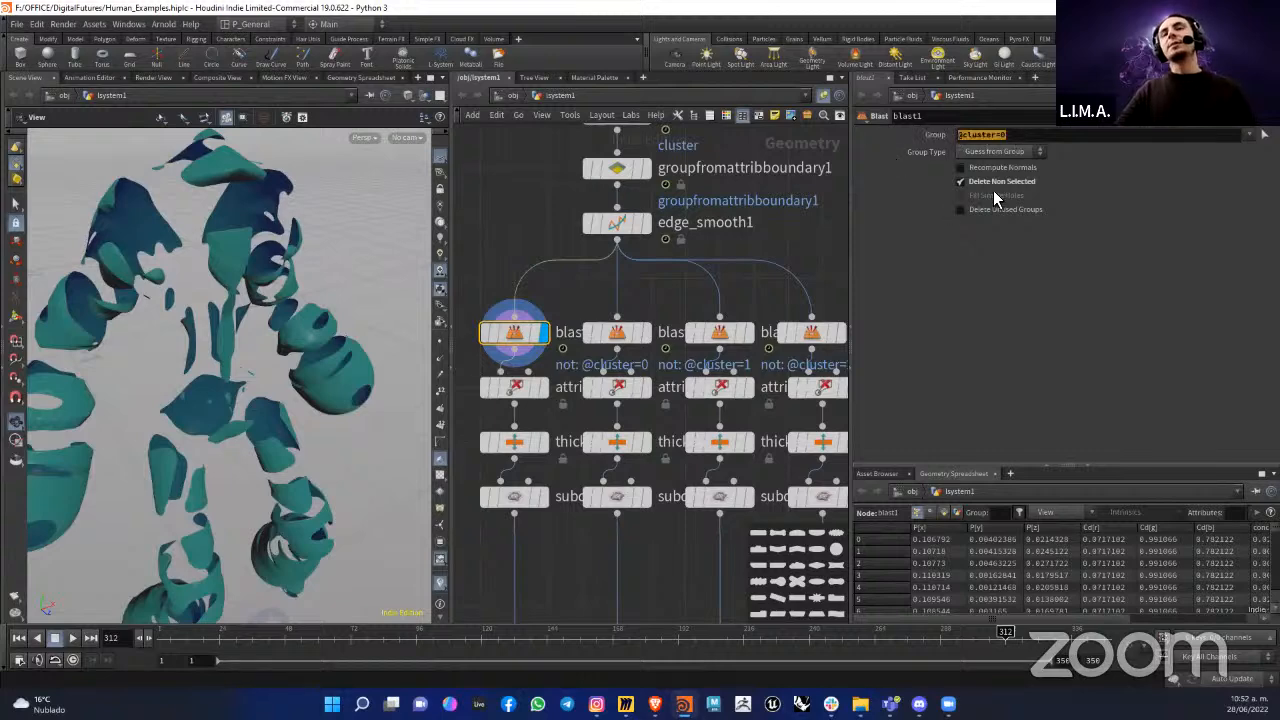
click(996, 138)
double_click(970, 138)
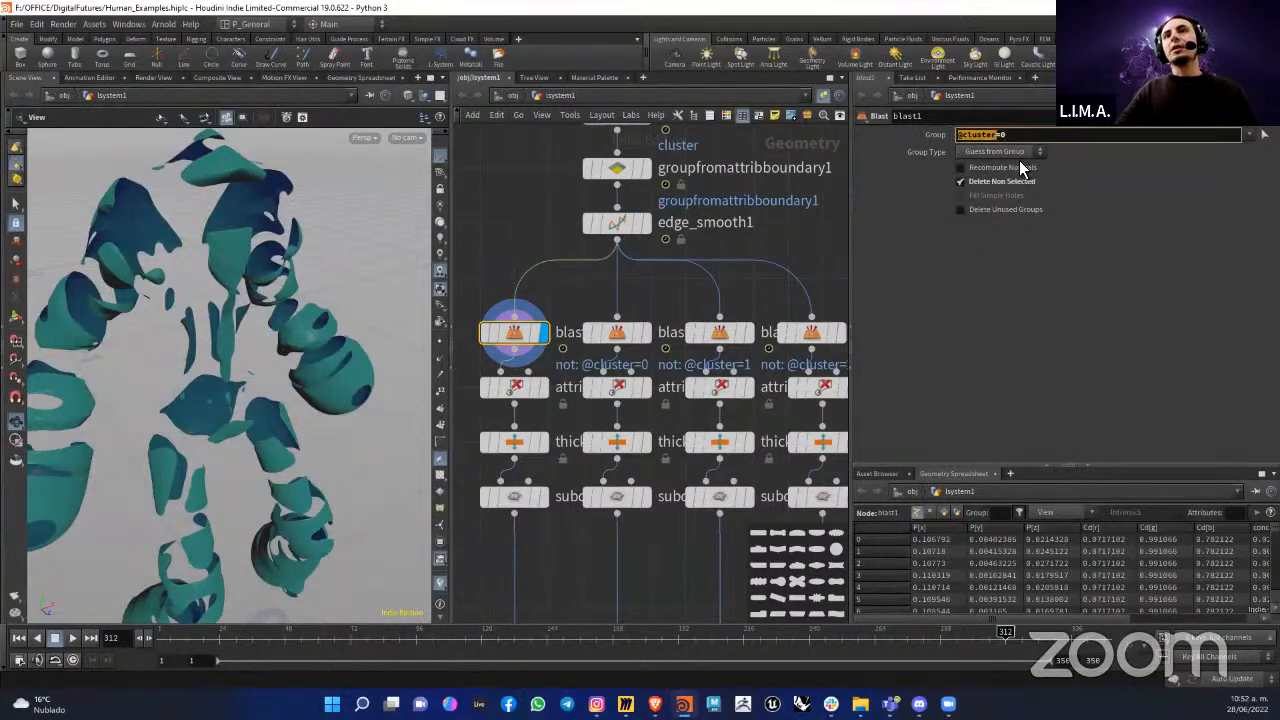
click(1005, 135)
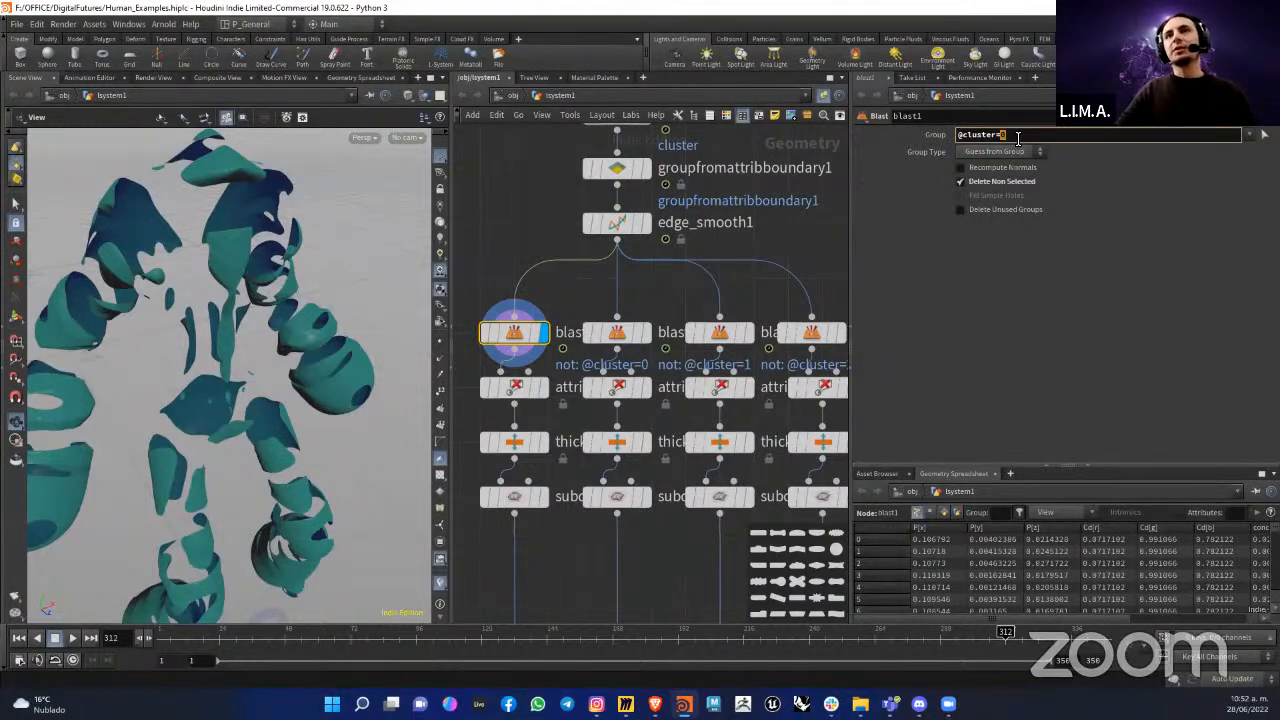
Step: Switch the display between blast2, blast4 and blast1 to compare their separated pieces on the figure
click(620, 336)
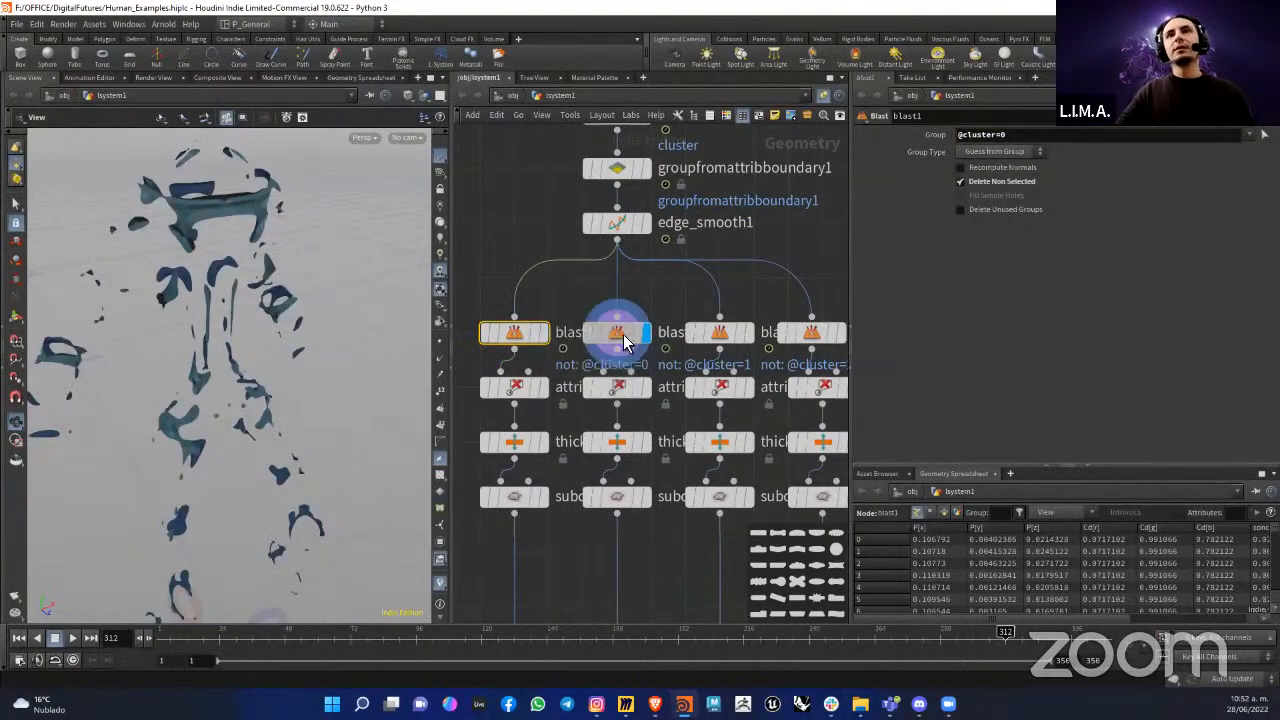
click(535, 332)
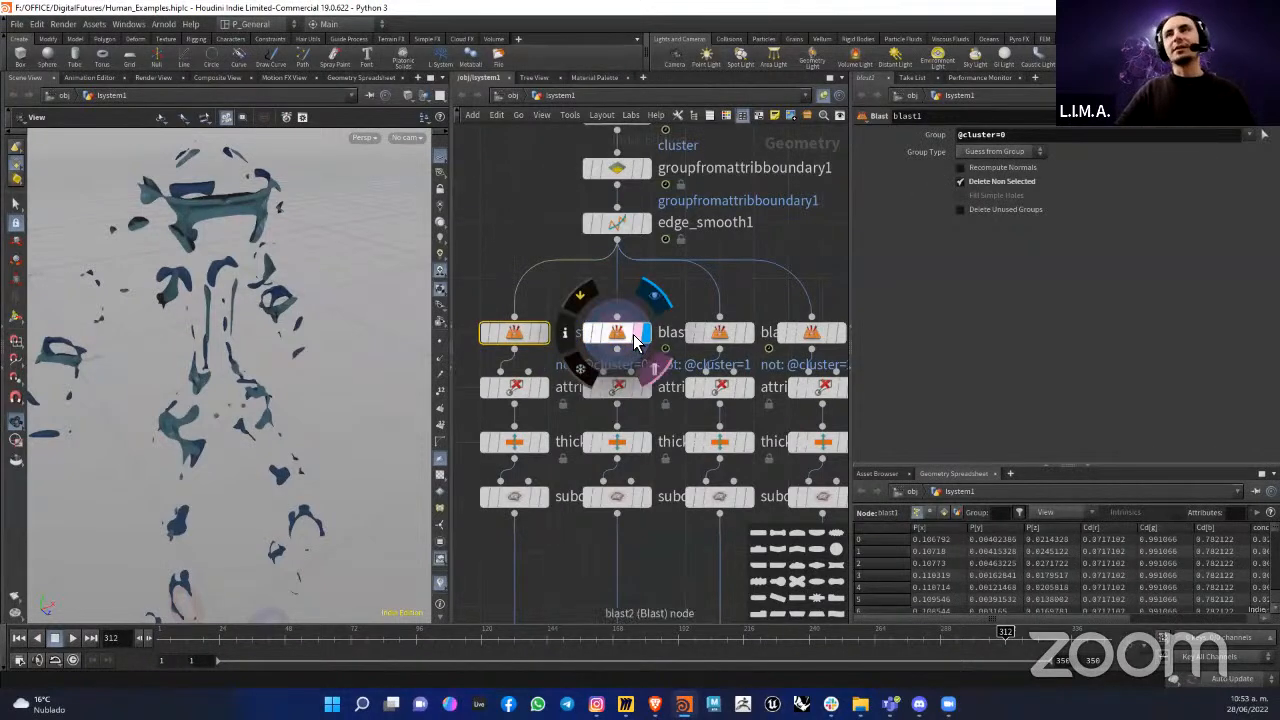
click(622, 336)
middle_click(817, 334)
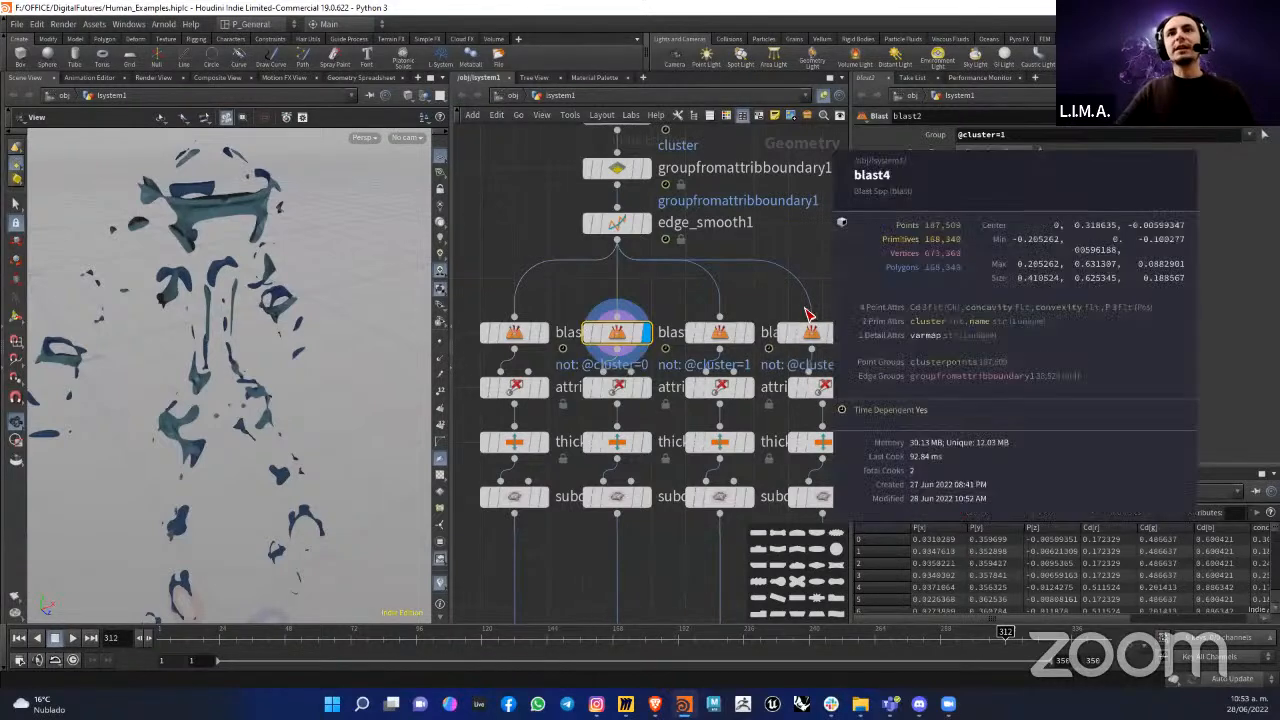
scroll(815, 335, down, 2)
click(812, 334)
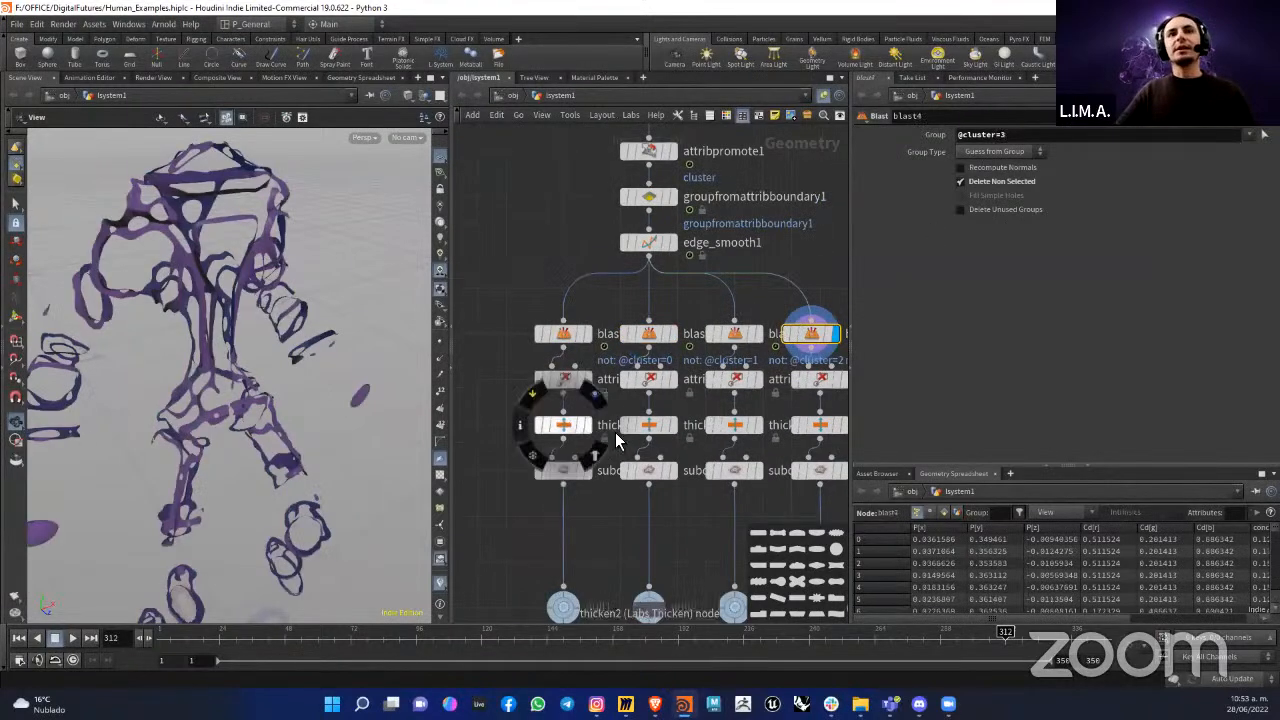
middle_drag(602, 297, 627, 231)
click(611, 267)
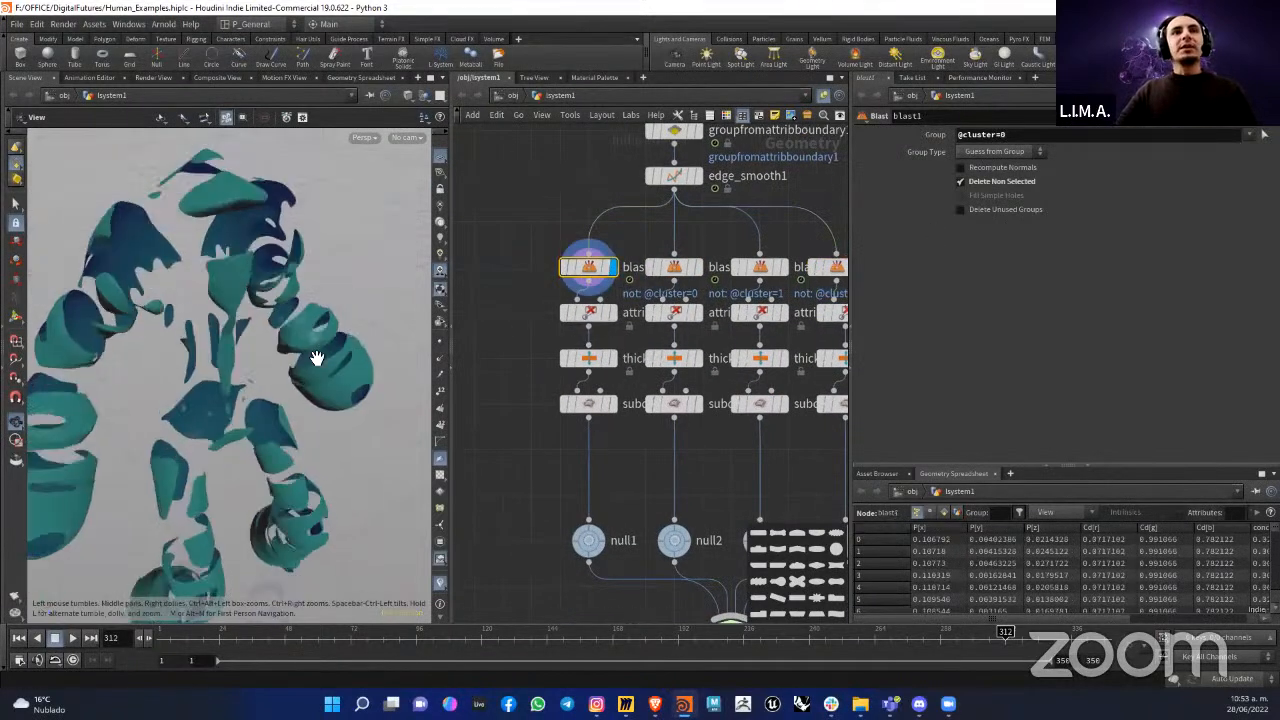
Step: Inspect the attributes listed in blast1's node information and review the settings of the Attribute Delete node below it
click(547, 270)
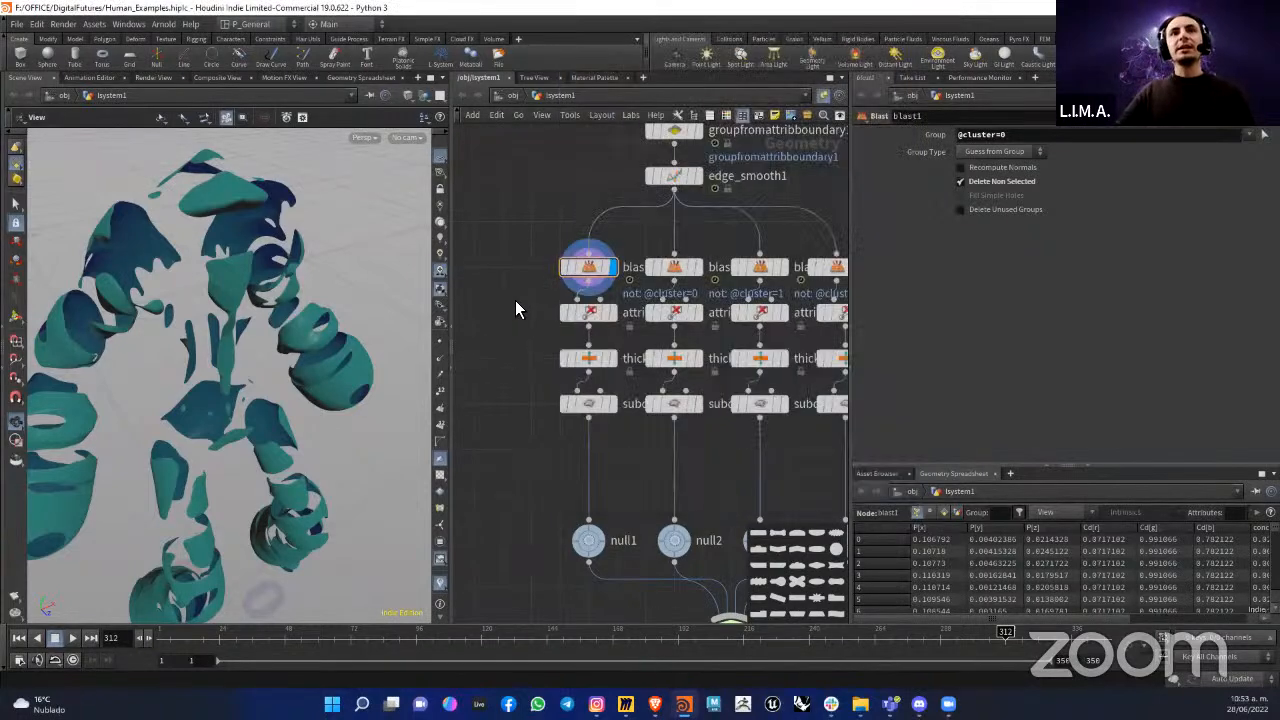
scroll(640, 250, up, 5)
click(578, 246)
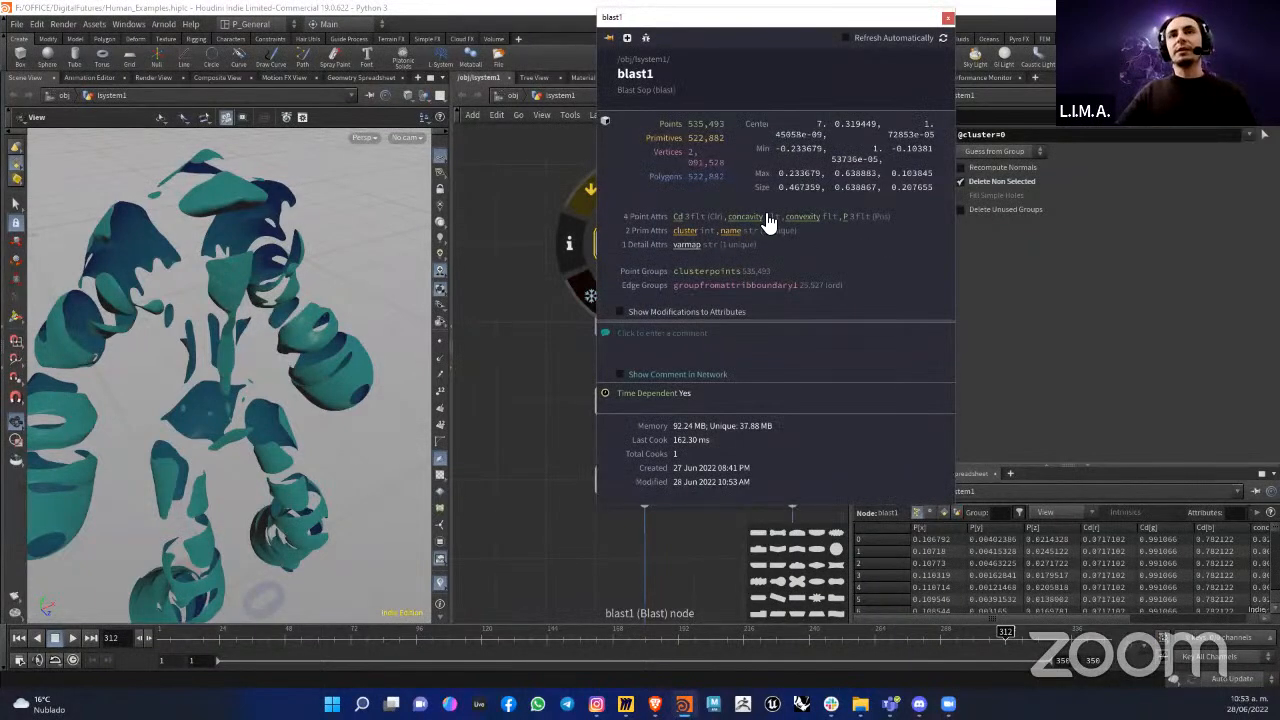
click(667, 332)
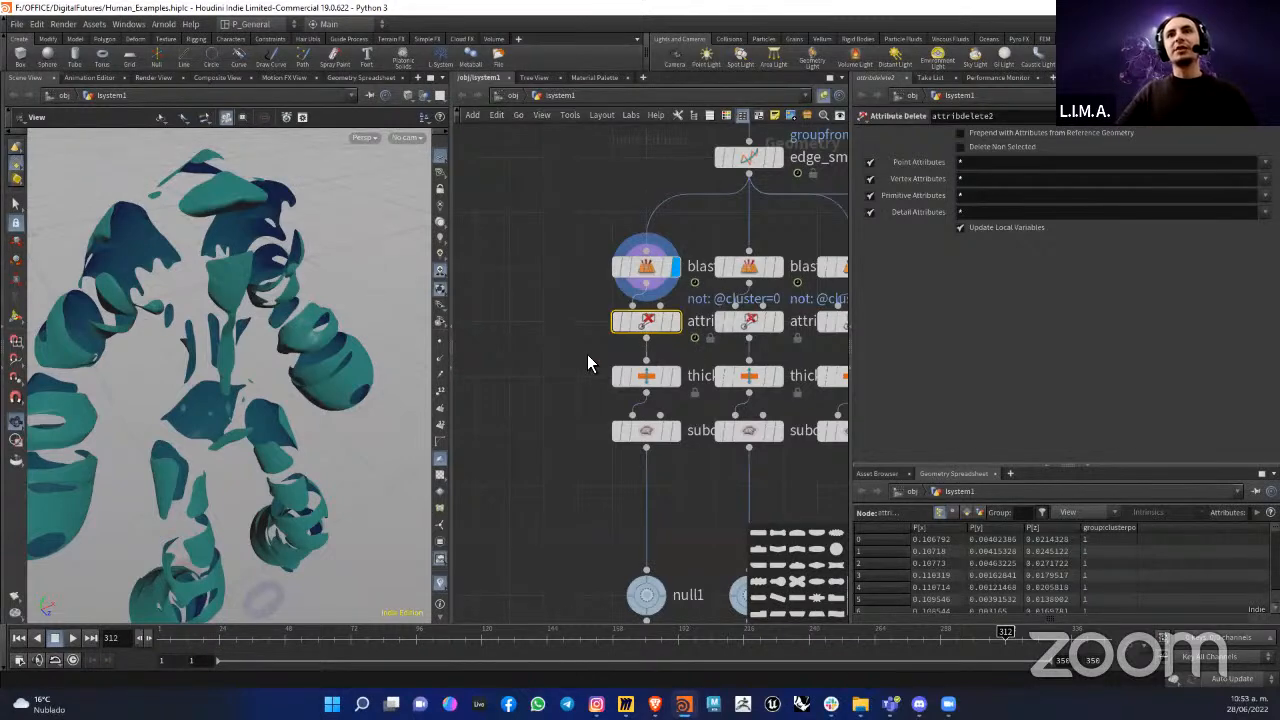
Step: Add a separate Attribute Delete node beside the cluster branches and connect blast1's output to it
middle_drag(530, 355, 595, 354)
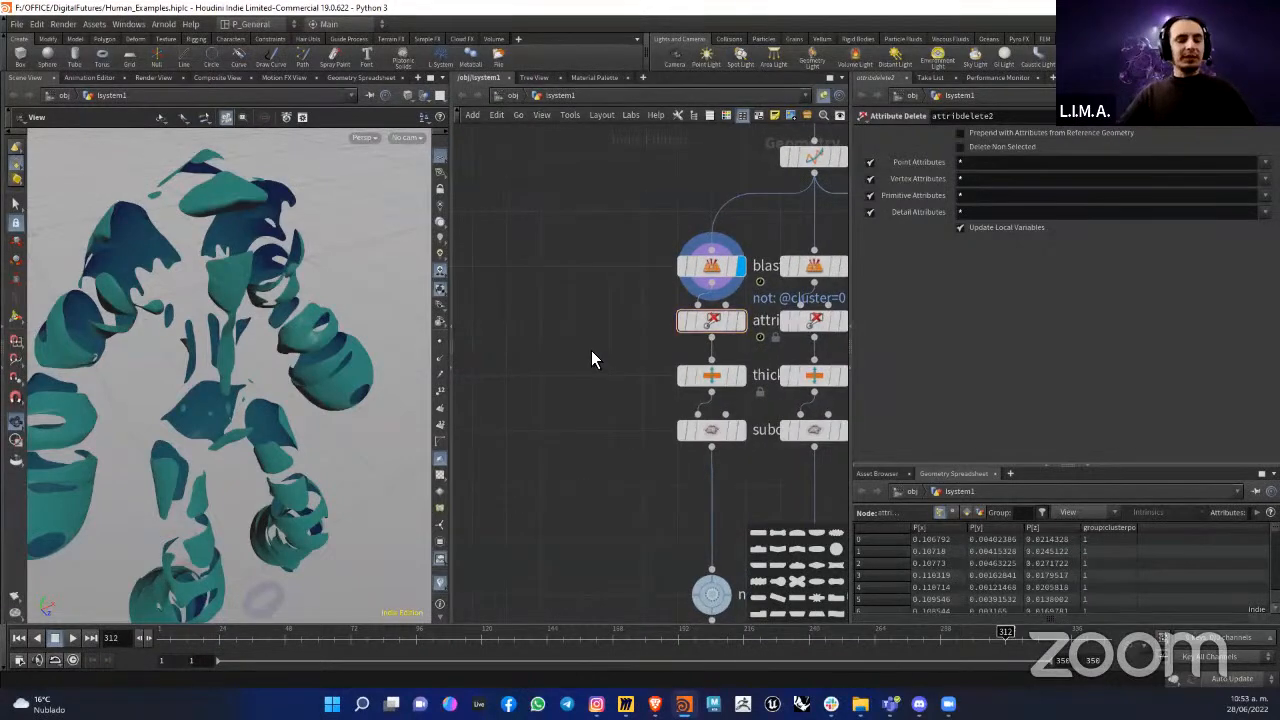
key(Tab)
text(attdel)
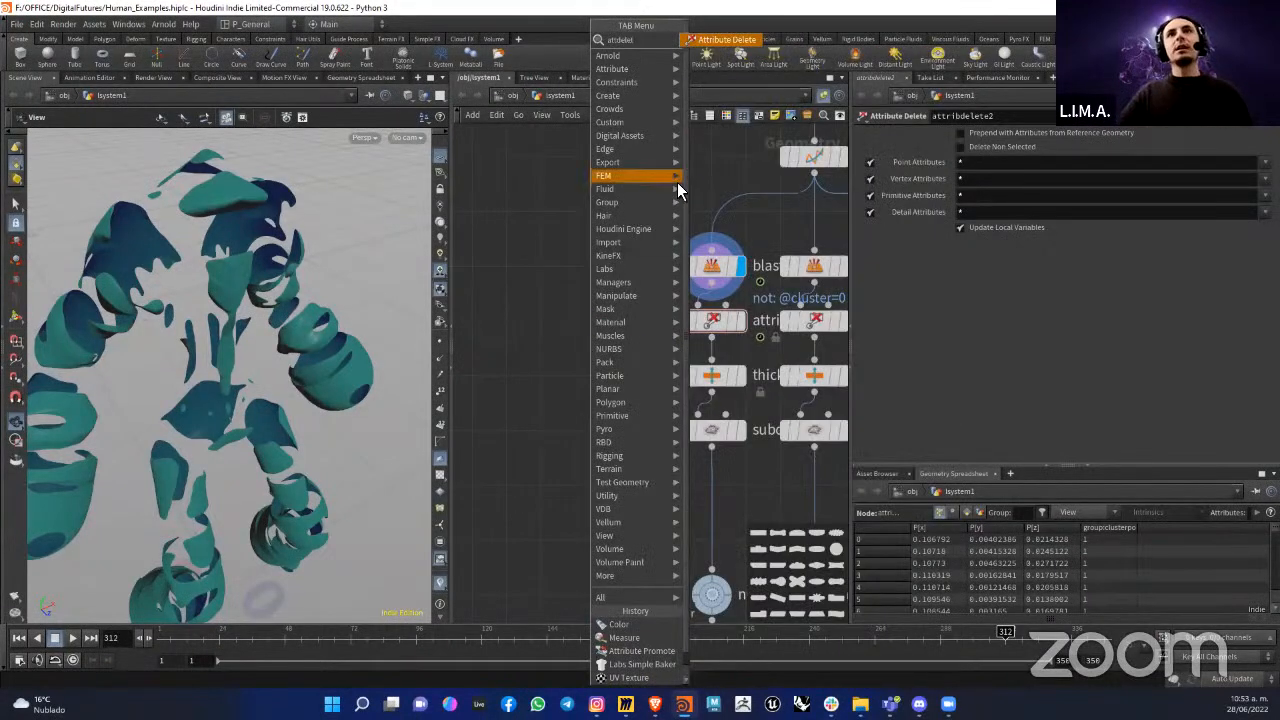
key(Return)
click(618, 304)
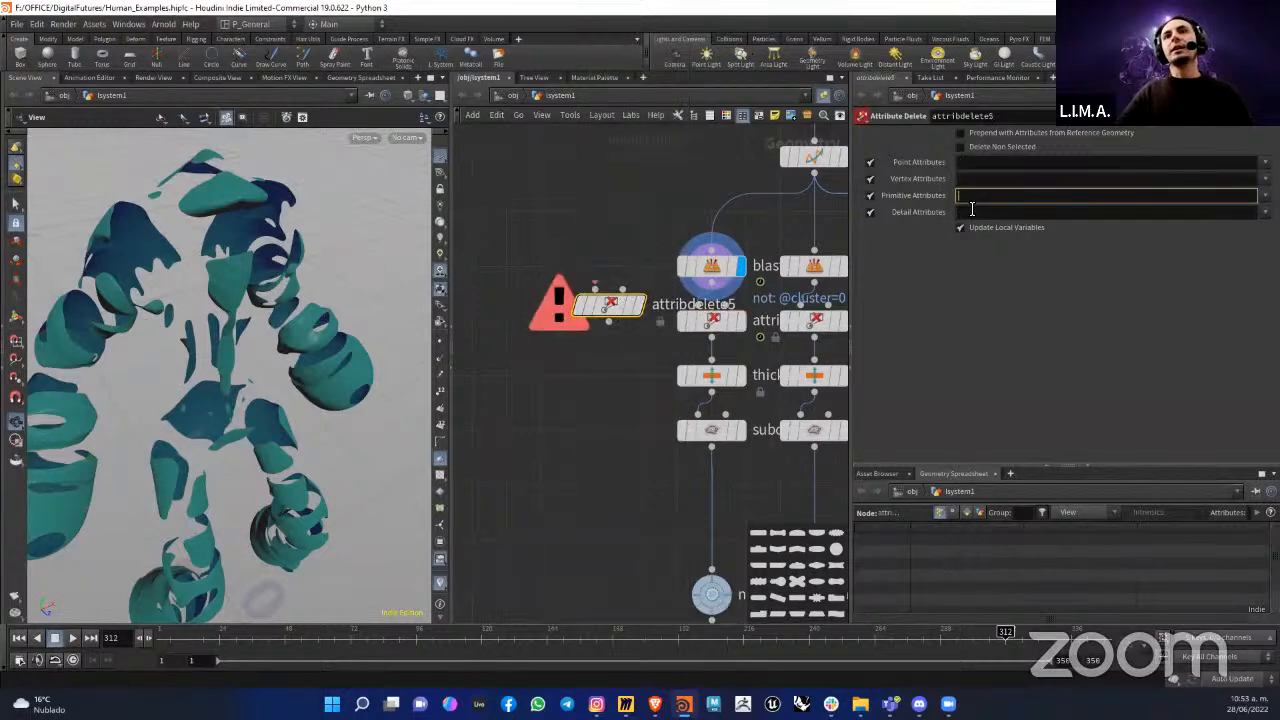
click(971, 176)
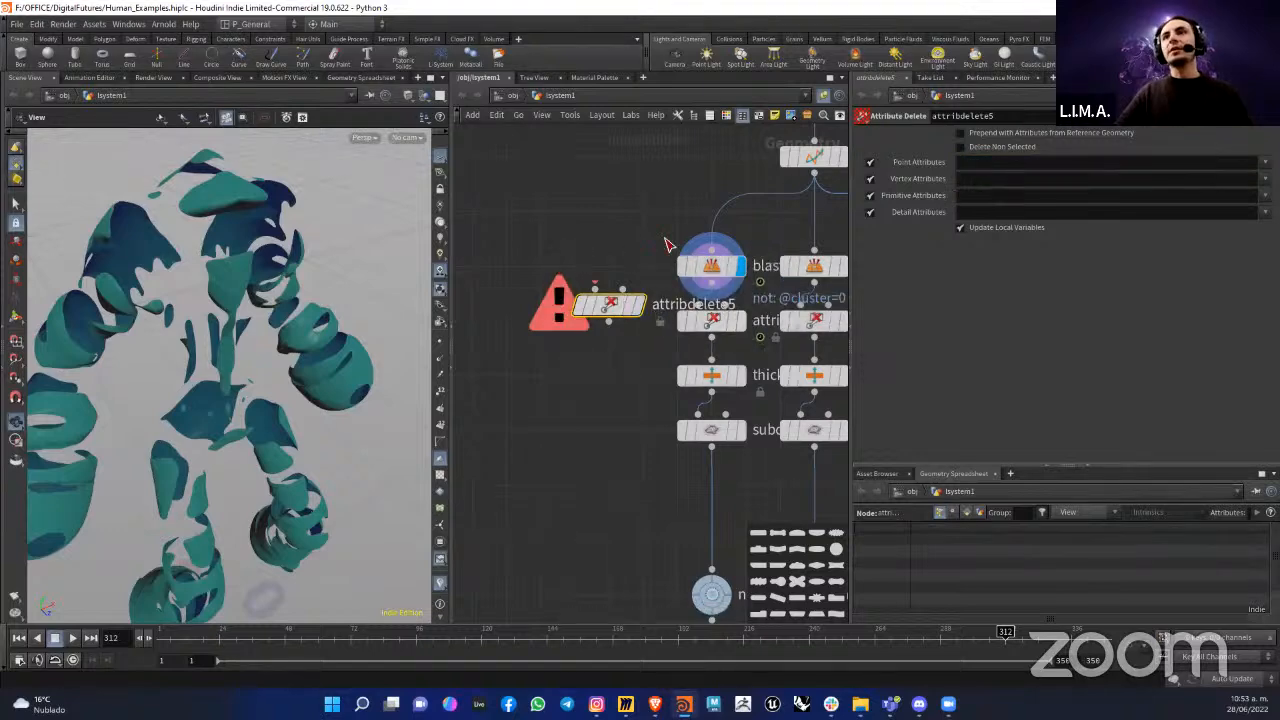
drag(712, 283, 595, 290)
drag(604, 312, 559, 389)
Step: Look through the point, vertex and primitive attributes available for deletion in the new Attribute Delete node
click(992, 163)
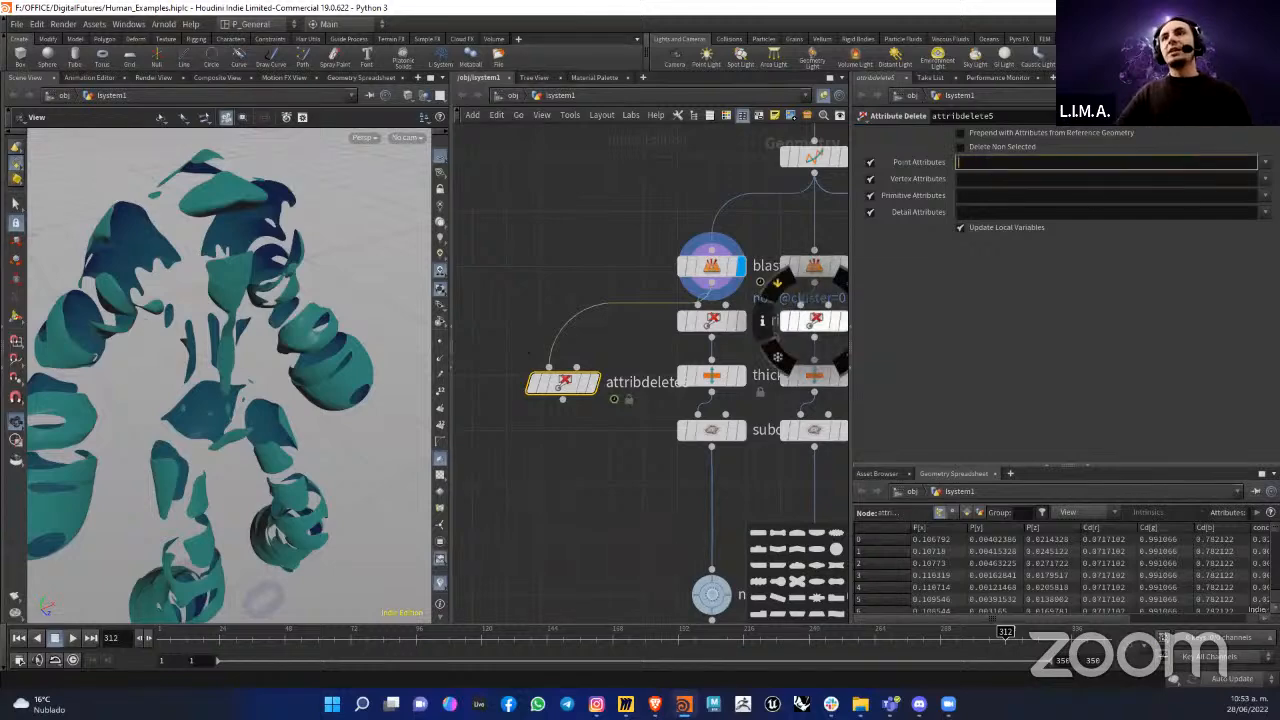
click(1264, 162)
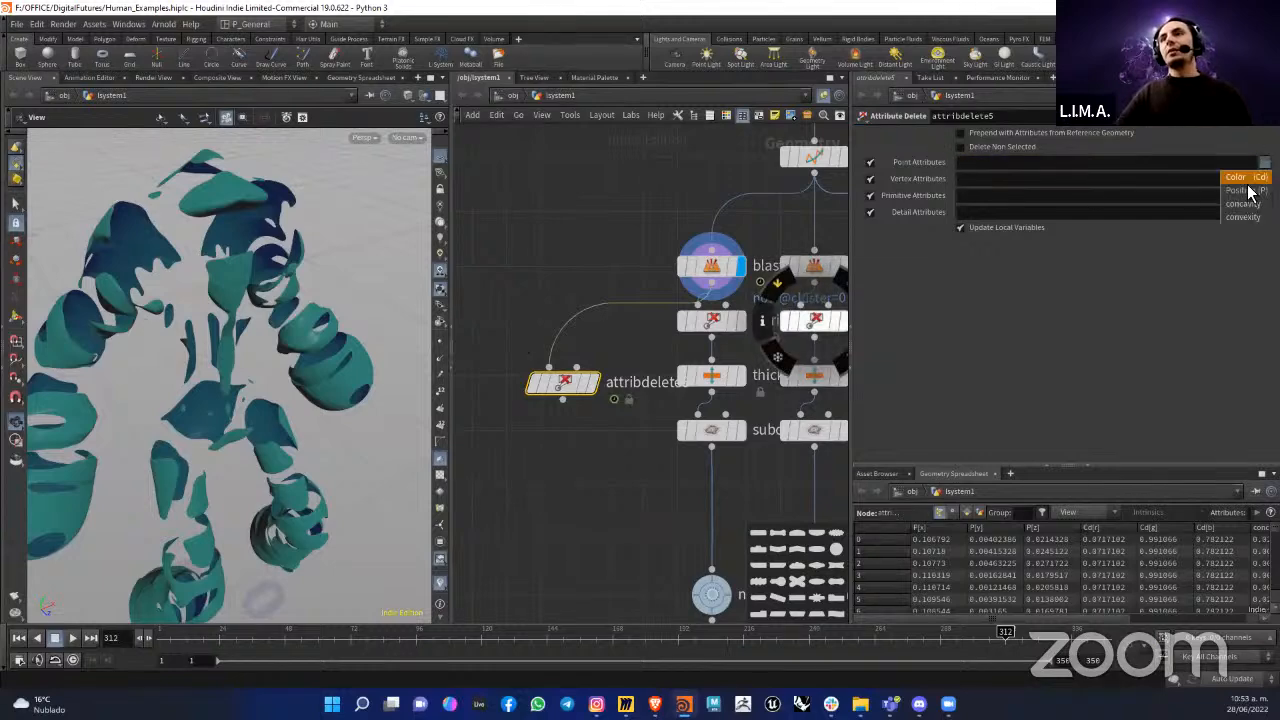
click(1243, 252)
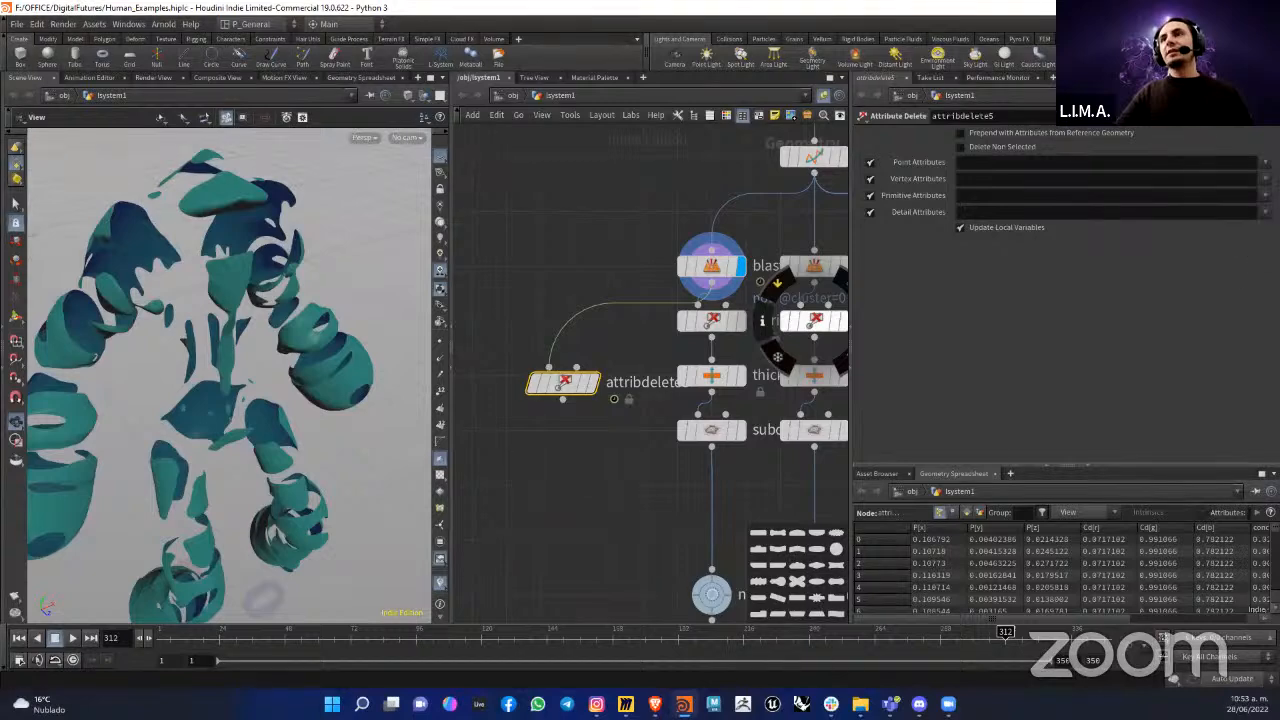
click(1265, 179)
click(1250, 206)
click(1265, 196)
click(1136, 191)
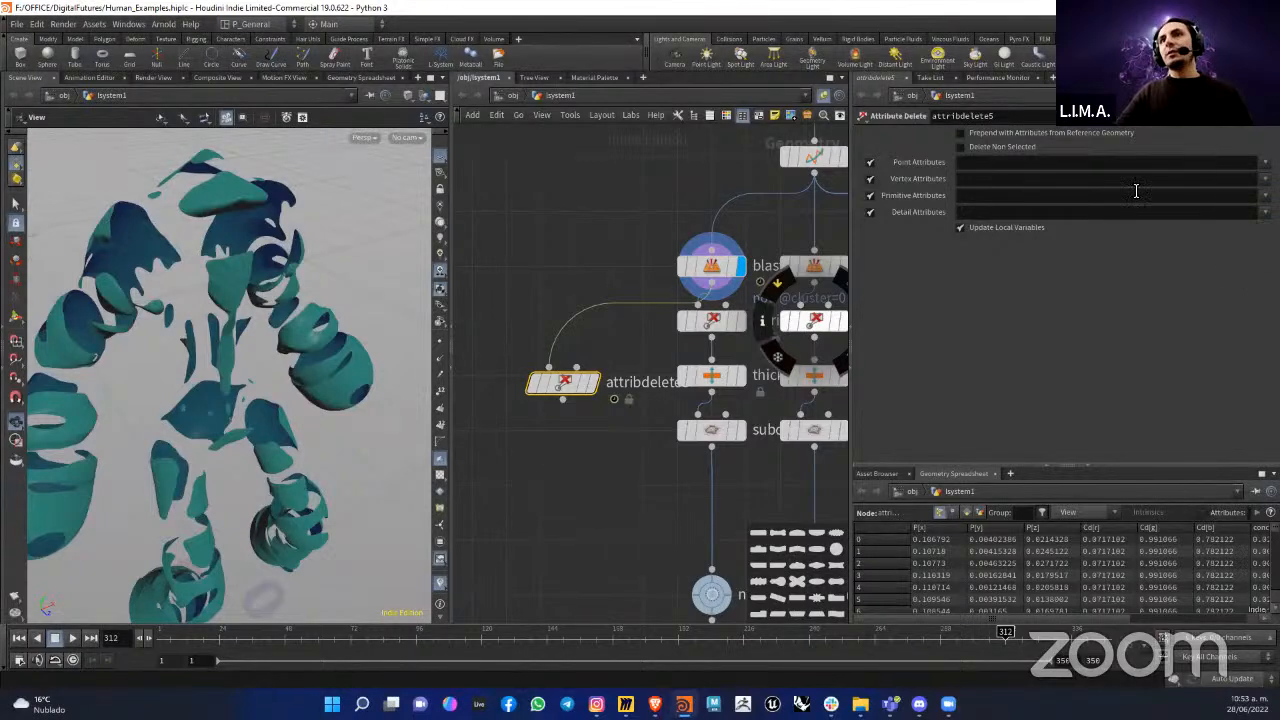
click(1265, 196)
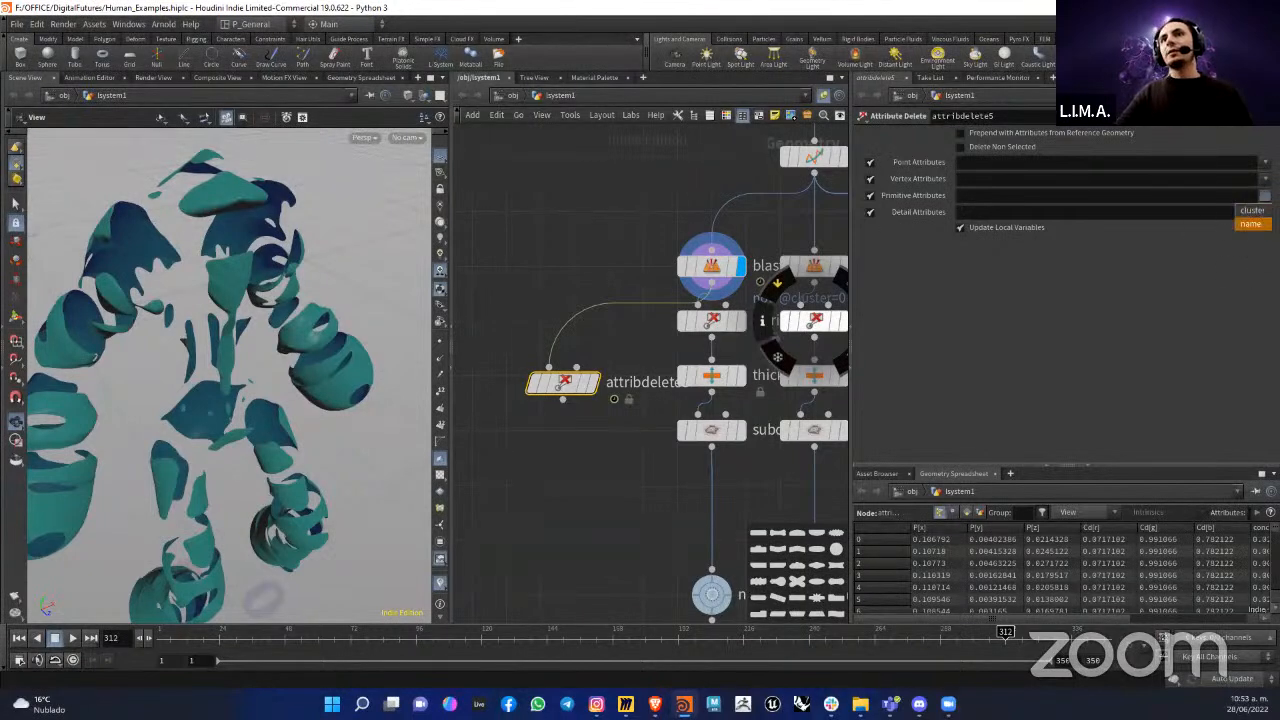
click(1220, 282)
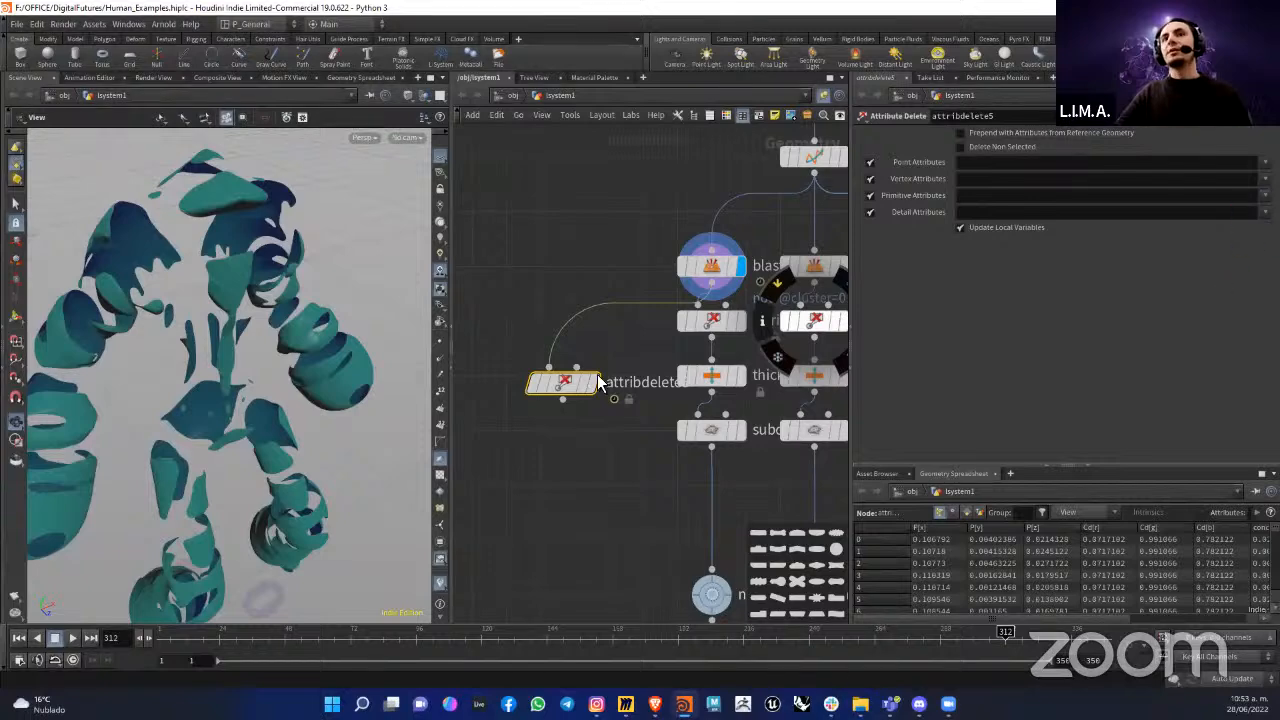
Step: Set the new Attribute Delete node to remove the point attribute Cd and display its result on the figure
middle_drag(593, 362, 568, 350)
click(993, 167)
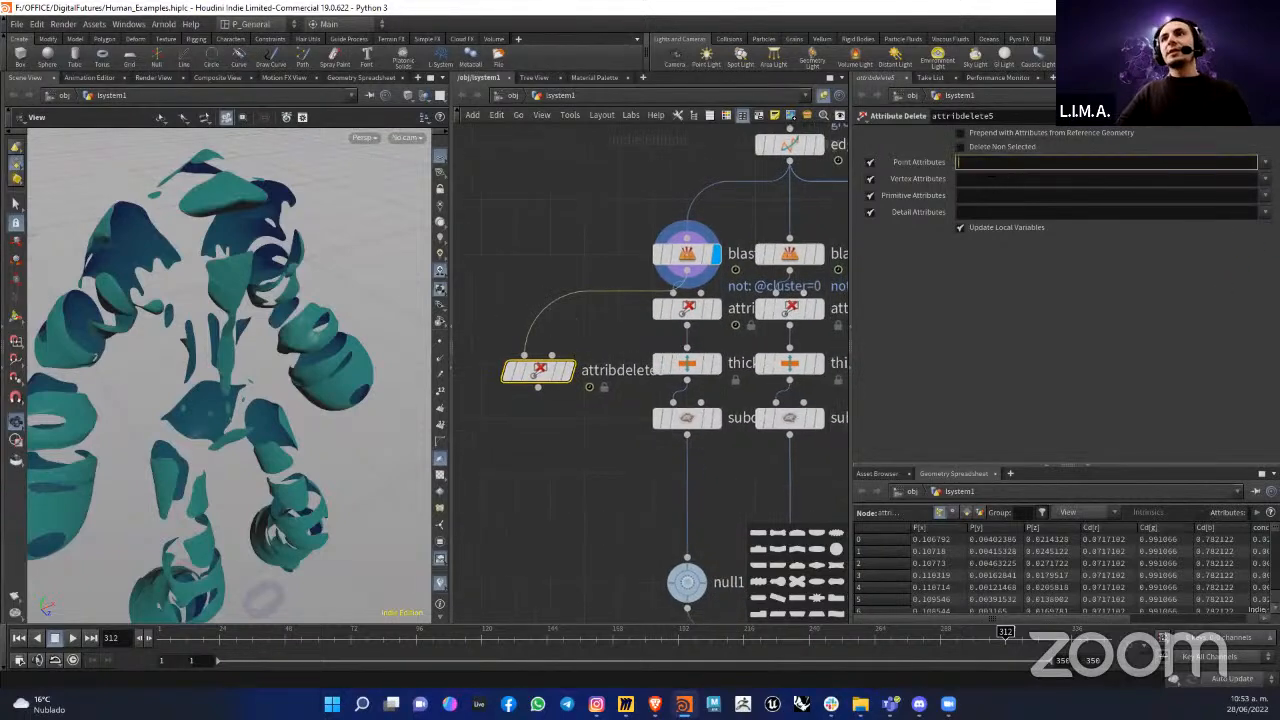
click(1265, 162)
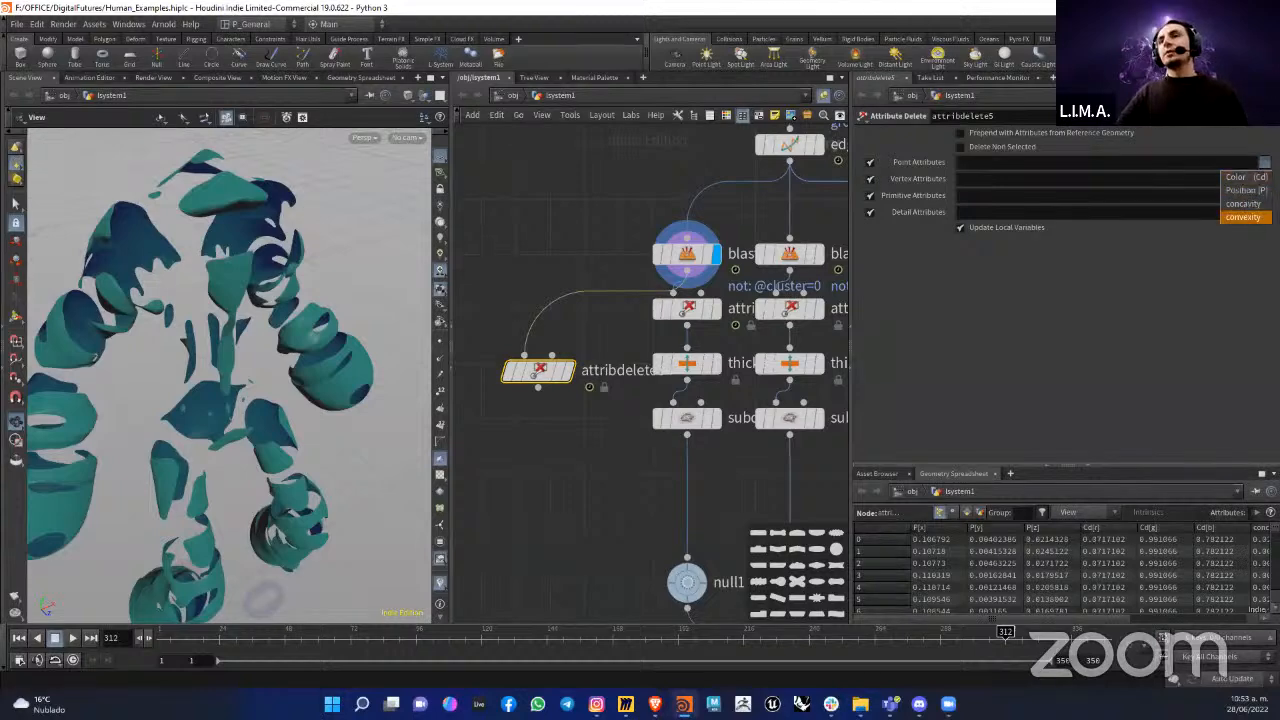
click(1245, 179)
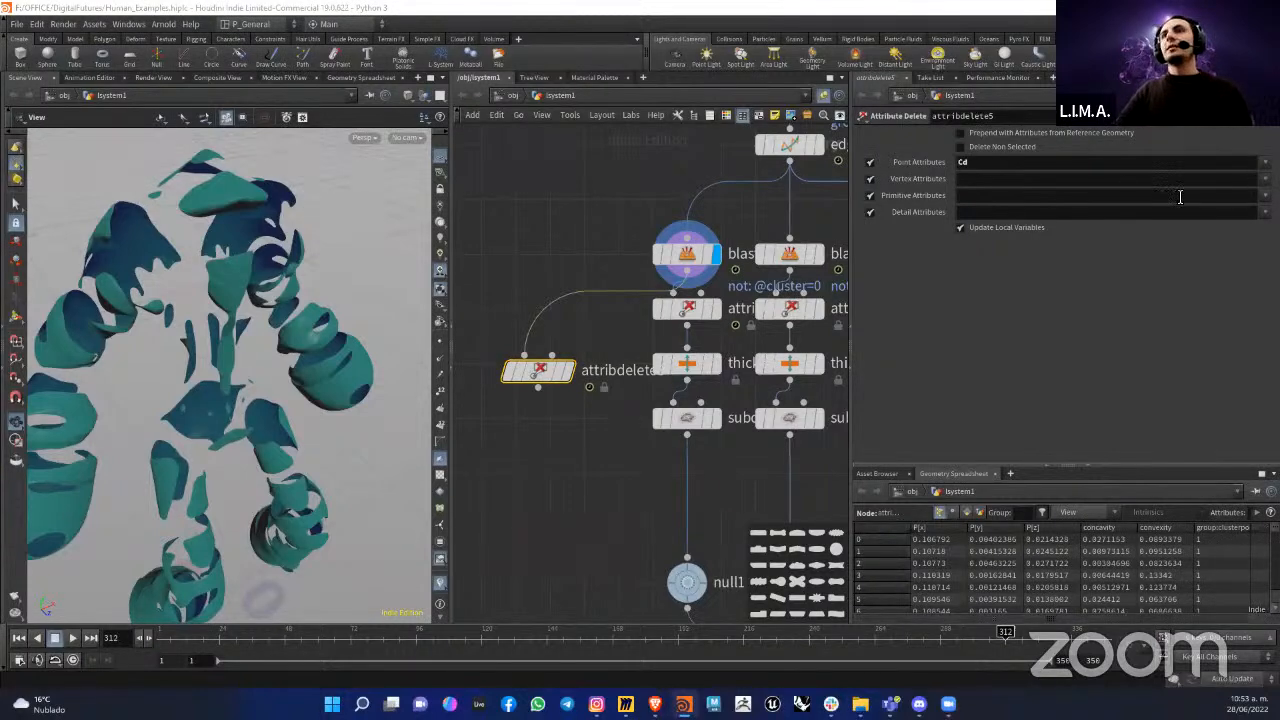
drag(545, 377, 557, 370)
click(589, 325)
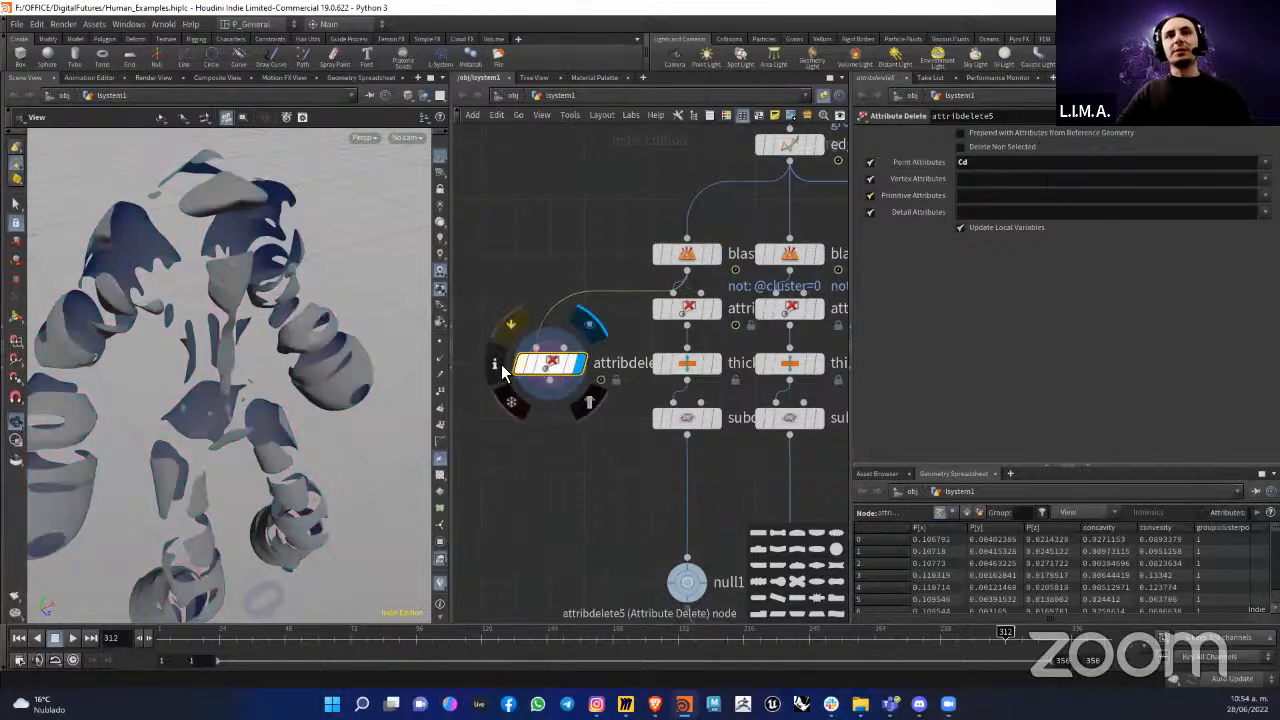
click(499, 364)
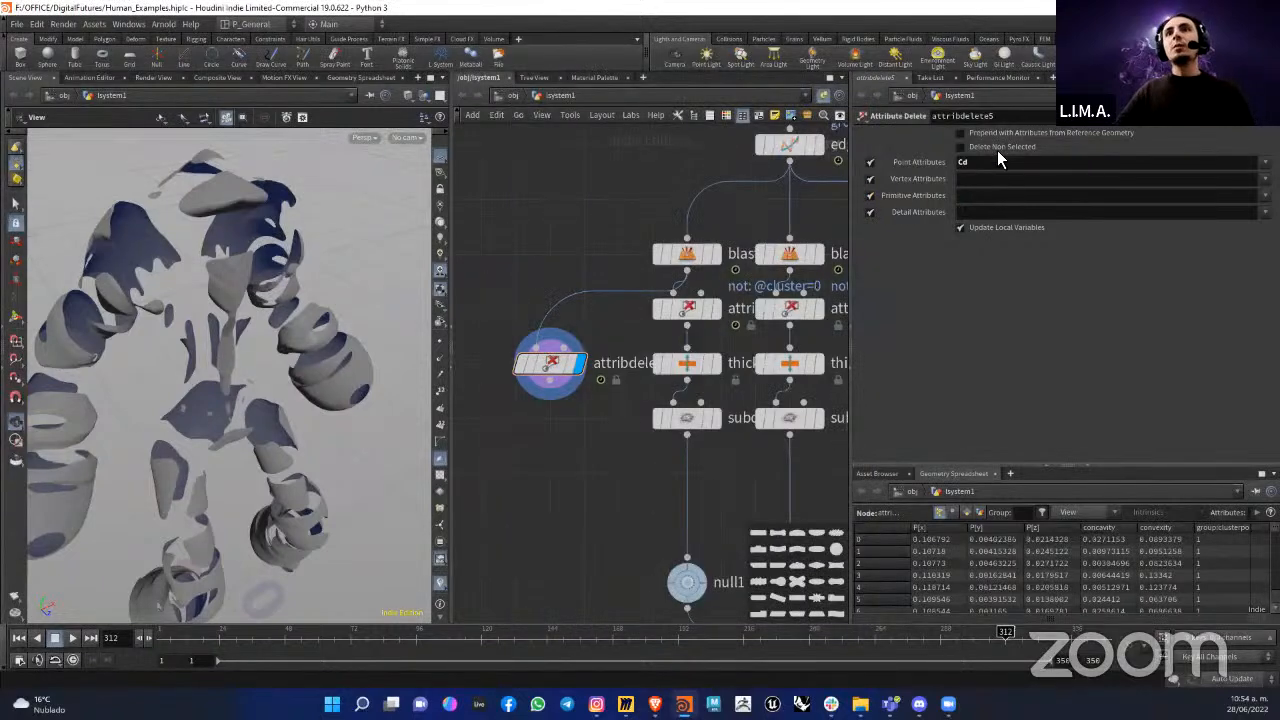
Step: Set the new Attribute Delete node to remove all point, vertex, primitive and detail attributes using the * wildcard
drag(992, 161, 915, 171)
text(*)
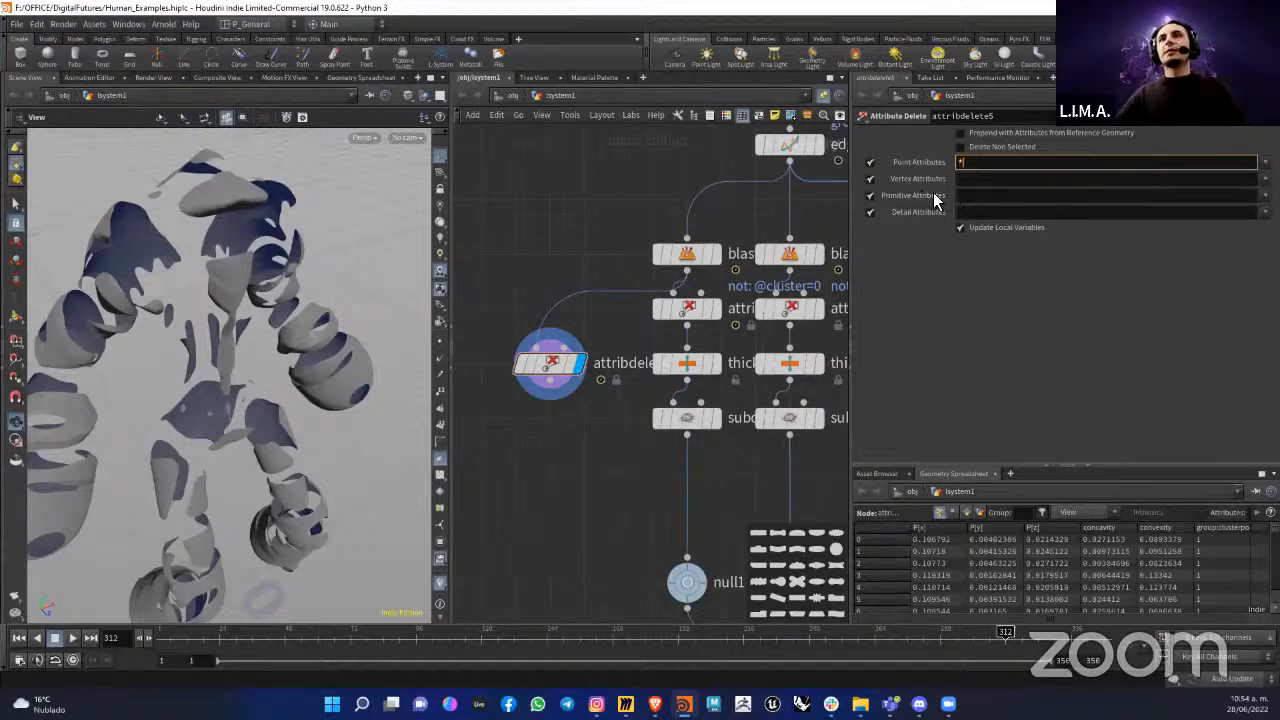
click(978, 178)
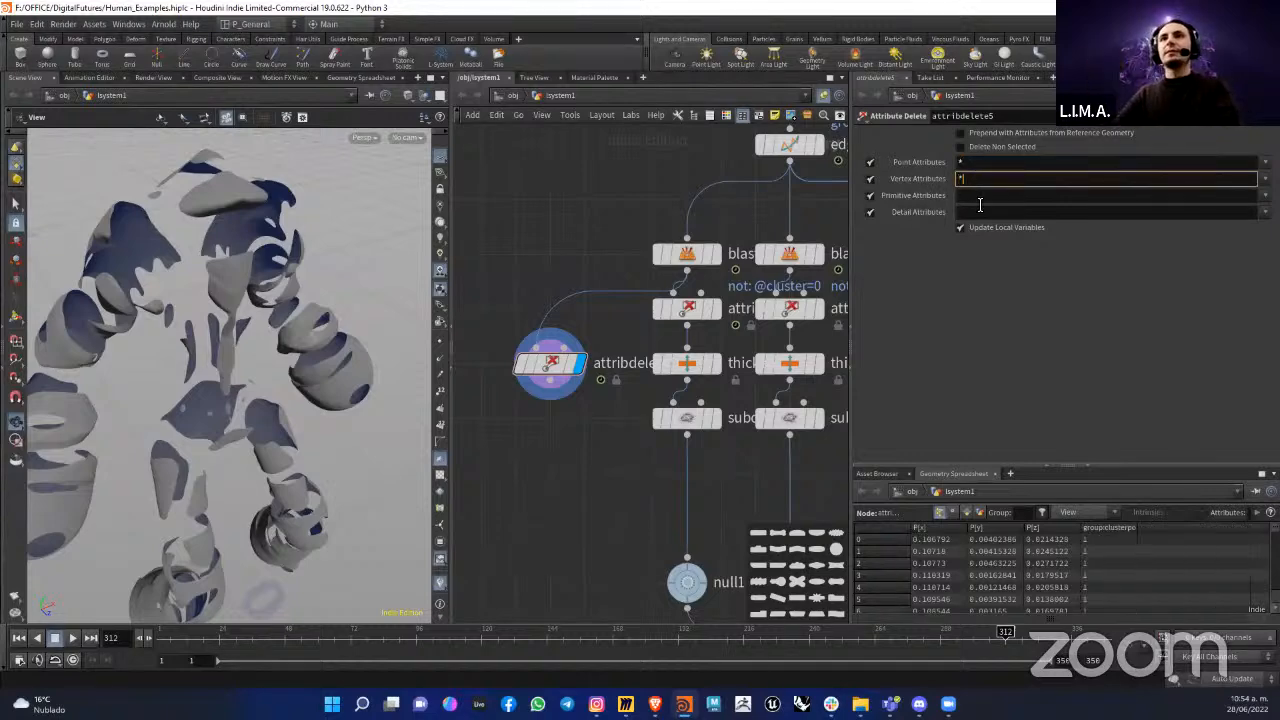
click(979, 198)
text(*)
click(967, 214)
text(*)
mouse_move(556, 370)
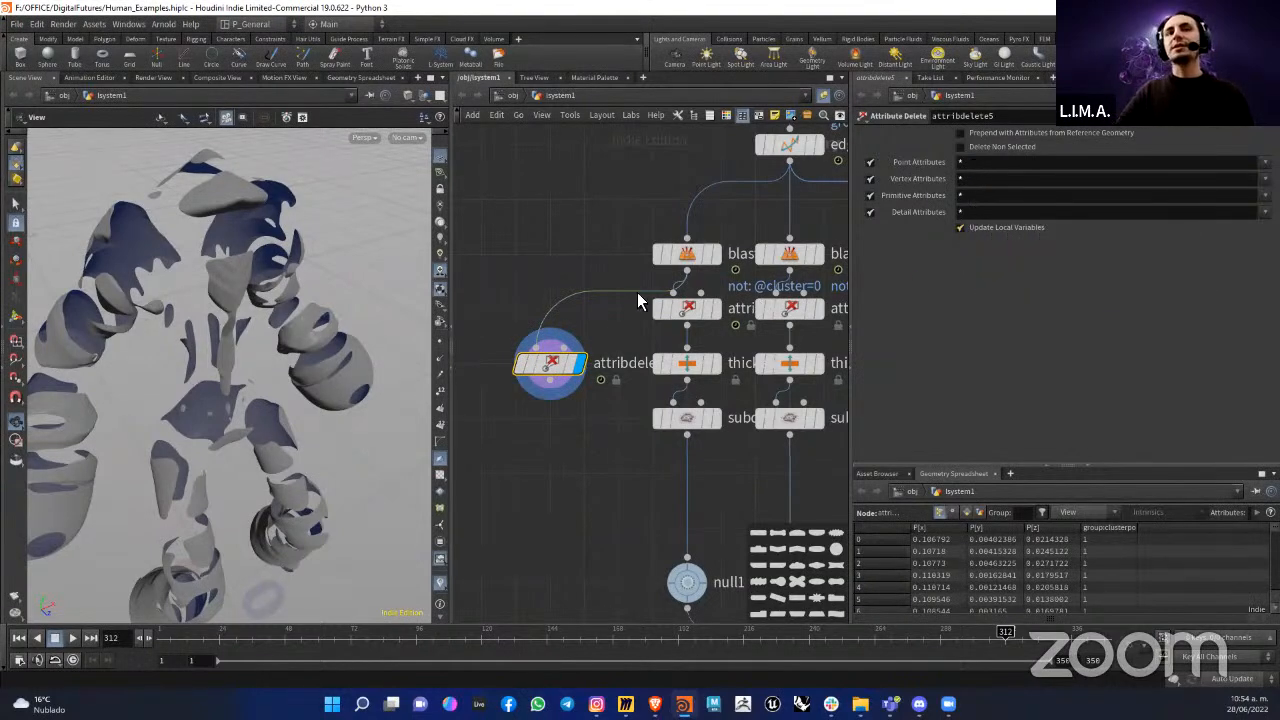
Step: Display the first branch's own Attribute Delete node and delete the separate Attribute Delete node beside it
click(501, 366)
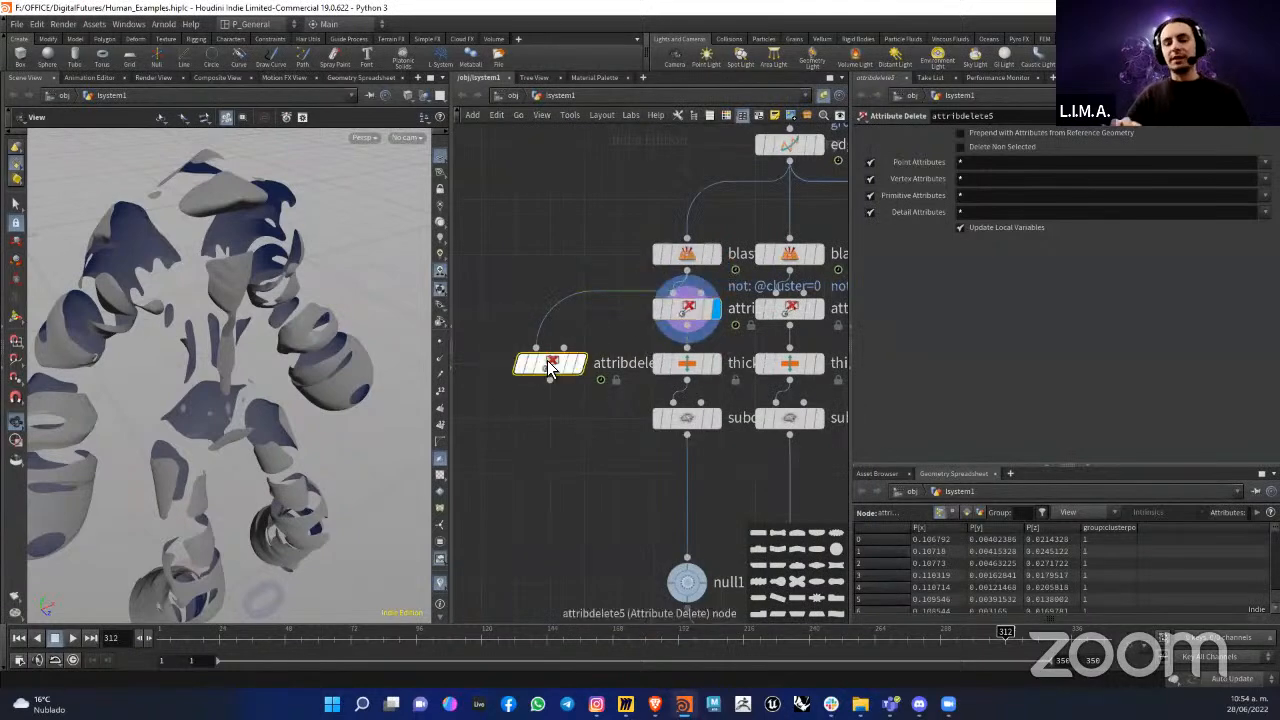
key(Delete)
drag(427, 352, 442, 343)
drag(291, 311, 410, 325)
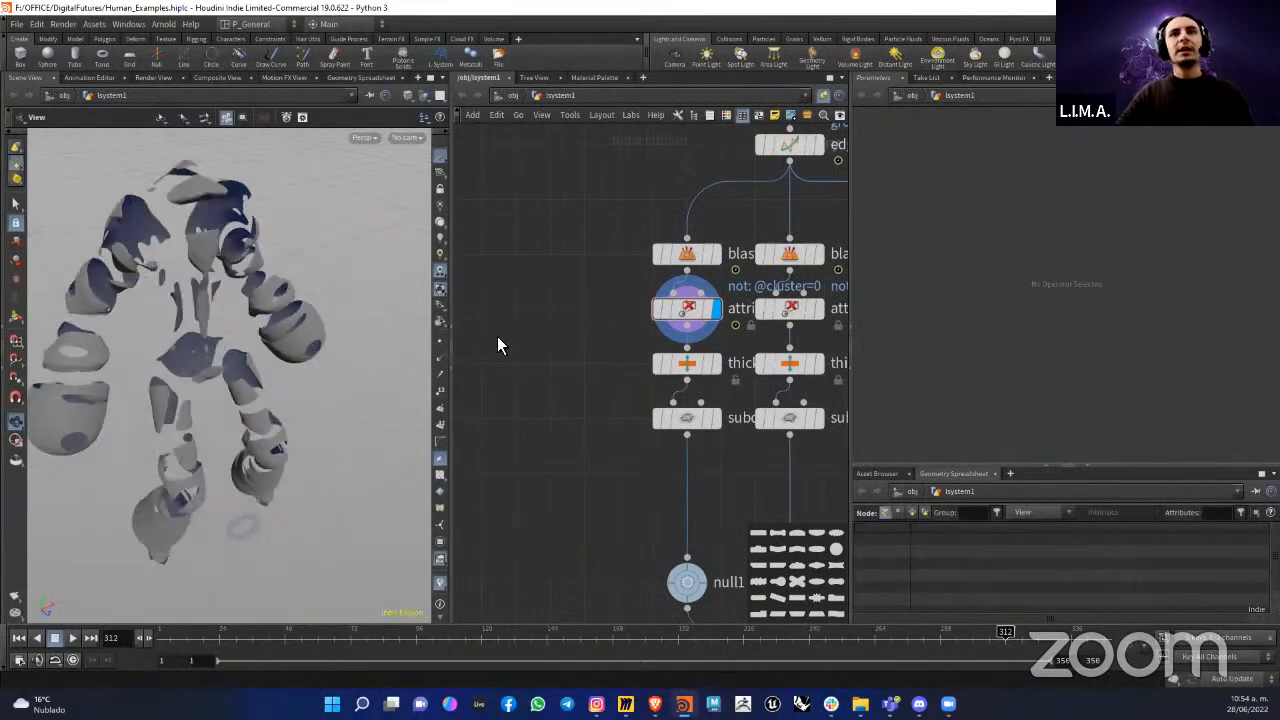
mouse_move(618, 365)
middle_down()
mouse_move(598, 360)
mouse_move(631, 344)
middle_up()
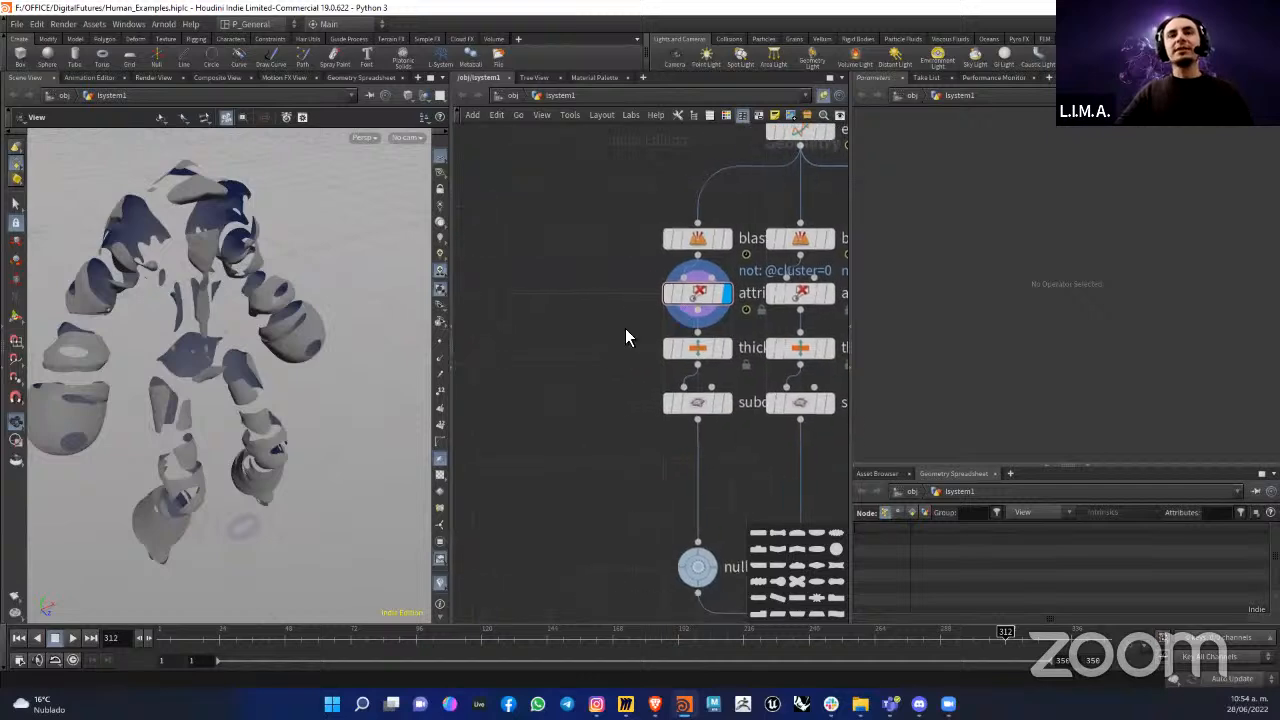
Step: Compare the first cluster's surface before and after thickening by displaying the Labs Thicken node thicken2 and inspecting the shell up close
scroll(220, 280, up, 10)
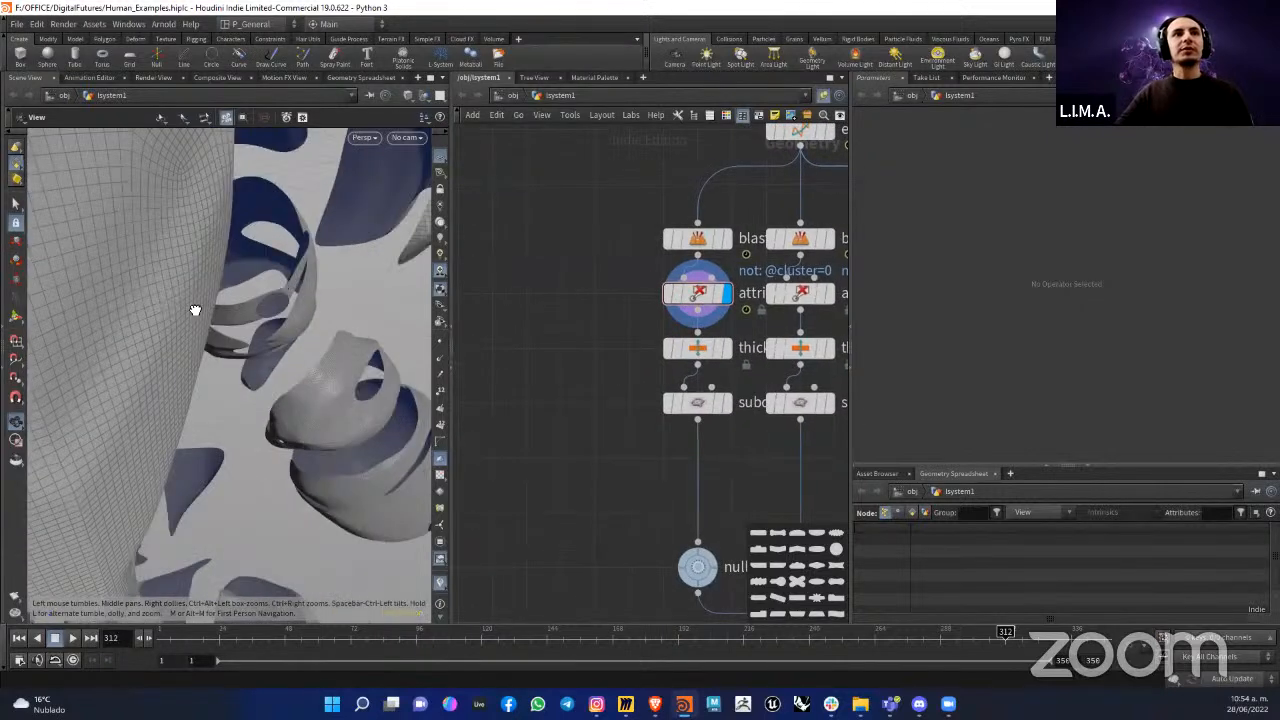
drag(216, 303, 156, 325)
mouse_move(152, 329)
mouse_down()
mouse_move(134, 303)
mouse_move(160, 330)
mouse_up()
middle_drag(657, 374, 599, 364)
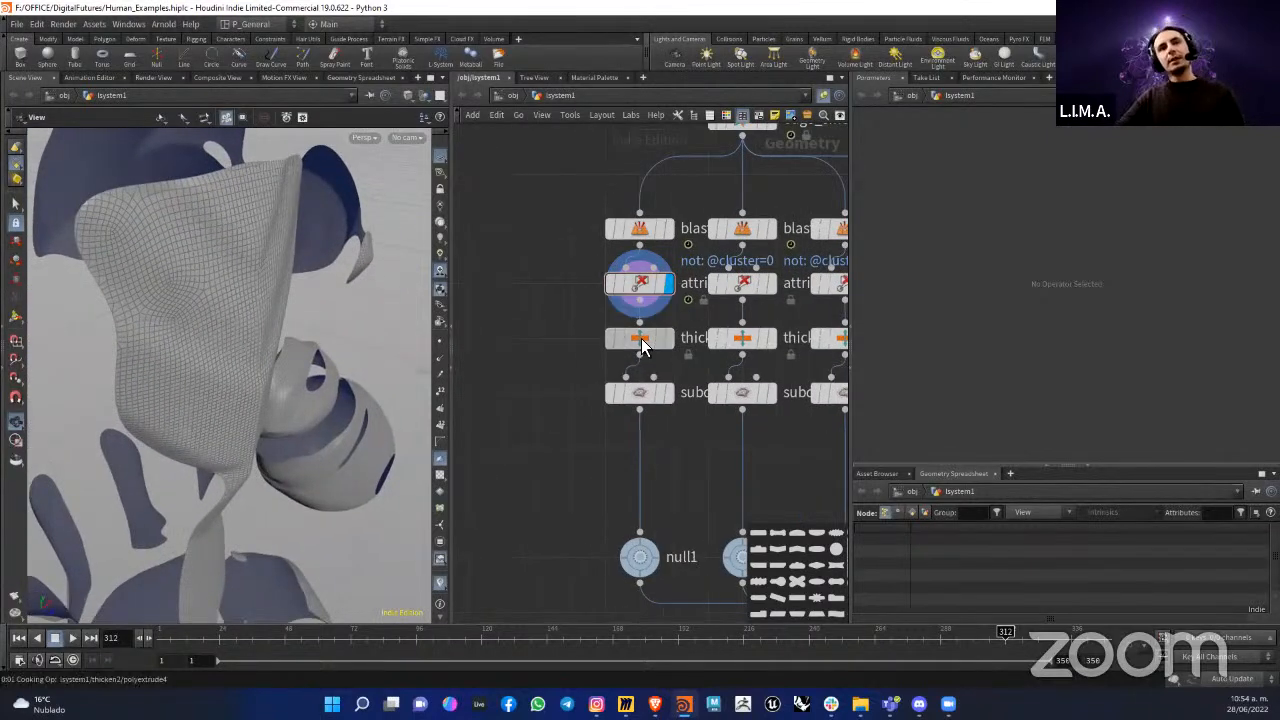
click(641, 340)
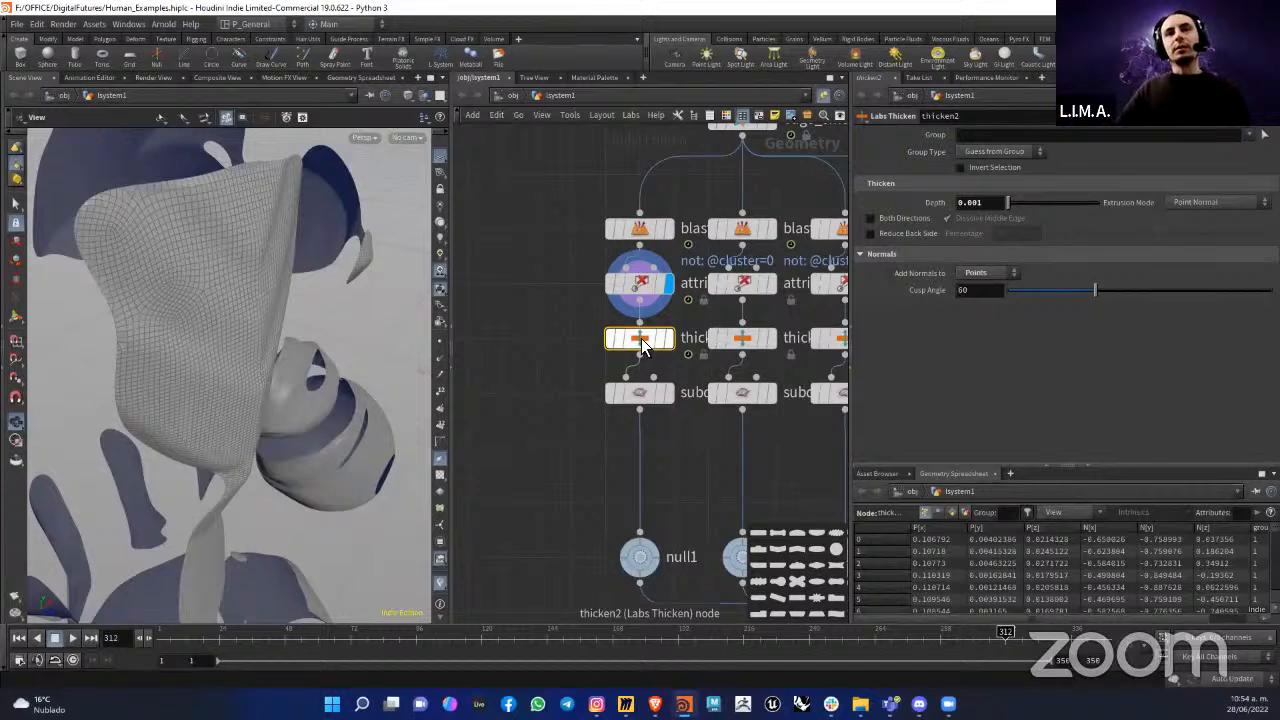
click(668, 340)
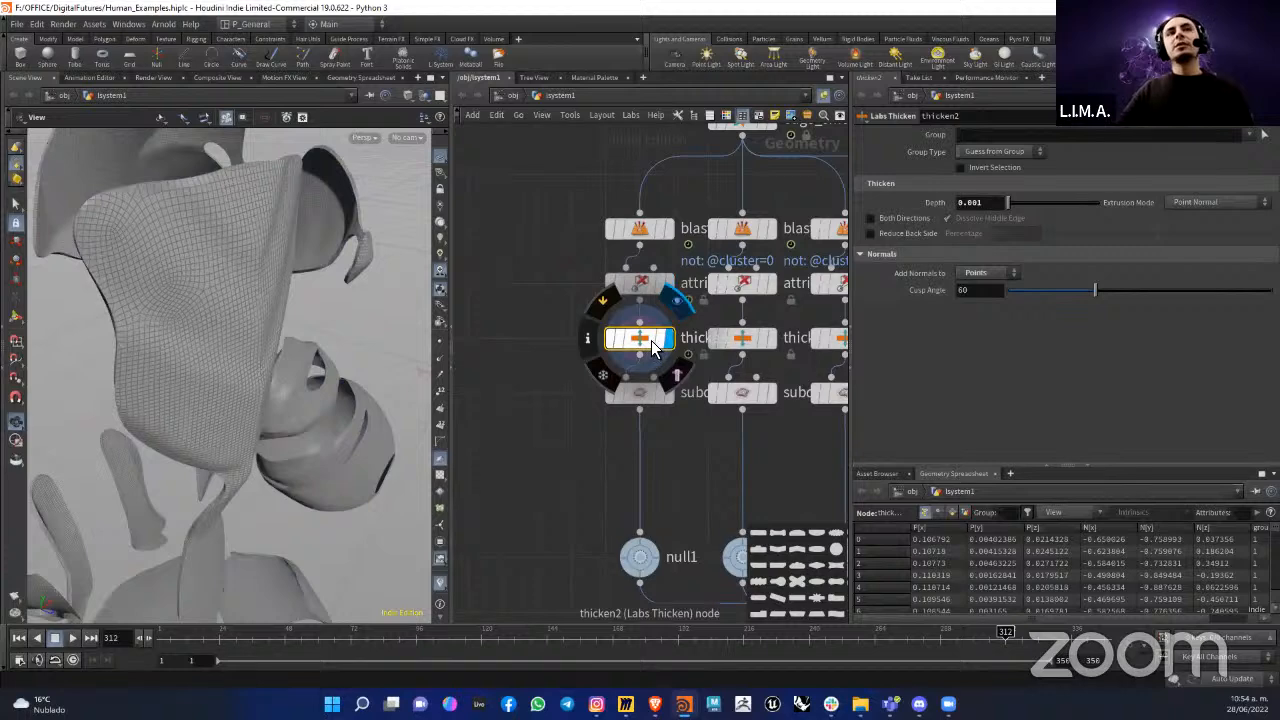
drag(229, 268, 290, 270)
scroll(667, 350, down, 1)
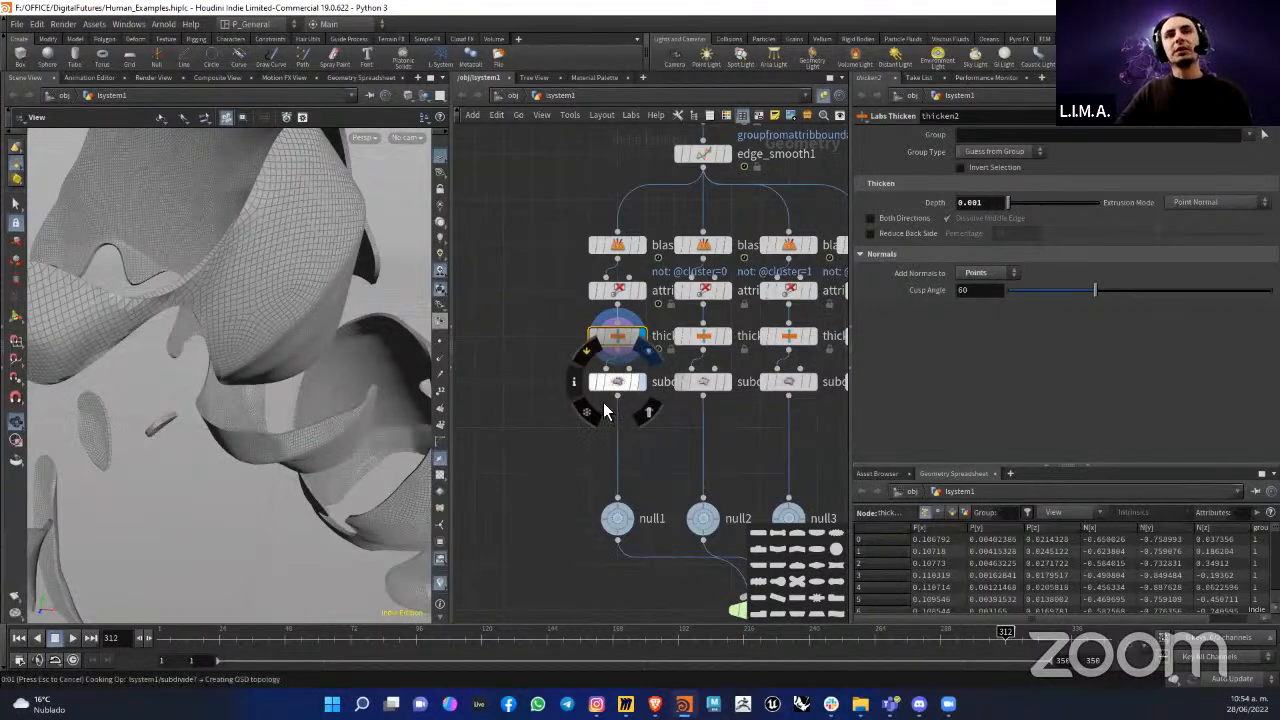
Step: Display the Subdivide node of the first cluster branch and inspect the smoothed thickened pieces
click(623, 382)
right_drag(292, 296, 391, 394)
middle_drag(511, 494, 465, 502)
middle_click(596, 227)
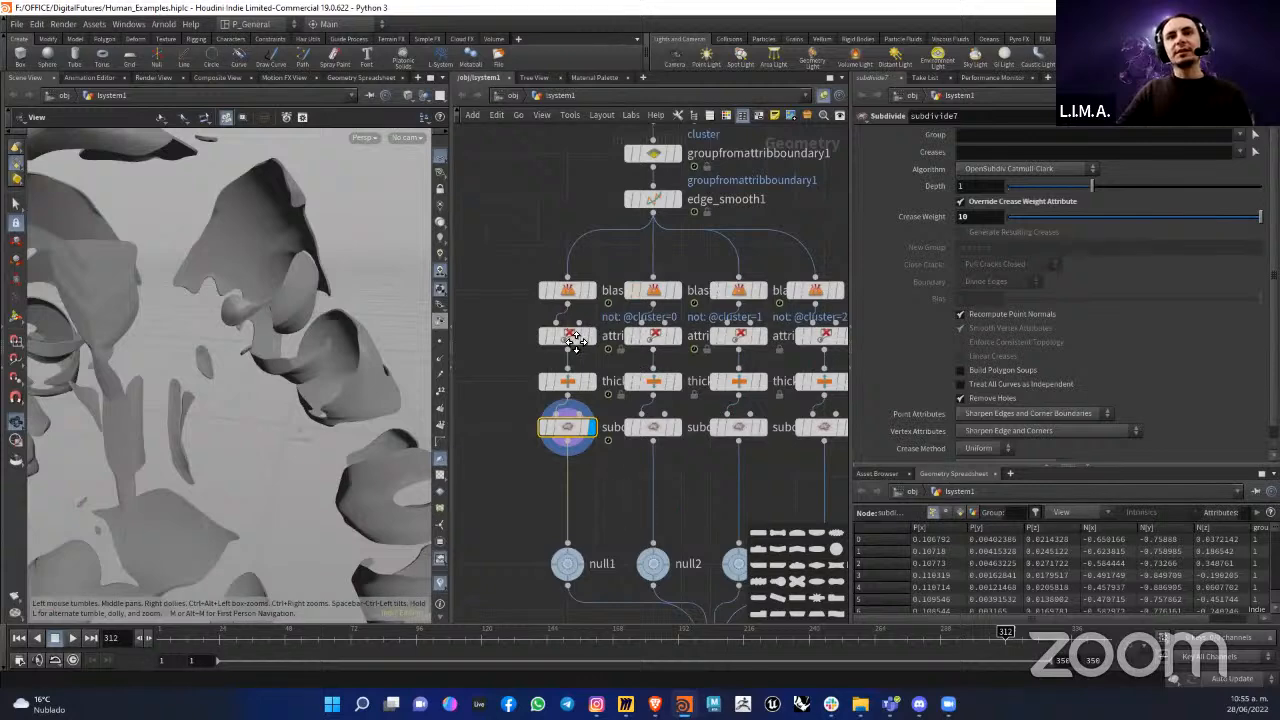
Step: Display the cluster branches' null outputs in turn and review the Switch node switch2 that collects them
middle_drag(576, 341, 506, 154)
click(507, 374)
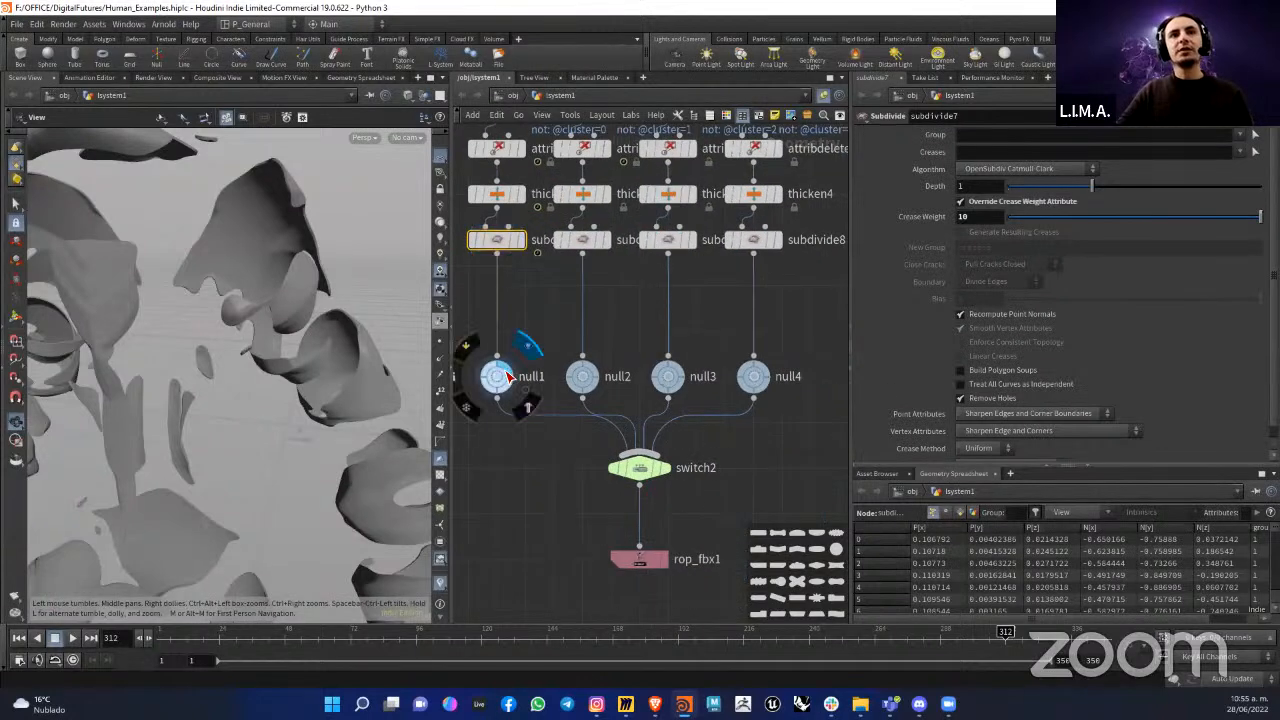
click(502, 378)
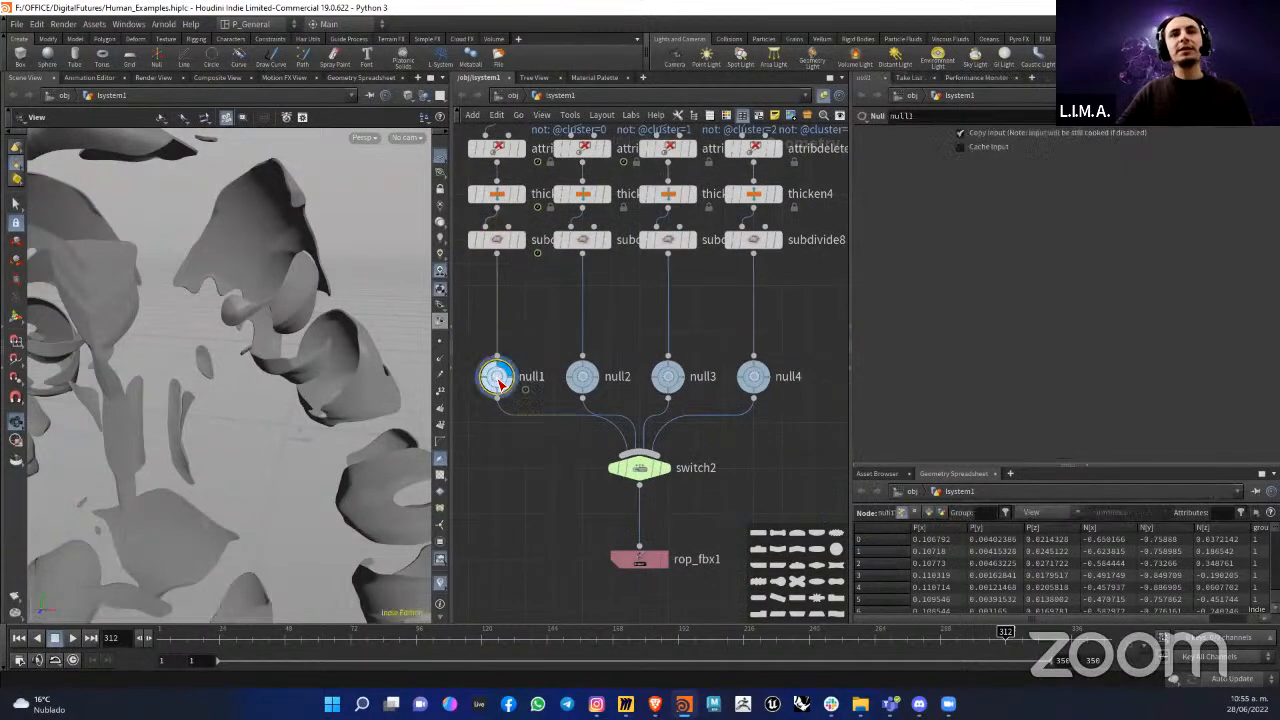
click(590, 378)
scroll(273, 359, down, 5)
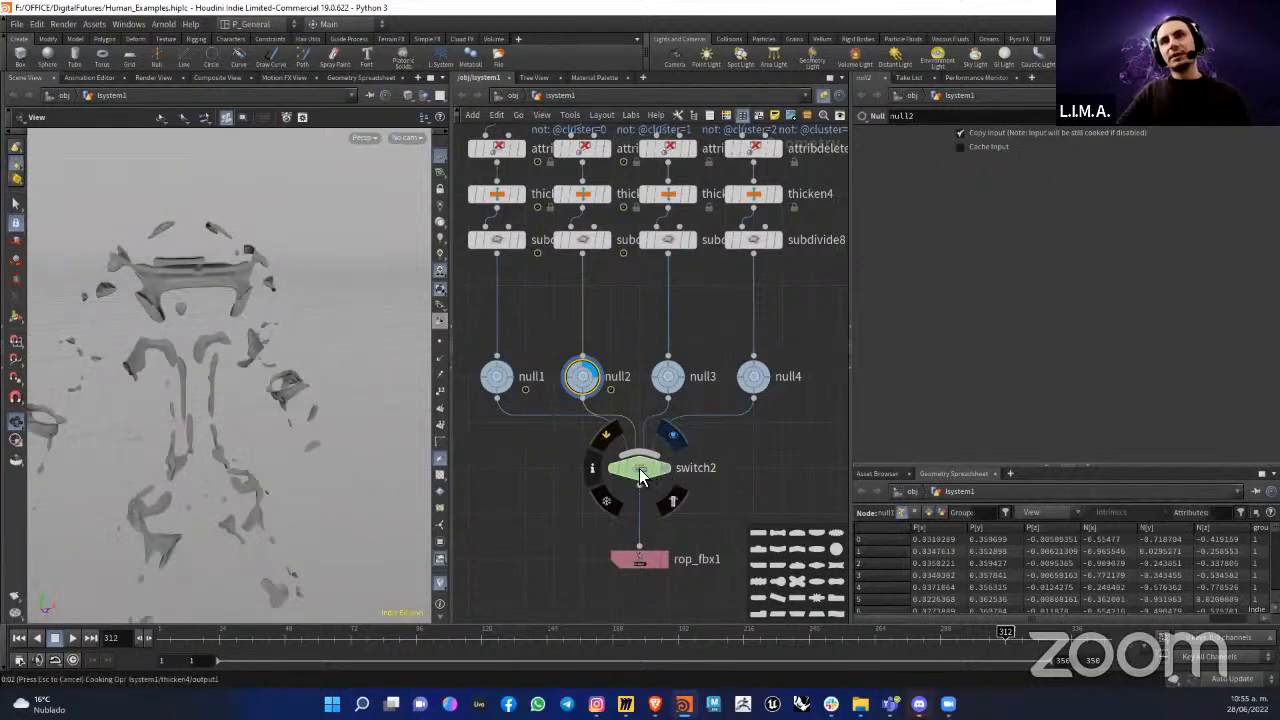
click(640, 475)
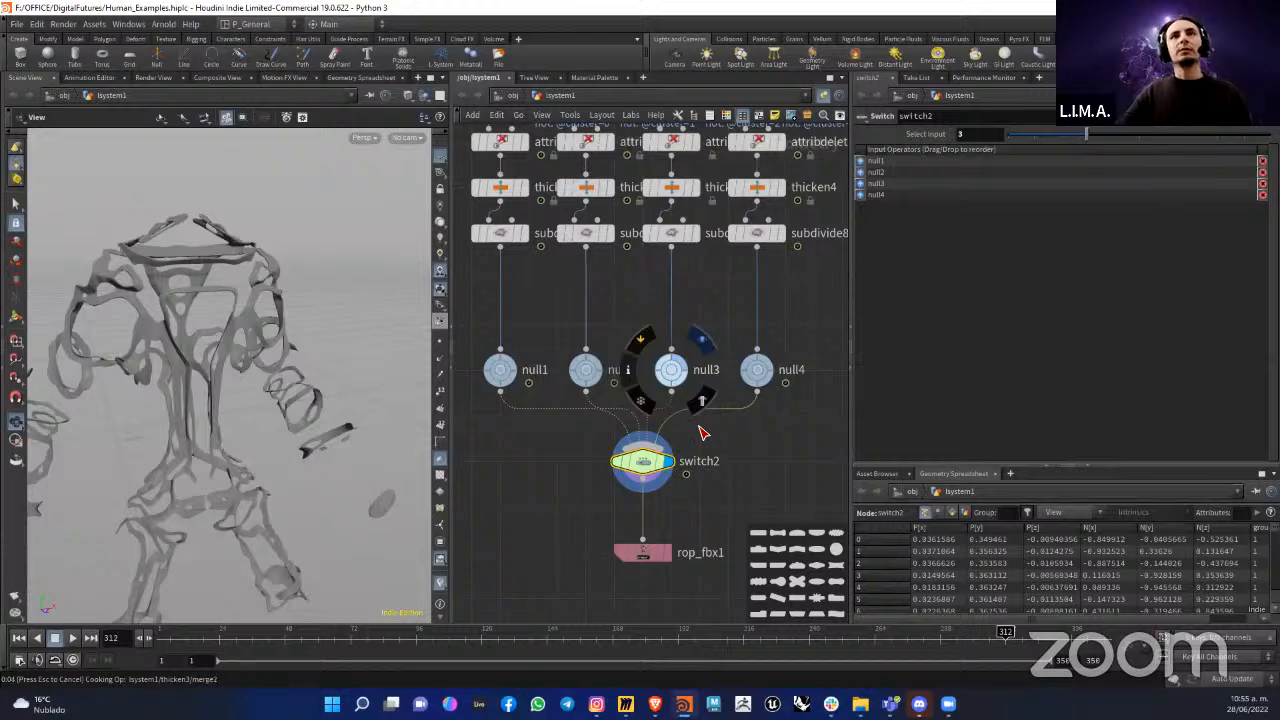
drag(204, 361, 262, 366)
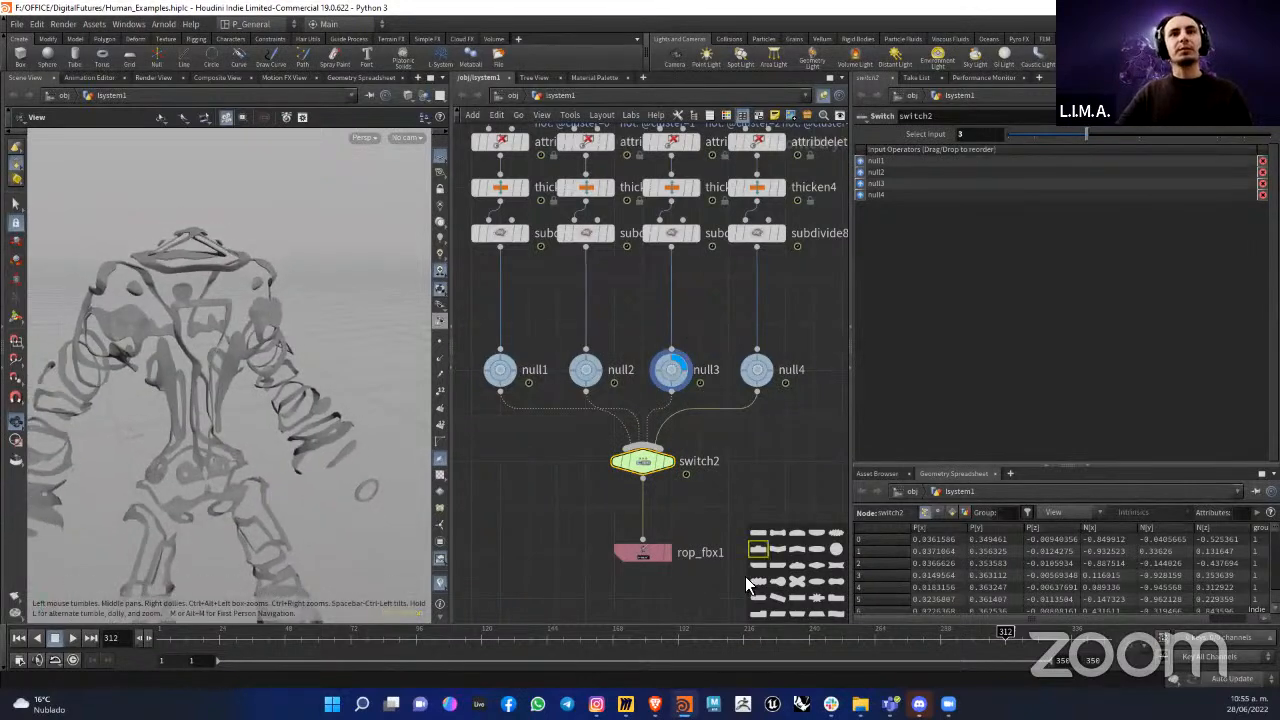
drag(343, 423, 265, 460)
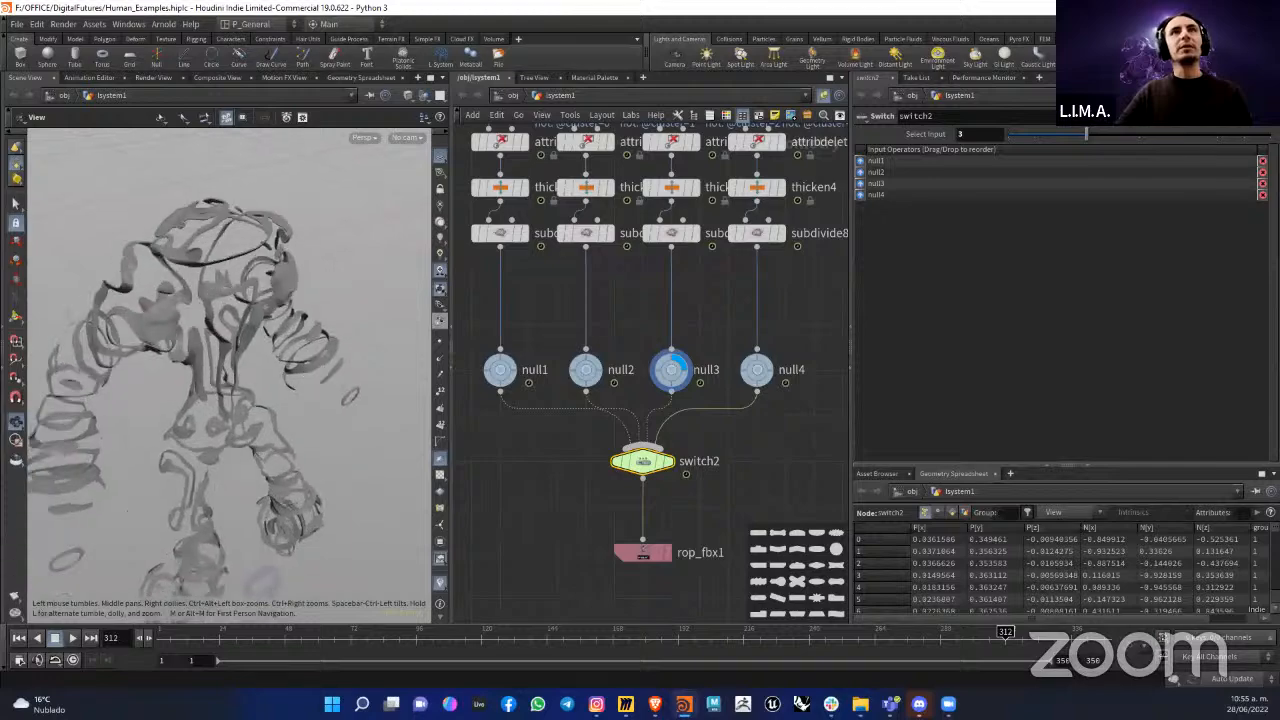
Step: Switch to Miro, maximize the Liquid Architecture Workshop board and examine the metallic renders of the figure up close
key(alt+Tab)
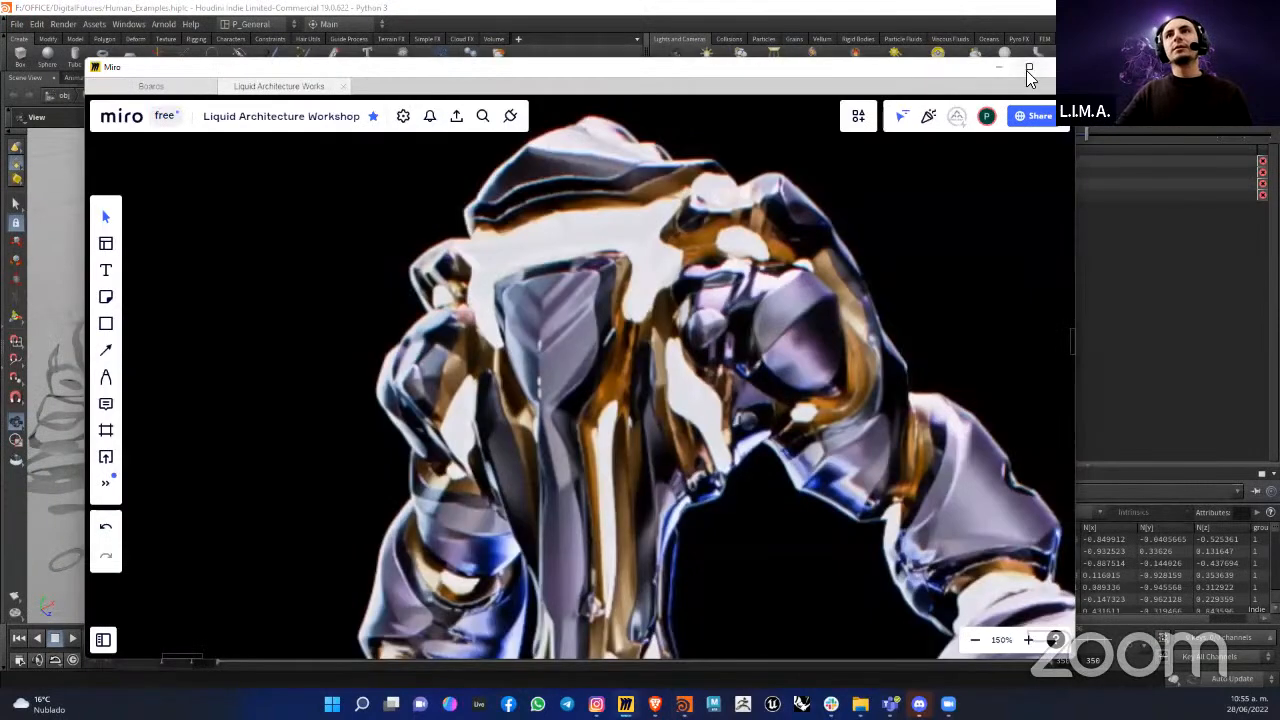
click(1026, 69)
scroll(738, 350, down, 7)
scroll(726, 316, down, 4)
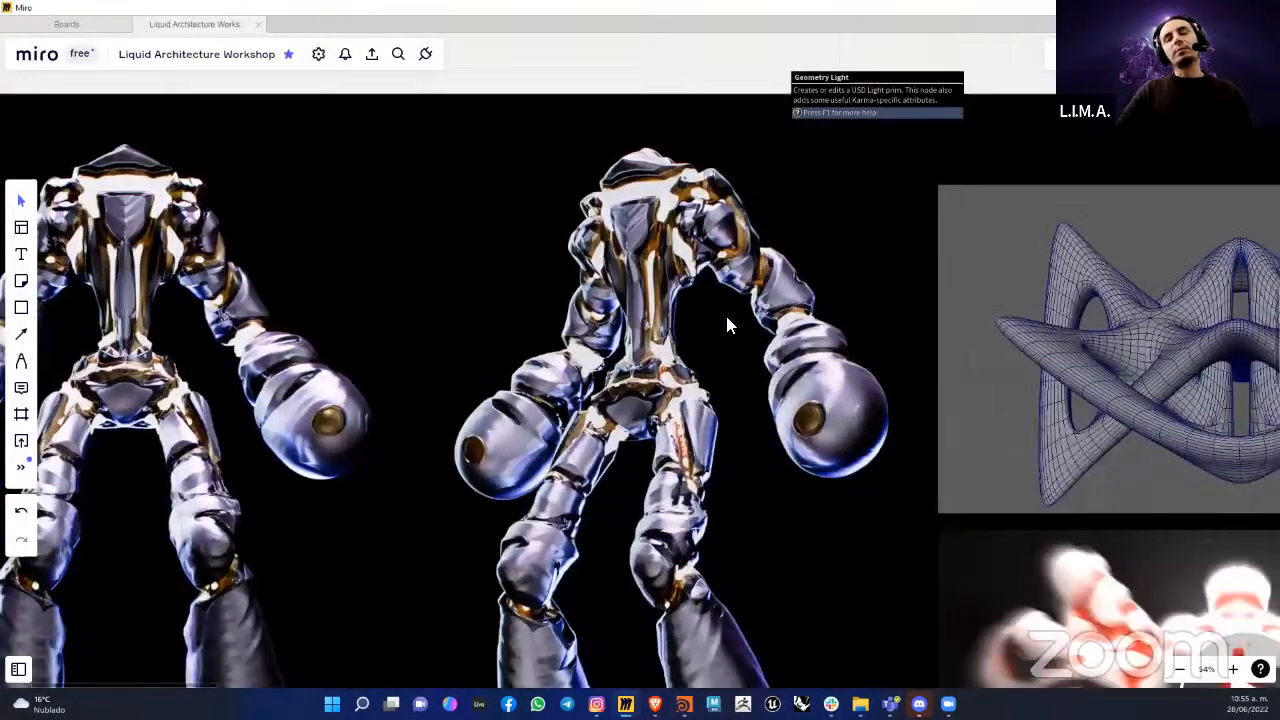
scroll(668, 230, up, 6)
scroll(702, 286, up, 4)
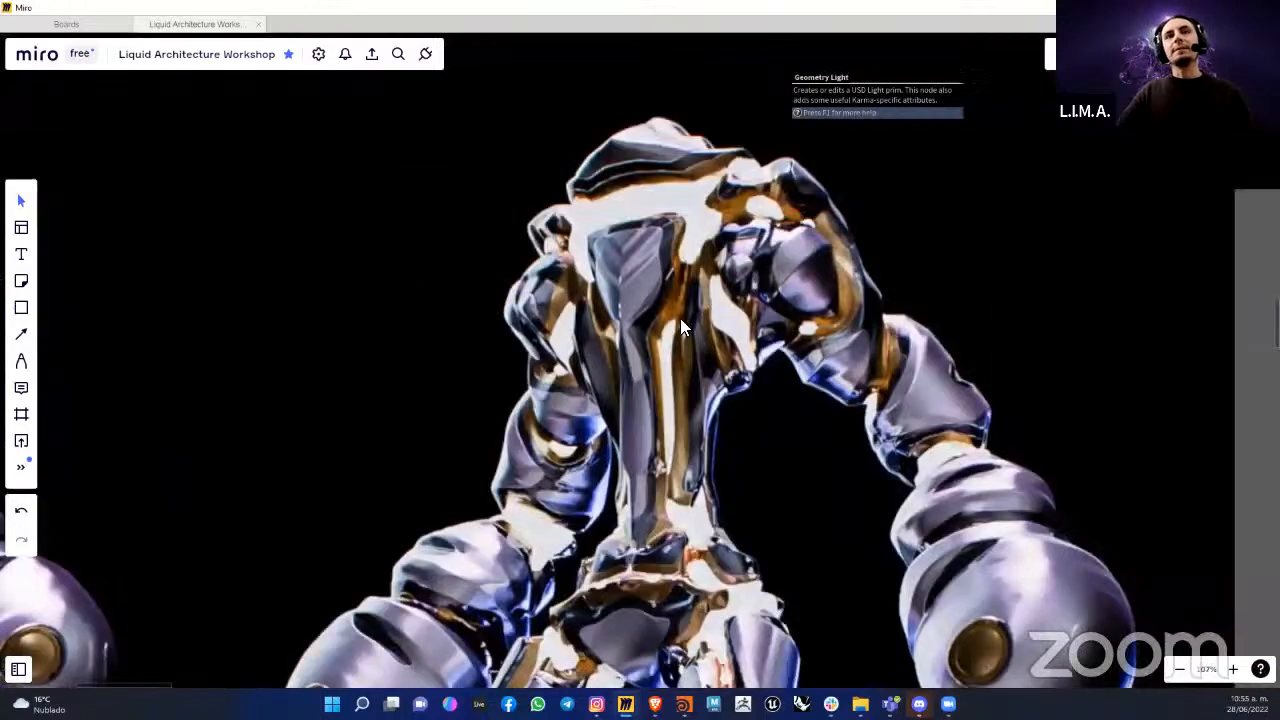
scroll(700, 280, down, 2)
scroll(708, 290, down, 4)
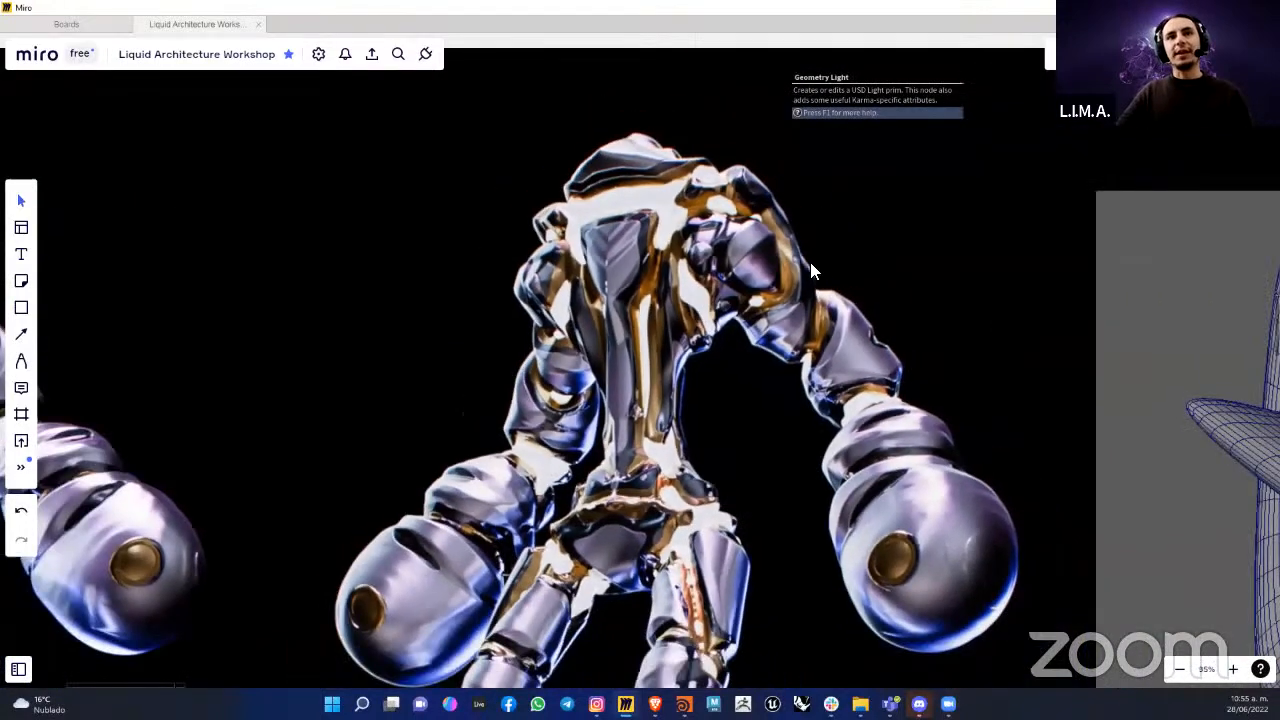
scroll(530, 330, up, 4)
scroll(462, 238, up, 2)
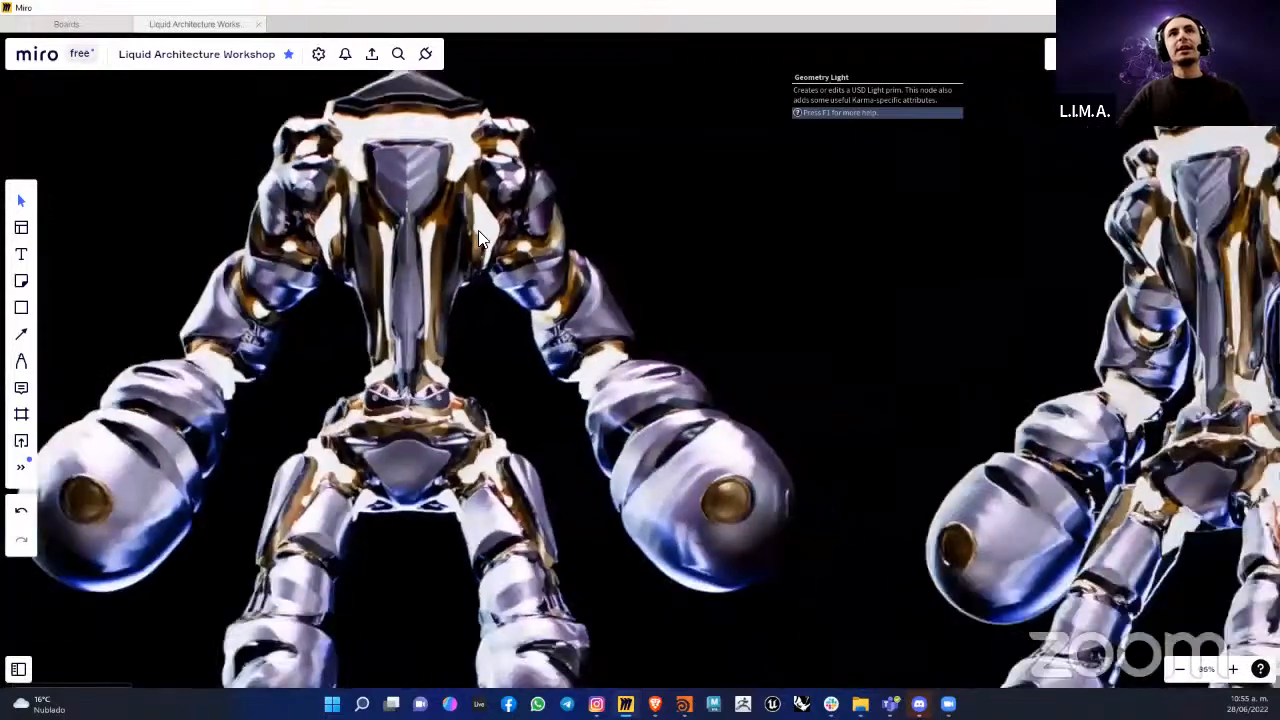
scroll(530, 250, down, 3)
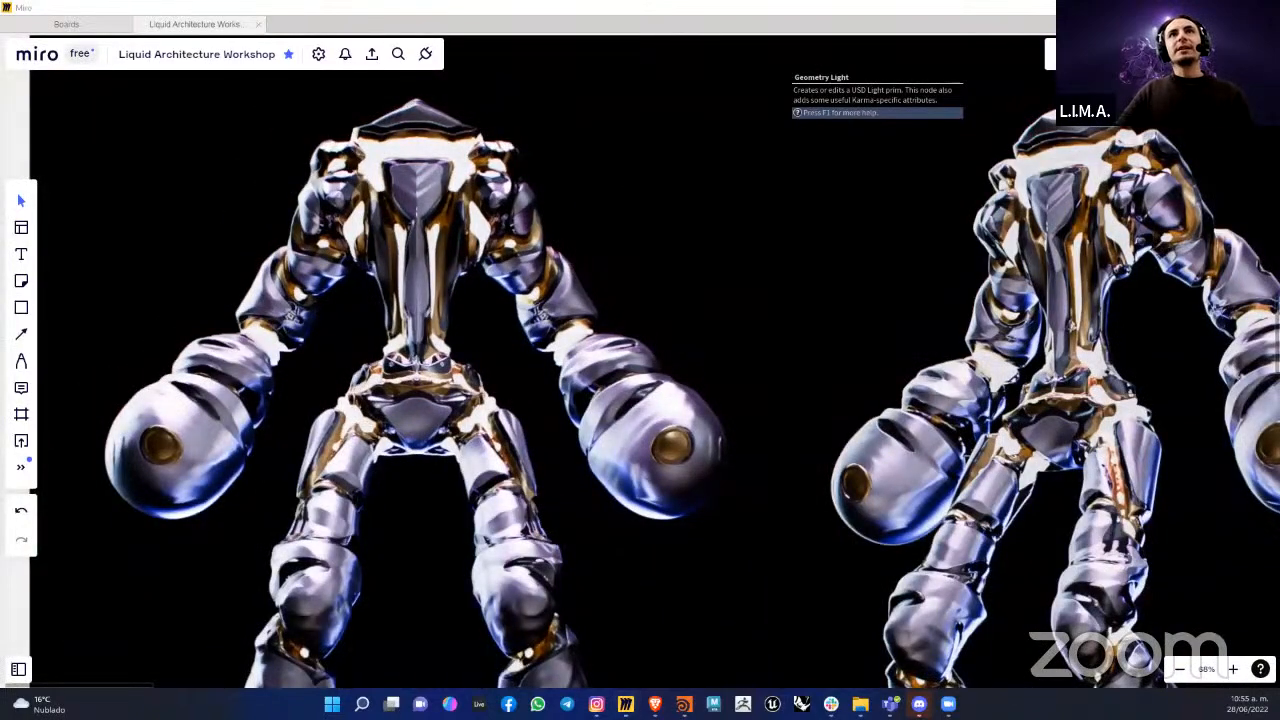
Step: Switch back to Houdini and display the whole figure at the Switch node switch1
key(alt+Tab)
scroll(686, 440, down, 7)
scroll(681, 302, up, 7)
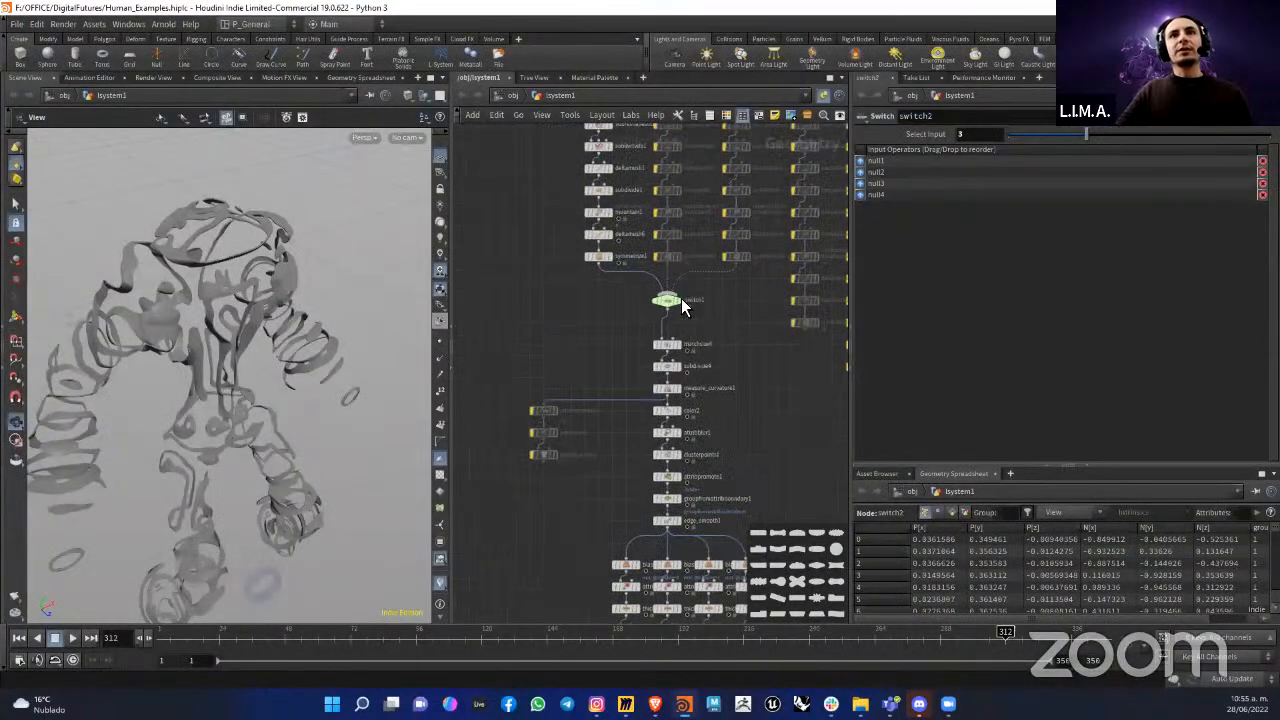
click(682, 301)
drag(296, 362, 249, 323)
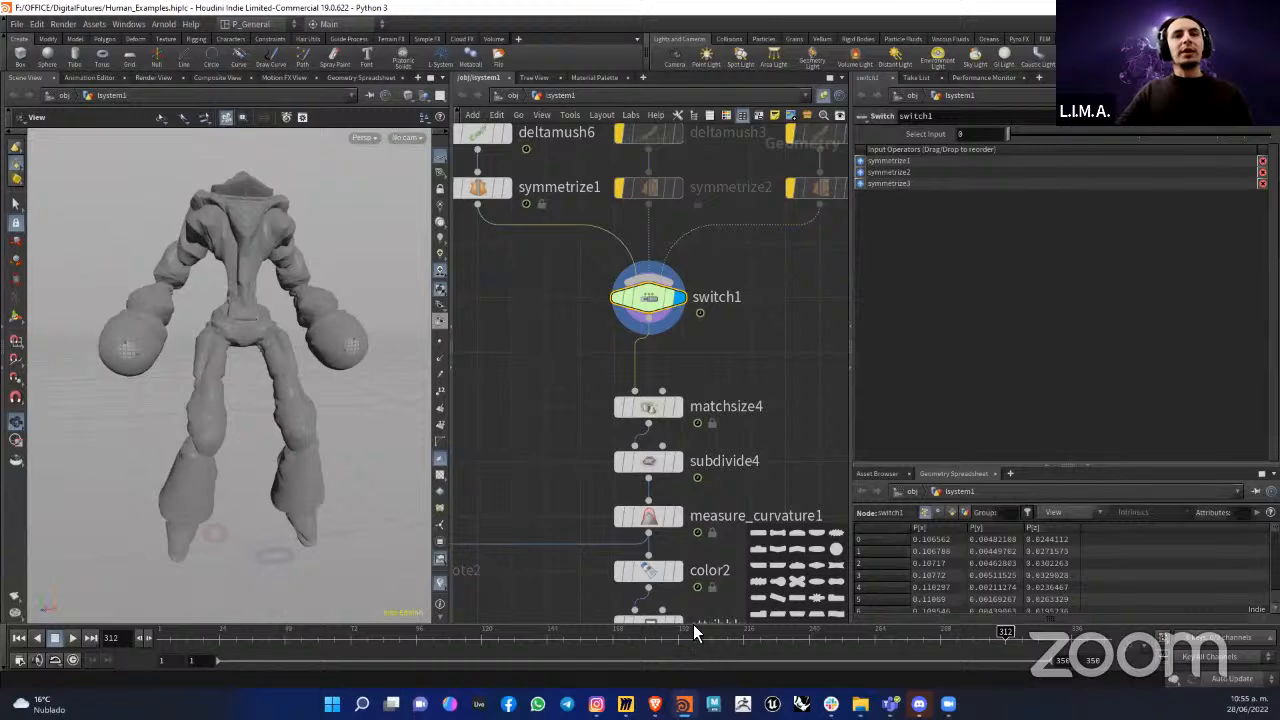
scroll(581, 352, up, 5)
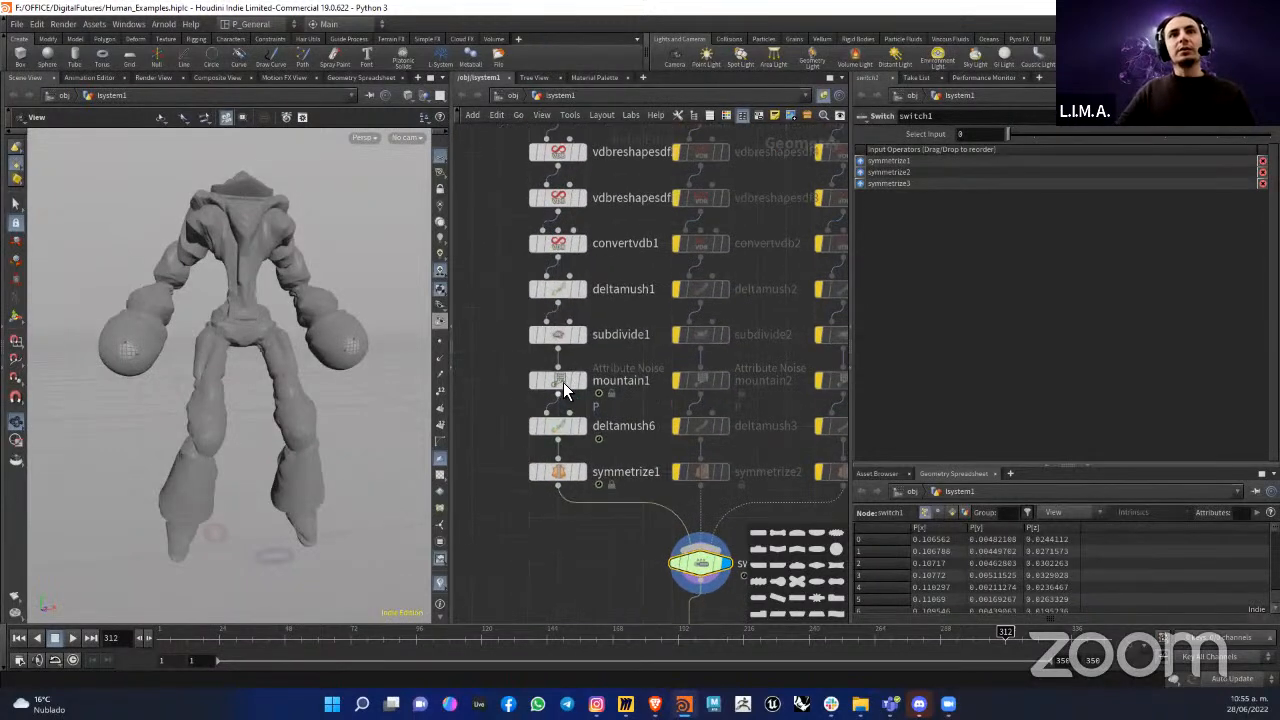
Step: Open the settings of the Attribute Noise node mountain1 and view the figure's shape at frame 97
click(561, 380)
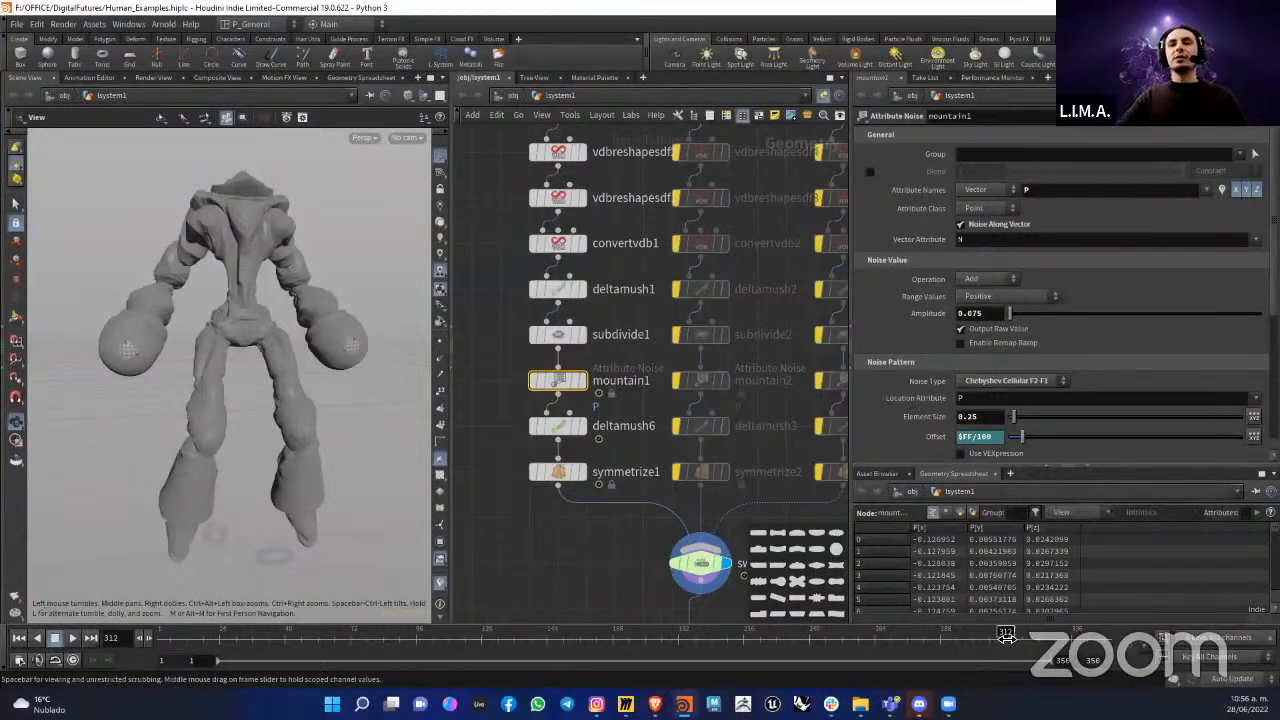
click(420, 638)
drag(300, 360, 283, 383)
scroll(632, 474, down, 3)
Step: Display the edge_smooth1 node to show the coloured clusters and their boundary edges on the figure
middle_drag(705, 605, 689, 428)
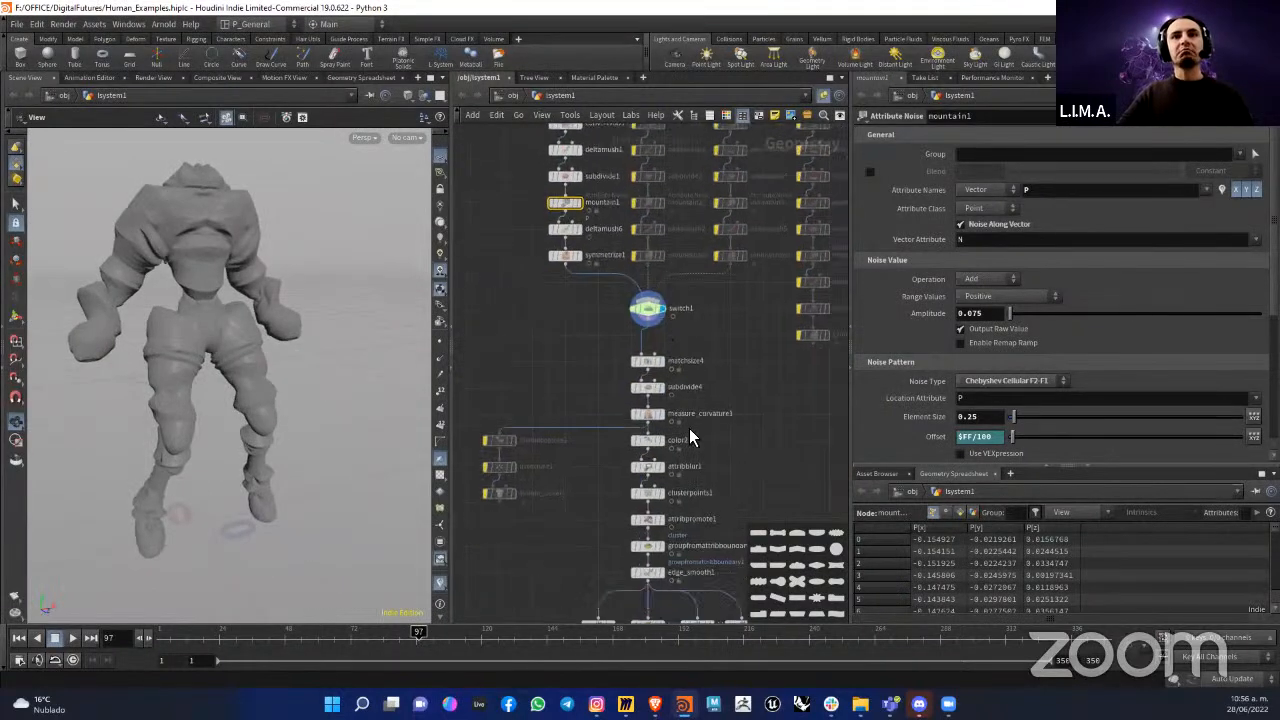
middle_drag(684, 550, 693, 422)
scroll(693, 422, up, 3)
mouse_move(640, 476)
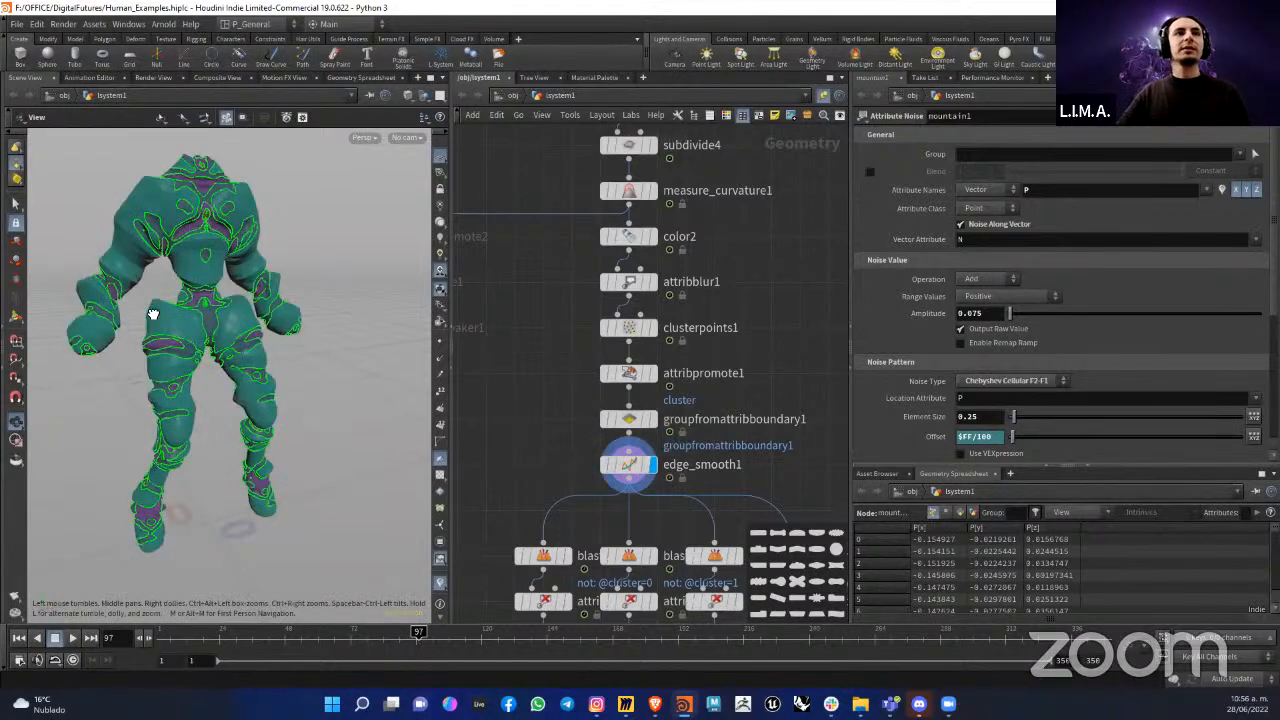
drag(315, 314, 515, 450)
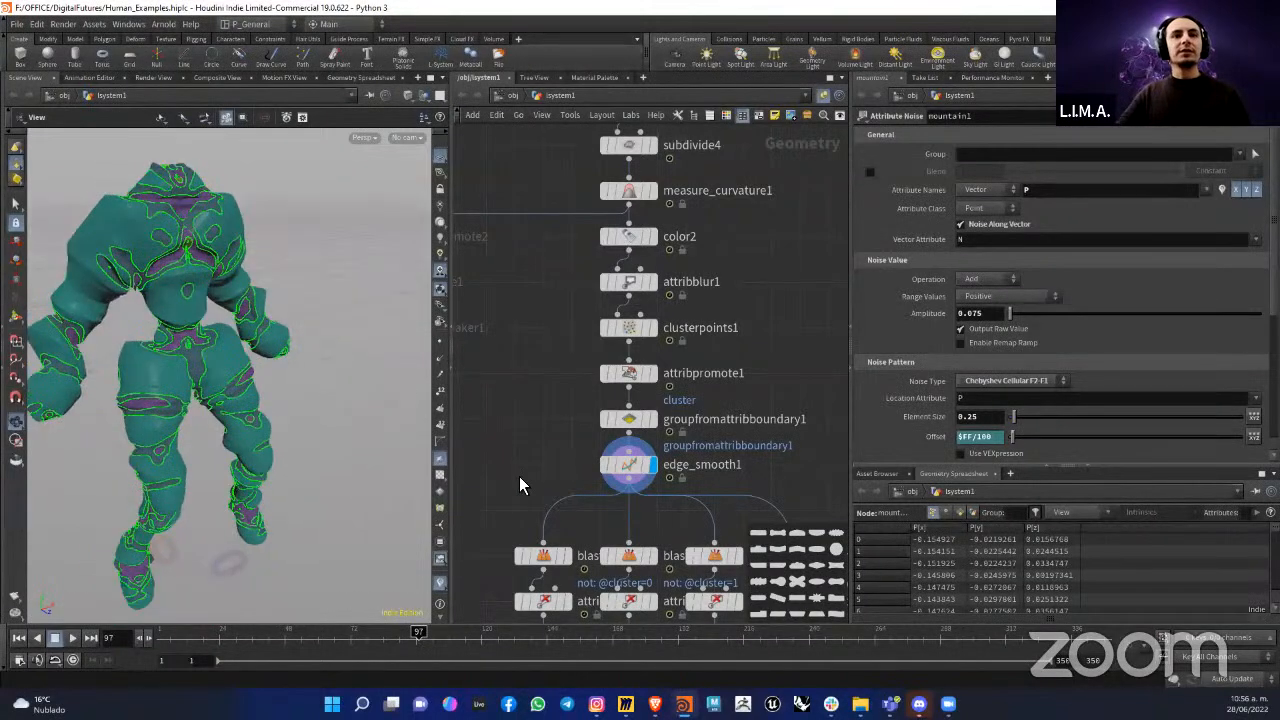
Step: Move the timeline to frame 31 and examine the clustered figure from several sides
click(238, 633)
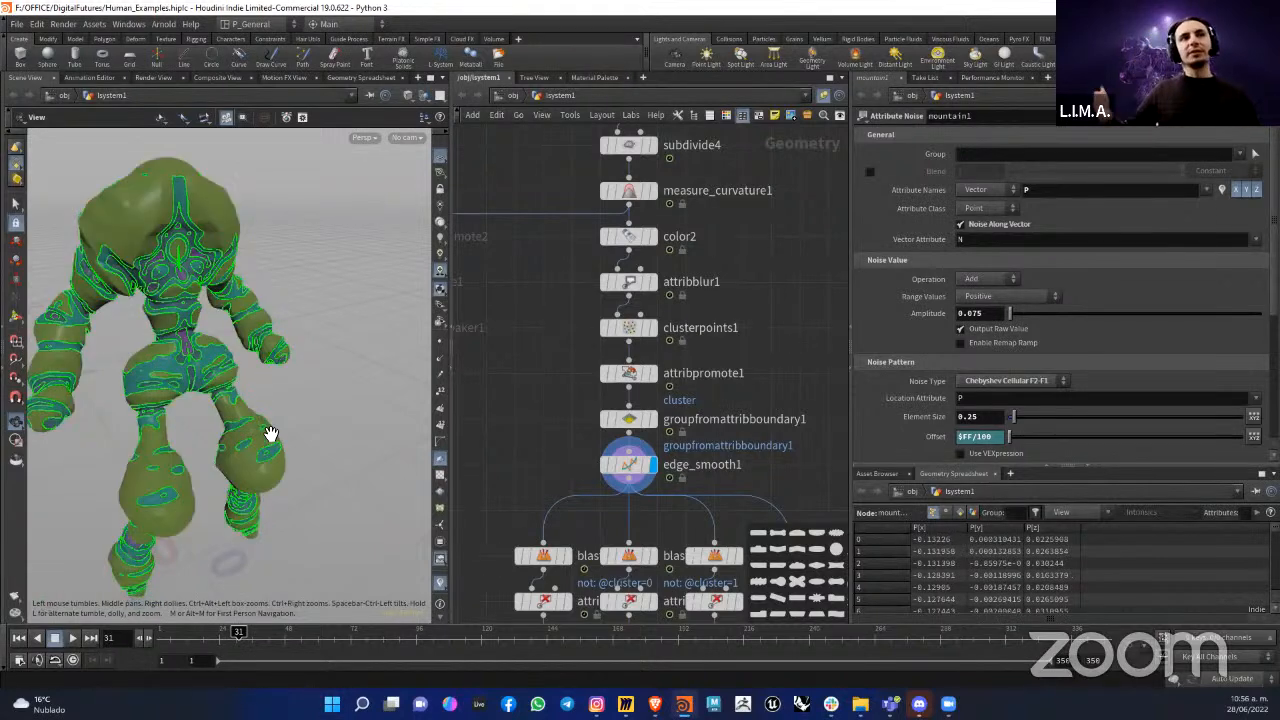
drag(205, 372, 168, 326)
middle_drag(168, 326, 243, 354)
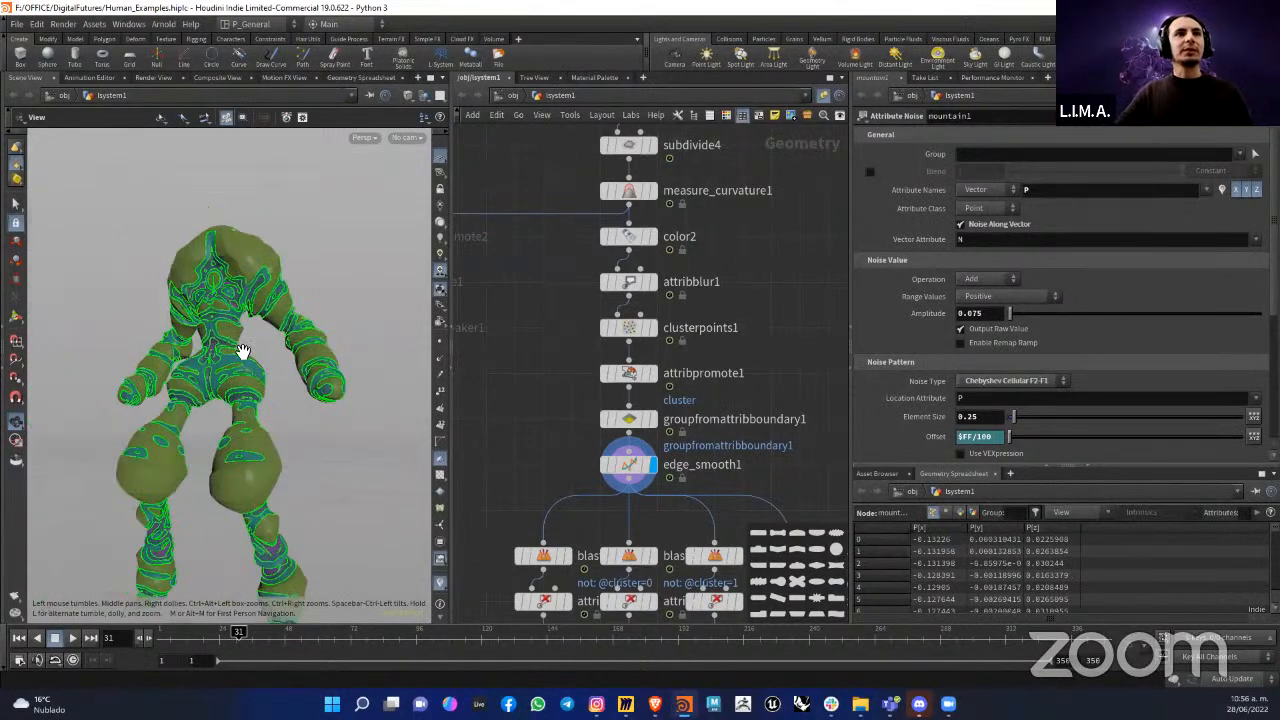
right_drag(243, 354, 286, 340)
drag(286, 340, 335, 302)
middle_drag(509, 240, 502, 56)
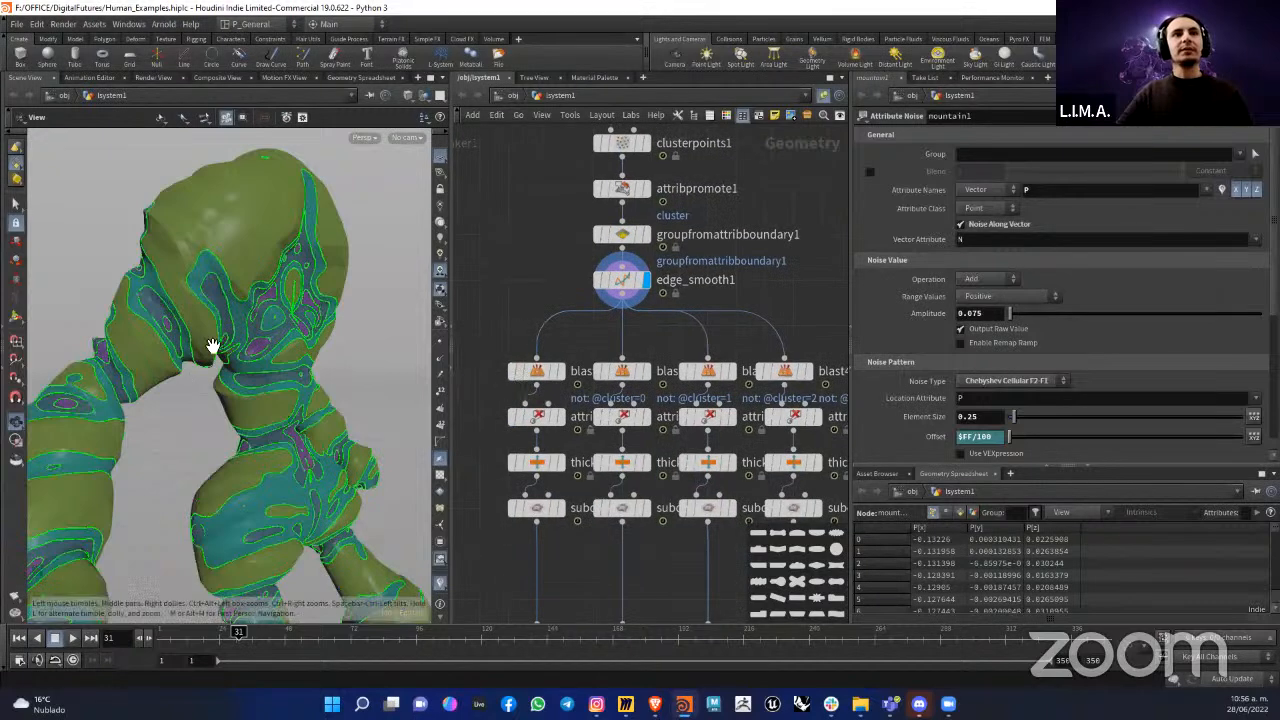
right_drag(245, 340, 160, 366)
drag(160, 366, 543, 188)
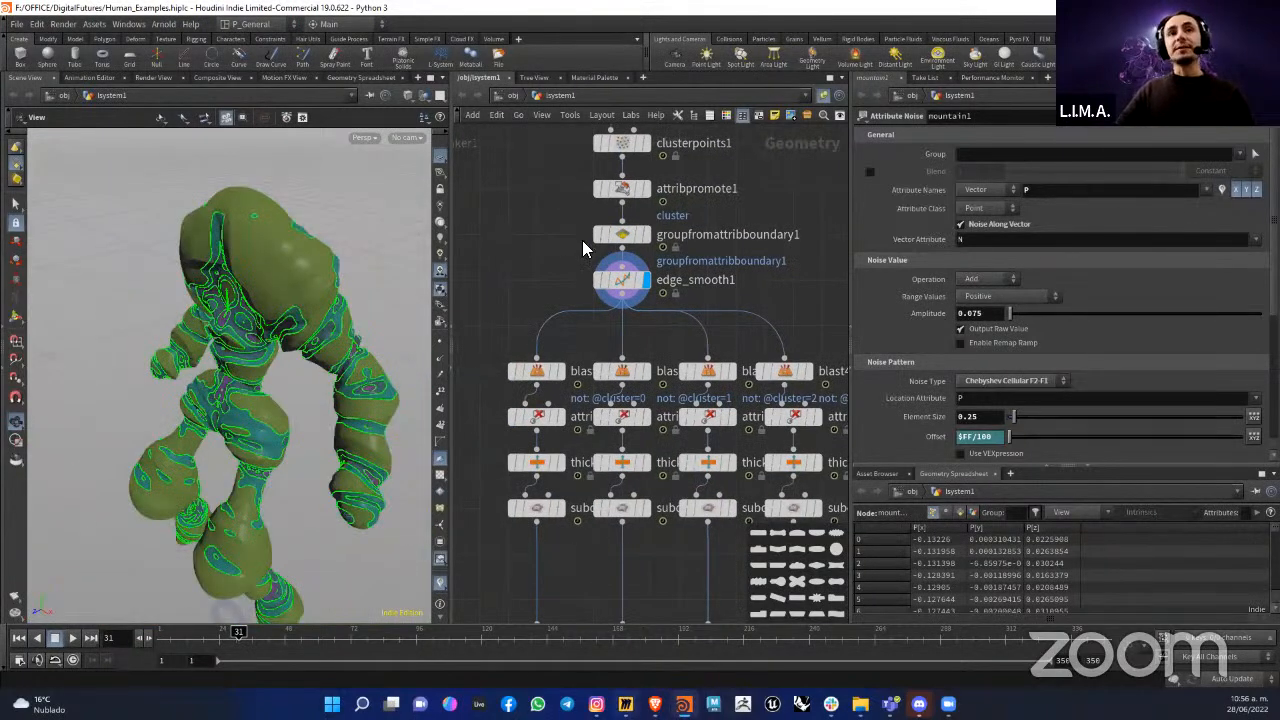
Step: Switch to the Liquid Architecture Workshop board in Miro and examine the metallic figure renders and the surrounding frames
key(alt+Tab)
scroll(563, 275, down, 5)
scroll(473, 250, up, 3)
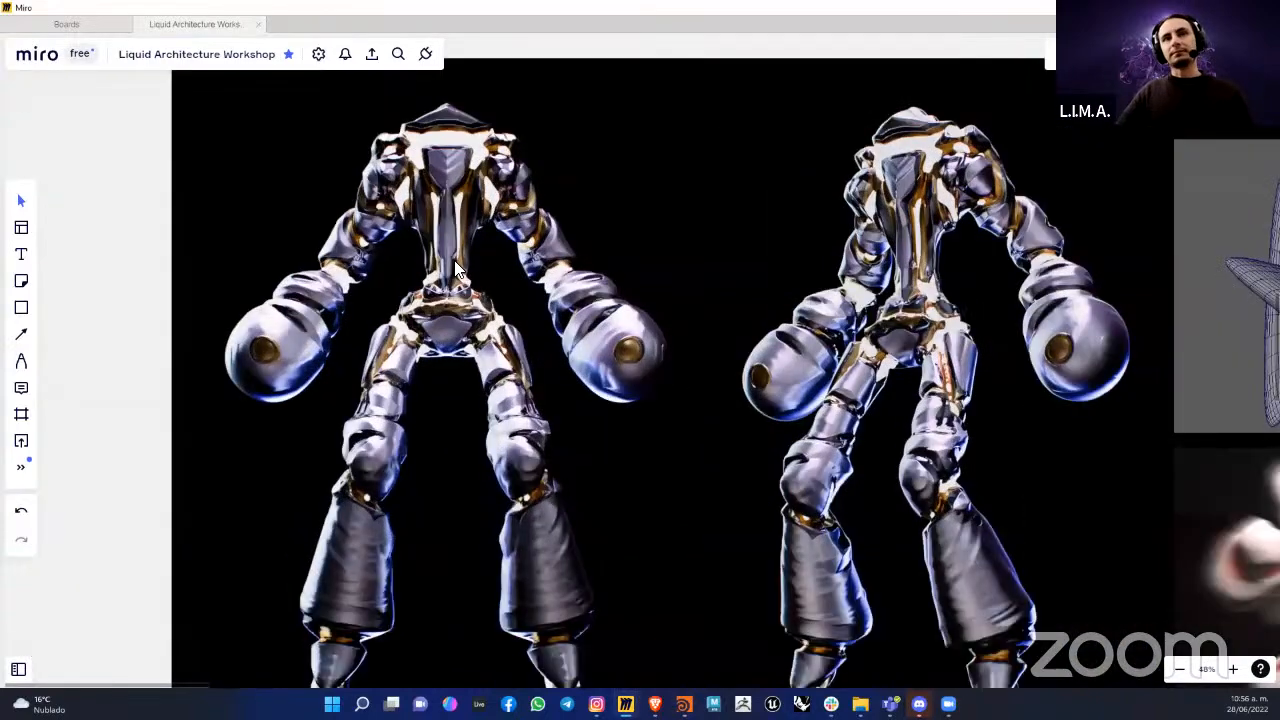
scroll(458, 270, down, 5)
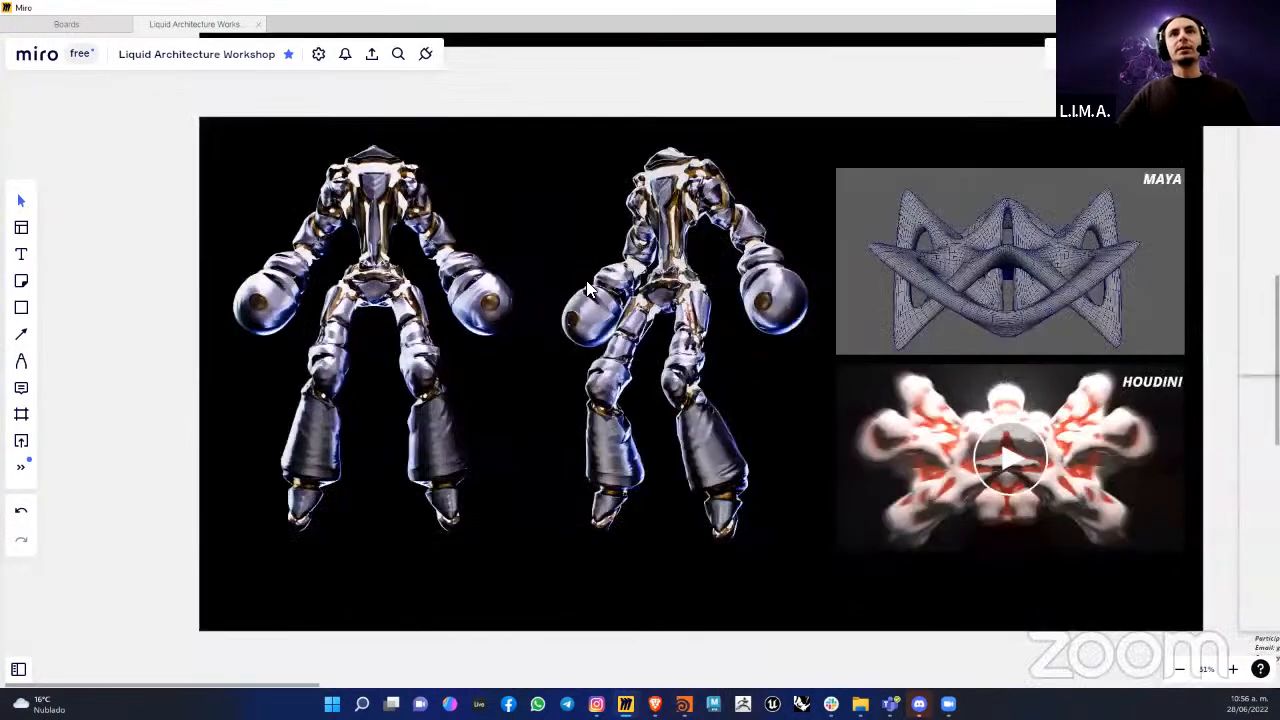
scroll(586, 288, up, 3)
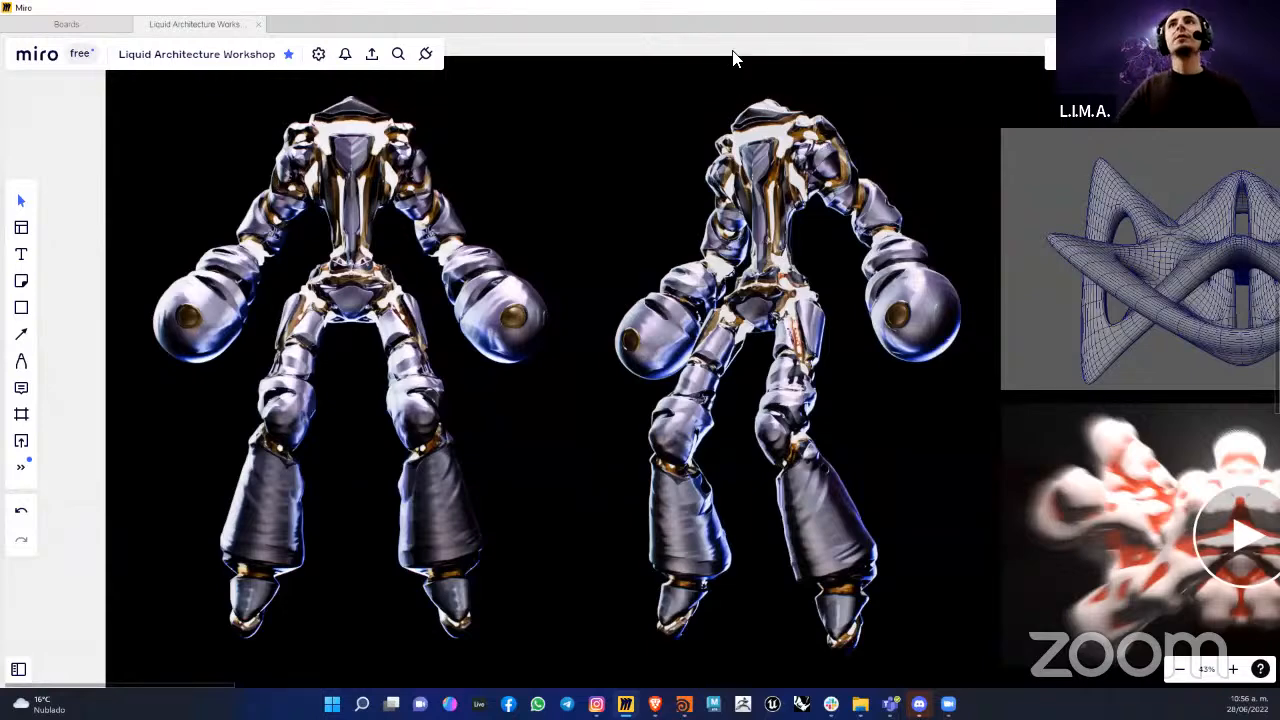
scroll(689, 386, down, 10)
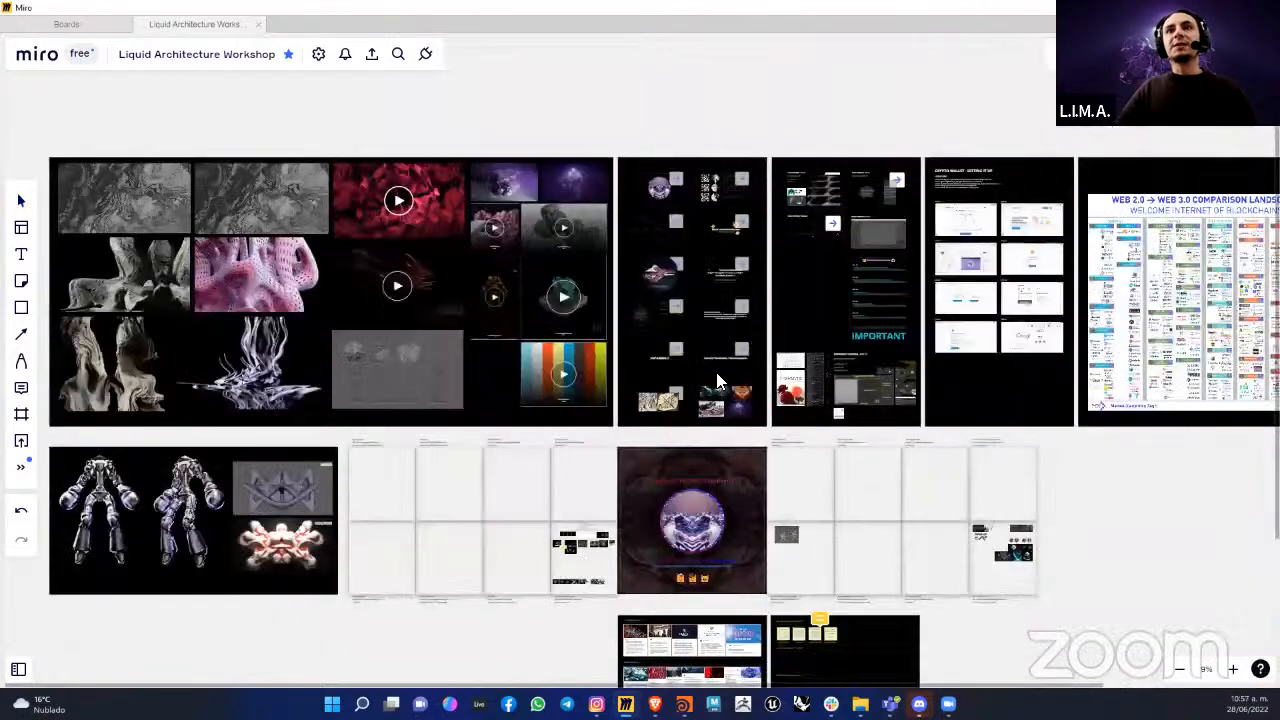
drag(620, 427, 651, 384)
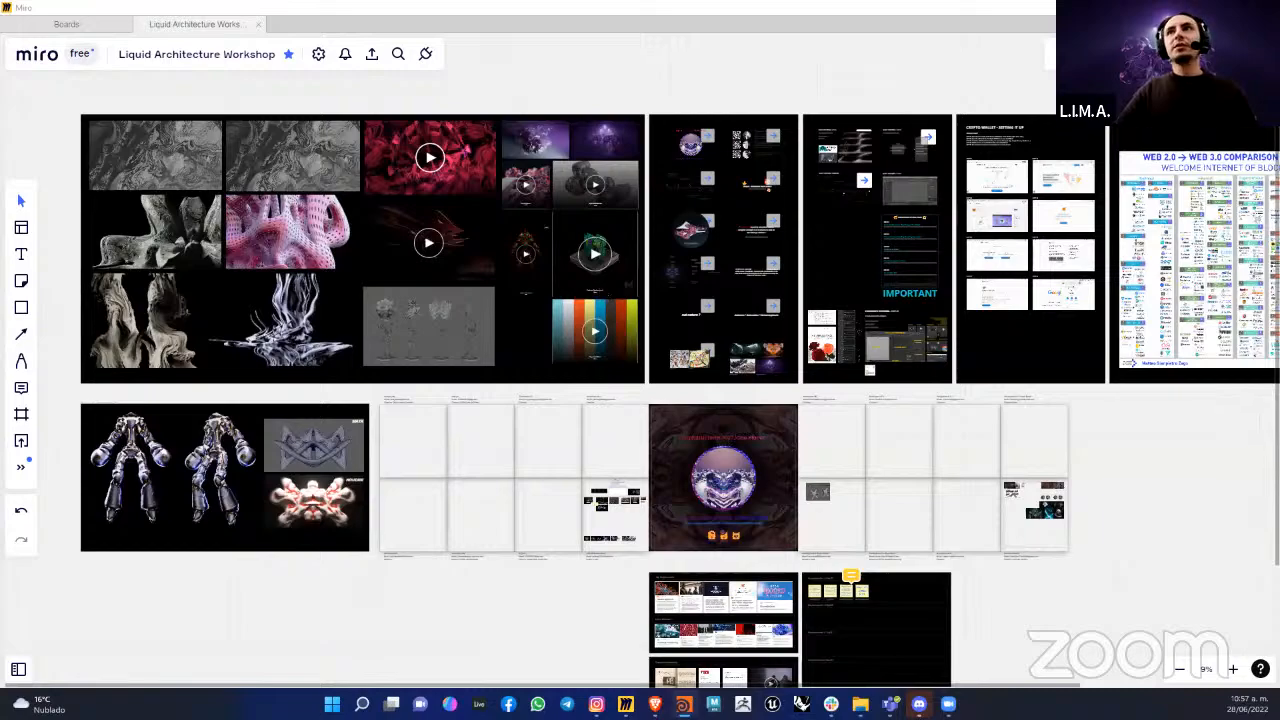
Step: Switch to the Houdini scene Procedural_Spaces_2.hiplc and view the complete geo1 node network
key(alt+Tab)
drag(274, 280, 541, 254)
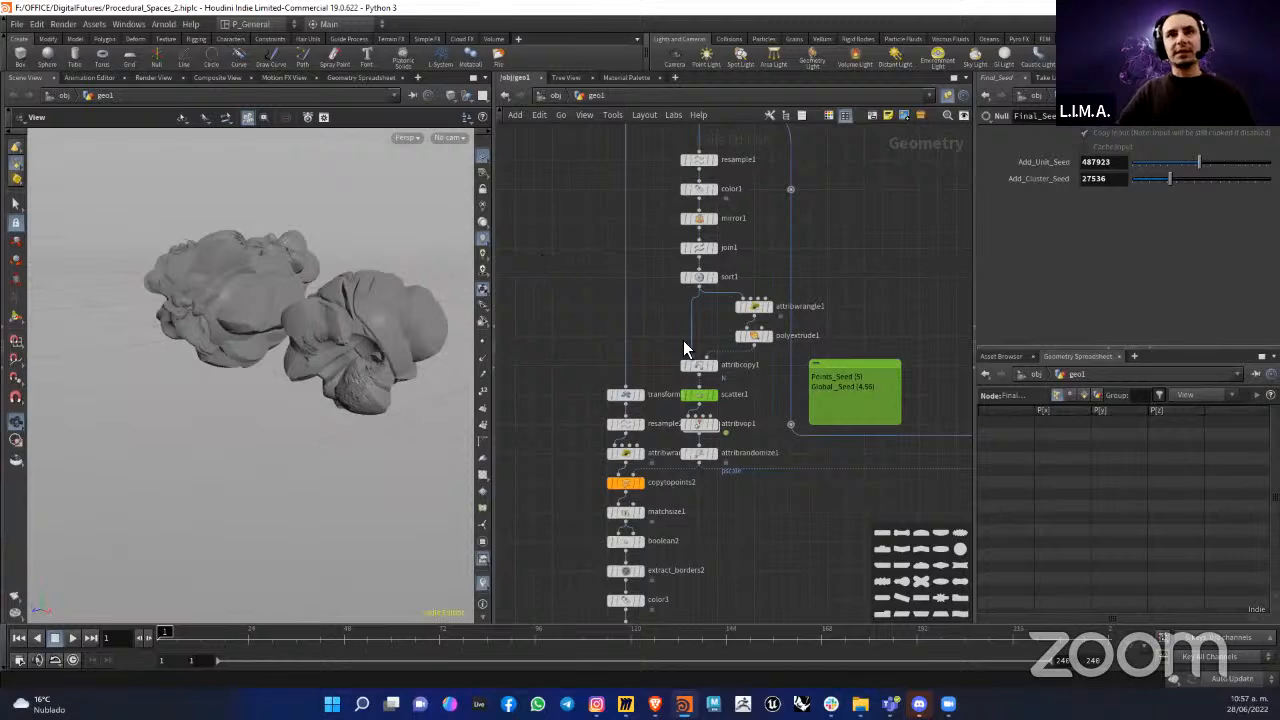
key(h)
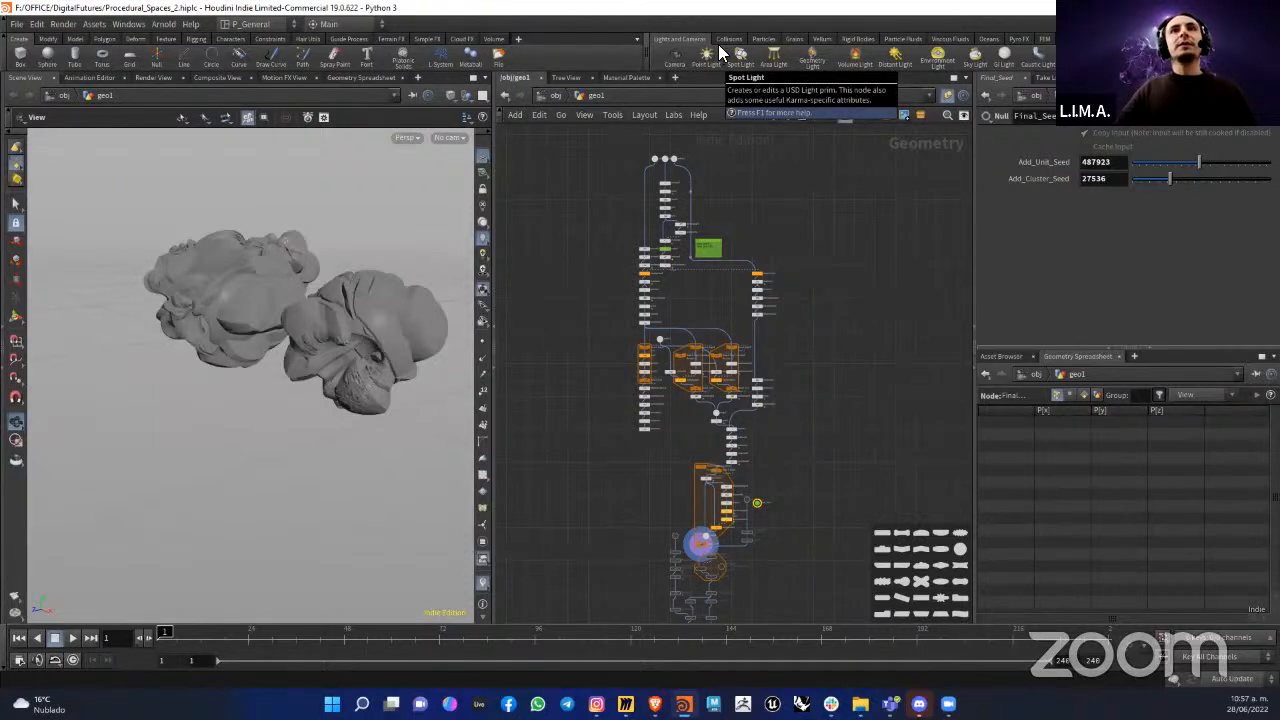
Step: Return to the Houdini scene Human_Examples.hiplc and examine the cluster branches down to switch2 and the clustered figure from another side
click(684, 705)
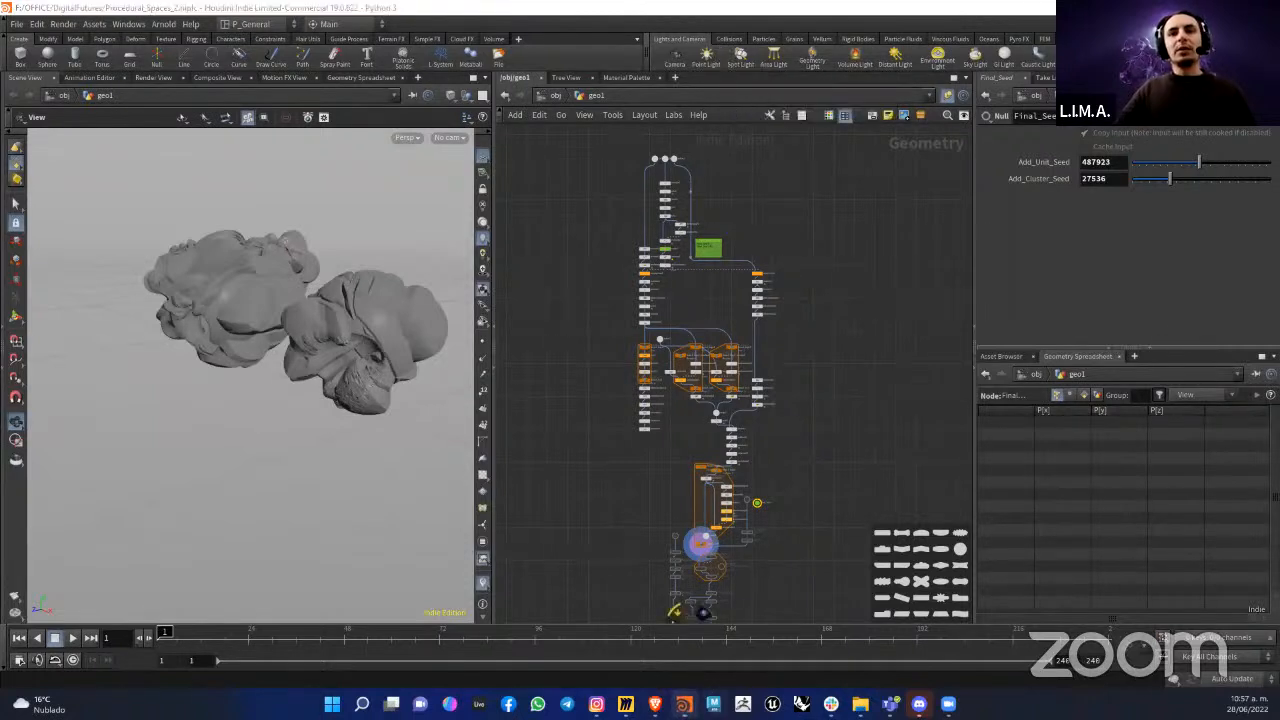
click(740, 640)
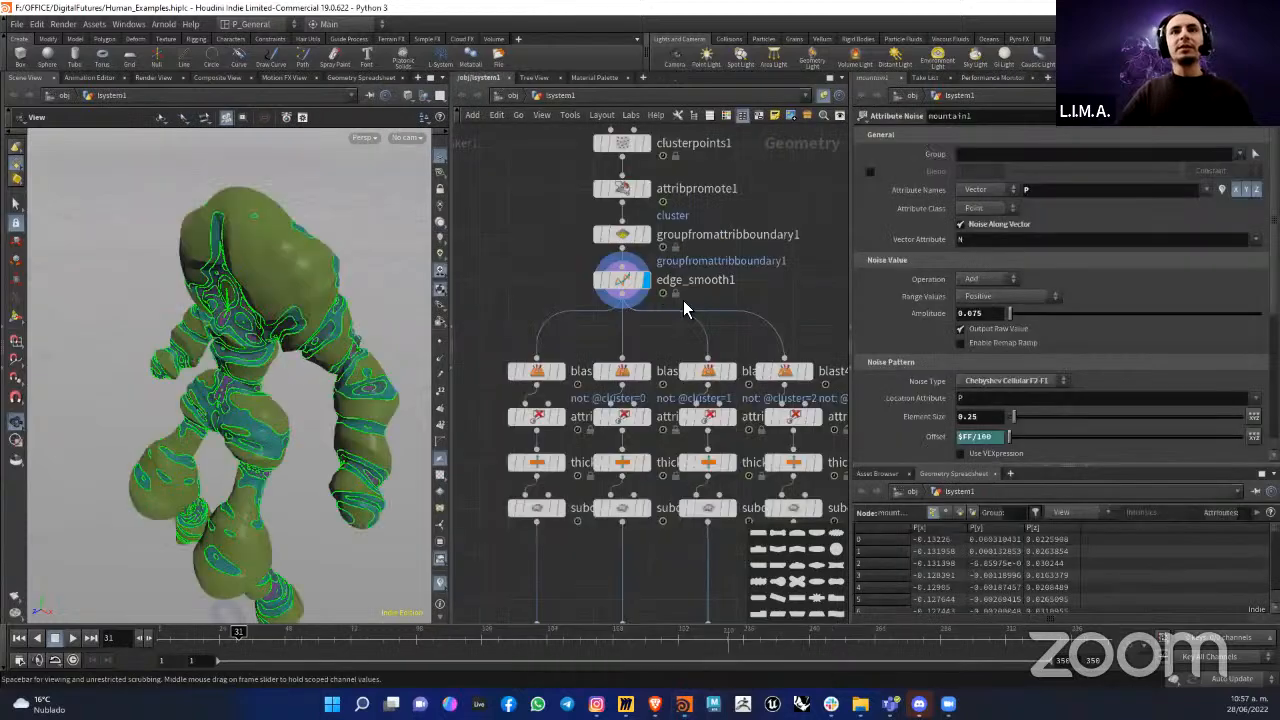
scroll(683, 300, down, 5)
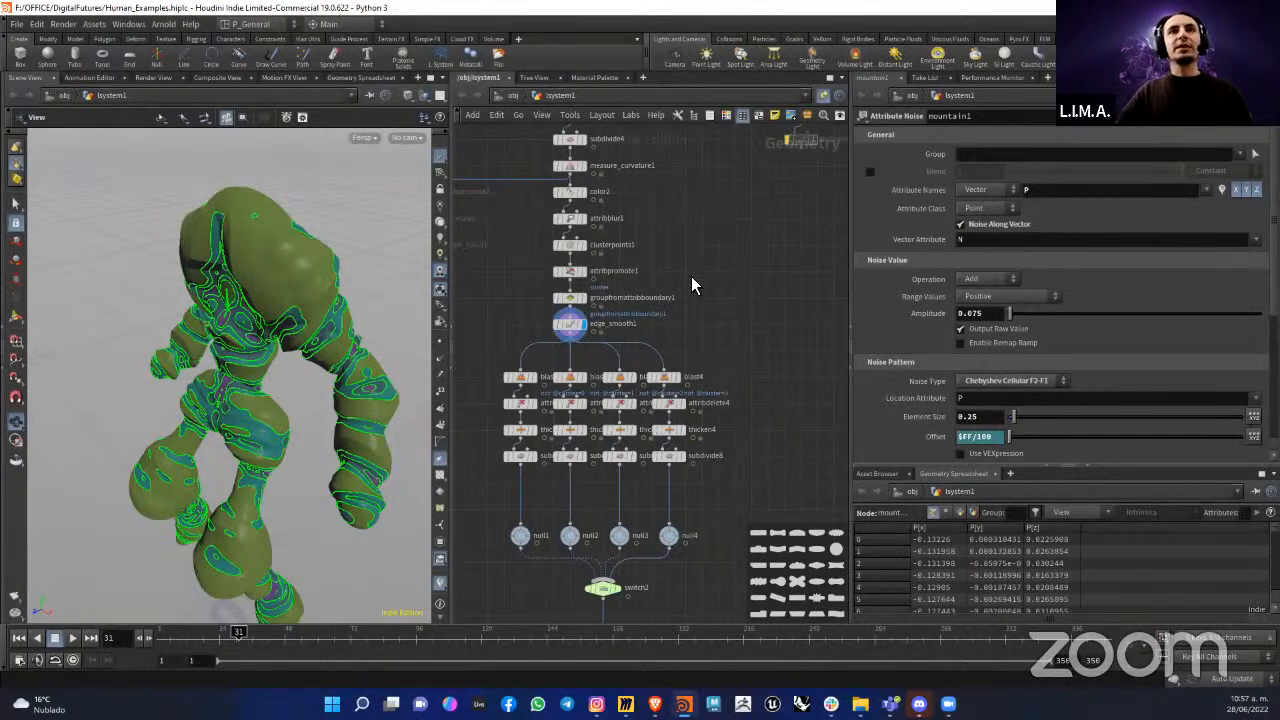
scroll(689, 300, down, 2)
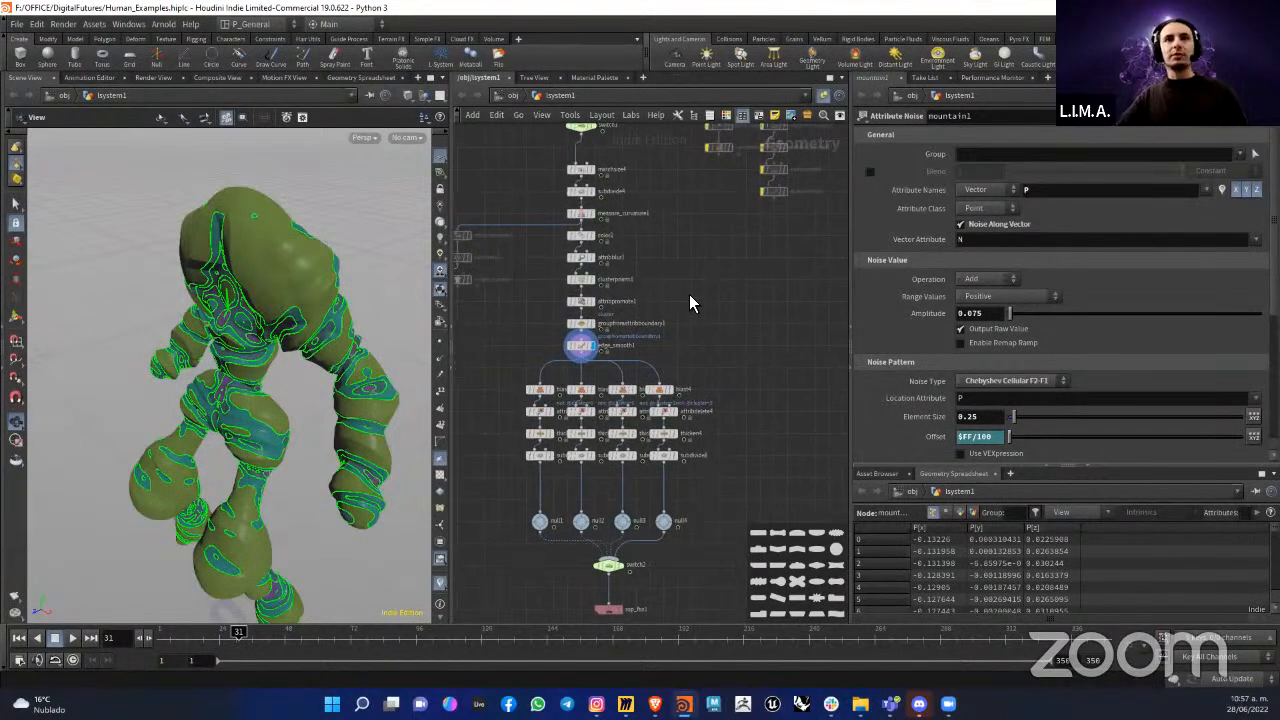
drag(314, 409, 428, 338)
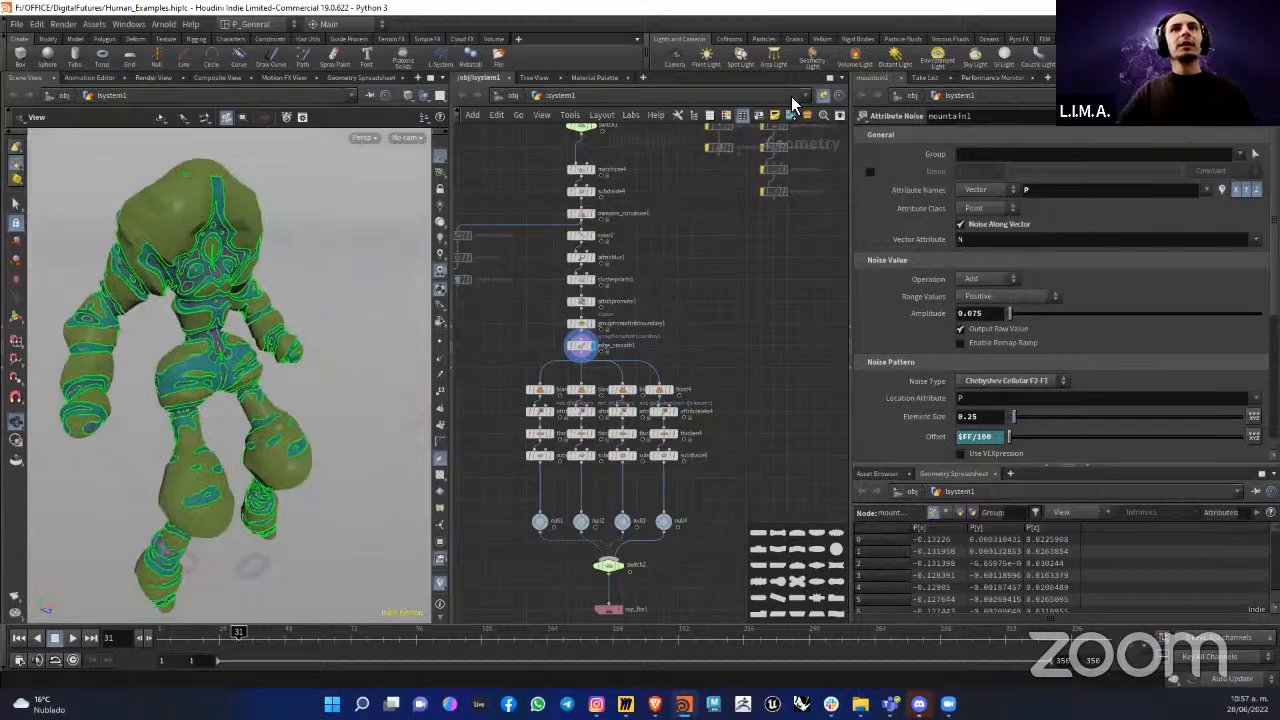
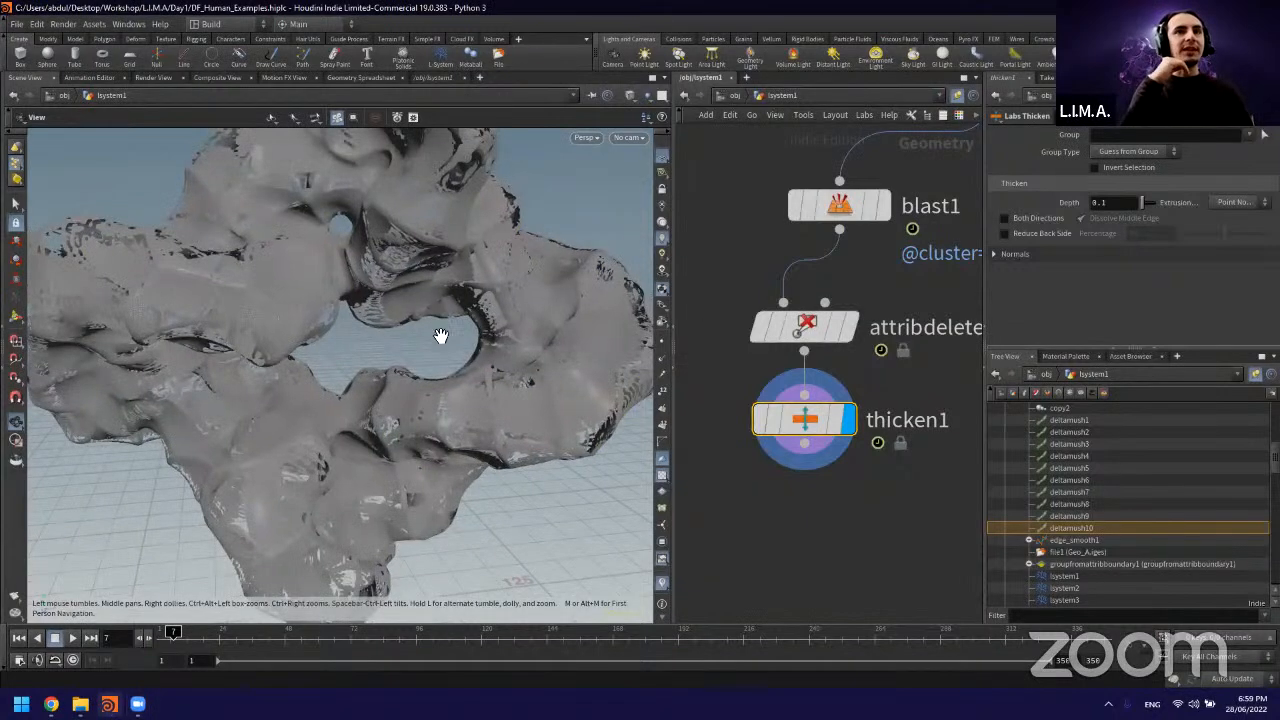
Step: Display the clusterpoints1 result and examine the coloured clusters on the figure up close
scroll(694, 300, down, 5)
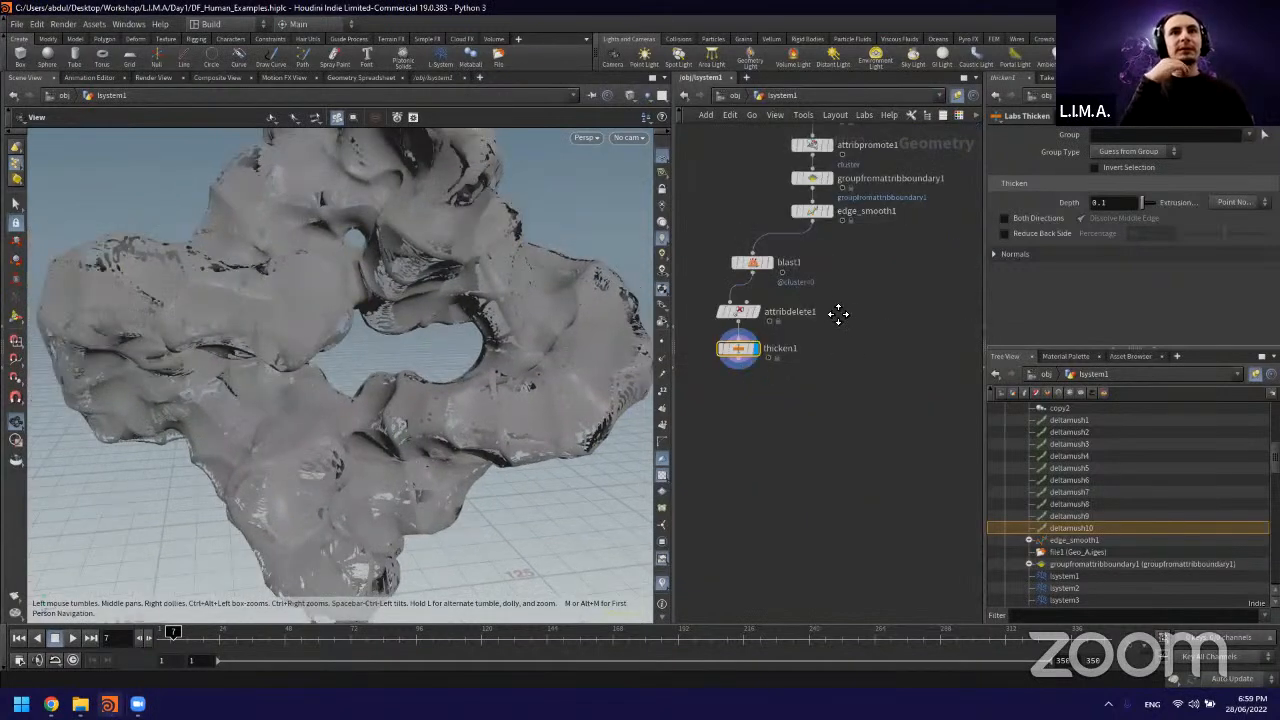
middle_drag(840, 314, 852, 446)
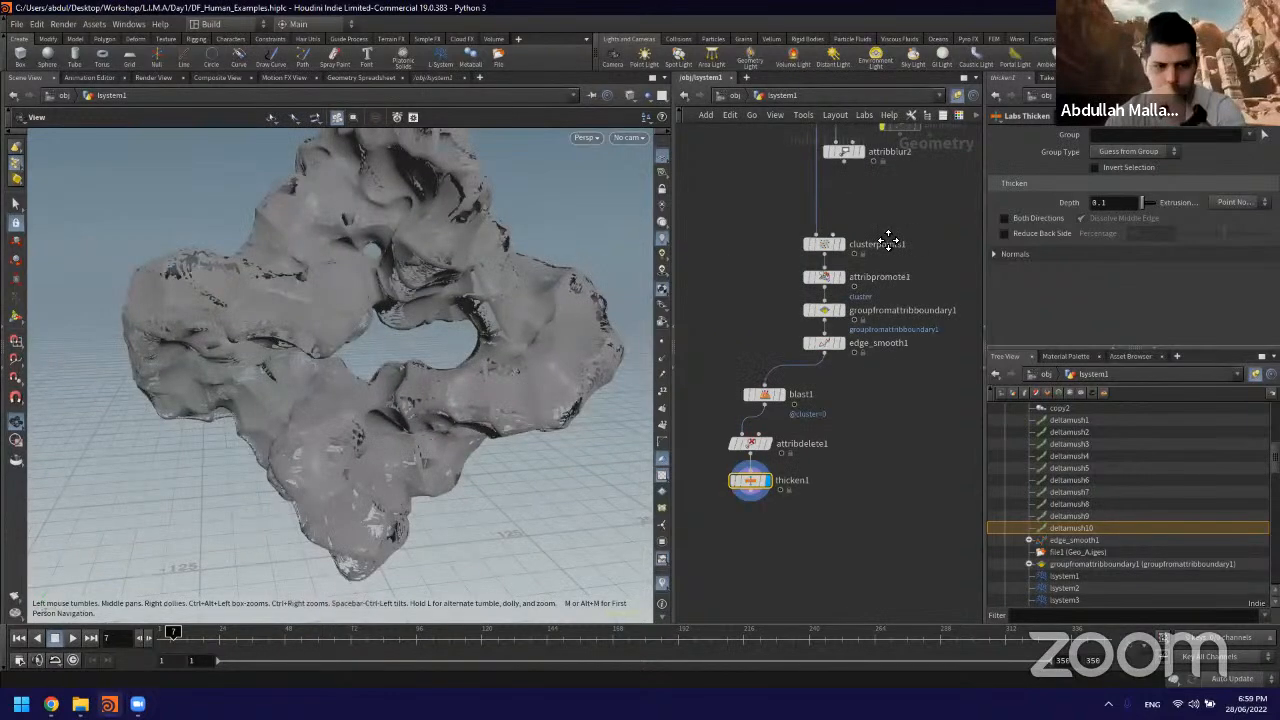
scroll(802, 192, up, 3)
middle_drag(802, 192, 777, 231)
click(833, 309)
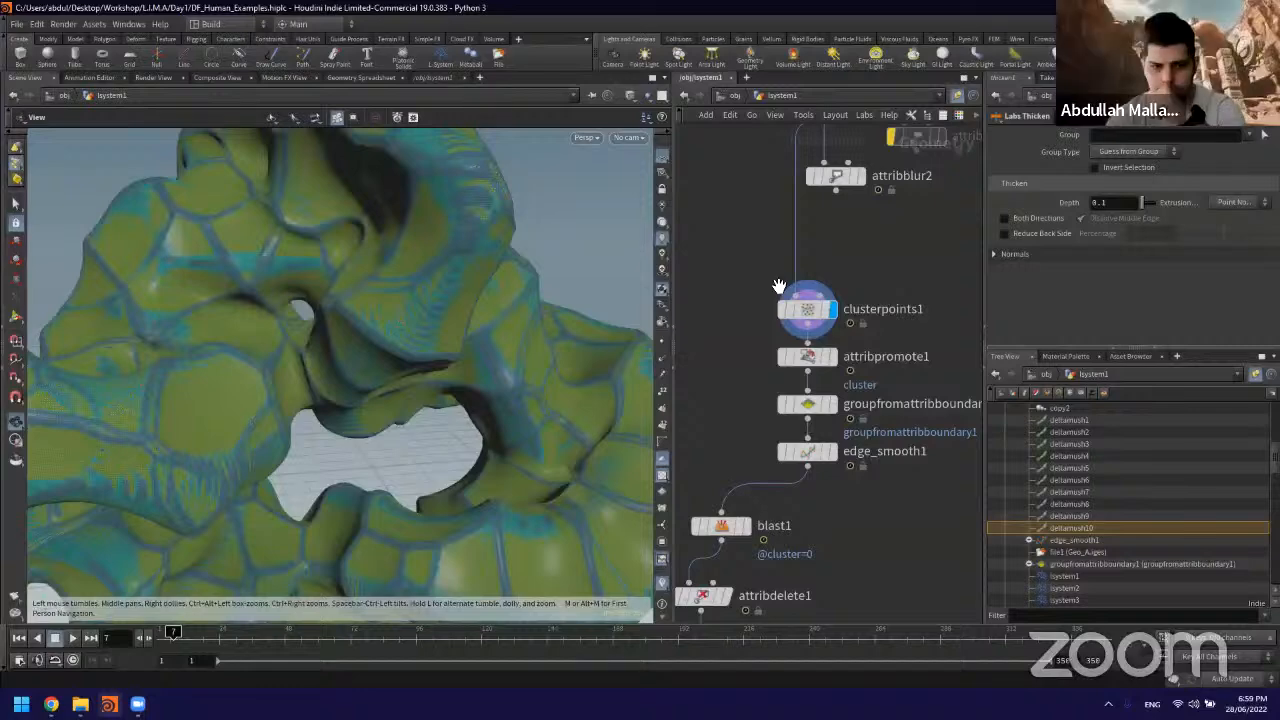
scroll(383, 300, up, 5)
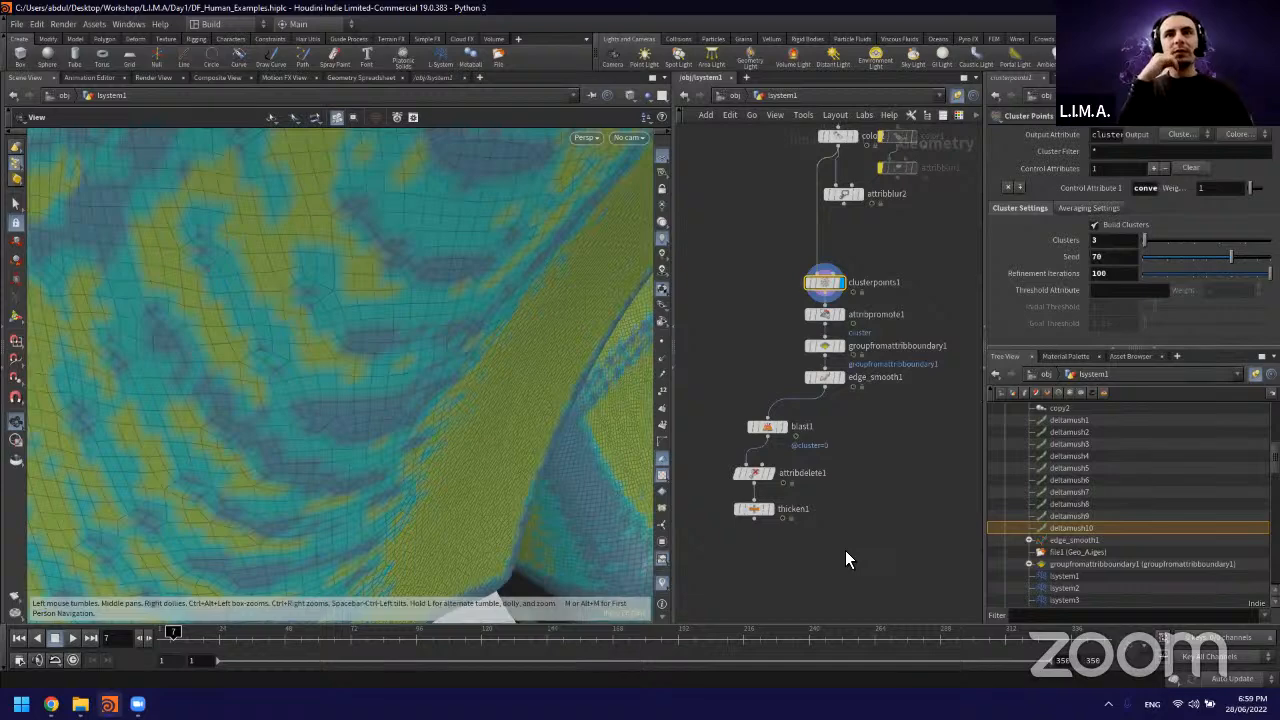
scroll(781, 412, up, 5)
Step: Select the blast1 node and examine its group setting against the clusters across the figure
click(745, 448)
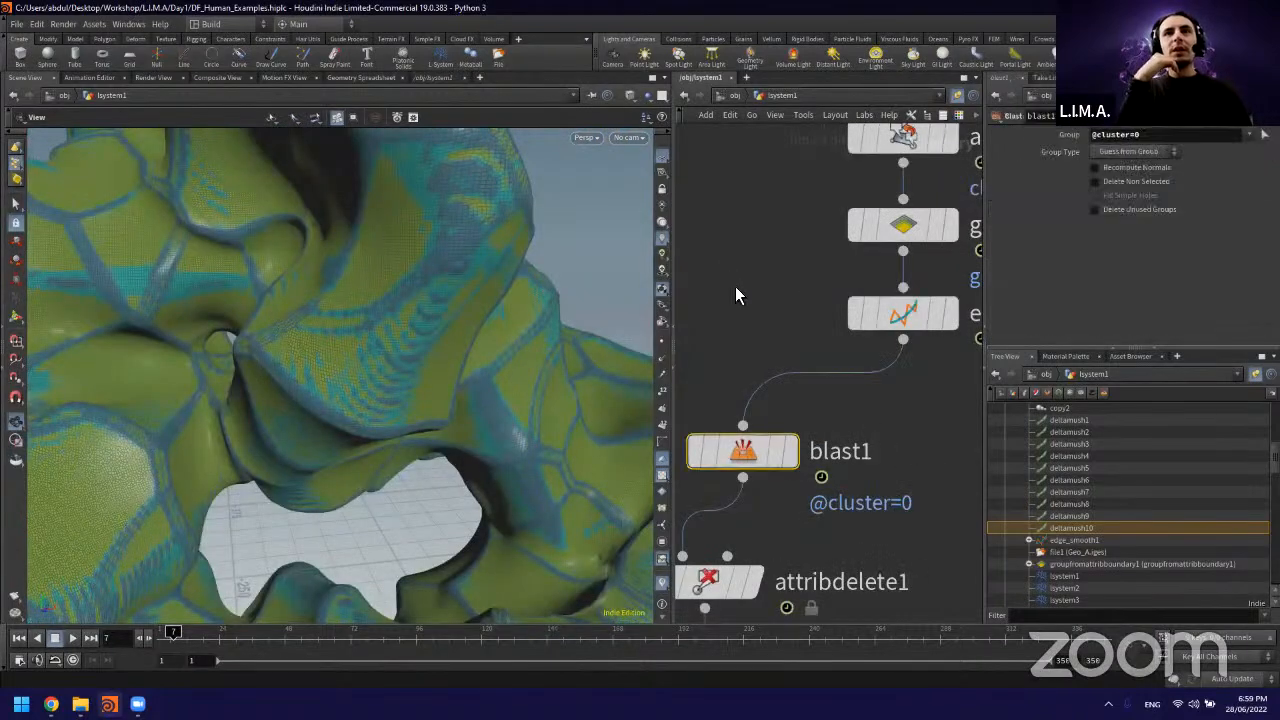
middle_click(777, 298)
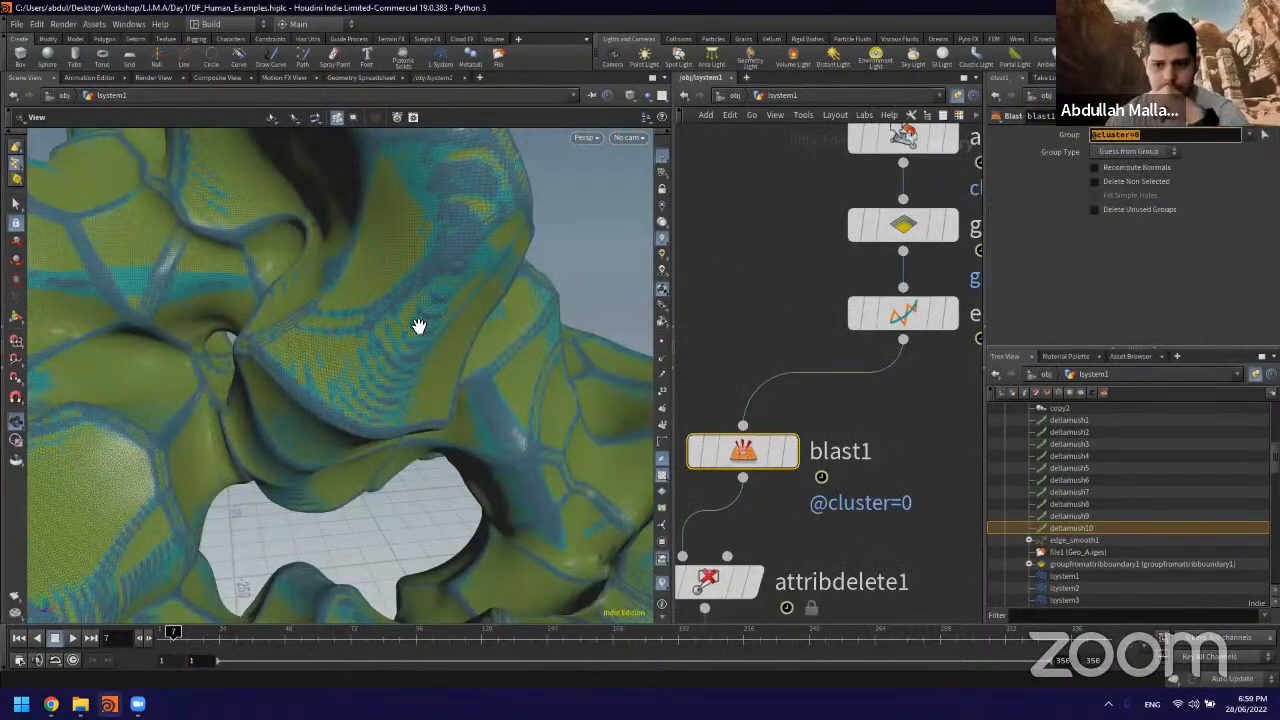
scroll(821, 334, down, 5)
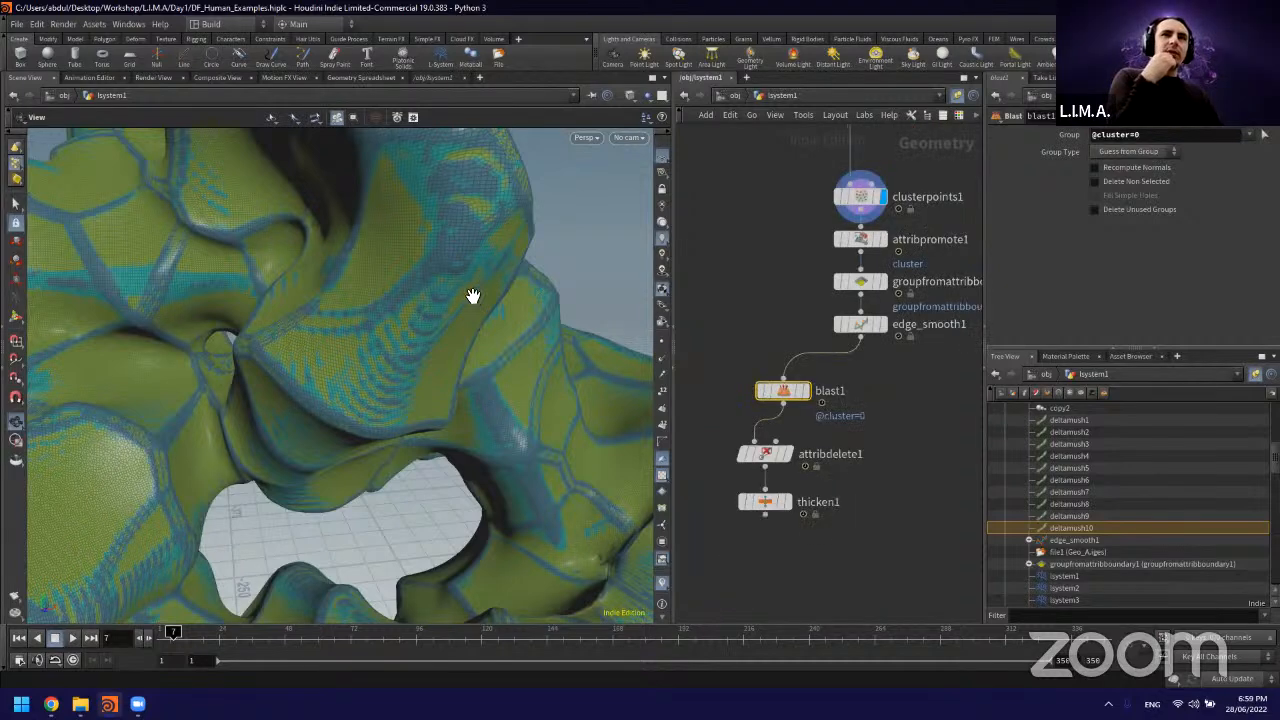
scroll(473, 296, down, 5)
middle_drag(777, 272, 767, 279)
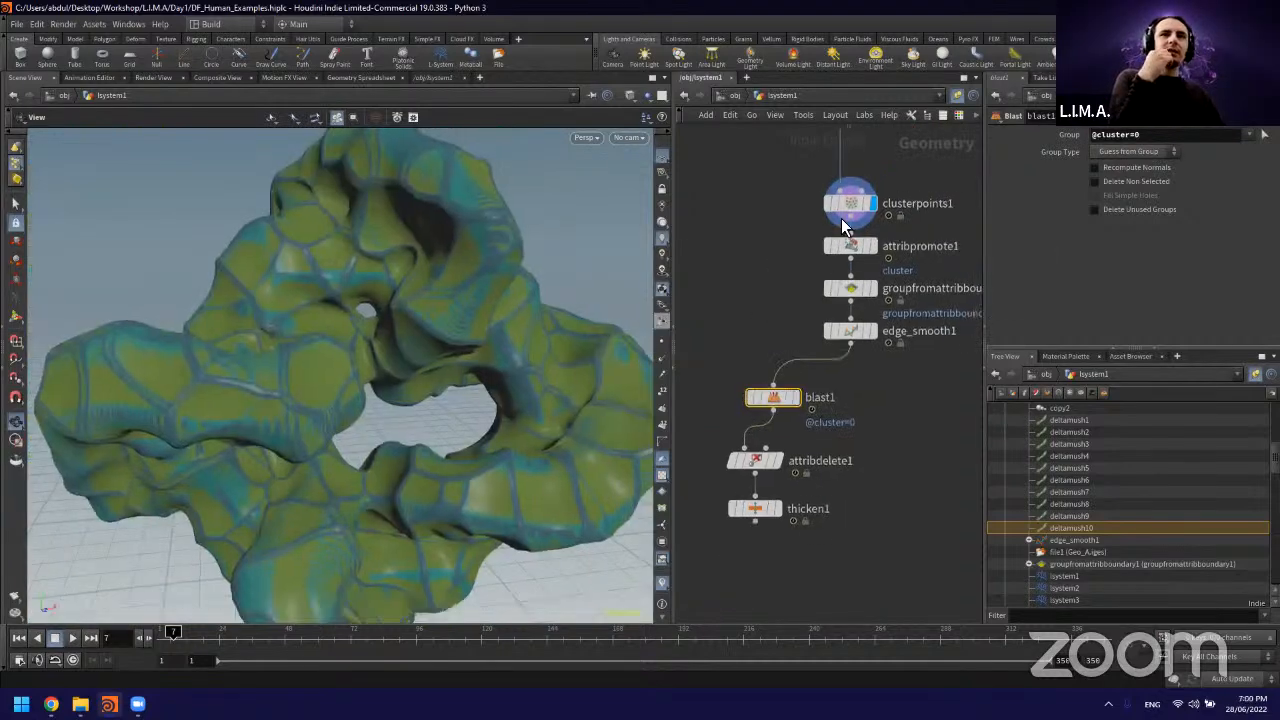
Step: Reduce the refinement iterations of clusterpoints1 first to 20 and finally to 0
middle_drag(846, 204, 827, 214)
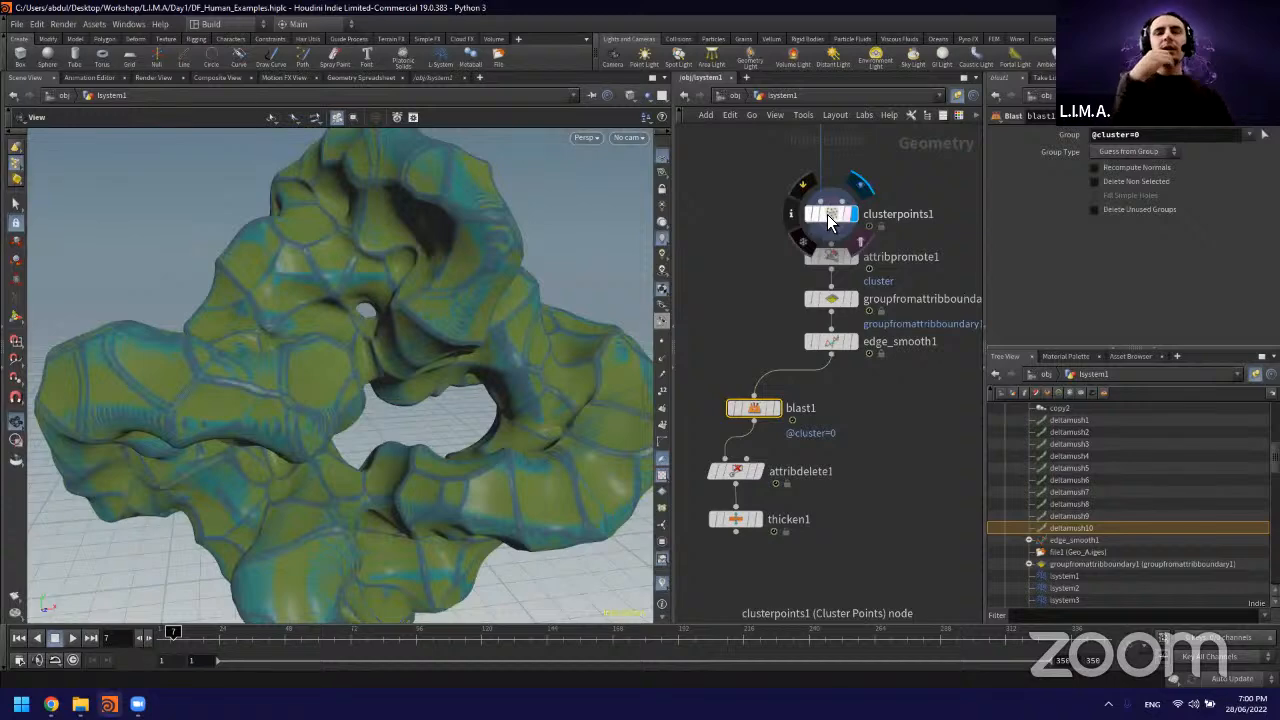
click(815, 220)
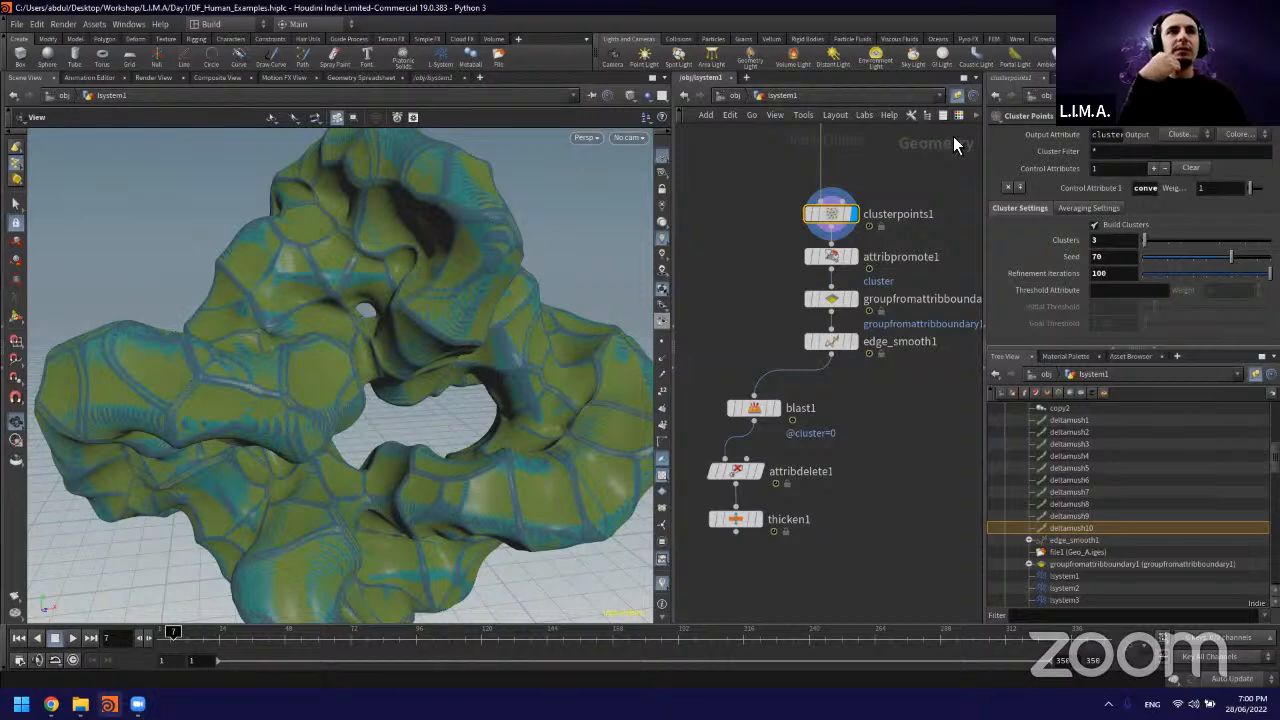
click(1113, 273)
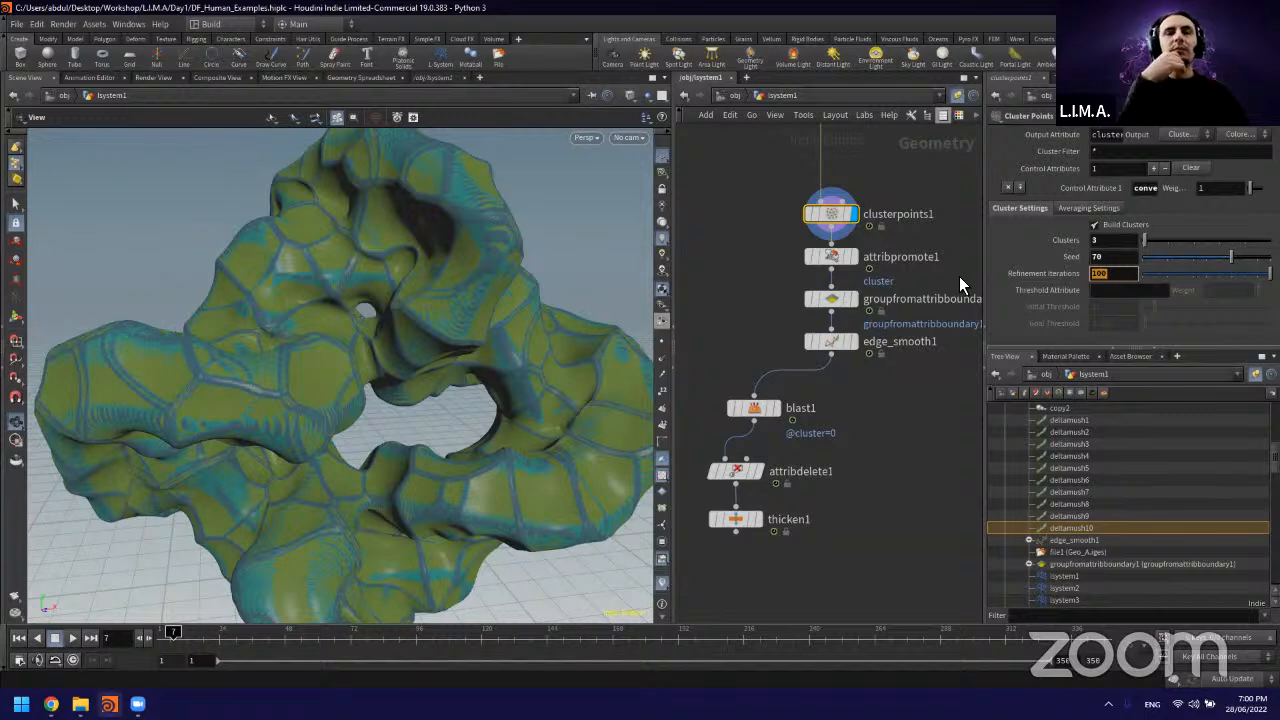
text(20)
key(Return)
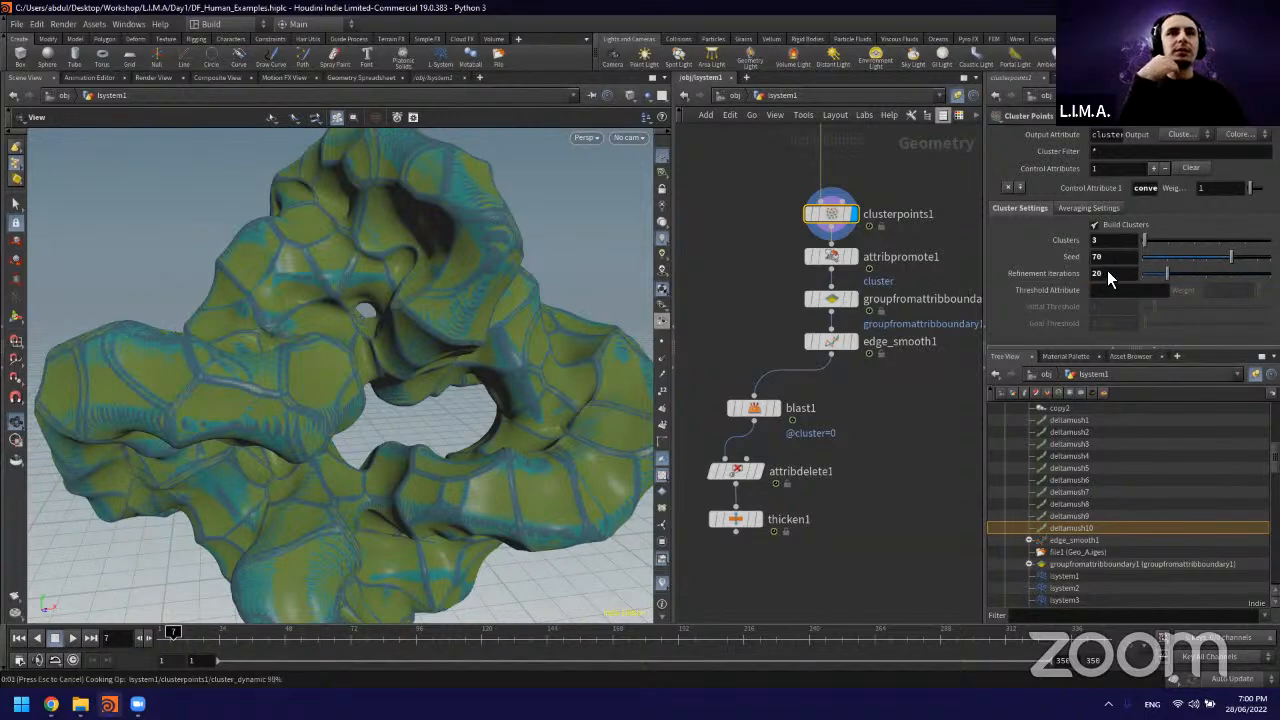
double_click(1108, 274)
text(0)
key(Return)
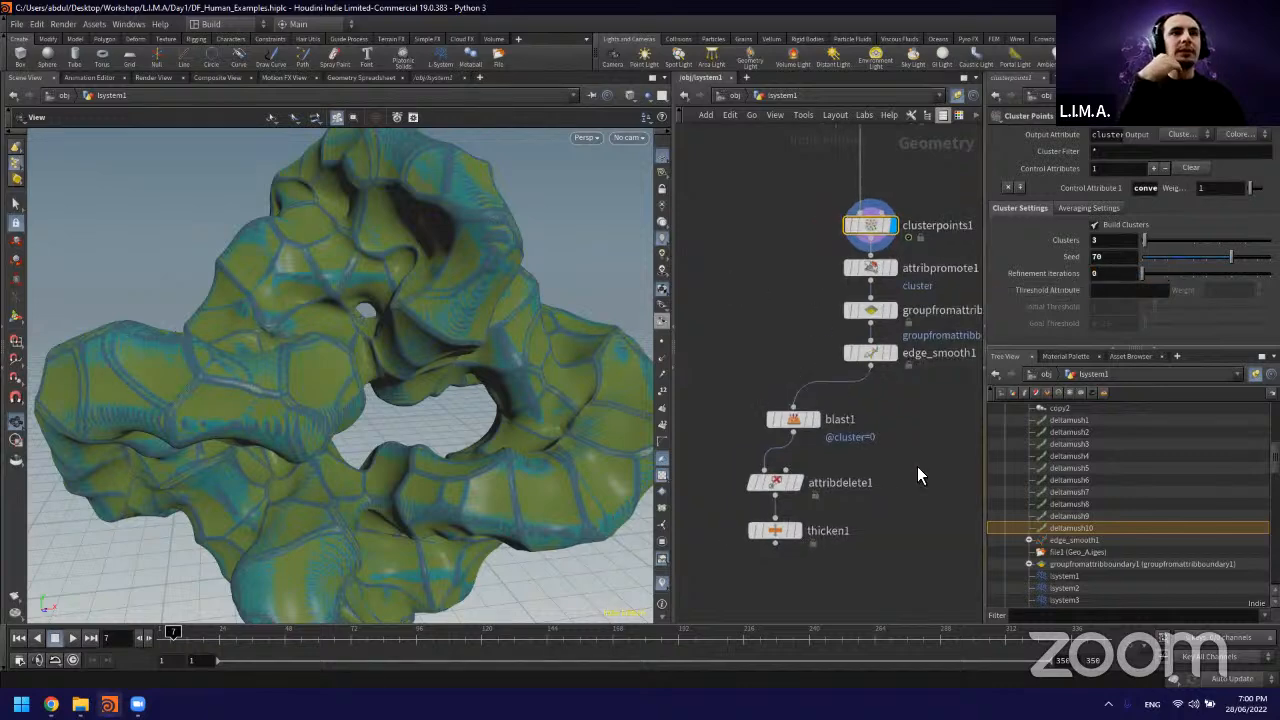
Step: Display the edge_smooth1 result and examine the network from the cluster nodes up to mountain1 and switch1
mouse_move(818, 424)
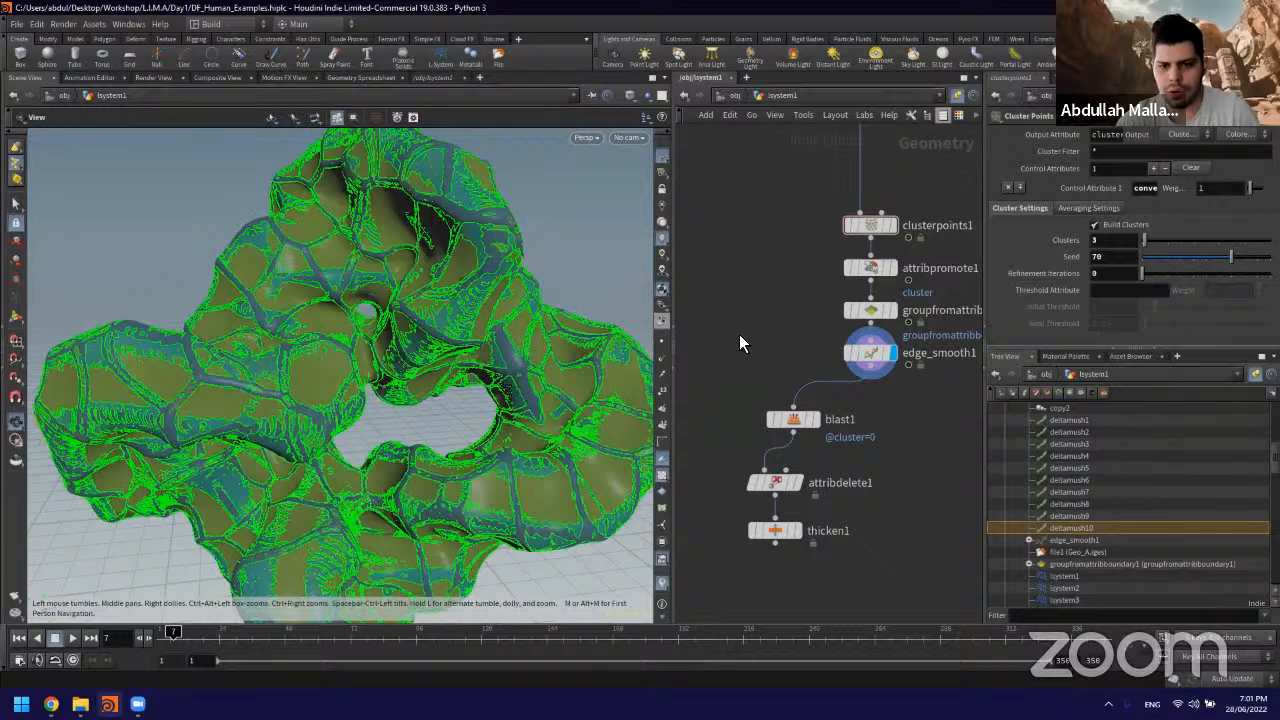
scroll(783, 192, down, 3)
middle_drag(805, 325, 791, 354)
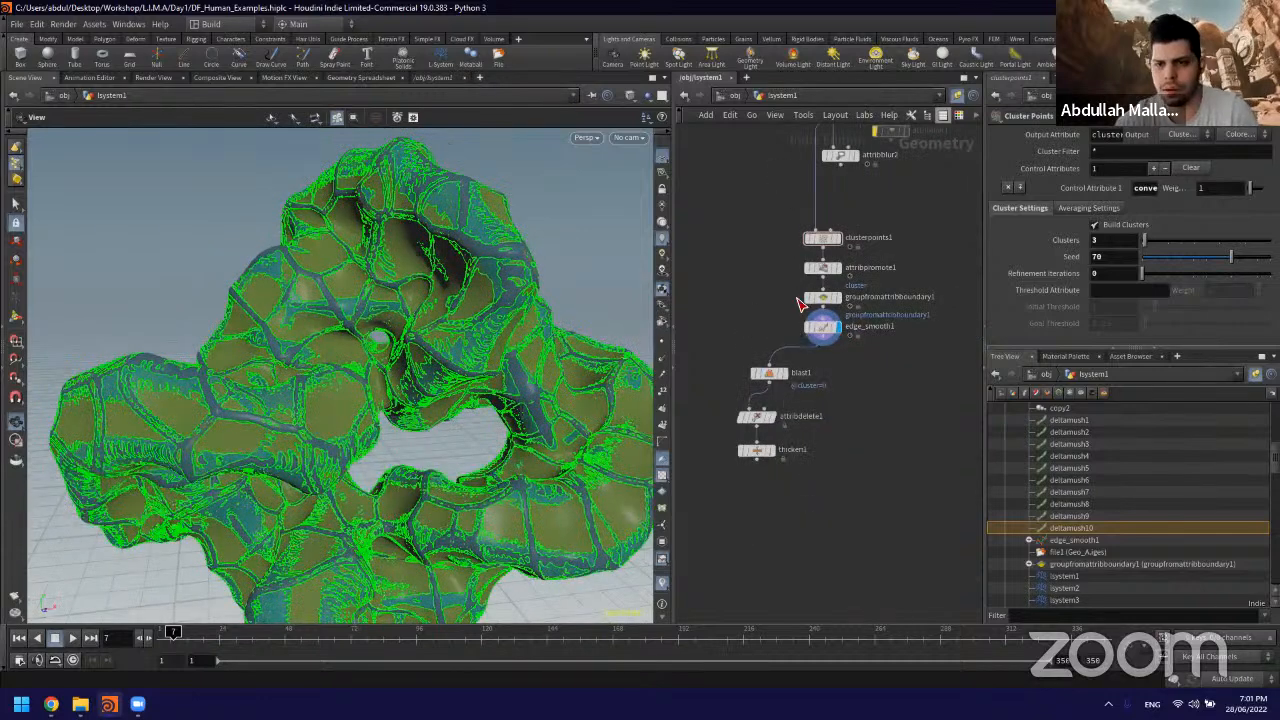
scroll(780, 429, up, 3)
middle_drag(800, 303, 807, 348)
scroll(781, 322, down, 2)
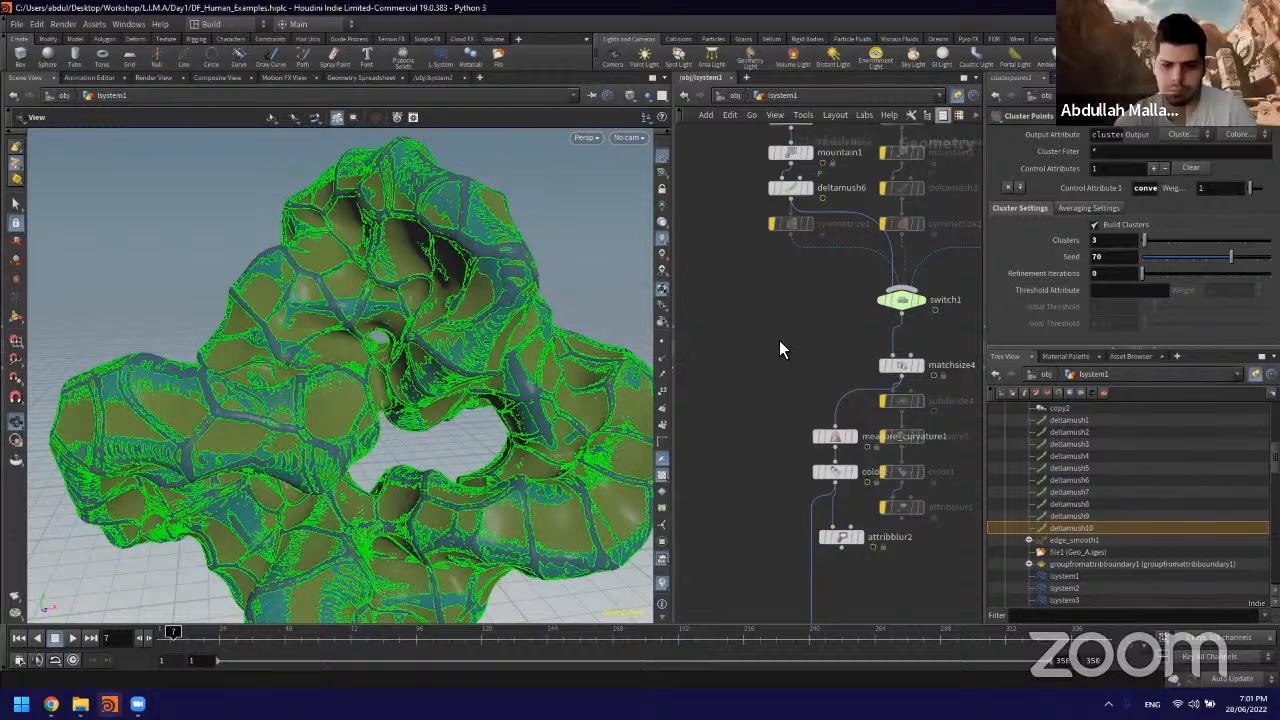
Step: Add a Stash node in the empty network area beside switch1
middle_drag(797, 288, 803, 266)
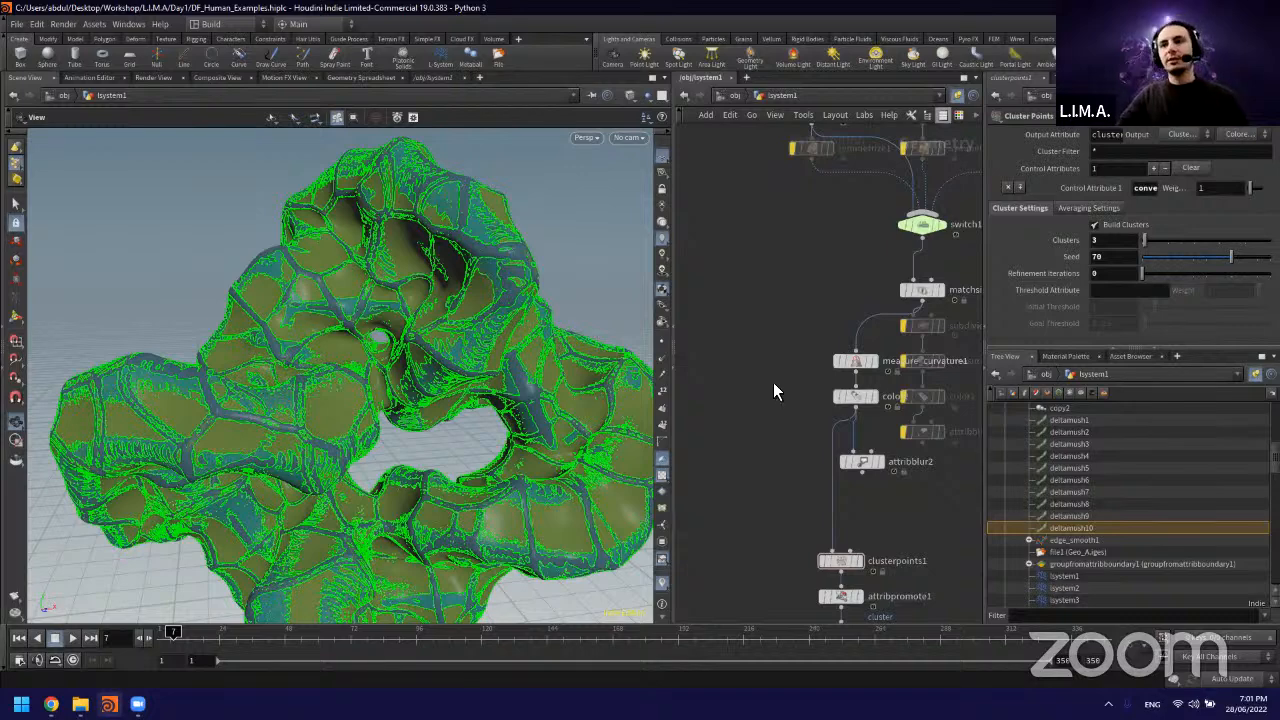
key(Tab)
text(sta)
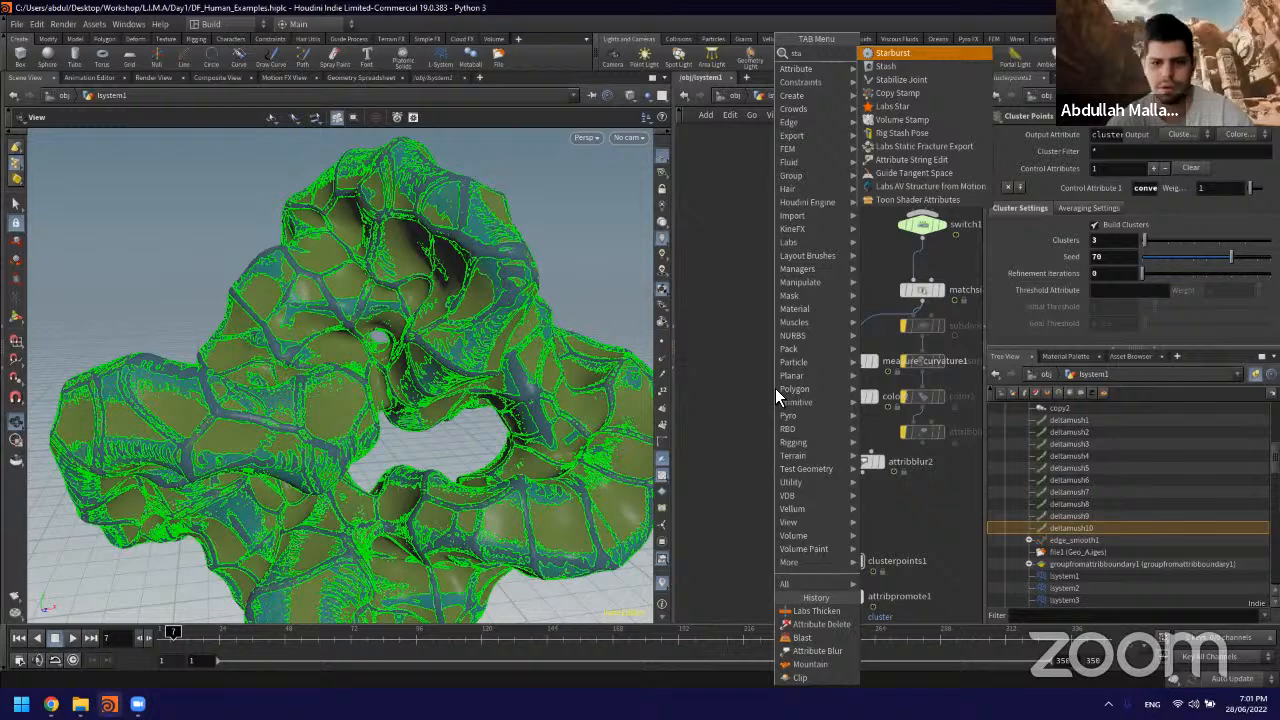
key(Down)
key(Return)
click(780, 252)
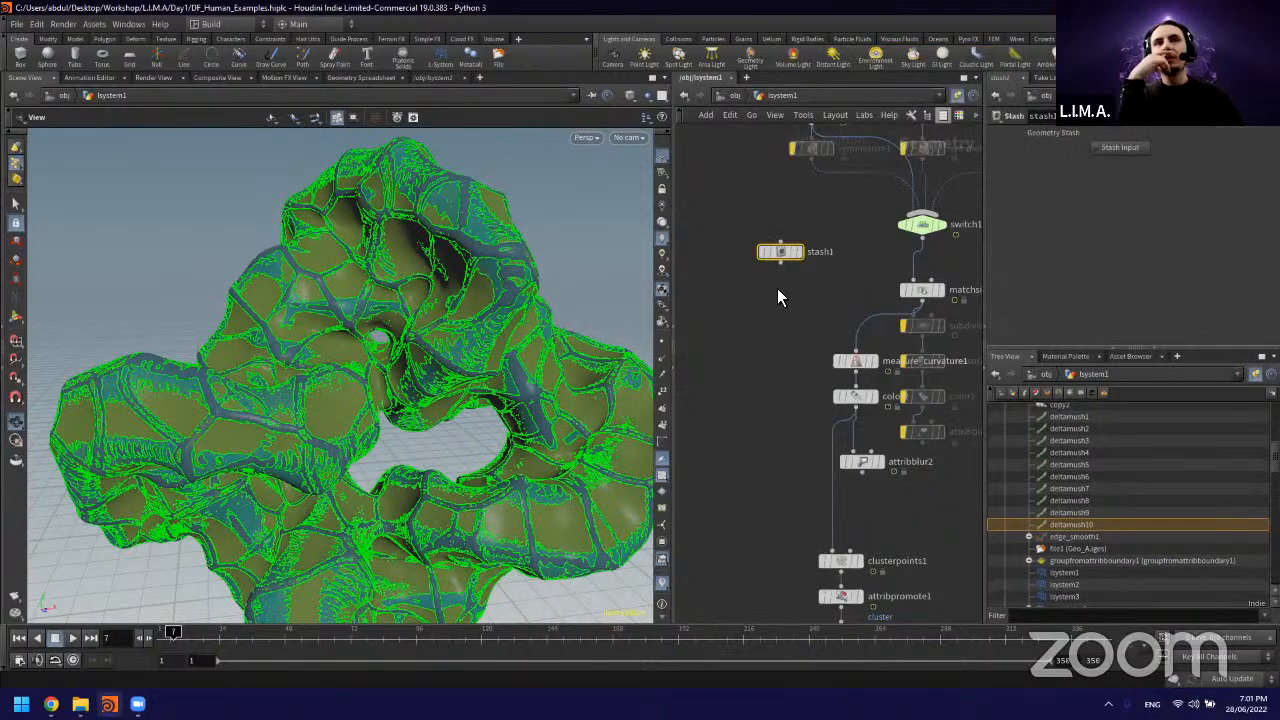
Step: Connect the output of deltamush6 to stash1 and stash its input geometry
scroll(780, 300, down, 2)
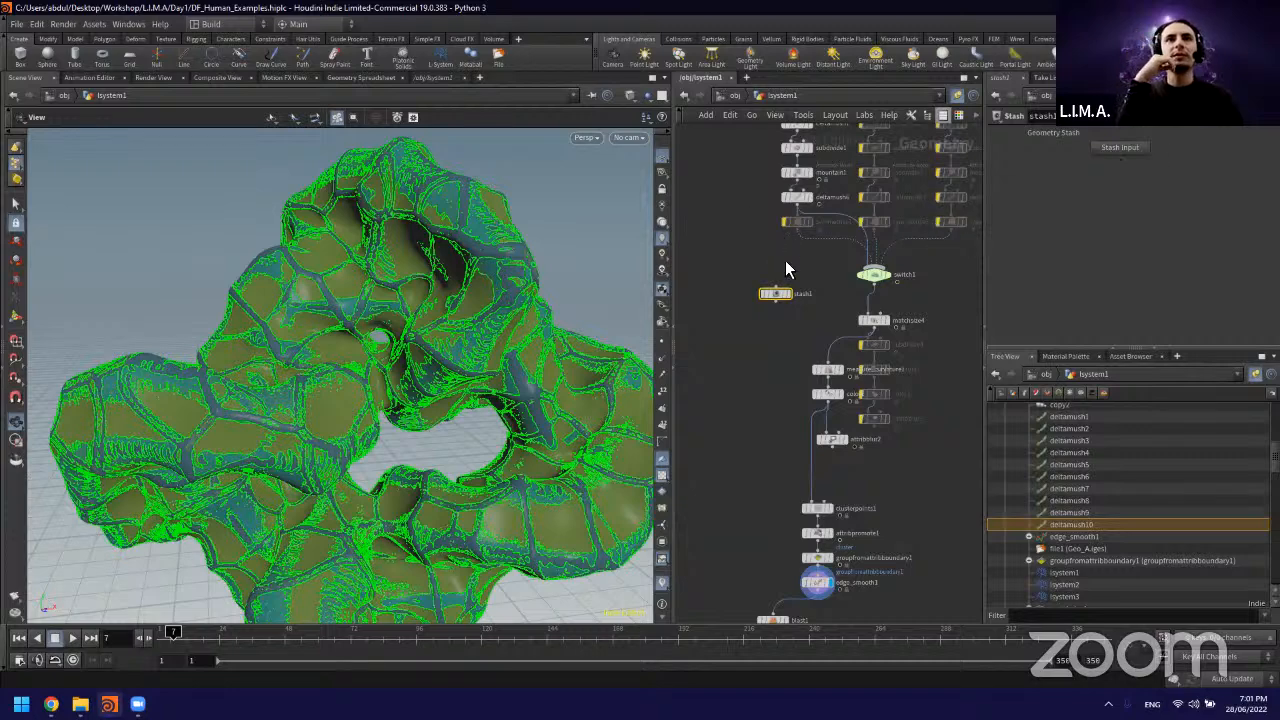
scroll(775, 268, up, 3)
mouse_move(773, 314)
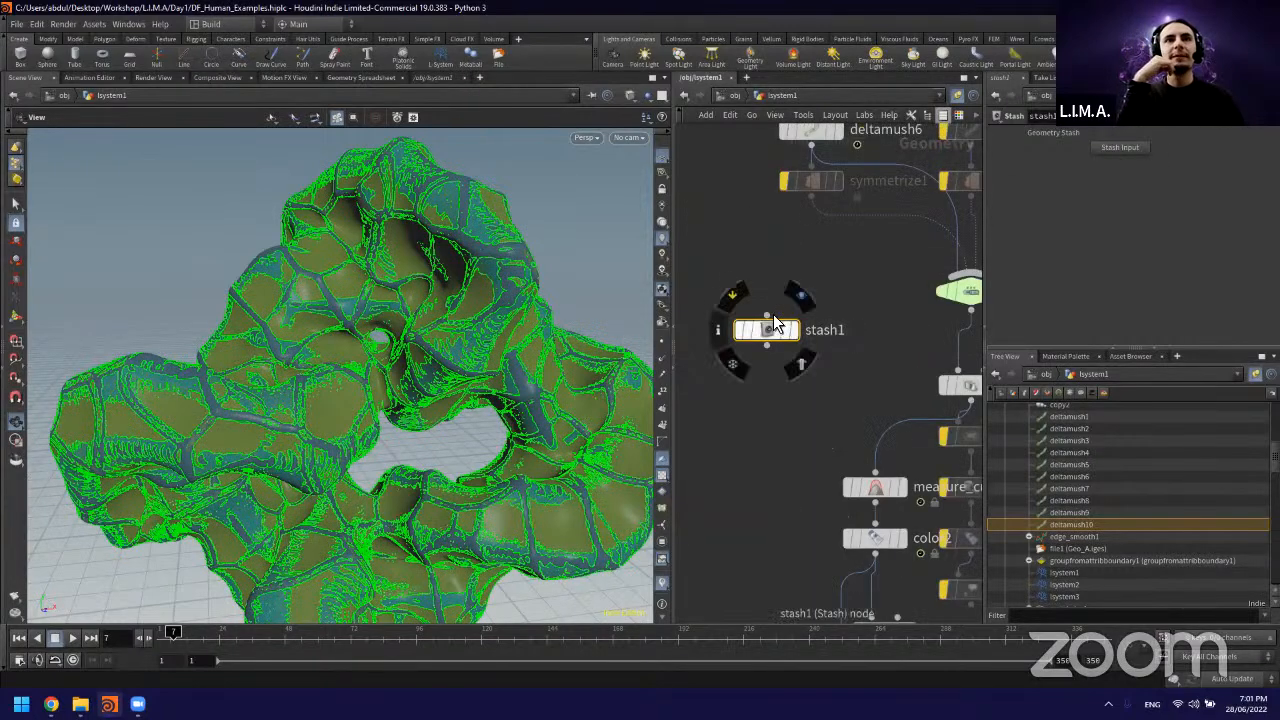
click(717, 322)
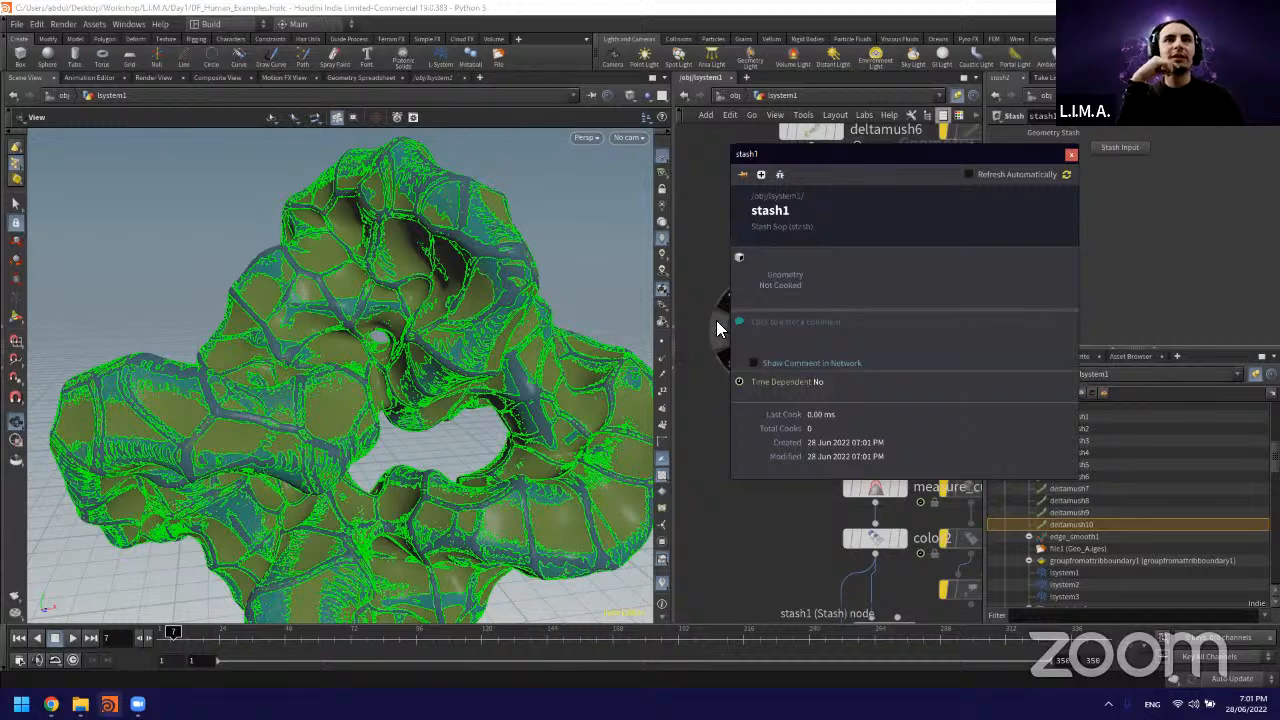
middle_drag(832, 170, 814, 274)
click(793, 248)
click(753, 434)
click(1118, 146)
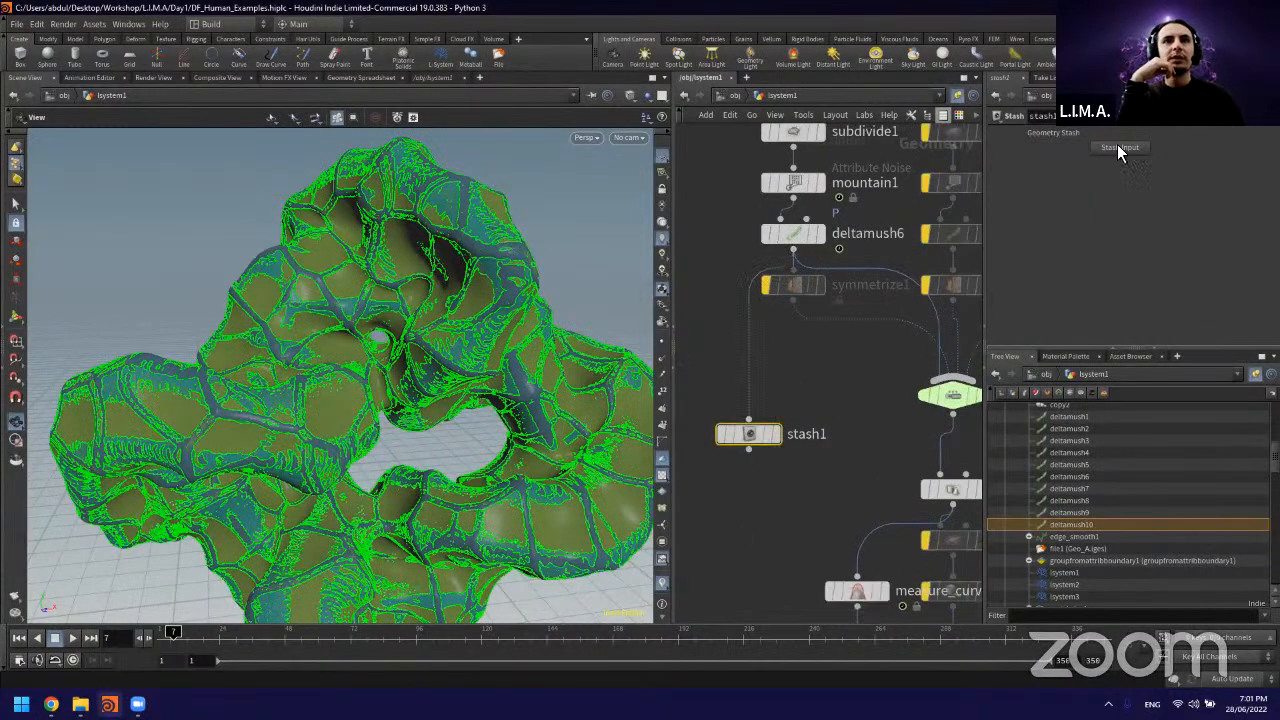
middle_drag(785, 394, 801, 312)
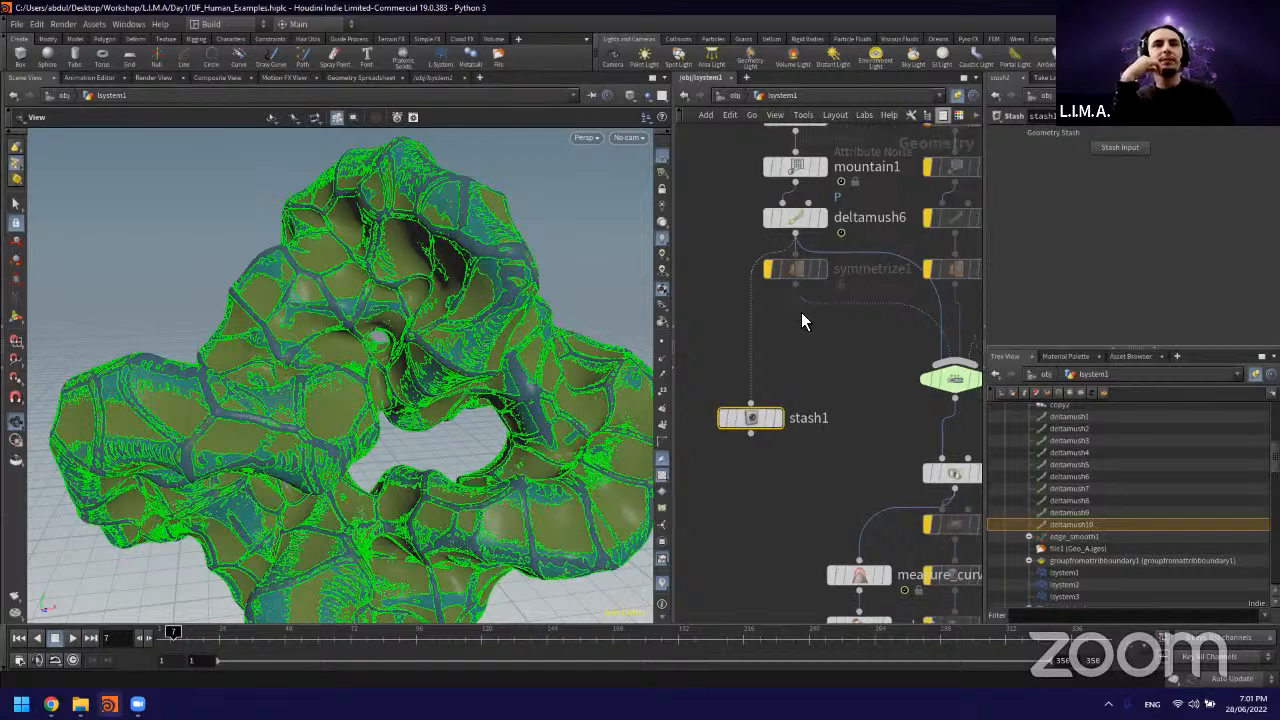
Step: Examine the edge-smoothed clusters on the figure and the node chain from stash1 down to thicken1
mouse_move(745, 372)
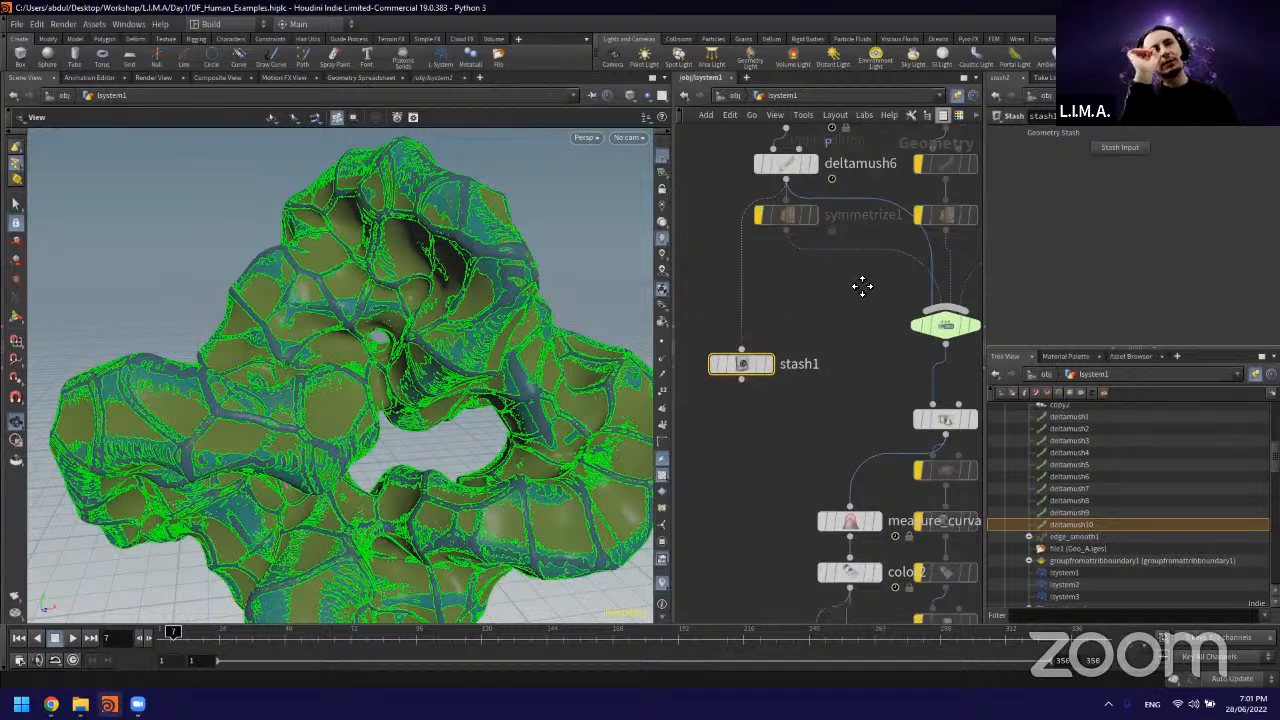
middle_drag(882, 346, 862, 286)
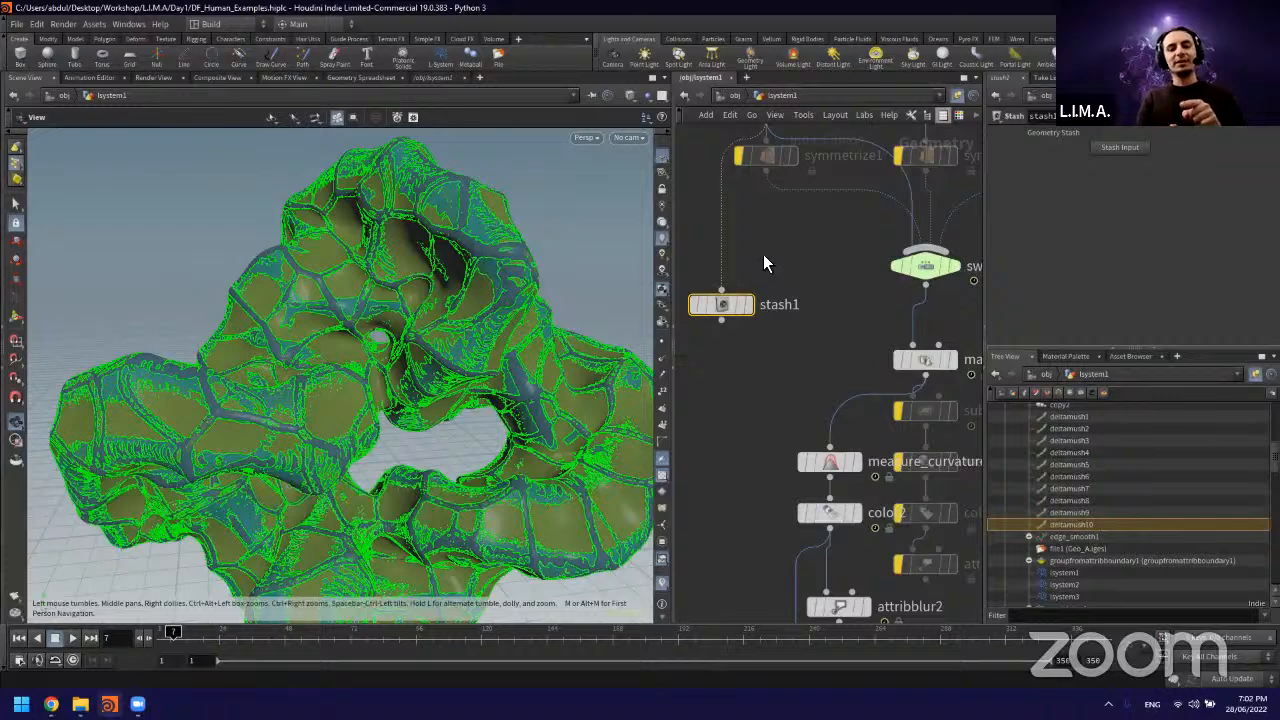
drag(480, 305, 520, 308)
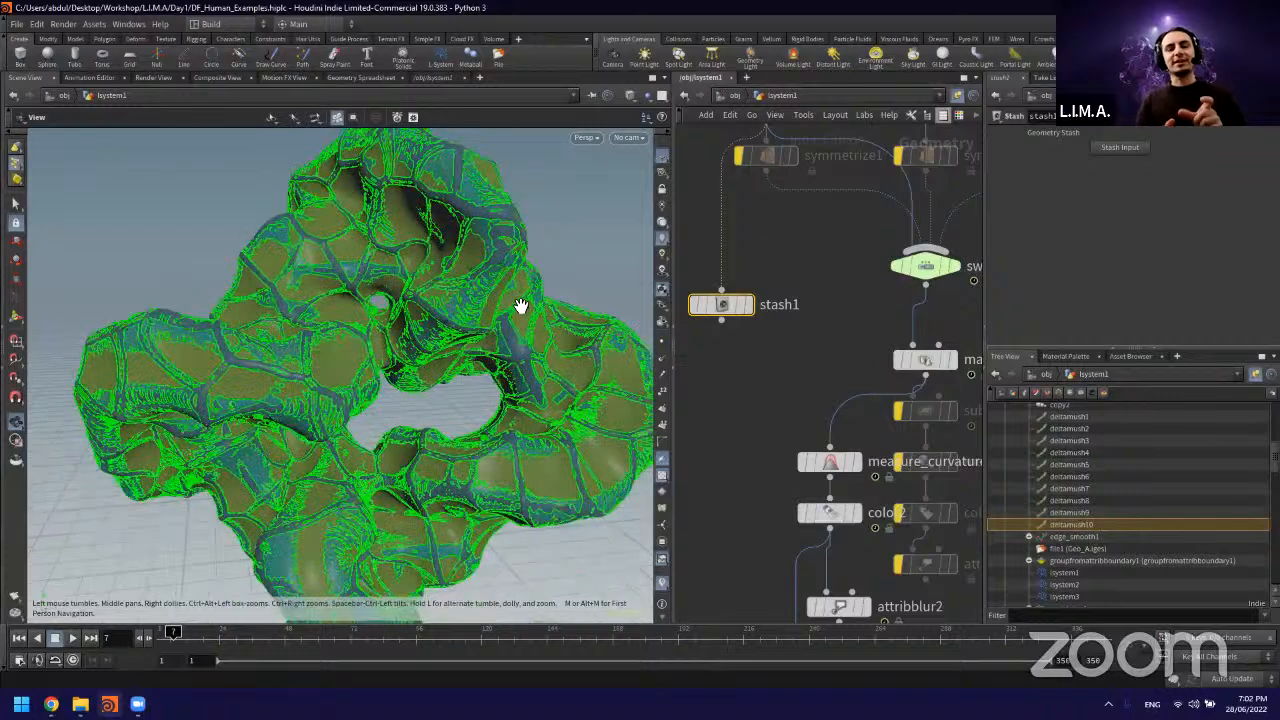
scroll(521, 307, down, 1)
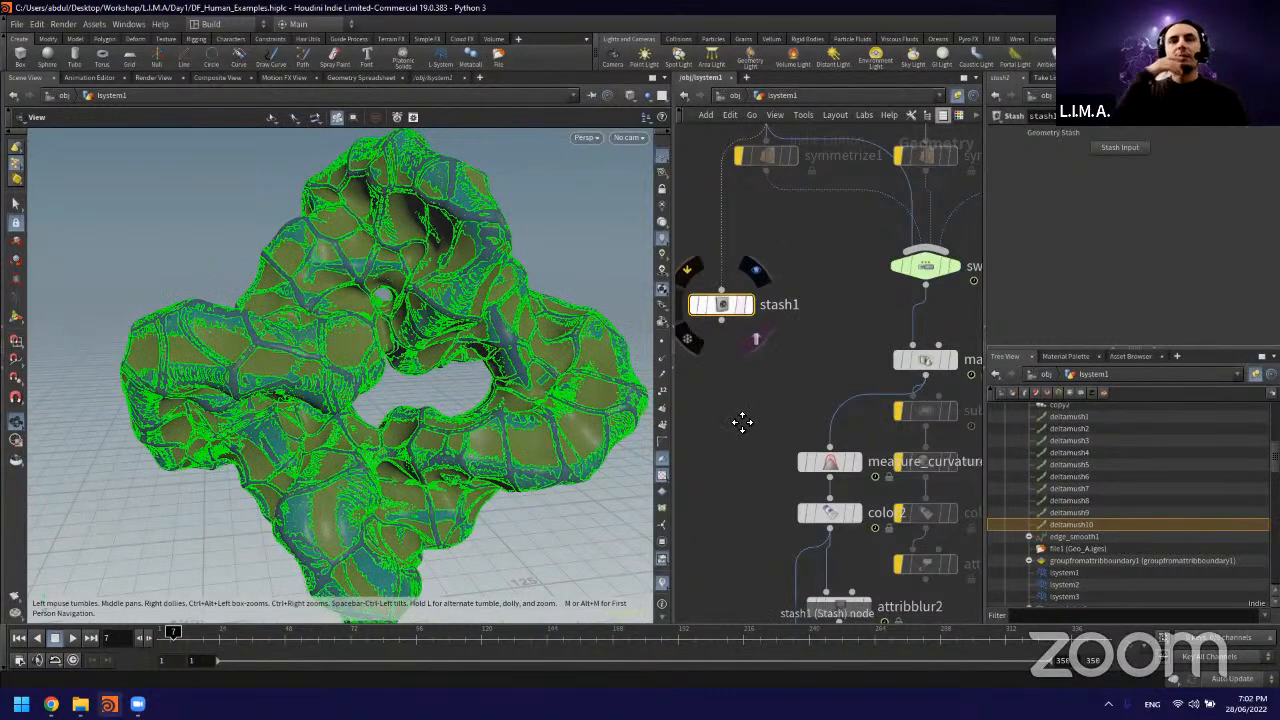
scroll(807, 216, down, 3)
middle_drag(797, 334, 849, 137)
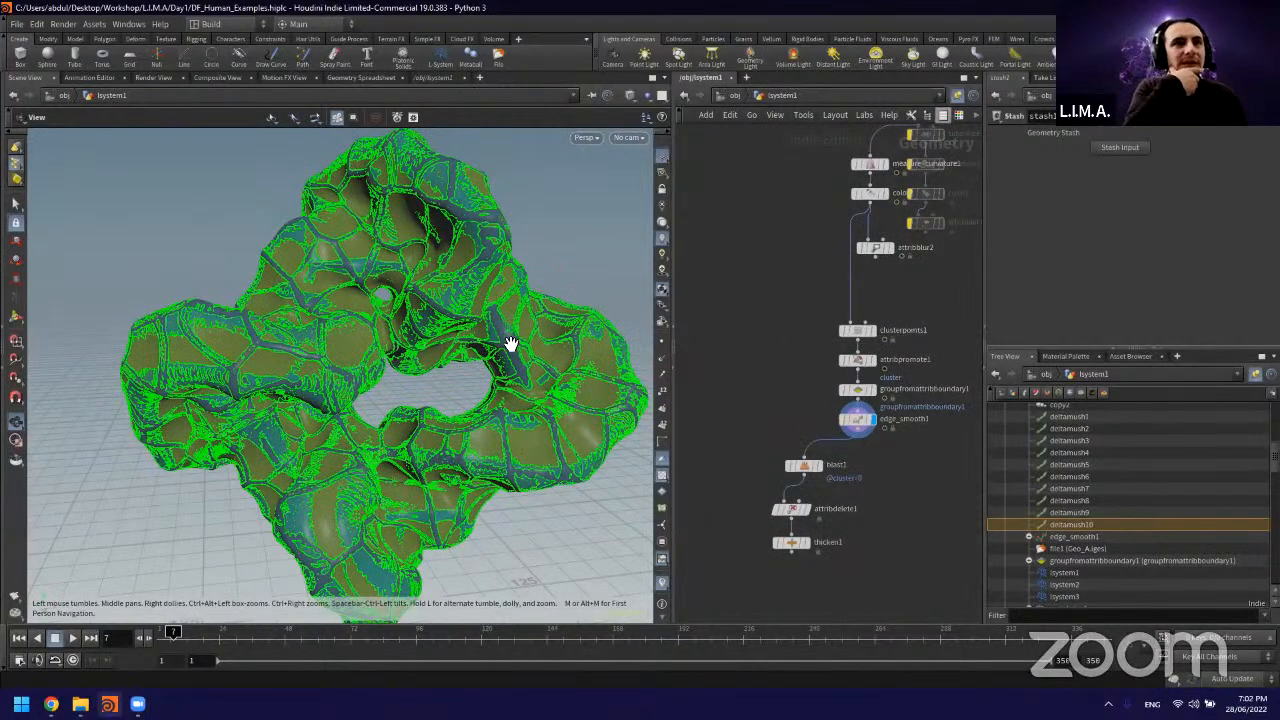
Step: Display the blast1 result and examine the remaining cluster surfaces and their edges up close from different sides
click(857, 420)
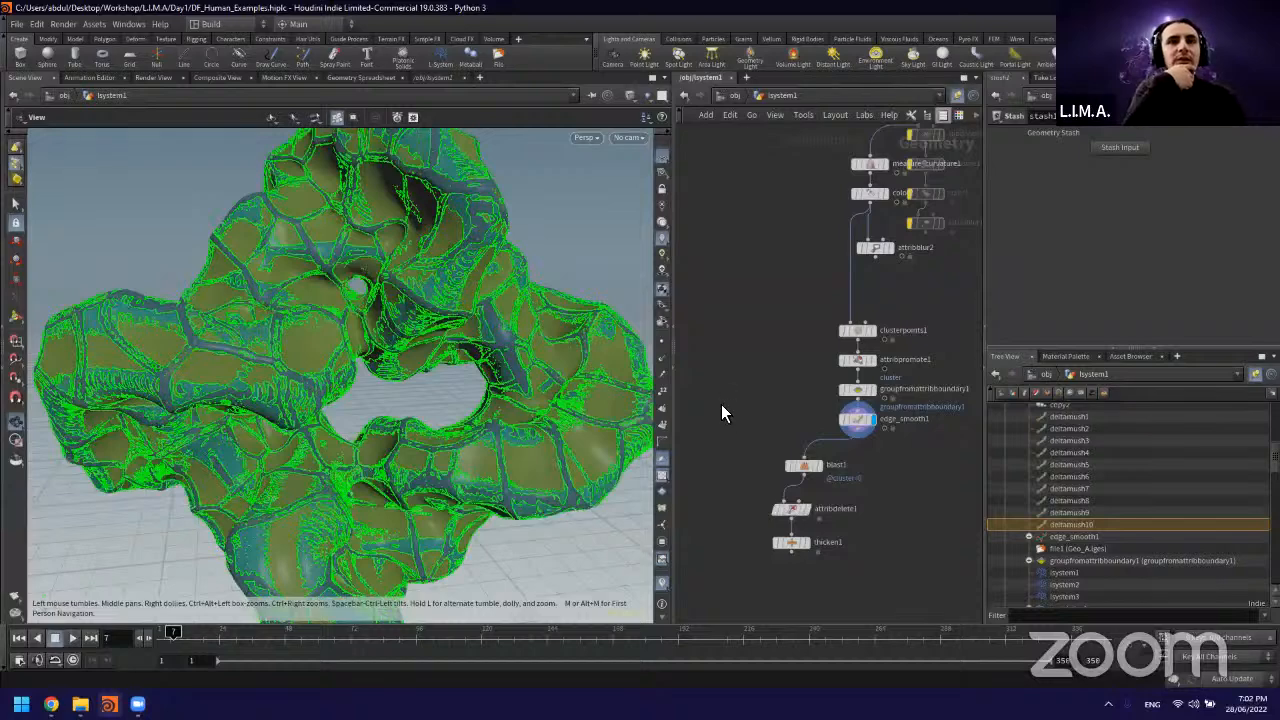
scroll(377, 330, up, 2)
scroll(868, 419, up, 5)
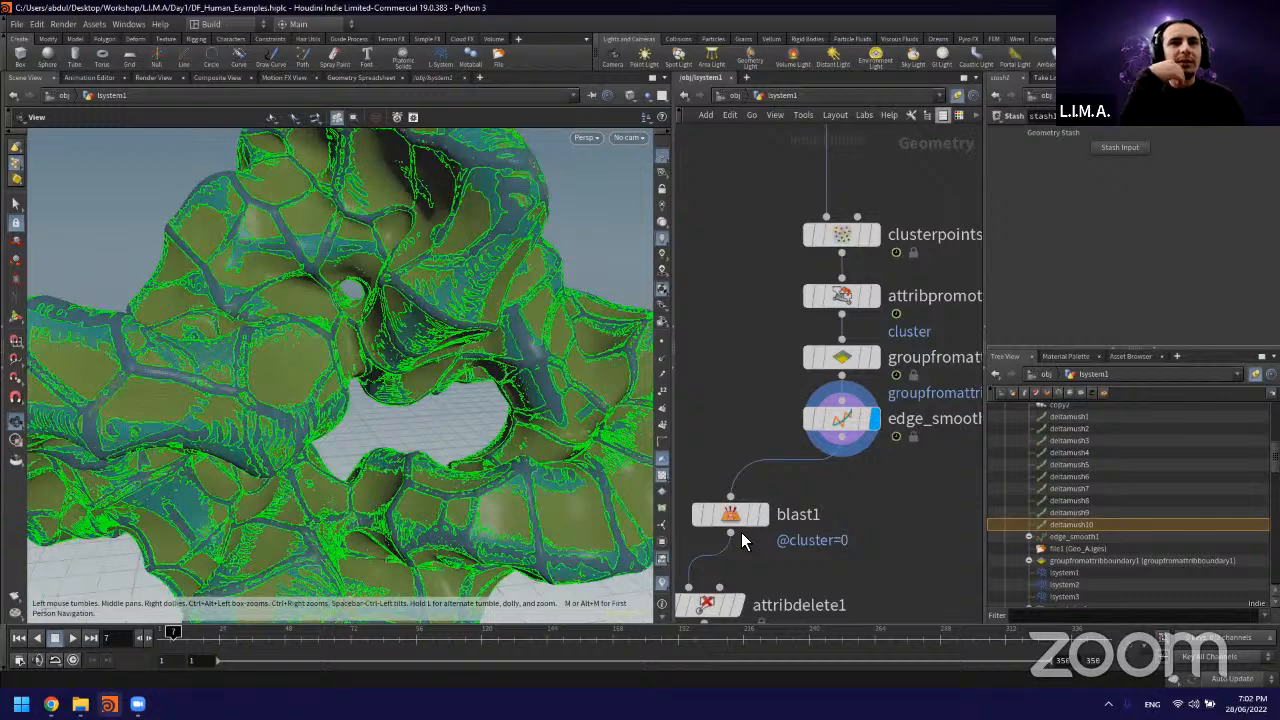
scroll(741, 538, down, 3)
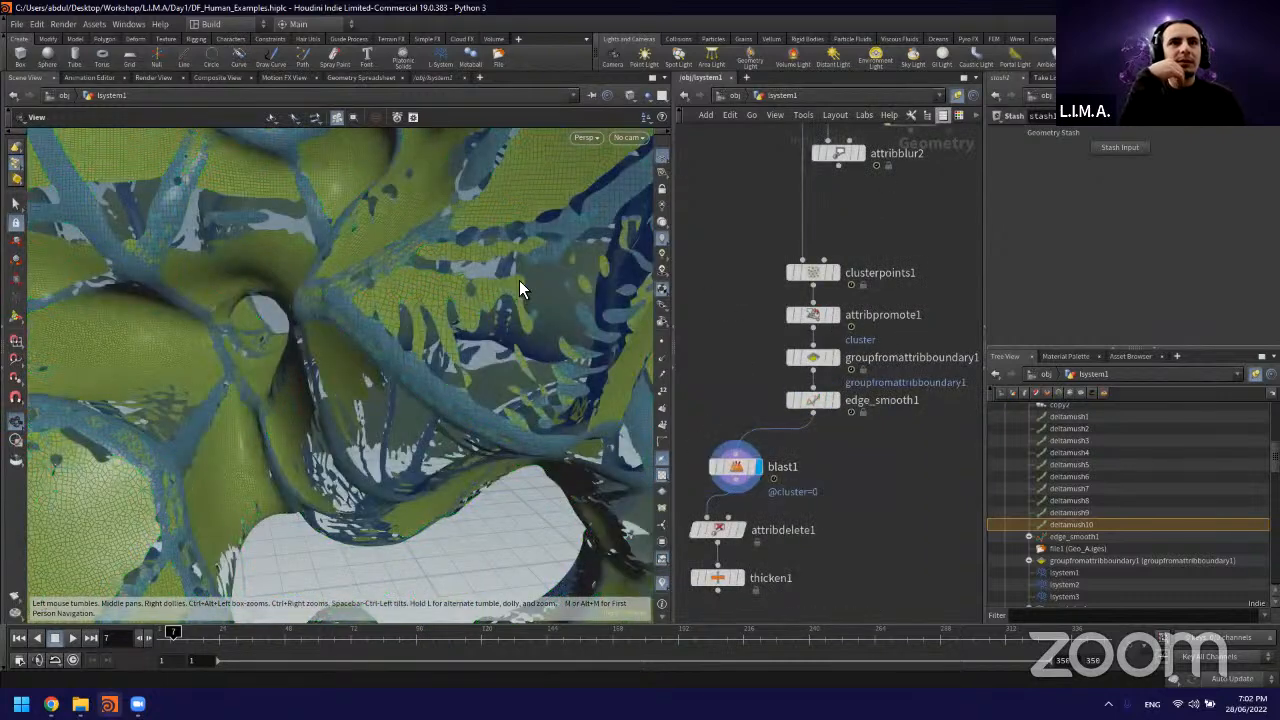
scroll(560, 300, down, 4)
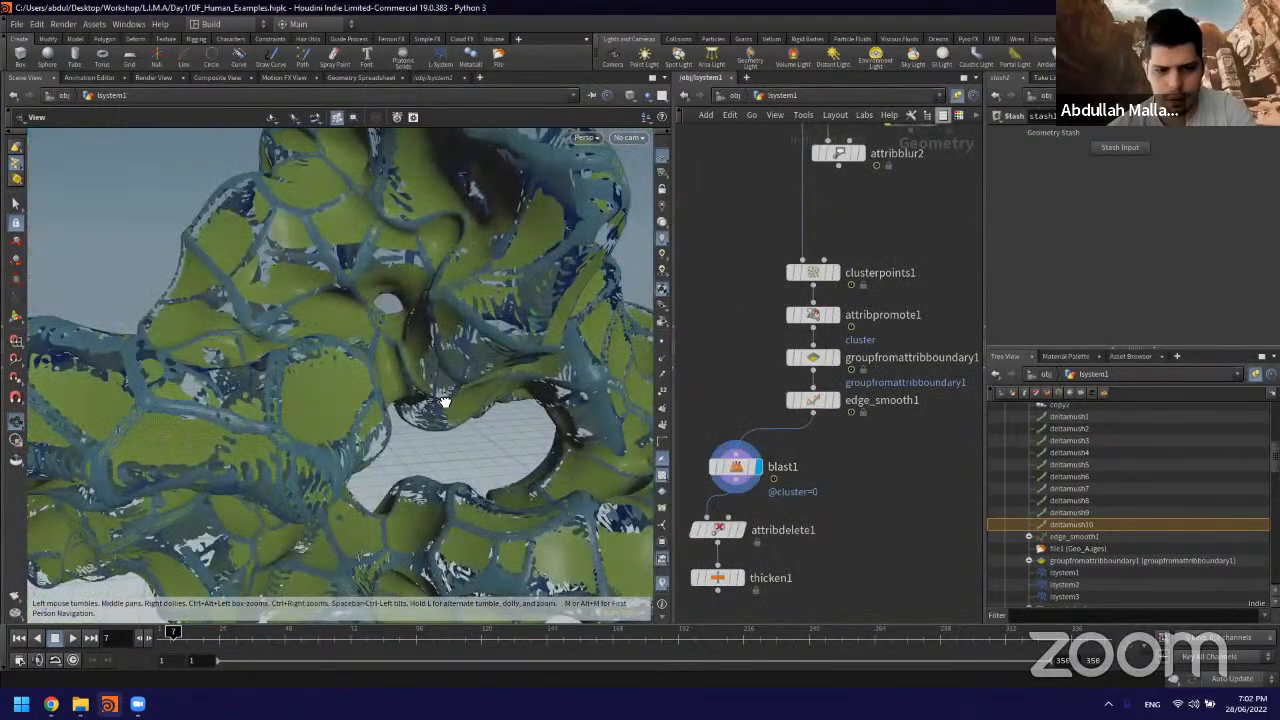
scroll(487, 389, up, 5)
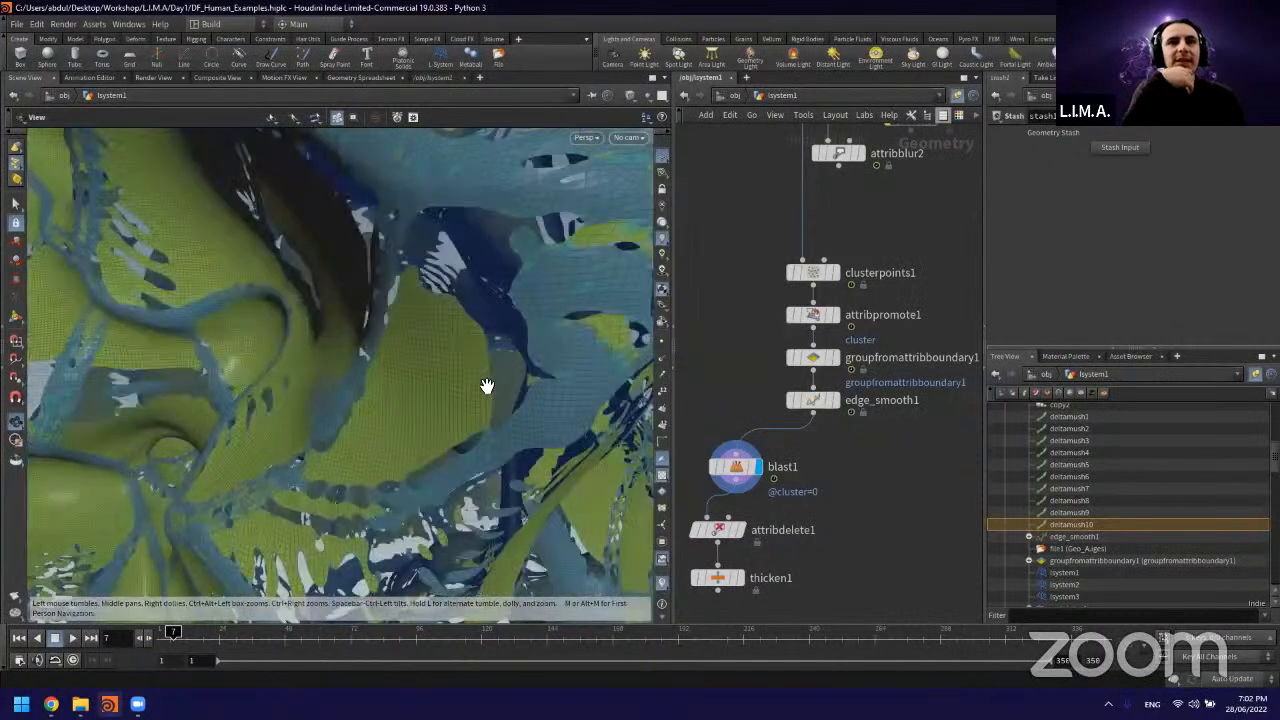
drag(487, 388, 557, 418)
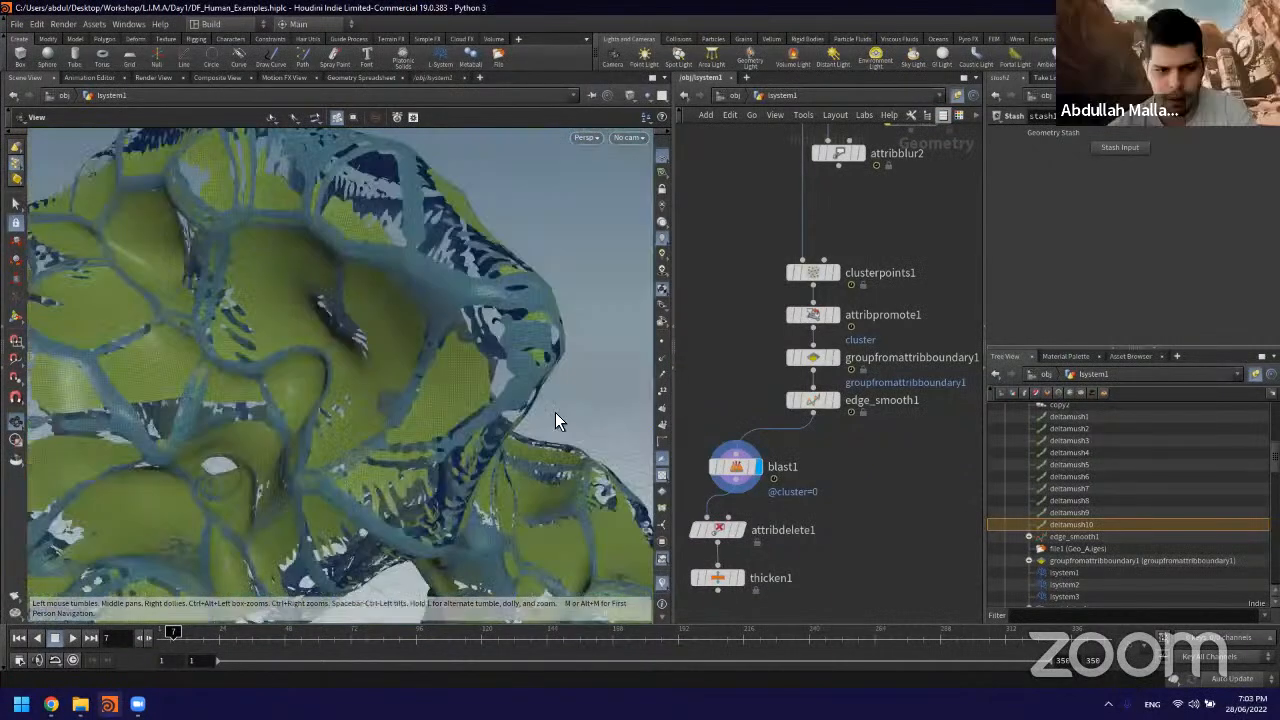
click(740, 466)
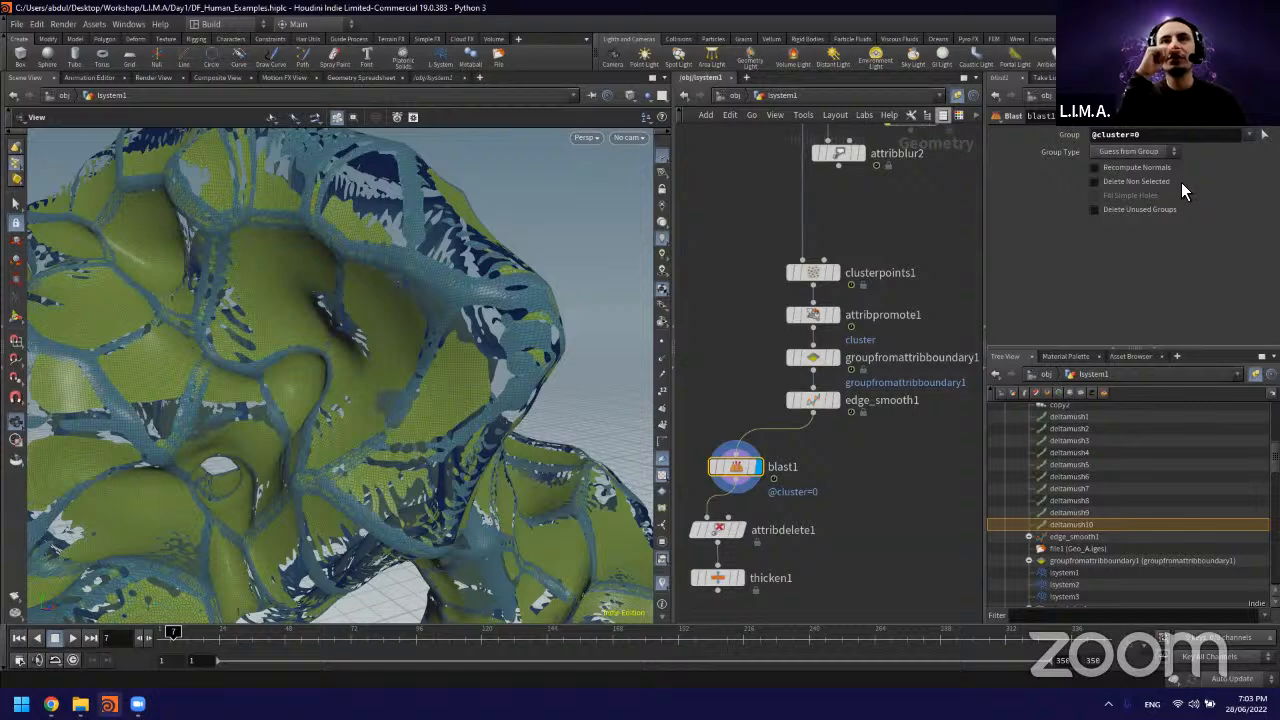
click(1094, 181)
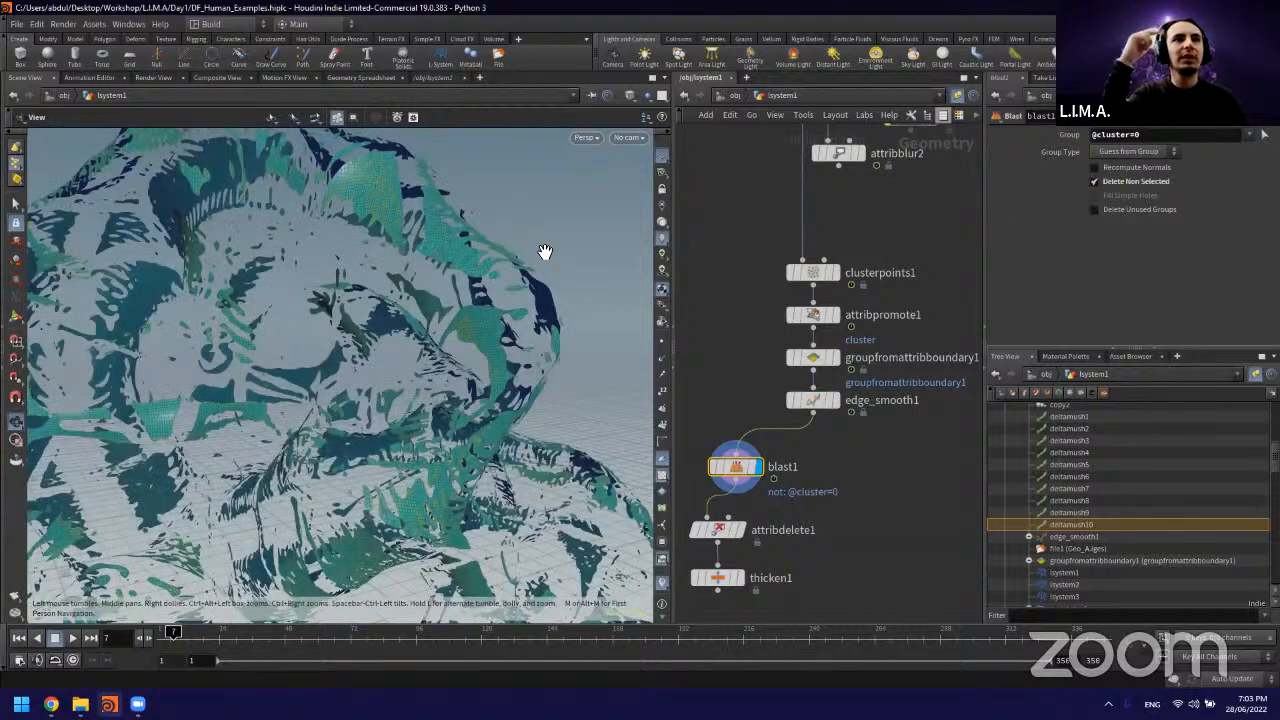
drag(530, 320, 461, 254)
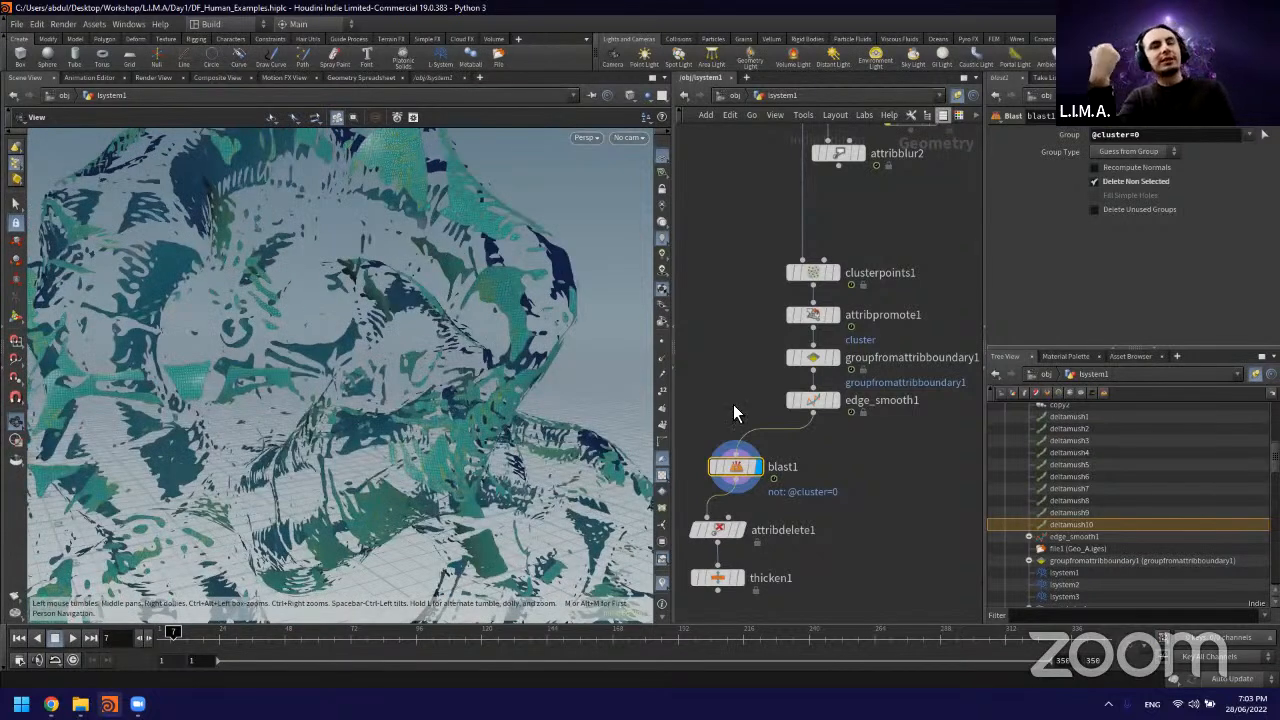
middle_drag(735, 386, 760, 331)
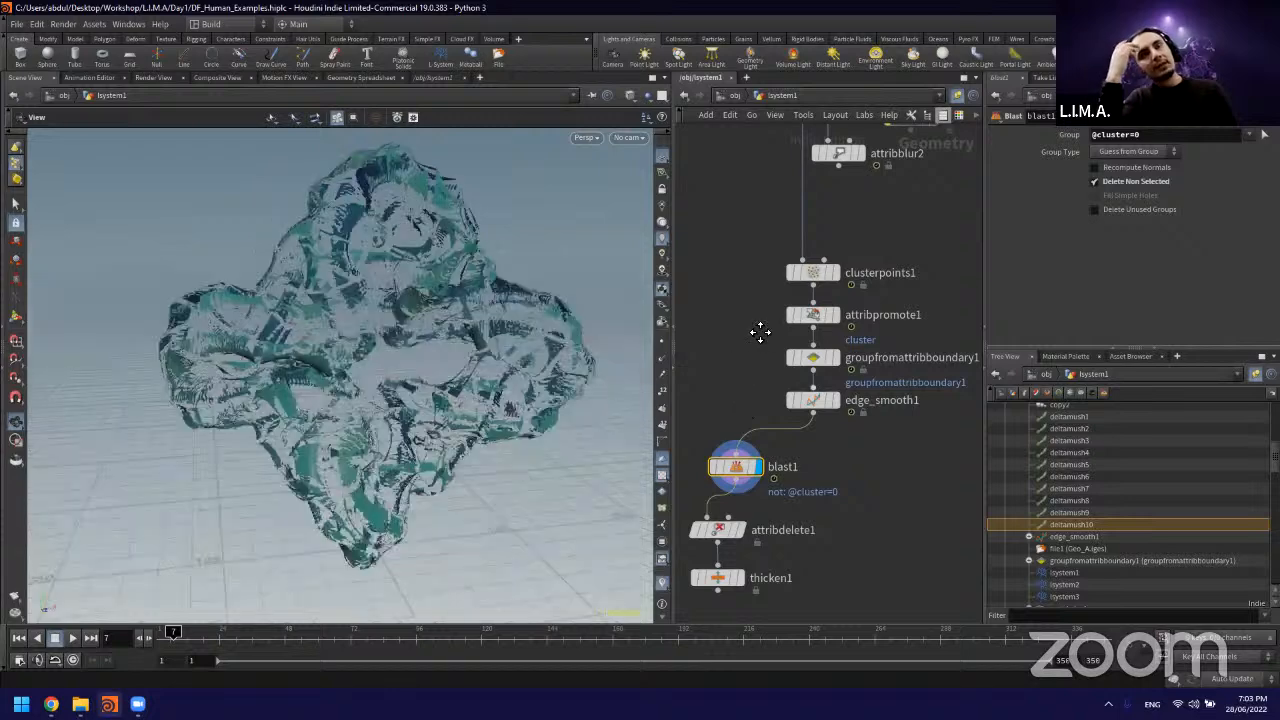
Step: Duplicate the blast1, attribdelete1 and thicken1 chain twice and place both copies beside the original under edge_smooth1
drag(853, 570, 695, 378)
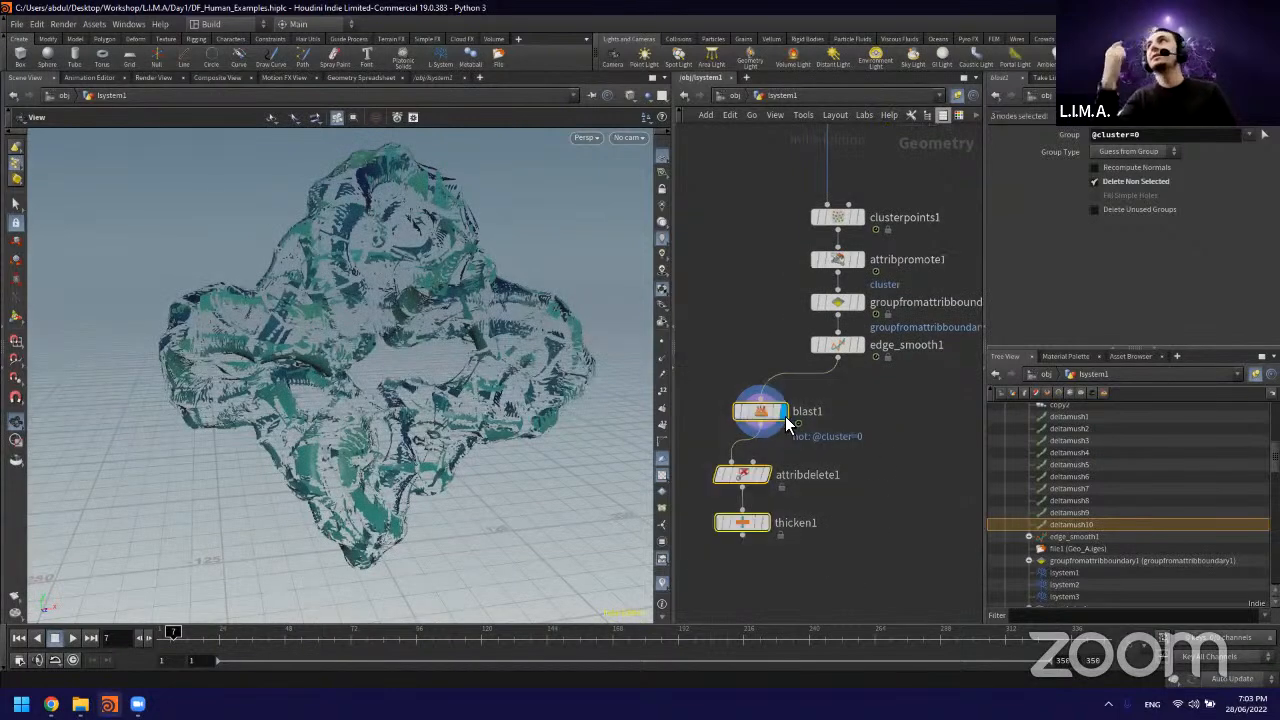
key(ctrl+c)
key(ctrl+v)
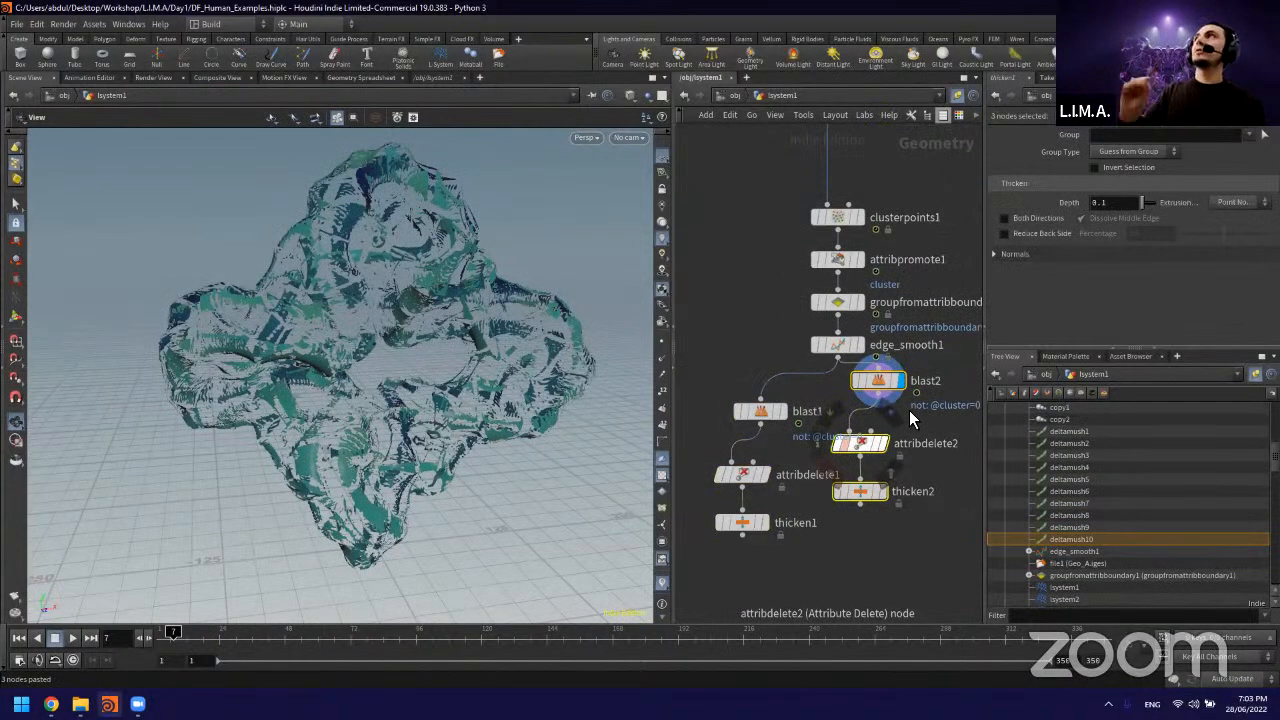
drag(880, 381, 907, 412)
middle_drag(944, 409, 750, 348)
scroll(752, 348, down, 2)
key(ctrl+v)
scroll(814, 326, up, 3)
drag(809, 315, 891, 370)
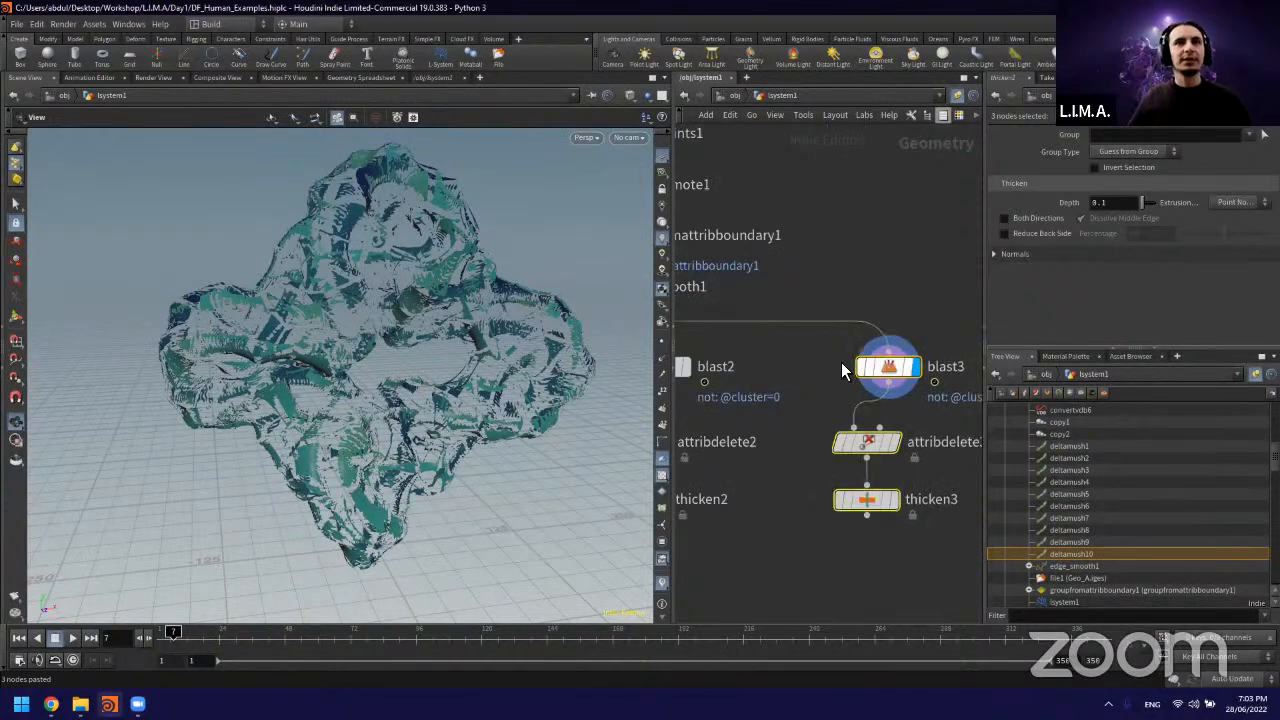
scroll(865, 358, down, 1)
middle_drag(720, 362, 876, 350)
click(856, 353)
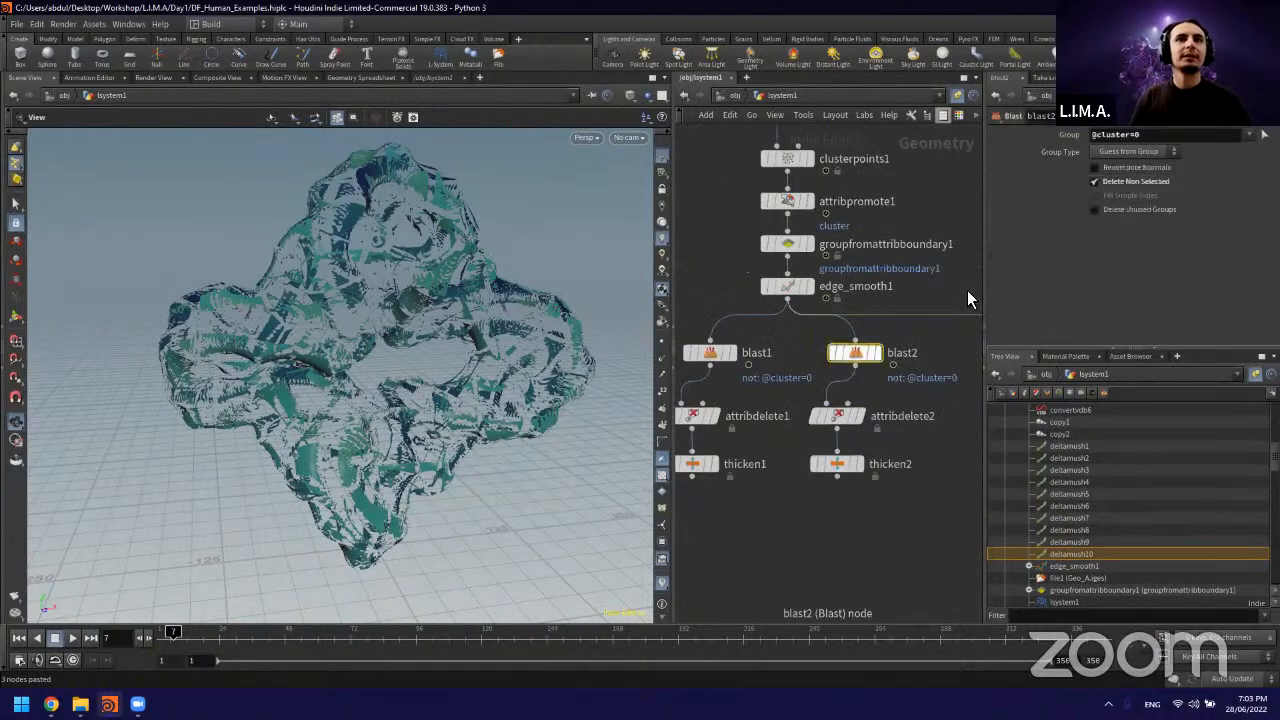
click(1142, 136)
key(BackSpace)
text(1)
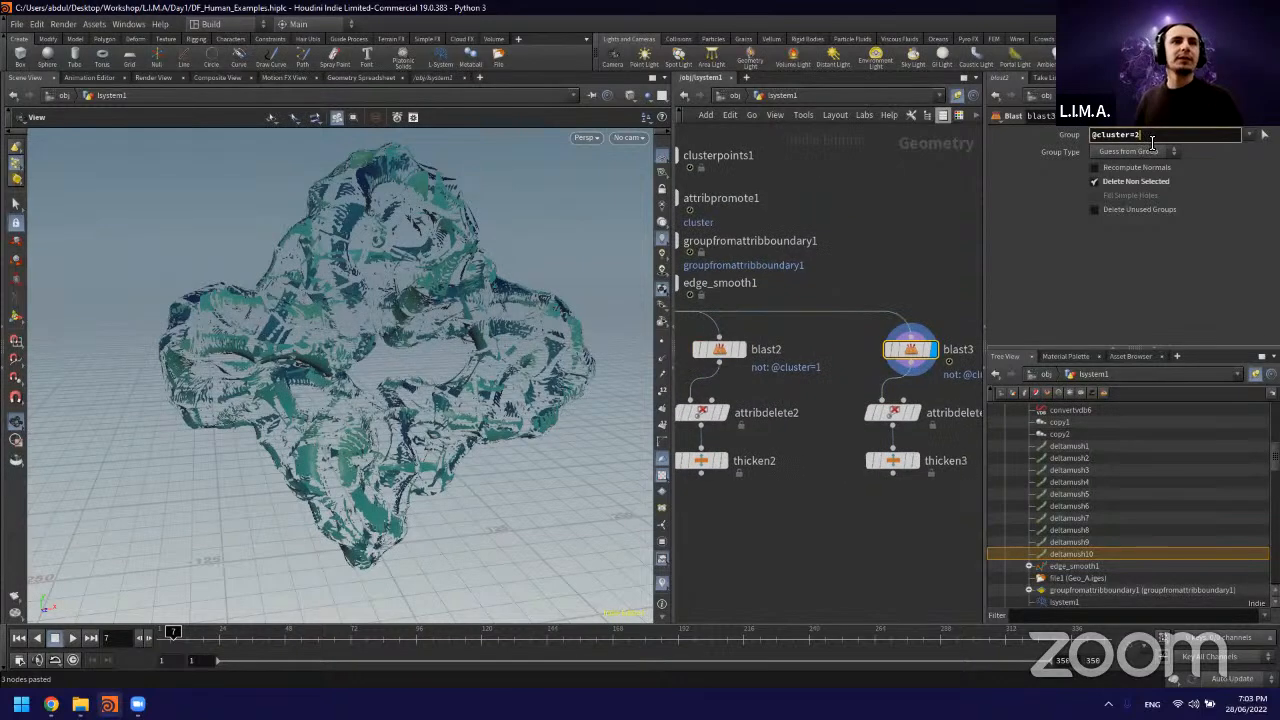
middle_drag(761, 329, 837, 323)
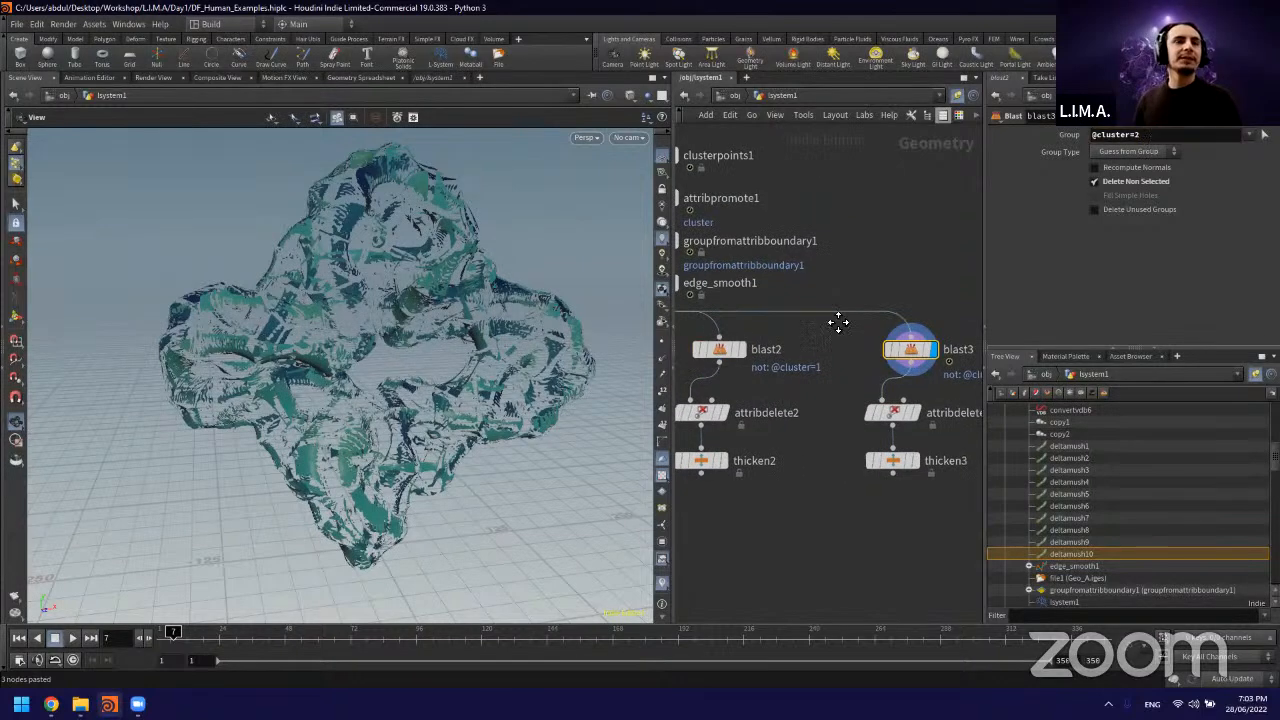
click(798, 343)
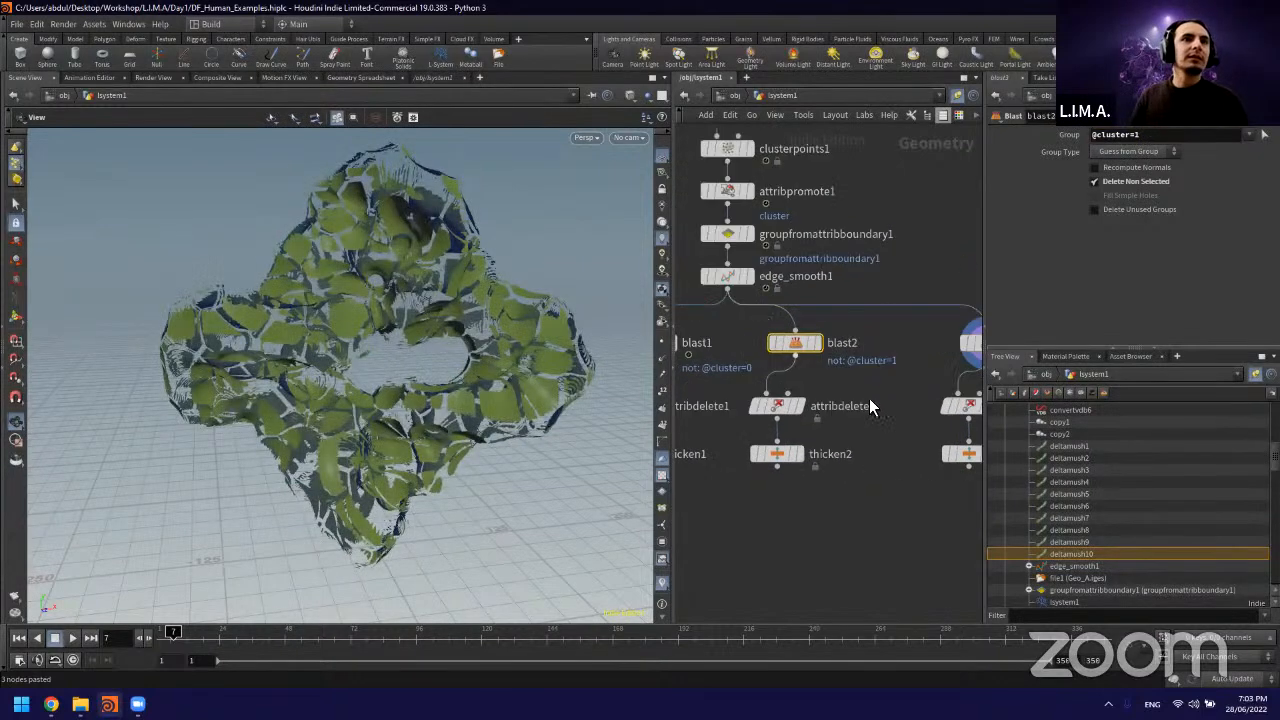
middle_drag(978, 419, 872, 412)
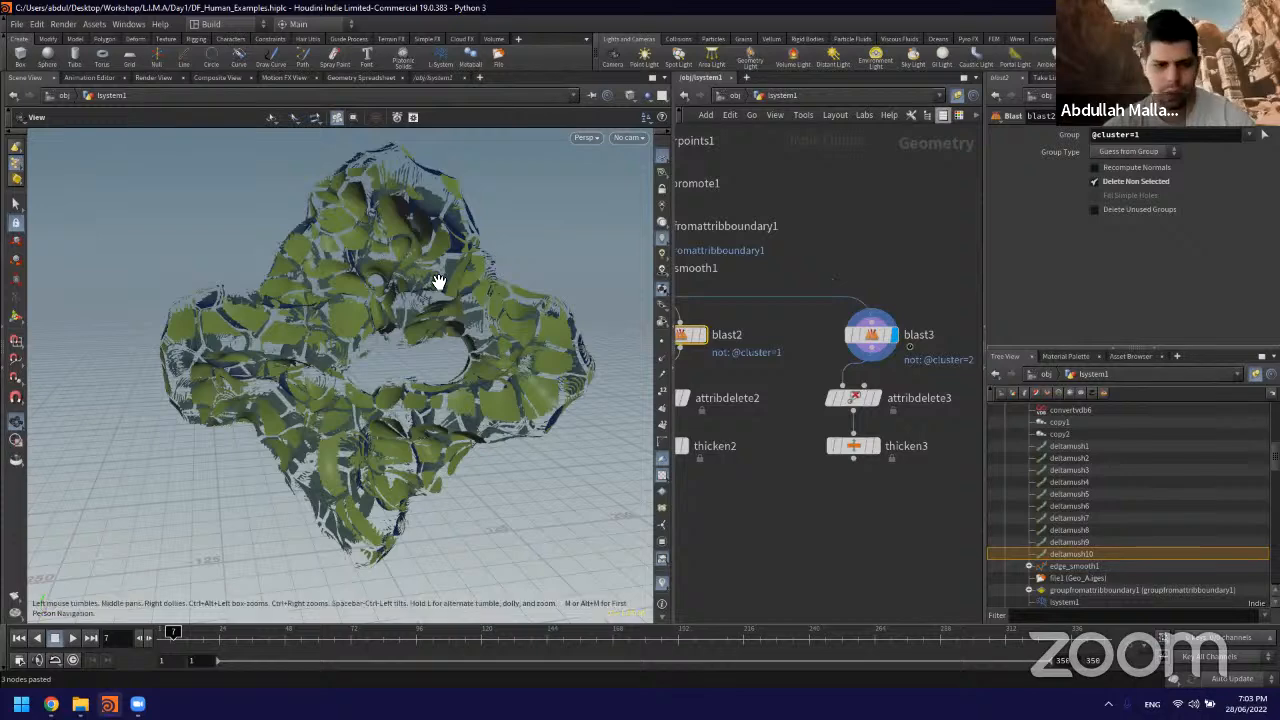
Step: Display the measure_curvature1 result and examine the curvature colouring on the whole figure
scroll(780, 230, down, 3)
middle_drag(768, 226, 892, 344)
scroll(844, 391, up, 5)
middle_drag(820, 252, 815, 458)
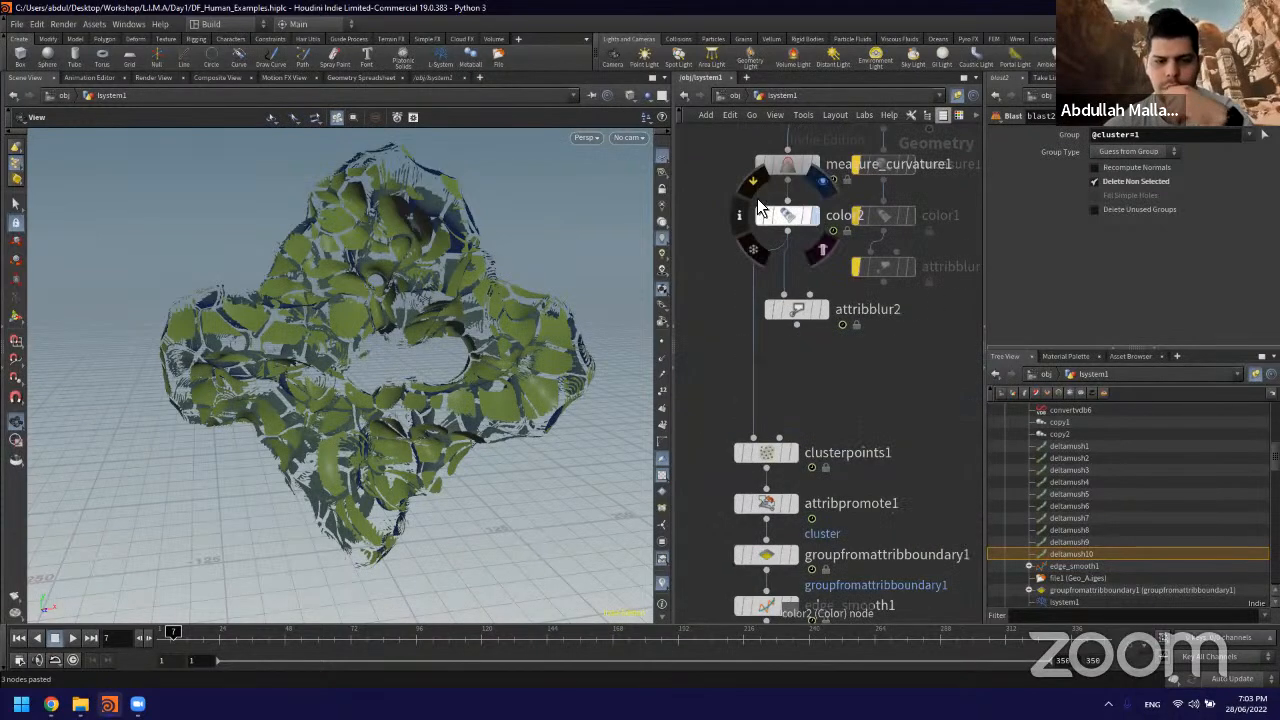
middle_drag(727, 184, 729, 286)
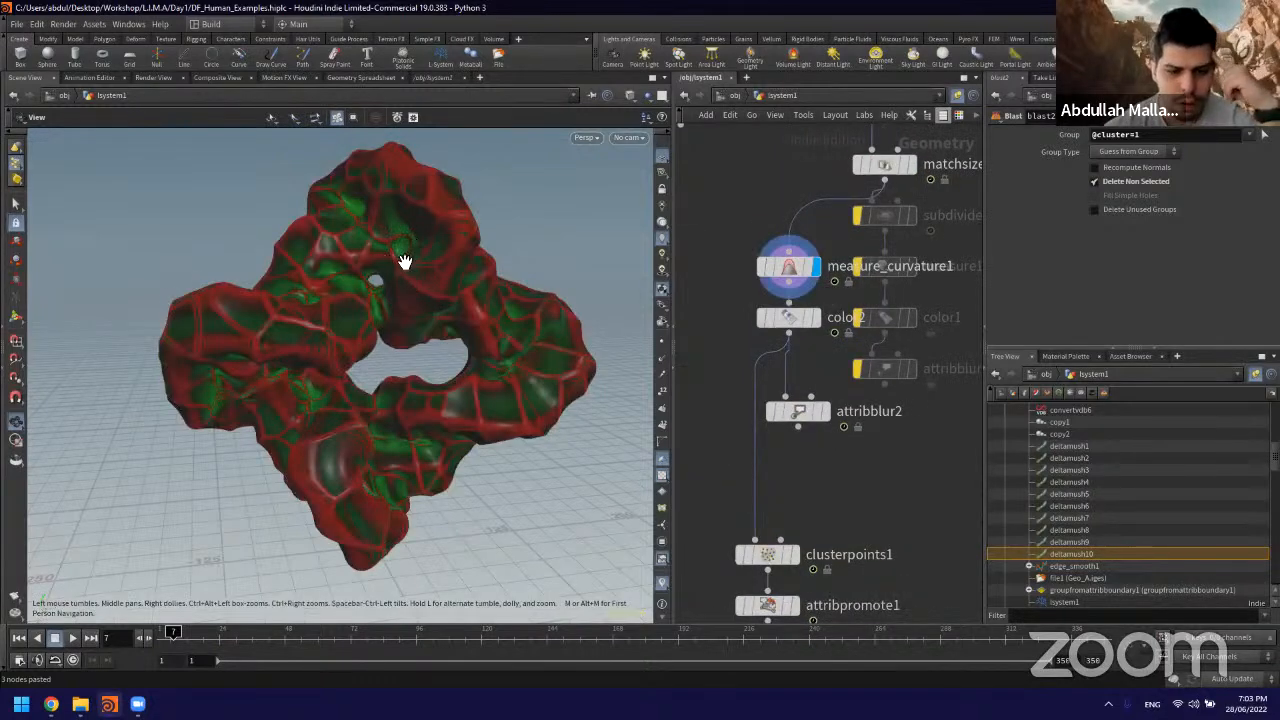
drag(378, 287, 417, 305)
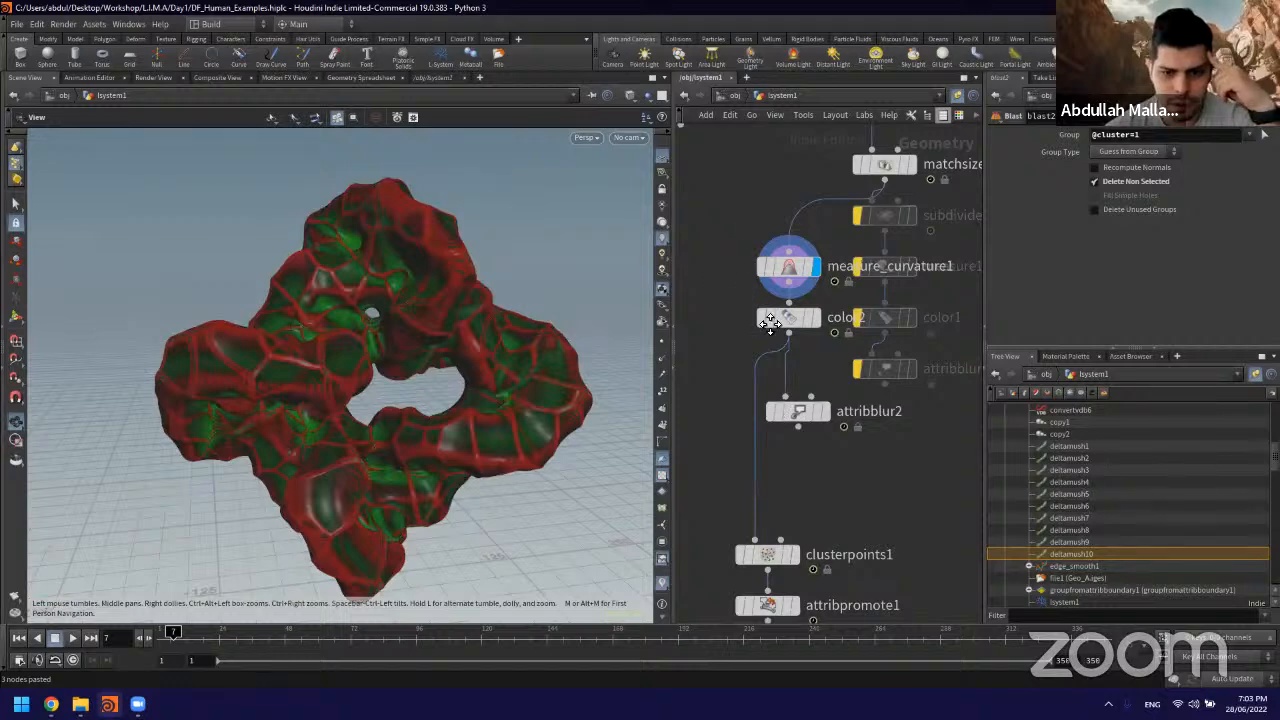
Step: Compare the figure's surface at deltamush6, deltamush1 and mountain1 to examine the effect of the noise displacement
scroll(760, 340, down, 5)
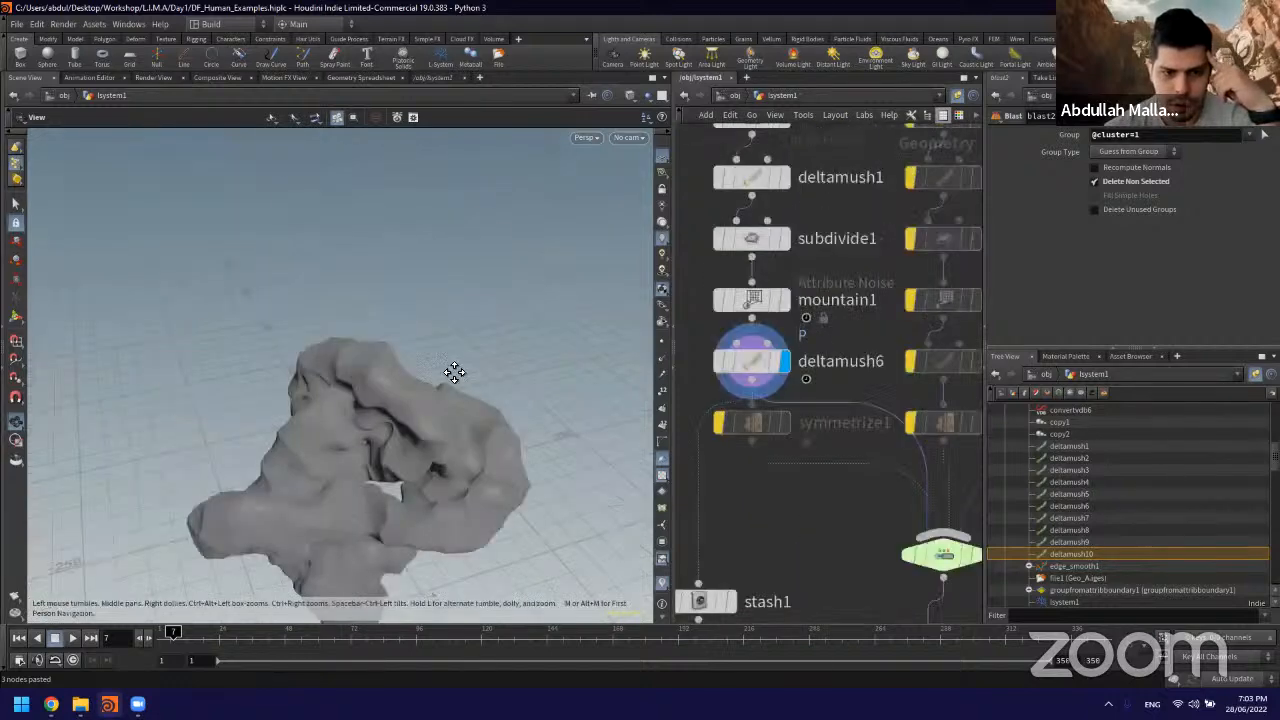
drag(446, 320, 437, 258)
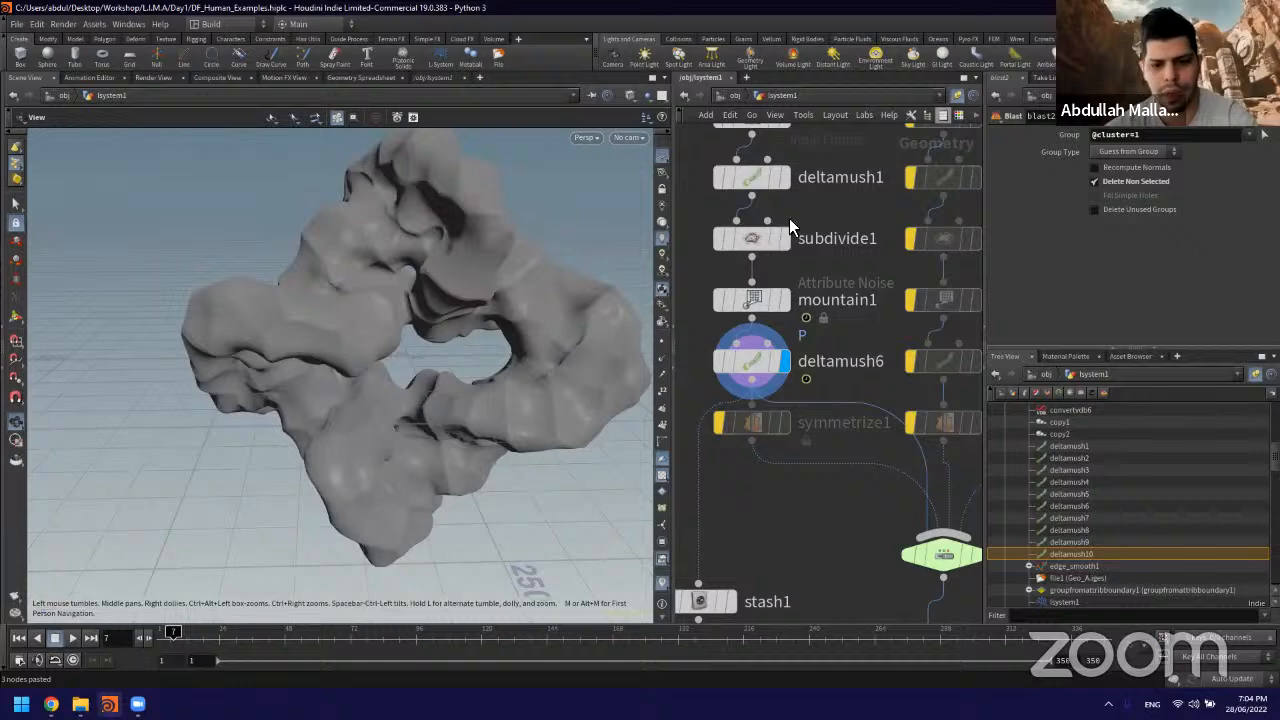
click(785, 178)
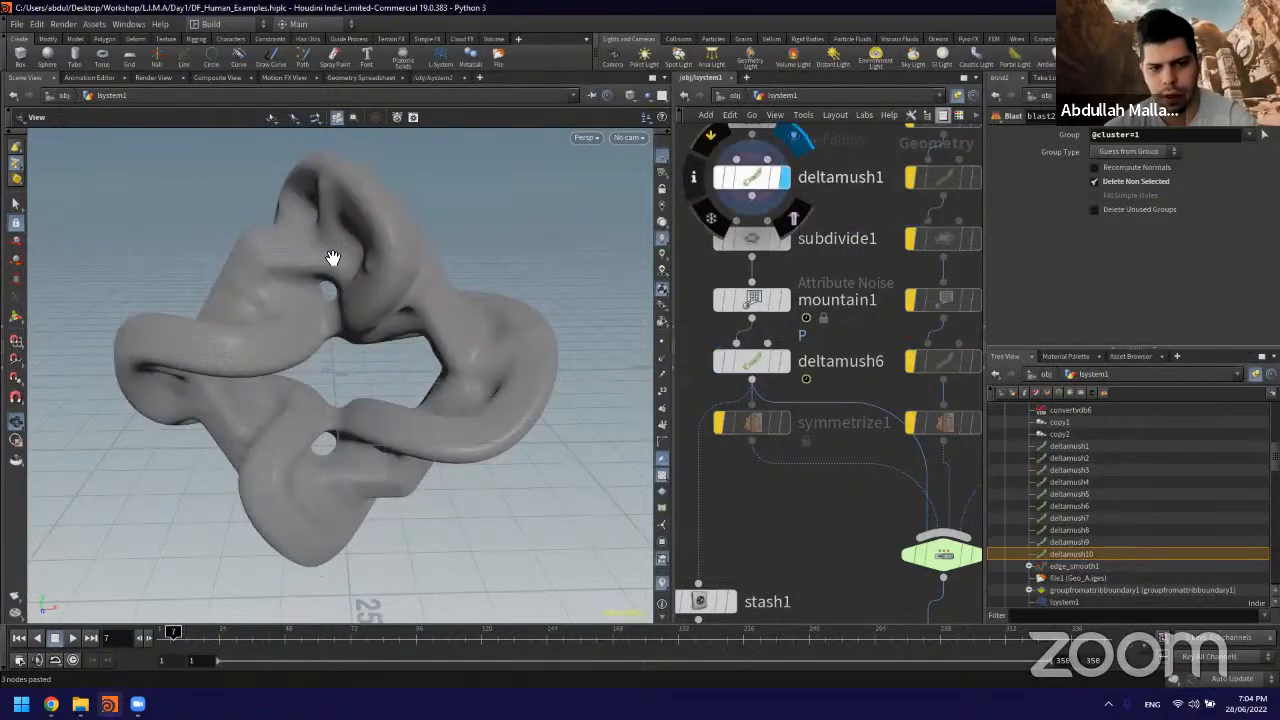
click(788, 302)
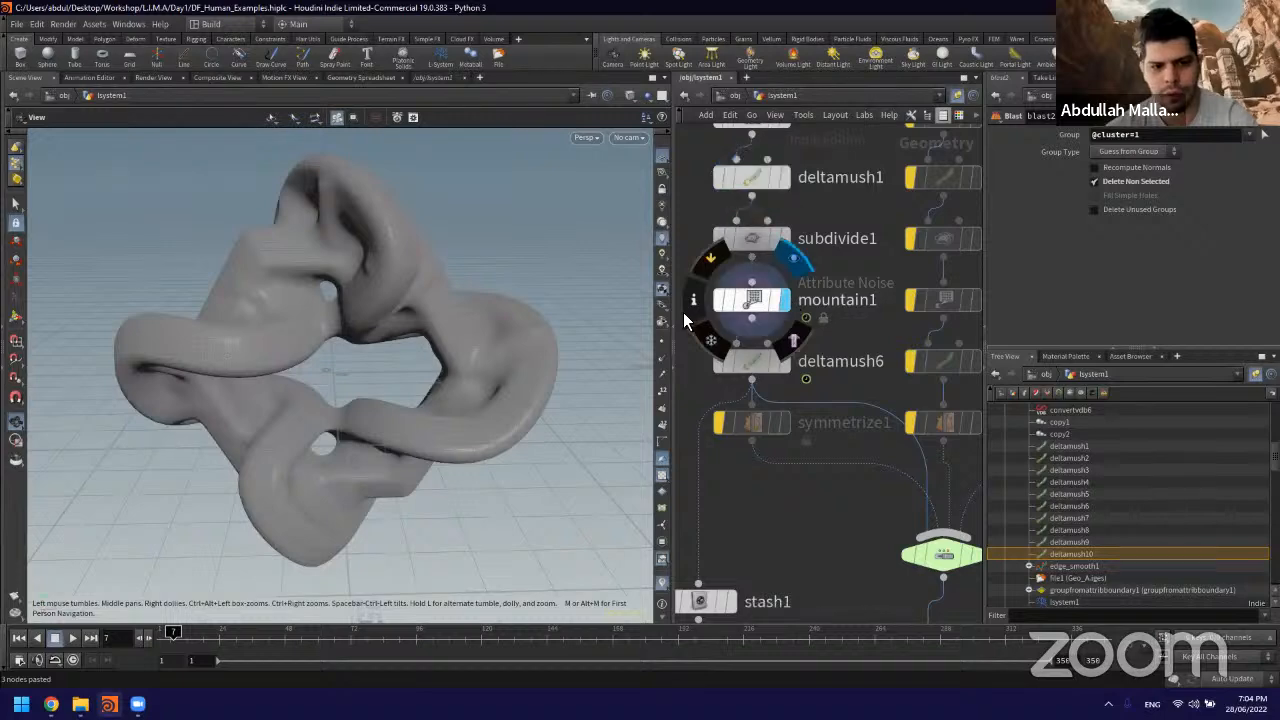
click(785, 182)
drag(380, 251, 415, 190)
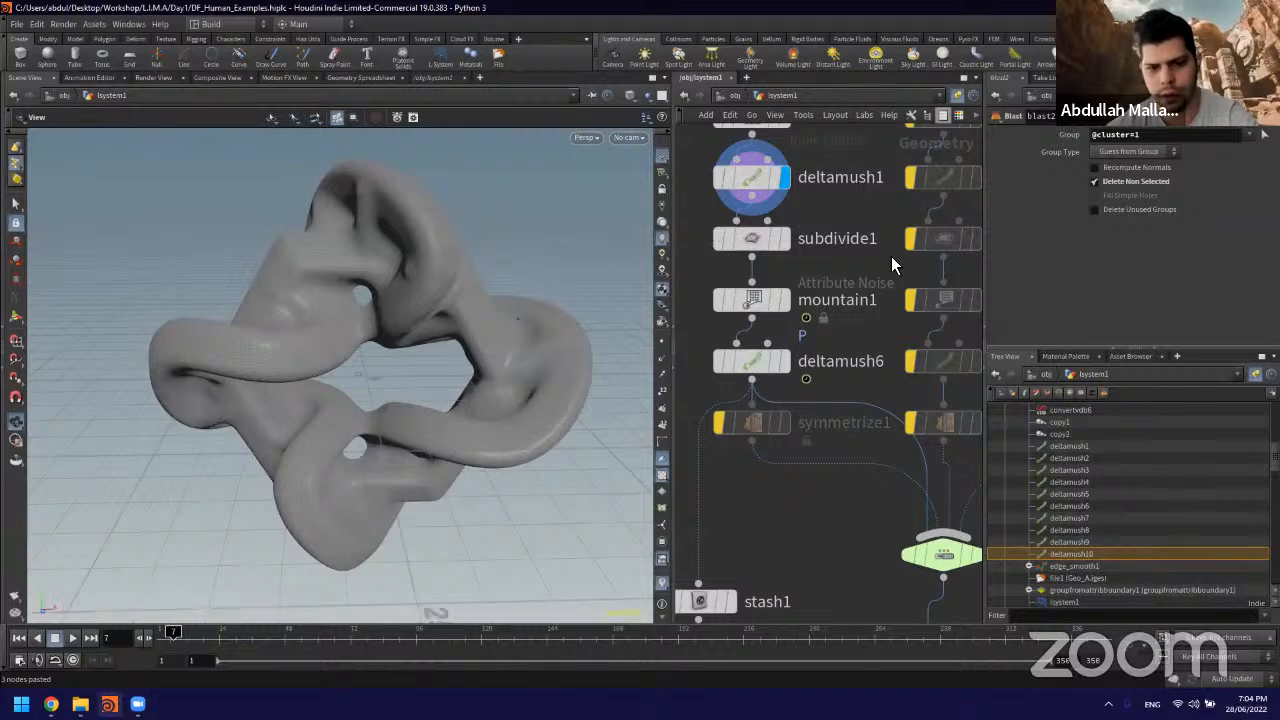
middle_drag(873, 260, 960, 407)
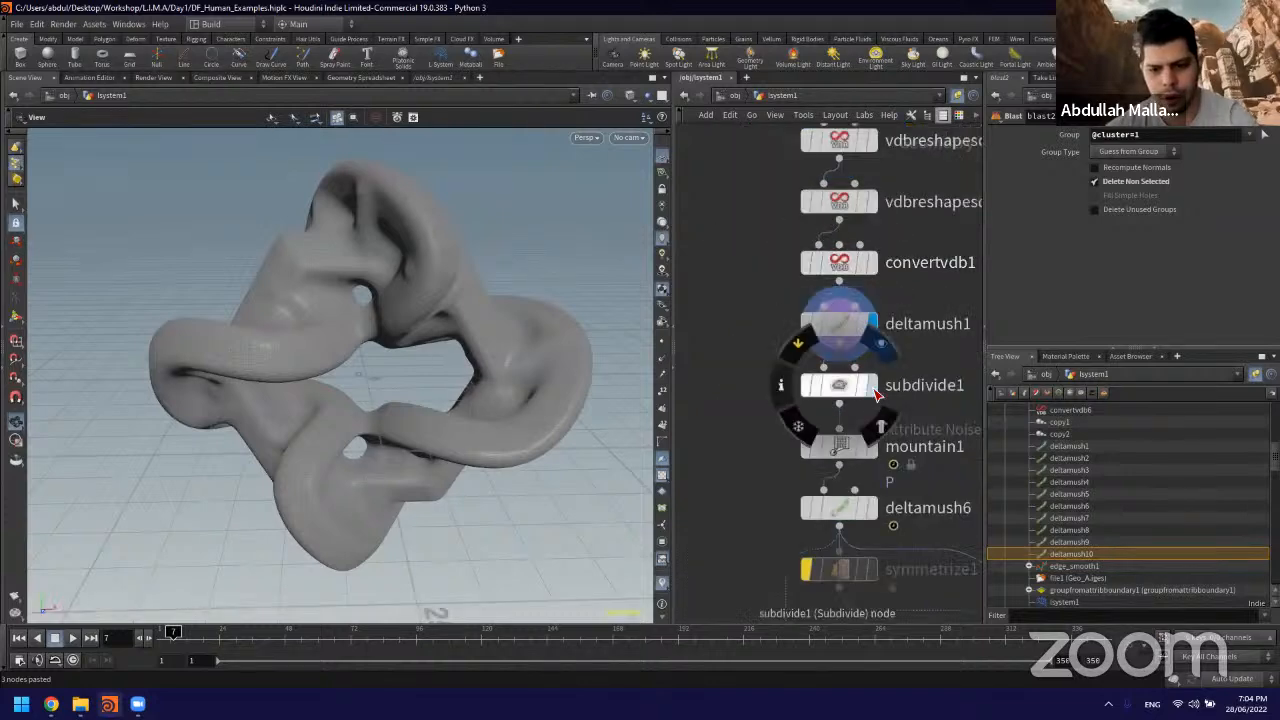
click(871, 449)
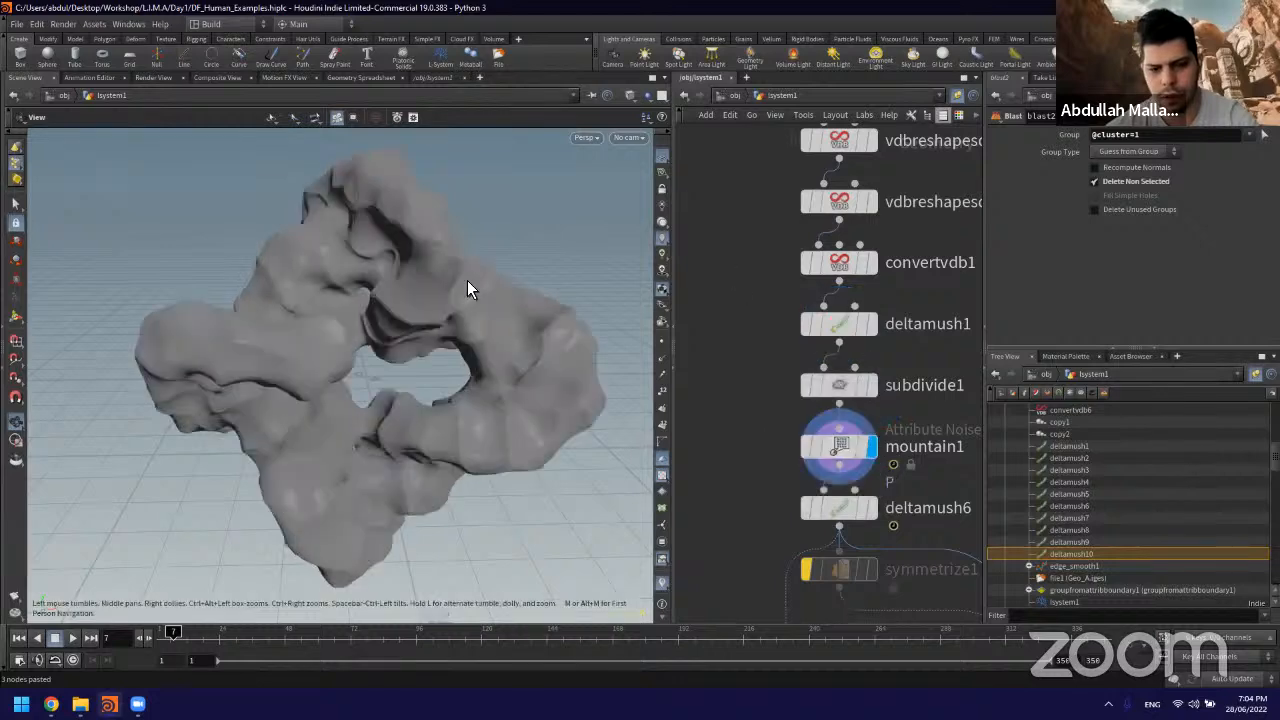
drag(395, 303, 620, 372)
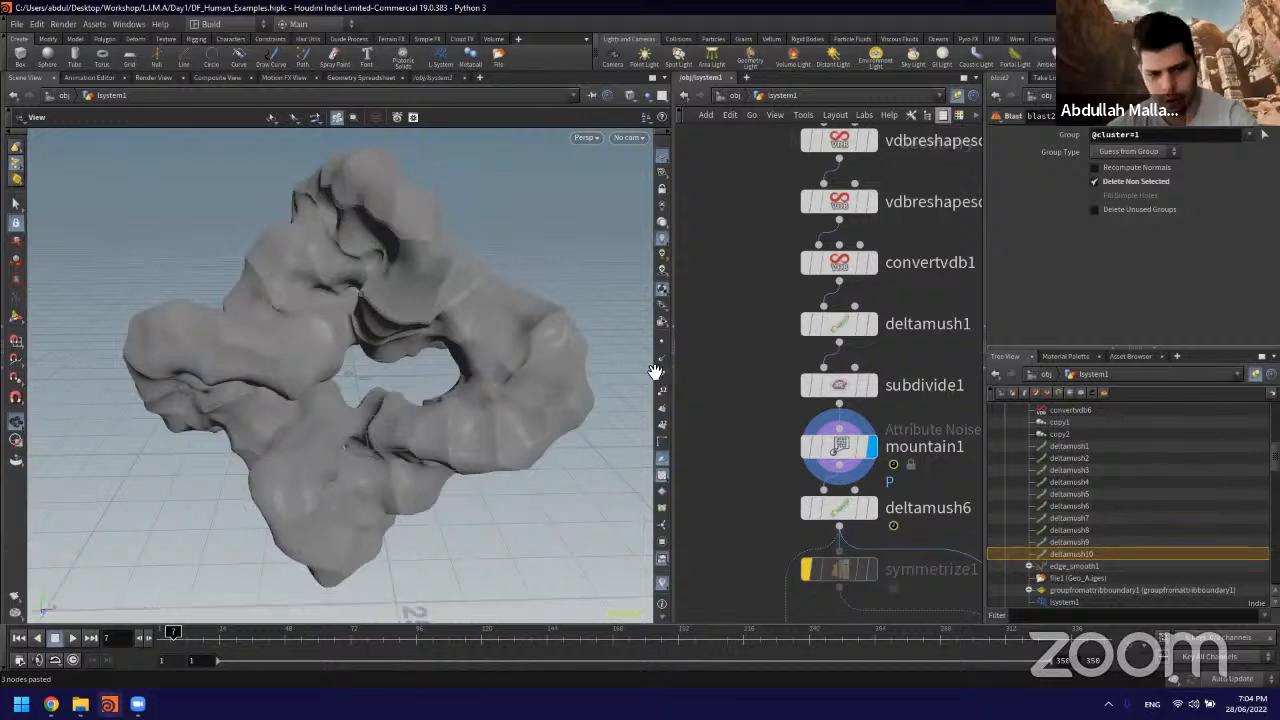
drag(654, 371, 766, 423)
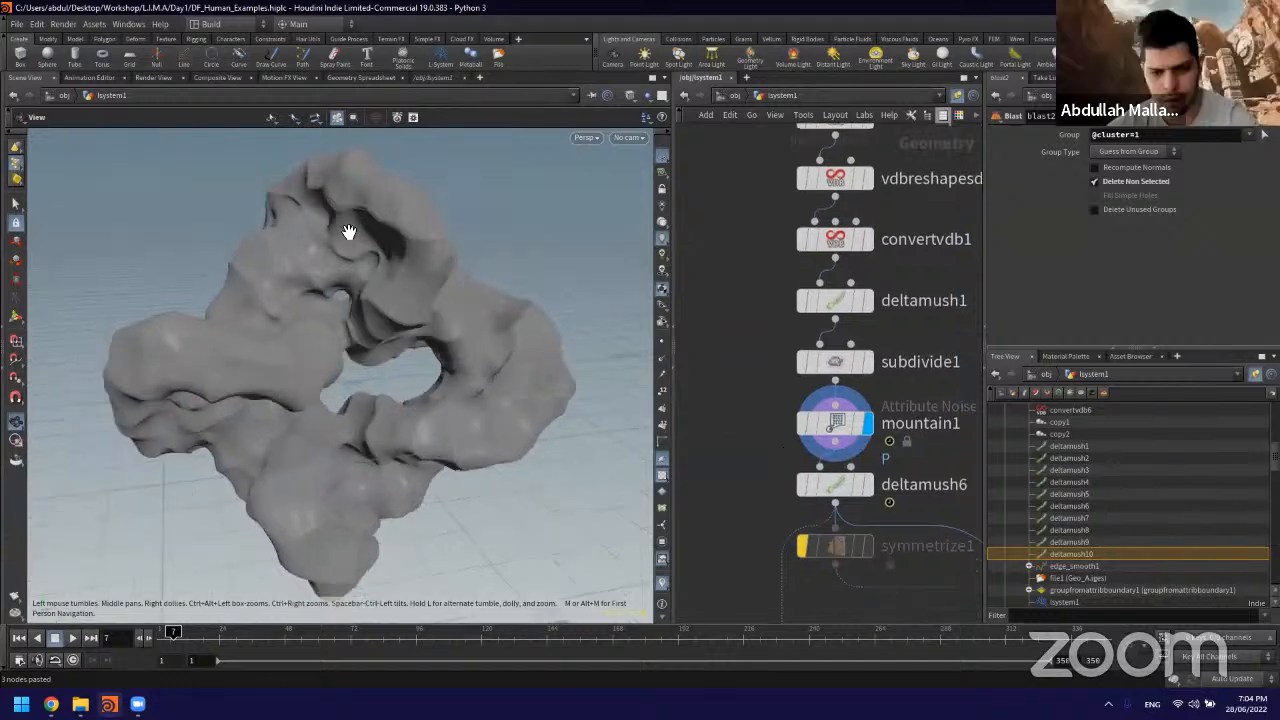
Step: Display the deltamush6 and matchsize4 results in turn and examine the smoothed surface up close
scroll(335, 245, up, 3)
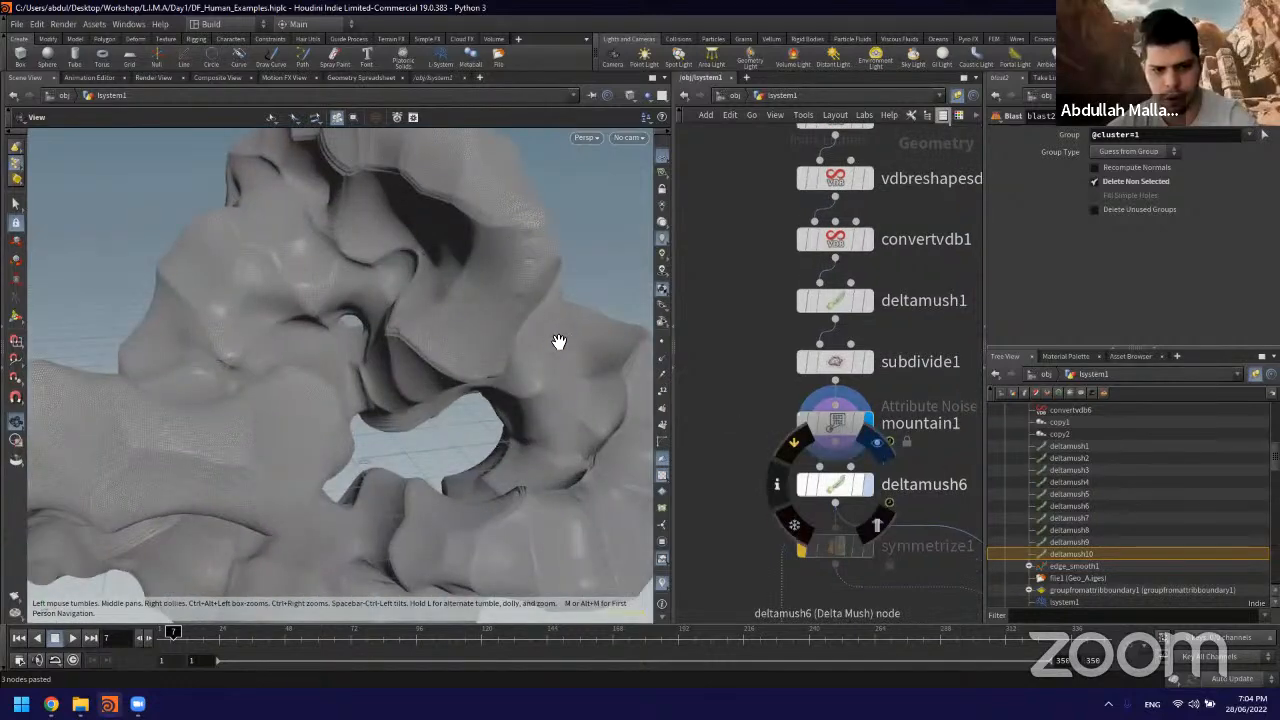
drag(555, 342, 566, 354)
scroll(757, 526, down, 3)
middle_drag(757, 526, 739, 264)
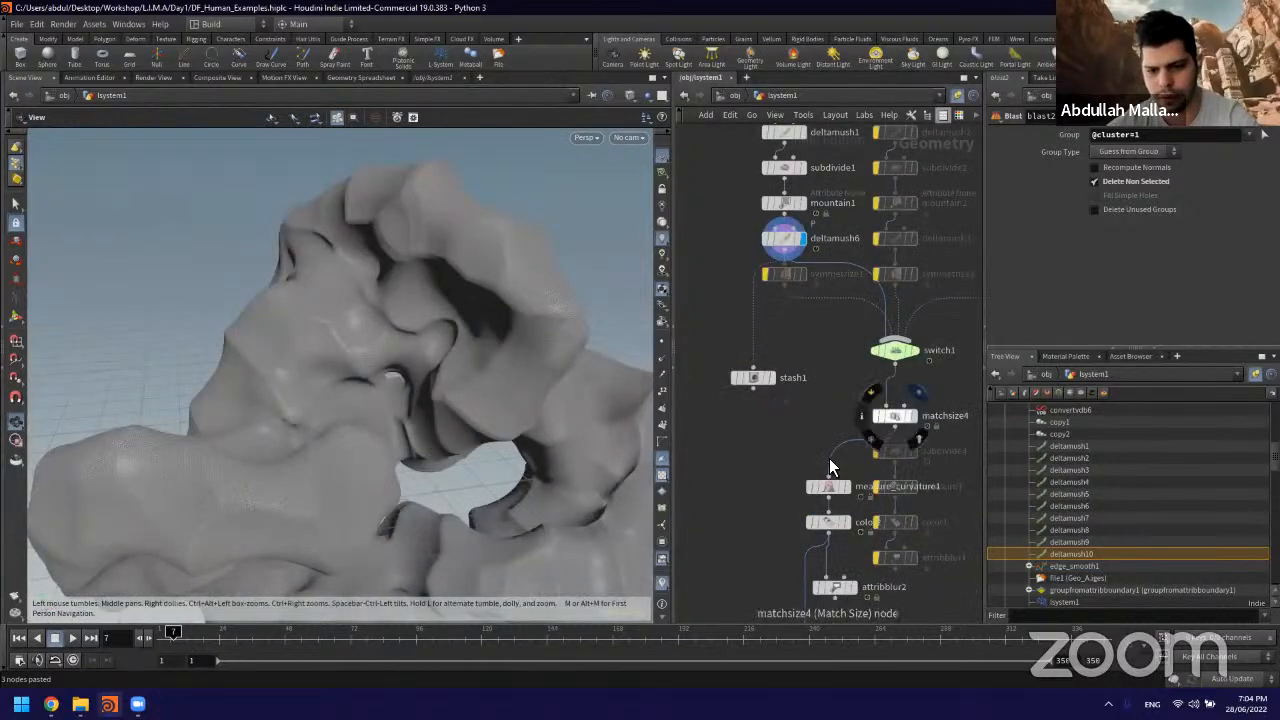
drag(547, 399, 521, 370)
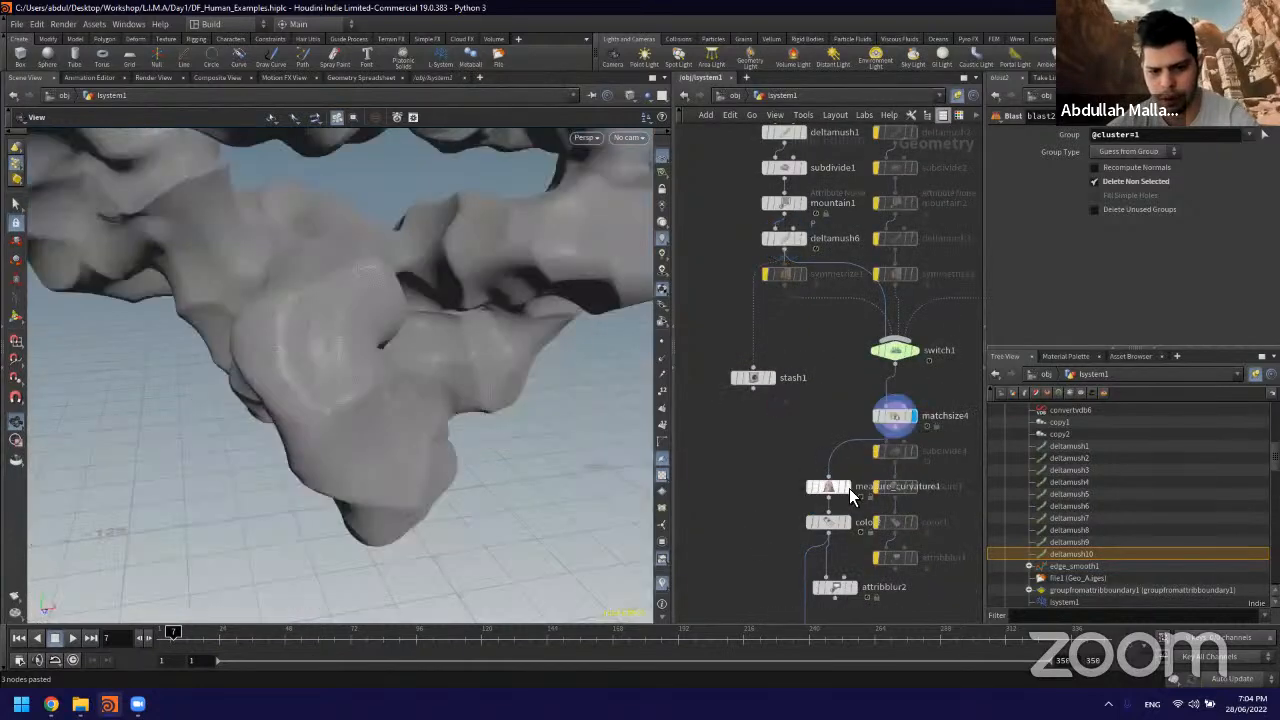
Step: Display measure_curvature1 again, examine the ridge and crease colouring up close from several sides, and show the node's parameters
drag(481, 315, 571, 366)
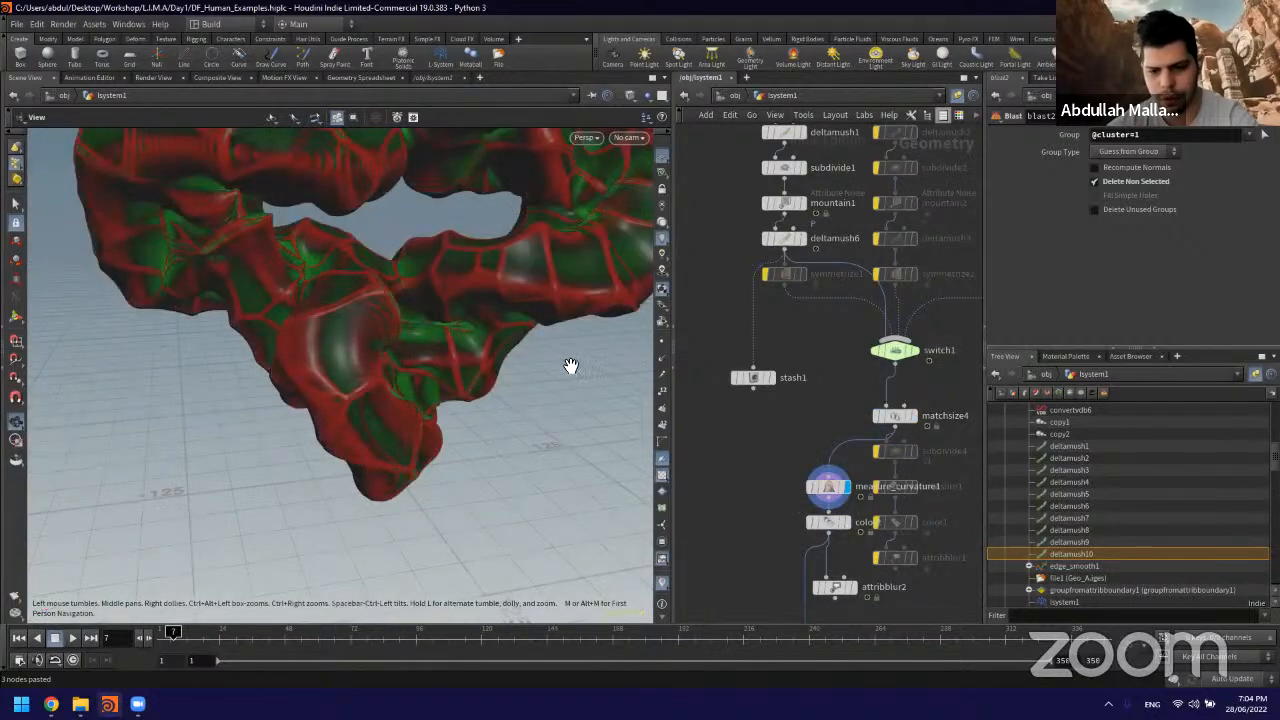
drag(453, 316, 400, 329)
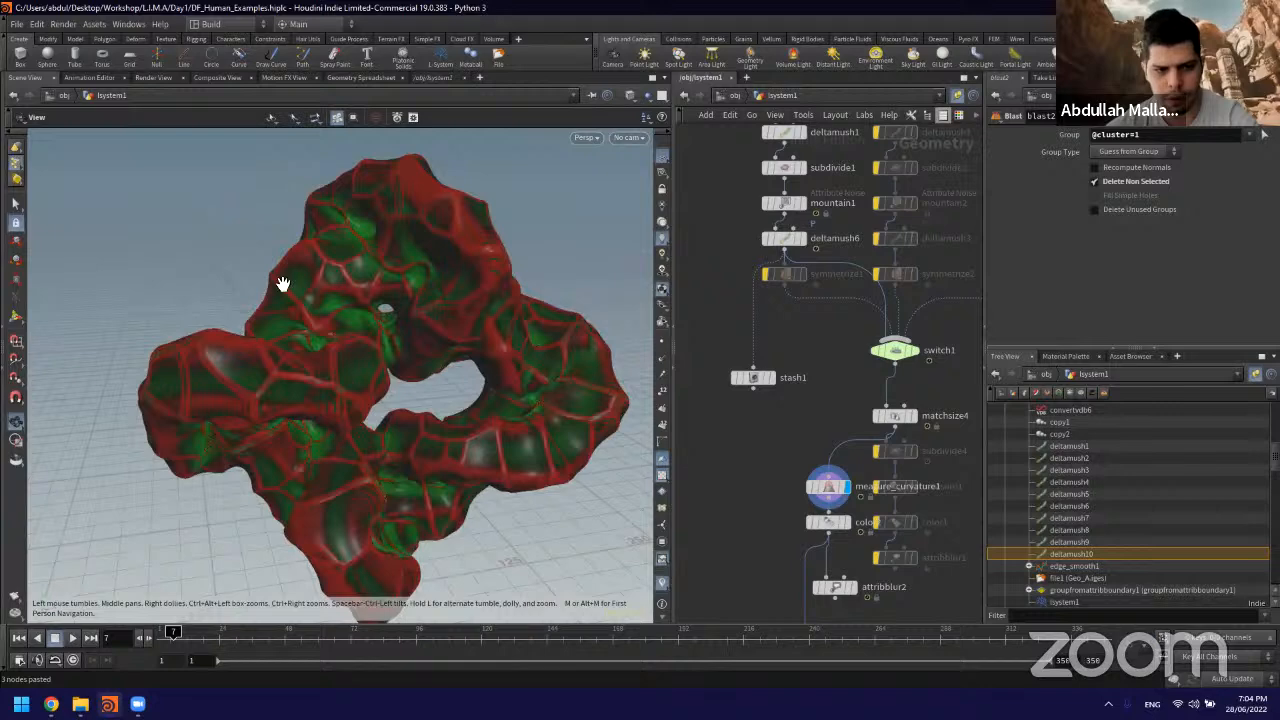
scroll(282, 266, up, 5)
drag(389, 396, 263, 366)
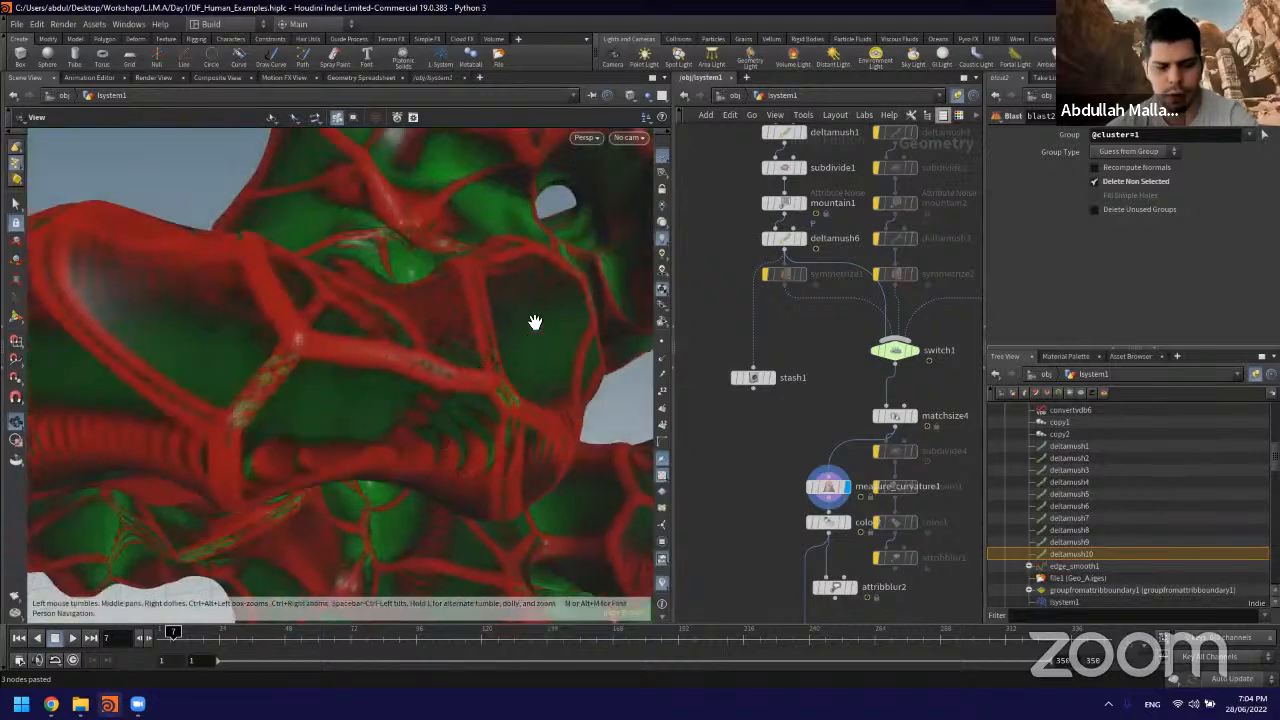
scroll(430, 449, down, 5)
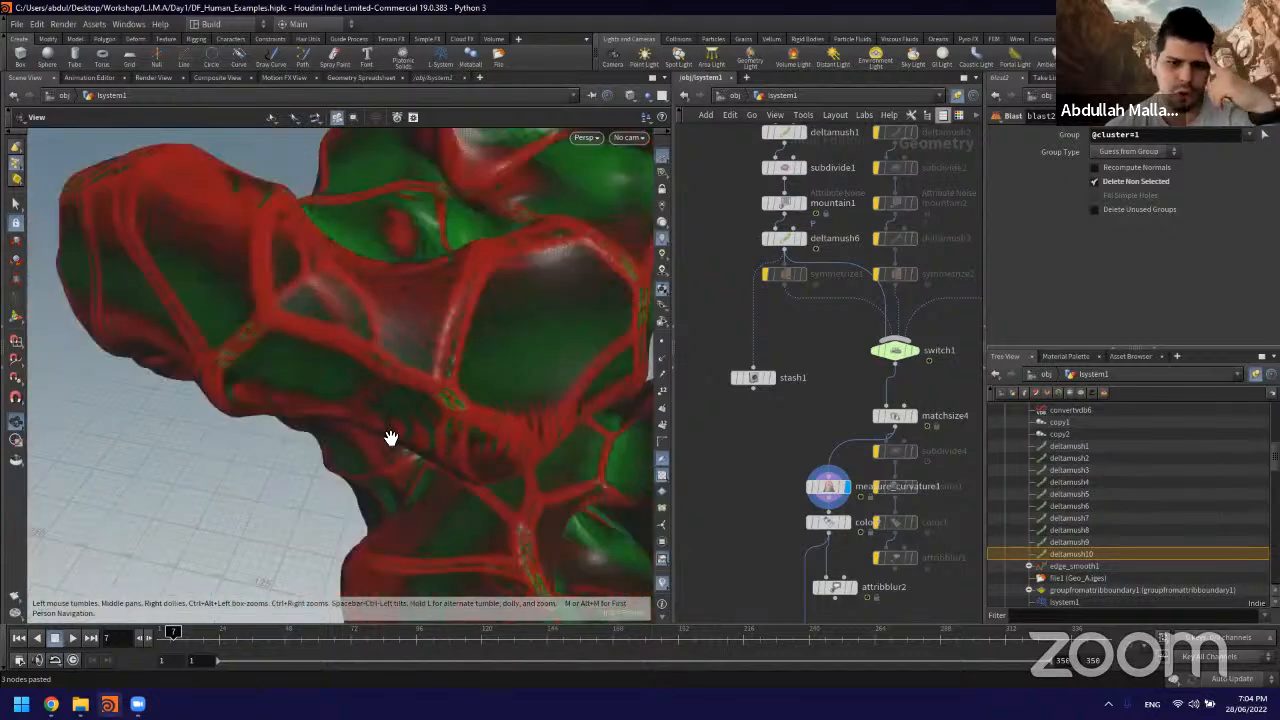
scroll(397, 434, down, 5)
scroll(570, 334, up, 4)
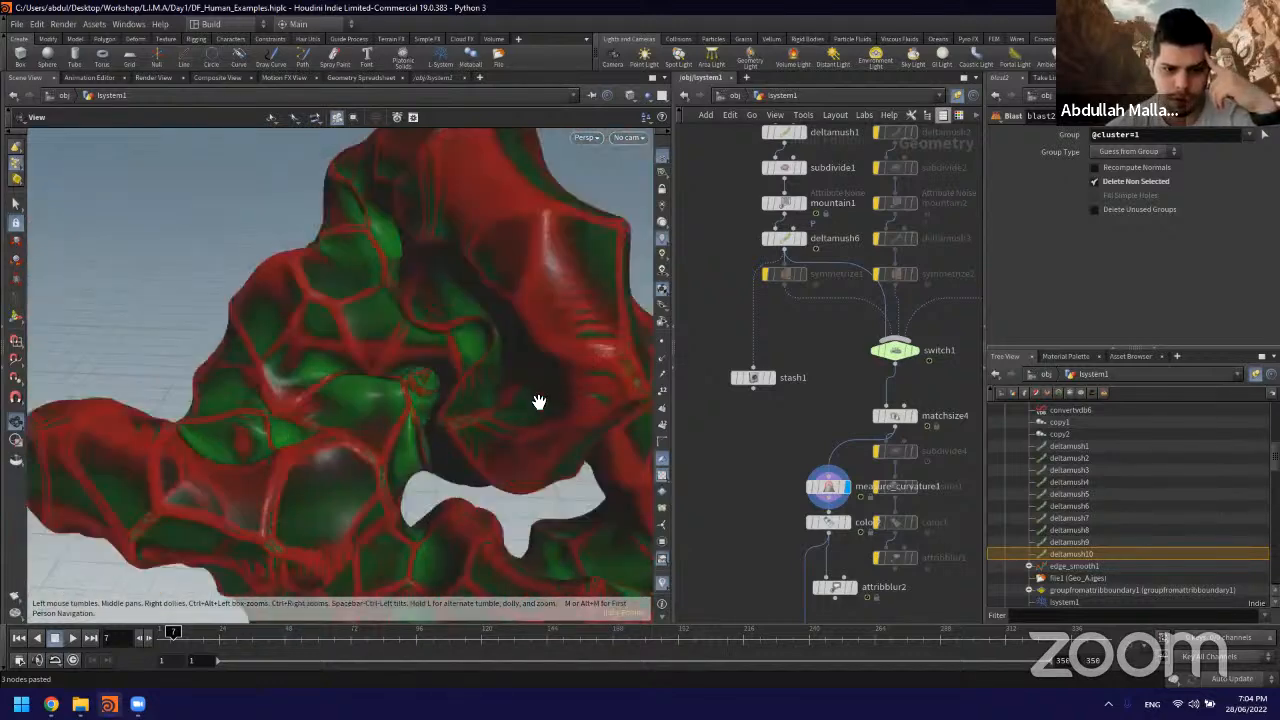
scroll(531, 400, up, 3)
scroll(508, 377, up, 3)
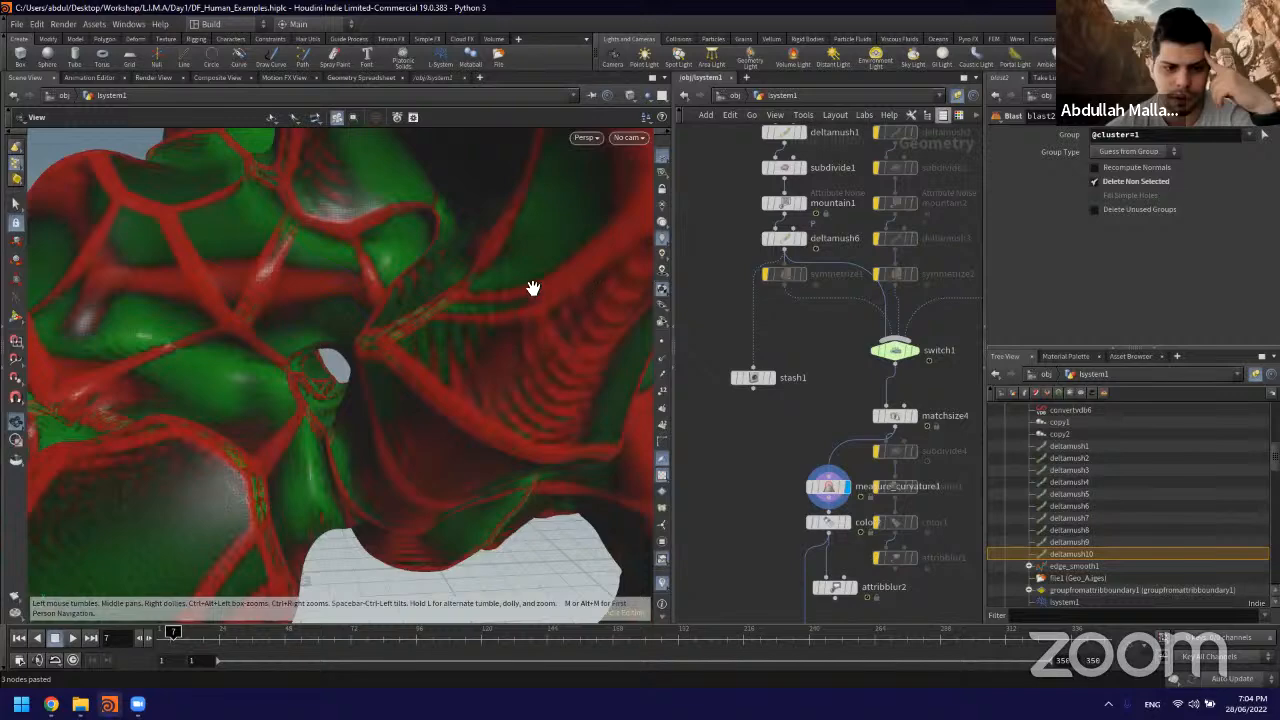
scroll(489, 380, down, 3)
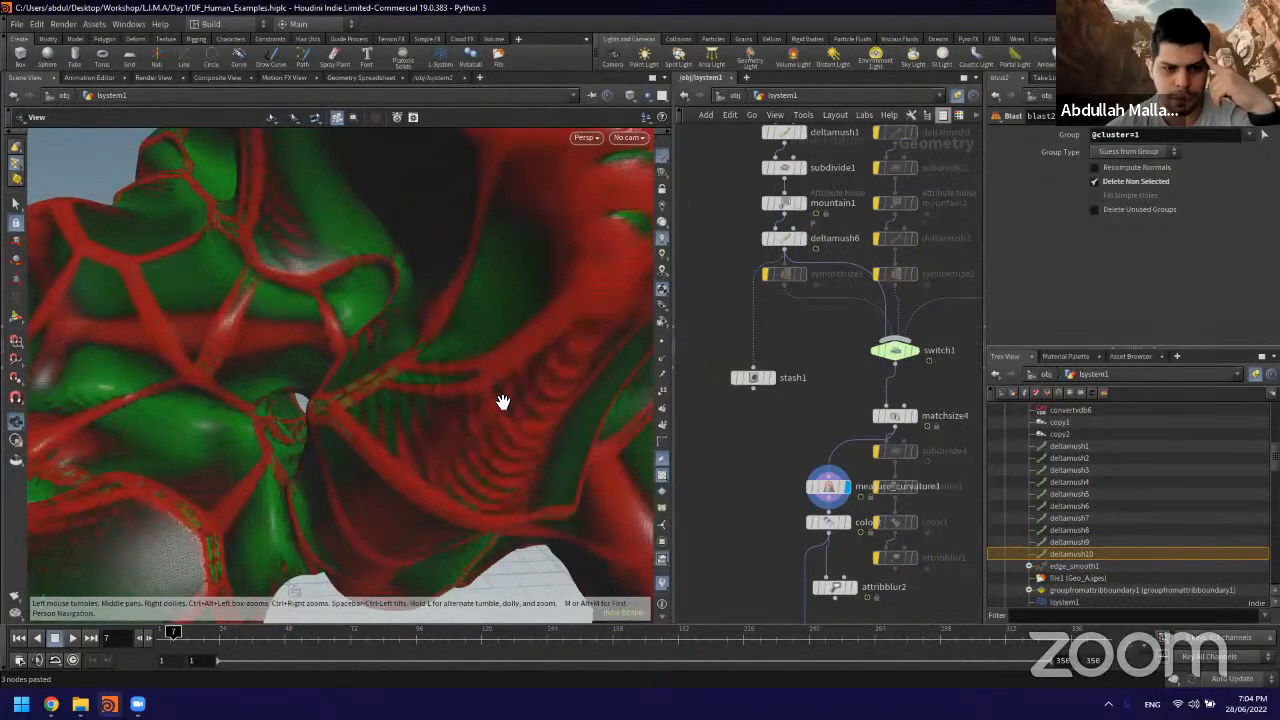
scroll(503, 400, down, 3)
click(828, 487)
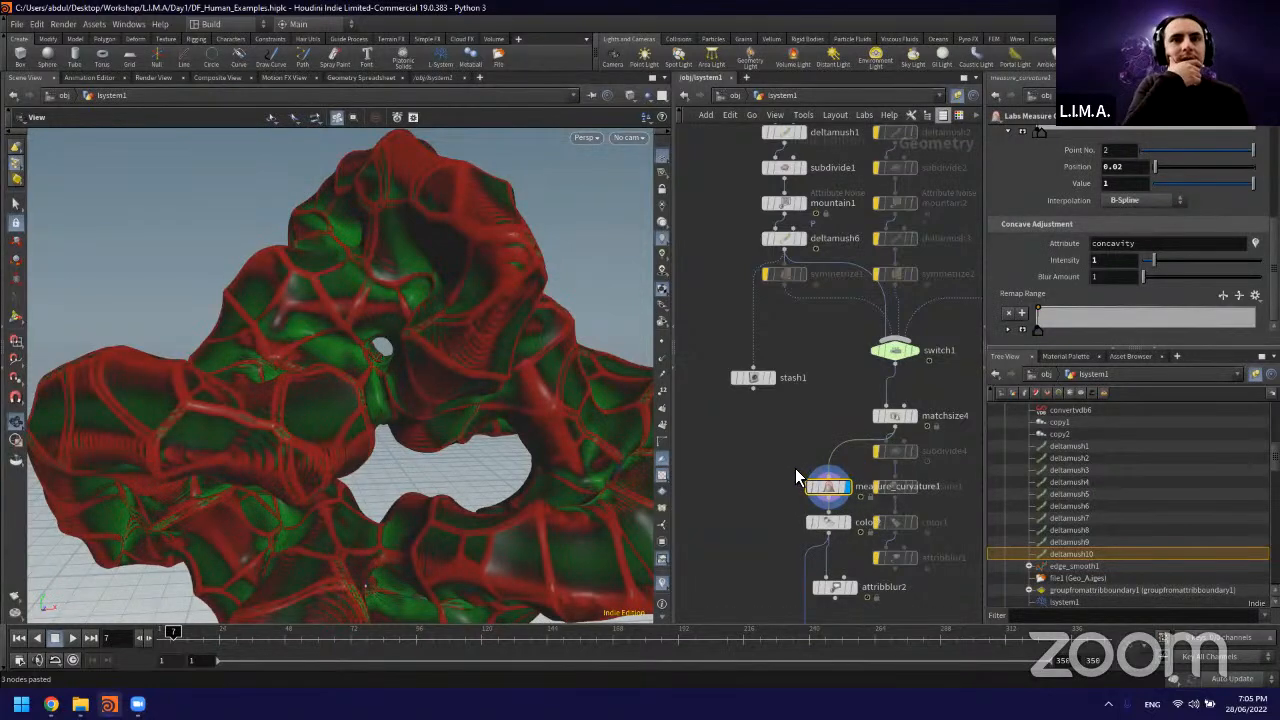
Step: Review measure_curvature1's convex and concave adjustment settings, collapsing and expanding the point controls of the convexity remap ramp
middle_drag(784, 412, 783, 406)
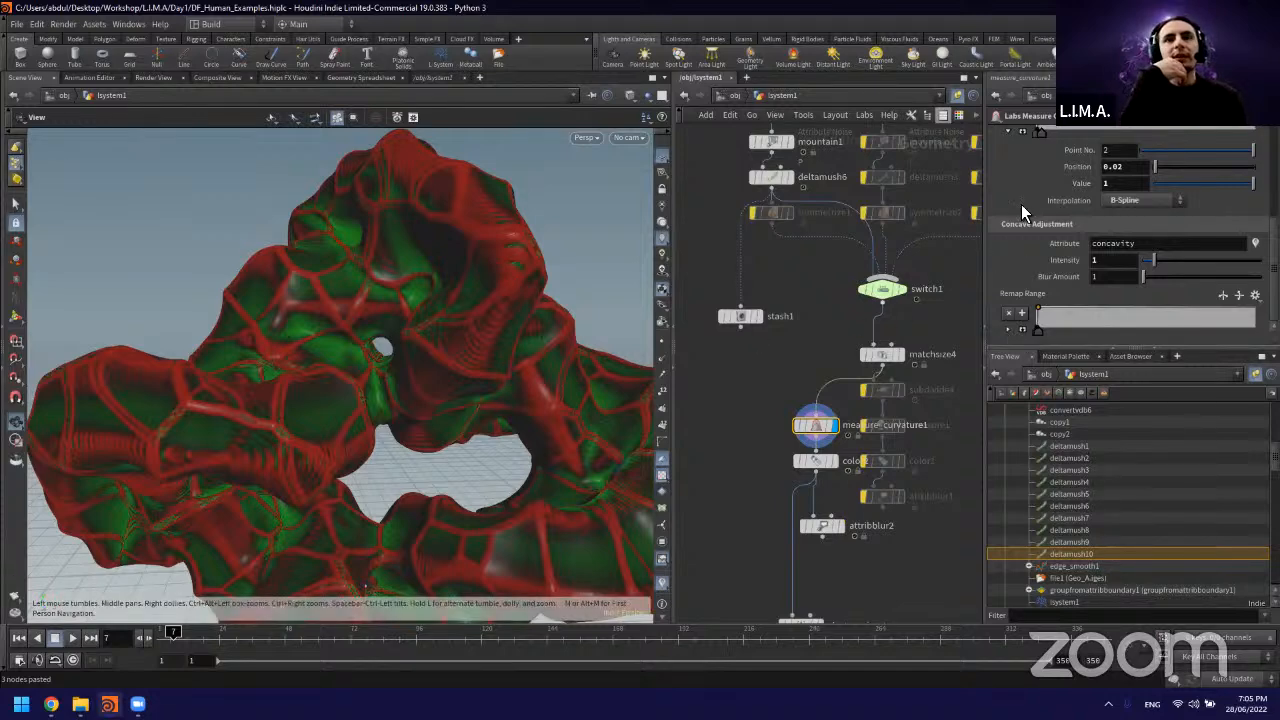
click(1008, 131)
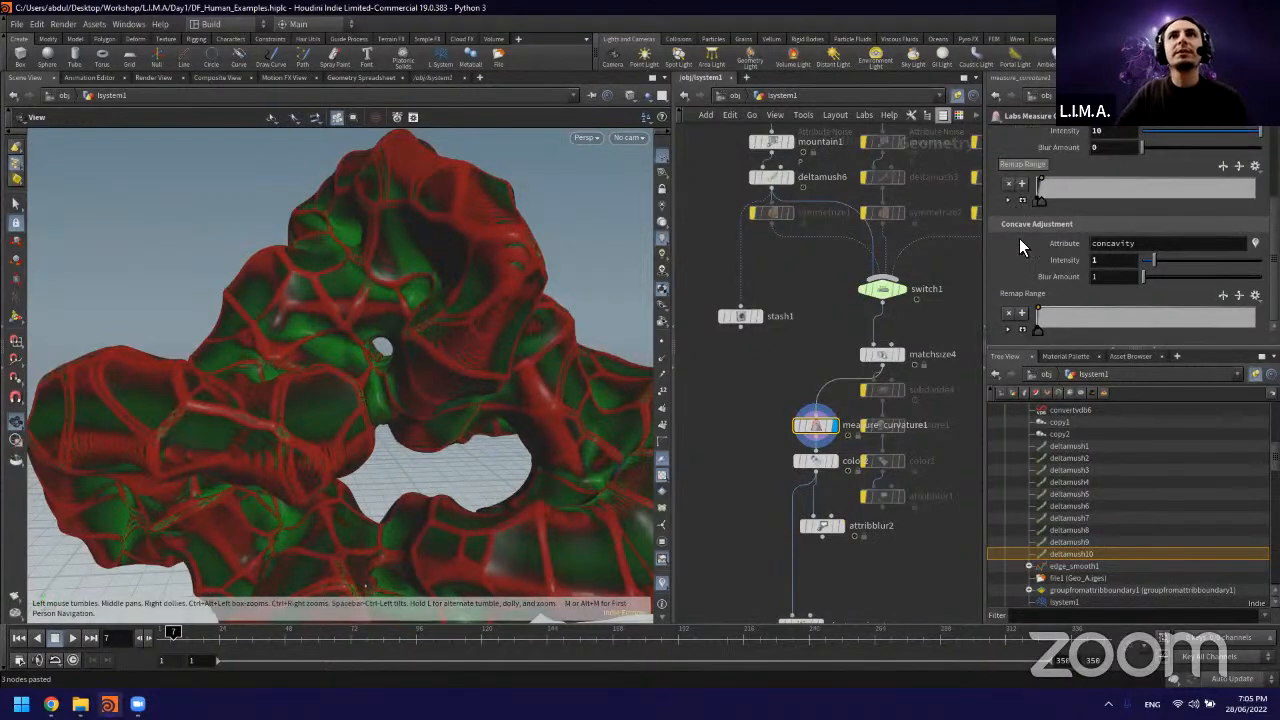
scroll(1019, 238, up, 1)
scroll(1043, 300, up, 1)
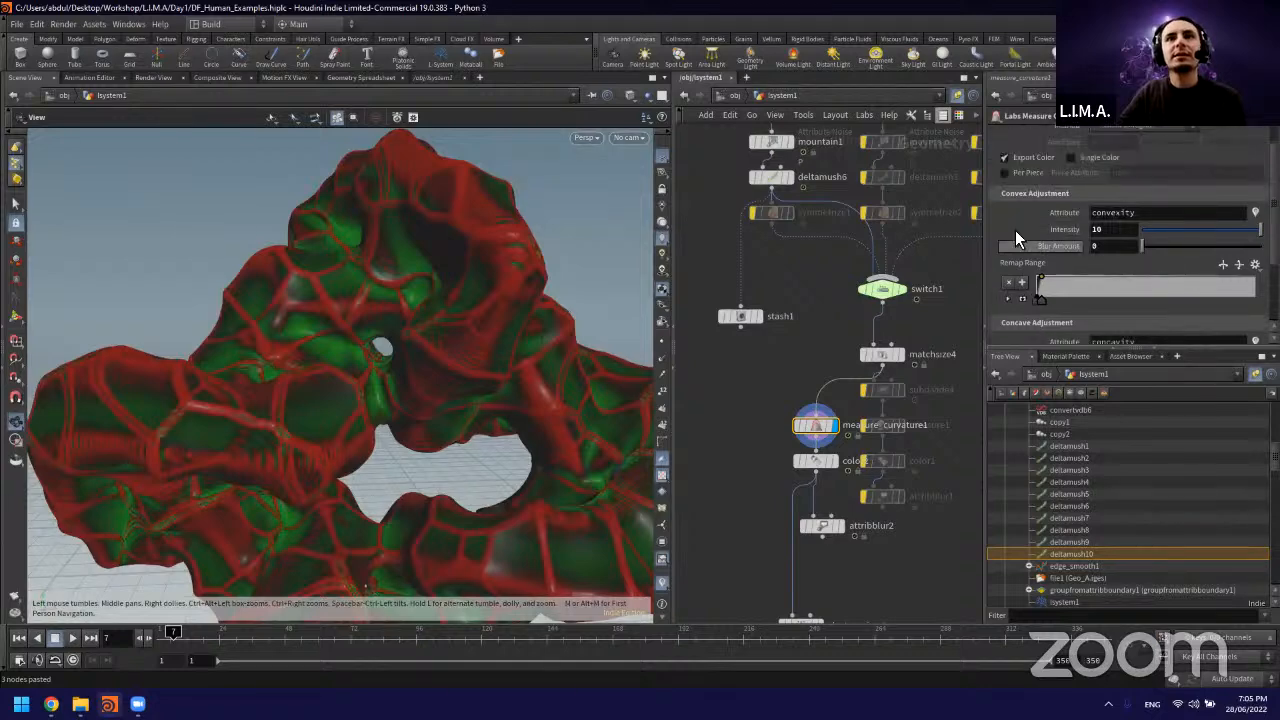
click(1008, 298)
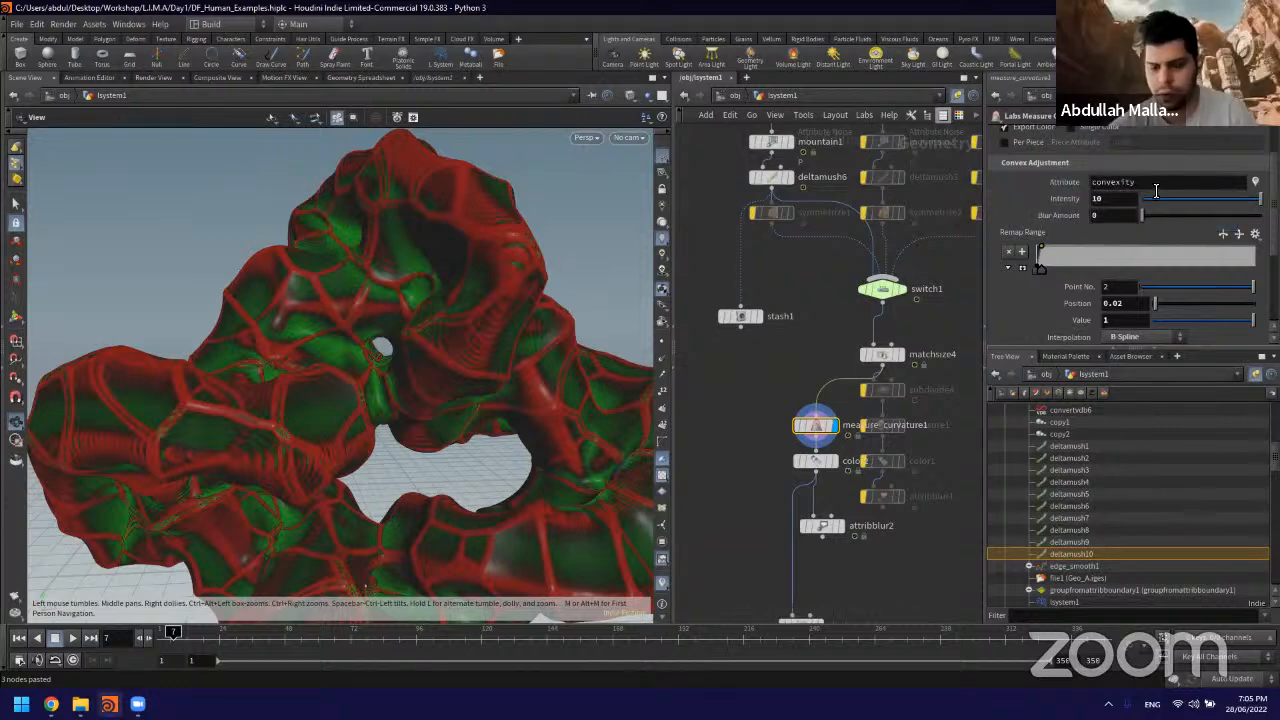
click(1156, 190)
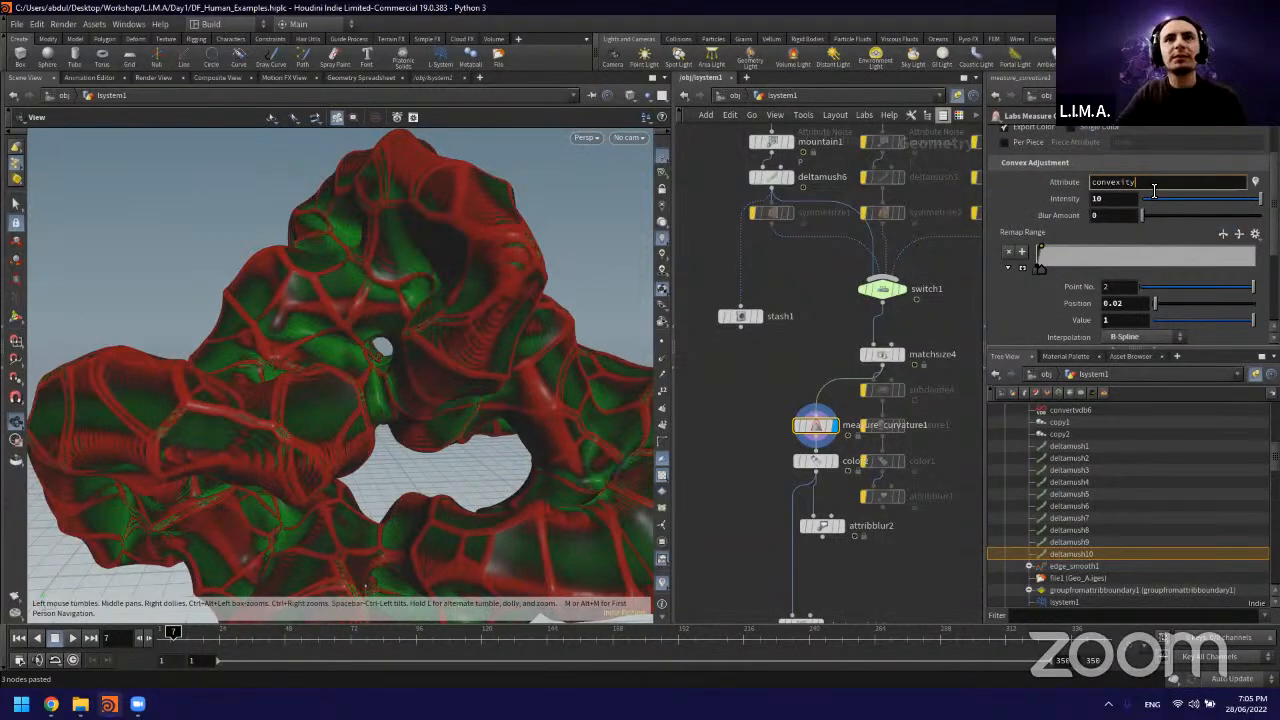
mouse_move(849, 290)
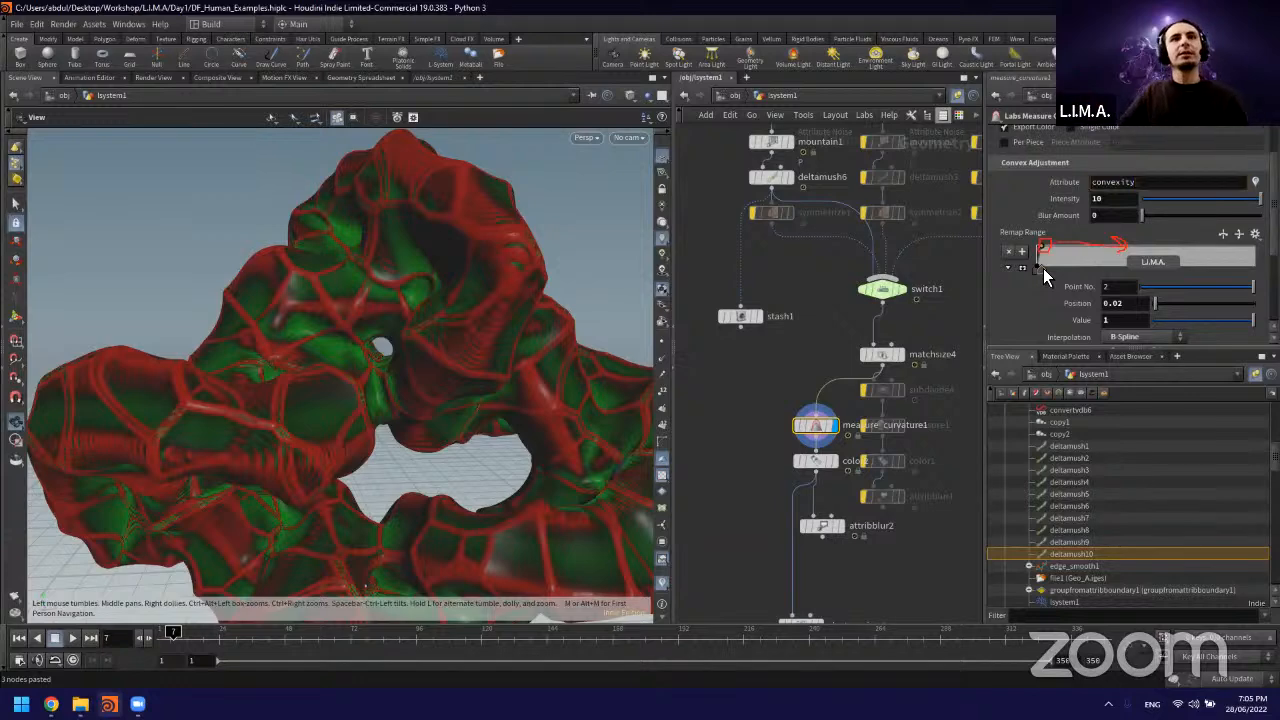
Step: Try positions 1 and 0.5 for the second point of measure_curvature1's convexity remap ramp
click(1134, 308)
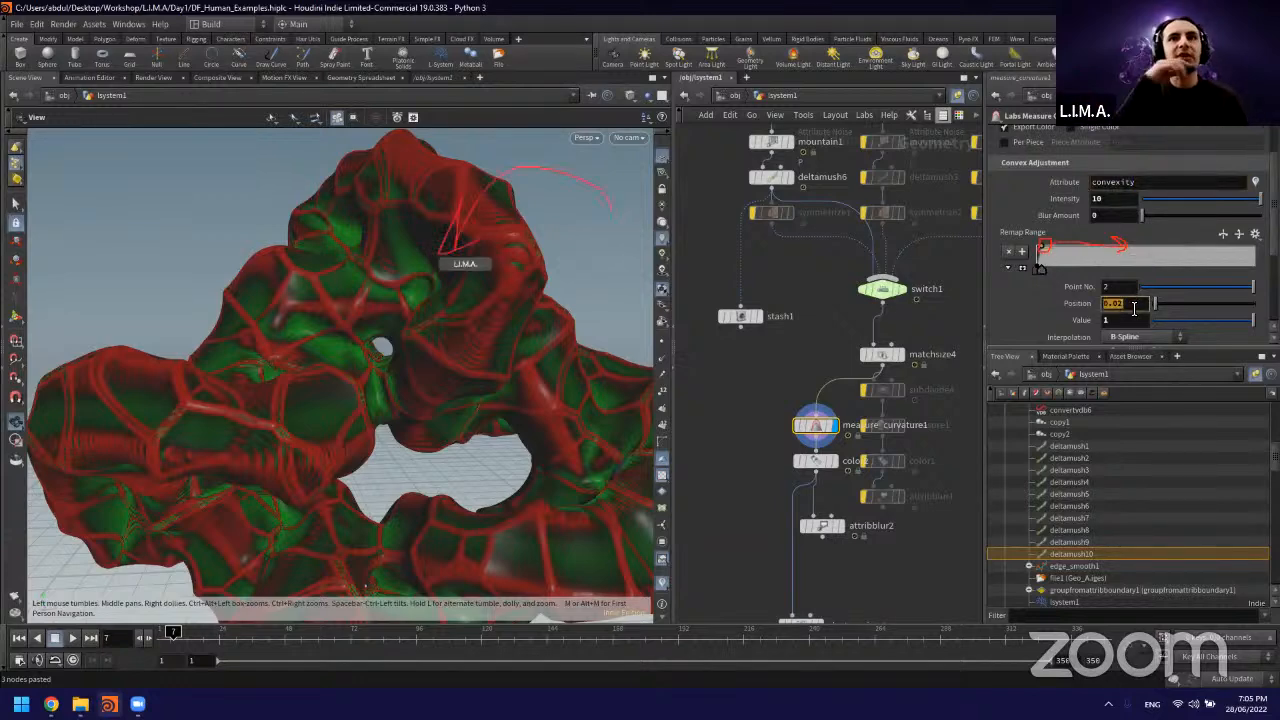
text(1)
key(Return)
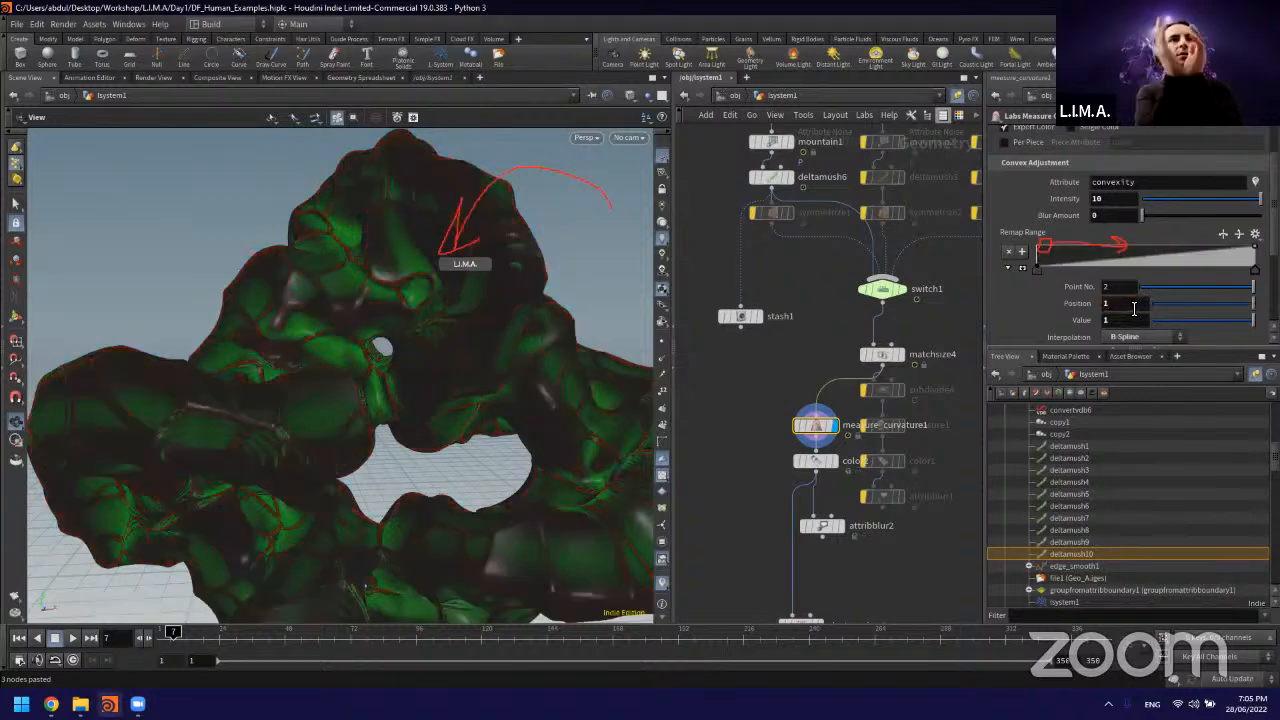
double_click(1134, 308)
text(0.5)
key(Return)
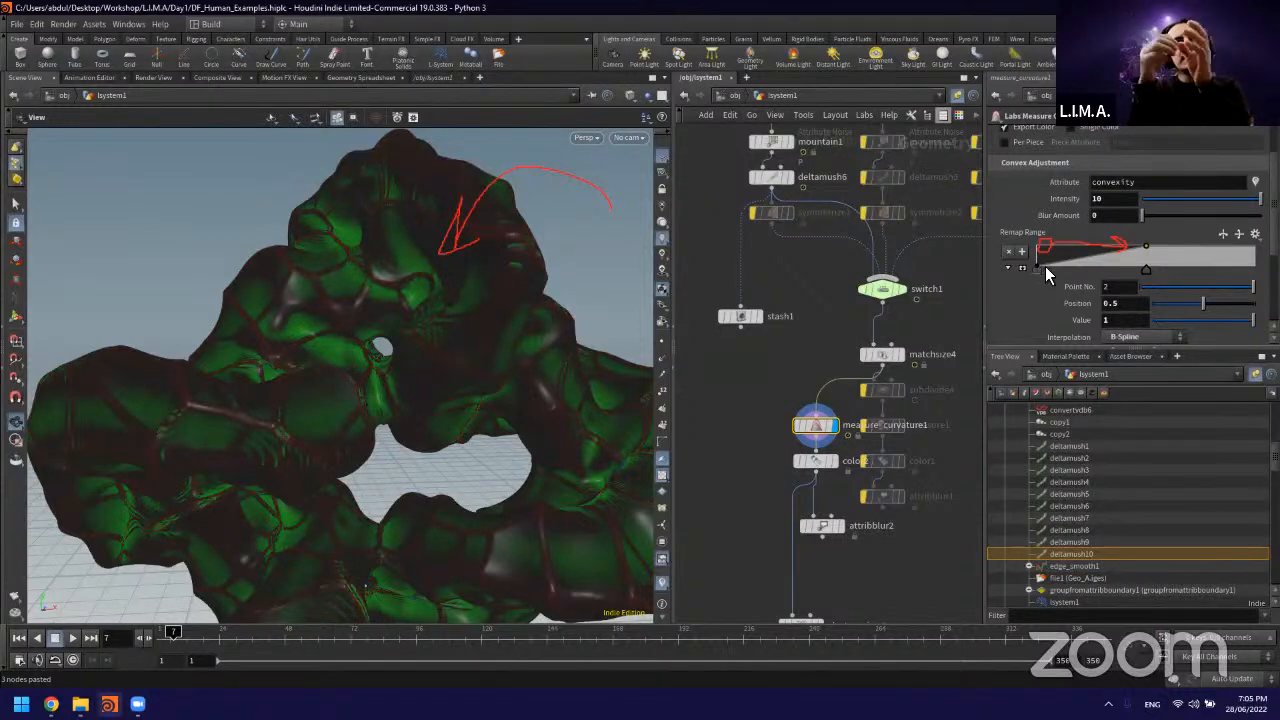
Step: Try the convexity ramp's first point at about 0.36, return it to 0, and shift the second point to about 0.645
drag(1037, 269, 1120, 258)
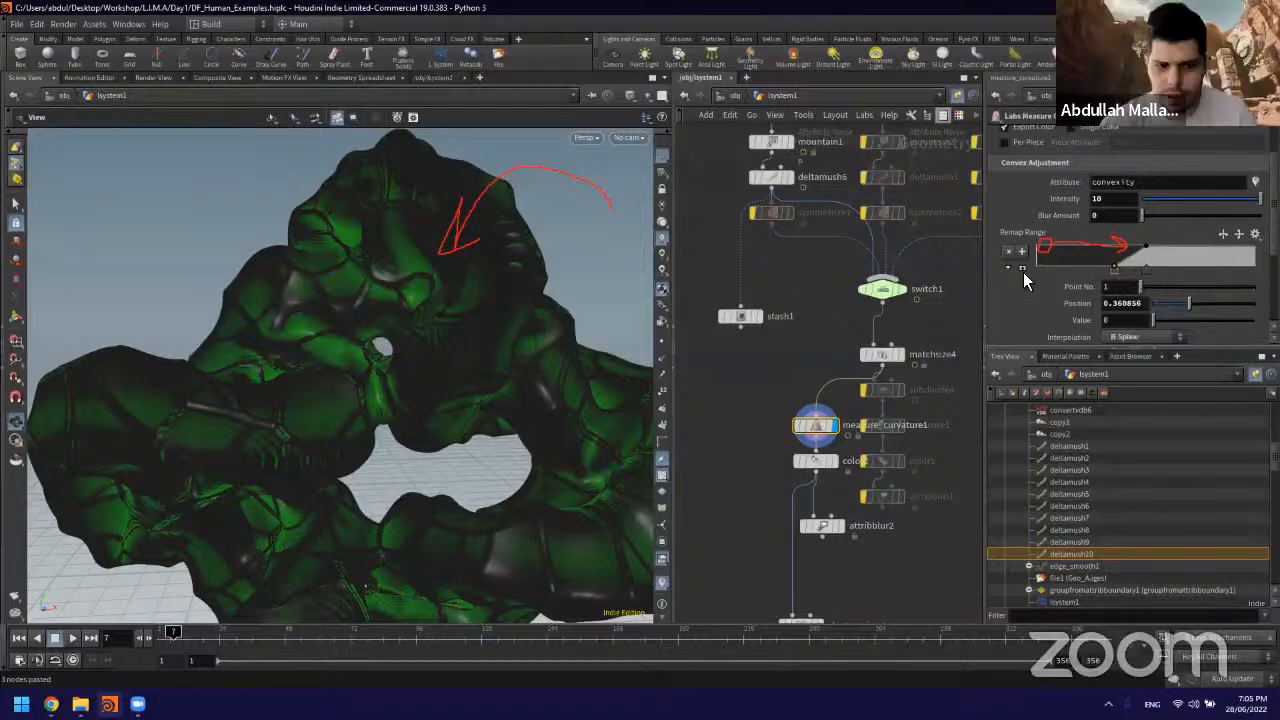
drag(1023, 272, 1017, 278)
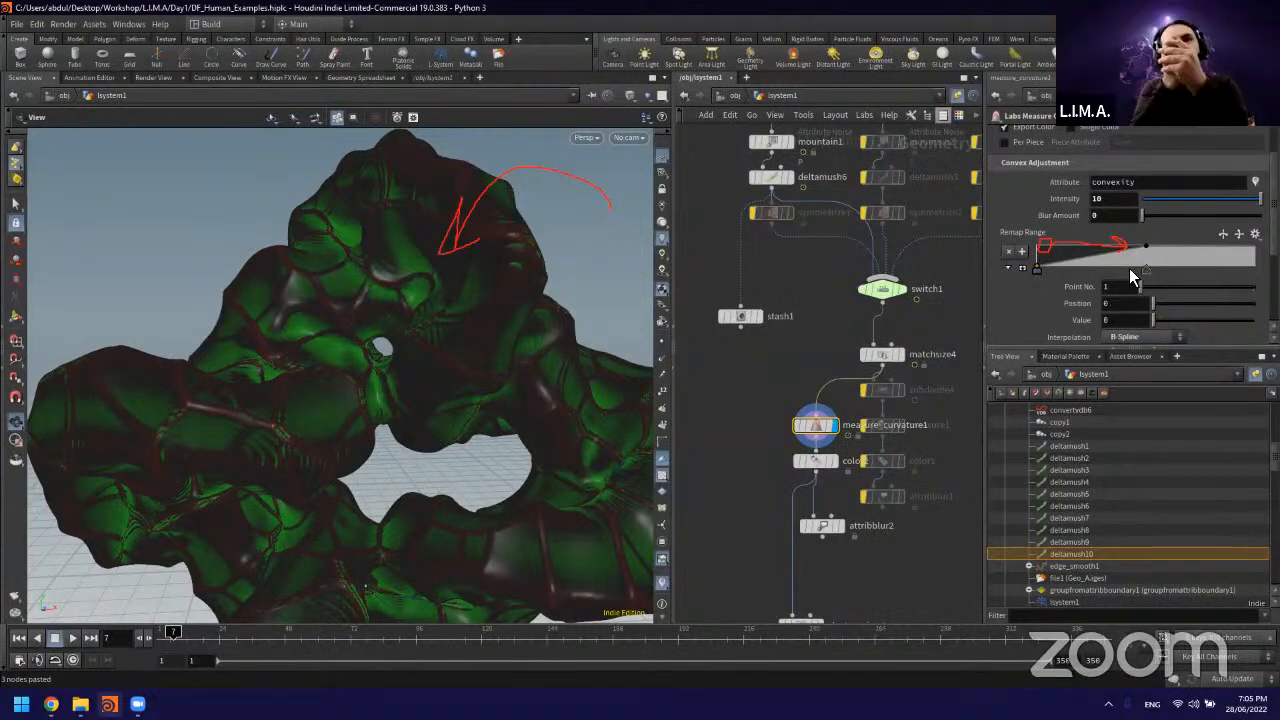
drag(1146, 270, 1075, 272)
click(1177, 266)
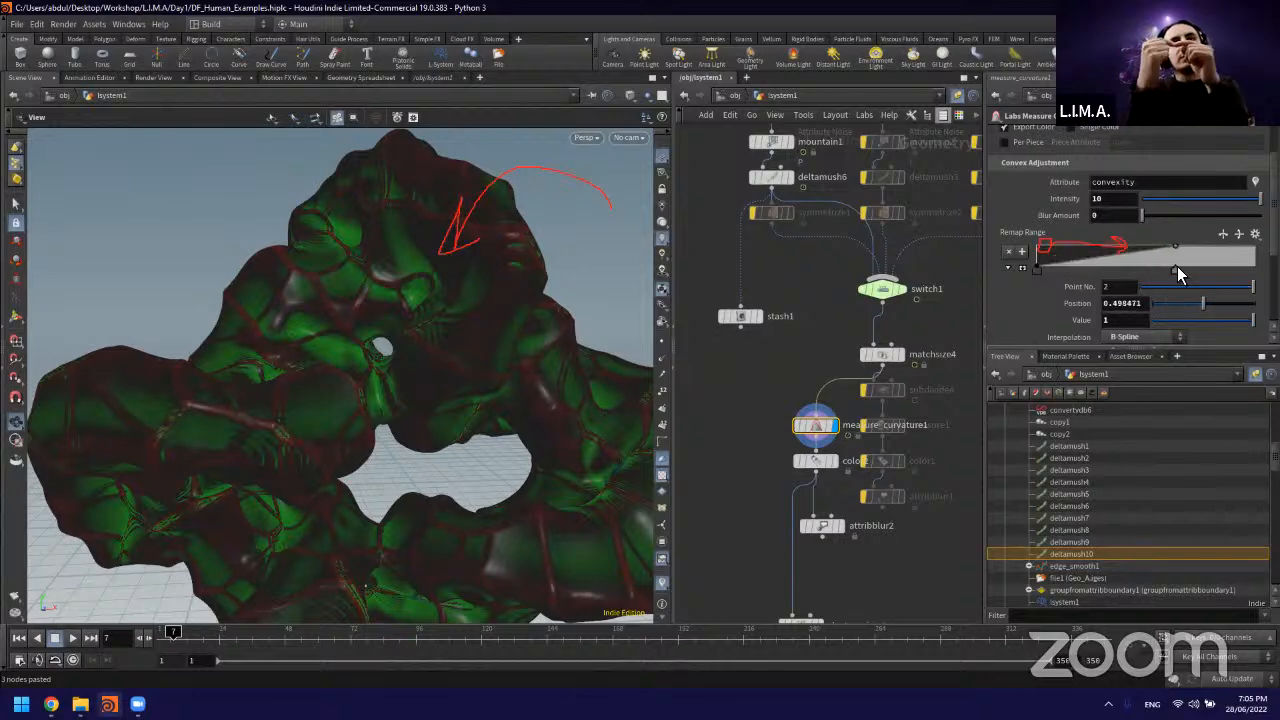
Step: Try convexity intensity 1 with a wider concavity remap falloff and the convexity ramp's second point at about 0.061
click(1105, 199)
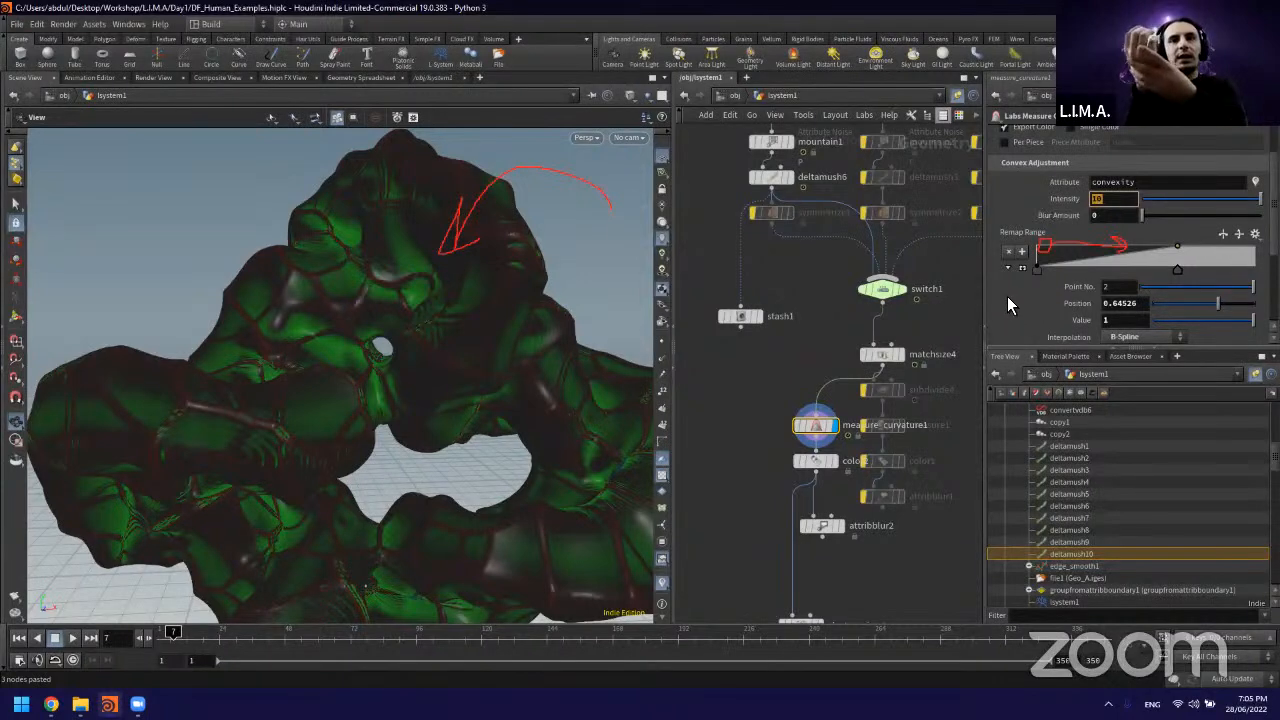
scroll(1007, 296, down, 3)
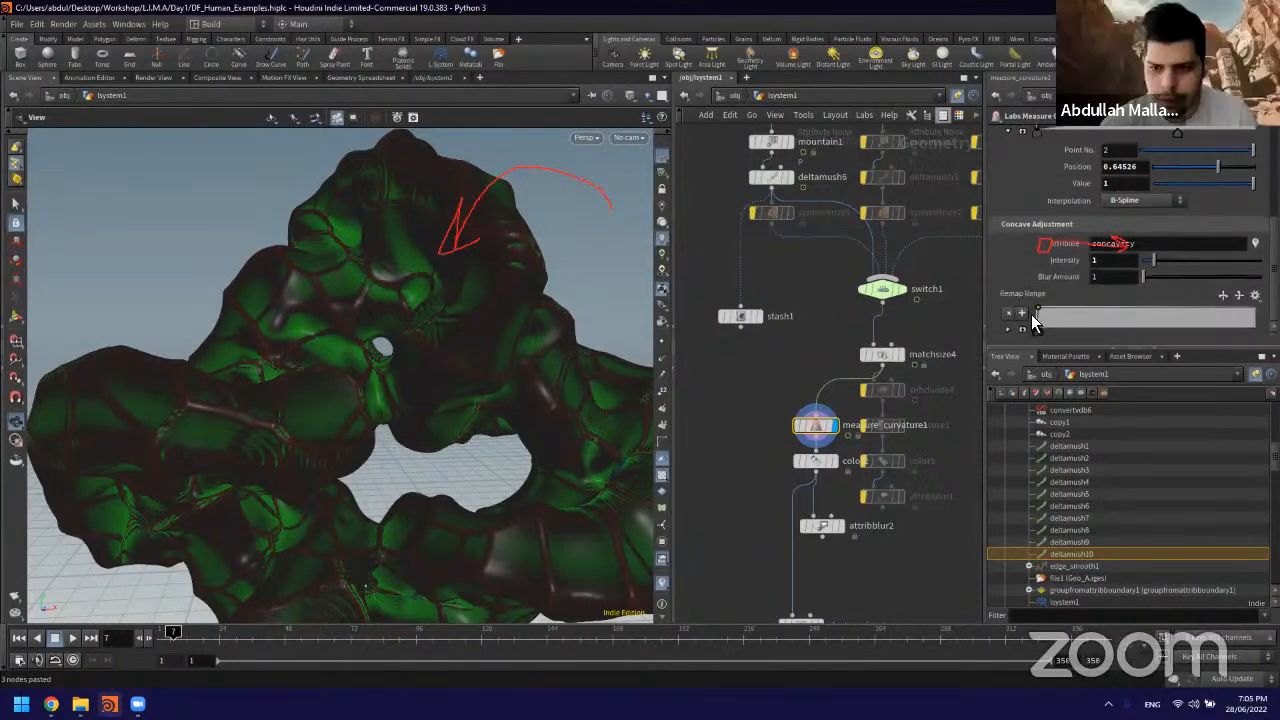
mouse_move(1041, 332)
mouse_down()
mouse_move(1108, 332)
mouse_move(1083, 331)
mouse_up()
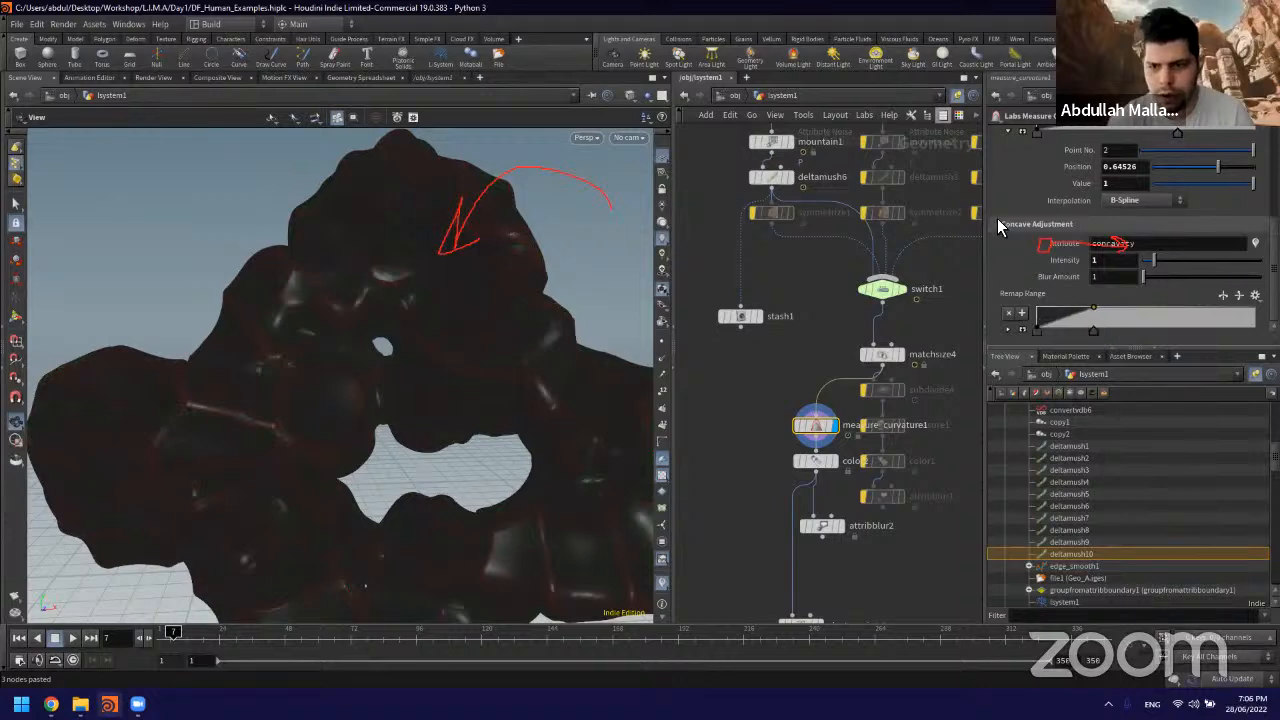
scroll(1053, 203, up, 2)
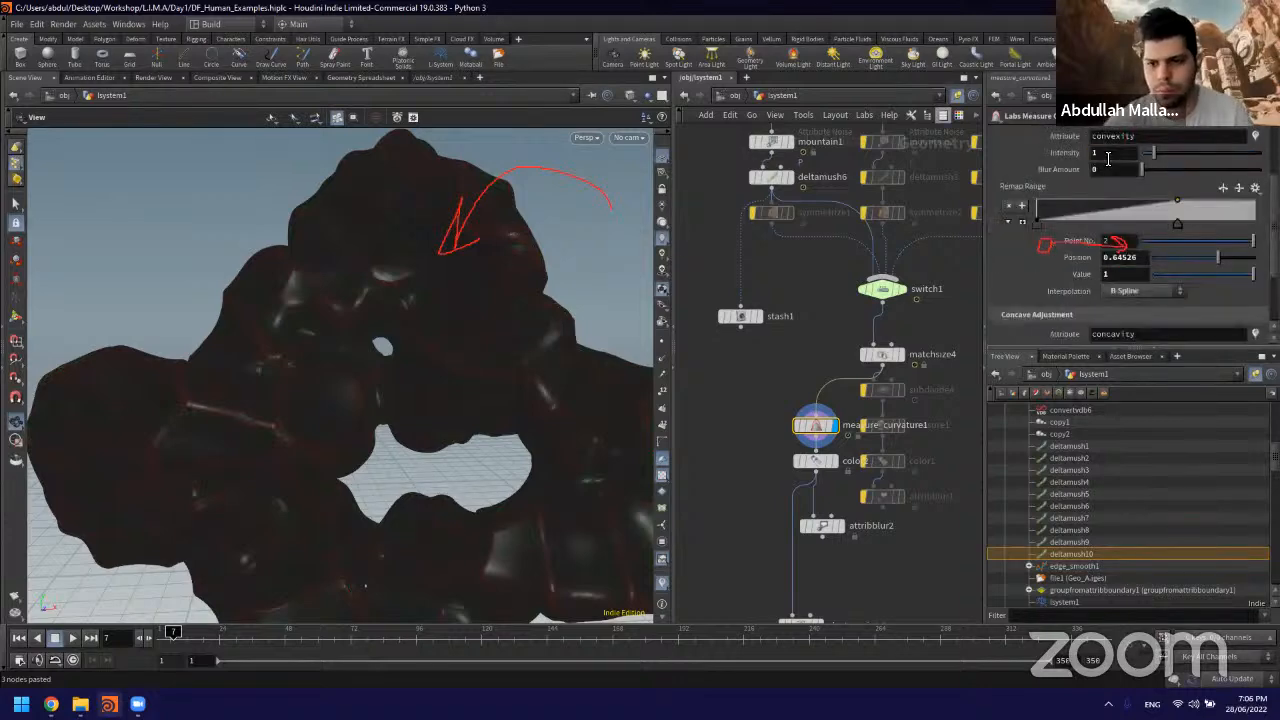
drag(1180, 228, 1069, 223)
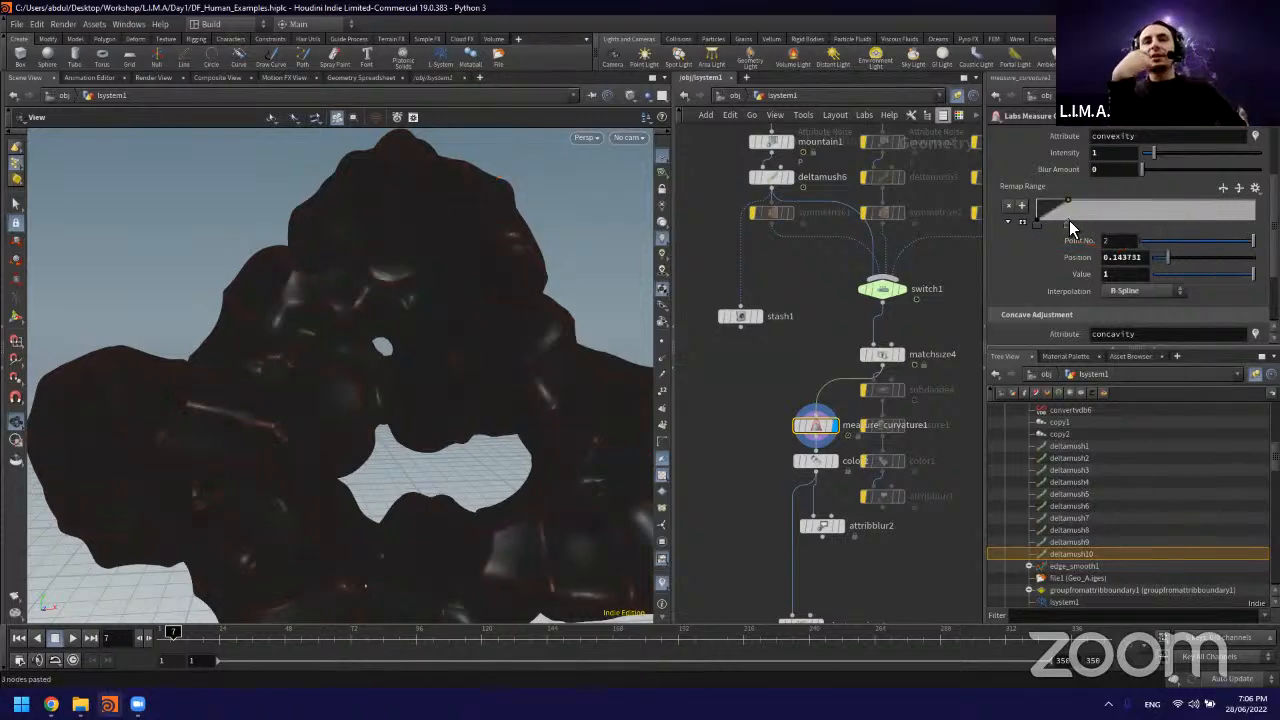
drag(1069, 227, 1051, 230)
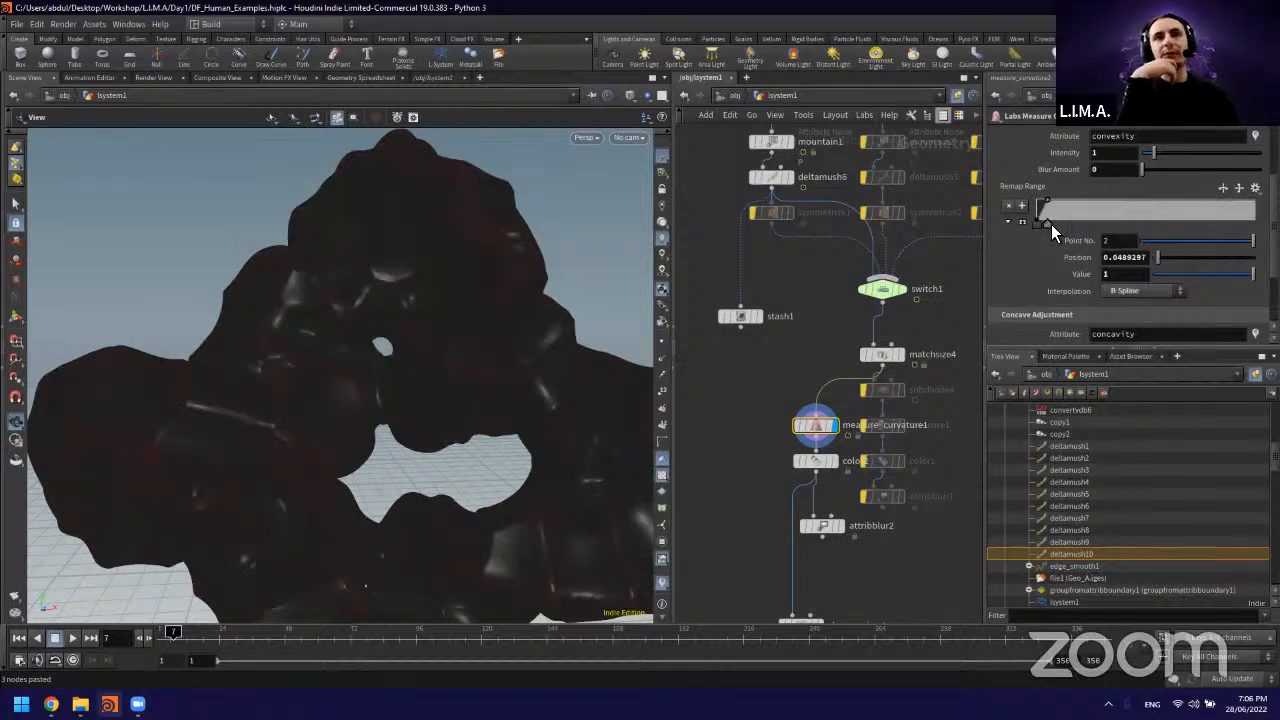
Step: Set the convexity intensity to 10, place its second ramp point at about 0.214, and narrow the concavity remap falloff
click(1122, 155)
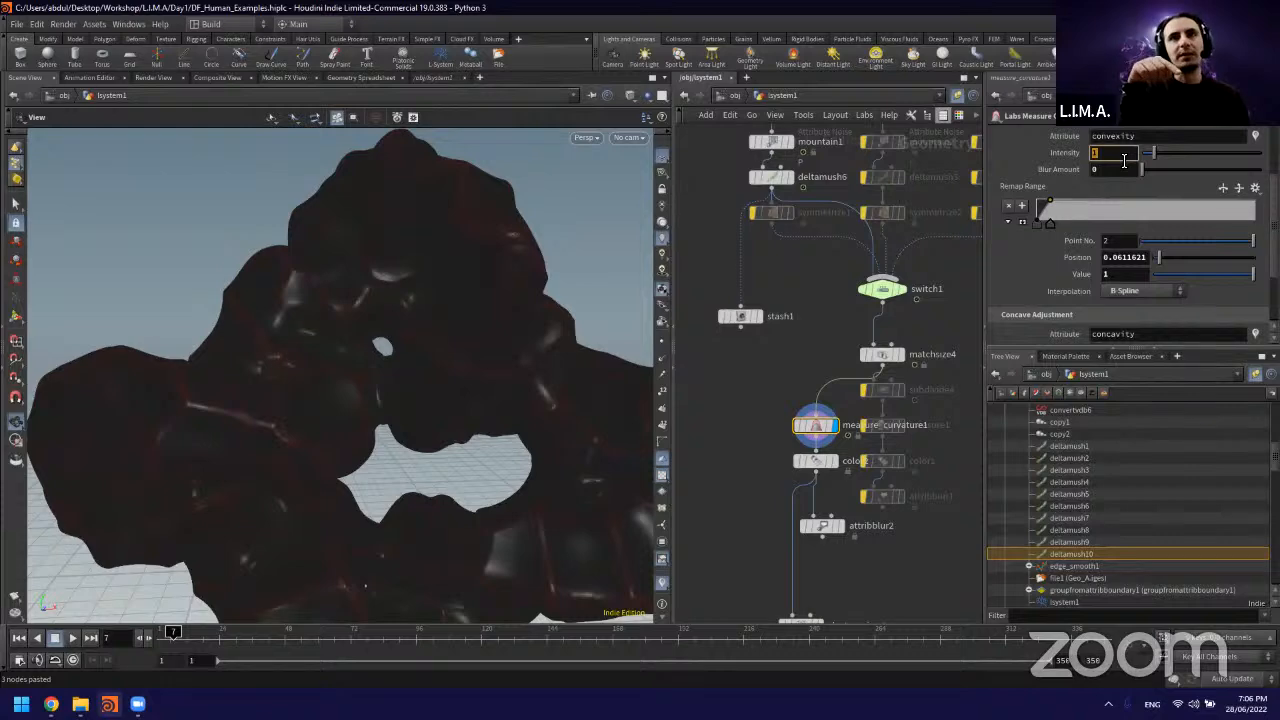
text(10)
key(Return)
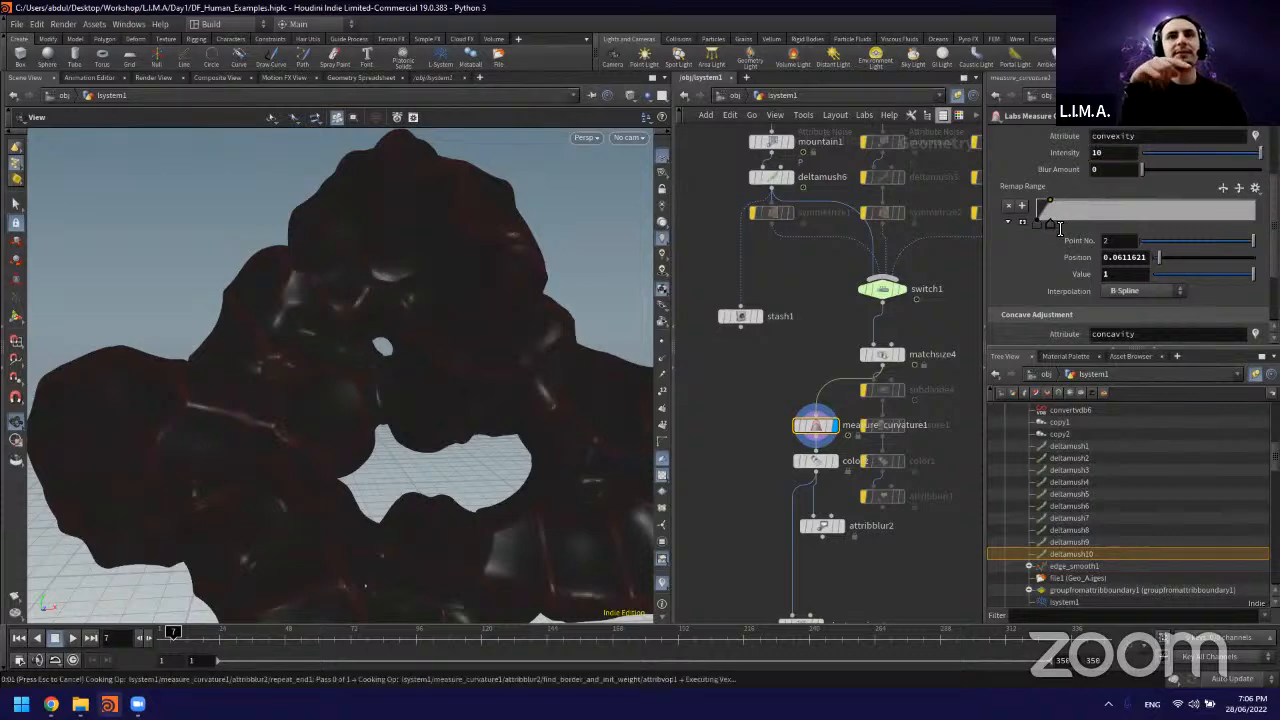
drag(1055, 222, 1083, 224)
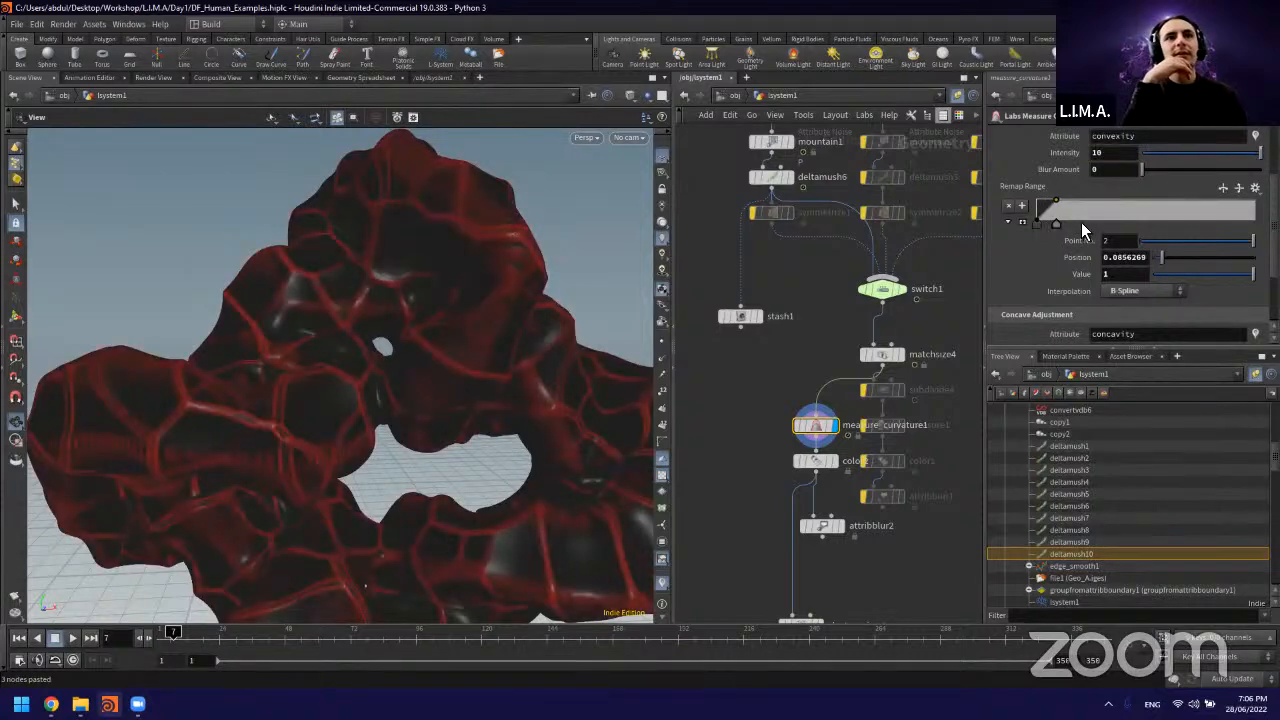
scroll(1009, 256, down, 3)
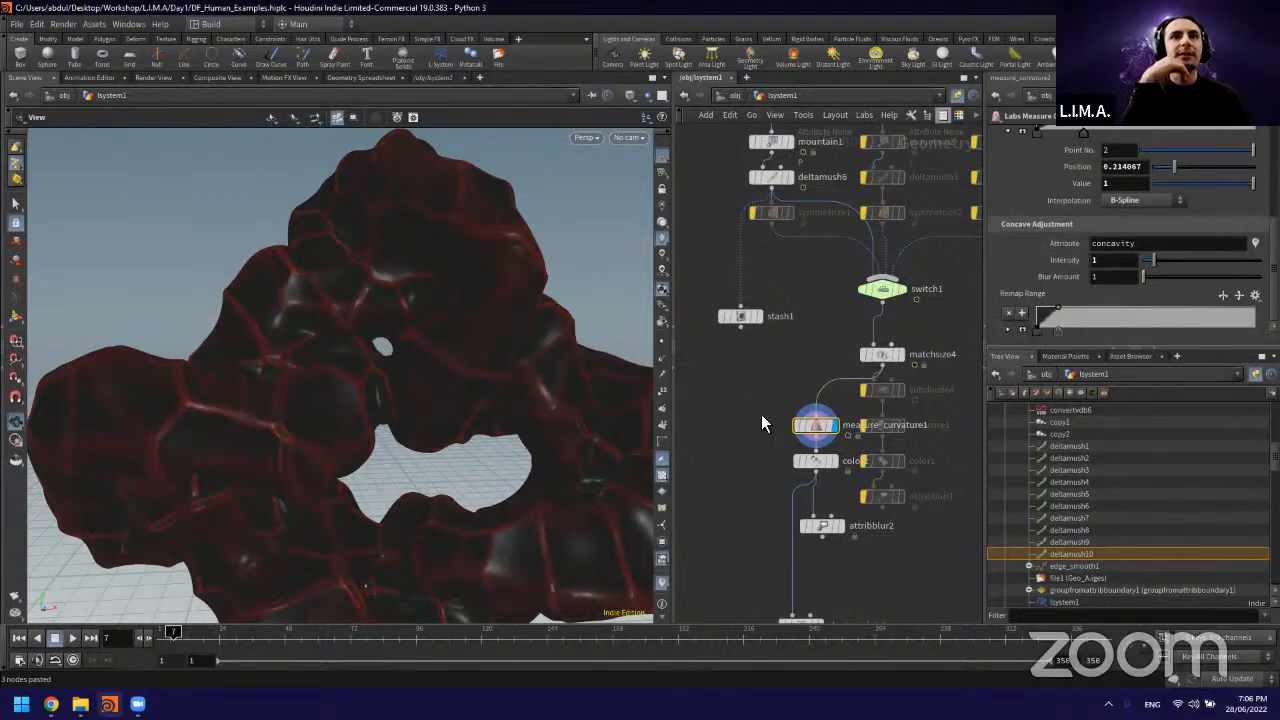
Step: Display color2, try convexity range maximums of 3 and 2, and move the ramp's white point to about 0.229
middle_drag(764, 420, 766, 377)
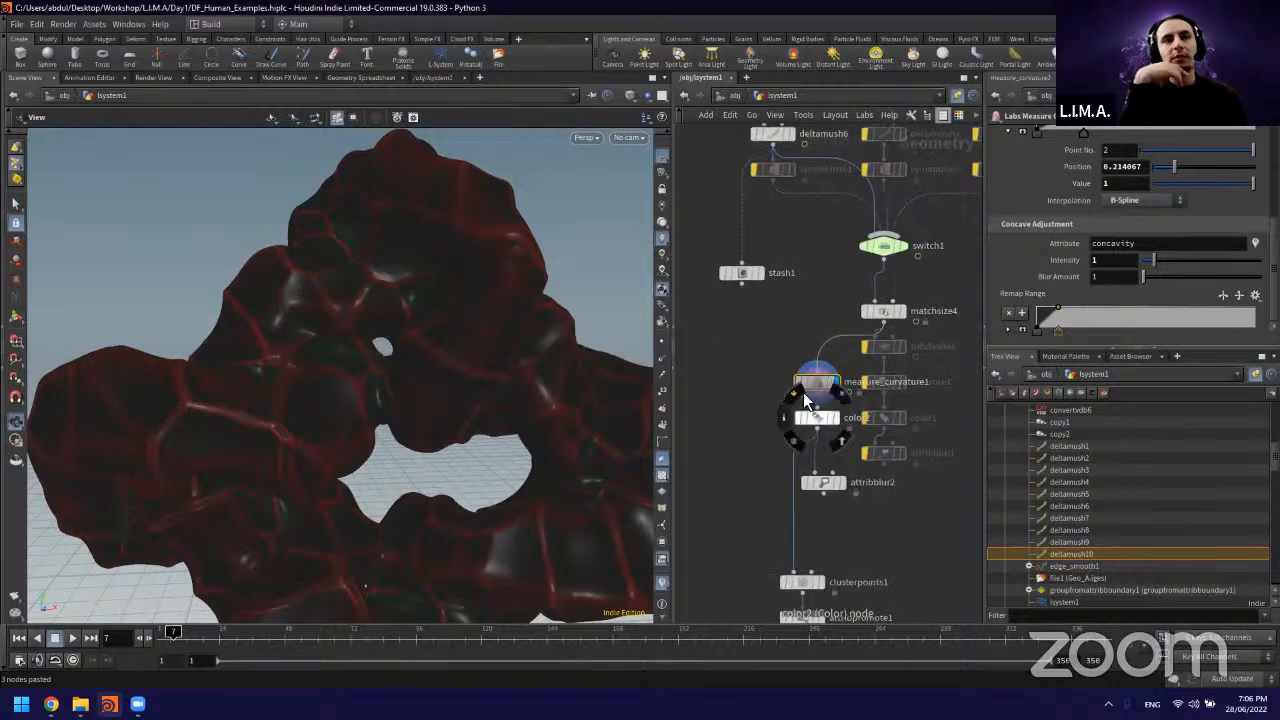
click(817, 418)
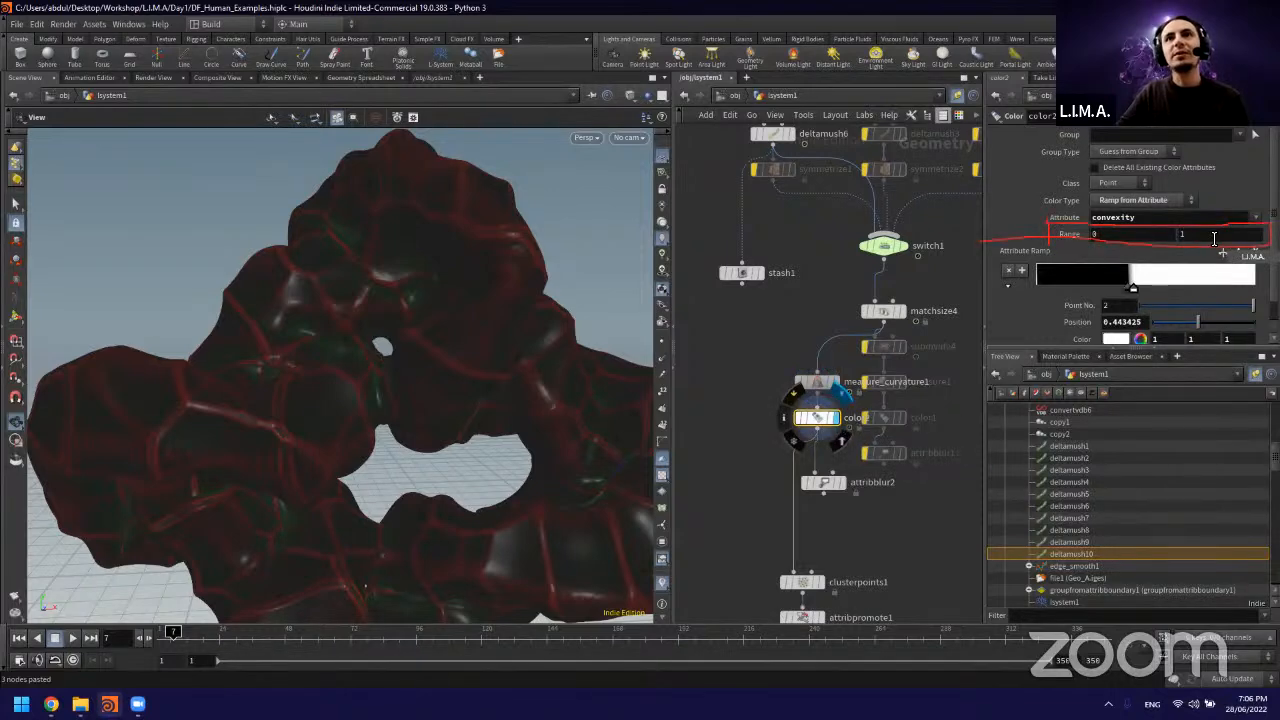
drag(1214, 238, 1118, 238)
text(3)
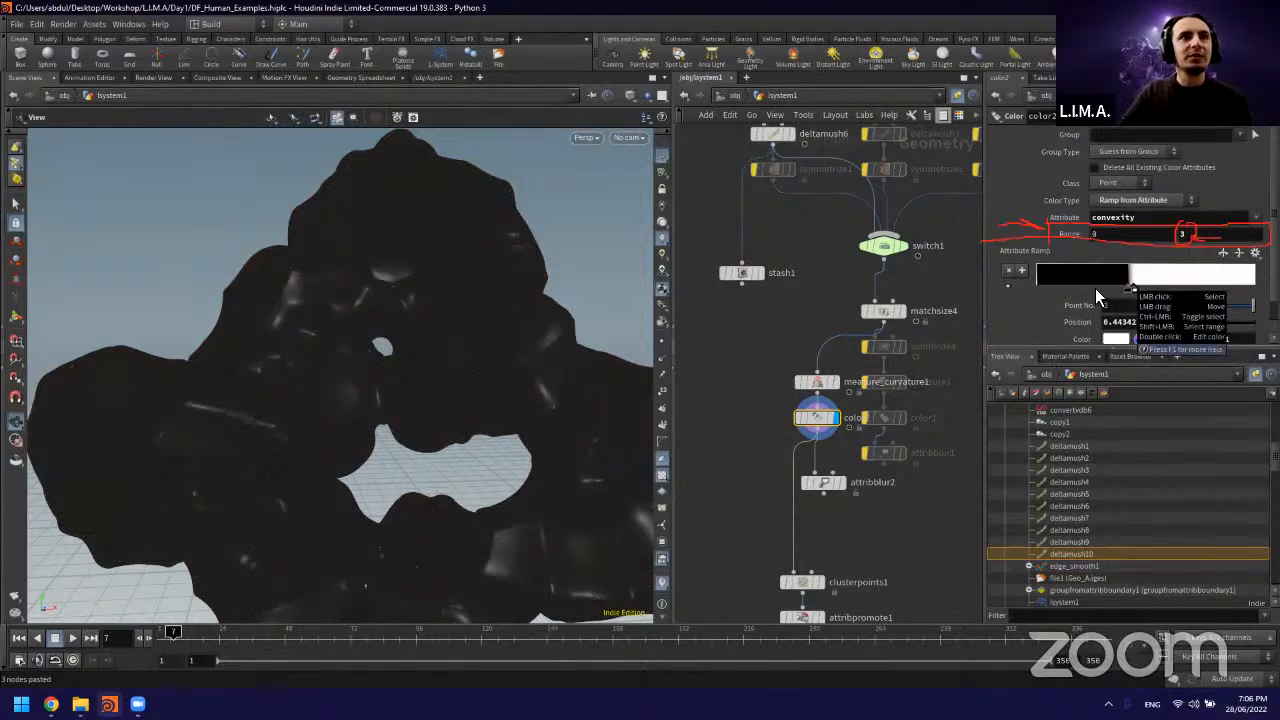
mouse_move(1128, 289)
mouse_down()
mouse_move(1059, 289)
mouse_move(1087, 289)
mouse_up()
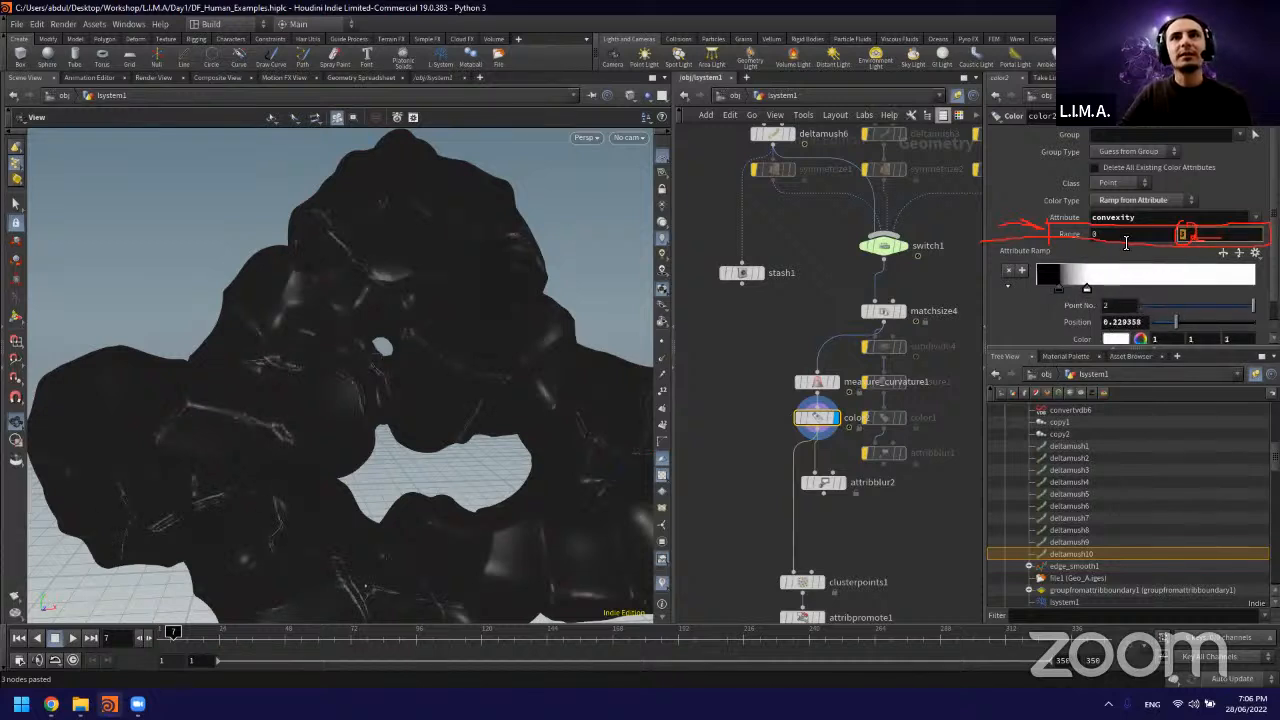
text(2)
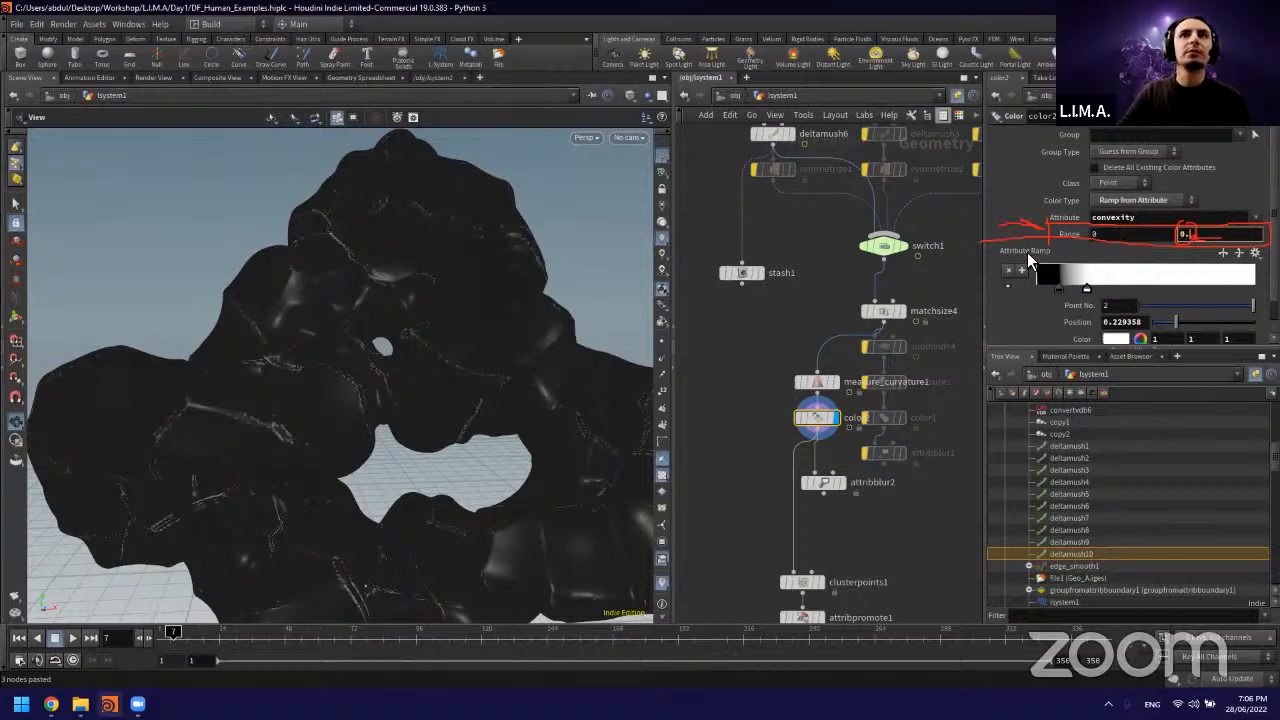
Step: Set color2's range maximum to 0.5 and place the ramp's white point at about 0.657 and black point at about 0.214
click(1086, 289)
drag(1087, 290, 1180, 289)
drag(1204, 237, 1182, 238)
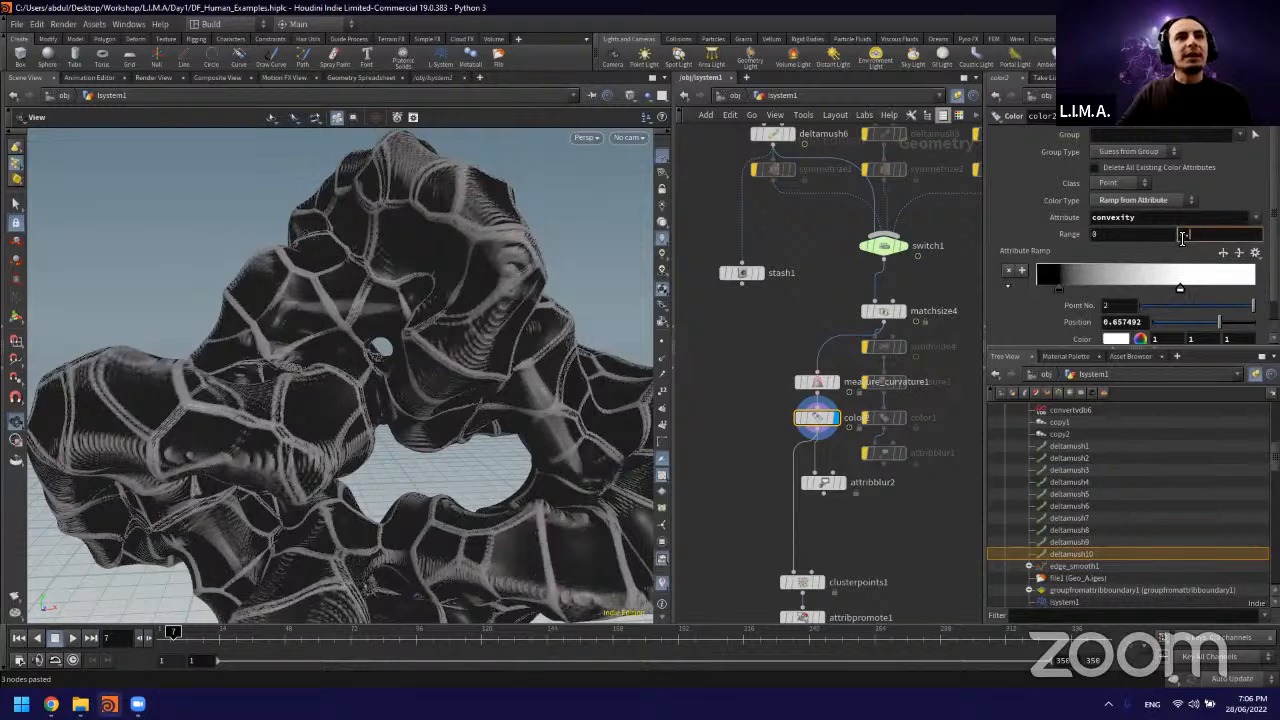
text(0.5)
click(1089, 290)
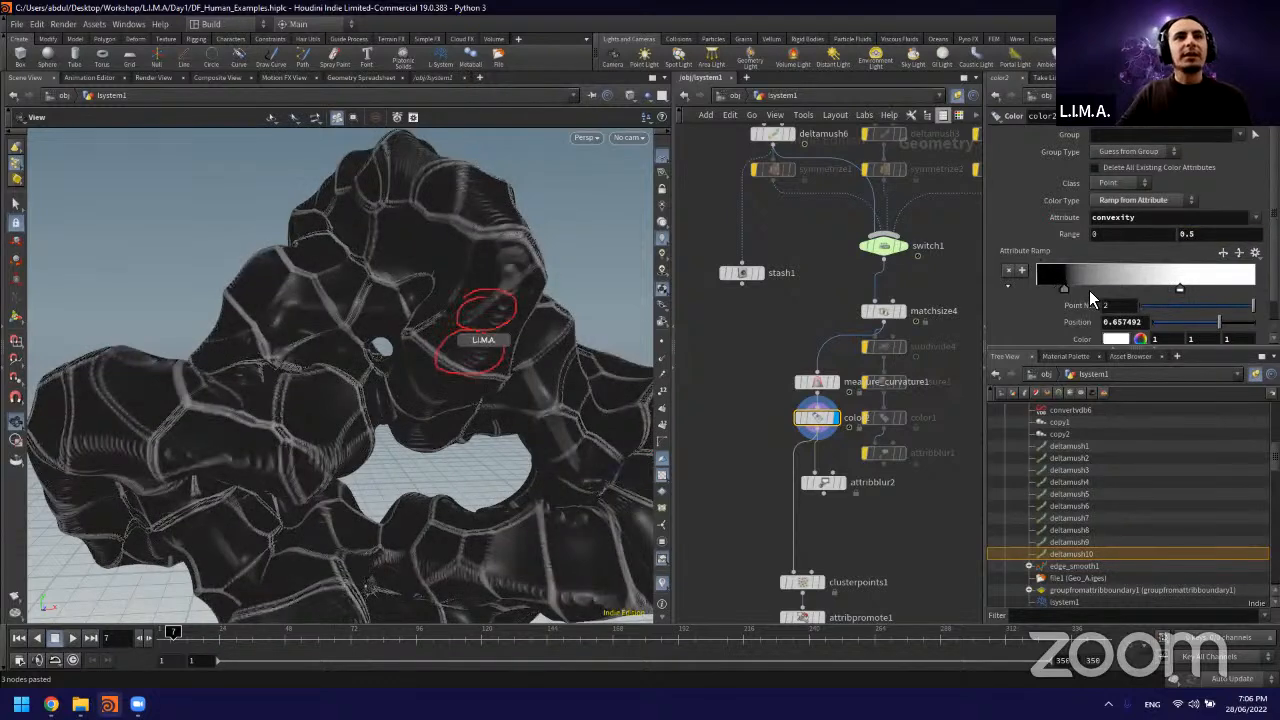
drag(1105, 292, 1084, 290)
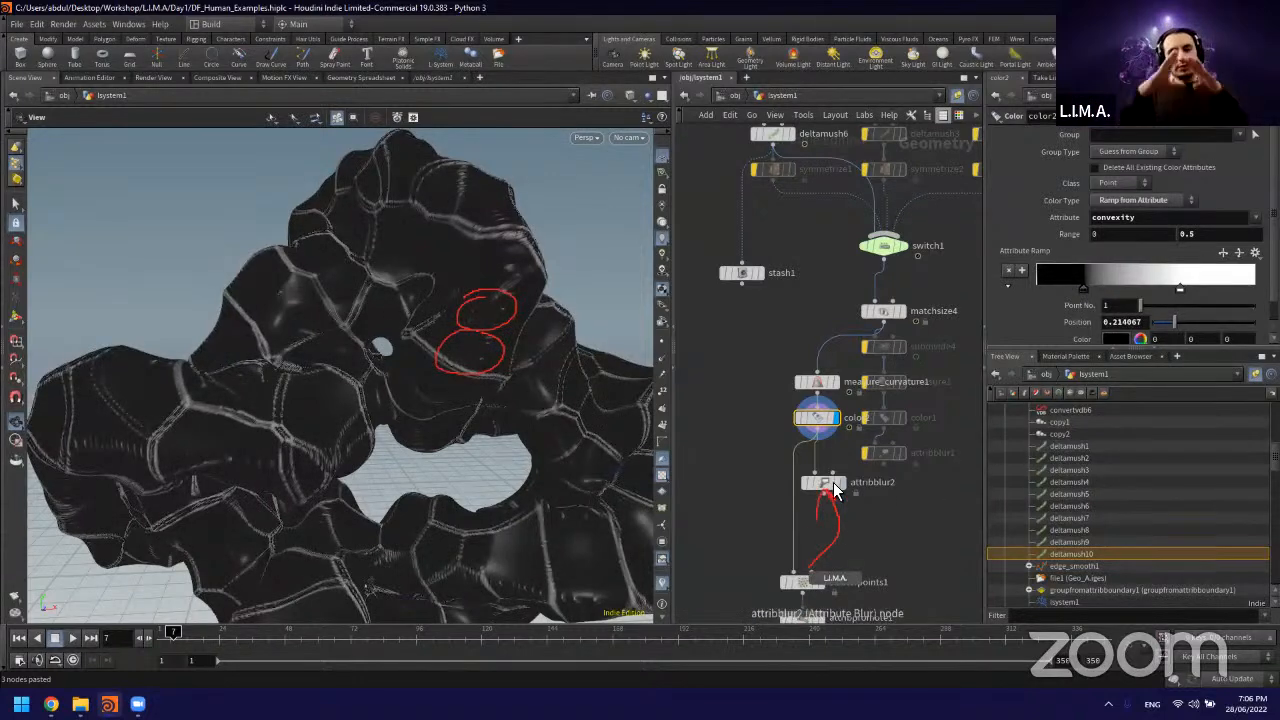
Step: Display attribblur2 with its blur parameters and shift the node slightly aside from the wire running to clusterpoints1
click(844, 486)
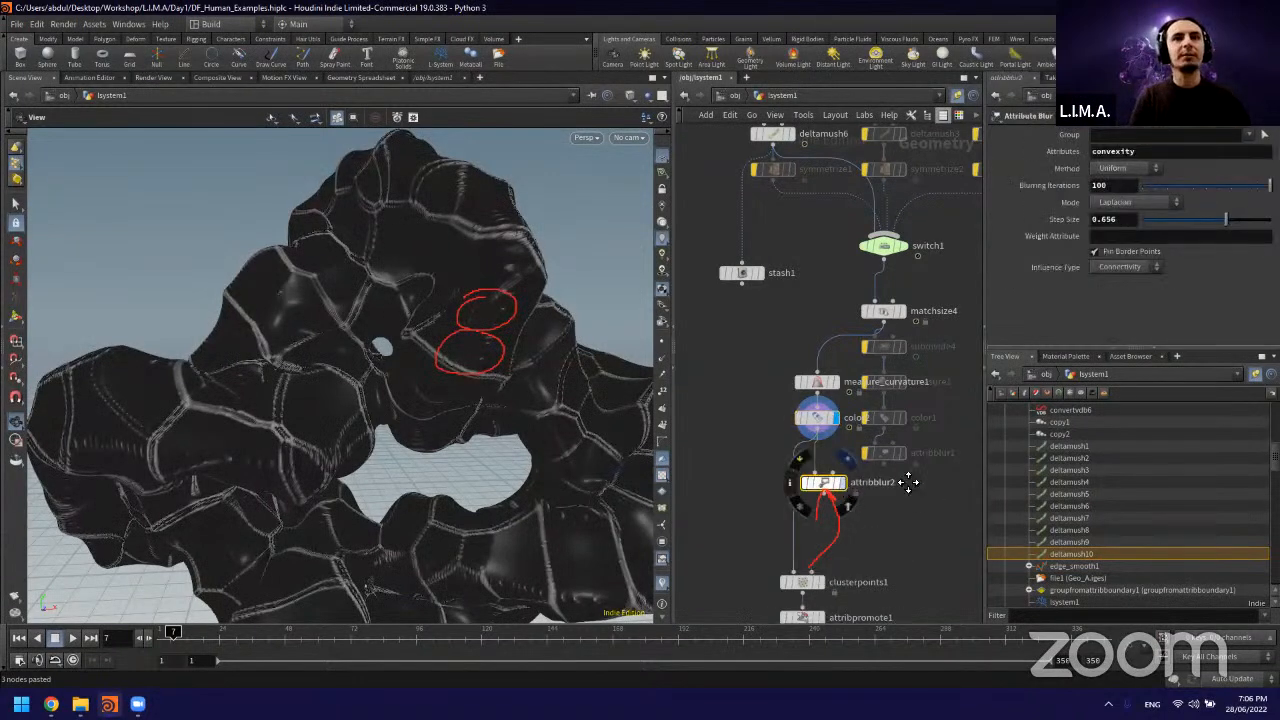
middle_drag(908, 482, 903, 431)
click(836, 431)
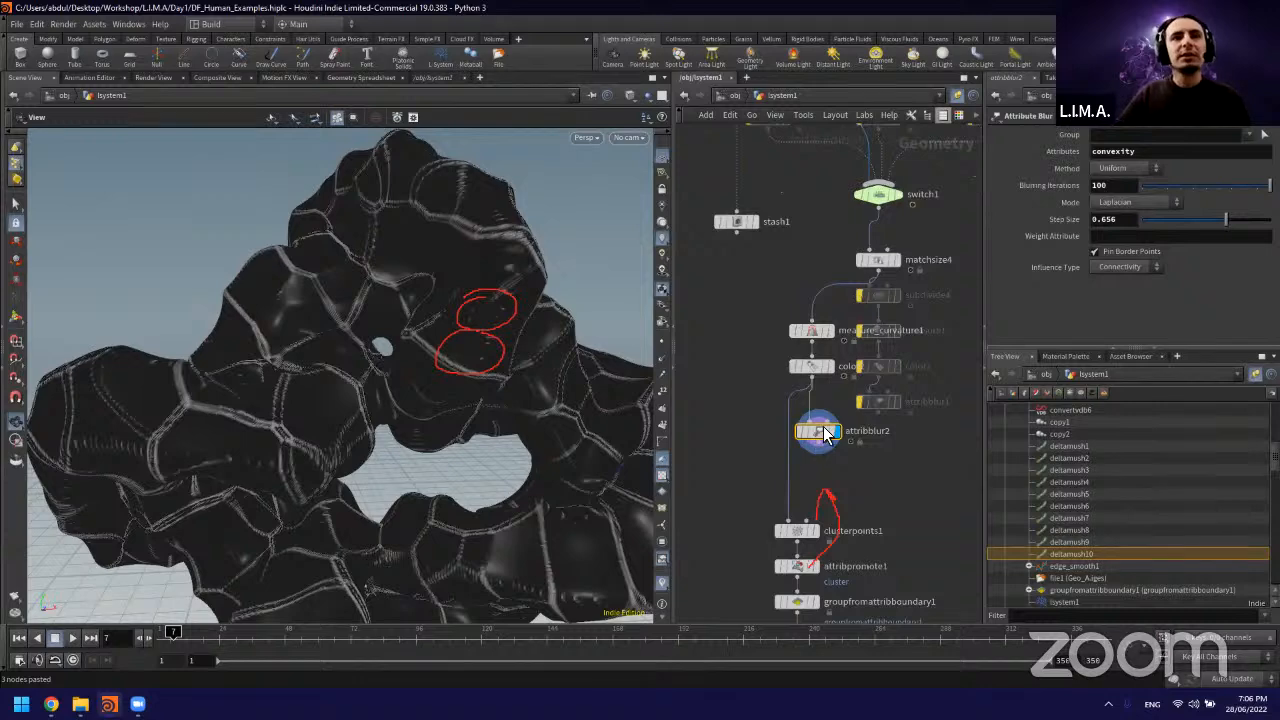
scroll(823, 426, up, 4)
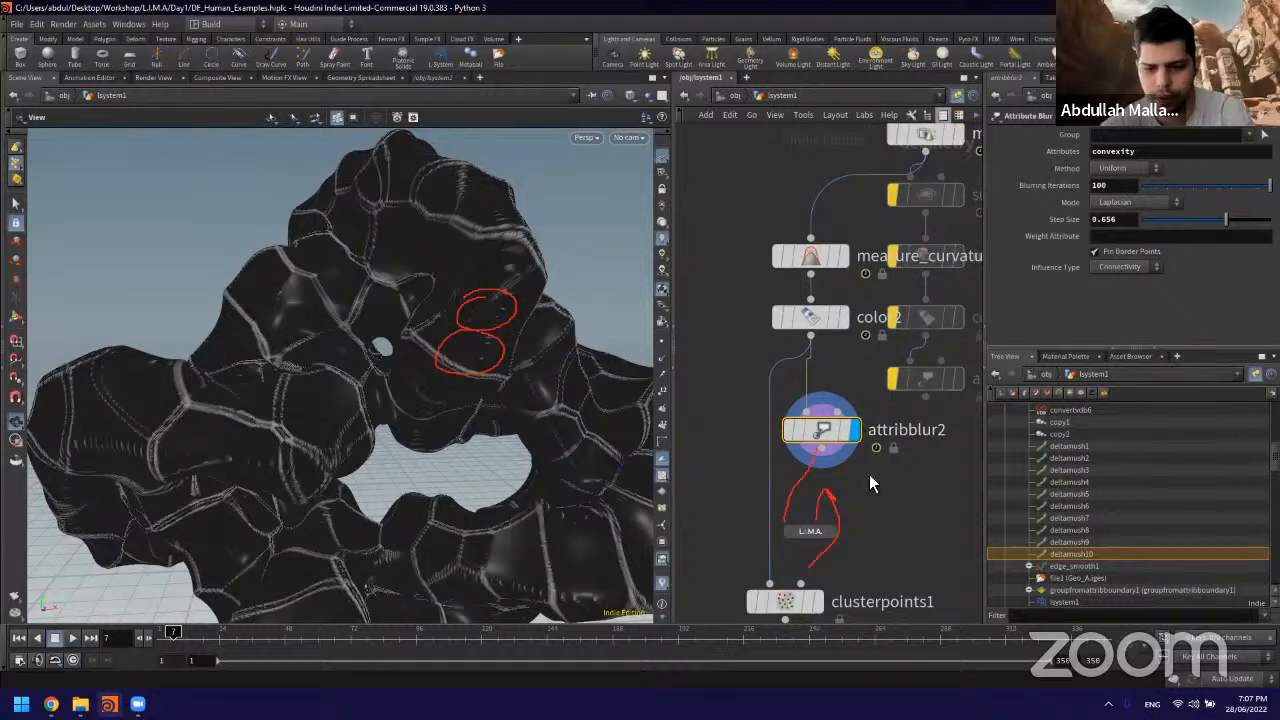
middle_drag(869, 474, 893, 418)
mouse_move(847, 374)
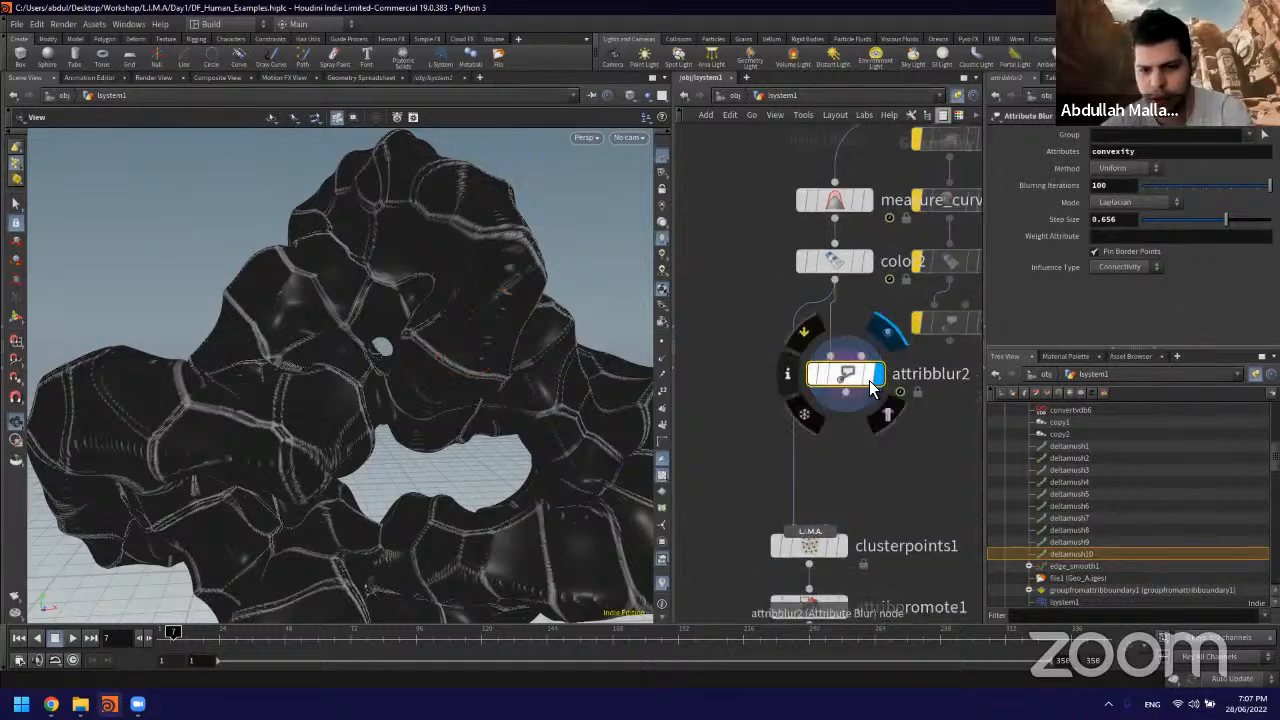
drag(871, 380, 905, 379)
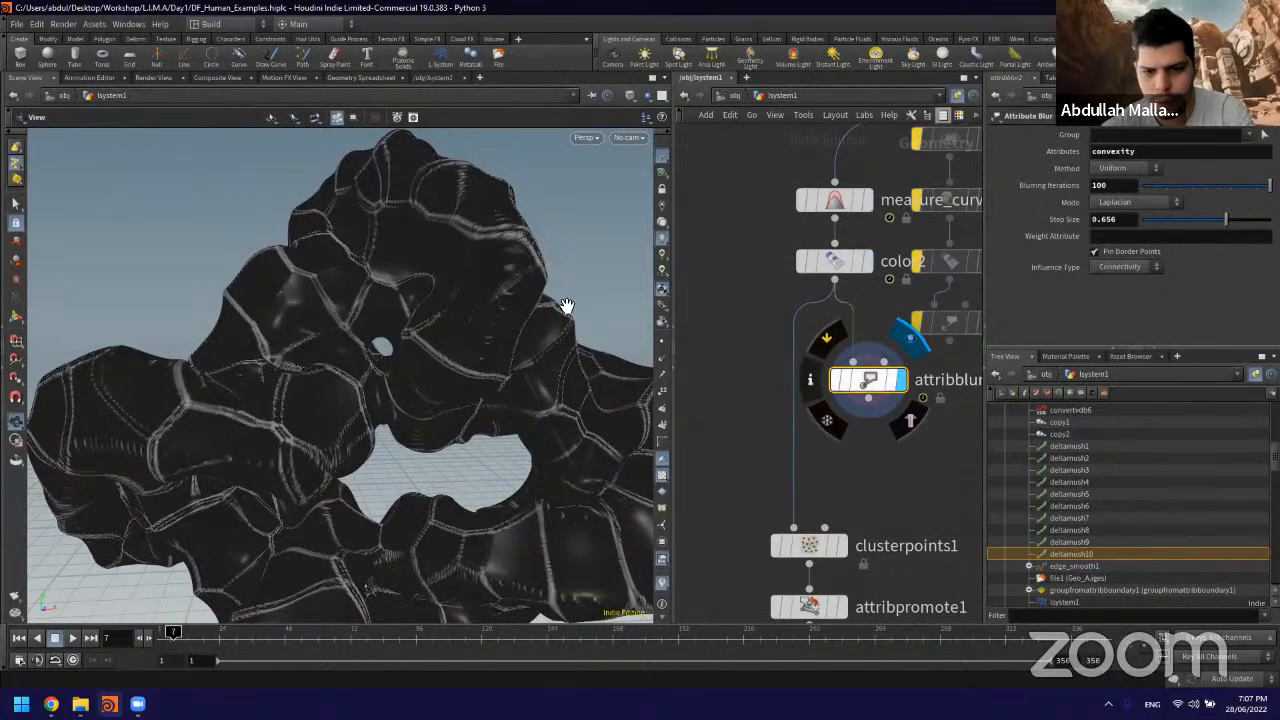
Step: Set attribblur2's blur step size to 5 and inspect the displayed surface
scroll(567, 306, up, 5)
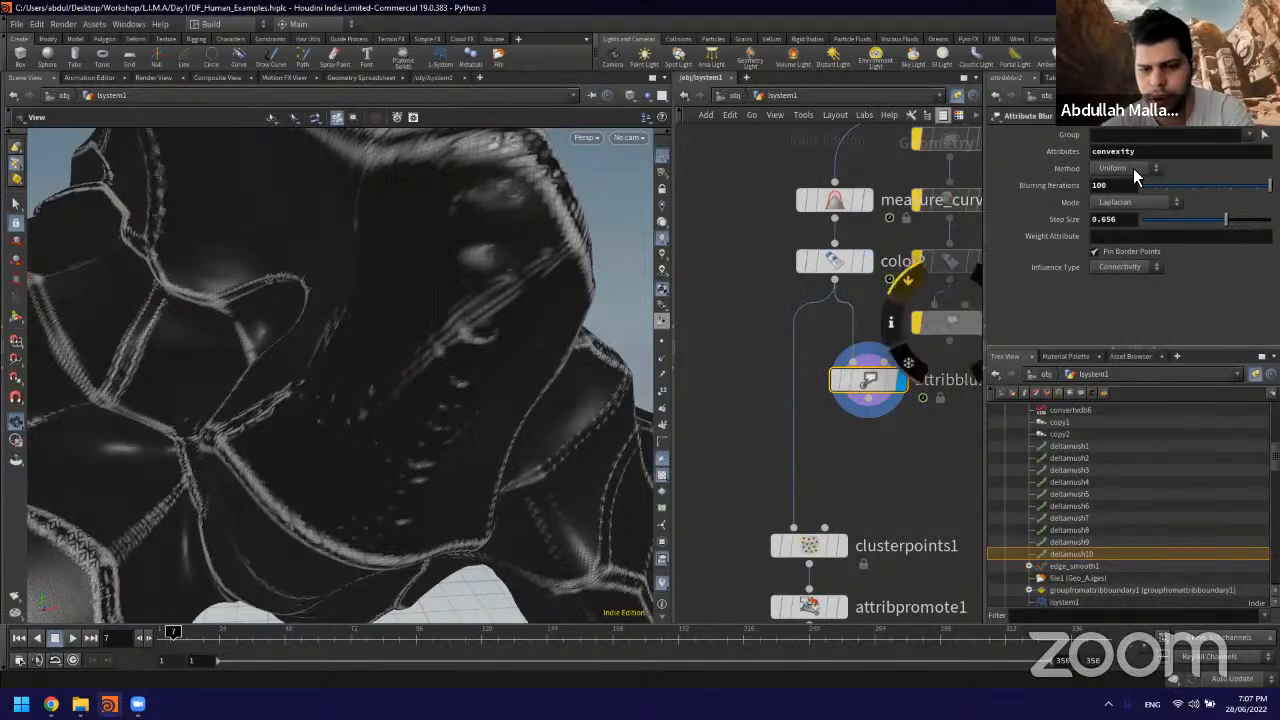
middle_drag(980, 464, 898, 442)
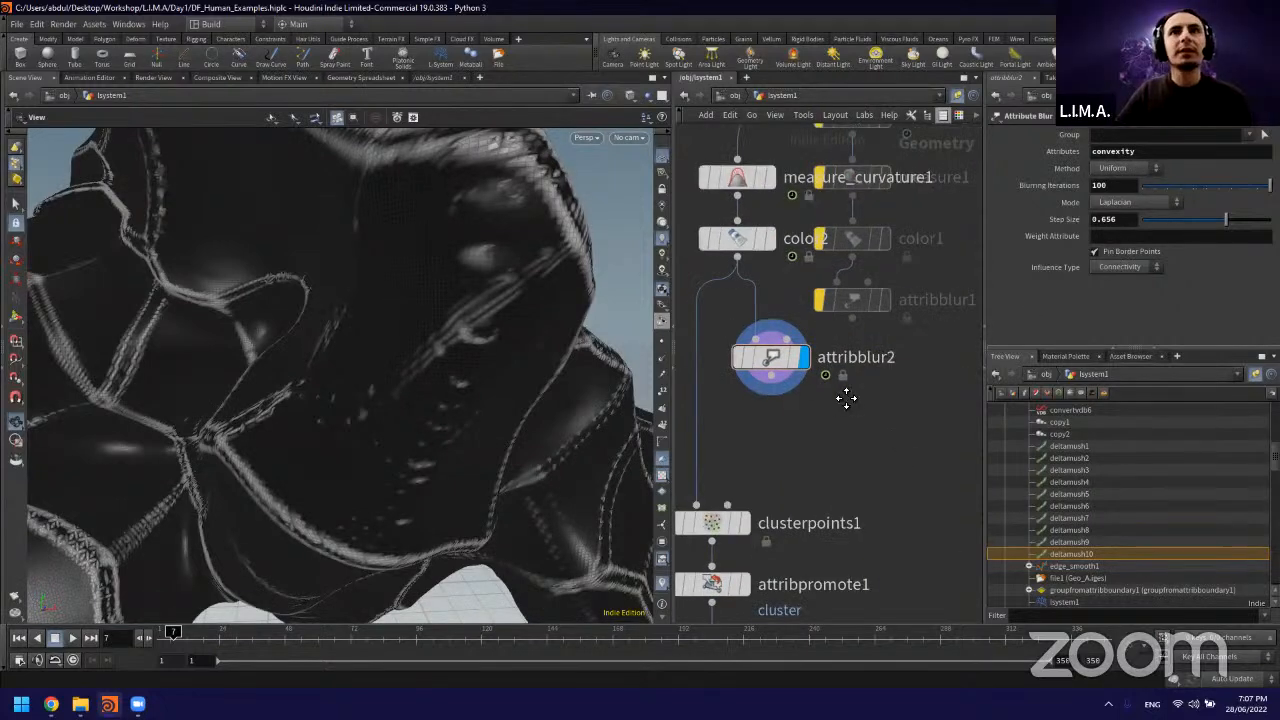
middle_drag(846, 398, 891, 423)
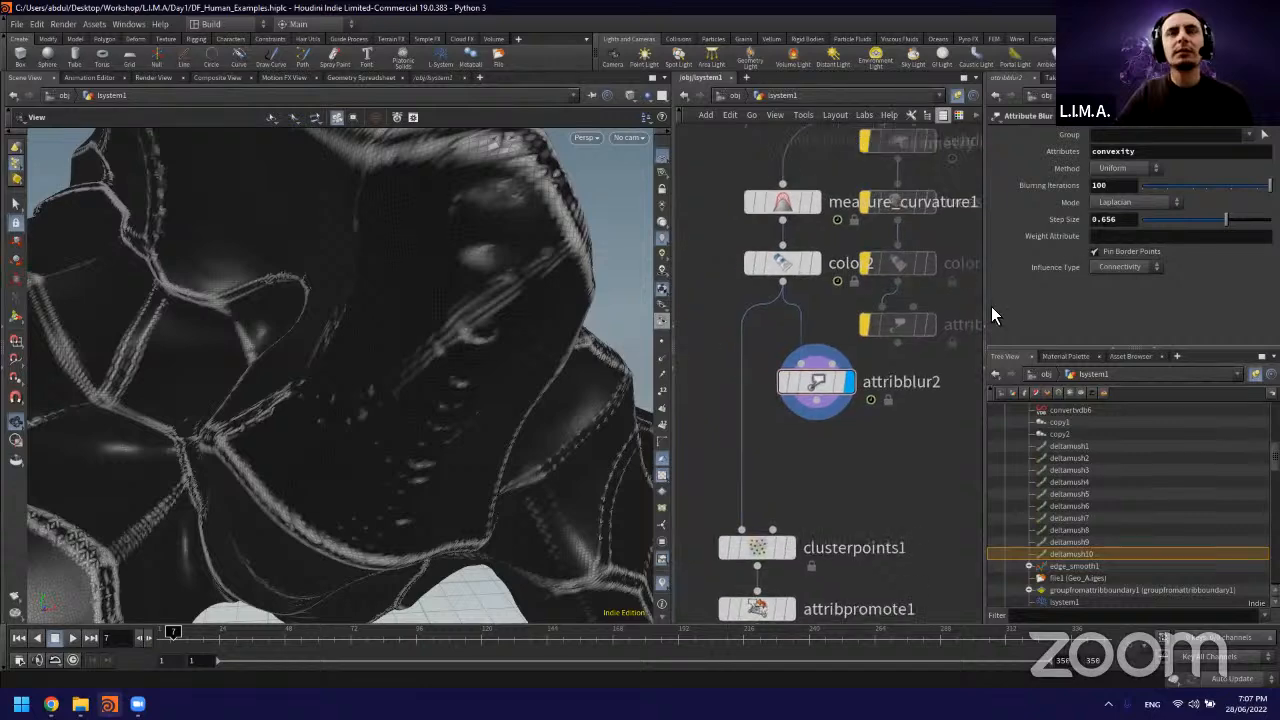
click(1130, 228)
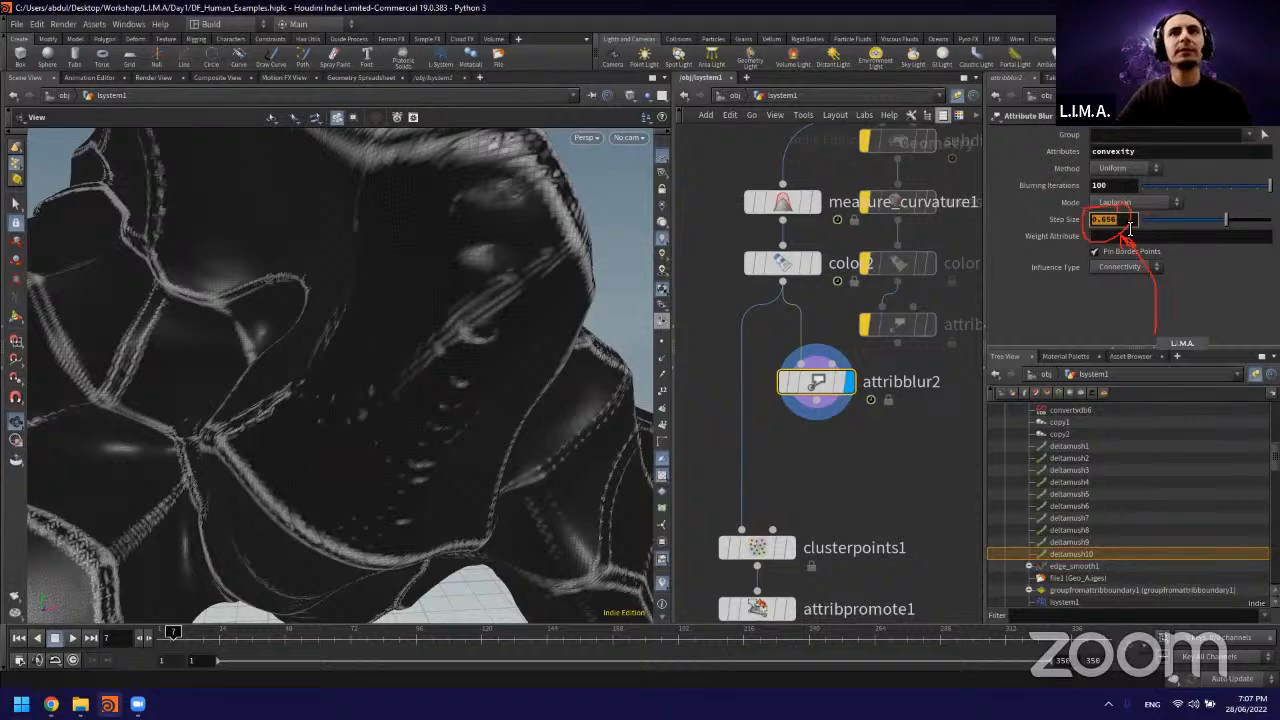
text(5)
key(Return)
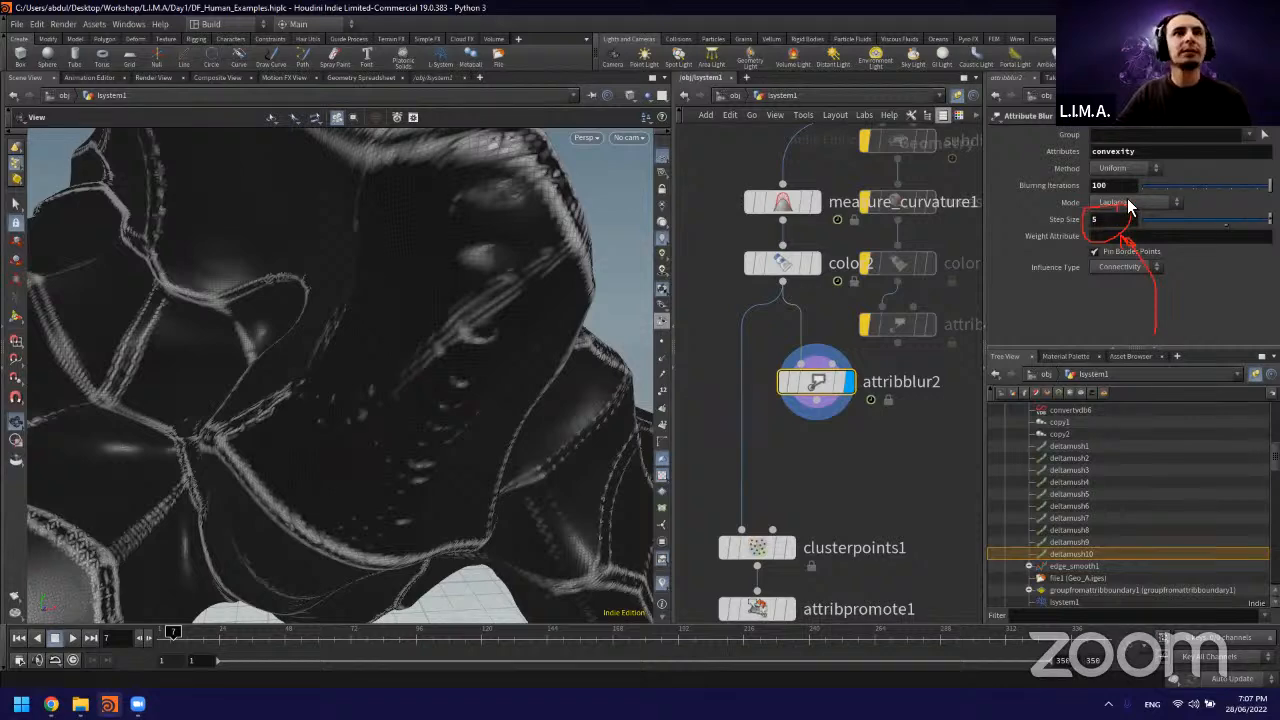
middle_drag(904, 432, 911, 443)
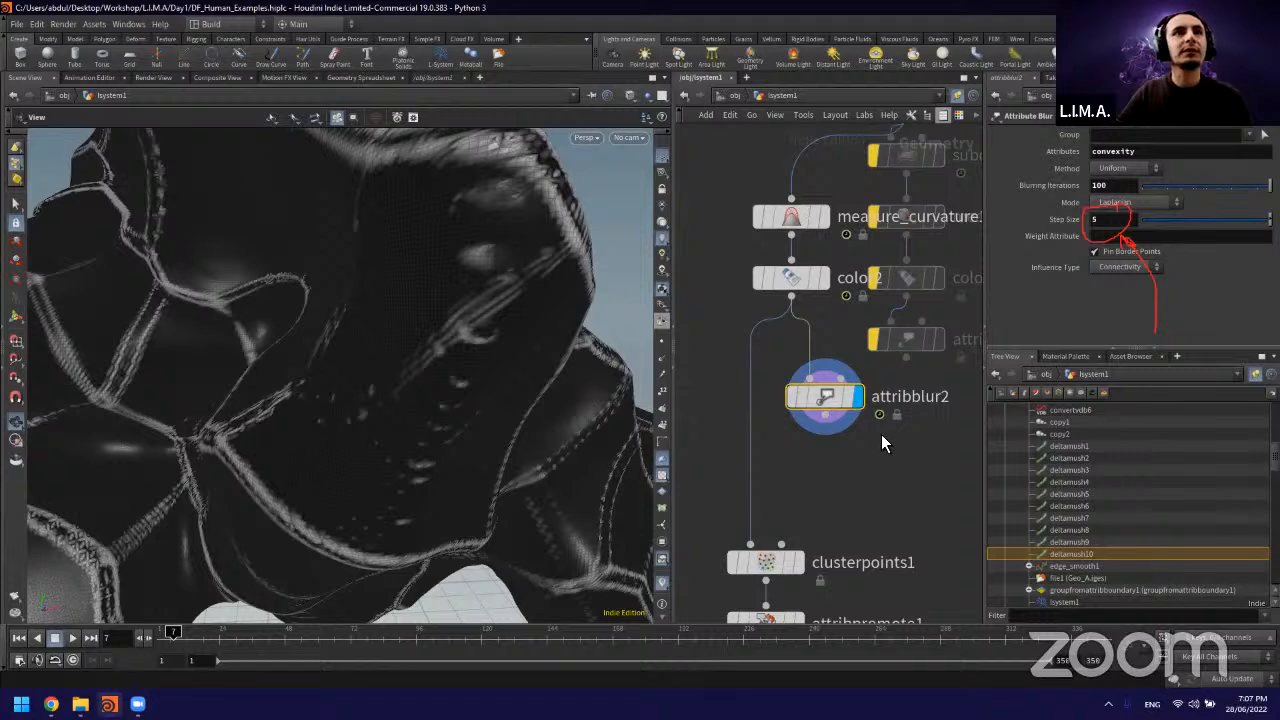
mouse_move(852, 400)
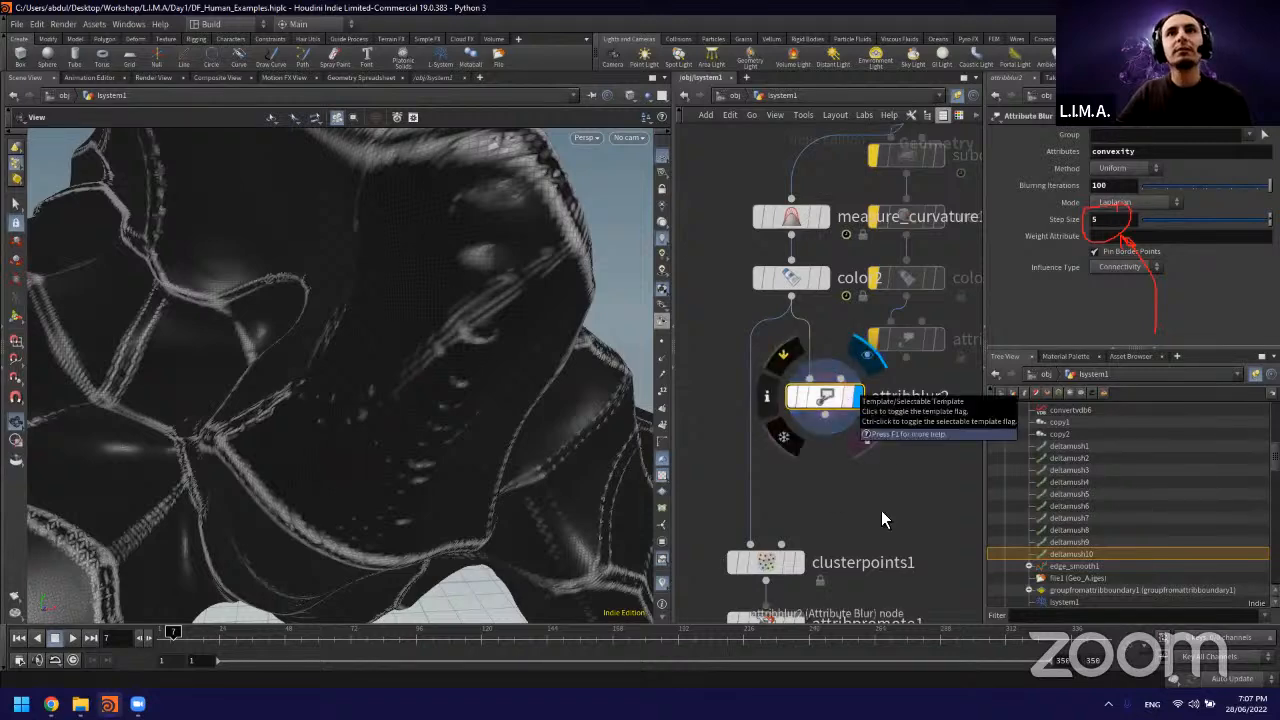
scroll(883, 508, down, 1)
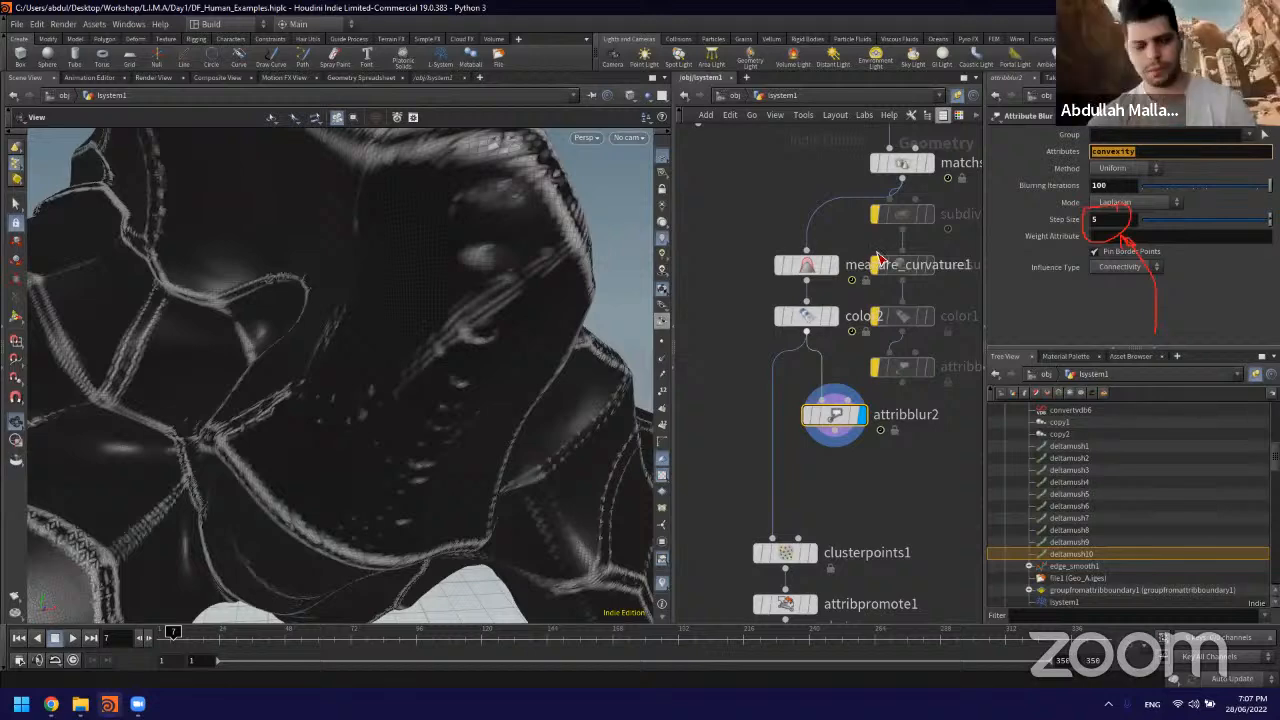
Step: Add a Color node after attribblur2, wire it to the blur output and display it
click(907, 481)
drag(907, 481, 893, 495)
mouse_move(893, 467)
mouse_down()
mouse_move(916, 493)
mouse_move(856, 516)
mouse_up()
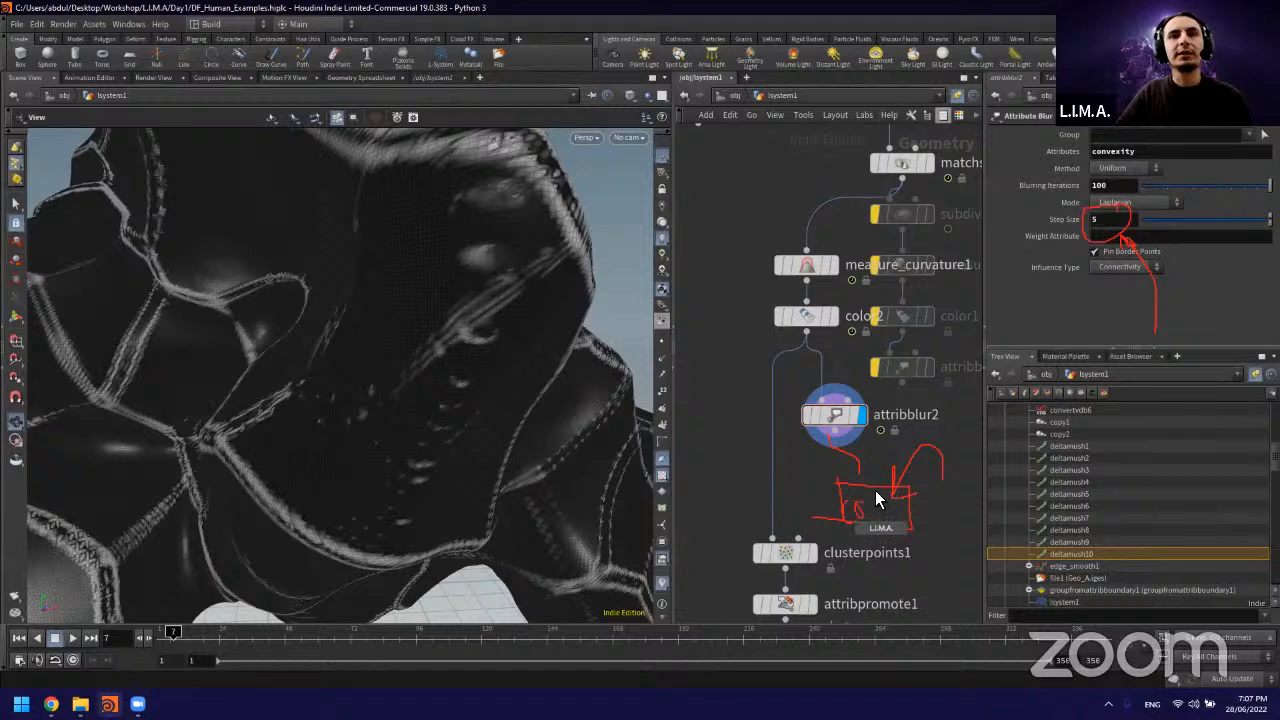
key(Tab)
text(color)
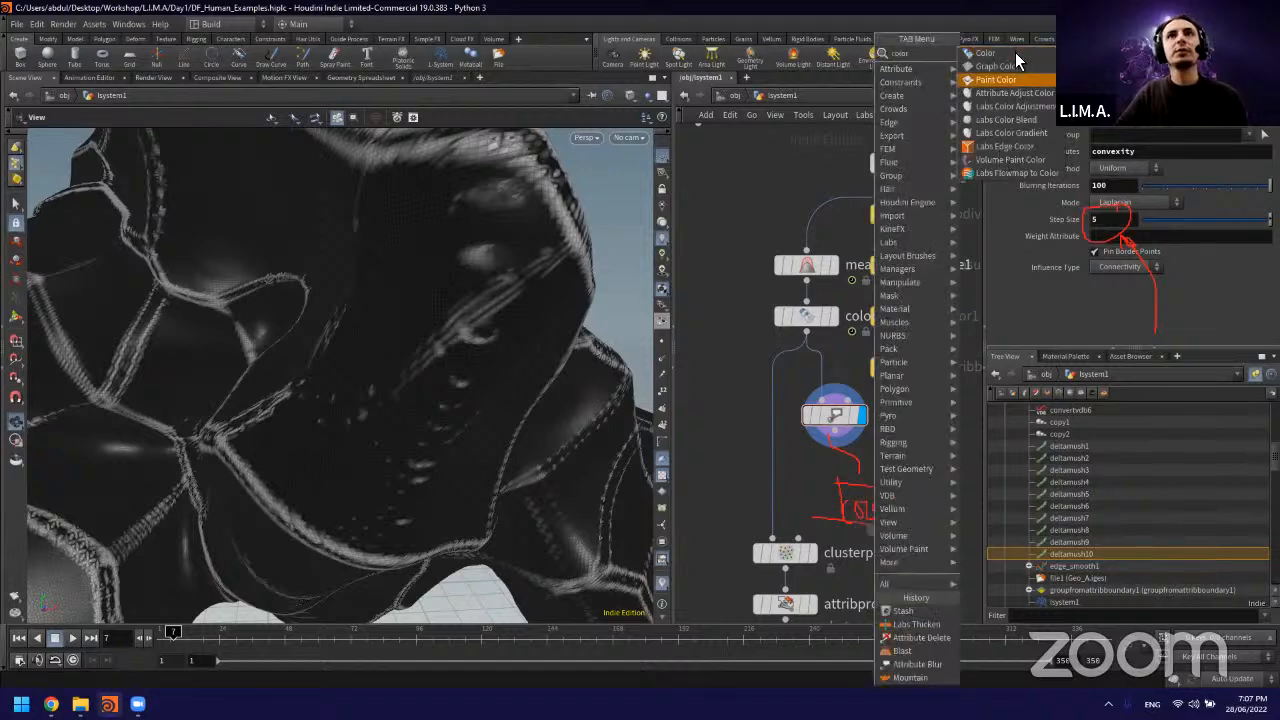
click(1015, 52)
click(864, 486)
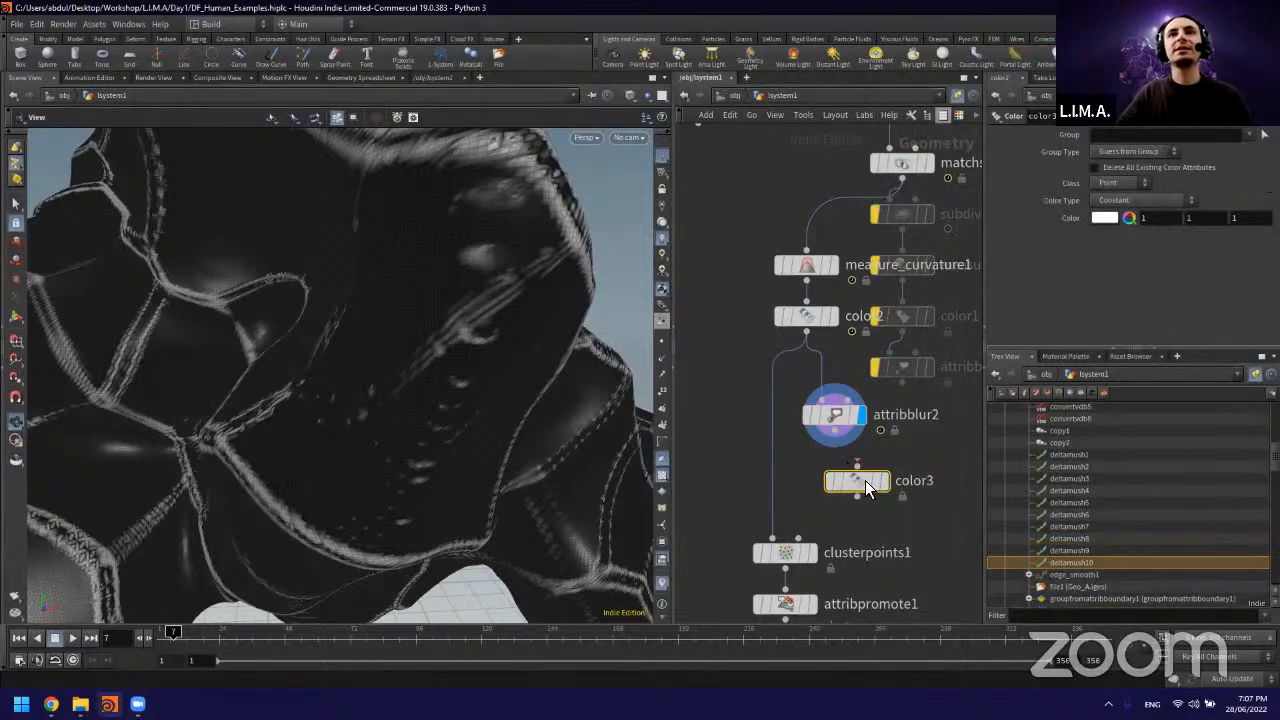
mouse_move(865, 482)
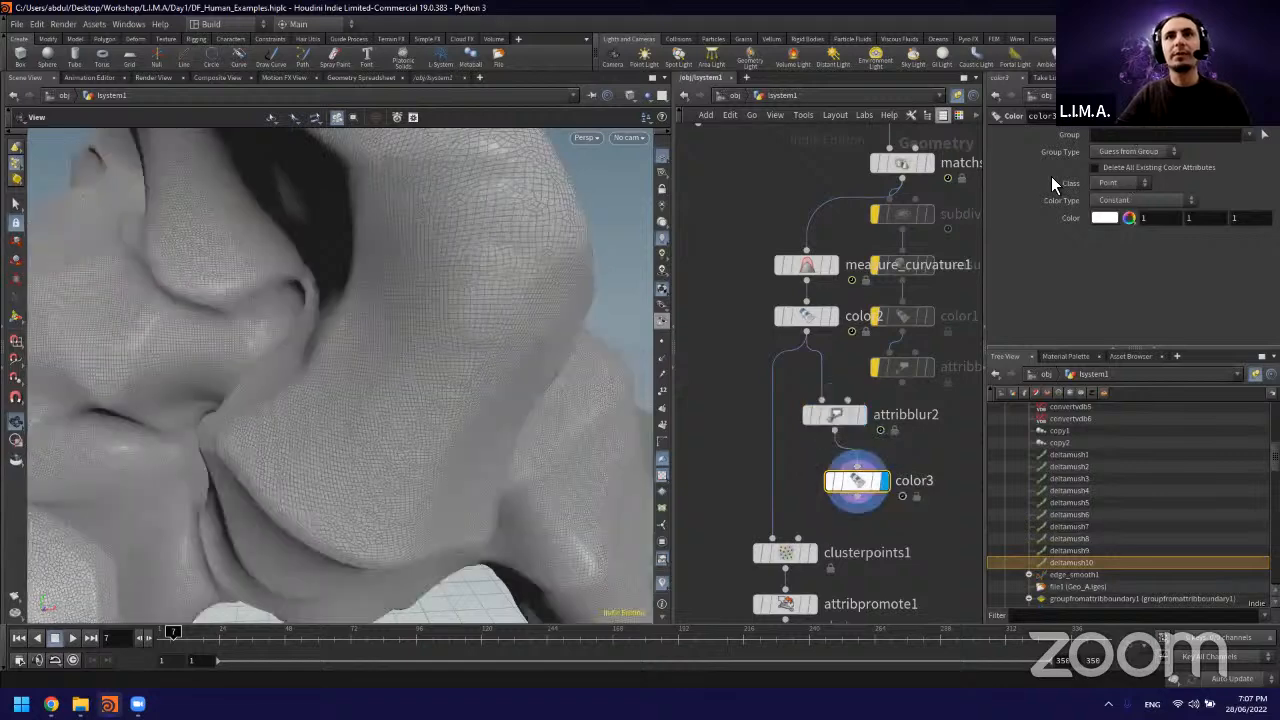
Step: Color the new node with a ramp from the convexity attribute and place the ramp's black point at about 0.297
click(1140, 200)
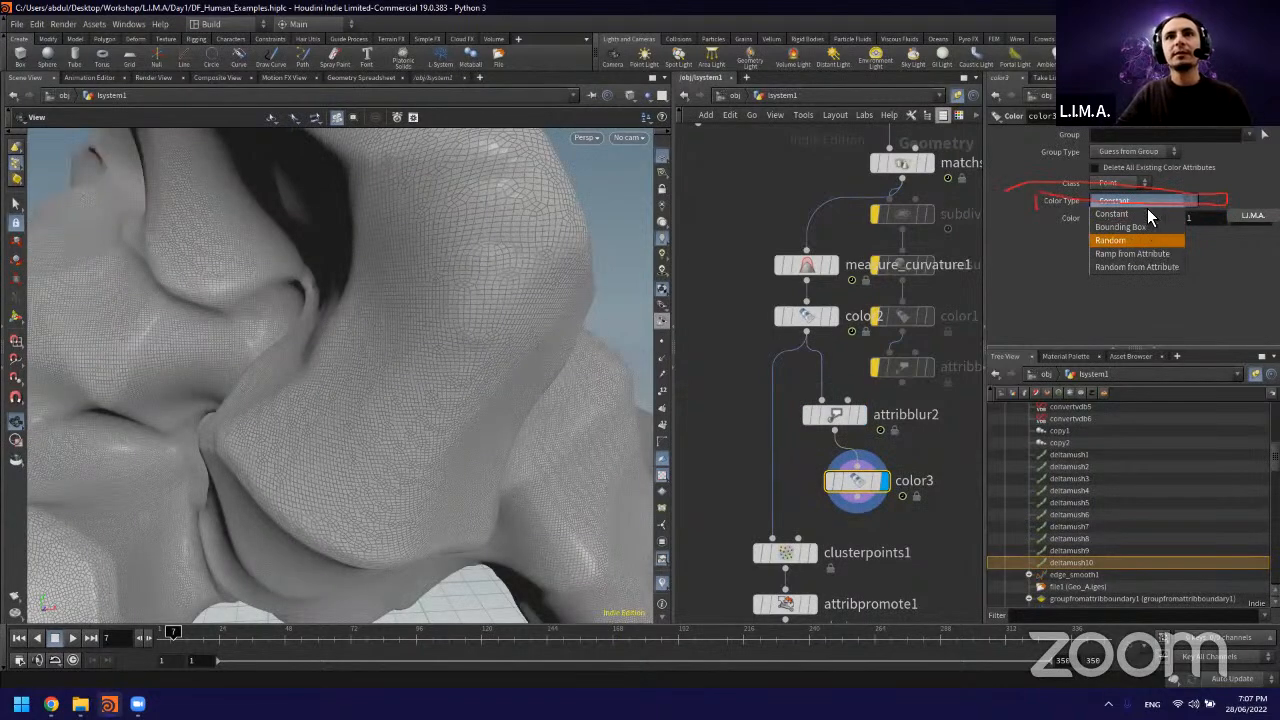
click(1132, 253)
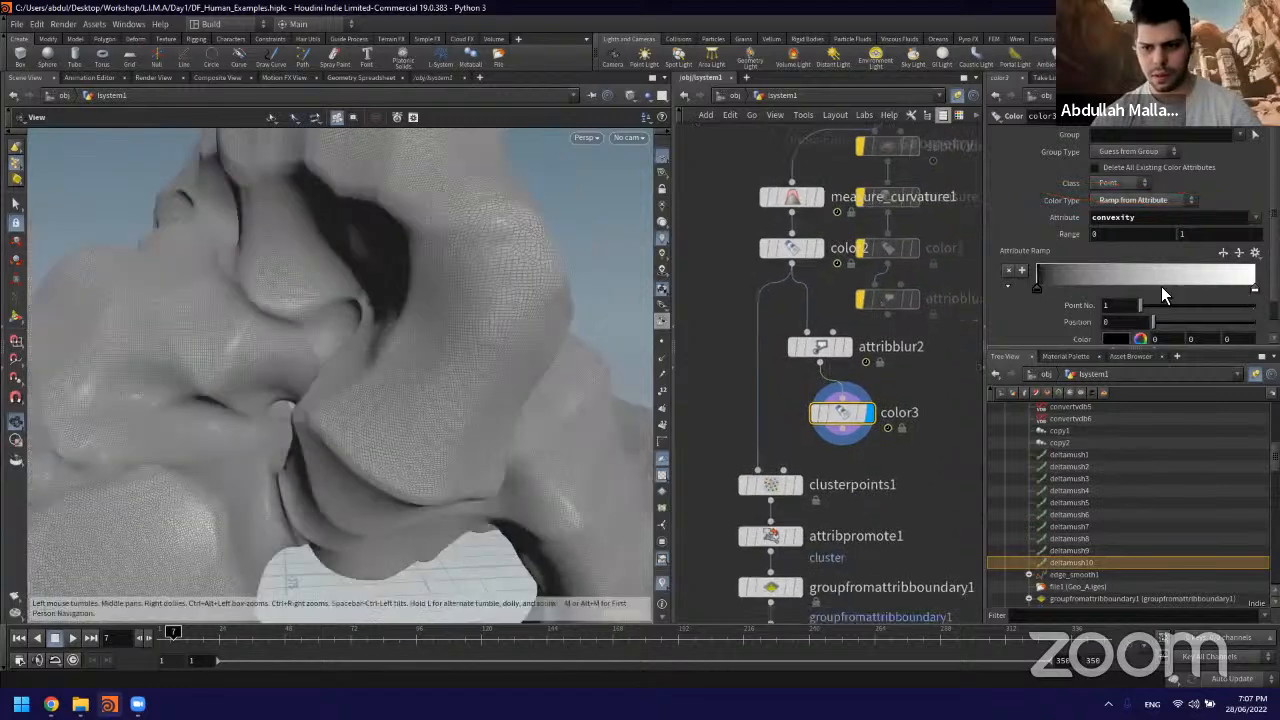
drag(1041, 286, 1108, 288)
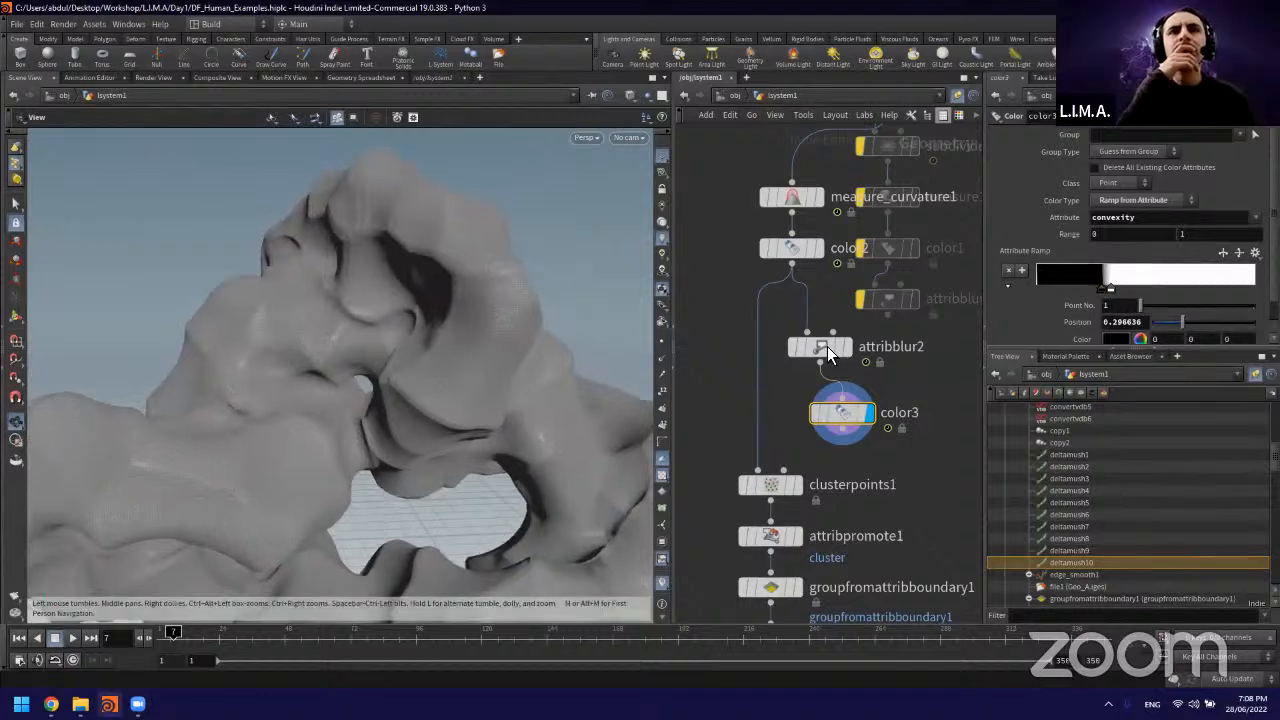
Step: Delete attribblur2 and the color3 node below it
click(827, 346)
scroll(827, 346, up, 1)
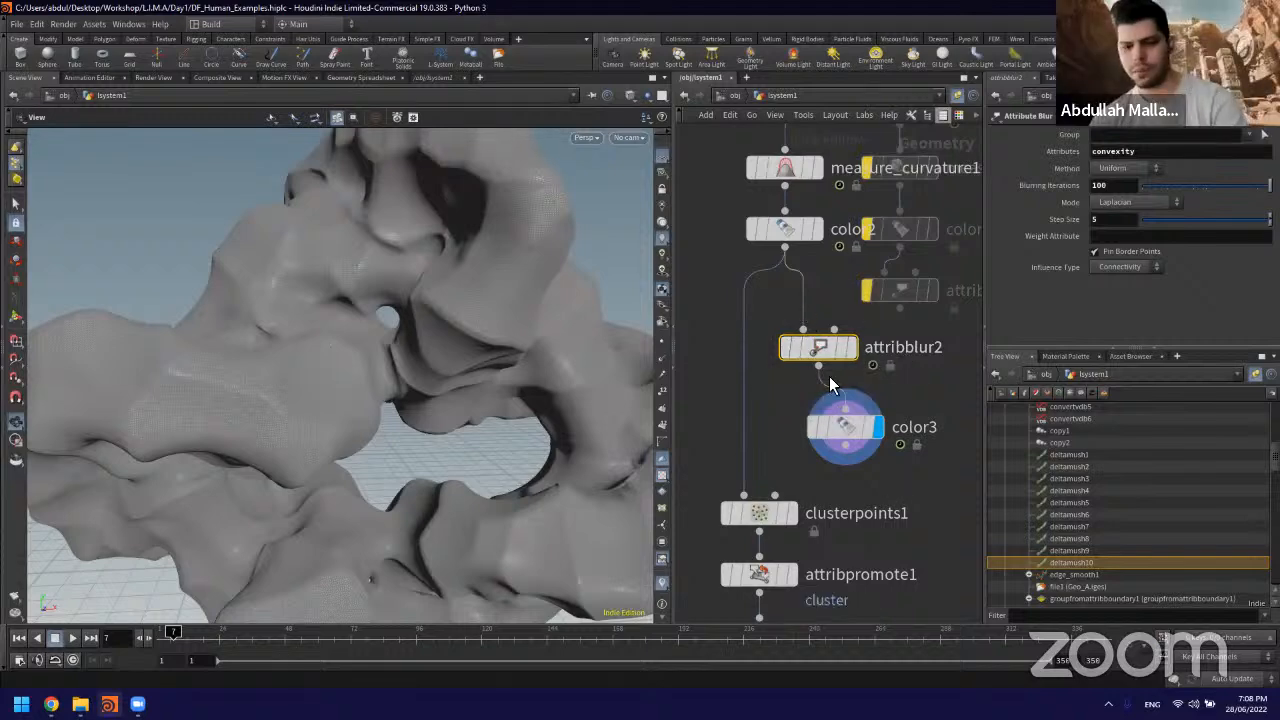
key(Delete)
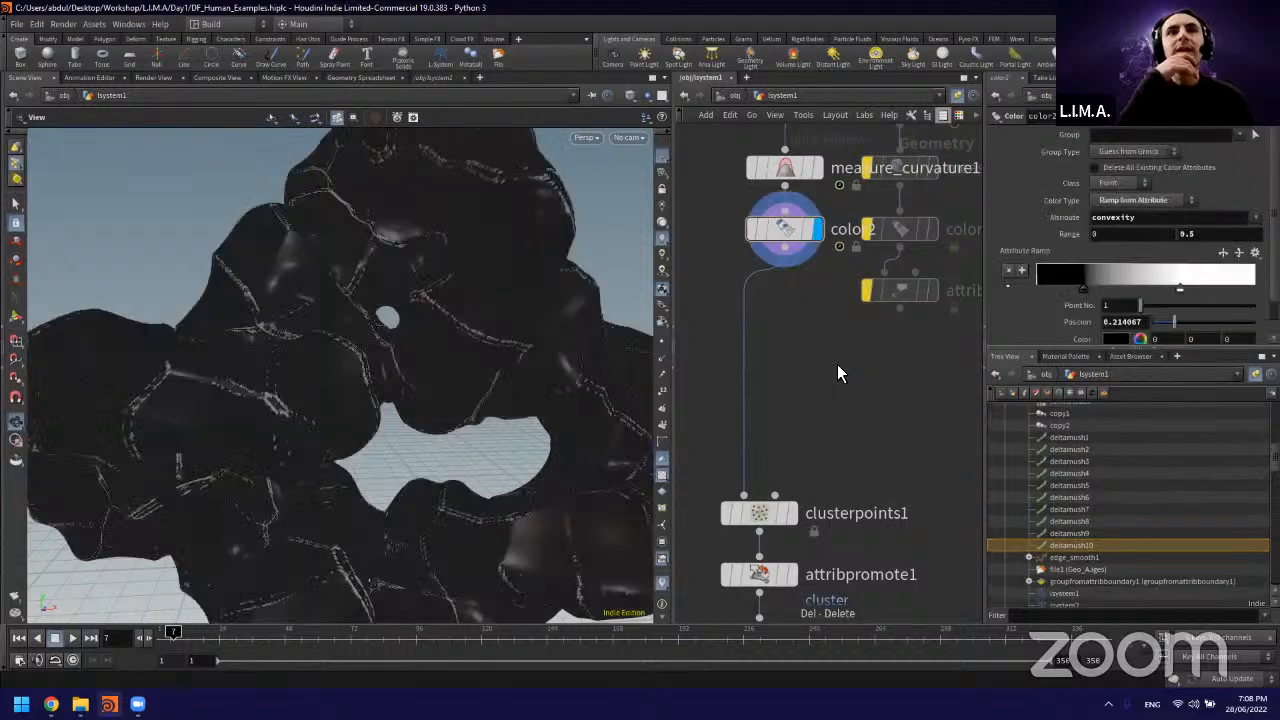
Step: Add a new Attribute Blur node beside the clusterpoints1 wire, feed it from color2 and display it
key(Tab)
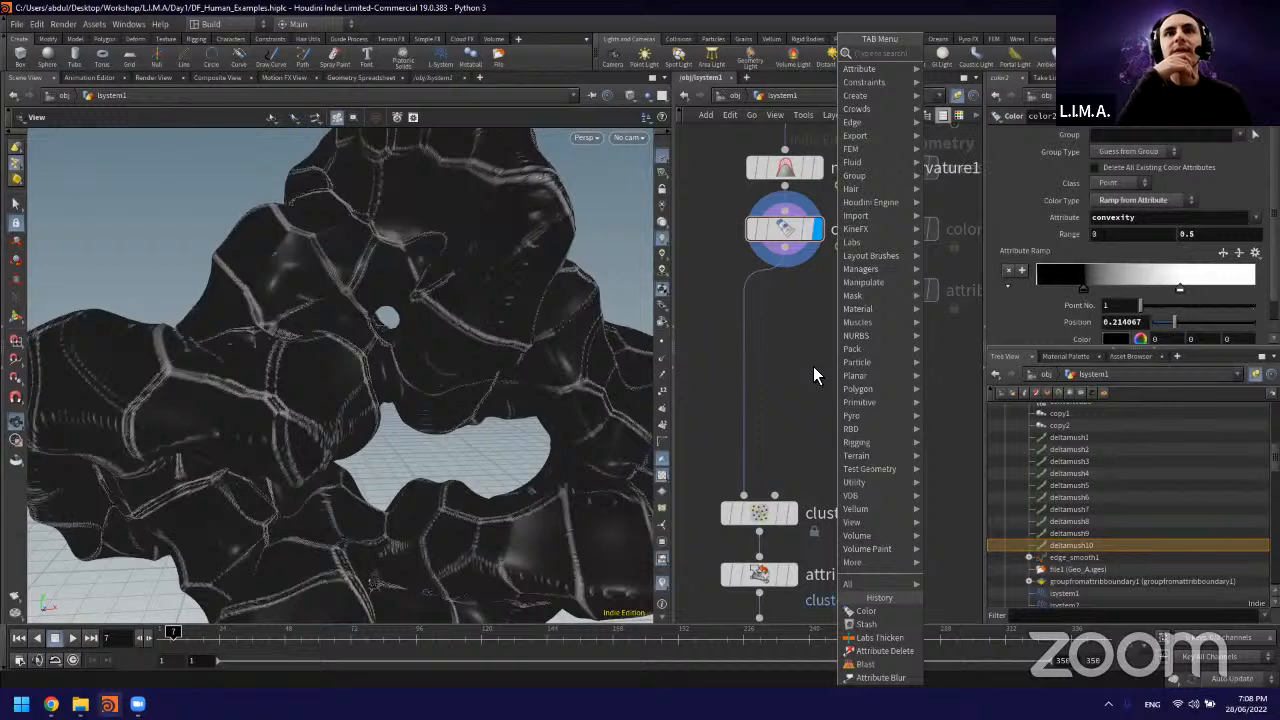
text(attri)
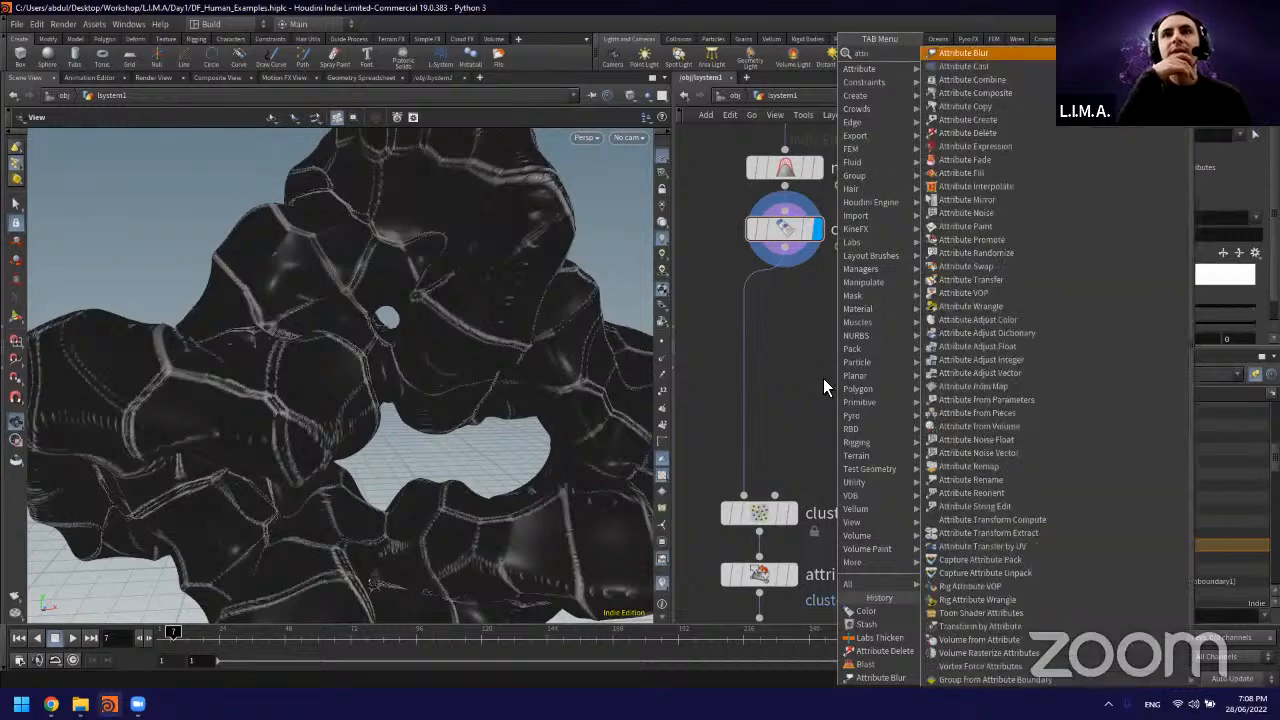
key(Return)
click(812, 377)
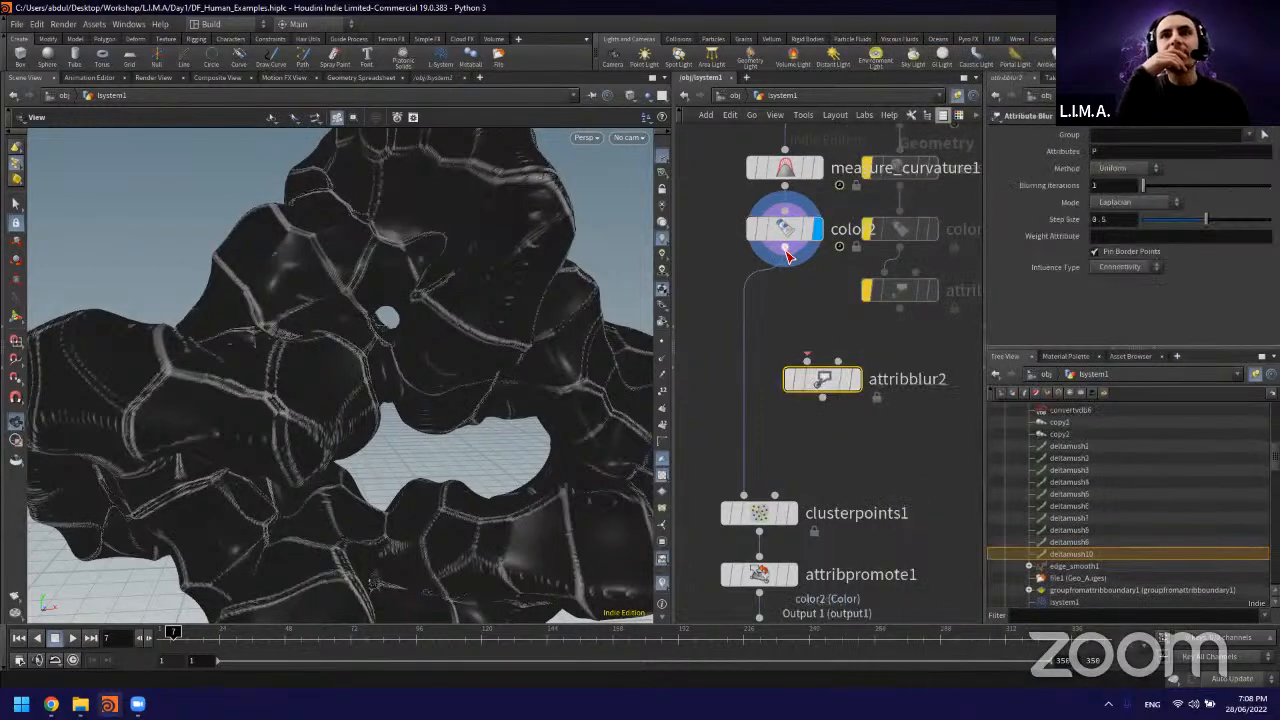
click(807, 360)
click(859, 378)
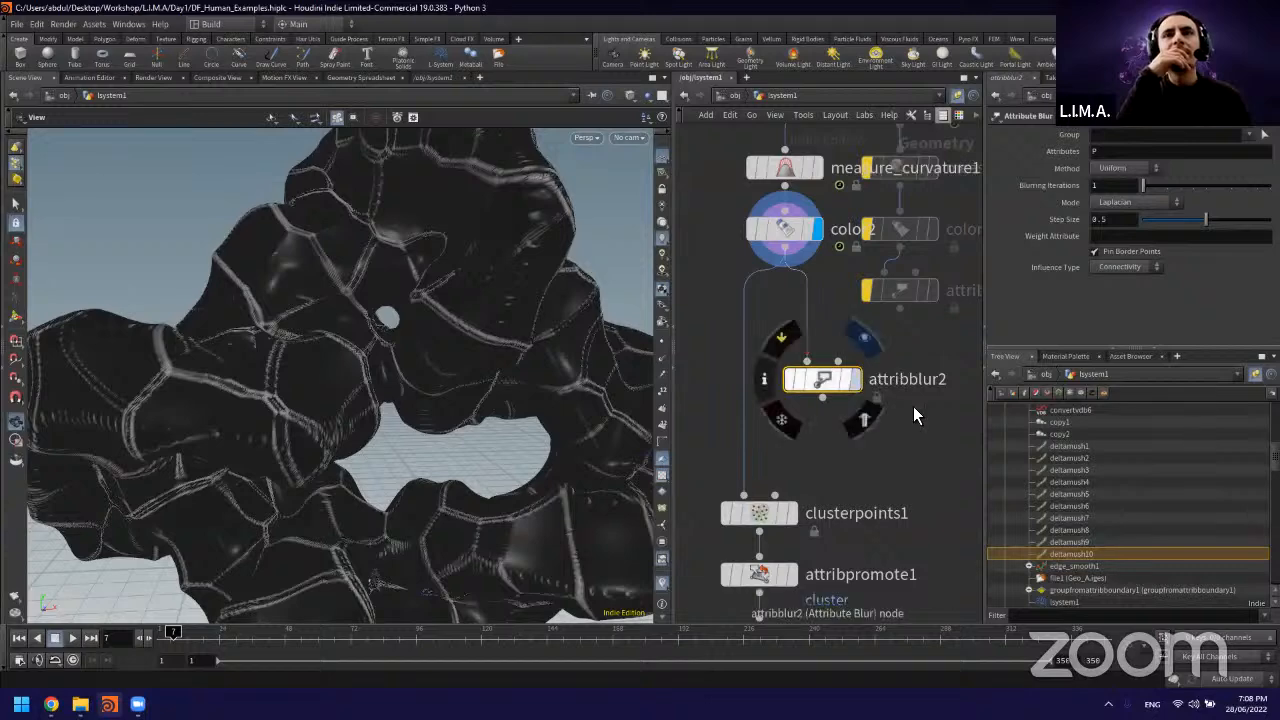
key(r)
click(821, 381)
Step: Set the new blur node to blur the convexity attribute and check its influence type options
double_click(1126, 152)
text(convexity)
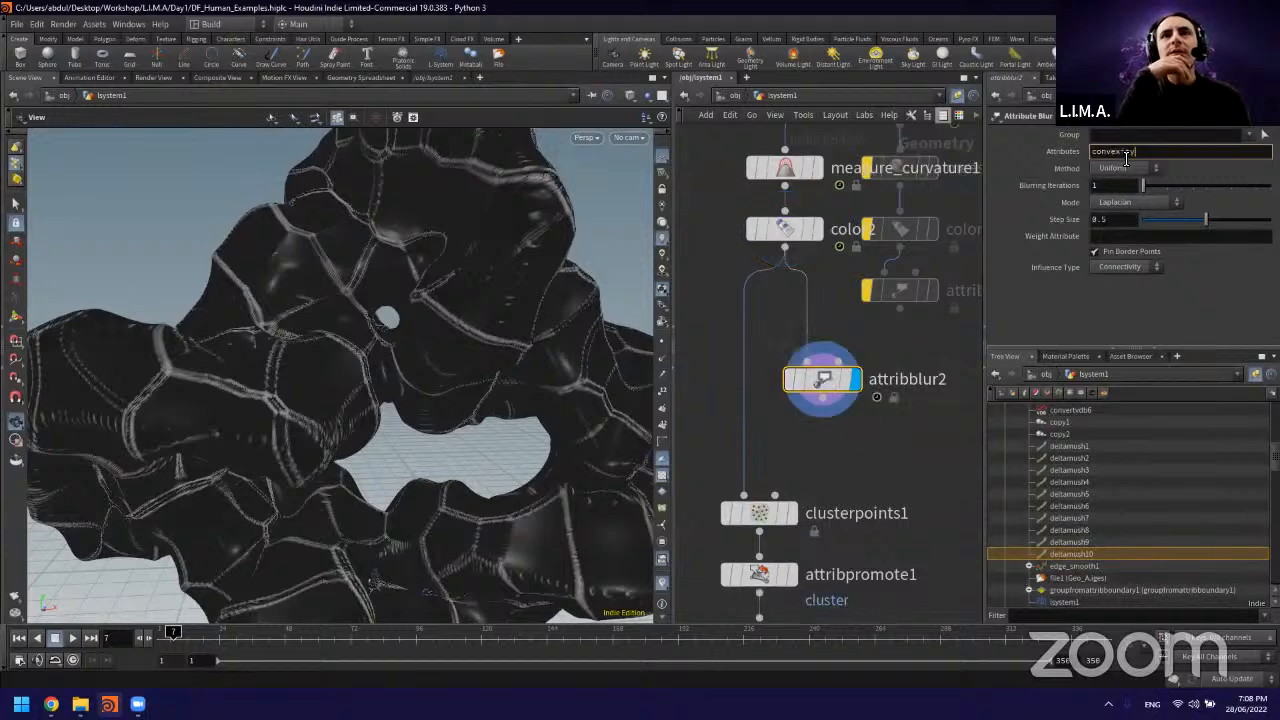
key(Return)
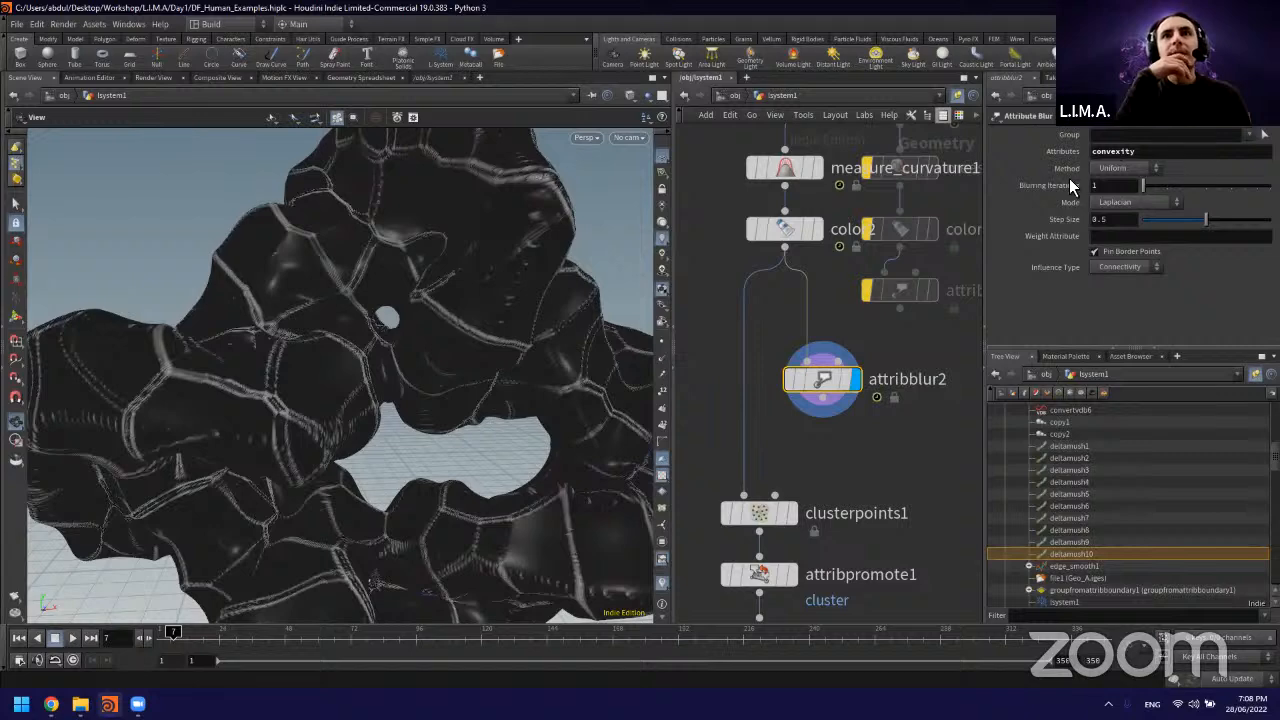
click(1131, 268)
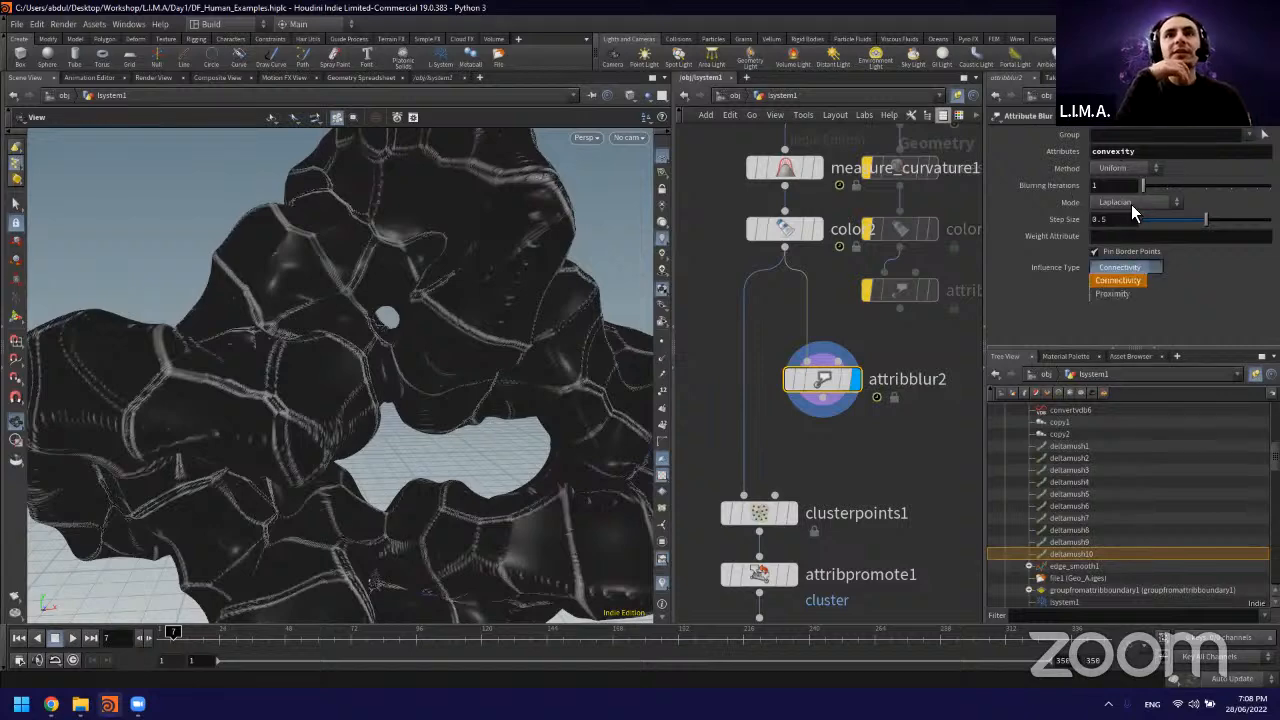
click(1121, 162)
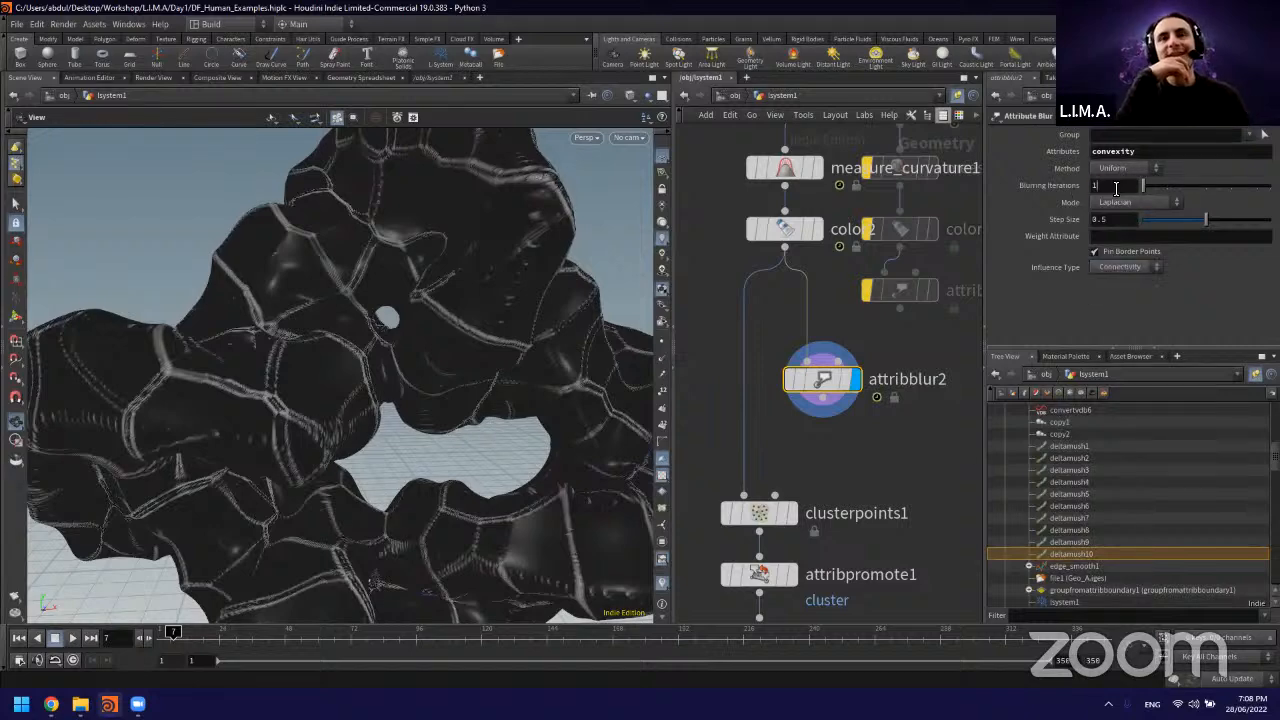
Step: Try blurring iterations of 100, 1000 and 999 on attribblur2 and inspect the surface up close
double_click(1116, 186)
text(100)
key(Return)
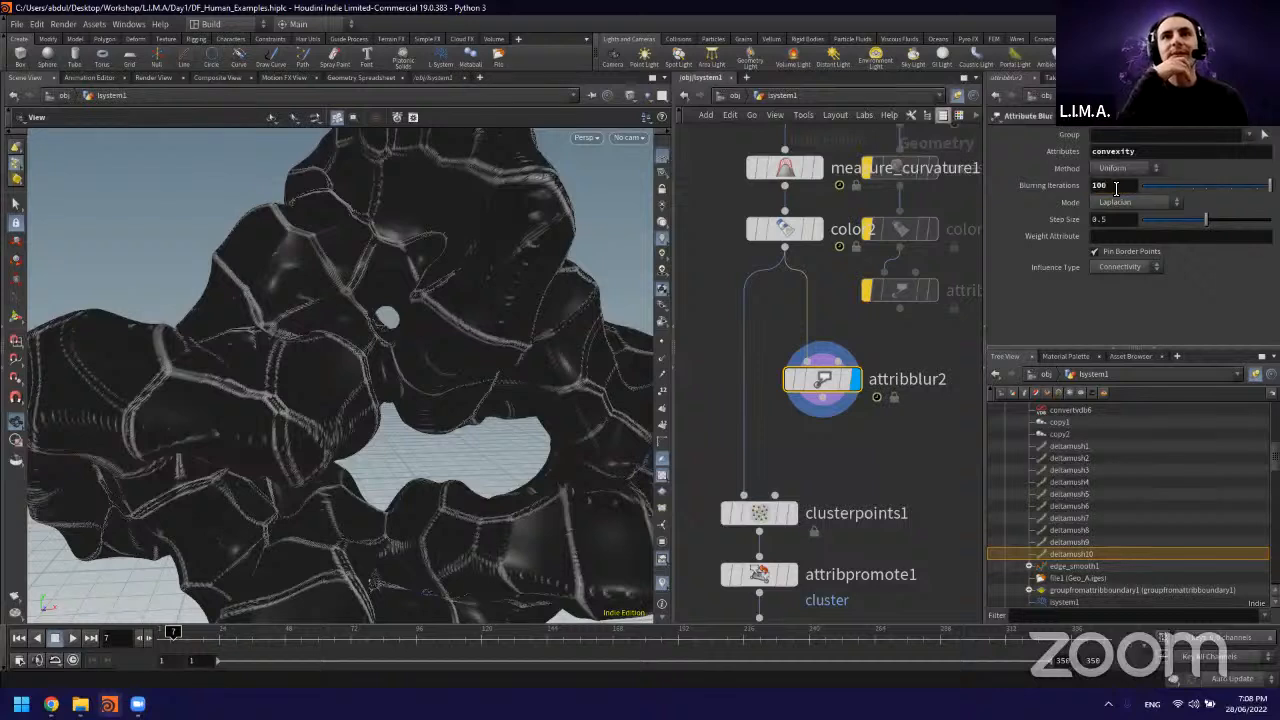
double_click(1116, 186)
text(1000)
key(Return)
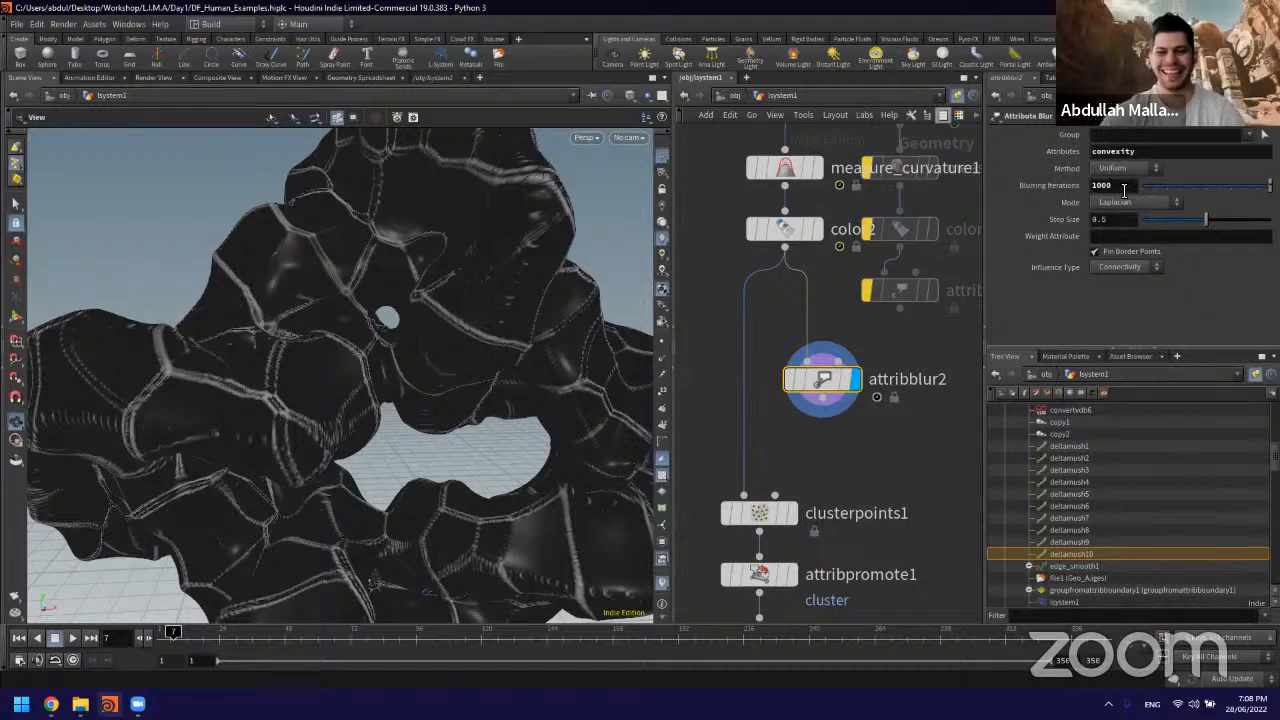
scroll(1123, 187, down, 1)
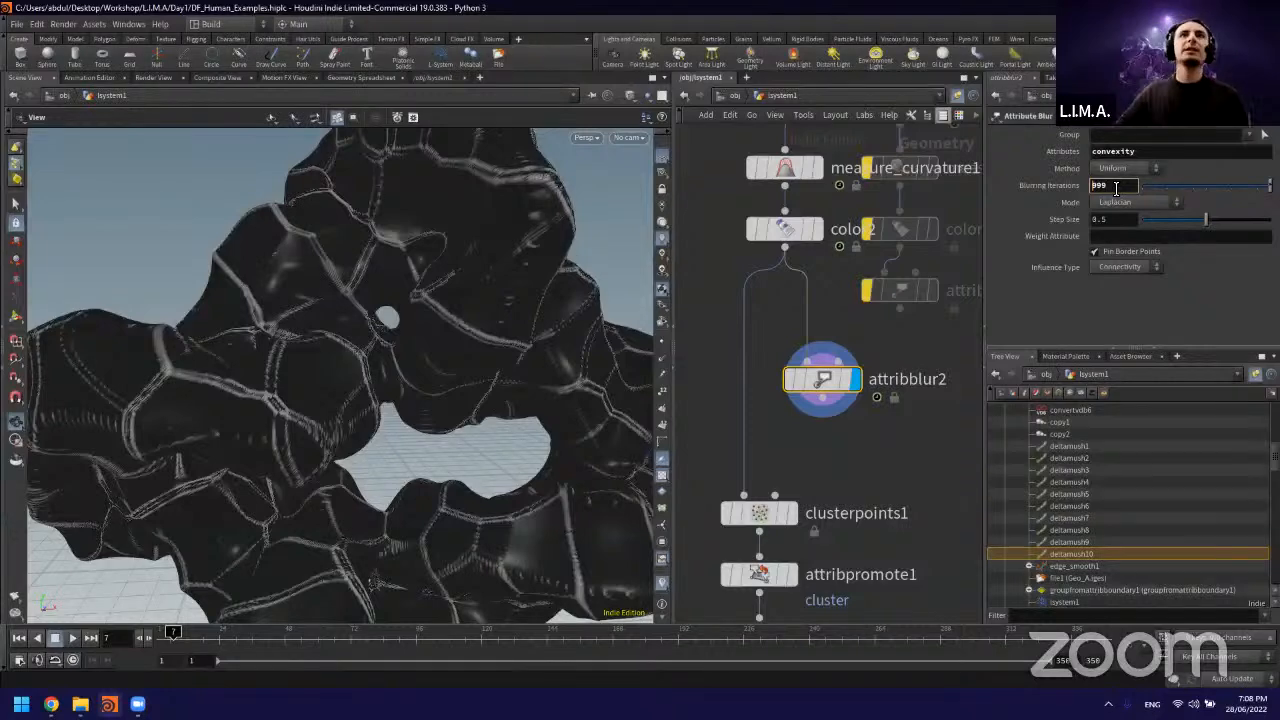
scroll(526, 250, up, 3)
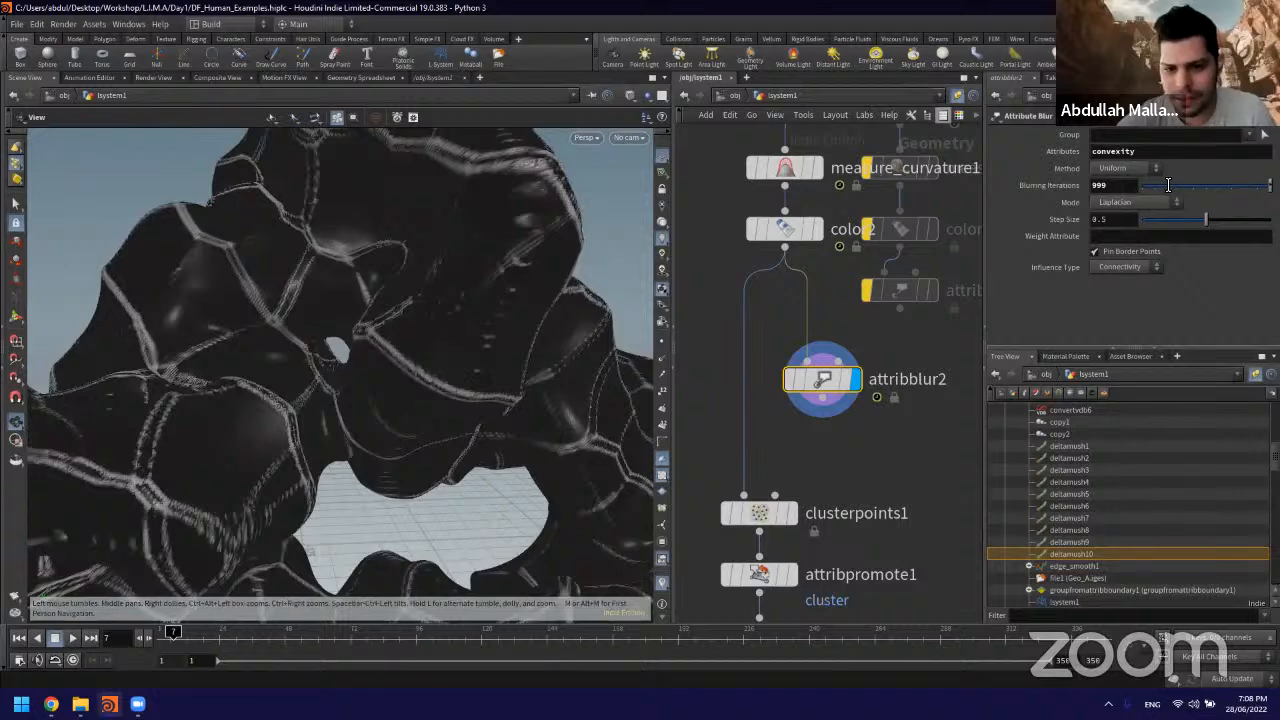
click(854, 379)
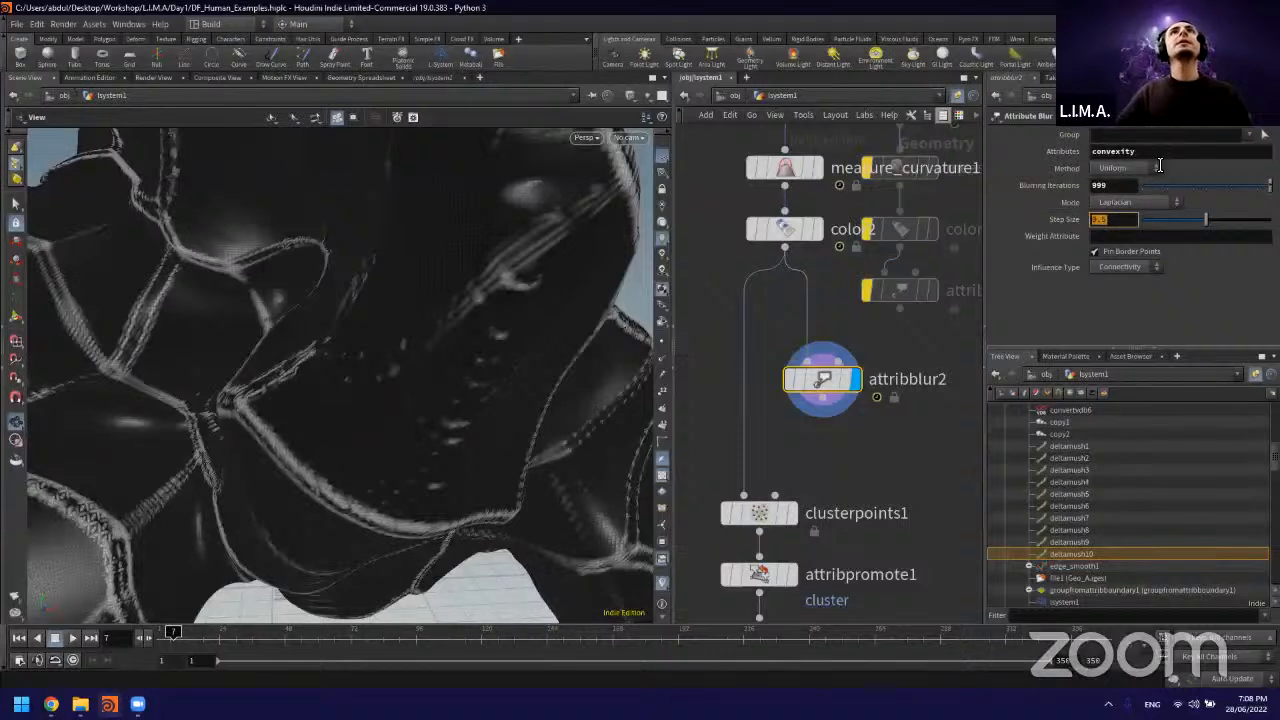
Step: Set attribblur2's blurring iterations to 500 and its step size to 1
click(1130, 186)
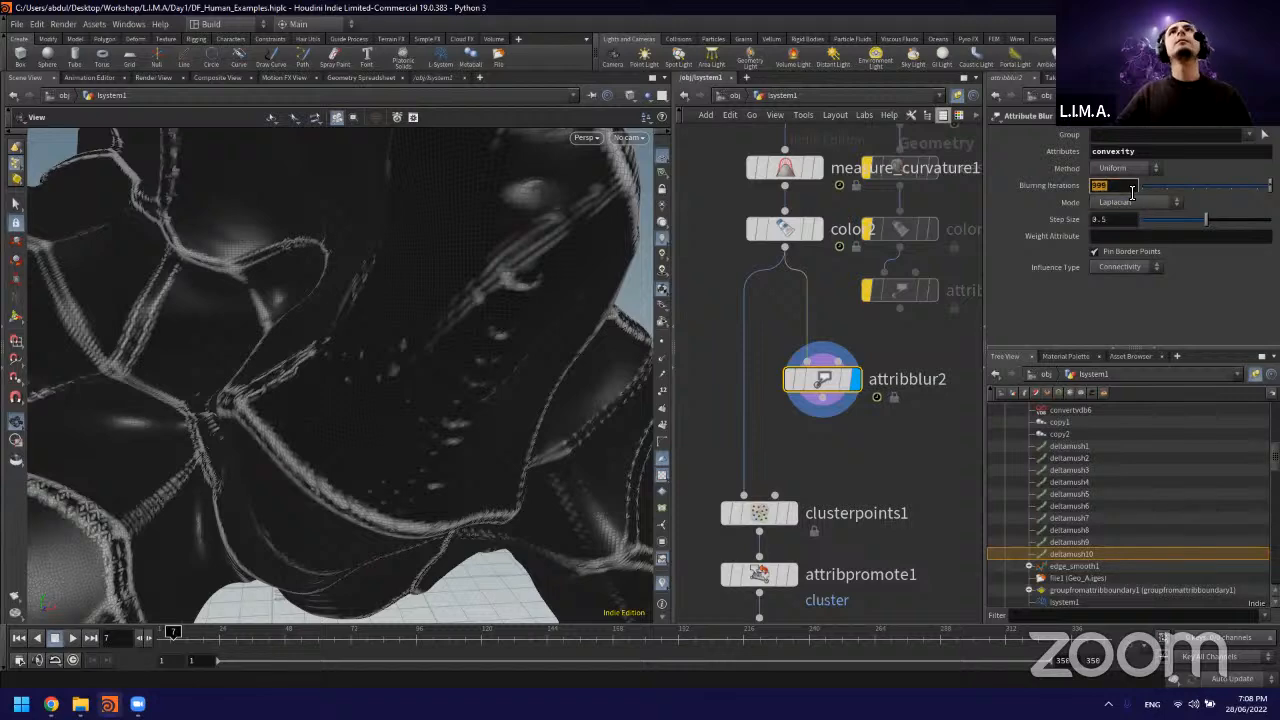
text(500)
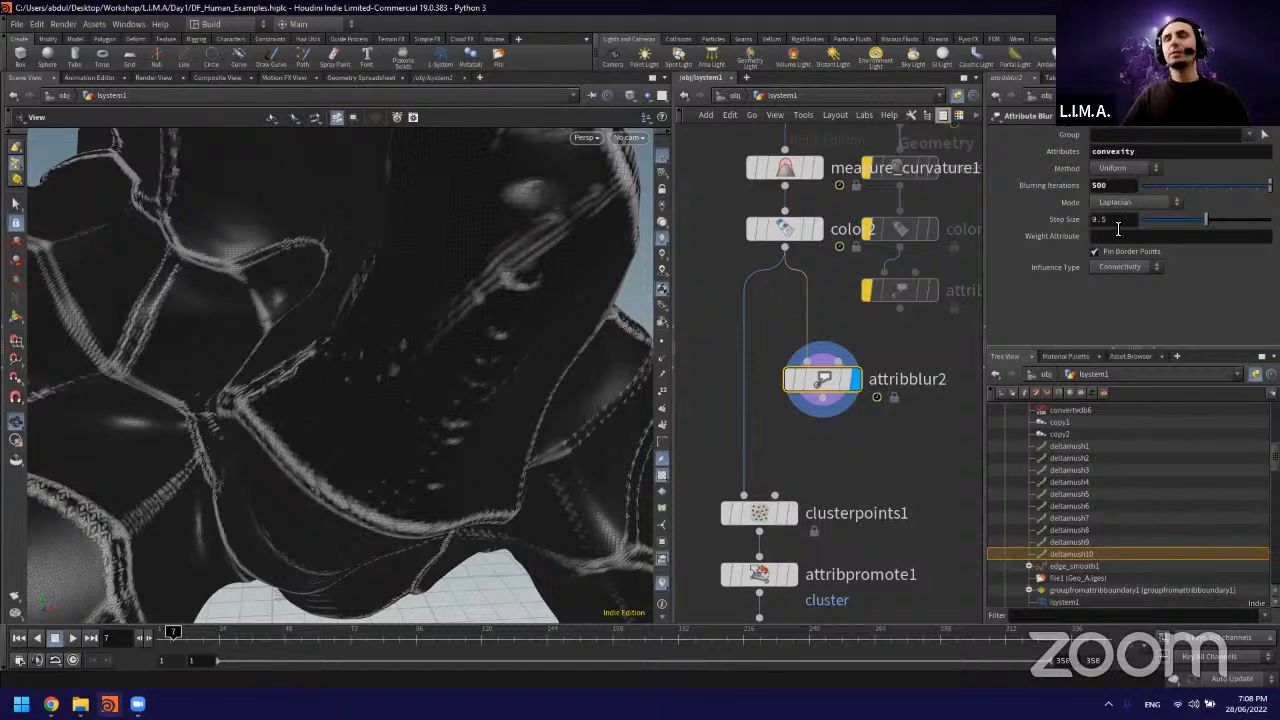
click(1093, 219)
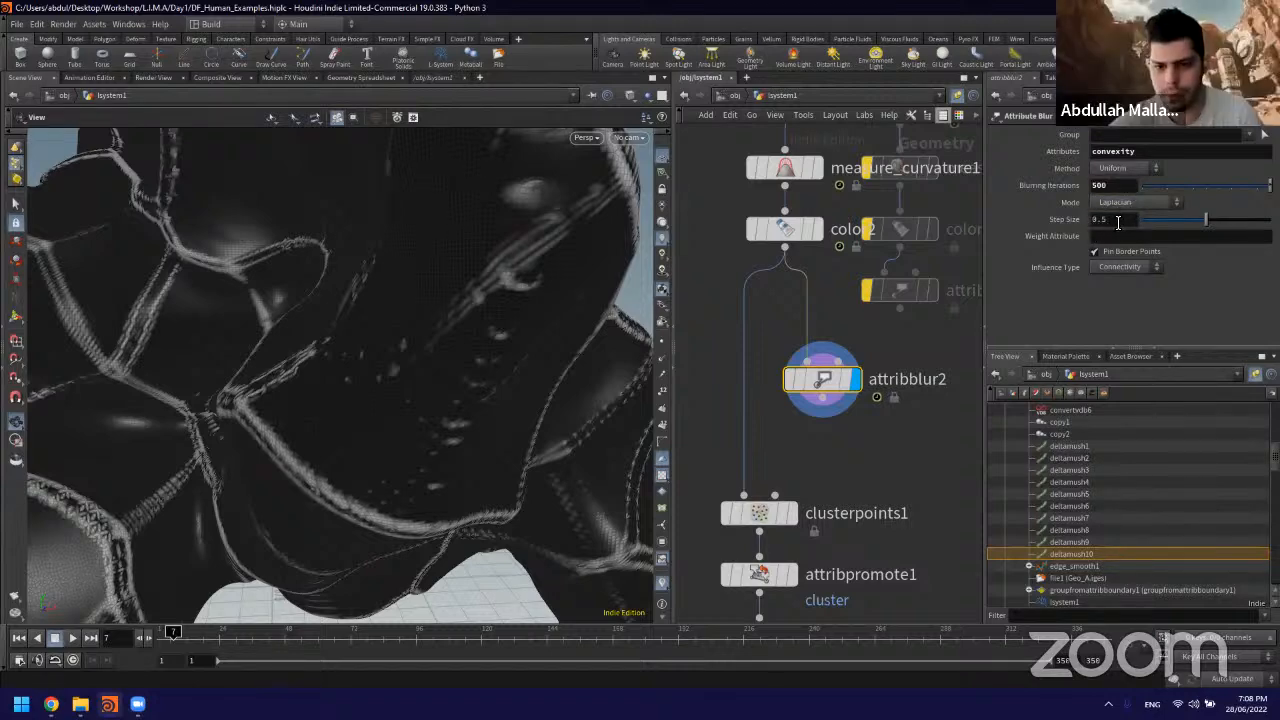
text(1)
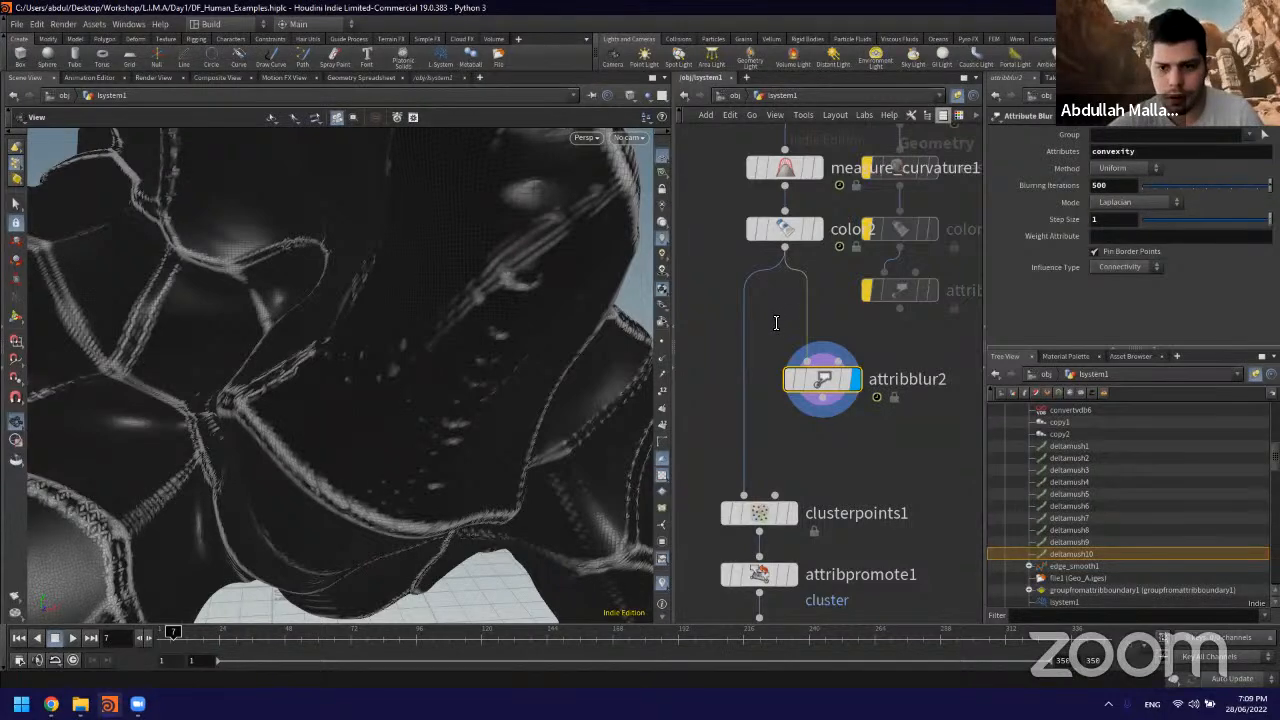
middle_drag(776, 323, 771, 334)
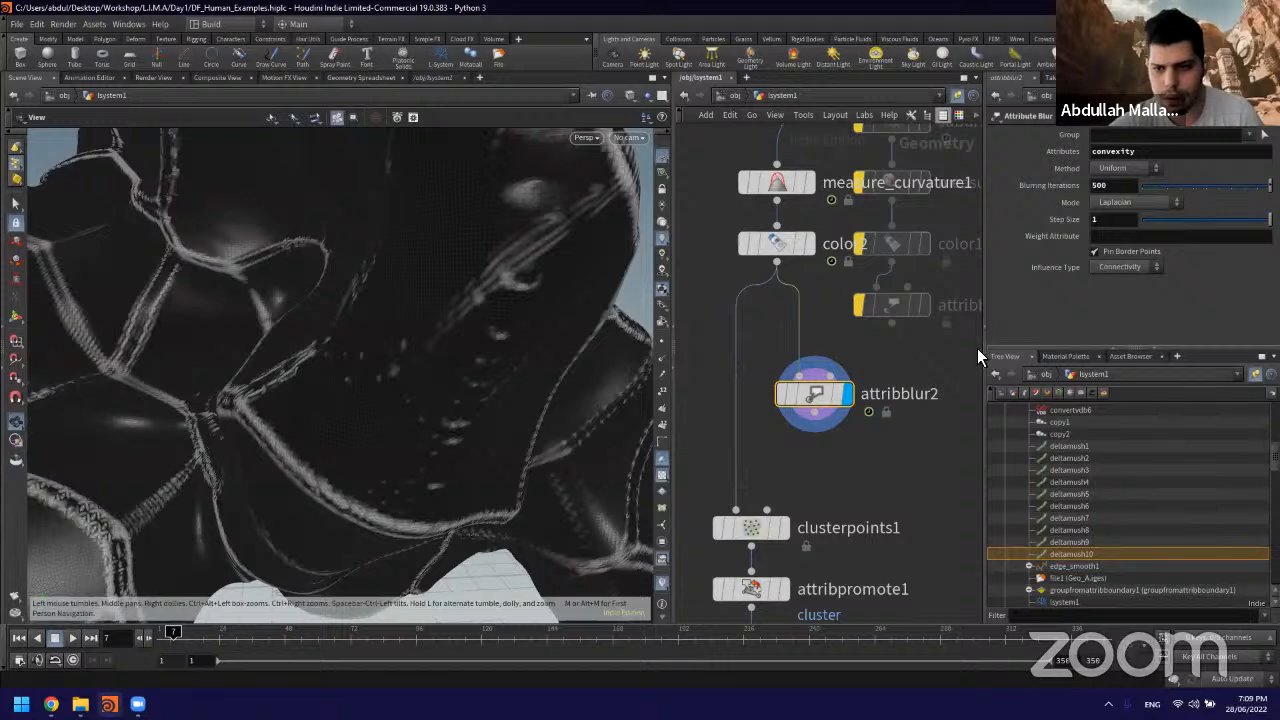
Step: Try Proximity as attribblur2's influence type with a proximity radius of 5 and inspect the surface
click(1137, 267)
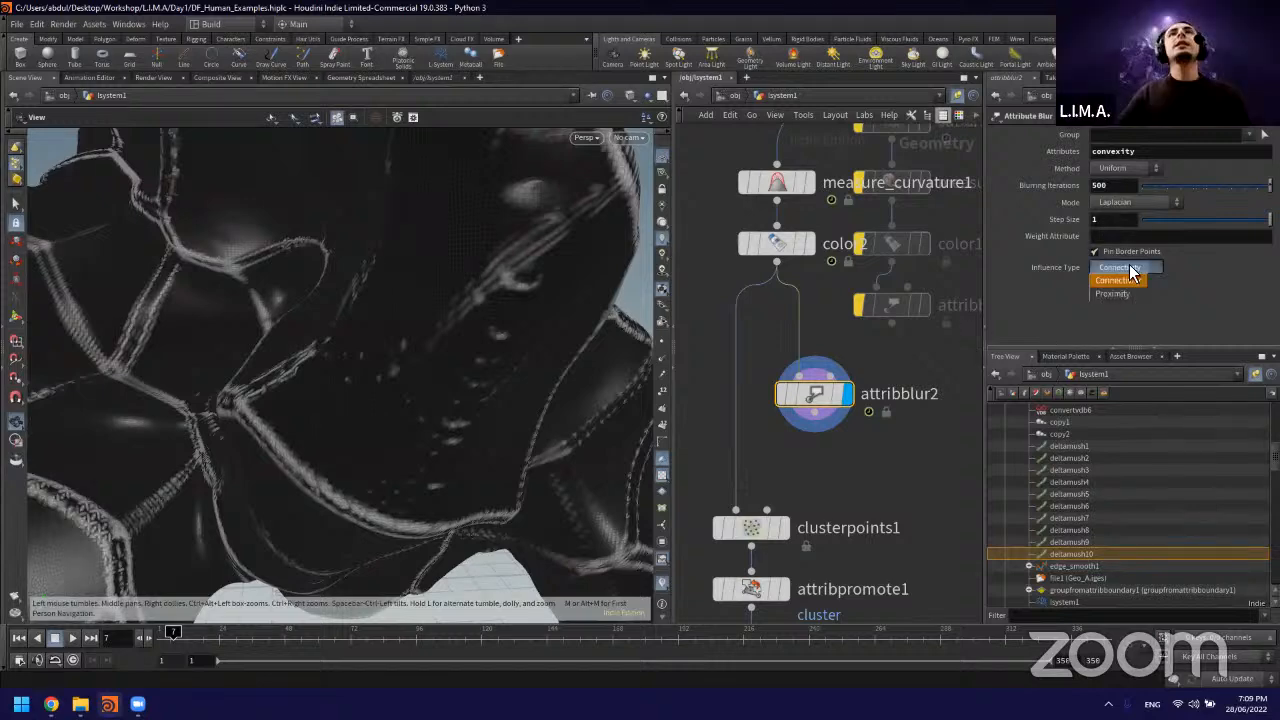
click(1129, 293)
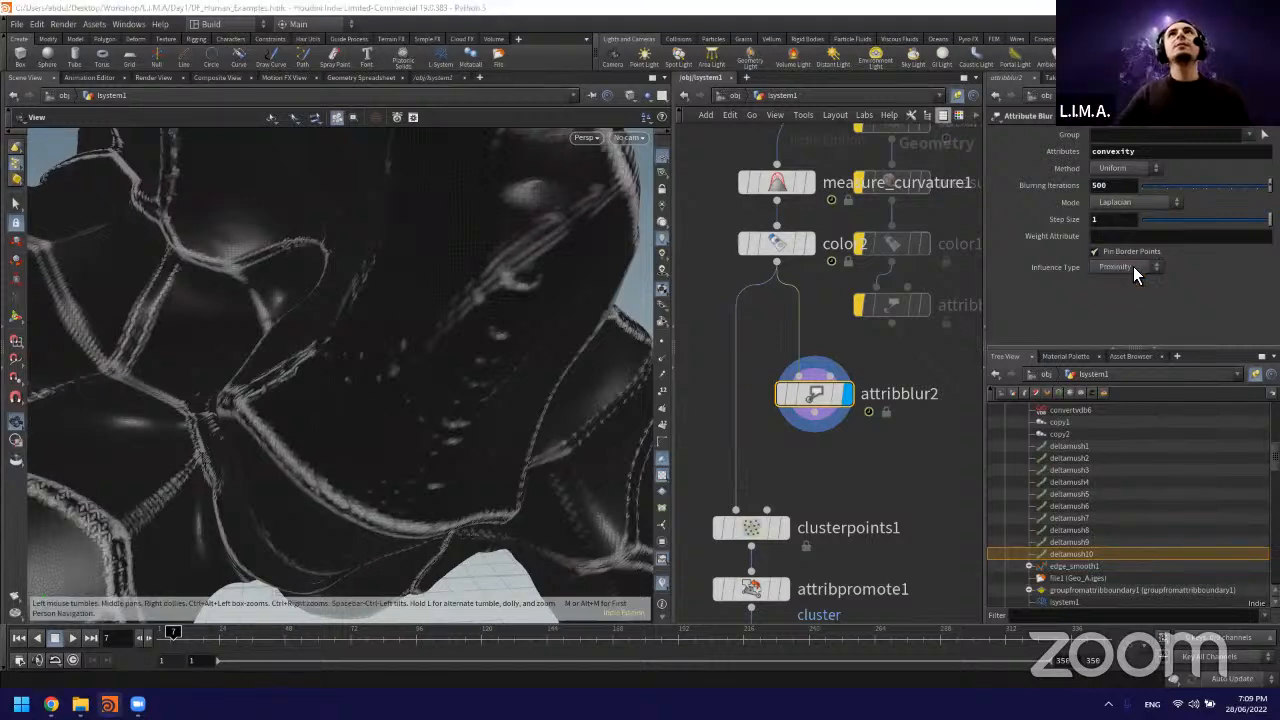
click(1135, 264)
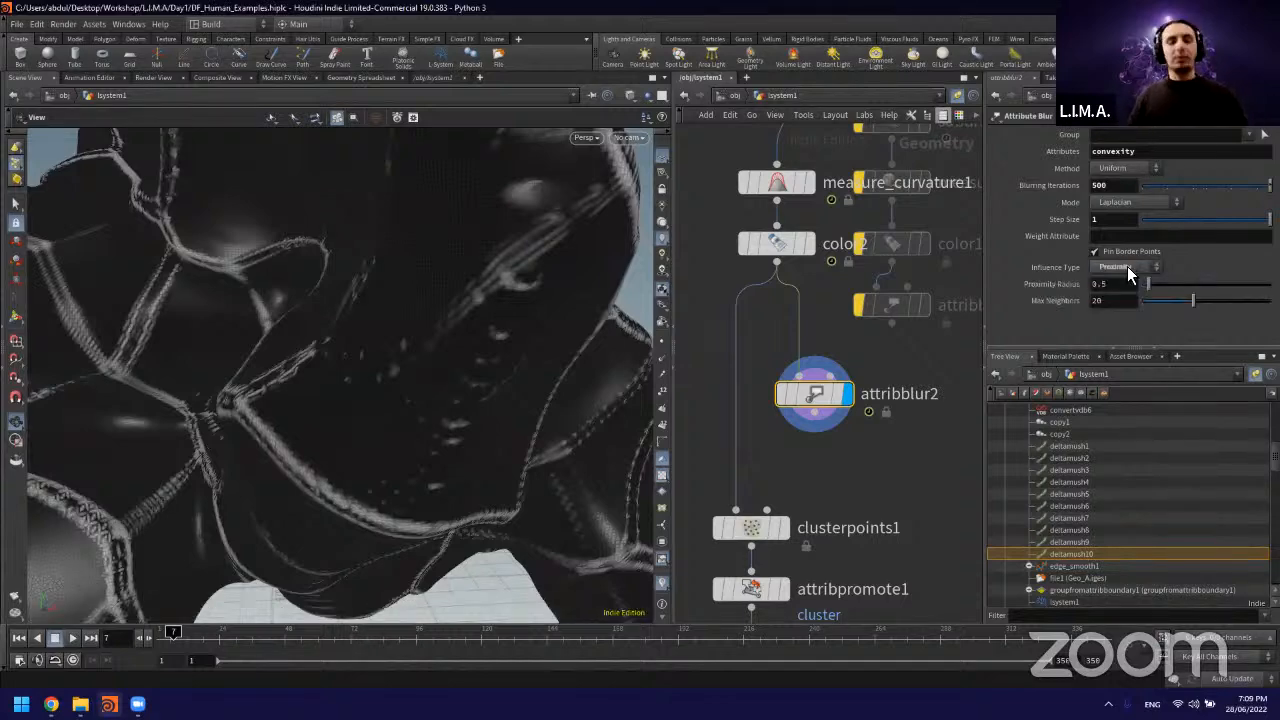
click(1129, 268)
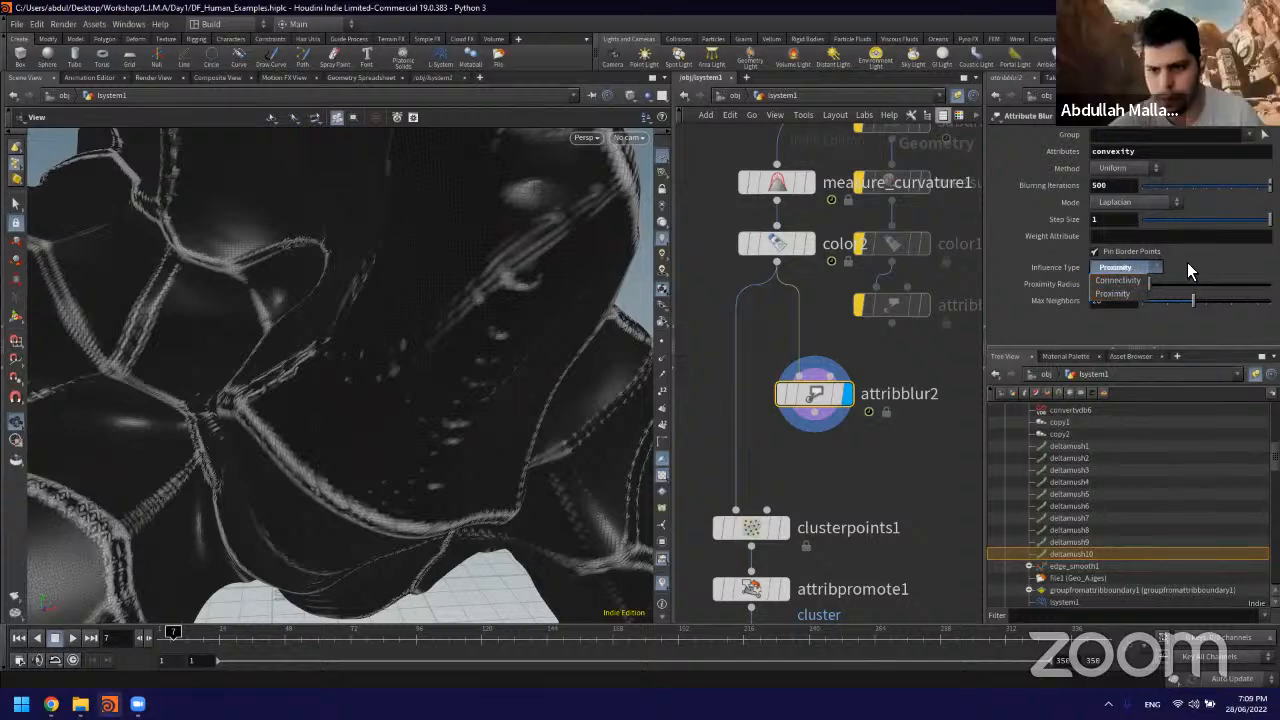
click(1049, 253)
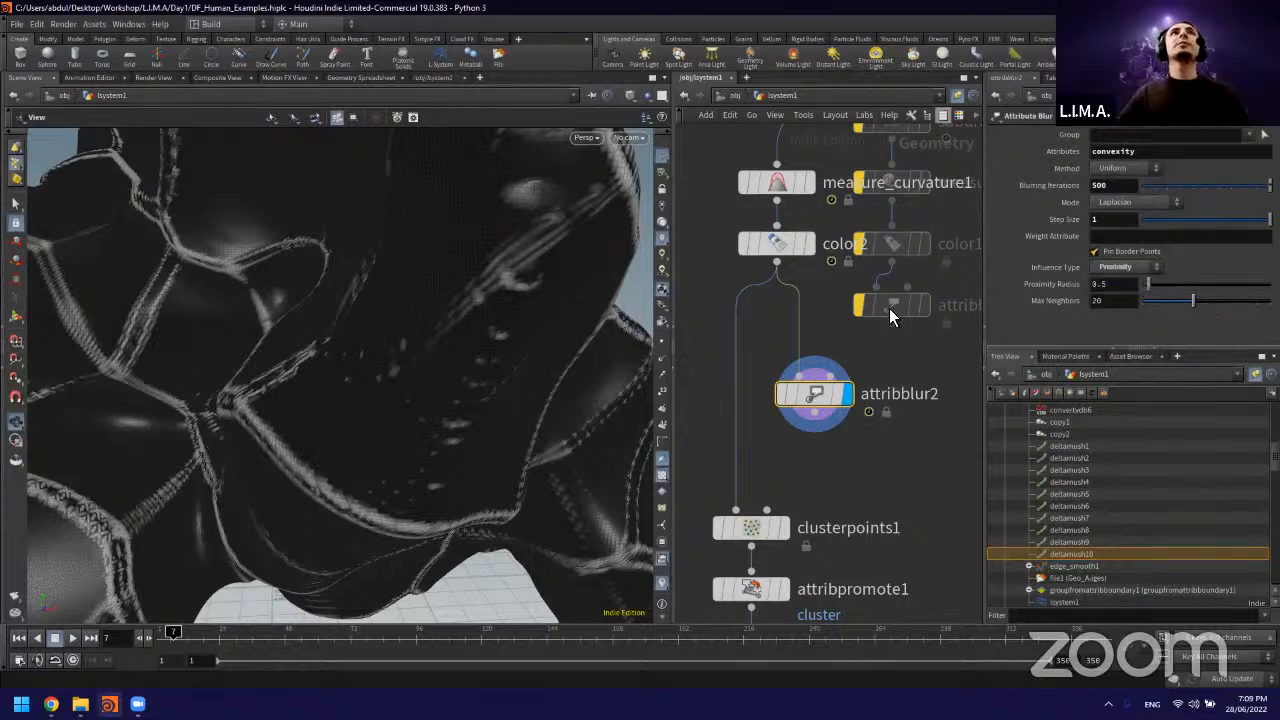
double_click(1122, 290)
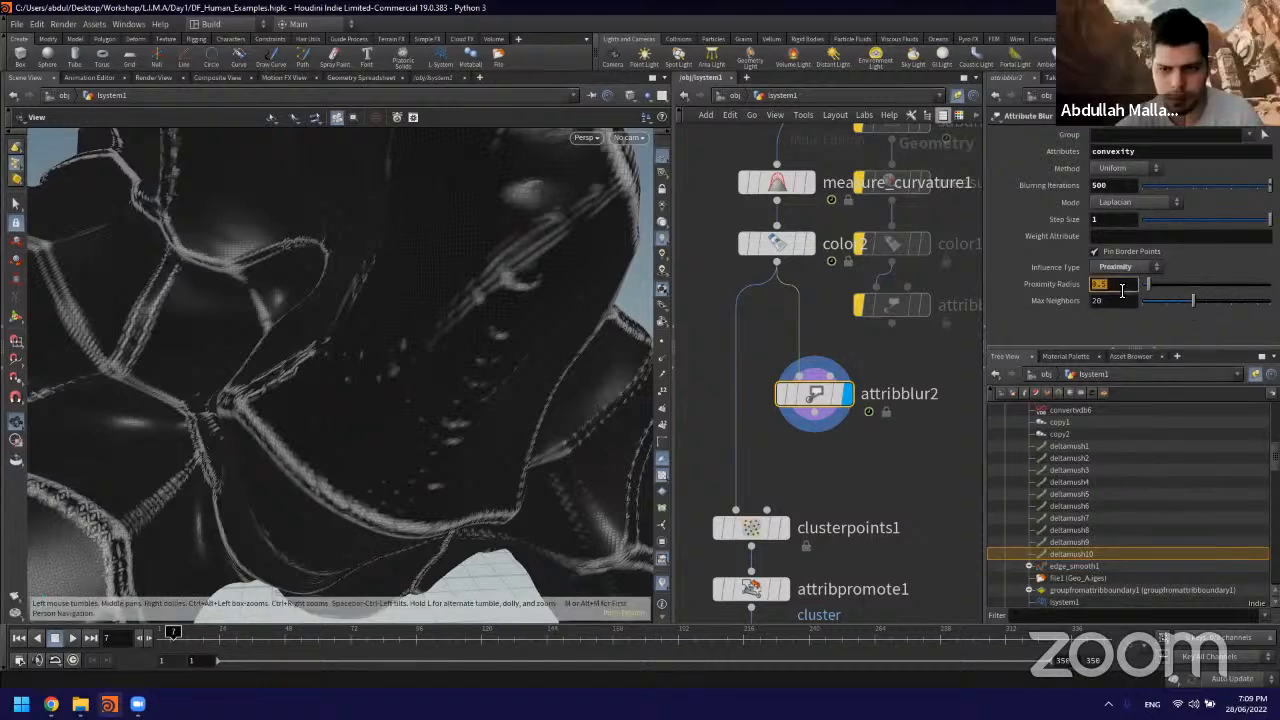
text(5)
key(Return)
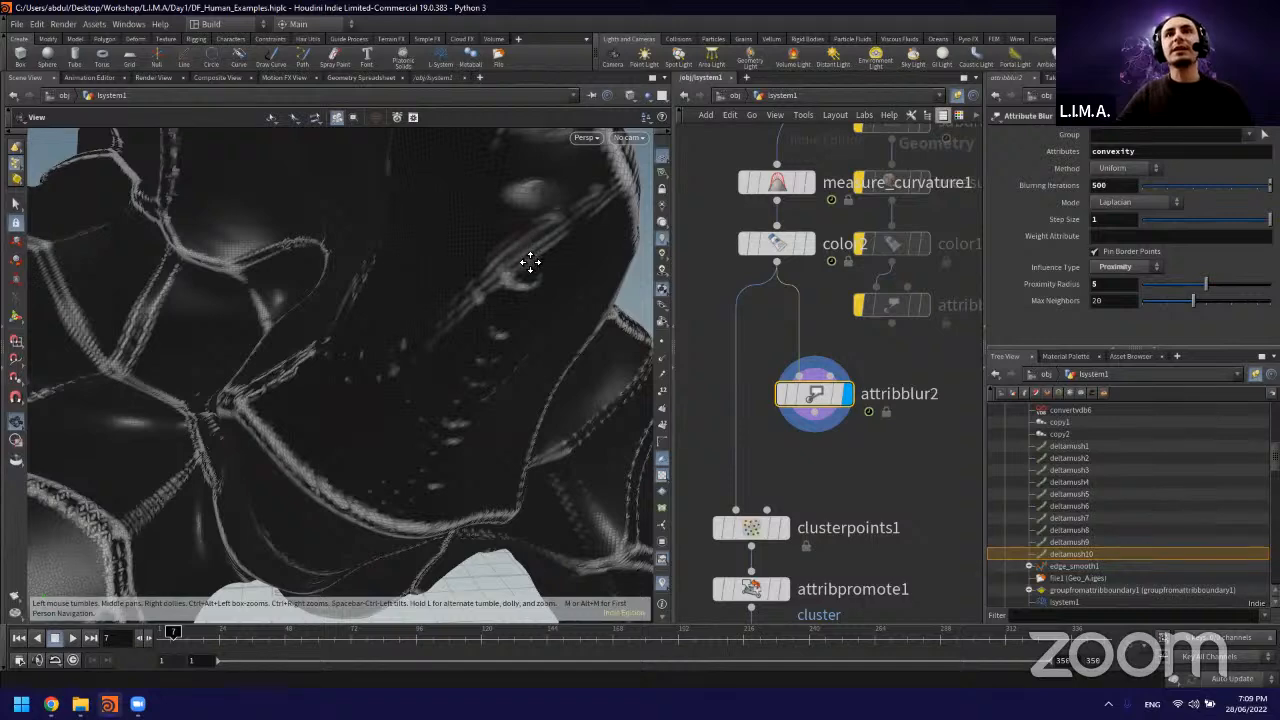
drag(529, 266, 640, 262)
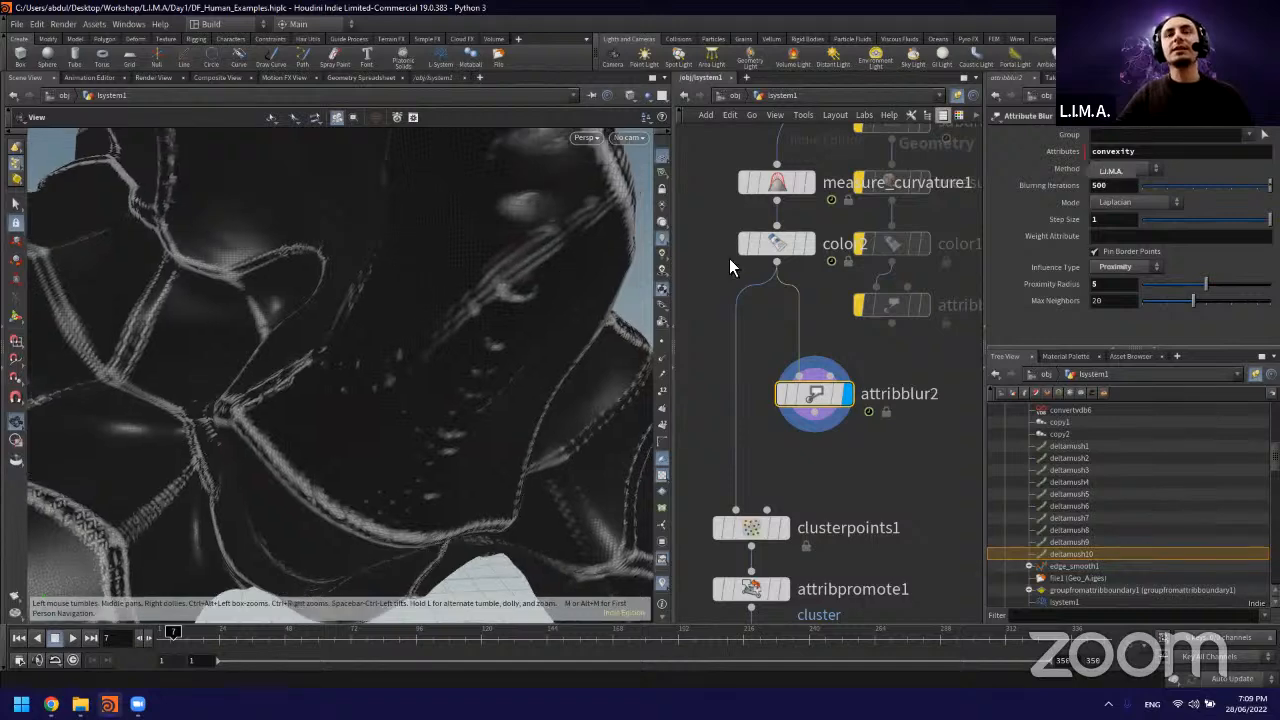
Step: Try blurring an attribute named color in attribblur2 and check the color2 node's settings
double_click(1152, 156)
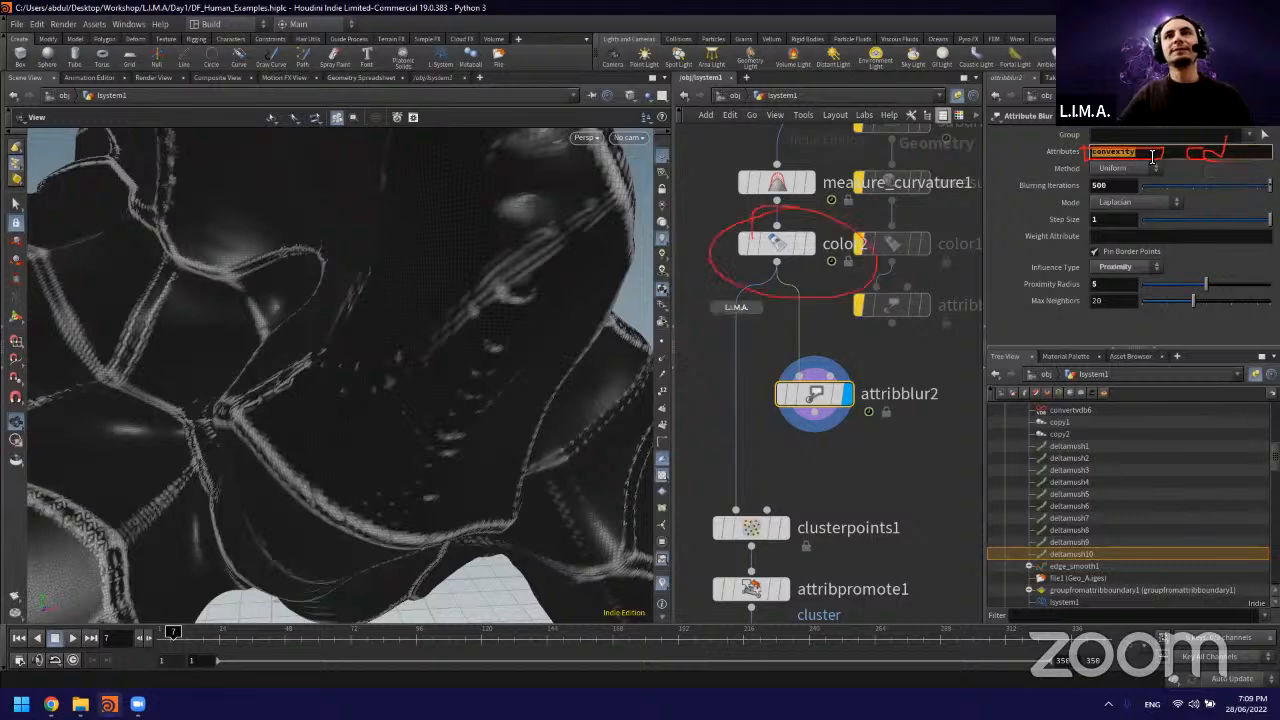
text(color)
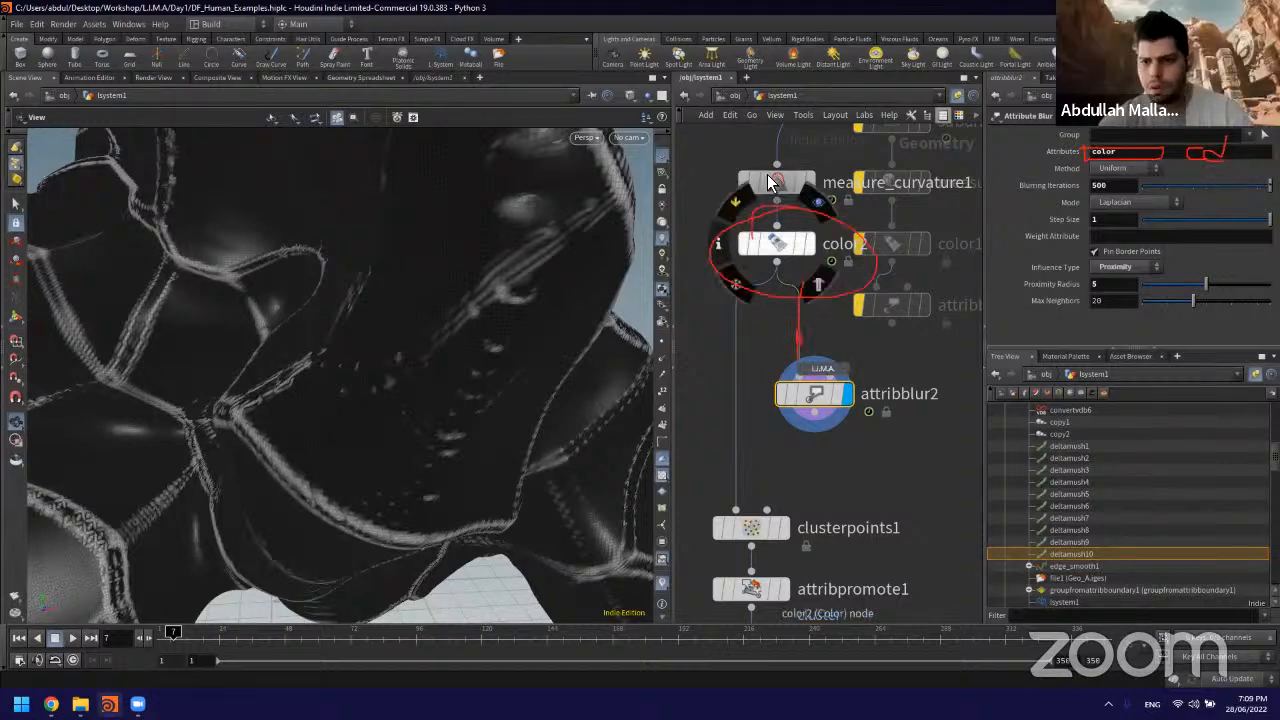
click(776, 243)
click(812, 388)
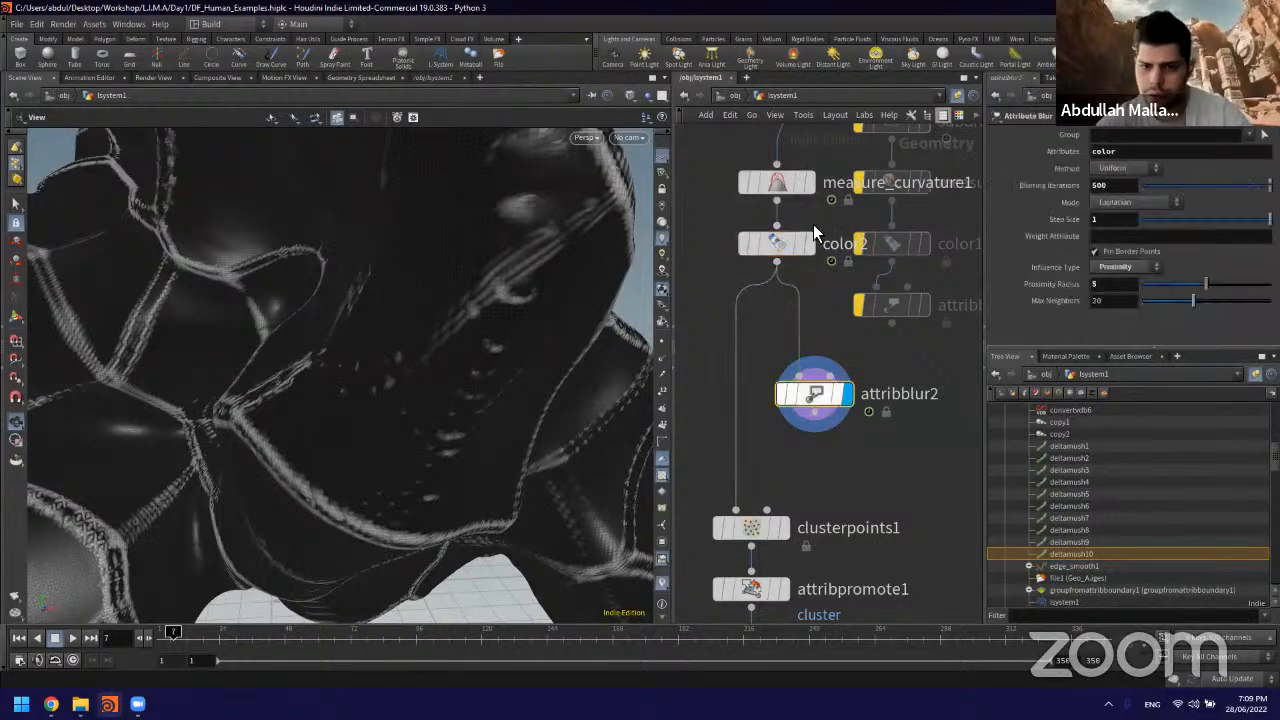
click(779, 241)
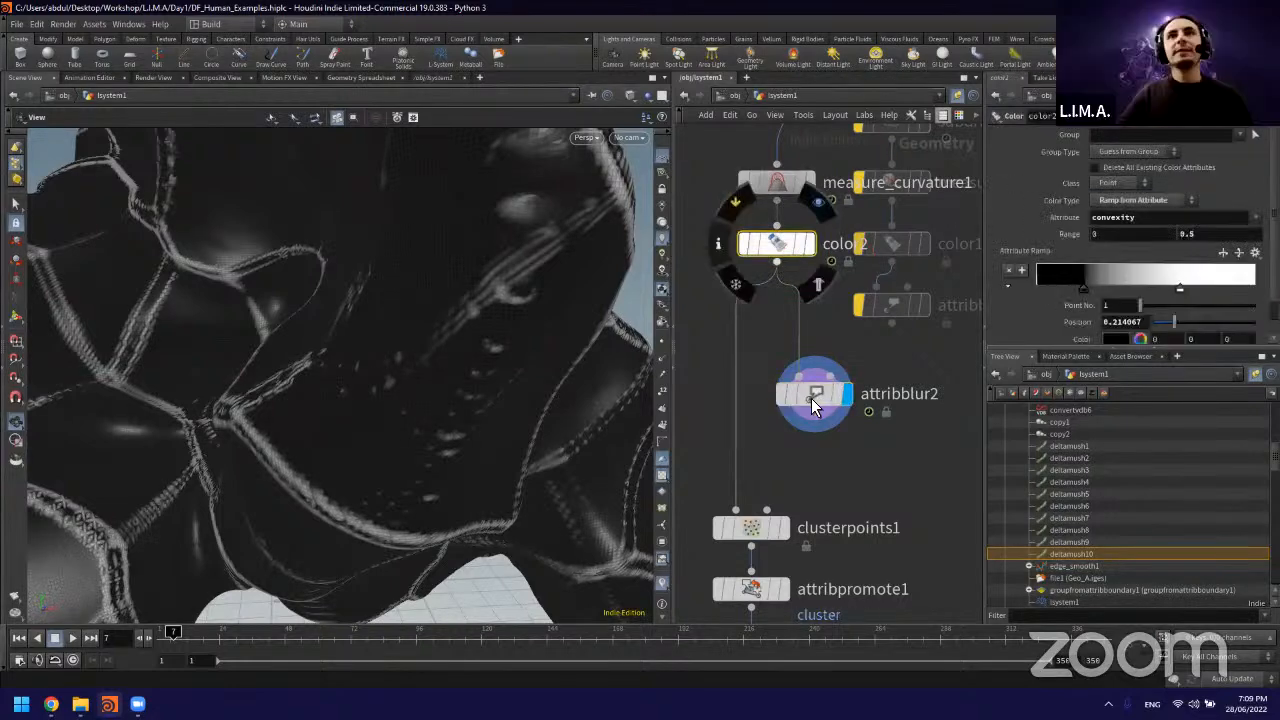
click(813, 396)
Step: Set attribblur2 to blur the Cd attribute with 1 blurring iteration
double_click(1156, 155)
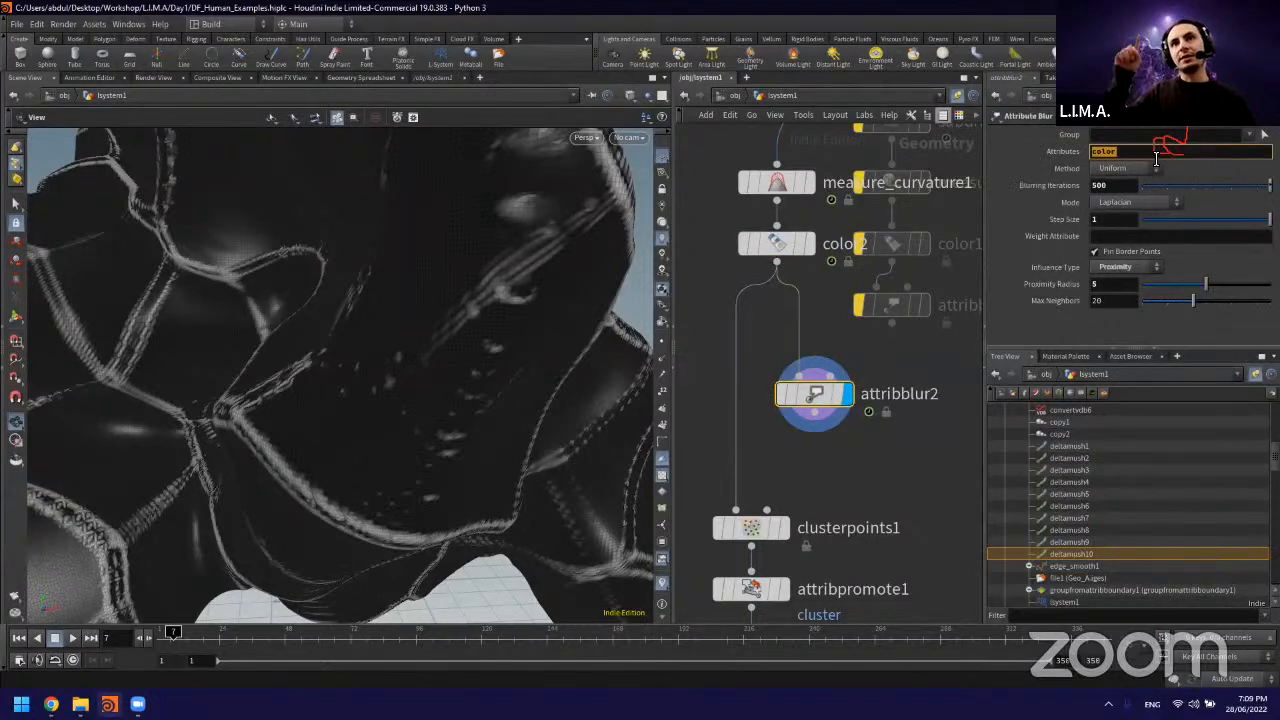
text(Cd)
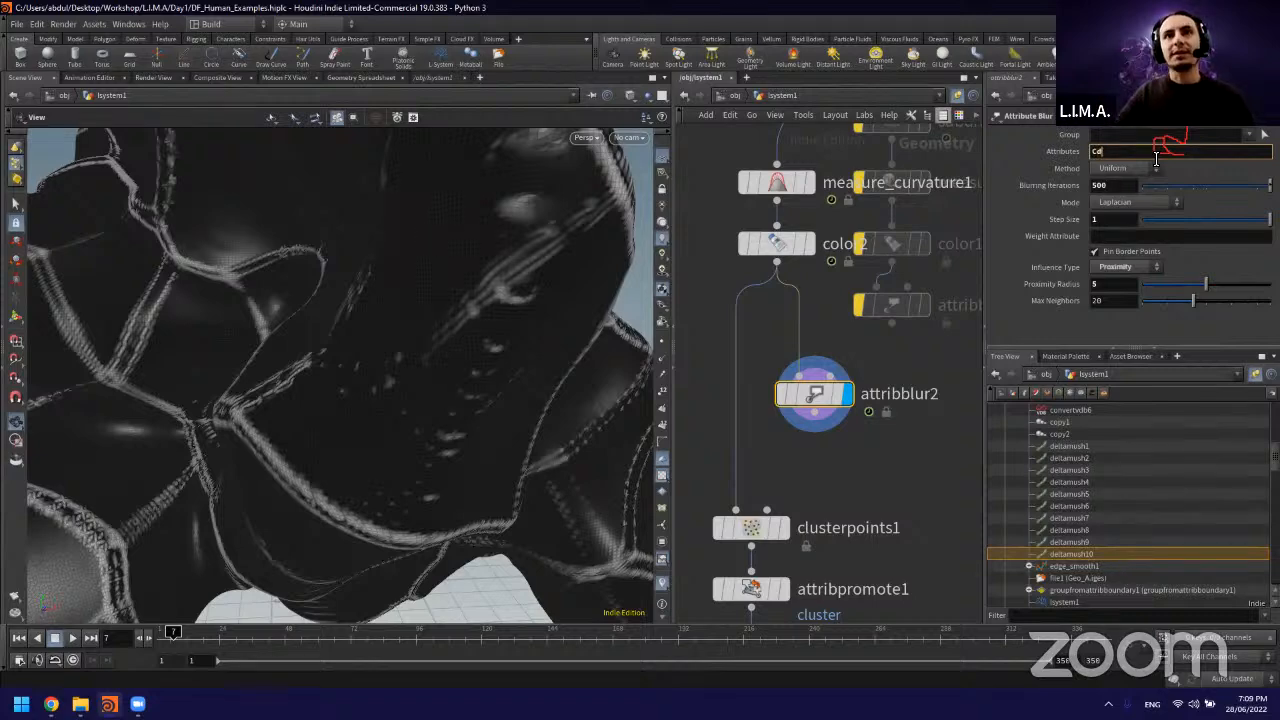
key(Return)
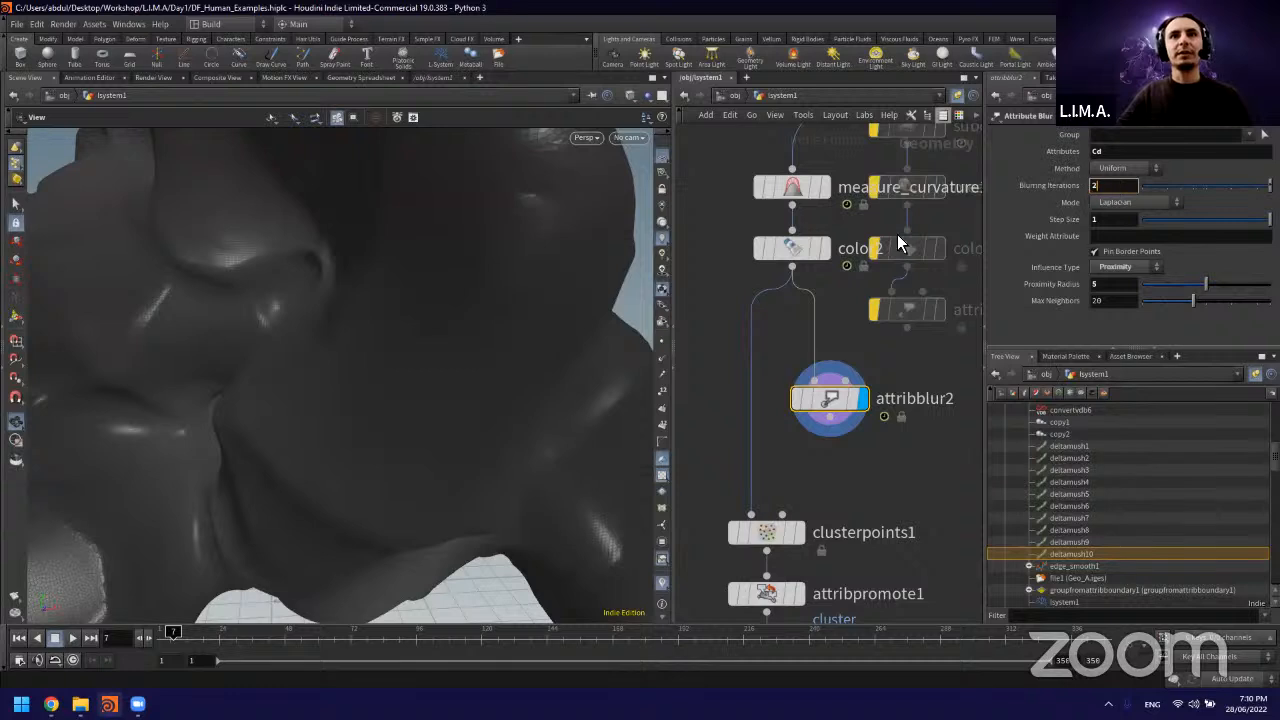
key(Return)
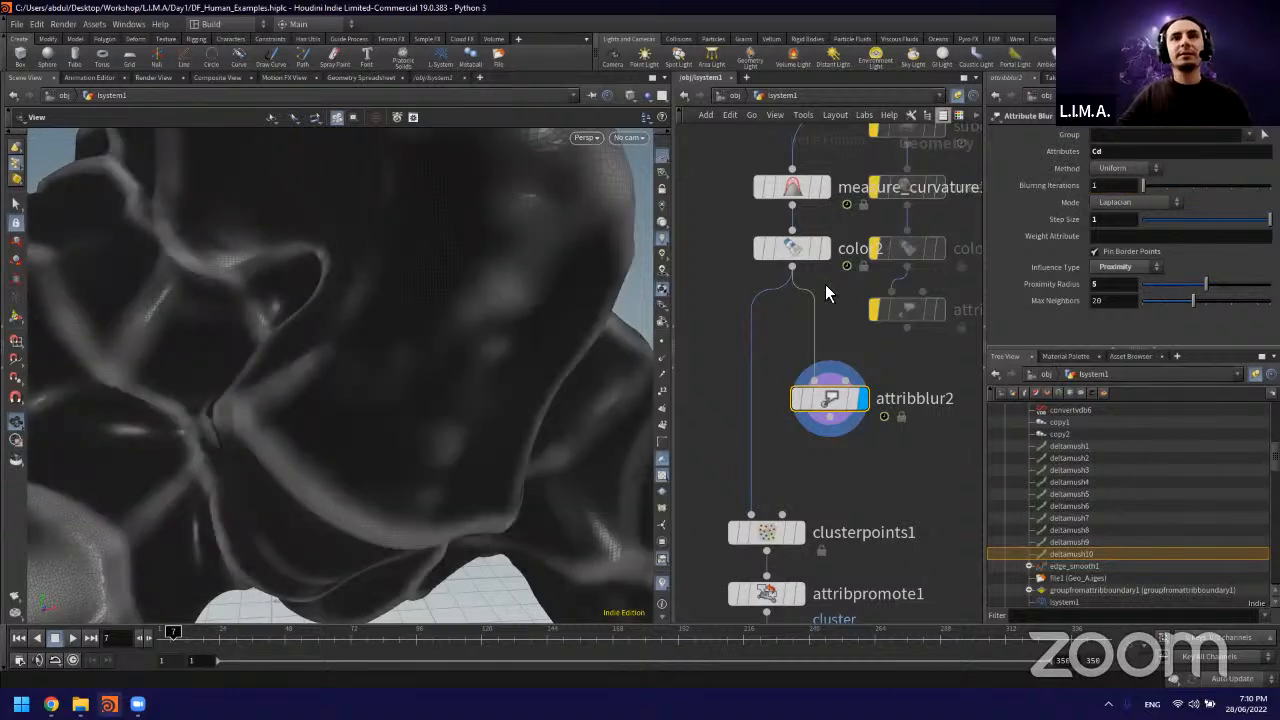
Step: Set attribblur2's influence type back to Connectivity and feed its output into clusterpoints1
scroll(437, 337, down, 5)
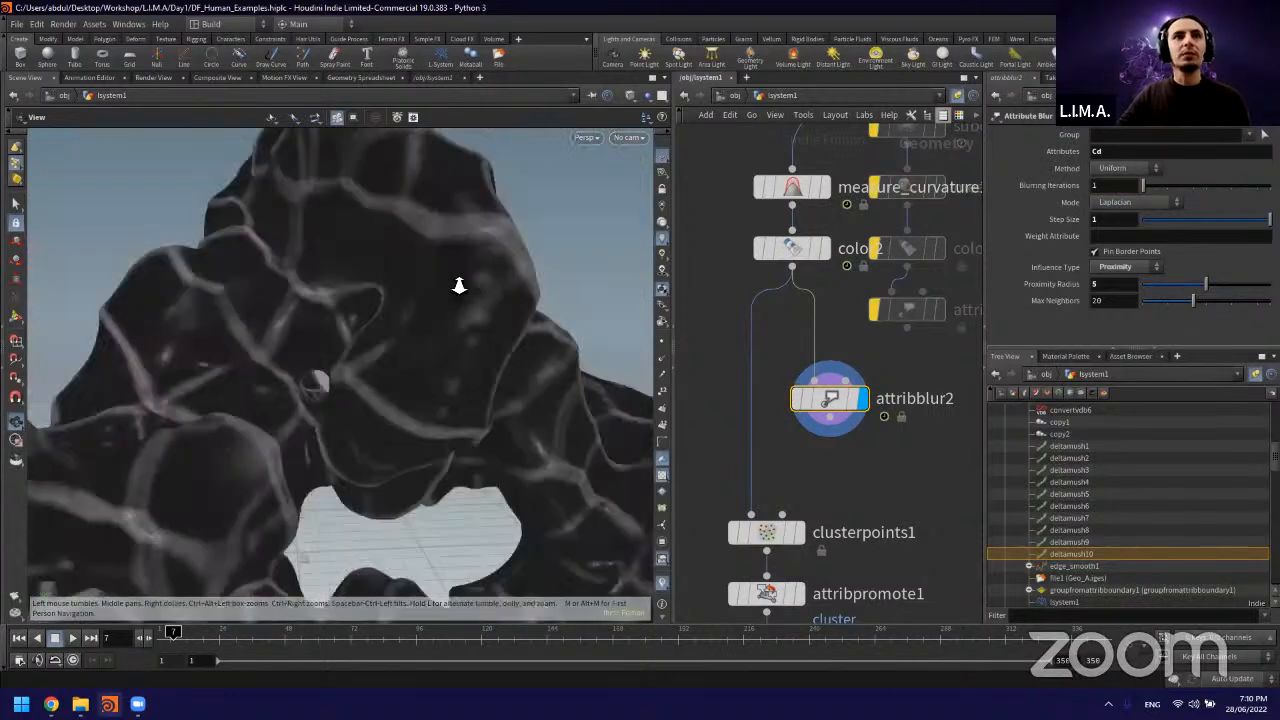
drag(441, 347, 477, 300)
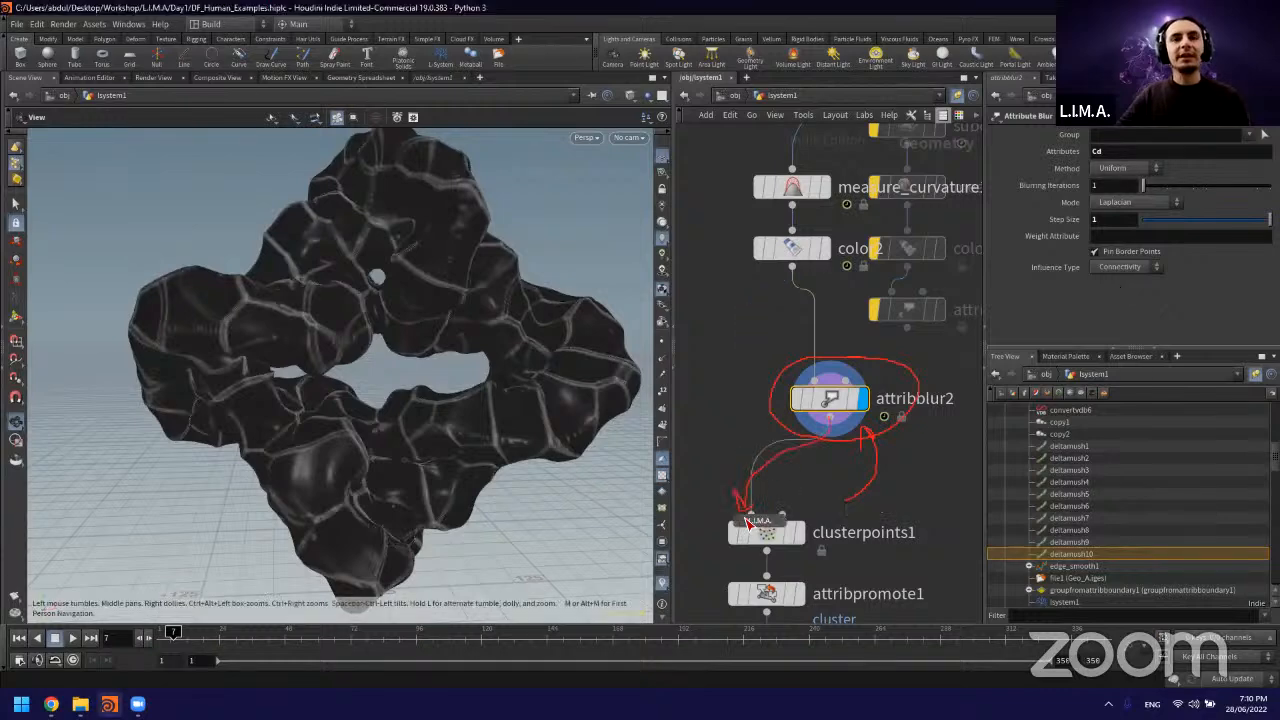
middle_drag(747, 350, 755, 328)
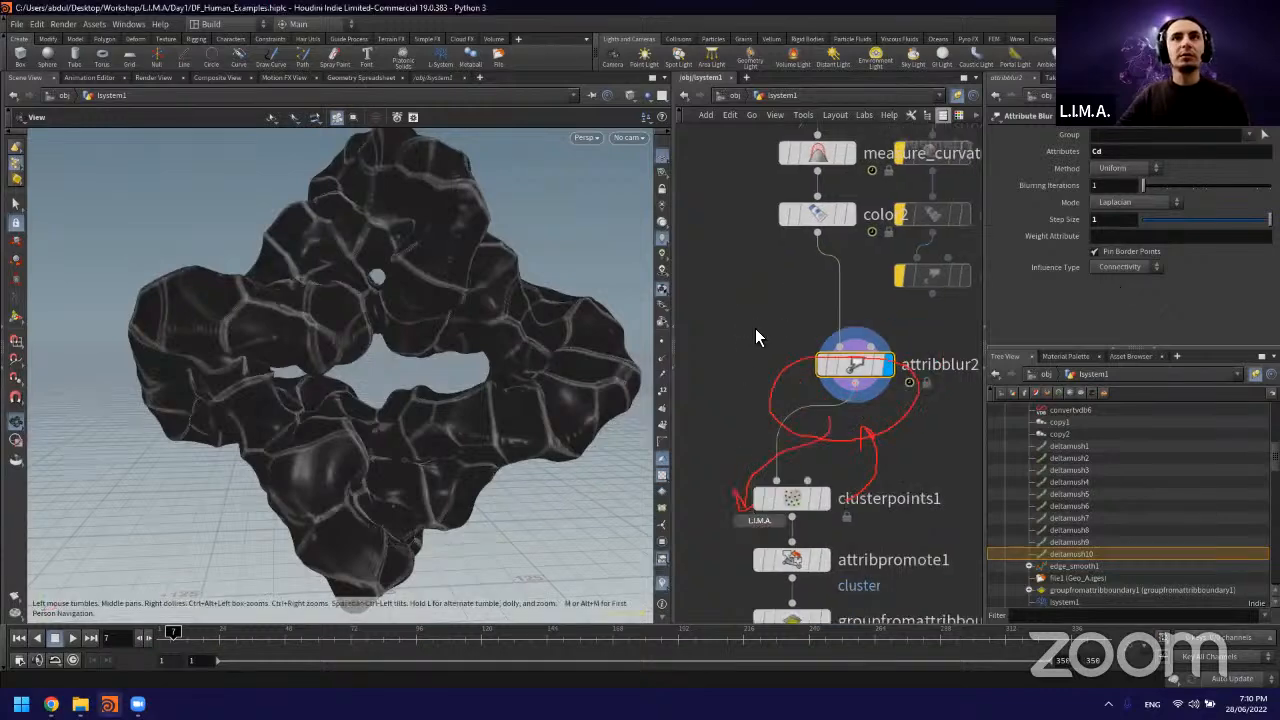
Step: Set clusterpoints1's first control attribute to Cd and display the clustered result
click(781, 510)
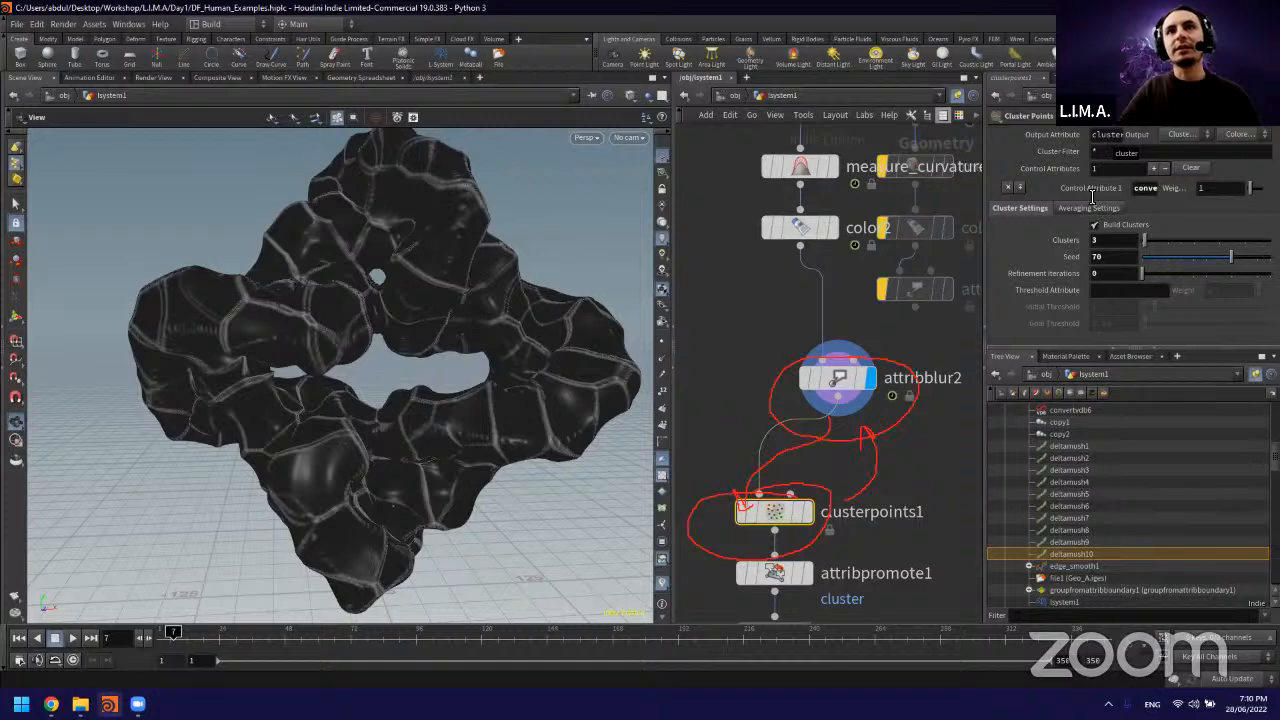
double_click(1158, 188)
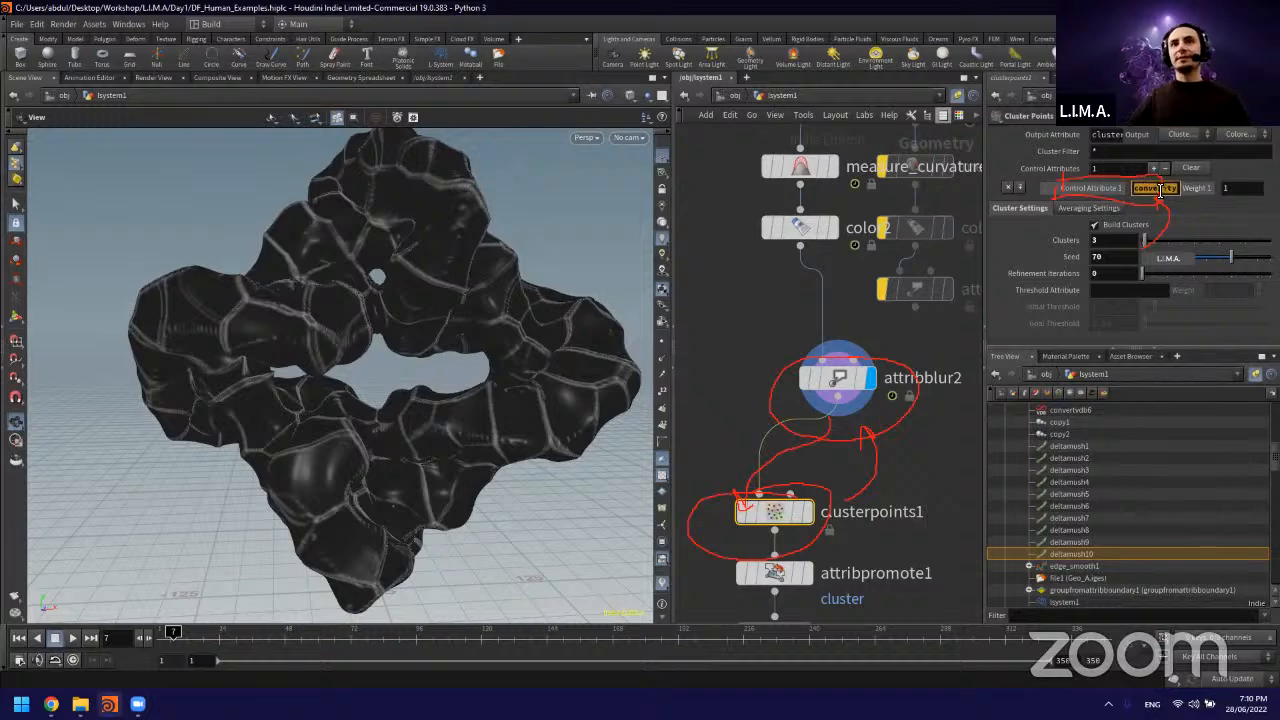
text(Cd)
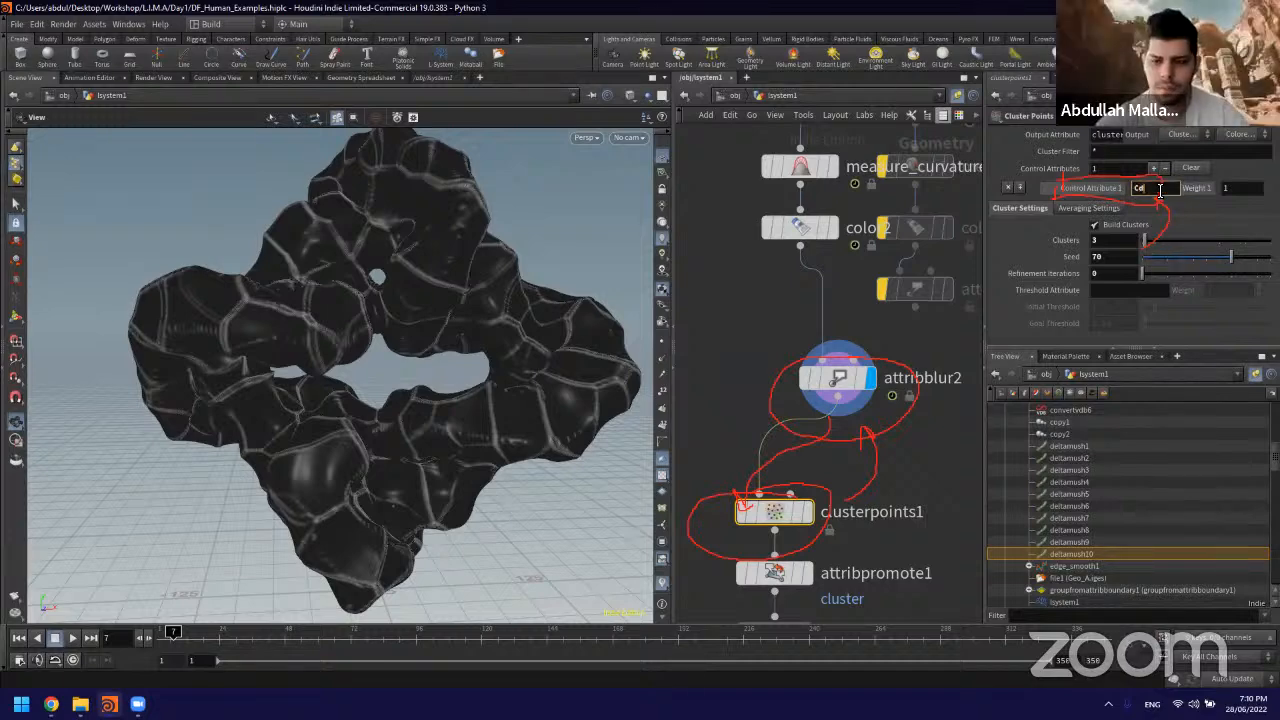
key(Return)
middle_drag(809, 515, 805, 492)
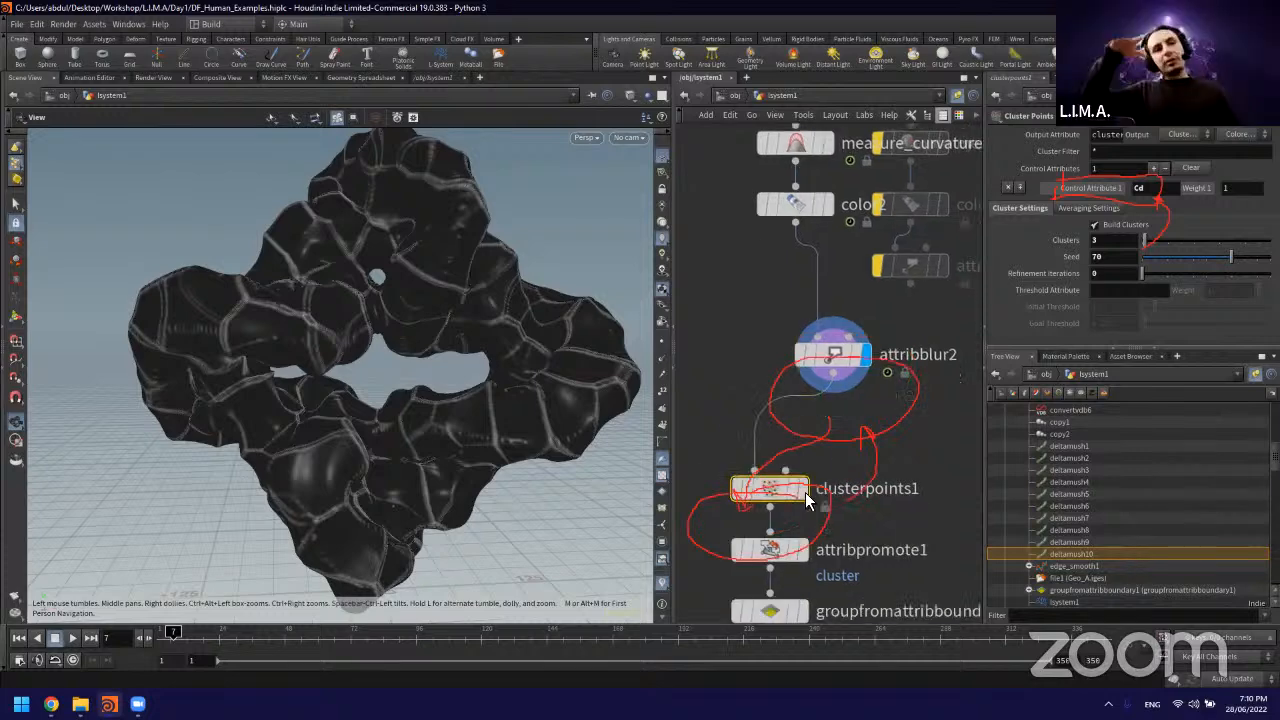
click(805, 492)
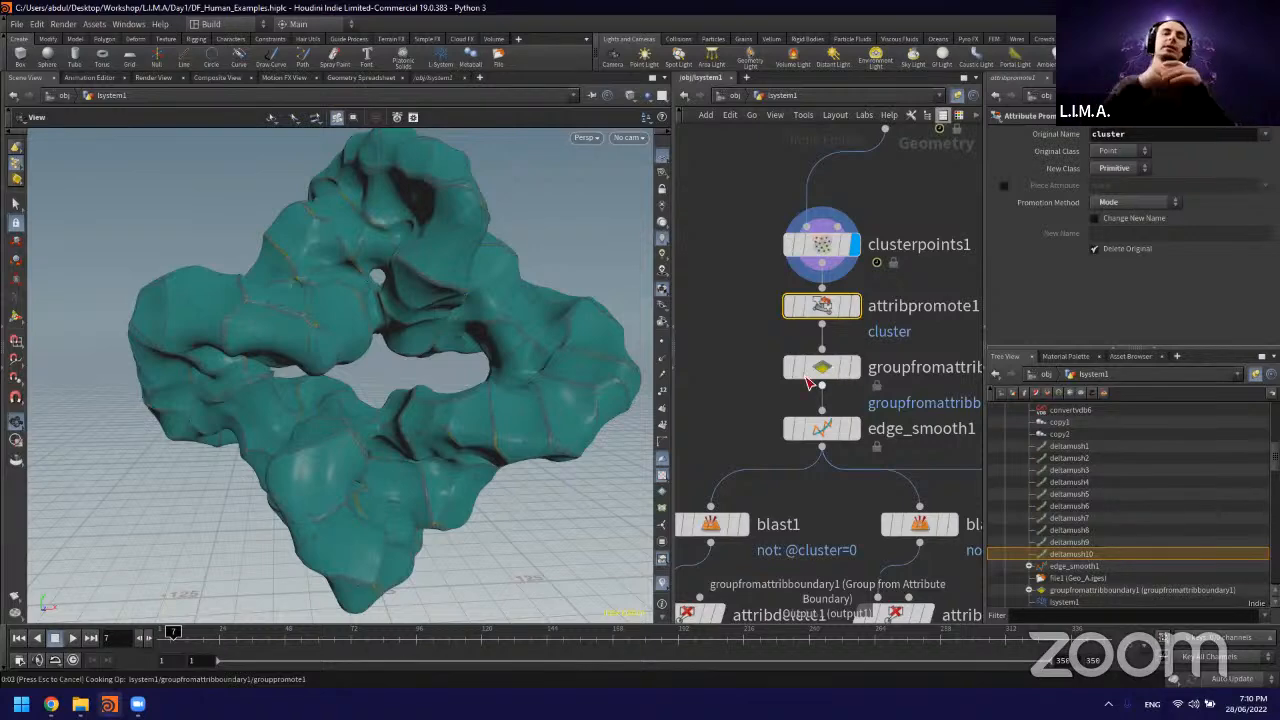
Step: Check the attribute used by groupfromattribboundary1 and clusterpoints1's settings, and inspect the clustered surface up close
click(828, 364)
middle_drag(745, 329, 726, 346)
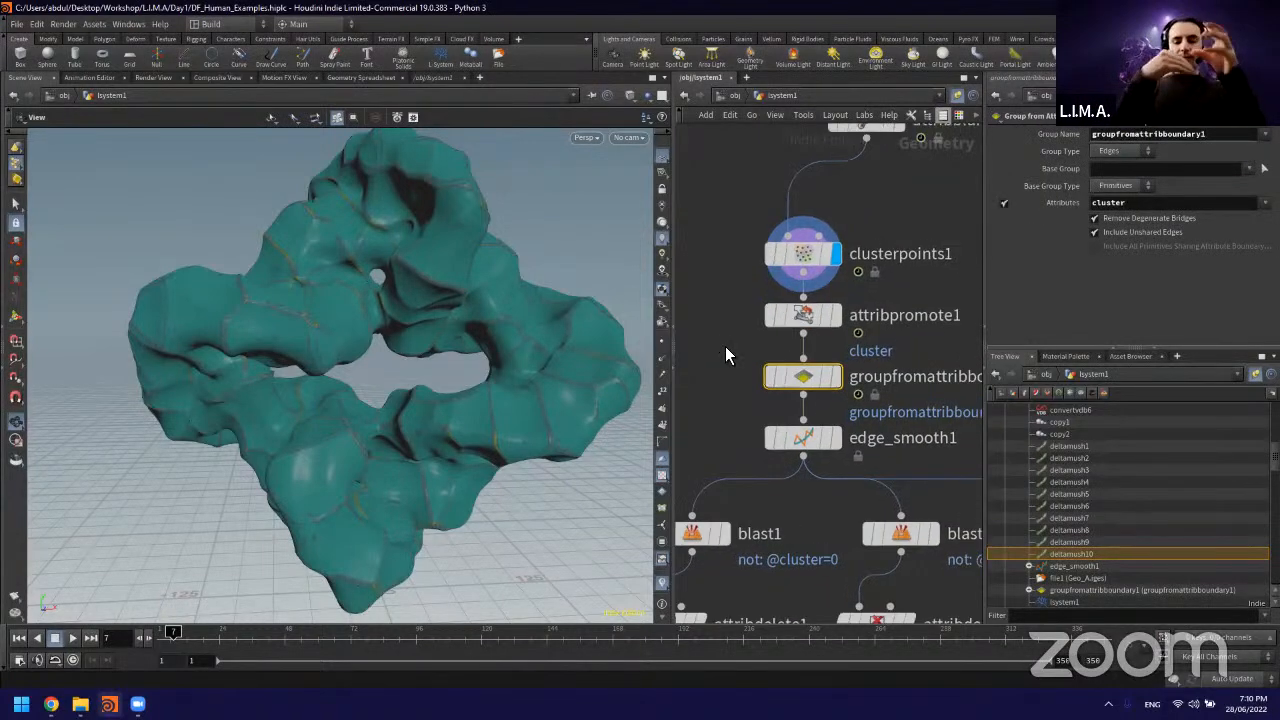
click(1154, 204)
text(c)
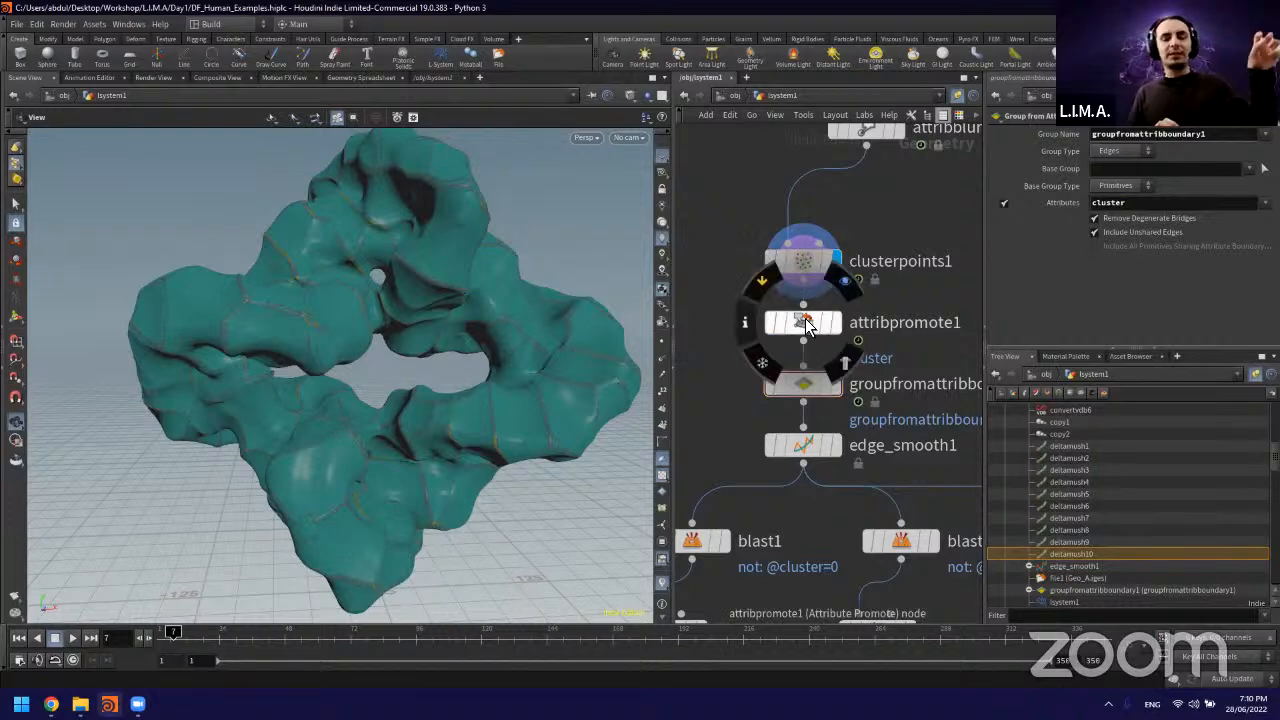
click(803, 262)
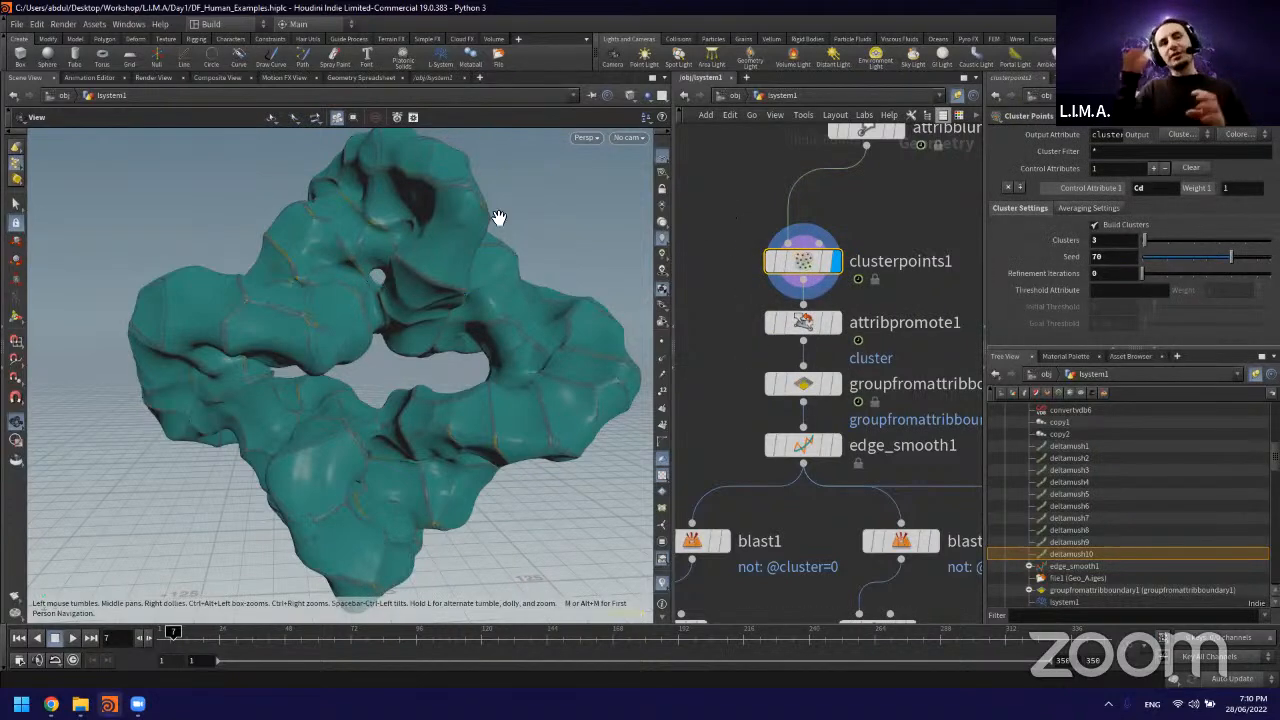
drag(451, 198, 475, 263)
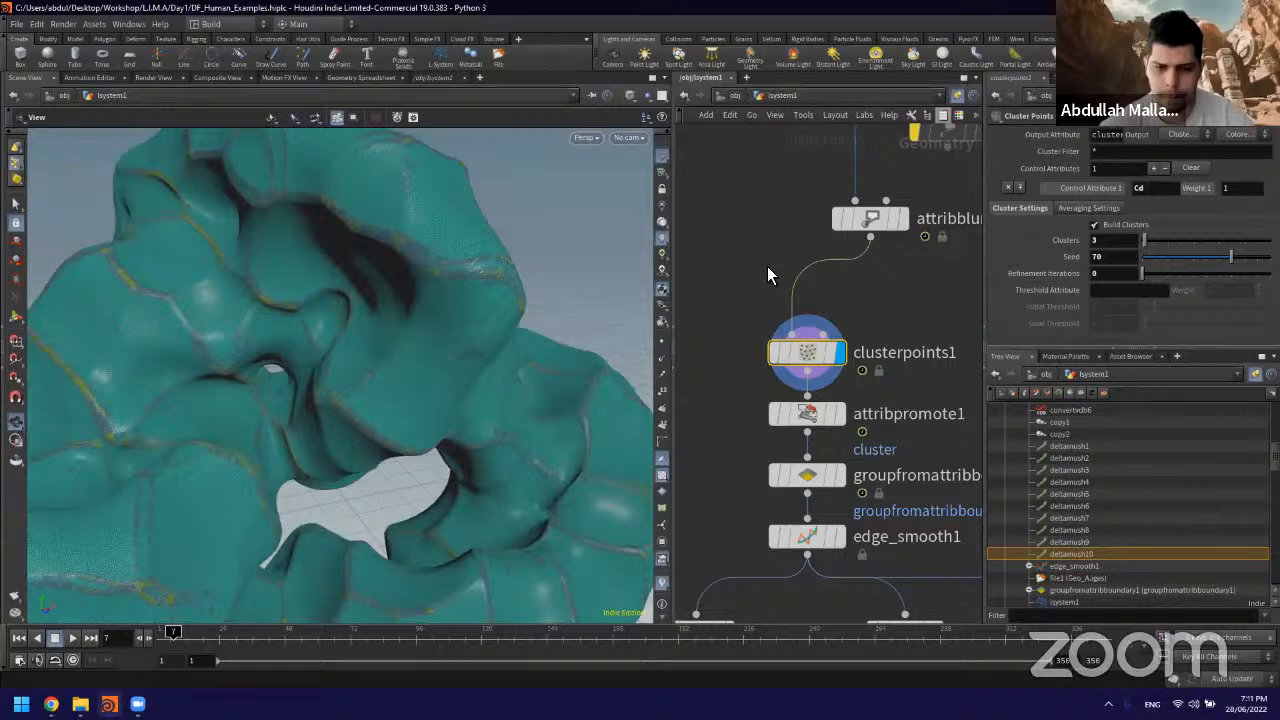
scroll(767, 266, down, 2)
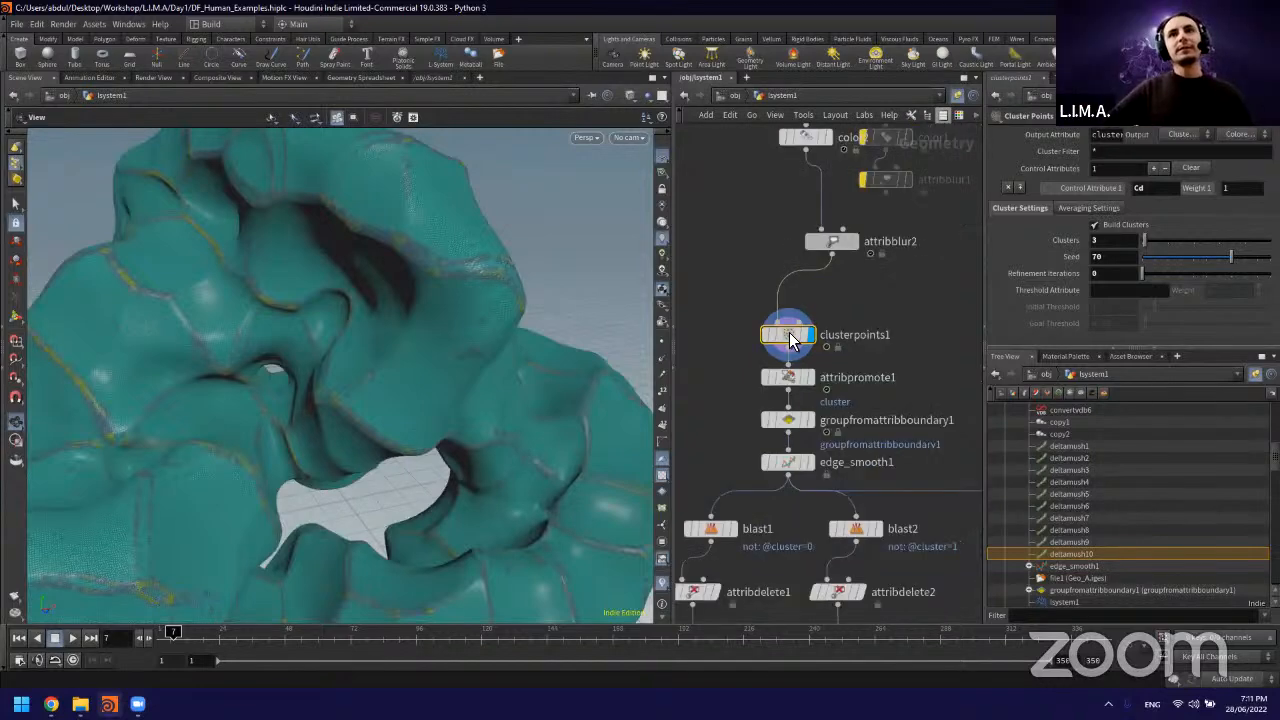
Step: Line up attribblur2 directly above clusterpoints1 and review the settings of the clustering, attribute promote and boundary group nodes
drag(832, 242, 789, 255)
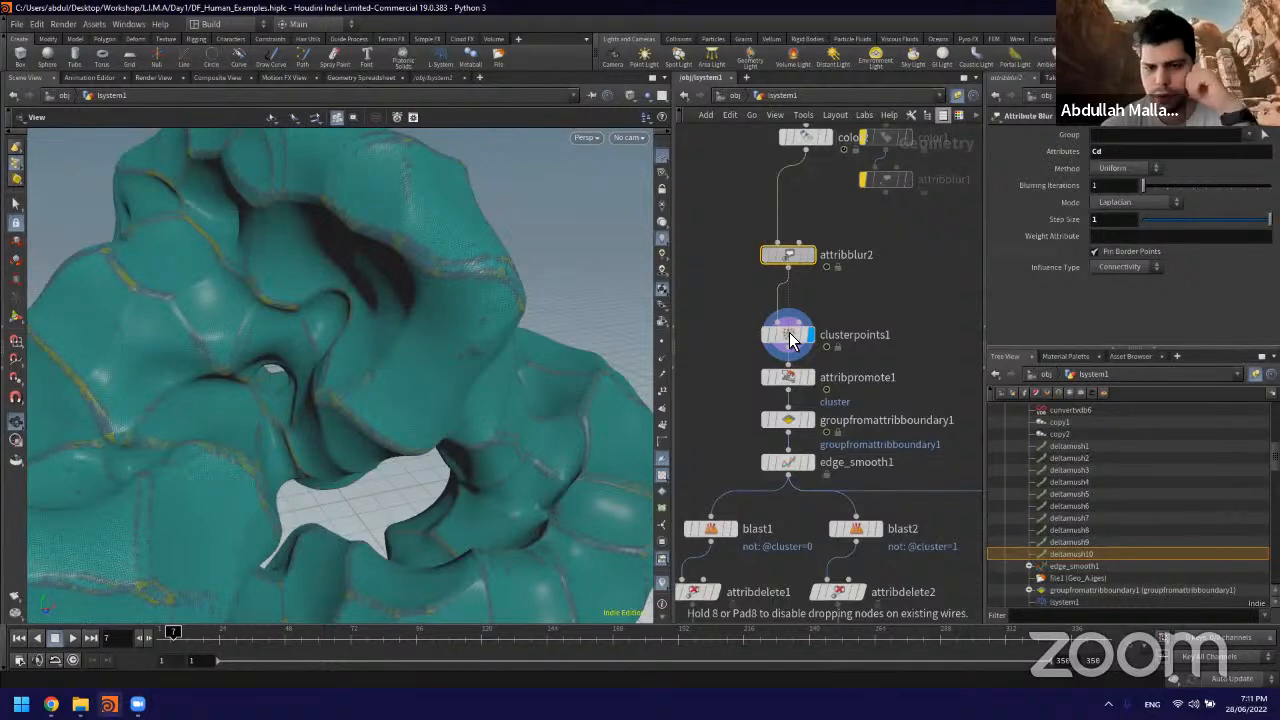
click(790, 338)
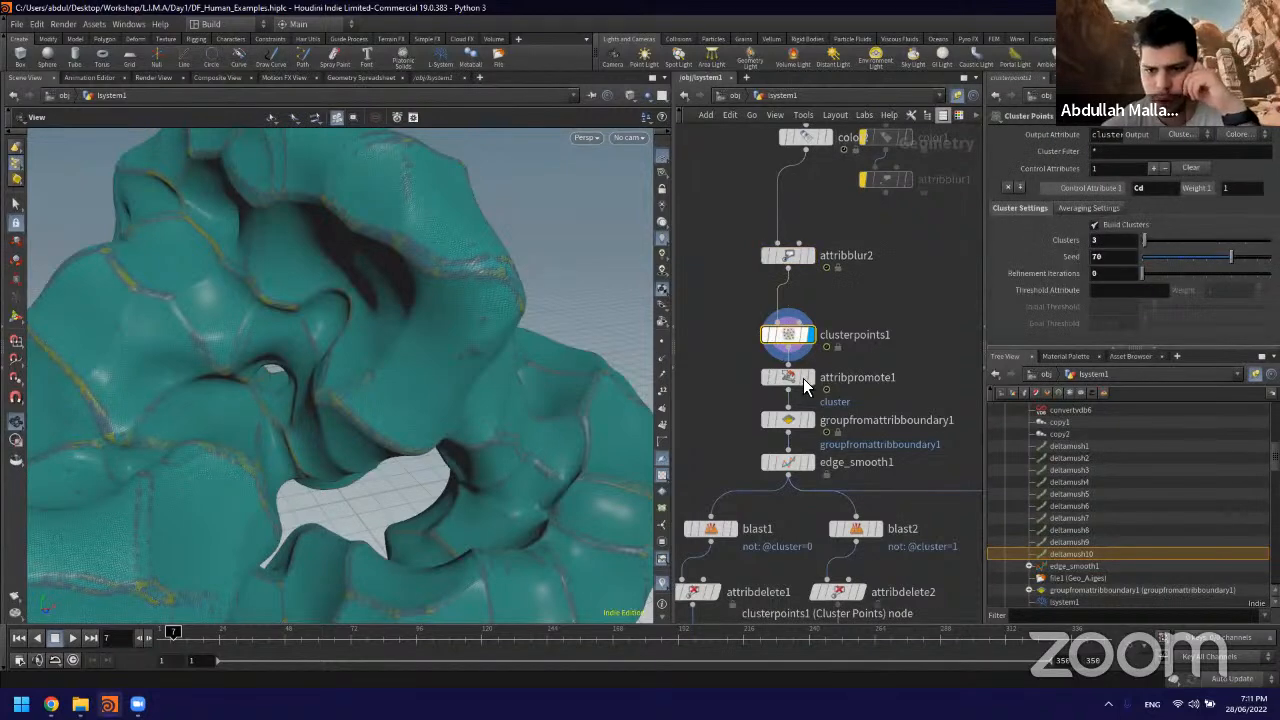
click(800, 379)
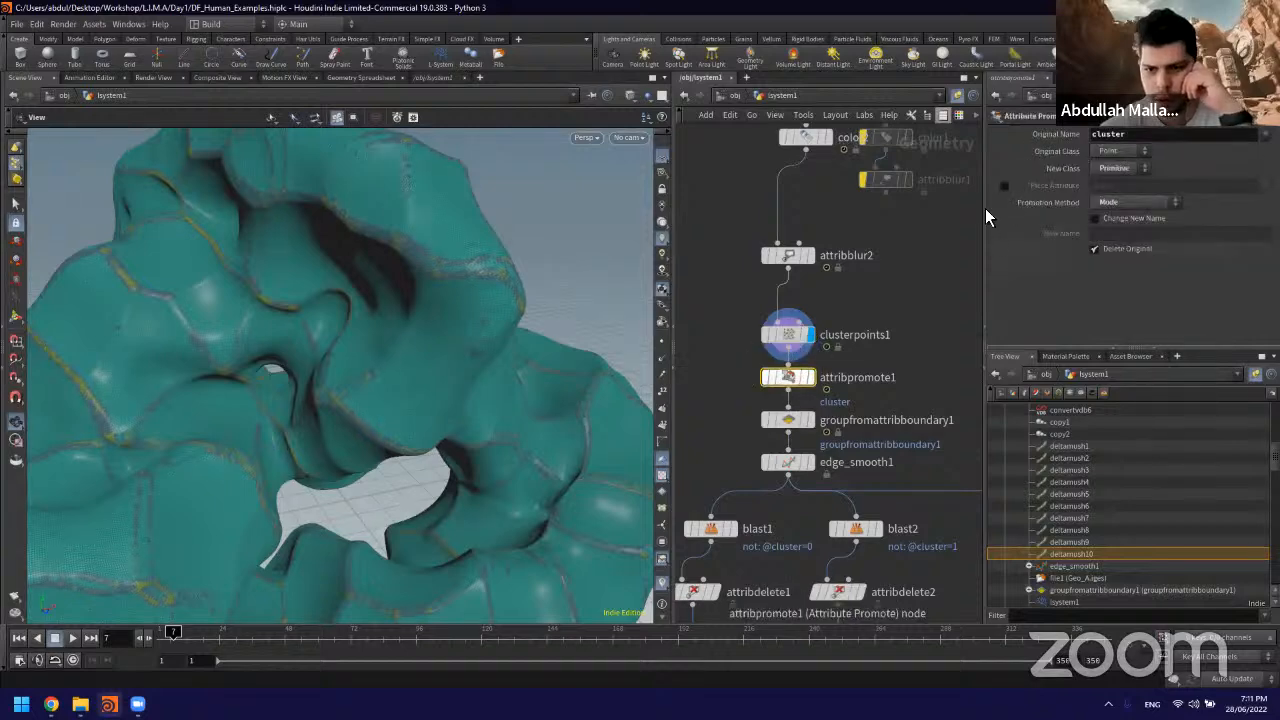
click(804, 420)
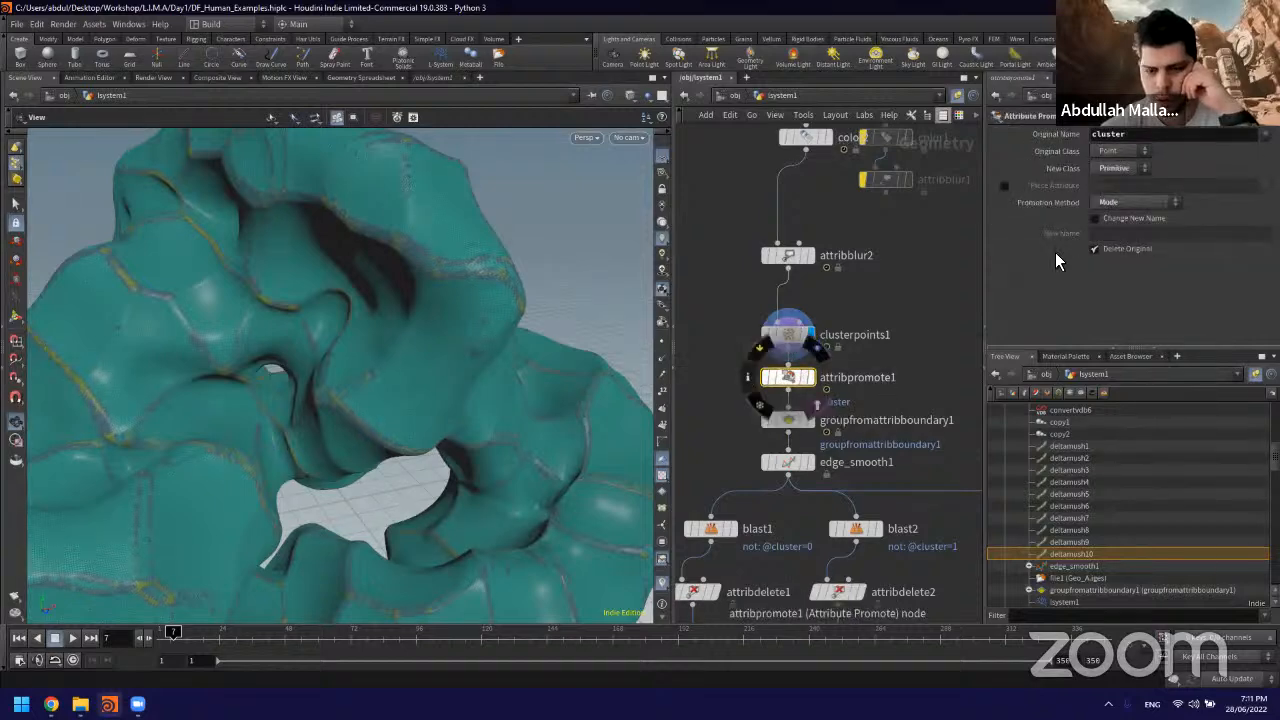
scroll(786, 340, up, 2)
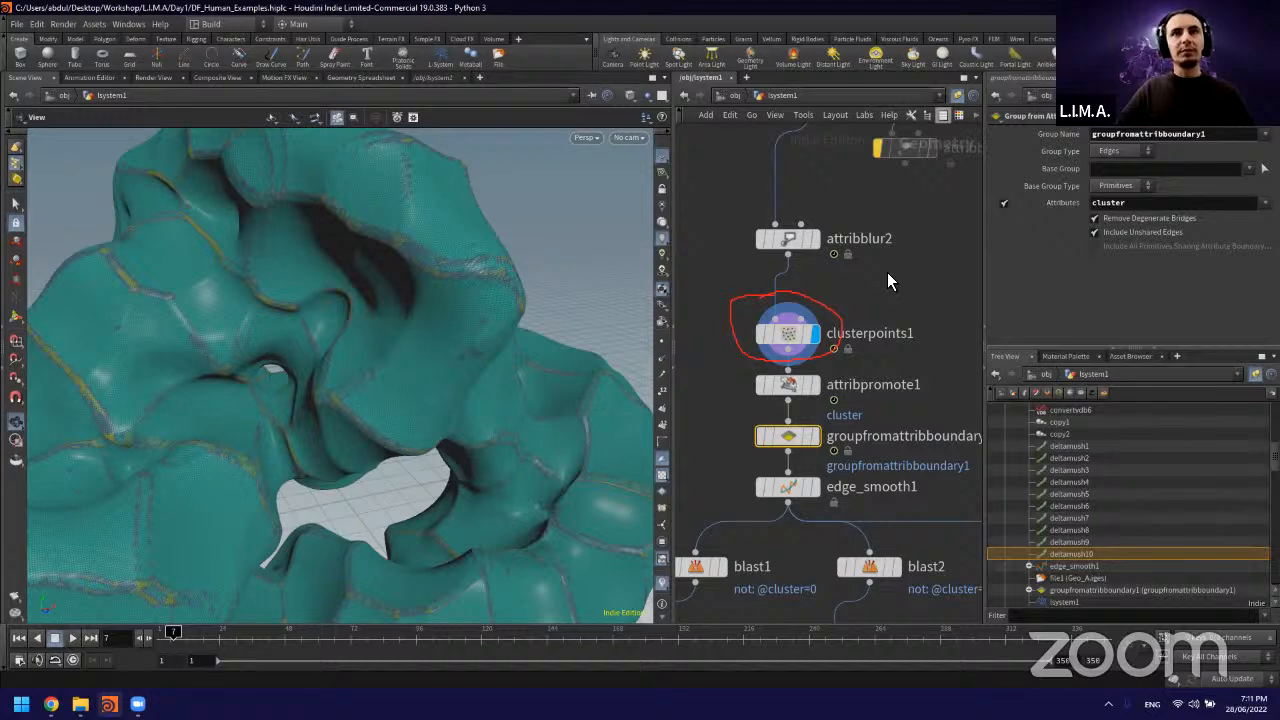
click(787, 336)
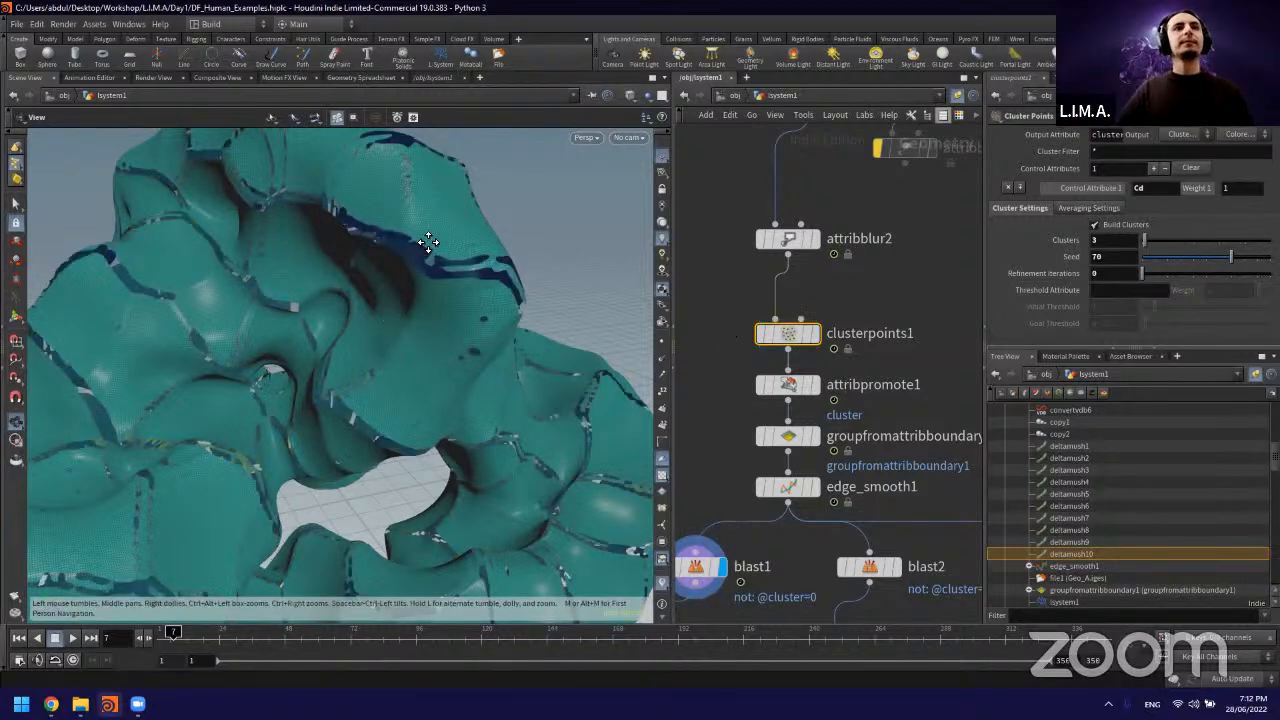
Step: Inspect the whole clustered form and display the blast2 piece followed by the remaining cluster's piece to compare them
scroll(454, 280, down, 3)
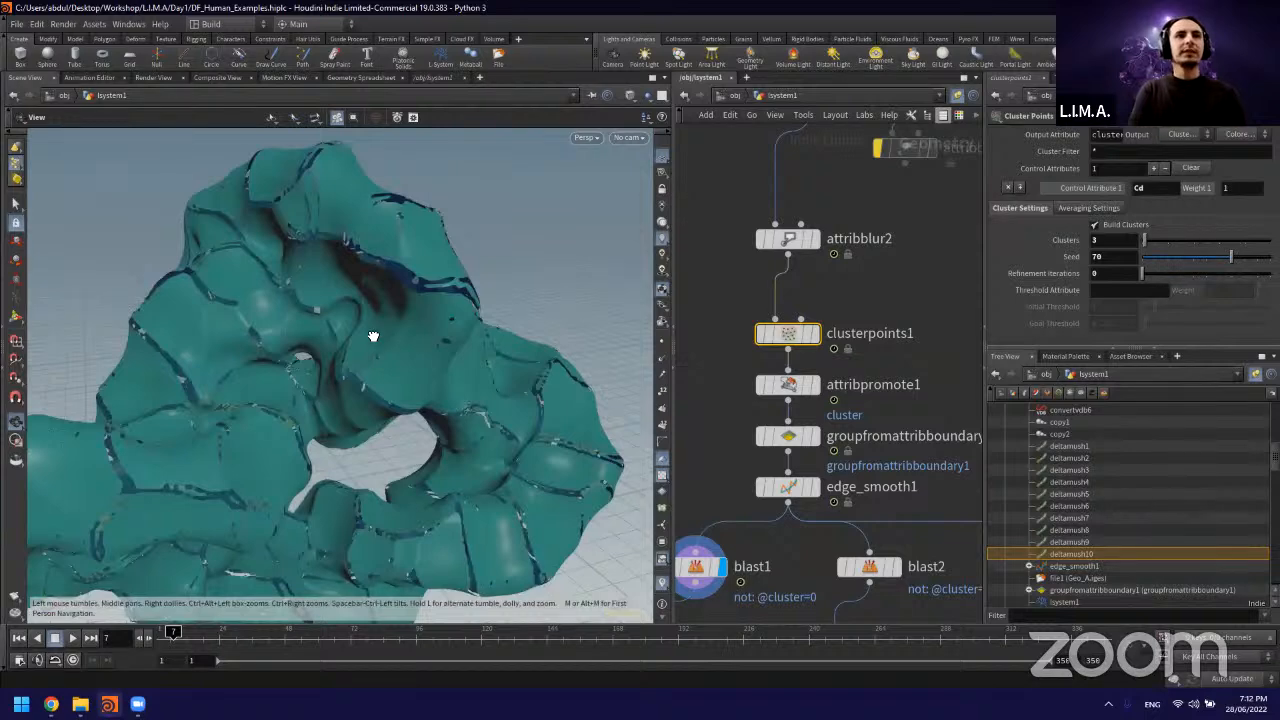
drag(372, 336, 440, 330)
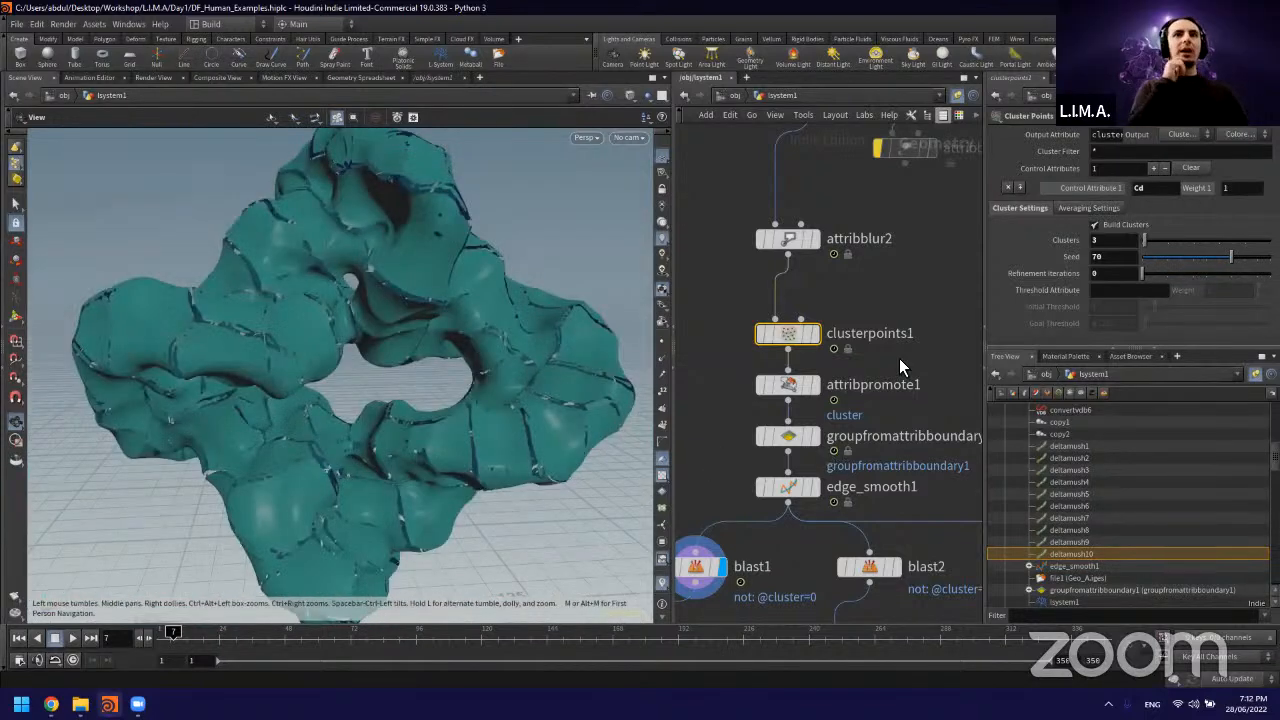
middle_drag(927, 336, 854, 220)
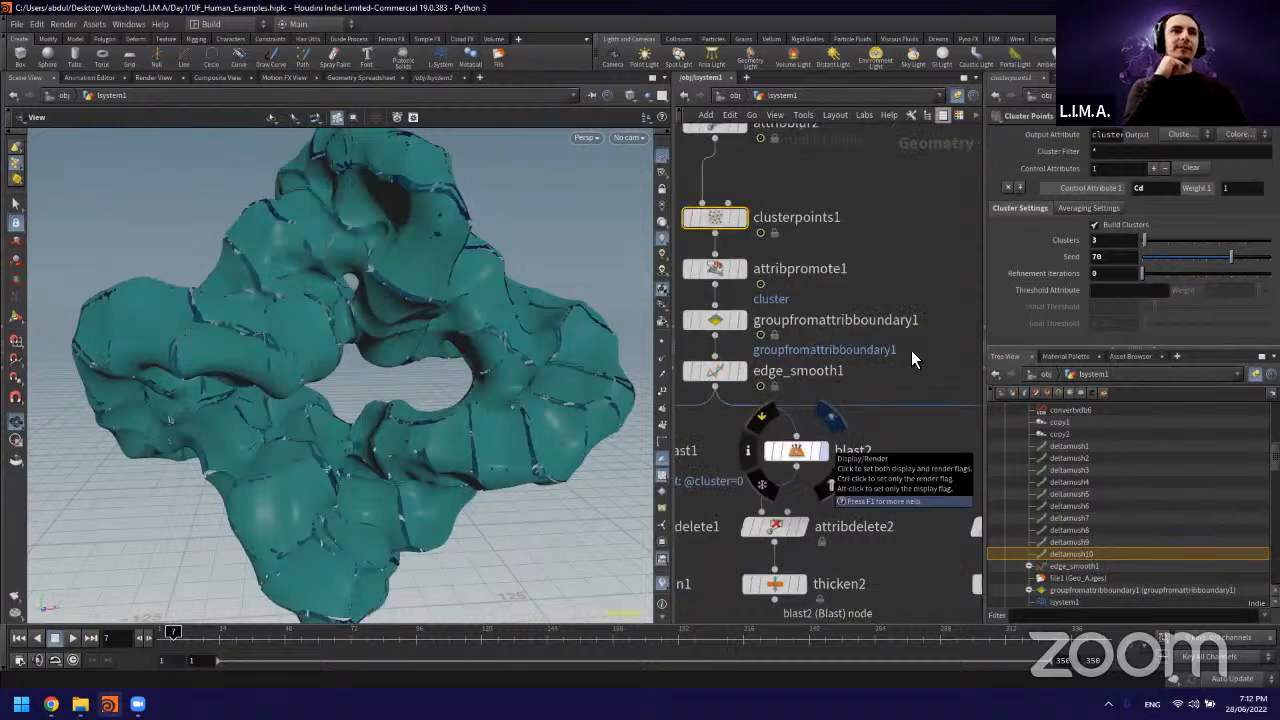
click(823, 451)
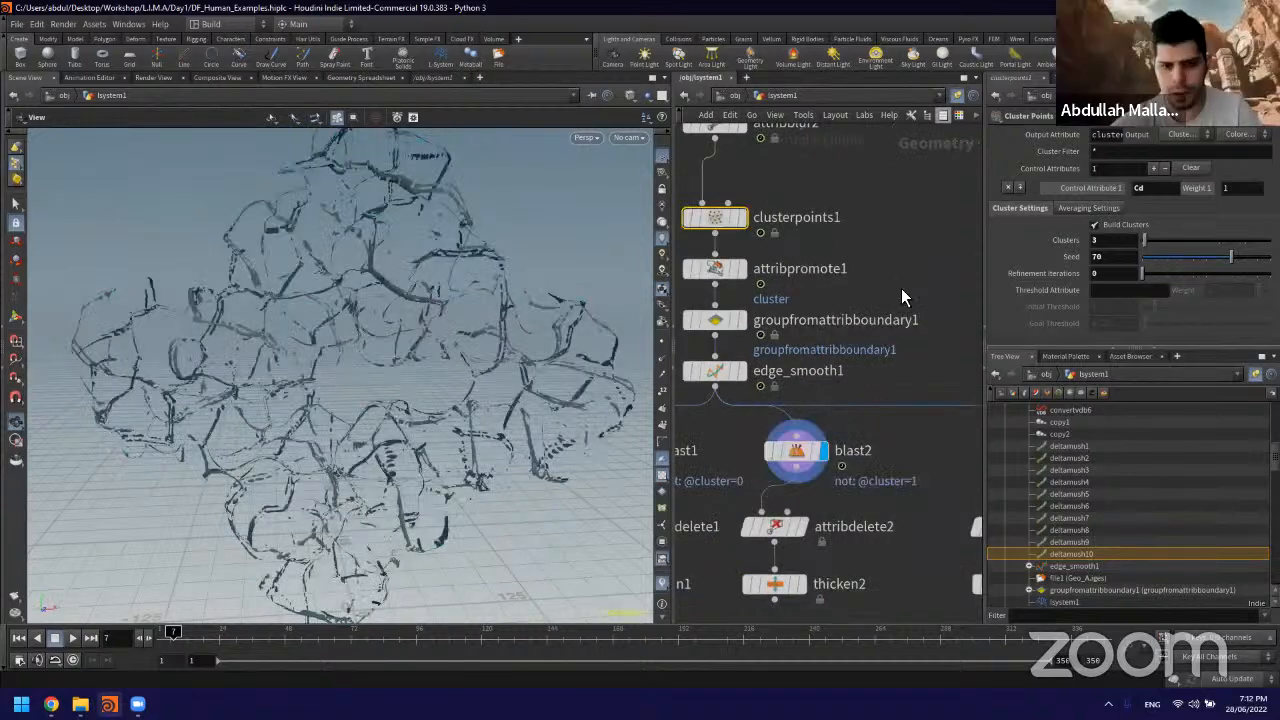
click(875, 417)
Step: Return to the measure_curvature1 and colour nodes feeding attribblur2 to review the source of the clustering attribute
middle_drag(901, 288, 912, 500)
scroll(860, 280, down, 3)
scroll(860, 280, up, 2)
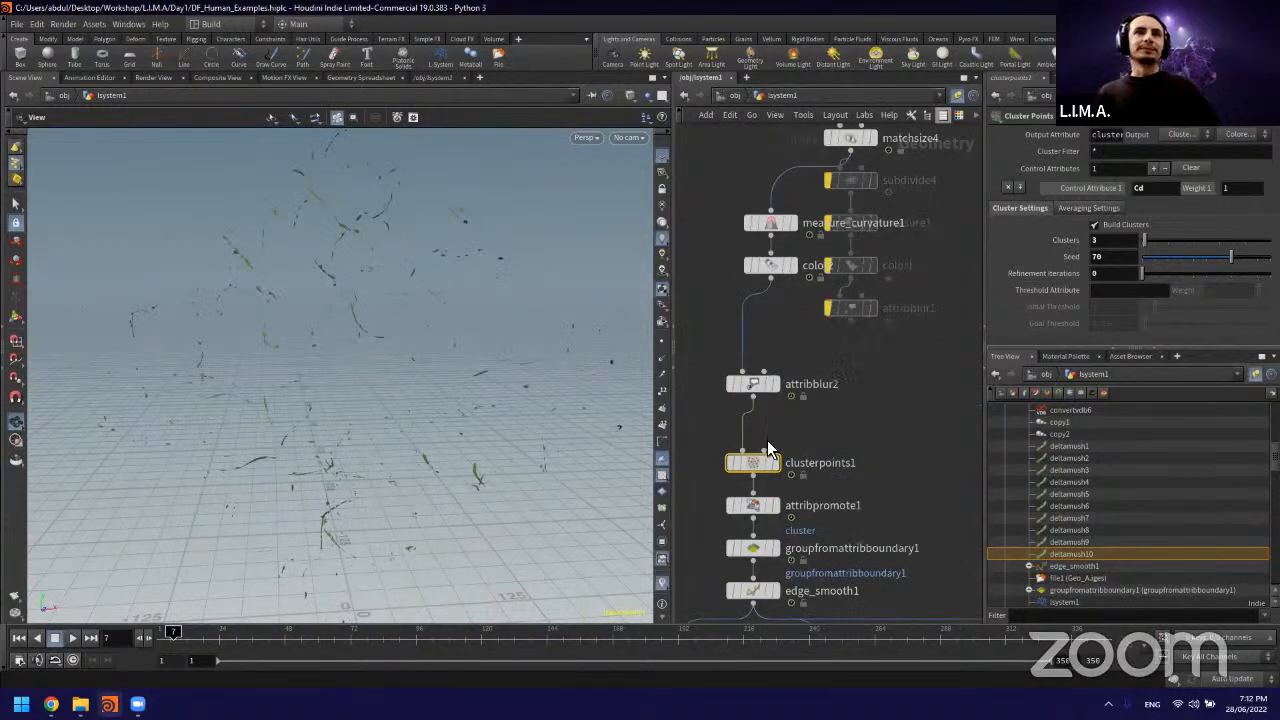
middle_drag(752, 329, 741, 366)
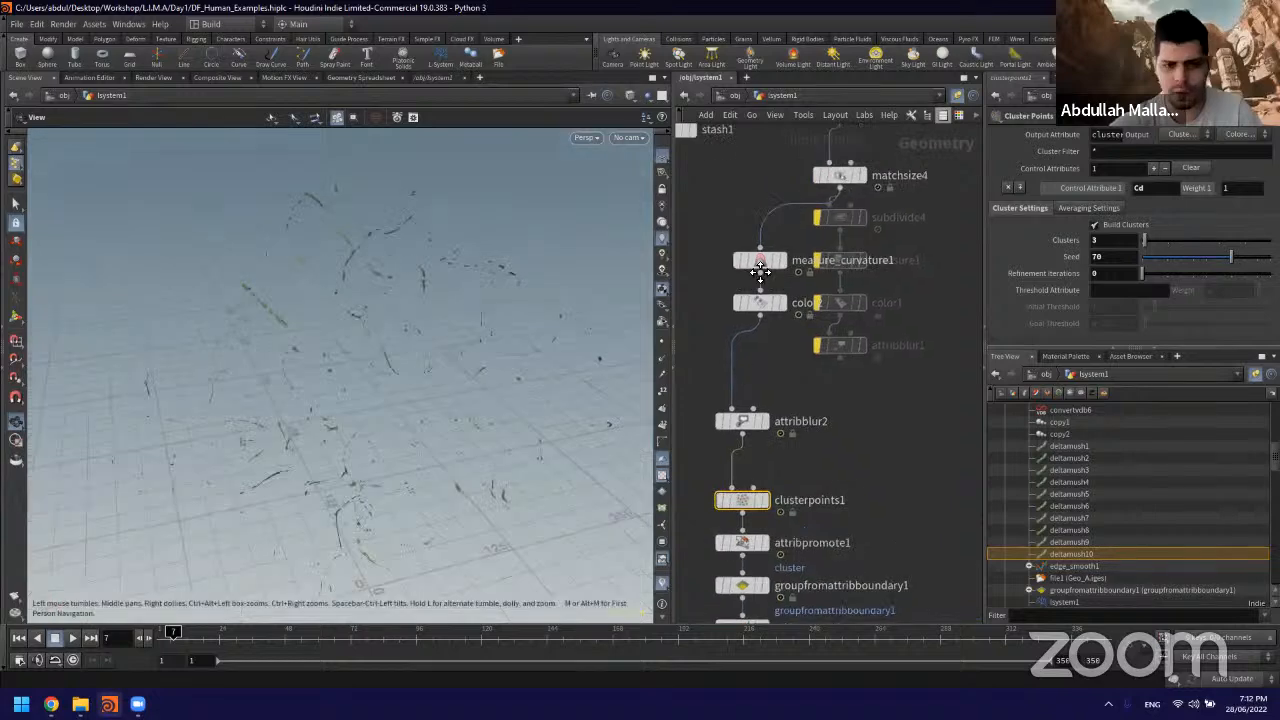